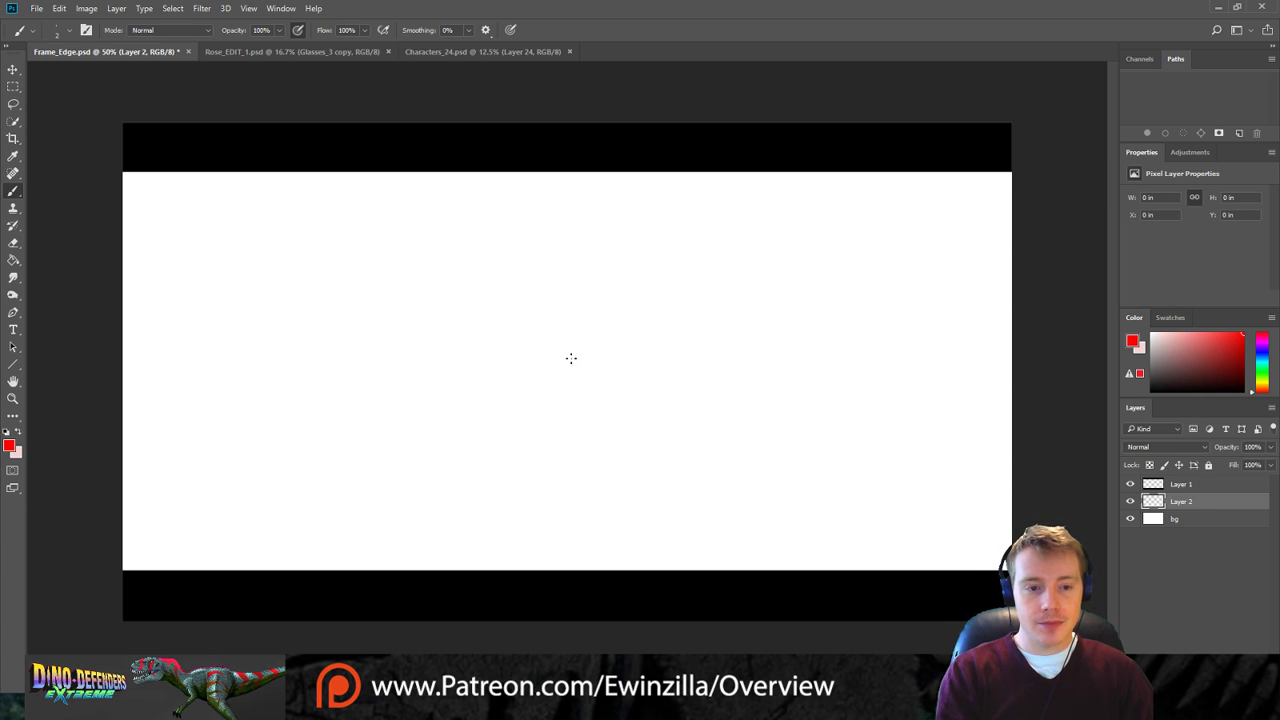
click(13, 364)
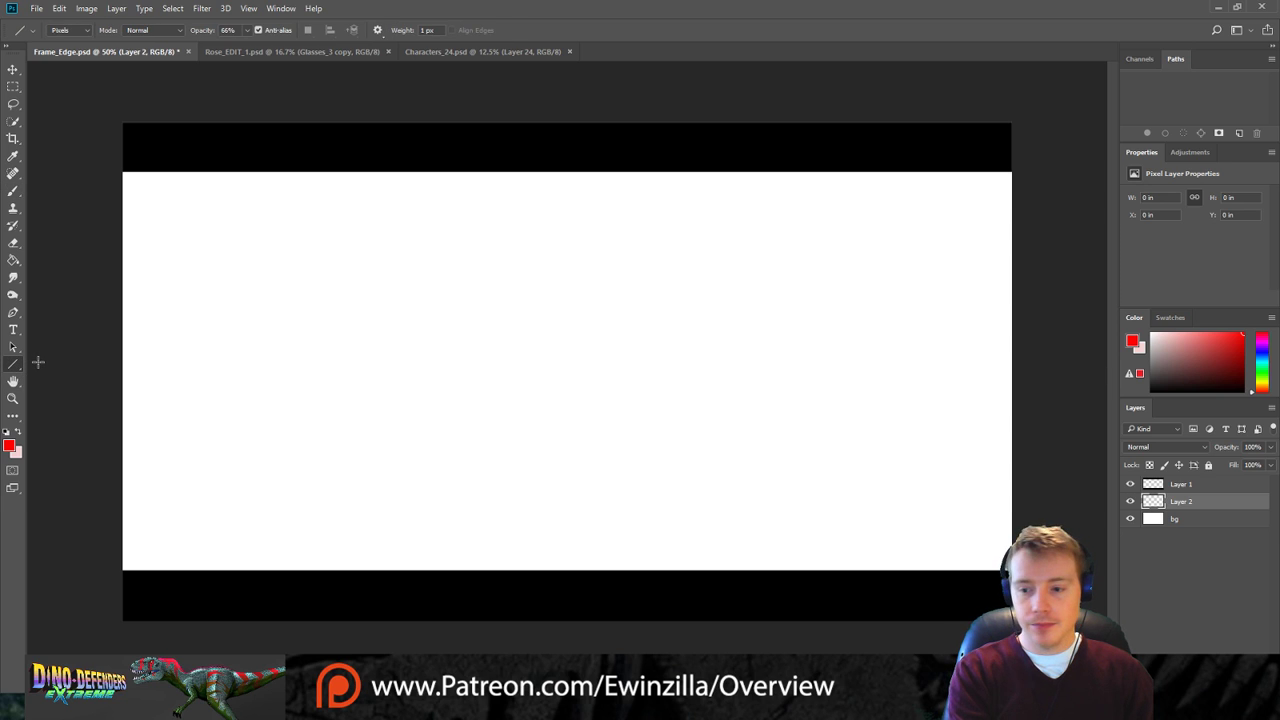
drag(286, 220, 639, 226)
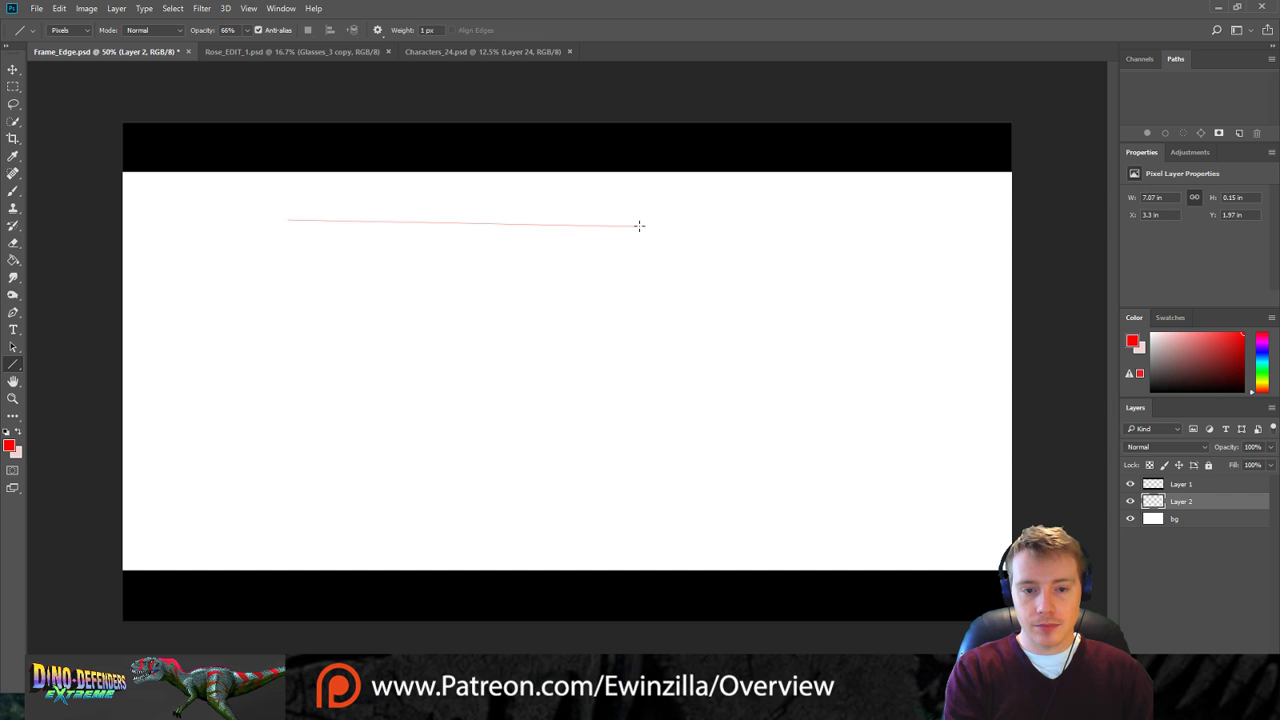
key(ctrl+z)
Set the line weight to 2 px and draw a closed red window outline about 14.6 in wide and 4.8 in high on Layer 2.
click(427, 30)
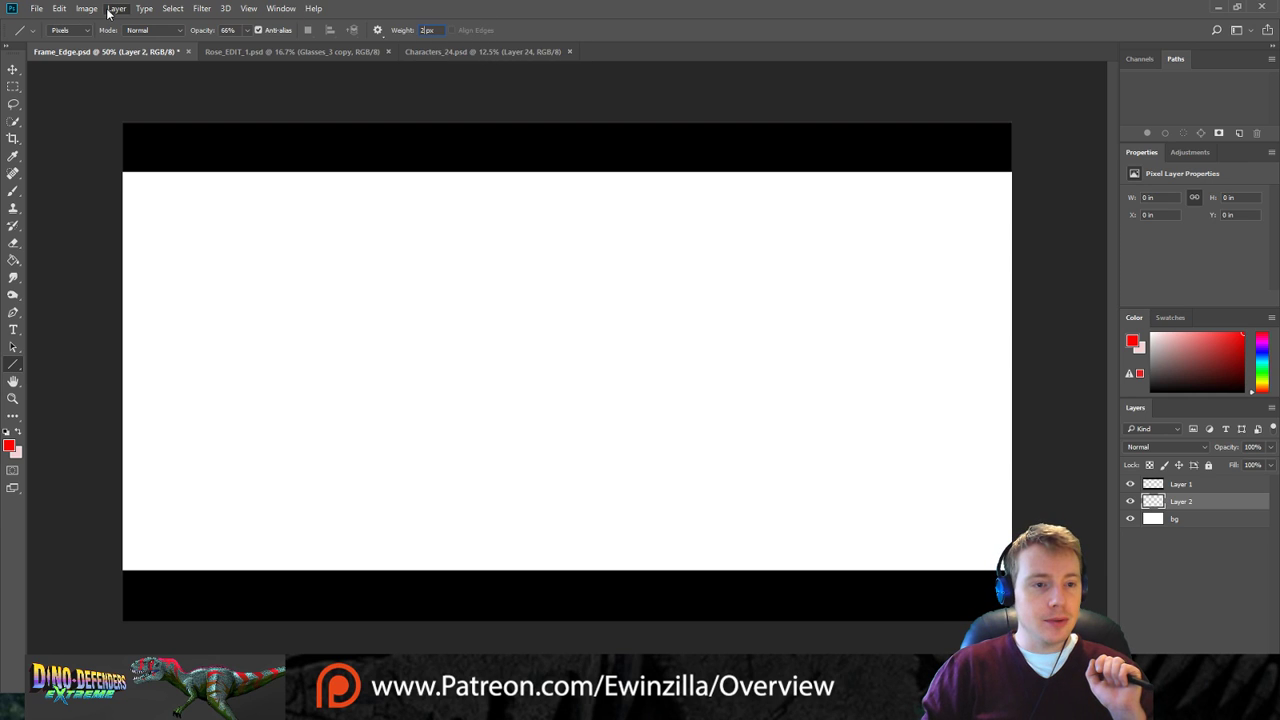
key(h)
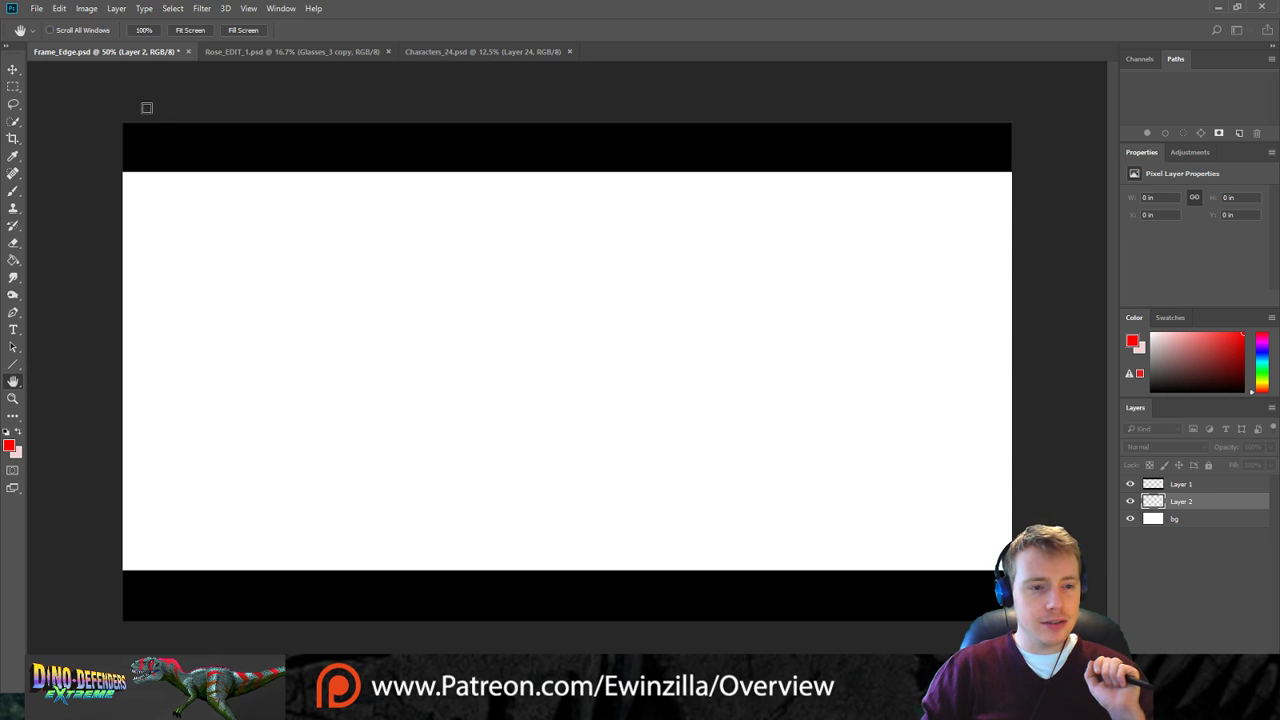
key(u)
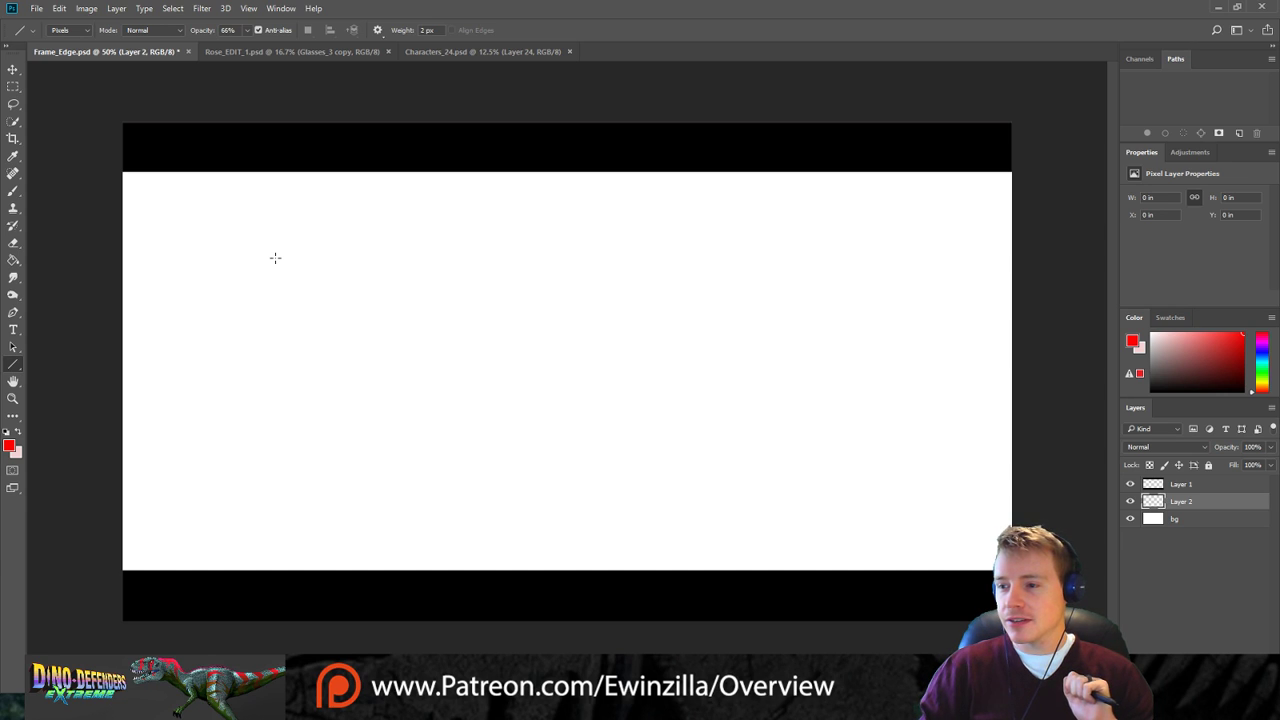
drag(258, 228, 957, 452)
drag(957, 452, 784, 460)
drag(784, 460, 229, 223)
drag(229, 224, 258, 227)
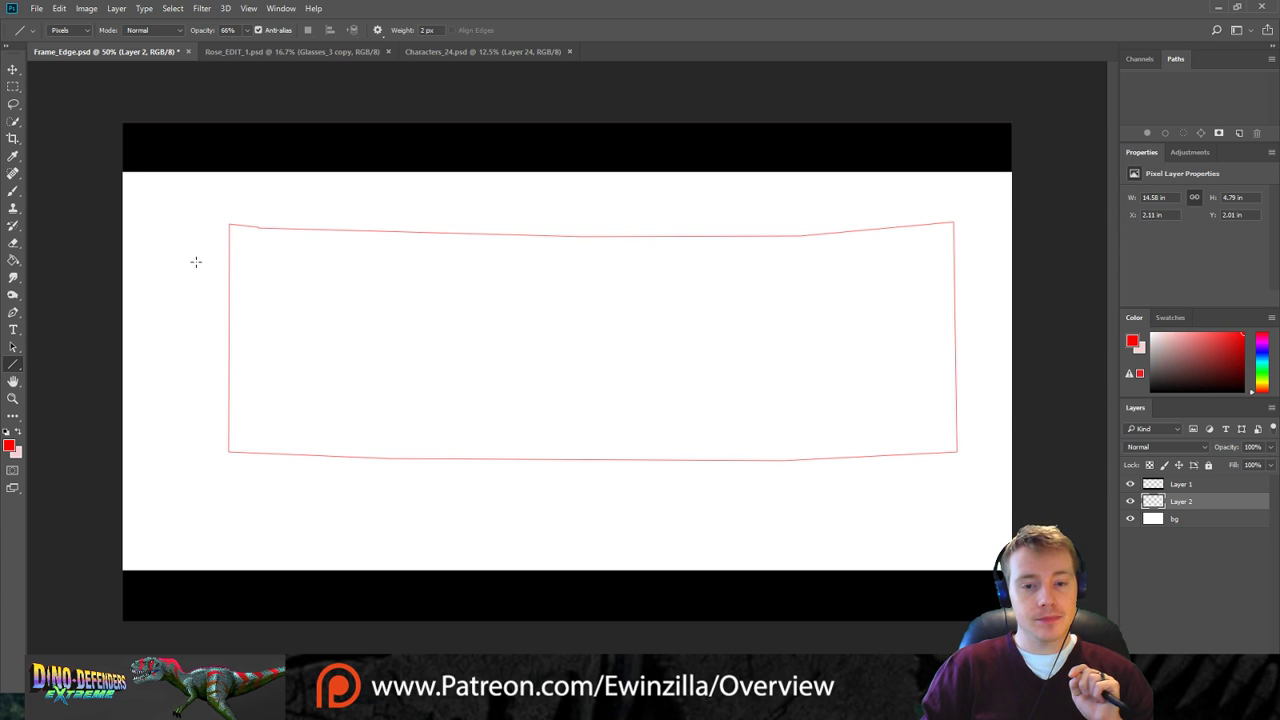
Scale the red window outline to about 91.6% and position it slightly lower in the frame.
click(8, 66)
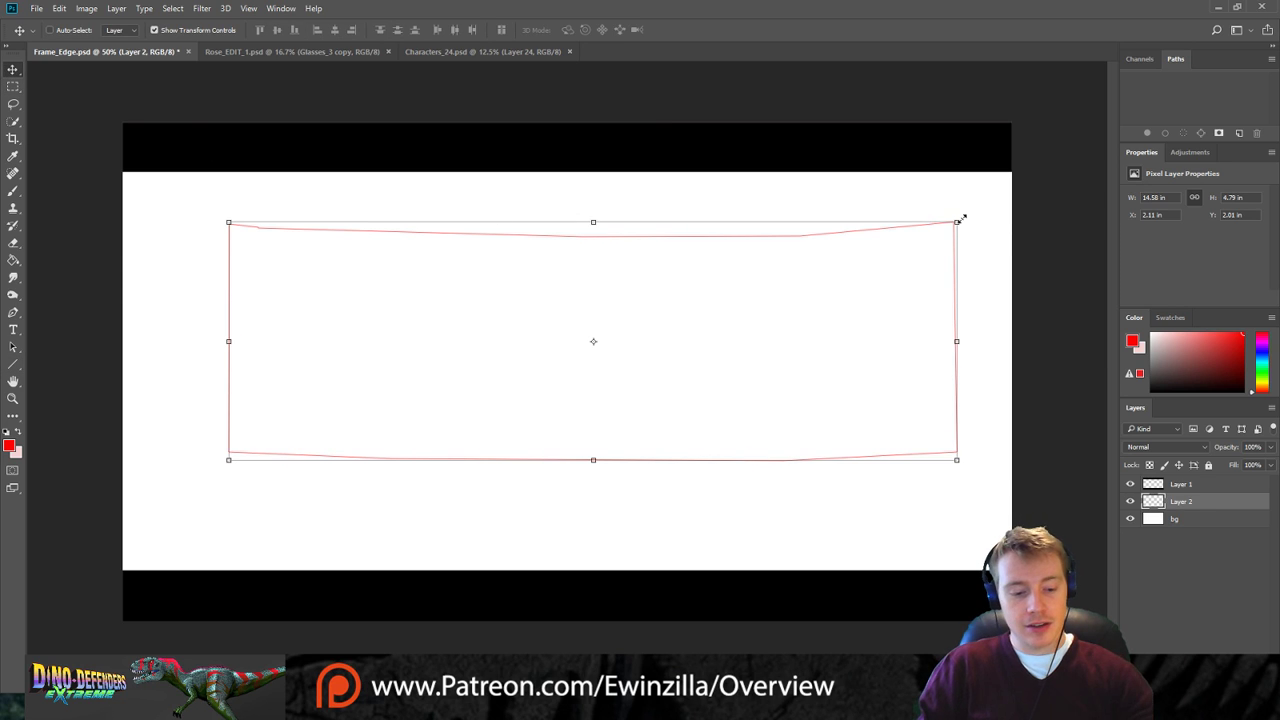
drag(962, 218, 901, 246)
drag(856, 315, 867, 324)
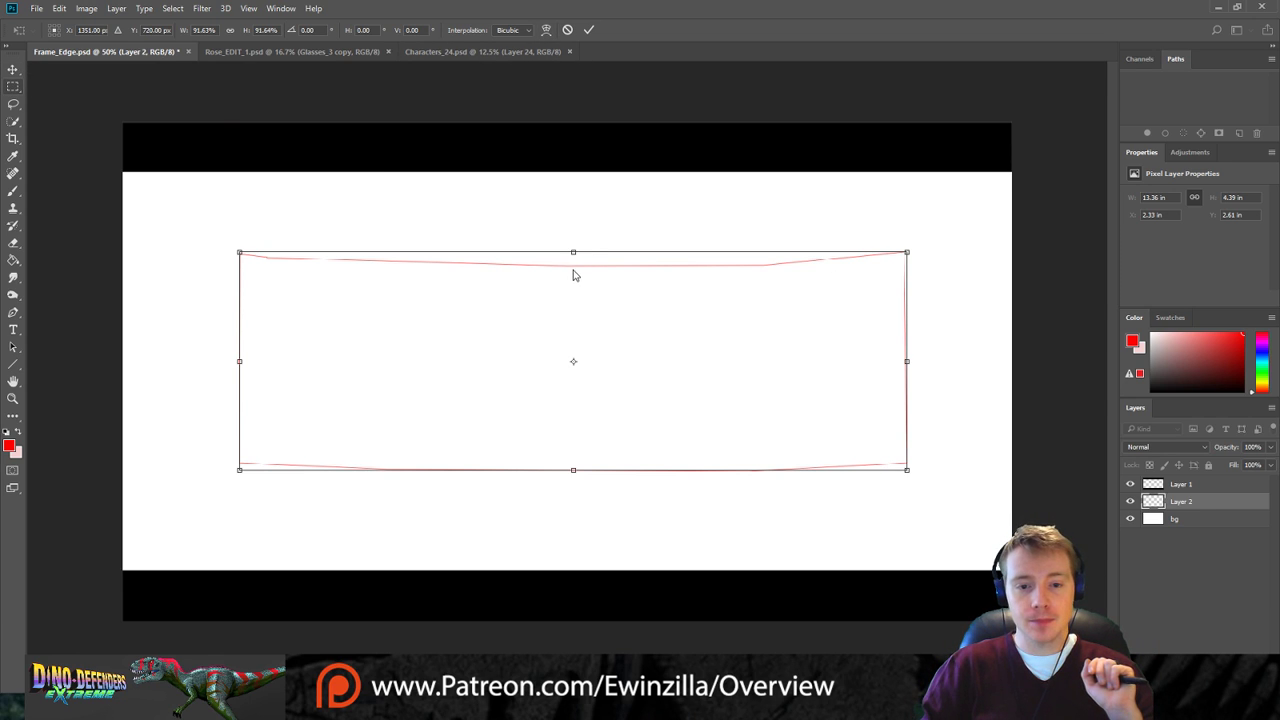
key(Return)
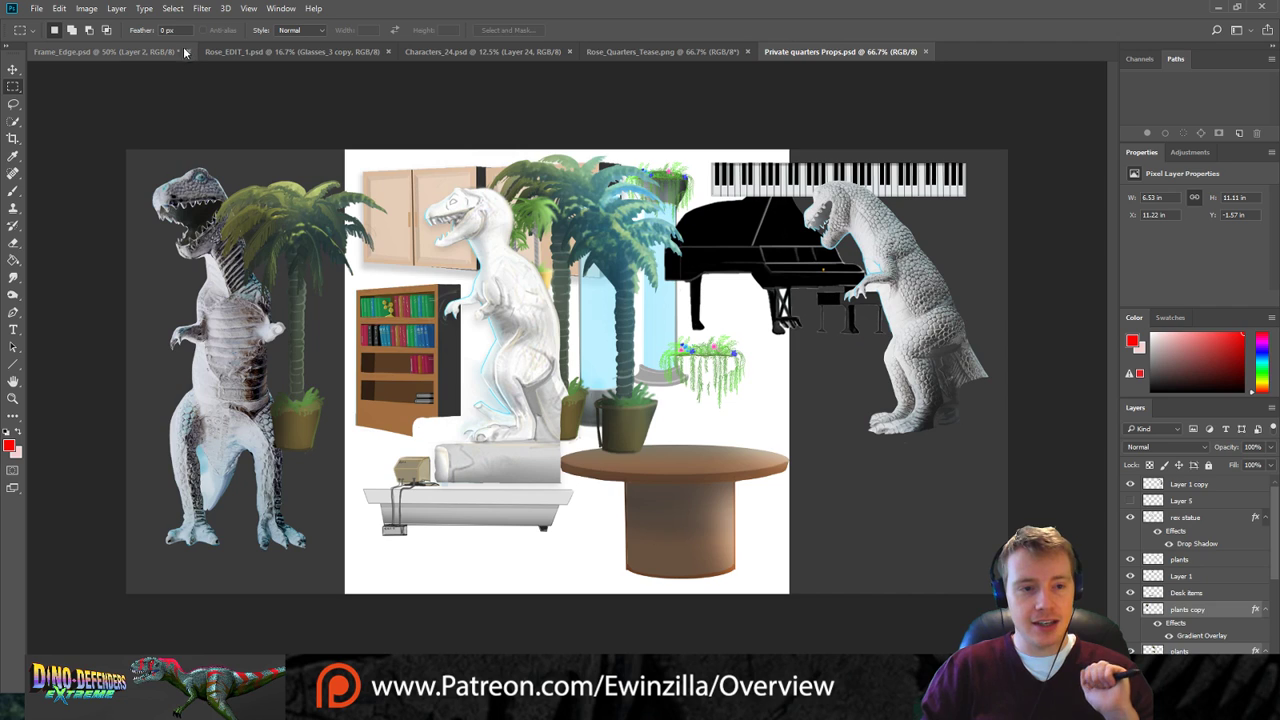
Switch to Rose_Quarters_Tease.png and sample the teal-blue of the wall beside the dinosaur statue as the foreground colour.
click(505, 52)
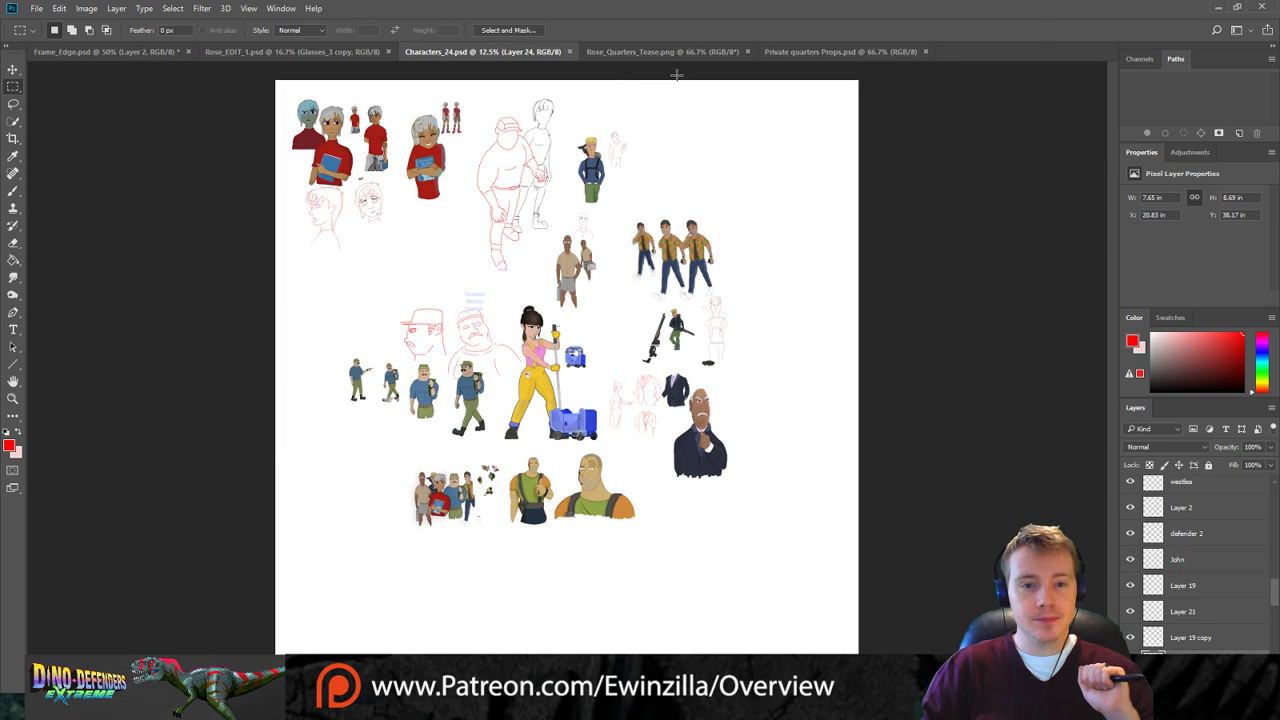
click(668, 52)
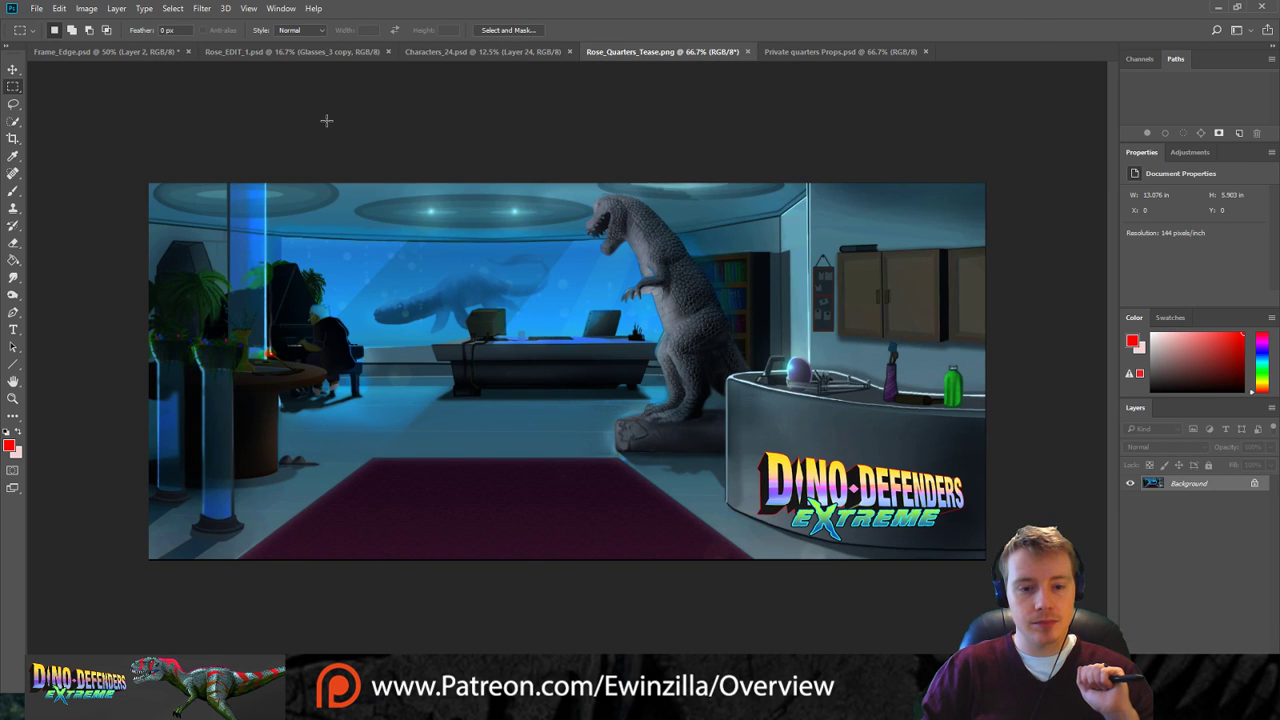
click(848, 52)
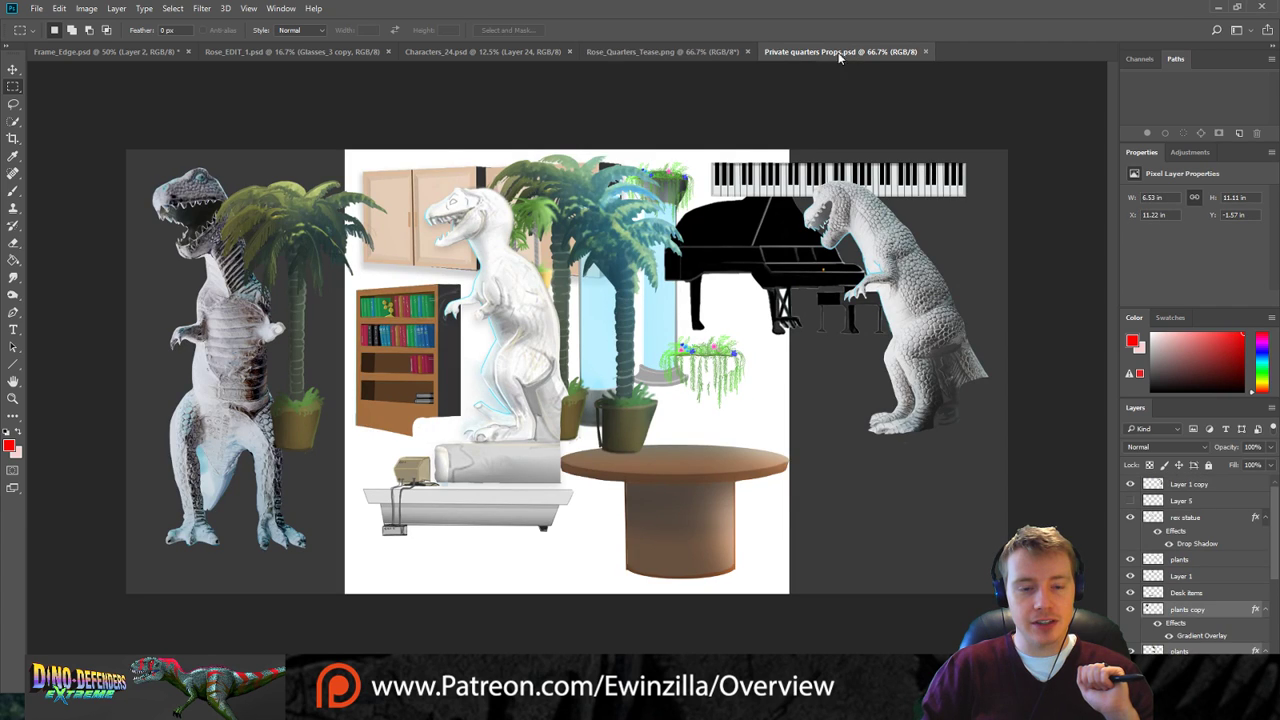
click(480, 52)
click(665, 52)
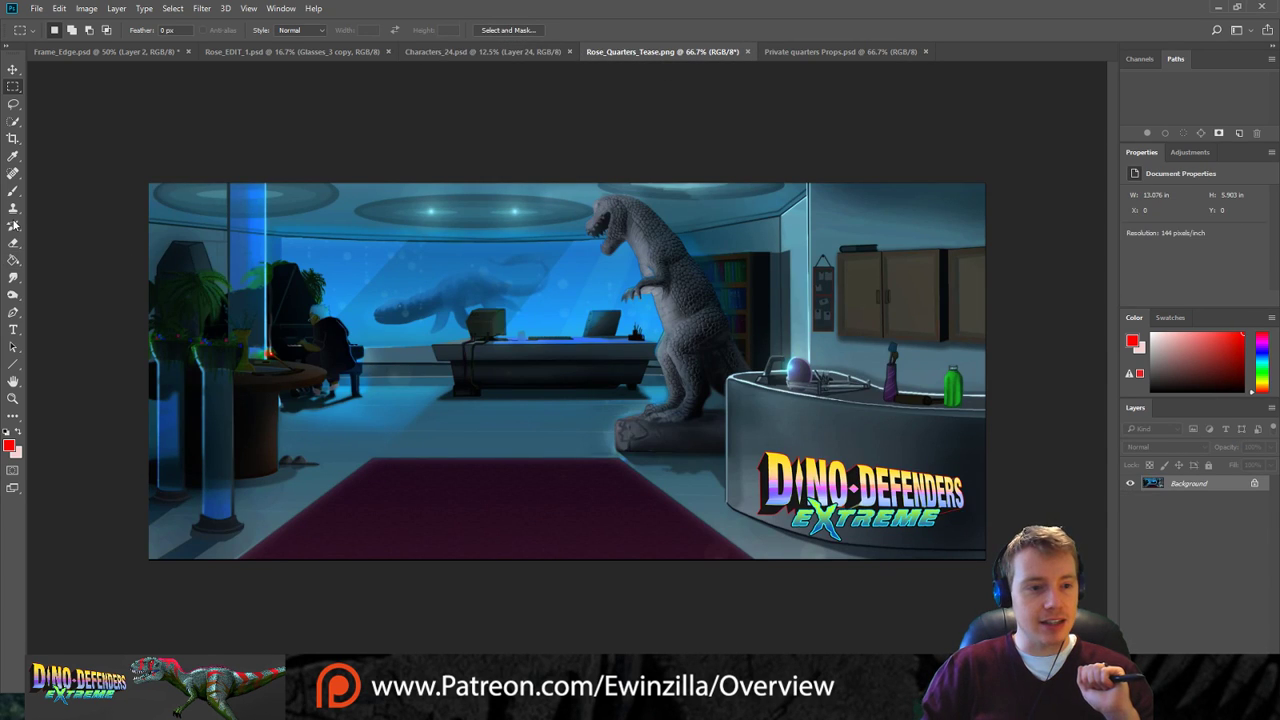
click(8, 157)
click(756, 231)
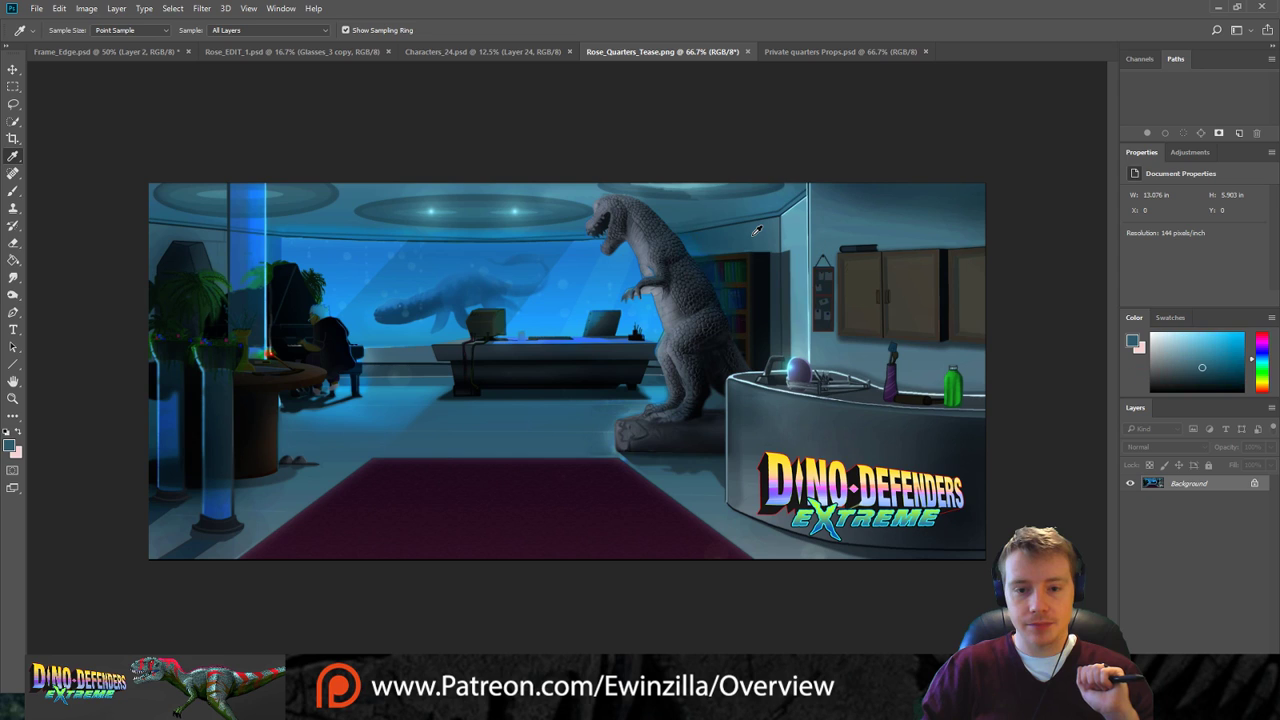
Return to Frame_Edge.psd and move the red window outline slightly left, to X about 2.05 in.
click(67, 52)
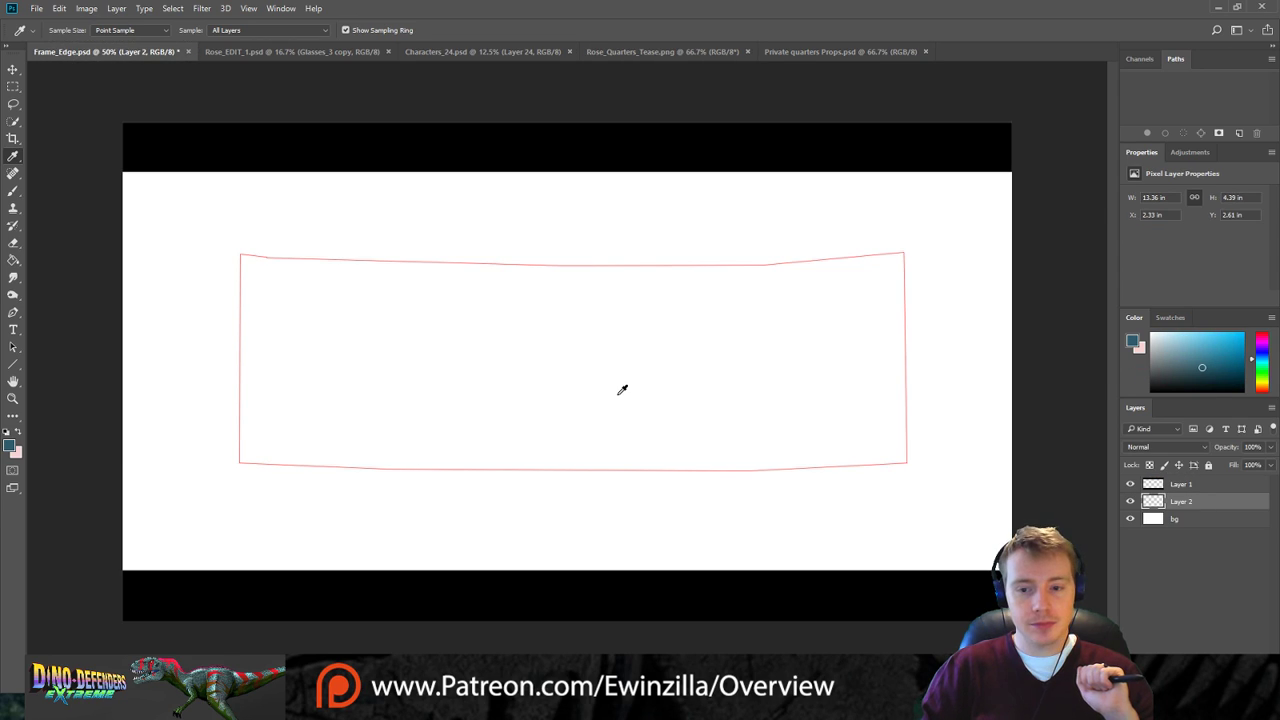
click(13, 69)
mouse_move(491, 405)
mouse_down()
mouse_move(451, 400)
mouse_move(483, 406)
mouse_move(473, 399)
mouse_up()
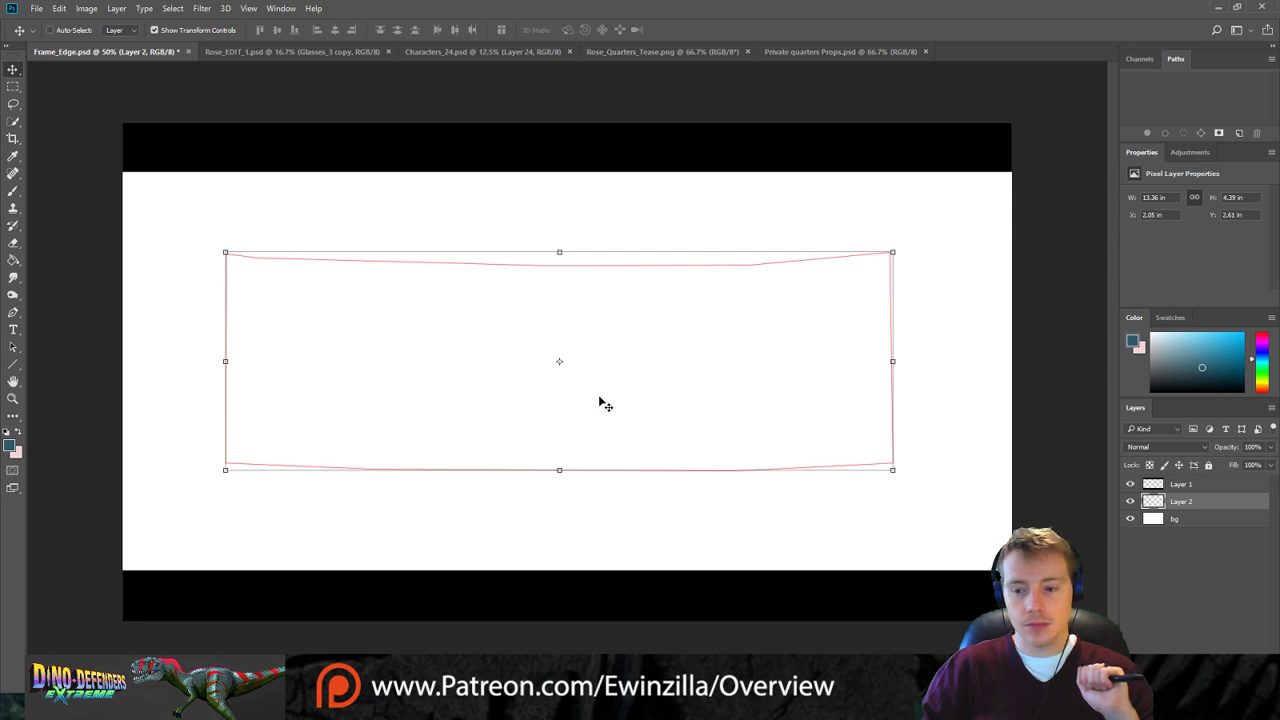
Trace the red window outline with a Polygonal Lasso selection while Layer 2 is active.
click(13, 86)
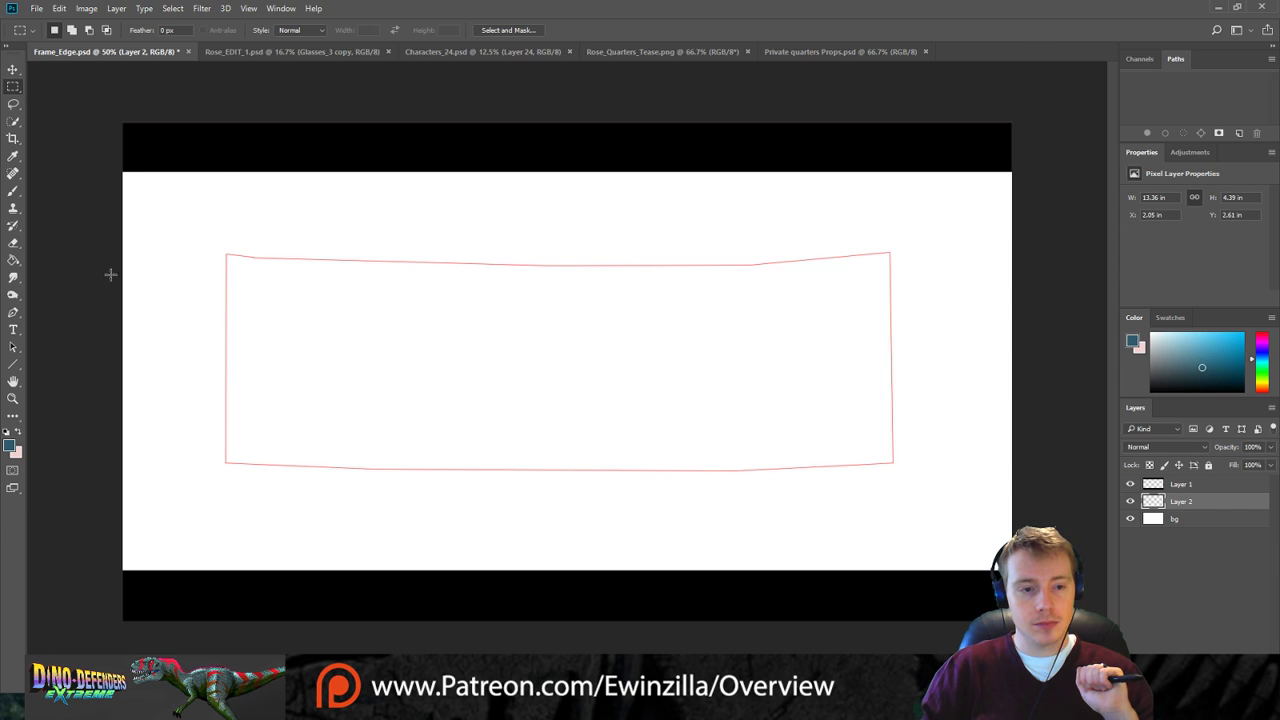
click(5, 103)
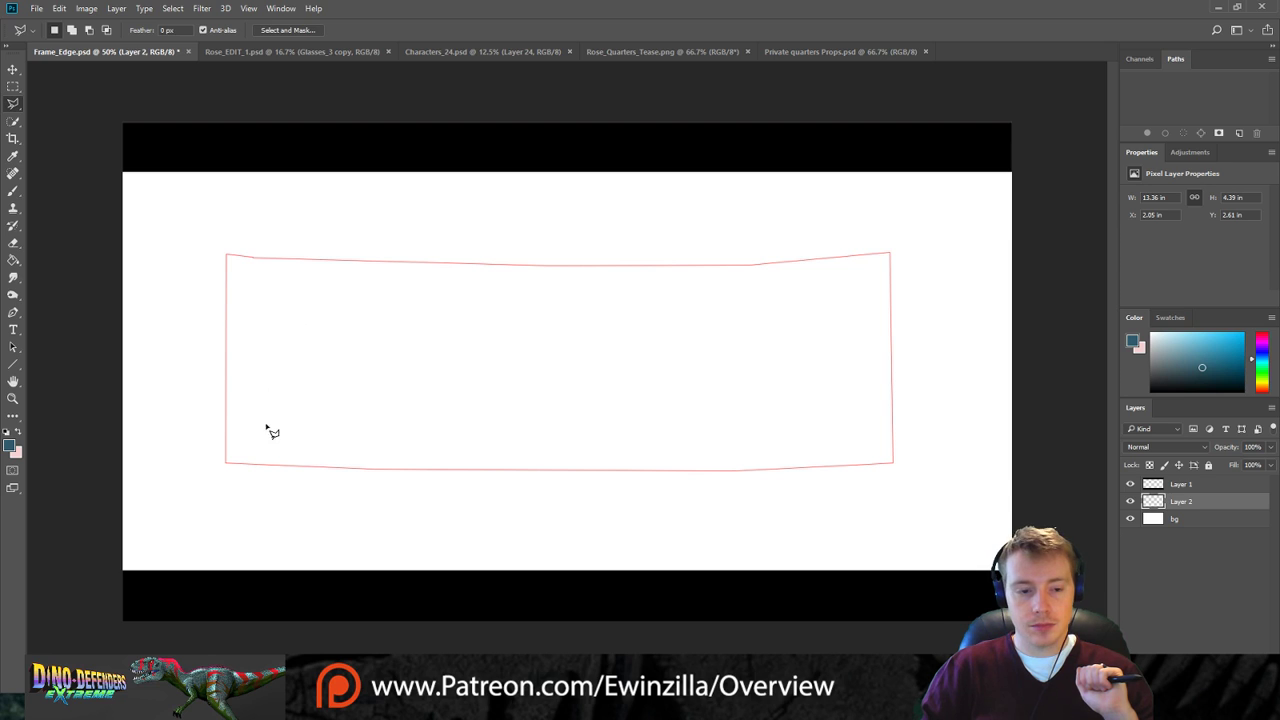
click(227, 465)
click(227, 254)
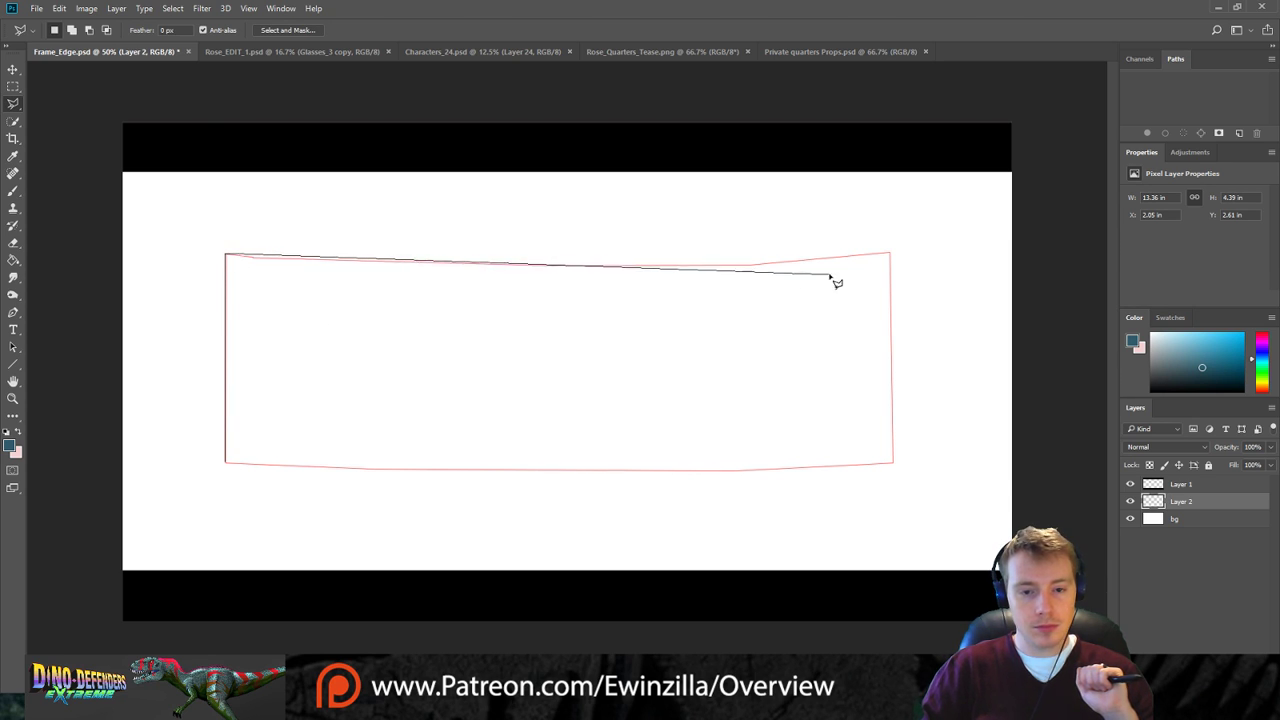
click(261, 258)
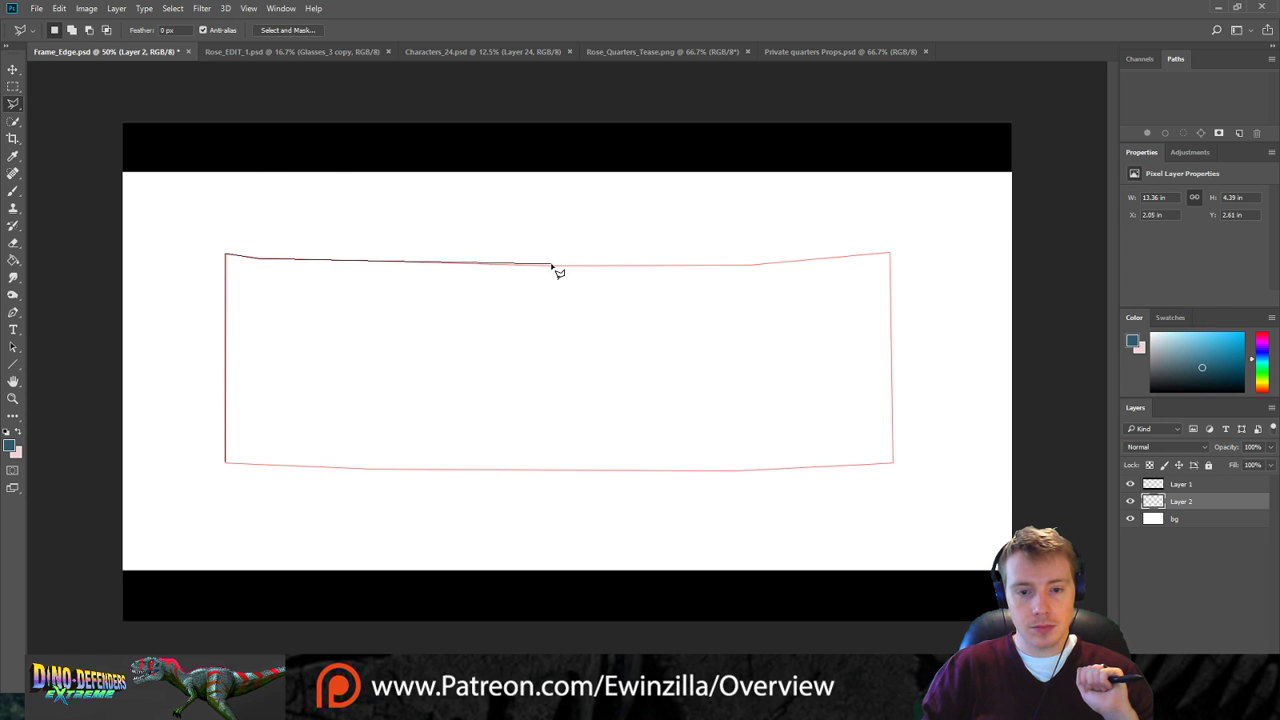
click(573, 267)
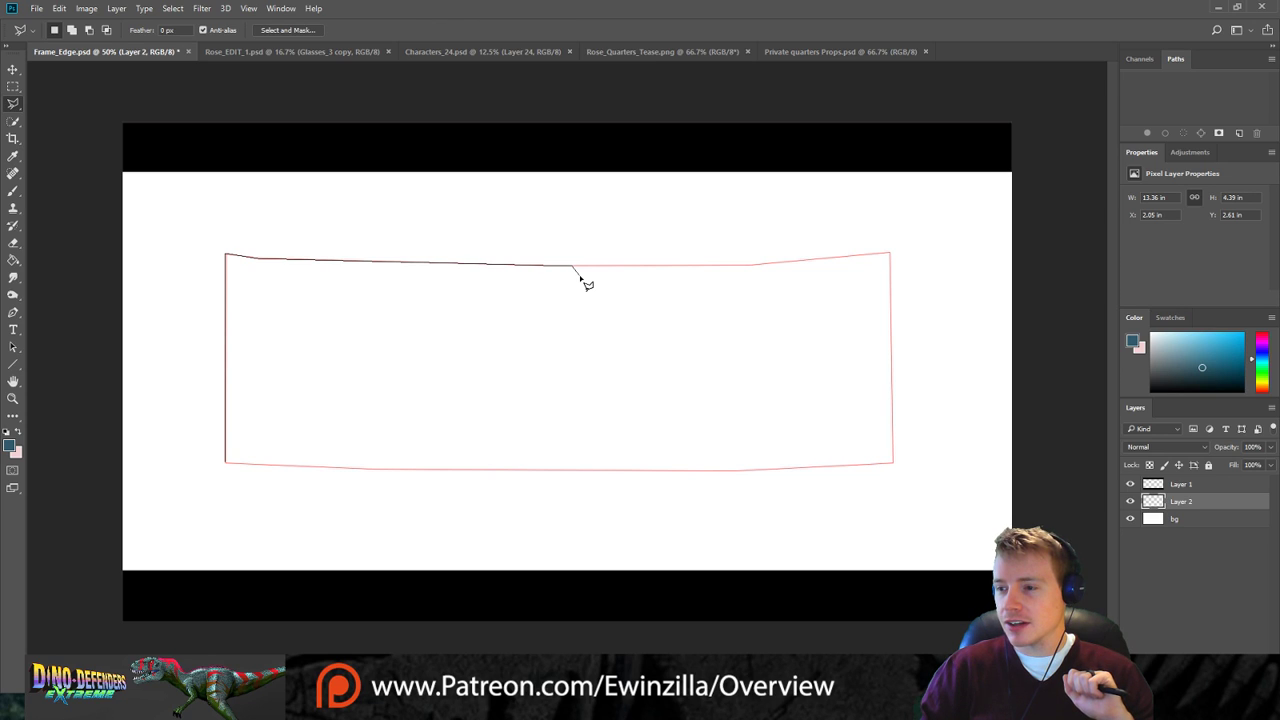
mouse_move(580, 279)
mouse_down()
mouse_move(915, 251)
mouse_move(883, 252)
mouse_move(886, 542)
mouse_move(891, 441)
mouse_move(897, 468)
mouse_move(476, 480)
mouse_move(227, 466)
mouse_up()
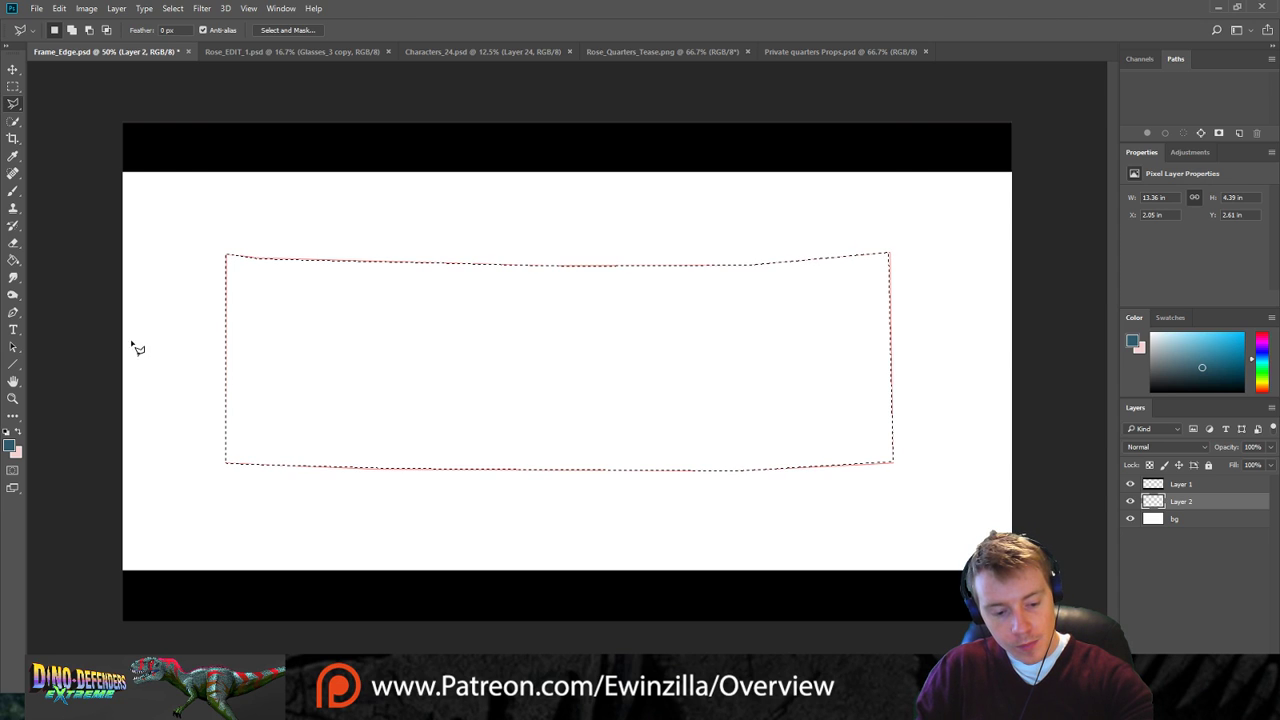
Clear the selection and fill the whole bg layer with the sampled teal-blue colour.
click(1180, 519)
click(13, 259)
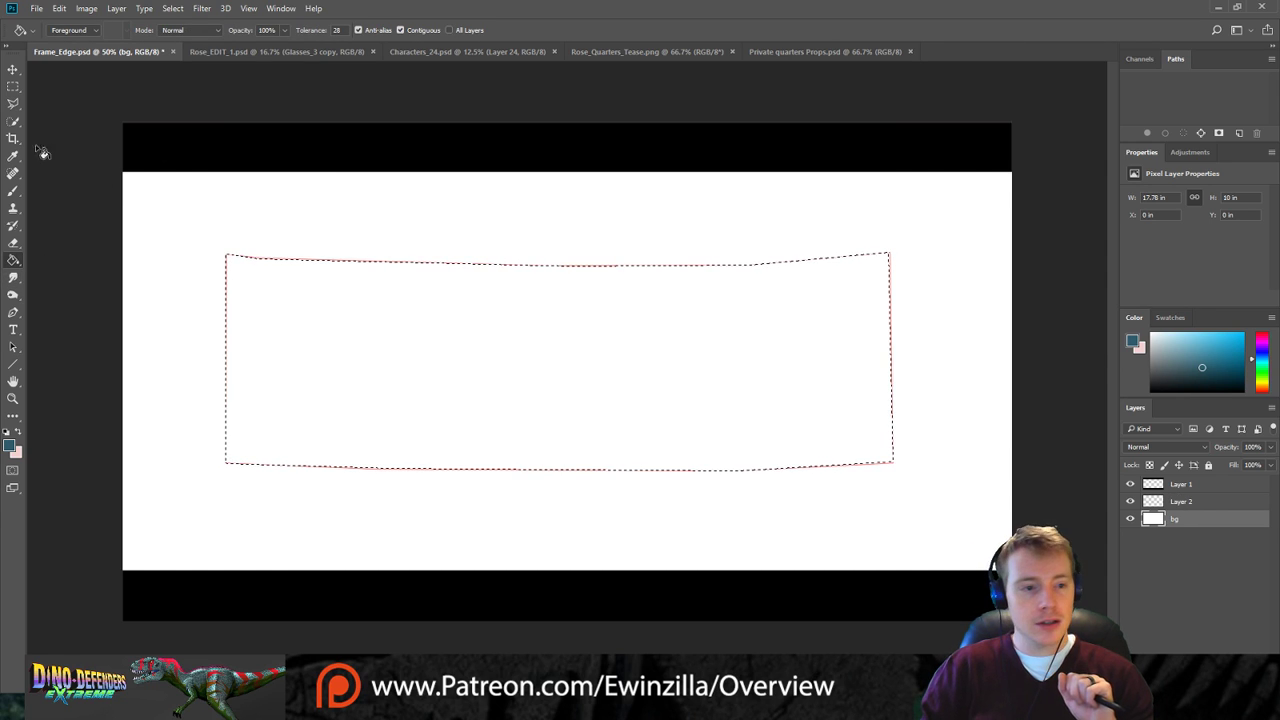
click(13, 86)
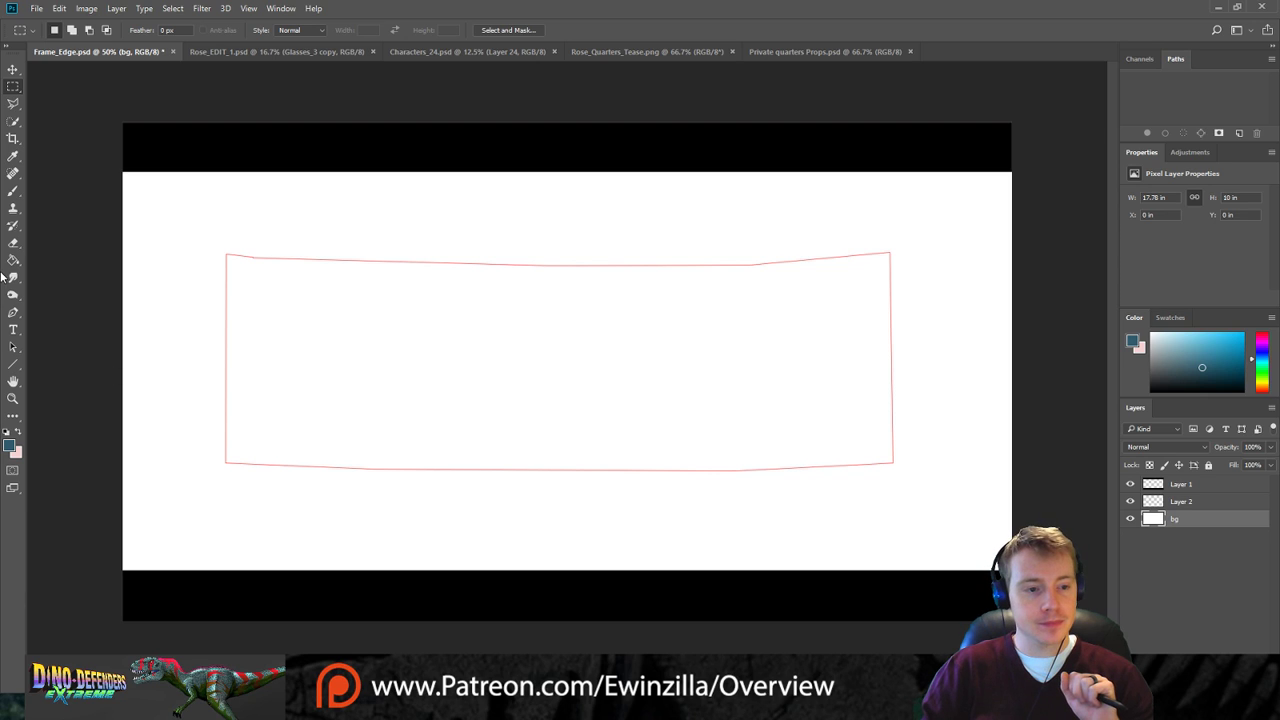
key(g)
click(174, 323)
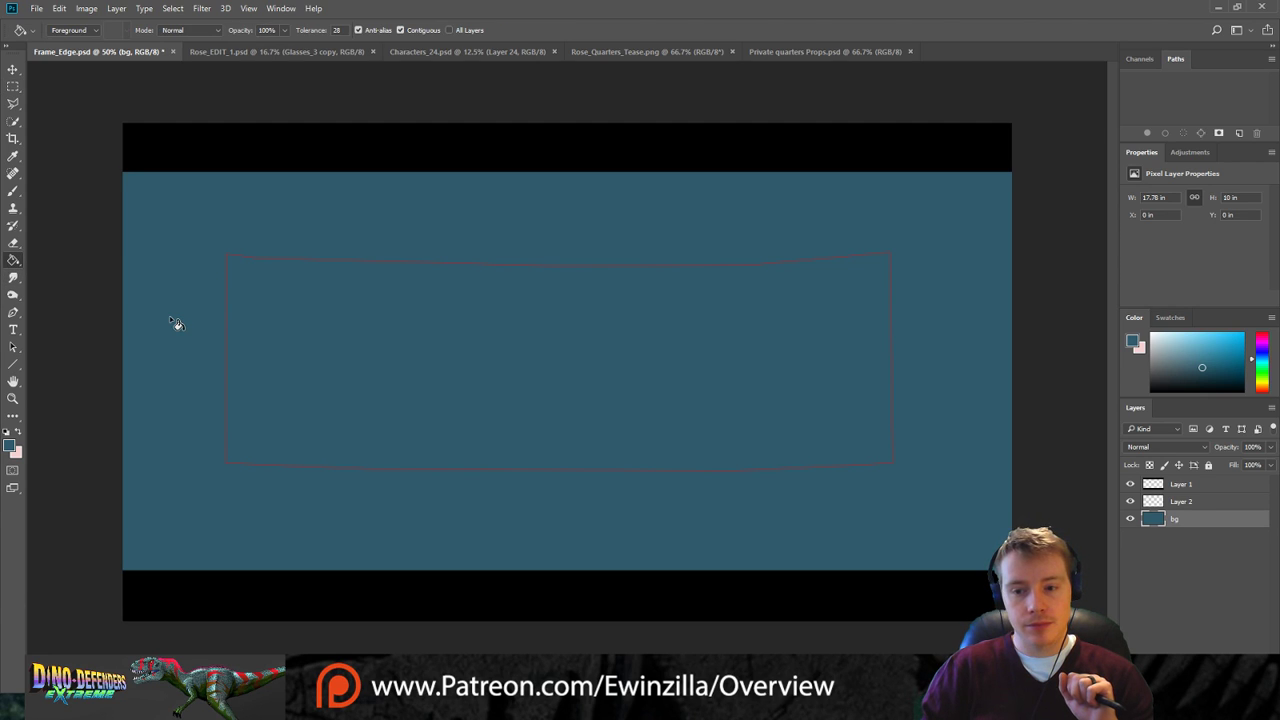
On Layer 2, select the area enclosed by the red outline with the Polygonal Lasso, following its corners and bends.
click(1212, 502)
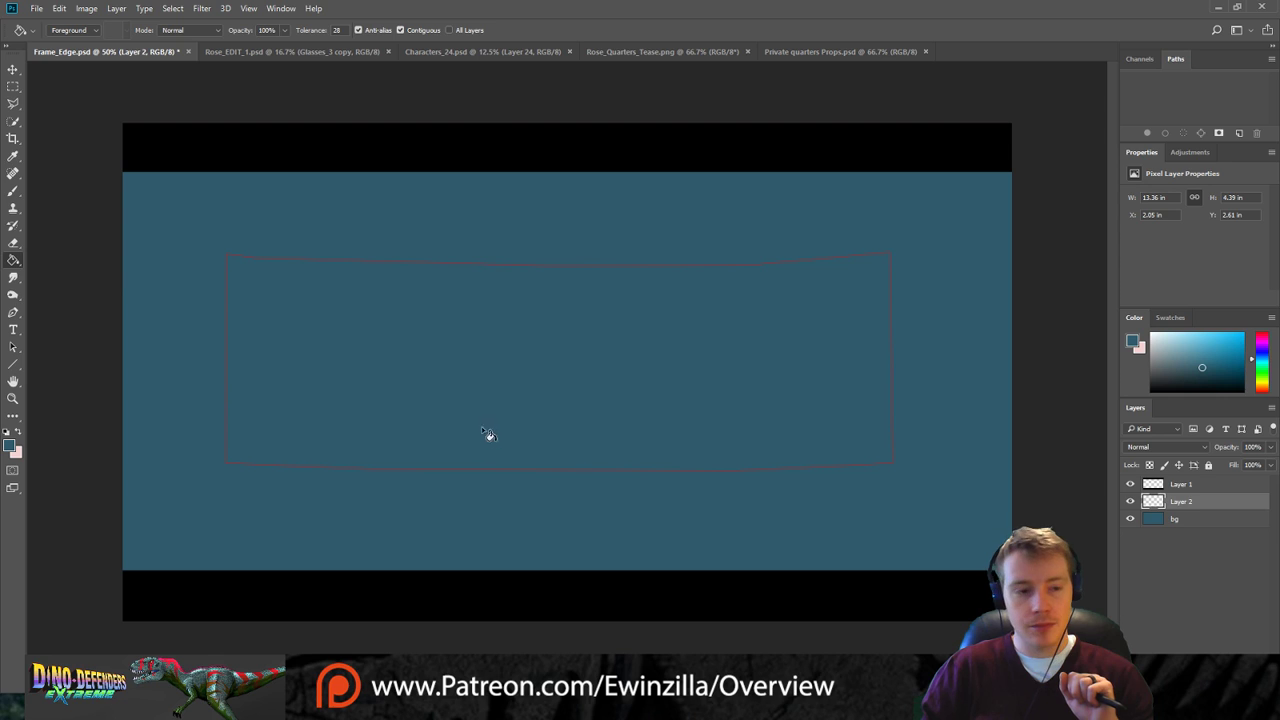
click(12, 104)
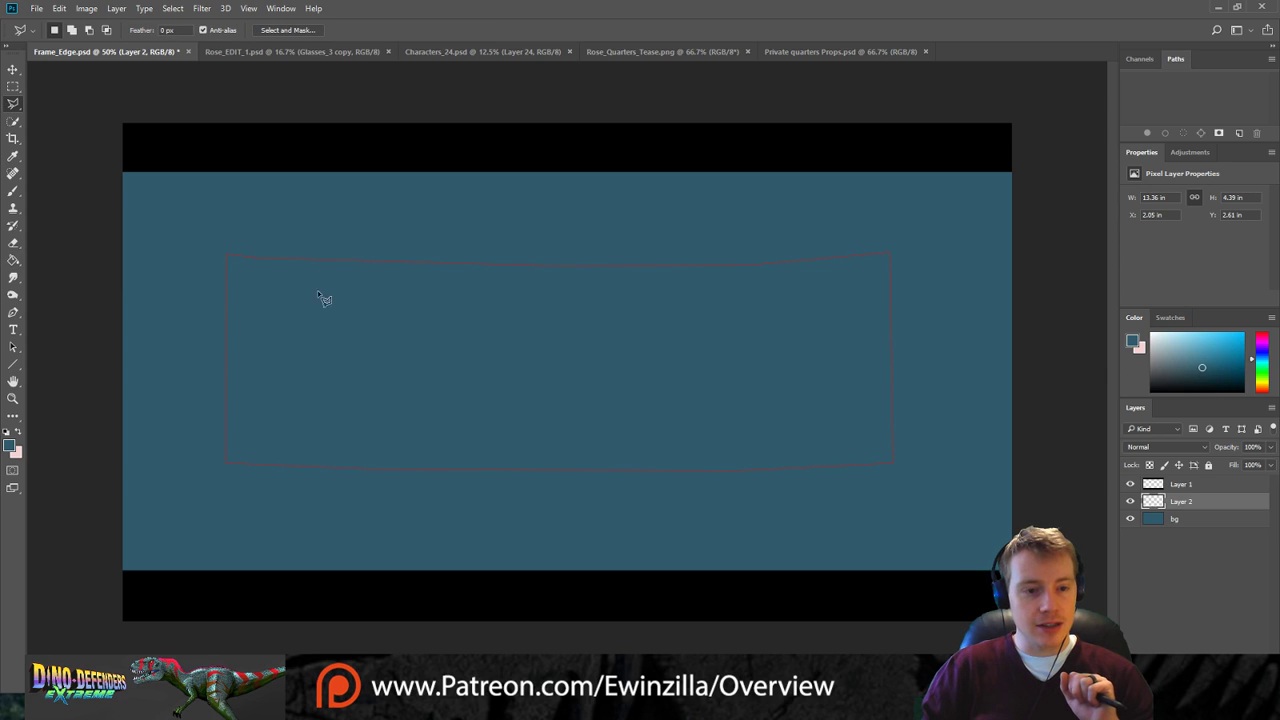
click(228, 255)
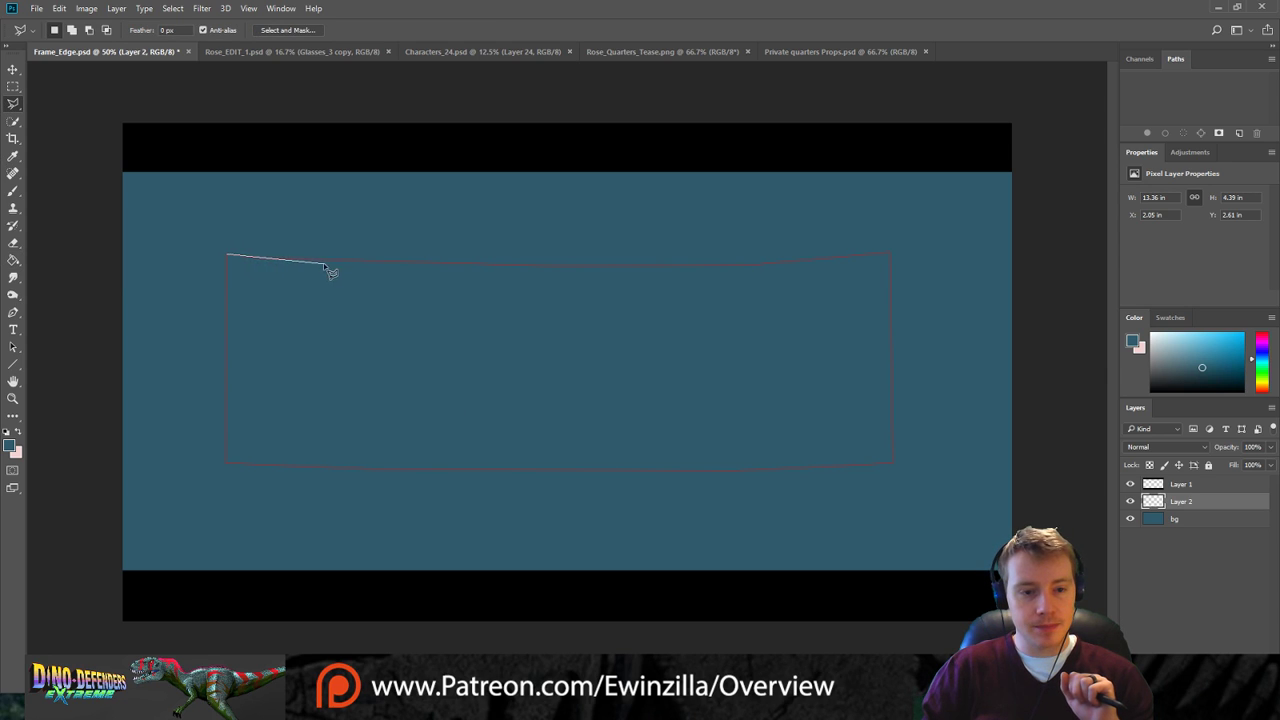
click(737, 265)
click(889, 252)
click(892, 464)
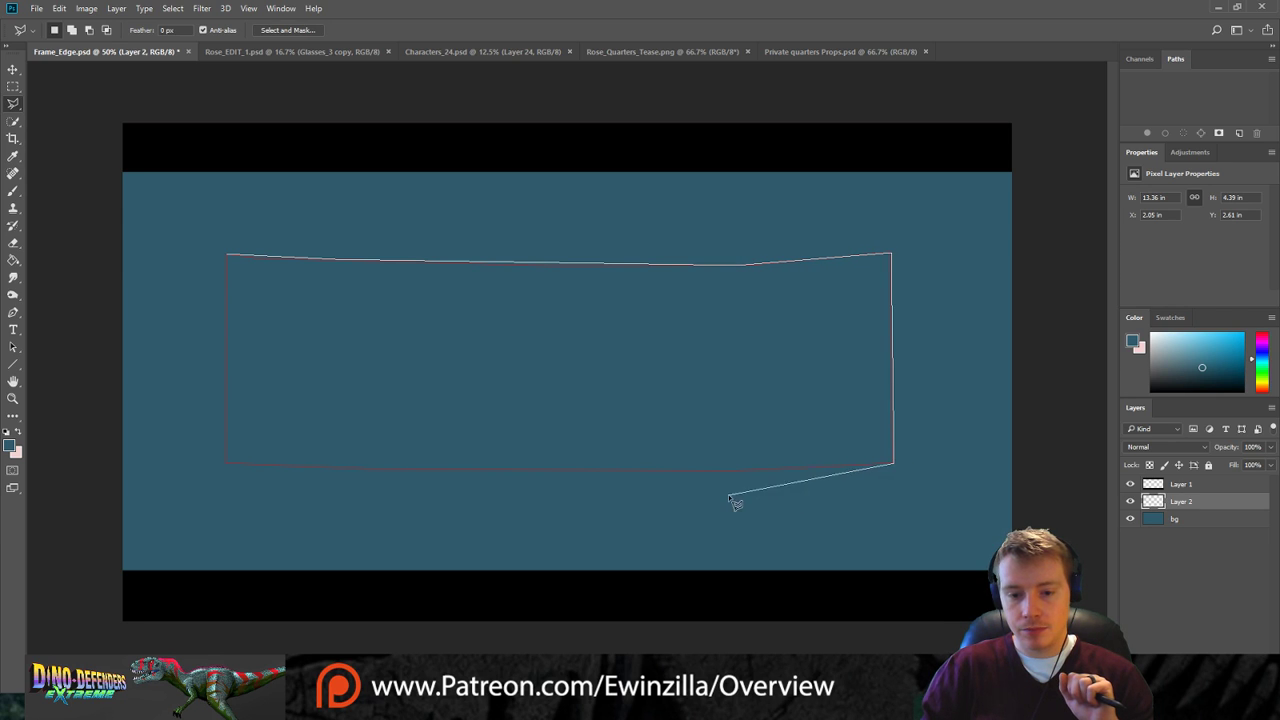
click(740, 470)
click(356, 467)
click(227, 464)
click(228, 257)
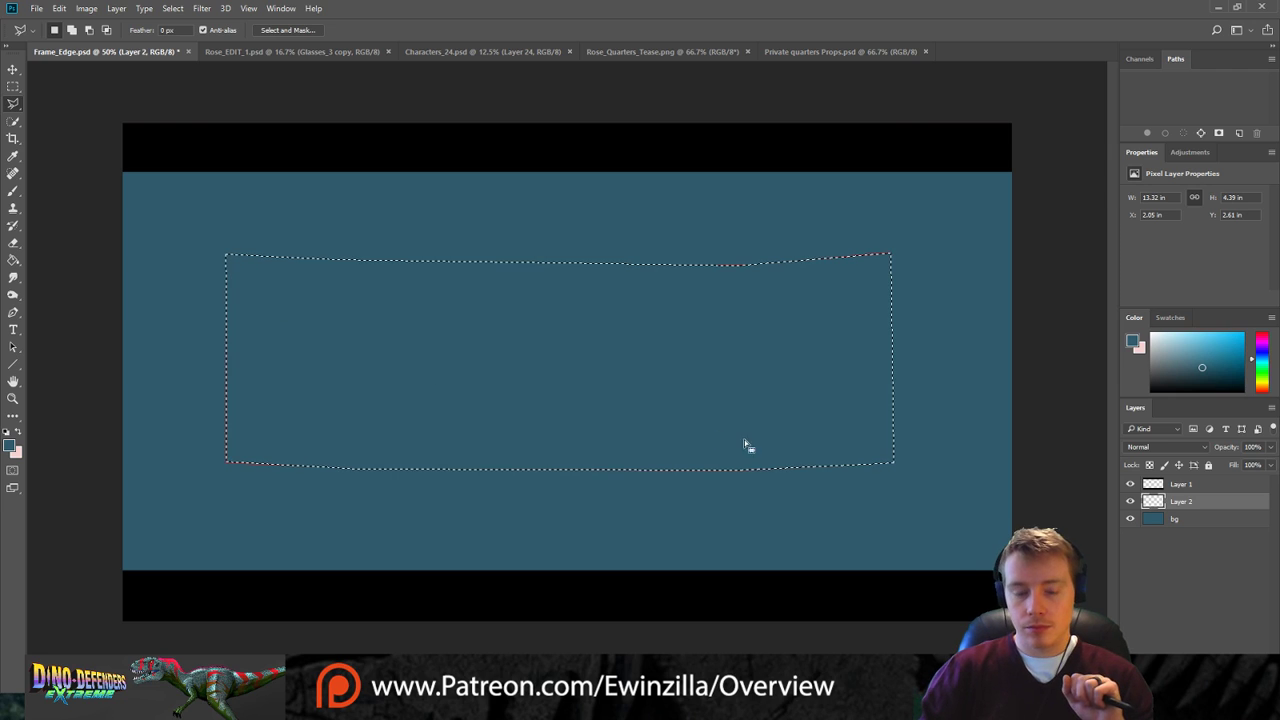
Fill the window-shaped selection on Layer 2 with a bright green foreground colour and clear the selection.
key(g)
key(i)
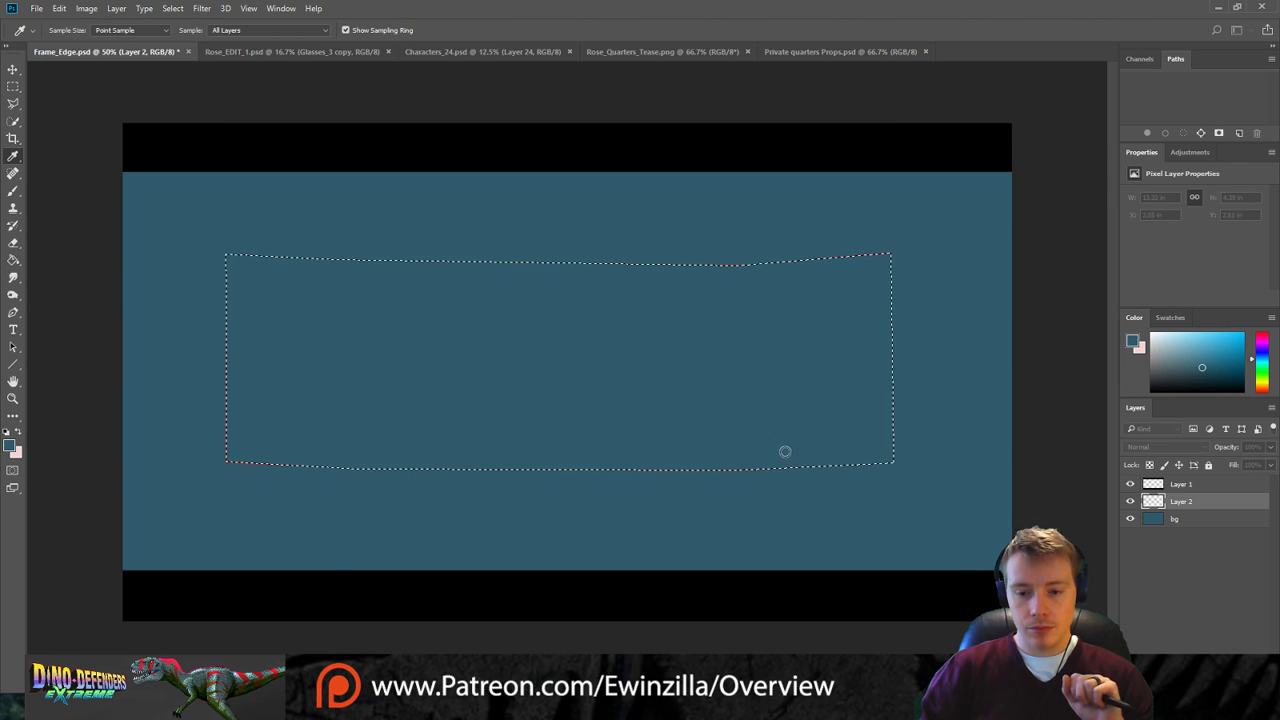
click(1262, 376)
click(1219, 341)
key(g)
click(586, 354)
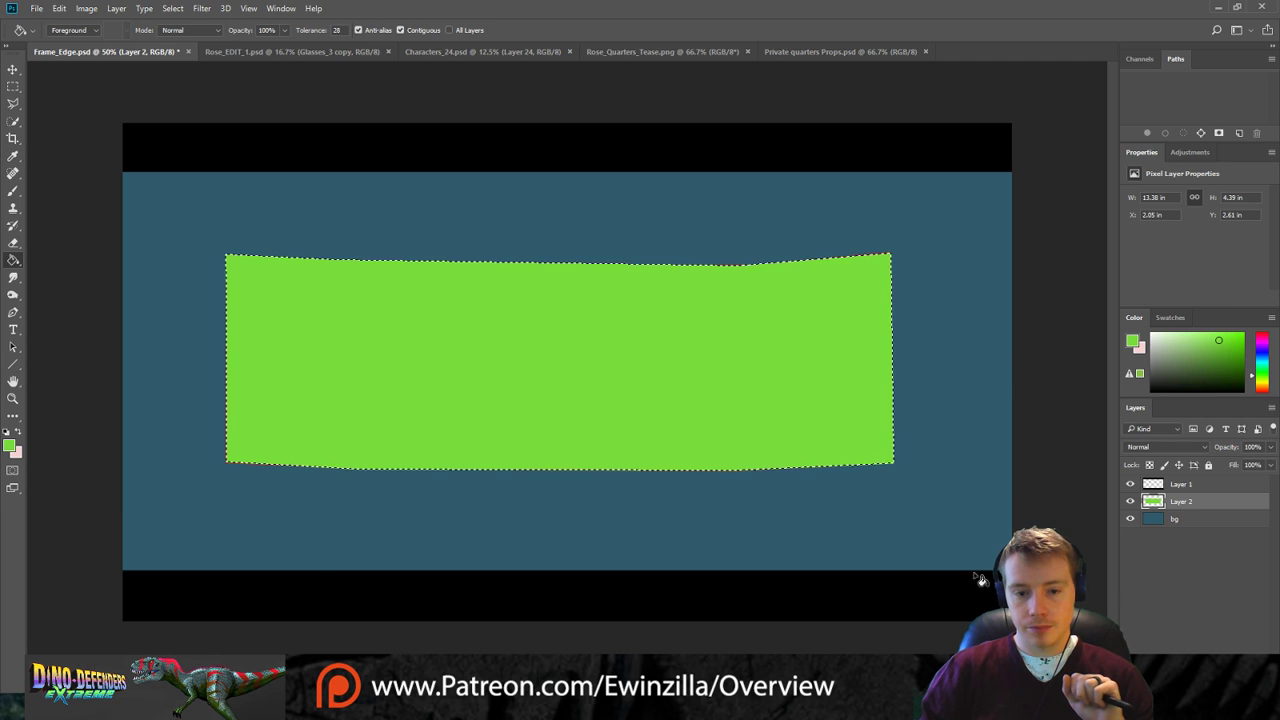
click(16, 89)
click(791, 491)
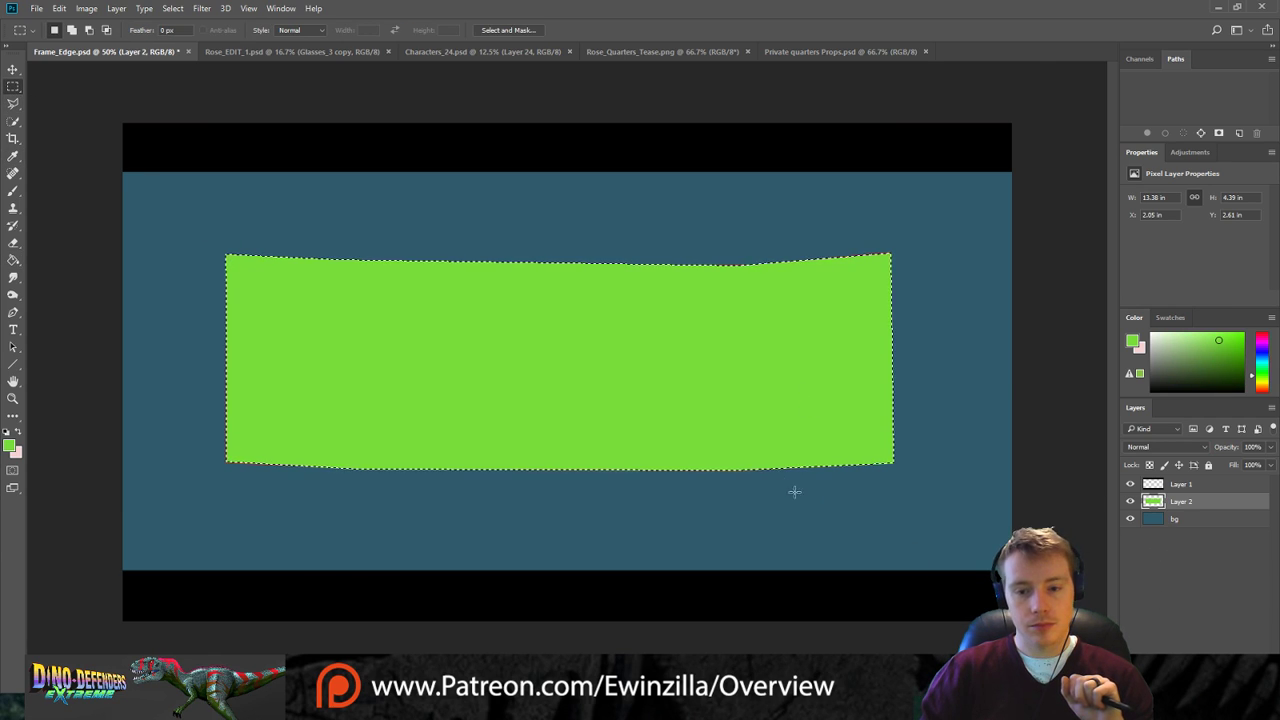
Merge Layer 2 and the bg layer into a single layer.
click(1206, 519)
ctrl+click(1190, 505)
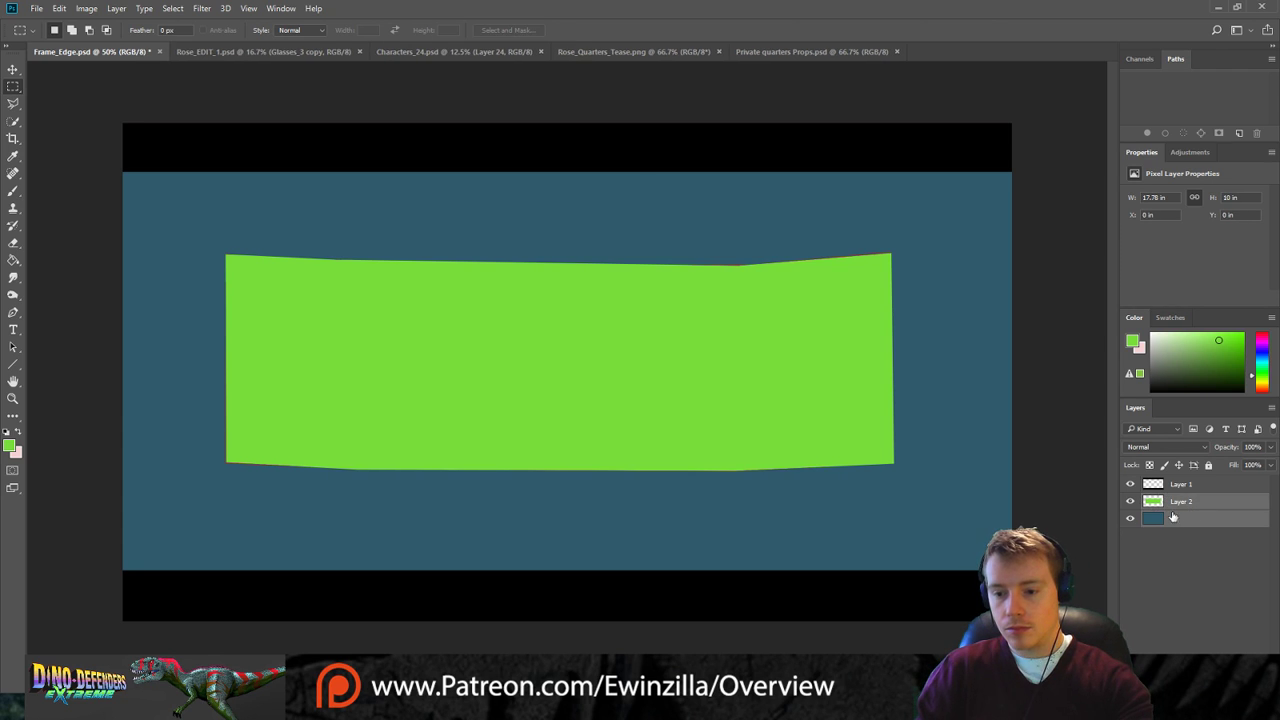
key(ctrl+e)
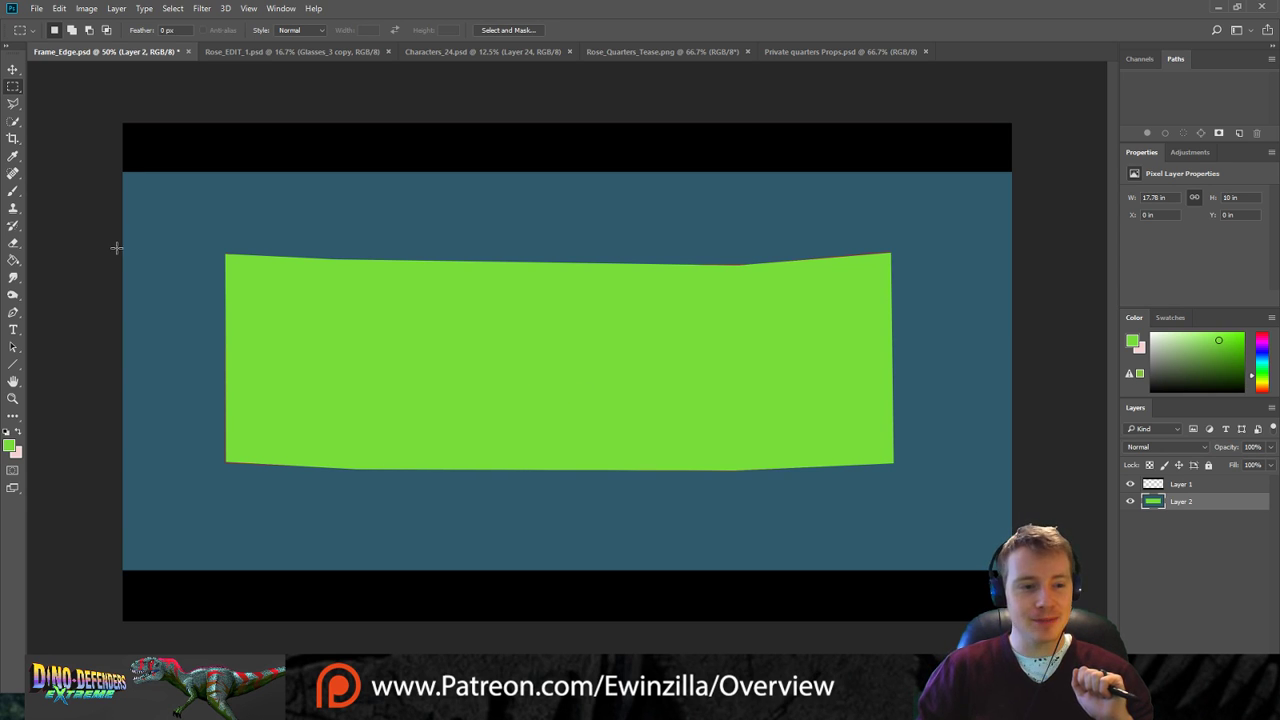
Smudge the upper edge of the green window near its right corner to soften the angular bend.
click(13, 277)
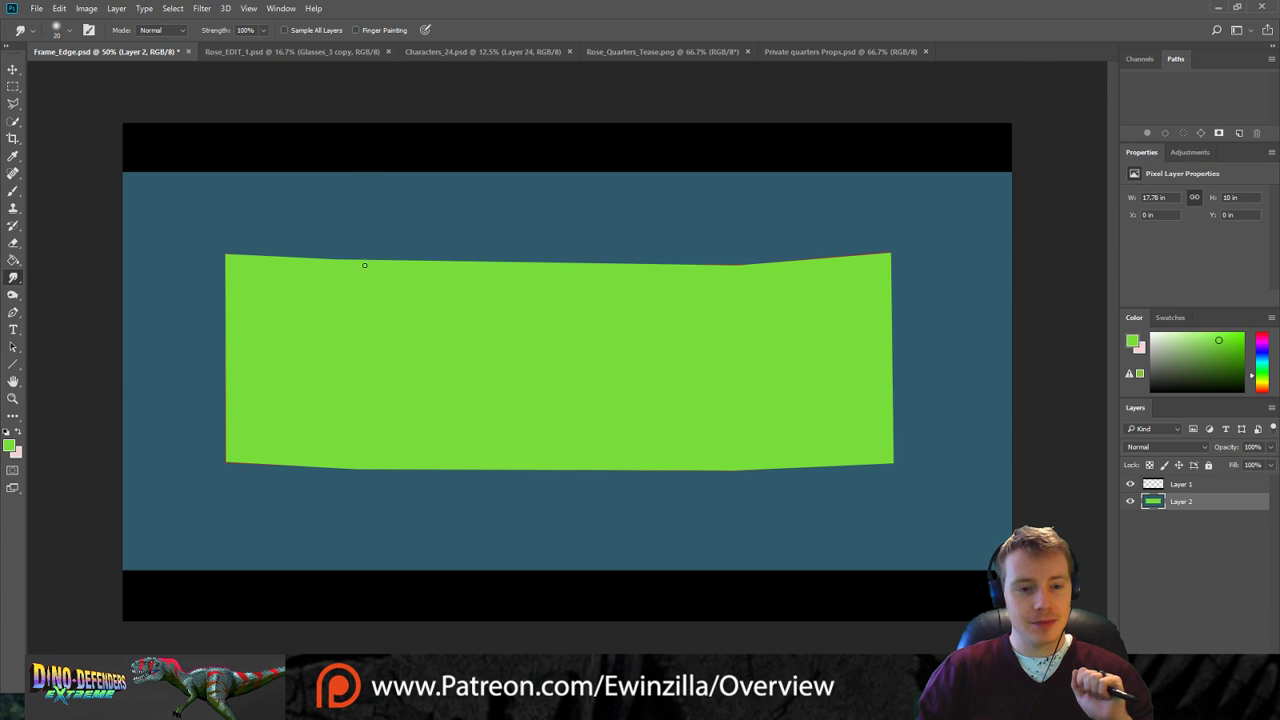
drag(329, 262, 228, 244)
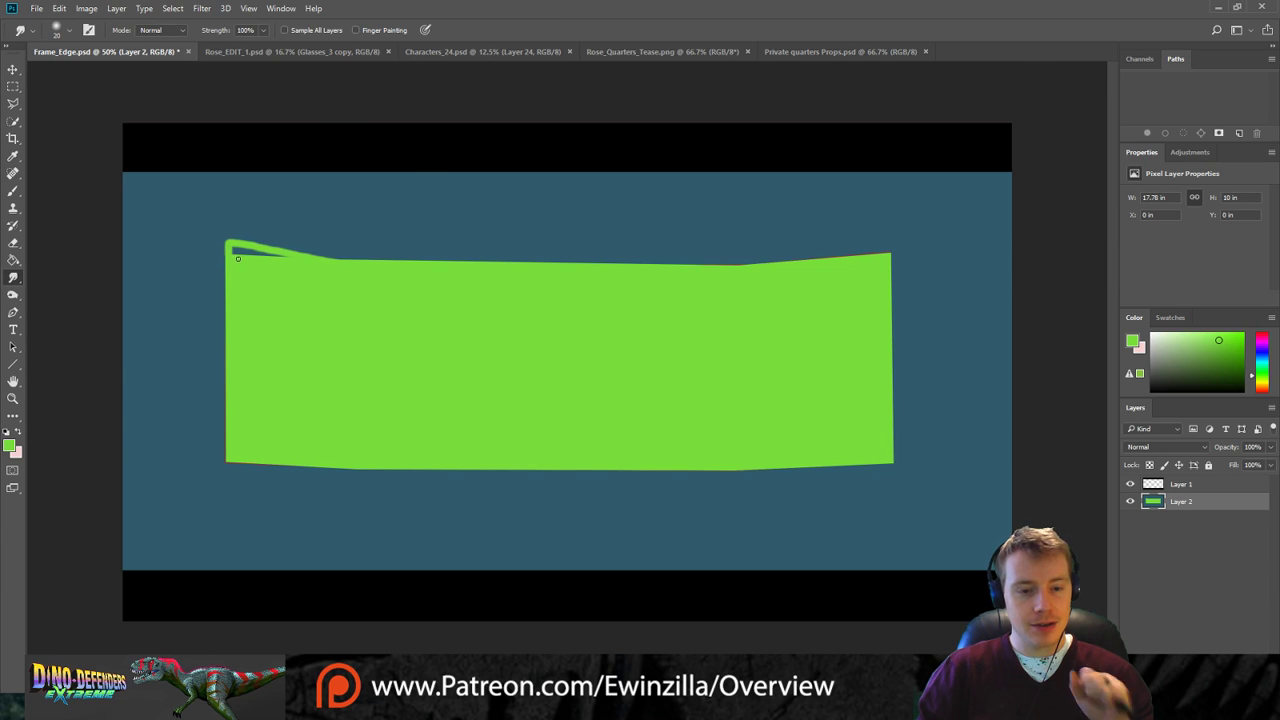
key(ctrl+z)
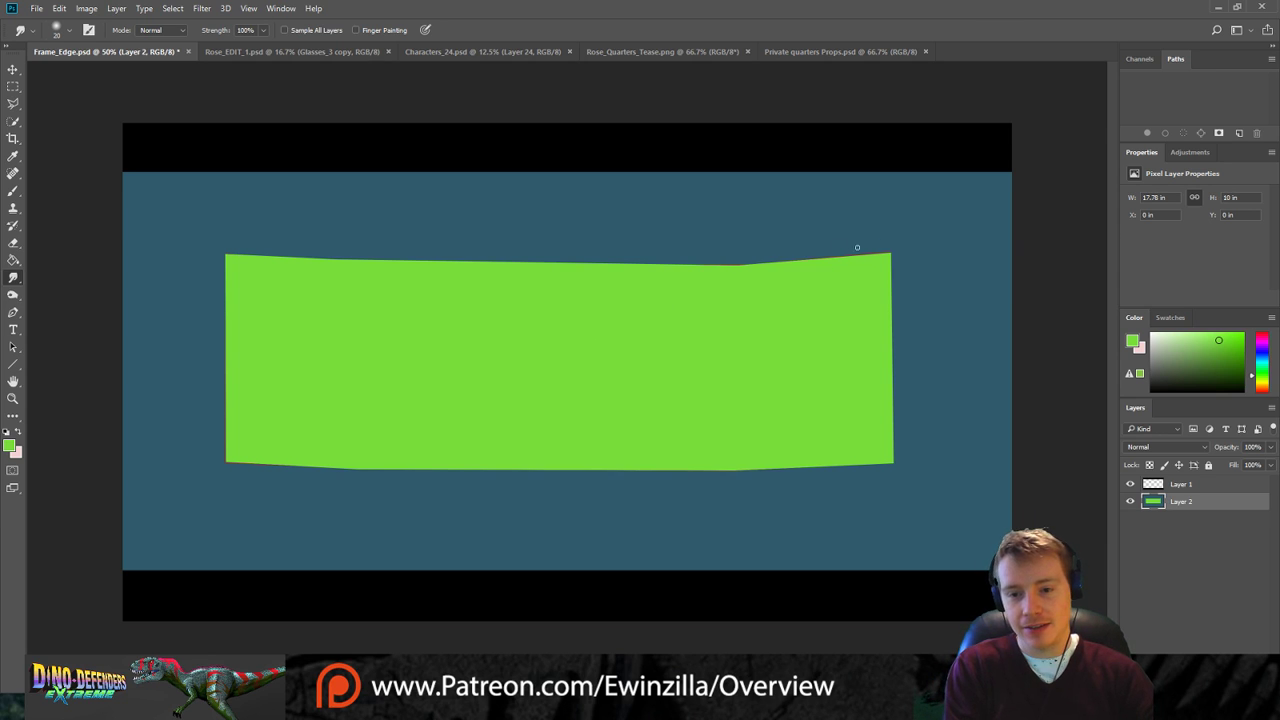
drag(736, 257, 878, 252)
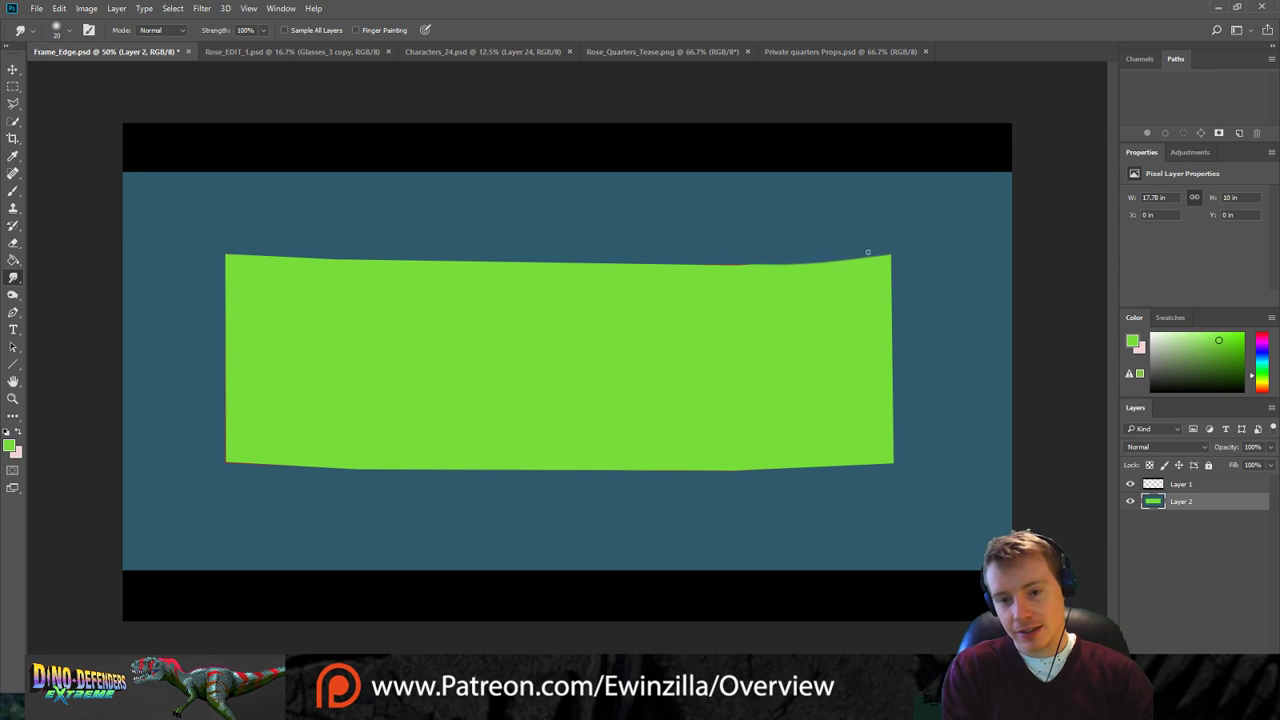
drag(731, 268, 900, 253)
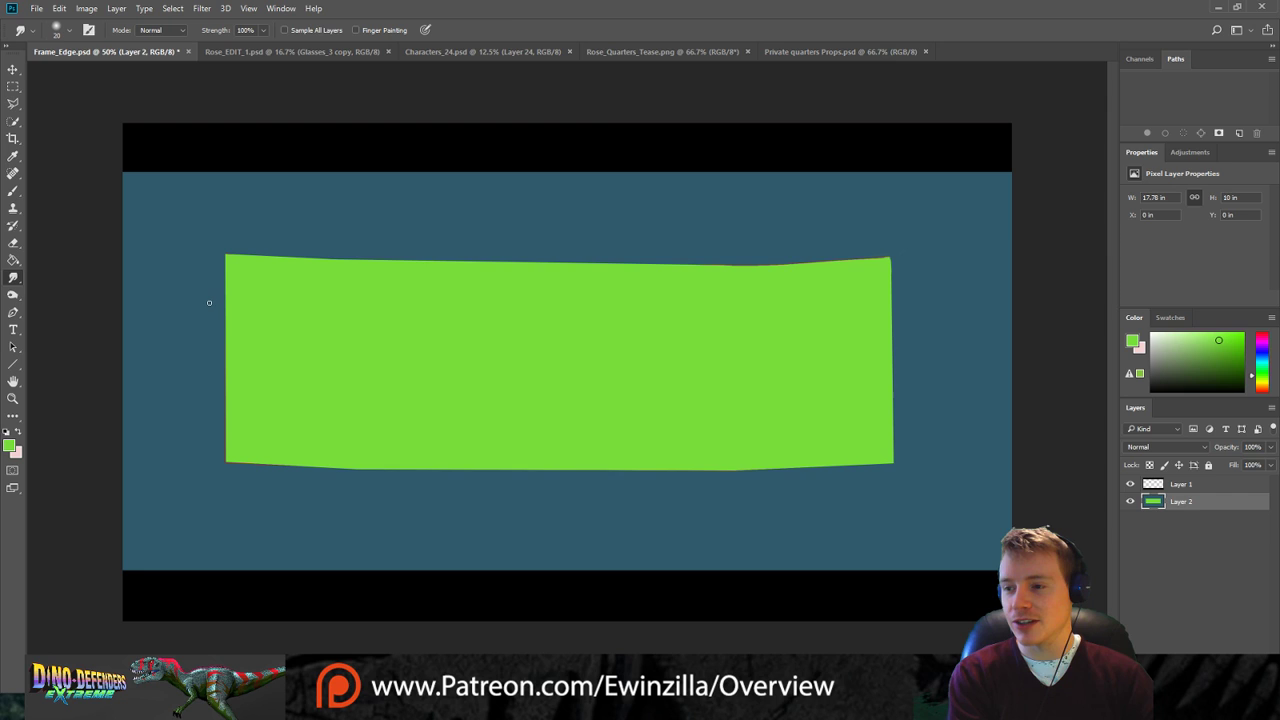
Sample the dark teal of the upper wall line in Rose_Quarters_Tease.png as the foreground colour.
click(662, 51)
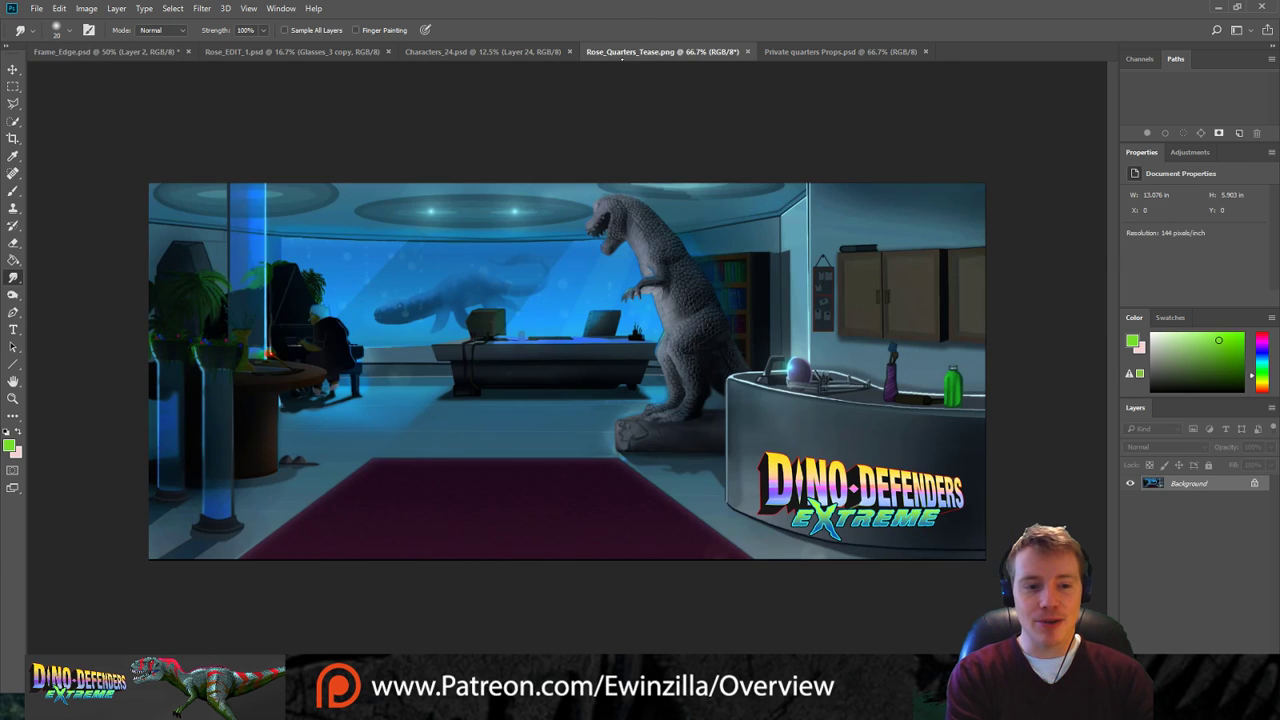
click(13, 156)
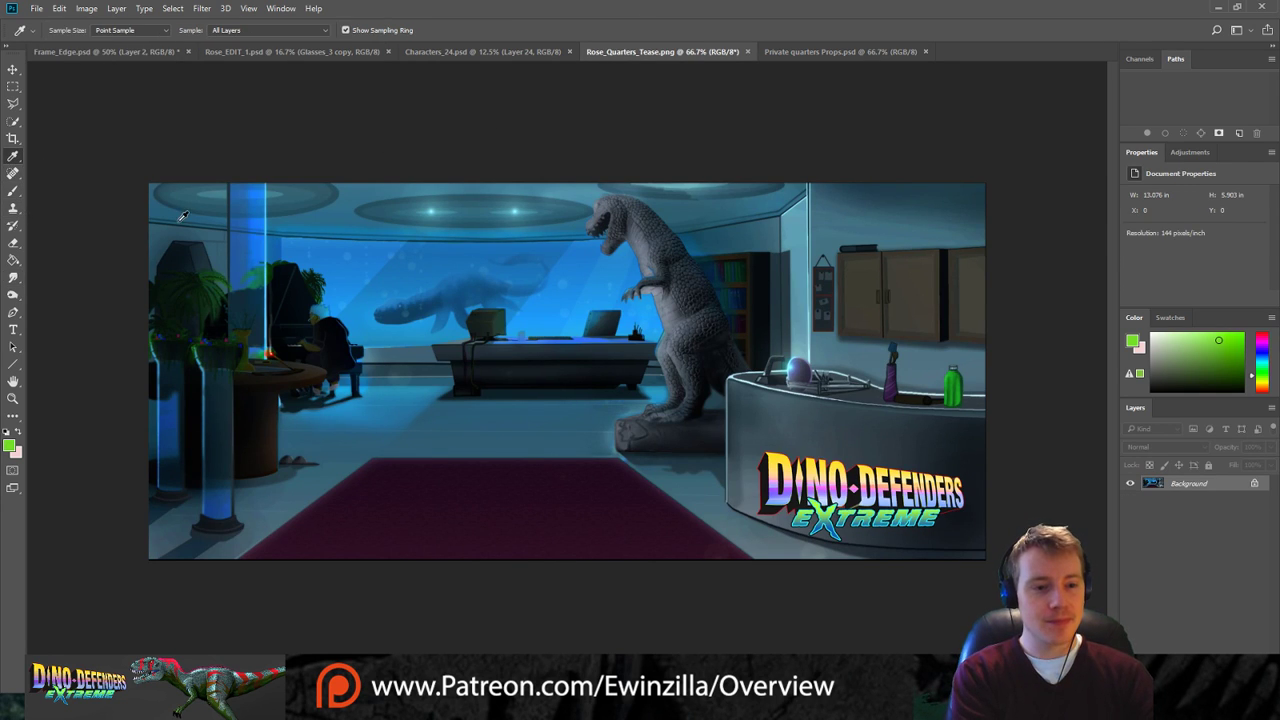
click(182, 220)
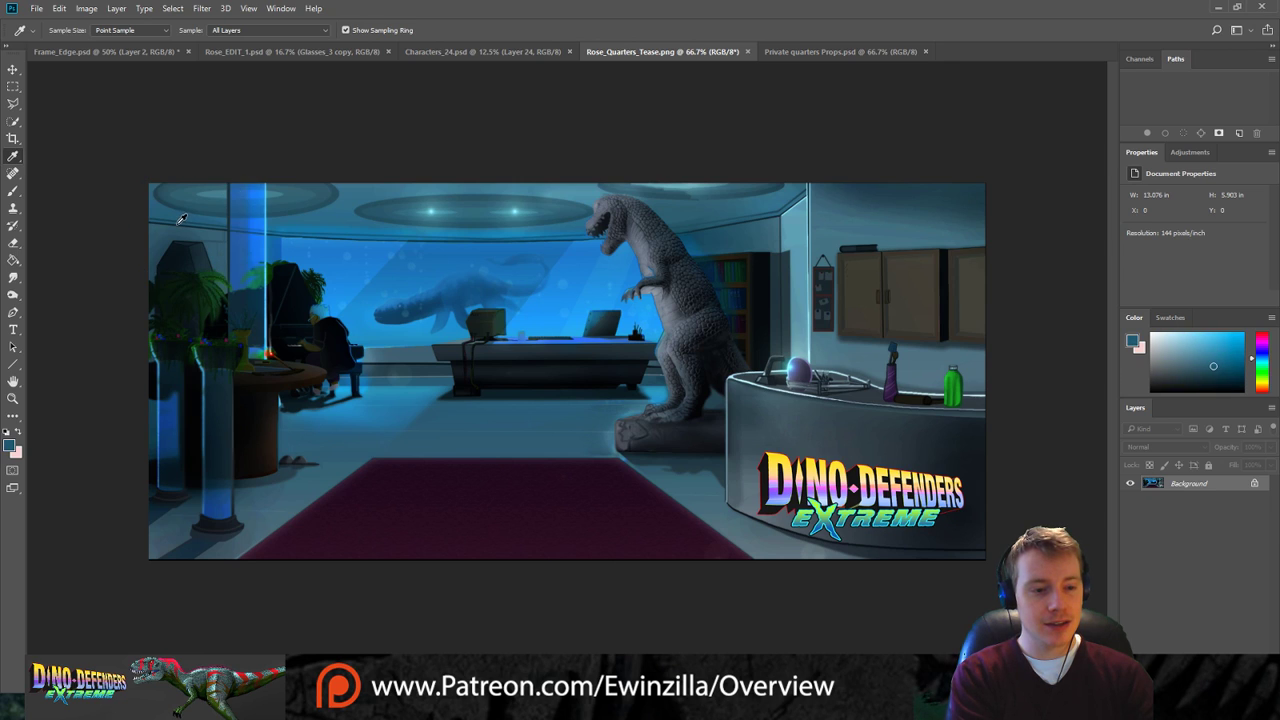
click(178, 224)
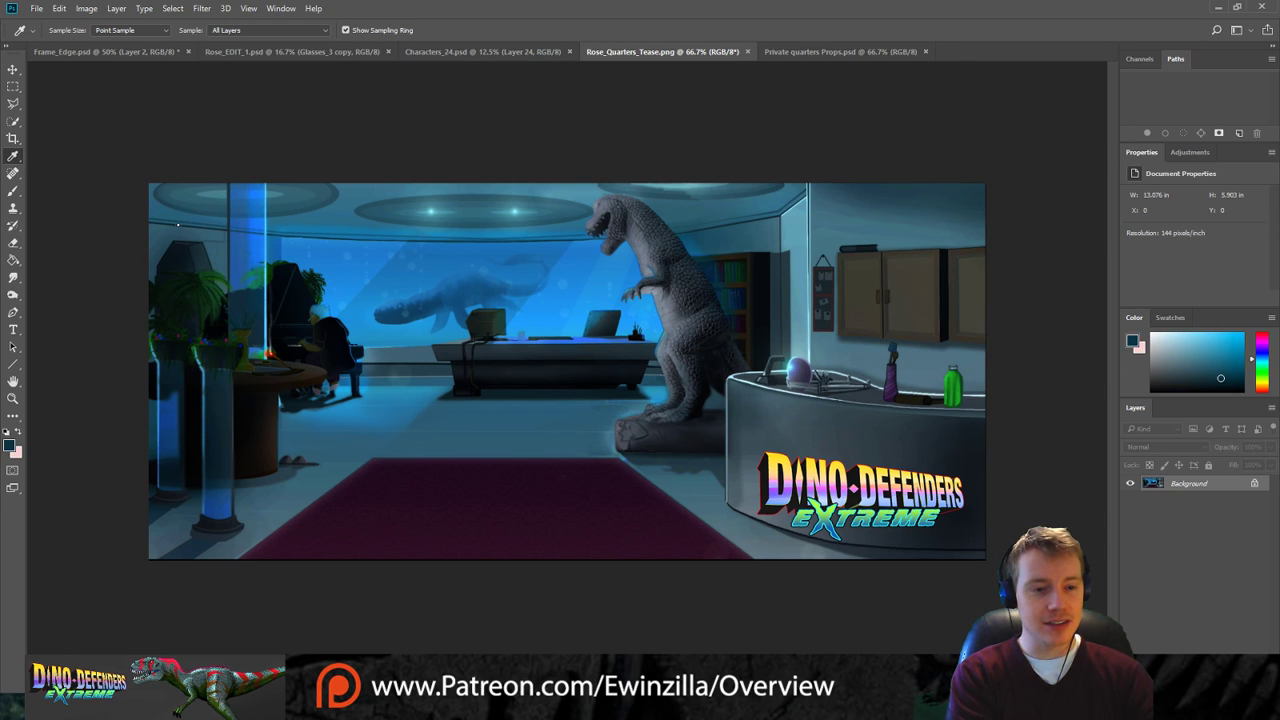
In Frame_Edge.psd, draw a 2 px dark line from the window's upper-left corner out to the canvas's left edge.
click(115, 52)
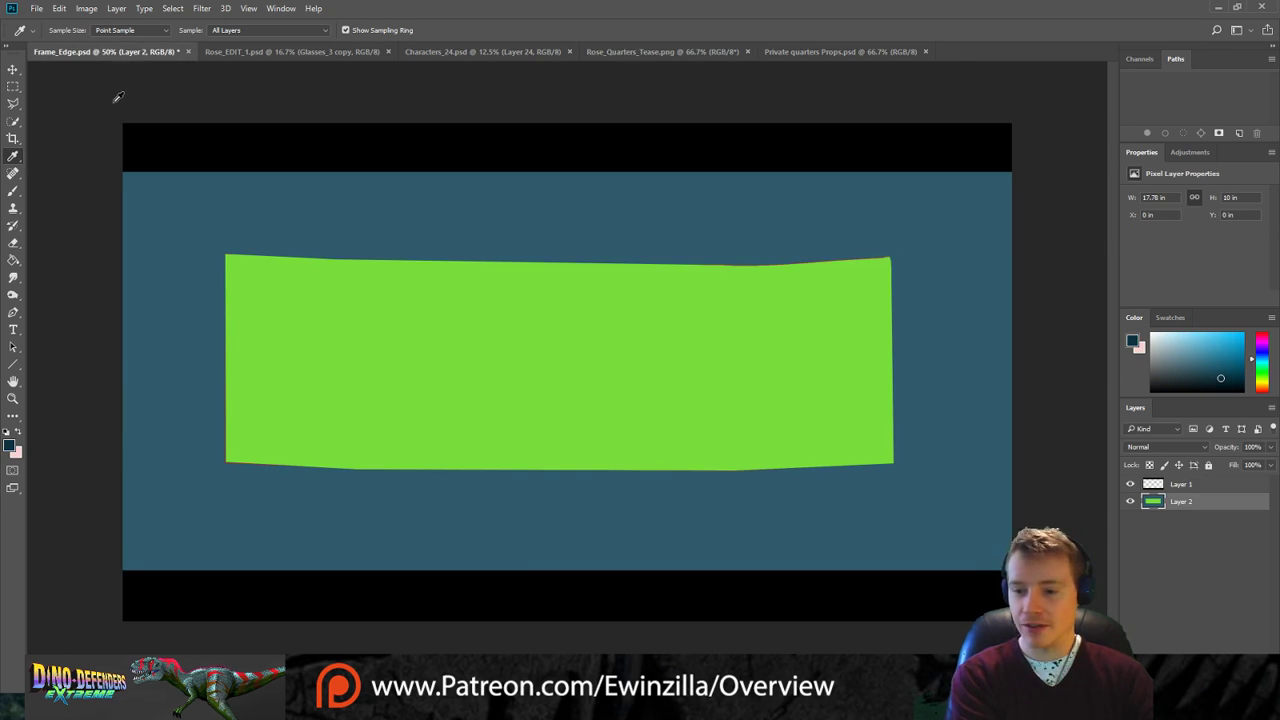
click(13, 363)
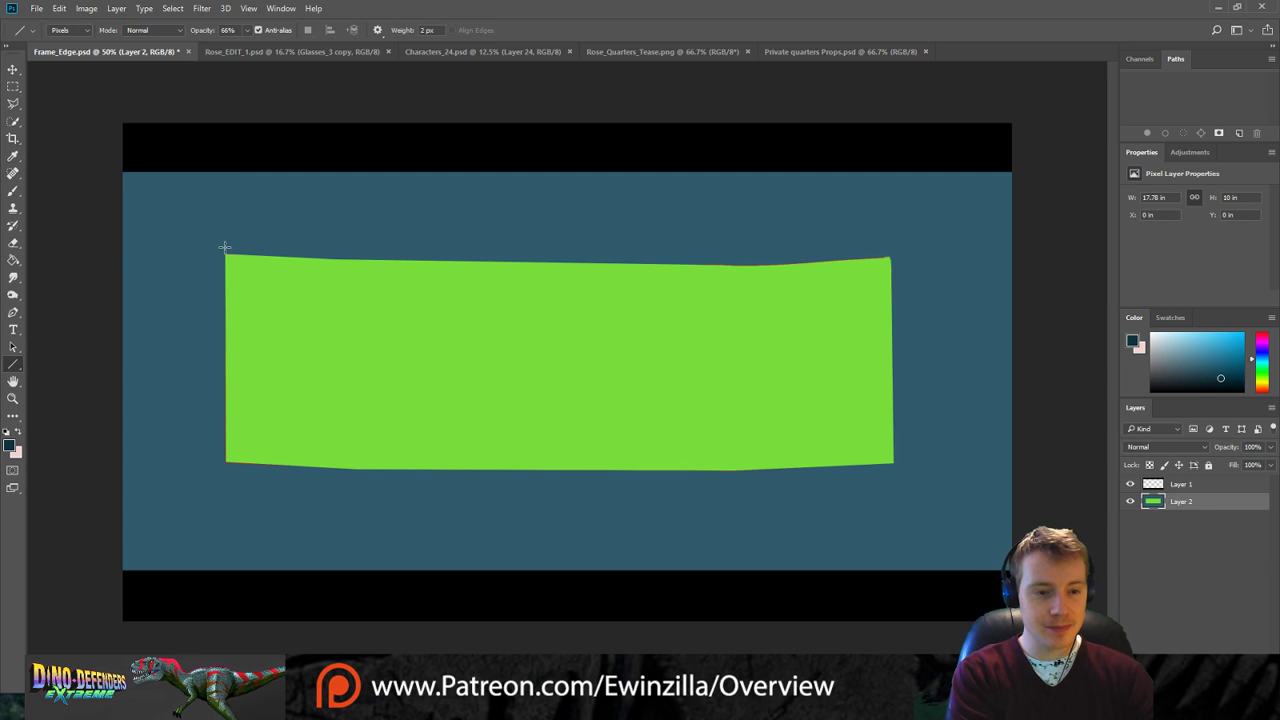
drag(223, 252, 114, 235)
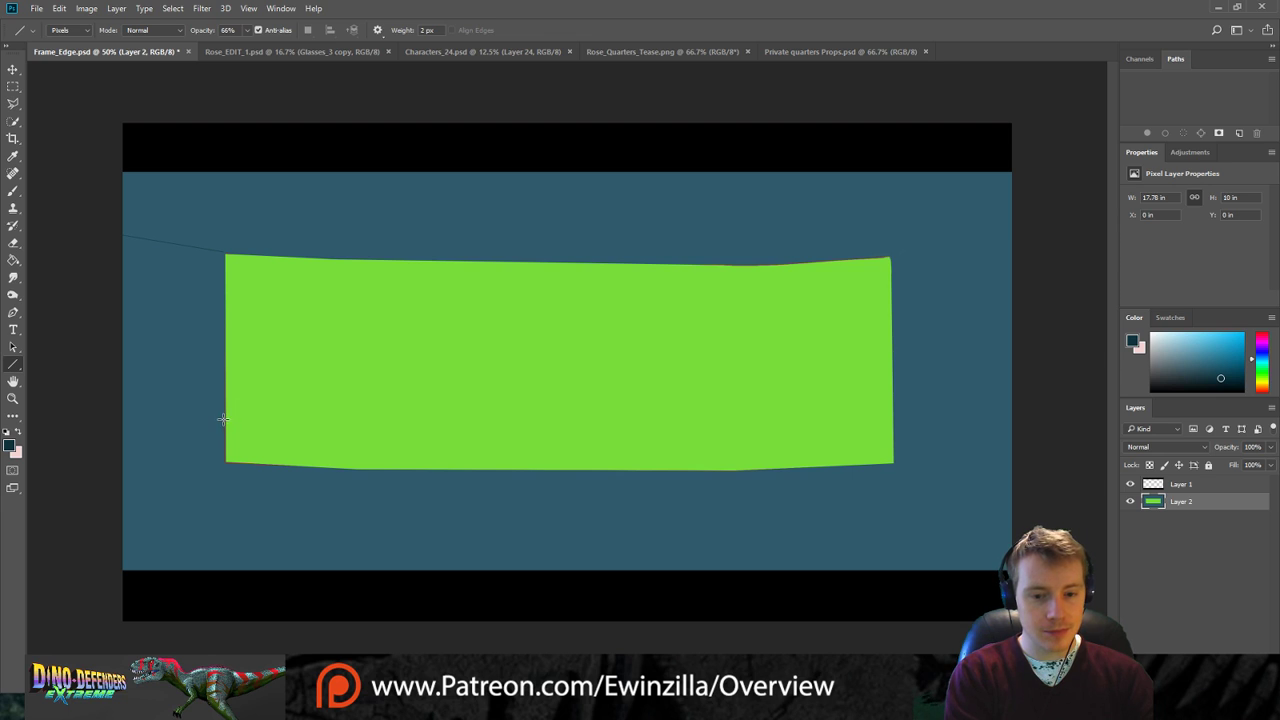
Move Layer 2 up about 1.04 in and stretch its lower edge down to a height of 102.80%.
click(13, 69)
drag(386, 300, 391, 250)
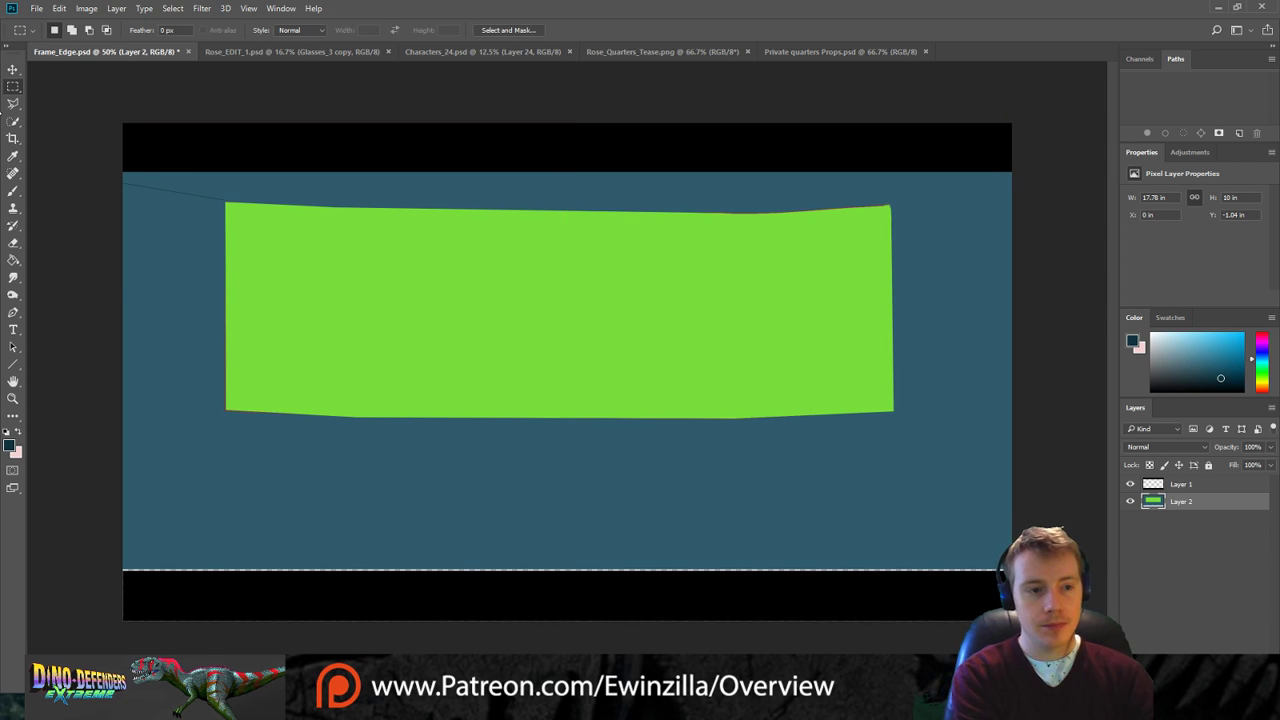
drag(567, 569, 566, 582)
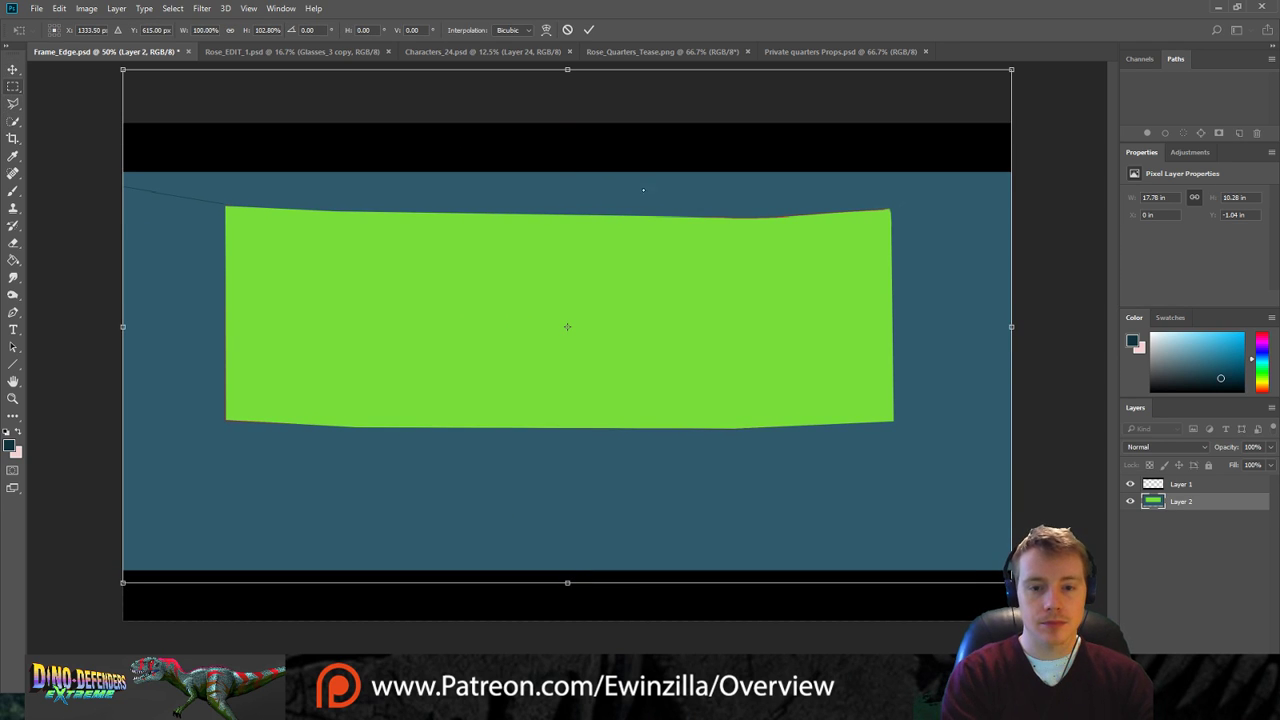
key(Return)
Draw 3 px room lines: ceiling lines outward from both upper window corners, plus a short floor line and a vertical edge on the left wall.
click(15, 365)
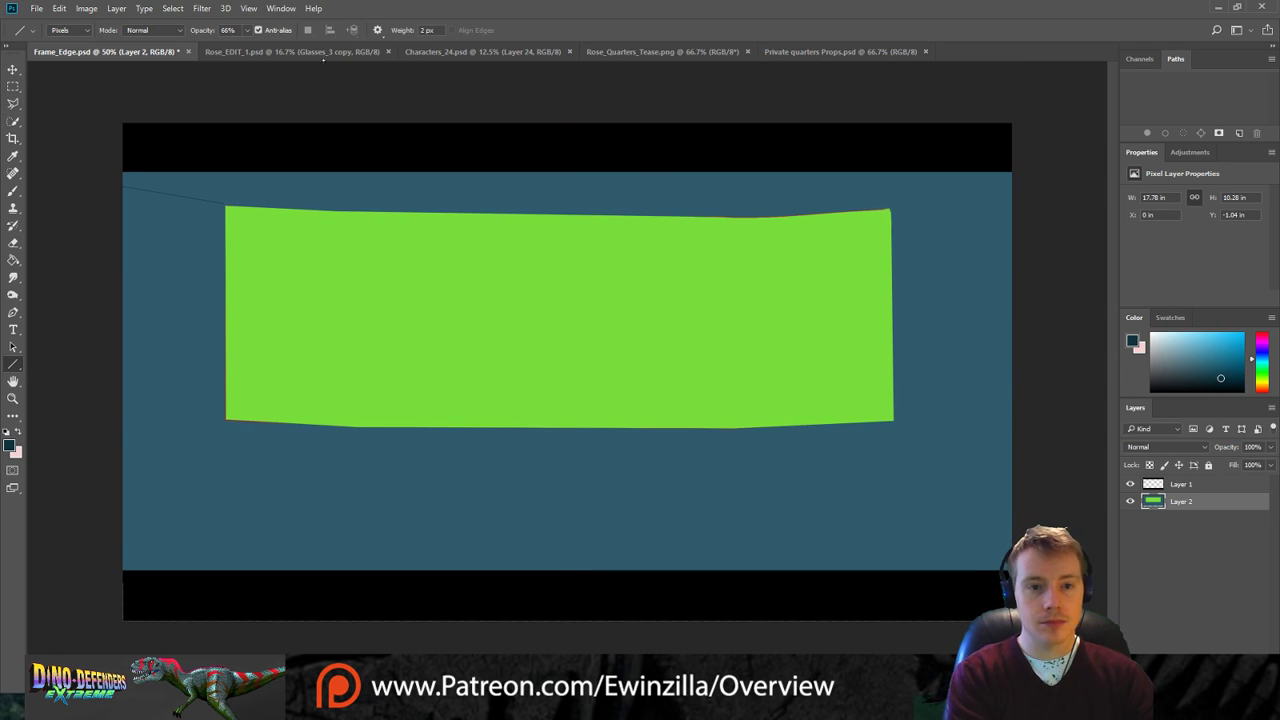
text(2)
key(BackSpace)
text(3)
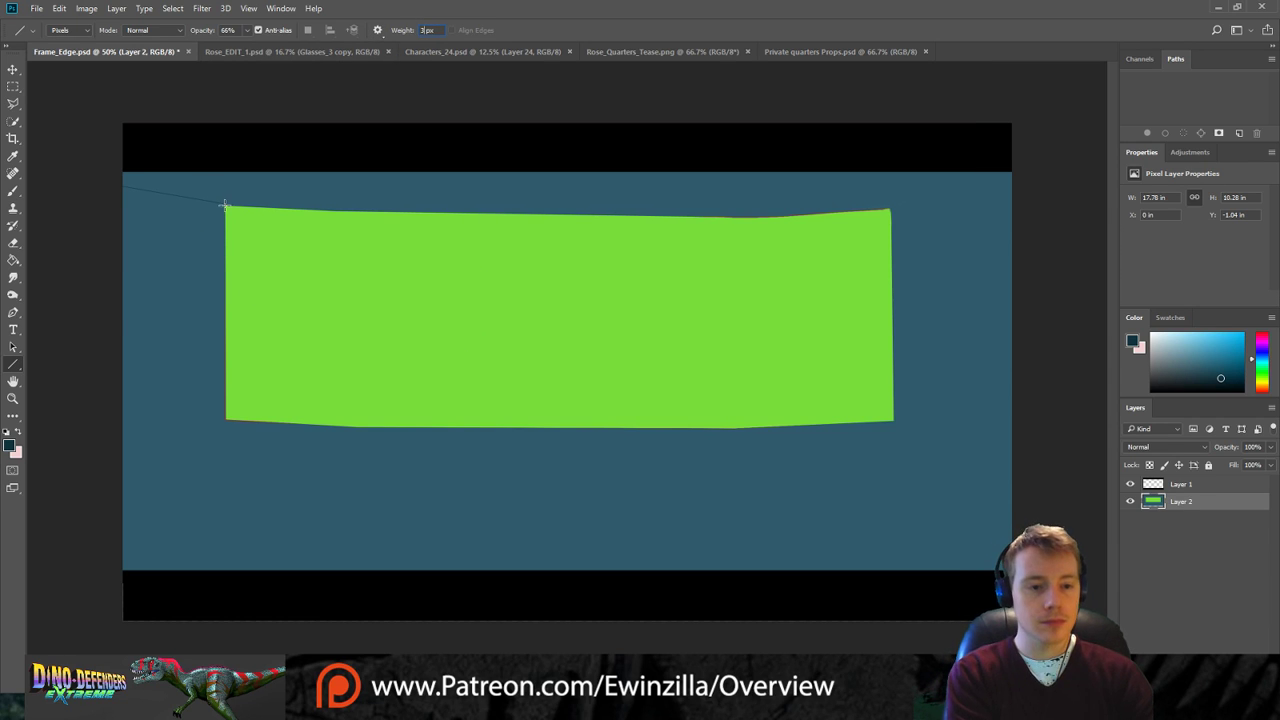
drag(225, 205, 109, 178)
drag(889, 209, 991, 172)
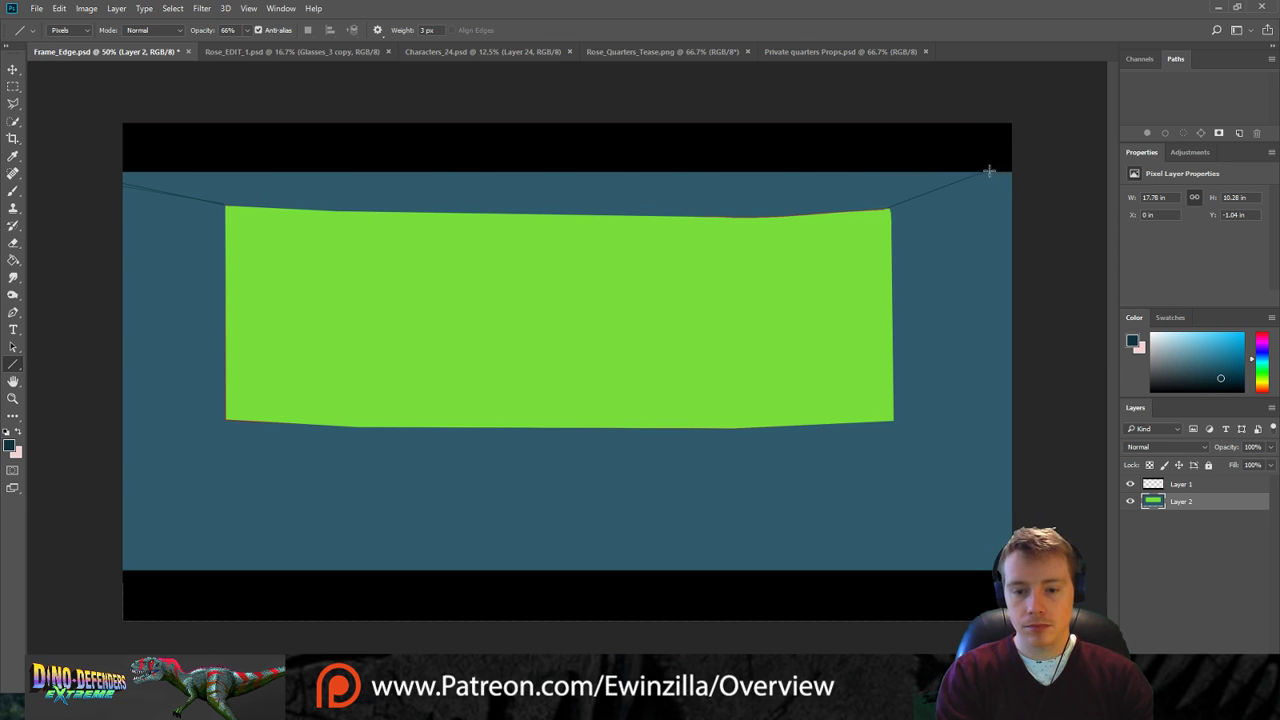
drag(104, 491, 172, 458)
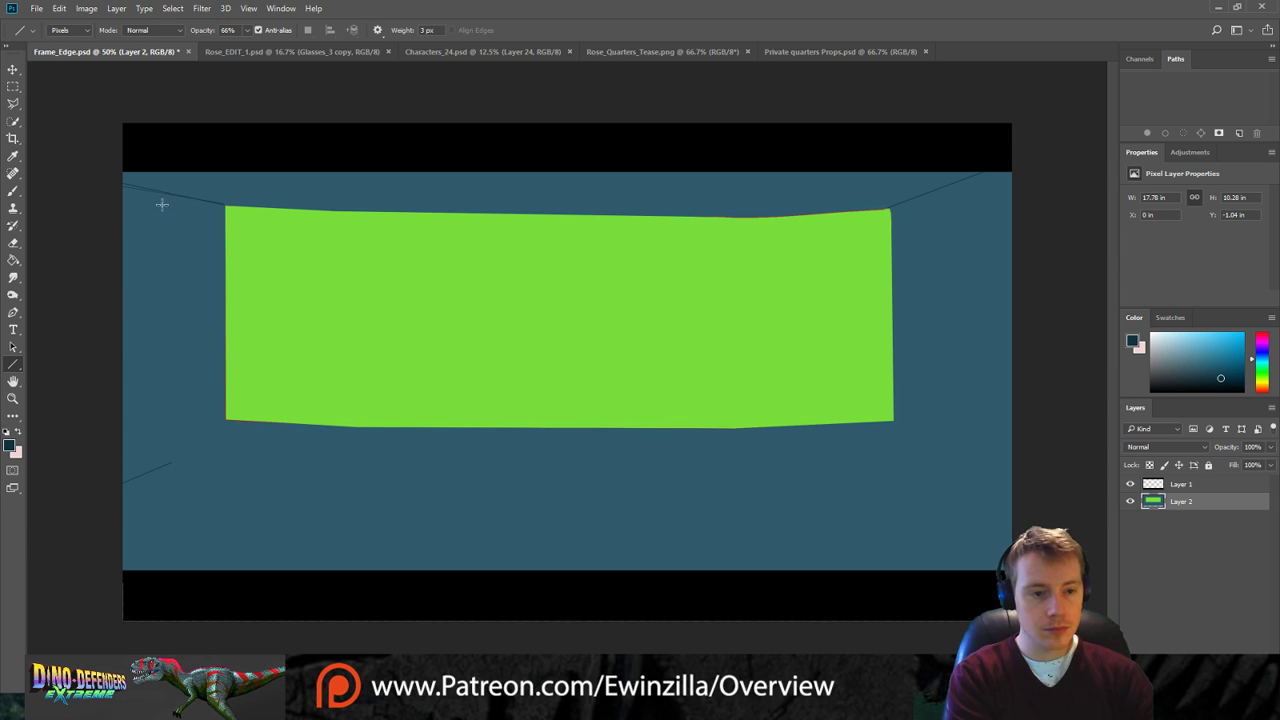
drag(173, 194, 173, 462)
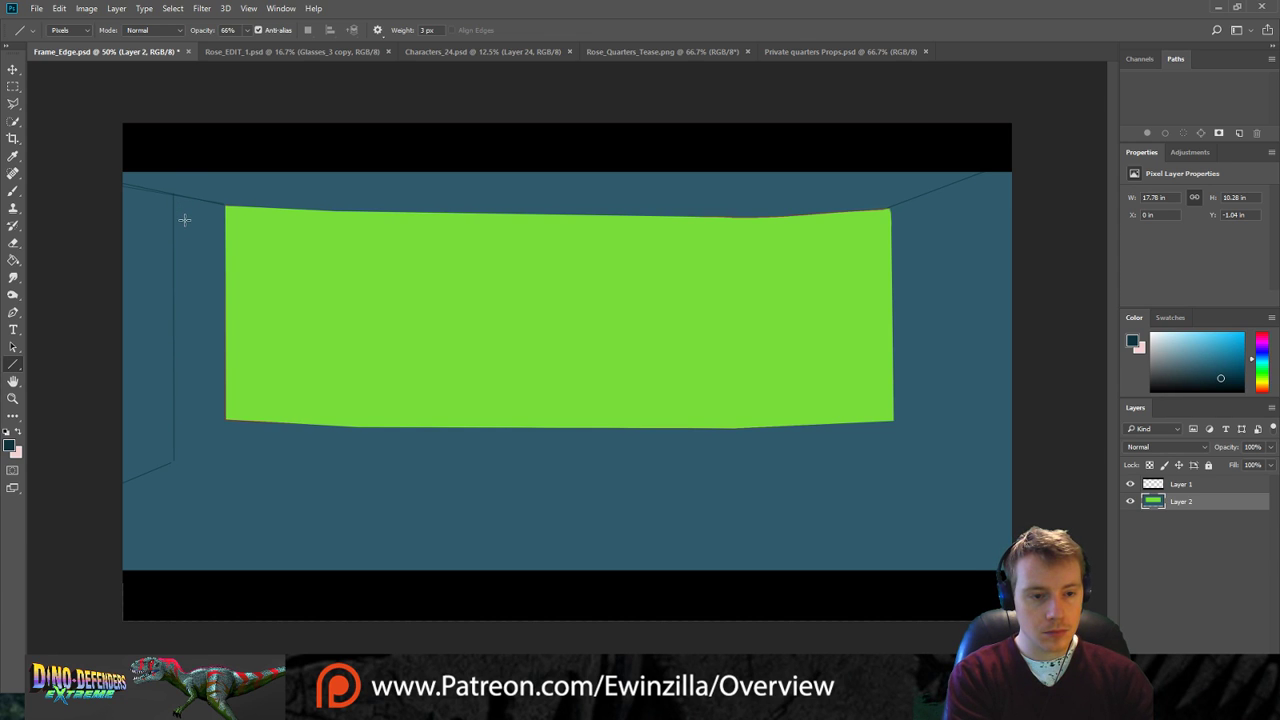
Try to smudge a wall-coloured vertical divider down through the left part of the green window.
click(13, 277)
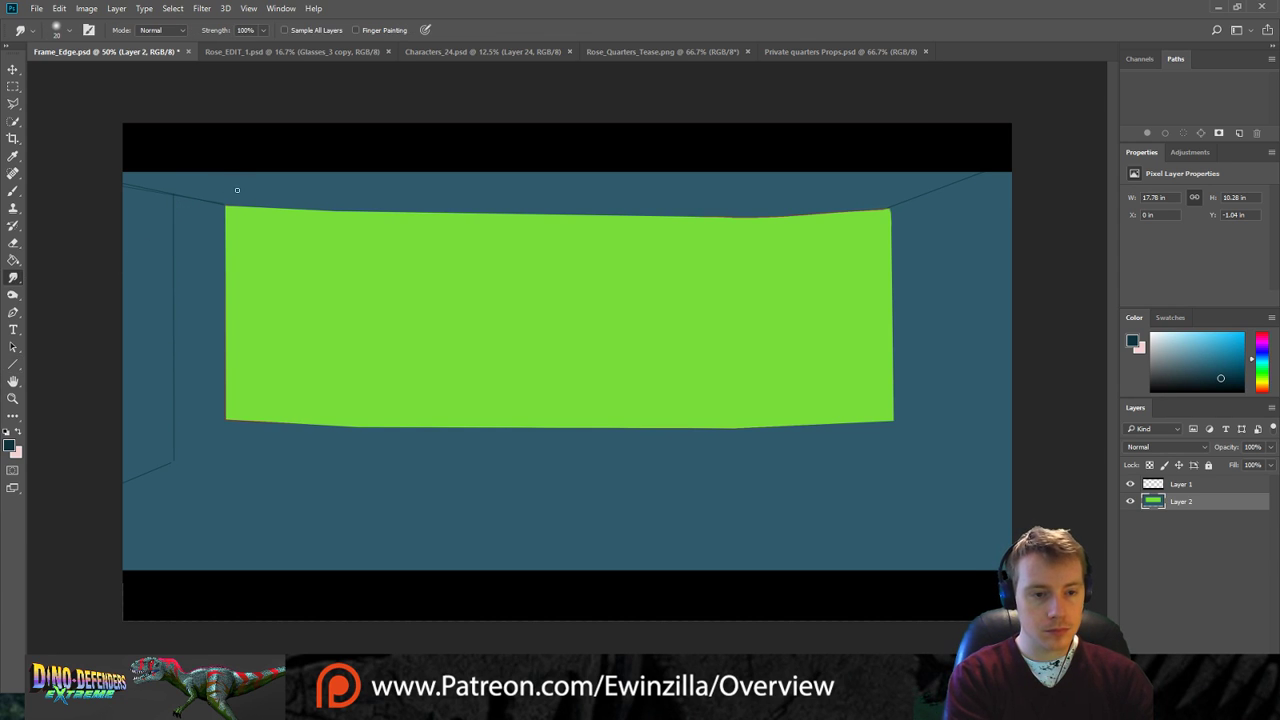
drag(245, 192, 253, 532)
drag(251, 194, 243, 548)
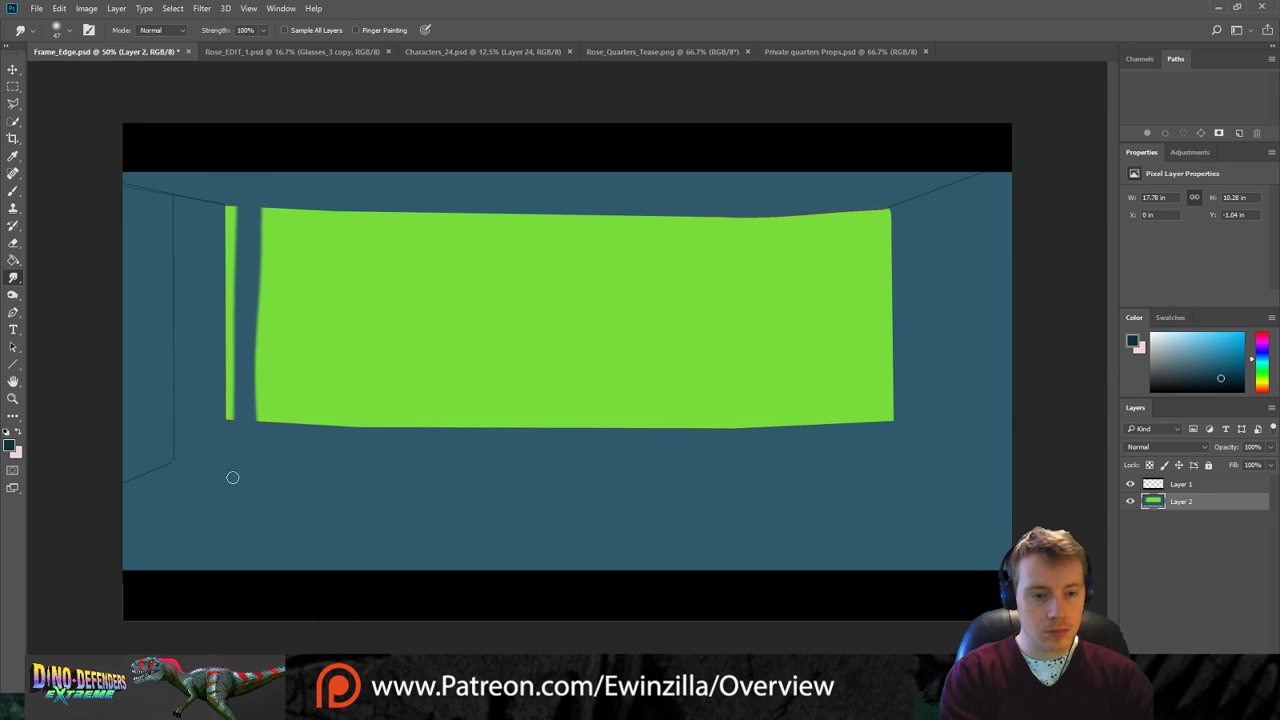
key(ctrl+alt+z)
key(ctrl+alt+z)
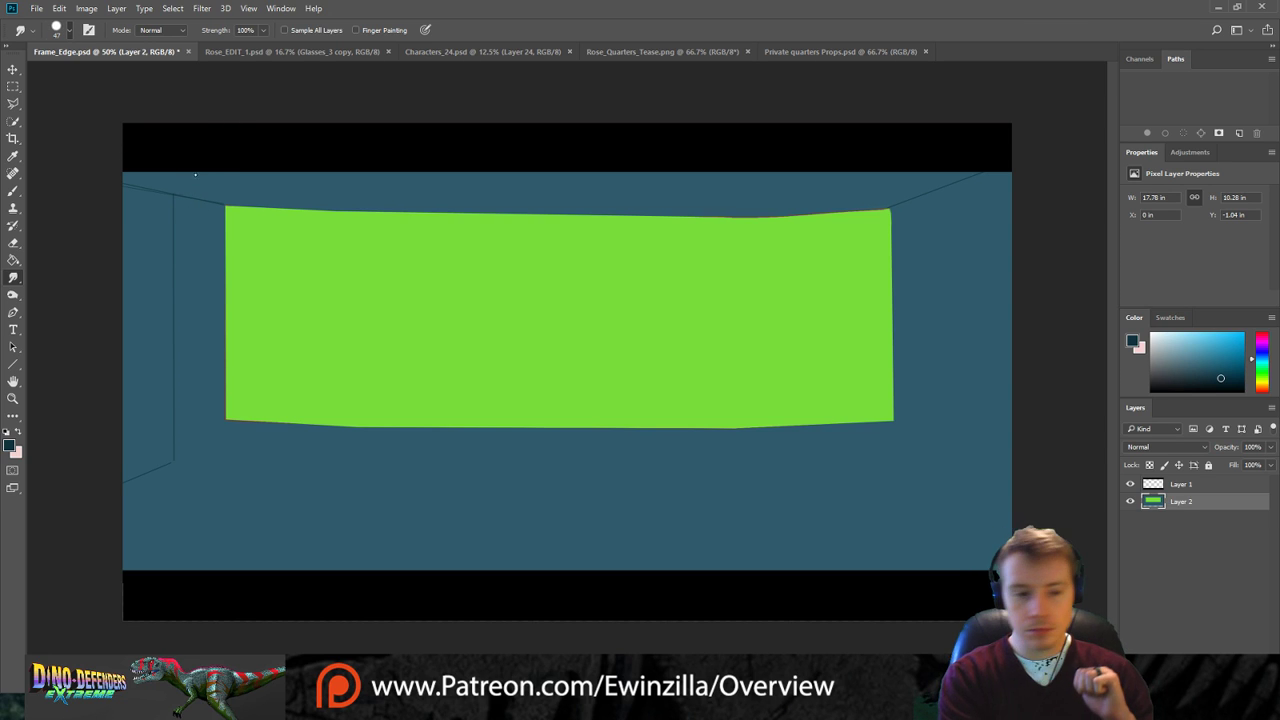
drag(271, 191, 280, 526)
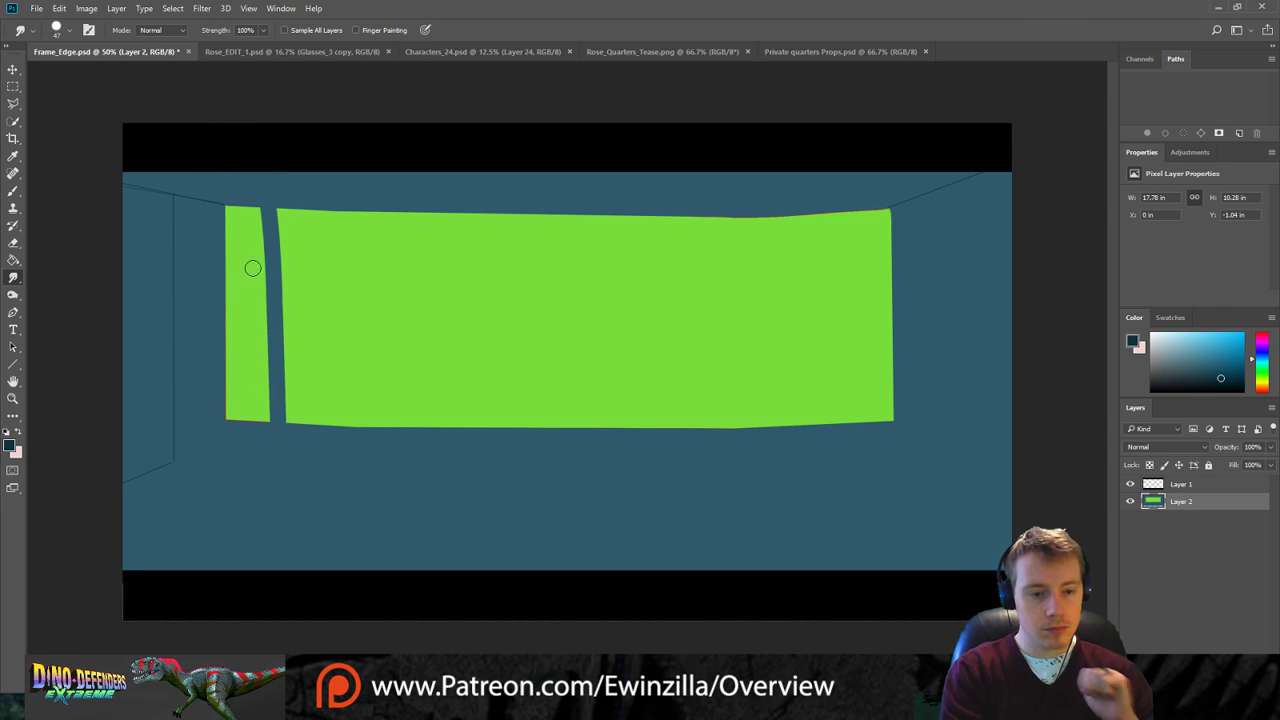
key(ctrl+alt+z)
drag(254, 198, 267, 535)
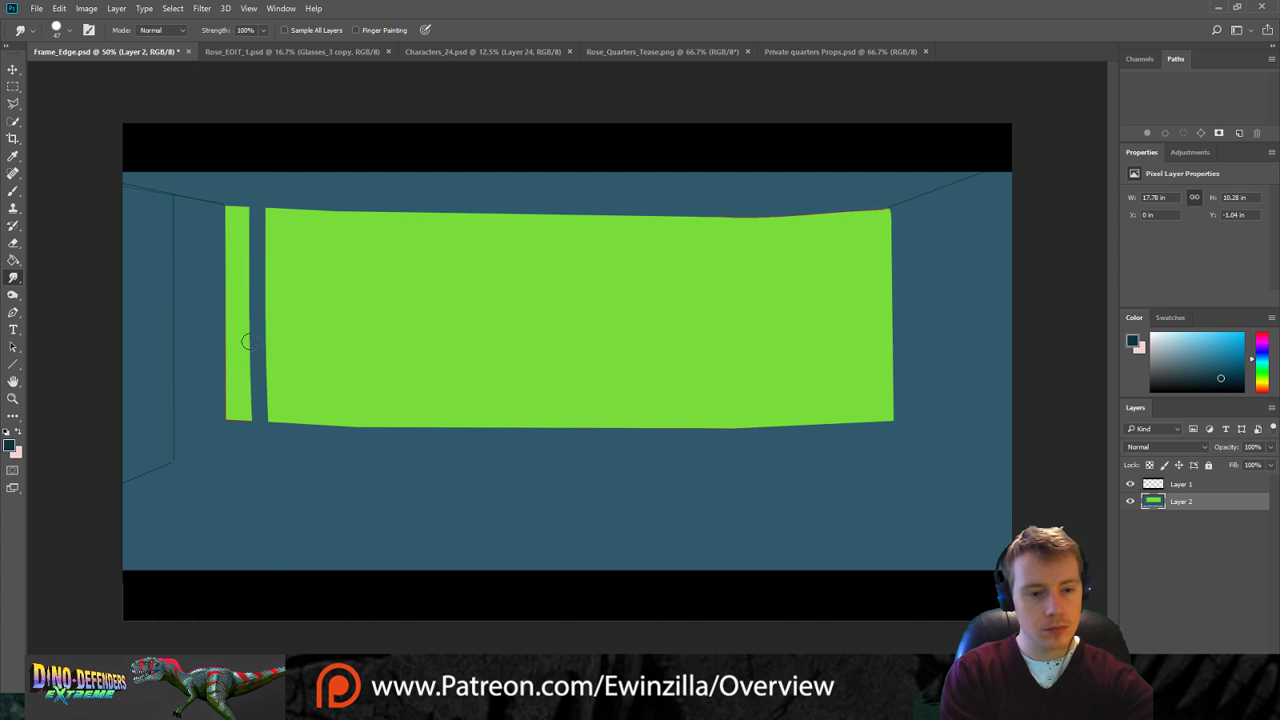
key(ctrl+alt+z)
drag(266, 191, 271, 477)
key(ctrl+alt+z)
drag(260, 194, 254, 423)
key(ctrl+alt+z)
drag(257, 197, 251, 451)
key(ctrl+alt+z)
Set the Line tool to 25 px weight and Clear mode, and erase a vertical strip along the window's left edge.
key(u)
click(425, 31)
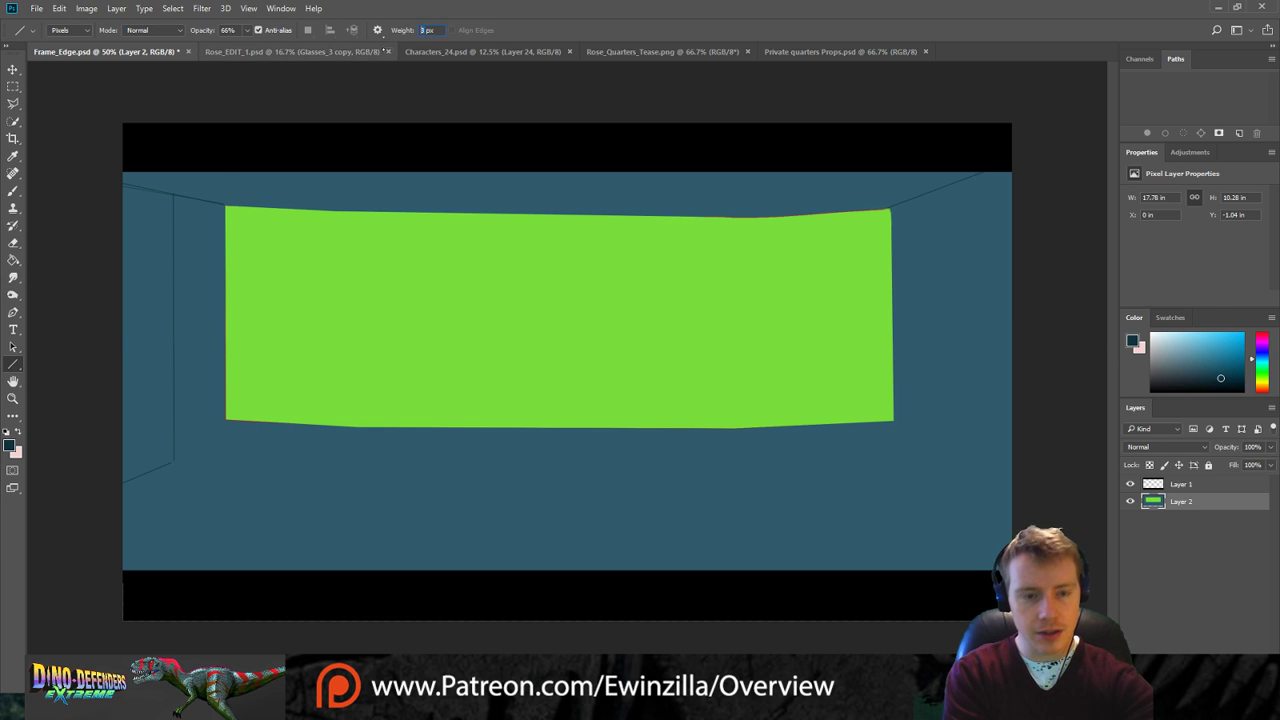
text(25)
drag(227, 200, 222, 452)
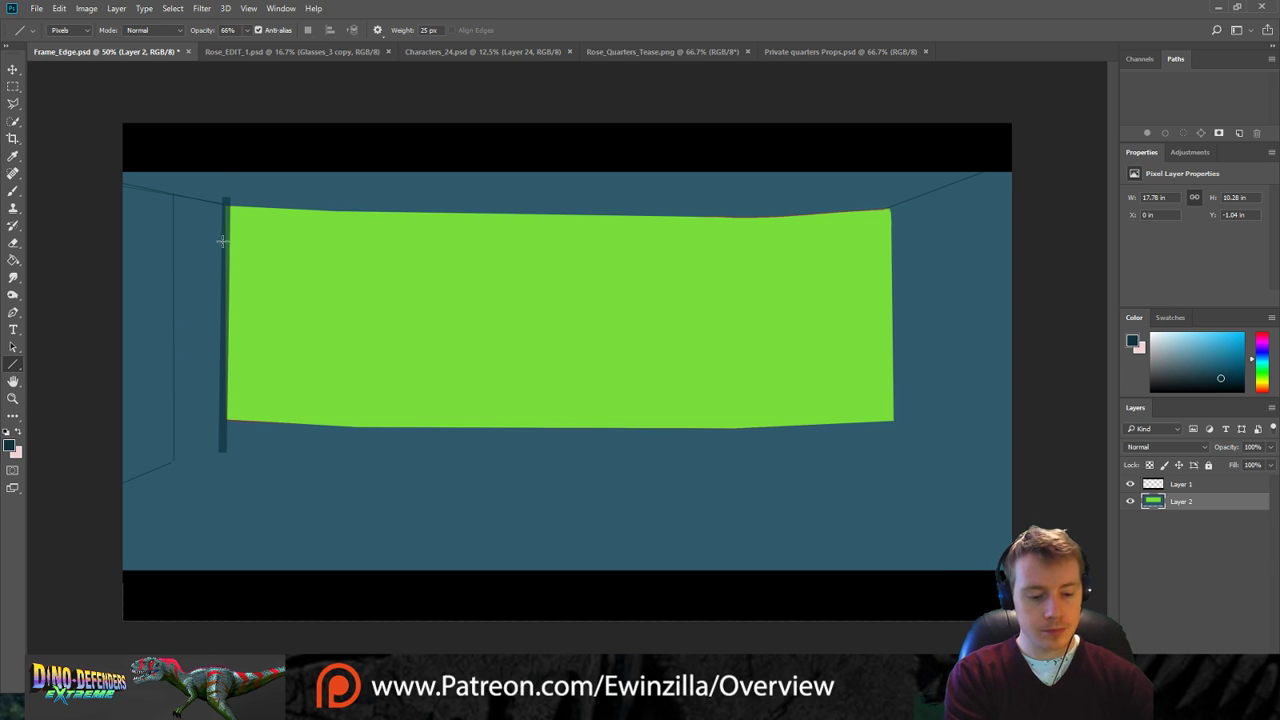
key(ctrl+z)
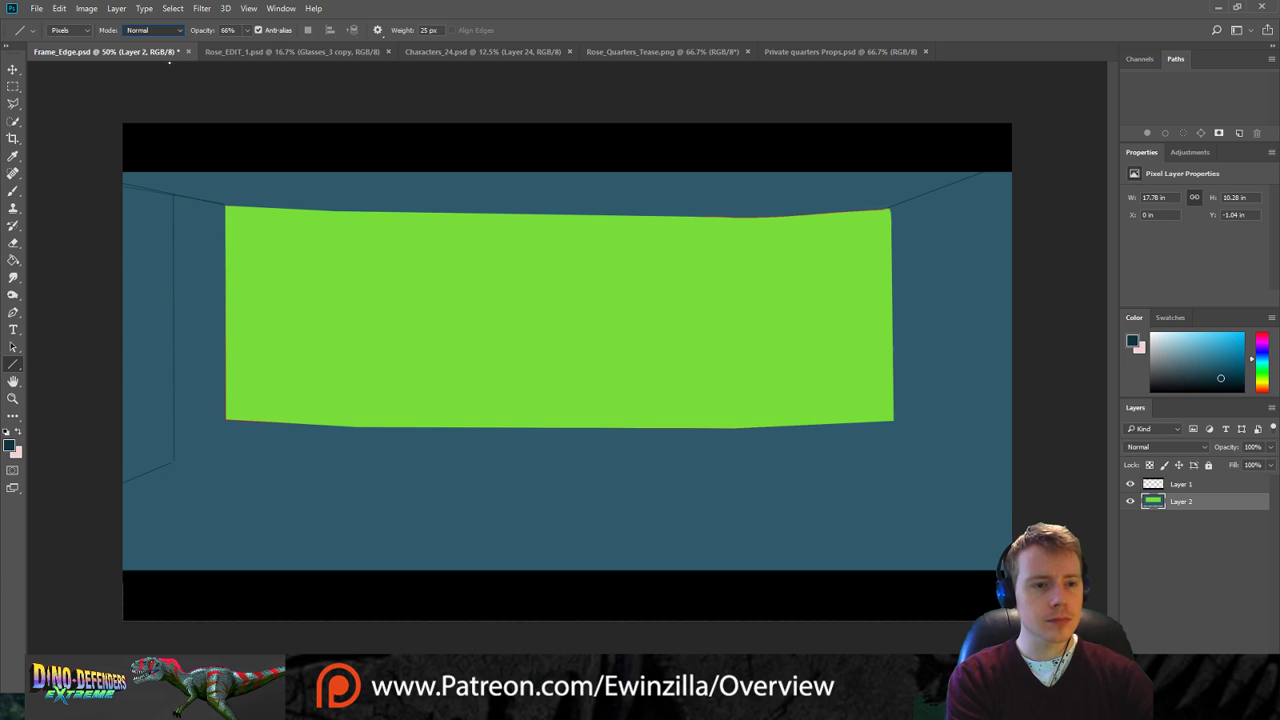
key(shift+alt+r)
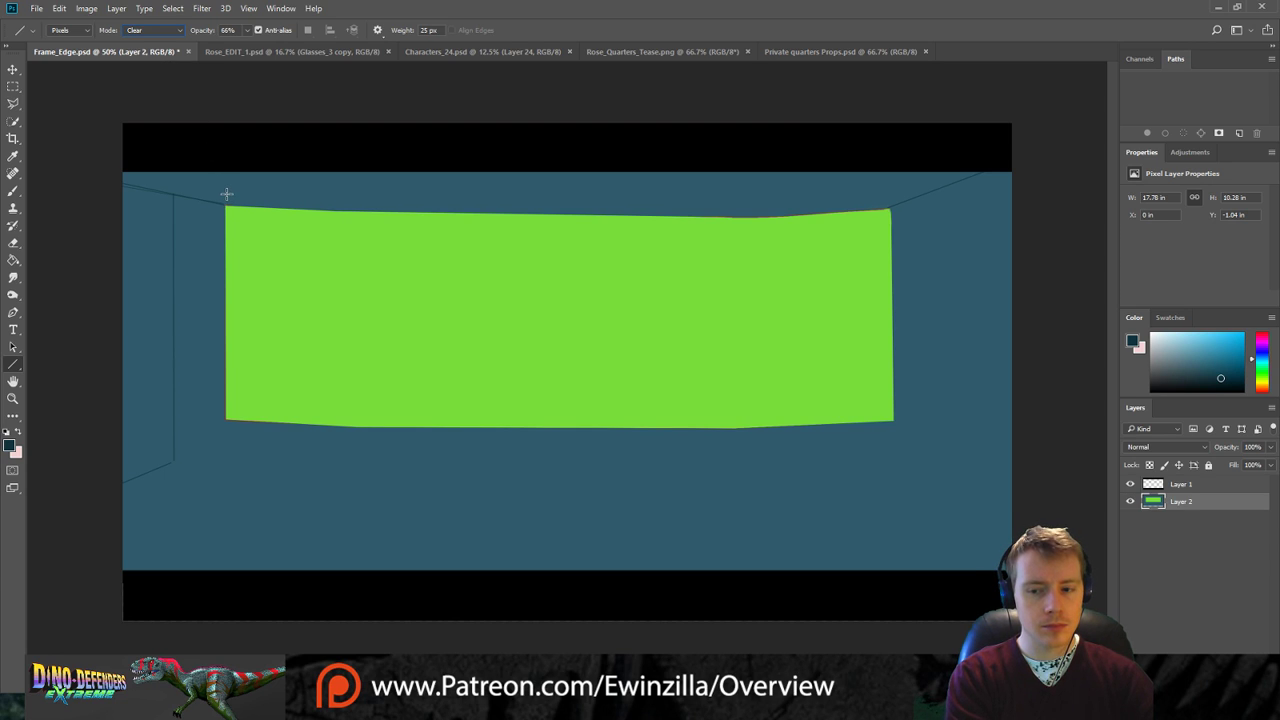
drag(226, 194, 225, 430)
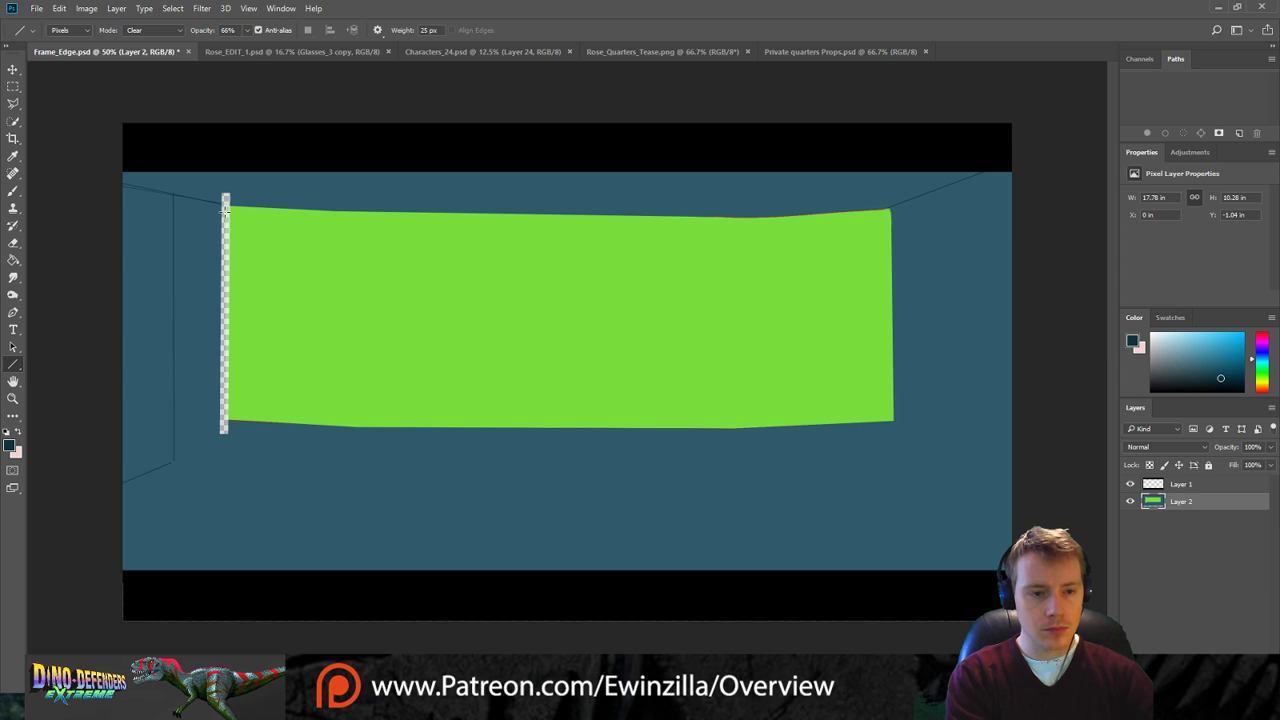
drag(229, 189, 227, 433)
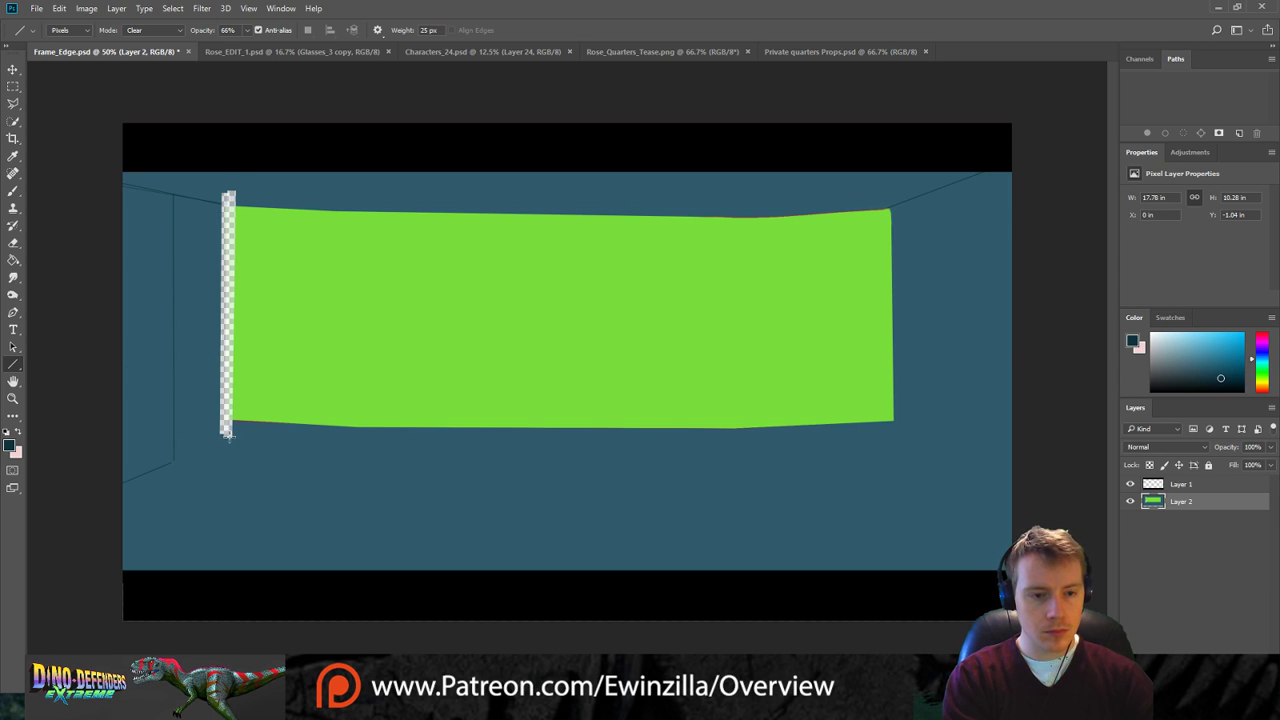
Erase straight strips along the window's right and lower edges with the 25 px clearing line.
drag(893, 192, 895, 438)
drag(884, 190, 887, 449)
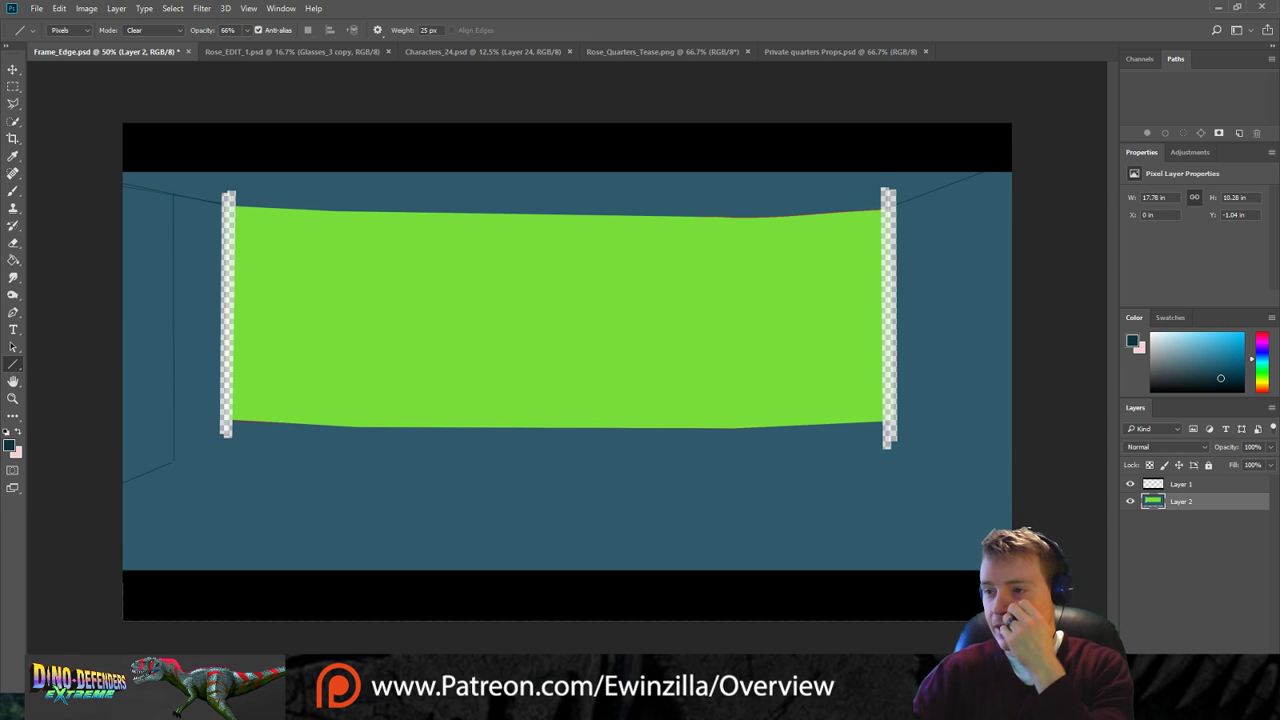
drag(885, 195, 892, 446)
mouse_move(893, 187)
mouse_down()
mouse_move(895, 452)
mouse_move(780, 428)
mouse_move(222, 421)
mouse_move(802, 405)
mouse_move(867, 428)
mouse_move(881, 420)
mouse_move(228, 428)
mouse_move(914, 423)
mouse_move(891, 423)
mouse_up()
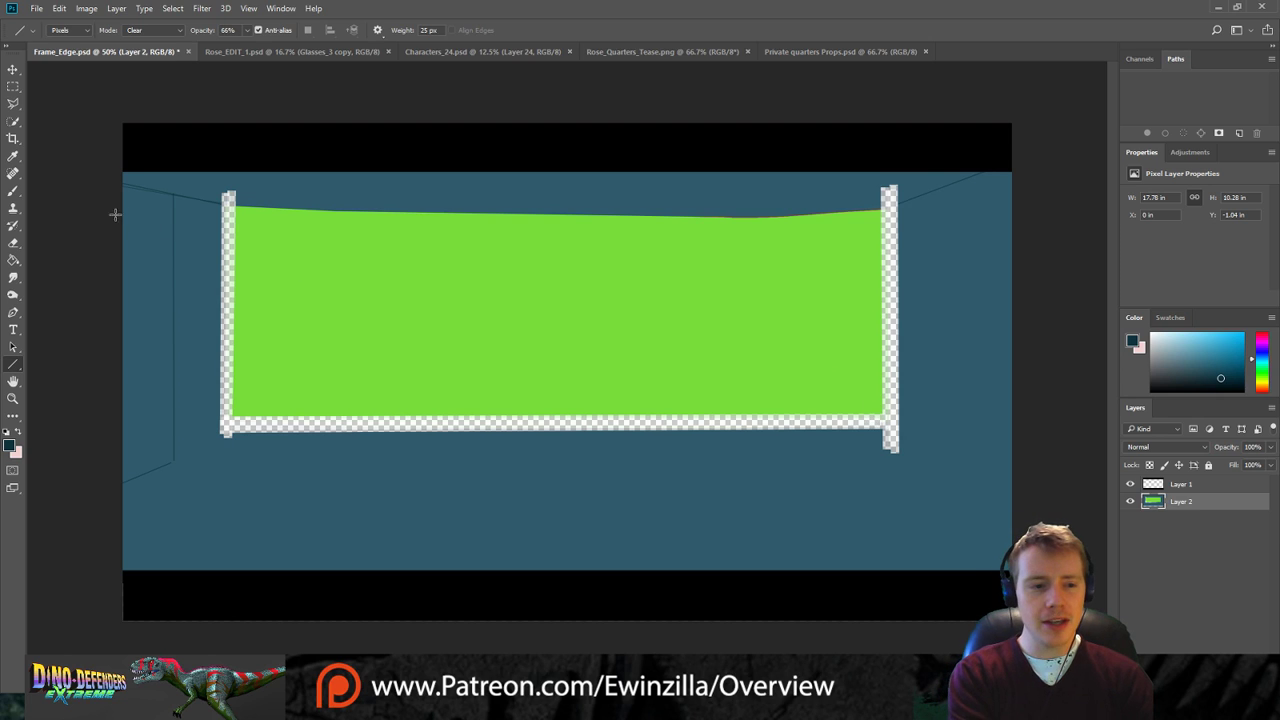
Sample the wall's teal-blue as the foreground colour.
click(13, 157)
click(247, 178)
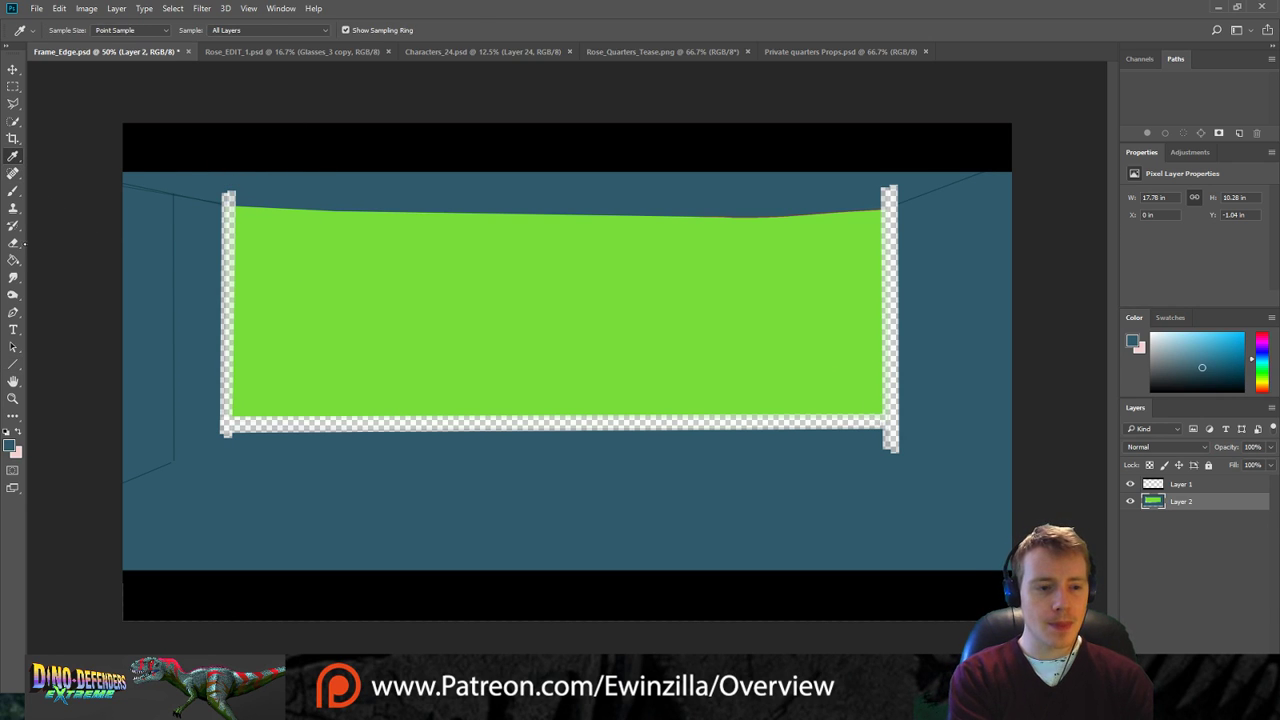
Try to fill the cleared strip along the window's left edge with the sampled wall colour.
click(13, 260)
click(231, 240)
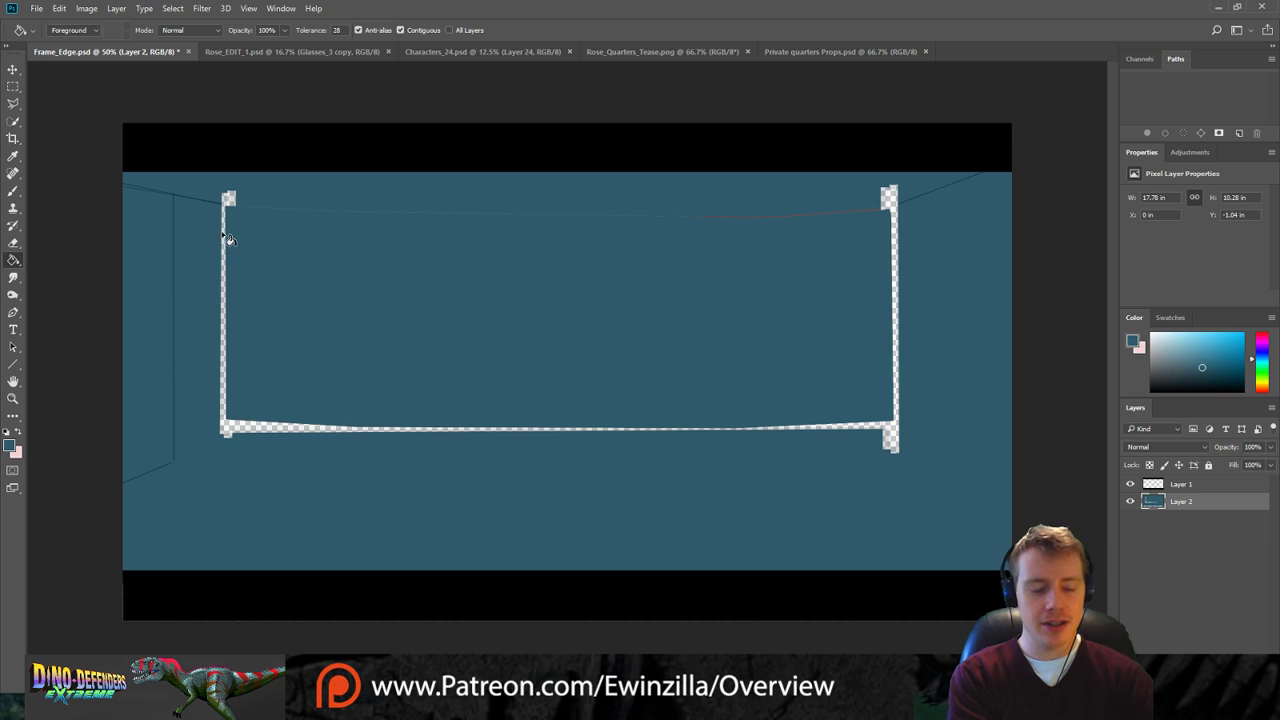
key(ctrl+z)
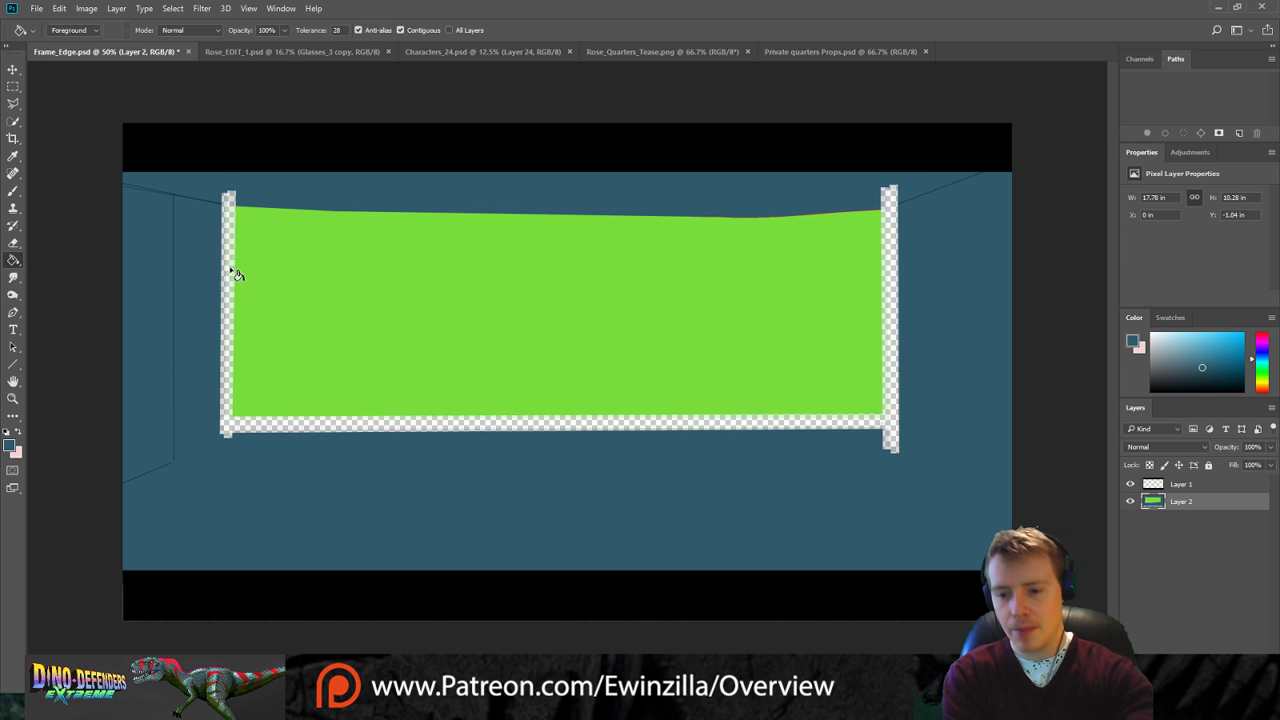
Refill the wall and outer parts of the cleared strips with the sampled teal-blue, undoing the fills that cover the green window.
click(892, 446)
click(893, 425)
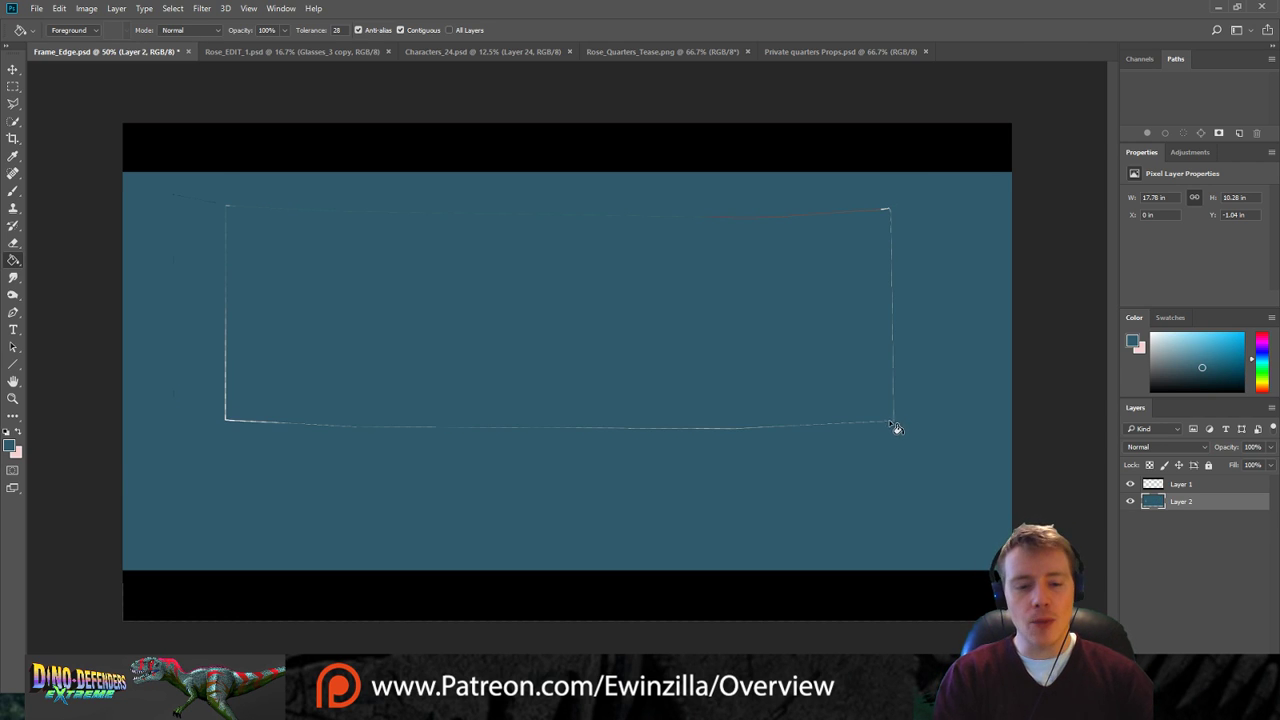
key(ctrl+alt+z)
key(ctrl+alt+z)
click(900, 428)
key(ctrl+z)
click(13, 277)
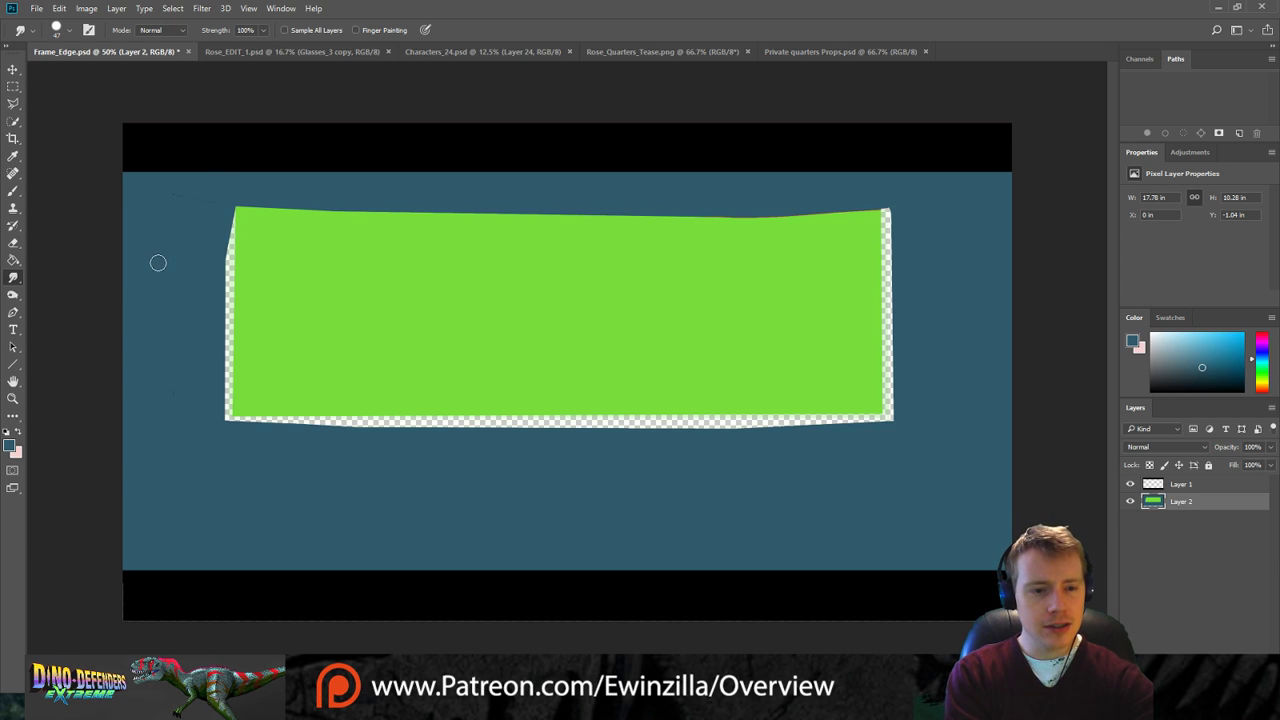
click(13, 260)
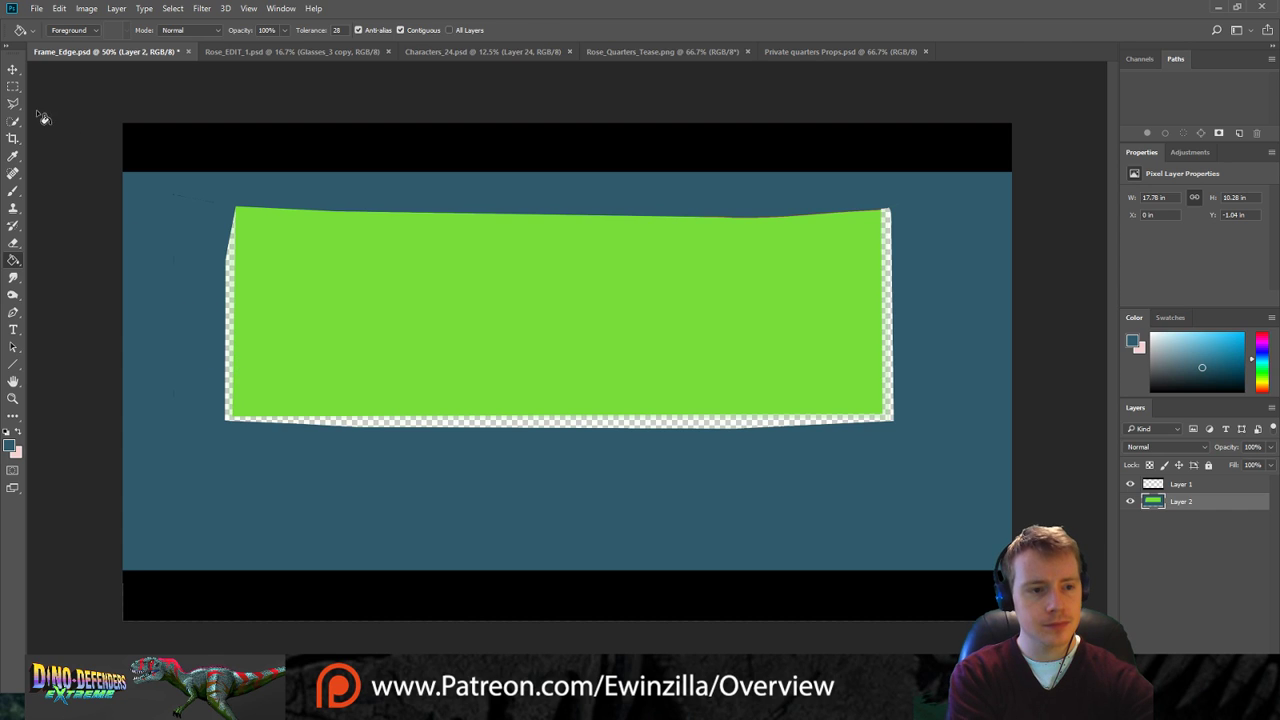
click(13, 87)
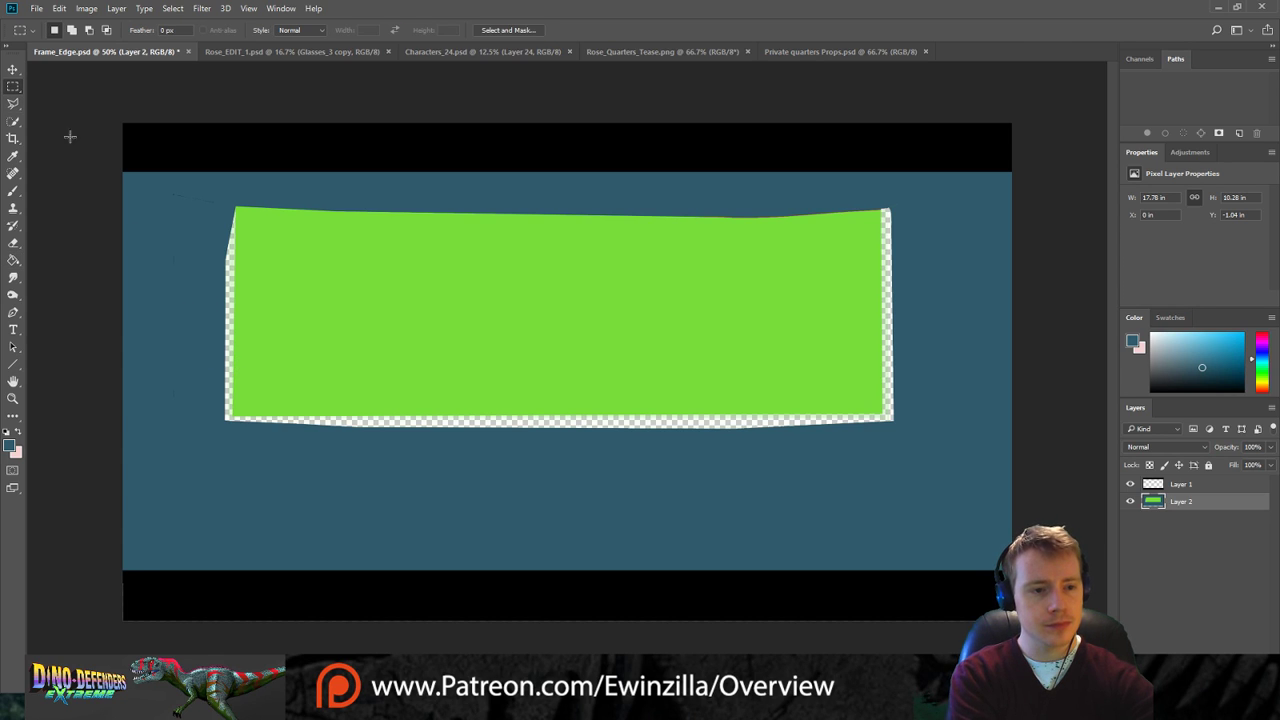
click(13, 103)
click(236, 210)
click(233, 418)
click(254, 414)
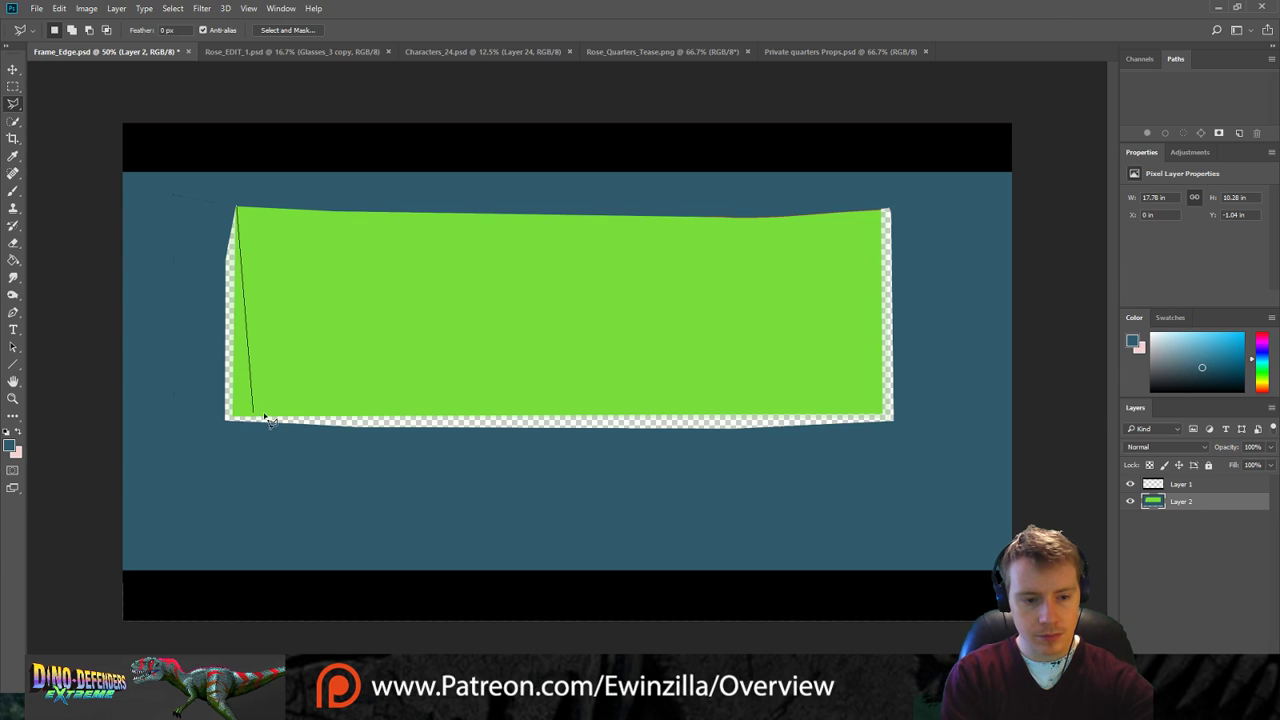
click(244, 226)
key(v)
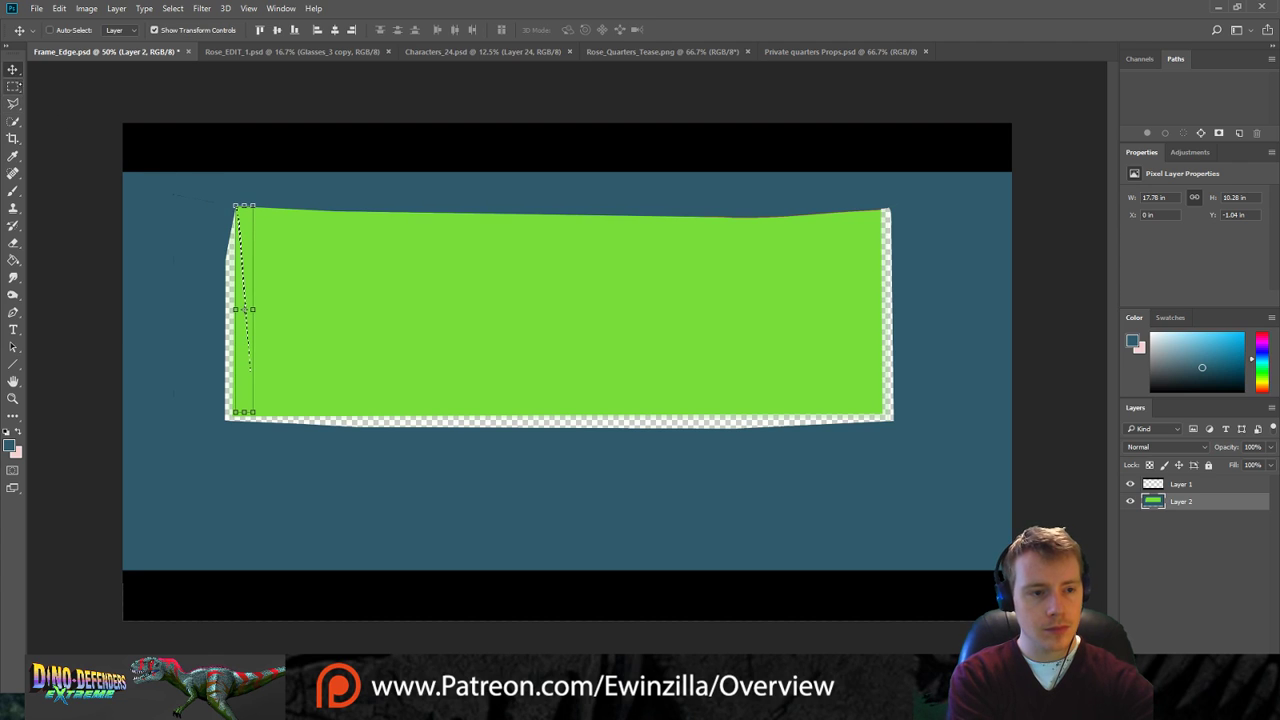
click(13, 87)
click(56, 97)
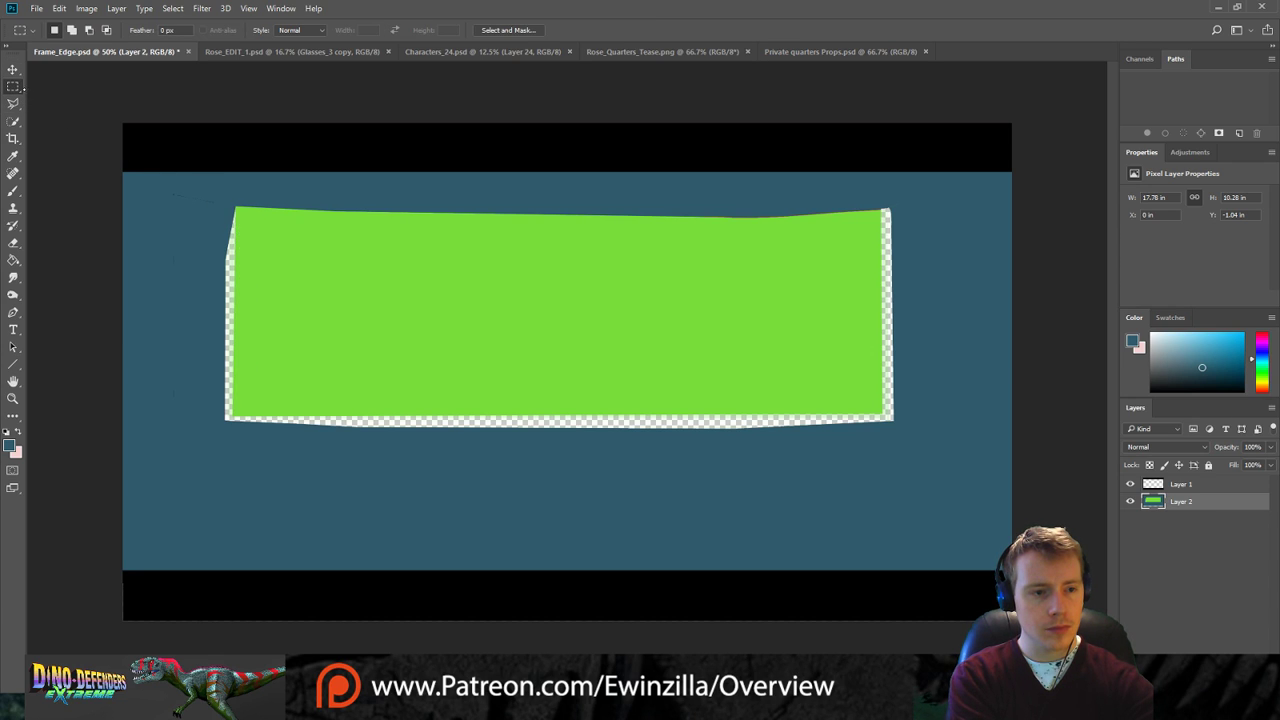
Outline a polygonal lasso selection around the cleared strips along the window's left, lower and right edges, following the green area's border.
click(13, 103)
click(235, 208)
click(232, 417)
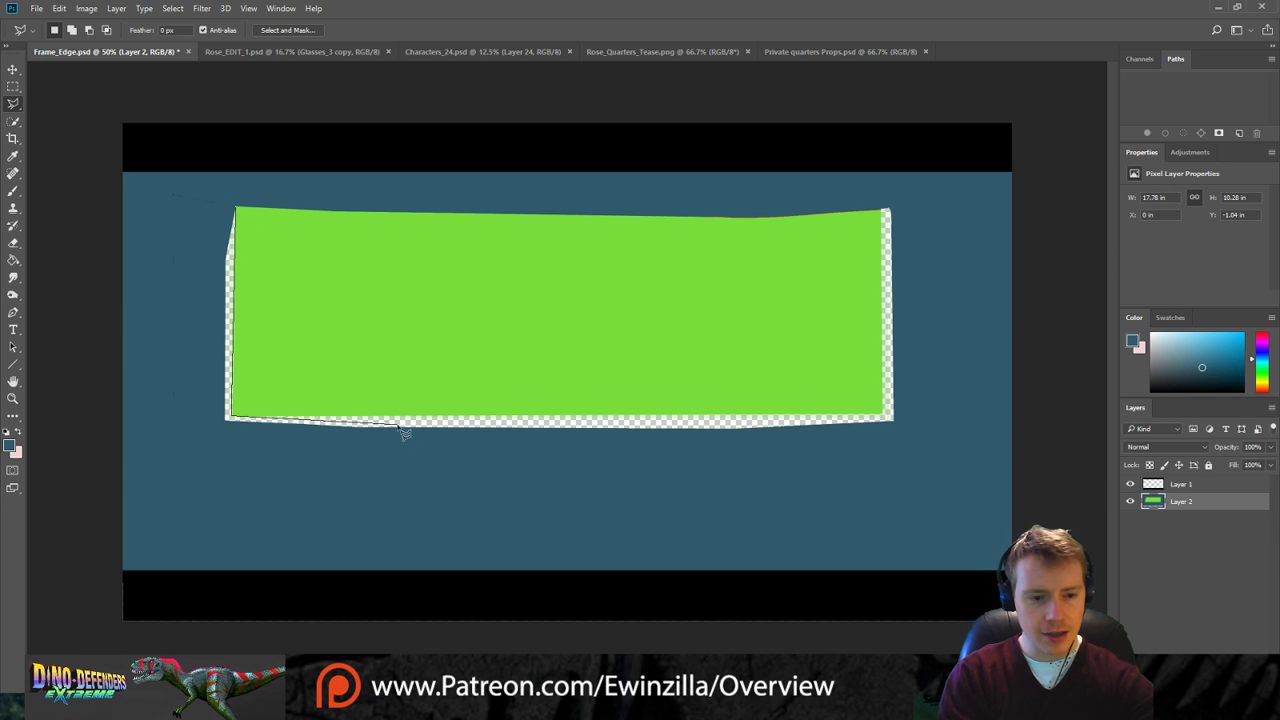
click(884, 417)
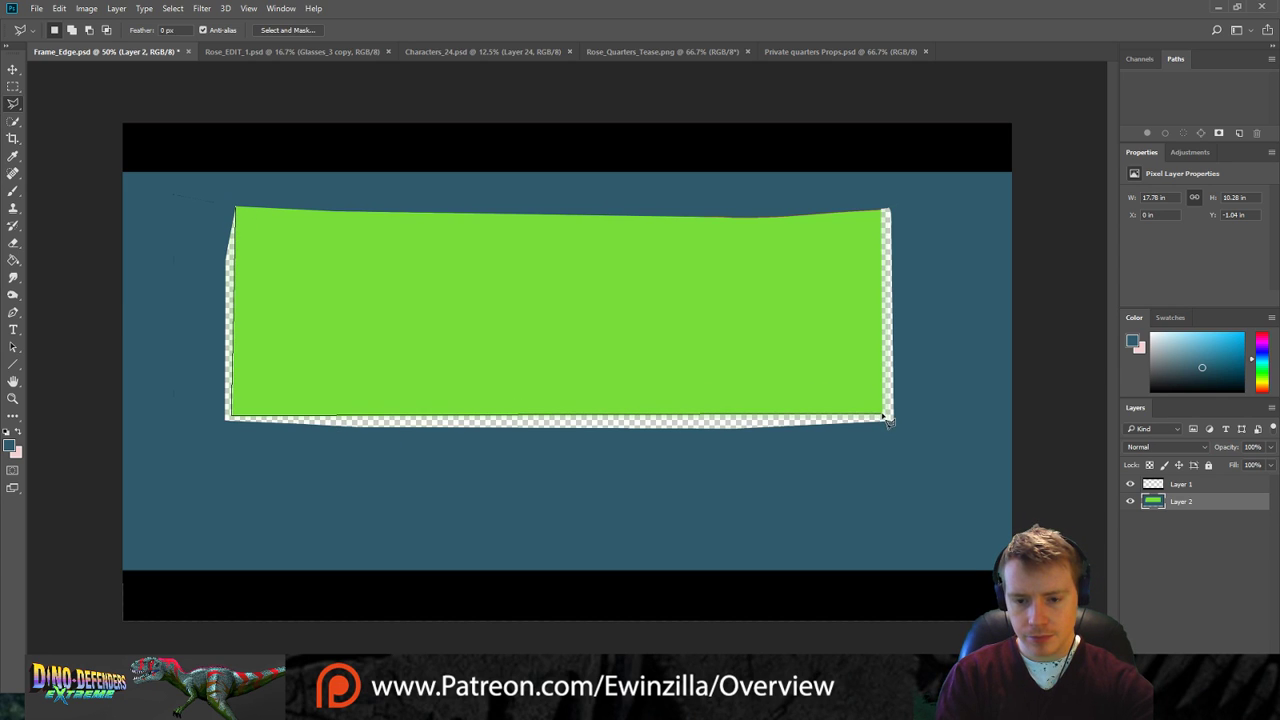
click(880, 201)
click(908, 198)
click(918, 440)
click(185, 457)
click(211, 213)
click(235, 207)
Fill the cleared strips and leftover thin outline inside the selection with teal-blue, and deselect.
key(g)
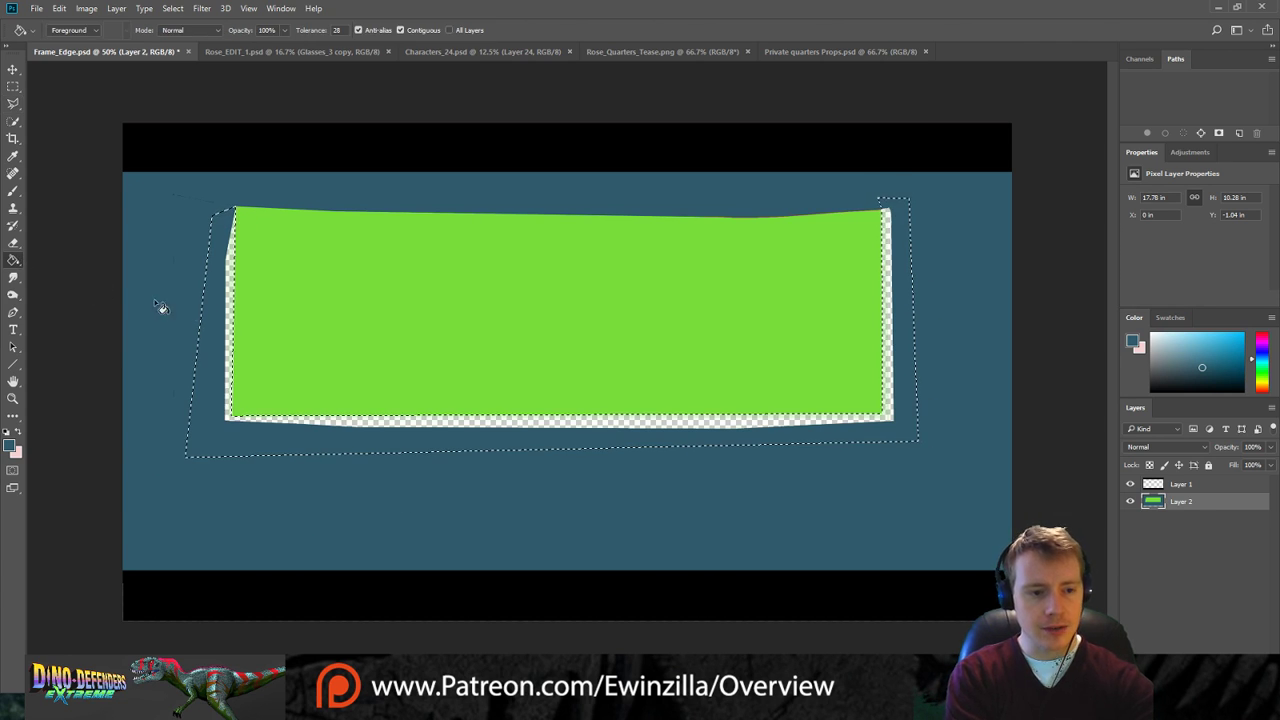
click(231, 358)
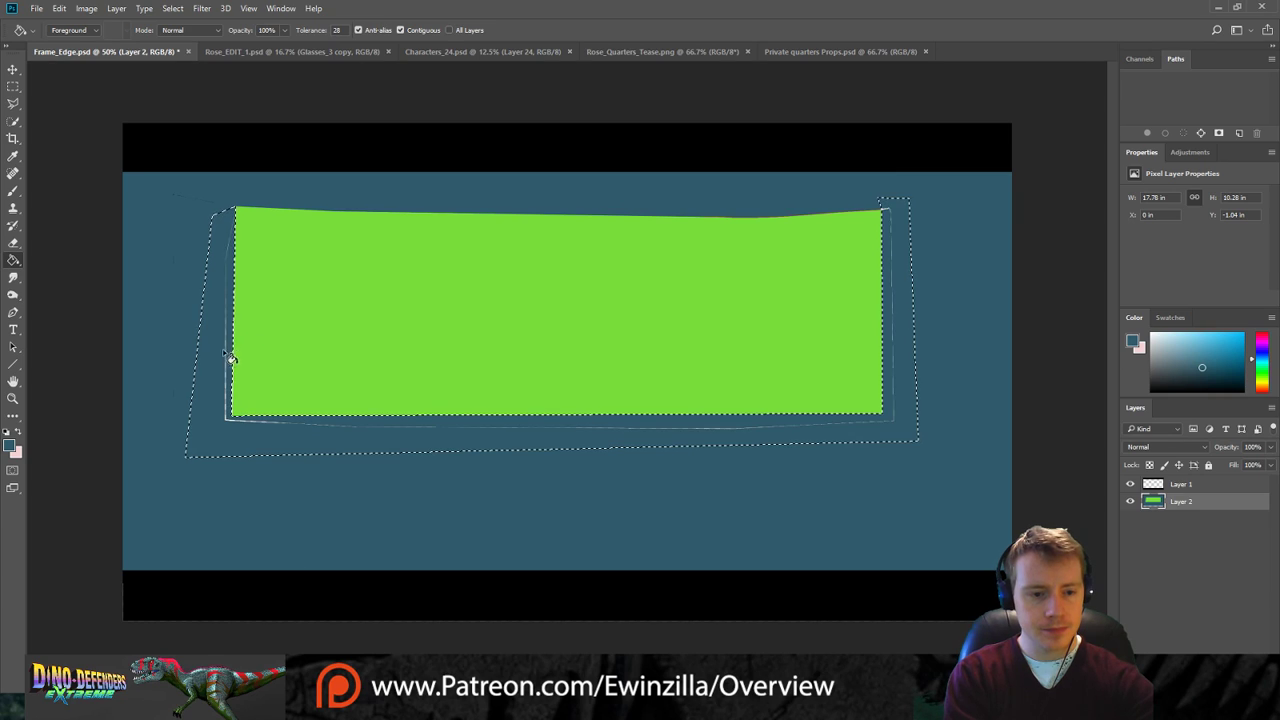
click(224, 421)
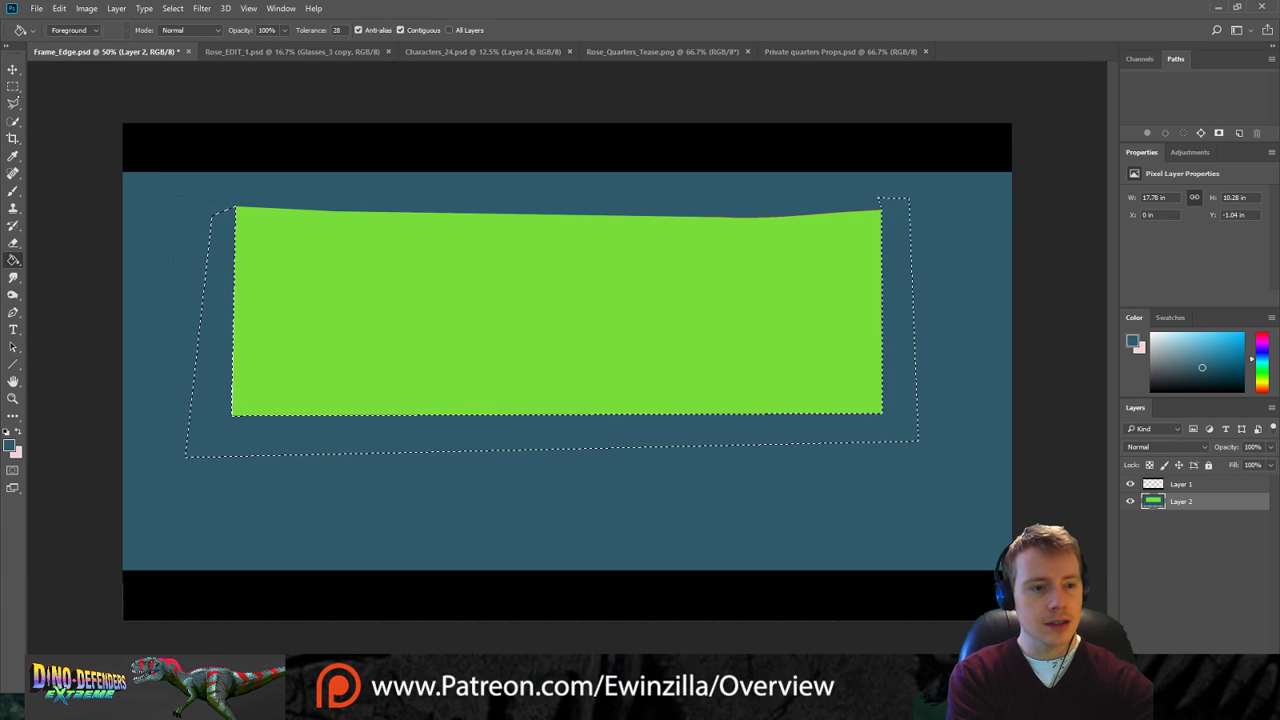
key(m)
key(ctrl+d)
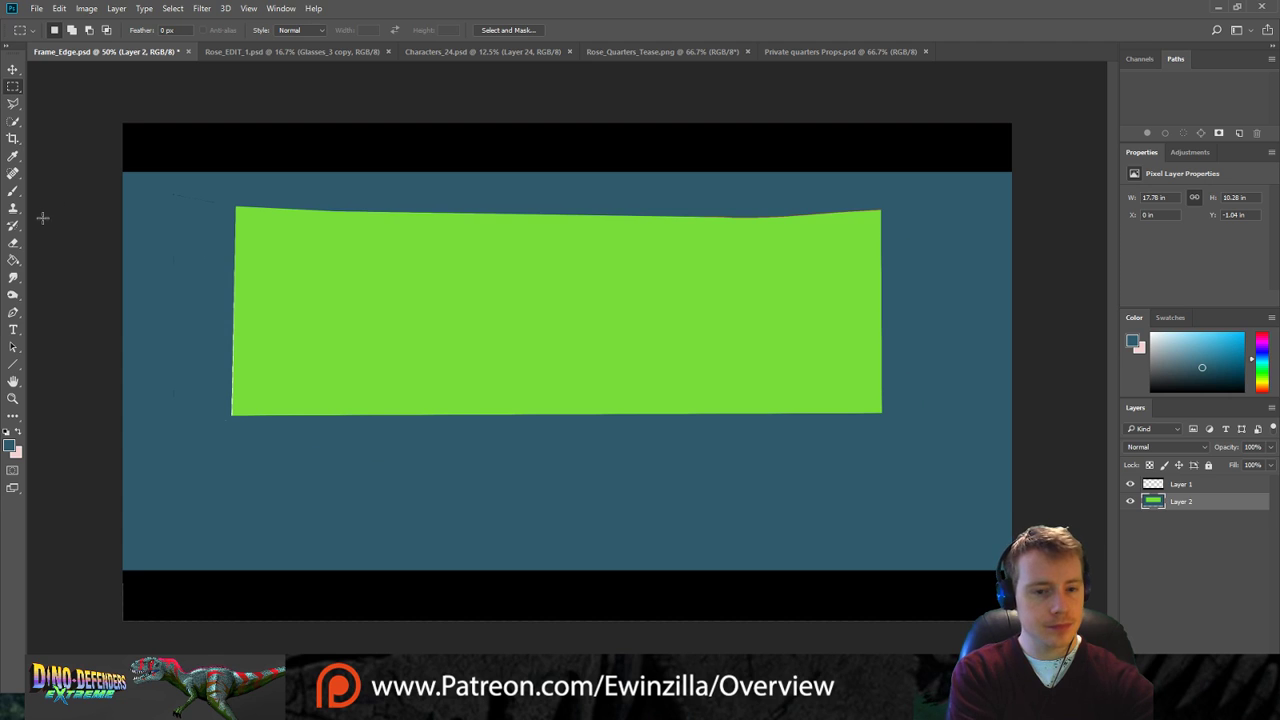
Smudge the wall colour down the window's left edge to cover the pale fringe and straighten the edge.
click(13, 277)
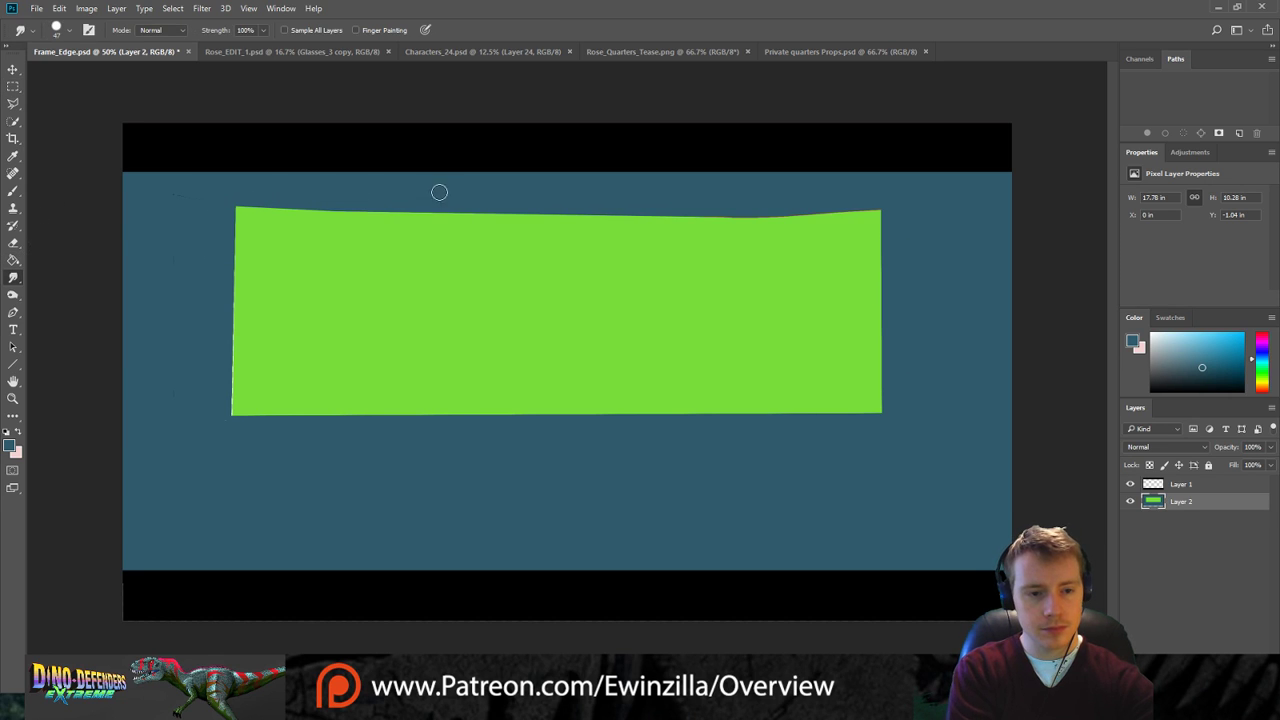
drag(198, 202, 433, 193)
key(ctrl+z)
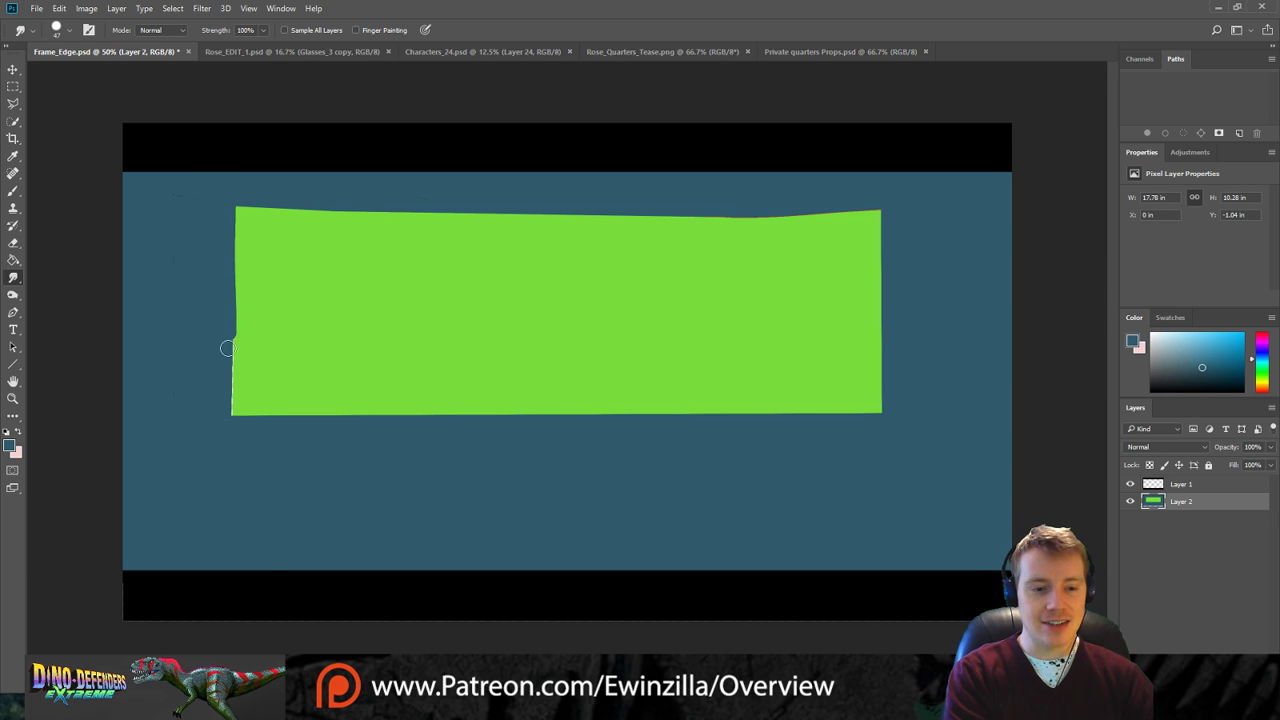
drag(229, 194, 234, 454)
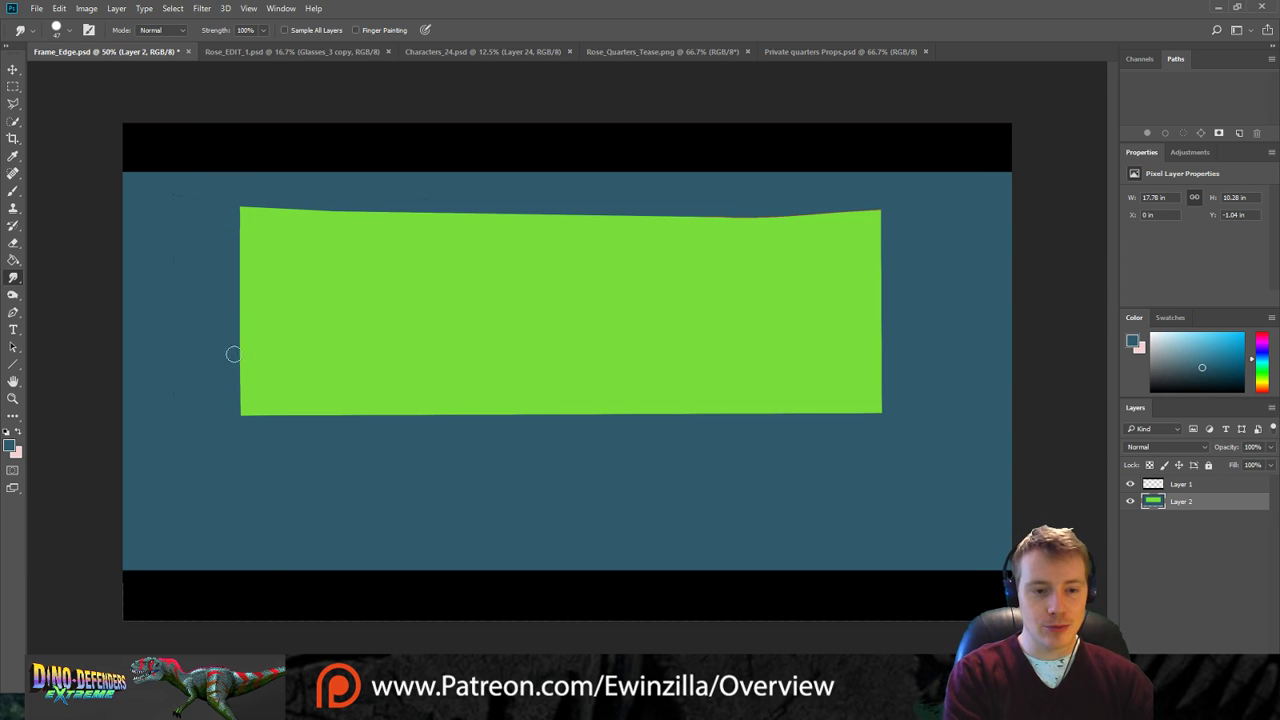
Smudge along the window's right edge, undo the uneven strokes, and nudge the window's four corners inward.
drag(886, 191, 874, 481)
drag(884, 191, 871, 449)
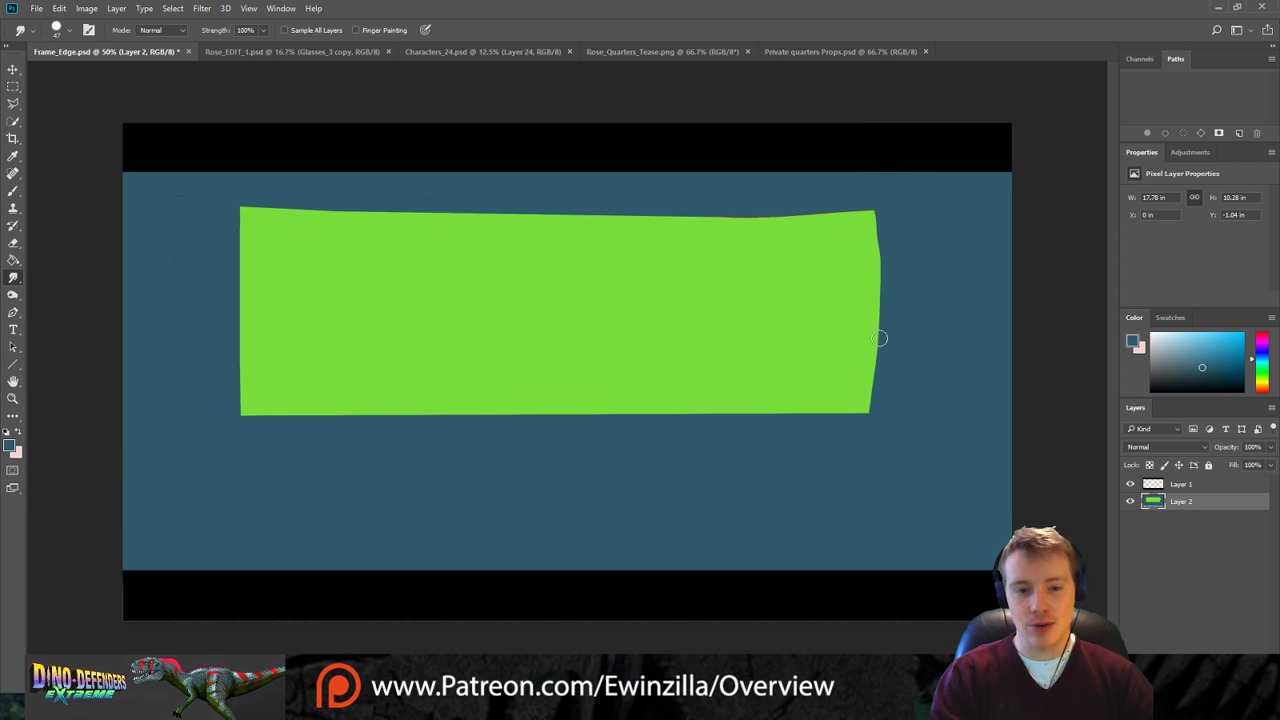
key(ctrl+z)
key(ctrl+z)
mouse_move(882, 190)
mouse_down()
mouse_move(889, 260)
mouse_move(866, 499)
mouse_up()
key(ctrl+z)
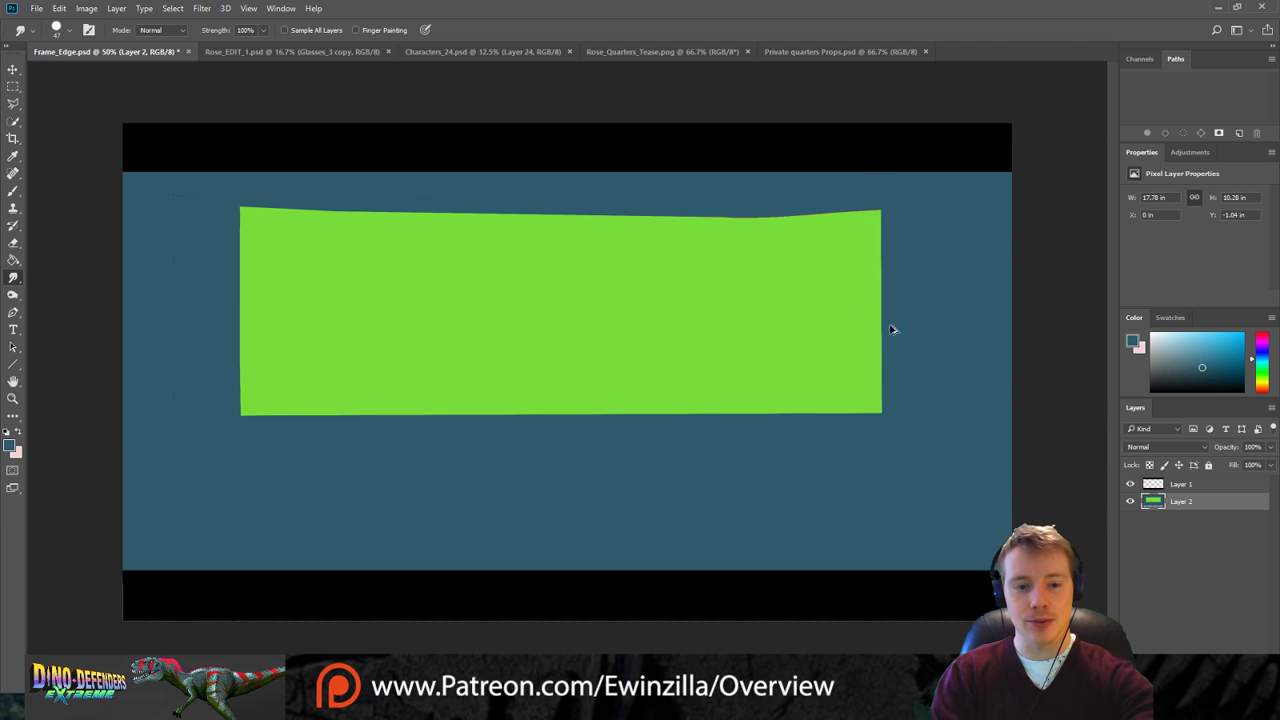
mouse_move(882, 194)
mouse_down()
mouse_move(893, 362)
mouse_move(884, 453)
mouse_move(890, 242)
mouse_move(878, 474)
mouse_up()
key(ctrl+z)
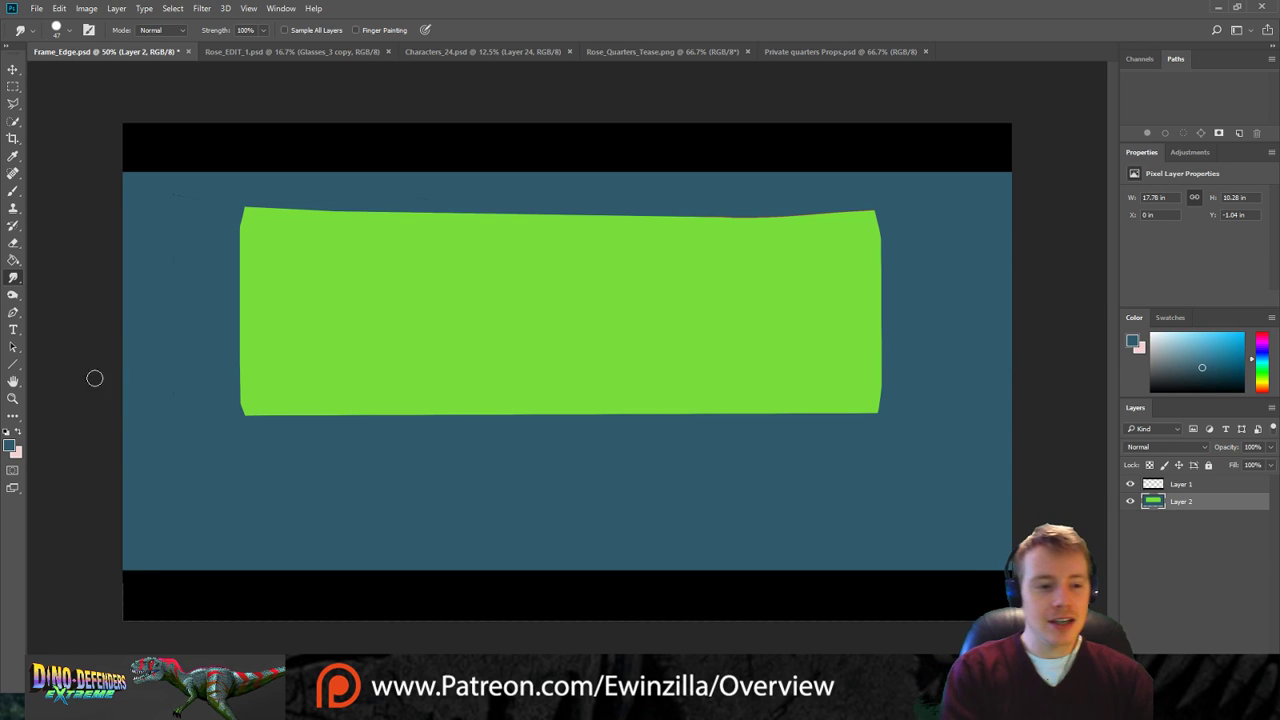
Pick a darker teal as the foreground colour and set the Line tool to Normal mode with a 5 px weight.
key(i)
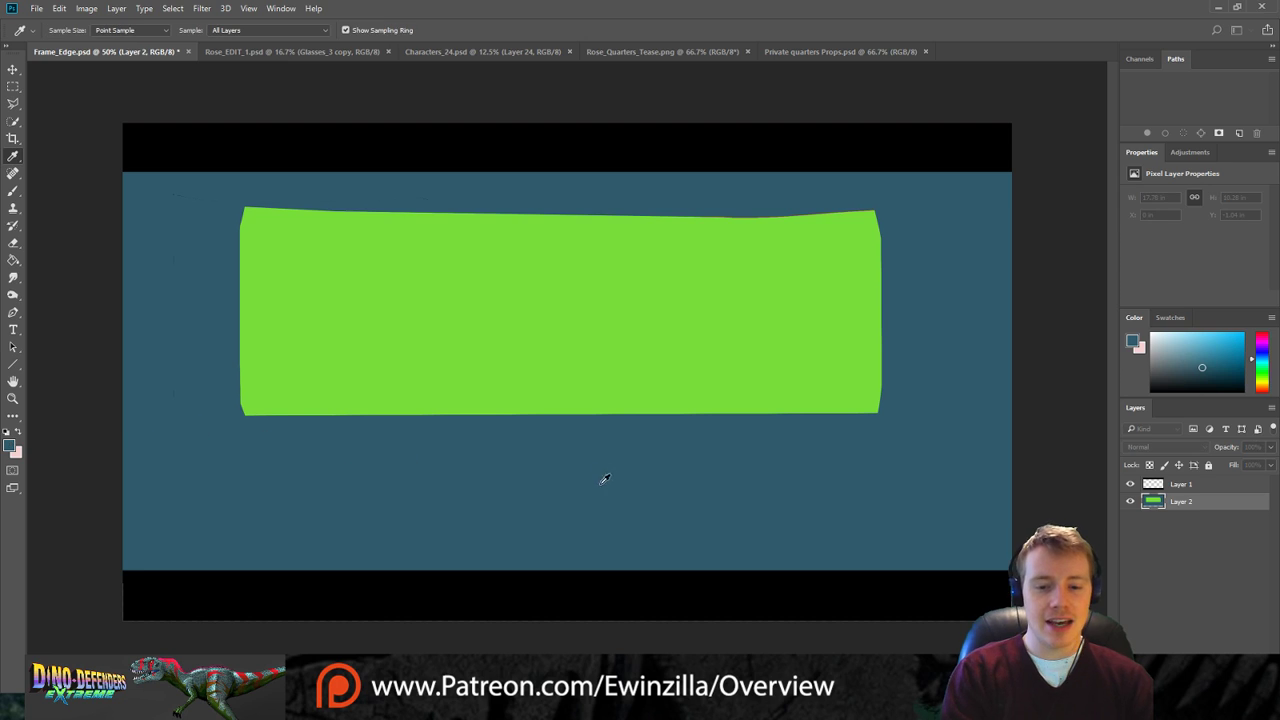
key(u)
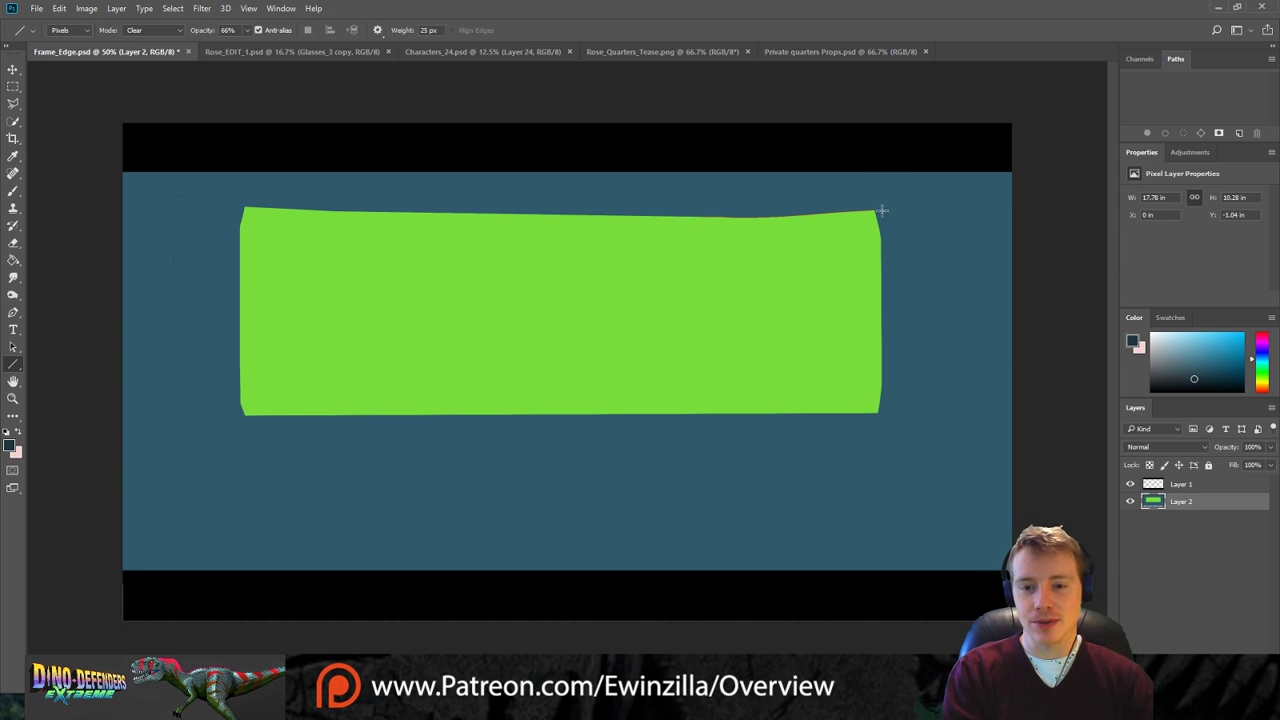
drag(872, 207, 943, 180)
click(174, 50)
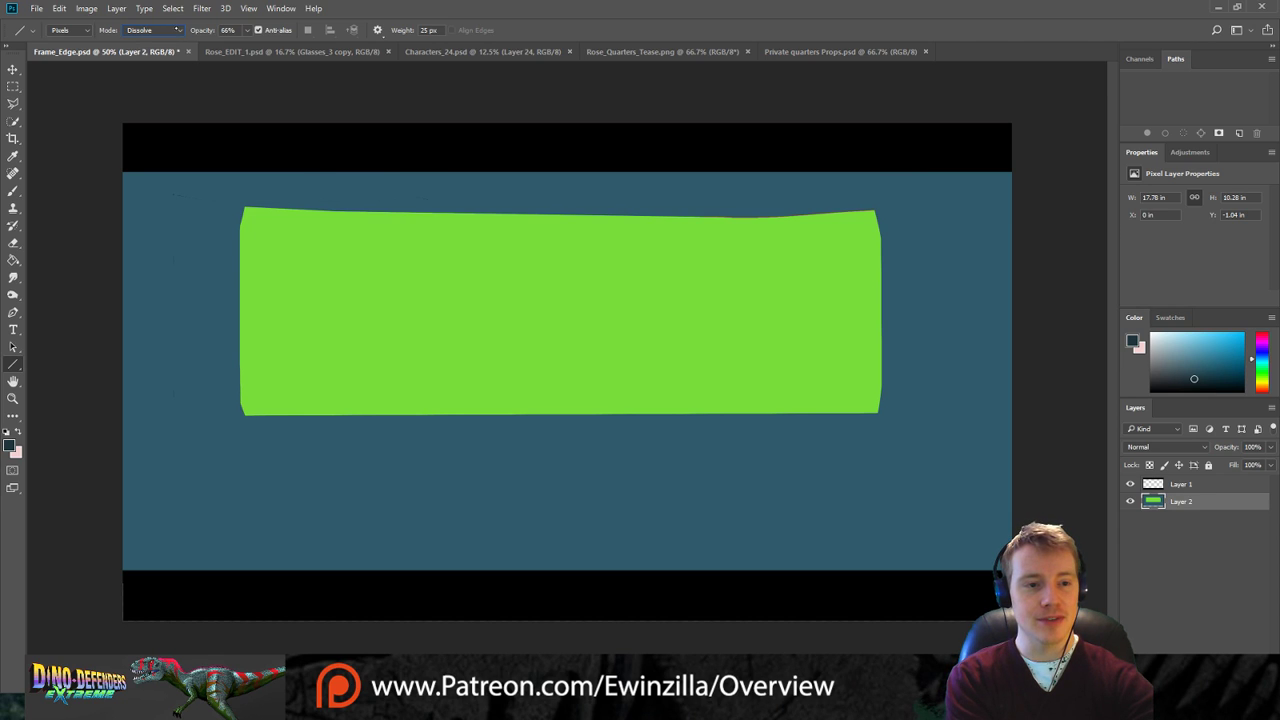
click(179, 29)
click(172, 41)
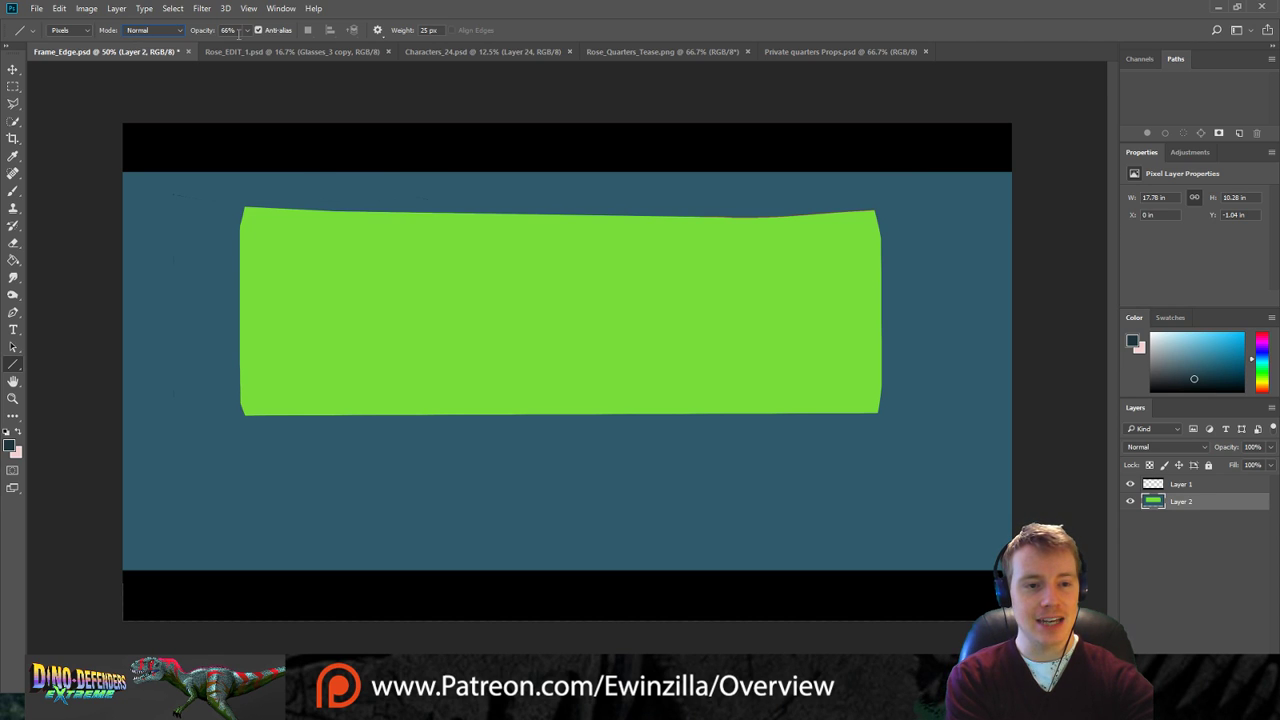
click(428, 30)
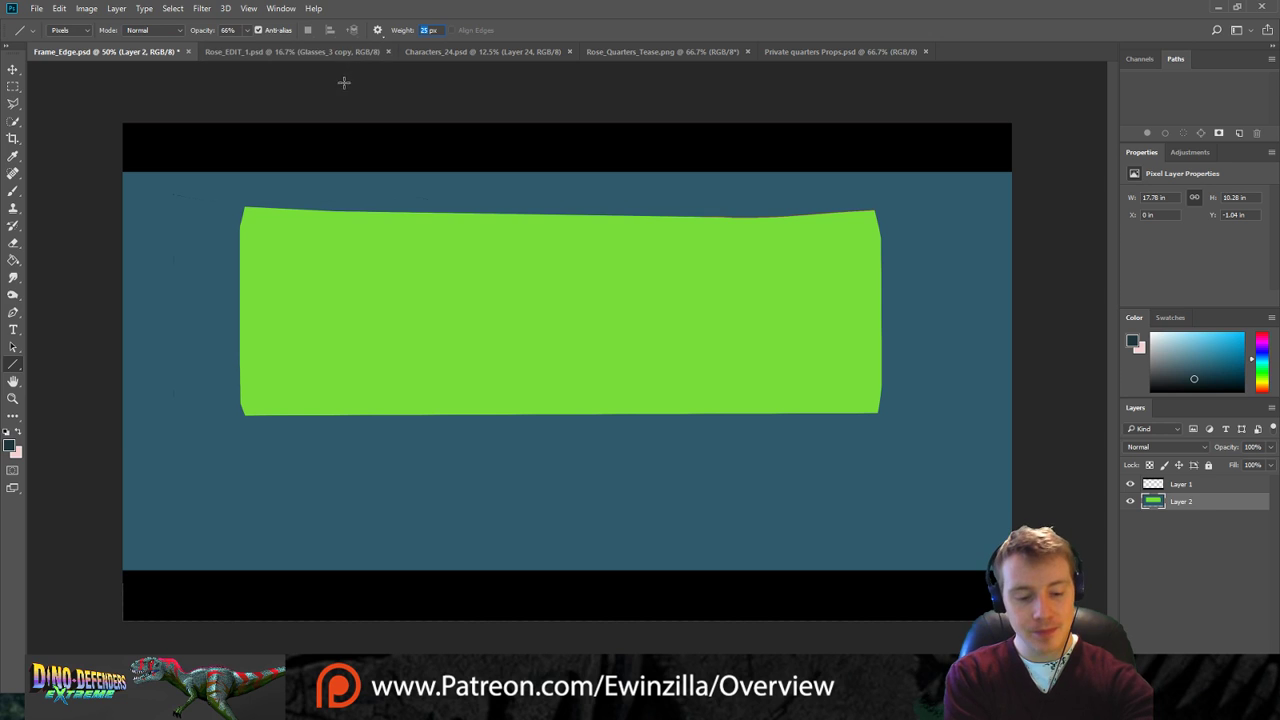
text(5)
key(Return)
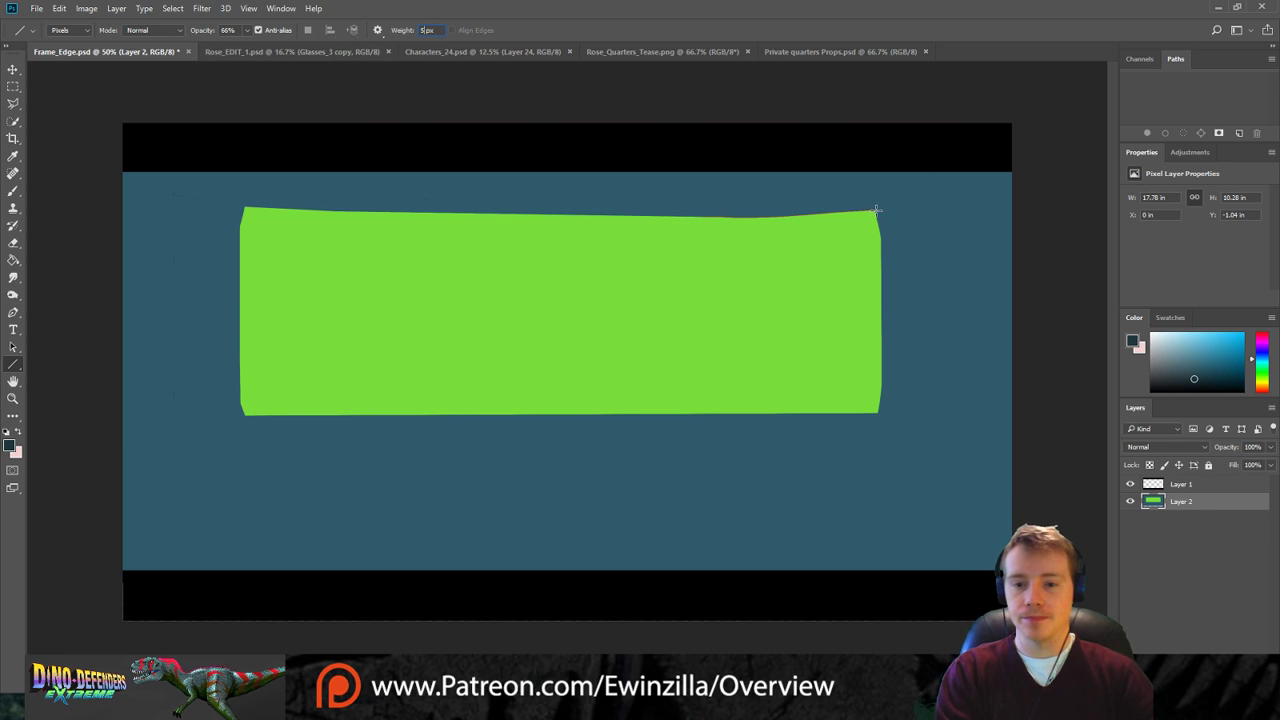
Try a perspective line up from the window's upper-right corner, check it against Rose_Quarters_Tease.png, and undo it in Frame_Edge.psd.
drag(876, 210, 991, 163)
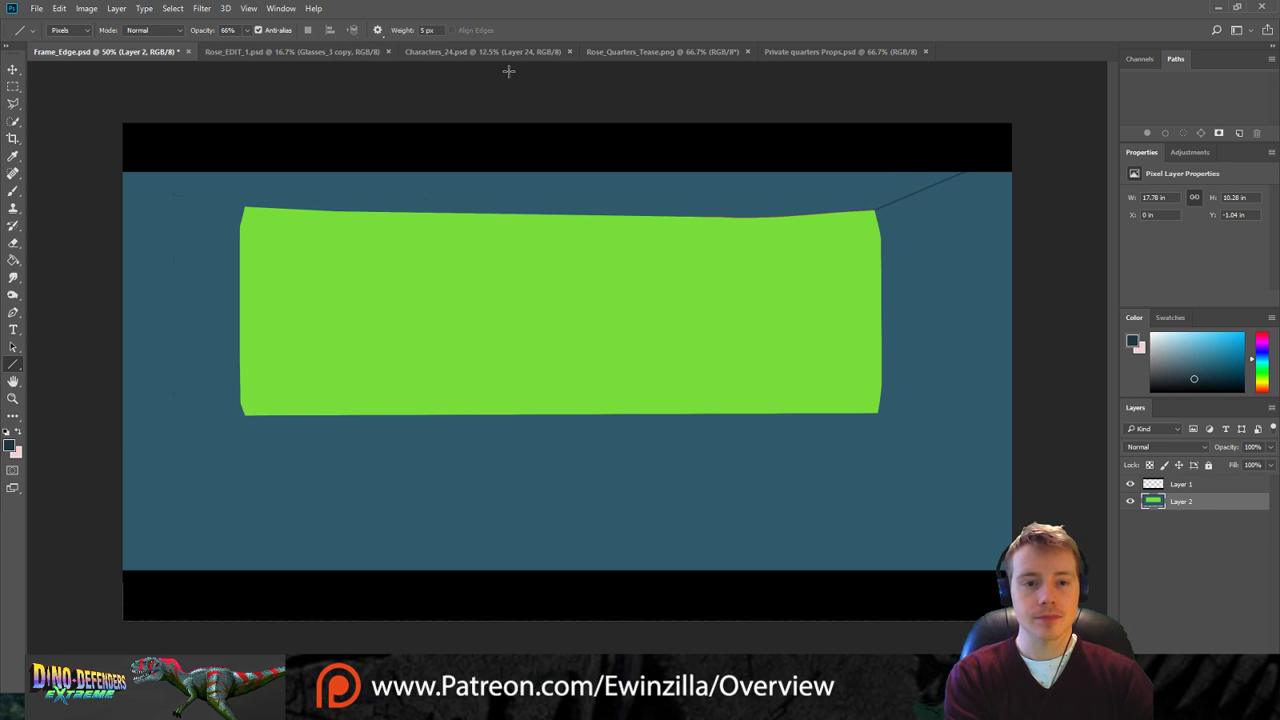
click(433, 53)
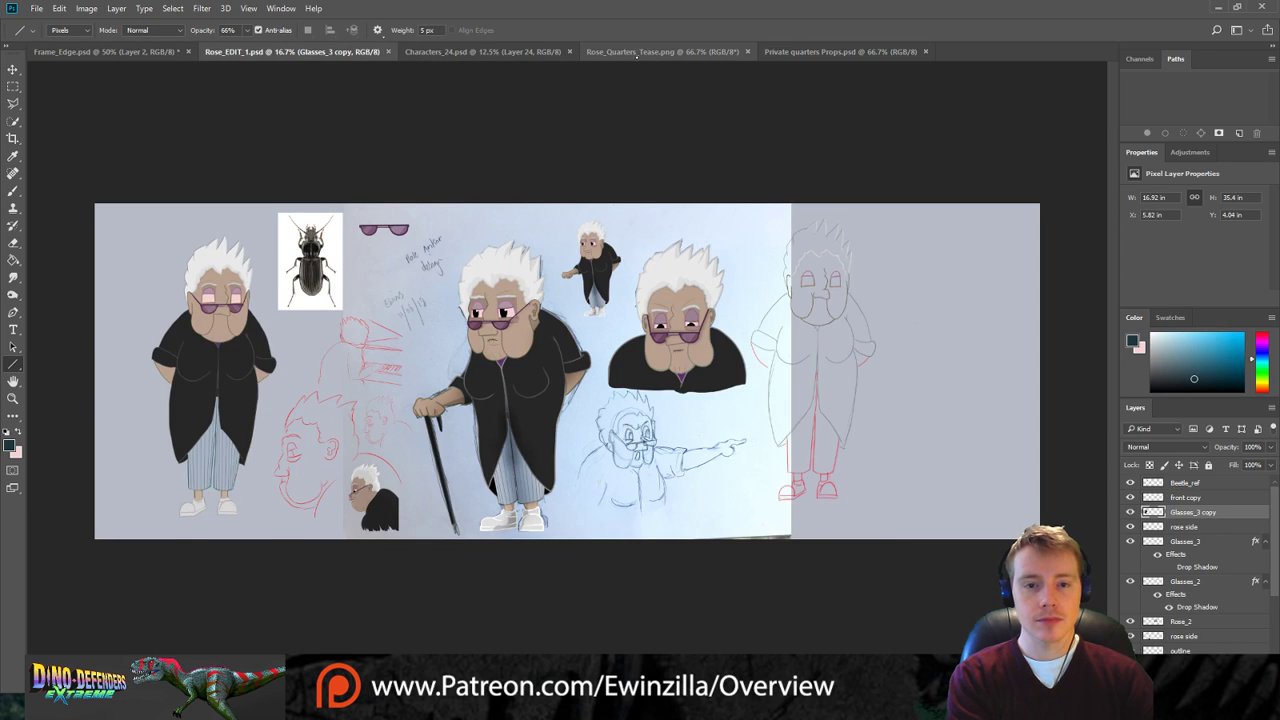
click(638, 53)
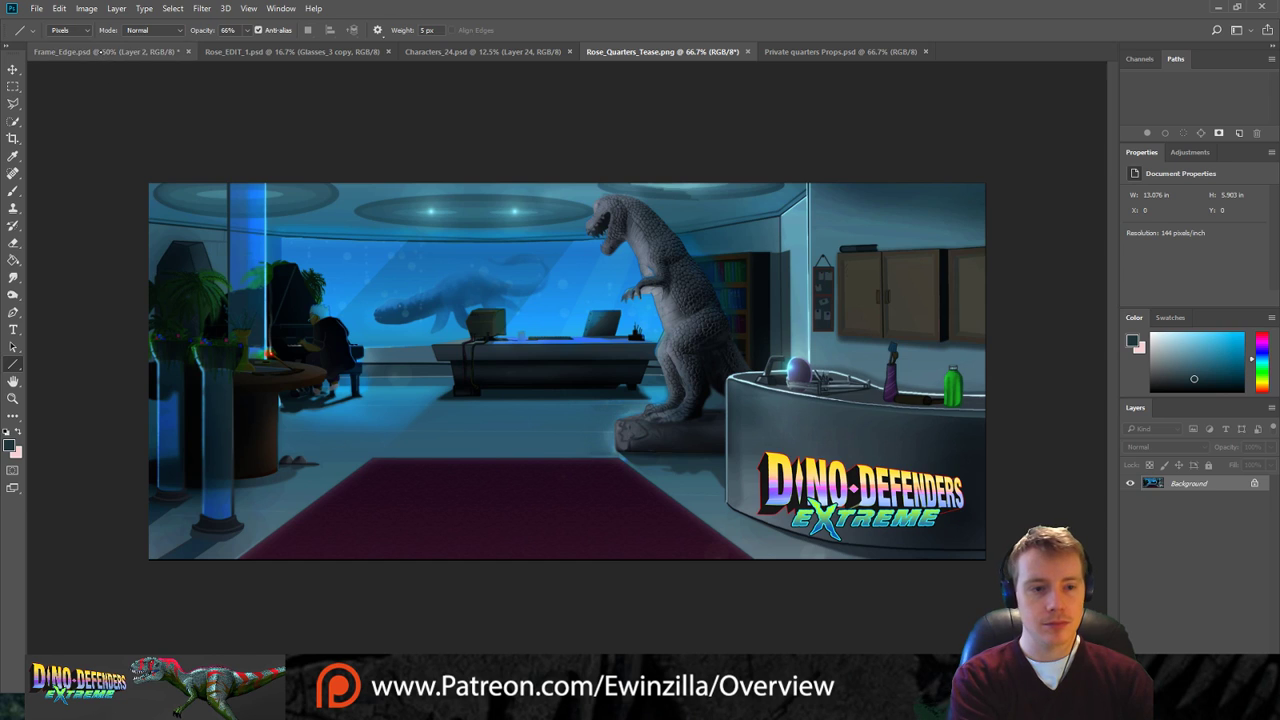
click(105, 52)
key(ctrl+z)
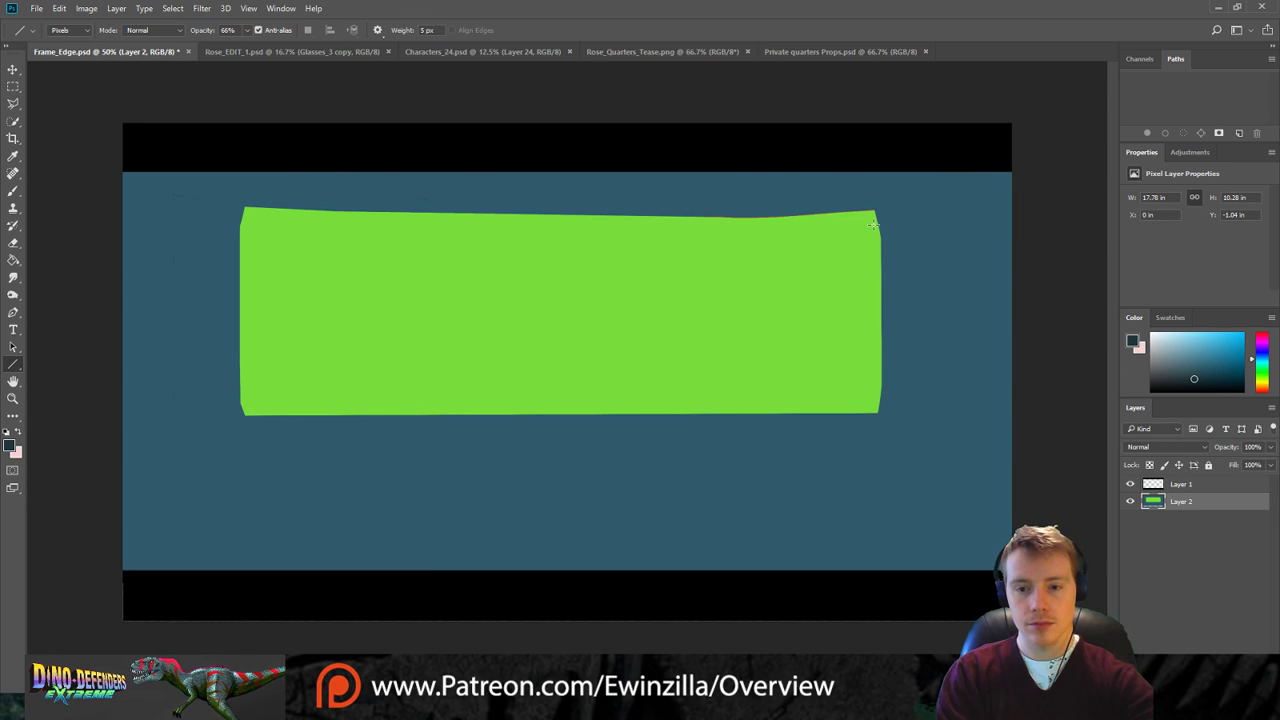
Draw 5 px perspective lines from the window's upper corners to the wall's sides, plus a second line below the left one.
drag(873, 209, 1010, 175)
drag(243, 206, 113, 172)
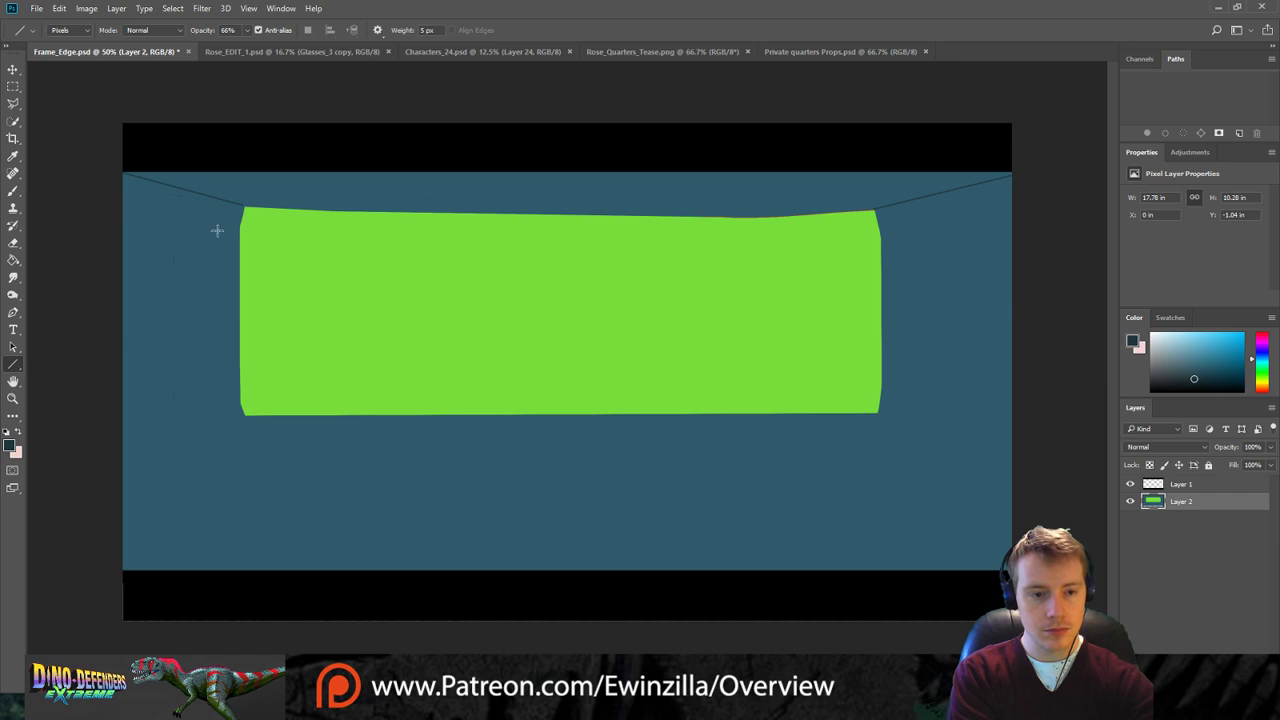
drag(238, 225, 100, 210)
Undo both left perspective lines after checking Rose_Quarters_Tease.png, redraw a shallower one from the window's upper-left corner, and recheck the reference.
click(641, 51)
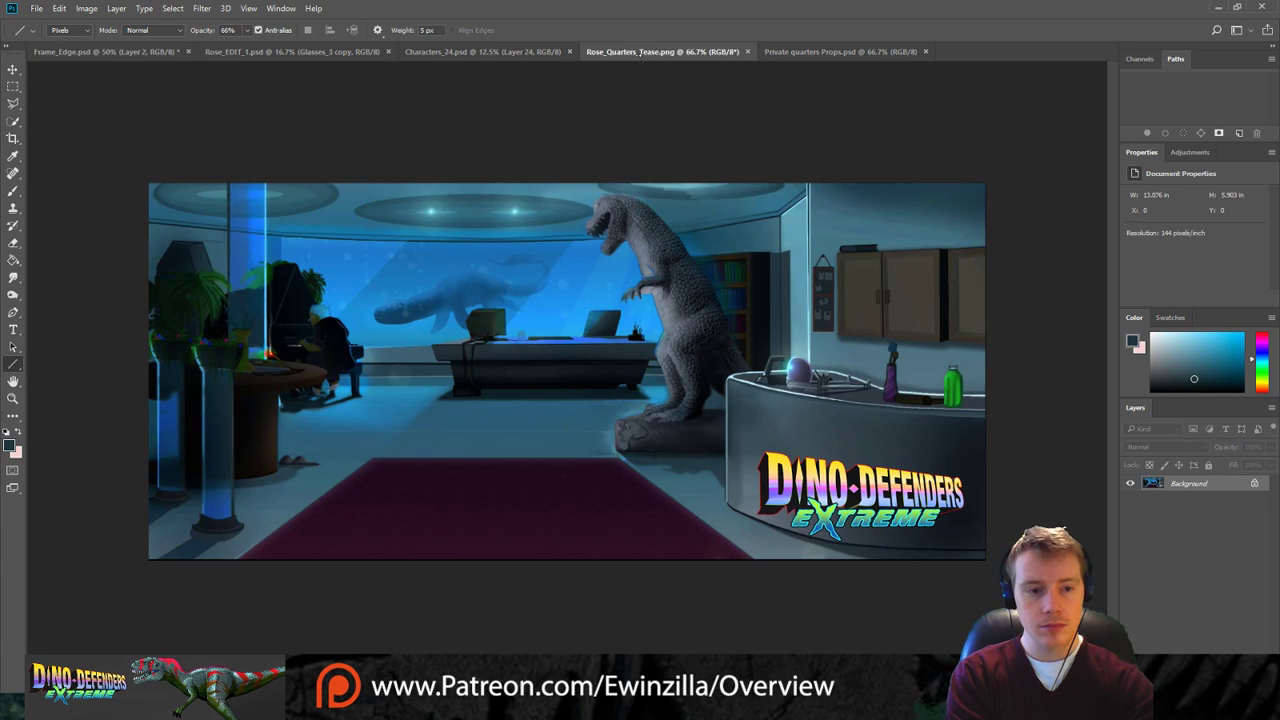
click(105, 51)
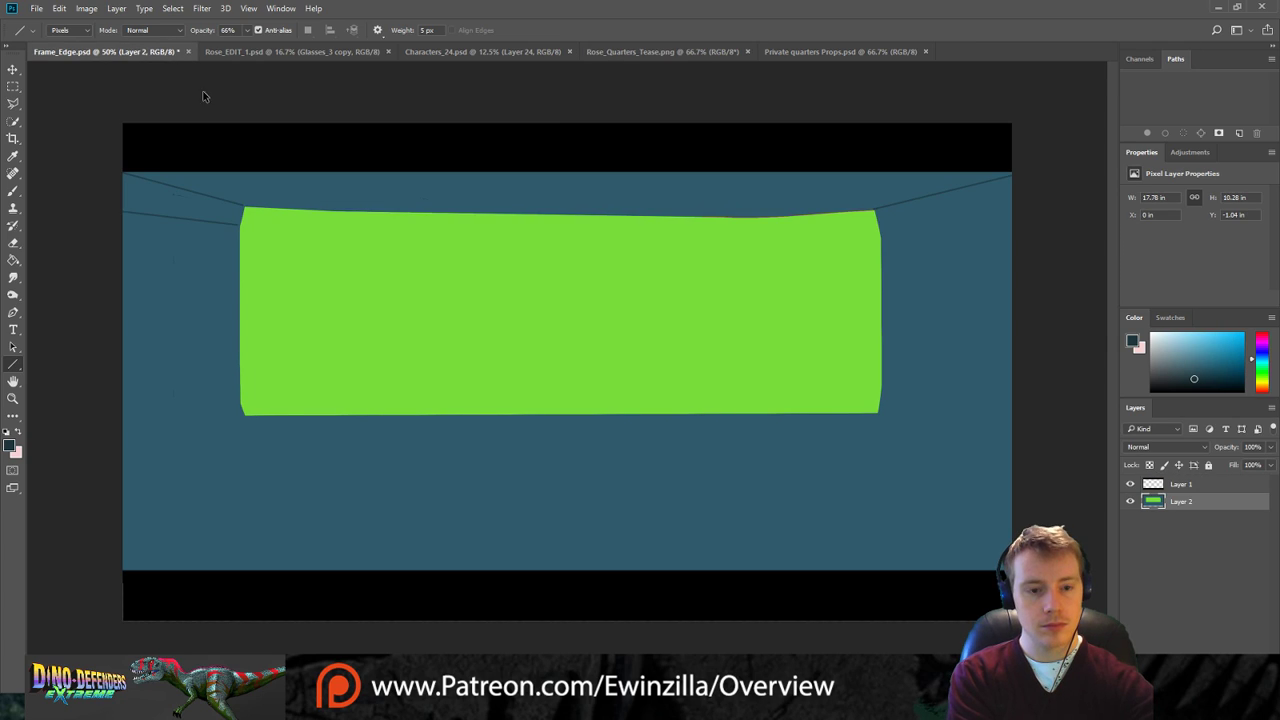
key(ctrl+z)
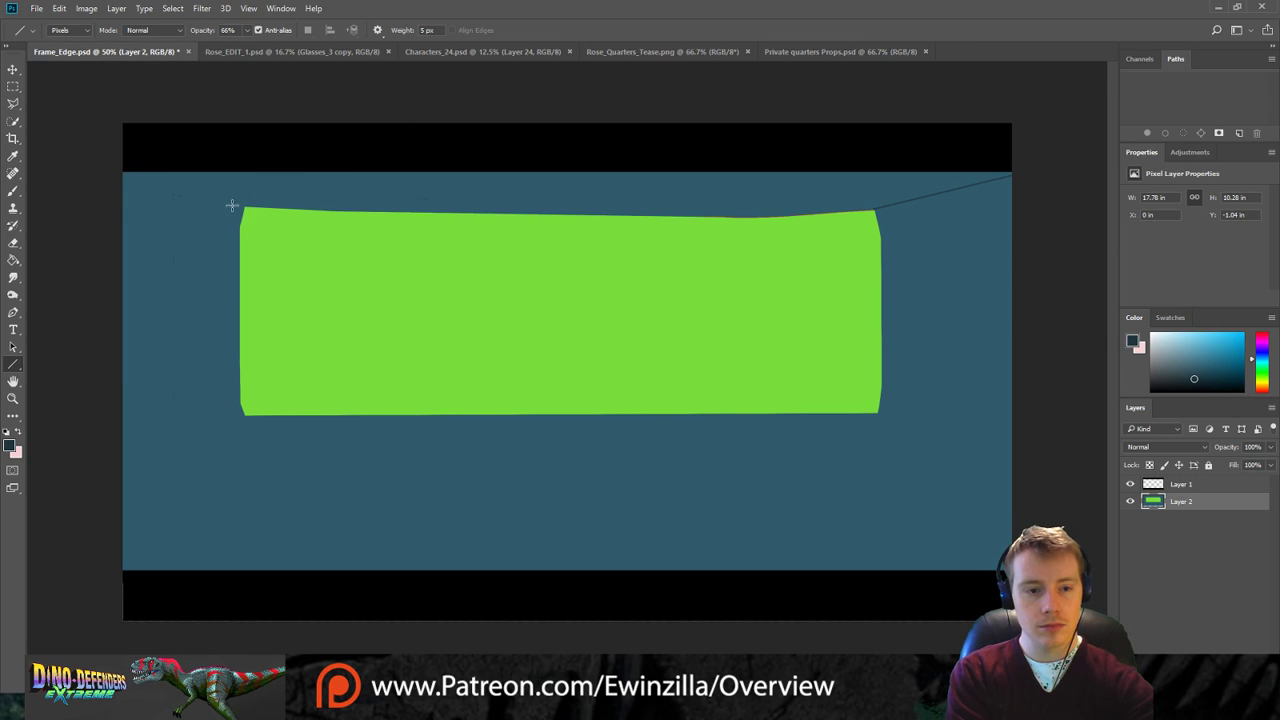
drag(244, 206, 78, 188)
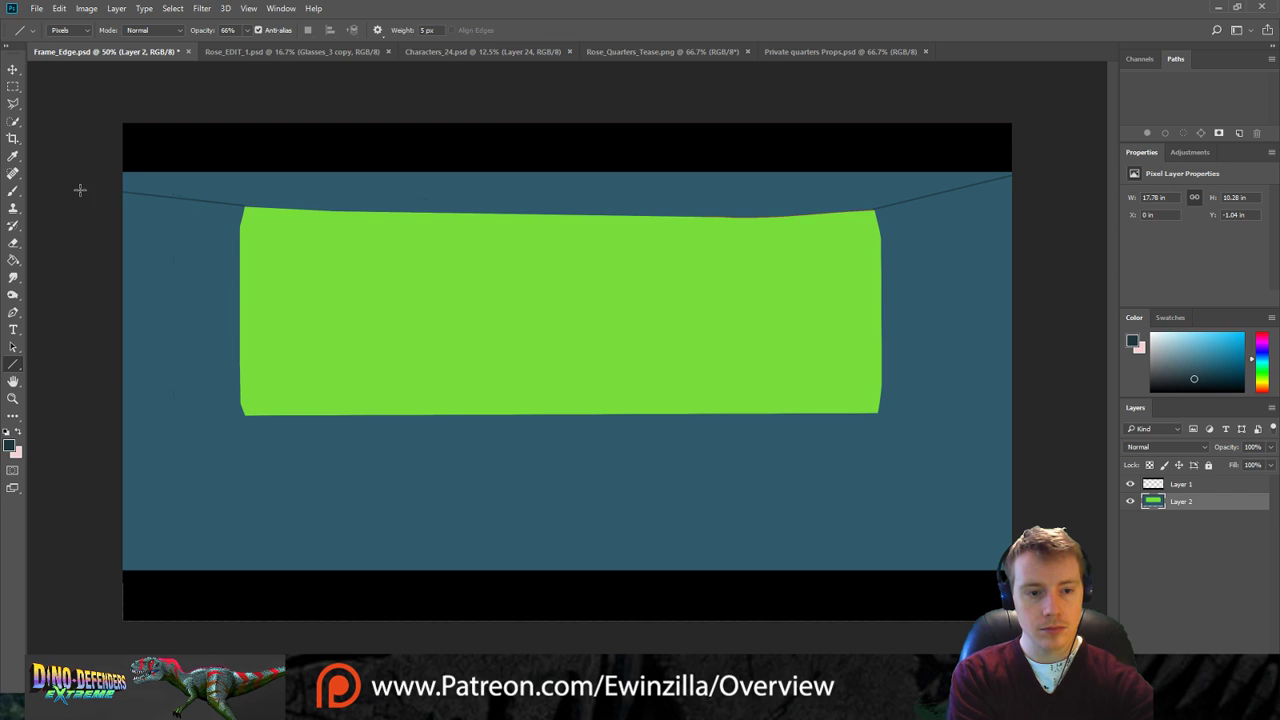
click(610, 54)
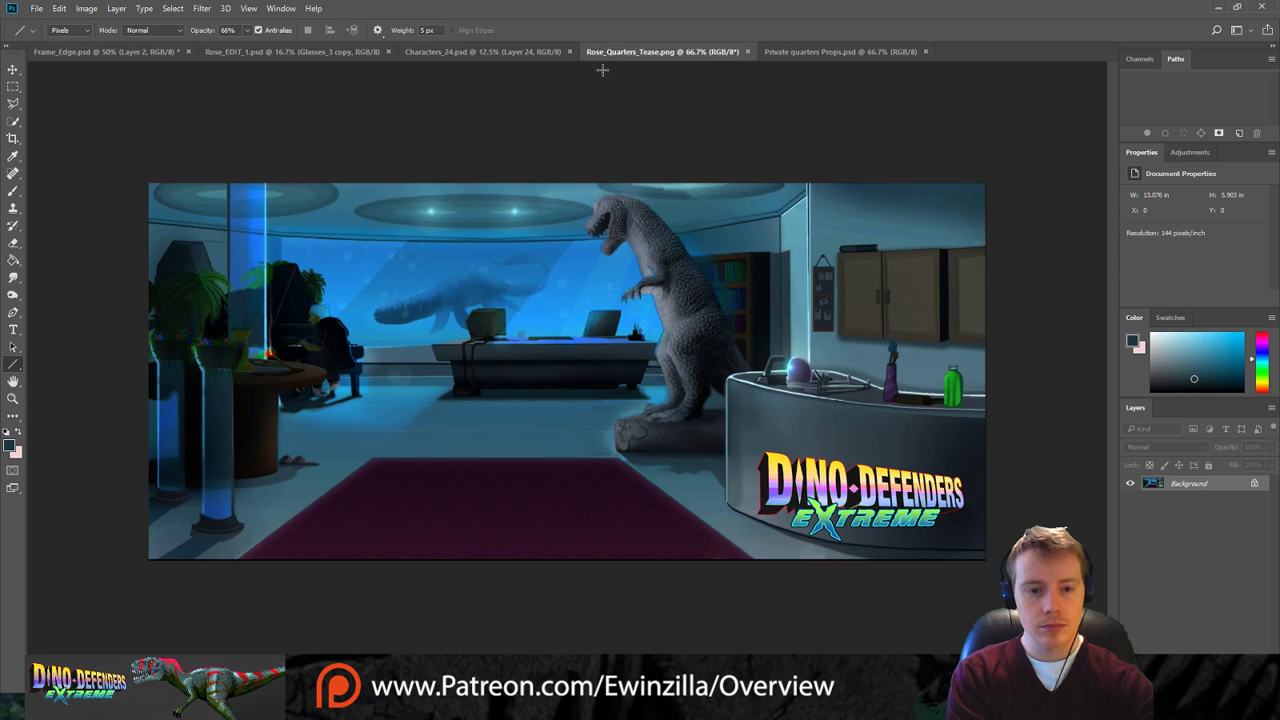
In Frame_Edge.psd, draw a recess outline with angled upper corners on the wall between the canvas's left edge and the green window.
click(110, 52)
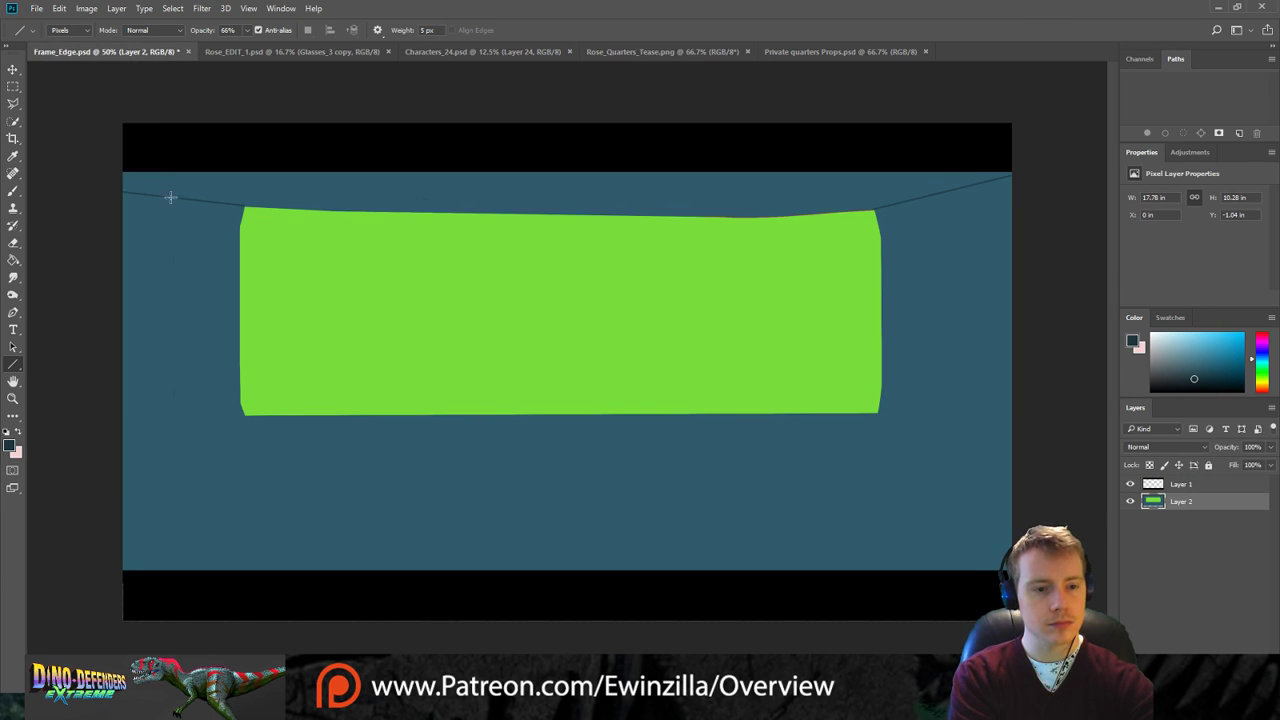
mouse_move(129, 214)
mouse_down()
mouse_move(177, 215)
mouse_move(192, 247)
mouse_up()
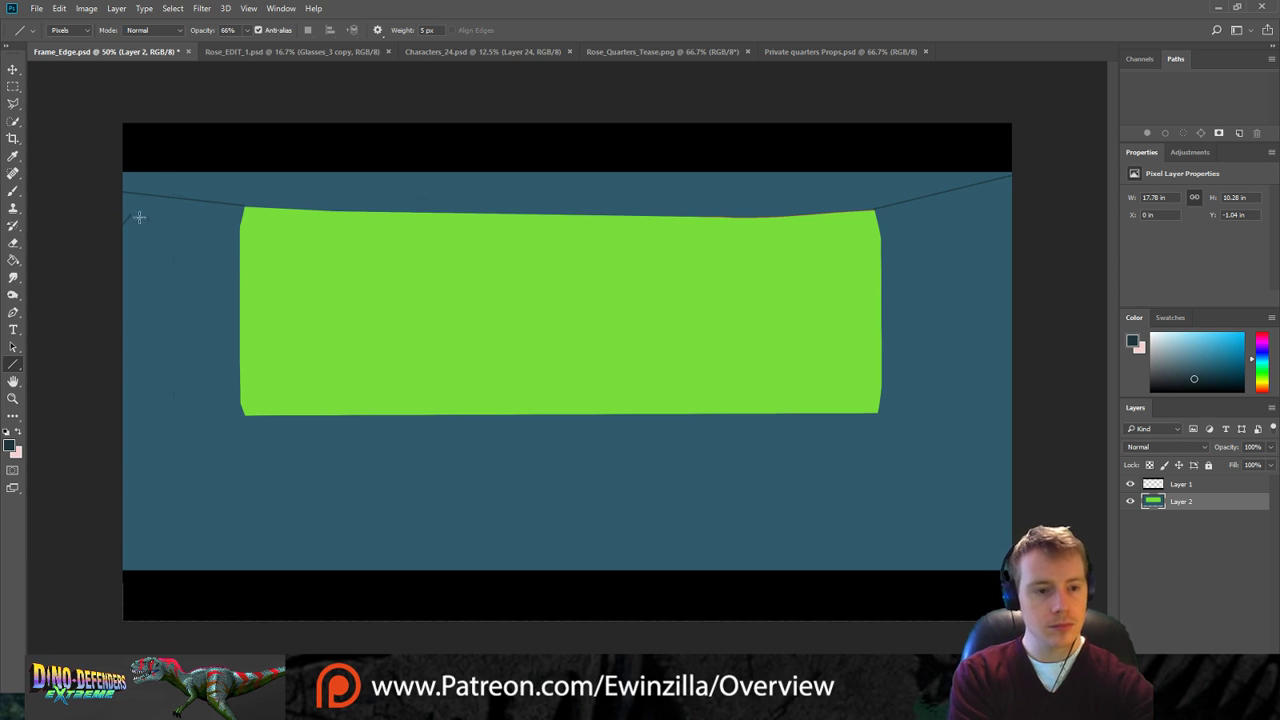
drag(126, 215, 190, 220)
drag(190, 221, 201, 427)
drag(201, 428, 122, 459)
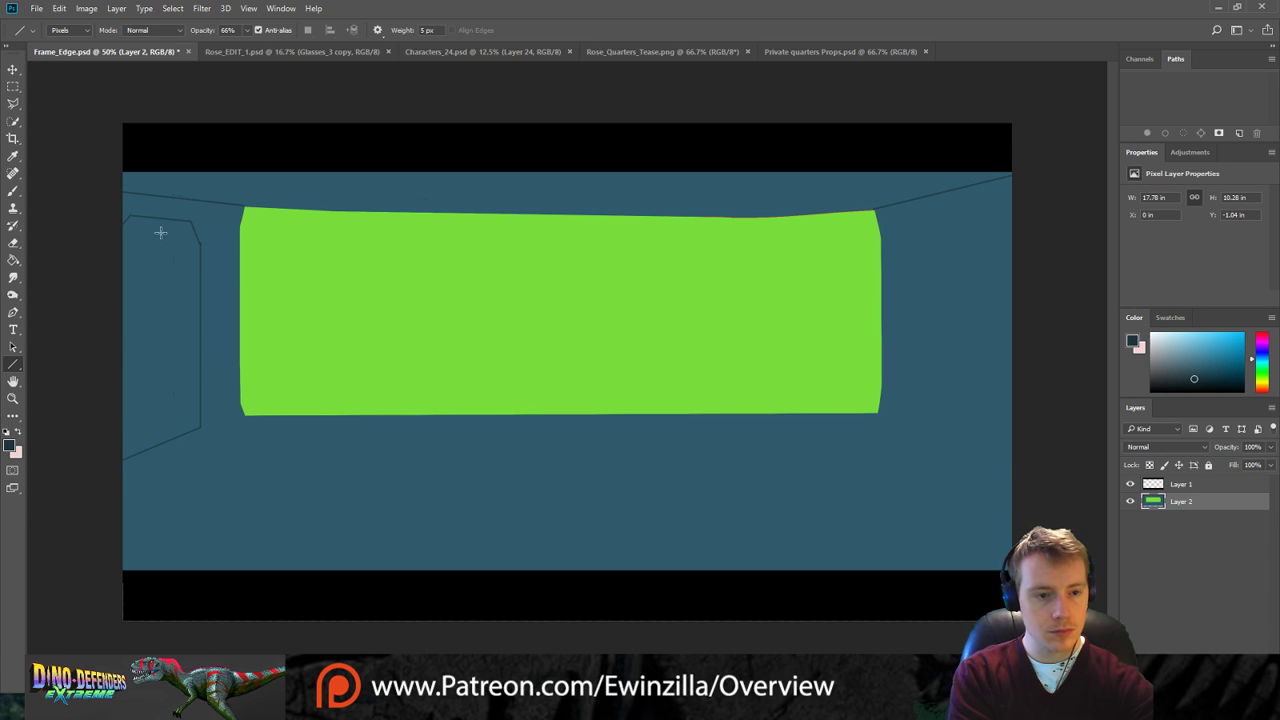
Give the left wall's recess depth with a short slanted line and an inner vertical line, undoing the first attempt.
drag(165, 218, 185, 428)
key(ctrl+alt+z)
key(ctrl+alt+z)
drag(170, 220, 183, 246)
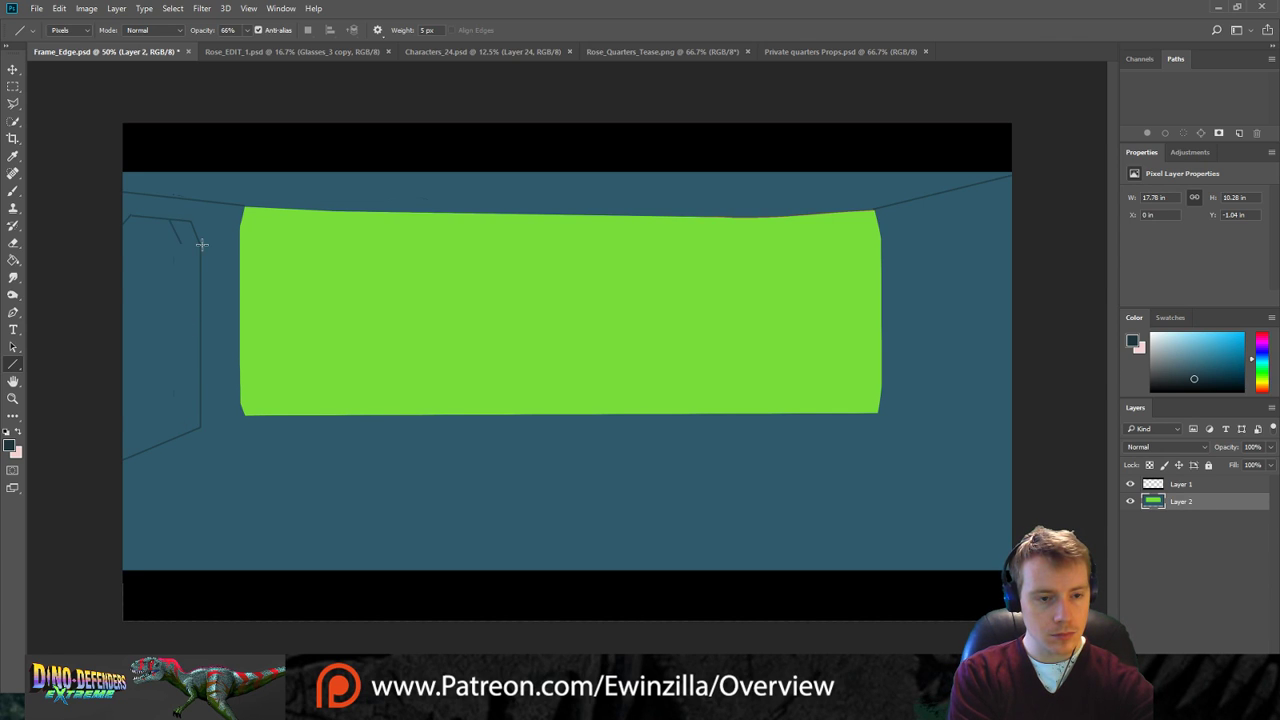
drag(178, 242, 180, 242)
mouse_move(180, 242)
mouse_down()
mouse_move(206, 241)
mouse_move(177, 246)
mouse_move(179, 433)
mouse_up()
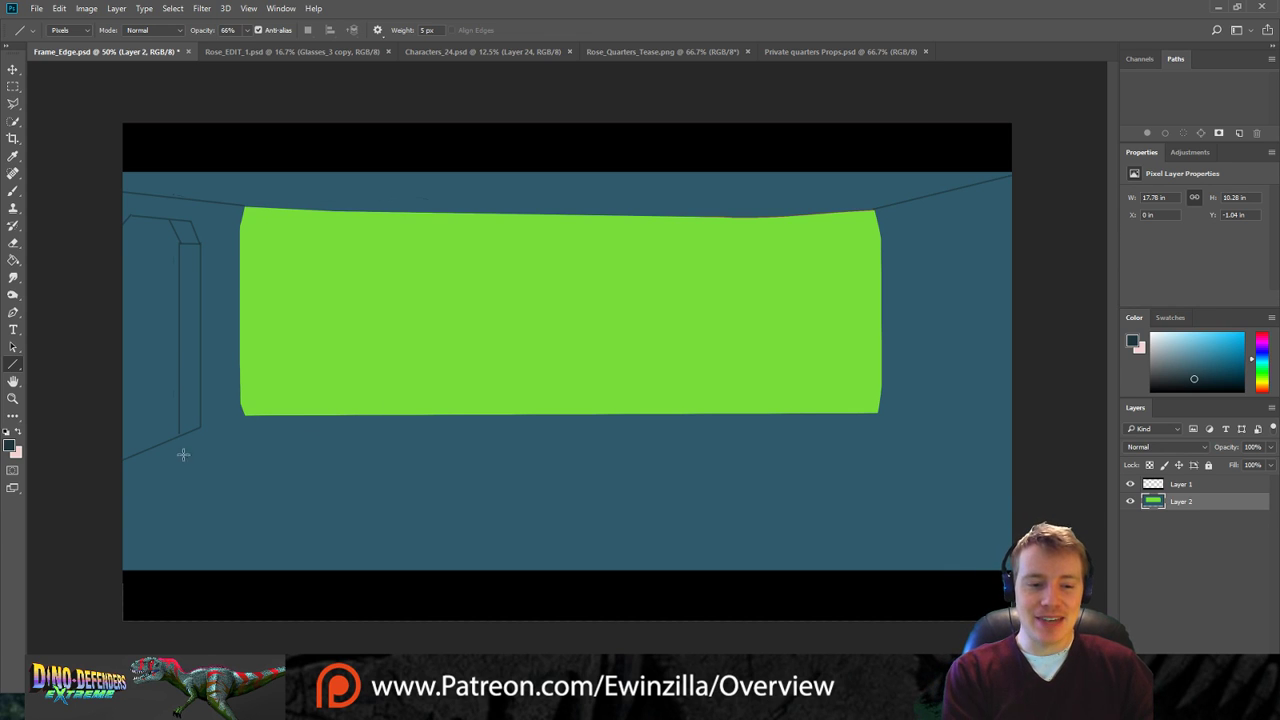
Draw the floor boundary: a horizontal line below the window and diagonals to both canvas sides, checking Rose_Quarters_Tease.png partway.
drag(223, 443, 100, 551)
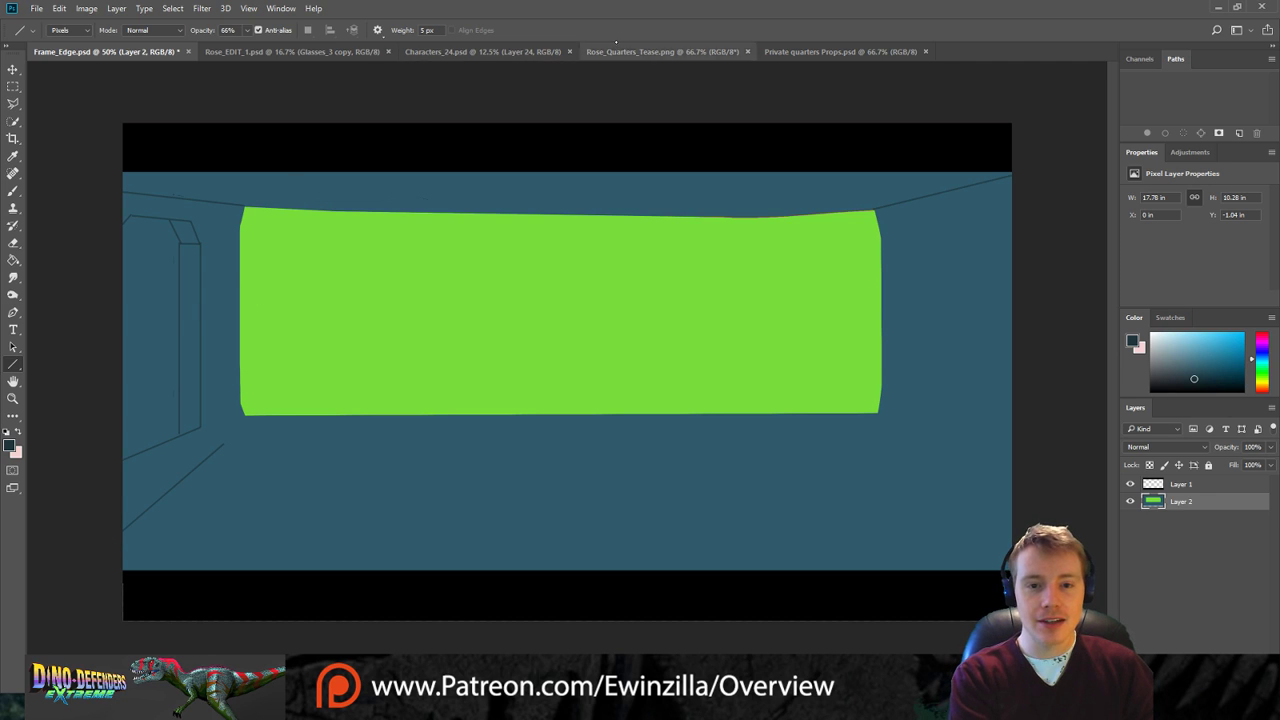
click(662, 52)
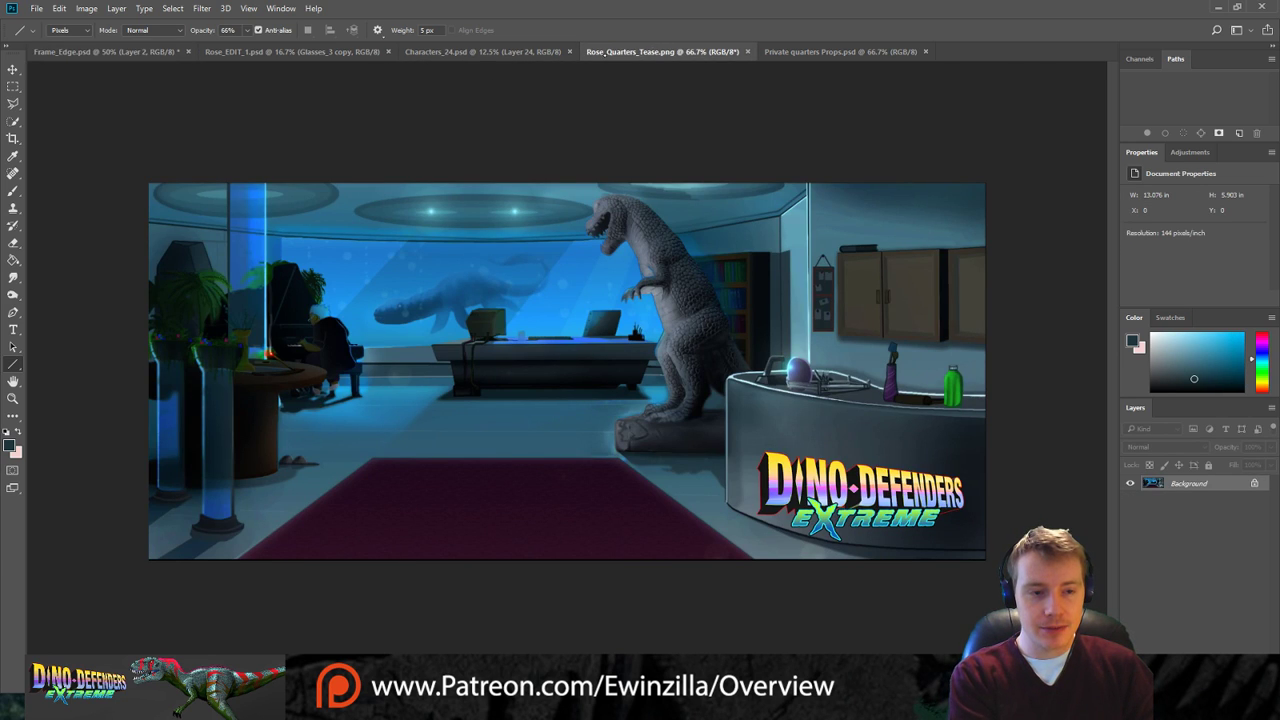
click(105, 52)
drag(221, 446, 878, 447)
drag(879, 447, 1035, 518)
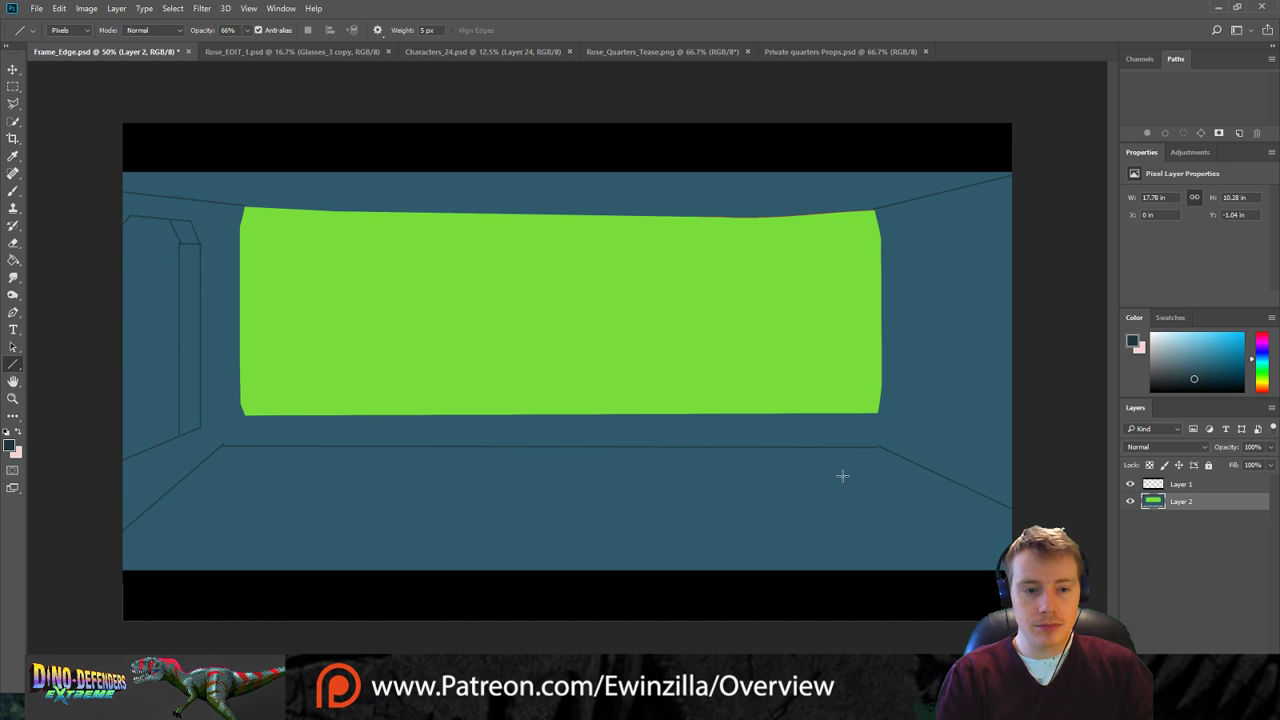
Try enlarging Layer 2 to 112.52% and recentring it in the frame, and undo the transform.
key(v)
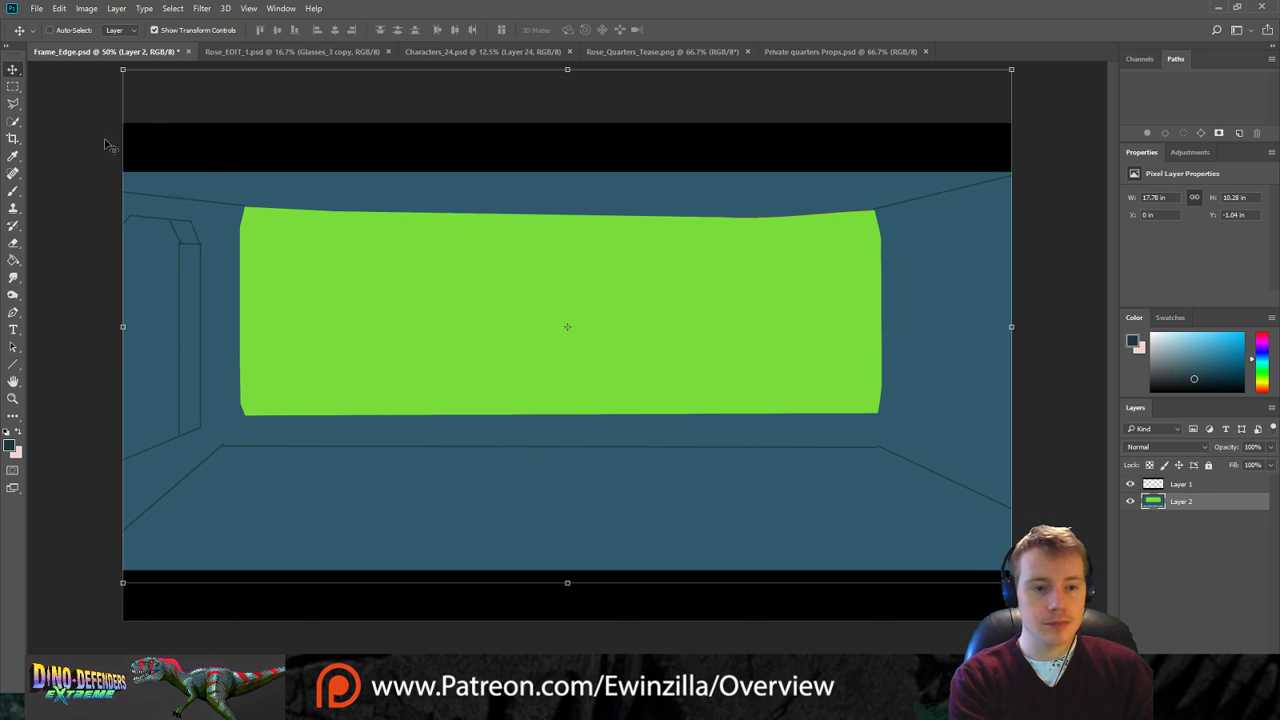
drag(123, 71, 12, 70)
drag(406, 130, 457, 171)
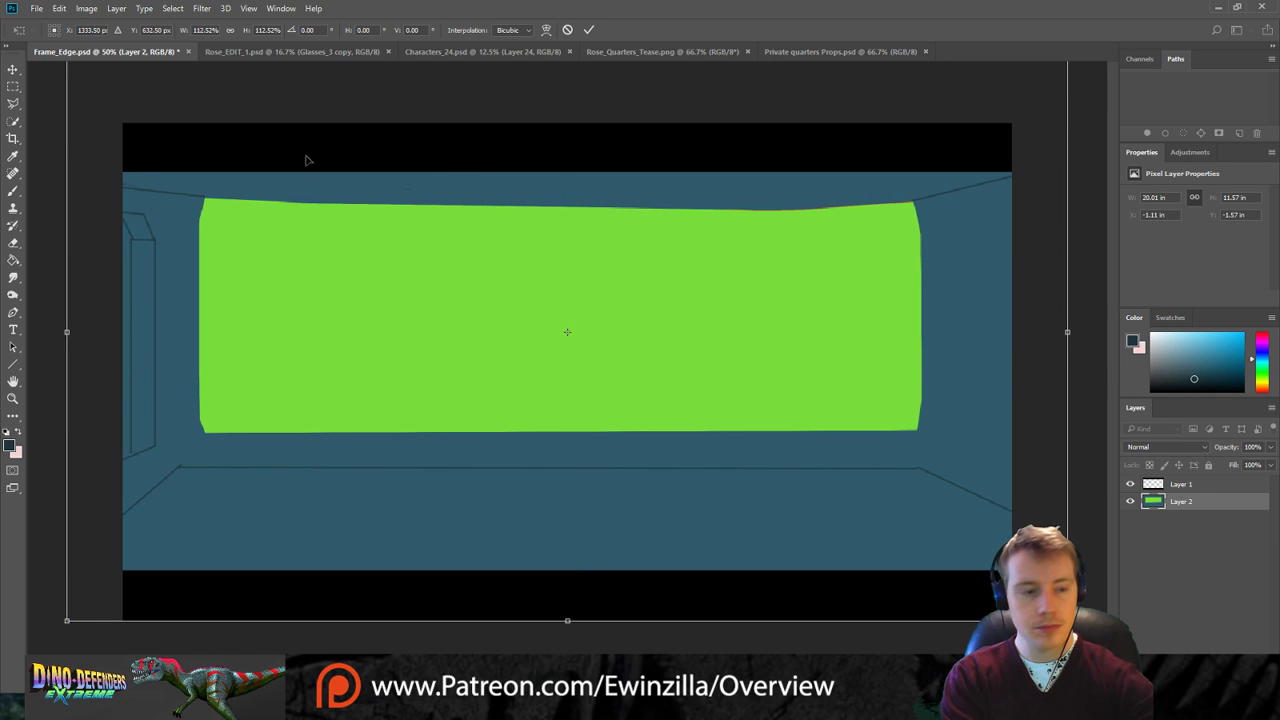
key(Return)
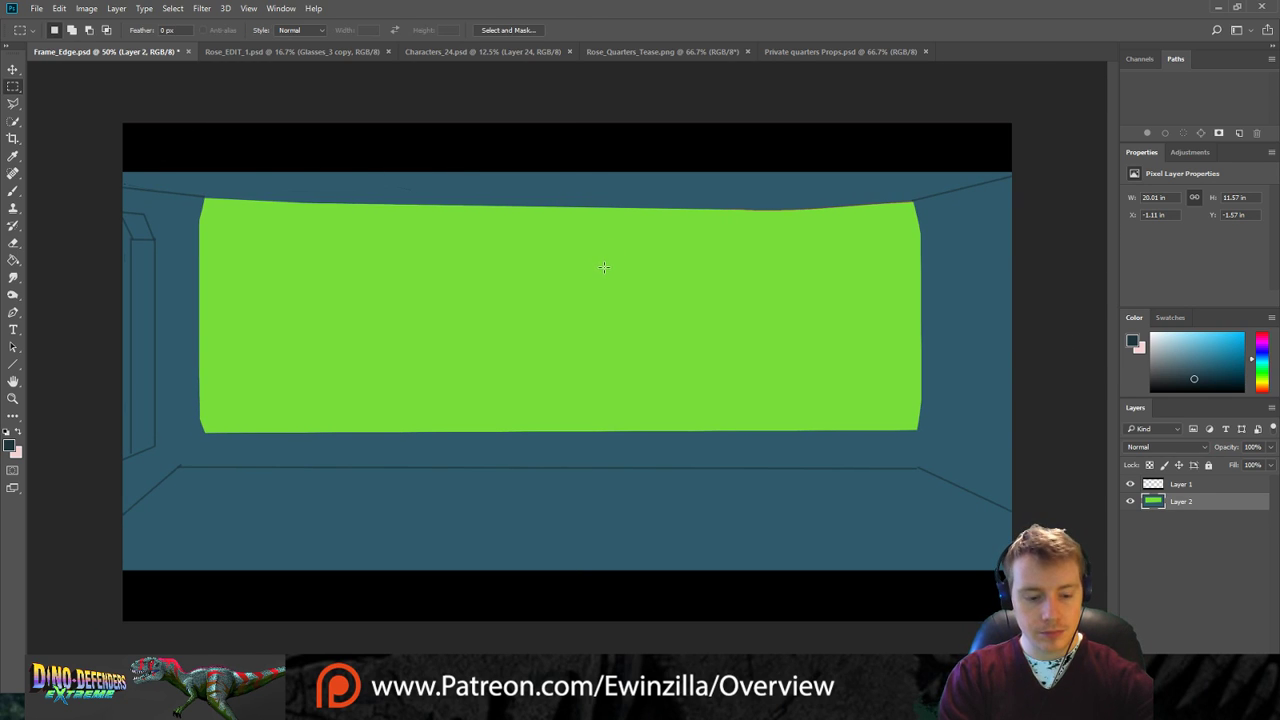
key(ctrl+z)
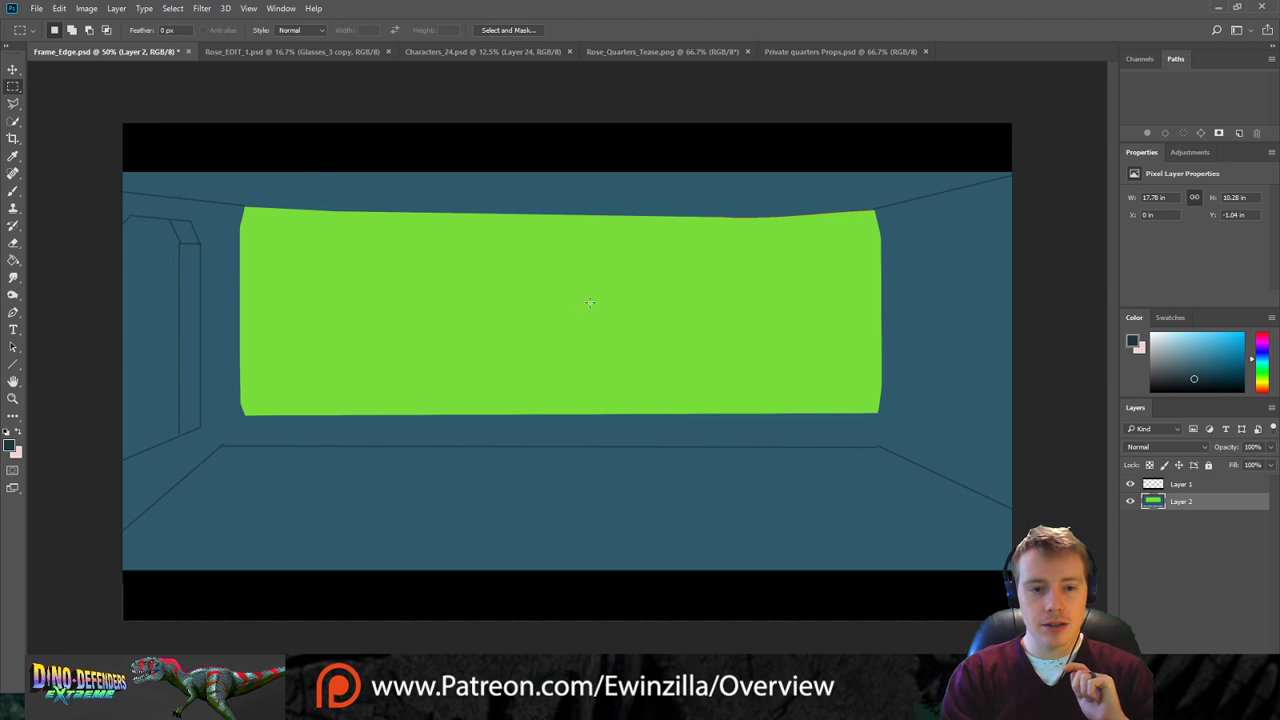
Squash Layer 2 vertically to 80.03% and centre it within the black frame bars.
click(13, 69)
drag(567, 583, 566, 532)
drag(636, 390, 645, 426)
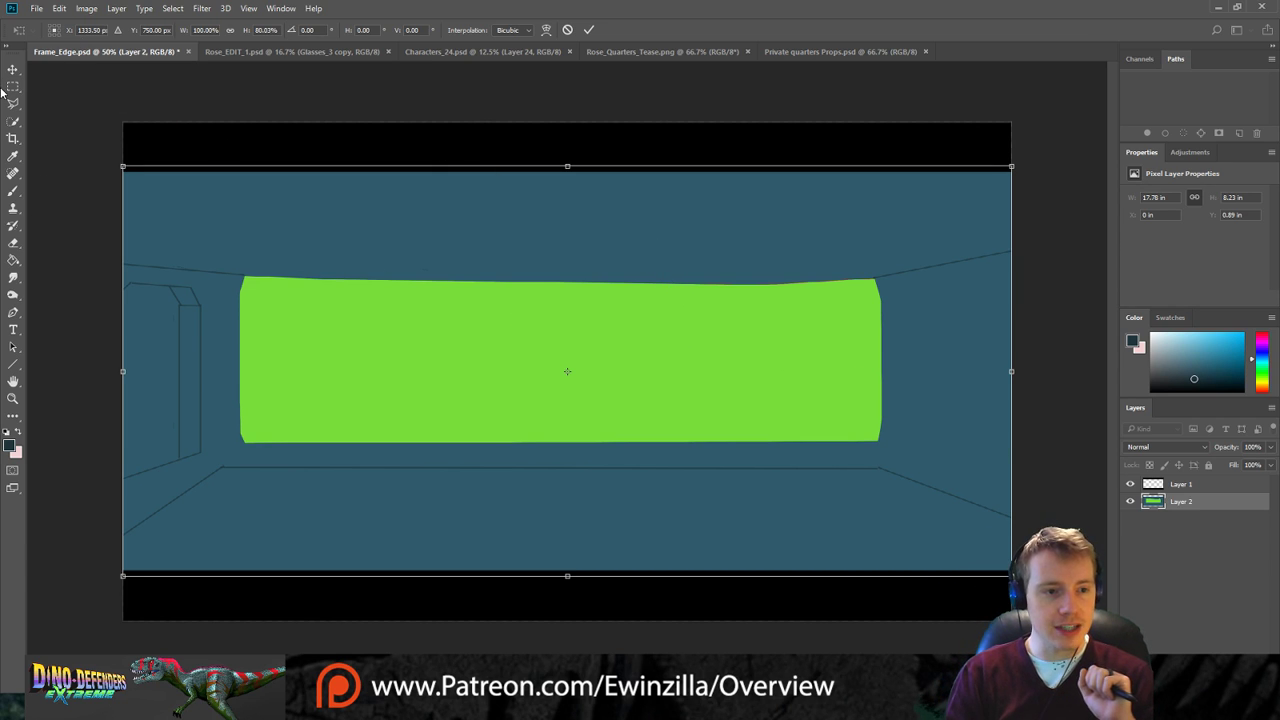
key(Return)
Delete the room drawing's layer and add a new empty layer beneath the black frame layer.
key(m)
key(Delete)
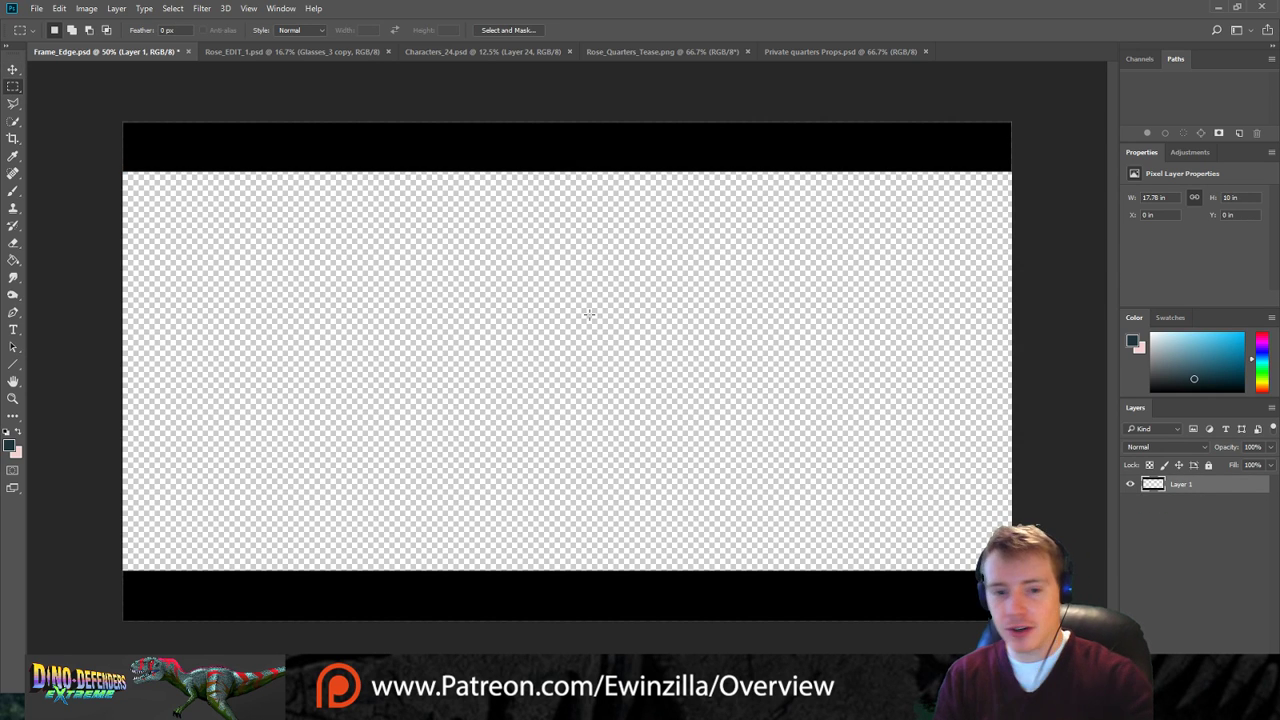
click(118, 9)
click(311, 27)
click(757, 229)
drag(1190, 482, 1188, 515)
Place the Rose_Quarters_Tease.png document beside Frame_Edge.psd, sample its teal wall colour, and fill the new Layer 2 with it.
click(13, 261)
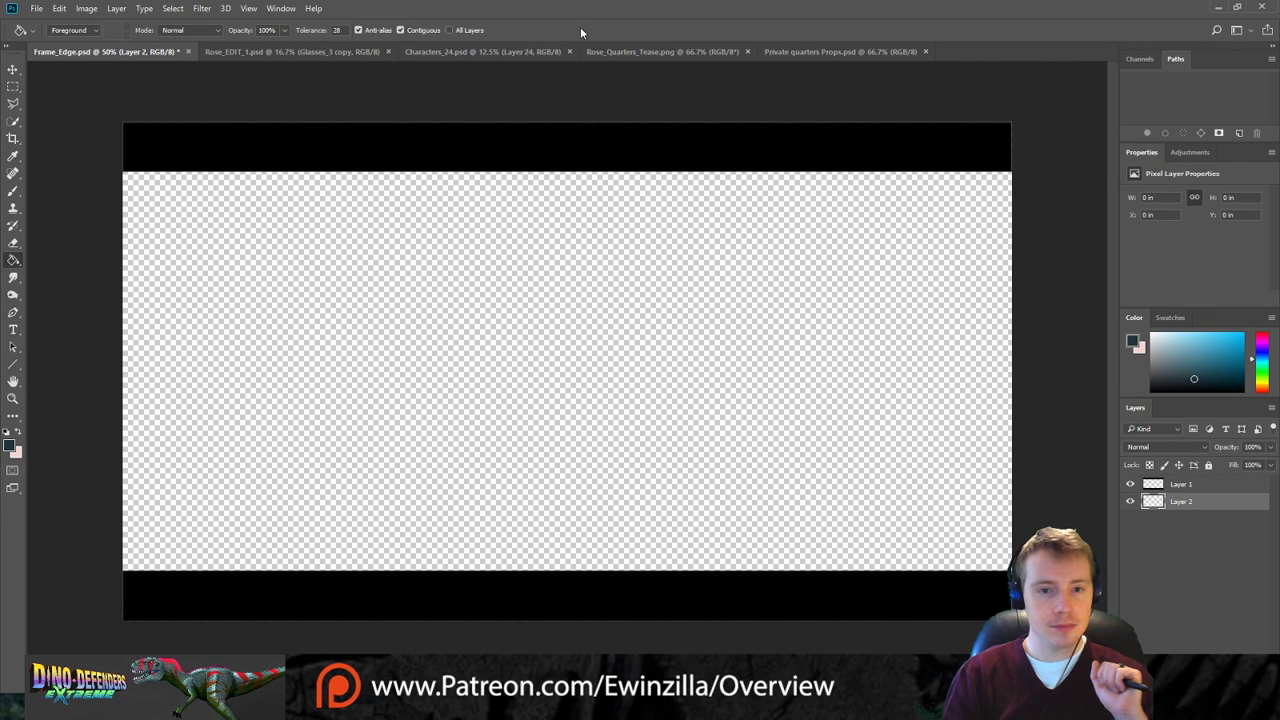
drag(637, 50, 265, 50)
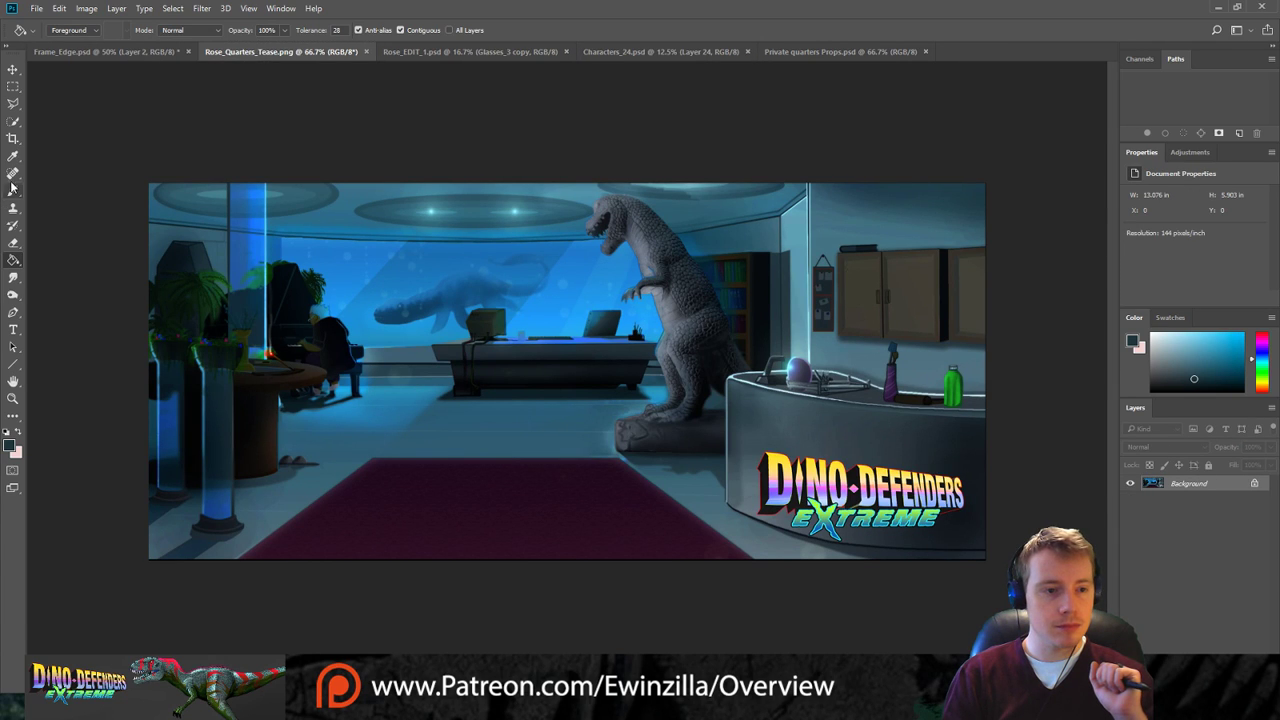
click(13, 157)
click(156, 226)
click(100, 51)
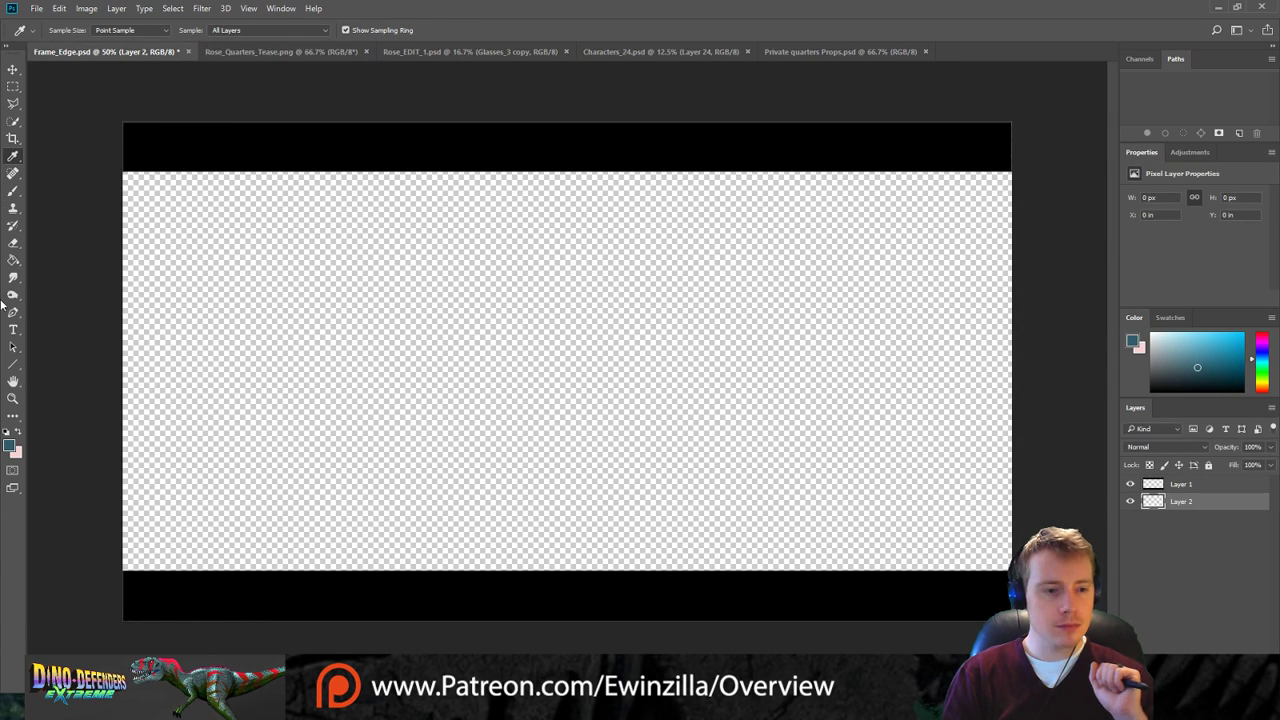
click(13, 259)
click(540, 380)
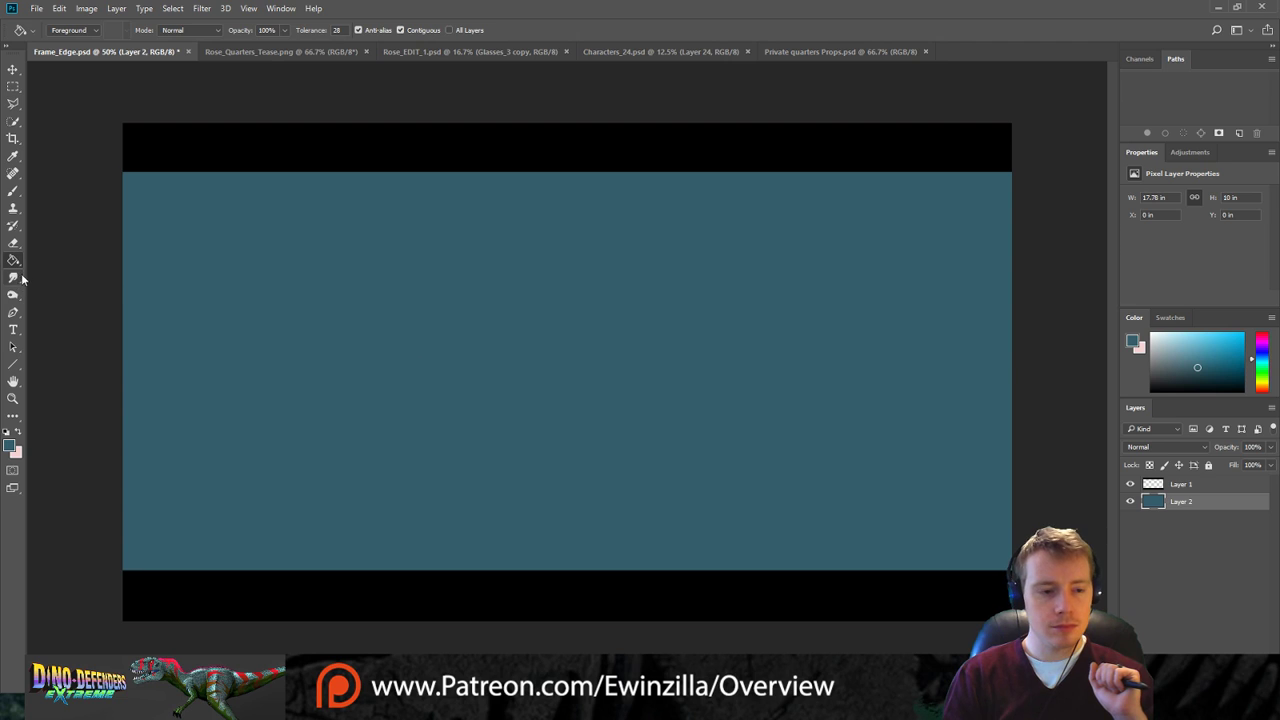
Choose bright green and draw a large window outline with 5 px lines along its upper, right and lower edges.
key(i)
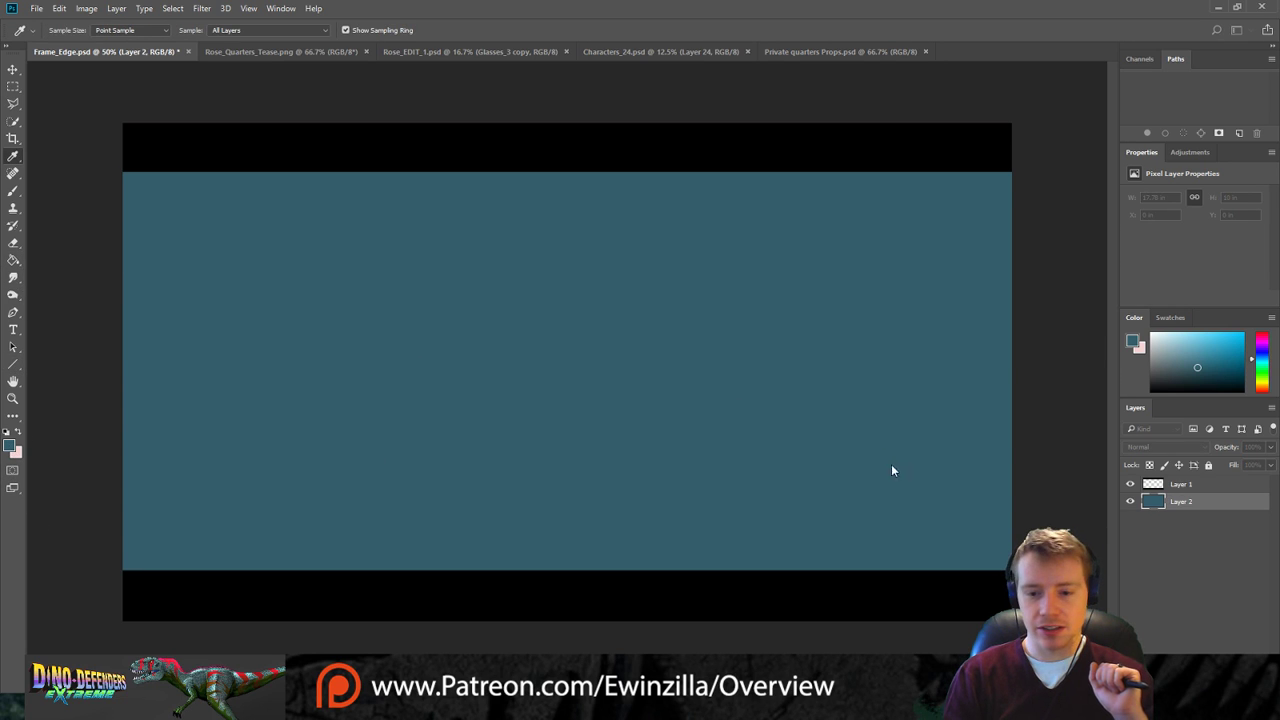
key(u)
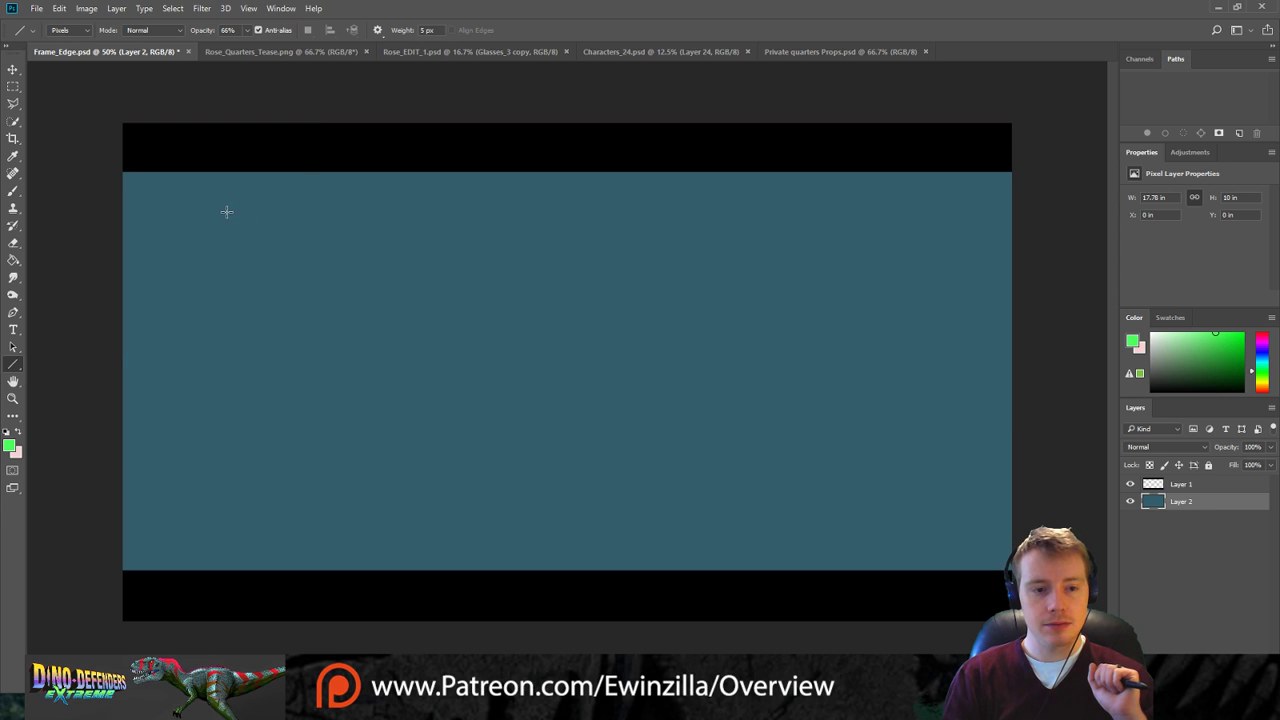
drag(177, 197, 620, 540)
drag(620, 540, 145, 531)
drag(145, 531, 117, 188)
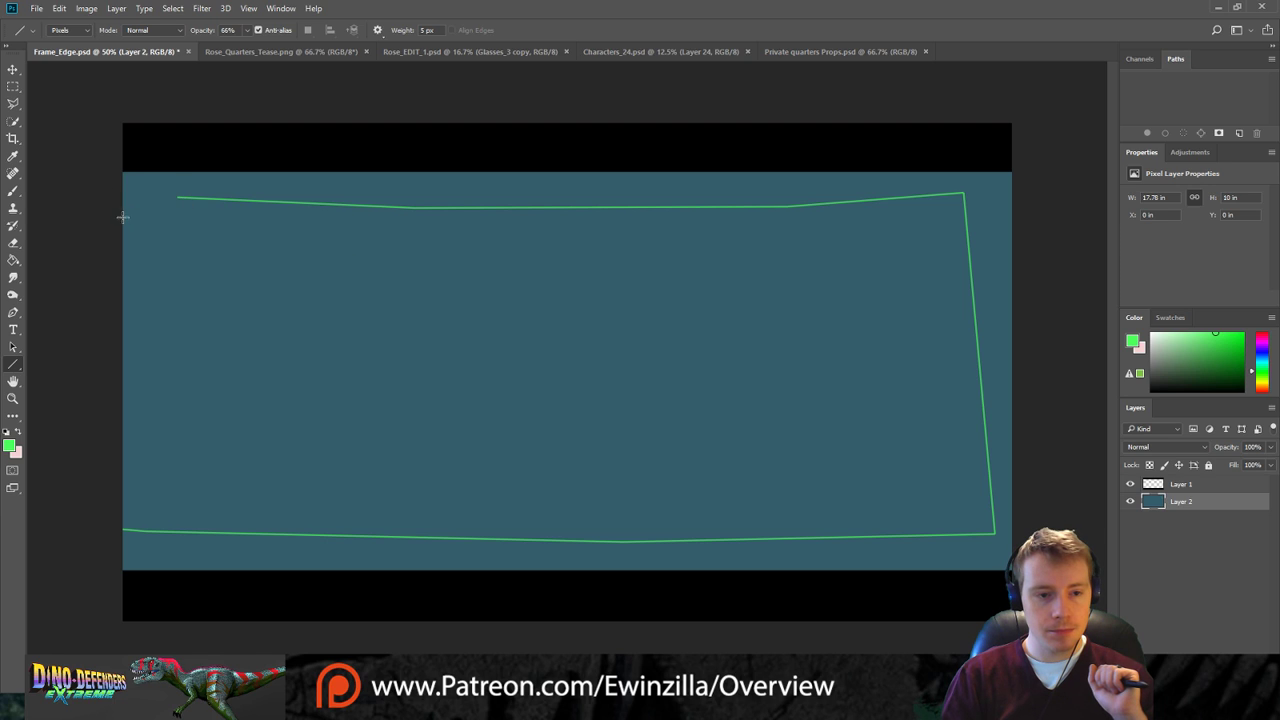
Extend the outline's upper edge to the canvas's left border and fill the enclosed window area with green.
drag(184, 197, 103, 194)
key(ctrl+z)
drag(180, 197, 75, 195)
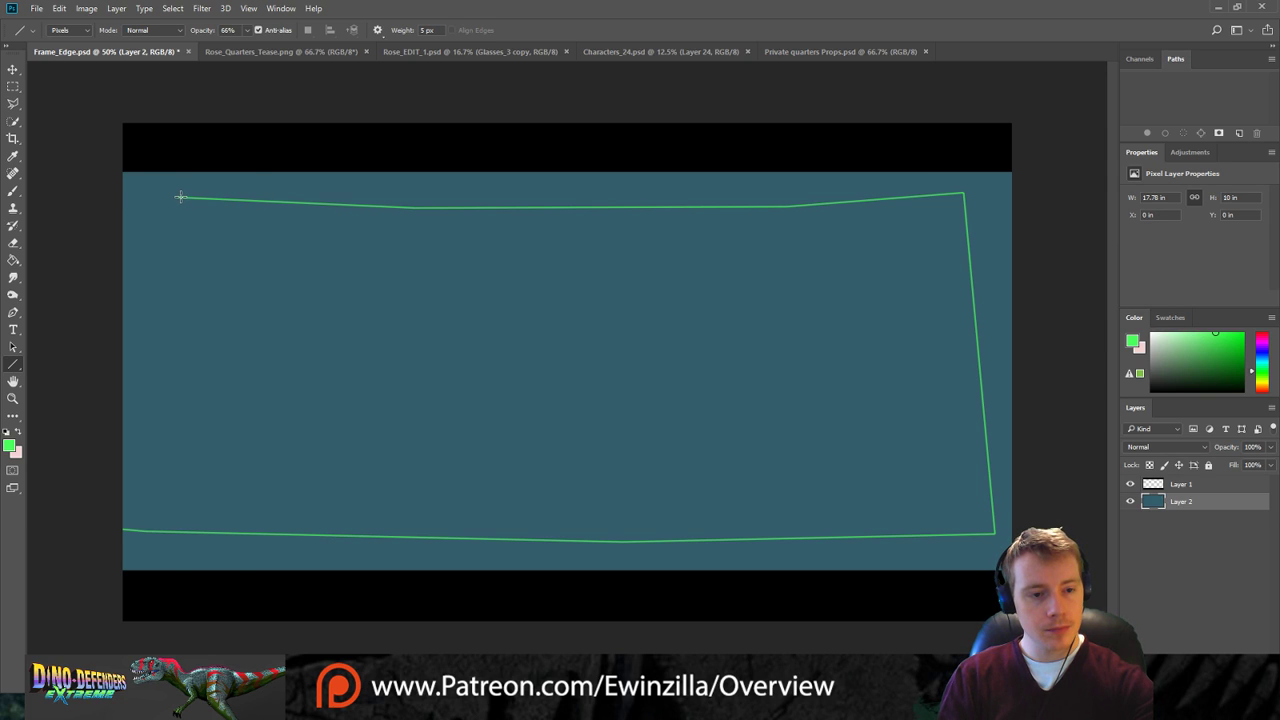
drag(177, 197, 71, 190)
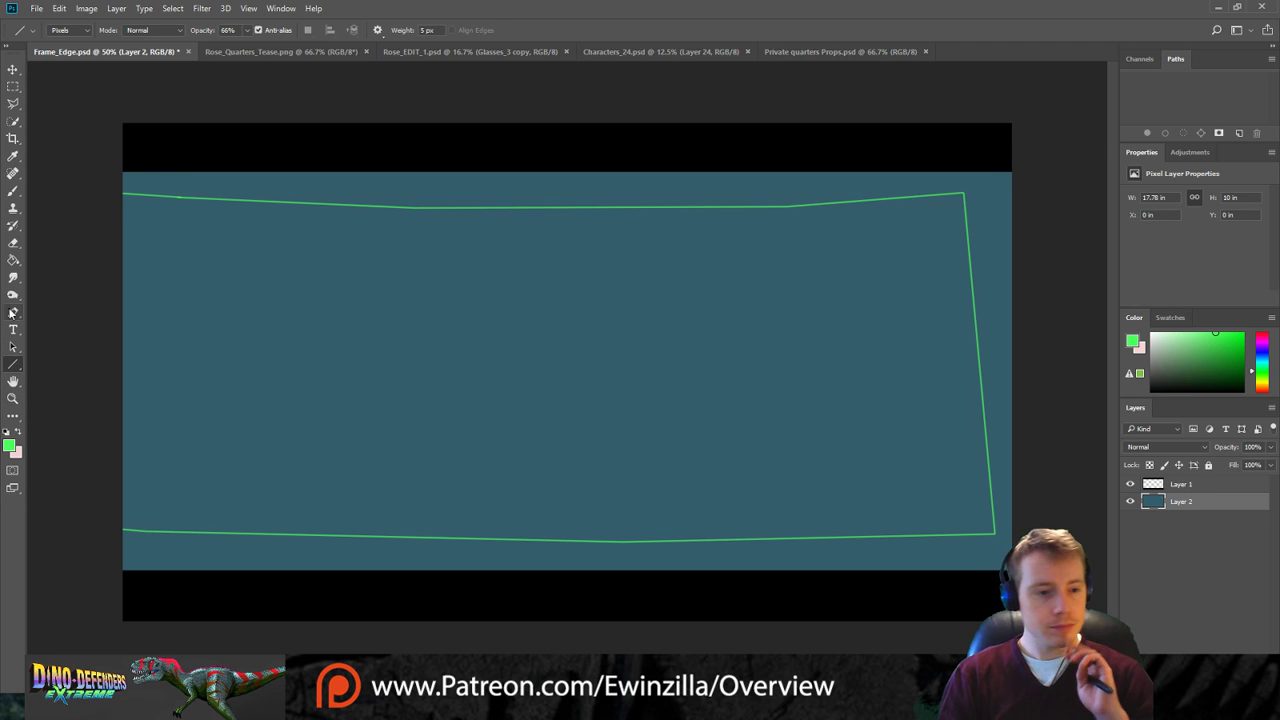
click(13, 260)
click(270, 322)
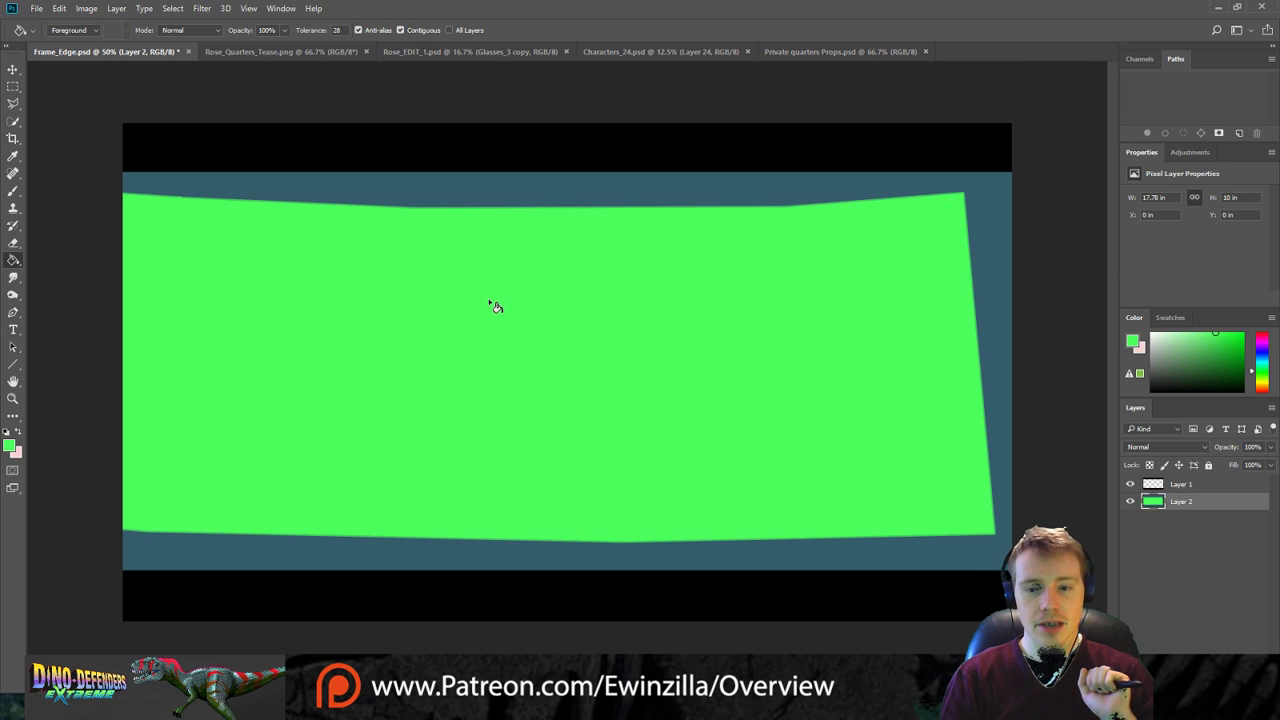
Scale Layer 2 down to about 85.9% against the canvas's left edge and centre it vertically within the frame.
click(13, 68)
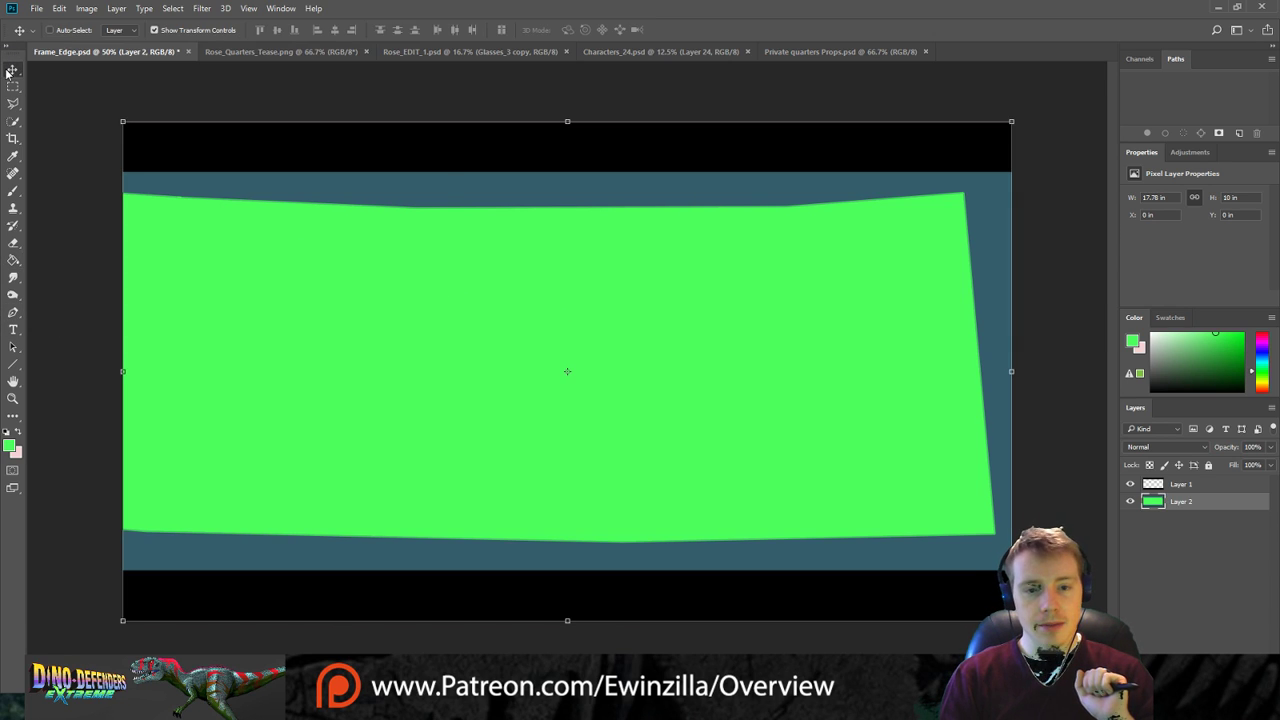
drag(1013, 121, 870, 180)
drag(801, 339, 801, 288)
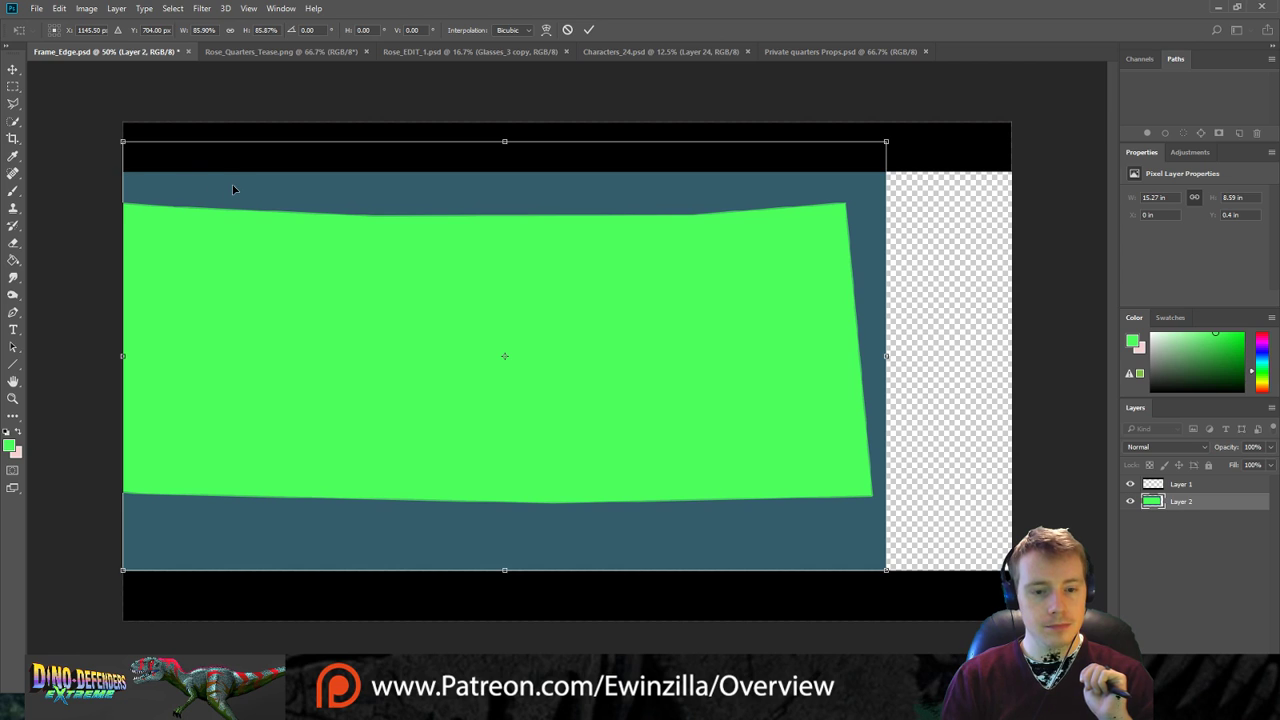
drag(233, 189, 233, 203)
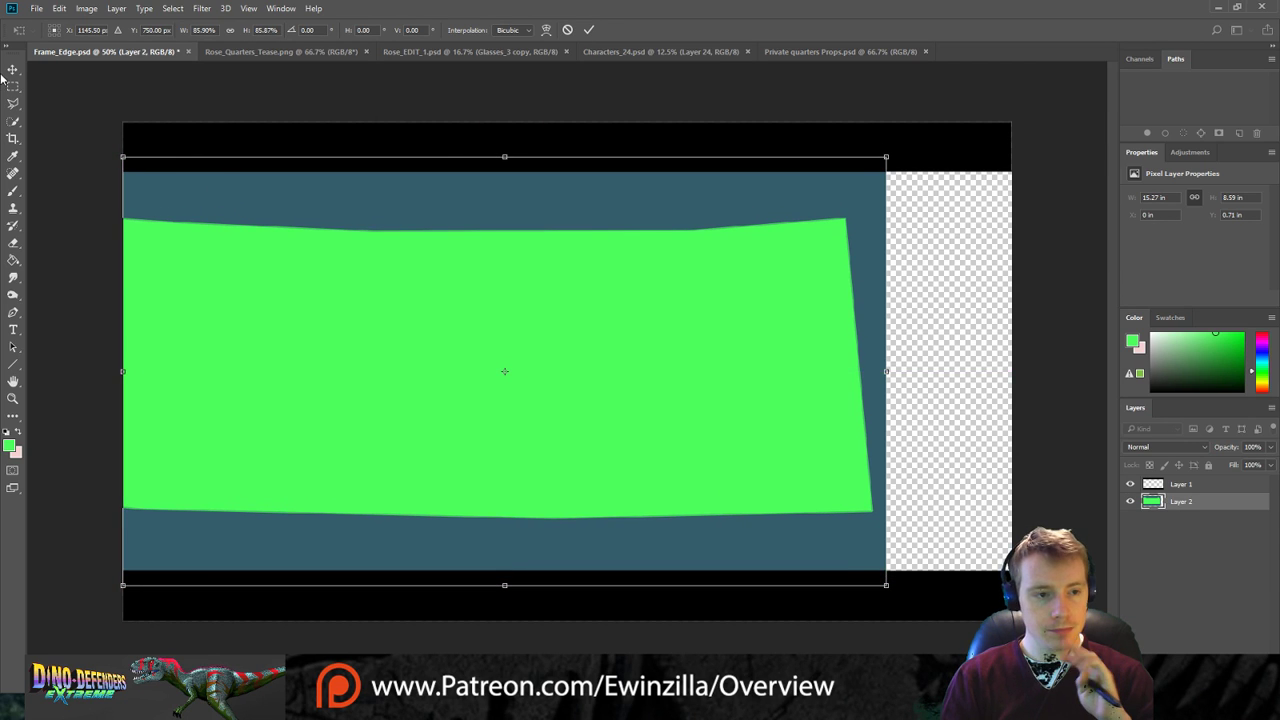
key(Return)
key(m)
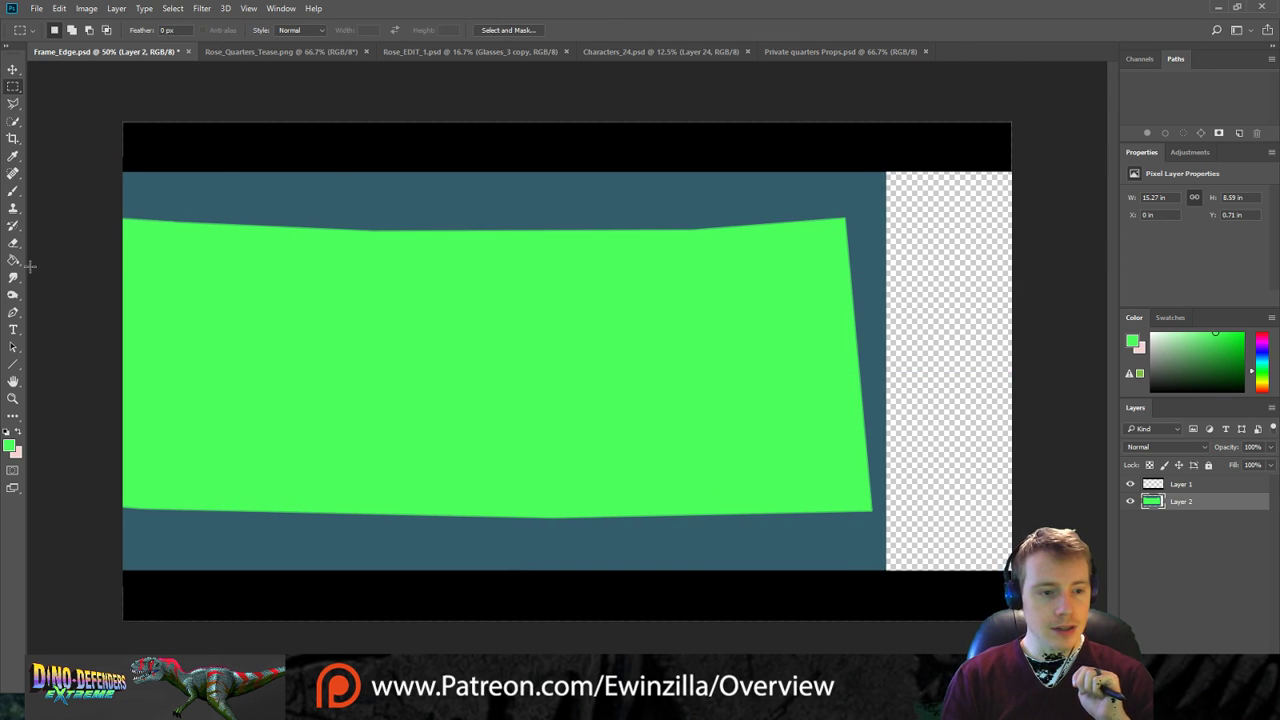
Sample the teal wall colour and fill the transparent area right of the scaled artwork with it.
click(12, 156)
click(340, 198)
click(12, 259)
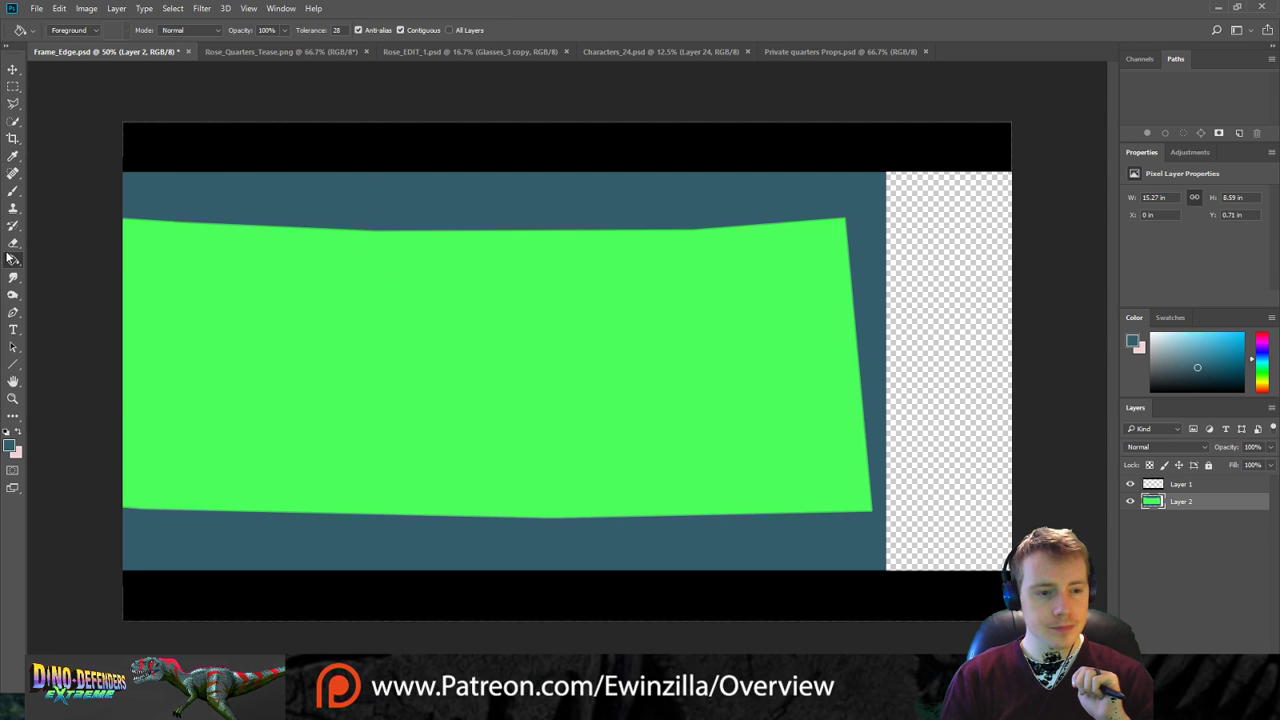
click(897, 307)
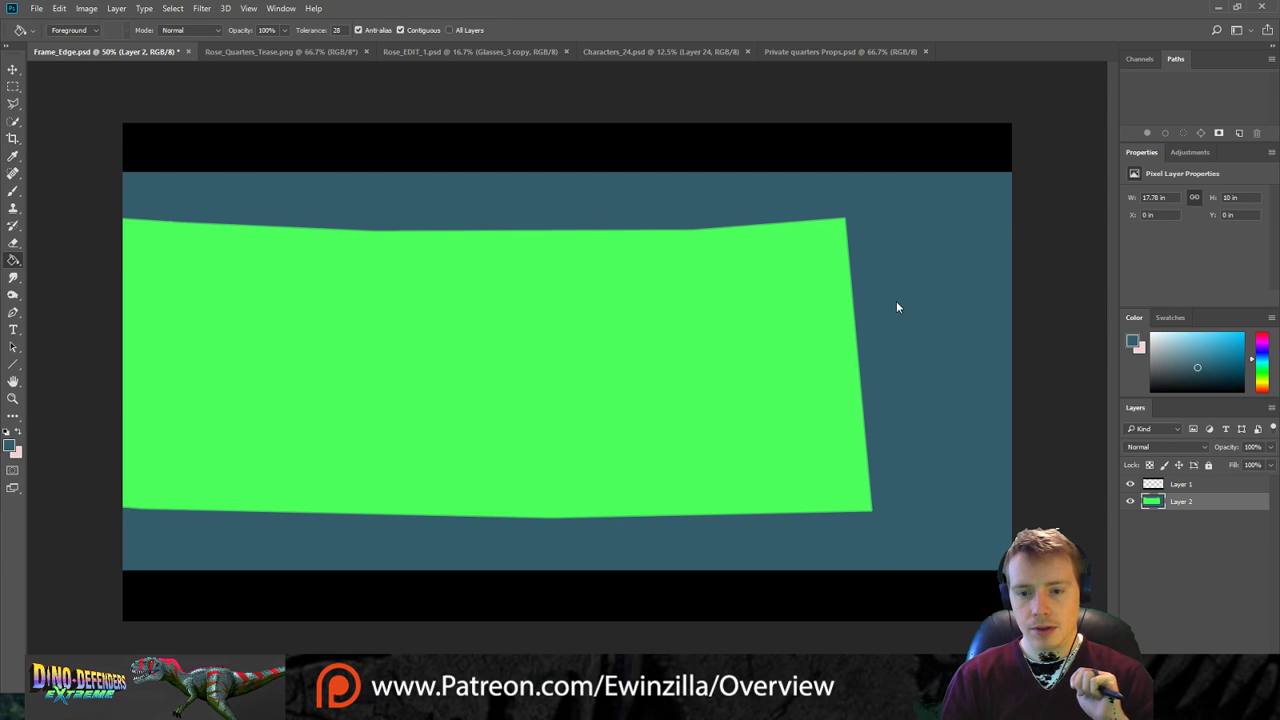
Copy the bookcase layer from Private quarters Props.psd into Frame_Edge.psd, placing it over the lower right part of the green window.
click(437, 55)
click(331, 55)
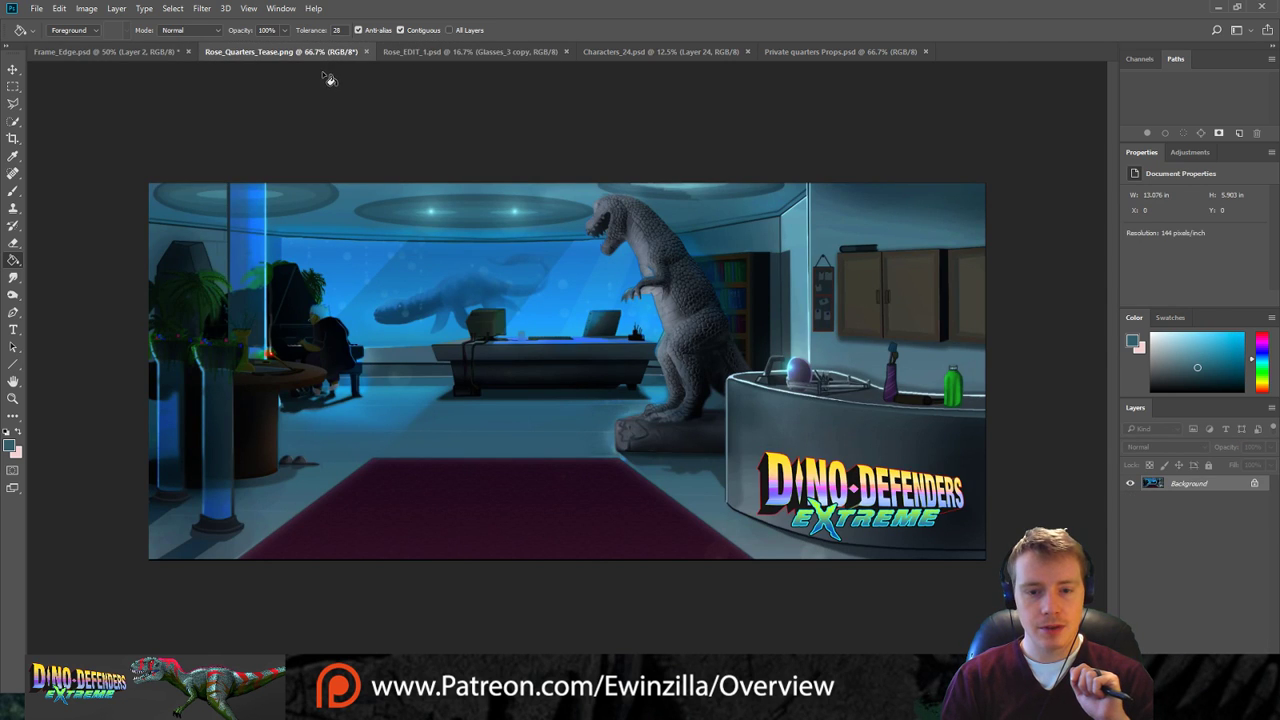
click(627, 53)
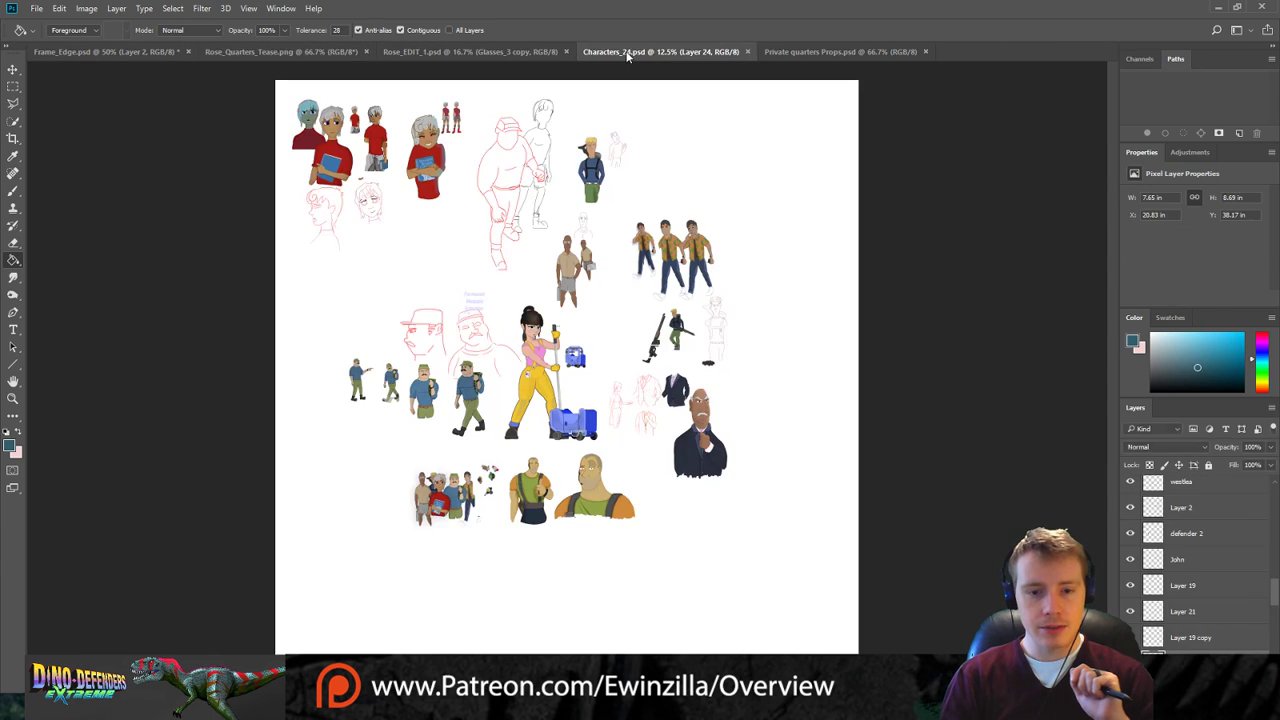
click(793, 52)
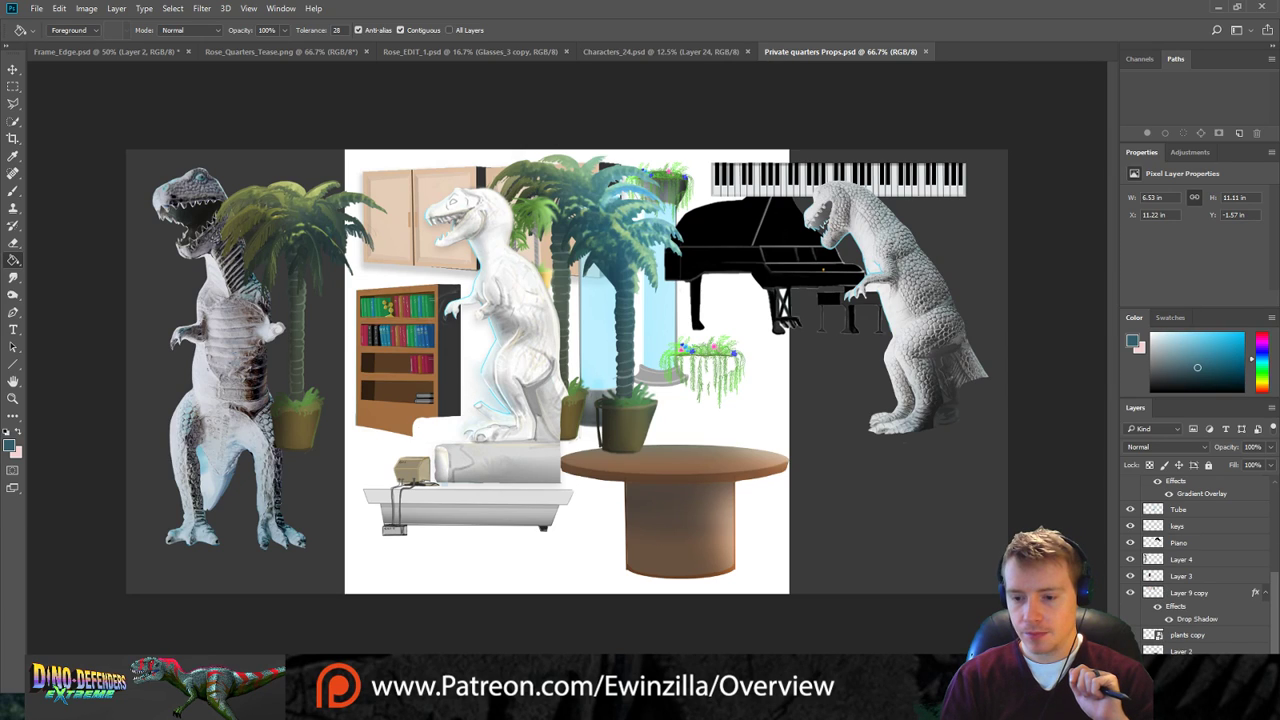
click(1160, 560)
click(13, 70)
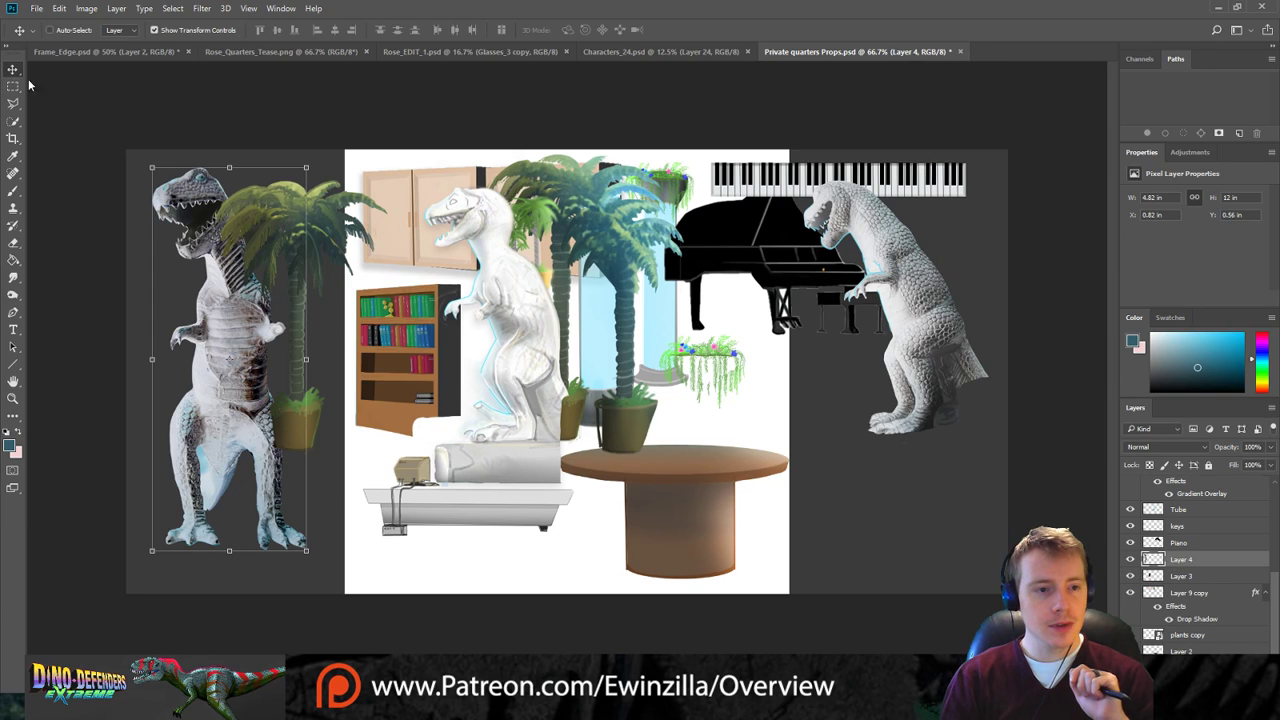
click(1160, 577)
drag(661, 267, 639, 440)
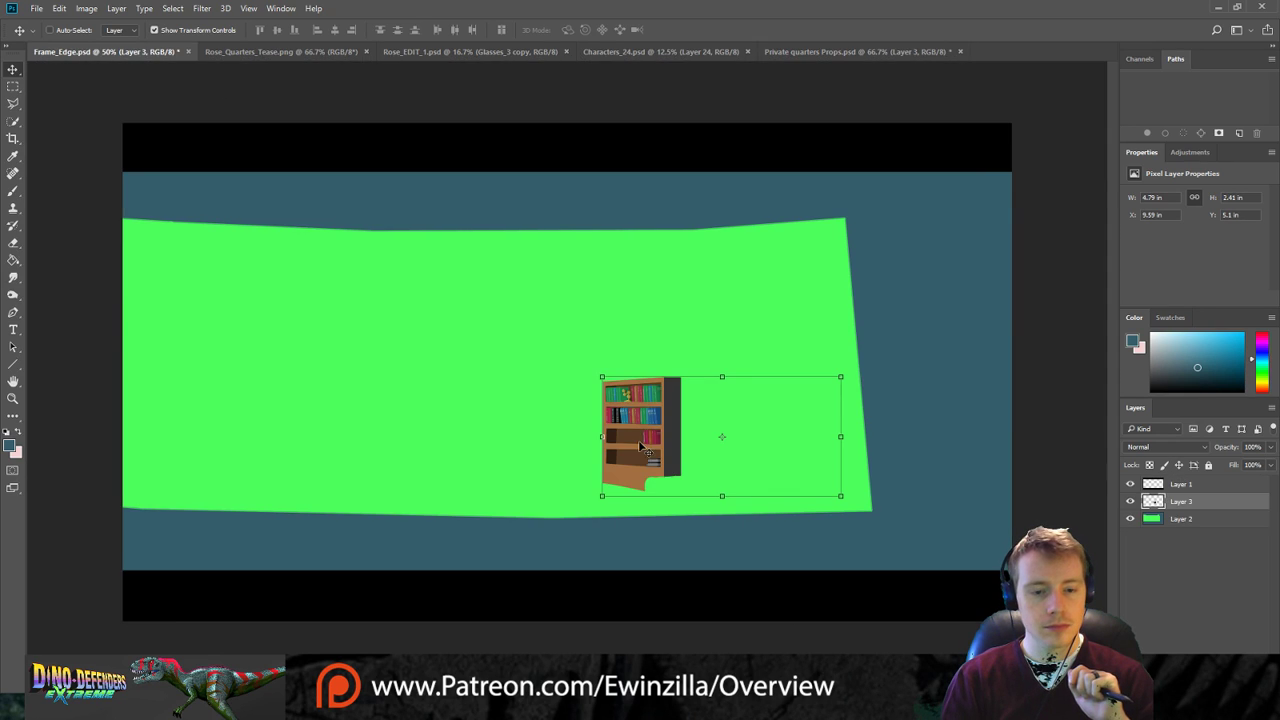
Enlarge the bookcase to about 324% width and 357% height and place its upper edge against the upper black bar.
drag(676, 400, 448, 584)
drag(608, 560, 1134, 270)
drag(746, 389, 1240, 320)
drag(866, 230, 578, 234)
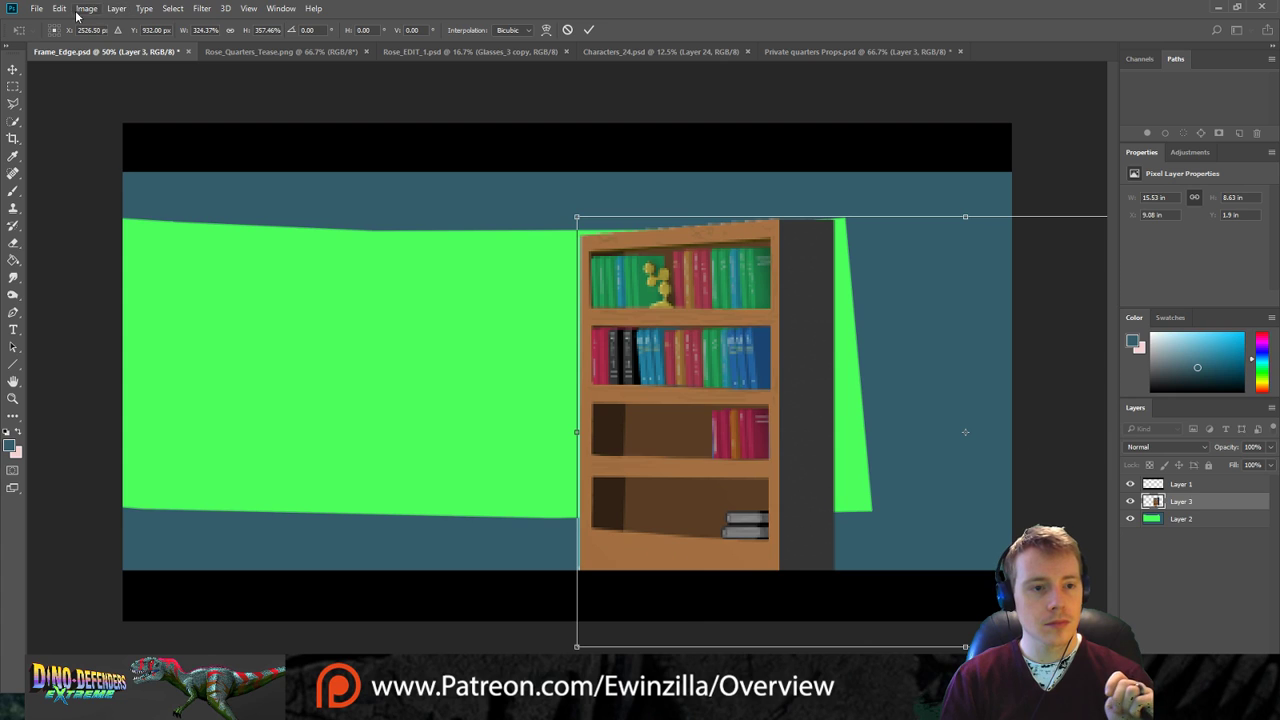
click(12, 72)
click(577, 265)
drag(678, 296, 640, 252)
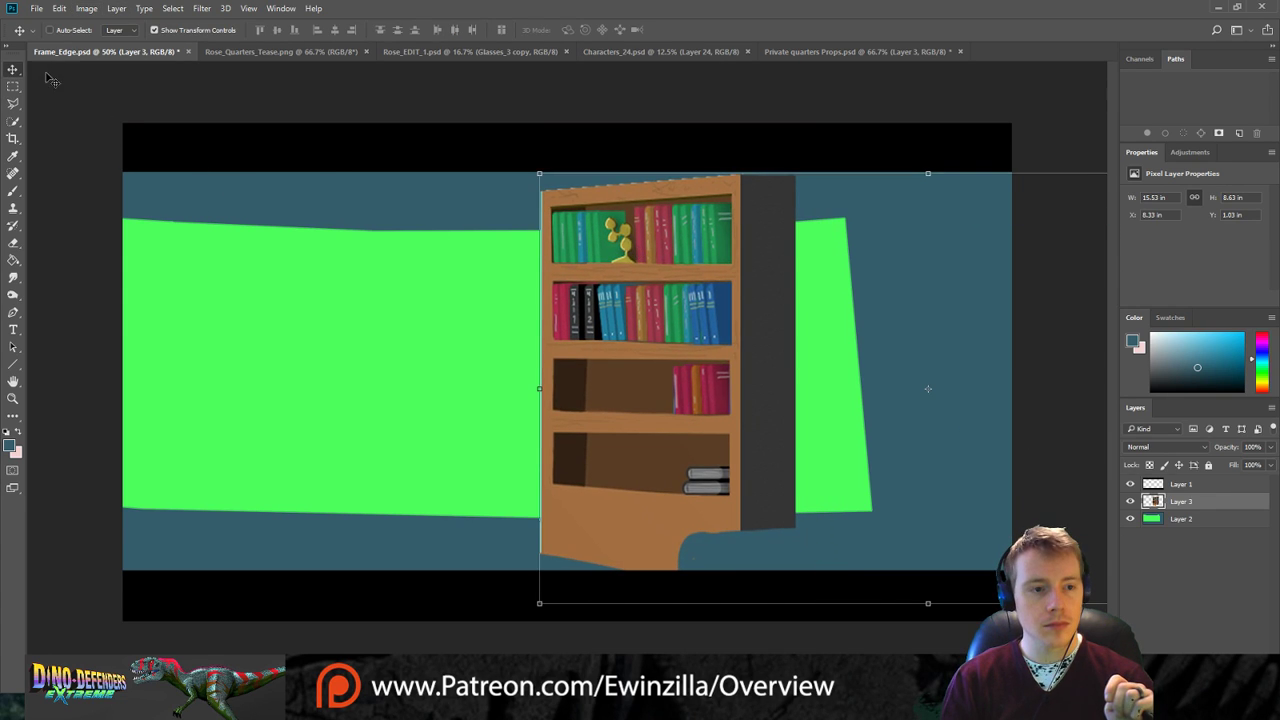
Copy only the area around the bookcase onto its own layer and delete the original Layer 3.
click(13, 86)
drag(670, 380, 835, 598)
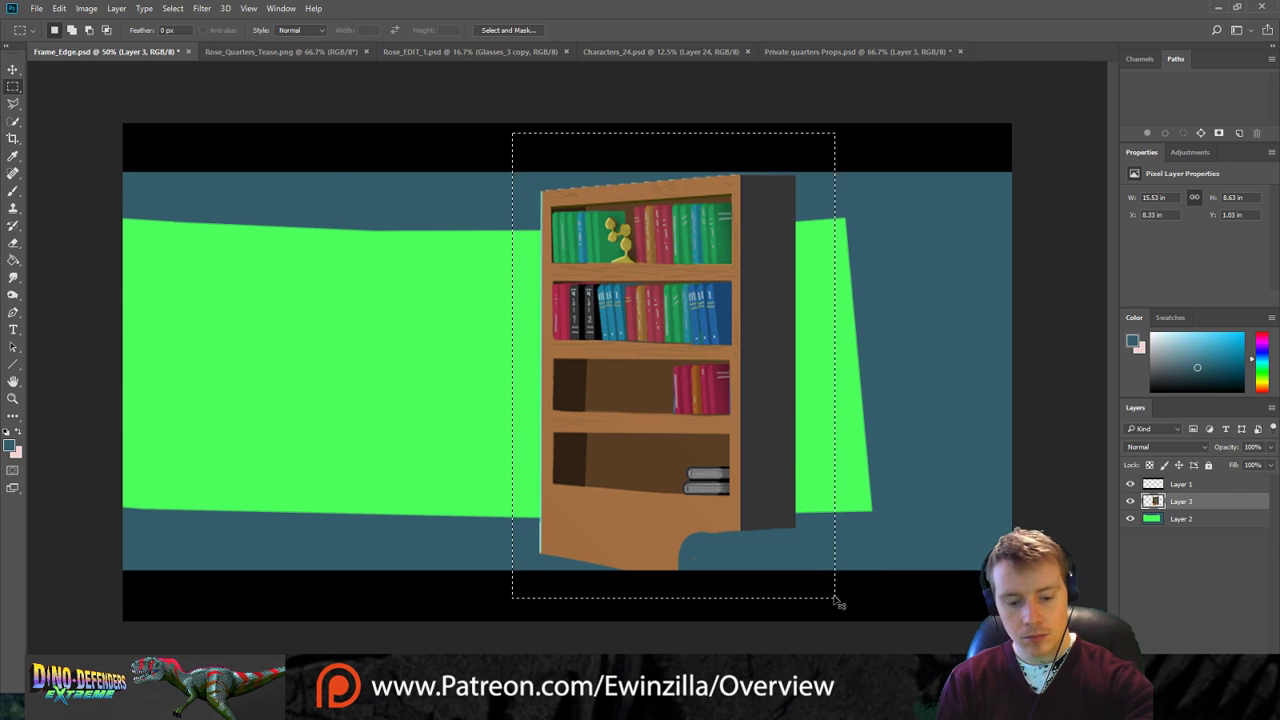
key(ctrl+v)
click(1182, 520)
key(Delete)
key(v)
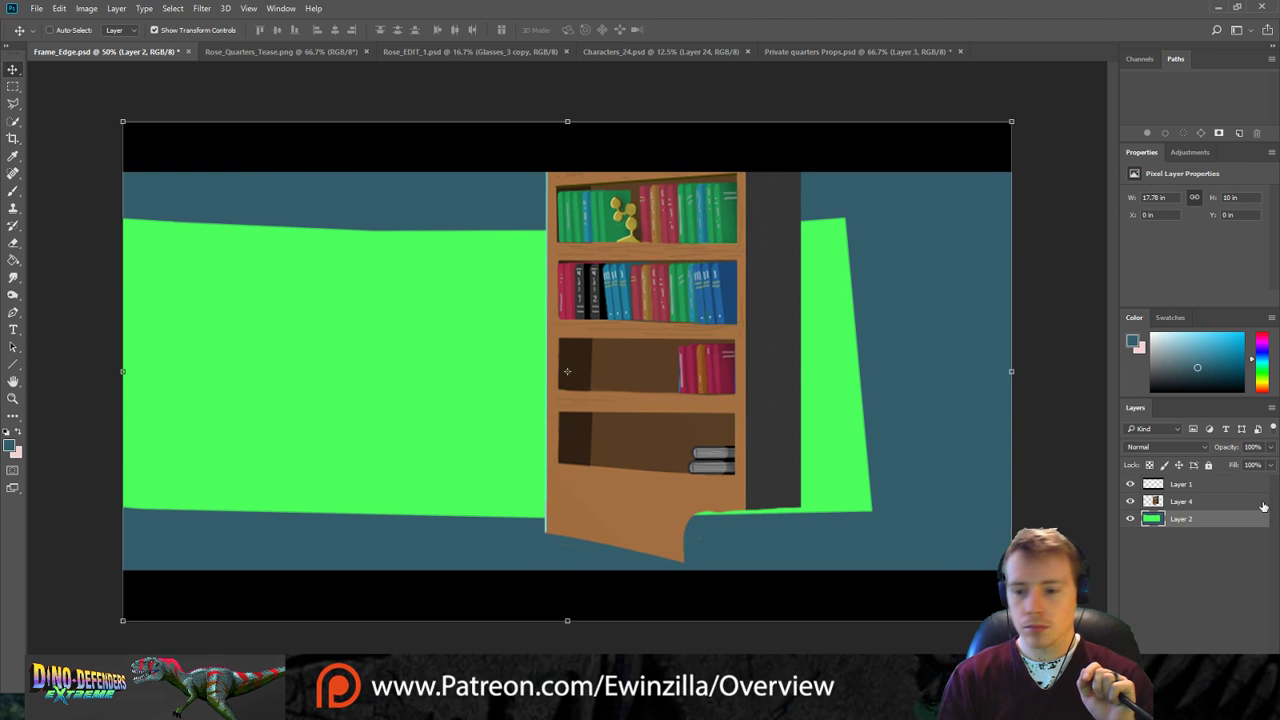
click(1201, 507)
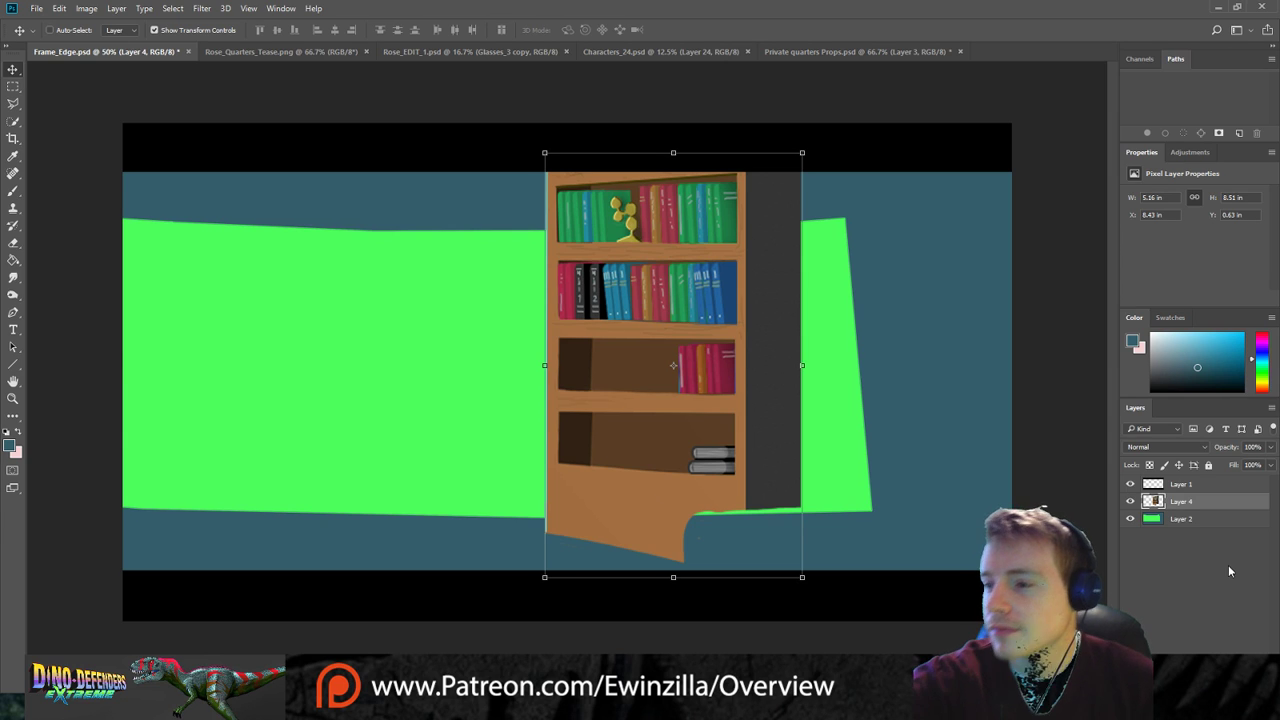
Move the bookcase toward the canvas centre and skew its right side upward by about 20.4 degrees.
drag(667, 272, 540, 277)
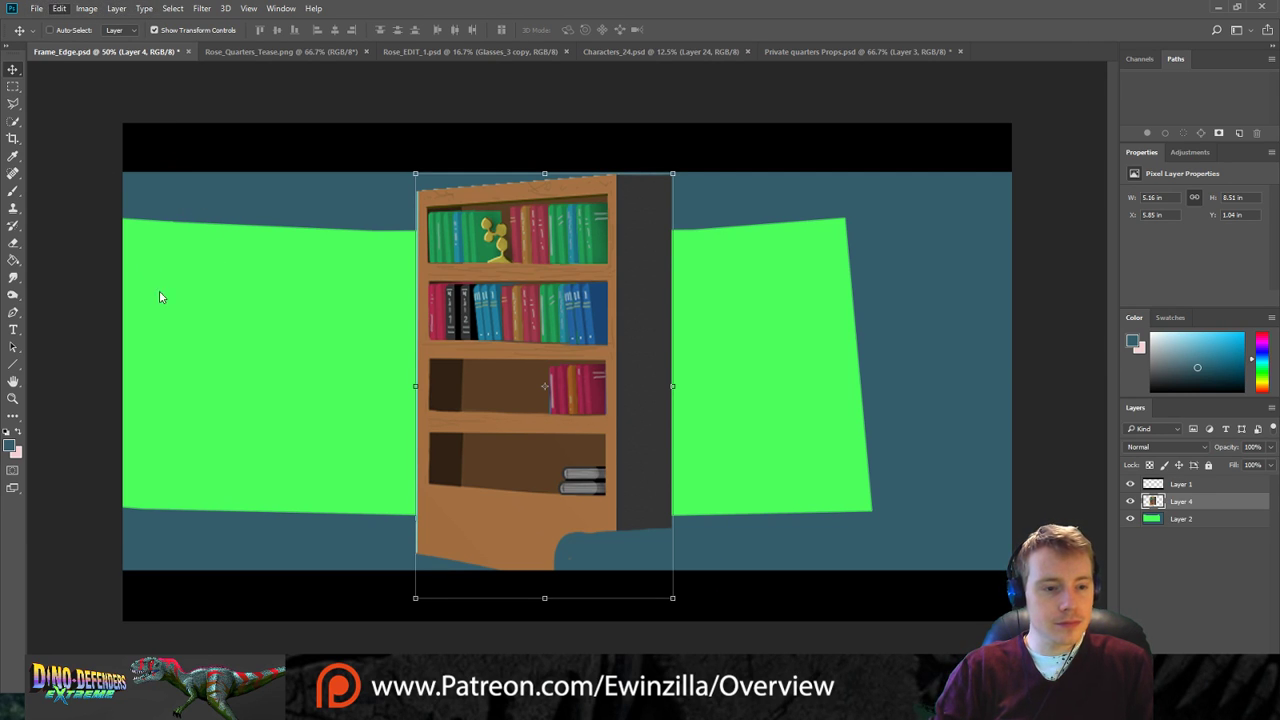
key(ctrl+t)
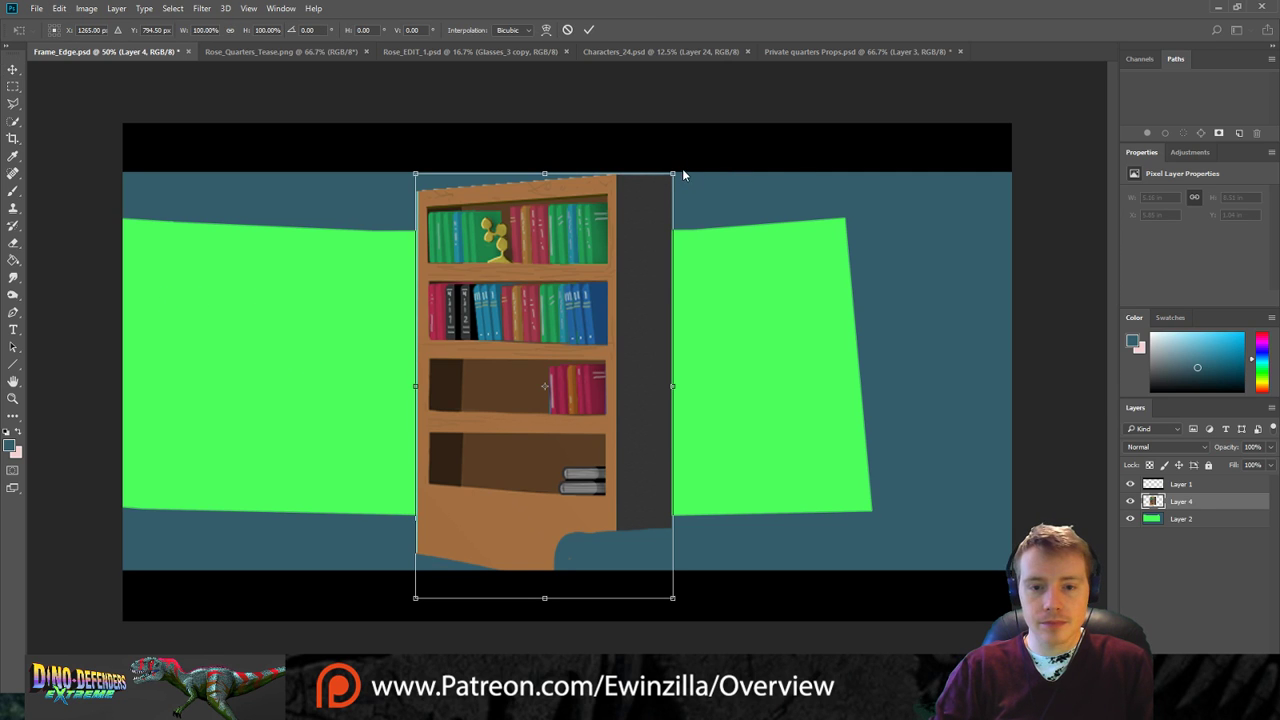
drag(673, 174, 673, 124)
drag(673, 387, 673, 341)
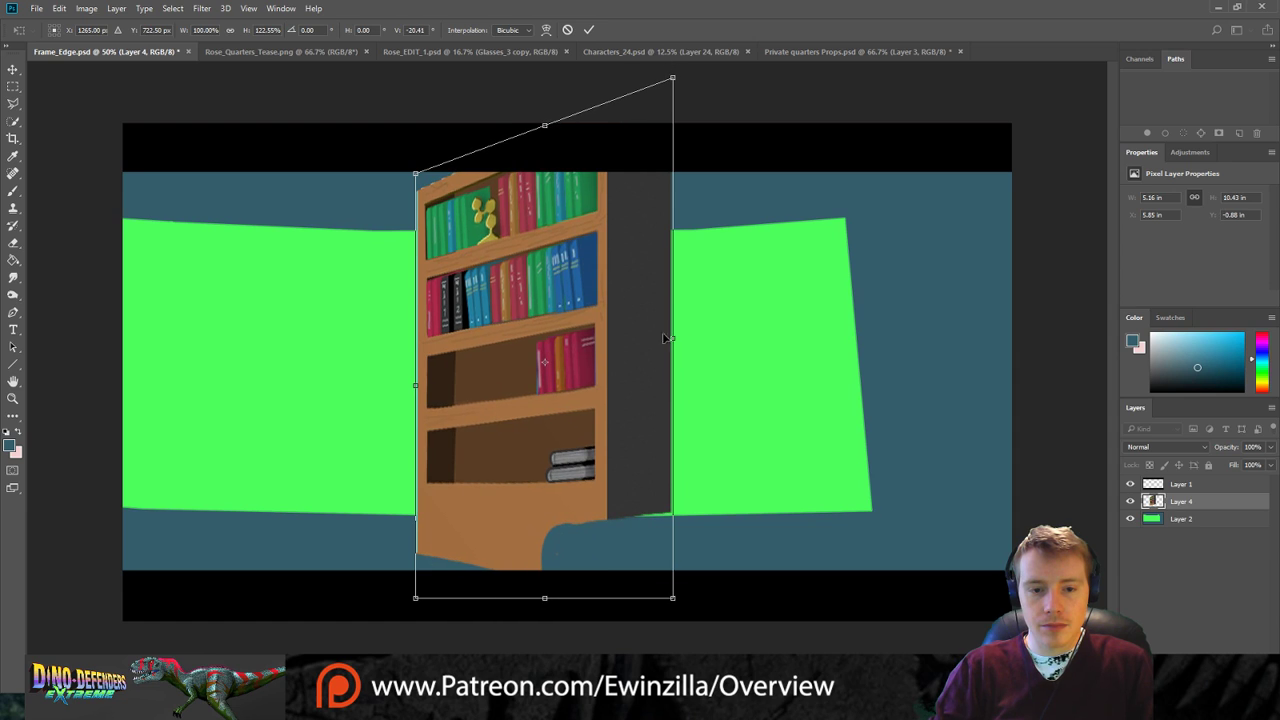
key(Return)
Move the bookcase to the canvas's right border, partly outside the frame, and rotate it about -2.55 degrees.
drag(513, 205, 938, 267)
key(ctrl+z)
drag(476, 277, 948, 308)
key(ctrl+t)
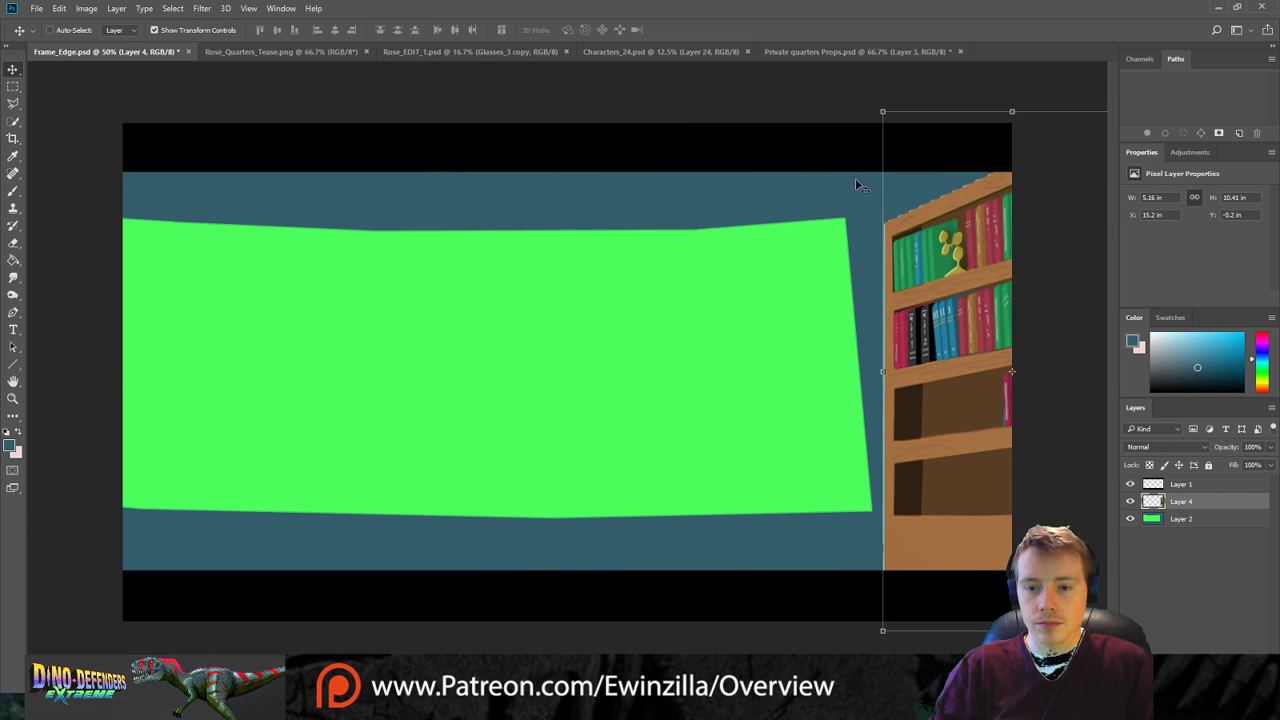
drag(871, 94, 854, 93)
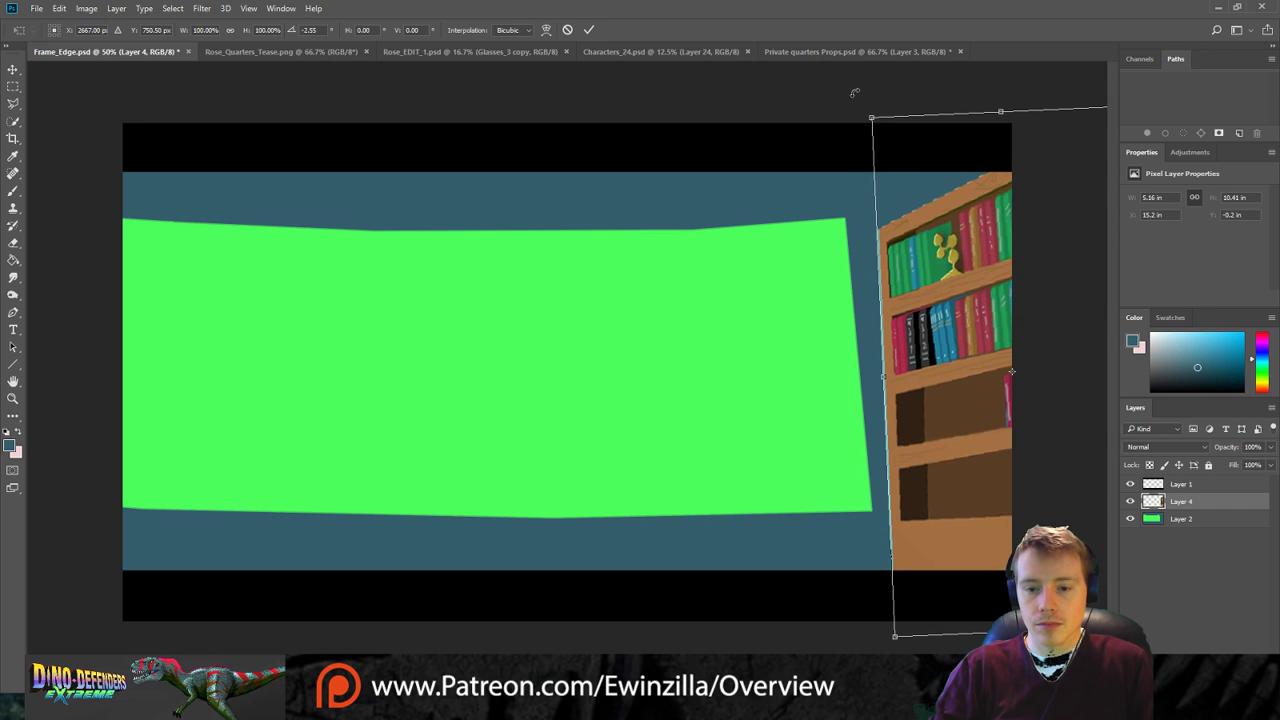
drag(1000, 310, 1033, 297)
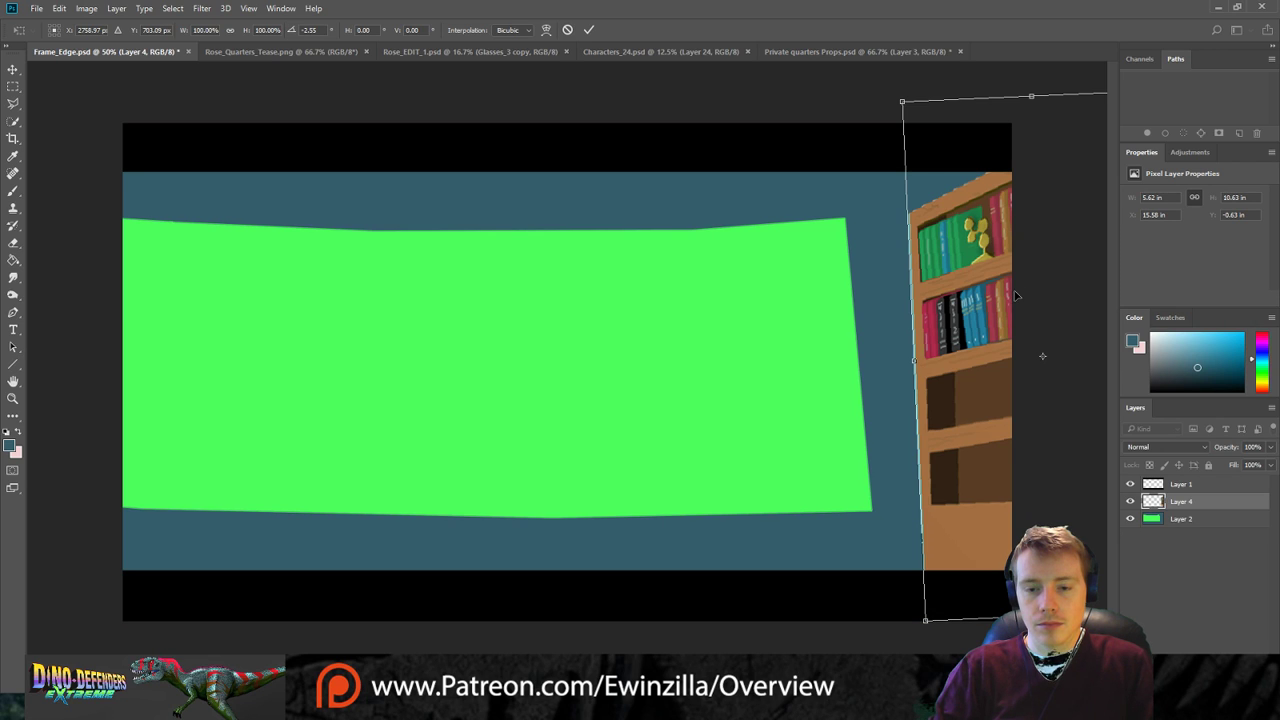
key(m)
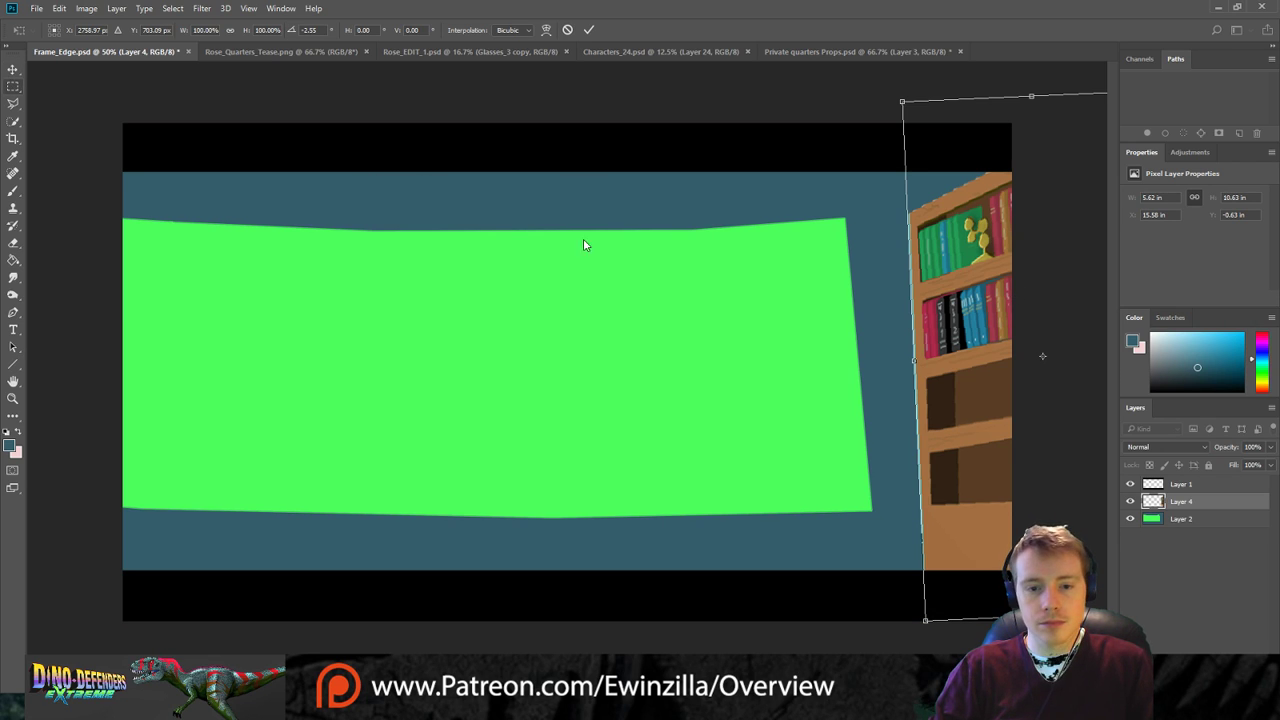
key(Return)
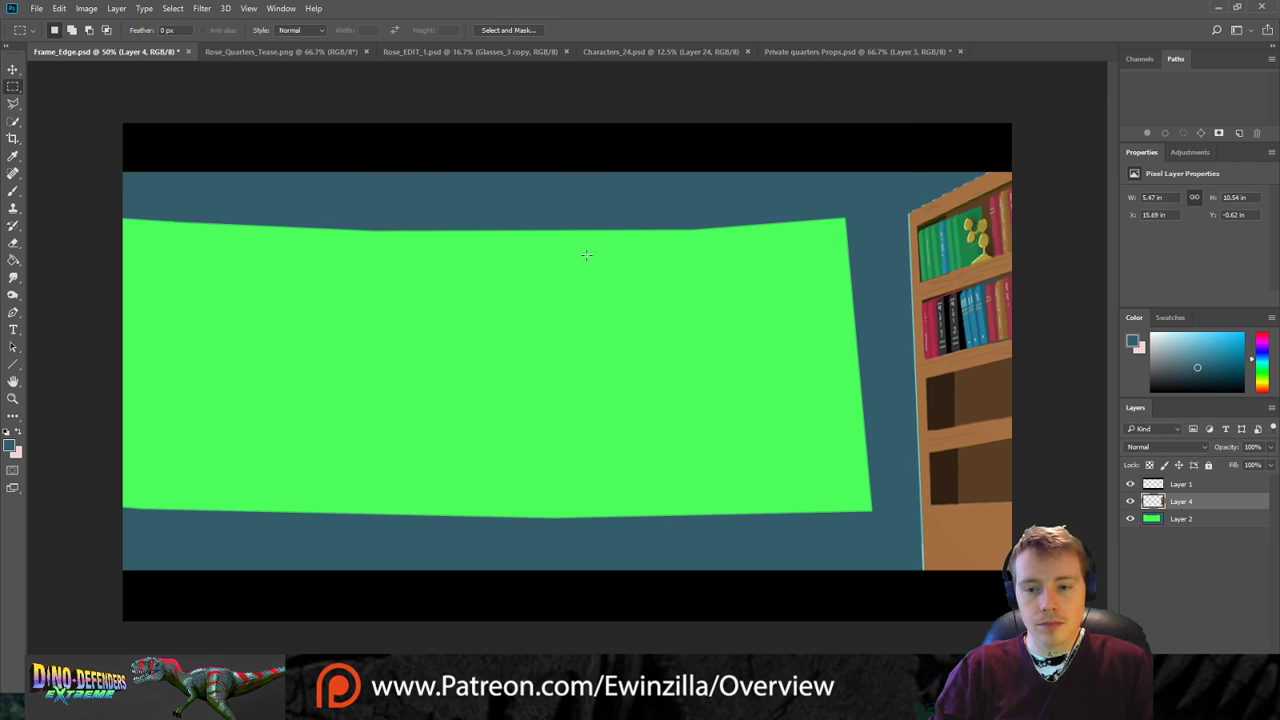
Scale Layer 4 and Layer 2 together down to about 74% so the whole bookcase fits between the black bars.
shift+click(1183, 520)
key(v)
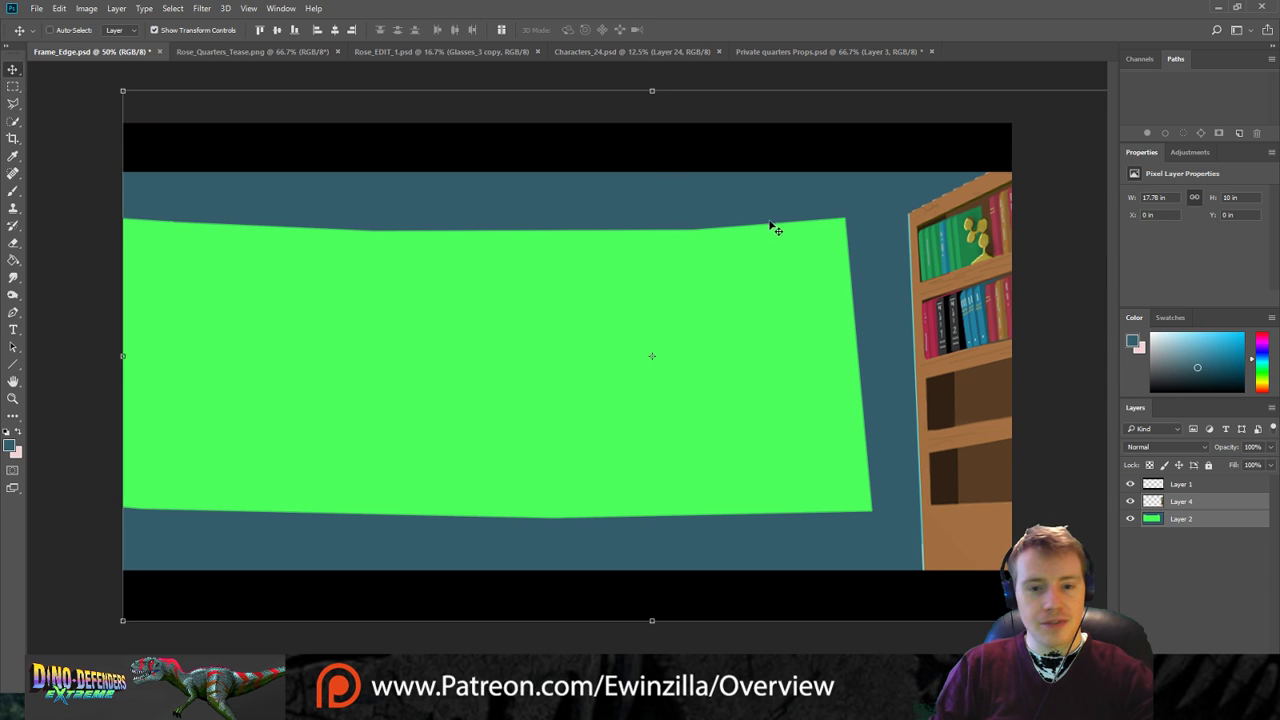
drag(770, 221, 658, 228)
key(ctrl+t)
mouse_move(1015, 122)
mouse_down()
mouse_move(860, 180)
mouse_move(1013, 134)
mouse_up()
key(Return)
click(13, 69)
drag(994, 133, 947, 170)
mouse_move(855, 230)
mouse_down()
mouse_move(899, 229)
mouse_move(872, 229)
mouse_up()
drag(977, 169, 916, 197)
drag(803, 291, 840, 268)
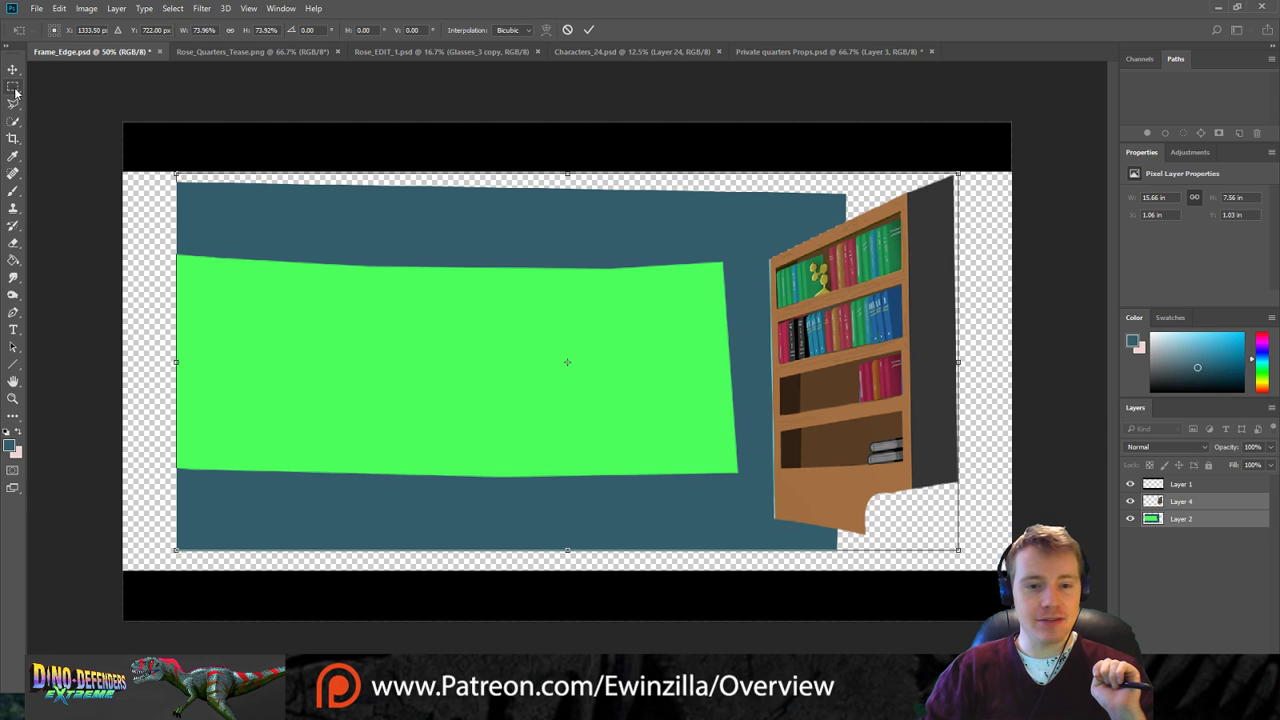
key(Return)
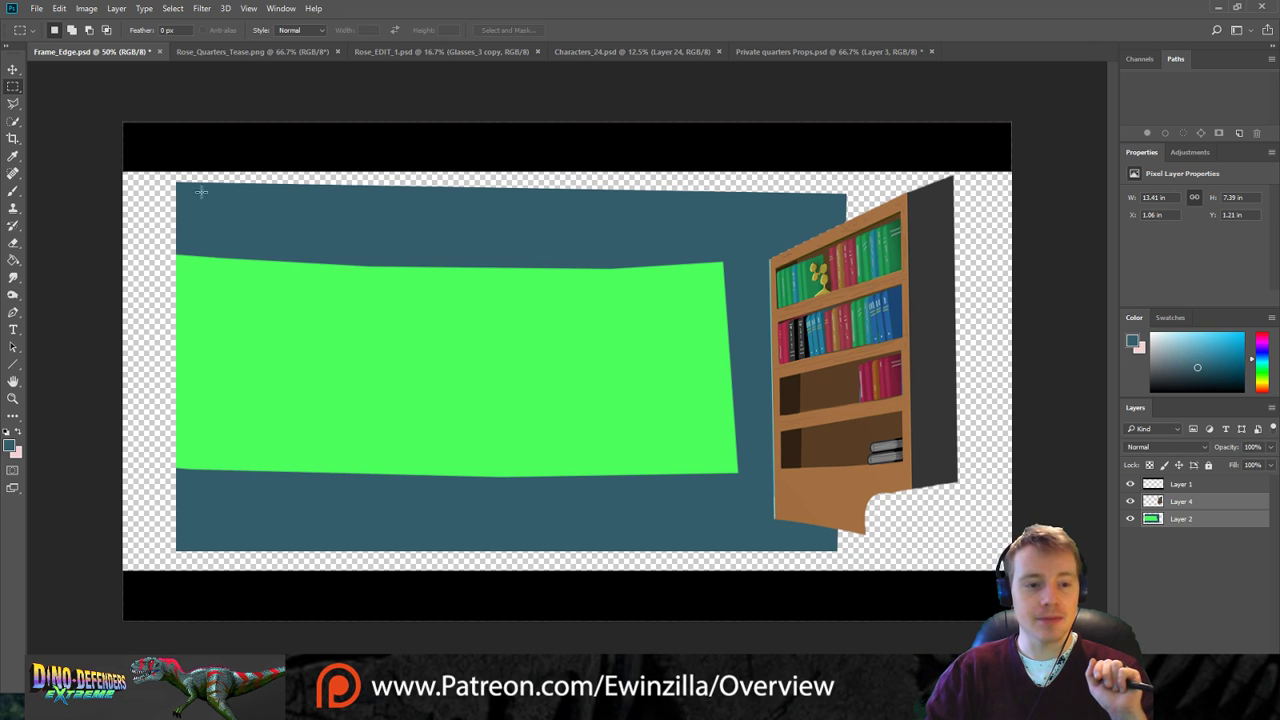
Smudge the upper end of the bookcase's dark side panel on Layer 4 to flatten its slanted edge.
click(14, 279)
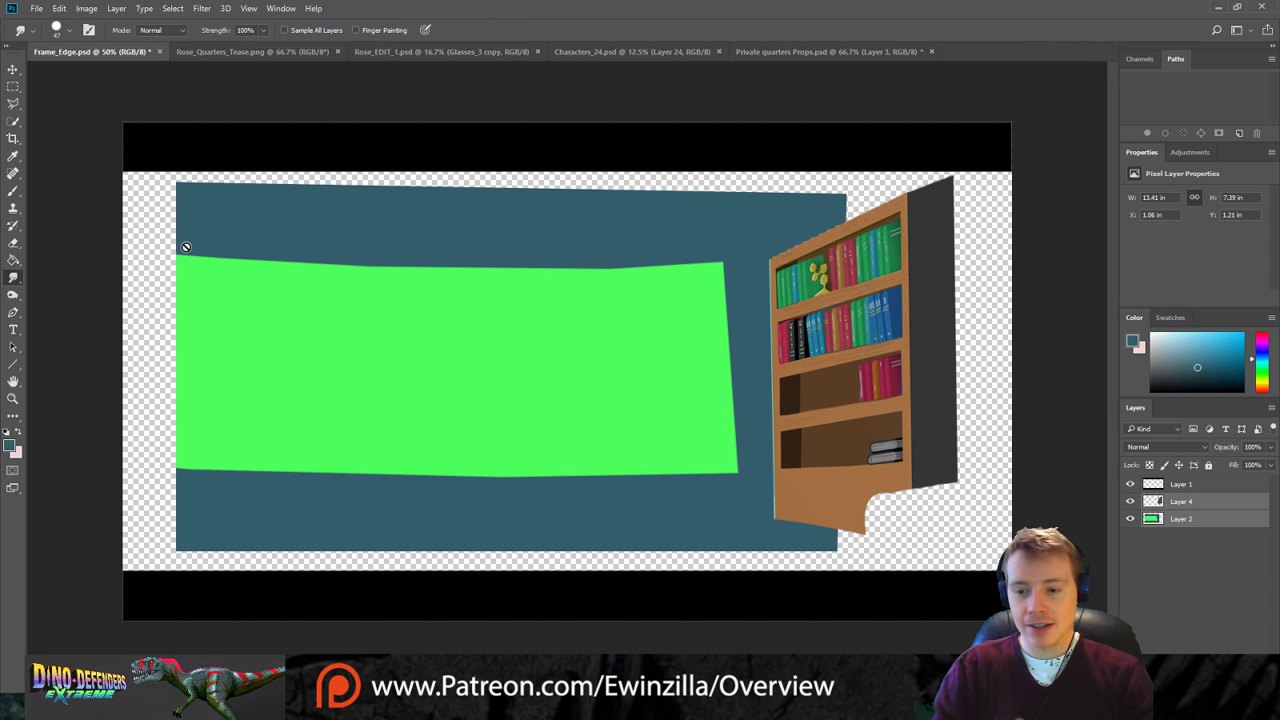
click(1160, 519)
key(h)
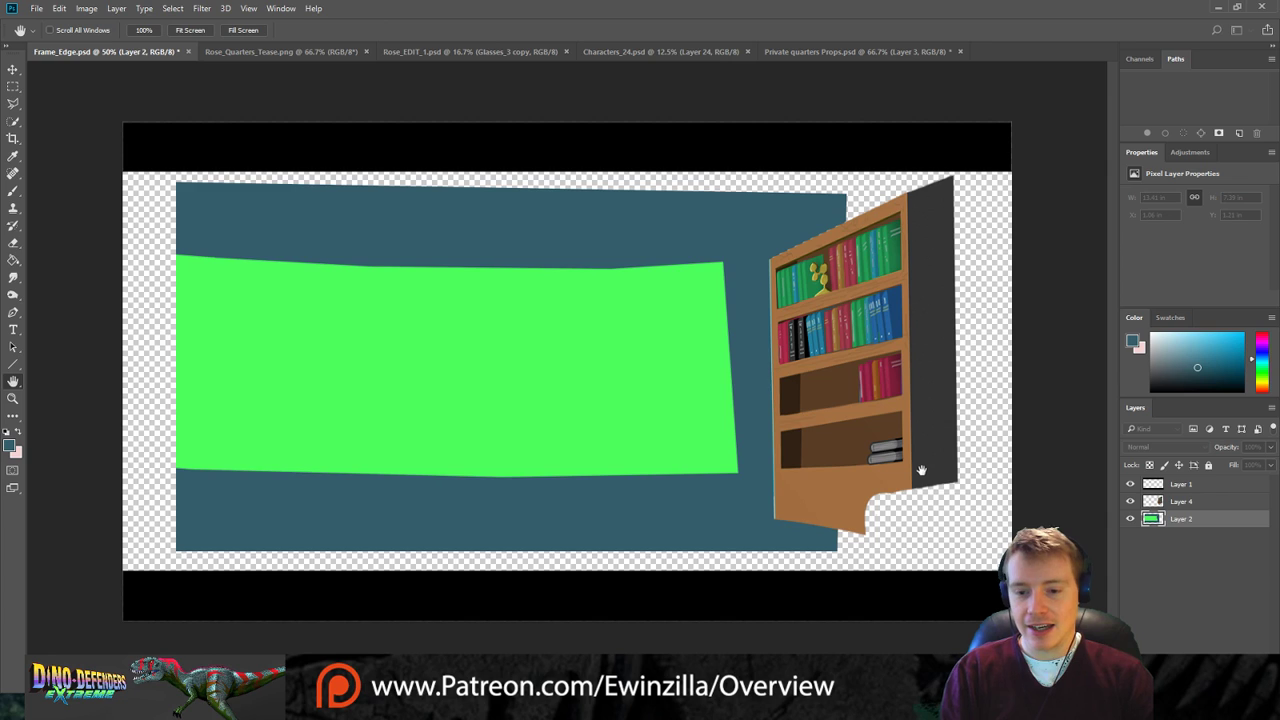
click(1180, 502)
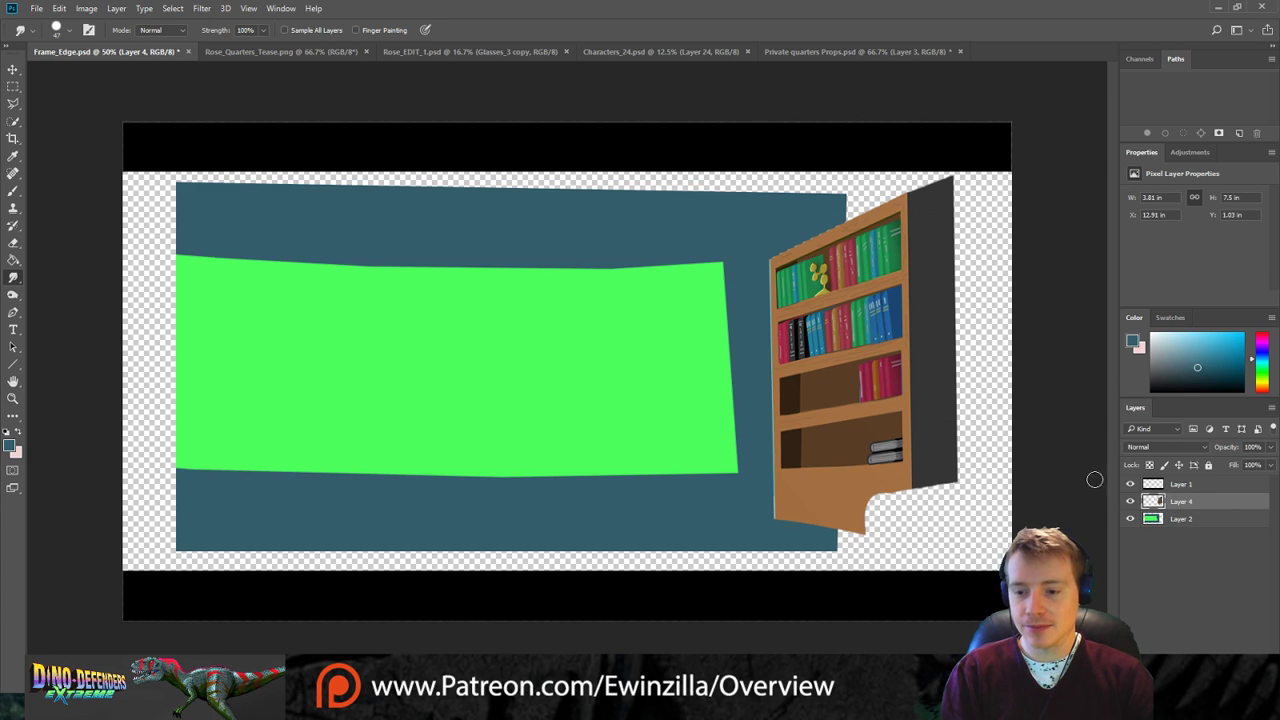
mouse_move(900, 213)
mouse_down()
mouse_move(886, 182)
mouse_move(962, 179)
mouse_move(946, 186)
mouse_up()
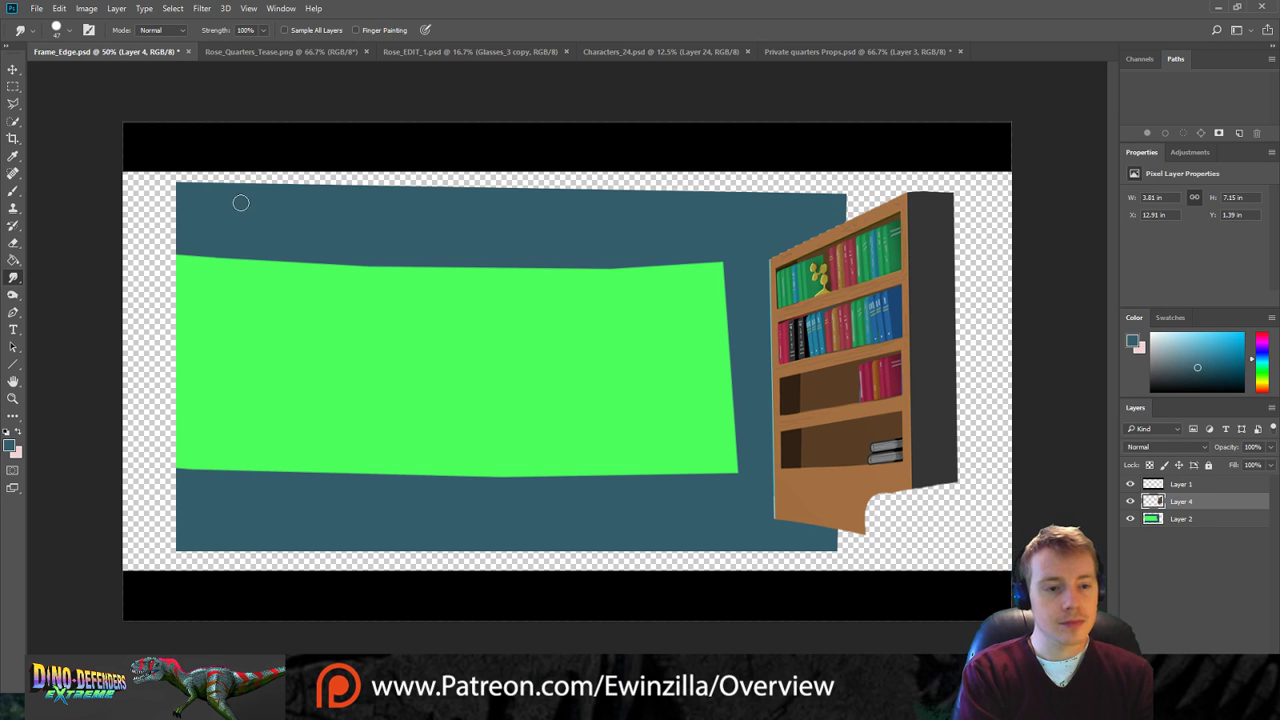
Hide the bookcase layer and smudge Layer 2's teal wall over the transparent gaps on the right, top and upper left.
click(1160, 522)
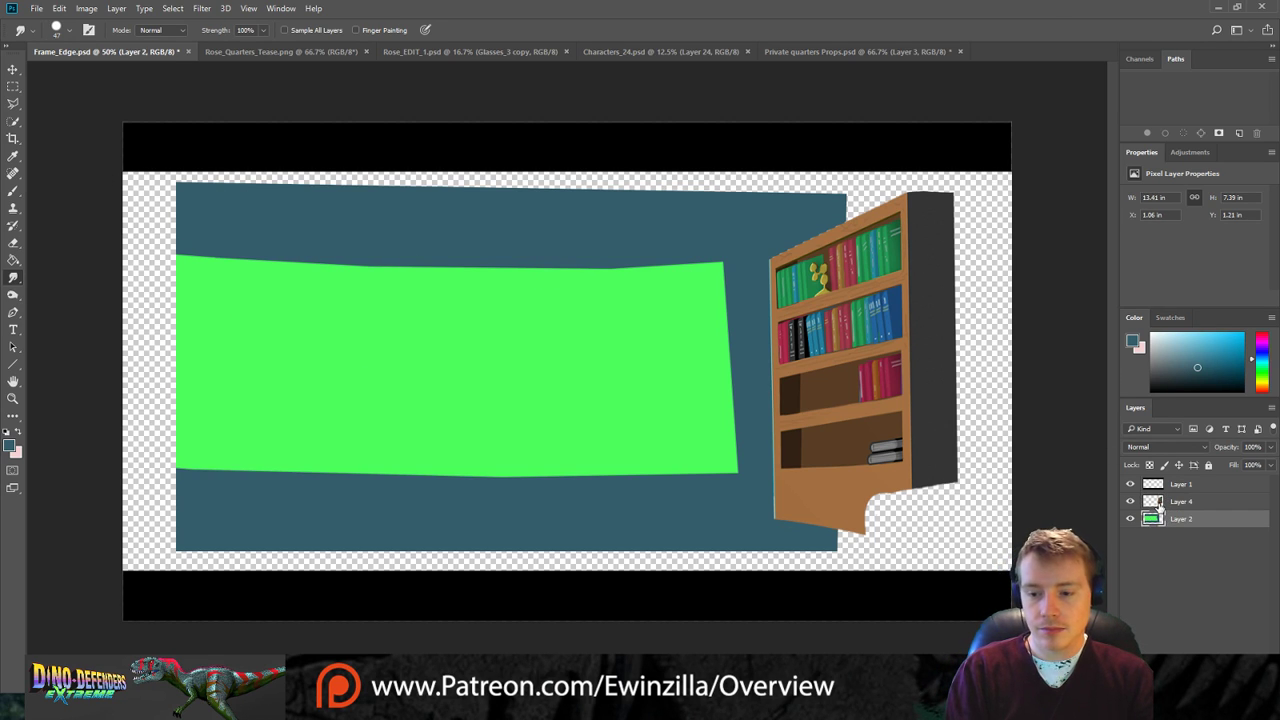
click(1131, 501)
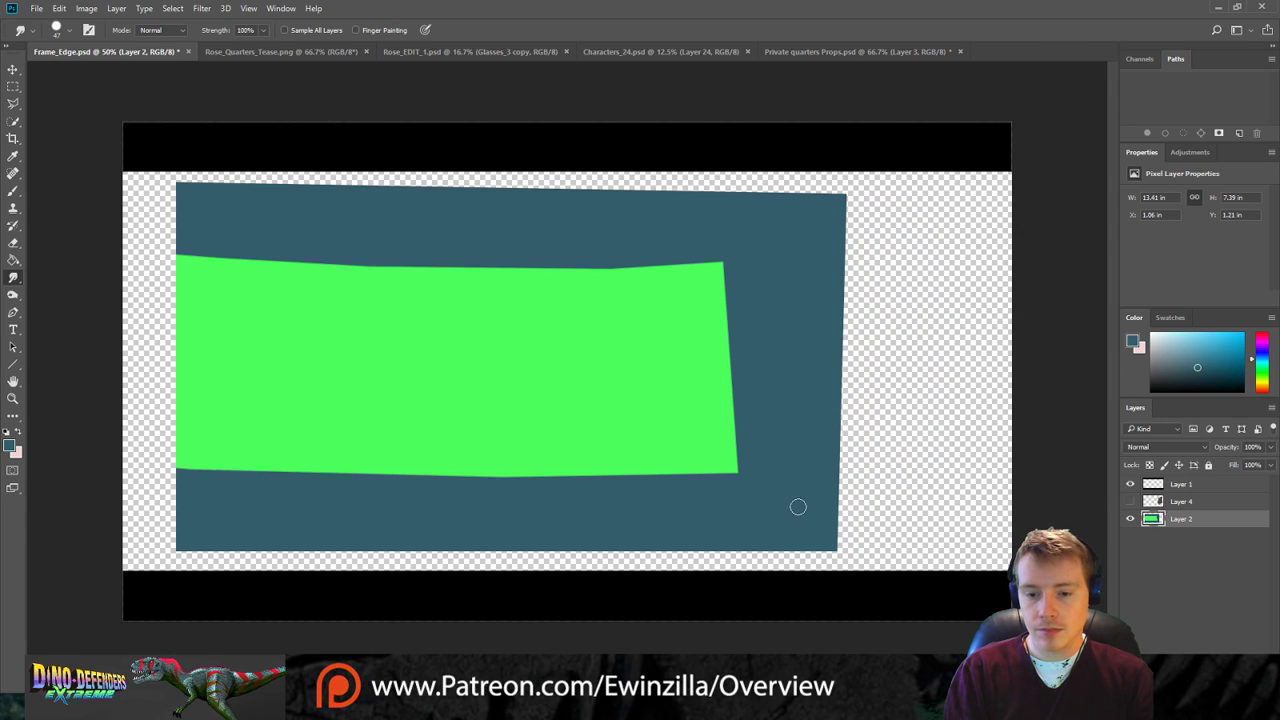
mouse_move(812, 556)
mouse_down()
mouse_move(835, 534)
mouse_move(836, 554)
mouse_move(916, 527)
mouse_move(913, 558)
mouse_up()
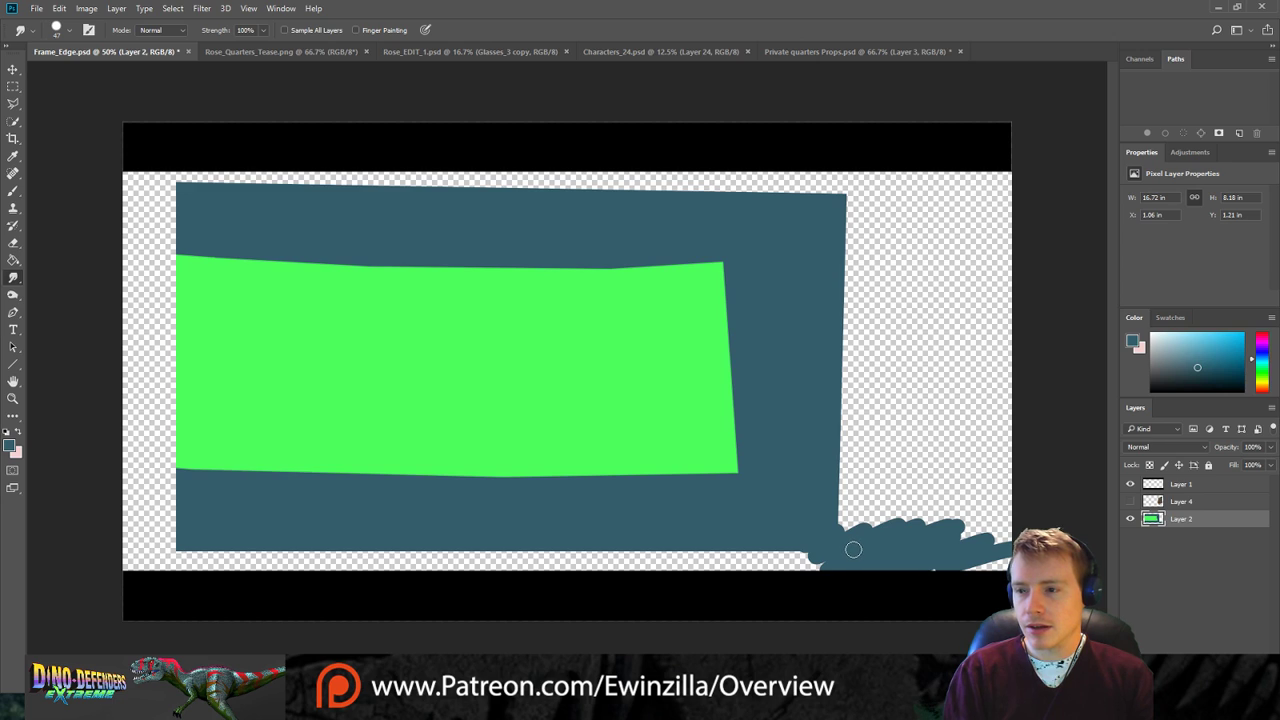
mouse_move(829, 515)
mouse_down()
mouse_move(860, 508)
mouse_move(870, 539)
mouse_move(1012, 508)
mouse_move(953, 570)
mouse_move(961, 587)
mouse_move(1028, 523)
mouse_move(1023, 485)
mouse_move(997, 479)
mouse_move(1055, 459)
mouse_move(838, 511)
mouse_move(1073, 391)
mouse_move(1010, 388)
mouse_up()
mouse_move(840, 462)
mouse_down()
mouse_move(1014, 386)
mouse_move(823, 452)
mouse_move(826, 411)
mouse_move(811, 457)
mouse_move(817, 423)
mouse_move(784, 445)
mouse_move(797, 451)
mouse_move(959, 326)
mouse_move(1061, 274)
mouse_move(1031, 260)
mouse_move(1071, 257)
mouse_move(874, 289)
mouse_move(885, 244)
mouse_move(1034, 214)
mouse_move(1026, 180)
mouse_move(866, 194)
mouse_move(840, 185)
mouse_move(906, 184)
mouse_move(857, 157)
mouse_move(689, 189)
mouse_move(831, 177)
mouse_move(807, 165)
mouse_move(583, 177)
mouse_move(423, 160)
mouse_move(81, 193)
mouse_up()
mouse_move(191, 171)
mouse_down()
mouse_move(184, 202)
mouse_move(155, 195)
mouse_move(192, 216)
mouse_move(116, 209)
mouse_up()
mouse_move(193, 222)
mouse_down()
mouse_move(89, 214)
mouse_move(100, 223)
mouse_up()
drag(180, 242, 107, 238)
Smudge the green window's upper and lower edges outward to the canvas's left border.
drag(174, 262, 87, 254)
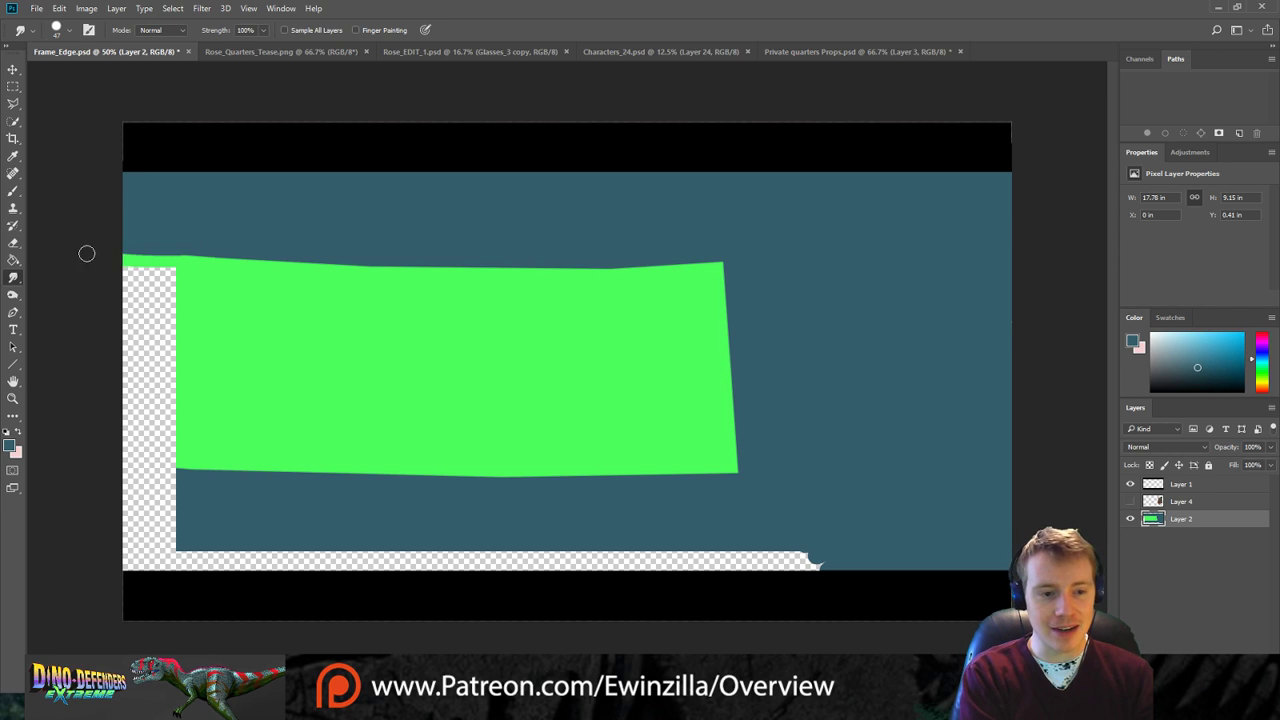
drag(178, 262, 103, 259)
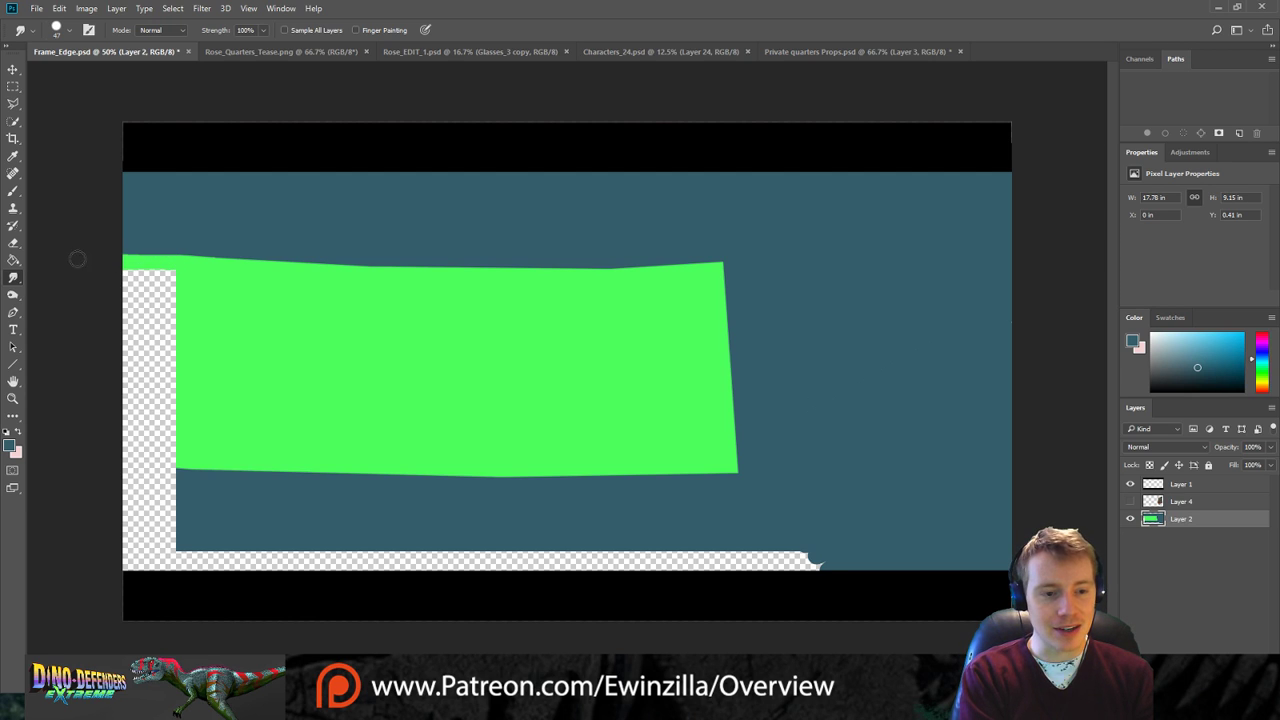
drag(181, 263, 97, 257)
drag(184, 462, 96, 457)
drag(186, 481, 92, 478)
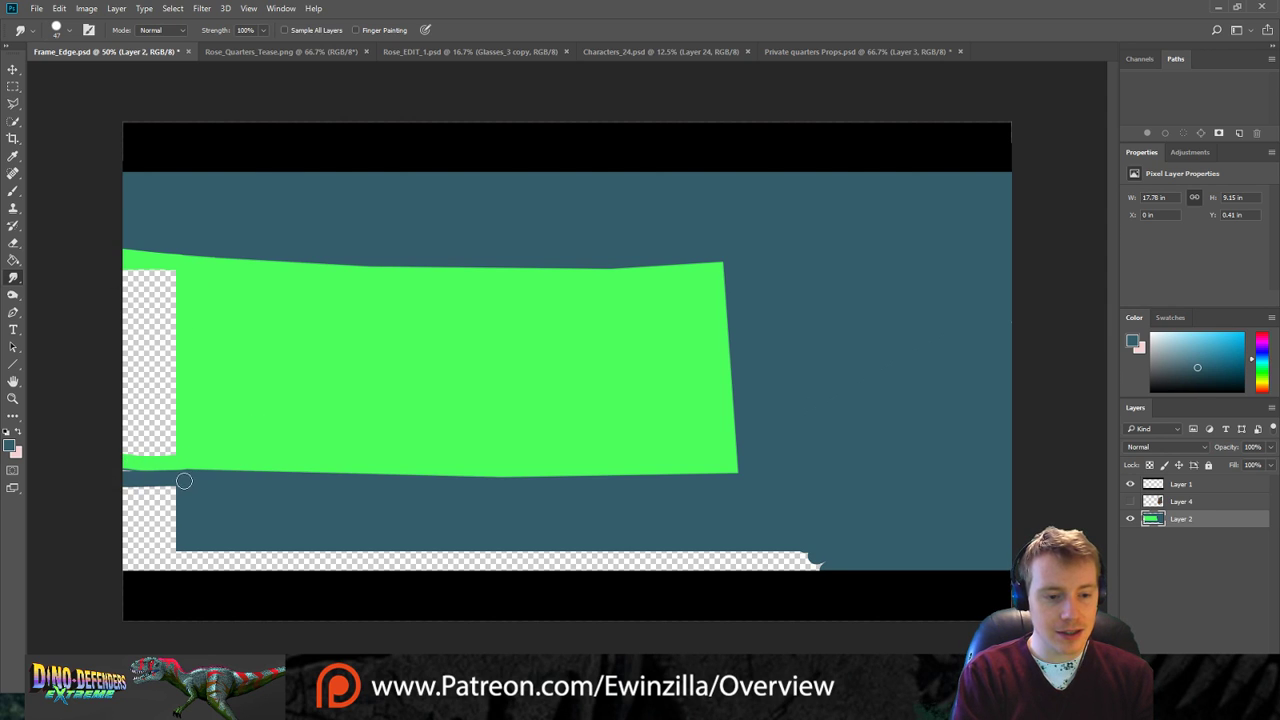
drag(182, 478, 104, 475)
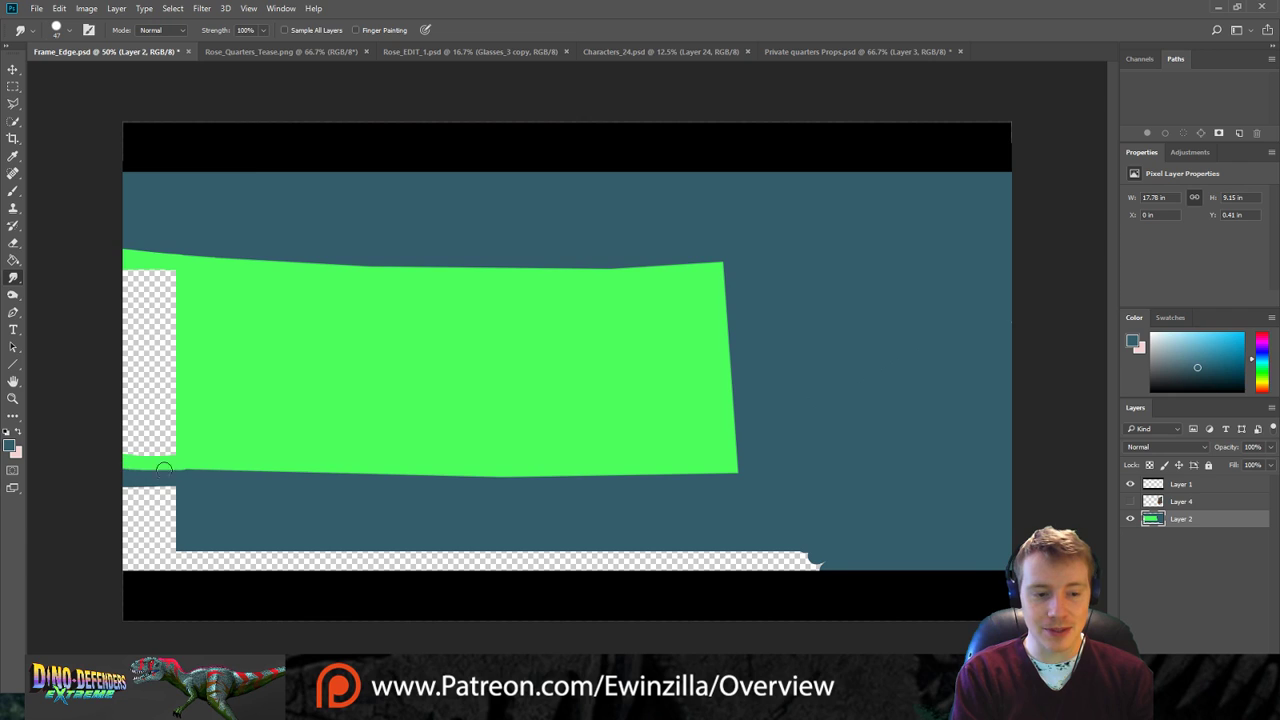
drag(186, 471, 113, 465)
Smudge green across the remaining transparent gap between the window's edges at the canvas's left border.
mouse_move(190, 466)
mouse_down()
mouse_move(102, 456)
mouse_move(193, 449)
mouse_move(71, 455)
mouse_move(199, 449)
mouse_move(119, 453)
mouse_up()
drag(193, 420, 85, 452)
mouse_move(193, 399)
mouse_down()
mouse_move(90, 435)
mouse_move(109, 417)
mouse_up()
drag(194, 350, 108, 384)
mouse_move(197, 319)
mouse_down()
mouse_move(106, 362)
mouse_move(104, 343)
mouse_up()
mouse_move(190, 281)
mouse_down()
mouse_move(103, 311)
mouse_move(108, 291)
mouse_up()
drag(180, 261, 101, 284)
drag(106, 337, 157, 311)
Smudge the teal wall over the transparent strip along the lower black bar and the leftover canvas corners.
mouse_move(215, 510)
mouse_down()
mouse_move(171, 483)
mouse_move(140, 486)
mouse_move(110, 499)
mouse_move(151, 531)
mouse_up()
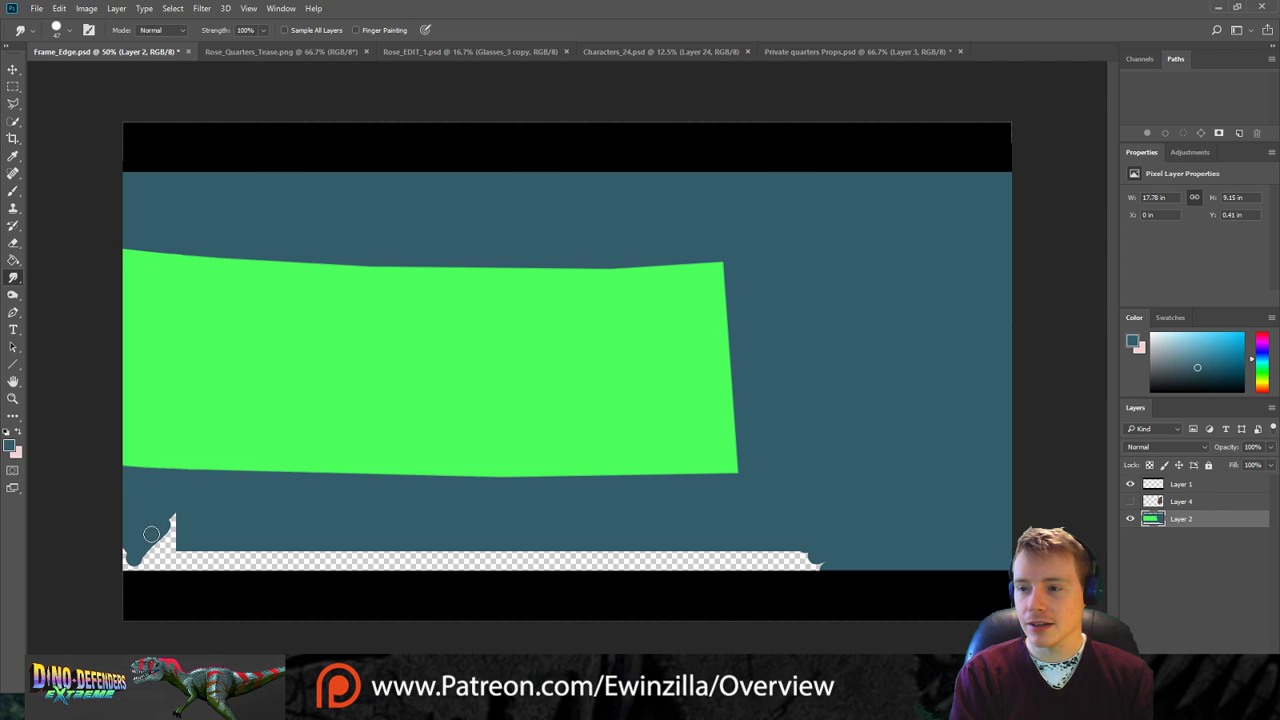
mouse_move(151, 520)
mouse_down()
mouse_move(123, 564)
mouse_move(217, 516)
mouse_move(230, 552)
mouse_move(214, 576)
mouse_move(178, 555)
mouse_move(206, 592)
mouse_move(243, 565)
mouse_move(301, 558)
mouse_move(301, 586)
mouse_move(332, 582)
mouse_move(478, 526)
mouse_move(490, 581)
mouse_move(686, 530)
mouse_move(817, 522)
mouse_move(806, 580)
mouse_up()
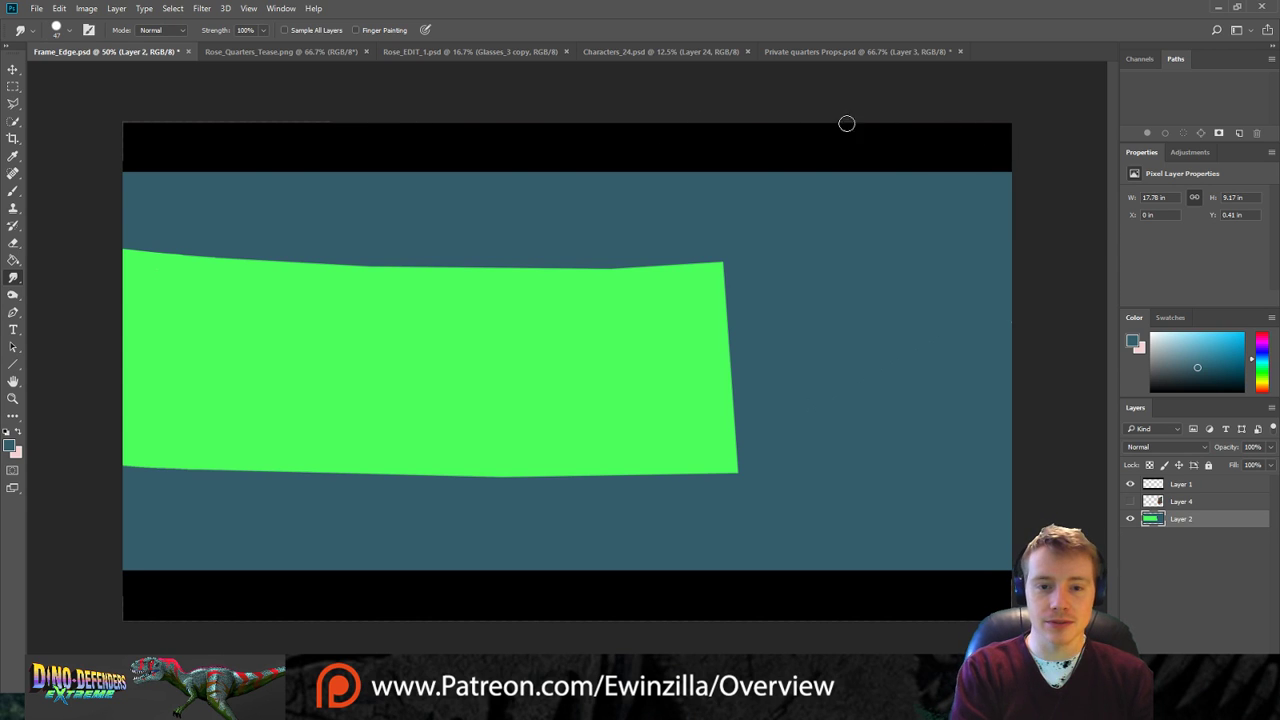
drag(114, 174, 118, 130)
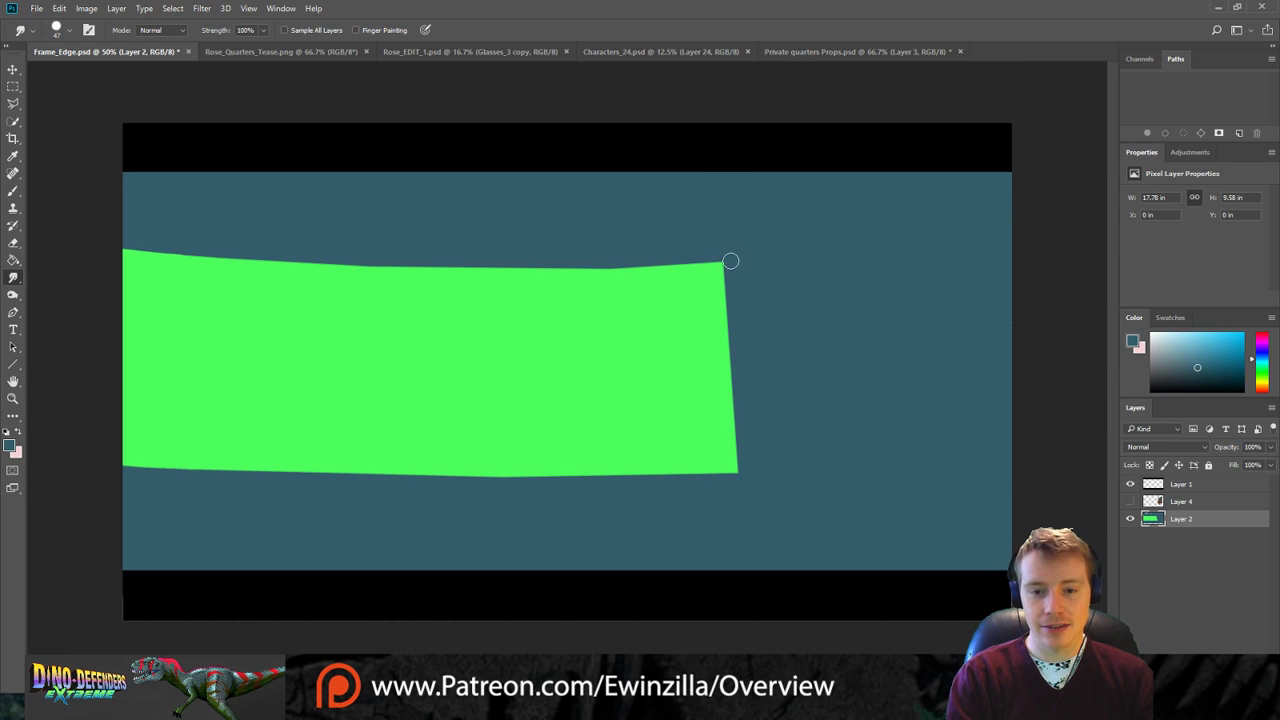
Smudge the green window's right edge inward into a slightly curved side.
drag(731, 257, 734, 517)
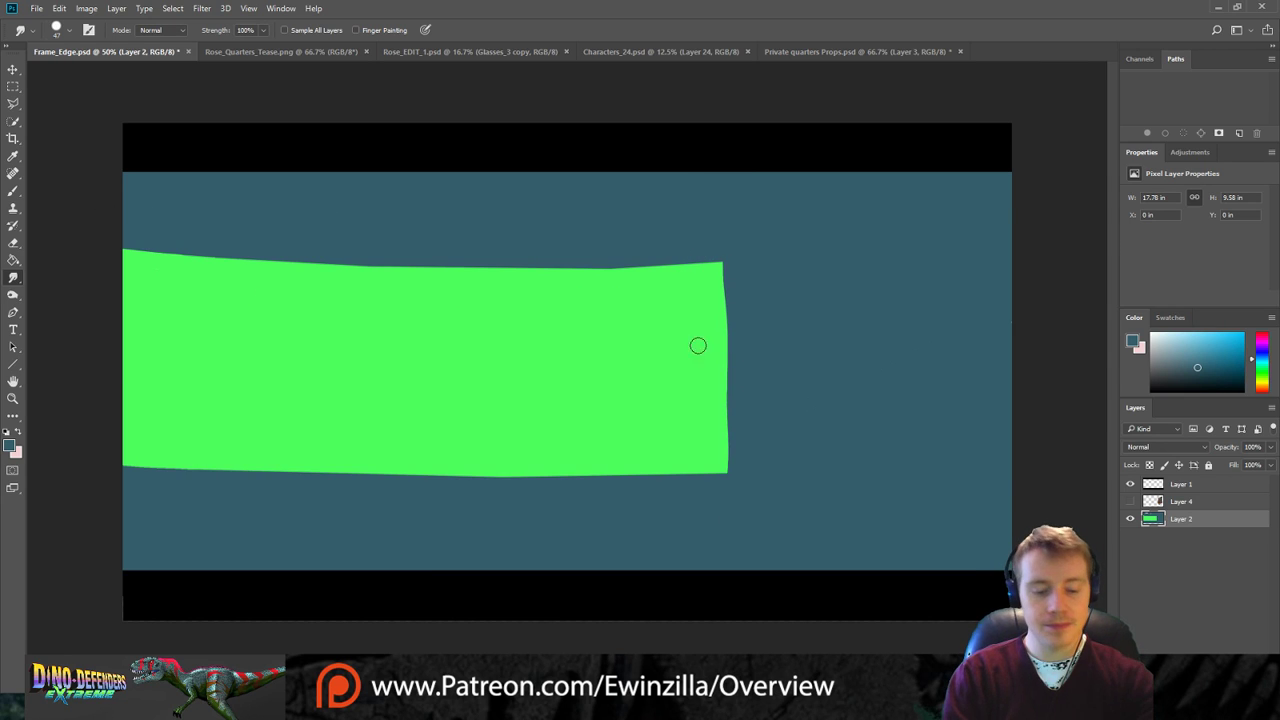
key(ctrl+z)
drag(730, 251, 732, 480)
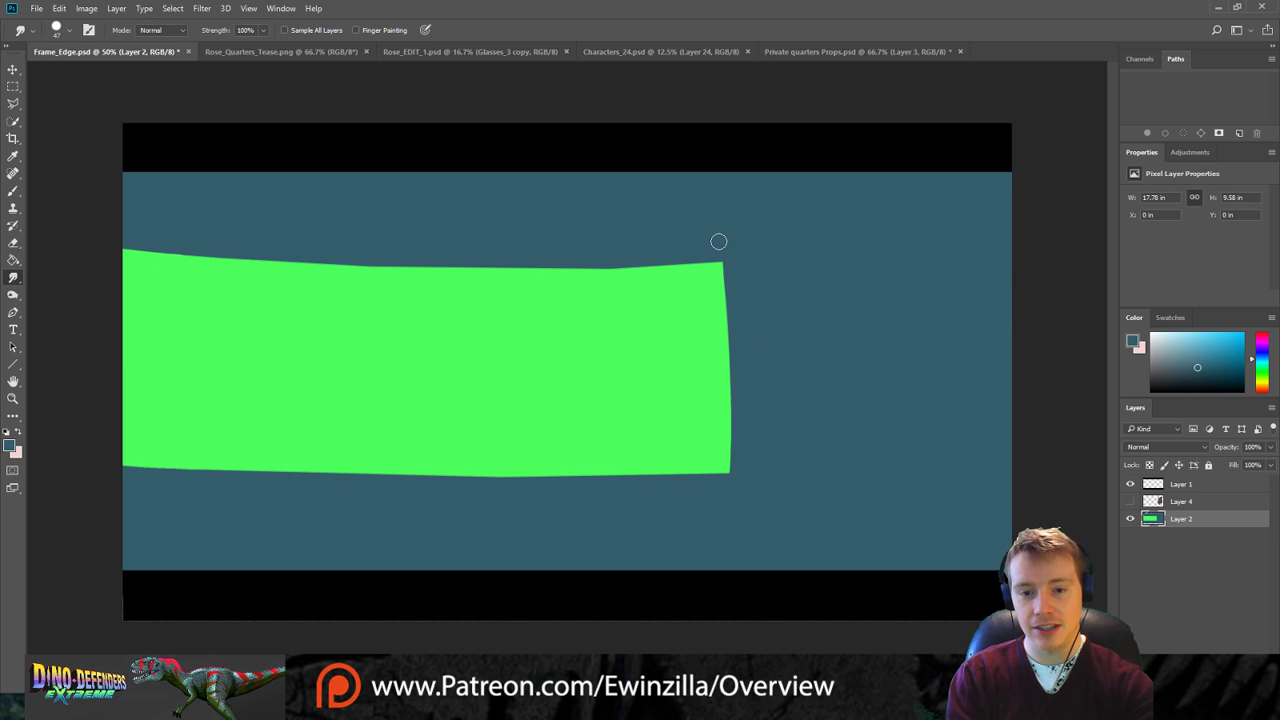
drag(720, 246, 737, 354)
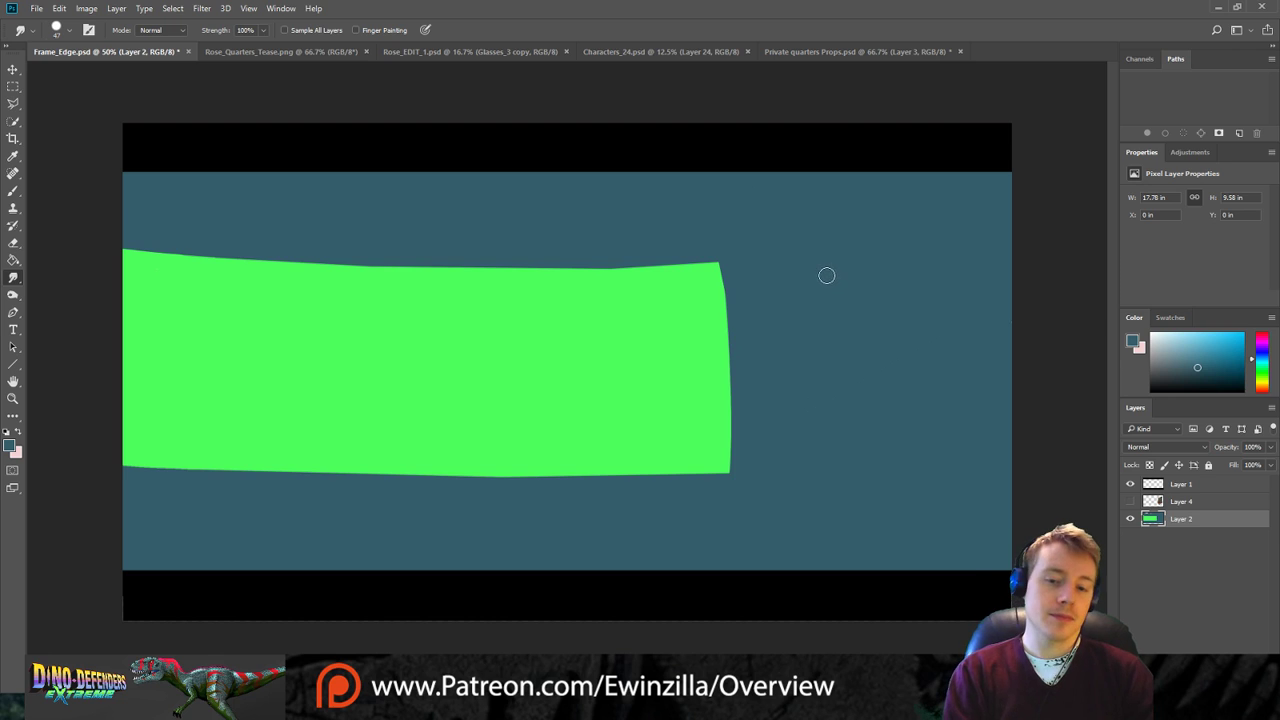
Show the bookcase on Layer 4 and smudge its wooden front and dark side downward to fill the missing lower corner.
click(1130, 501)
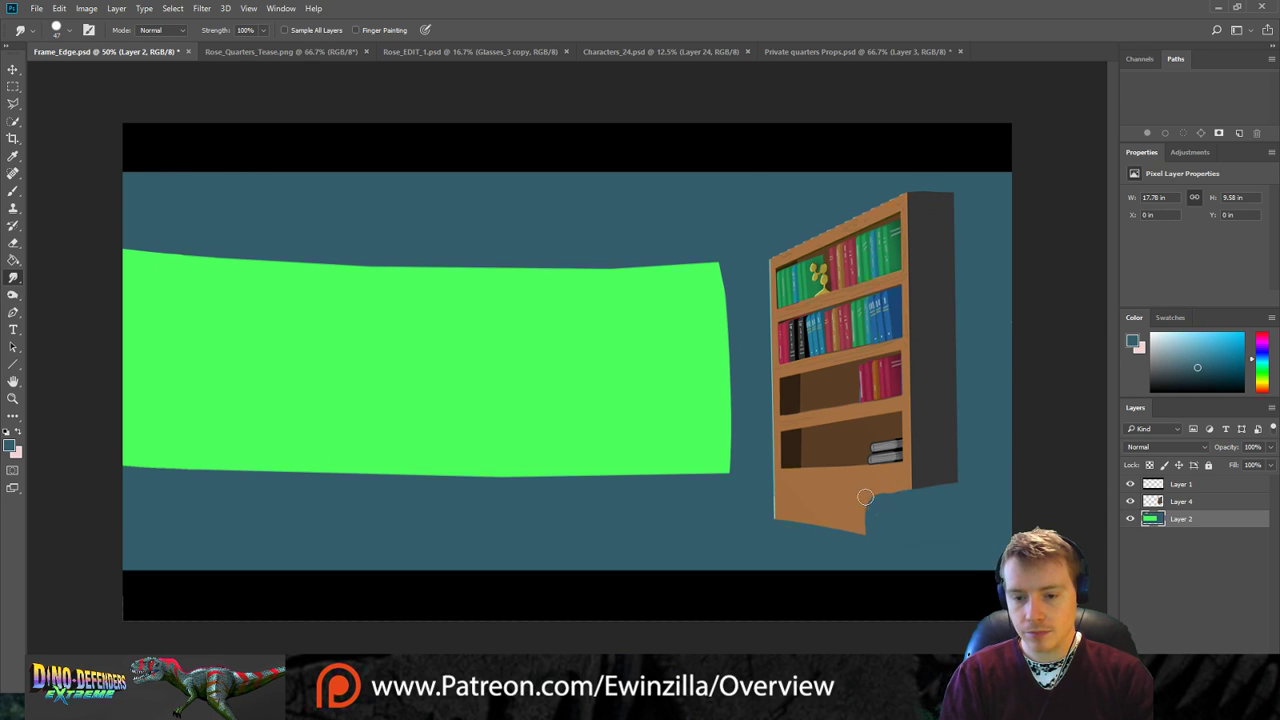
click(1136, 501)
mouse_move(853, 496)
mouse_down()
mouse_move(889, 494)
mouse_move(850, 501)
mouse_move(897, 505)
mouse_move(854, 522)
mouse_move(889, 531)
mouse_move(910, 482)
mouse_move(909, 533)
mouse_move(918, 484)
mouse_move(919, 541)
mouse_move(922, 480)
mouse_move(932, 573)
mouse_move(941, 458)
mouse_move(952, 627)
mouse_move(952, 504)
mouse_move(952, 603)
mouse_up()
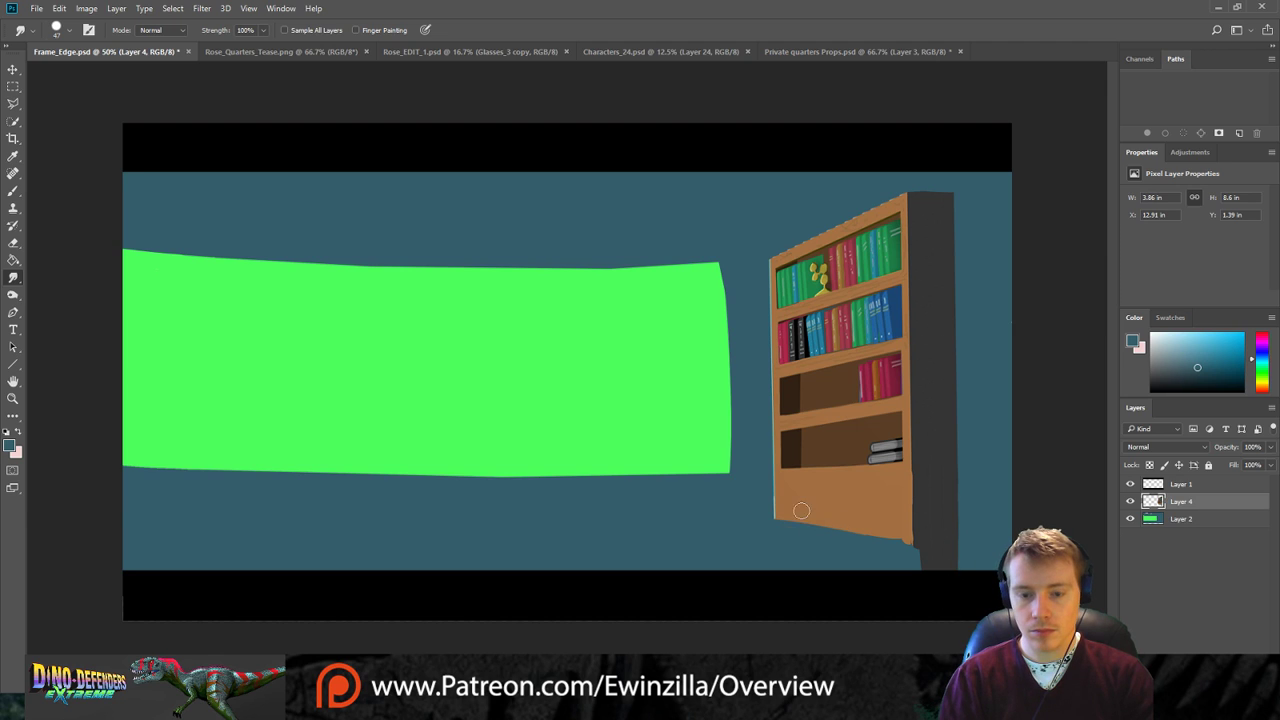
mouse_move(785, 510)
mouse_down()
mouse_move(785, 572)
mouse_move(774, 498)
mouse_move(776, 586)
mouse_move(774, 495)
mouse_move(779, 605)
mouse_move(774, 491)
mouse_move(774, 575)
mouse_move(772, 528)
mouse_up()
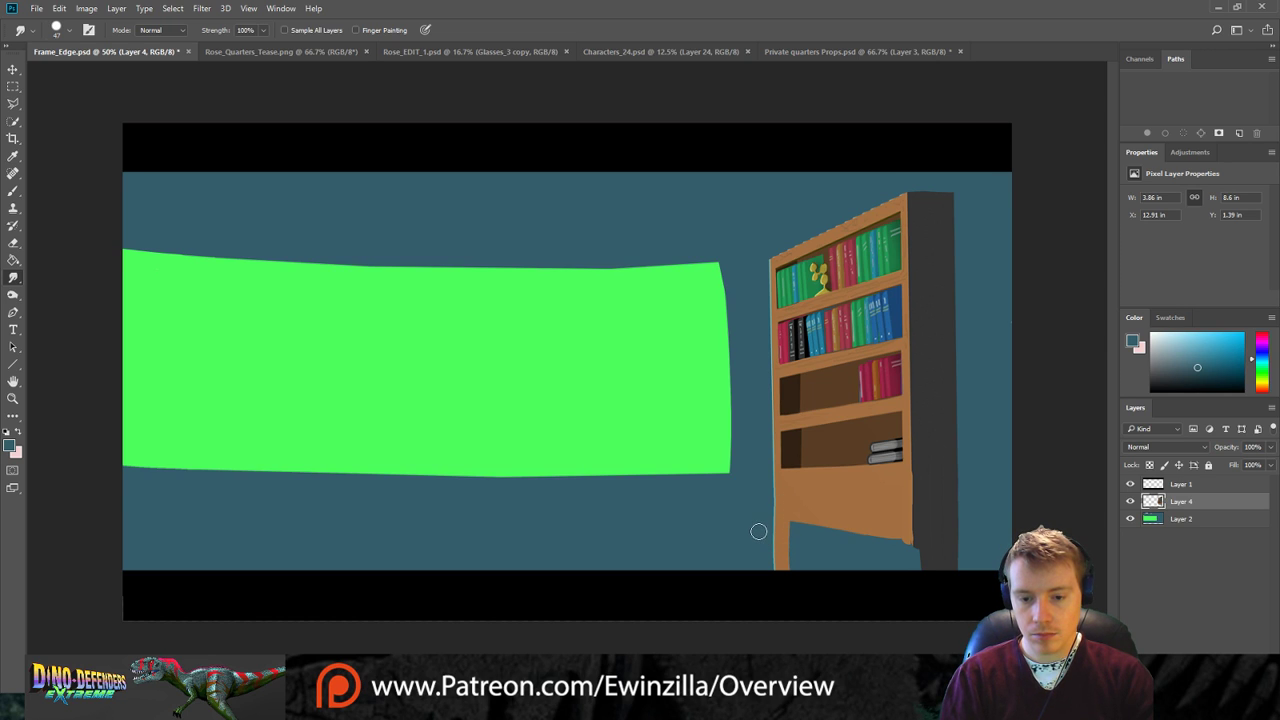
drag(766, 524, 760, 527)
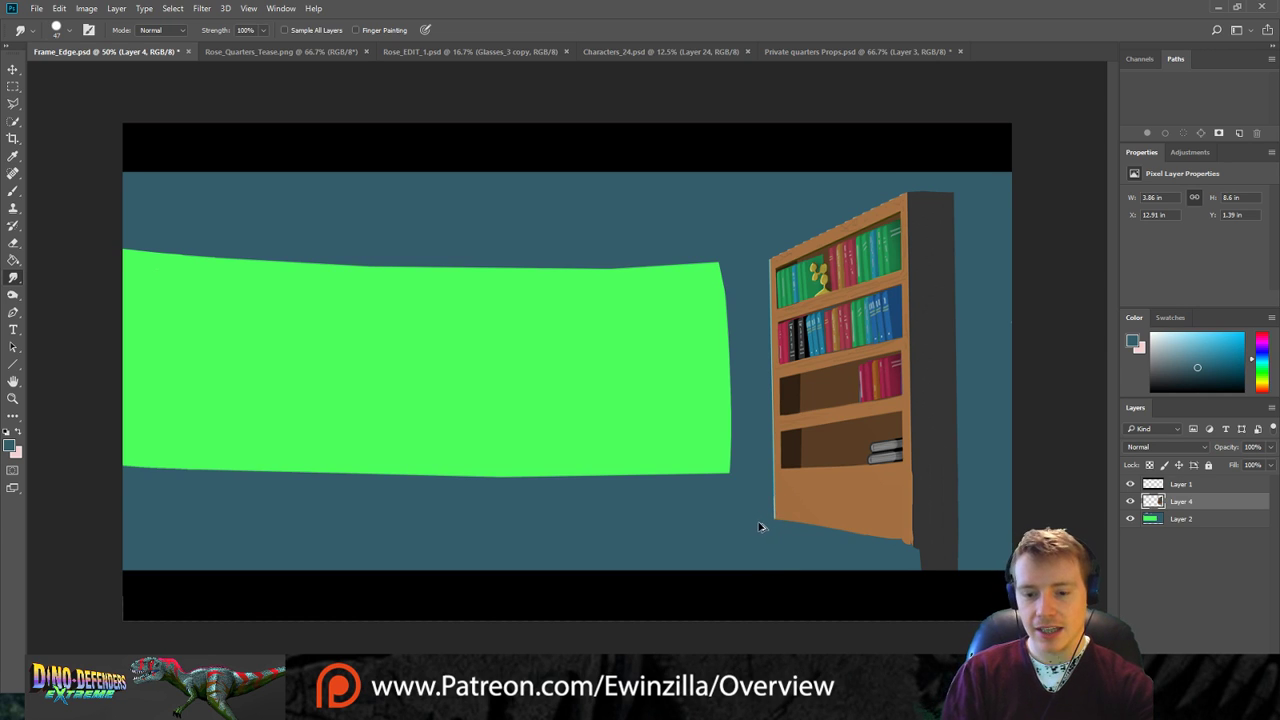
Smudge away the excess dark side below the bookcase and straighten its bottom edge from front panel to side.
drag(950, 569, 930, 567)
drag(926, 478, 922, 548)
drag(922, 500, 938, 560)
mouse_move(931, 477)
mouse_down()
mouse_move(961, 517)
mouse_move(947, 471)
mouse_move(948, 569)
mouse_move(943, 483)
mouse_move(966, 483)
mouse_move(961, 466)
mouse_move(968, 516)
mouse_move(960, 465)
mouse_move(963, 553)
mouse_move(955, 475)
mouse_move(962, 544)
mouse_move(964, 491)
mouse_up()
drag(886, 562, 952, 552)
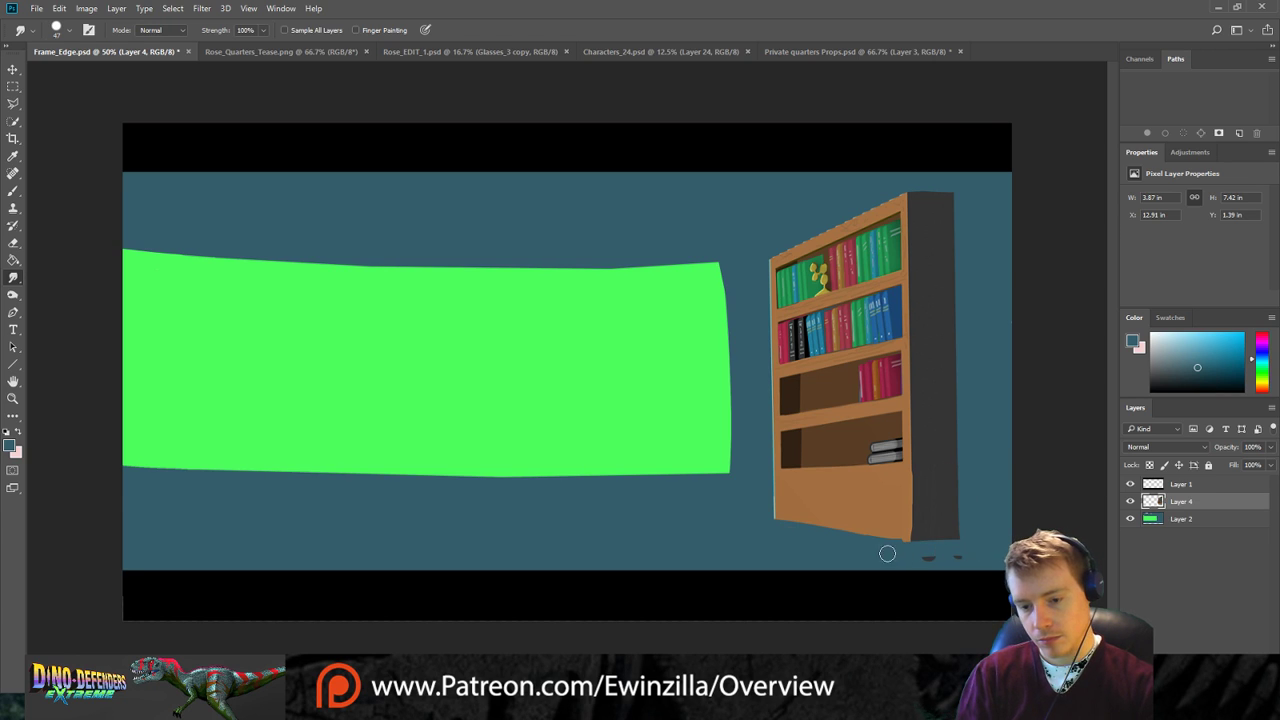
drag(783, 518, 895, 534)
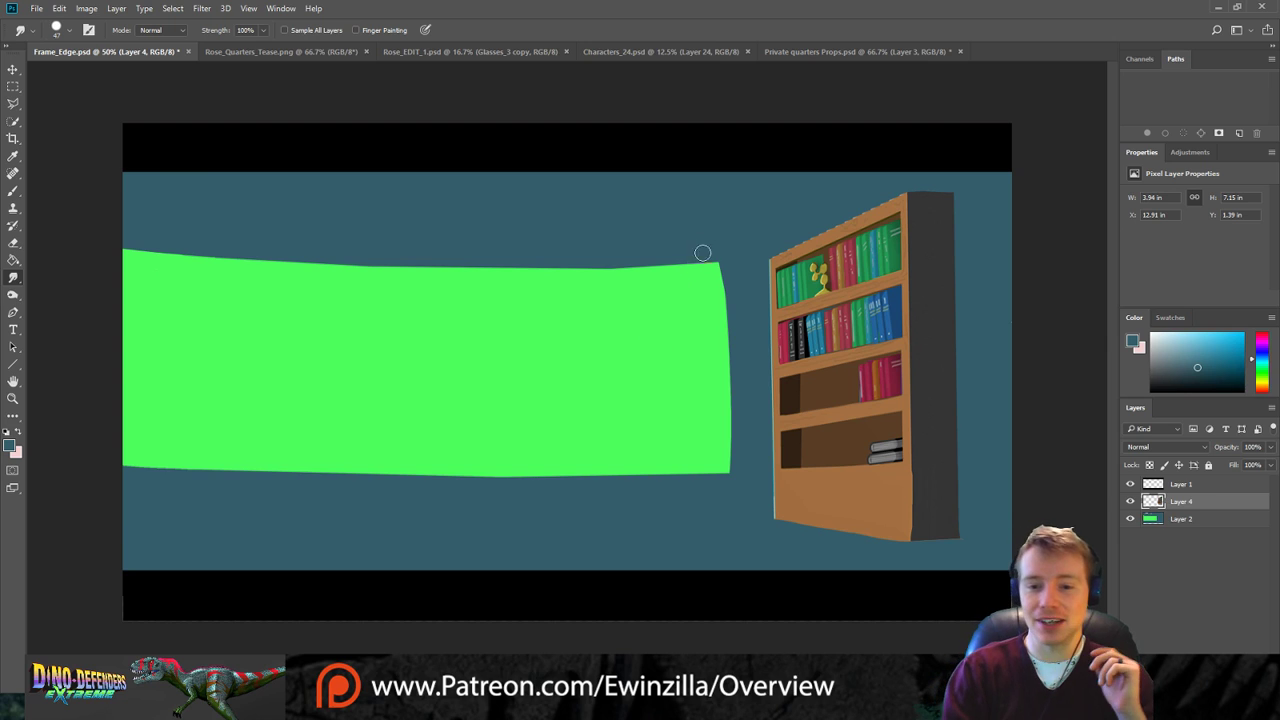
Outline the jagged strip along the bookcase's upper edge with the Polygonal Lasso, delete it and clear the selection.
click(13, 104)
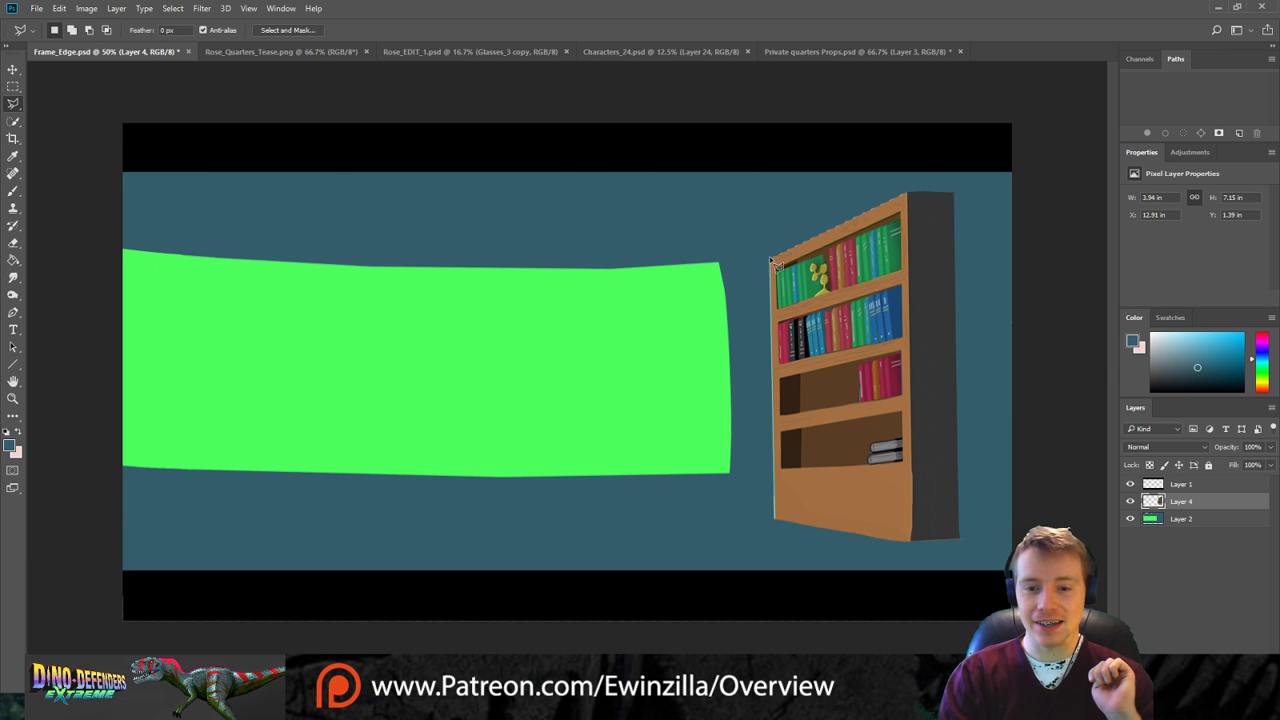
mouse_move(770, 266)
mouse_down()
mouse_move(909, 197)
mouse_move(954, 202)
mouse_move(960, 187)
mouse_move(872, 186)
mouse_move(772, 268)
mouse_up()
key(Delete)
key(m)
key(ctrl+d)
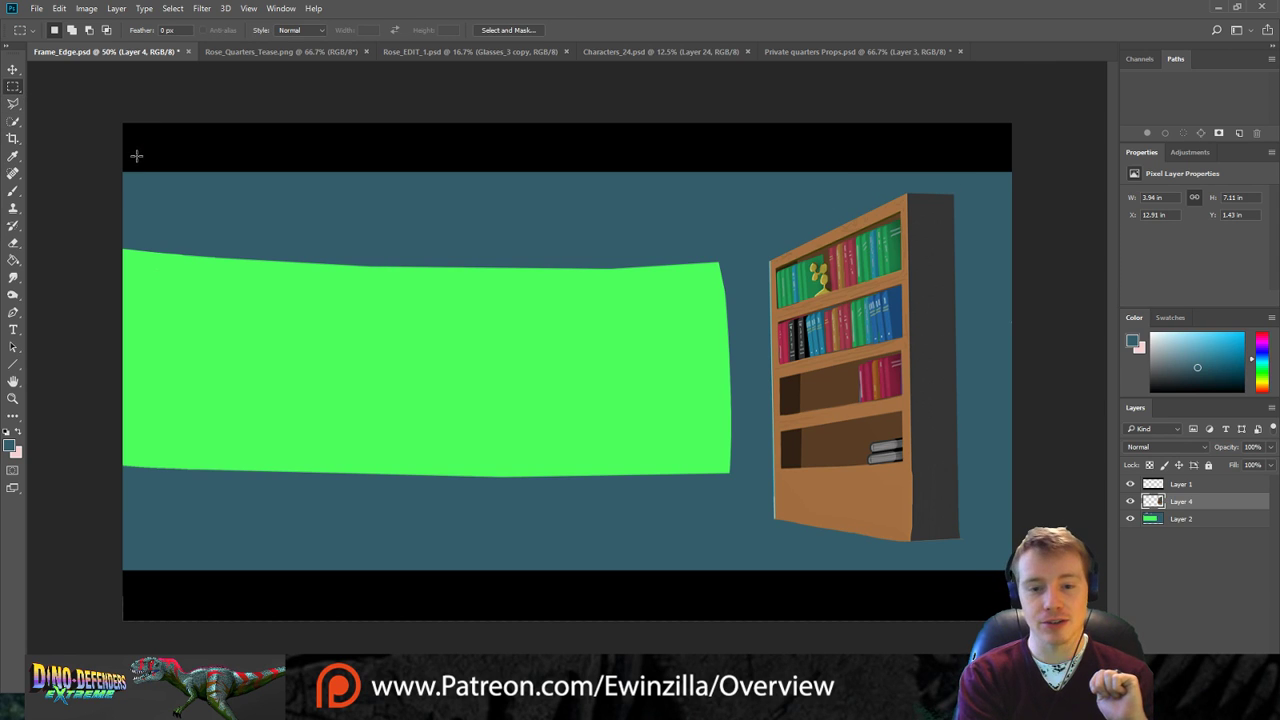
Smudge the green window's right side on Layer 2 into one smooth outward curve with tapered corners.
click(13, 277)
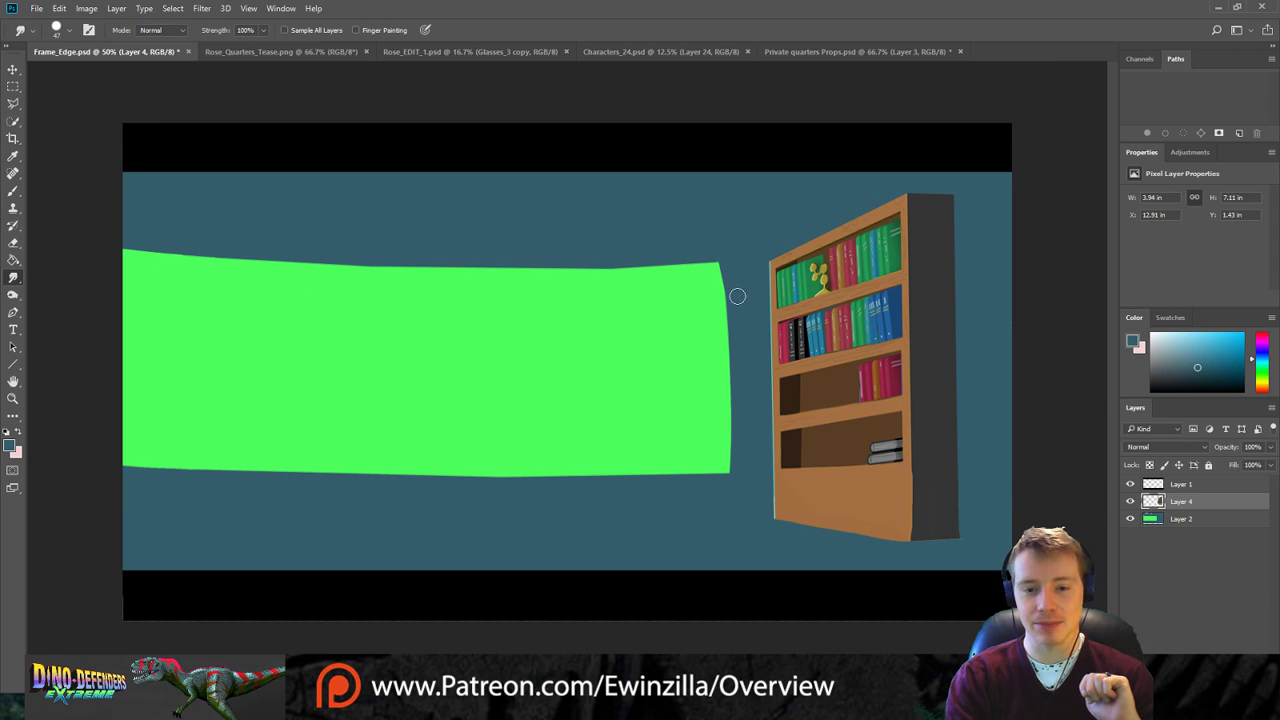
click(1180, 519)
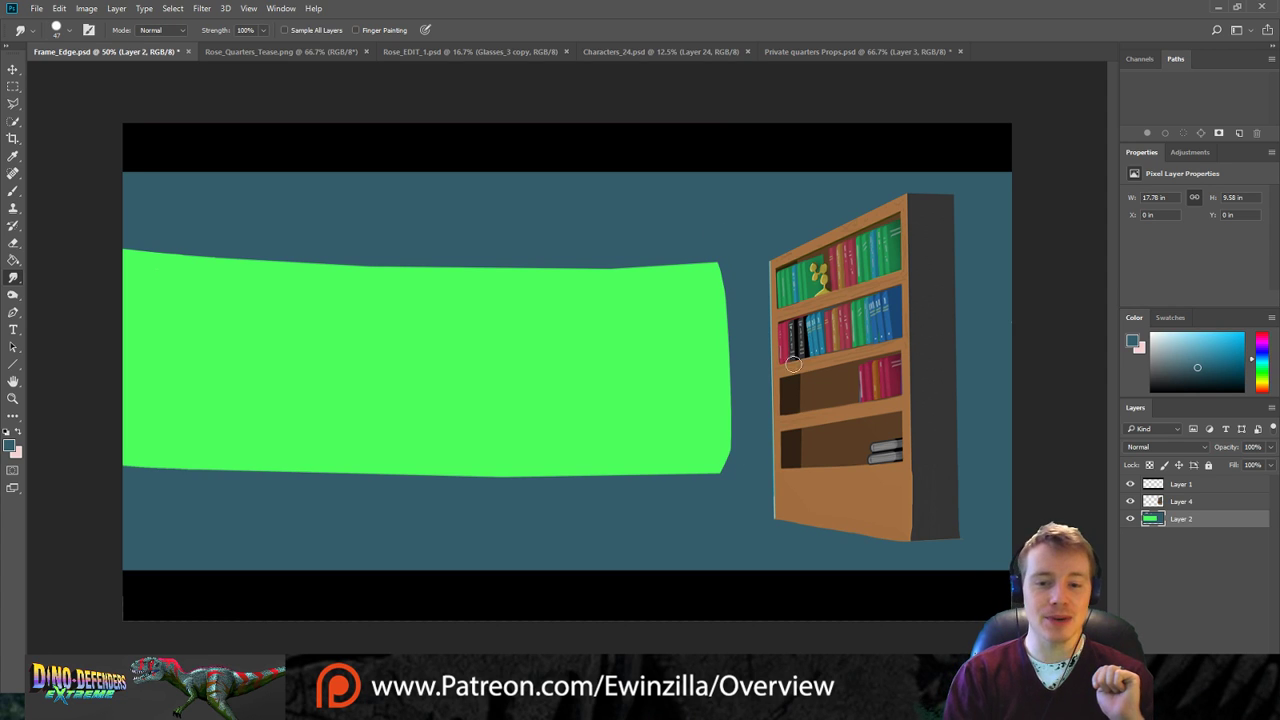
drag(724, 269, 729, 486)
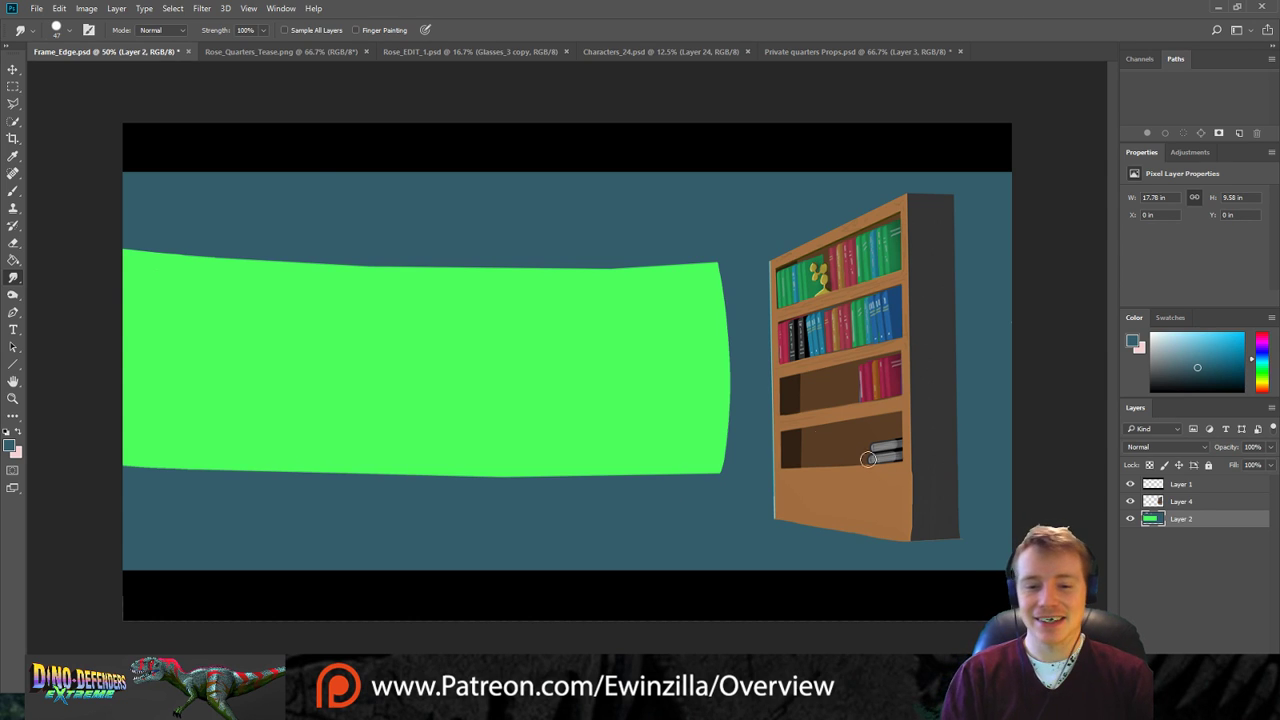
Move the bookcase on Layer 4 down and slightly right so its base meets the lower black bar.
click(13, 69)
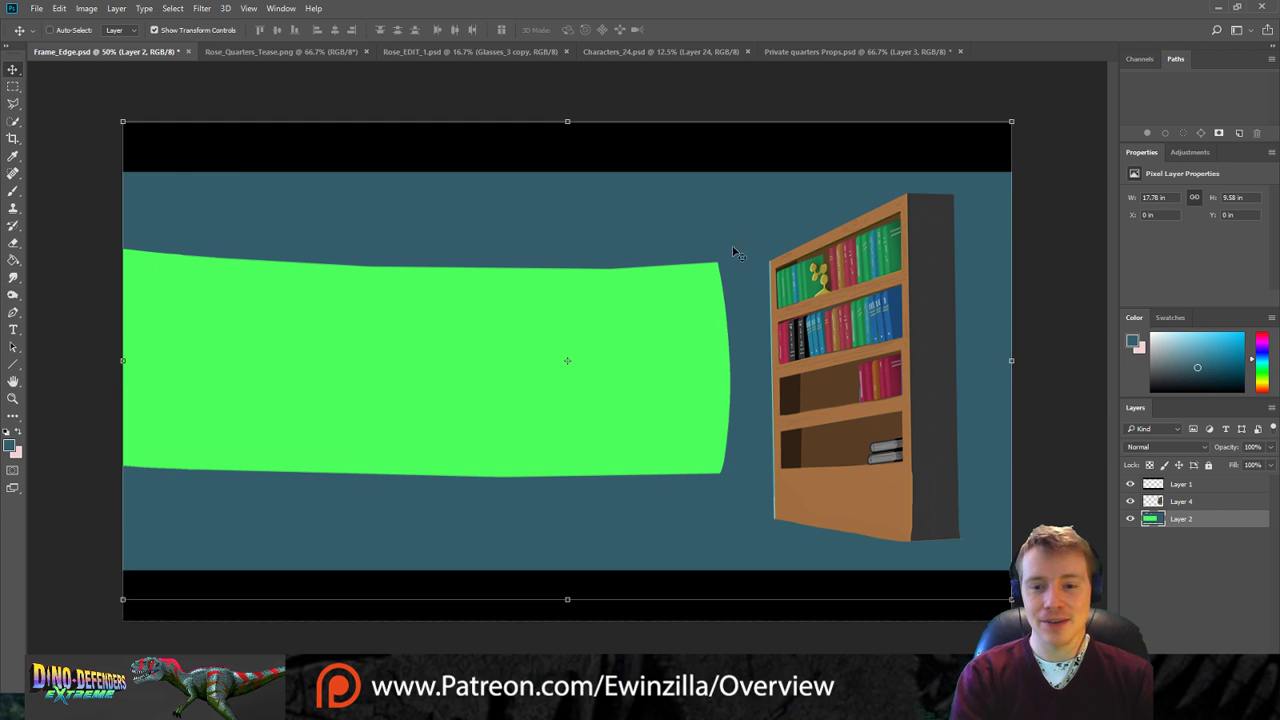
click(1175, 502)
drag(906, 302, 916, 332)
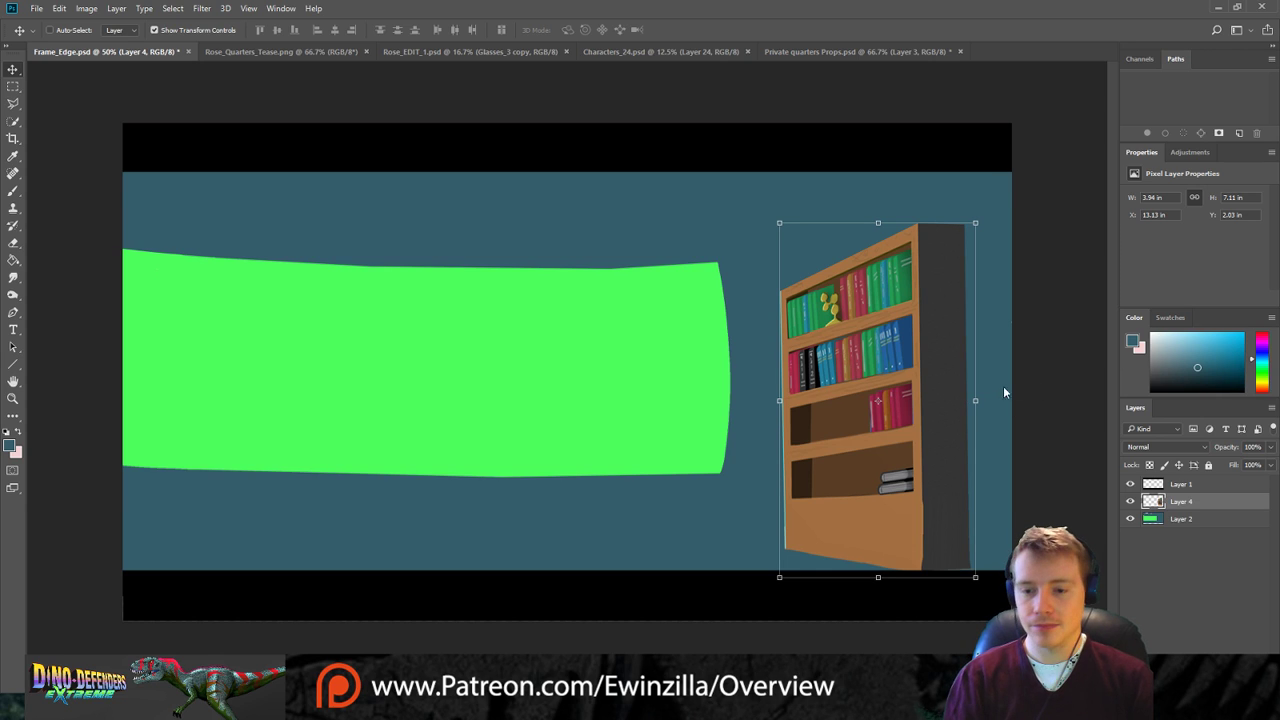
drag(996, 367, 994, 365)
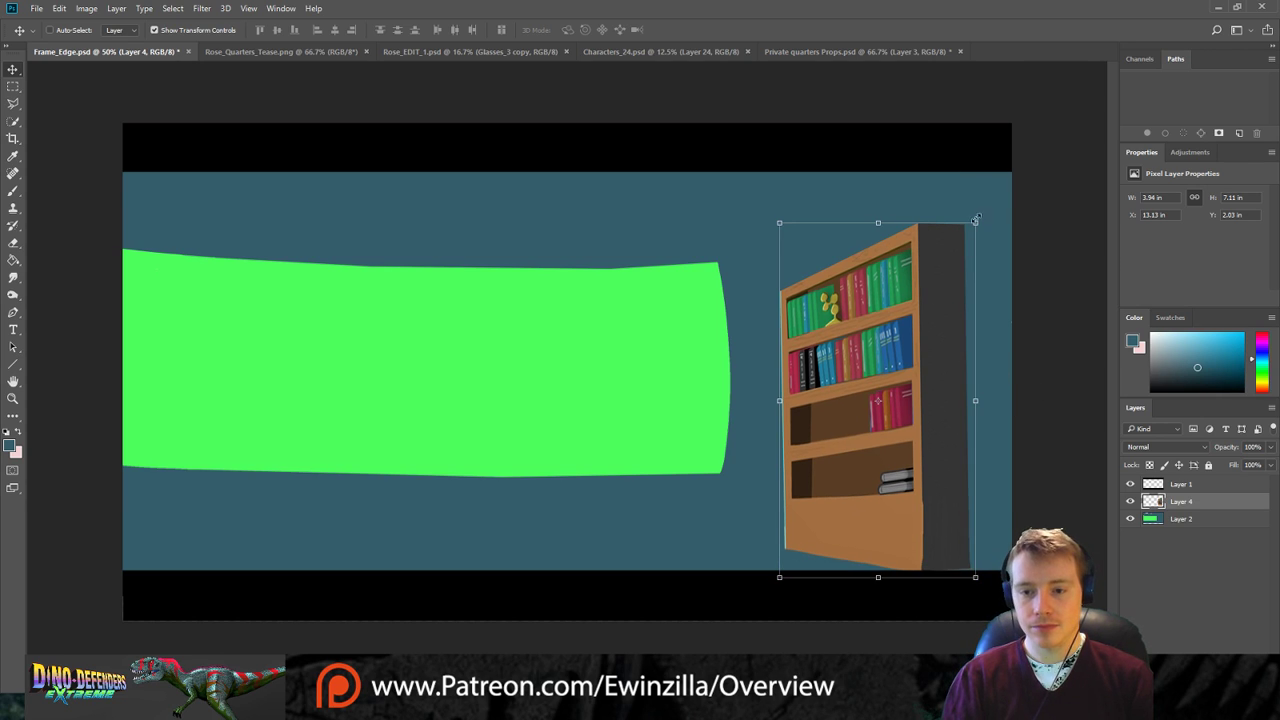
Try scaling the bookcase to about 86% and moving it toward the window, checking against Rose_Quarters_Tease.png.
mouse_move(976, 222)
mouse_down()
mouse_move(951, 274)
mouse_move(970, 226)
mouse_up()
drag(898, 313, 890, 282)
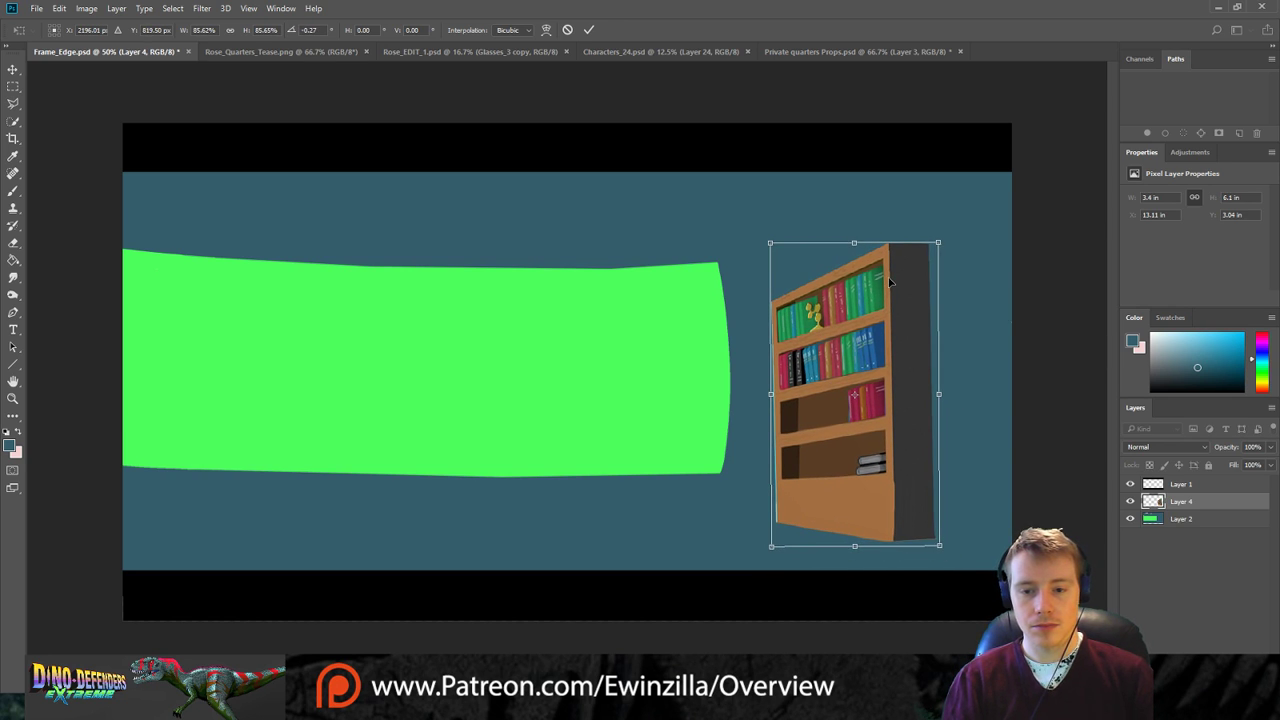
click(280, 52)
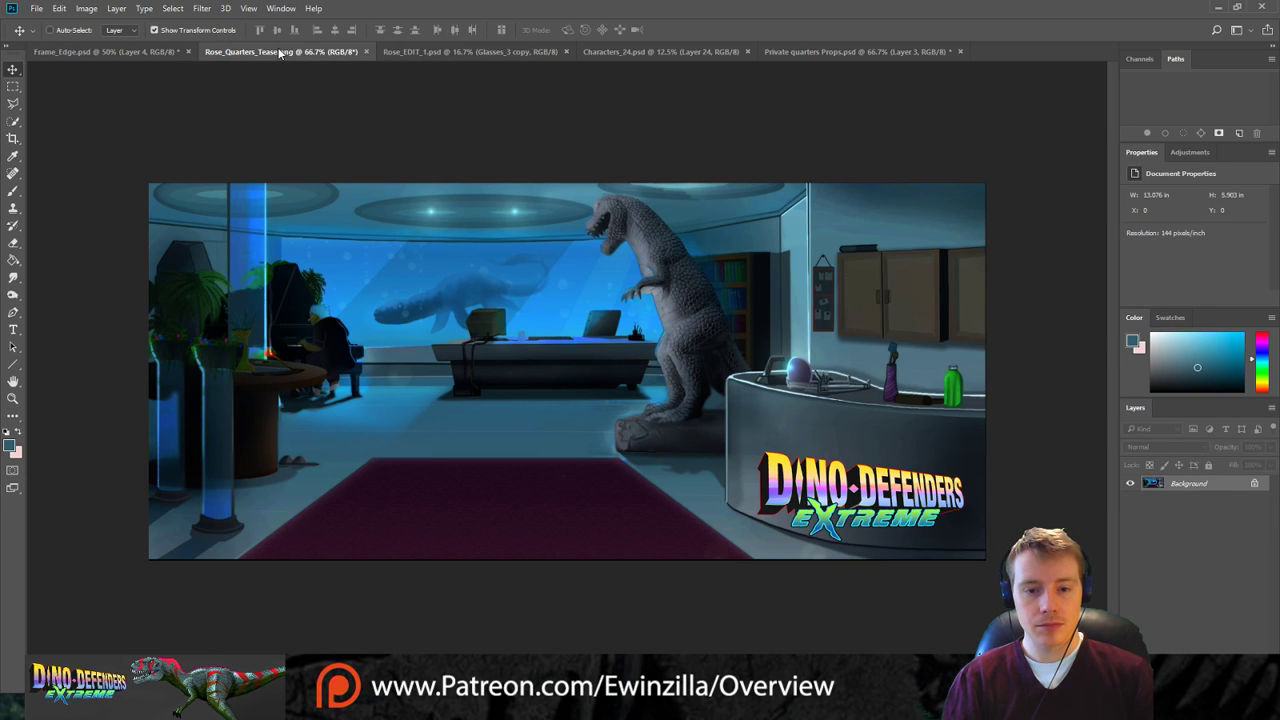
click(158, 51)
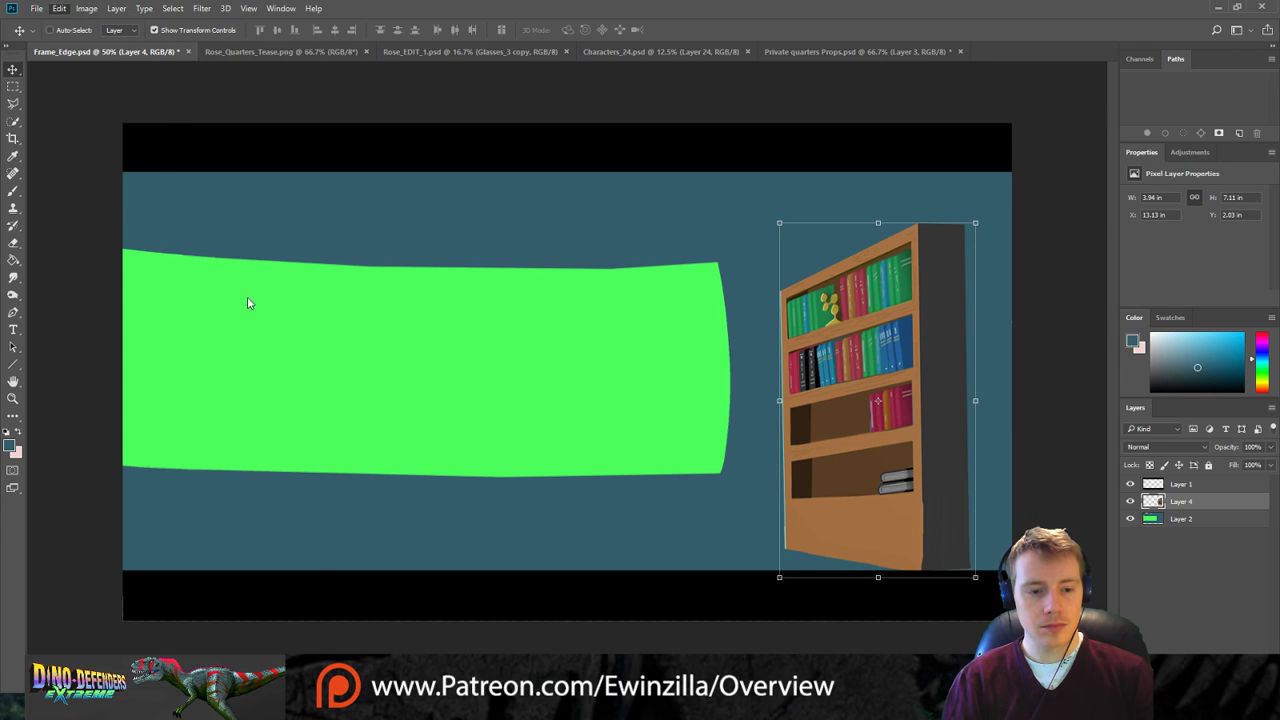
Warp the bookcase's dark outer side into a gentle outward curve and shift the bookcase up and toward the window.
drag(976, 223, 984, 242)
drag(954, 380, 963, 382)
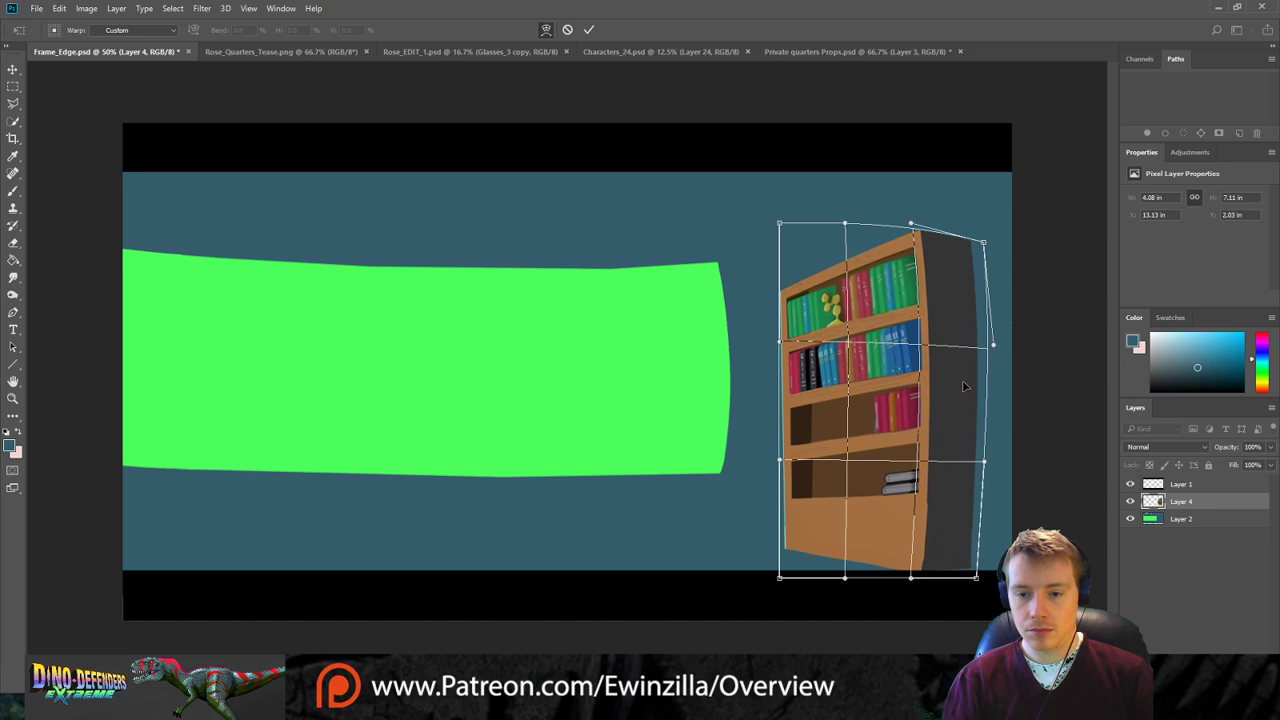
drag(947, 568, 955, 563)
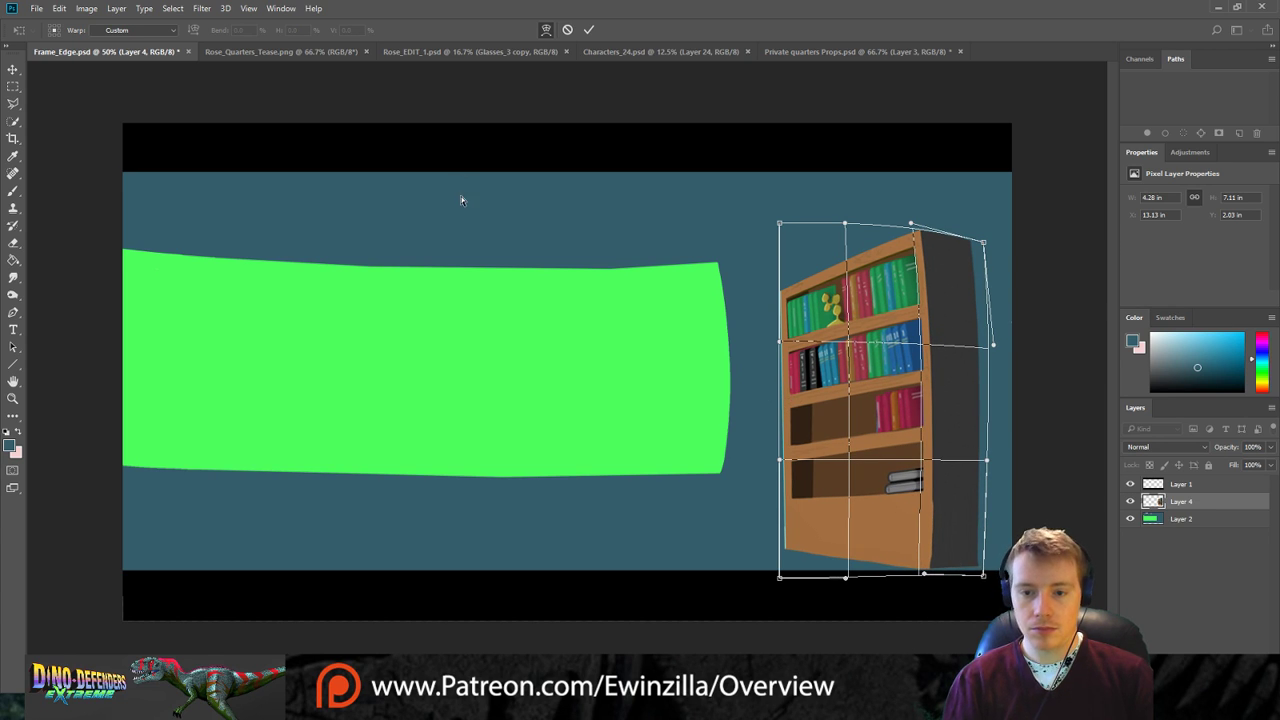
click(589, 30)
drag(892, 344, 872, 333)
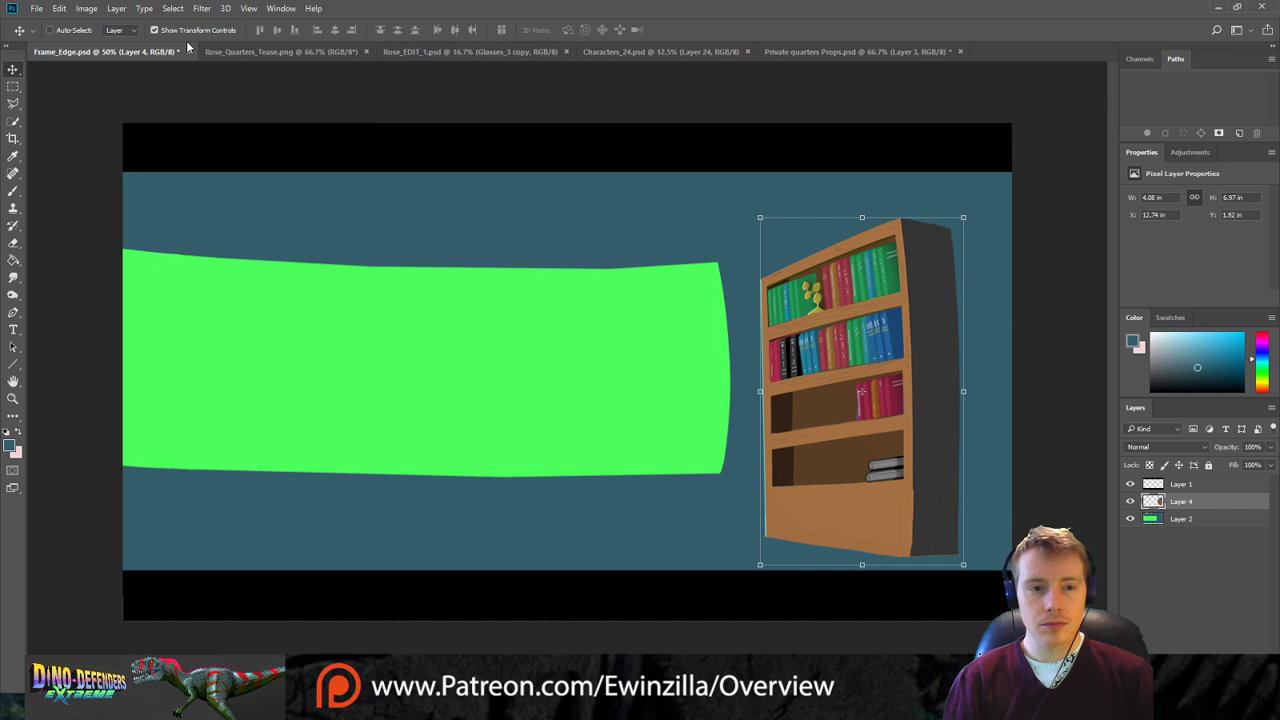
Copy the Desk items layer from Private quarters Props.psd into Frame_Edge.psd, beneath the green window's left half.
click(300, 51)
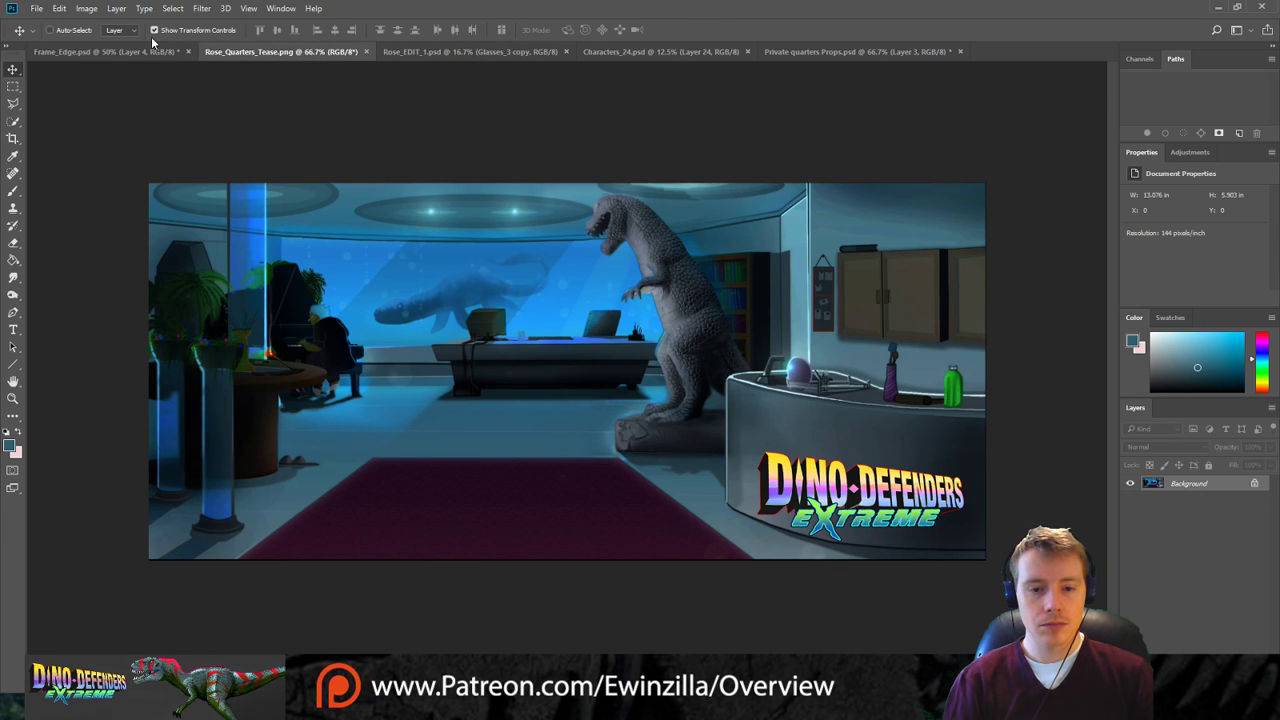
click(488, 52)
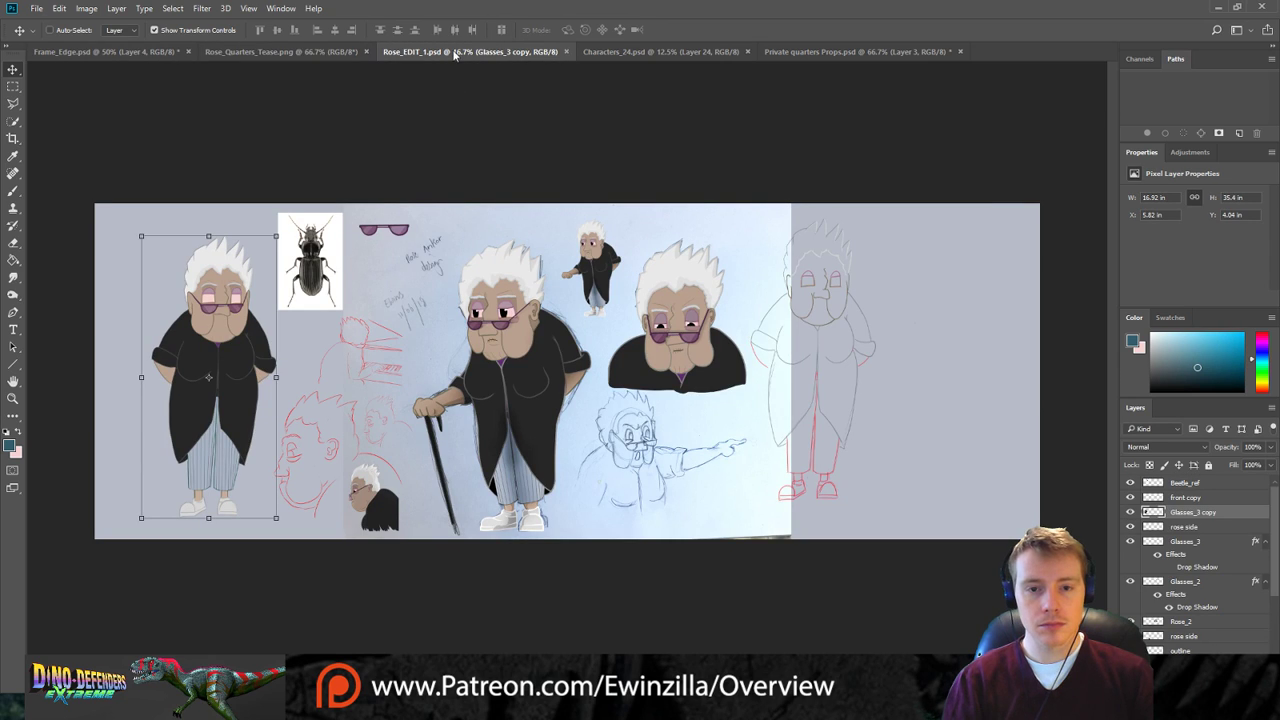
click(660, 51)
click(856, 51)
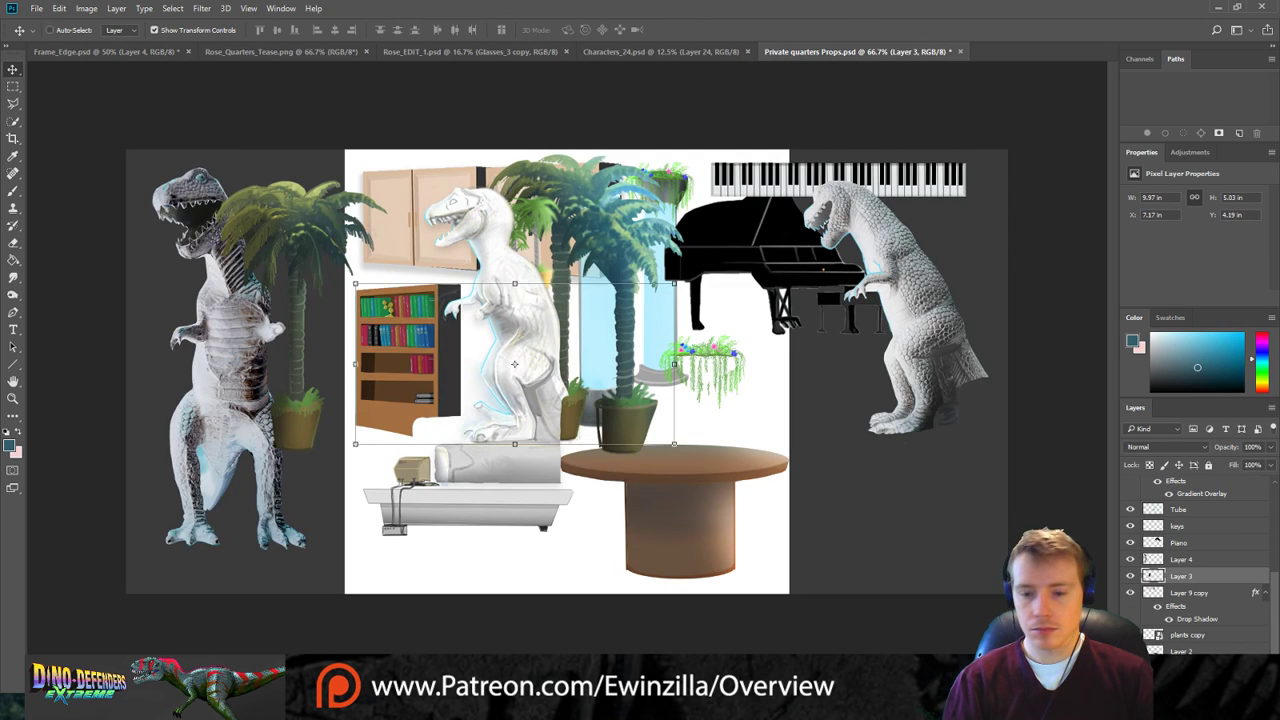
click(1180, 650)
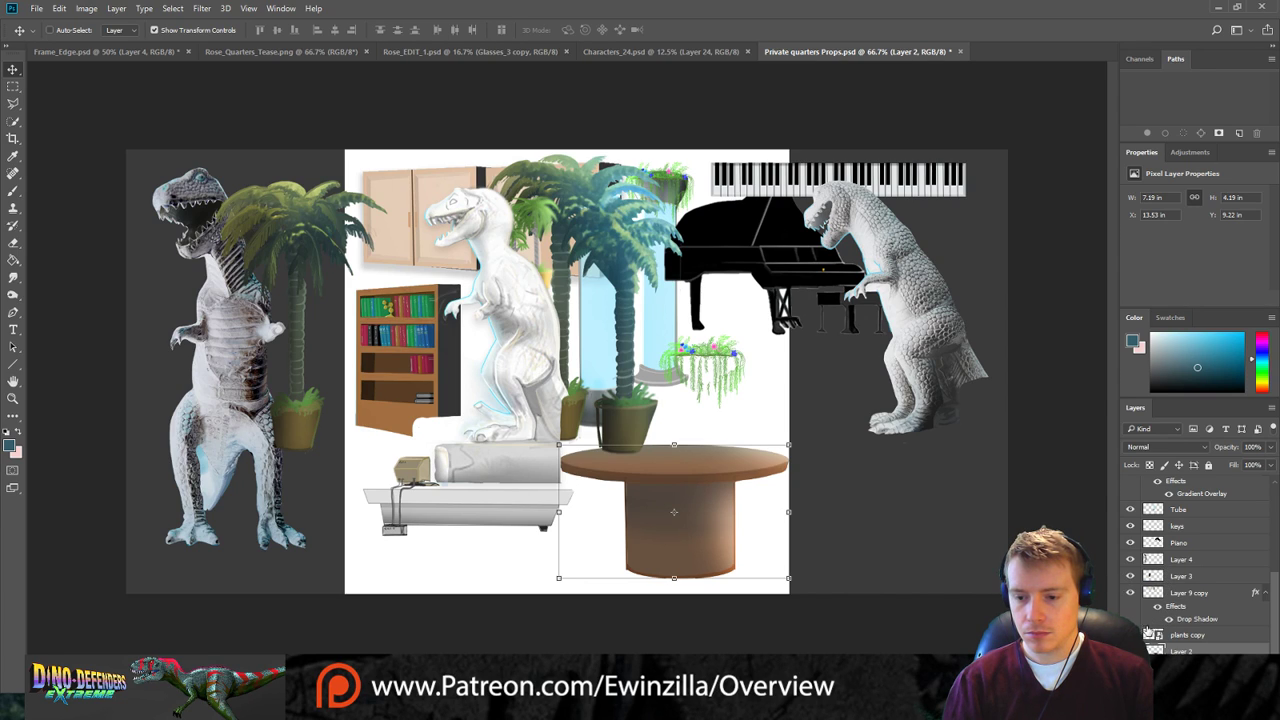
scroll(1138, 600, up, 2)
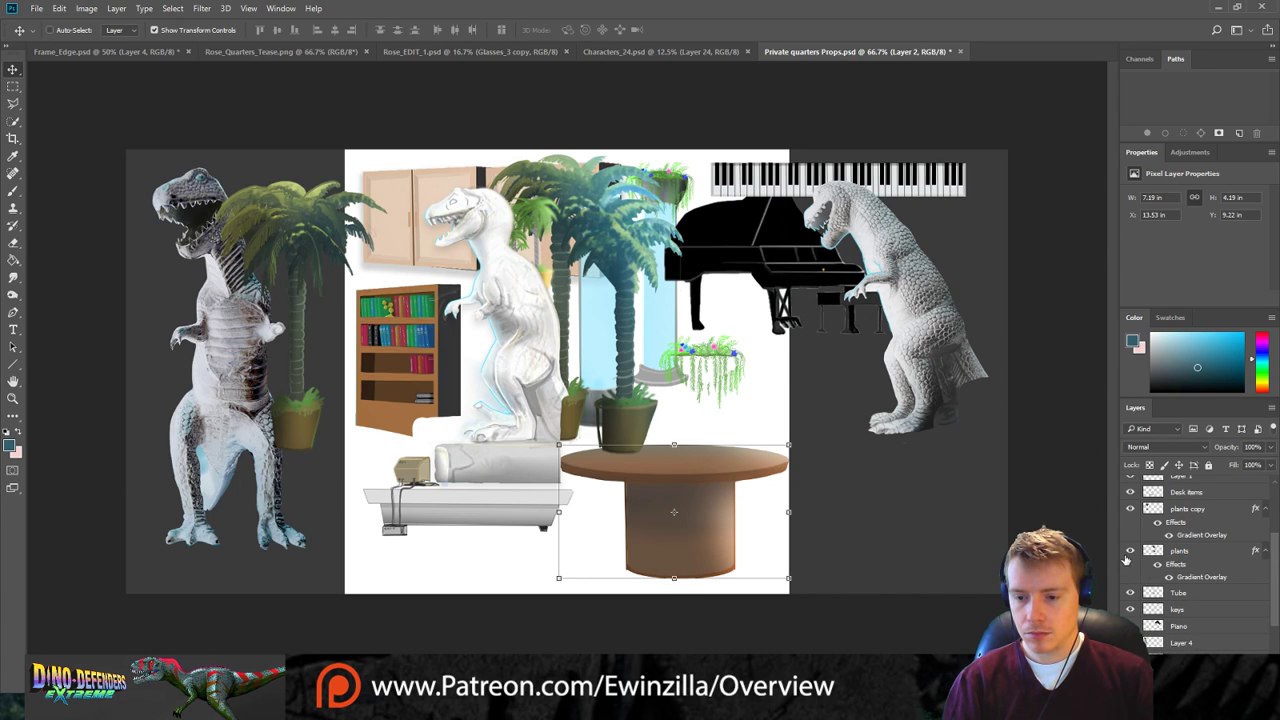
click(1150, 493)
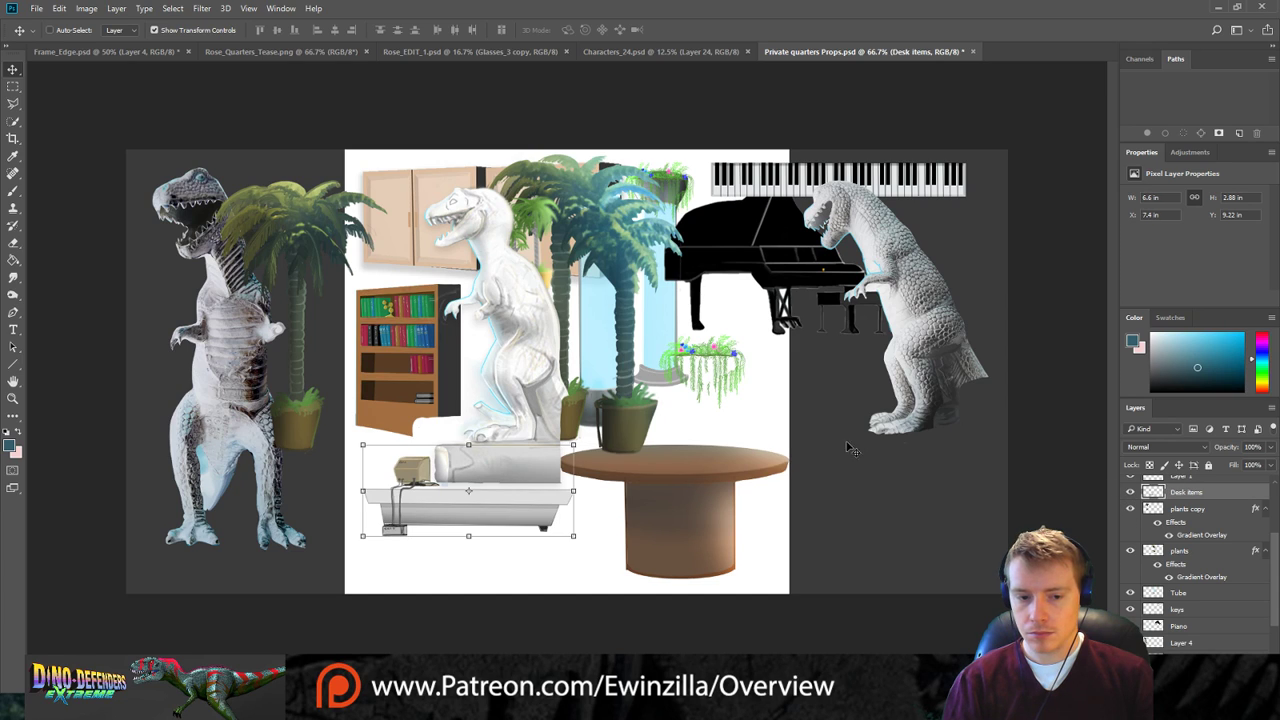
drag(437, 487, 340, 522)
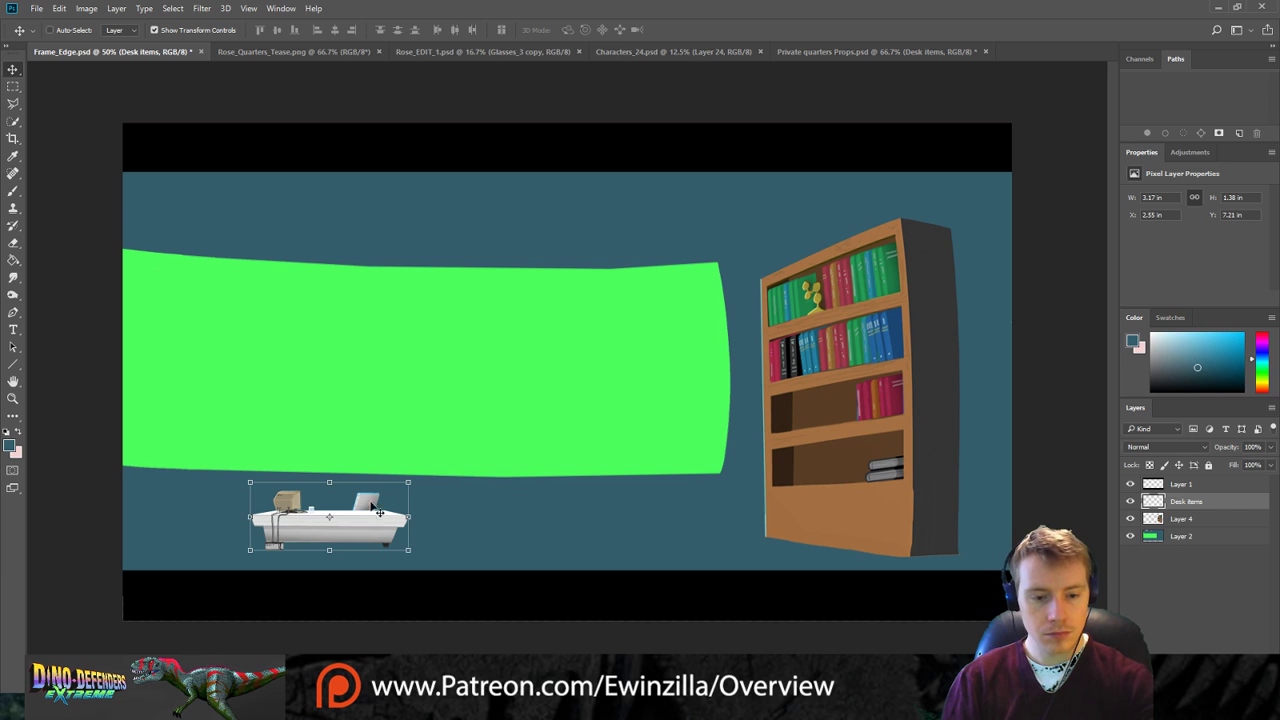
Scale the desk to about 301%, tilt it about 0.93° and position it in front of the green window.
drag(401, 487, 792, 316)
drag(721, 387, 626, 424)
drag(760, 320, 781, 318)
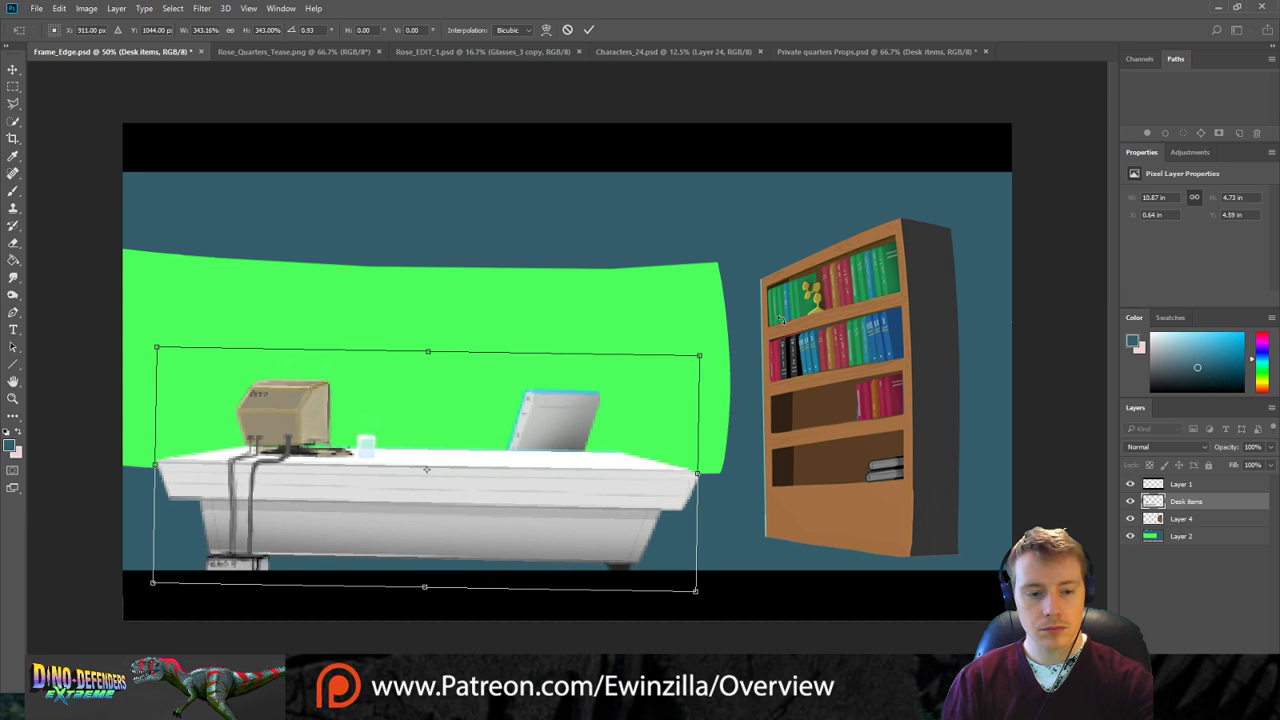
drag(700, 356, 634, 390)
drag(552, 467, 592, 430)
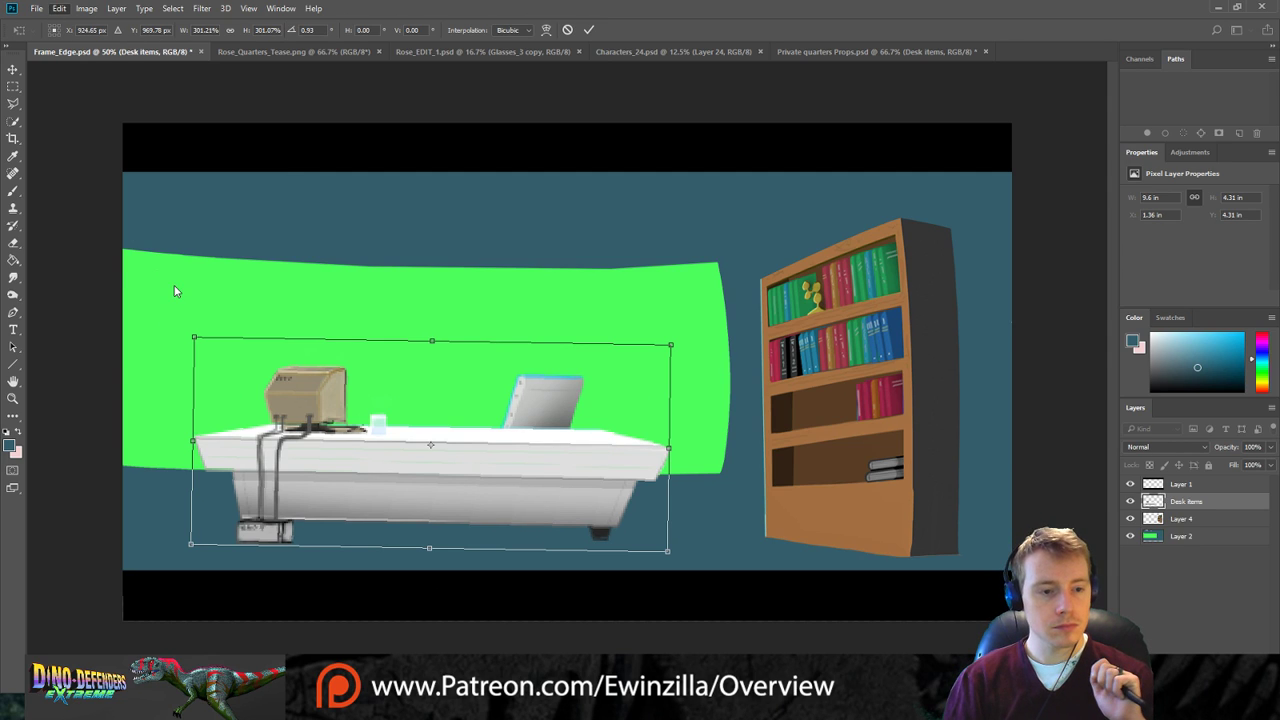
Widen the desk toward its base in perspective, stretch its height to about 117% and rotate it about -0.39°.
drag(671, 557, 703, 559)
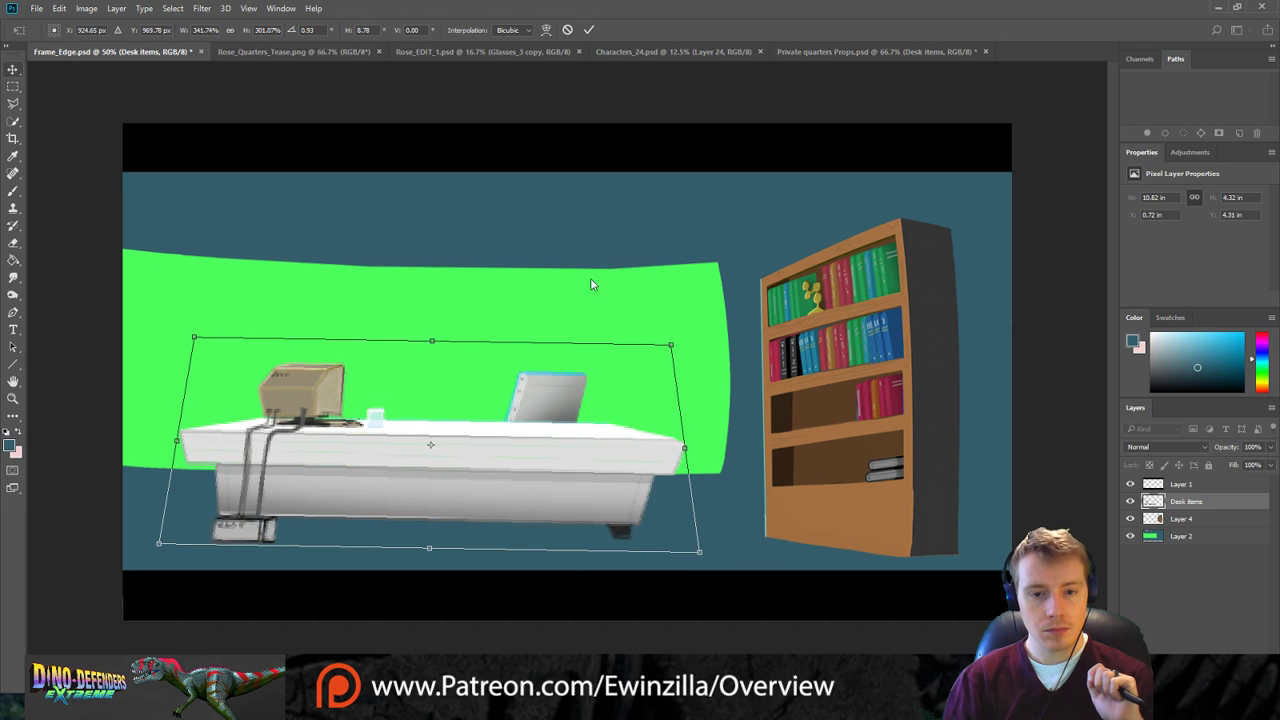
key(ctrl+z)
drag(431, 545, 431, 578)
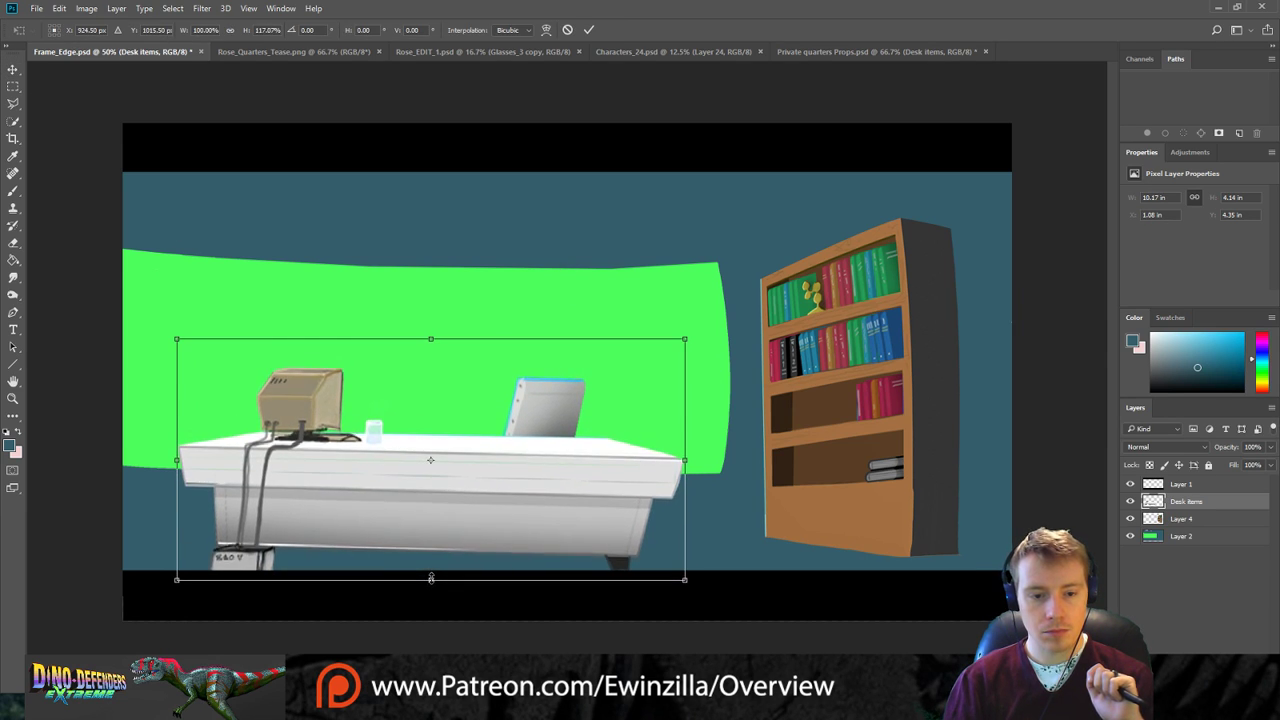
drag(499, 483, 497, 468)
drag(737, 296, 734, 296)
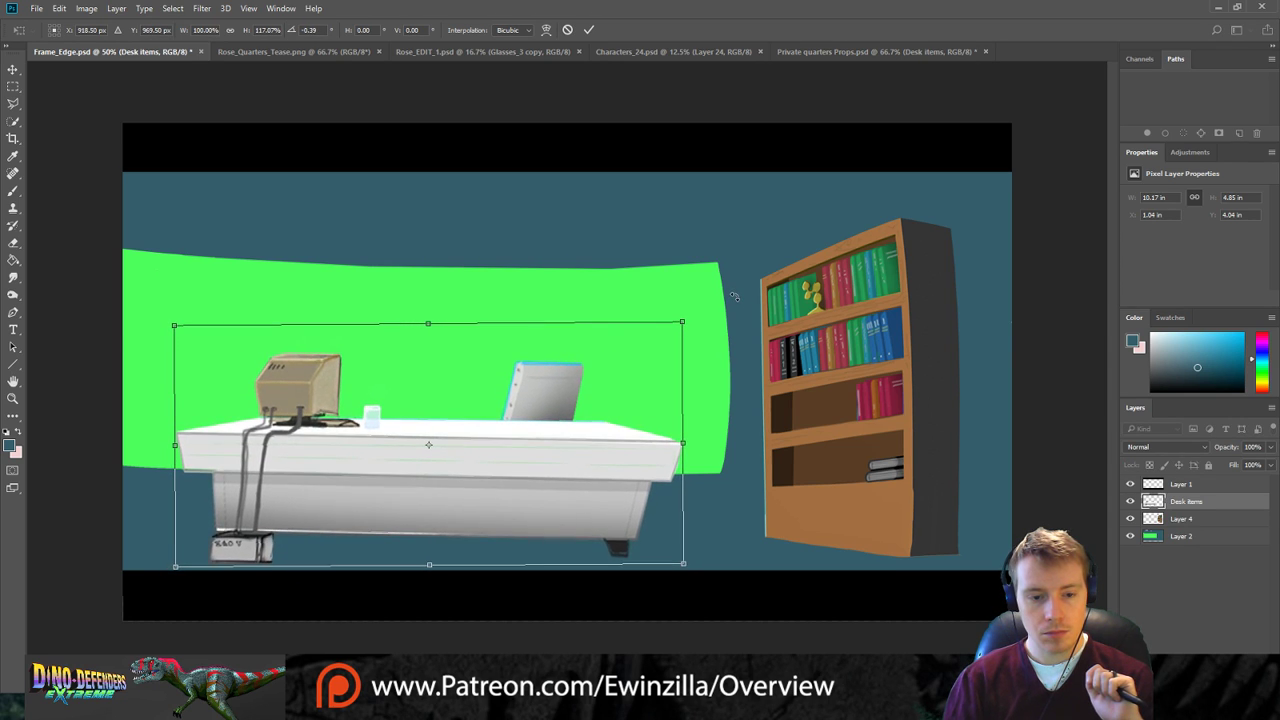
Outline the desktop surface and its items with the Polygonal Lasso and separate them onto a new layer beneath Desk items.
click(13, 103)
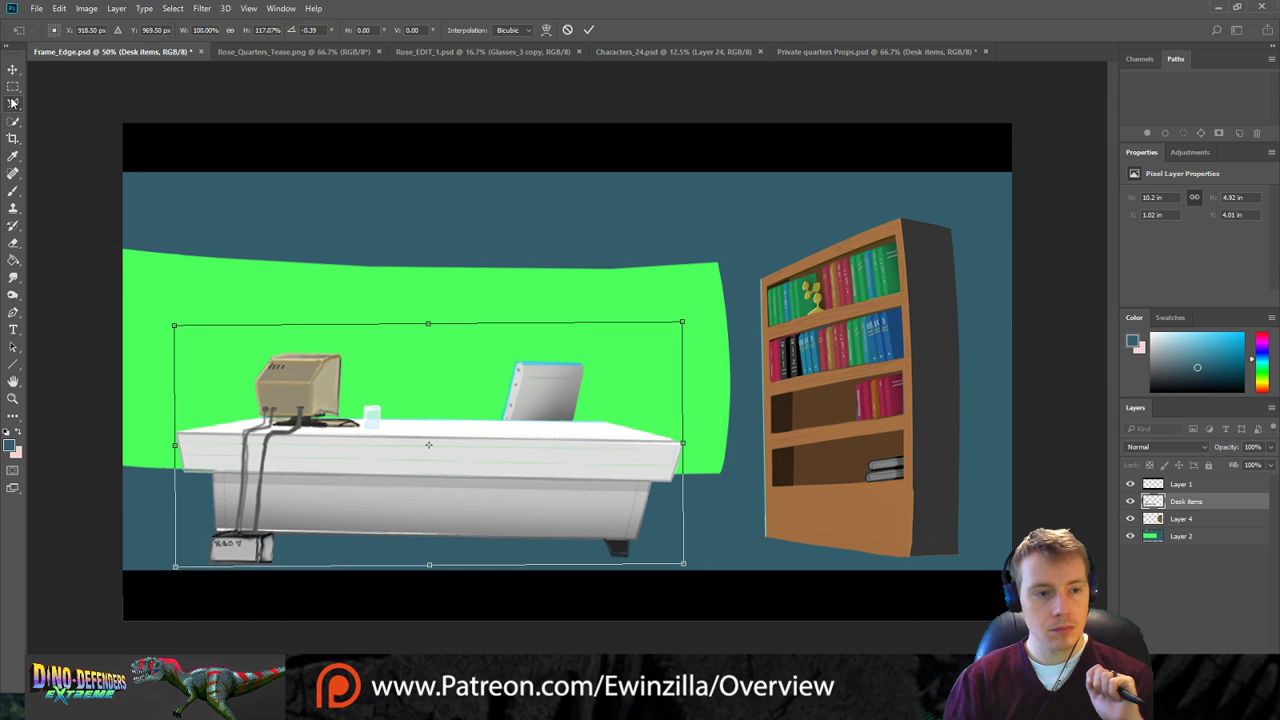
click(176, 433)
click(702, 440)
click(605, 338)
click(182, 325)
click(176, 433)
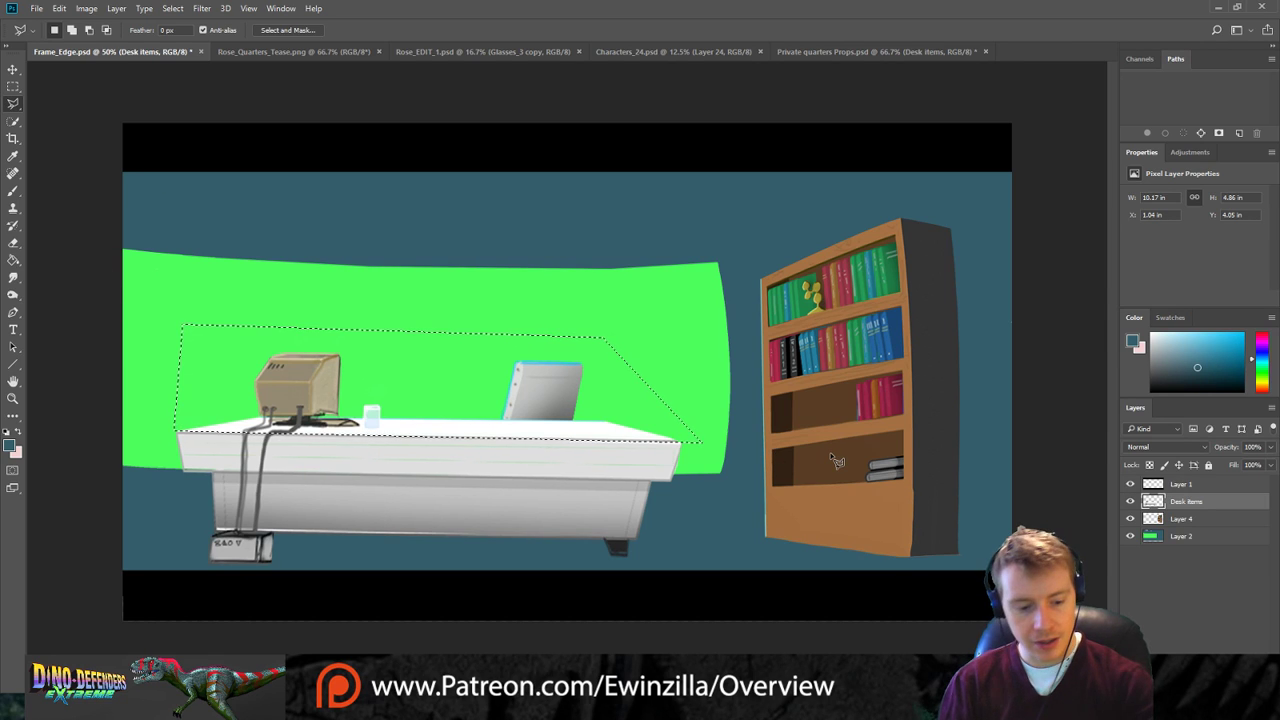
key(ctrl+j)
drag(1207, 502, 1207, 528)
Lower the separated desktop piece onto the desk, rotate it about 0.68° and reduce its height to about 94%.
key(v)
mouse_move(540, 388)
mouse_down()
mouse_move(519, 398)
mouse_move(531, 398)
mouse_up()
drag(169, 325, 166, 321)
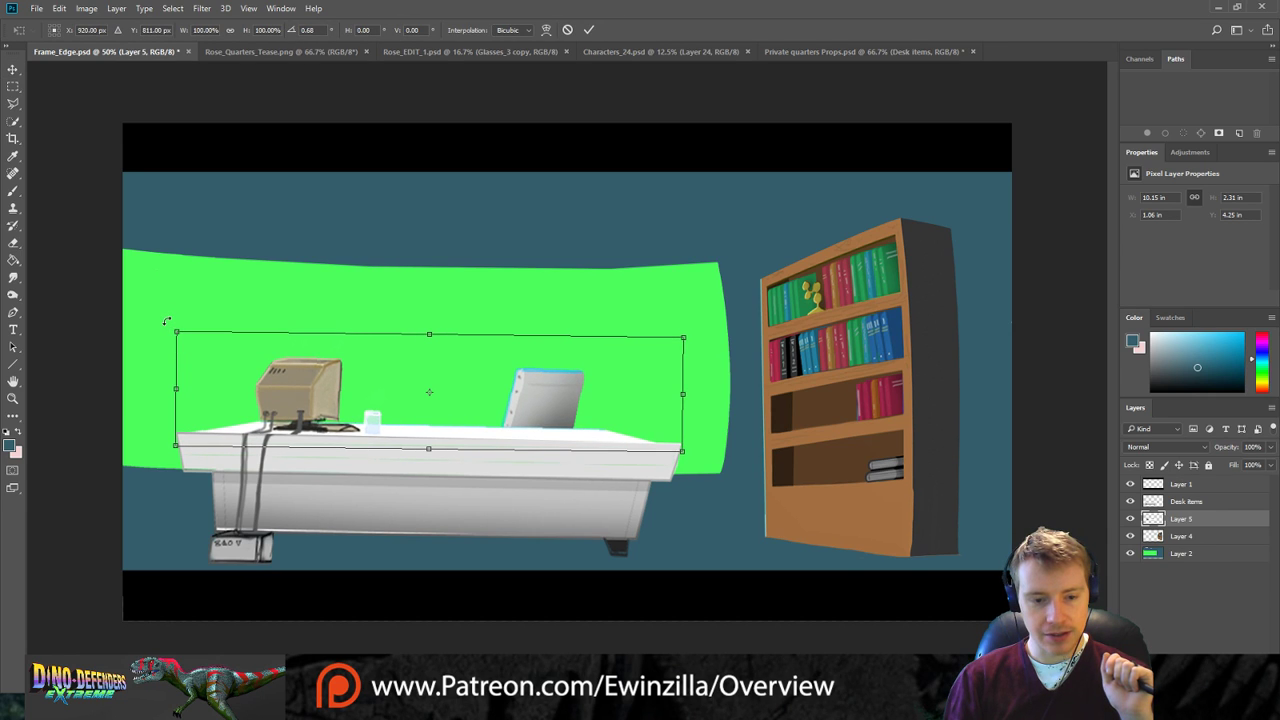
drag(429, 334, 433, 340)
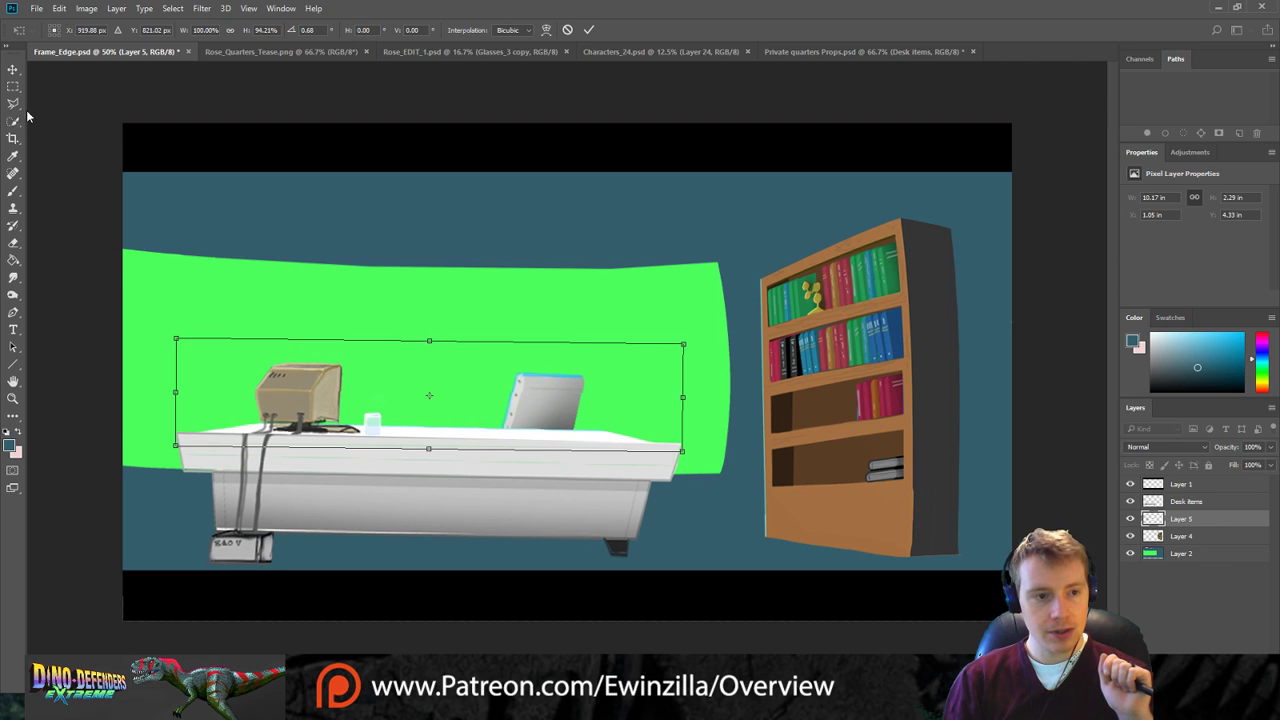
key(Return)
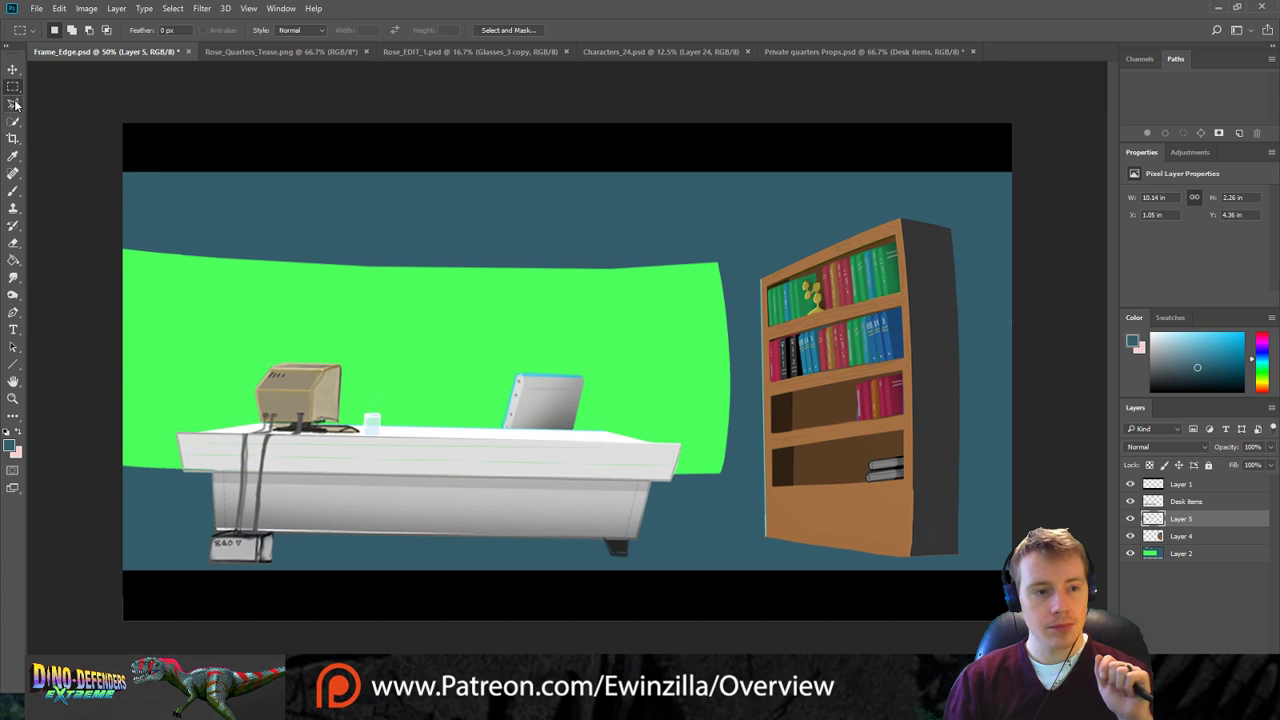
Widen the separated desktop piece to about 104% by stretching its right side.
click(13, 69)
drag(688, 395, 704, 395)
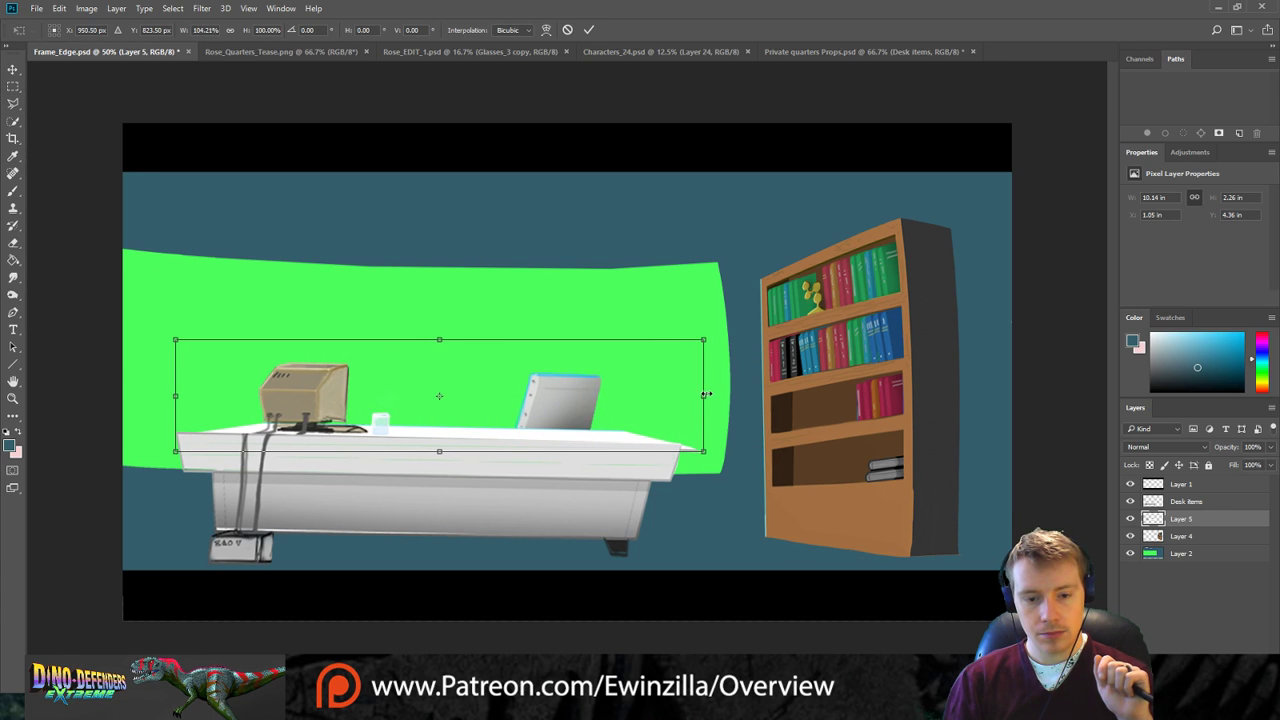
key(Return)
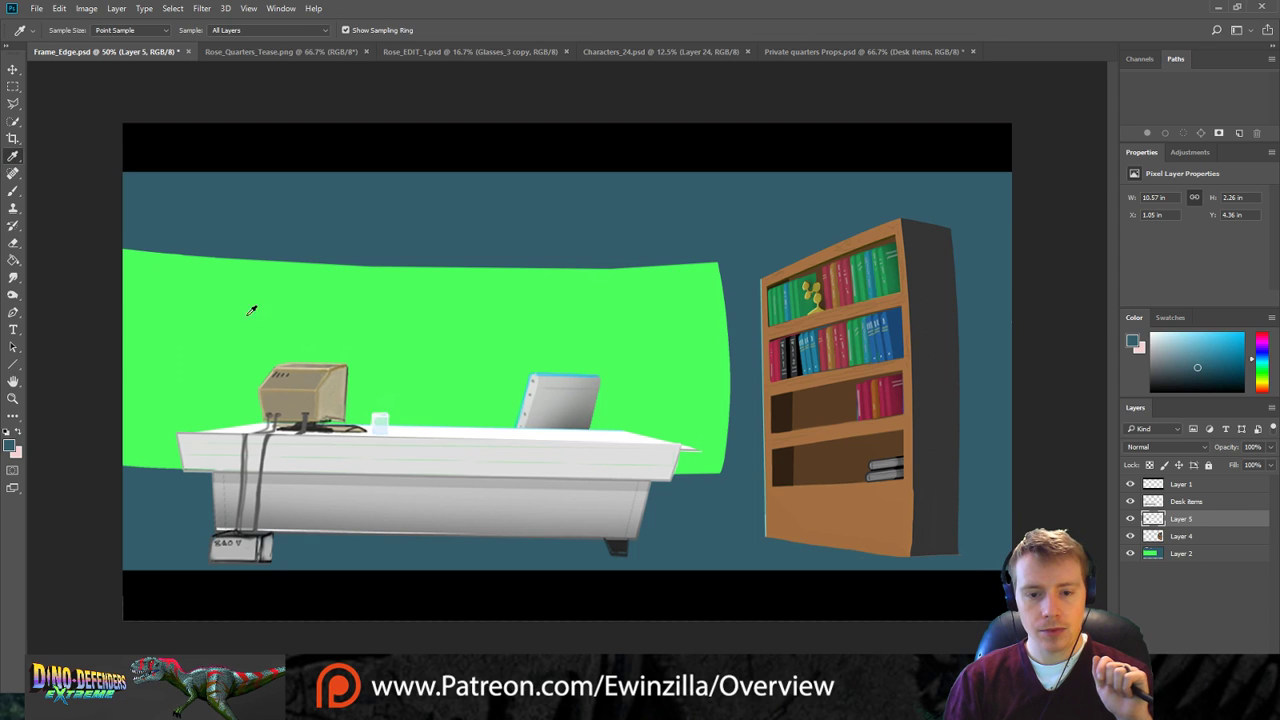
Erase the sliver overhanging the desk's right corner and merge the desktop piece with the Desk items layer.
click(13, 243)
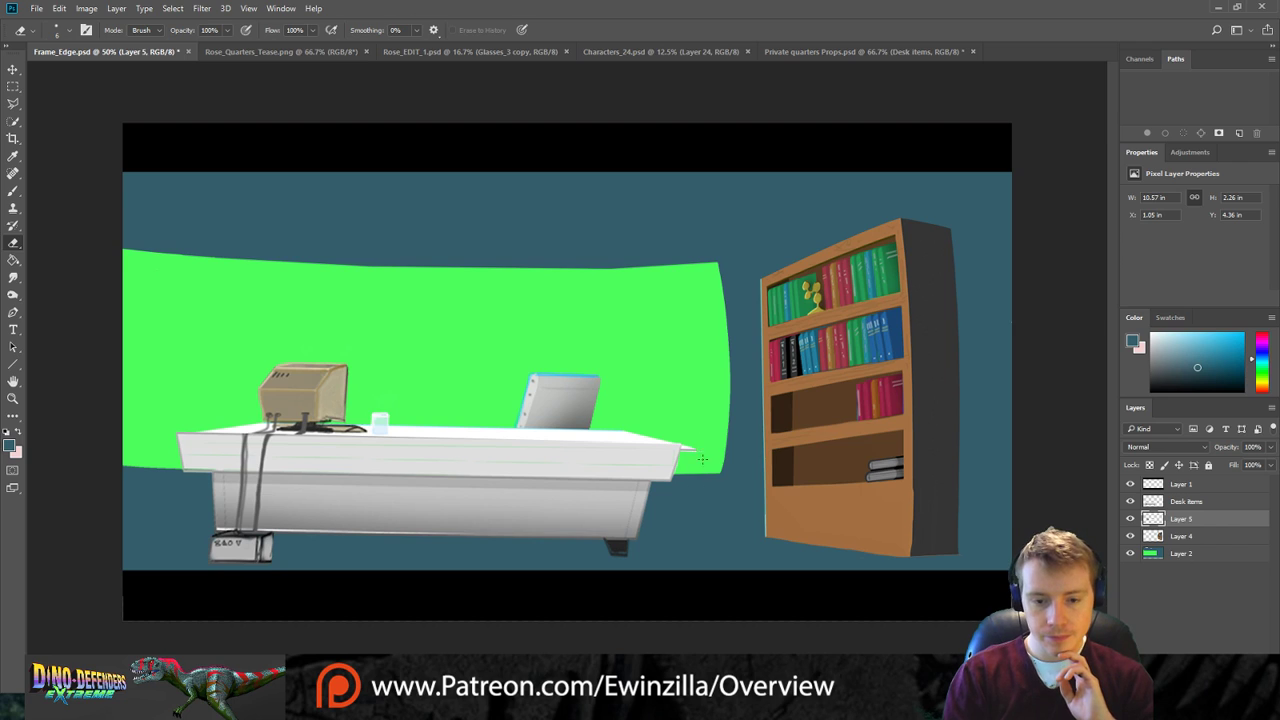
drag(684, 454, 686, 445)
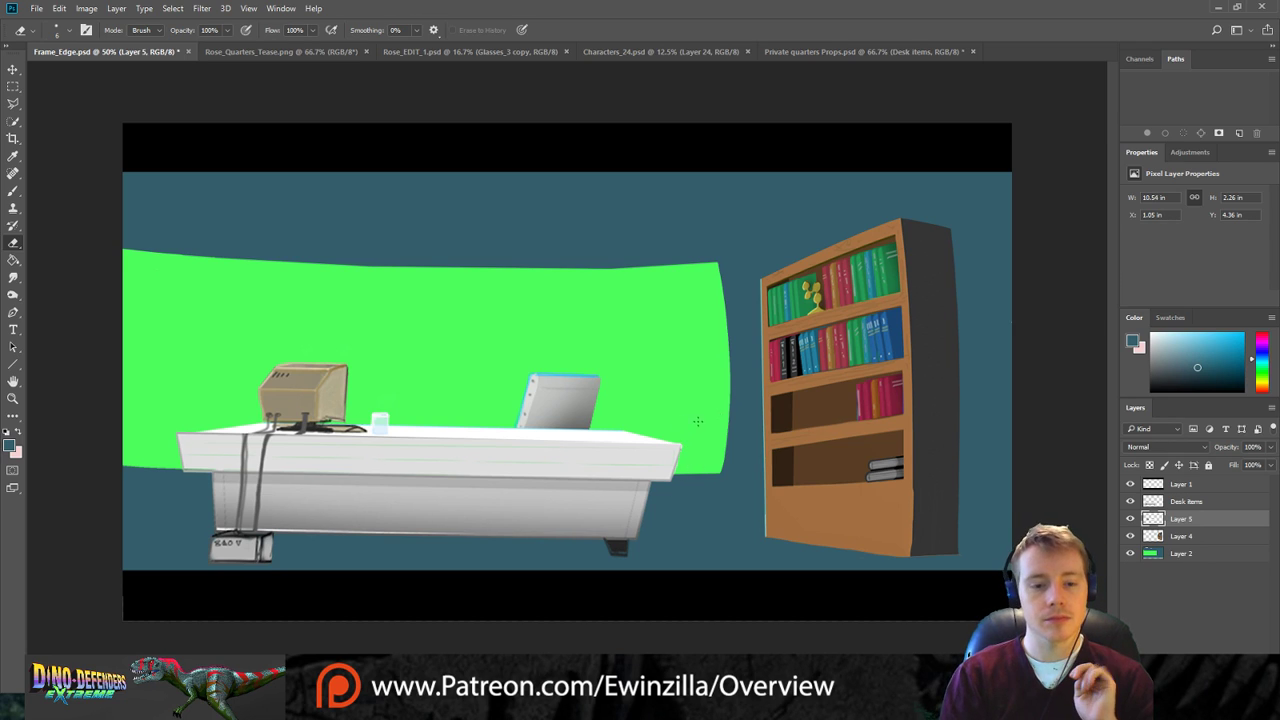
ctrl+click(1200, 501)
key(ctrl+e)
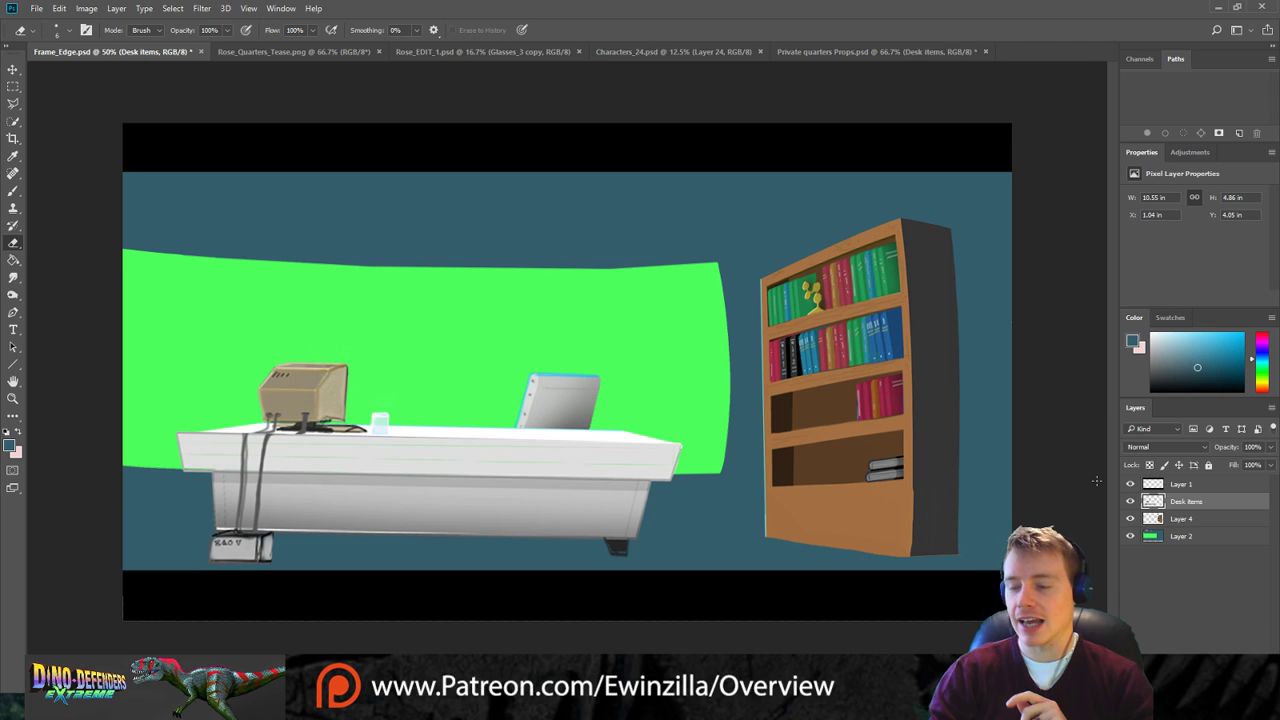
Scale the whole desk to about 94% width and 88% height, rotate it about -0.24° and reposition it before the window.
click(13, 277)
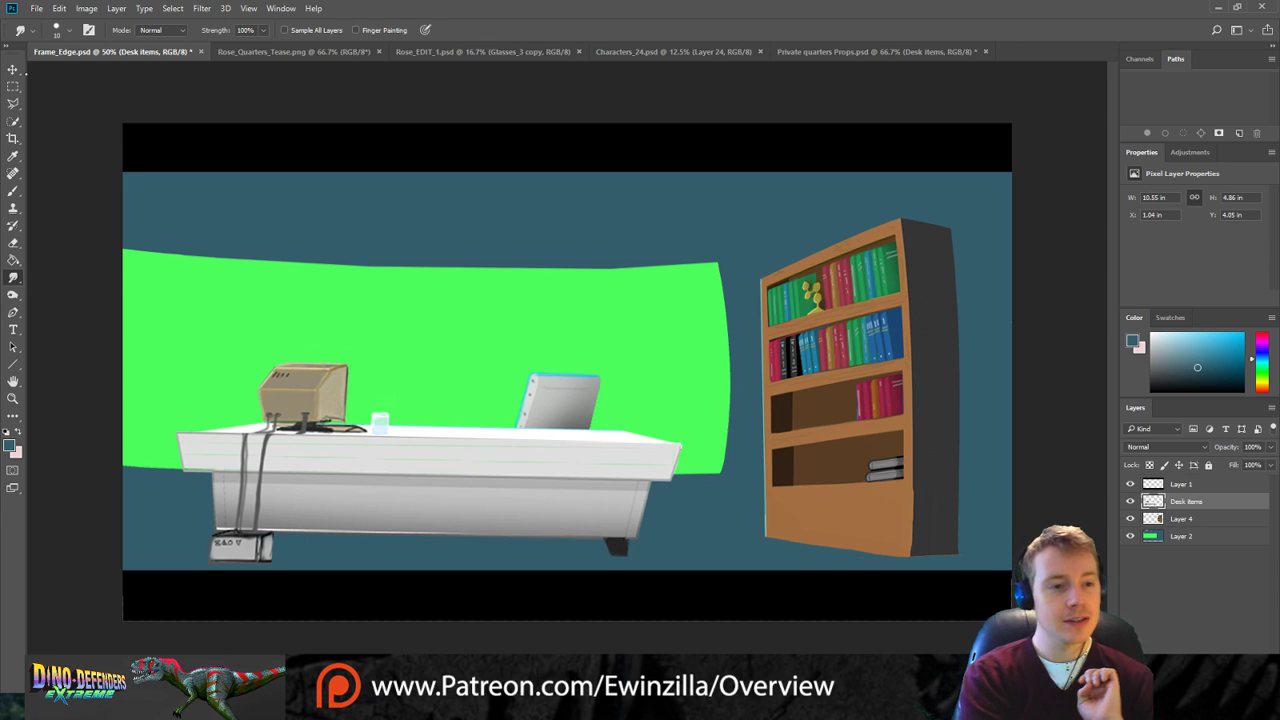
key(v)
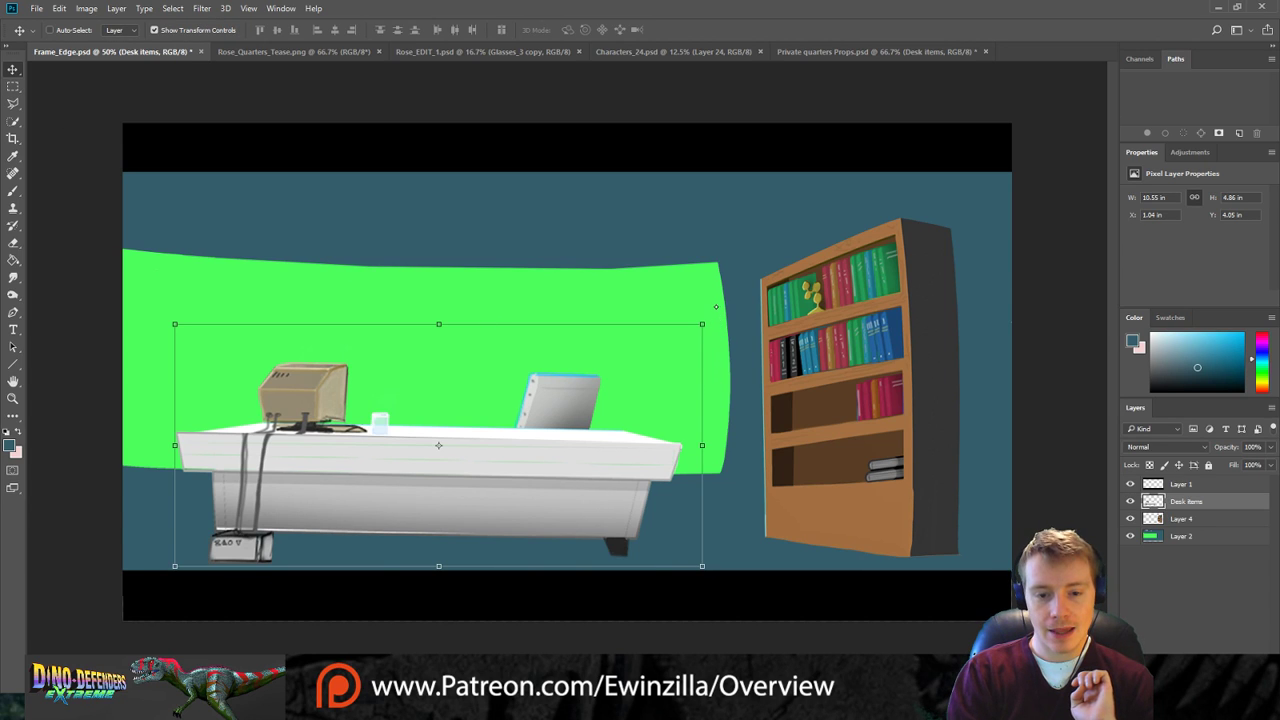
drag(716, 314, 717, 310)
mouse_move(449, 568)
mouse_down()
mouse_move(444, 590)
mouse_move(440, 548)
mouse_up()
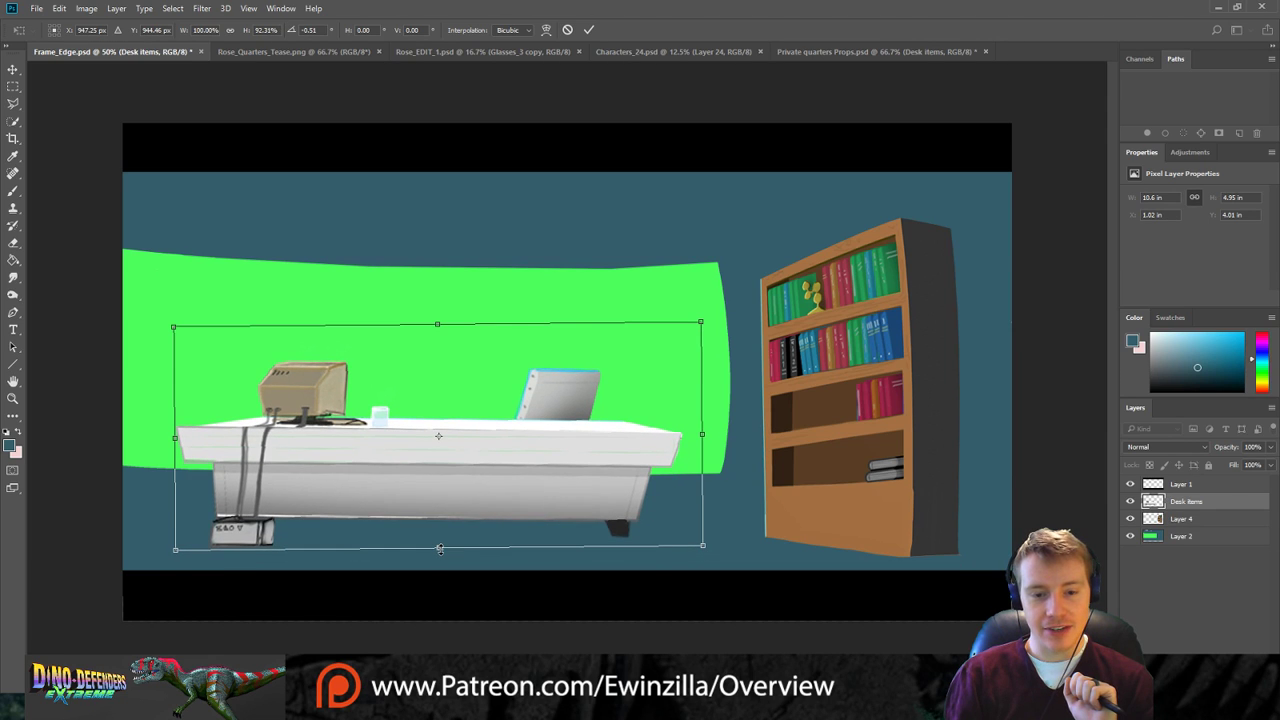
drag(468, 459, 454, 480)
drag(150, 339, 177, 345)
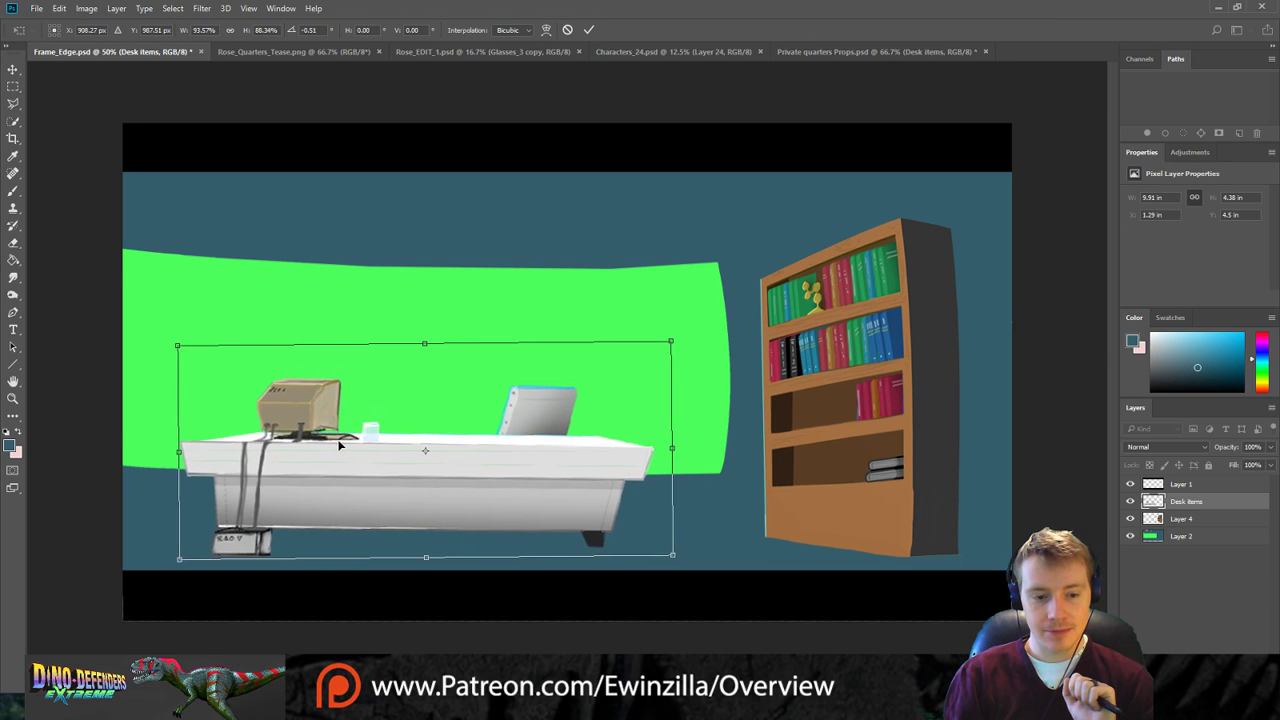
drag(340, 446, 366, 440)
drag(350, 329, 347, 325)
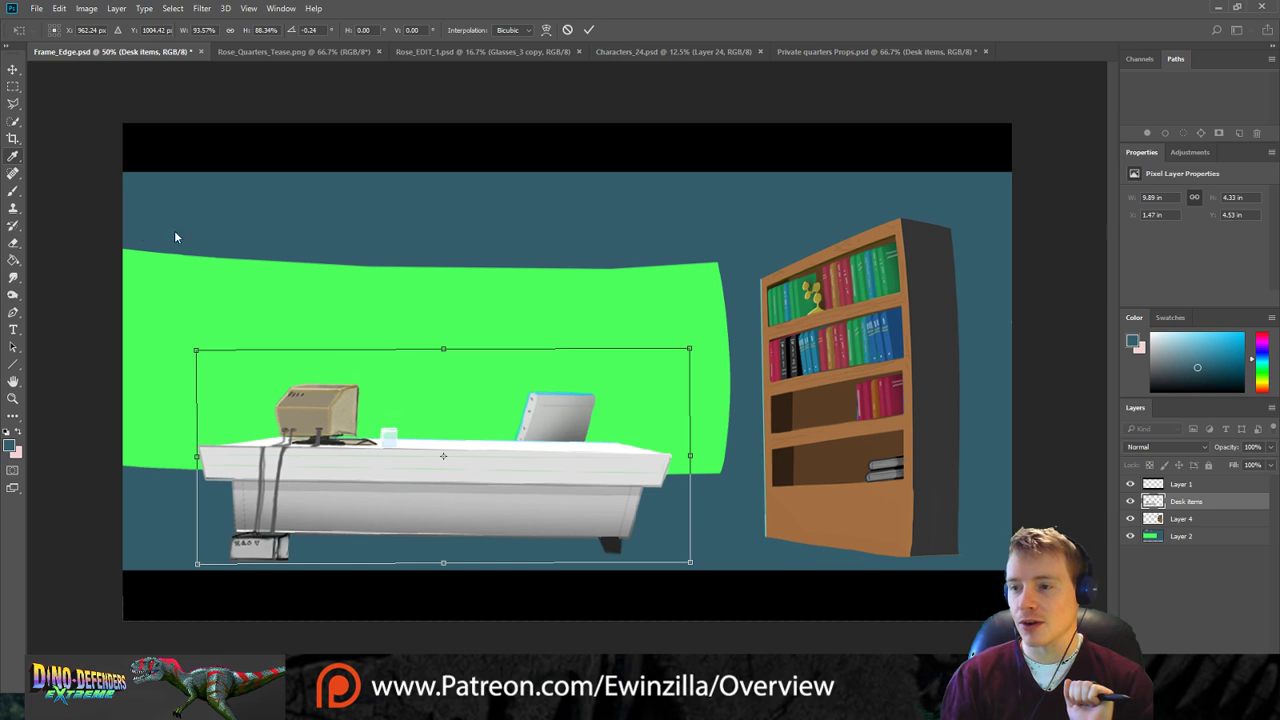
key(Return)
key(i)
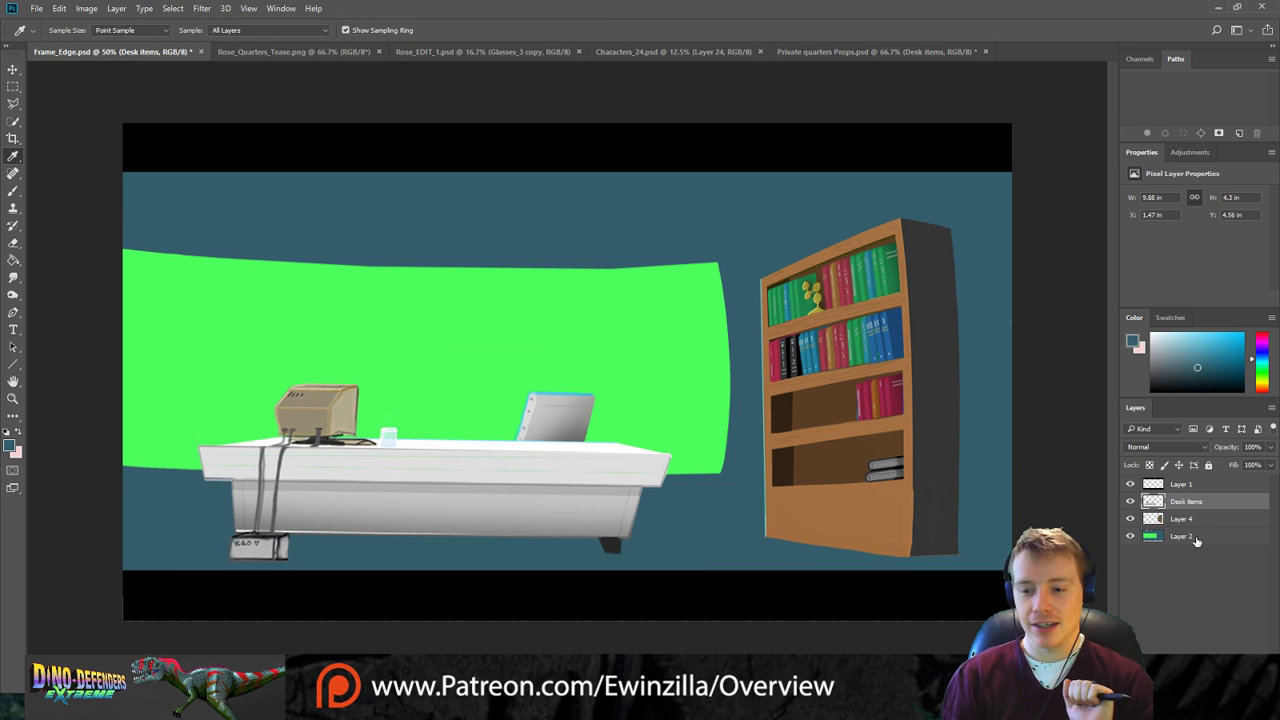
Try to enlarge the green window area on Layer 2 to about 103% width and 114% height, tilted -0.31°, checking against Rose_Quarters_Tease.png.
click(1196, 538)
click(15, 88)
drag(78, 215, 748, 500)
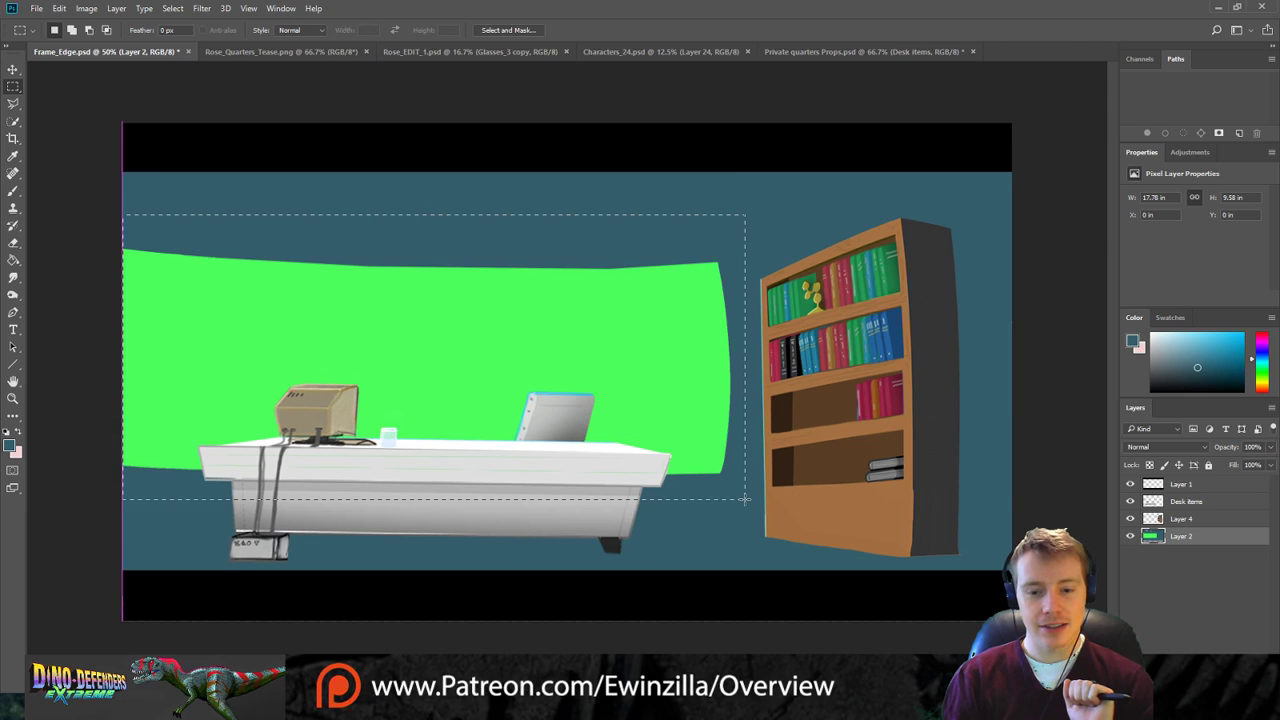
click(13, 69)
drag(764, 206, 762, 200)
drag(122, 358, 107, 358)
drag(746, 354, 753, 354)
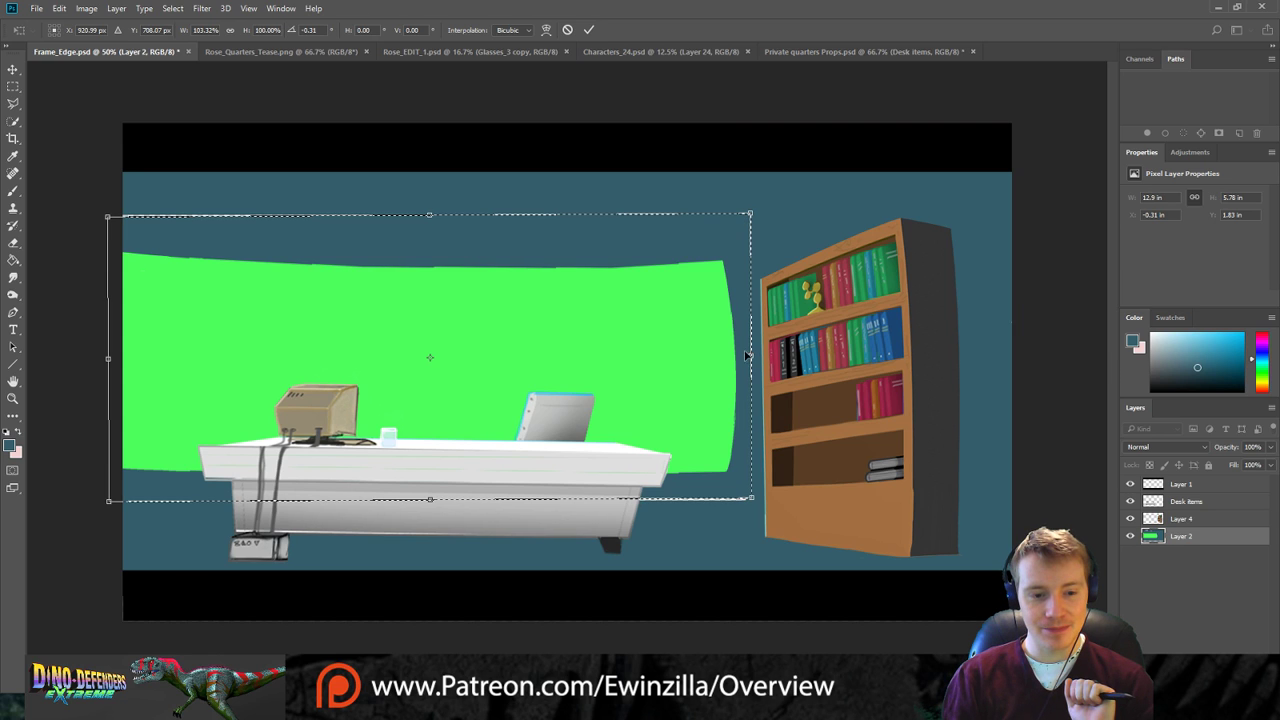
drag(424, 215, 421, 175)
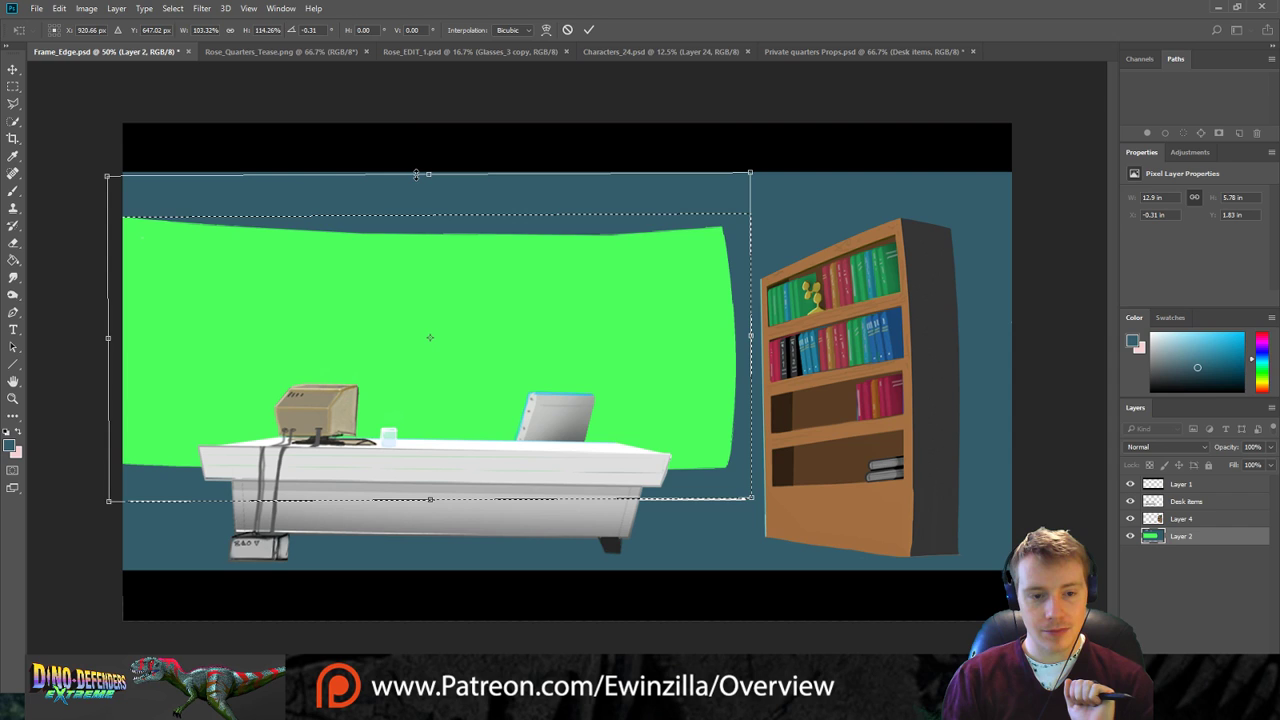
click(248, 50)
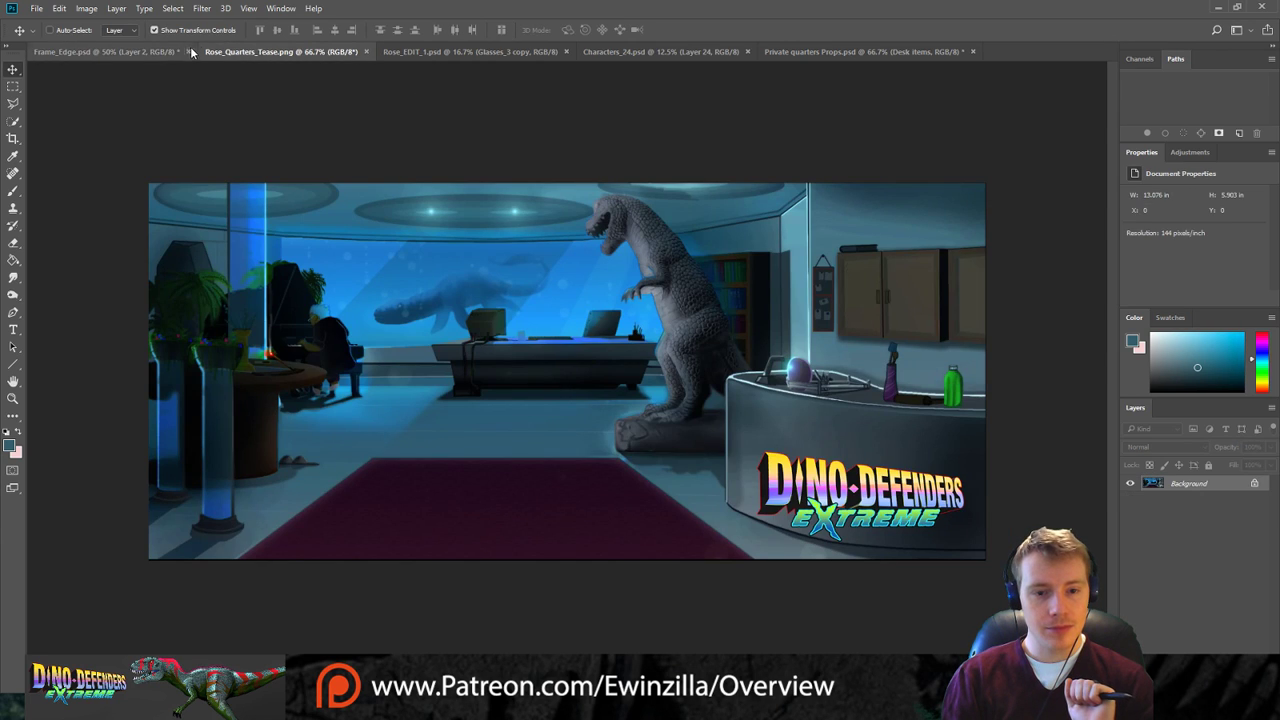
click(98, 47)
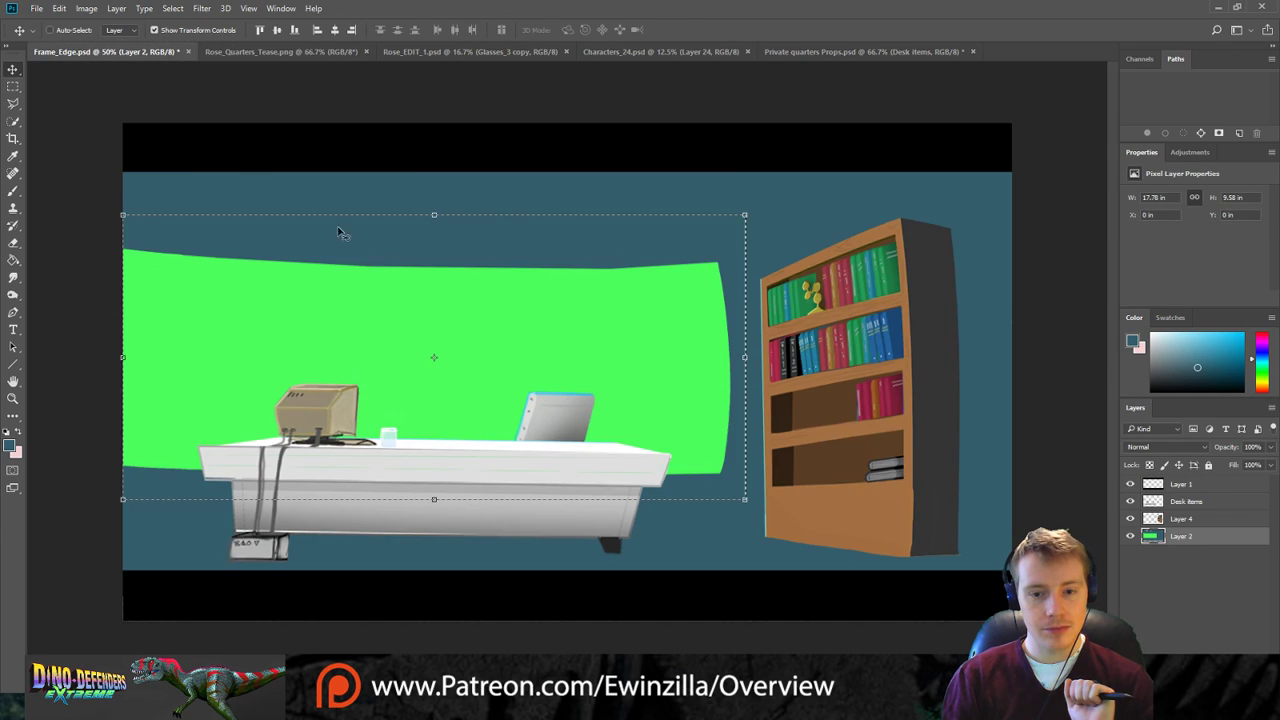
key(ctrl+t)
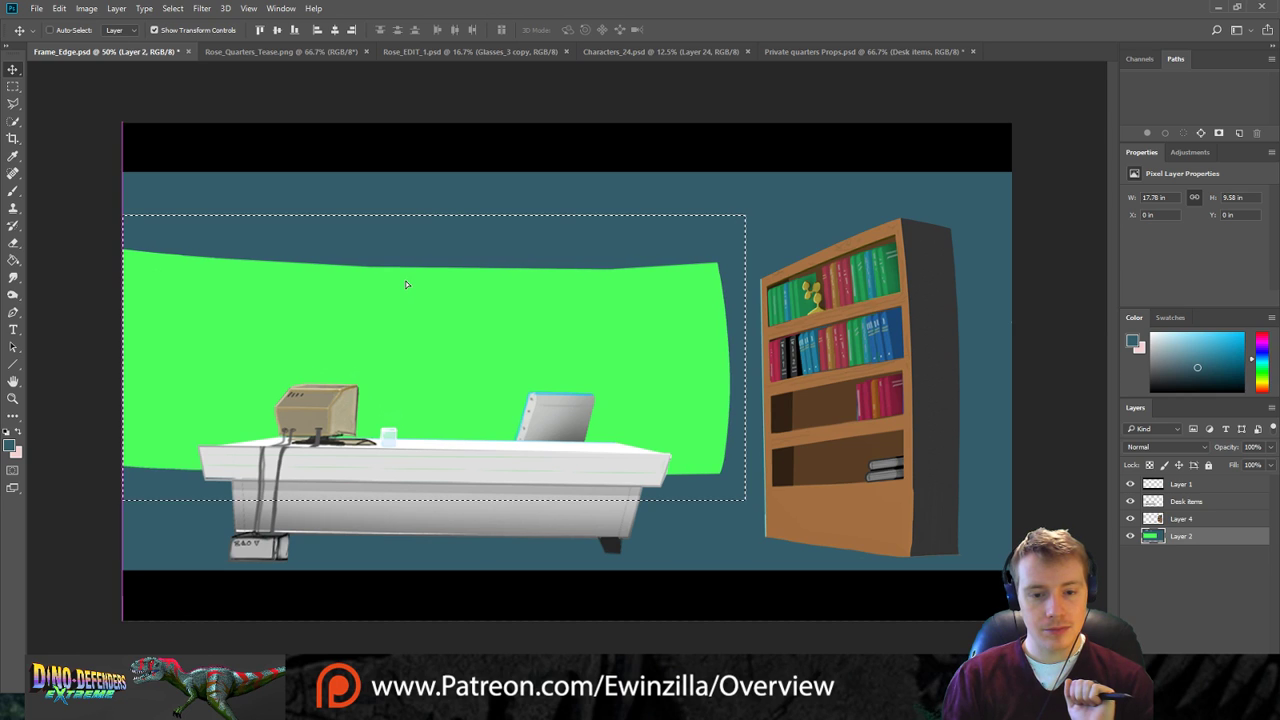
click(12, 88)
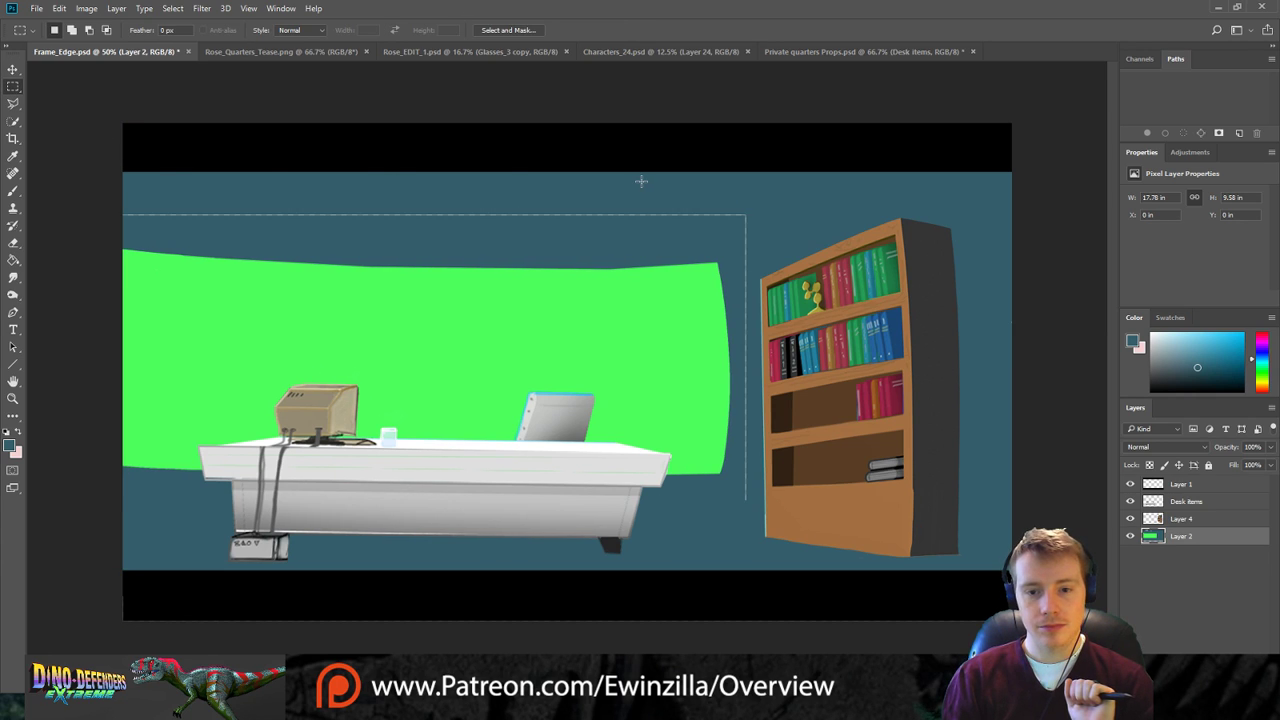
Smudge away the thin light seam lines on the teal wall above the green window and between it and the bookcase.
click(13, 262)
click(13, 277)
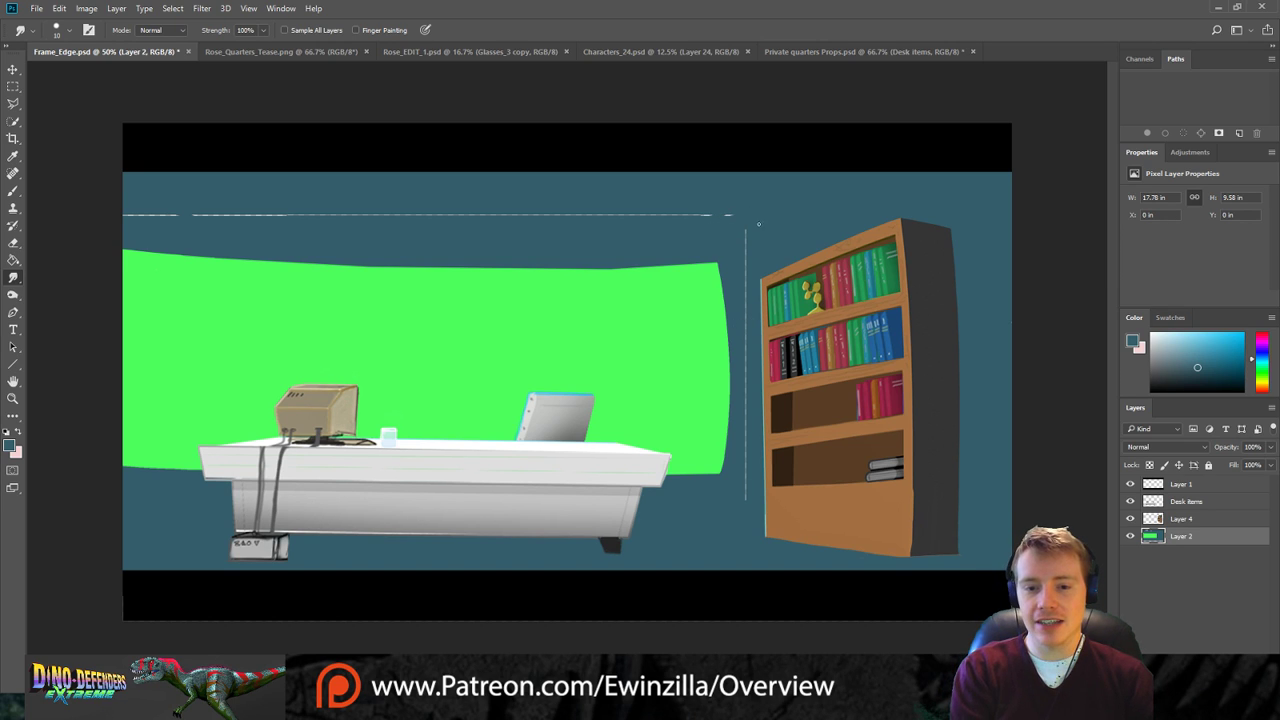
drag(689, 217, 483, 215)
drag(642, 216, 283, 215)
drag(374, 218, 269, 217)
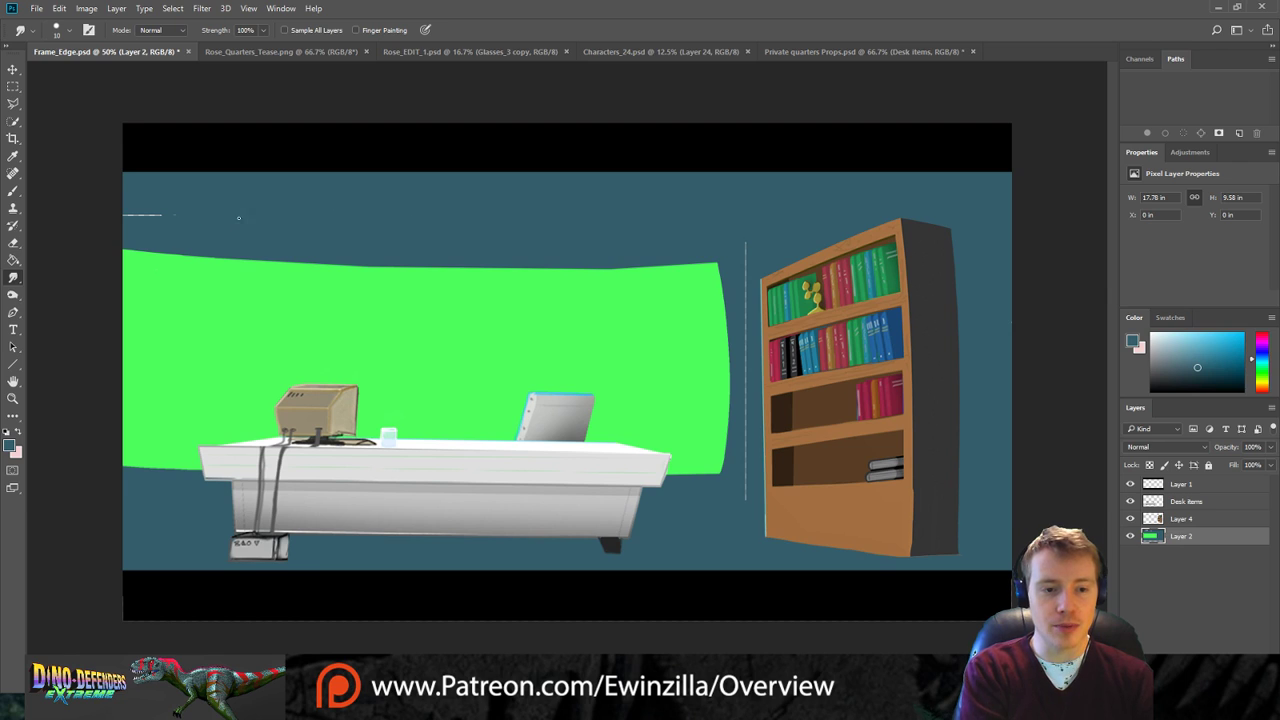
drag(171, 215, 102, 216)
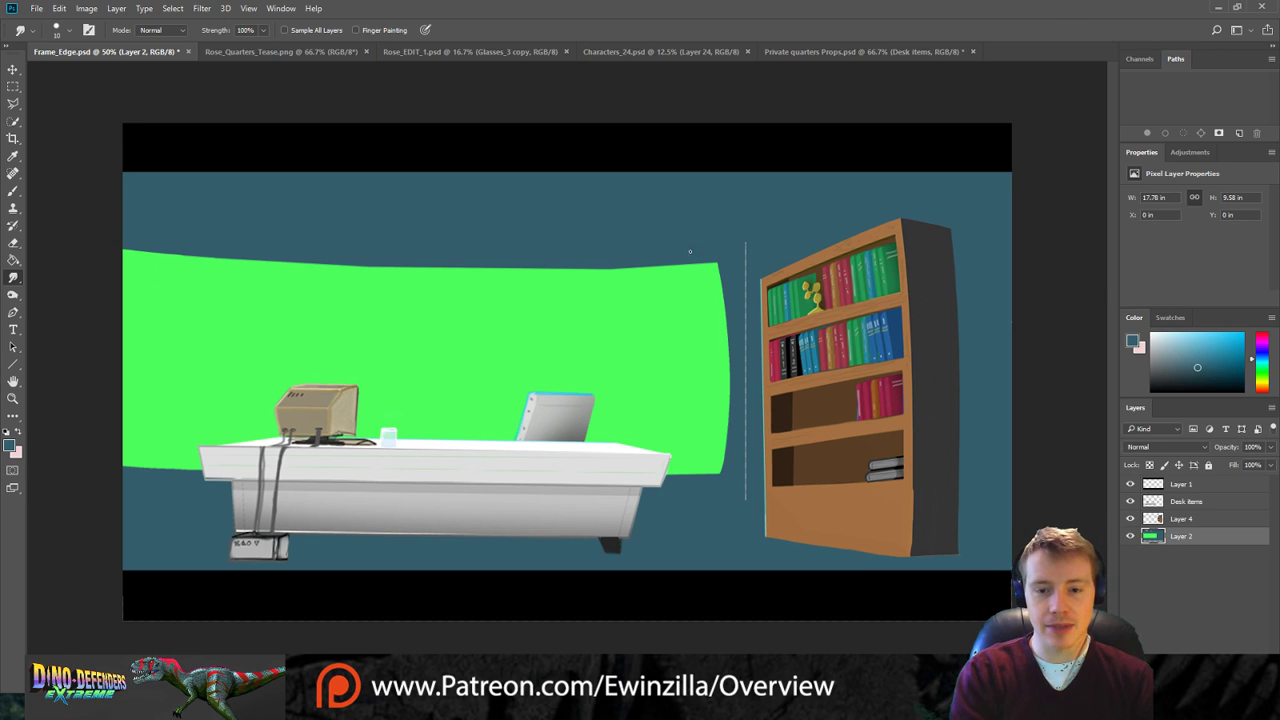
mouse_move(754, 239)
mouse_down()
mouse_move(745, 446)
mouse_move(745, 434)
mouse_up()
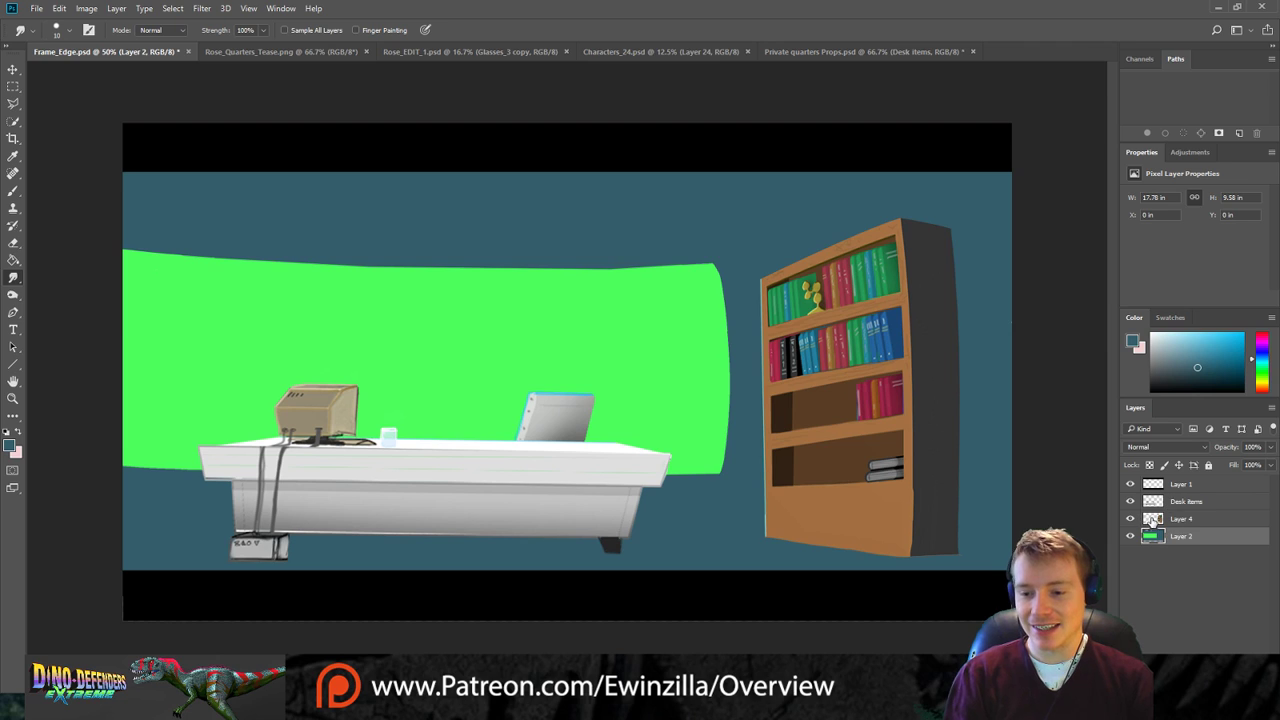
Make the bookcase's Layer 4 active and compare the backdrop with Rose_Quarters_Tease.png.
ctrl+click(913, 528)
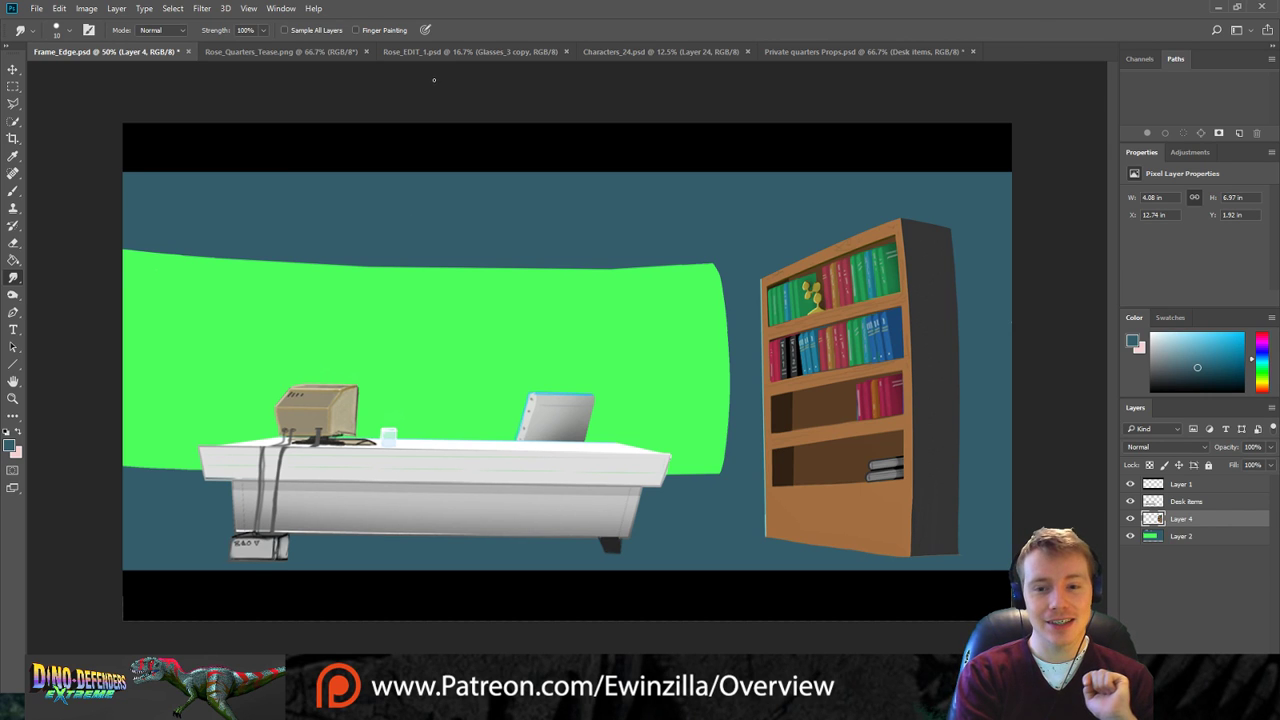
click(470, 52)
click(347, 53)
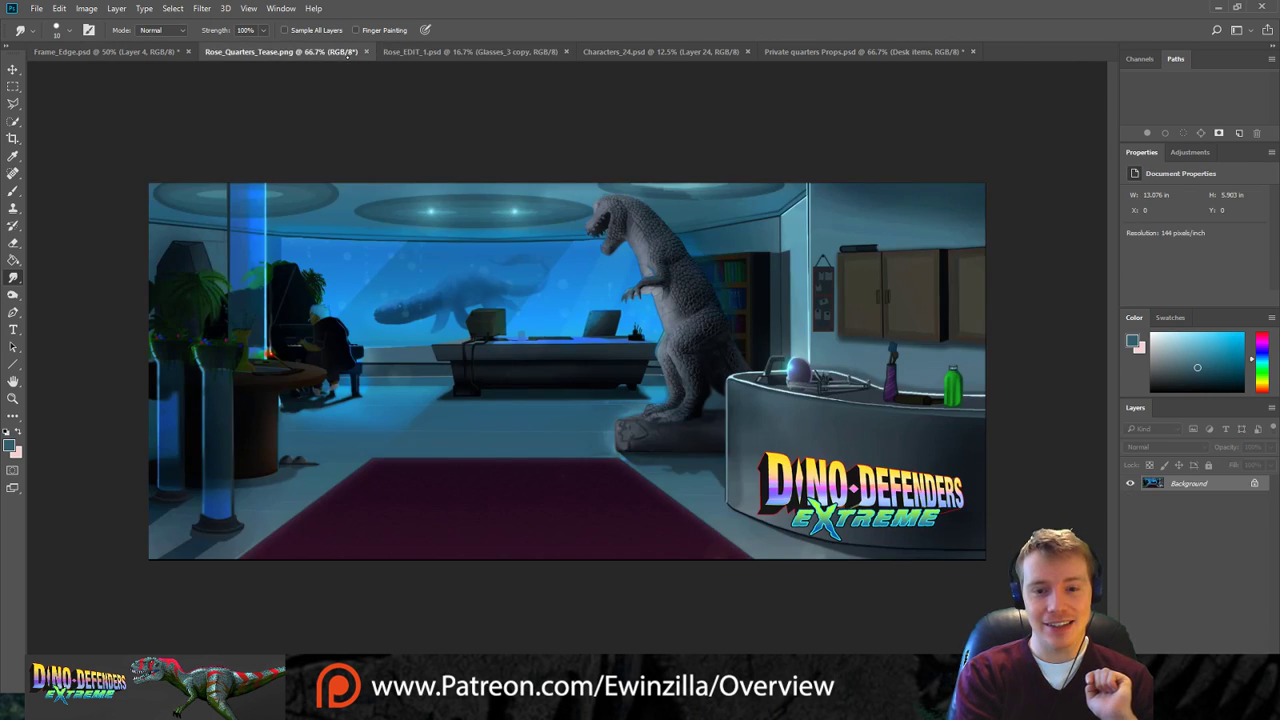
click(144, 52)
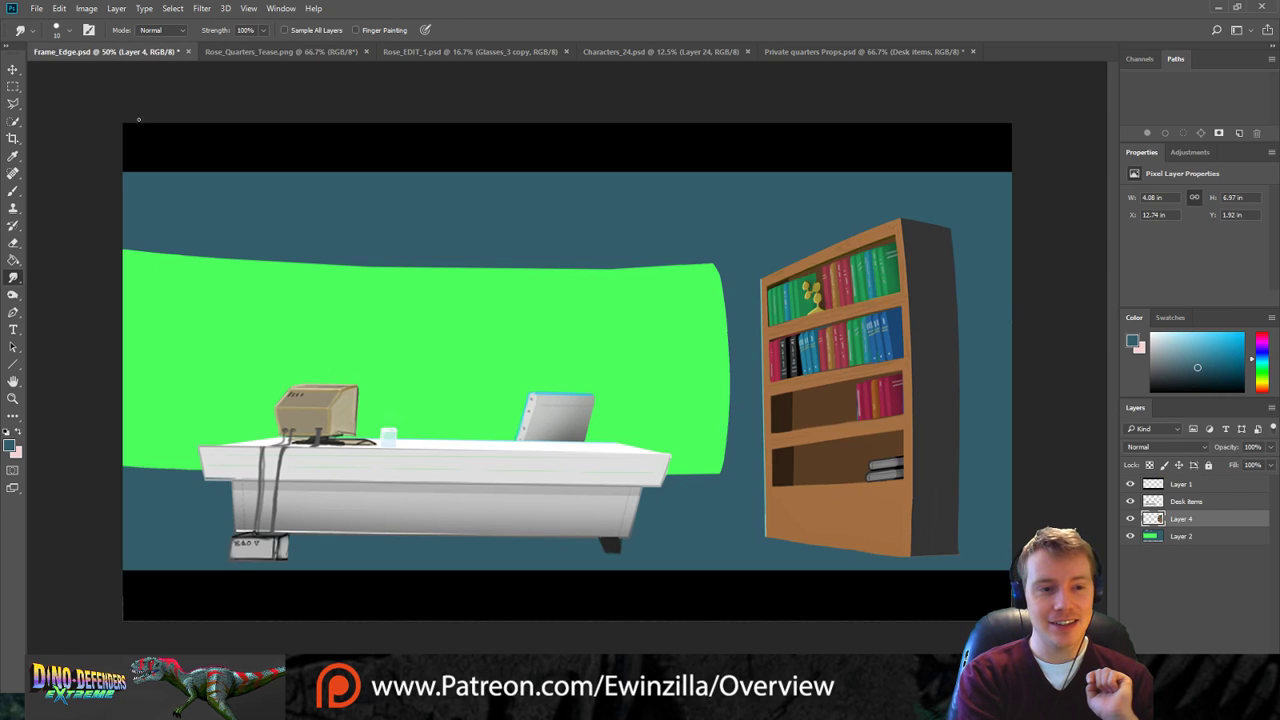
Sample the green of a book on the bookcase's second shelf as the foreground colour.
key(z)
alt+click(983, 382)
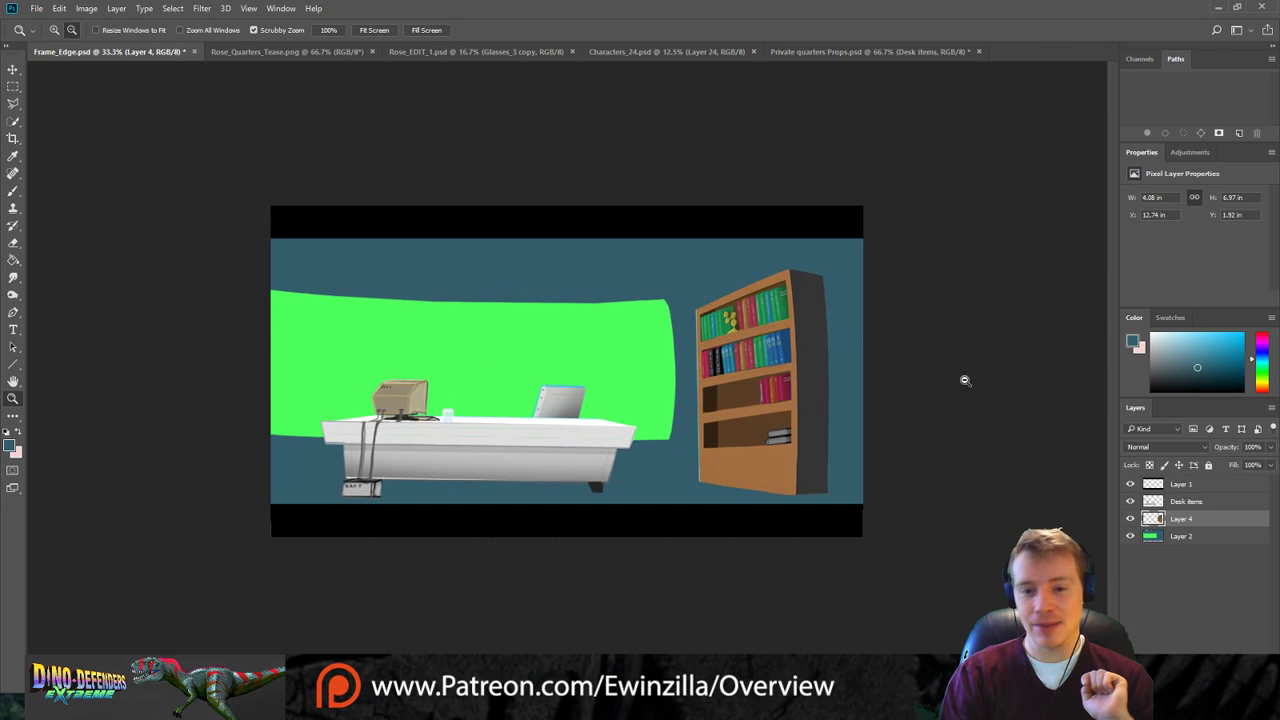
click(890, 382)
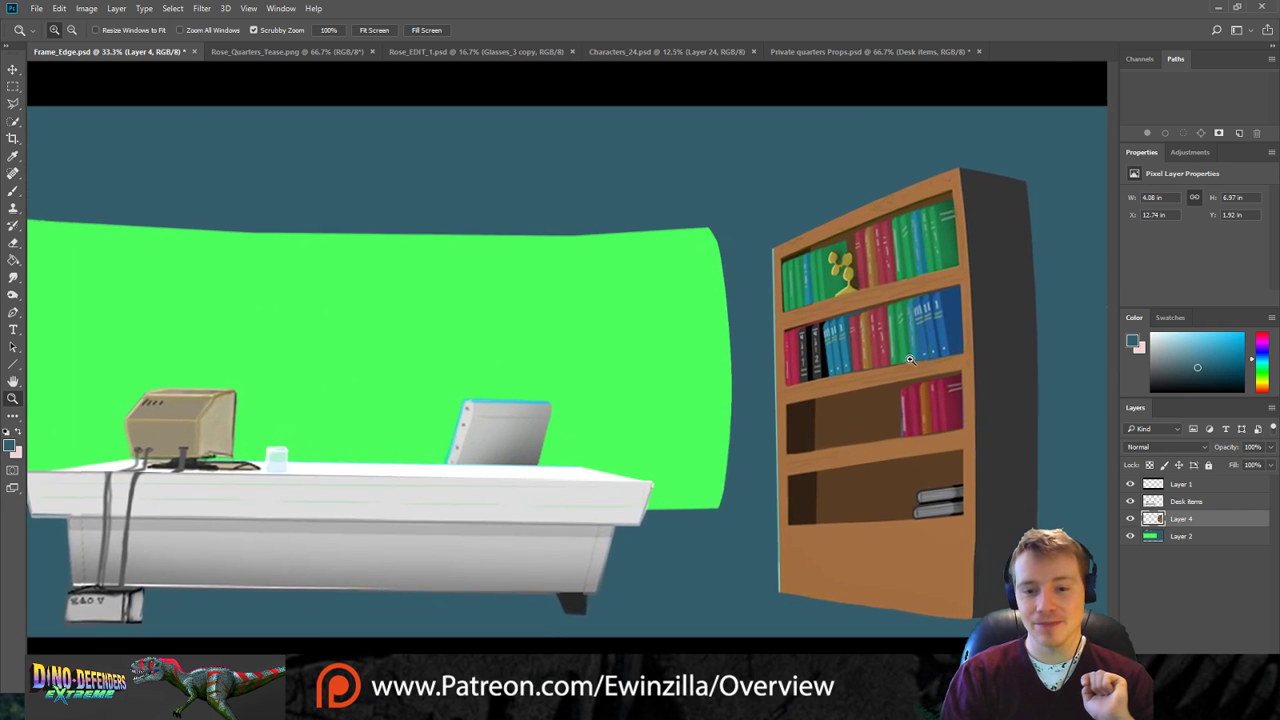
click(1000, 374)
click(988, 374)
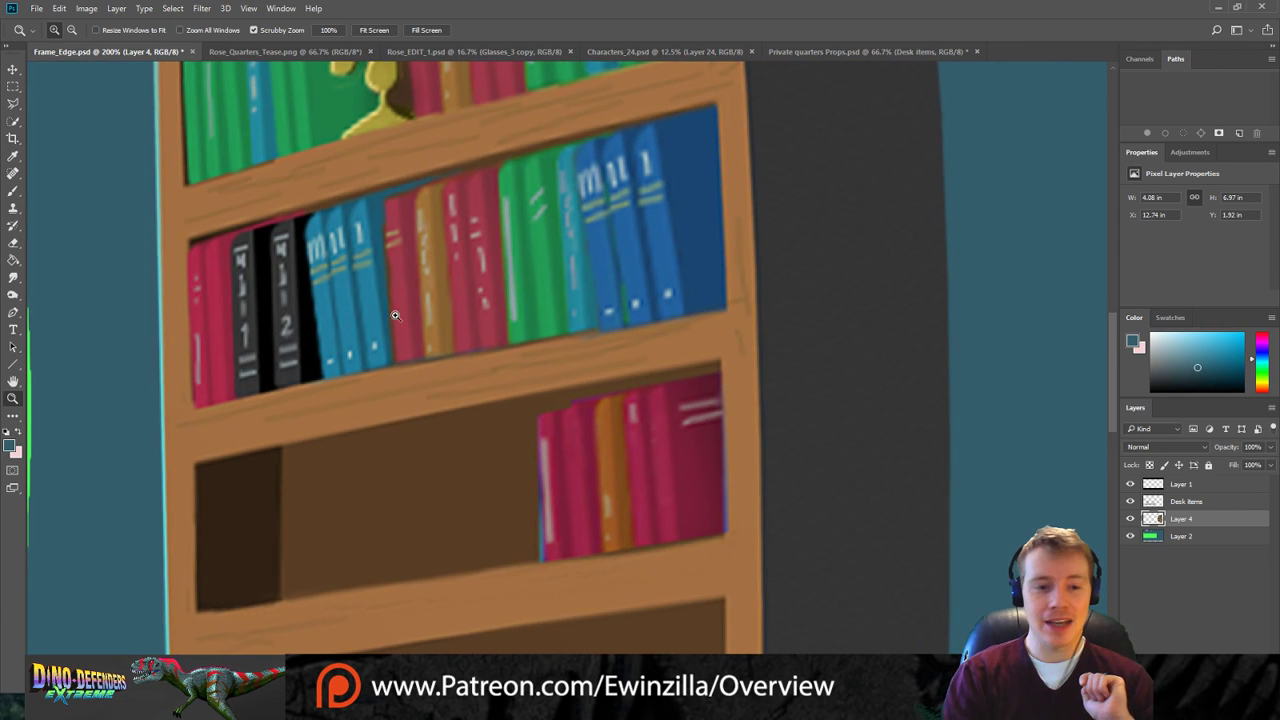
click(13, 104)
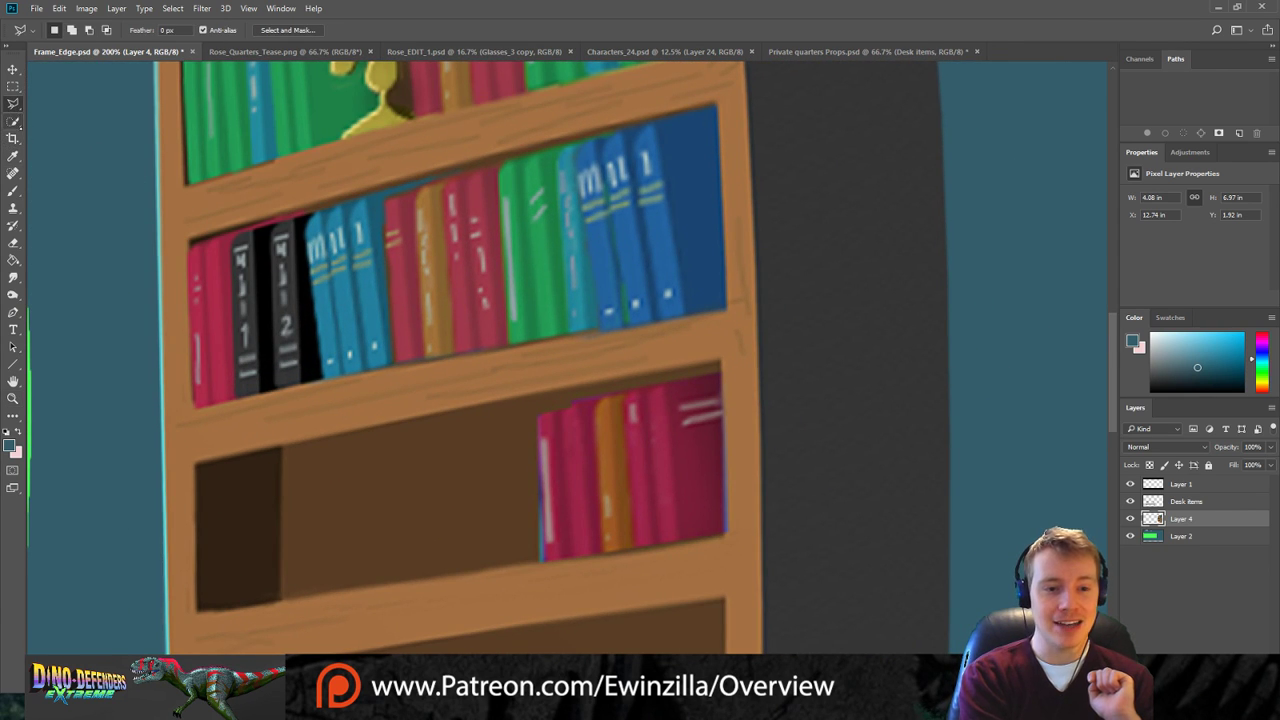
click(13, 190)
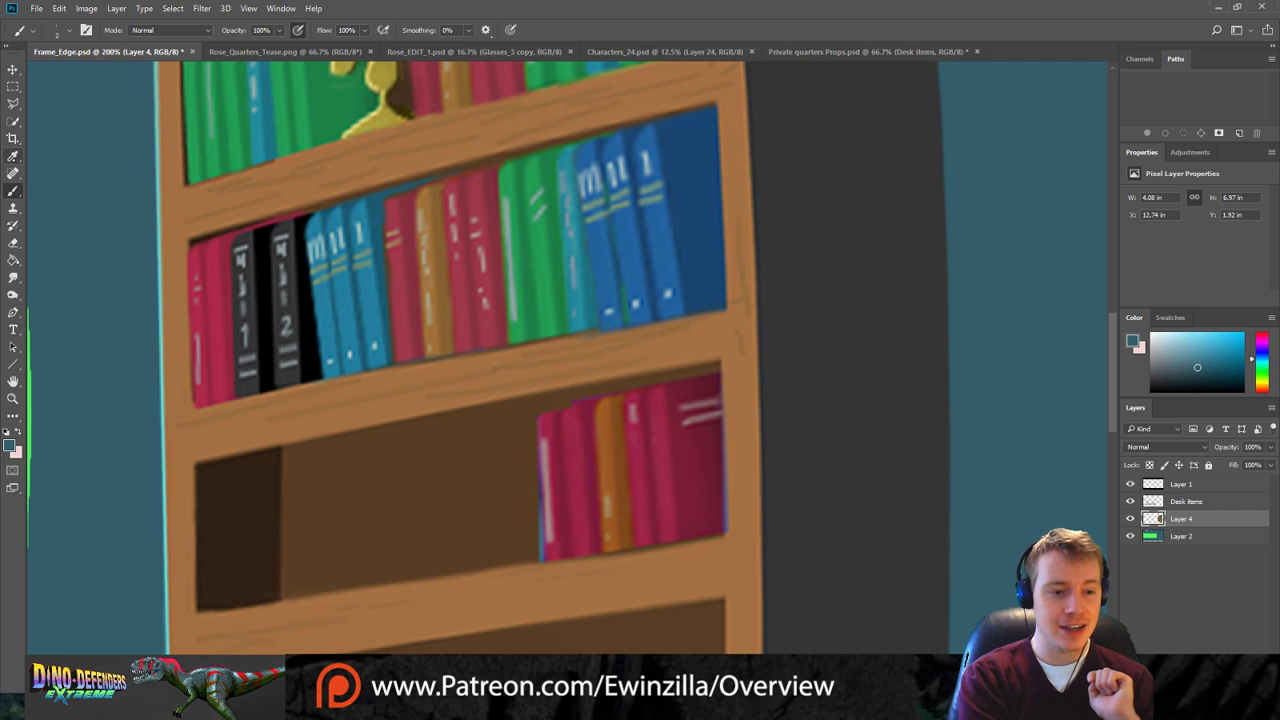
click(13, 156)
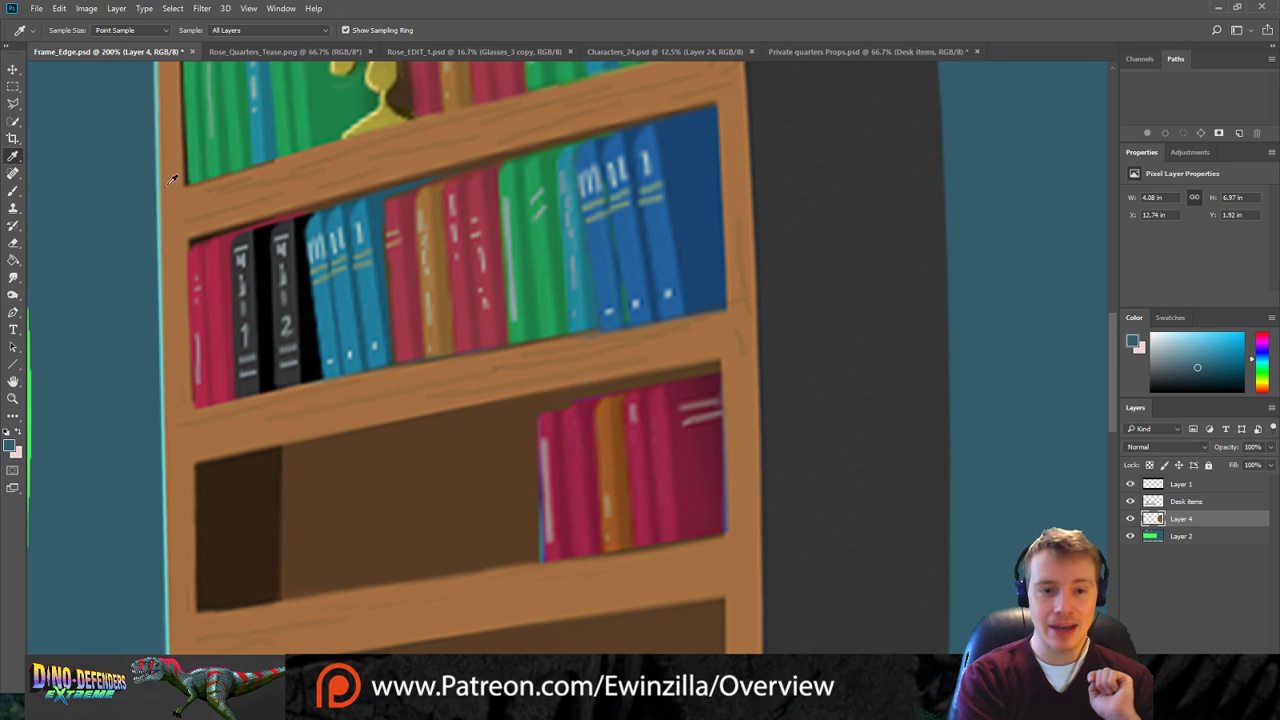
click(511, 185)
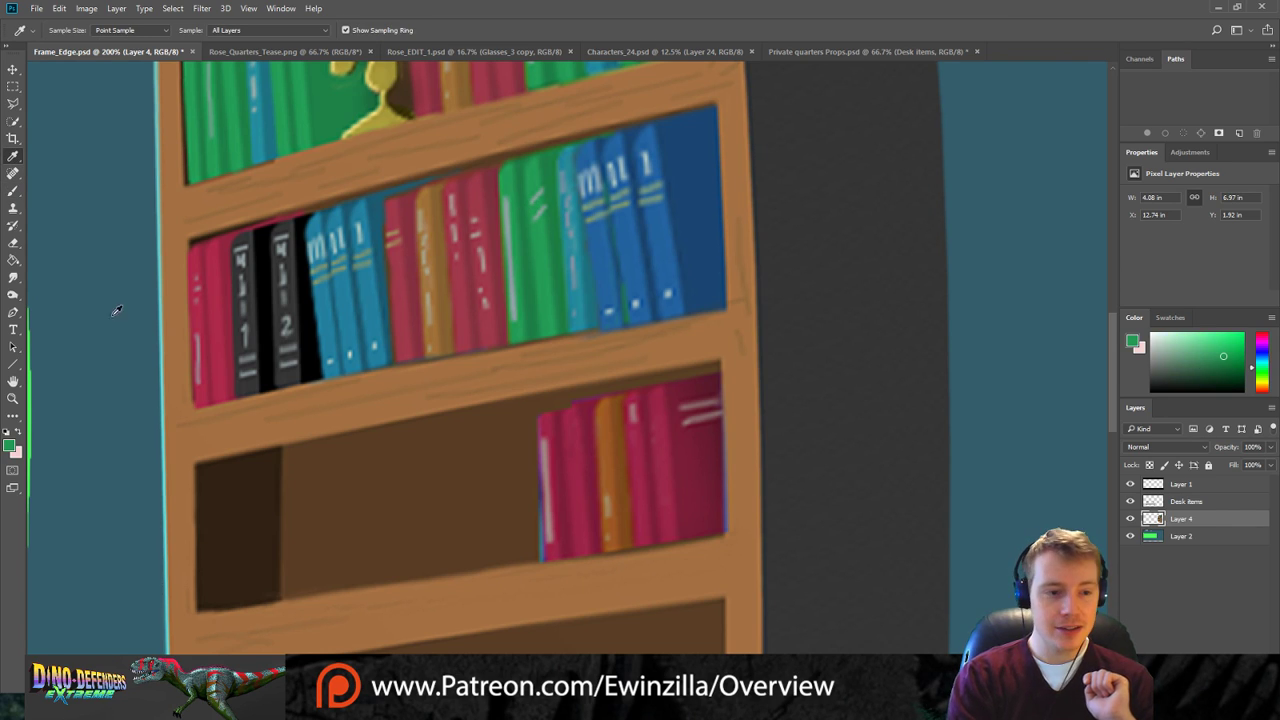
Paint a bright green leaning book spine at the left end of the bookcase's empty third shelf.
click(13, 207)
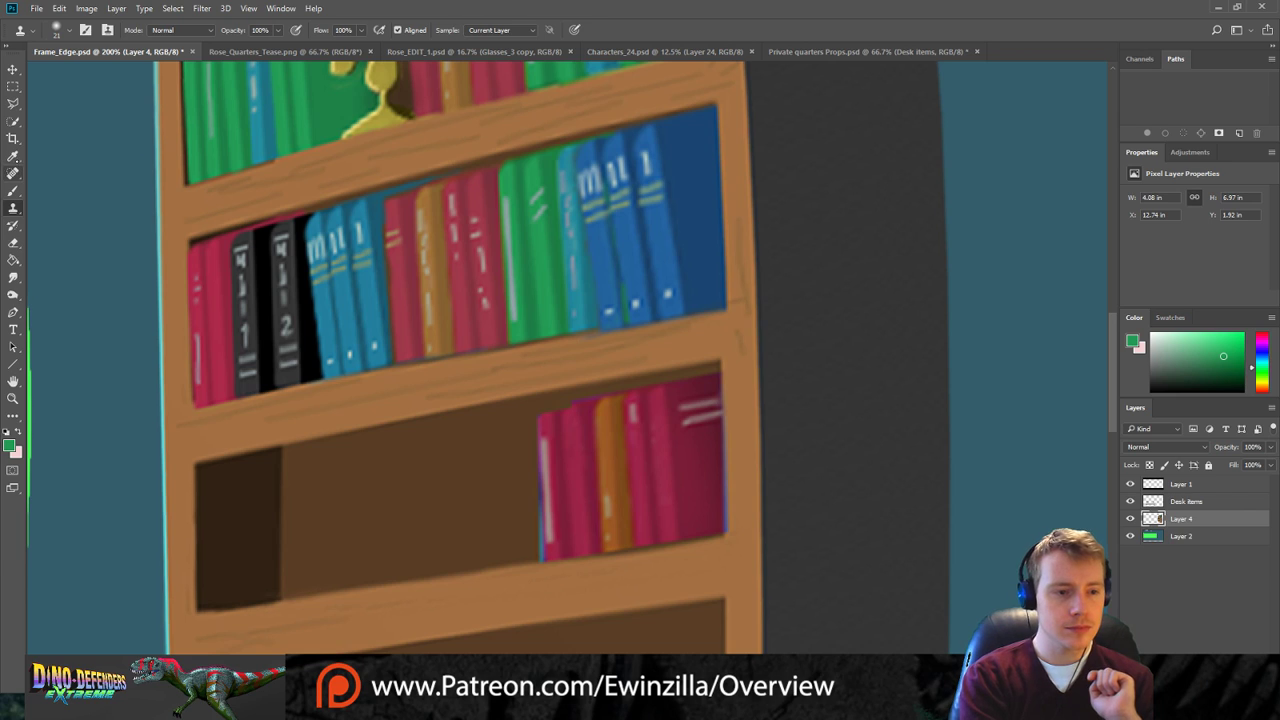
click(13, 156)
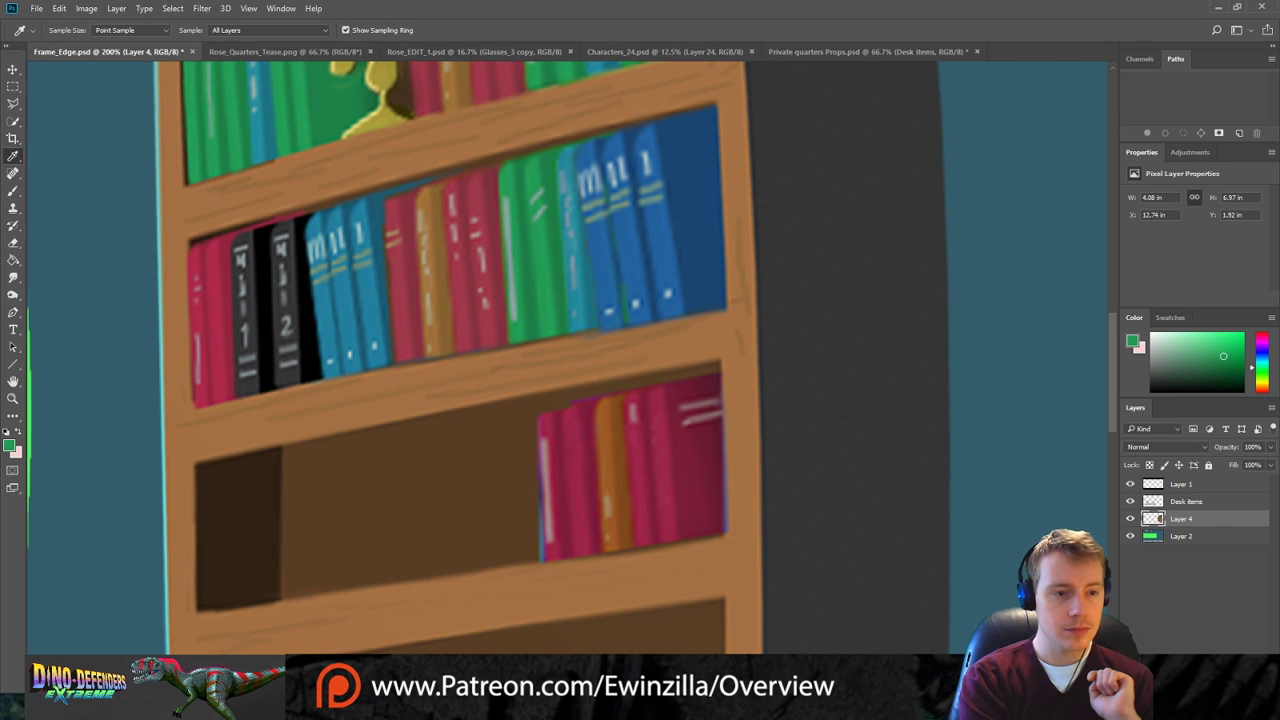
key(b)
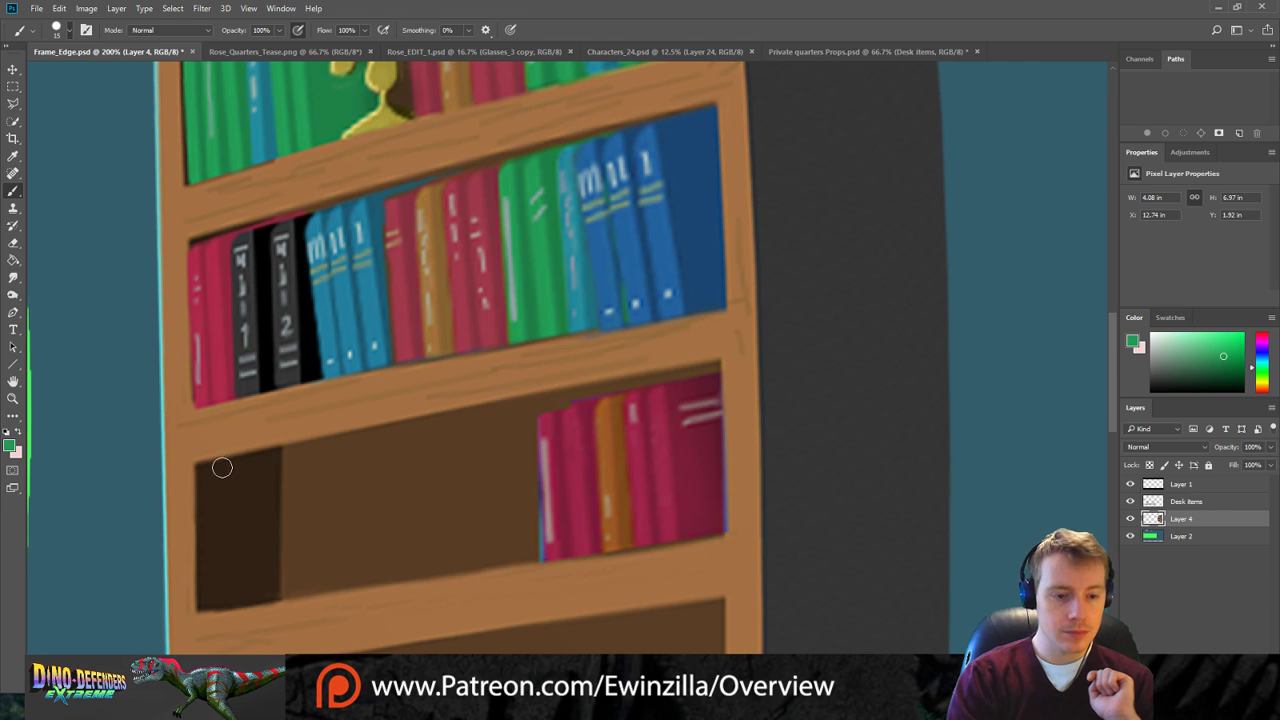
mouse_move(203, 468)
mouse_down()
mouse_move(229, 595)
mouse_move(203, 472)
mouse_move(242, 596)
mouse_move(210, 470)
mouse_move(248, 592)
mouse_up()
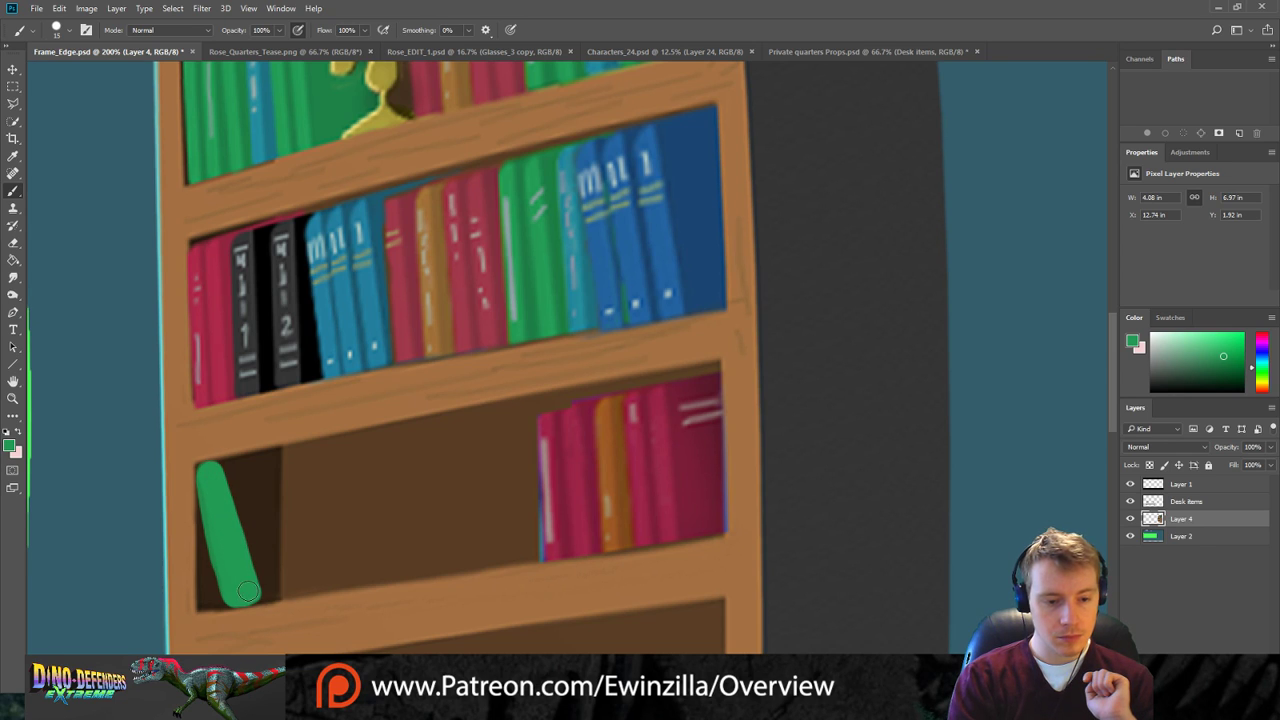
Pick a darker green and outline the side cover of the new leaning book with a smaller brush.
key(i)
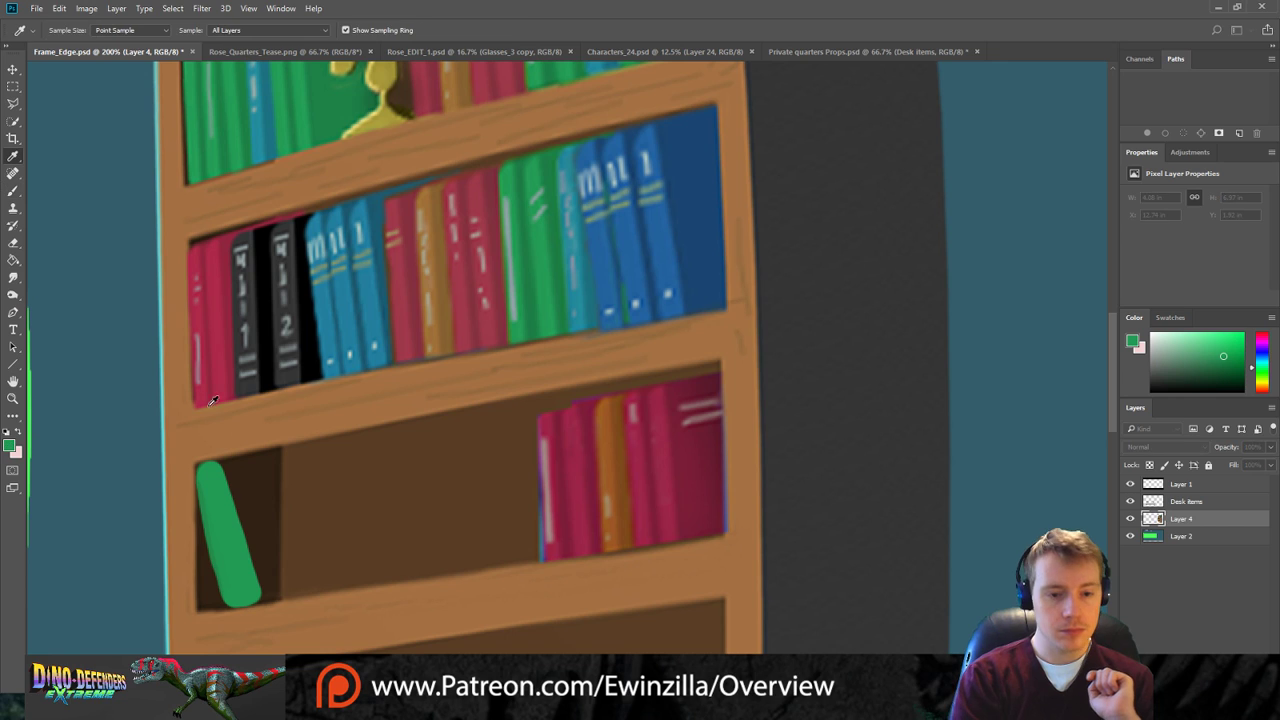
key(b)
click(979, 361)
click(69, 31)
key(bracketleft)
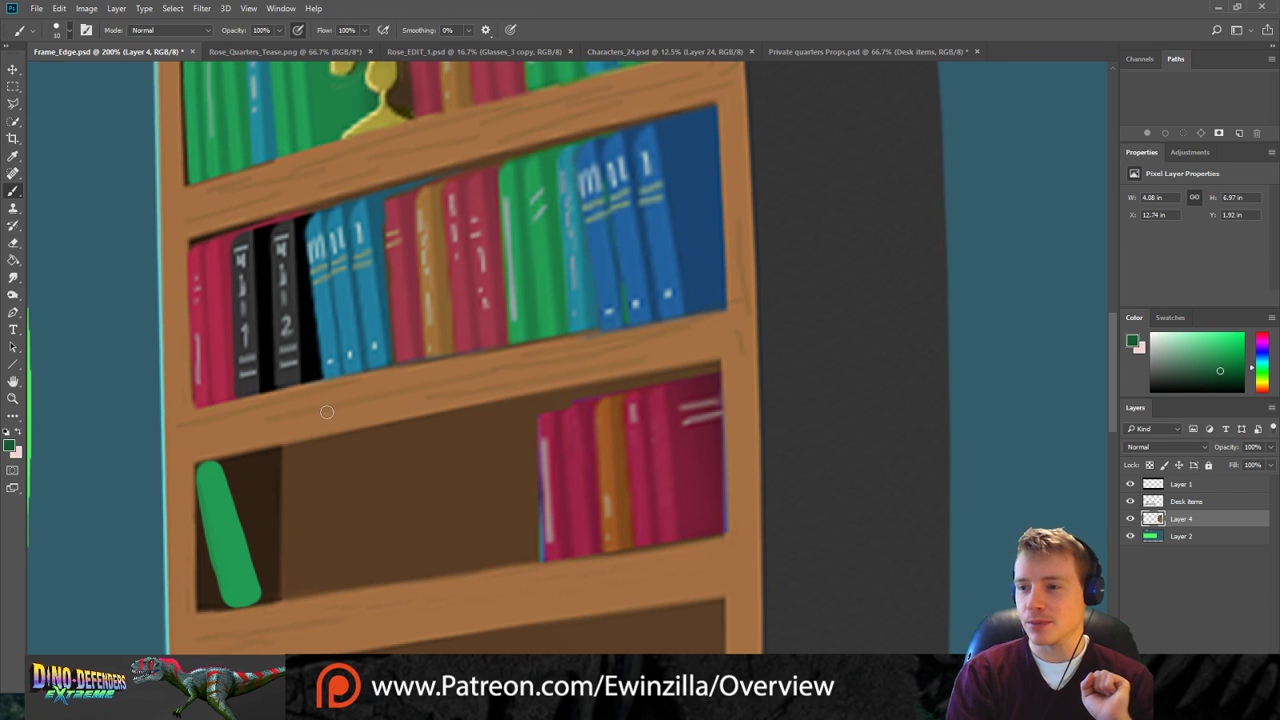
drag(218, 464, 286, 455)
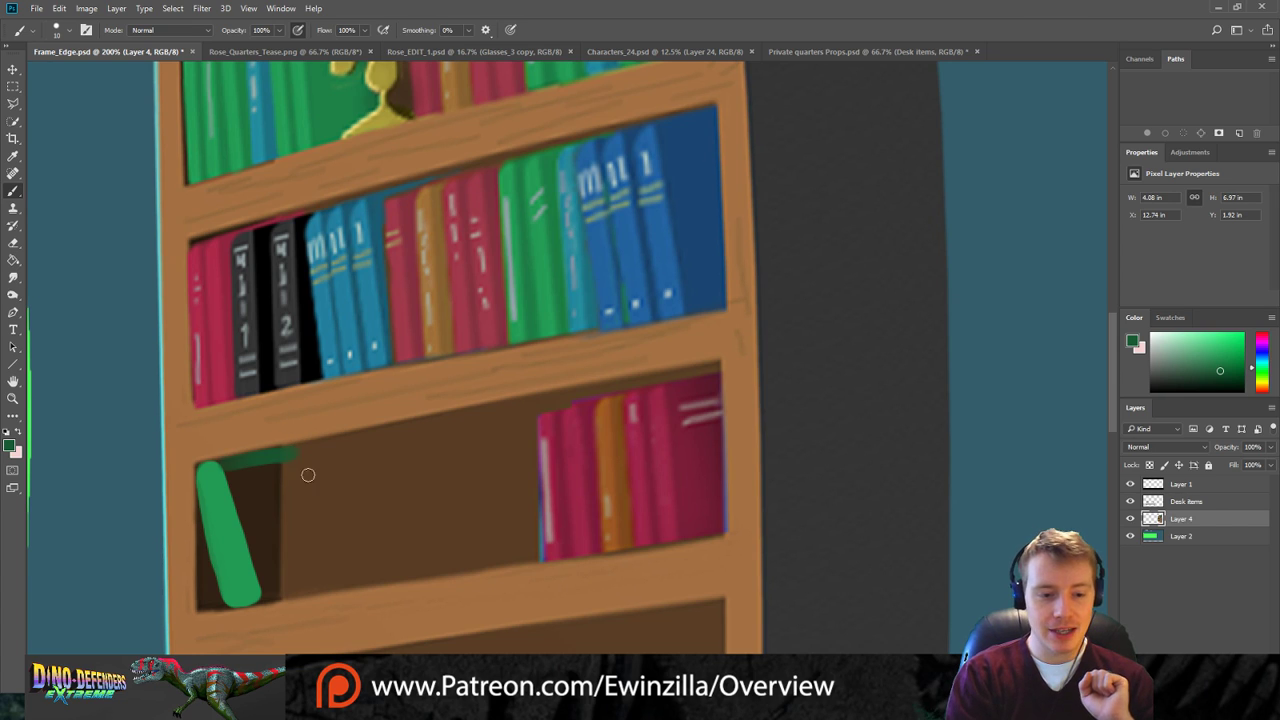
shift+click(337, 555)
drag(337, 555, 349, 582)
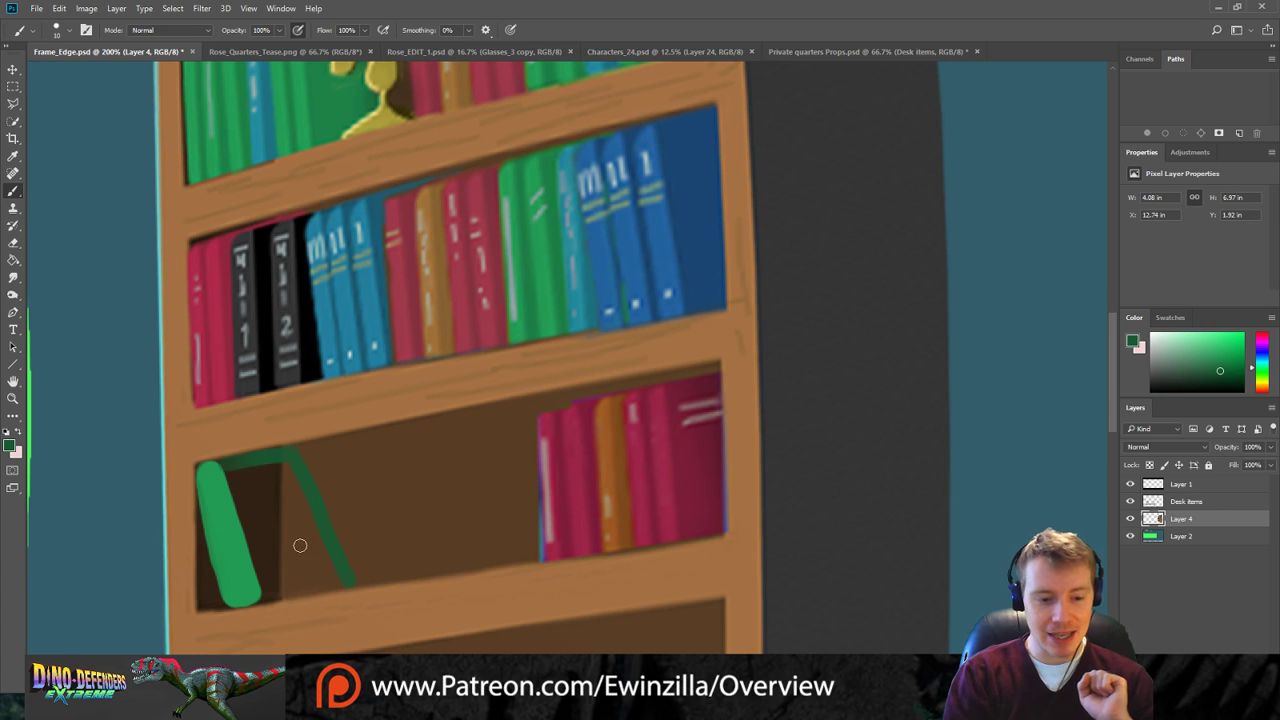
drag(262, 595, 334, 582)
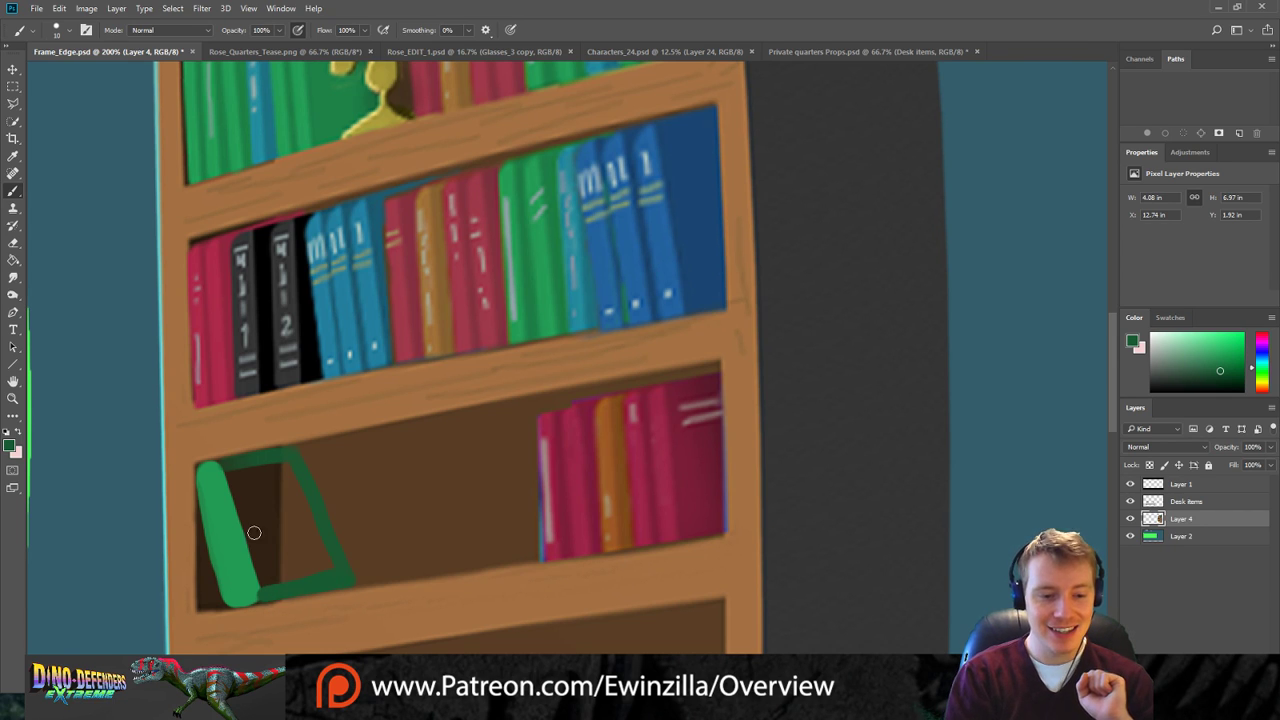
Fill the book's outlined side cover with dark green and smudge its bright spine into a cleaner shape.
drag(228, 466, 268, 576)
drag(222, 471, 260, 580)
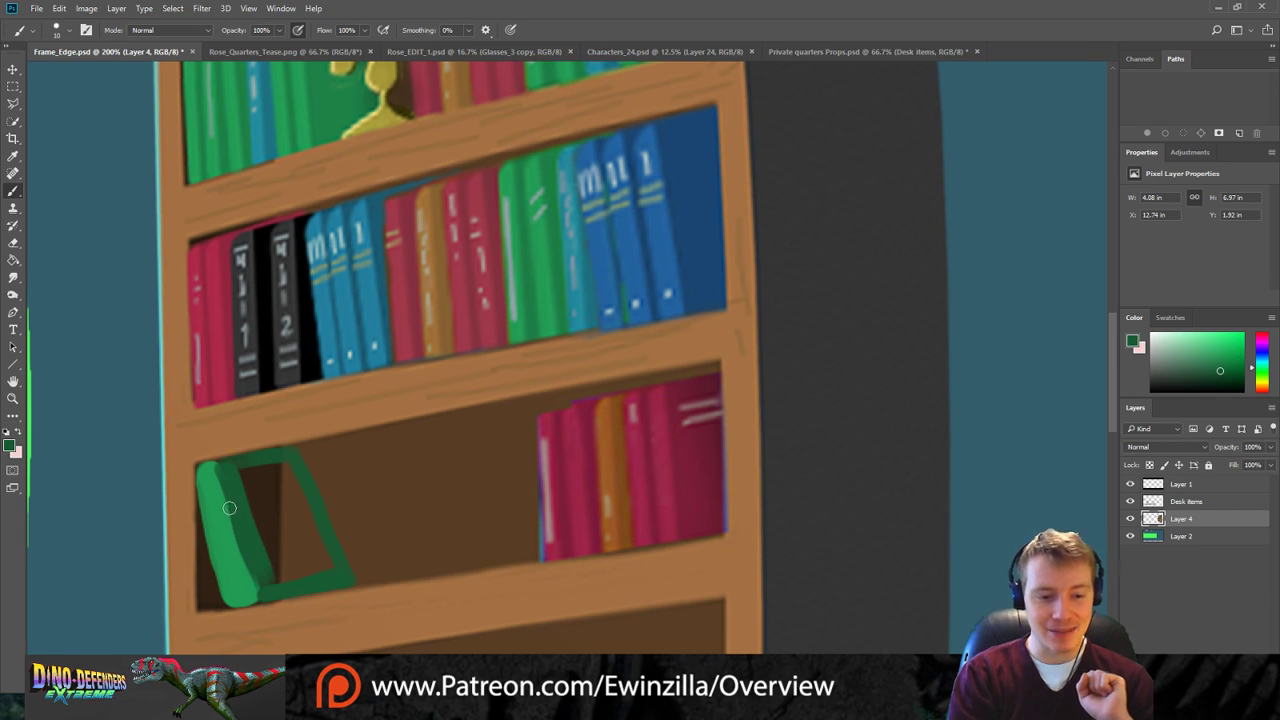
mouse_move(223, 468)
mouse_down()
mouse_move(264, 578)
mouse_move(282, 576)
mouse_move(275, 527)
mouse_move(320, 577)
mouse_move(287, 471)
mouse_move(298, 529)
mouse_move(257, 463)
mouse_move(265, 525)
mouse_up()
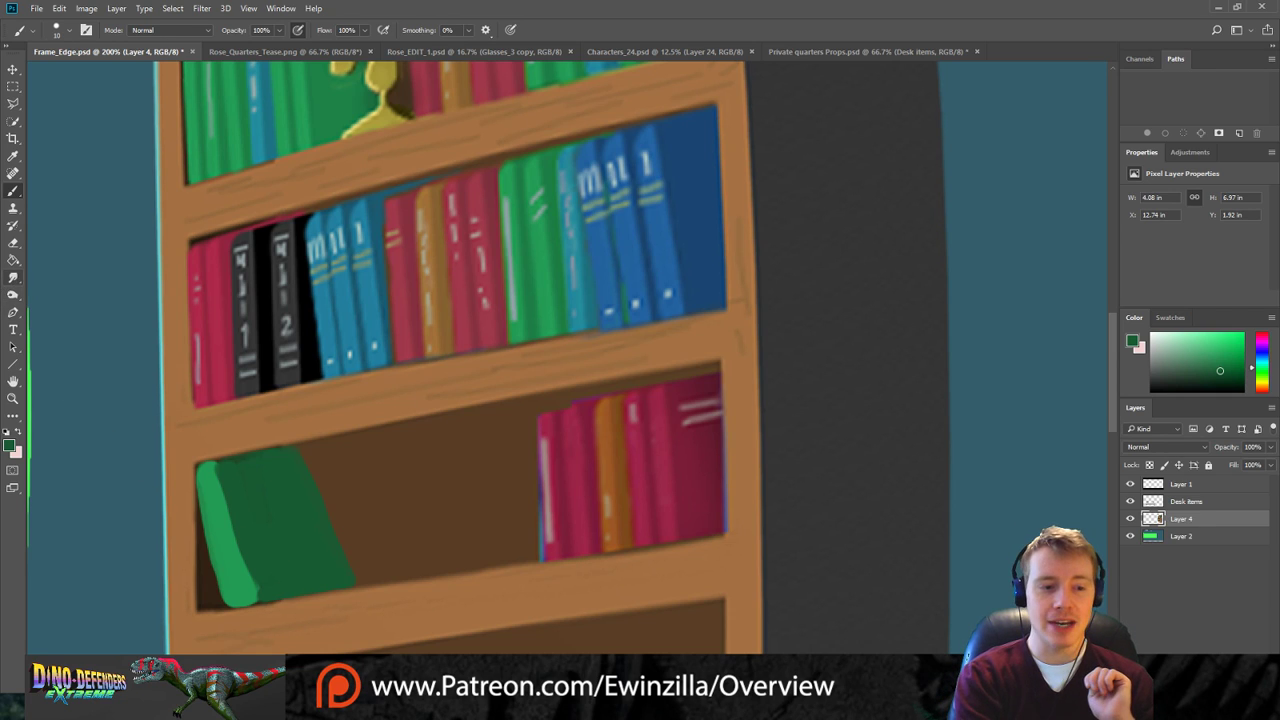
click(13, 277)
drag(208, 468, 258, 600)
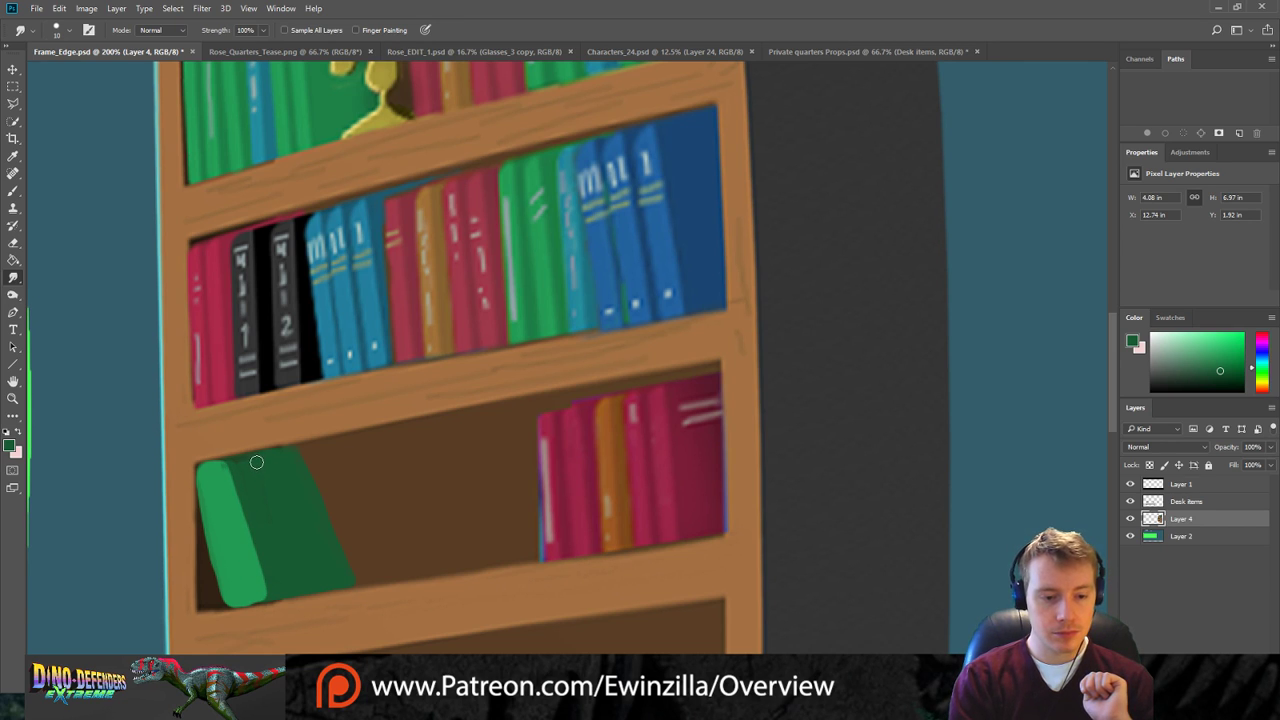
Extend the book's side into a wider, even deeper green block reaching past the middle of the third shelf.
drag(250, 468, 287, 565)
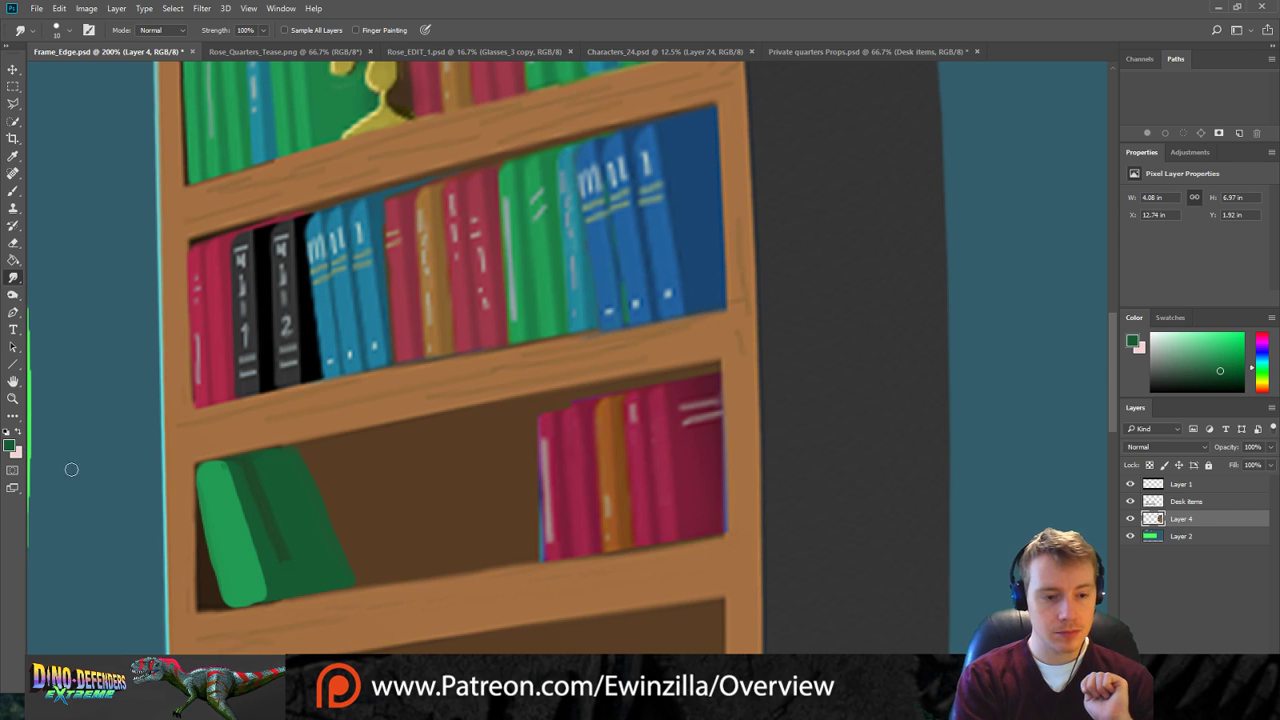
mouse_move(283, 457)
mouse_down()
mouse_move(271, 453)
mouse_move(420, 434)
mouse_up()
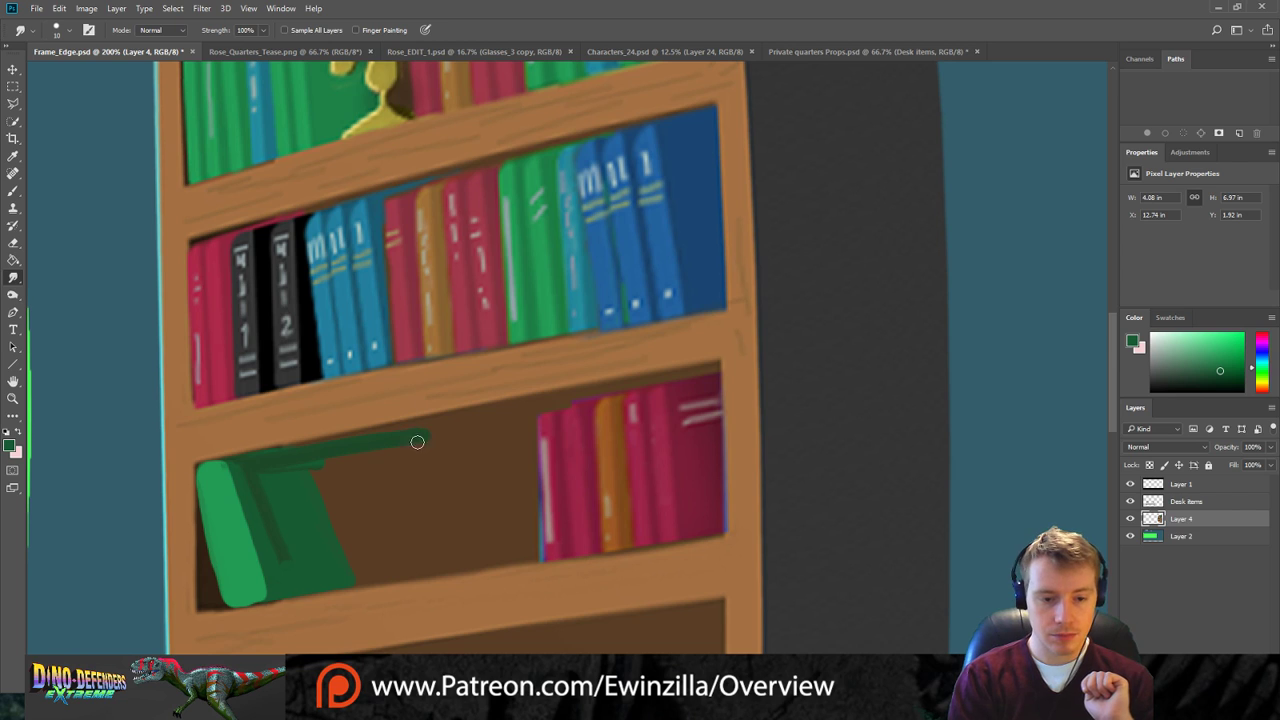
mouse_move(426, 428)
mouse_down()
mouse_move(451, 560)
mouse_move(437, 495)
mouse_up()
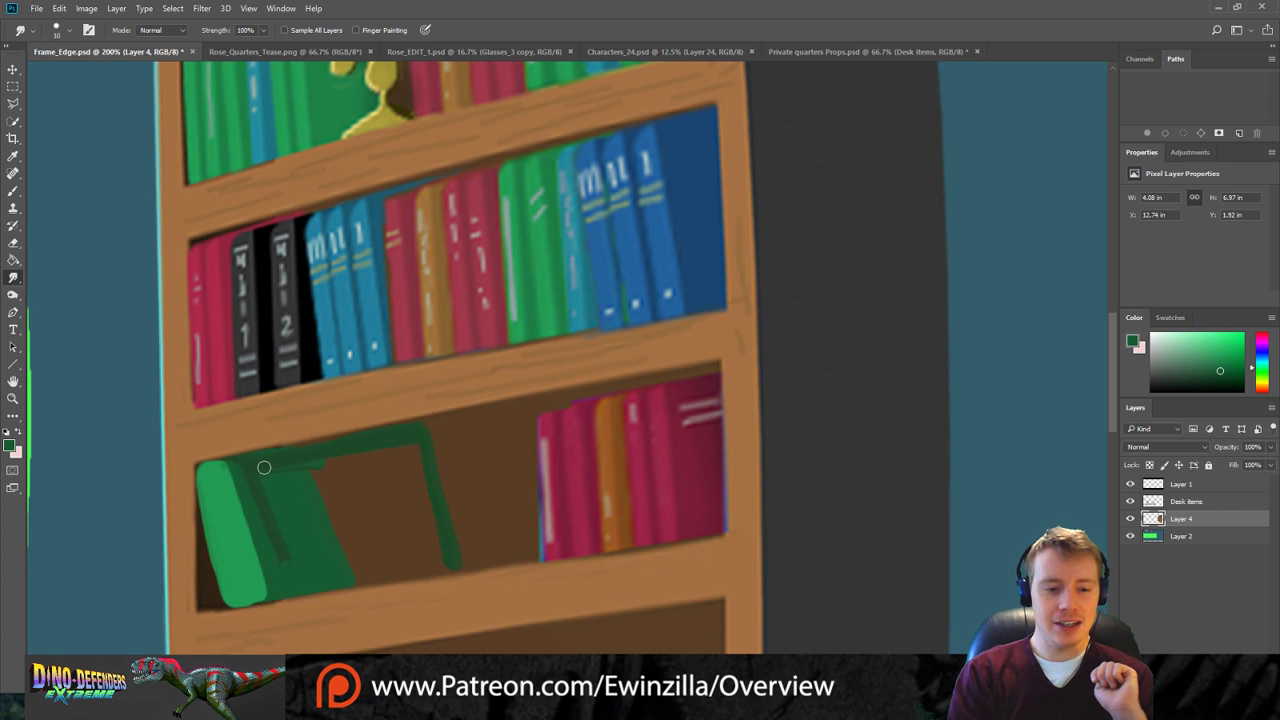
mouse_move(298, 460)
mouse_down()
mouse_move(400, 447)
mouse_move(386, 496)
mouse_move(425, 485)
mouse_move(422, 496)
mouse_move(421, 467)
mouse_move(418, 512)
mouse_move(425, 533)
mouse_move(440, 531)
mouse_move(441, 566)
mouse_up()
drag(264, 481, 278, 521)
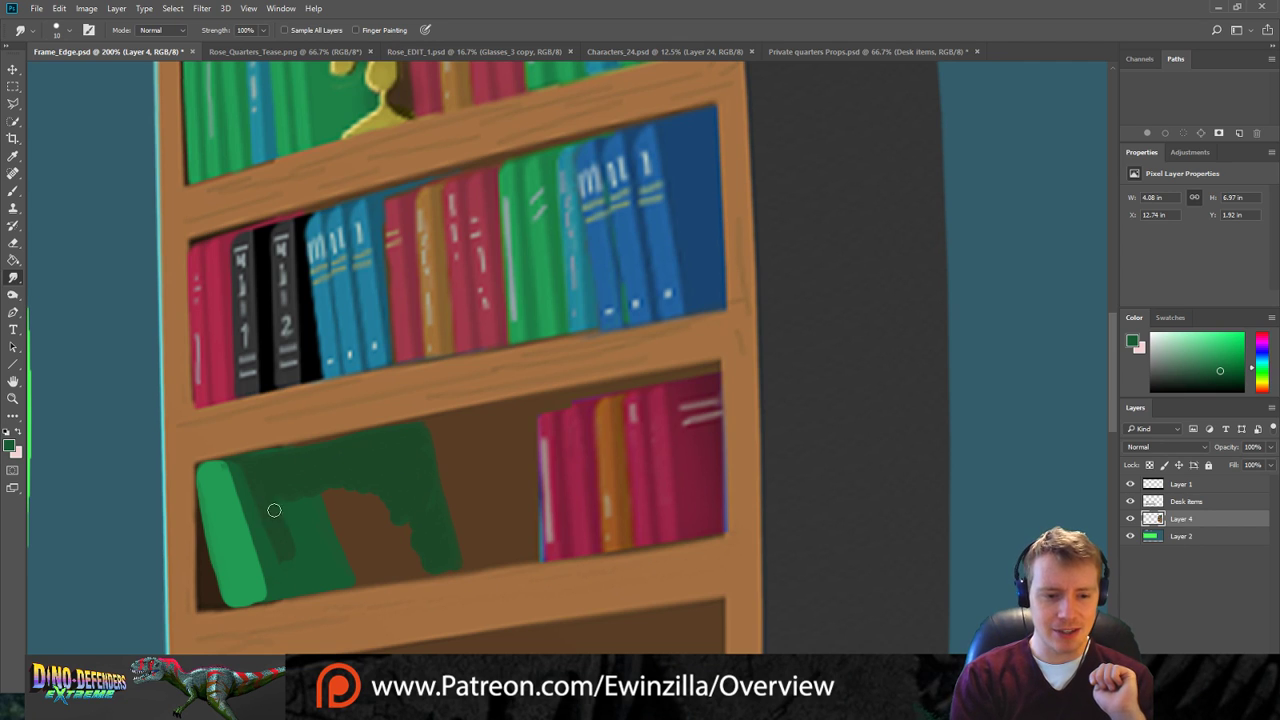
mouse_move(250, 469)
mouse_down()
mouse_move(290, 588)
mouse_move(279, 541)
mouse_up()
drag(237, 469, 271, 563)
mouse_move(240, 465)
mouse_down()
mouse_move(277, 592)
mouse_move(279, 557)
mouse_up()
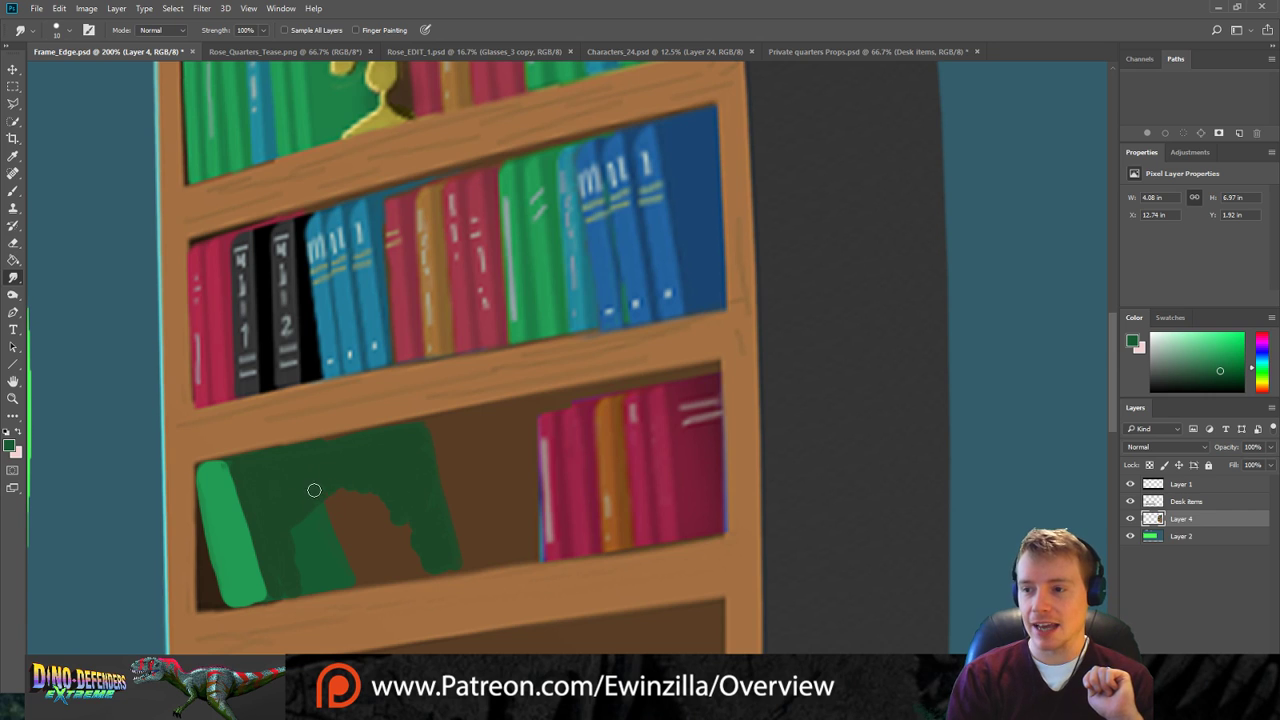
mouse_move(280, 517)
mouse_down()
mouse_move(337, 503)
mouse_move(334, 531)
mouse_up()
mouse_move(283, 583)
mouse_down()
mouse_move(351, 558)
mouse_move(286, 577)
mouse_move(435, 564)
mouse_move(360, 569)
mouse_move(426, 545)
mouse_move(415, 527)
mouse_move(319, 519)
mouse_up()
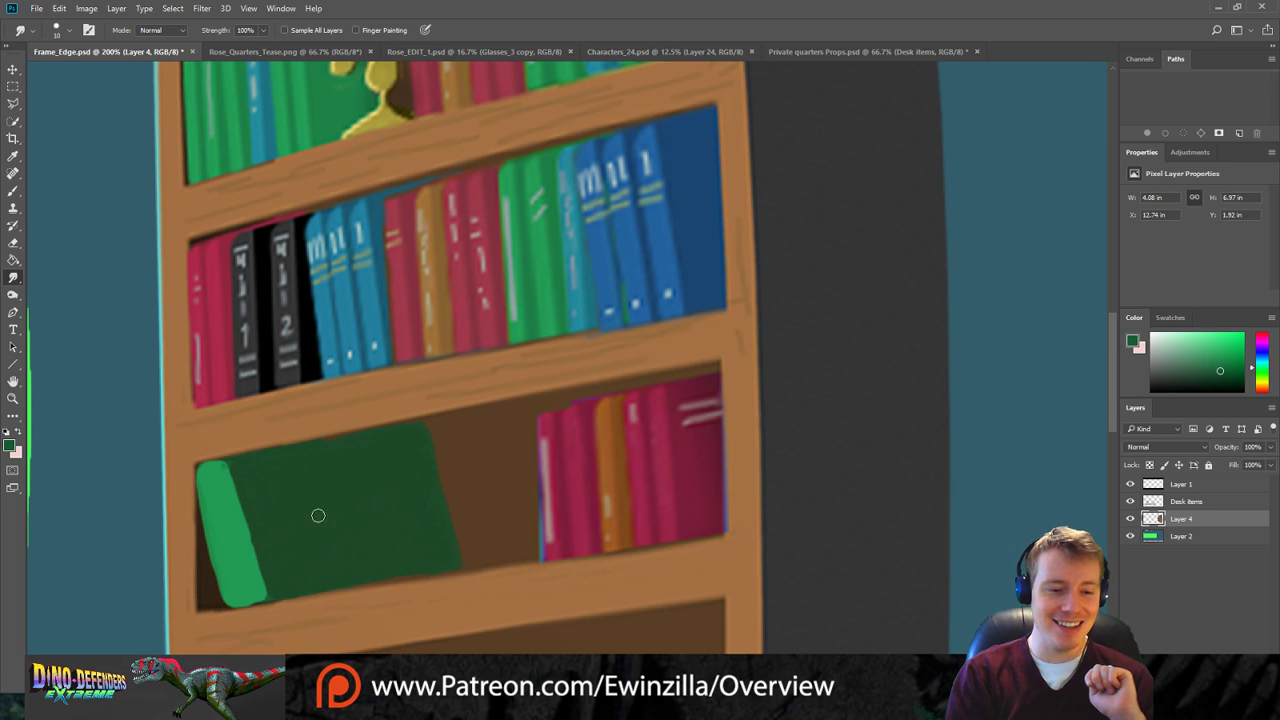
Smudge the top corner and the inner edge of the bright green spine into crisp, straight lines.
drag(229, 460, 228, 457)
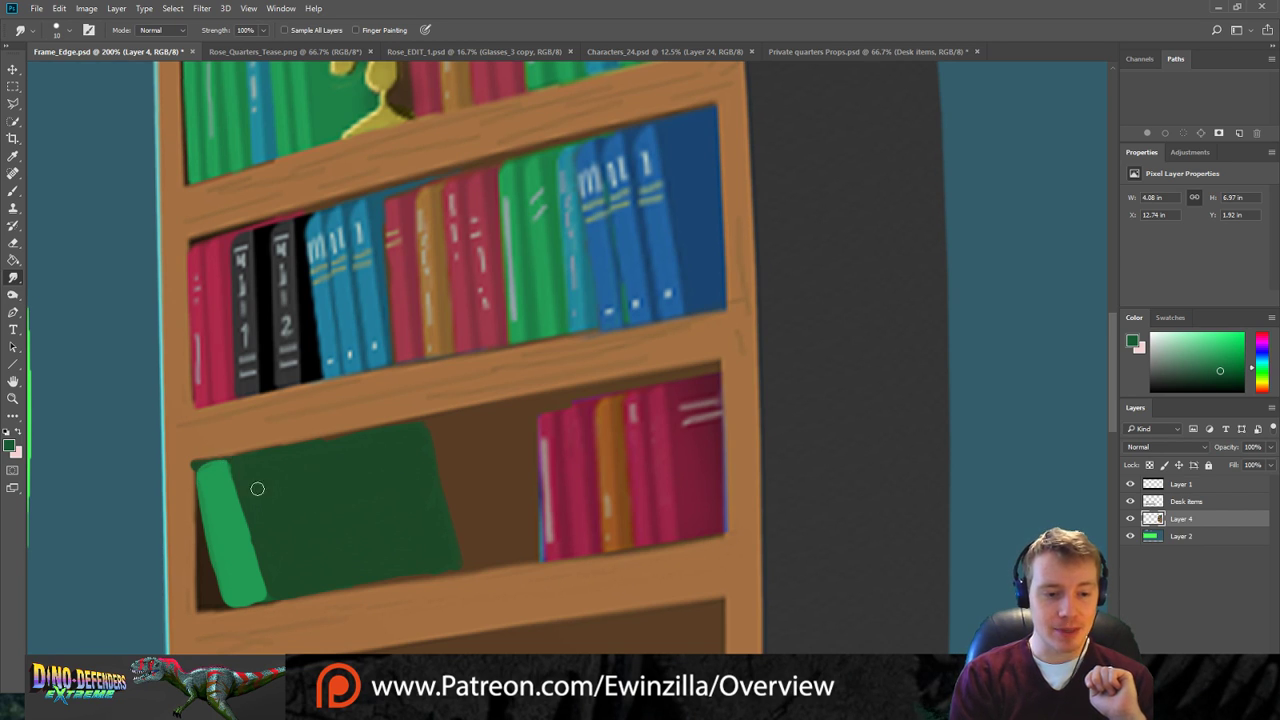
drag(234, 466, 274, 588)
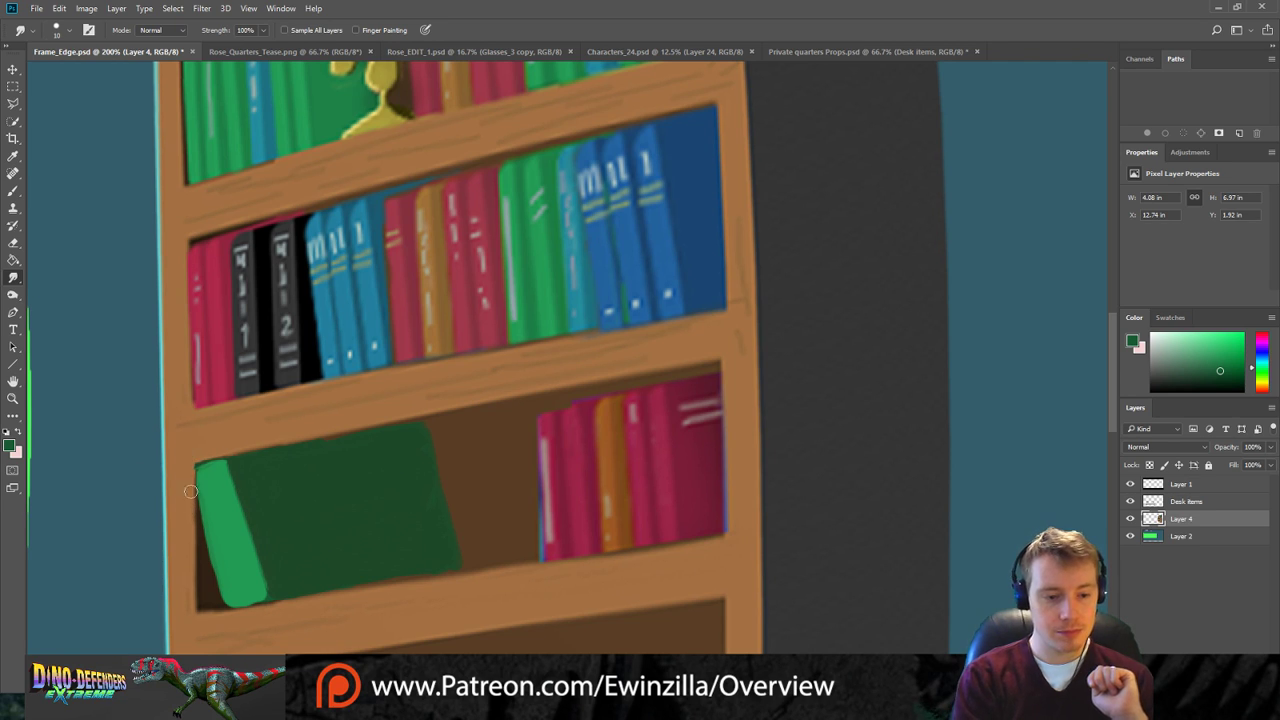
drag(235, 472, 265, 590)
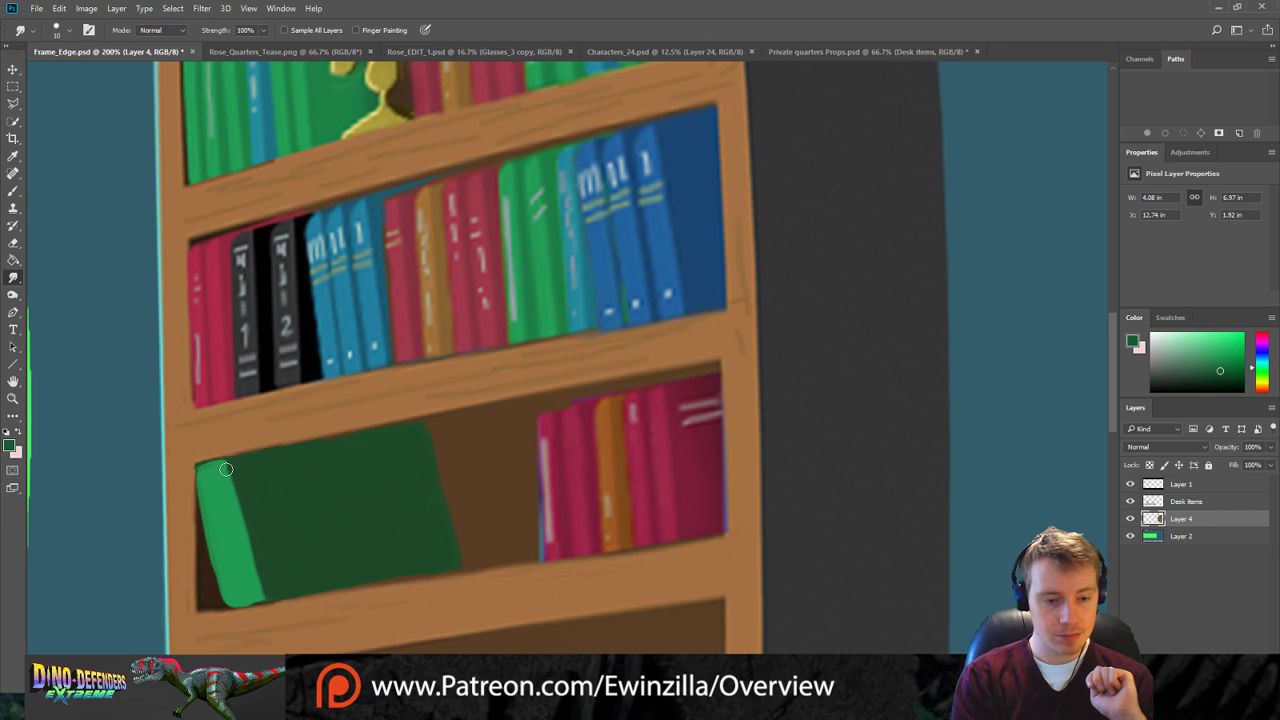
Sample the spine's bright green and paint two more leaning book spines beside it over the dark green block.
key(i)
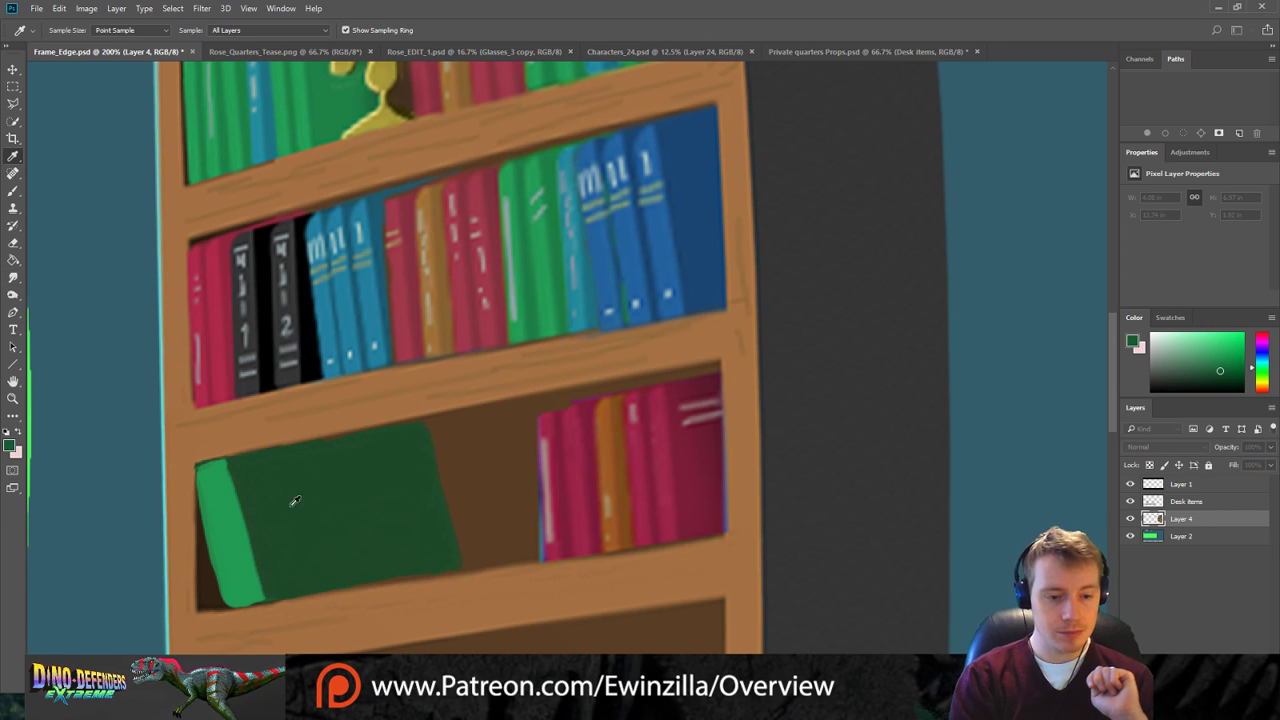
click(945, 366)
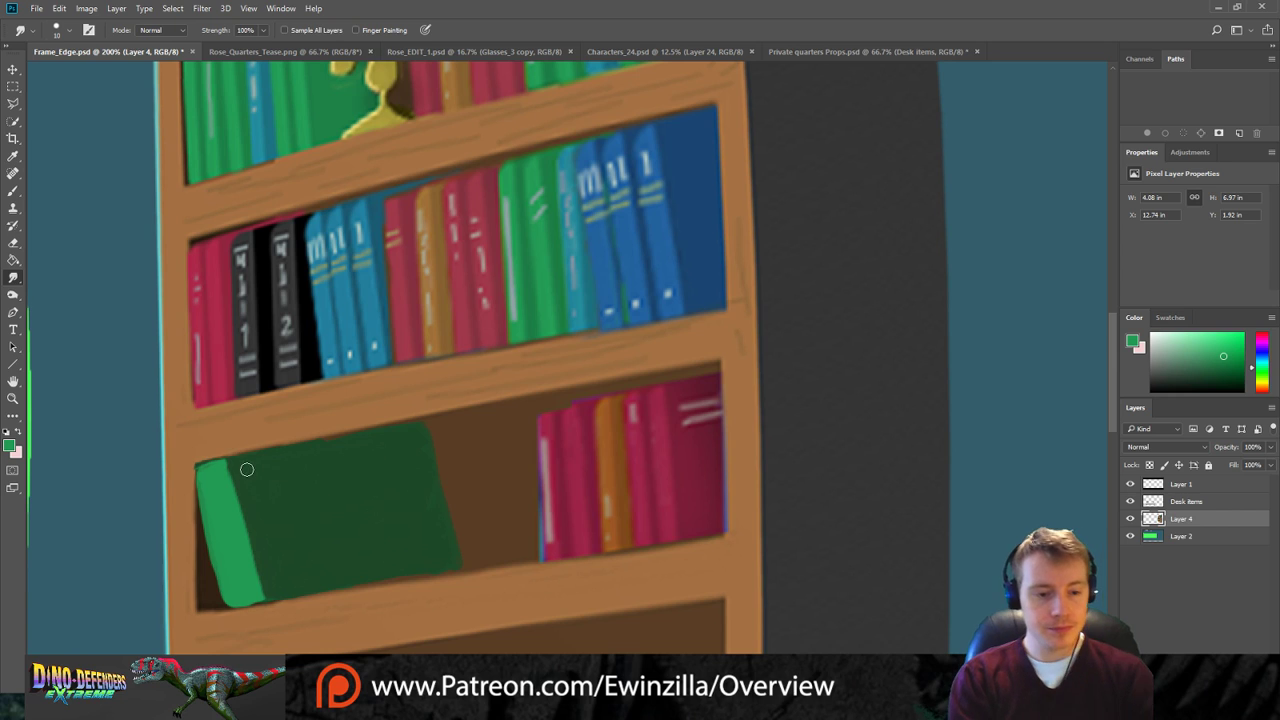
drag(244, 459, 286, 583)
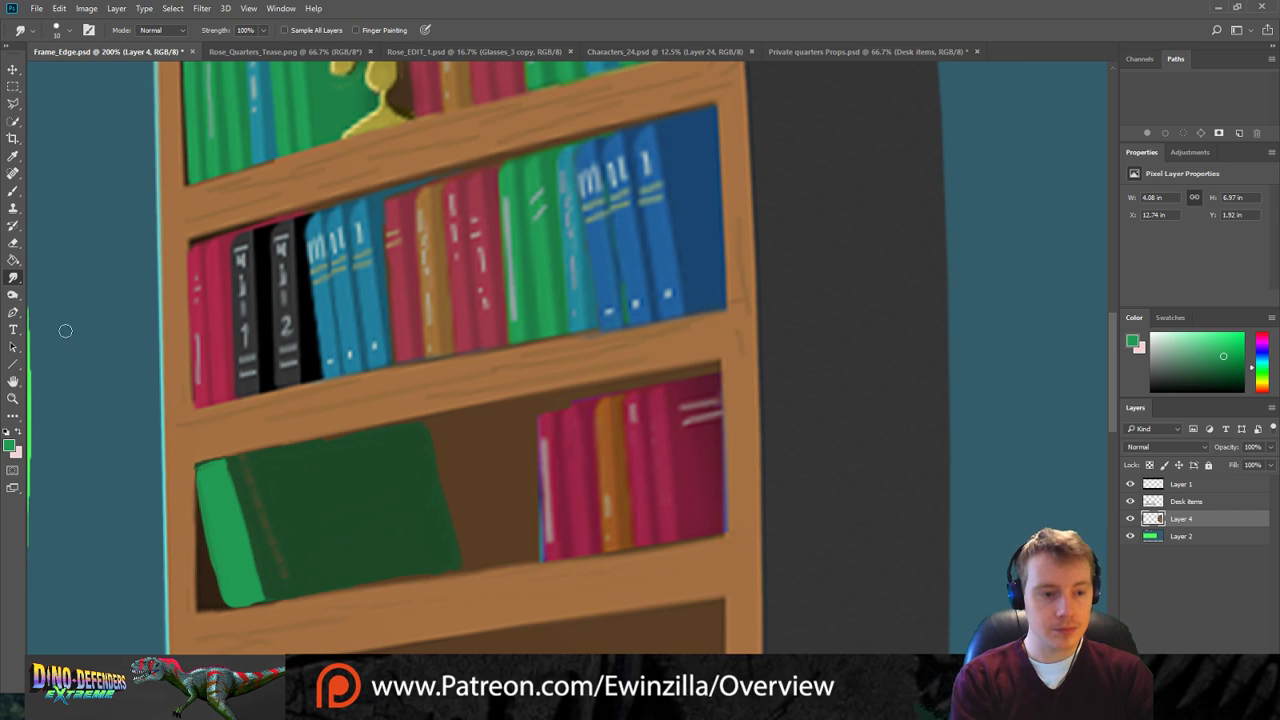
key(b)
mouse_move(245, 458)
mouse_down()
mouse_move(288, 589)
mouse_move(243, 466)
mouse_move(261, 457)
mouse_move(299, 587)
mouse_move(287, 589)
mouse_move(264, 525)
mouse_up()
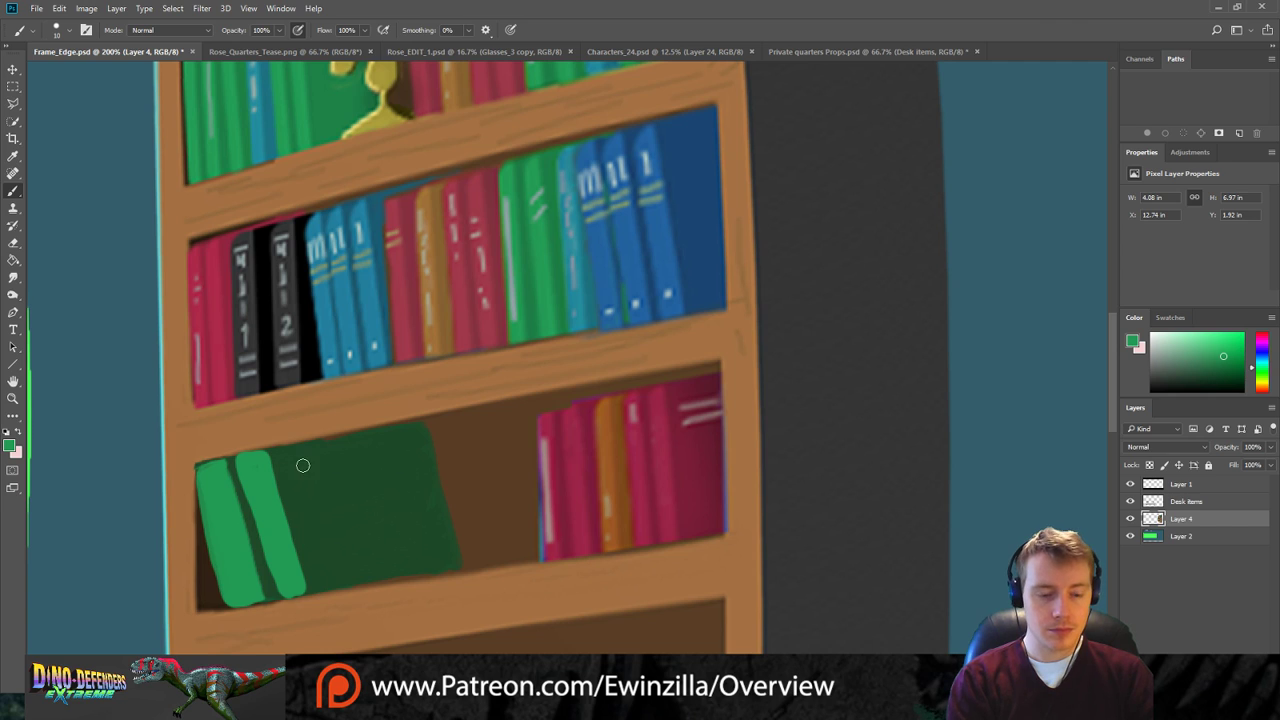
mouse_move(293, 450)
mouse_down()
mouse_move(324, 582)
mouse_move(286, 461)
mouse_up()
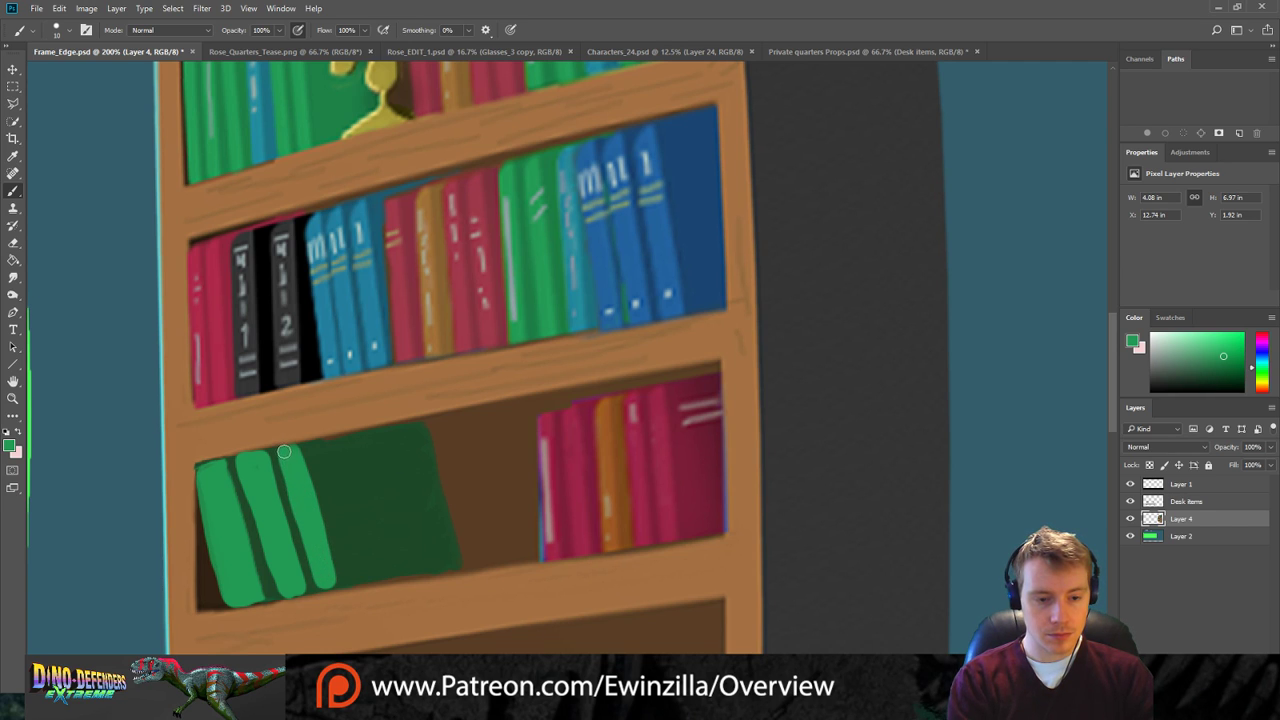
mouse_move(290, 452)
mouse_down()
mouse_move(341, 583)
mouse_move(315, 505)
mouse_up()
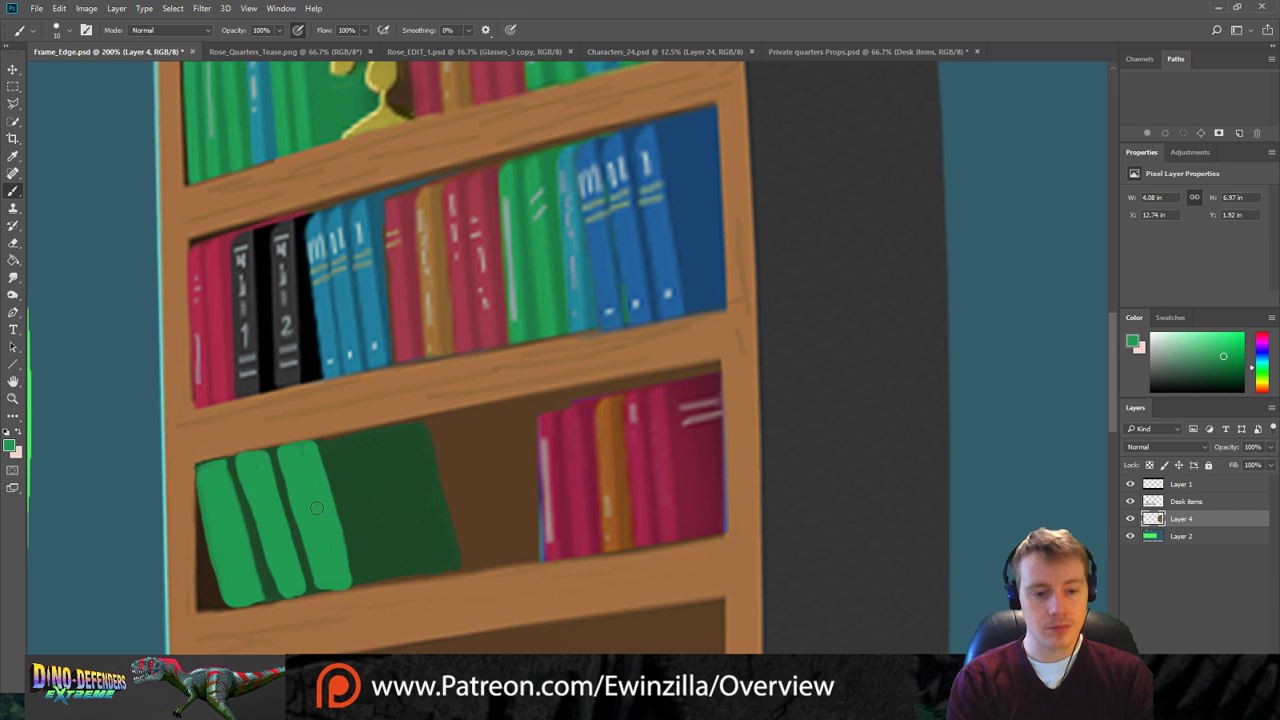
Smudge the right edge of the third green spine to even out its outline.
click(13, 277)
mouse_move(336, 504)
mouse_down()
mouse_move(344, 549)
mouse_move(326, 481)
mouse_move(356, 574)
mouse_move(344, 520)
mouse_up()
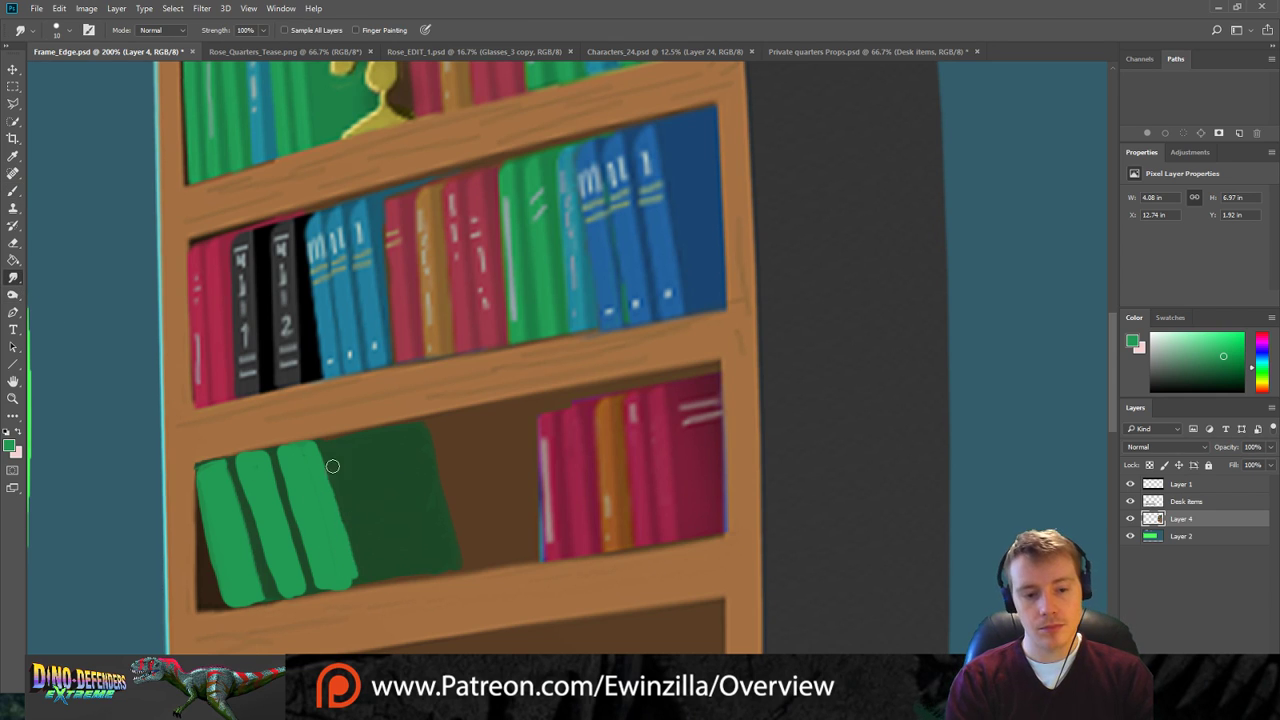
drag(324, 448, 353, 552)
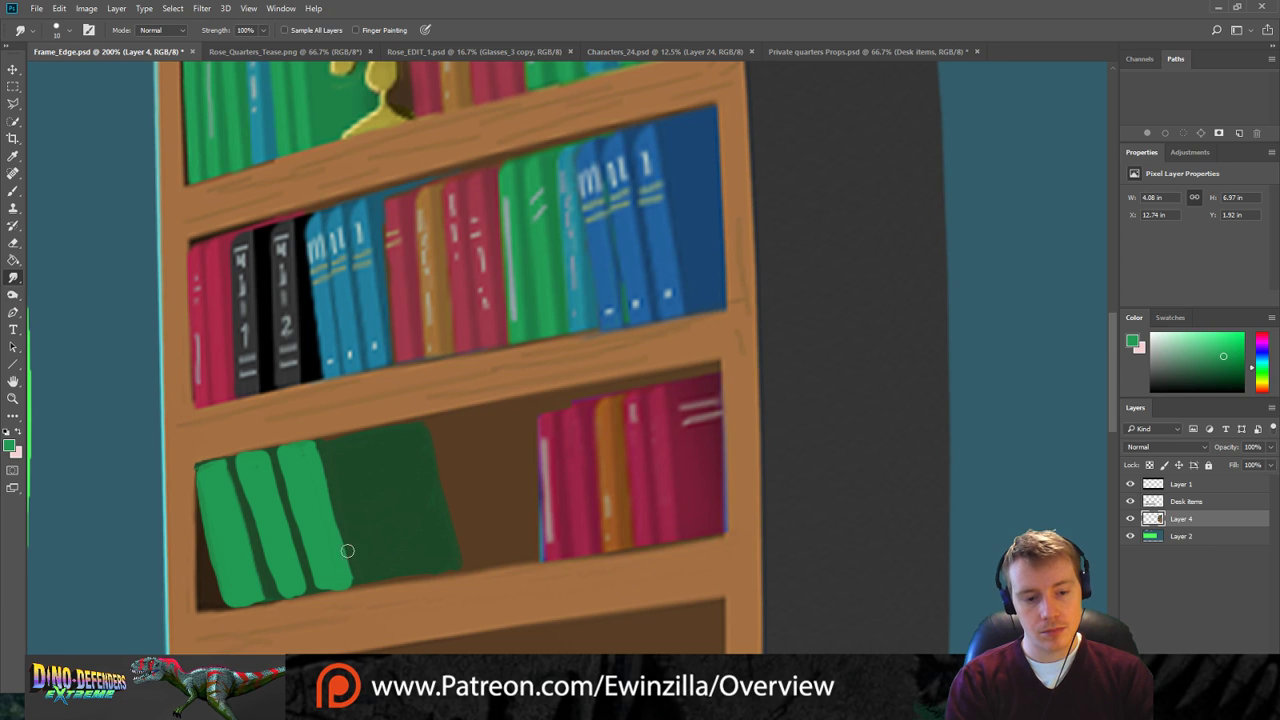
Sample the dark blue behind the second shelf's light blue books and paint a block filling the third shelf up to the red books.
click(13, 156)
click(361, 206)
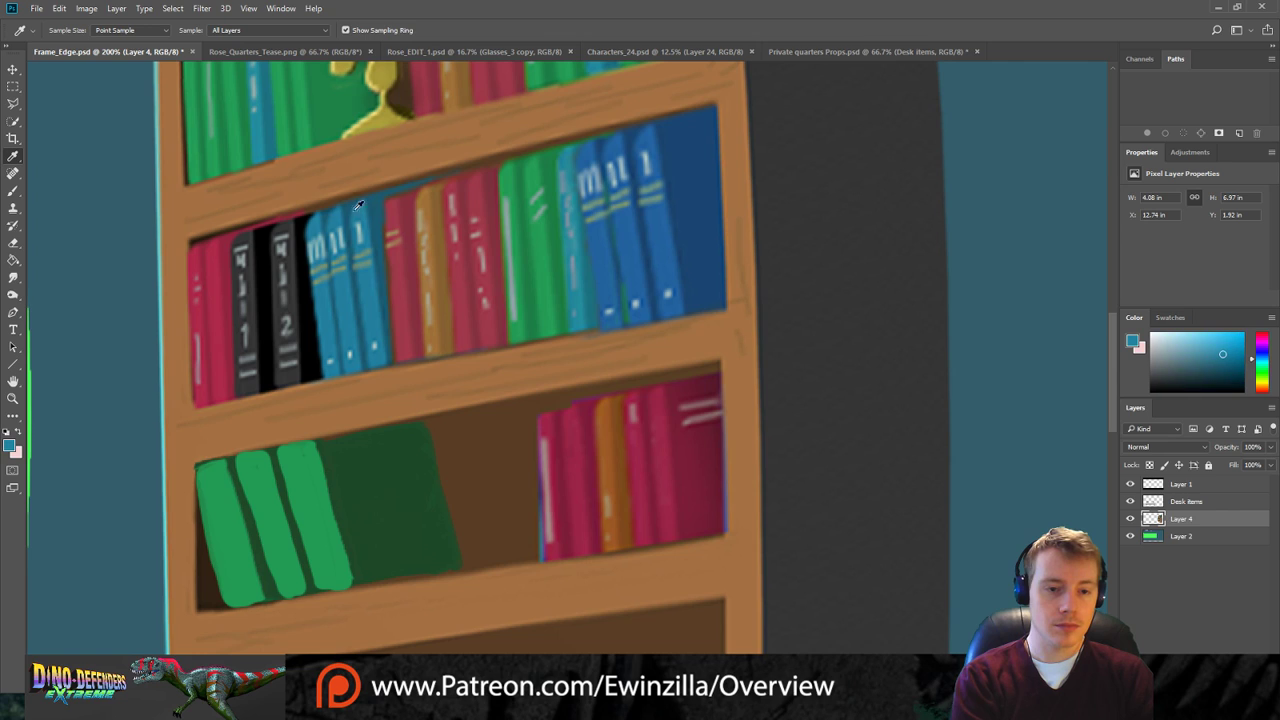
click(375, 200)
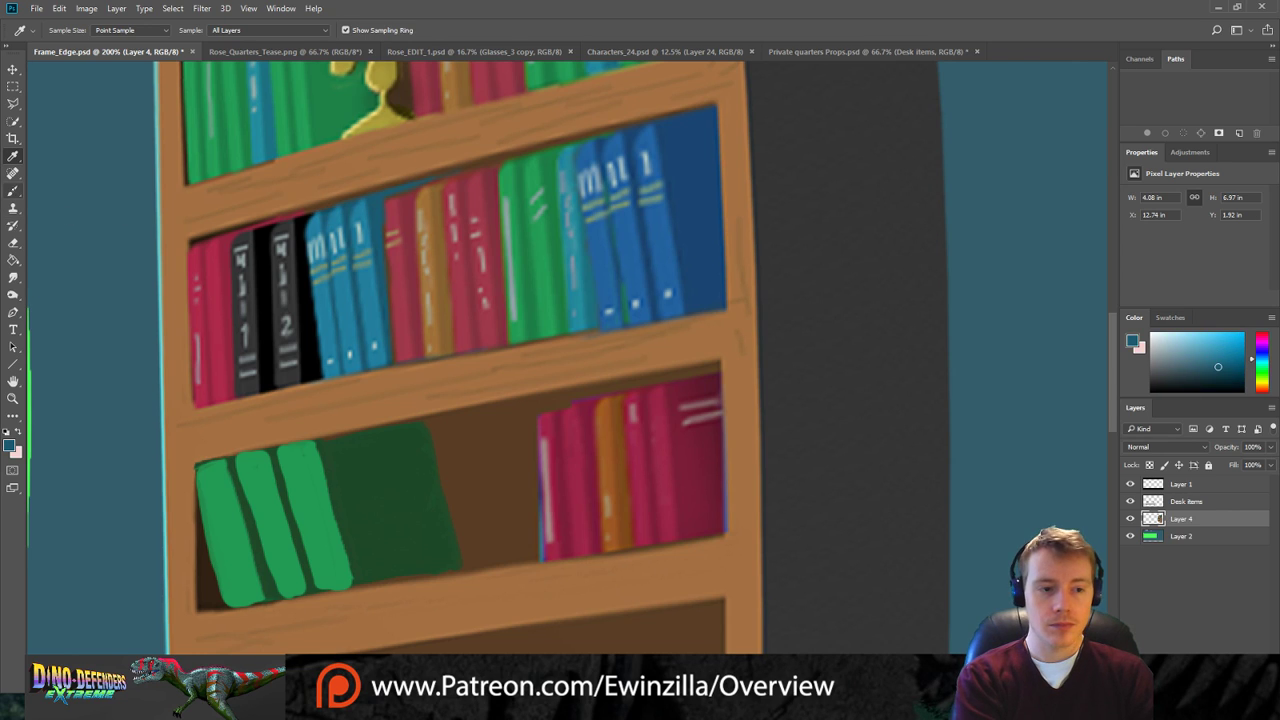
key(b)
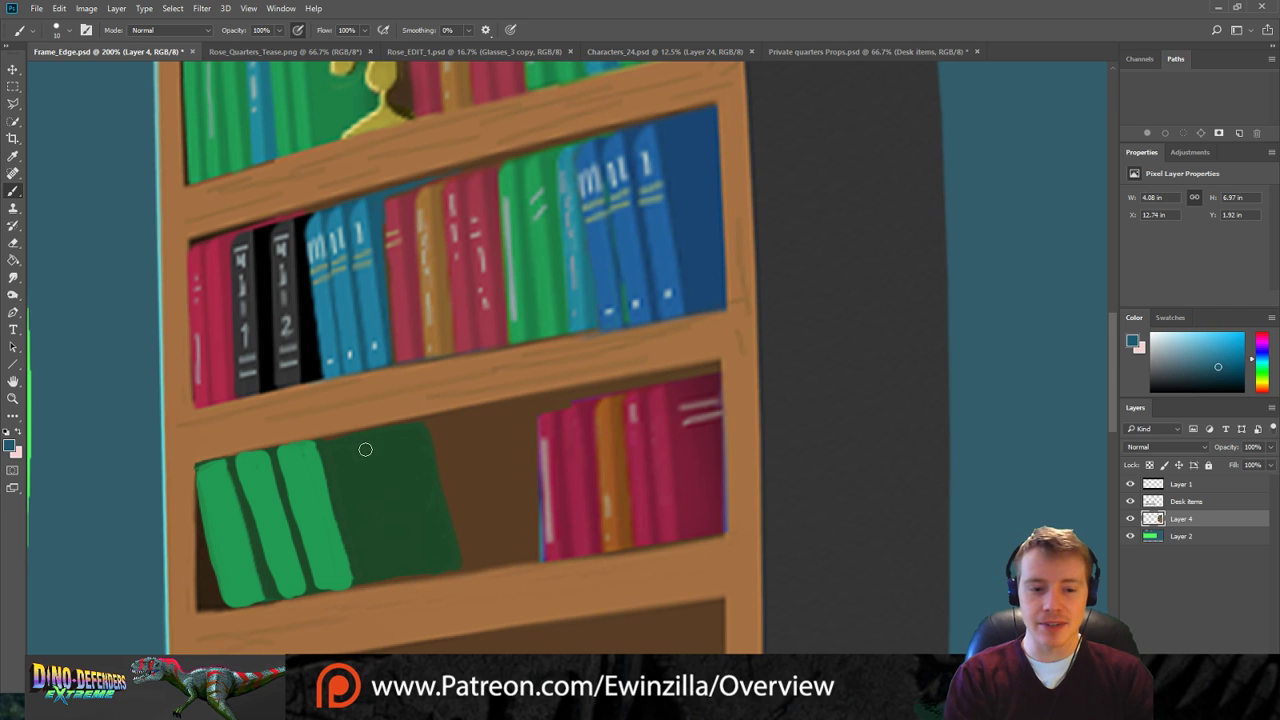
mouse_move(360, 437)
mouse_down()
mouse_move(424, 430)
mouse_move(380, 515)
mouse_move(394, 544)
mouse_up()
drag(357, 445, 391, 562)
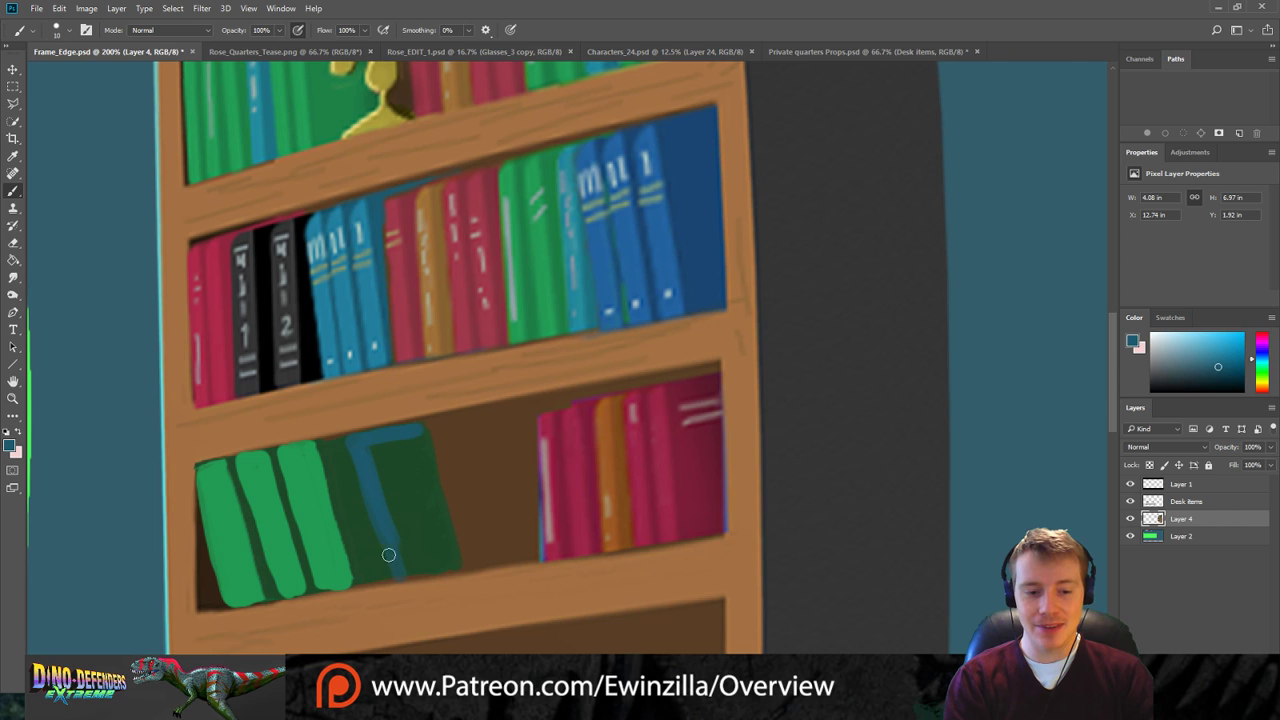
drag(355, 445, 394, 569)
mouse_move(380, 514)
mouse_down()
mouse_move(395, 568)
mouse_move(474, 559)
mouse_move(424, 428)
mouse_move(380, 440)
mouse_move(373, 486)
mouse_move(420, 444)
mouse_move(392, 532)
mouse_move(440, 488)
mouse_move(419, 559)
mouse_move(447, 525)
mouse_move(436, 554)
mouse_move(487, 556)
mouse_move(436, 439)
mouse_move(417, 428)
mouse_move(437, 428)
mouse_move(453, 512)
mouse_move(417, 459)
mouse_move(438, 441)
mouse_move(490, 553)
mouse_move(430, 430)
mouse_move(467, 441)
mouse_move(381, 437)
mouse_move(494, 410)
mouse_move(529, 459)
mouse_move(512, 412)
mouse_move(449, 428)
mouse_move(506, 424)
mouse_move(471, 454)
mouse_move(461, 492)
mouse_move(499, 459)
mouse_move(520, 514)
mouse_move(528, 488)
mouse_move(534, 553)
mouse_move(476, 560)
mouse_up()
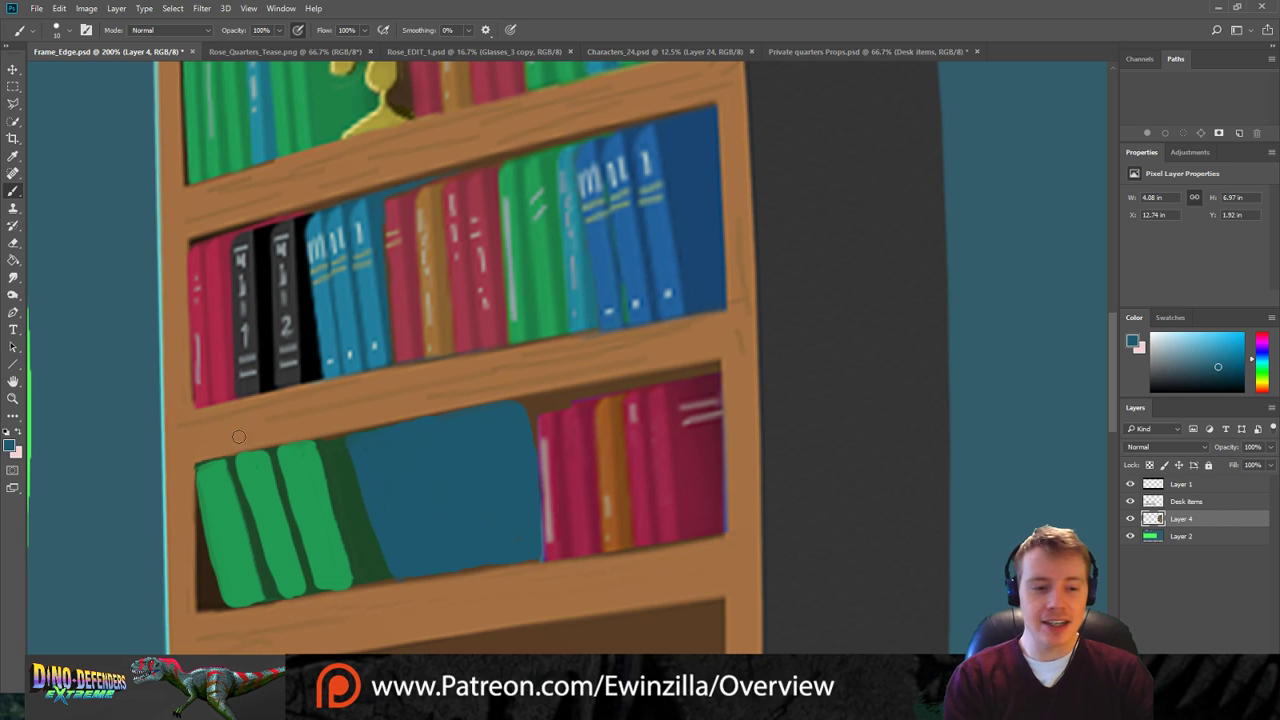
key(i)
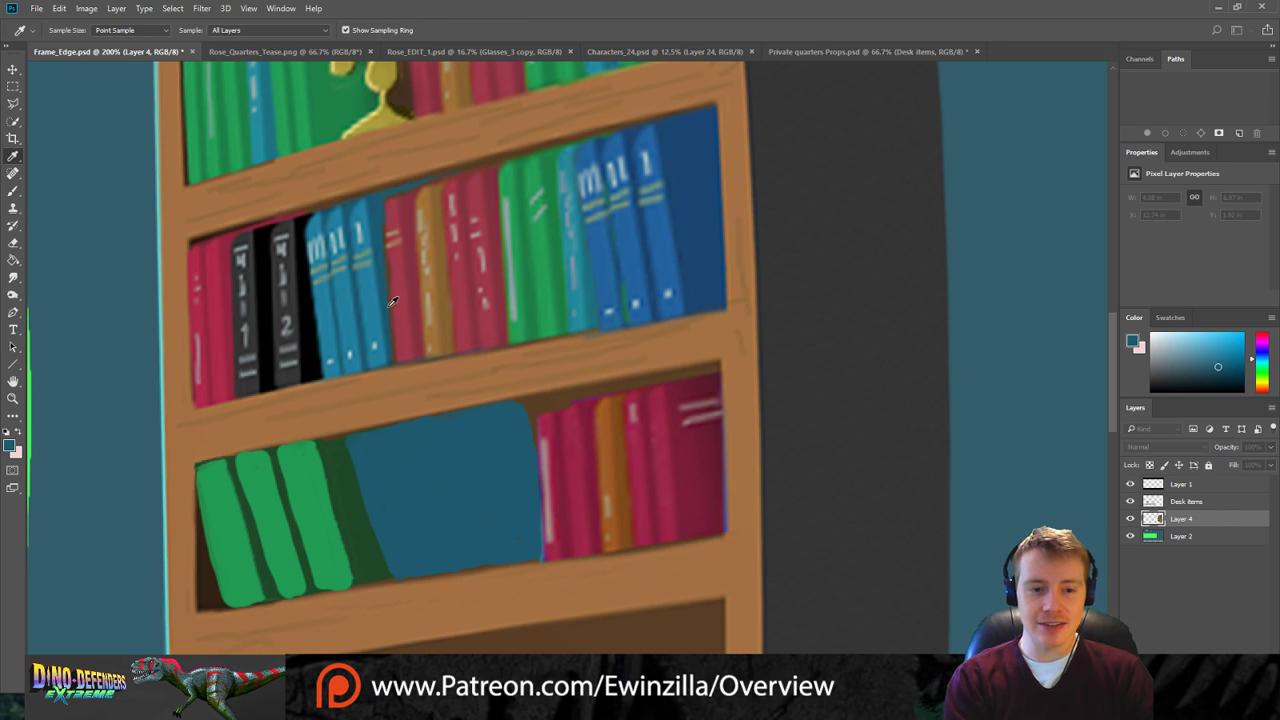
Sample the second shelf's light blue and paint three leaning book spines over the dark blue block on the third shelf.
alt+click(374, 330)
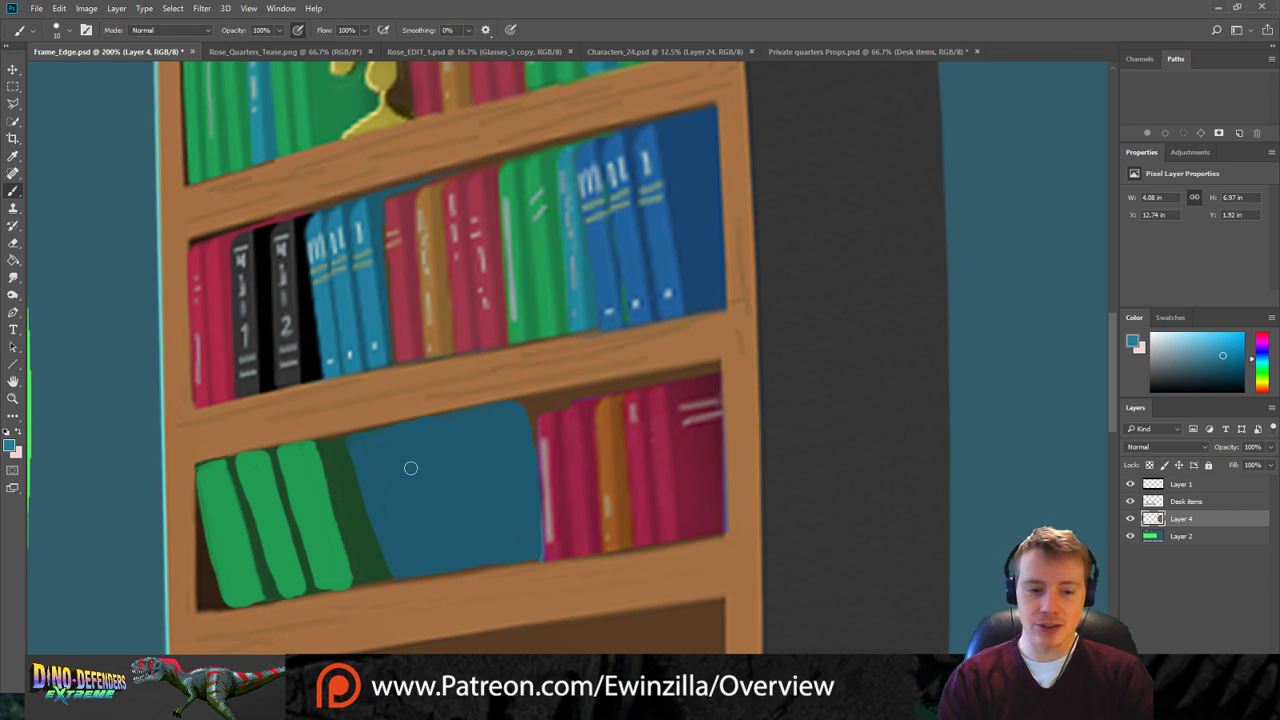
mouse_move(345, 441)
mouse_down()
mouse_move(395, 572)
mouse_move(340, 442)
mouse_move(386, 570)
mouse_move(362, 538)
mouse_move(343, 456)
mouse_move(375, 566)
mouse_move(390, 576)
mouse_move(392, 540)
mouse_move(352, 441)
mouse_move(428, 566)
mouse_move(380, 435)
mouse_up()
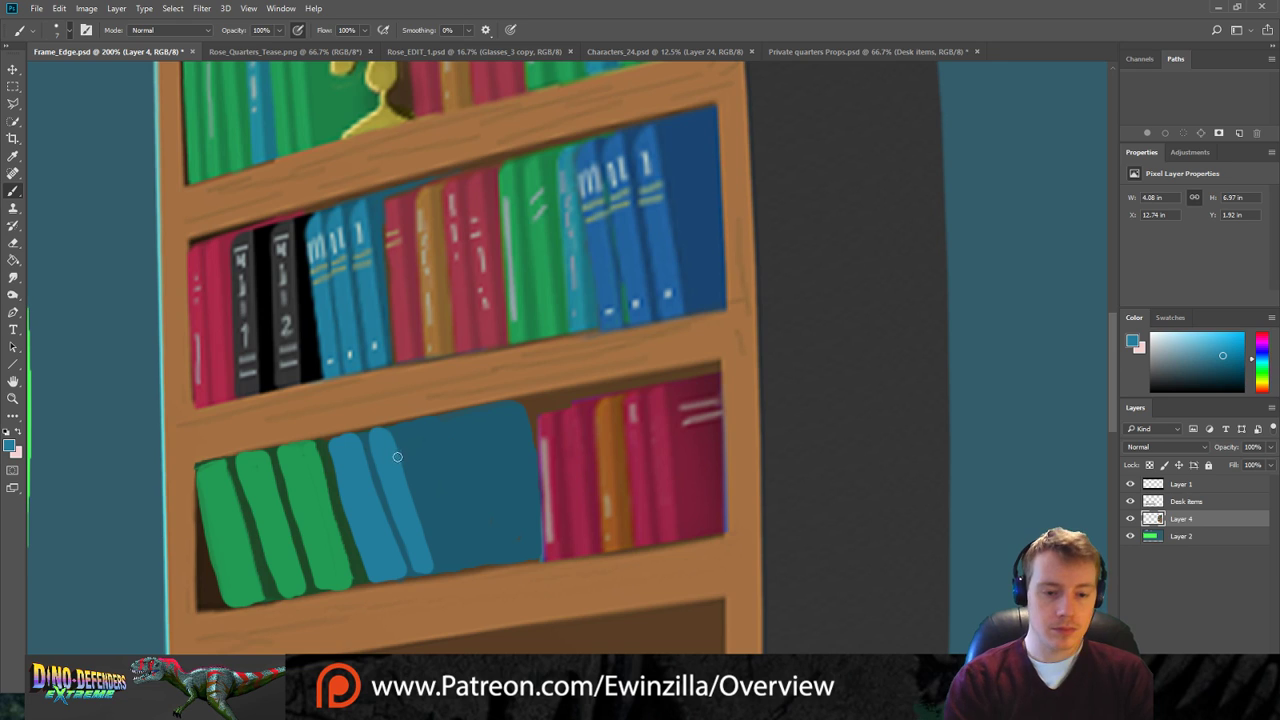
drag(406, 428, 451, 563)
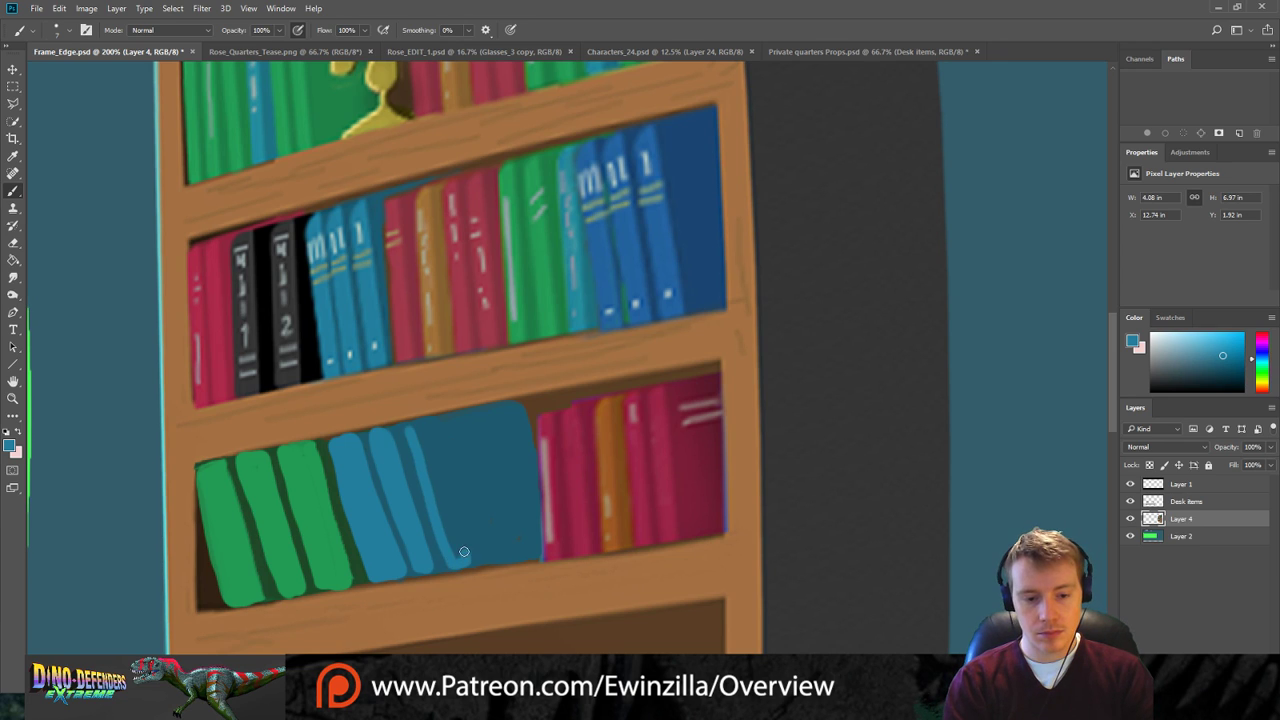
drag(416, 425, 457, 553)
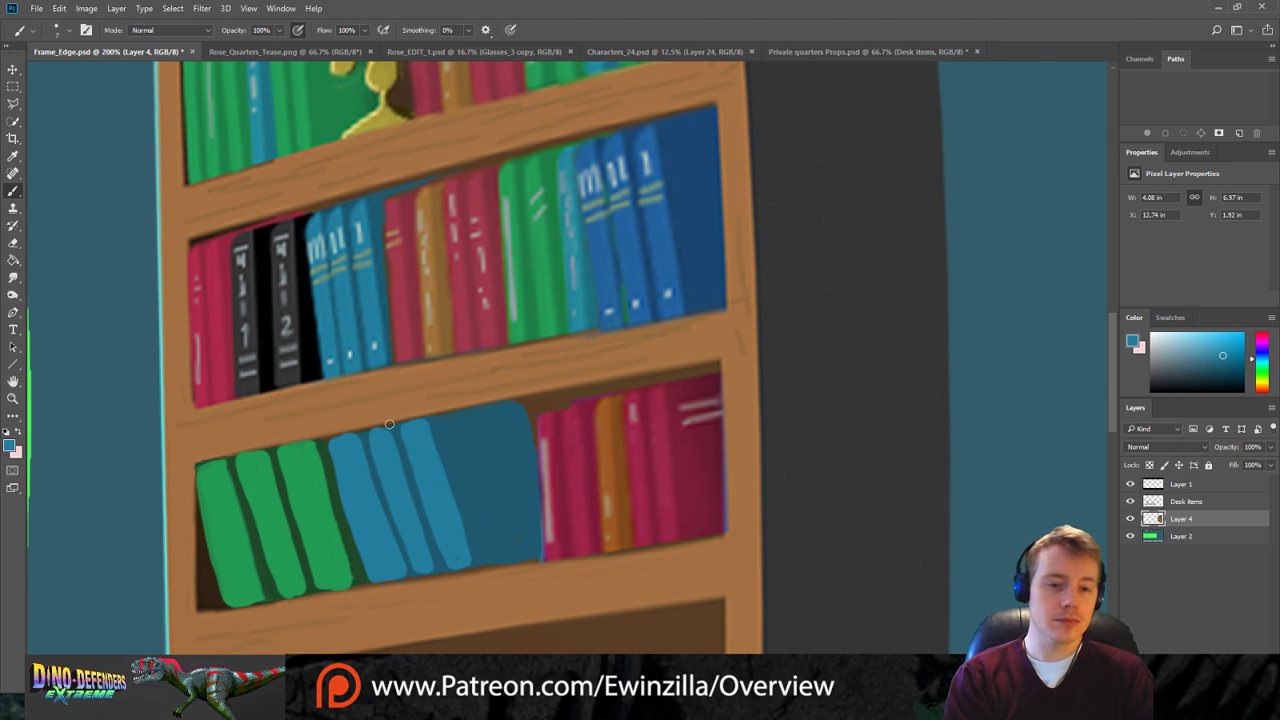
Smudge the tops of the third shelf's green and light blue spines into one straight sloping edge.
click(13, 277)
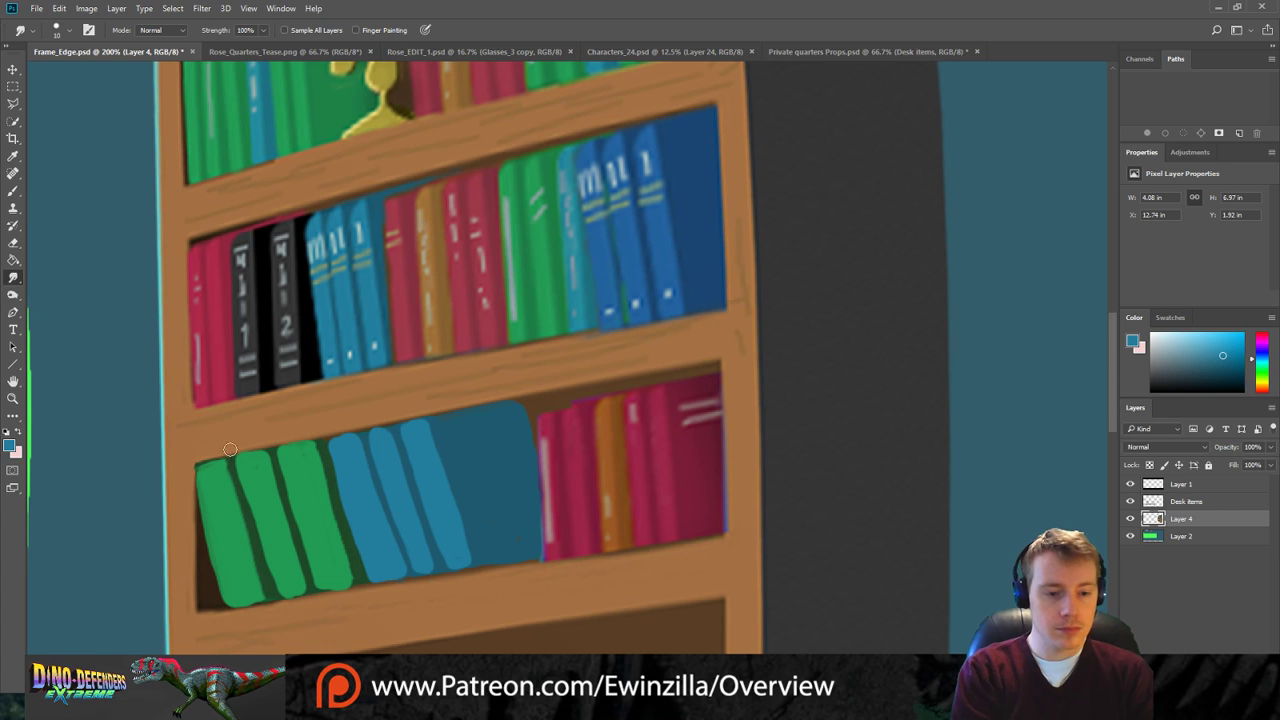
drag(247, 452, 359, 424)
drag(265, 448, 296, 441)
drag(410, 418, 322, 433)
drag(414, 414, 194, 464)
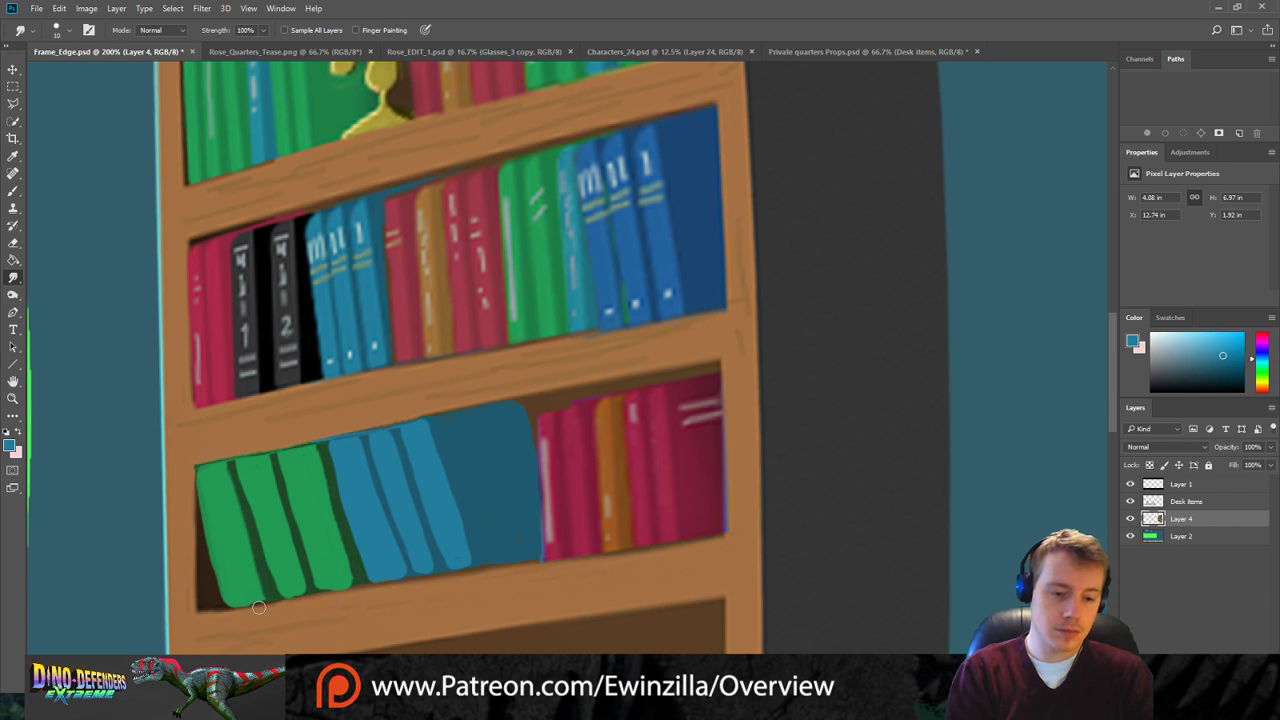
Smudge the side edges and lower corners of the three green spines into crisp, straight lines.
drag(240, 604, 264, 599)
drag(239, 477, 273, 568)
drag(248, 502, 284, 595)
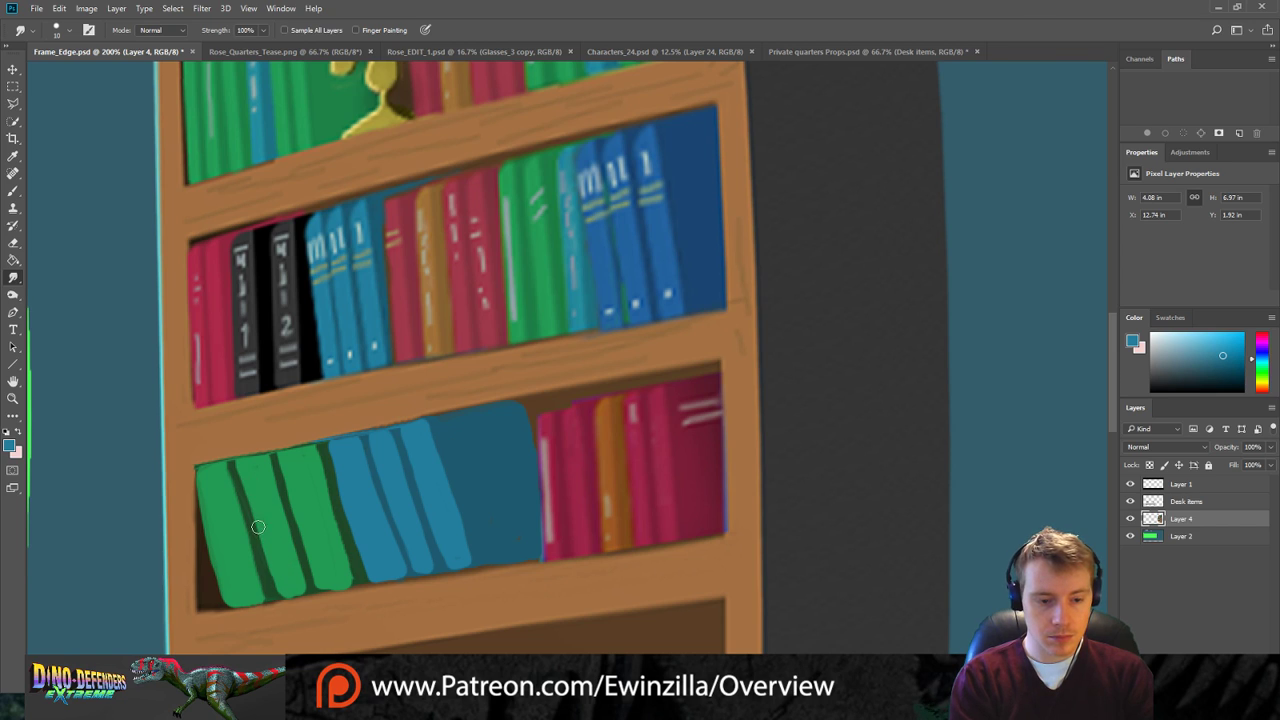
mouse_move(207, 504)
mouse_down()
mouse_move(233, 600)
mouse_move(214, 544)
mouse_move(228, 598)
mouse_up()
mouse_move(208, 533)
mouse_down()
mouse_move(228, 595)
mouse_move(212, 548)
mouse_move(230, 598)
mouse_up()
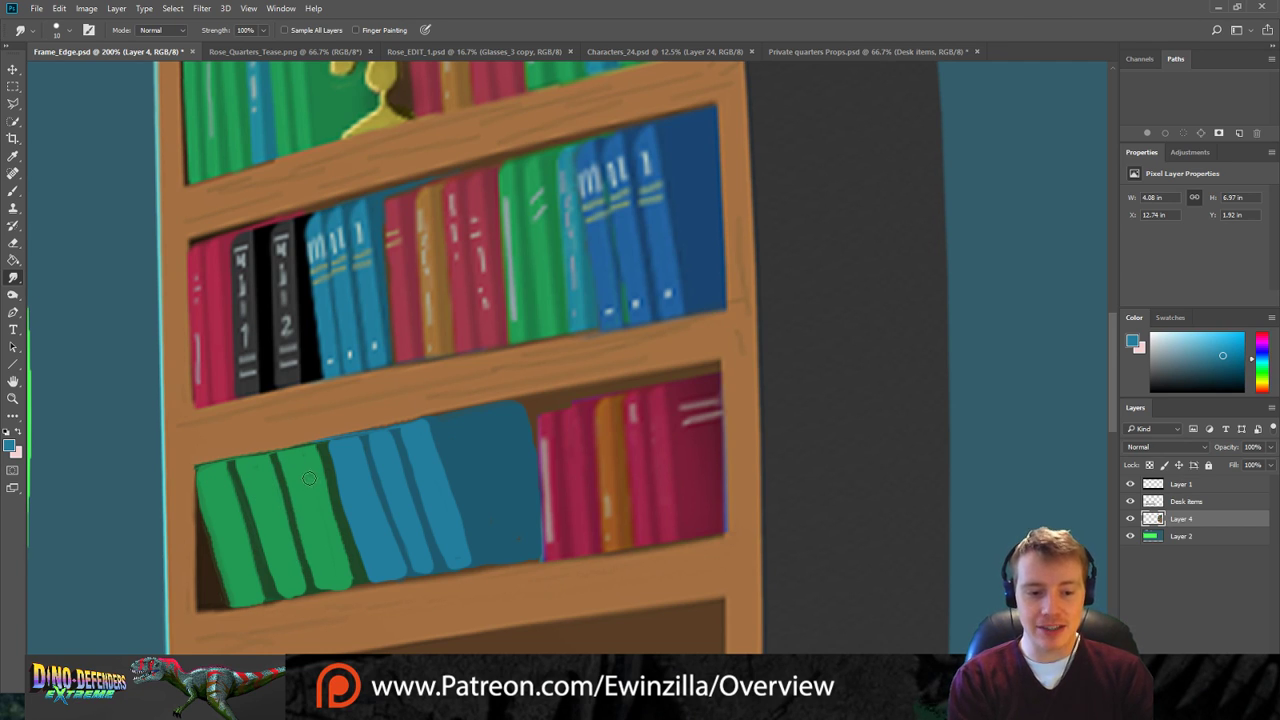
drag(312, 454, 341, 567)
drag(313, 456, 341, 561)
drag(325, 501, 356, 590)
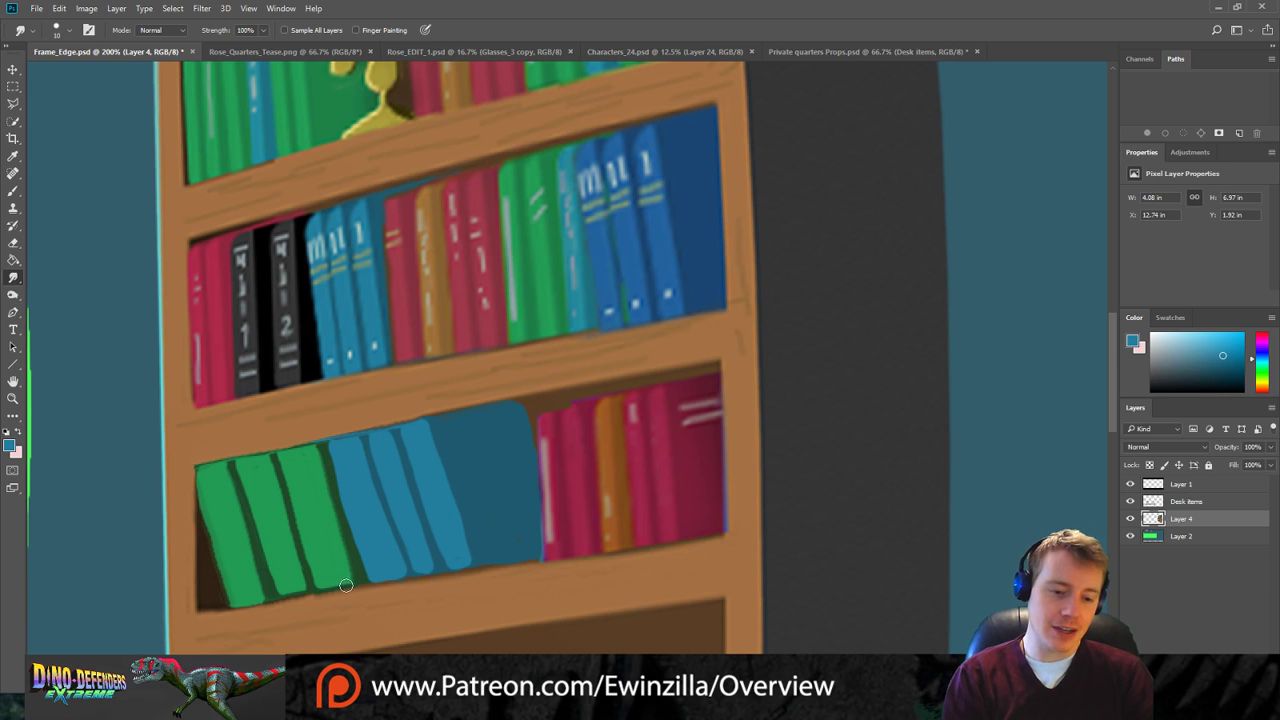
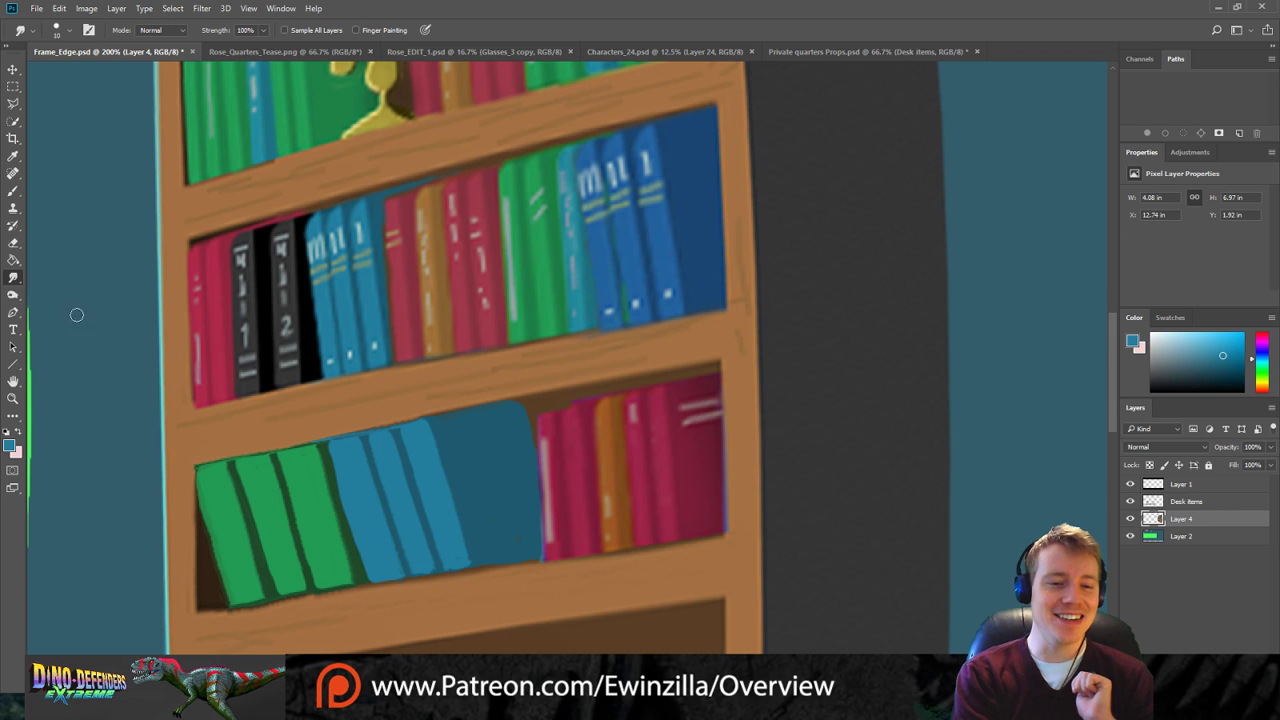
Pick a pale mint colour and paint one leaning spine beside the third light blue book with a 14 px brush.
click(13, 190)
key(i)
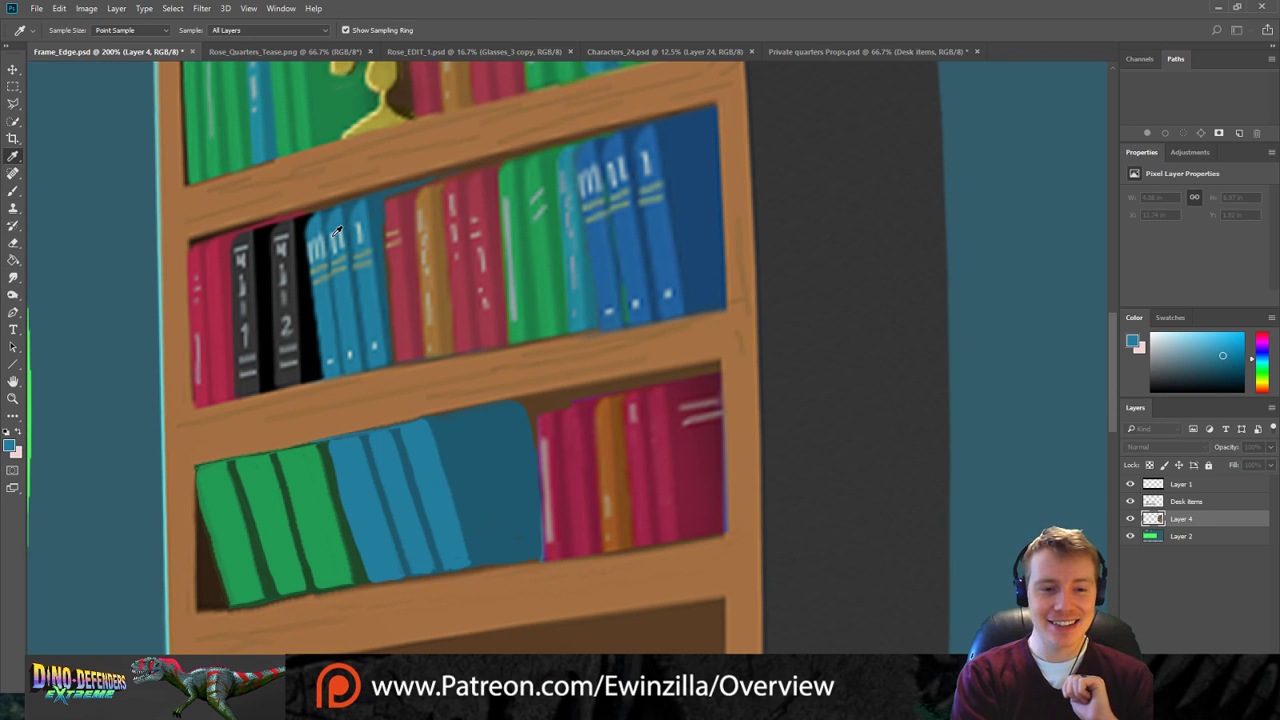
click(945, 366)
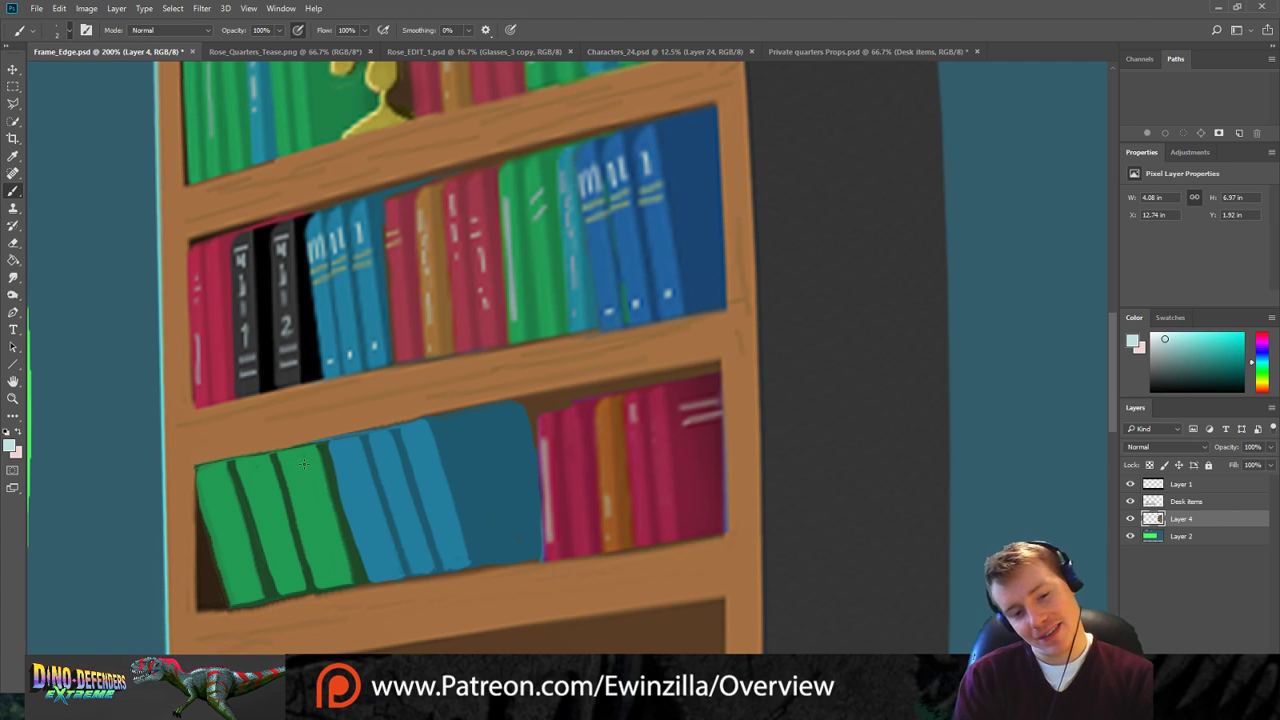
drag(293, 466, 306, 469)
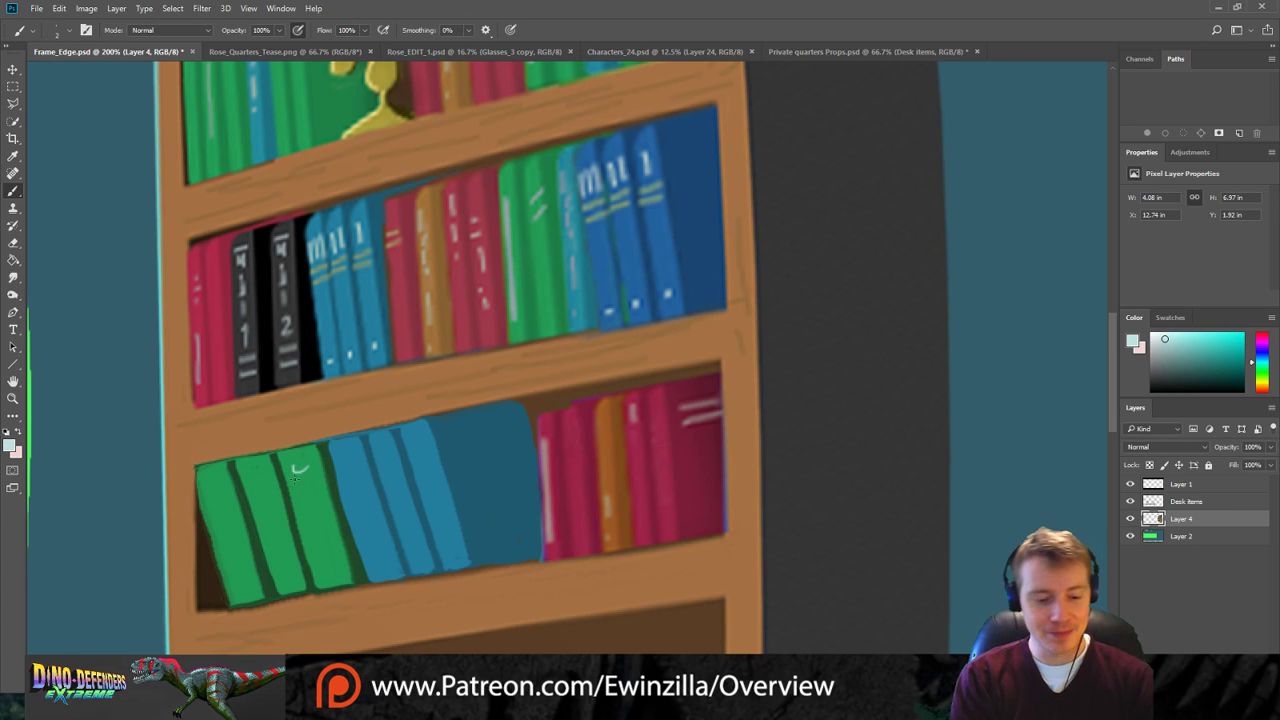
key(ctrl+z)
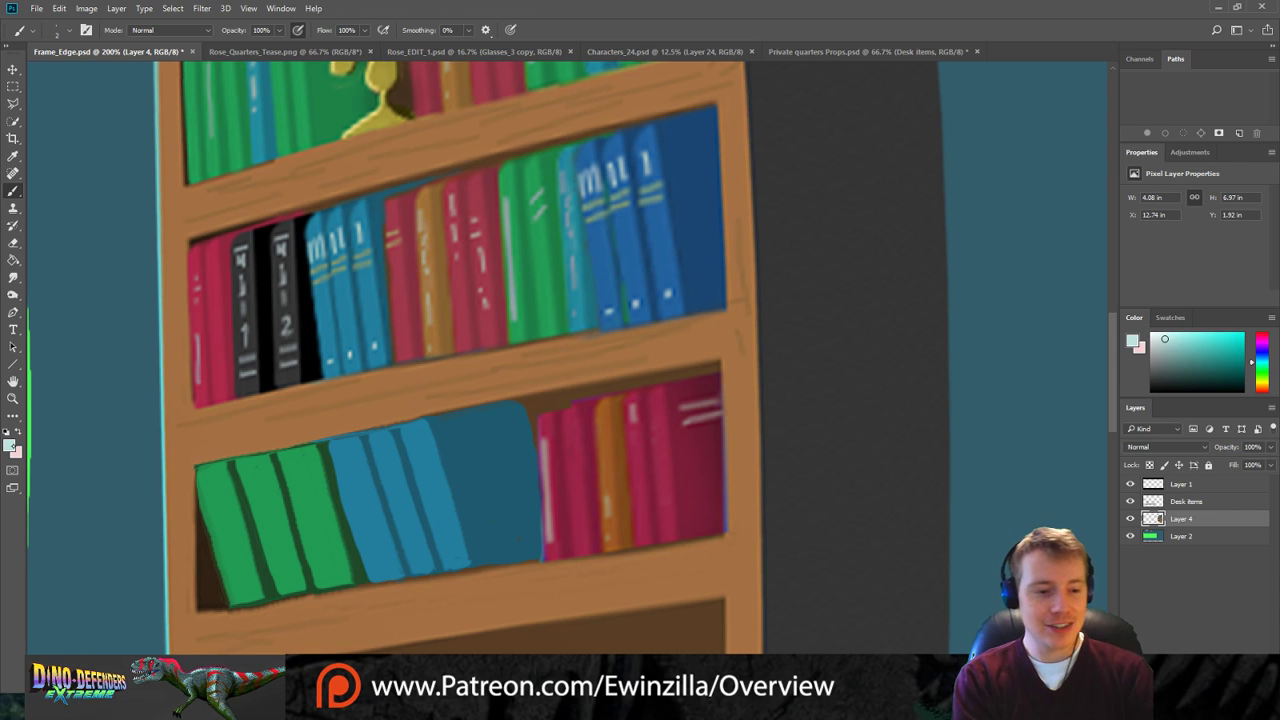
key(bracketright)
key(bracketright)
key(bracketright)
key(bracketright)
key(bracketright)
key(bracketright)
key(bracketright)
mouse_move(453, 430)
mouse_down()
mouse_move(495, 554)
mouse_move(457, 424)
mouse_move(491, 547)
mouse_up()
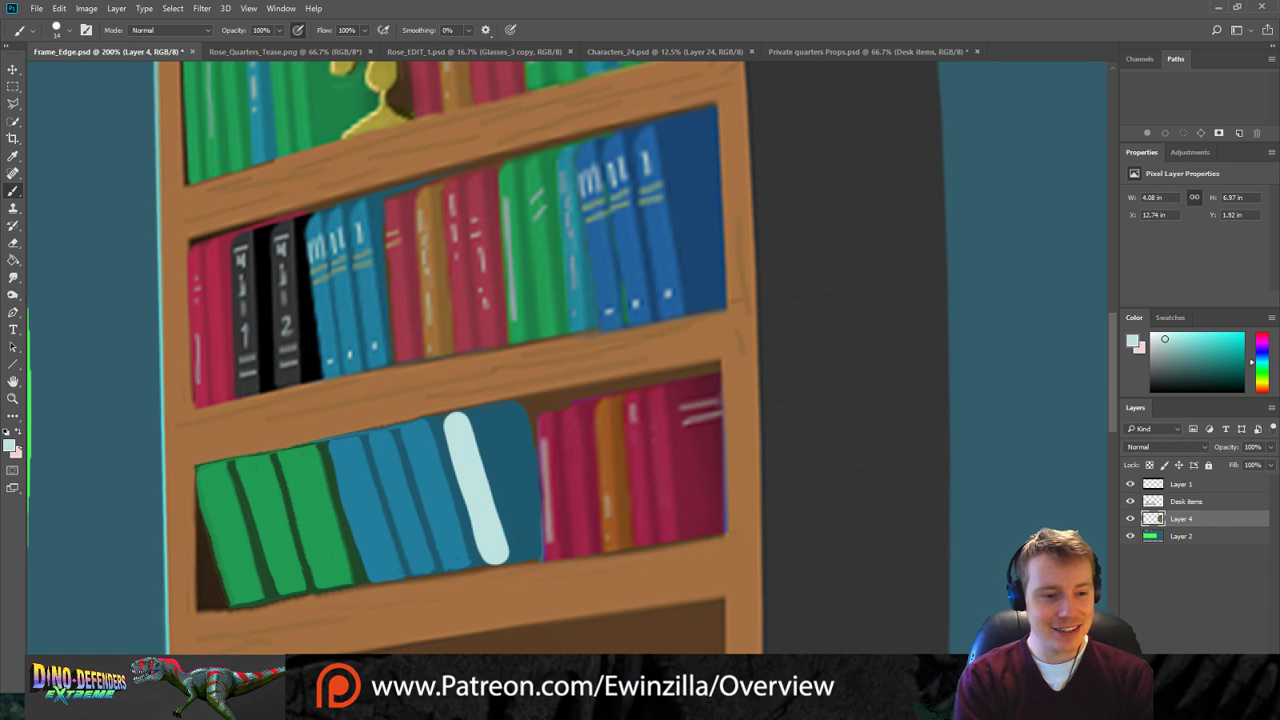
Pick a muted grey-teal and fill the gap between the pale spine and the red books with it.
key(i)
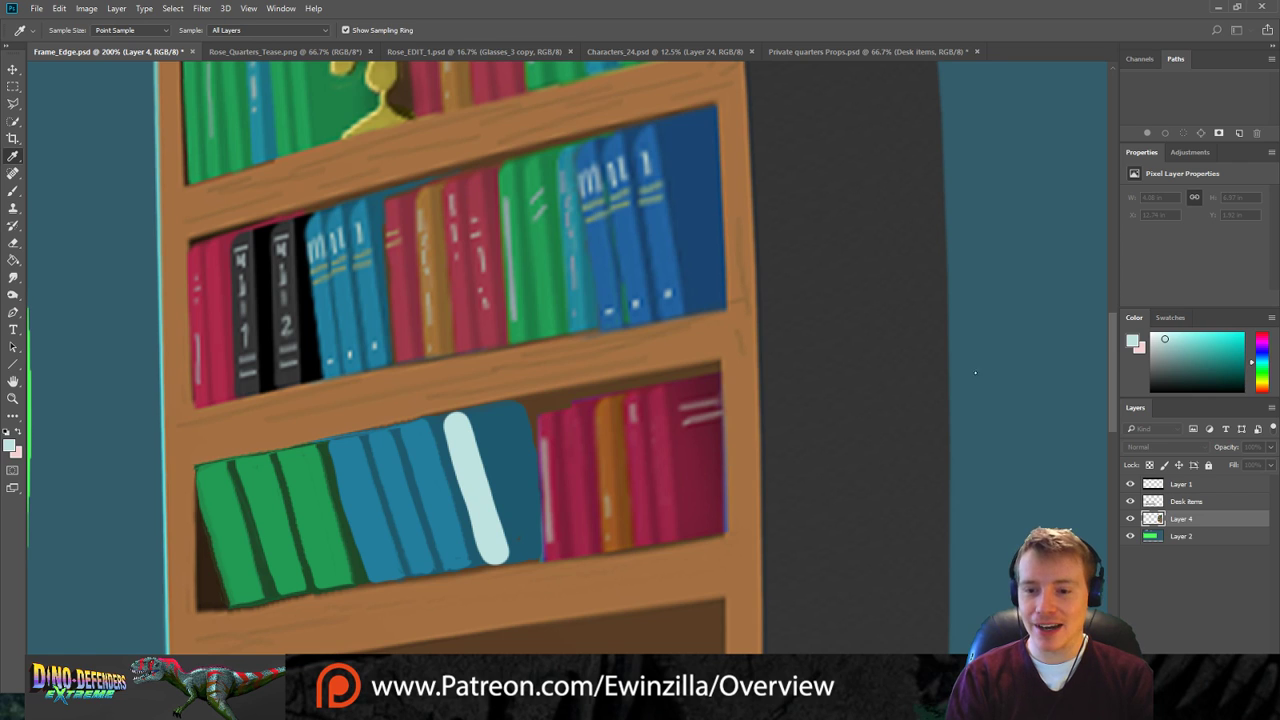
alt+click(974, 374)
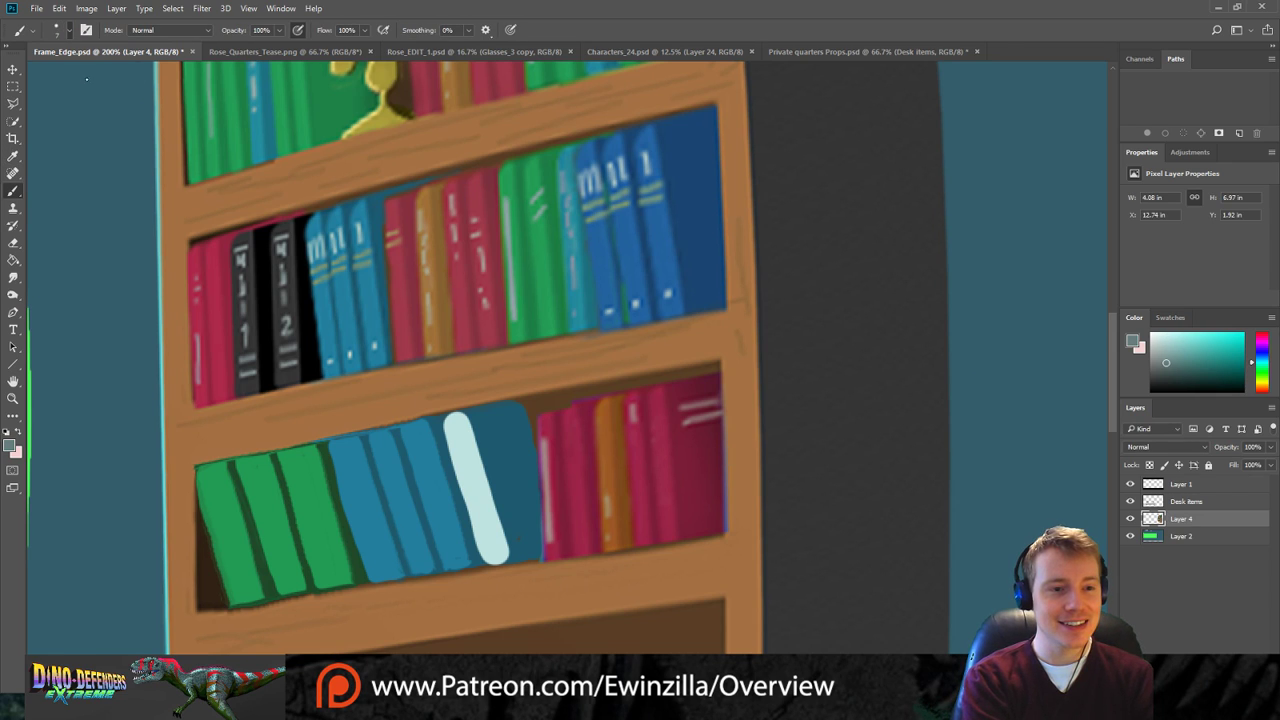
mouse_move(472, 412)
mouse_down()
mouse_move(544, 405)
mouse_move(470, 415)
mouse_move(483, 445)
mouse_move(464, 423)
mouse_move(481, 430)
mouse_move(472, 422)
mouse_move(497, 498)
mouse_move(480, 425)
mouse_move(485, 446)
mouse_move(496, 427)
mouse_move(510, 481)
mouse_move(512, 430)
mouse_move(530, 503)
mouse_move(535, 407)
mouse_move(537, 550)
mouse_move(518, 557)
mouse_move(507, 485)
mouse_move(530, 550)
mouse_up()
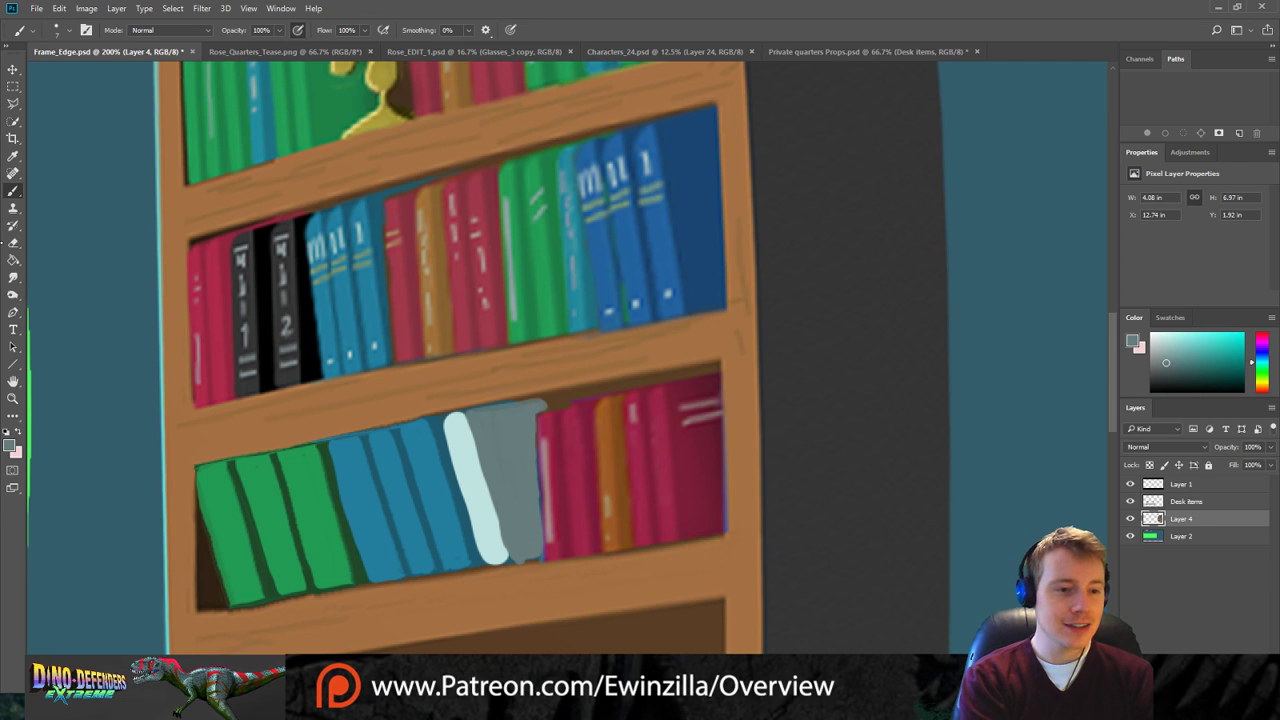
Smudge the upper corner and both long edges of the pale spine to straighten its outline.
click(13, 260)
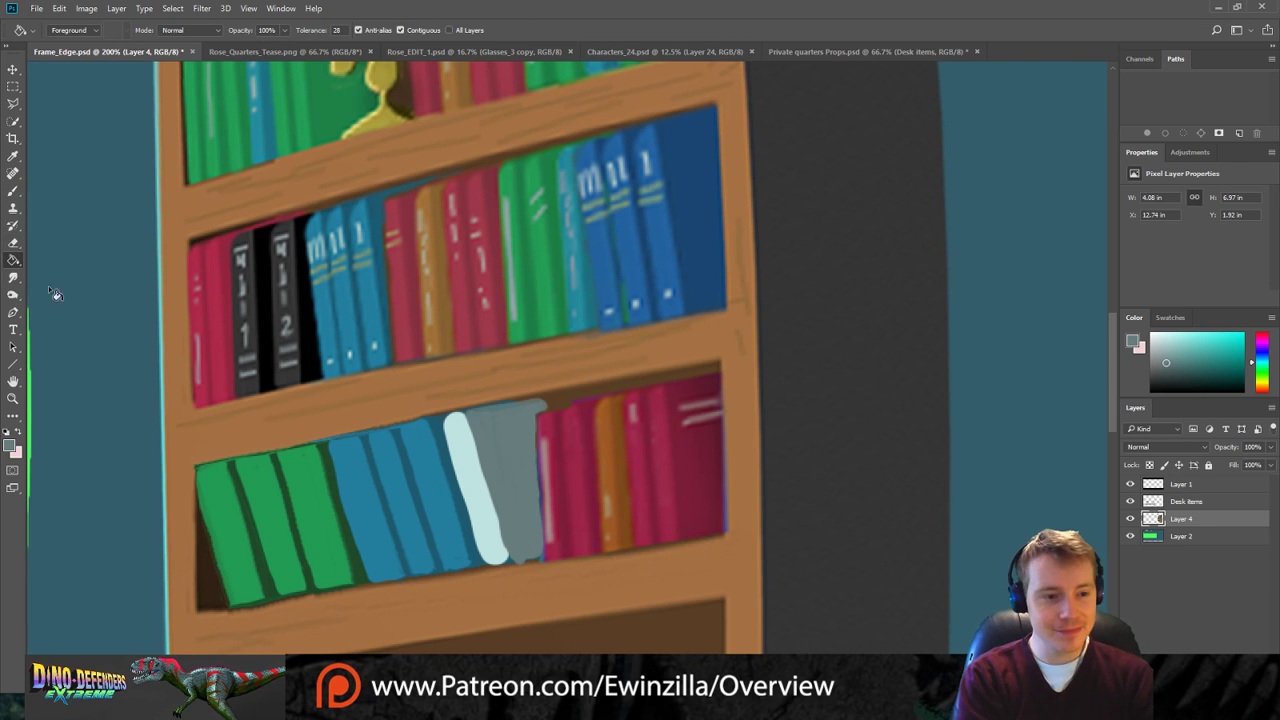
click(13, 277)
mouse_move(445, 417)
mouse_down()
mouse_move(481, 449)
mouse_move(474, 429)
mouse_move(504, 534)
mouse_up()
drag(475, 431, 502, 546)
drag(469, 444, 505, 550)
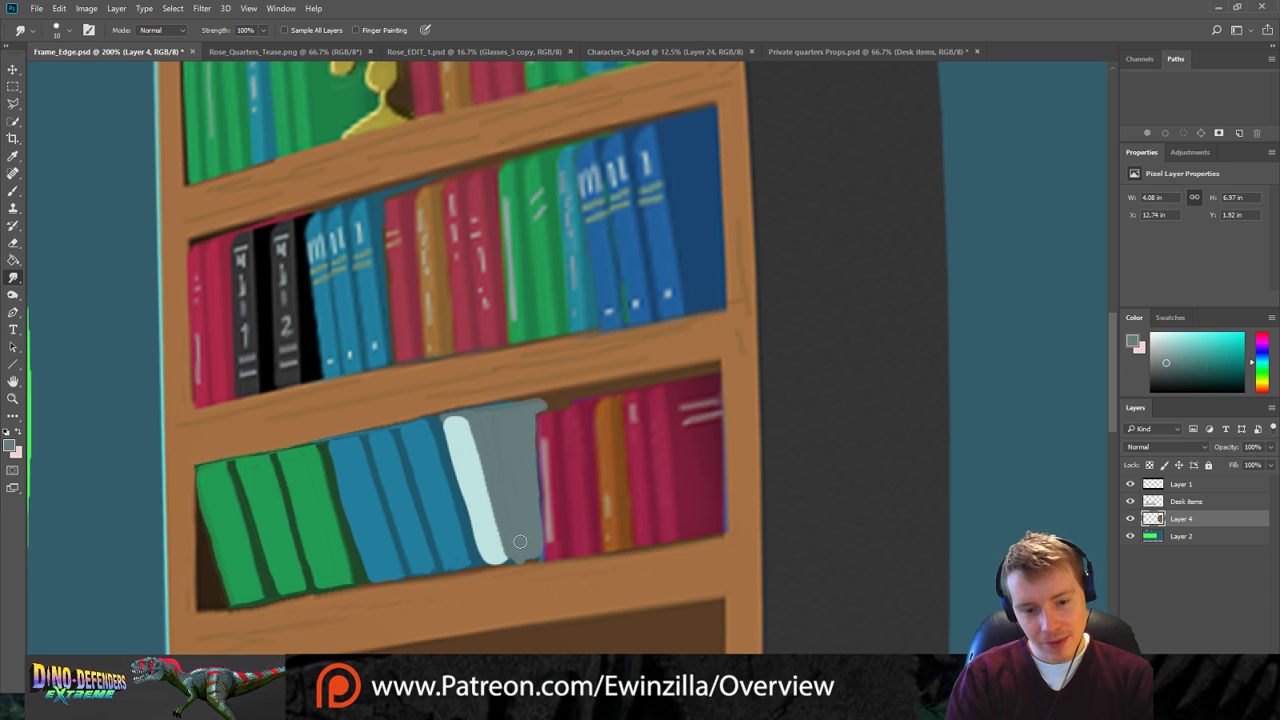
Smudge the border between the grey block and the first red book, and refine the pale spine's right edge.
drag(524, 439, 534, 534)
drag(540, 422, 534, 528)
drag(532, 424, 536, 544)
drag(528, 495, 536, 552)
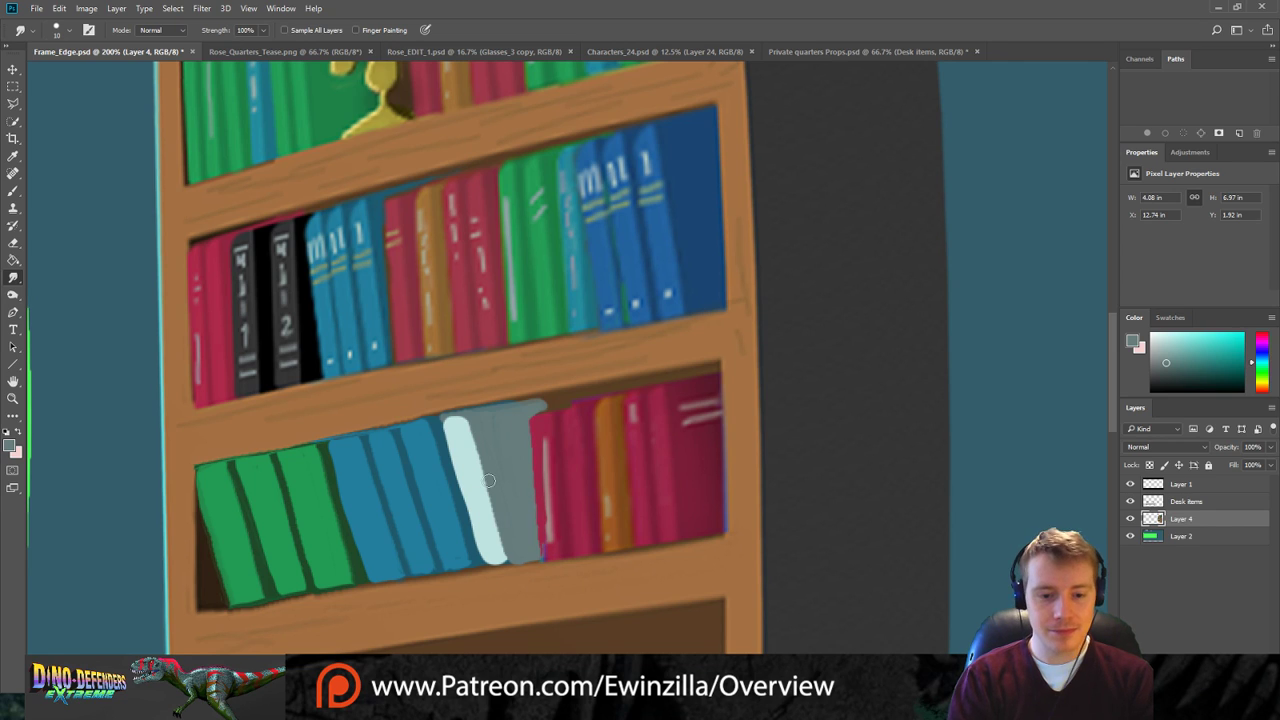
drag(475, 427, 502, 528)
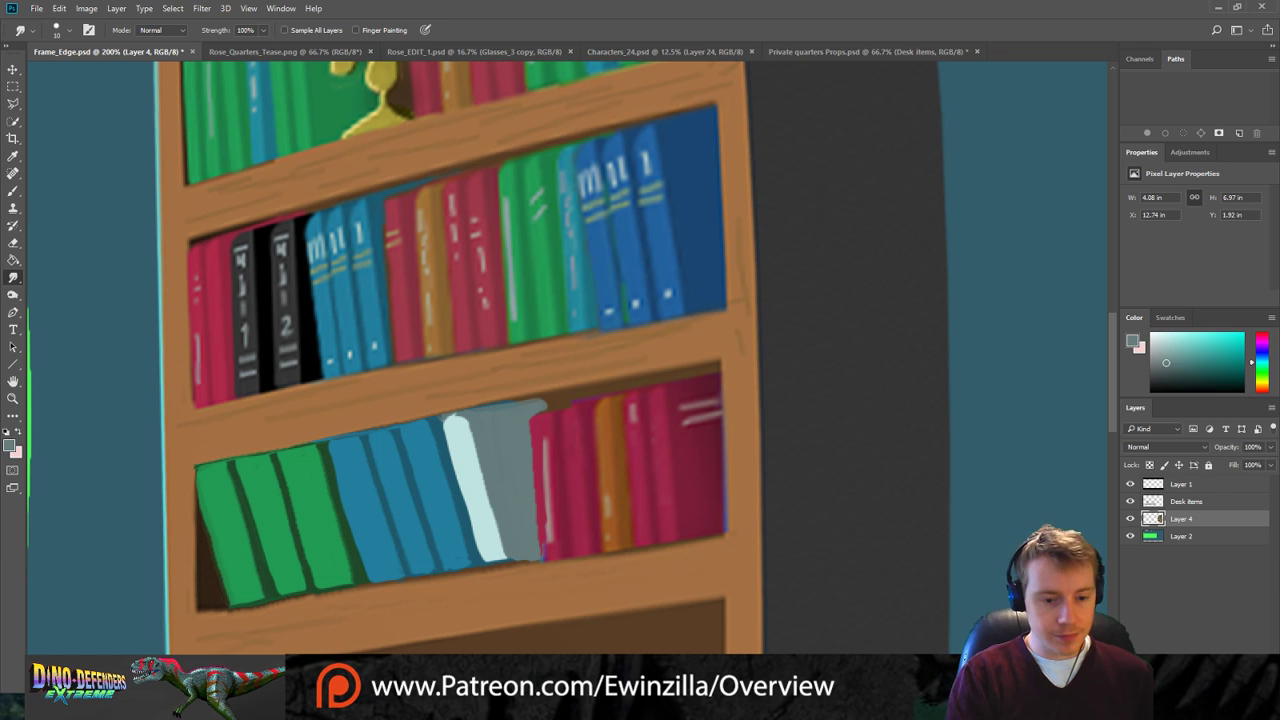
Set the background colour to a violet-blue.
key(b)
key(i)
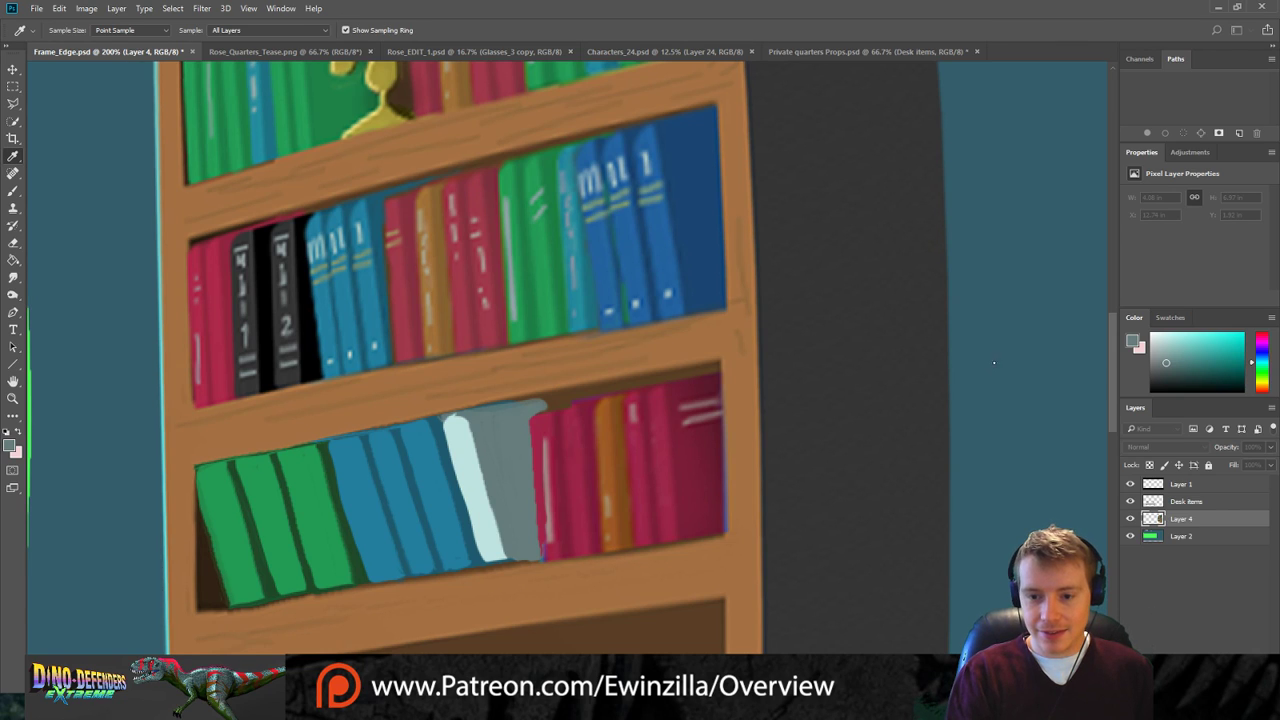
key(b)
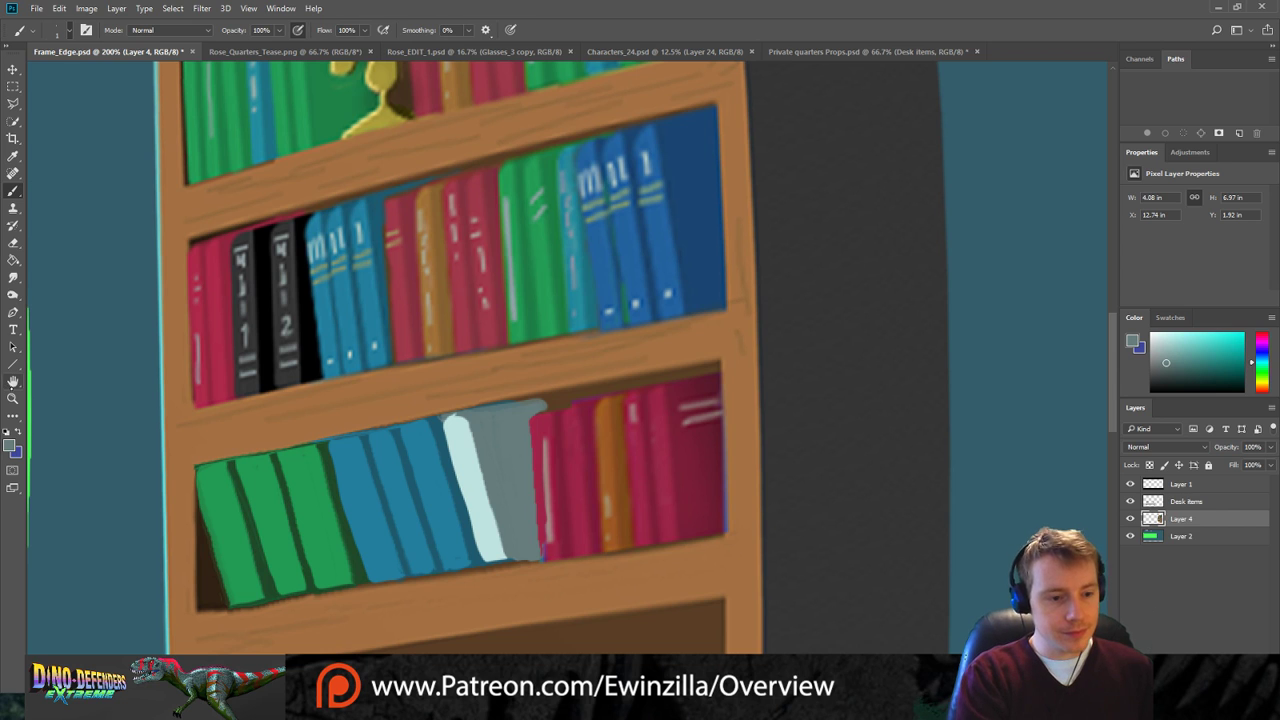
Smudge the top and bottom edges of the pale spine and grey block into clean, straight lines at 500% zoom.
click(13, 398)
drag(533, 546, 514, 550)
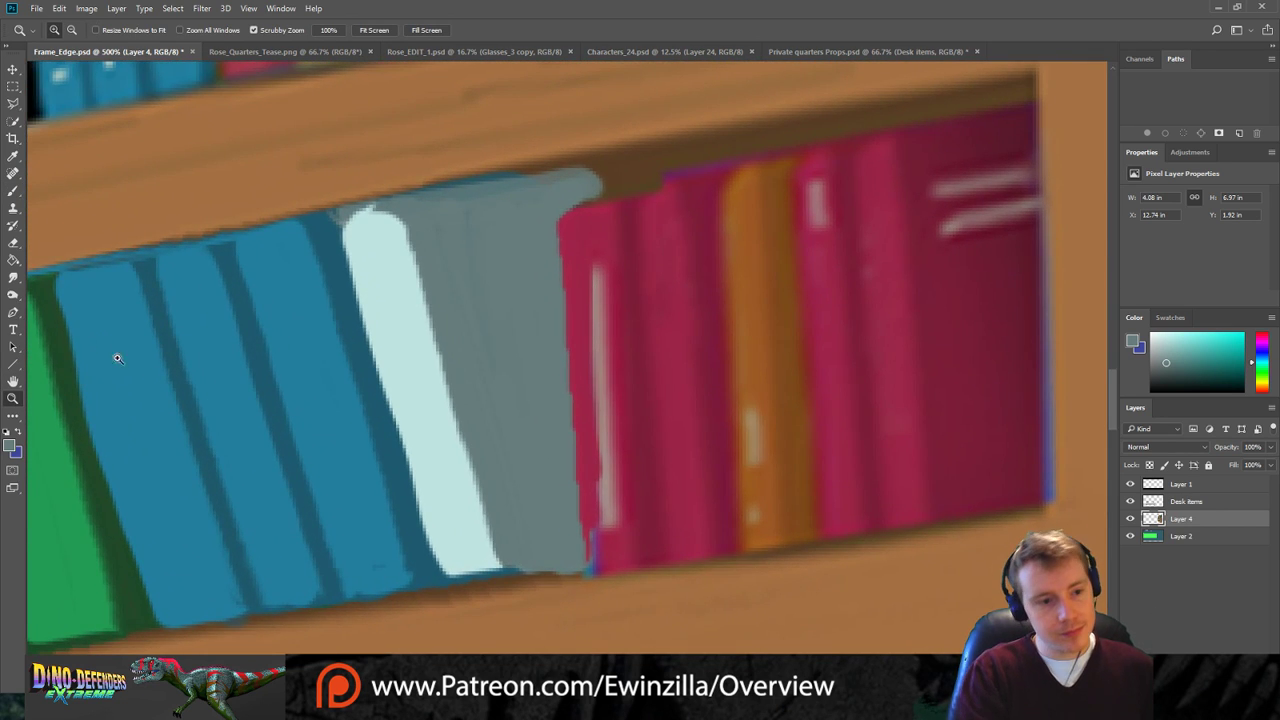
click(13, 277)
mouse_move(363, 244)
mouse_down()
mouse_move(386, 214)
mouse_move(343, 209)
mouse_move(374, 192)
mouse_move(406, 200)
mouse_move(462, 182)
mouse_move(400, 185)
mouse_move(551, 154)
mouse_move(486, 164)
mouse_move(500, 154)
mouse_move(567, 146)
mouse_move(555, 141)
mouse_move(606, 166)
mouse_move(600, 182)
mouse_move(614, 171)
mouse_move(603, 186)
mouse_up()
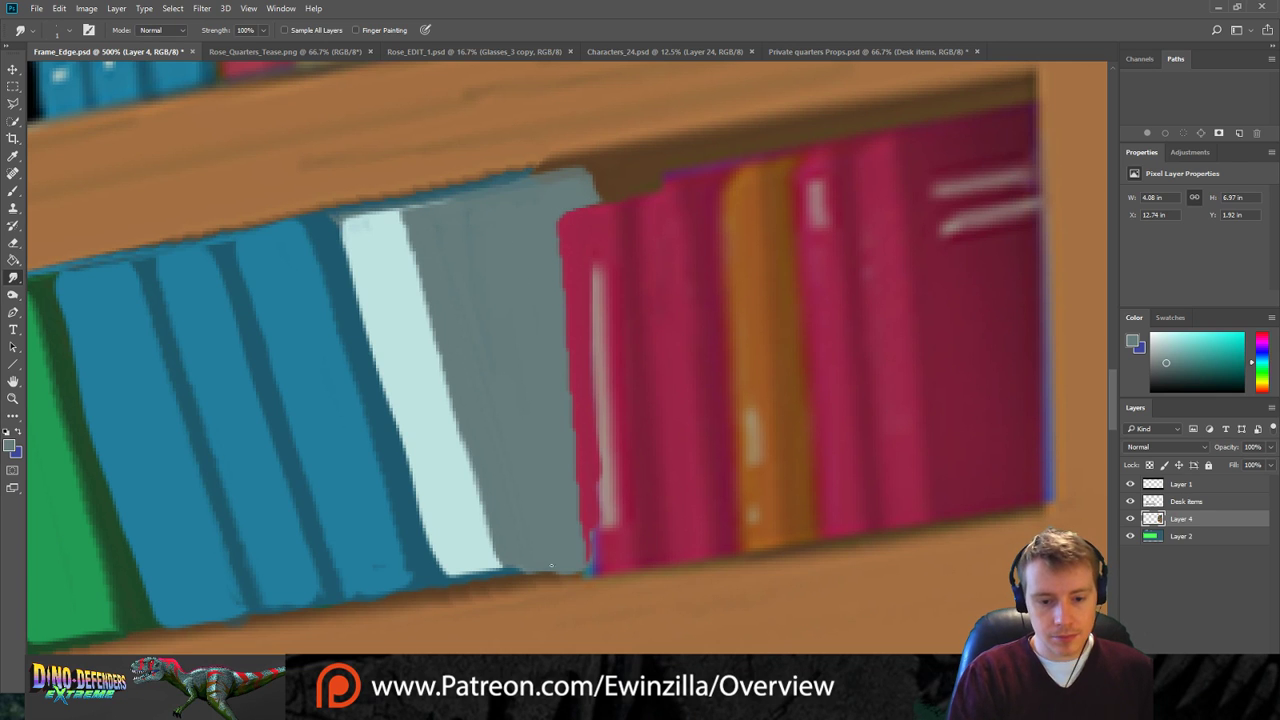
drag(540, 572, 565, 566)
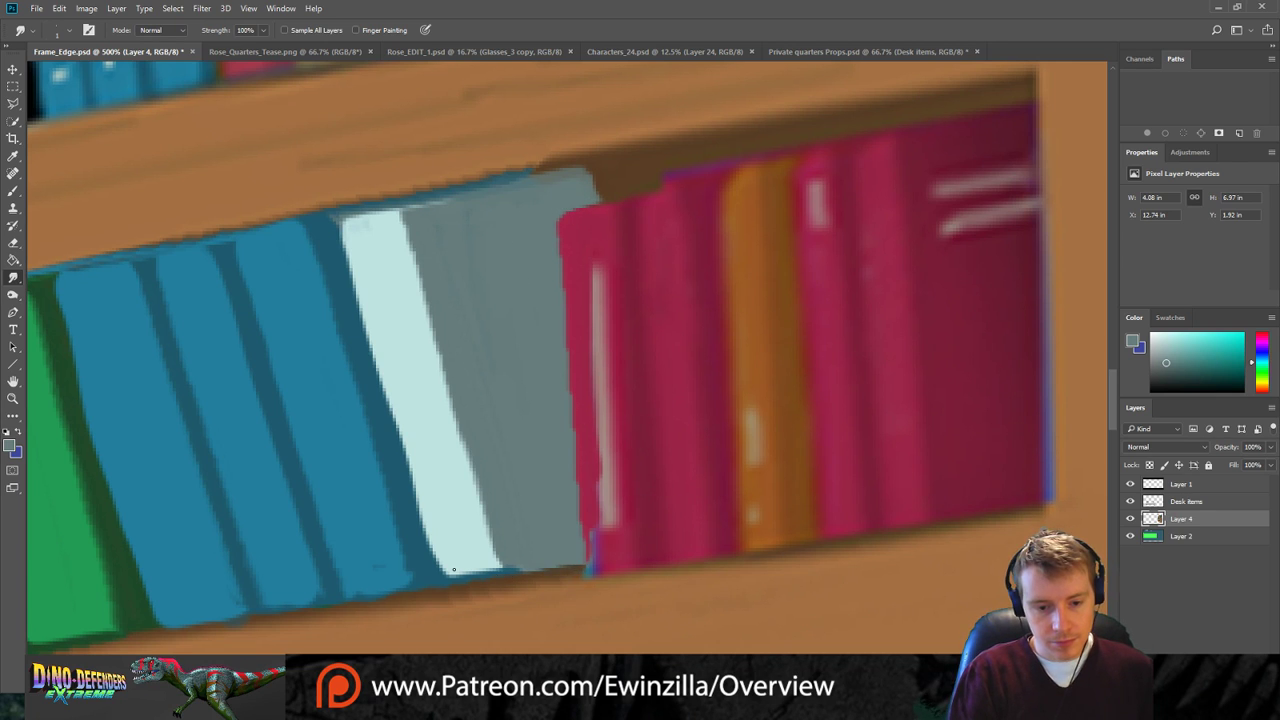
drag(453, 569, 526, 562)
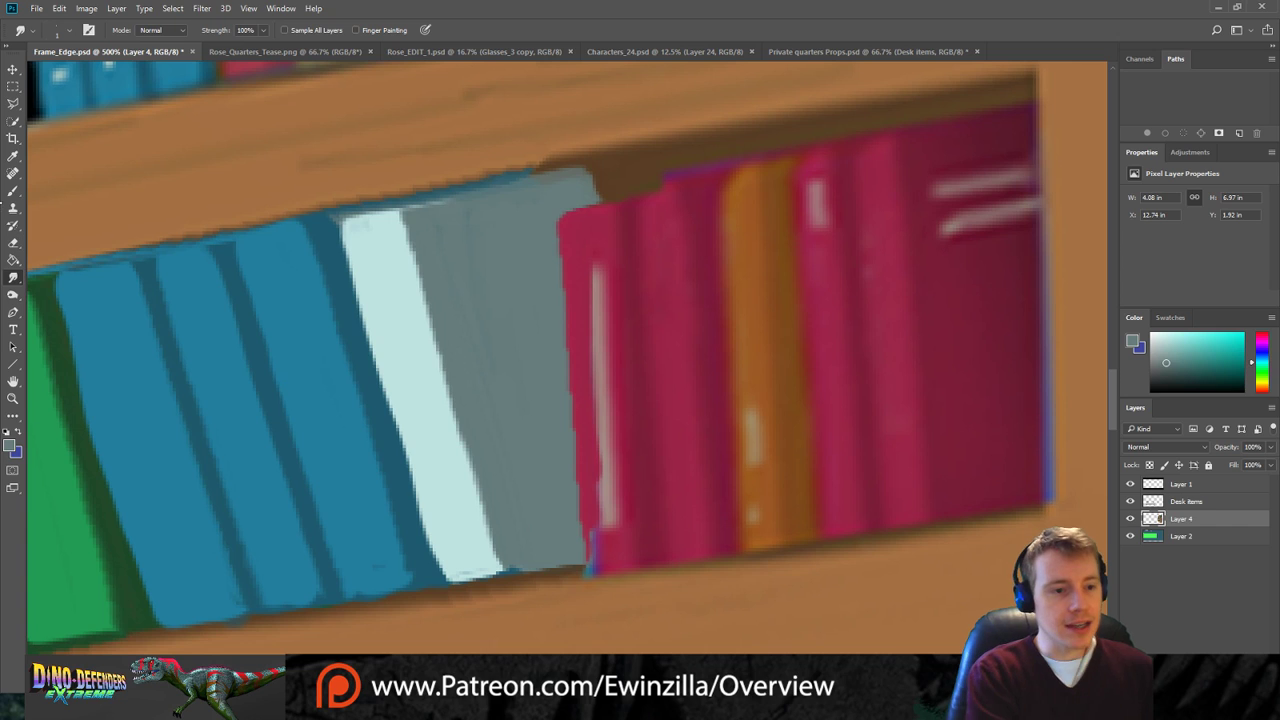
Hand-letter the title "Jurassic Park" in violet-blue down the upper half of the pale spine.
key(b)
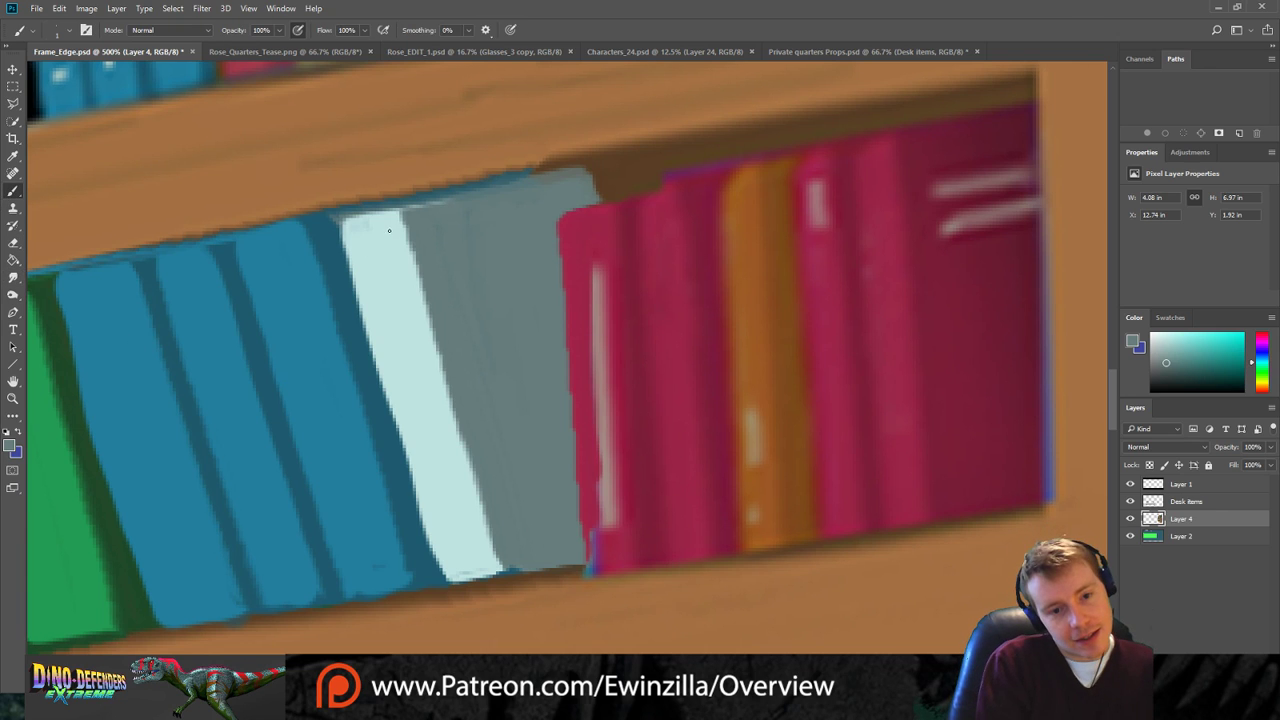
drag(392, 224, 383, 232)
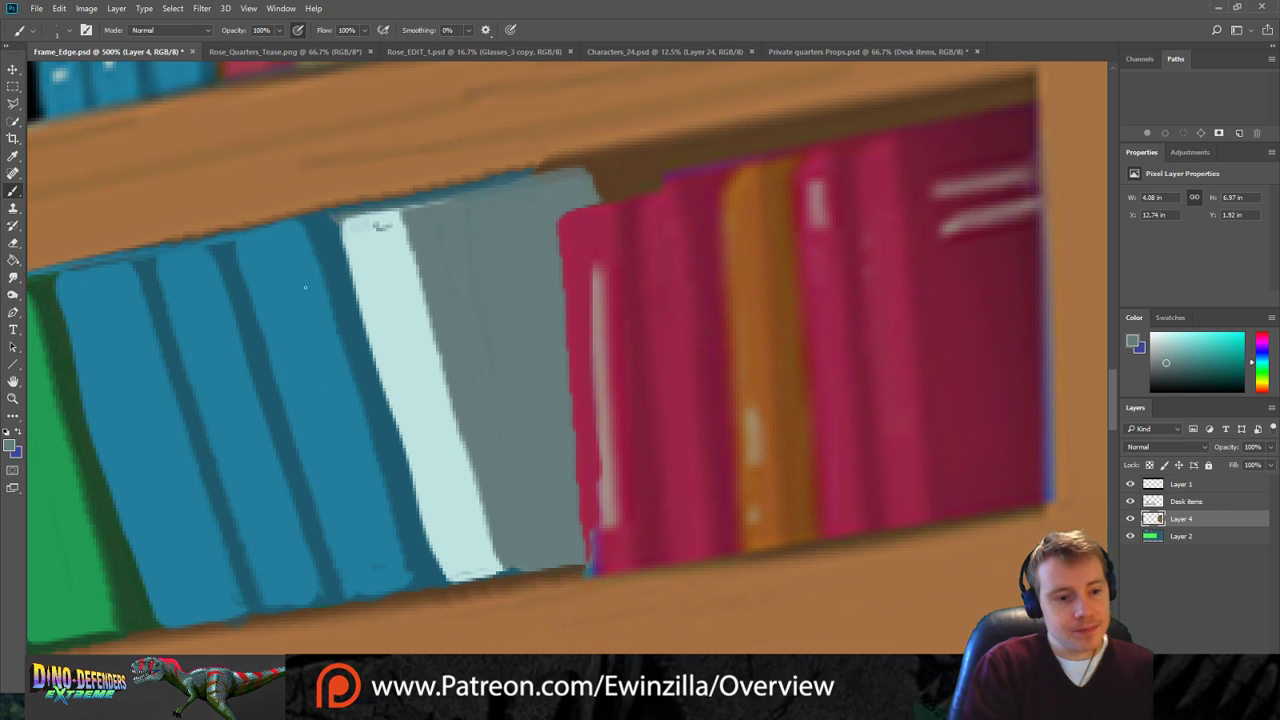
key(x)
key(ctrl+z)
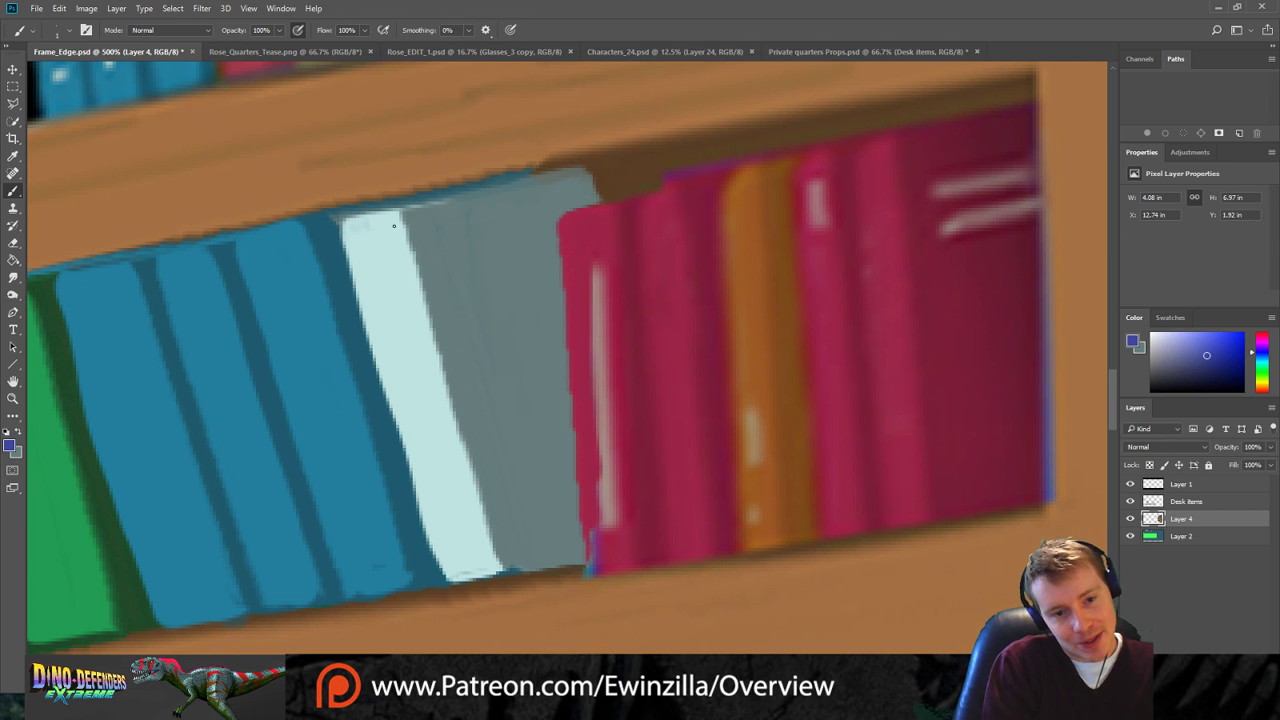
mouse_move(394, 226)
mouse_down()
mouse_move(377, 229)
mouse_move(420, 309)
mouse_move(404, 307)
mouse_move(412, 348)
mouse_up()
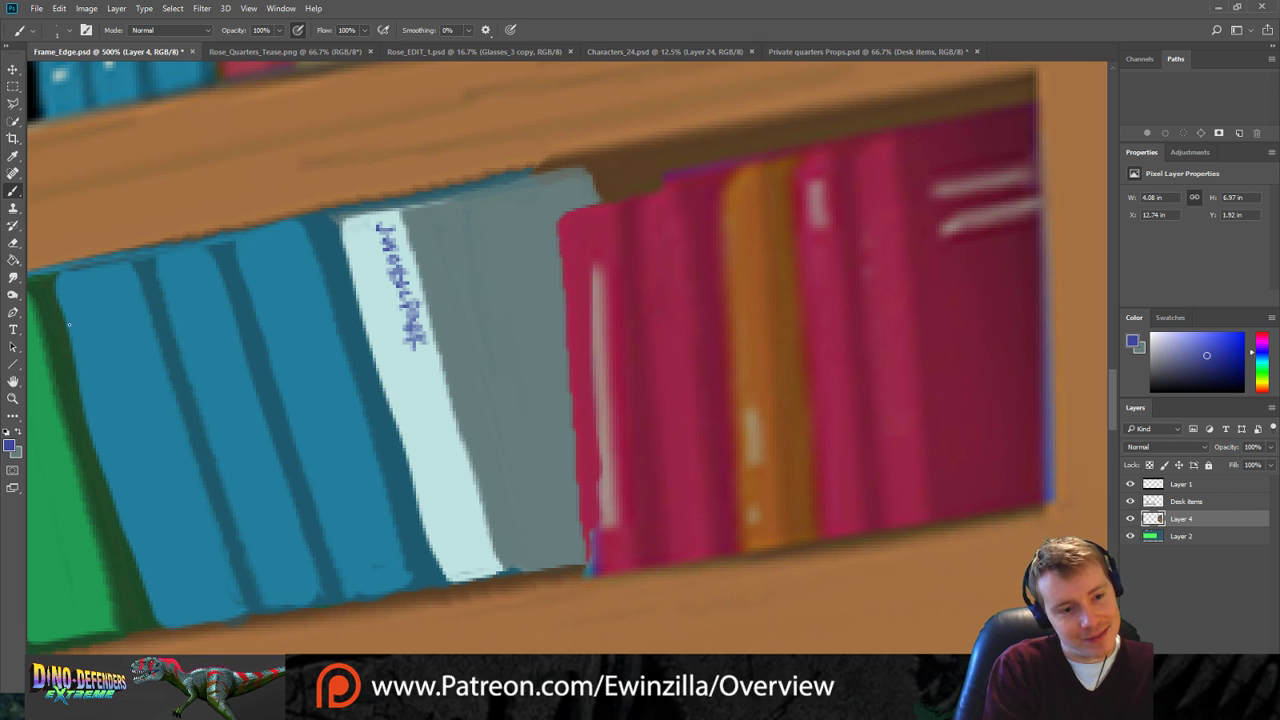
Pick a bright red and hand-letter the author "Michael Crichton" down the pale spine alongside the blue title.
key(i)
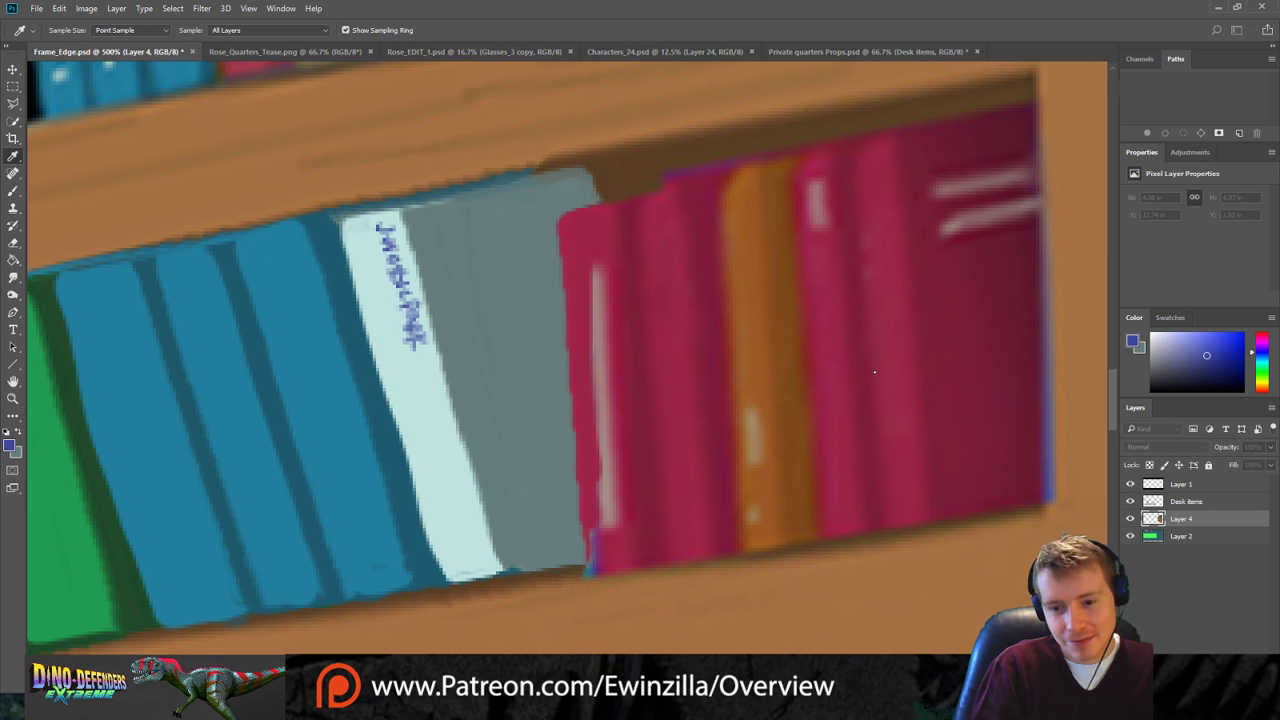
click(992, 360)
key(b)
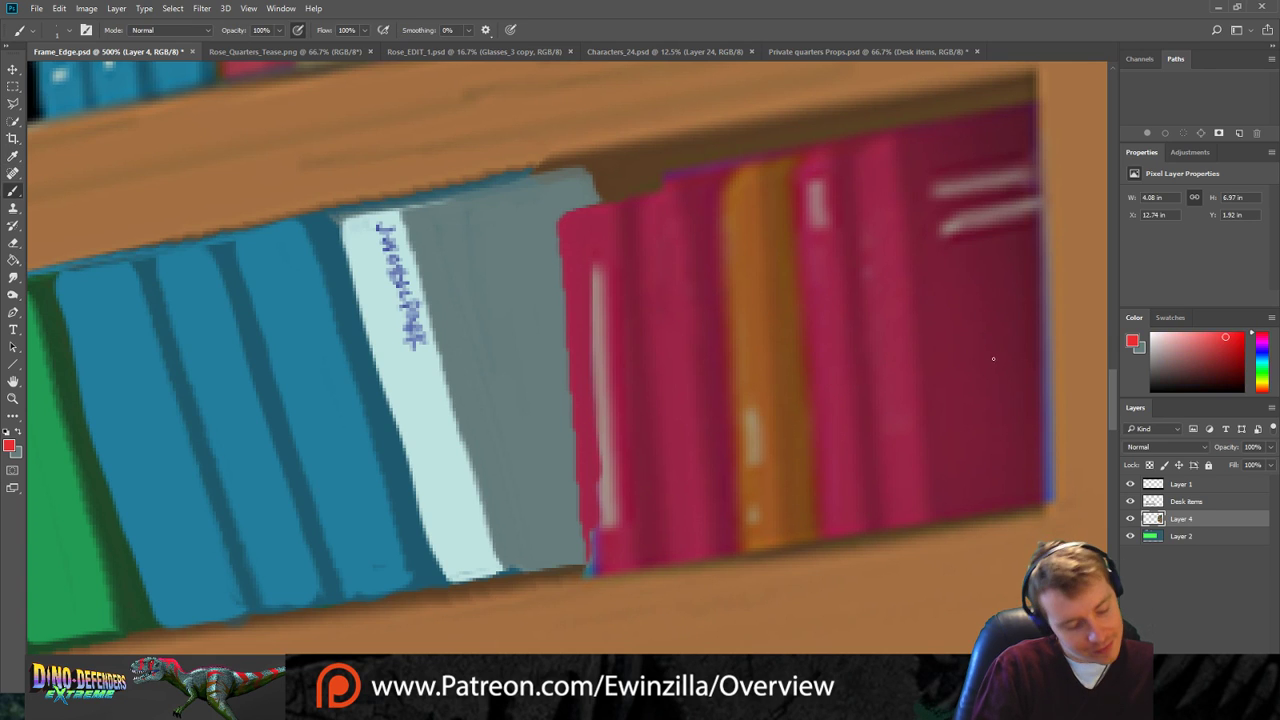
mouse_move(351, 234)
mouse_down()
mouse_move(367, 238)
mouse_move(389, 327)
mouse_move(380, 344)
mouse_move(404, 364)
mouse_move(410, 396)
mouse_move(400, 372)
mouse_up()
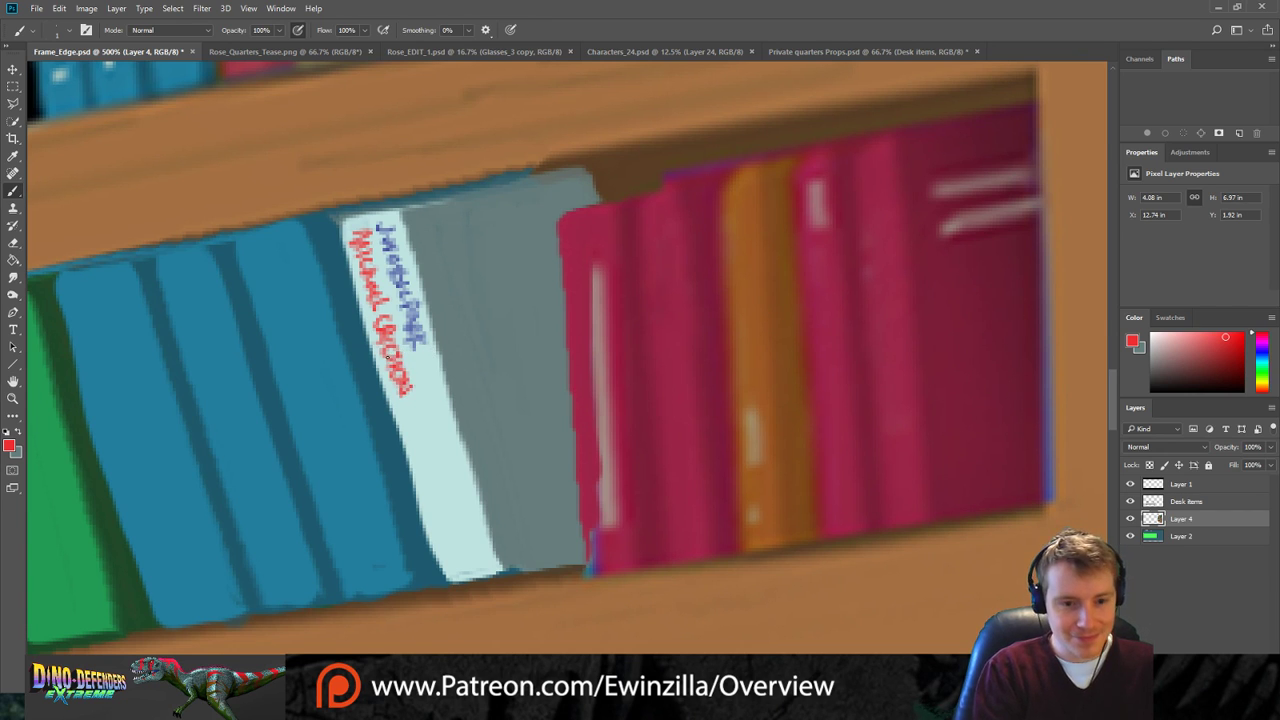
Pick a dark blue and hand-letter the title "Jurassic Park" across the upper part of the grey book cover.
key(i)
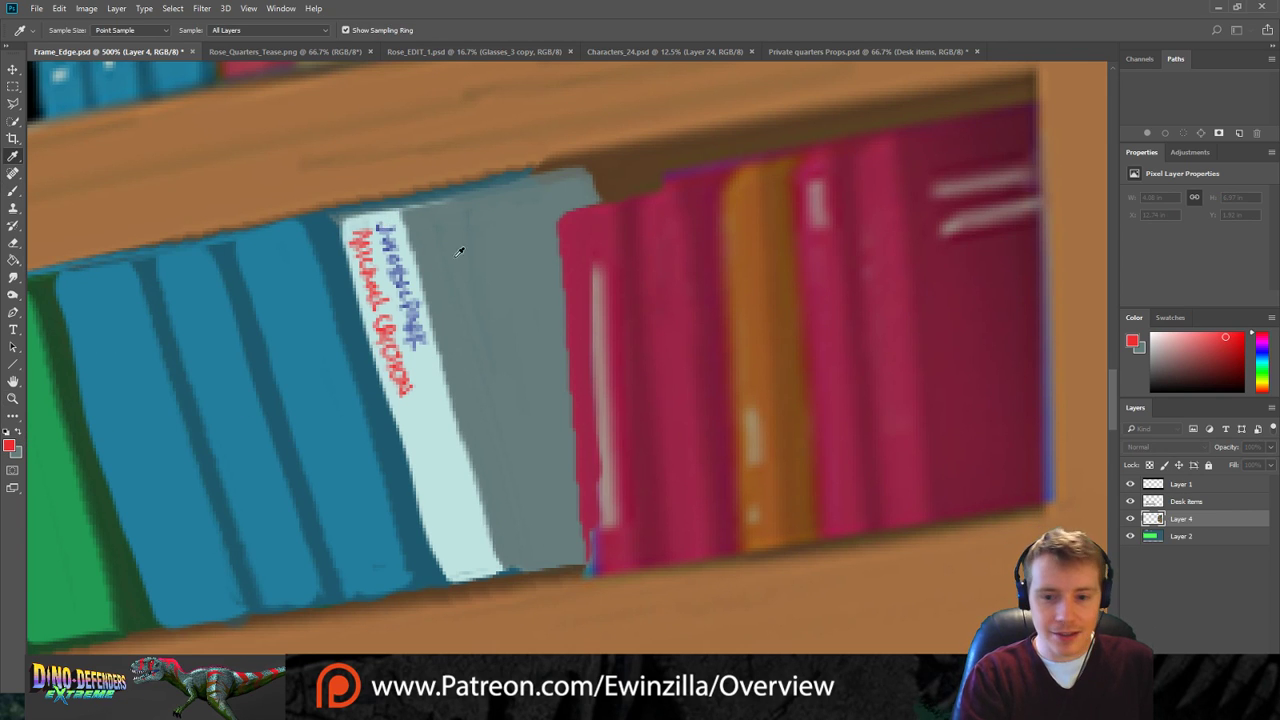
click(997, 371)
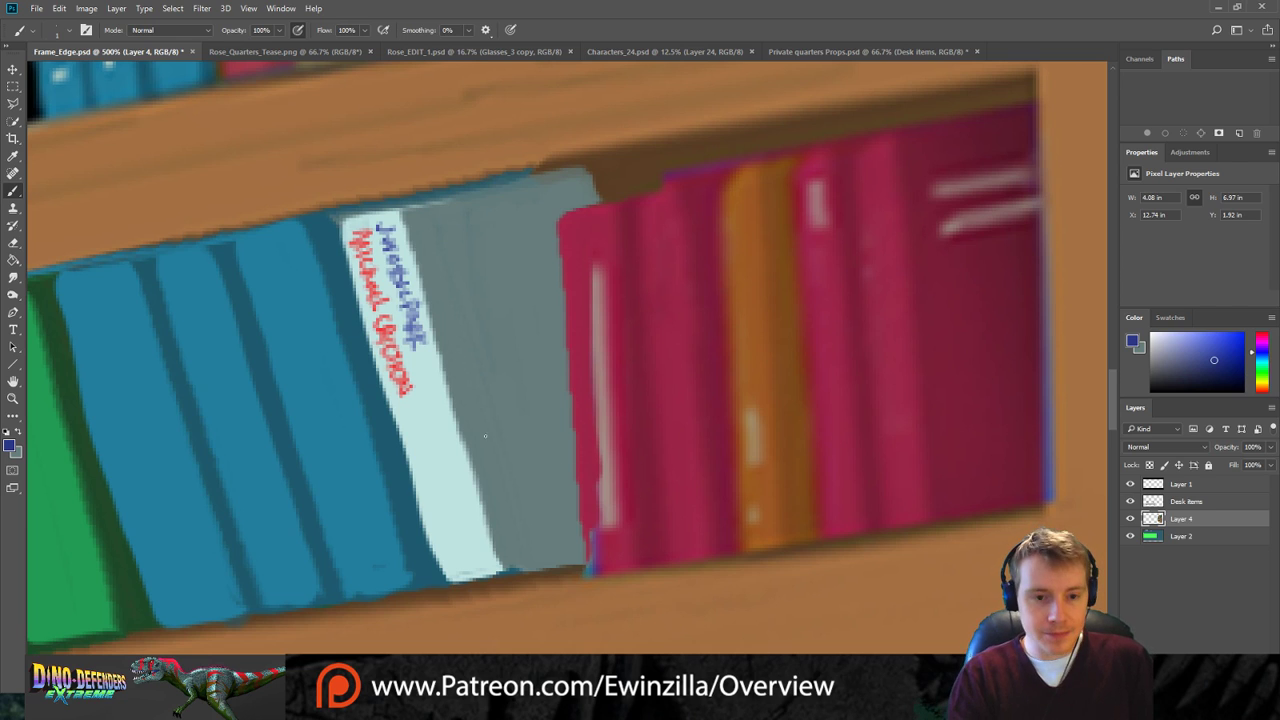
drag(435, 225, 437, 278)
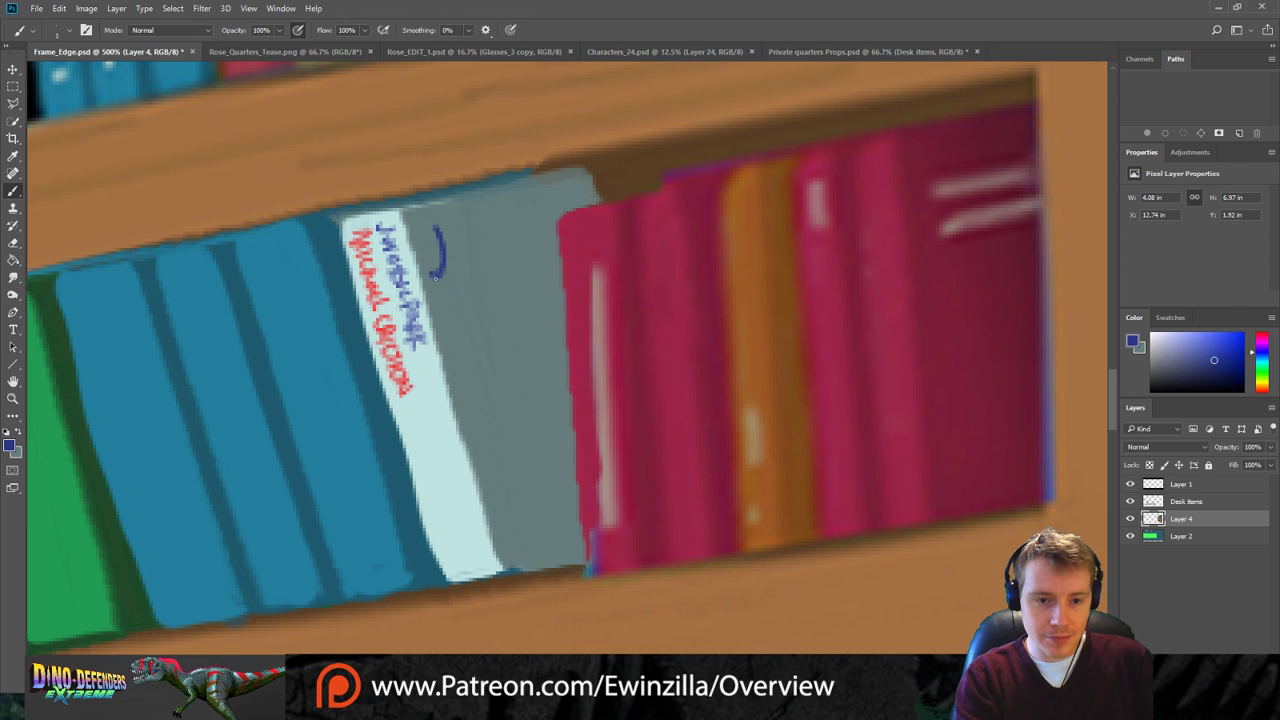
drag(449, 226, 434, 229)
mouse_move(456, 230)
mouse_down()
mouse_move(470, 246)
mouse_move(499, 240)
mouse_up()
mouse_move(486, 232)
mouse_down()
mouse_move(537, 221)
mouse_move(555, 229)
mouse_move(603, 198)
mouse_up()
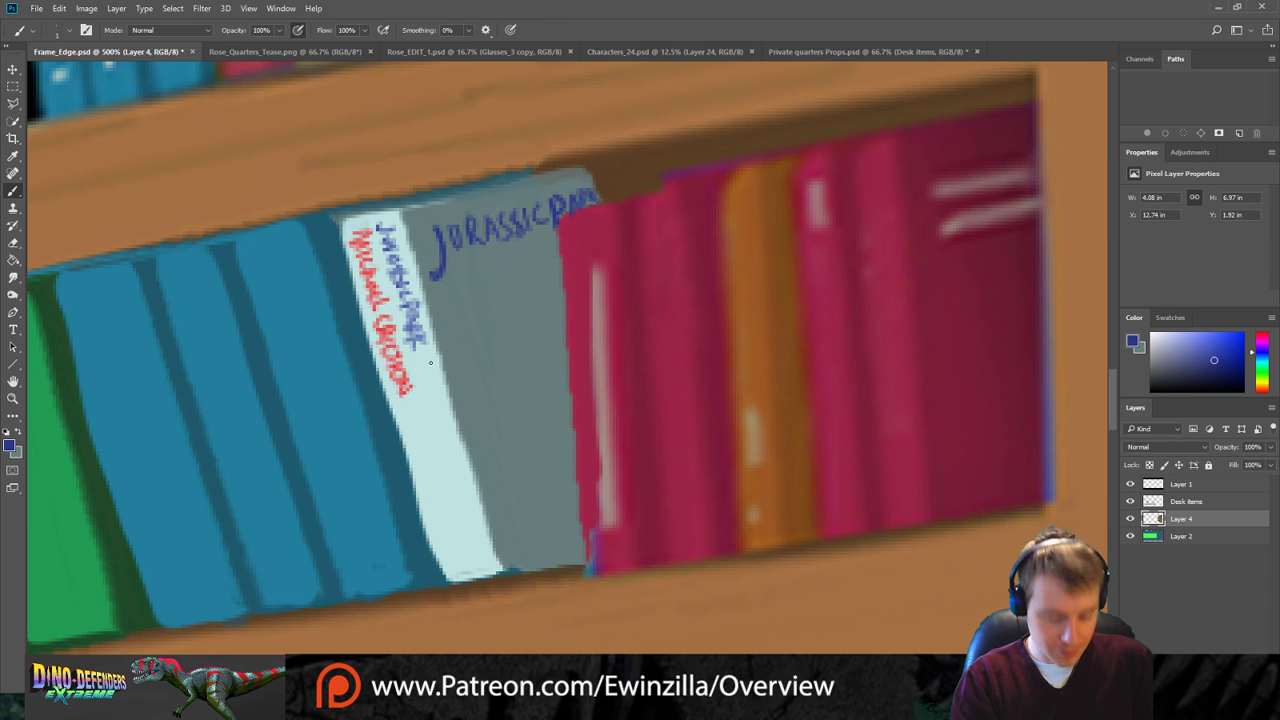
Switch to near-black and sketch the dinosaur skeleton's hip, ribs and spiky neck line across the pale spine and grey cover.
key(i)
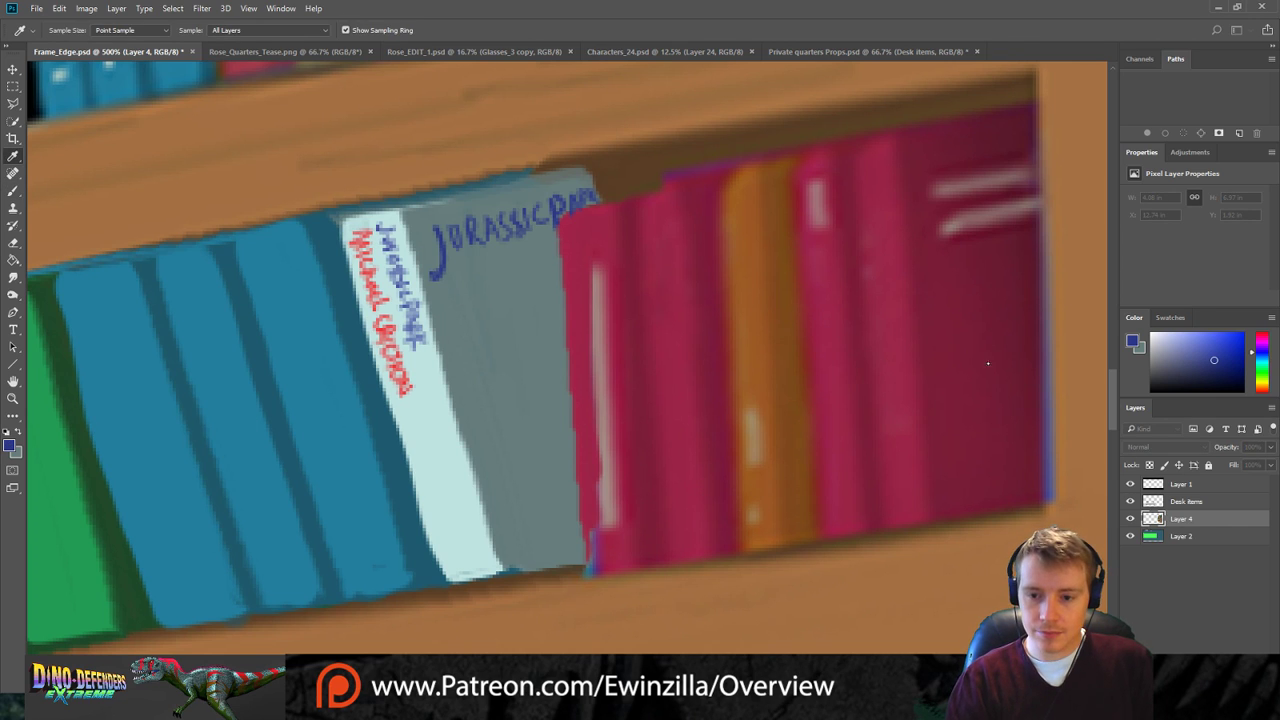
key(d)
key(b)
mouse_move(427, 523)
mouse_down()
mouse_move(469, 521)
mouse_move(433, 556)
mouse_move(426, 528)
mouse_move(452, 518)
mouse_up()
mouse_move(452, 518)
mouse_down()
mouse_move(432, 532)
mouse_move(452, 545)
mouse_move(450, 562)
mouse_move(436, 550)
mouse_move(458, 526)
mouse_up()
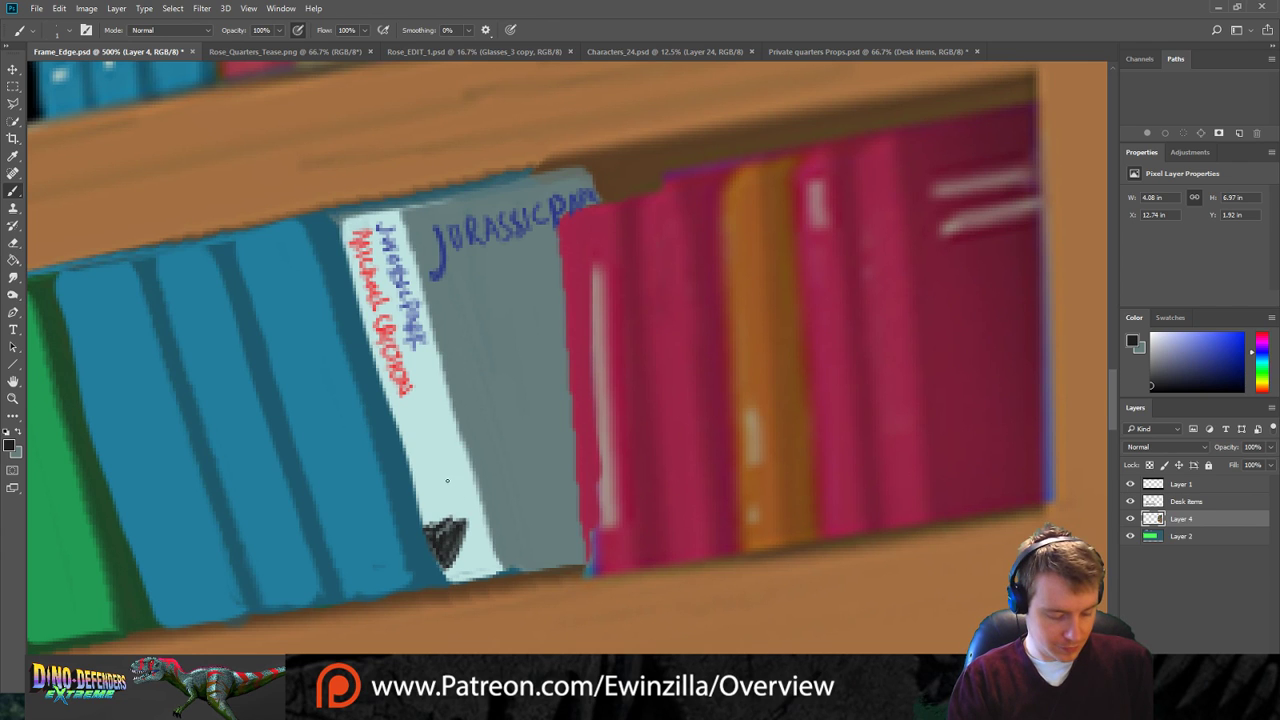
mouse_move(398, 426)
mouse_down()
mouse_move(442, 406)
mouse_move(414, 422)
mouse_move(448, 418)
mouse_move(422, 450)
mouse_move(452, 432)
mouse_move(432, 452)
mouse_move(426, 441)
mouse_move(430, 476)
mouse_move(420, 465)
mouse_move(424, 500)
mouse_move(440, 480)
mouse_move(448, 496)
mouse_move(463, 458)
mouse_move(457, 398)
mouse_move(484, 360)
mouse_move(494, 280)
mouse_move(560, 276)
mouse_up()
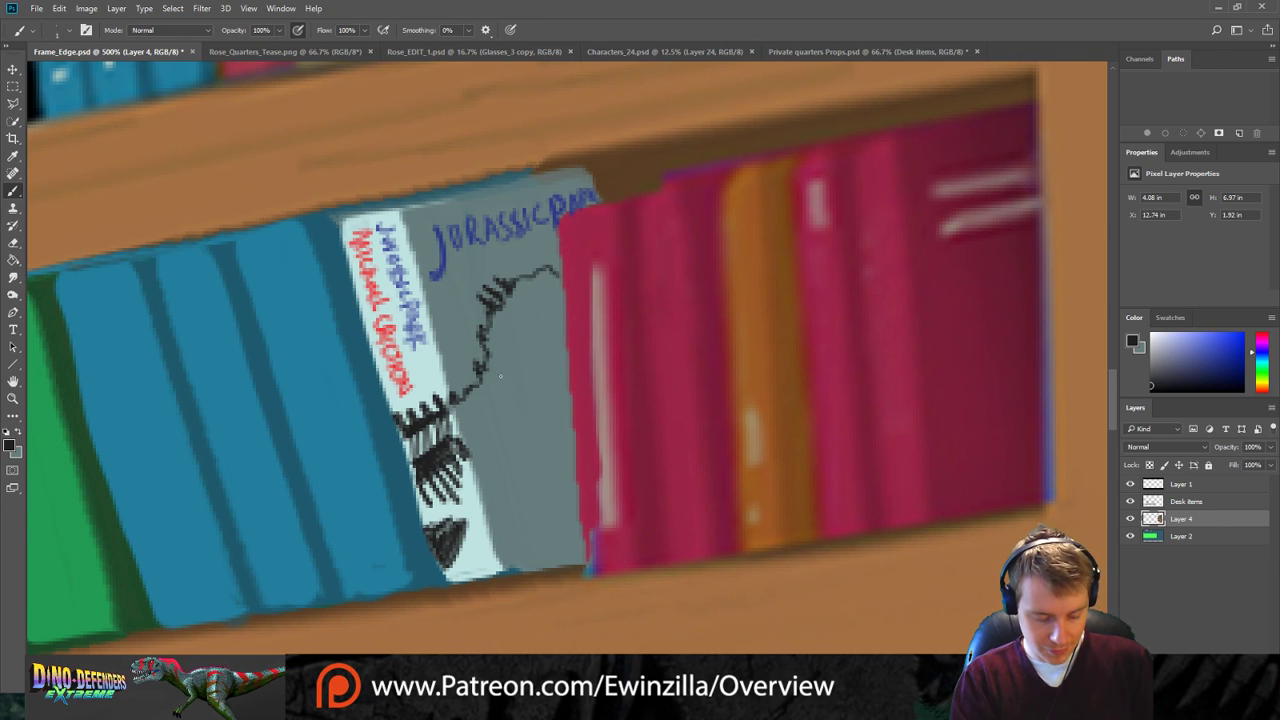
Draw the skeleton's clawed arms and shoulder in near-black on the grey cover, and thicken the ribs across the spine.
drag(459, 428, 488, 407)
mouse_move(488, 407)
mouse_down()
mouse_move(519, 426)
mouse_move(530, 399)
mouse_move(517, 442)
mouse_move(522, 415)
mouse_move(544, 451)
mouse_move(520, 459)
mouse_move(515, 444)
mouse_move(504, 458)
mouse_move(520, 478)
mouse_move(551, 476)
mouse_move(526, 478)
mouse_move(548, 487)
mouse_move(509, 471)
mouse_up()
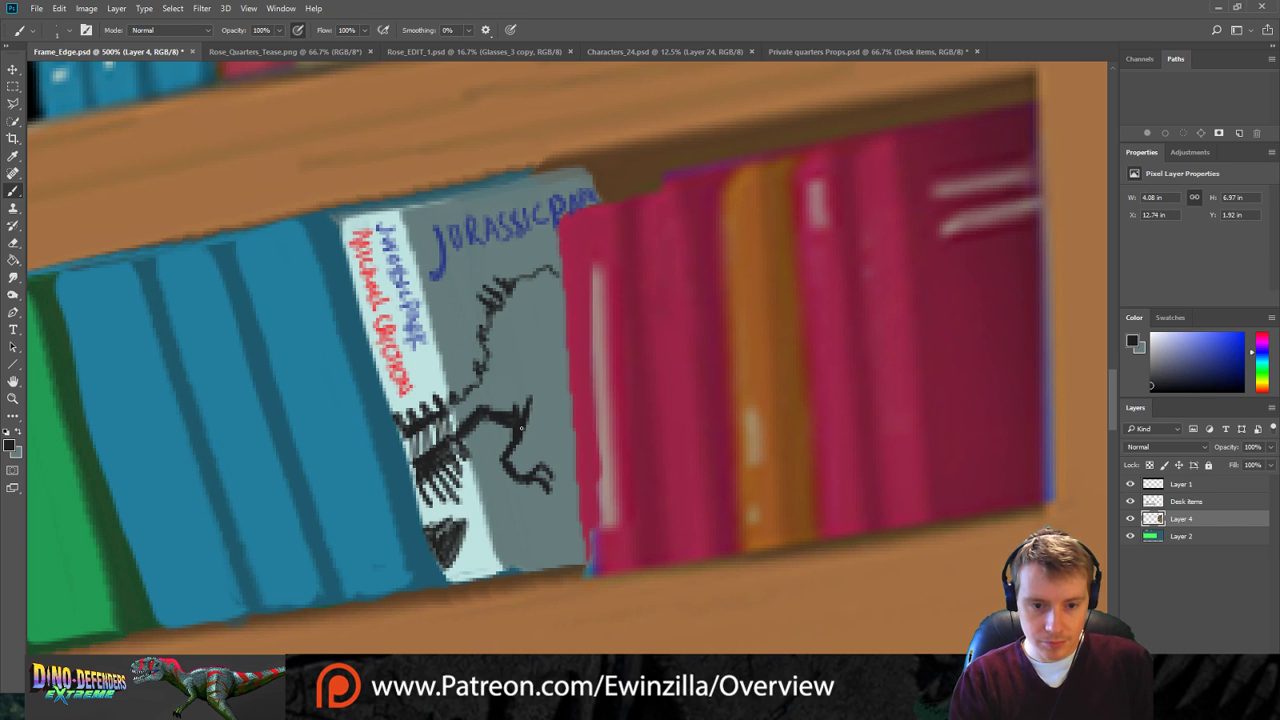
mouse_move(527, 411)
mouse_down()
mouse_move(538, 444)
mouse_move(575, 409)
mouse_move(575, 420)
mouse_up()
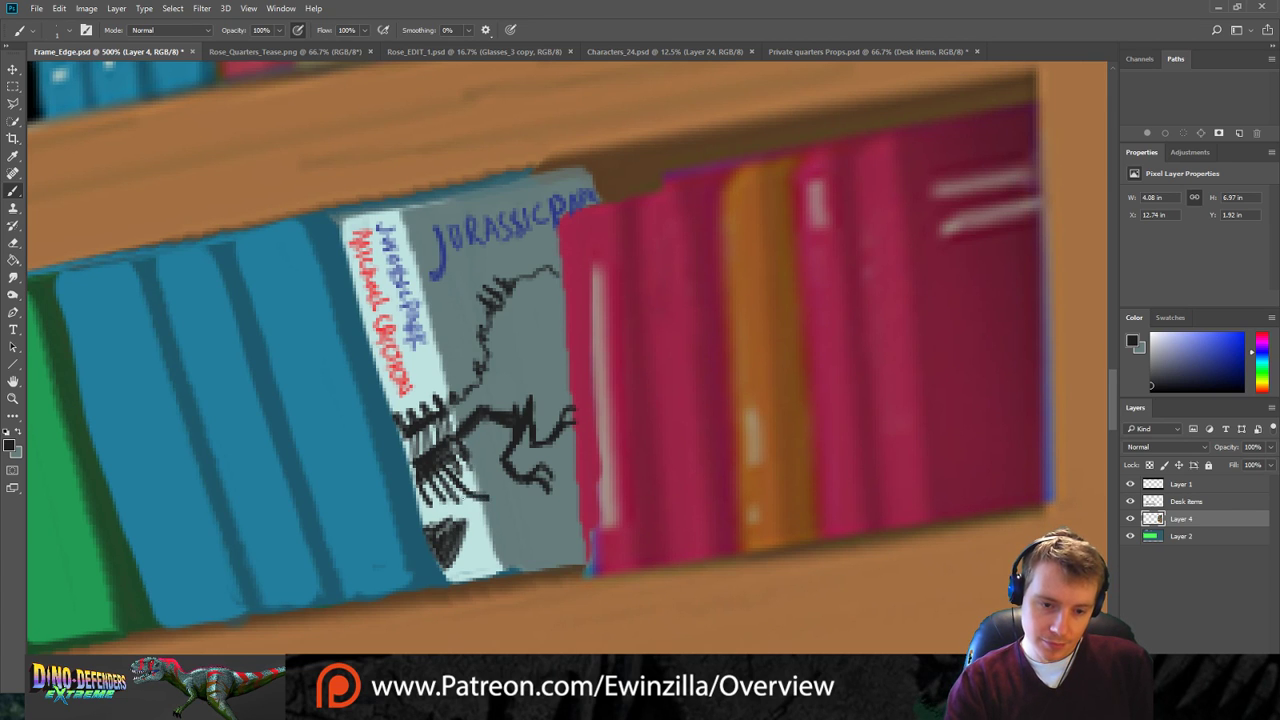
drag(459, 450, 493, 475)
drag(438, 427, 420, 452)
mouse_move(443, 421)
mouse_down()
mouse_move(445, 441)
mouse_move(442, 420)
mouse_up()
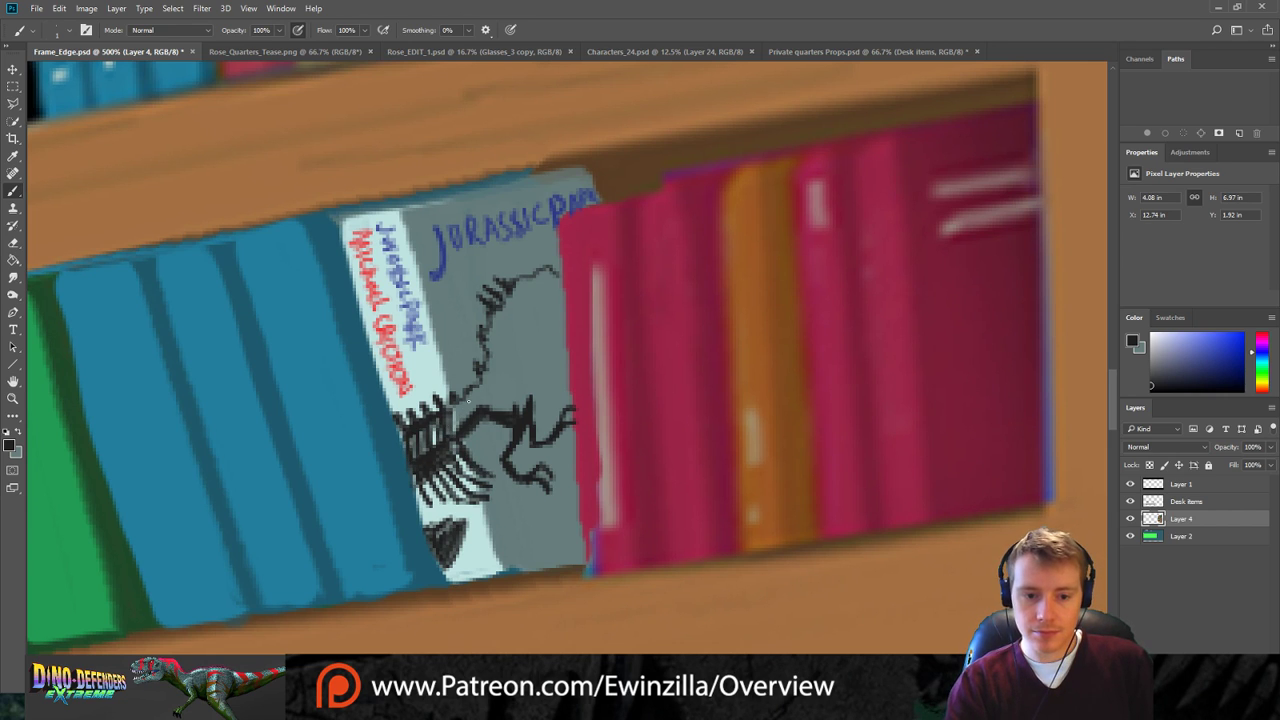
mouse_move(461, 415)
mouse_down()
mouse_move(484, 382)
mouse_move(496, 404)
mouse_up()
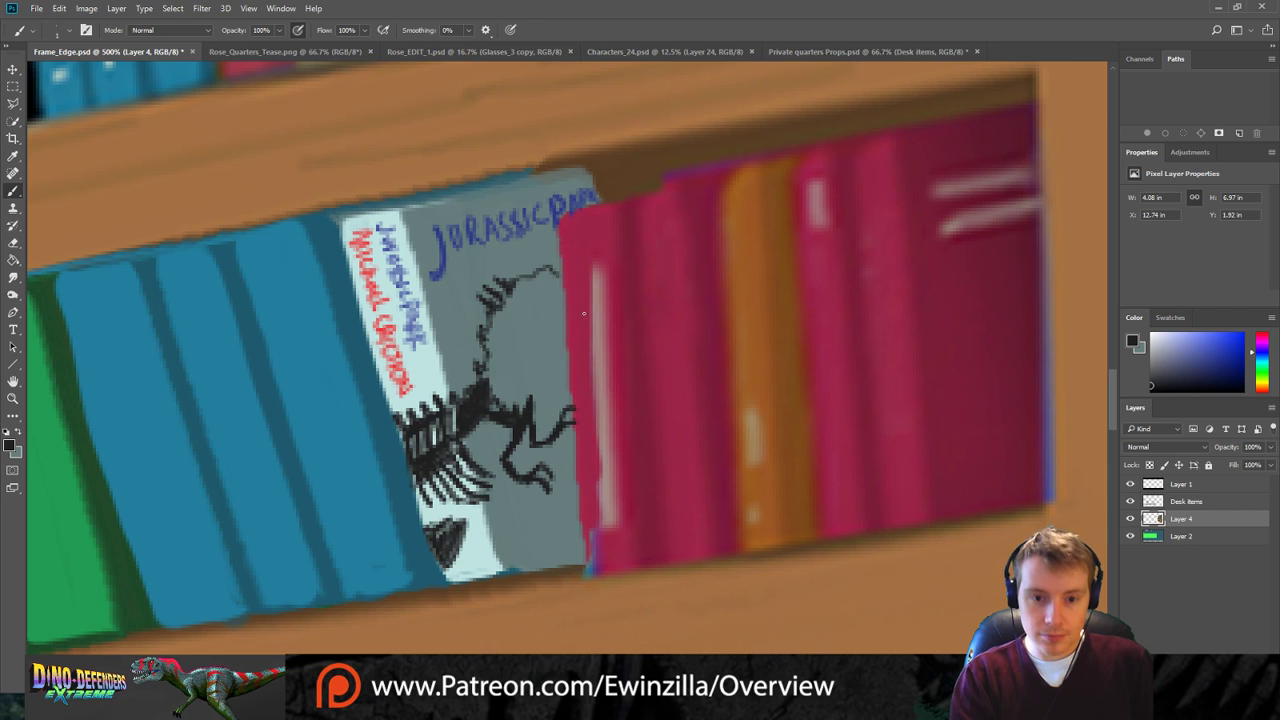
Draw the skeleton's skull with eye socket and open jaw on the grey cover, then fill the head and neck solid near-black.
mouse_move(551, 307)
mouse_down()
mouse_move(556, 322)
mouse_move(555, 290)
mouse_up()
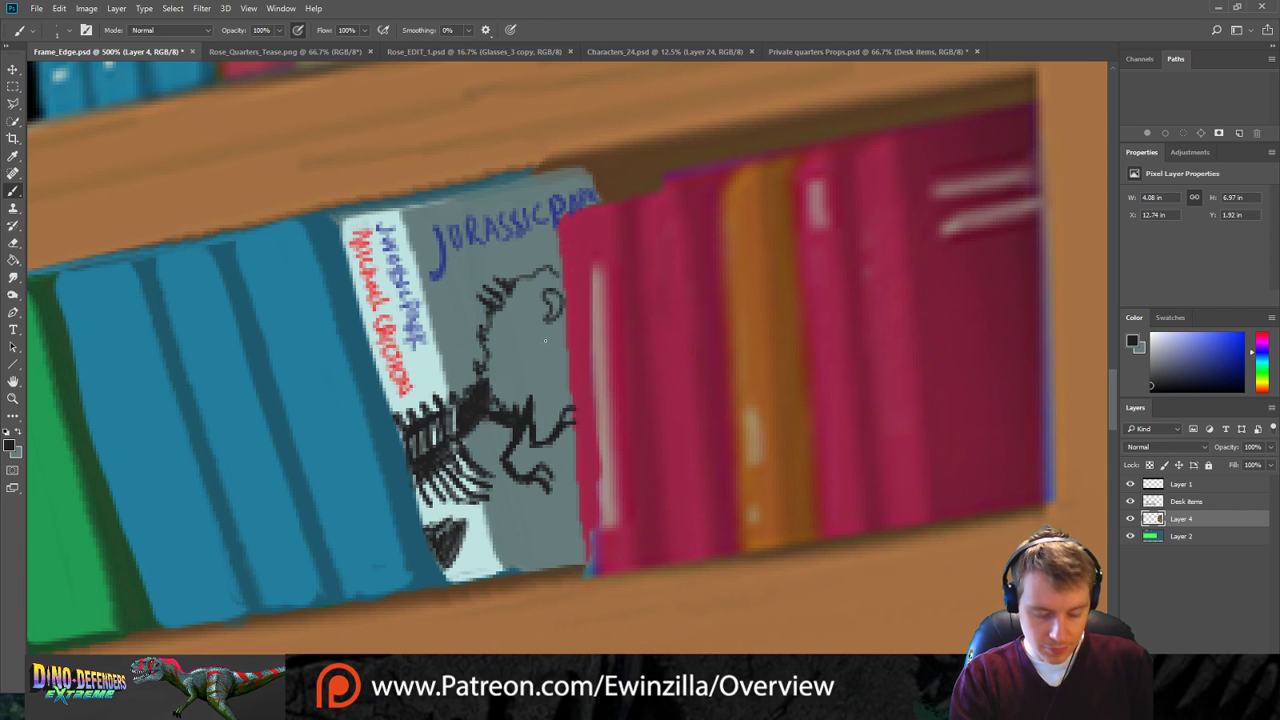
drag(564, 336, 545, 343)
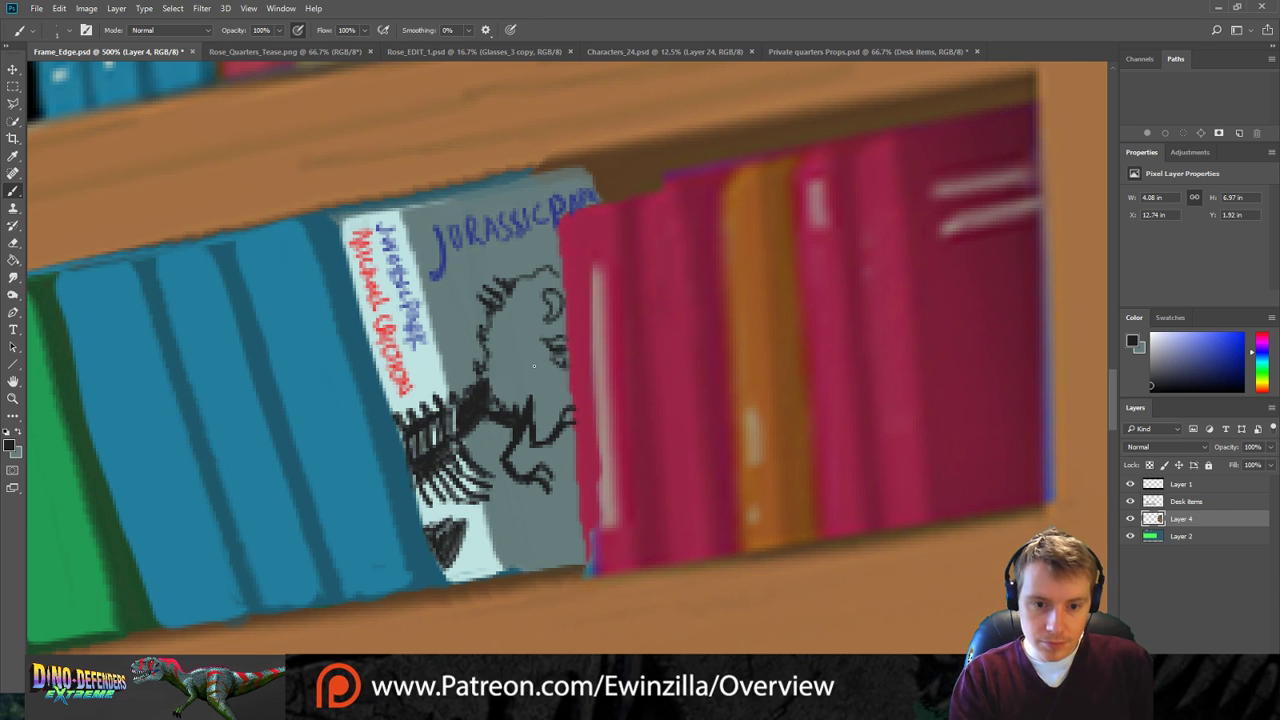
drag(529, 360, 574, 385)
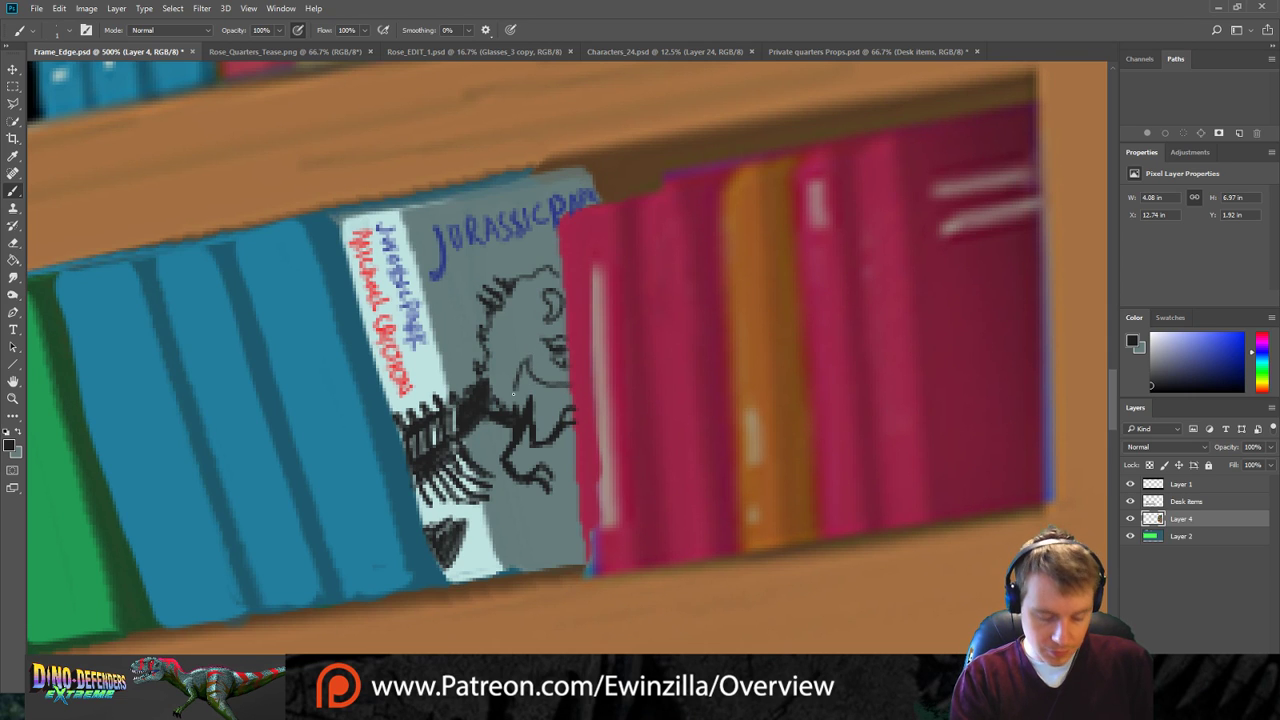
mouse_move(529, 376)
mouse_down()
mouse_move(493, 402)
mouse_move(507, 339)
mouse_move(484, 385)
mouse_move(487, 339)
mouse_move(494, 350)
mouse_move(522, 281)
mouse_move(557, 278)
mouse_move(527, 282)
mouse_move(510, 314)
mouse_move(537, 293)
mouse_up()
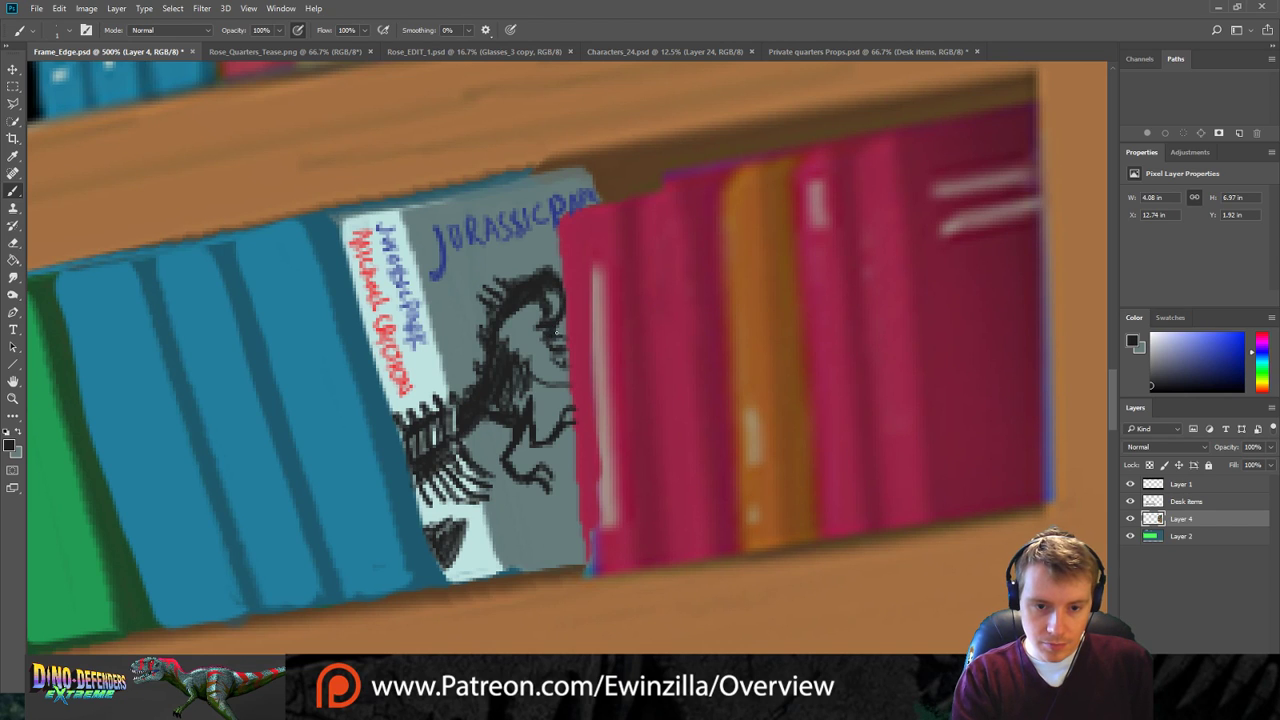
mouse_move(545, 352)
mouse_down()
mouse_move(566, 381)
mouse_move(517, 367)
mouse_move(553, 376)
mouse_move(511, 309)
mouse_move(505, 340)
mouse_move(526, 311)
mouse_move(517, 355)
mouse_move(536, 310)
mouse_move(528, 359)
mouse_move(542, 354)
mouse_move(553, 371)
mouse_move(509, 371)
mouse_up()
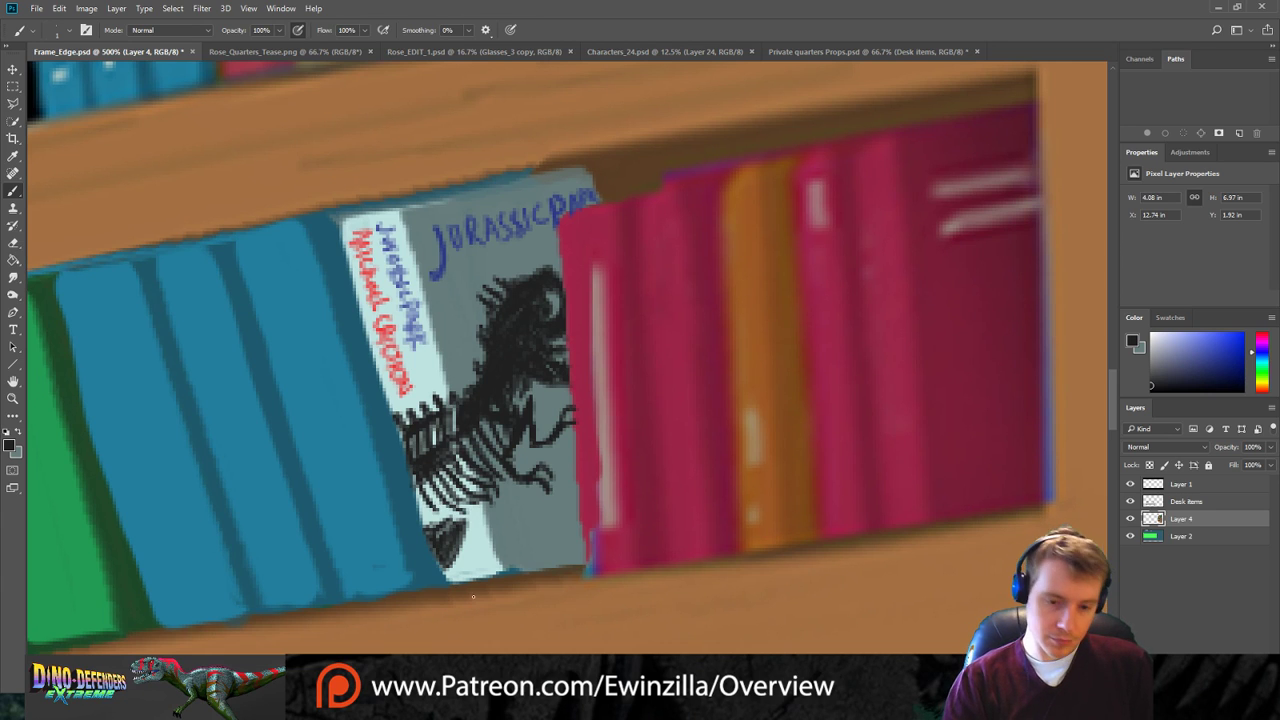
Extend the skeleton's hip strokes to the foot of the pale spine, and darken the cover's lower edge and the spine's fold line.
drag(446, 567, 457, 580)
drag(422, 502, 424, 519)
drag(441, 565, 447, 580)
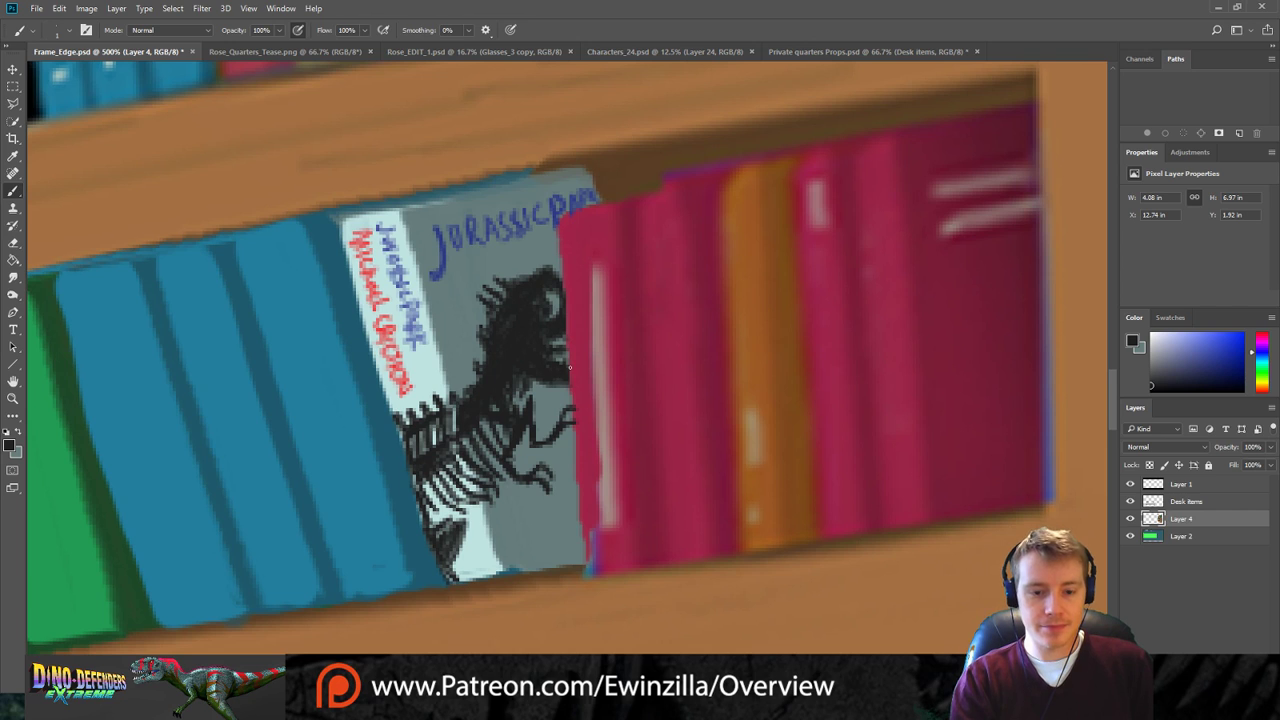
mouse_move(528, 570)
mouse_down()
mouse_move(466, 579)
mouse_move(556, 567)
mouse_up()
drag(484, 504, 500, 558)
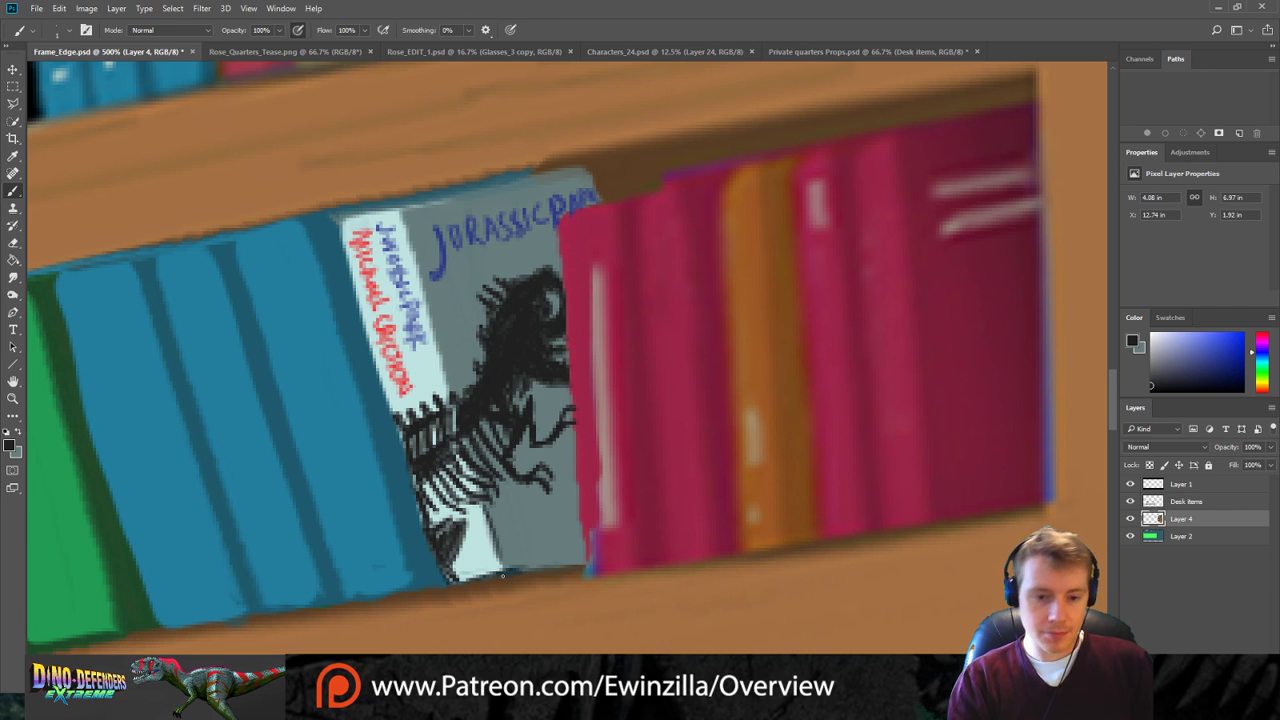
drag(428, 304, 448, 384)
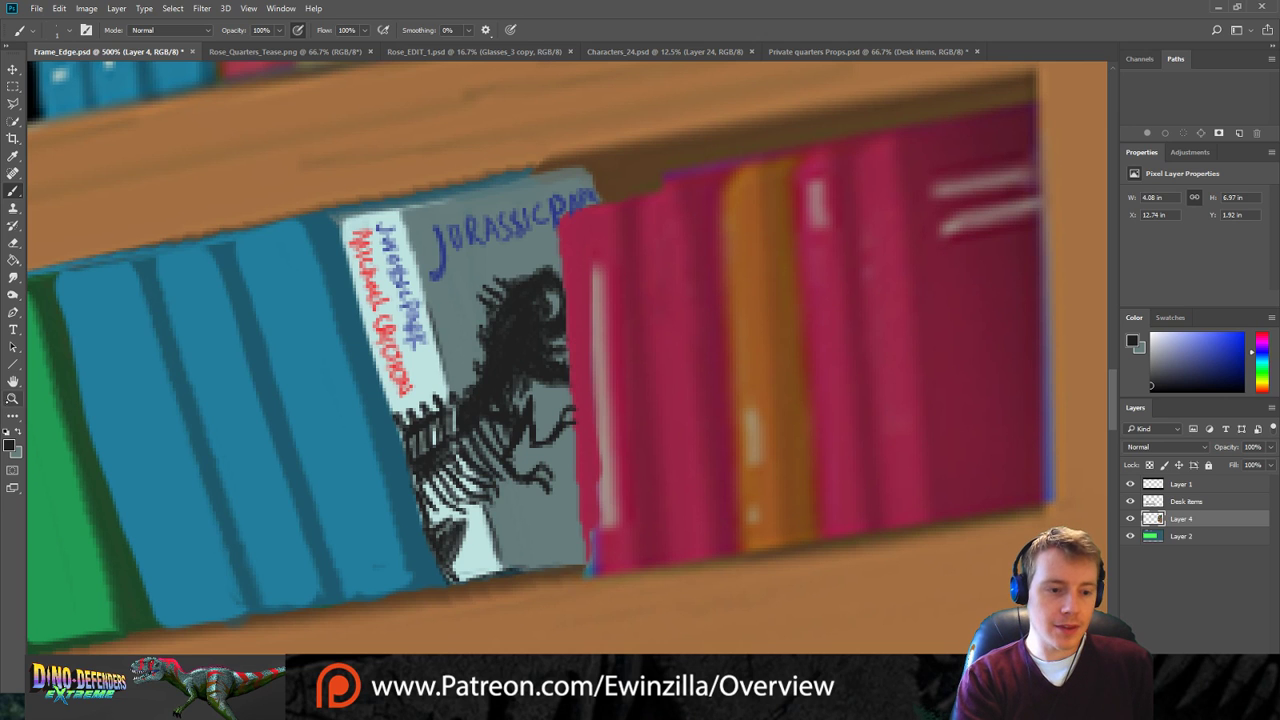
Examine the Jurassic Park book in the whole scene and up close among the neighbouring books on the shelf.
click(12, 398)
click(374, 30)
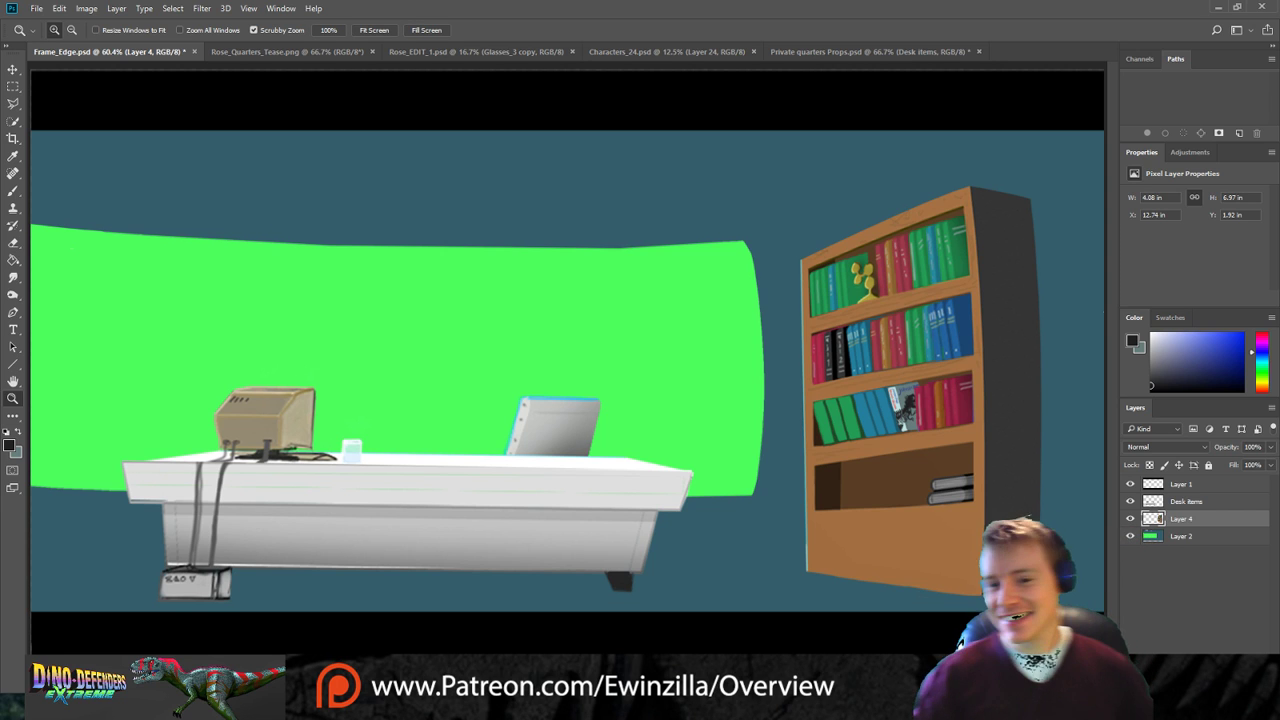
click(971, 403)
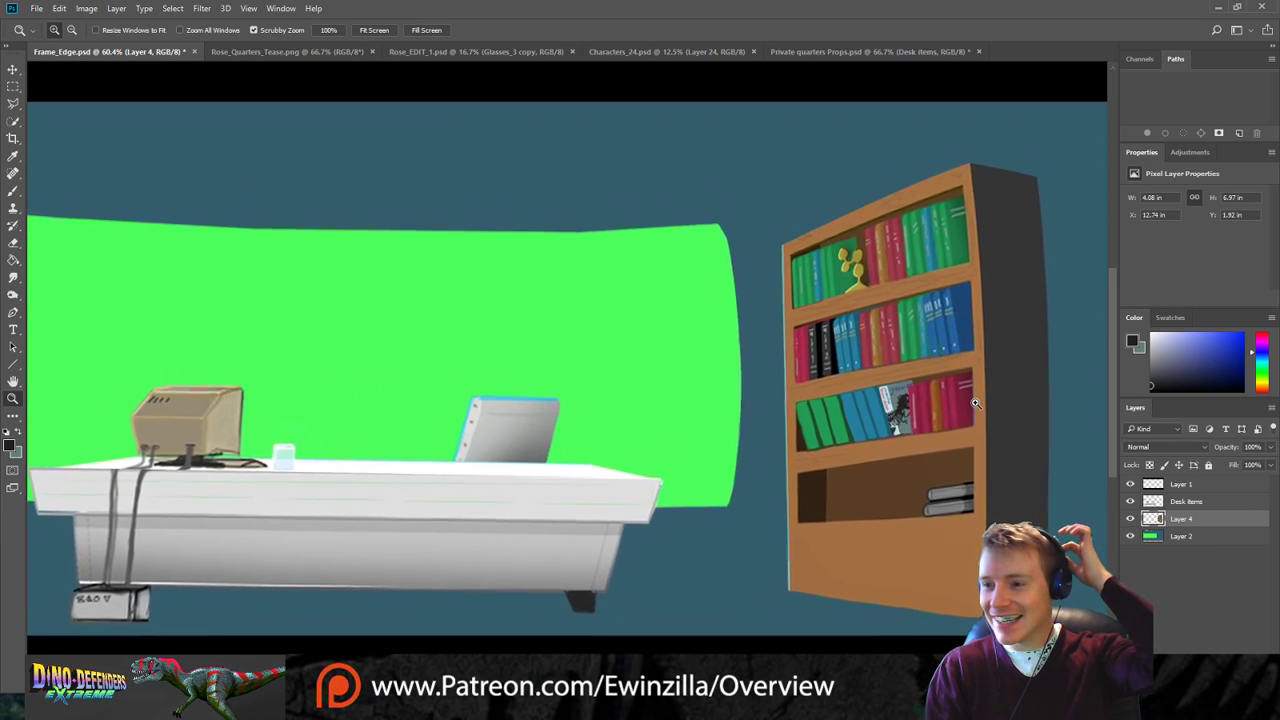
click(973, 403)
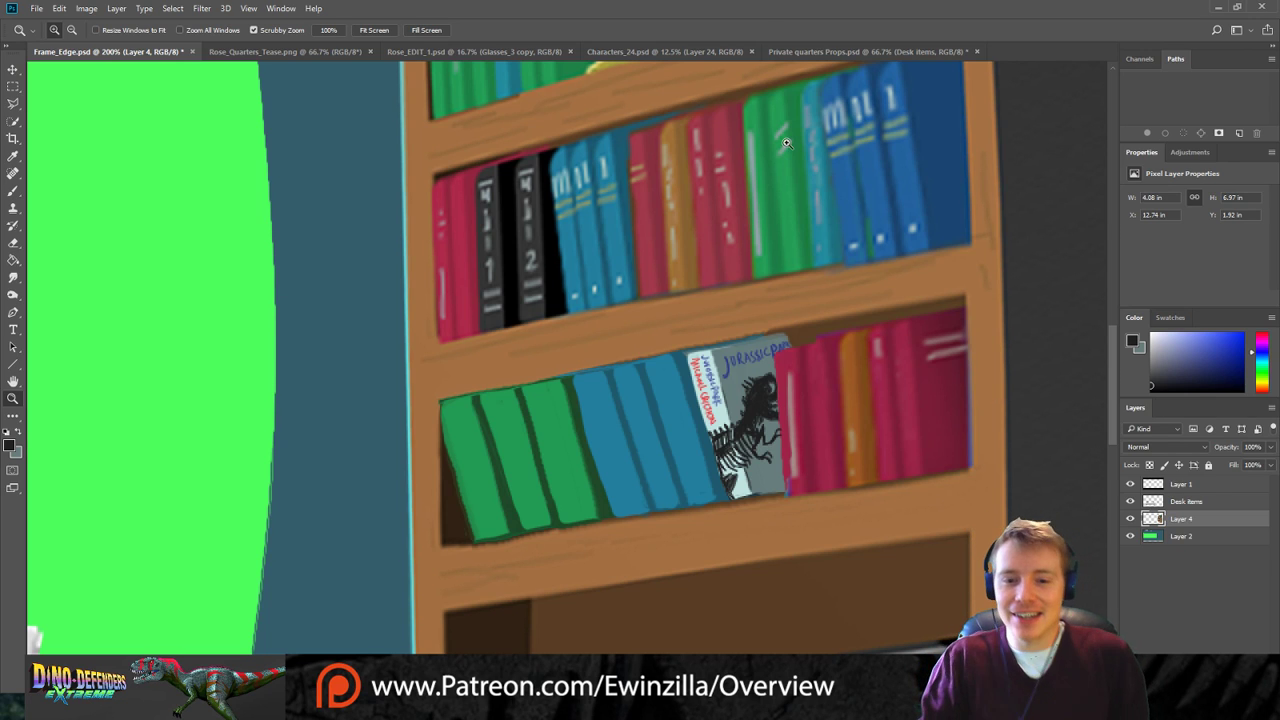
click(368, 30)
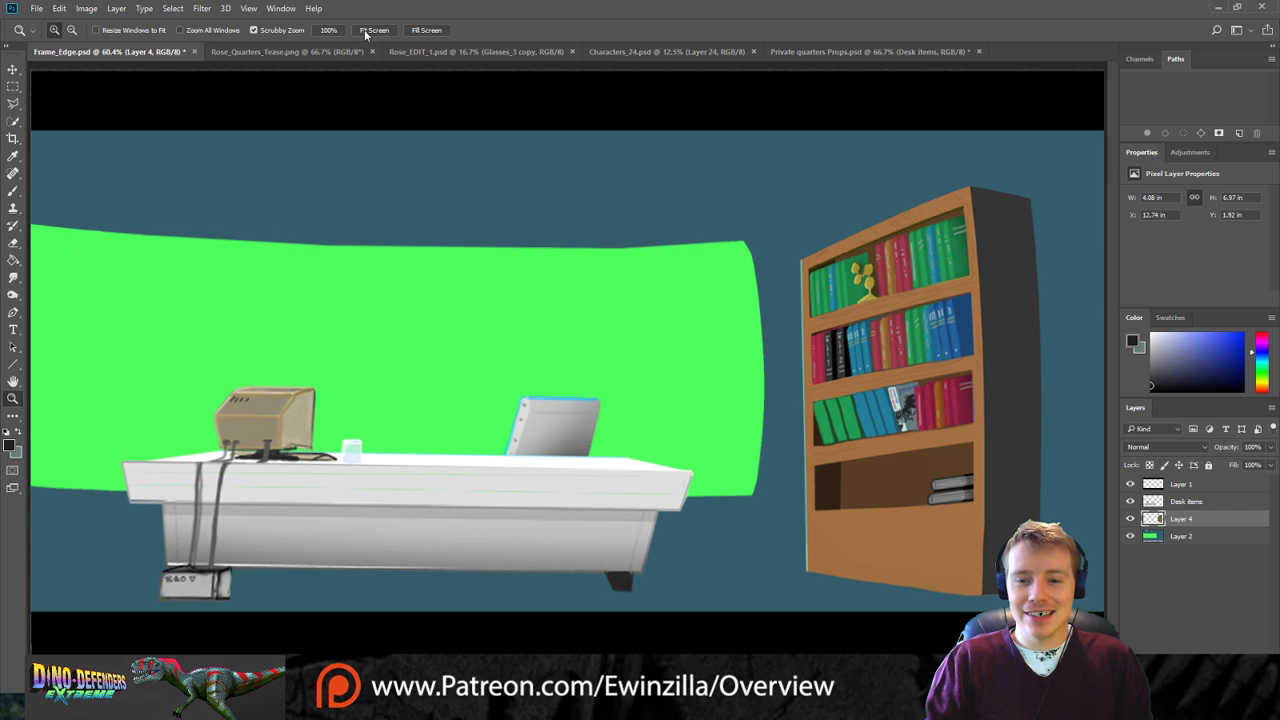
click(947, 444)
click(928, 412)
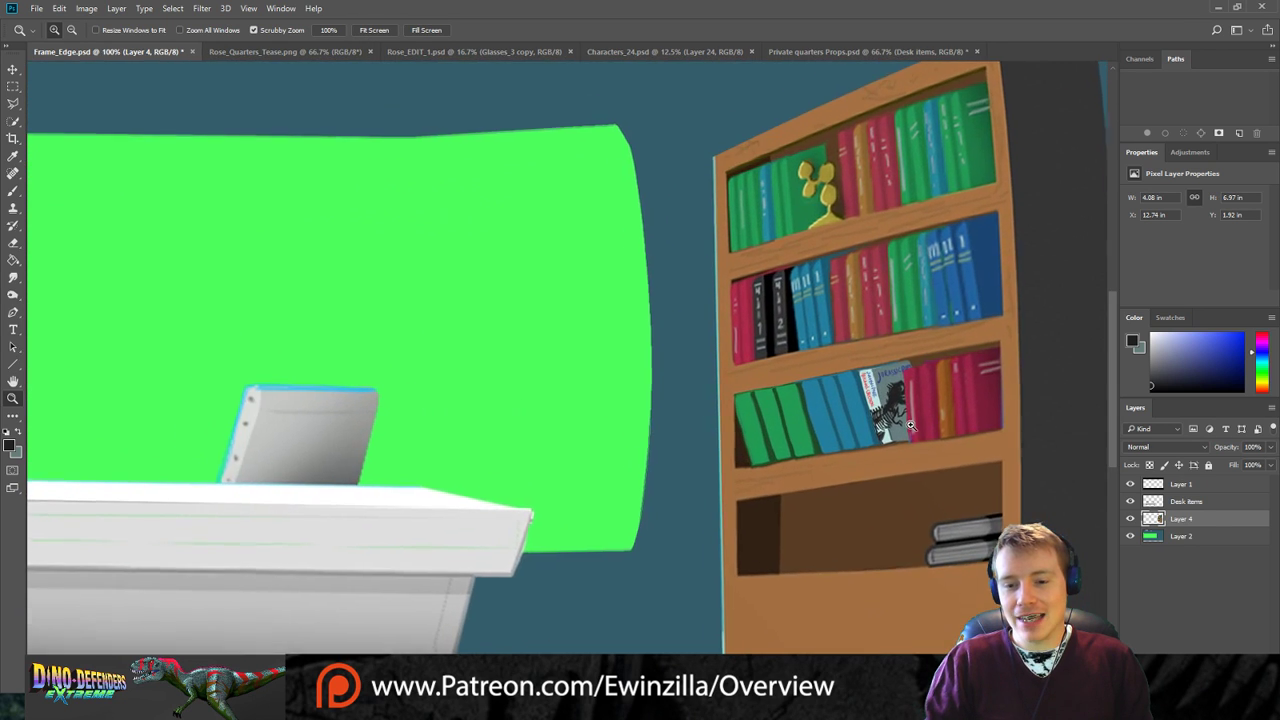
click(905, 412)
click(795, 403)
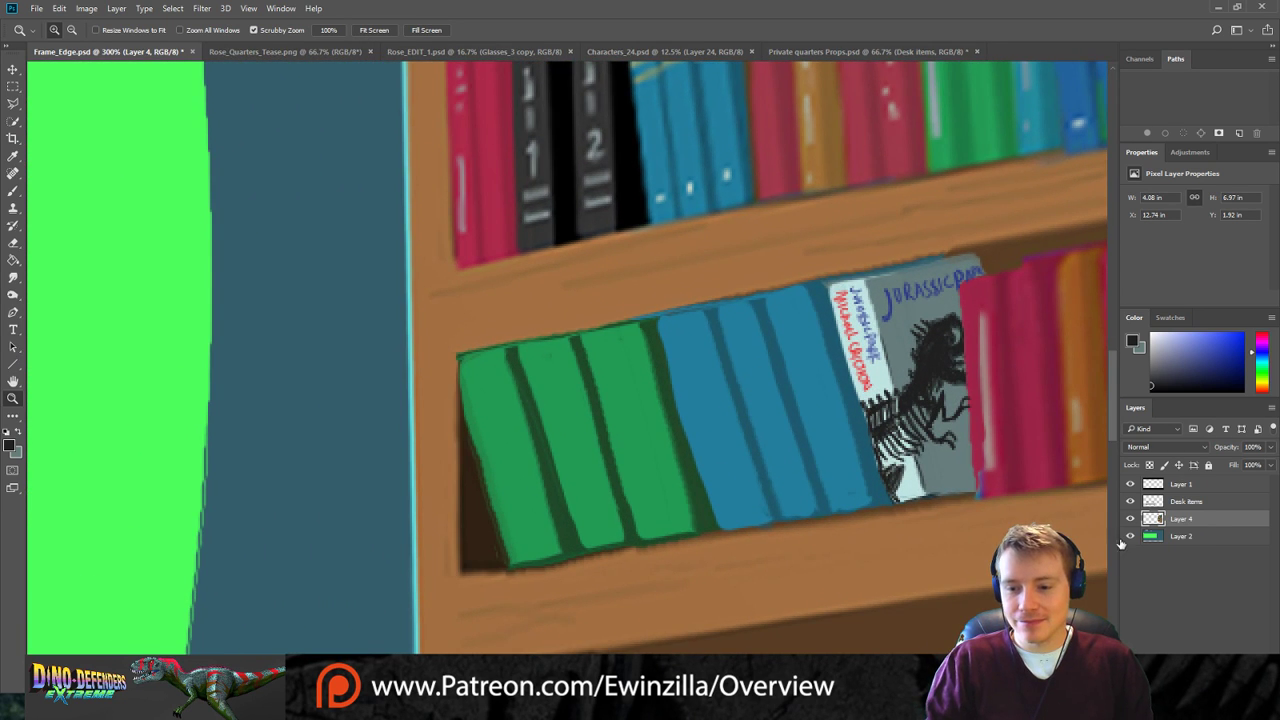
Paint a pair of short near-black lines near the base of each of the three green spines, and darken the first blue book's edge.
click(13, 190)
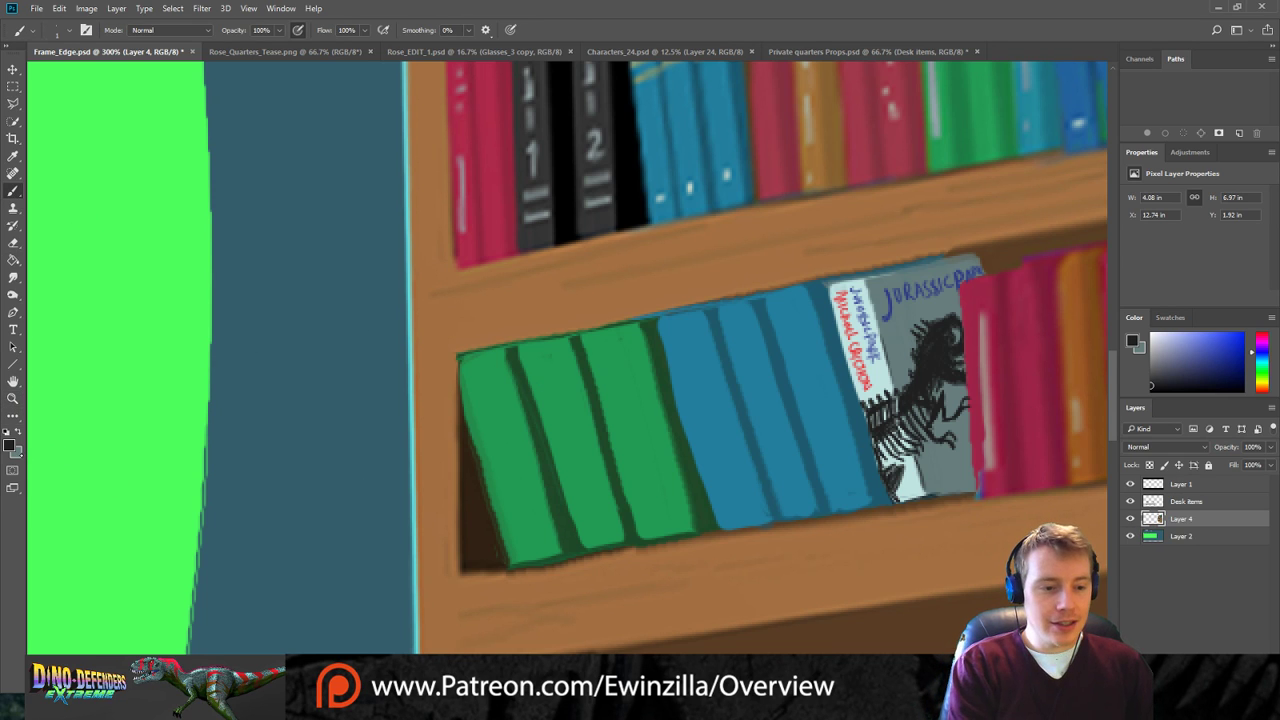
drag(515, 541, 541, 537)
drag(516, 548, 676, 503)
drag(650, 518, 678, 512)
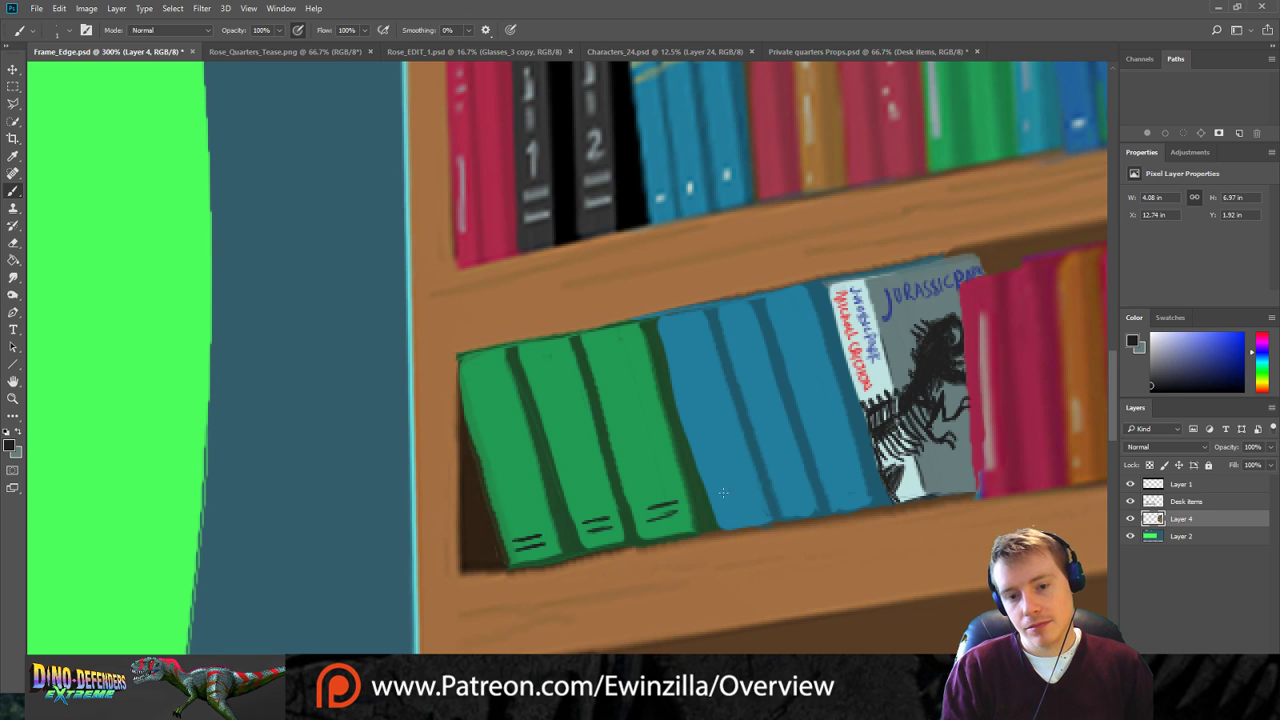
drag(657, 323, 710, 520)
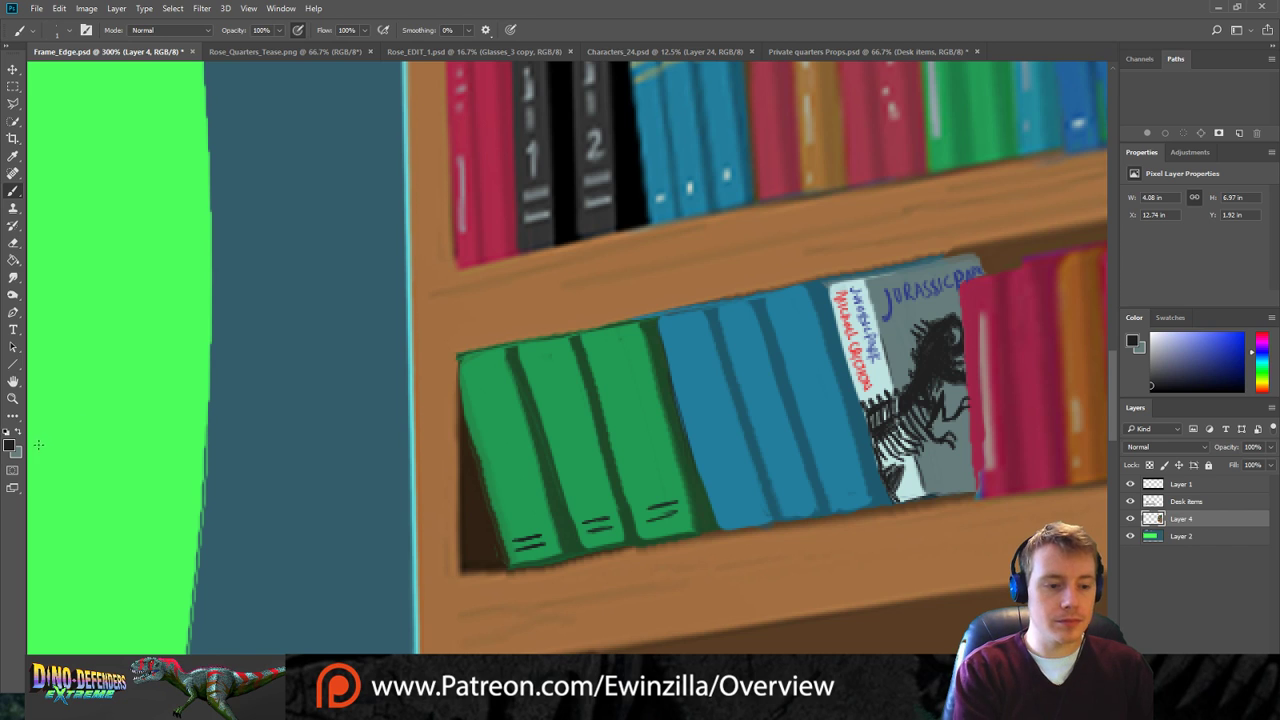
Switch to off-white, mark the three blue spines with one, two and three strokes, and paint two thin bands across them.
key(x)
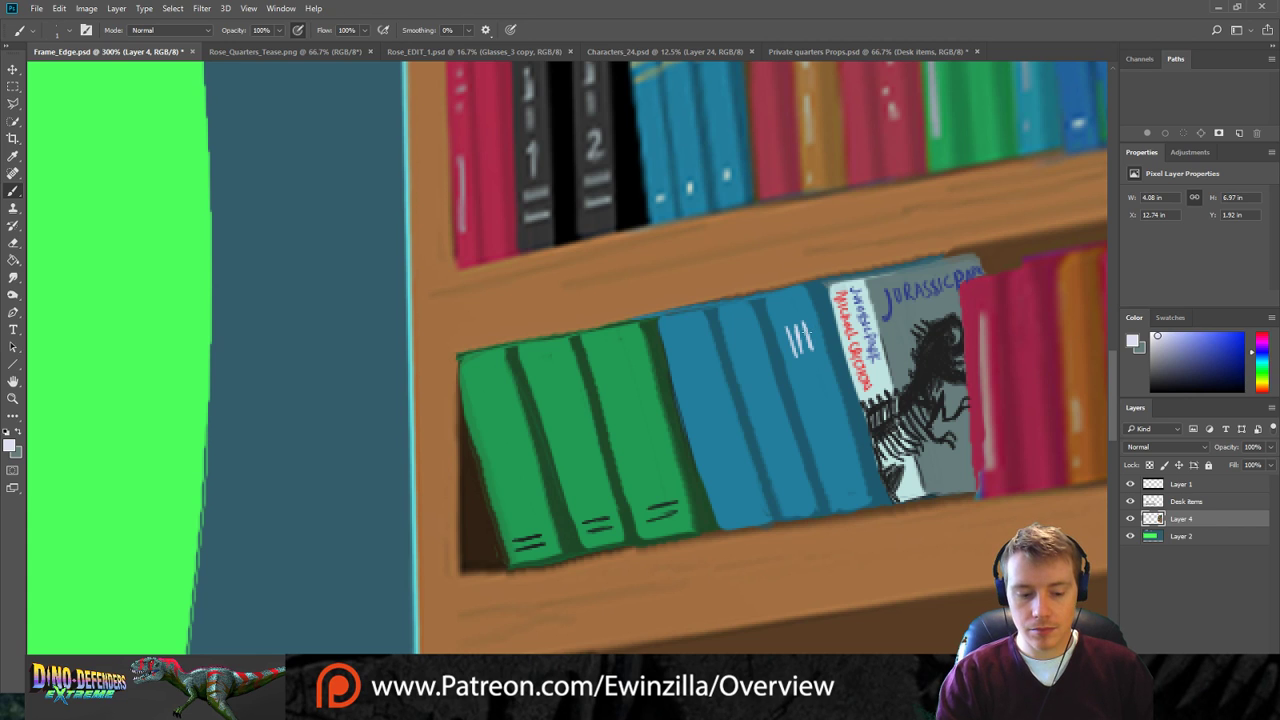
key(ctrl+z)
key(ctrl+z)
mouse_move(789, 322)
mouse_down()
mouse_move(788, 353)
mouse_move(803, 353)
mouse_up()
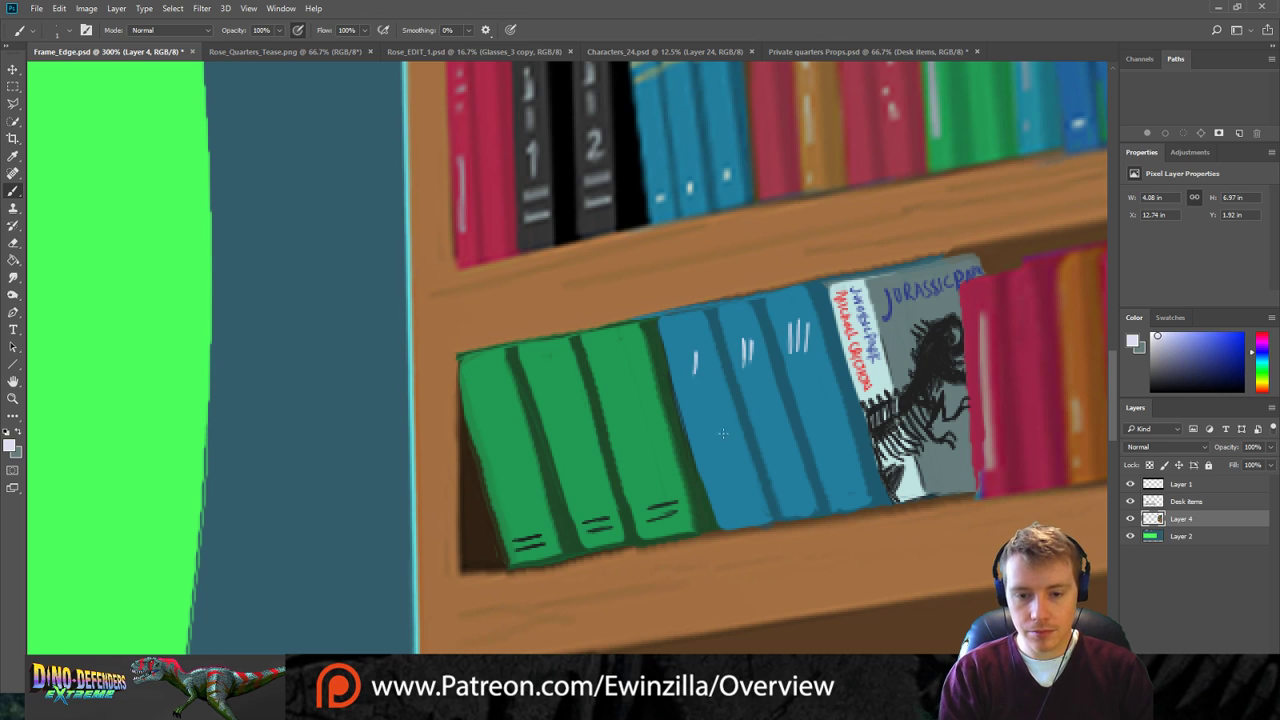
drag(689, 427, 734, 412)
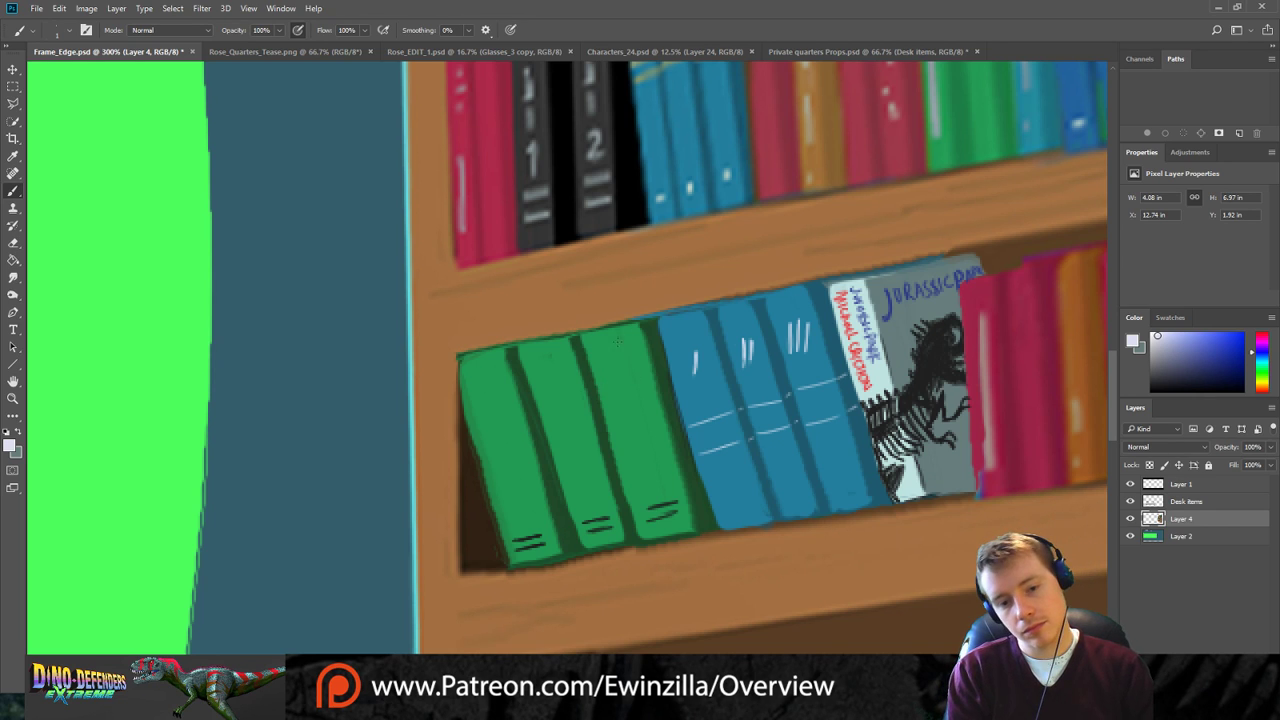
Paint an off-white half-round letter shape near the top of the third green spine.
mouse_move(624, 341)
mouse_down()
mouse_move(601, 348)
mouse_move(625, 343)
mouse_up()
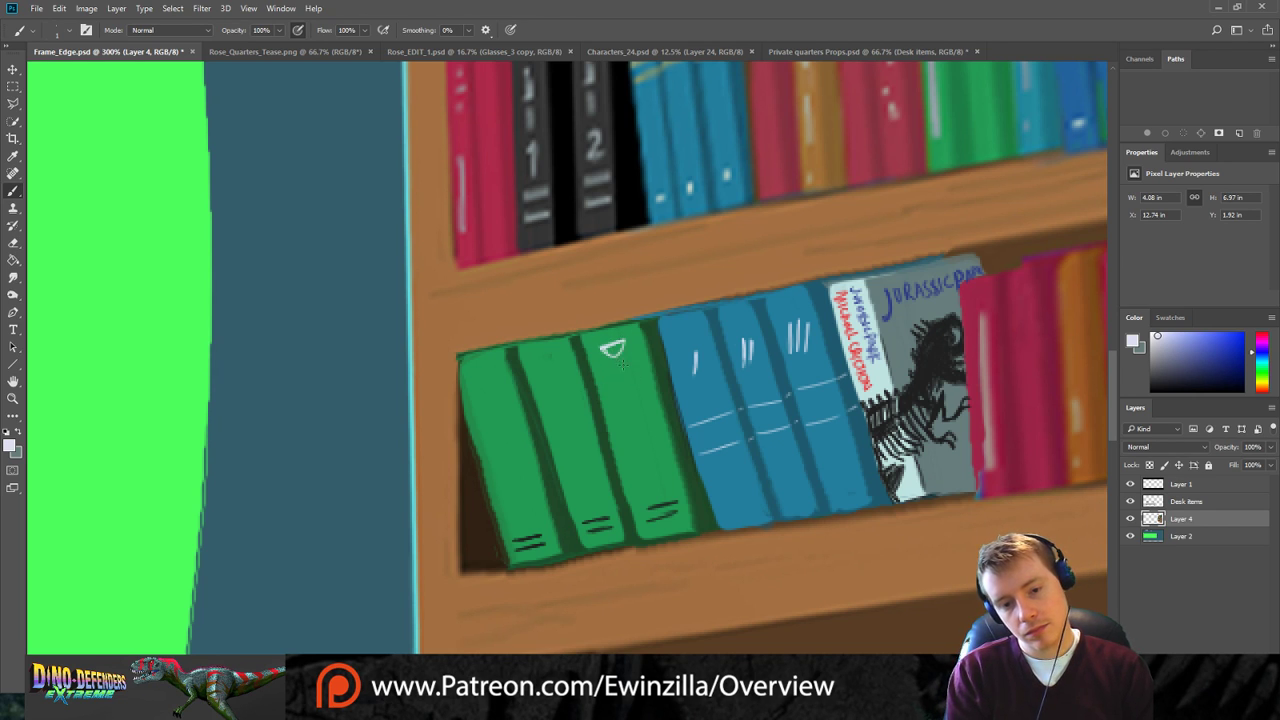
Hand-letter "DINOSAURS" in white down the spine of the green book nearest the blue volumes.
drag(616, 391, 630, 396)
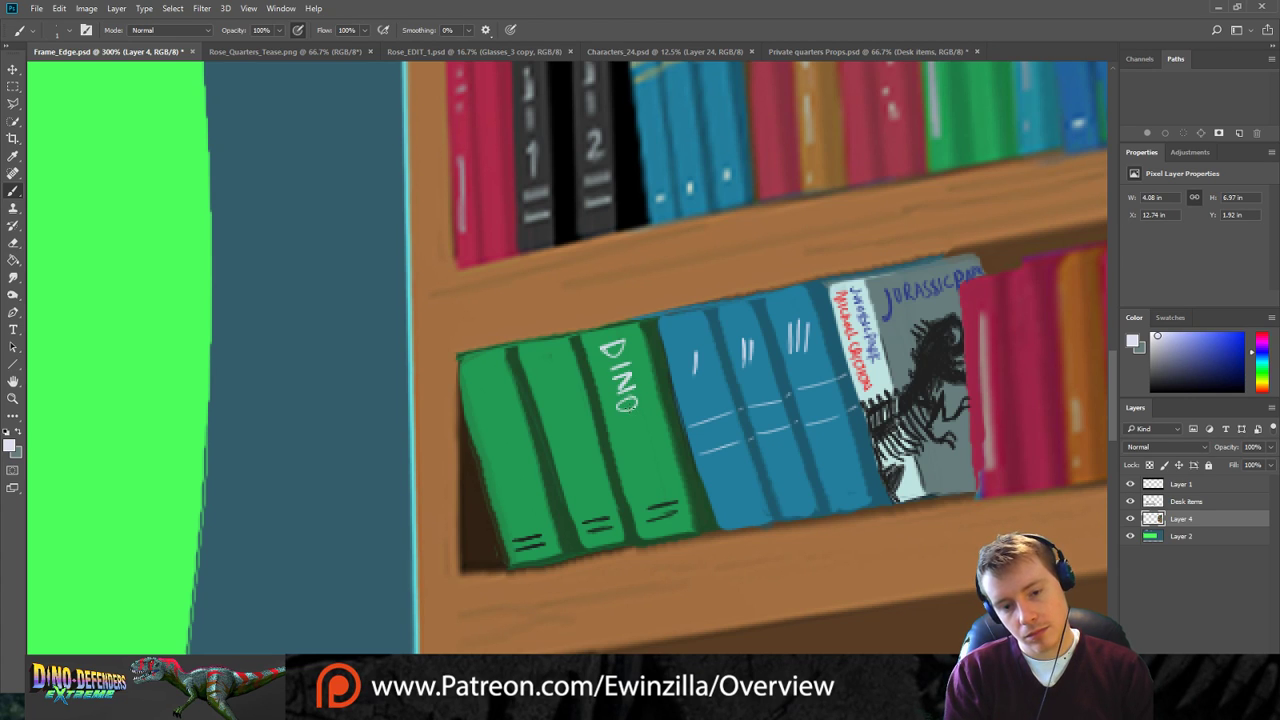
key(ctrl+z)
drag(628, 400, 632, 402)
key(ctrl+z)
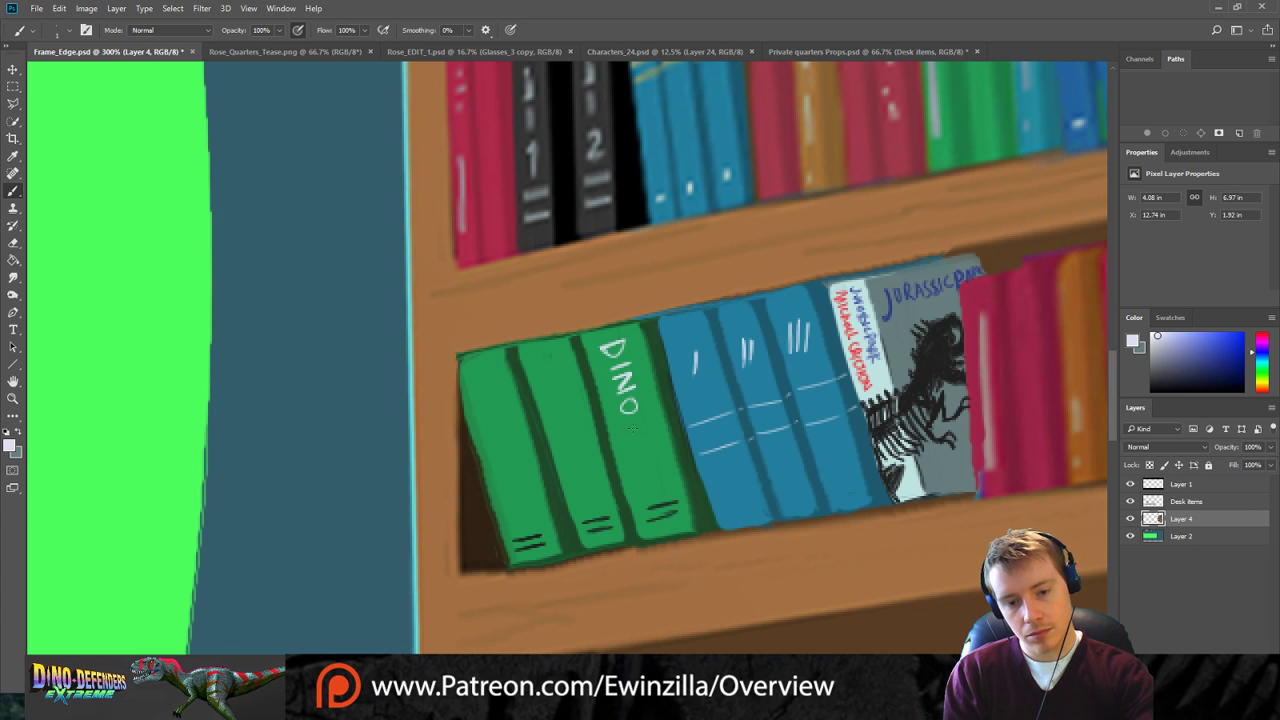
mouse_move(642, 418)
mouse_down()
mouse_move(624, 432)
mouse_move(652, 455)
mouse_move(650, 499)
mouse_up()
key(ctrl+z)
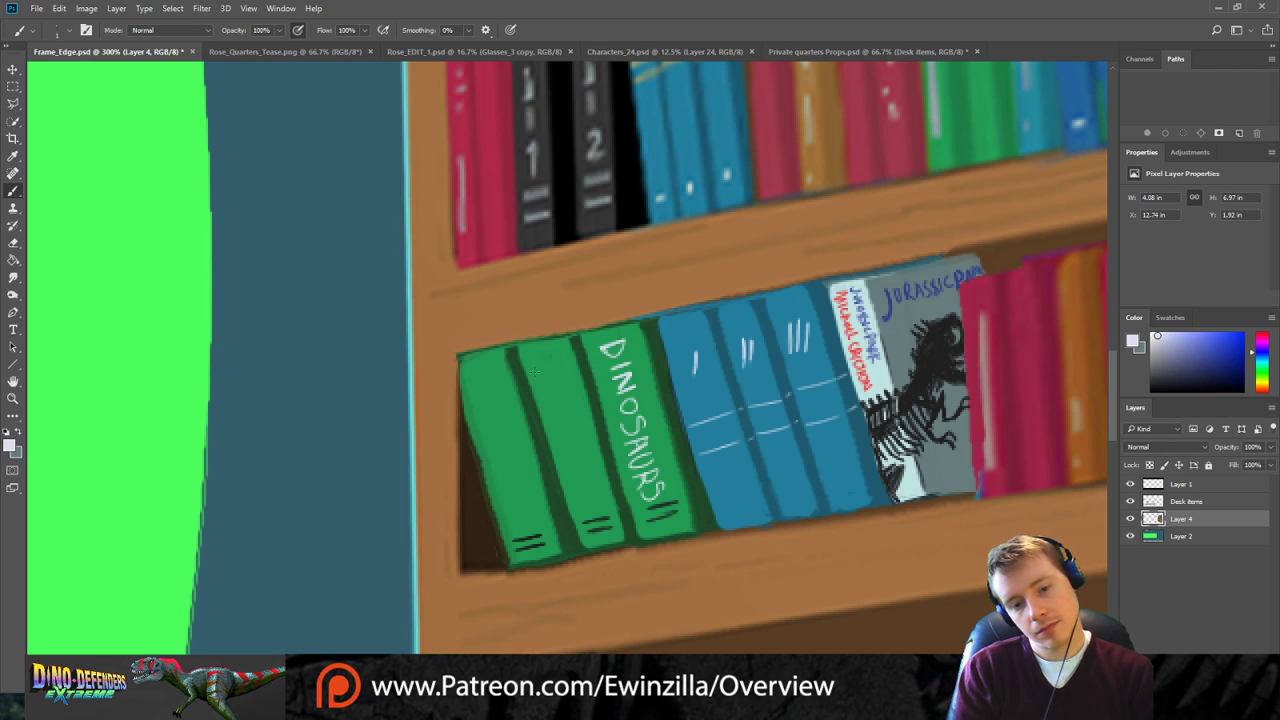
Hand-letter "MAMMALS" on the middle green book's spine and "REPTILES" on the outermost green book's spine in white.
mouse_move(553, 357)
mouse_down()
mouse_move(547, 380)
mouse_move(578, 425)
mouse_move(590, 482)
mouse_move(578, 505)
mouse_up()
key(ctrl+z)
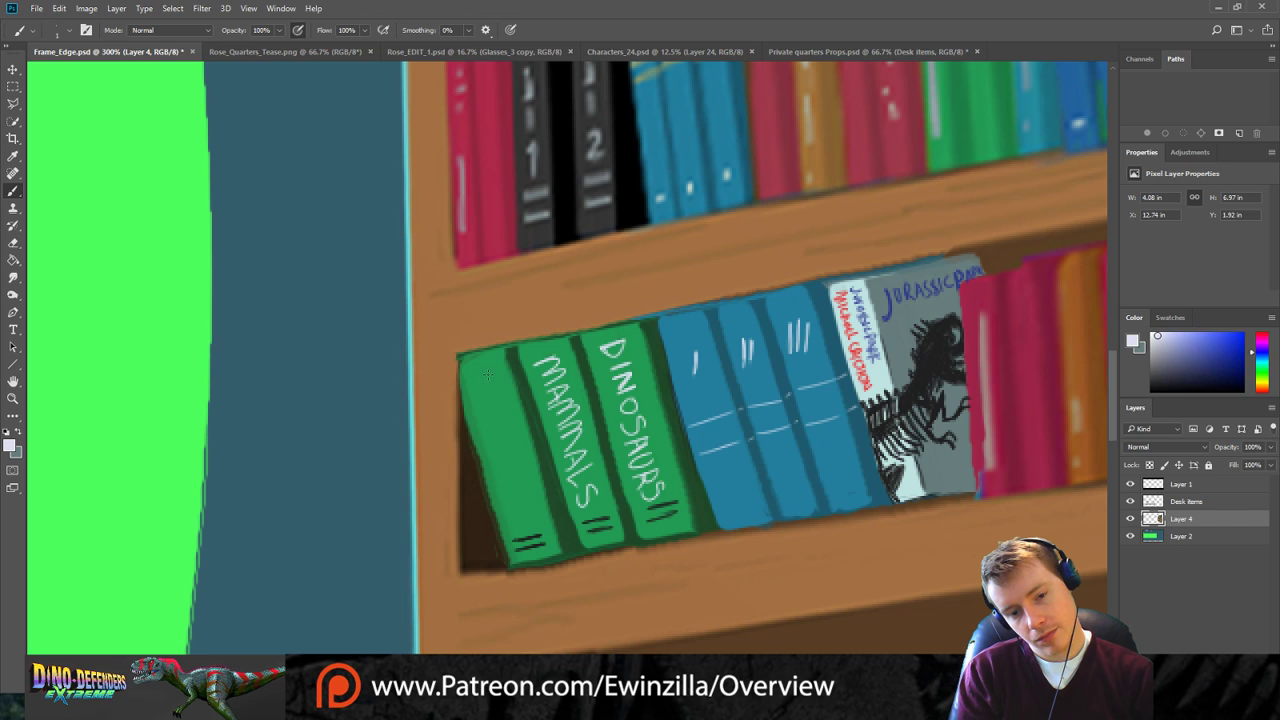
drag(487, 396, 498, 420)
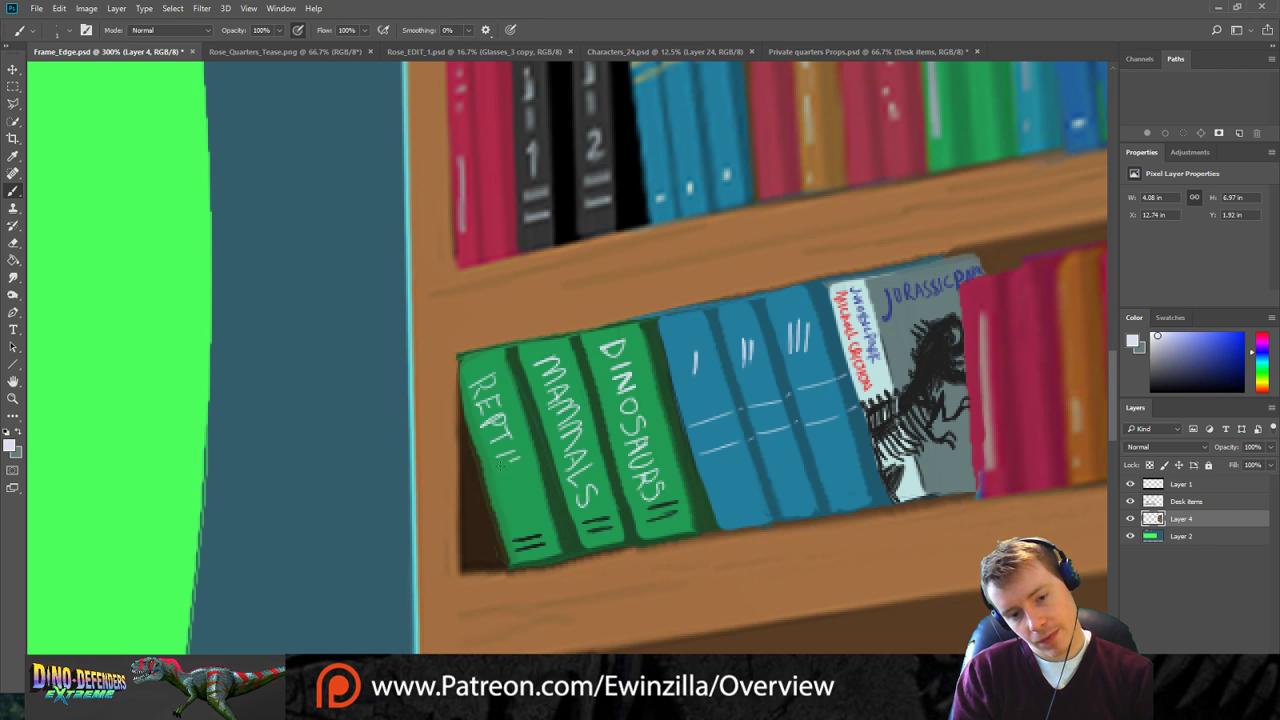
drag(531, 507, 511, 518)
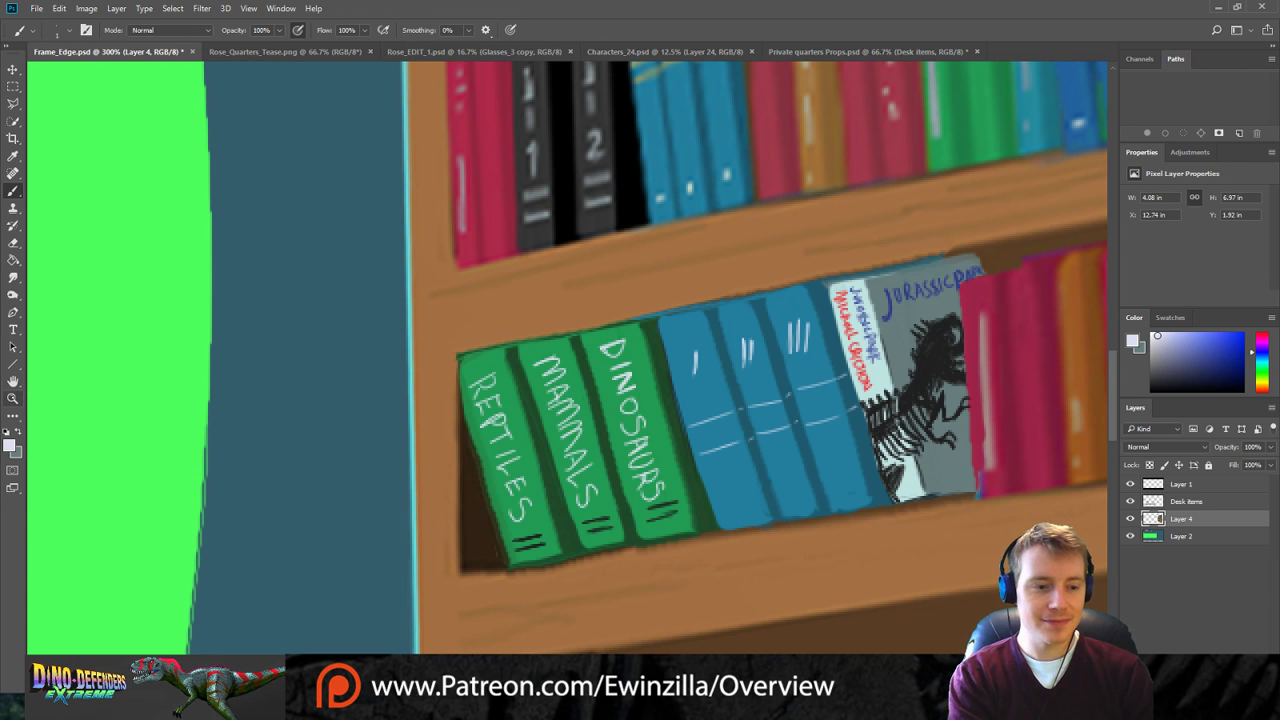
Review the bookcase in the full scene and examine how the bookcase and its surroundings look in Rose_Quarters_Tease.png.
key(z)
click(376, 30)
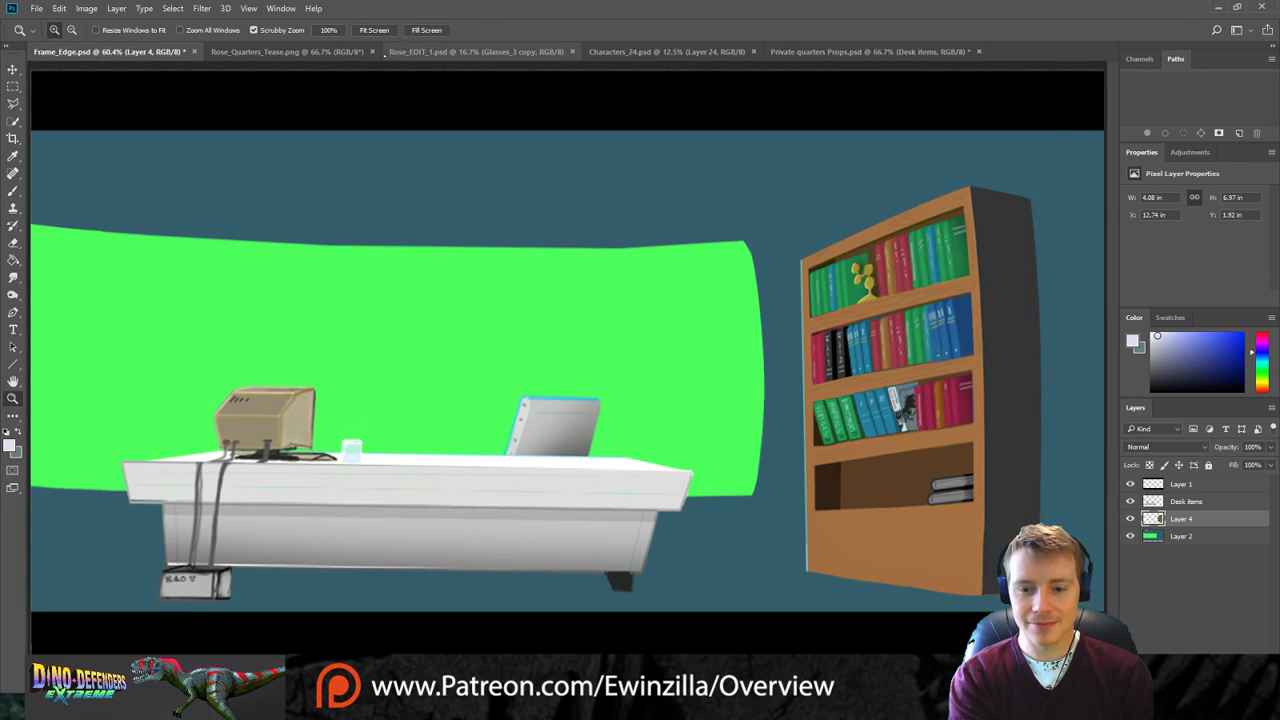
click(751, 374)
click(753, 377)
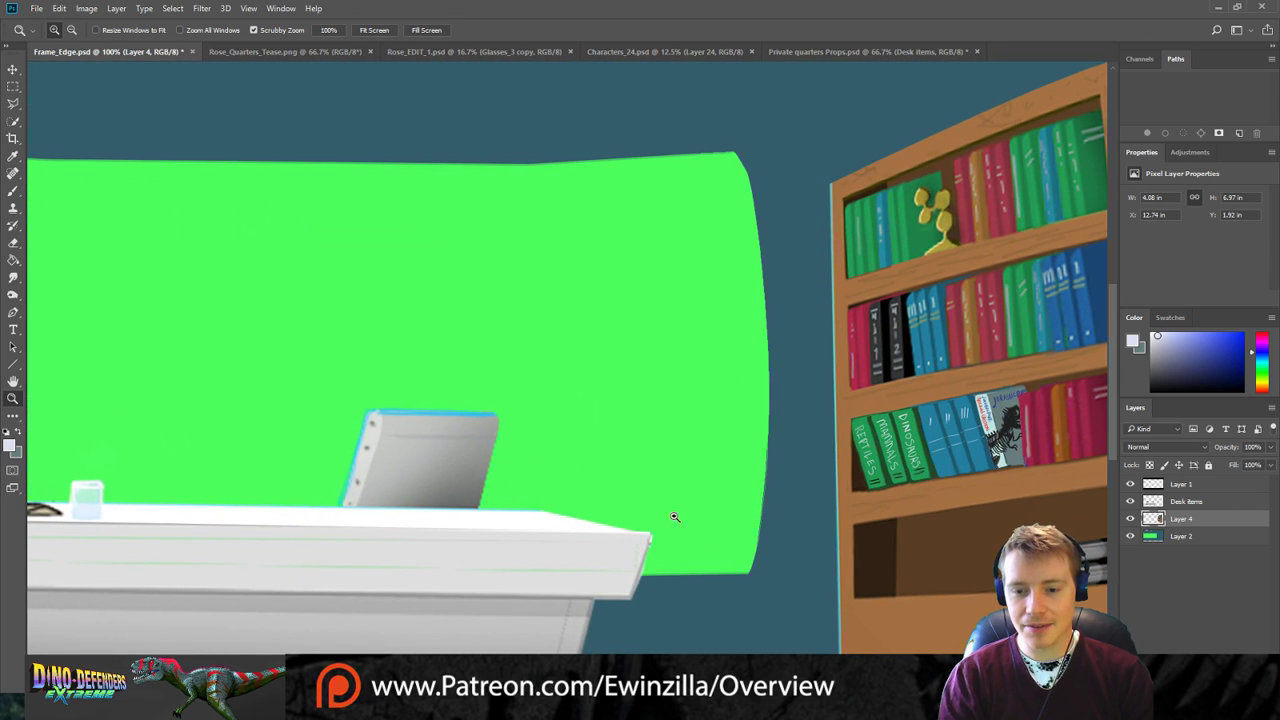
scroll(1048, 268, right, 5)
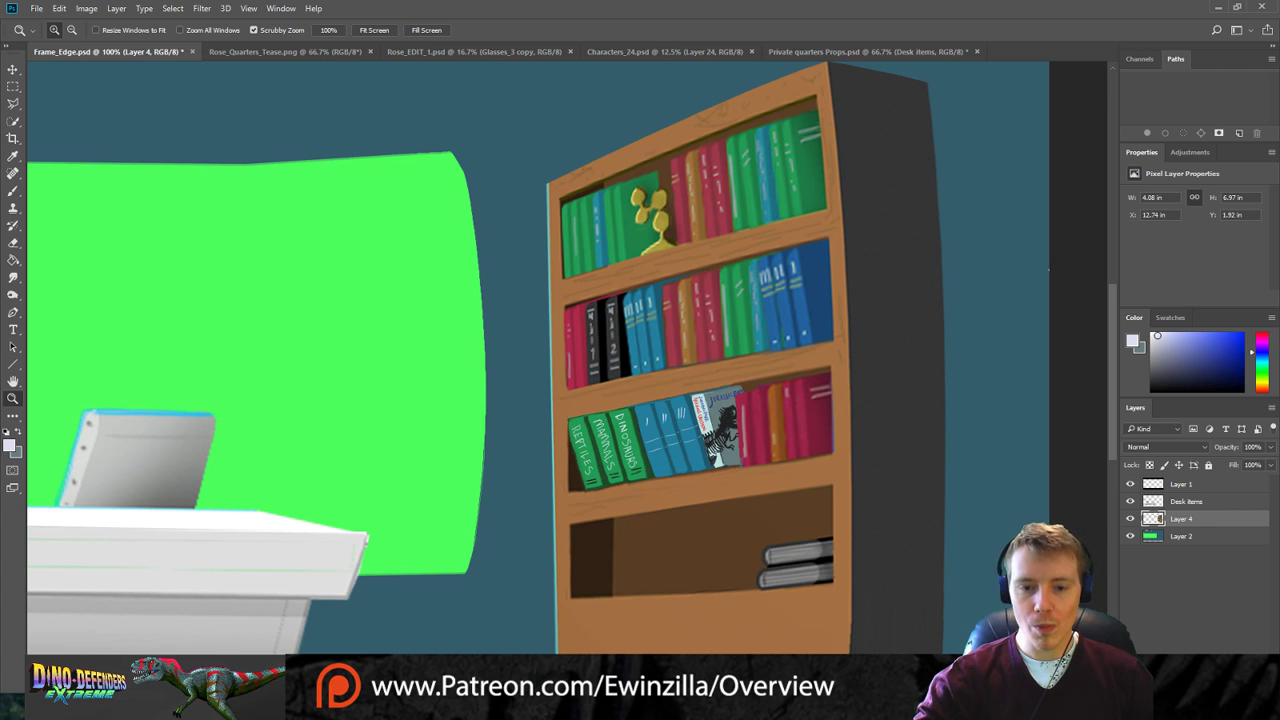
click(285, 51)
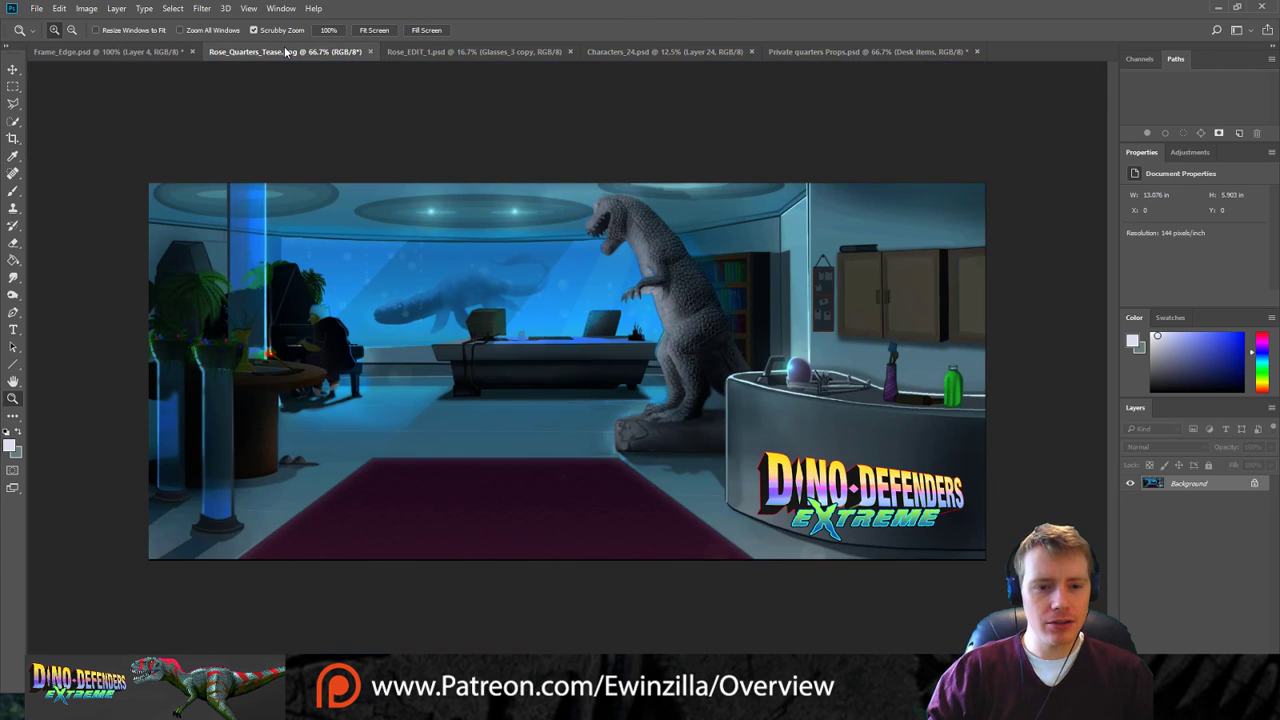
click(774, 336)
click(774, 336)
click(774, 336)
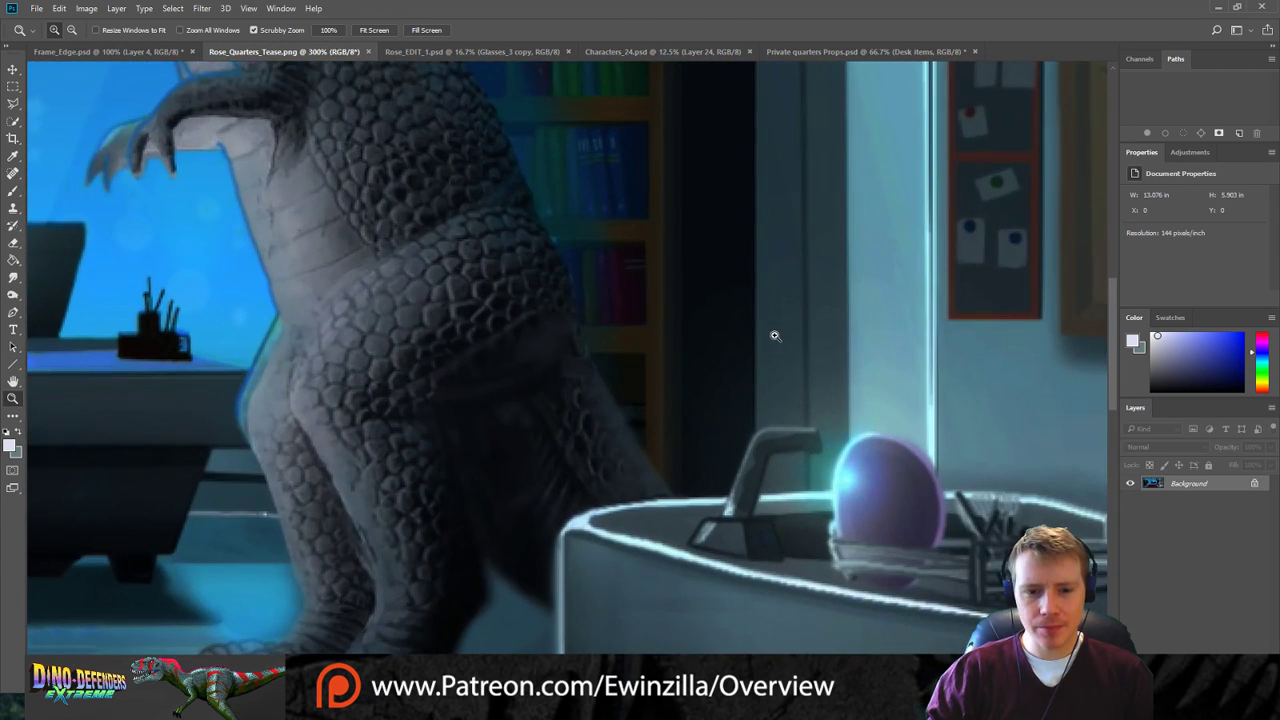
scroll(618, 416, up, 3)
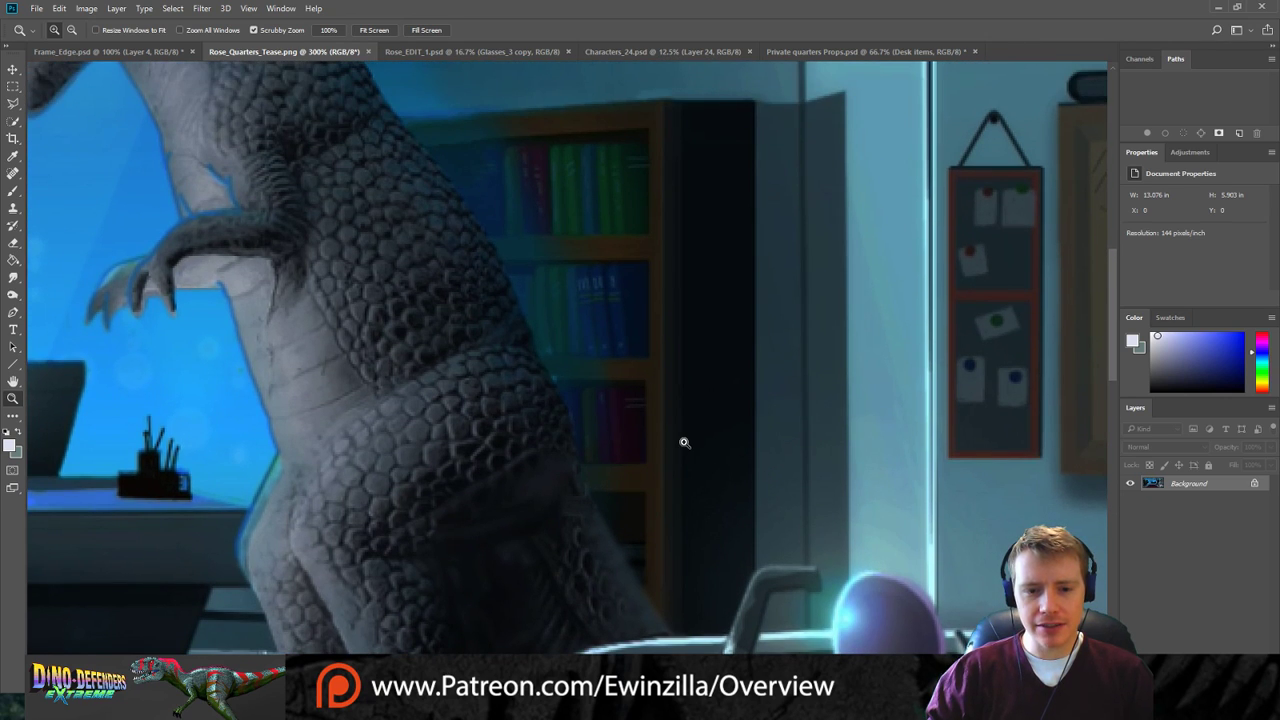
scroll(682, 442, down, 2)
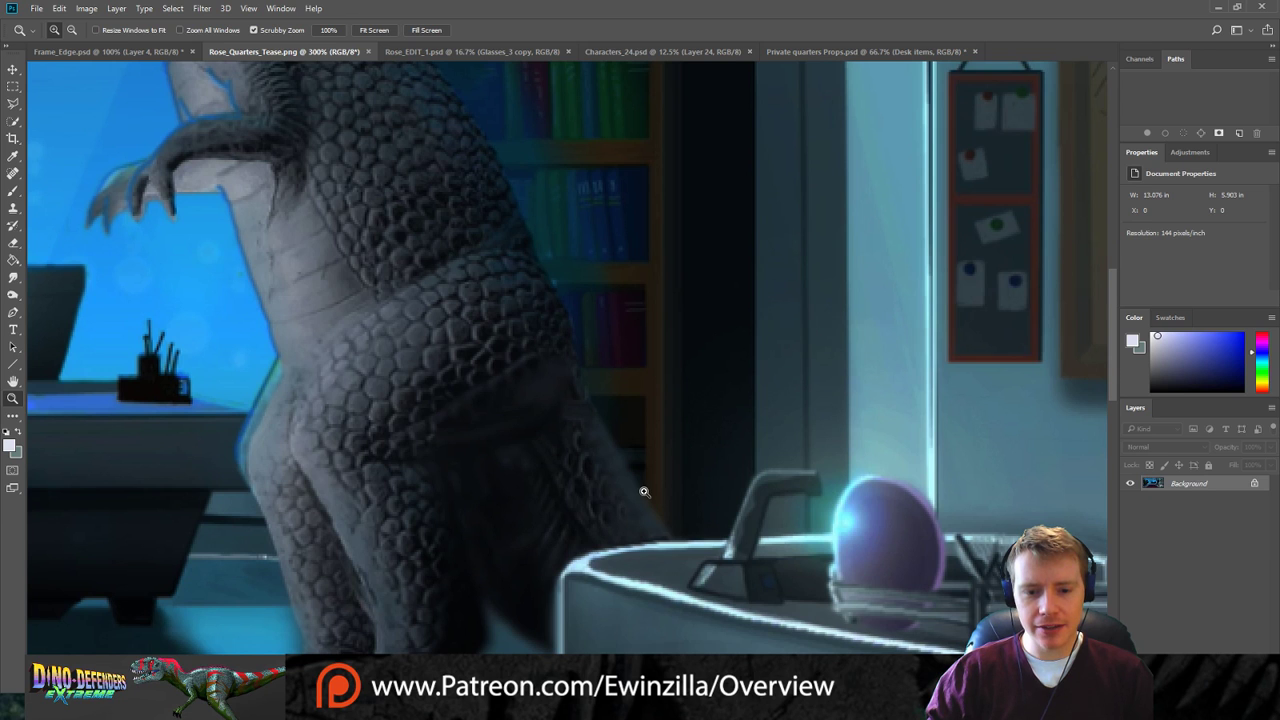
click(362, 31)
Back in Frame_Edge.psd, paint the olive-yellow outline of a low two-section case on the bookcase's empty lowest shelf.
click(149, 51)
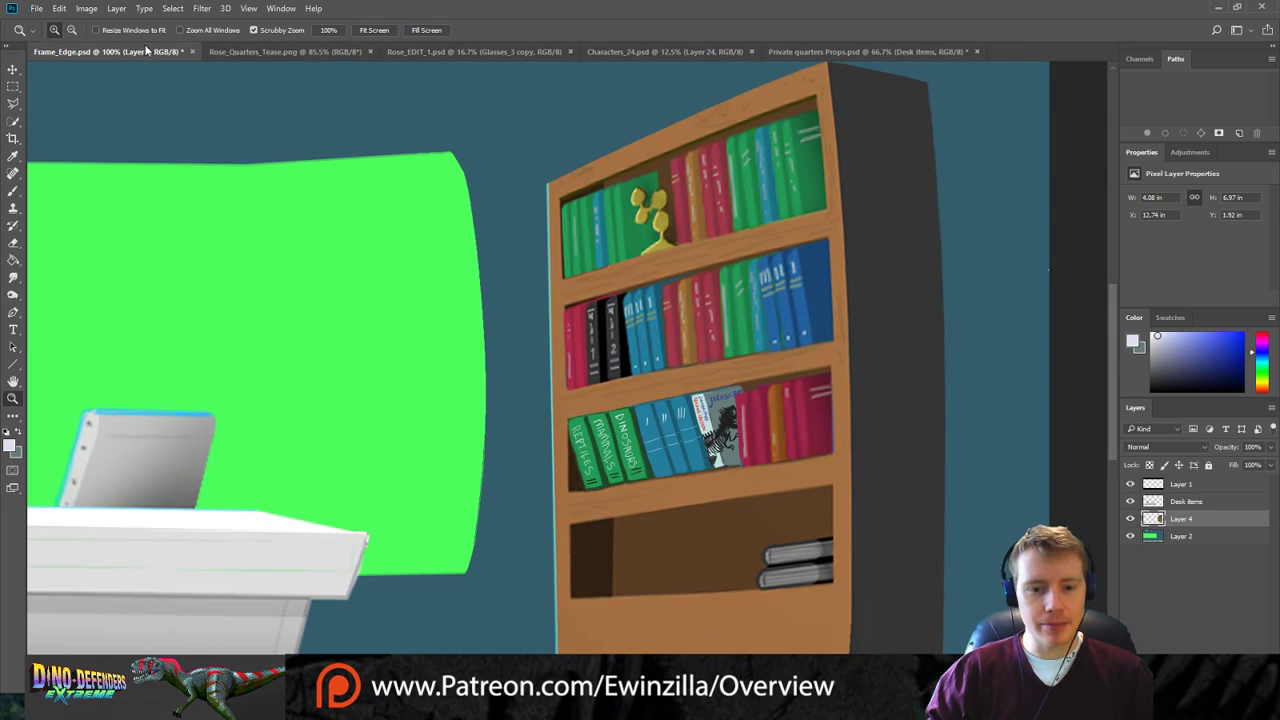
click(752, 606)
click(752, 606)
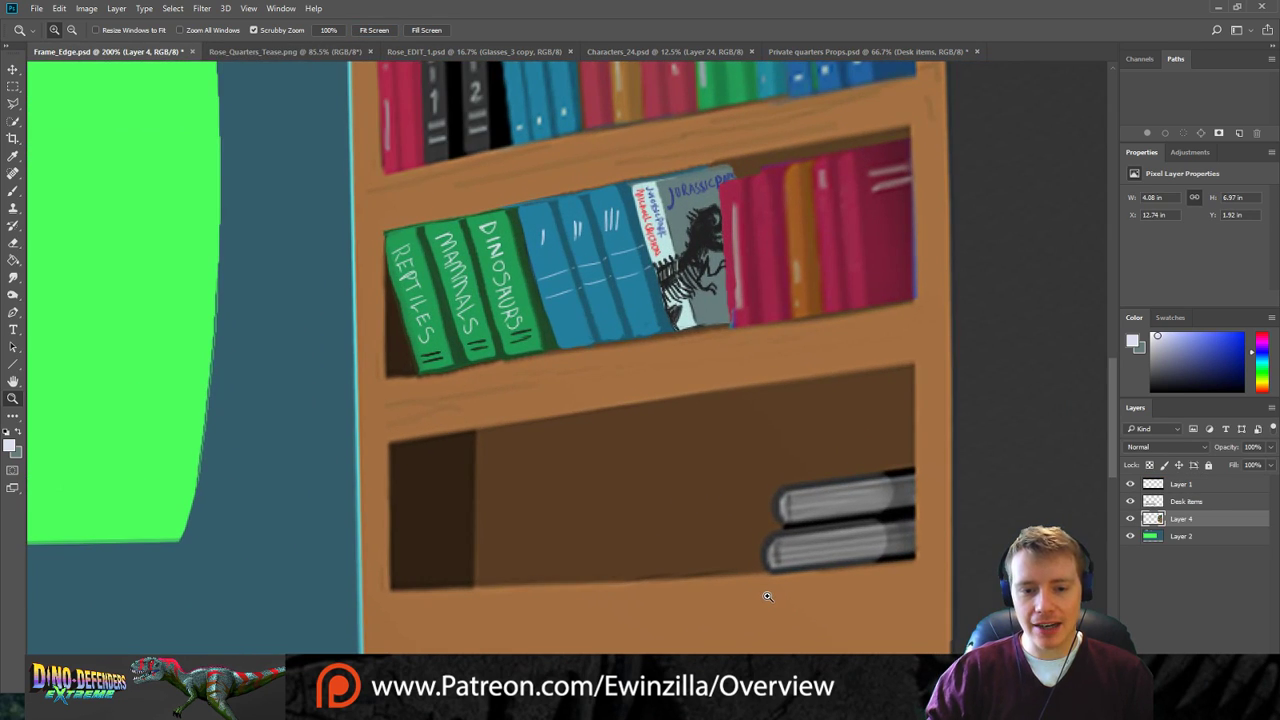
click(746, 595)
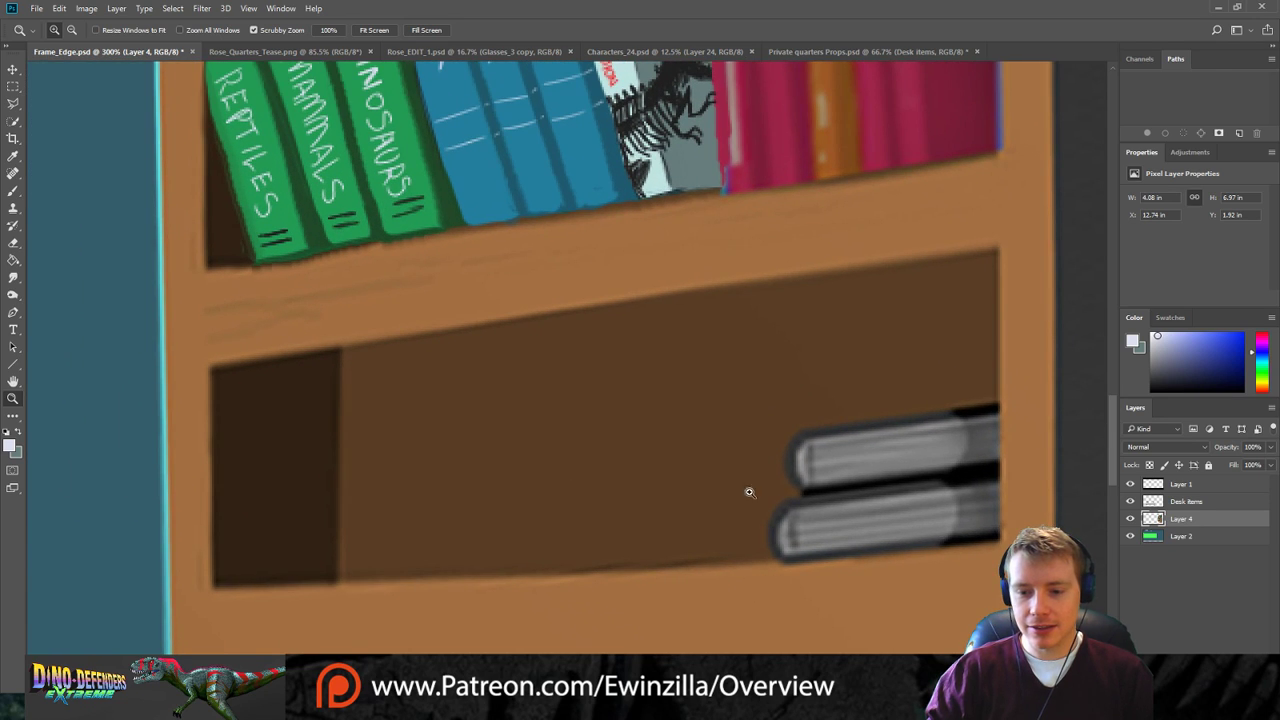
click(13, 155)
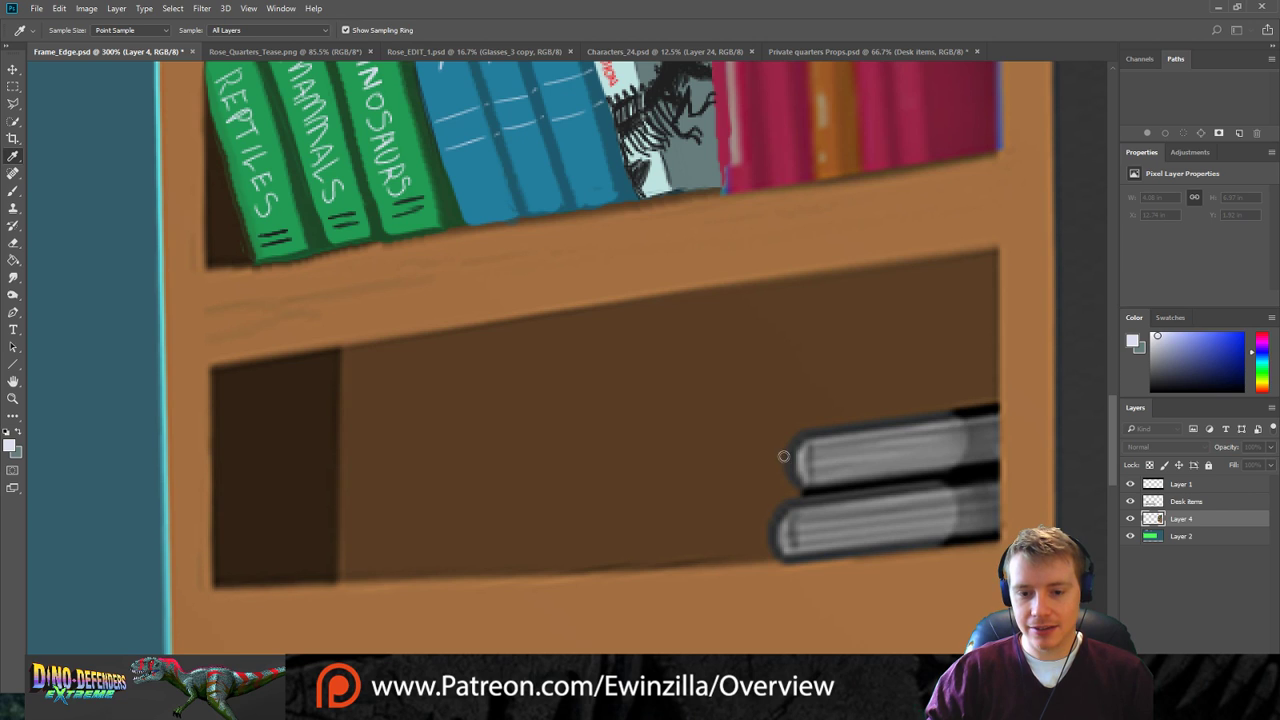
click(804, 427)
key(b)
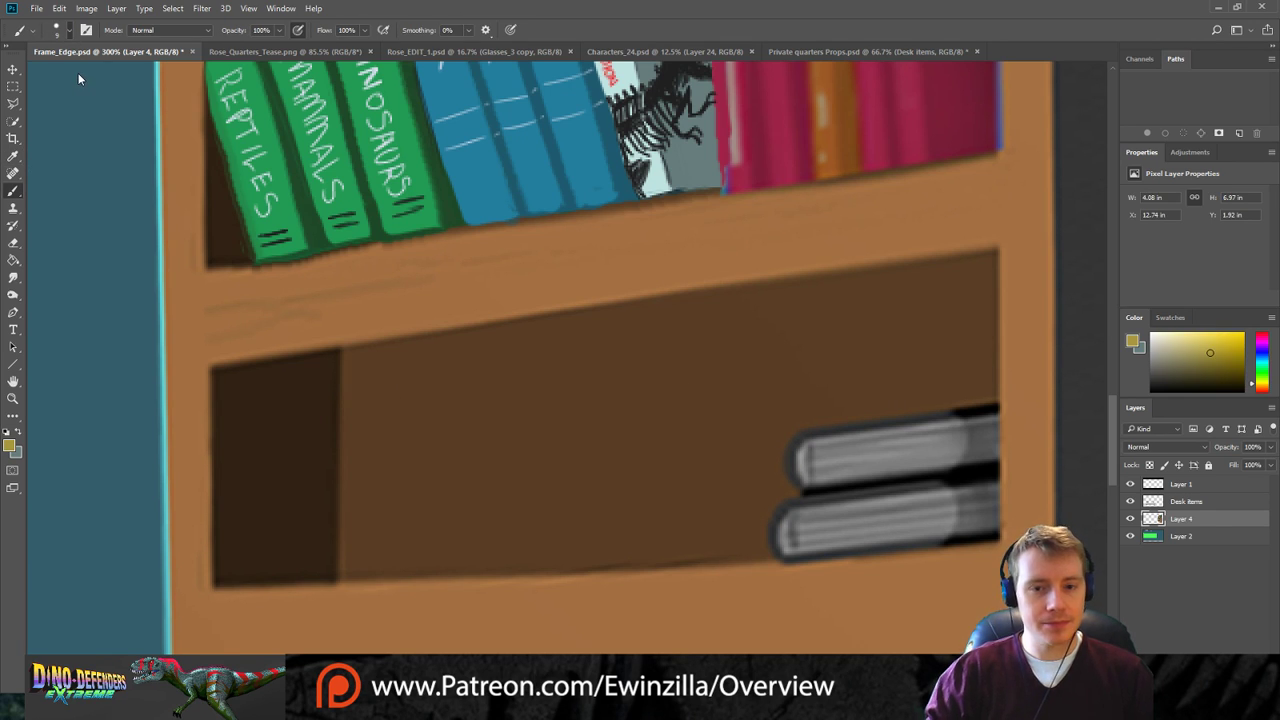
mouse_move(320, 578)
mouse_down()
mouse_move(340, 546)
mouse_move(526, 521)
mouse_move(612, 519)
mouse_move(589, 523)
mouse_move(642, 556)
mouse_up()
drag(557, 522, 579, 560)
drag(328, 572, 650, 550)
mouse_move(325, 568)
mouse_down()
mouse_move(640, 547)
mouse_move(318, 574)
mouse_move(645, 552)
mouse_up()
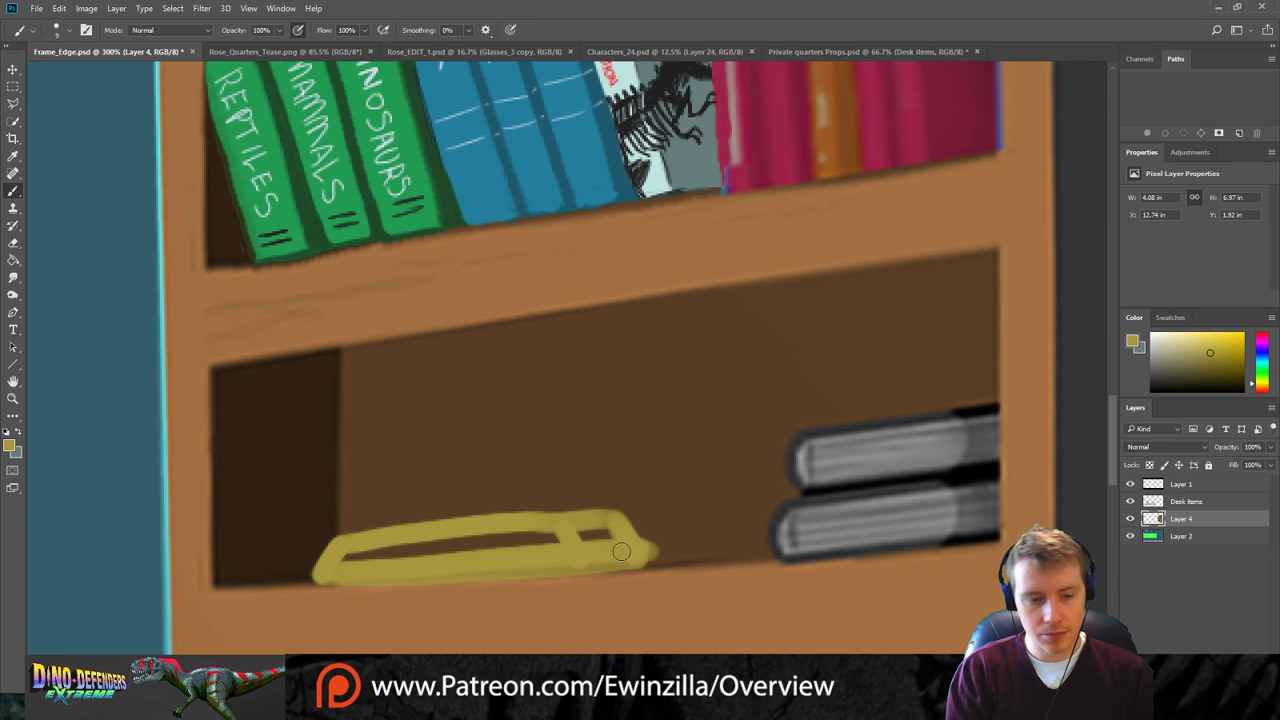
Smudge the yellow case's short end and base edge to tidy its outline against the shelf.
click(13, 277)
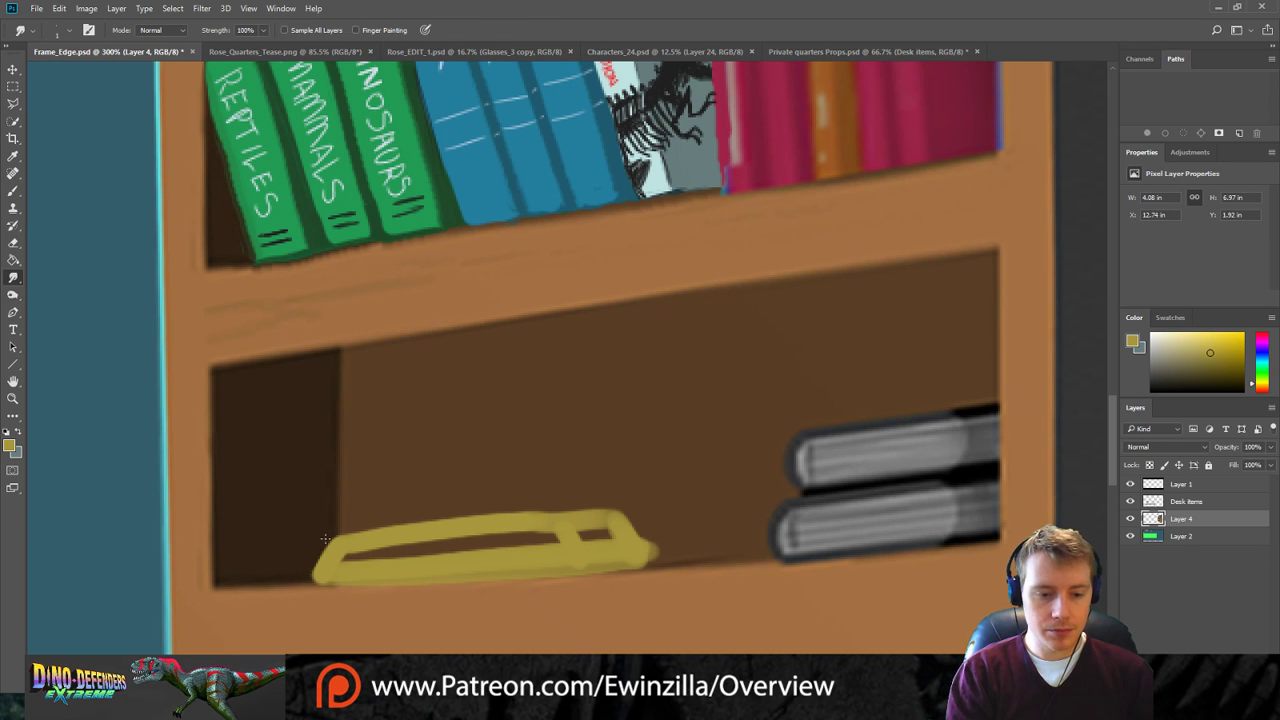
drag(626, 502, 651, 560)
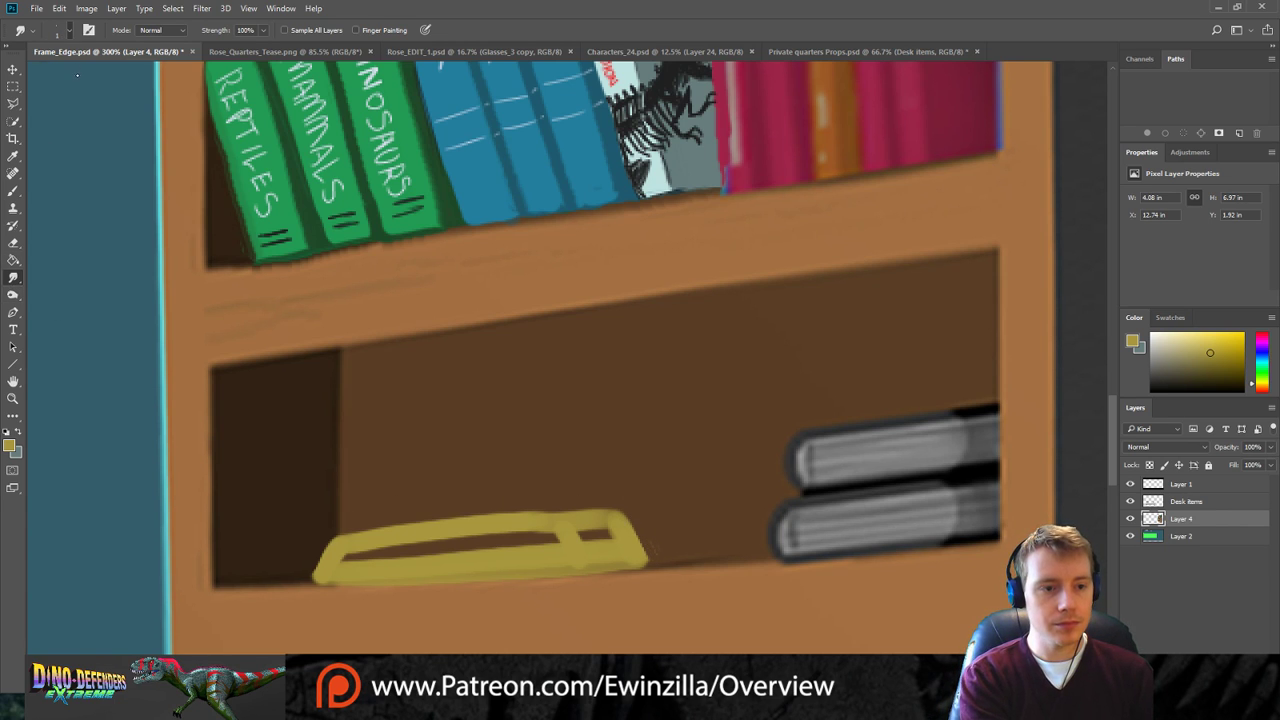
mouse_move(285, 596)
mouse_down()
mouse_move(546, 582)
mouse_move(316, 605)
mouse_move(272, 596)
mouse_move(478, 595)
mouse_move(353, 600)
mouse_move(632, 577)
mouse_move(504, 591)
mouse_move(700, 556)
mouse_up()
key(ctrl+z)
drag(568, 583, 682, 573)
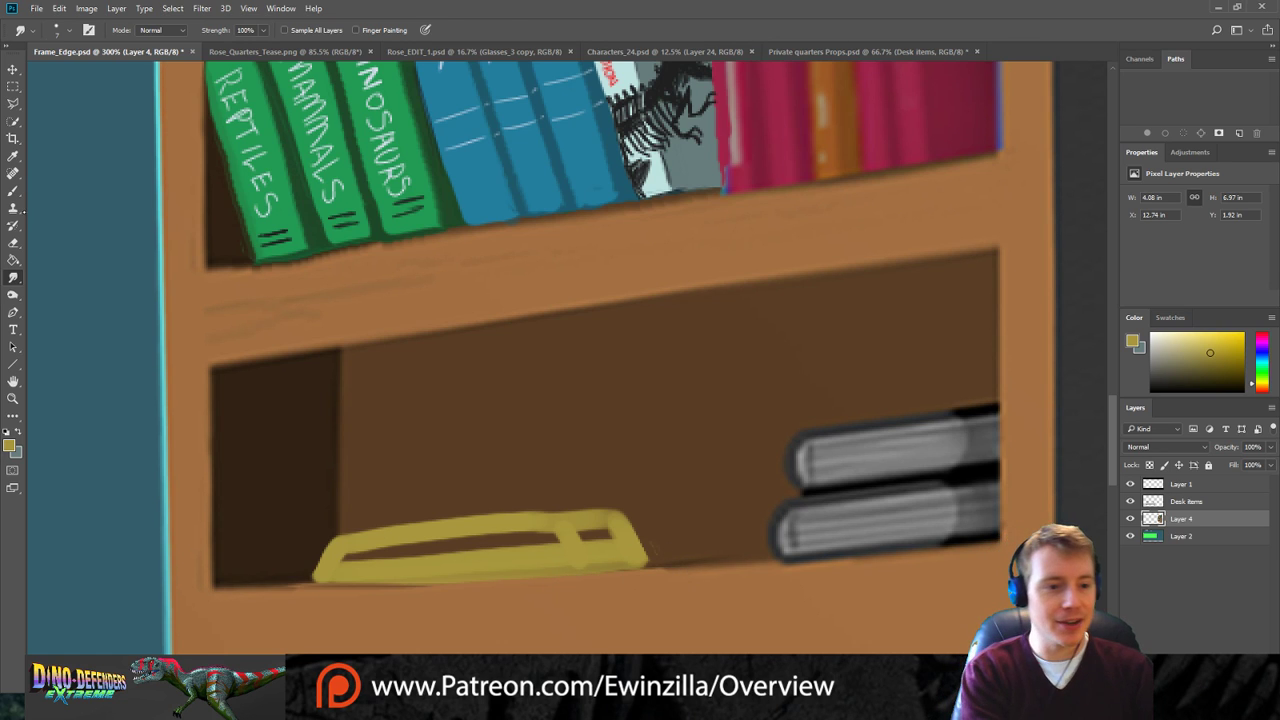
Fill both sections of the yellow case with dark olive and smudge its upper edge smooth.
click(13, 191)
click(13, 156)
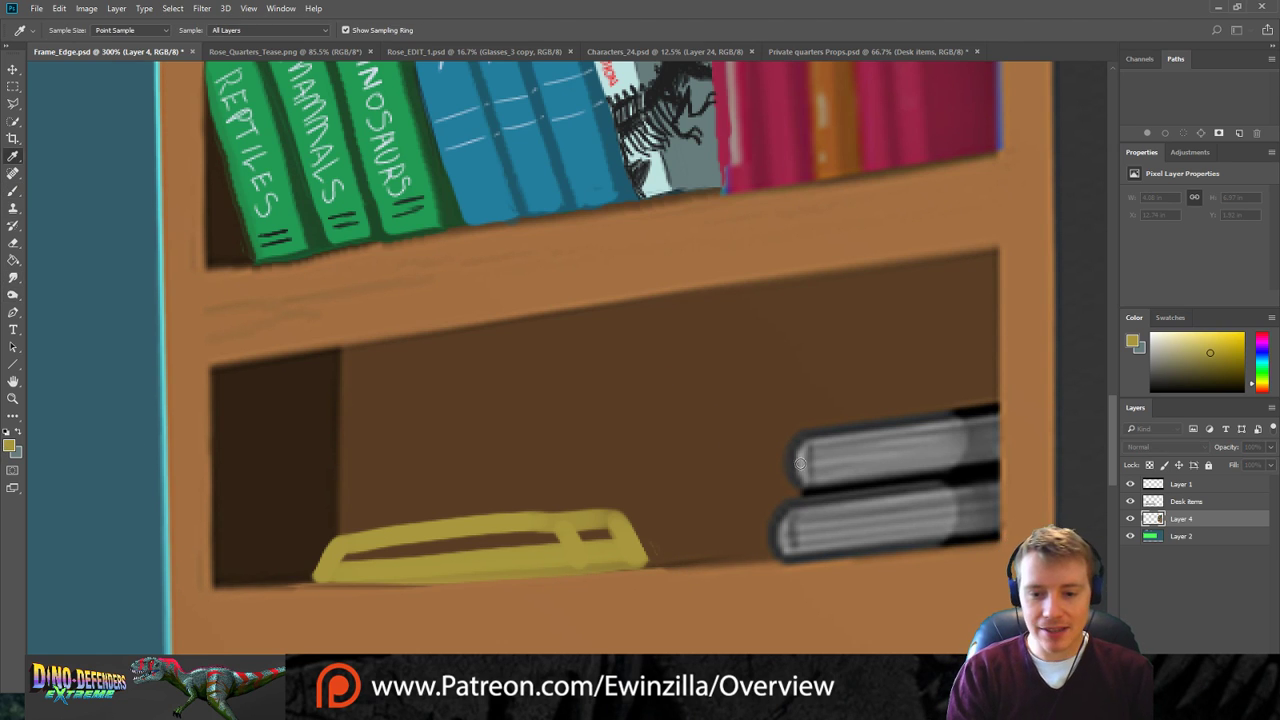
click(973, 387)
drag(347, 559, 445, 545)
mouse_move(358, 557)
mouse_down()
mouse_move(550, 535)
mouse_move(385, 546)
mouse_move(538, 533)
mouse_move(483, 541)
mouse_move(555, 543)
mouse_move(546, 533)
mouse_move(554, 548)
mouse_move(550, 537)
mouse_move(363, 561)
mouse_move(481, 551)
mouse_up()
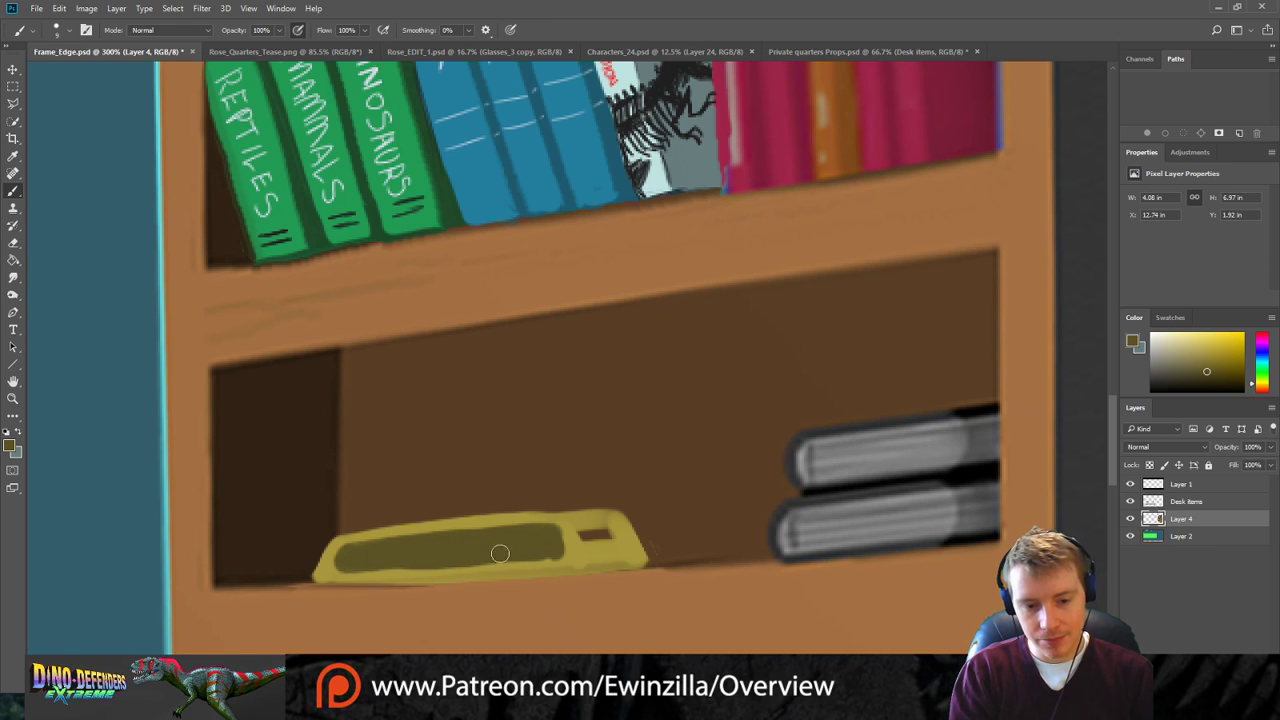
mouse_move(382, 556)
mouse_down()
mouse_move(345, 553)
mouse_move(336, 566)
mouse_move(546, 555)
mouse_move(609, 526)
mouse_move(619, 545)
mouse_move(589, 553)
mouse_move(608, 541)
mouse_move(614, 552)
mouse_move(586, 554)
mouse_move(643, 542)
mouse_move(607, 529)
mouse_move(627, 555)
mouse_up()
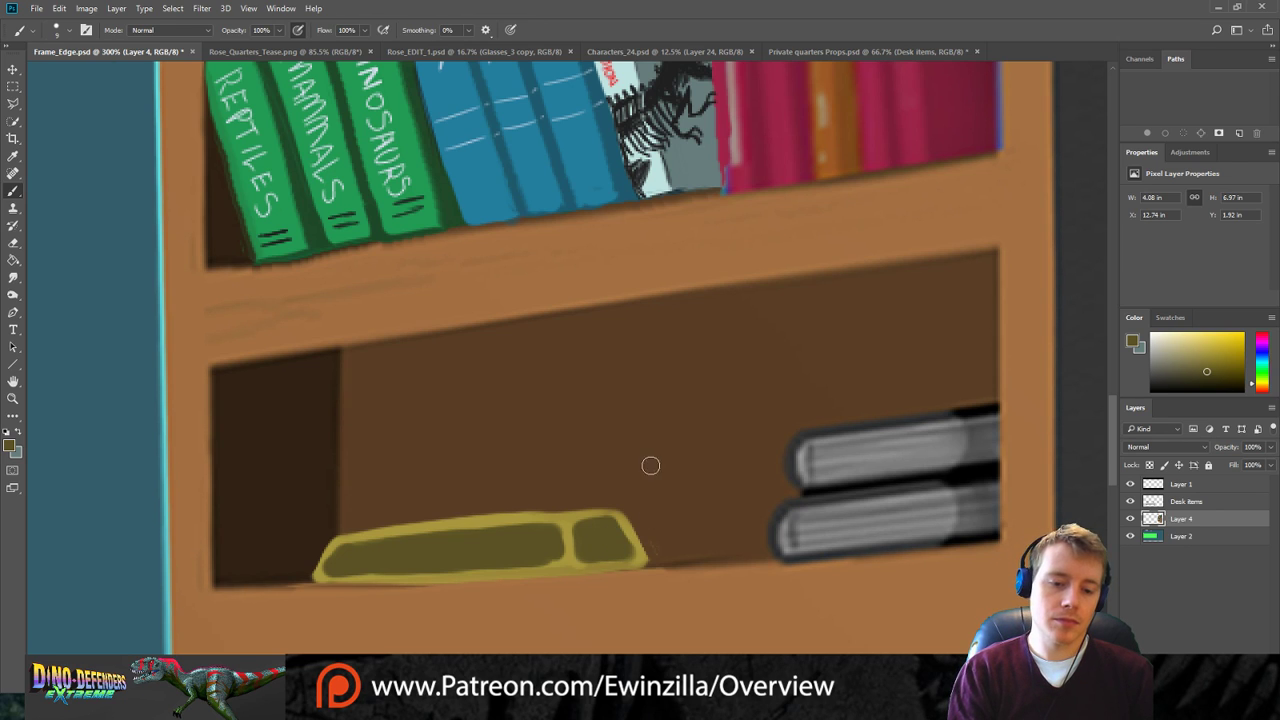
click(13, 277)
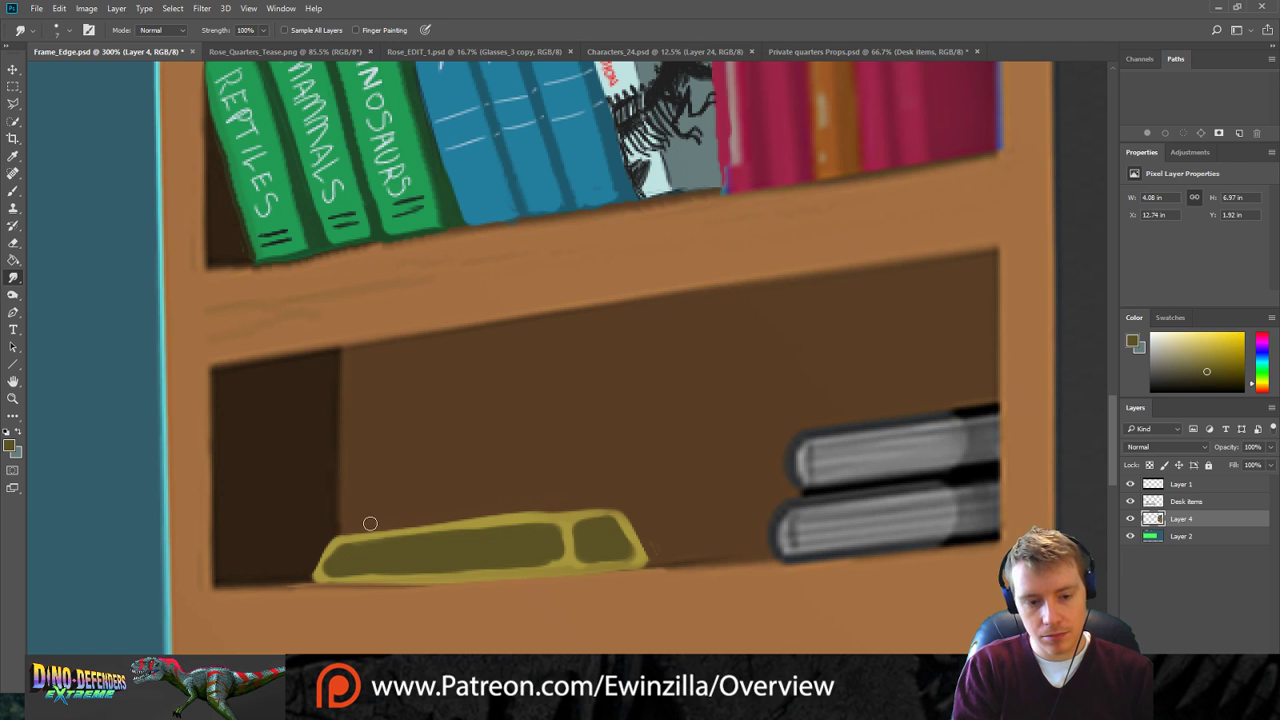
drag(366, 526, 599, 496)
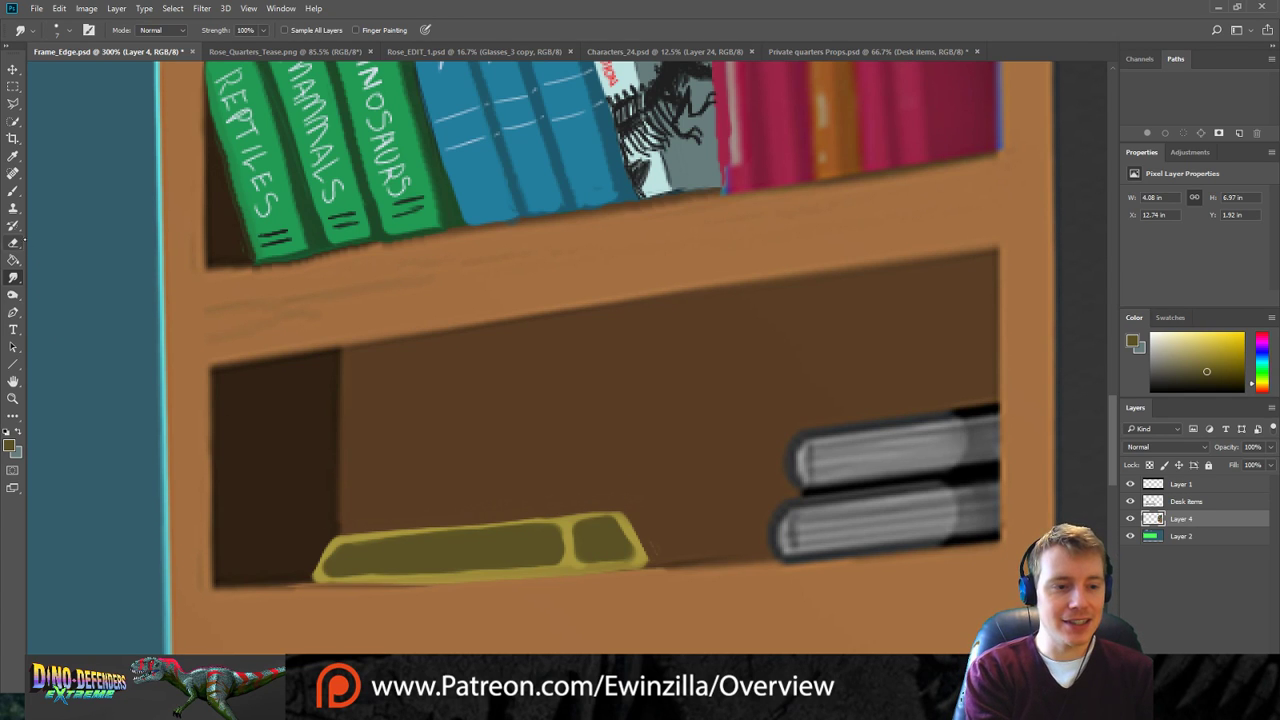
Paint two short dark grey upright marks just above the yellow case on the lowest shelf.
click(13, 190)
key(i)
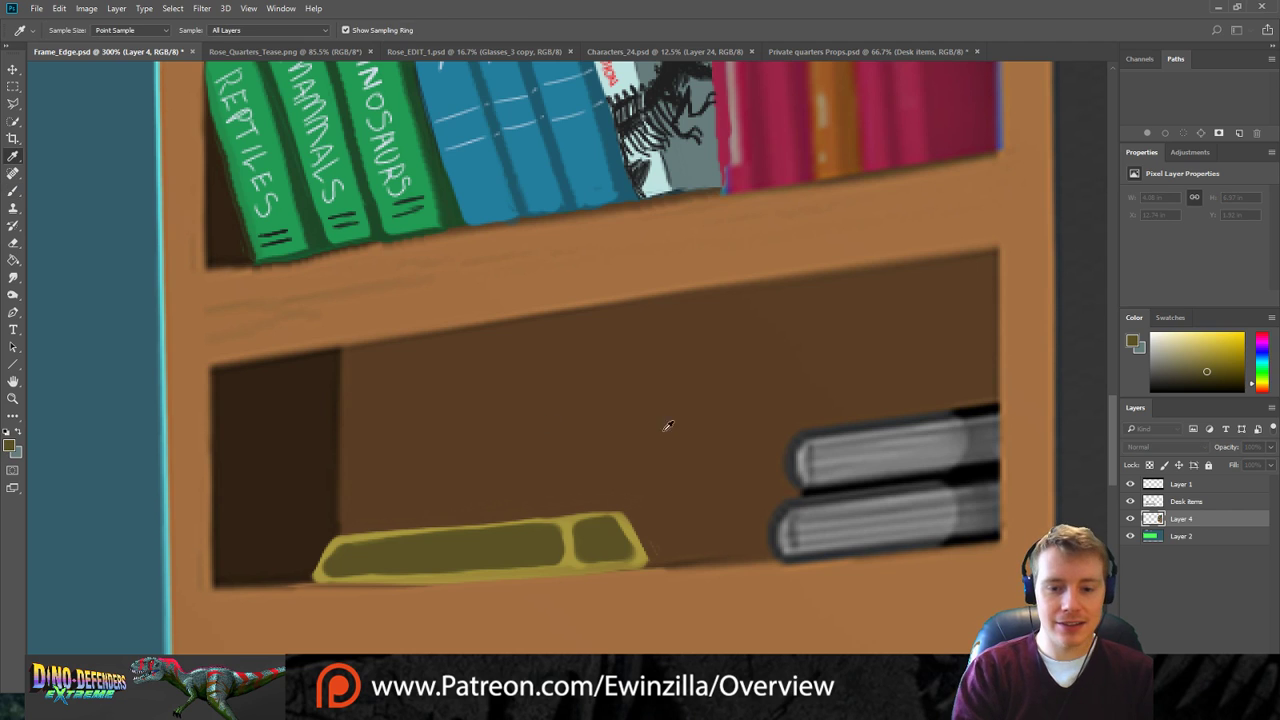
click(860, 429)
key(b)
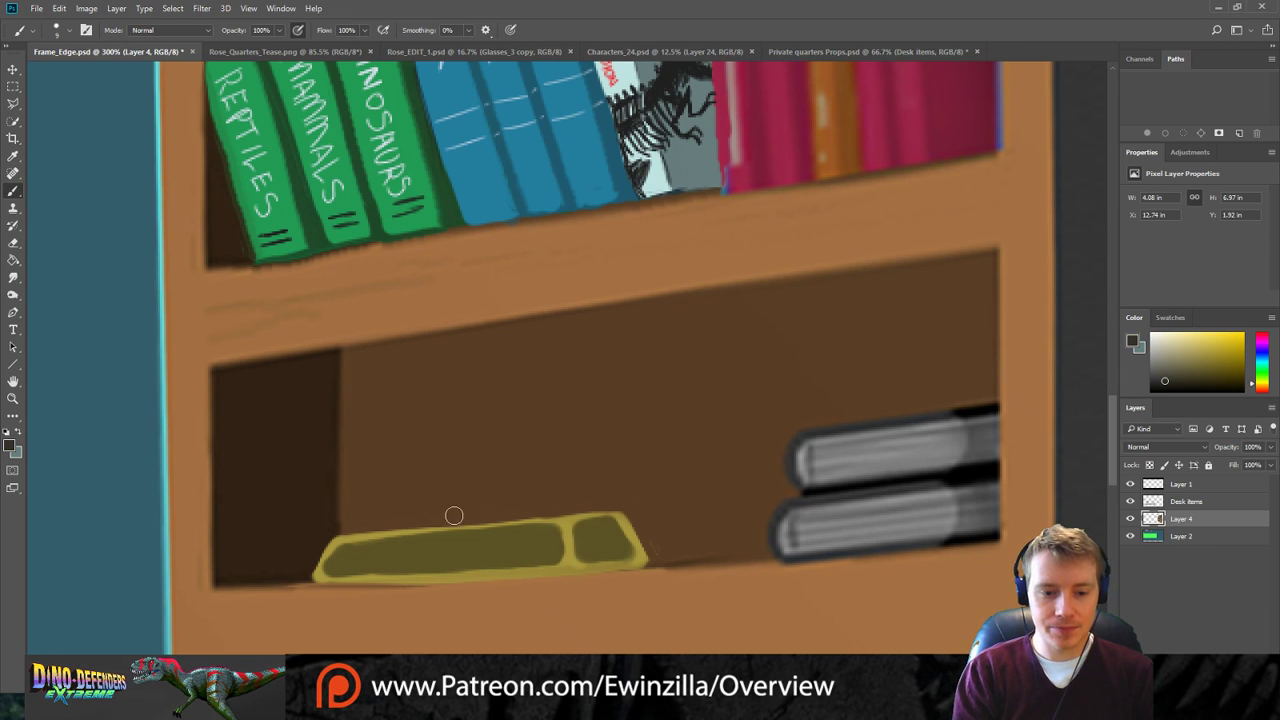
drag(426, 503, 429, 514)
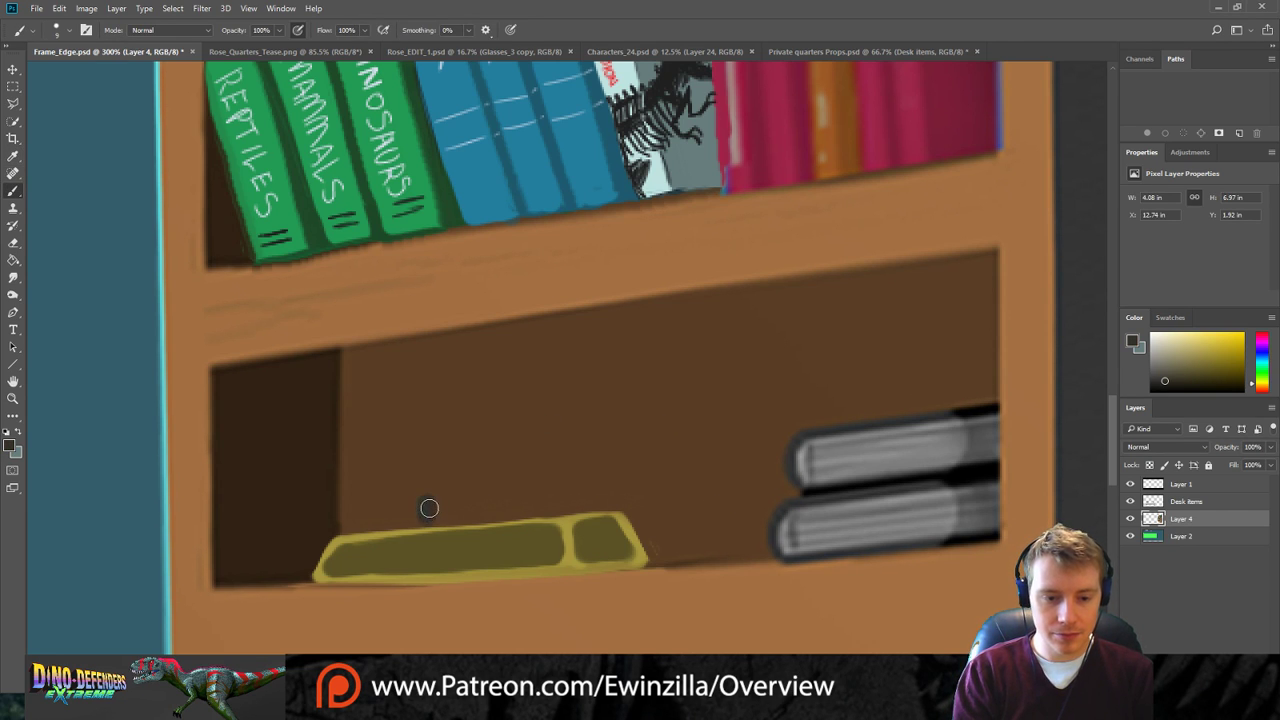
drag(560, 491, 560, 504)
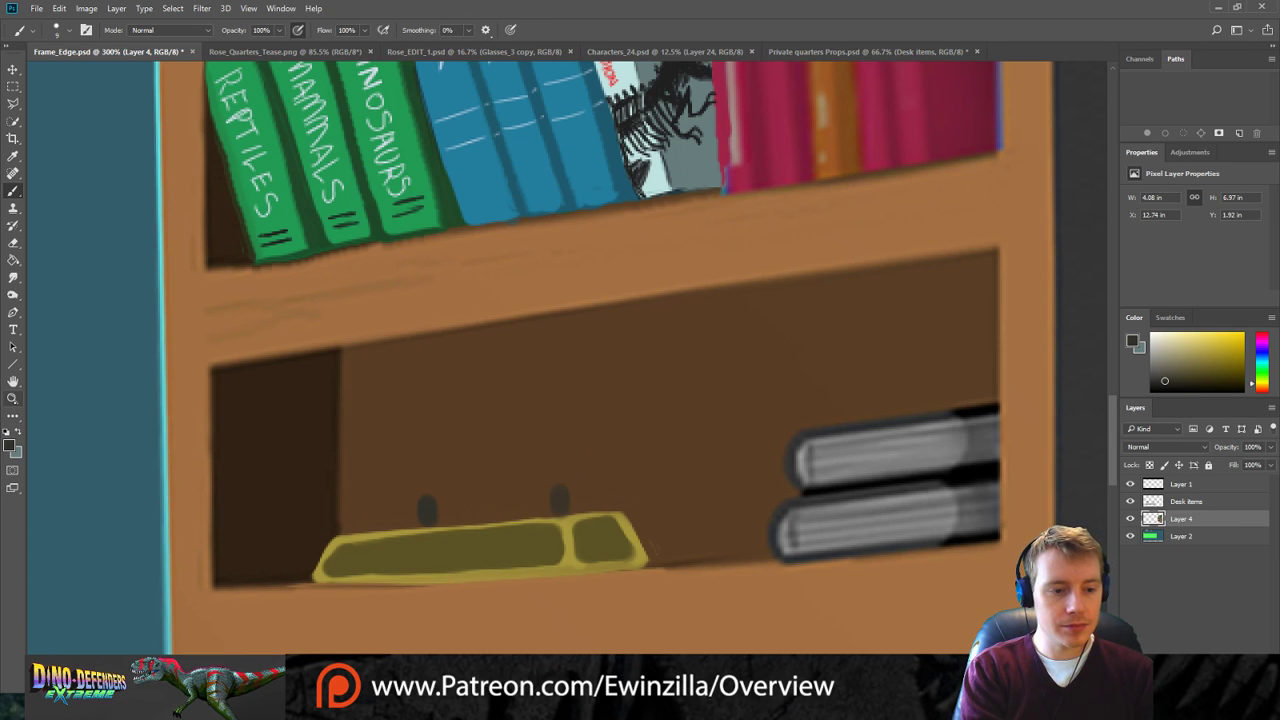
Set the brush colour to light beige and fit the whole scene in view.
key(i)
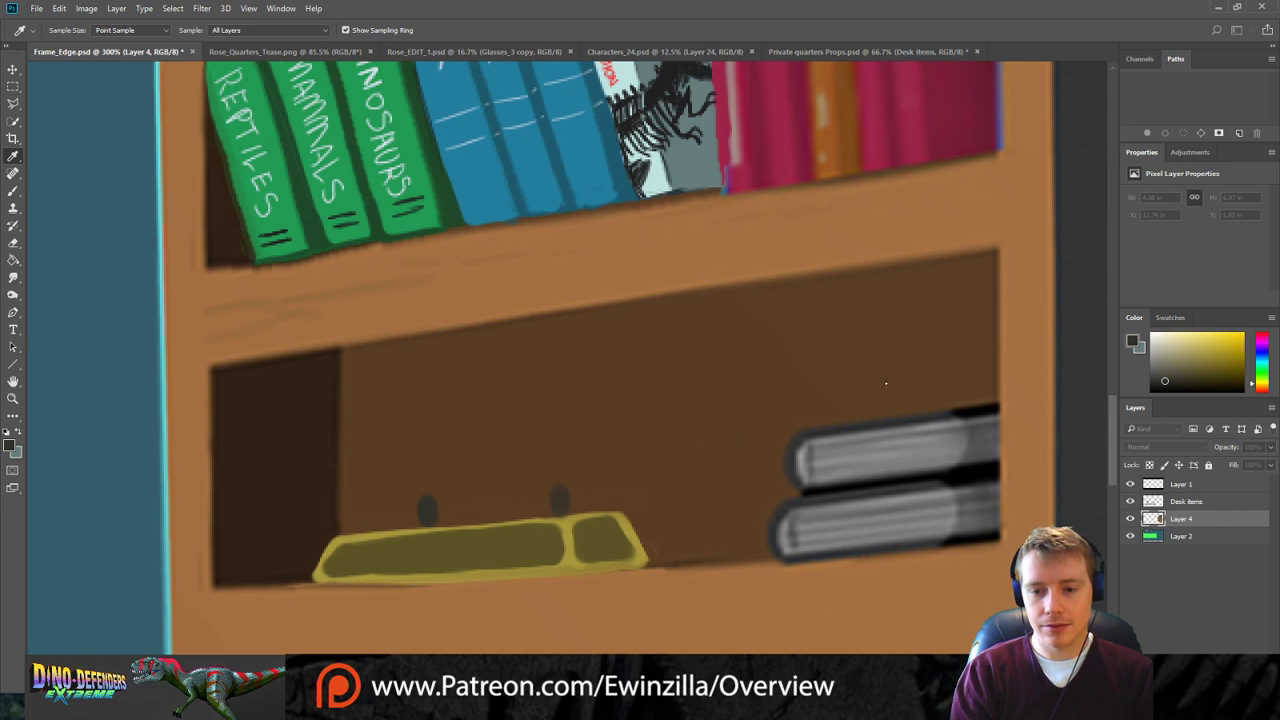
key(b)
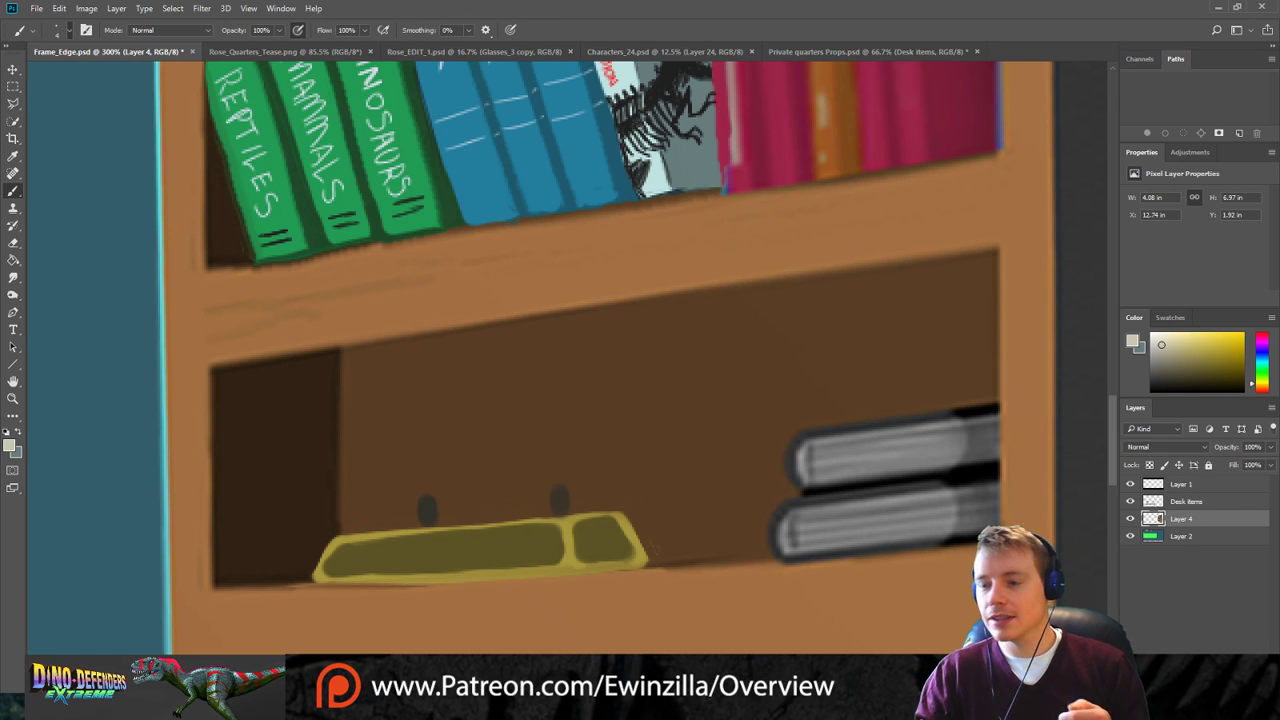
click(13, 398)
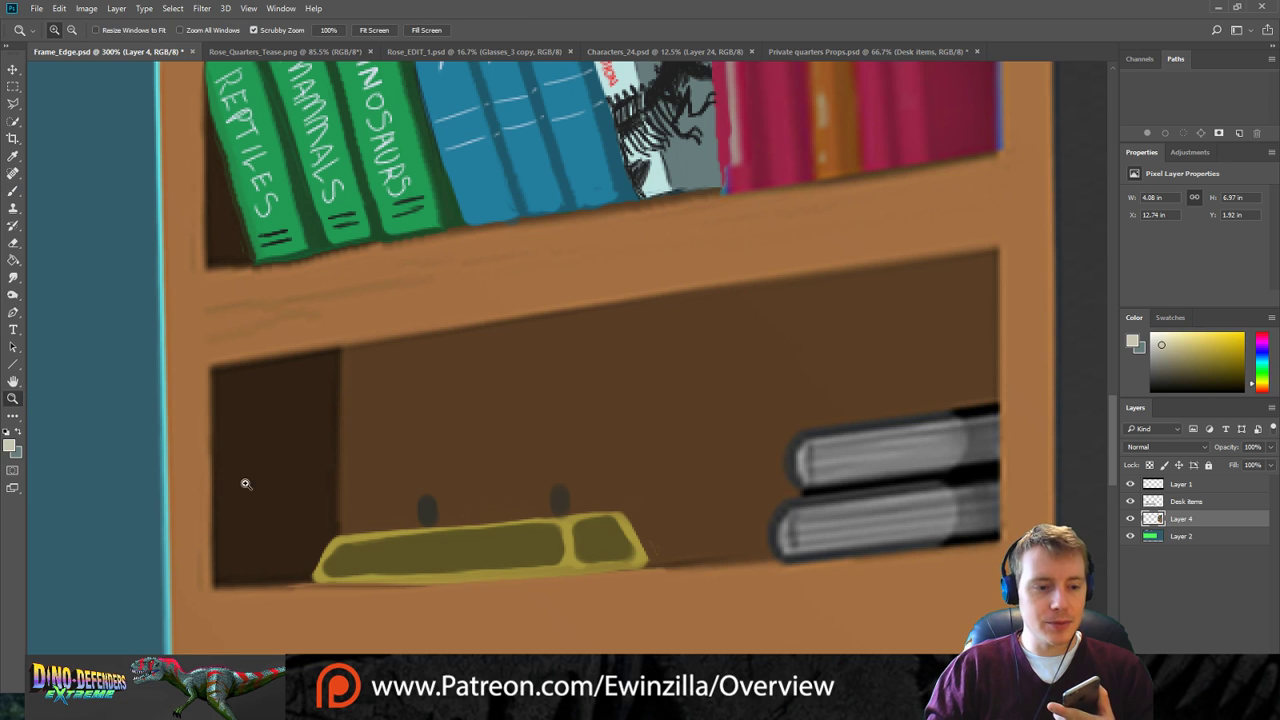
click(374, 30)
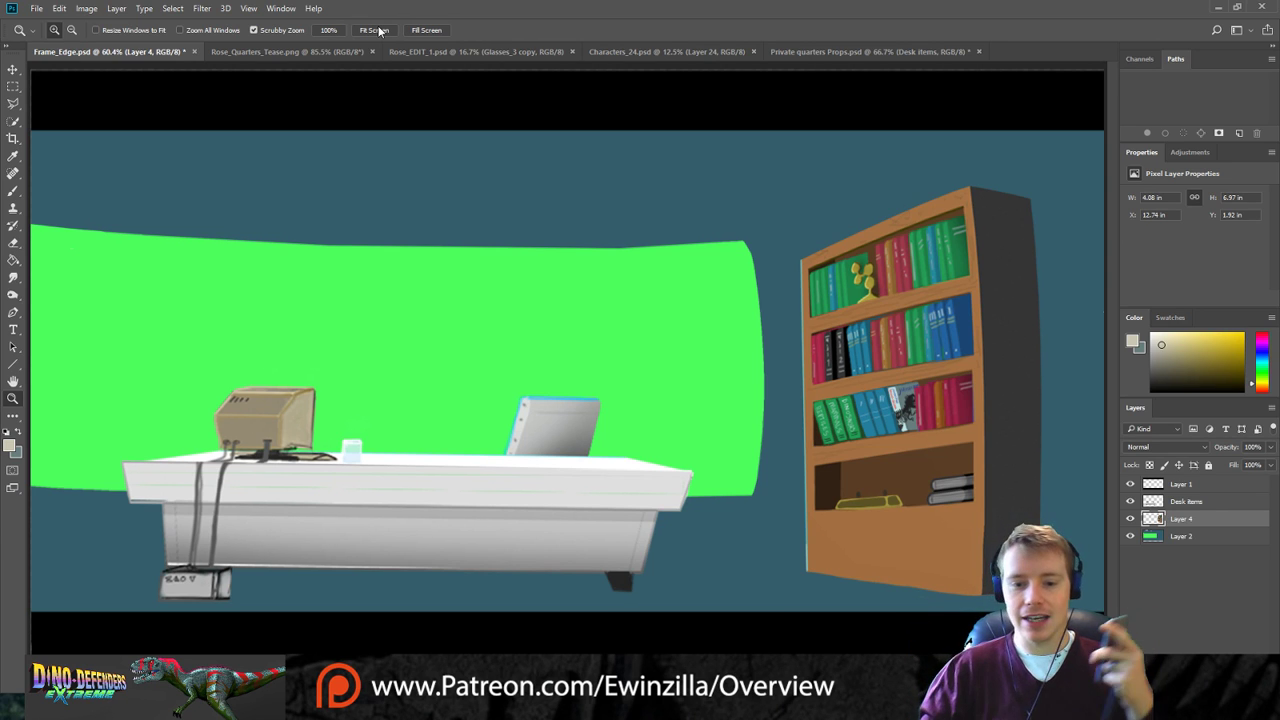
Sketch the jagged front end and the start of the lower edge of a skull in light beige above the yellow case.
click(960, 505)
click(960, 505)
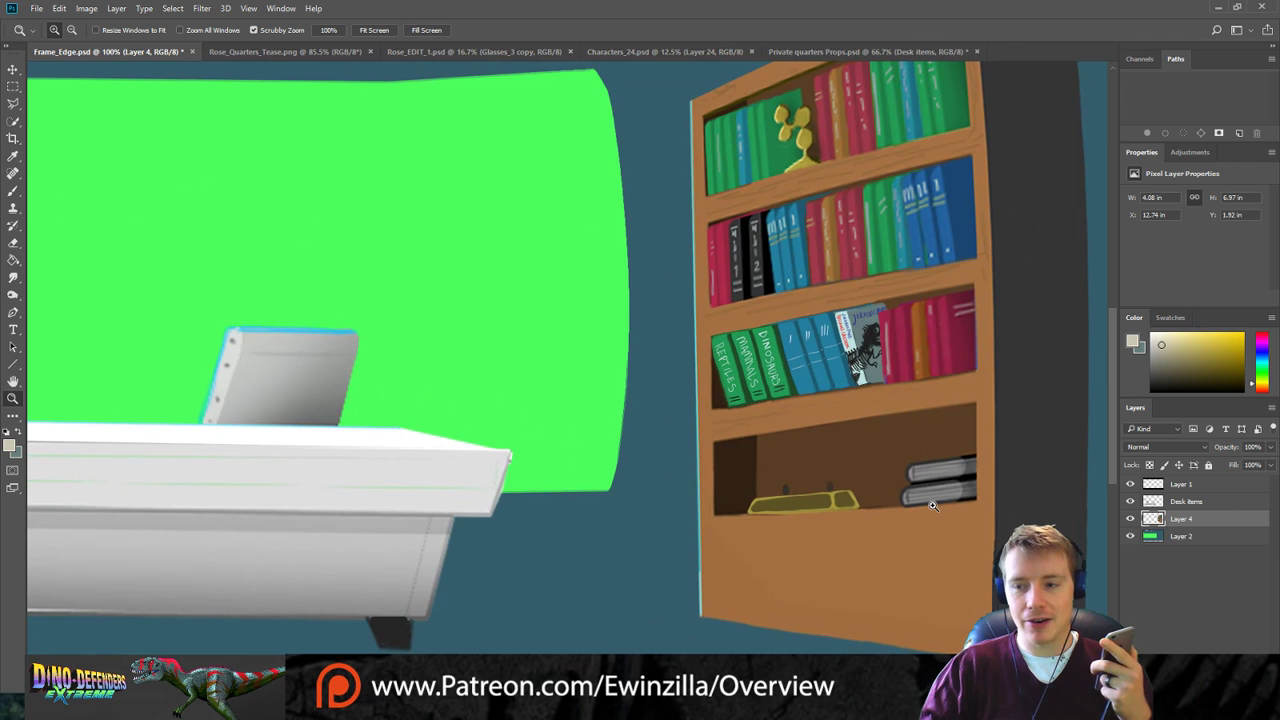
click(933, 506)
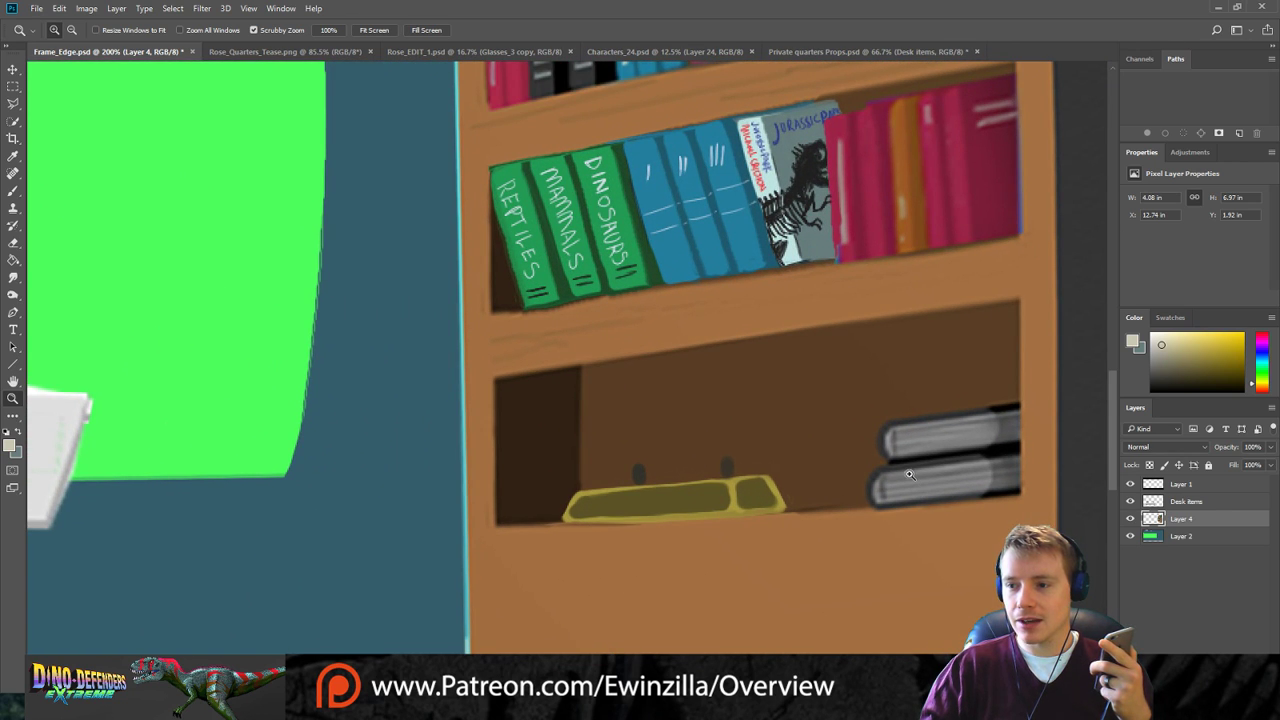
click(826, 418)
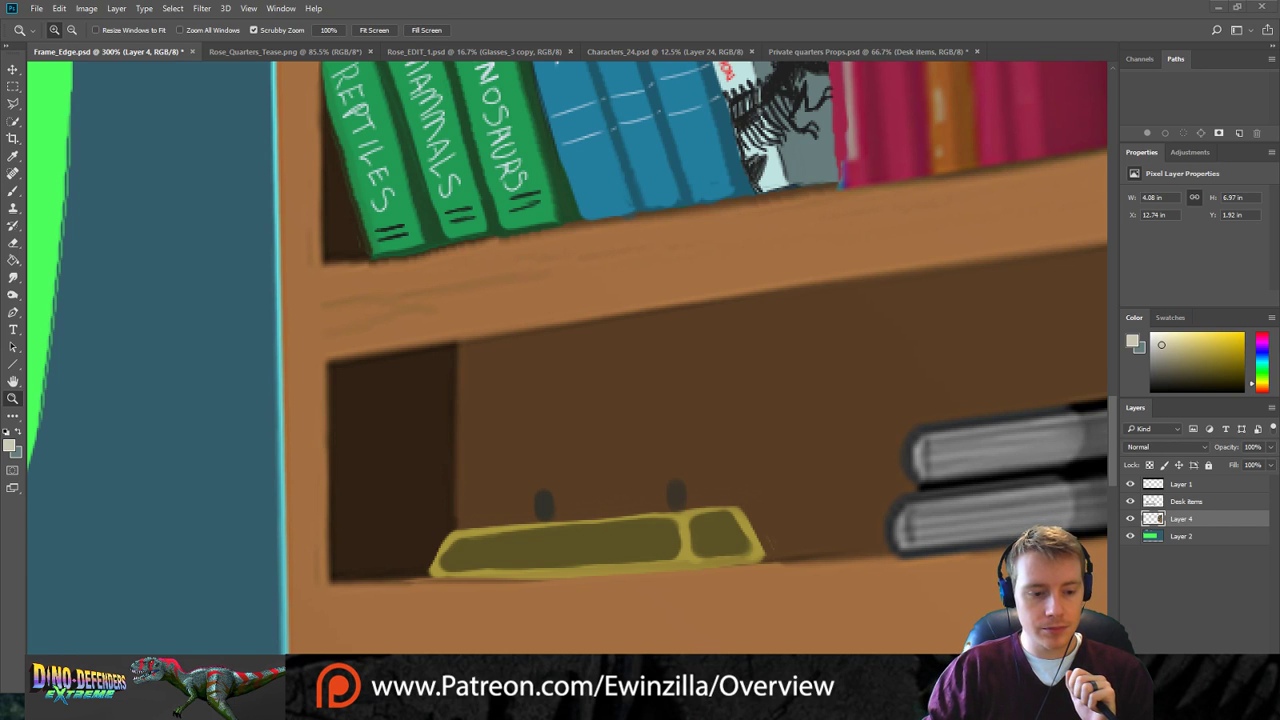
click(12, 192)
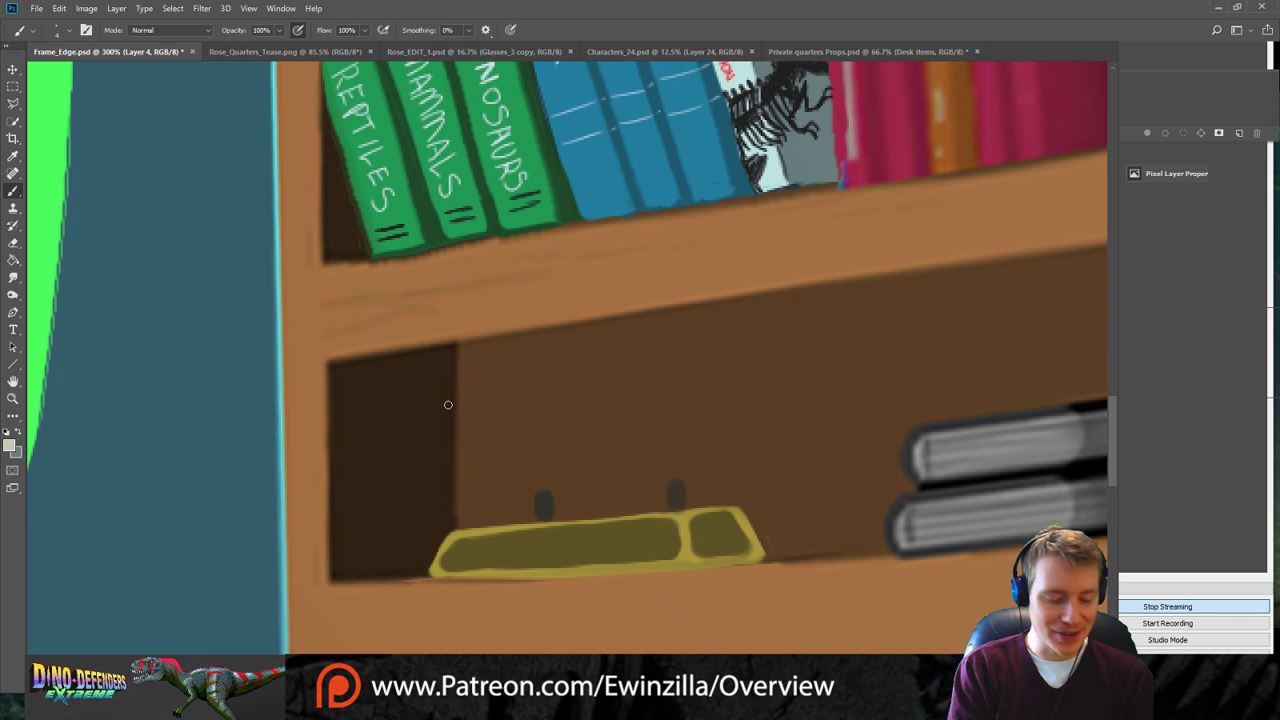
drag(456, 392, 430, 399)
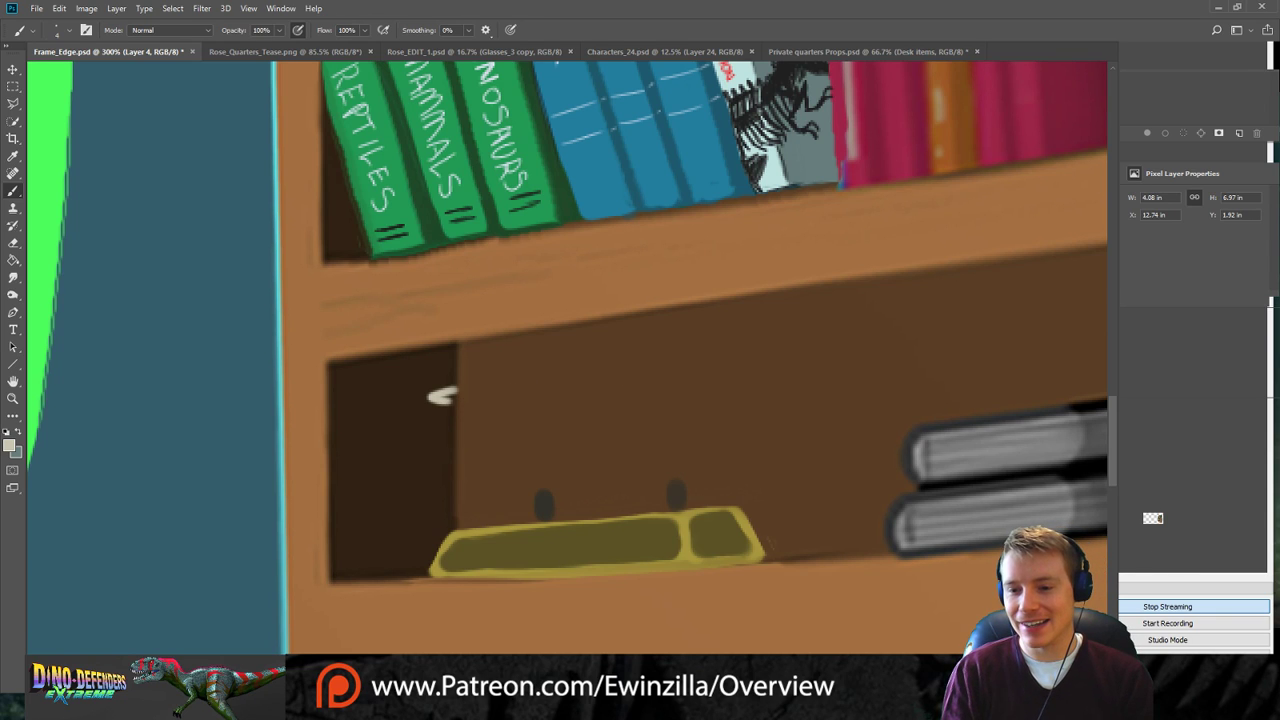
click(1238, 8)
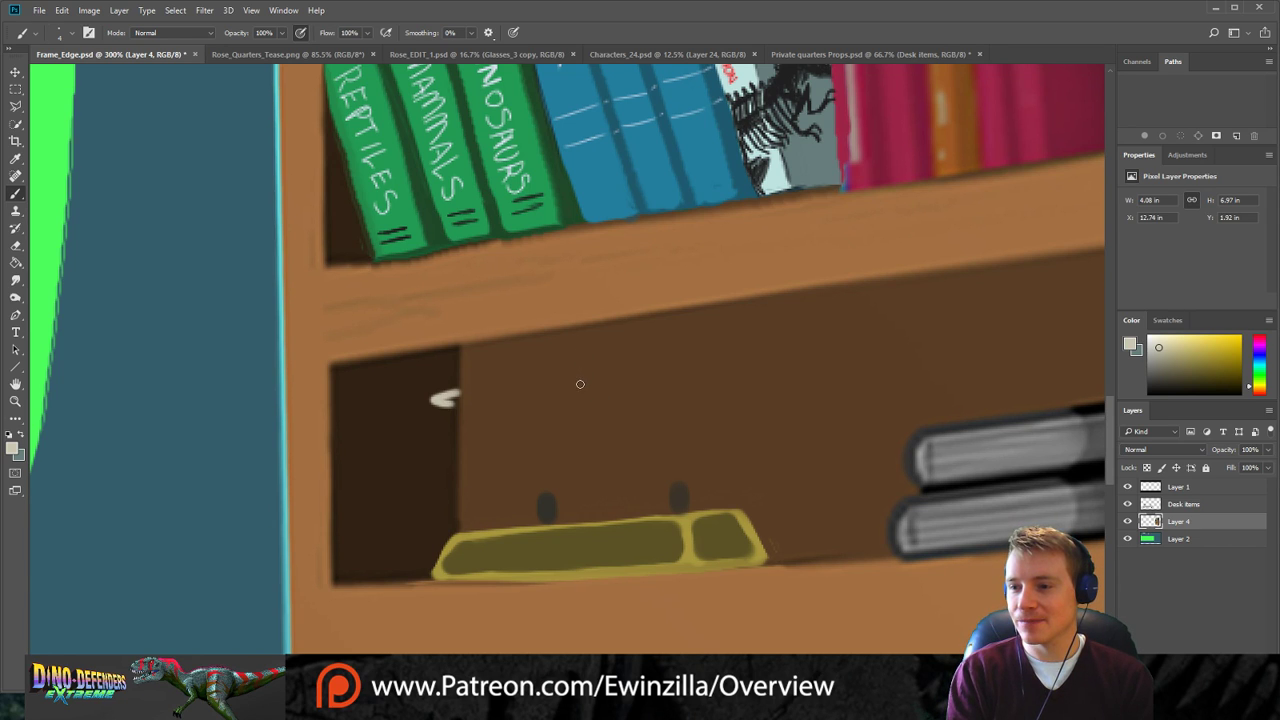
drag(447, 404, 427, 492)
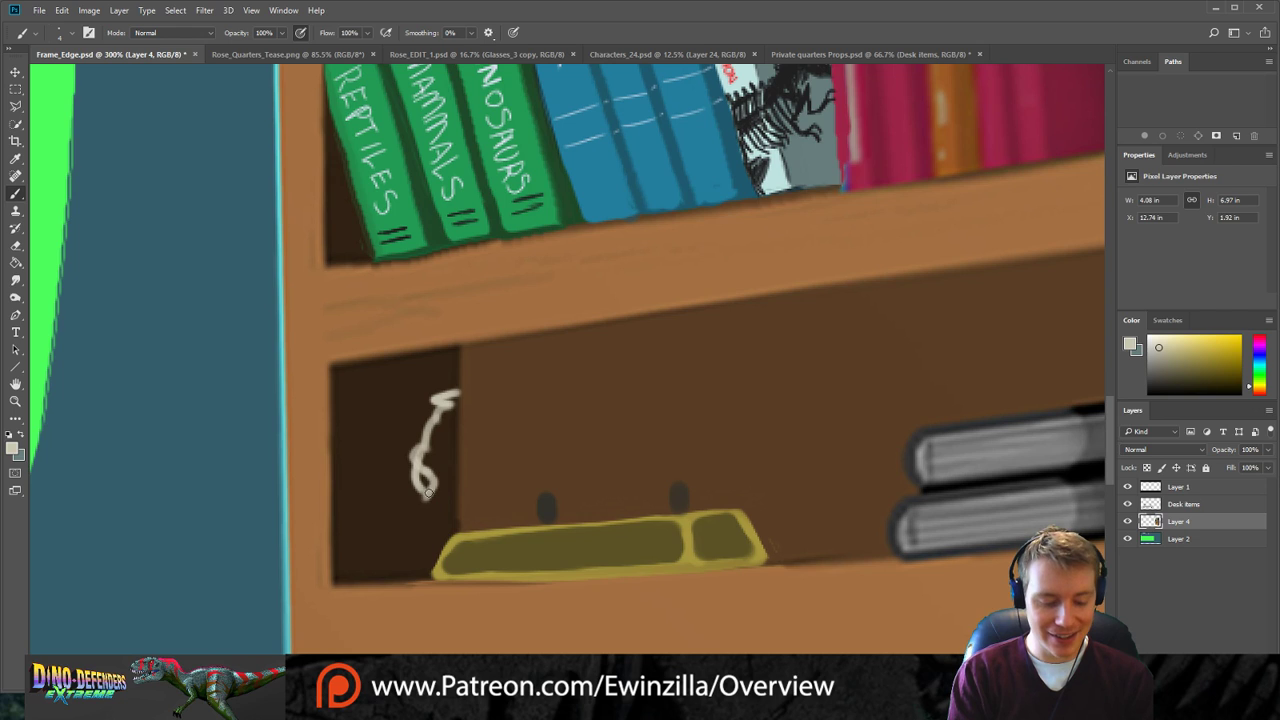
mouse_move(427, 494)
mouse_down()
mouse_move(444, 518)
mouse_move(553, 485)
mouse_move(743, 466)
mouse_up()
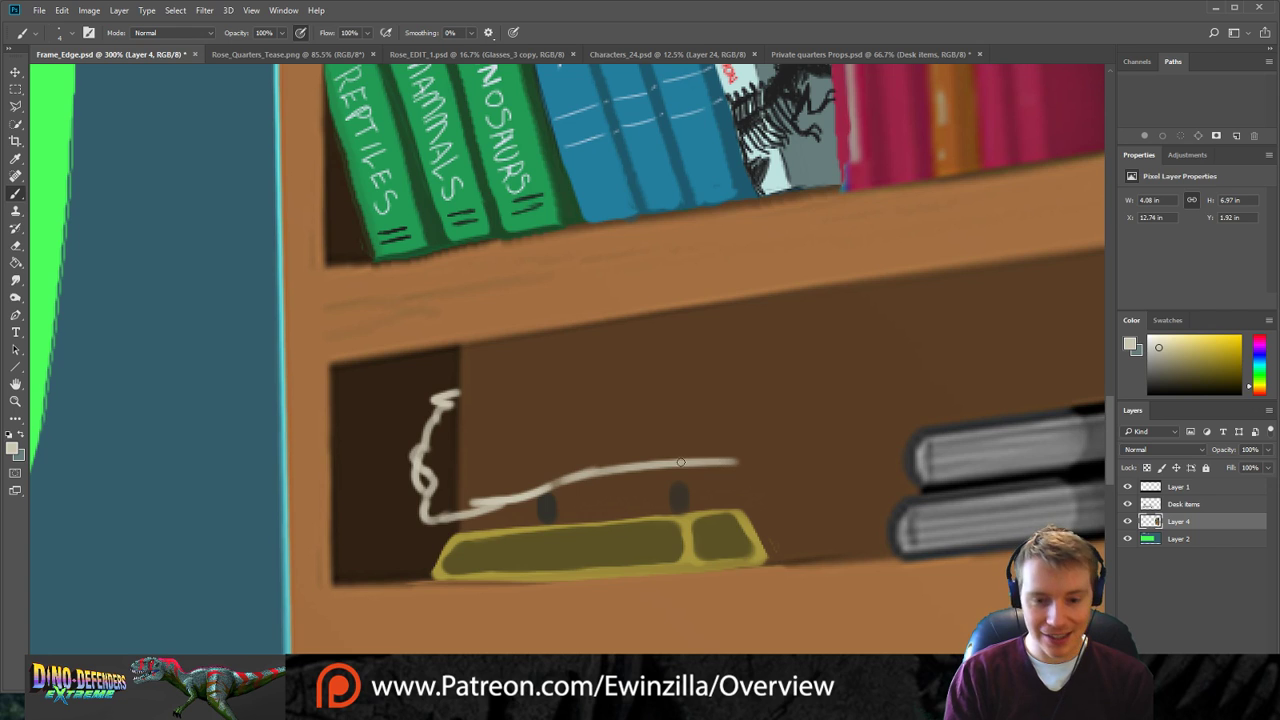
drag(557, 483, 794, 451)
mouse_move(670, 455)
mouse_down()
mouse_move(795, 451)
mouse_move(802, 402)
mouse_move(774, 350)
mouse_move(741, 351)
mouse_up()
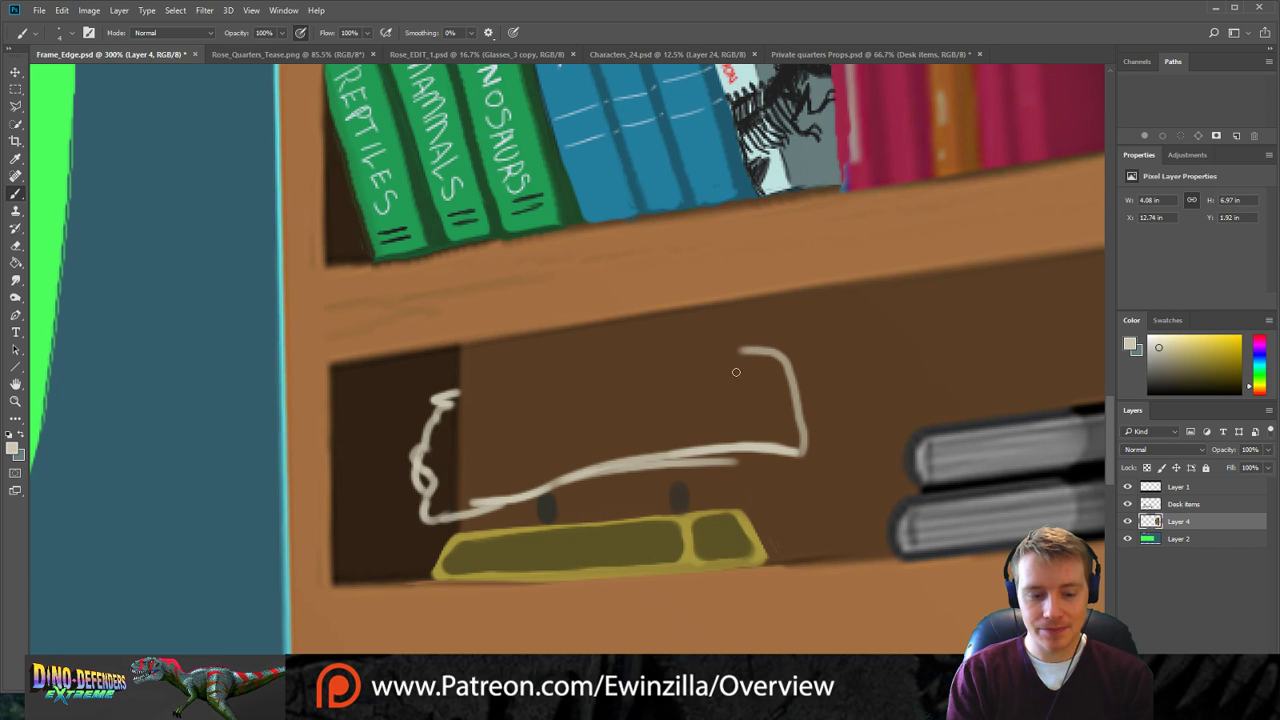
key(ctrl+z)
key(ctrl+z)
key(ctrl+z)
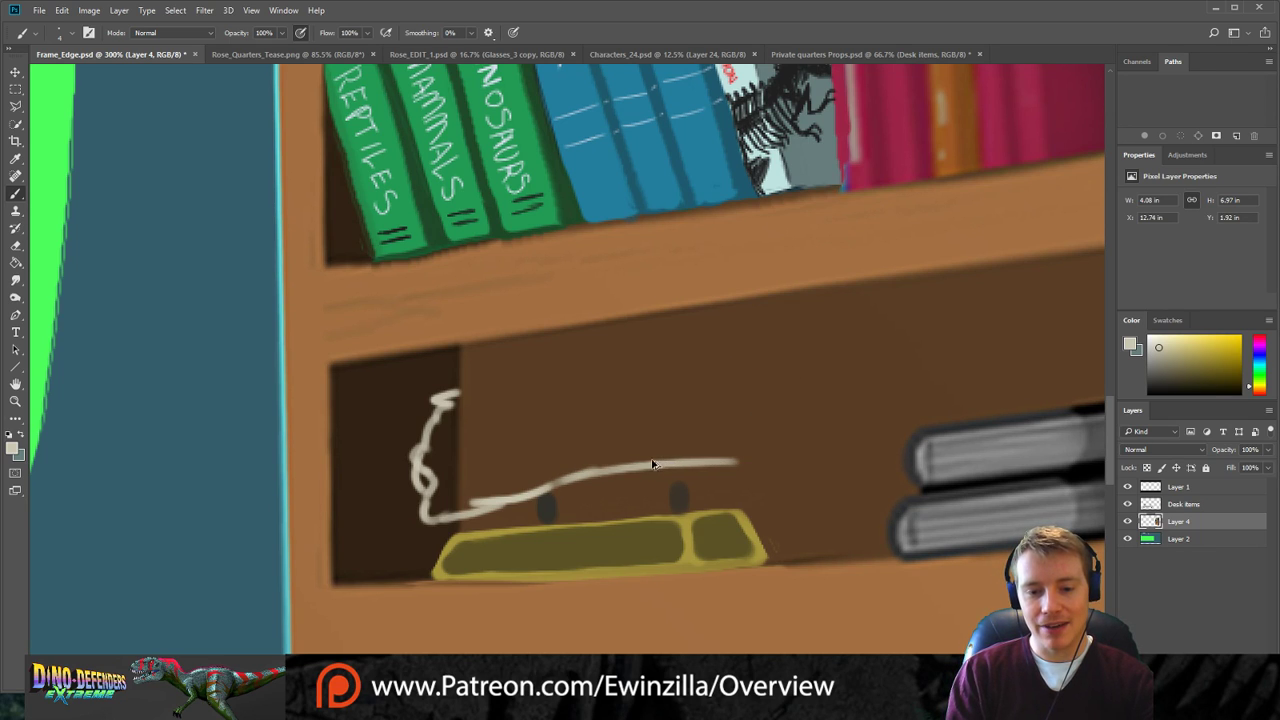
key(ctrl+z)
Complete the skull's long outline in light beige and draw a round opening near its jagged end.
mouse_move(550, 483)
mouse_down()
mouse_move(702, 441)
mouse_move(802, 434)
mouse_up()
key(ctrl+z)
mouse_move(568, 486)
mouse_down()
mouse_move(849, 434)
mouse_move(843, 379)
mouse_move(790, 330)
mouse_move(601, 373)
mouse_move(517, 365)
mouse_move(475, 382)
mouse_move(500, 449)
mouse_move(512, 384)
mouse_move(484, 446)
mouse_move(505, 378)
mouse_up()
key(ctrl+z)
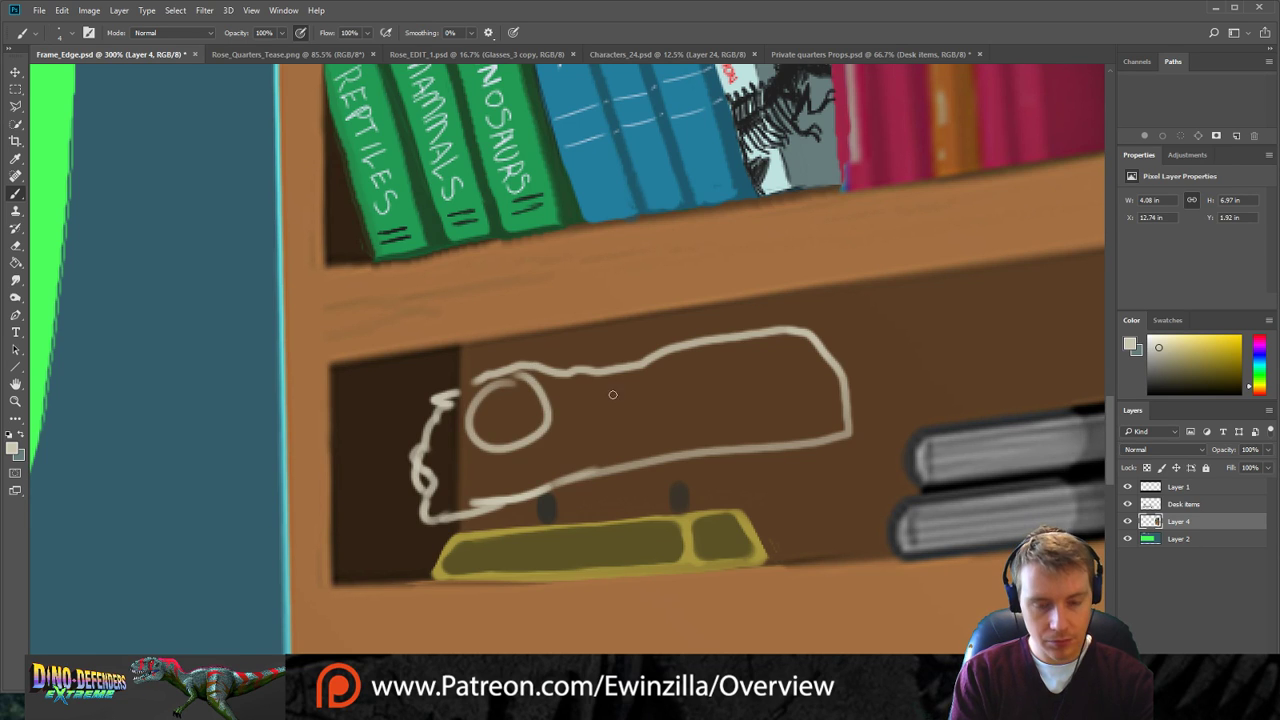
Draw a long oval opening in the middle of the skull and a small slanted oval near its back end.
mouse_move(613, 381)
mouse_down()
mouse_move(648, 422)
mouse_move(629, 417)
mouse_move(664, 404)
mouse_move(588, 390)
mouse_move(652, 376)
mouse_up()
key(ctrl+z)
key(ctrl+z)
key(ctrl+z)
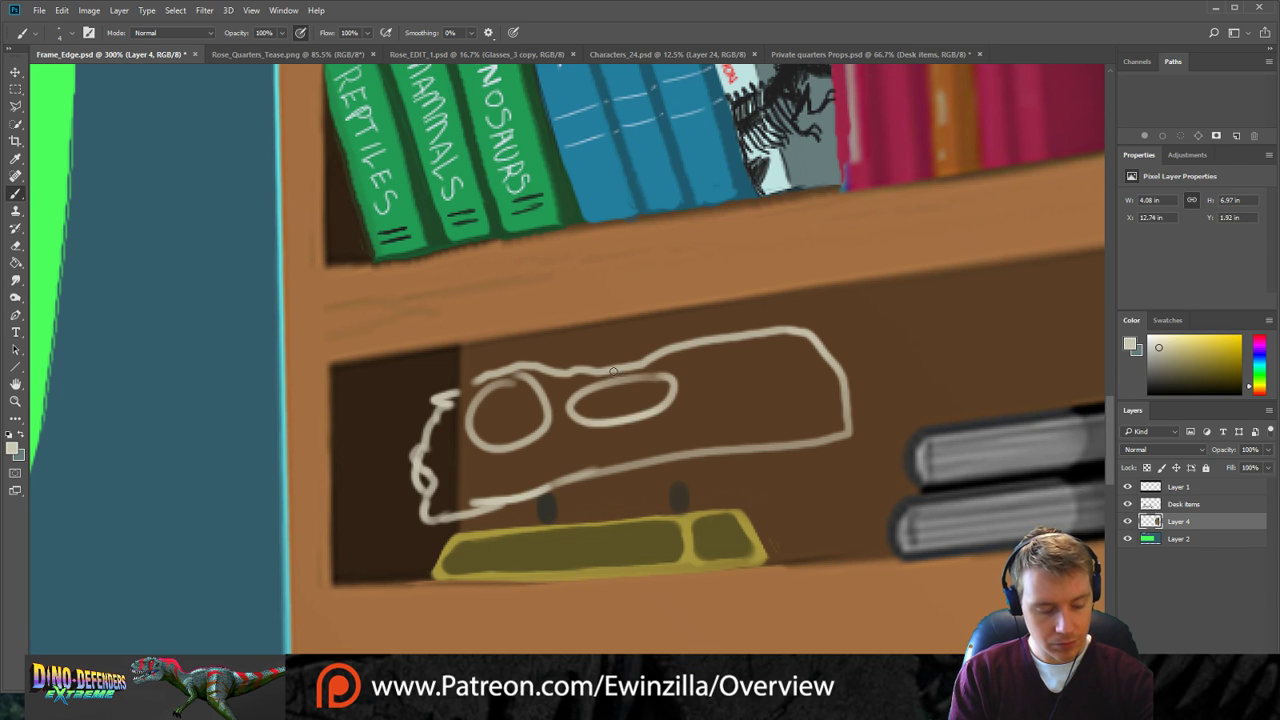
mouse_move(794, 364)
mouse_down()
mouse_move(740, 360)
mouse_move(842, 374)
mouse_up()
key(ctrl+z)
Smudge the skull's upper edge and back end into a cleaner contour and reshape the edge of the round opening.
click(15, 280)
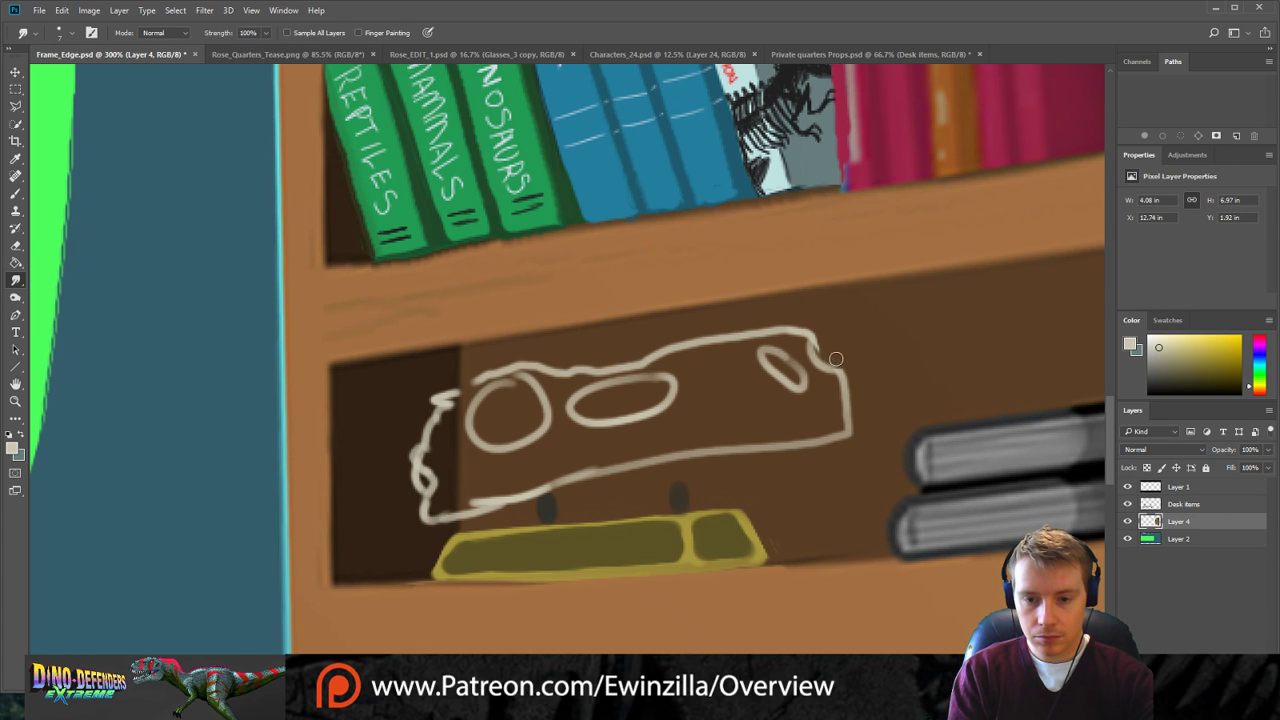
mouse_move(824, 334)
mouse_down()
mouse_move(763, 329)
mouse_move(818, 338)
mouse_up()
mouse_move(554, 370)
mouse_down()
mouse_move(617, 363)
mouse_move(570, 382)
mouse_move(614, 367)
mouse_move(555, 372)
mouse_move(572, 378)
mouse_move(566, 345)
mouse_move(554, 359)
mouse_move(660, 349)
mouse_up()
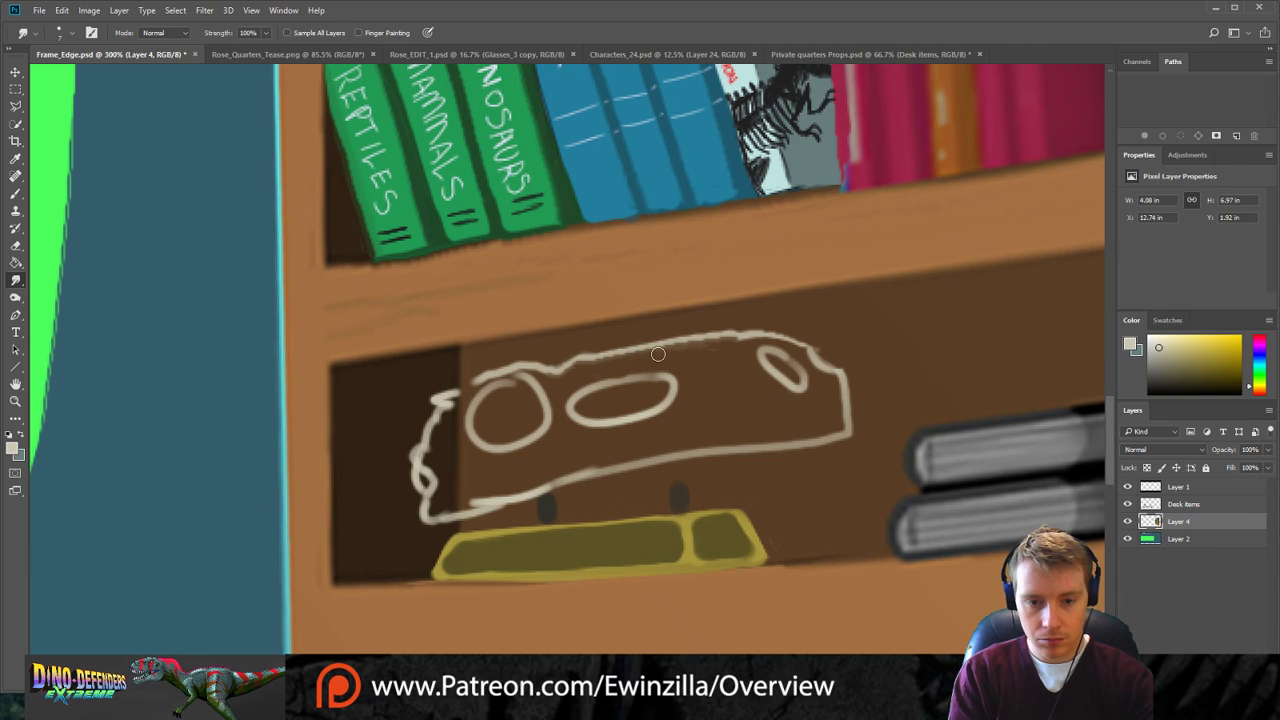
mouse_move(662, 350)
mouse_down()
mouse_move(745, 328)
mouse_move(808, 336)
mouse_up()
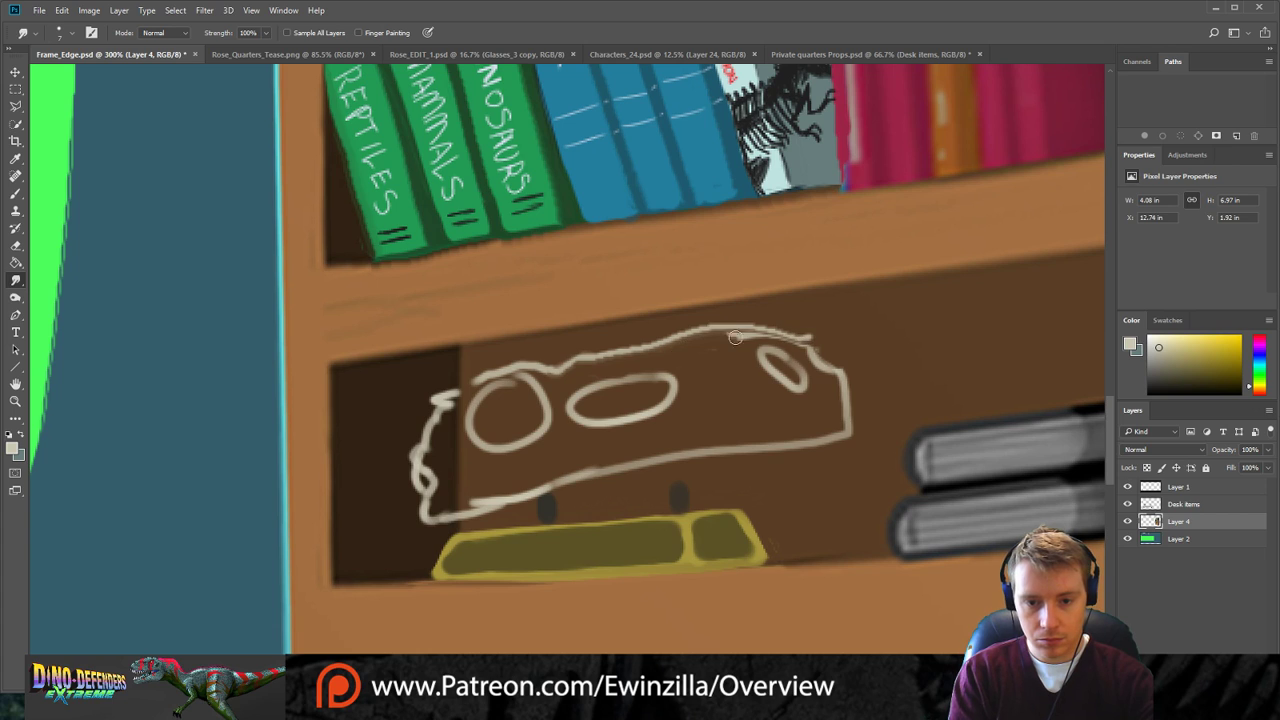
mouse_move(722, 331)
mouse_down()
mouse_move(835, 340)
mouse_move(799, 327)
mouse_move(843, 355)
mouse_move(797, 338)
mouse_move(831, 376)
mouse_move(824, 355)
mouse_move(781, 331)
mouse_move(837, 403)
mouse_move(821, 370)
mouse_move(842, 420)
mouse_move(833, 357)
mouse_move(856, 429)
mouse_move(811, 337)
mouse_move(849, 421)
mouse_up()
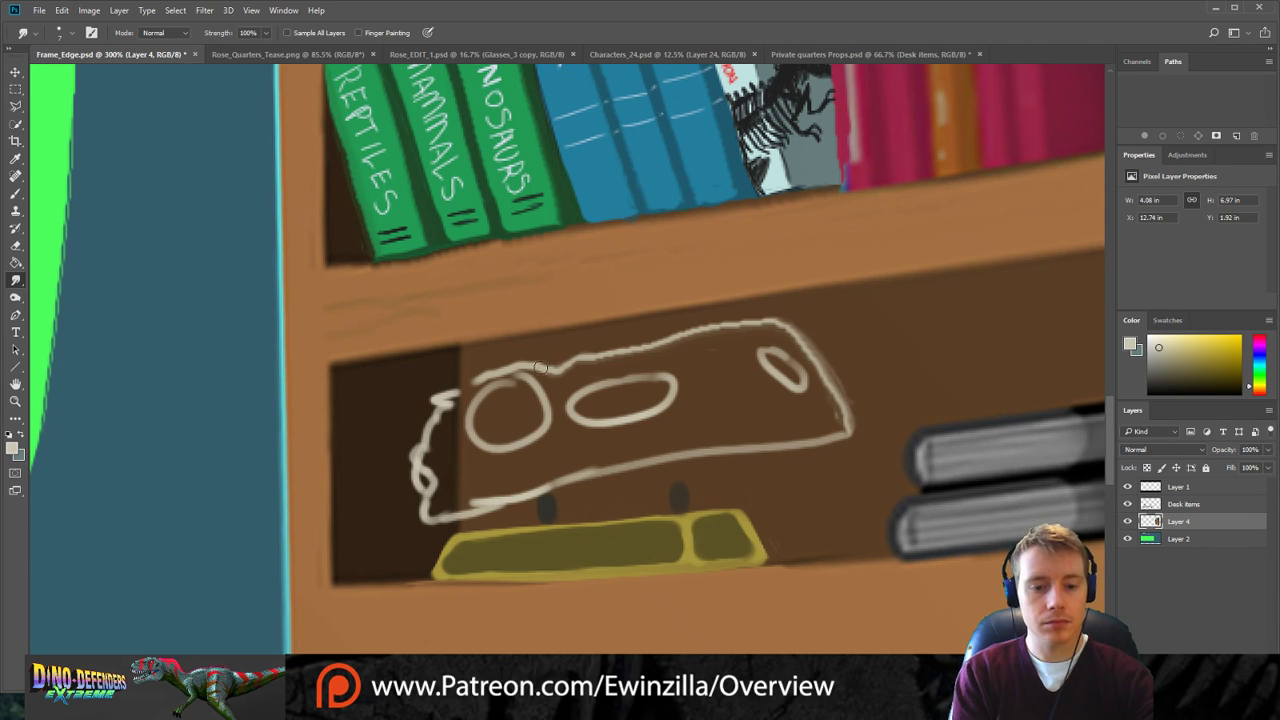
mouse_move(537, 371)
mouse_down()
mouse_move(498, 366)
mouse_move(465, 388)
mouse_move(542, 381)
mouse_move(465, 400)
mouse_up()
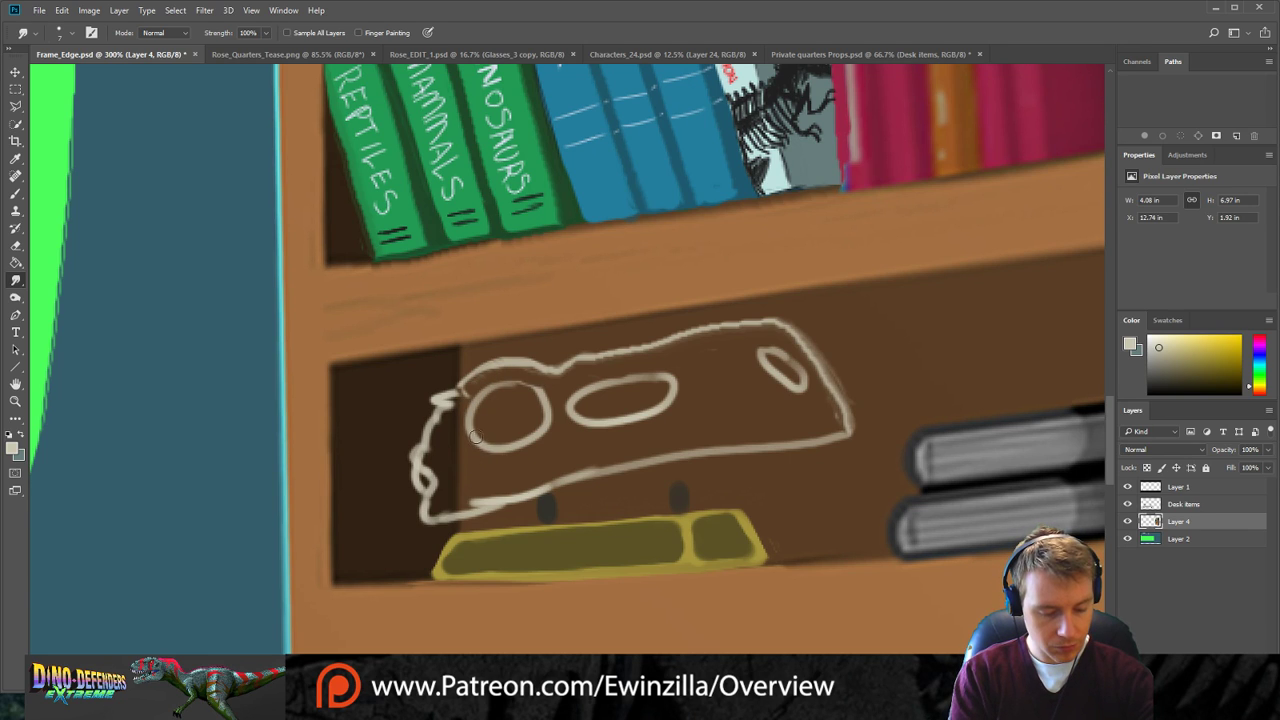
mouse_move(477, 413)
mouse_down()
mouse_move(487, 449)
mouse_move(464, 411)
mouse_move(478, 453)
mouse_move(463, 445)
mouse_move(502, 453)
mouse_up()
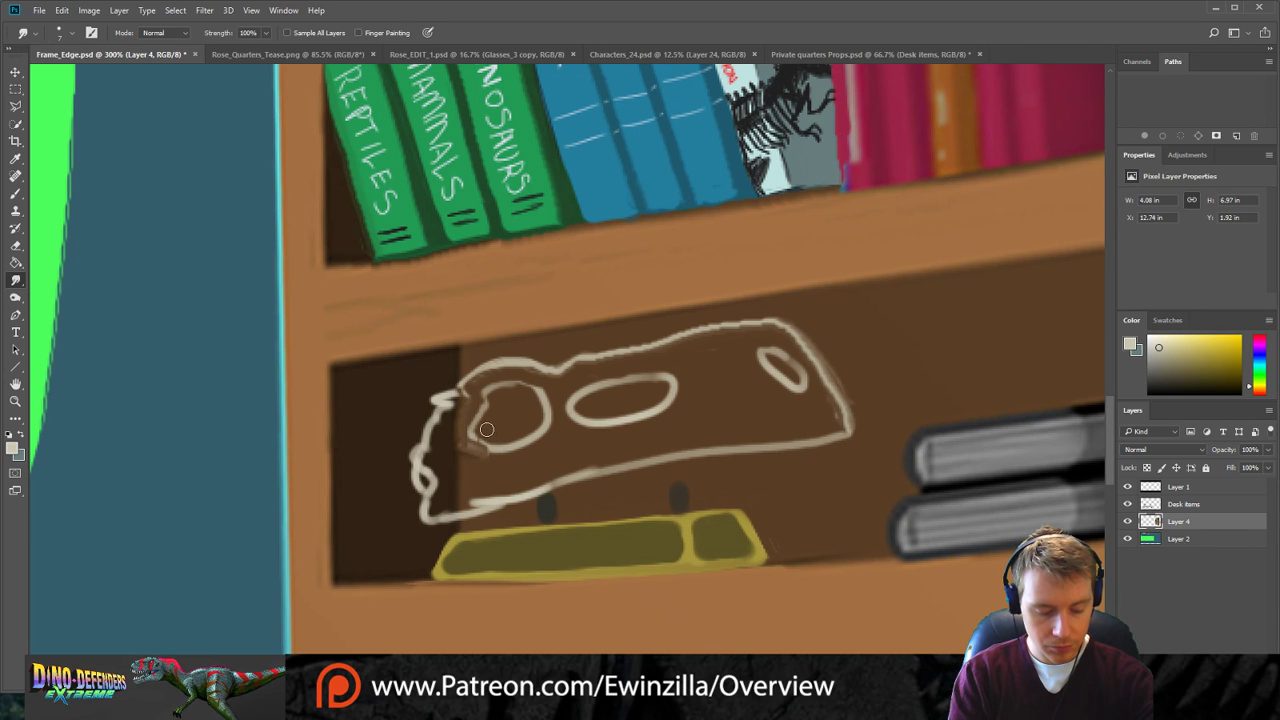
Smudge the skull's lower edge into a slightly curved jawline running from the jagged end to the back corner.
mouse_move(446, 517)
mouse_down()
mouse_move(550, 468)
mouse_move(591, 466)
mouse_up()
key(ctrl+z)
drag(447, 517, 541, 471)
key(ctrl+z)
mouse_move(459, 517)
mouse_down()
mouse_move(536, 472)
mouse_move(481, 520)
mouse_move(550, 481)
mouse_move(502, 491)
mouse_move(565, 465)
mouse_move(531, 475)
mouse_move(589, 468)
mouse_move(549, 466)
mouse_move(598, 459)
mouse_move(576, 475)
mouse_move(640, 449)
mouse_move(617, 456)
mouse_move(834, 440)
mouse_up()
key(ctrl+z)
mouse_move(612, 462)
mouse_down()
mouse_move(864, 423)
mouse_move(777, 457)
mouse_up()
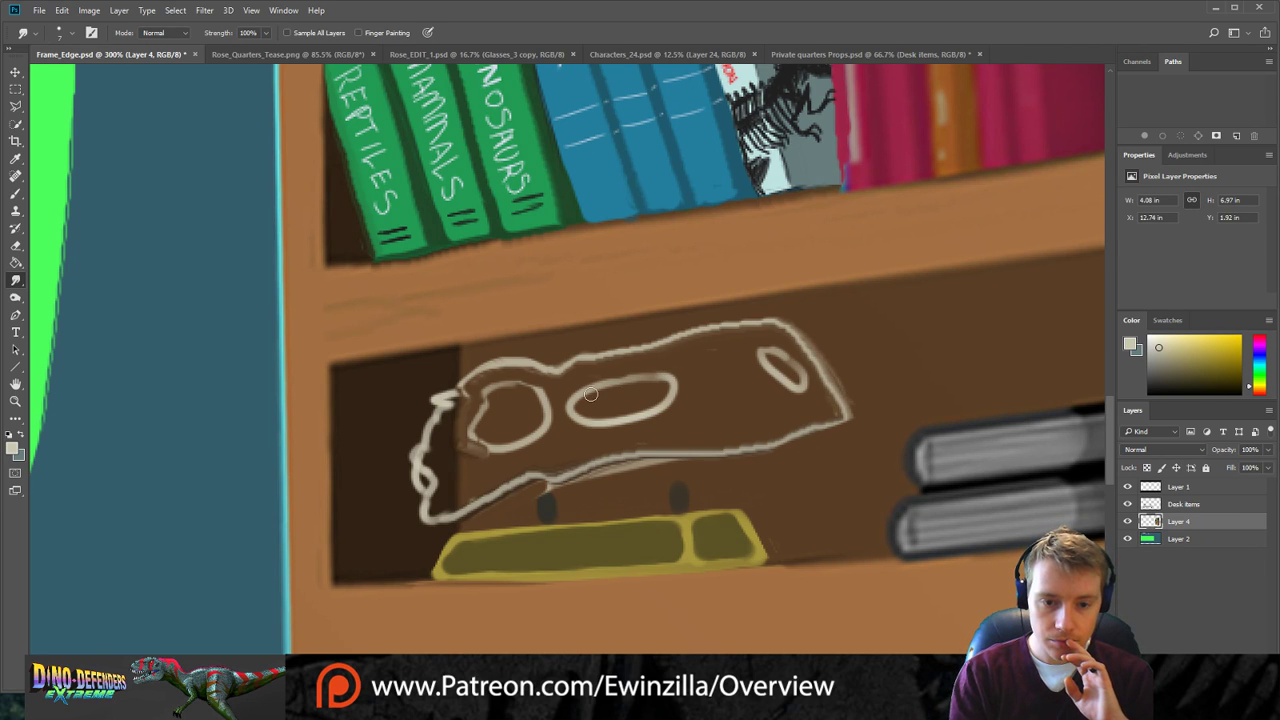
Smudge away the skull's middle oval and extend its jagged end into a narrower snout, rounding the nearby opening.
mouse_move(636, 372)
mouse_down()
mouse_move(588, 429)
mouse_move(663, 400)
mouse_up()
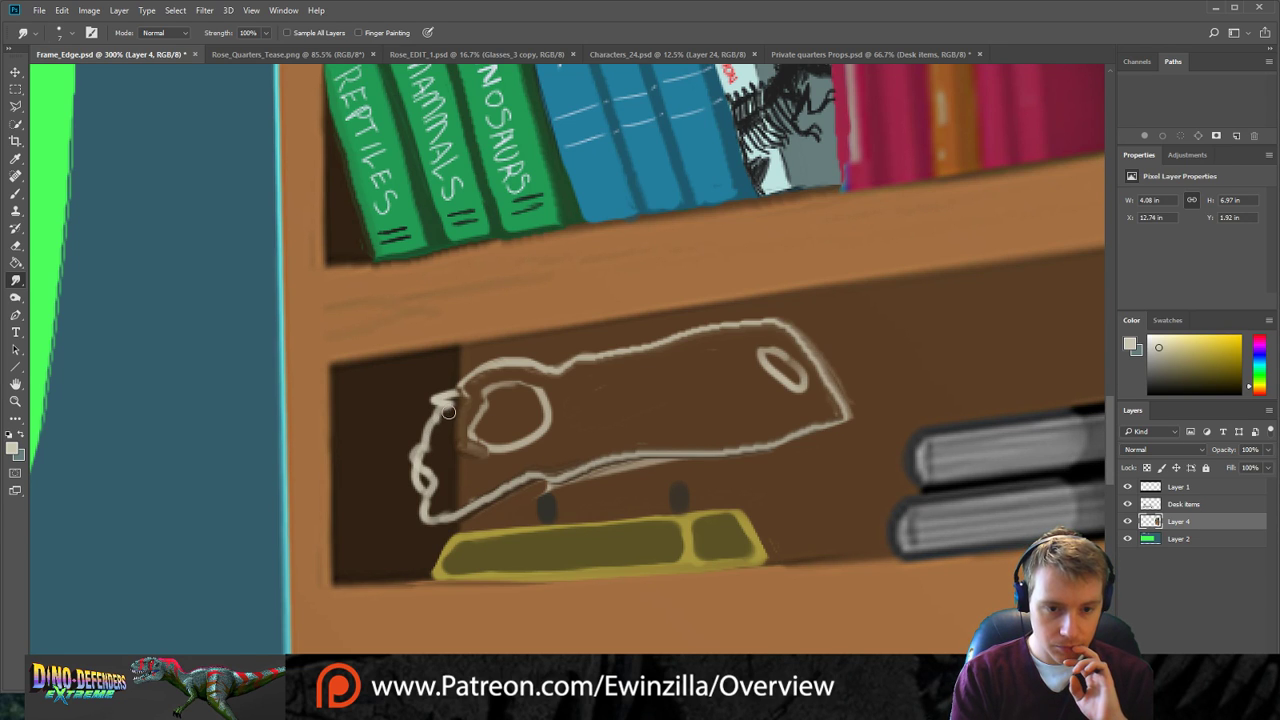
mouse_move(462, 385)
mouse_down()
mouse_move(402, 459)
mouse_move(420, 483)
mouse_move(410, 515)
mouse_move(428, 520)
mouse_move(437, 472)
mouse_move(426, 509)
mouse_move(440, 501)
mouse_move(430, 446)
mouse_move(472, 395)
mouse_move(460, 428)
mouse_move(469, 401)
mouse_move(462, 419)
mouse_move(439, 388)
mouse_move(422, 411)
mouse_move(451, 441)
mouse_move(495, 421)
mouse_move(493, 379)
mouse_move(510, 415)
mouse_move(488, 444)
mouse_move(535, 406)
mouse_move(532, 390)
mouse_move(505, 422)
mouse_move(514, 400)
mouse_move(496, 434)
mouse_move(522, 400)
mouse_up()
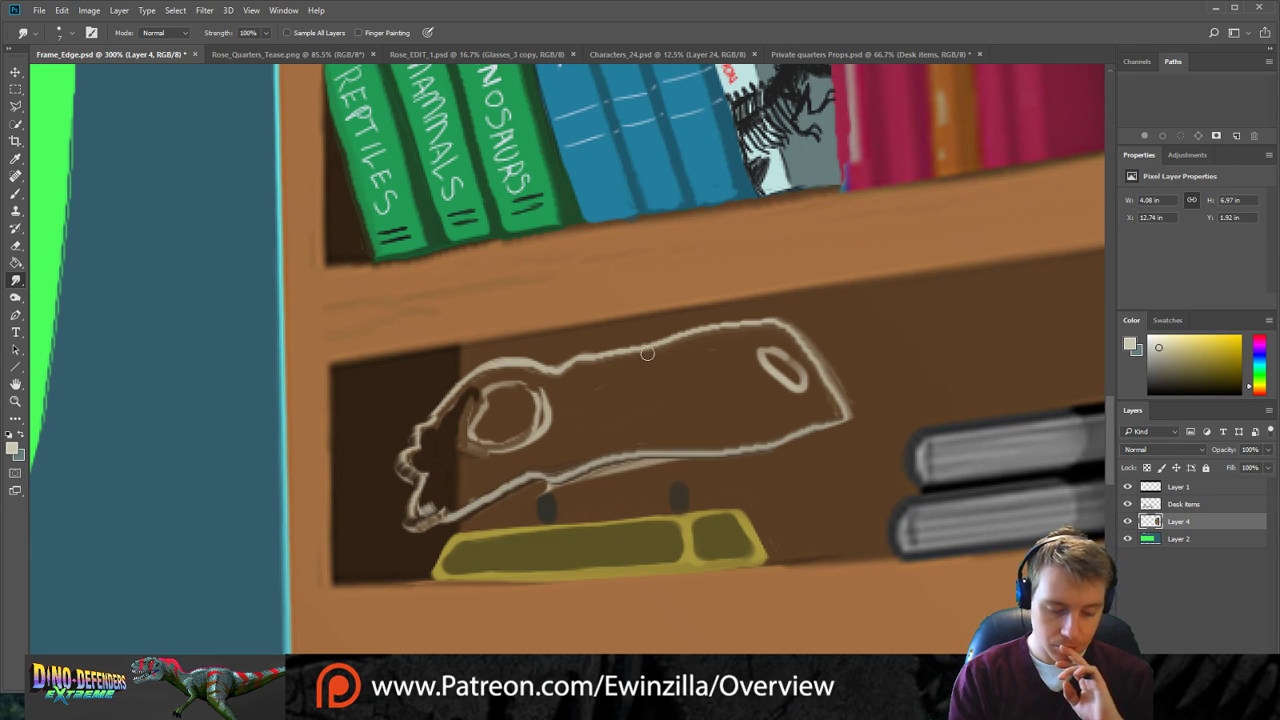
mouse_move(436, 412)
mouse_down()
mouse_move(460, 368)
mouse_move(505, 343)
mouse_move(551, 361)
mouse_up()
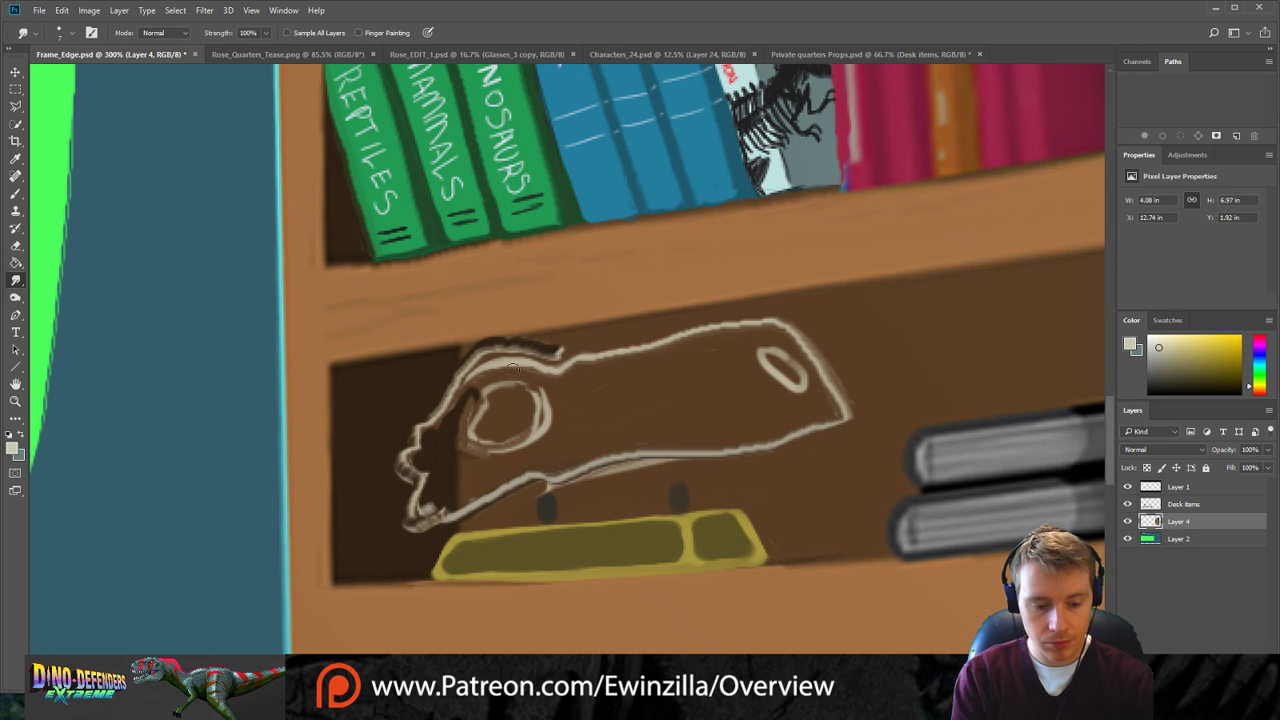
key(ctrl+z)
Smudge the skull's upper edge higher and straighter, clear the inner leftover line and tidy the snout into a clean point.
mouse_move(448, 400)
mouse_down()
mouse_move(525, 345)
mouse_move(764, 327)
mouse_move(804, 337)
mouse_up()
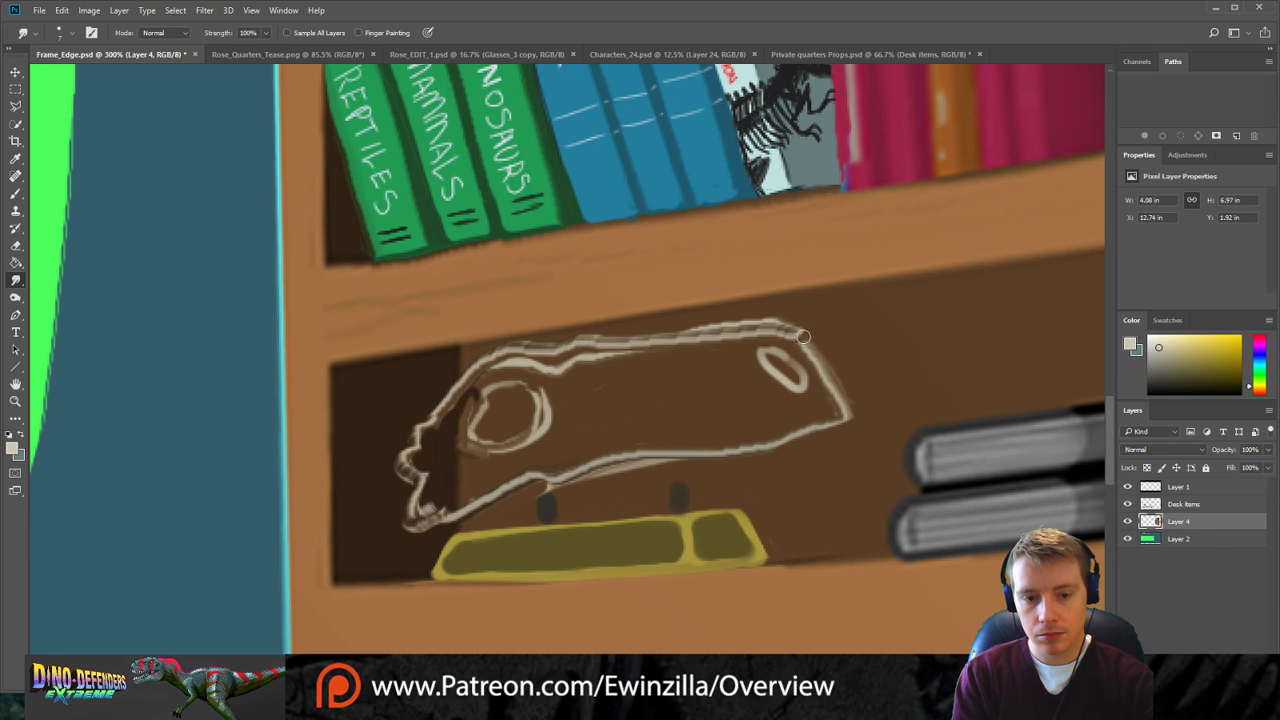
drag(655, 330, 806, 314)
mouse_move(620, 358)
mouse_down()
mouse_move(486, 377)
mouse_move(557, 371)
mouse_move(511, 402)
mouse_up()
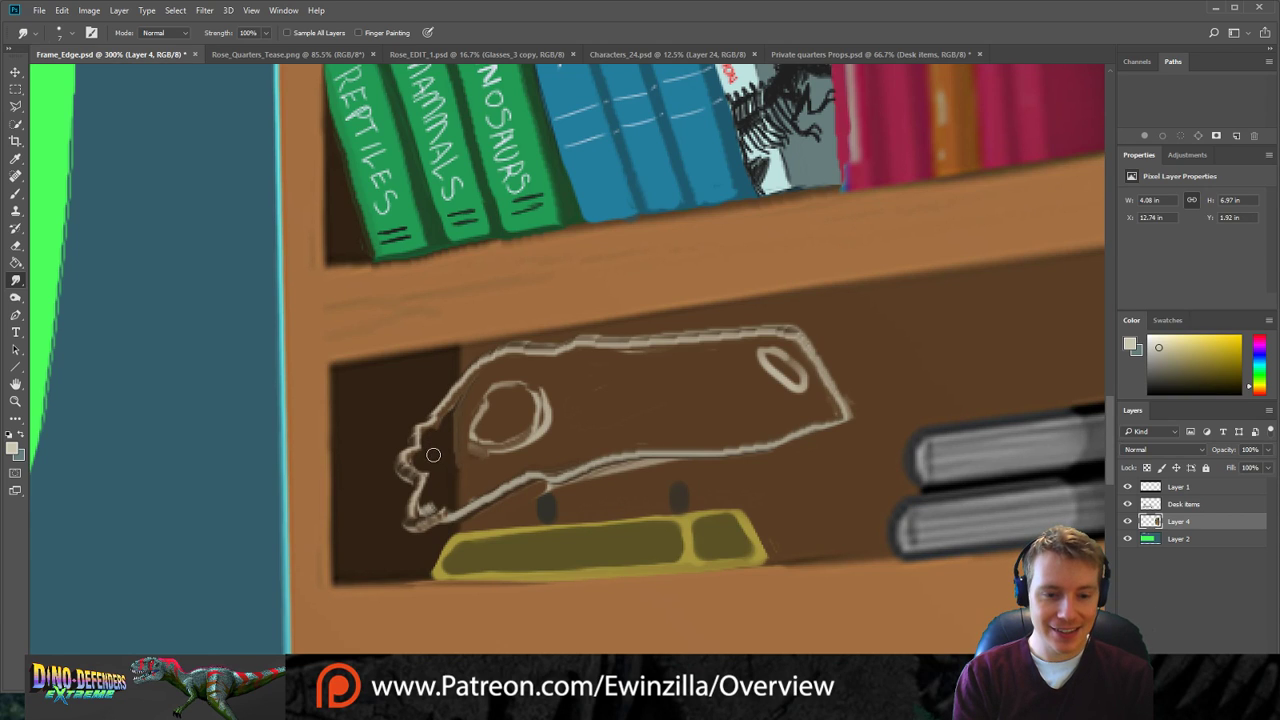
mouse_move(399, 470)
mouse_down()
mouse_move(405, 534)
mouse_move(425, 526)
mouse_move(431, 474)
mouse_move(416, 523)
mouse_move(449, 497)
mouse_move(418, 529)
mouse_move(530, 475)
mouse_up()
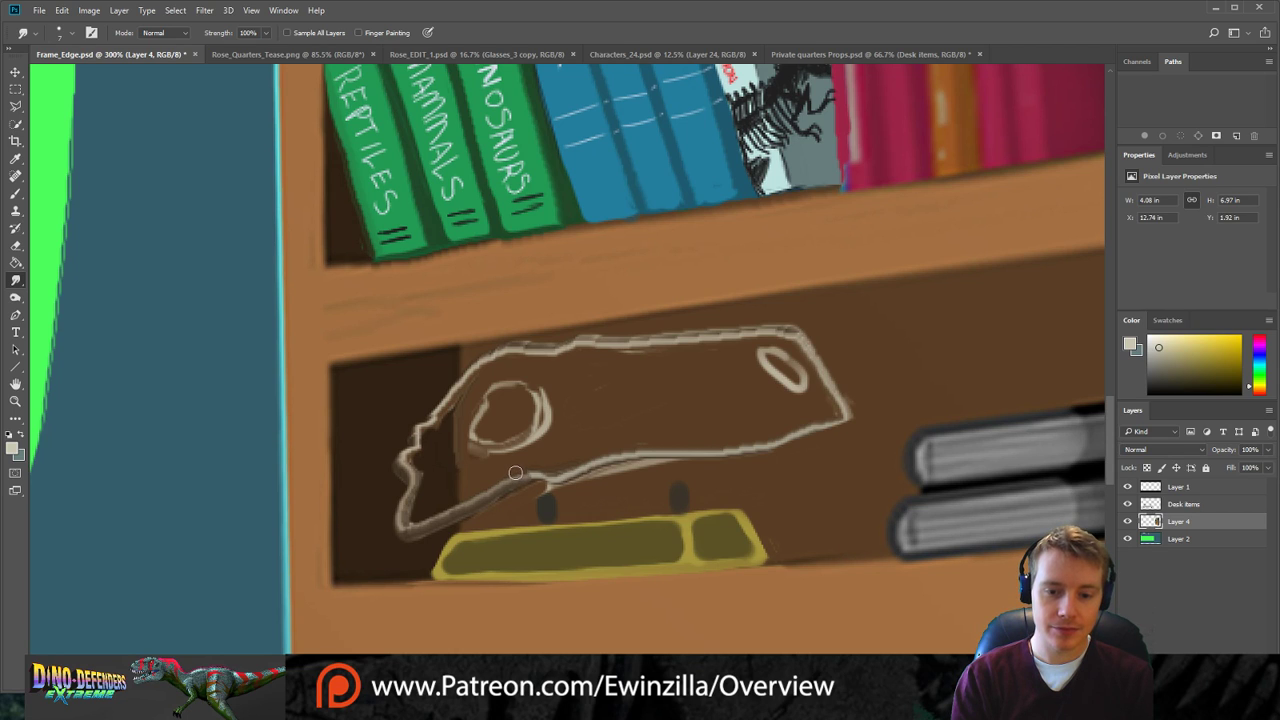
Lasso the skull sketch, scale it to 117.41% width and 108.47% height, rotate it 1.57 degrees and deselect it.
click(16, 106)
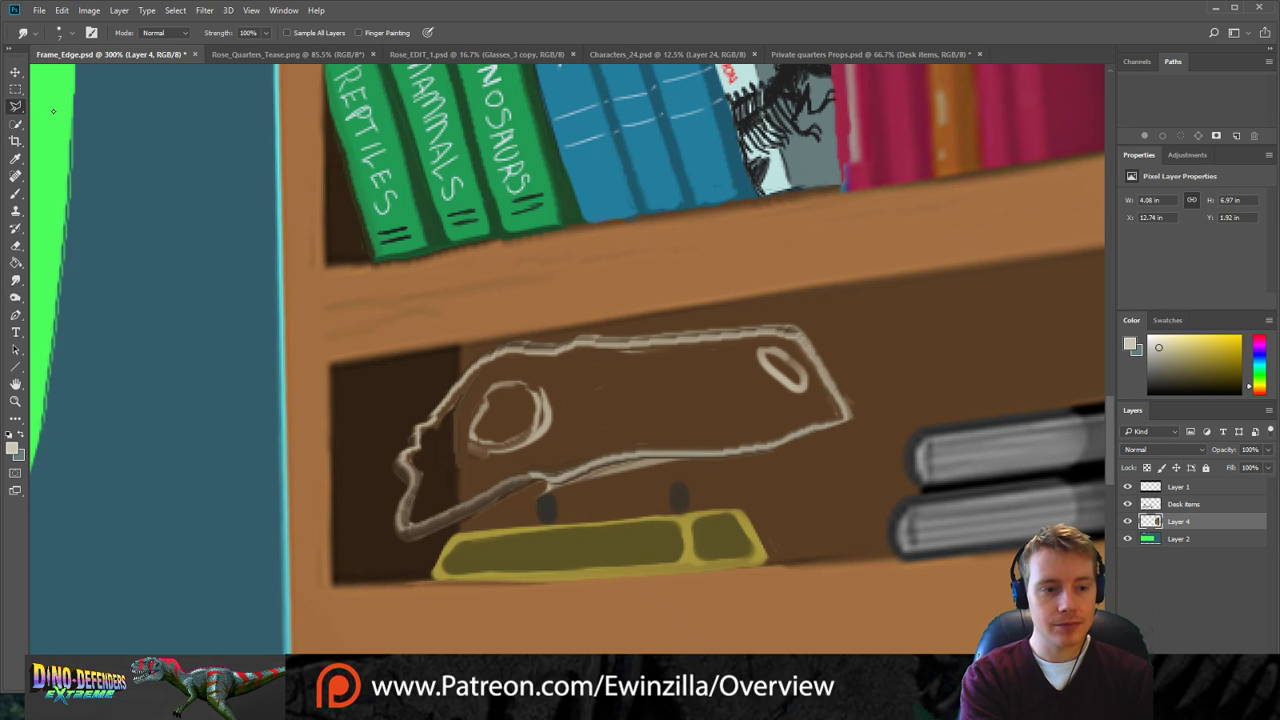
mouse_move(568, 497)
mouse_down()
mouse_move(528, 491)
mouse_move(392, 550)
mouse_move(376, 505)
mouse_move(381, 462)
mouse_move(419, 403)
mouse_move(509, 341)
mouse_move(815, 320)
mouse_move(853, 356)
mouse_move(866, 420)
mouse_move(812, 450)
mouse_move(565, 492)
mouse_up()
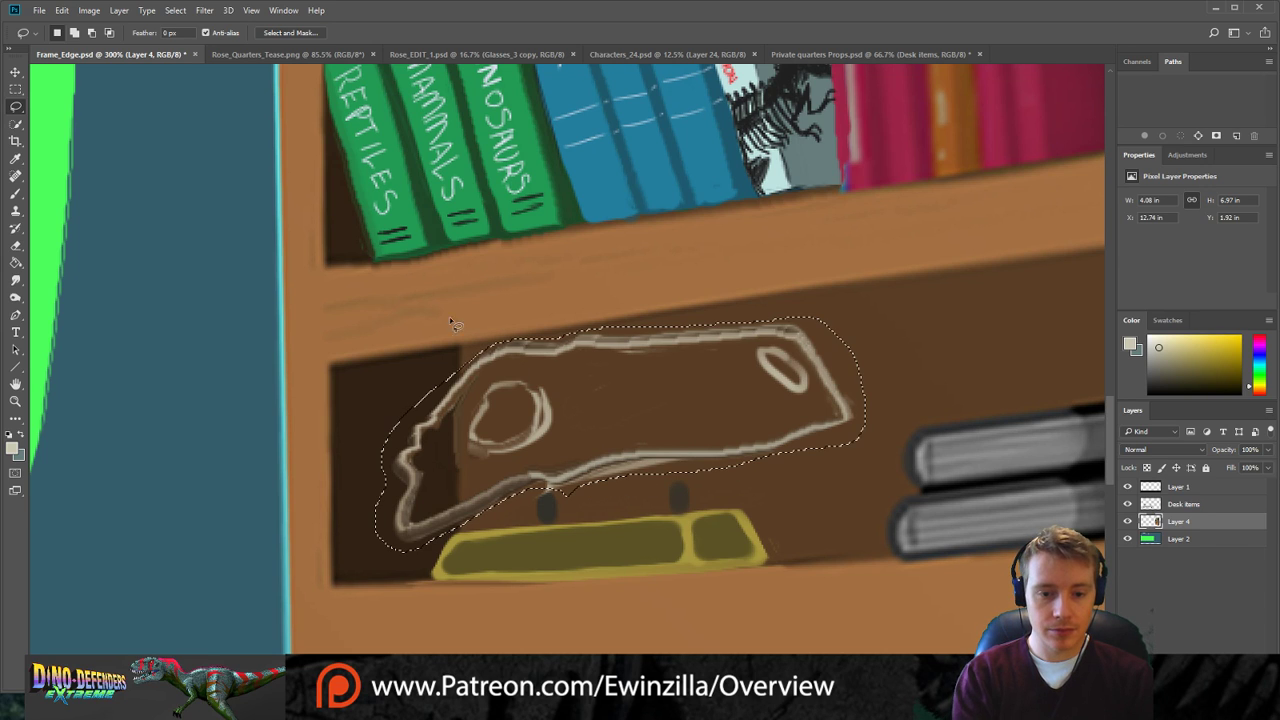
key(v)
drag(866, 317, 976, 303)
drag(876, 346, 830, 367)
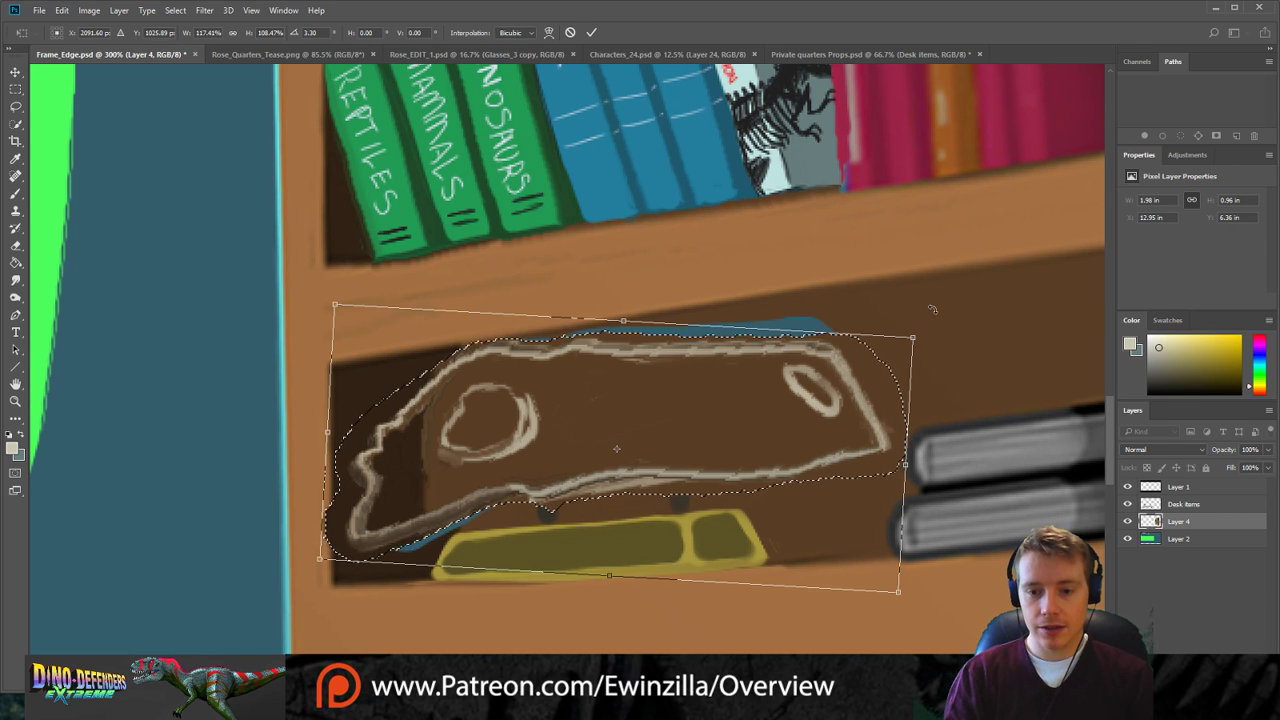
drag(930, 316, 926, 307)
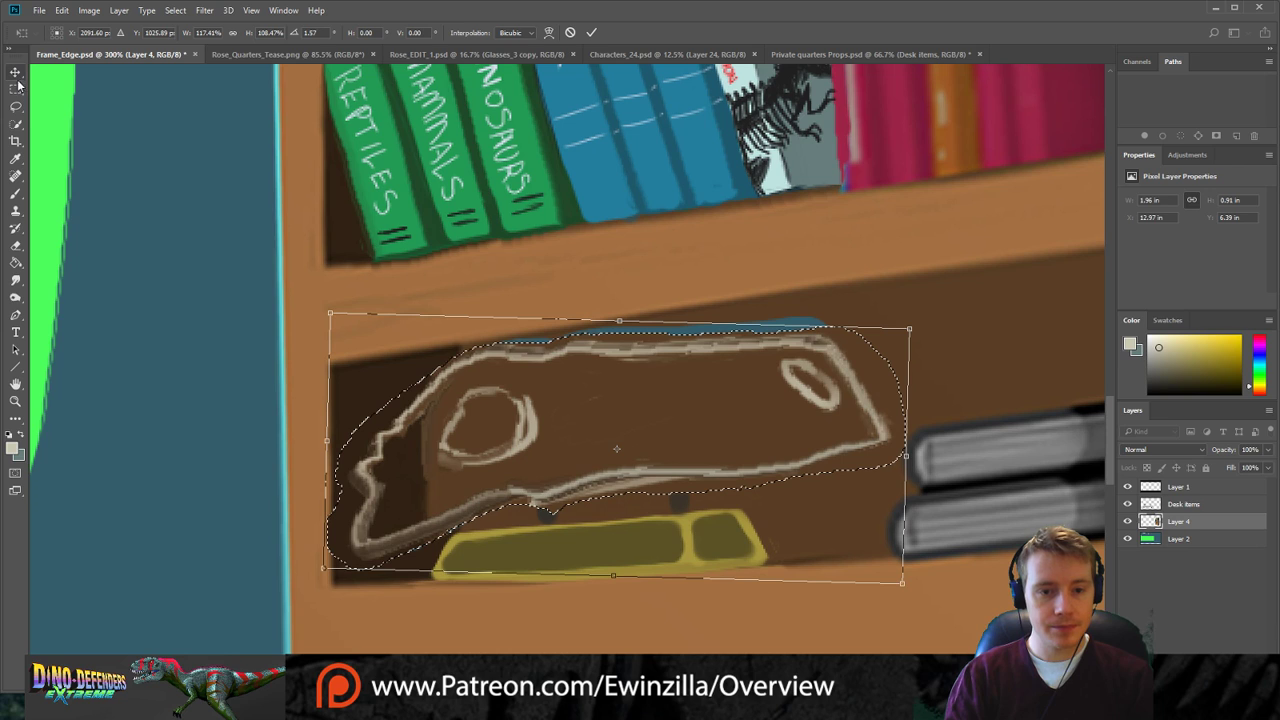
key(Return)
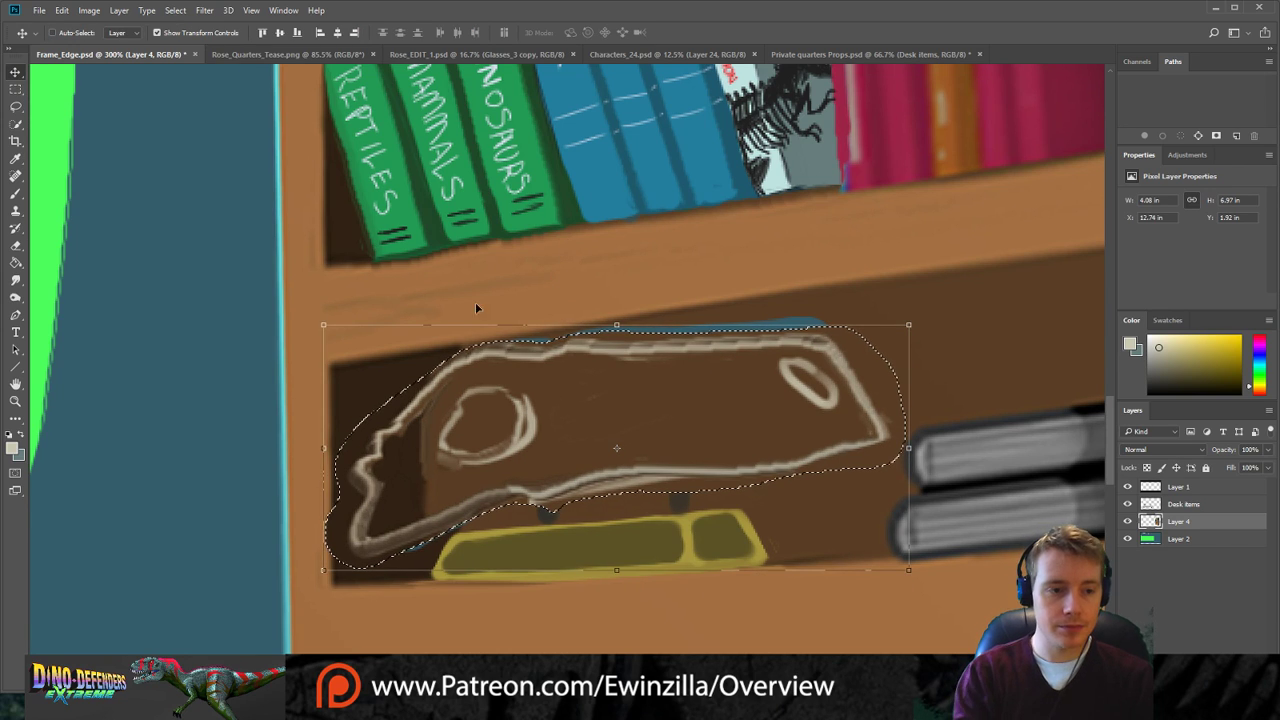
click(16, 90)
click(94, 120)
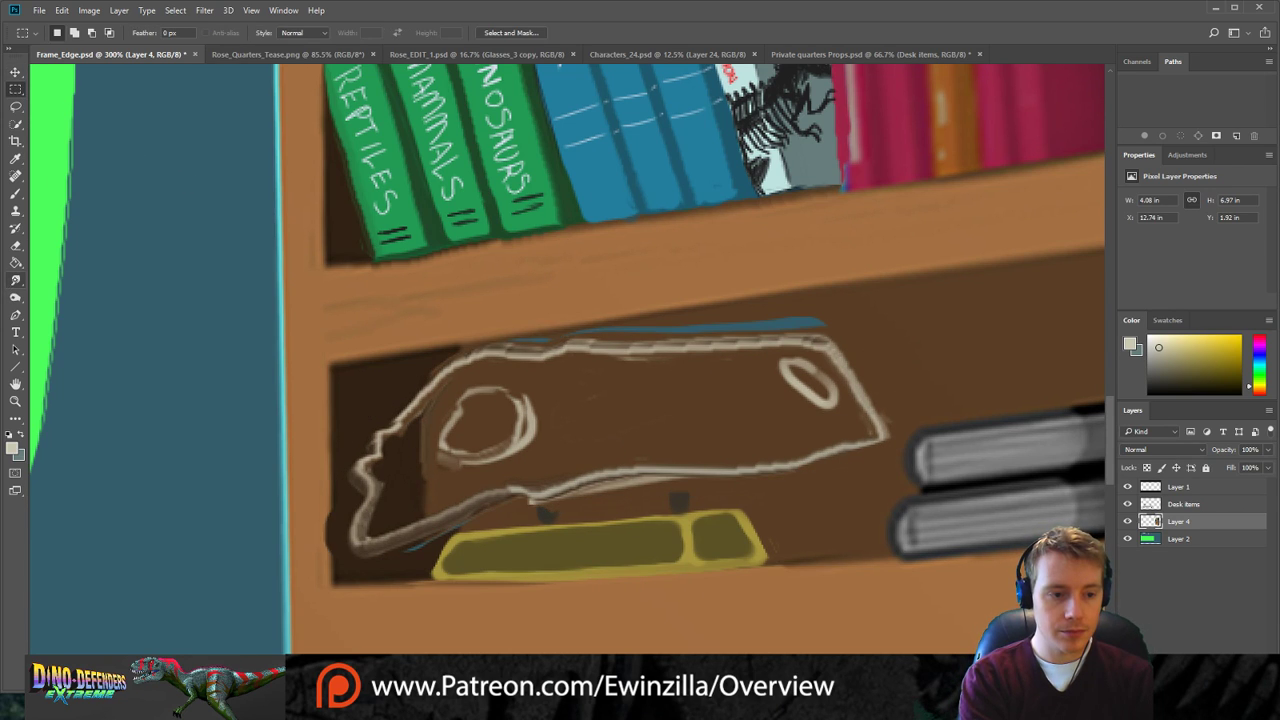
Smudge away the dark spill on the shelf's side panel and the blue gap above the skull, and sharpen its back corner.
click(16, 281)
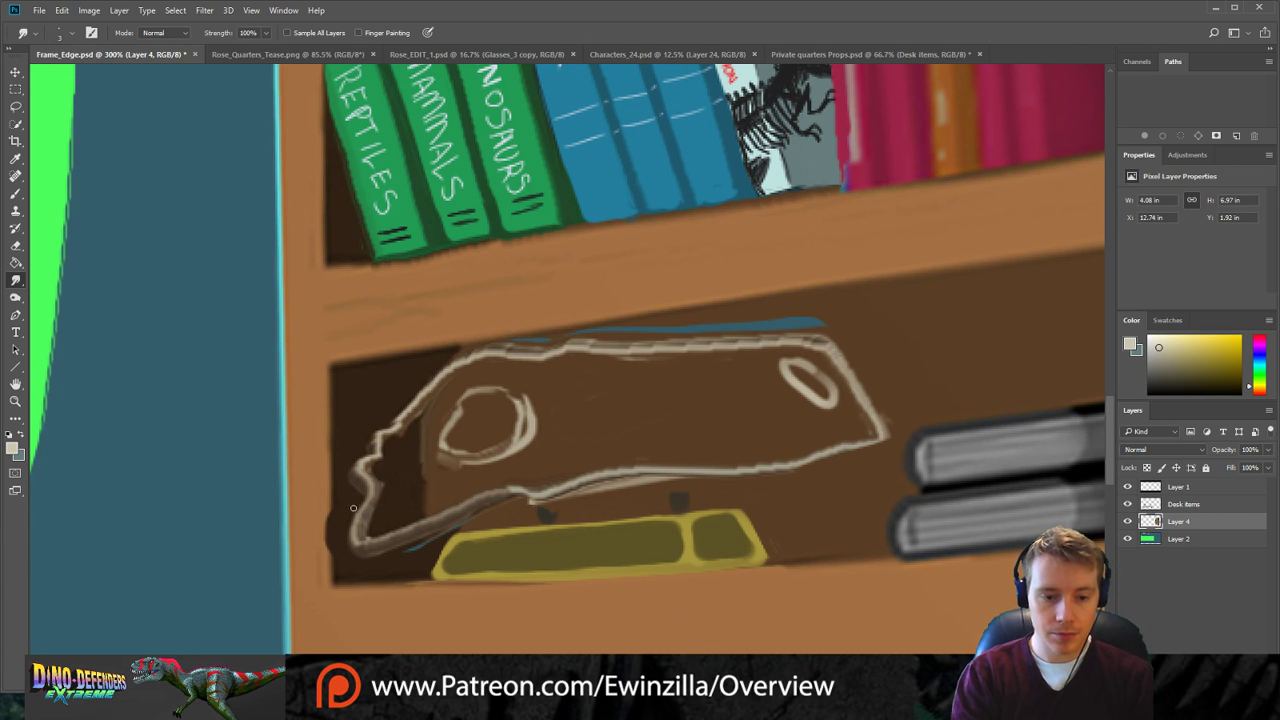
drag(331, 521, 325, 563)
drag(334, 504, 336, 572)
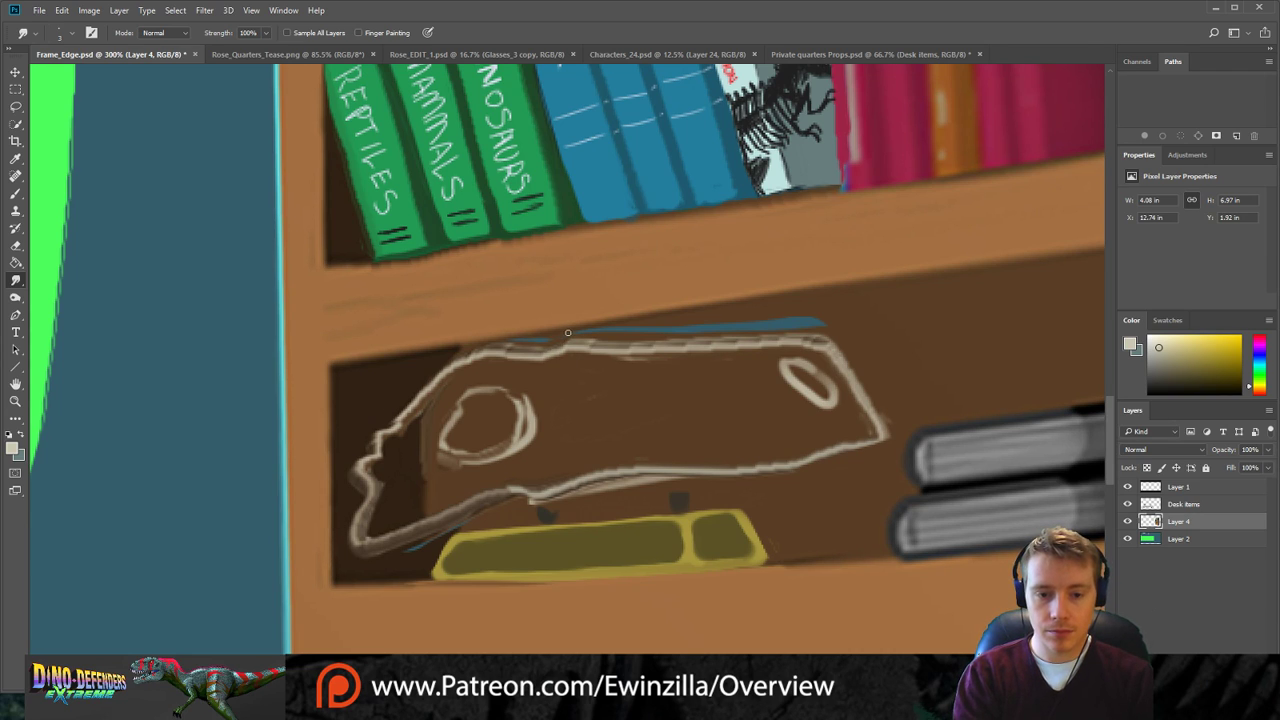
drag(516, 345, 852, 322)
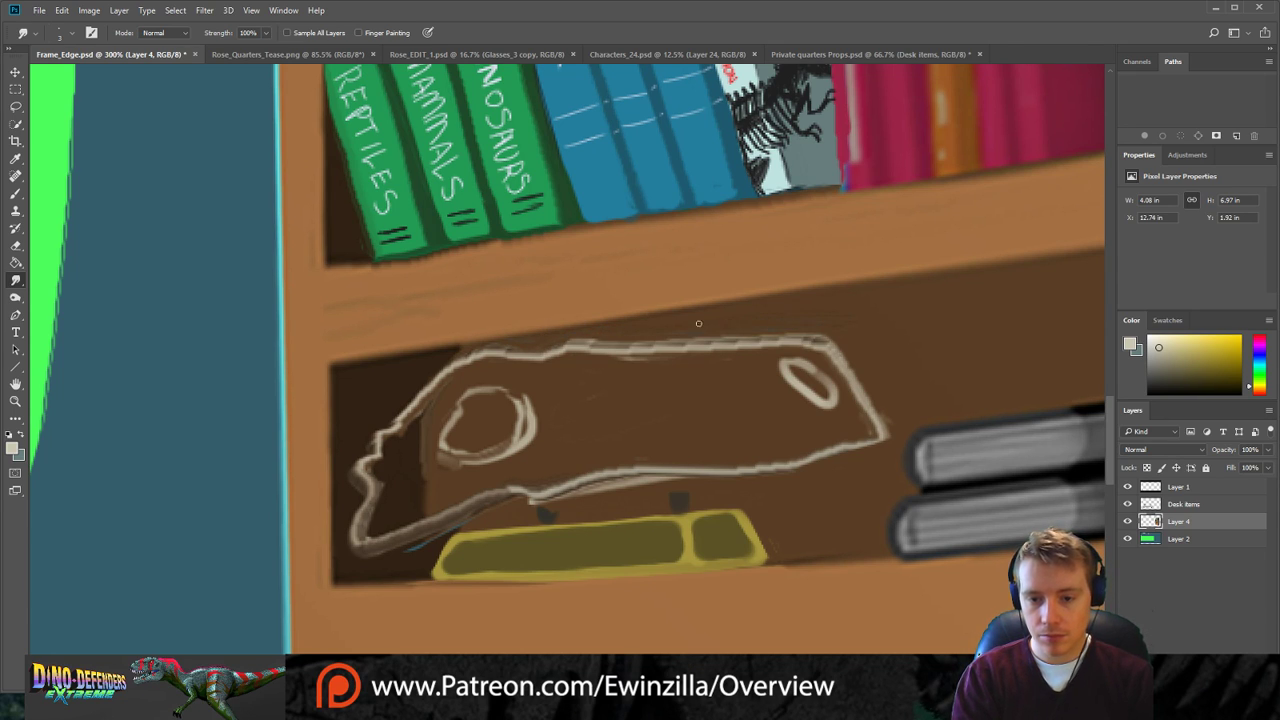
drag(887, 398, 883, 419)
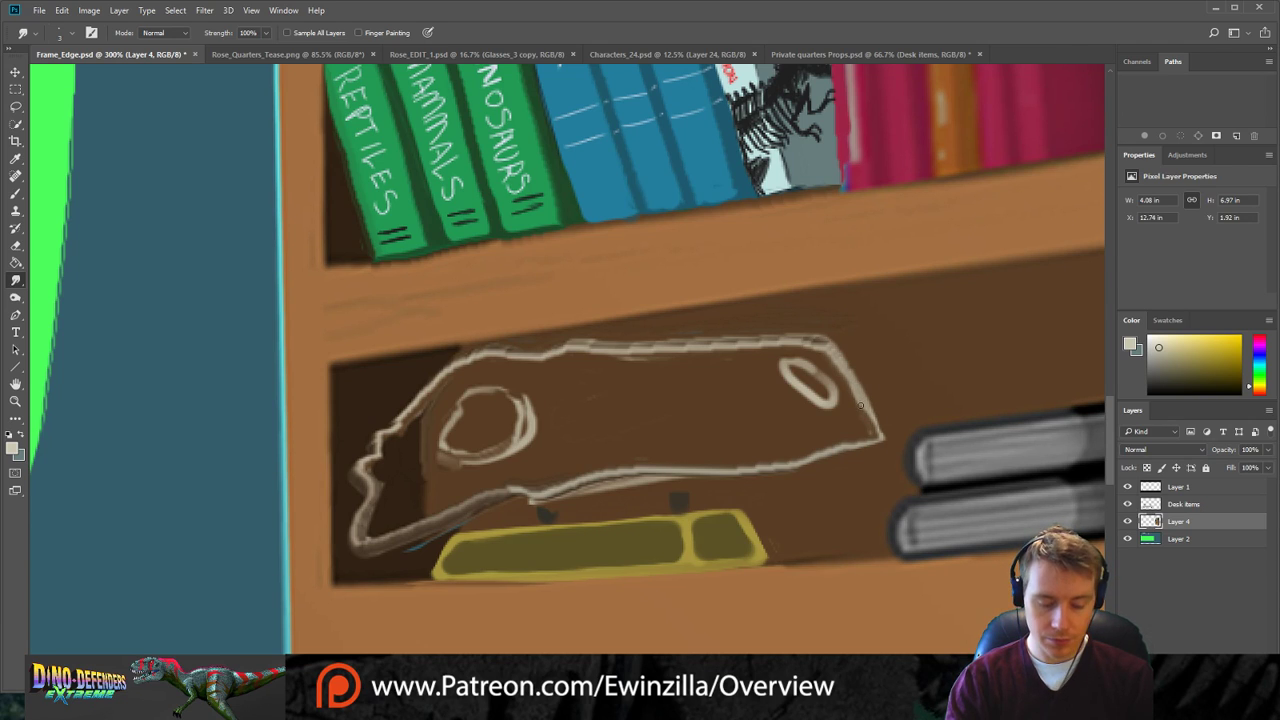
Smudge the skull's snout tip shorter and rework its openings into a small nostril, narrower eye socket, long oval and irregular rear hole.
mouse_move(870, 425)
mouse_down()
mouse_move(778, 465)
mouse_move(842, 441)
mouse_move(835, 472)
mouse_move(882, 435)
mouse_move(771, 480)
mouse_move(903, 430)
mouse_move(866, 446)
mouse_up()
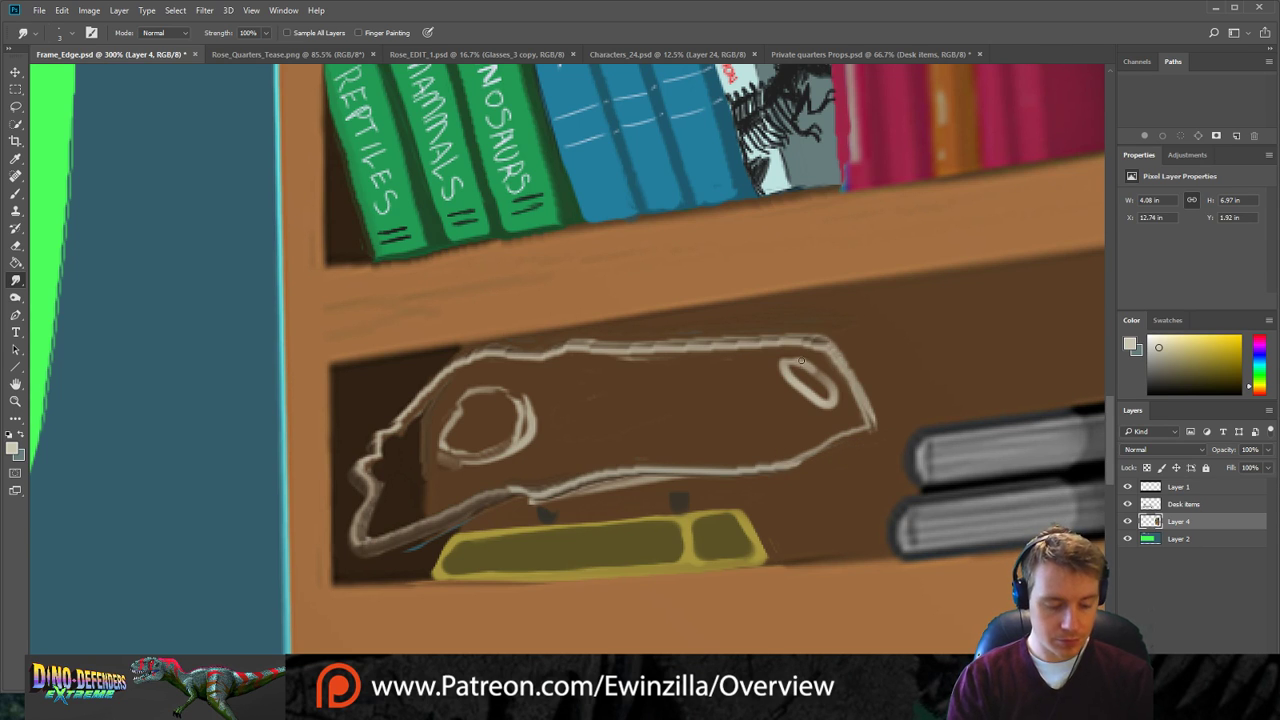
mouse_move(807, 364)
mouse_down()
mouse_move(828, 393)
mouse_move(826, 414)
mouse_move(831, 395)
mouse_move(797, 364)
mouse_move(826, 381)
mouse_up()
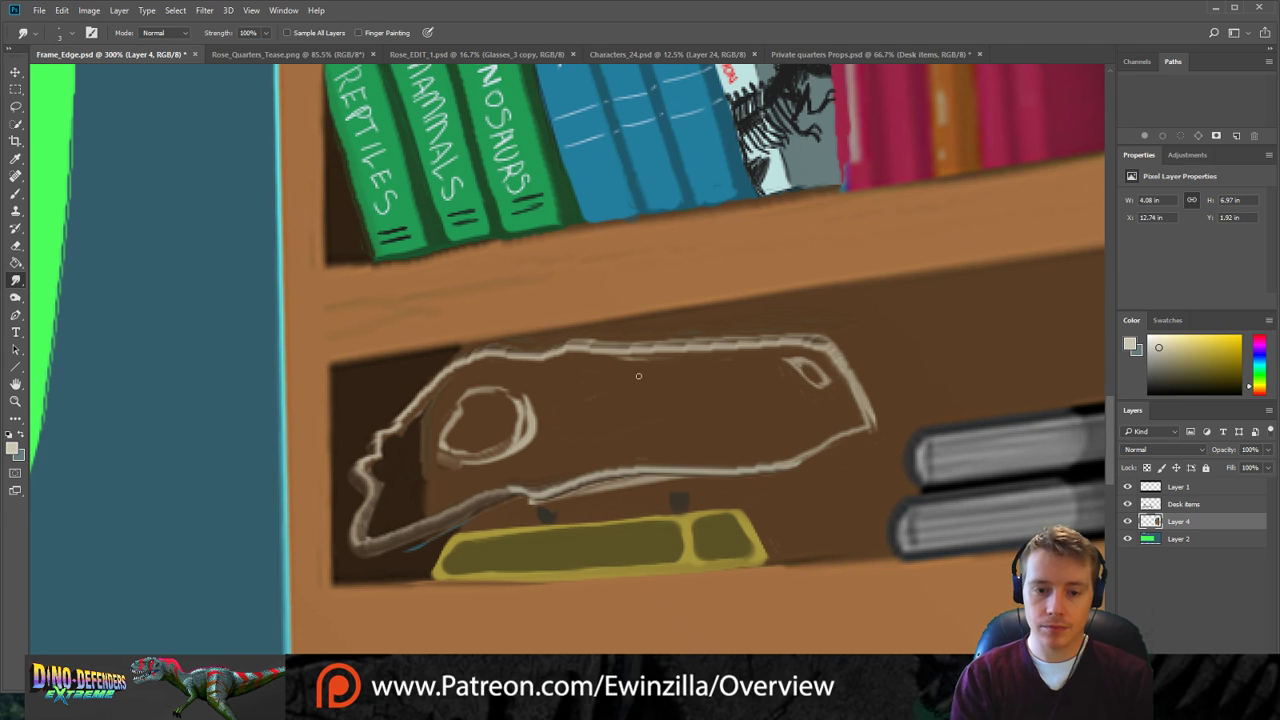
mouse_move(530, 408)
mouse_down()
mouse_move(494, 371)
mouse_move(453, 406)
mouse_move(444, 446)
mouse_move(485, 388)
mouse_move(481, 403)
mouse_move(504, 390)
mouse_move(515, 402)
mouse_move(508, 432)
mouse_move(519, 414)
mouse_move(516, 433)
mouse_move(552, 442)
mouse_move(501, 443)
mouse_move(440, 472)
mouse_move(507, 432)
mouse_move(492, 460)
mouse_up()
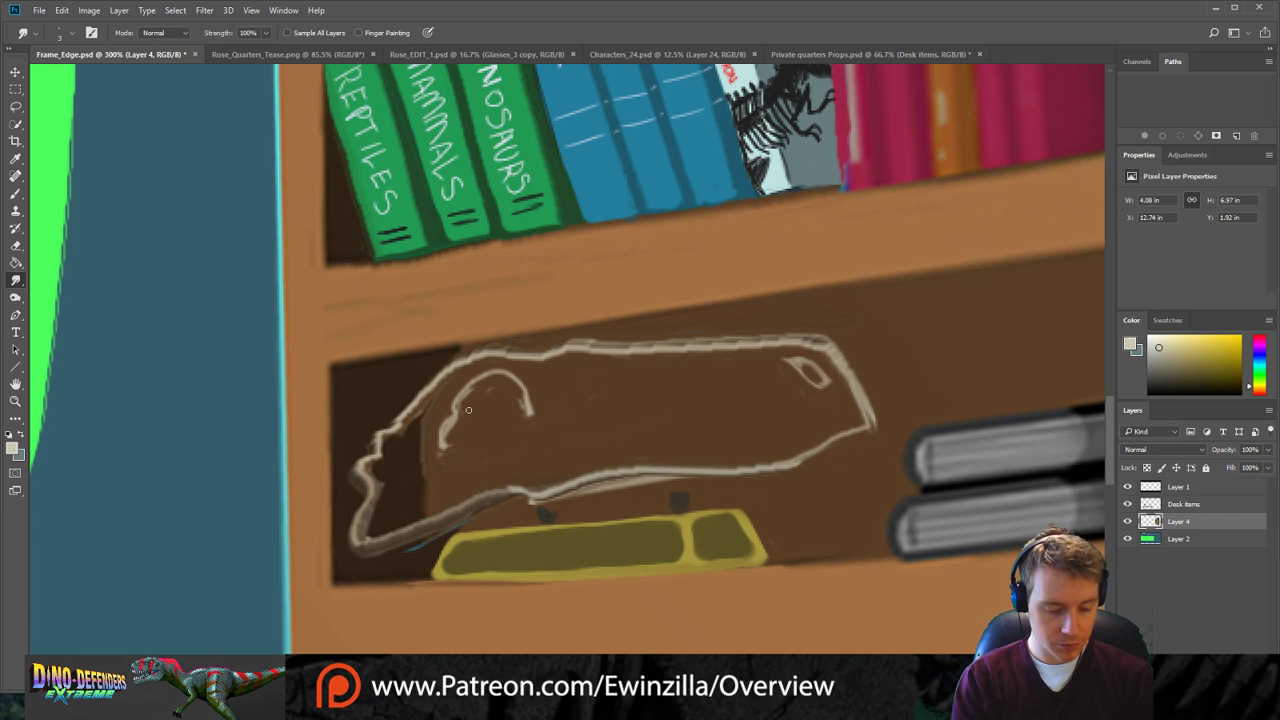
mouse_move(450, 423)
mouse_down()
mouse_move(502, 445)
mouse_move(514, 405)
mouse_move(491, 376)
mouse_move(532, 378)
mouse_move(530, 409)
mouse_move(515, 379)
mouse_move(582, 365)
mouse_move(635, 368)
mouse_move(666, 390)
mouse_move(636, 411)
mouse_move(576, 410)
mouse_move(544, 402)
mouse_move(555, 363)
mouse_up()
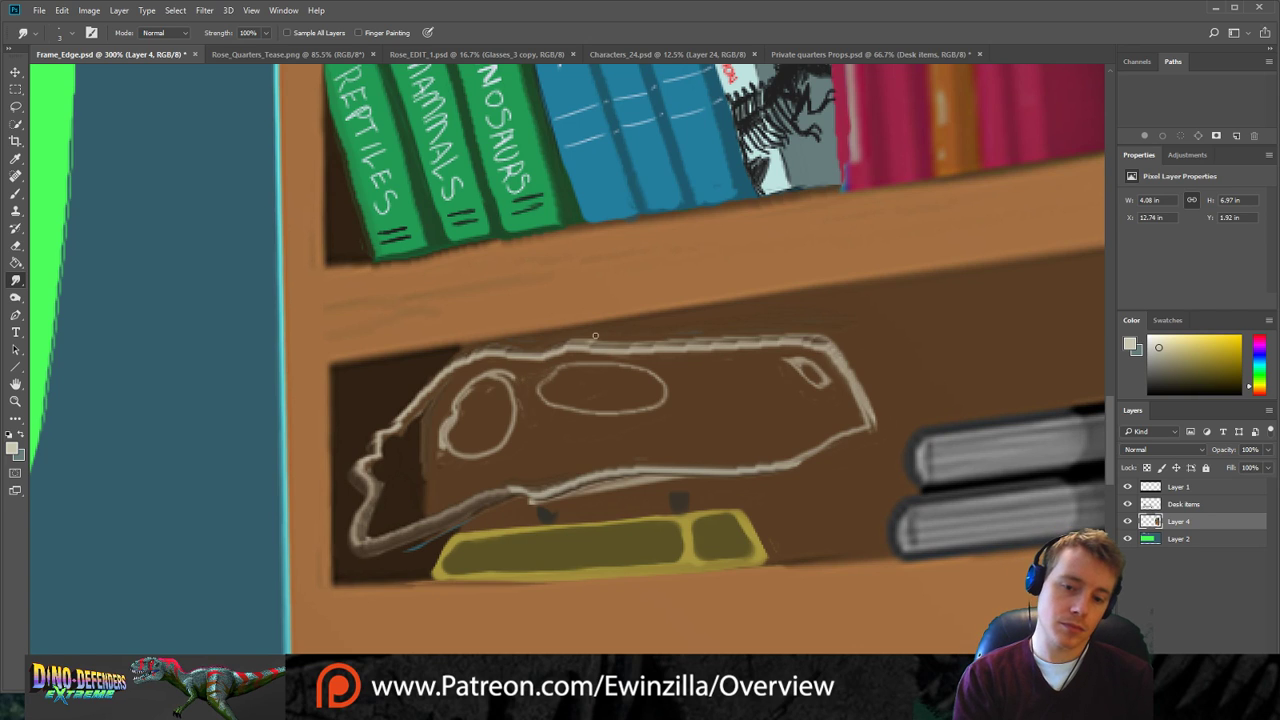
mouse_move(681, 347)
mouse_down()
mouse_move(569, 351)
mouse_move(676, 336)
mouse_up()
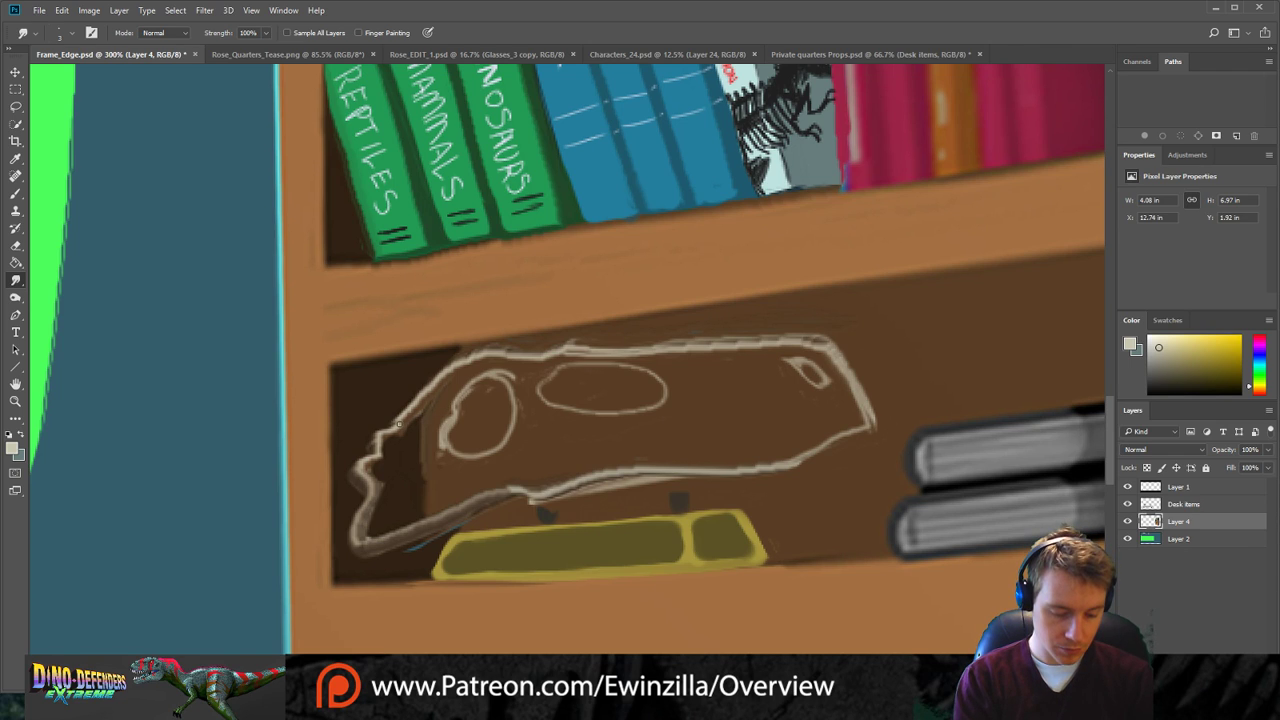
mouse_move(397, 425)
mouse_down()
mouse_move(426, 420)
mouse_move(425, 486)
mouse_move(392, 462)
mouse_move(410, 430)
mouse_up()
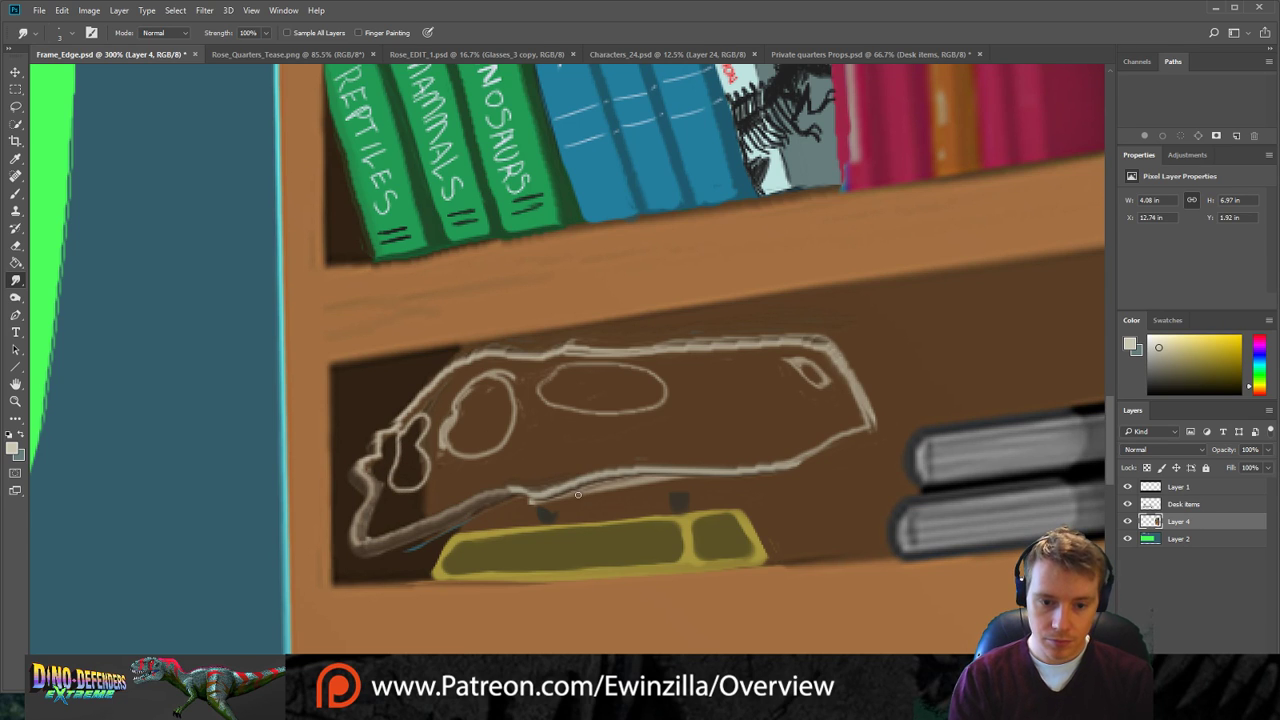
Smudge the skull's outline into a gently bulging upper snout and one clean, straighter lower edge running to the snout tip.
drag(518, 506, 691, 478)
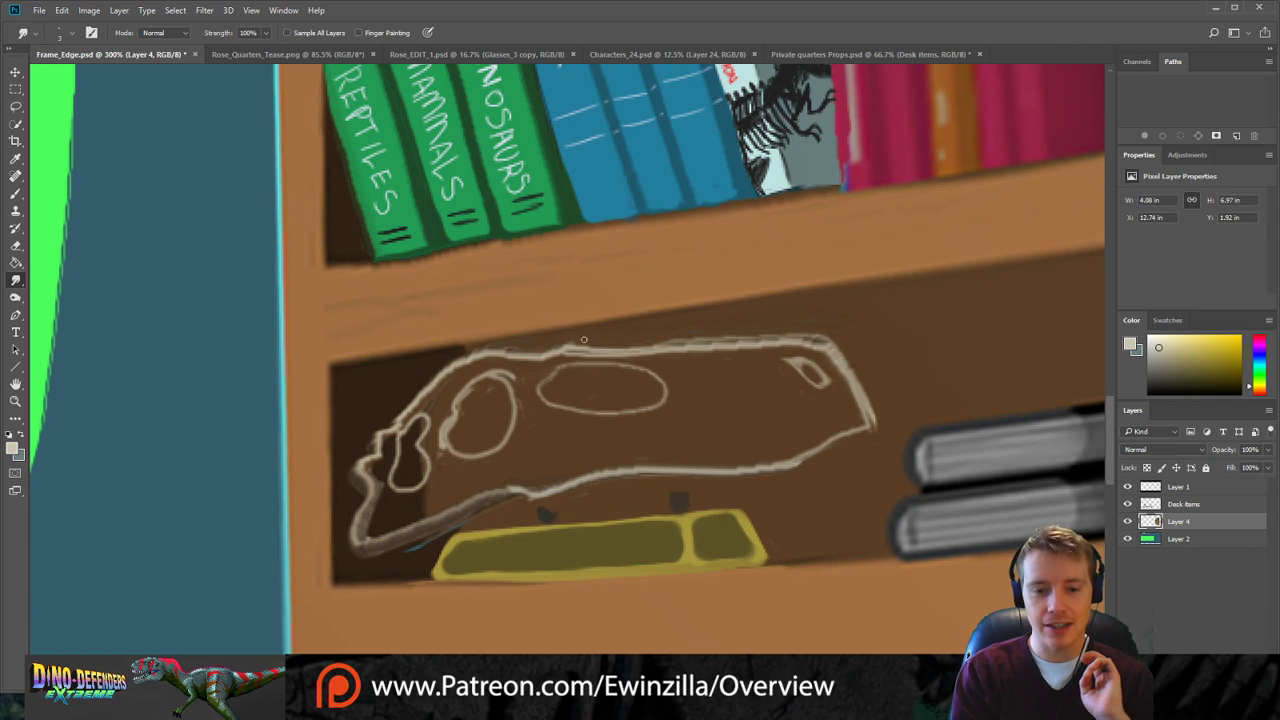
mouse_move(650, 351)
mouse_down()
mouse_move(700, 336)
mouse_move(822, 340)
mouse_up()
mouse_move(676, 350)
mouse_down()
mouse_move(724, 346)
mouse_move(712, 341)
mouse_move(829, 342)
mouse_up()
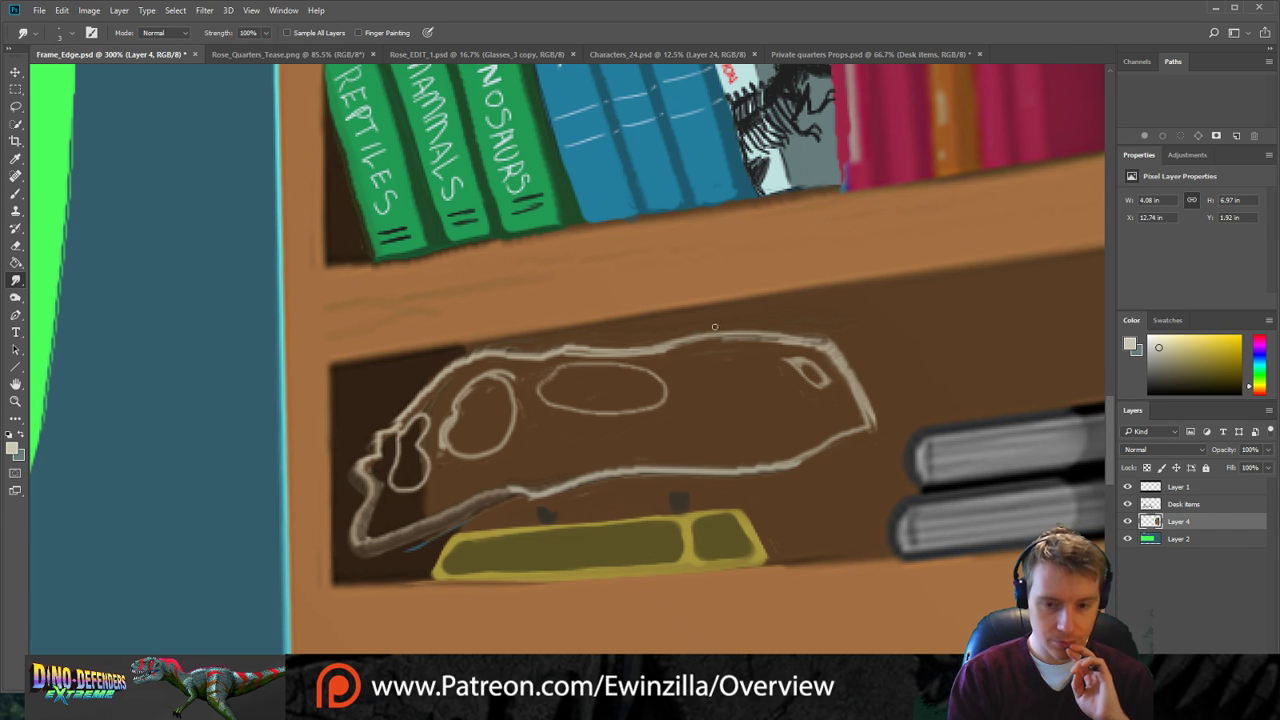
mouse_move(663, 469)
mouse_down()
mouse_move(840, 452)
mouse_move(863, 437)
mouse_move(780, 468)
mouse_move(643, 481)
mouse_move(860, 427)
mouse_up()
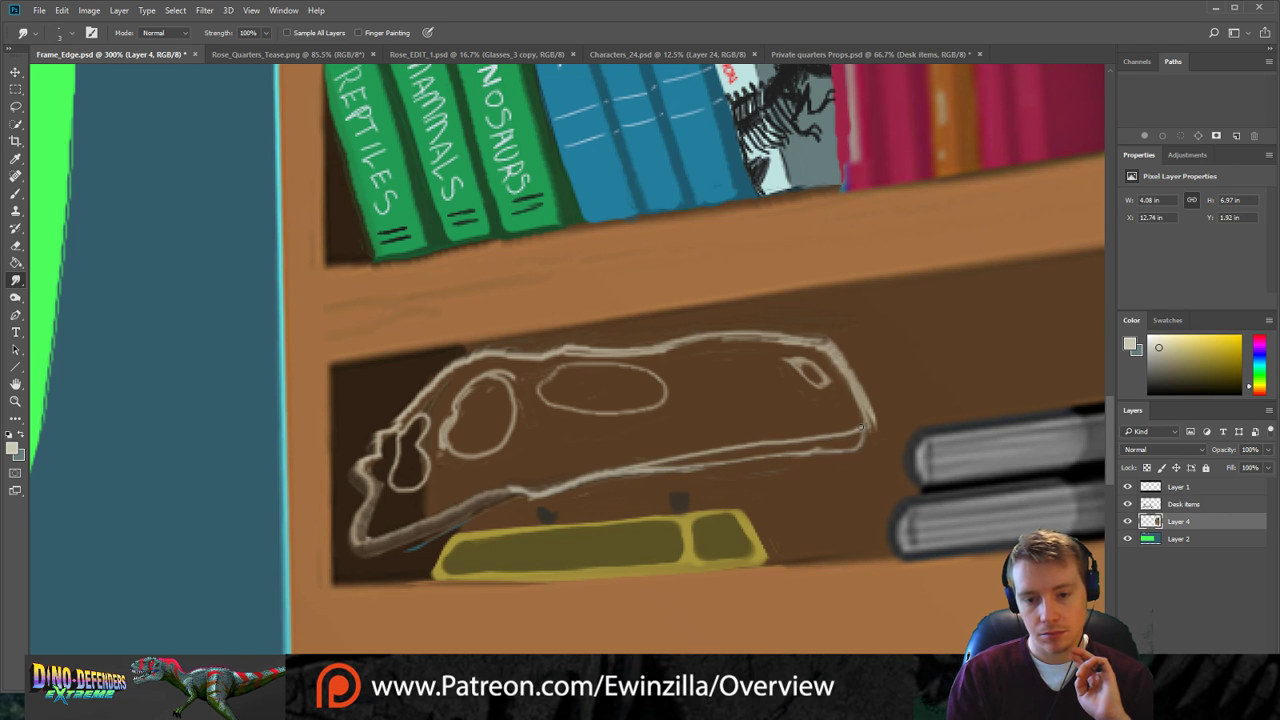
mouse_move(756, 458)
mouse_down()
mouse_move(637, 480)
mouse_move(836, 447)
mouse_up()
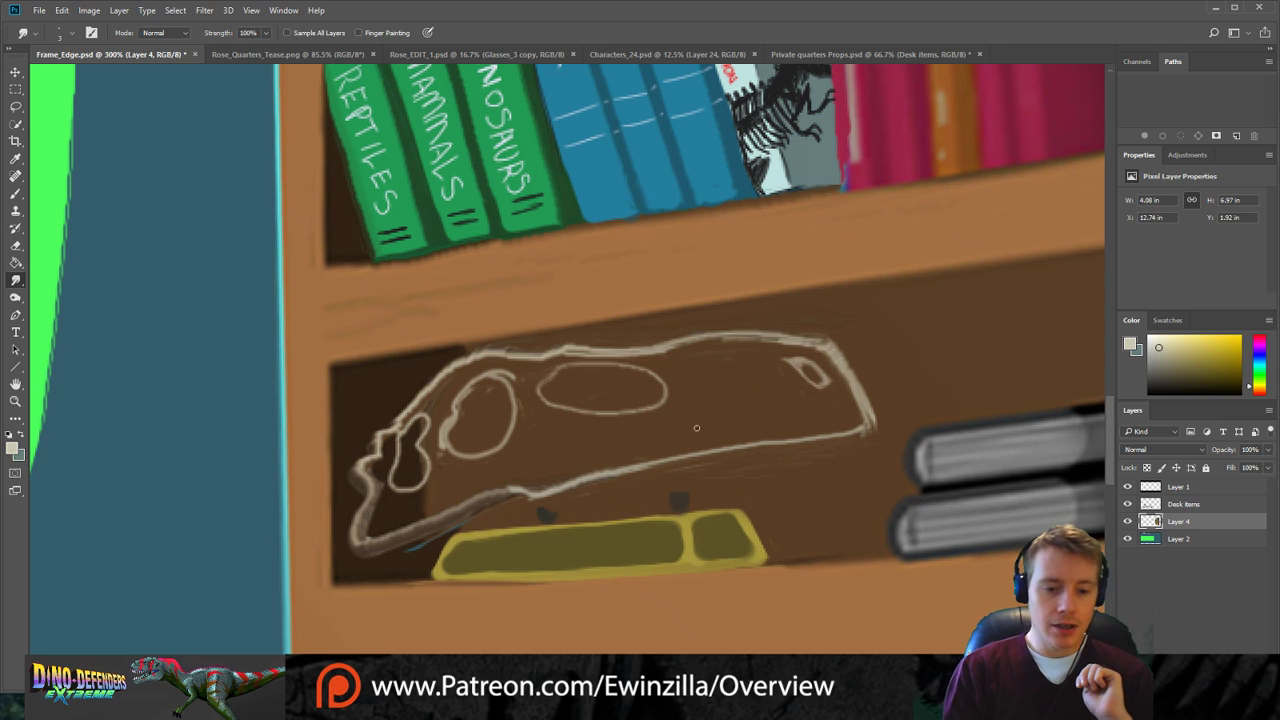
key(ctrl+z)
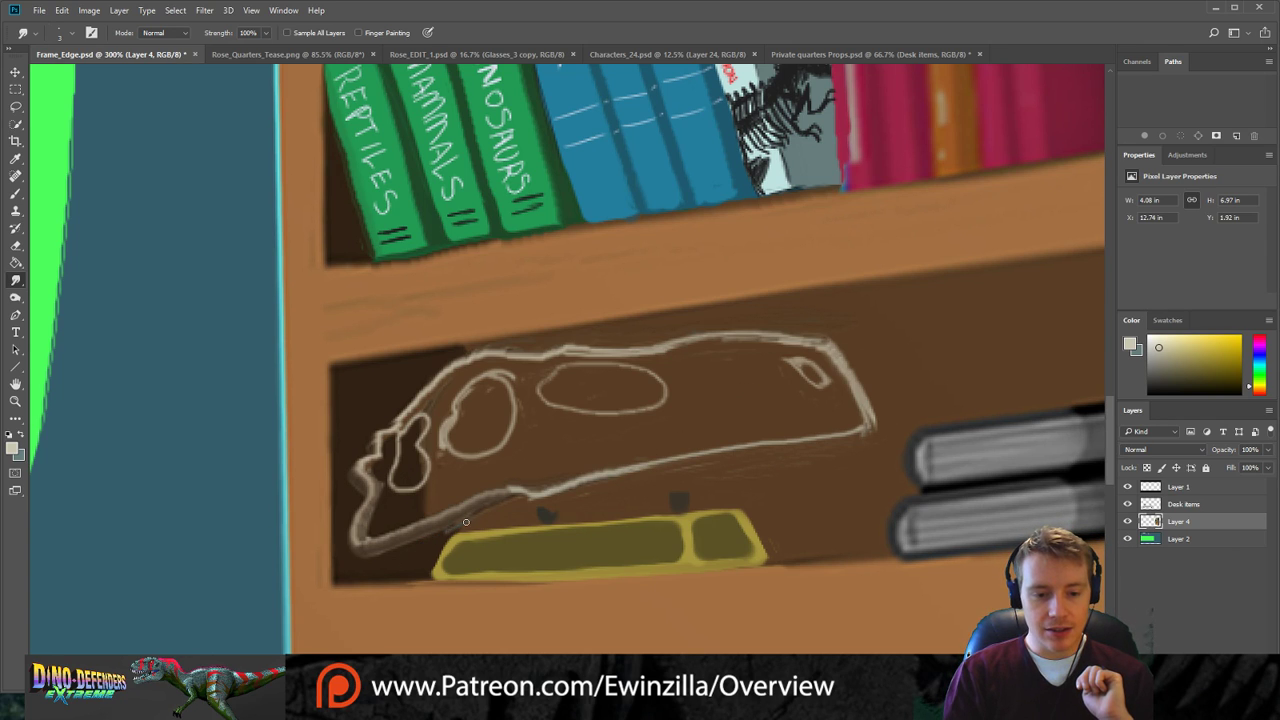
drag(433, 544, 431, 564)
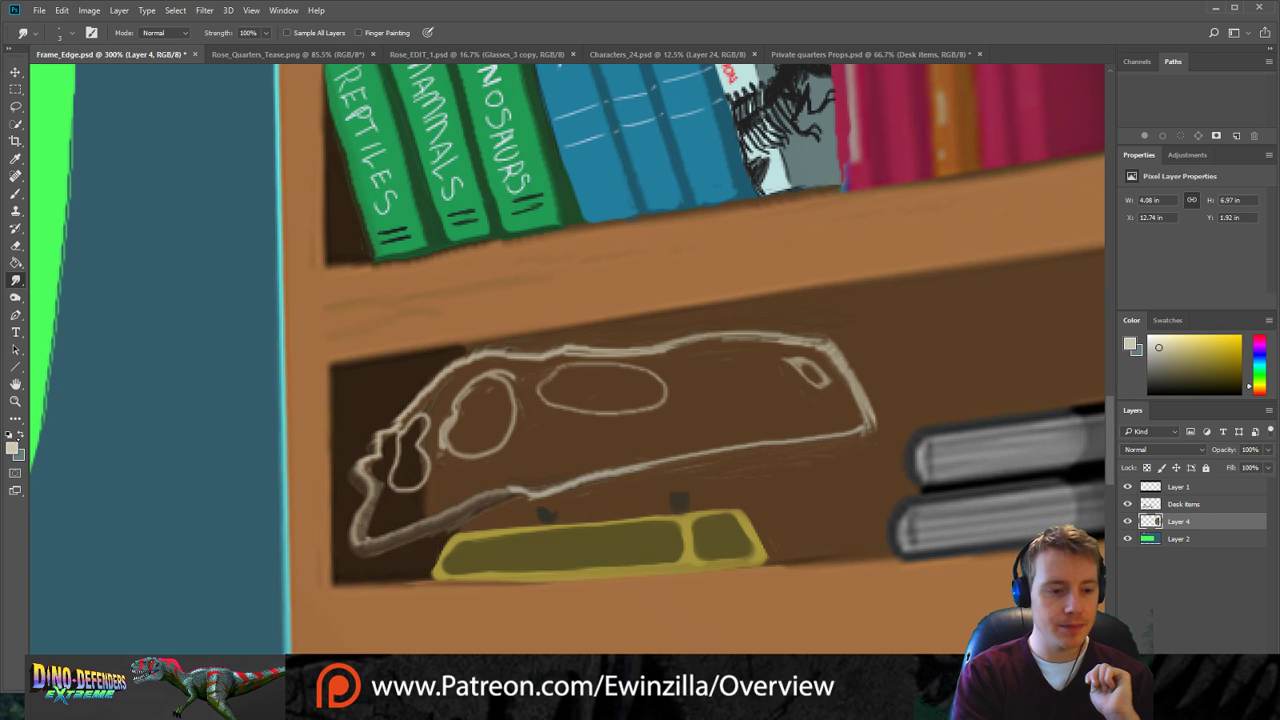
Sample a beige bone colour and fill the whole skull at 100% brush opacity, leaving its four openings unpainted.
key(i)
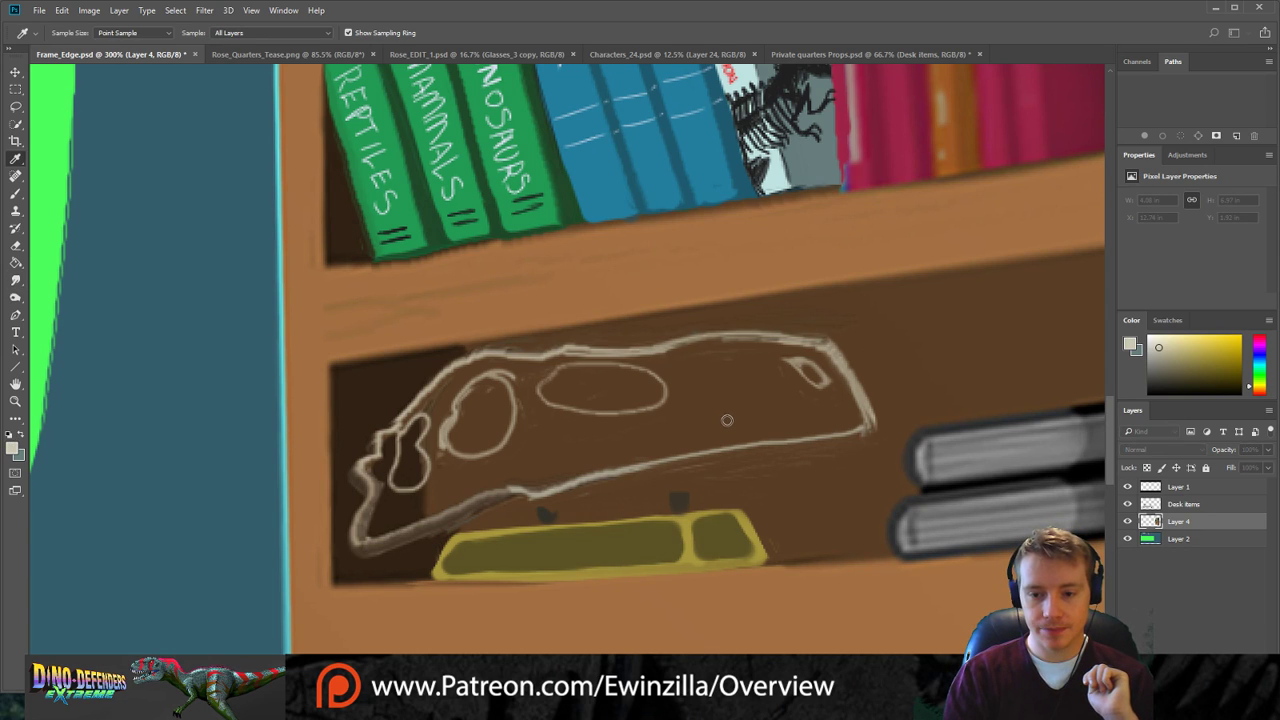
click(871, 373)
key(r)
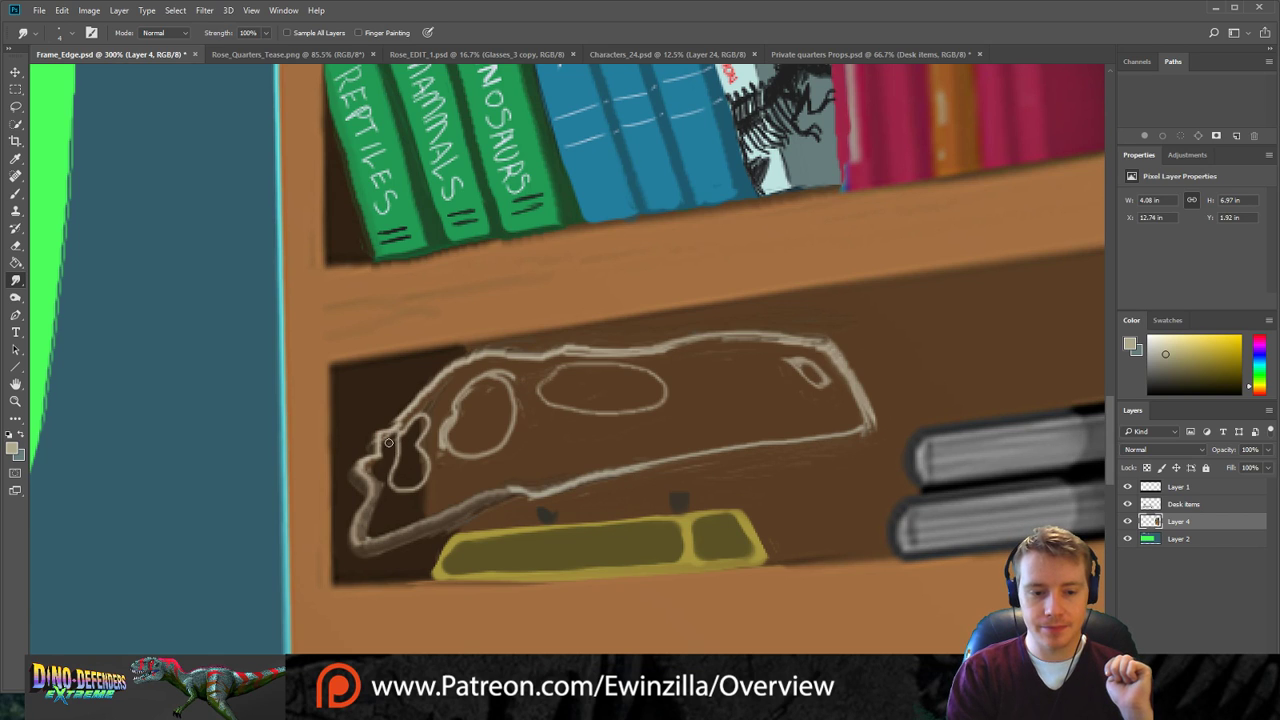
key(b)
mouse_move(393, 443)
mouse_down()
mouse_move(388, 457)
mouse_move(385, 446)
mouse_up()
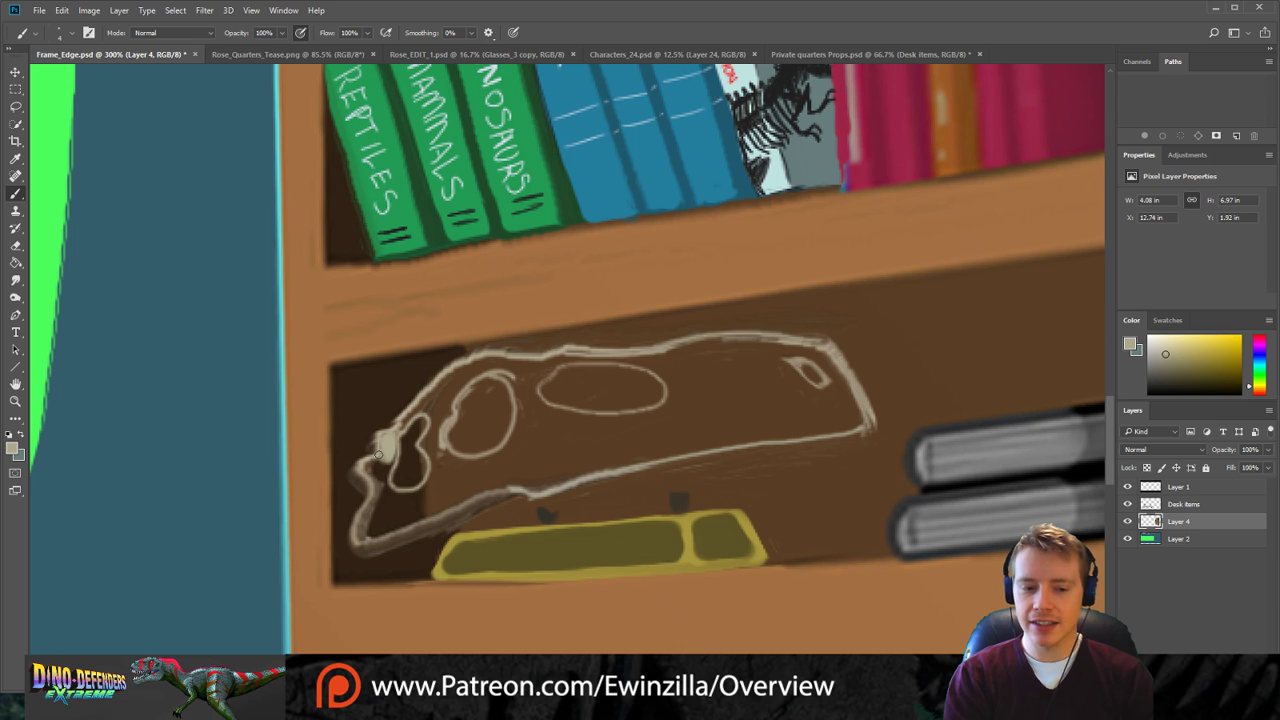
mouse_move(385, 449)
mouse_down()
mouse_move(402, 498)
mouse_move(391, 491)
mouse_move(428, 490)
mouse_move(394, 494)
mouse_move(415, 493)
mouse_move(432, 462)
mouse_move(429, 416)
mouse_move(395, 439)
mouse_move(420, 403)
mouse_move(462, 391)
mouse_move(420, 412)
mouse_move(447, 386)
mouse_move(430, 414)
mouse_move(447, 408)
mouse_move(444, 455)
mouse_move(446, 420)
mouse_up()
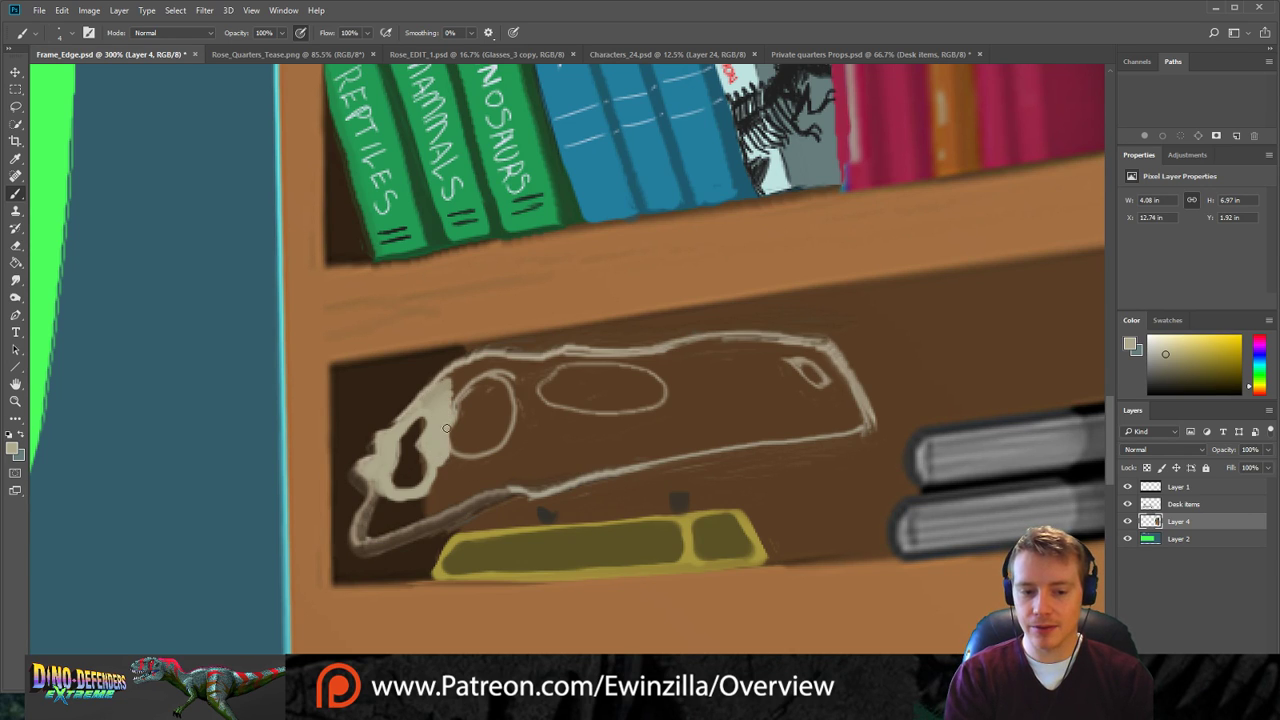
mouse_move(483, 456)
mouse_down()
mouse_move(512, 433)
mouse_move(515, 398)
mouse_move(490, 373)
mouse_move(456, 412)
mouse_move(477, 380)
mouse_move(456, 397)
mouse_move(453, 418)
mouse_move(484, 376)
mouse_move(444, 385)
mouse_move(498, 365)
mouse_move(472, 363)
mouse_move(439, 388)
mouse_move(570, 354)
mouse_move(541, 377)
mouse_move(550, 405)
mouse_move(619, 415)
mouse_move(664, 404)
mouse_move(640, 371)
mouse_move(565, 358)
mouse_up()
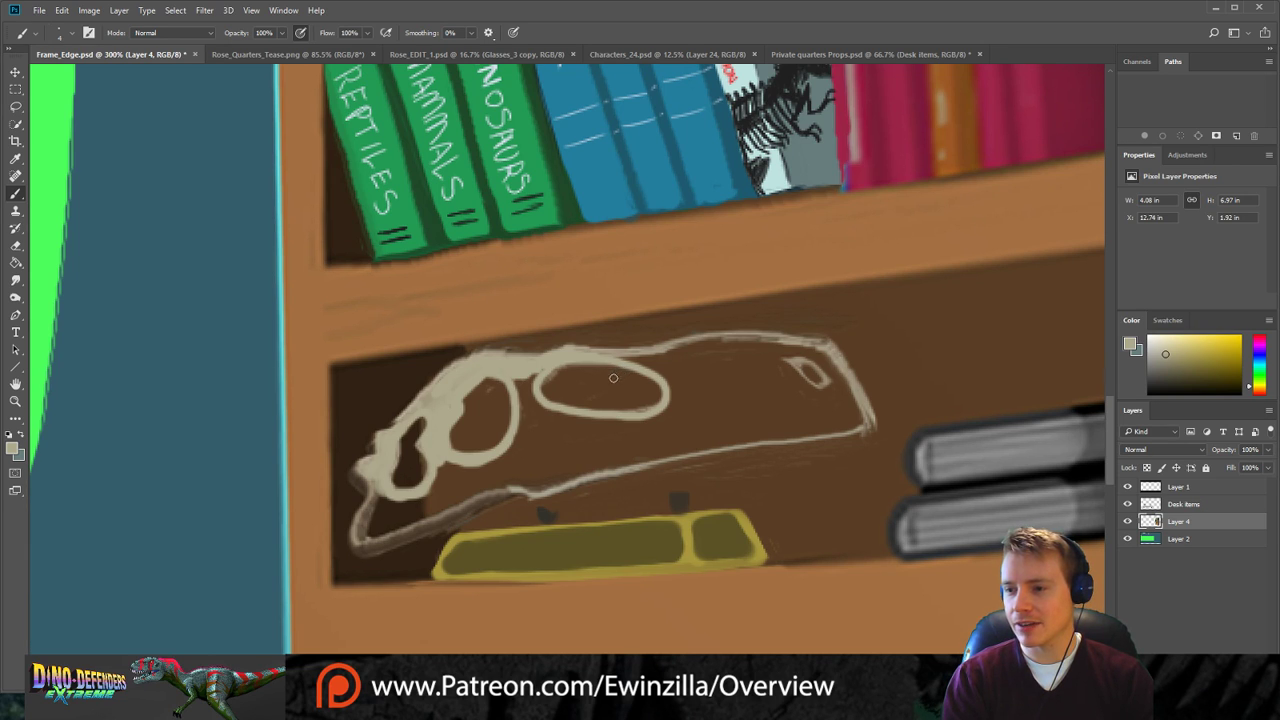
mouse_move(517, 377)
mouse_down()
mouse_move(519, 408)
mouse_move(517, 387)
mouse_move(520, 450)
mouse_move(506, 457)
mouse_move(540, 405)
mouse_move(530, 419)
mouse_move(554, 416)
mouse_move(531, 430)
mouse_move(549, 434)
mouse_move(643, 421)
mouse_move(434, 486)
mouse_move(452, 467)
mouse_move(438, 466)
mouse_move(409, 518)
mouse_move(480, 494)
mouse_move(359, 537)
mouse_move(378, 484)
mouse_move(366, 529)
mouse_move(390, 494)
mouse_move(395, 528)
mouse_up()
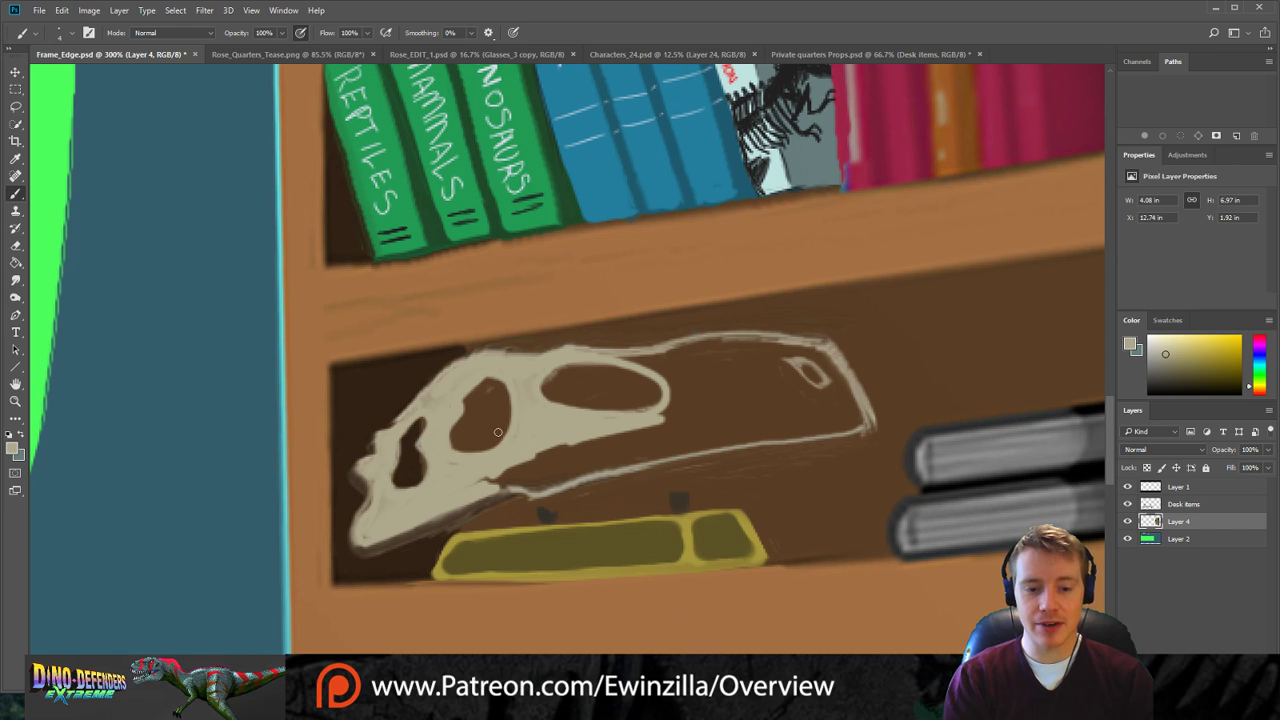
mouse_move(514, 466)
mouse_down()
mouse_move(500, 490)
mouse_move(620, 456)
mouse_move(850, 428)
mouse_move(868, 412)
mouse_move(822, 362)
mouse_move(782, 352)
mouse_move(804, 354)
mouse_move(776, 362)
mouse_move(808, 390)
mouse_move(789, 371)
mouse_move(806, 388)
mouse_move(836, 384)
mouse_move(814, 356)
mouse_move(847, 382)
mouse_move(790, 346)
mouse_move(820, 354)
mouse_move(765, 344)
mouse_move(645, 360)
mouse_move(740, 342)
mouse_move(826, 346)
mouse_move(646, 362)
mouse_move(595, 352)
mouse_move(690, 362)
mouse_move(658, 364)
mouse_move(682, 380)
mouse_move(650, 424)
mouse_move(540, 460)
mouse_move(658, 427)
mouse_move(850, 420)
mouse_move(856, 405)
mouse_move(842, 399)
mouse_move(700, 428)
mouse_move(668, 416)
mouse_move(745, 393)
mouse_move(696, 395)
mouse_move(690, 352)
mouse_move(787, 357)
mouse_move(760, 378)
mouse_move(792, 388)
mouse_up()
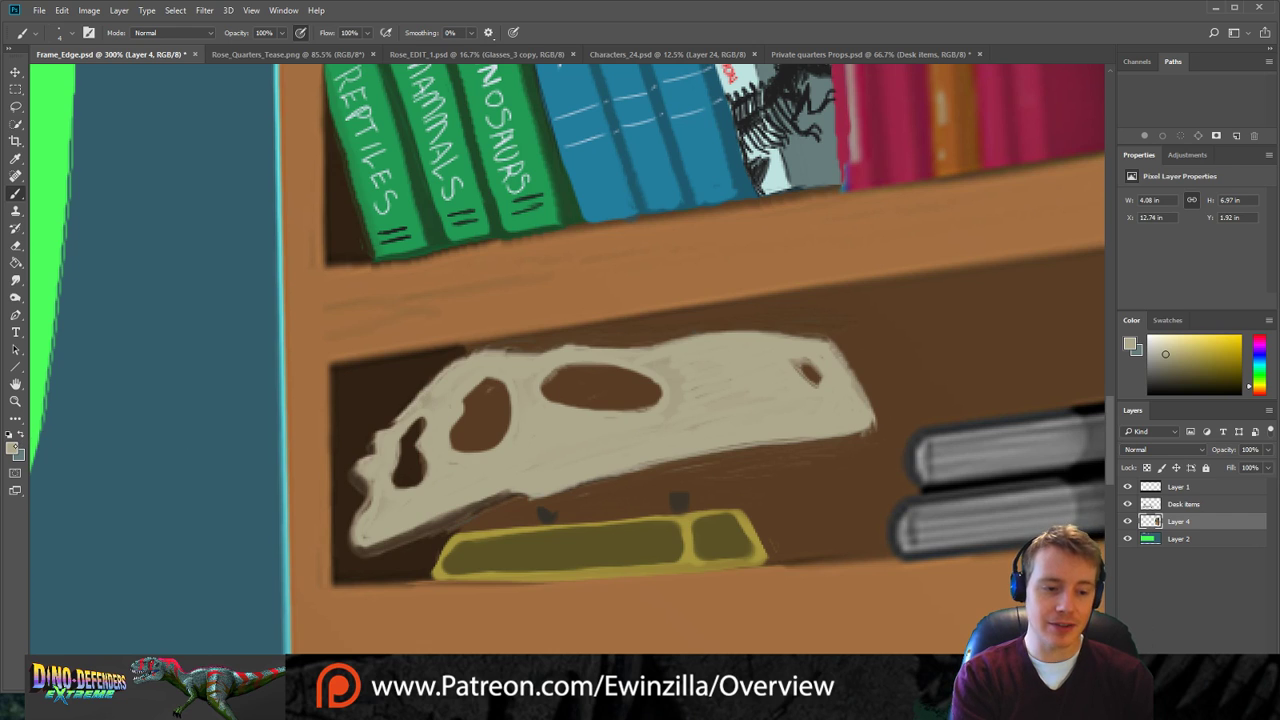
Shade the skull's back, upper edge and nostril area in grey-brown, using brush opacities of 13% and 23%.
key(i)
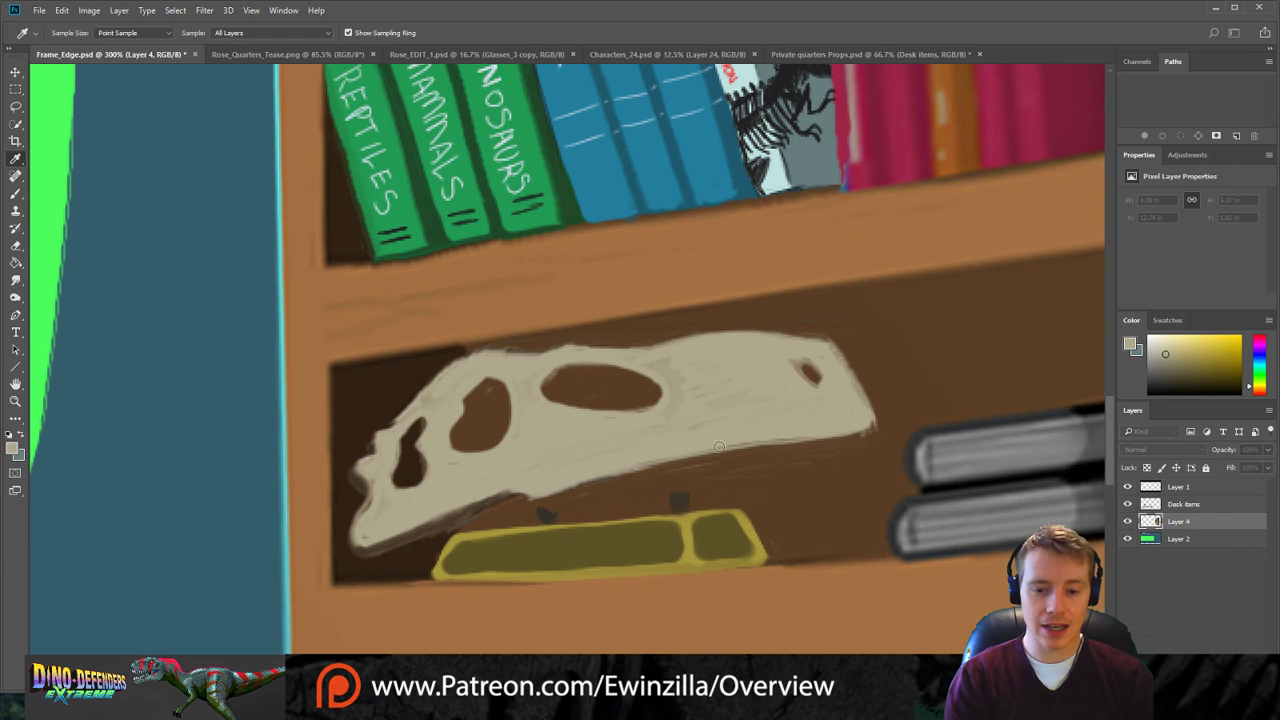
click(976, 362)
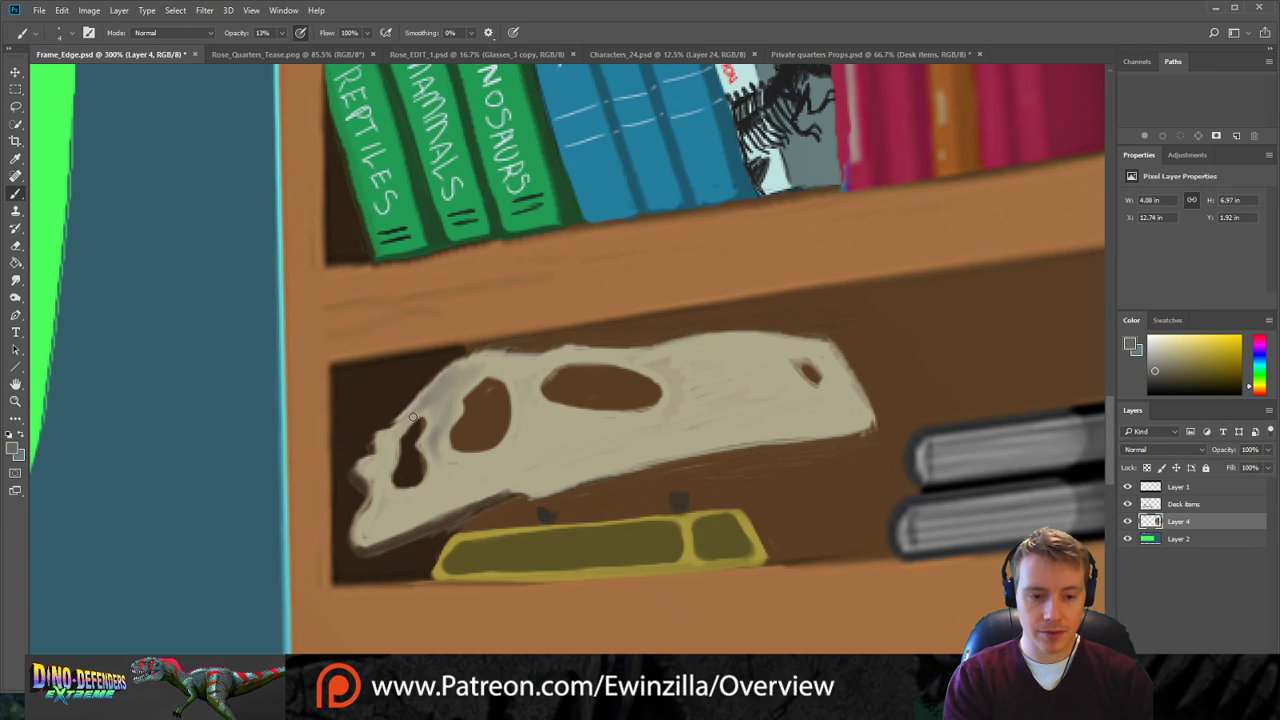
drag(389, 443, 385, 482)
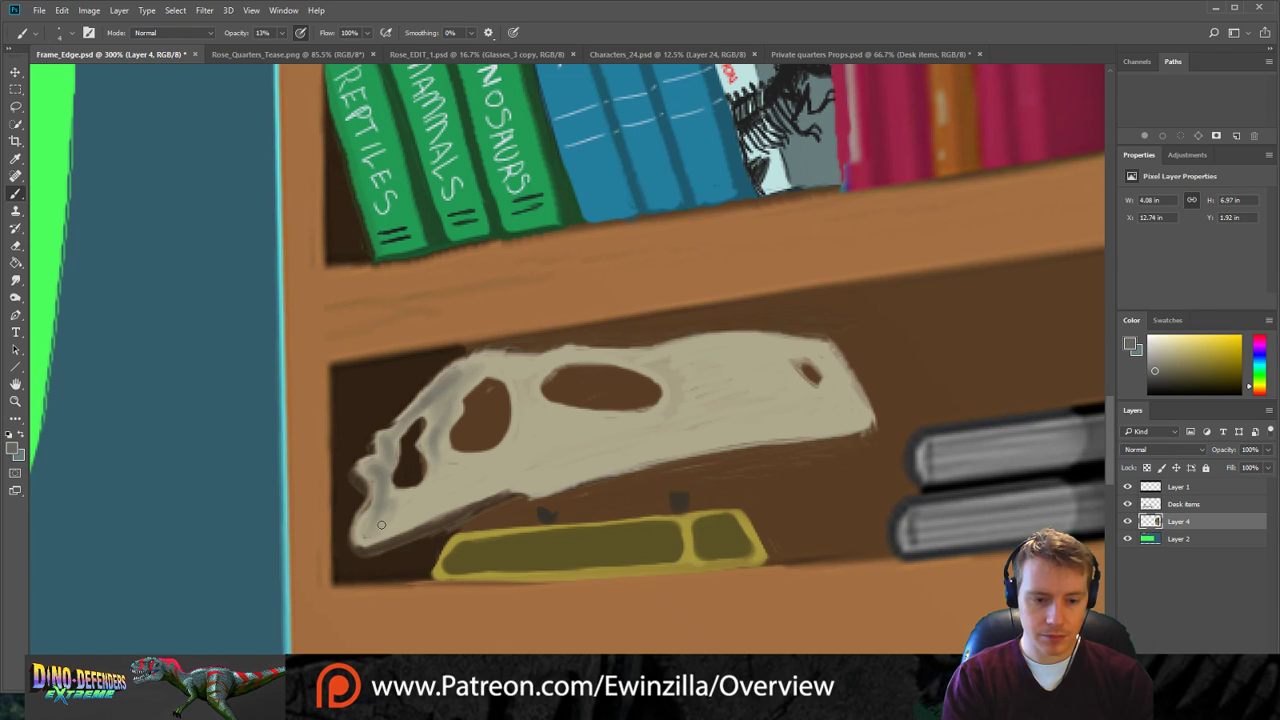
drag(388, 510, 382, 534)
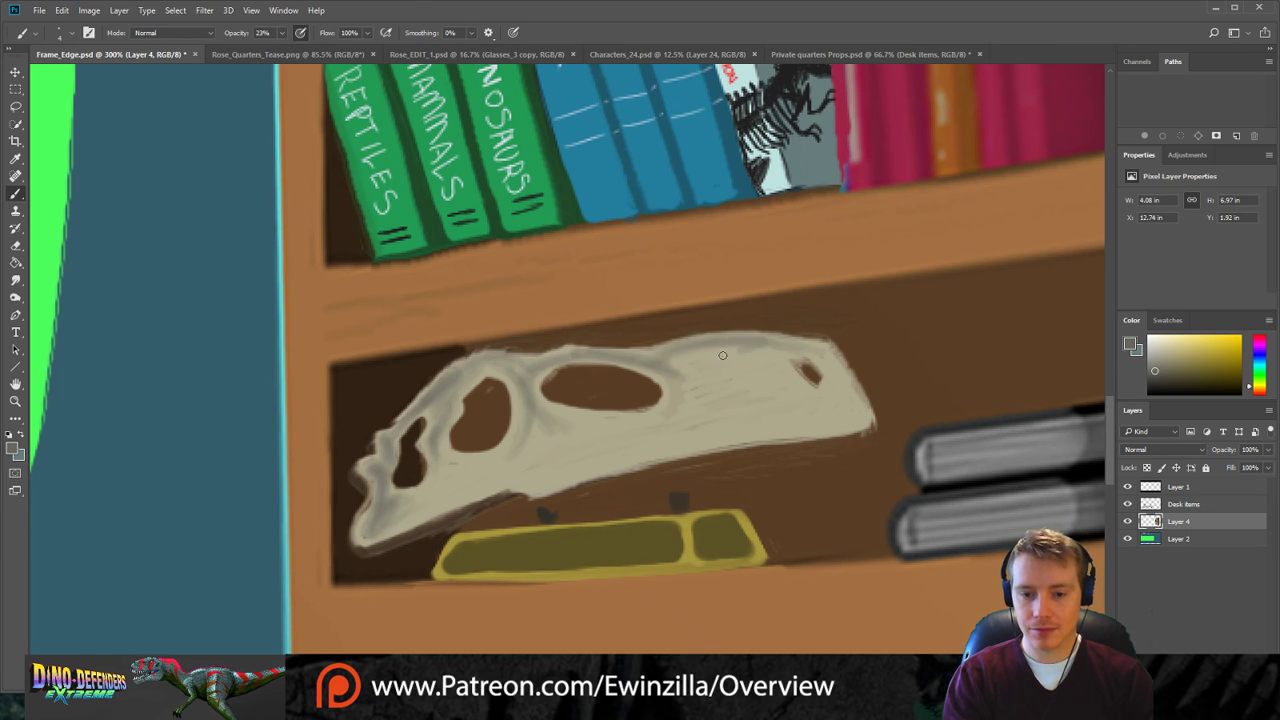
mouse_move(700, 373)
mouse_down()
mouse_move(781, 353)
mouse_move(783, 373)
mouse_move(832, 385)
mouse_move(782, 360)
mouse_move(842, 396)
mouse_up()
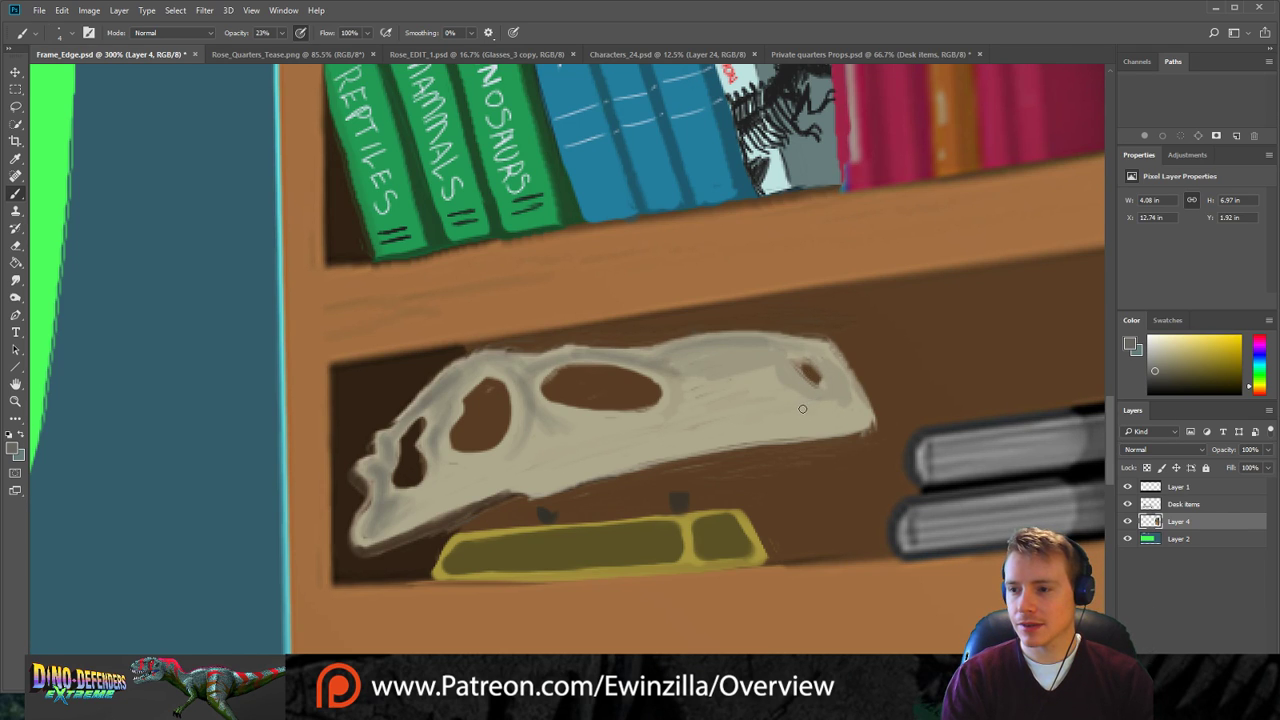
mouse_move(839, 411)
mouse_down()
mouse_move(853, 399)
mouse_move(825, 425)
mouse_up()
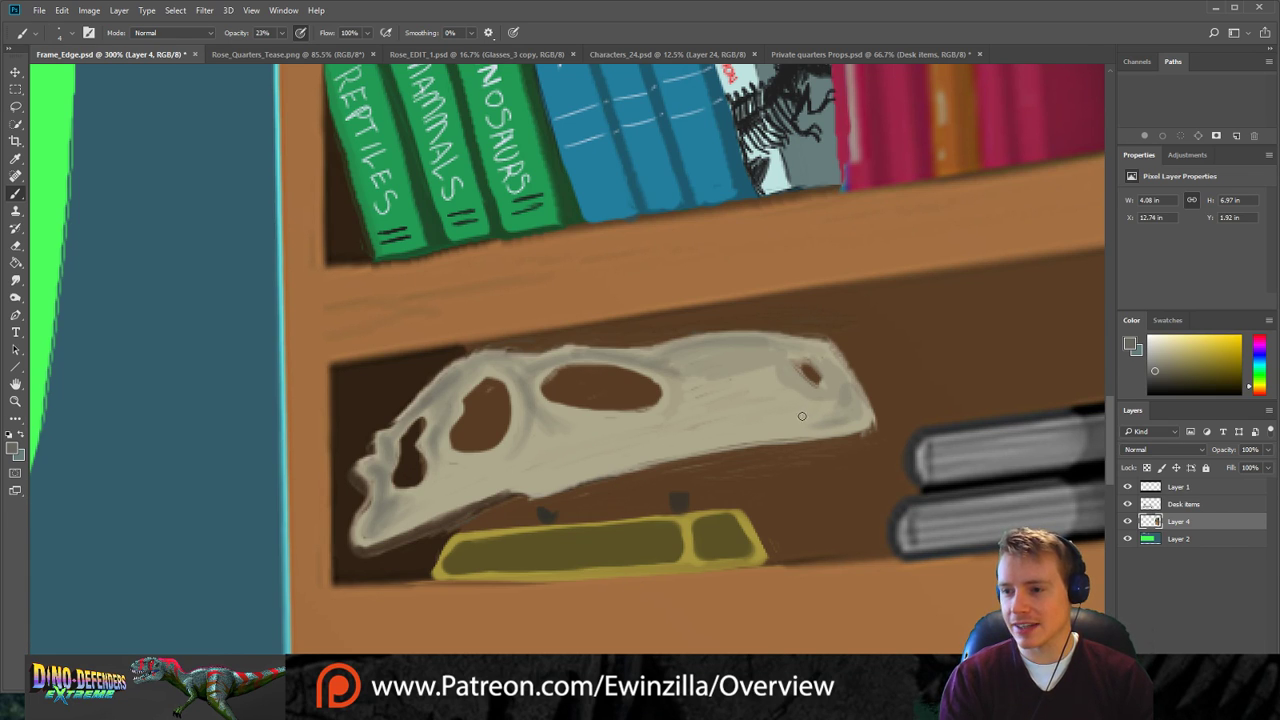
Shade the skull's lower edge and add soft grey-brown streaks across the snout and jaw at 23% brush opacity.
mouse_move(783, 431)
mouse_down()
mouse_move(866, 422)
mouse_move(705, 442)
mouse_move(724, 438)
mouse_move(529, 490)
mouse_move(586, 474)
mouse_up()
drag(686, 452, 713, 448)
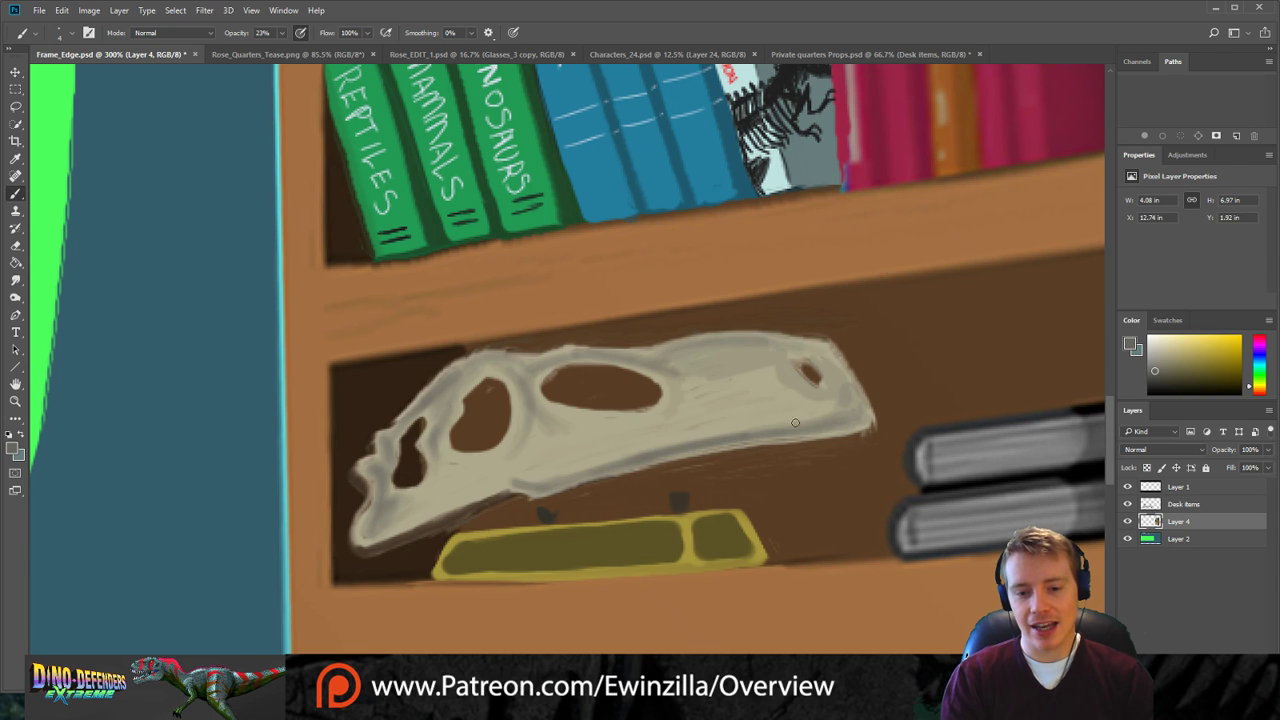
drag(848, 430, 652, 446)
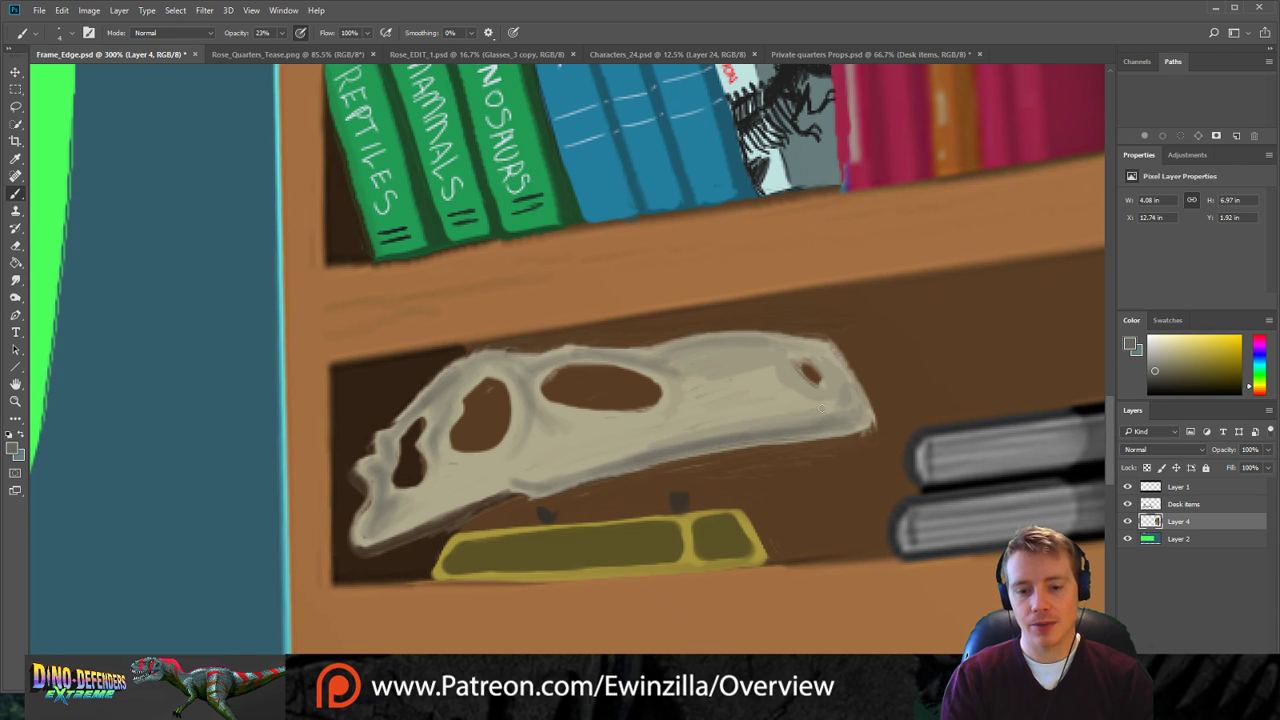
drag(826, 408, 666, 434)
mouse_move(748, 396)
mouse_down()
mouse_move(668, 422)
mouse_move(688, 382)
mouse_move(770, 376)
mouse_move(825, 408)
mouse_up()
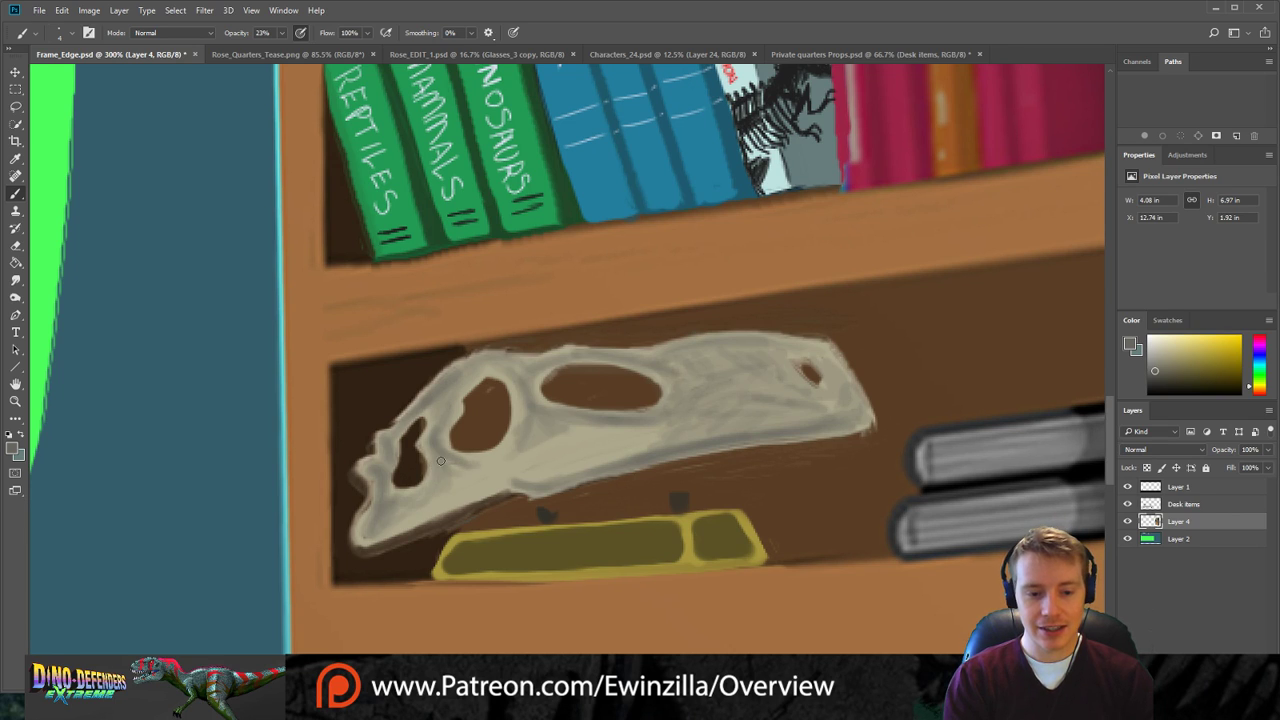
mouse_move(410, 514)
mouse_down()
mouse_move(476, 477)
mouse_move(528, 472)
mouse_up()
drag(374, 536, 573, 460)
mouse_move(476, 470)
mouse_down()
mouse_move(648, 432)
mouse_move(572, 425)
mouse_move(530, 462)
mouse_move(632, 442)
mouse_move(556, 452)
mouse_move(628, 444)
mouse_move(580, 438)
mouse_move(771, 412)
mouse_up()
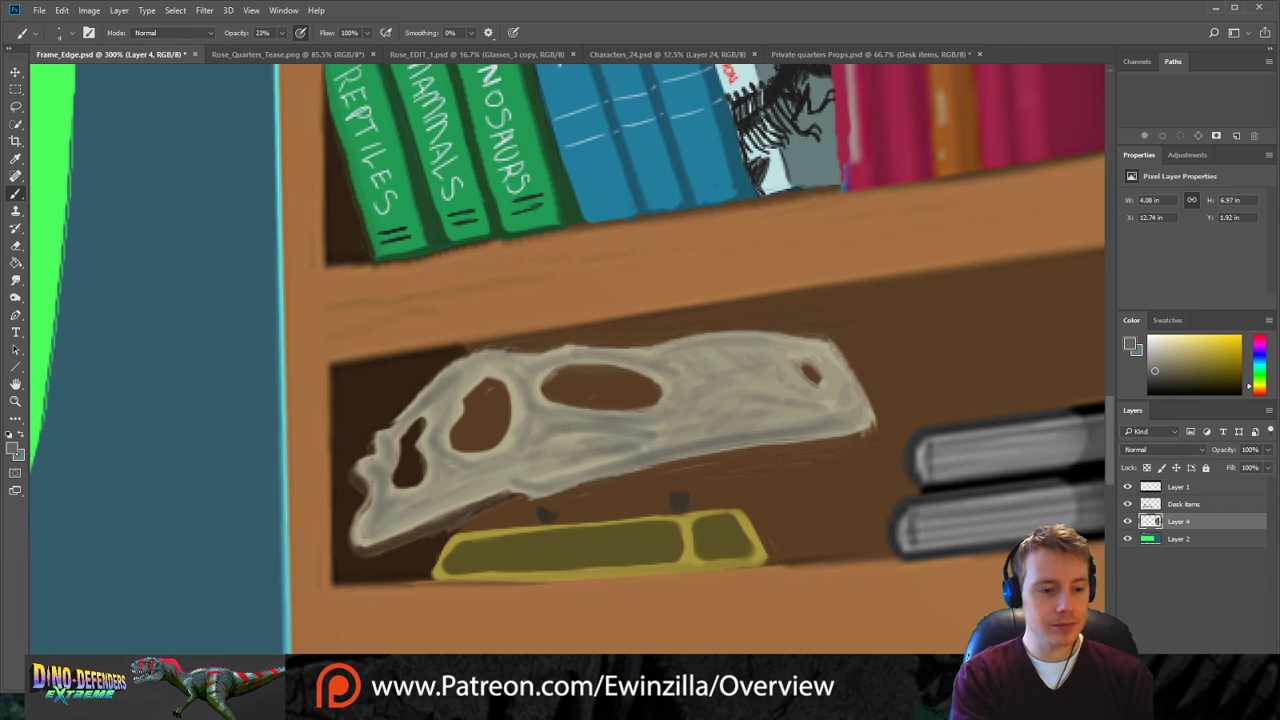
Pick a dark grey and outline the rim of the skull's eye socket at 70% brush opacity.
key(i)
click(720, 498)
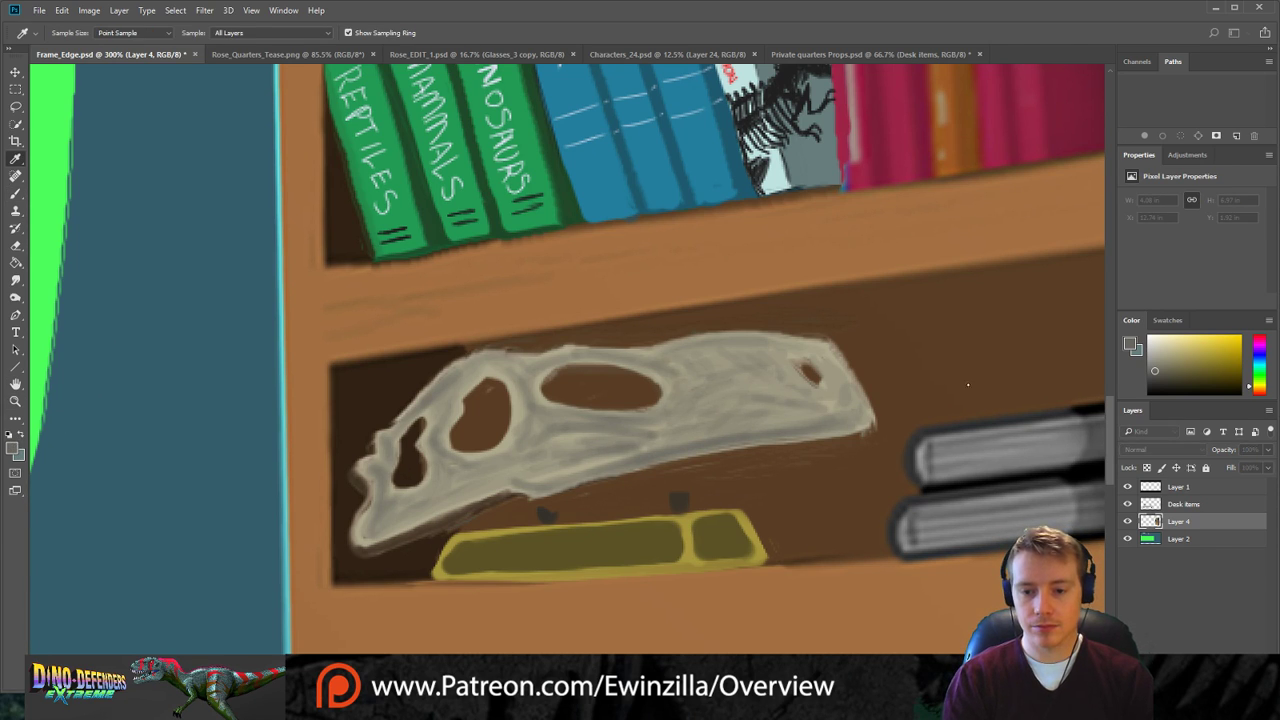
click(963, 391)
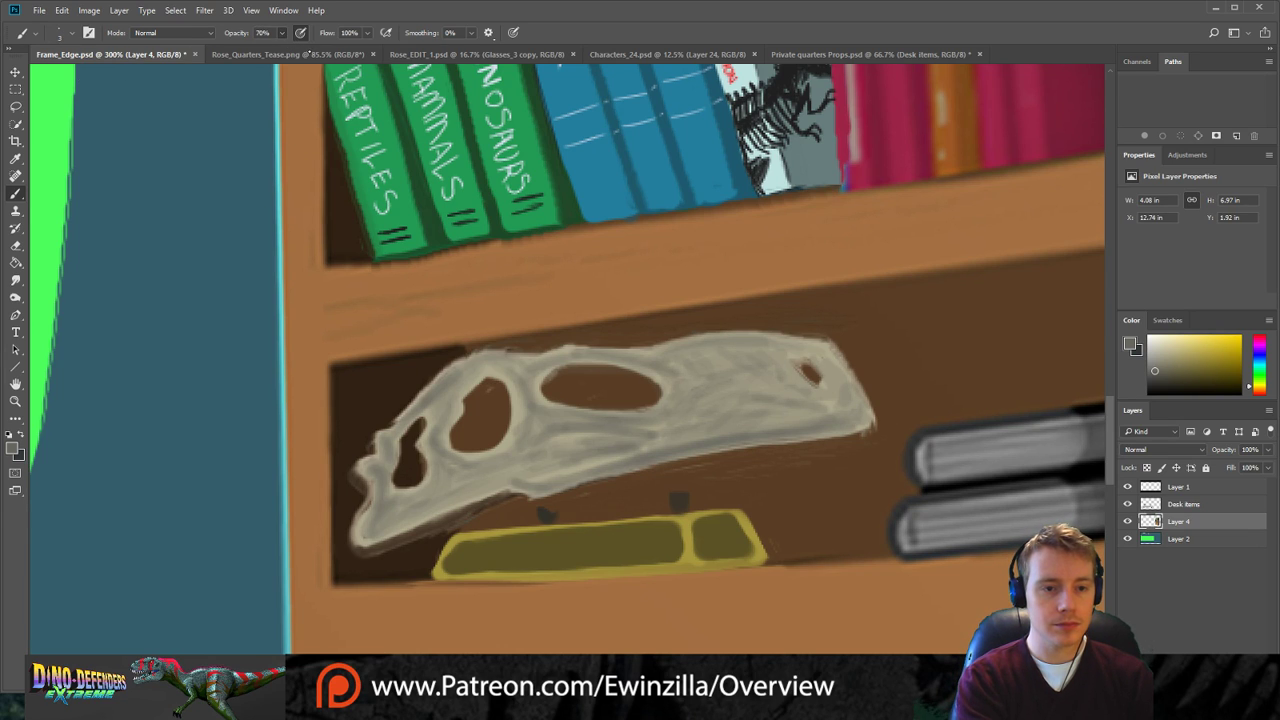
drag(483, 378, 455, 430)
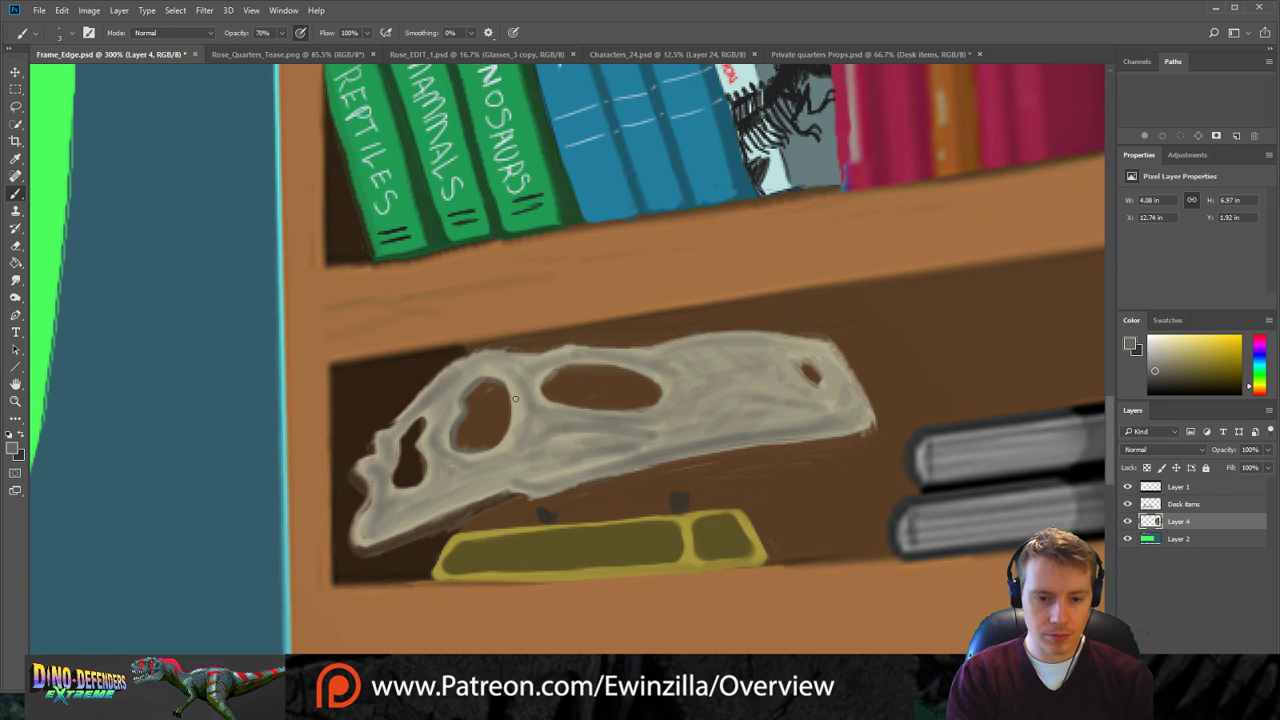
click(20, 434)
mouse_move(487, 379)
mouse_down()
mouse_move(454, 436)
mouse_move(476, 450)
mouse_move(524, 413)
mouse_move(512, 387)
mouse_move(503, 438)
mouse_move(510, 406)
mouse_move(481, 450)
mouse_move(503, 434)
mouse_move(490, 377)
mouse_up()
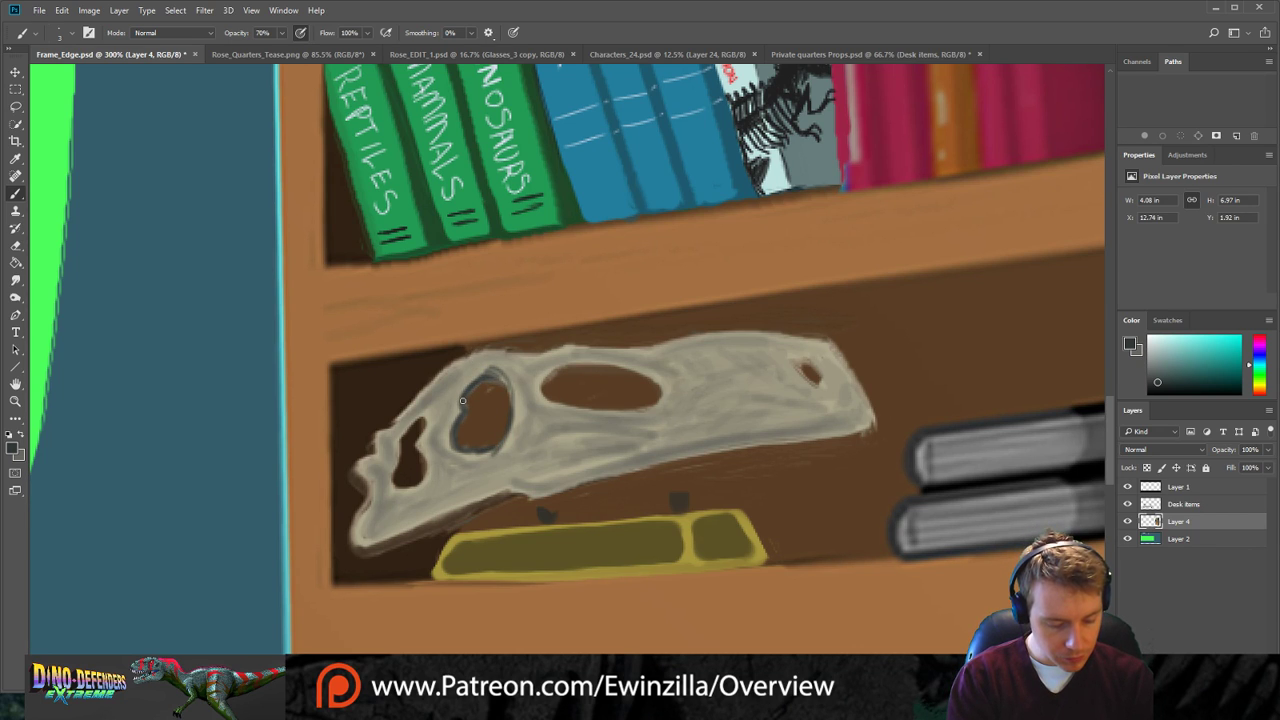
Darken the rims of the skull's long oval and rear openings, and outline its upper edge in dark grey.
mouse_move(557, 368)
mouse_down()
mouse_move(528, 399)
mouse_move(546, 407)
mouse_move(526, 402)
mouse_move(539, 395)
mouse_move(527, 408)
mouse_move(600, 414)
mouse_move(613, 410)
mouse_move(551, 396)
mouse_move(554, 376)
mouse_move(553, 404)
mouse_move(551, 377)
mouse_move(539, 408)
mouse_move(544, 384)
mouse_move(563, 407)
mouse_move(539, 398)
mouse_move(563, 367)
mouse_move(543, 375)
mouse_move(641, 371)
mouse_move(603, 366)
mouse_move(651, 381)
mouse_move(654, 397)
mouse_move(600, 406)
mouse_up()
drag(485, 379, 487, 384)
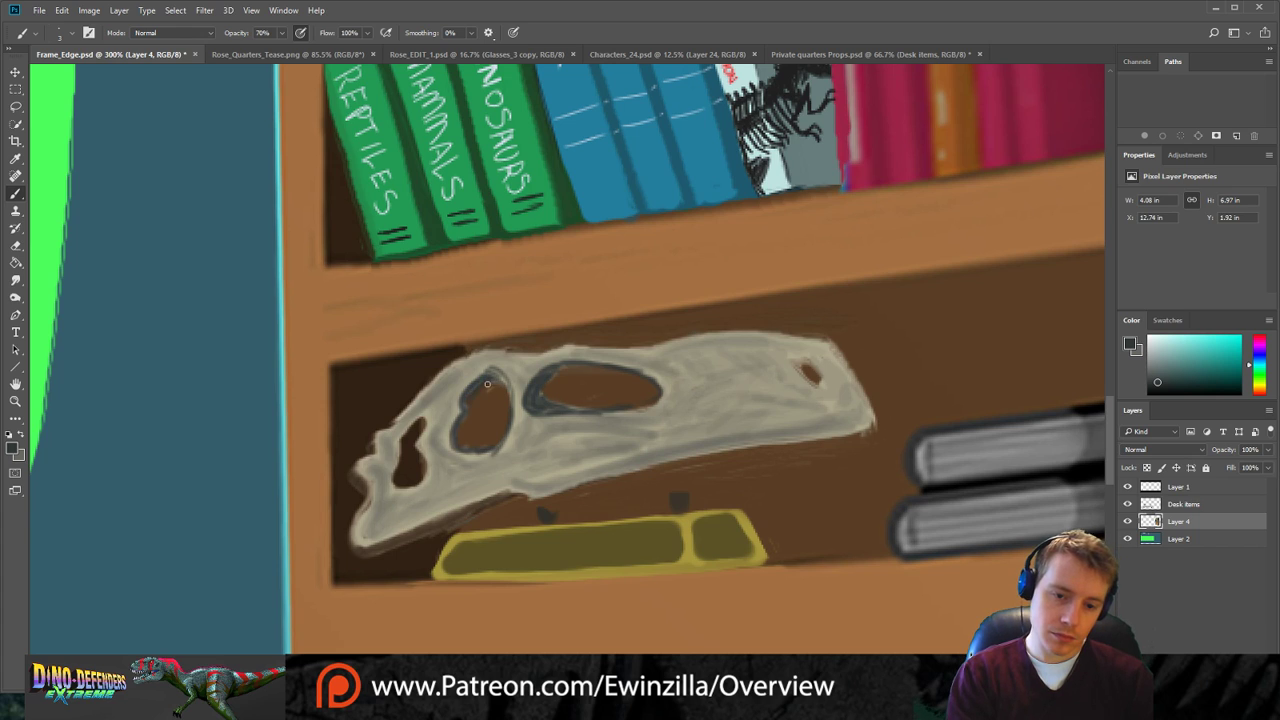
drag(413, 429, 398, 482)
mouse_move(392, 428)
mouse_down()
mouse_move(460, 357)
mouse_move(701, 344)
mouse_move(625, 349)
mouse_move(711, 331)
mouse_move(802, 336)
mouse_move(766, 332)
mouse_up()
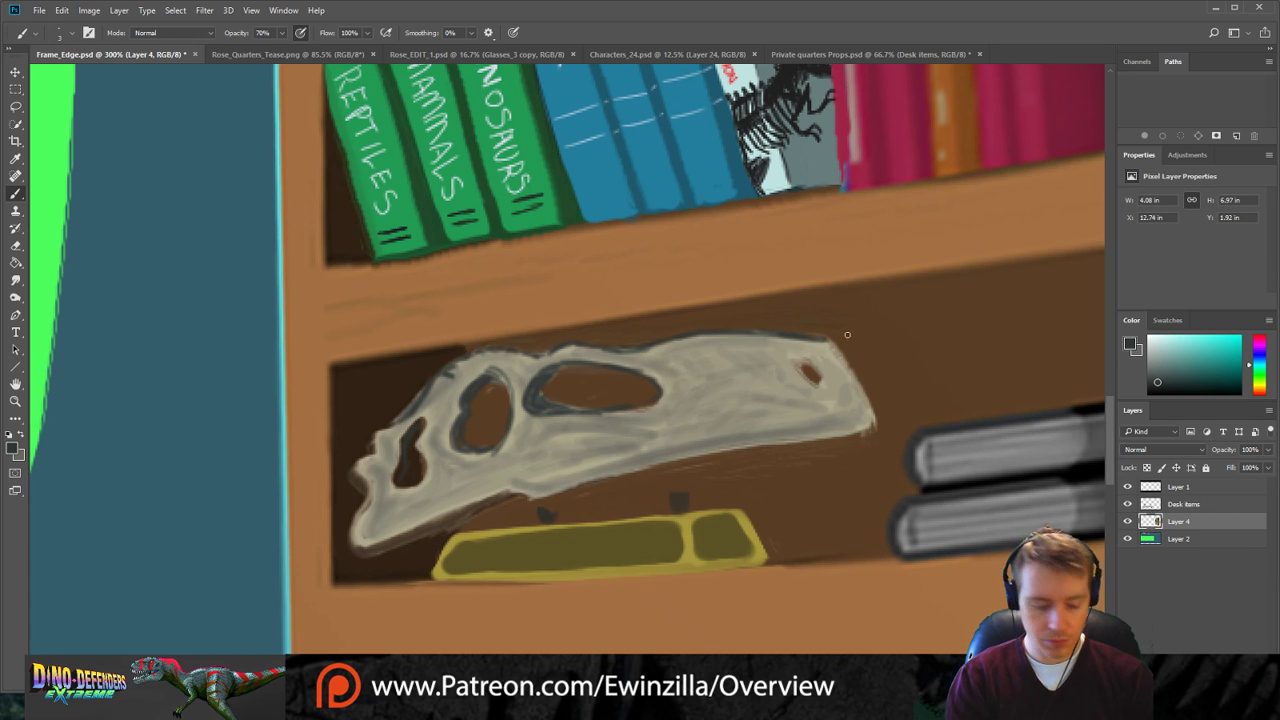
Extend the dark grey outline around the snout's upper front edge, and smudge jagged texture into the bone around the back of the eye socket.
drag(808, 340, 857, 386)
mouse_move(814, 346)
mouse_down()
mouse_move(845, 367)
mouse_move(847, 355)
mouse_move(858, 378)
mouse_up()
key(r)
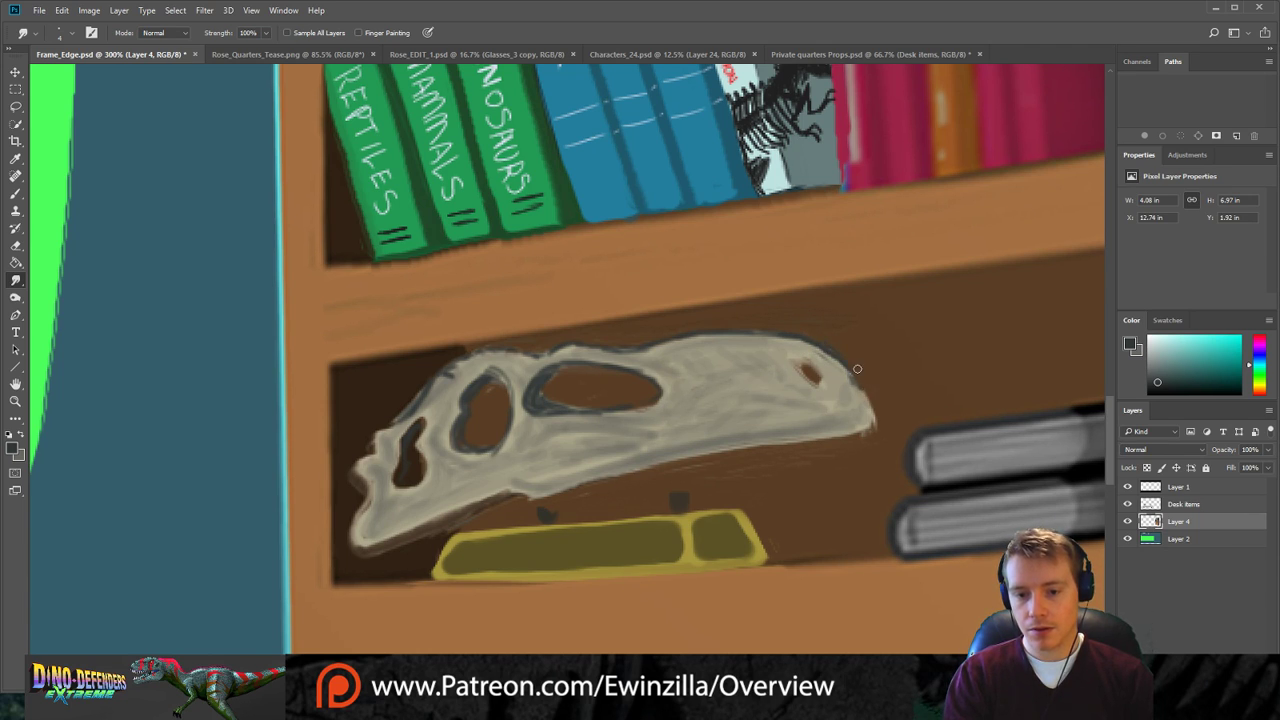
mouse_move(754, 333)
mouse_down()
mouse_move(819, 336)
mouse_move(842, 358)
mouse_move(800, 346)
mouse_move(844, 366)
mouse_up()
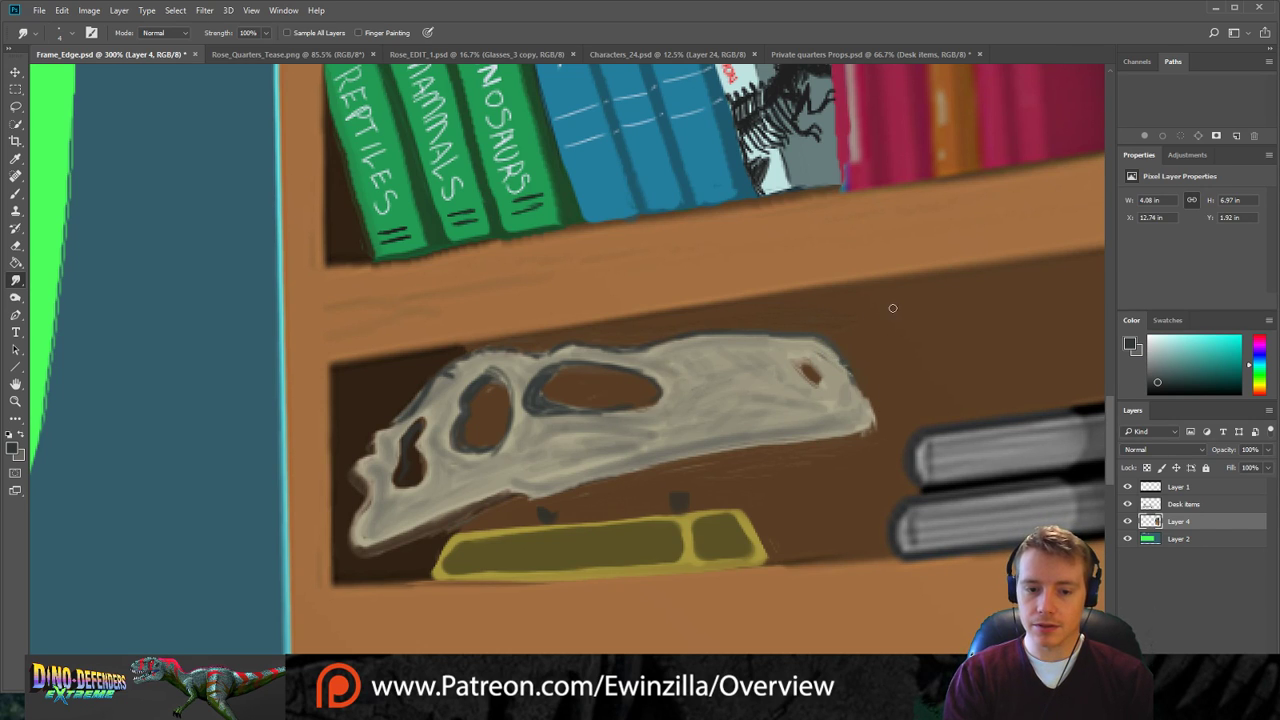
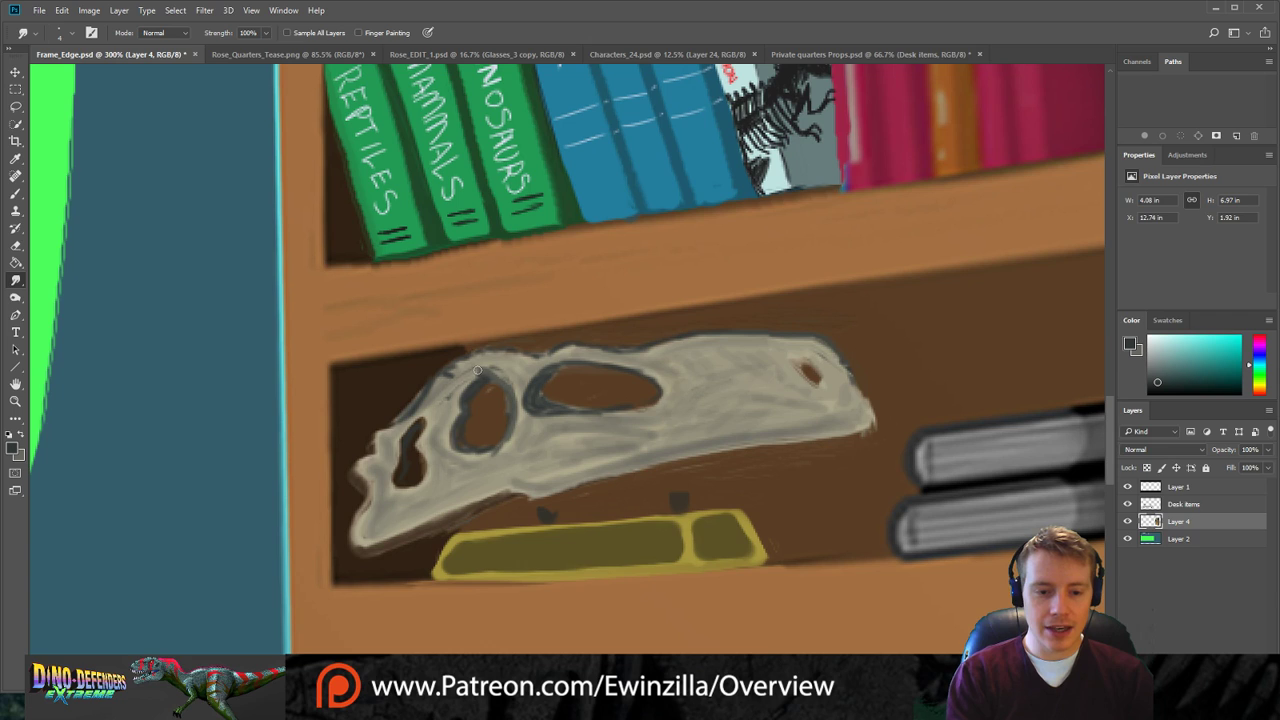
drag(444, 402, 492, 370)
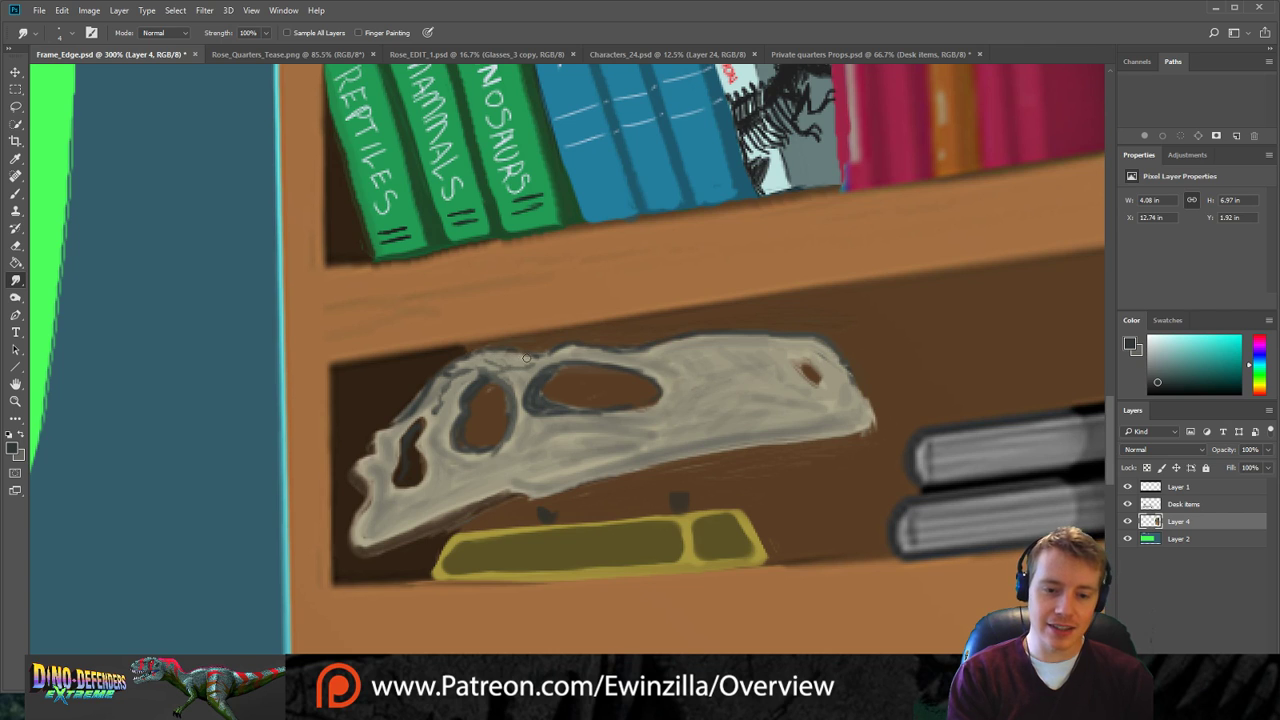
mouse_move(435, 413)
mouse_down()
mouse_move(428, 454)
mouse_move(437, 427)
mouse_move(444, 449)
mouse_move(454, 399)
mouse_up()
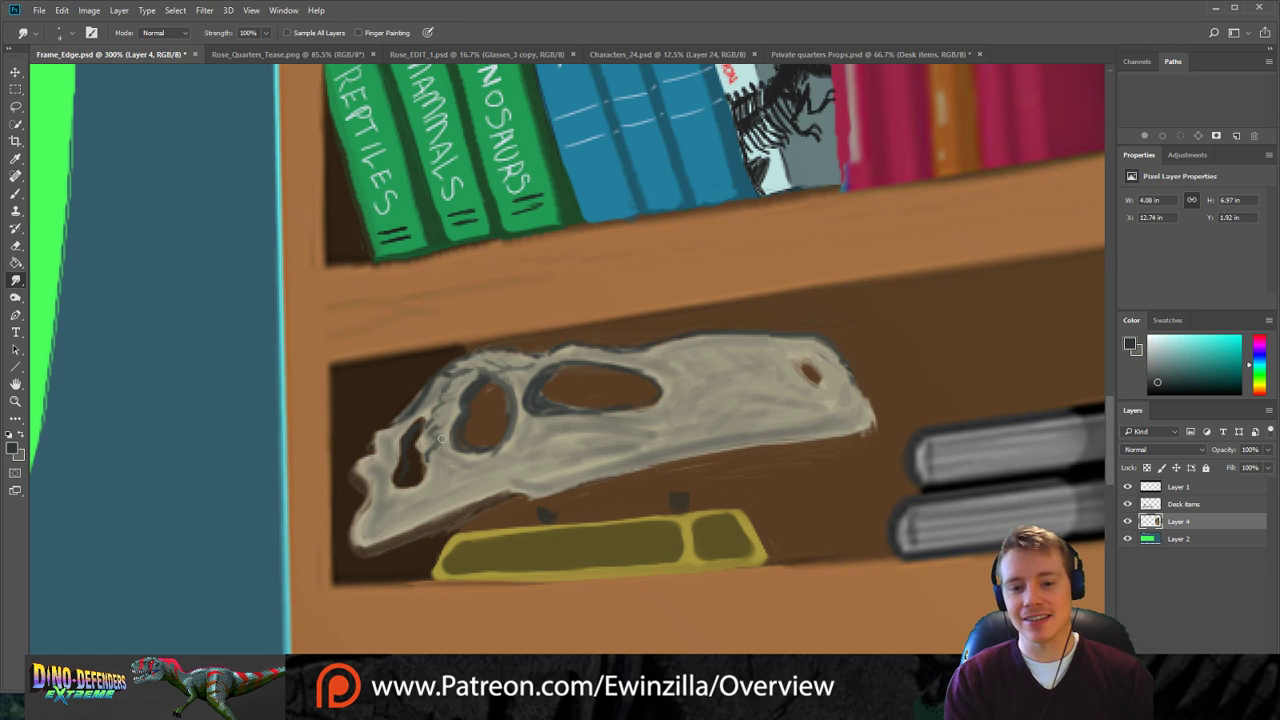
Outline the skull's nostril opening in dark grey with a size 2 brush.
key(b)
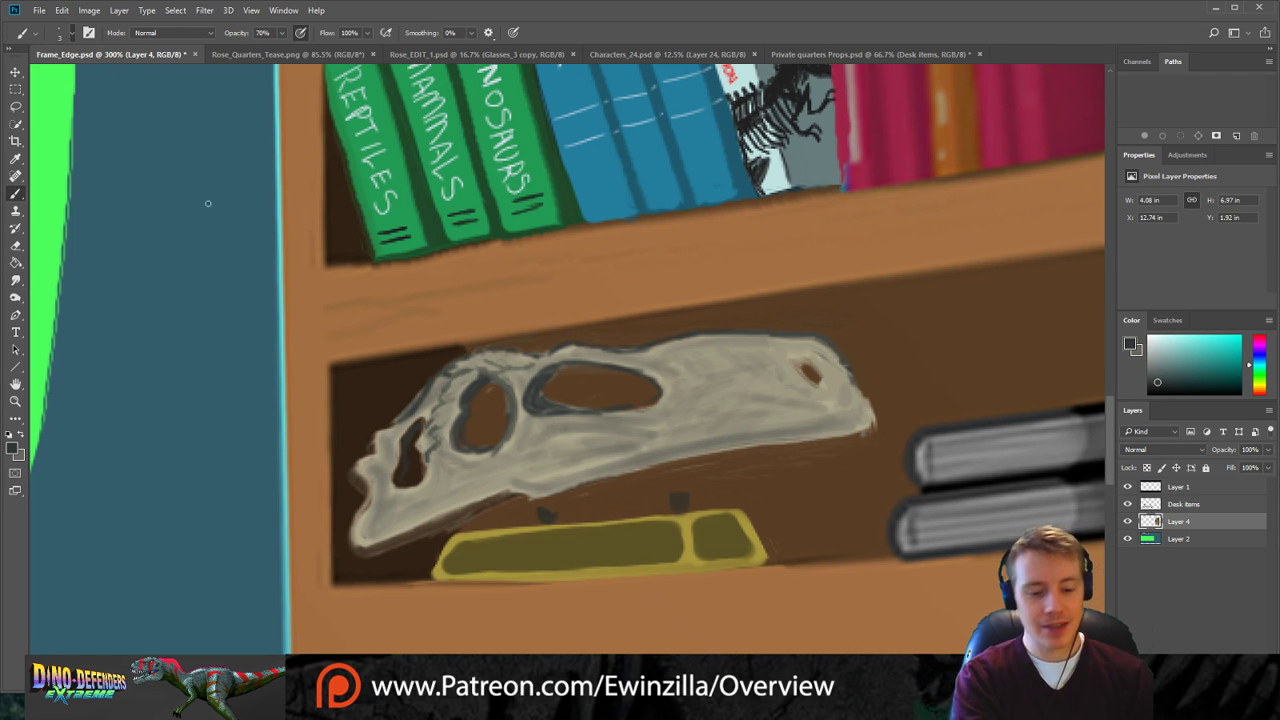
key(bracketleft)
mouse_move(808, 362)
mouse_down()
mouse_move(818, 381)
mouse_move(803, 358)
mouse_up()
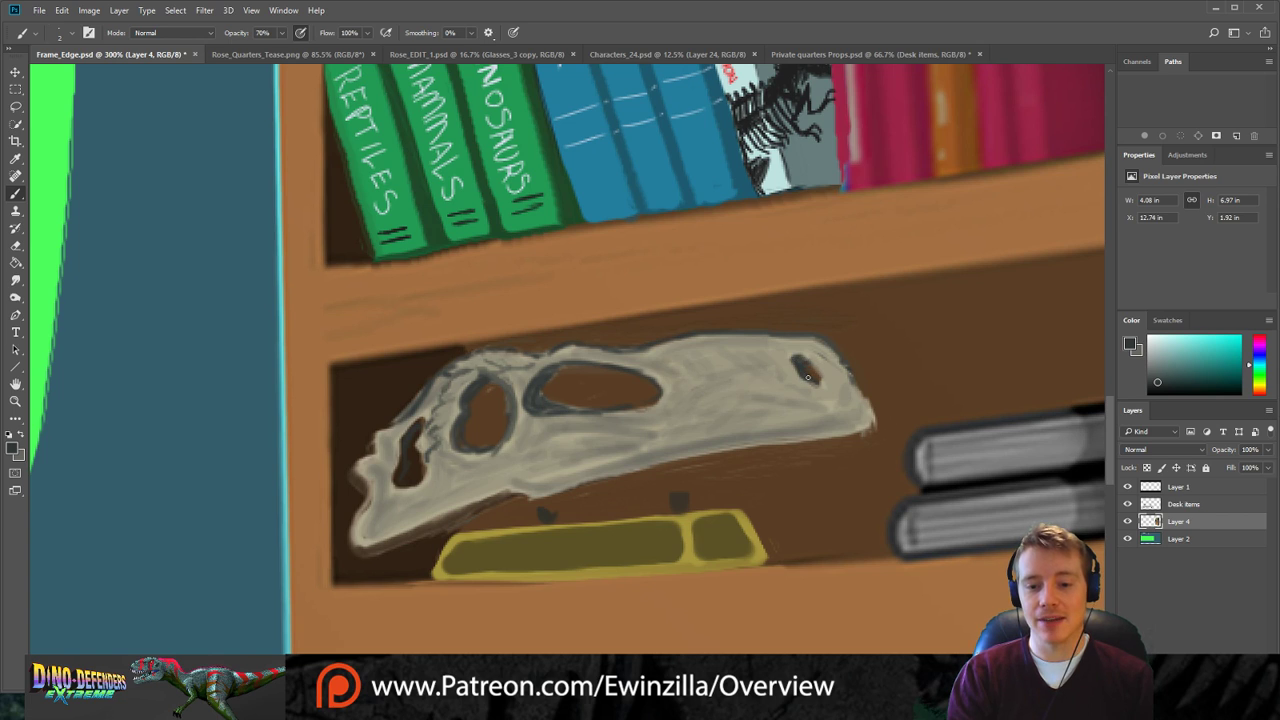
drag(825, 376, 830, 382)
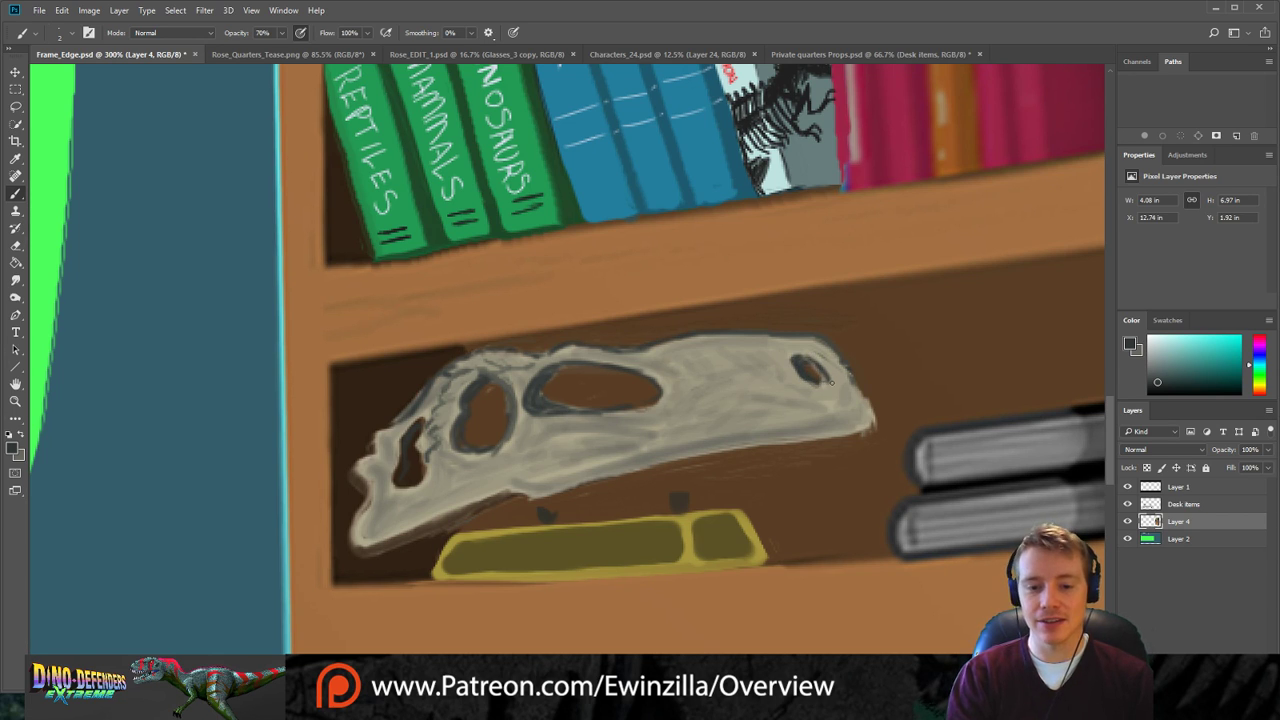
Shade the lower insides of the skull's eye socket and long oval opening with dark grey and grey-brown.
mouse_move(544, 405)
mouse_down()
mouse_move(580, 410)
mouse_move(545, 386)
mouse_up()
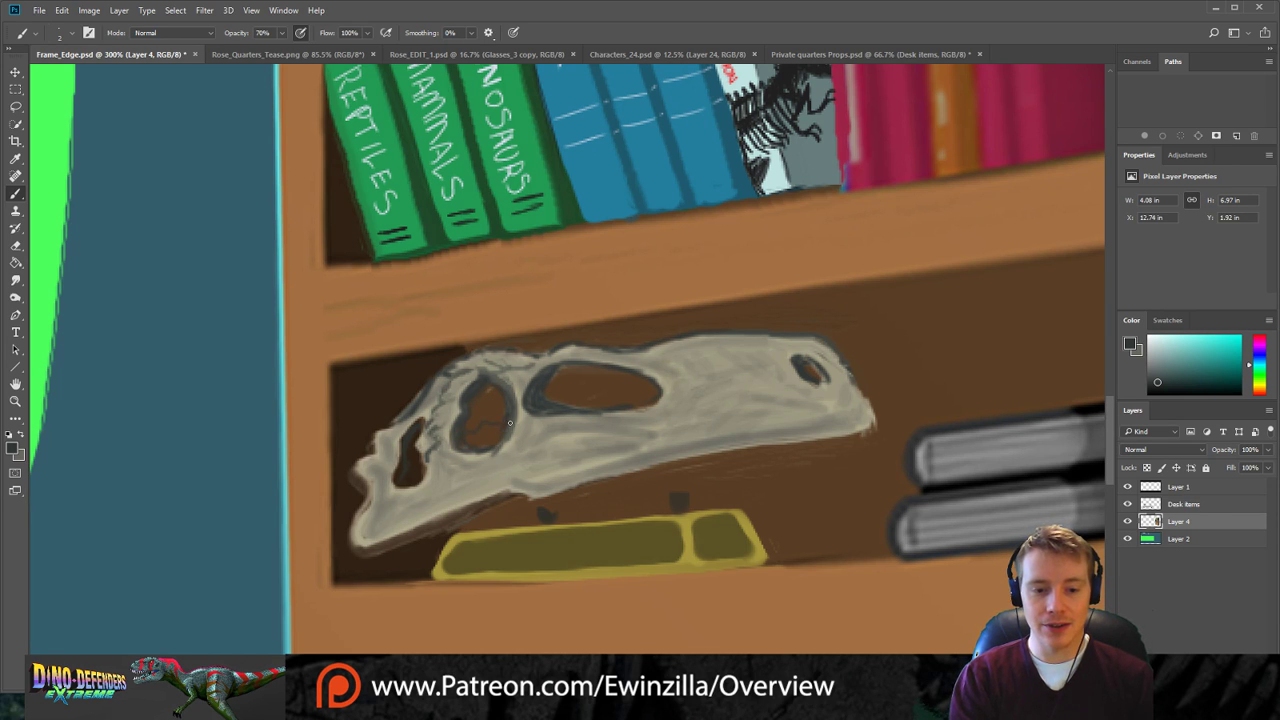
drag(553, 410, 629, 404)
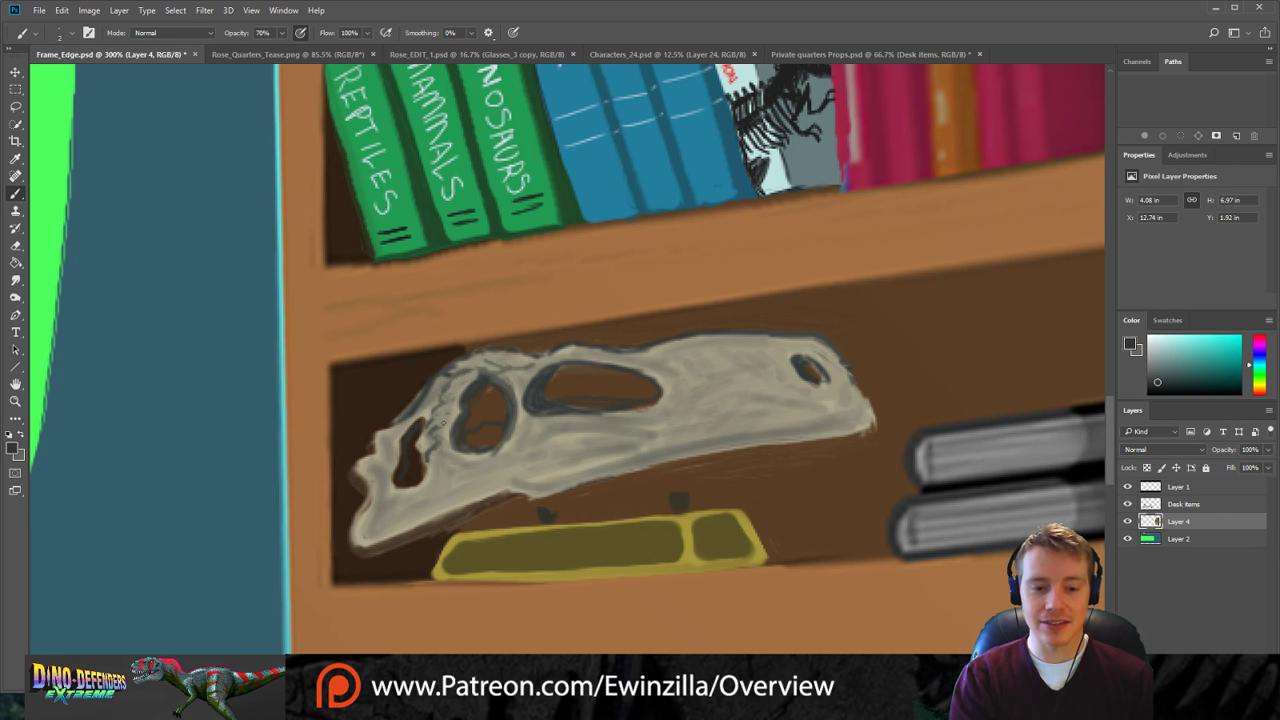
click(20, 435)
click(20, 435)
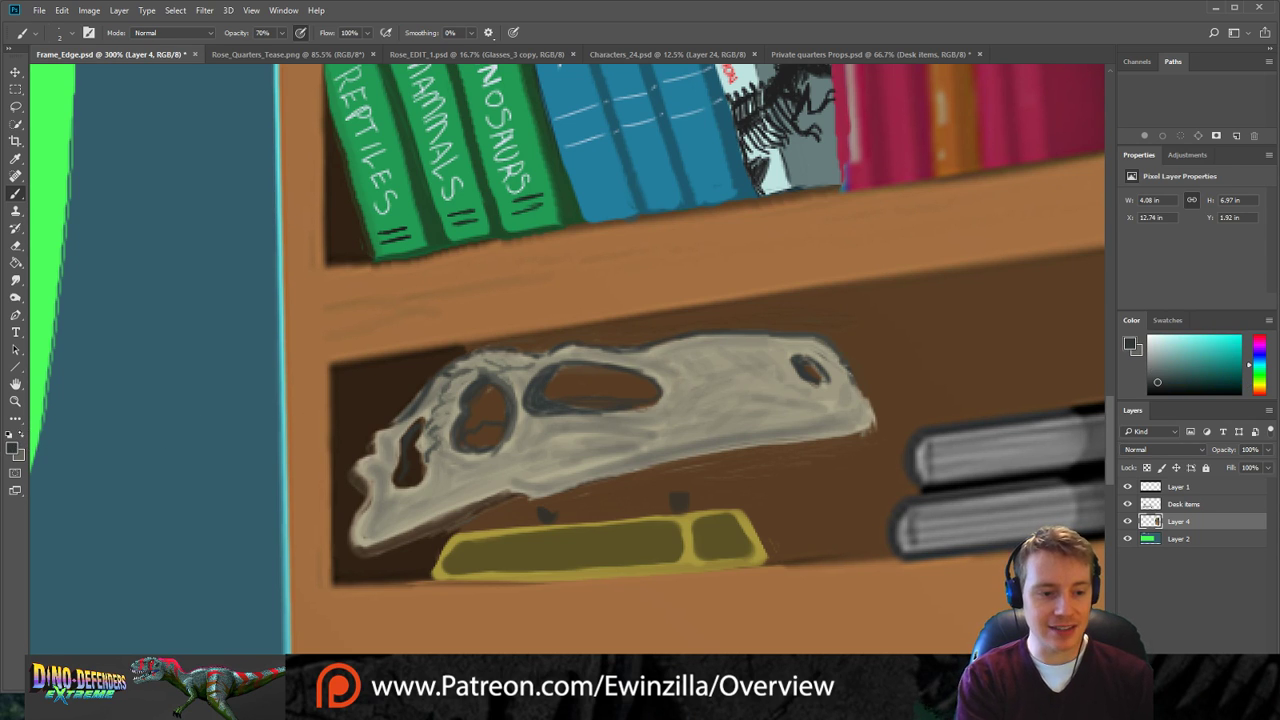
click(20, 435)
key(i)
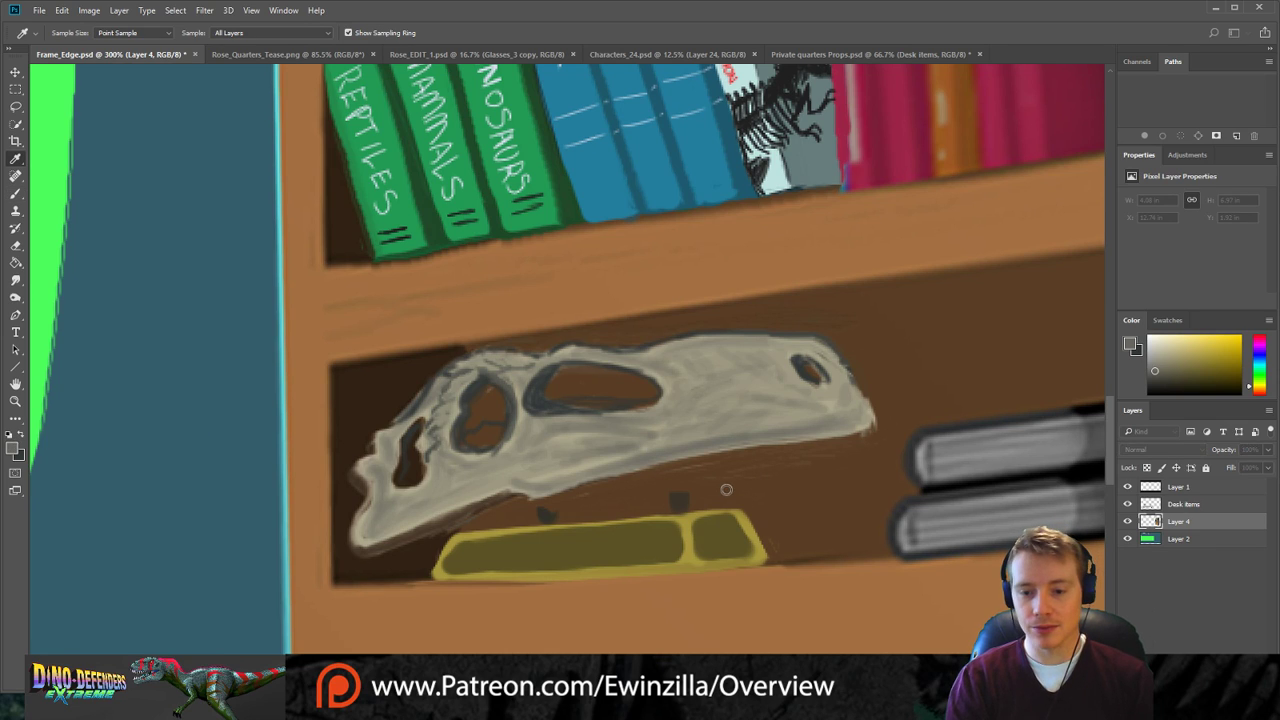
click(944, 403)
key(b)
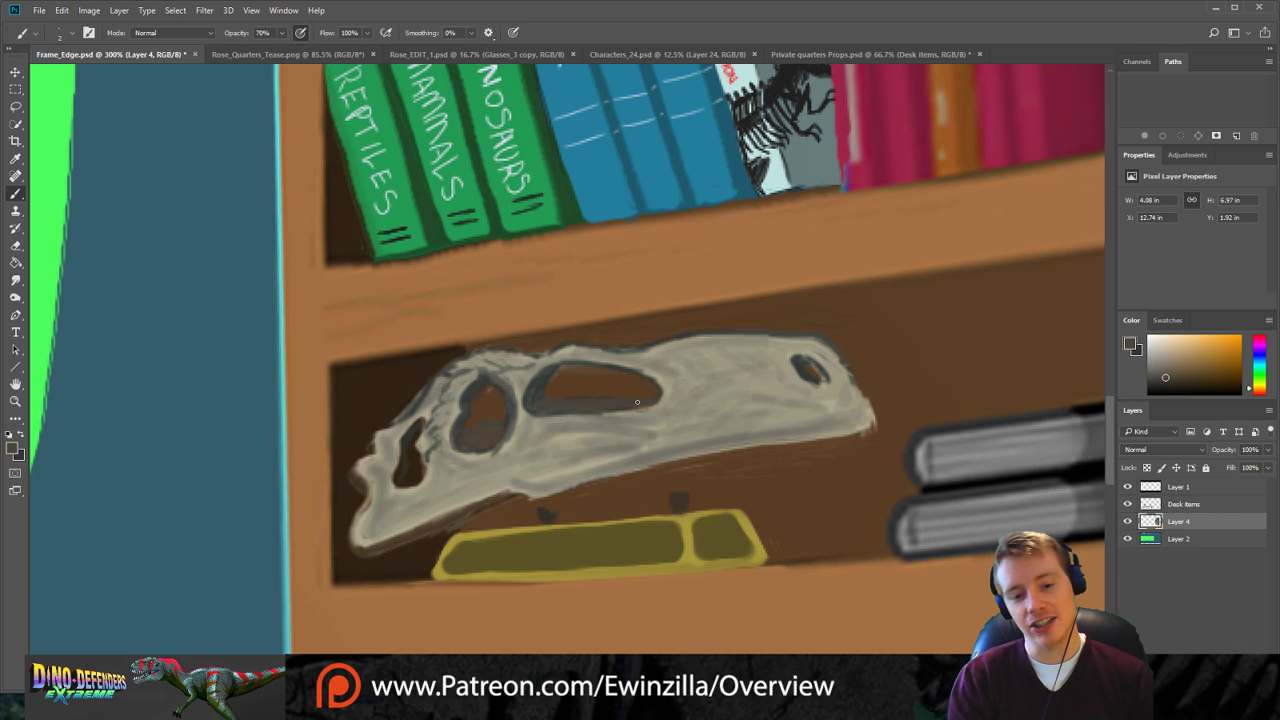
Resample the dark grey and draw contour lines along the rear jaw and its lower edge.
alt+click(202, 419)
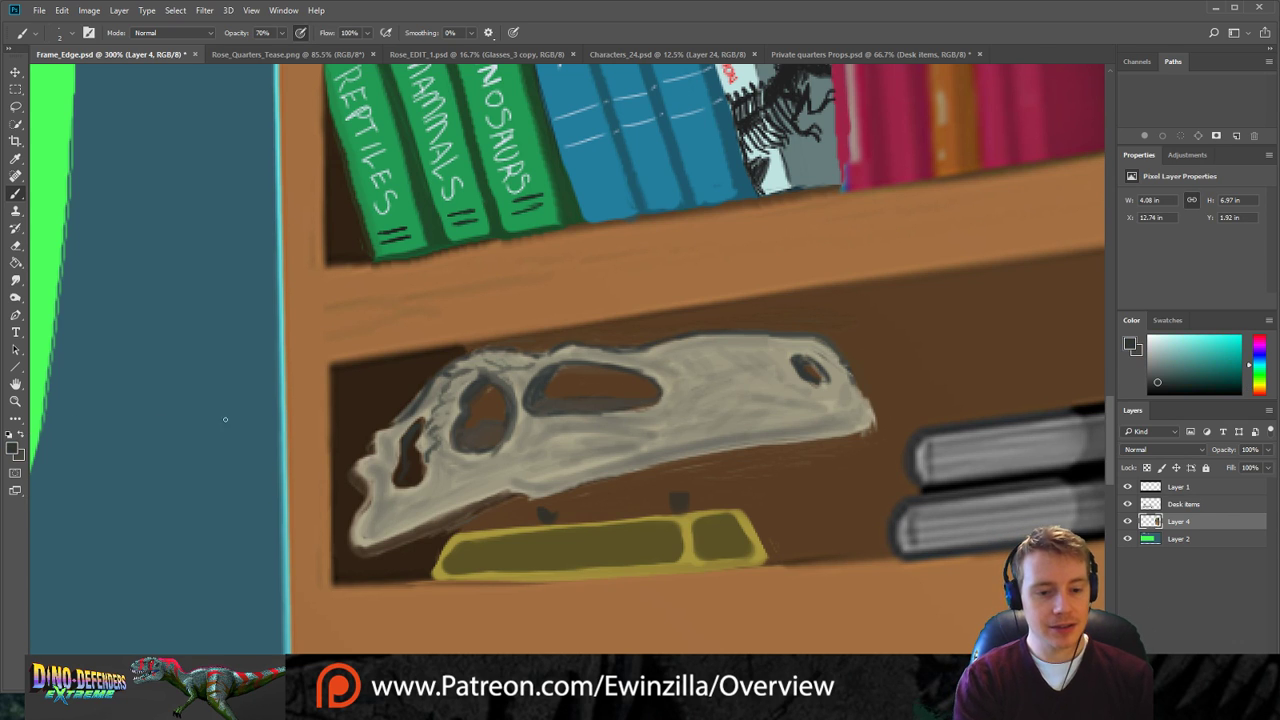
mouse_move(382, 463)
mouse_down()
mouse_move(369, 467)
mouse_move(375, 524)
mouse_move(362, 541)
mouse_move(483, 500)
mouse_up()
drag(394, 534, 499, 500)
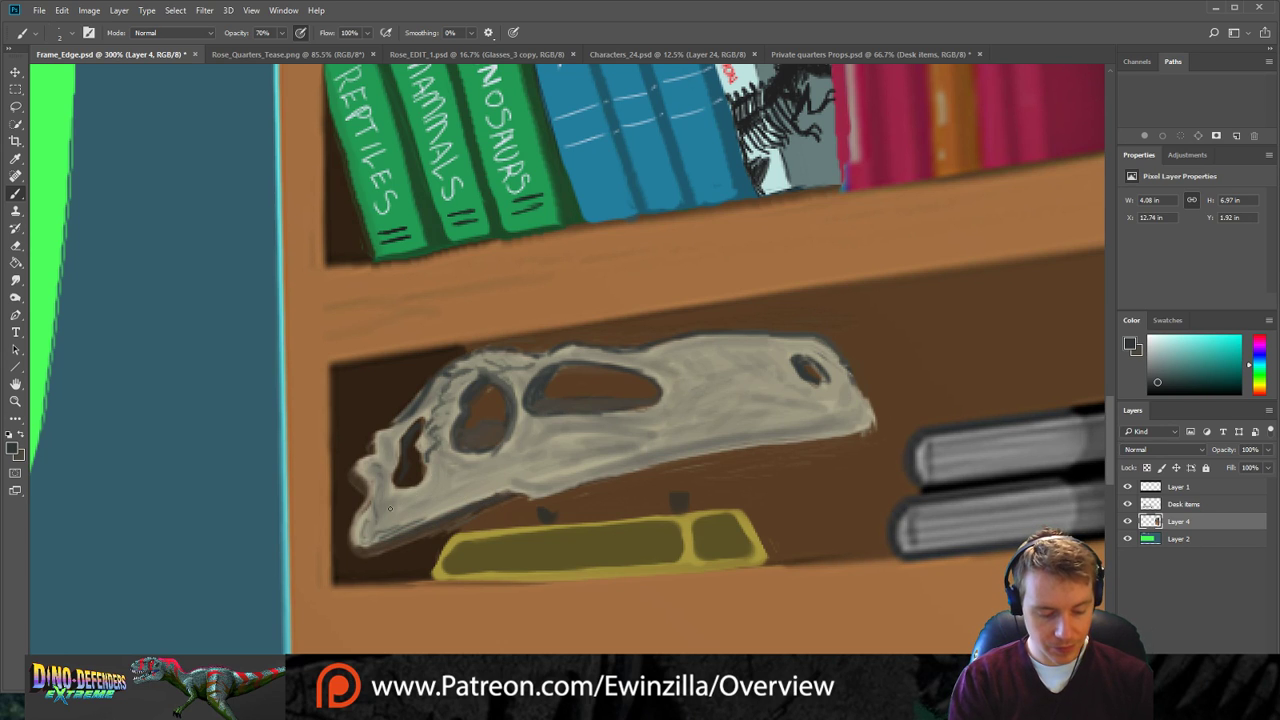
drag(382, 519, 482, 485)
mouse_move(452, 490)
mouse_down()
mouse_move(532, 482)
mouse_move(473, 479)
mouse_up()
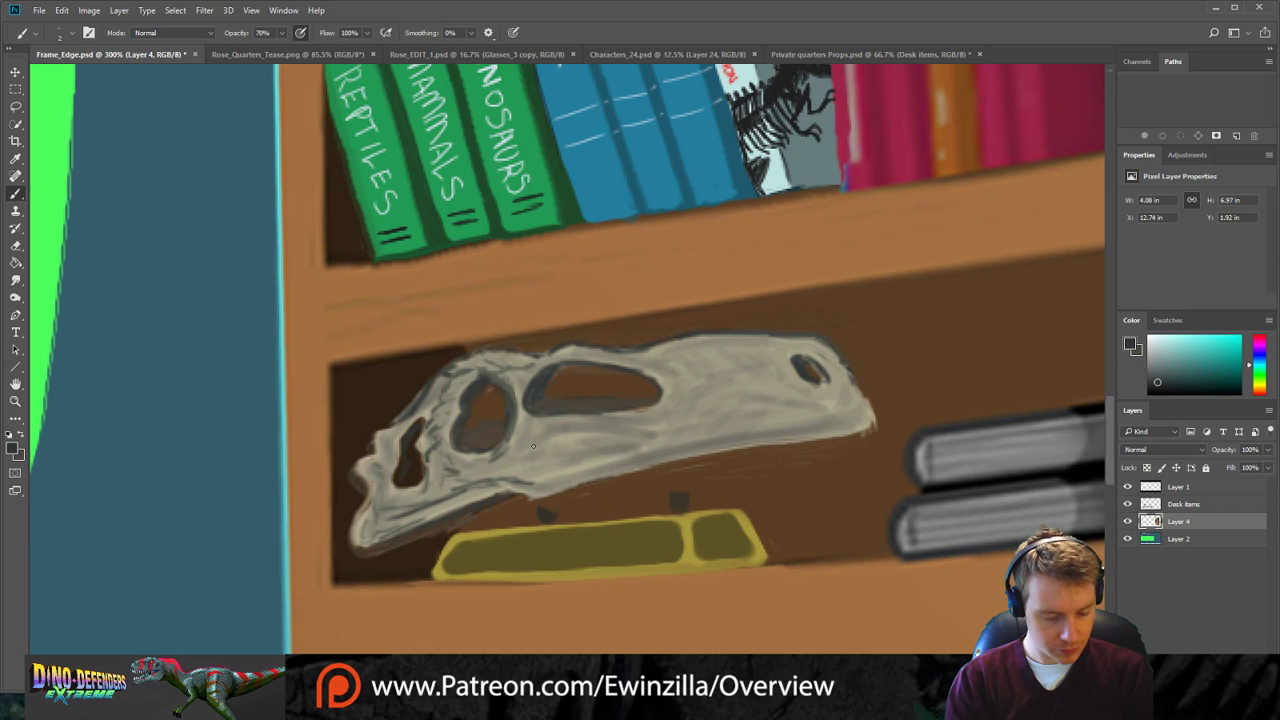
Draw fine dark grey cracks and contour lines across the snout, cheek and upper jaw at 70% brush opacity.
mouse_move(690, 348)
mouse_down()
mouse_move(780, 390)
mouse_move(800, 416)
mouse_move(768, 393)
mouse_move(690, 432)
mouse_up()
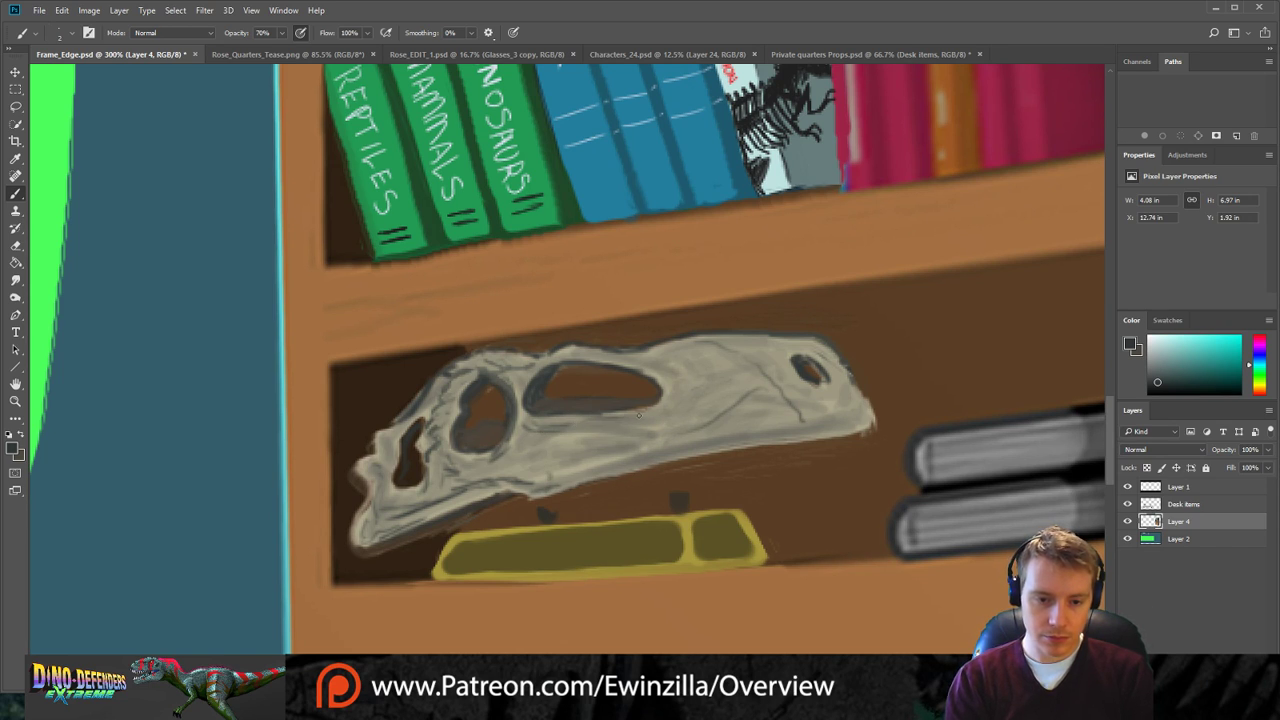
mouse_move(573, 443)
mouse_down()
mouse_move(696, 411)
mouse_move(624, 435)
mouse_up()
mouse_move(530, 449)
mouse_down()
mouse_move(499, 467)
mouse_move(605, 449)
mouse_up()
drag(629, 447, 710, 437)
mouse_move(686, 416)
mouse_down()
mouse_move(646, 360)
mouse_move(691, 388)
mouse_up()
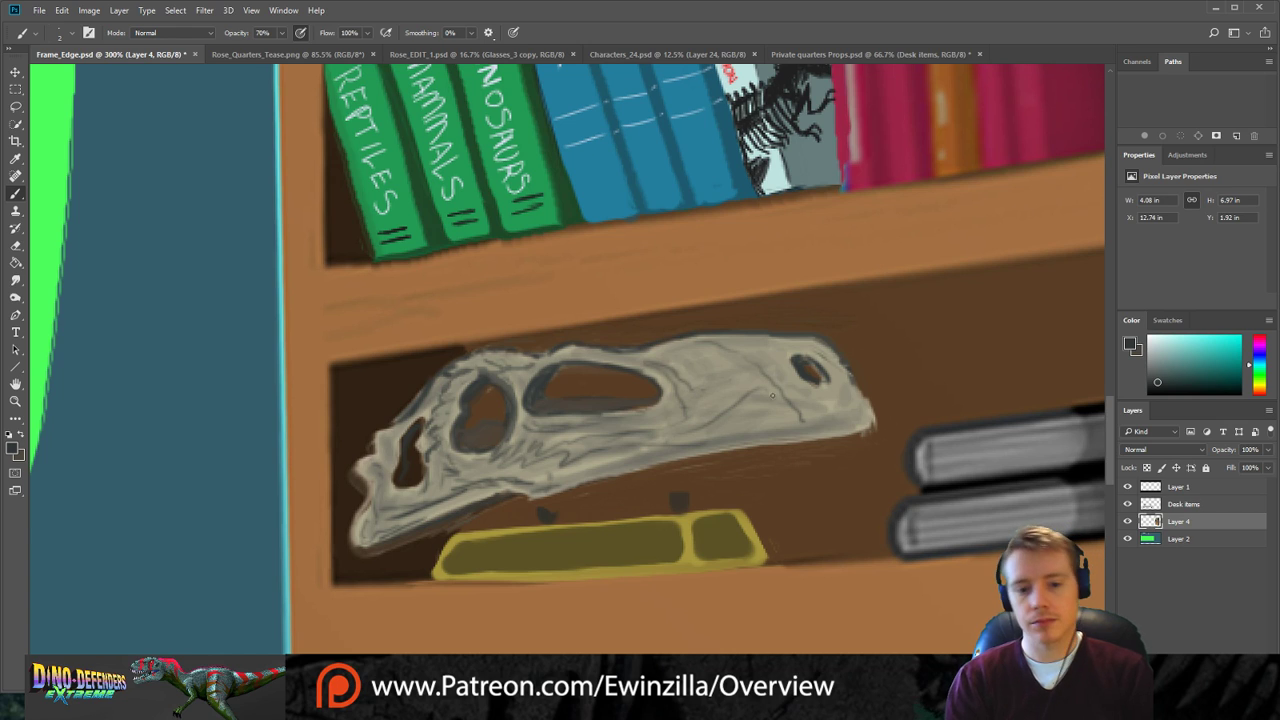
mouse_move(812, 352)
mouse_down()
mouse_move(854, 399)
mouse_move(831, 413)
mouse_move(856, 427)
mouse_move(530, 494)
mouse_move(808, 432)
mouse_up()
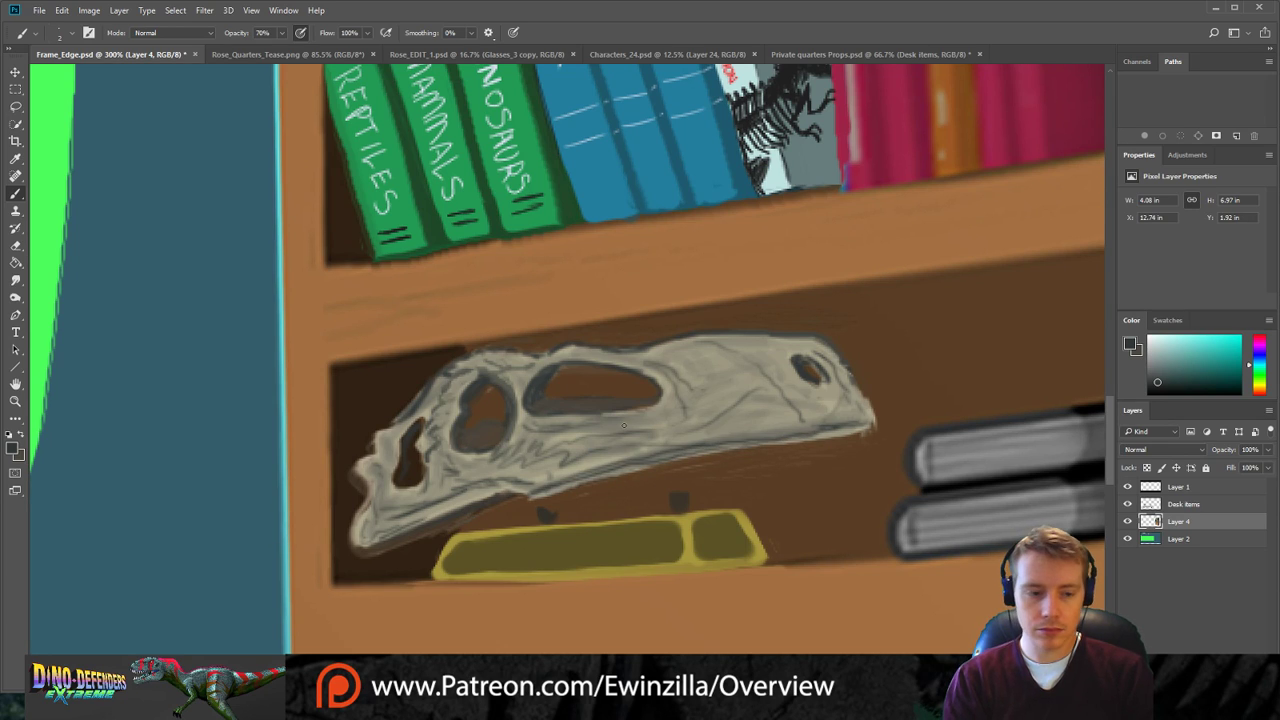
Smudge a row of pointed teeth down from the upper jaw, and extend the two dark stand supports up to the skull.
key(r)
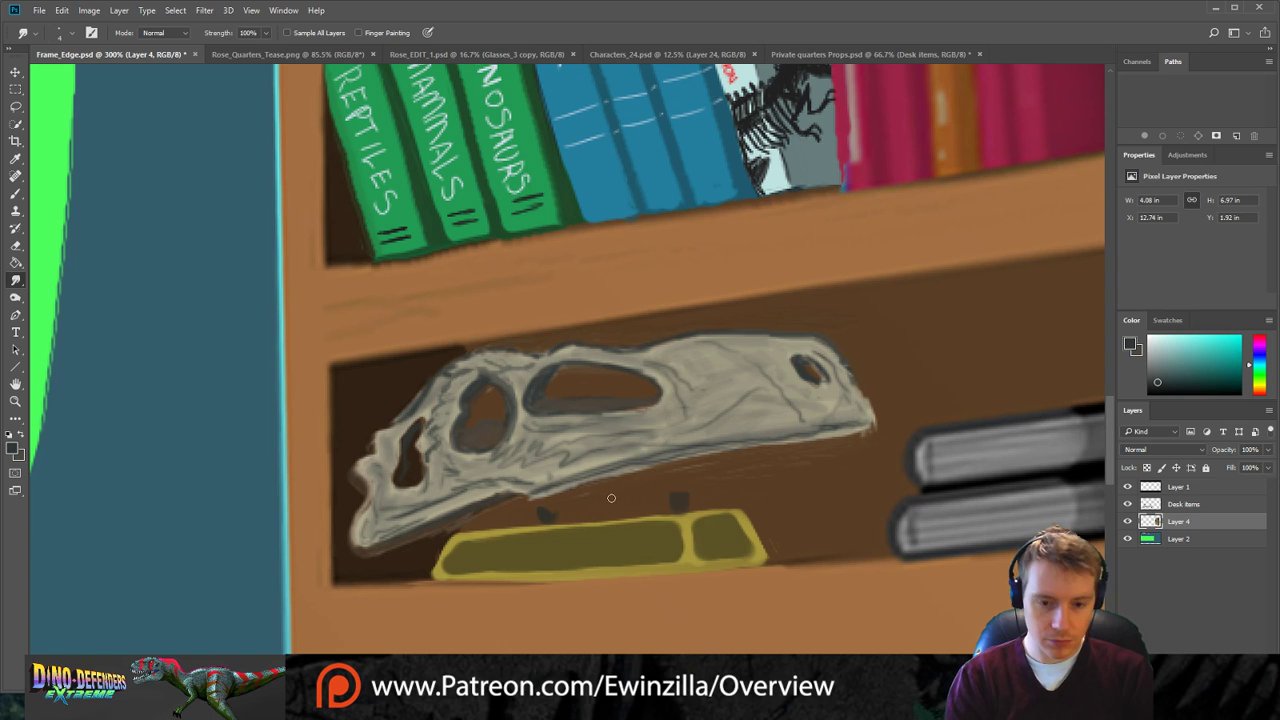
mouse_move(534, 505)
mouse_down()
mouse_move(591, 480)
mouse_move(584, 499)
mouse_move(609, 473)
mouse_move(596, 503)
mouse_move(624, 474)
mouse_up()
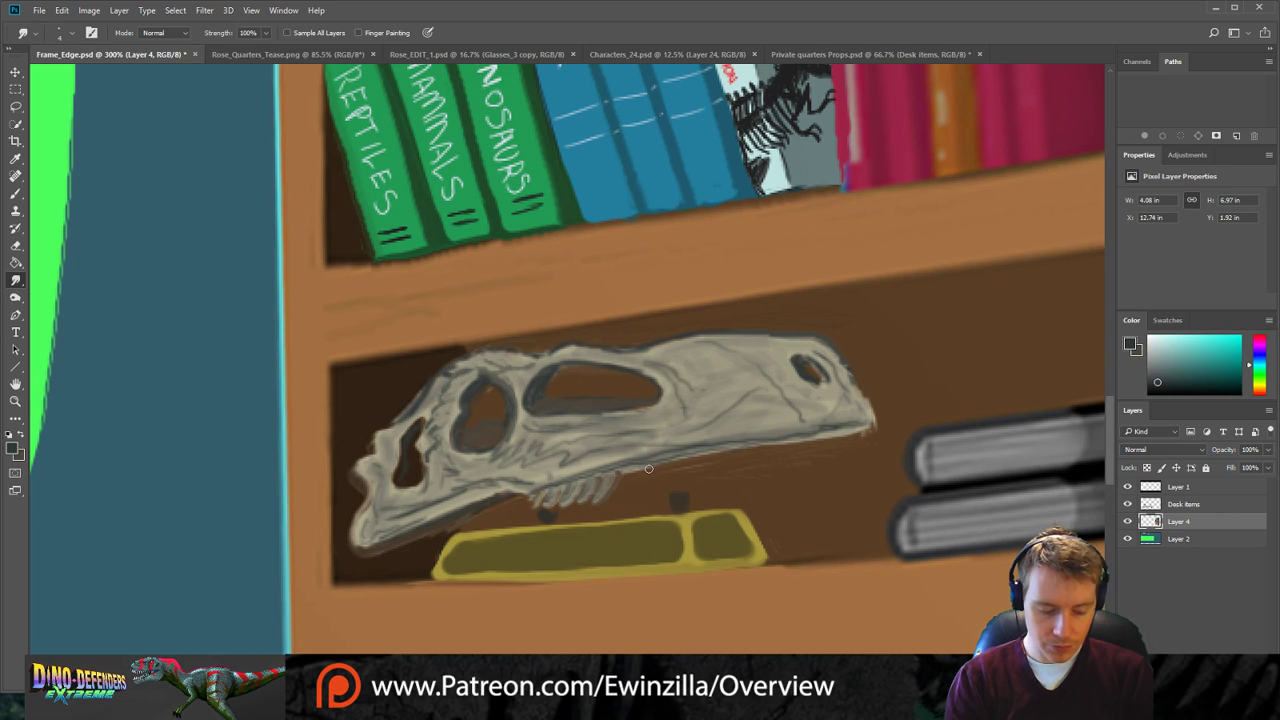
mouse_move(648, 464)
mouse_down()
mouse_move(640, 492)
mouse_move(650, 462)
mouse_move(644, 486)
mouse_move(663, 488)
mouse_move(674, 469)
mouse_move(669, 489)
mouse_up()
mouse_move(719, 450)
mouse_down()
mouse_move(713, 489)
mouse_move(729, 459)
mouse_move(719, 476)
mouse_move(742, 484)
mouse_up()
drag(783, 440, 770, 470)
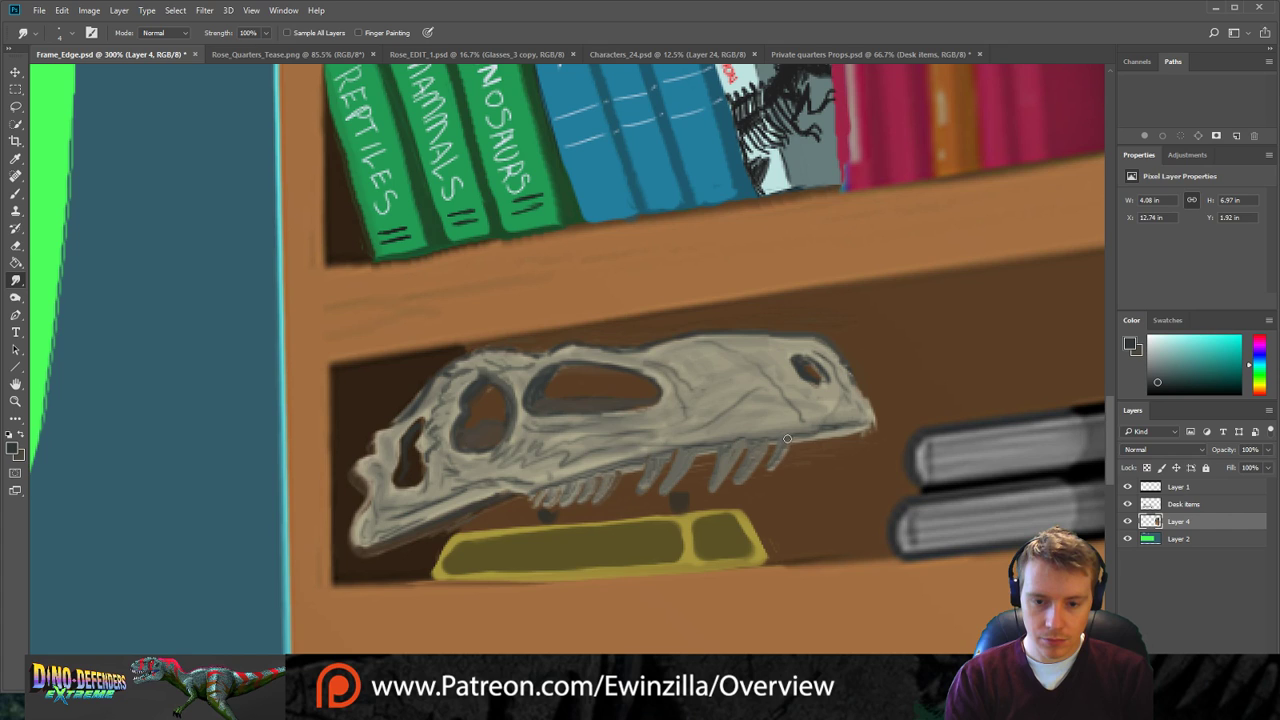
mouse_move(820, 433)
mouse_down()
mouse_move(811, 461)
mouse_move(835, 451)
mouse_up()
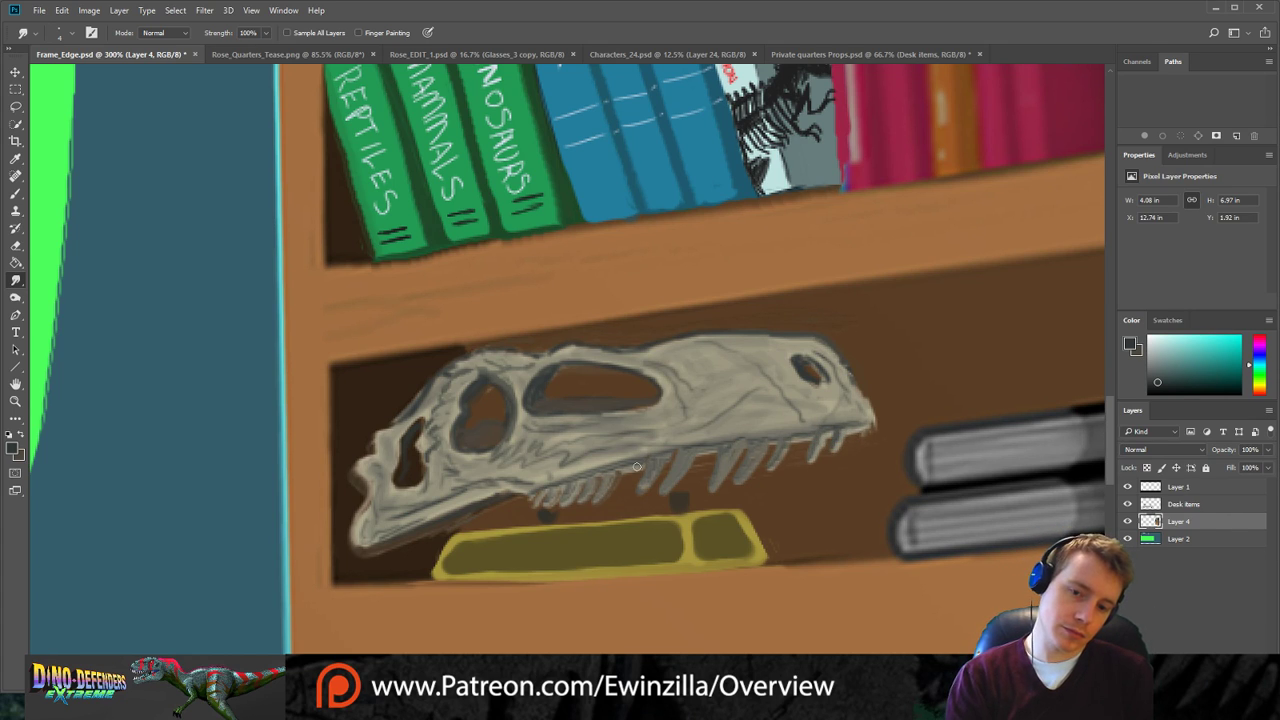
drag(648, 467, 641, 495)
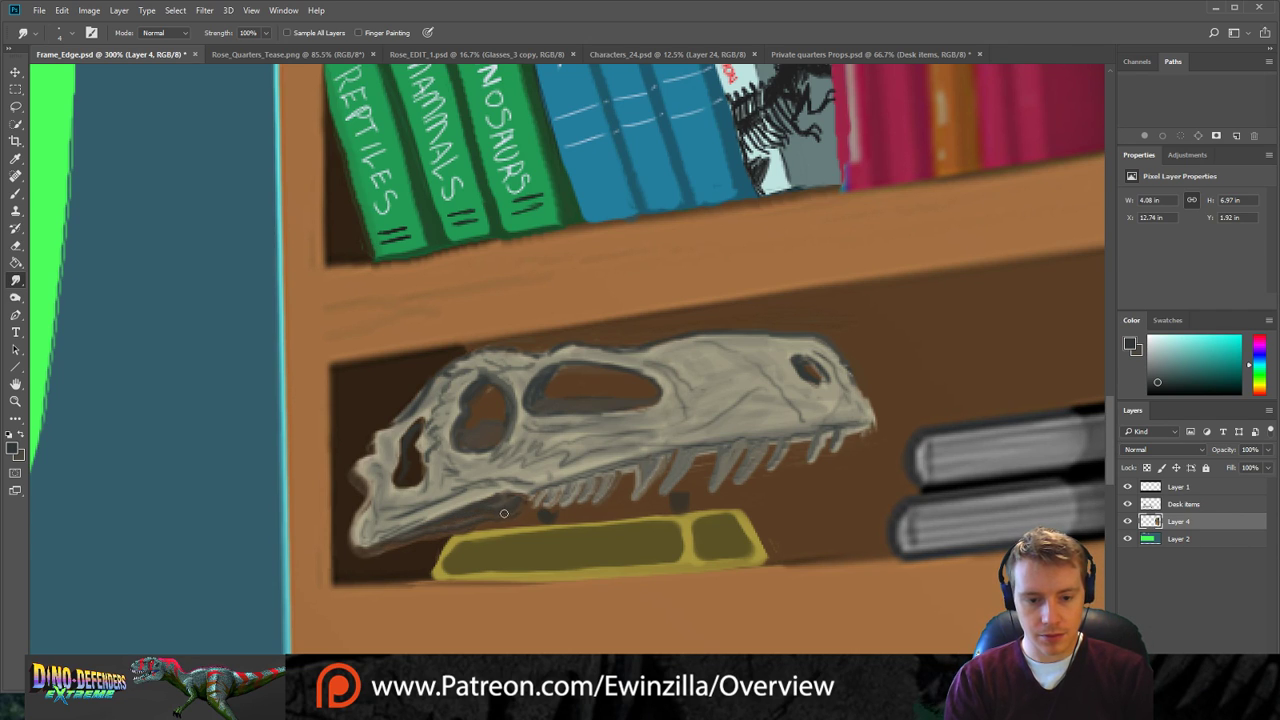
drag(354, 556, 449, 535)
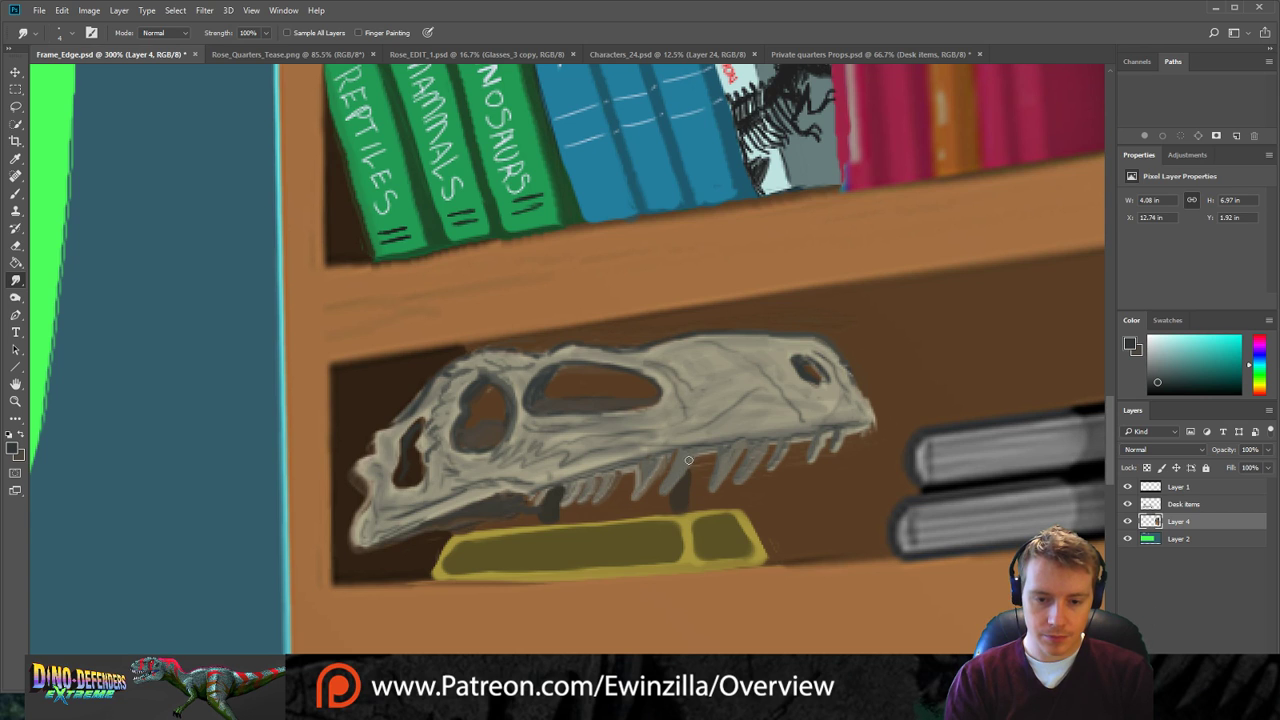
Pick a muted blue-grey and tint the teeth, upper snout and cheek of the skull at 70% brush opacity.
key(b)
key(alt)
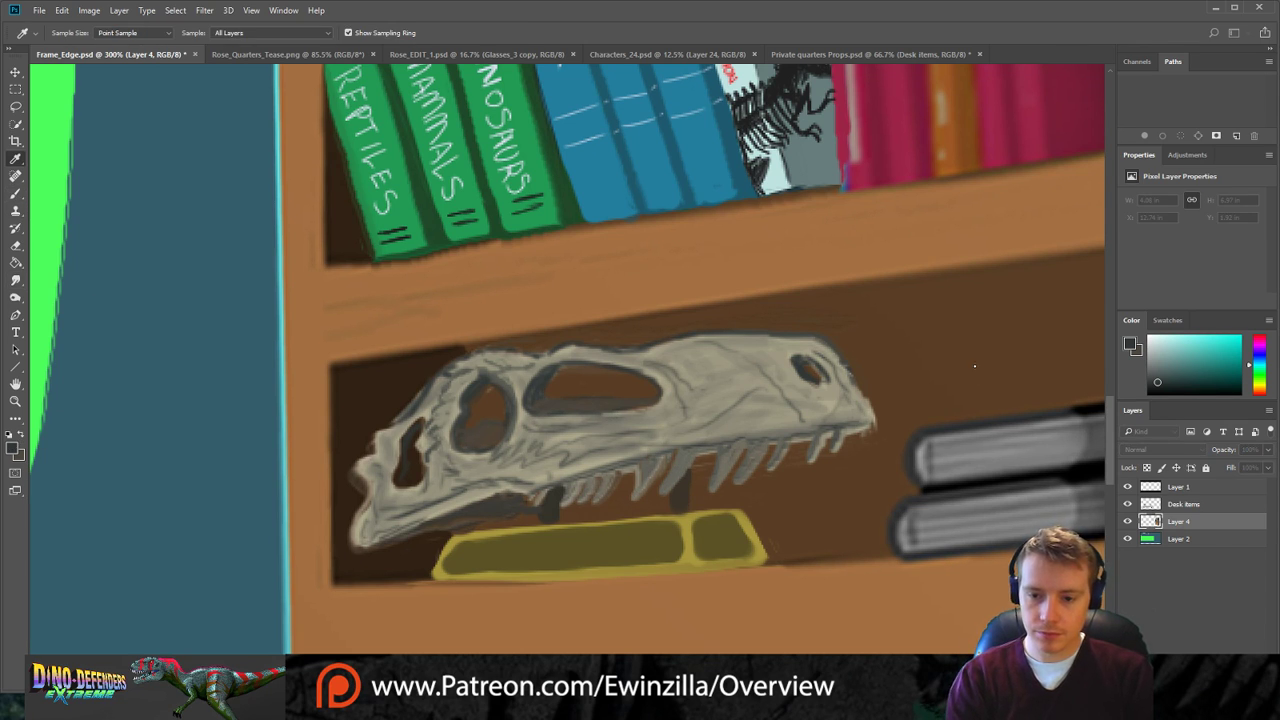
alt+click(677, 480)
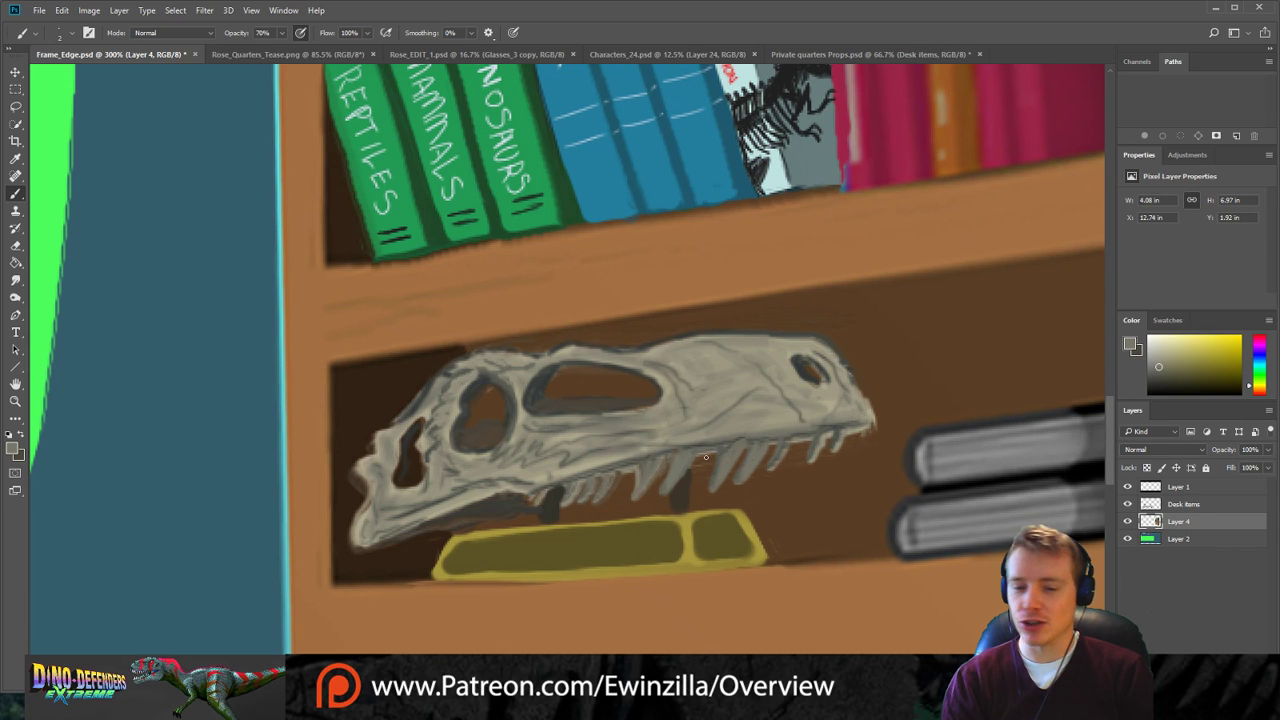
key(i)
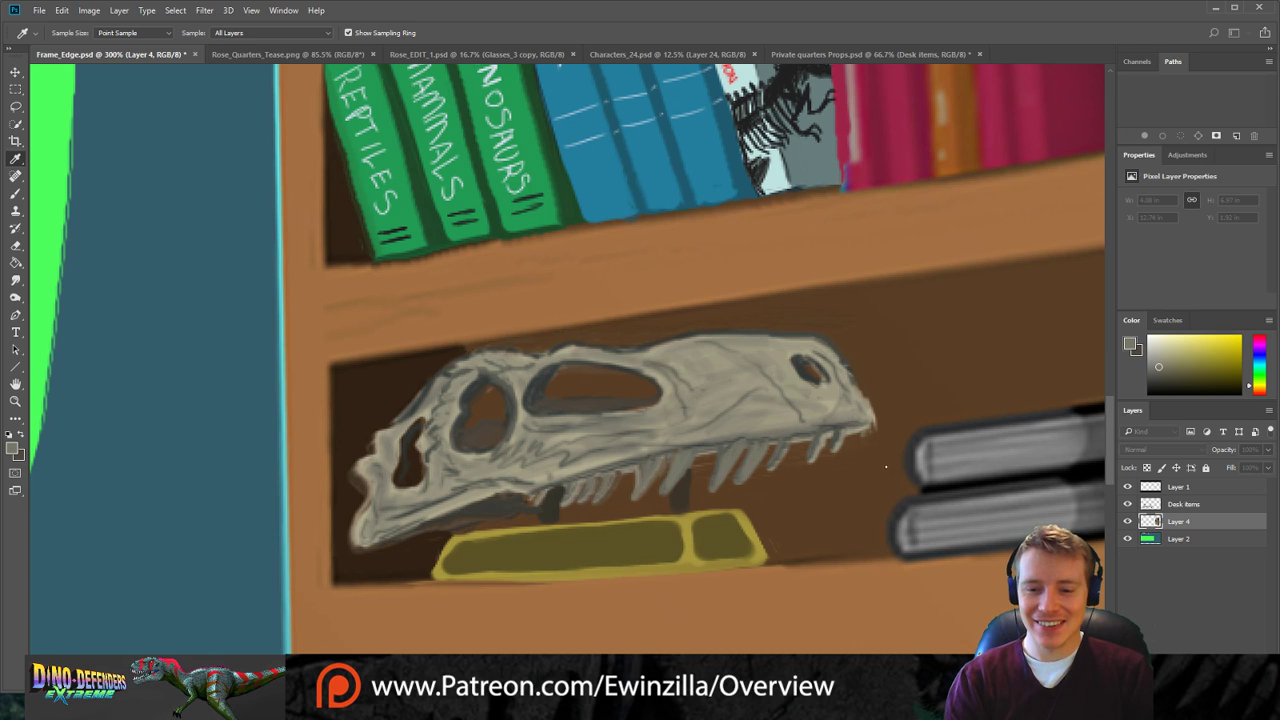
alt+click(733, 447)
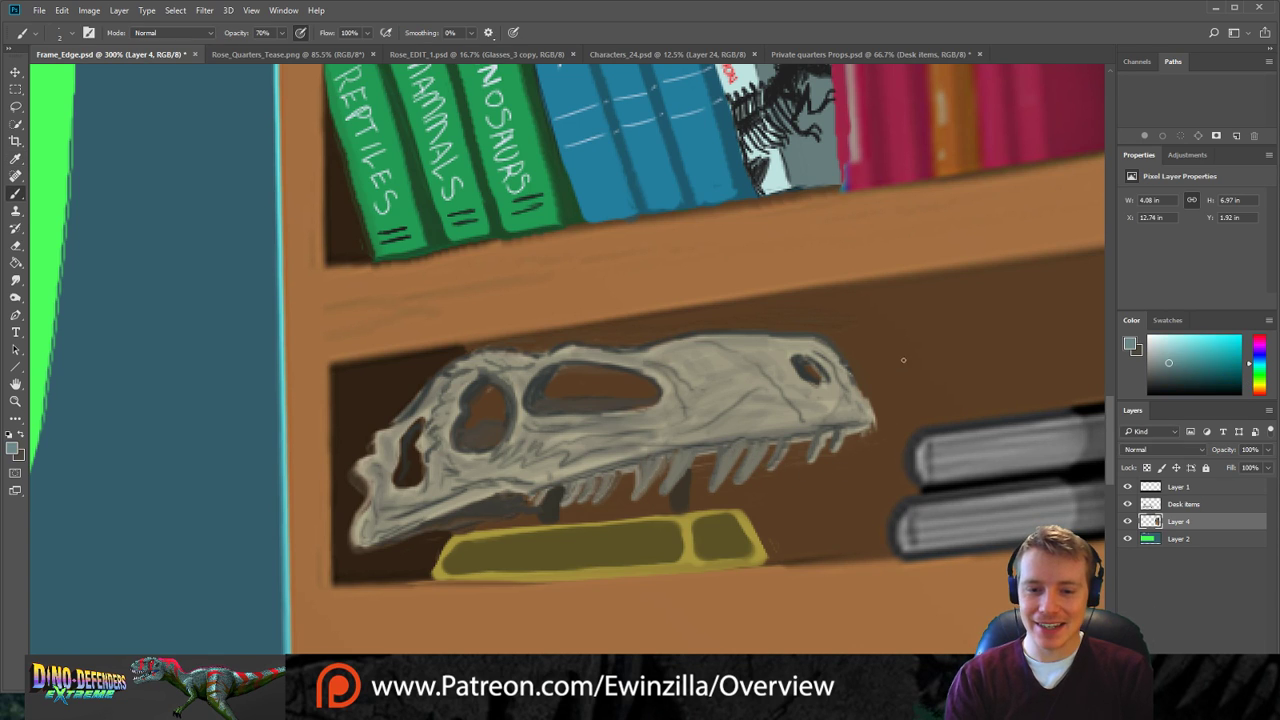
drag(672, 350, 758, 374)
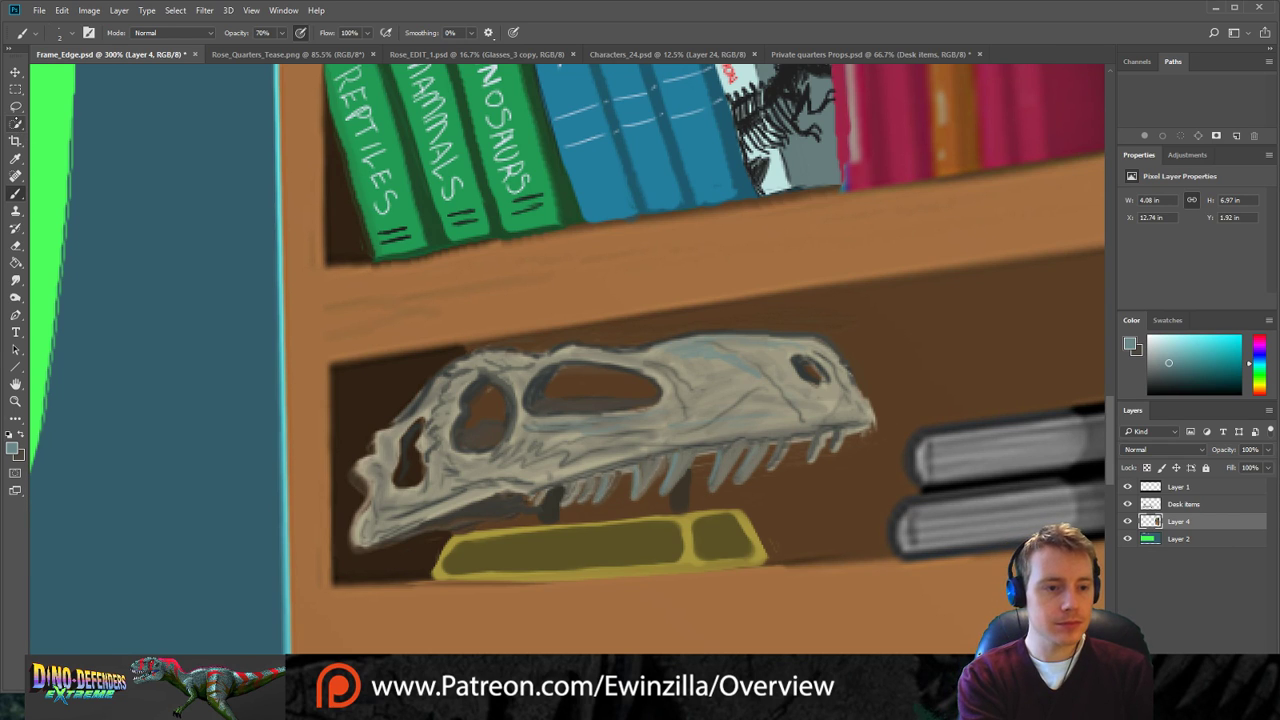
Sample a dark brown from the shelf background and shade the whole skull with an 18 px brush at 70% opacity.
click(15, 106)
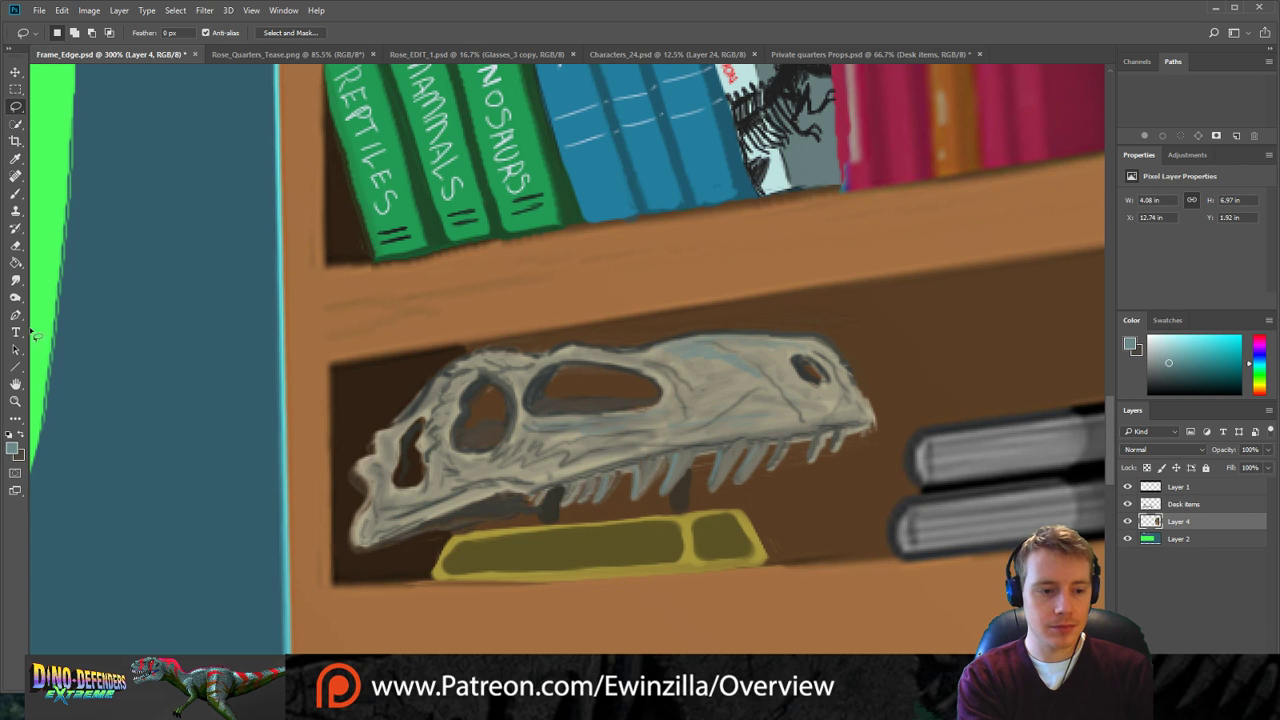
key(i)
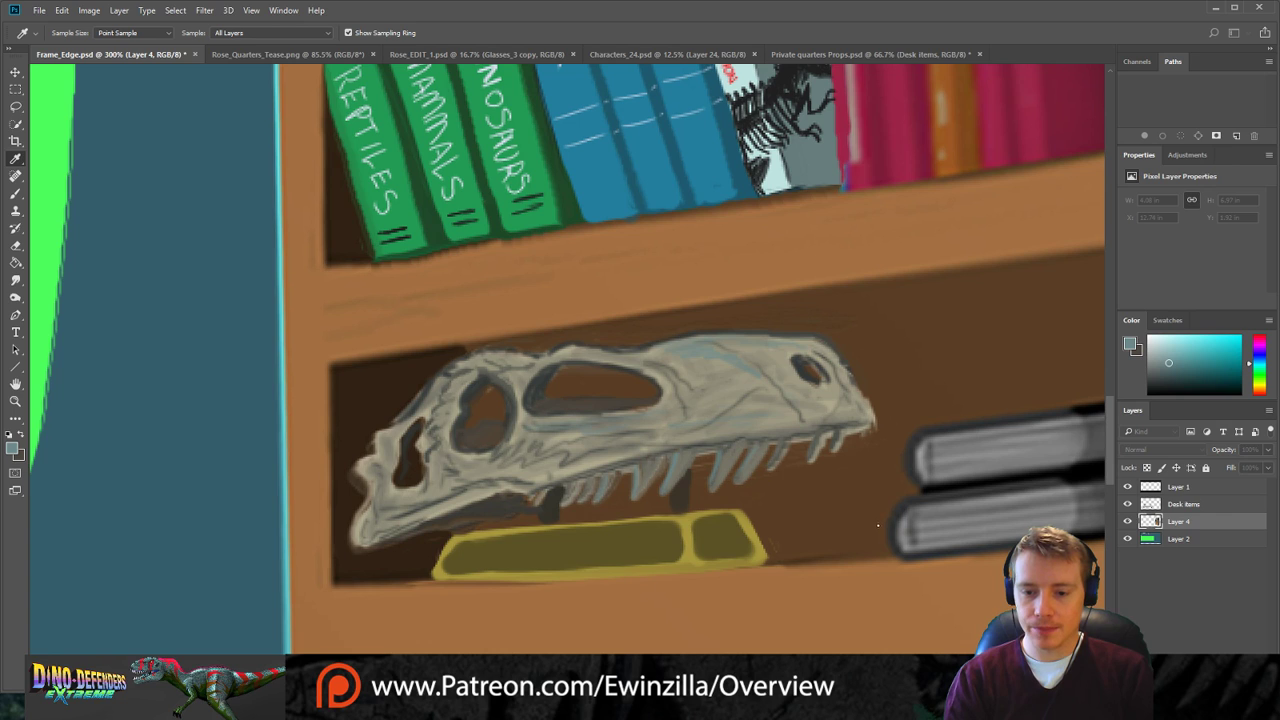
click(767, 487)
key(l)
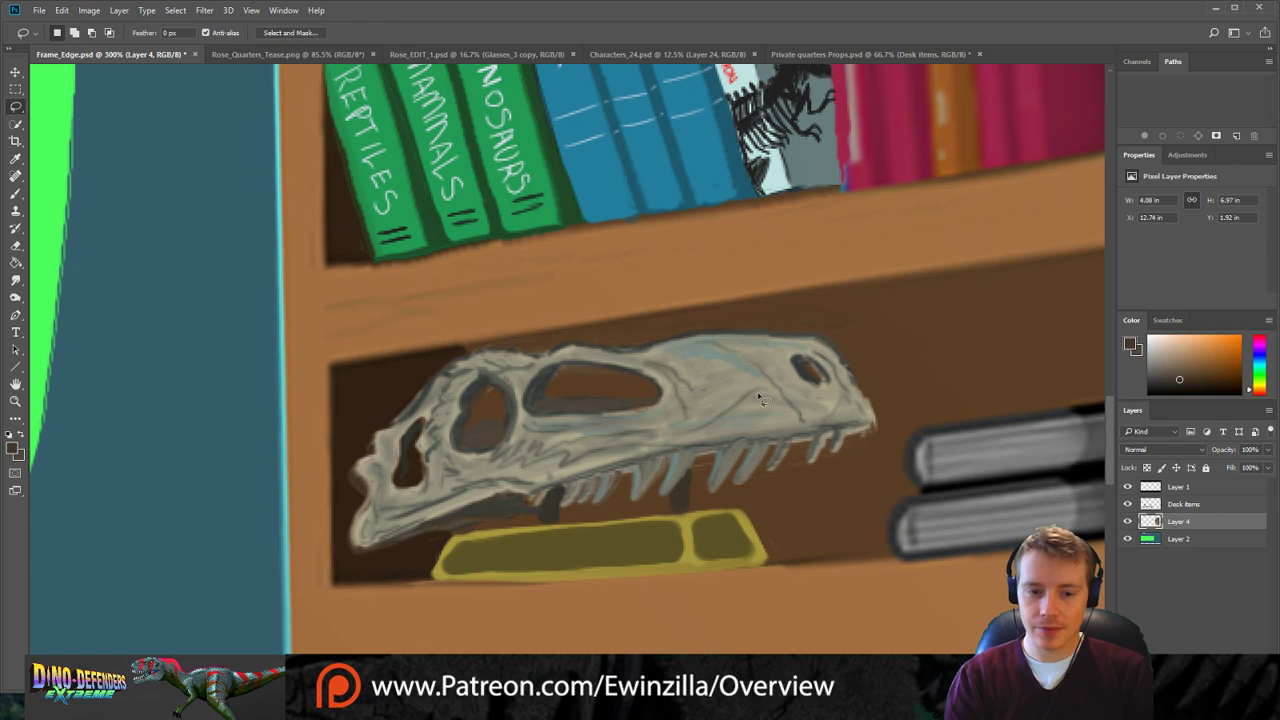
key(b)
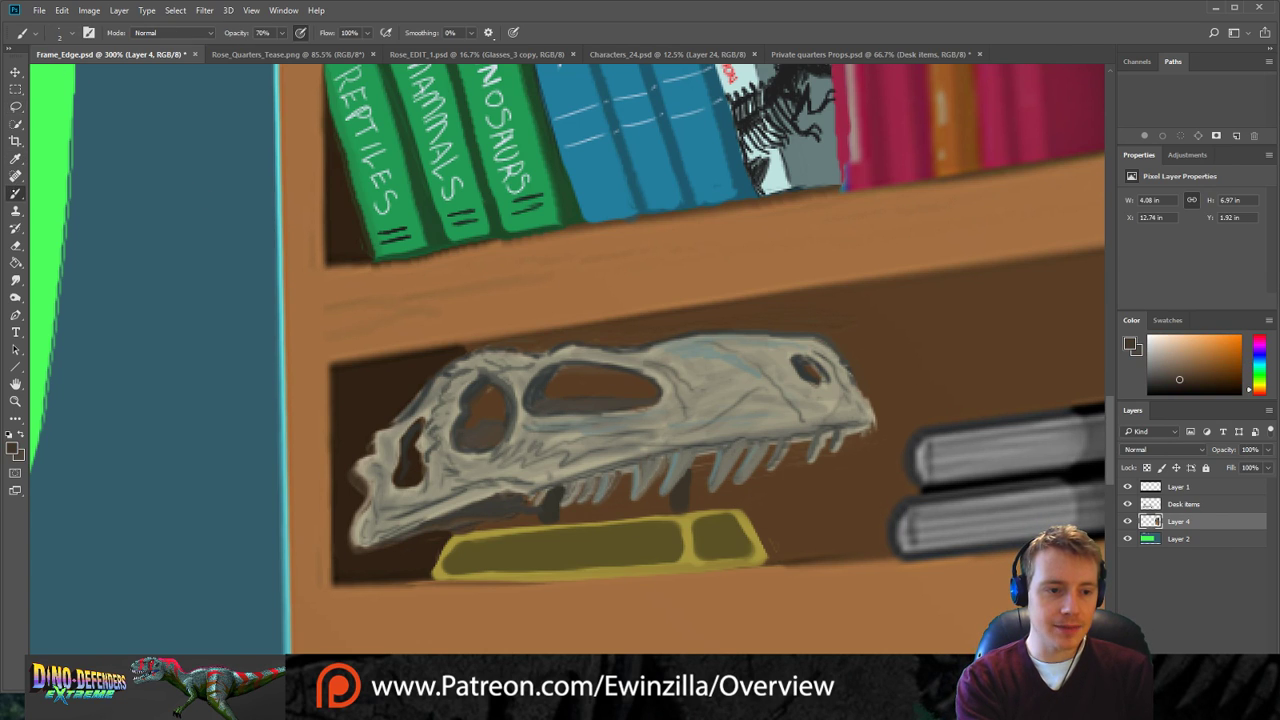
key(])
key(])
key(])
key(])
key(])
key(])
key(])
key(])
key(])
key(])
key(])
key(])
key(])
key(])
key(])
key(])
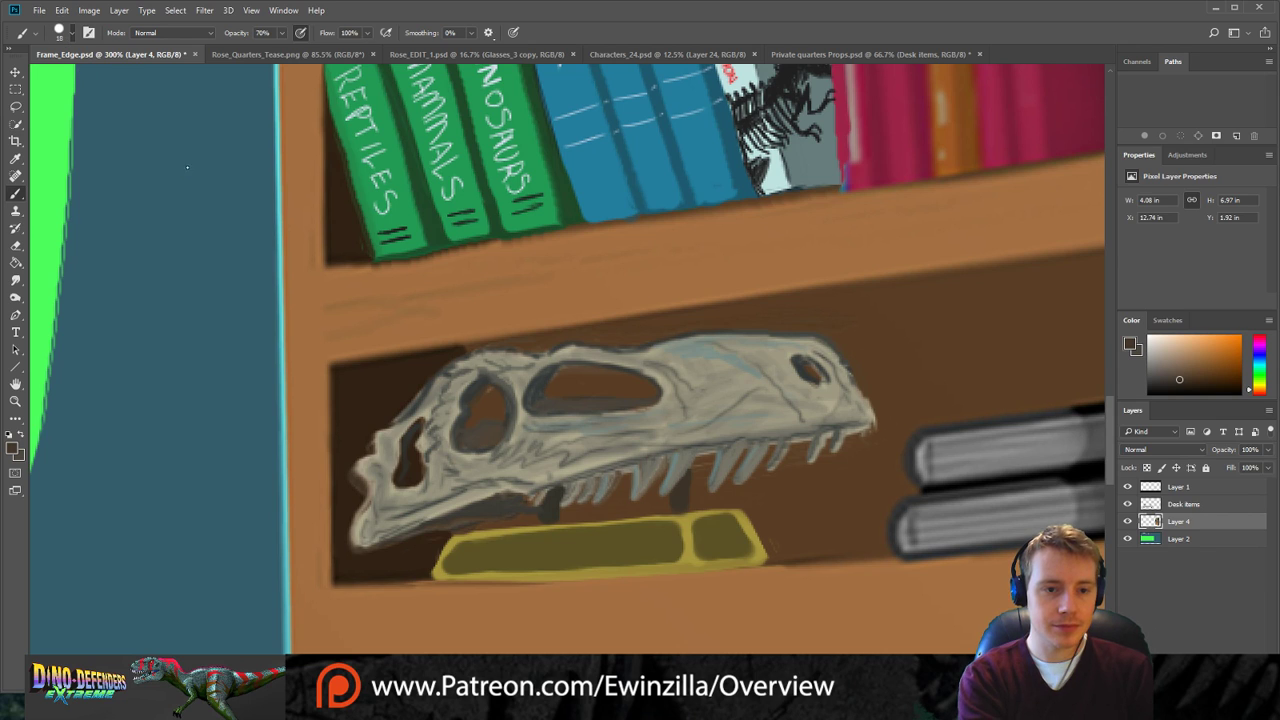
drag(451, 385, 455, 382)
mouse_move(441, 461)
mouse_down()
mouse_move(401, 469)
mouse_move(407, 436)
mouse_move(368, 520)
mouse_move(530, 463)
mouse_move(503, 393)
mouse_move(472, 375)
mouse_move(510, 368)
mouse_move(544, 466)
mouse_move(530, 472)
mouse_move(549, 436)
mouse_move(627, 441)
mouse_move(783, 408)
mouse_move(697, 418)
mouse_move(660, 359)
mouse_move(568, 357)
mouse_move(790, 351)
mouse_move(818, 359)
mouse_move(856, 405)
mouse_move(828, 369)
mouse_move(783, 353)
mouse_move(671, 359)
mouse_move(725, 373)
mouse_move(721, 390)
mouse_move(776, 384)
mouse_move(775, 412)
mouse_move(832, 412)
mouse_move(772, 408)
mouse_move(403, 512)
mouse_move(655, 421)
mouse_move(715, 378)
mouse_move(802, 383)
mouse_up()
drag(657, 360, 491, 371)
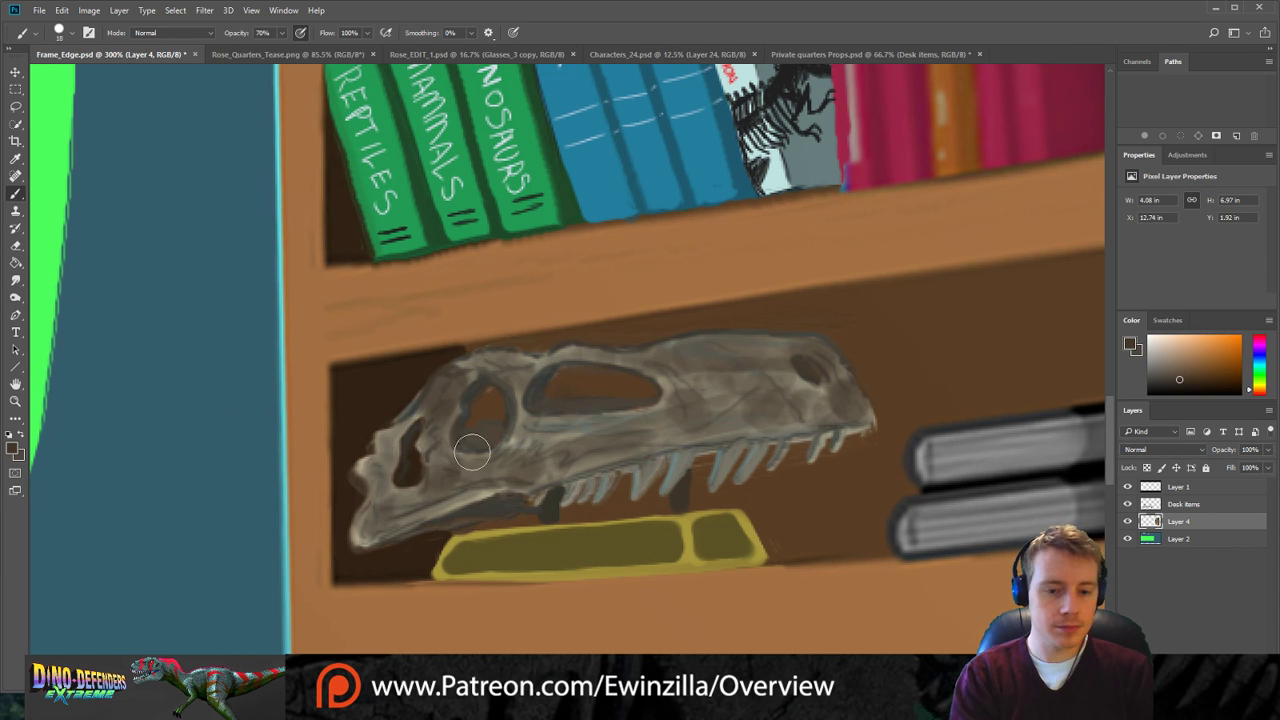
drag(441, 497, 498, 476)
drag(384, 520, 364, 536)
drag(376, 476, 366, 468)
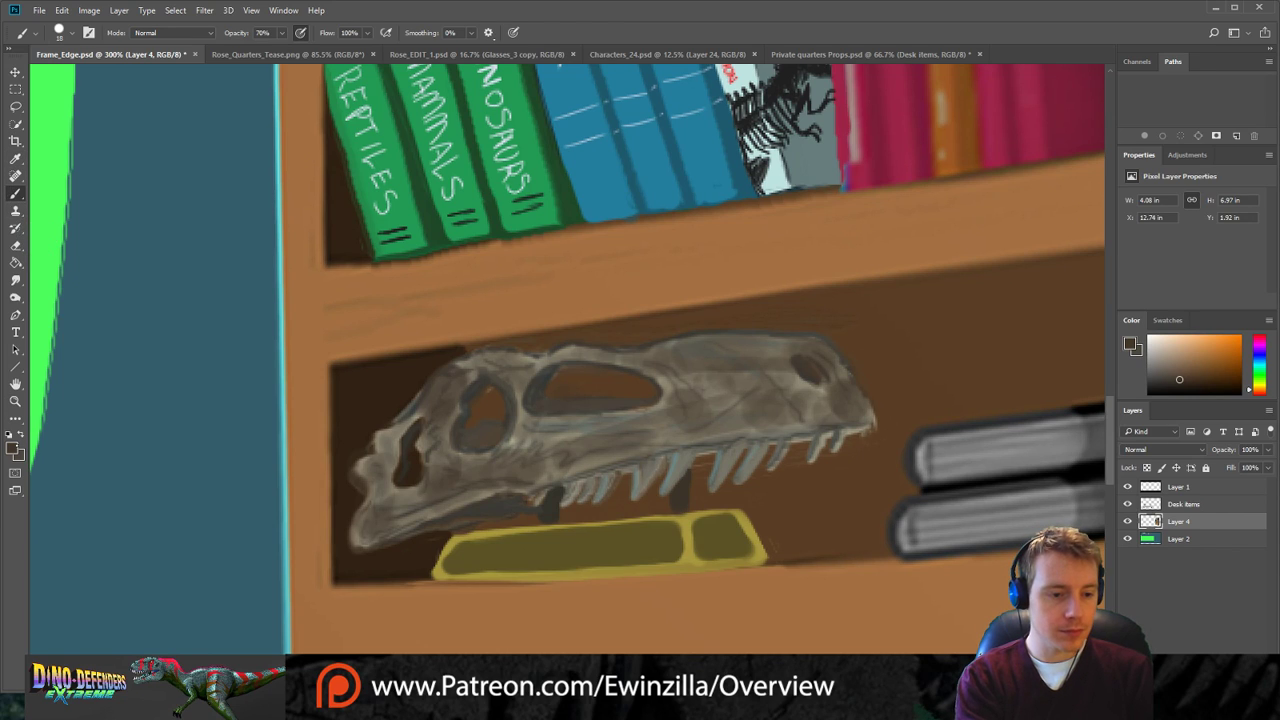
Outline the skull's rear edge, openings, nostril and upper rear contour in black with a 3 px brush at 70% opacity.
key(i)
key(d)
key(b)
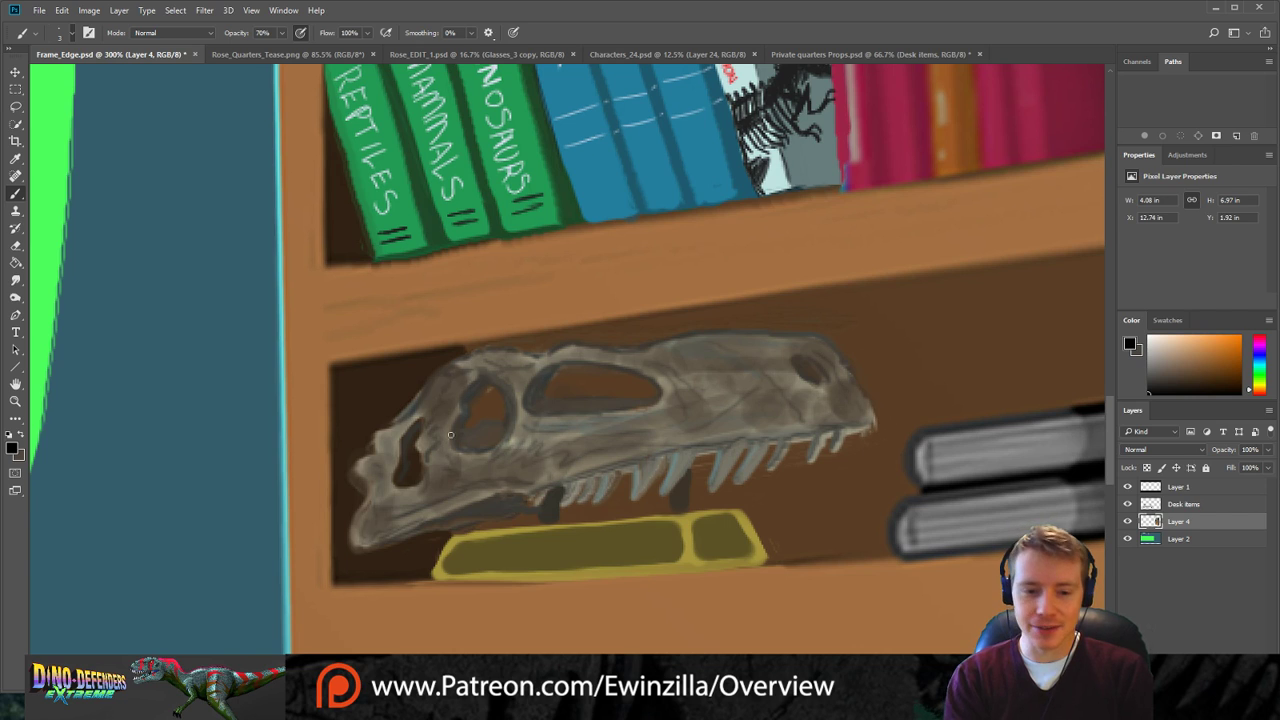
mouse_move(437, 376)
mouse_down()
mouse_move(393, 424)
mouse_move(444, 401)
mouse_move(406, 441)
mouse_move(397, 423)
mouse_move(374, 439)
mouse_move(381, 456)
mouse_move(351, 466)
mouse_move(368, 485)
mouse_move(356, 549)
mouse_up()
drag(418, 423, 409, 483)
mouse_move(464, 431)
mouse_down()
mouse_move(497, 383)
mouse_move(482, 381)
mouse_move(505, 390)
mouse_move(488, 380)
mouse_move(512, 415)
mouse_move(507, 440)
mouse_move(467, 452)
mouse_move(462, 436)
mouse_move(557, 391)
mouse_move(574, 401)
mouse_move(541, 408)
mouse_move(650, 403)
mouse_up()
mouse_move(566, 366)
mouse_down()
mouse_move(543, 395)
mouse_move(645, 379)
mouse_up()
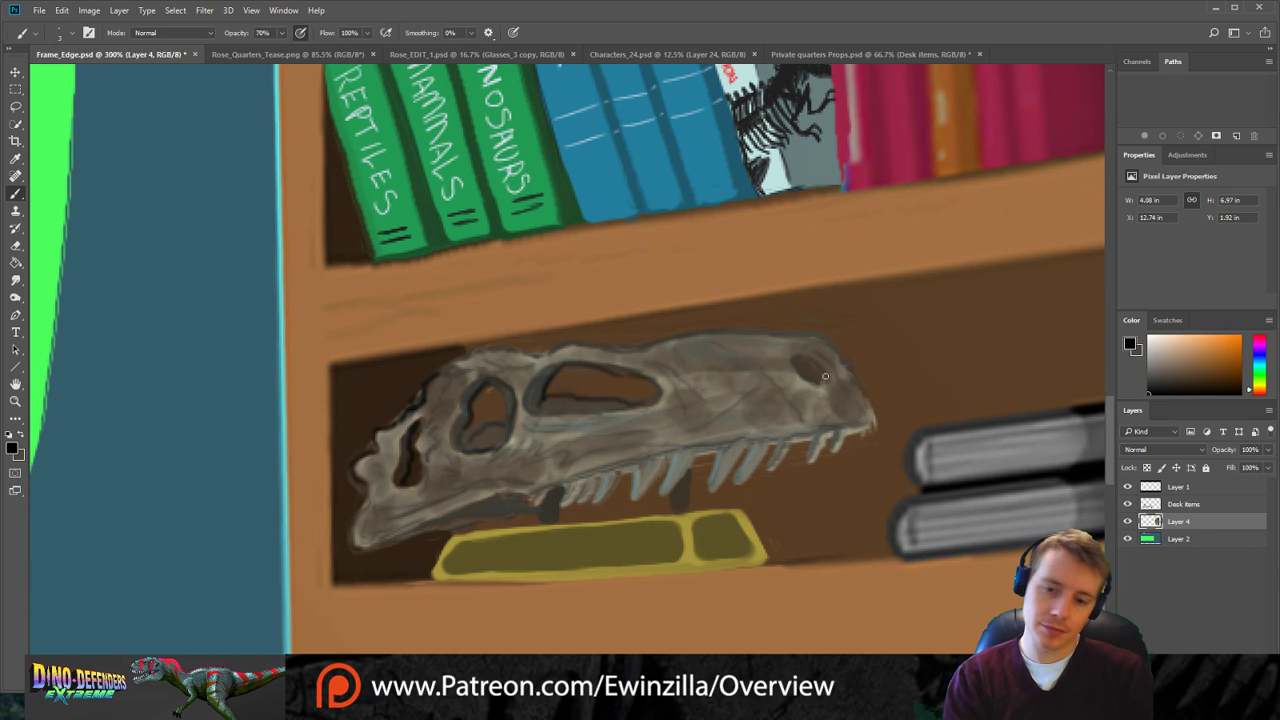
drag(797, 363, 821, 378)
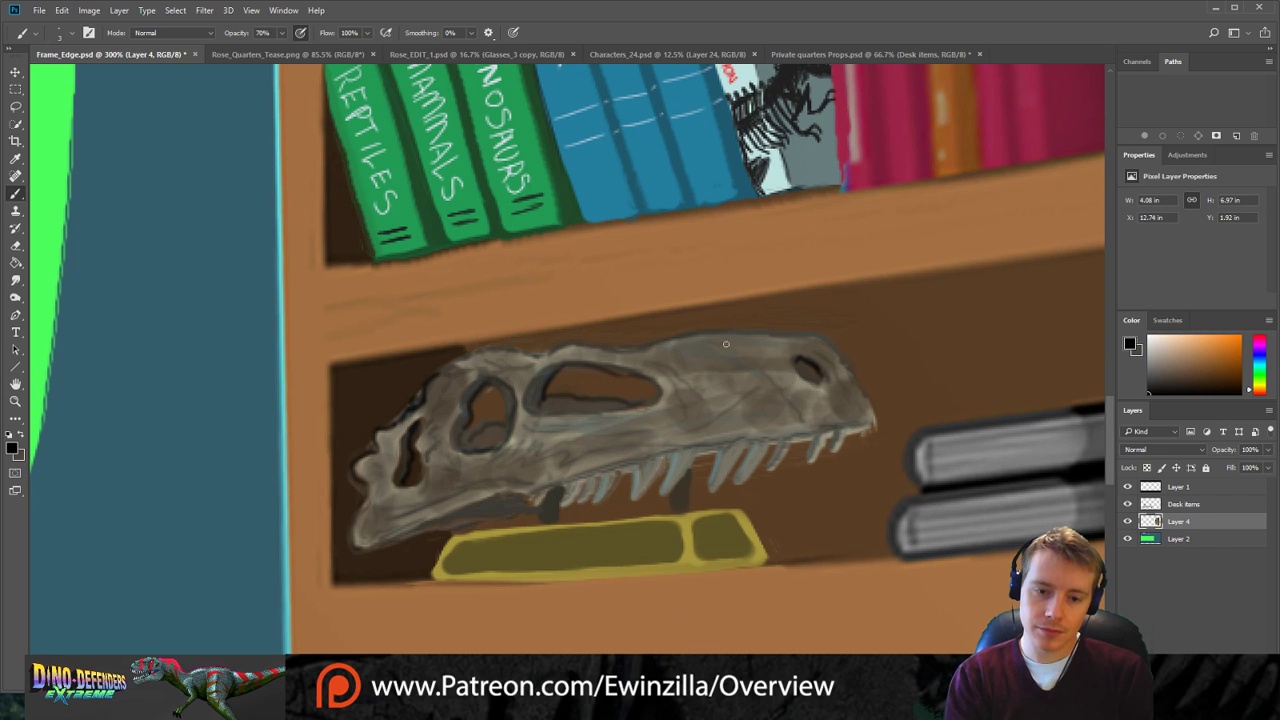
mouse_move(438, 369)
mouse_down()
mouse_move(495, 346)
mouse_move(509, 350)
mouse_move(473, 354)
mouse_move(578, 350)
mouse_up()
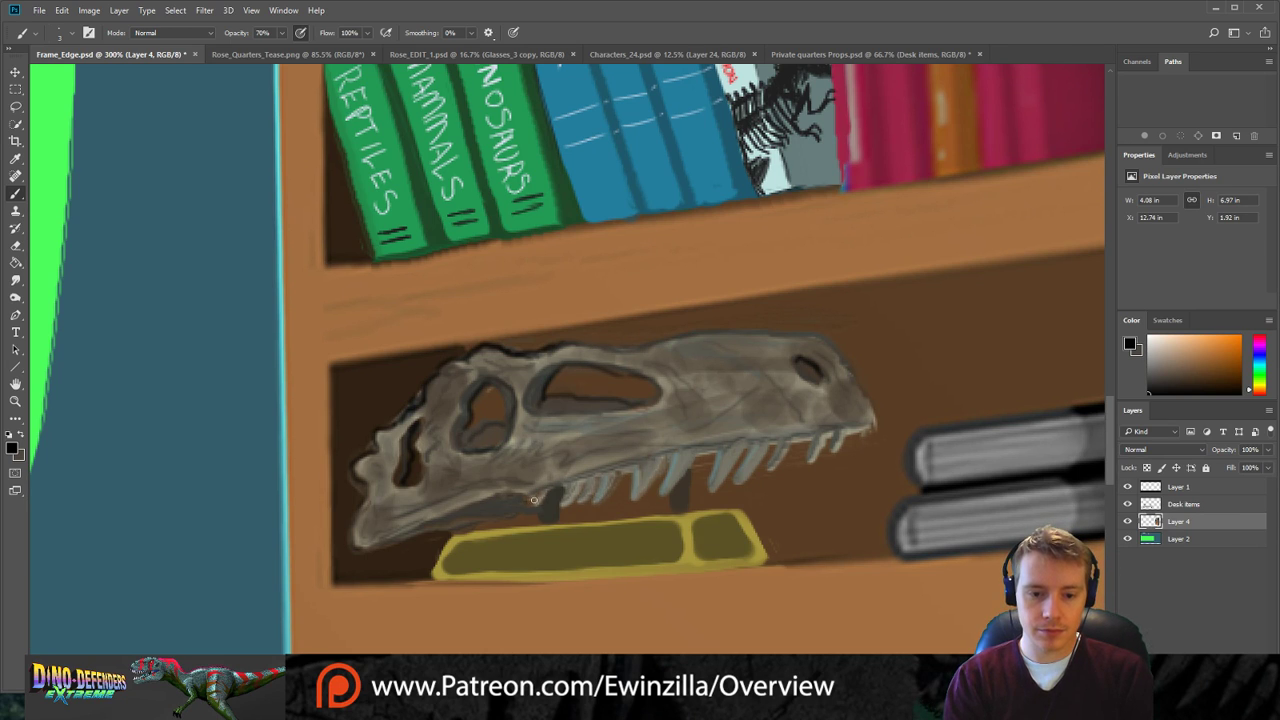
Draw thin black outlines around the teeth, stand supports and the lower edge of the jaw.
mouse_move(571, 482)
mouse_down()
mouse_move(614, 482)
mouse_move(607, 474)
mouse_move(648, 494)
mouse_up()
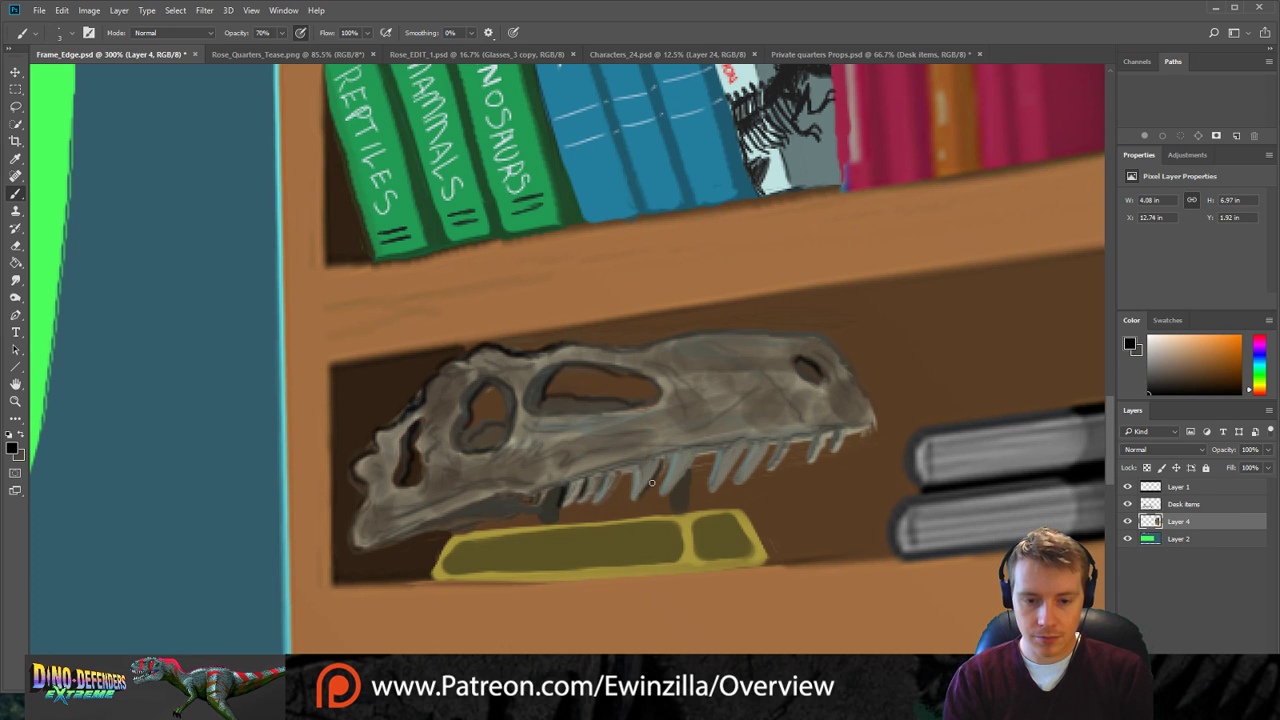
mouse_move(691, 454)
mouse_down()
mouse_move(672, 494)
mouse_move(688, 504)
mouse_up()
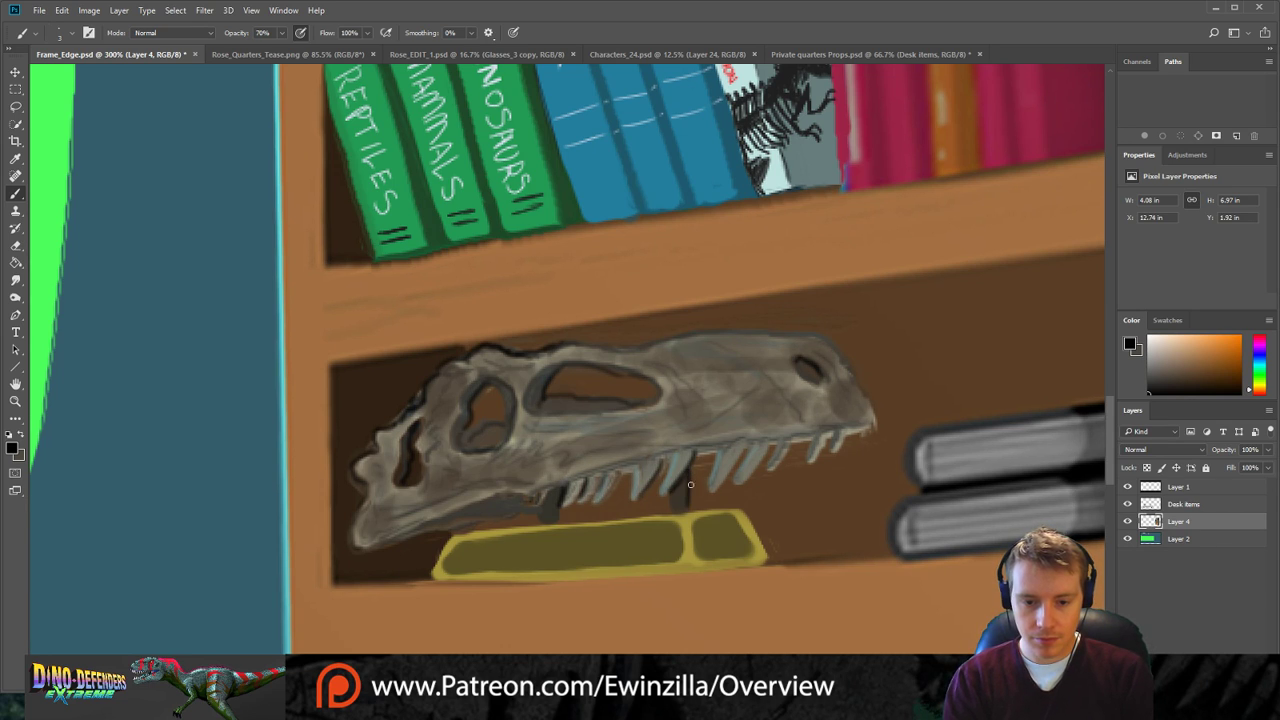
mouse_move(560, 489)
mouse_down()
mouse_move(559, 514)
mouse_move(368, 546)
mouse_up()
drag(451, 512, 748, 440)
drag(674, 452, 862, 425)
mouse_move(777, 449)
mouse_down()
mouse_move(767, 471)
mouse_move(807, 455)
mouse_move(722, 484)
mouse_up()
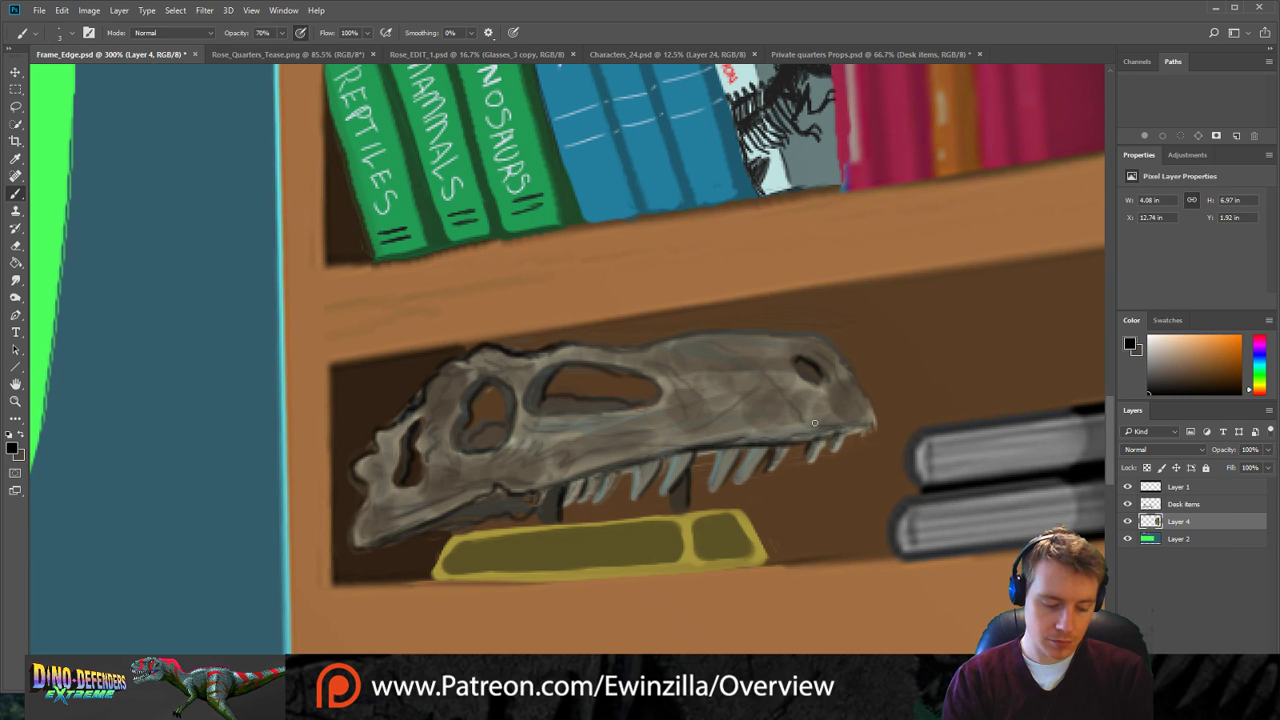
Smudge the skull's upper snout edge at 100% strength, and sharpen the skull at 50% strength.
click(15, 279)
mouse_move(599, 349)
mouse_down()
mouse_move(802, 331)
mouse_move(821, 336)
mouse_move(787, 337)
mouse_move(836, 347)
mouse_up()
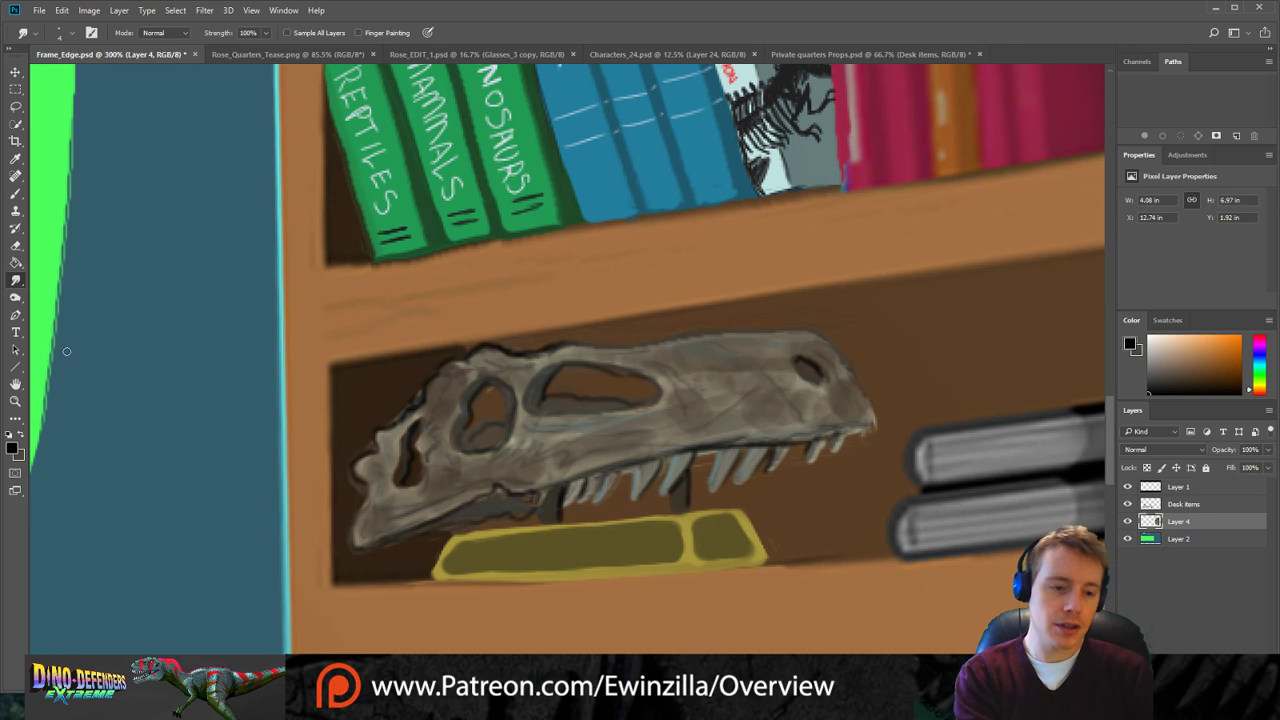
click(15, 400)
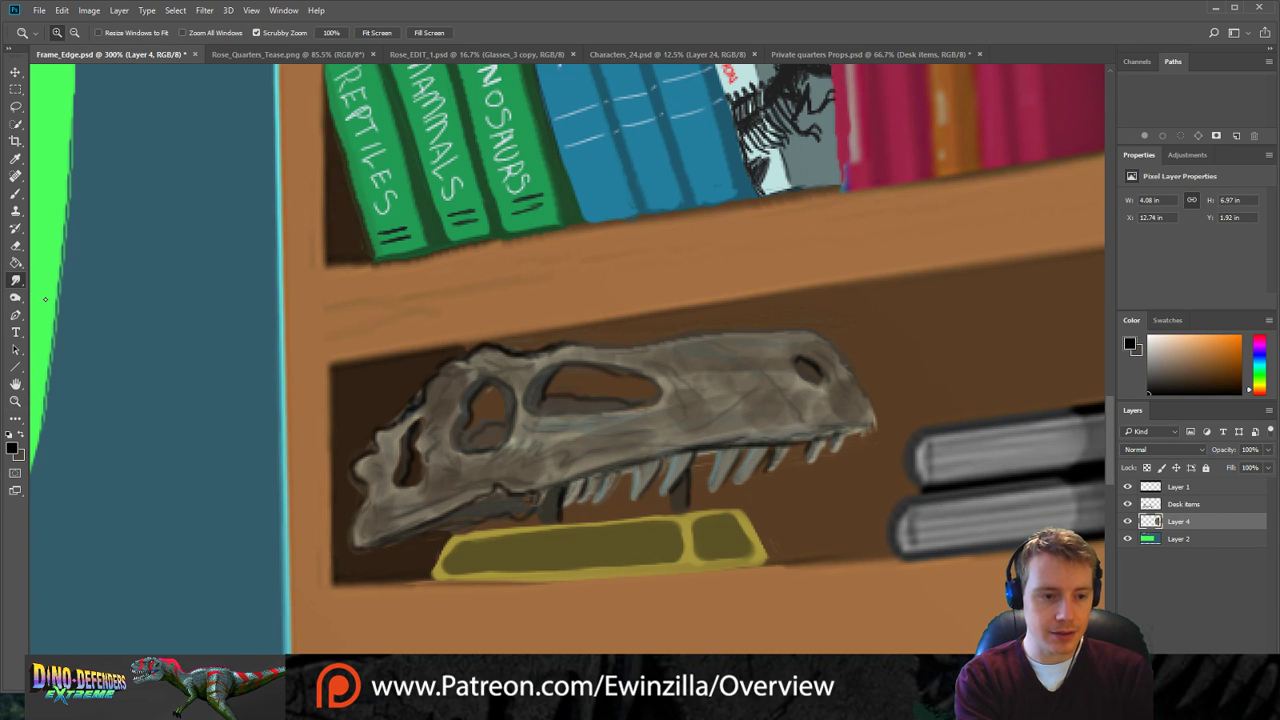
click(54, 293)
mouse_move(753, 419)
mouse_down()
mouse_move(696, 394)
mouse_move(478, 473)
mouse_move(501, 431)
mouse_move(377, 526)
mouse_up()
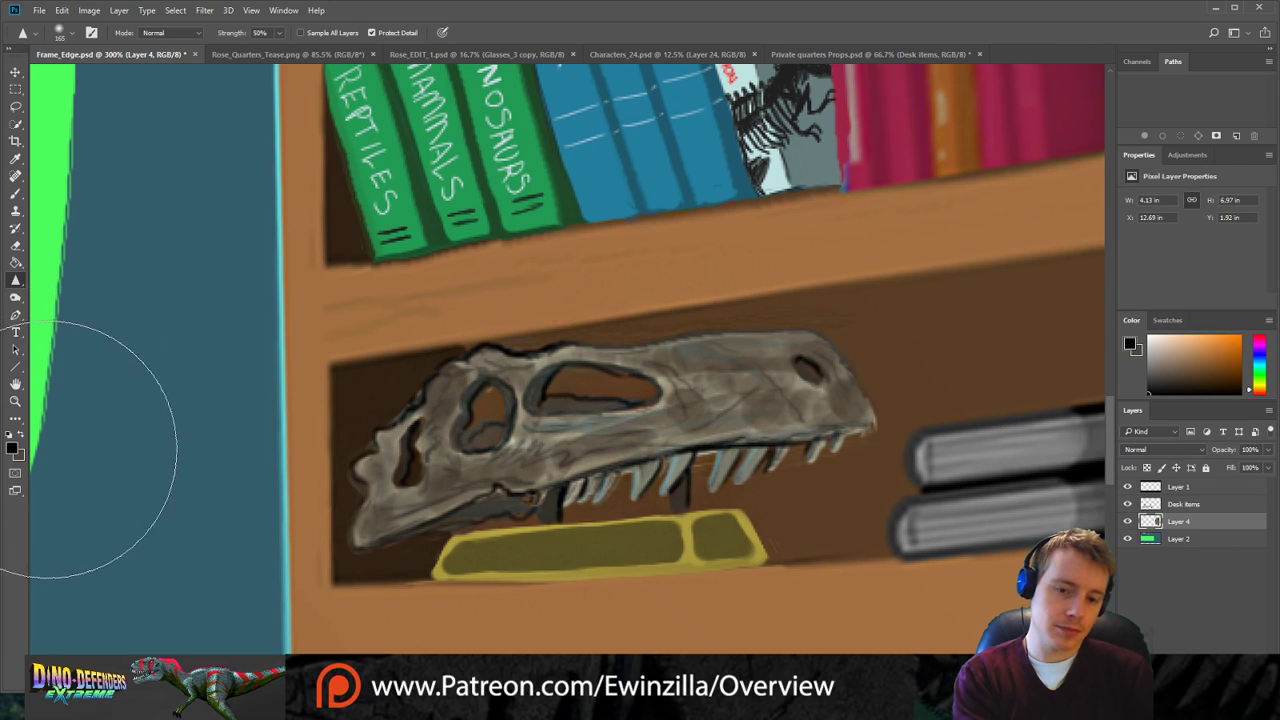
Lasso a cast-shadow shape behind the snout, teeth and stand, darken the shelf background inside it, and deselect.
click(15, 400)
click(374, 33)
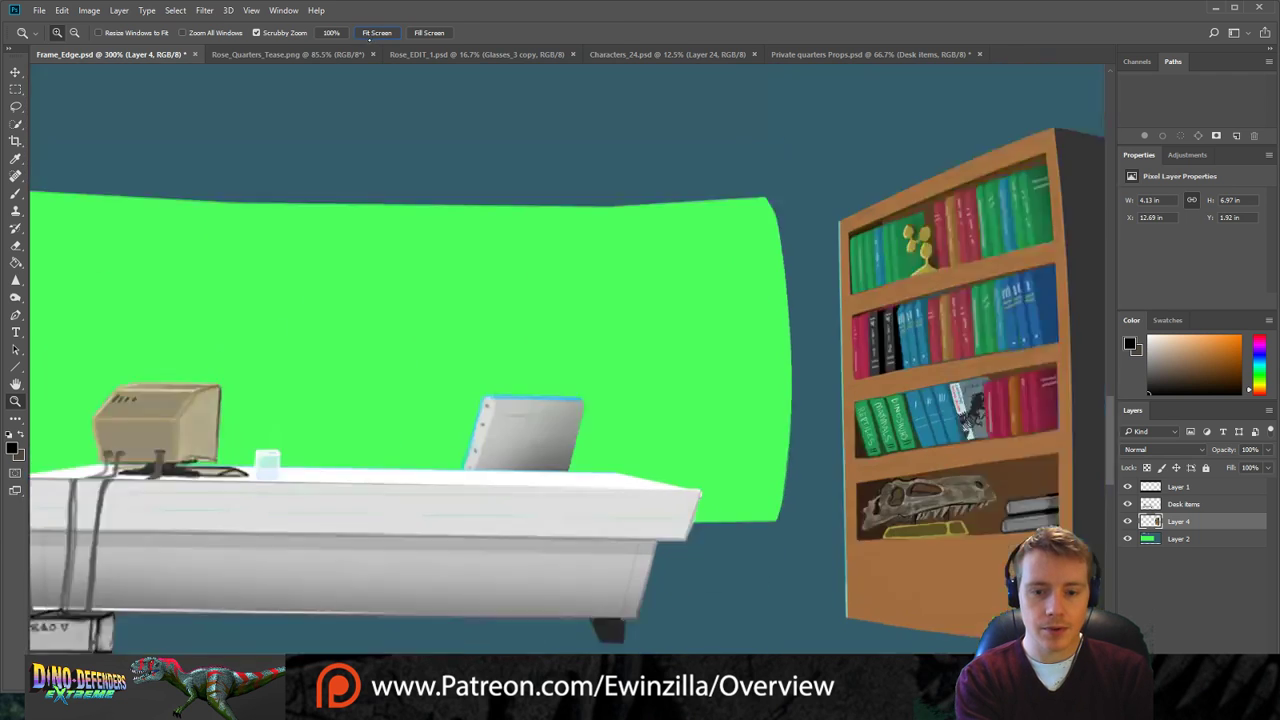
click(989, 502)
click(987, 502)
click(752, 391)
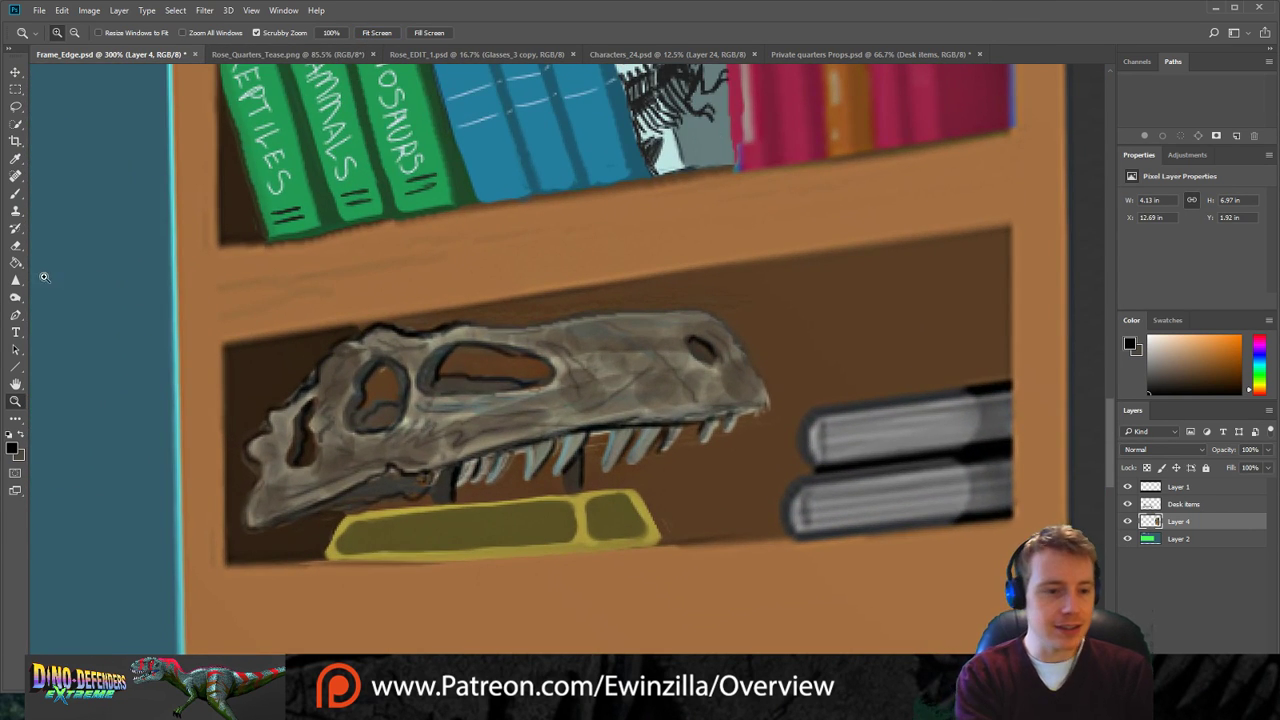
click(15, 106)
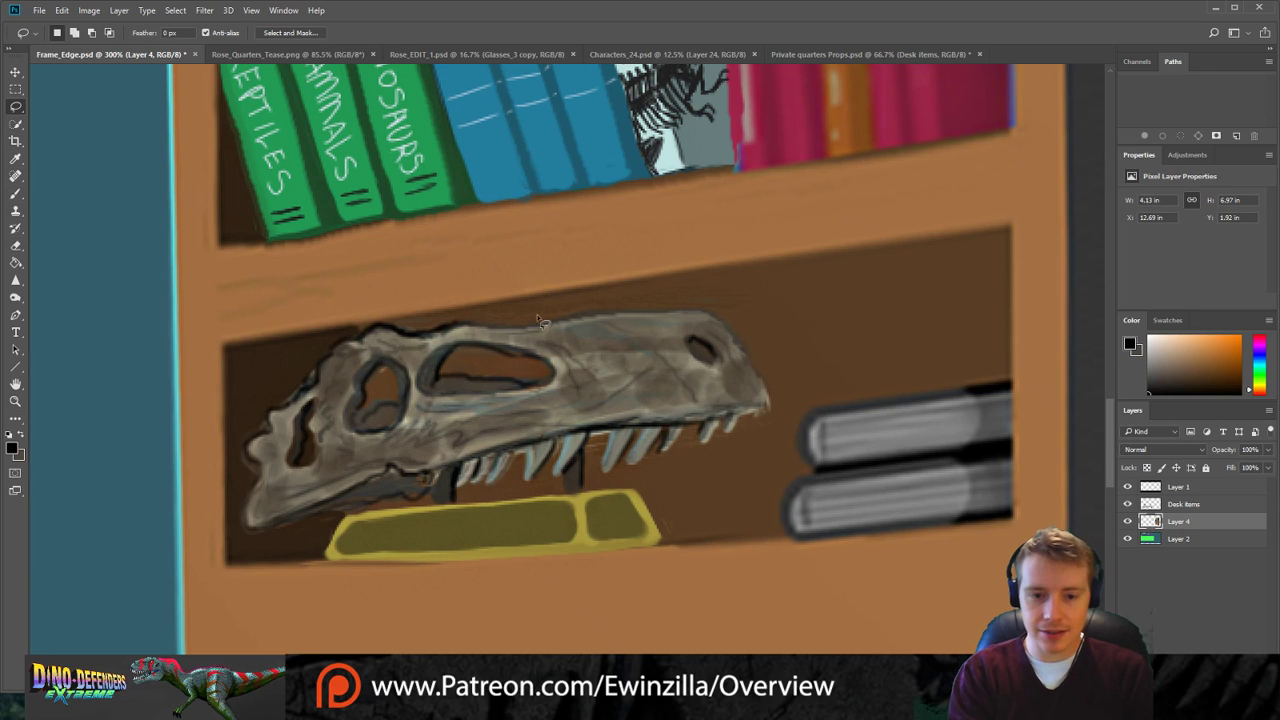
mouse_move(479, 323)
mouse_down()
mouse_move(744, 311)
mouse_move(776, 331)
mouse_move(808, 413)
mouse_move(759, 472)
mouse_move(771, 443)
mouse_move(742, 475)
mouse_move(742, 445)
mouse_move(731, 463)
mouse_move(731, 447)
mouse_move(679, 480)
mouse_move(691, 462)
mouse_move(595, 491)
mouse_move(683, 495)
mouse_move(705, 535)
mouse_move(671, 548)
mouse_move(633, 493)
mouse_move(586, 494)
mouse_move(586, 450)
mouse_move(610, 435)
mouse_move(601, 480)
mouse_move(641, 437)
mouse_move(631, 477)
mouse_move(671, 438)
mouse_move(667, 465)
mouse_move(701, 435)
mouse_move(759, 439)
mouse_move(752, 419)
mouse_move(772, 412)
mouse_move(744, 352)
mouse_move(702, 315)
mouse_move(480, 325)
mouse_up()
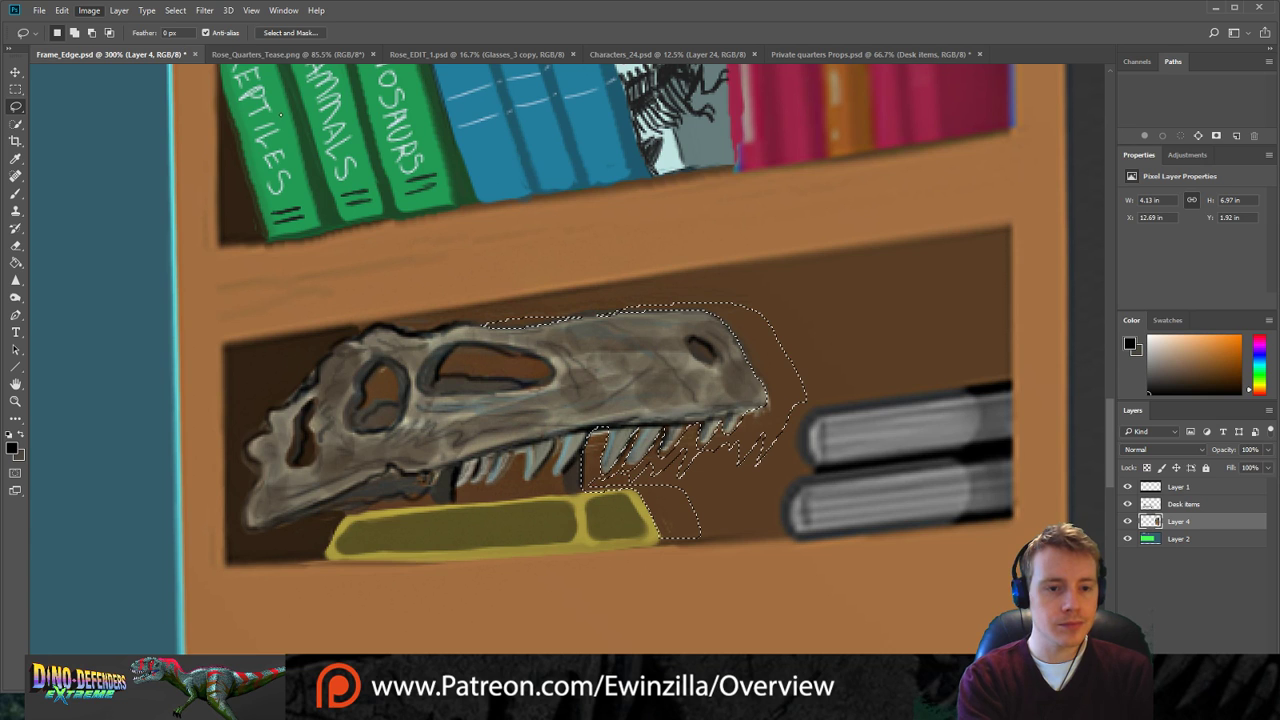
key(i)
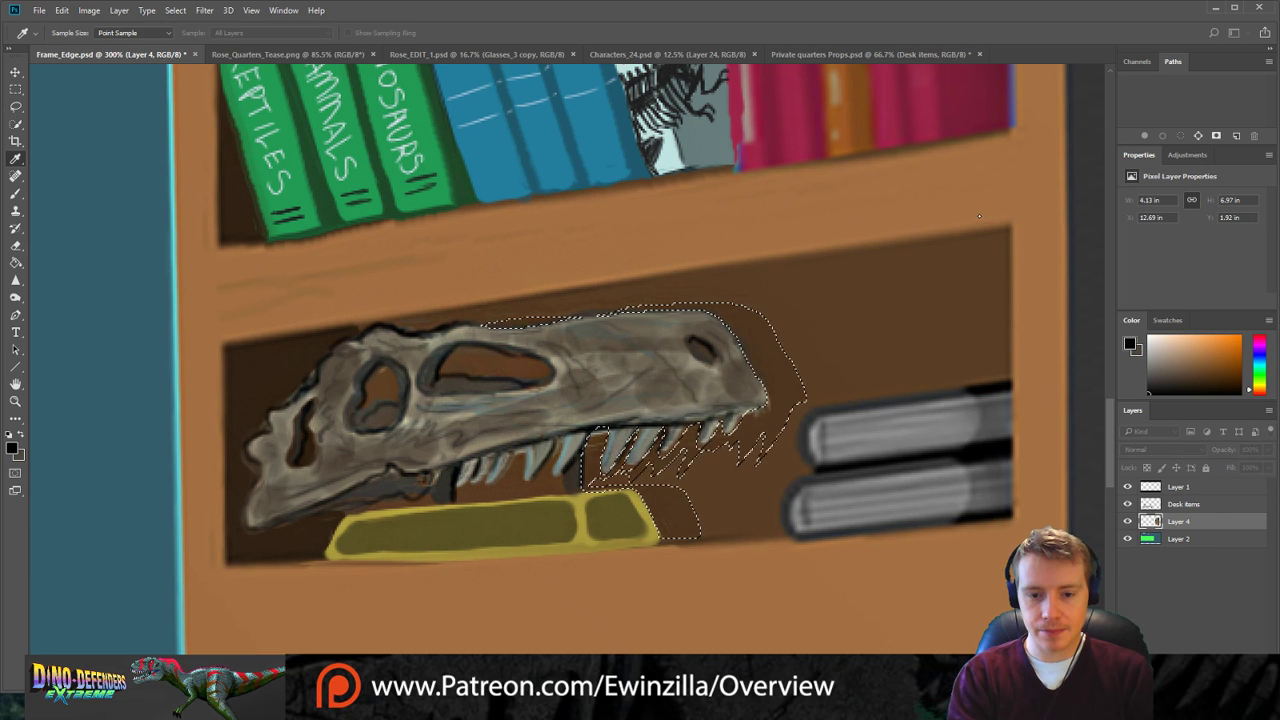
key(l)
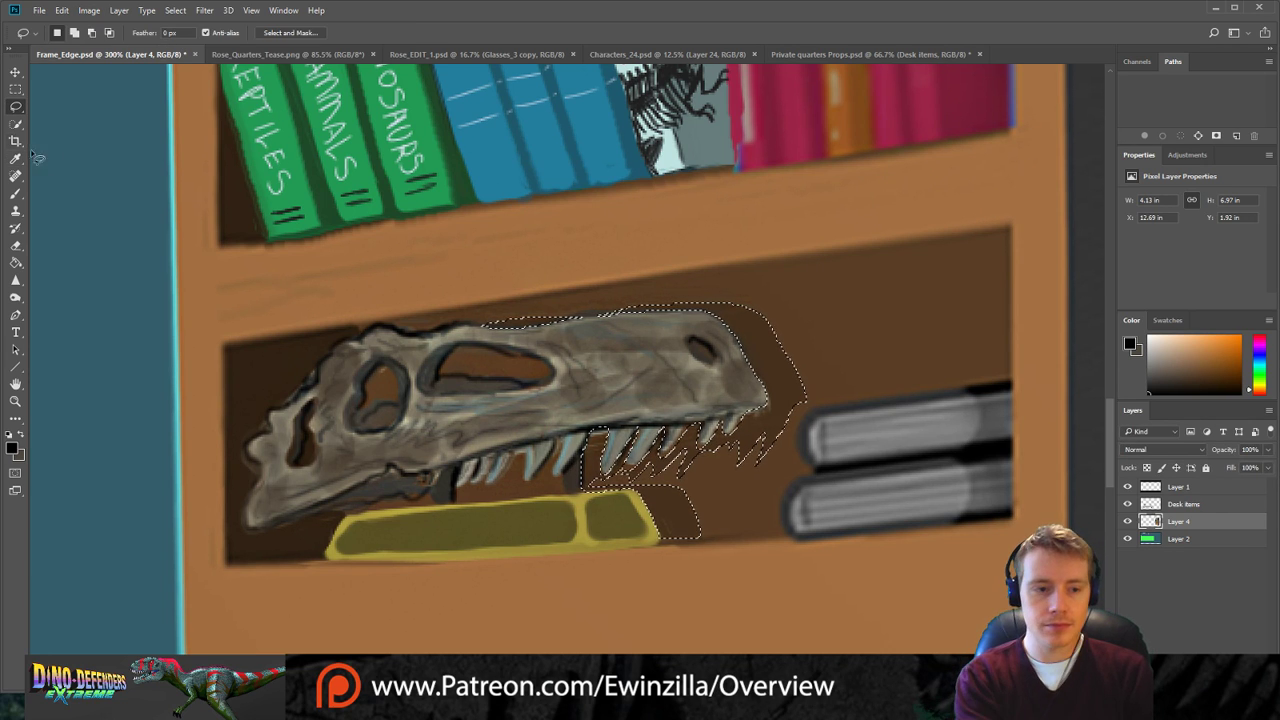
key(m)
key(ctrl+d)
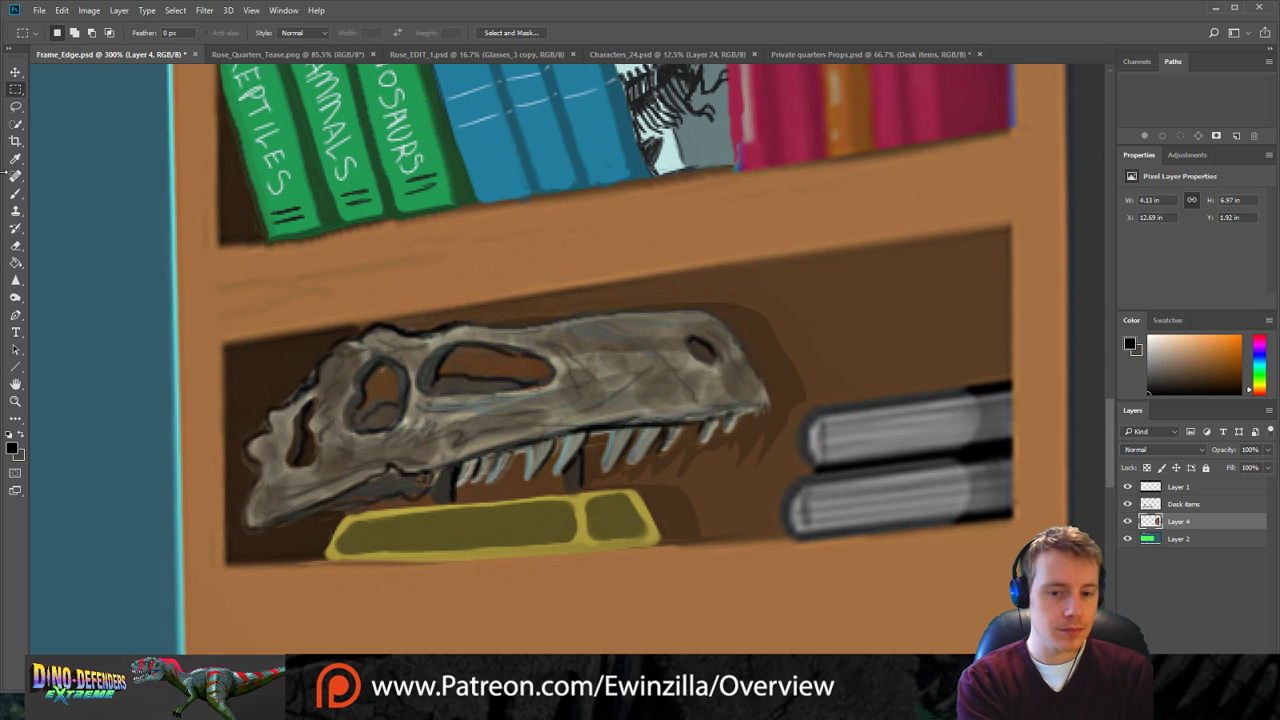
Sample the shadow brown and paint it inside the skull's openings at 100% brush opacity.
key(i)
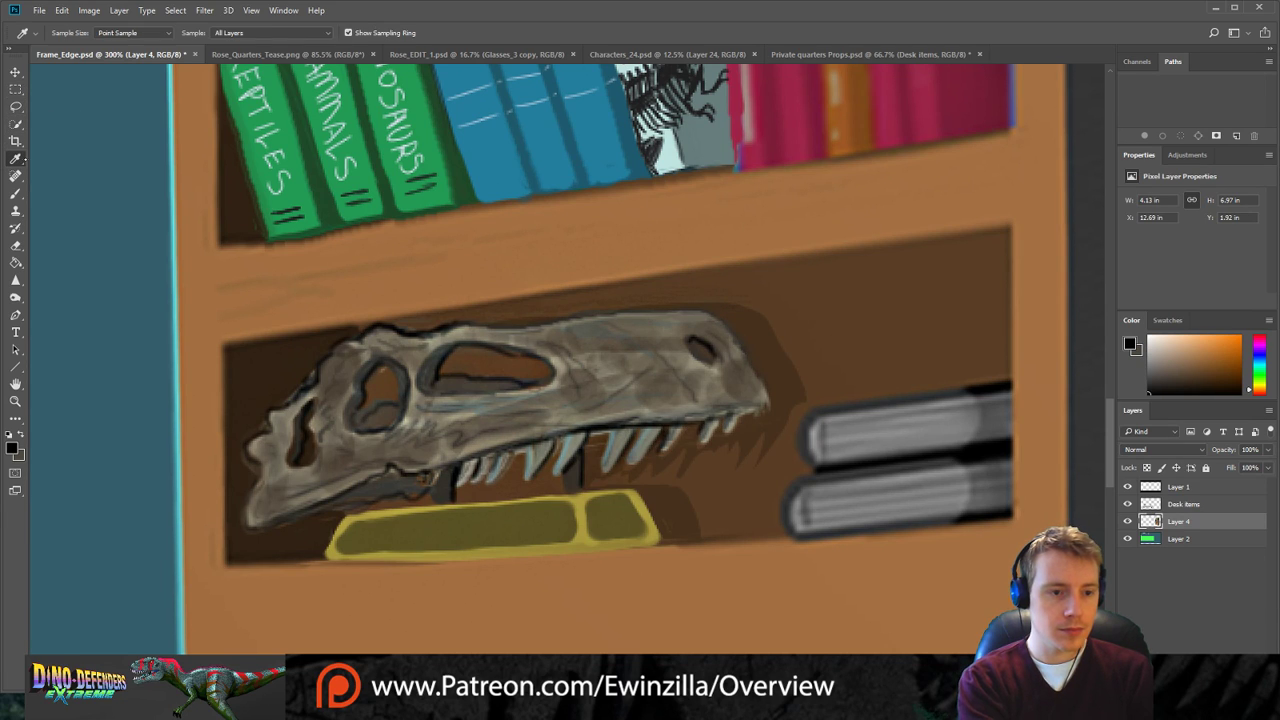
click(762, 337)
key(b)
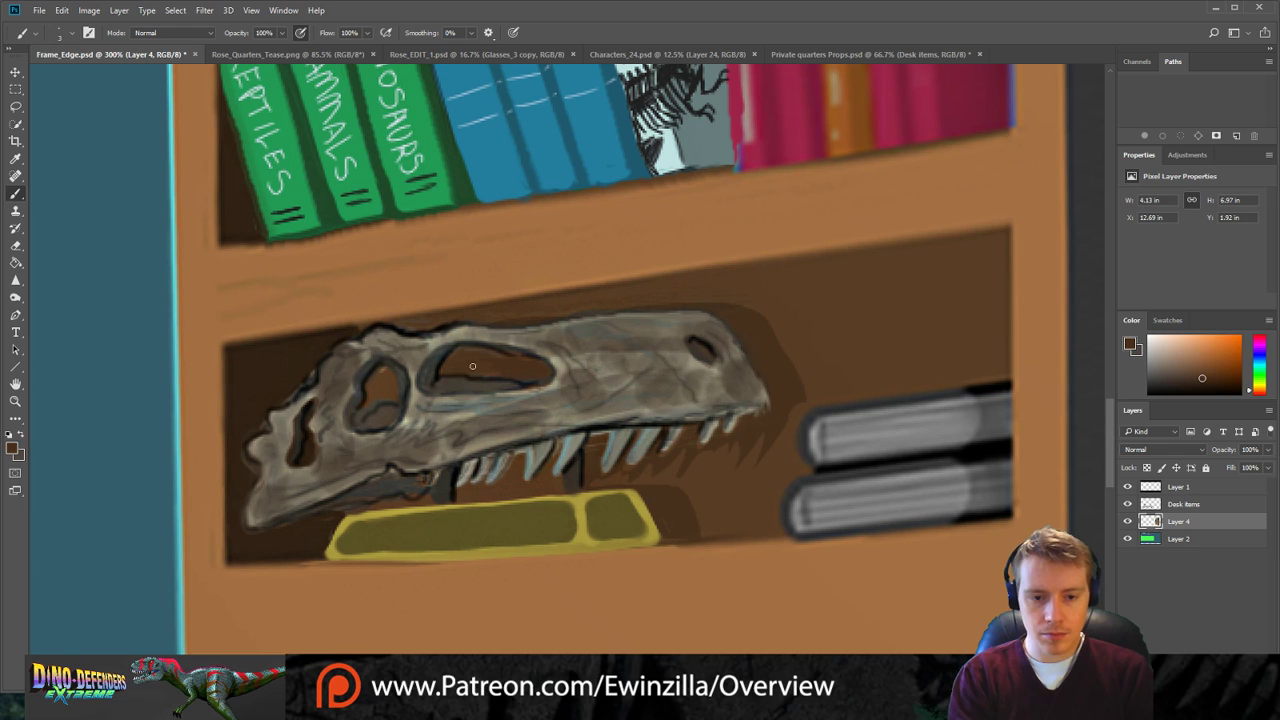
drag(369, 399, 383, 393)
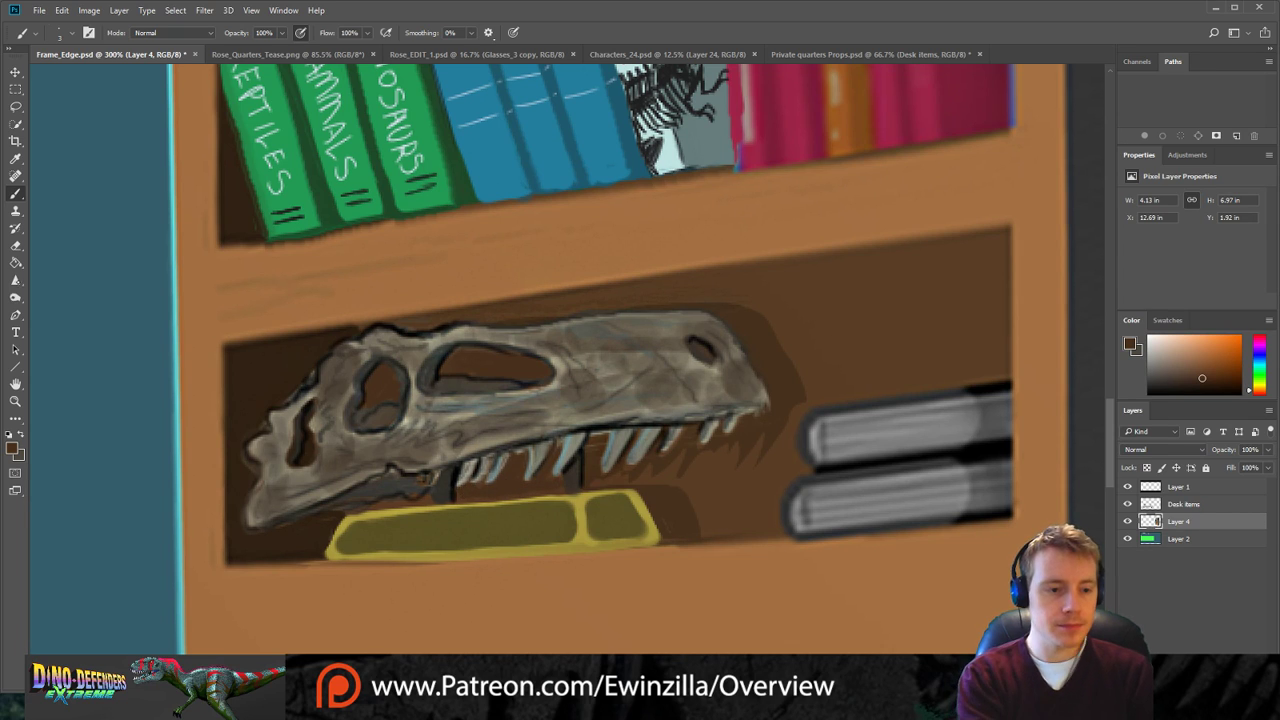
Smudge the upper border, divider and front end of the yellow stand into thin, crisp edges at 100% strength.
key(r)
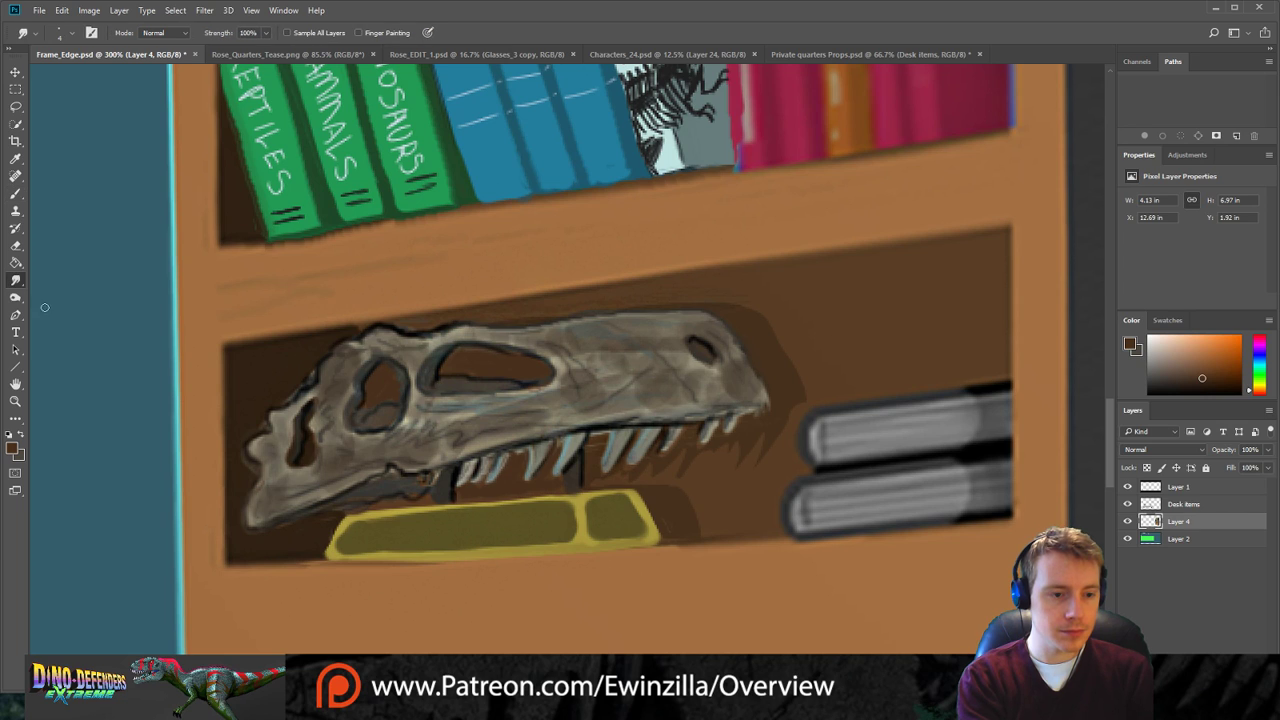
mouse_move(360, 528)
mouse_down()
mouse_move(343, 546)
mouse_move(537, 507)
mouse_up()
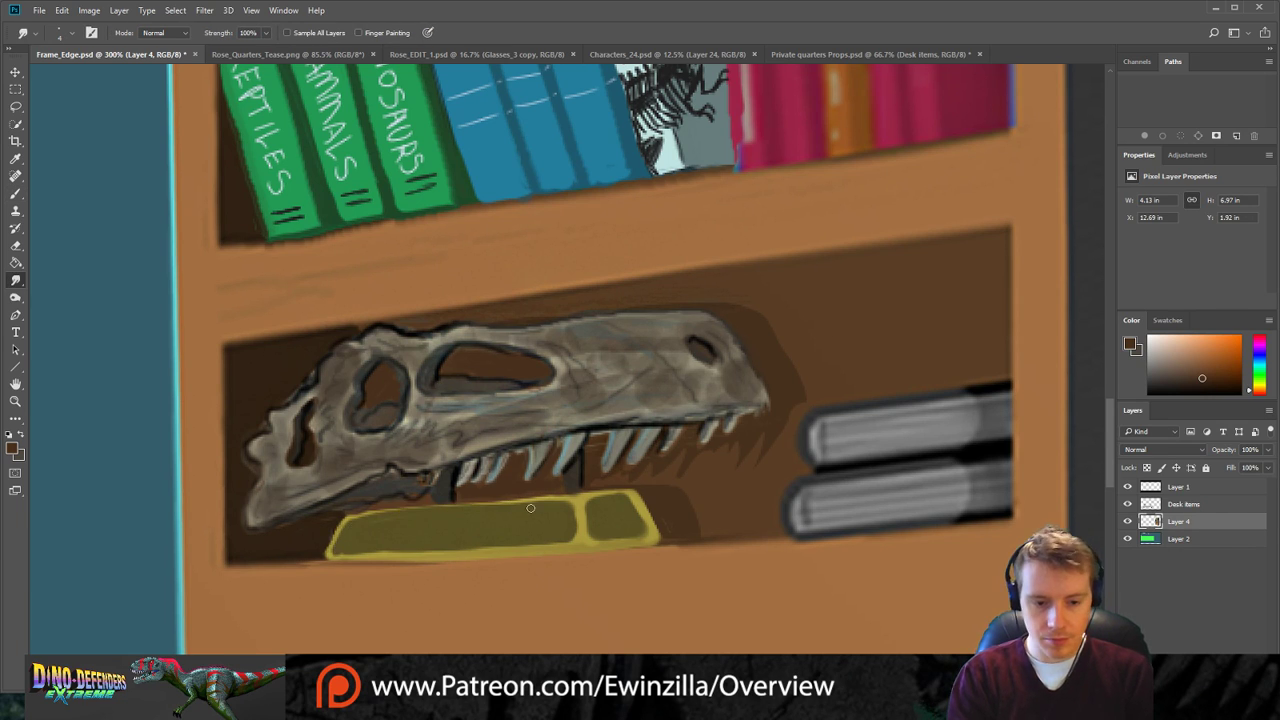
drag(360, 520, 543, 499)
drag(366, 522, 575, 497)
mouse_move(450, 510)
mouse_down()
mouse_move(590, 496)
mouse_move(531, 502)
mouse_move(582, 517)
mouse_move(587, 500)
mouse_move(585, 525)
mouse_move(569, 515)
mouse_move(575, 502)
mouse_move(581, 535)
mouse_move(591, 506)
mouse_move(585, 537)
mouse_move(590, 500)
mouse_move(601, 513)
mouse_move(590, 489)
mouse_move(647, 483)
mouse_move(587, 489)
mouse_move(651, 481)
mouse_move(650, 500)
mouse_move(638, 489)
mouse_move(663, 547)
mouse_up()
mouse_move(635, 498)
mouse_down()
mouse_move(661, 534)
mouse_move(658, 501)
mouse_move(706, 570)
mouse_move(646, 556)
mouse_move(702, 537)
mouse_move(668, 508)
mouse_move(690, 538)
mouse_move(655, 546)
mouse_move(747, 542)
mouse_move(658, 552)
mouse_move(785, 540)
mouse_move(666, 540)
mouse_move(710, 539)
mouse_up()
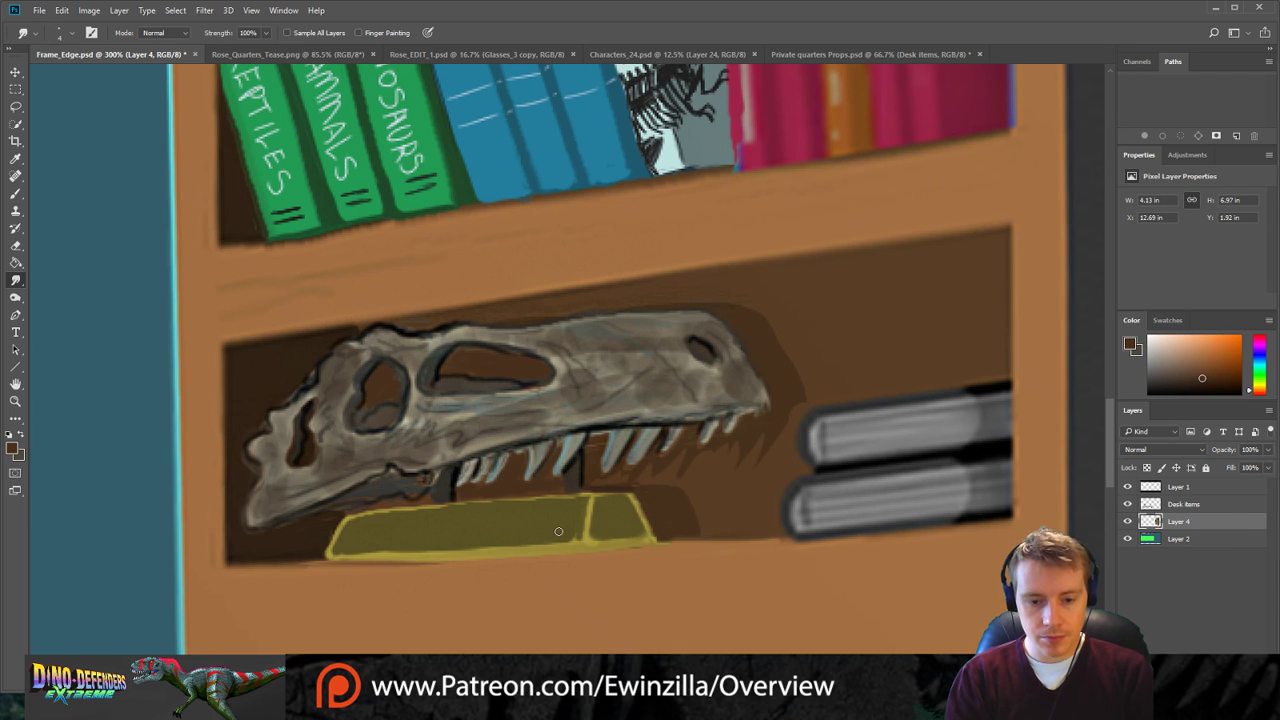
Smudge the stand's lower border into a thin edge and clean up where it meets the shelf.
mouse_move(342, 548)
mouse_down()
mouse_move(545, 542)
mouse_move(428, 547)
mouse_move(499, 549)
mouse_up()
drag(328, 564, 478, 569)
drag(253, 568, 573, 553)
drag(302, 563, 652, 538)
mouse_move(376, 561)
mouse_down()
mouse_move(326, 568)
mouse_move(567, 543)
mouse_up()
key(ctrl+z)
mouse_move(308, 561)
mouse_down()
mouse_move(674, 547)
mouse_move(556, 554)
mouse_move(636, 547)
mouse_up()
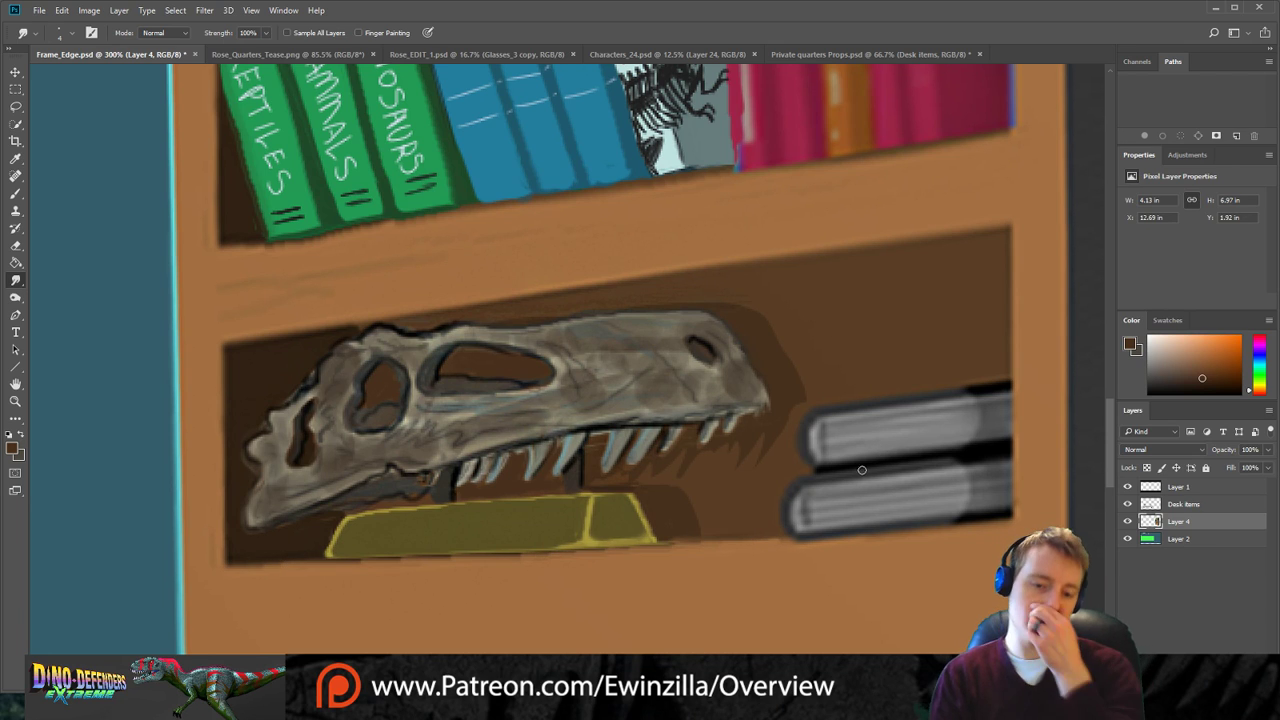
Add the text HERRERASAURUS and scale it down to 5.67 pt so it fits on the front of the yellow stand.
click(15, 332)
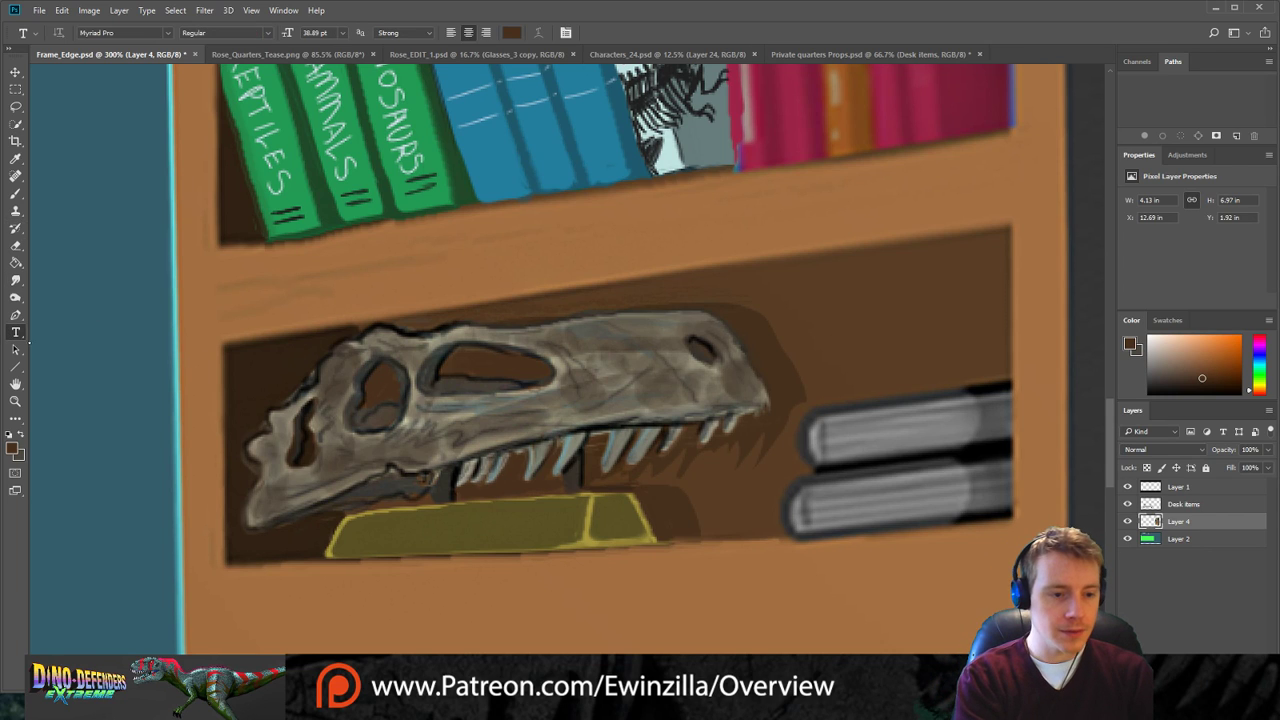
click(389, 532)
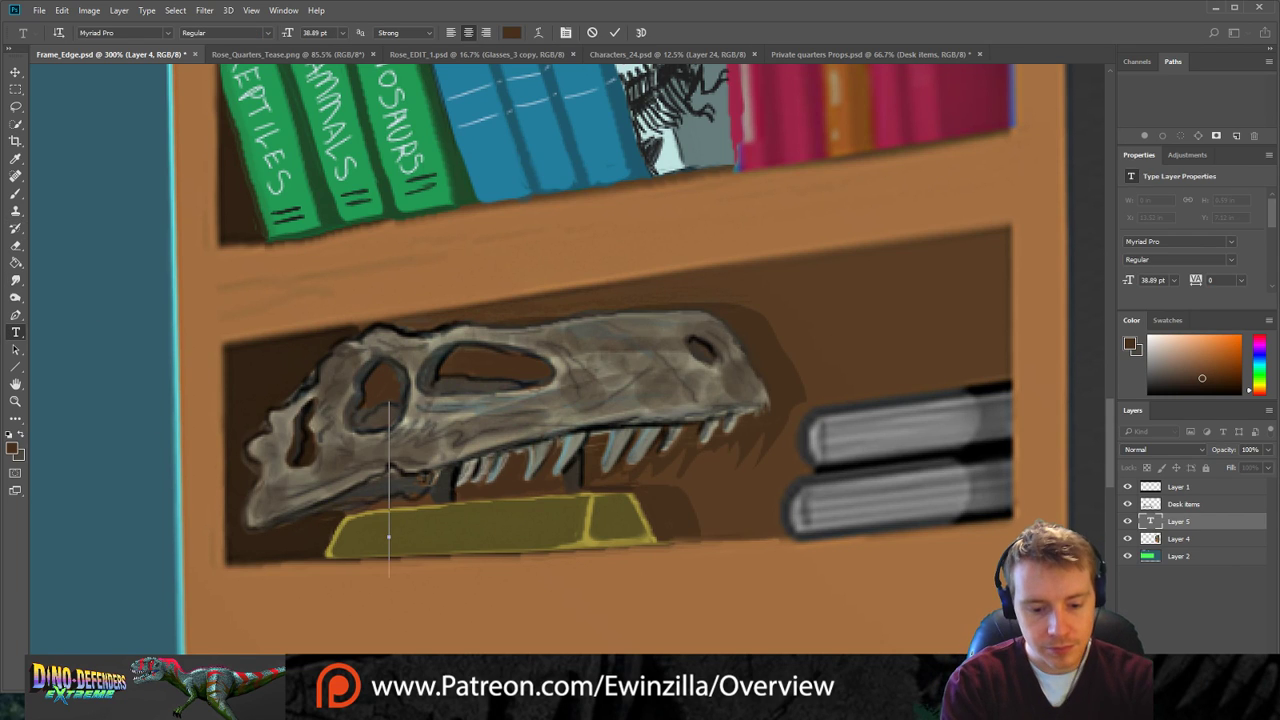
text(HERRE)
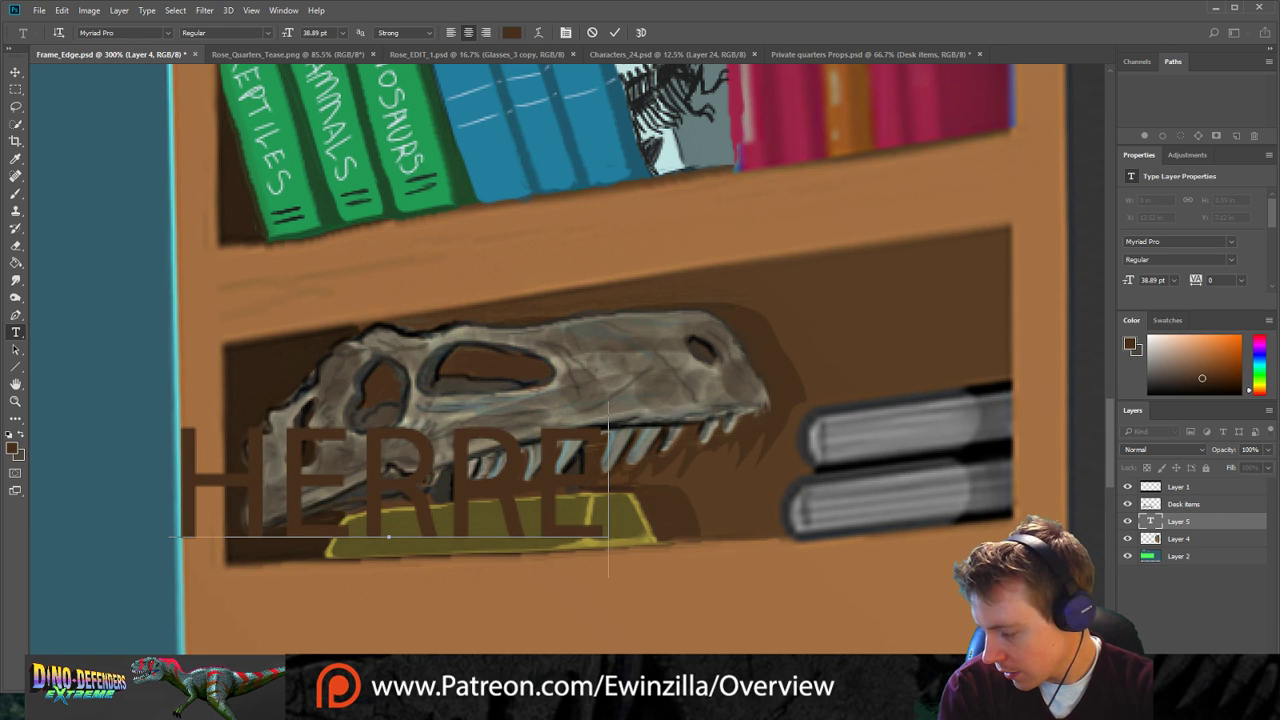
text(RASAURUS)
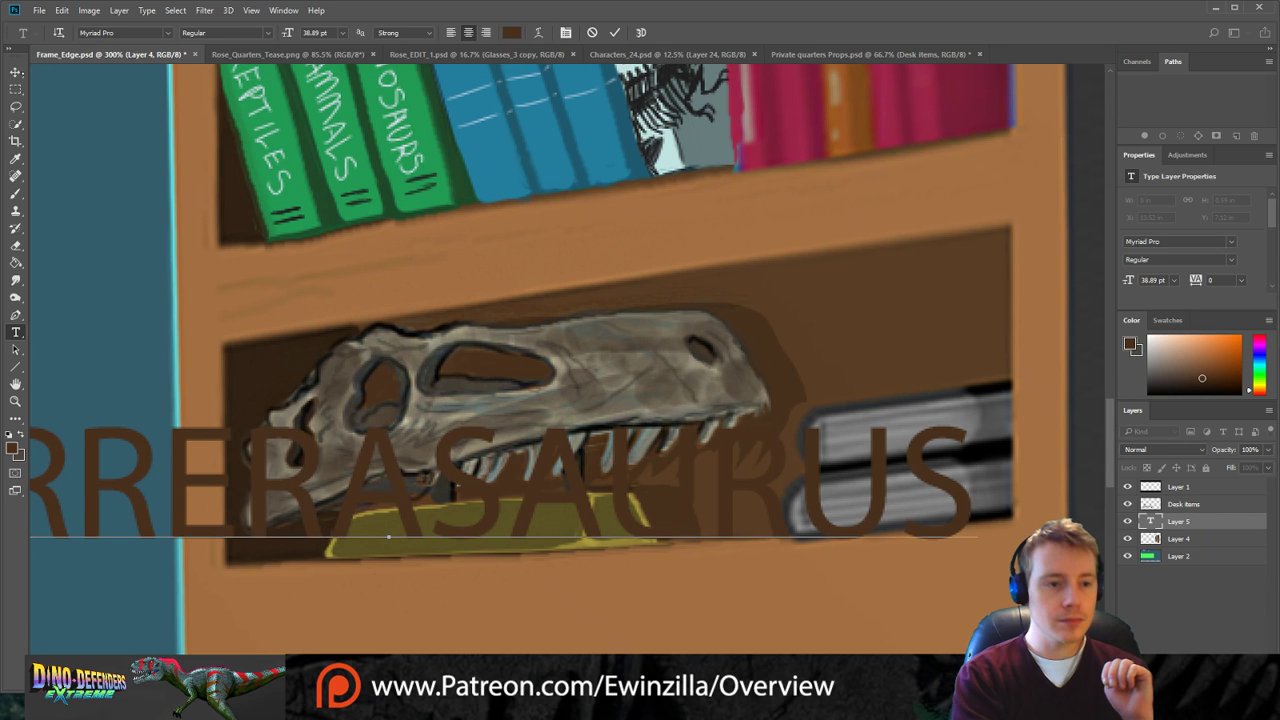
click(15, 72)
drag(970, 427, 566, 509)
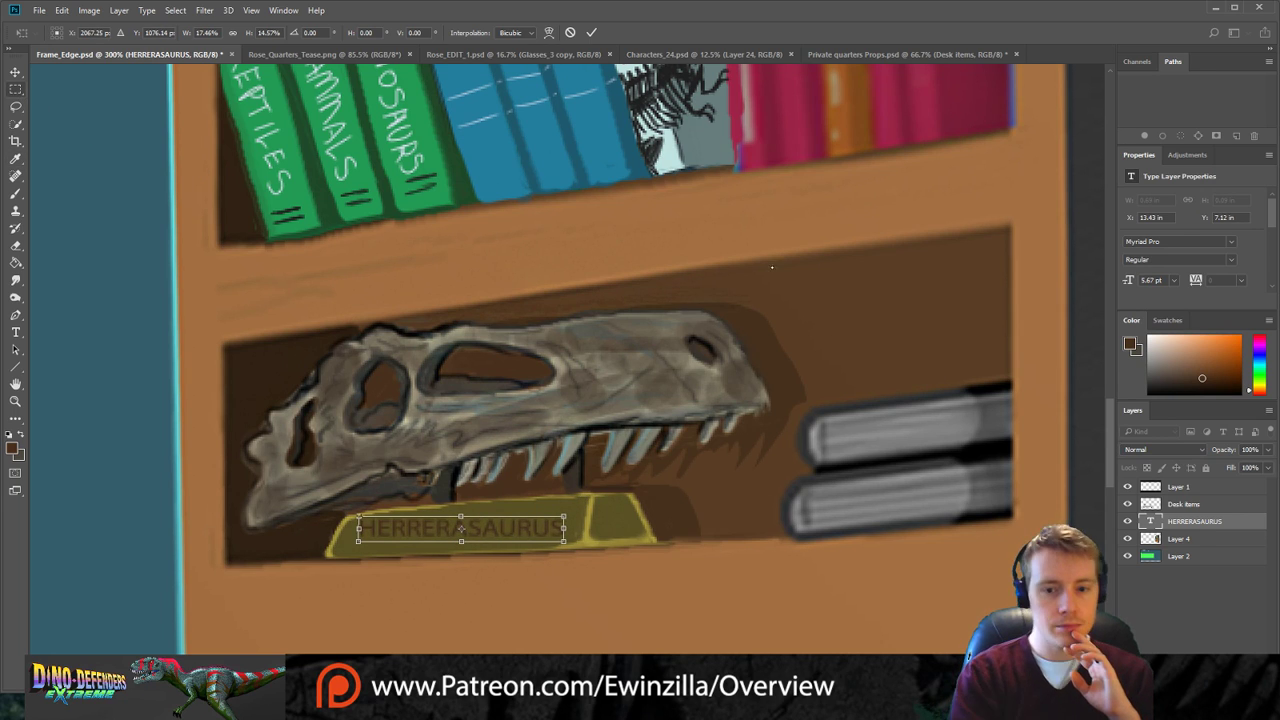
key(Return)
Recolour the HERRERASAURUS label to a light grey sampled from around the skull's teeth.
click(15, 332)
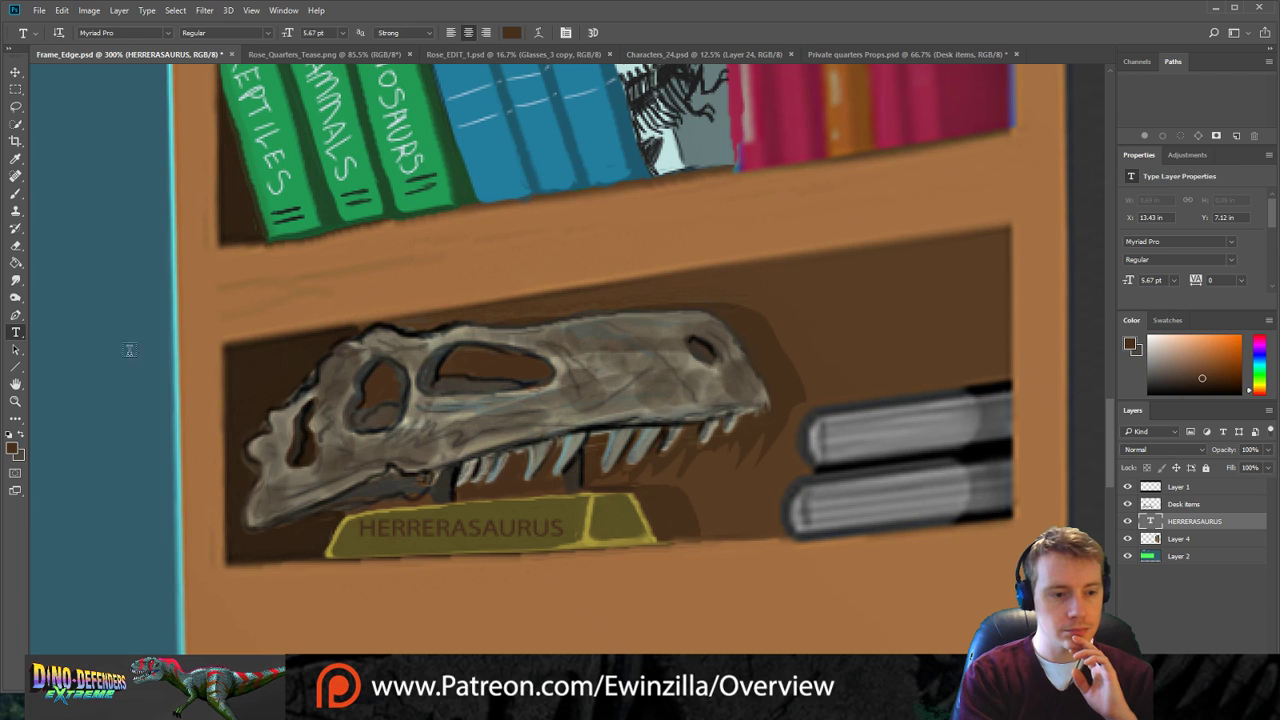
drag(564, 525, 357, 528)
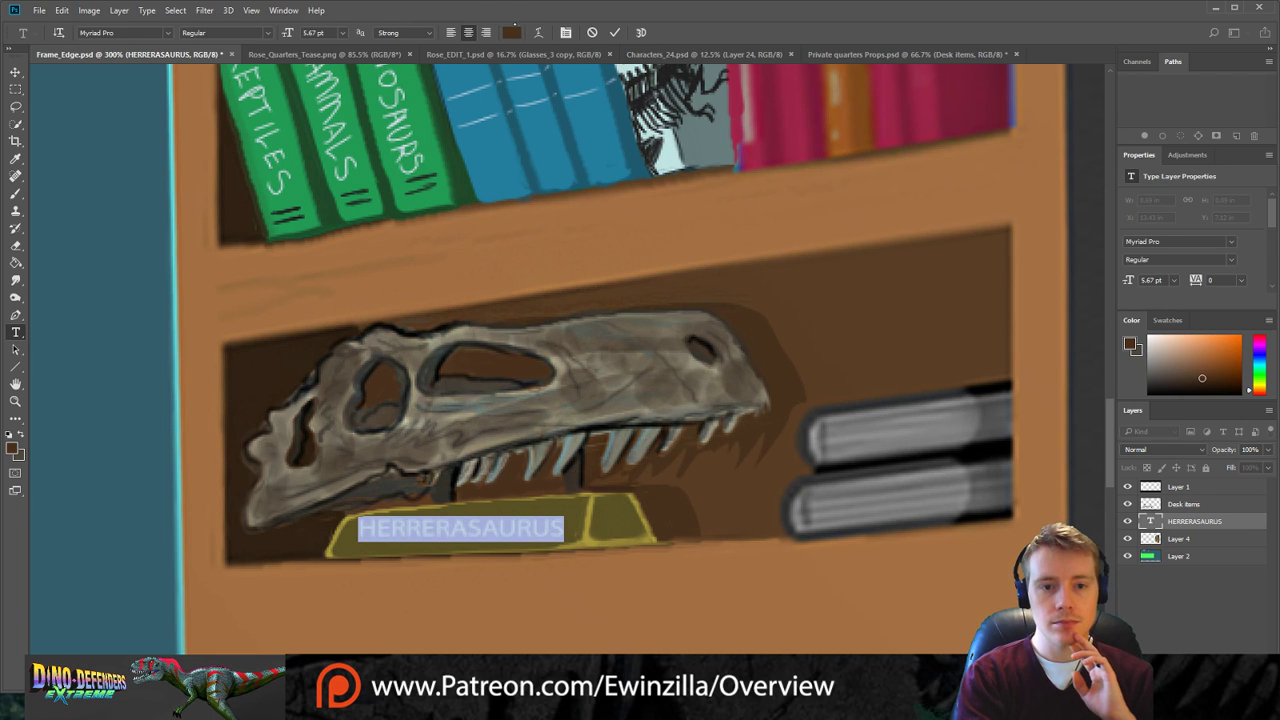
click(514, 34)
click(745, 419)
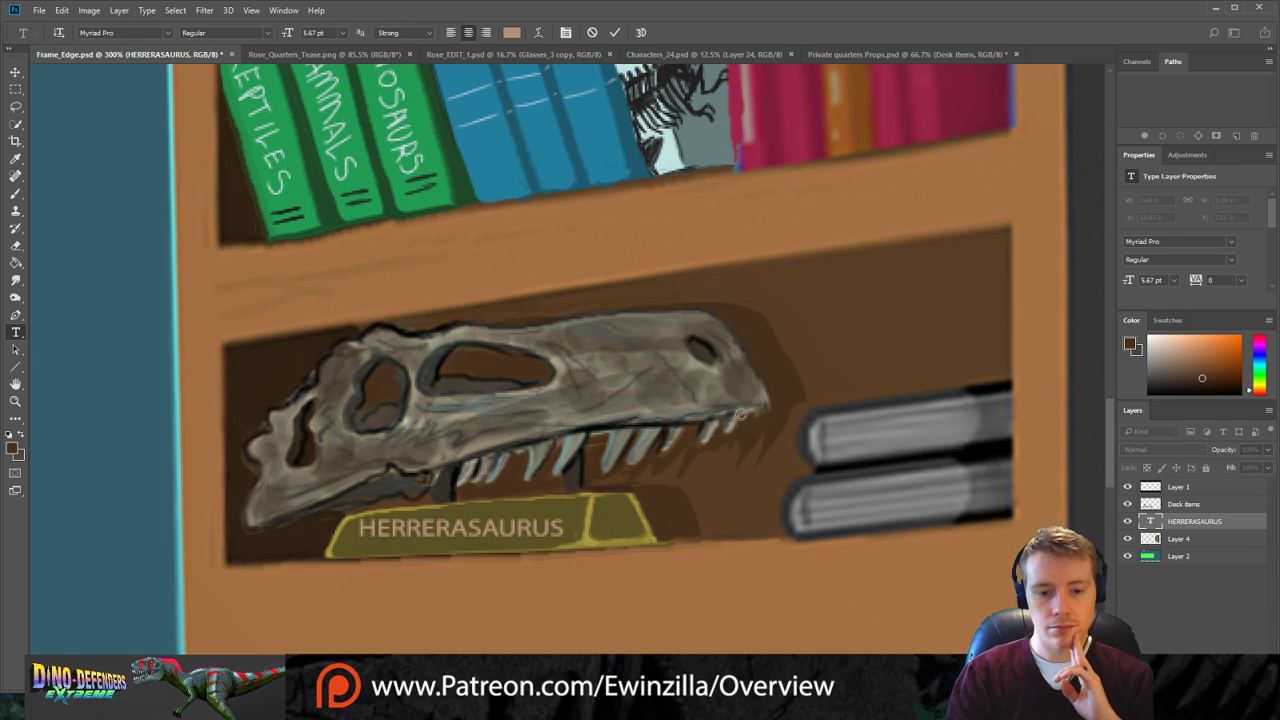
click(741, 397)
click(735, 376)
click(720, 388)
click(724, 376)
click(694, 408)
click(700, 419)
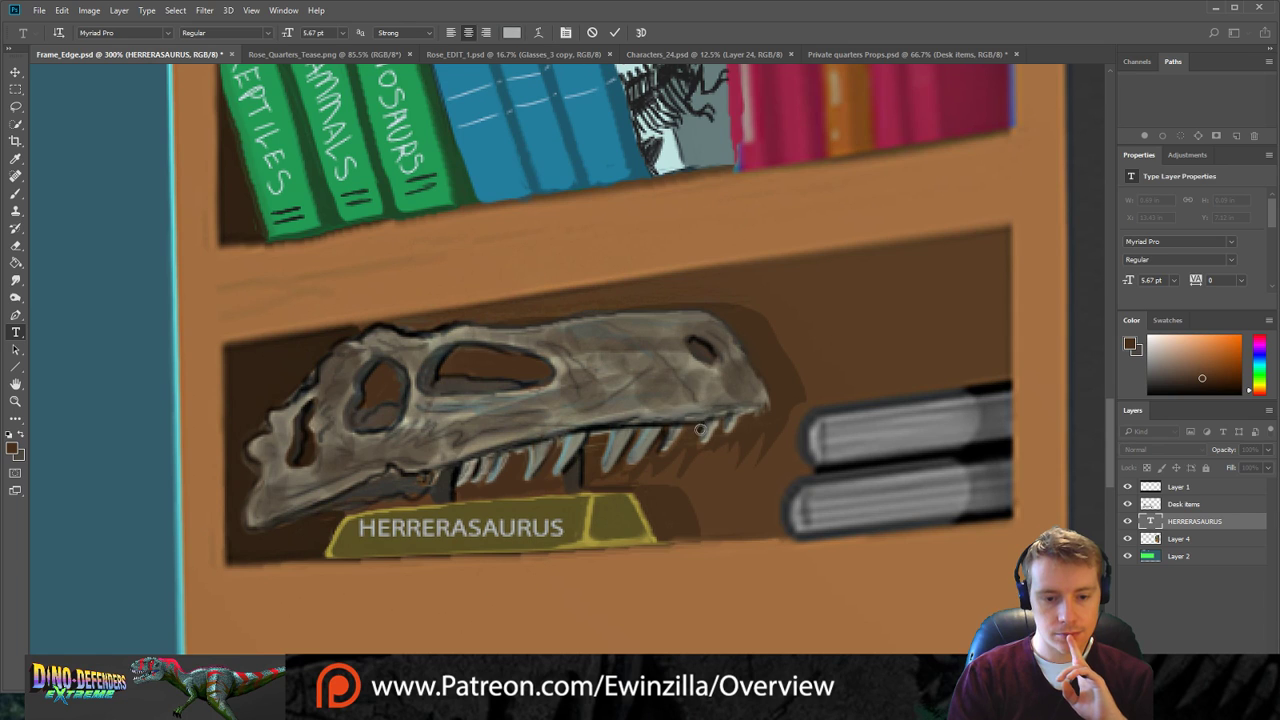
click(941, 373)
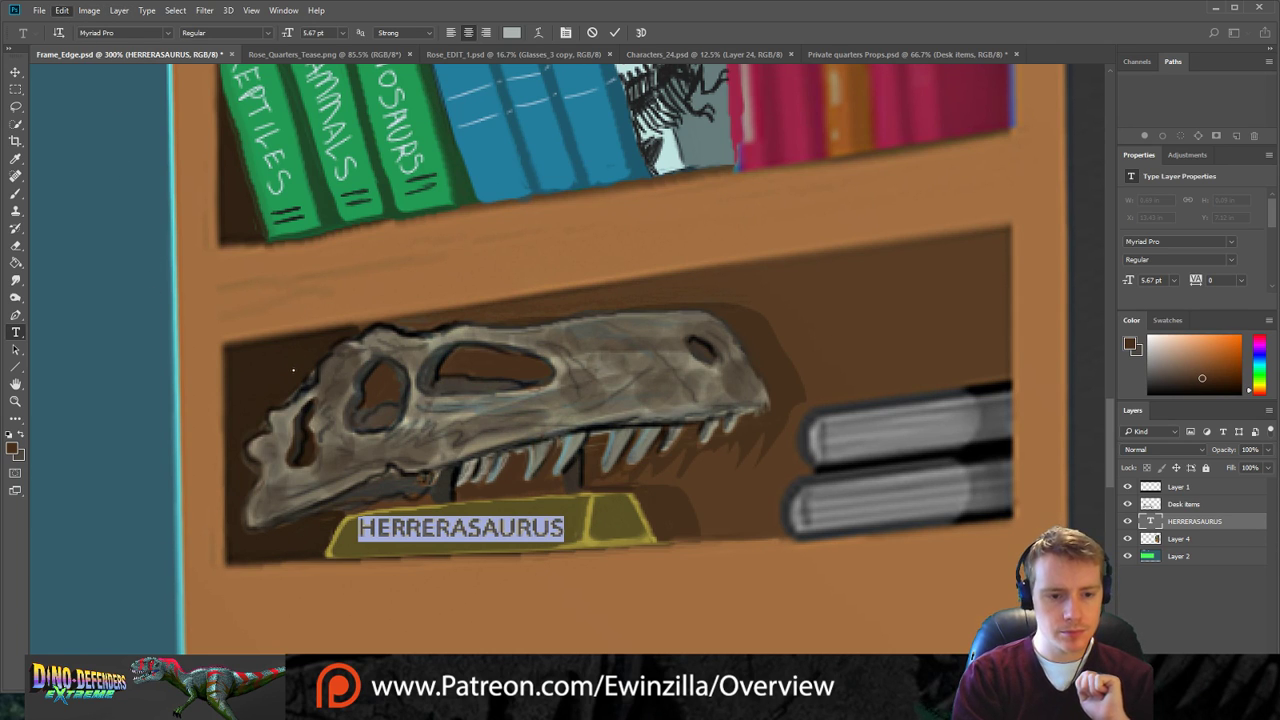
Rotate, skew and reposition the HERRERASAURUS label to follow the slanted front face of the yellow stand.
key(ctrl+t)
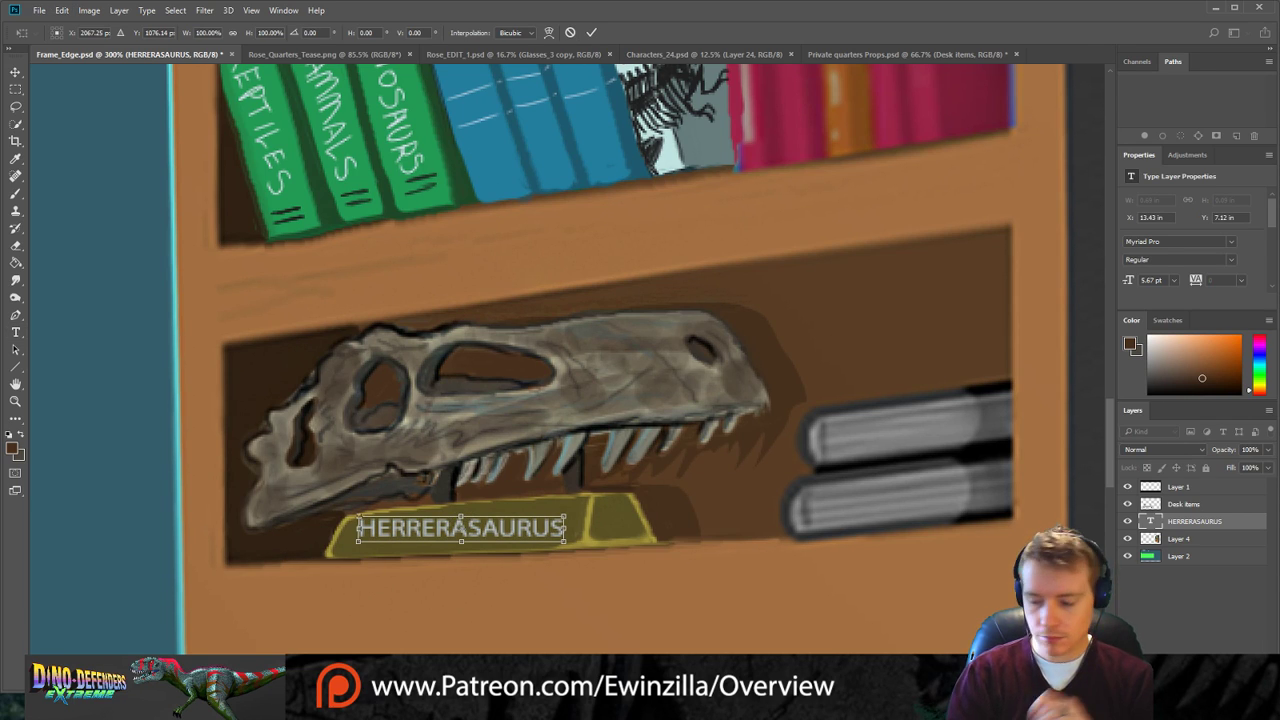
drag(462, 517, 469, 513)
drag(571, 540, 566, 524)
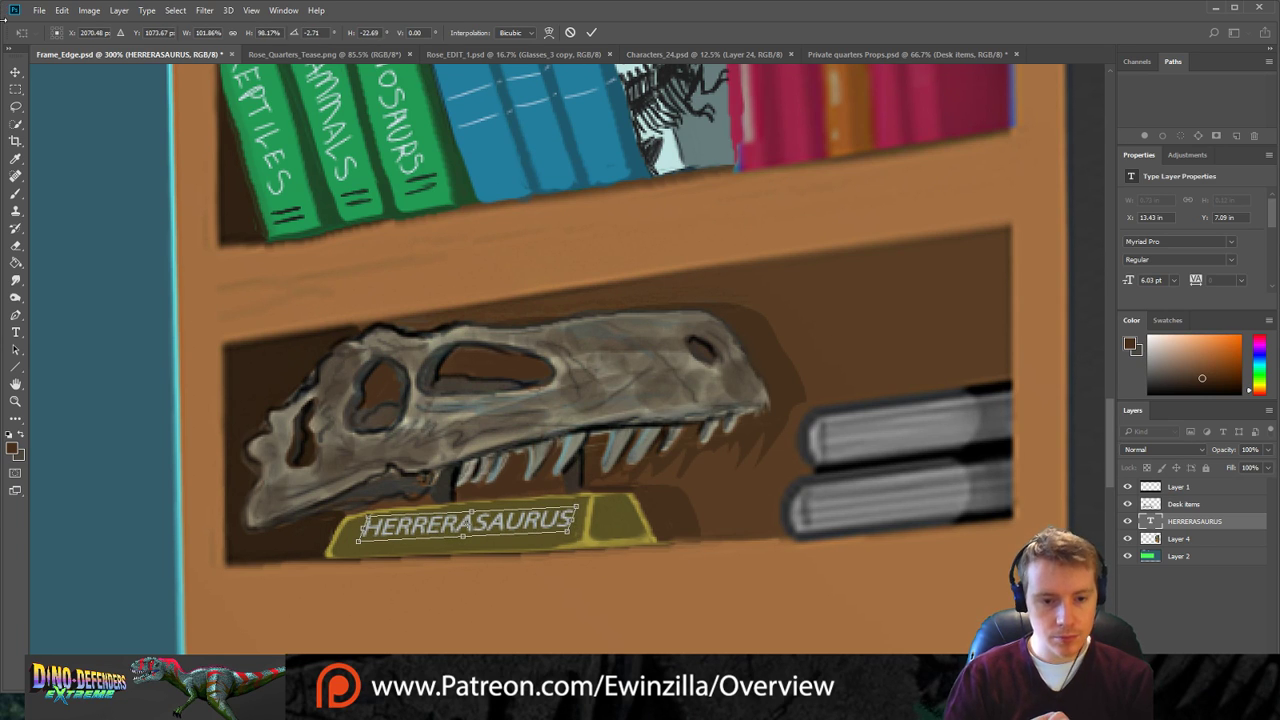
key(Return)
drag(522, 524, 583, 504)
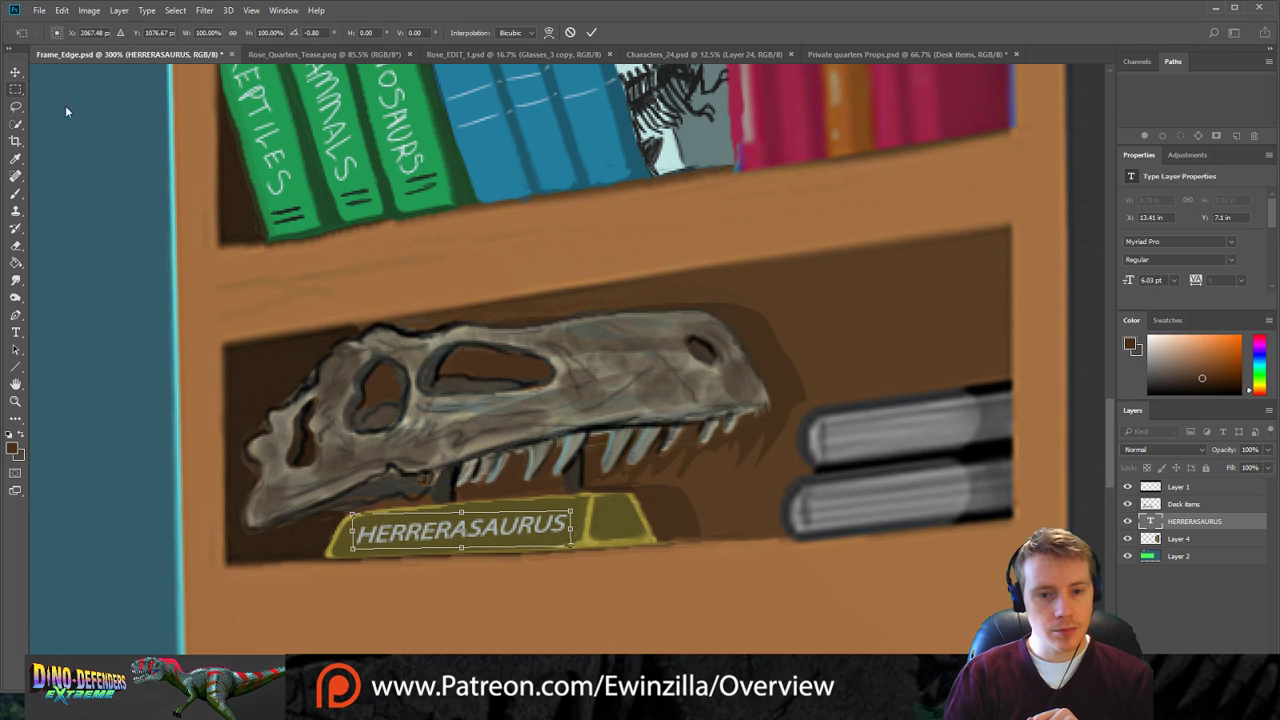
key(Return)
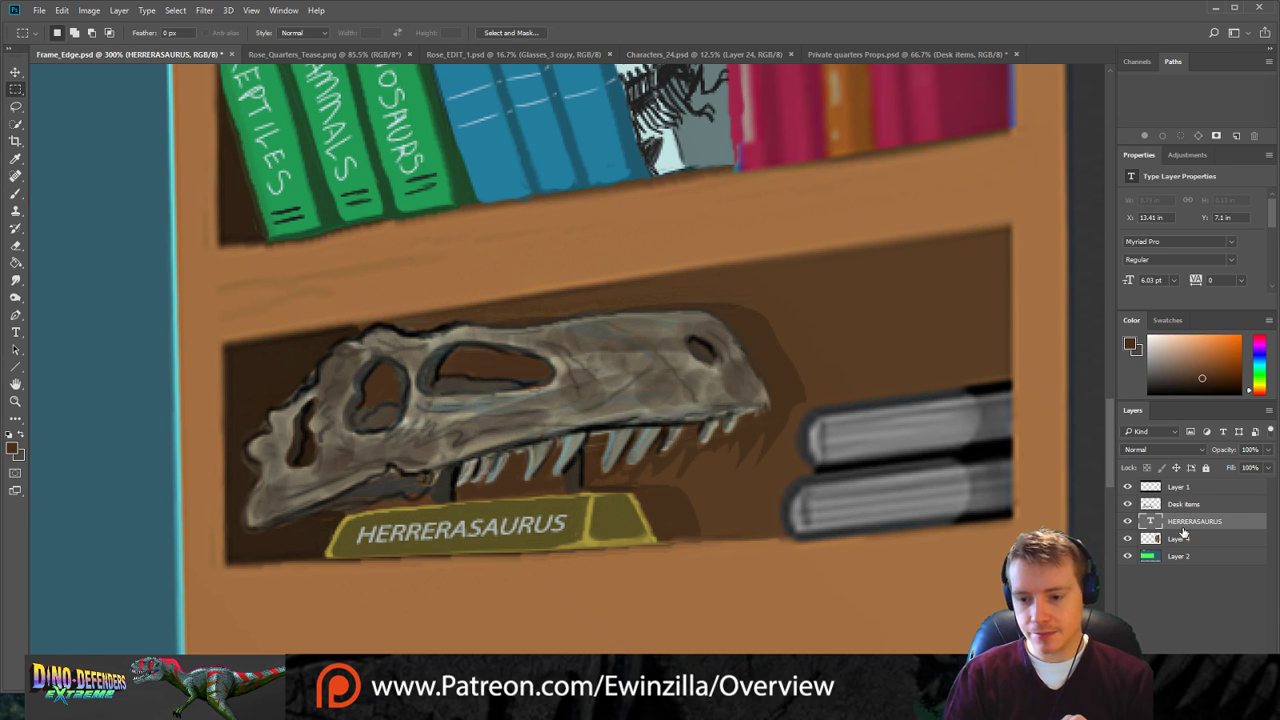
Lower the HERRERASAURUS text layer's opacity to 76% and merge it with Layer 4.
key(7)
key(1)
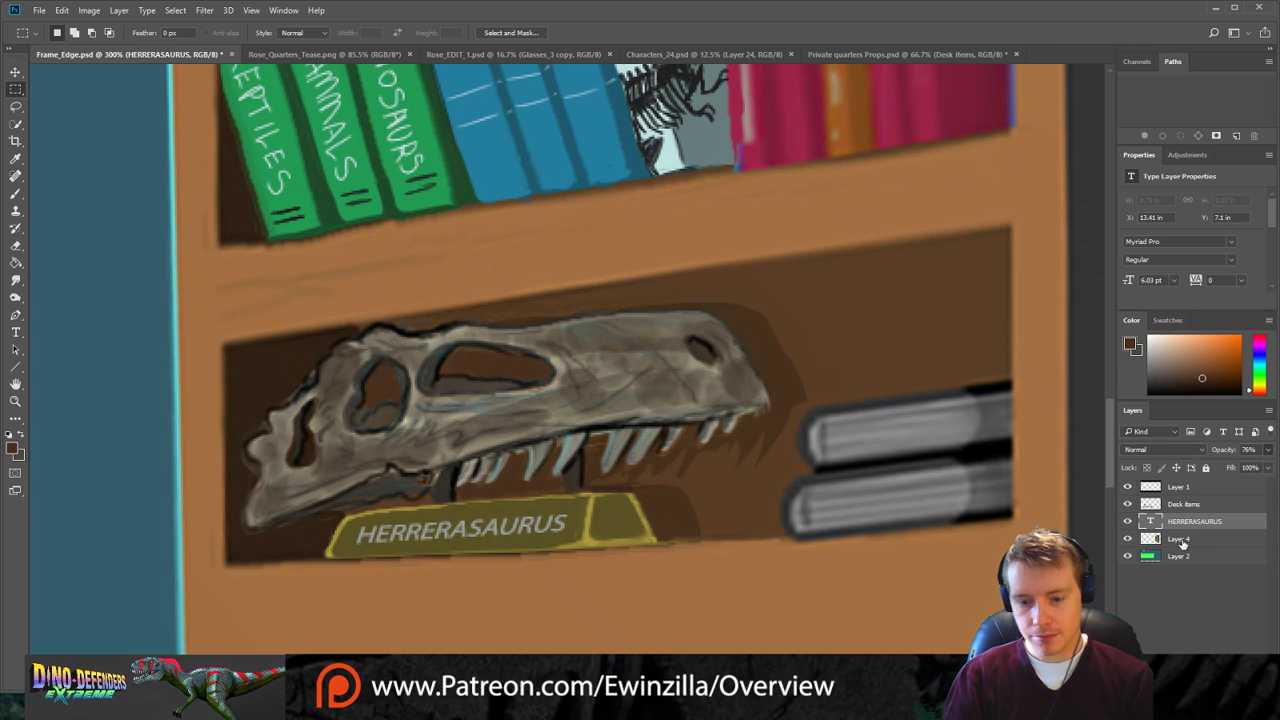
ctrl+click(1183, 541)
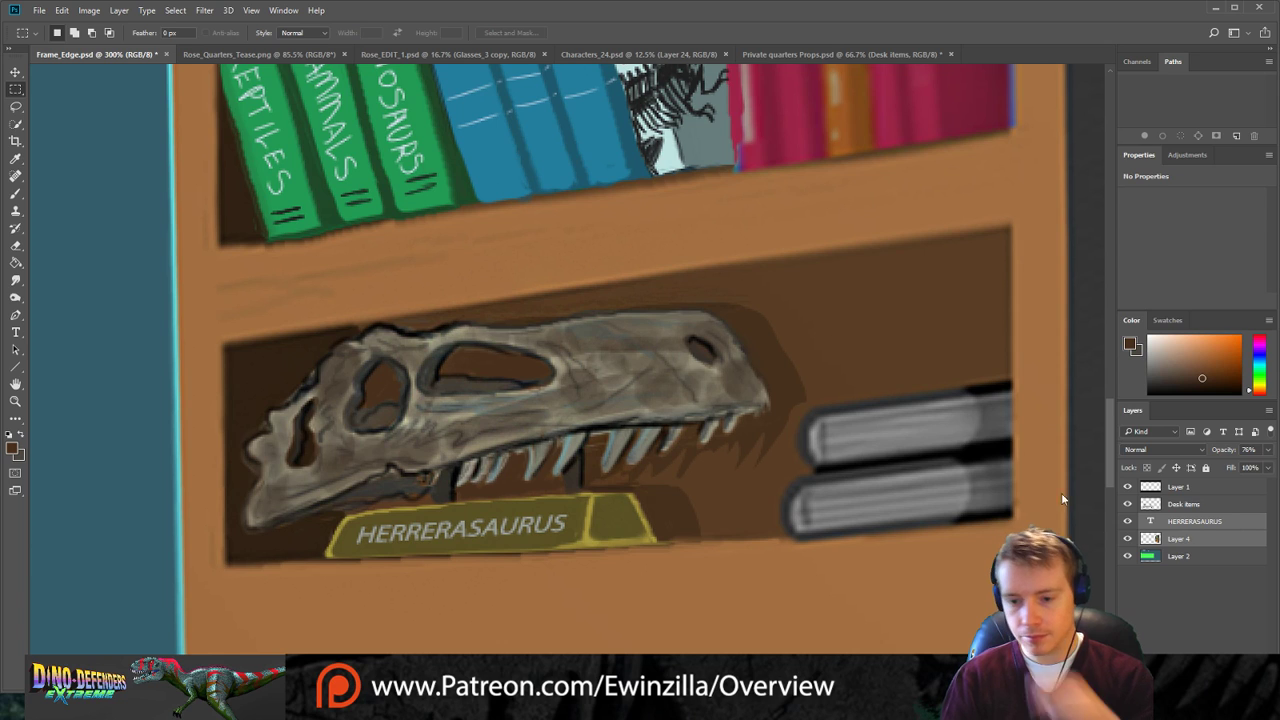
key(ctrl+e)
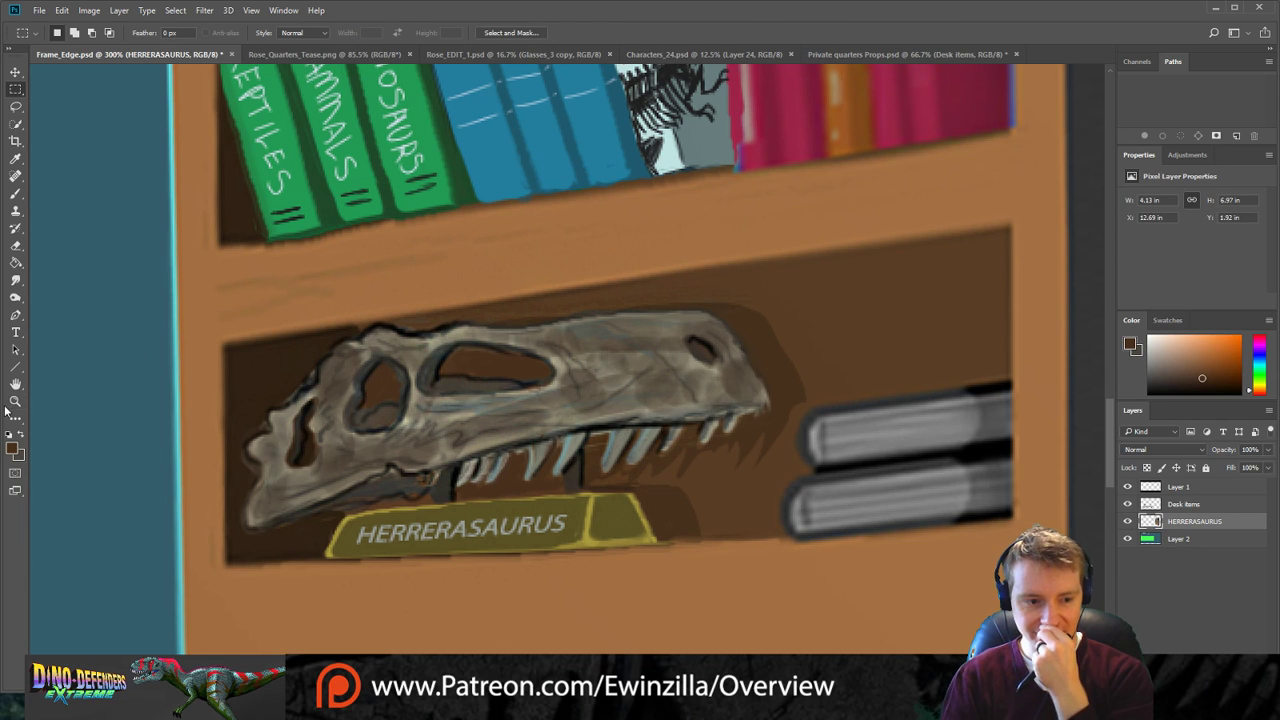
Clear the green window area on Layer 2 to transparency using the Paint Bucket in Clear mode.
key(z)
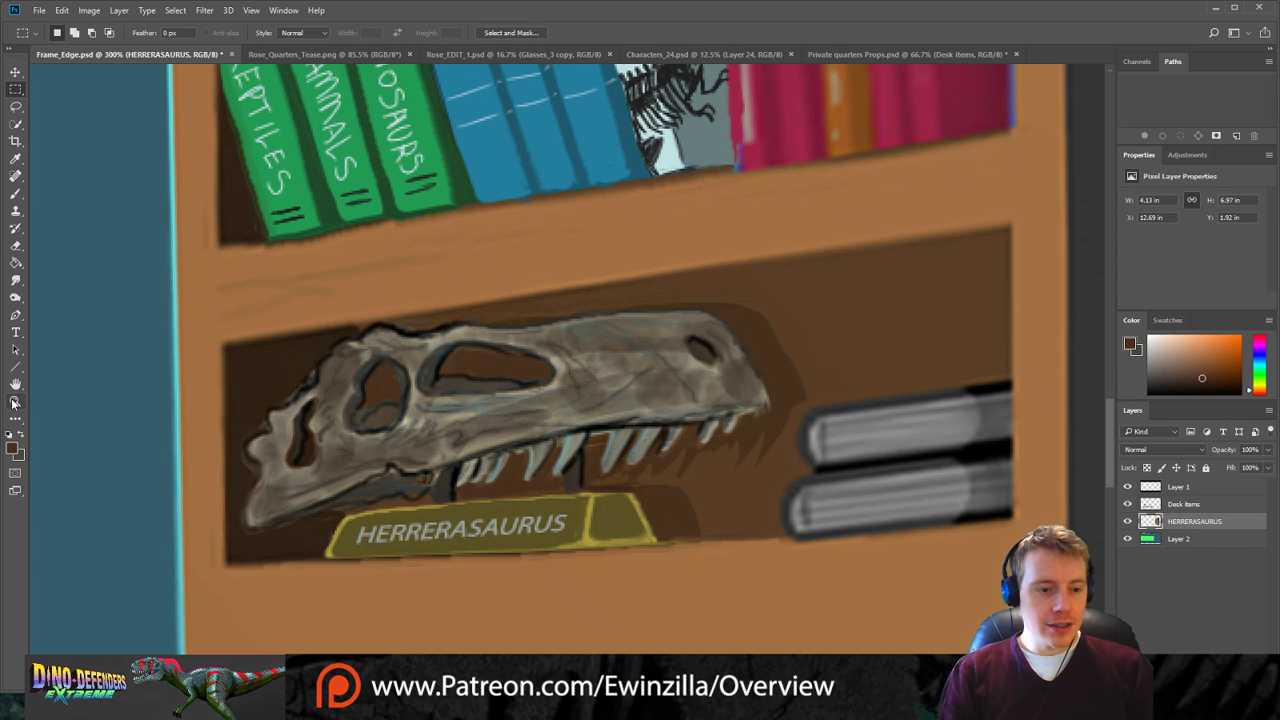
click(331, 32)
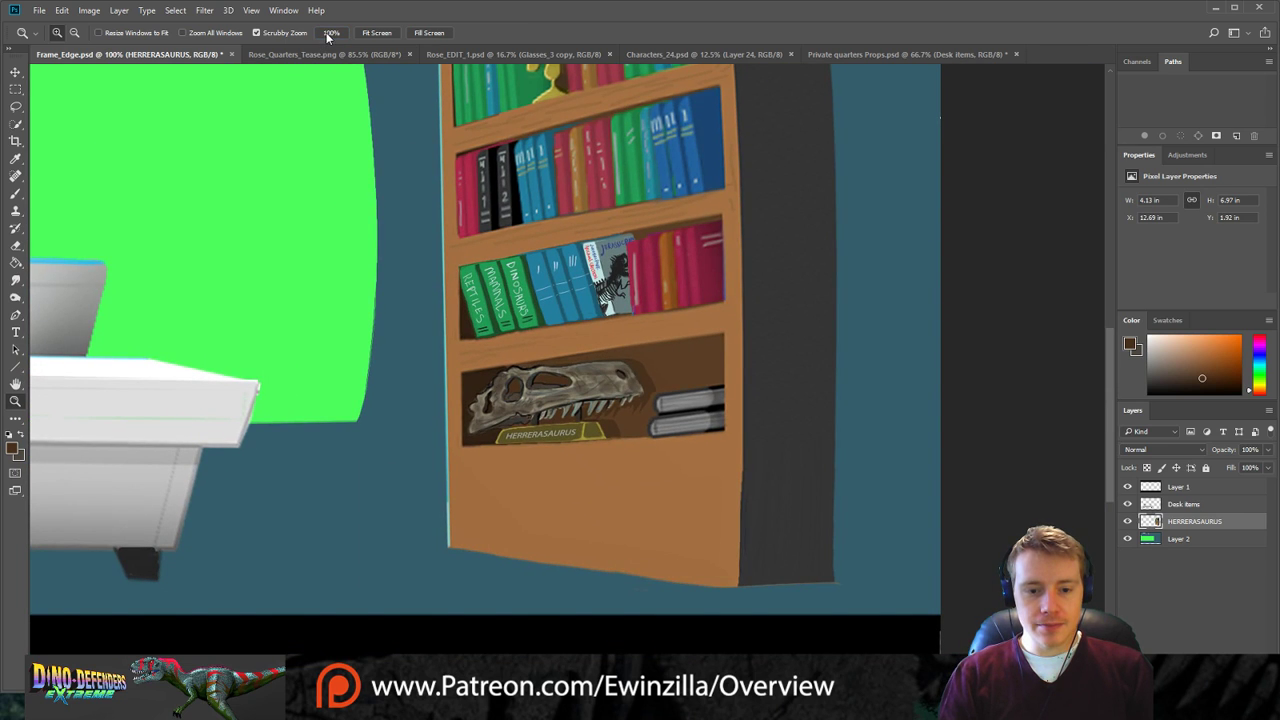
click(371, 32)
click(371, 32)
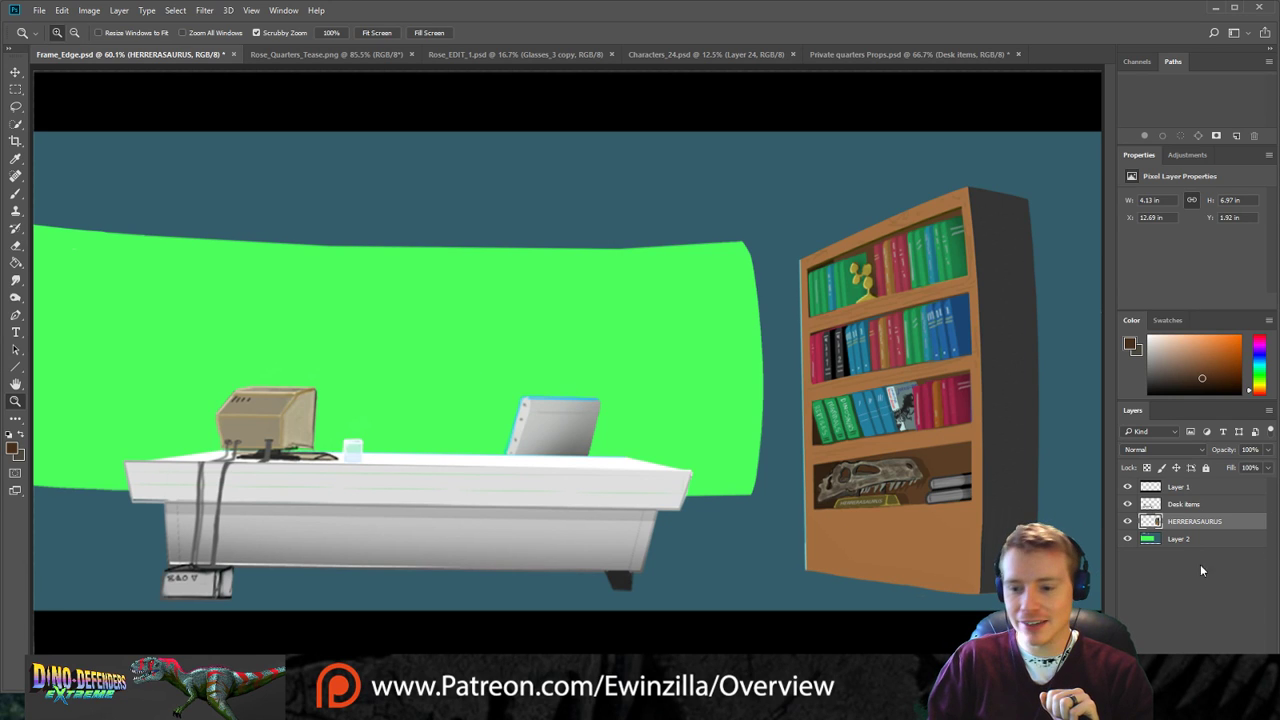
click(1195, 539)
click(16, 263)
key(i)
click(1009, 388)
click(189, 68)
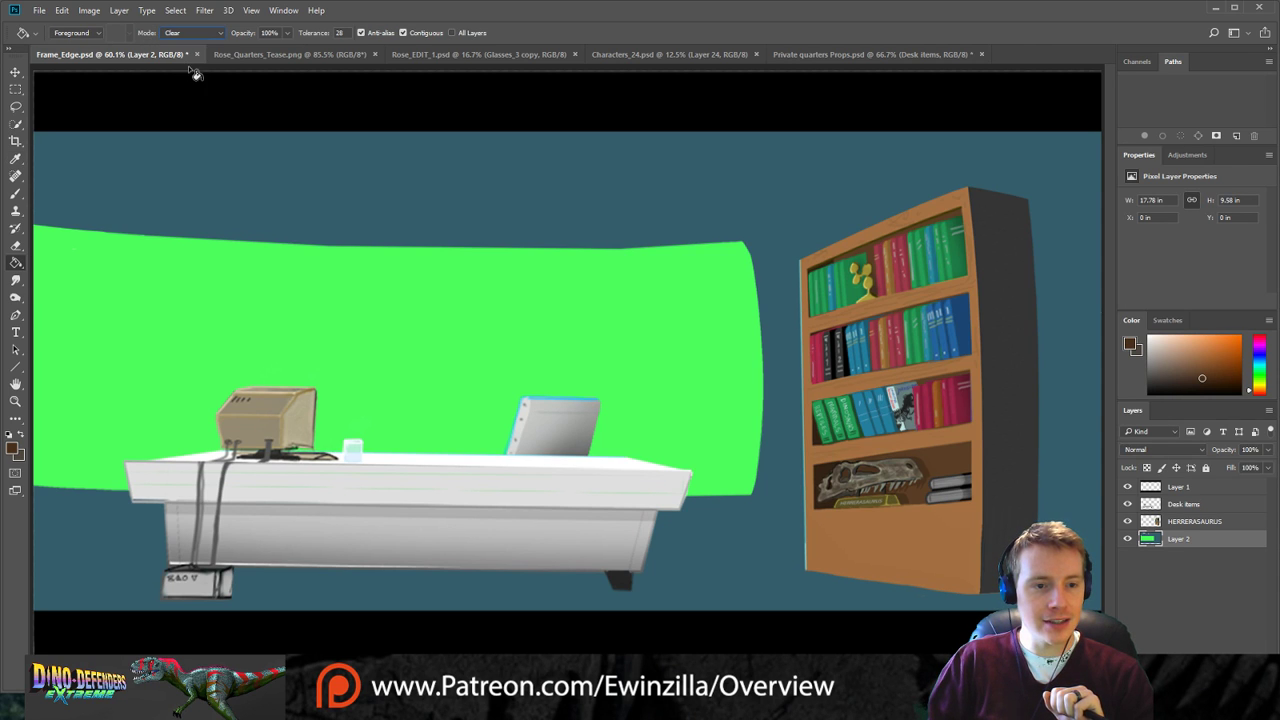
click(307, 334)
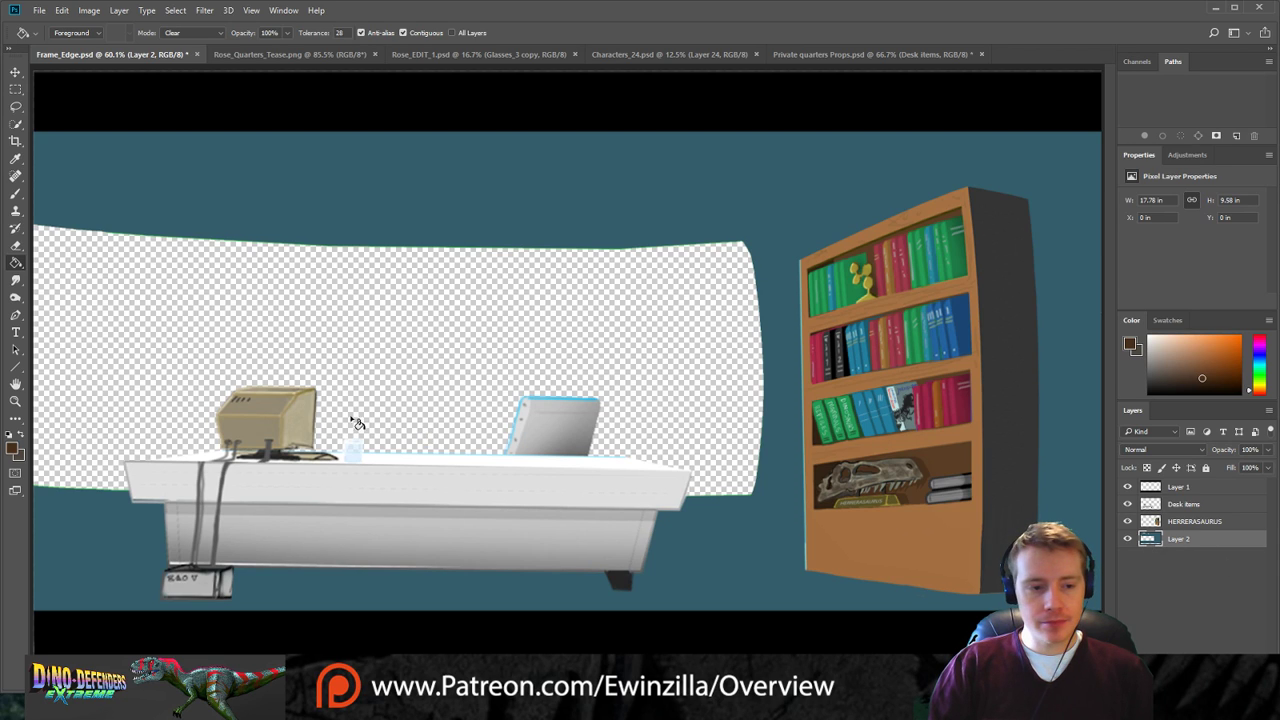
click(16, 366)
click(21, 435)
click(14, 447)
key(Return)
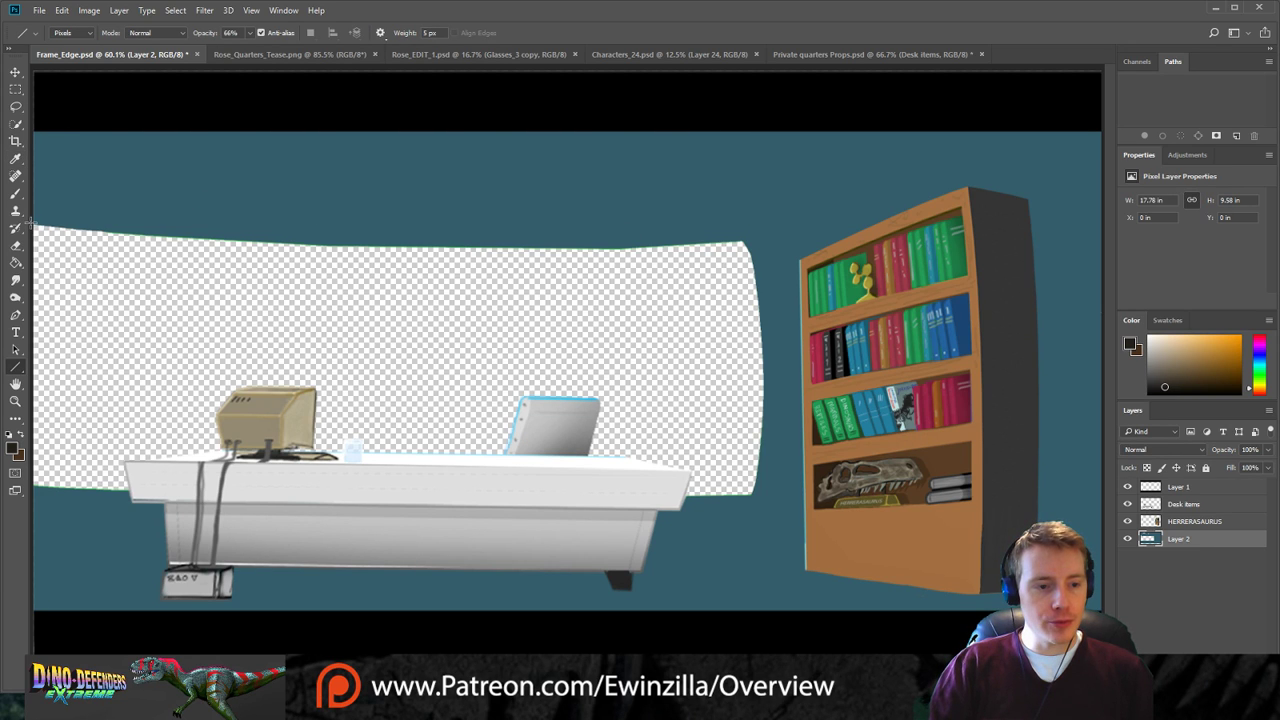
Copy the central oval ceiling light from Rose_Quarters_Tease.png into Frame_Edge.psd as a new layer above Layer 2.
click(325, 56)
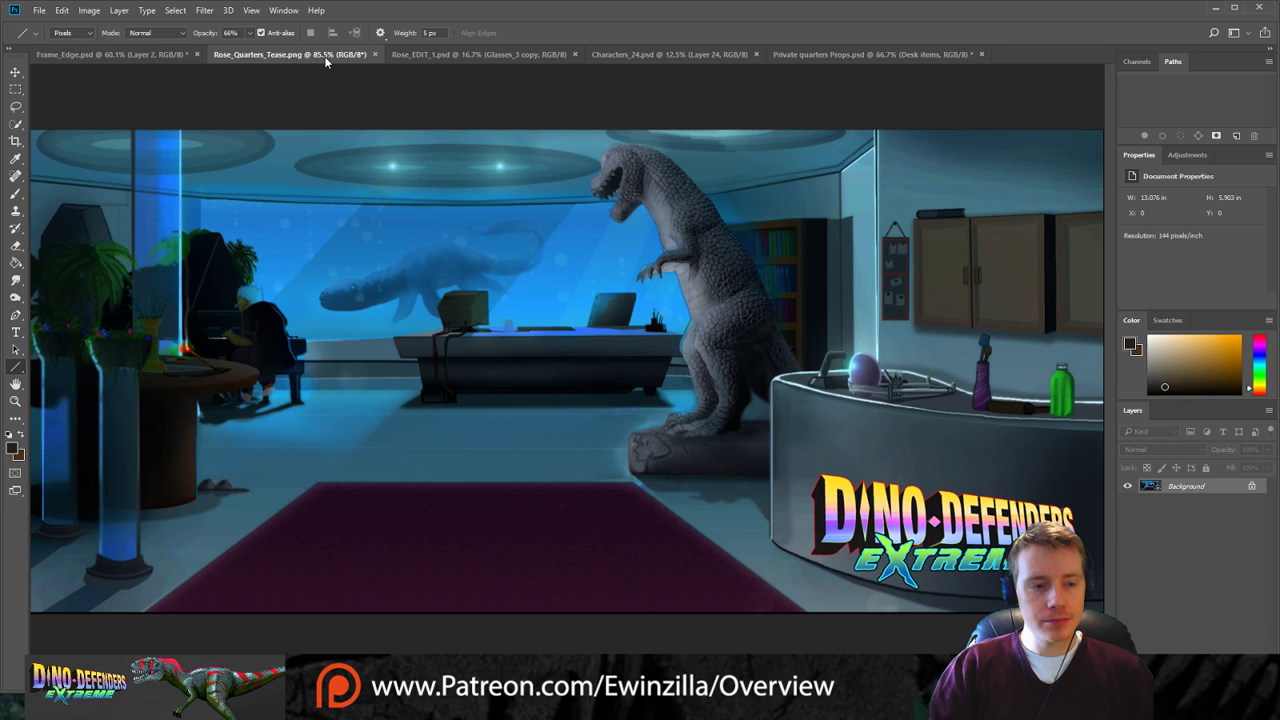
click(15, 106)
click(15, 89)
drag(285, 129, 610, 195)
click(15, 72)
drag(388, 166, 488, 285)
drag(578, 255, 1015, 168)
drag(870, 210, 548, 162)
drag(319, 114, 319, 73)
drag(802, 131, 806, 135)
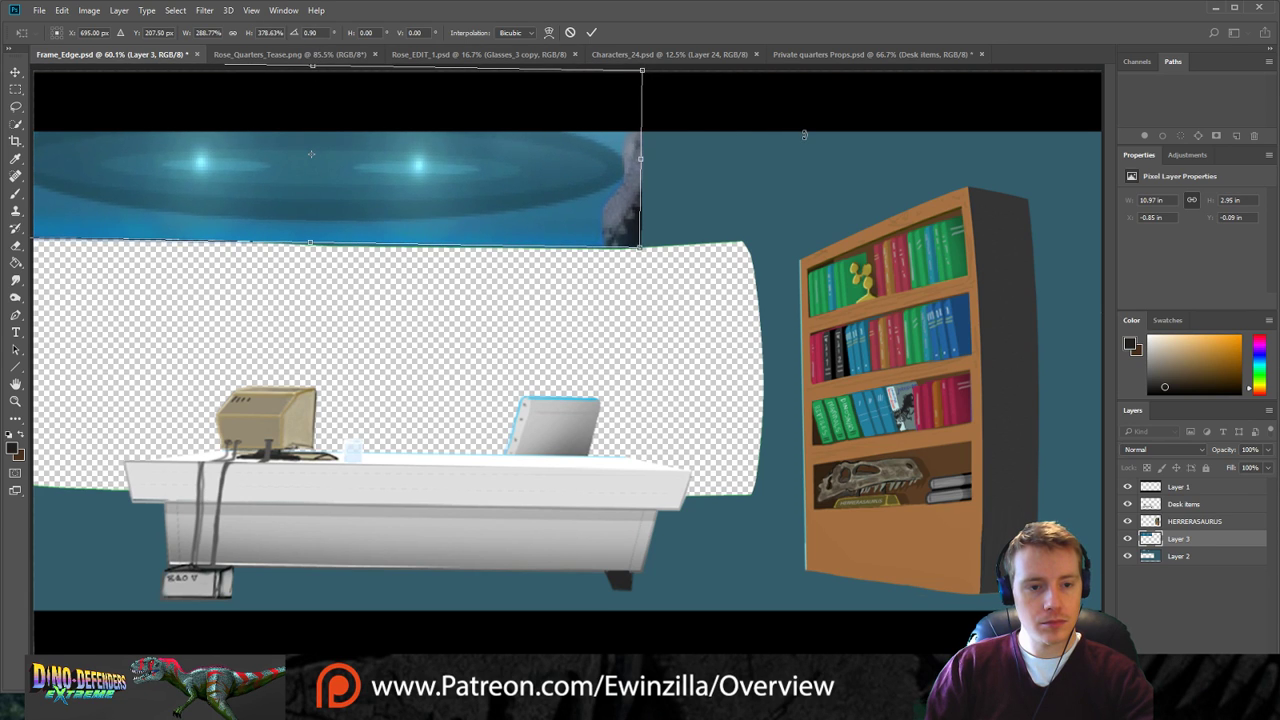
drag(521, 169, 465, 162)
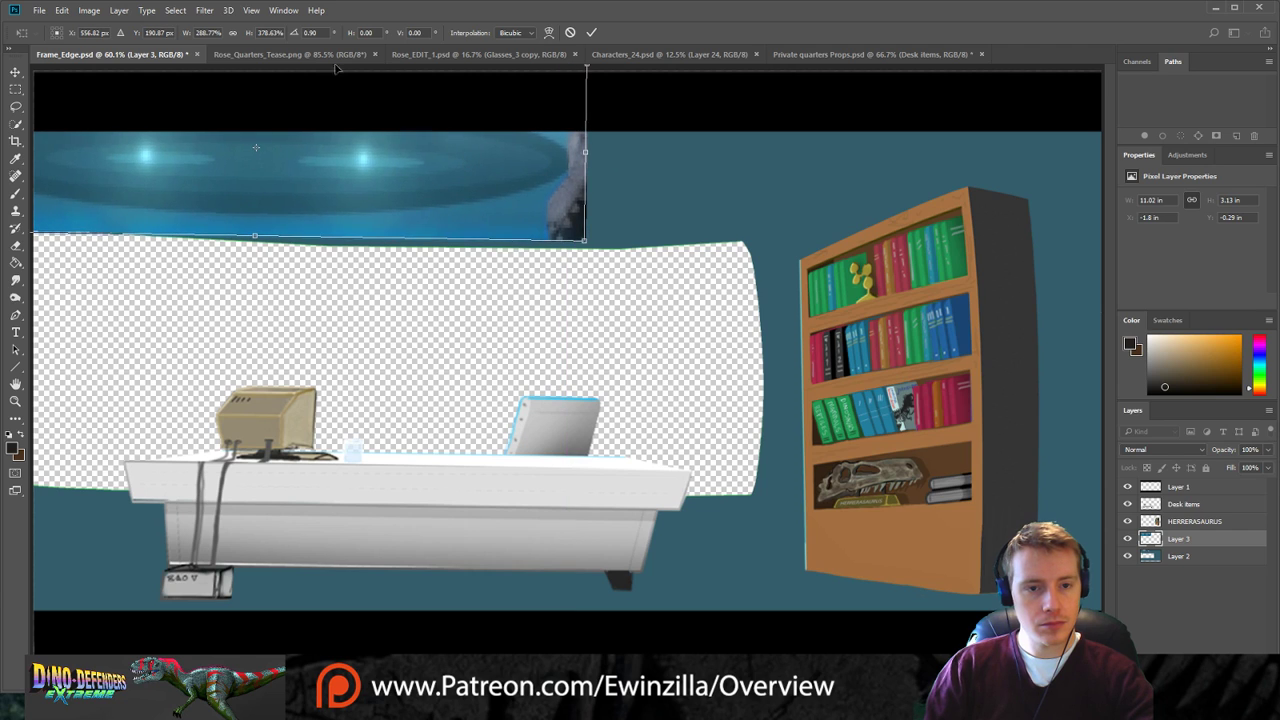
click(265, 53)
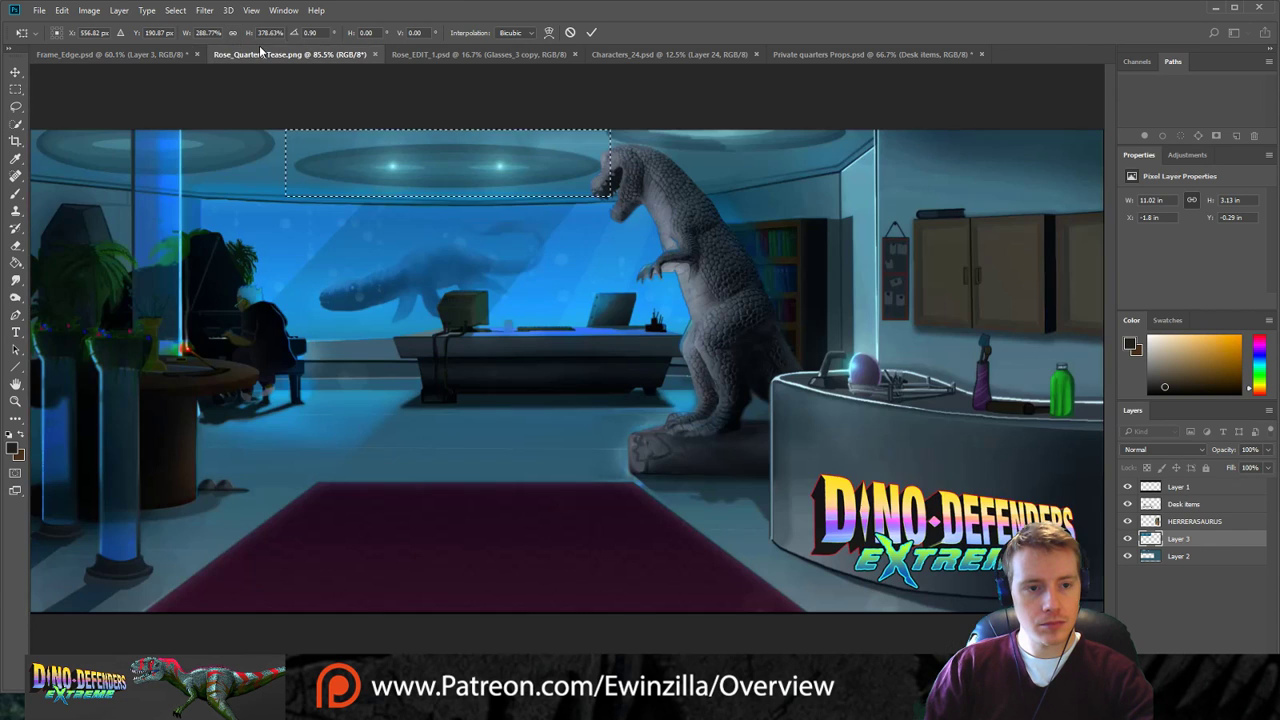
click(104, 54)
Scale the pasted ceiling light proportionally to about 392% and place it along the ceiling above the window.
drag(577, 260, 1000, 172)
drag(864, 249, 417, 168)
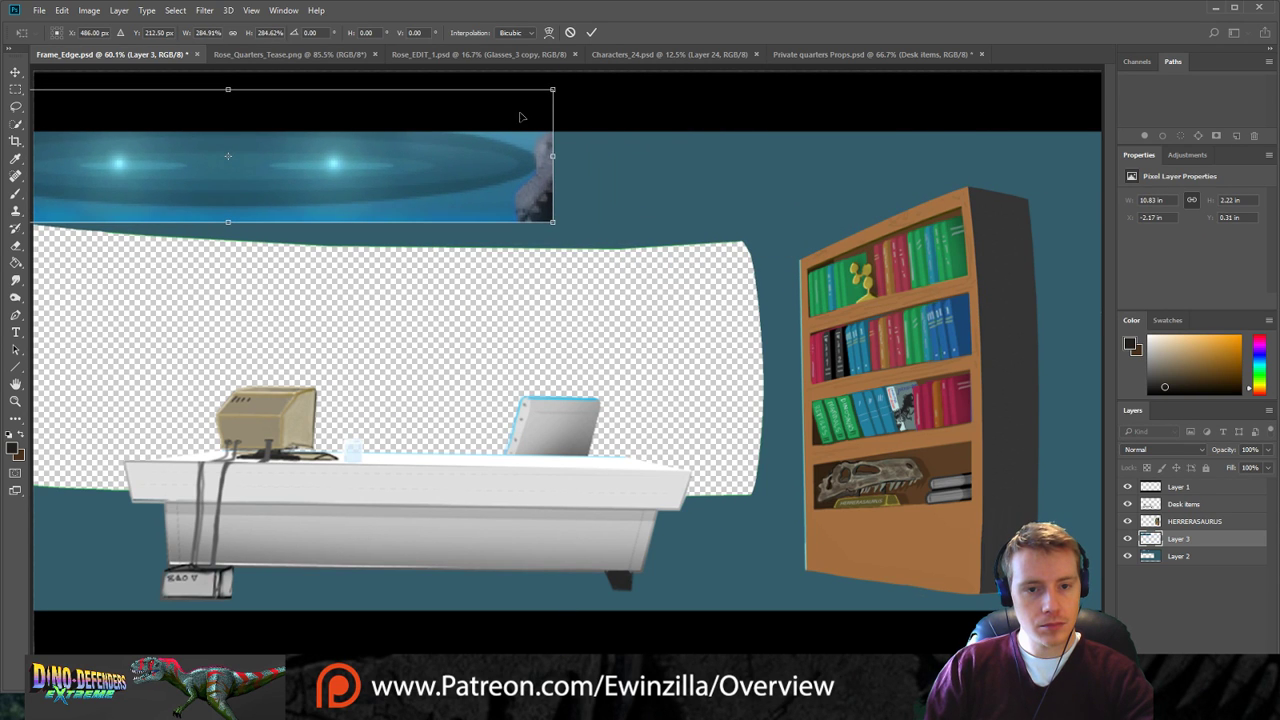
drag(555, 89, 770, 45)
drag(586, 137, 507, 165)
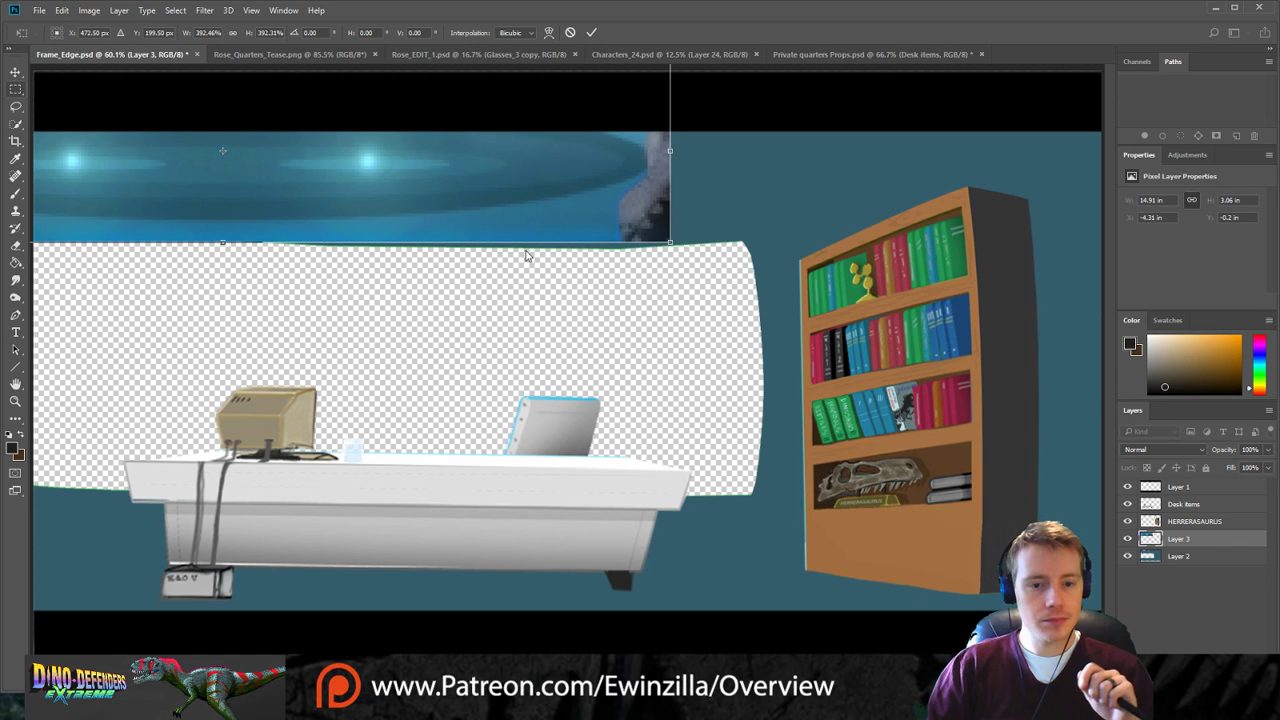
key(Return)
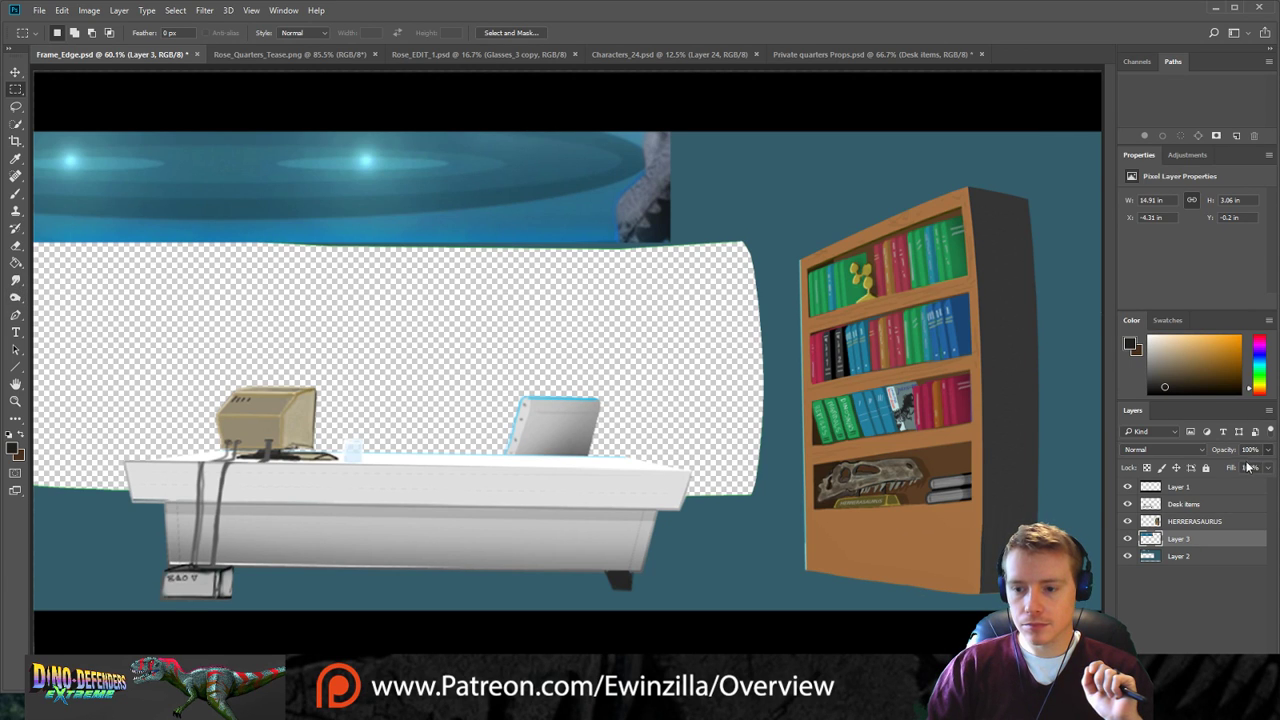
Lower the ceiling light layer's opacity to 52% and erase the part overlapping the transparent window's upper edge.
key(5)
key(2)
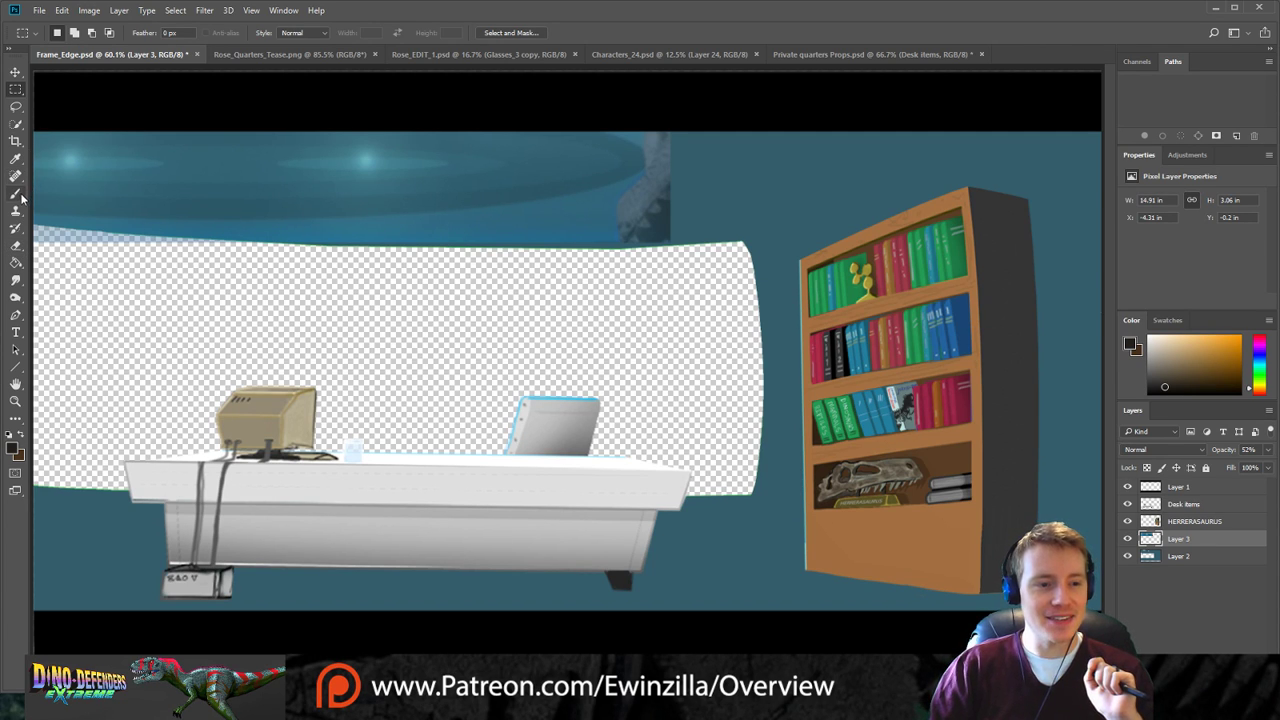
click(15, 245)
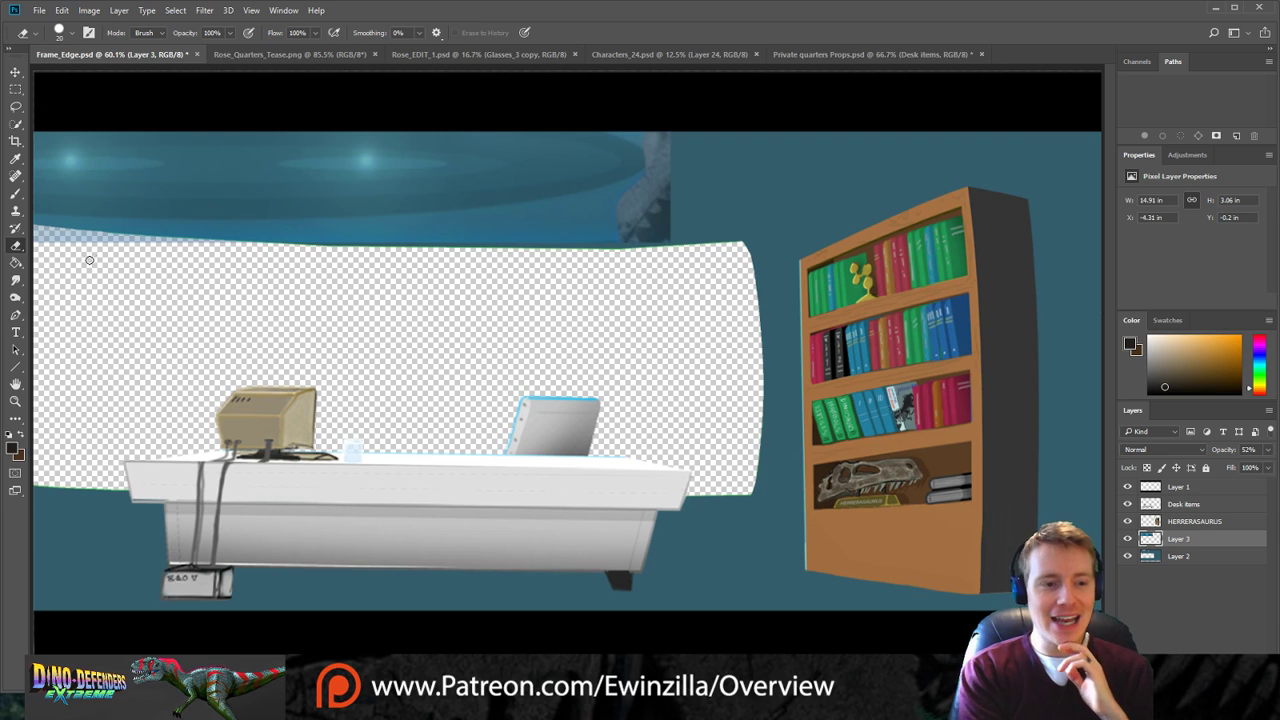
mouse_move(65, 234)
mouse_down()
mouse_move(174, 241)
mouse_move(41, 228)
mouse_move(250, 250)
mouse_up()
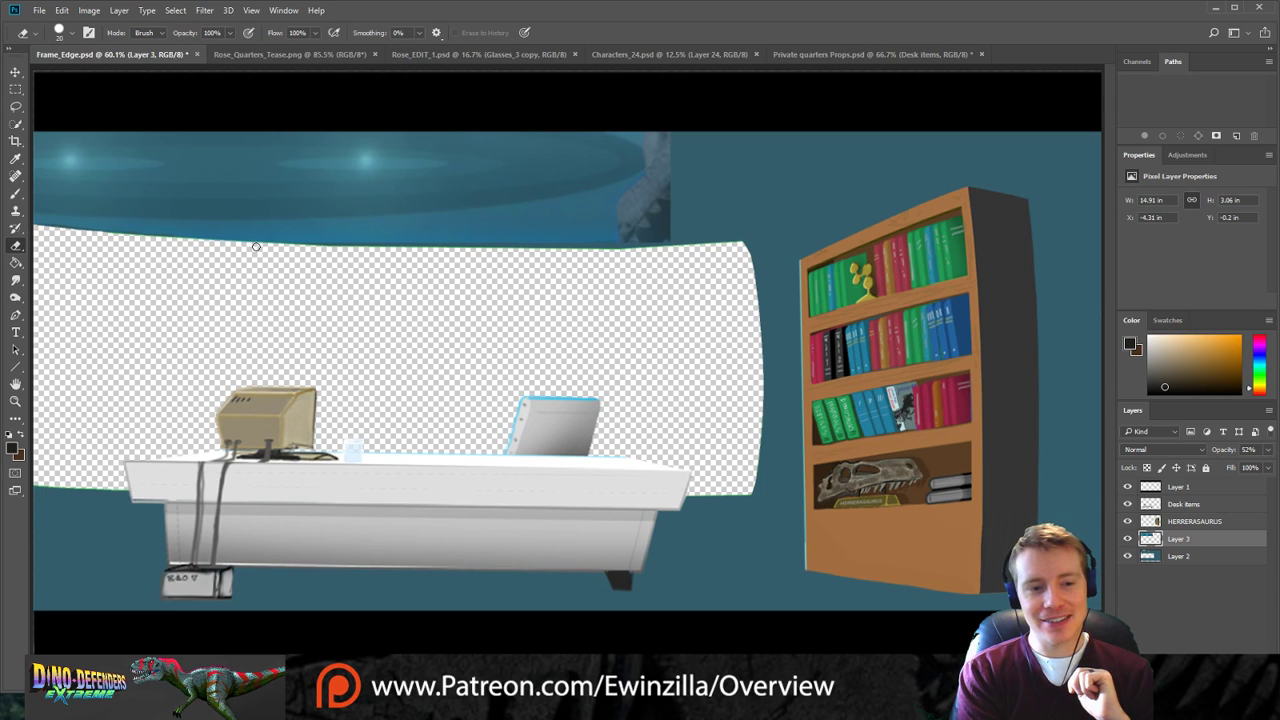
Smudge the ceiling light layer's rough outer edge at 100% strength, extending the blue ceiling across to above the bookcase.
click(15, 280)
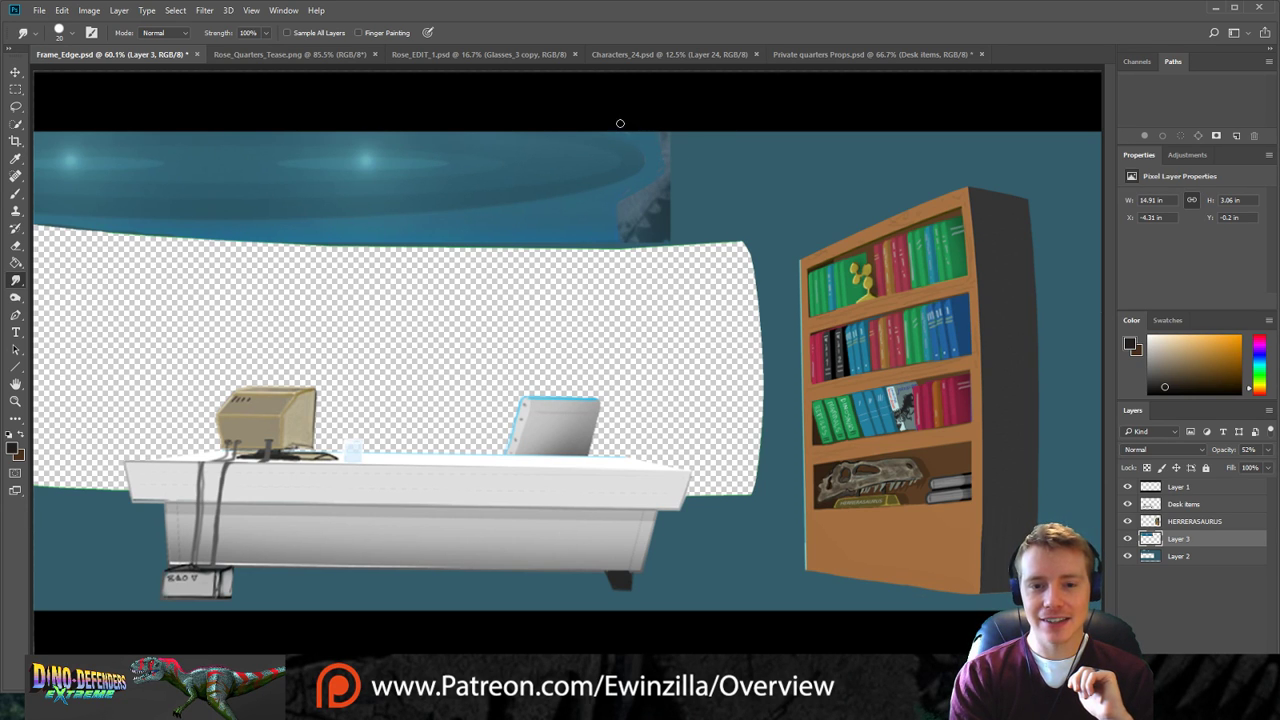
mouse_move(652, 136)
mouse_down()
mouse_move(662, 165)
mouse_move(669, 155)
mouse_move(623, 222)
mouse_move(602, 212)
mouse_move(665, 192)
mouse_move(625, 222)
mouse_move(672, 224)
mouse_move(628, 236)
mouse_move(702, 237)
mouse_move(628, 238)
mouse_move(821, 211)
mouse_move(731, 233)
mouse_move(765, 241)
mouse_move(851, 207)
mouse_move(751, 230)
mouse_move(945, 140)
mouse_up()
drag(765, 238, 946, 149)
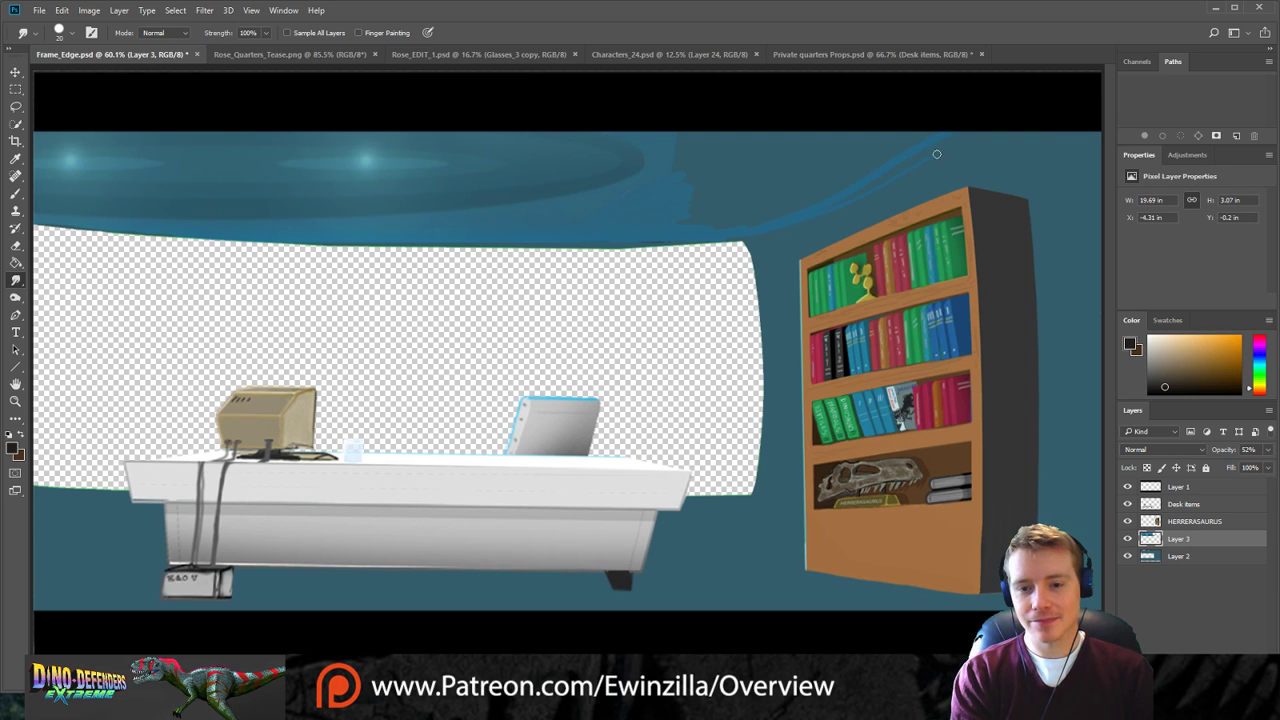
drag(762, 226, 950, 148)
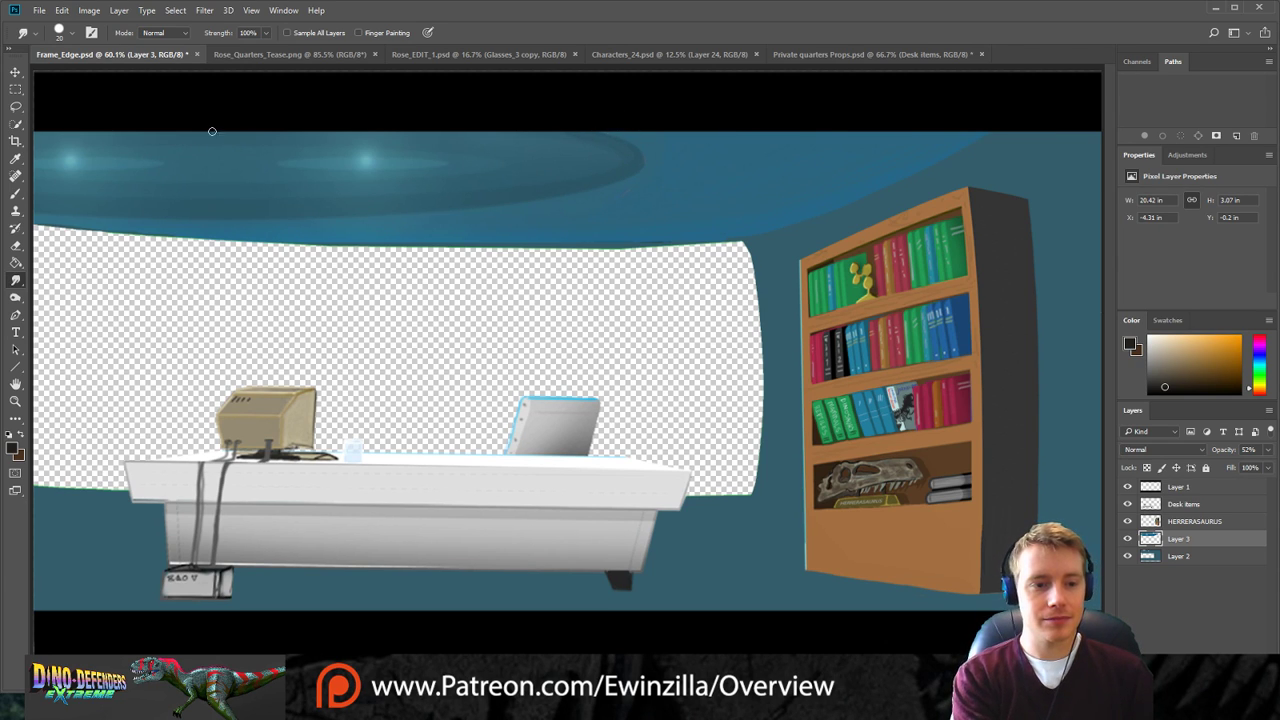
Narrow the ceiling light layer to about 92% width and rotate it about 0.46°.
click(16, 75)
drag(1000, 150, 905, 149)
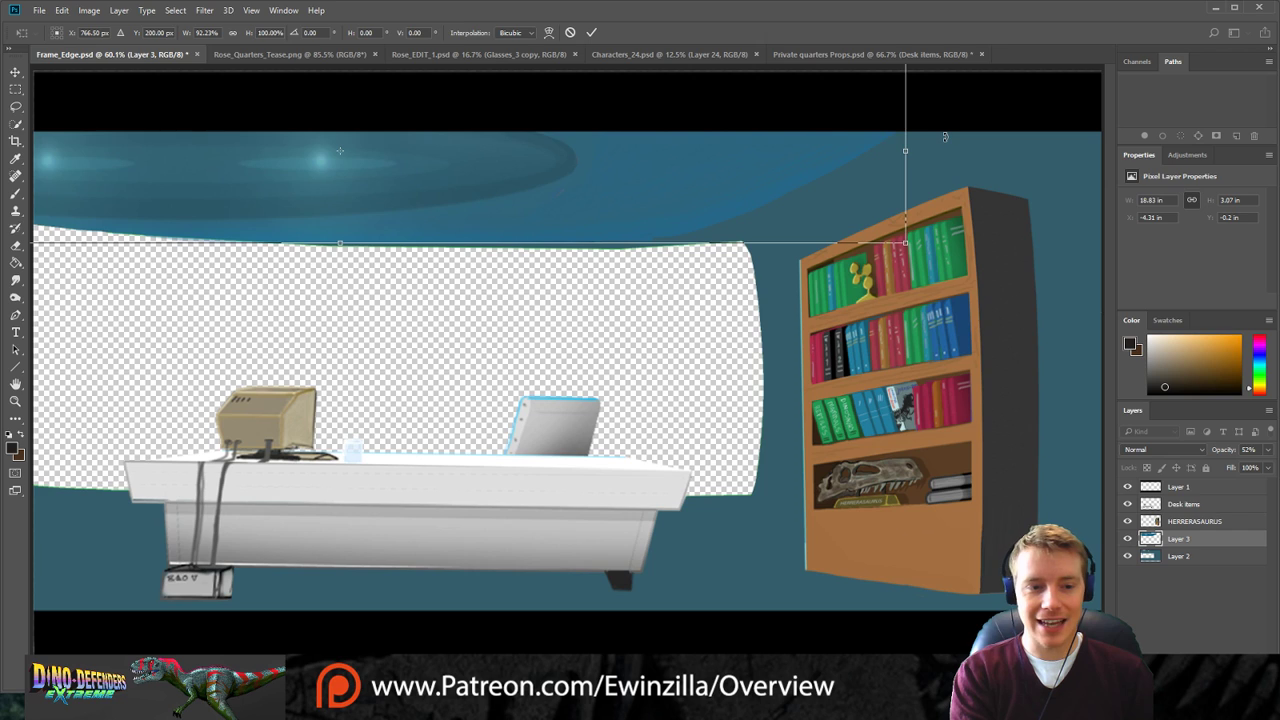
drag(939, 118, 952, 150)
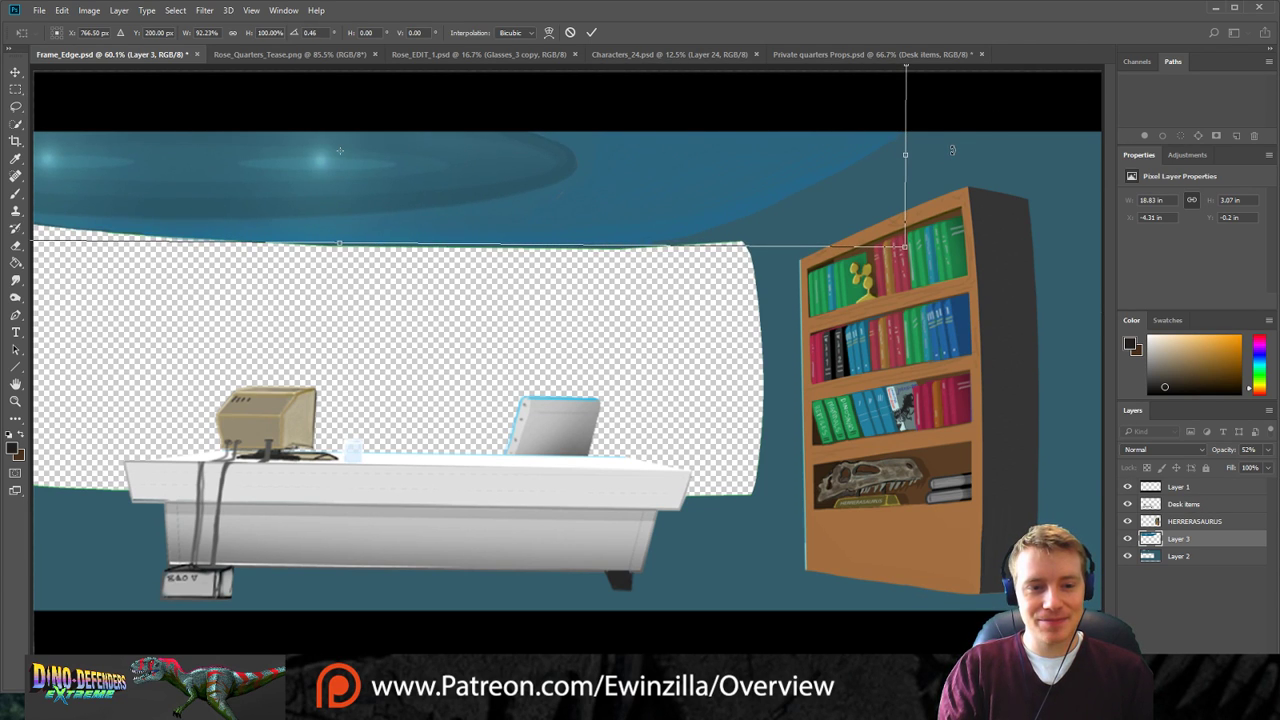
key(Return)
Smudge the ceiling's lower edge along the window's upper edge and up to the frame's border above the bookcase.
click(15, 280)
mouse_move(568, 238)
mouse_down()
mouse_move(644, 242)
mouse_move(566, 241)
mouse_move(612, 241)
mouse_up()
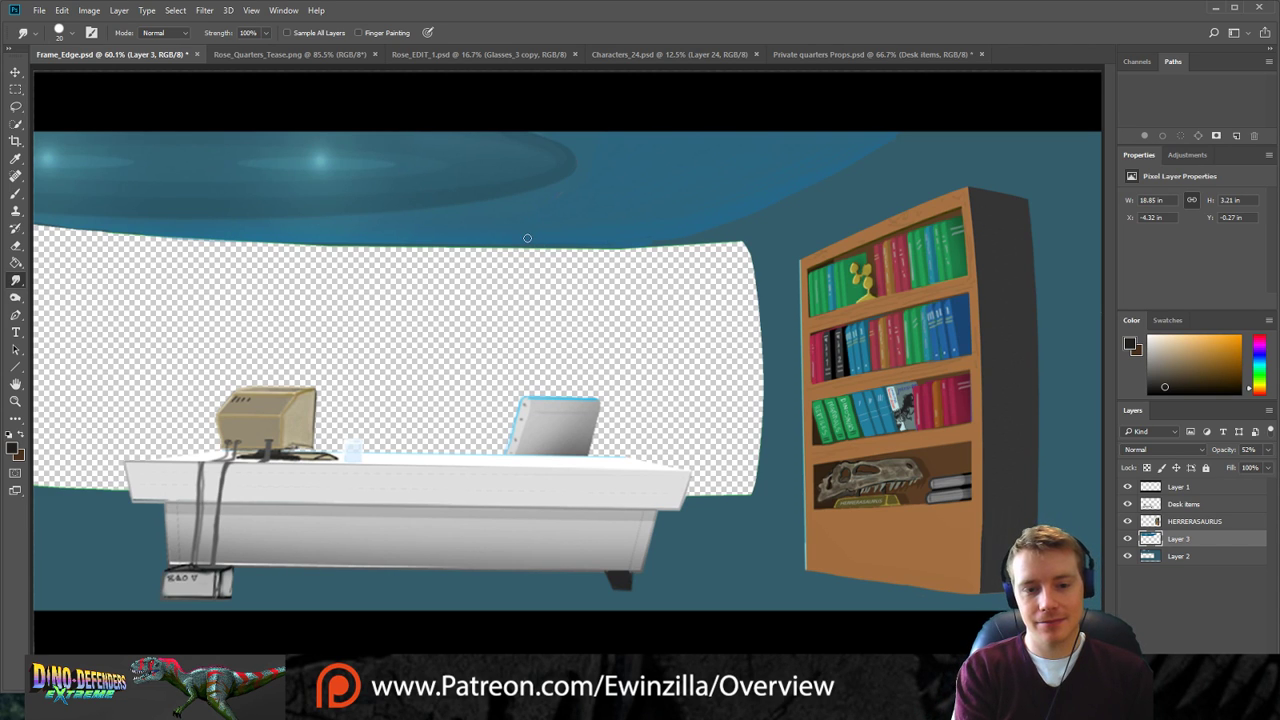
mouse_move(717, 223)
mouse_down()
mouse_move(666, 237)
mouse_move(793, 202)
mouse_move(718, 234)
mouse_move(803, 198)
mouse_move(733, 232)
mouse_move(757, 224)
mouse_move(852, 175)
mouse_move(731, 222)
mouse_move(983, 115)
mouse_move(757, 227)
mouse_move(746, 230)
mouse_move(974, 113)
mouse_move(802, 190)
mouse_move(852, 152)
mouse_move(985, 110)
mouse_move(910, 153)
mouse_move(987, 113)
mouse_up()
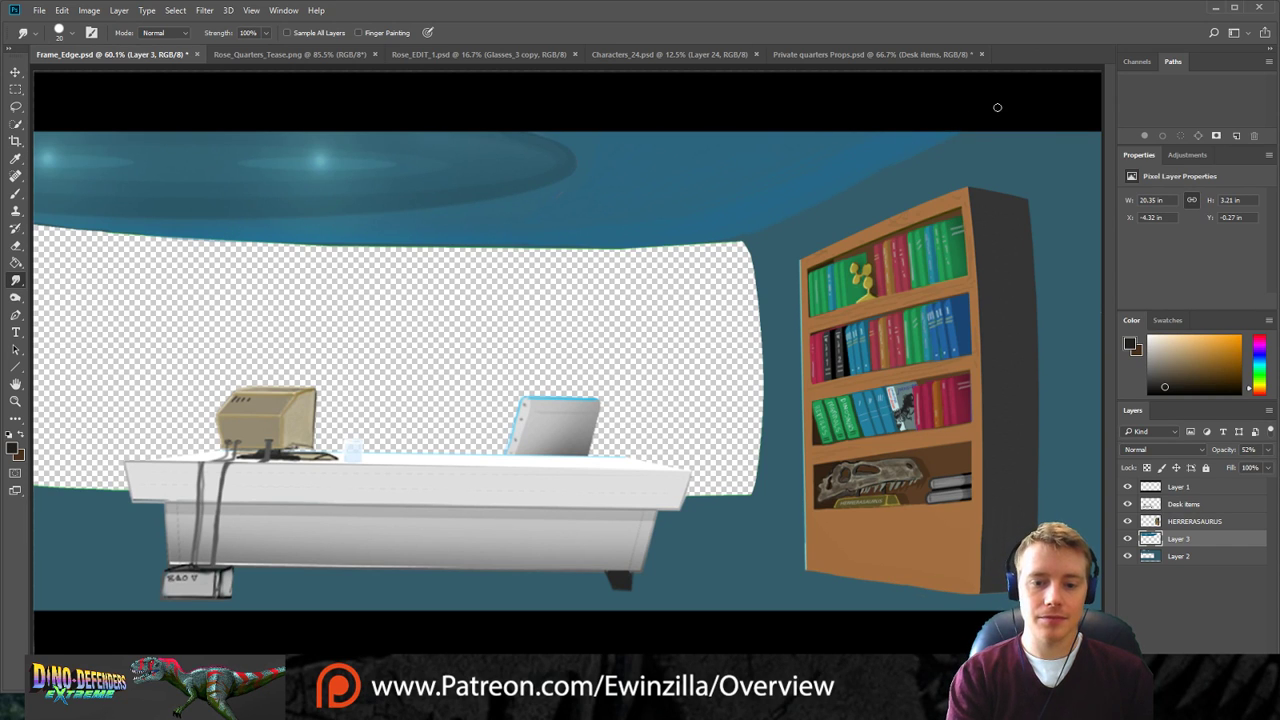
Copy the cropped oval ceiling light above the dinosaur statue from Rose_Quarters_Tease.png into Frame_Edge.psd as a new layer.
click(814, 55)
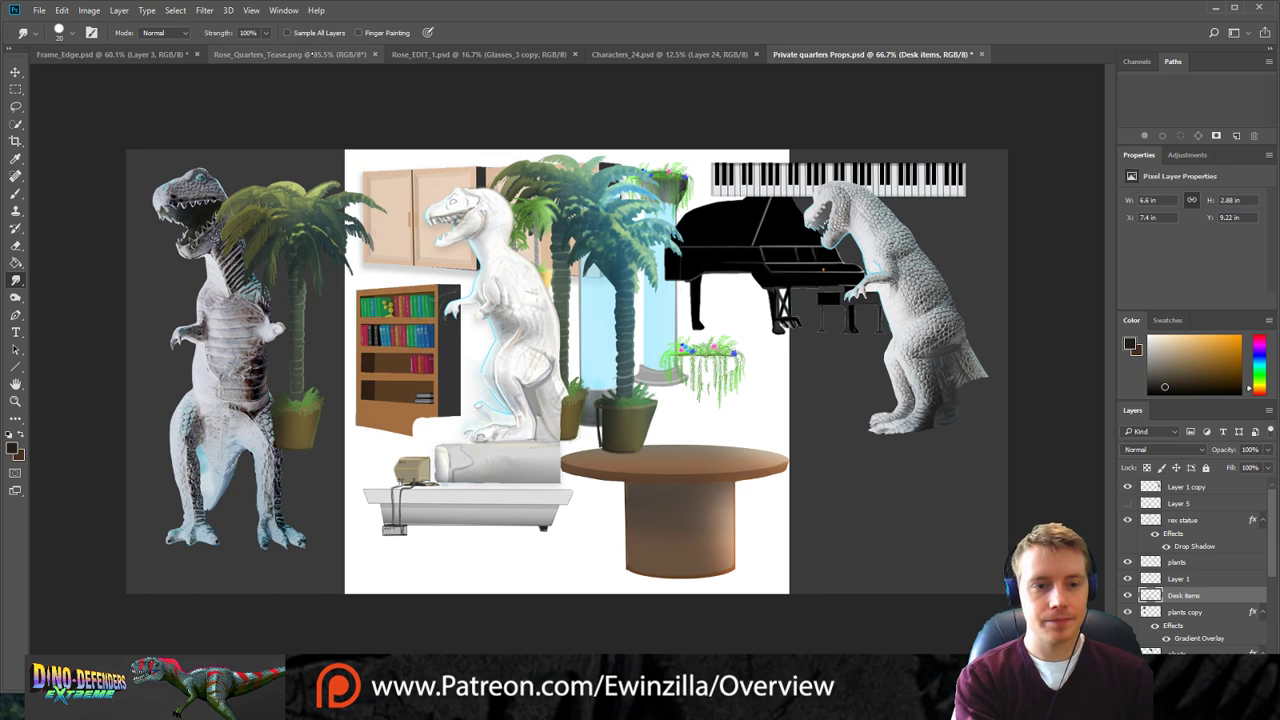
click(335, 55)
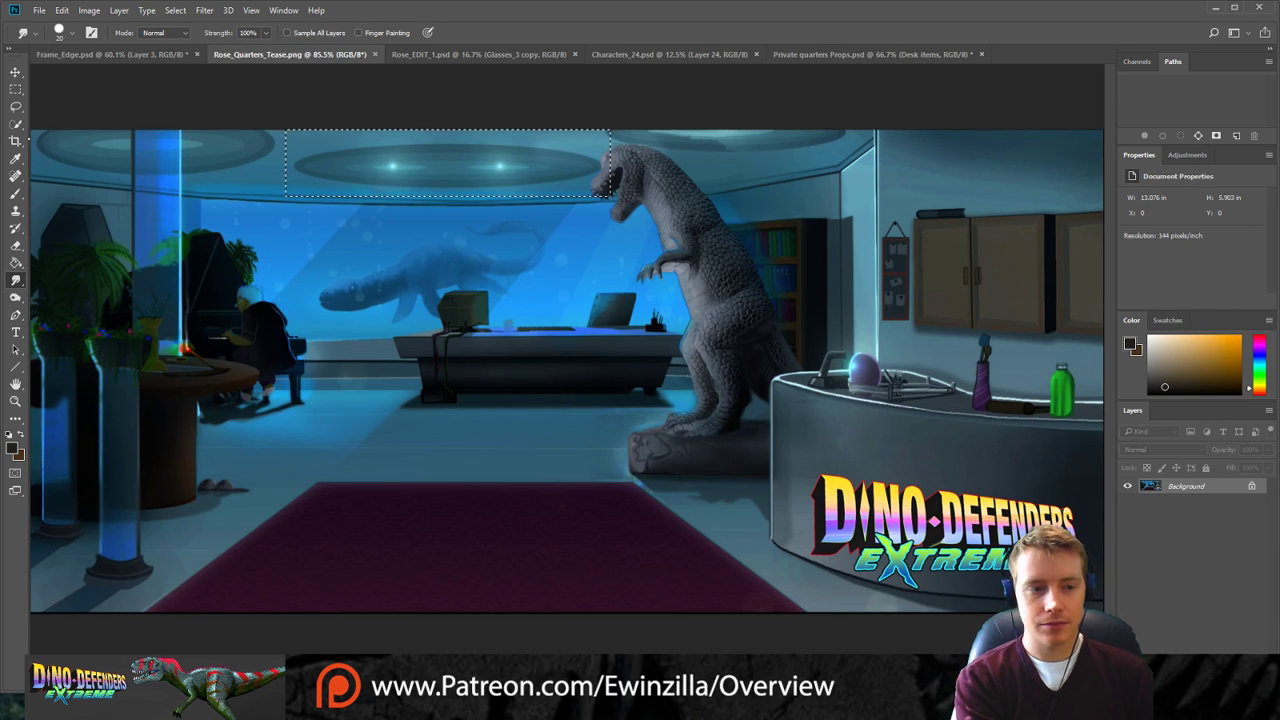
click(15, 90)
click(77, 115)
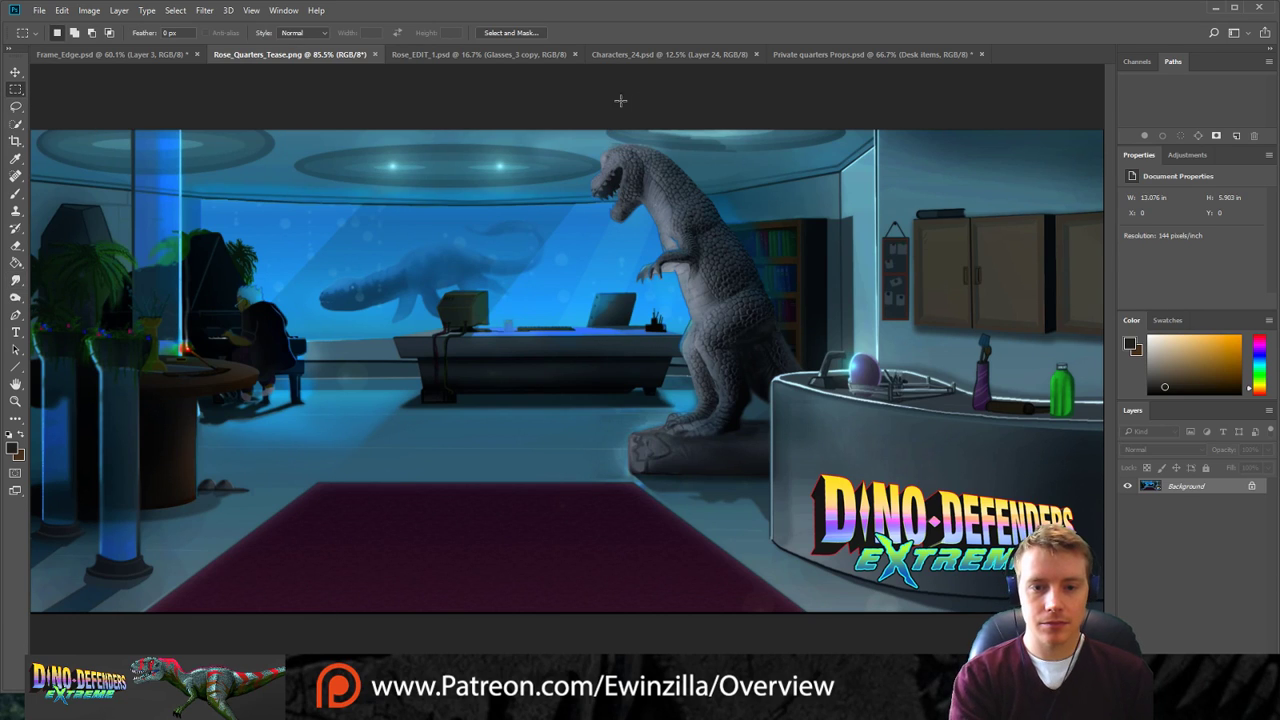
drag(597, 108, 851, 152)
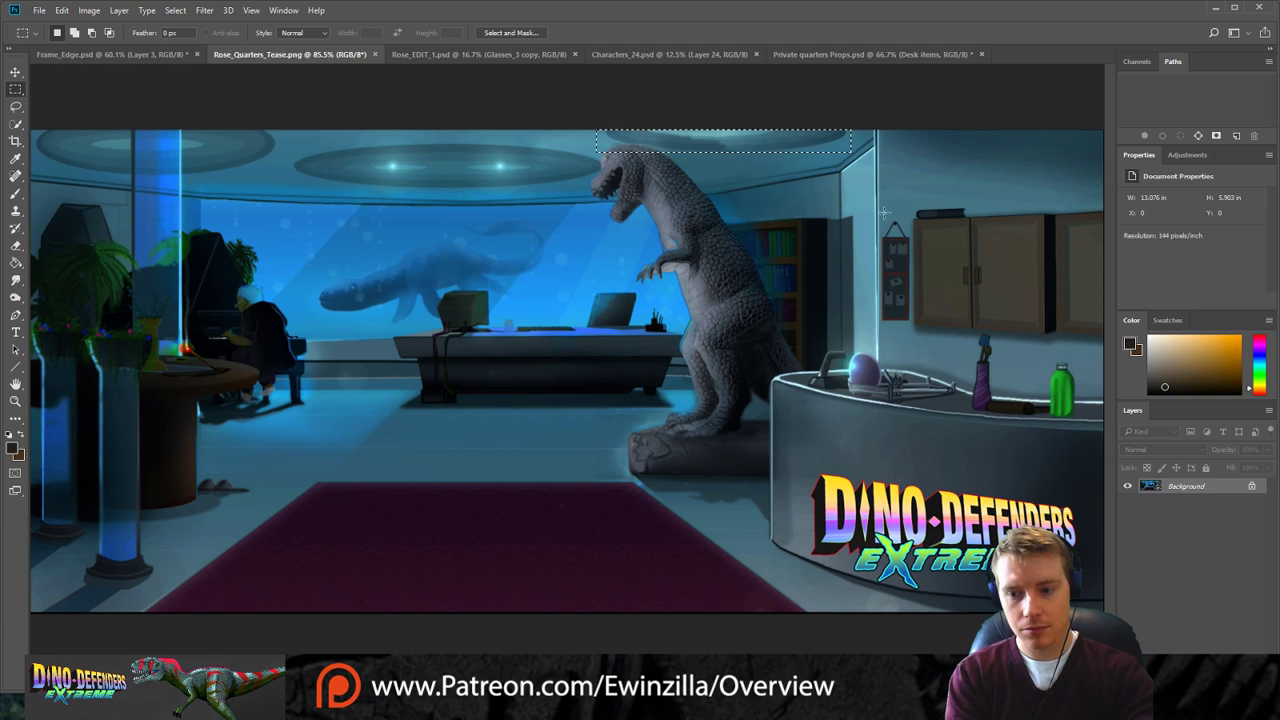
key(ctrl+j)
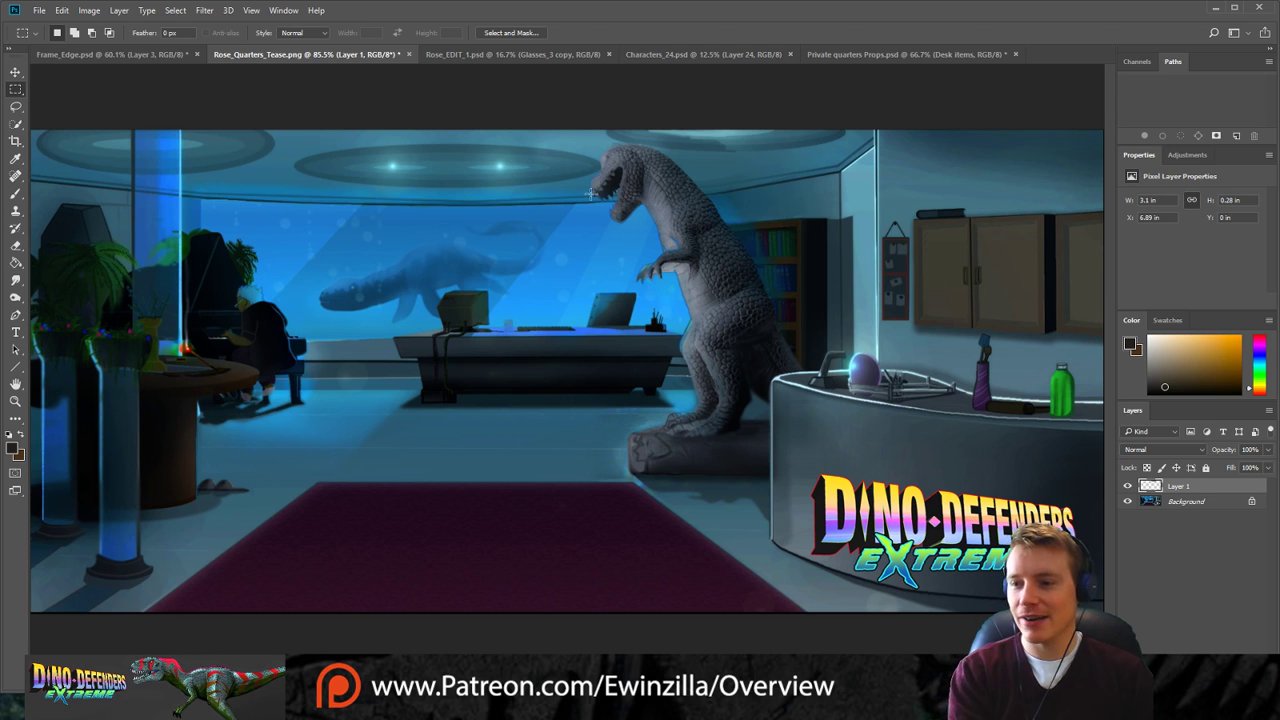
click(15, 72)
drag(797, 138, 720, 185)
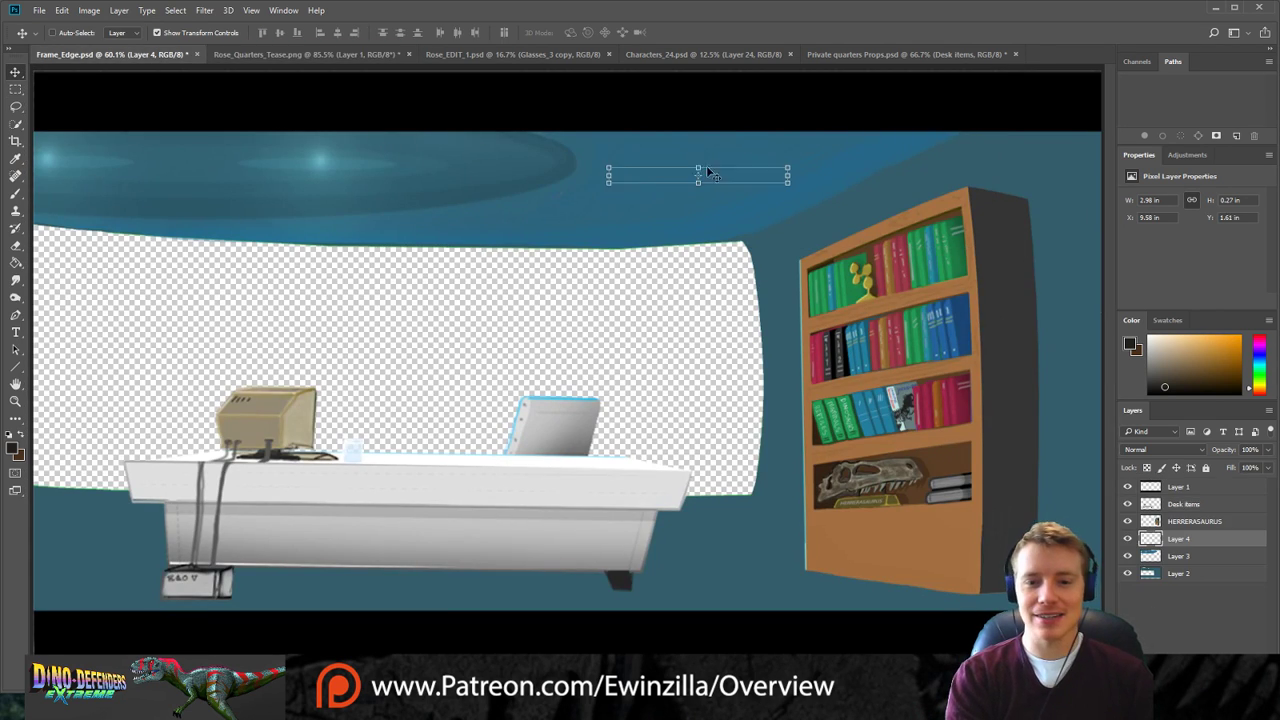
Scale the pasted second ceiling light to about 216% width and 420% height, against the ceiling's upper border near the bookcase.
key(ctrl+t)
drag(790, 165, 890, 138)
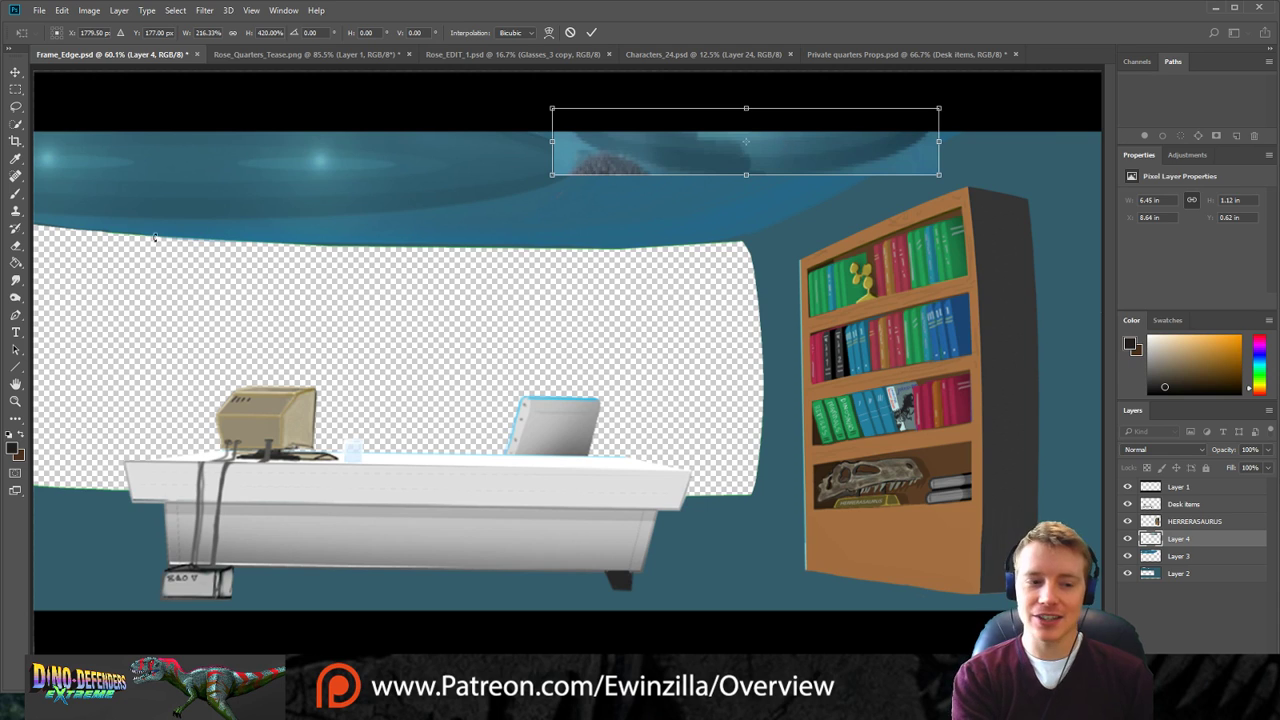
click(15, 280)
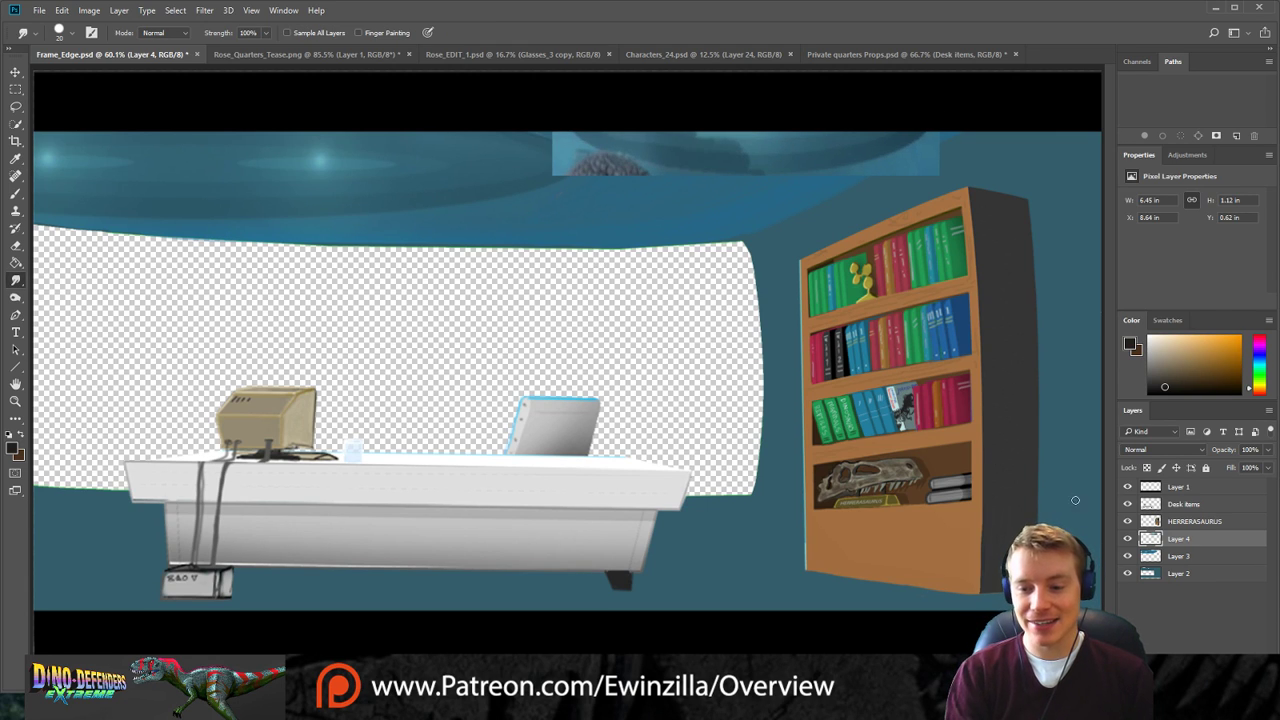
Shrink Layer 3's ceiling to about 91% width, tilt it by about 1°, and shift it slightly toward the bookcase.
click(1178, 556)
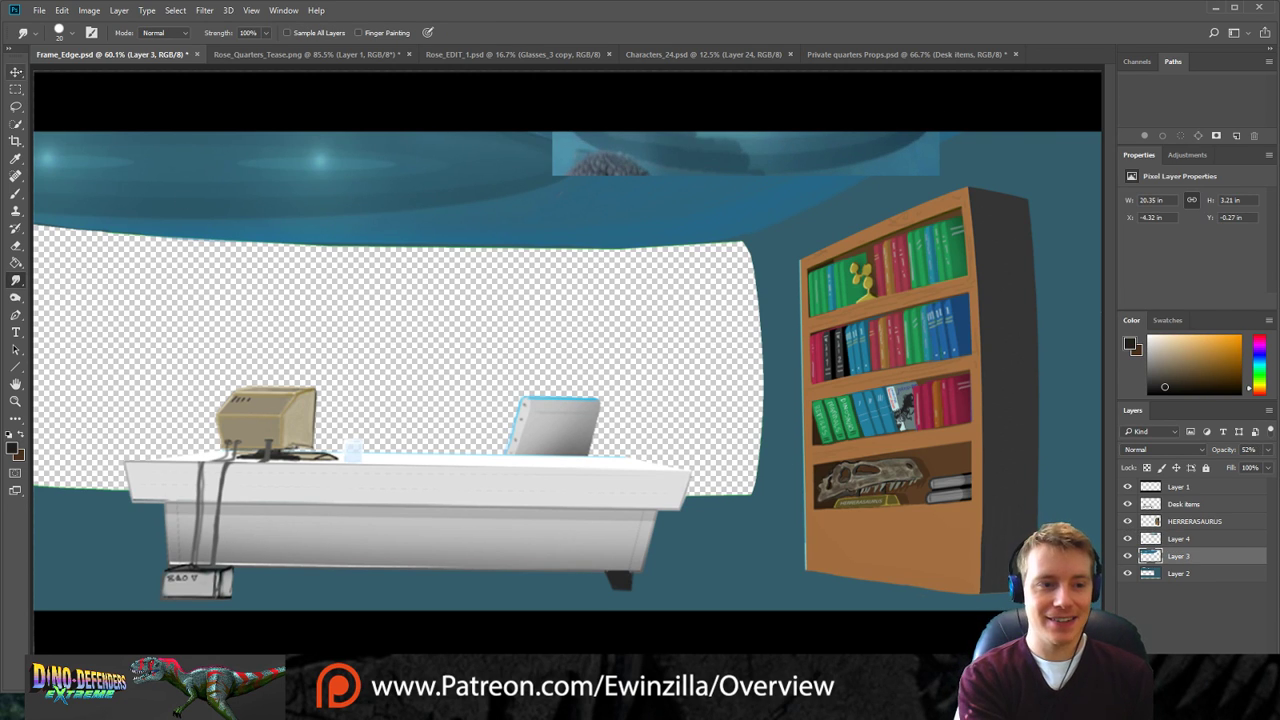
click(15, 72)
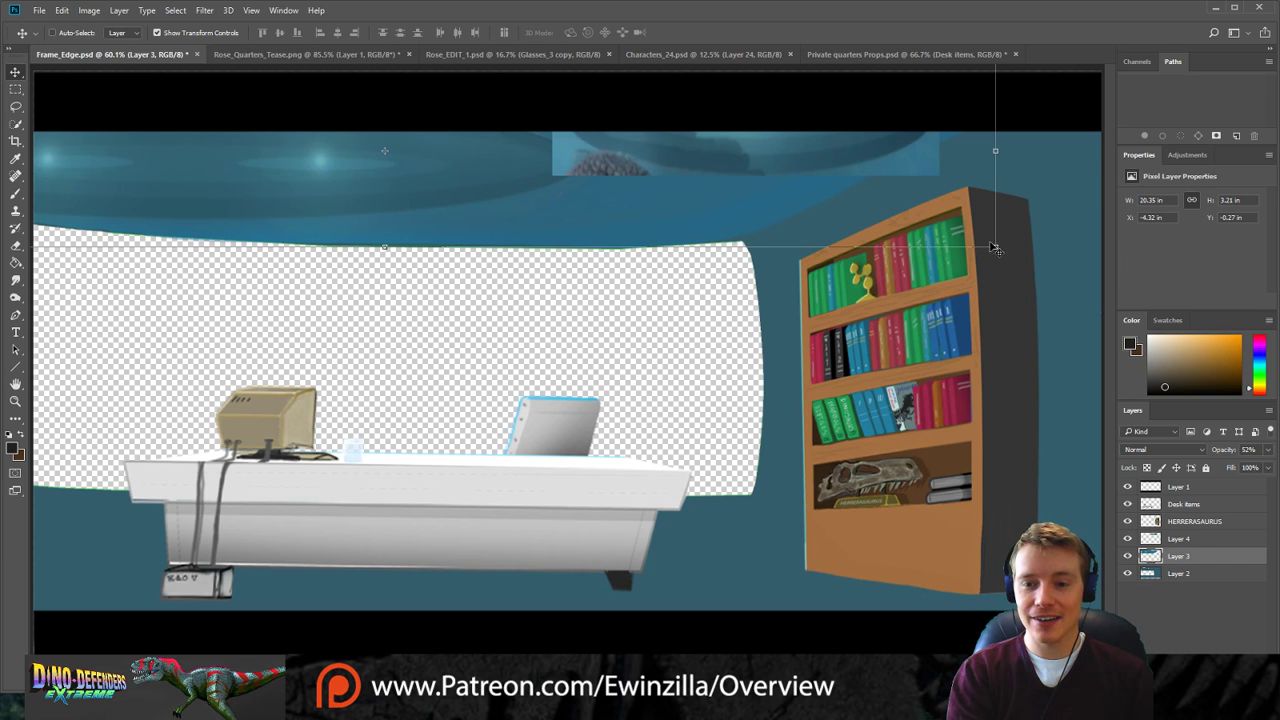
drag(995, 246, 890, 242)
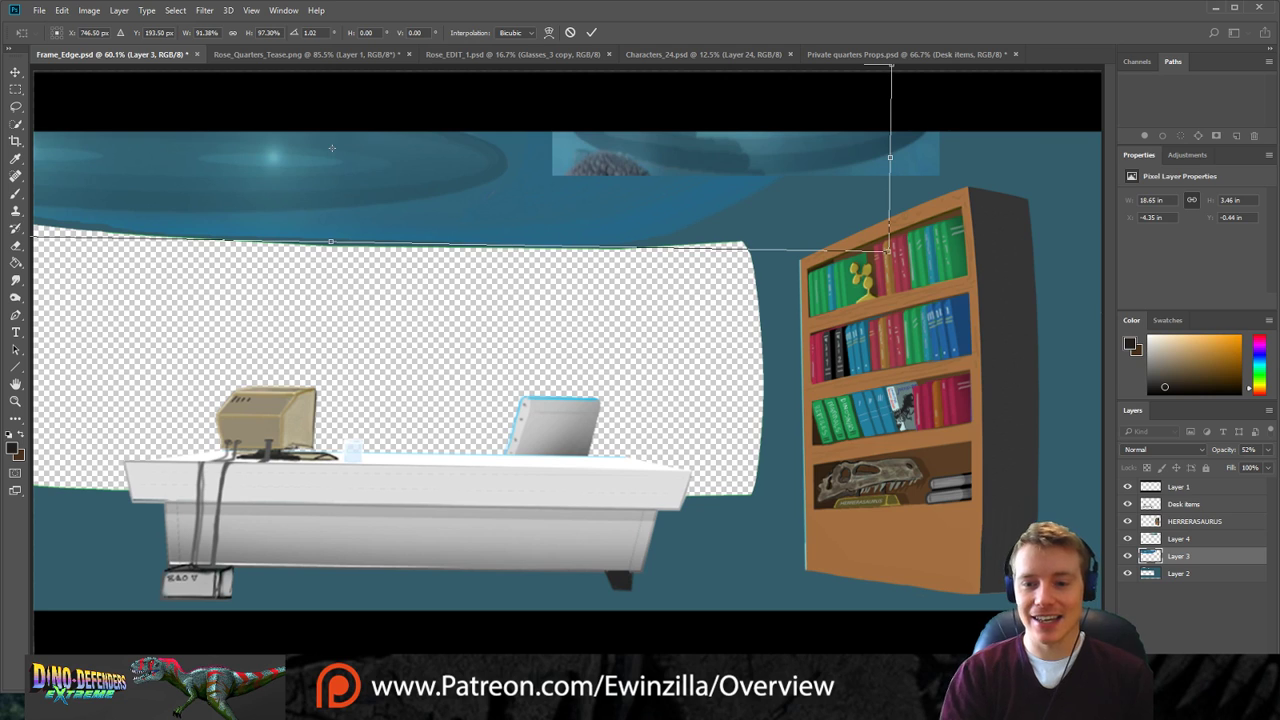
drag(583, 169, 605, 172)
Smudge Layer 3's ceiling edge from the window's upper corner up to the frame's border above the bookcase.
click(15, 280)
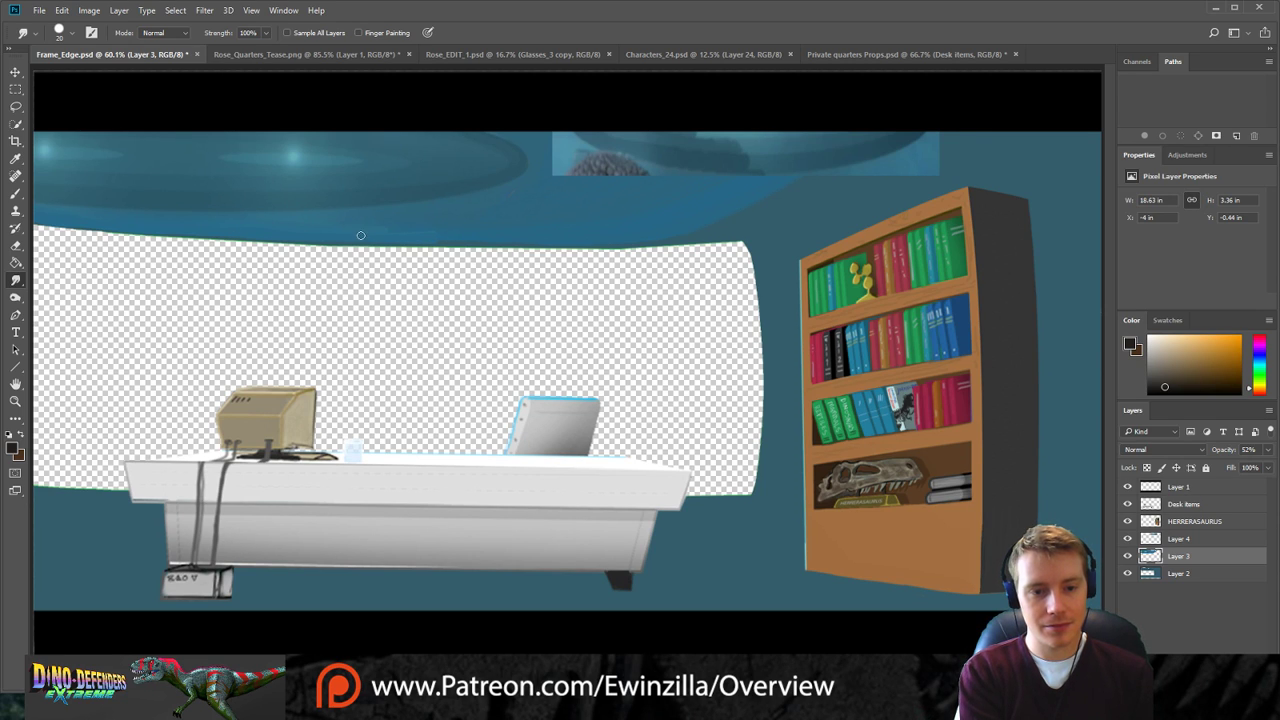
drag(581, 243, 786, 226)
mouse_move(673, 235)
mouse_down()
mouse_move(778, 218)
mouse_move(687, 227)
mouse_move(819, 197)
mouse_up()
drag(728, 235, 873, 182)
drag(679, 229, 823, 203)
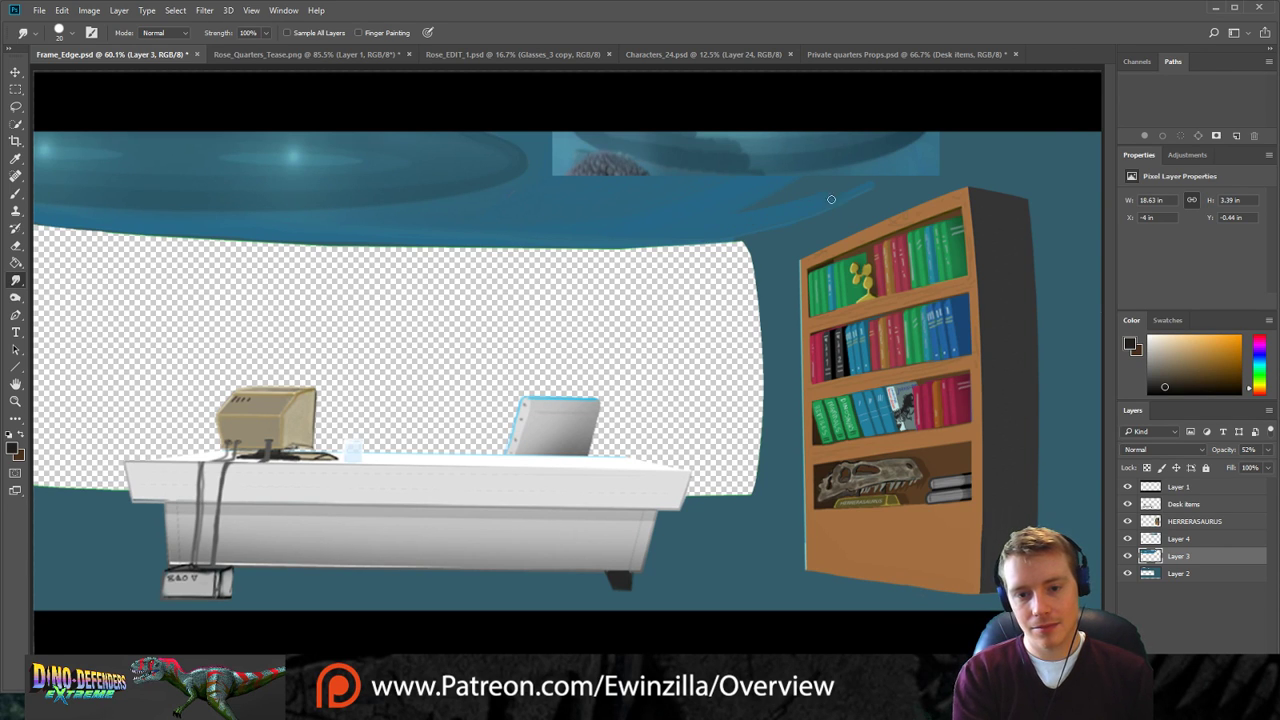
drag(740, 226, 870, 181)
drag(787, 215, 969, 130)
drag(787, 219, 1062, 105)
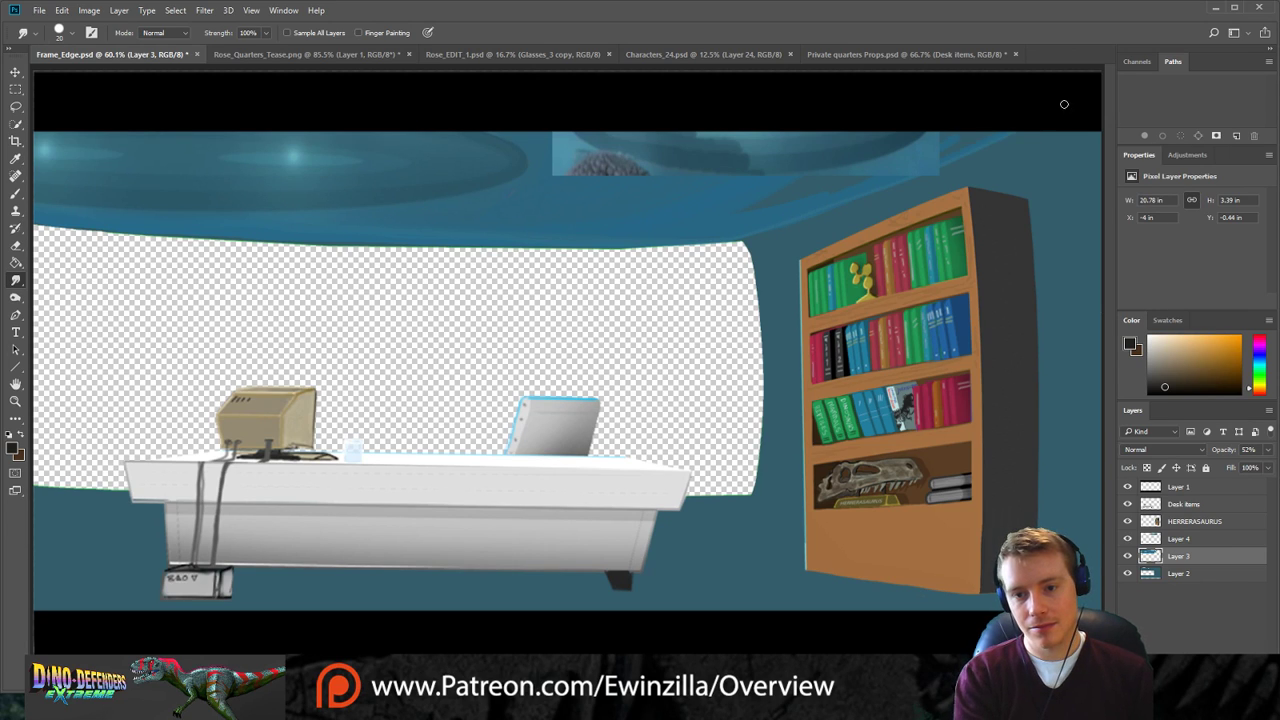
drag(819, 205, 1042, 105)
drag(828, 212, 1055, 118)
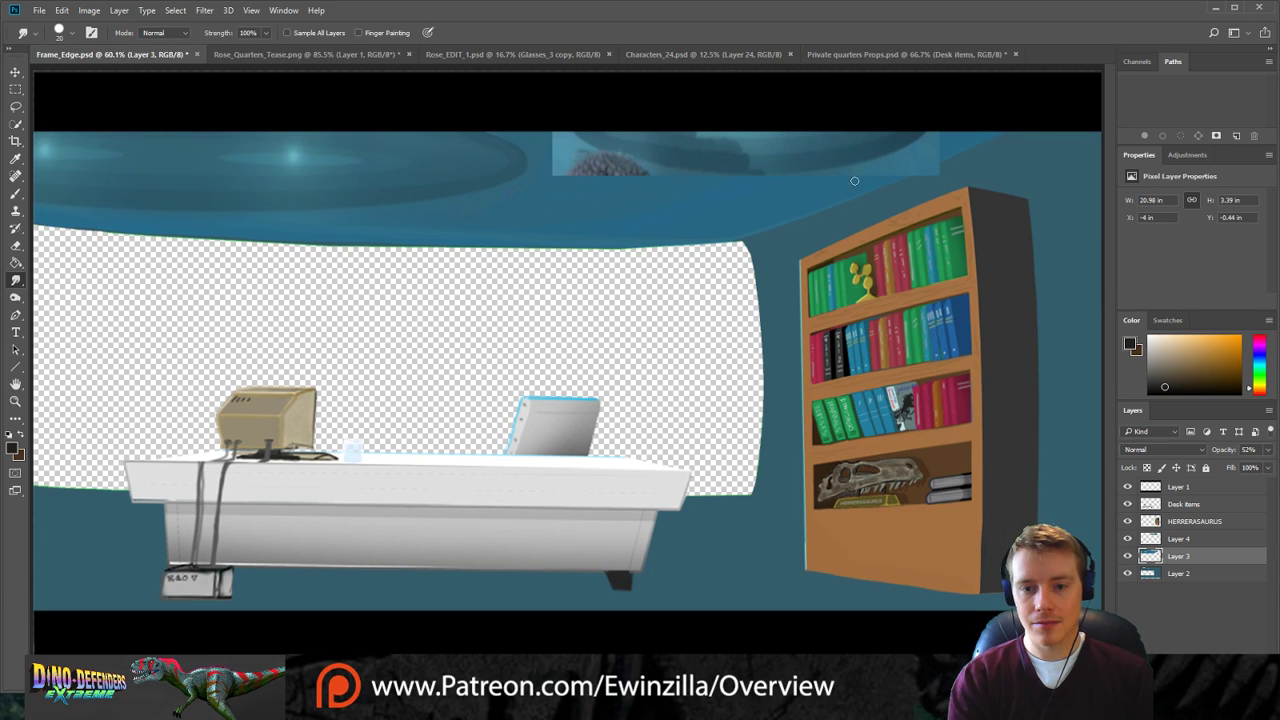
Smudge Layer 4's second ceiling light, smearing away the dinosaur head fragment and blending its rim and patch edges into the ceiling.
click(1178, 538)
mouse_move(572, 149)
mouse_down()
mouse_move(653, 170)
mouse_move(612, 155)
mouse_move(659, 159)
mouse_move(586, 134)
mouse_move(702, 164)
mouse_up()
drag(553, 130, 695, 177)
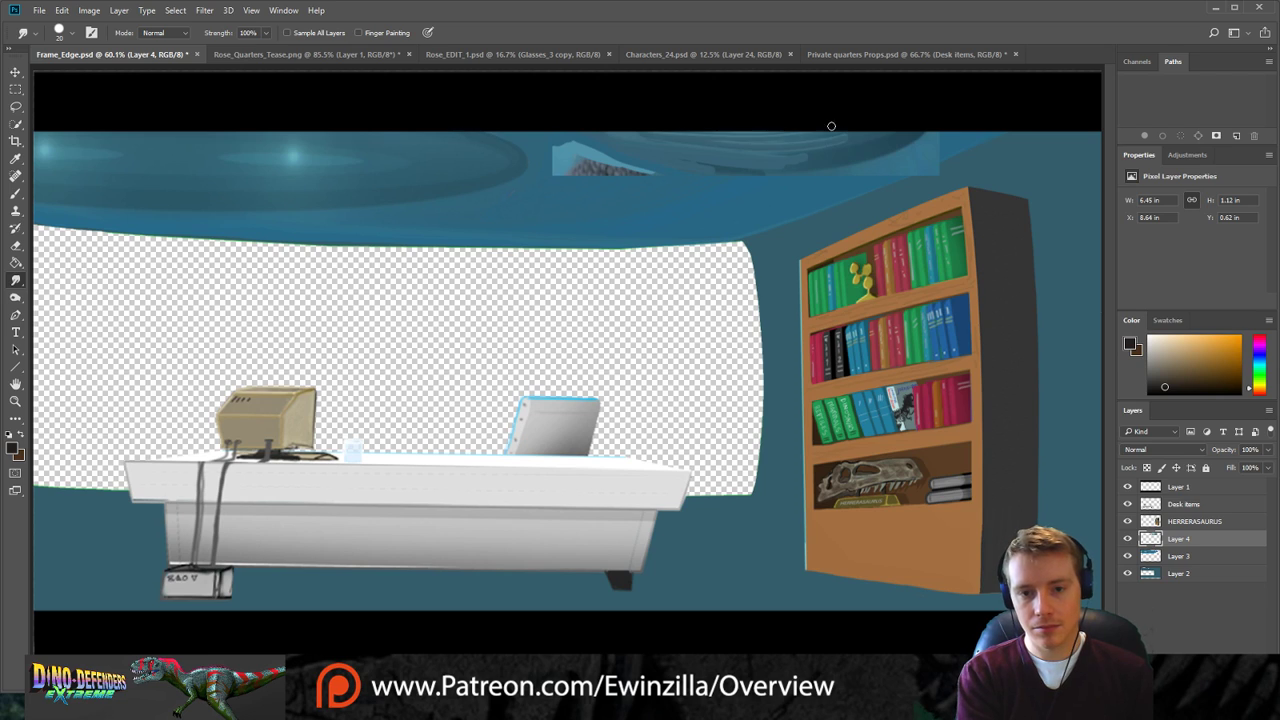
drag(668, 134, 798, 134)
drag(711, 135, 882, 121)
drag(791, 139, 889, 123)
drag(739, 151, 894, 123)
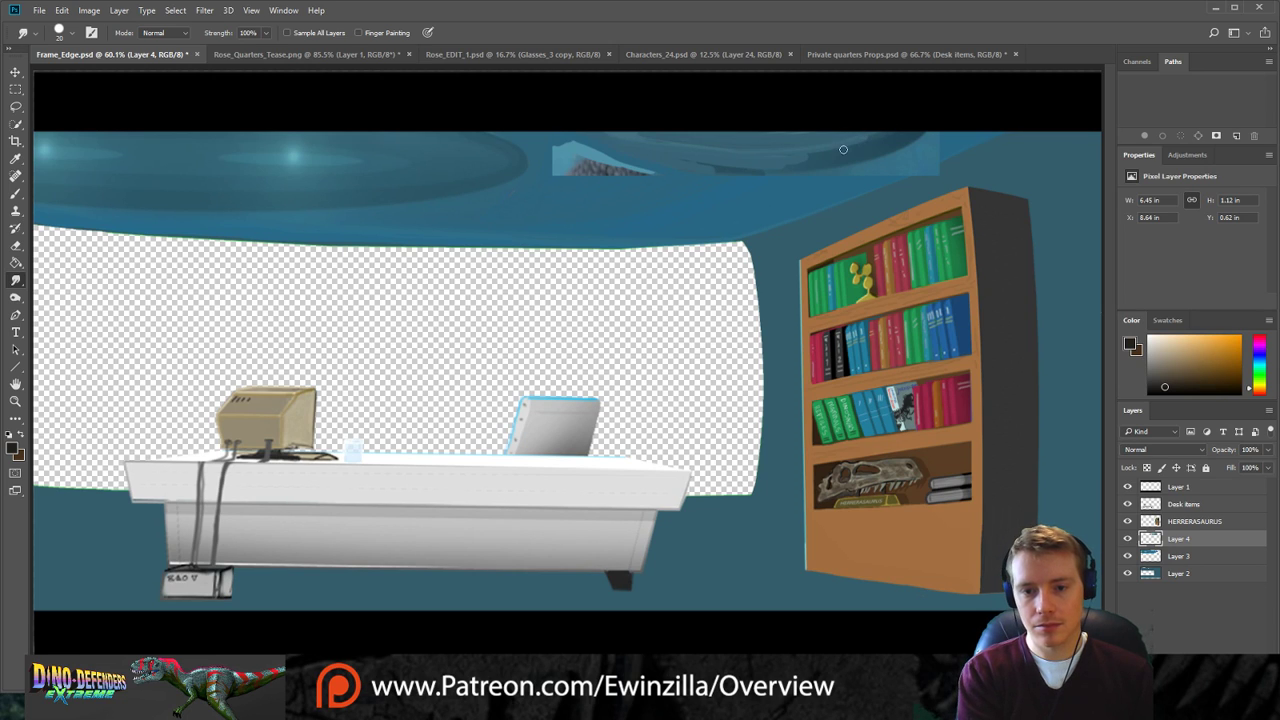
drag(780, 166, 920, 116)
drag(778, 163, 931, 121)
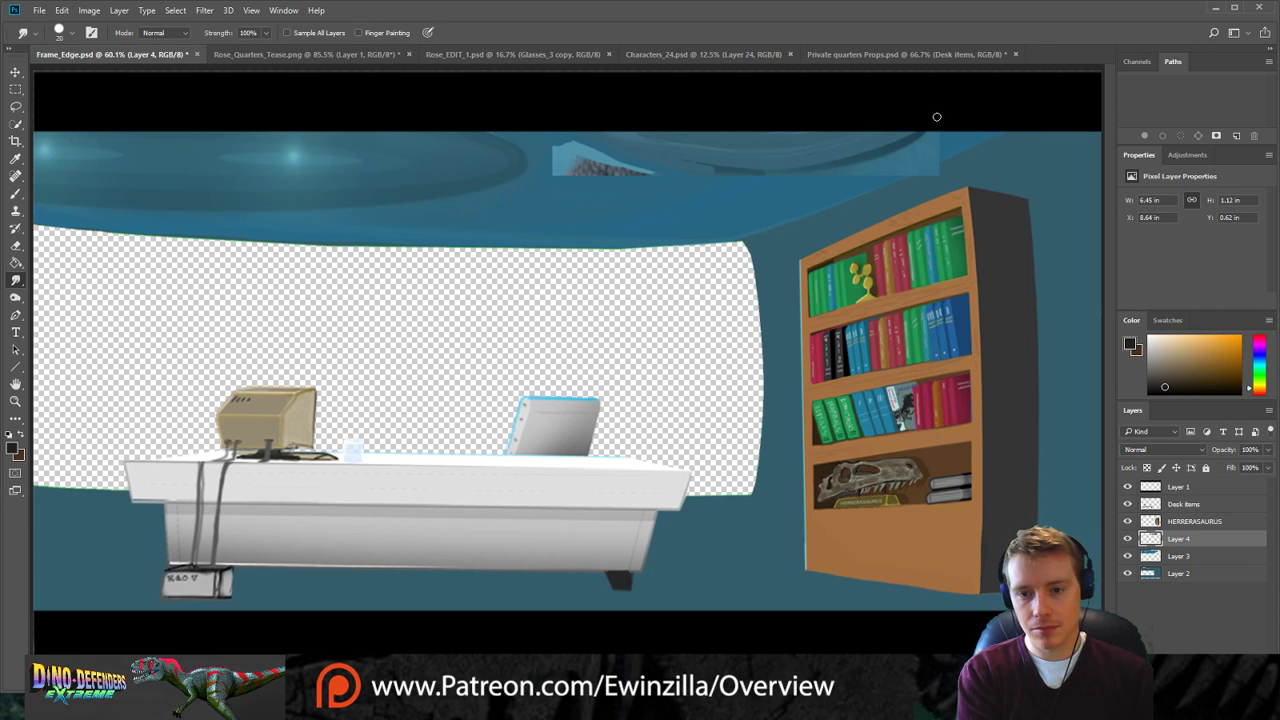
drag(795, 162, 947, 114)
drag(783, 179, 938, 127)
mouse_move(829, 170)
mouse_down()
mouse_move(930, 129)
mouse_move(941, 146)
mouse_up()
drag(877, 173, 946, 164)
mouse_move(673, 203)
mouse_down()
mouse_move(690, 174)
mouse_move(557, 168)
mouse_move(578, 150)
mouse_move(552, 148)
mouse_move(585, 150)
mouse_move(543, 179)
mouse_move(617, 201)
mouse_move(563, 214)
mouse_move(710, 182)
mouse_move(646, 155)
mouse_move(777, 171)
mouse_move(602, 135)
mouse_up()
mouse_move(768, 170)
mouse_down()
mouse_move(575, 121)
mouse_move(768, 172)
mouse_move(551, 88)
mouse_move(700, 180)
mouse_move(814, 165)
mouse_move(759, 173)
mouse_move(869, 145)
mouse_move(743, 167)
mouse_move(962, 111)
mouse_move(809, 167)
mouse_move(949, 117)
mouse_up()
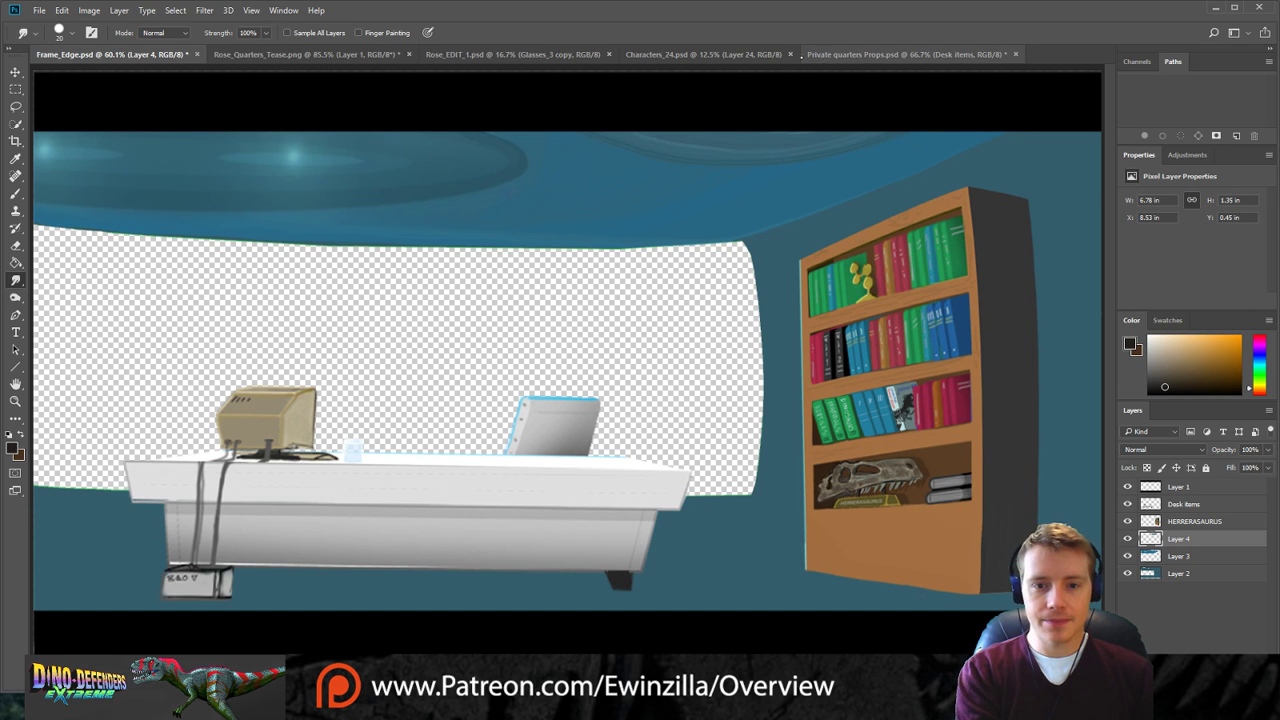
Sample the dark blue from the wall beneath the ceiling in Rose_Quarters_Tease.png as the foreground color.
click(731, 56)
key(ctrl+shift+Tab)
key(ctrl+shift+Tab)
key(i)
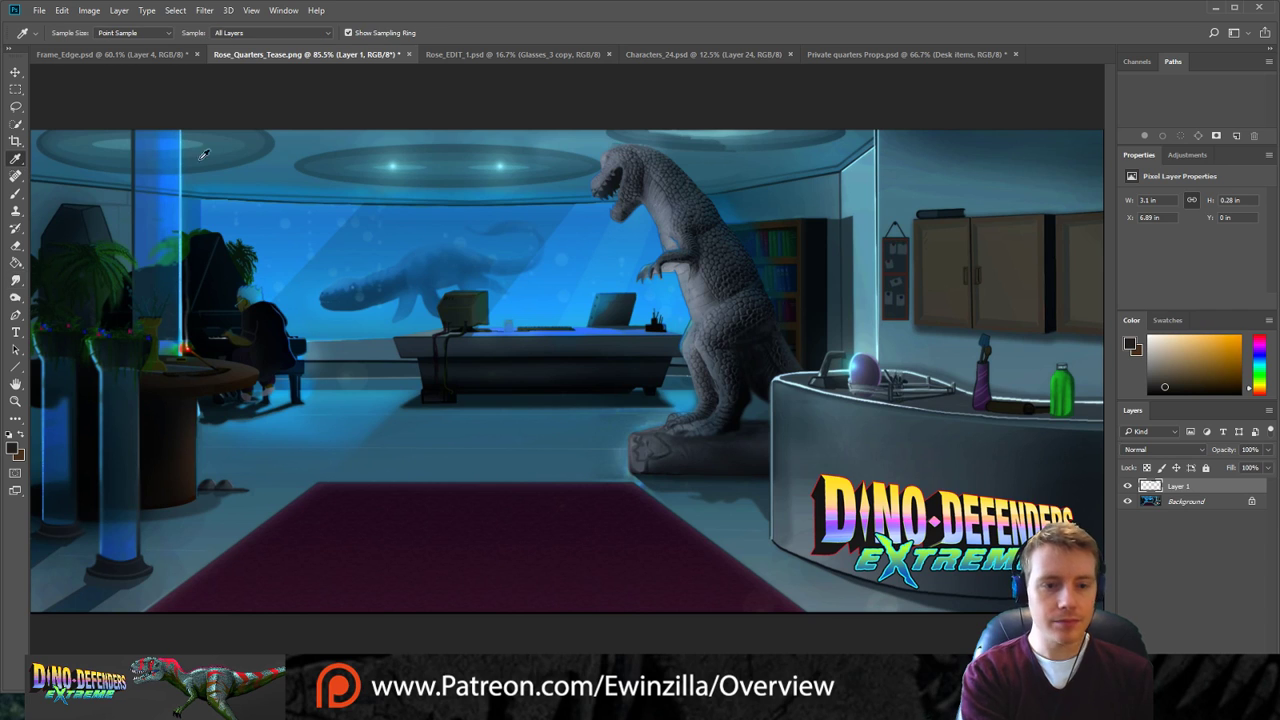
click(759, 181)
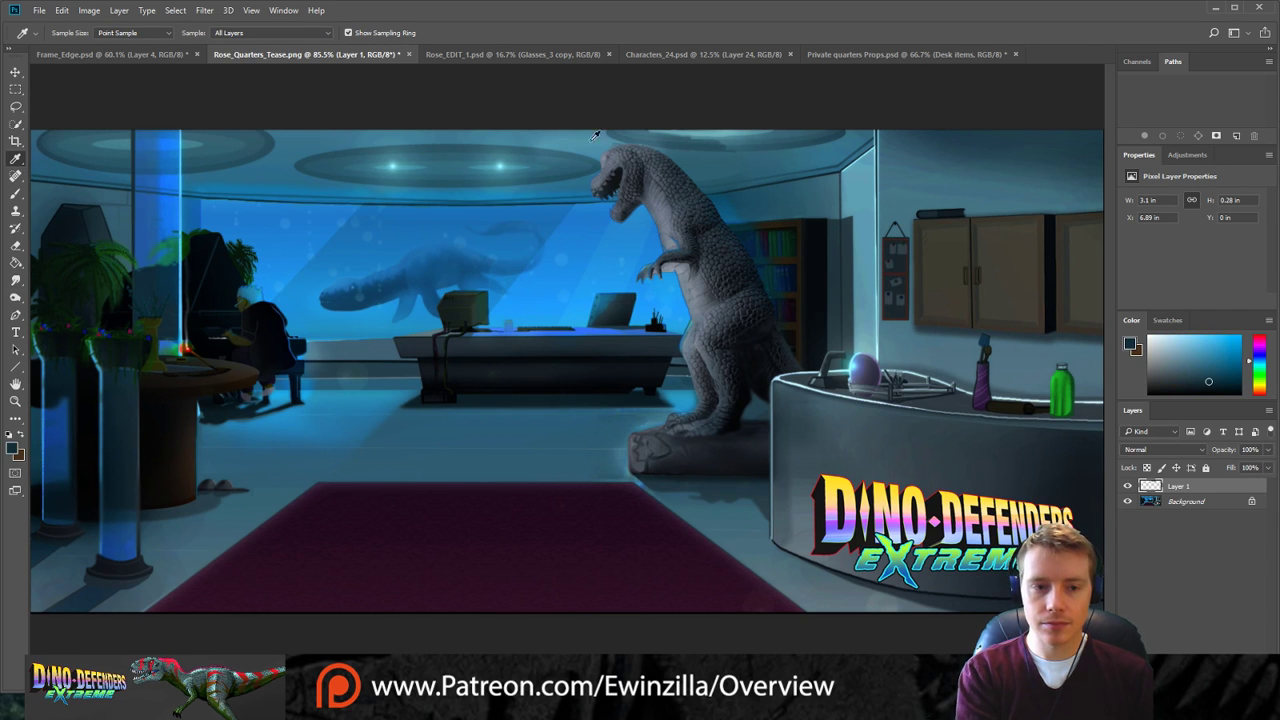
Draw 5 px dark blue lines at 66% opacity on Frame_Edge.psd's Layer 4 along the window's upper edge and the ceiling edge above the bookcase.
click(130, 55)
key(u)
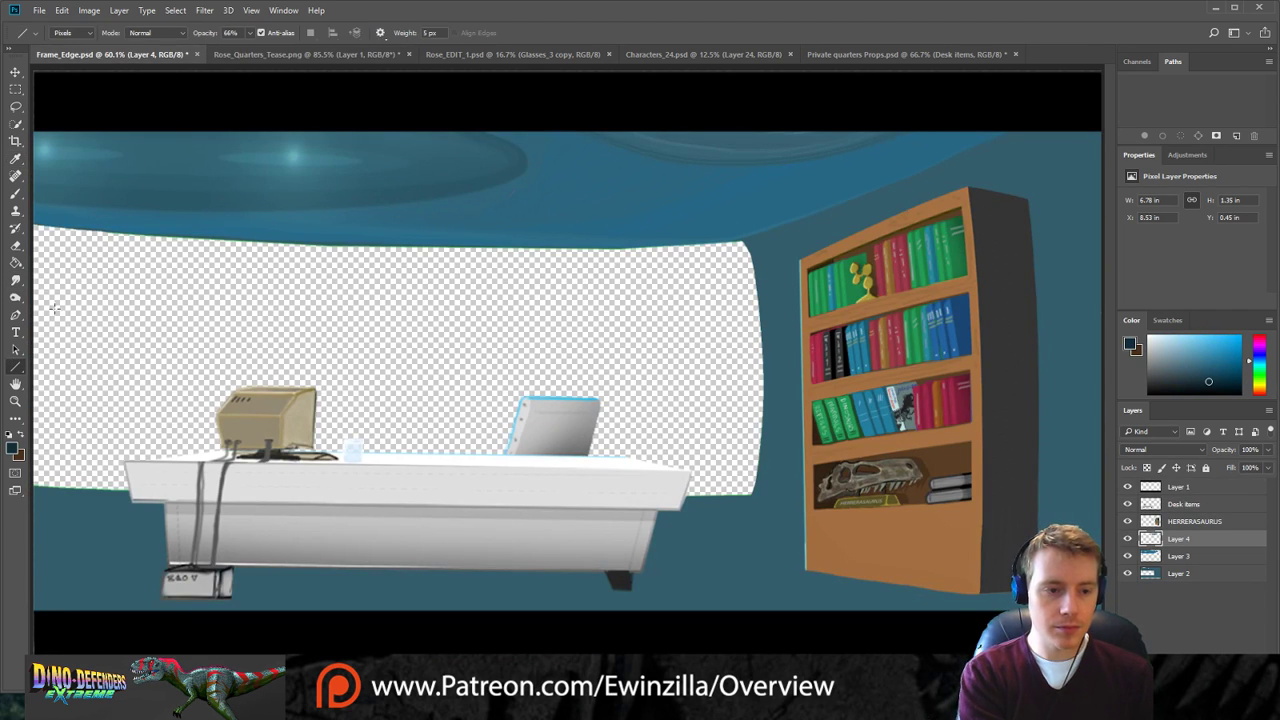
mouse_move(32, 225)
mouse_down()
mouse_move(355, 248)
mouse_move(313, 244)
mouse_move(495, 232)
mouse_move(585, 246)
mouse_move(735, 241)
mouse_move(614, 248)
mouse_move(743, 240)
mouse_up()
drag(743, 240, 1036, 120)
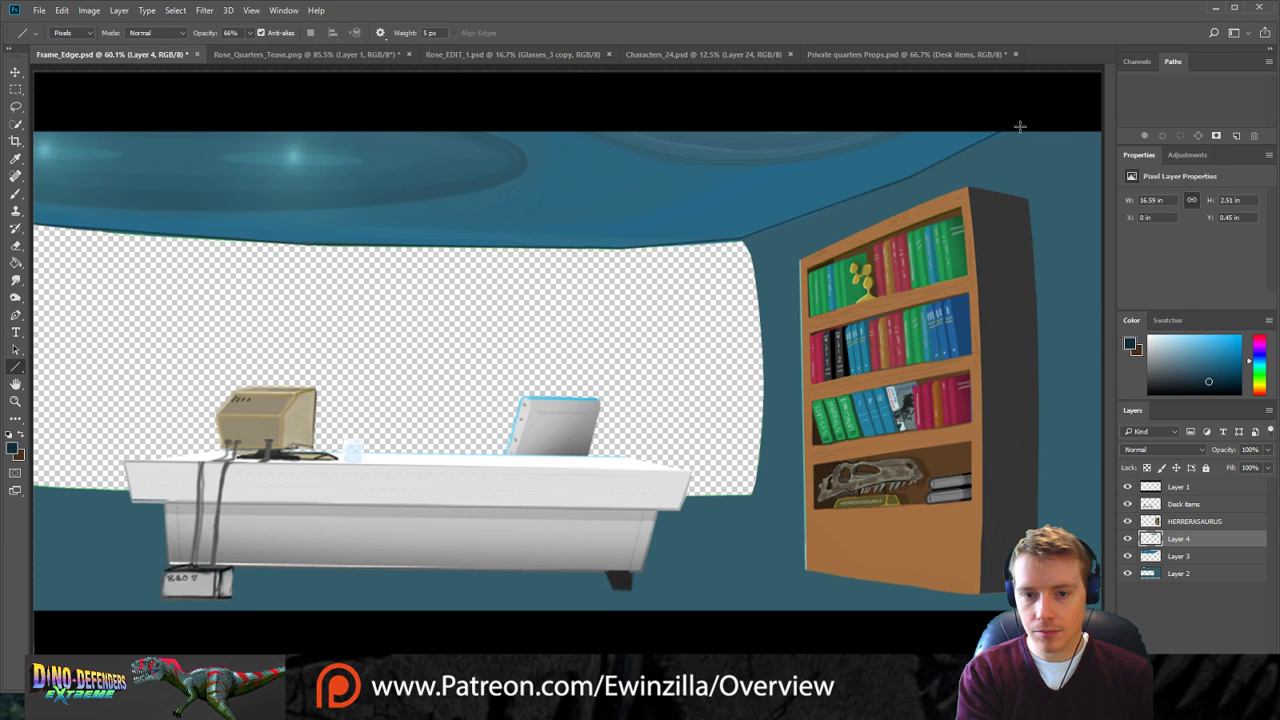
Smudge the dark blue ceiling outline into a smooth curve above the bookcase and along the window's upper edge.
click(14, 281)
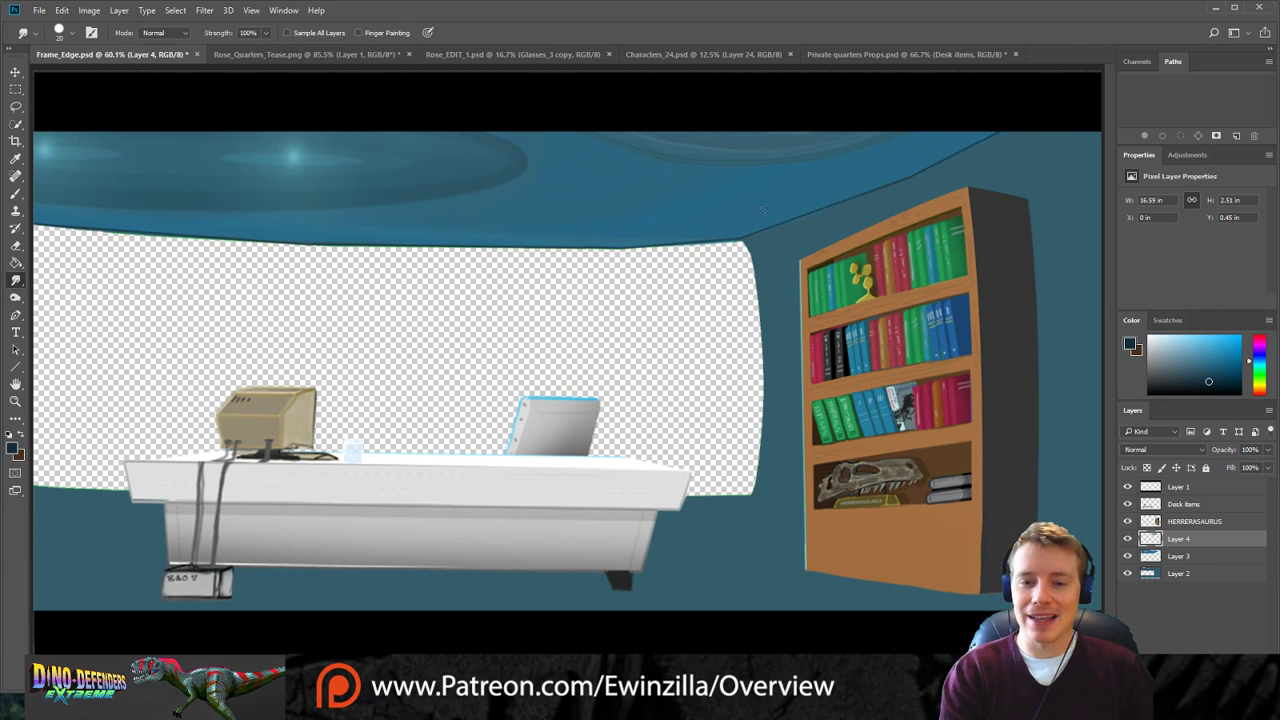
drag(759, 231, 948, 163)
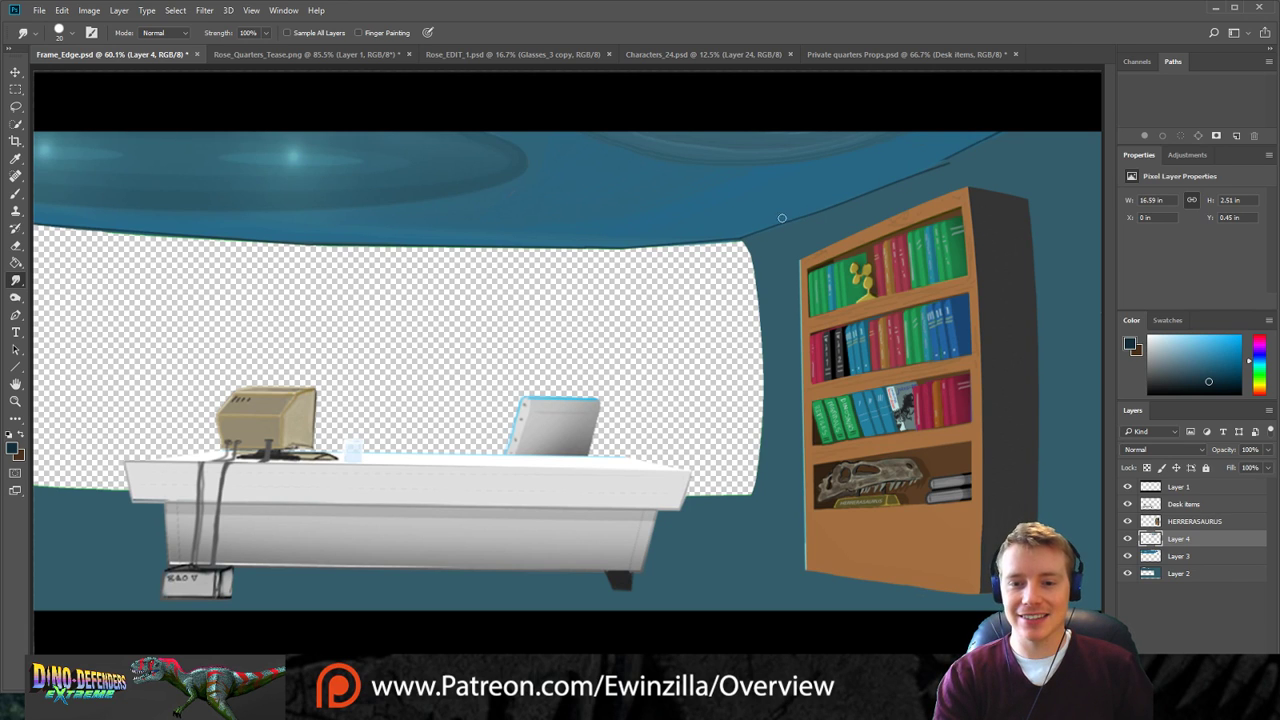
drag(784, 217, 1095, 67)
drag(806, 211, 1080, 85)
drag(808, 211, 1073, 93)
drag(899, 167, 1047, 99)
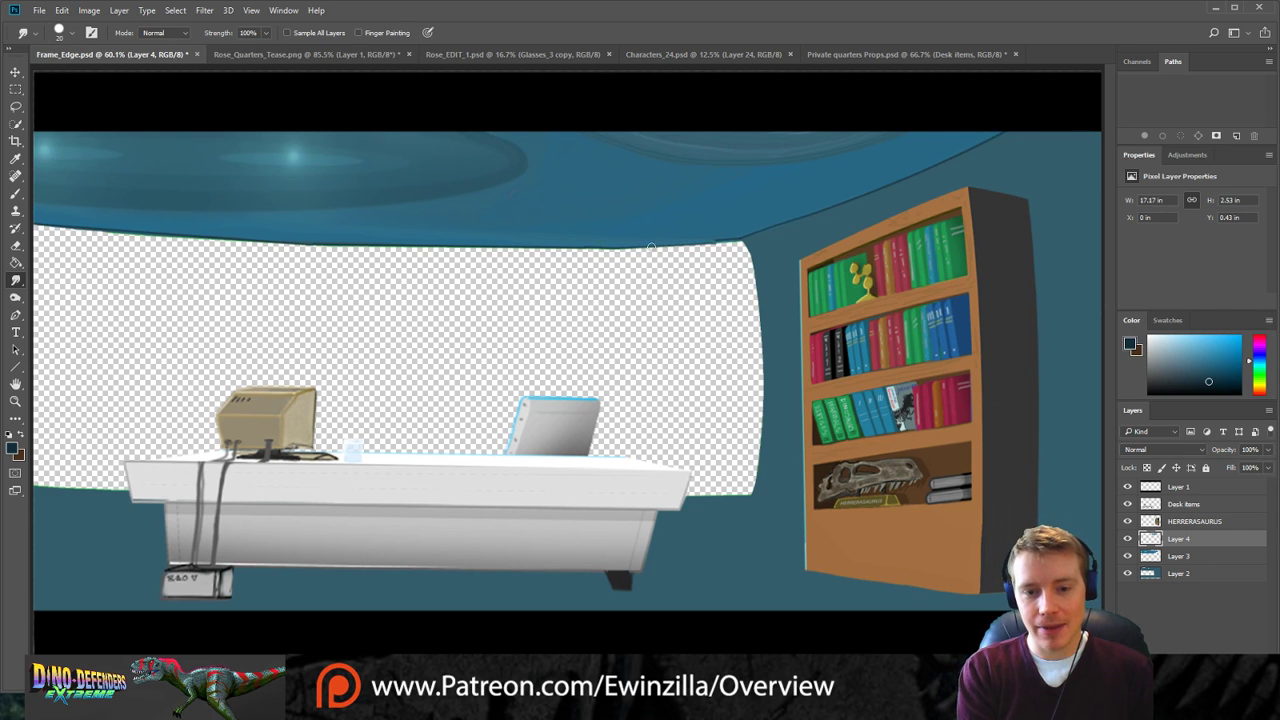
mouse_move(634, 247)
mouse_down()
mouse_move(604, 248)
mouse_move(735, 235)
mouse_up()
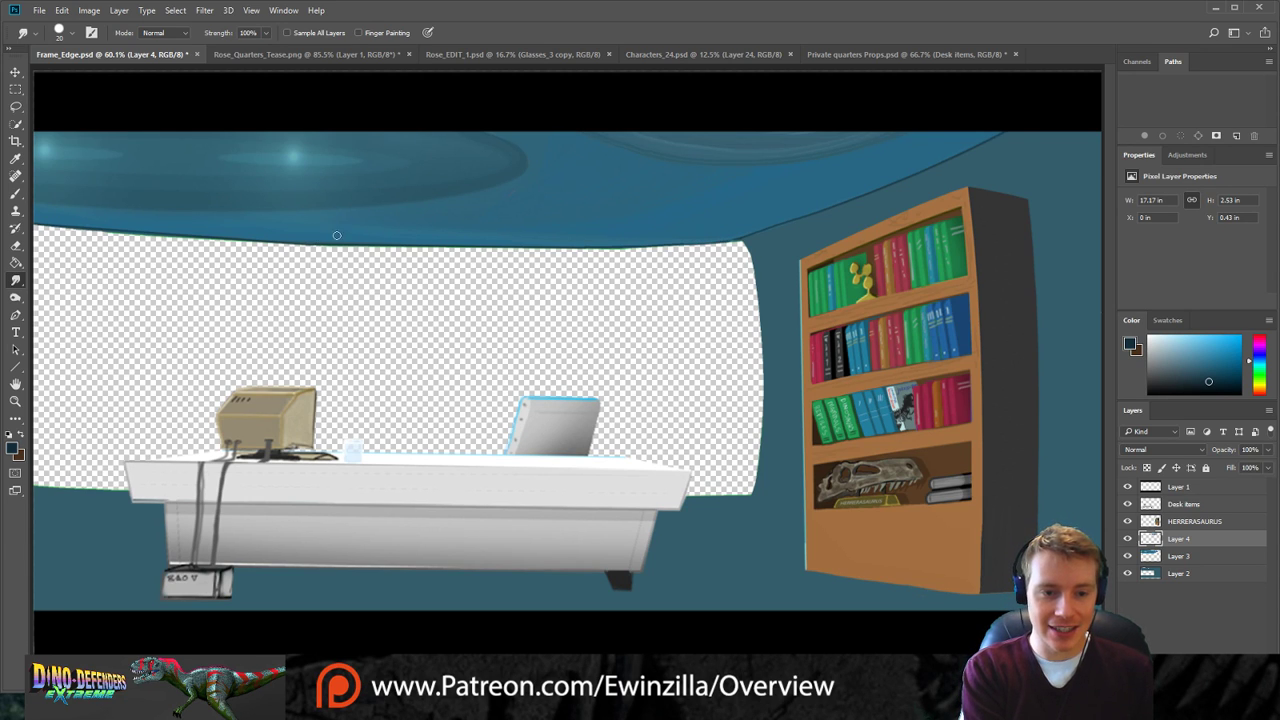
drag(326, 242, 418, 240)
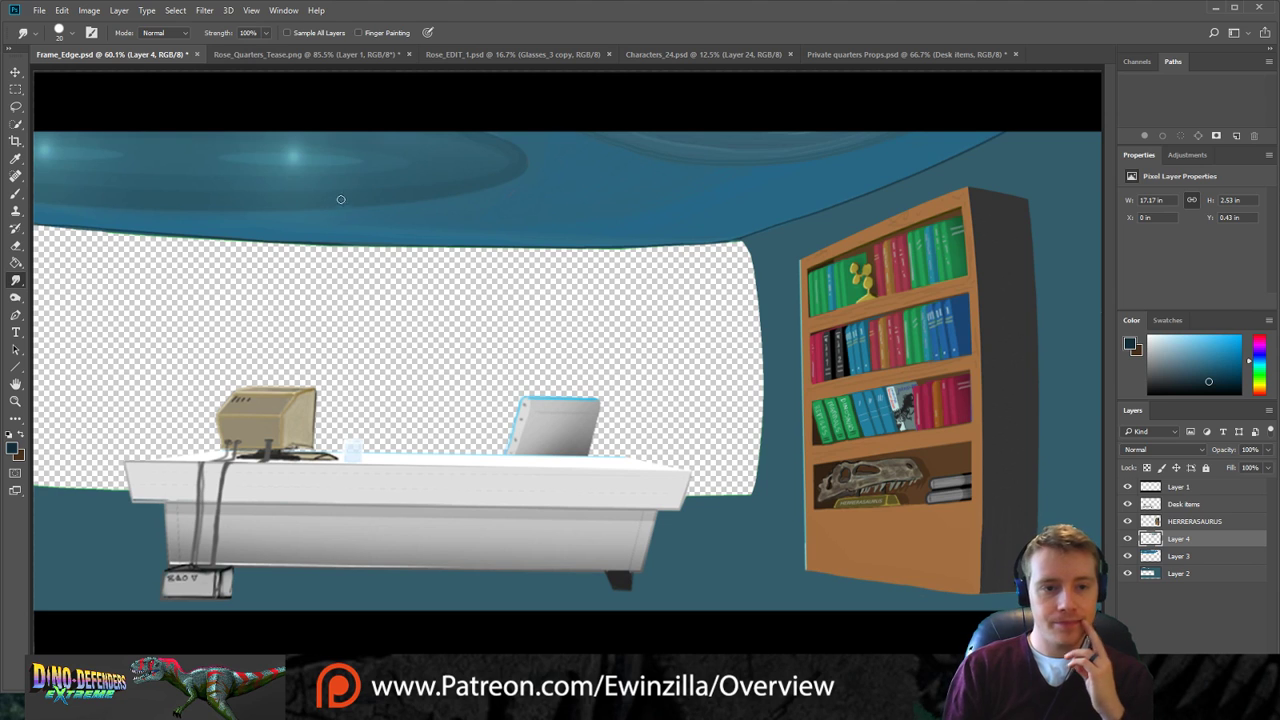
Smudge Layer 2's wall inward along the window's right-hand edge to straighten its outward bulge.
click(280, 55)
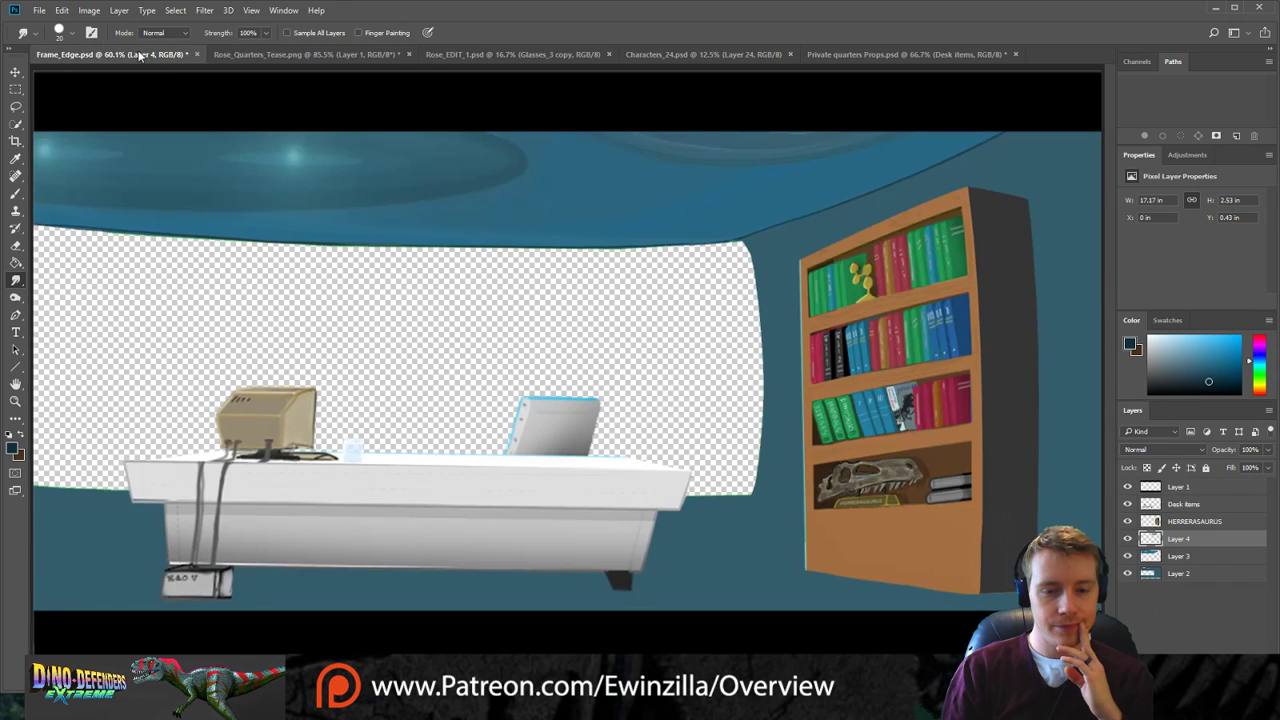
click(140, 55)
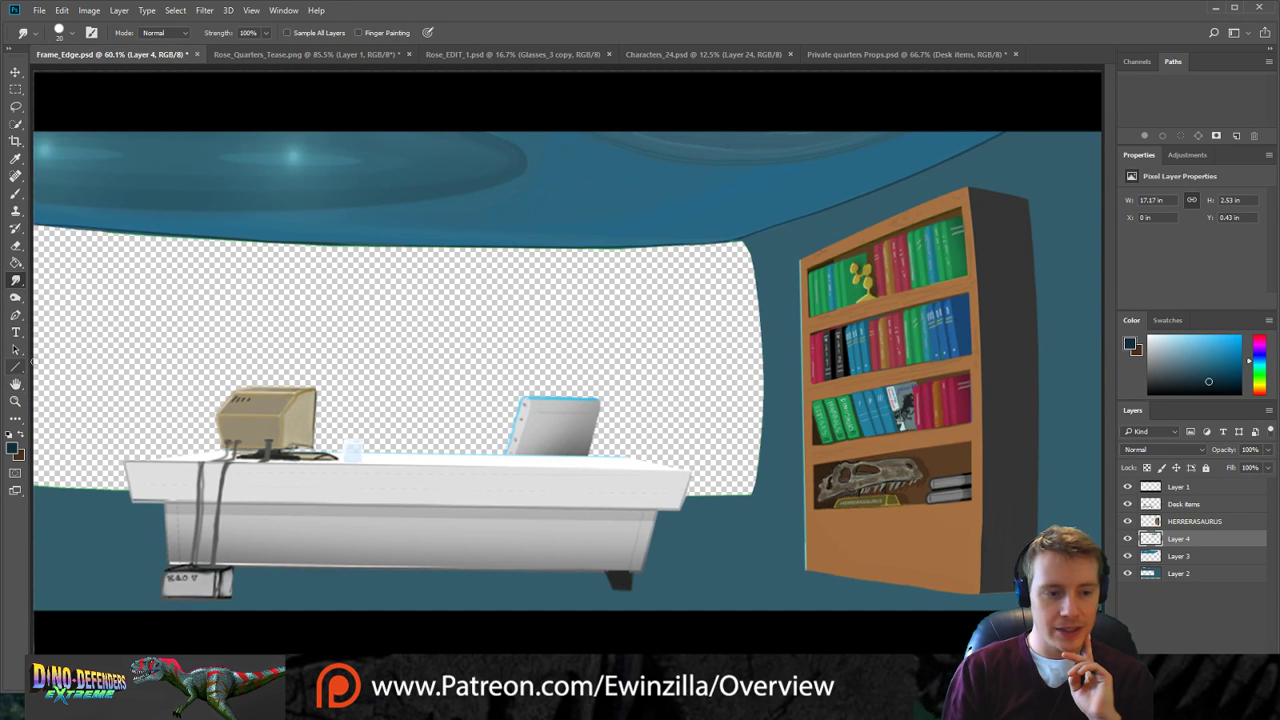
click(1178, 574)
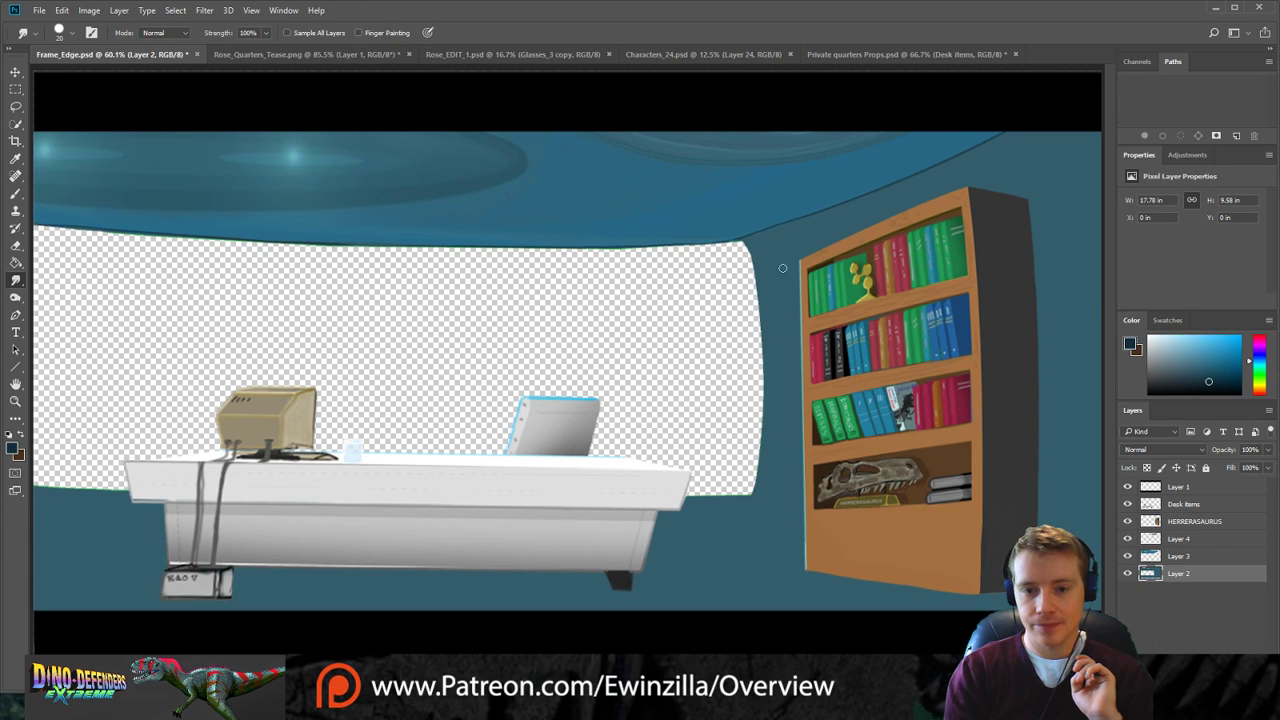
drag(757, 240, 750, 538)
mouse_move(744, 250)
mouse_down()
mouse_move(745, 487)
mouse_move(750, 246)
mouse_move(763, 471)
mouse_move(761, 256)
mouse_move(763, 489)
mouse_up()
drag(765, 340, 759, 476)
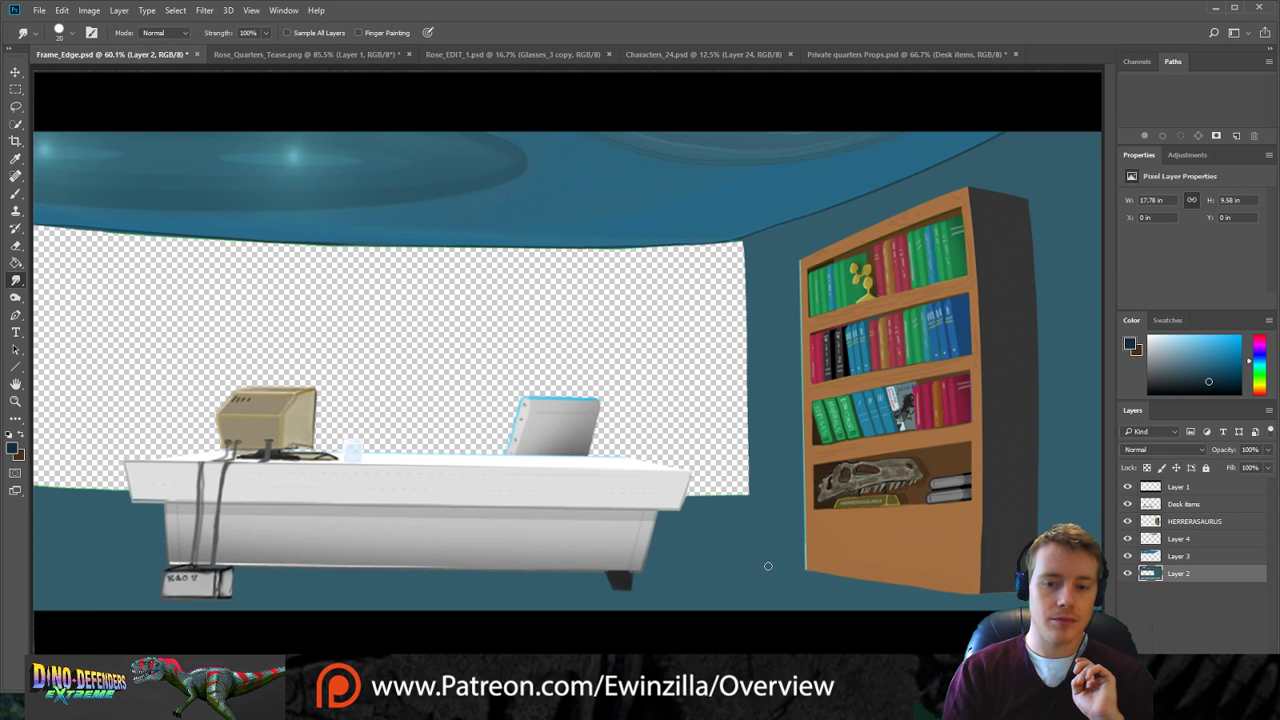
Refine the window's straightened side edge by the bookcase into a gentle curve, undoing unsatisfactory smudge strokes.
drag(743, 260, 725, 478)
key(ctrl+z)
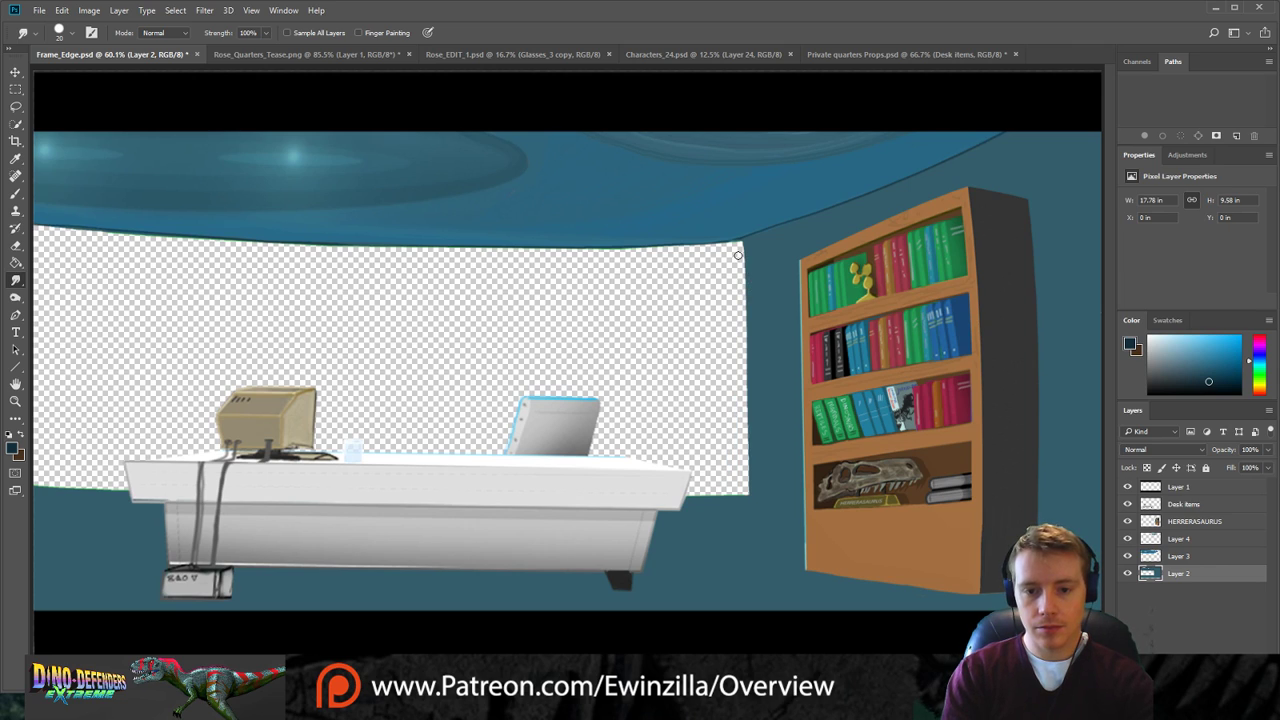
drag(740, 254, 743, 466)
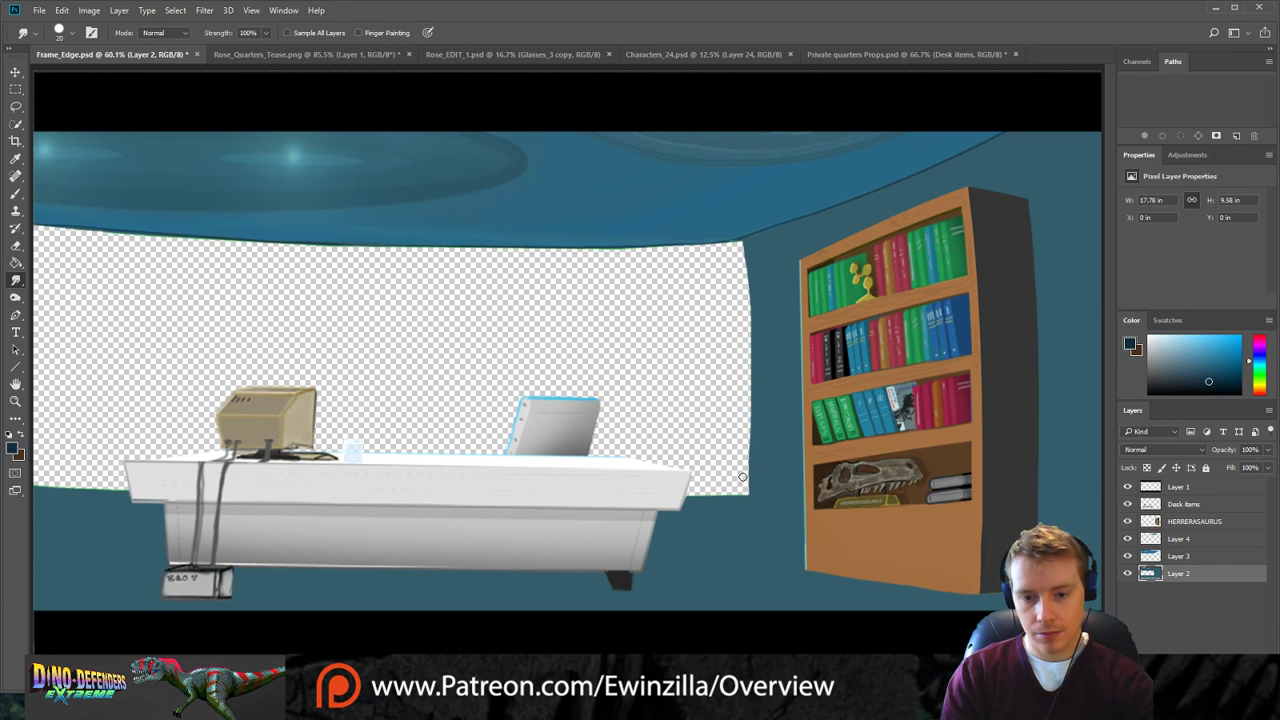
key(ctrl+z)
drag(739, 254, 745, 482)
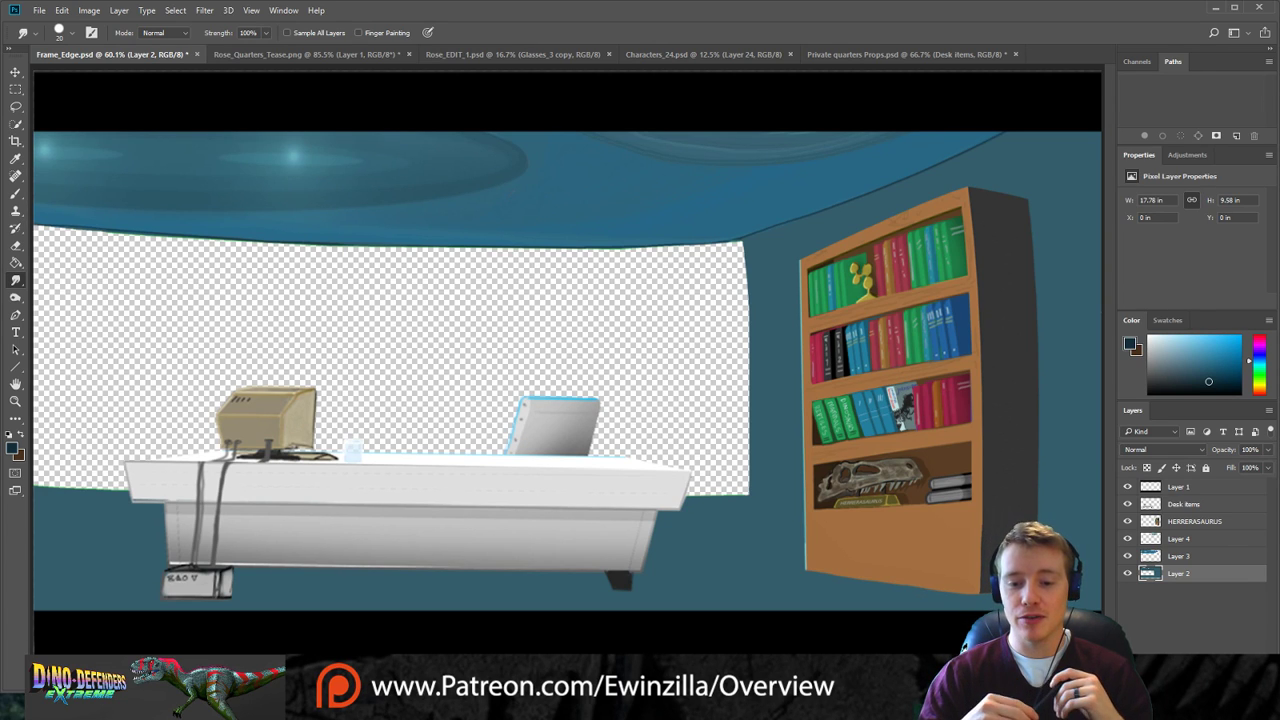
Draw 5 px dark blue lines at 66% opacity on Layer 2 along the wall's base, behind the desk and bookcase.
key(u)
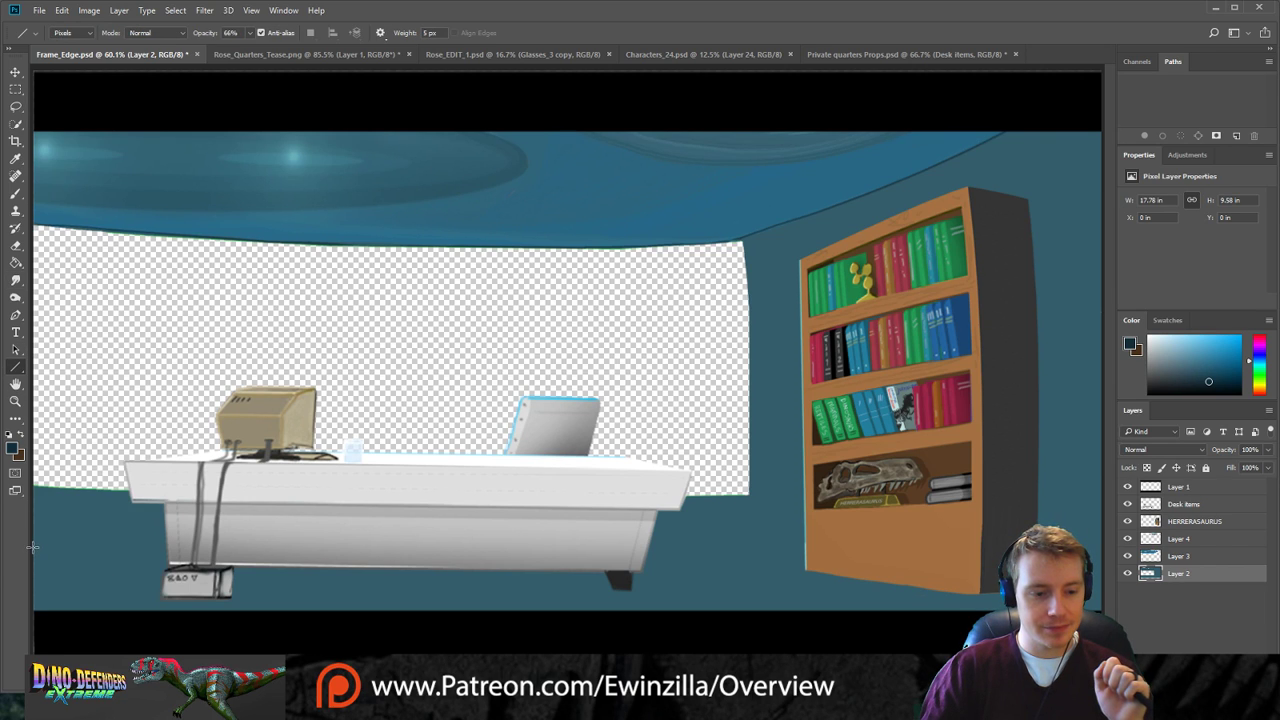
drag(34, 547, 758, 560)
drag(756, 560, 1132, 599)
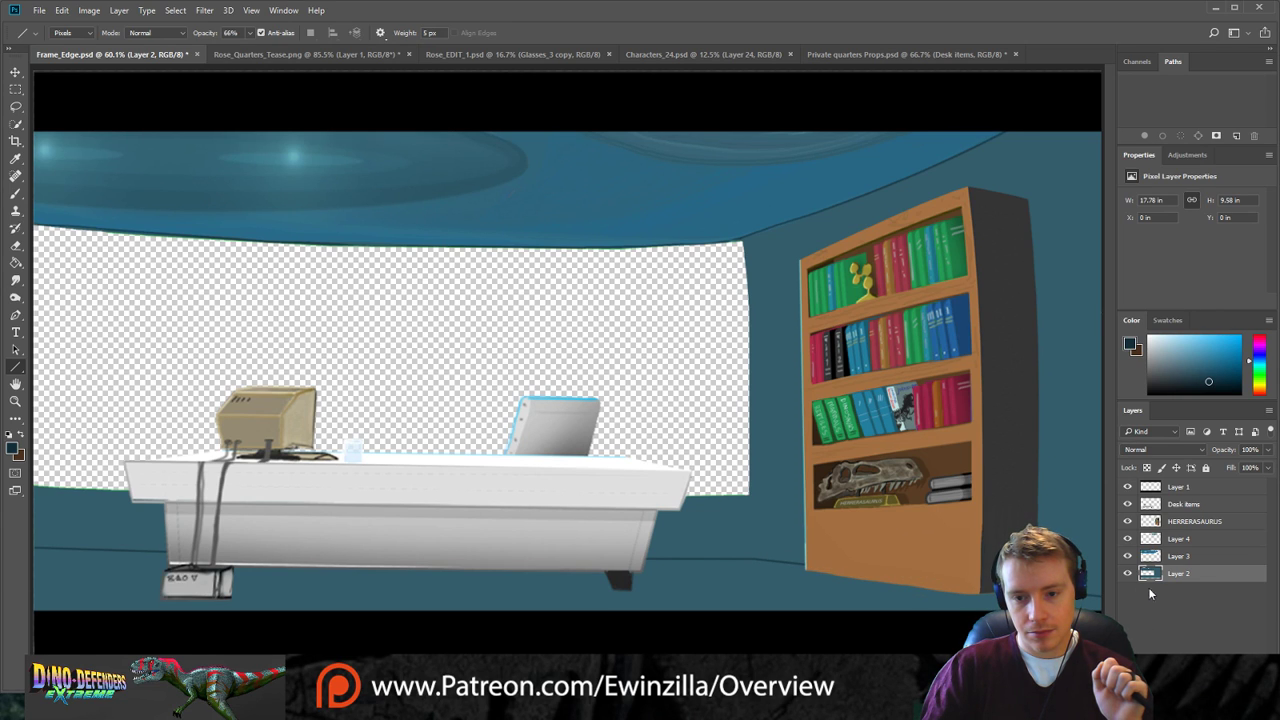
Move the HERRERASAURUS bookcase layer slightly closer to the window and skew it vertically by -0.77°.
click(1174, 521)
key(v)
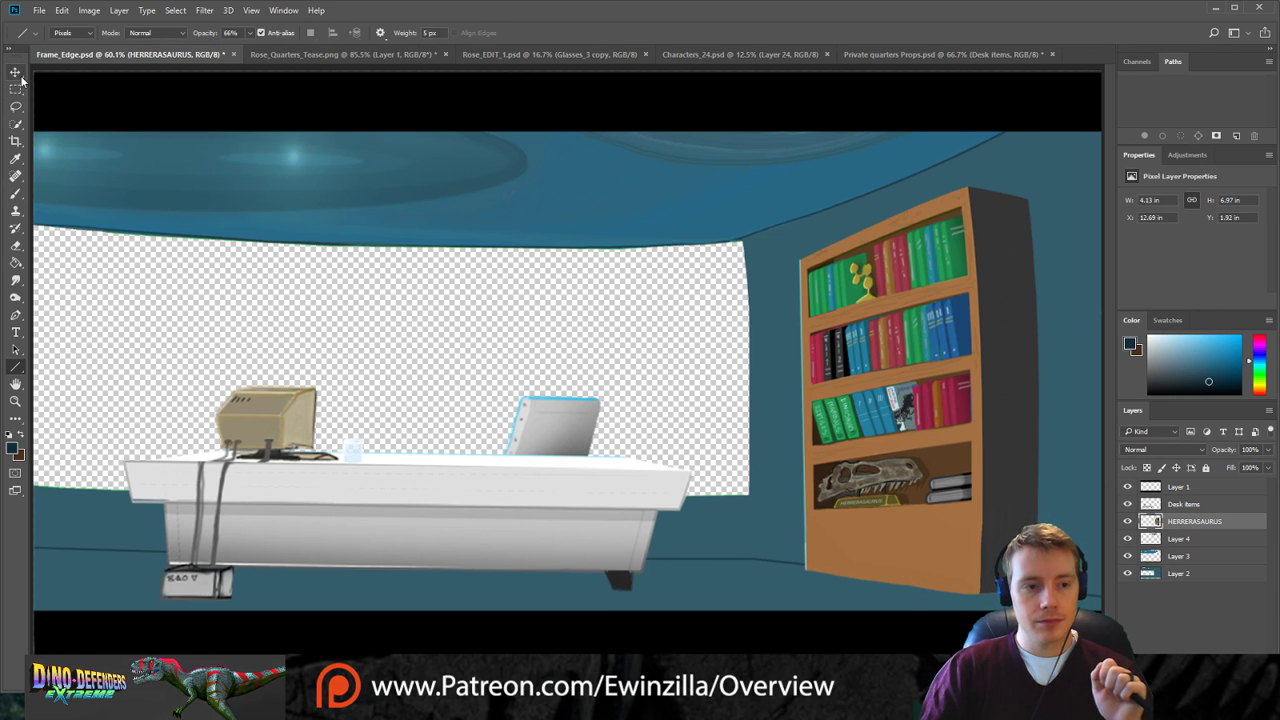
drag(1021, 286, 1014, 293)
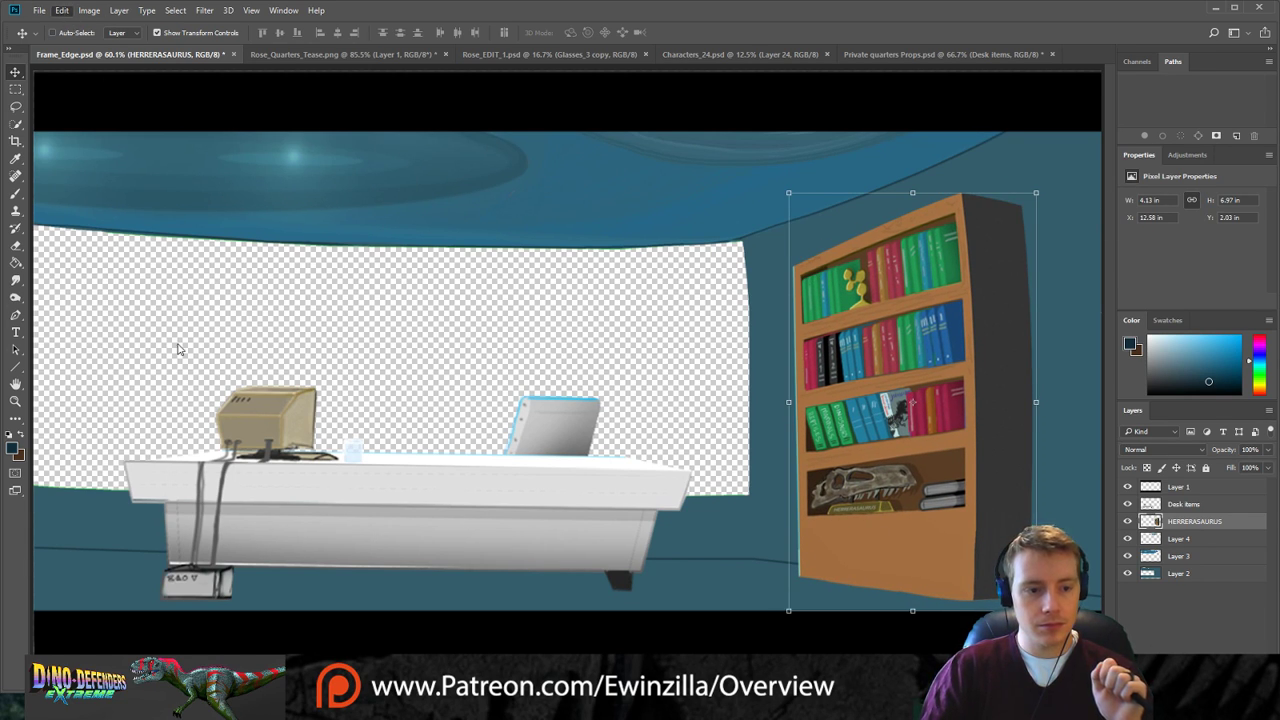
key(ctrl+t)
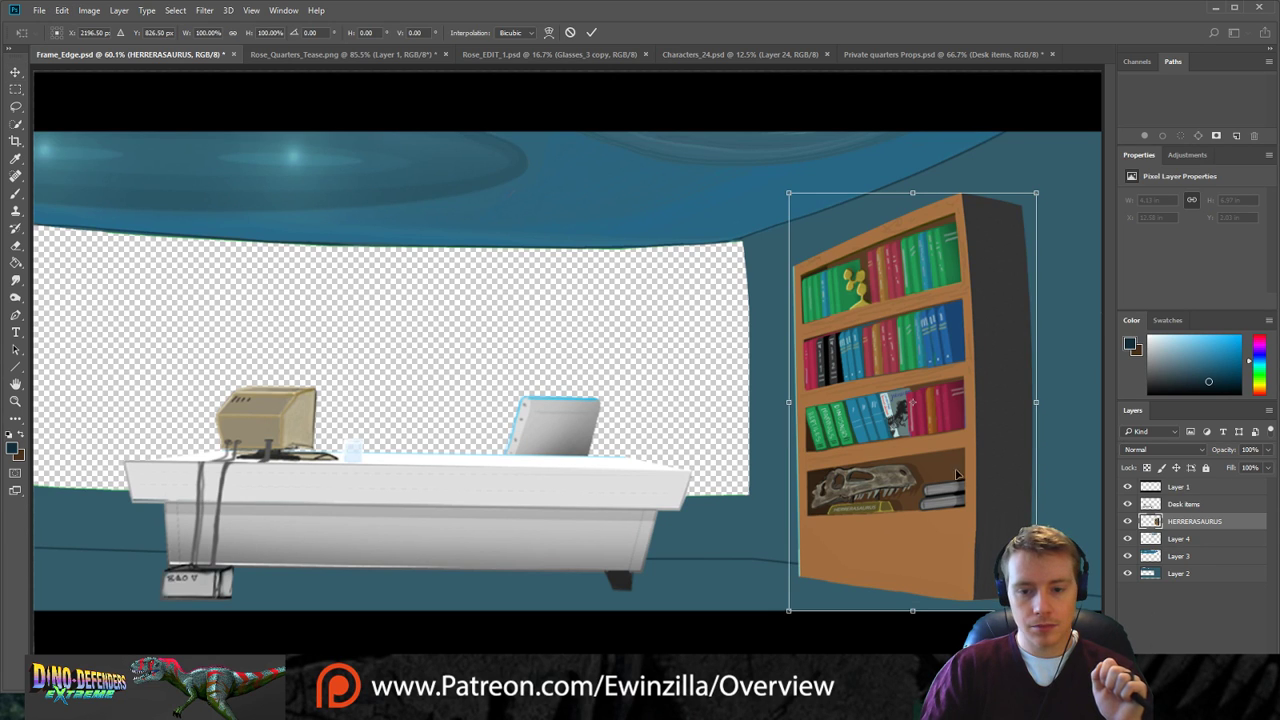
drag(790, 404, 790, 407)
drag(925, 401, 908, 400)
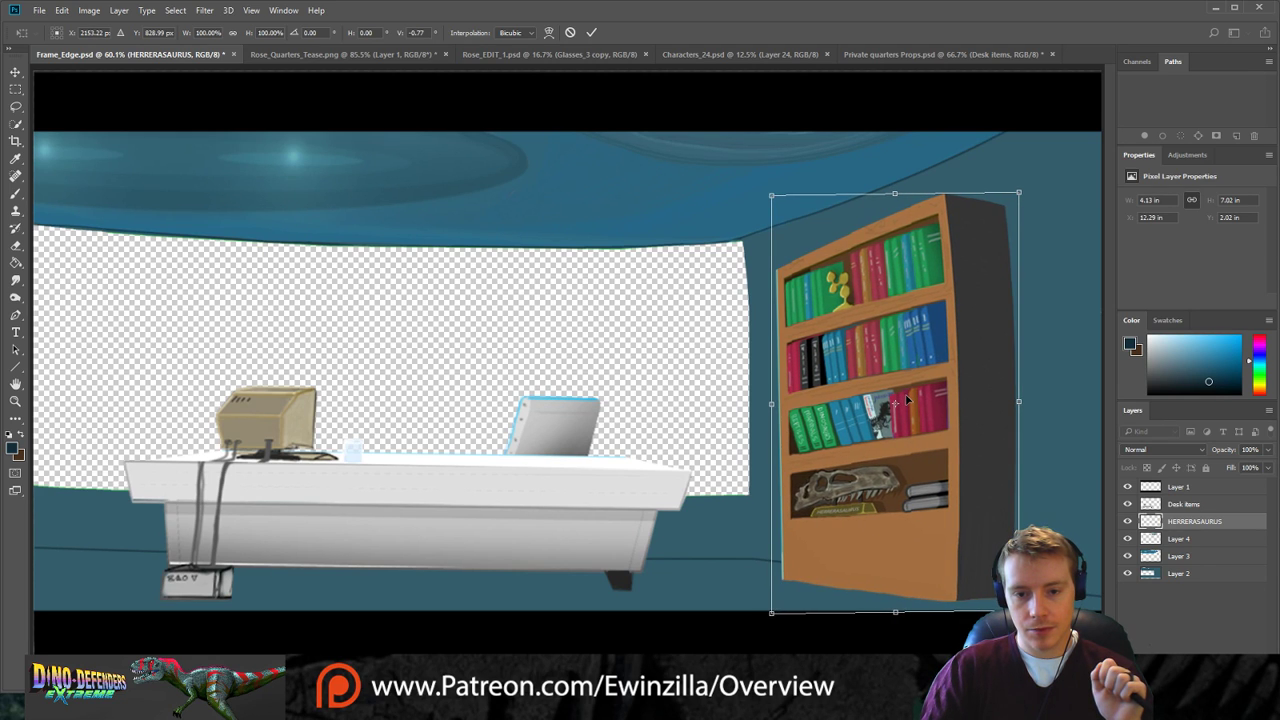
key(Return)
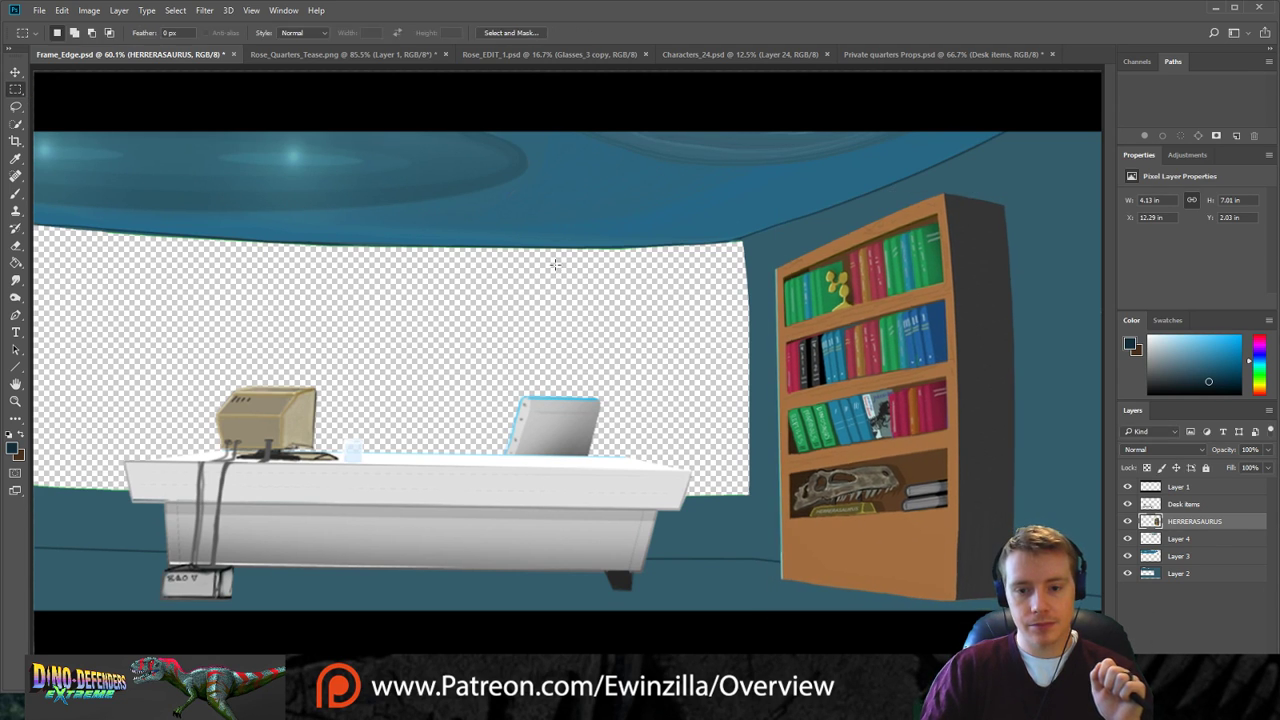
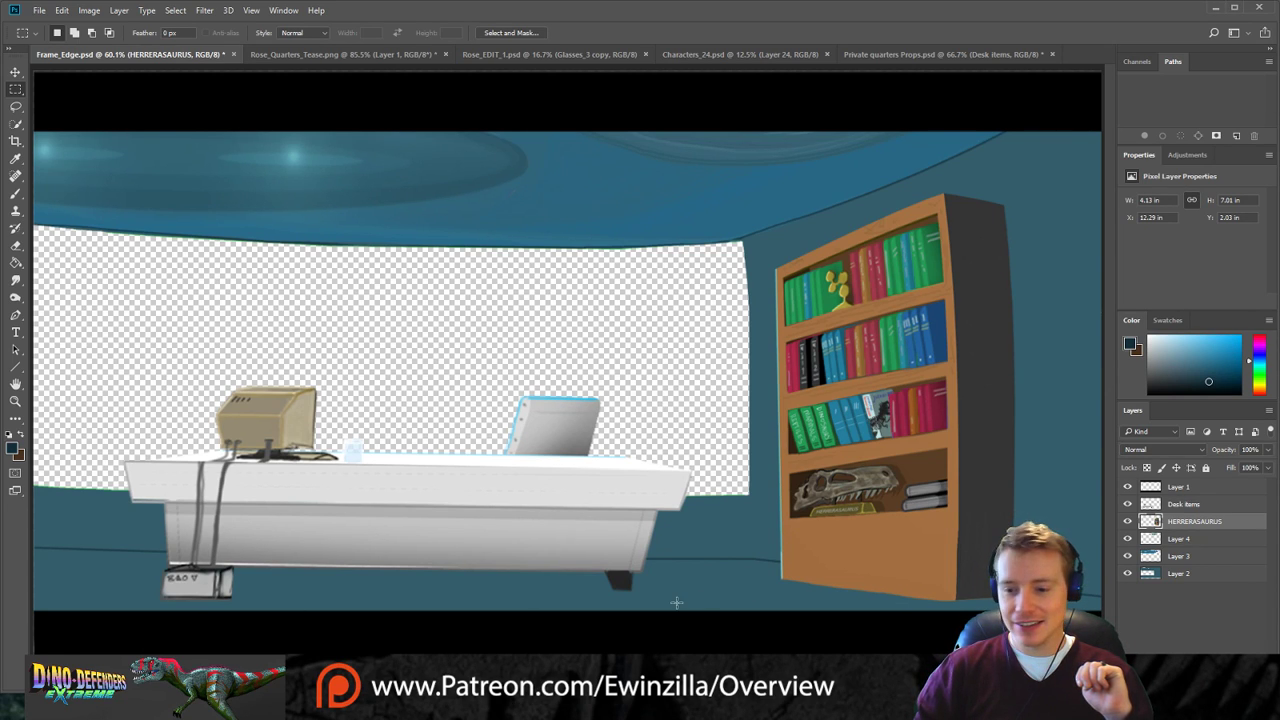
Select Layer 2 and sample the light blue from the wall beside the dinosaur statue in Rose_Quarters_Tease.png as the foreground color.
click(1155, 576)
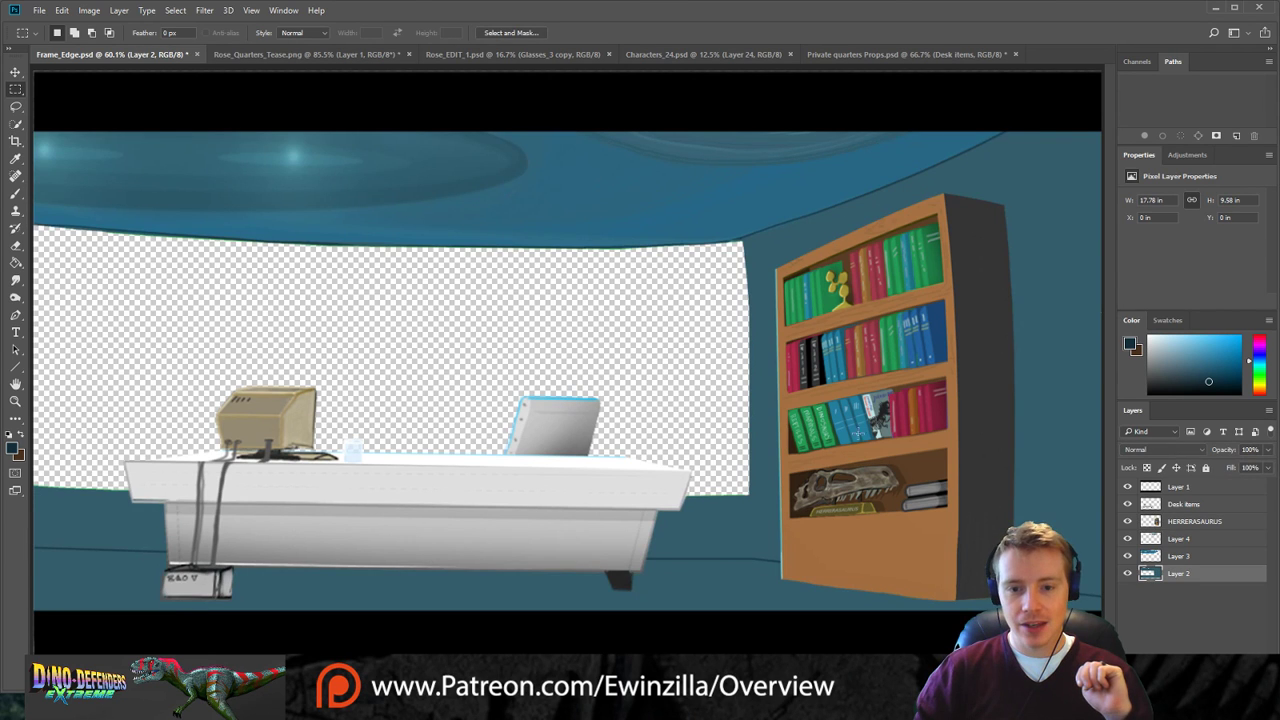
click(340, 52)
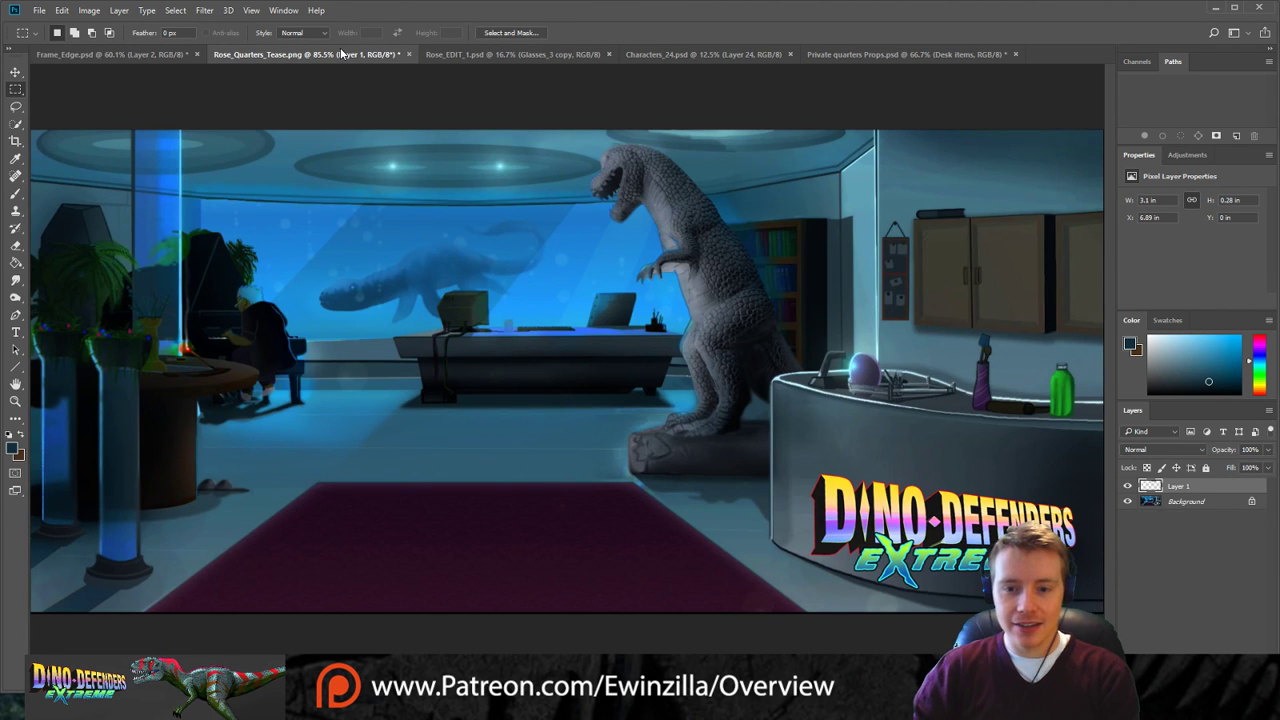
key(i)
click(854, 184)
click(124, 55)
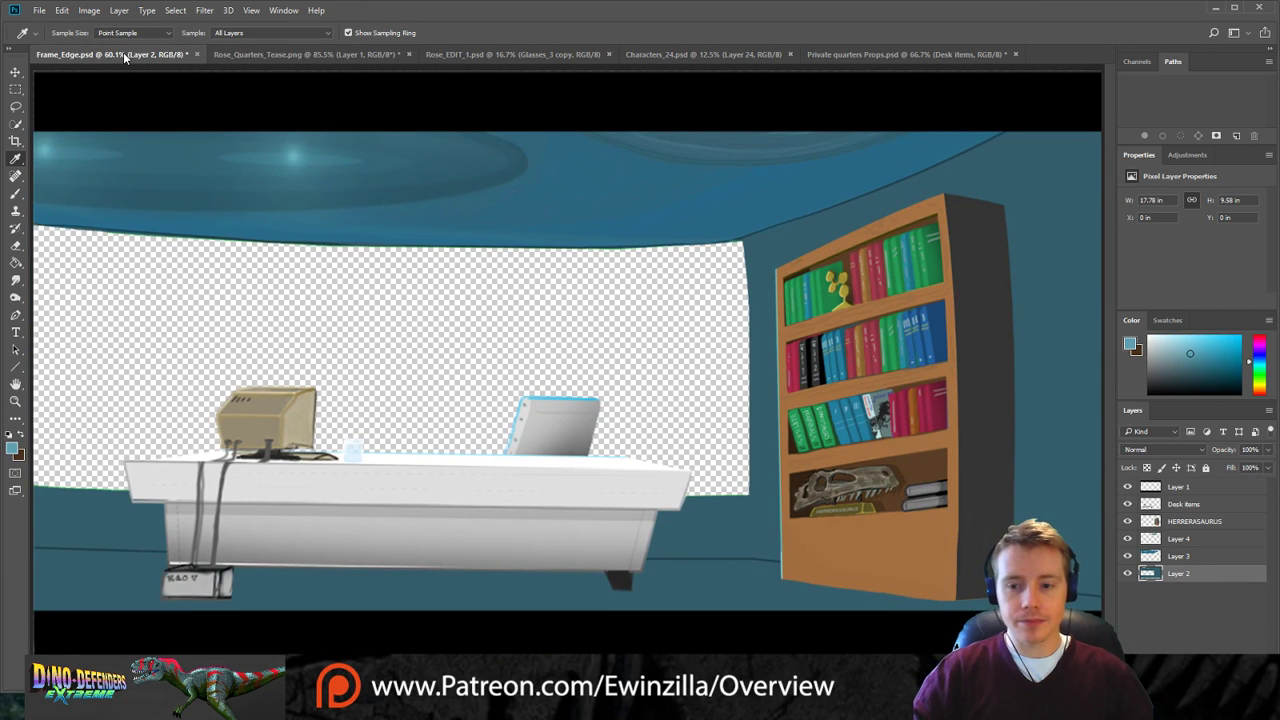
Try painting light blue over Layer 2's wall above the bookcase and along the window's upper edge with a large soft brush.
click(15, 194)
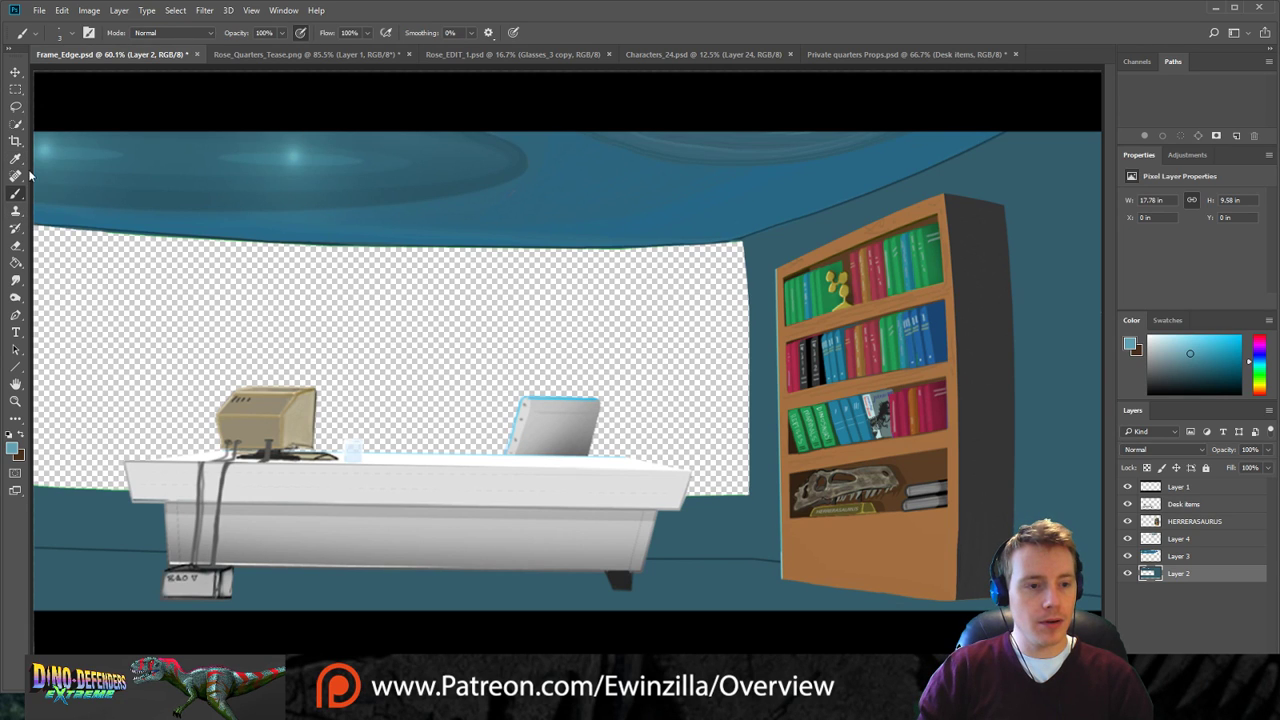
click(126, 74)
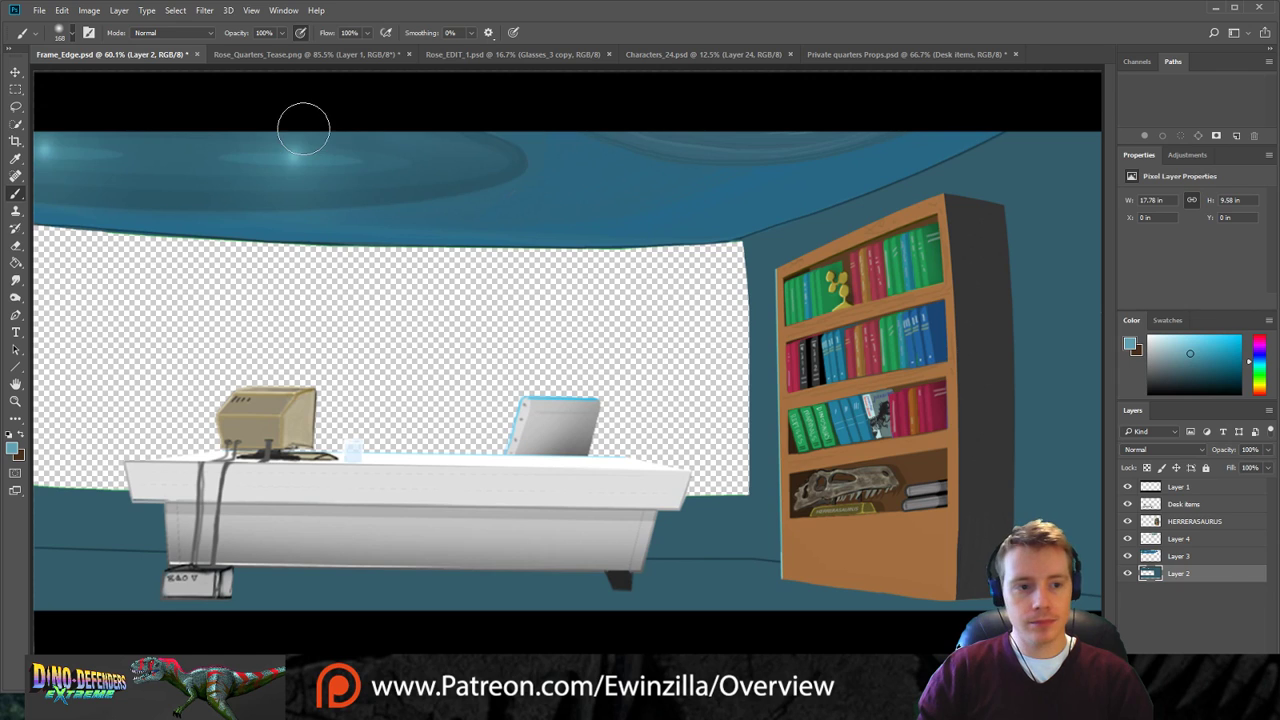
drag(147, 73, 164, 74)
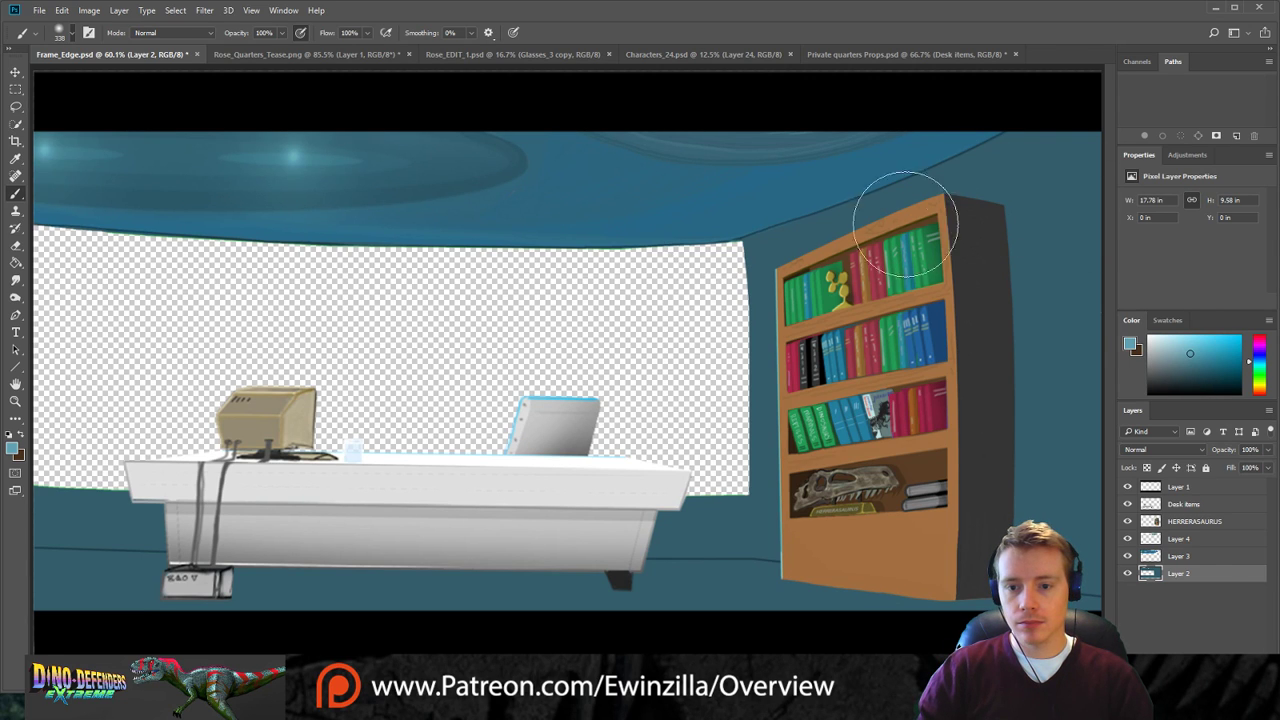
mouse_move(1051, 143)
mouse_down()
mouse_move(886, 194)
mouse_move(800, 185)
mouse_up()
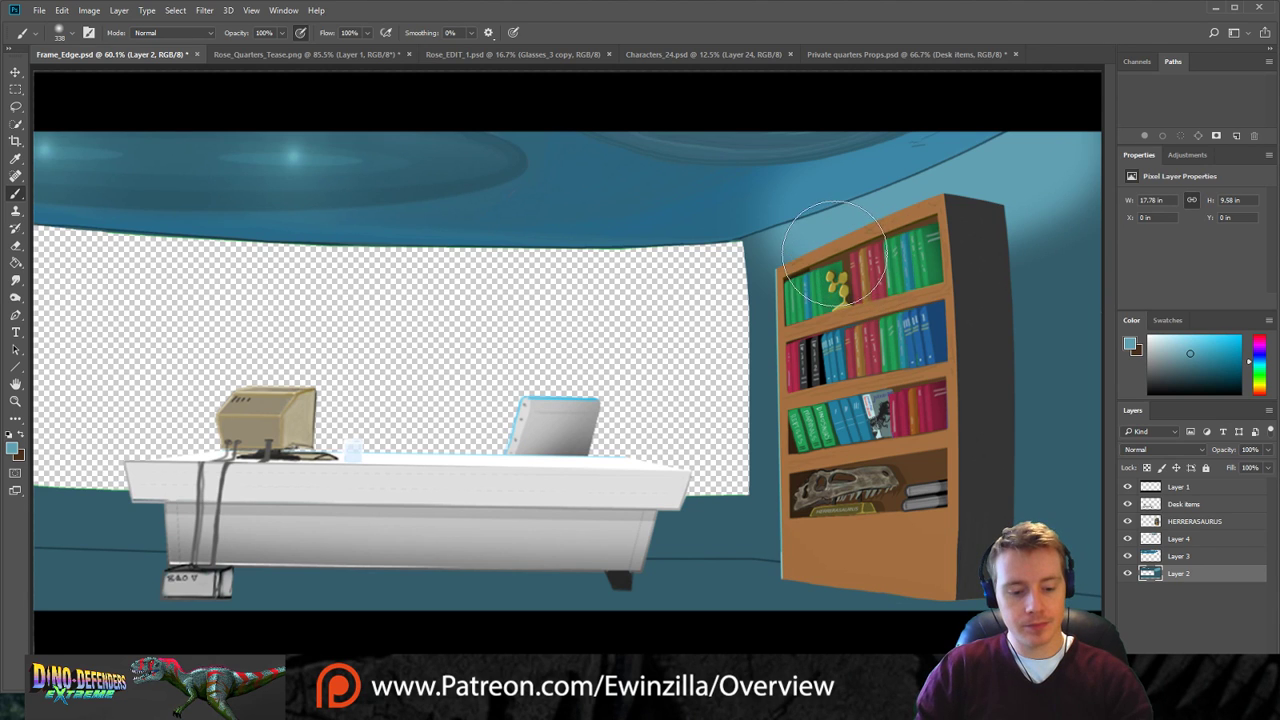
key(ctrl+z)
mouse_move(686, 271)
mouse_down()
mouse_move(587, 242)
mouse_move(171, 214)
mouse_up()
key(ctrl+z)
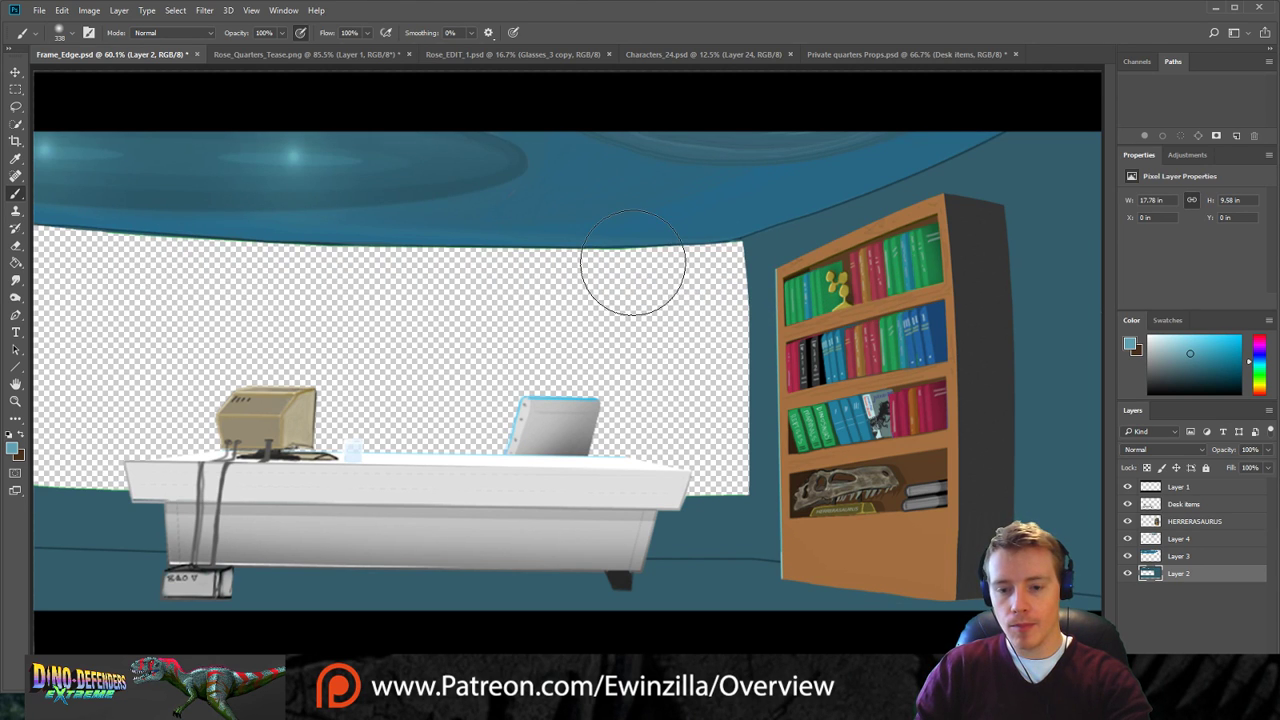
Dodge a bright blue glow around the window's upper, right and lower-right edges on Layer 2, using Highlights at 100% exposure.
click(15, 297)
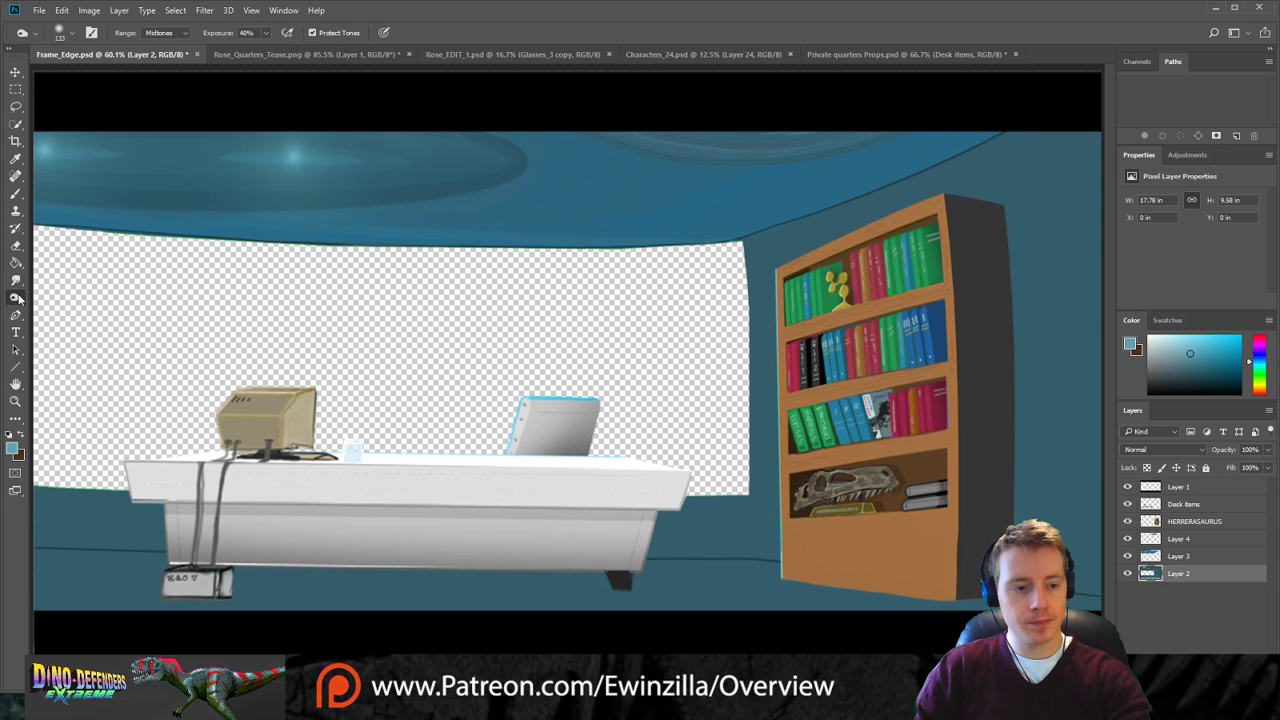
key(shift+o)
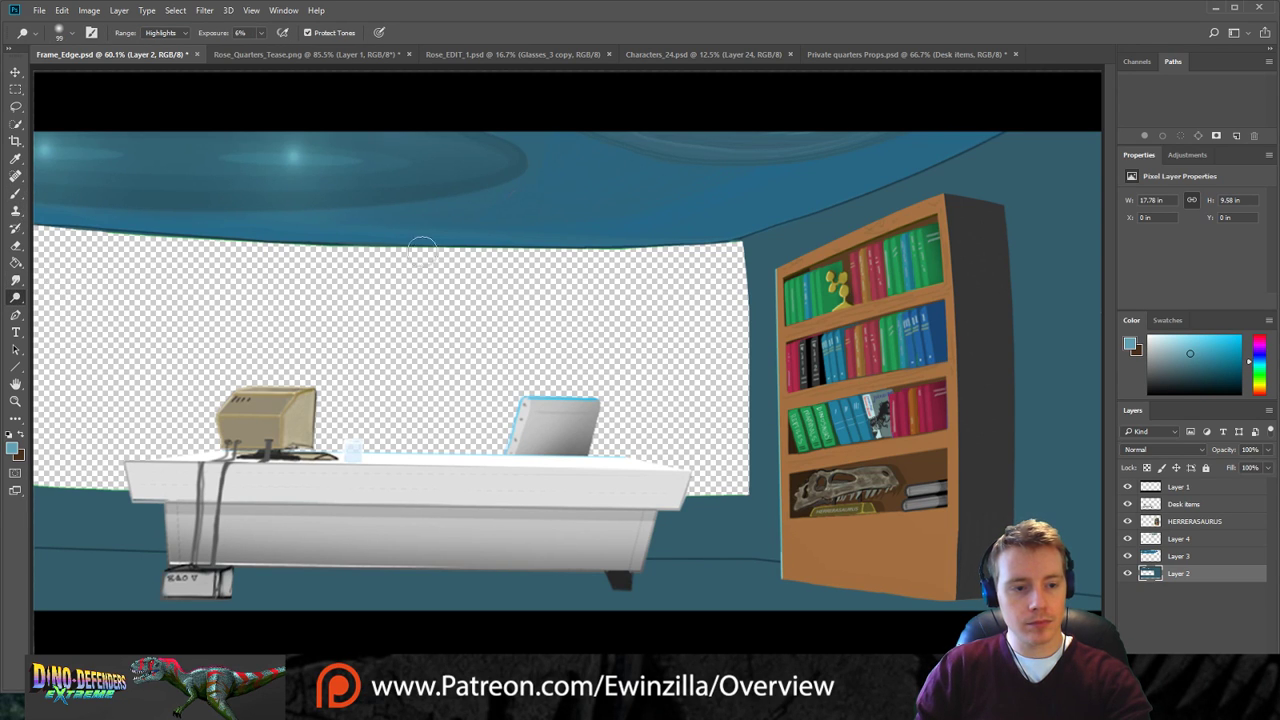
drag(264, 36, 345, 47)
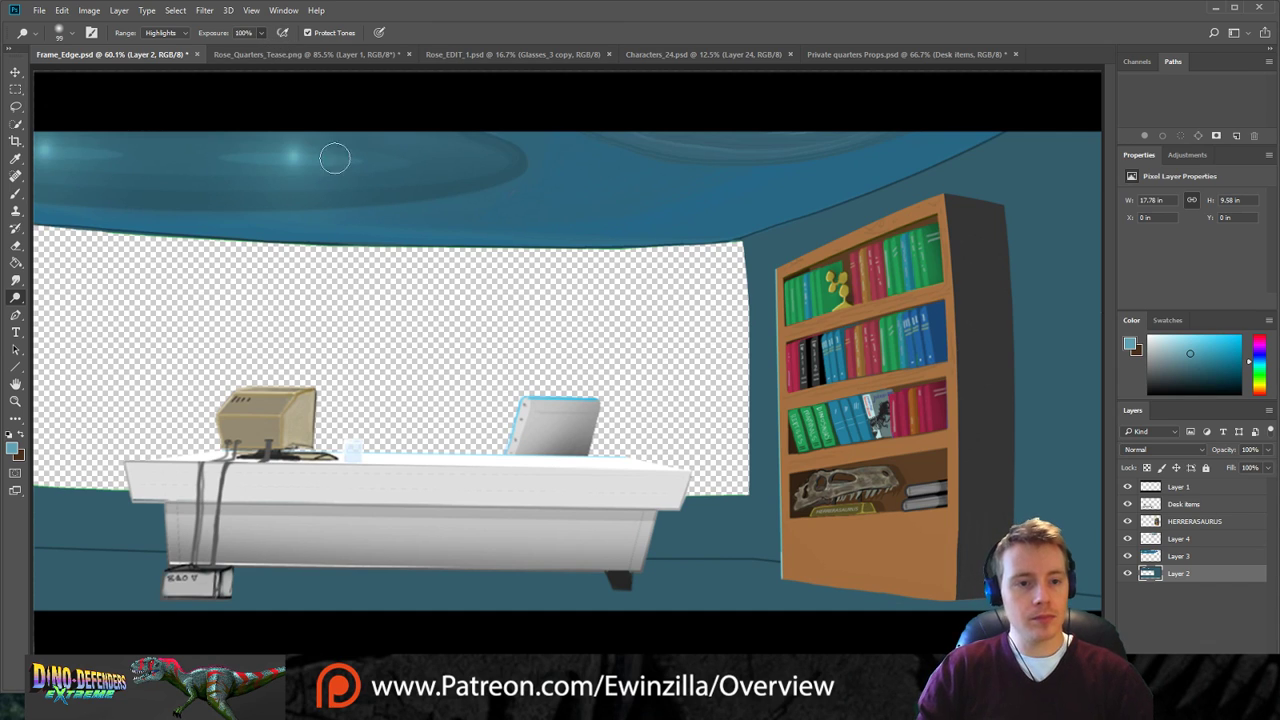
mouse_move(44, 219)
mouse_down()
mouse_move(340, 258)
mouse_move(5, 196)
mouse_move(369, 245)
mouse_move(142, 238)
mouse_move(192, 257)
mouse_move(273, 245)
mouse_move(120, 228)
mouse_move(128, 241)
mouse_move(684, 273)
mouse_move(240, 261)
mouse_move(218, 241)
mouse_move(693, 262)
mouse_move(280, 241)
mouse_move(652, 252)
mouse_move(758, 241)
mouse_move(451, 250)
mouse_move(751, 241)
mouse_move(672, 304)
mouse_up()
key(ctrl+z)
key(ctrl+alt+z)
key(ctrl+alt+z)
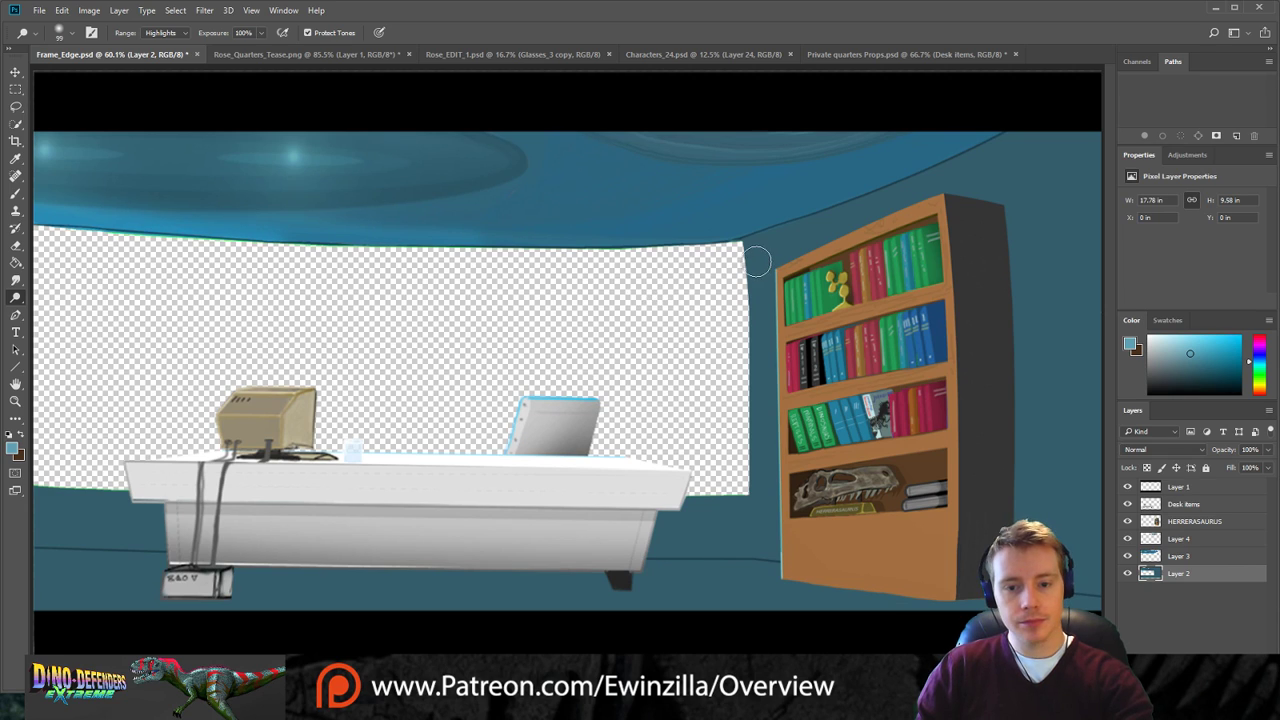
mouse_move(747, 246)
mouse_down()
mouse_move(747, 471)
mouse_move(752, 236)
mouse_move(749, 499)
mouse_move(752, 458)
mouse_move(743, 492)
mouse_move(680, 500)
mouse_move(741, 490)
mouse_move(747, 248)
mouse_up()
drag(543, 252, 277, 249)
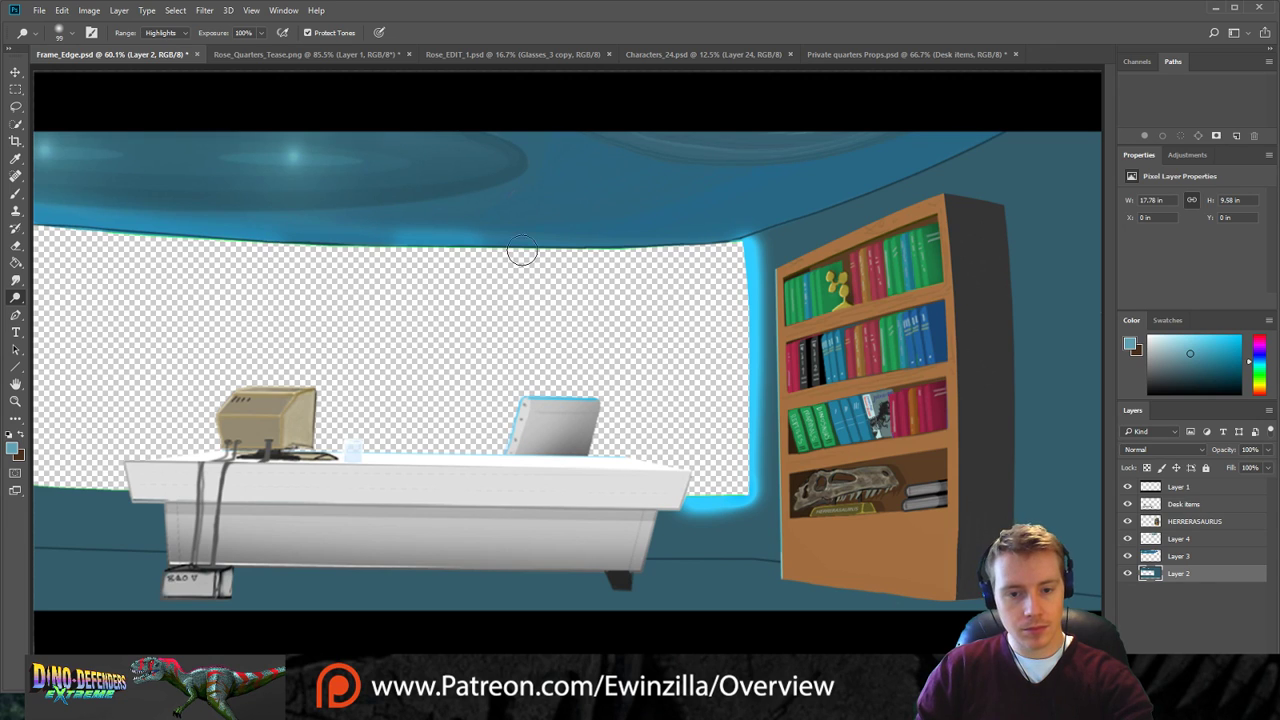
mouse_move(735, 240)
mouse_down()
mouse_move(622, 262)
mouse_move(694, 254)
mouse_move(461, 253)
mouse_move(624, 253)
mouse_move(241, 229)
mouse_move(435, 244)
mouse_move(239, 251)
mouse_move(284, 252)
mouse_move(105, 231)
mouse_move(244, 252)
mouse_move(283, 244)
mouse_up()
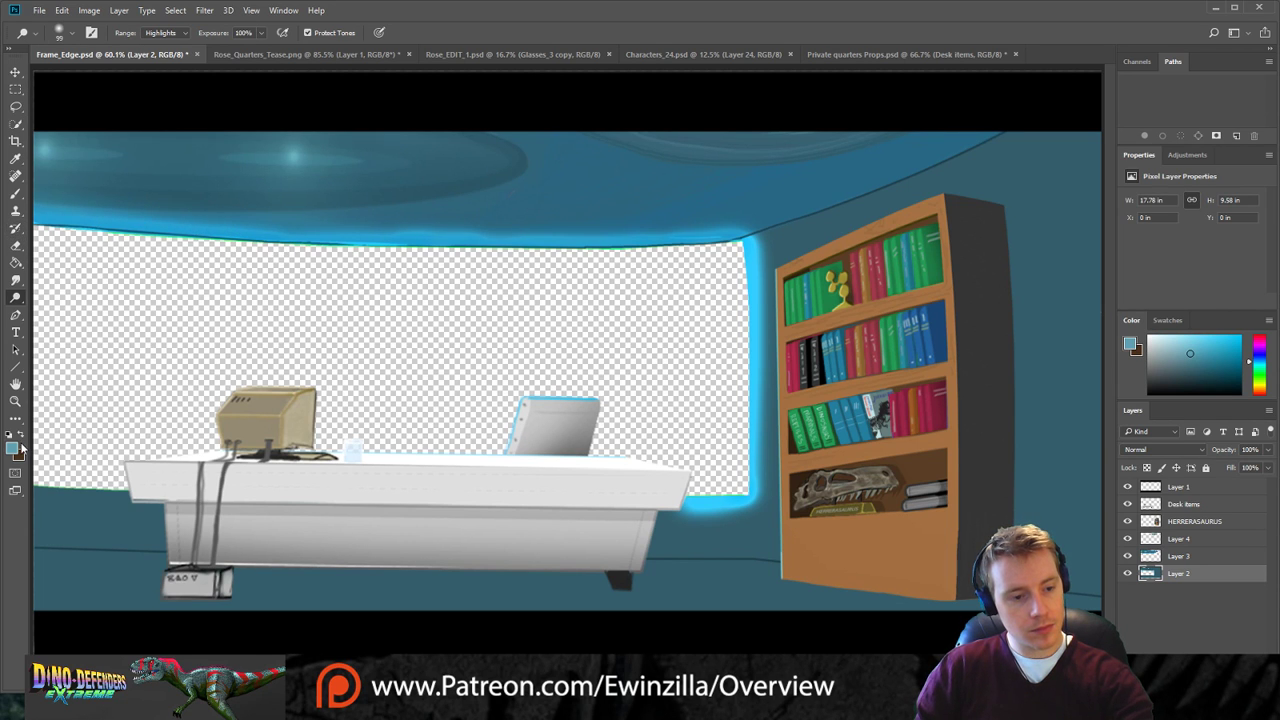
Smudge away the bright blue and green fringe below the dark outline at the left end of the window's upper edge.
click(15, 400)
click(69, 214)
click(62, 213)
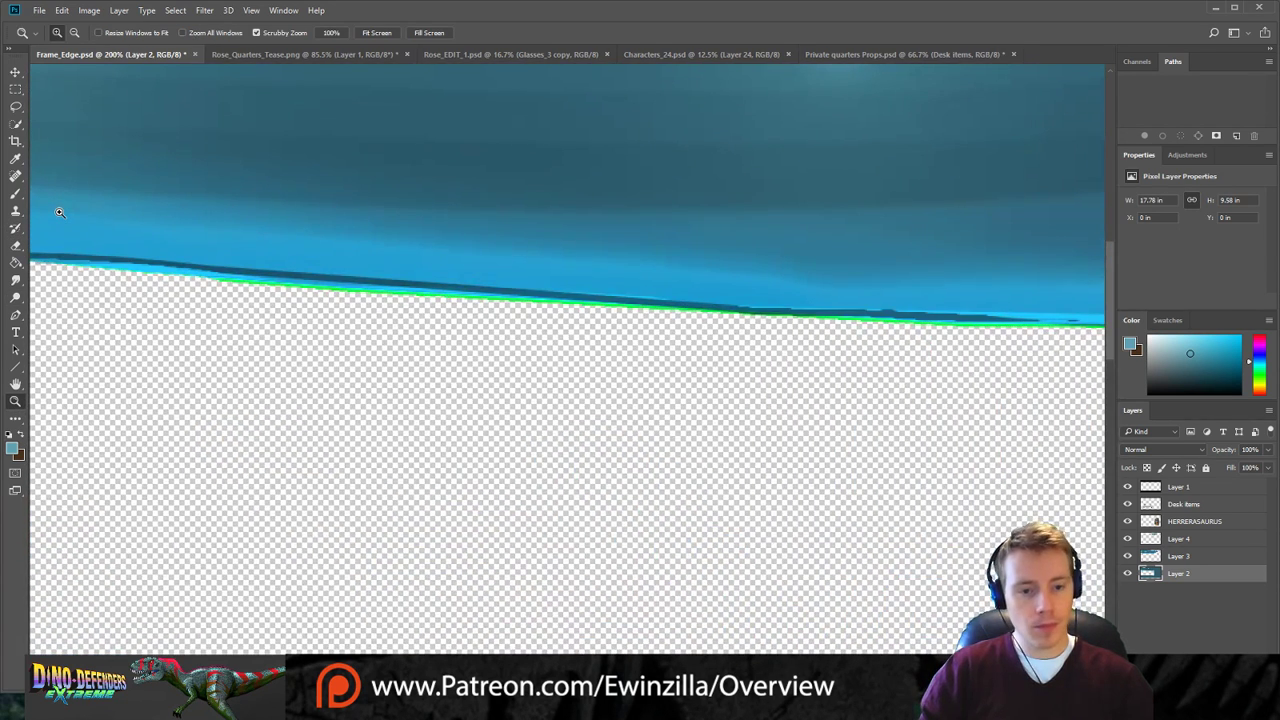
drag(62, 213, 286, 213)
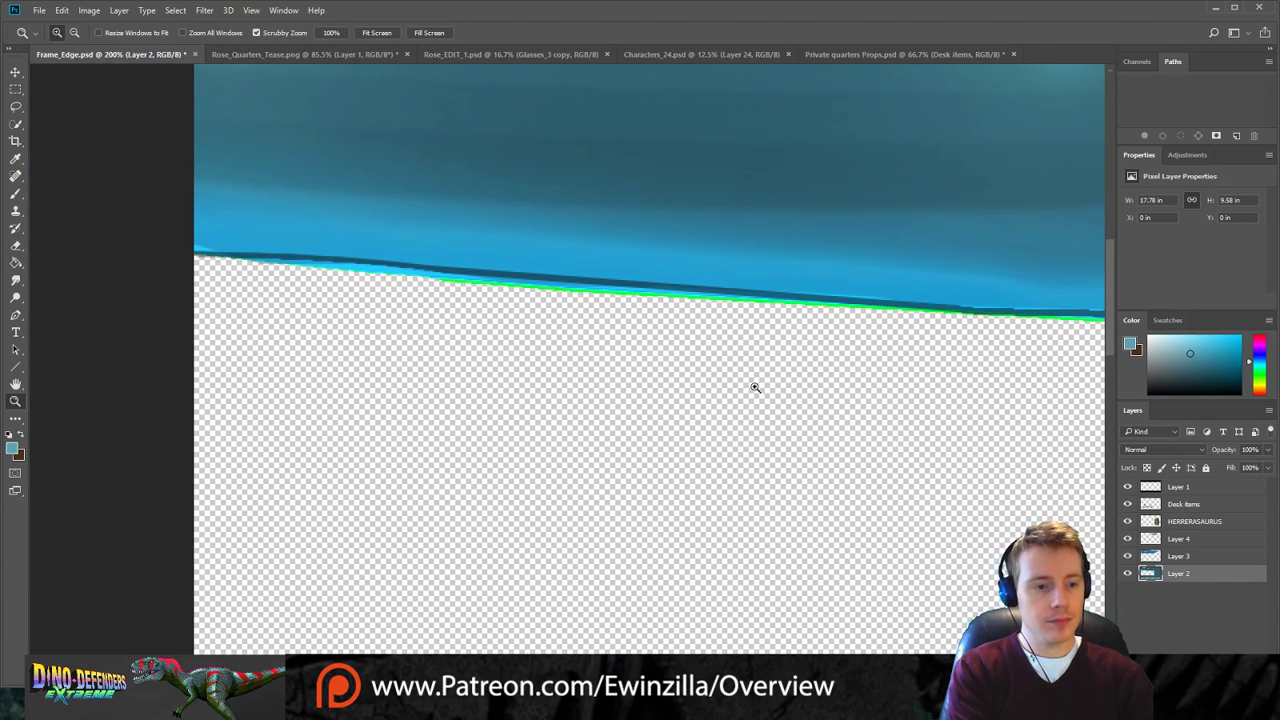
click(235, 235)
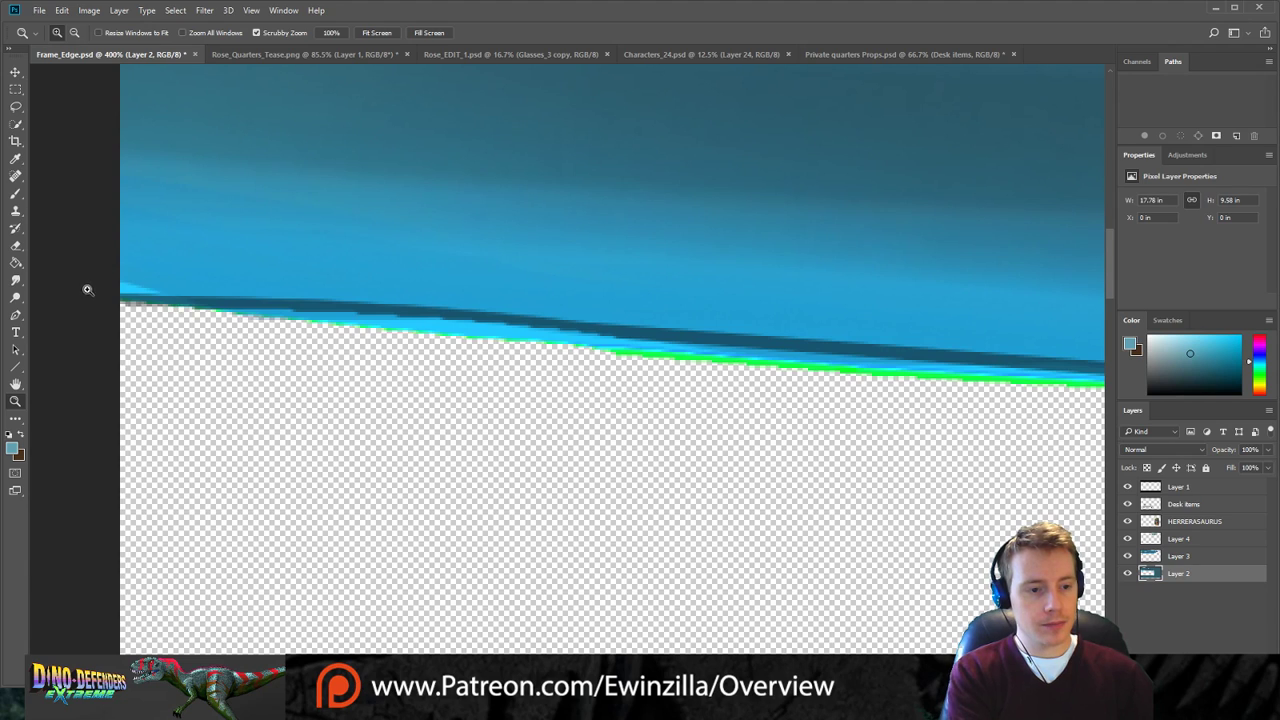
key(r)
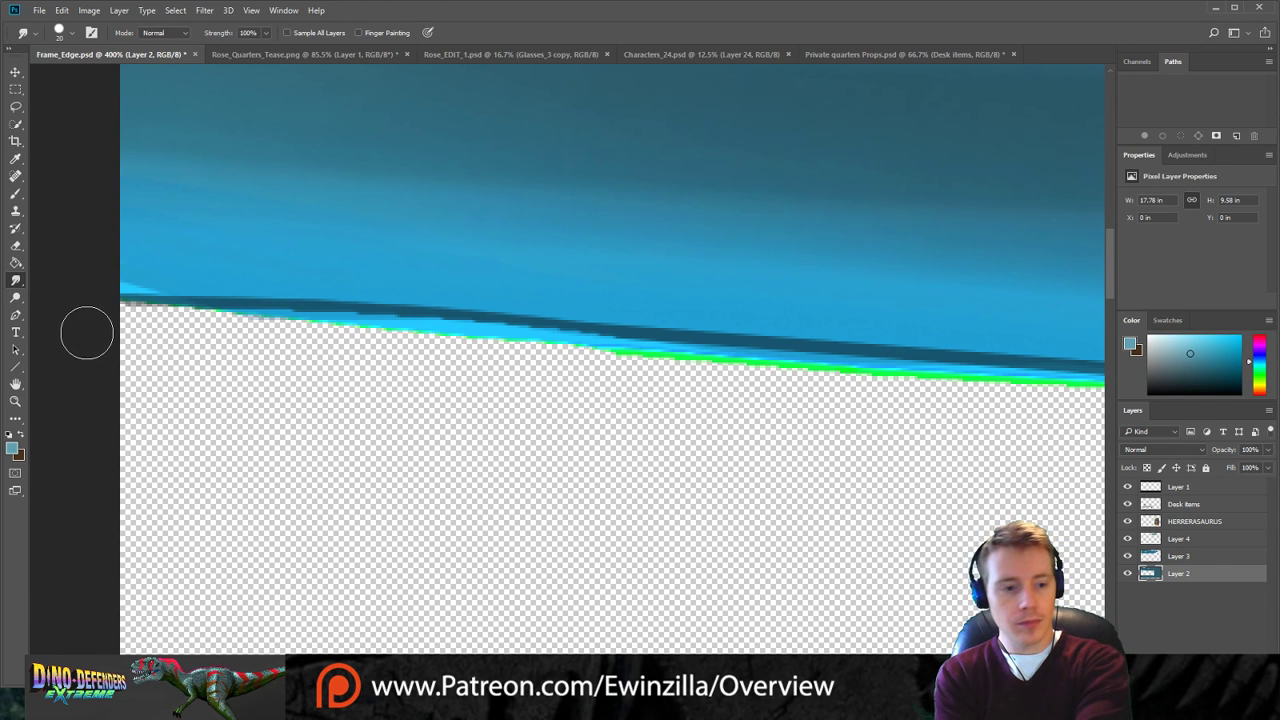
mouse_move(262, 337)
mouse_down()
mouse_move(226, 326)
mouse_move(256, 319)
mouse_move(199, 344)
mouse_move(297, 339)
mouse_move(211, 341)
mouse_up()
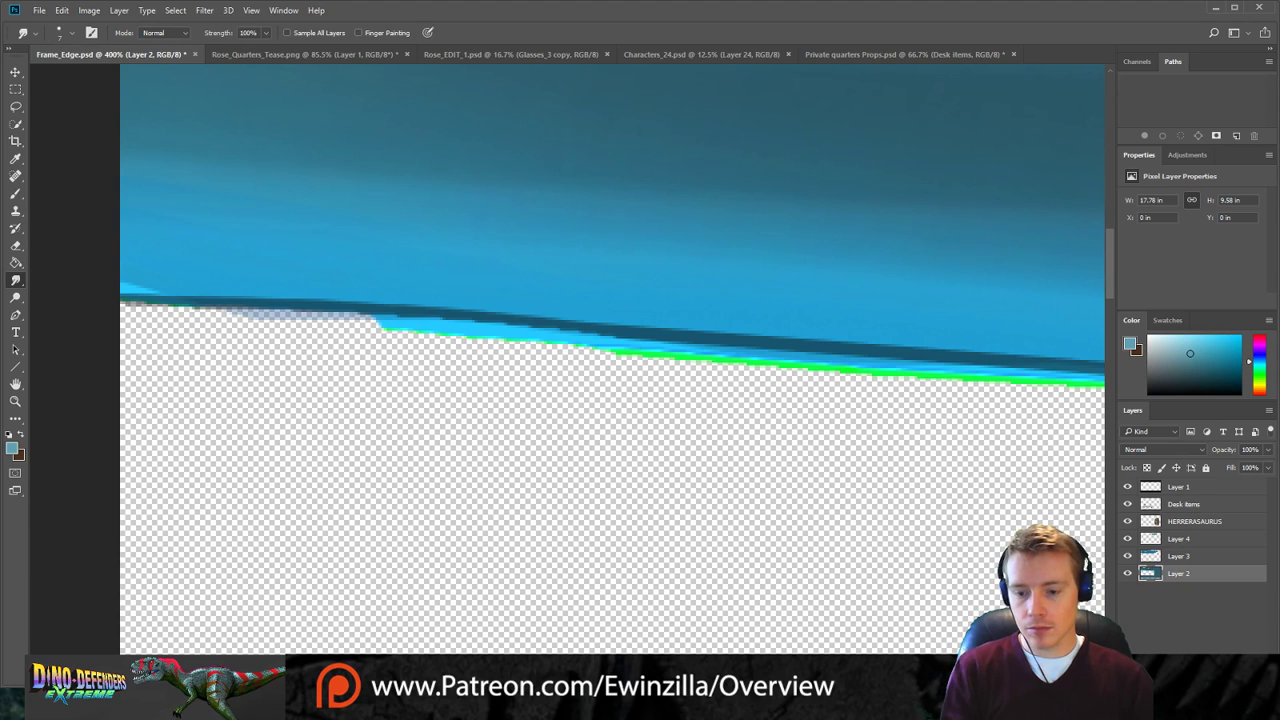
Merge Layer 2, Layer 3 and Layer 4 into a single layer.
shift+click(1185, 557)
shift+click(1179, 540)
key(ctrl+e)
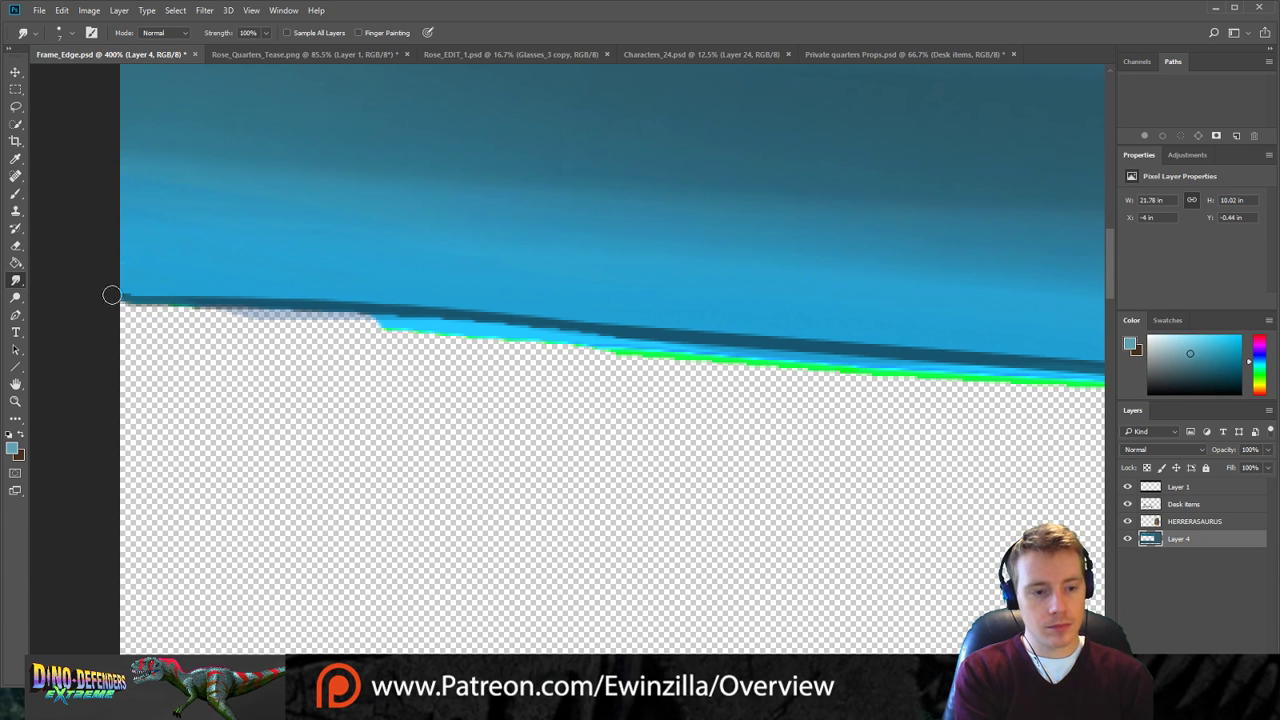
Smudge away the bright blue and green fringe below the dark outline along the left stretch of the window's upper edge on Layer 4.
drag(143, 298, 110, 298)
drag(204, 318, 434, 328)
drag(347, 326, 655, 354)
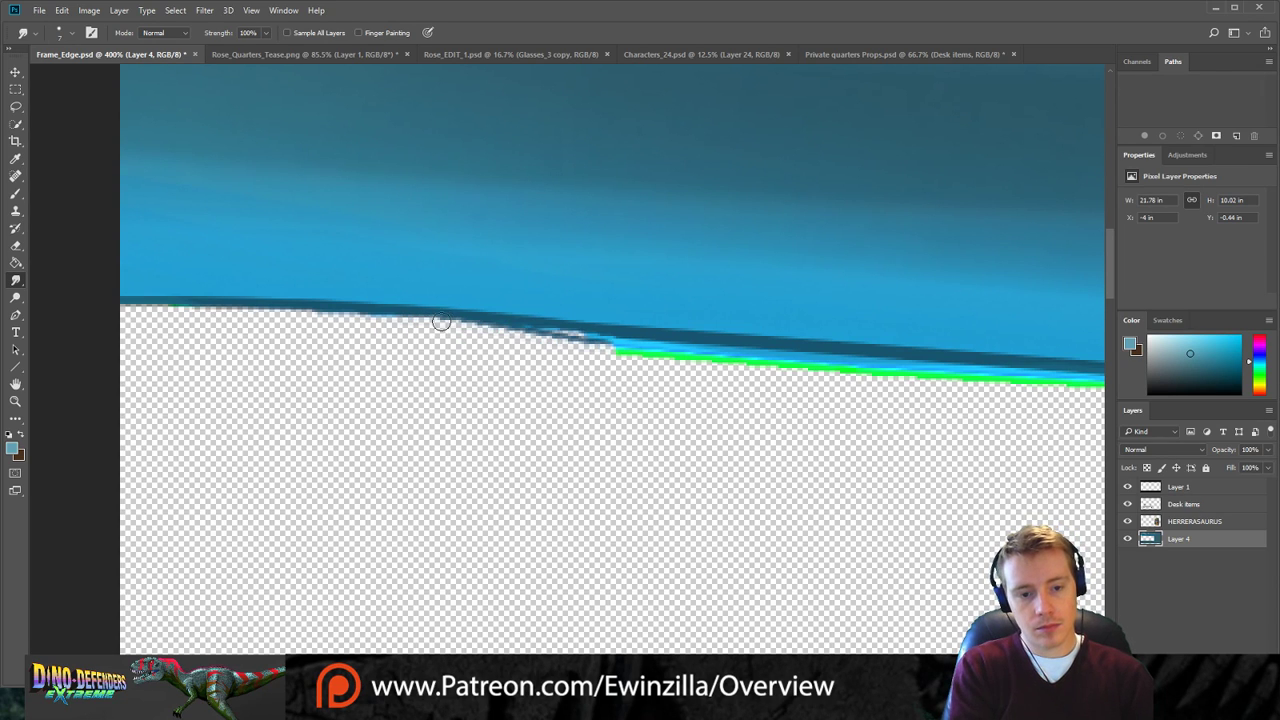
drag(443, 321, 727, 345)
drag(456, 316, 692, 343)
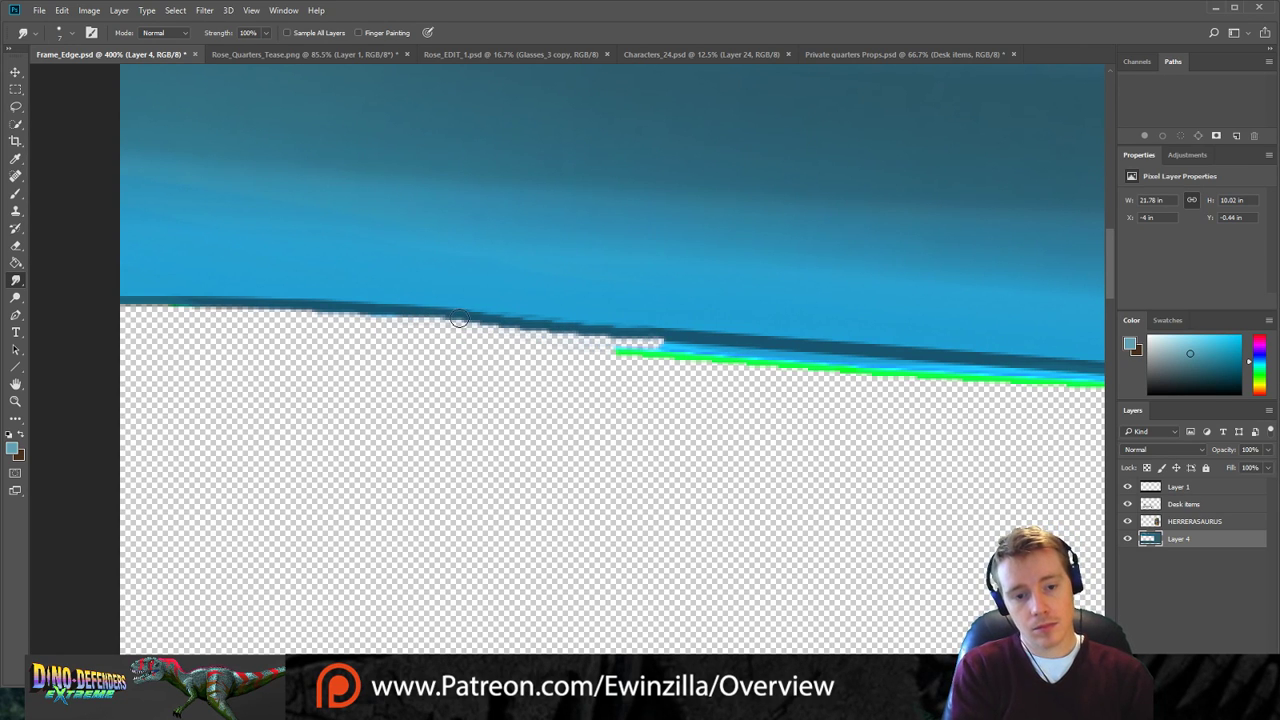
drag(459, 318, 639, 328)
drag(537, 329, 755, 344)
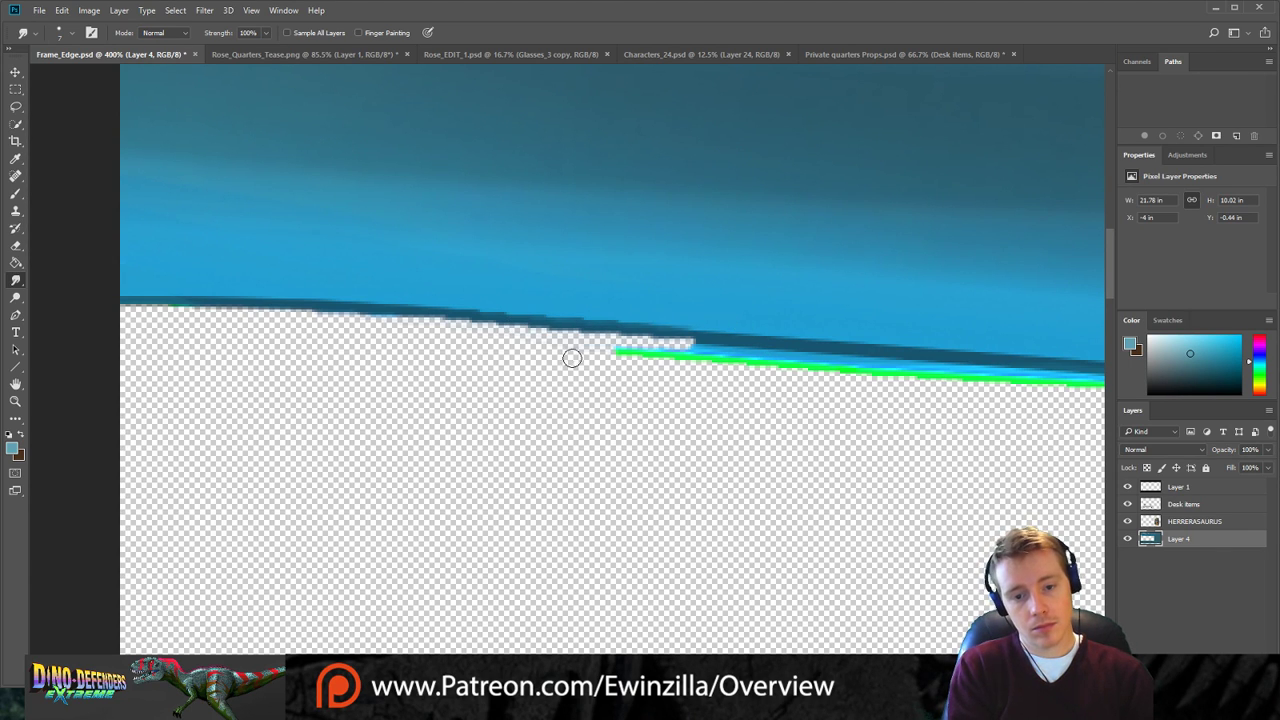
drag(577, 357, 697, 352)
drag(609, 339, 829, 366)
drag(634, 349, 821, 363)
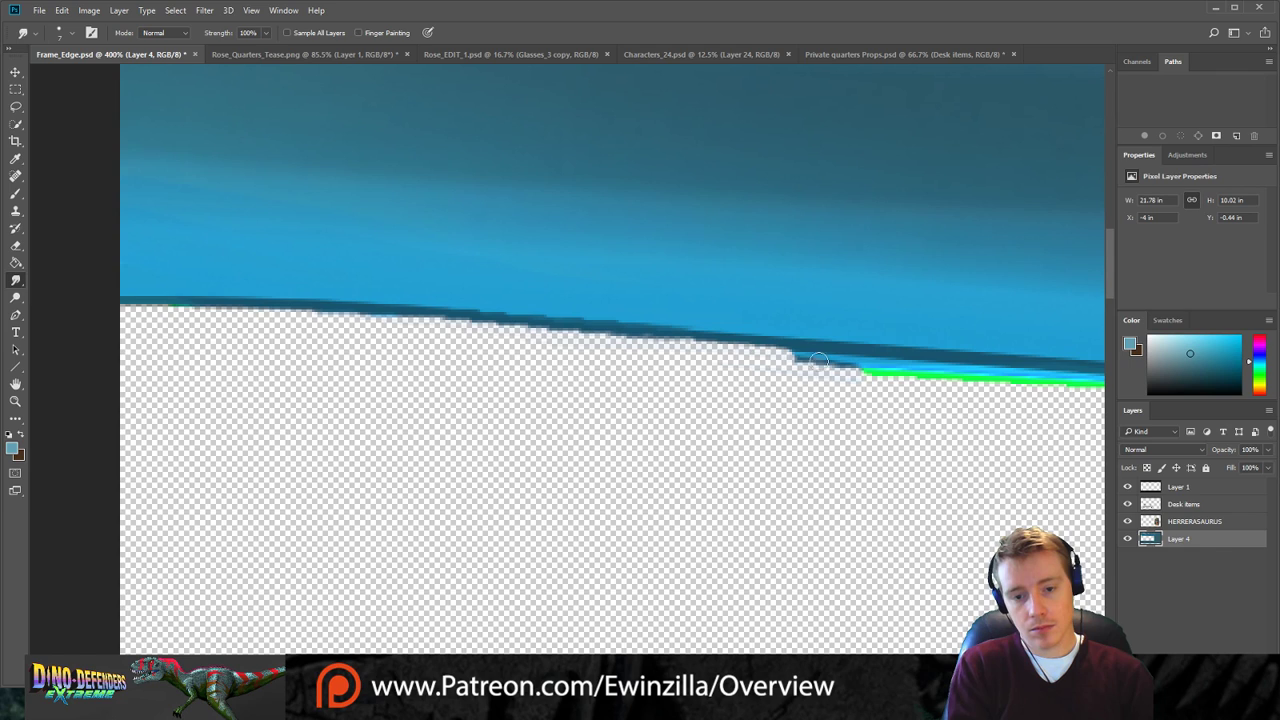
drag(681, 354, 909, 377)
drag(758, 358, 923, 377)
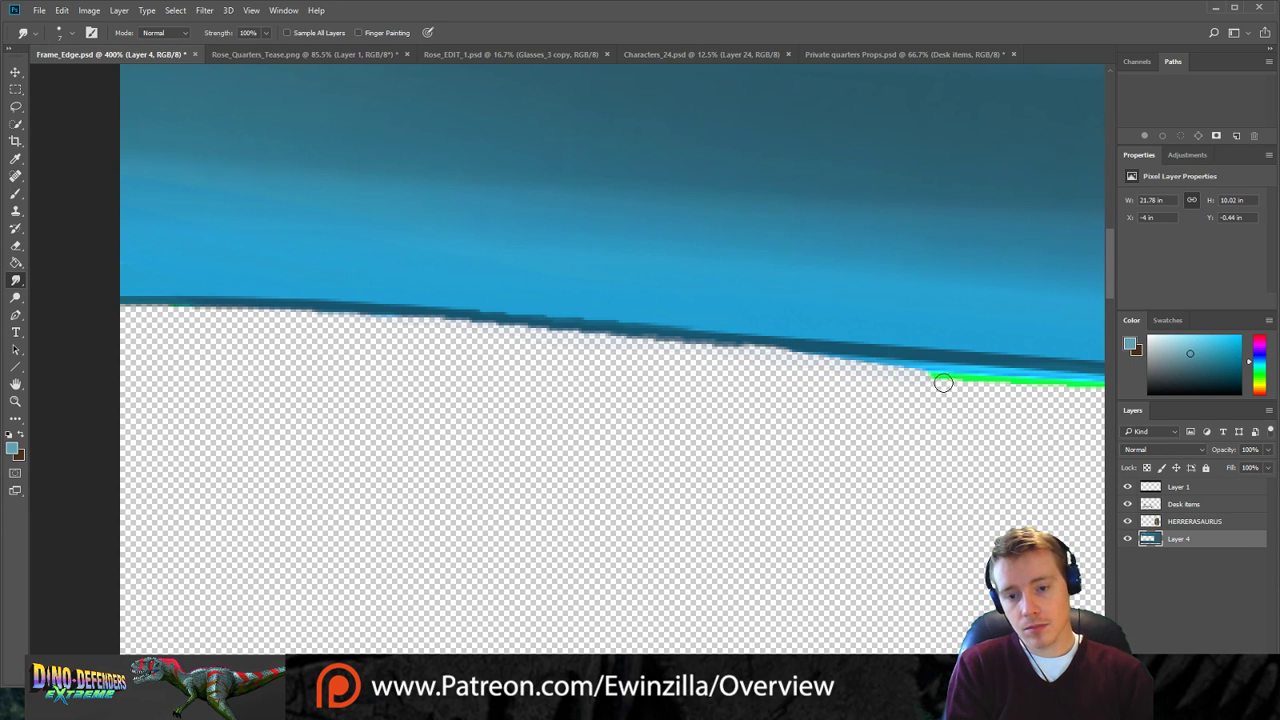
drag(758, 360, 1006, 377)
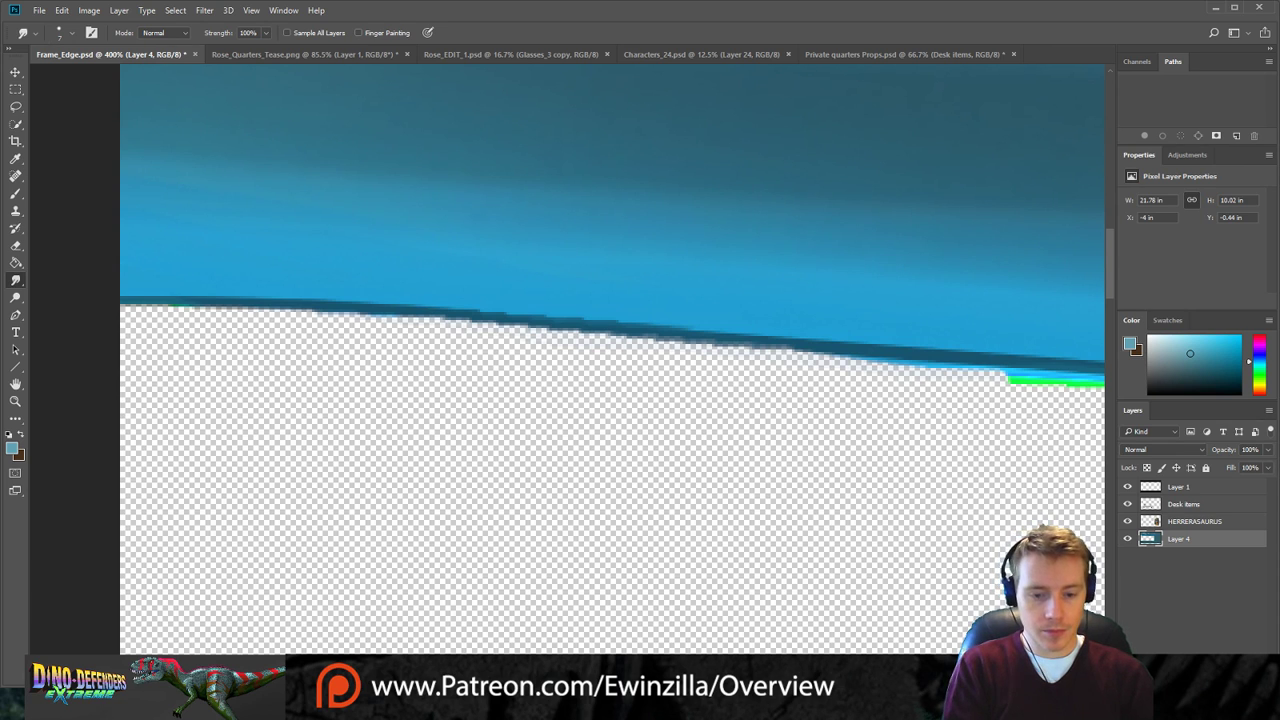
Continue smudging away the green fringe below the outline along the sloping stretch toward the middle of the window's upper edge.
click(1235, 9)
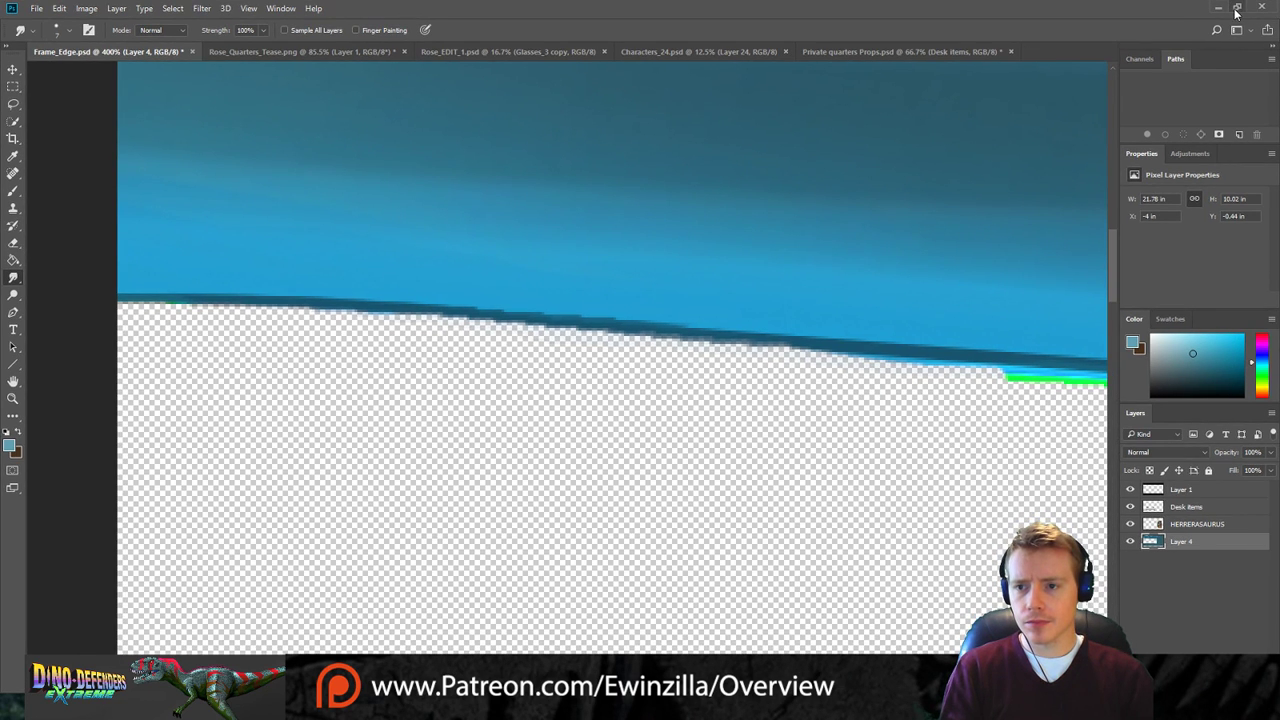
drag(341, 687, 417, 687)
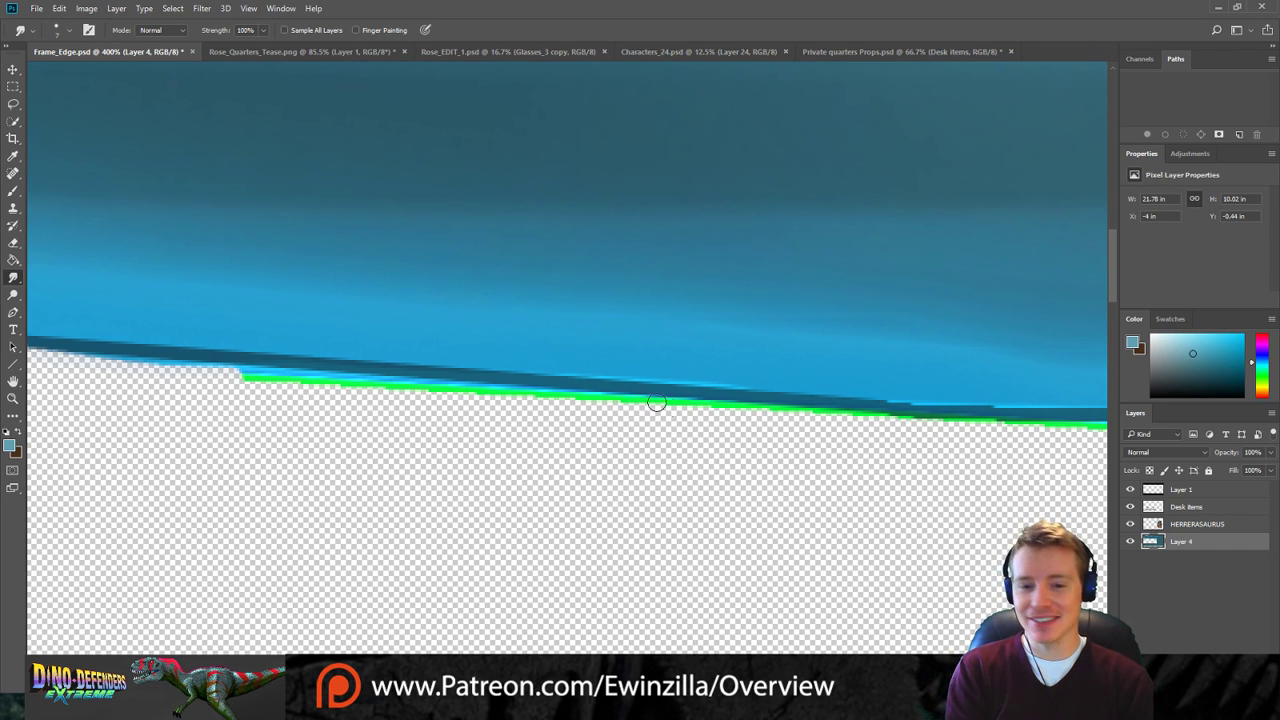
drag(234, 380, 319, 392)
drag(214, 377, 518, 418)
drag(240, 381, 488, 411)
drag(253, 383, 795, 404)
drag(680, 400, 830, 408)
drag(730, 402, 930, 414)
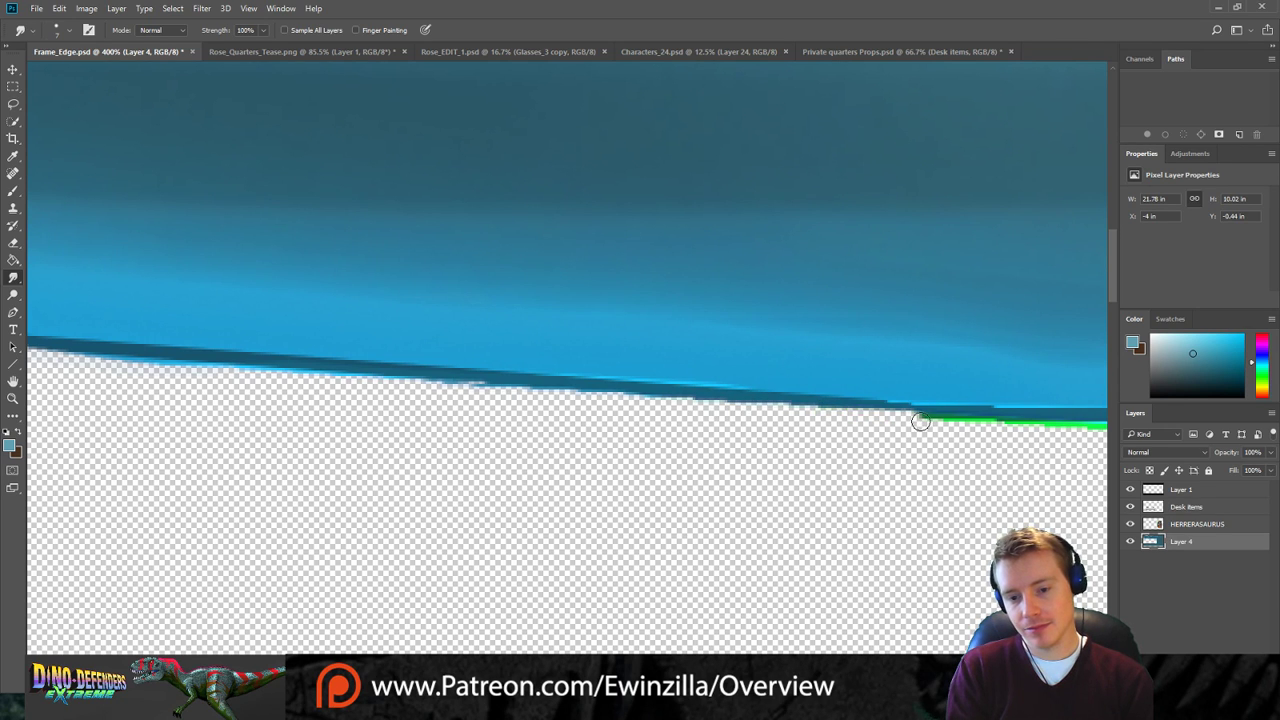
drag(822, 410, 931, 412)
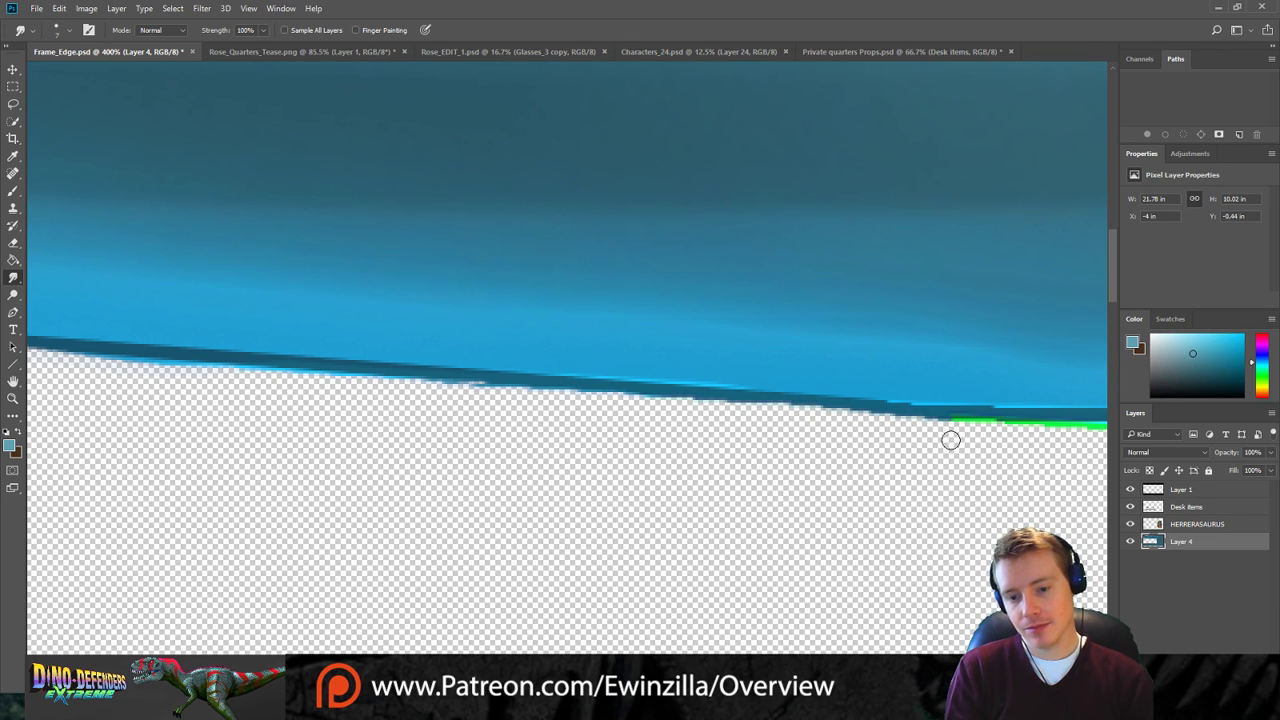
Smudge the green fringe and stray dark specks off the middle stretch of the window's upper edge, extending the dark outline over the gap.
drag(1060, 577, 401, 576)
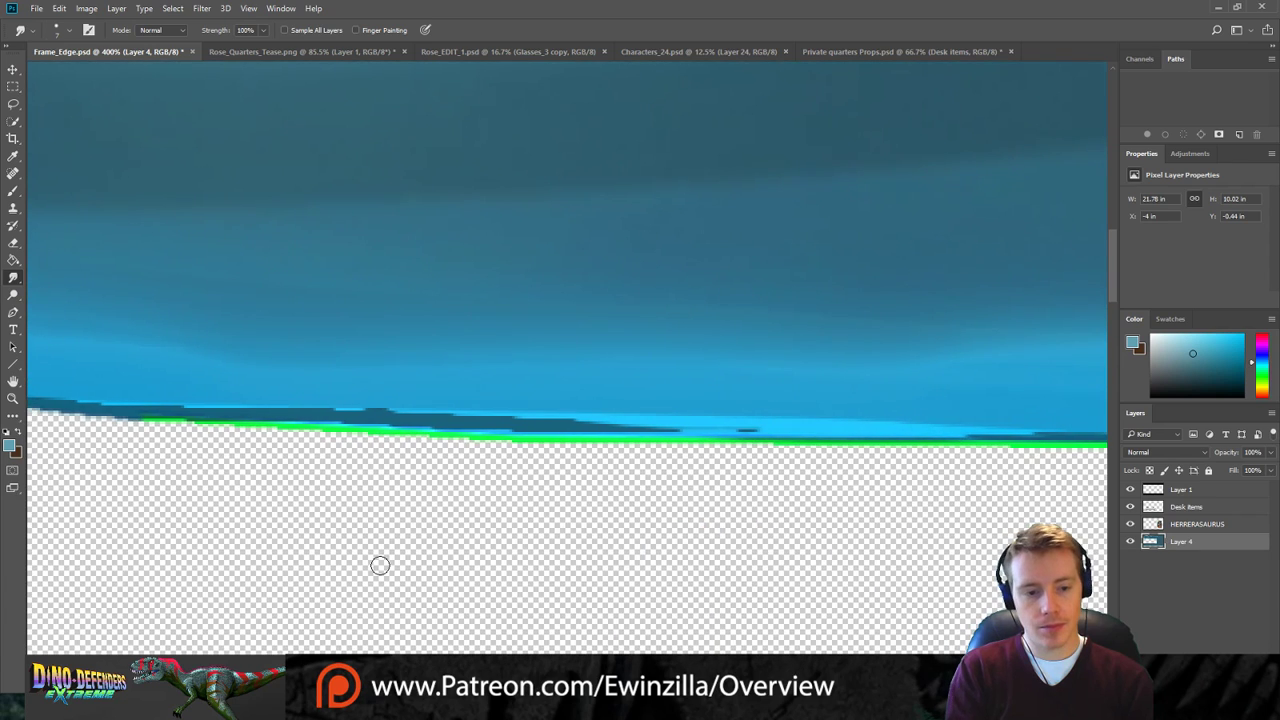
drag(126, 434, 307, 446)
drag(135, 430, 684, 443)
mouse_move(492, 428)
mouse_down()
mouse_move(841, 456)
mouse_move(591, 444)
mouse_move(585, 435)
mouse_move(865, 450)
mouse_up()
drag(605, 428, 978, 446)
drag(795, 432, 1022, 446)
drag(940, 447, 1085, 447)
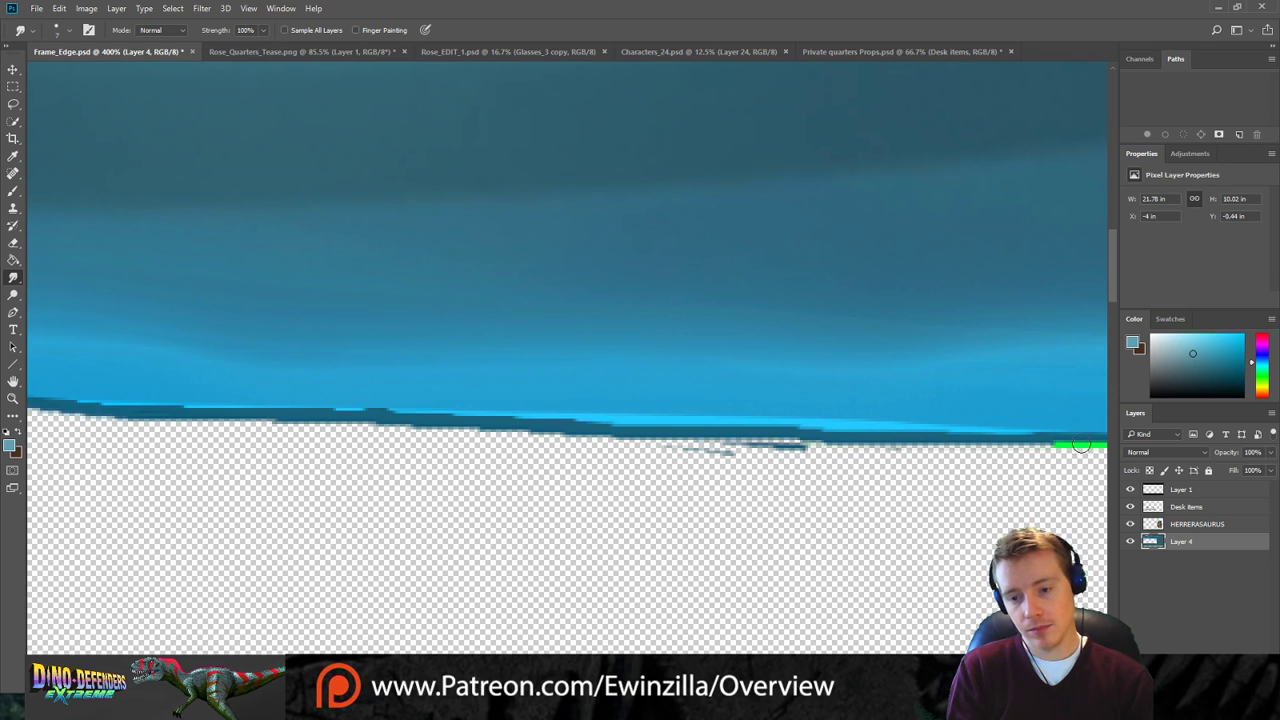
drag(604, 454, 863, 458)
drag(700, 454, 846, 449)
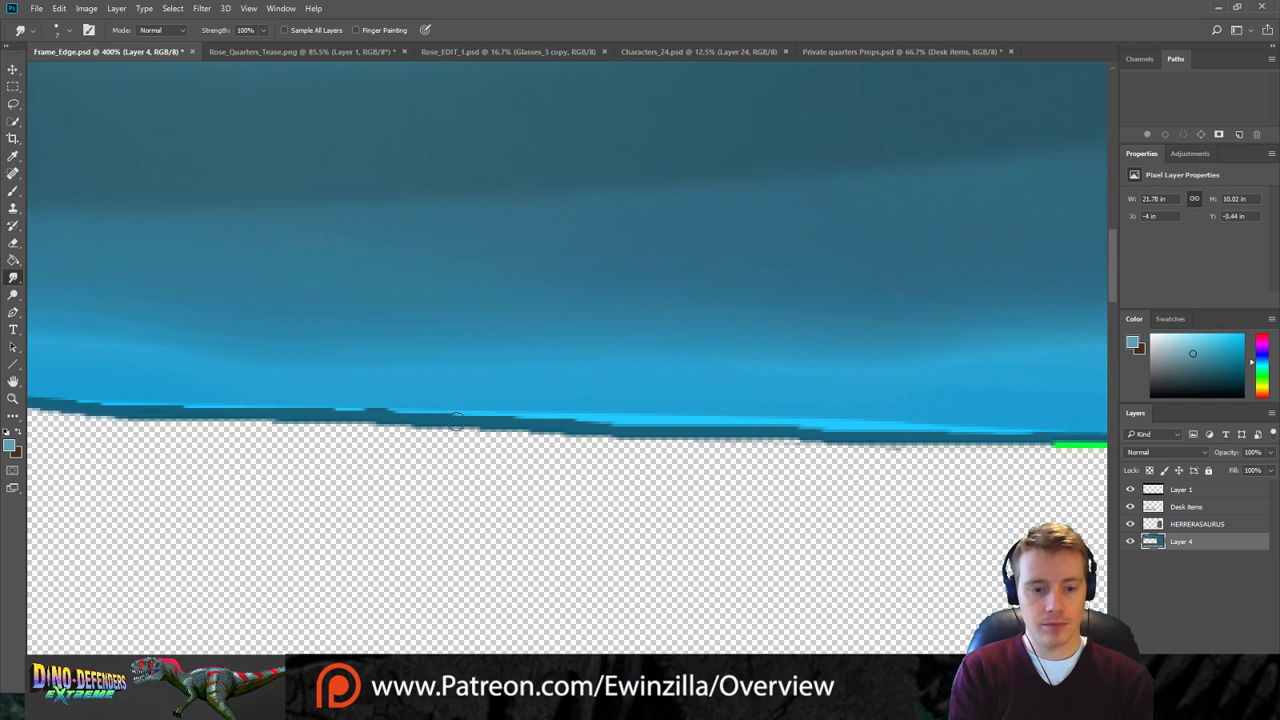
Smudge the dark outline along the middle of the window's upper edge into a smoother, more even line.
drag(73, 401, 354, 417)
drag(142, 411, 410, 424)
drag(128, 420, 531, 449)
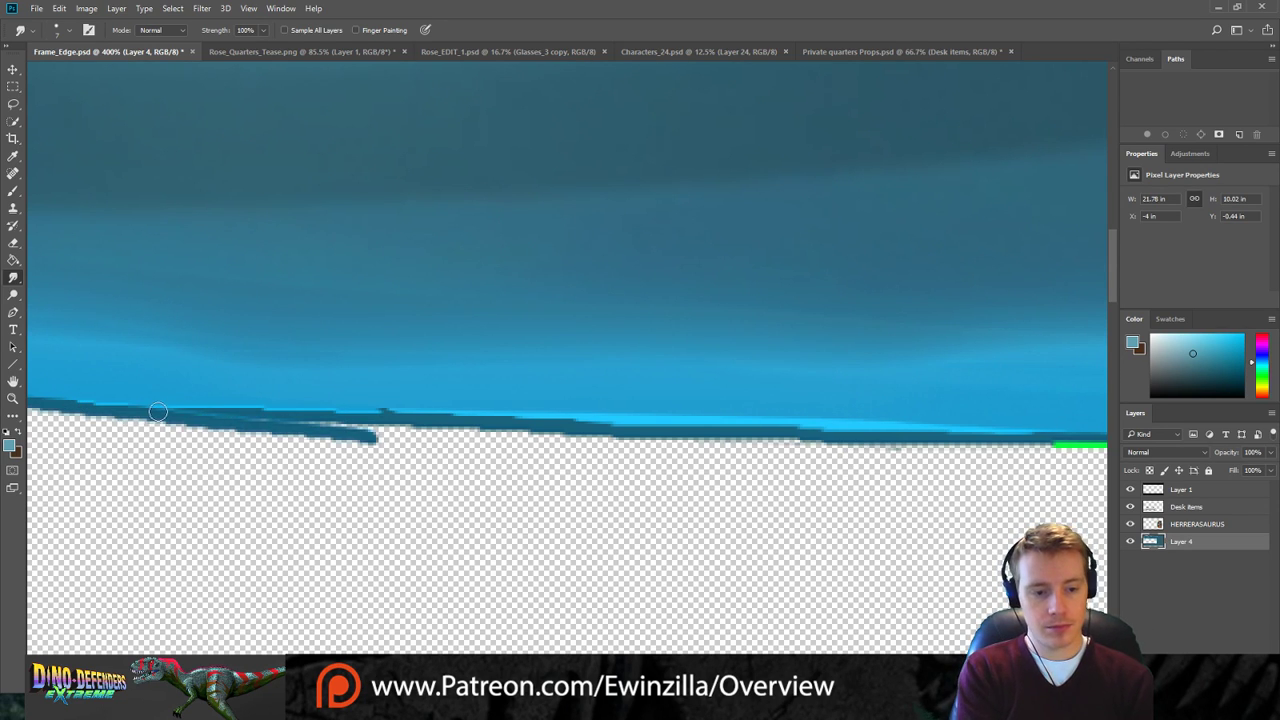
drag(160, 413, 563, 443)
drag(160, 432, 480, 451)
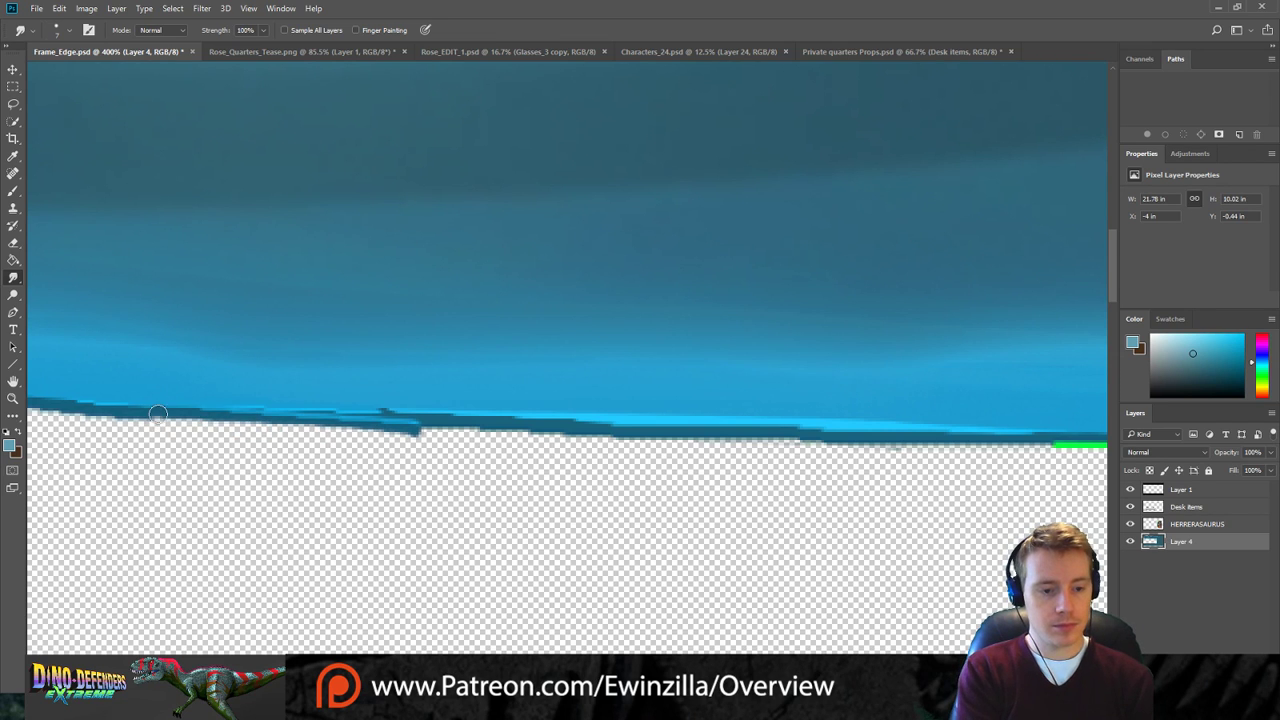
drag(158, 415, 614, 449)
drag(340, 424, 608, 437)
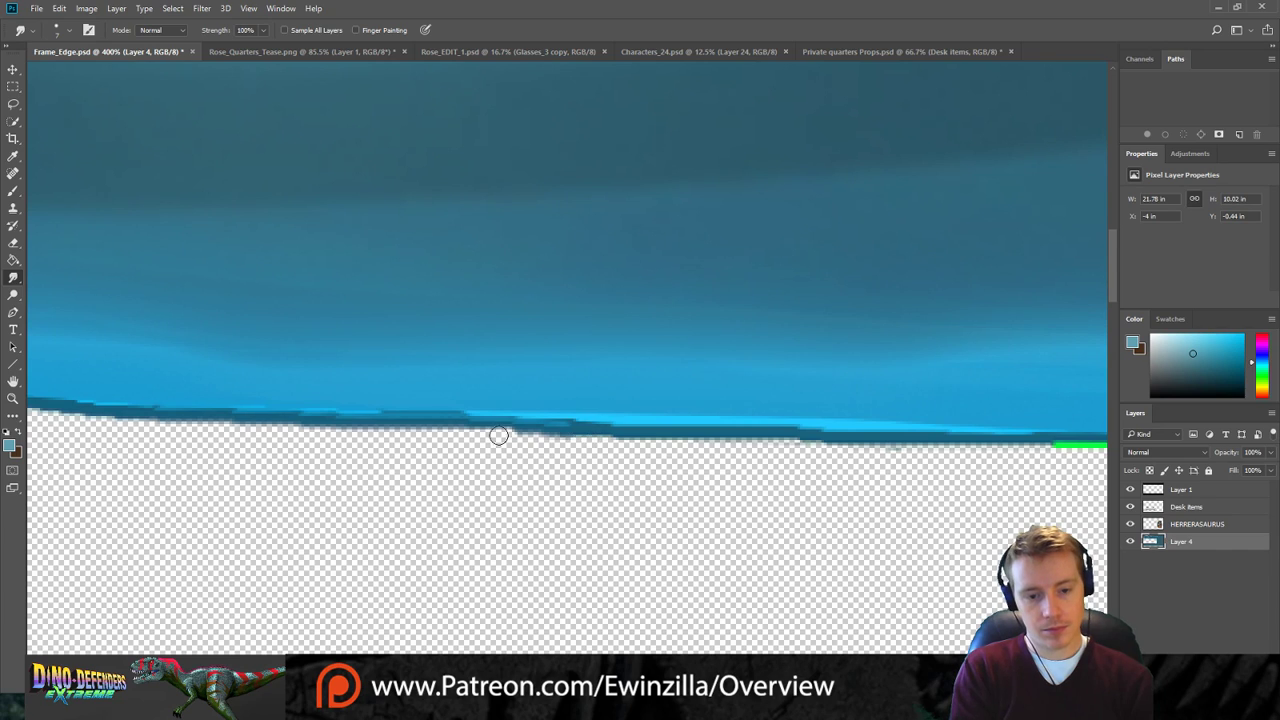
drag(500, 436, 770, 447)
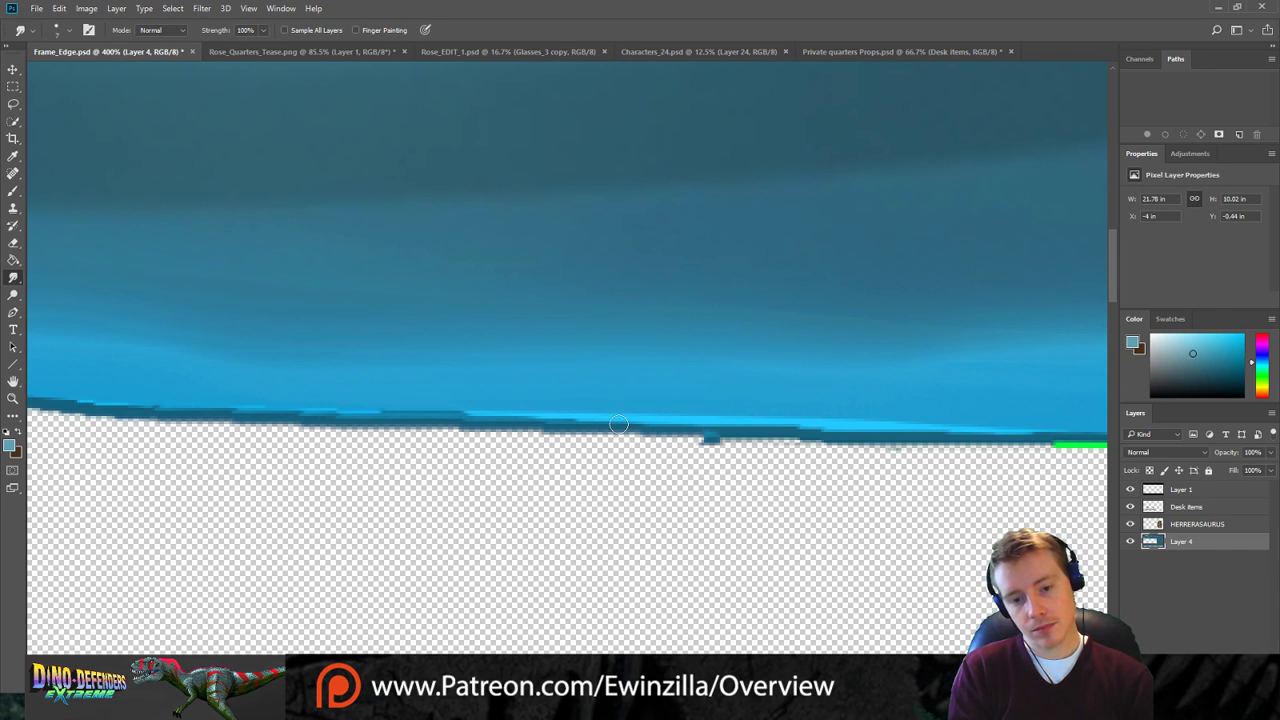
drag(640, 436, 963, 449)
drag(668, 447, 968, 454)
drag(724, 419, 948, 432)
drag(779, 430, 1023, 440)
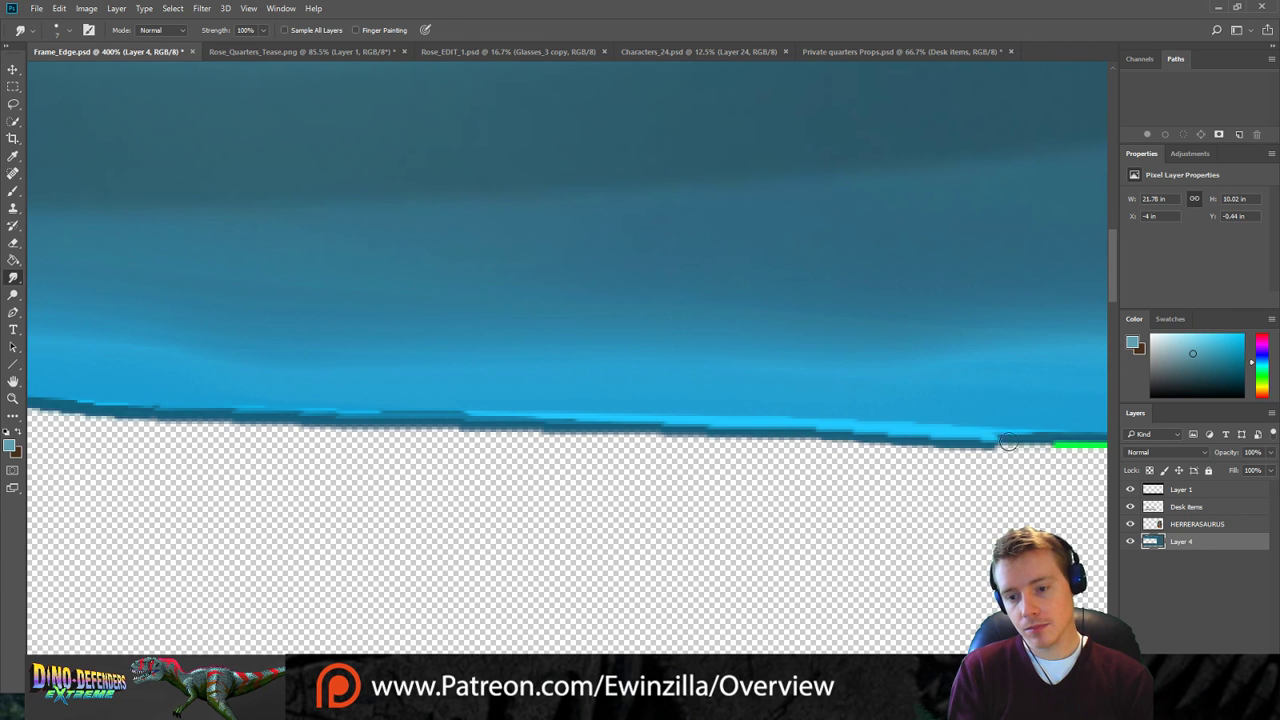
drag(831, 449, 1080, 451)
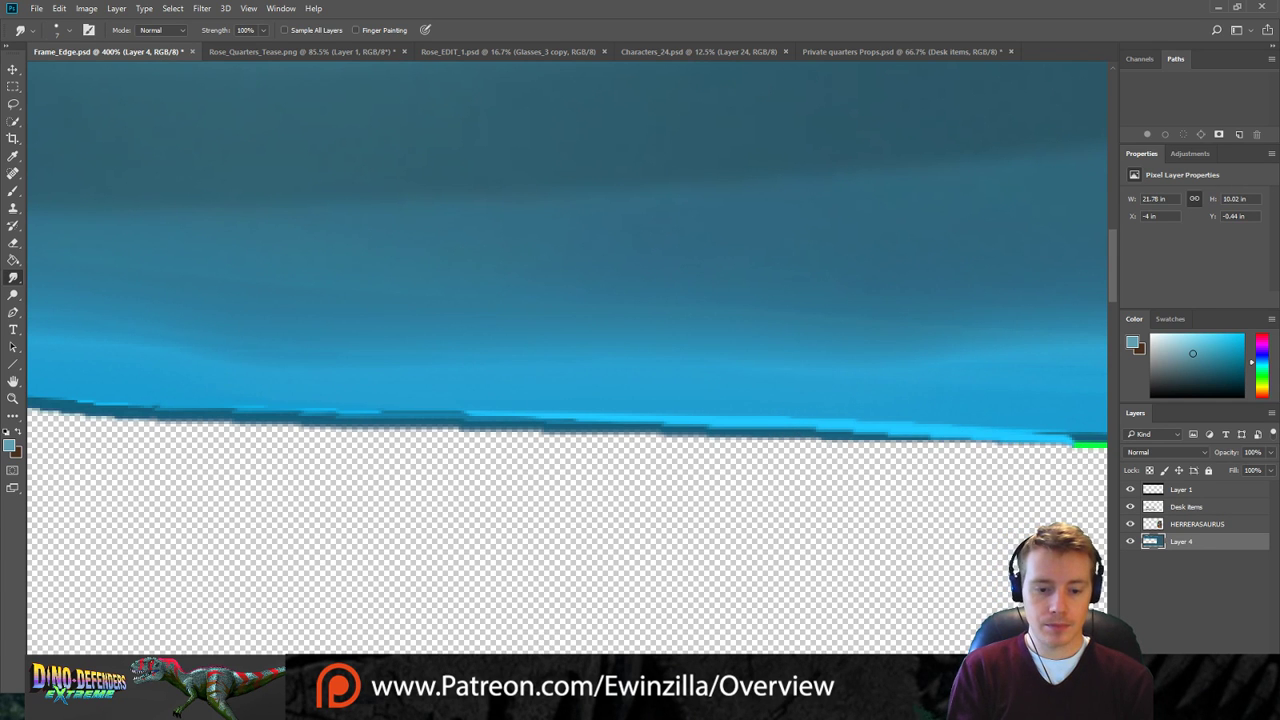
Smudge the green fringe off the window's upper-right corner and blend the dark outline there into one continuous line.
scroll(767, 655, right, 15)
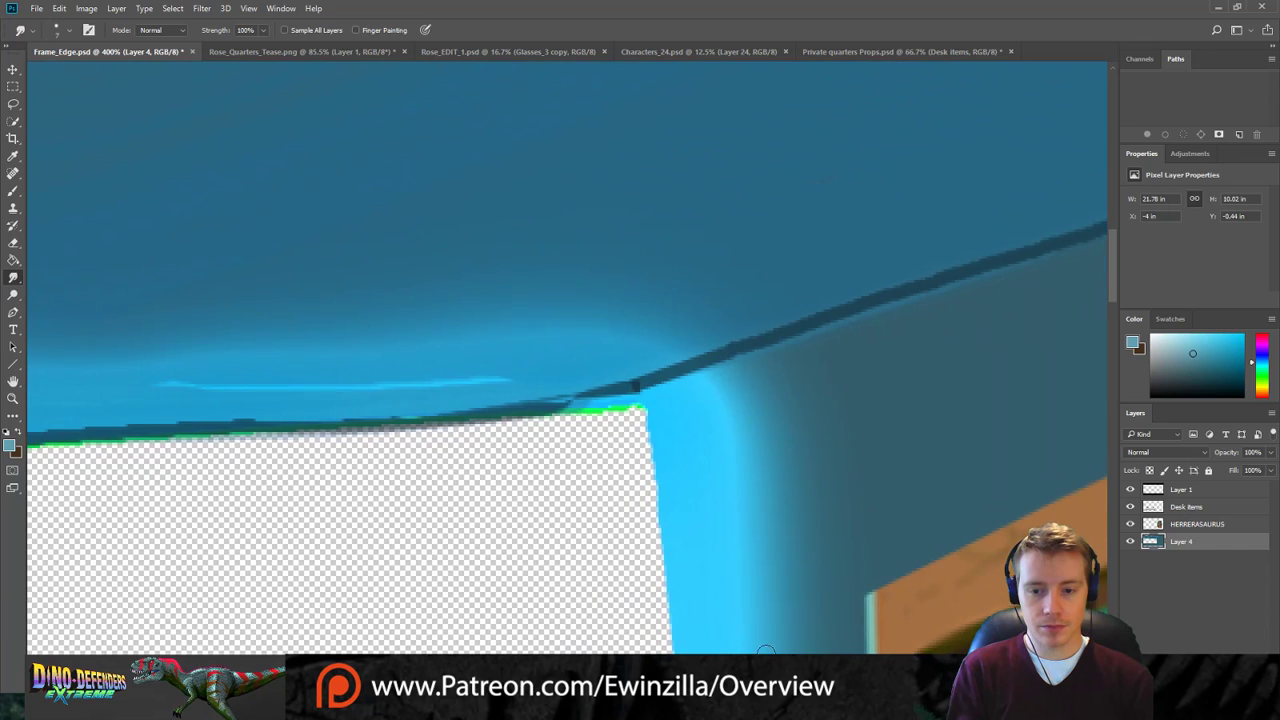
mouse_move(634, 409)
mouse_down()
mouse_move(569, 416)
mouse_move(618, 394)
mouse_move(507, 420)
mouse_move(572, 423)
mouse_move(454, 437)
mouse_move(469, 426)
mouse_move(459, 418)
mouse_move(205, 433)
mouse_move(601, 399)
mouse_move(558, 410)
mouse_move(631, 387)
mouse_move(616, 415)
mouse_move(430, 448)
mouse_up()
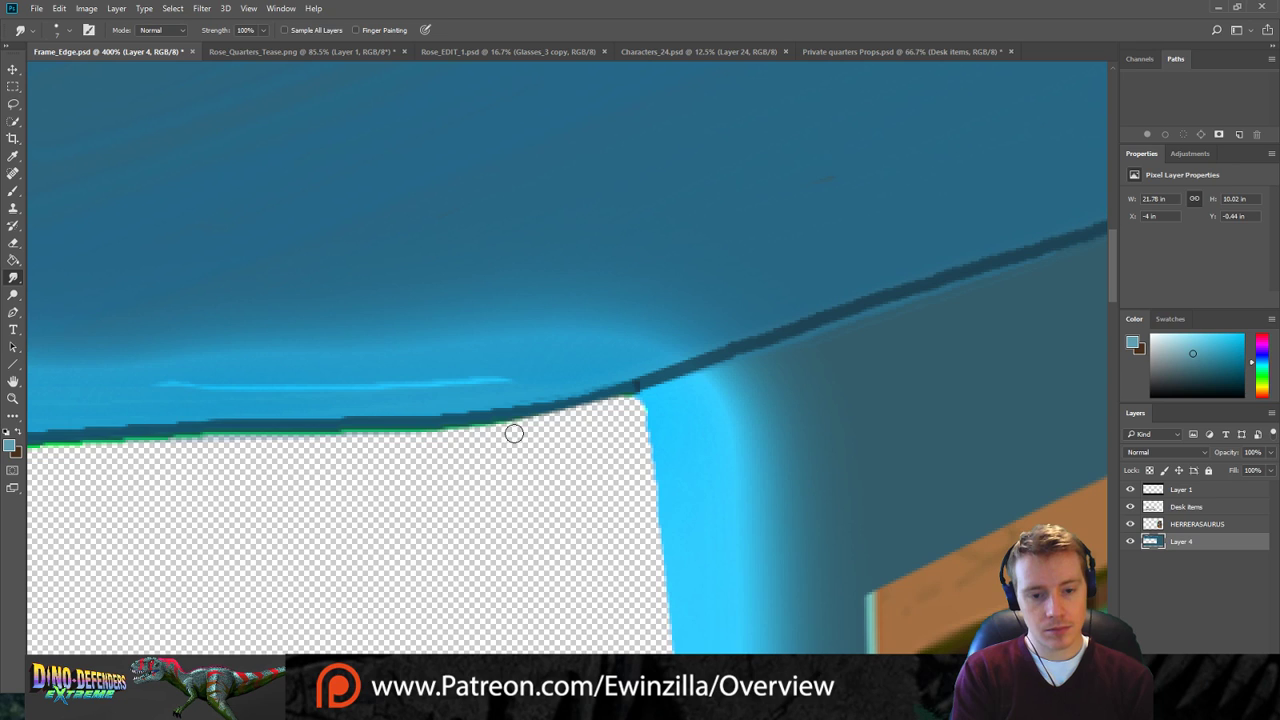
drag(531, 431, 321, 438)
drag(529, 413, 411, 424)
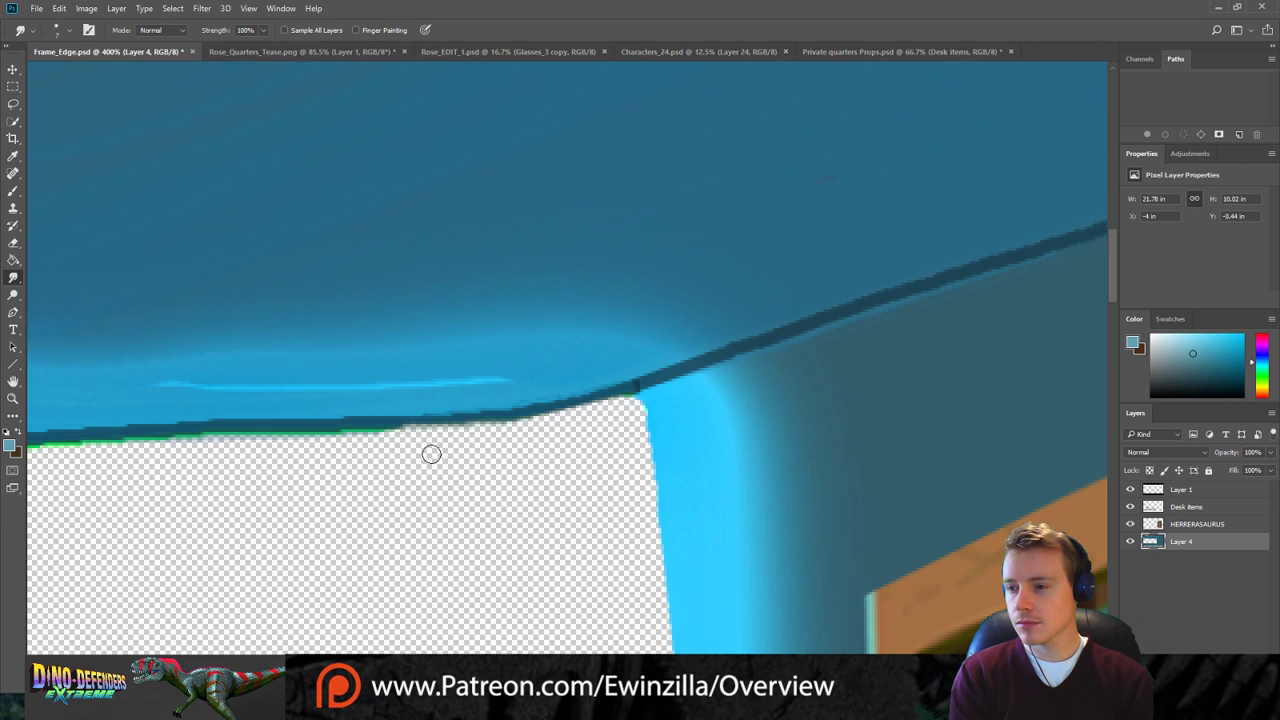
Smudge out the light blue streak in the glow above the right part of the window's upper edge.
drag(690, 686, 640, 686)
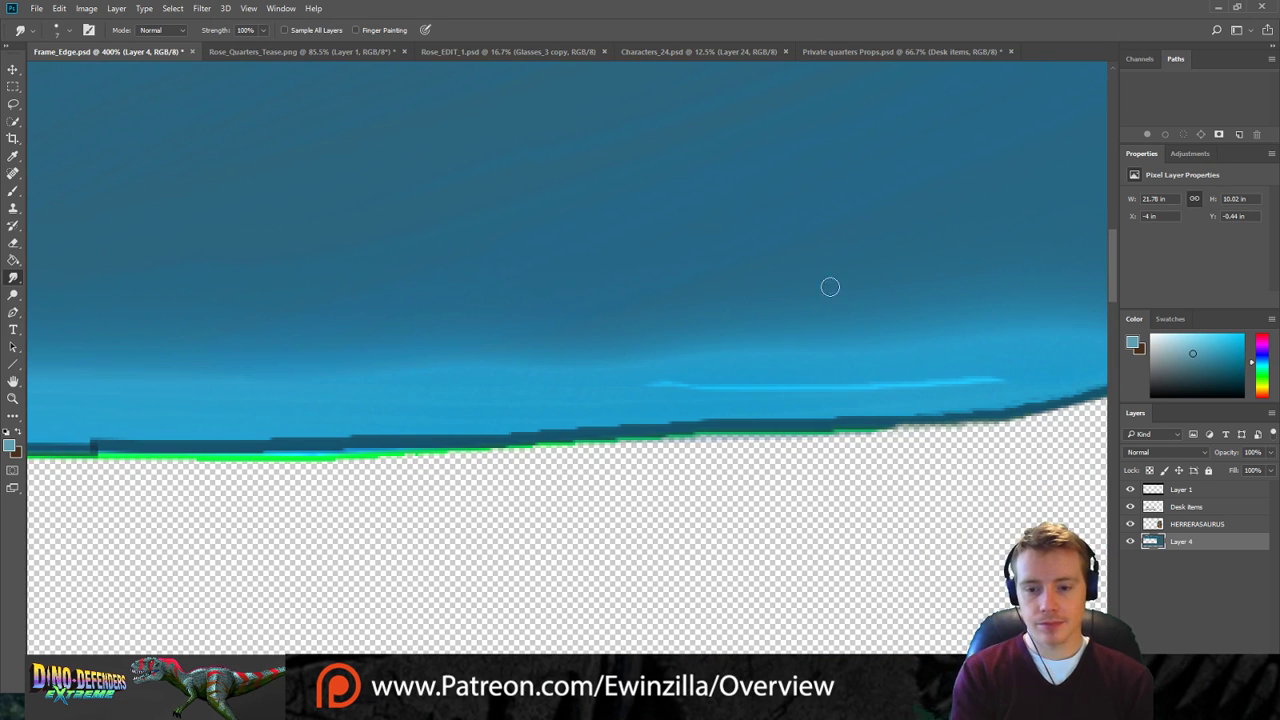
drag(634, 382, 887, 374)
drag(705, 394, 991, 376)
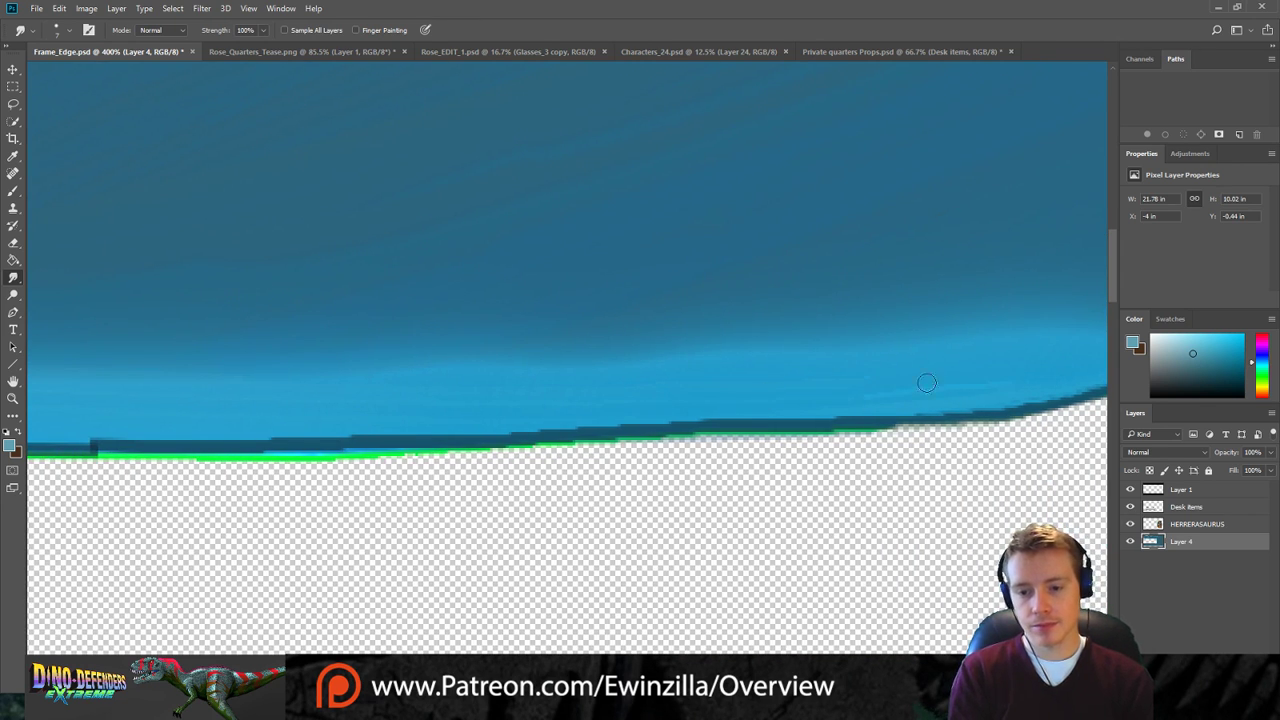
Clear the remaining green fringe below the right part of the window's upper edge with the Paint Bucket in Clear mode, tolerance 28.
click(13, 259)
click(185, 459)
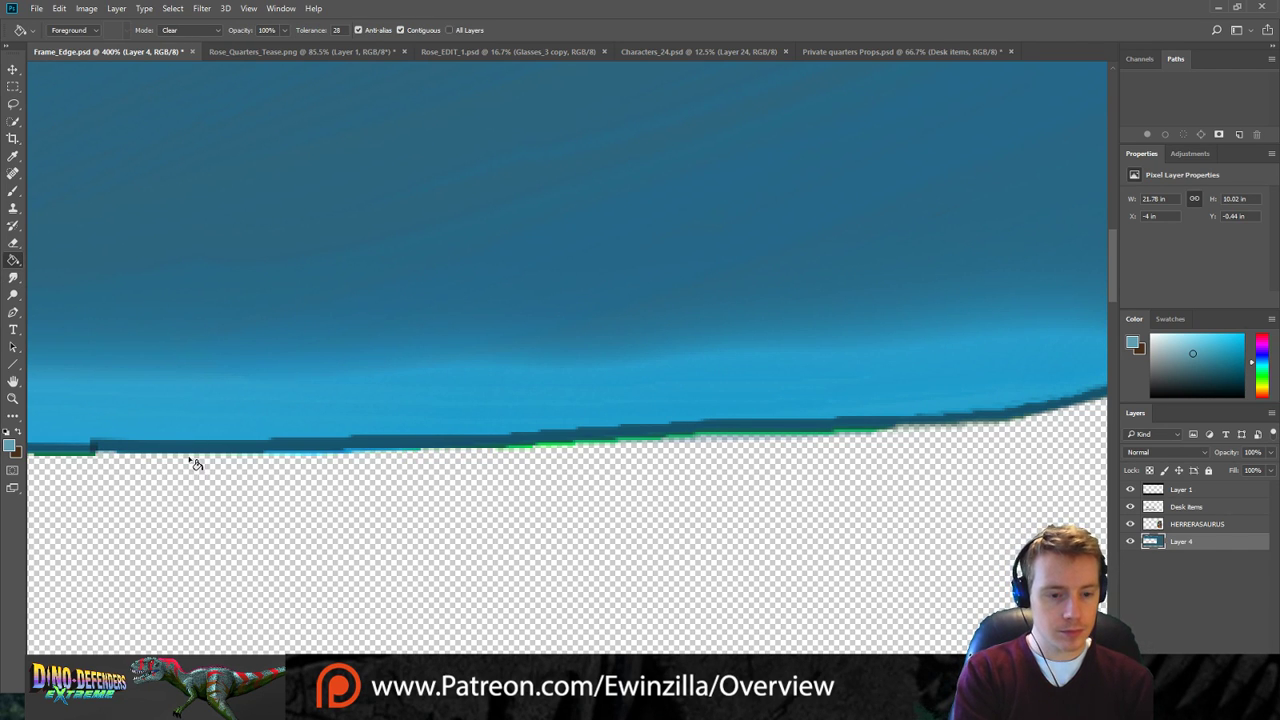
click(530, 449)
click(603, 442)
click(652, 440)
click(689, 437)
click(724, 435)
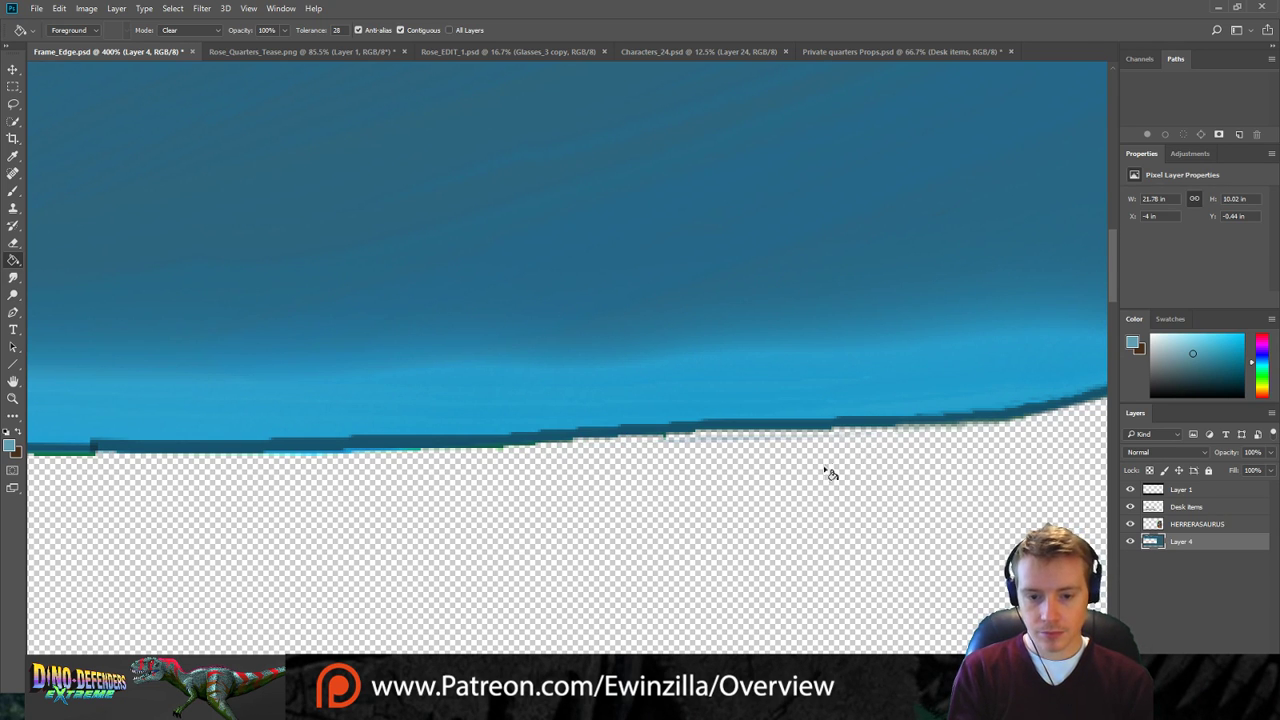
click(731, 441)
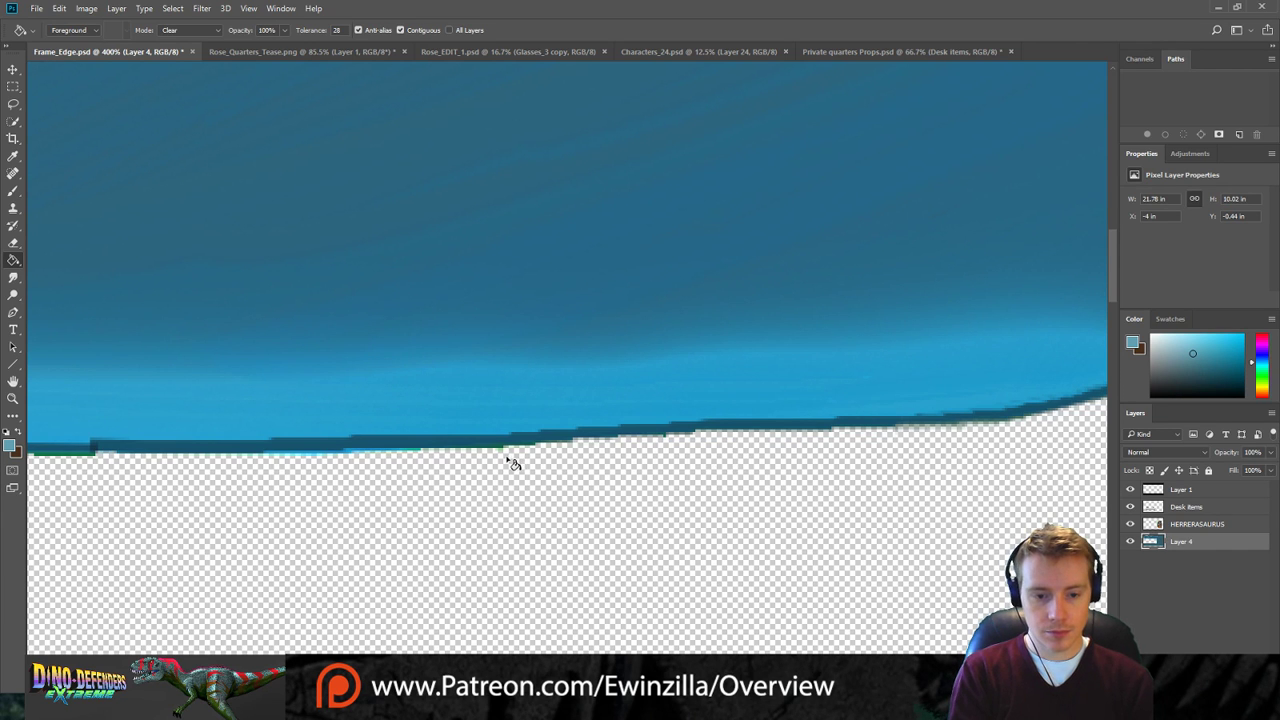
scroll(567, 358, left, 8)
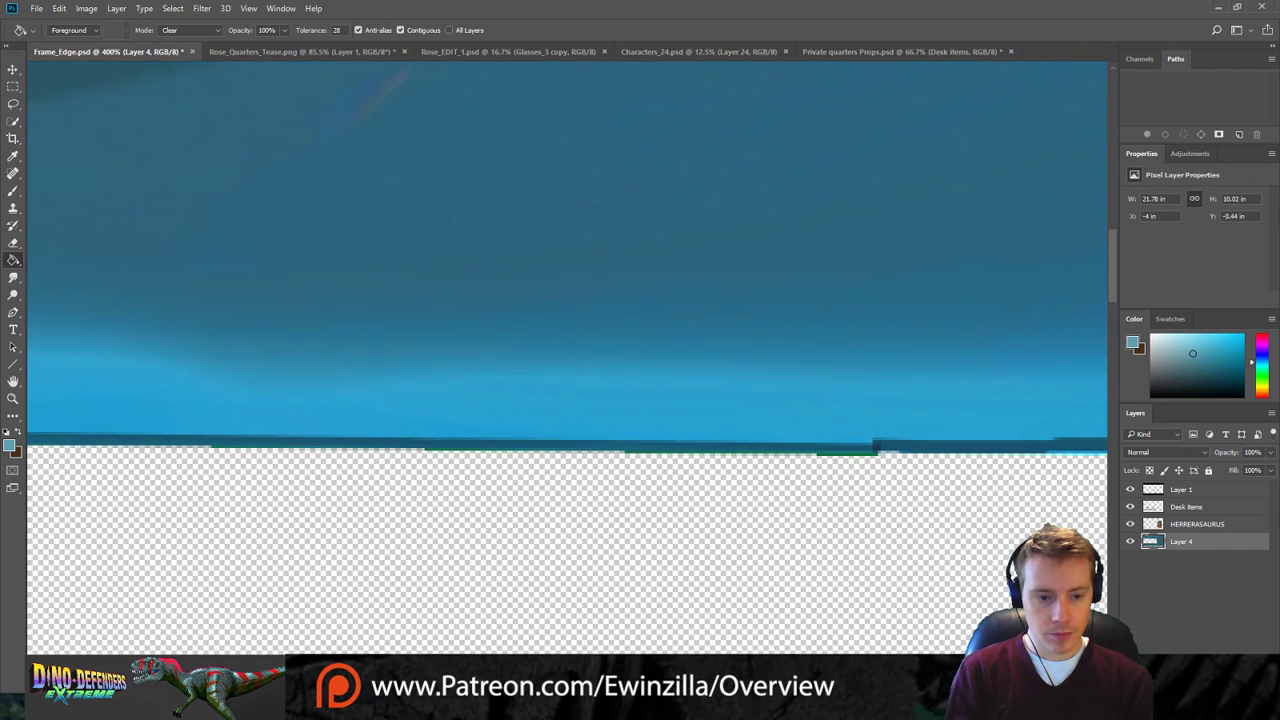
Rotate the whole image 90° counterclockwise and ready the Smudge tool with a size 34 brush.
click(13, 398)
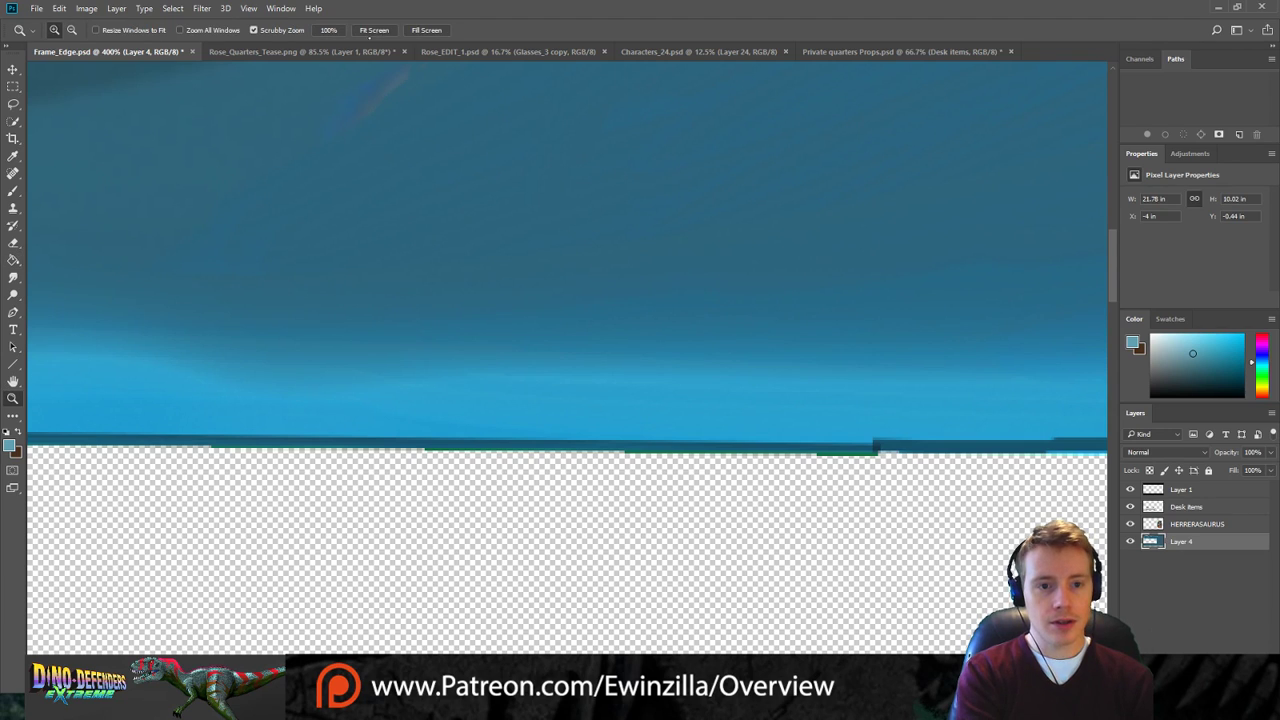
click(372, 31)
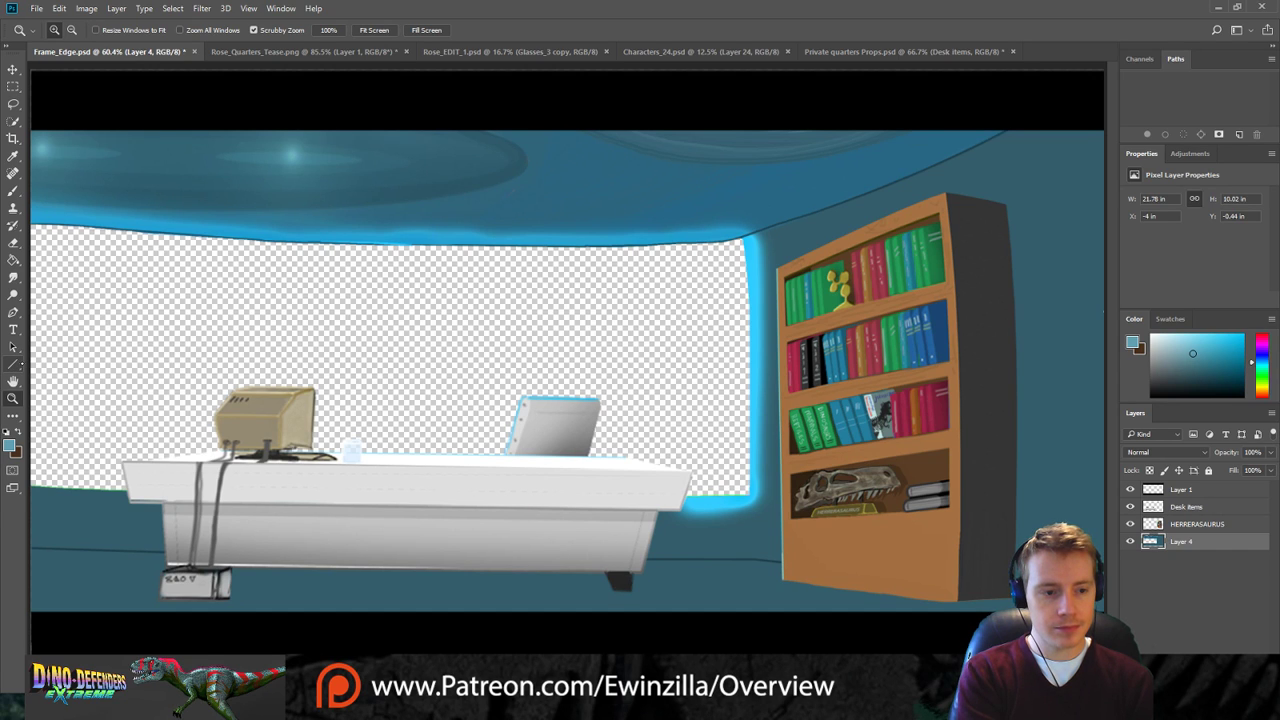
click(13, 277)
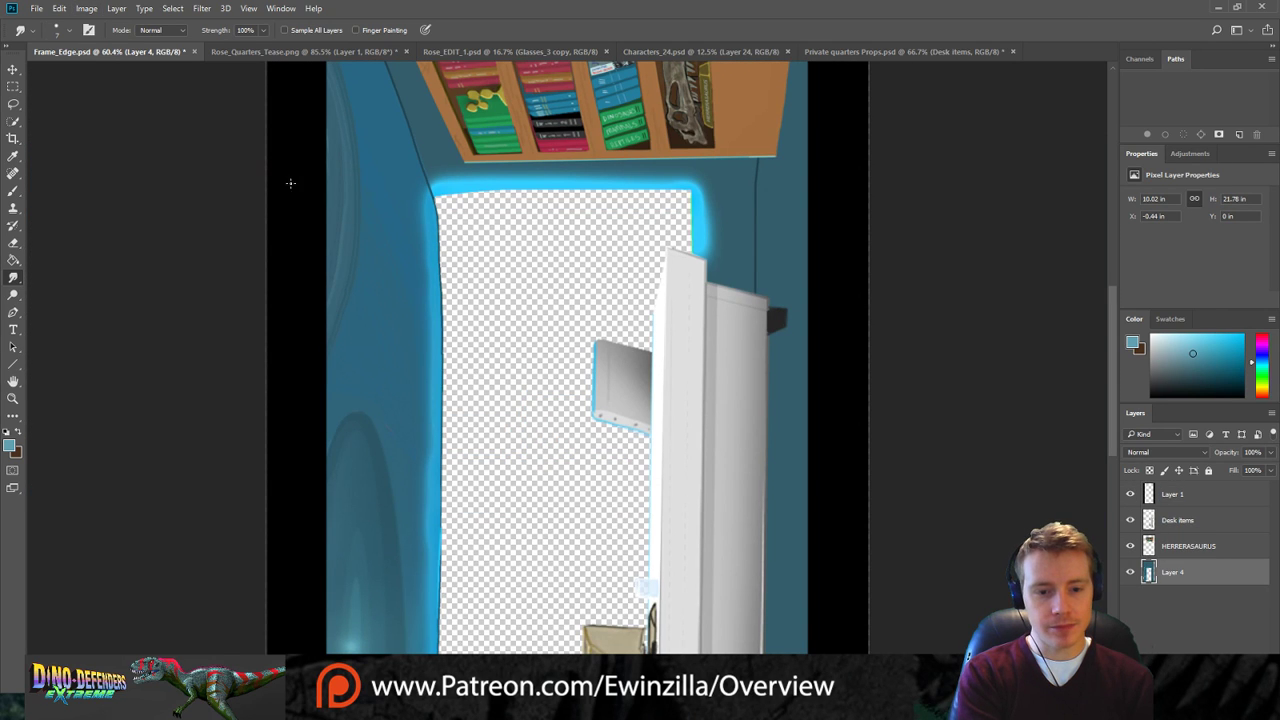
drag(1109, 395, 1102, 433)
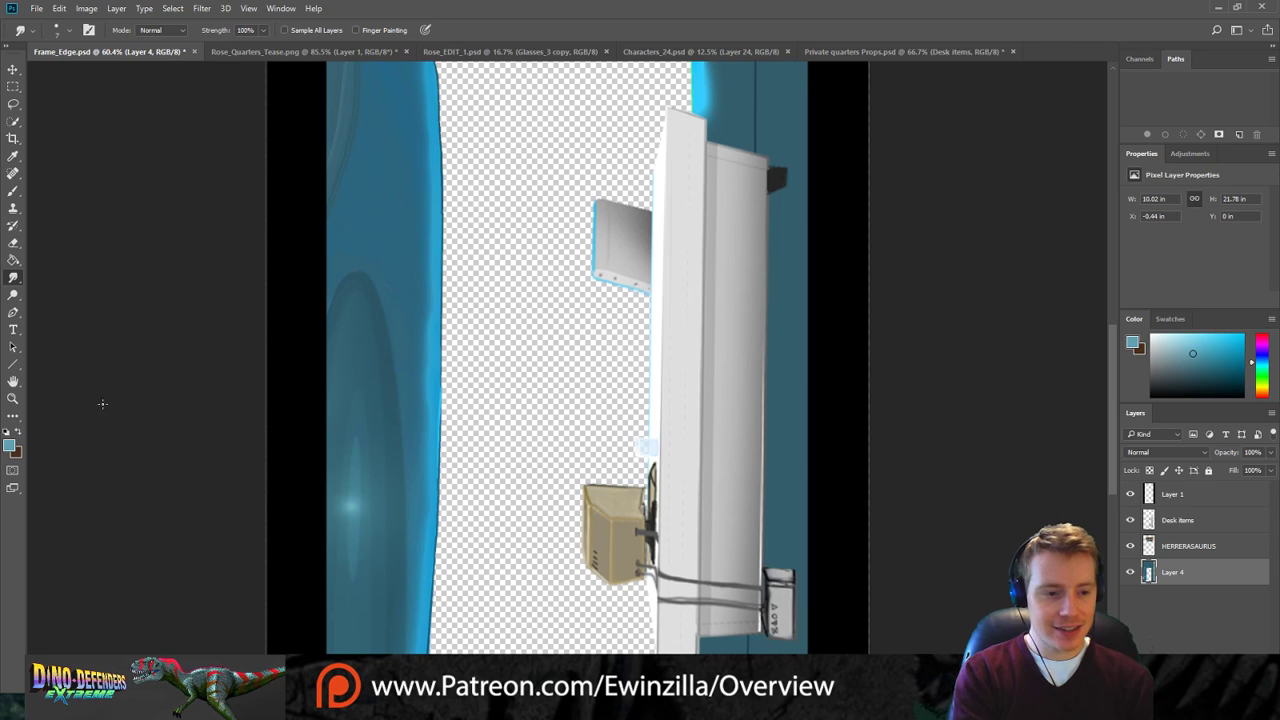
click(13, 398)
alt+click(120, 197)
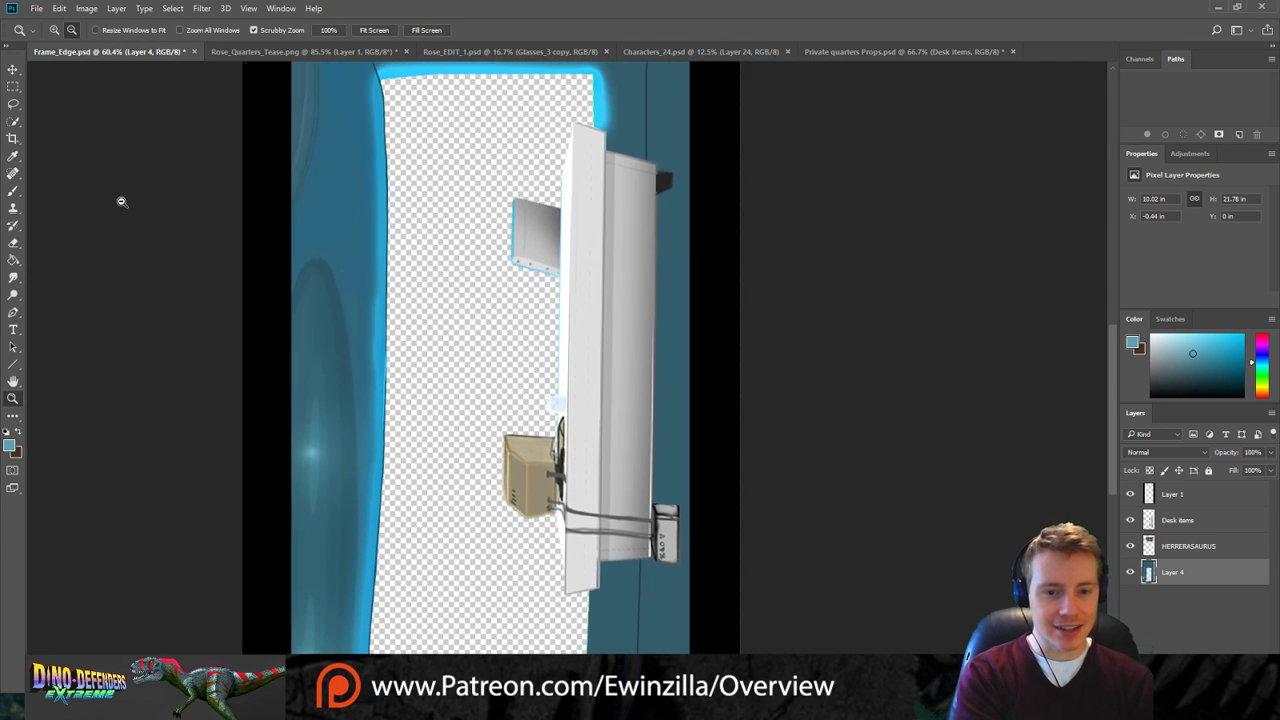
alt+click(115, 210)
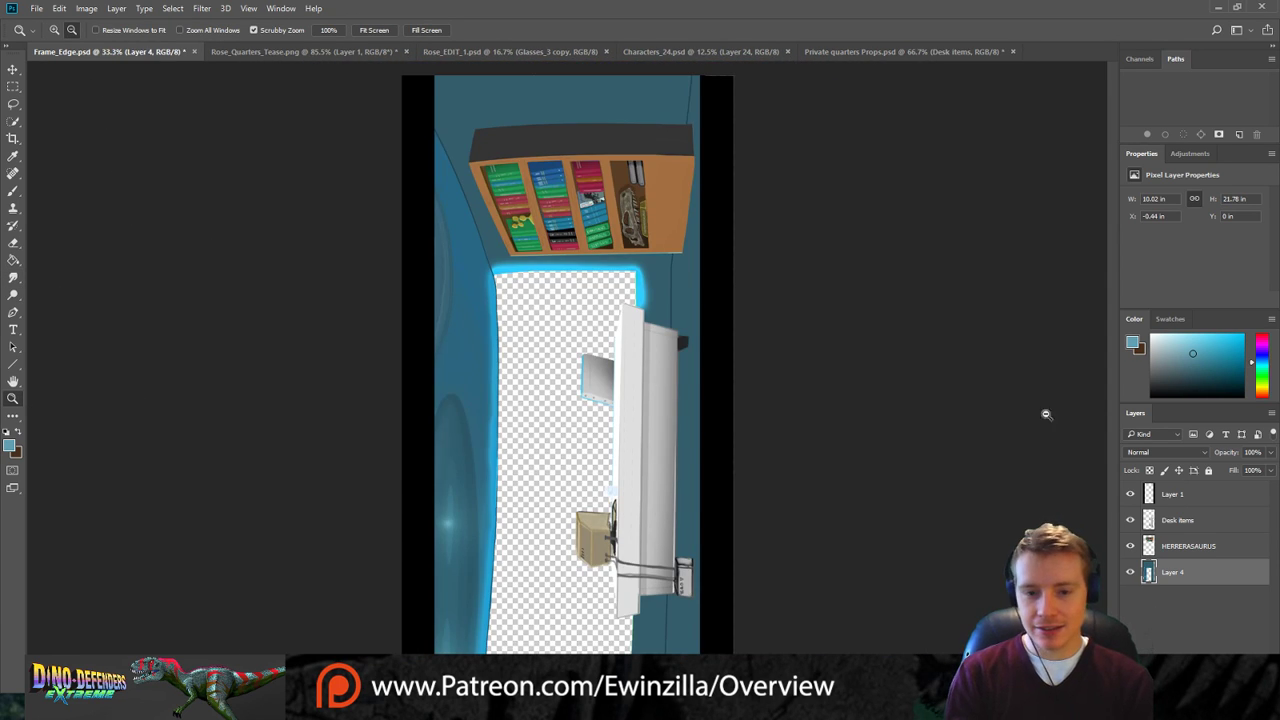
click(13, 277)
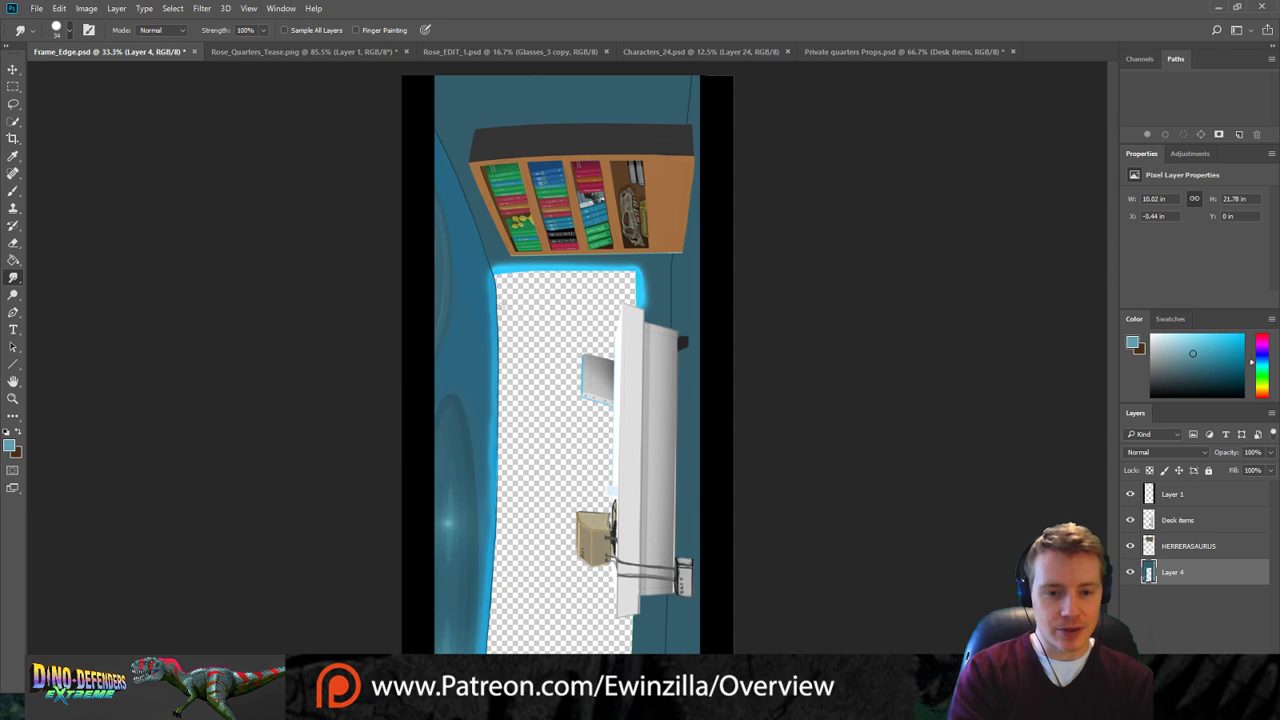
drag(494, 283, 487, 652)
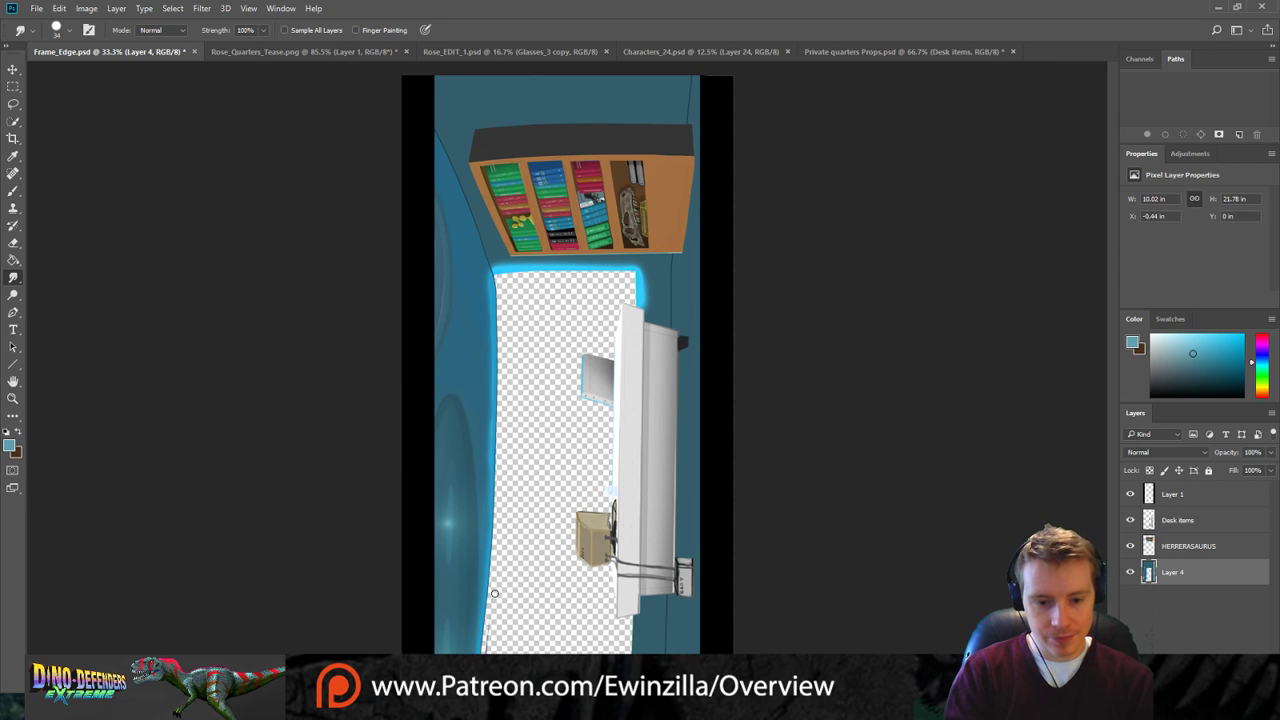
key(ctrl+z)
drag(494, 279, 488, 652)
key(ctrl+z)
drag(494, 281, 487, 652)
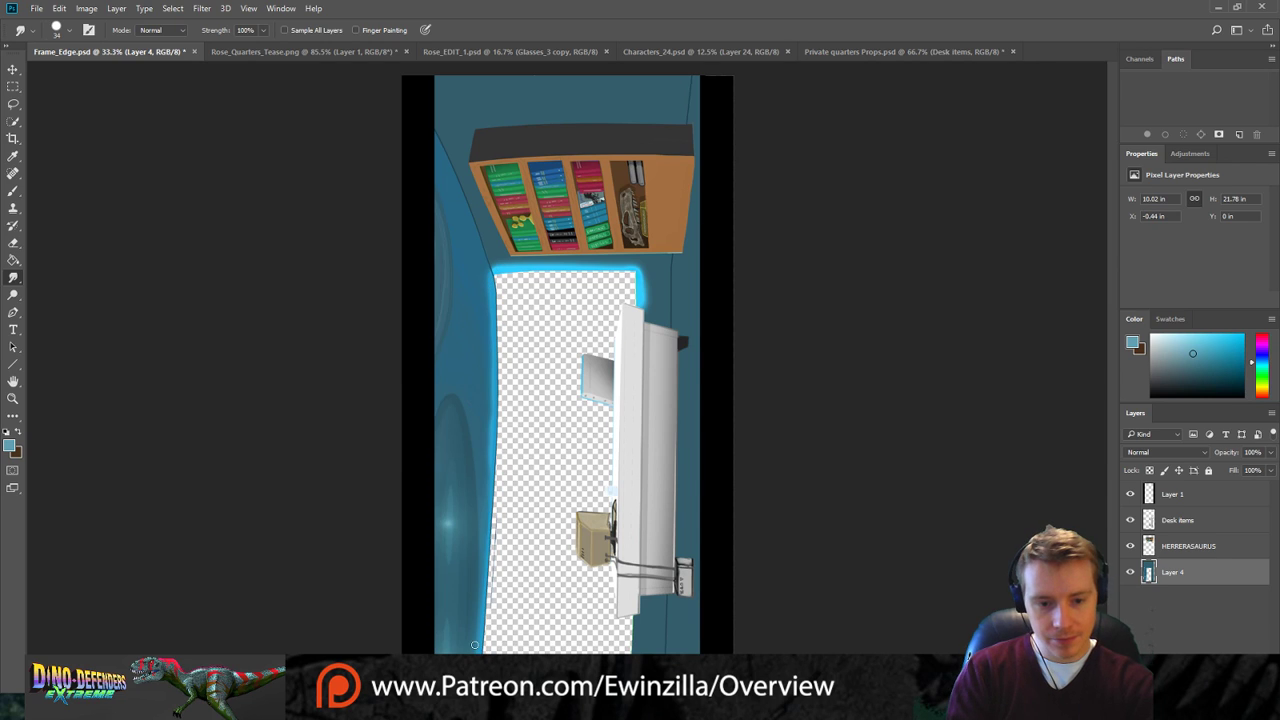
key(ctrl+z)
drag(494, 281, 488, 652)
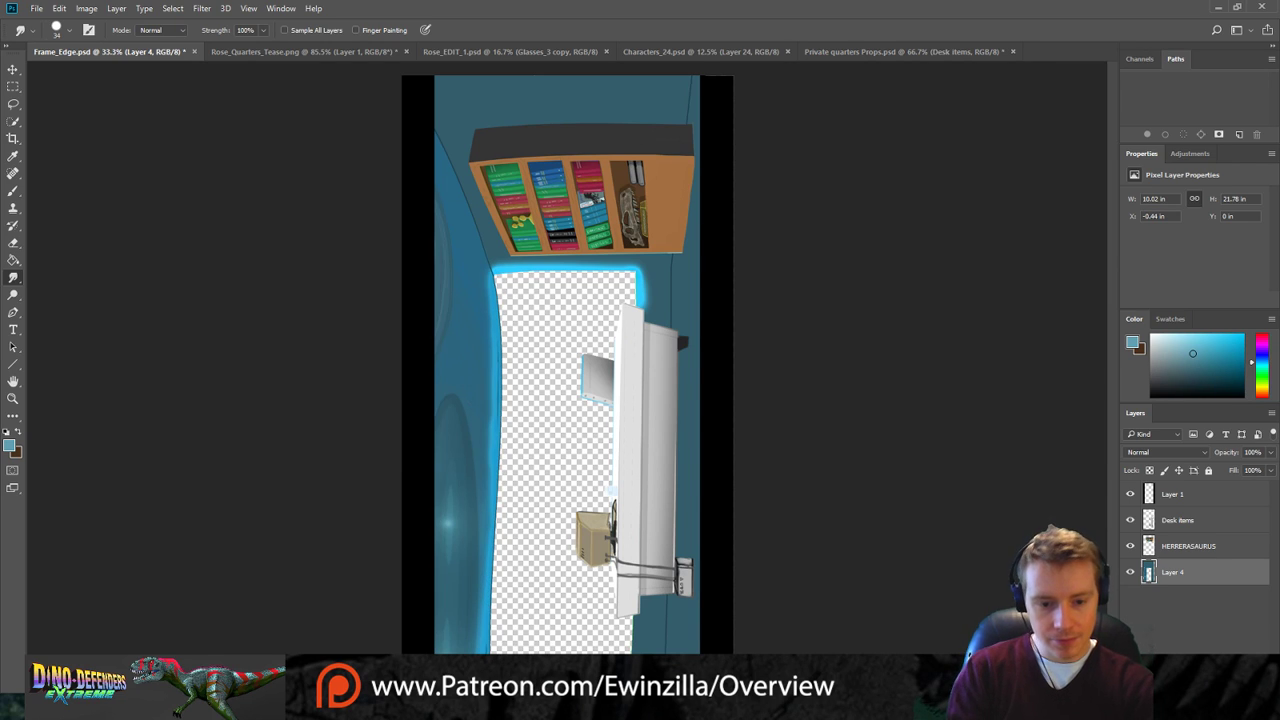
key(ctrl+z)
drag(494, 281, 488, 652)
key(ctrl+z)
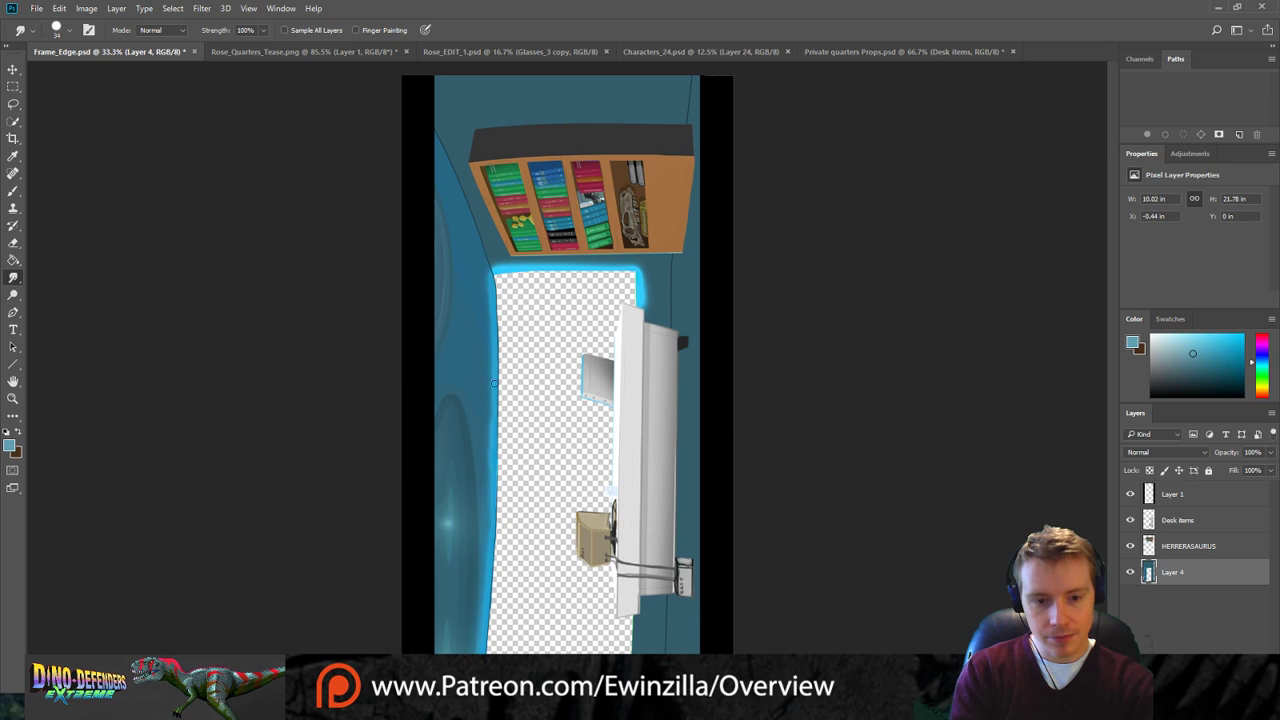
drag(491, 281, 488, 650)
key(ctrl+z)
drag(493, 281, 488, 652)
key(ctrl+z)
drag(494, 281, 488, 652)
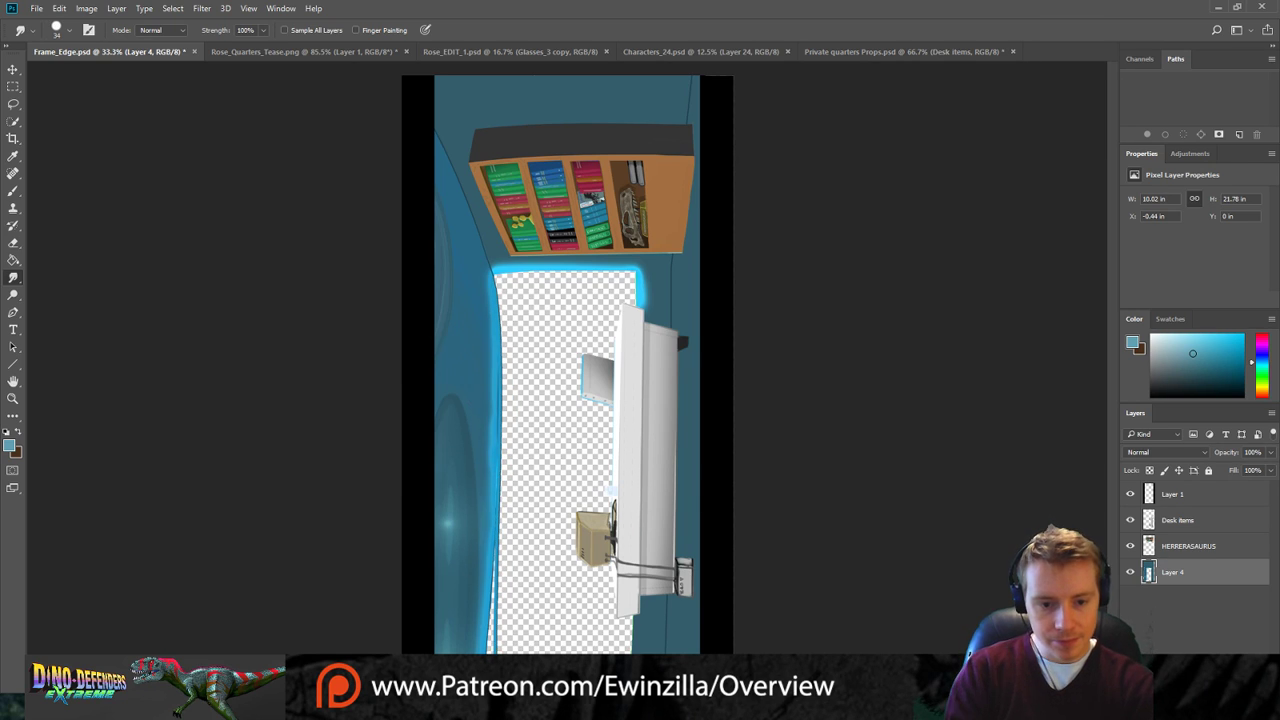
key(ctrl+z)
drag(494, 280, 488, 652)
key(ctrl+z)
drag(494, 282, 489, 630)
key(ctrl+z)
mouse_move(494, 282)
mouse_down()
mouse_move(502, 364)
mouse_move(474, 627)
mouse_up()
key(ctrl+z)
drag(495, 285, 503, 648)
key(ctrl+z)
drag(494, 290, 491, 600)
key(ctrl+z)
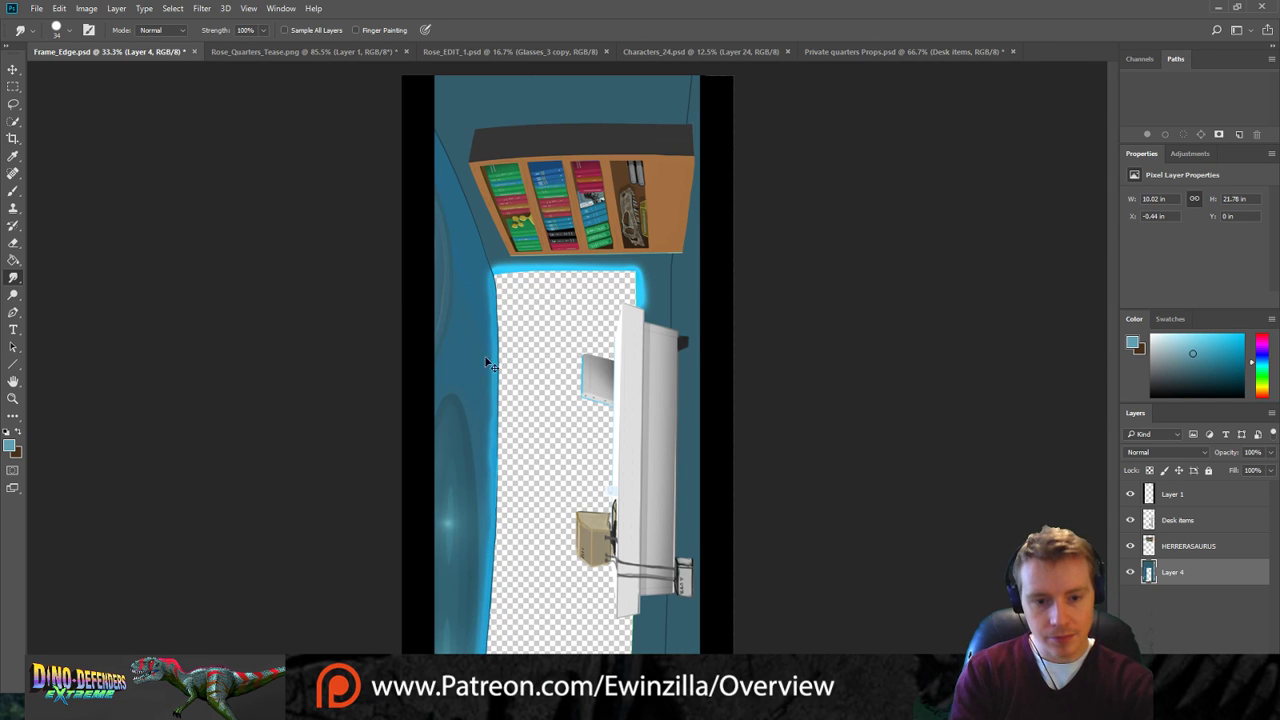
Smudge the dark outline and blue glow outward along the window's ceiling edge, then even out its far end near the canvas border.
drag(497, 298, 485, 568)
drag(500, 481, 487, 652)
key(ctrl+z)
drag(501, 505, 487, 652)
key(ctrl+z)
drag(498, 502, 486, 652)
key(ctrl+z)
drag(498, 510, 487, 652)
key(ctrl+z)
drag(497, 538, 489, 652)
key(ctrl+z)
drag(496, 545, 489, 652)
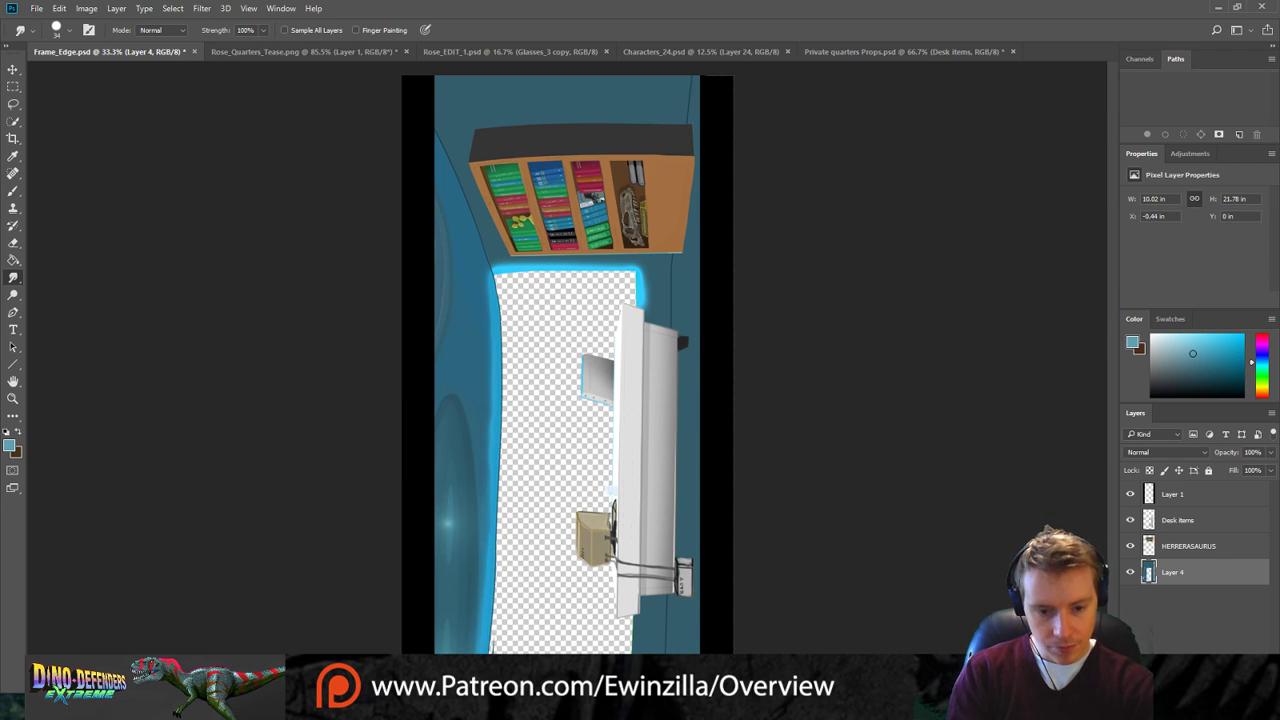
drag(495, 575, 494, 645)
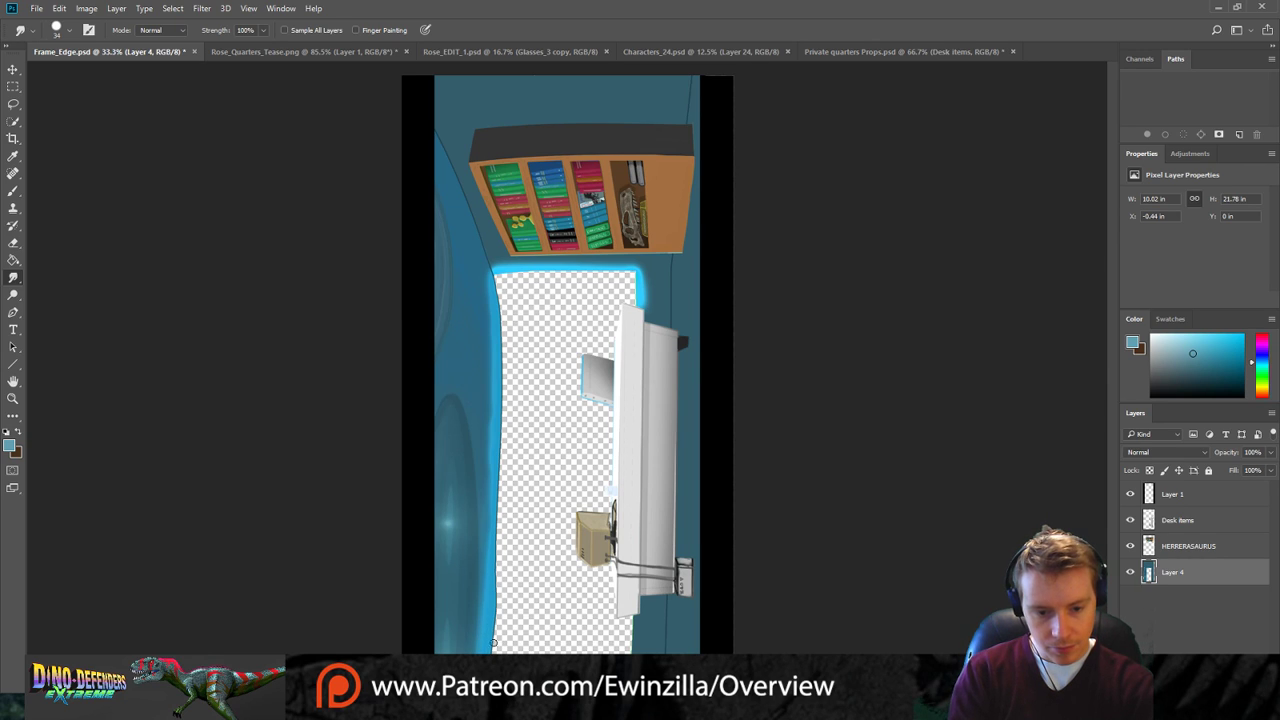
mouse_move(494, 569)
mouse_down()
mouse_move(493, 650)
mouse_move(495, 634)
mouse_up()
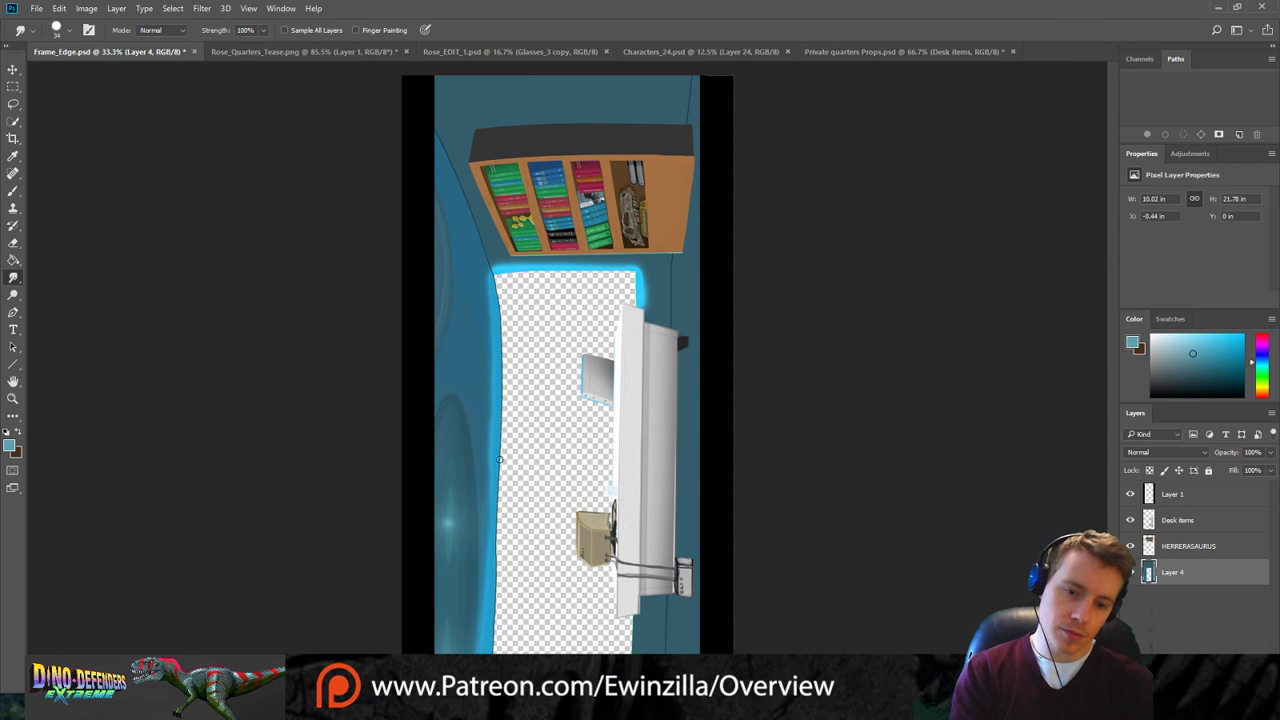
Smudge the far part of the window's ceiling edge again to straighten its curve toward the canvas border.
drag(498, 472, 494, 558)
key(ctrl+z)
drag(499, 450, 503, 648)
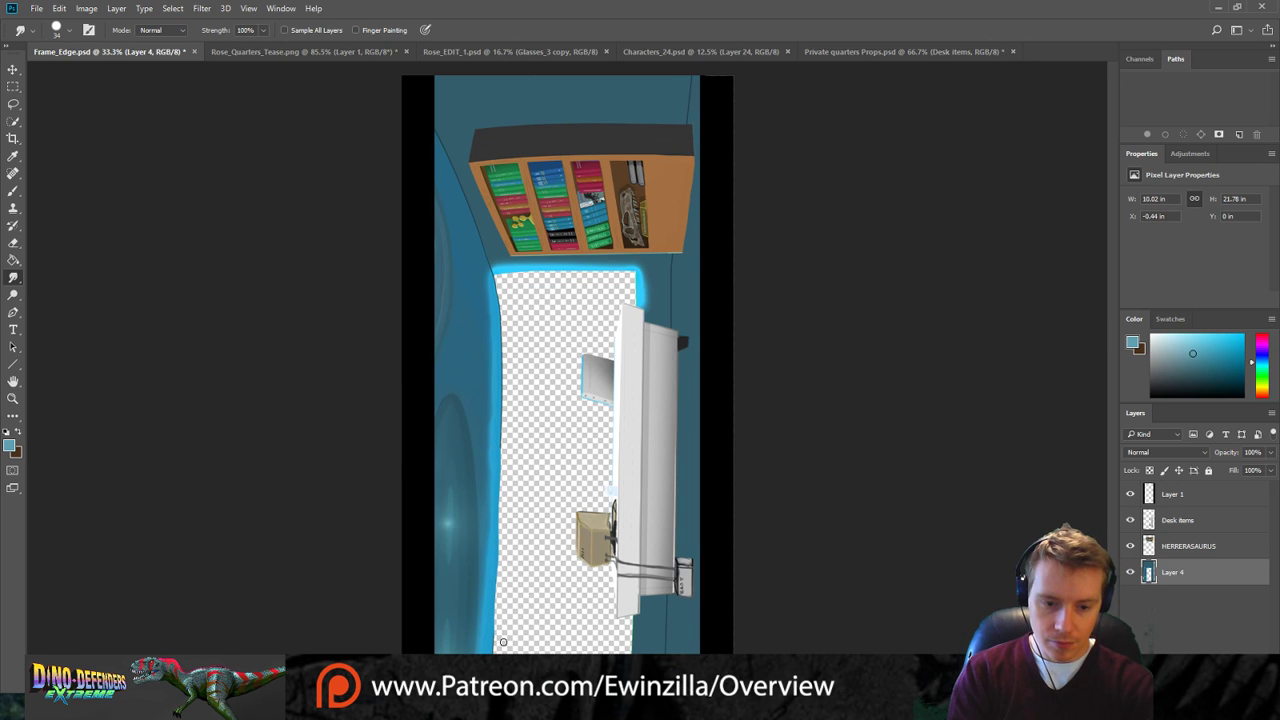
drag(498, 558, 492, 650)
drag(498, 590, 493, 652)
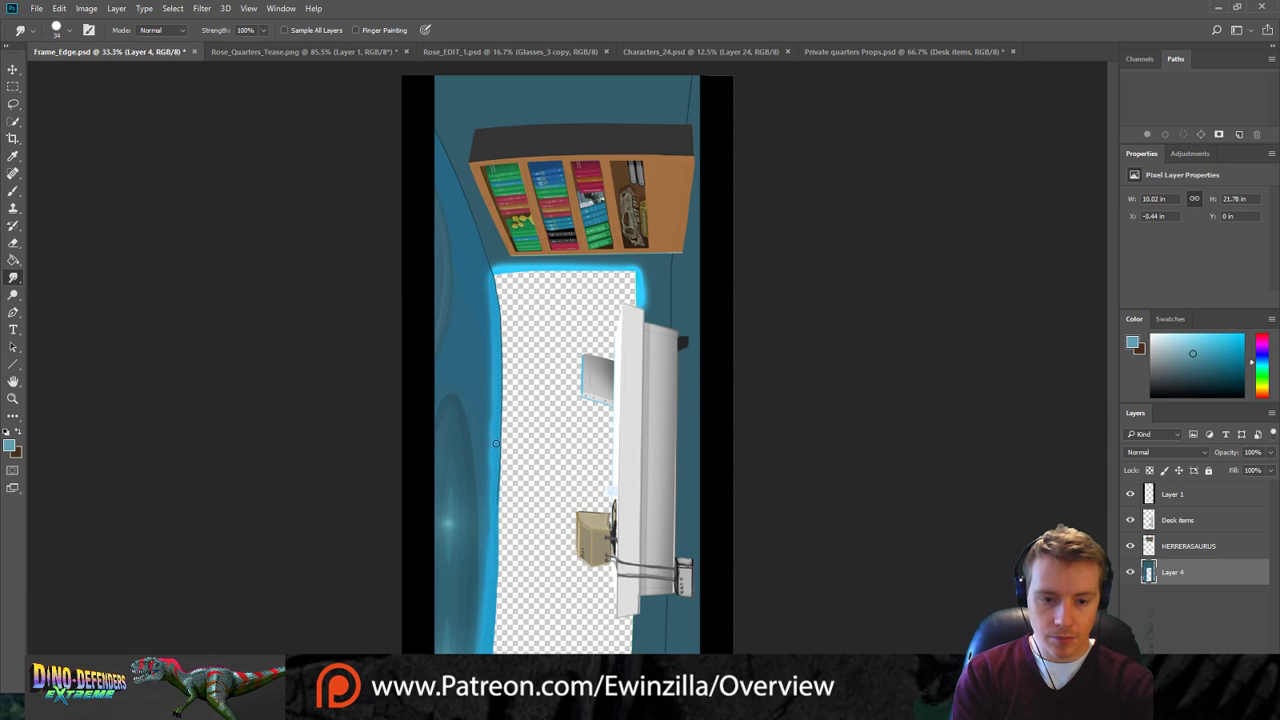
drag(498, 289, 515, 646)
key(ctrl+z)
drag(498, 289, 498, 650)
key(ctrl+z)
drag(497, 287, 482, 642)
key(ctrl+z)
drag(496, 281, 500, 650)
key(ctrl+z)
Smooth the full length of the window's ceiling edge with long smudge strokes, and rotate the image back to landscape.
drag(495, 283, 500, 650)
drag(499, 450, 494, 585)
key(ctrl+z)
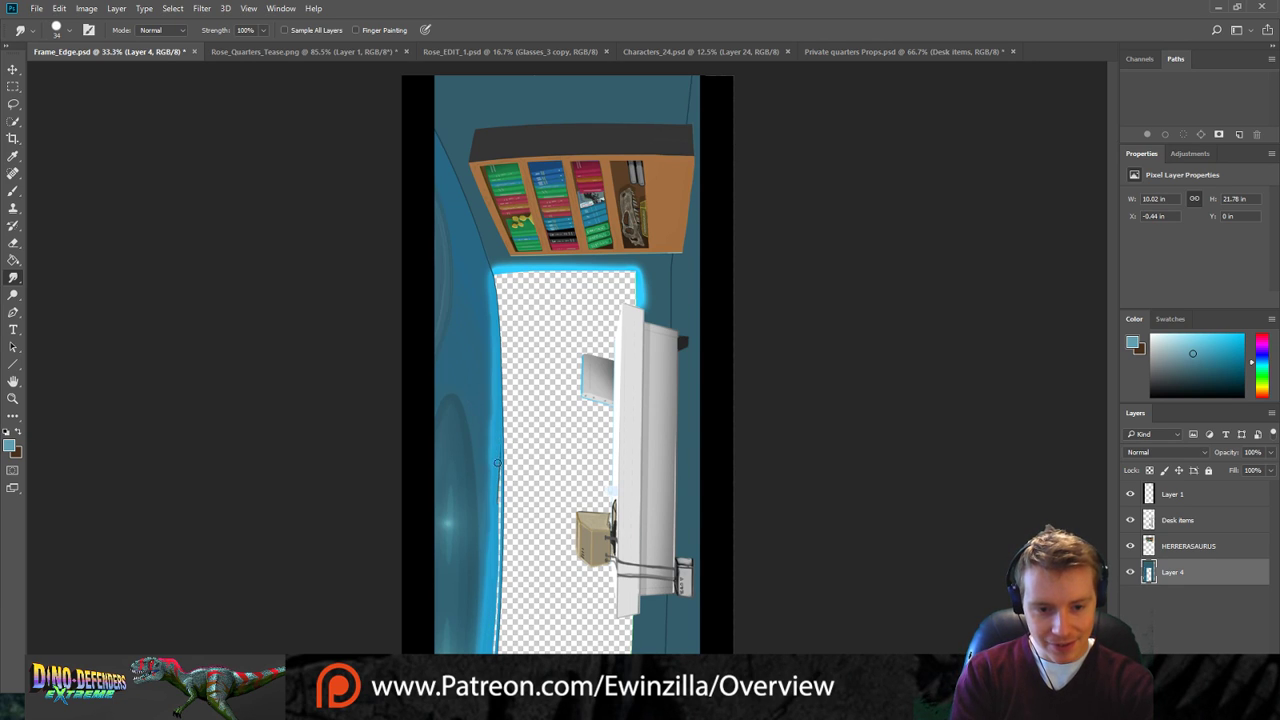
drag(496, 477, 490, 648)
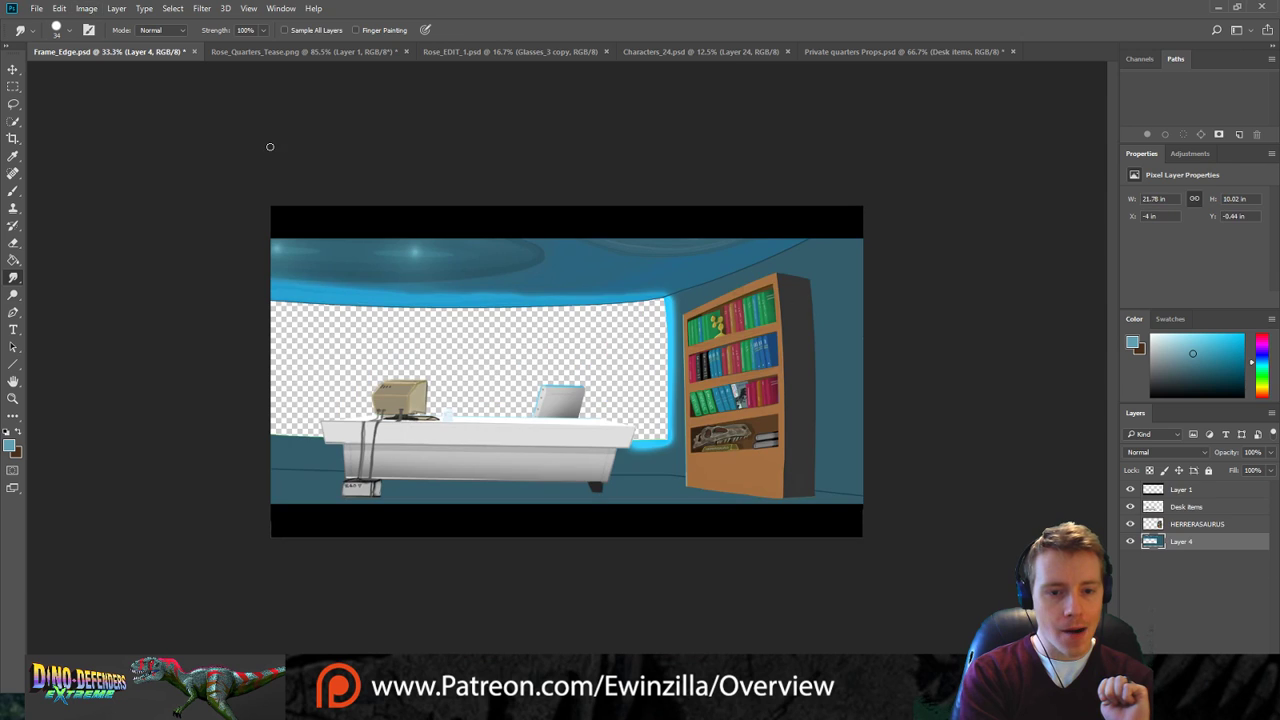
Fit the whole image on screen and save Frame_Edge.psd.
click(13, 398)
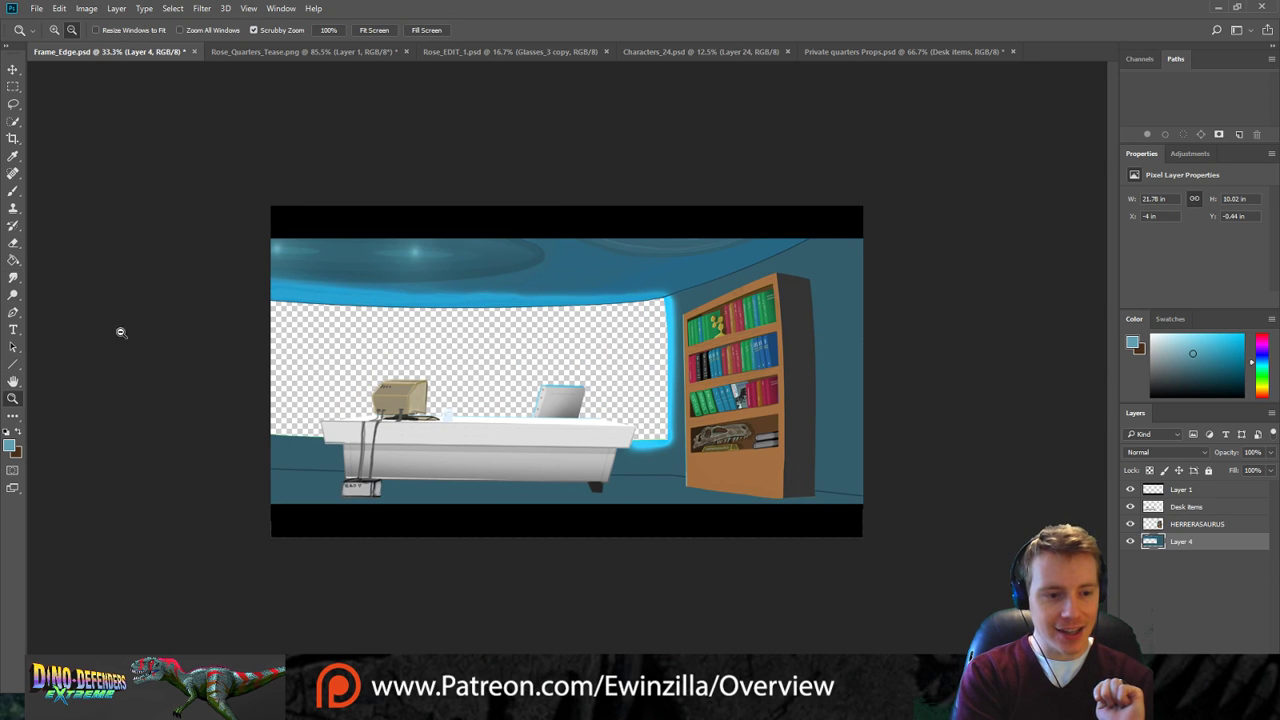
click(374, 30)
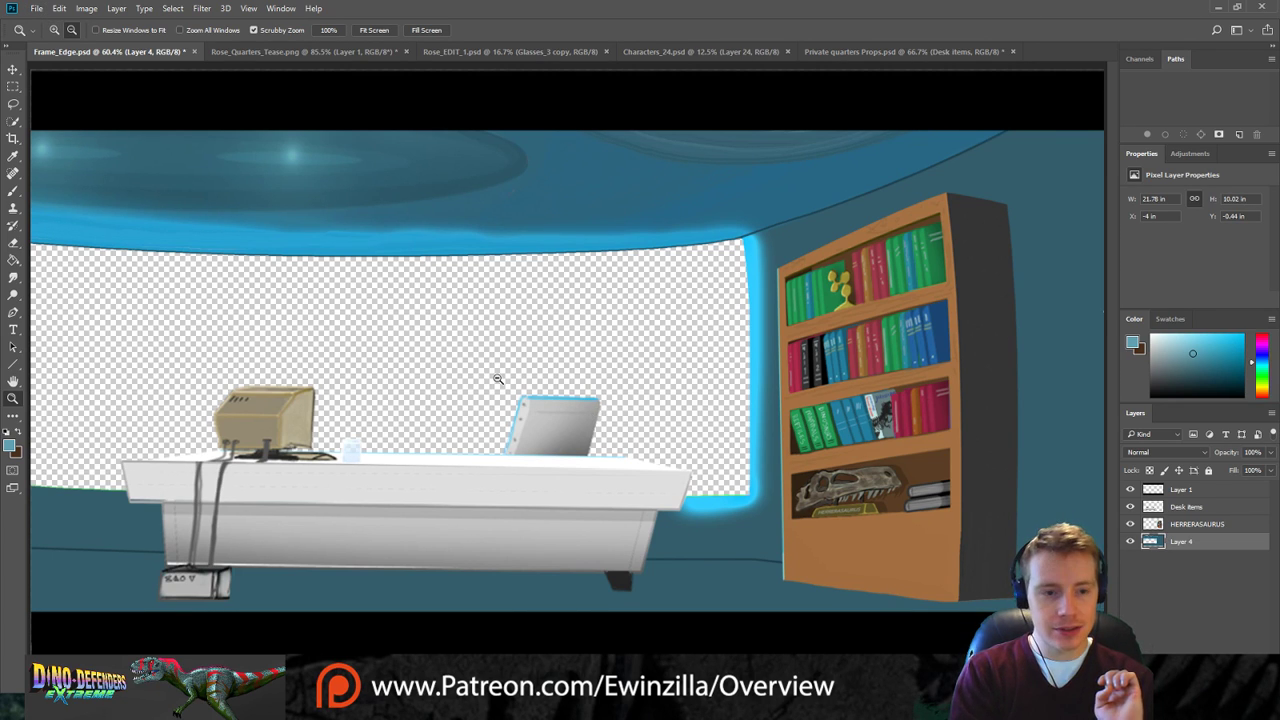
key(ctrl+s)
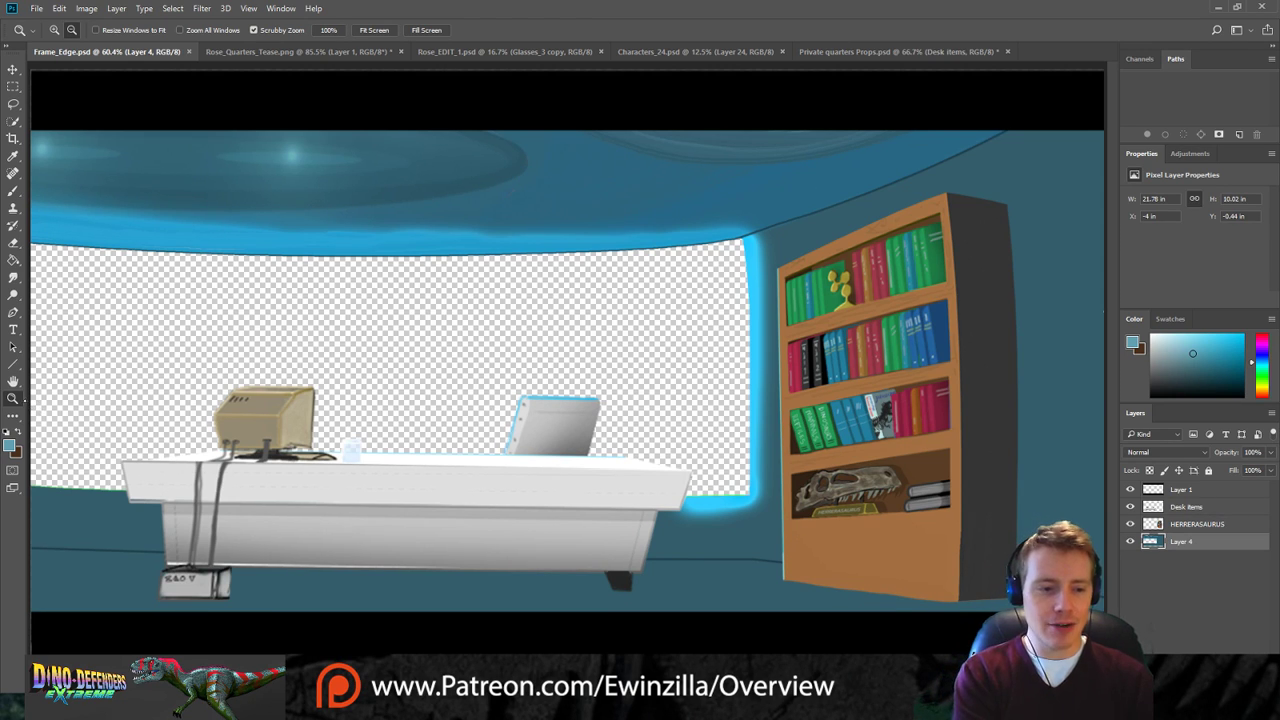
Clear the green fringe along the window's lower edge between the desk and the bookcase using the Paint Bucket in Clear mode.
click(54, 29)
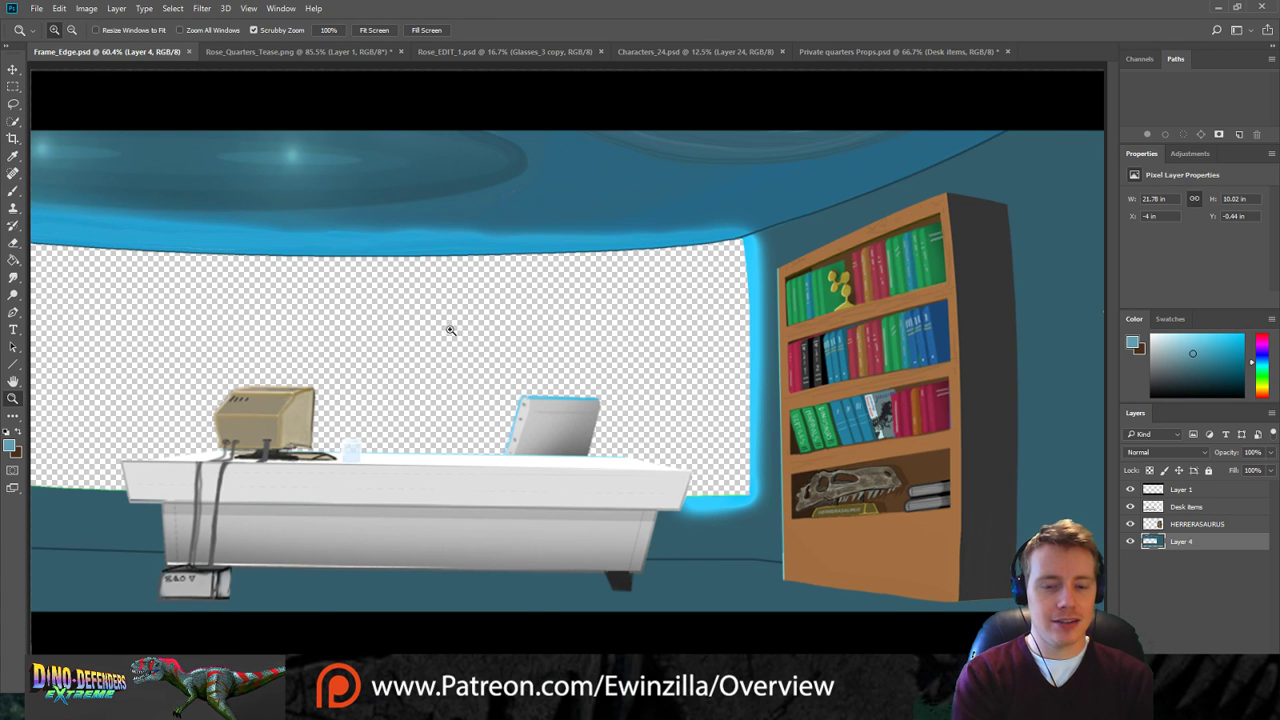
click(740, 518)
drag(740, 518, 743, 514)
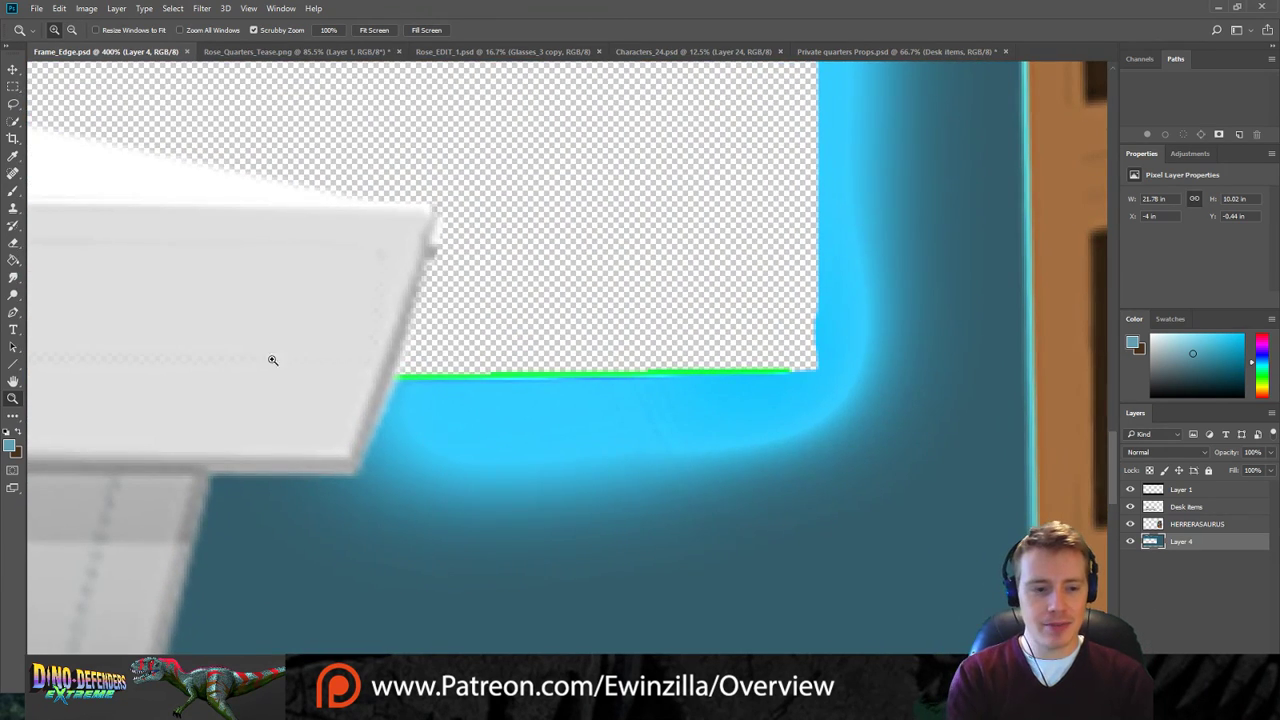
click(13, 260)
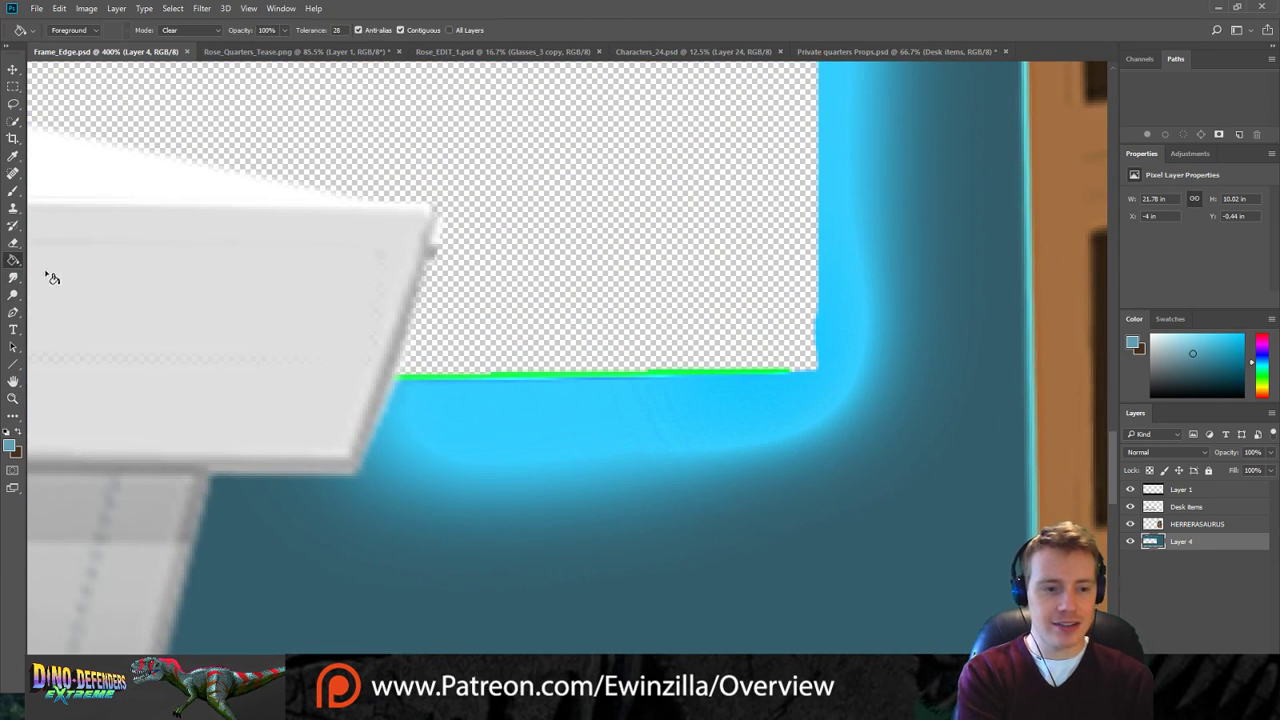
click(547, 381)
click(755, 376)
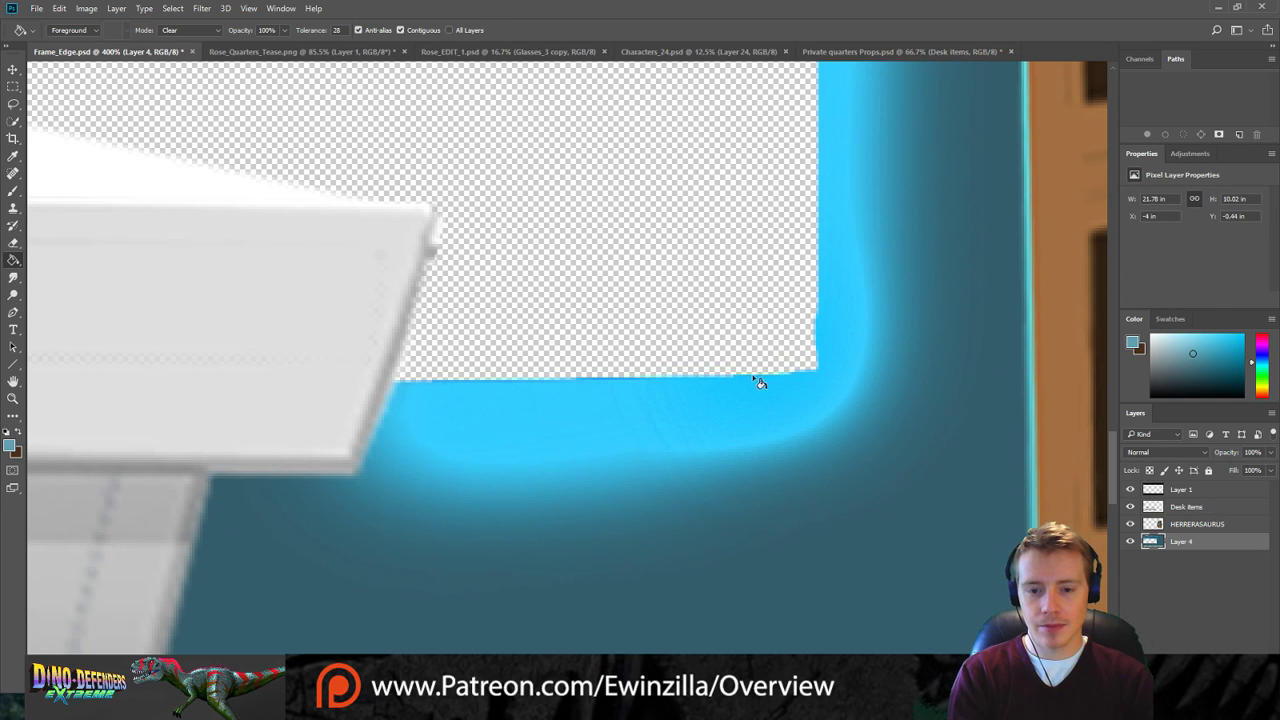
Clear the green fringe along the window's lower edge on the far side of the desk, beside the computer.
click(13, 398)
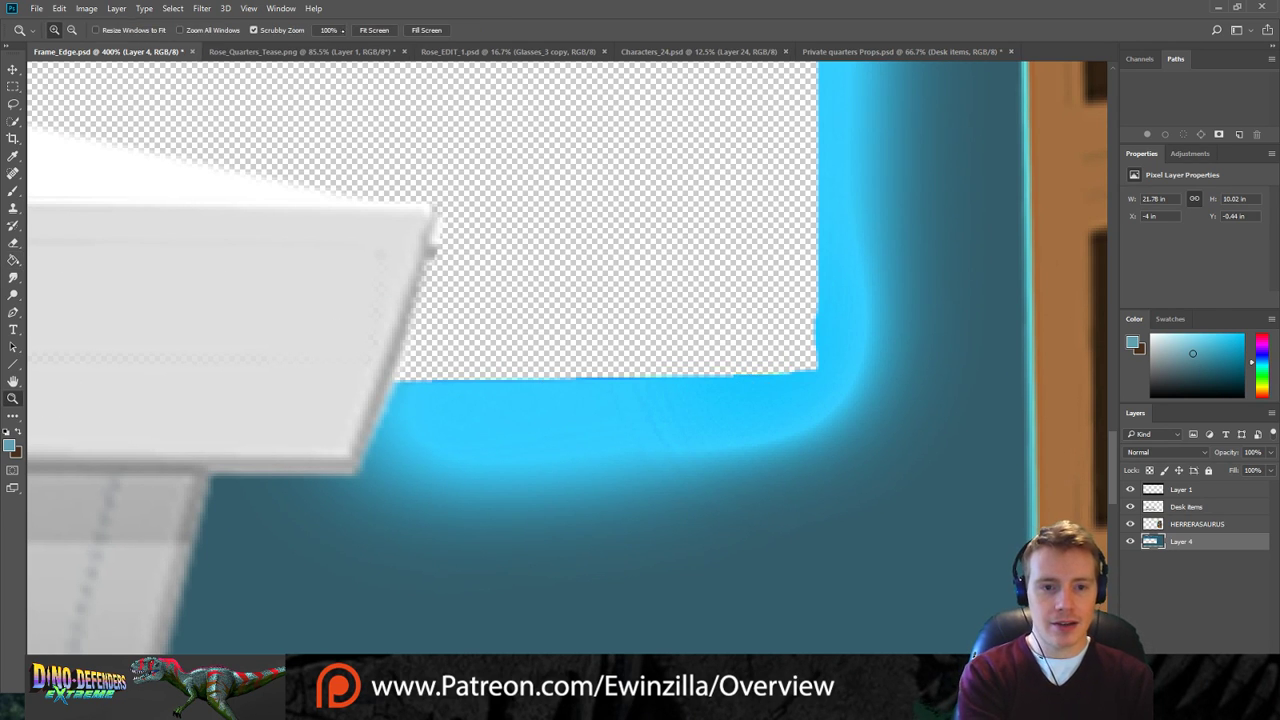
click(374, 30)
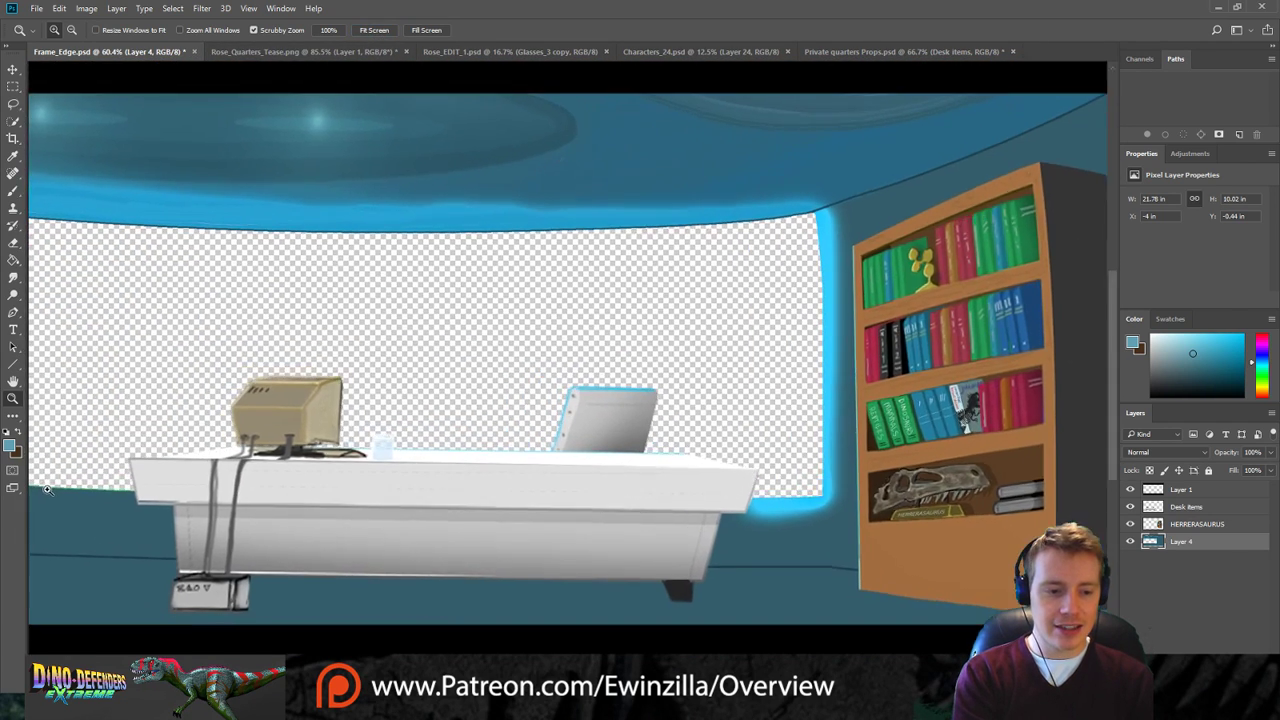
click(47, 489)
drag(432, 686, 372, 686)
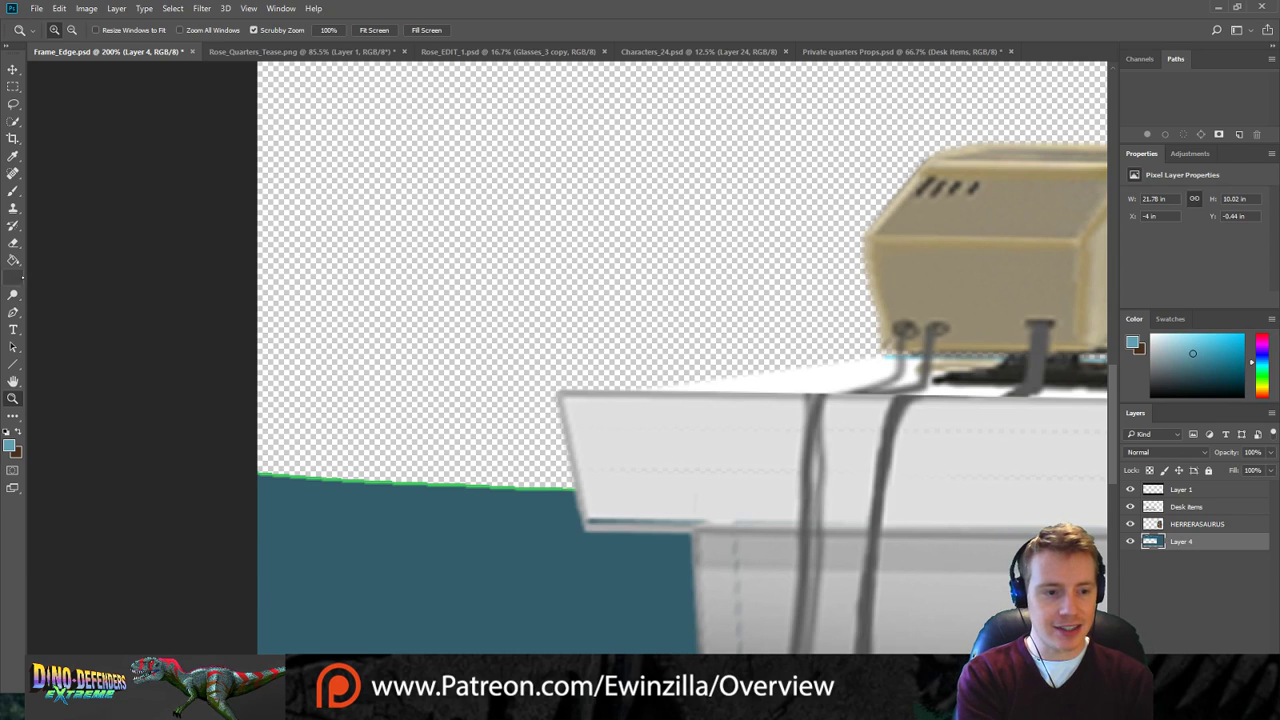
key(g)
click(381, 489)
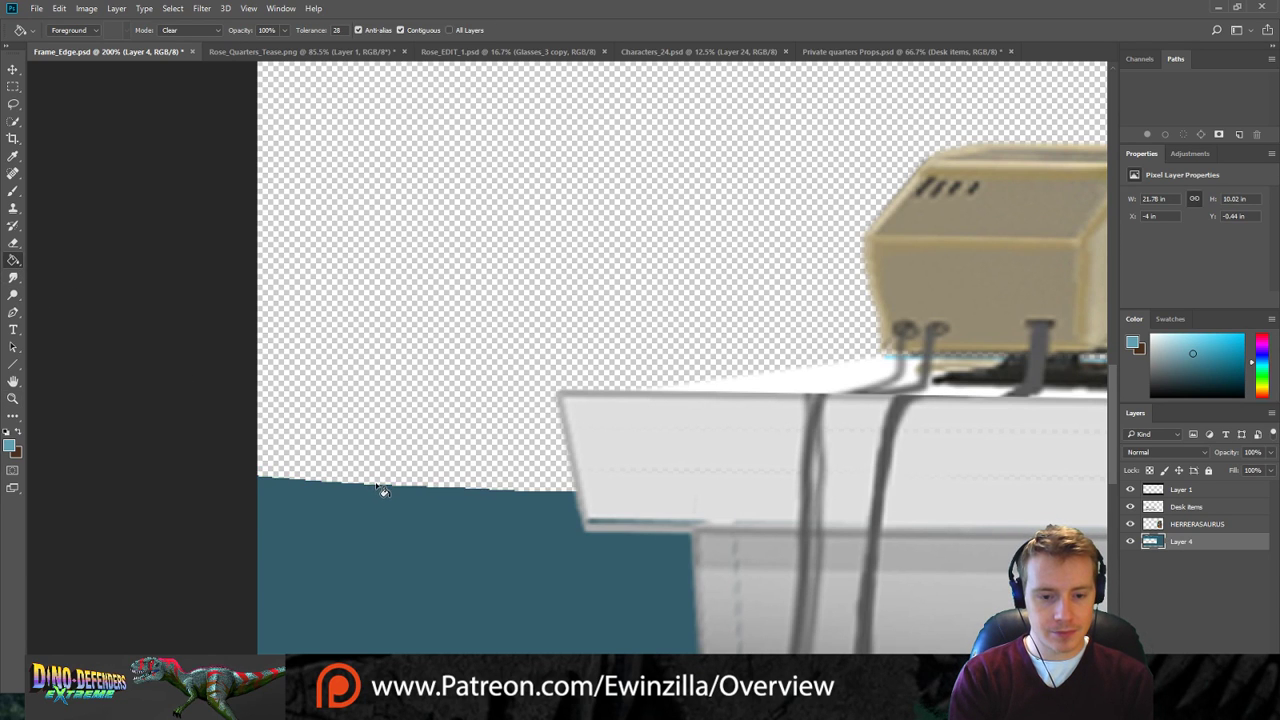
Dodge a bright blue glow along the window's lower edge beside the computer end of the desk, using Highlights range at 100% exposure.
click(13, 398)
click(374, 30)
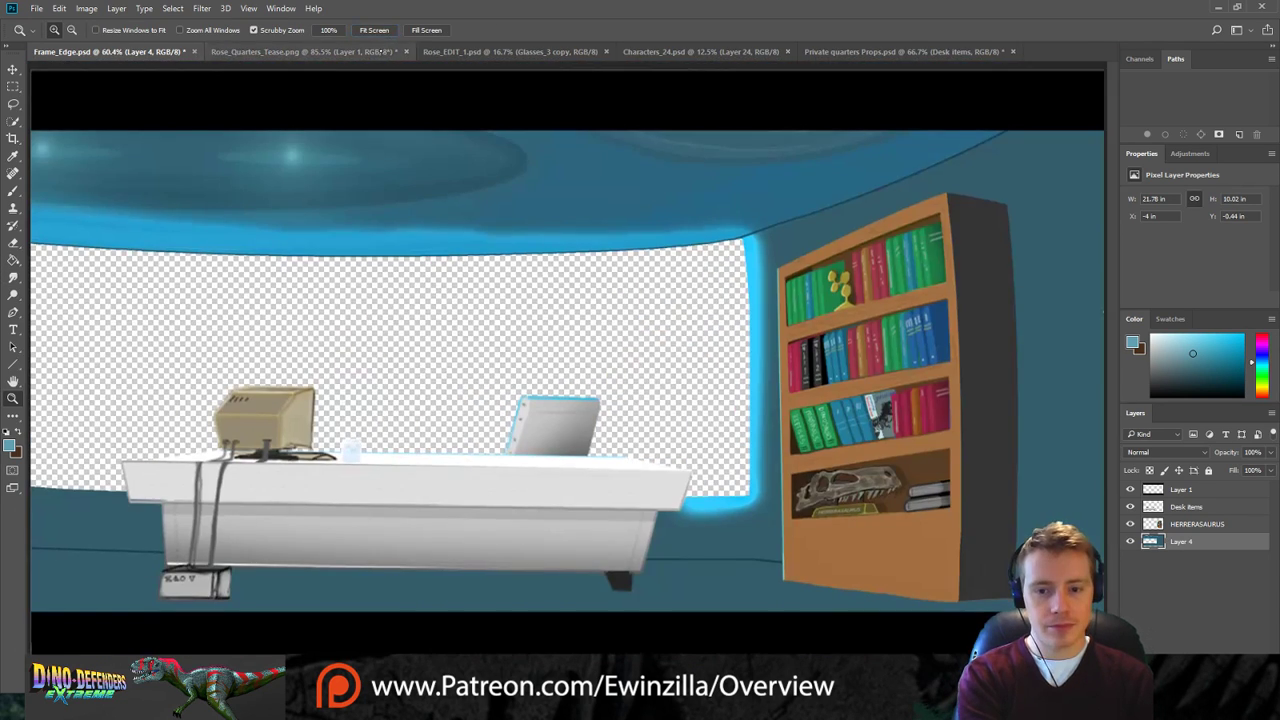
click(13, 295)
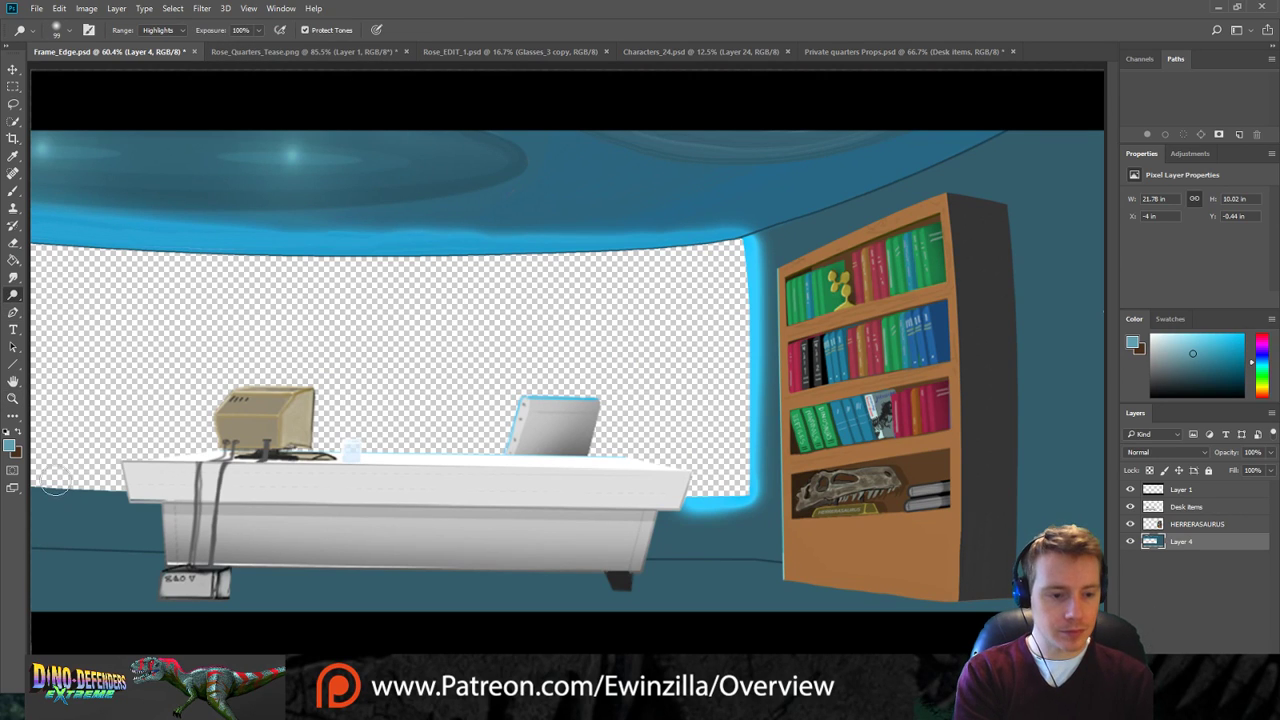
drag(45, 480, 73, 487)
key(ctrl+z)
key(ctrl+z)
drag(114, 498, 24, 480)
key(ctrl+z)
key(ctrl+alt+z)
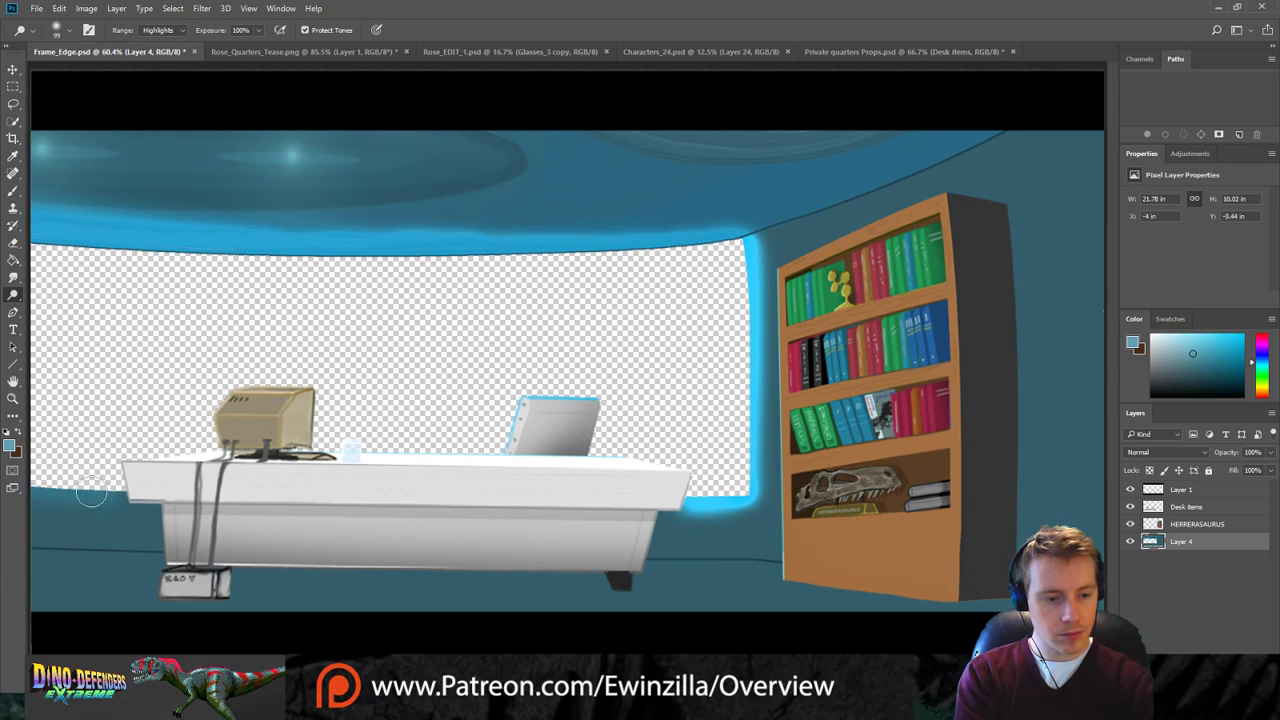
drag(118, 495, 44, 489)
drag(124, 496, 35, 486)
key(ctrl+z)
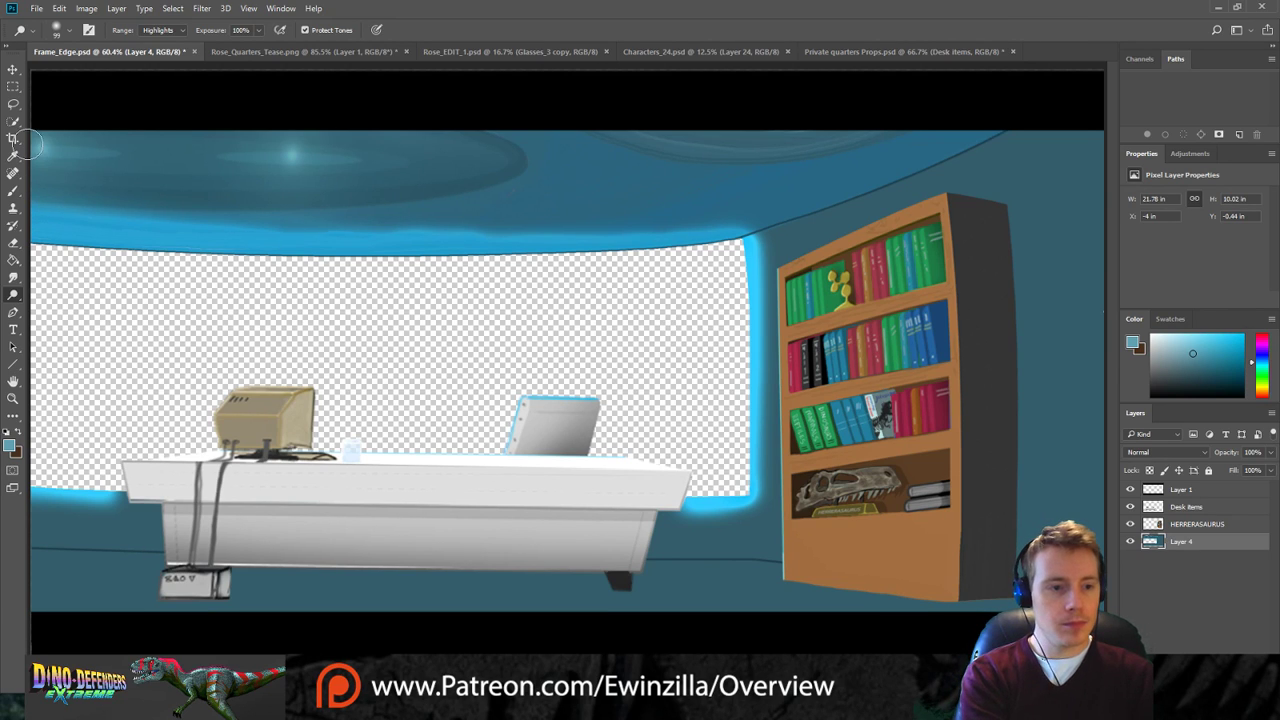
Select the wall area behind the bookcase's dark side with the Polygonal Lasso, darken it, and deselect.
key(l)
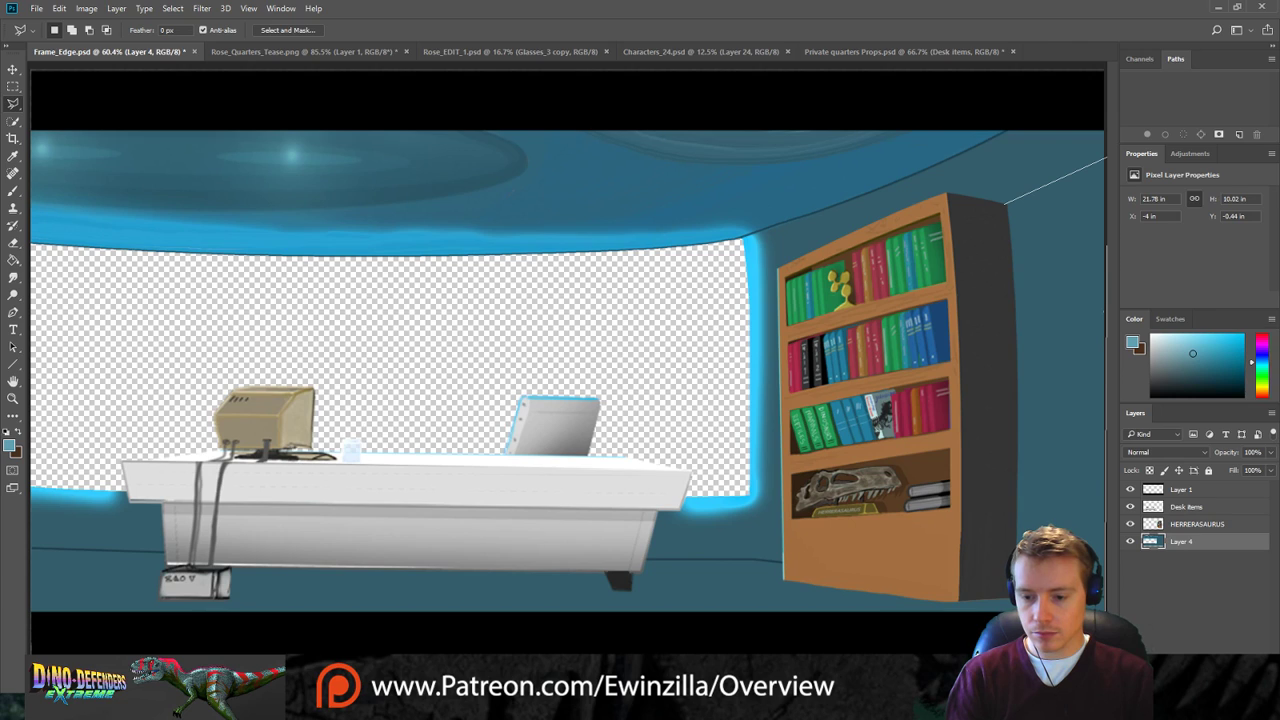
click(1103, 615)
click(958, 603)
click(1003, 214)
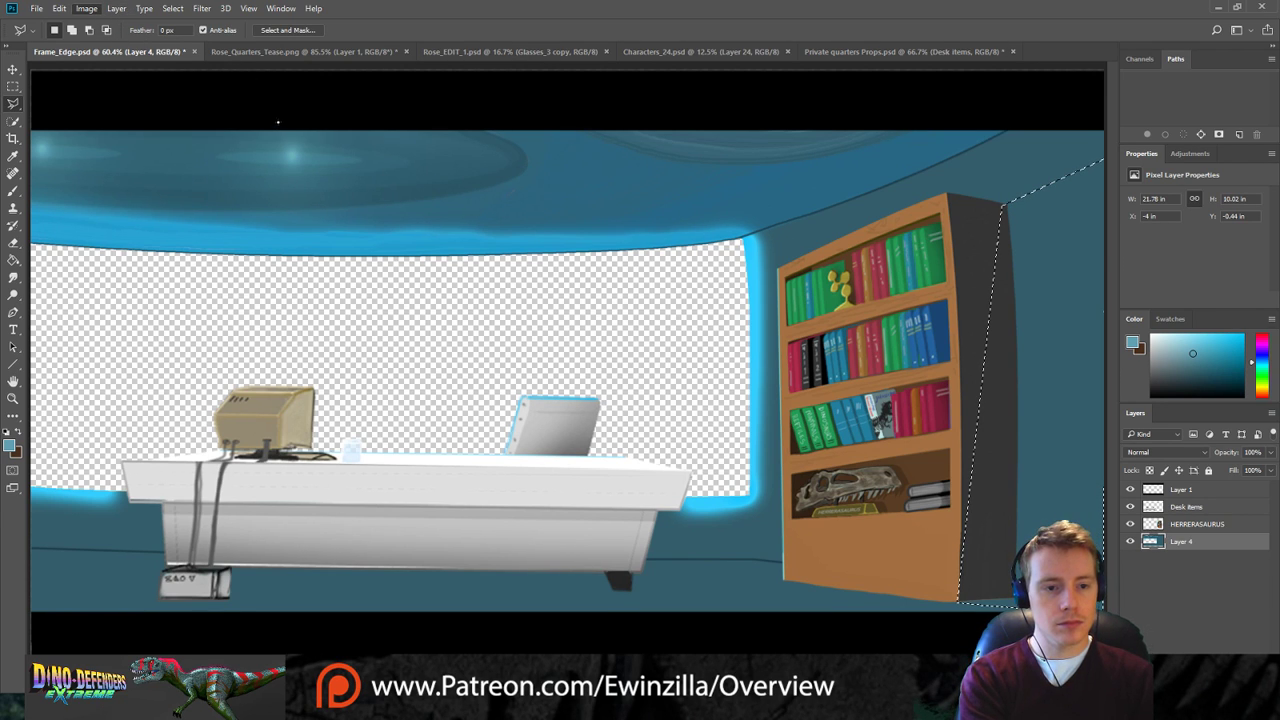
key(i)
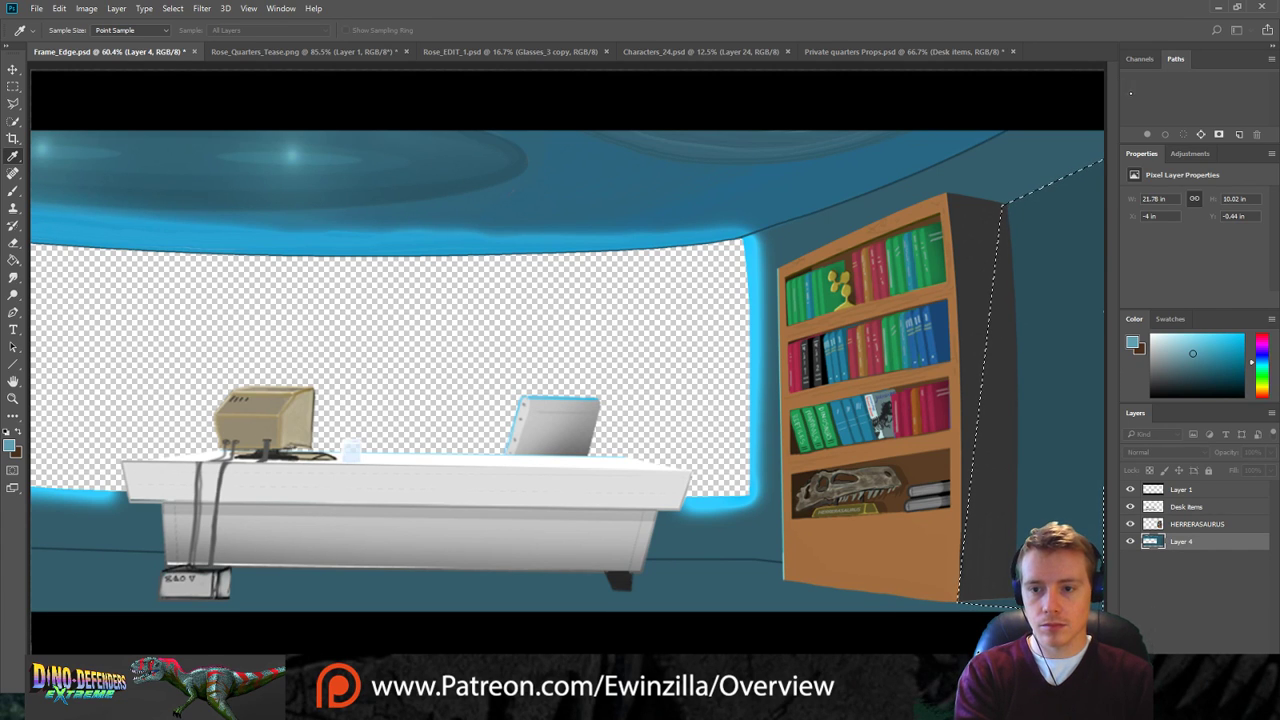
key(m)
key(ctrl+d)
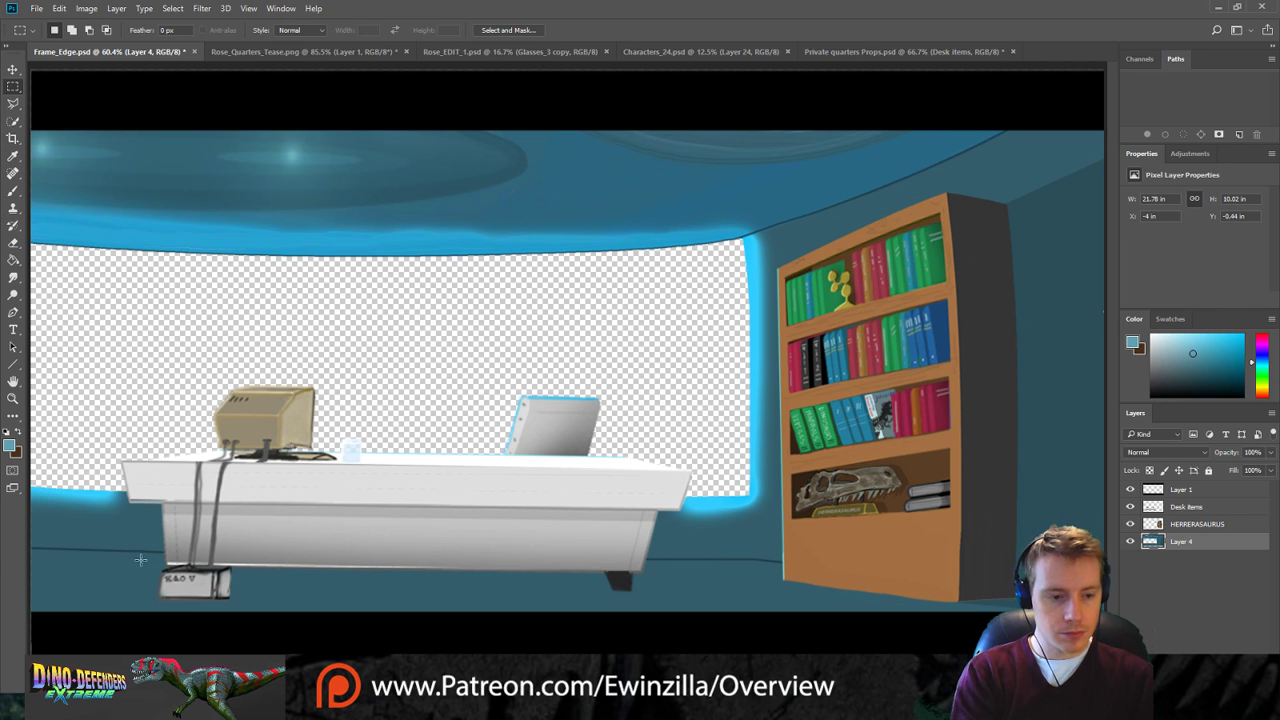
On the Desk items layer, smudge the two cables with a small brush so they bend continuously over the desk's front edge.
key(z)
drag(158, 596, 158, 596)
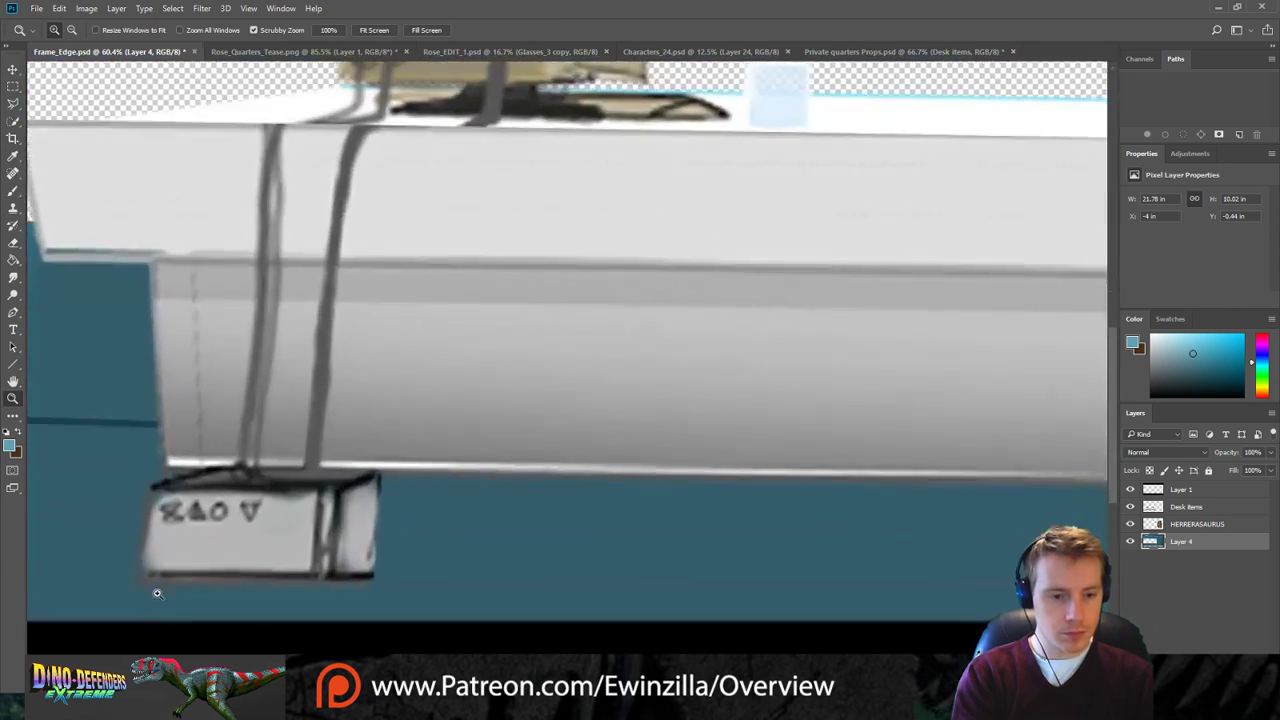
click(13, 277)
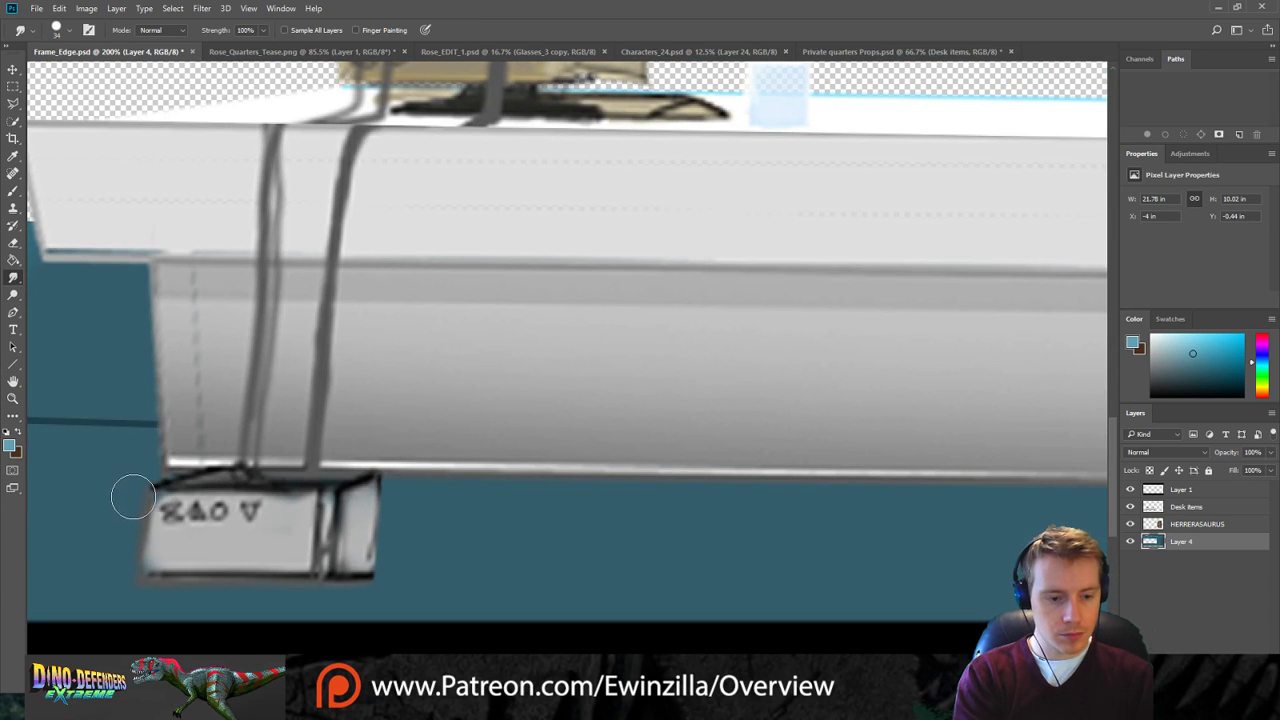
click(1168, 508)
drag(81, 76, 76, 78)
mouse_move(275, 134)
mouse_down()
mouse_move(331, 117)
mouse_move(282, 113)
mouse_move(334, 112)
mouse_move(350, 106)
mouse_up()
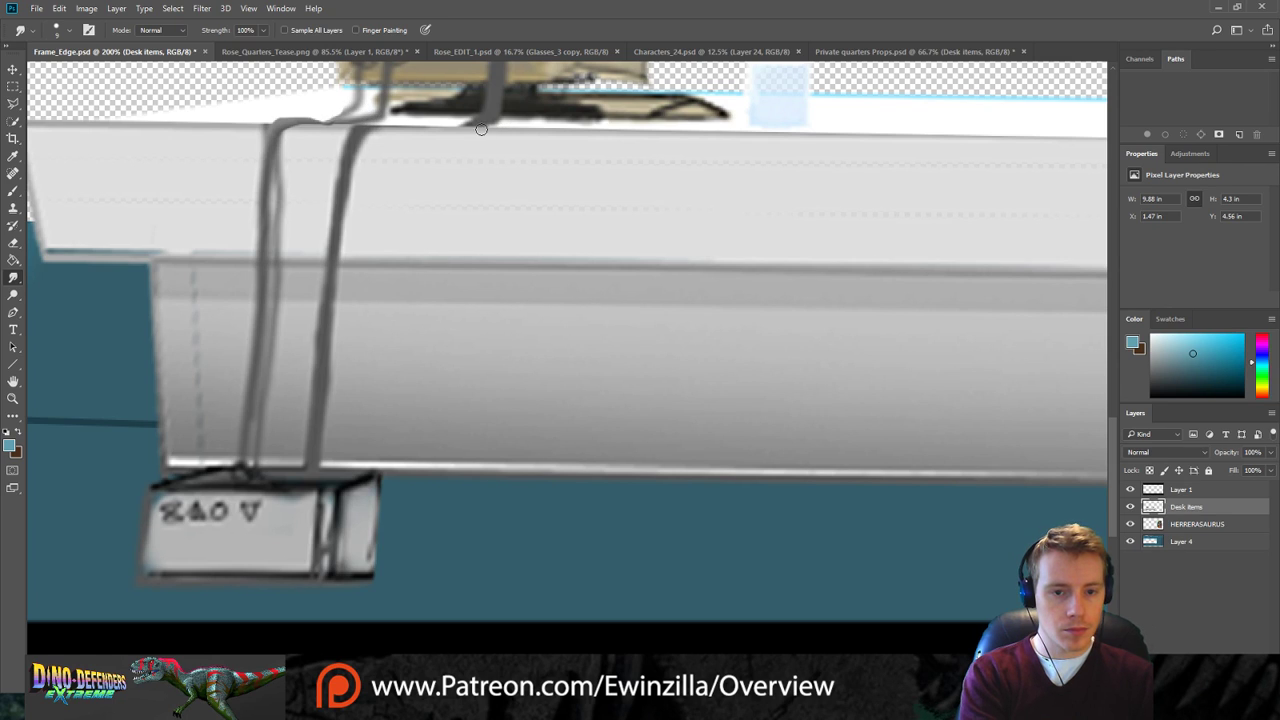
mouse_move(475, 120)
mouse_down()
mouse_move(379, 125)
mouse_move(352, 144)
mouse_move(337, 195)
mouse_move(367, 130)
mouse_move(350, 160)
mouse_up()
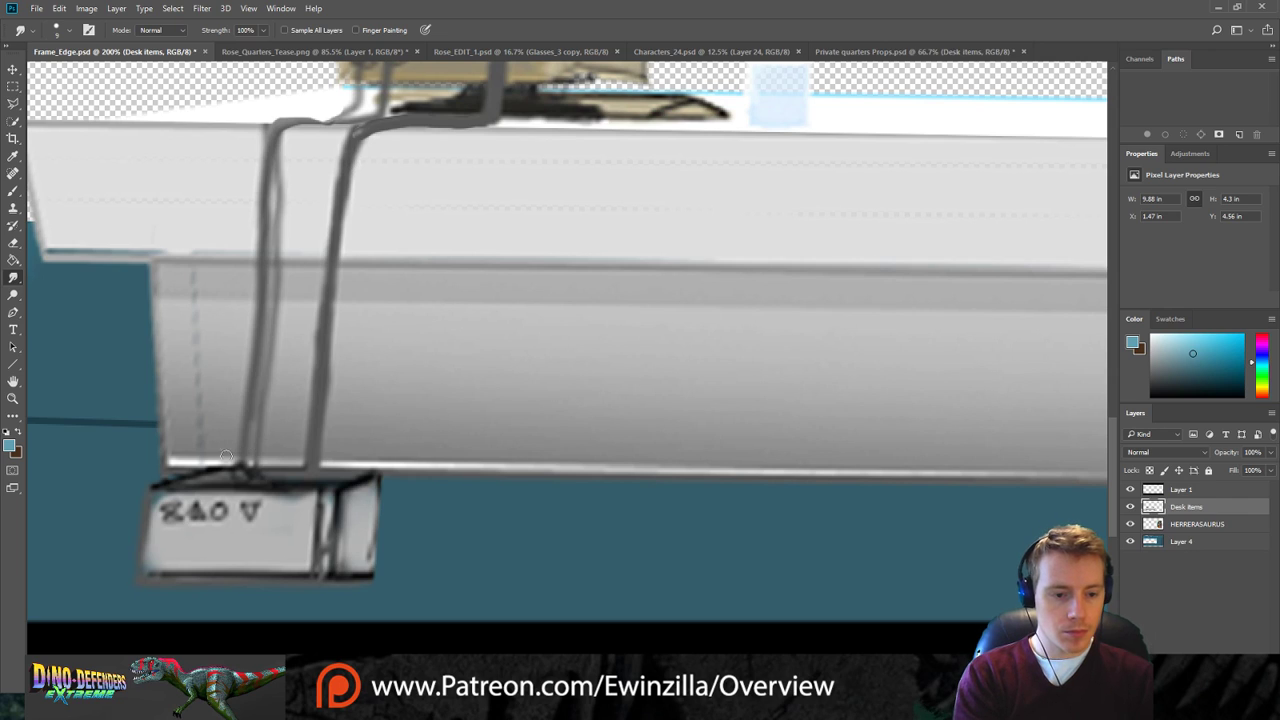
Smudge the small box under the desk into clean dark outlines, angle its side face's lower edge, and smooth that face's shading.
mouse_move(155, 509)
mouse_down()
mouse_move(150, 547)
mouse_move(143, 483)
mouse_move(152, 584)
mouse_up()
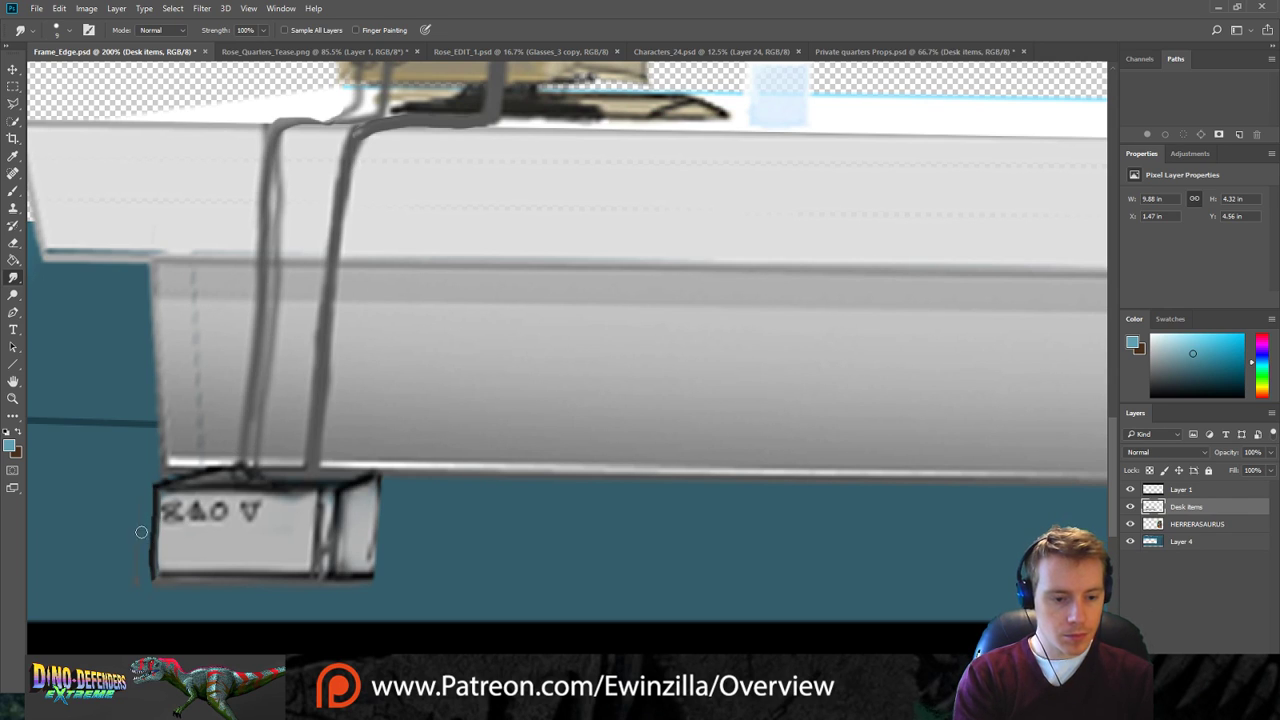
mouse_move(150, 508)
mouse_down()
mouse_move(144, 569)
mouse_move(142, 519)
mouse_move(140, 558)
mouse_move(161, 559)
mouse_move(139, 597)
mouse_move(365, 580)
mouse_up()
drag(328, 489, 368, 477)
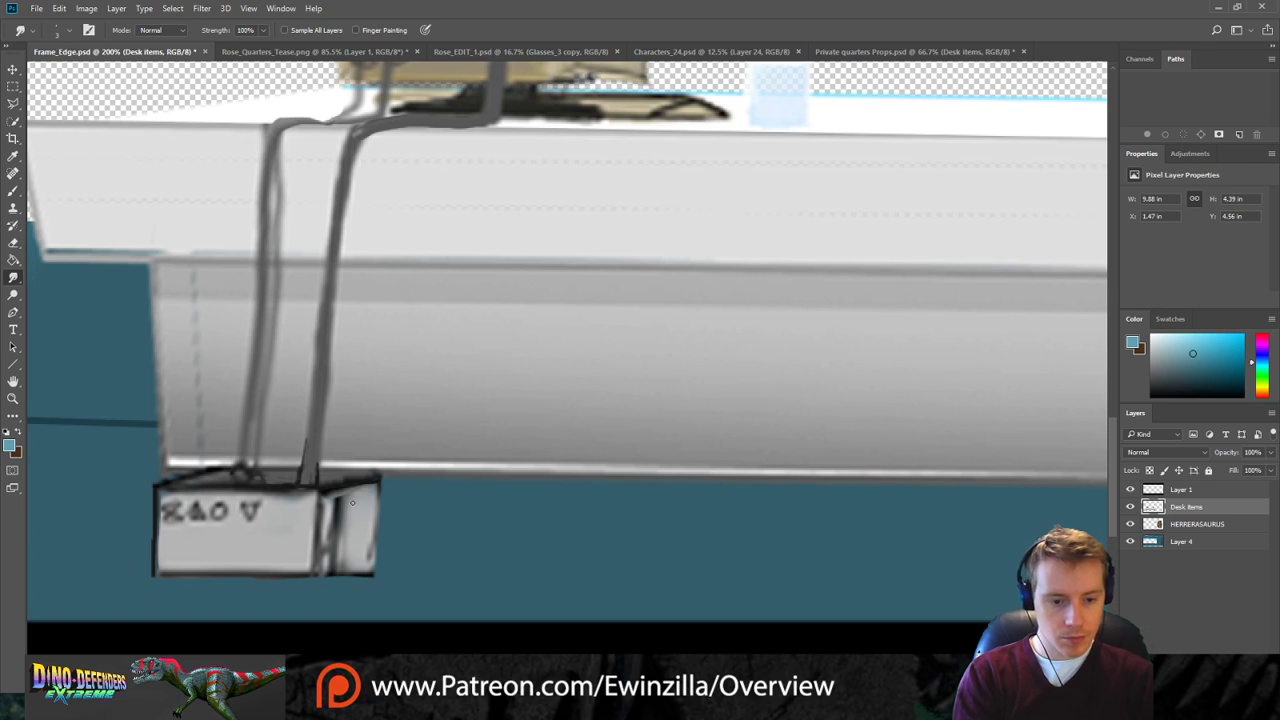
mouse_move(374, 481)
mouse_down()
mouse_move(374, 536)
mouse_move(317, 573)
mouse_move(372, 556)
mouse_move(331, 582)
mouse_move(380, 563)
mouse_up()
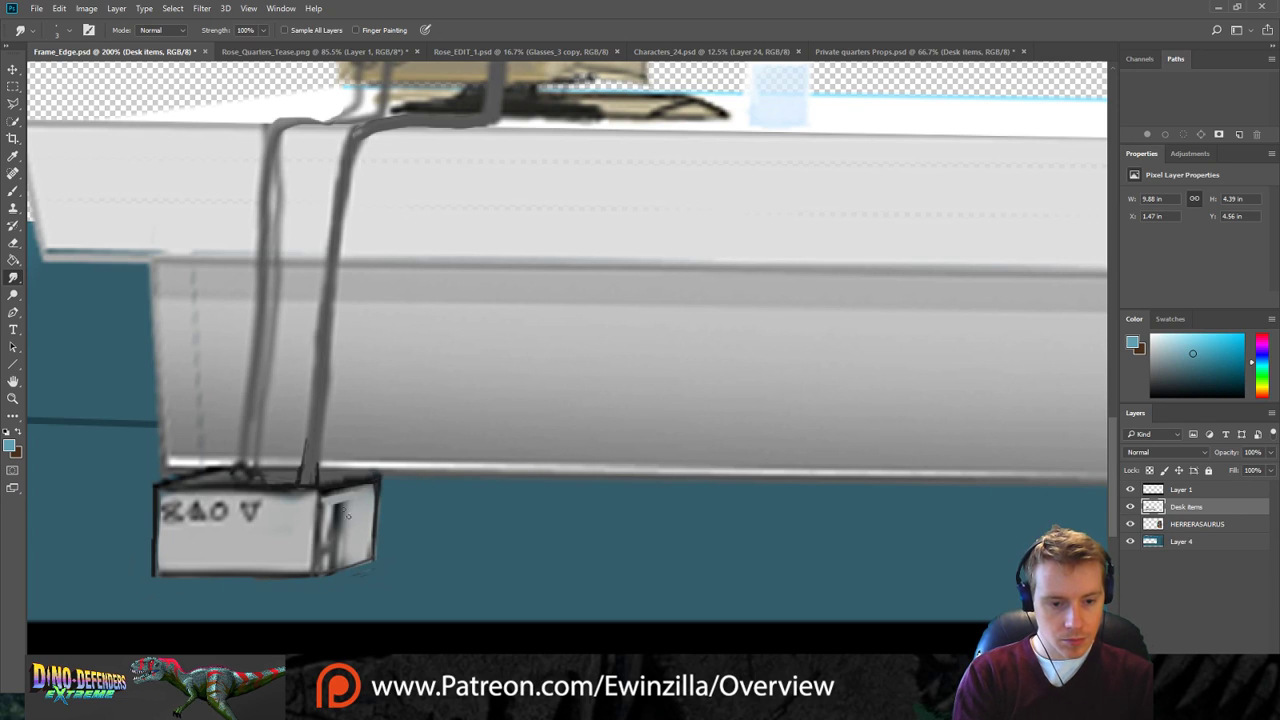
mouse_move(340, 508)
mouse_down()
mouse_move(332, 552)
mouse_move(345, 558)
mouse_up()
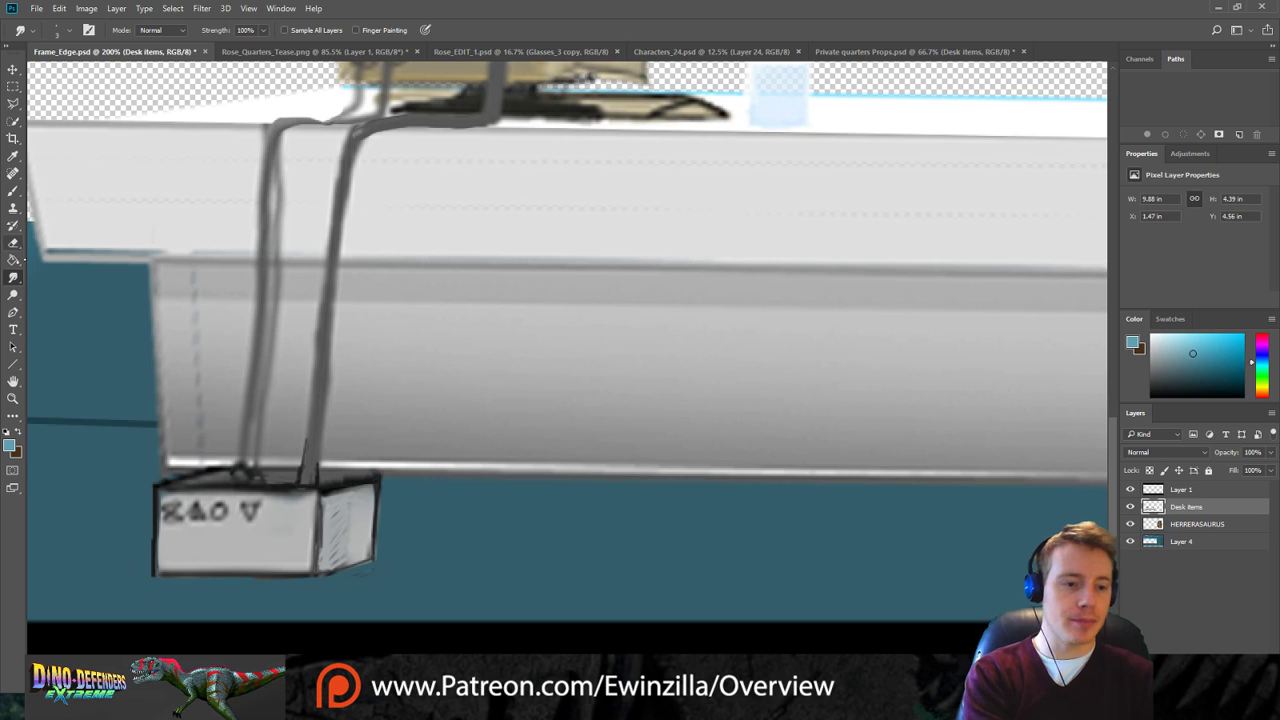
Paint a thin red wire and a yellow wire beside it along the cable running from the monitor's leftmost port to the box.
click(13, 190)
key(i)
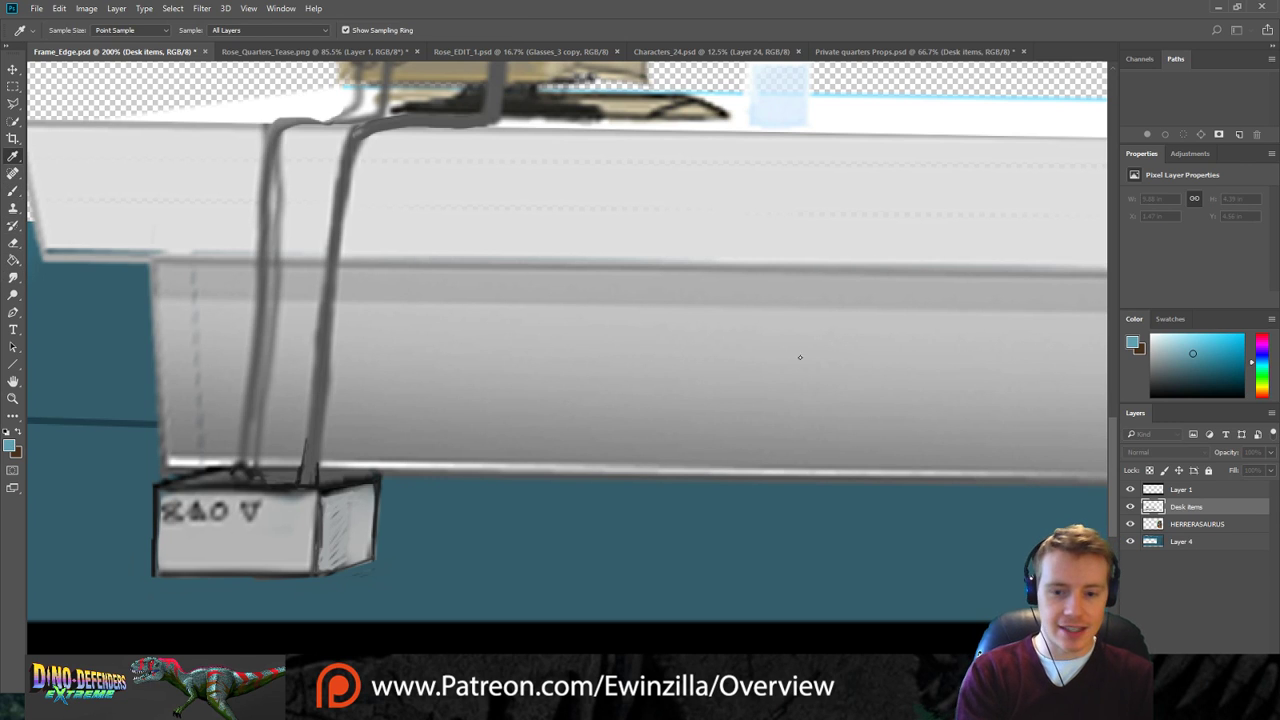
click(914, 361)
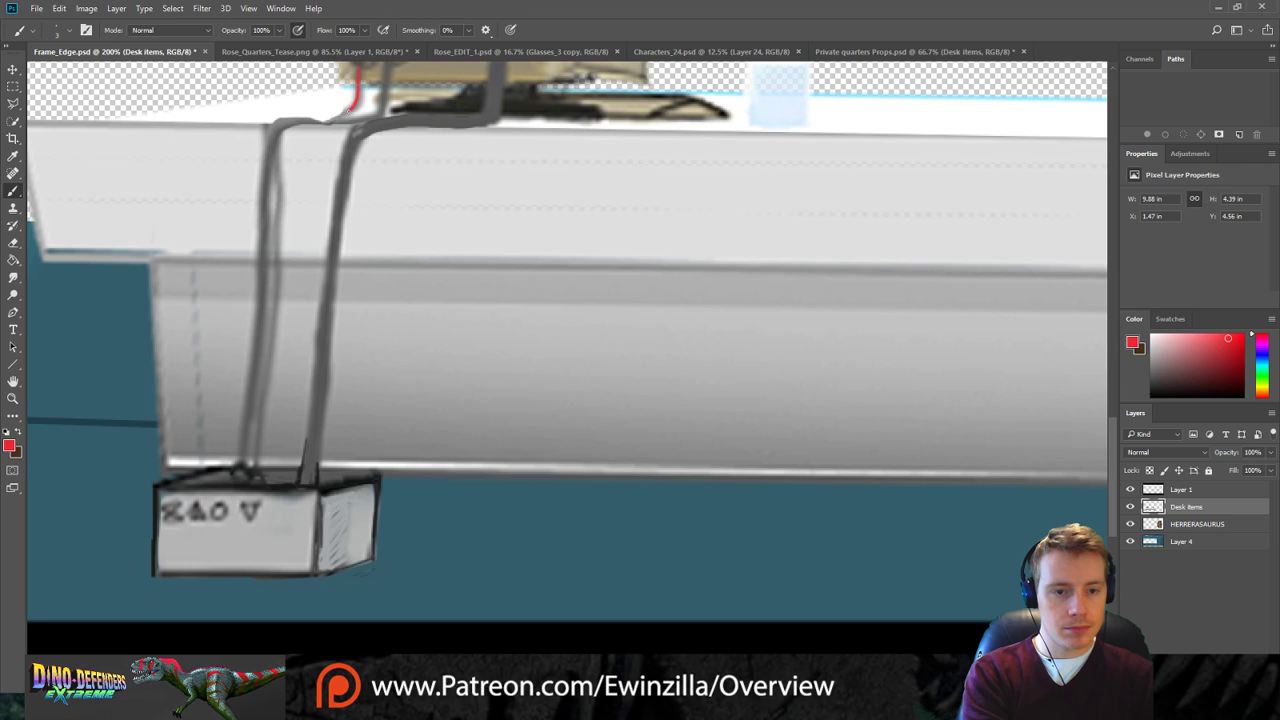
drag(267, 212, 247, 412)
key(i)
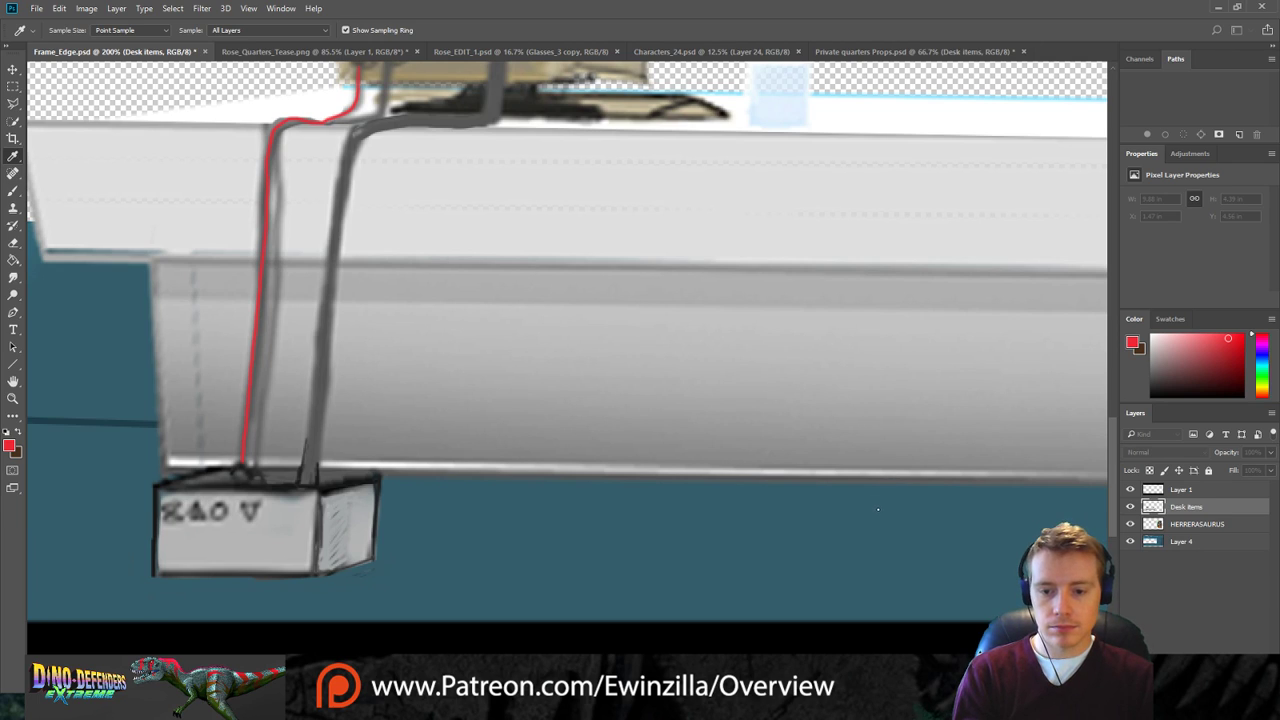
key(b)
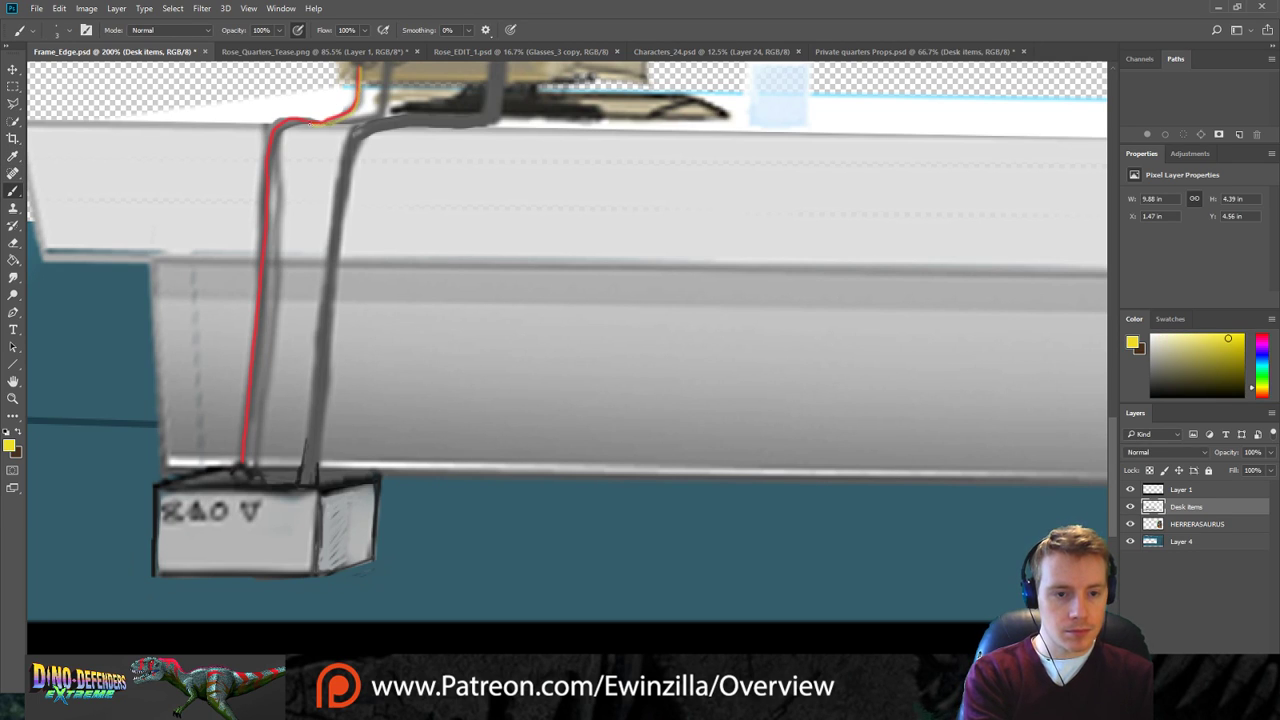
drag(272, 176, 253, 465)
Outline the old computer monitor with a polygonal selection, skew it horizontally by about 10.33°, and clear the selection.
key(z)
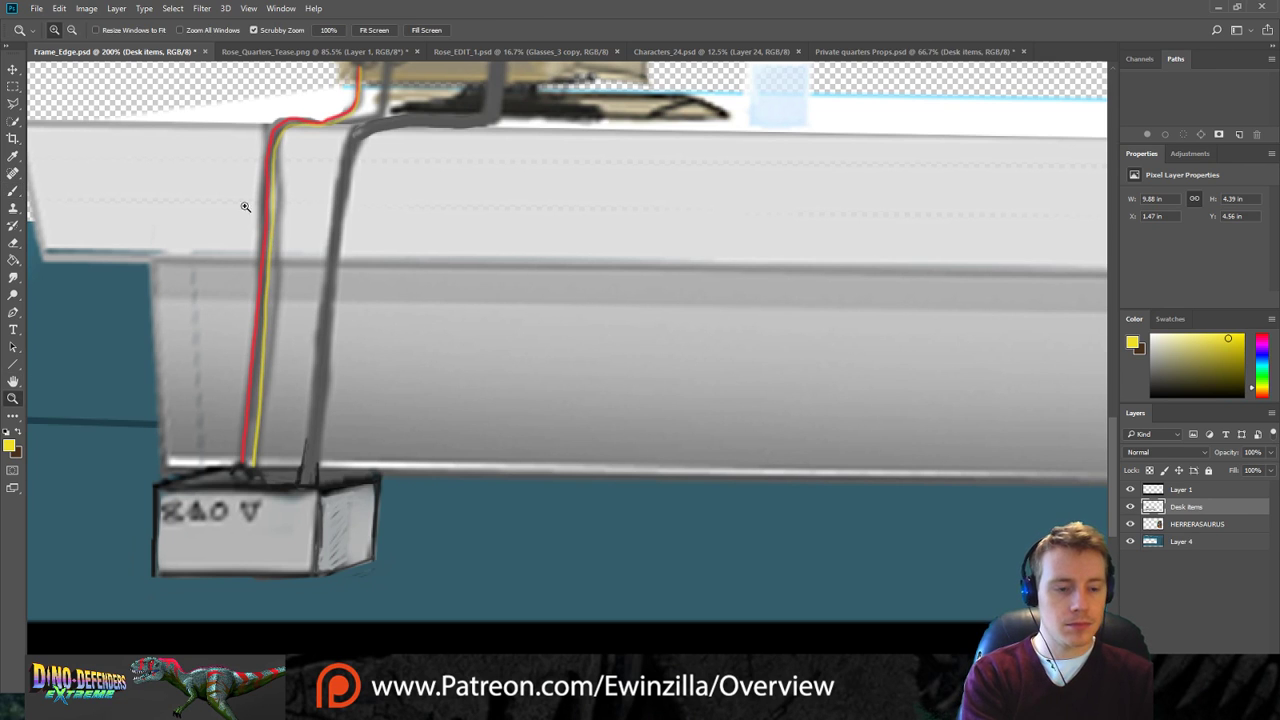
click(376, 30)
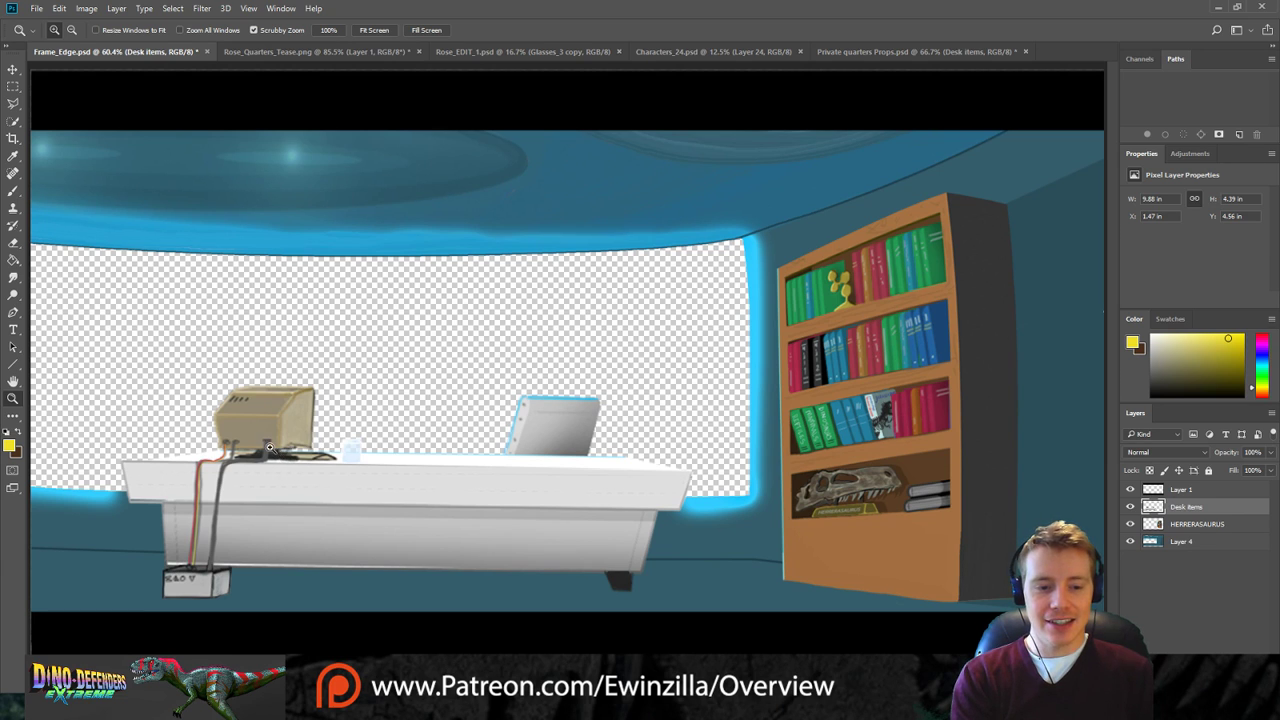
click(229, 441)
click(229, 441)
click(229, 441)
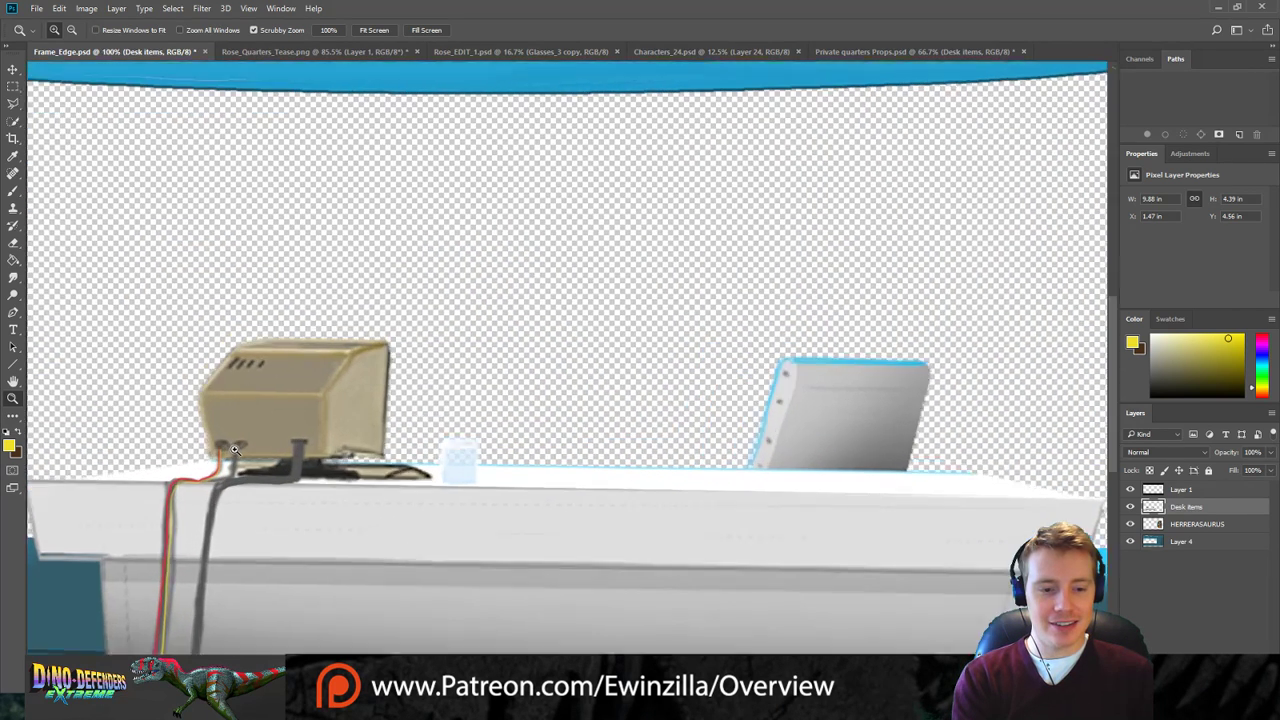
click(13, 103)
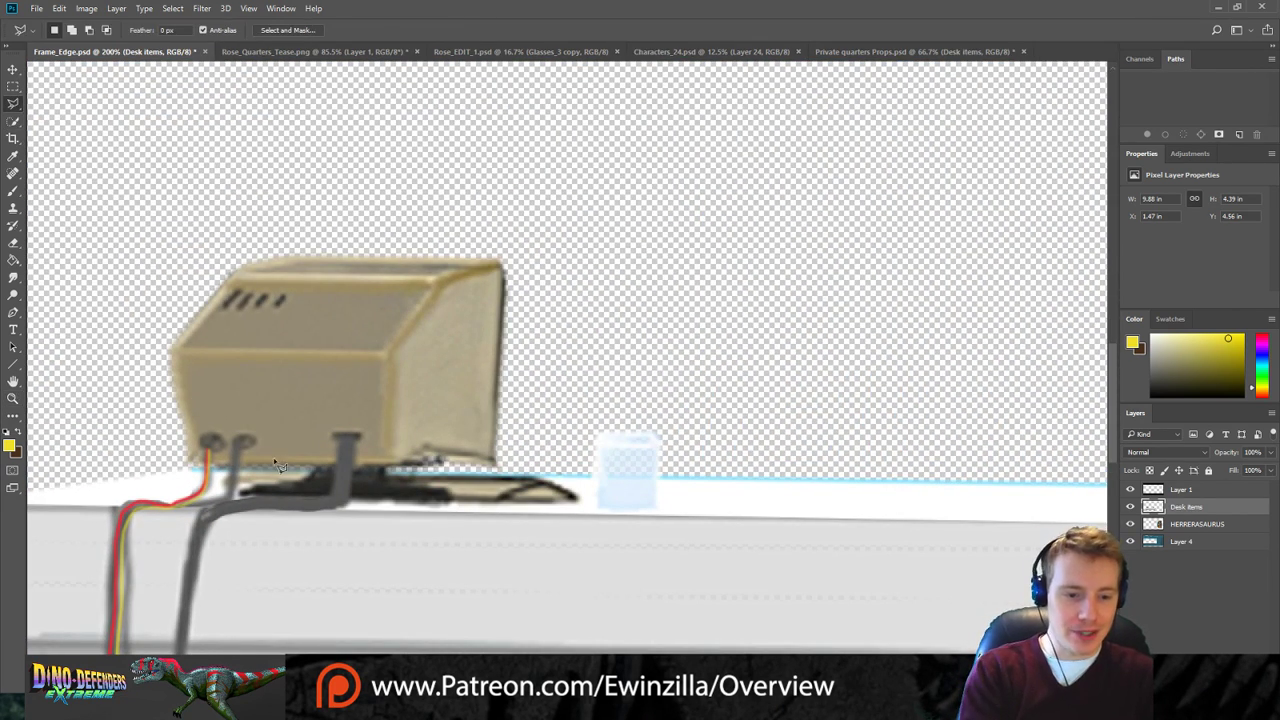
mouse_move(191, 476)
mouse_down()
mouse_move(501, 471)
mouse_move(543, 294)
mouse_move(527, 247)
mouse_move(281, 245)
mouse_move(227, 261)
mouse_move(158, 339)
mouse_move(187, 473)
mouse_up()
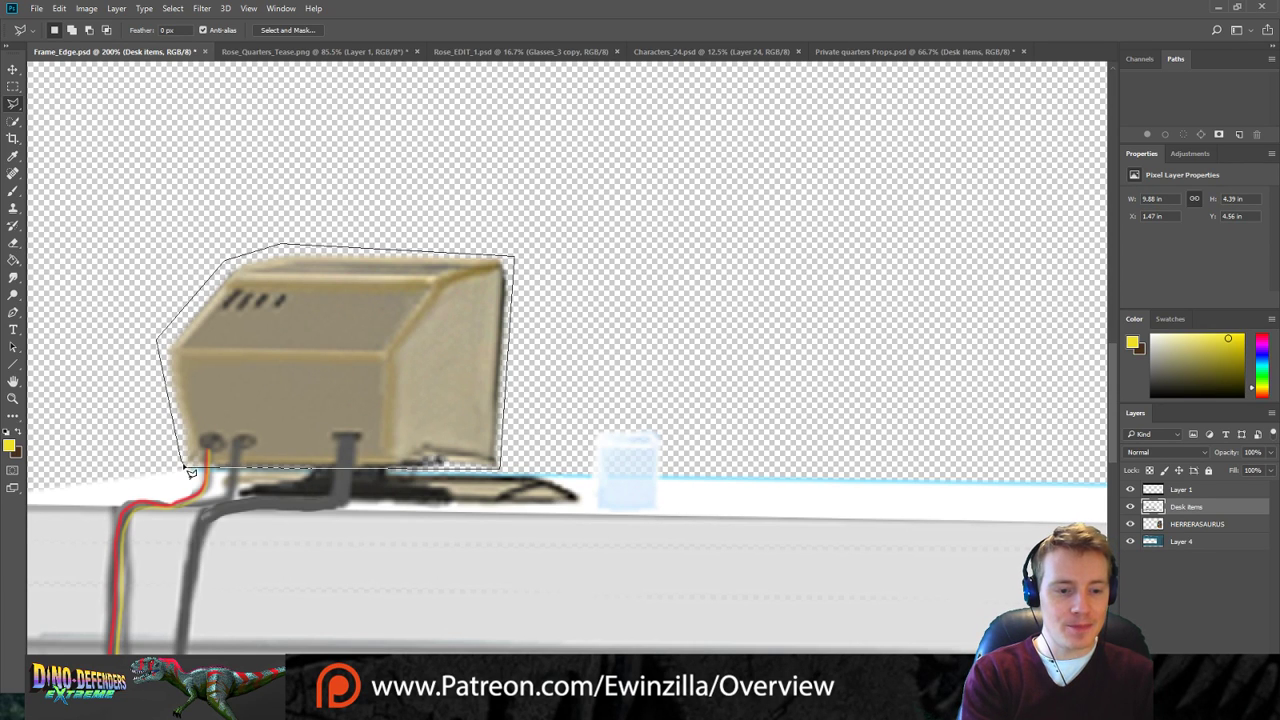
click(188, 467)
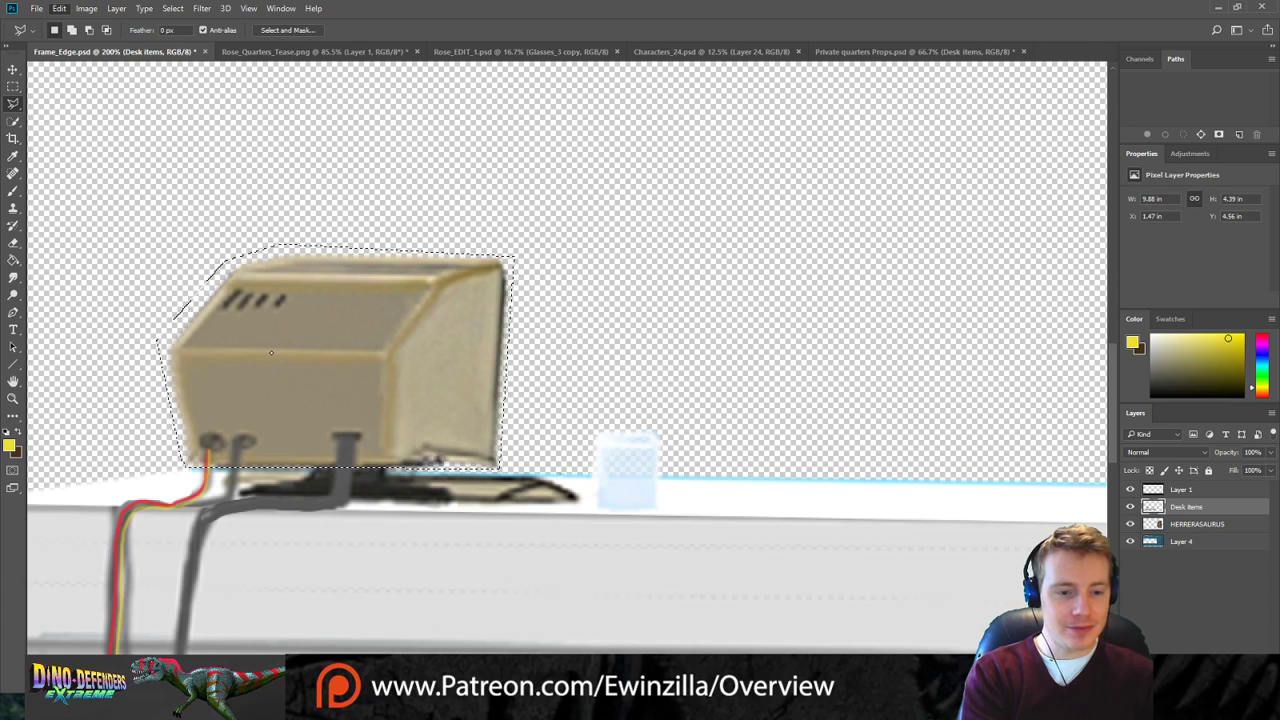
key(ctrl+t)
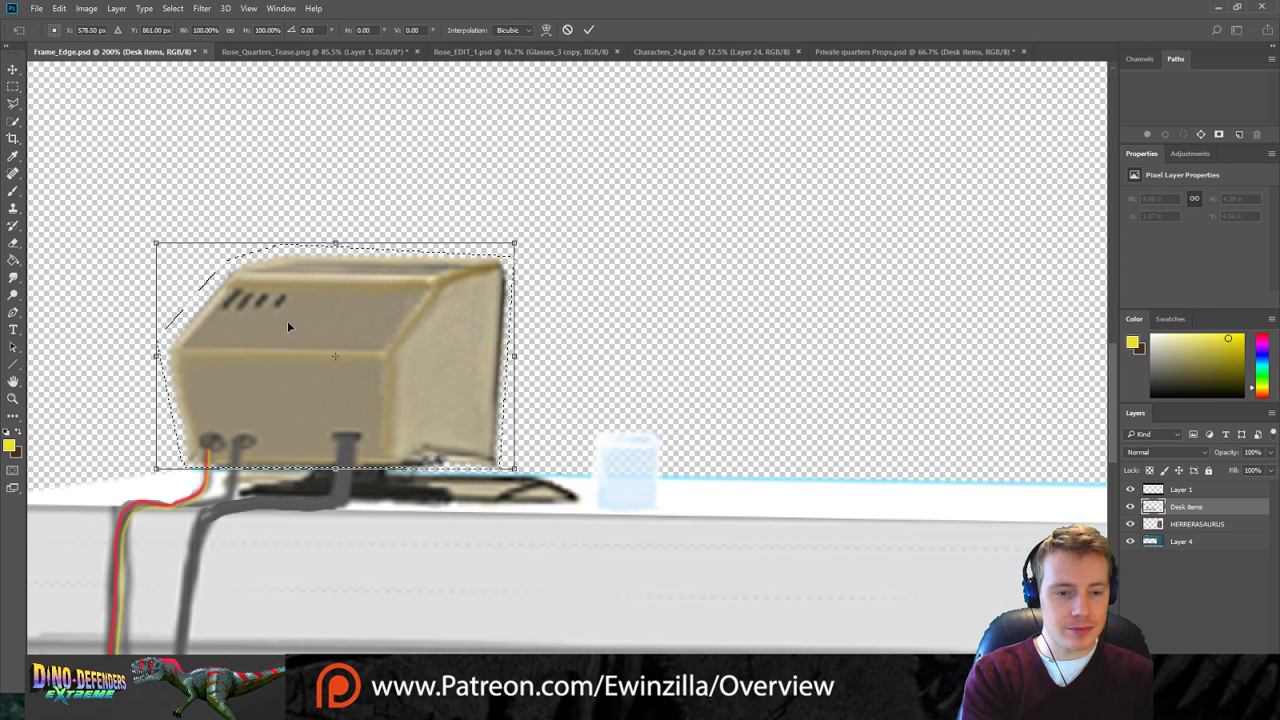
drag(336, 244, 295, 245)
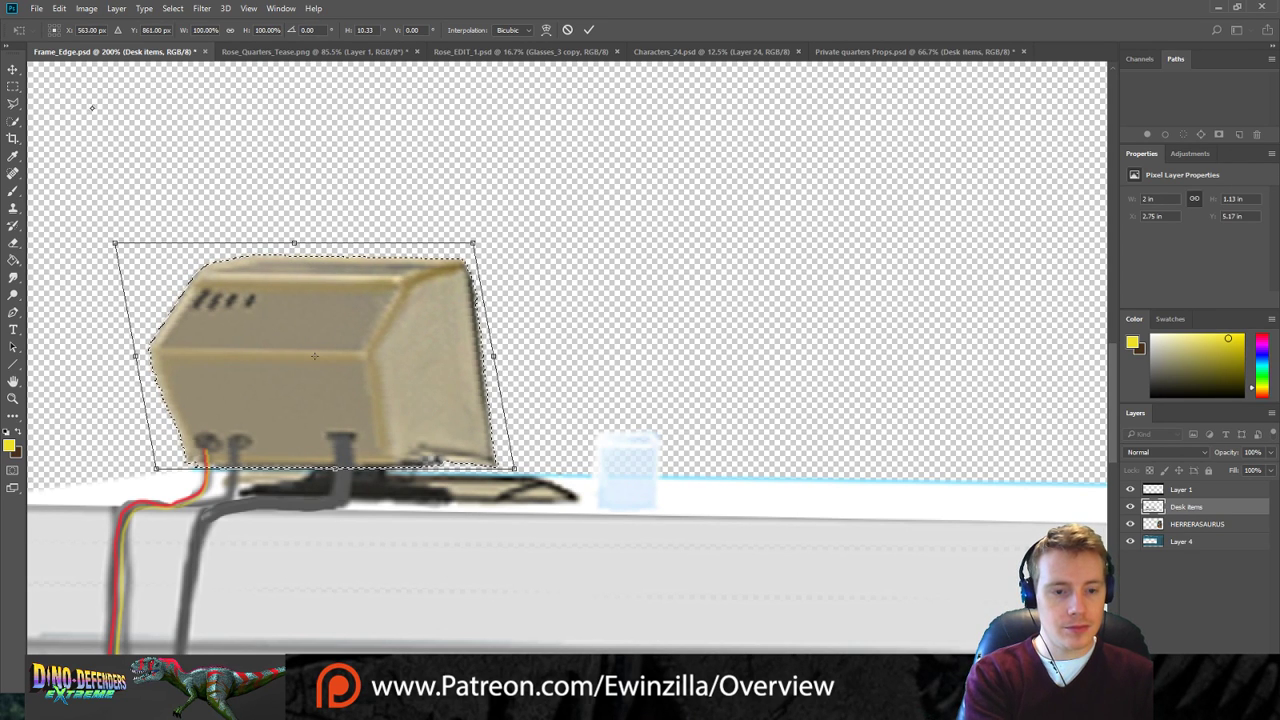
key(Return)
key(ctrl+d)
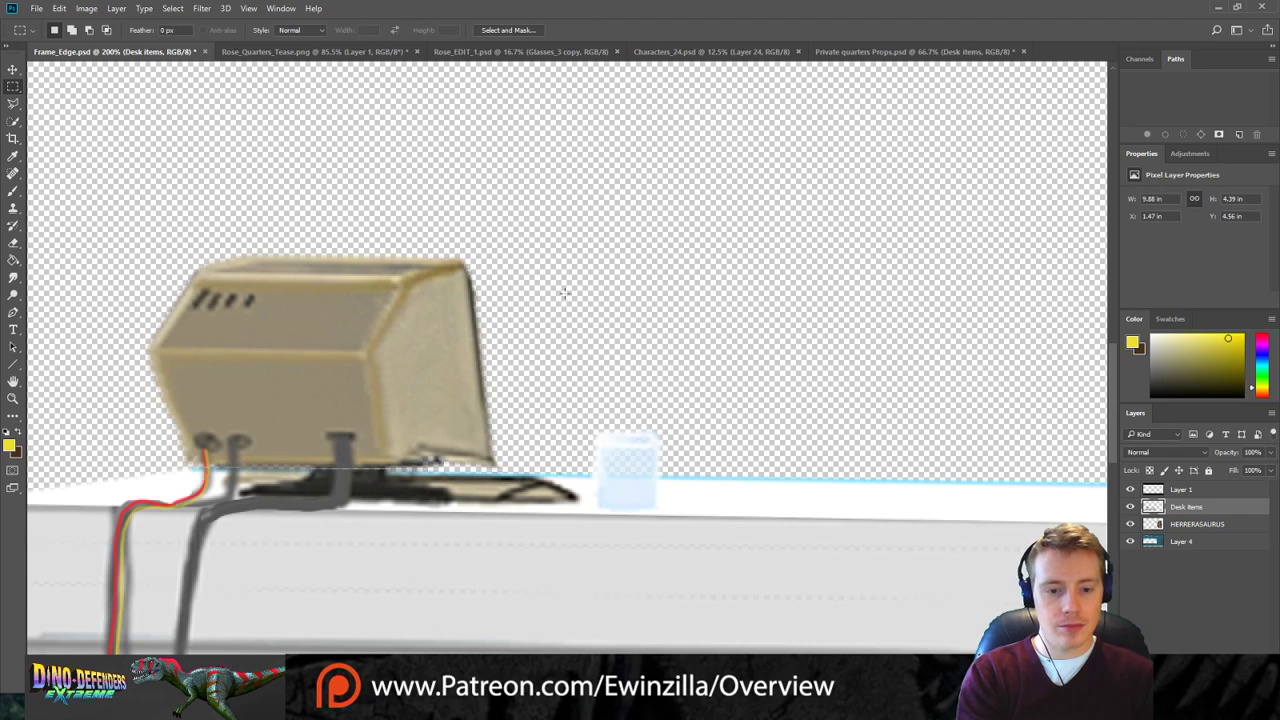
Smudge a thin, slightly slanted line down the monitor's side face from its top edge to its bottom edge.
click(13, 278)
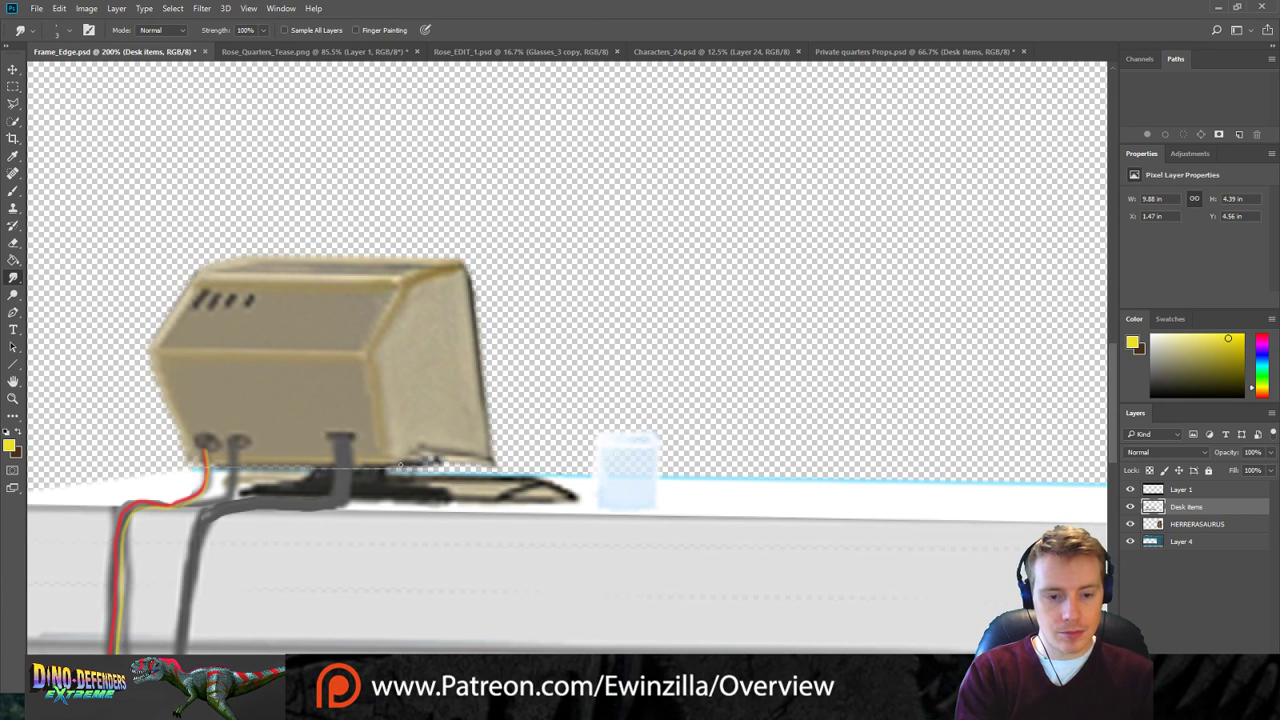
drag(446, 279, 450, 452)
key(ctrl+z)
key(ctrl+z)
key(ctrl+z)
drag(445, 273, 451, 457)
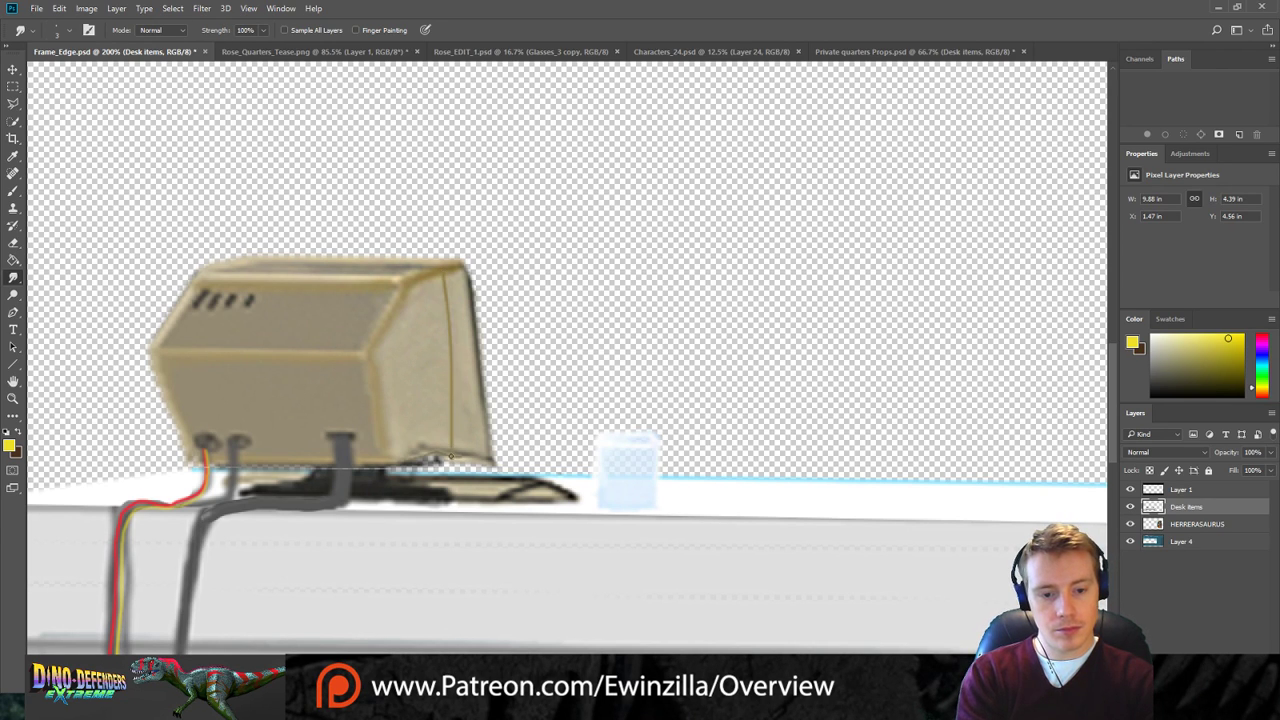
key(ctrl+z)
drag(442, 276, 451, 450)
key(ctrl+z)
drag(443, 276, 453, 466)
key(ctrl+z)
drag(437, 277, 444, 403)
drag(438, 276, 453, 451)
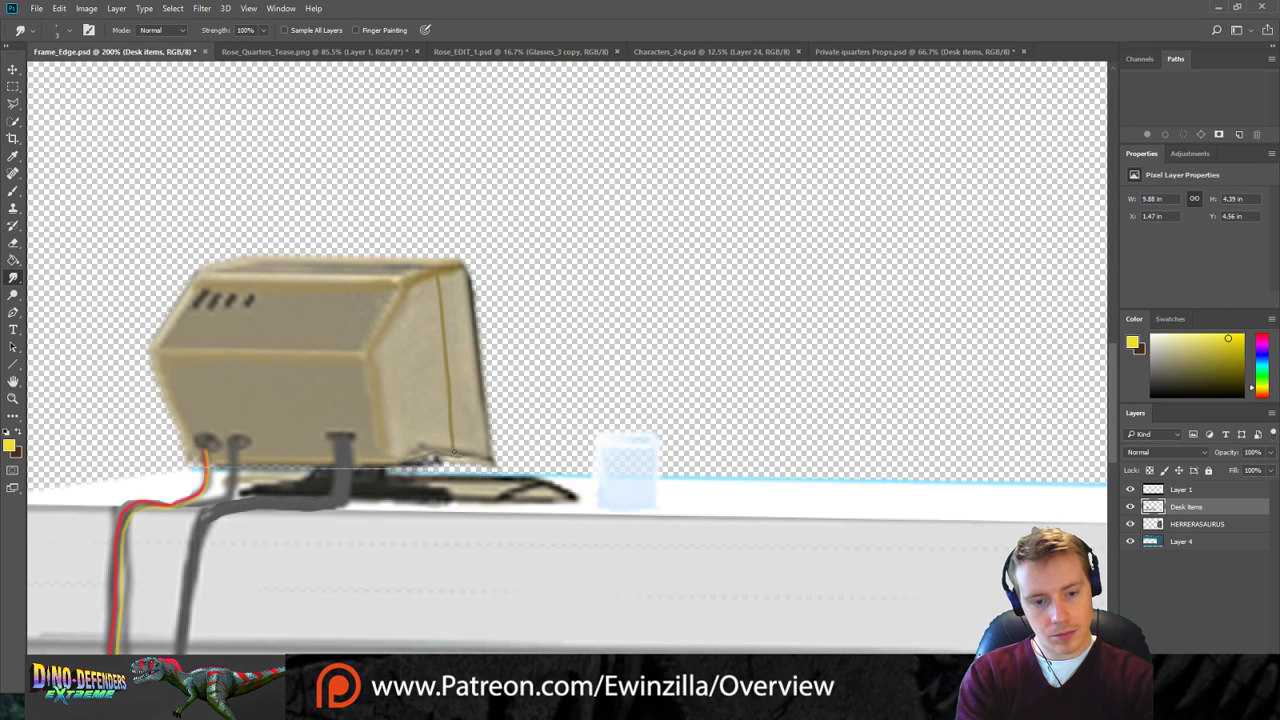
Erase the part of the monitor beyond the new side line and trim its top edge, undoing the stray erasure on the cable.
key(e)
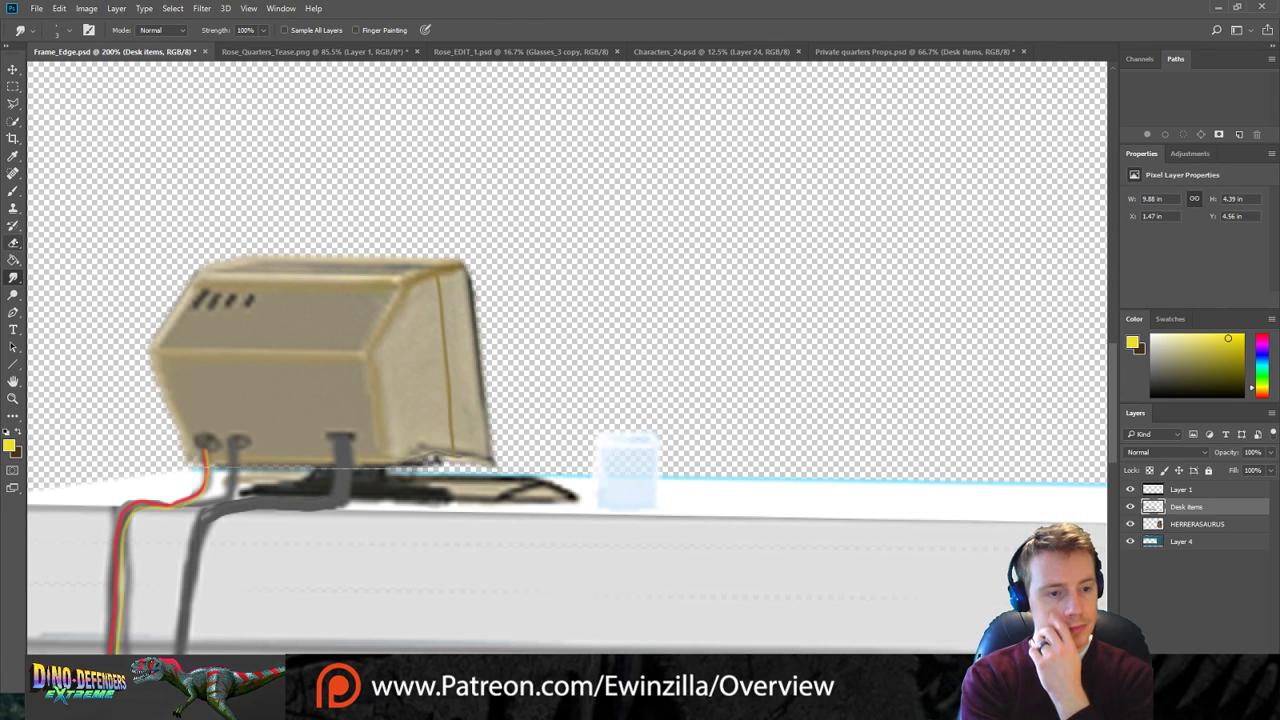
mouse_move(451, 237)
mouse_down()
mouse_move(466, 266)
mouse_move(457, 281)
mouse_up()
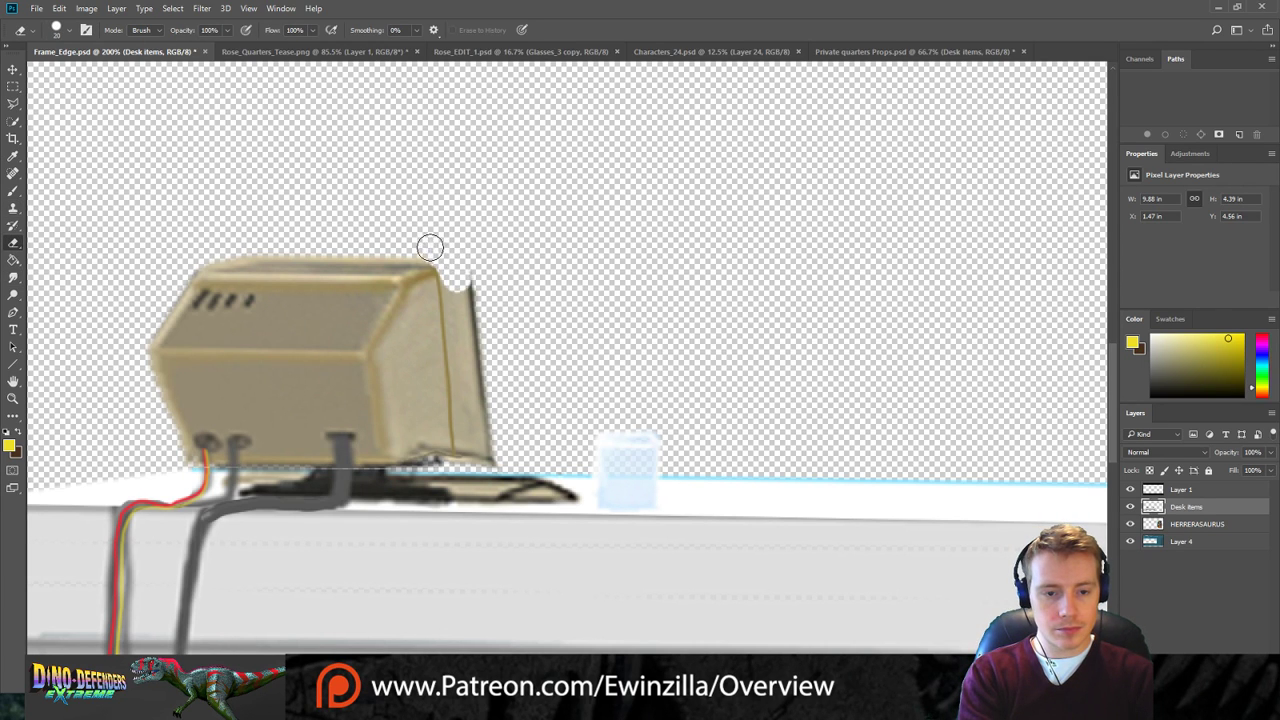
drag(220, 245, 407, 240)
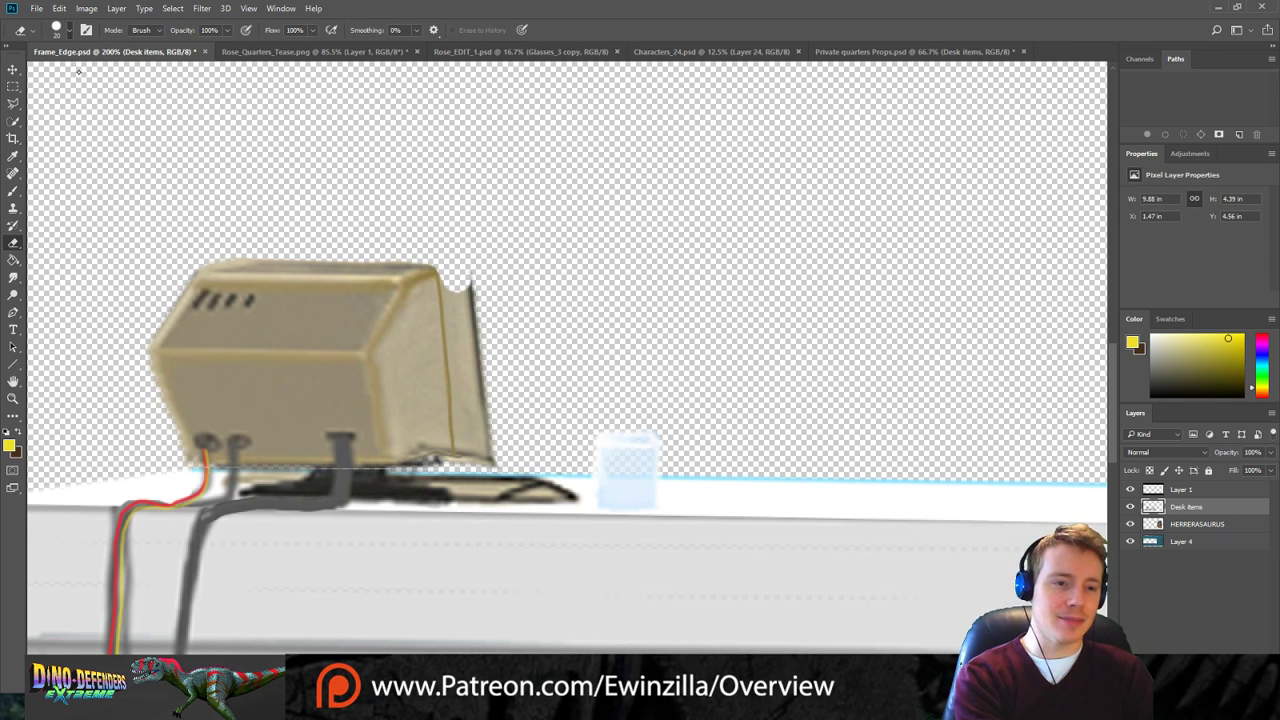
mouse_move(468, 272)
mouse_down()
mouse_move(456, 326)
mouse_move(446, 267)
mouse_move(458, 380)
mouse_move(452, 333)
mouse_move(486, 451)
mouse_move(484, 398)
mouse_move(492, 464)
mouse_move(463, 458)
mouse_move(457, 348)
mouse_move(477, 452)
mouse_move(471, 393)
mouse_move(455, 441)
mouse_move(472, 462)
mouse_move(417, 467)
mouse_up()
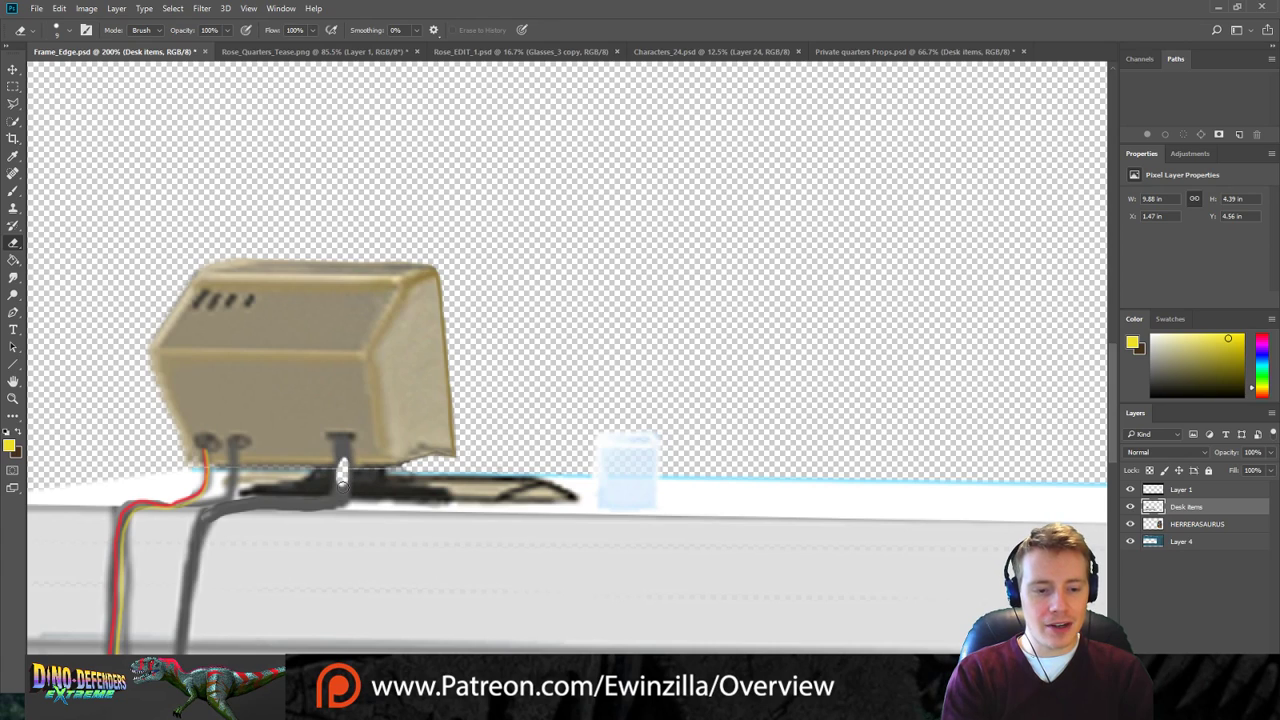
key(ctrl+z)
Smudge the thick cable solid at the monitor's back and smooth the monitor's inner, top and left edges.
click(13, 278)
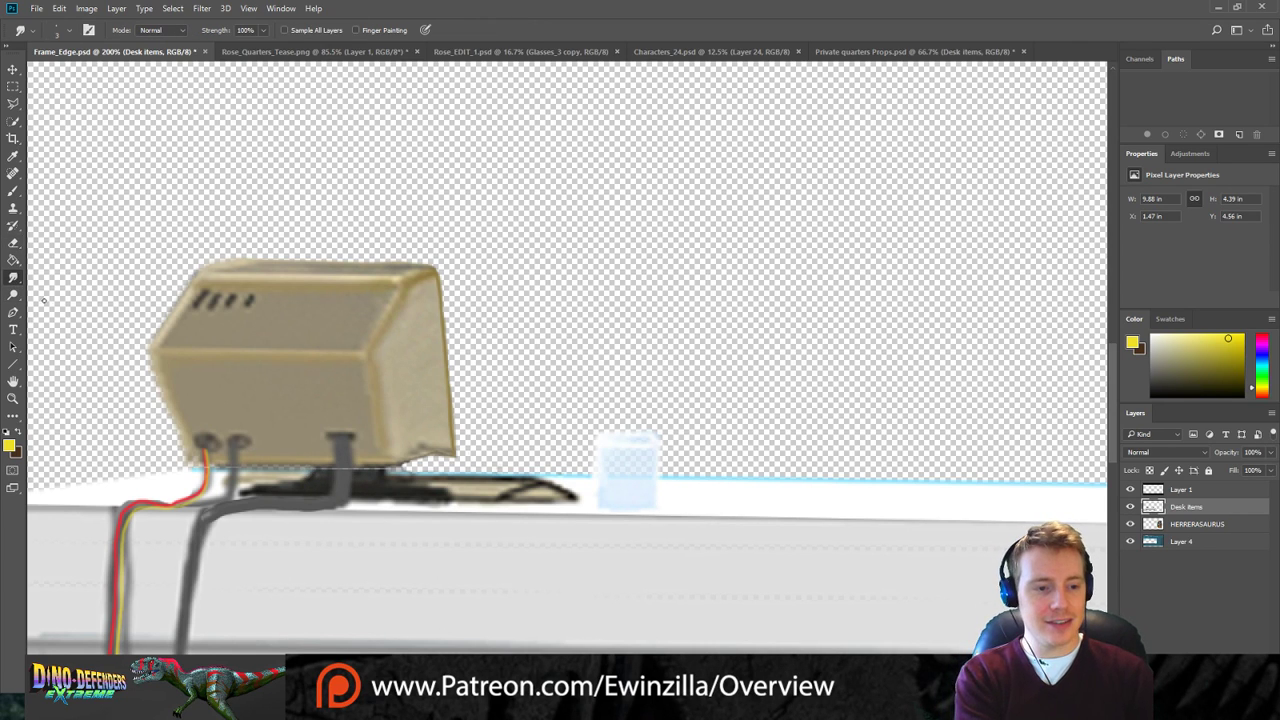
drag(336, 447, 336, 450)
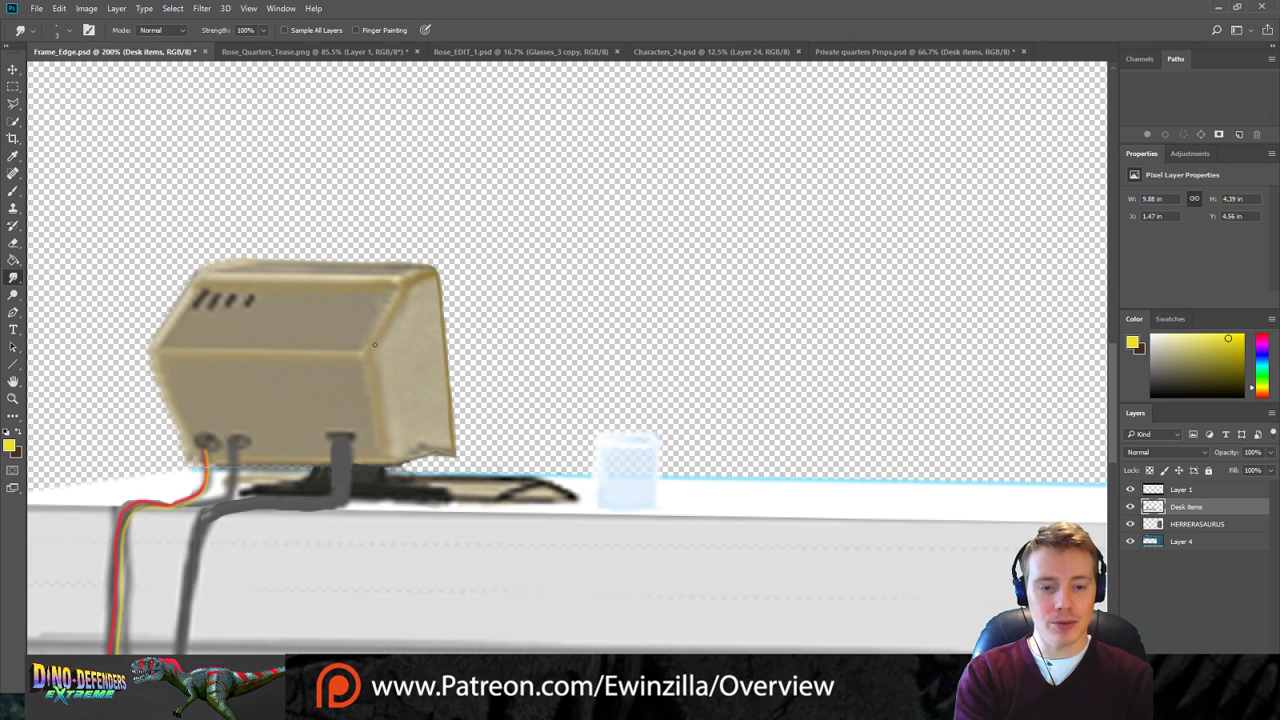
mouse_move(370, 325)
mouse_down()
mouse_move(386, 304)
mouse_move(367, 334)
mouse_up()
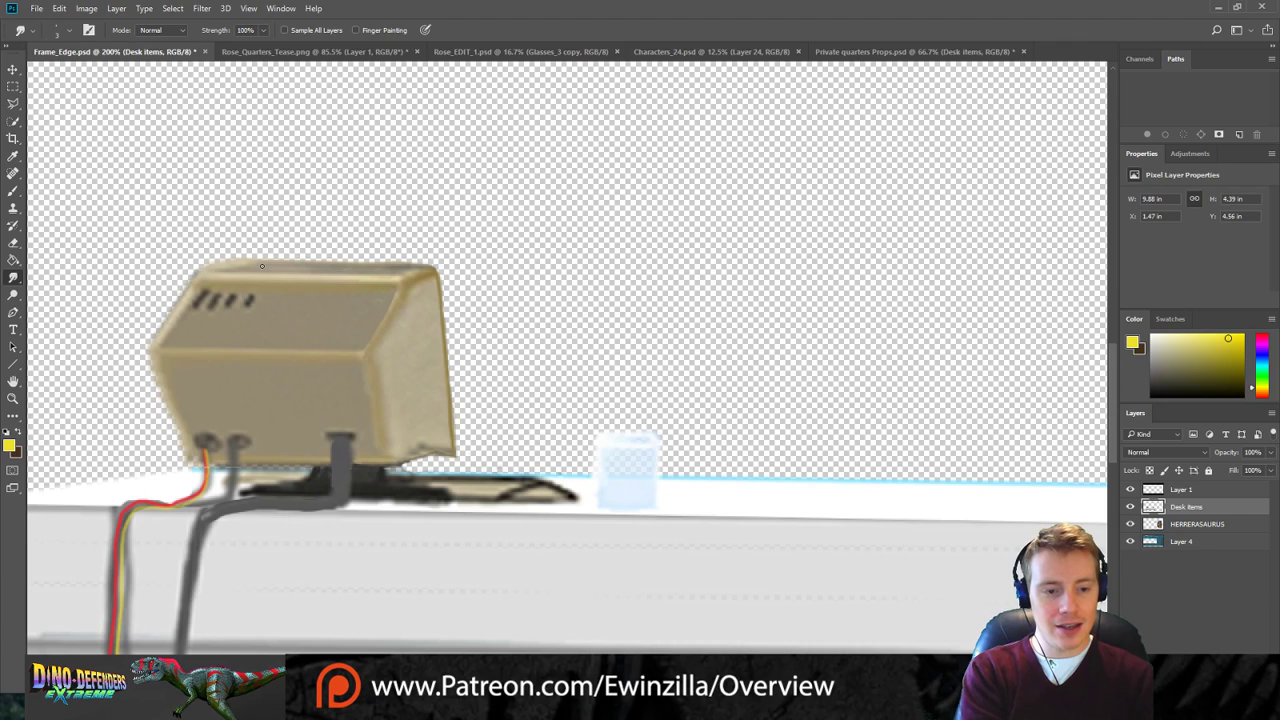
drag(215, 272, 398, 277)
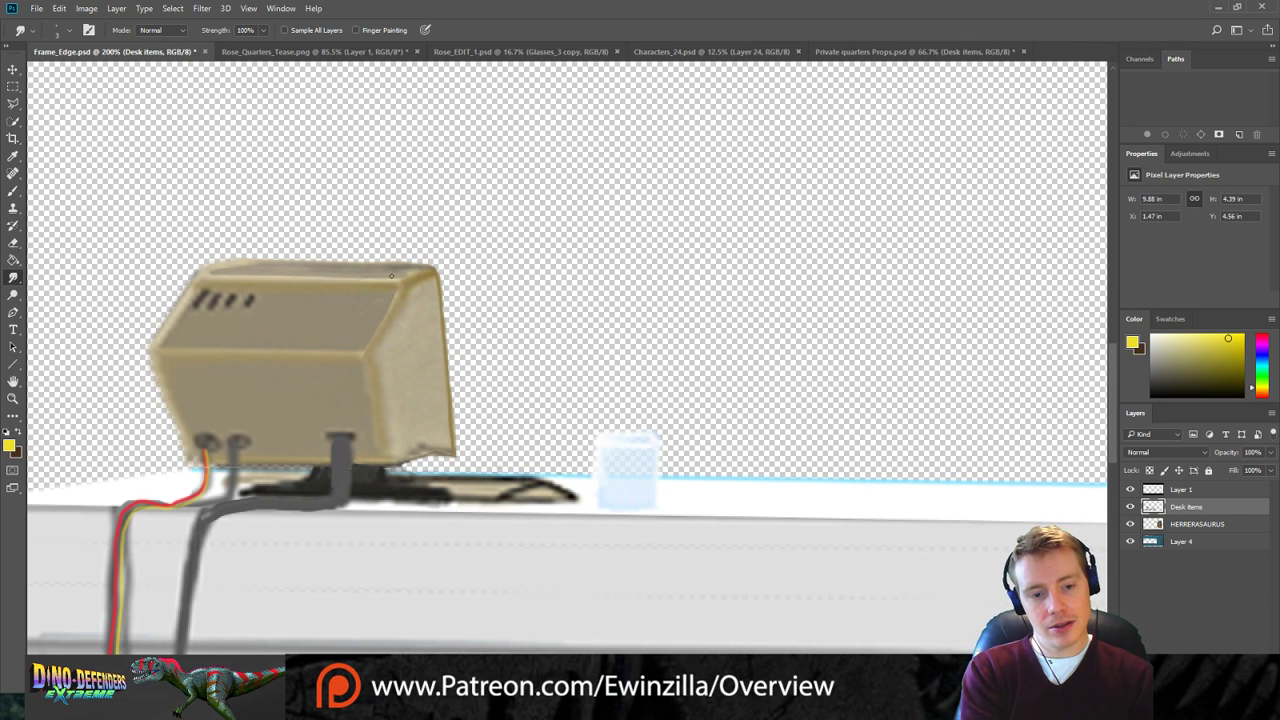
drag(398, 277, 391, 281)
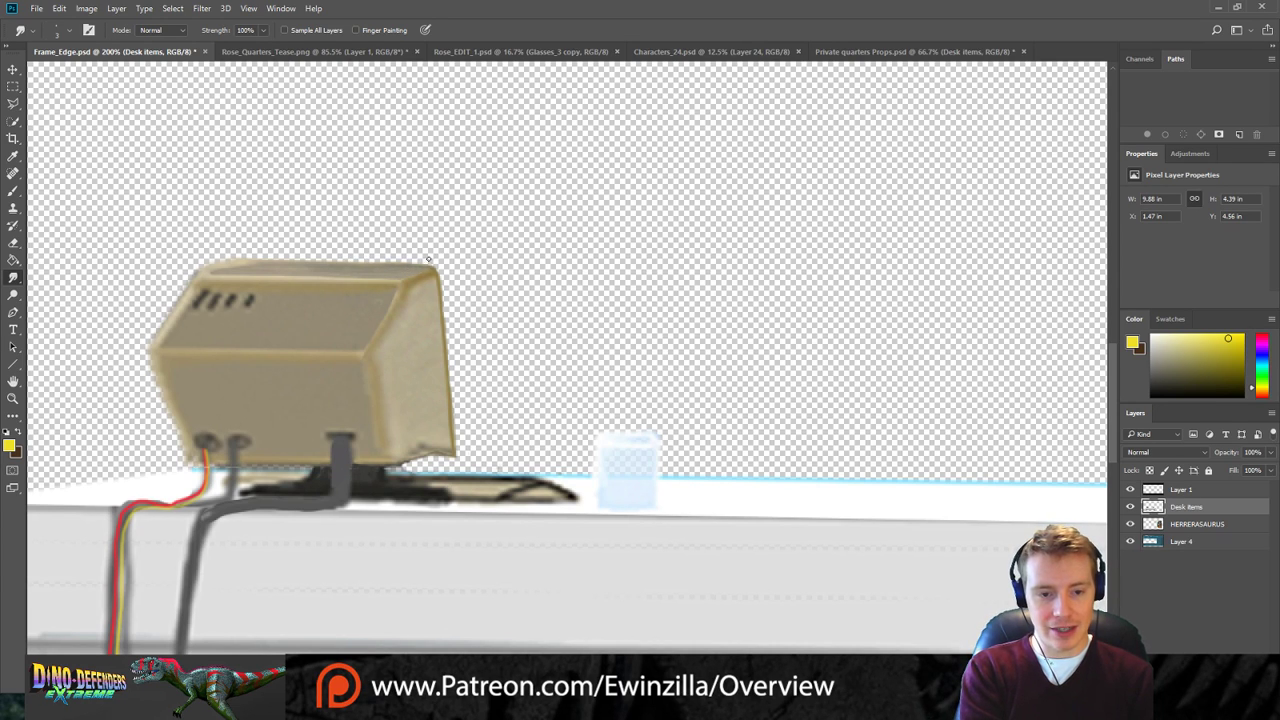
mouse_move(230, 257)
mouse_down()
mouse_move(295, 255)
mouse_move(229, 263)
mouse_move(246, 248)
mouse_move(164, 281)
mouse_up()
mouse_move(238, 258)
mouse_down()
mouse_move(266, 256)
mouse_move(160, 317)
mouse_move(149, 338)
mouse_up()
mouse_move(190, 285)
mouse_down()
mouse_move(143, 354)
mouse_move(172, 425)
mouse_move(157, 358)
mouse_move(186, 451)
mouse_up()
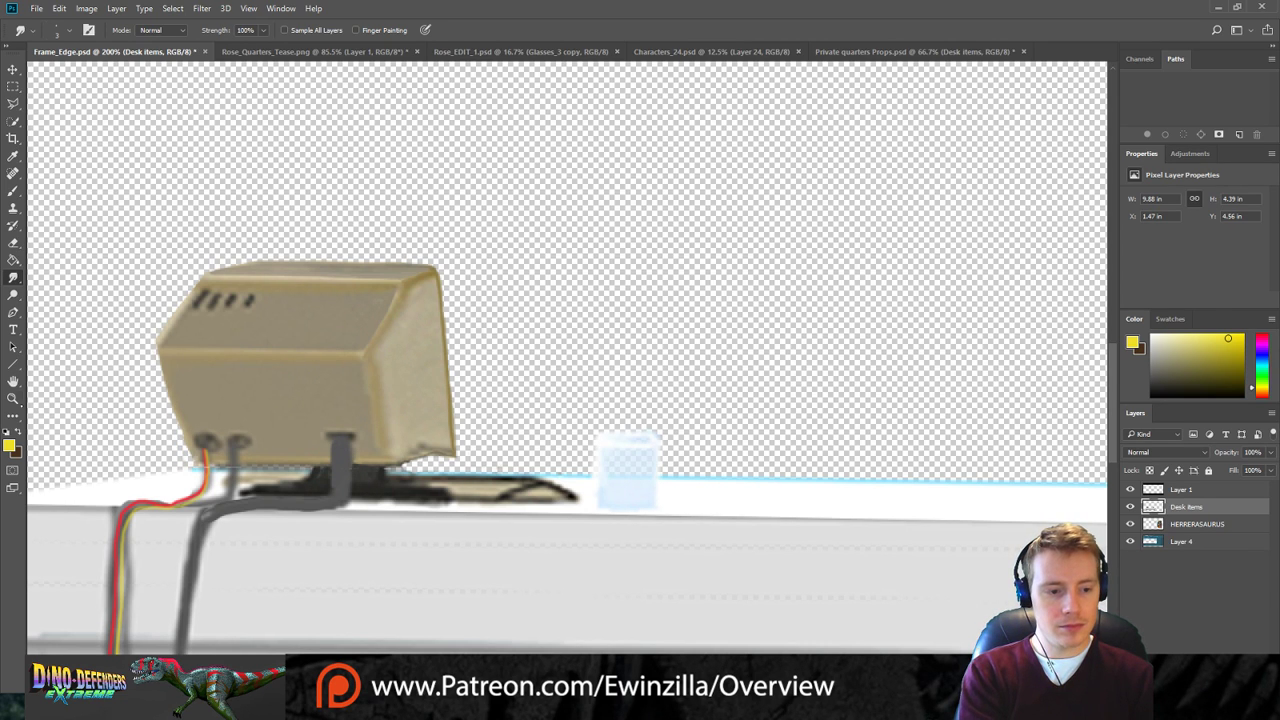
Sample the blue floor colour from Rose_Quarters_Tease.png as the foreground colour and return to Frame_Edge.psd.
key(z)
key(ctrl+0)
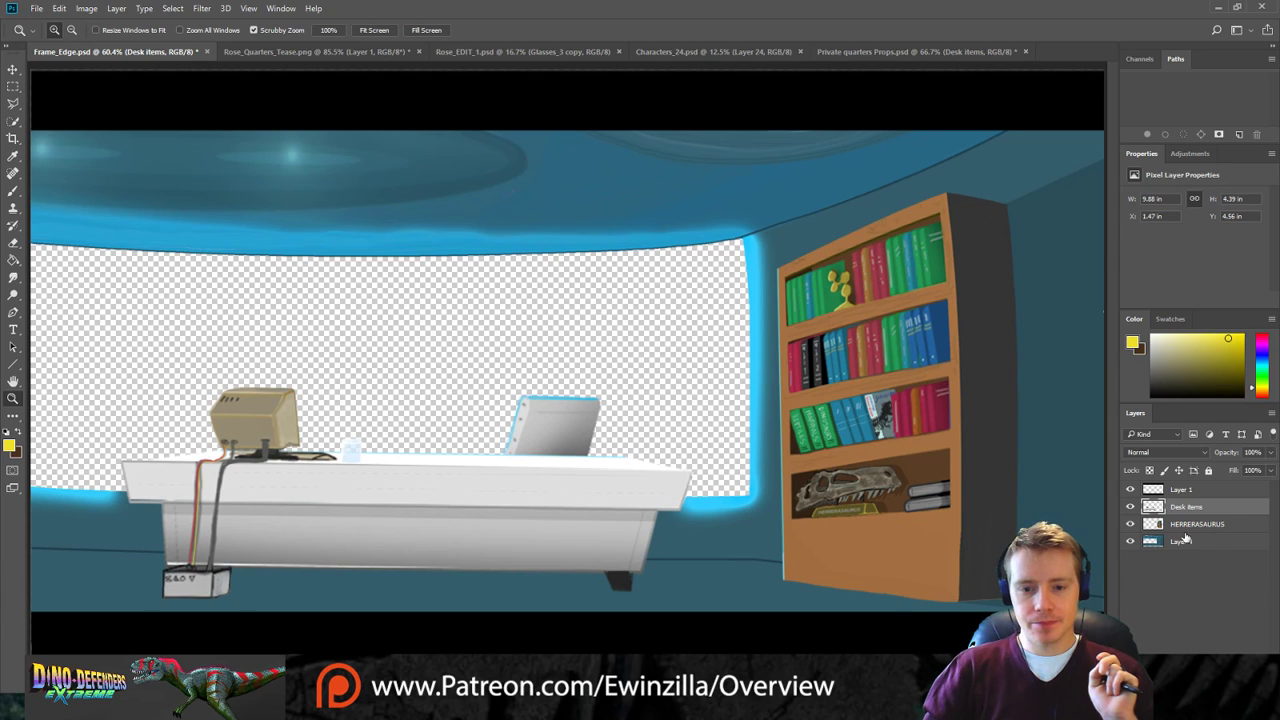
click(333, 53)
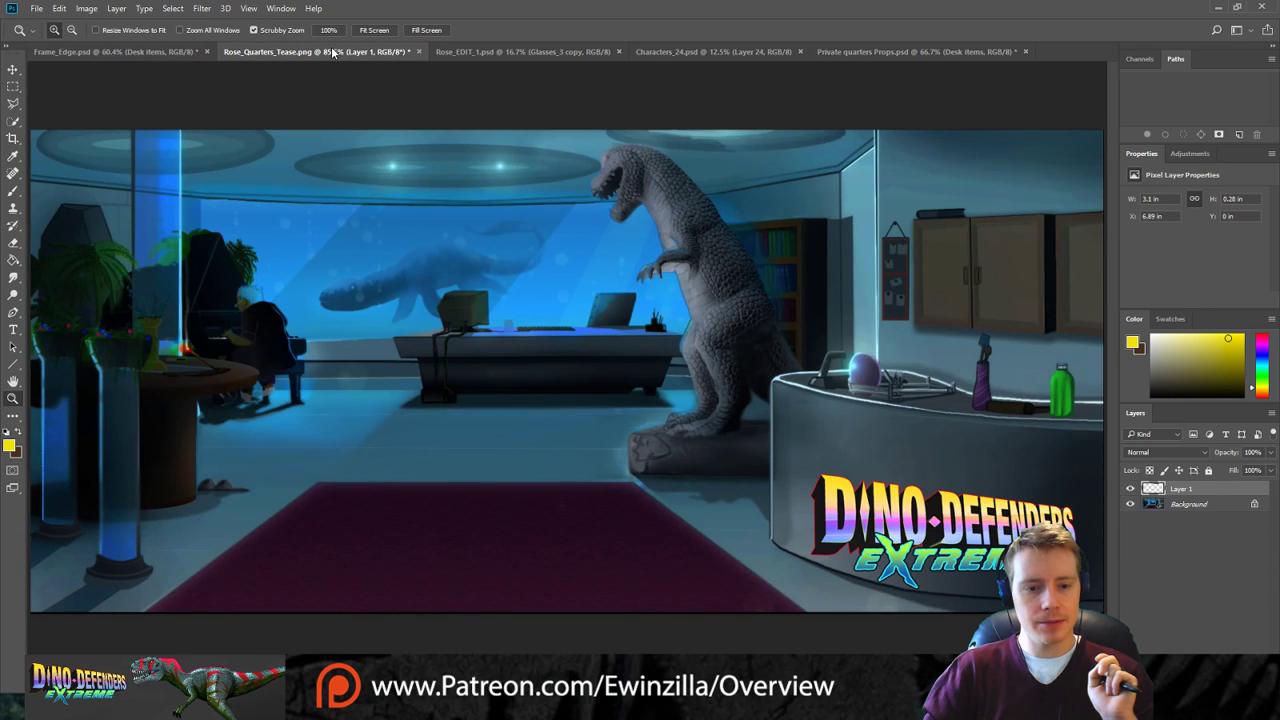
click(16, 156)
click(528, 412)
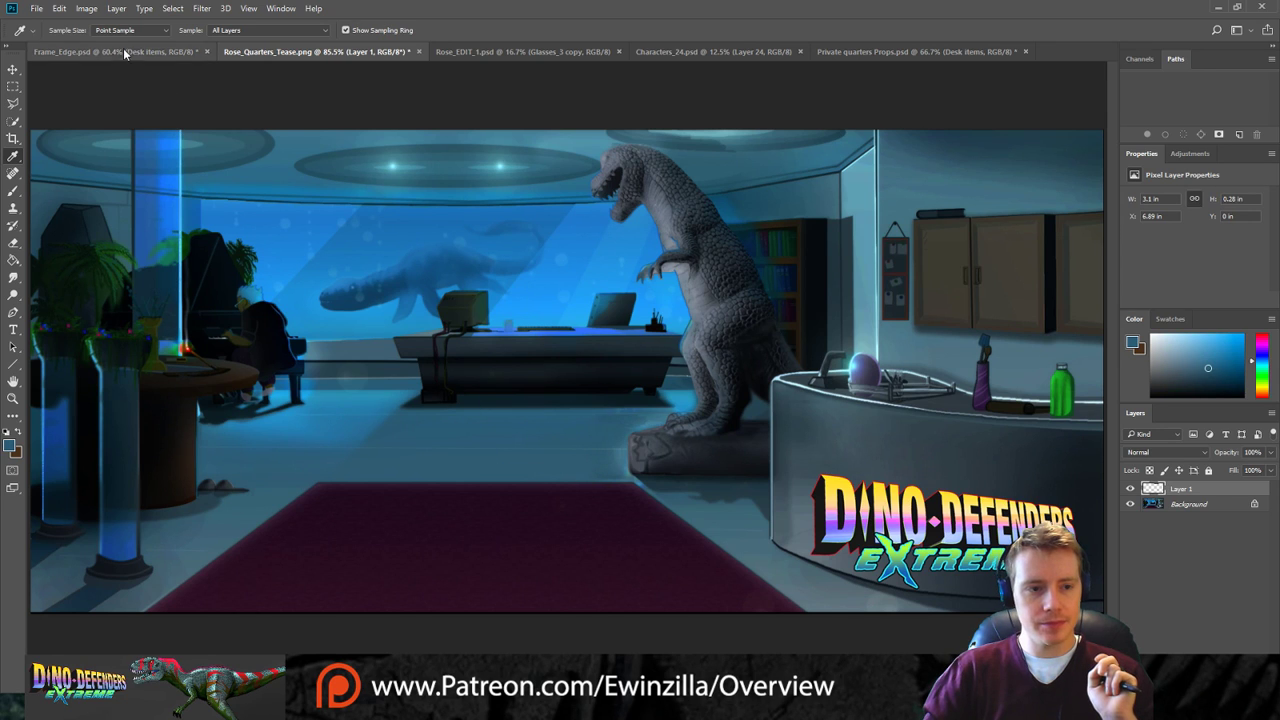
click(127, 55)
Outline the floor area below the wall line on Layer 4 and fill it with the sampled blue in Normal mode.
click(13, 104)
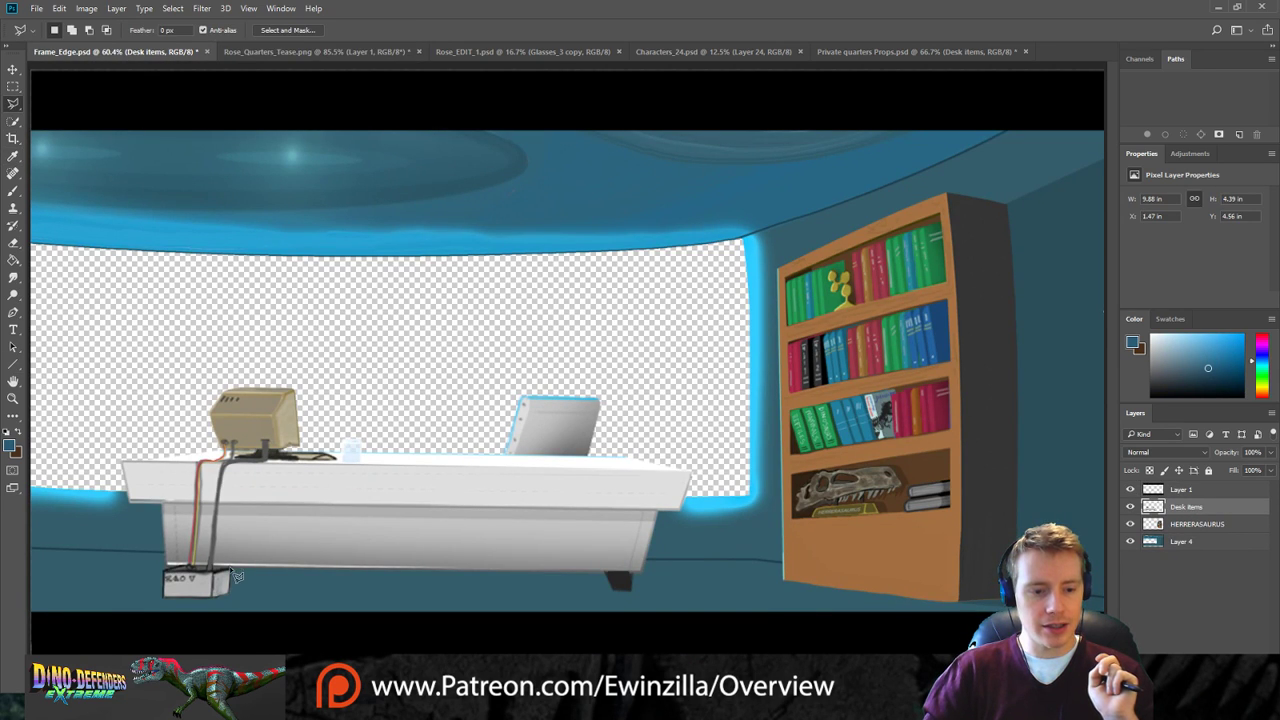
click(1184, 542)
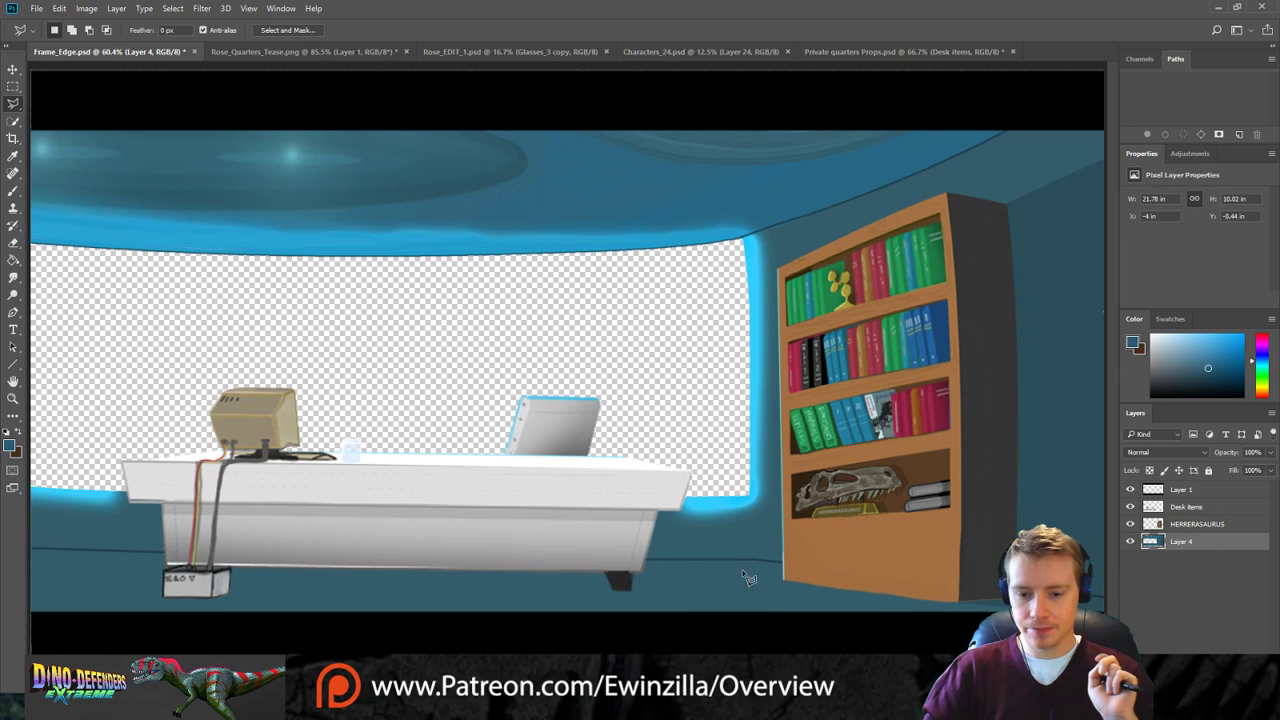
click(1103, 598)
click(758, 560)
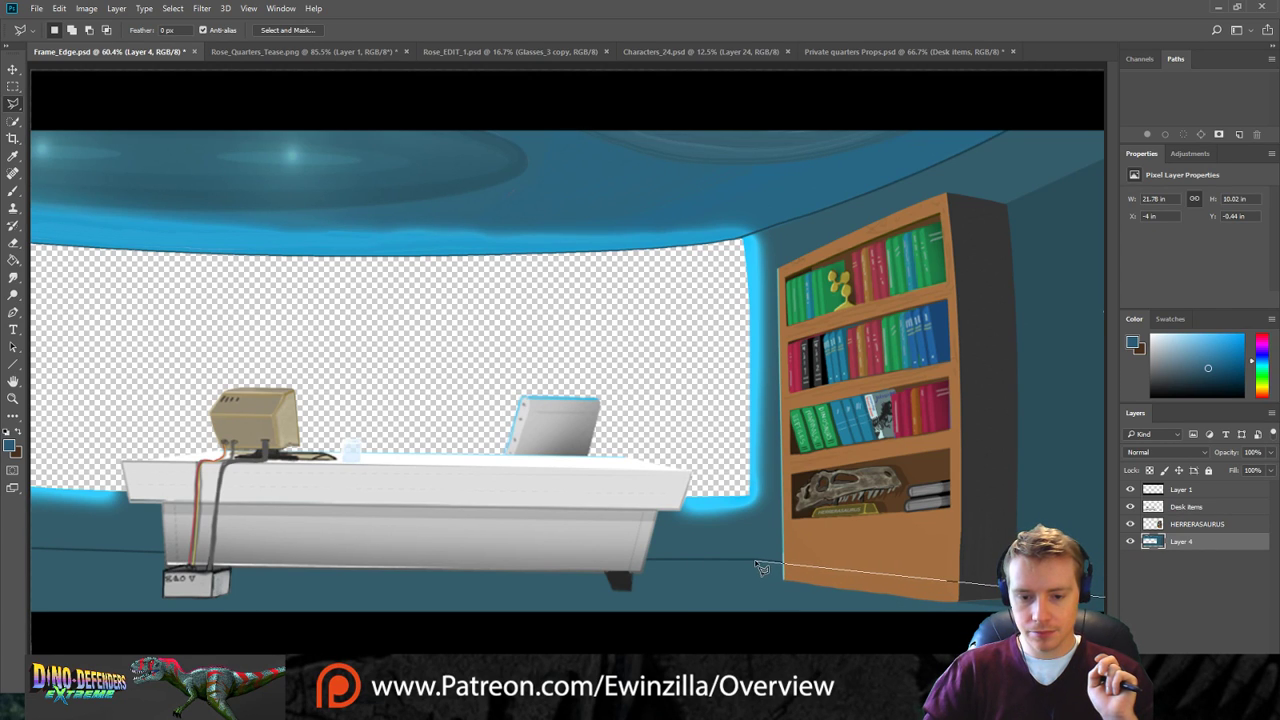
click(28, 548)
click(28, 640)
click(1106, 630)
click(1103, 597)
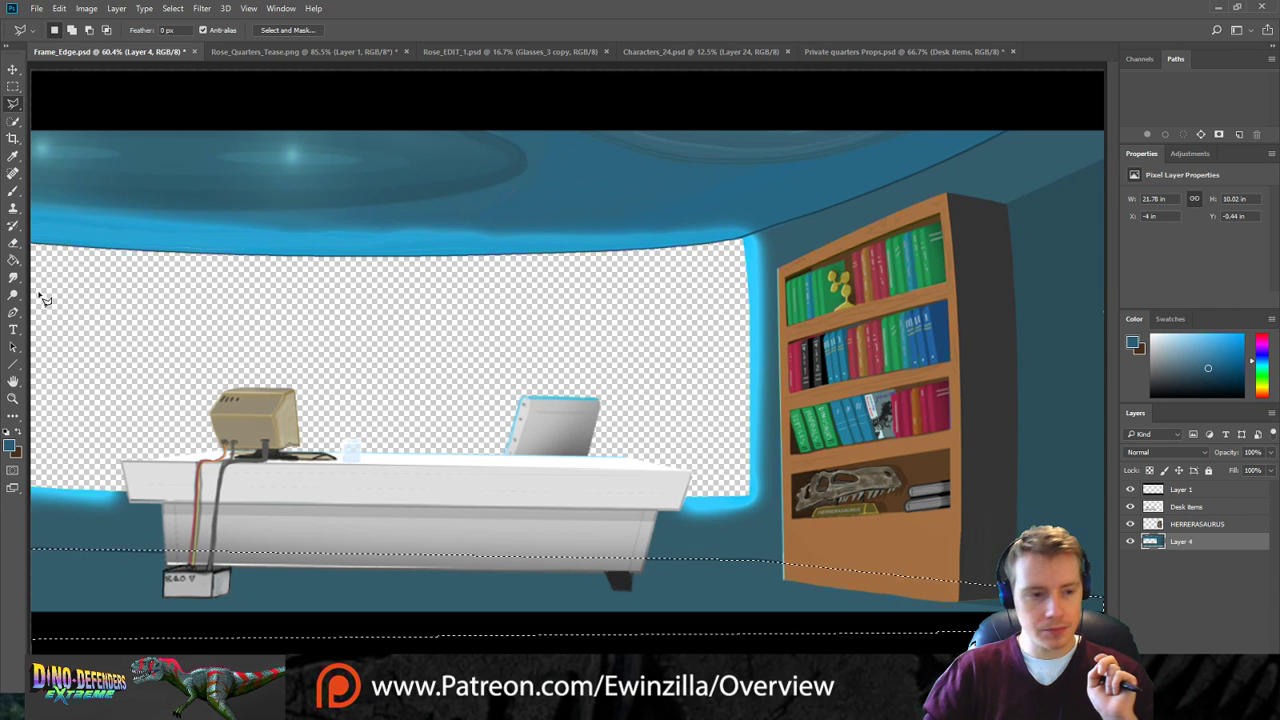
key(g)
click(120, 596)
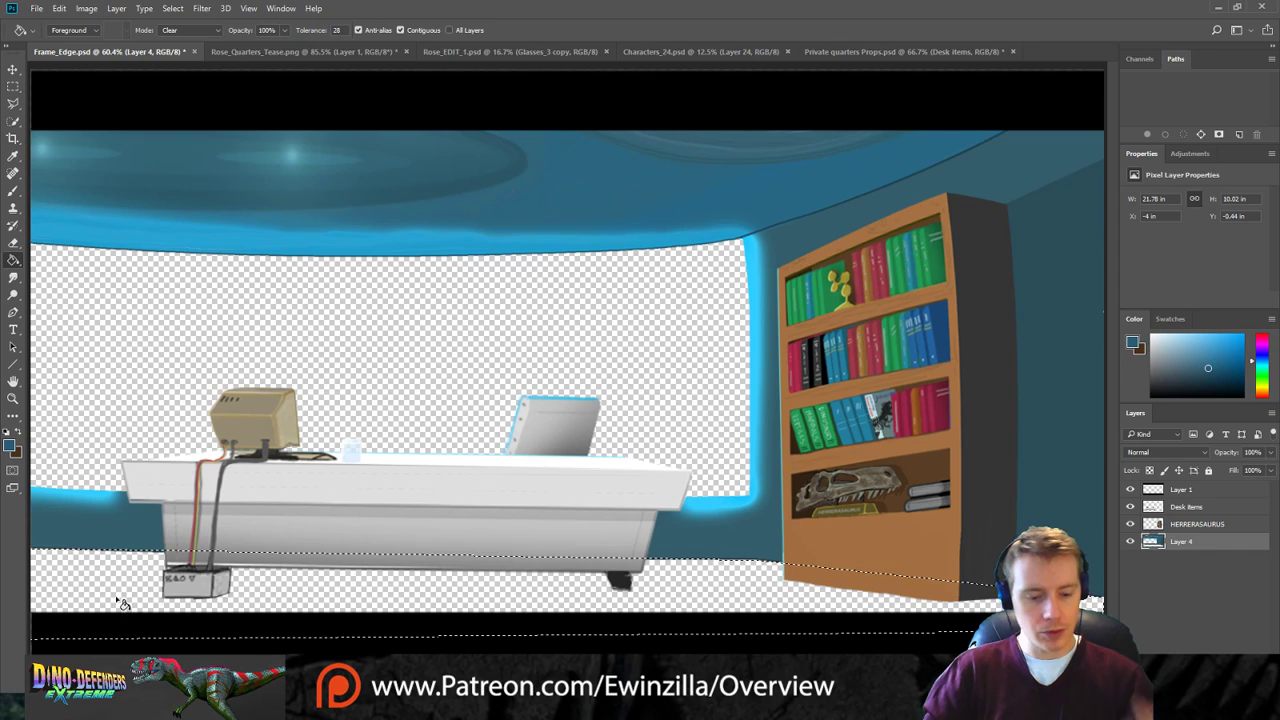
key(ctrl+z)
click(183, 44)
click(421, 610)
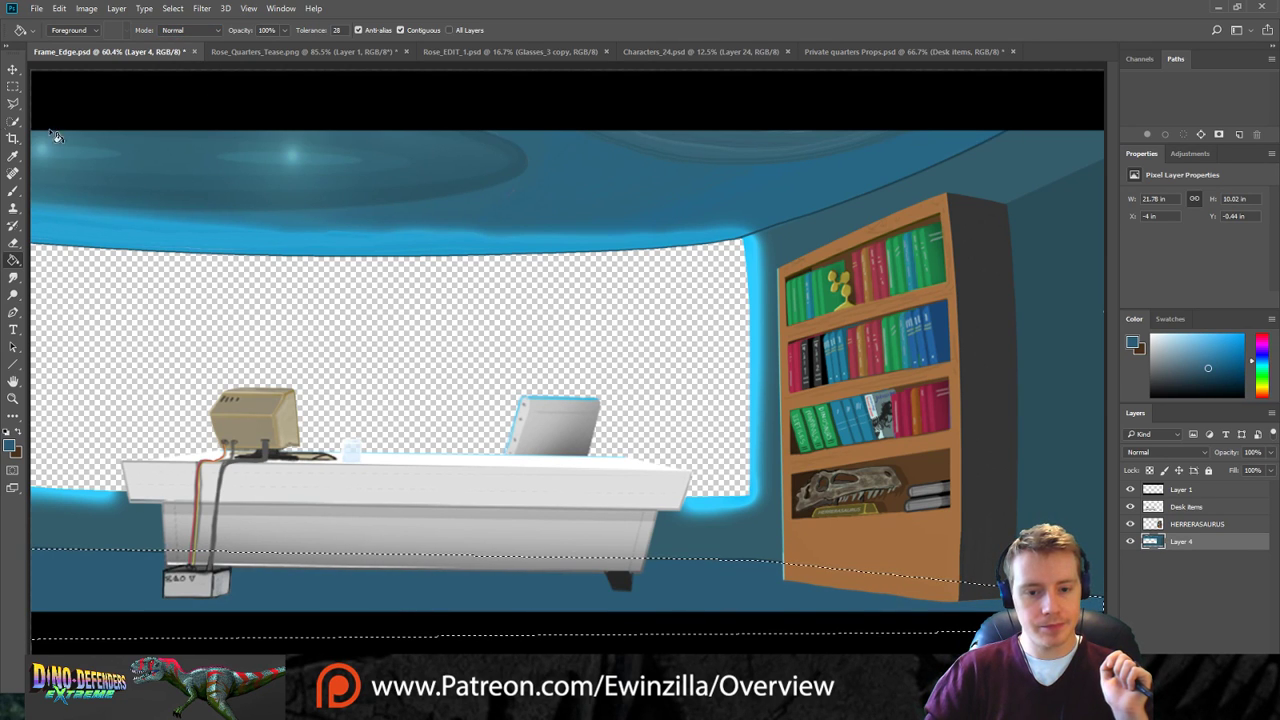
Clear the floor selection and outline a polygonal shadow area on the floor beneath the desk and the cable box on Layer 4.
key(m)
click(129, 109)
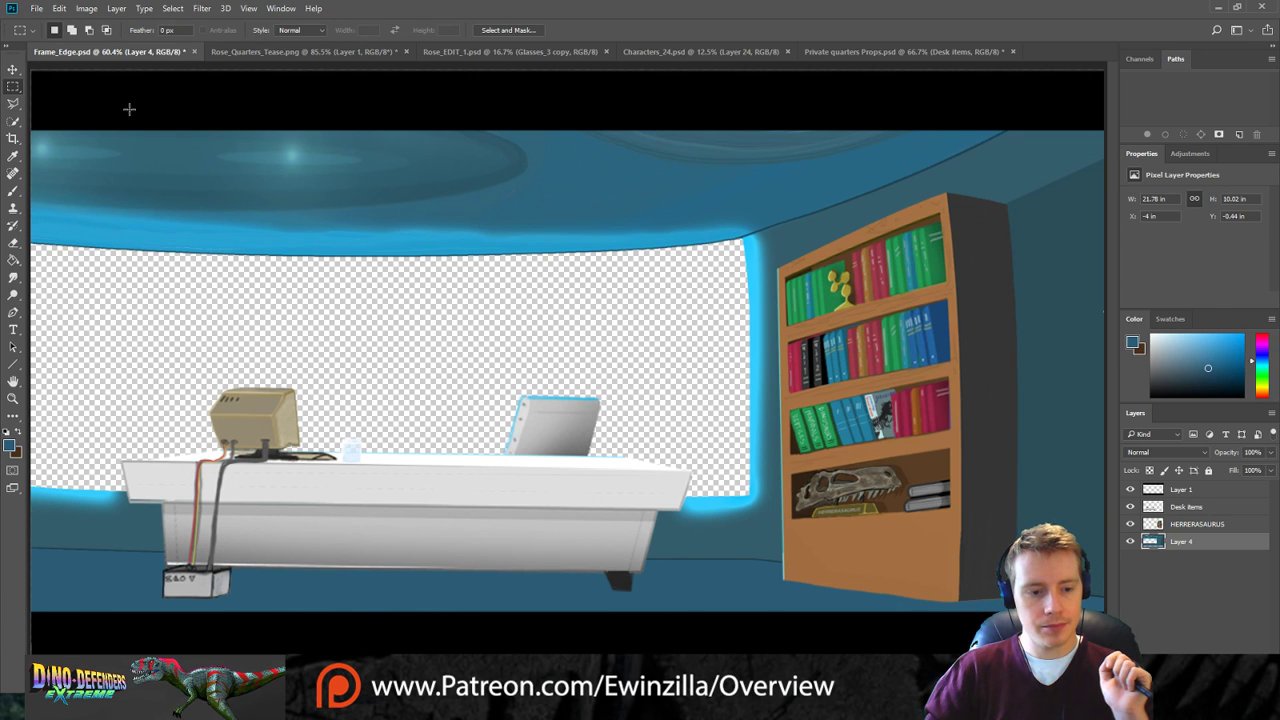
click(13, 103)
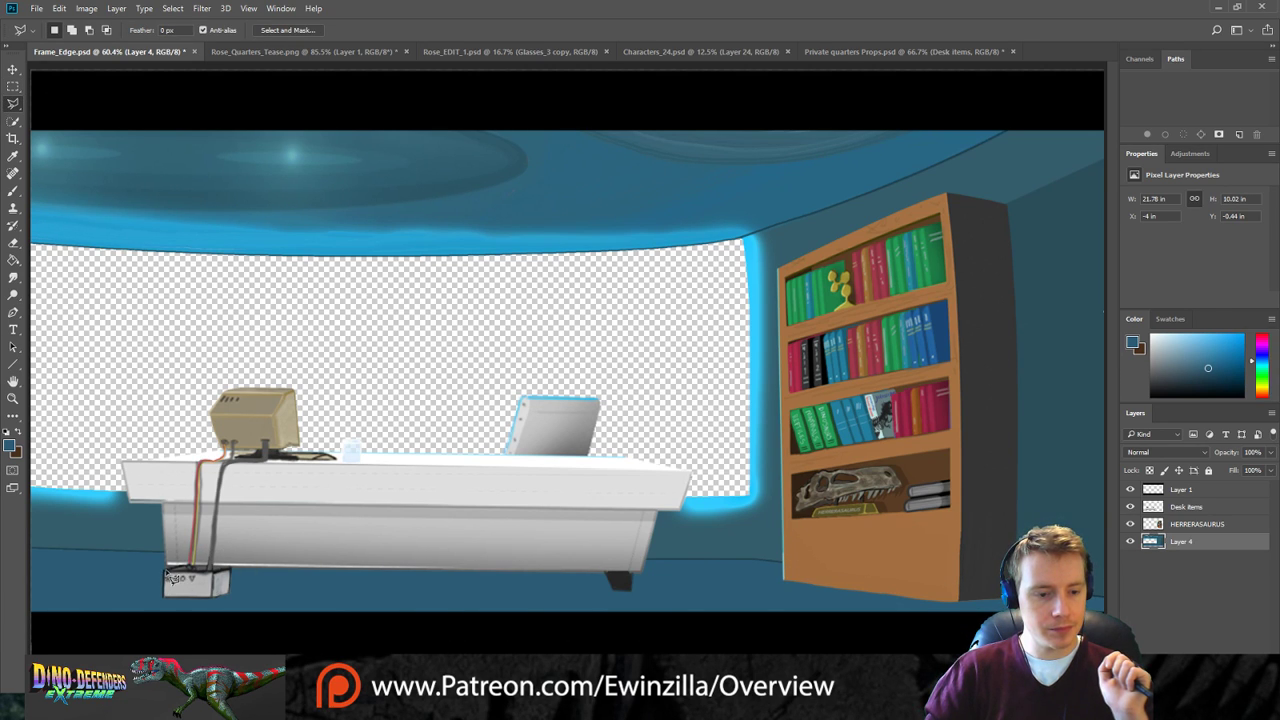
click(115, 600)
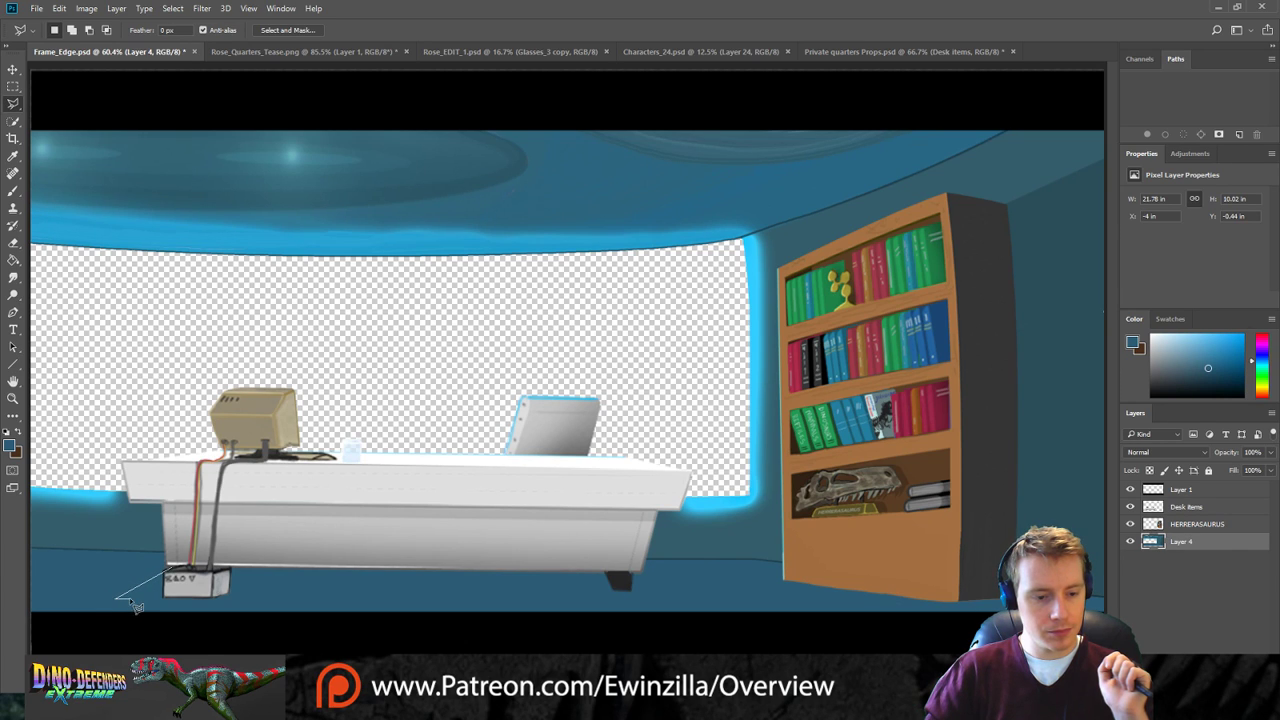
click(696, 606)
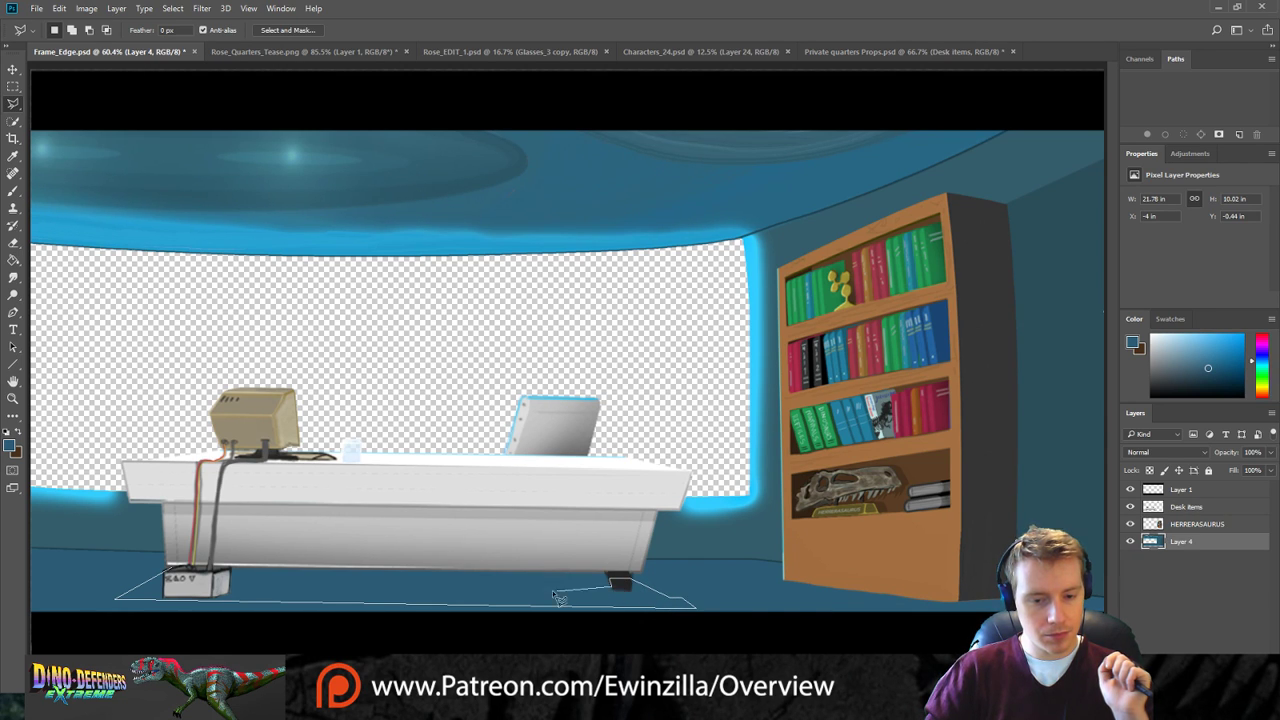
click(231, 590)
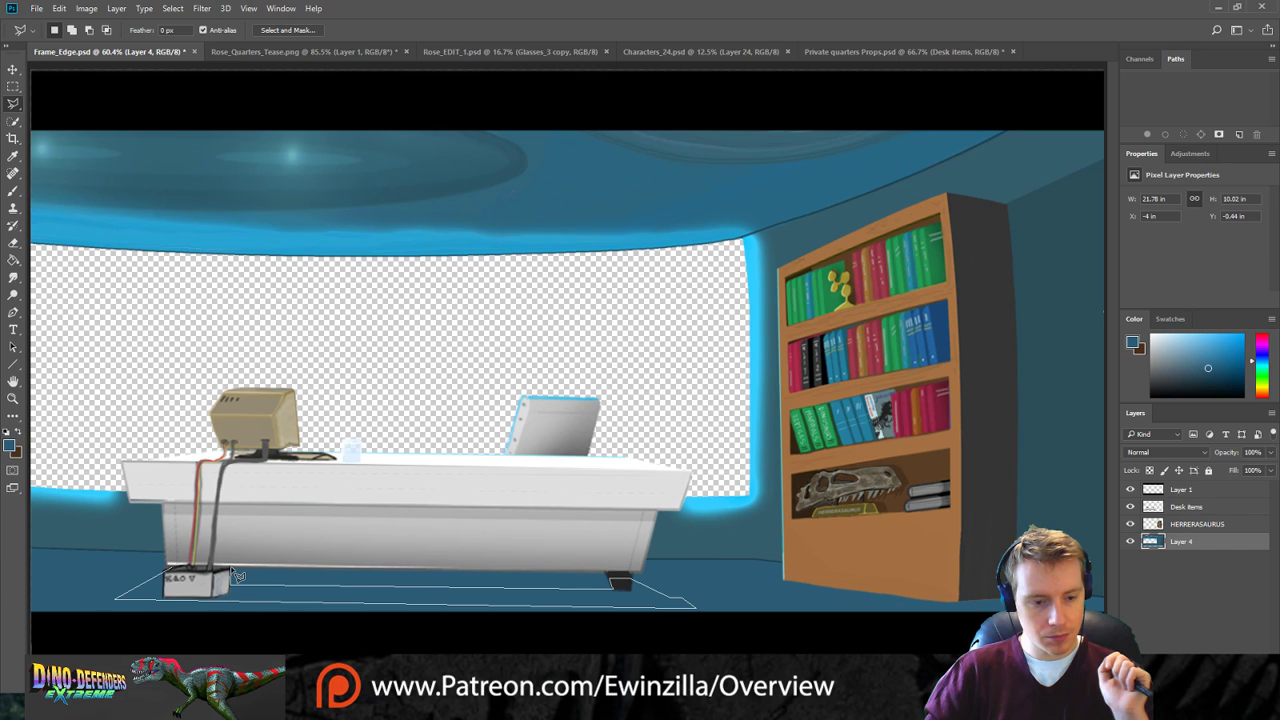
click(231, 568)
click(169, 568)
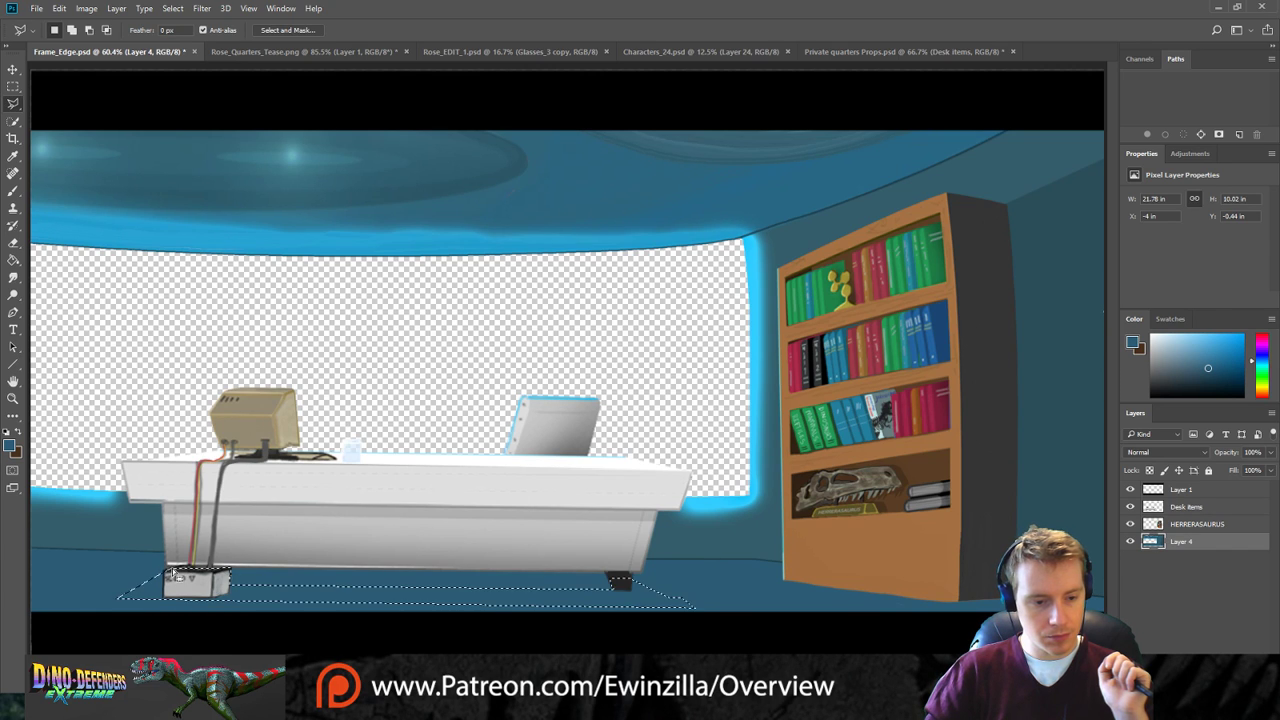
Darken the selected floor area into a desk shadow, deselect it, and smudge its lower edge down to the black border.
click(12, 263)
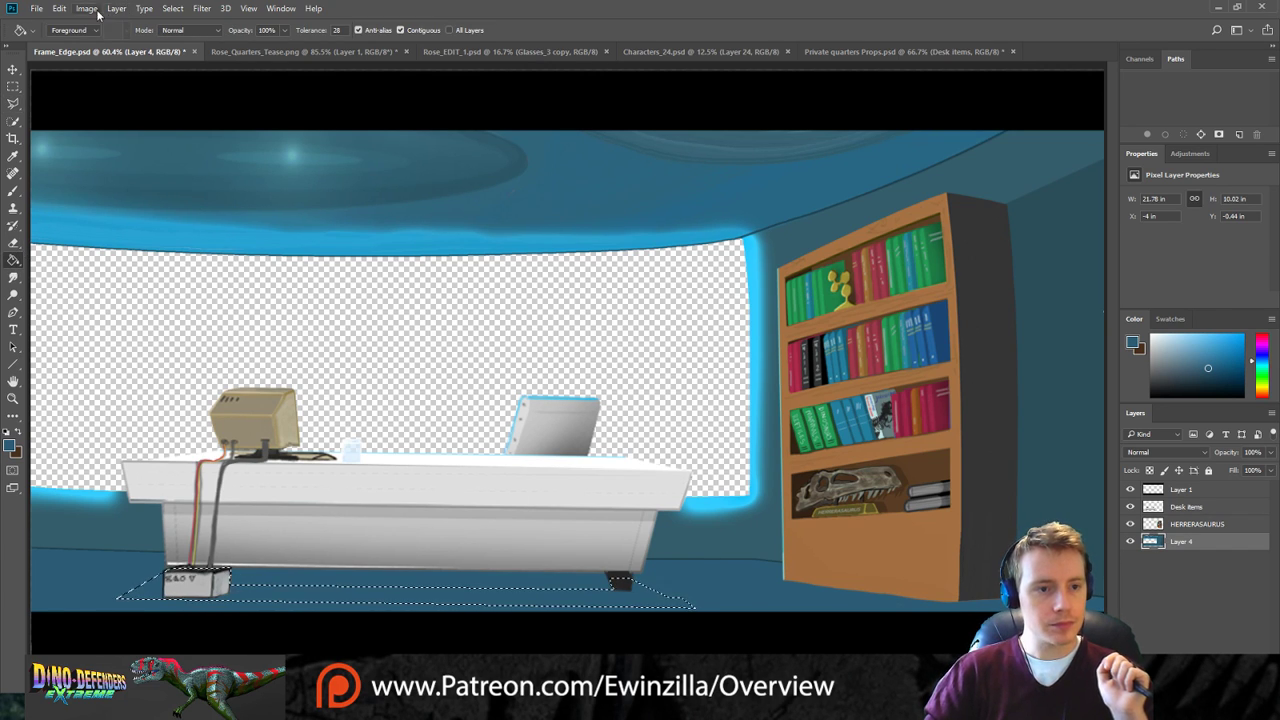
key(i)
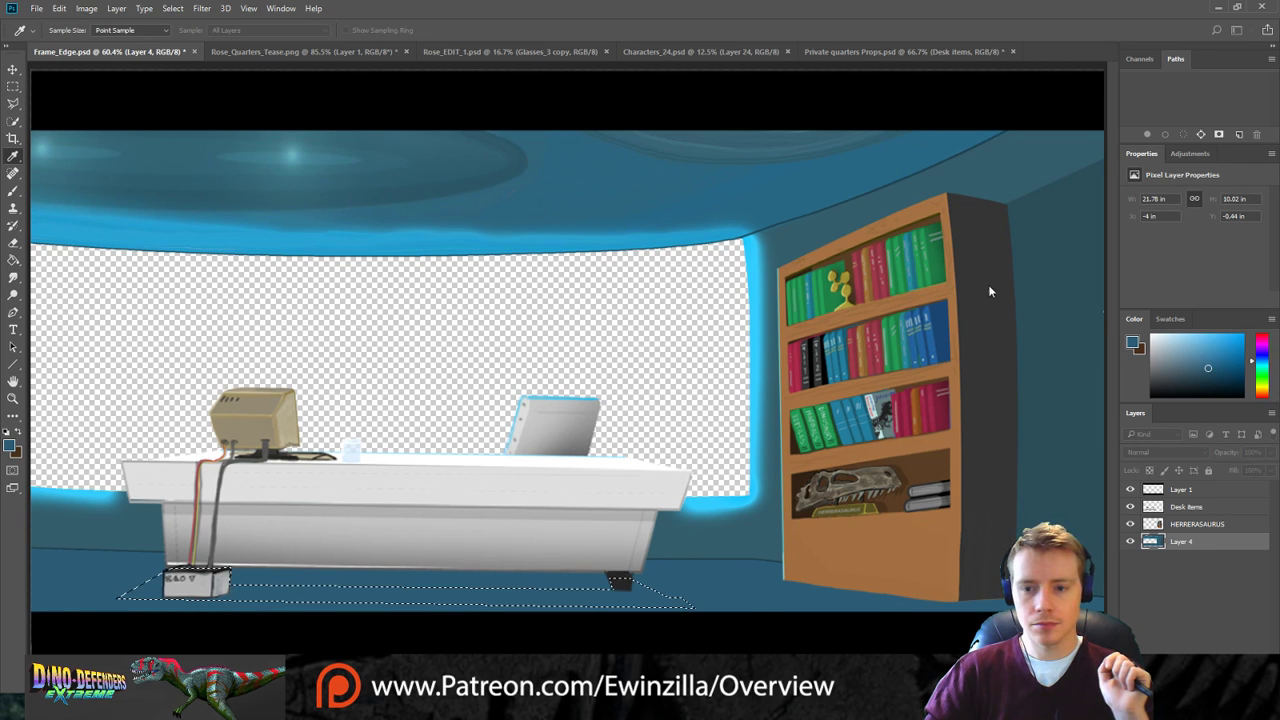
drag(984, 211, 972, 213)
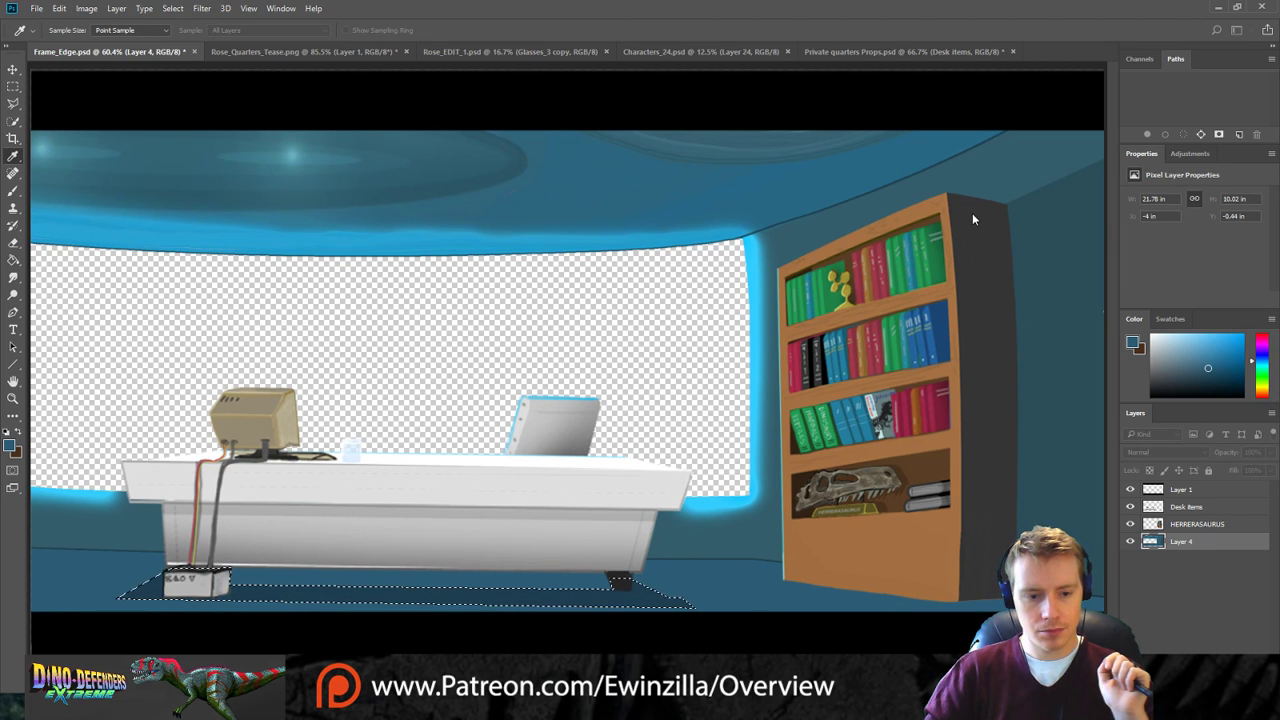
key(ctrl+d)
click(13, 86)
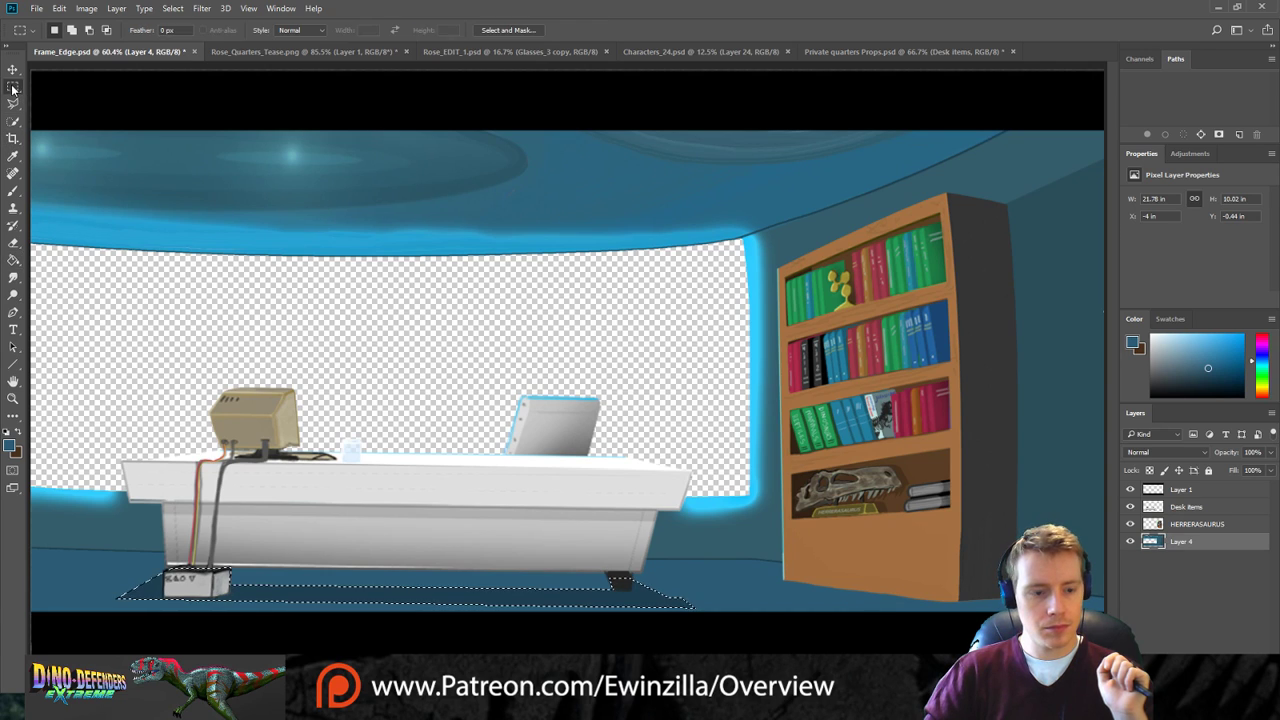
click(13, 277)
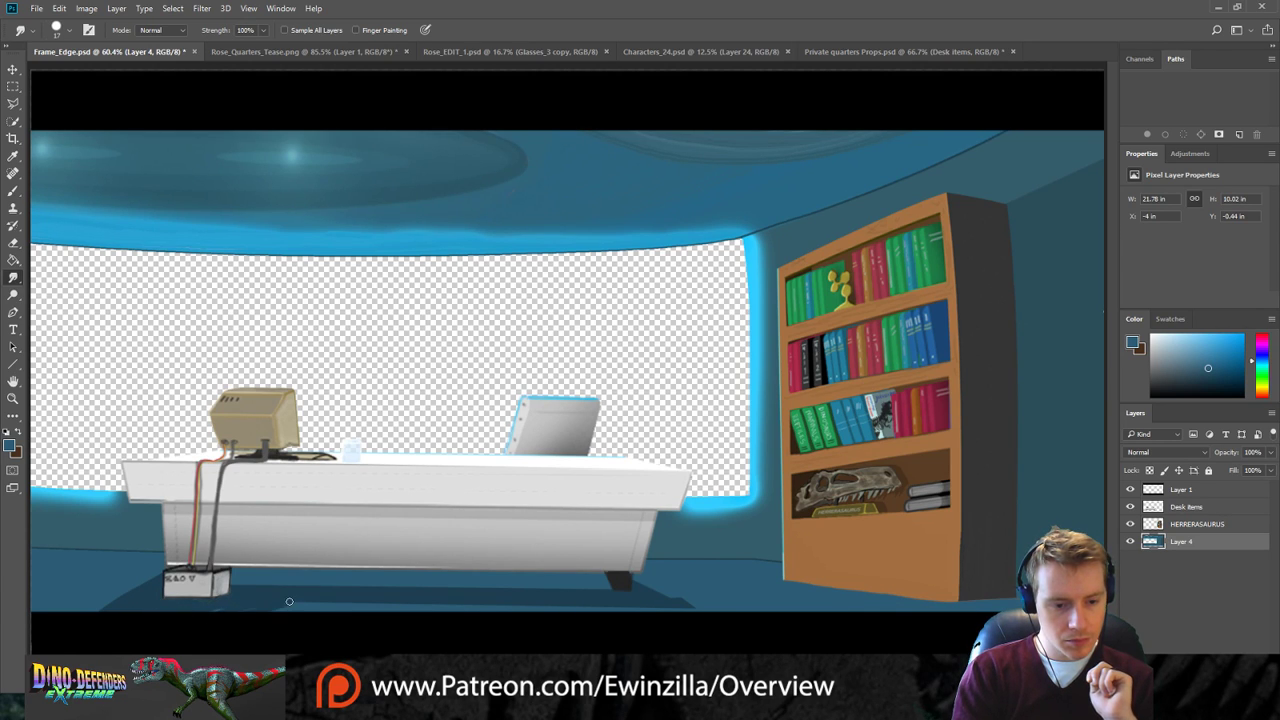
mouse_move(345, 608)
mouse_down()
mouse_move(523, 599)
mouse_move(698, 611)
mouse_up()
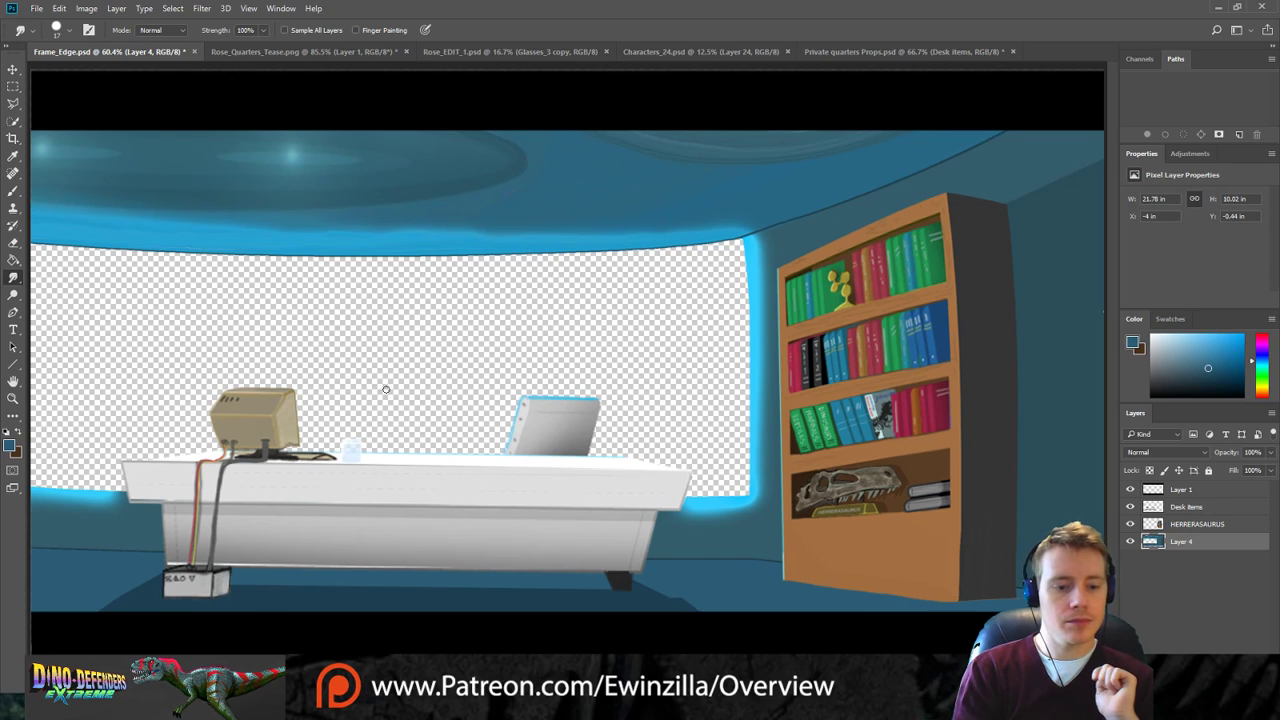
Outline the desk's front faces together with the cable box on the Desk items layer using the Polygonal Lasso.
key(l)
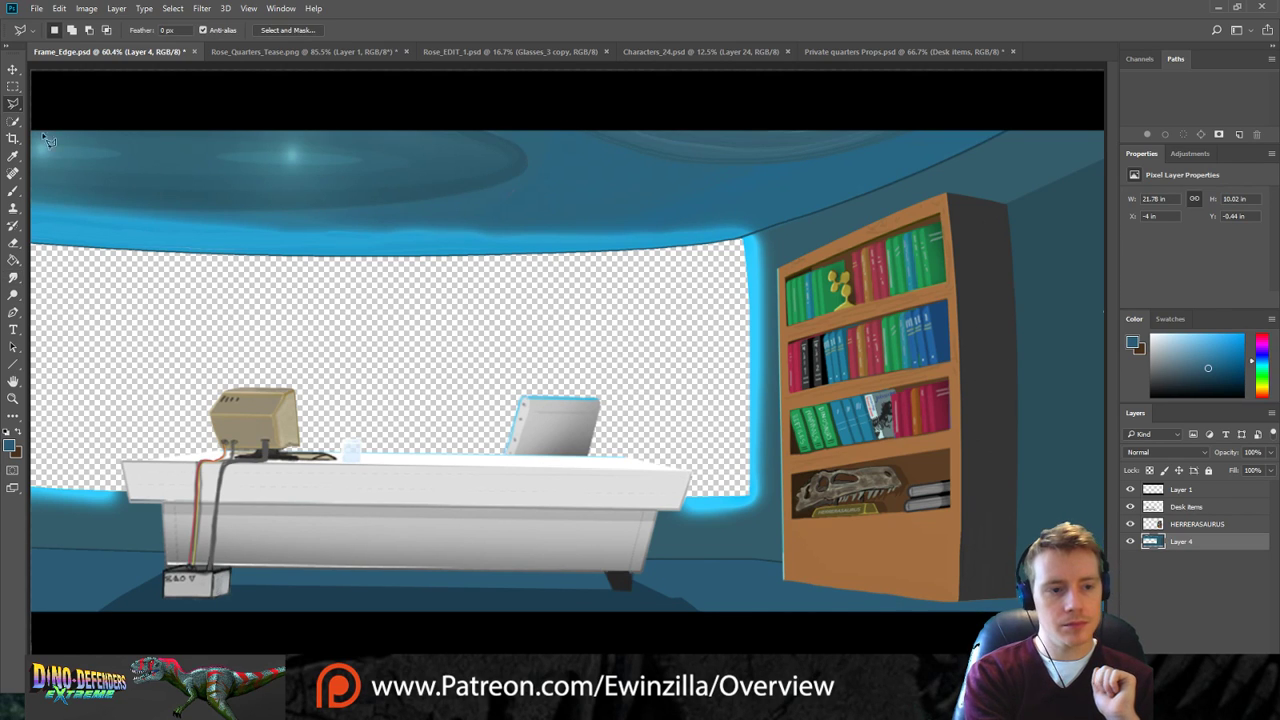
click(1172, 508)
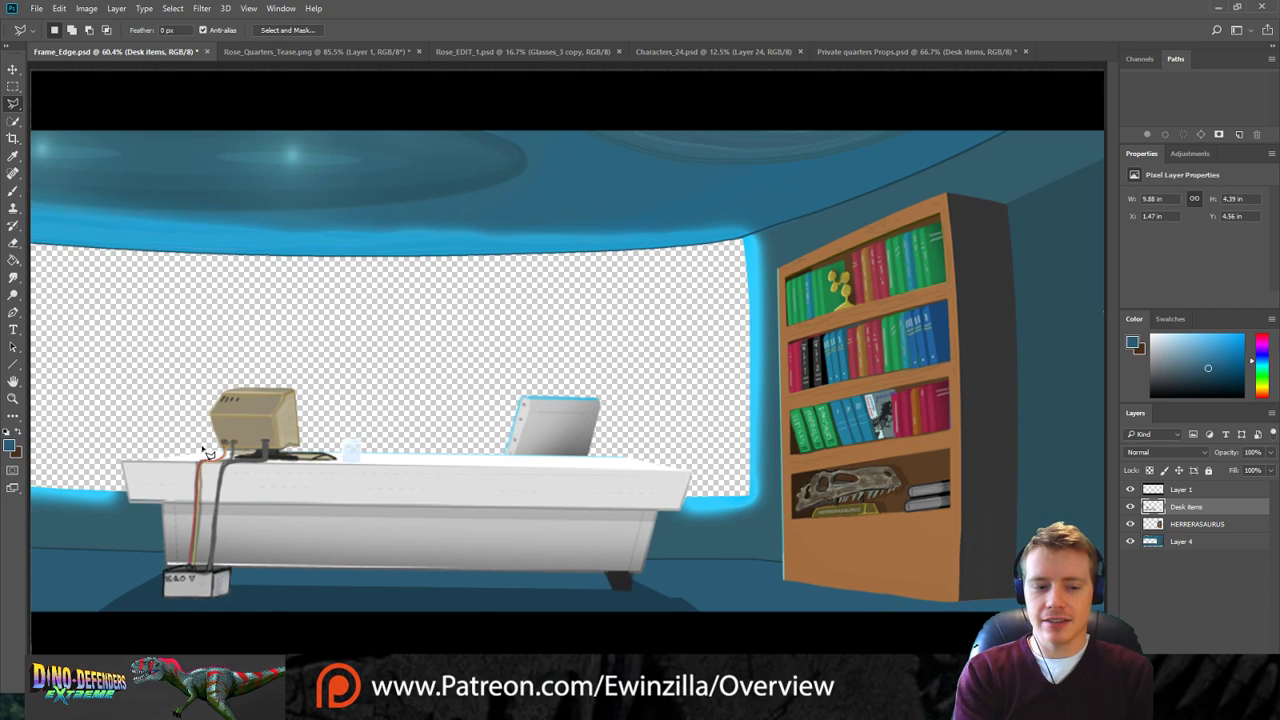
click(124, 462)
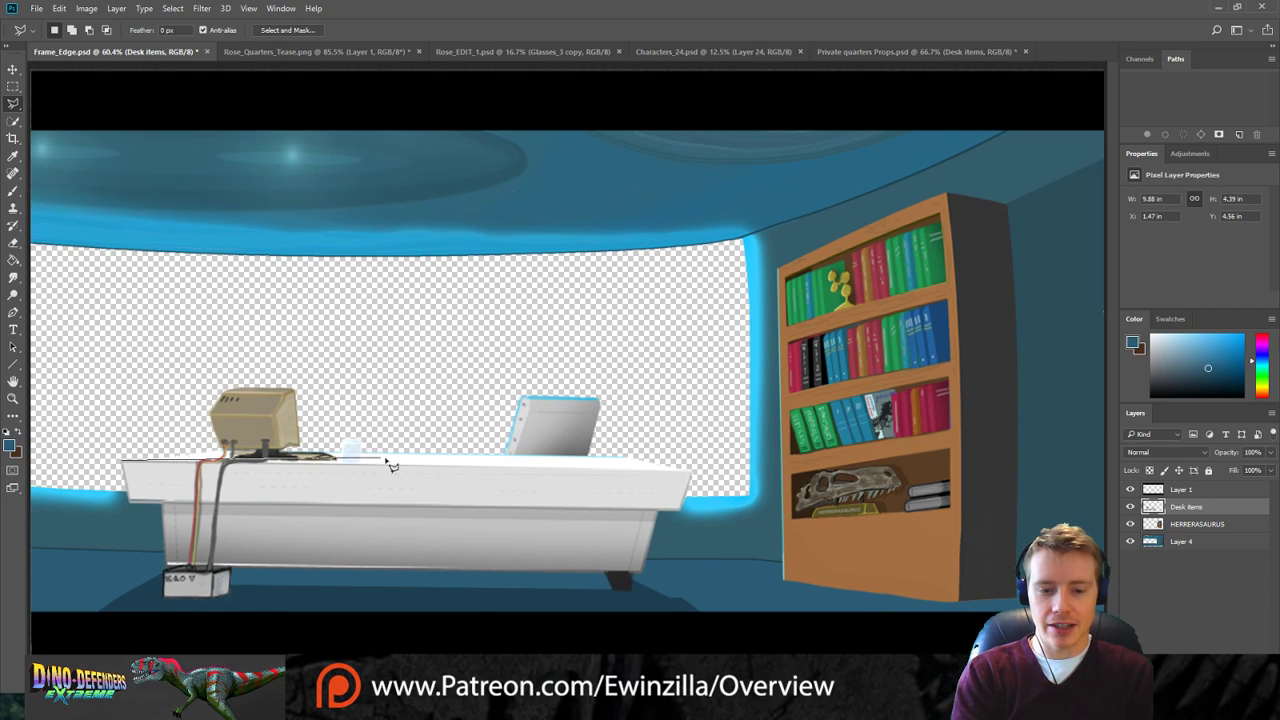
click(692, 471)
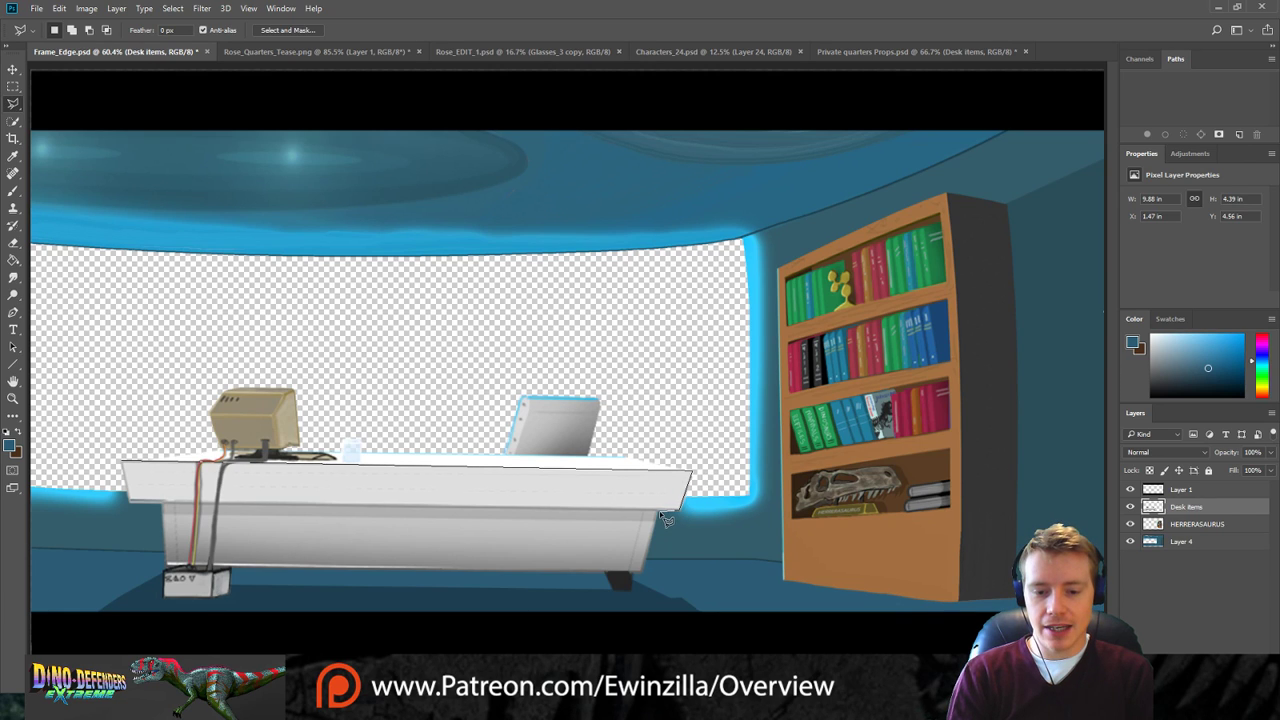
click(648, 571)
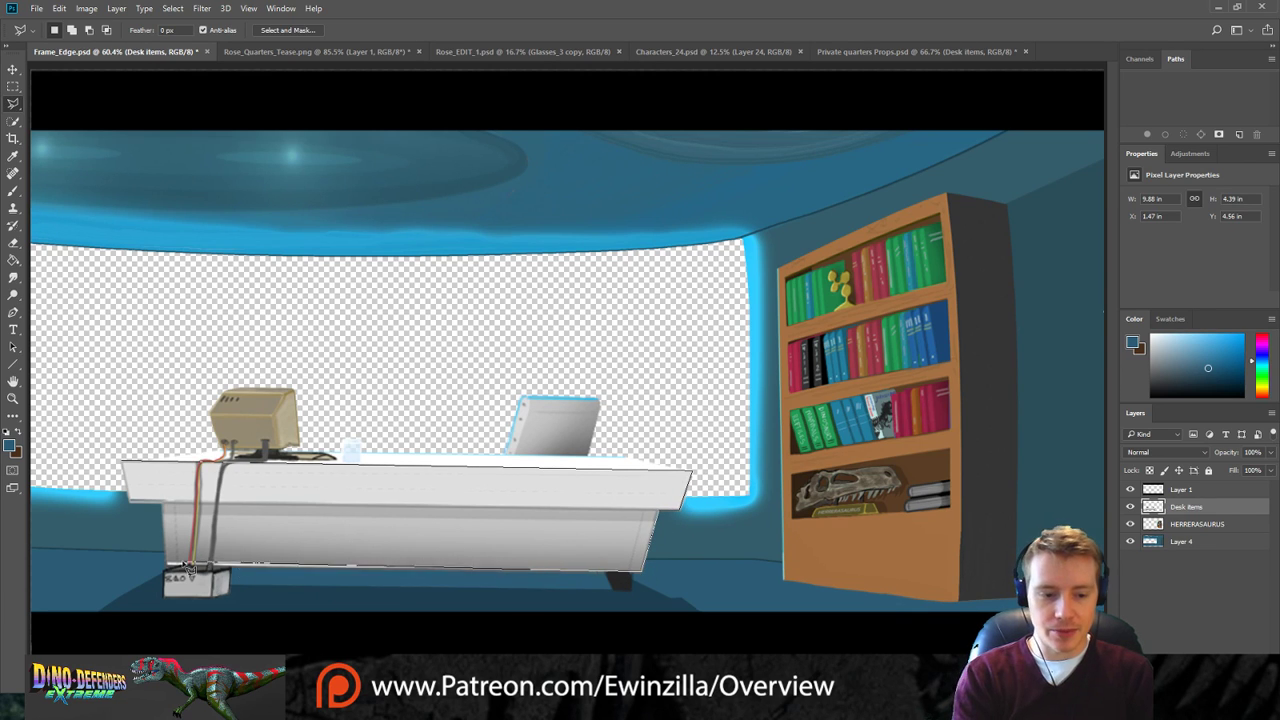
click(234, 569)
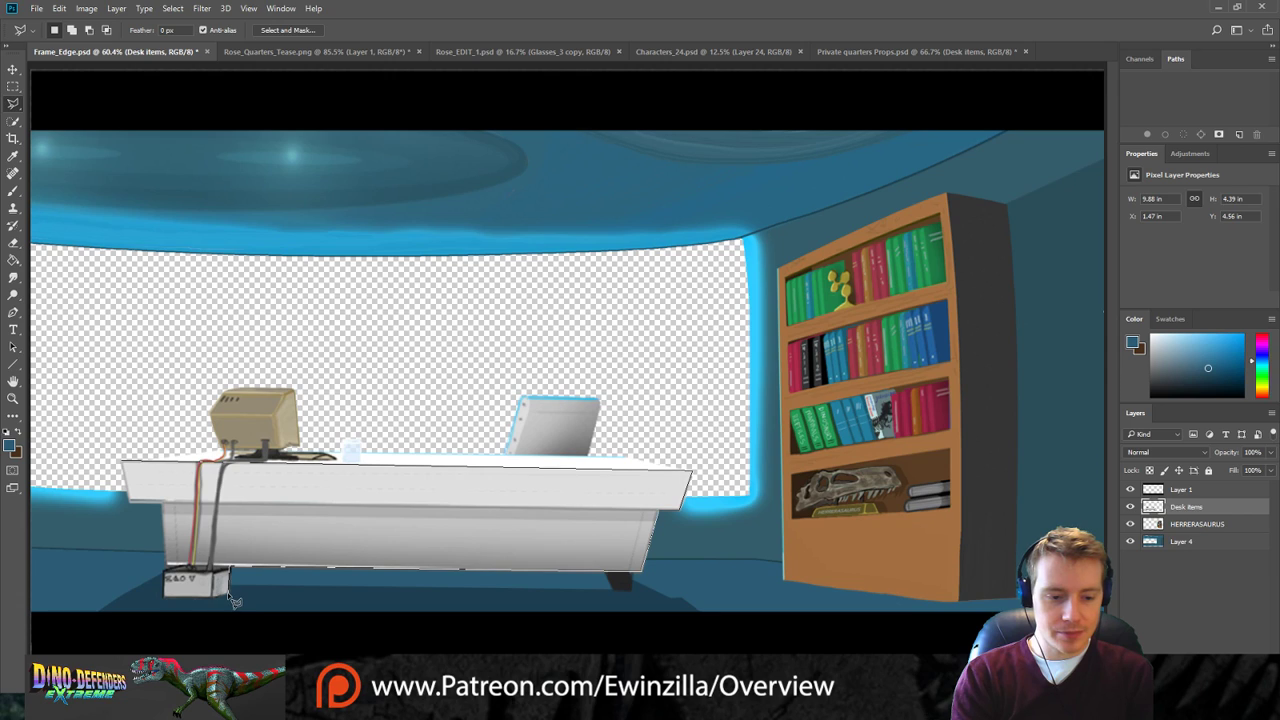
click(213, 598)
click(163, 597)
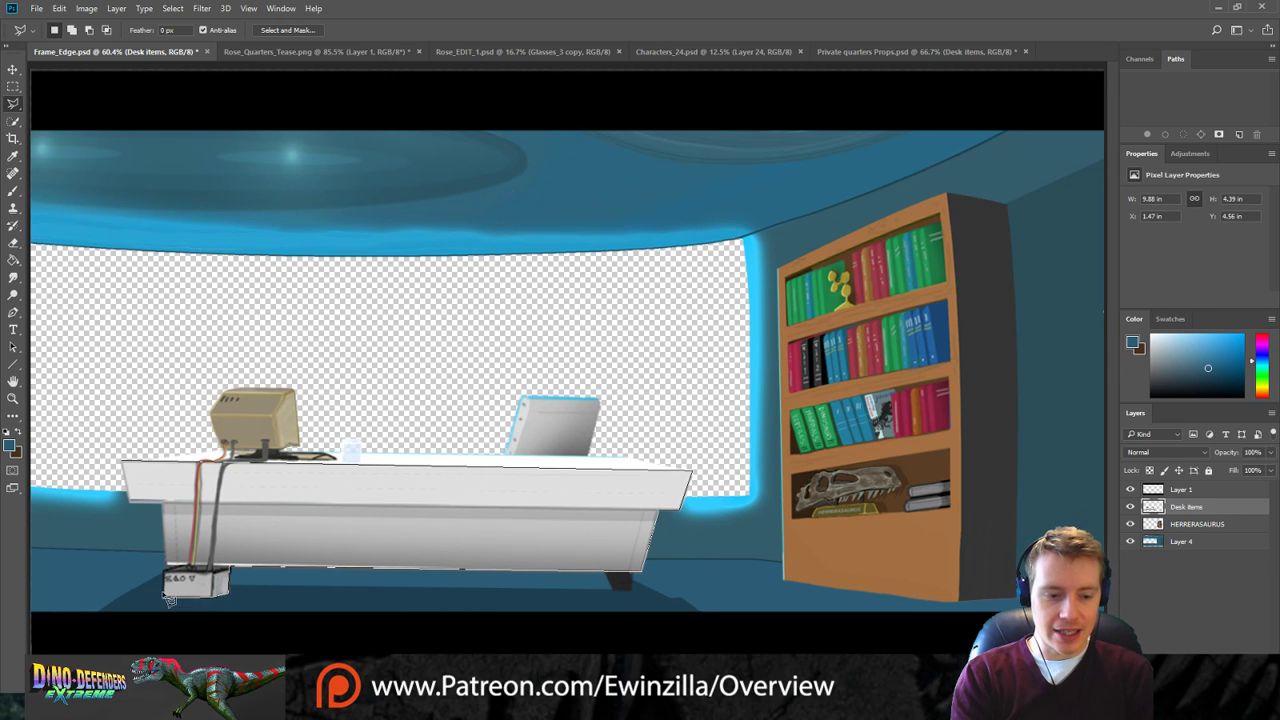
click(165, 571)
click(161, 505)
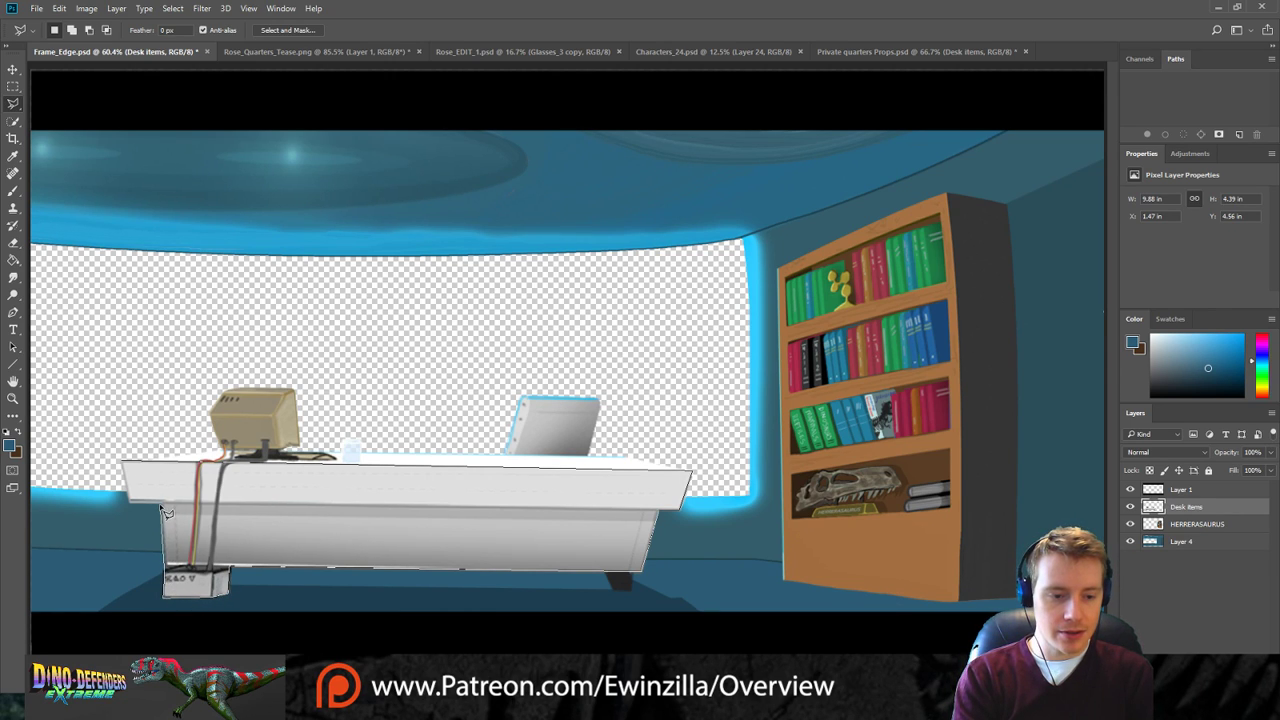
click(128, 498)
click(122, 462)
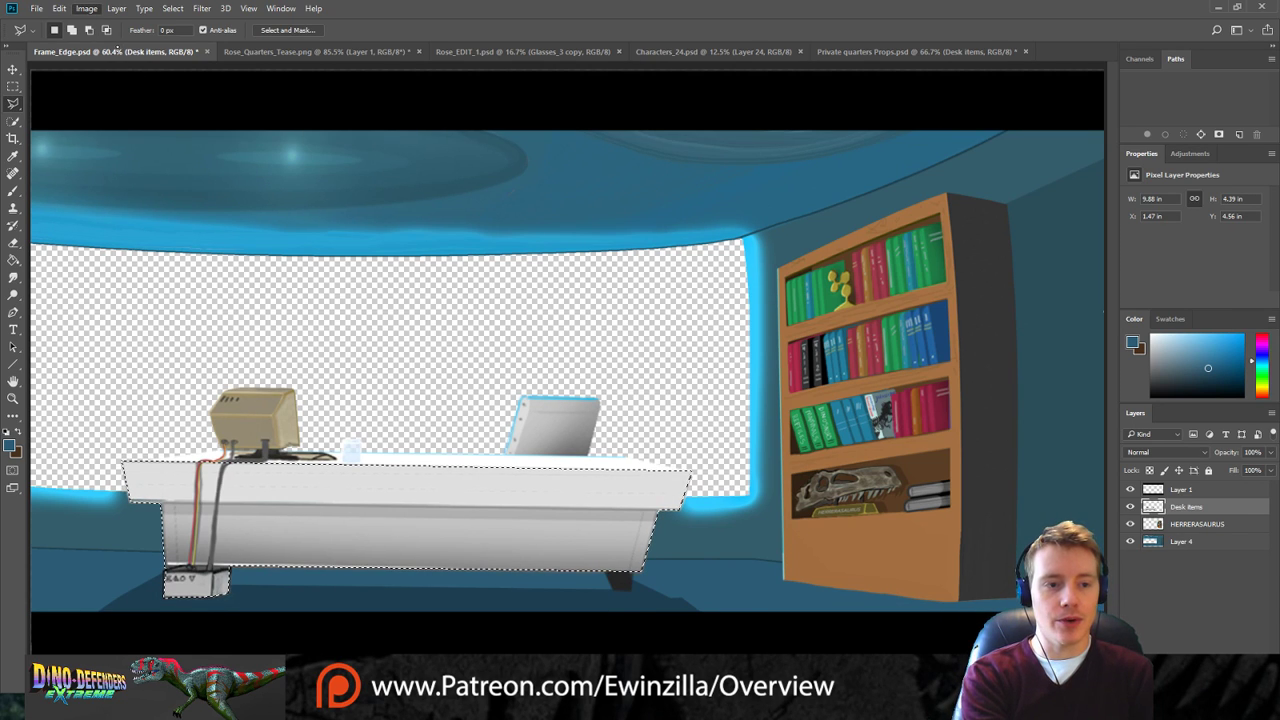
Darken the selected desk front and cable box to a mid grey and clear the selection.
key(i)
drag(984, 216, 967, 215)
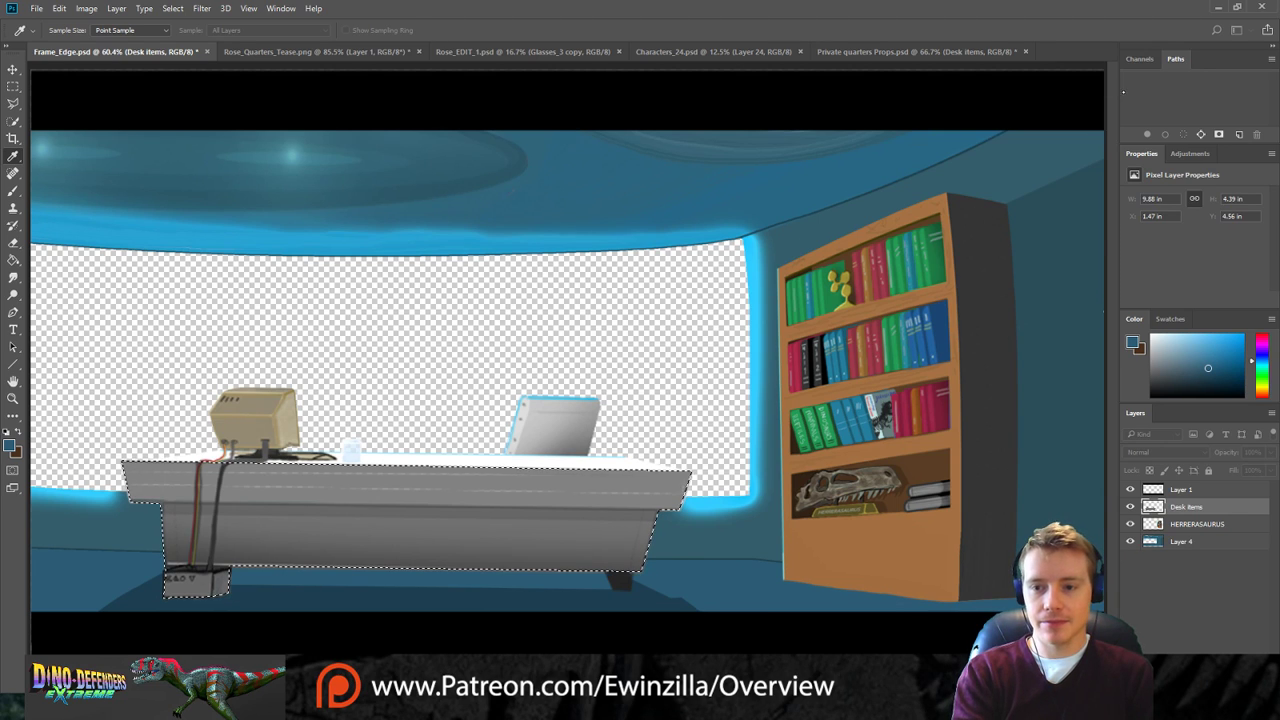
key(Return)
click(13, 86)
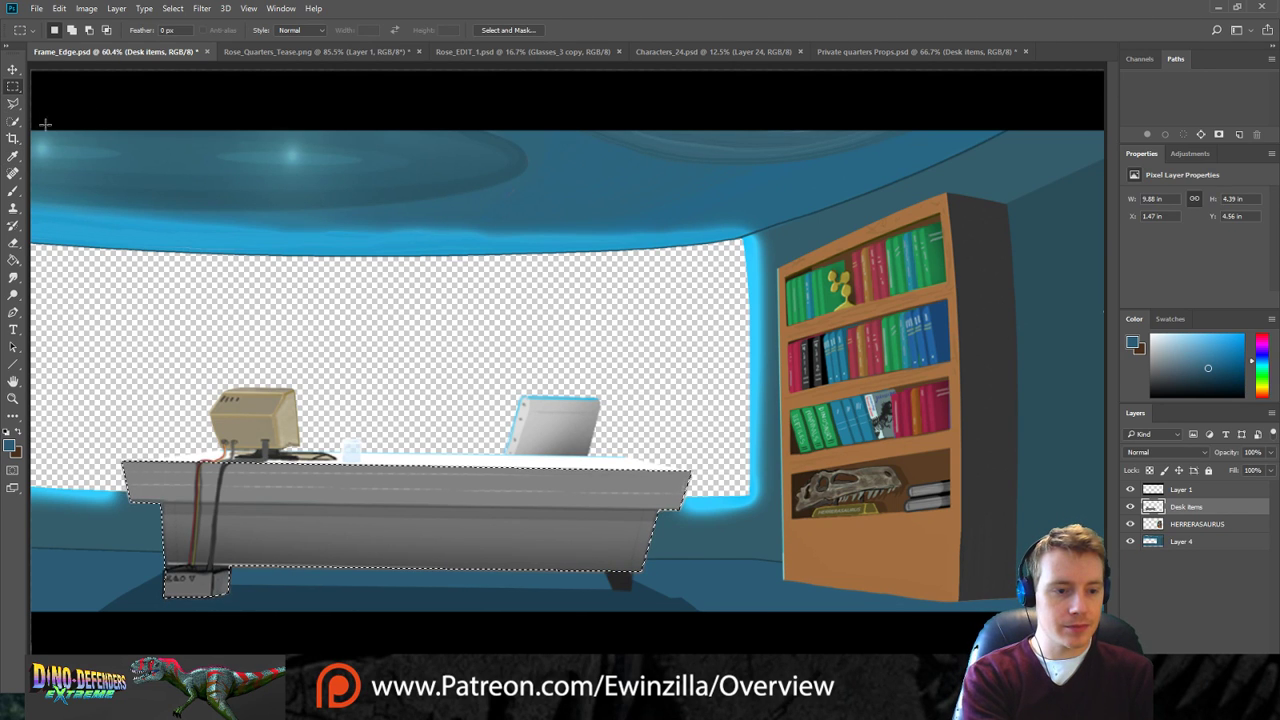
click(59, 135)
click(13, 295)
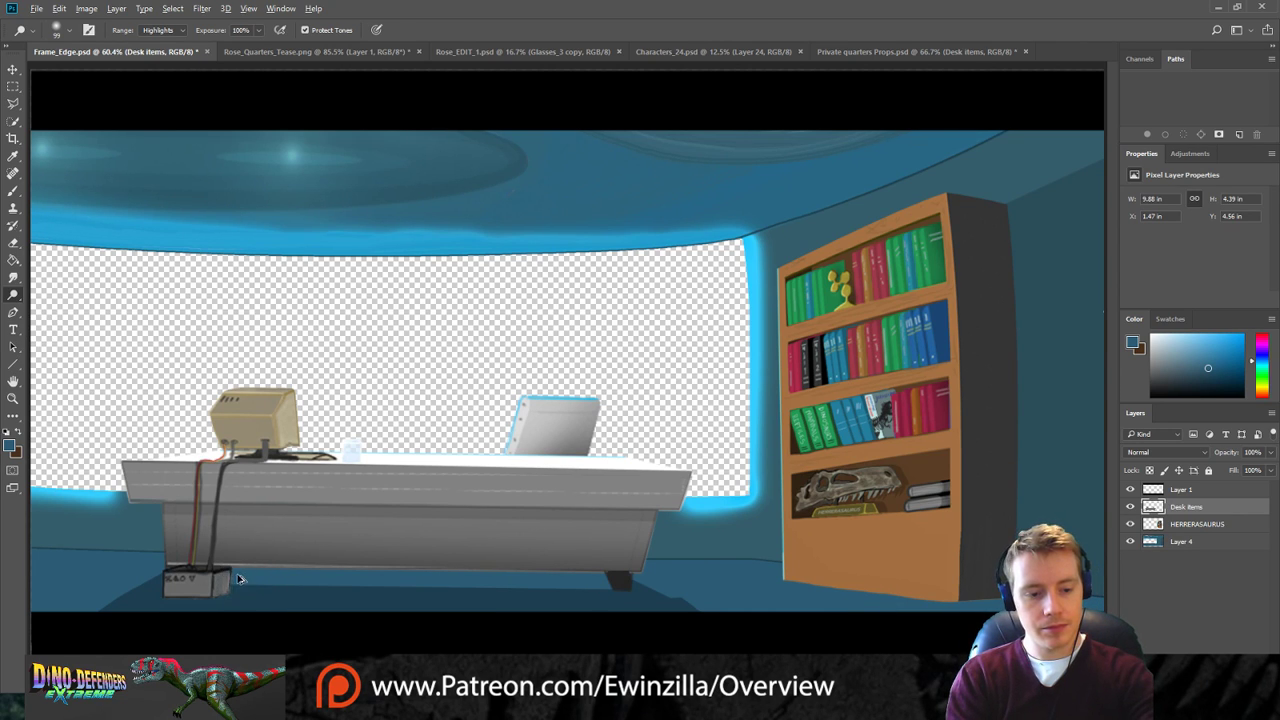
click(13, 190)
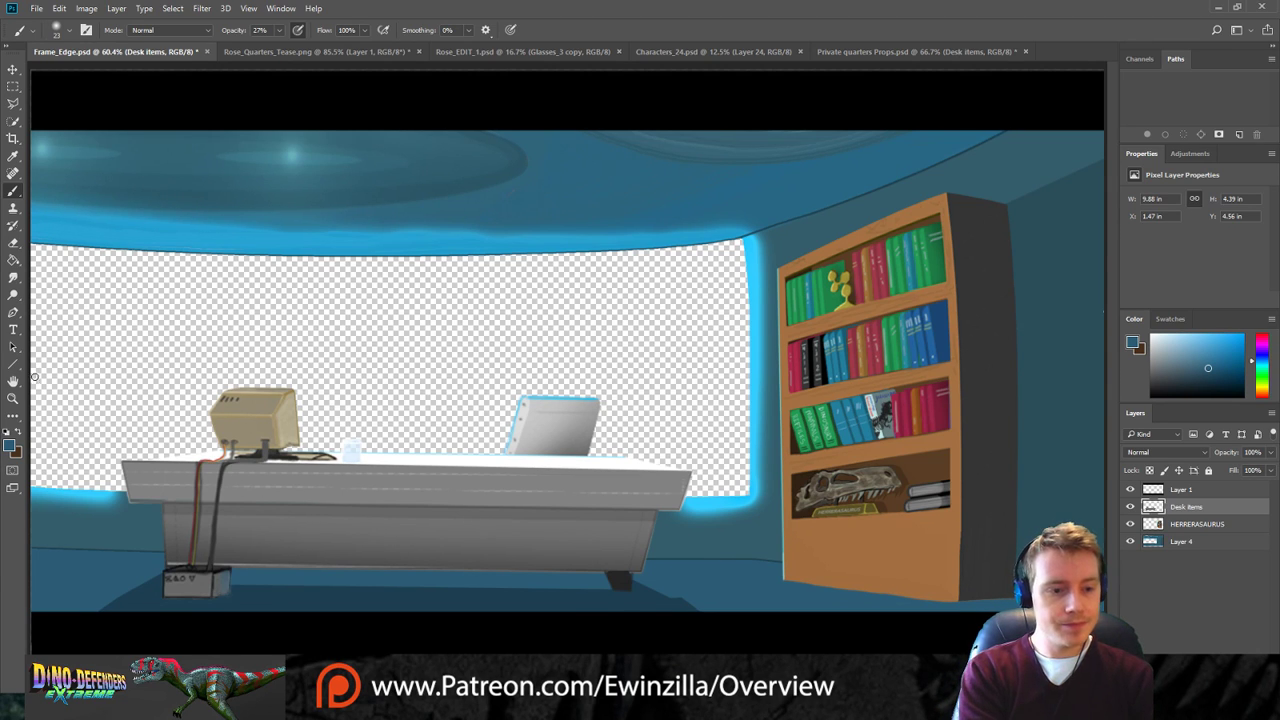
click(13, 415)
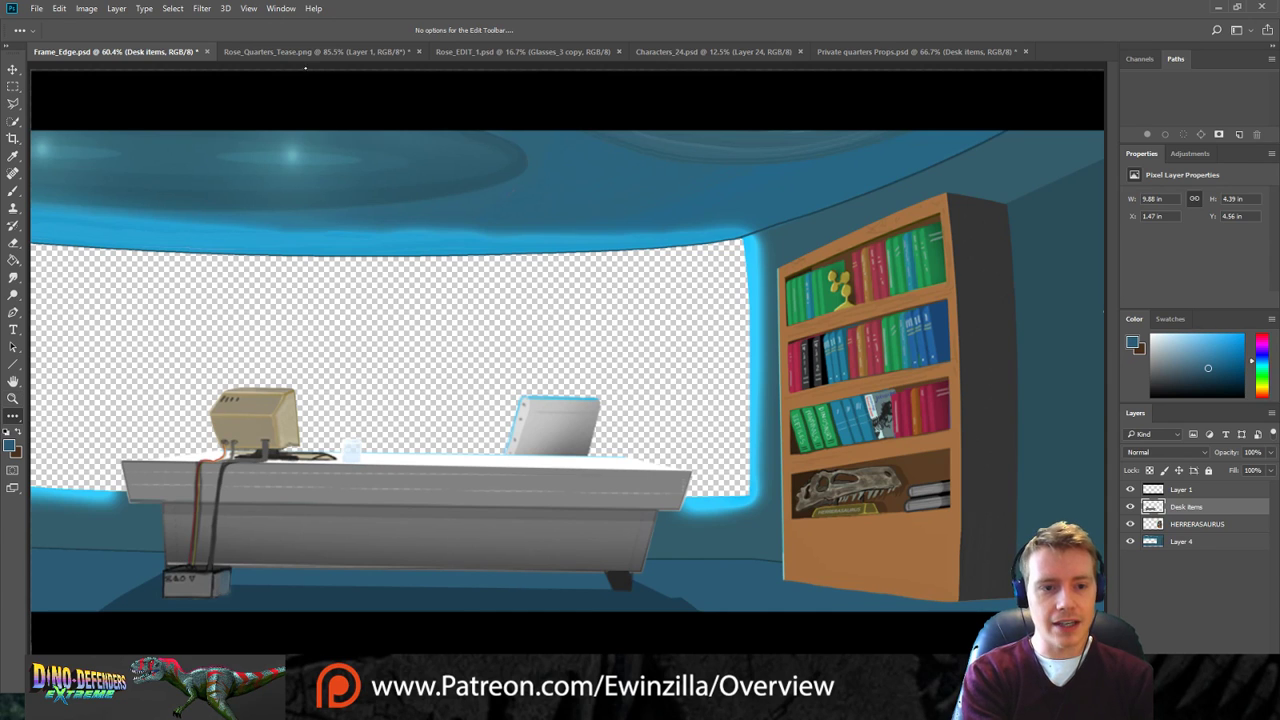
click(305, 52)
click(115, 51)
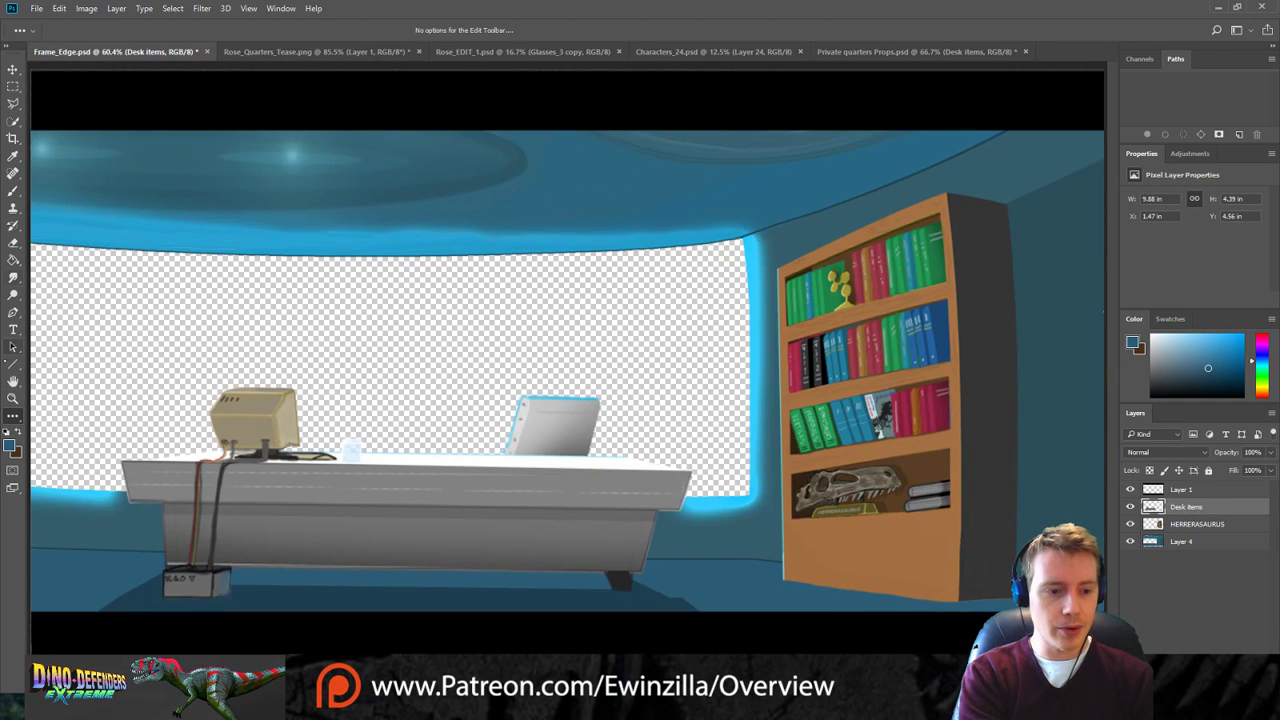
On the HERRERASAURUS layer, draw two drawer outlines below the skull shelf with 5 px lines in the shelf's sampled dark brown, and smudge their corners clean.
click(13, 398)
drag(918, 474, 995, 566)
click(1185, 524)
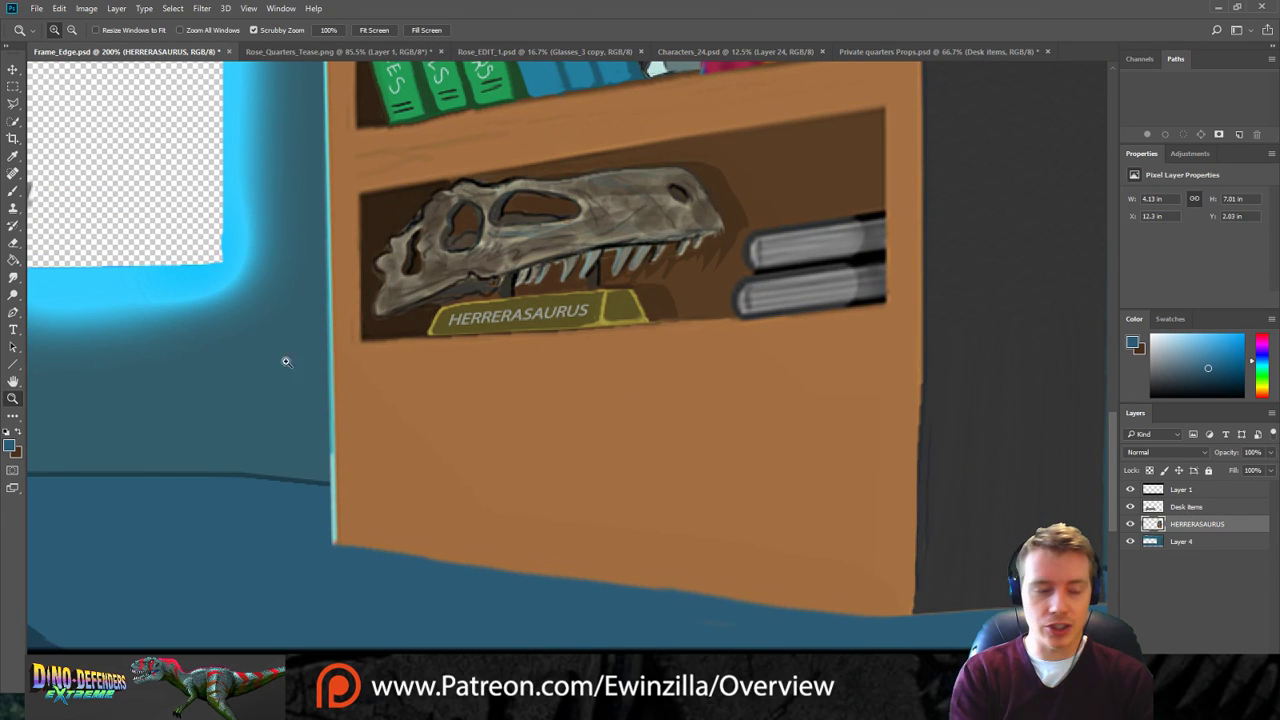
click(13, 364)
click(13, 156)
click(395, 208)
click(13, 364)
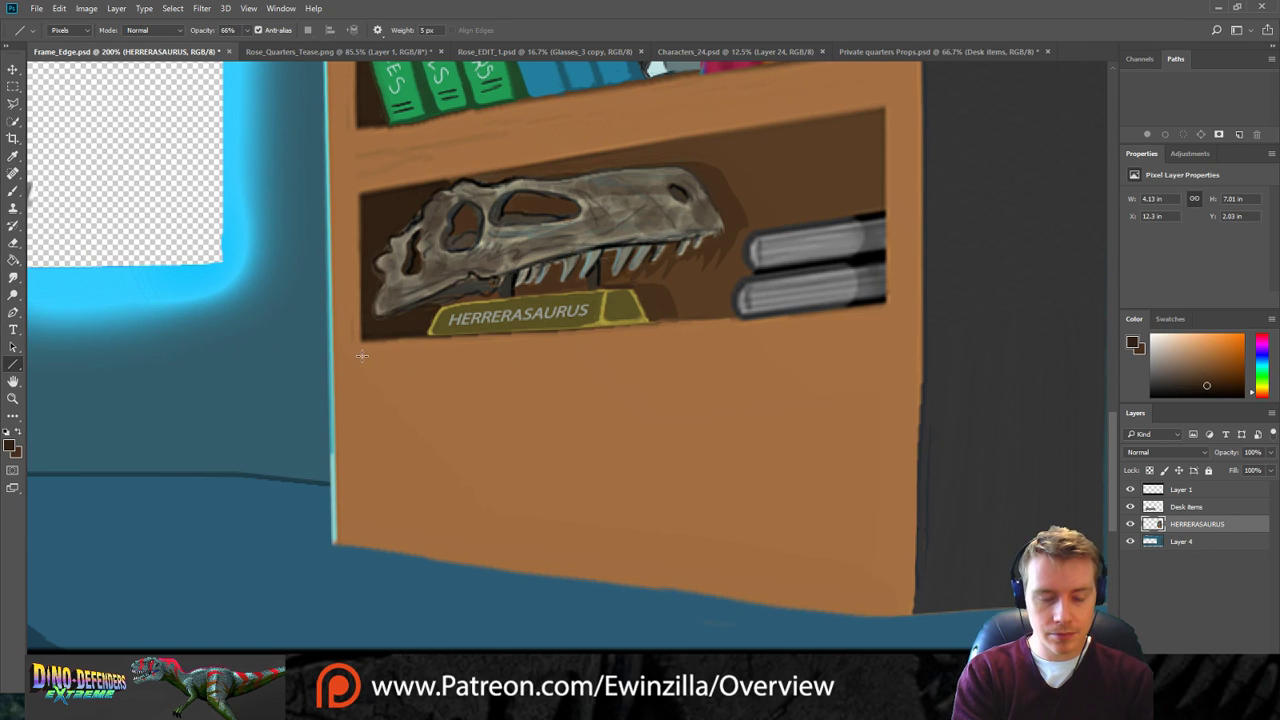
mouse_move(361, 355)
mouse_down()
mouse_move(882, 328)
mouse_move(877, 402)
mouse_move(361, 399)
mouse_up()
drag(361, 399, 360, 352)
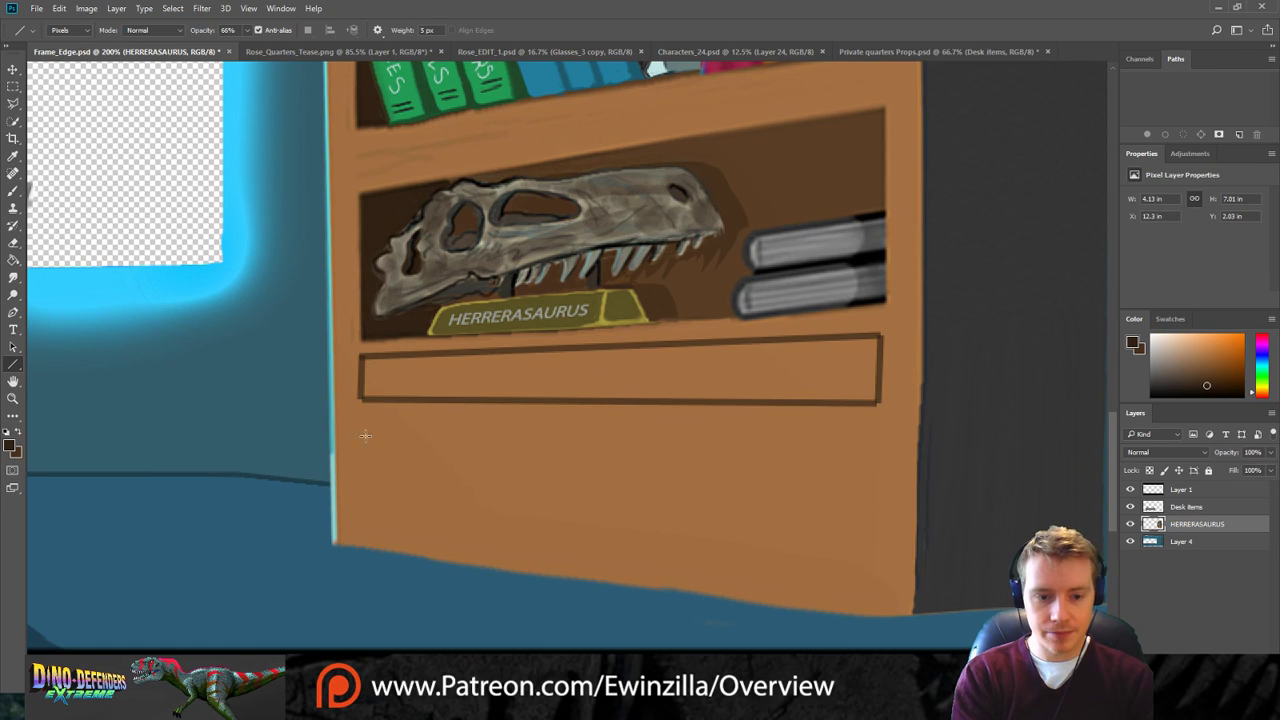
mouse_move(361, 420)
mouse_down()
mouse_move(359, 470)
mouse_move(886, 509)
mouse_move(884, 436)
mouse_up()
drag(884, 436, 360, 422)
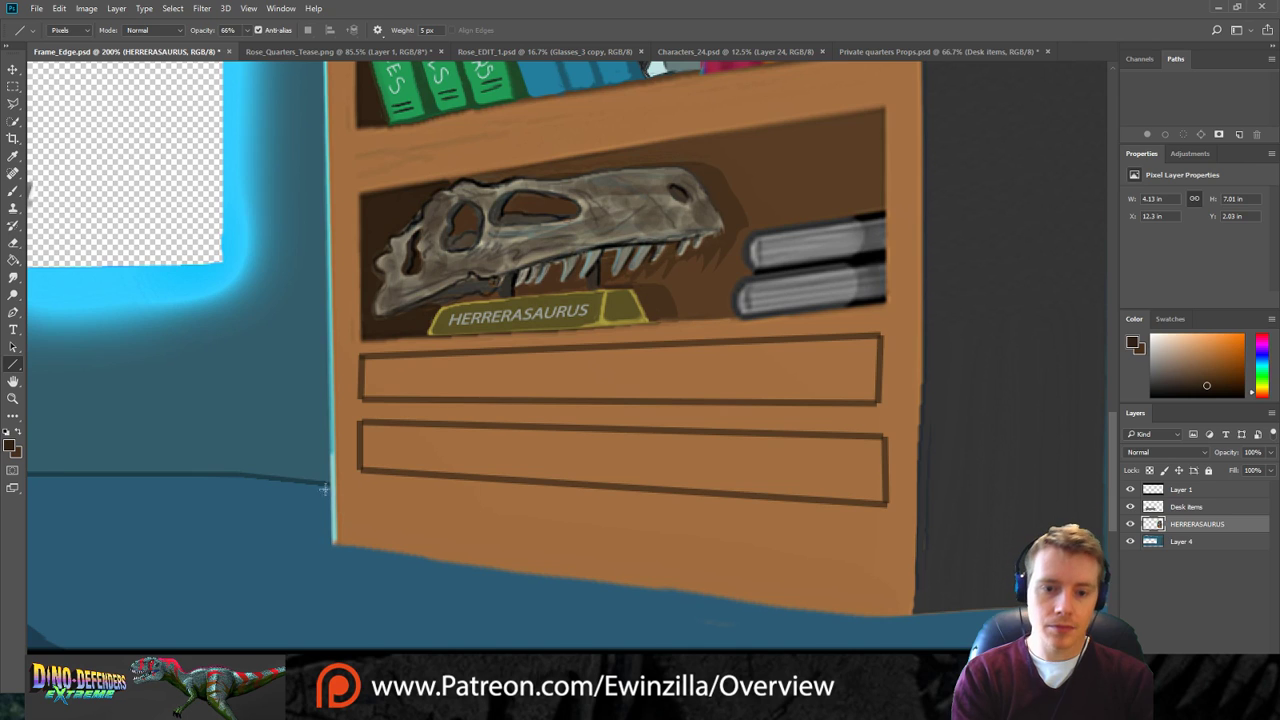
click(13, 278)
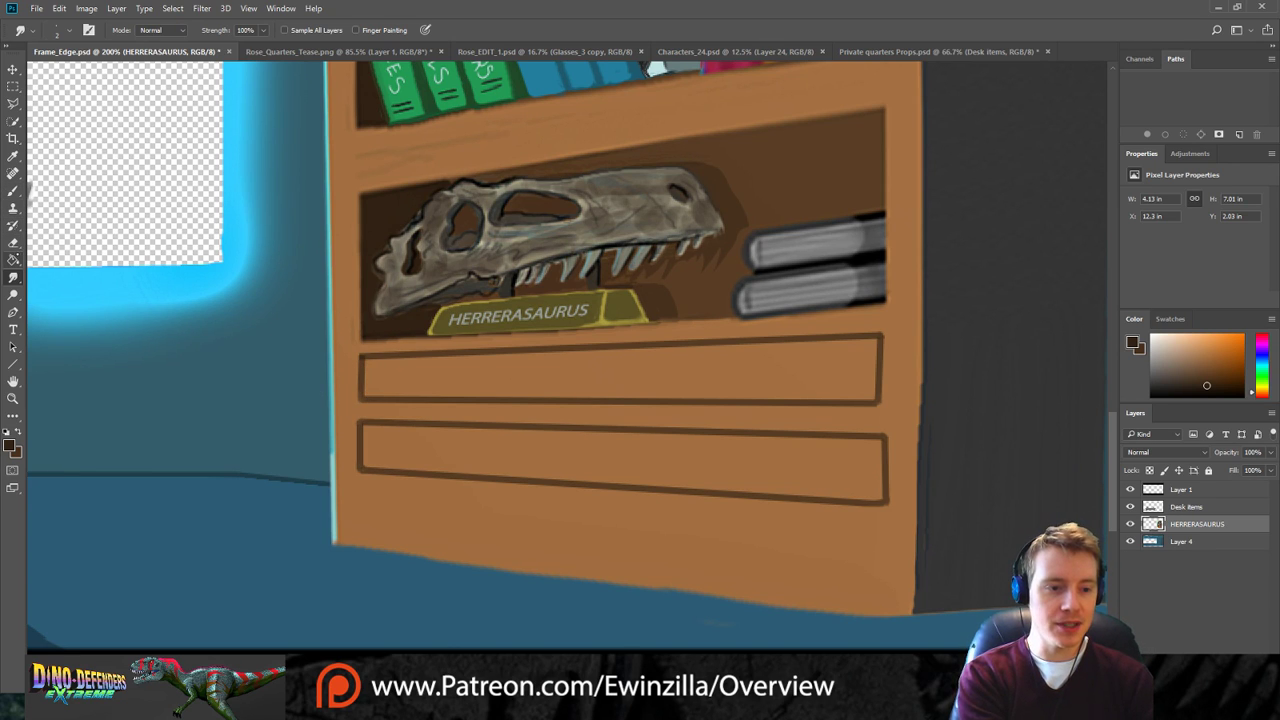
Sample the gold of the HERRERASAURUS nameplate as the painting colour for the Brush.
click(13, 156)
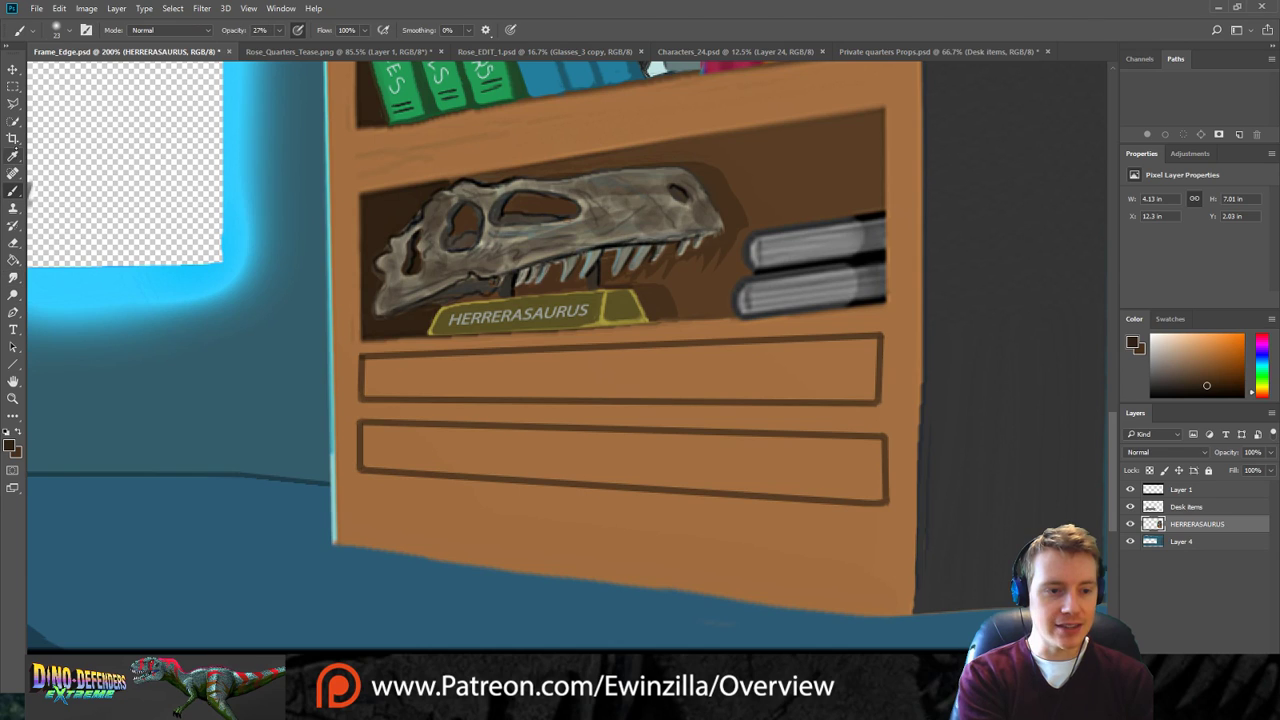
click(604, 316)
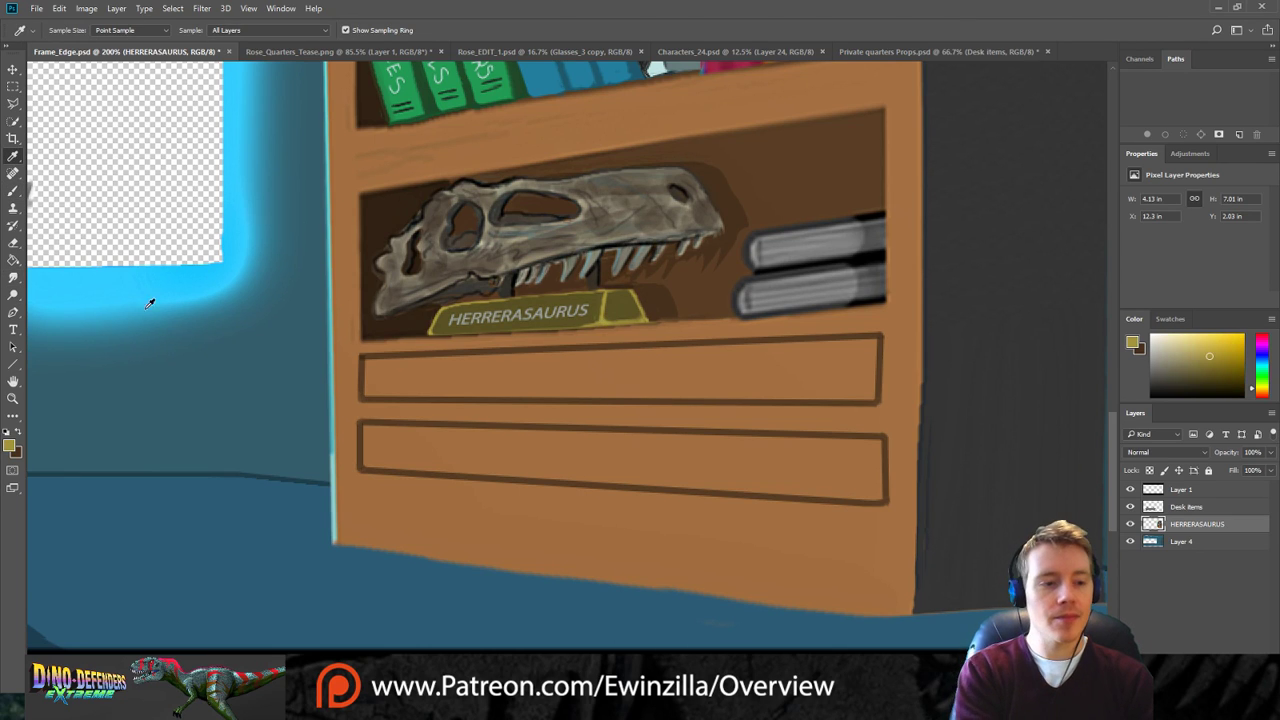
click(13, 190)
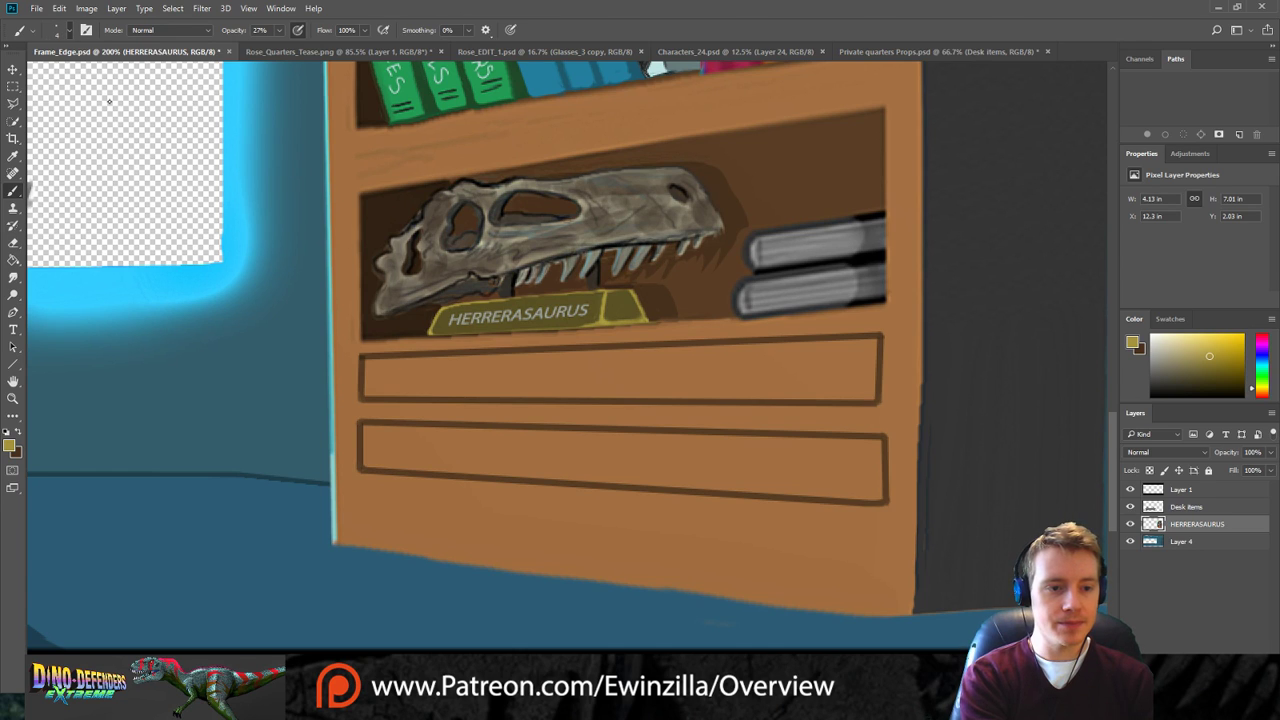
Try a short gold brush stroke as a handle in the middle of the upper drawer, and set the brush opacity to 100%.
drag(549, 372, 618, 372)
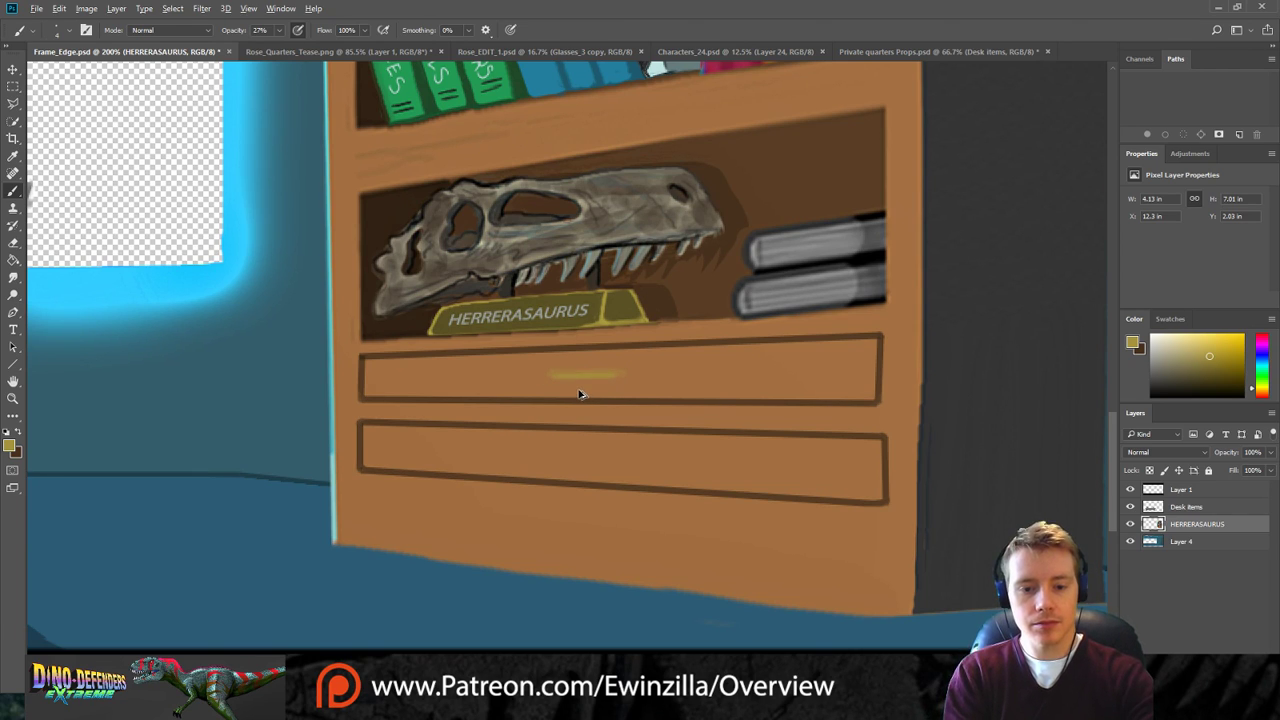
key(ctrl+alt+z)
key(ctrl+alt+z)
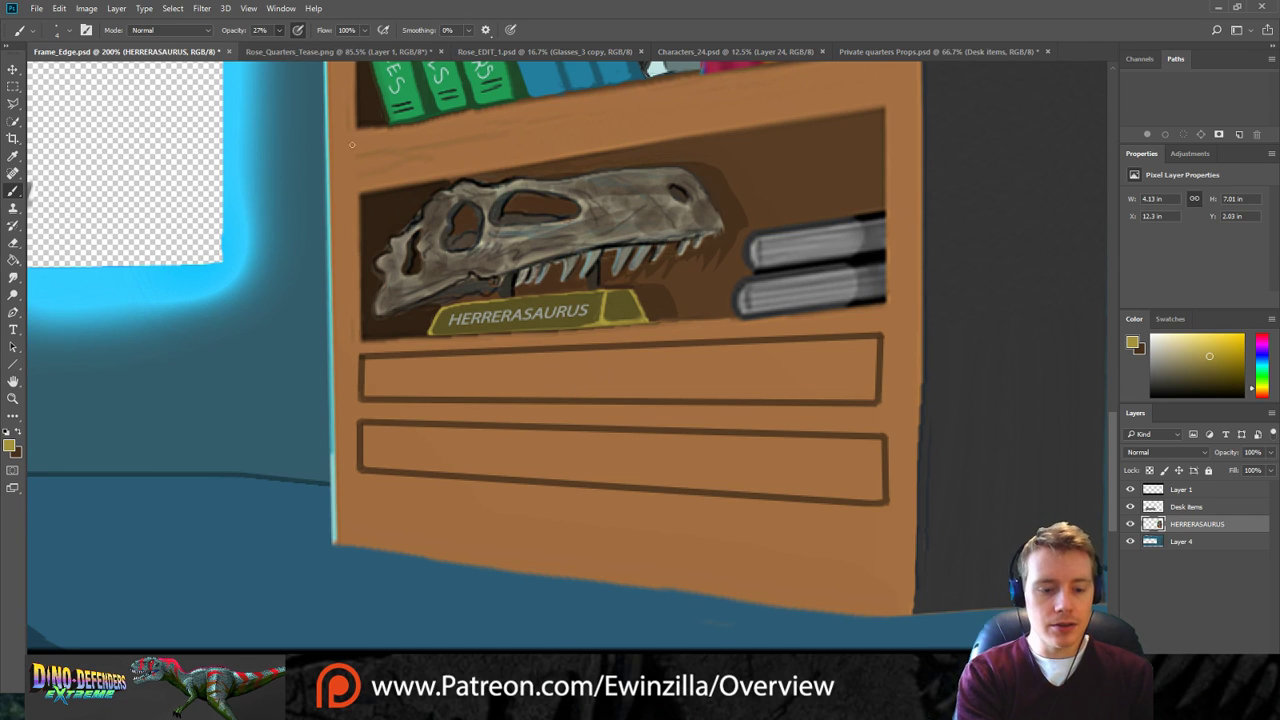
key(0)
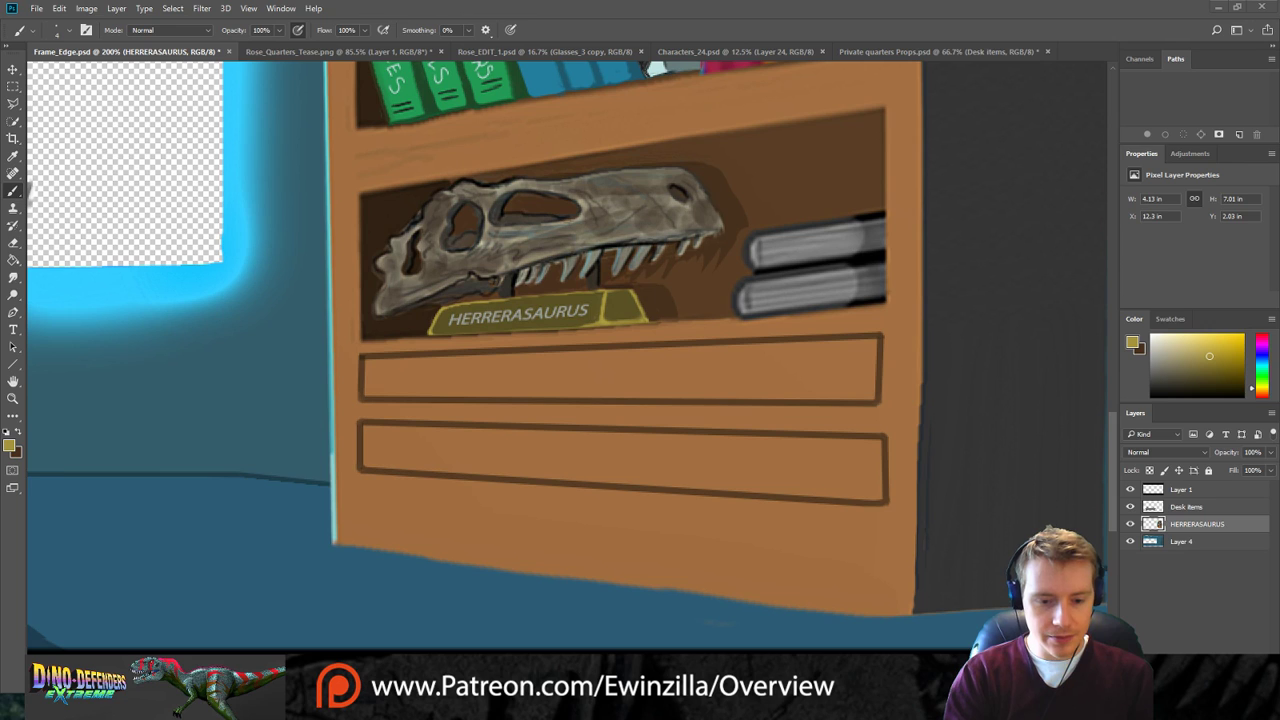
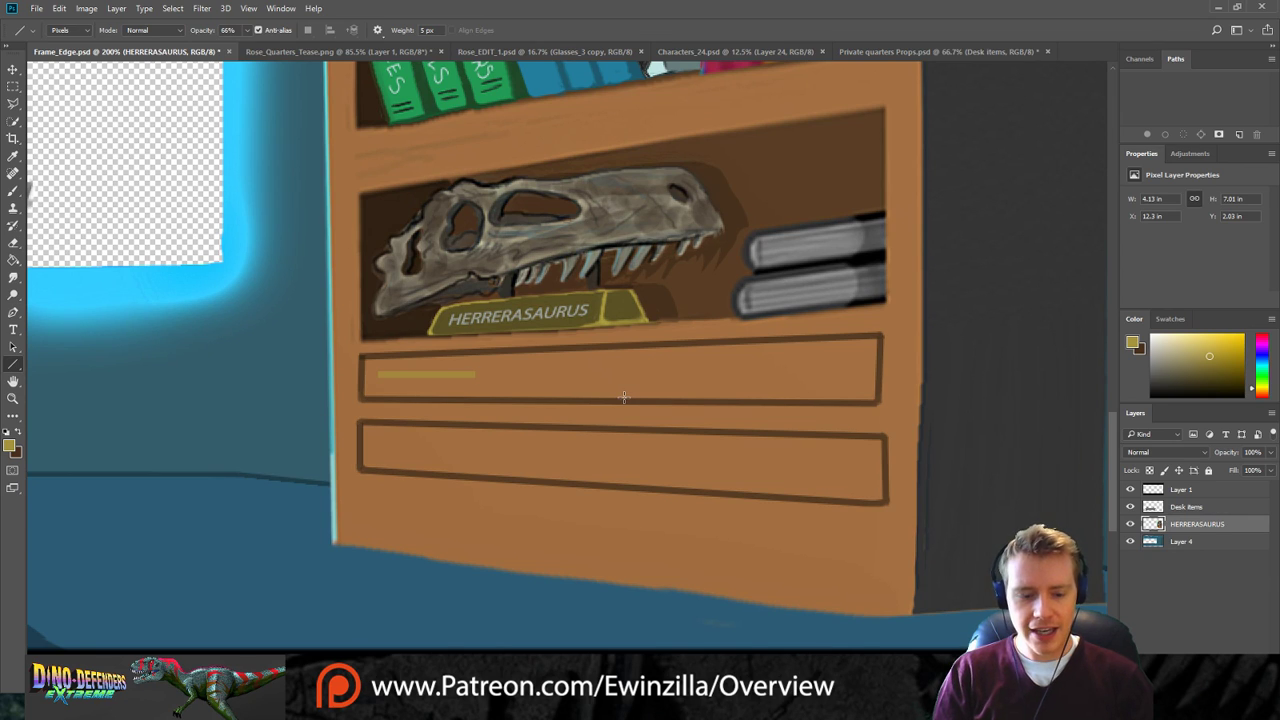
Draw a gold handle near each end of both drawers with 5 px lines at 86% opacity.
key(ctrl+z)
click(247, 33)
drag(251, 50, 265, 53)
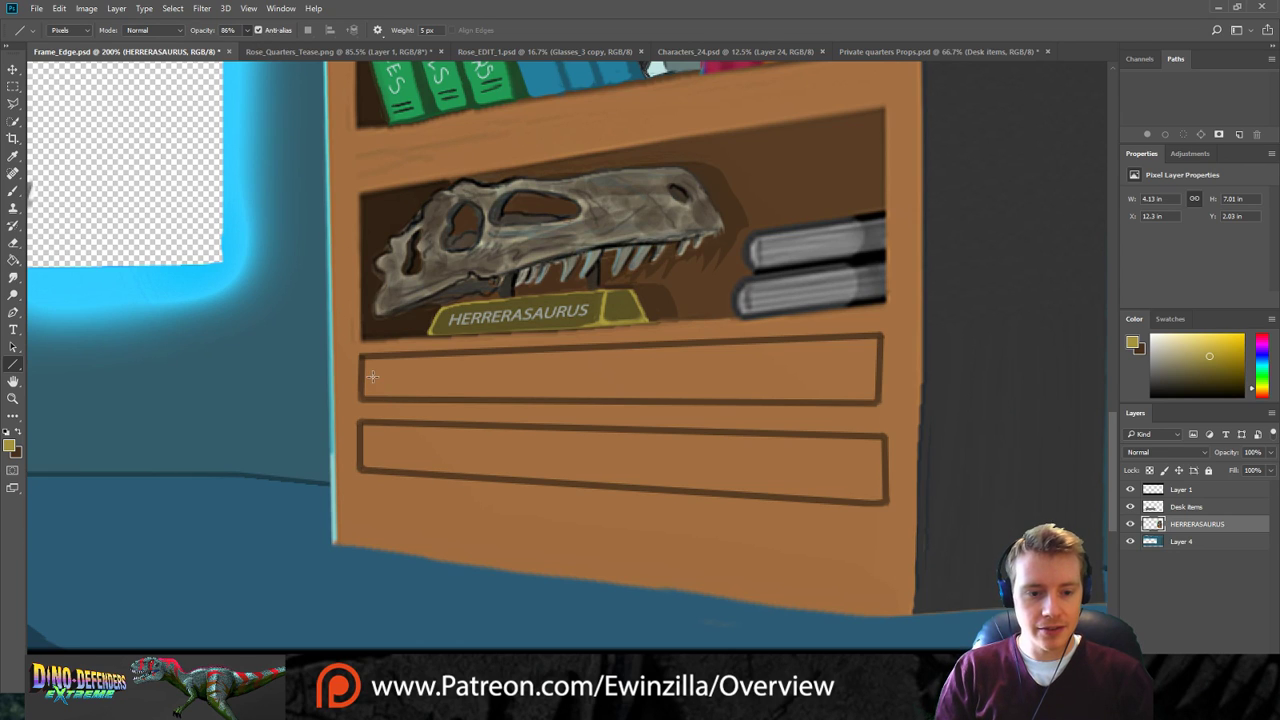
mouse_move(378, 376)
mouse_down()
mouse_move(530, 377)
mouse_move(474, 377)
mouse_up()
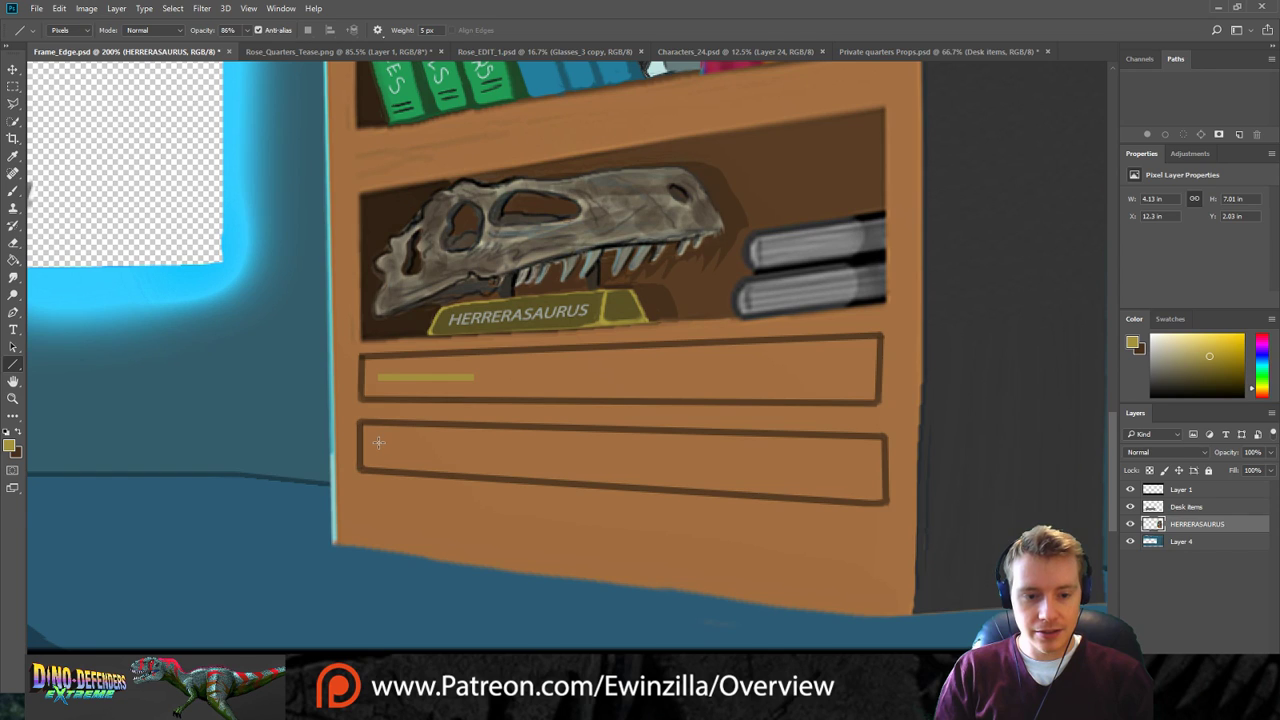
mouse_move(378, 444)
mouse_down()
mouse_move(490, 446)
mouse_move(475, 446)
mouse_up()
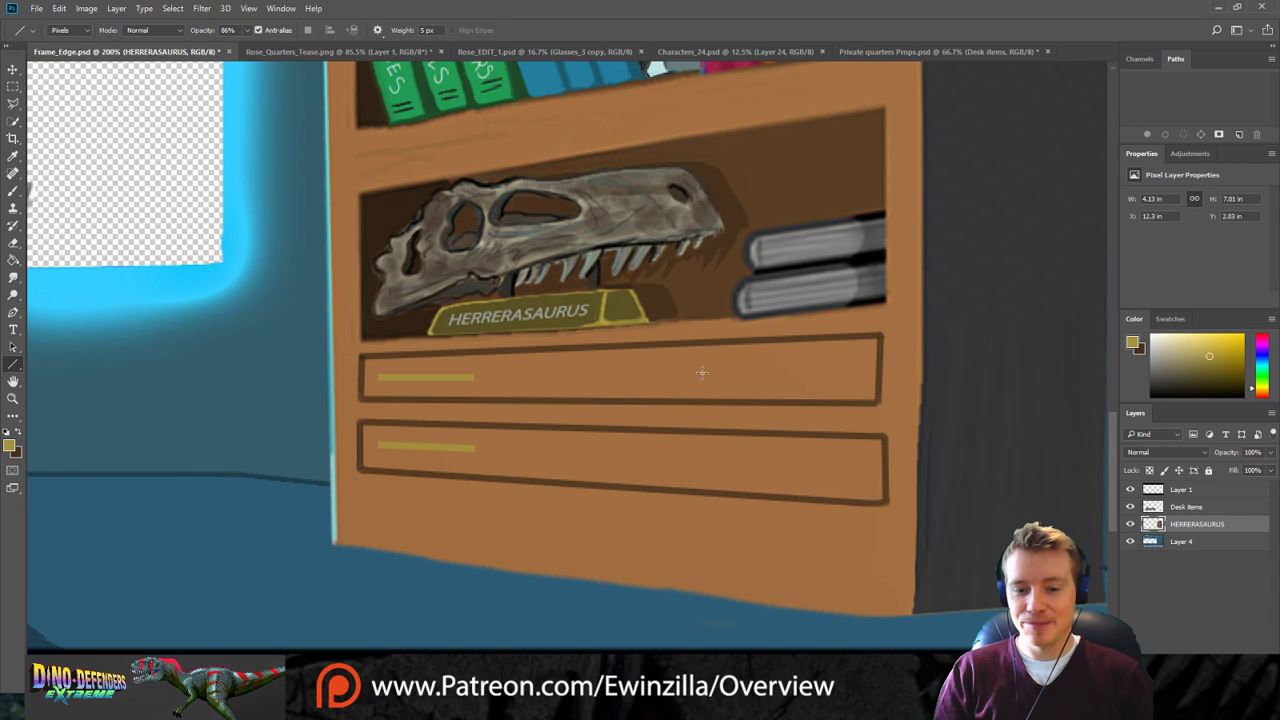
mouse_move(702, 374)
mouse_down()
mouse_move(855, 372)
mouse_move(843, 372)
mouse_up()
drag(694, 461, 843, 465)
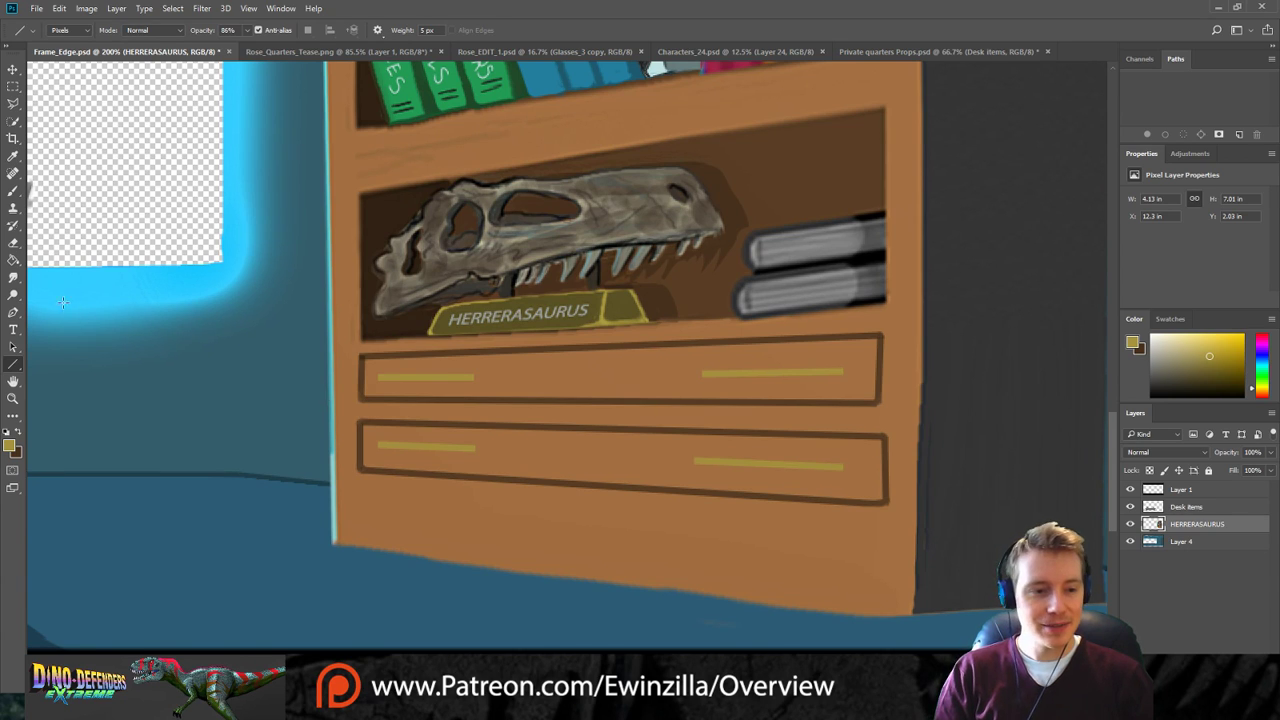
Shade the right end of all four drawer handles in dark brown with the Brush at 36% opacity.
click(14, 279)
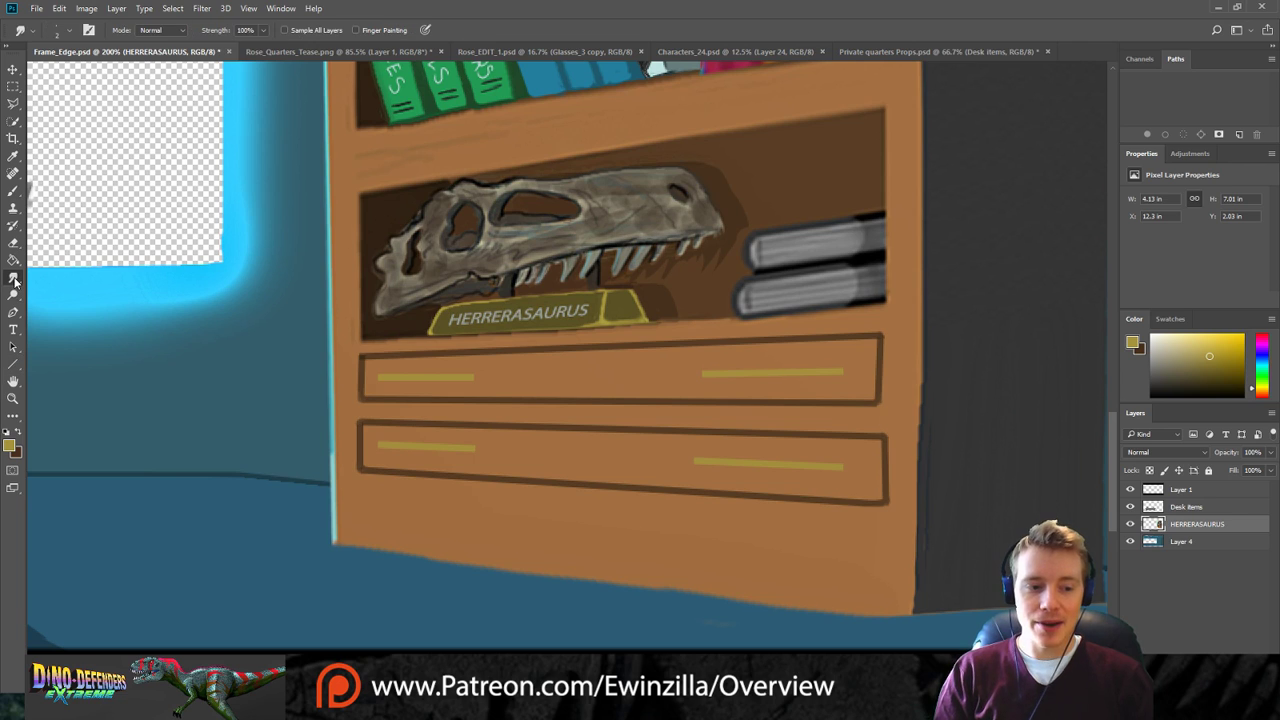
click(19, 432)
click(13, 193)
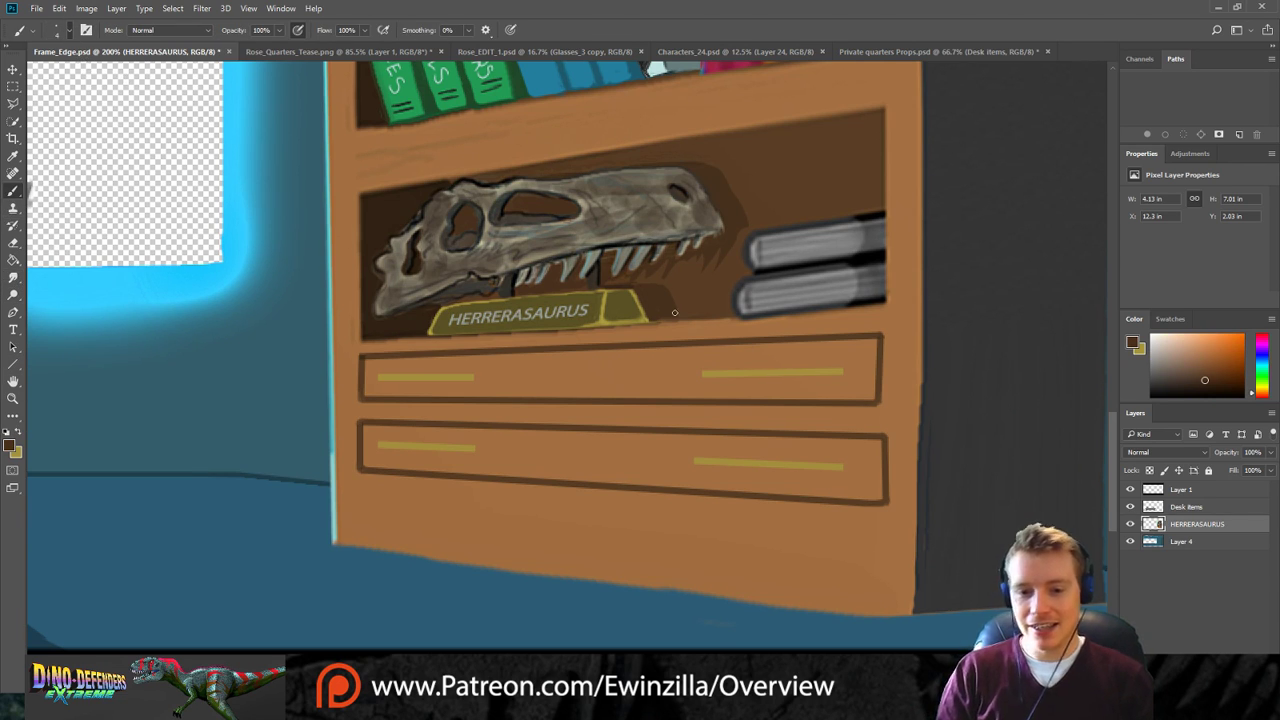
drag(827, 373, 842, 372)
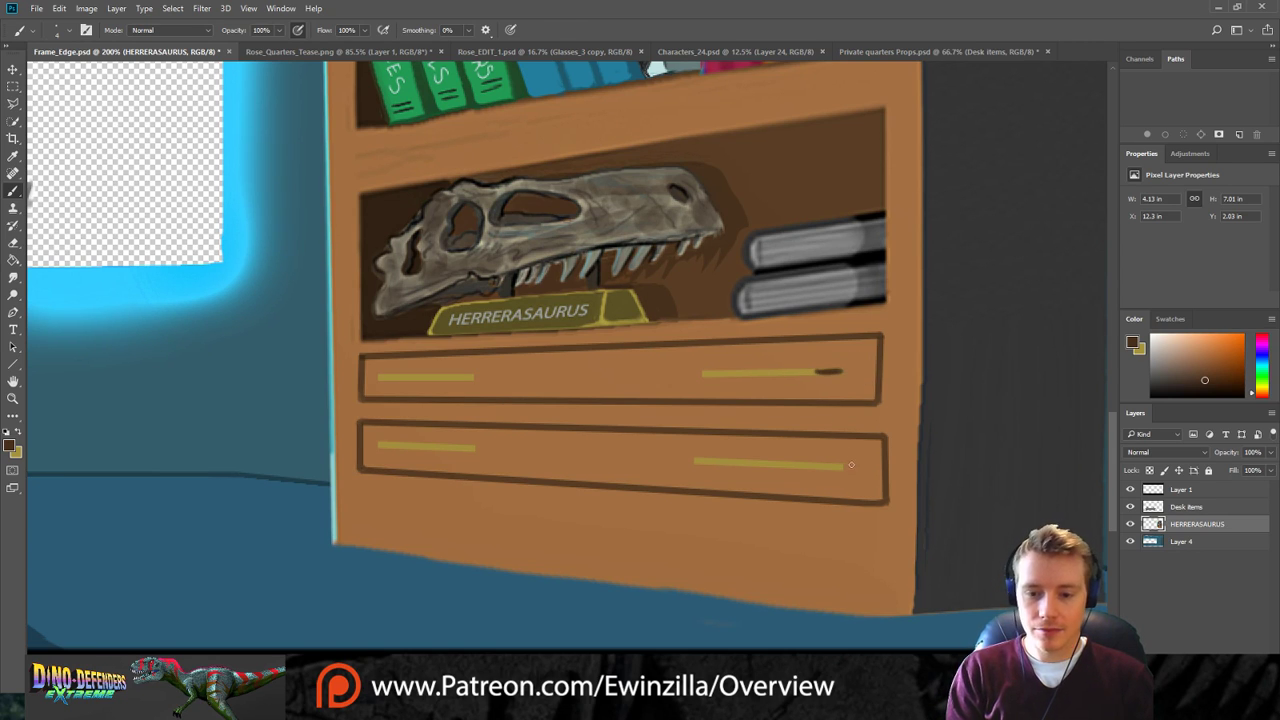
key(ctrl+z)
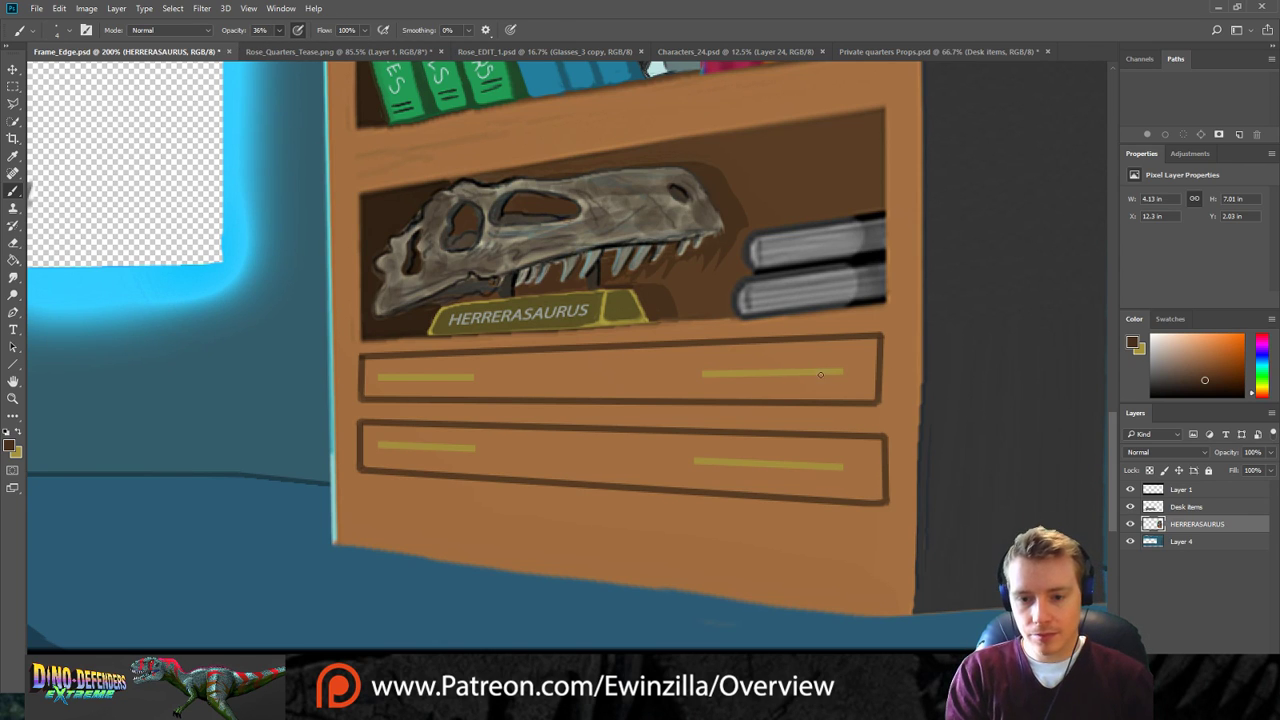
drag(814, 372, 842, 372)
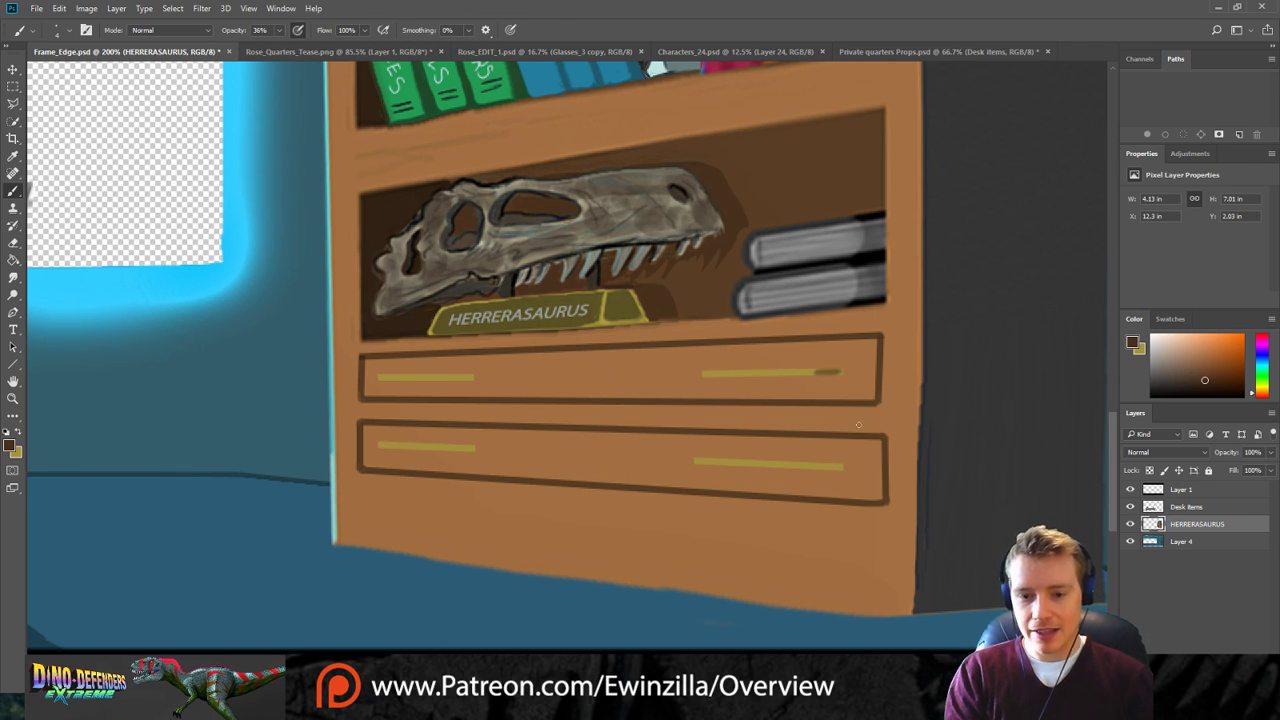
drag(818, 467, 848, 468)
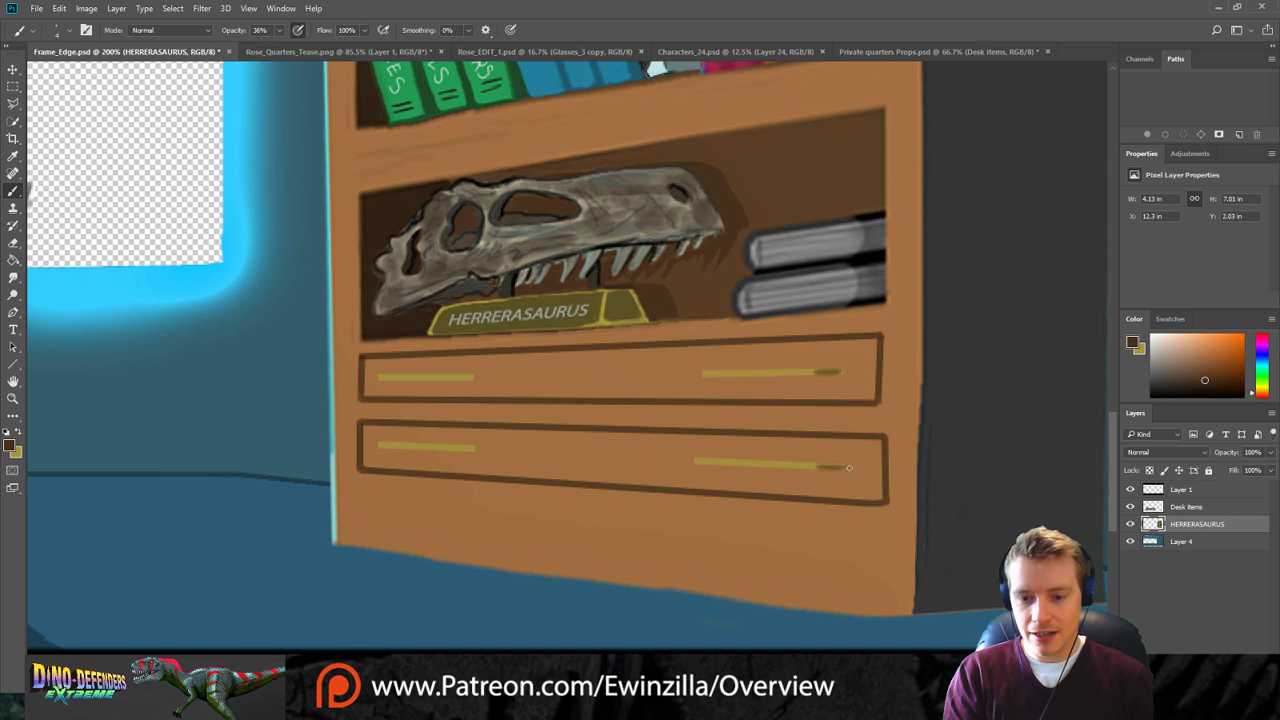
drag(466, 377, 475, 377)
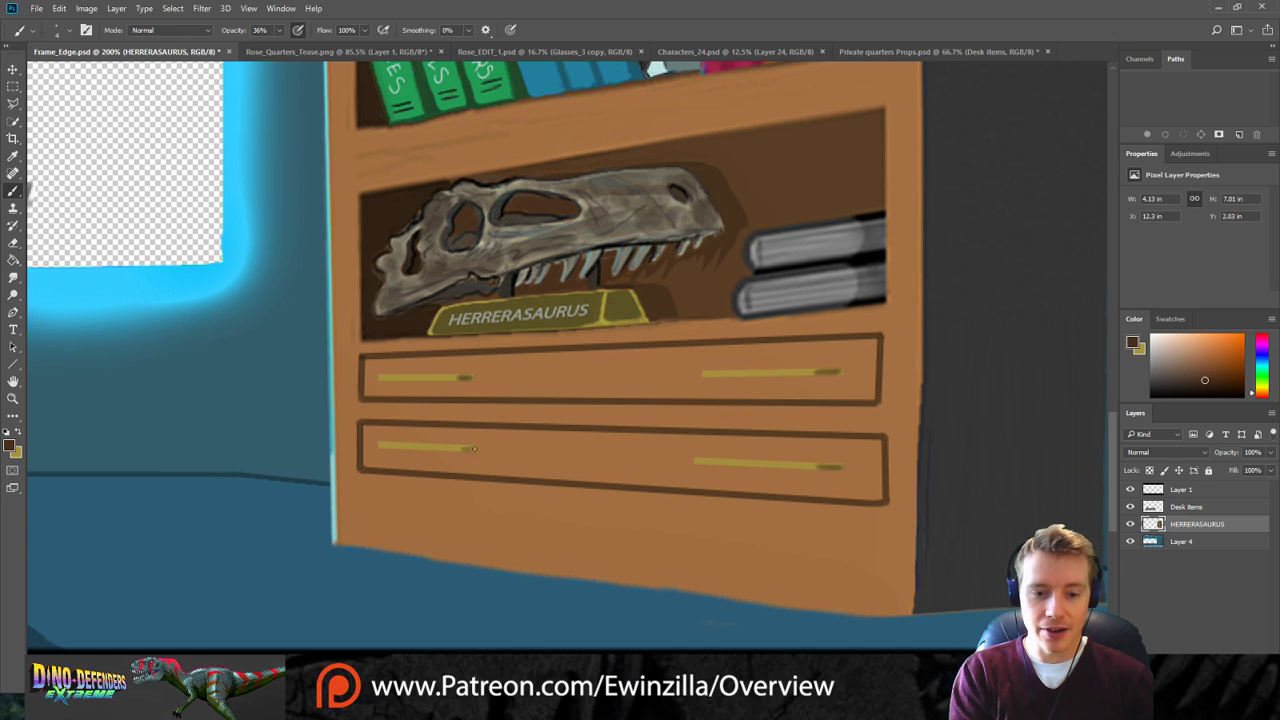
drag(473, 447, 460, 448)
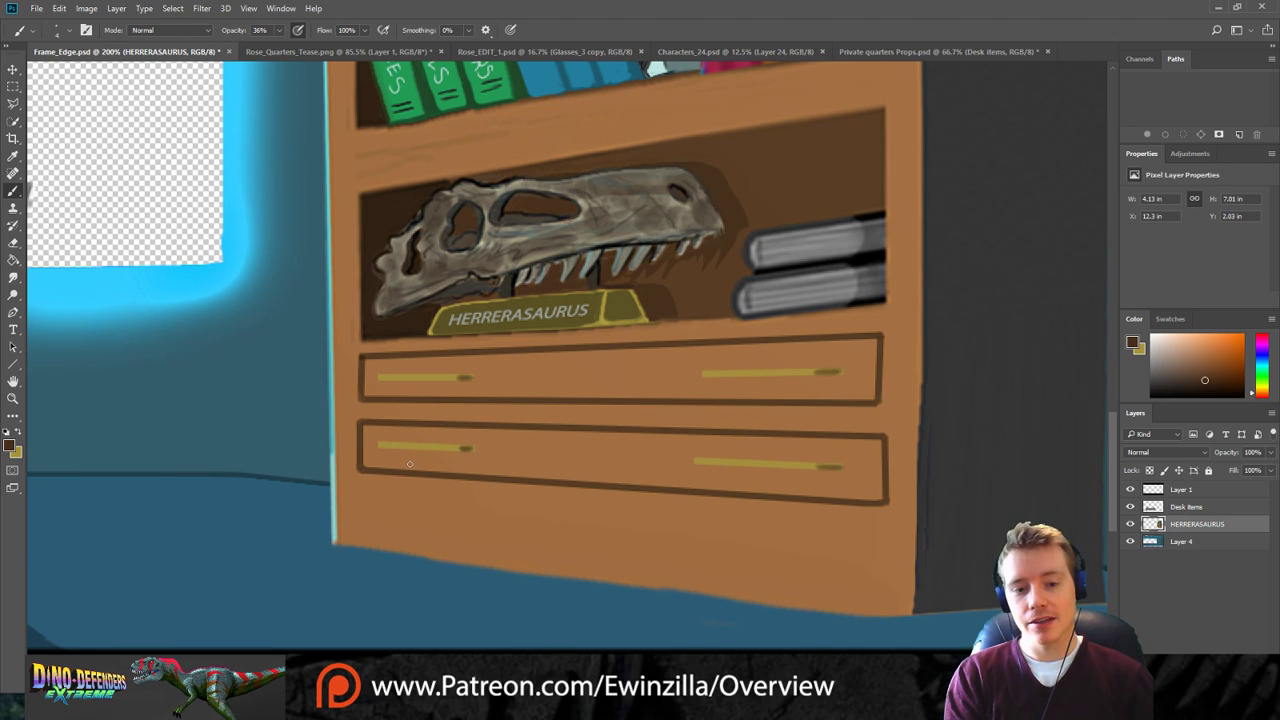
Smudge the vertical side lines of both drawer outlines thinner and tidy their corners.
click(13, 277)
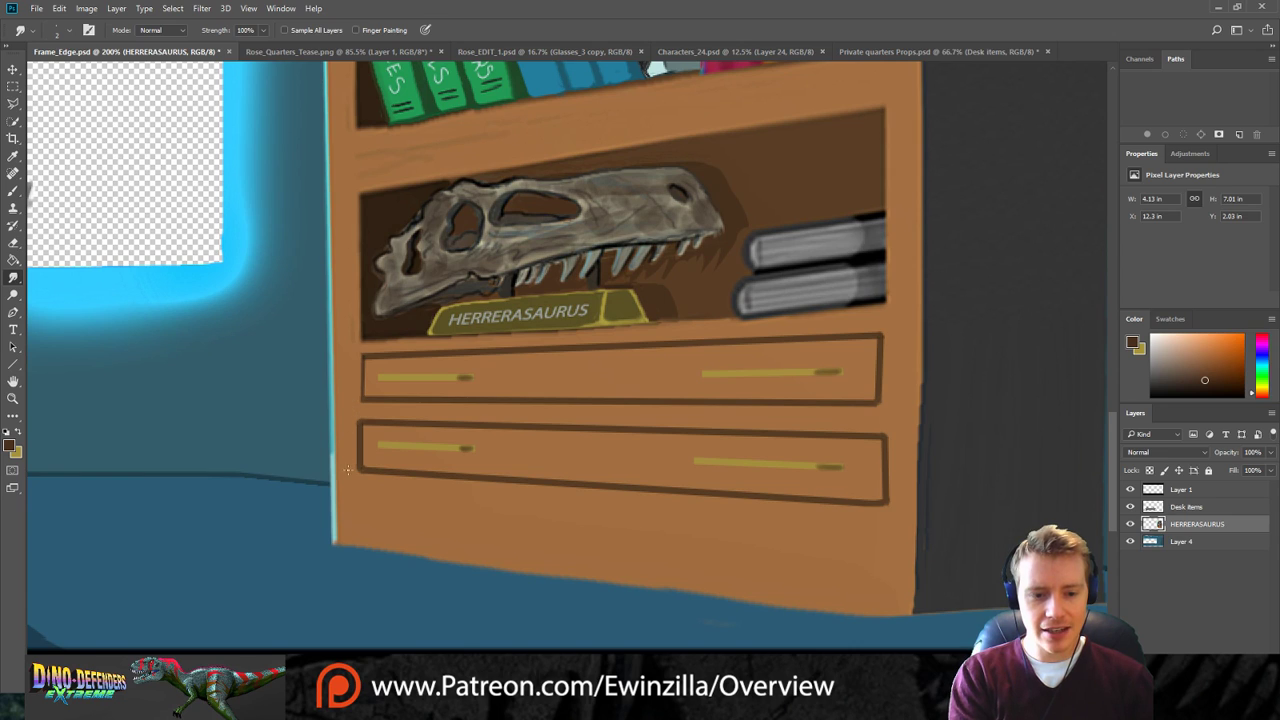
drag(356, 480, 357, 434)
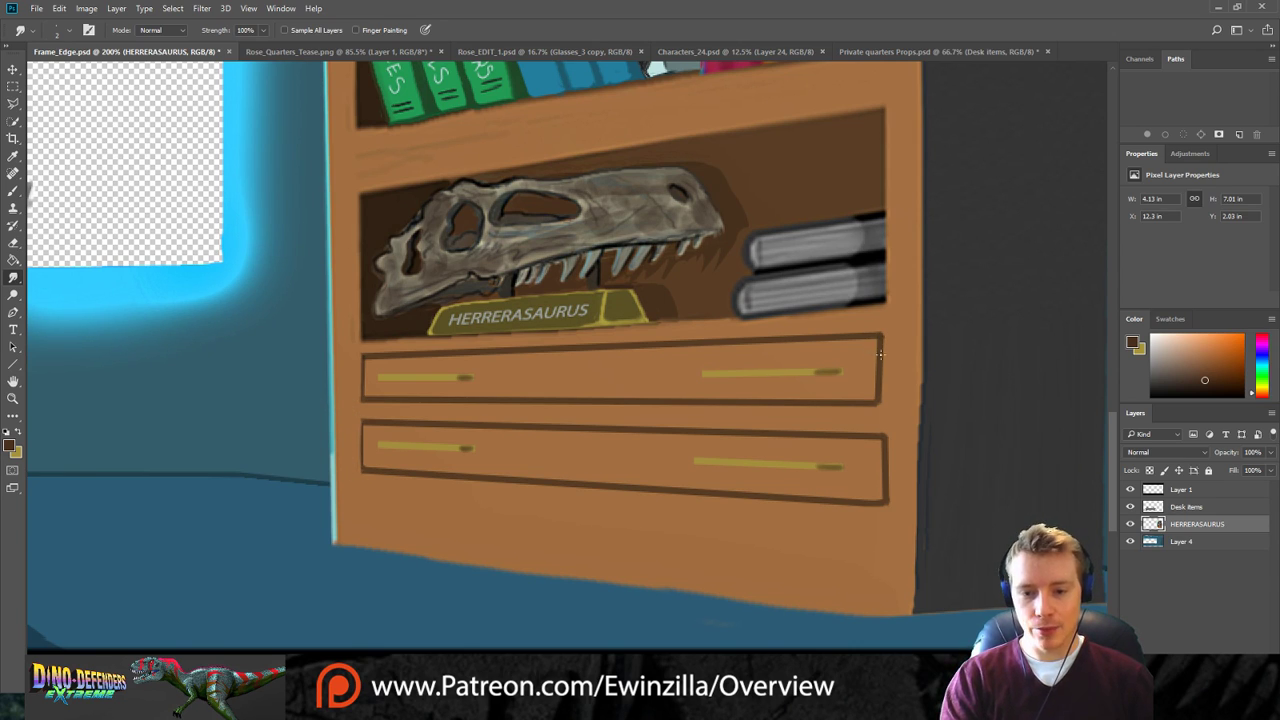
mouse_move(884, 395)
mouse_down()
mouse_move(885, 334)
mouse_move(881, 402)
mouse_up()
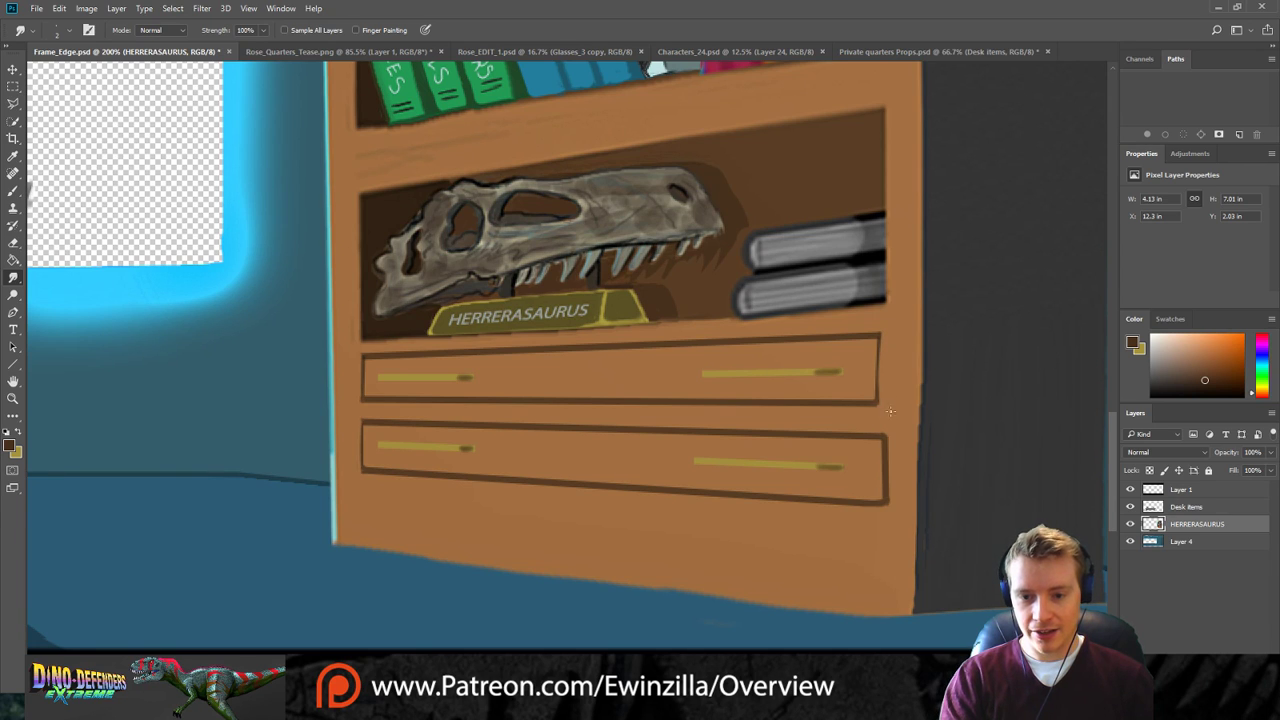
mouse_move(892, 509)
mouse_down()
mouse_move(886, 436)
mouse_move(891, 506)
mouse_up()
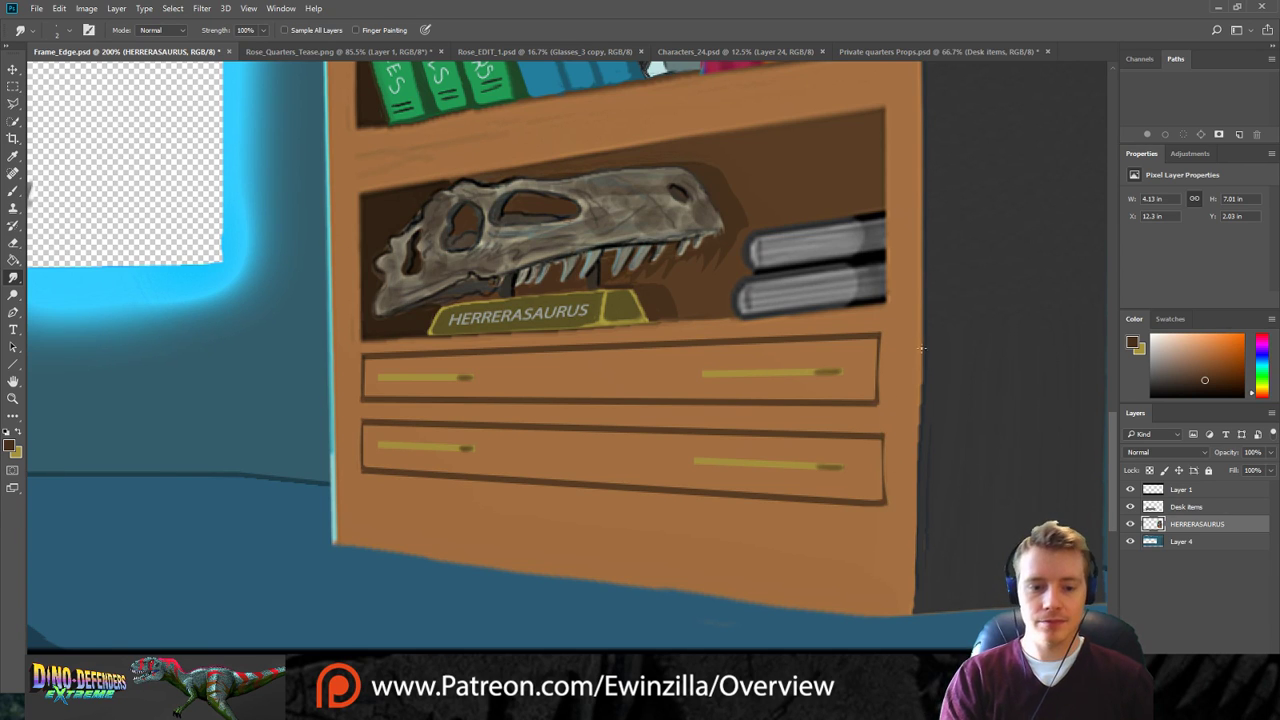
Dab a small dark brown keyhole in the middle of each drawer at 36% brush opacity.
click(13, 398)
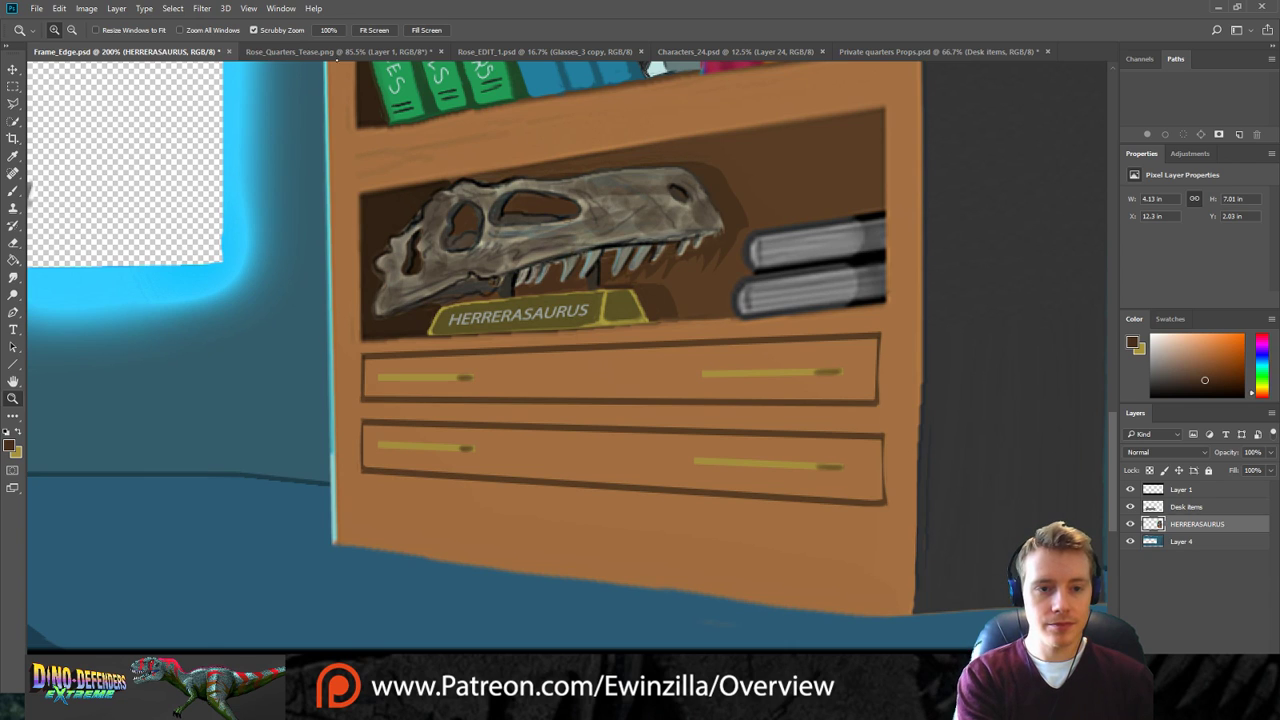
click(13, 190)
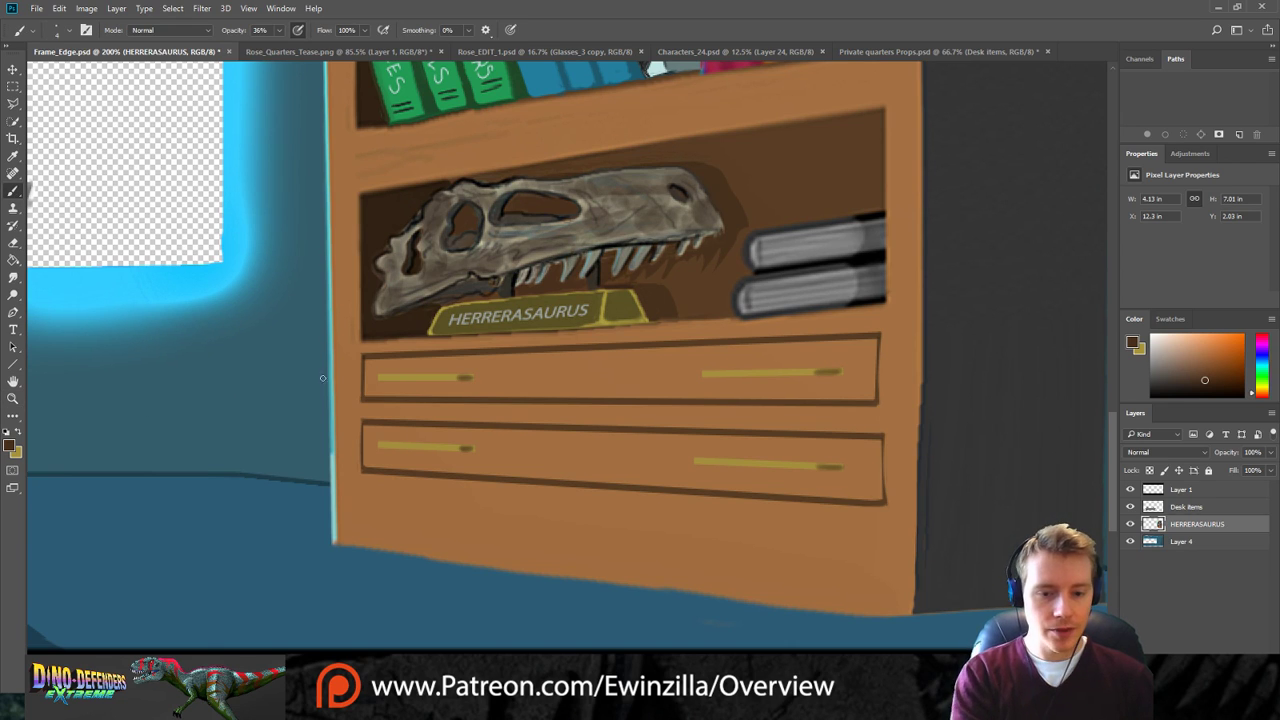
click(591, 373)
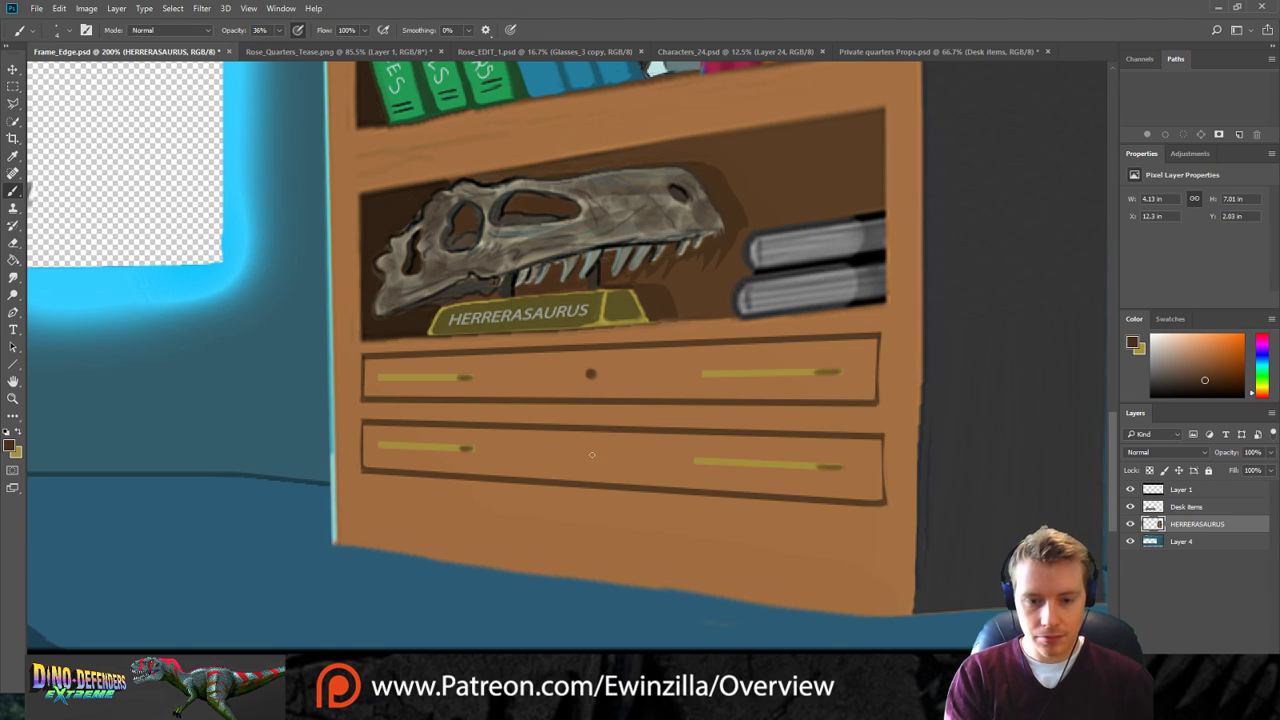
click(590, 453)
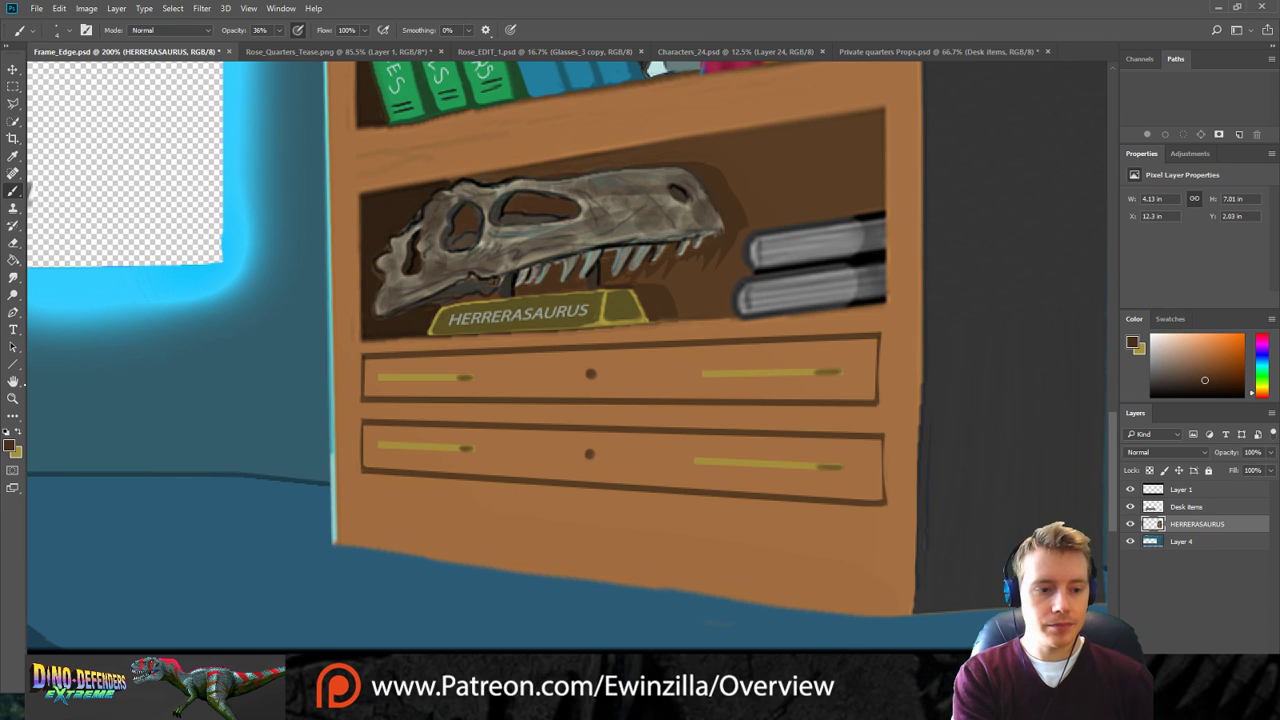
On Layer 4, outline the bookcase's shadow area on the floor along its lower edge with the Polygonal Lasso.
click(13, 398)
click(374, 30)
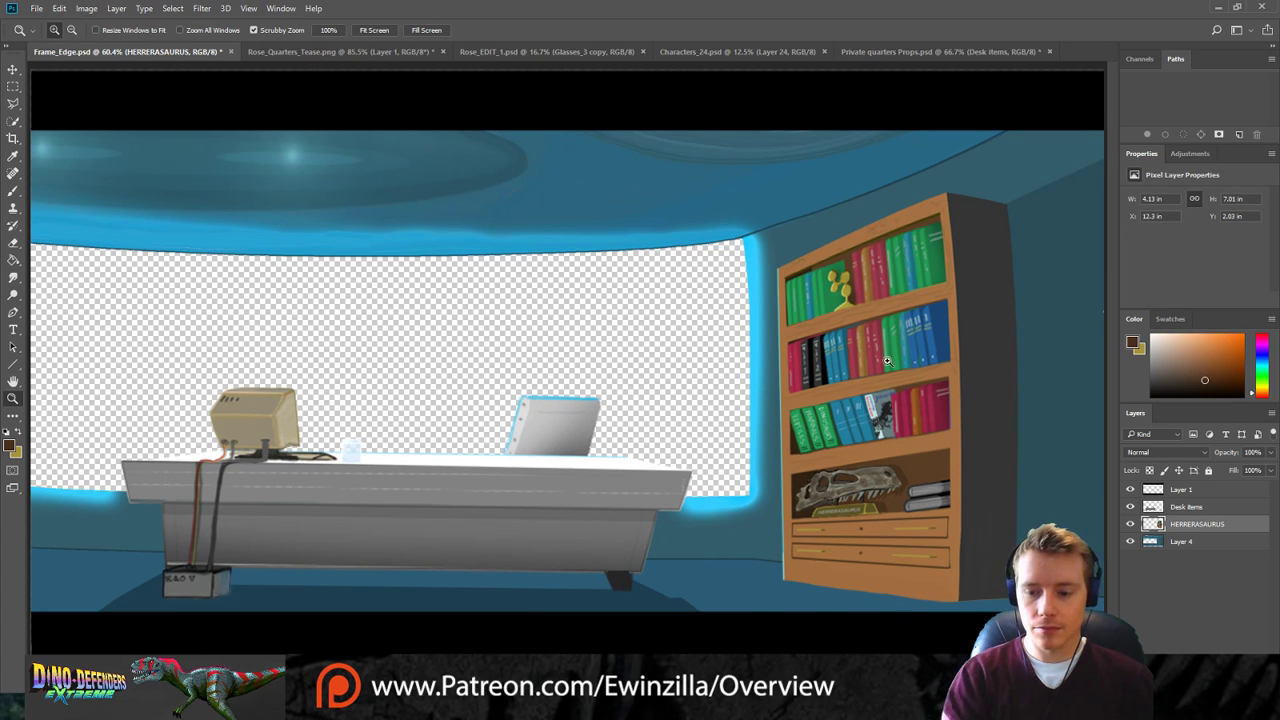
click(1168, 541)
key(l)
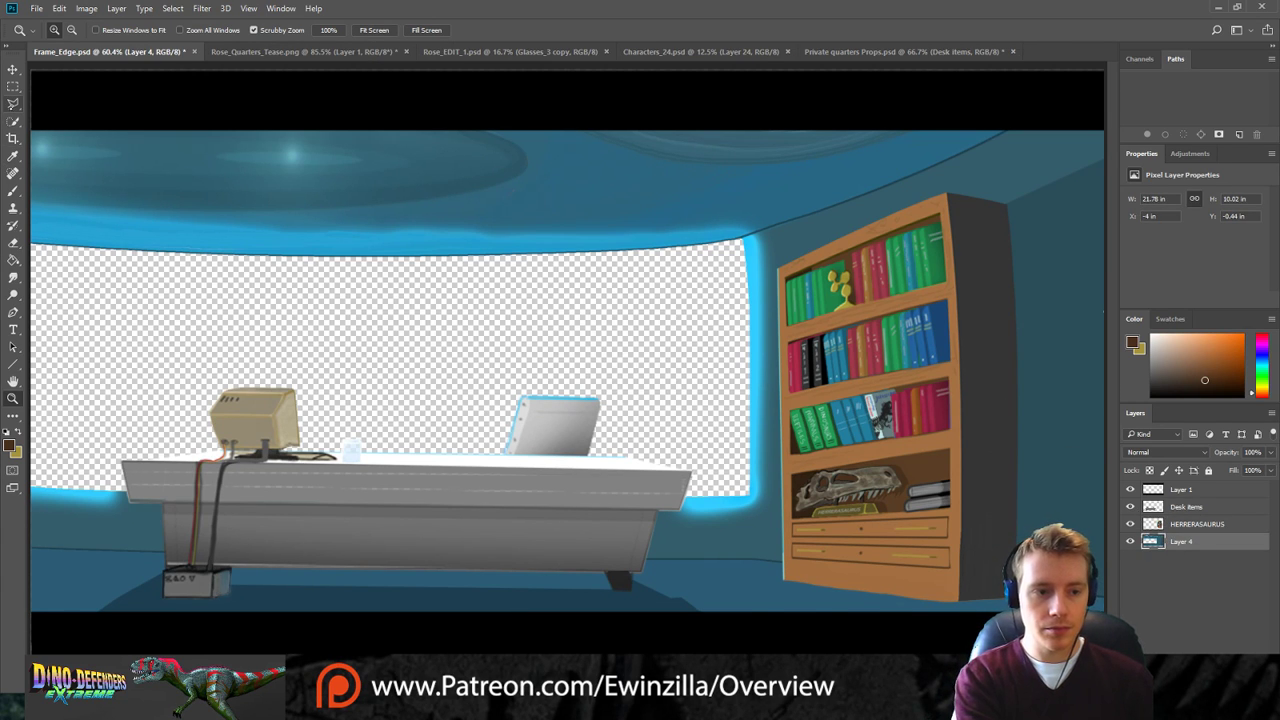
click(784, 579)
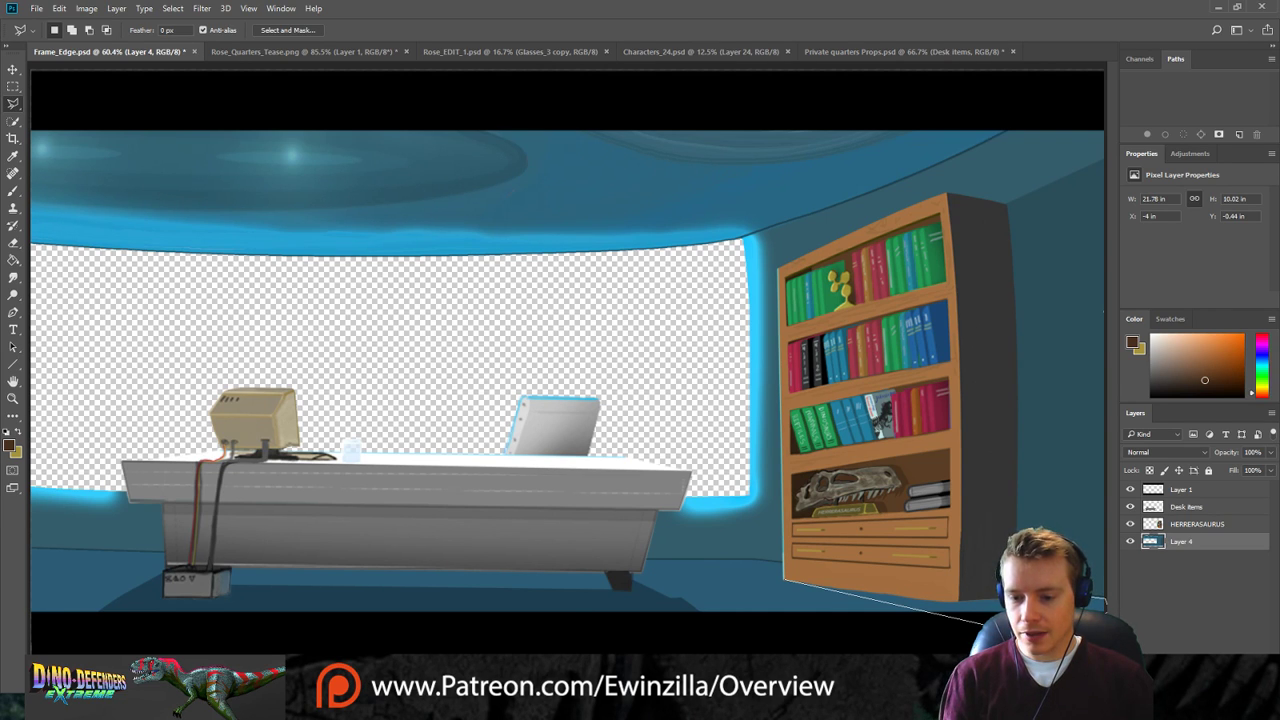
click(958, 600)
click(785, 582)
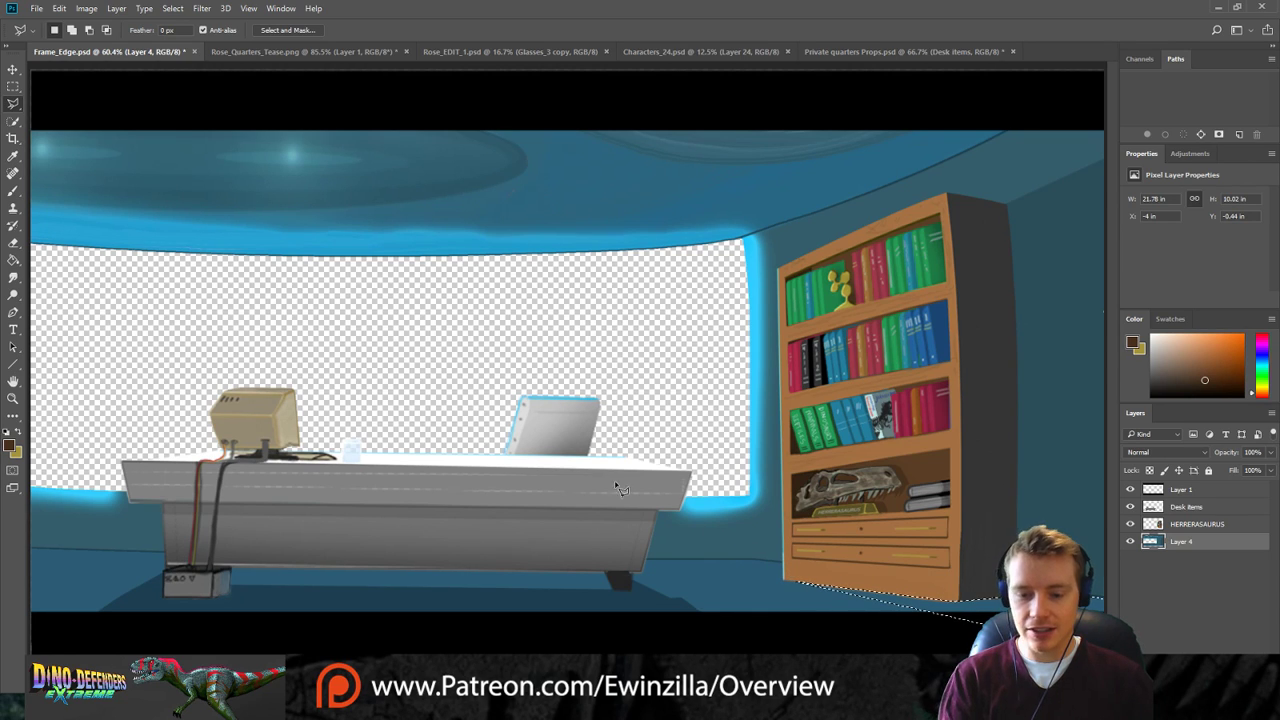
Fill the selected floor area below the bookcase with a sampled dark blue using the Paint Bucket, and clear the selection.
key(i)
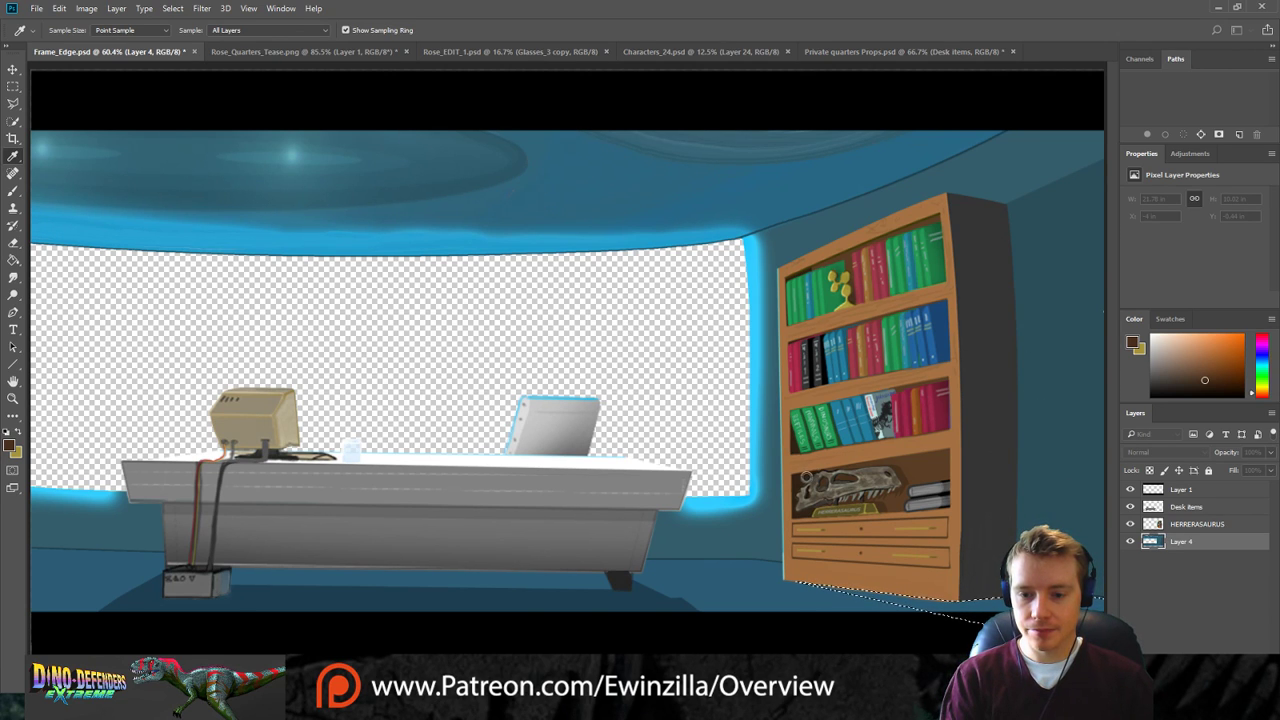
click(531, 233)
key(g)
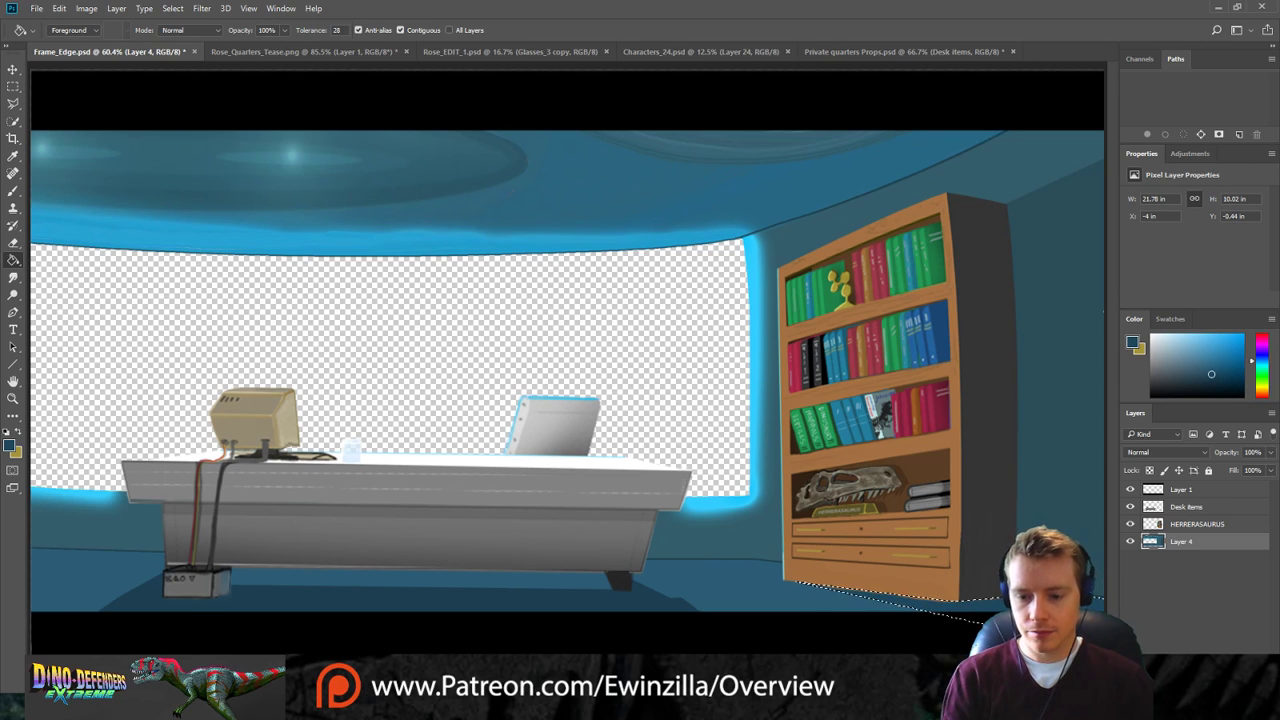
click(13, 86)
click(155, 143)
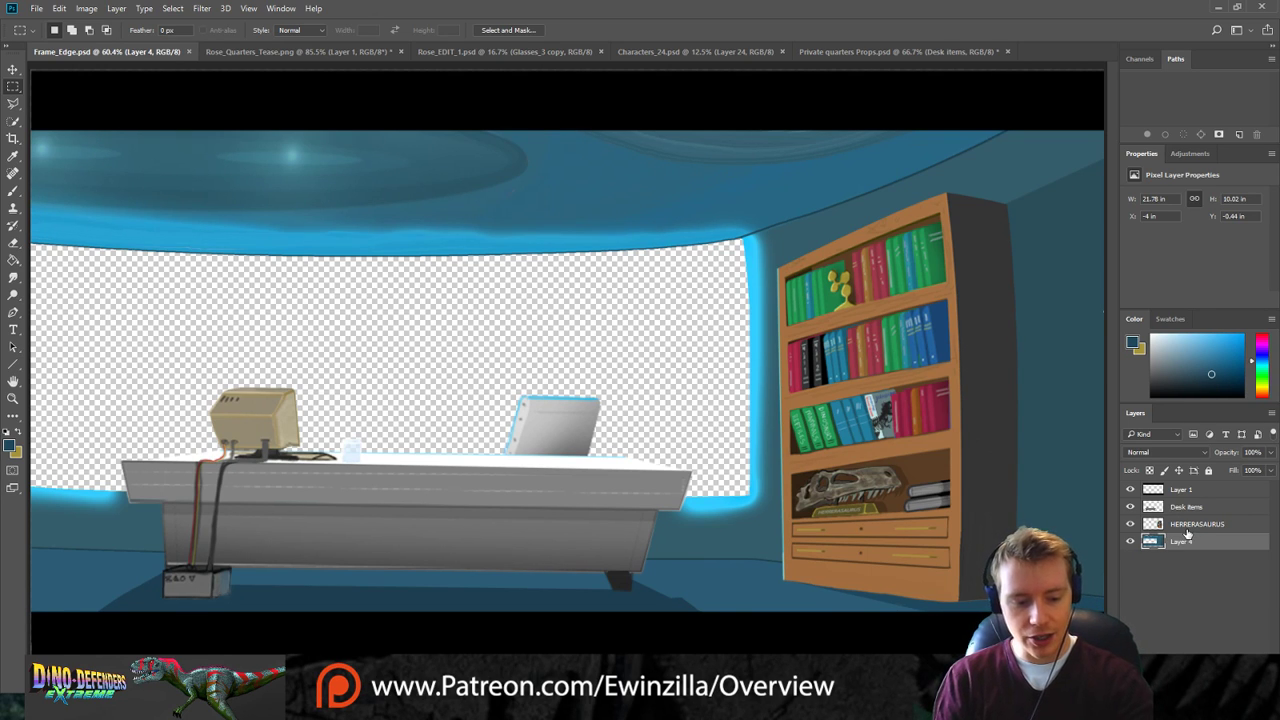
Merge Layer 4 with the HERRERASAURUS and Desk items layers into one layer.
shift+click(1188, 526)
shift+click(1185, 508)
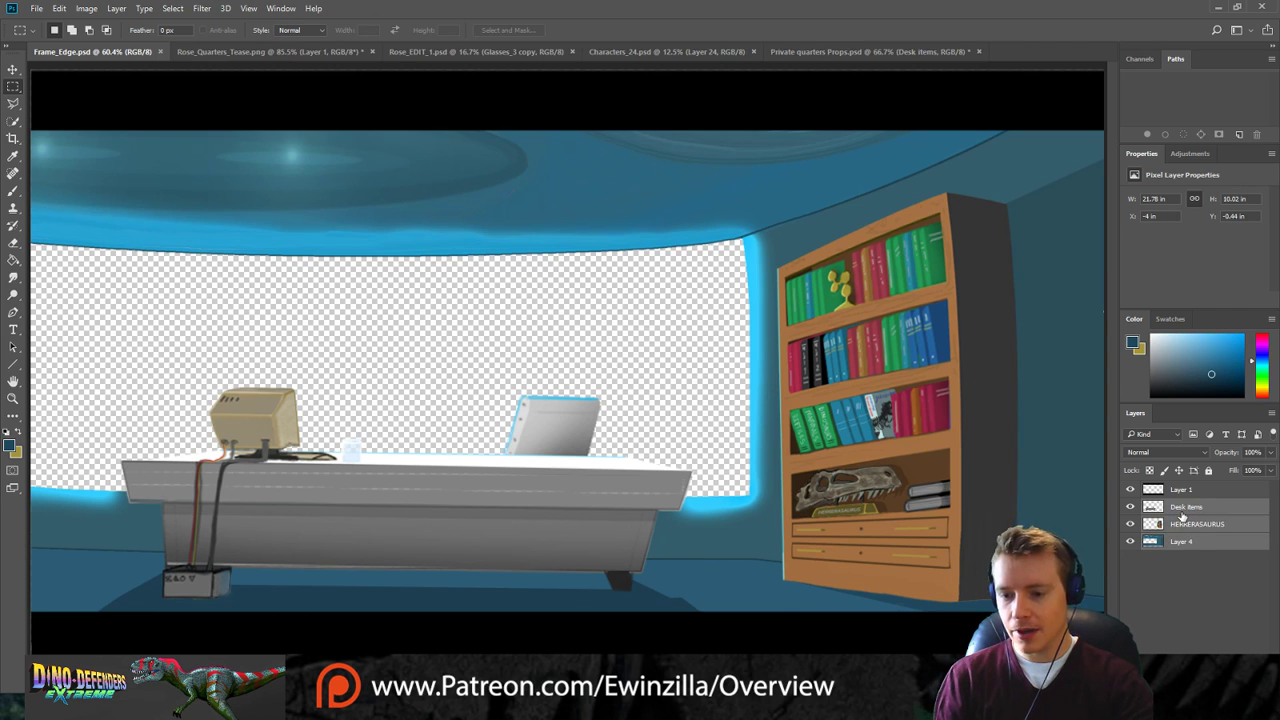
key(ctrl+e)
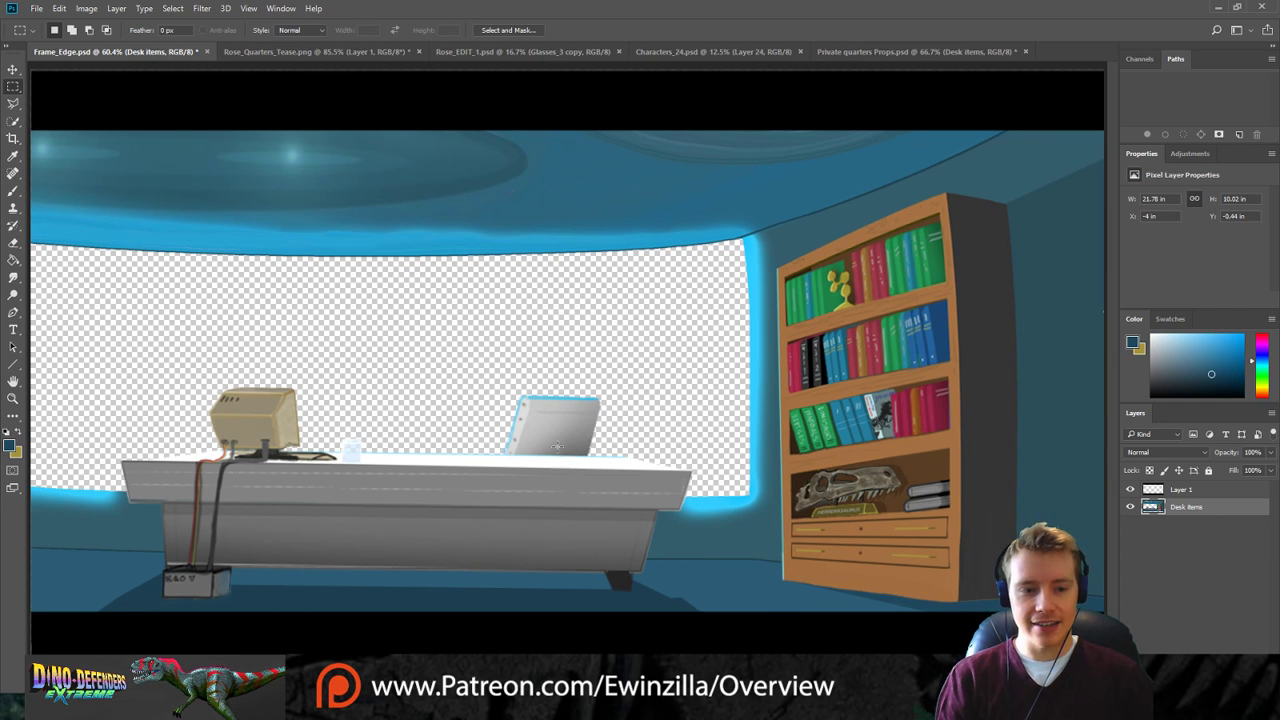
Try to enlarge the merged office layer to about 132% and reposition it within the frame.
click(13, 398)
click(71, 30)
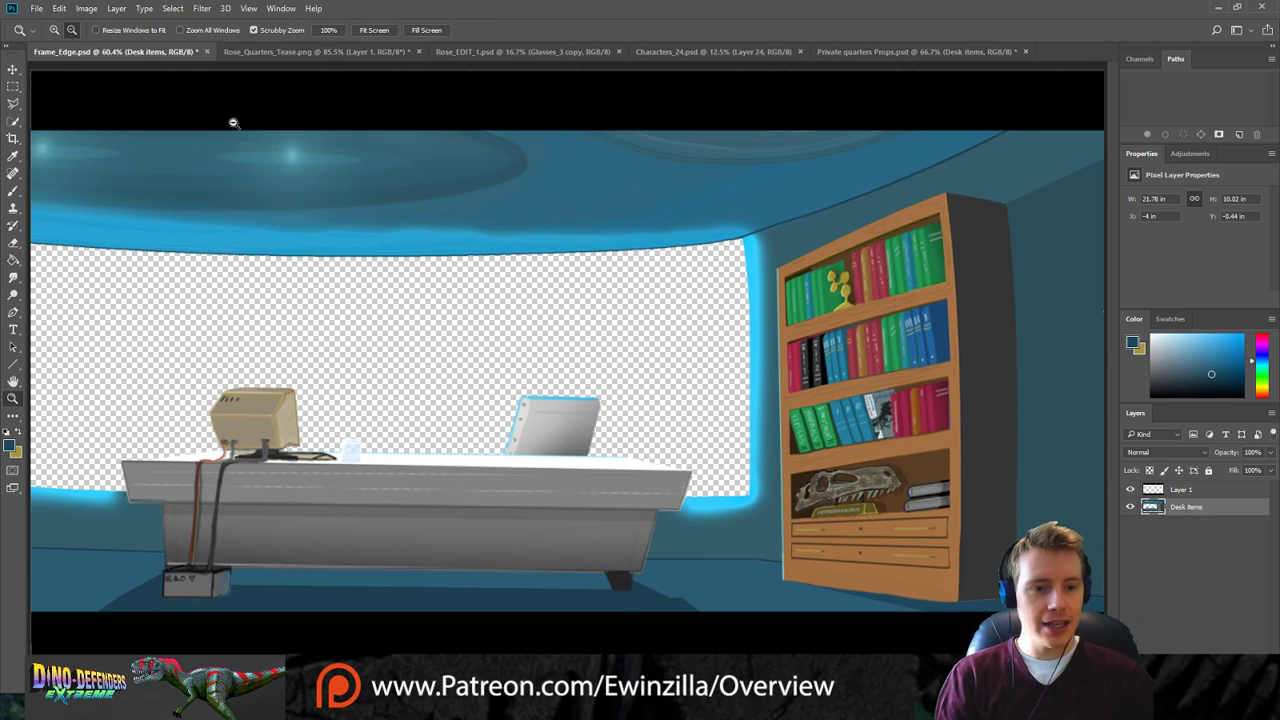
click(267, 142)
click(267, 142)
click(13, 69)
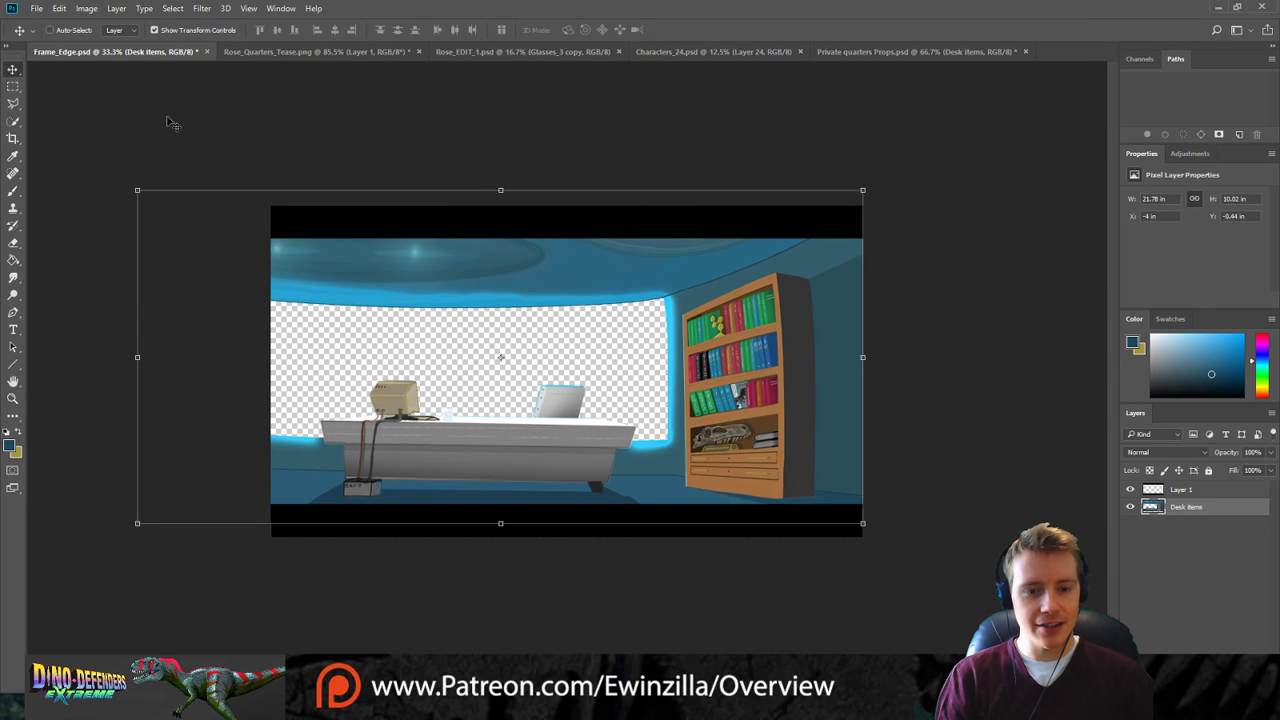
drag(863, 190, 1042, 107)
drag(943, 190, 837, 206)
drag(953, 133, 981, 118)
drag(811, 194, 790, 195)
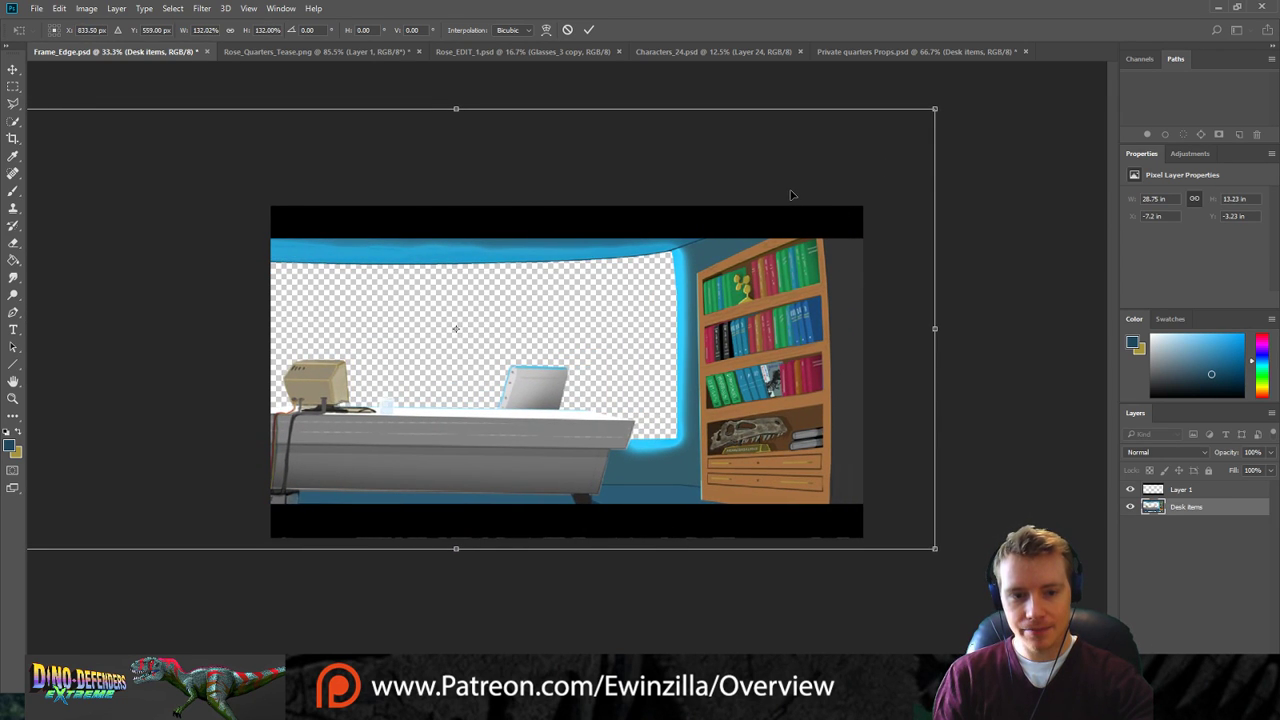
click(13, 86)
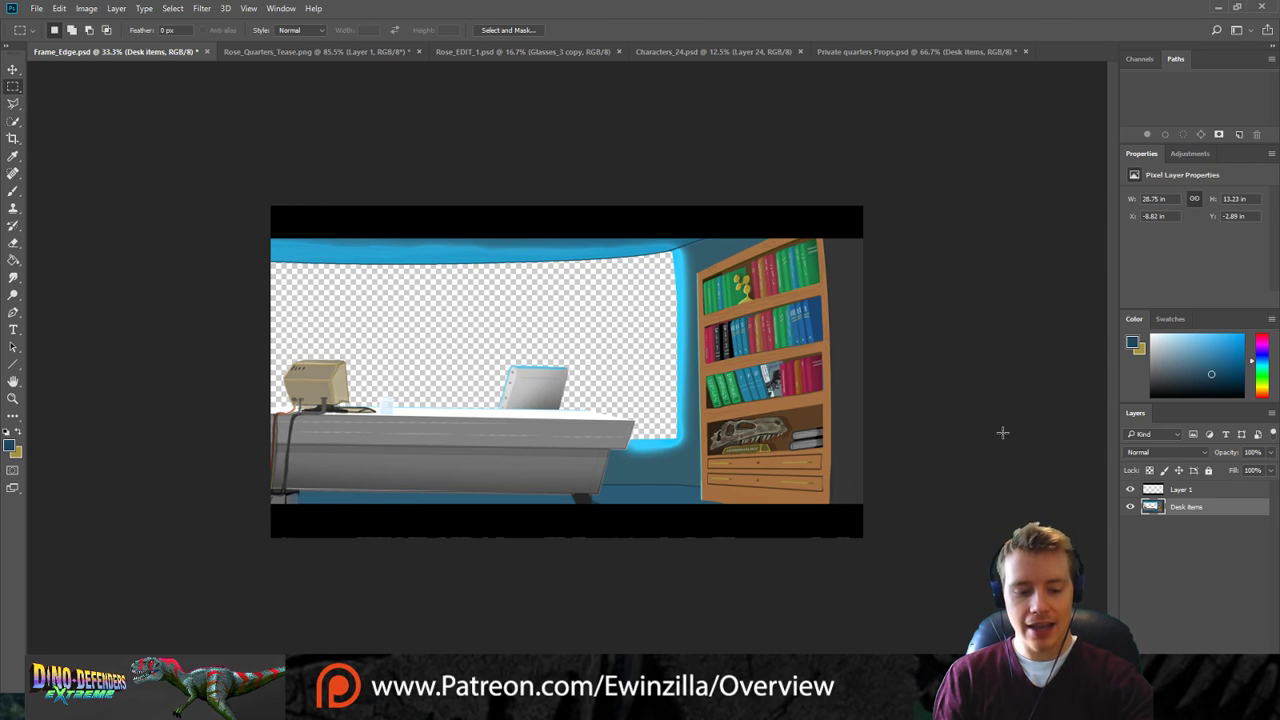
key(ctrl+z)
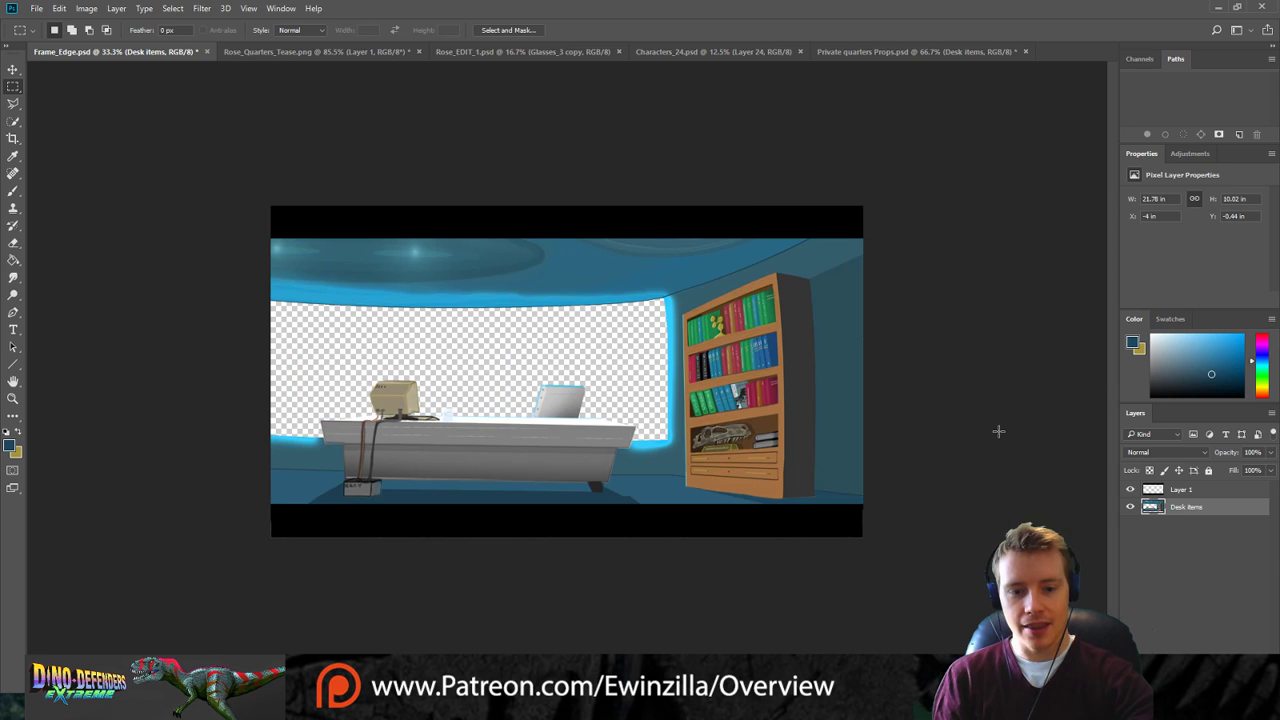
Set the merged Desk items layer's blend mode to Pin Light and rotate the layer by about -0.37 degrees.
key(shift+alt+z)
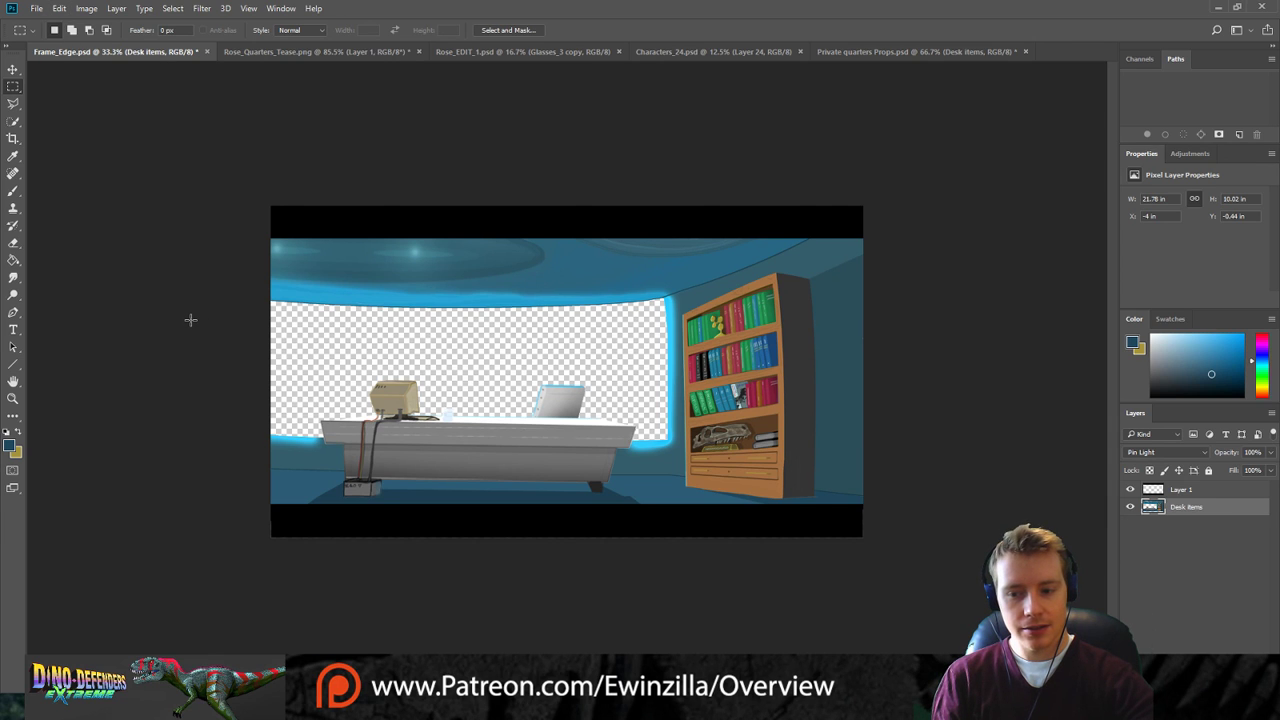
click(13, 398)
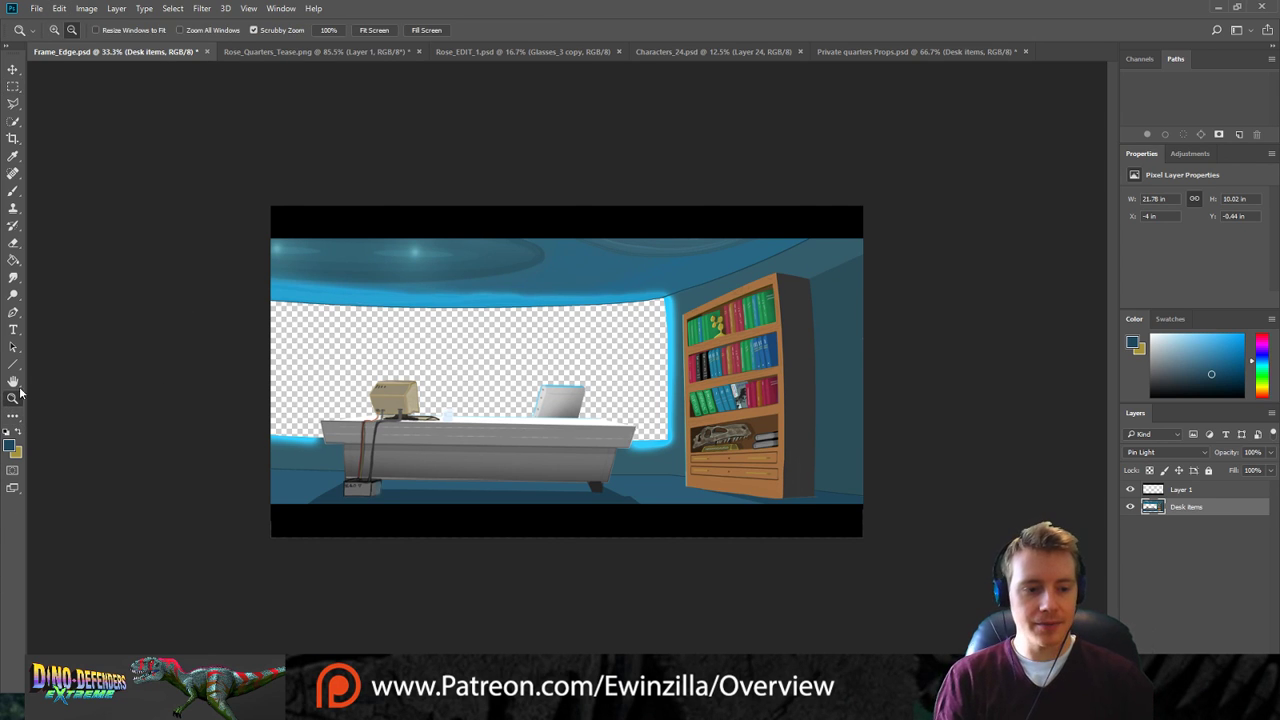
click(378, 30)
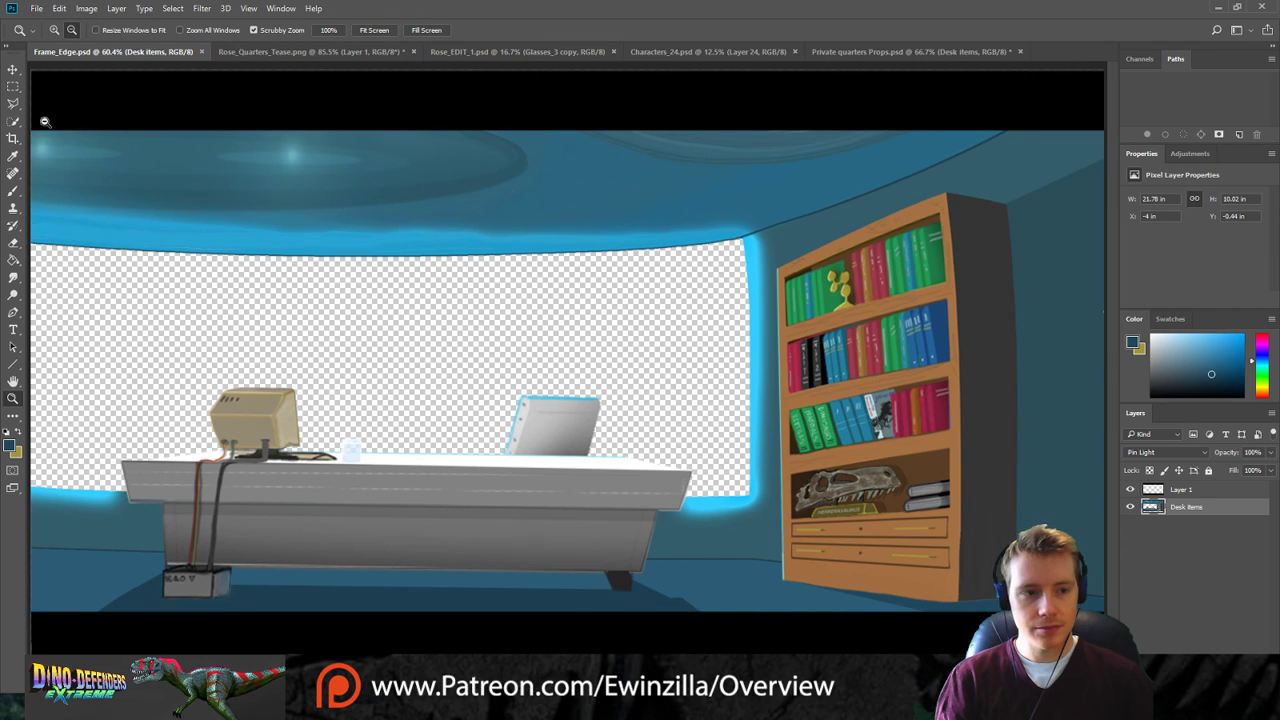
click(13, 69)
click(13, 399)
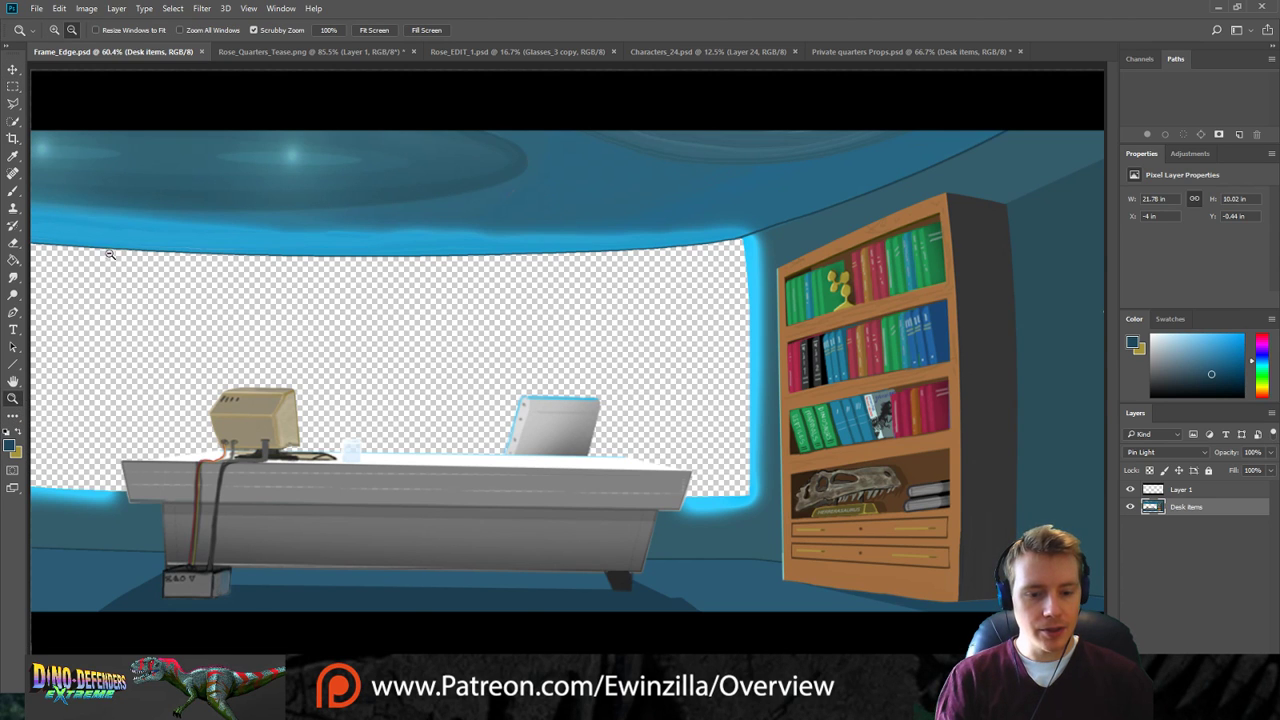
click(104, 124)
key(ctrl+t)
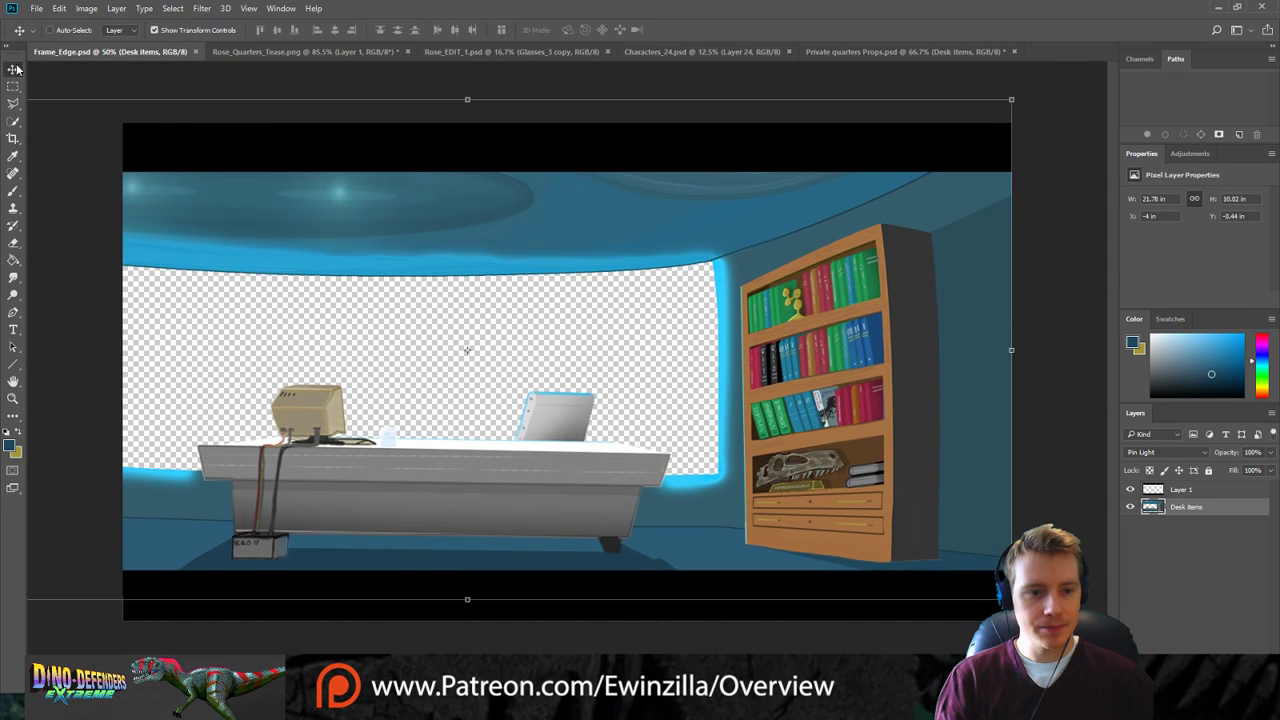
drag(253, 87, 251, 87)
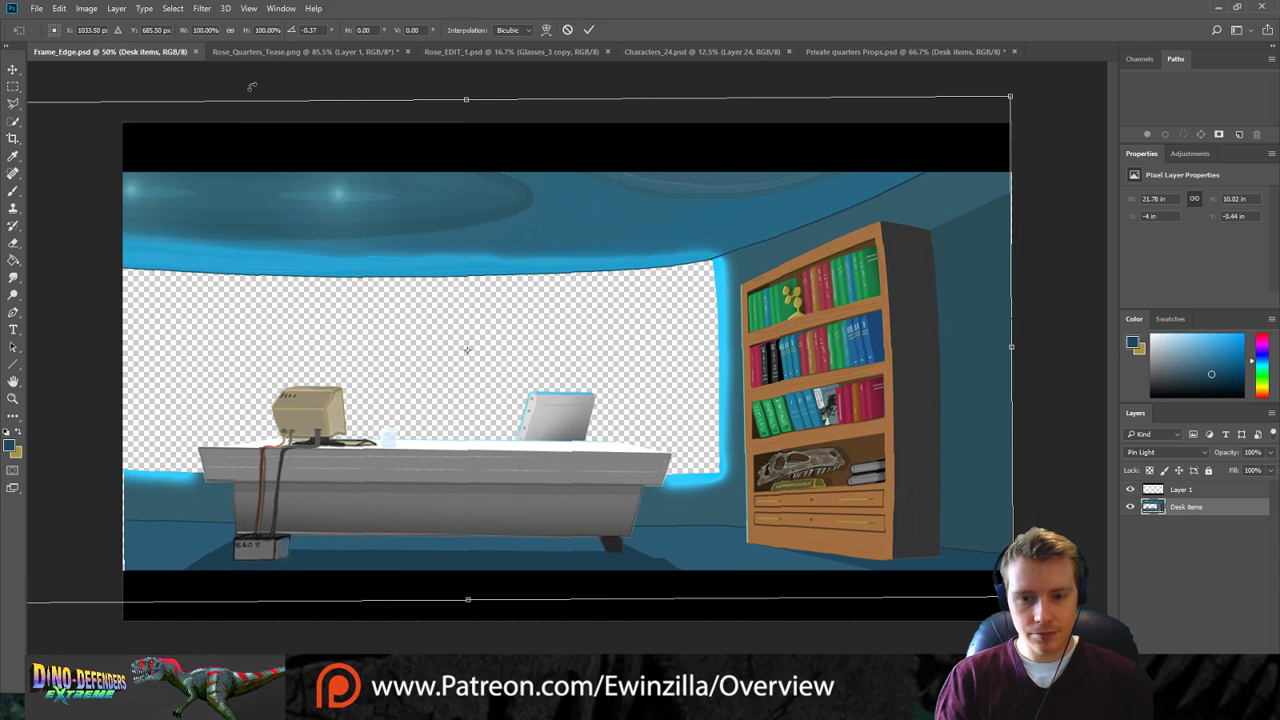
click(13, 87)
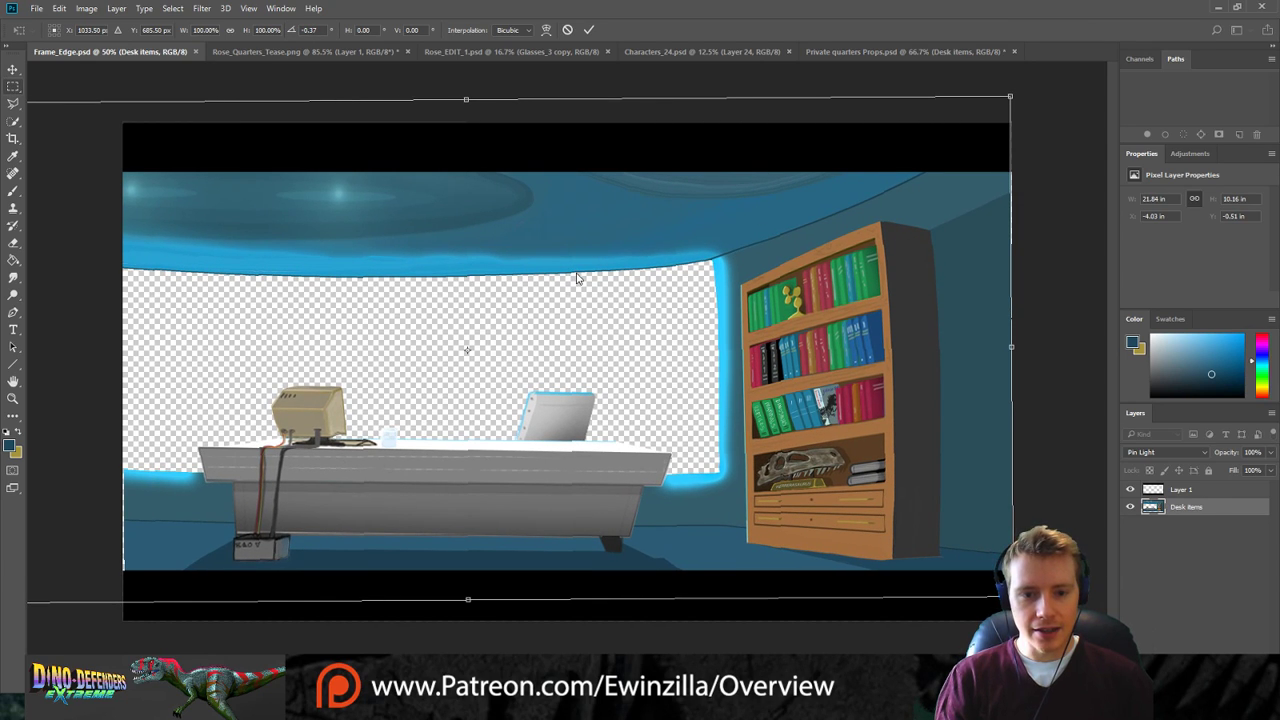
key(Return)
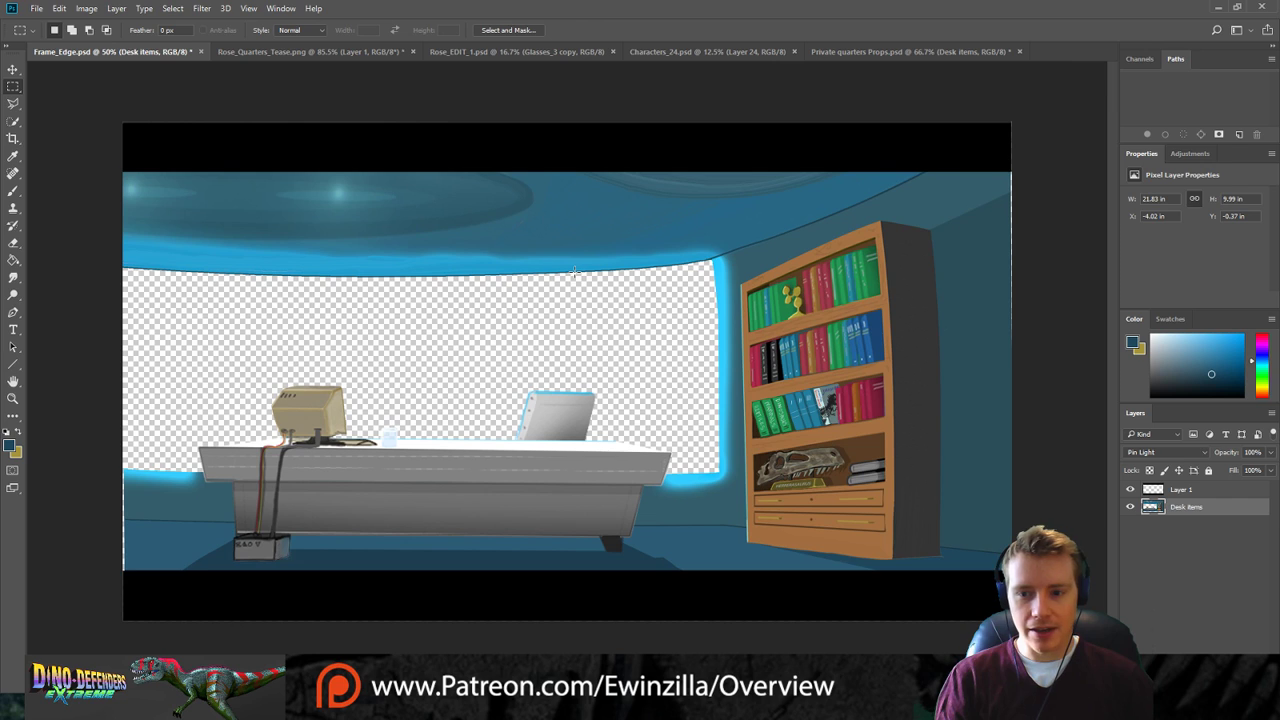
Smudge colour over the bare slivers at the canvas side edges, and burn the wall beside the bookcase's dark side at 40% midtone exposure.
click(13, 277)
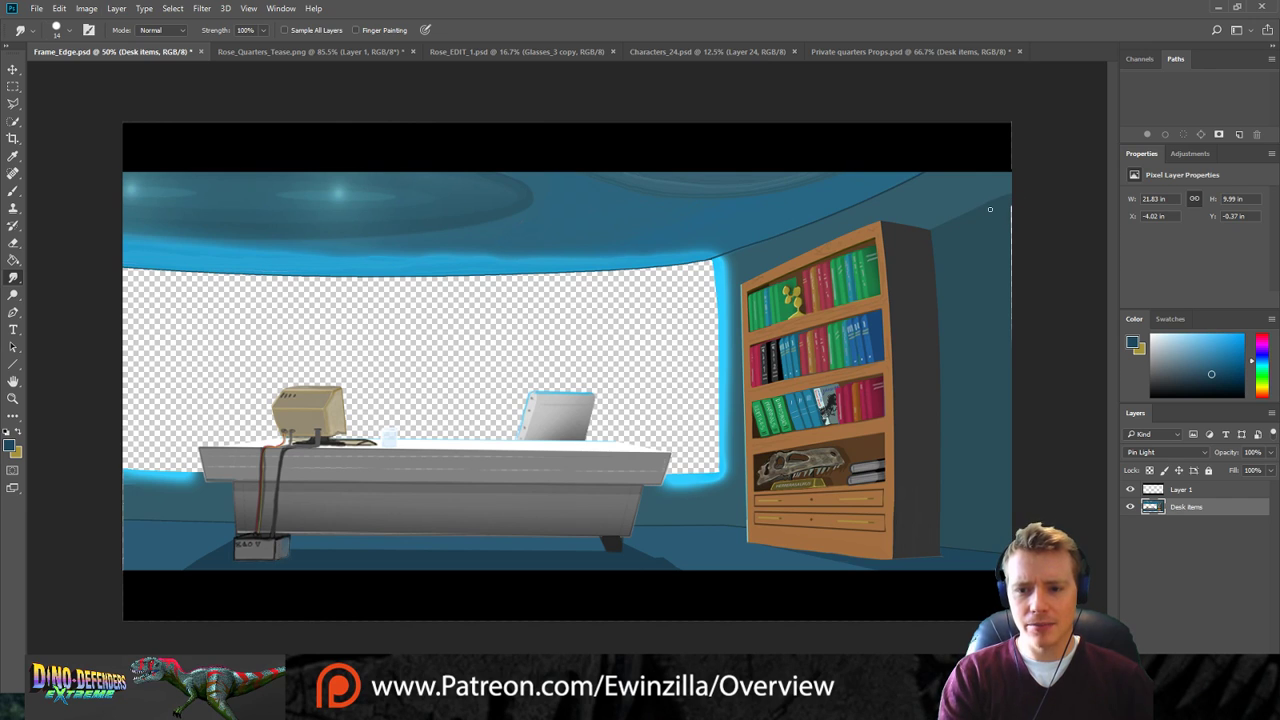
mouse_move(1000, 223)
mouse_down()
mouse_move(1015, 234)
mouse_move(1012, 322)
mouse_up()
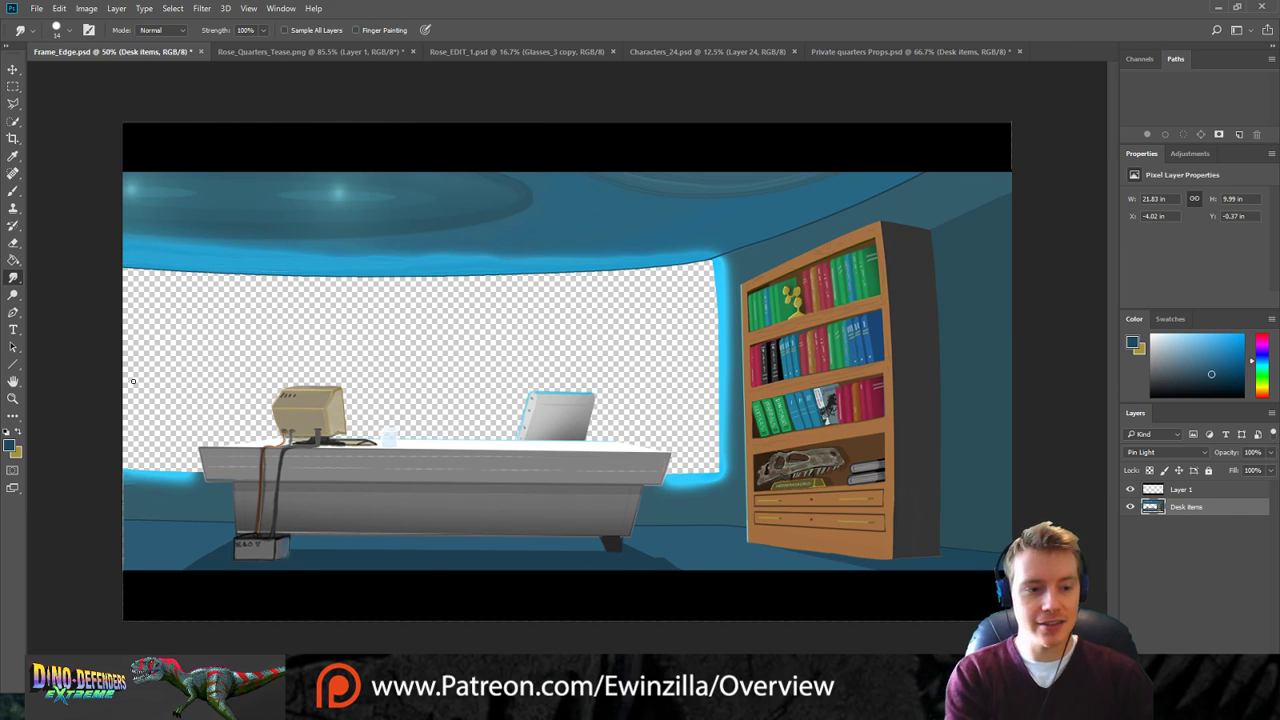
click(13, 294)
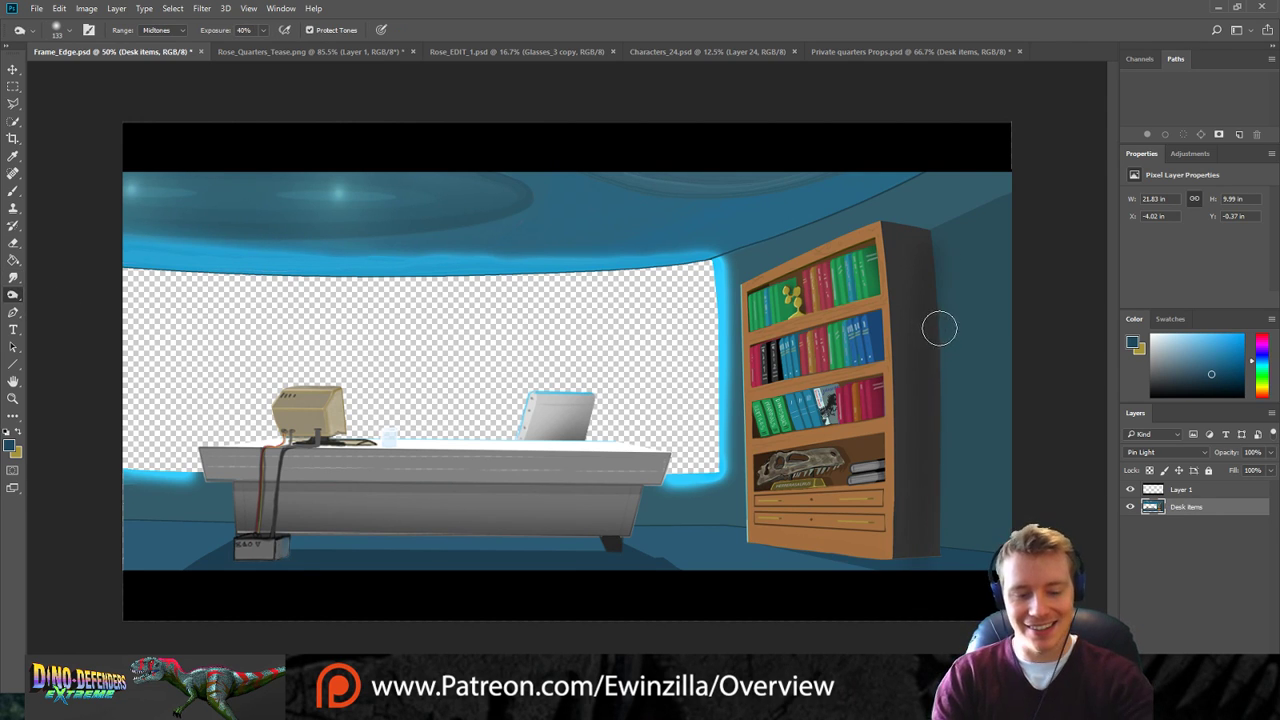
mouse_move(933, 239)
mouse_down()
mouse_move(934, 525)
mouse_move(930, 241)
mouse_move(959, 532)
mouse_move(933, 237)
mouse_move(946, 583)
mouse_up()
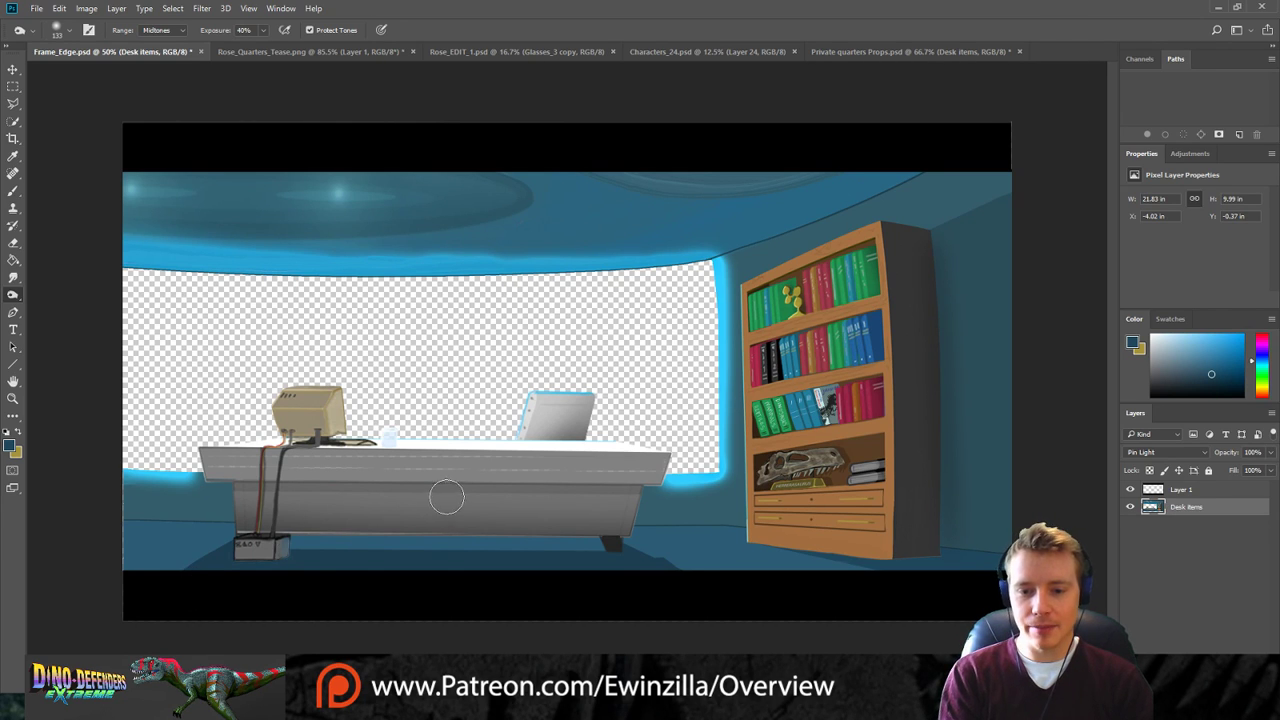
Examine the painted book spines on the bookcase shelves up close.
key(z)
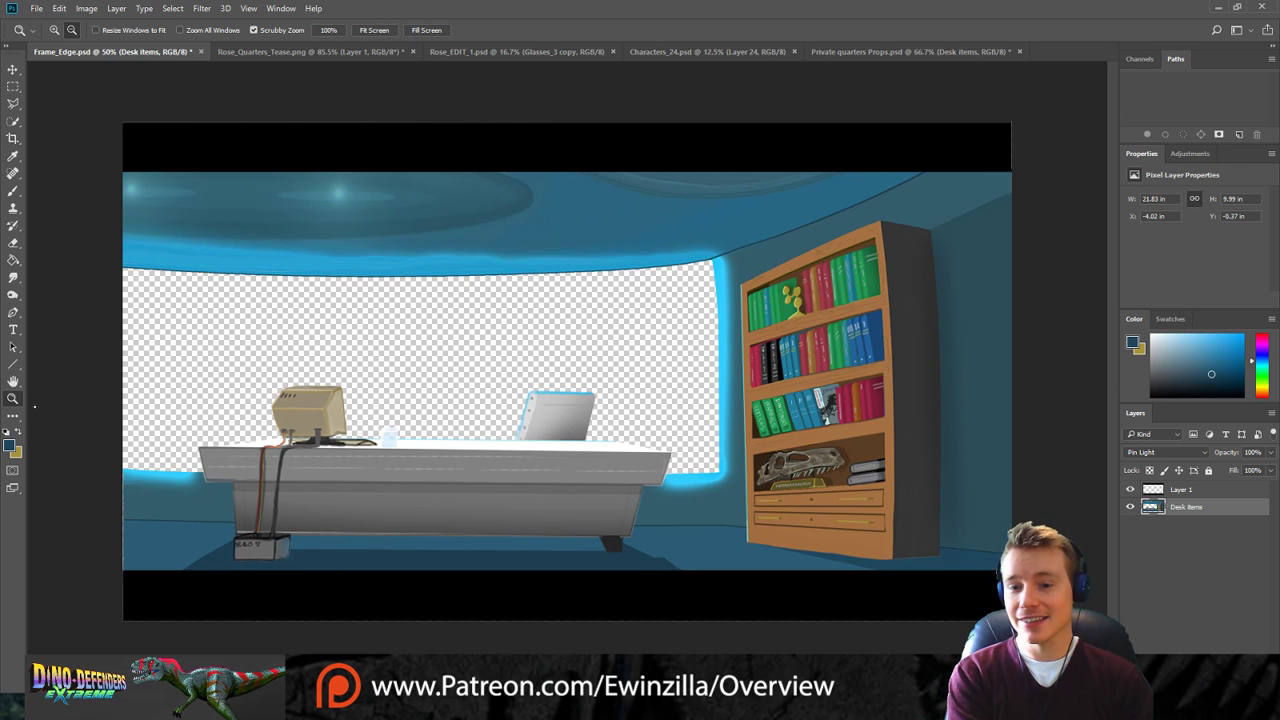
alt+click(855, 399)
click(55, 31)
click(813, 386)
click(817, 391)
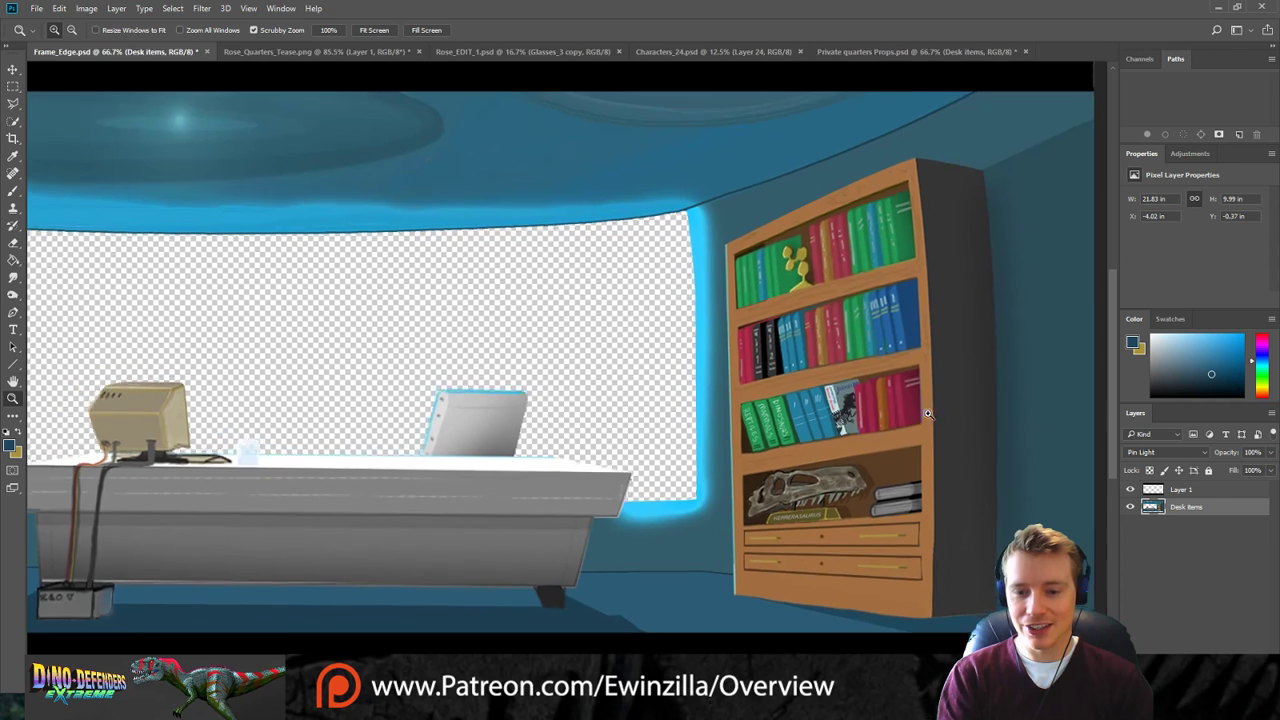
click(926, 414)
click(910, 412)
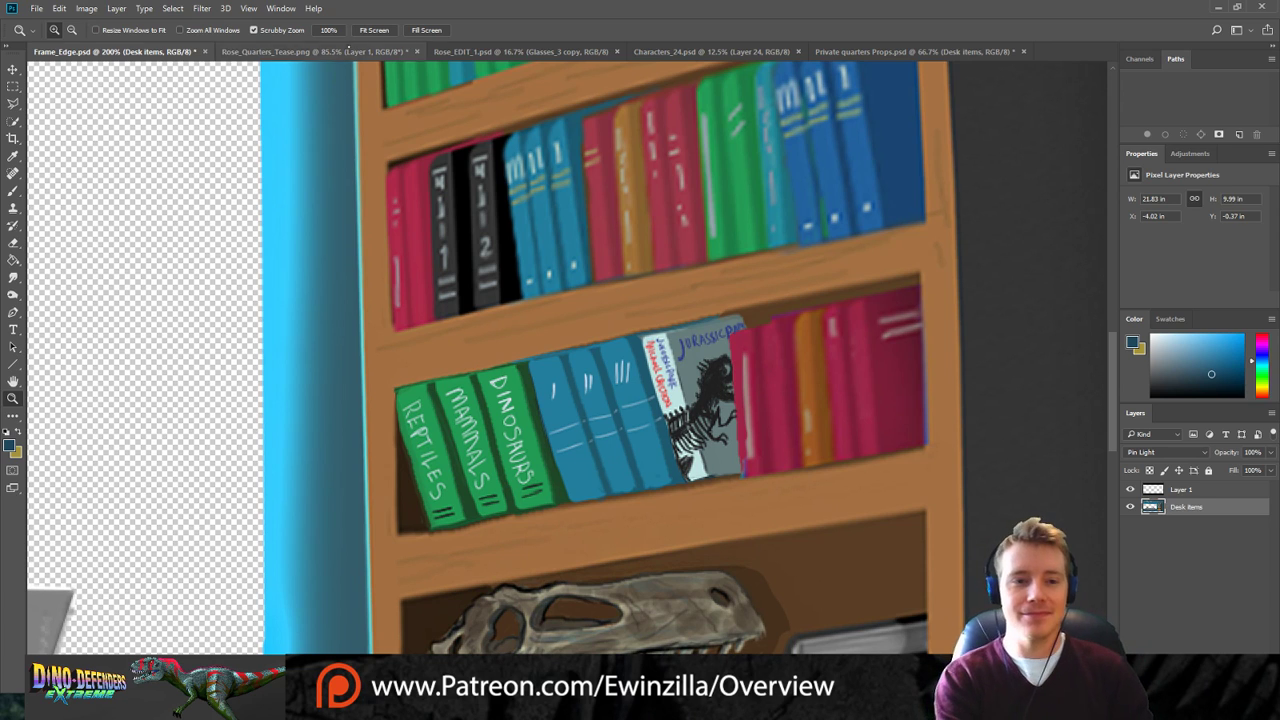
click(379, 31)
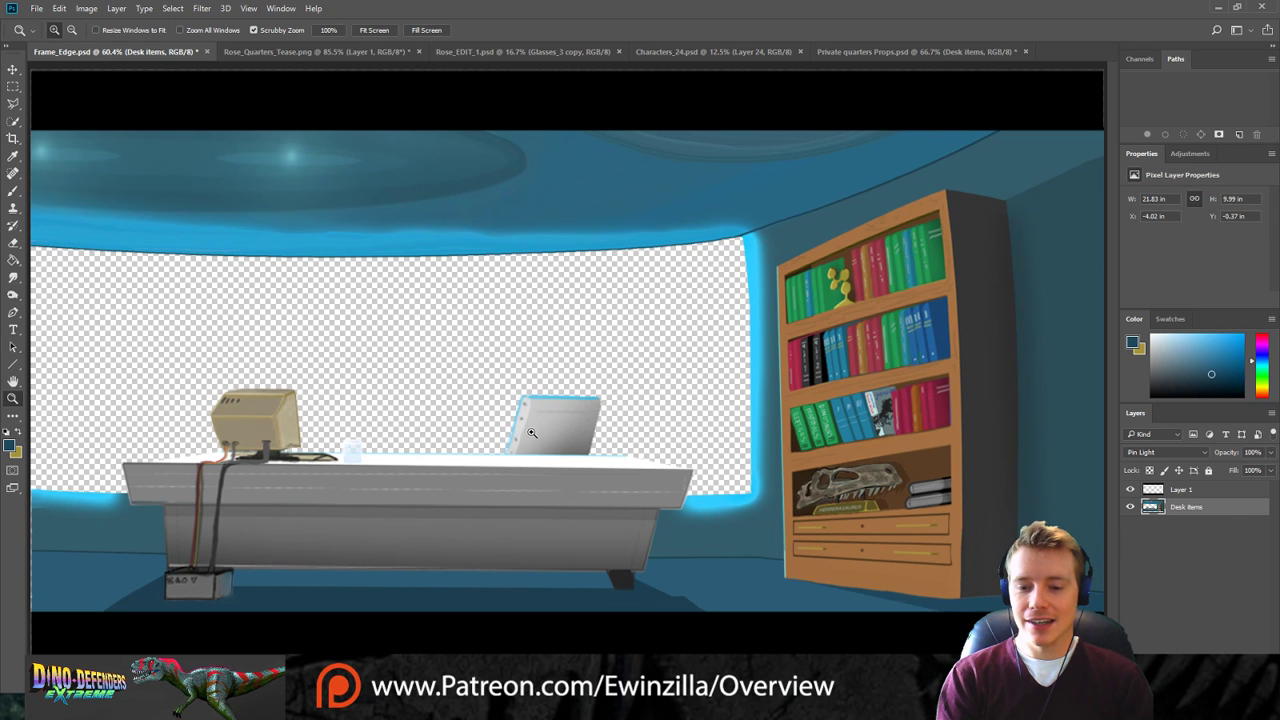
Smudge the yellow outline around the end face of the HERRERASAURUS nameplate to thin and soften it.
click(911, 523)
click(915, 520)
click(920, 517)
click(918, 518)
click(890, 520)
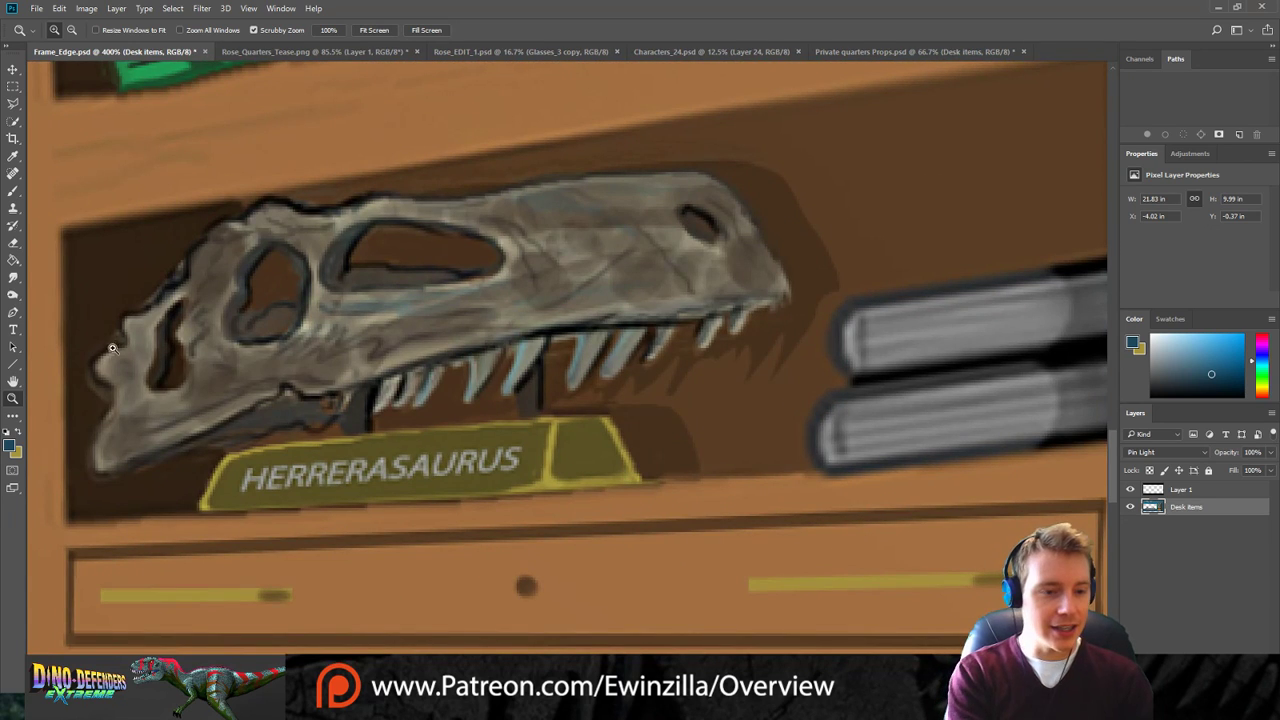
click(12, 280)
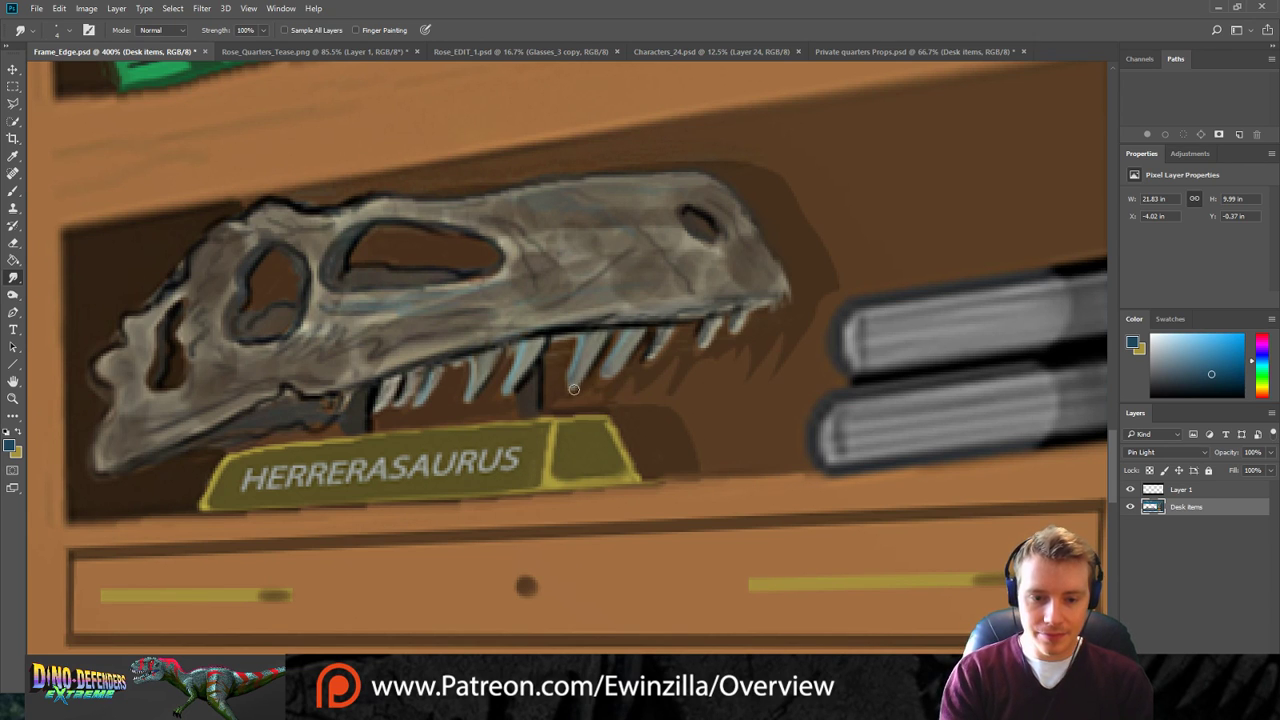
drag(618, 413, 566, 415)
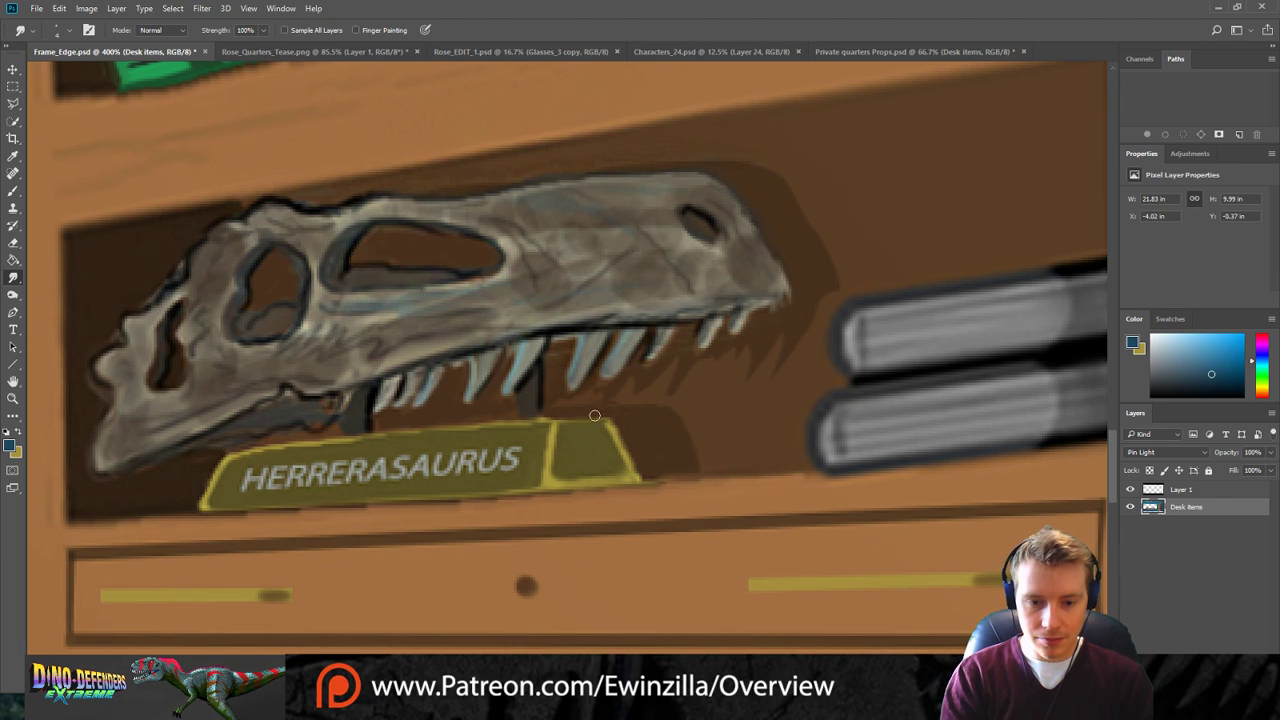
drag(612, 427, 638, 474)
drag(555, 478, 612, 477)
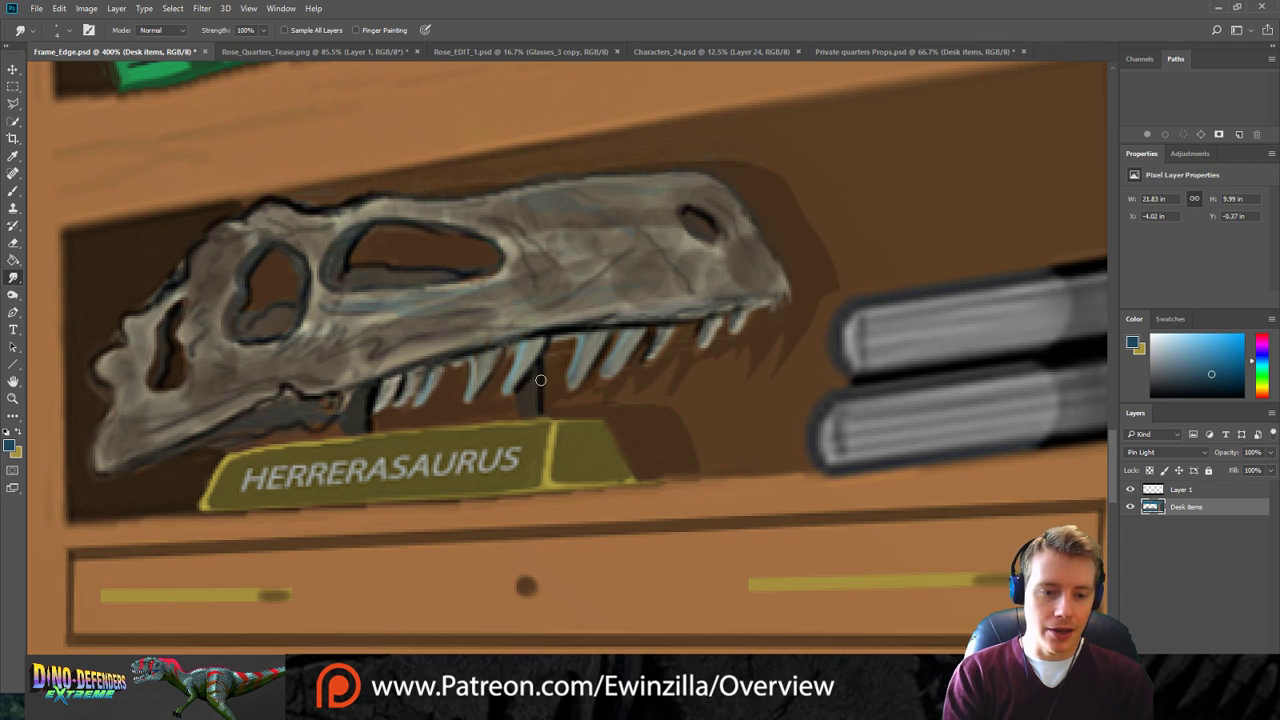
Outline a slanted band across the front of the HERRERASAURUS nameplate with the Polygonal Lasso.
click(13, 103)
click(321, 447)
click(258, 508)
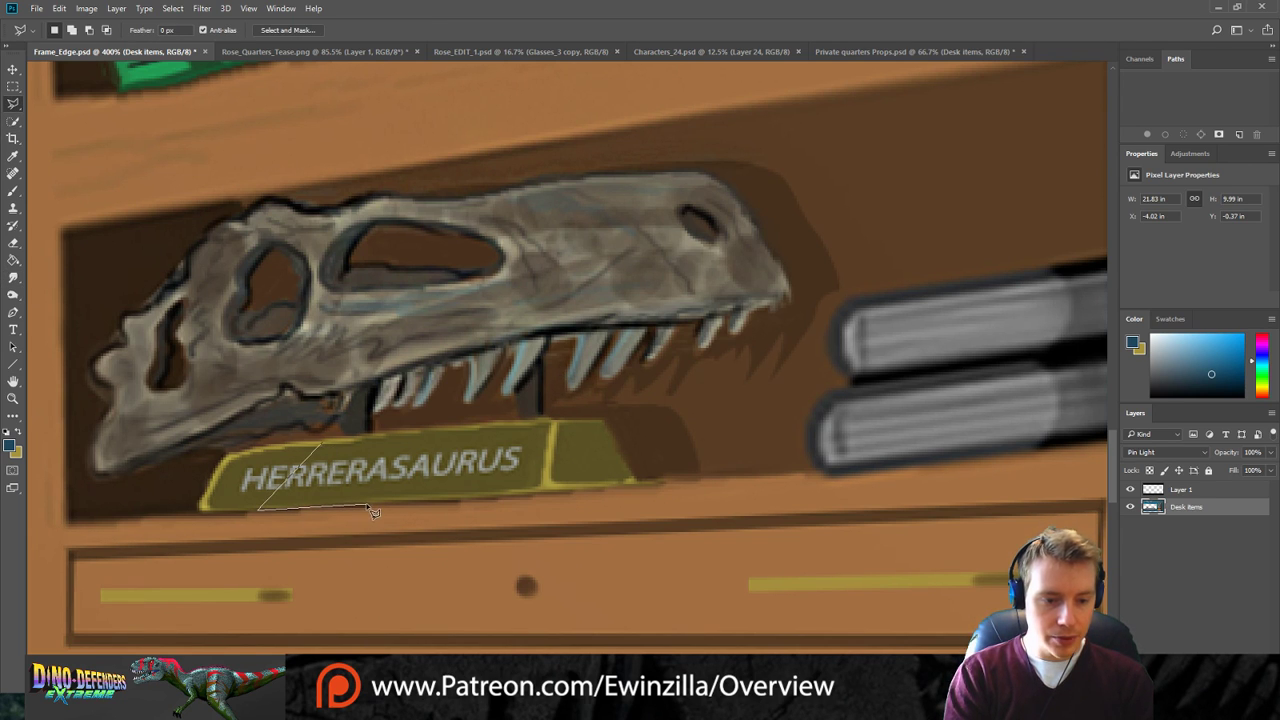
click(367, 505)
click(419, 434)
click(321, 444)
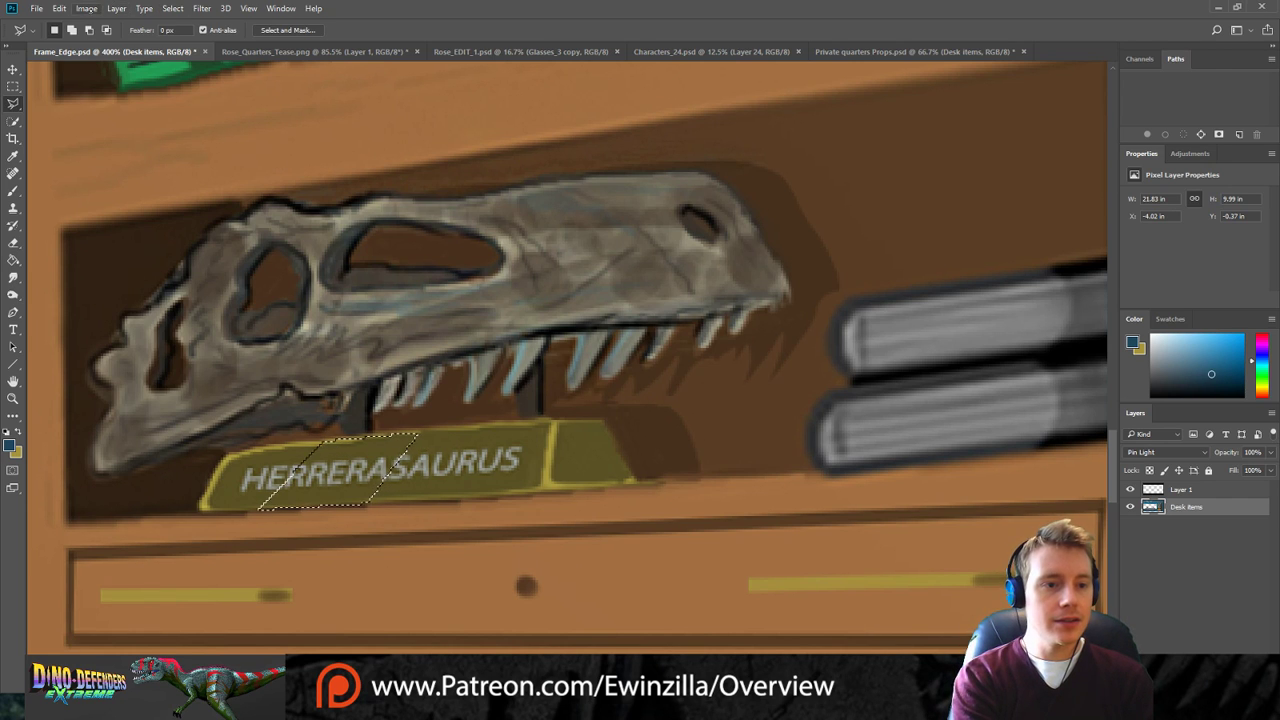
Lighten the selected nameplate band with an image adjustment to make a glossy reflection, and clear the selection.
click(331, 118)
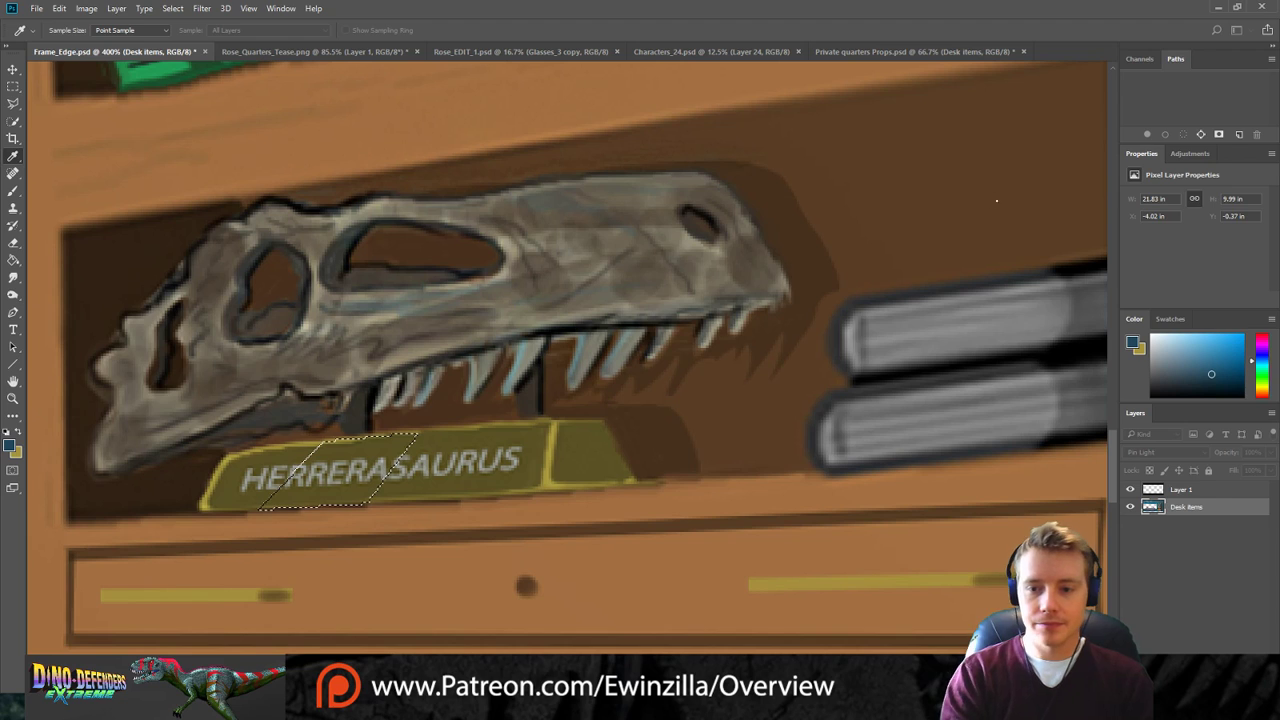
drag(1003, 217, 1005, 218)
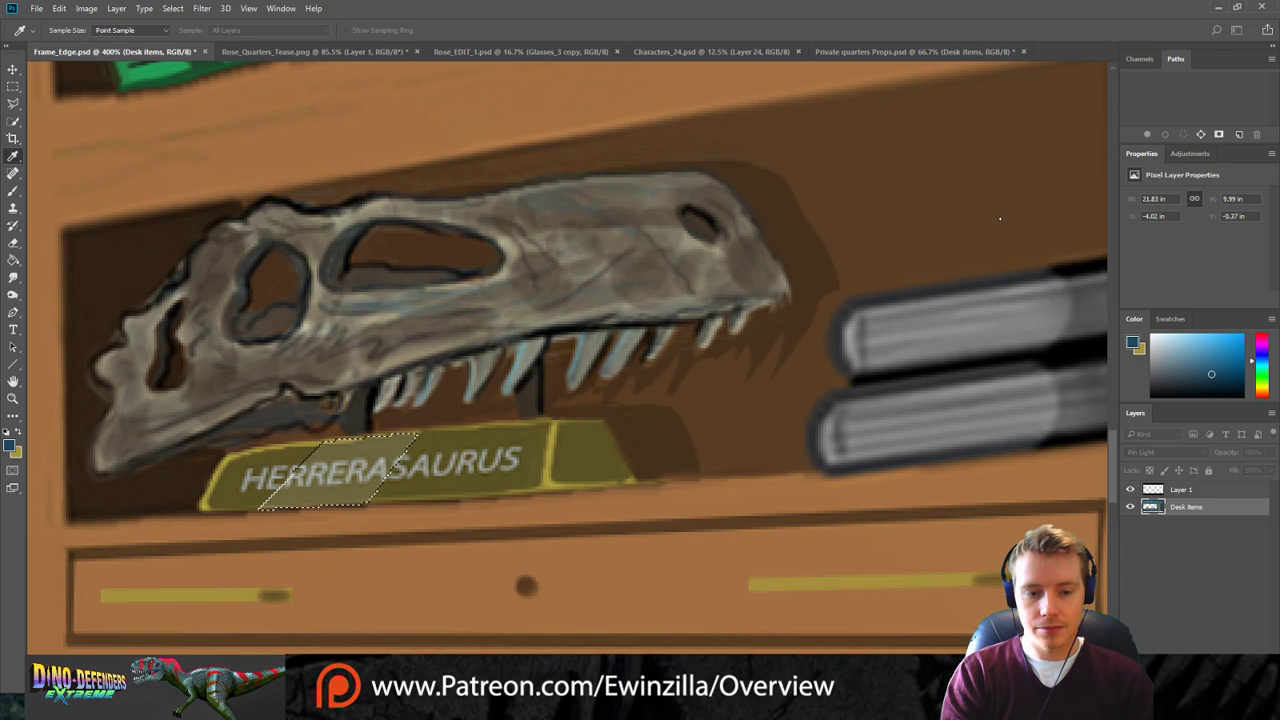
key(Return)
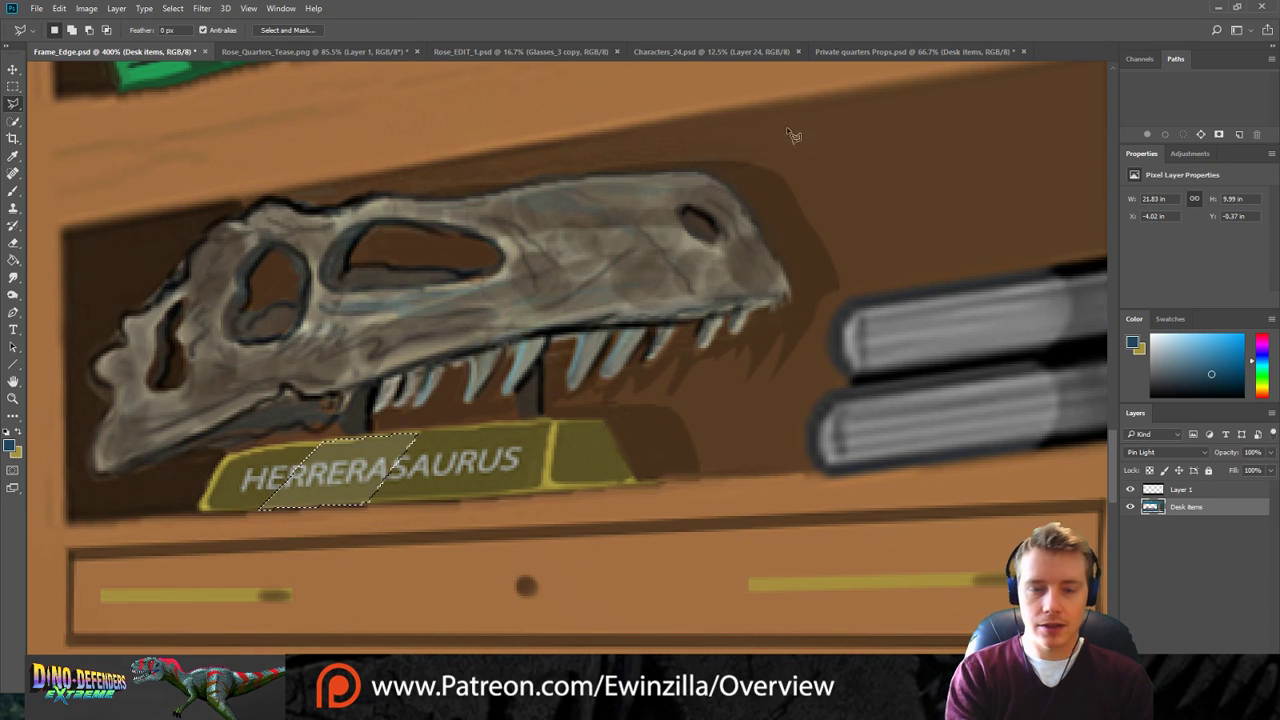
key(m)
click(87, 115)
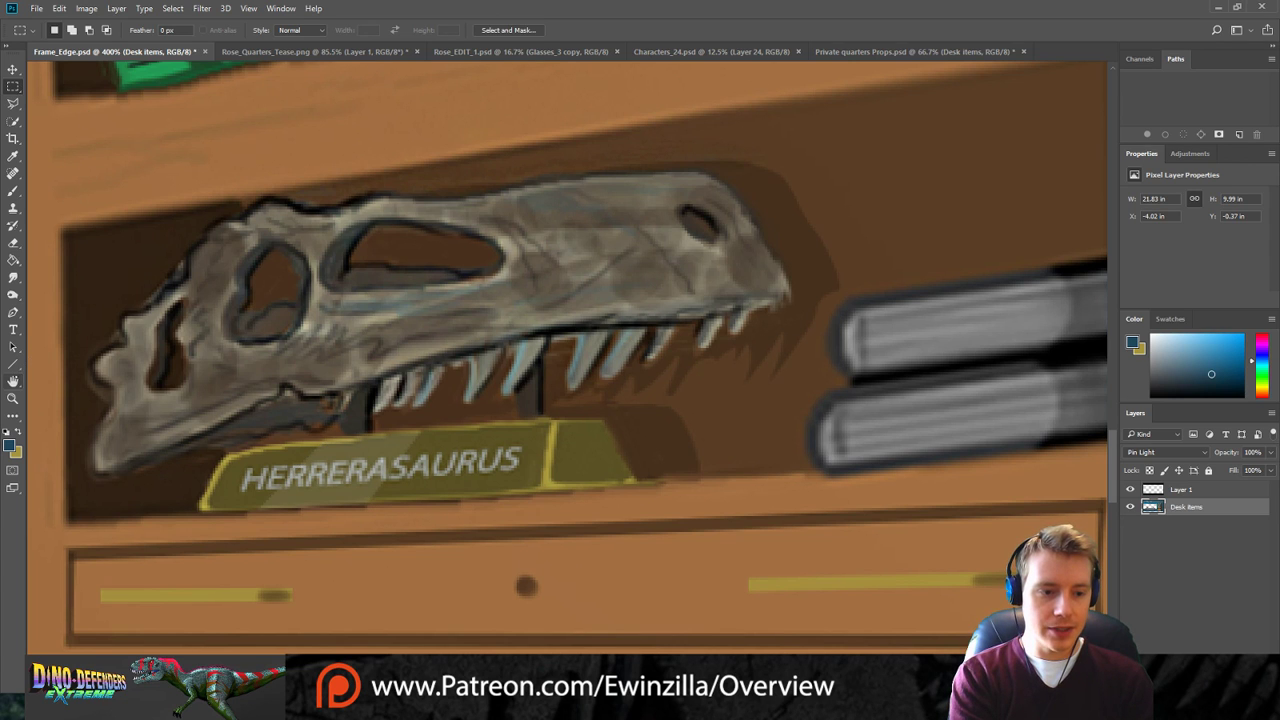
Fit the whole office image in view and save Frame_Edge.psd.
click(13, 397)
key(ctrl+0)
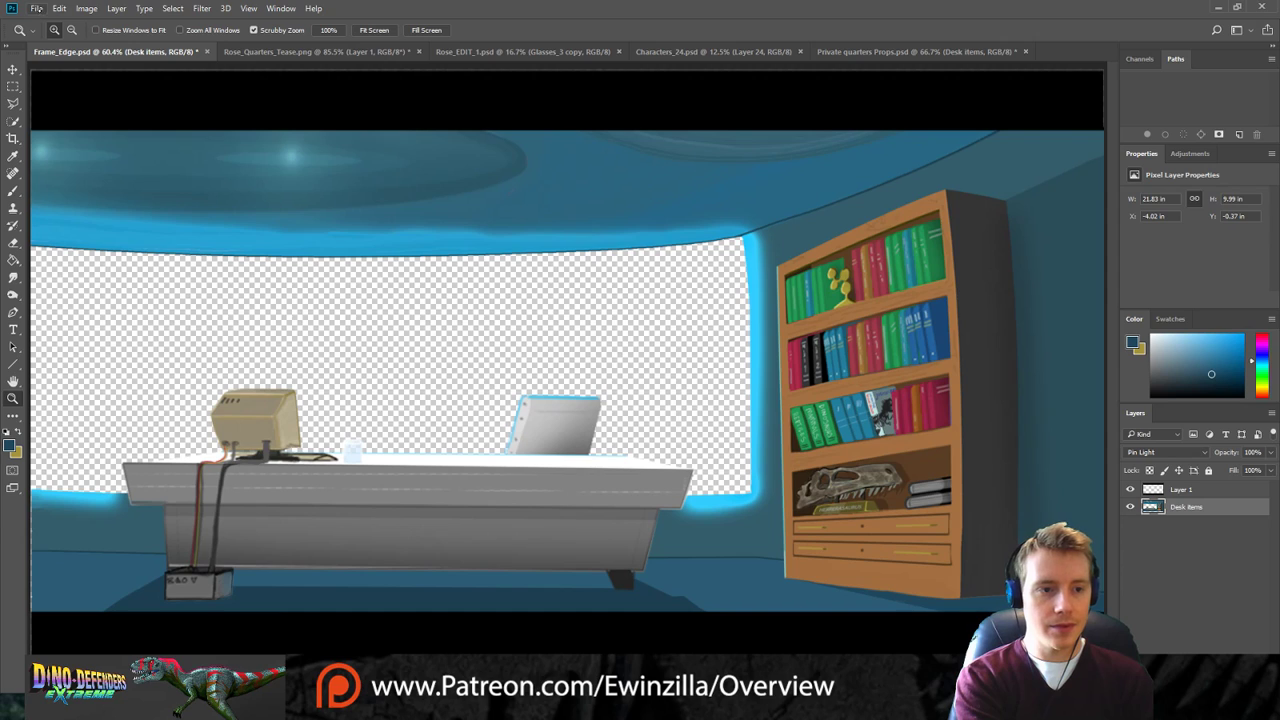
key(ctrl+s)
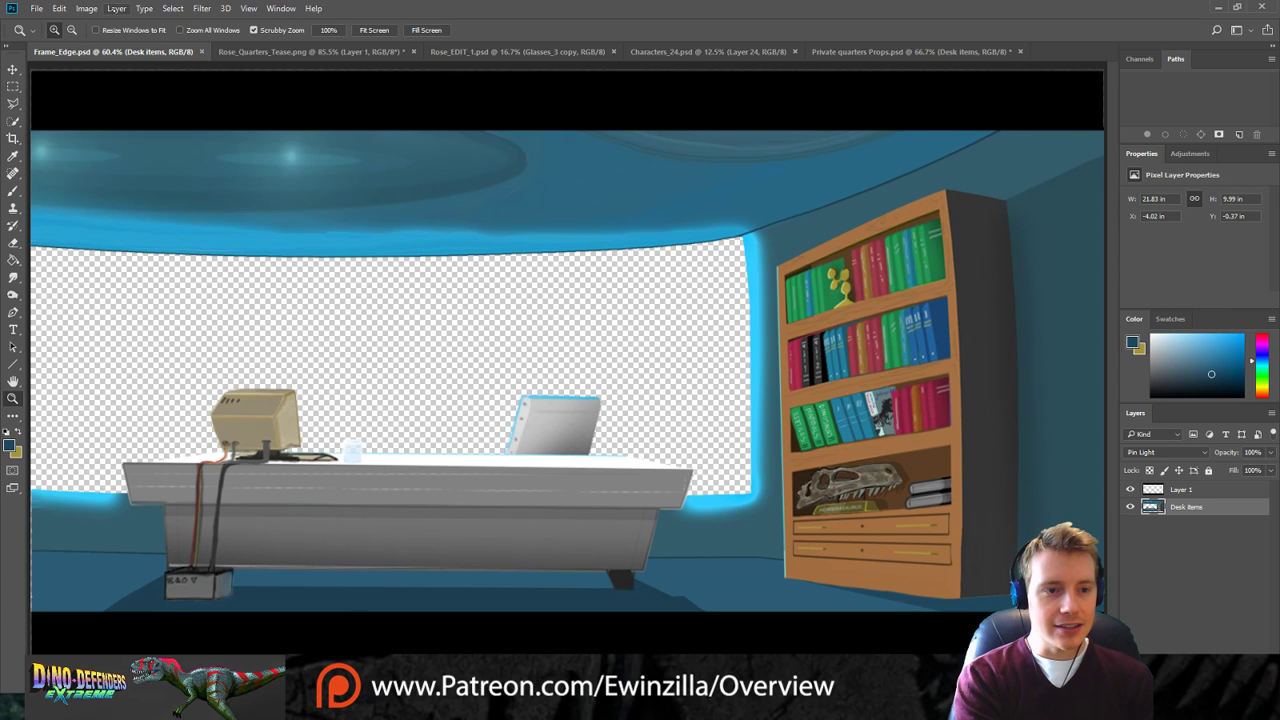
Add a new layer directly above the Desk items layer and choose bright red as the brush color.
click(389, 27)
key(Return)
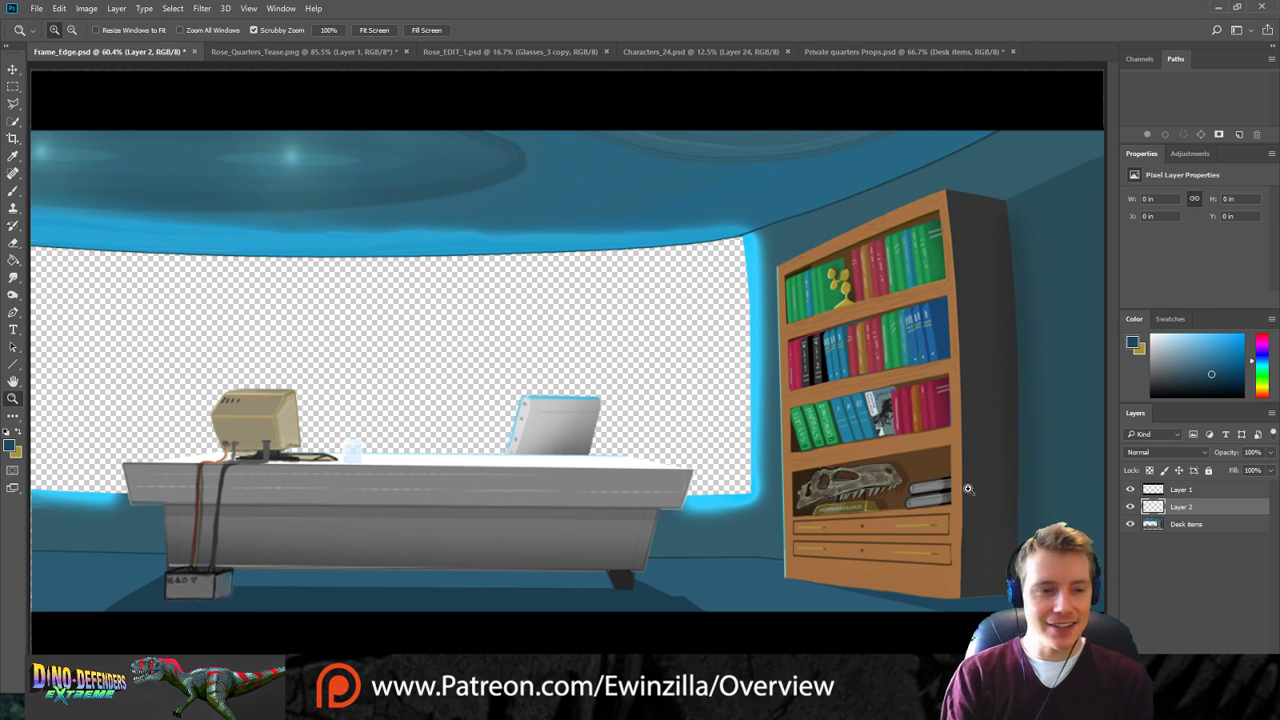
click(13, 190)
click(13, 155)
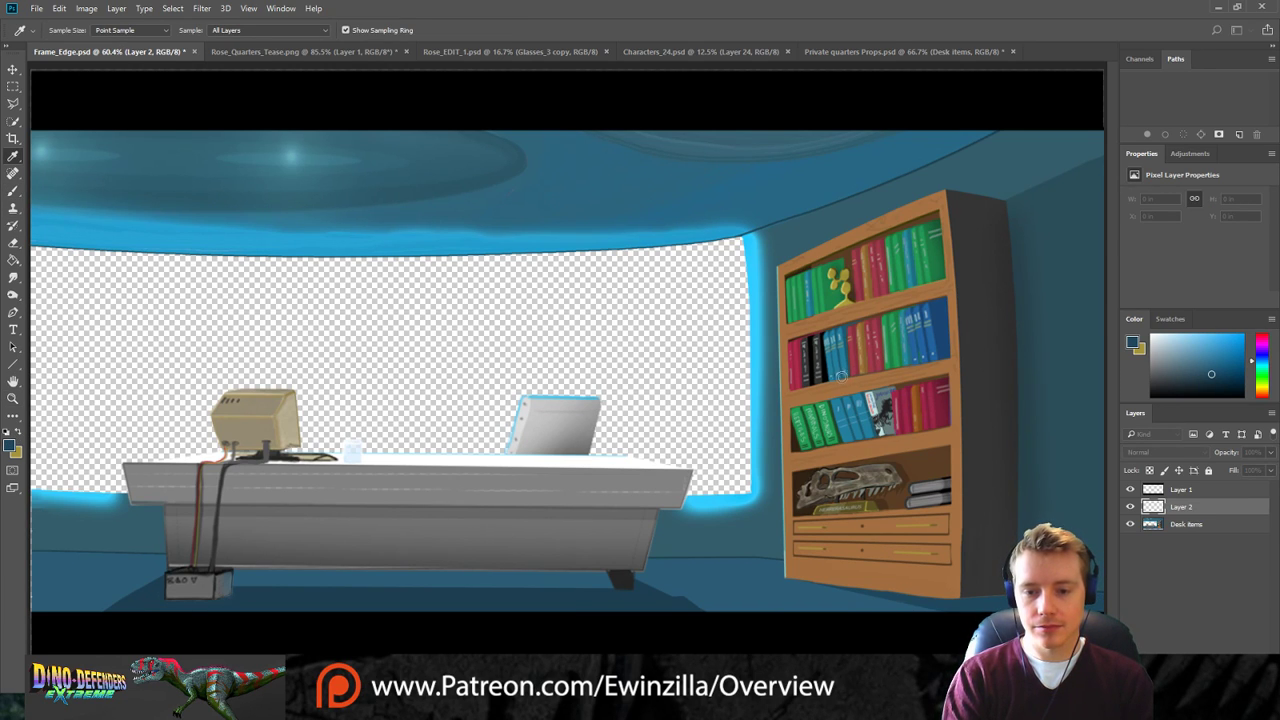
click(965, 359)
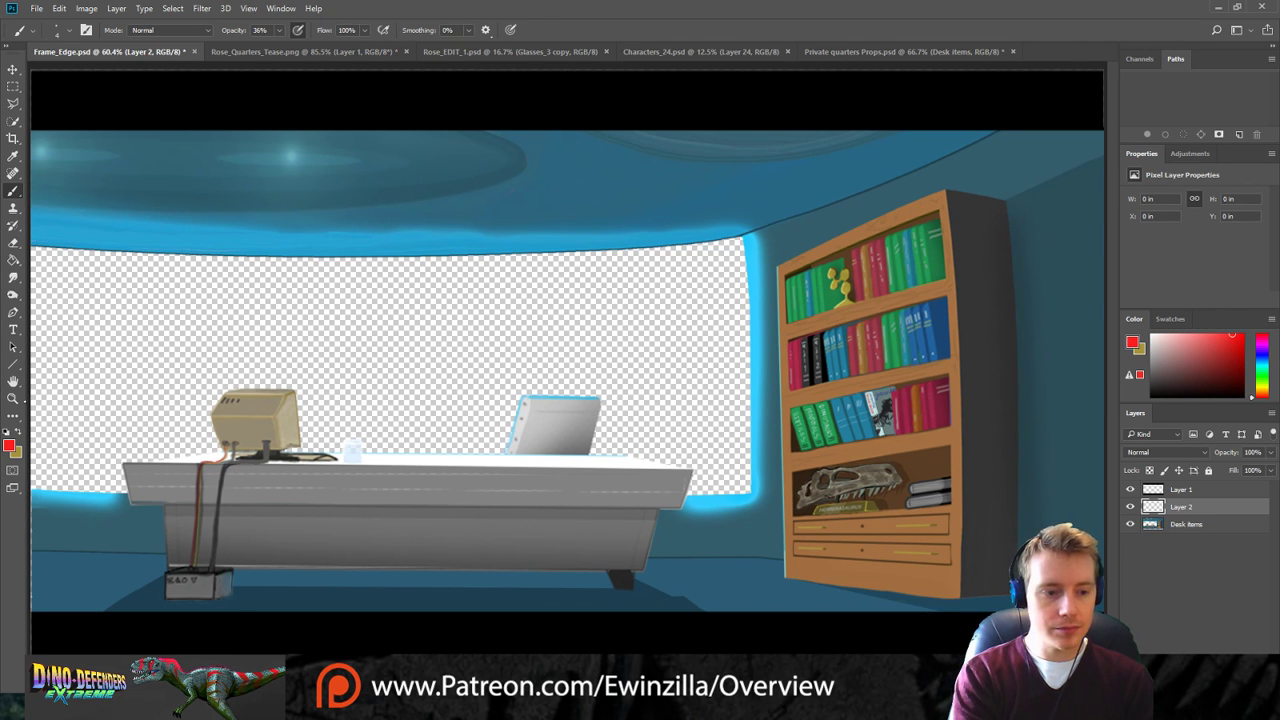
Sketch a round head with neck and shoulder lines in red at 100% brush opacity behind the desk, over the window's upper edge.
key(z)
click(86, 364)
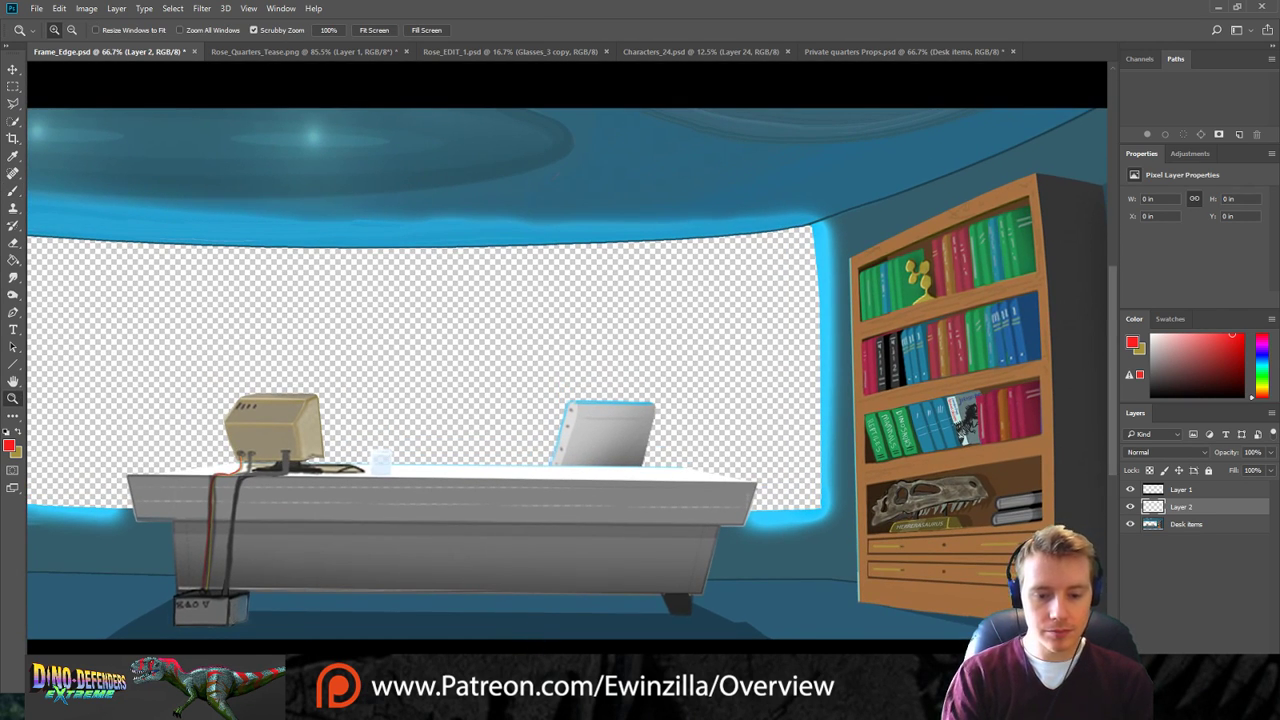
mouse_move(540, 660)
mouse_down()
mouse_move(500, 660)
mouse_move(515, 660)
mouse_up()
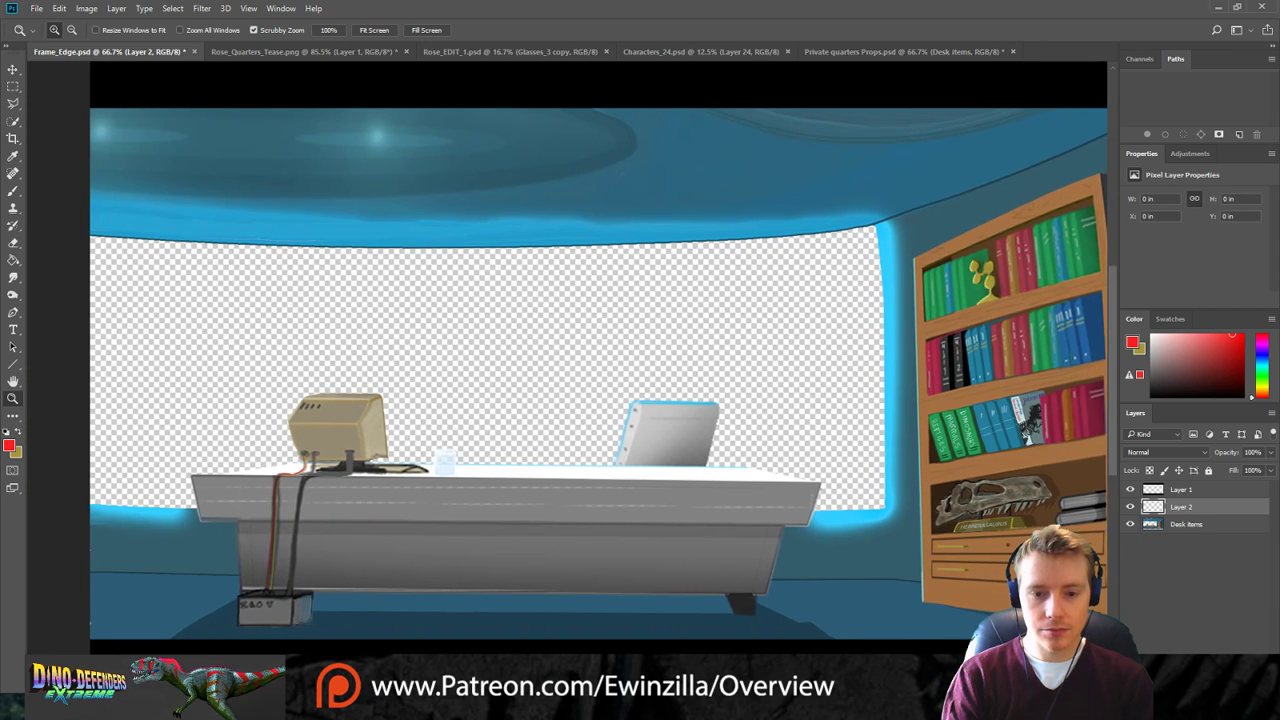
click(13, 191)
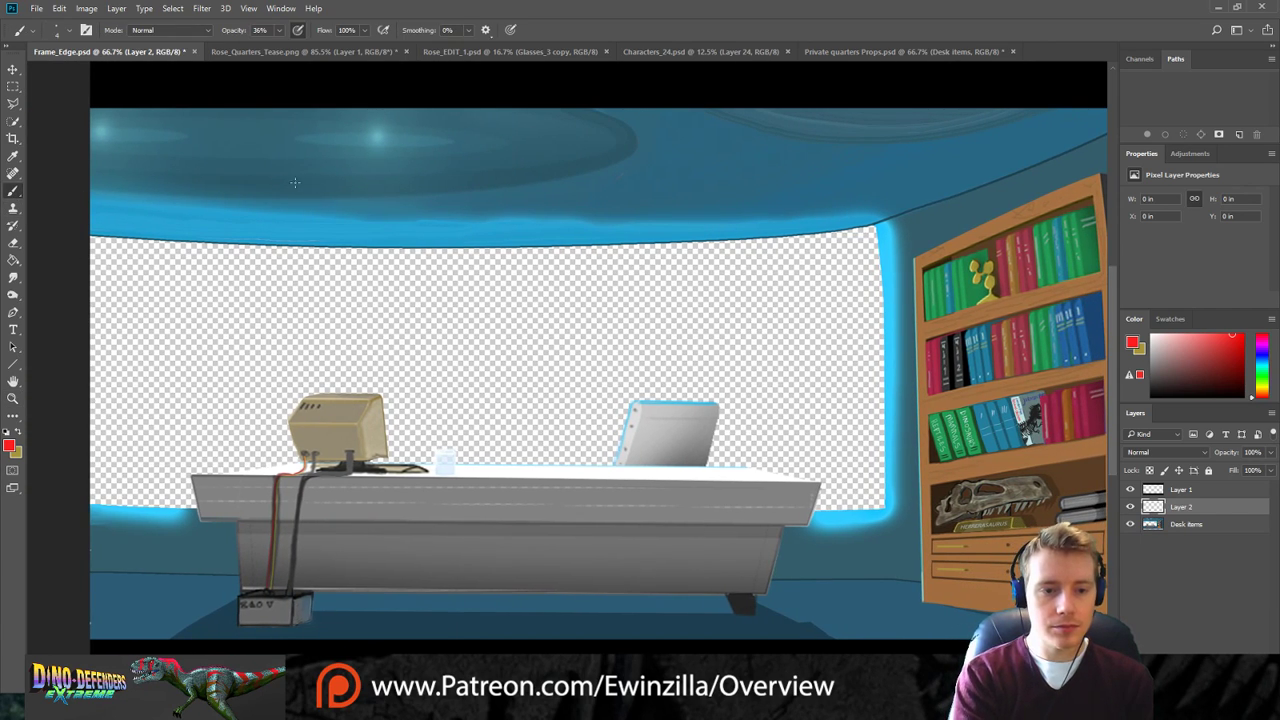
click(300, 225)
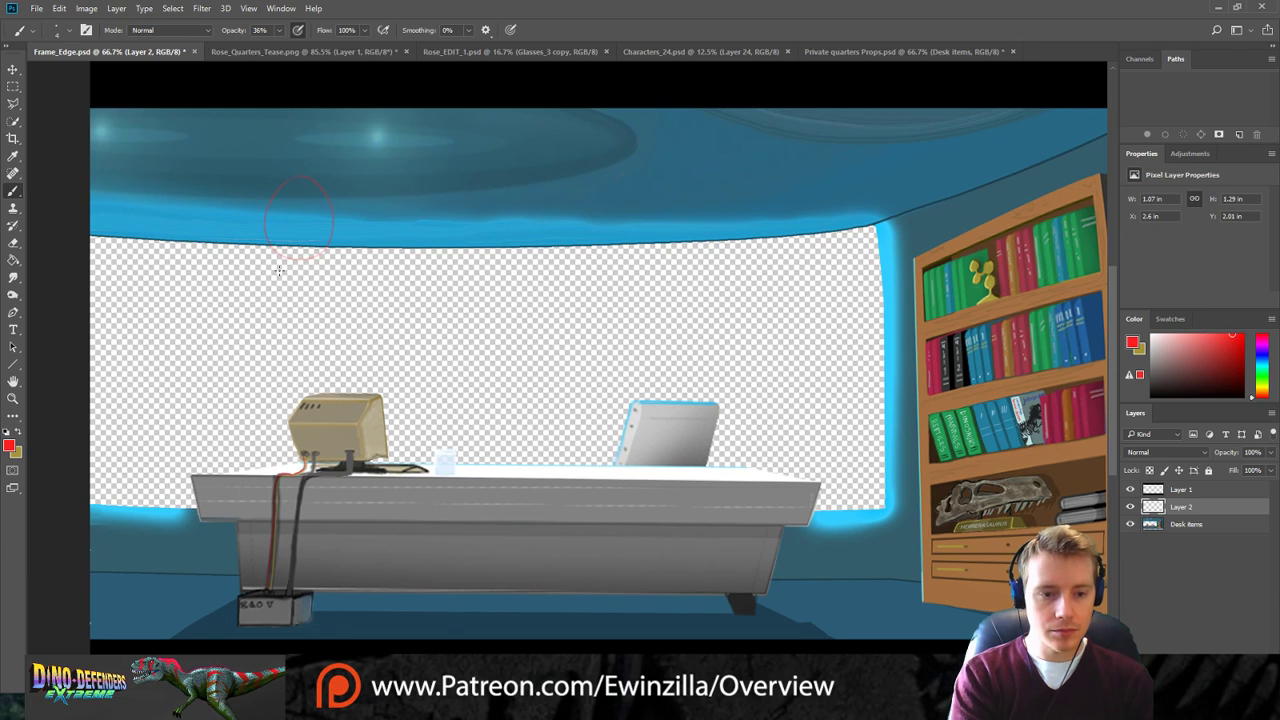
key(ctrl+z)
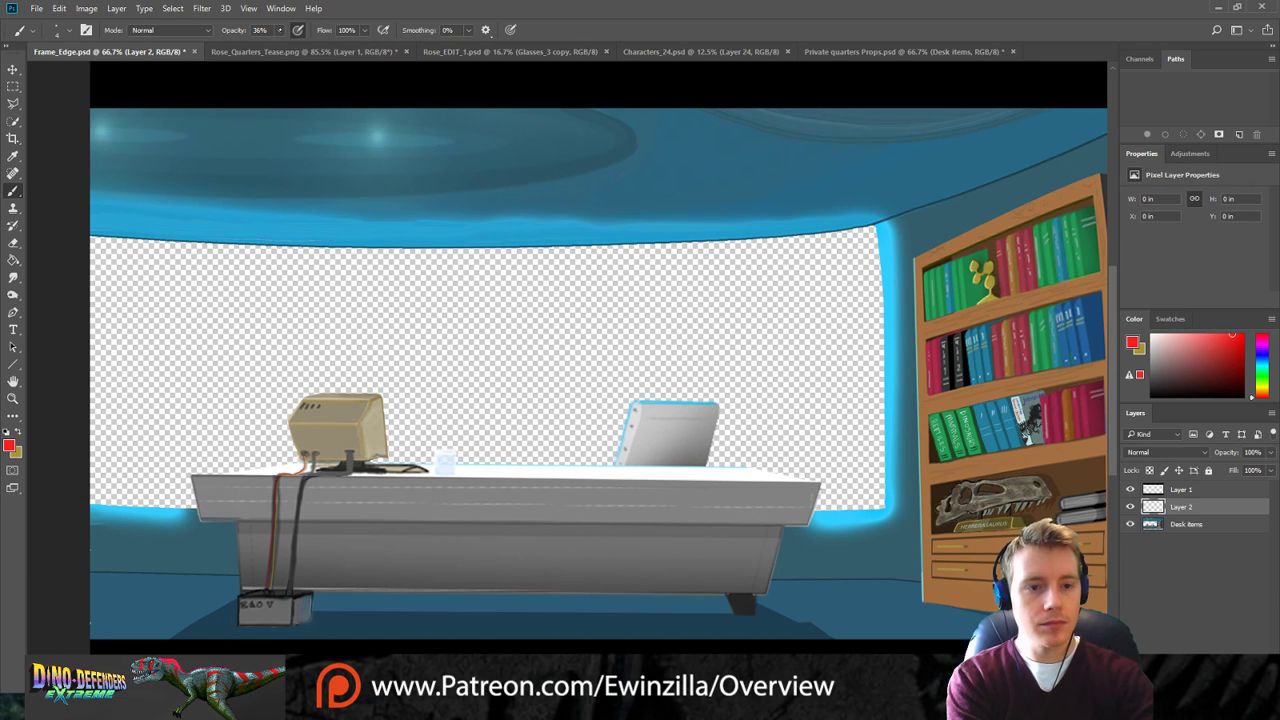
key(0)
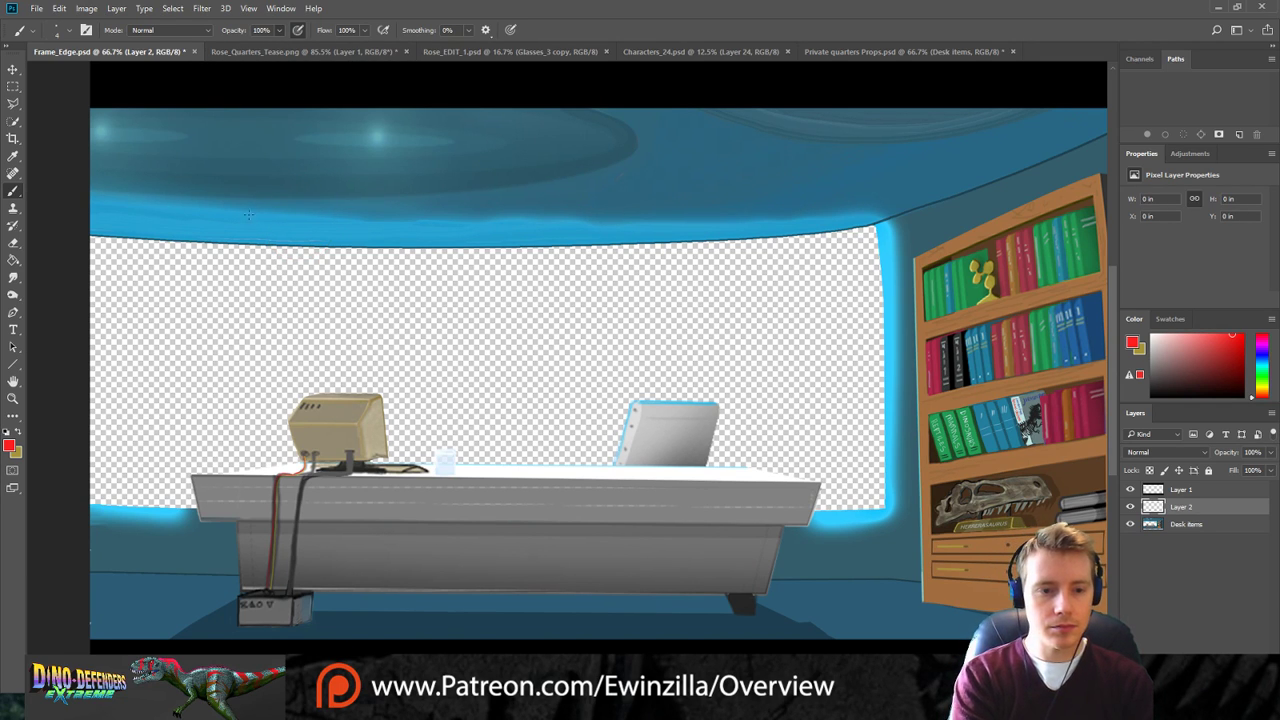
drag(250, 203, 254, 196)
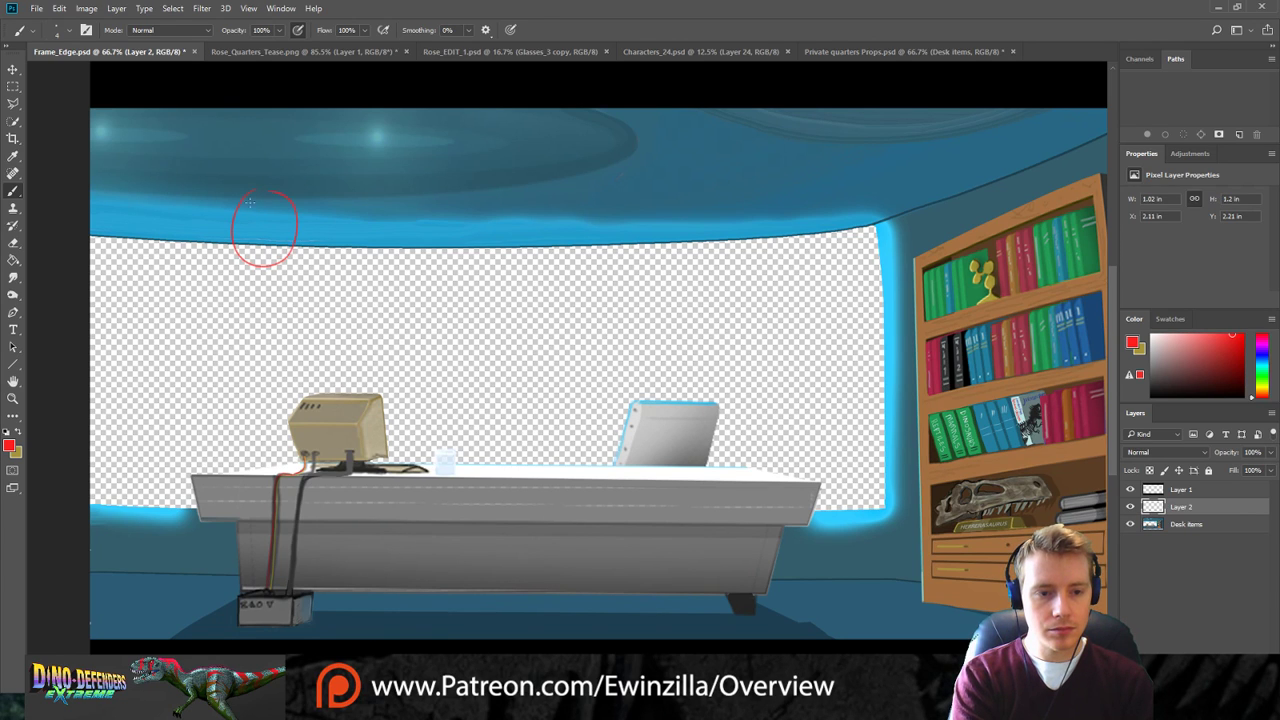
mouse_move(236, 258)
mouse_down()
mouse_move(253, 300)
mouse_move(266, 268)
mouse_move(259, 290)
mouse_move(289, 319)
mouse_up()
drag(223, 286, 174, 307)
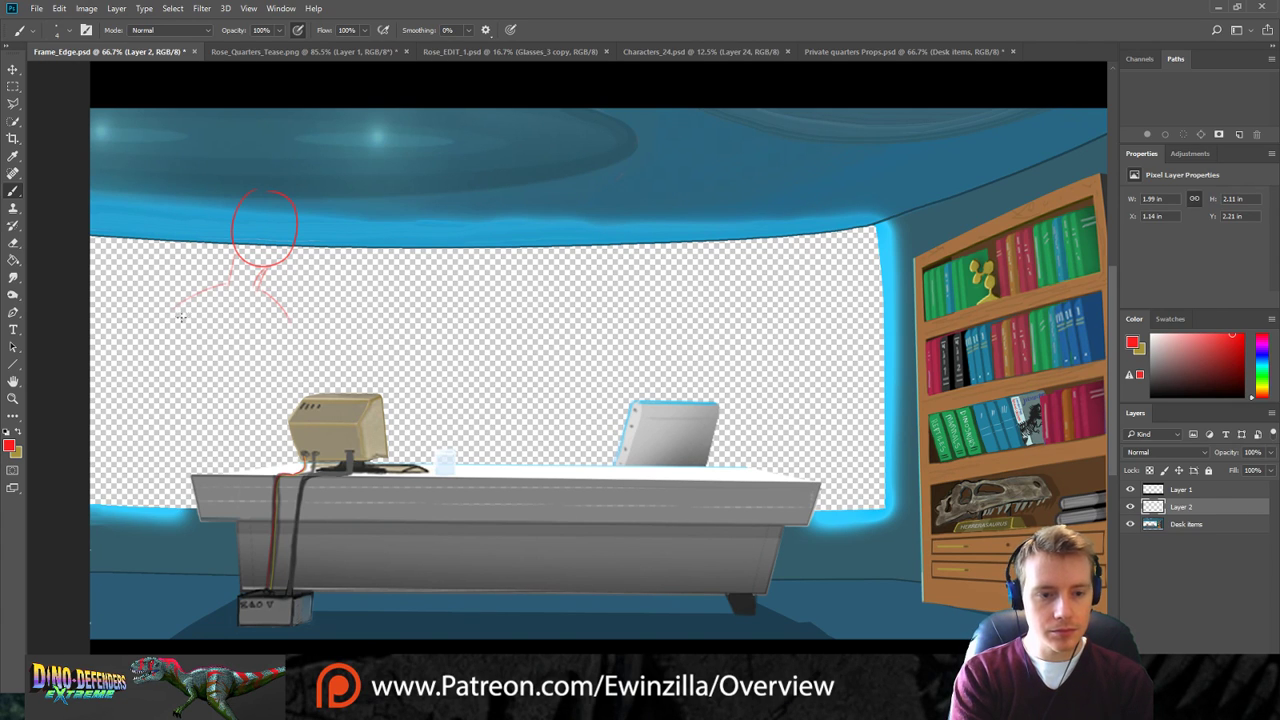
Add a new layer below the Desk items layer and fill it with the ochre background color.
click(1160, 526)
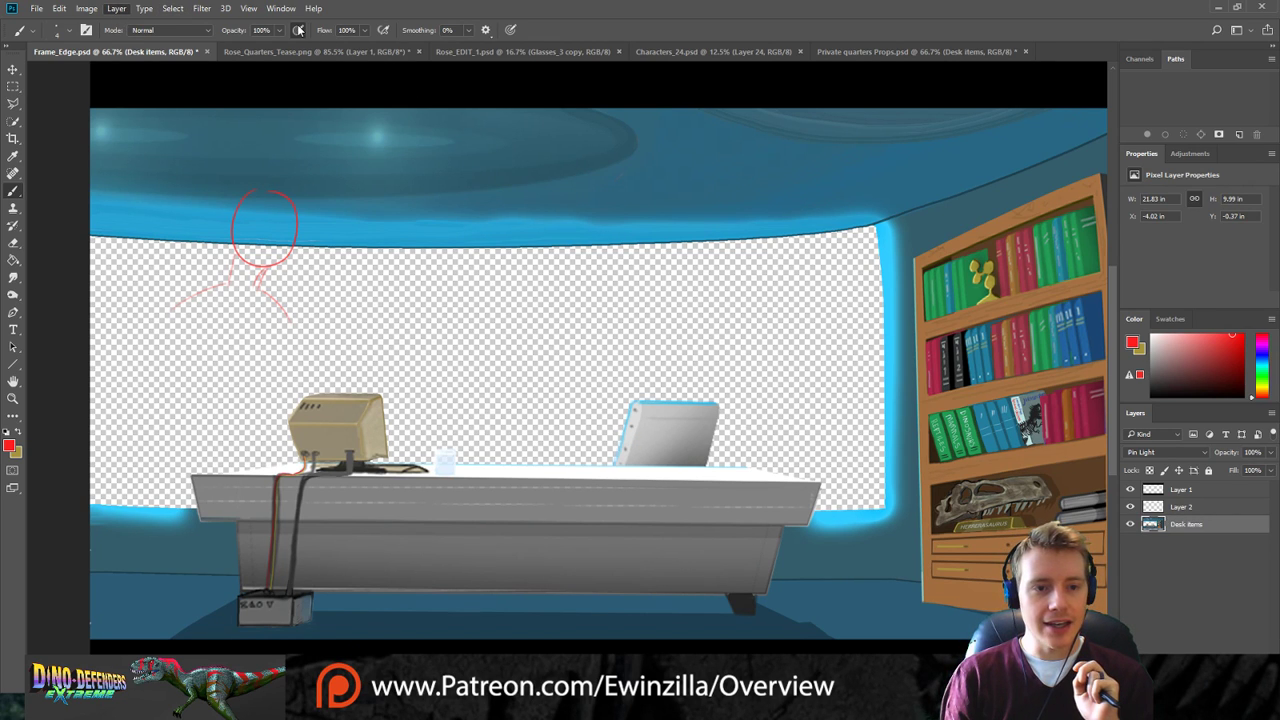
key(ctrl+alt+shift+n)
drag(1201, 528, 1193, 558)
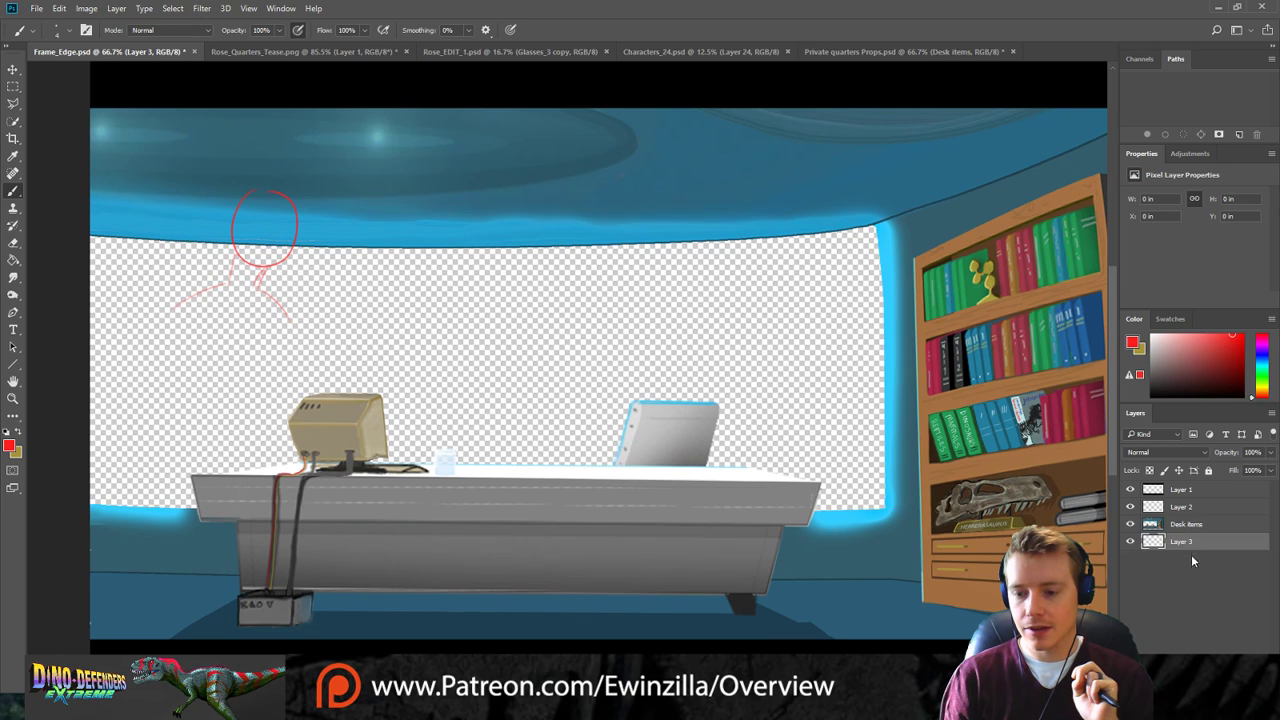
click(13, 260)
click(20, 439)
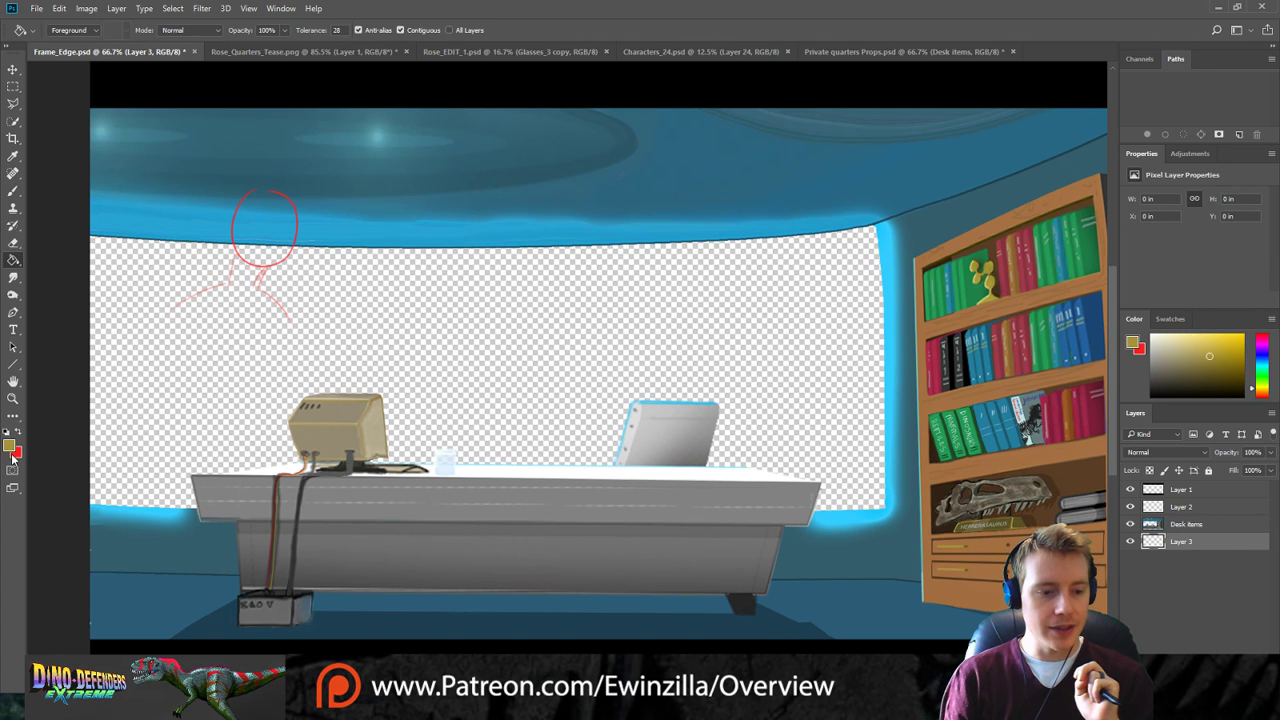
click(520, 375)
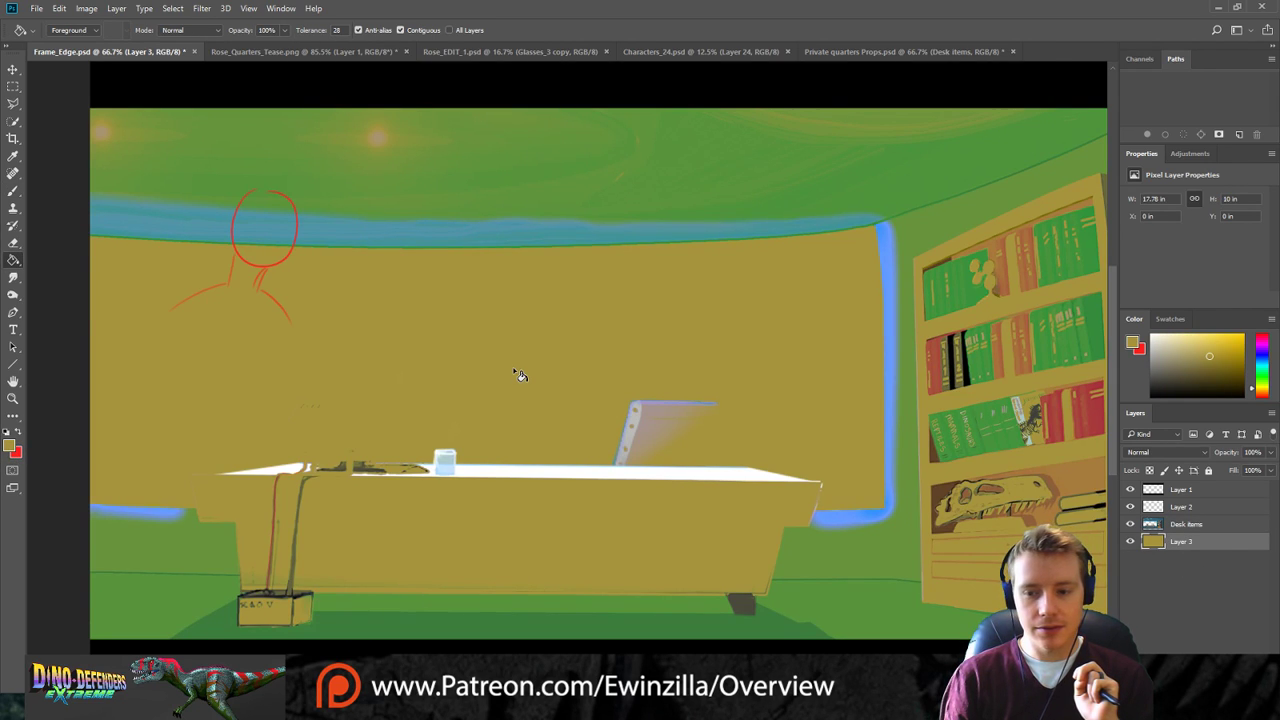
Toggle the visibility of the Desk items and ochre fill layers to examine how the fill affects the artwork above it.
click(1130, 524)
click(1130, 524)
click(1131, 541)
click(1131, 541)
click(1131, 541)
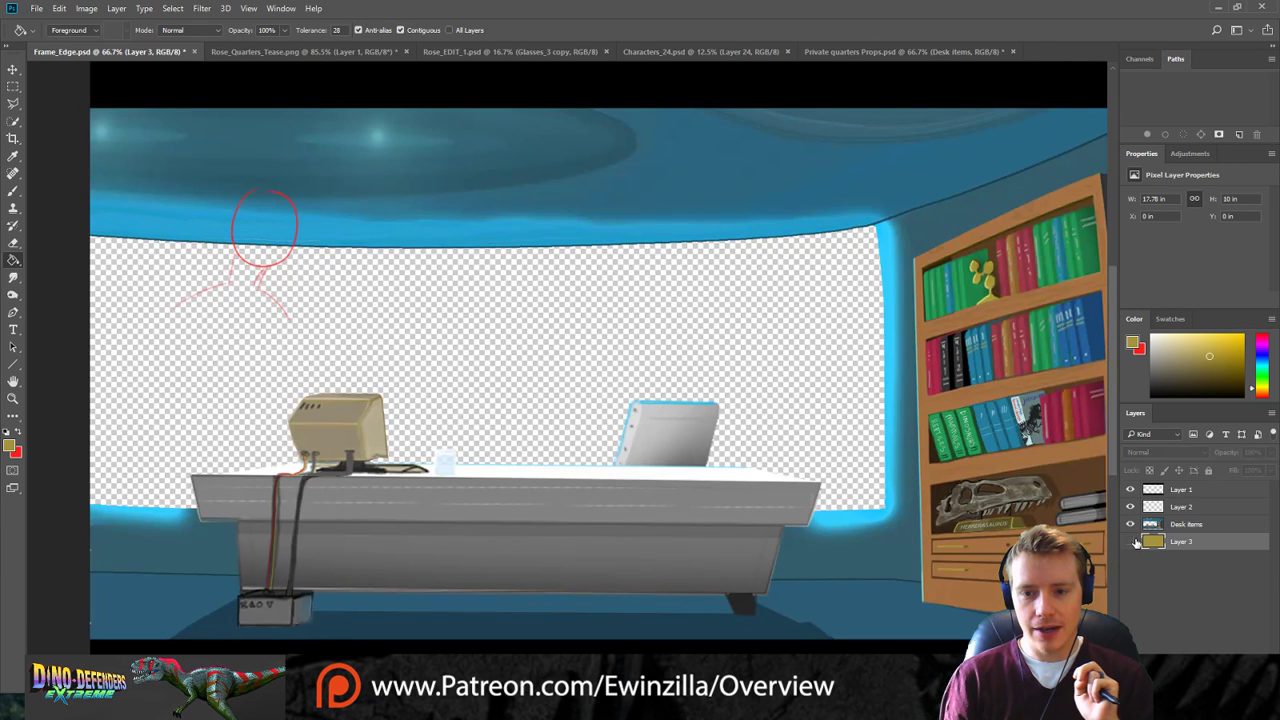
click(1131, 541)
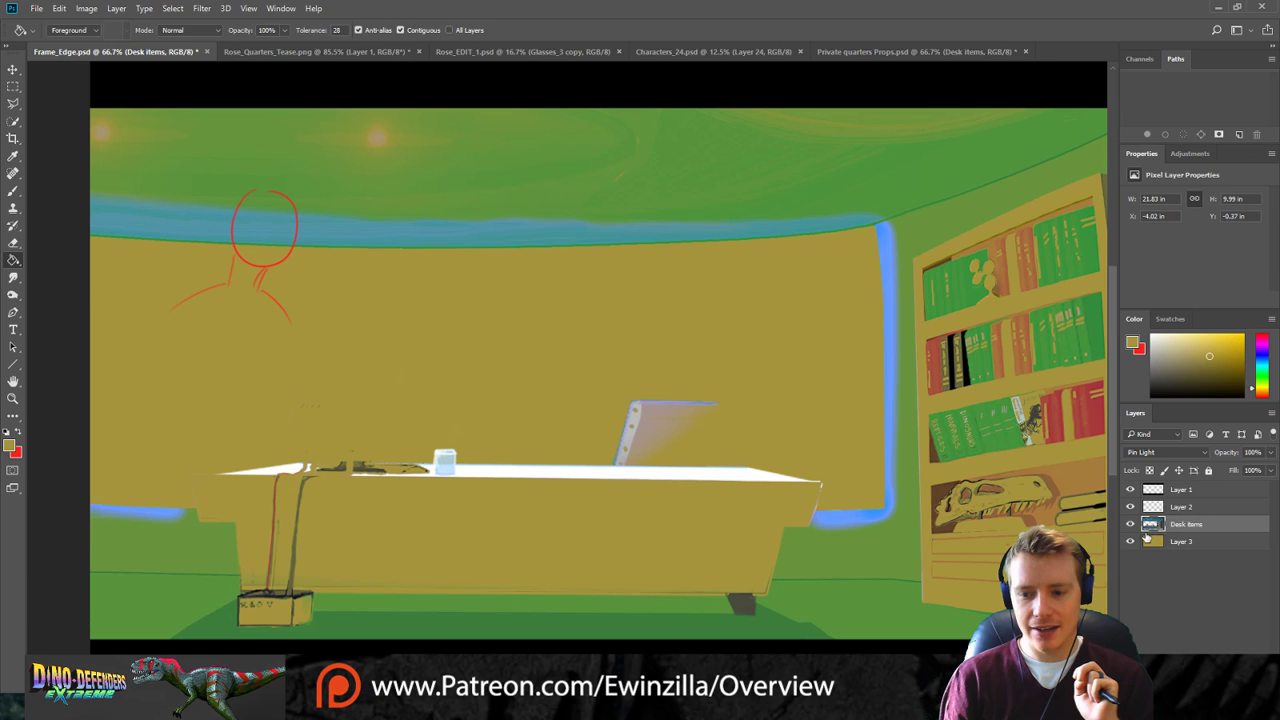
click(1131, 541)
click(1131, 541)
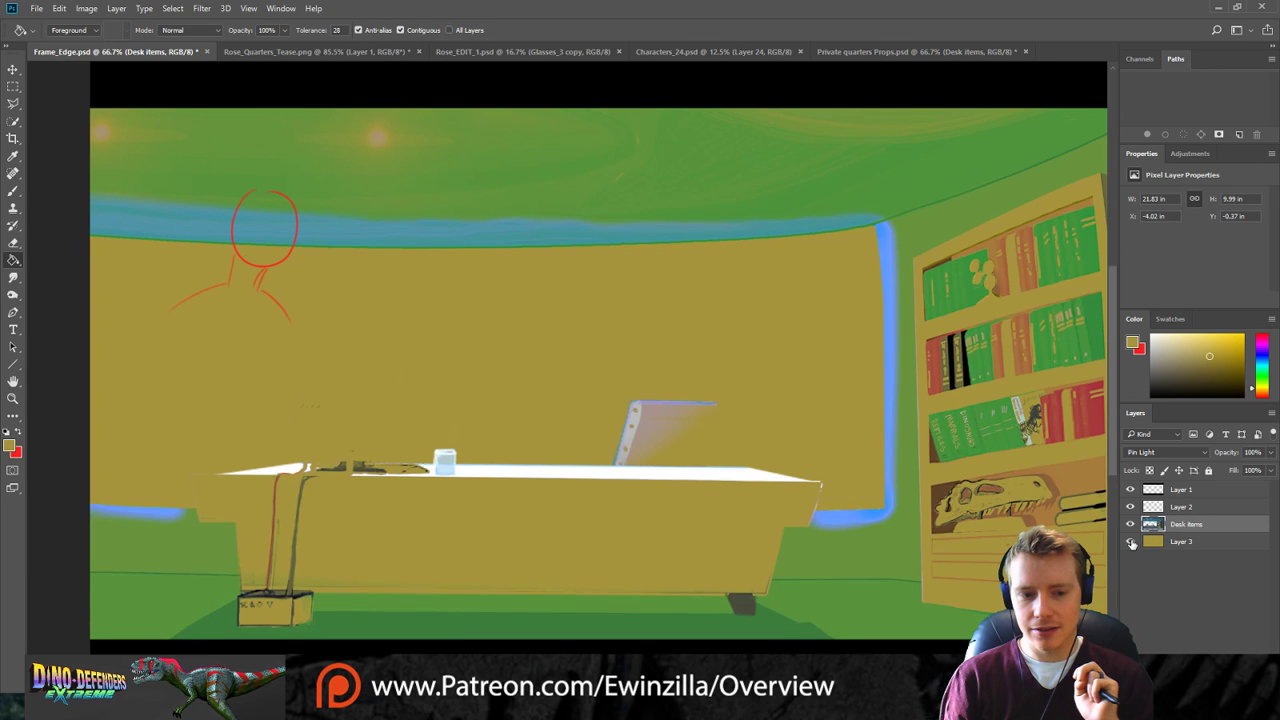
click(1131, 541)
click(1131, 526)
click(1131, 526)
click(1131, 526)
click(1131, 526)
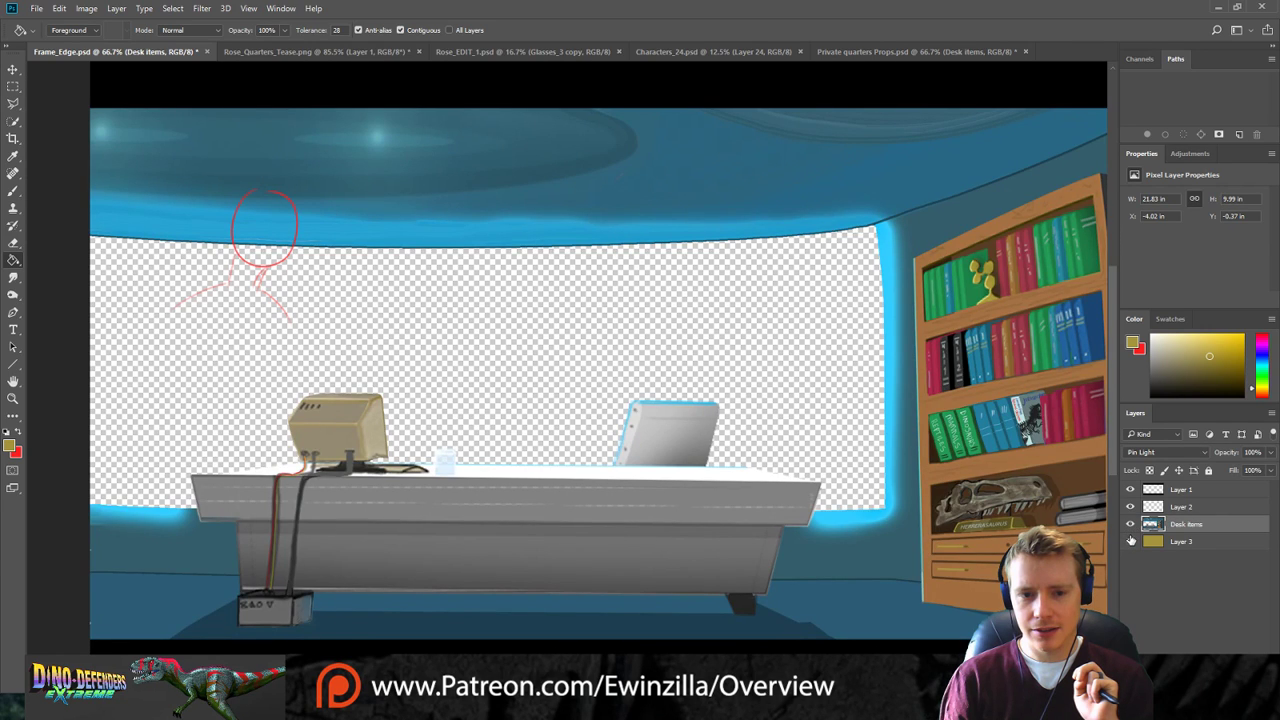
click(1131, 541)
click(1155, 541)
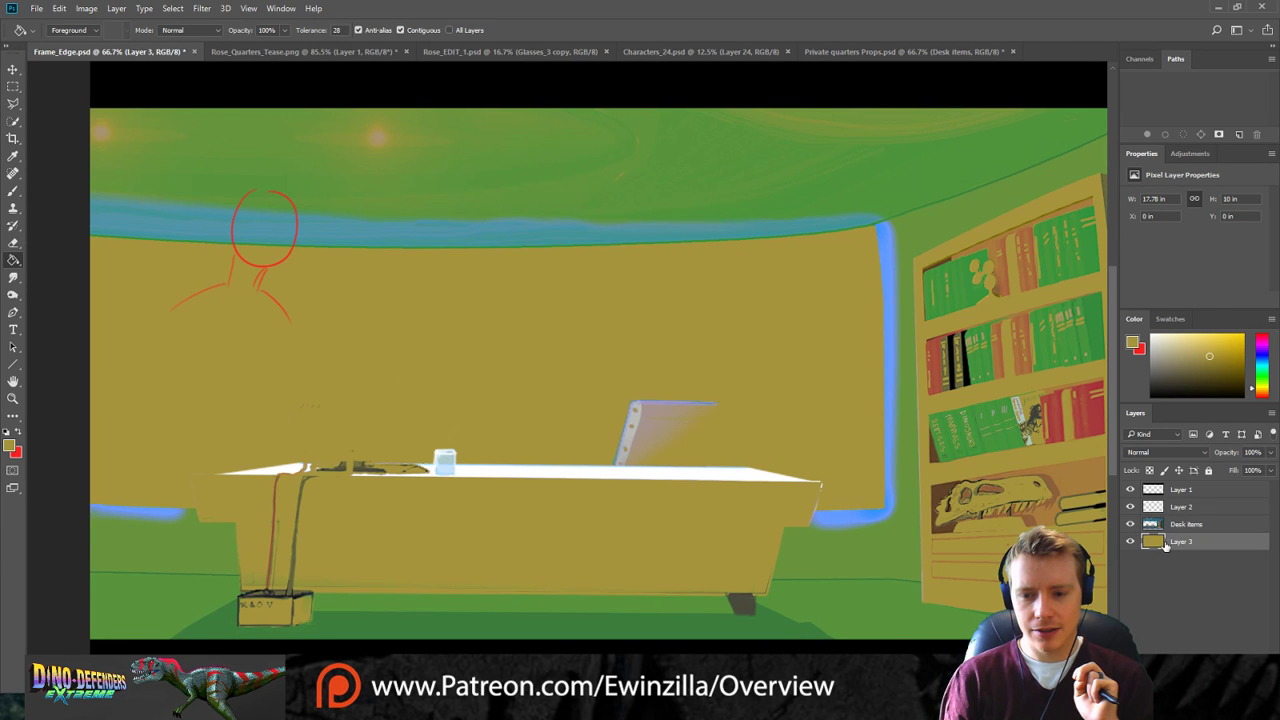
drag(1240, 475, 1273, 481)
click(1131, 524)
click(1131, 524)
click(1168, 524)
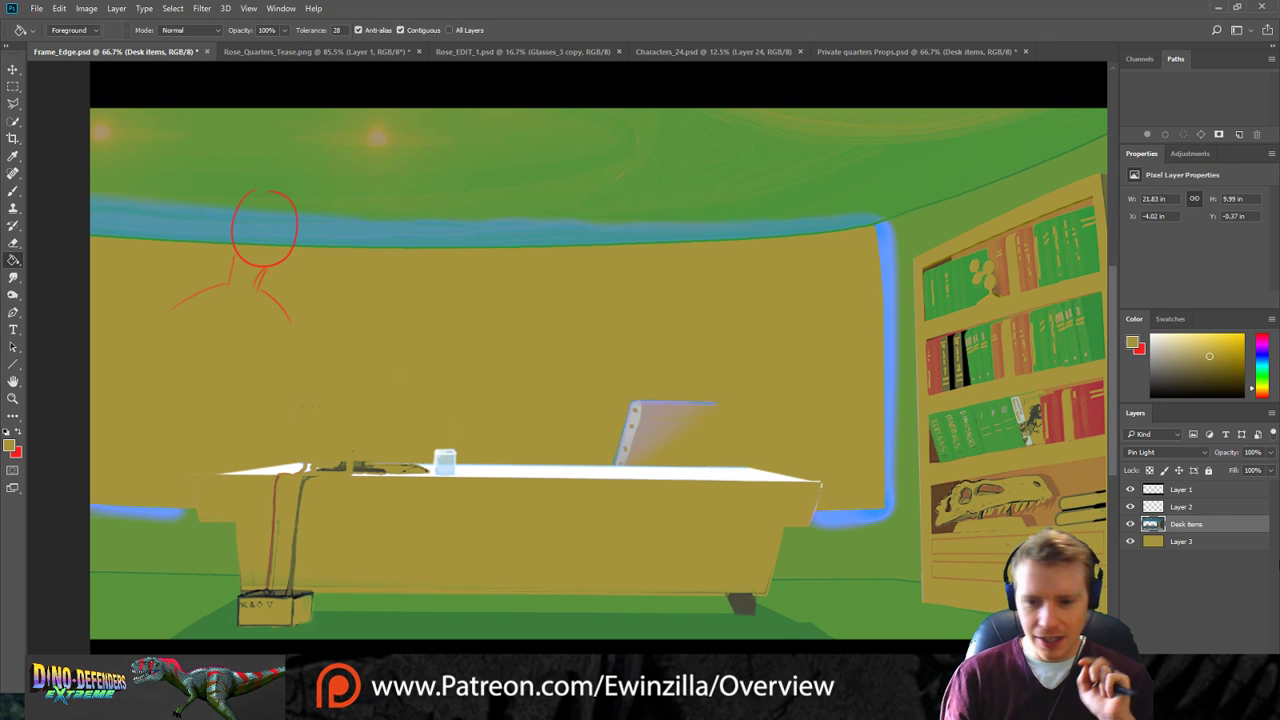
click(1131, 541)
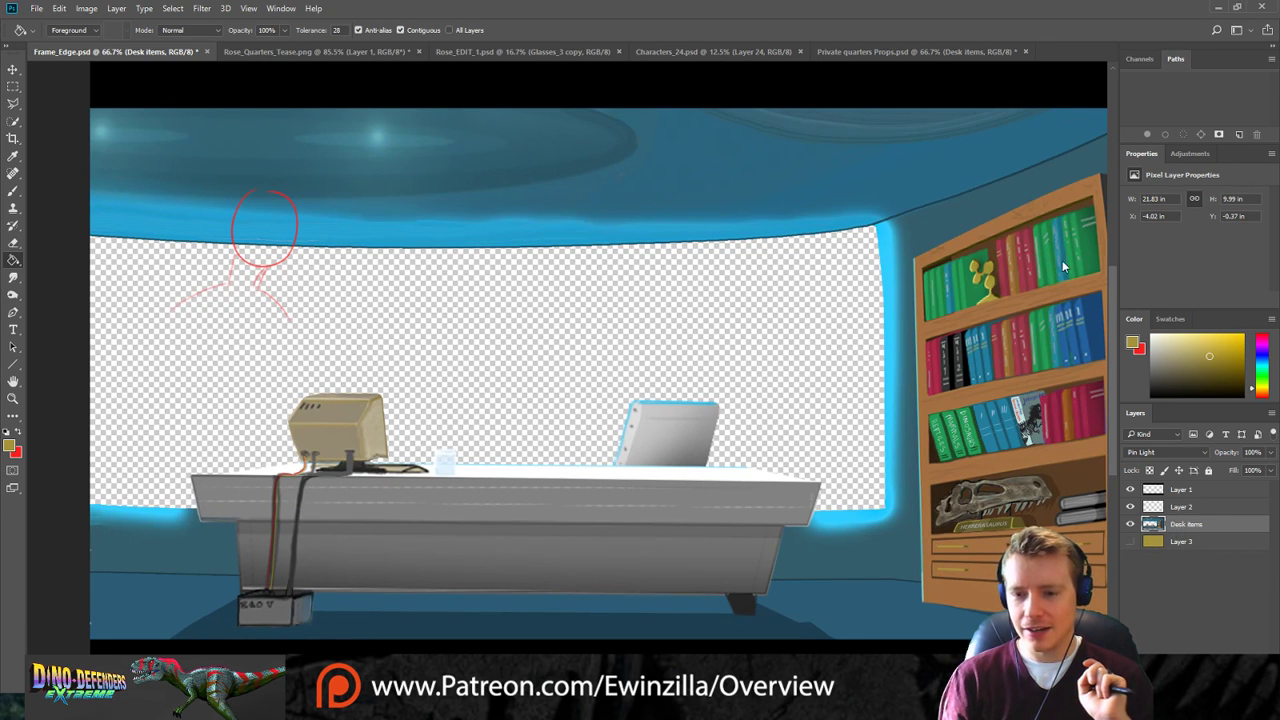
Duplicate the Desk items layer twice and show the ochre fill layer beneath the copies.
click(172, 8)
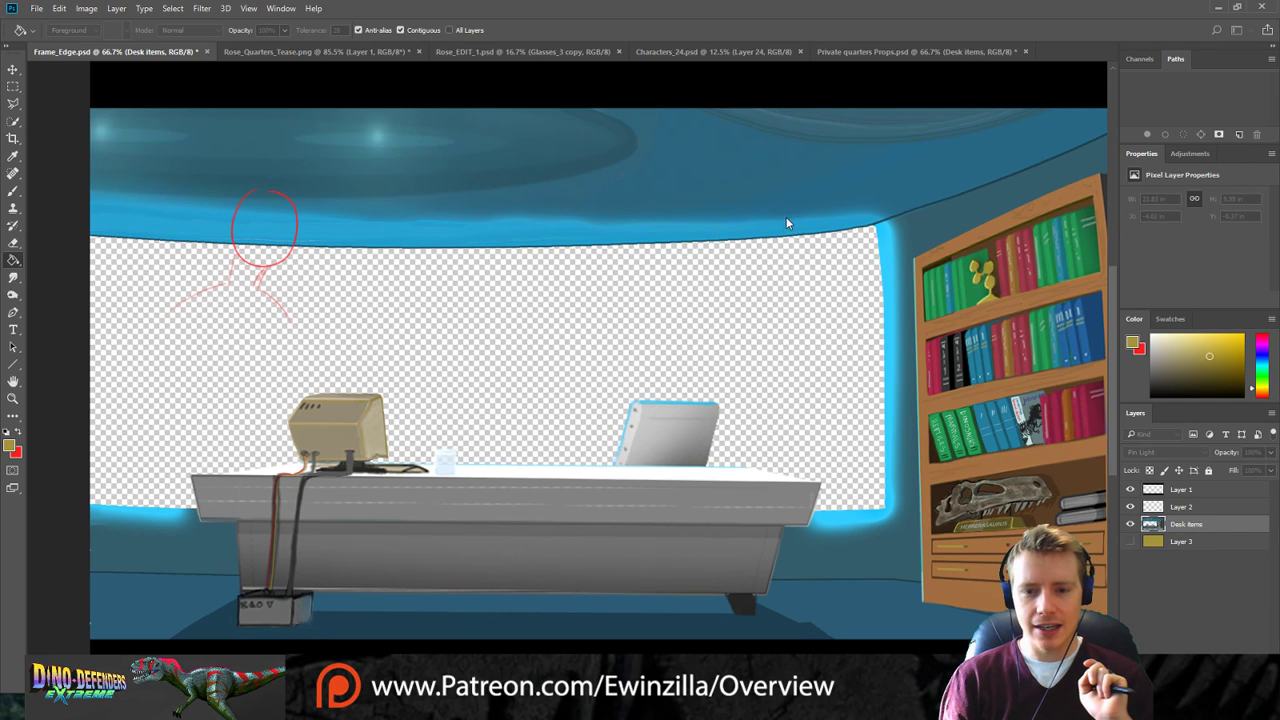
key(ctrl+j)
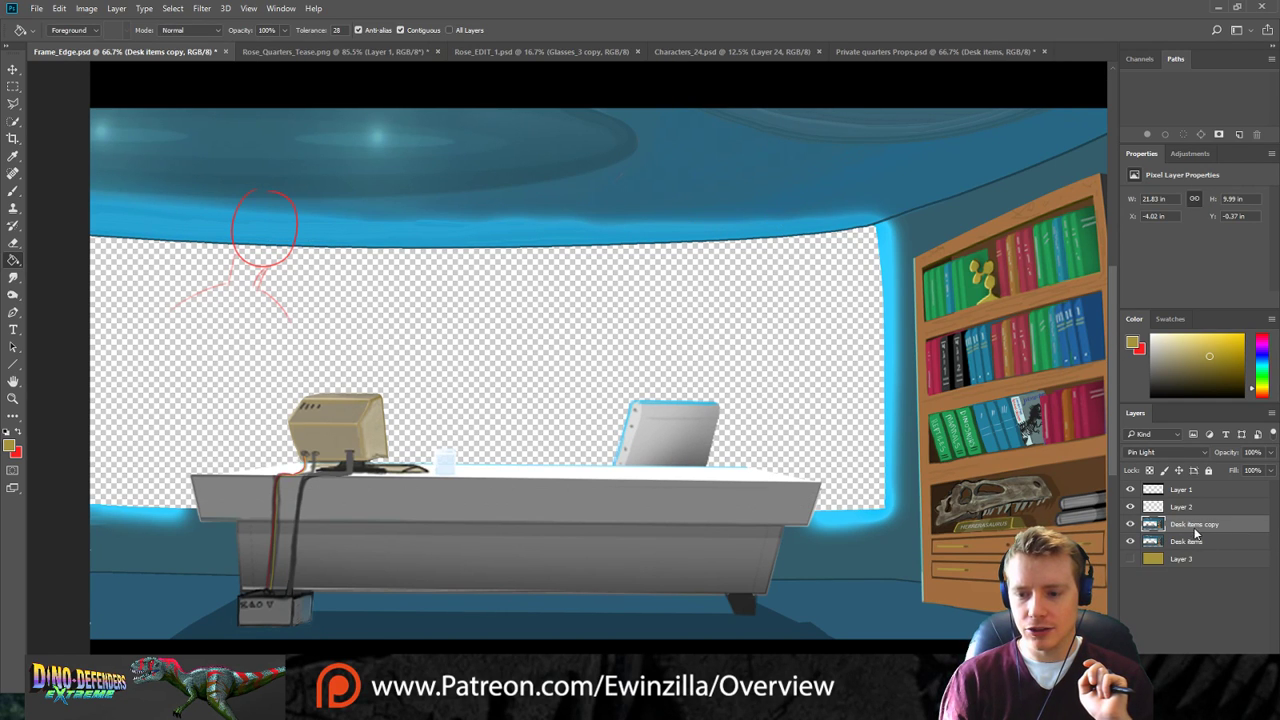
key(ctrl+j)
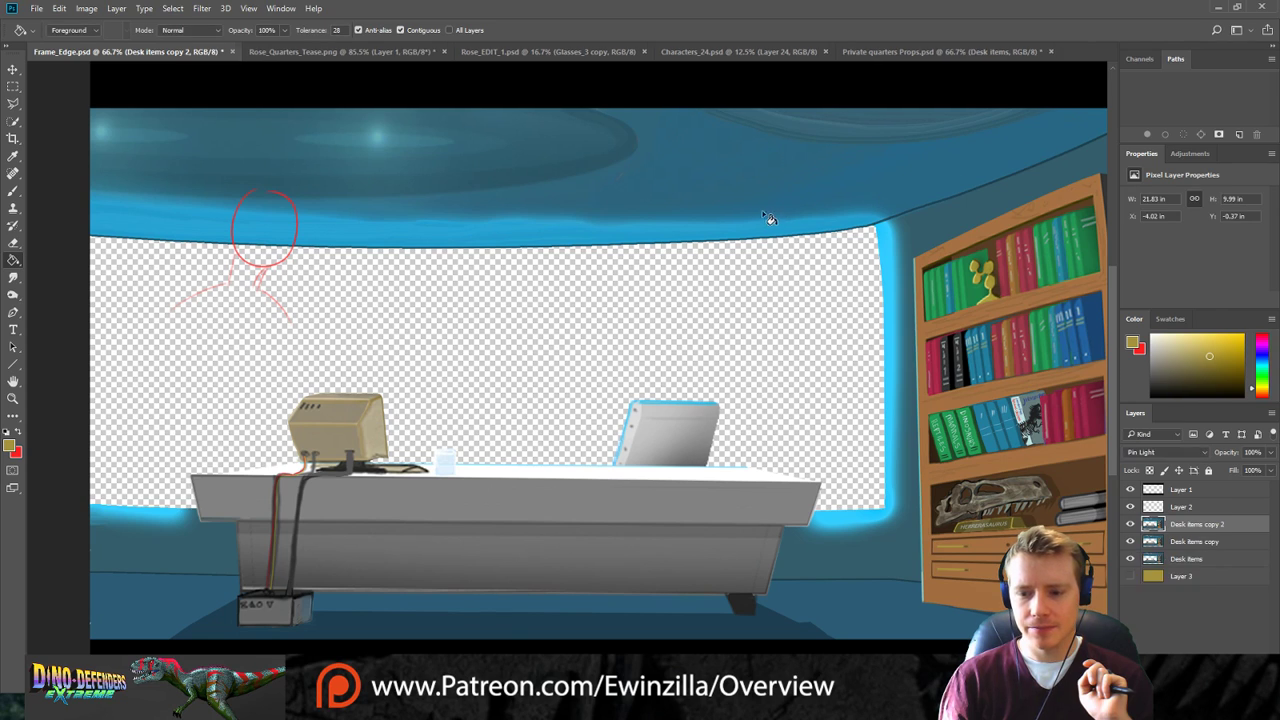
click(1130, 577)
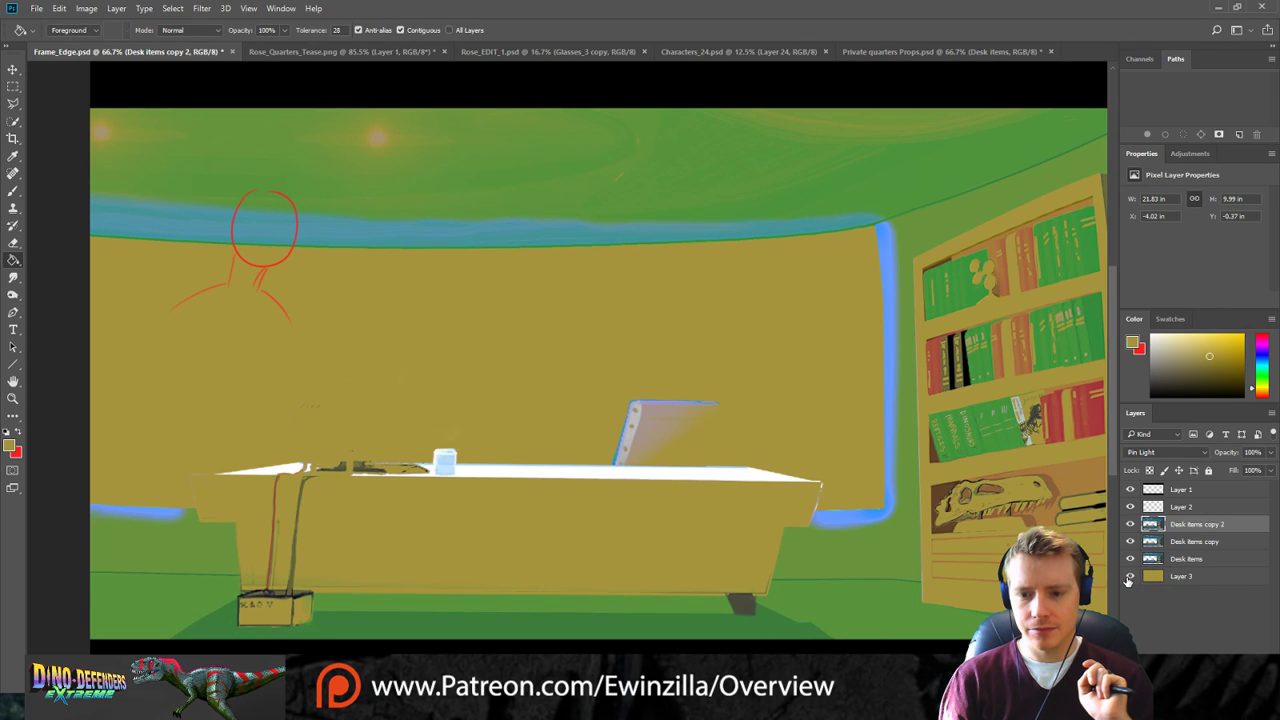
Refill the bottom layer with light blue sampled from the glow along the window's side edge, and hide that layer.
click(1175, 579)
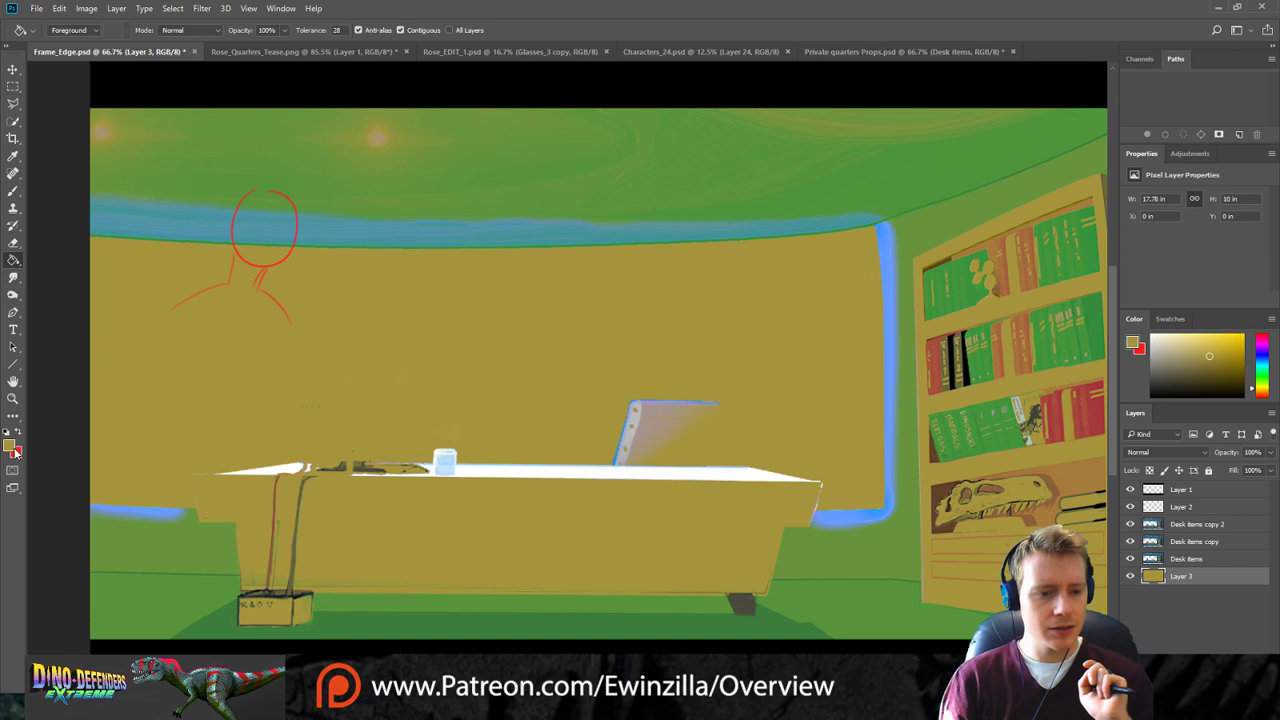
key(alt)
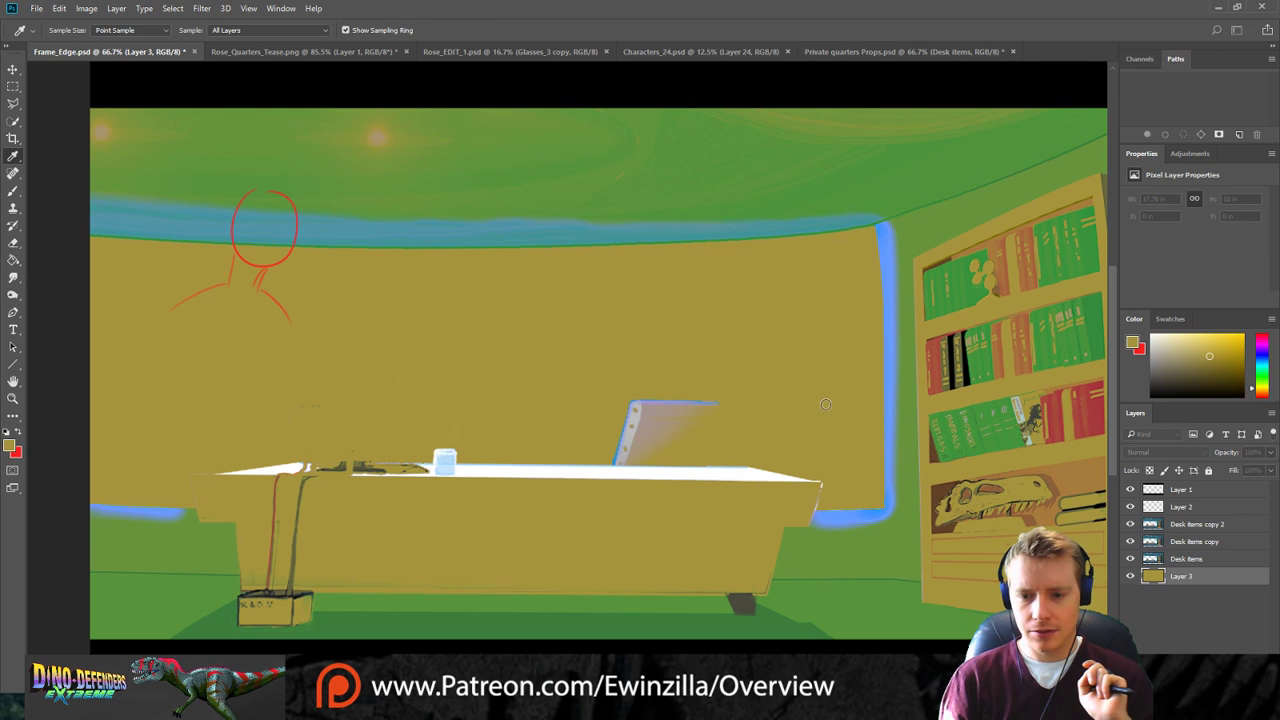
alt+click(886, 336)
click(669, 306)
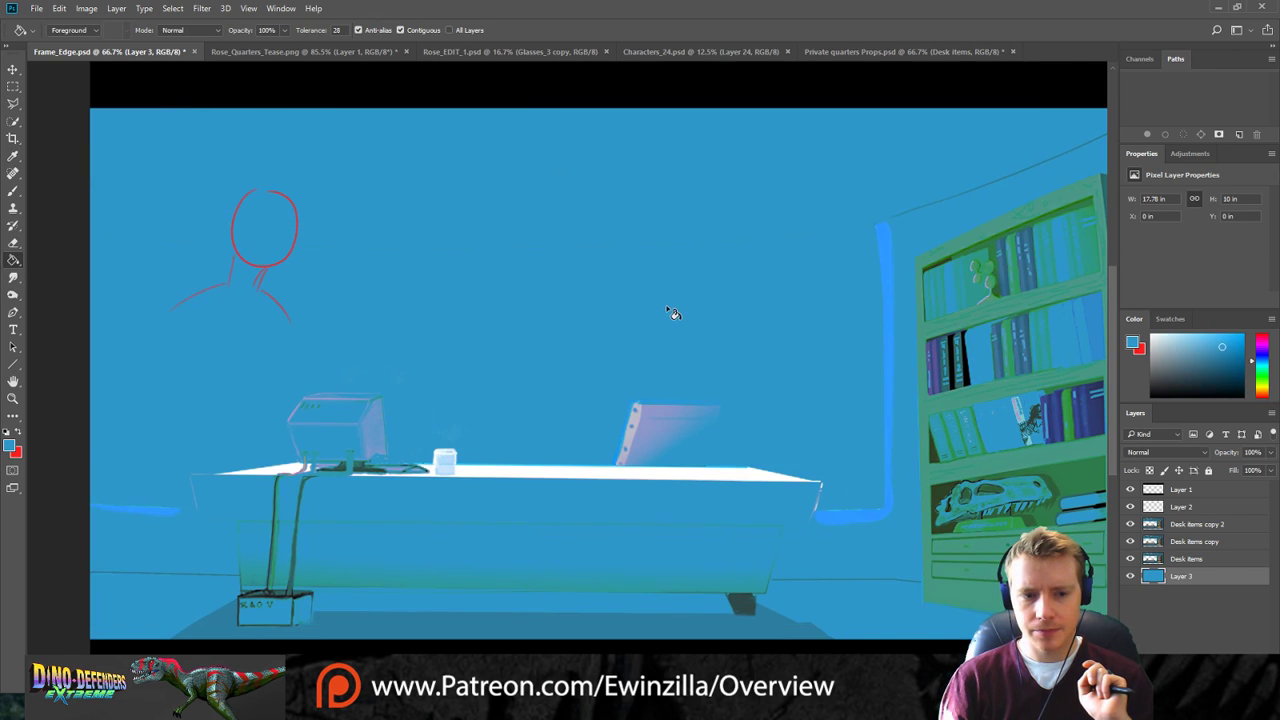
mouse_move(1157, 578)
mouse_down()
mouse_move(1160, 518)
mouse_move(1165, 606)
mouse_move(1156, 595)
mouse_up()
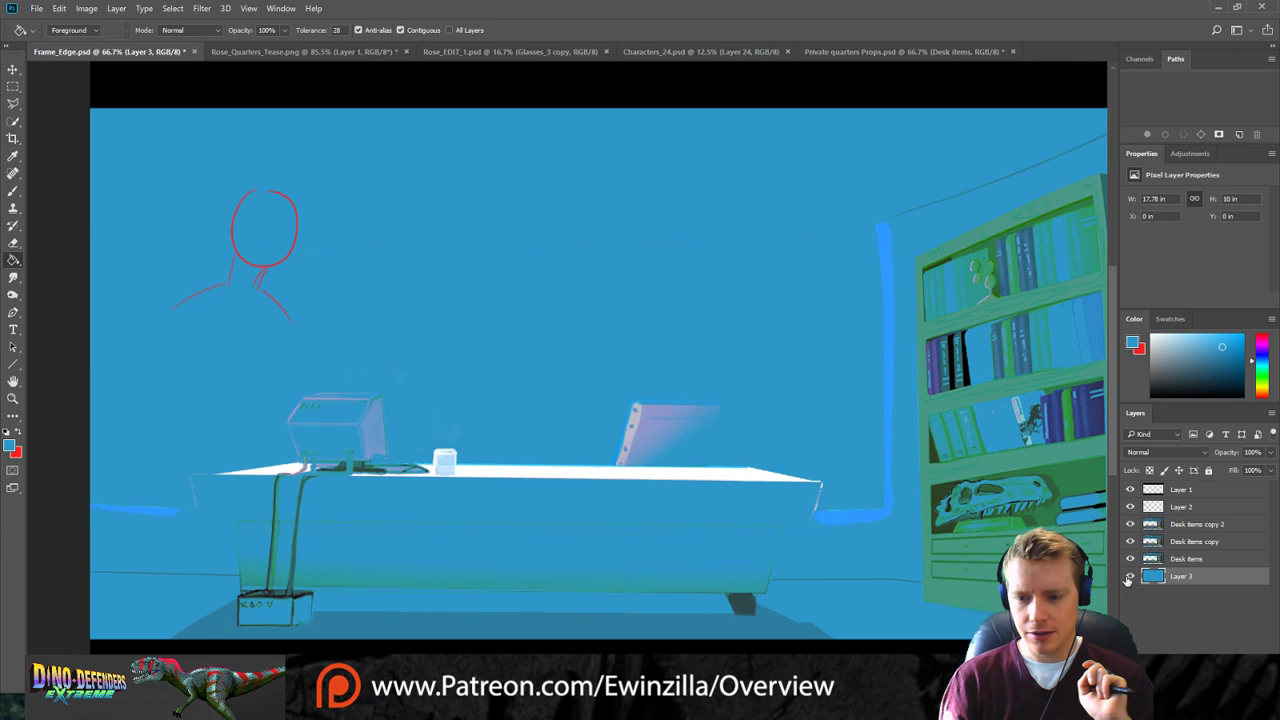
click(1130, 576)
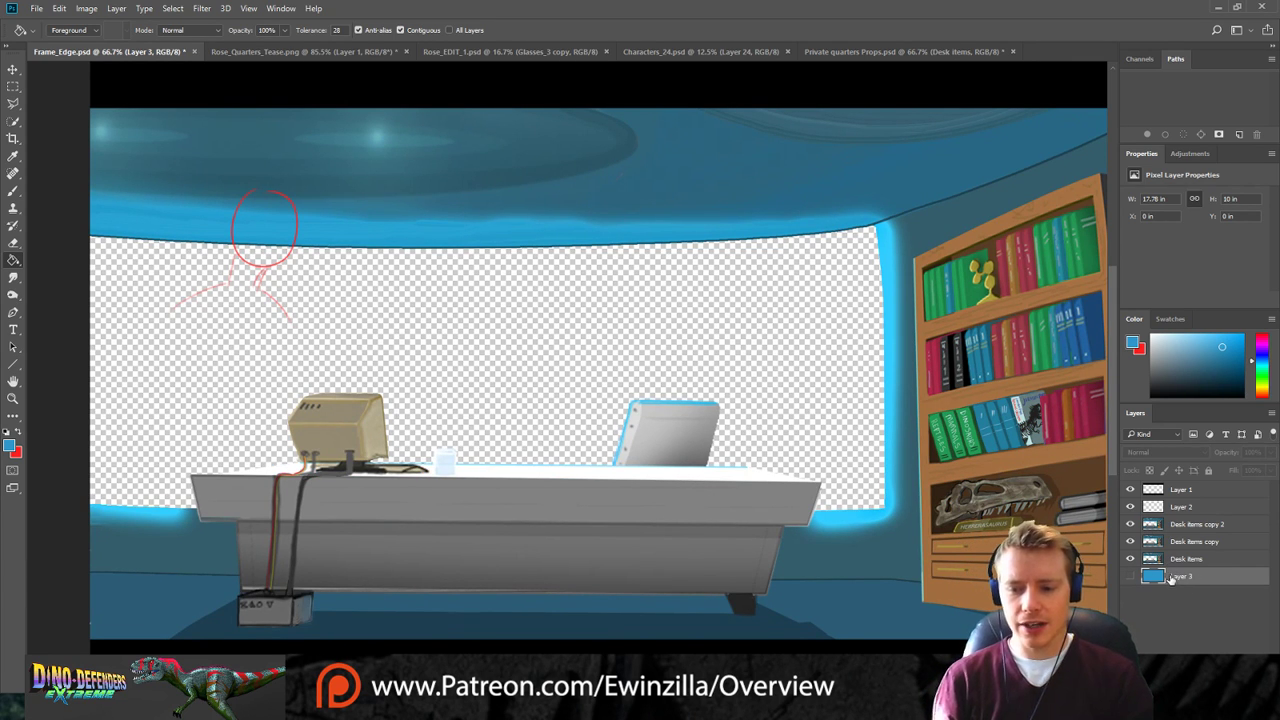
Add a new layer above the hidden blue fill and trace the window opening around the monitor, laptop and desk with the Polygonal Lasso.
click(271, 25)
key(Return)
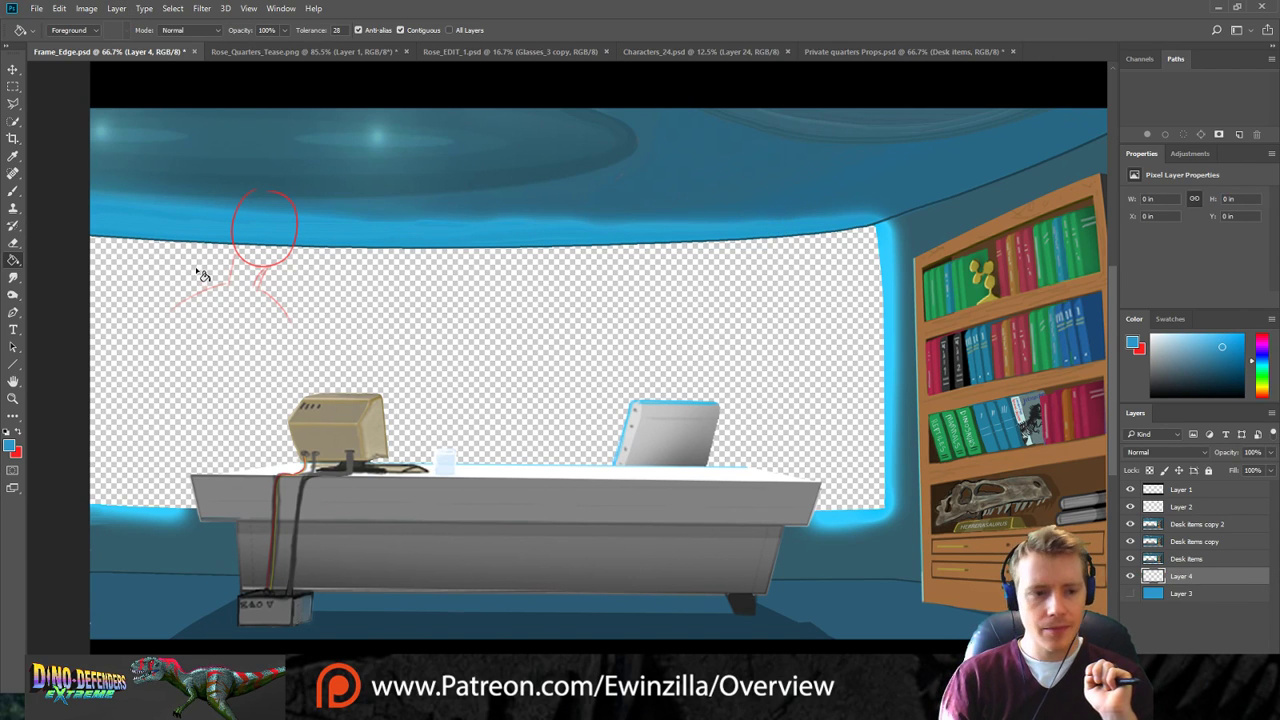
key(l)
mouse_move(93, 243)
mouse_down()
mouse_move(478, 259)
mouse_move(471, 250)
mouse_move(878, 225)
mouse_move(921, 416)
mouse_move(887, 354)
mouse_move(882, 261)
mouse_move(894, 477)
mouse_up()
mouse_move(888, 527)
mouse_down()
mouse_move(888, 510)
mouse_move(819, 516)
mouse_move(754, 472)
mouse_move(708, 468)
mouse_move(722, 412)
mouse_move(665, 401)
mouse_move(614, 466)
mouse_move(376, 470)
mouse_move(386, 402)
mouse_move(323, 400)
mouse_move(288, 424)
mouse_move(312, 472)
mouse_move(342, 470)
mouse_move(194, 474)
mouse_move(202, 515)
mouse_move(83, 508)
mouse_move(72, 650)
mouse_move(1062, 590)
mouse_move(1062, 240)
mouse_move(1043, 7)
mouse_move(1039, 198)
mouse_move(614, 166)
mouse_move(138, 152)
mouse_move(182, 358)
mouse_up()
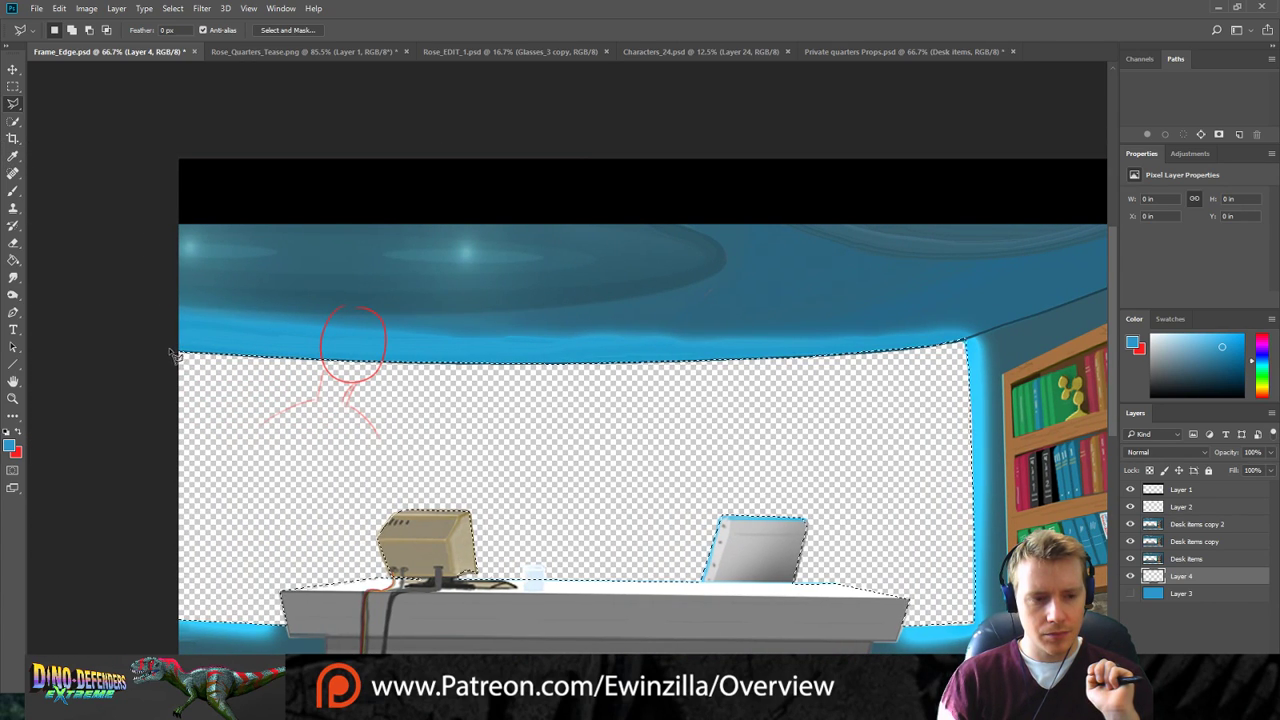
Choose white as the foreground color and fill the area around the window outline on the new layer with the Paint Bucket.
click(13, 282)
click(9, 445)
drag(846, 448, 684, 315)
click(1012, 362)
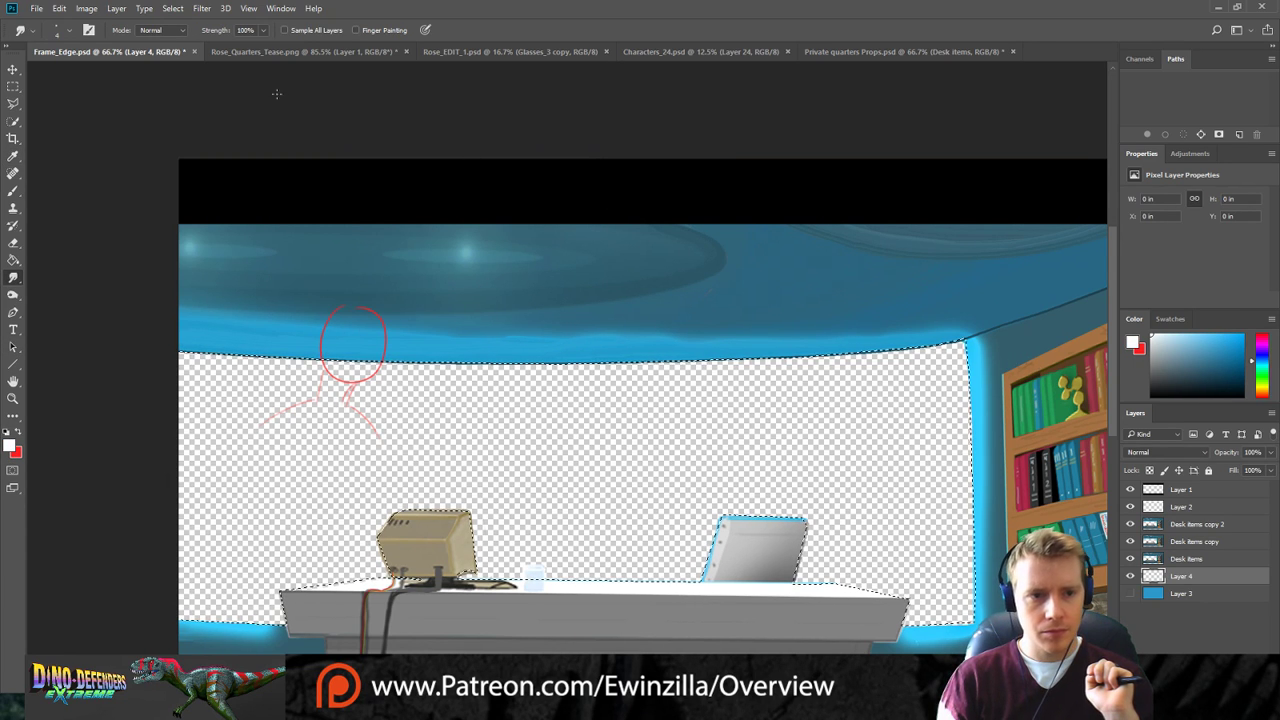
key(g)
click(663, 268)
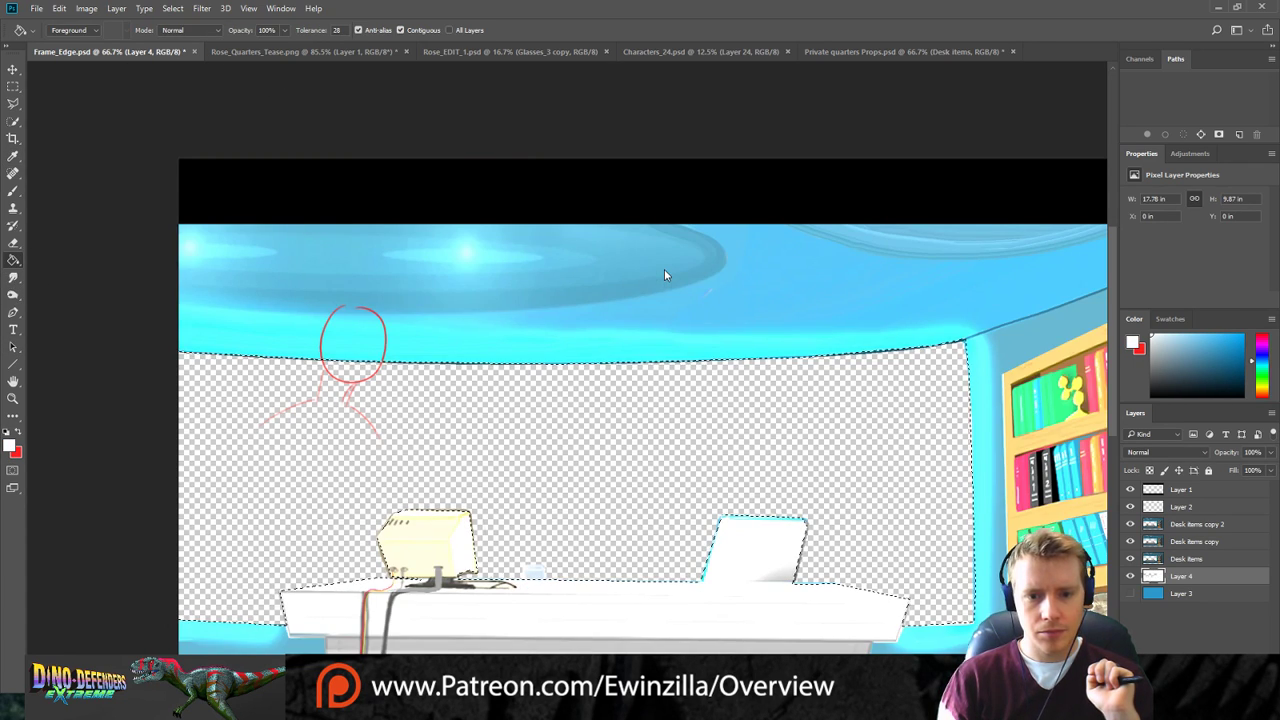
Try slate blue and light grey fills around the window outline on Layer 4, using newly picked foreground colors.
scroll(808, 457, down, 3)
mouse_move(720, 686)
mouse_down()
mouse_move(802, 686)
mouse_move(744, 686)
mouse_up()
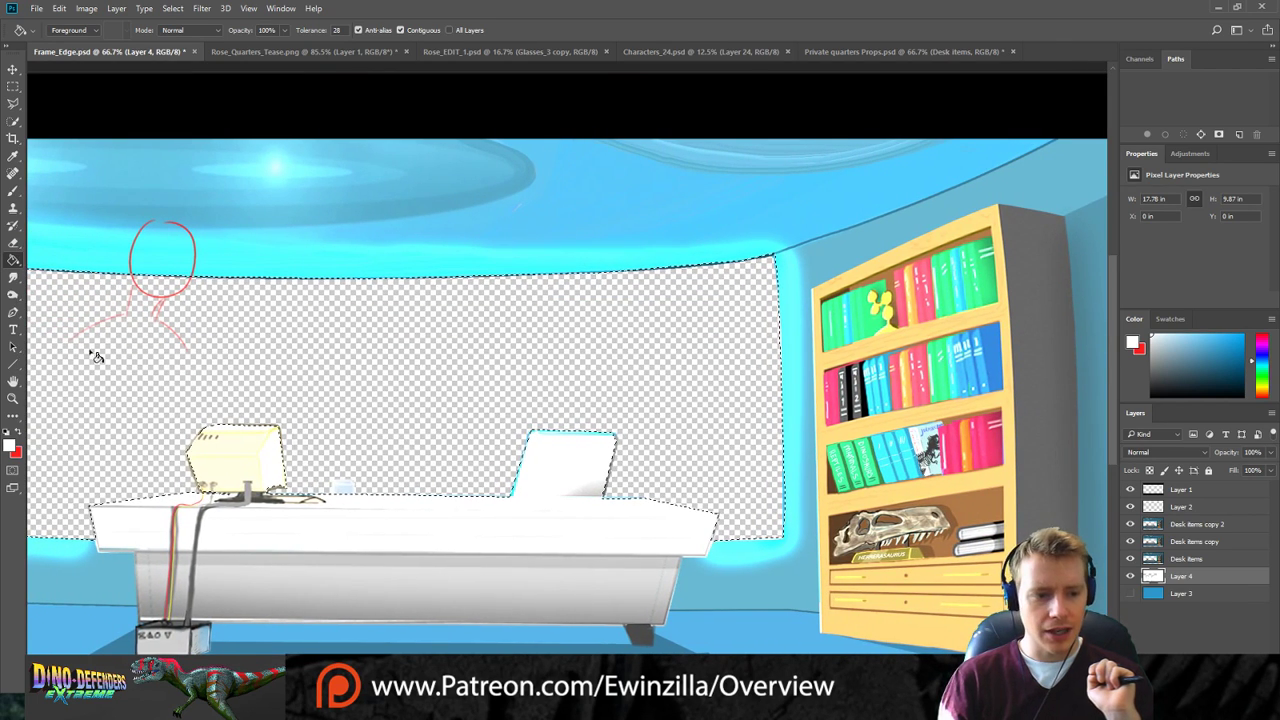
alt+click(634, 166)
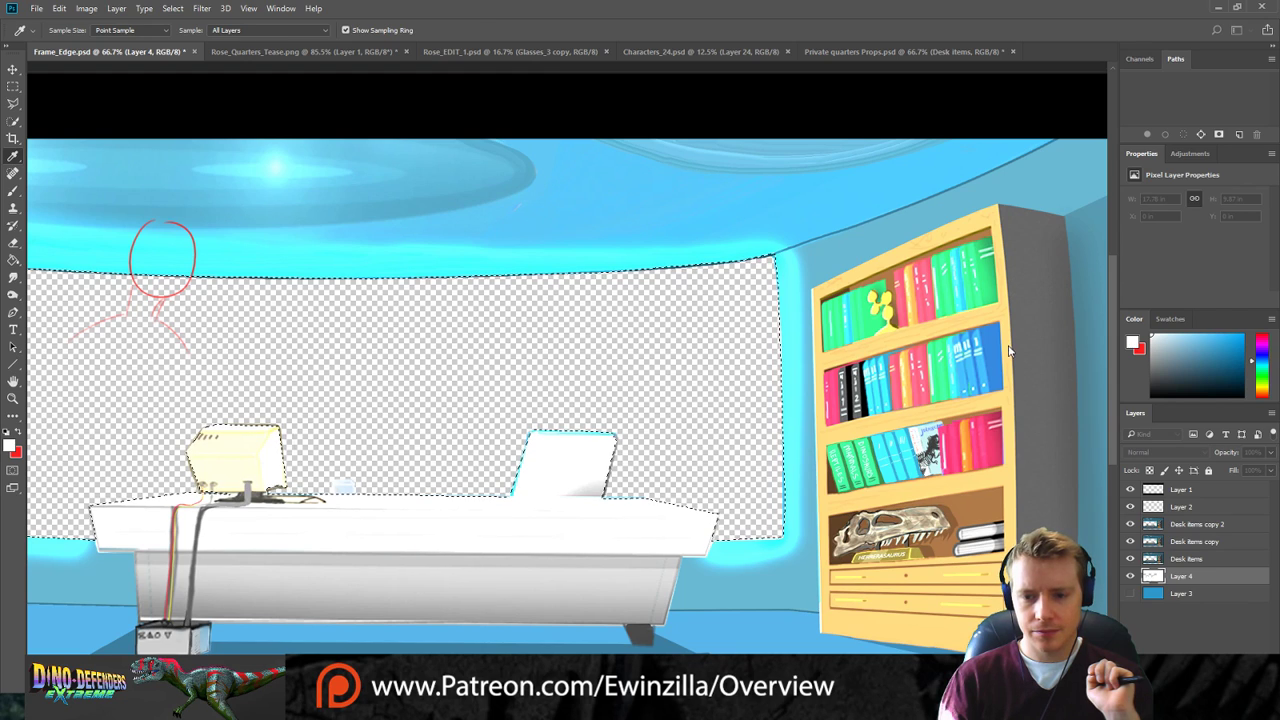
click(634, 166)
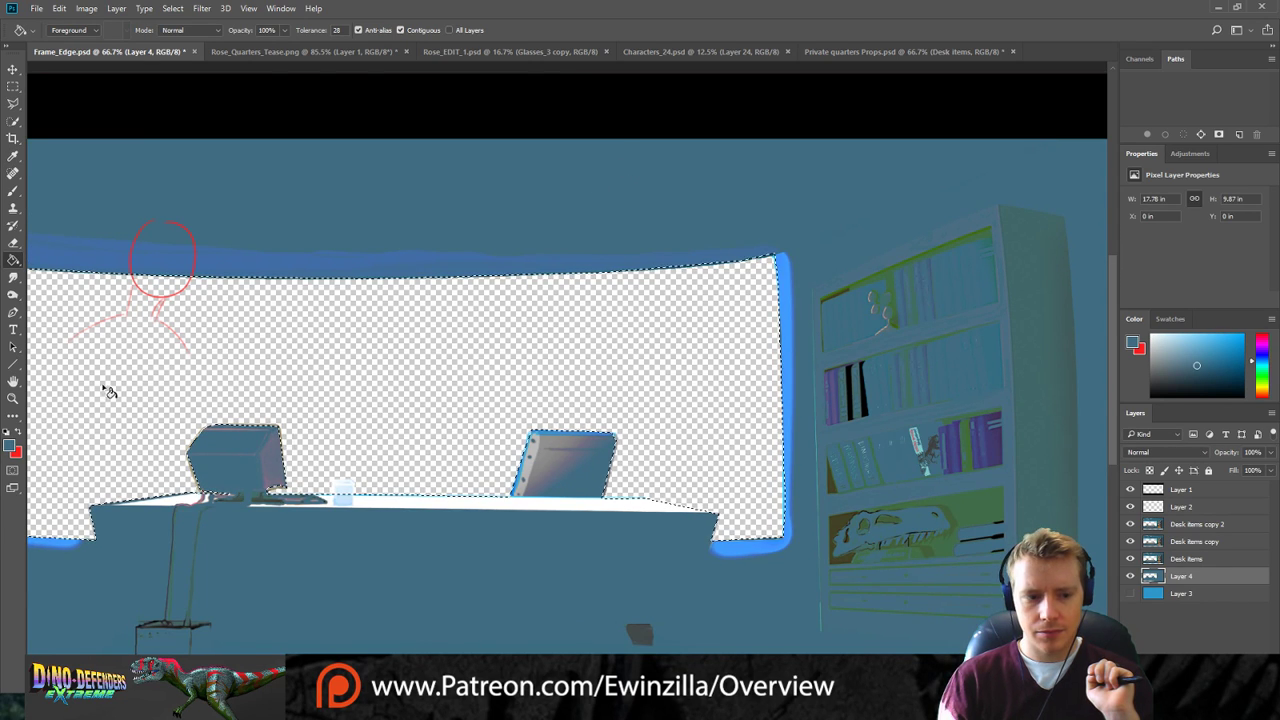
key(i)
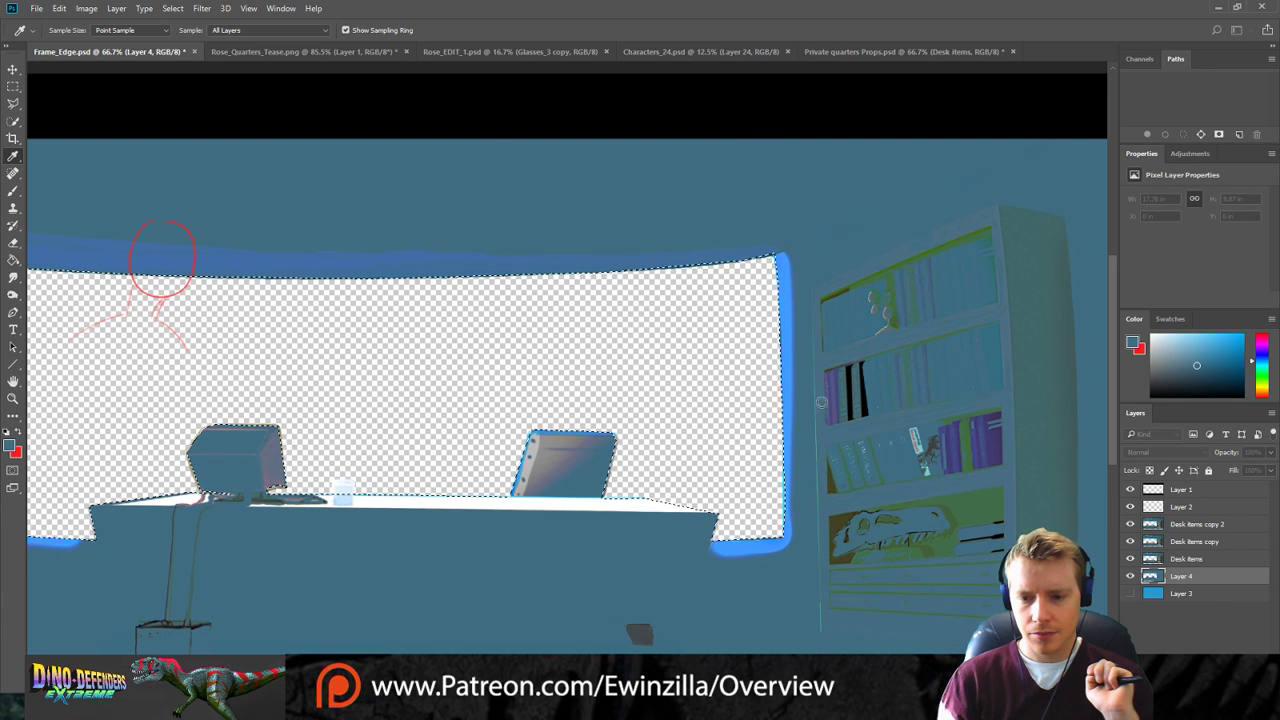
click(1004, 367)
click(717, 151)
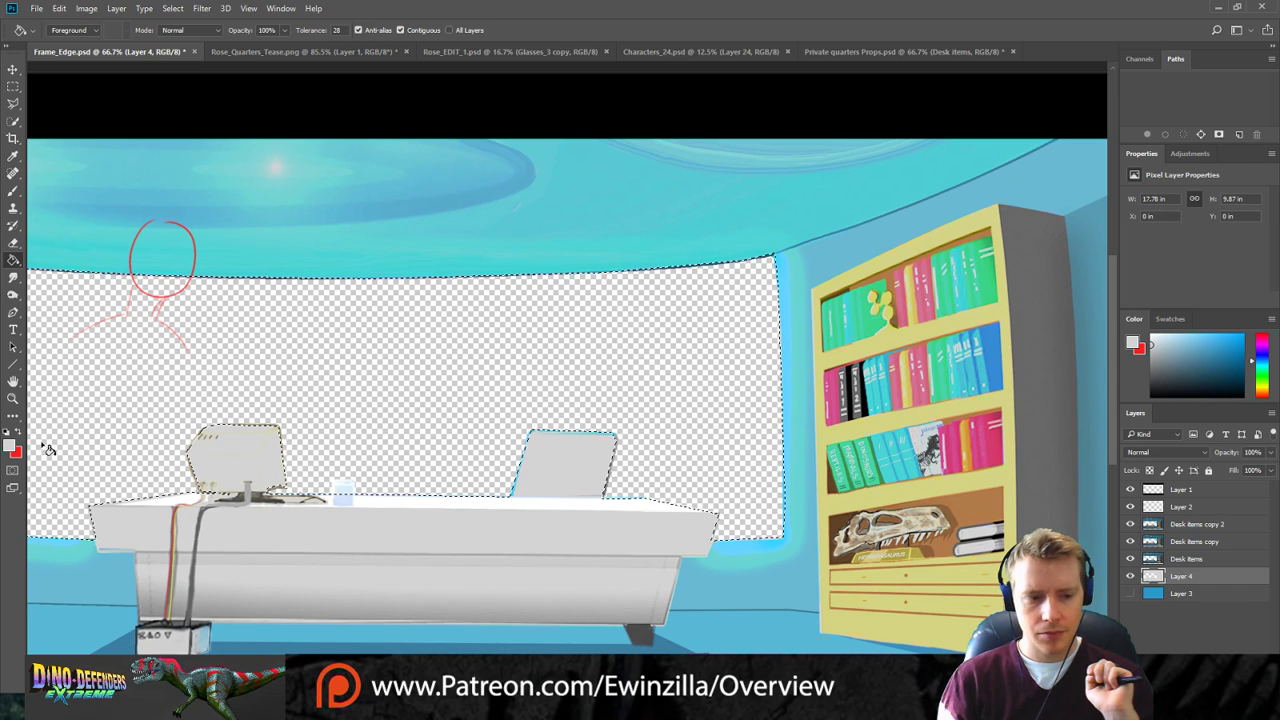
Test black and dark grey fills on Layer 4 around the window outline with the Paint Bucket.
click(8, 445)
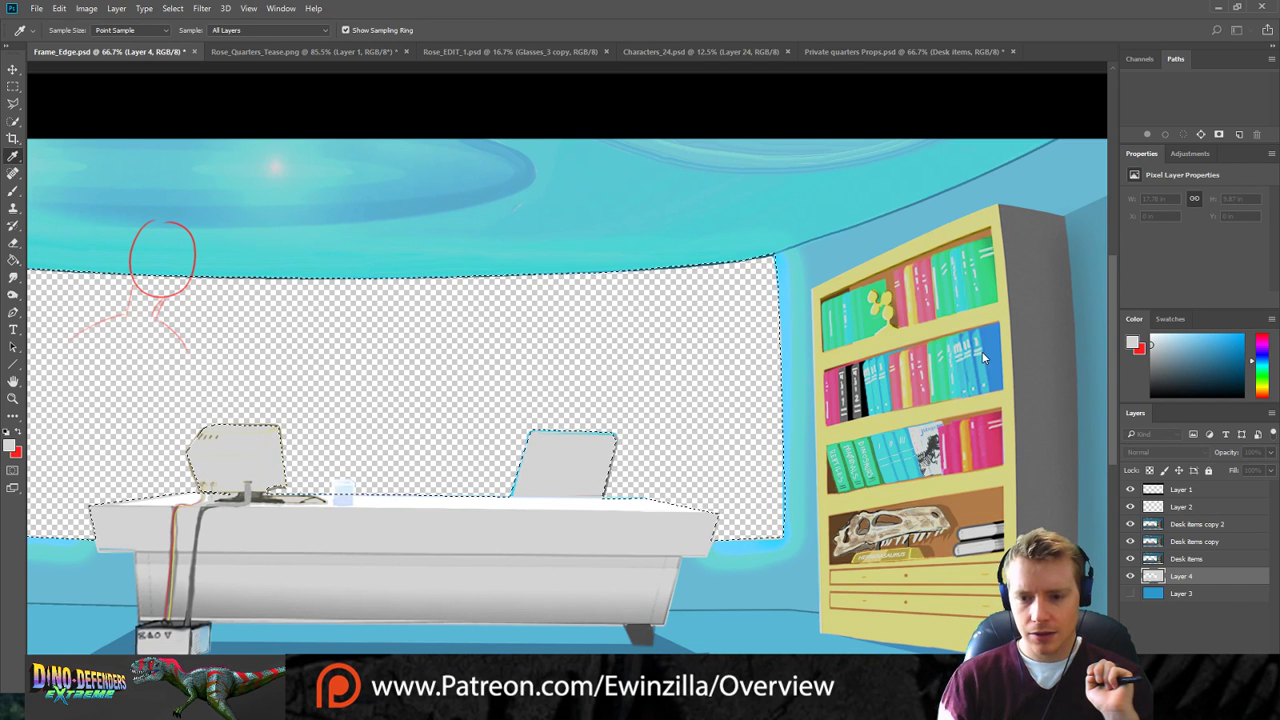
key(Return)
key(g)
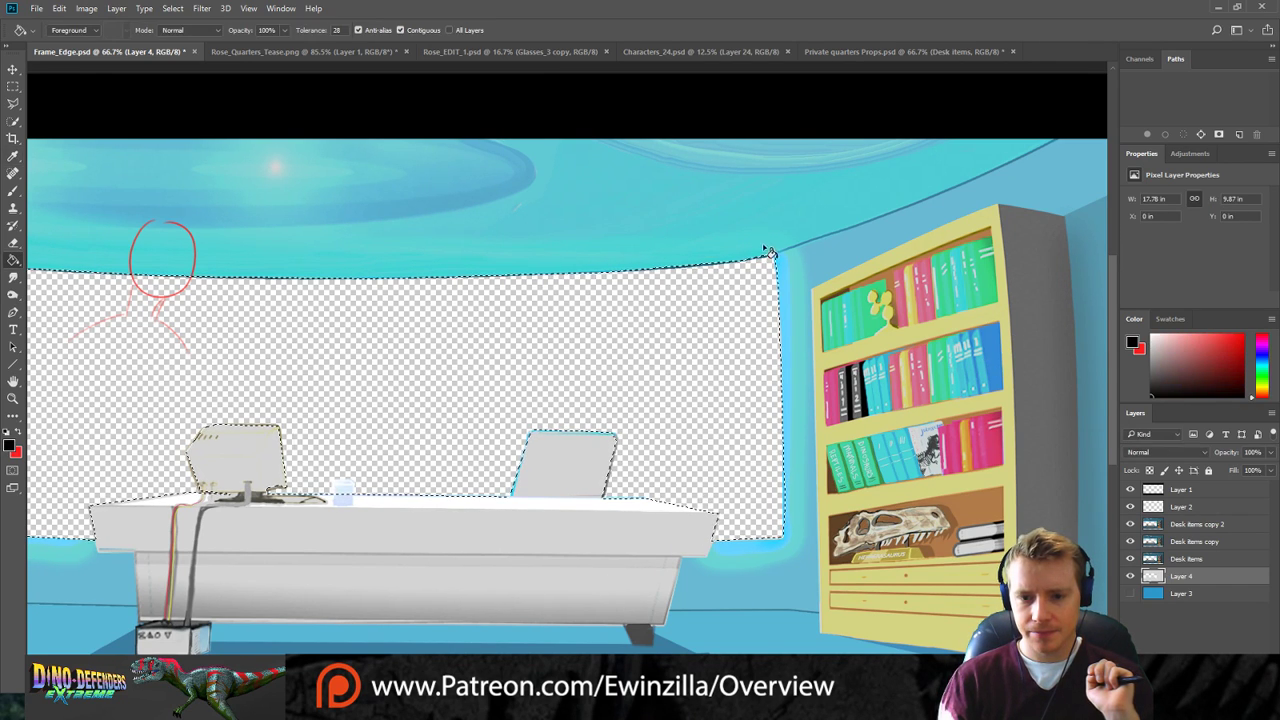
click(767, 247)
key(i)
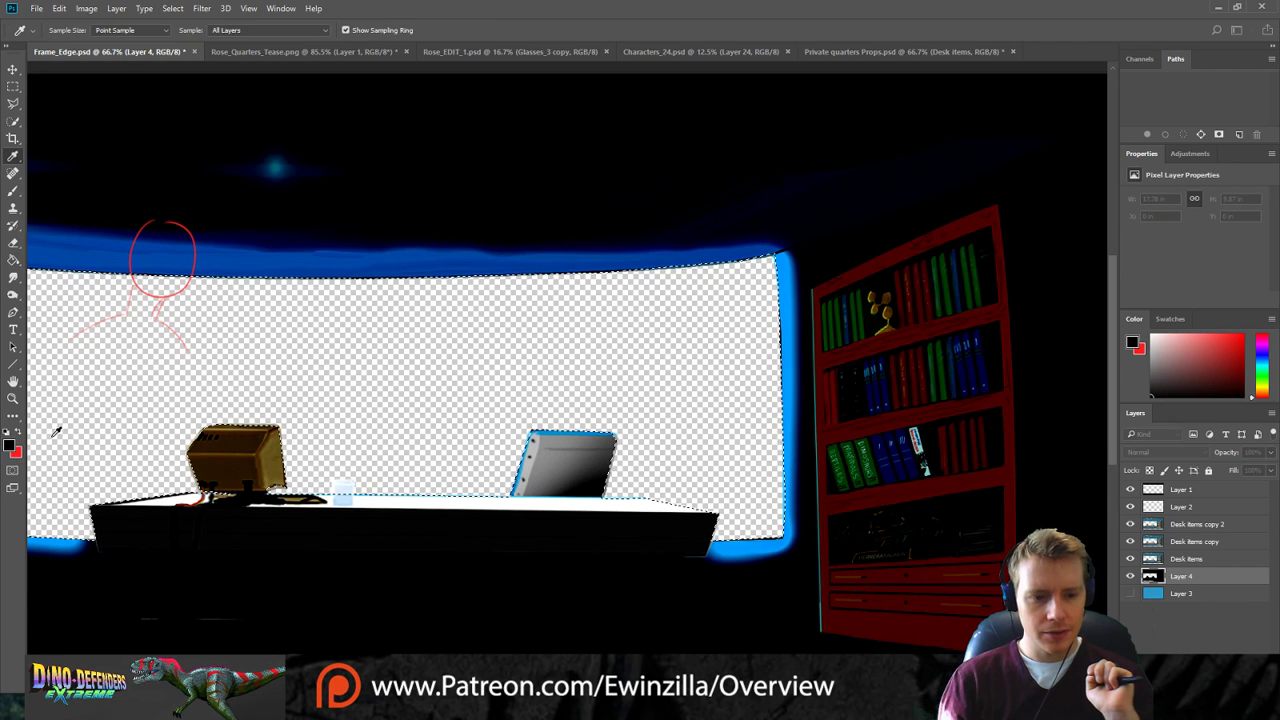
click(701, 475)
key(g)
click(767, 248)
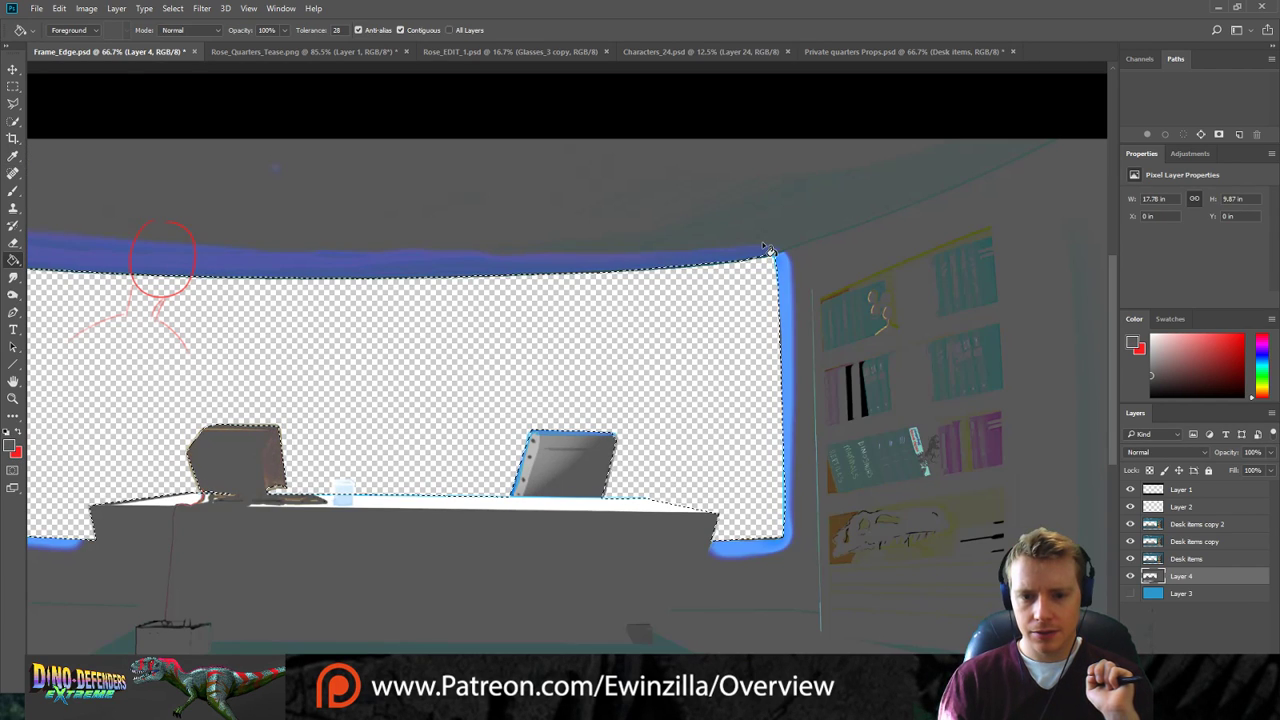
Undo the dark test fills and clear the remaining fill from Layer 4.
key(ctrl+alt+z)
key(ctrl+alt+z)
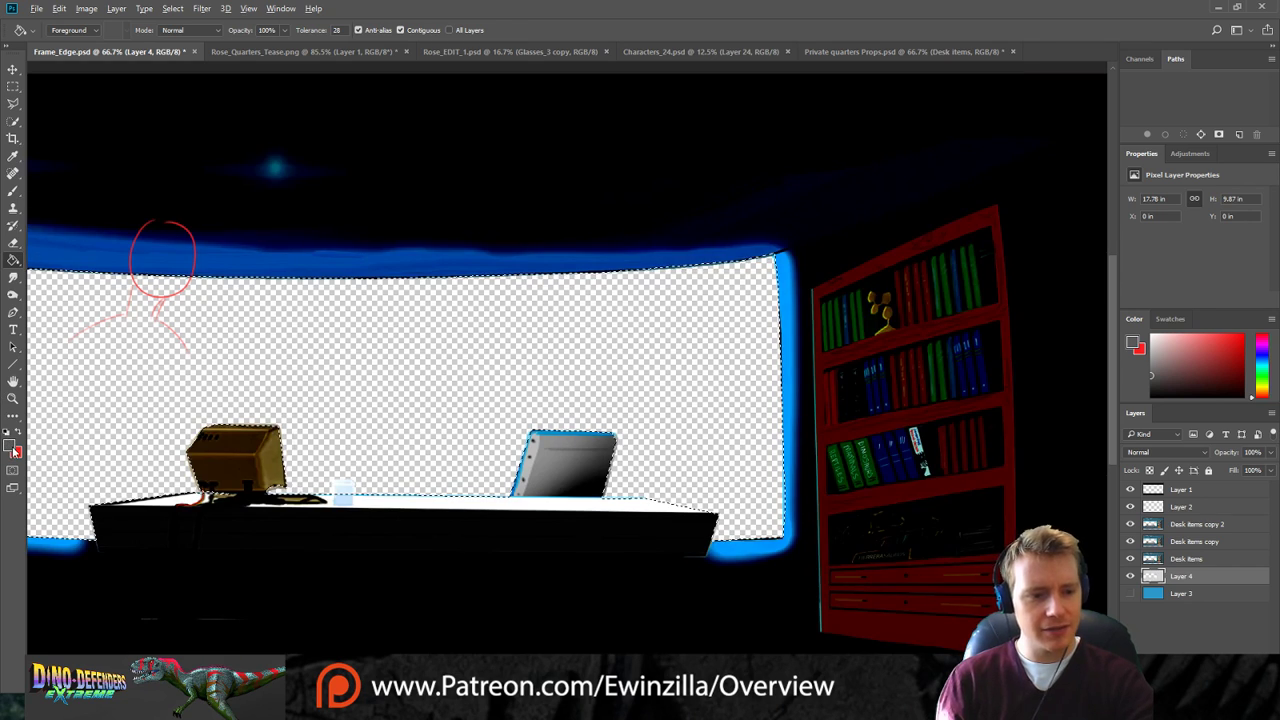
click(10, 445)
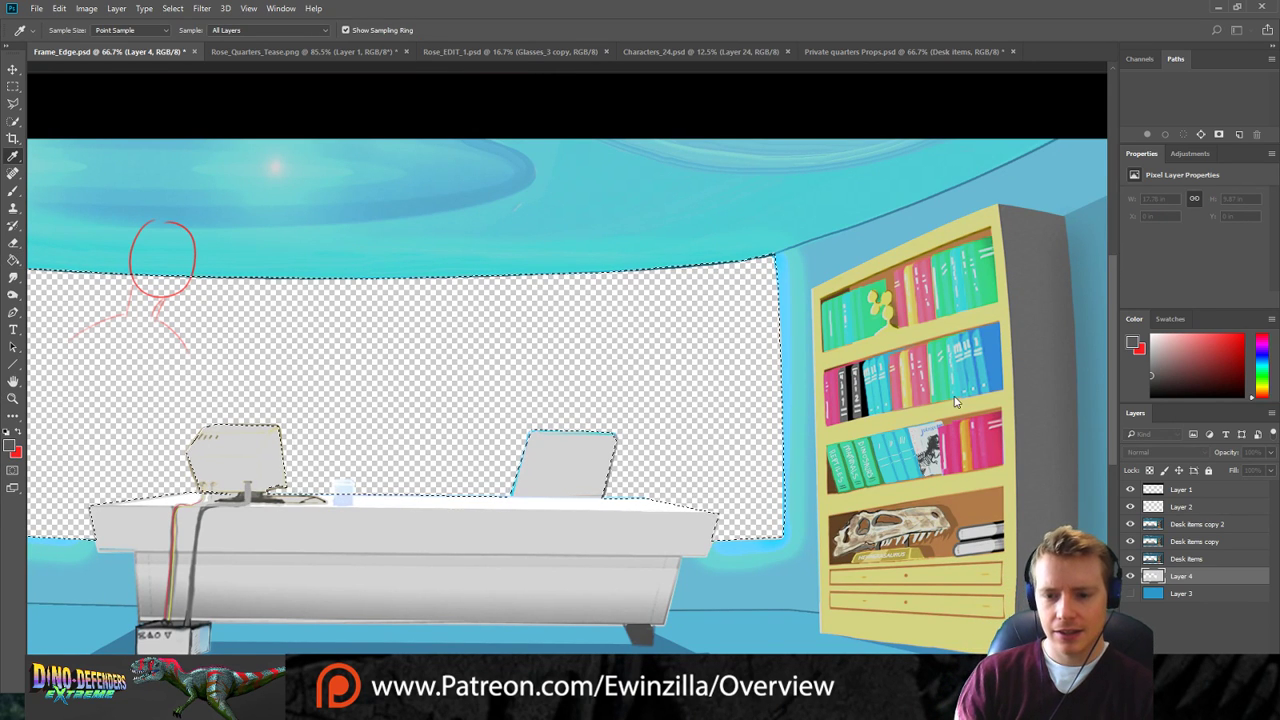
key(g)
click(752, 217)
key(Delete)
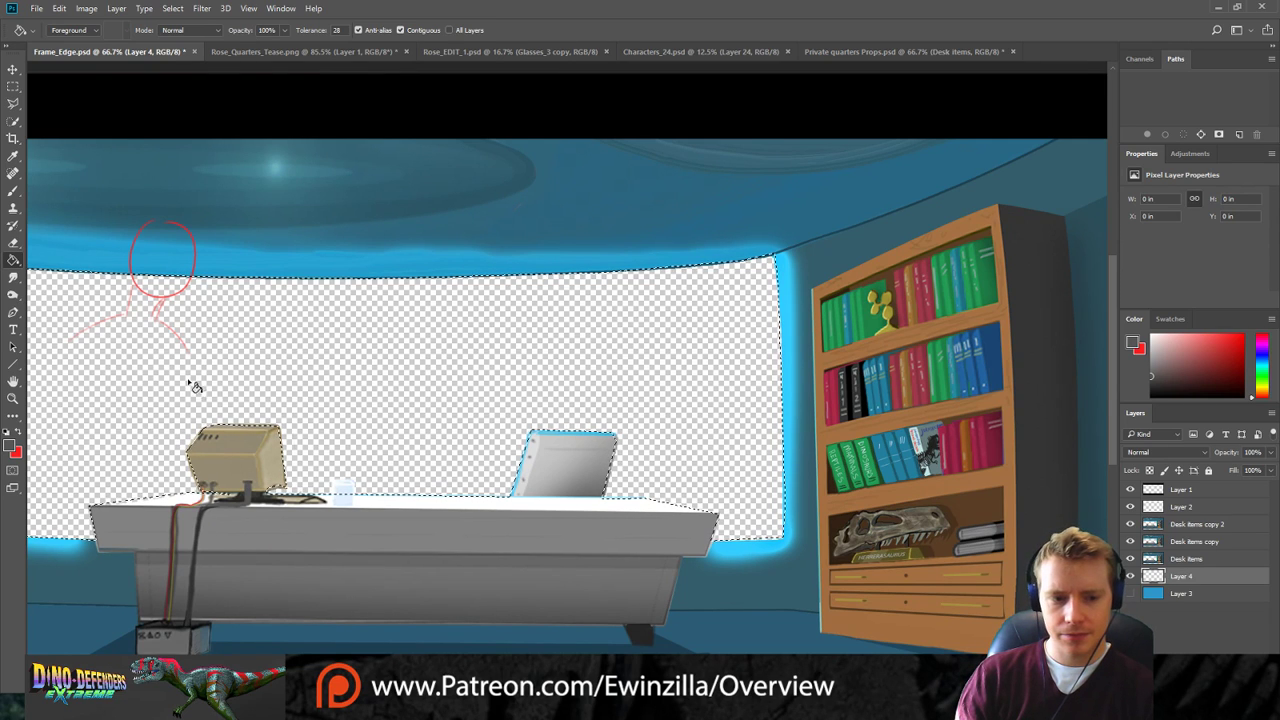
Try fills in several different foreground colors on the emptied Layer 4, undoing each one.
click(322, 273)
key(ctrl+z)
click(11, 446)
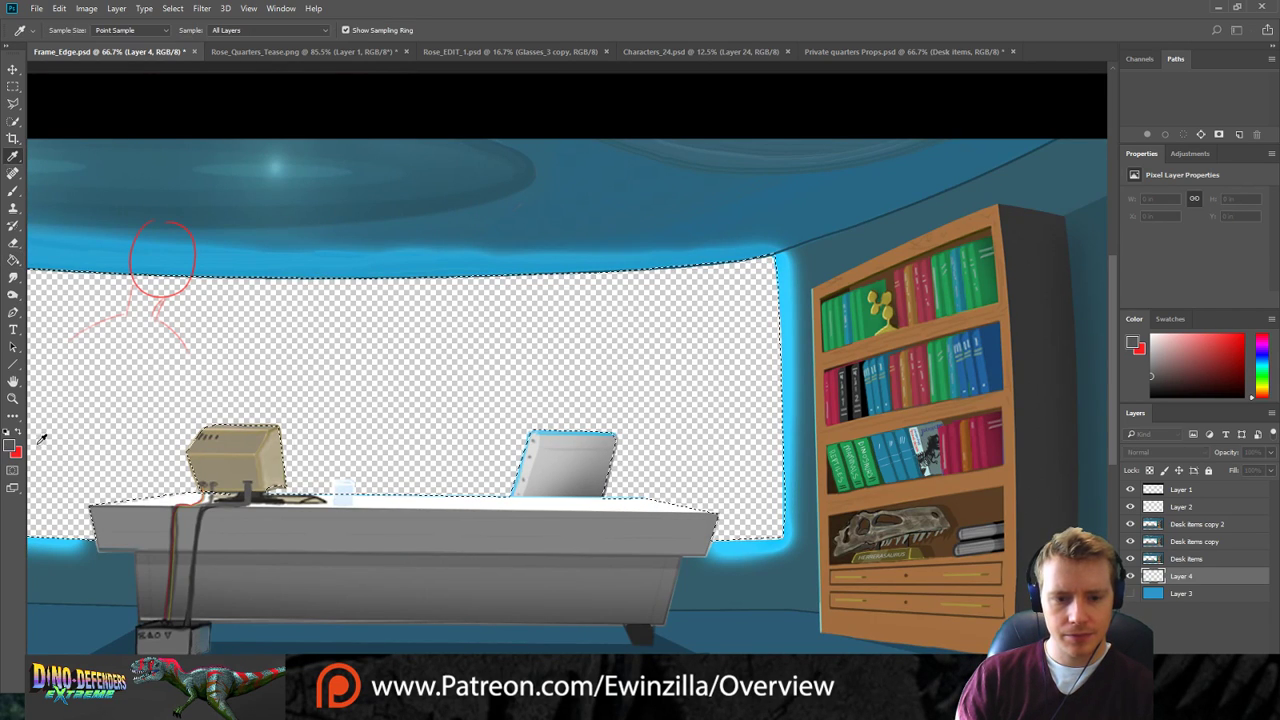
click(1005, 368)
click(592, 205)
key(ctrl+z)
click(8, 446)
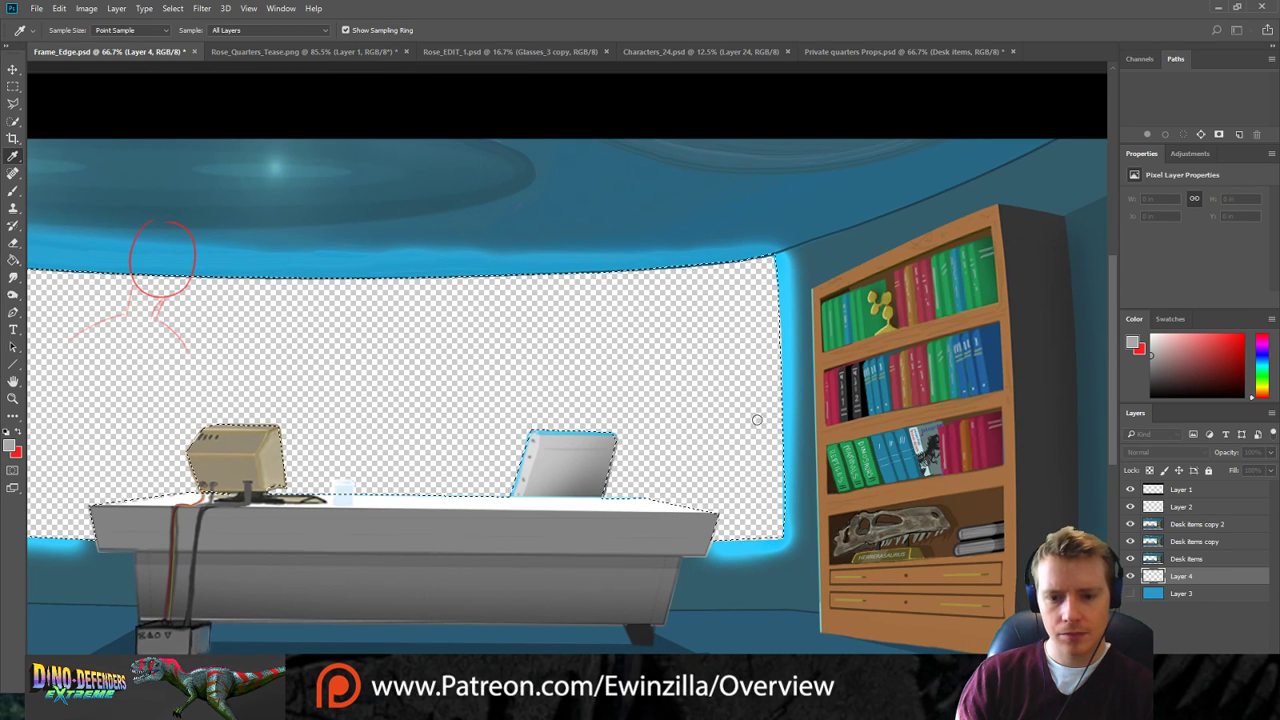
key(Return)
click(636, 205)
key(ctrl+z)
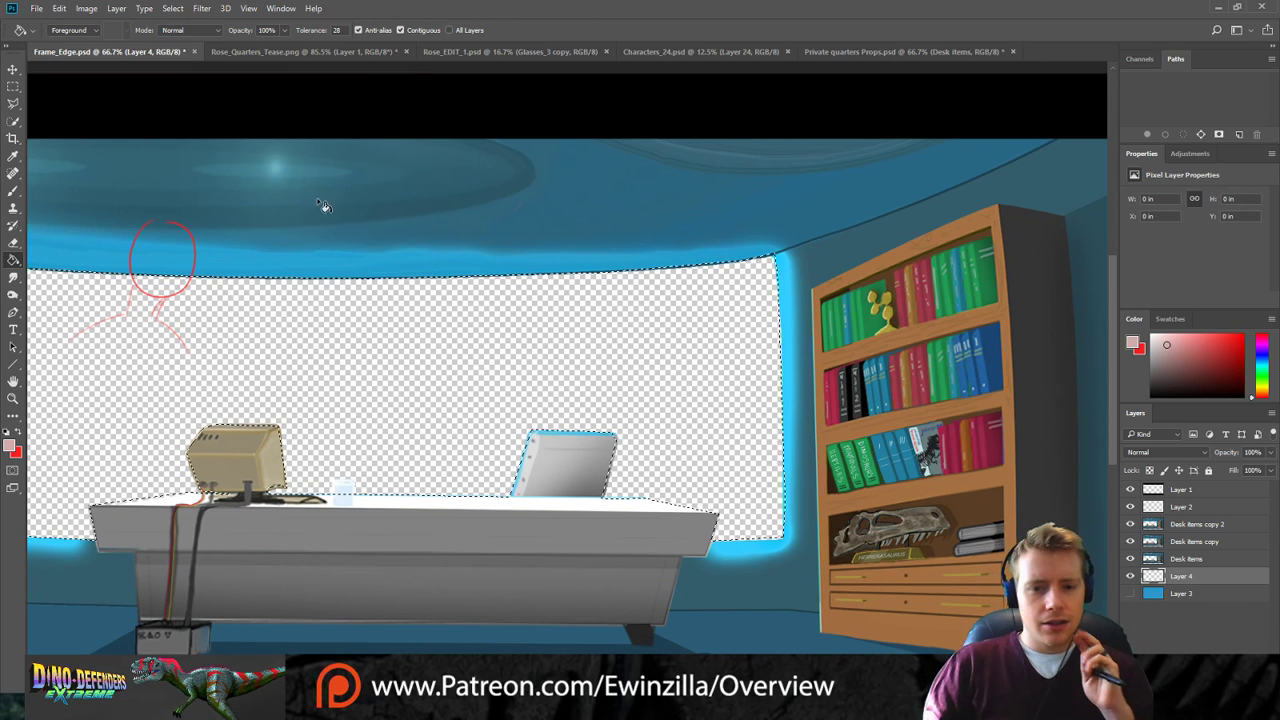
Try a pale pink Paint Bucket fill around the window outline on Layer 4 and undo it.
click(13, 87)
key(g)
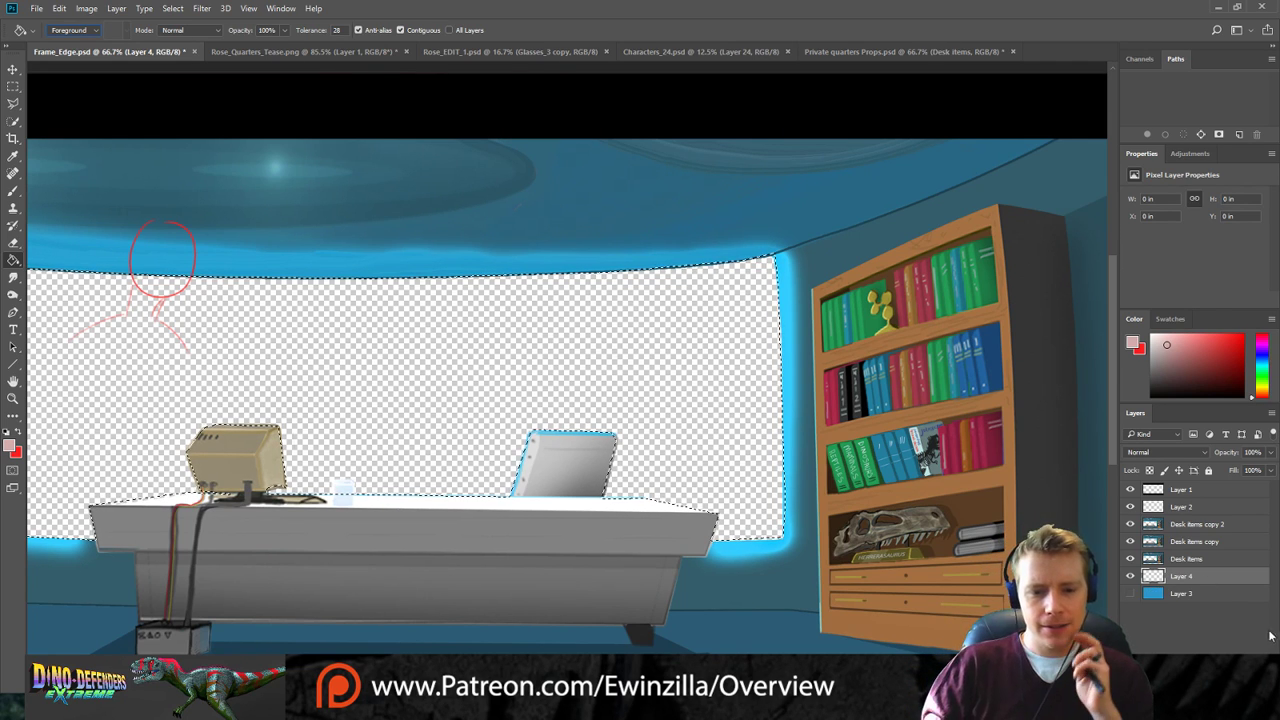
click(516, 575)
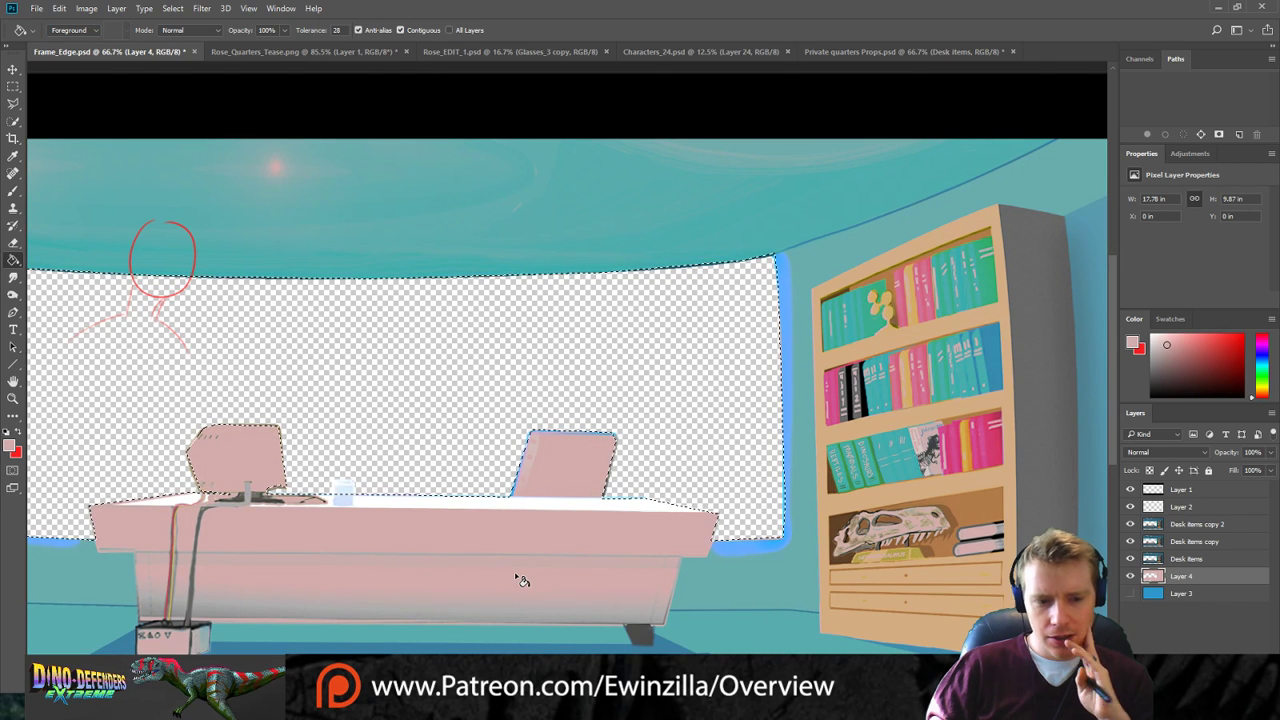
key(ctrl+z)
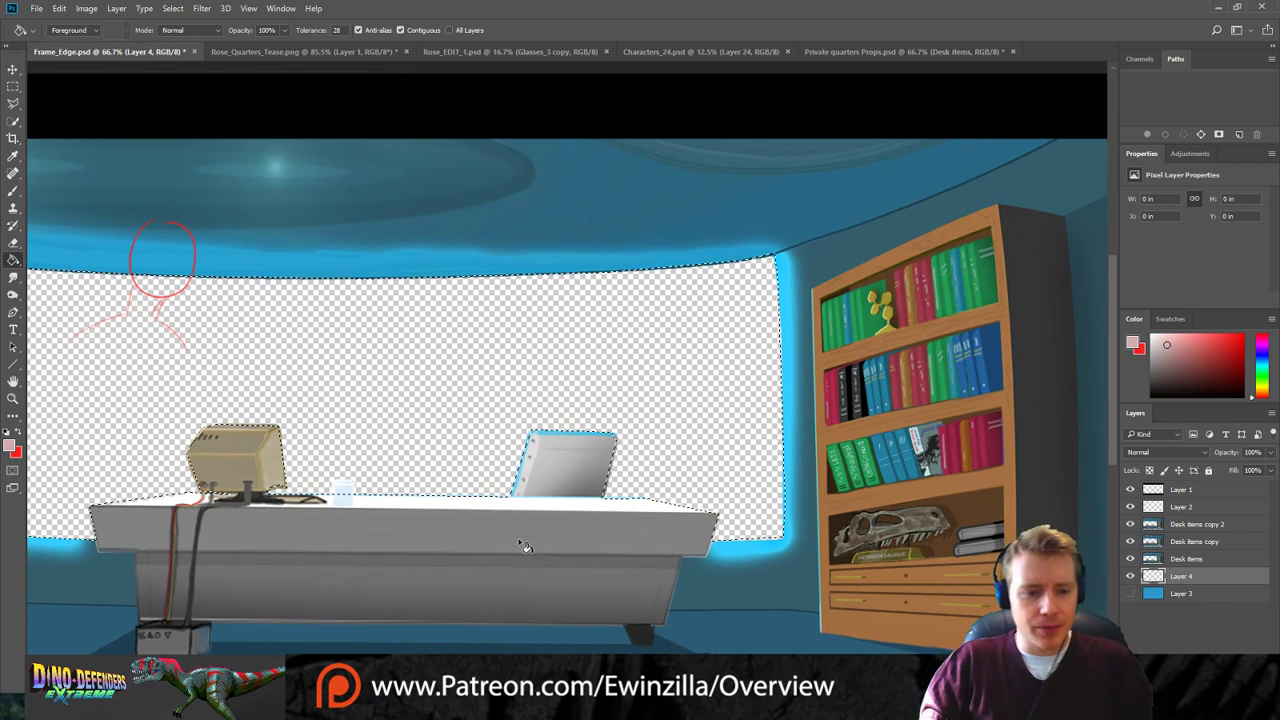
Show the blue Layer 3, test the pale pink fill on Layer 4 above it, undo the fill and hide Layer 3.
click(1130, 594)
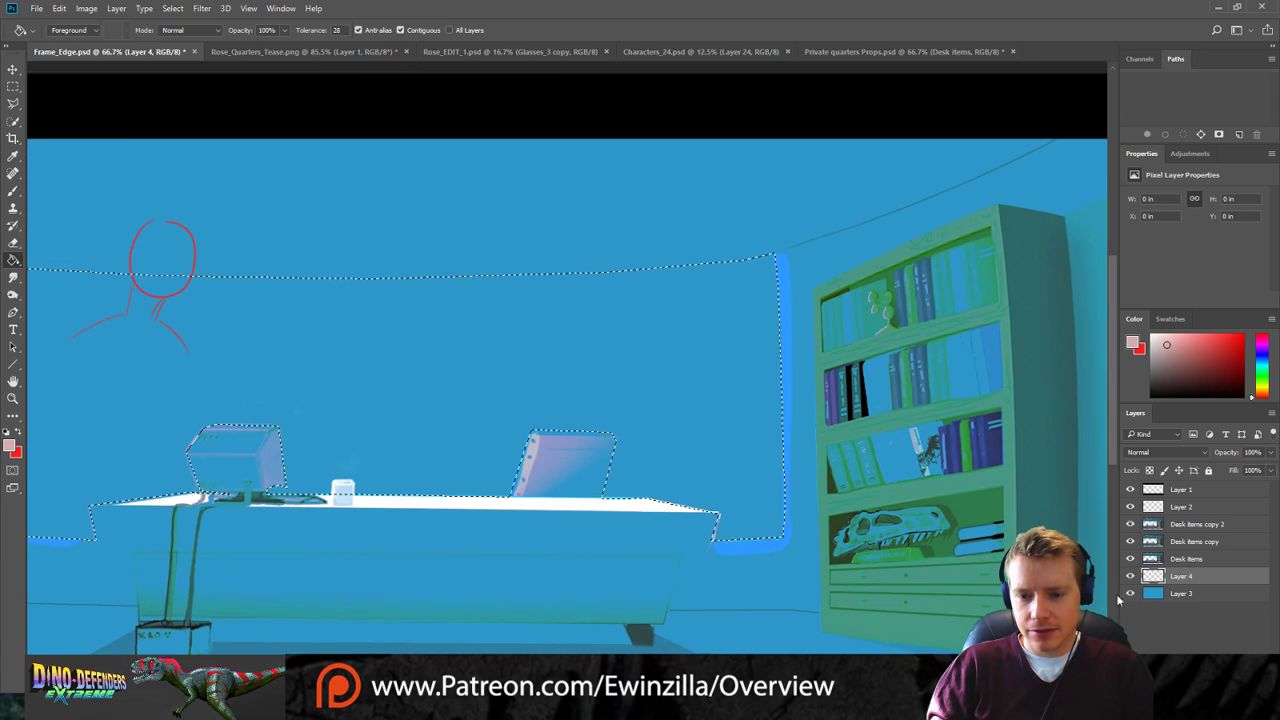
click(892, 614)
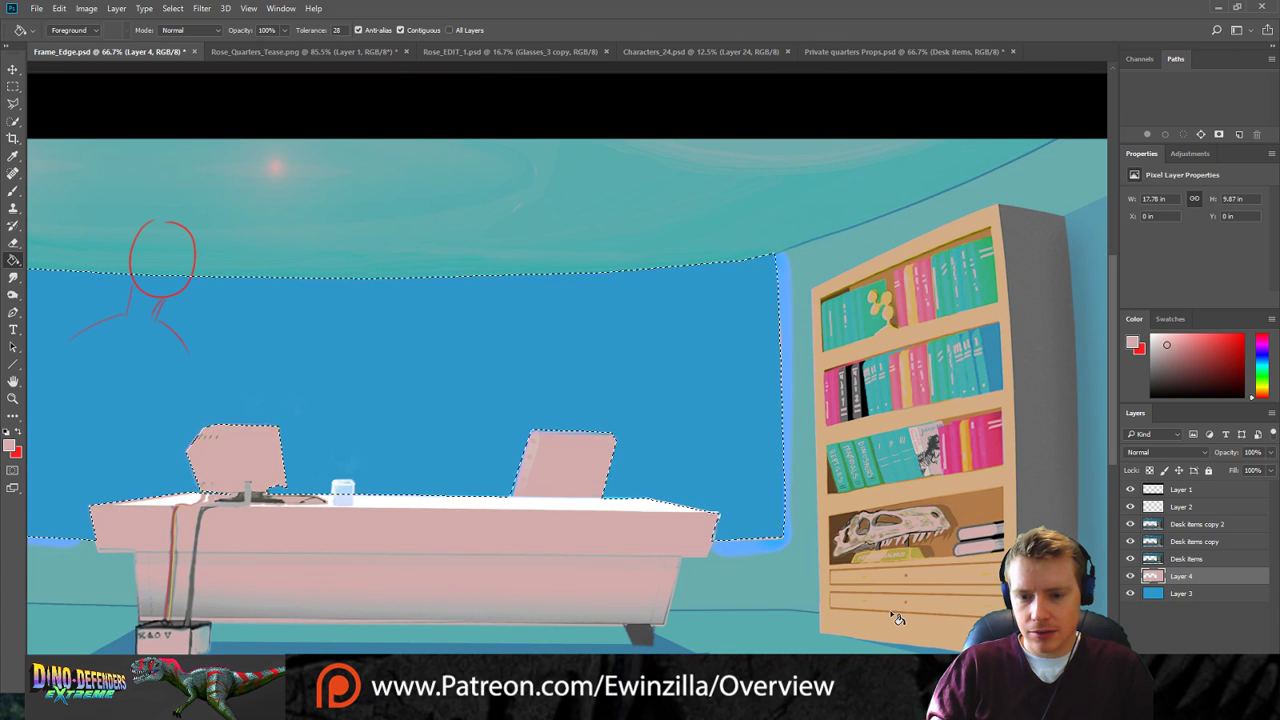
key(ctrl+z)
click(1150, 594)
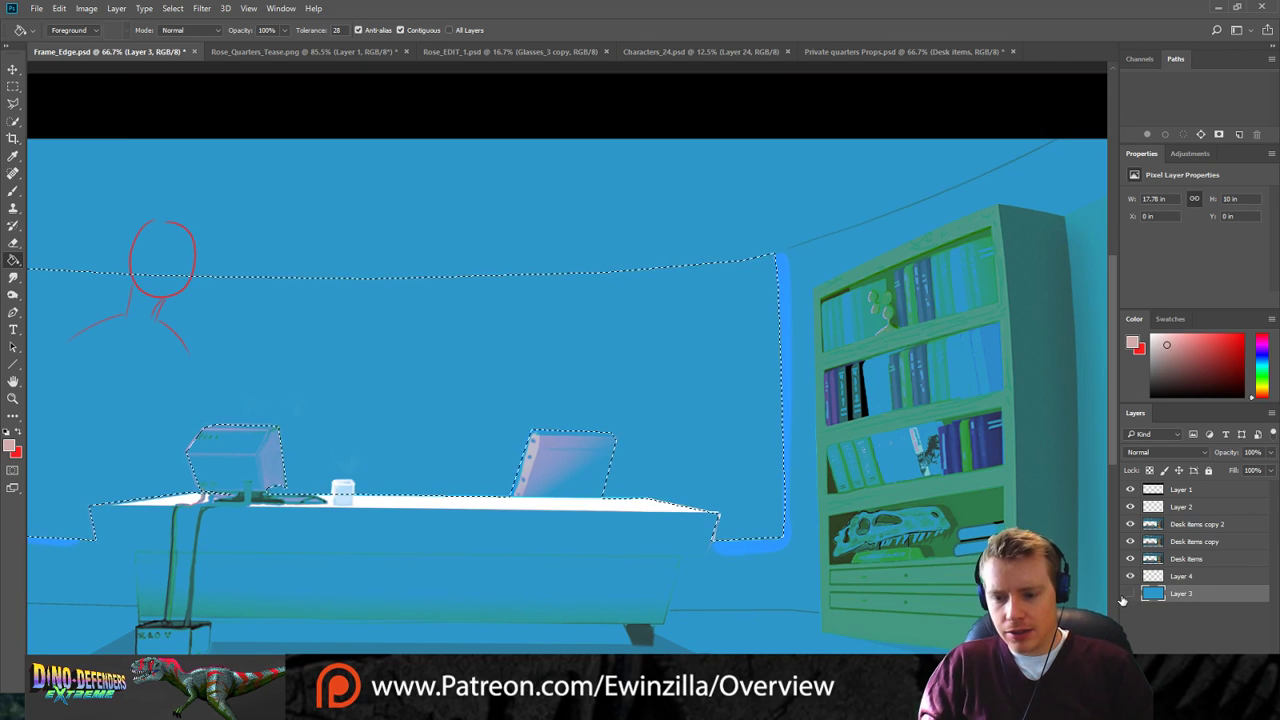
click(1130, 594)
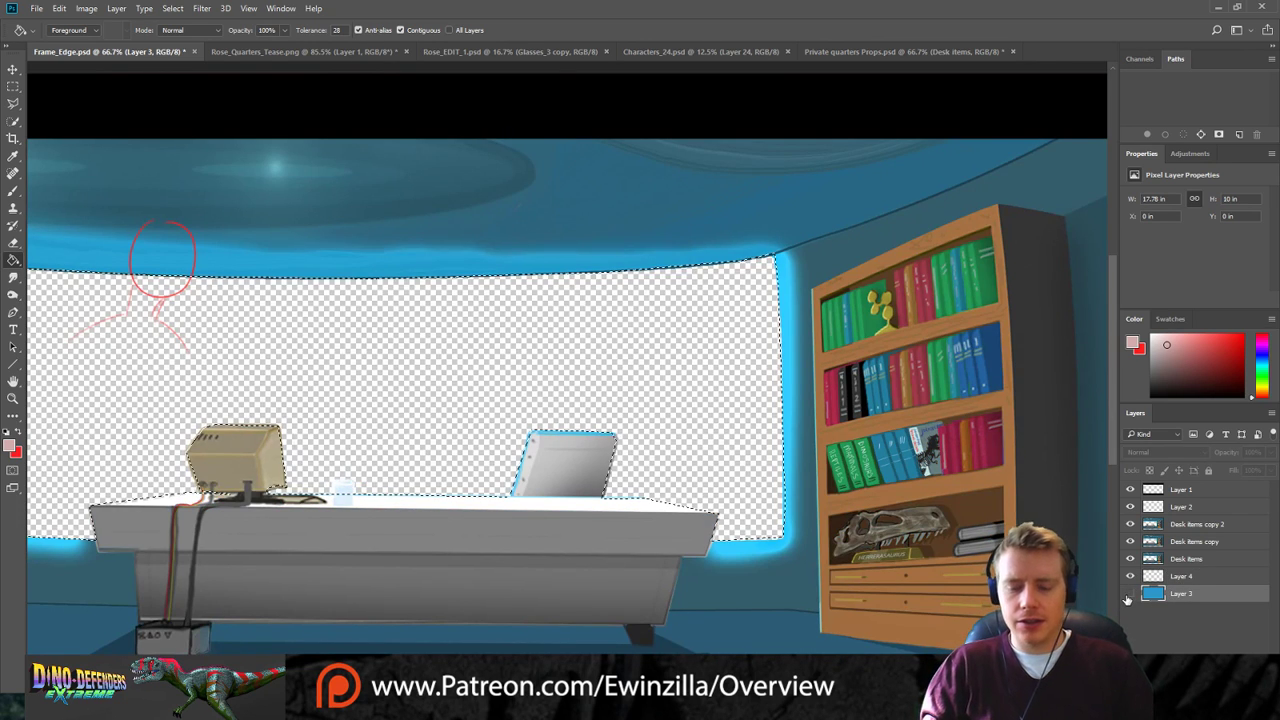
Merge the Desk items layer and its two copies into one layer and toggle its visibility to check the result.
click(1182, 560)
shift+click(1182, 541)
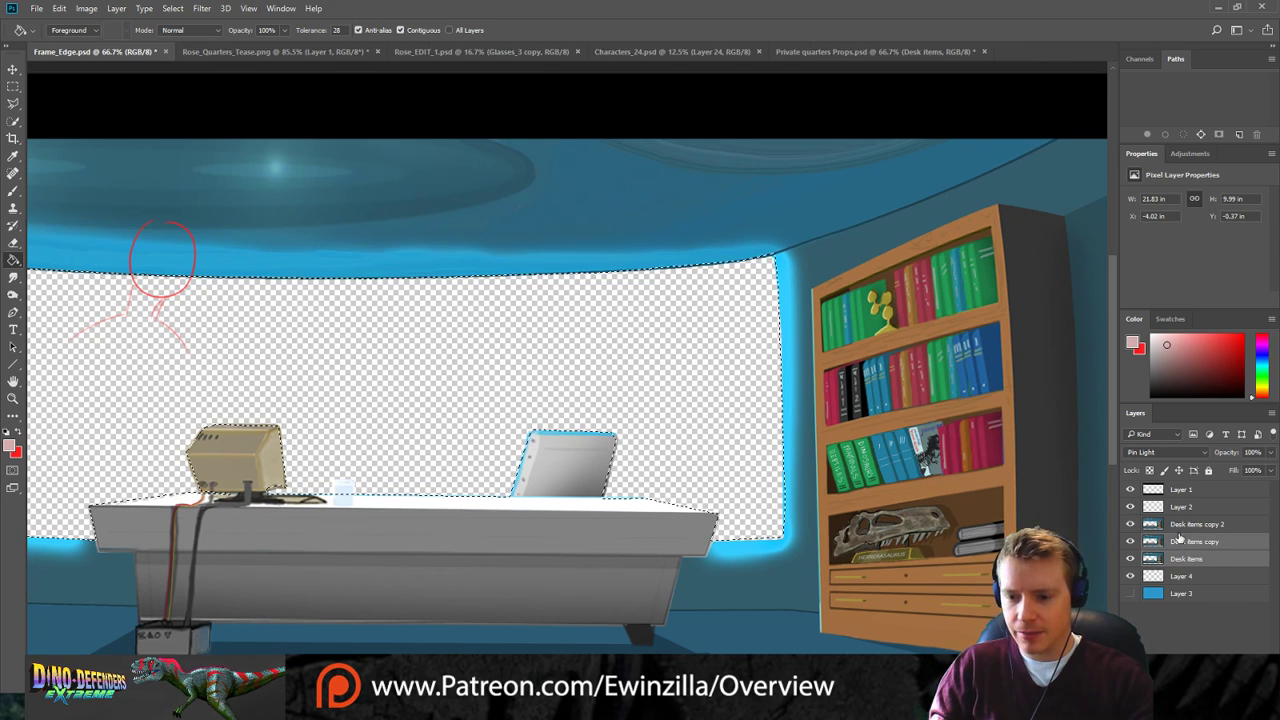
shift+click(1180, 525)
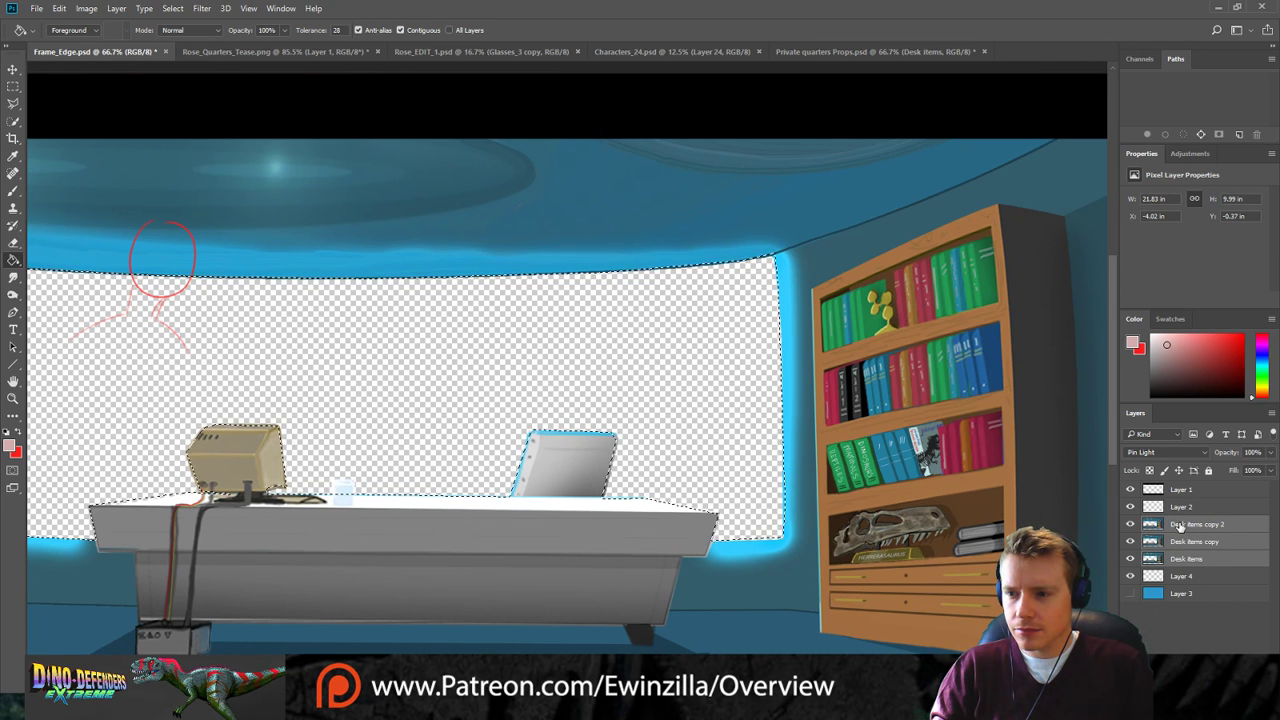
key(ctrl+e)
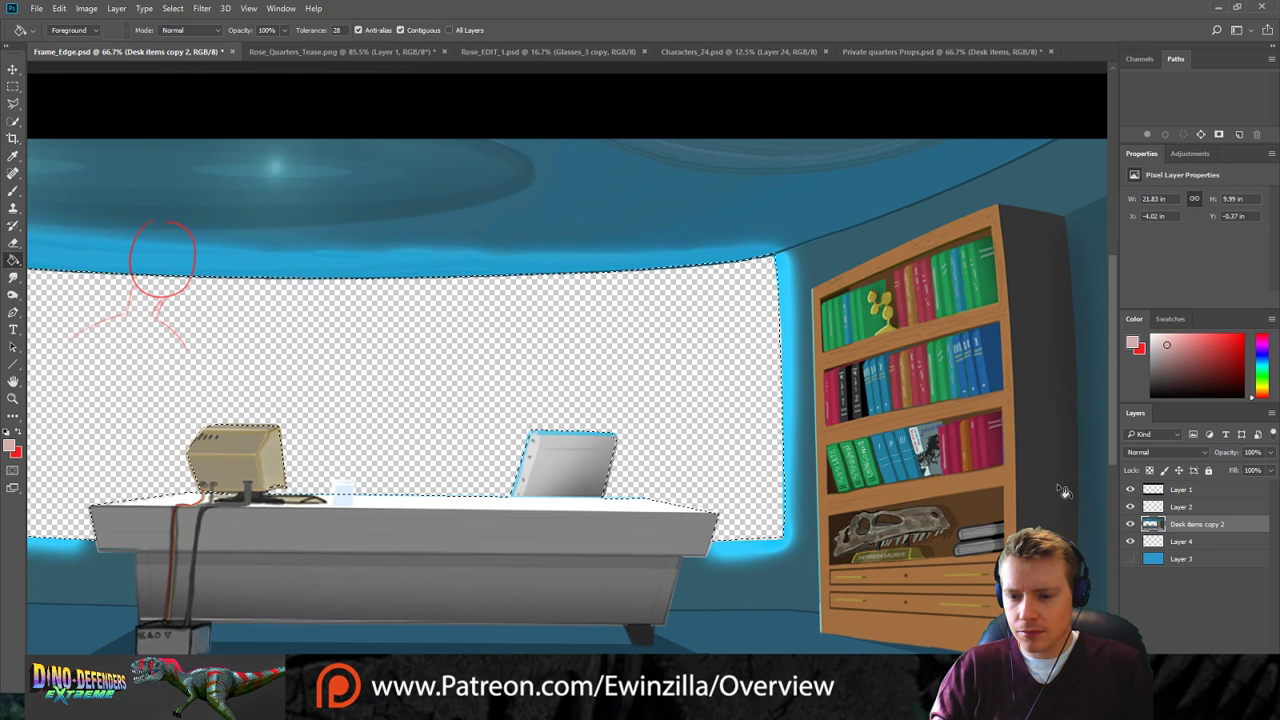
click(1130, 524)
click(1130, 524)
click(1130, 525)
click(1130, 525)
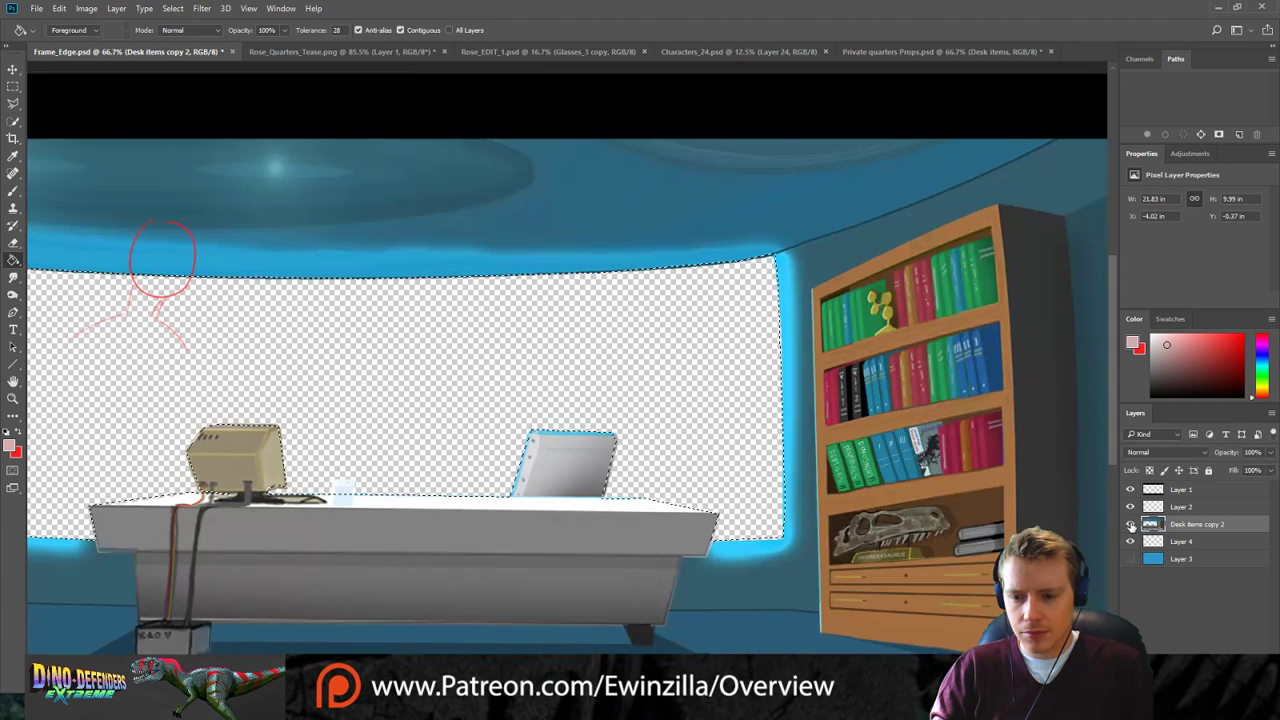
click(1271, 453)
mouse_move(1272, 469)
mouse_down()
mouse_move(1244, 471)
mouse_move(1272, 471)
mouse_move(1258, 471)
mouse_up()
drag(1268, 474, 1275, 476)
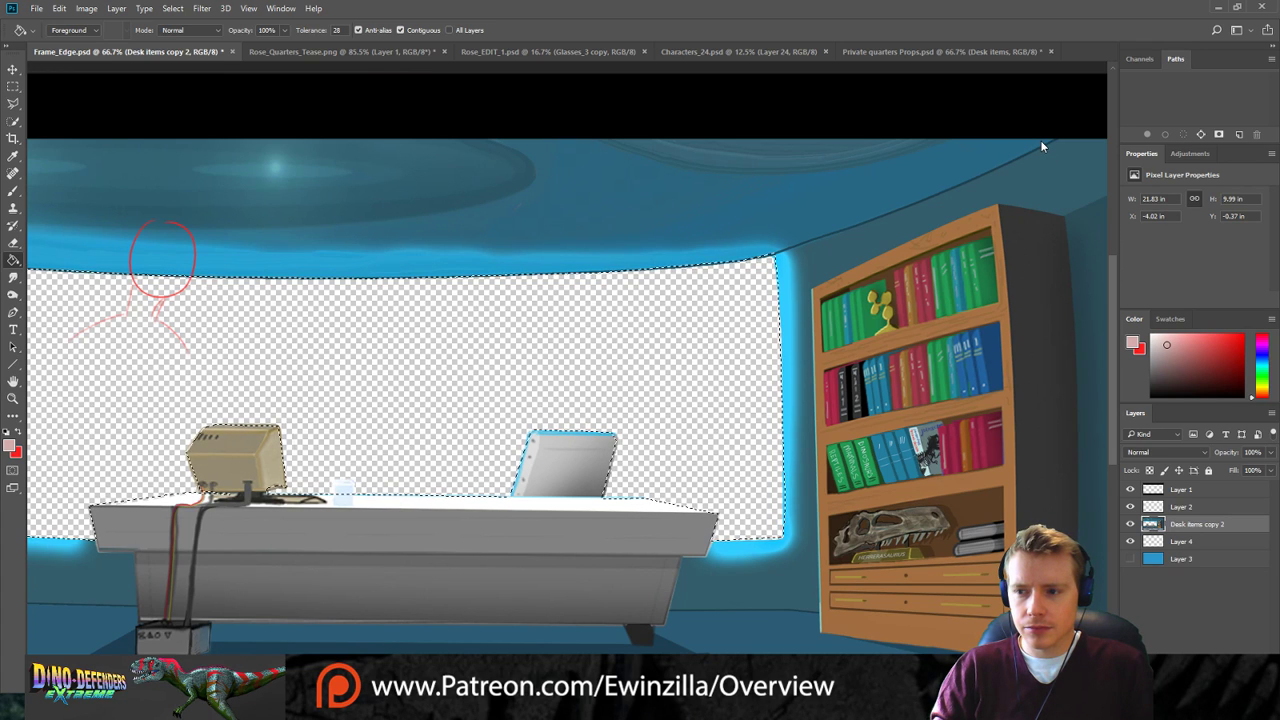
key(ctrl+u)
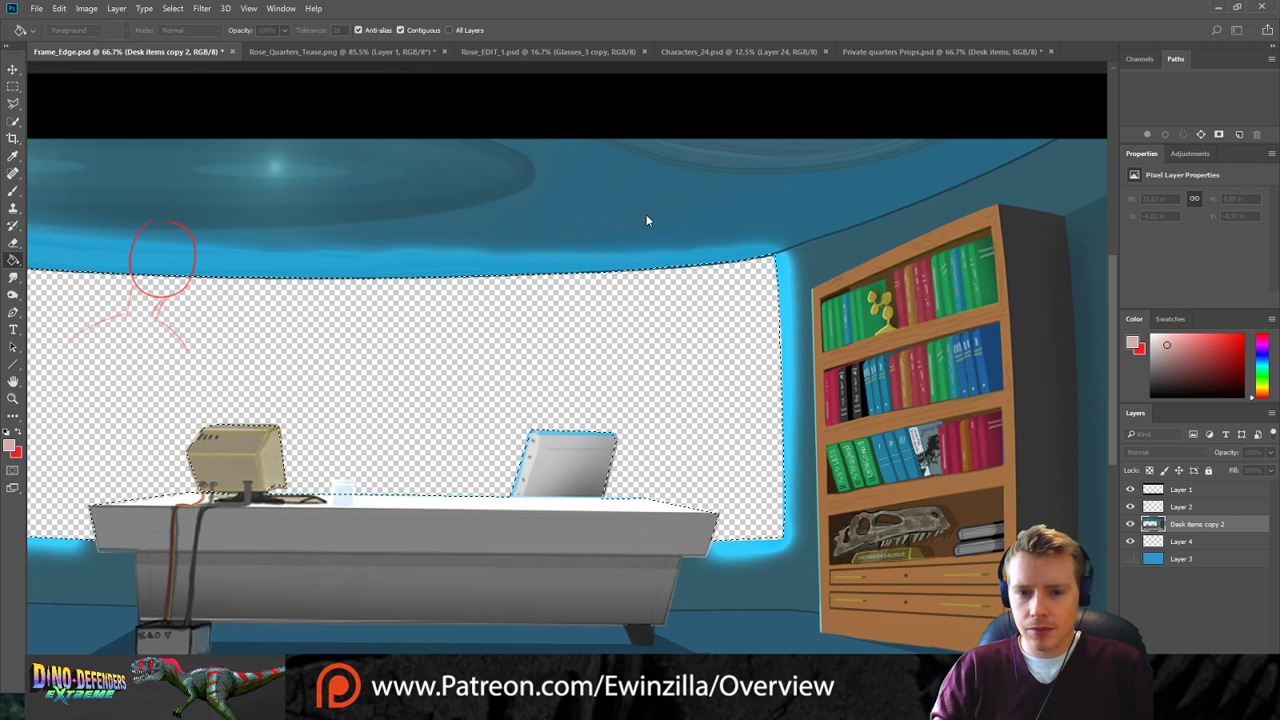
key(Return)
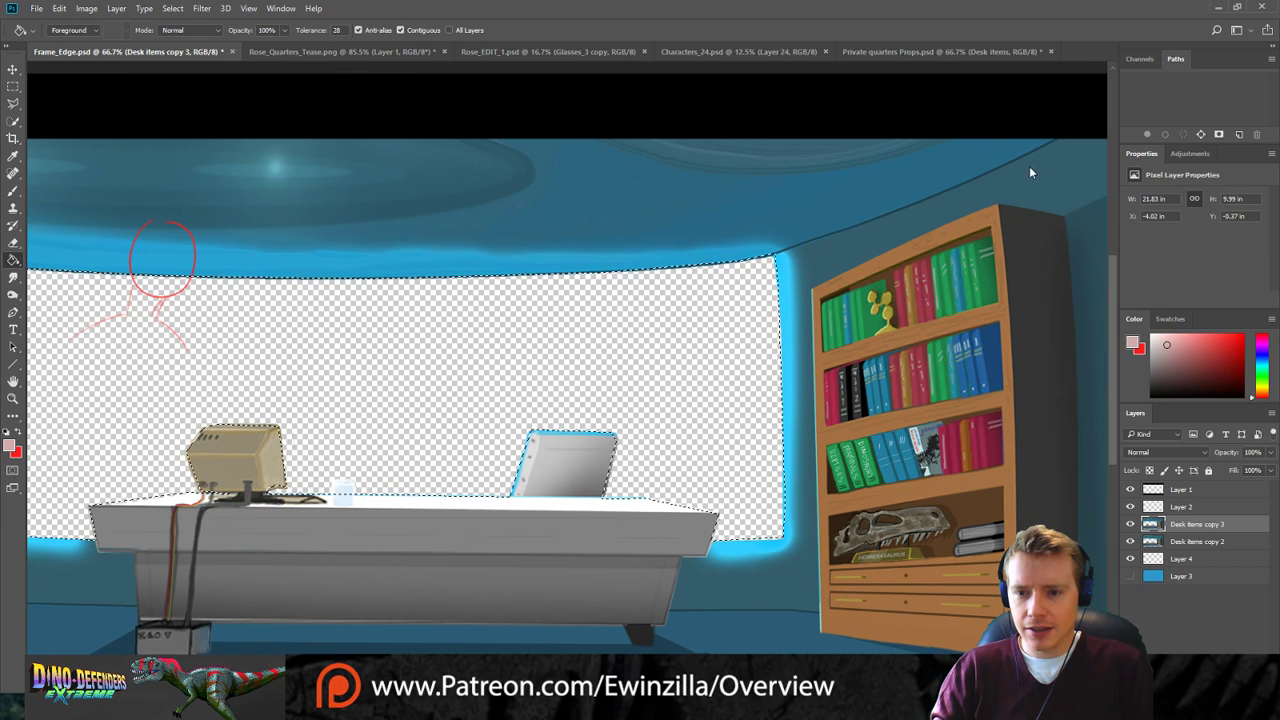
Duplicate the merged Desk items layer twice and merge it with the copies into a single layer.
key(ctrl+j)
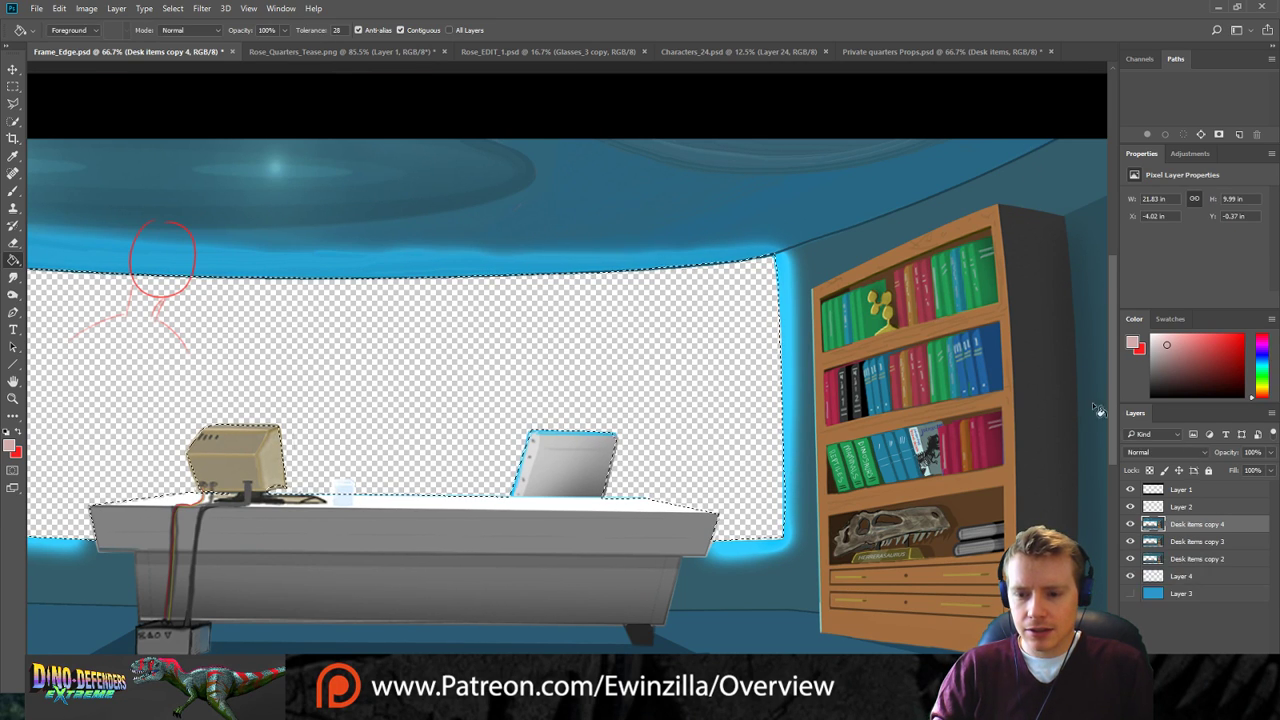
shift+click(1183, 562)
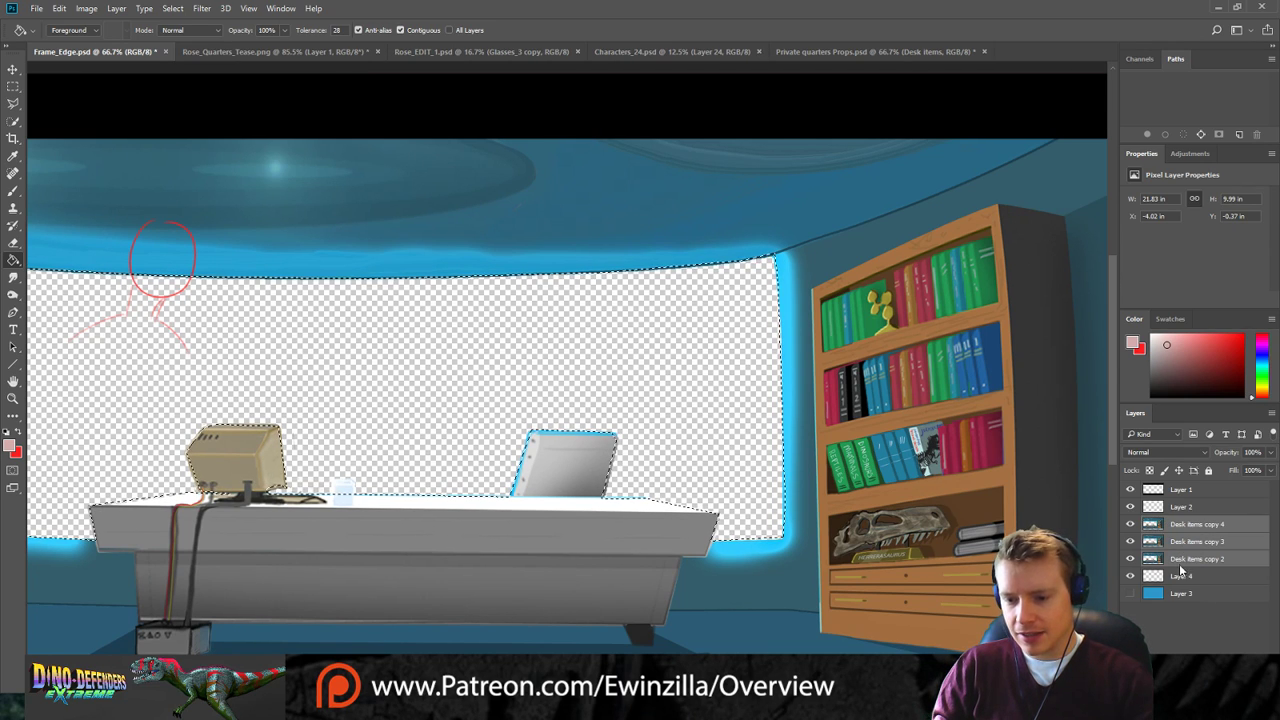
key(ctrl+e)
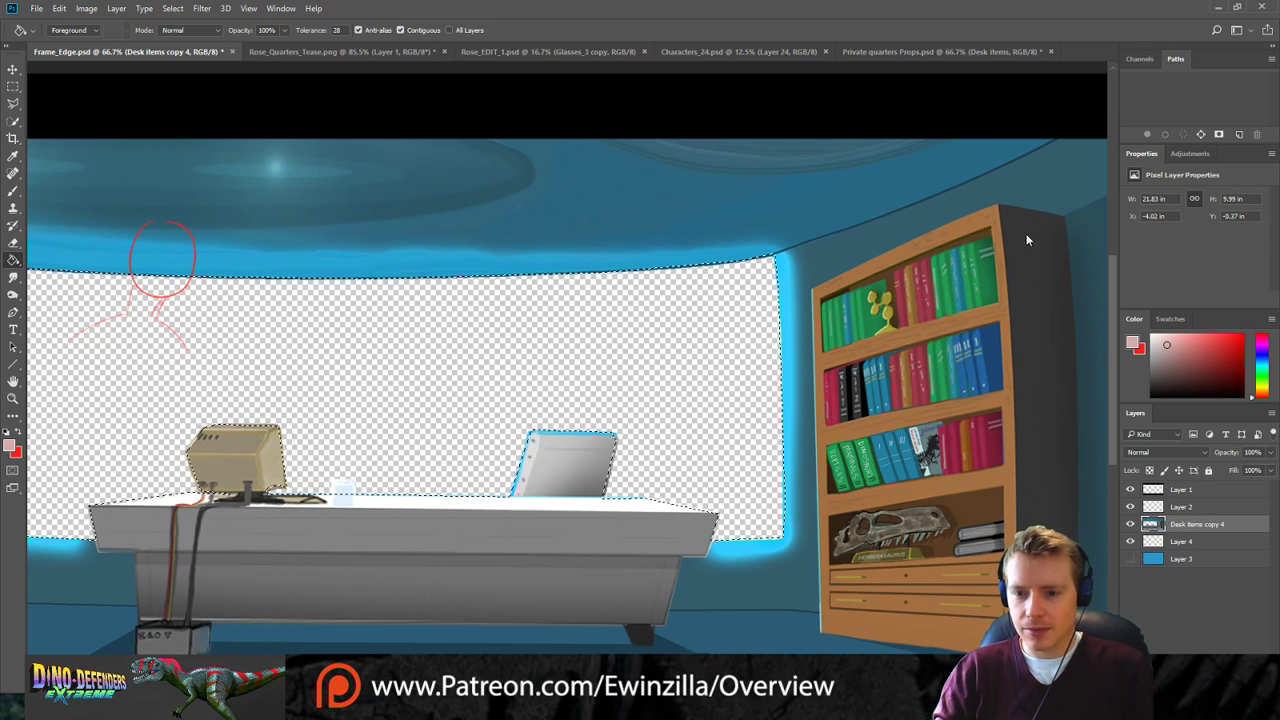
Try the pale pink fill on Layer 4 beneath the merged Desk items artwork and undo it.
click(14, 245)
click(1222, 545)
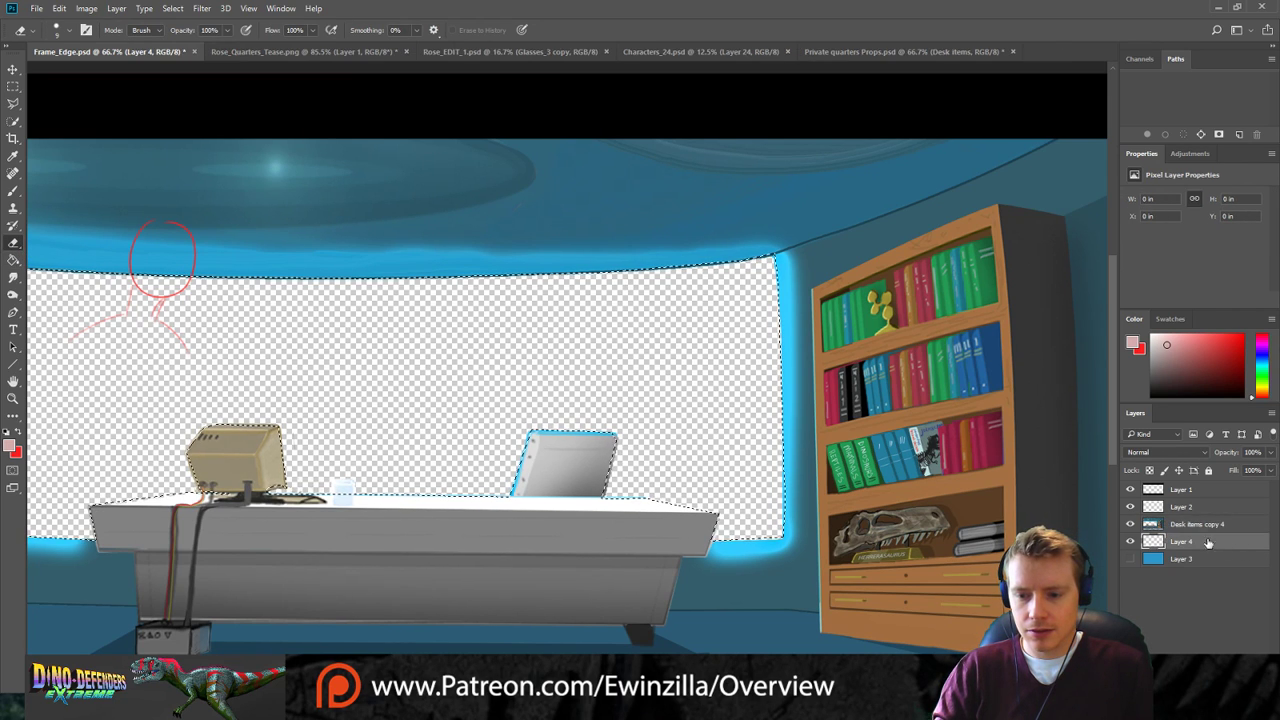
key(g)
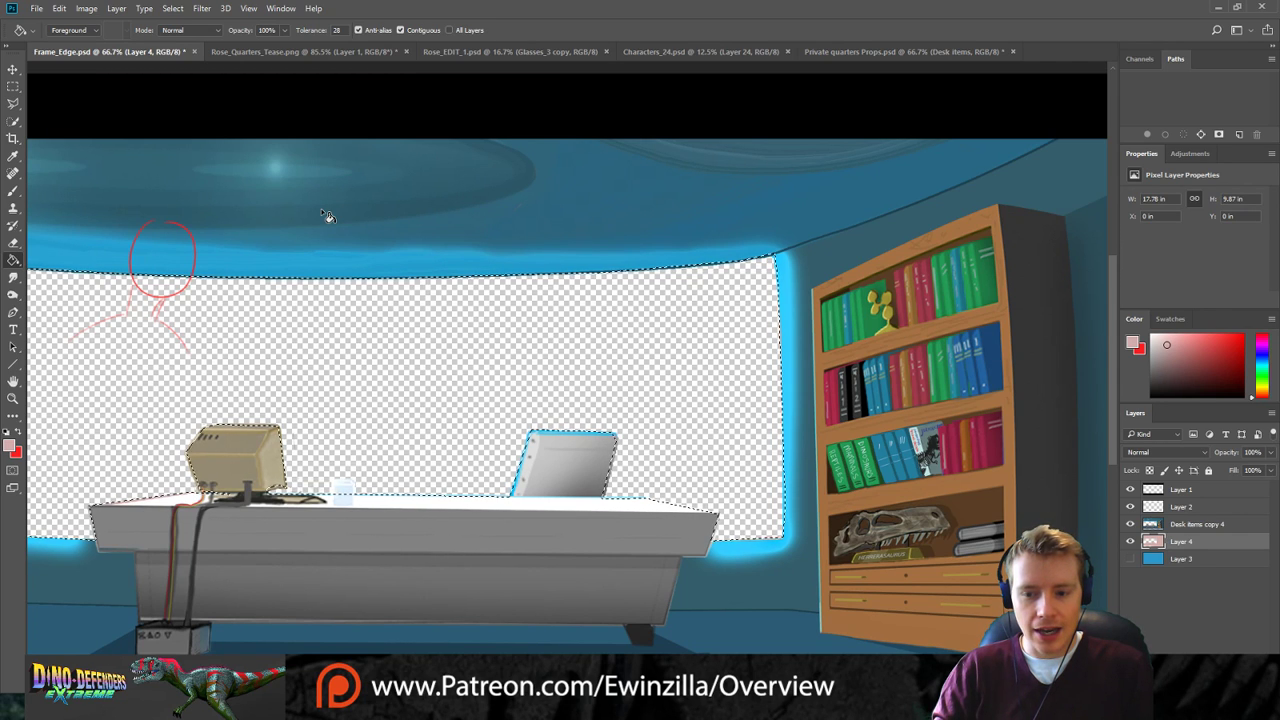
key(ctrl+z)
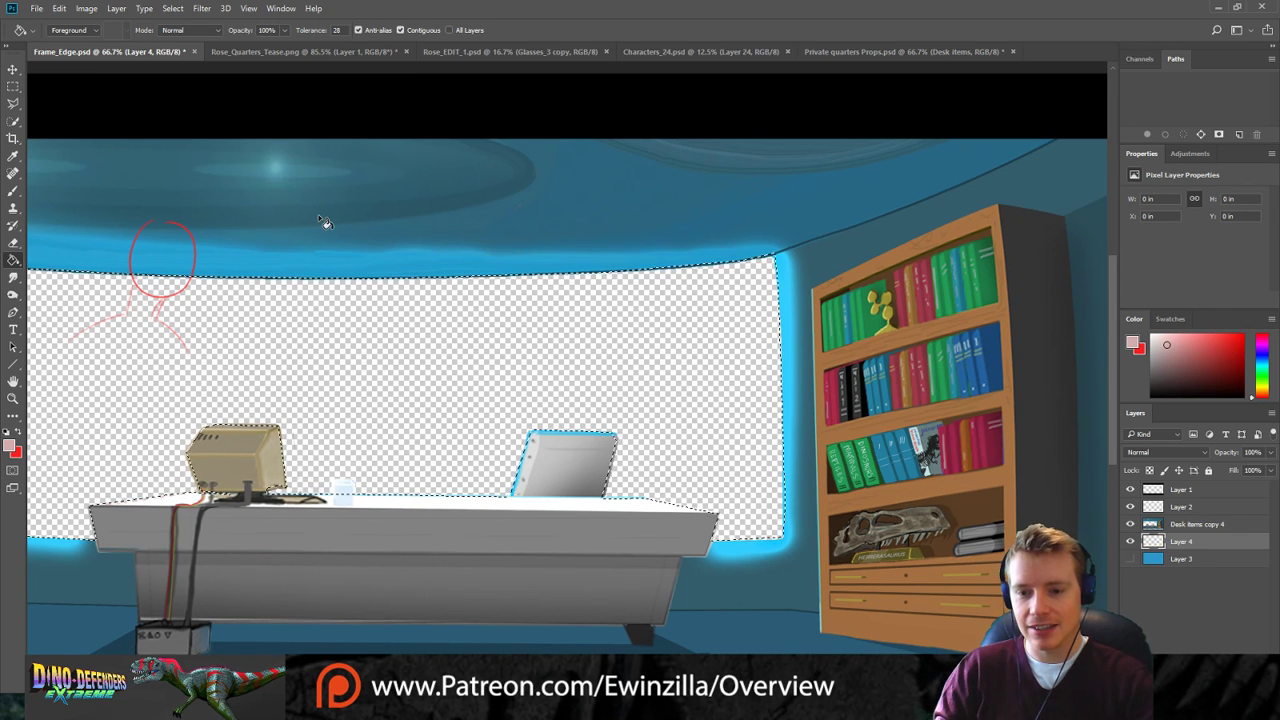
Fill Layer 4 with pale pink beneath Desk items copy 4 and toggle the artwork's visibility to check its opacity.
click(502, 263)
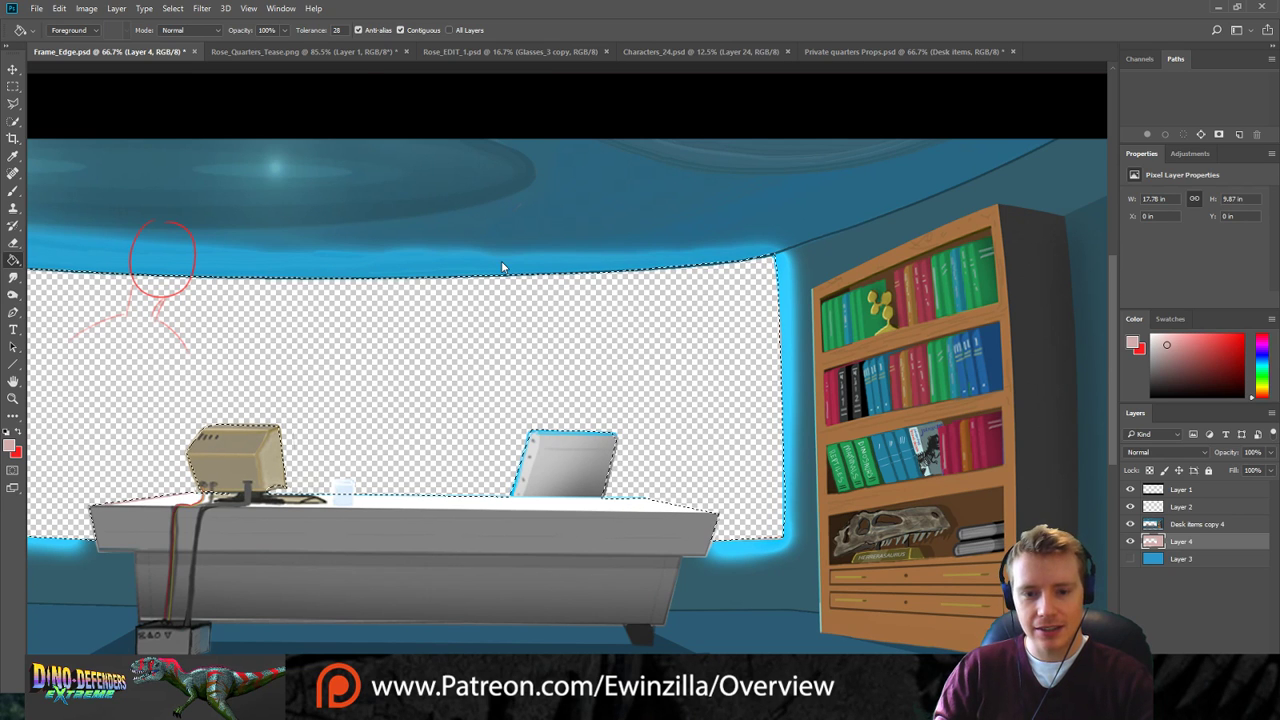
click(1130, 524)
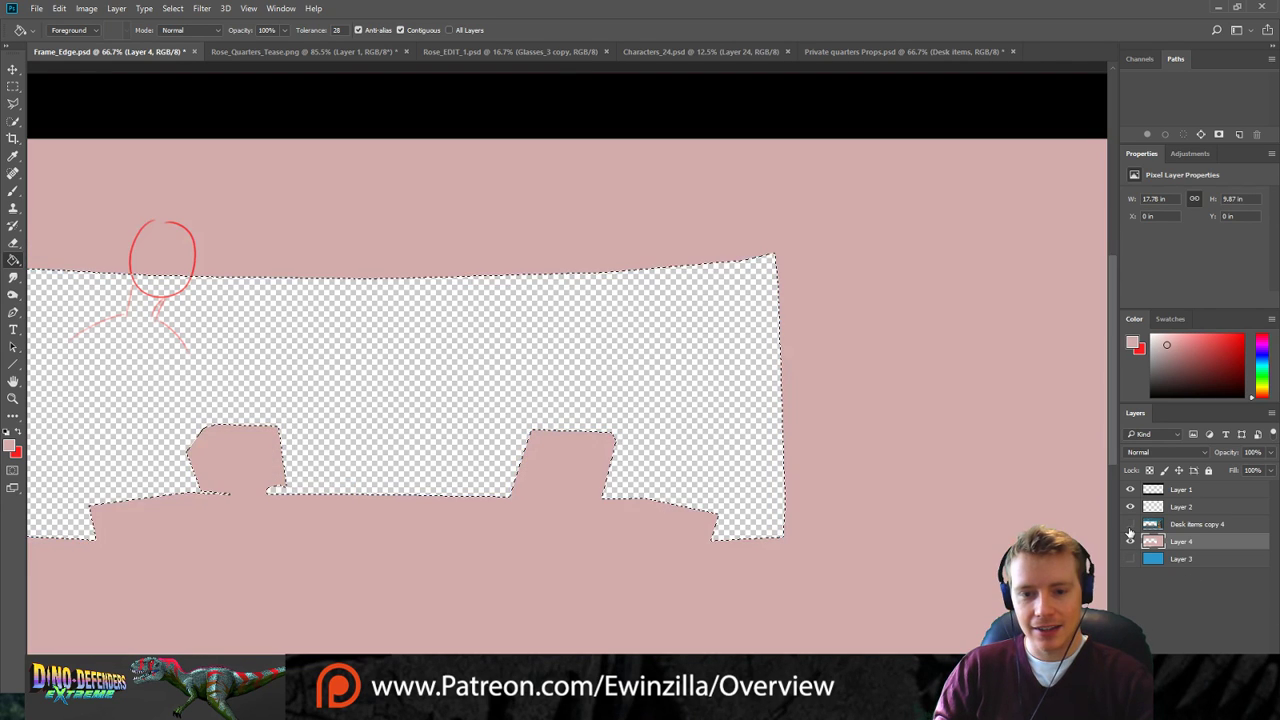
click(1130, 528)
click(1130, 528)
click(1130, 528)
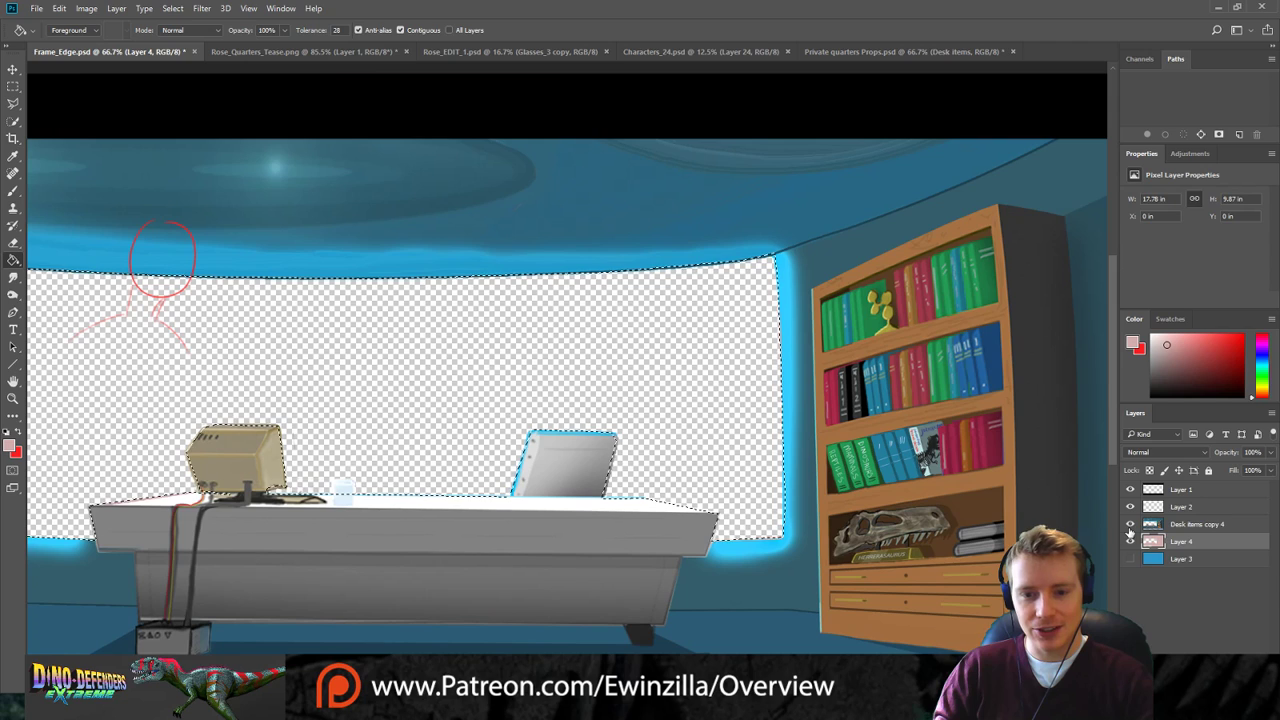
Show the blue Layer 3 and move the empty Layer 4 above Desk items copy 4.
click(1131, 559)
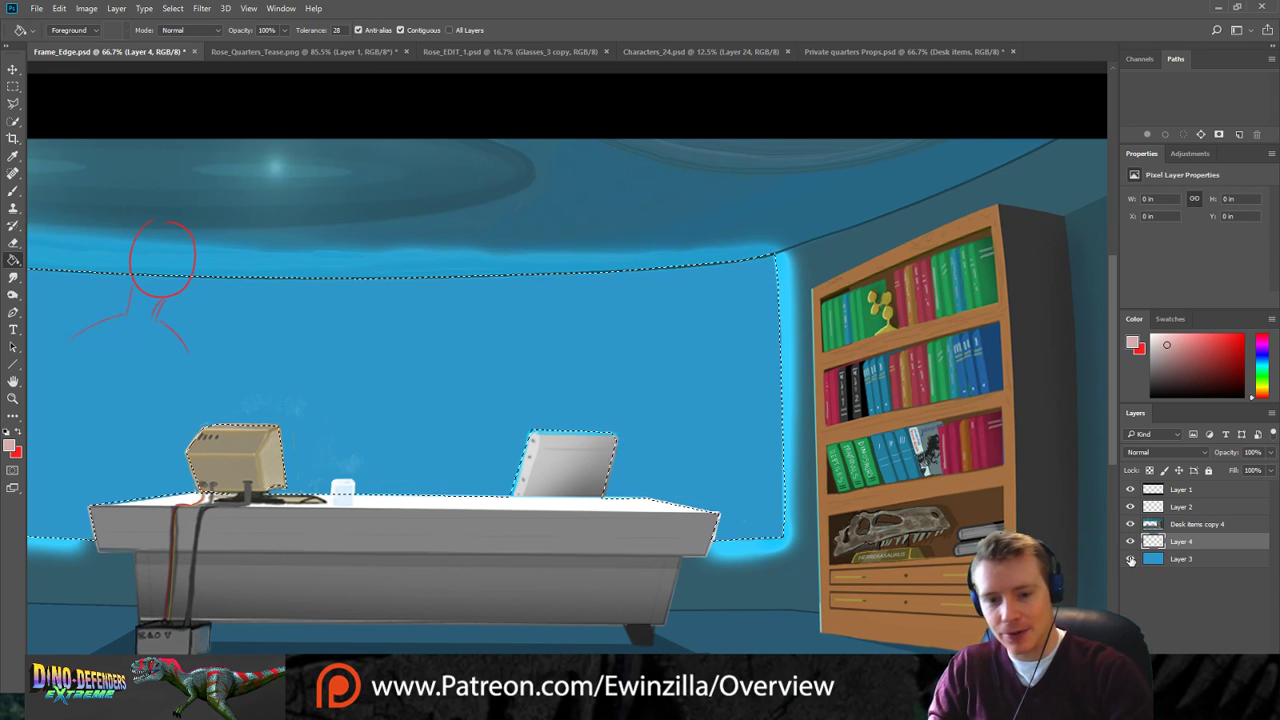
click(1168, 559)
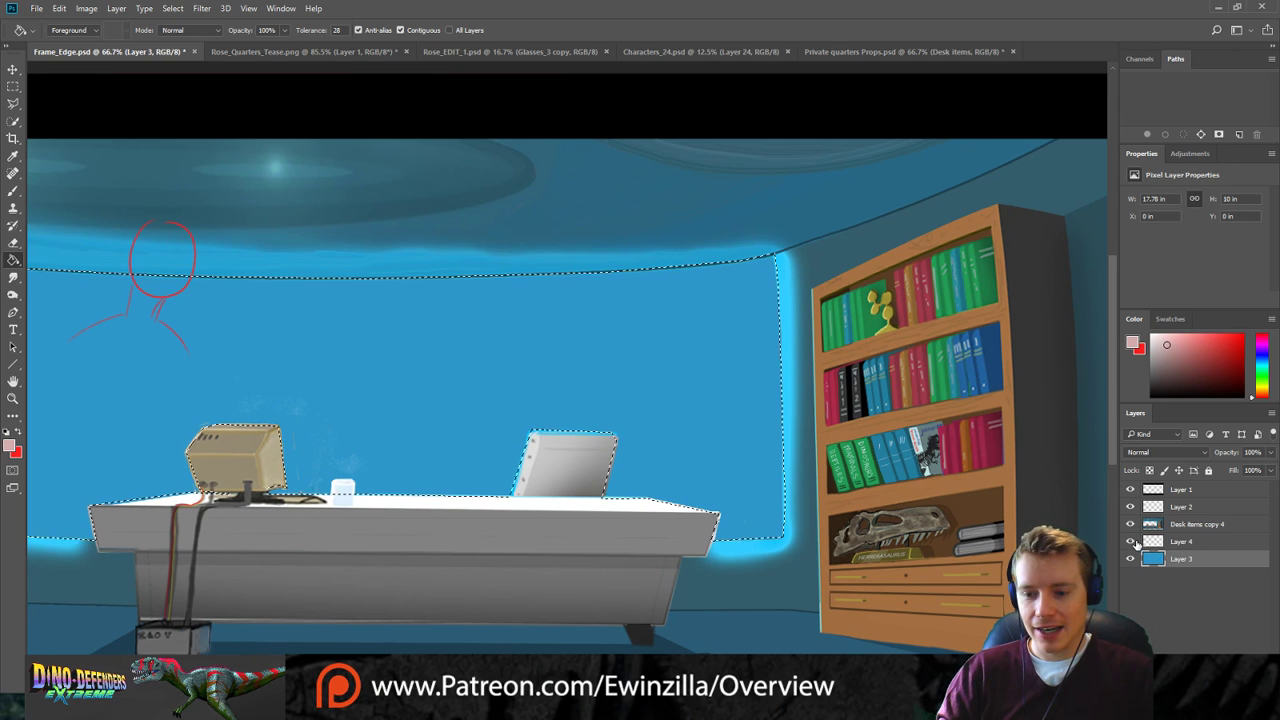
click(1153, 542)
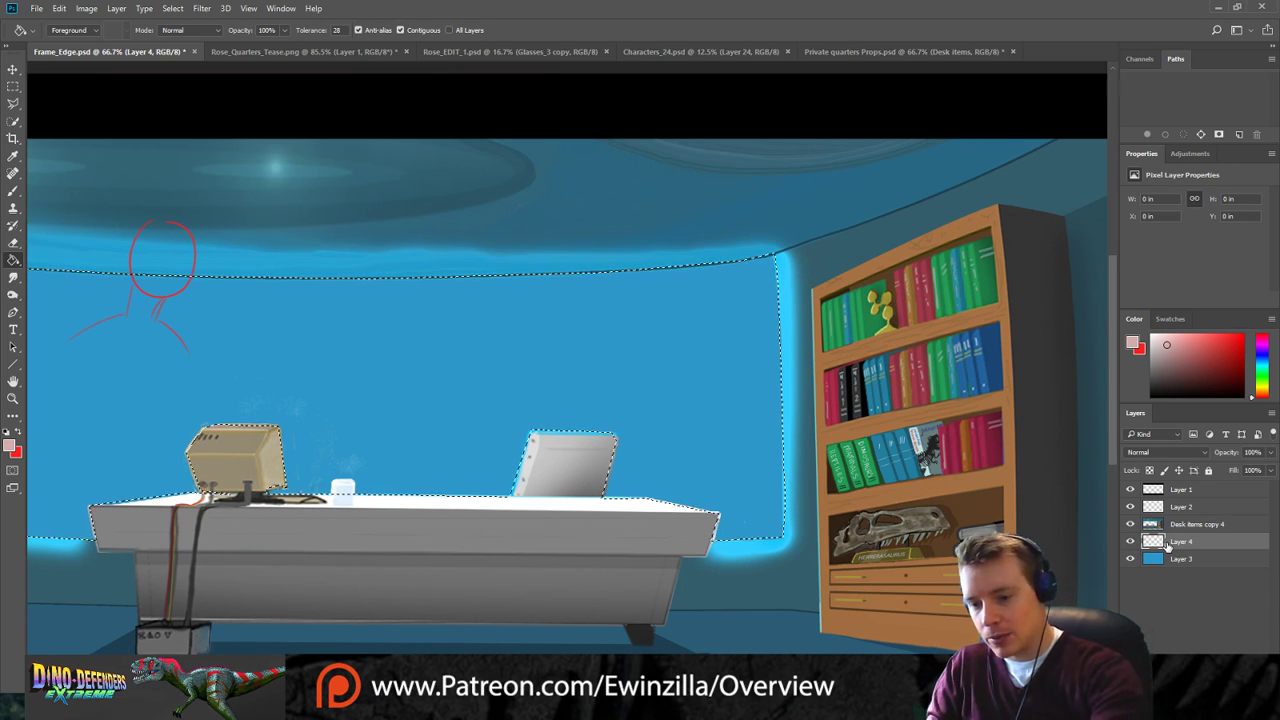
key(ctrl+bracketright)
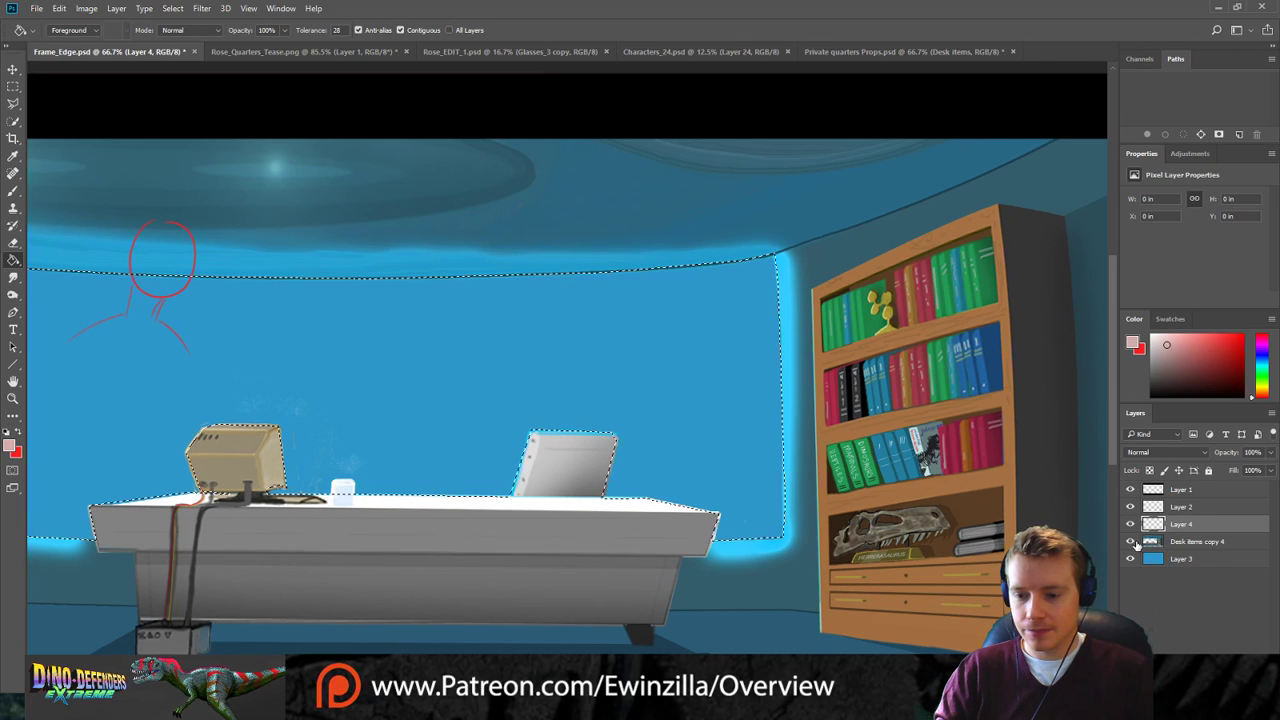
Hide Desk items copy 4 and clear the window selection, keeping the blue Layer 3 visible behind the red figure sketch.
click(1131, 542)
click(1131, 559)
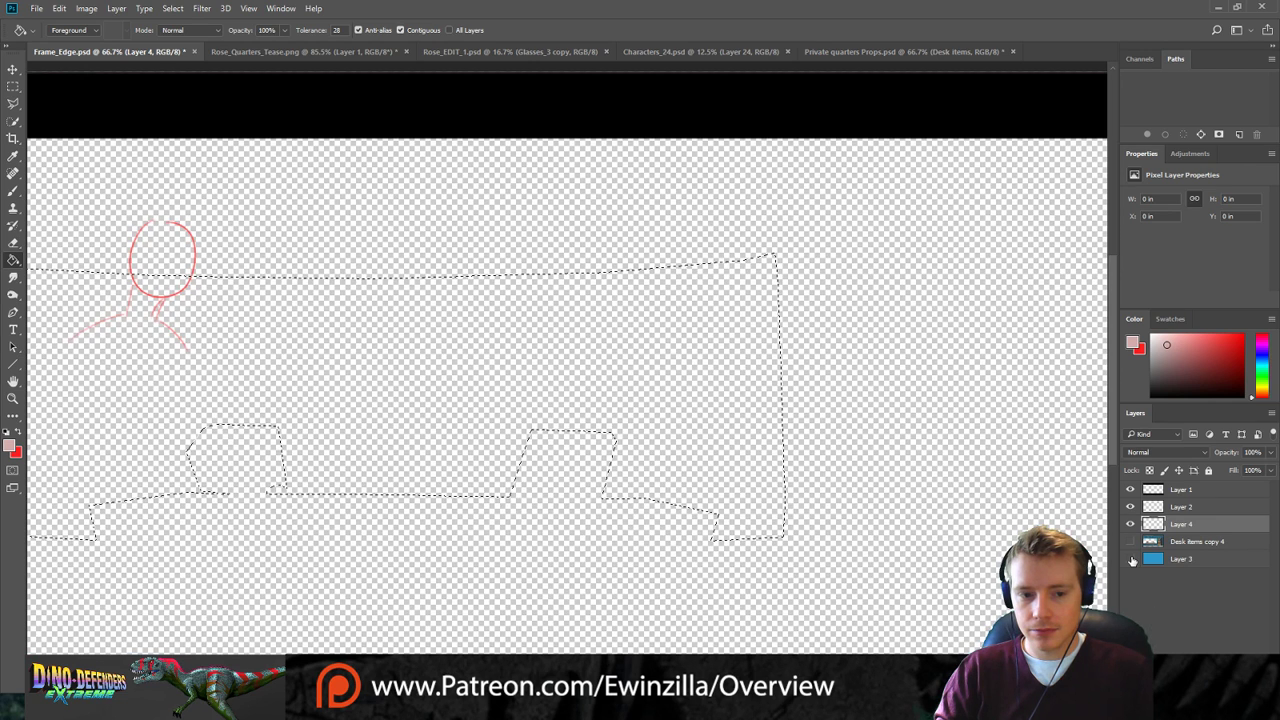
click(13, 69)
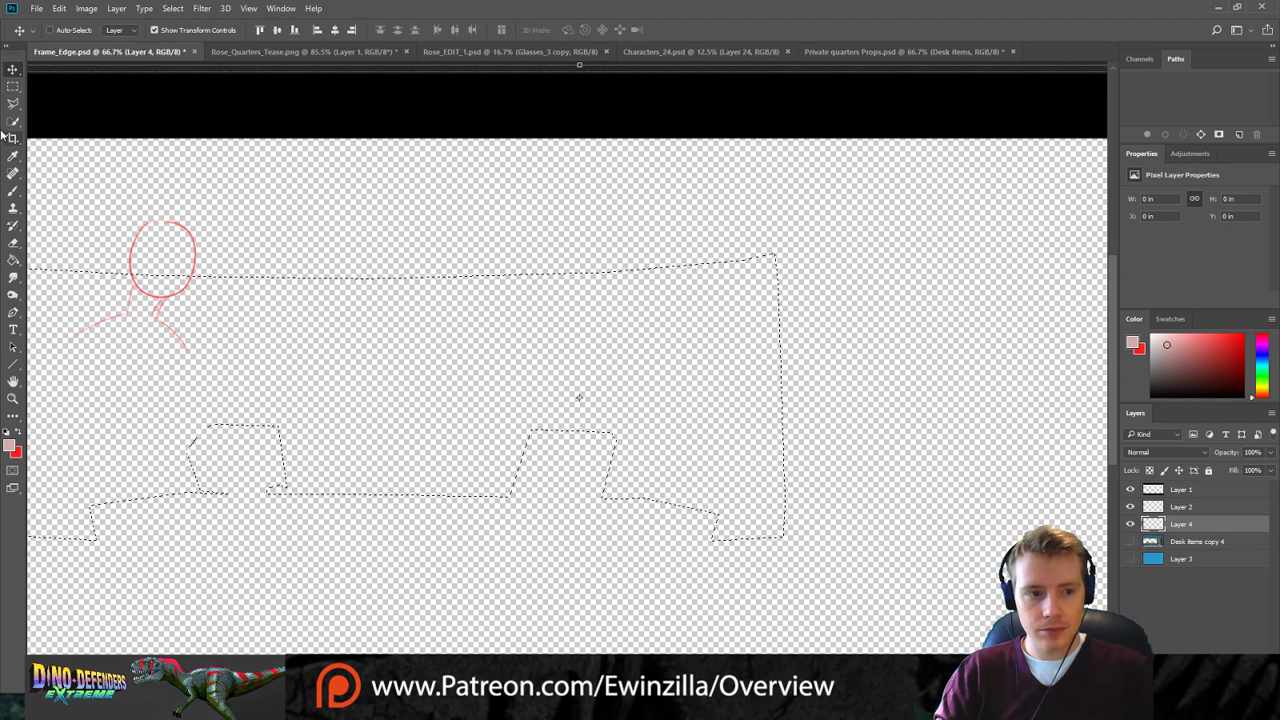
click(13, 86)
click(14, 104)
click(140, 155)
click(1130, 559)
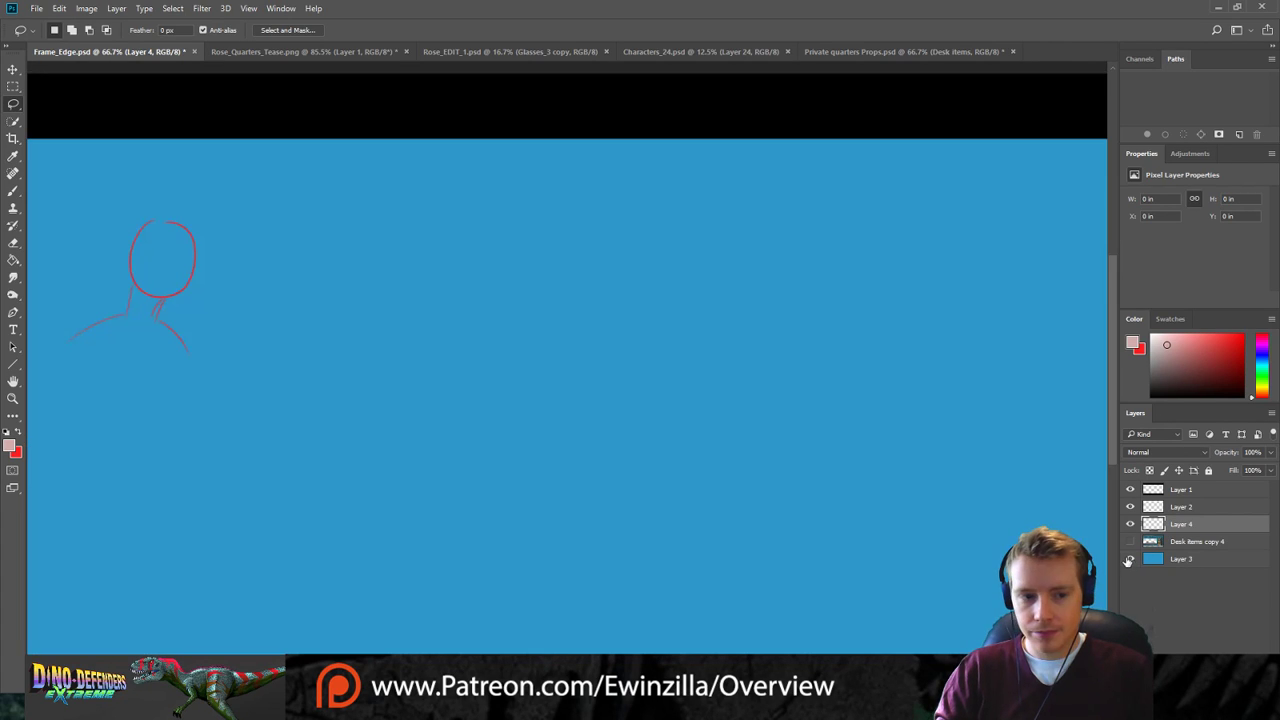
Try extending the figure sketch on Layer 2 with a red brushed arm and hand, and undo the strokes.
click(1150, 508)
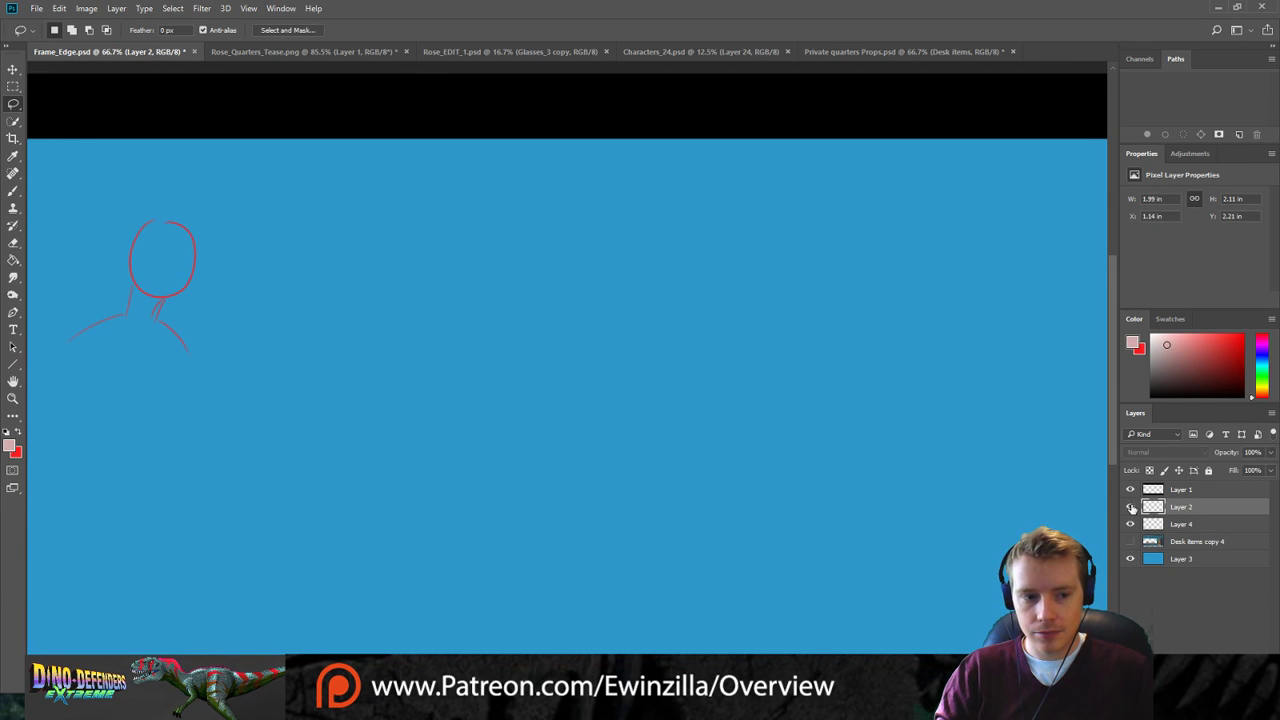
click(14, 189)
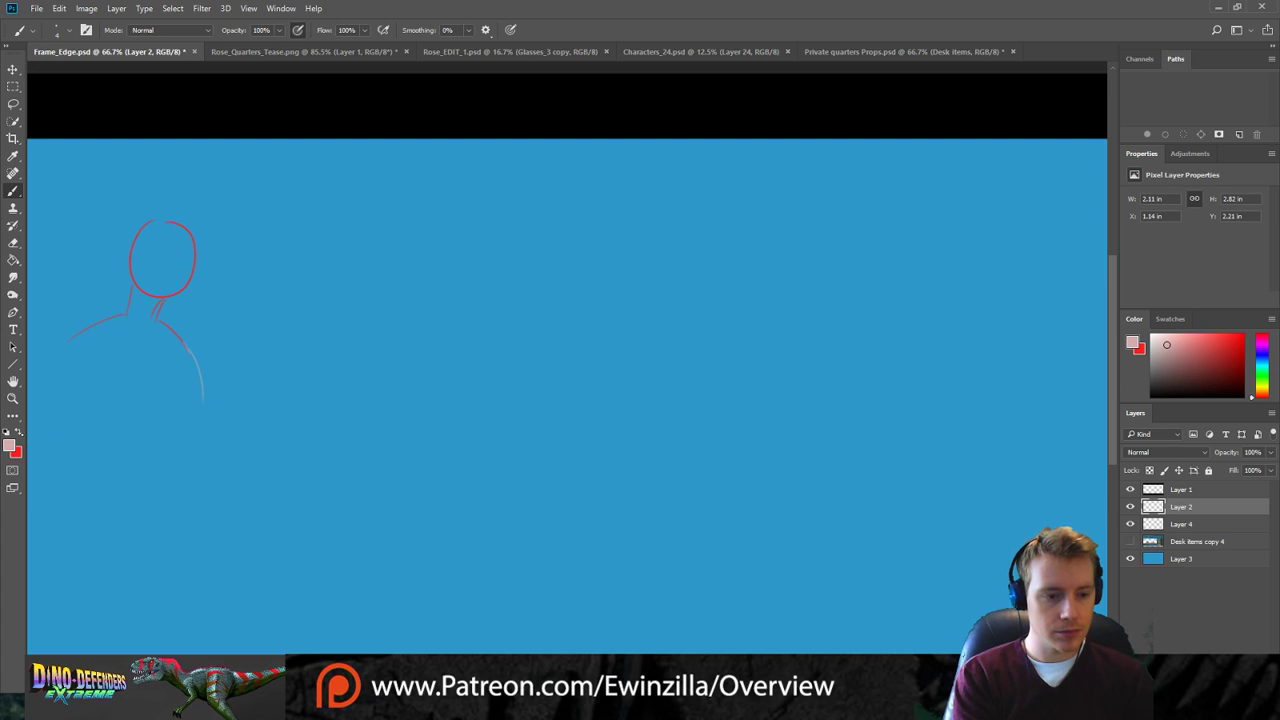
key(x)
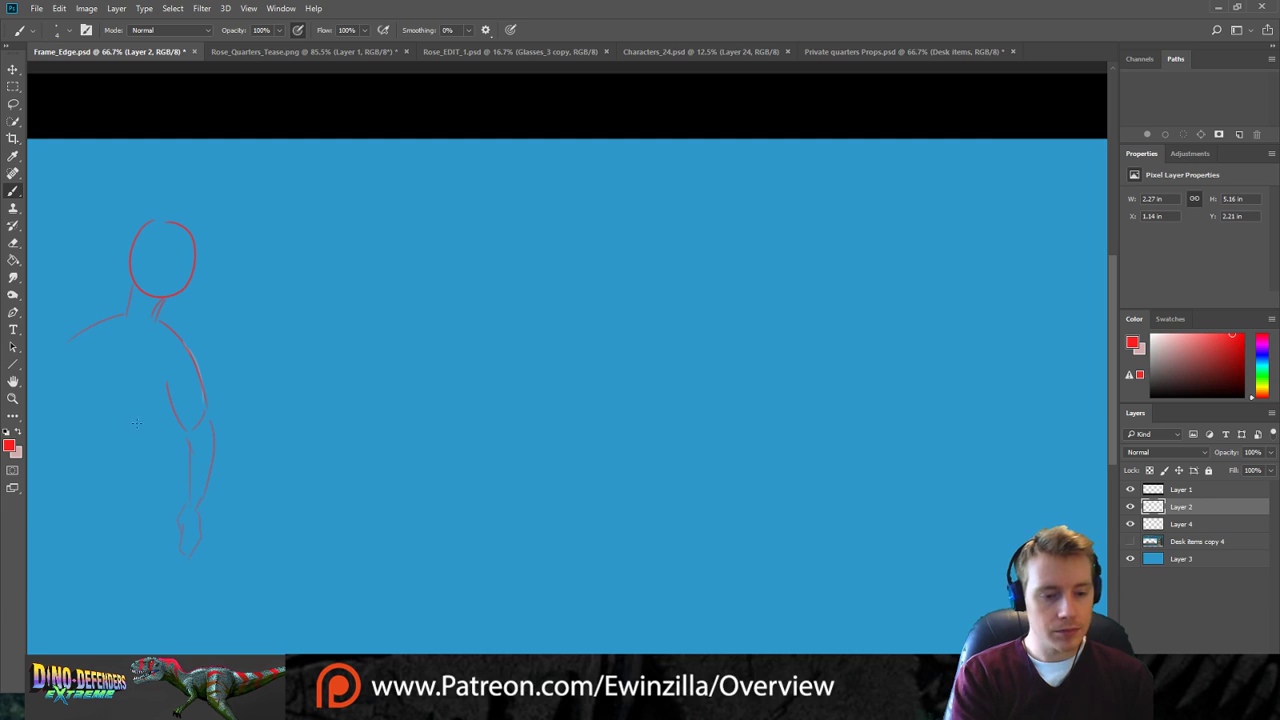
key(ctrl+z)
key(ctrl+z)
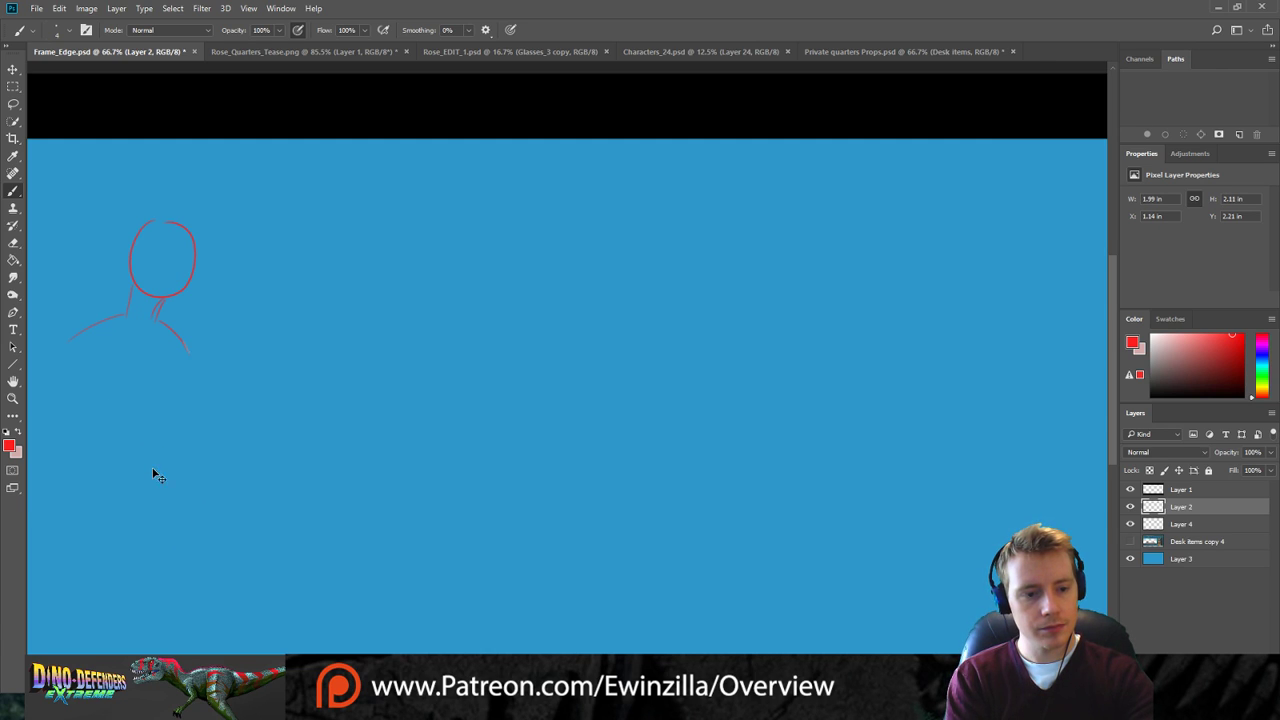
Erase the red head-and-shoulders sketch from Layer 2 and delete the layer.
key(e)
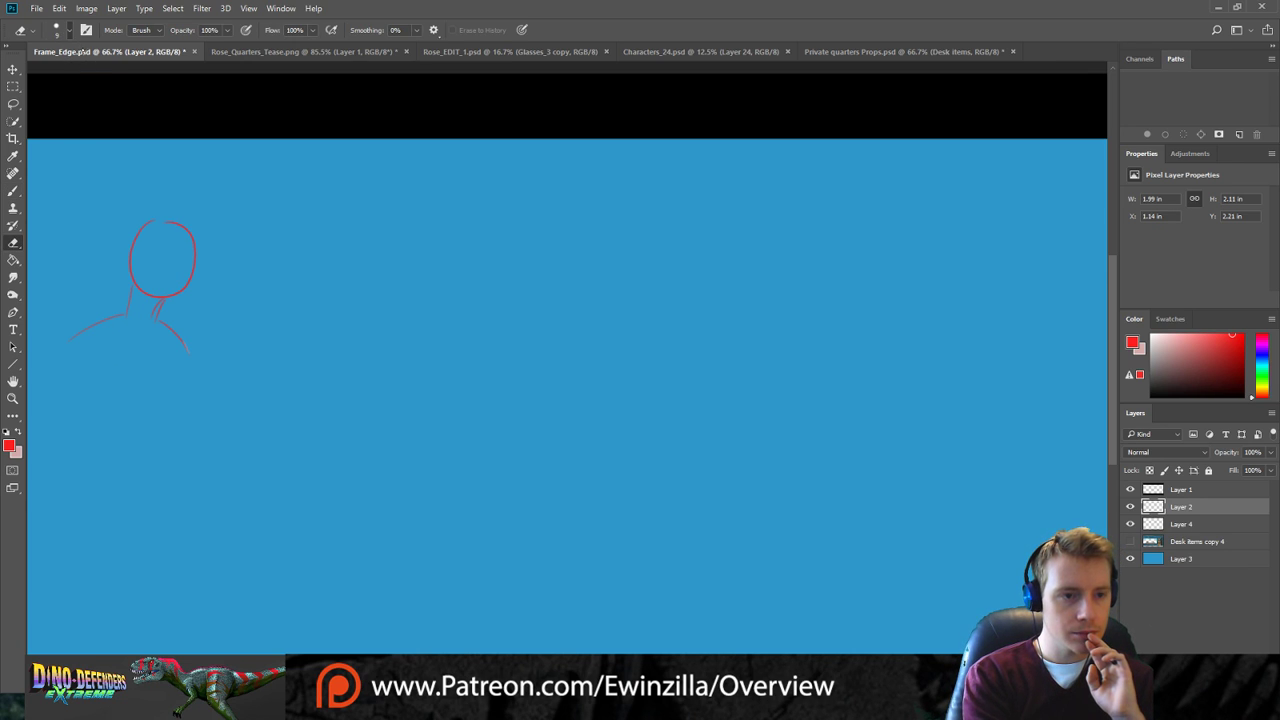
drag(82, 352, 138, 298)
mouse_move(174, 219)
mouse_down()
mouse_move(122, 247)
mouse_move(116, 290)
mouse_move(205, 223)
mouse_move(157, 307)
mouse_up()
click(174, 330)
key(z)
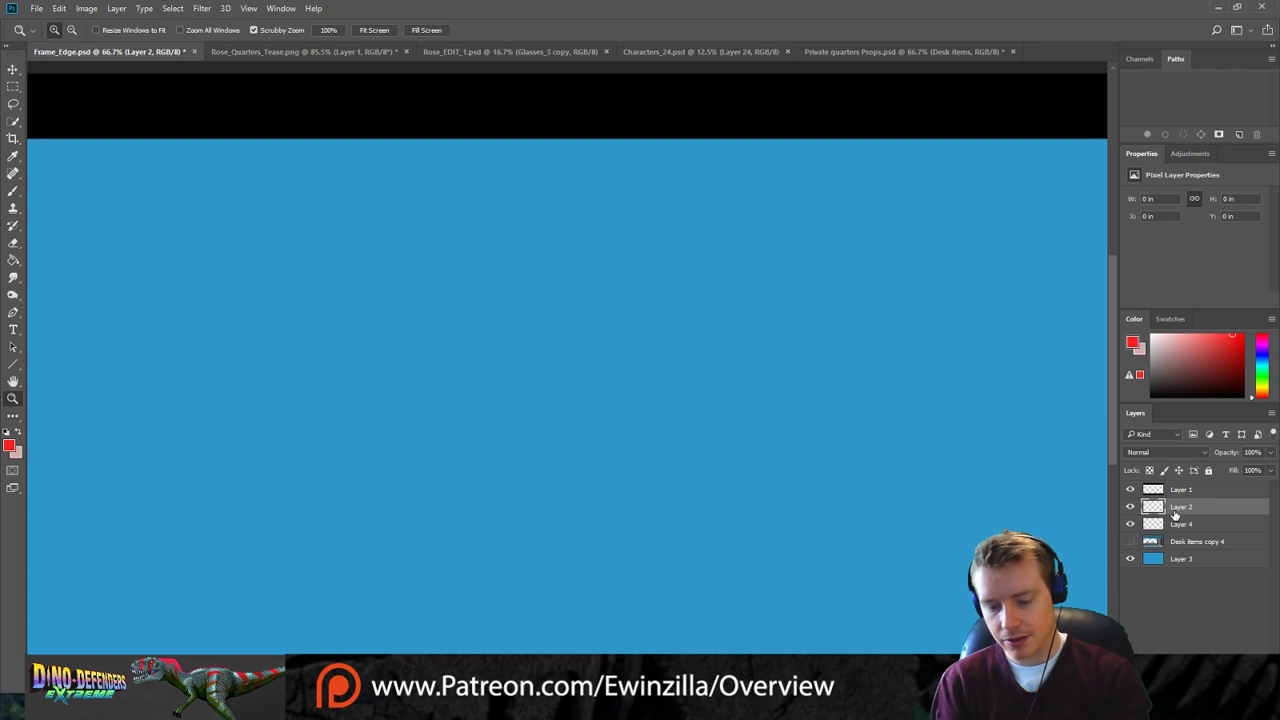
key(Delete)
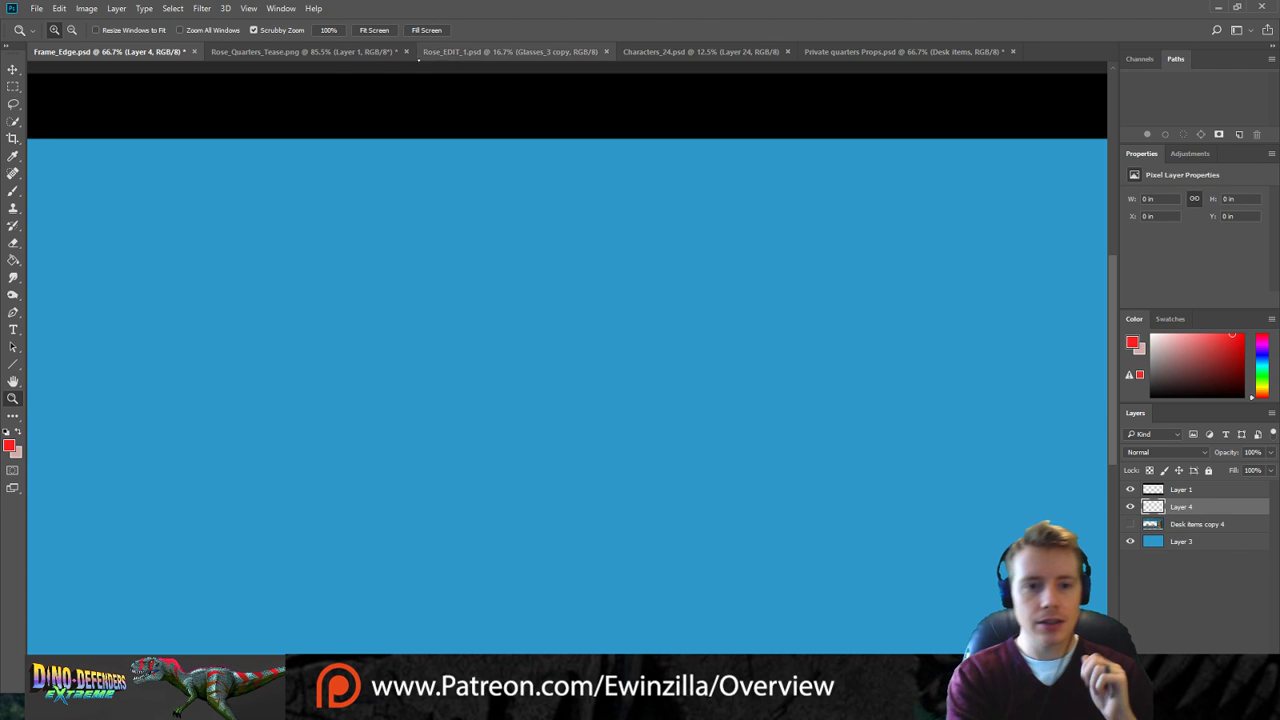
Switch to the Characters_24.psd document and zoom to 50% on the grey-haired, red-shirted character drawings.
click(300, 51)
click(690, 51)
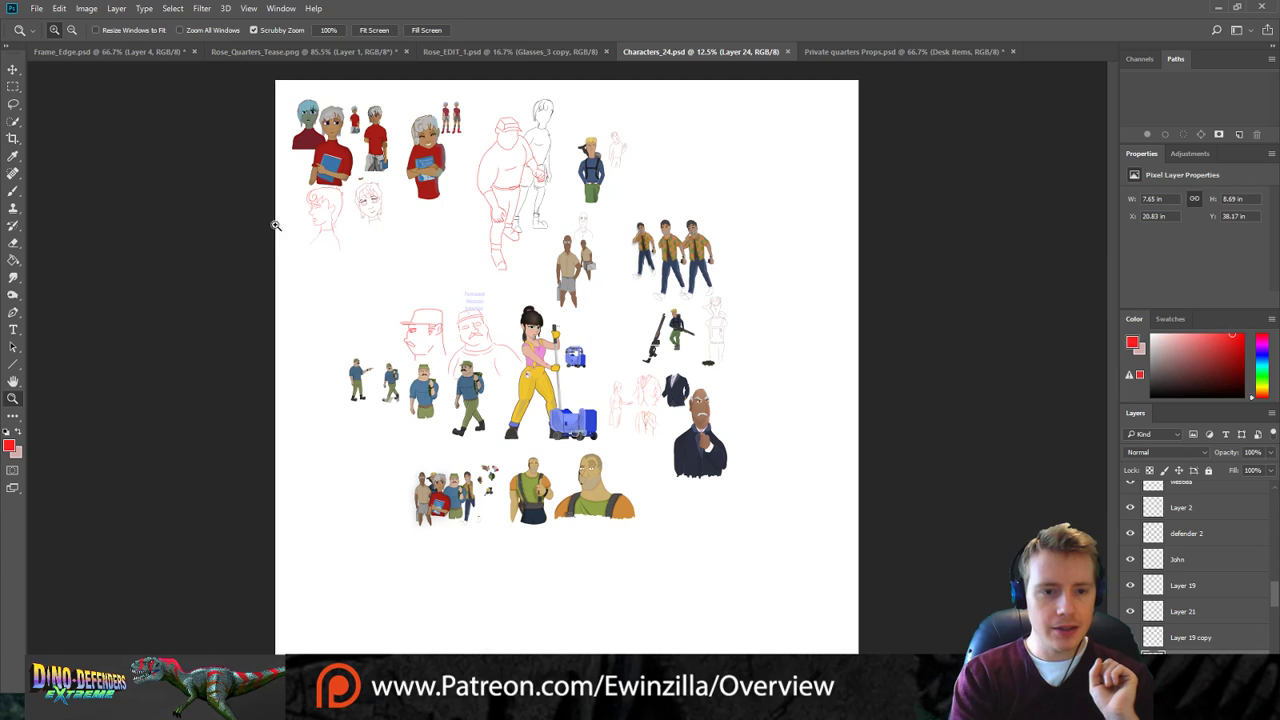
click(455, 112)
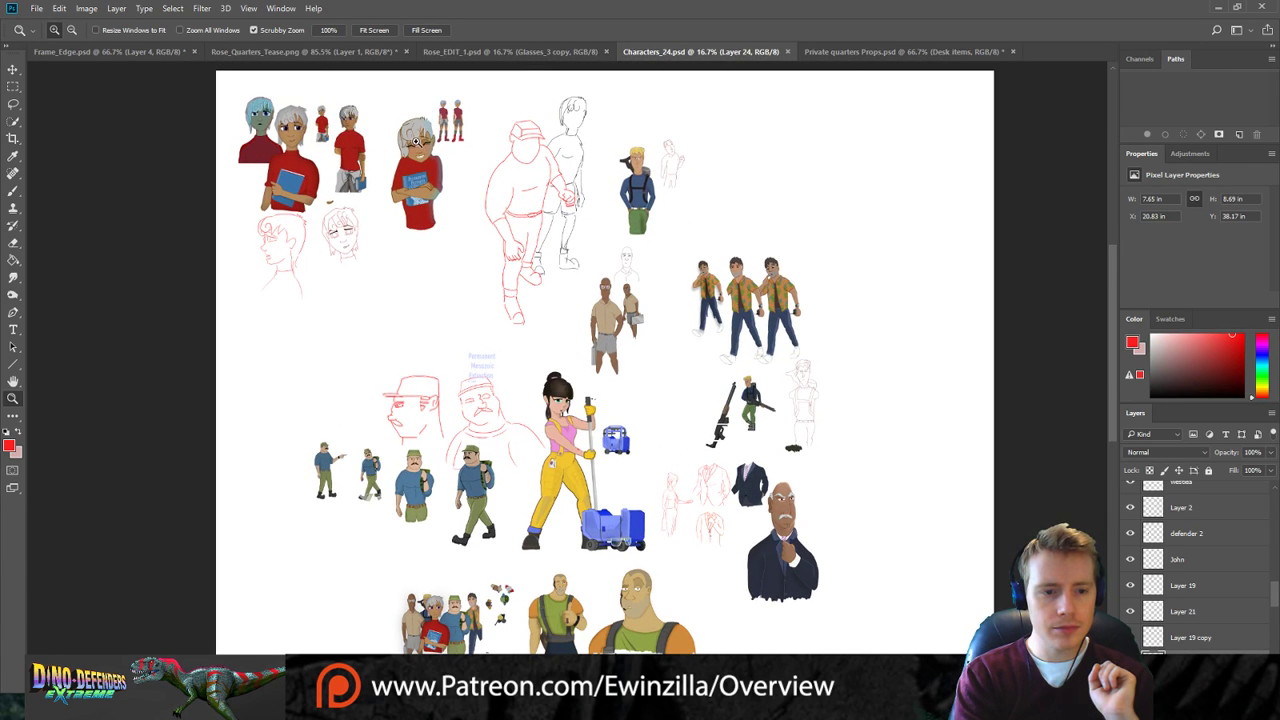
drag(454, 107, 475, 93)
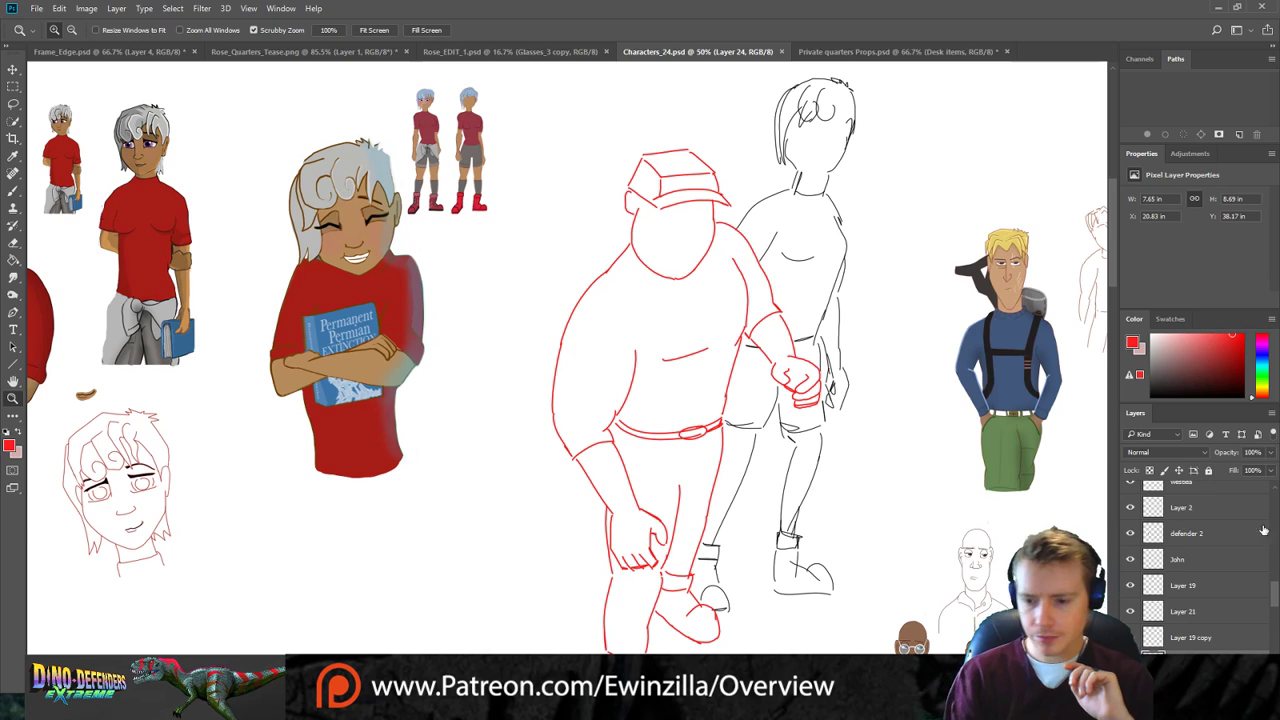
Toggle the visibility of the jess looking up and Permanent Permian Extinction layers to identify their artwork.
drag(1273, 588, 1265, 641)
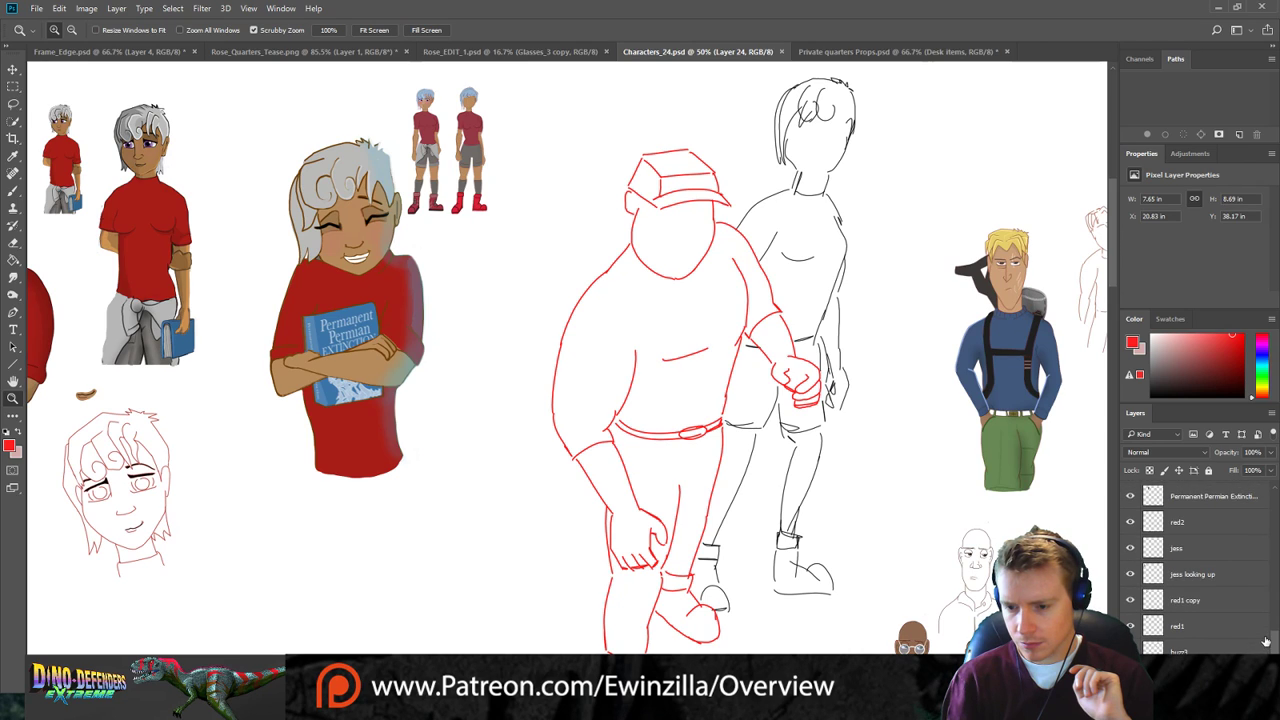
click(1131, 575)
click(1131, 575)
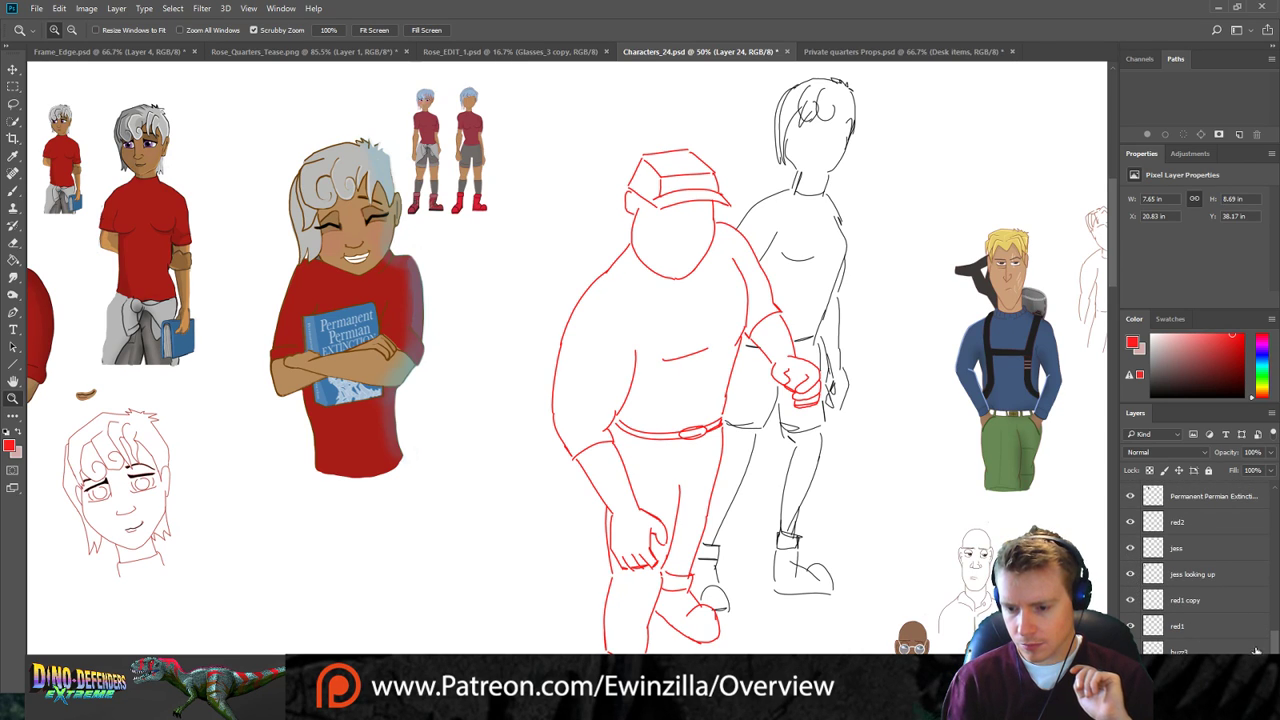
click(1131, 496)
click(1131, 496)
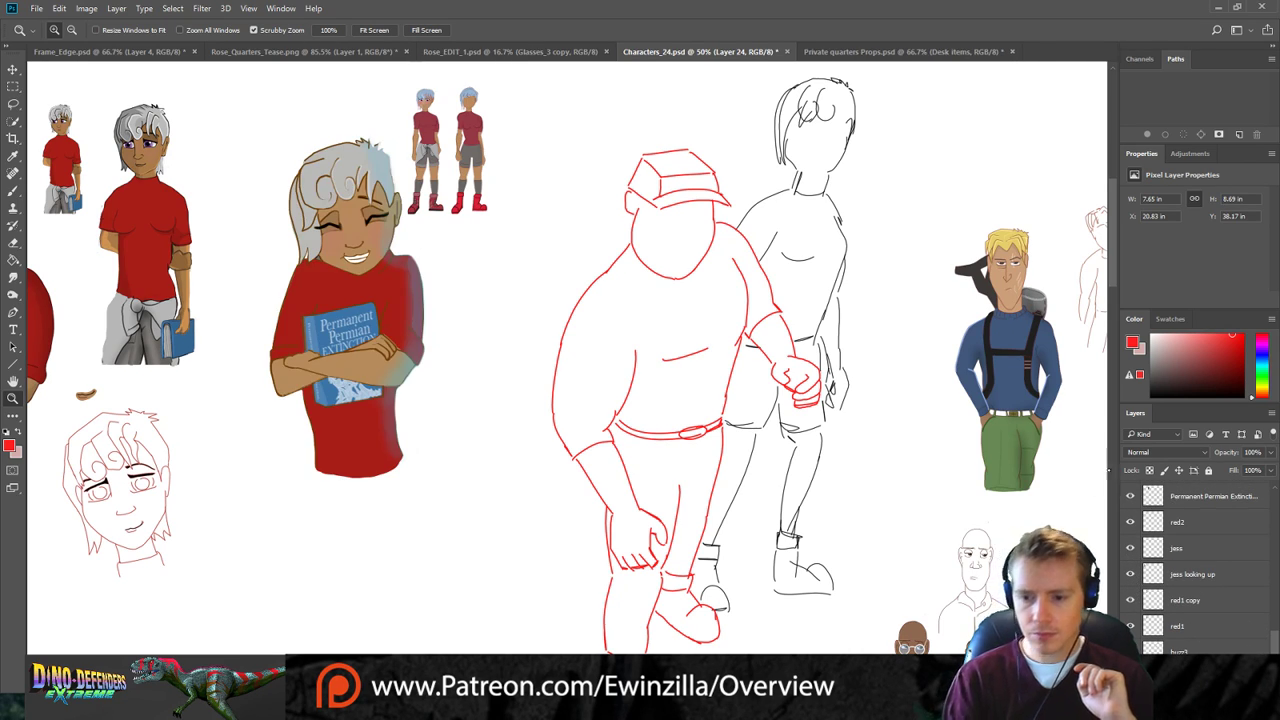
Move the Permanent Permian Extinction character left, beside the standing character holding a blue book.
click(1172, 507)
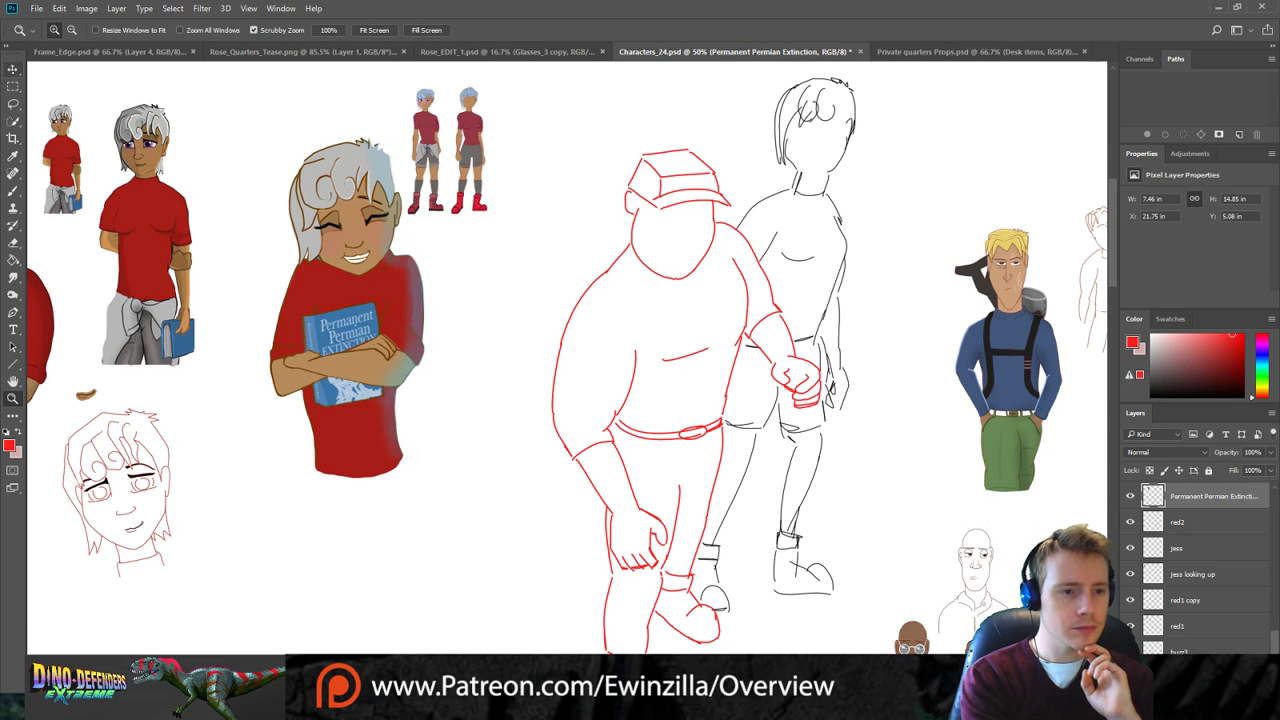
click(13, 69)
drag(320, 248, 245, 226)
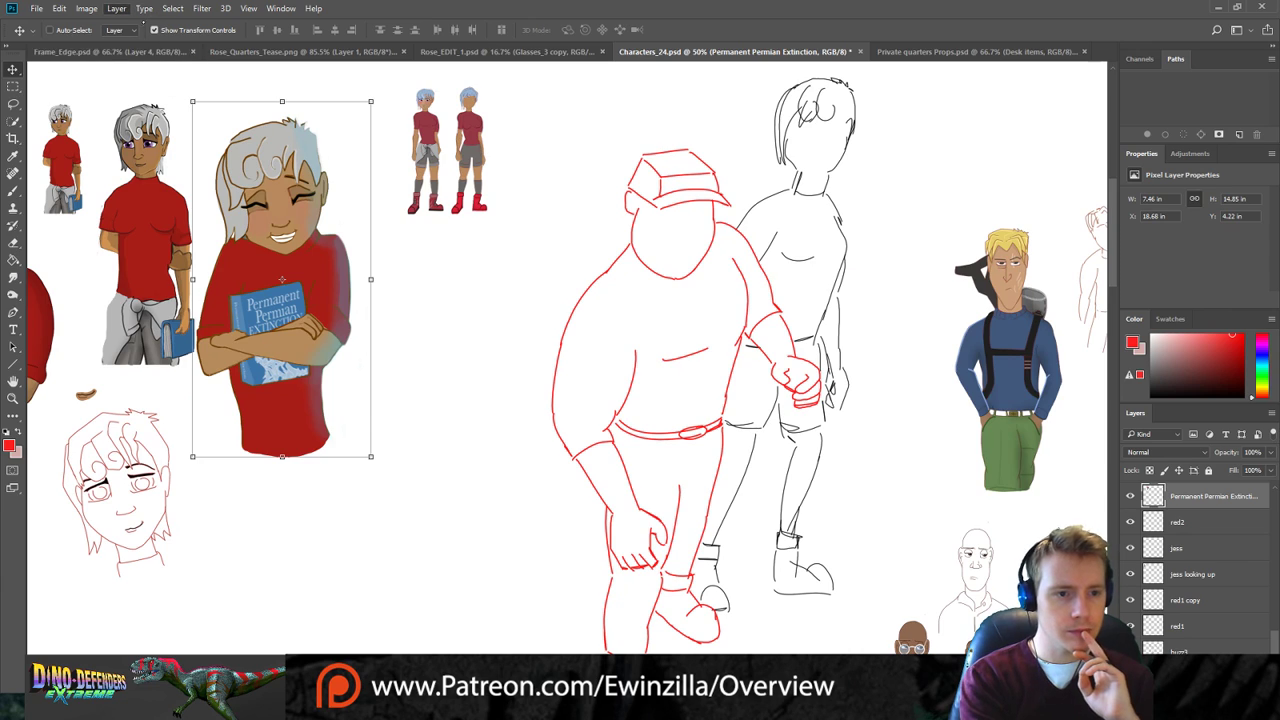
Add a new layer above the Permanent Permian Extinction layer and name it jess walking.
click(150, 68)
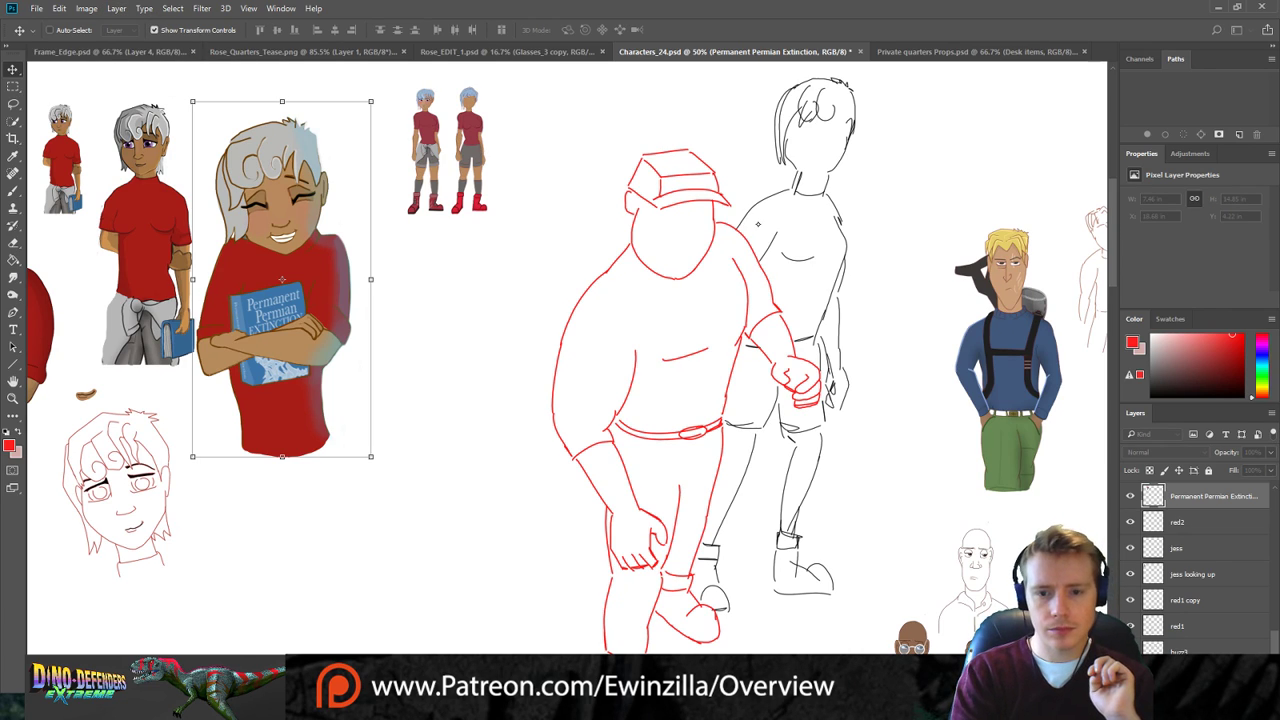
key(Return)
double_click(1183, 497)
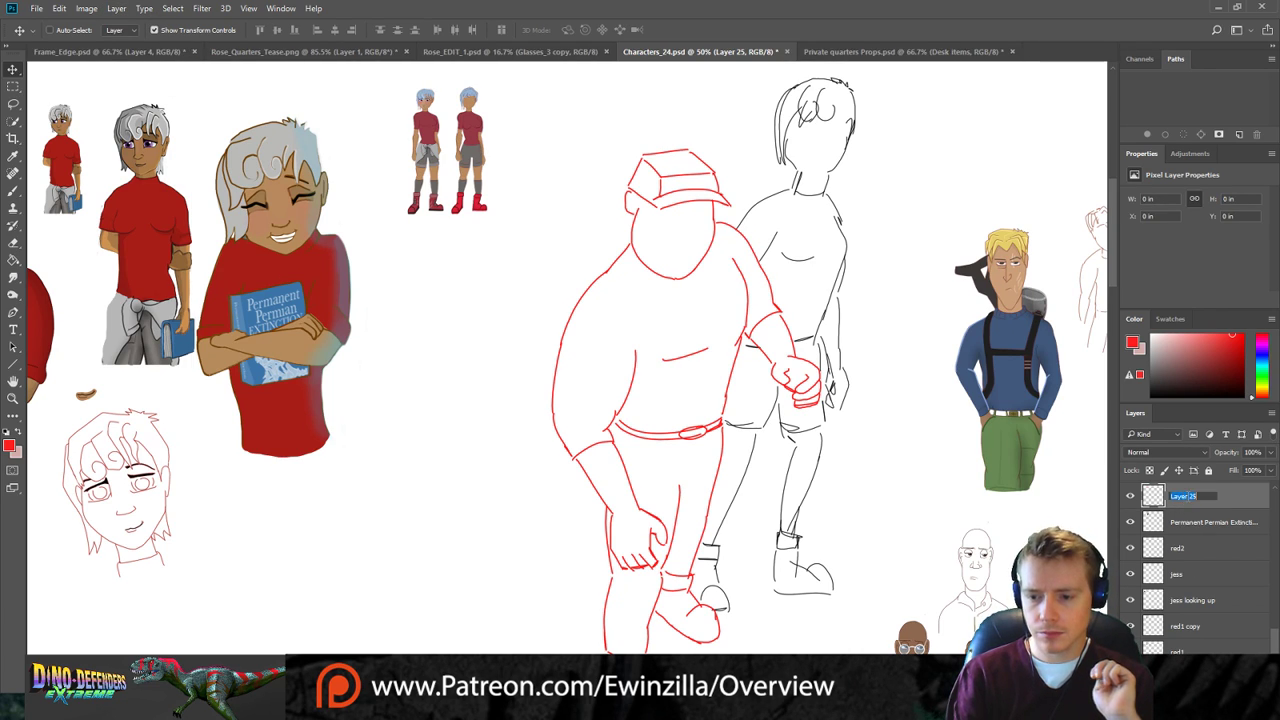
text(jess walking)
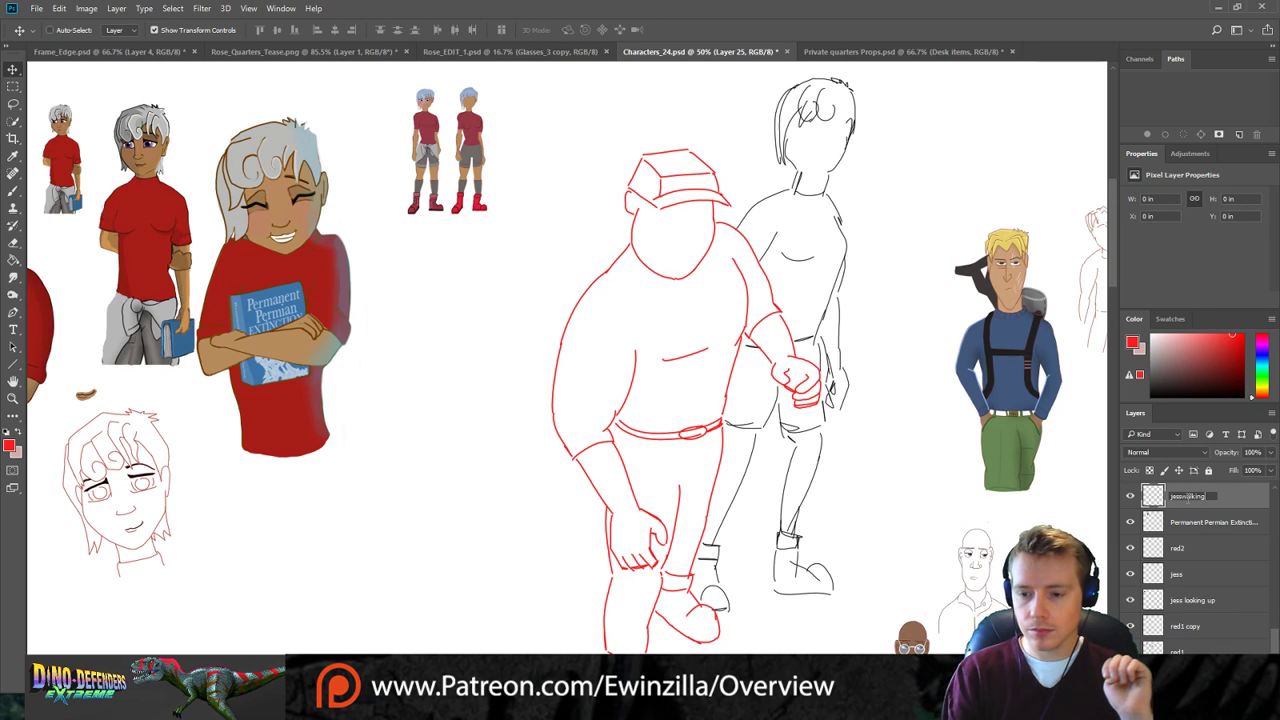
click(1221, 502)
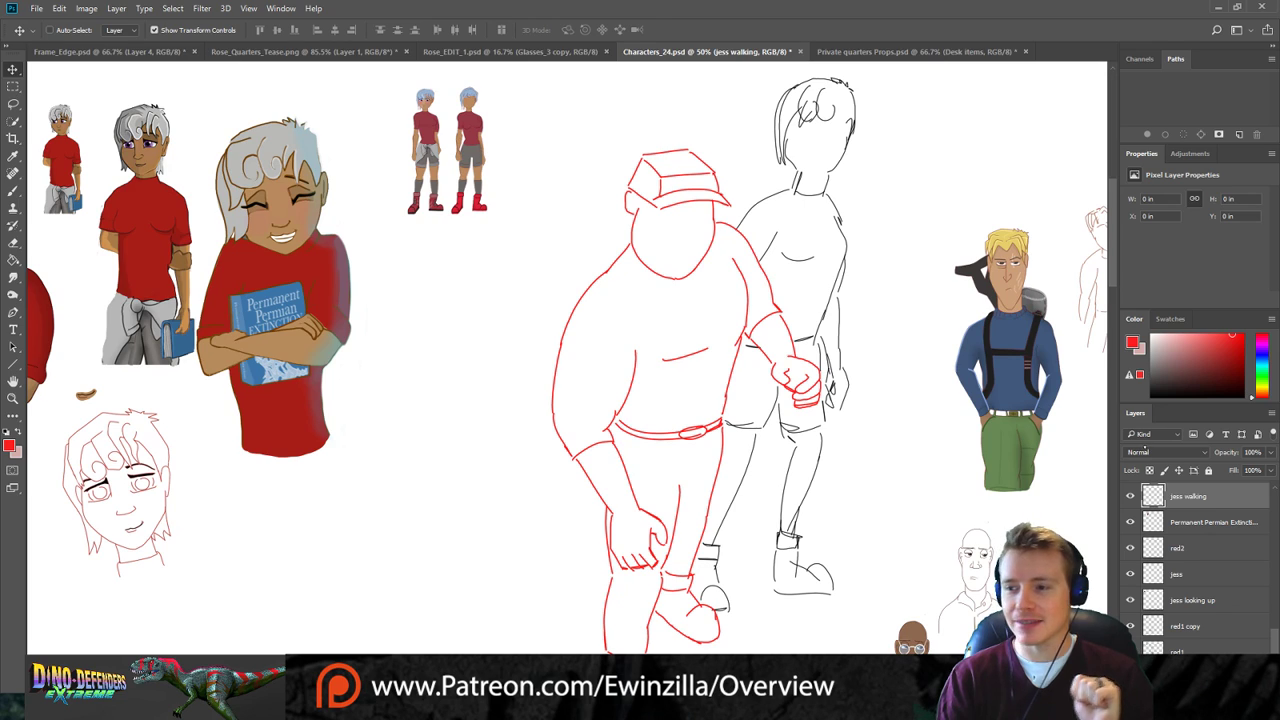
Brush a red oval head outline about 3.4 in wide on the jess walking layer, below the two small standing figures, undoing stray strokes.
key(b)
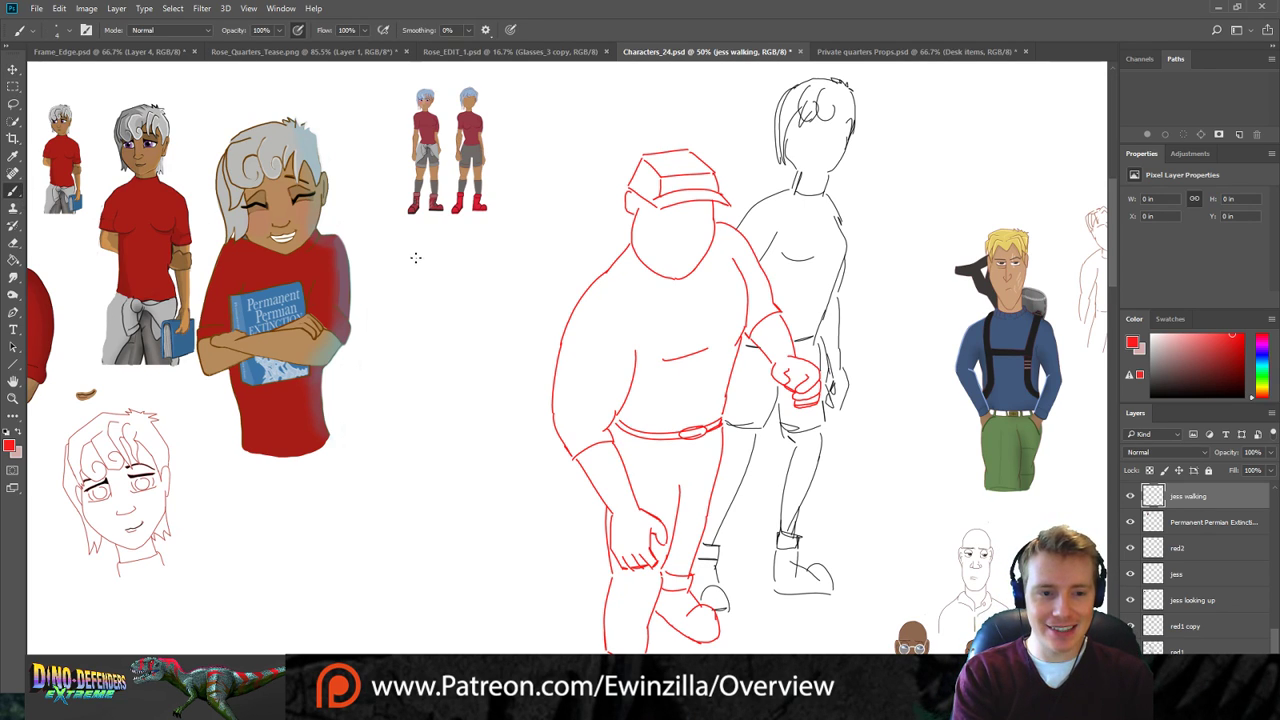
drag(418, 252, 411, 293)
key(ctrl+z)
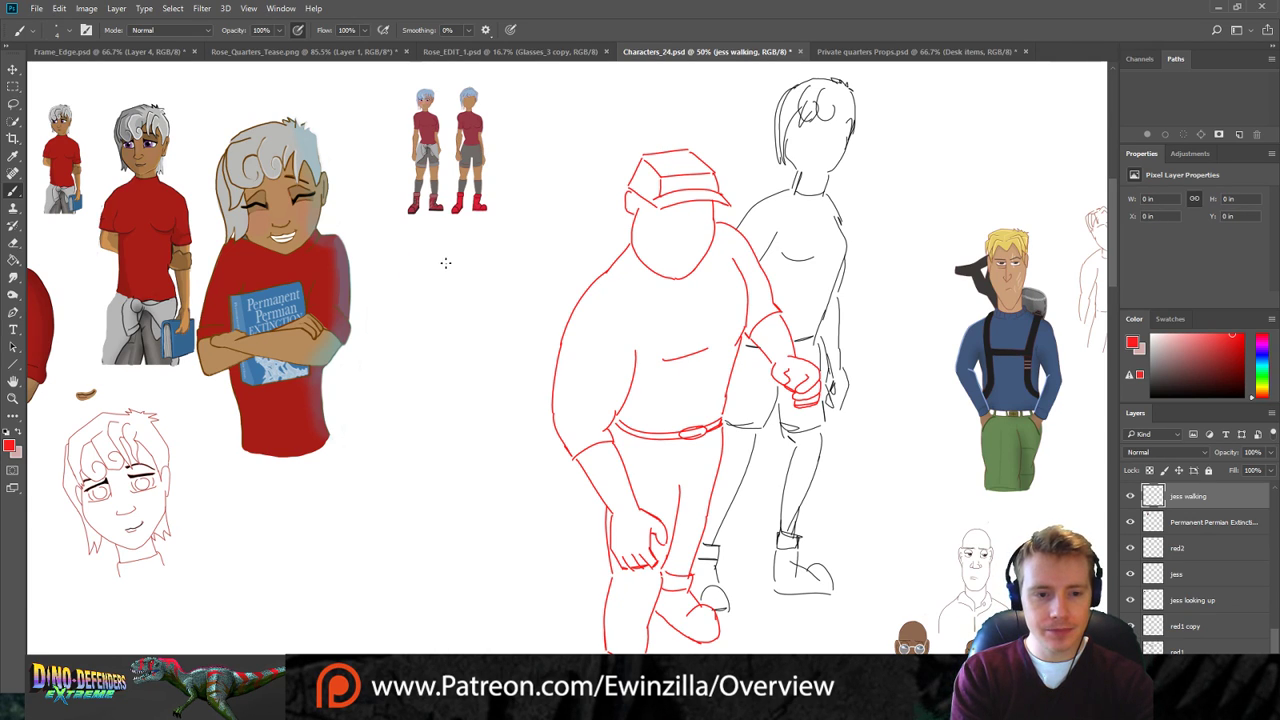
drag(424, 257, 438, 314)
key(ctrl+z)
mouse_move(424, 255)
mouse_down()
mouse_move(430, 300)
mouse_move(498, 276)
mouse_up()
key(ctrl+z)
mouse_move(427, 252)
mouse_down()
mouse_move(503, 270)
mouse_move(490, 234)
mouse_move(436, 277)
mouse_move(499, 266)
mouse_move(447, 212)
mouse_move(499, 274)
mouse_up()
key(ctrl+z)
key(ctrl+z)
key(ctrl+z)
key(ctrl+z)
key(ctrl+z)
drag(430, 245, 502, 263)
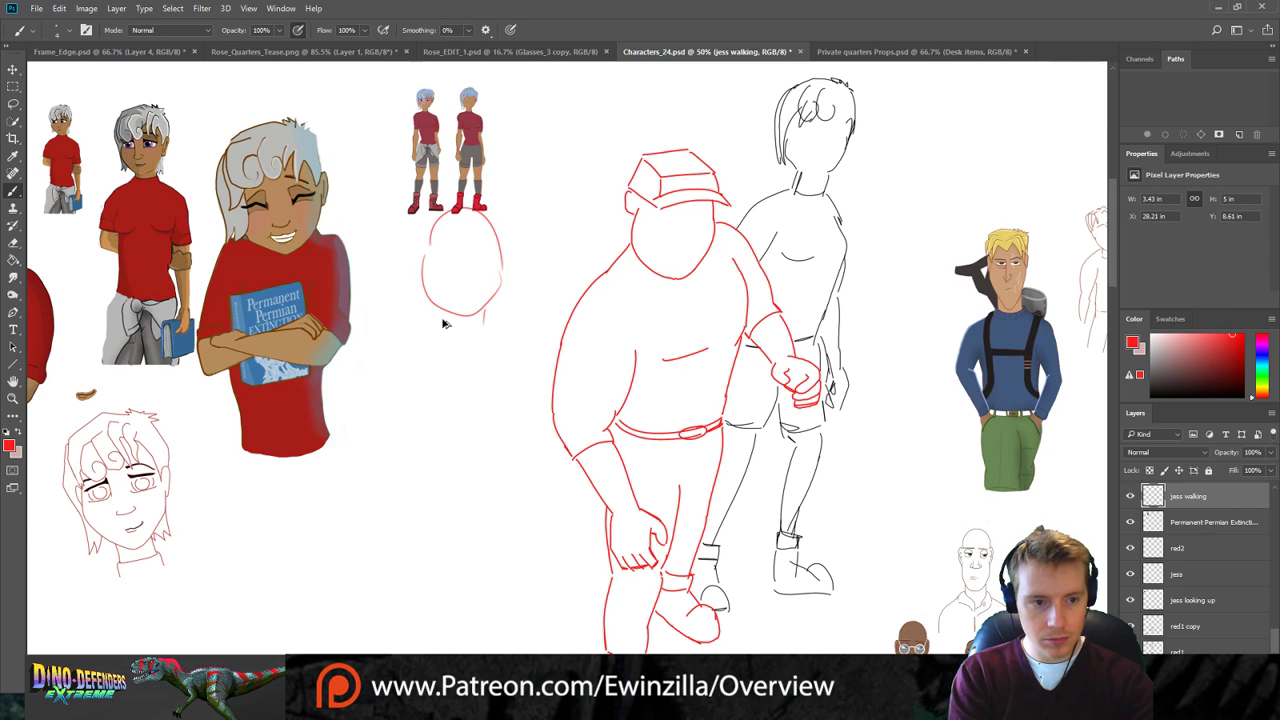
Brush the neck lines and the long side locks of hair on the jess walking head, moving the sketch clear of the small figures.
drag(442, 305, 448, 325)
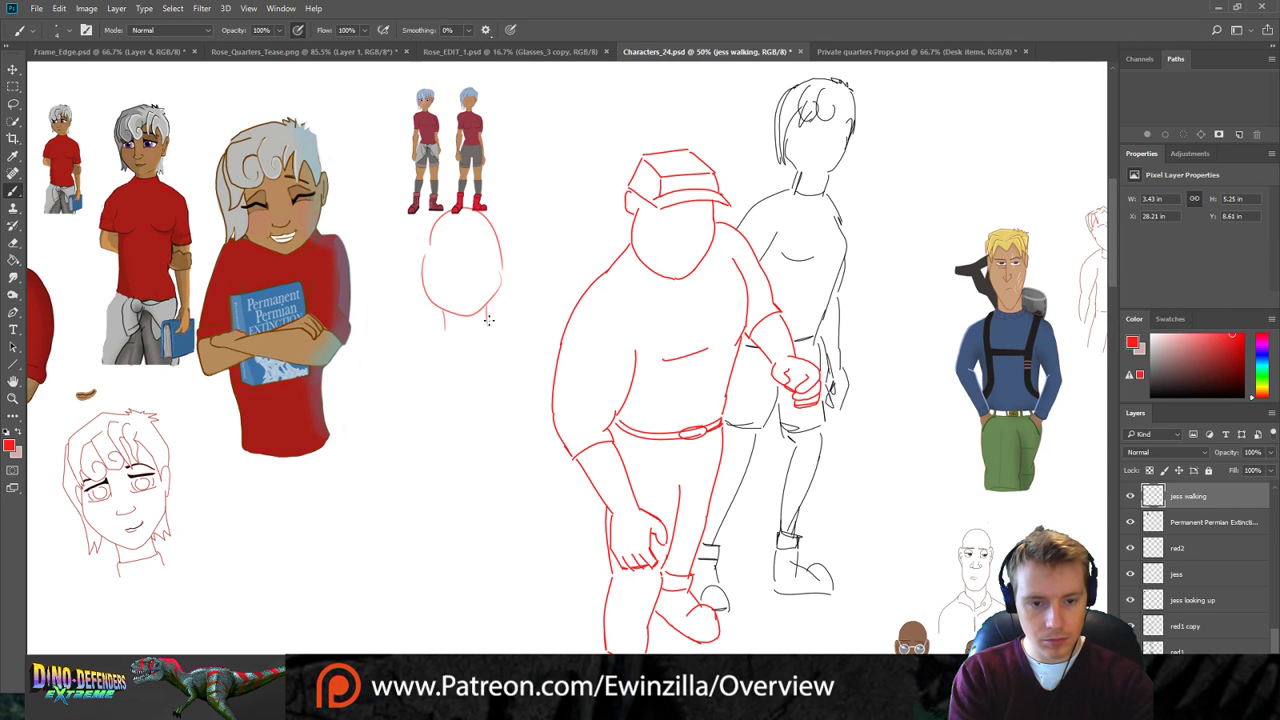
key(ctrl+z)
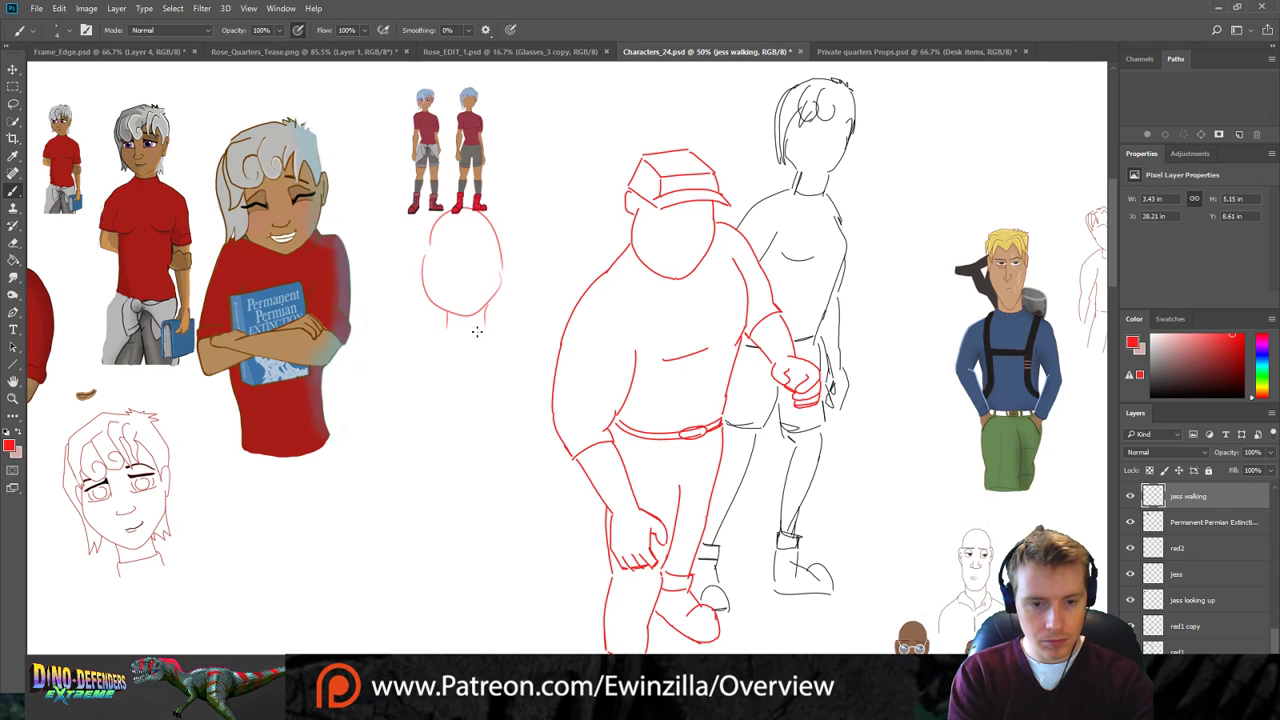
drag(428, 206, 411, 266)
key(ctrl+z)
drag(439, 214, 433, 276)
key(ctrl+z)
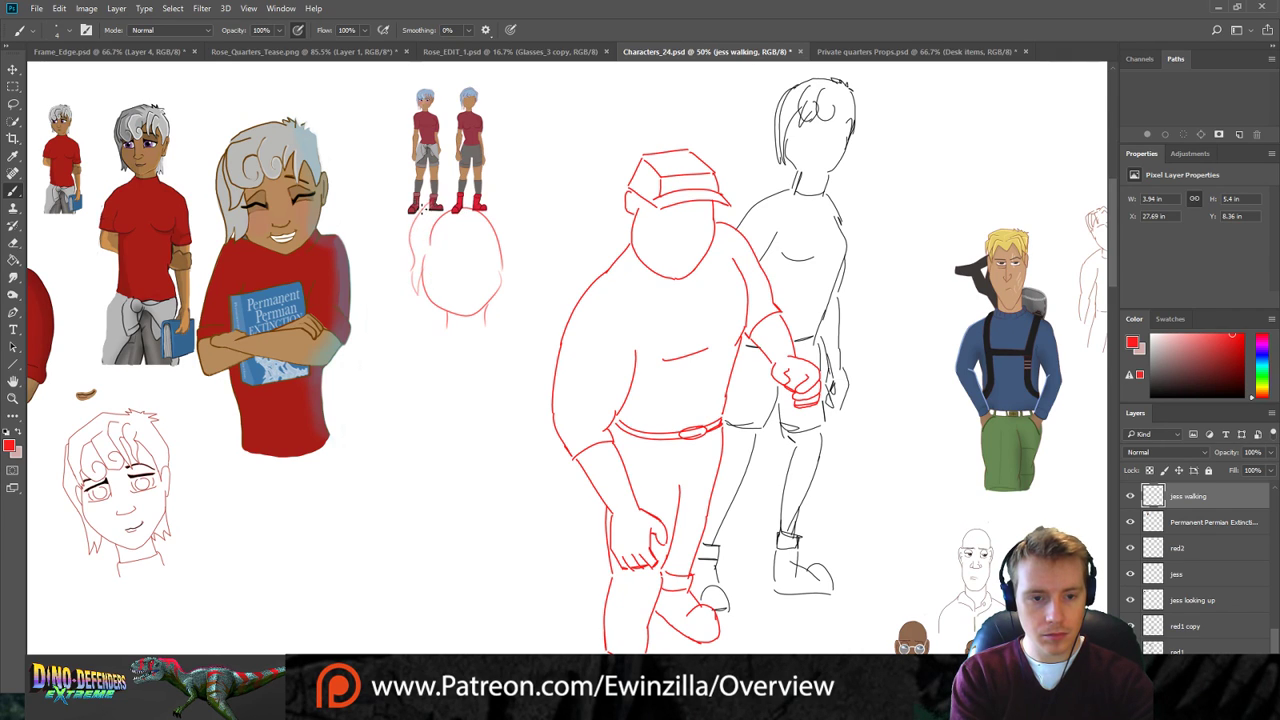
key(ctrl+z)
mouse_move(403, 237)
mouse_down()
mouse_move(395, 288)
mouse_move(427, 256)
mouse_move(414, 254)
mouse_move(444, 290)
mouse_move(434, 305)
mouse_up()
key(v)
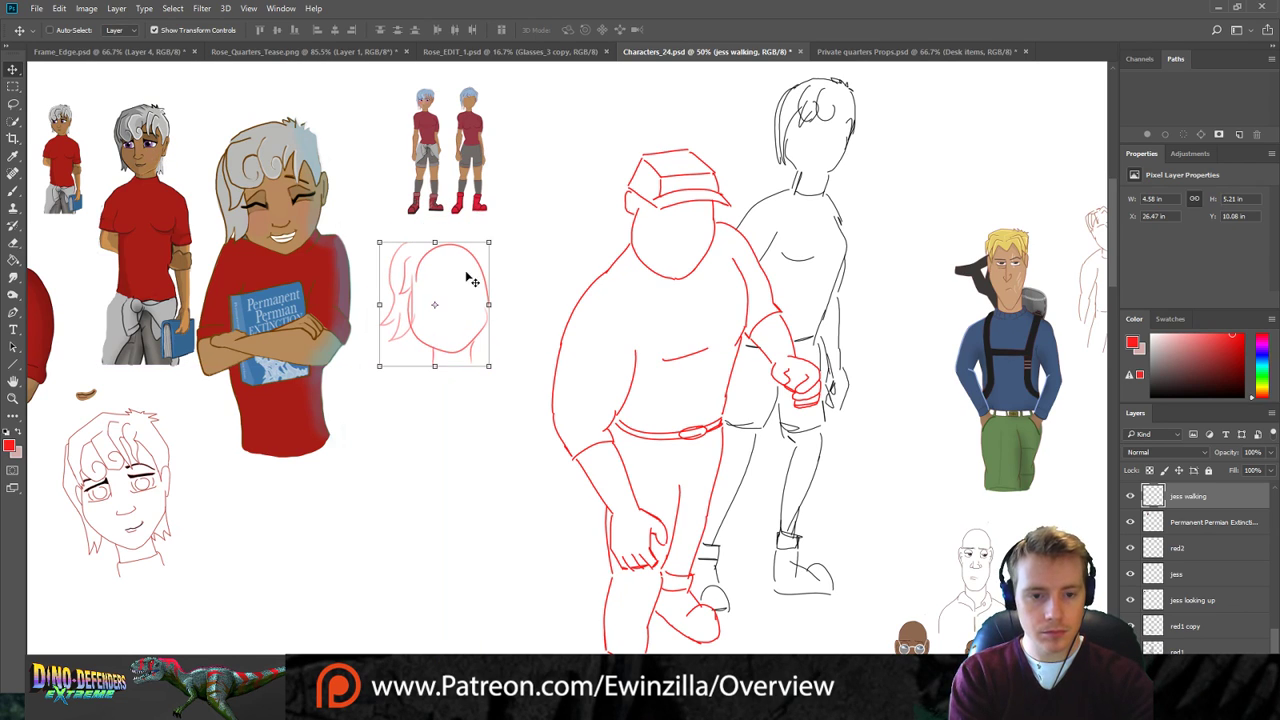
Brush curved fringe locks over the forehead of the jess walking head, undoing and redrawing stray strokes.
key(b)
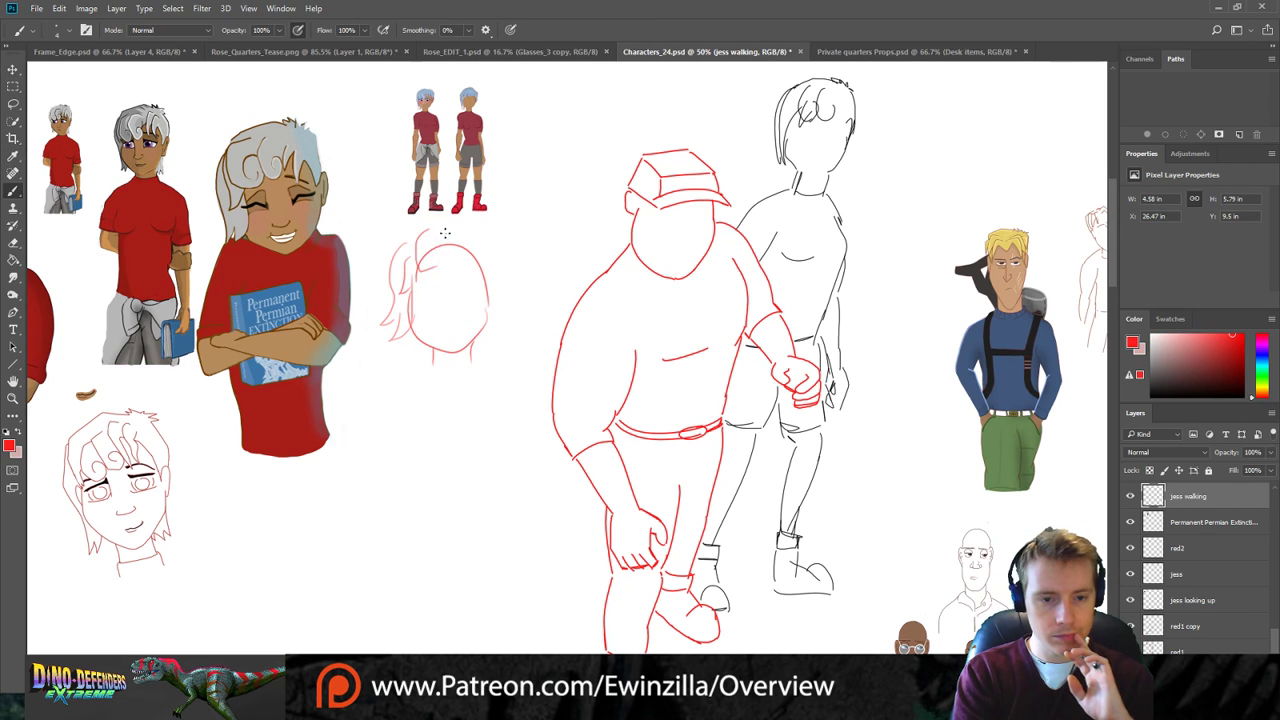
key(ctrl+alt+z)
key(ctrl+alt+z)
drag(434, 235, 438, 284)
key(ctrl+z)
drag(430, 239, 428, 281)
key(ctrl+z)
mouse_move(432, 237)
mouse_down()
mouse_move(412, 266)
mouse_move(438, 283)
mouse_up()
drag(456, 234, 461, 278)
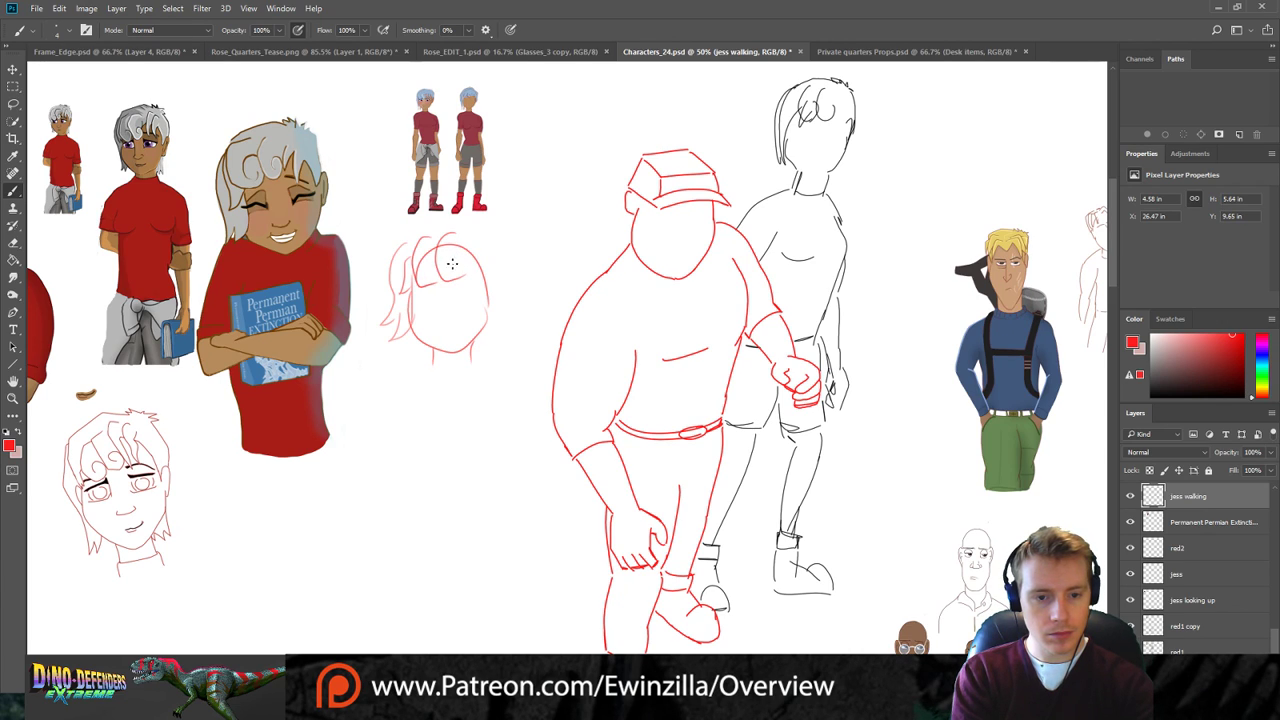
Brush the outer hair contour with spiky tufts on top and crossed guidelines on the face of the jess walking sketch.
mouse_move(405, 241)
mouse_down()
mouse_move(475, 230)
mouse_move(455, 226)
mouse_move(490, 235)
mouse_move(473, 241)
mouse_move(500, 250)
mouse_move(491, 307)
mouse_up()
key(ctrl+z)
key(ctrl+z)
mouse_move(488, 243)
mouse_down()
mouse_move(492, 318)
mouse_move(499, 248)
mouse_move(491, 308)
mouse_up()
key(ctrl+z)
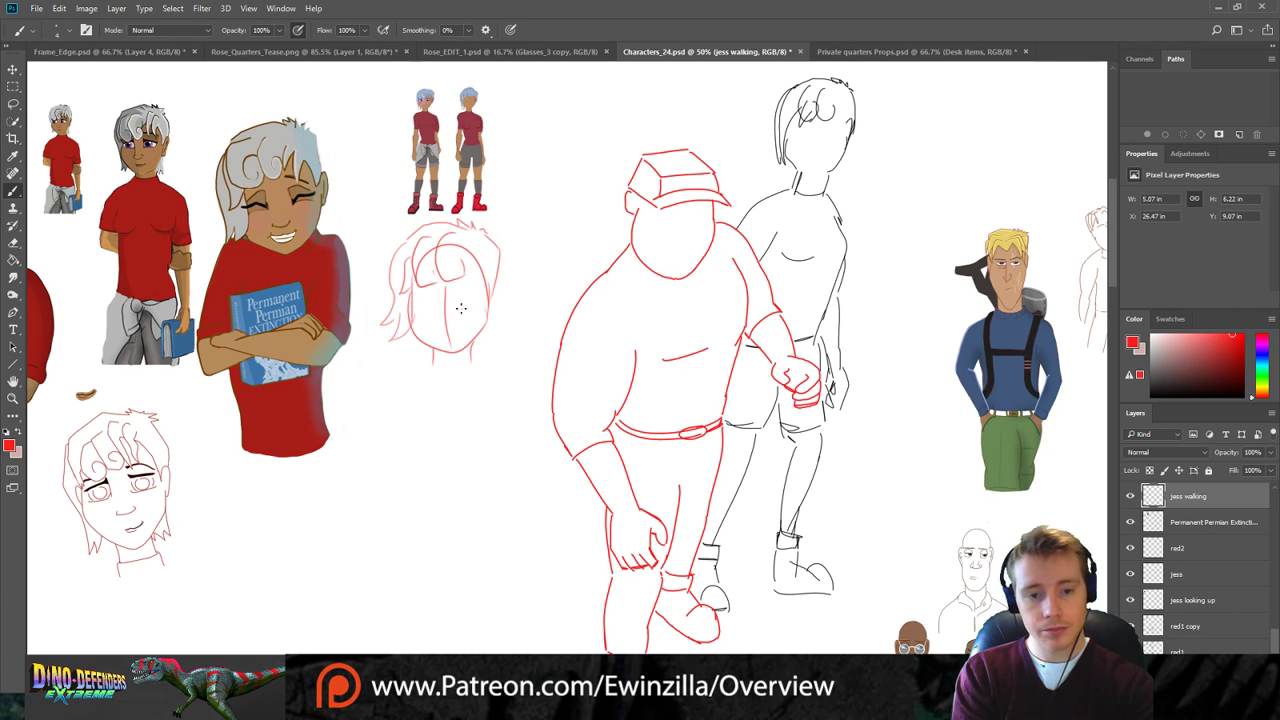
drag(418, 304, 476, 300)
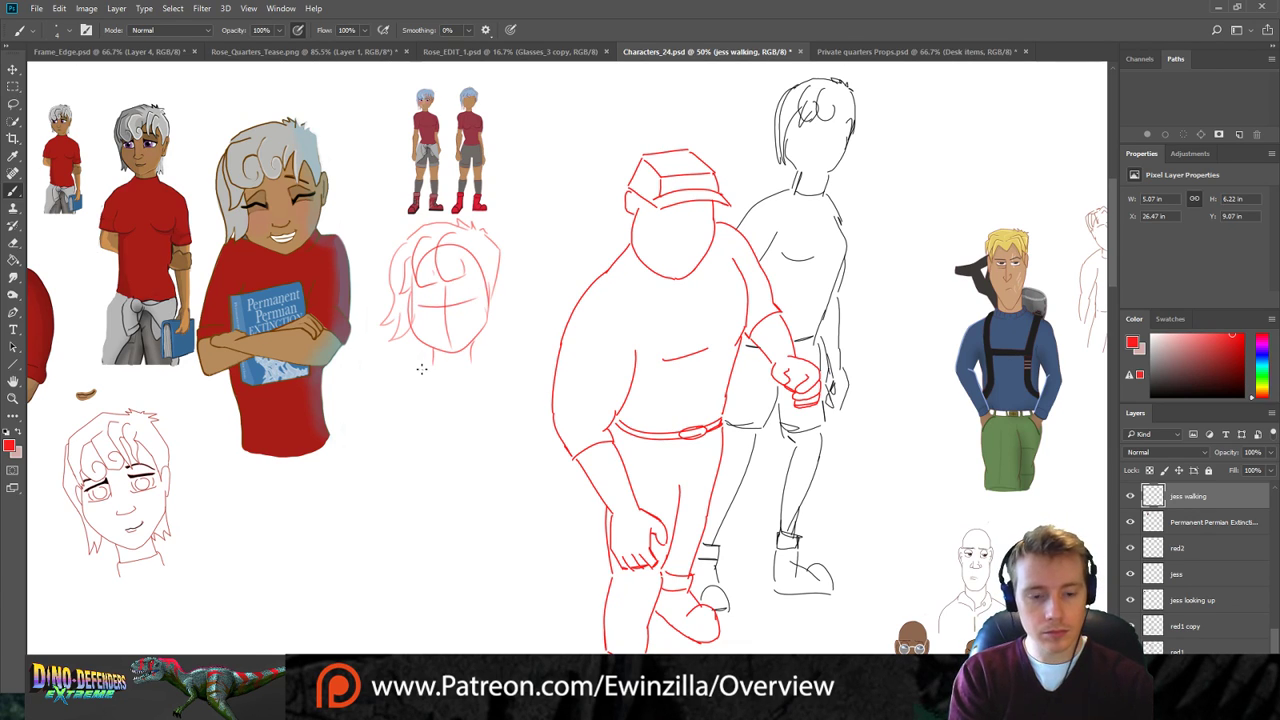
Brush the sloping shoulders and the tapering sides of the torso below the neck of the jess walking sketch.
drag(425, 370, 371, 438)
mouse_move(479, 371)
mouse_down()
mouse_move(516, 430)
mouse_move(480, 365)
mouse_move(506, 393)
mouse_up()
mouse_move(384, 390)
mouse_down()
mouse_move(370, 440)
mouse_move(425, 560)
mouse_up()
drag(509, 408, 487, 548)
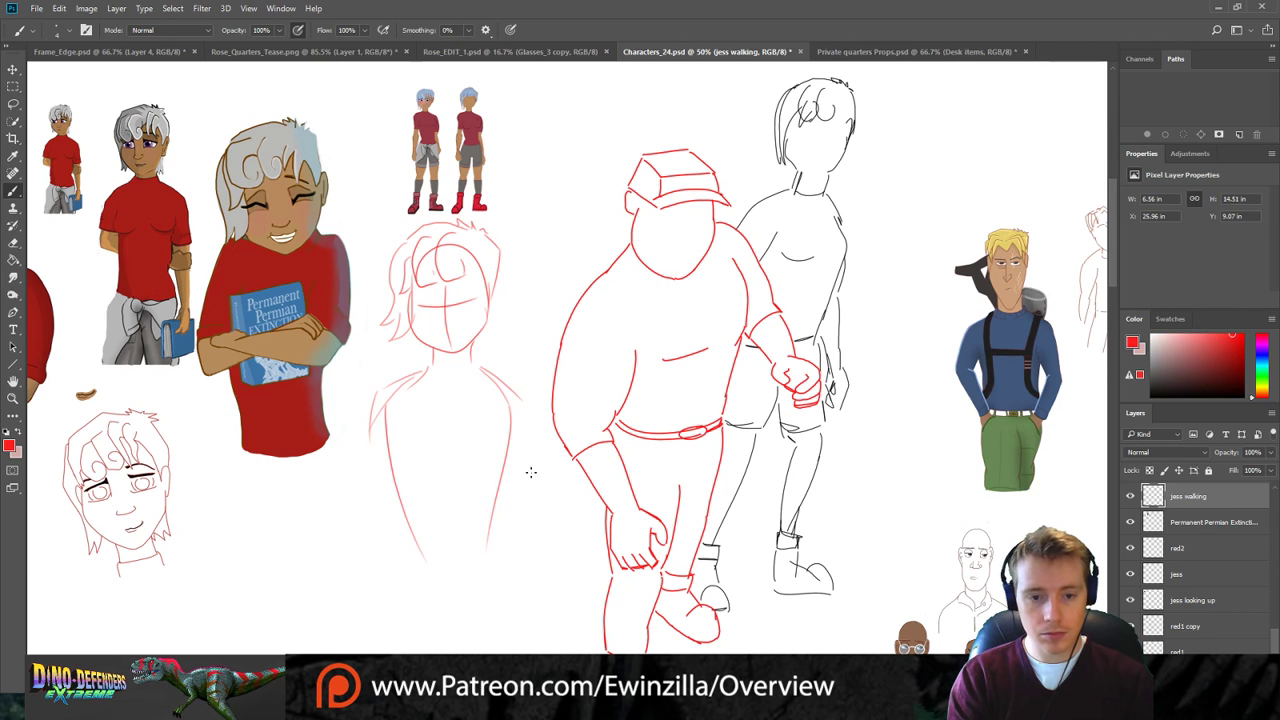
scroll(1107, 322, down, 6)
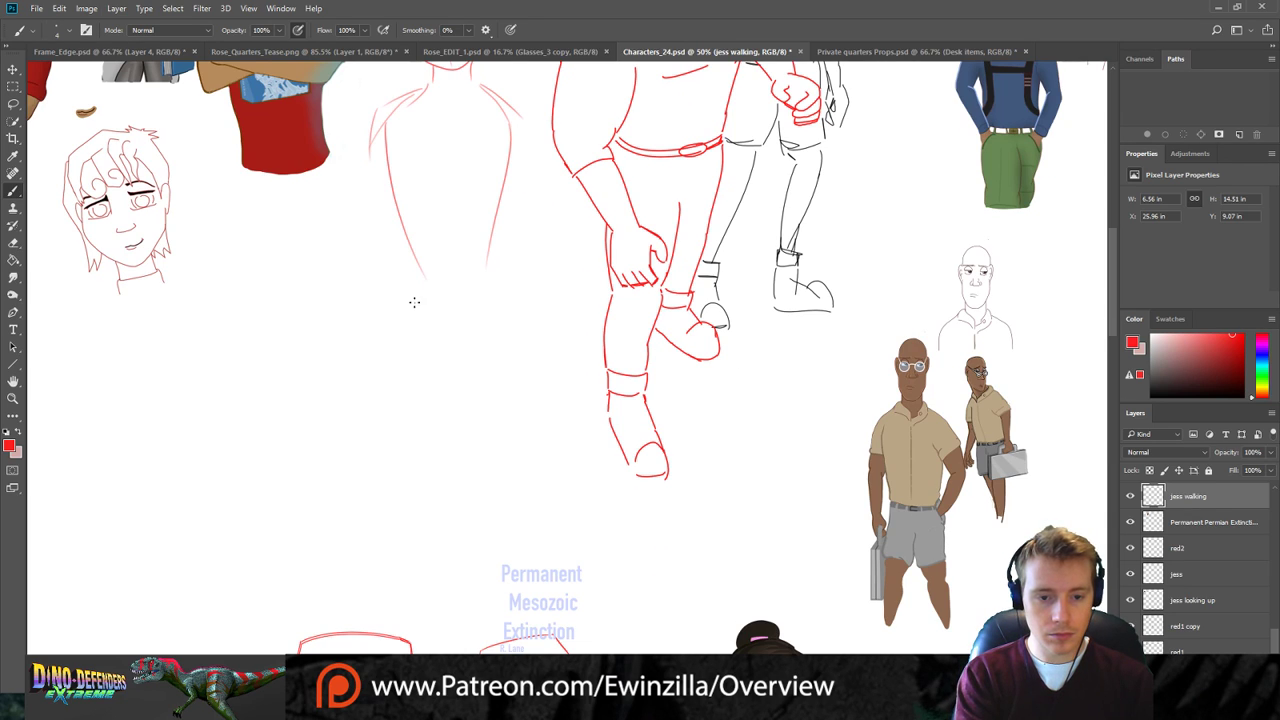
drag(400, 280, 383, 398)
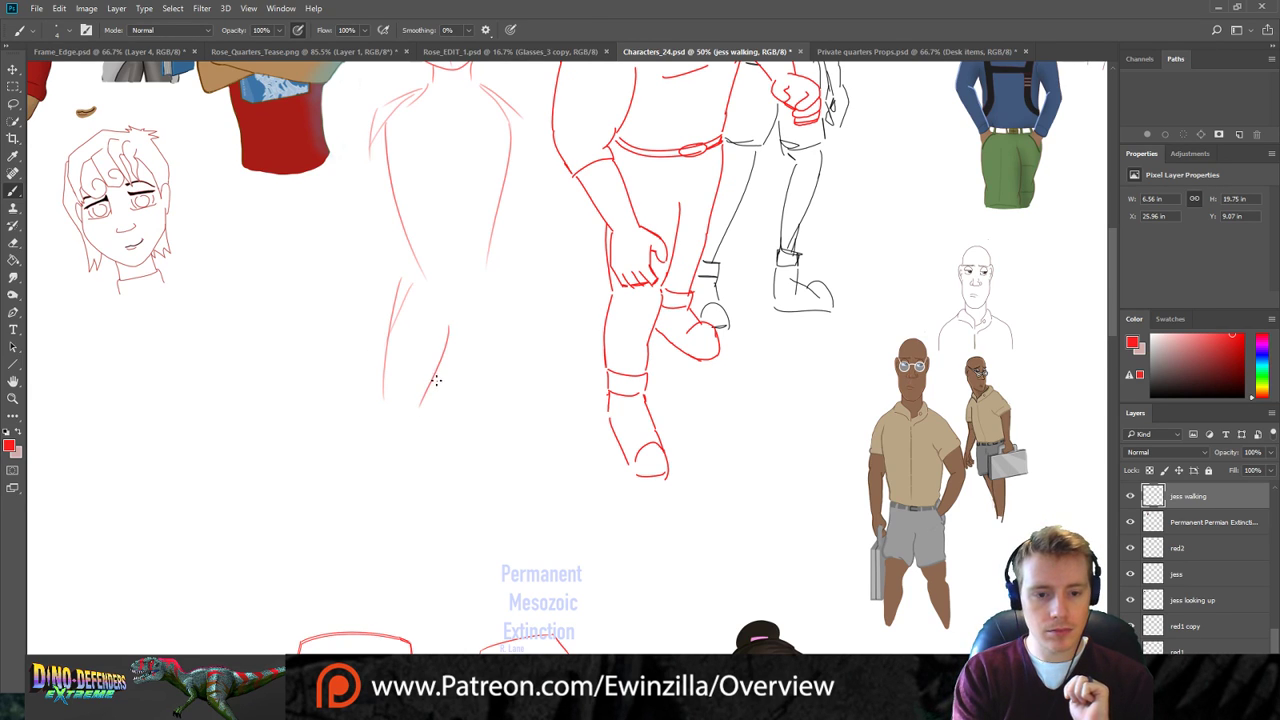
drag(450, 335, 436, 393)
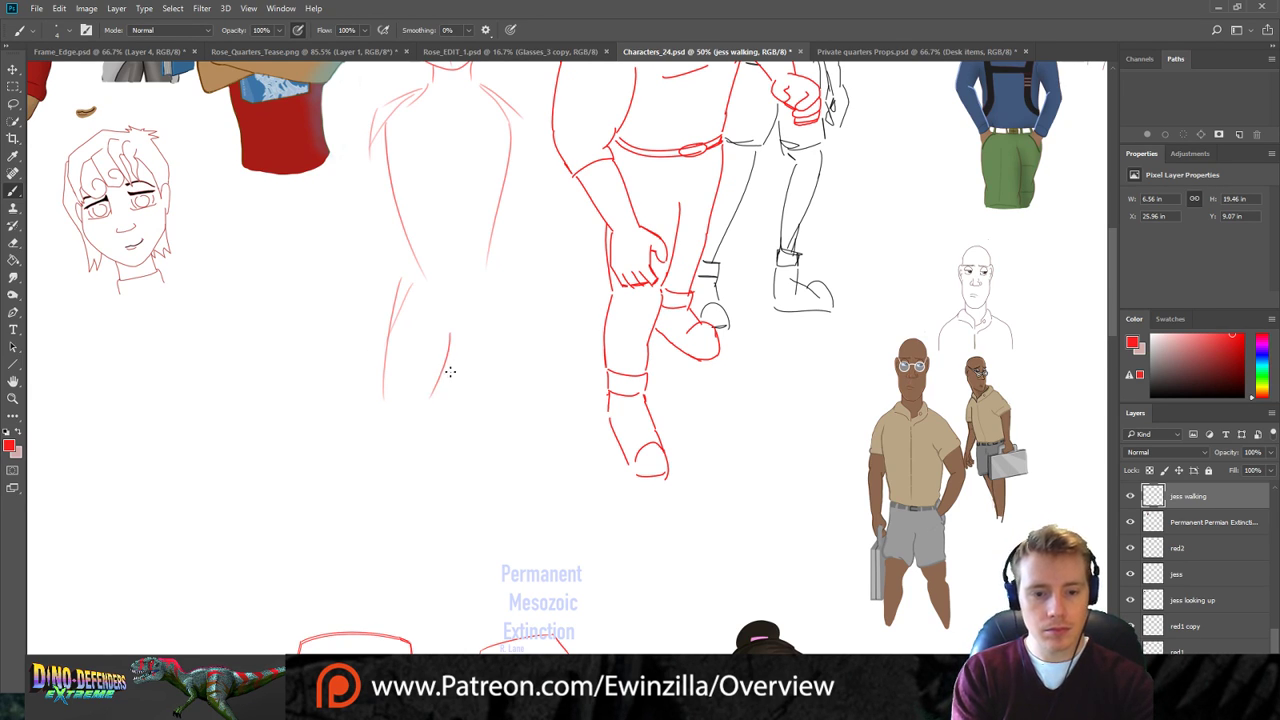
key(ctrl+alt+z)
drag(447, 328, 438, 397)
key(ctrl+alt+z)
key(ctrl+alt+z)
key(ctrl+alt+z)
Brush the thighs, knee line and the start of the lower legs below the torso, undoing stray strokes.
drag(410, 290, 397, 419)
key(ctrl+alt+z)
drag(459, 307, 455, 395)
key(ctrl+alt+z)
drag(458, 305, 455, 418)
key(ctrl+alt+z)
drag(457, 304, 455, 400)
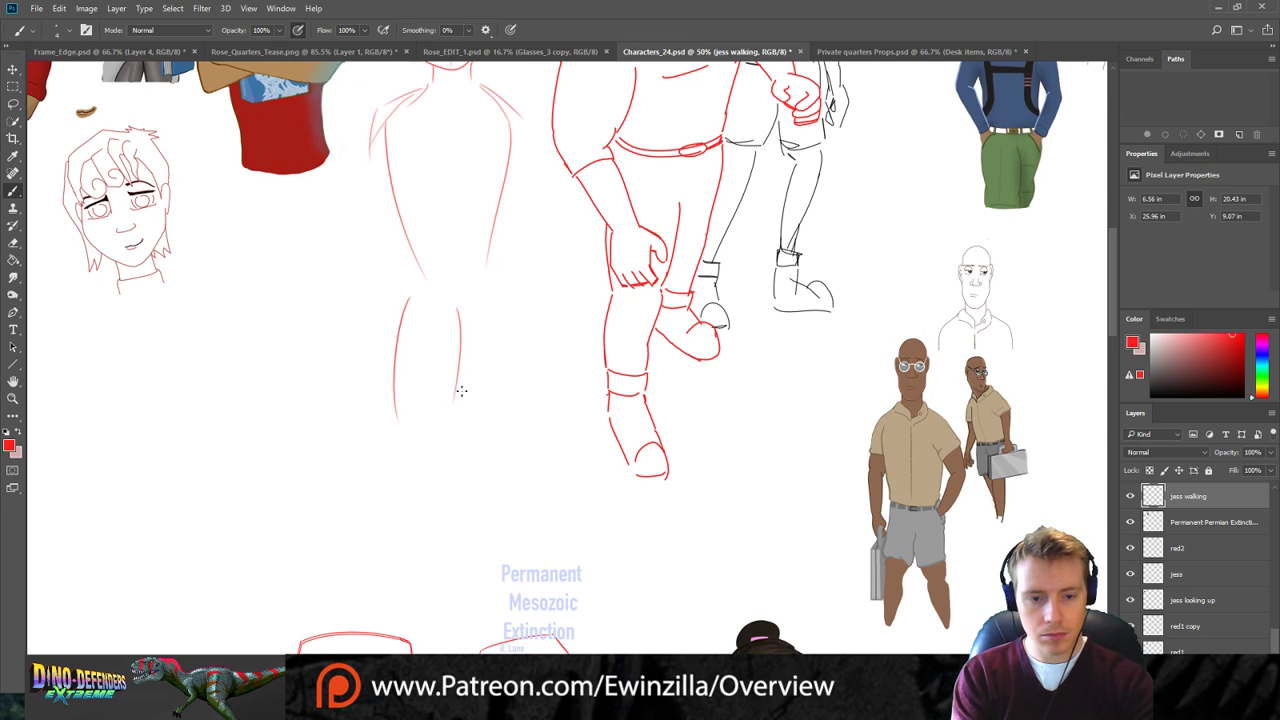
mouse_move(487, 284)
mouse_down()
mouse_move(492, 335)
mouse_move(475, 391)
mouse_move(476, 379)
mouse_move(451, 404)
mouse_move(476, 407)
mouse_move(455, 423)
mouse_move(453, 408)
mouse_move(404, 418)
mouse_move(412, 476)
mouse_up()
drag(457, 420, 443, 472)
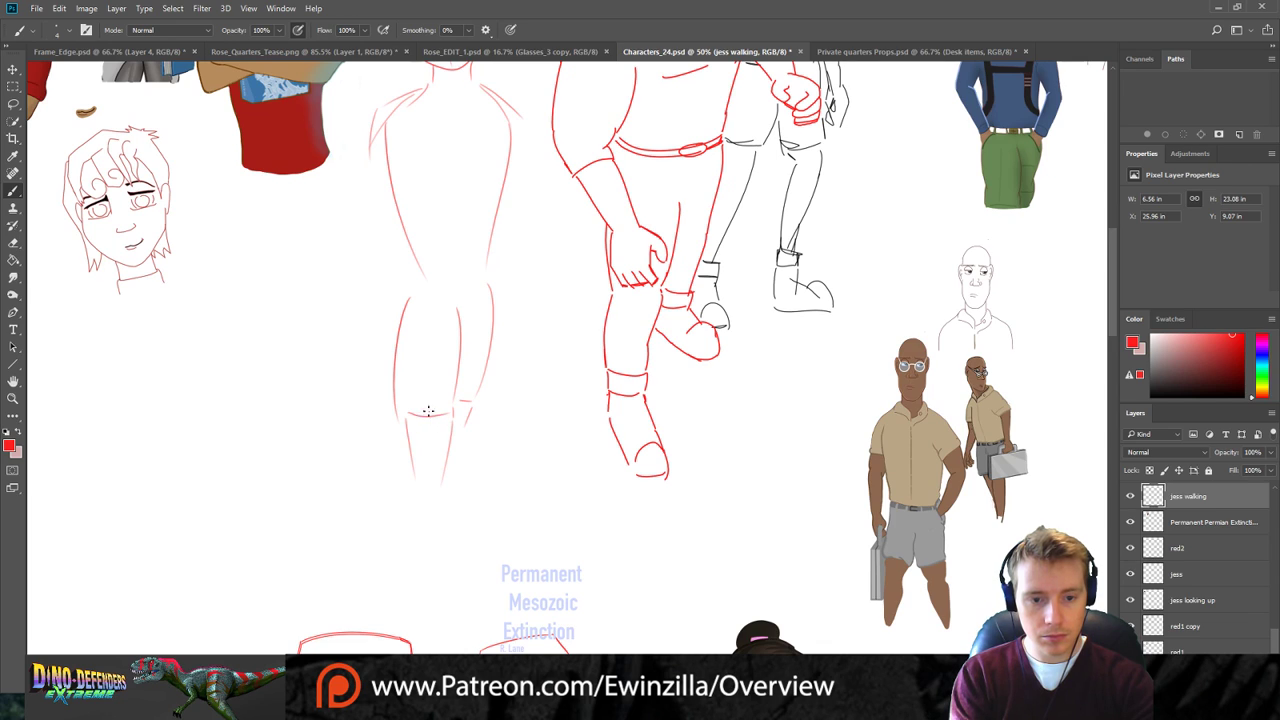
Brush the waistline and a knotted shirt tied around the hips, with cloth draping over both thighs.
mouse_move(421, 272)
mouse_down()
mouse_move(490, 270)
mouse_move(383, 364)
mouse_move(388, 392)
mouse_move(400, 350)
mouse_move(439, 306)
mouse_move(438, 282)
mouse_move(458, 356)
mouse_up()
key(ctrl+z)
drag(451, 287, 465, 337)
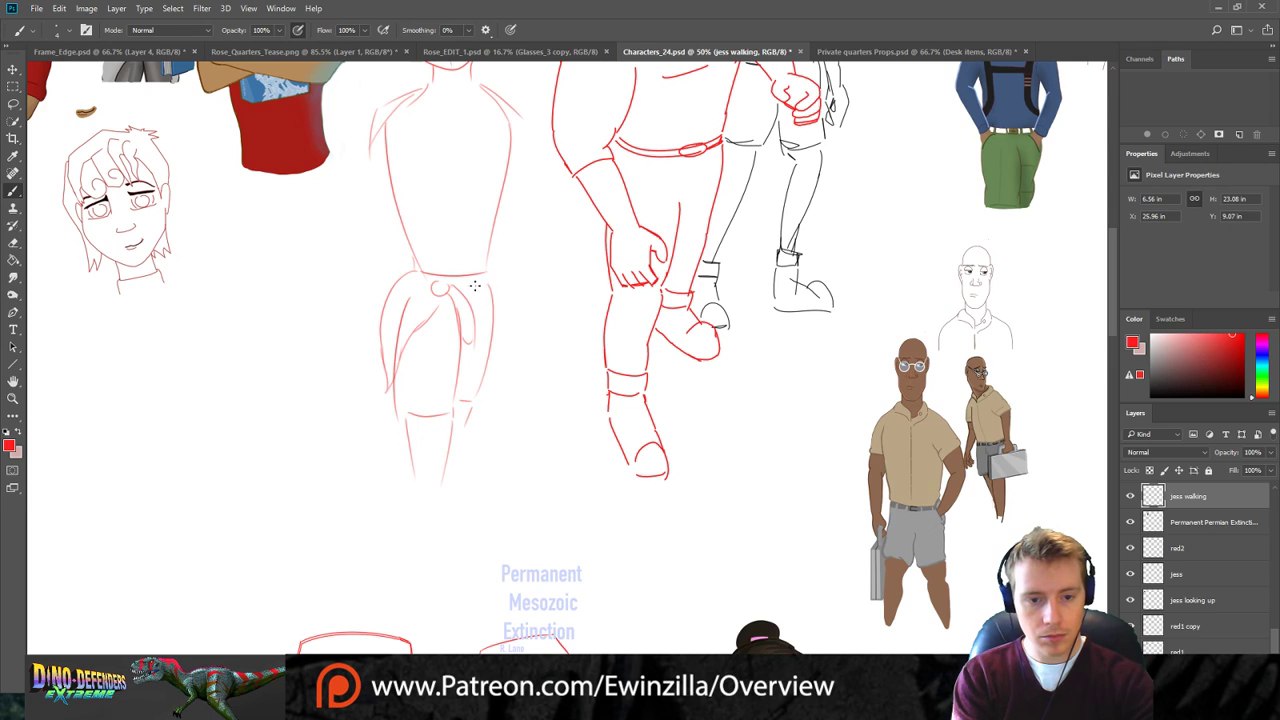
mouse_move(492, 282)
mouse_down()
mouse_move(500, 324)
mouse_move(485, 388)
mouse_up()
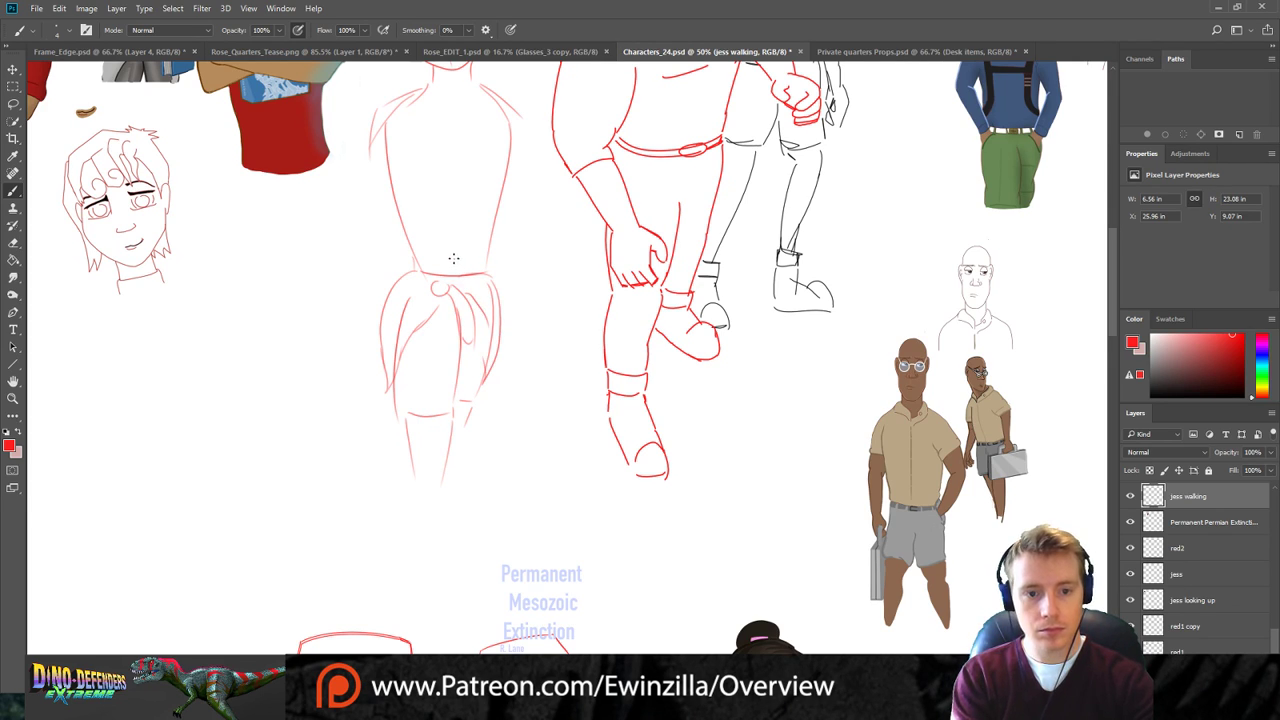
drag(475, 313, 479, 349)
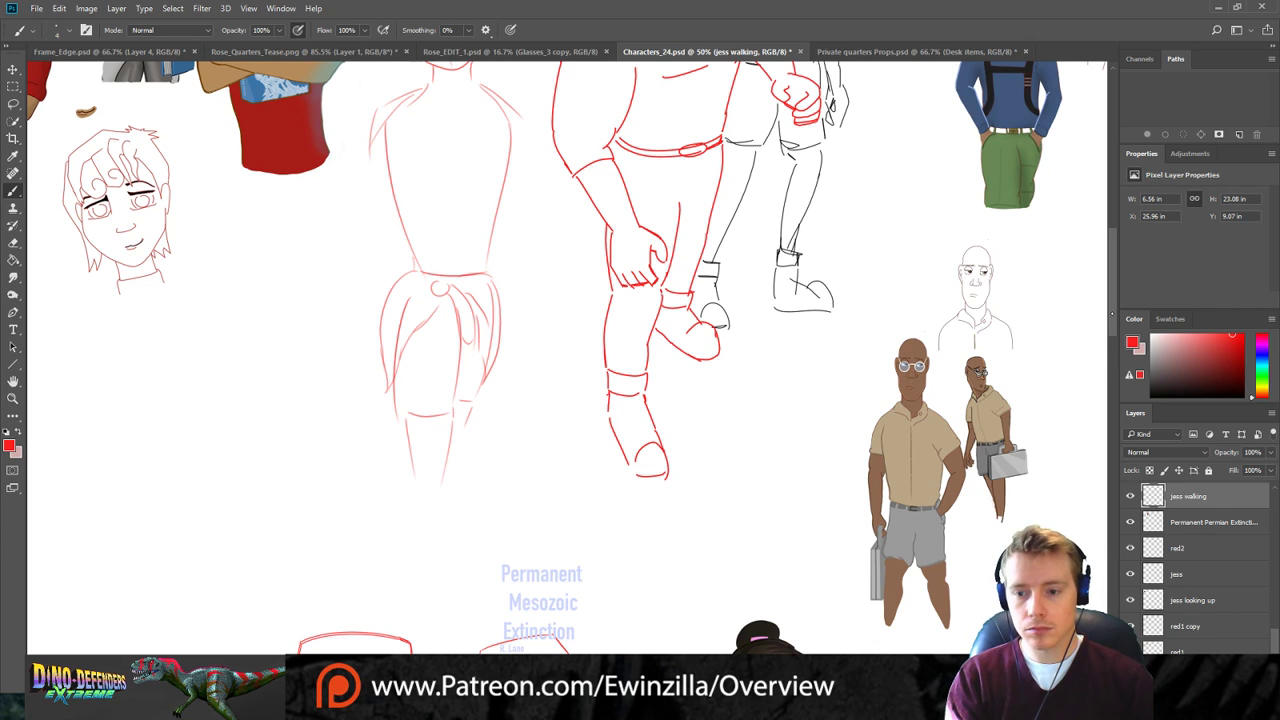
Brush the arm nearest the red capped man, hanging from shoulder to a relaxed hand beside the hip.
scroll(950, 313, up, 5)
mouse_move(499, 275)
mouse_down()
mouse_move(508, 356)
mouse_move(534, 383)
mouse_up()
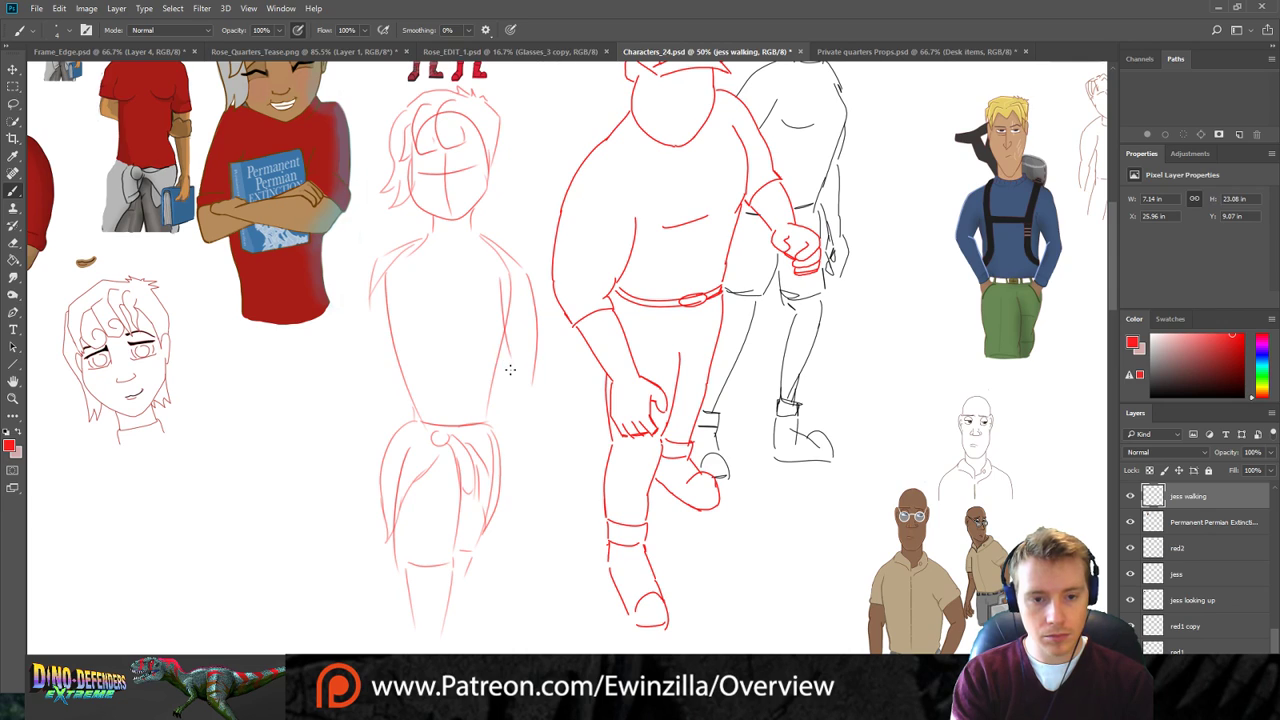
mouse_move(508, 369)
mouse_down()
mouse_move(519, 412)
mouse_move(537, 387)
mouse_move(532, 466)
mouse_up()
drag(509, 413, 520, 468)
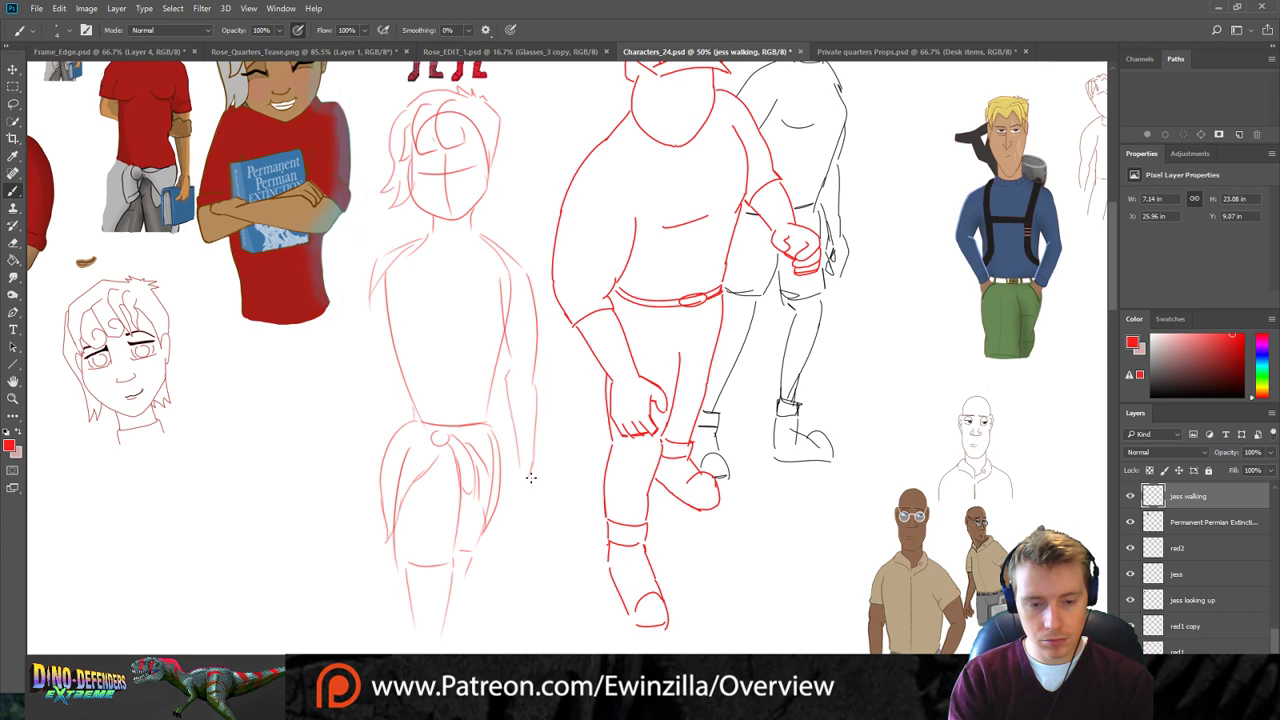
drag(536, 436, 529, 495)
mouse_move(516, 452)
mouse_down()
mouse_move(513, 498)
mouse_move(520, 464)
mouse_move(508, 516)
mouse_up()
drag(509, 516, 534, 484)
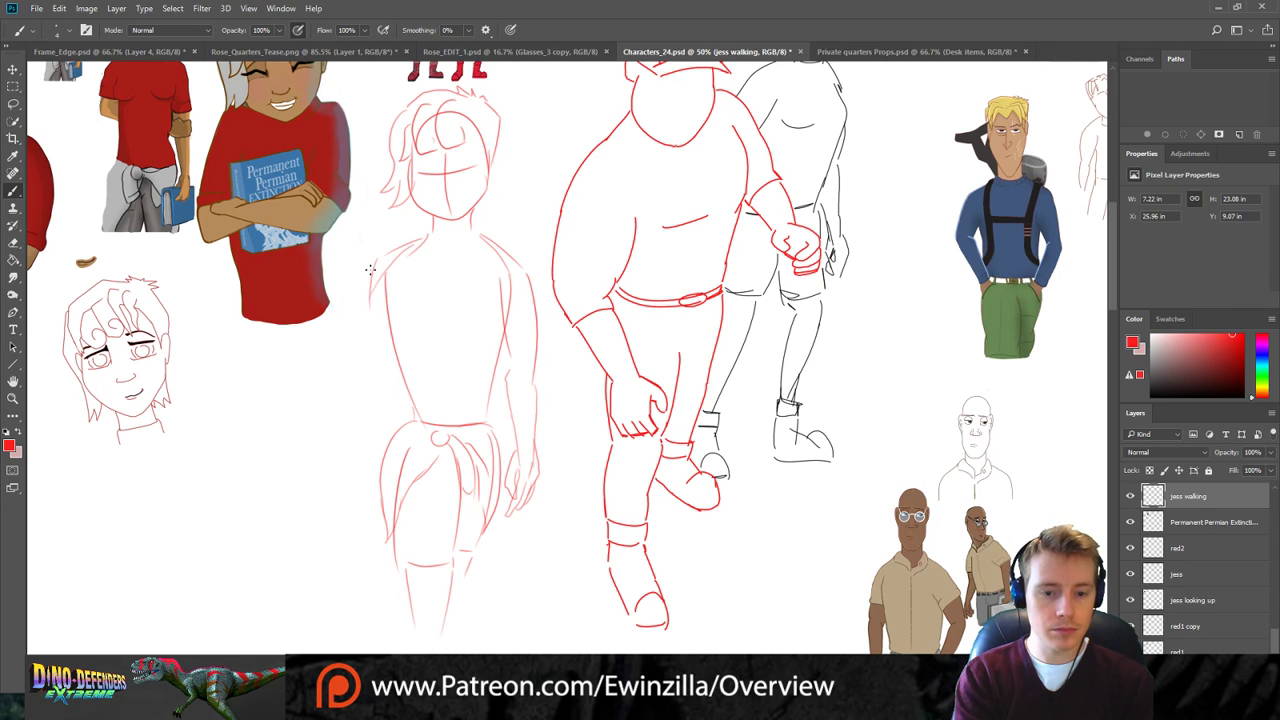
Brush the opposite arm and its hand beside the hip, and add double-line sleeve cuffs above both elbows.
drag(370, 272, 351, 393)
drag(388, 284, 362, 391)
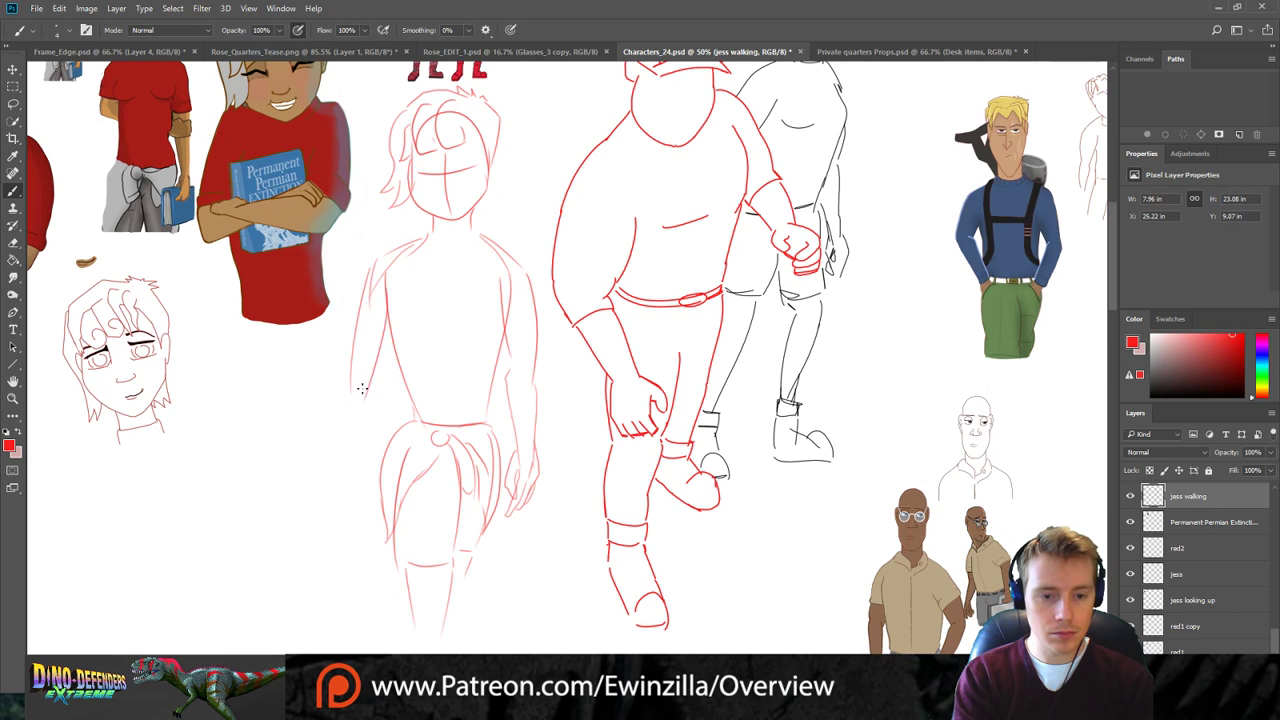
key(ctrl+z)
mouse_move(388, 285)
mouse_down()
mouse_move(367, 391)
mouse_move(346, 385)
mouse_move(361, 432)
mouse_up()
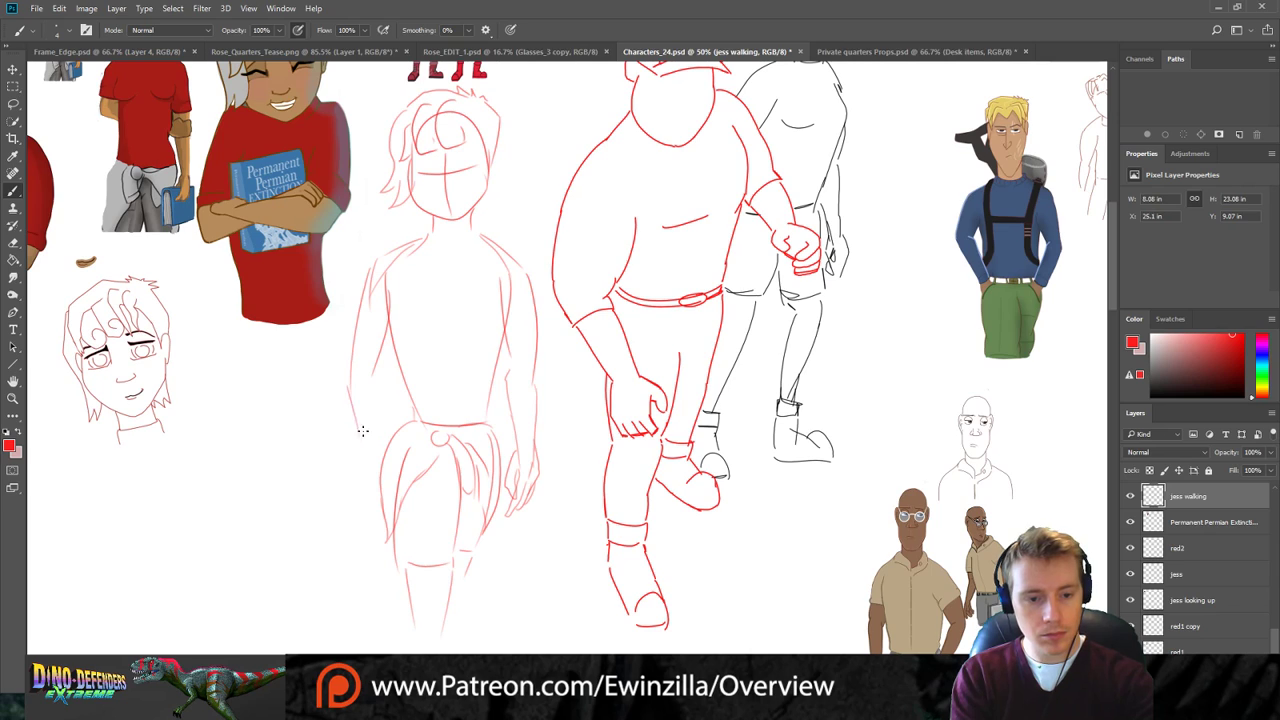
mouse_move(382, 378)
mouse_down()
mouse_move(358, 476)
mouse_move(372, 506)
mouse_up()
mouse_move(372, 458)
mouse_down()
mouse_move(391, 493)
mouse_move(372, 503)
mouse_move(390, 502)
mouse_up()
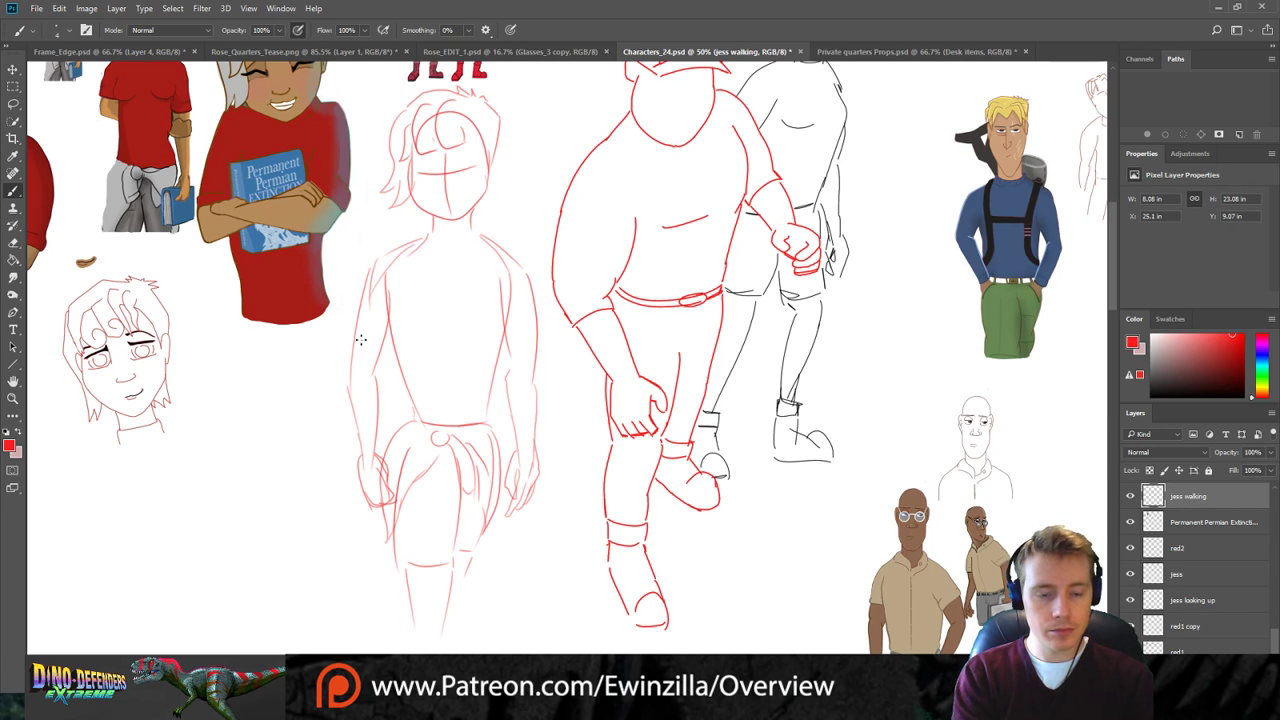
mouse_move(354, 350)
mouse_down()
mouse_move(383, 352)
mouse_move(380, 362)
mouse_up()
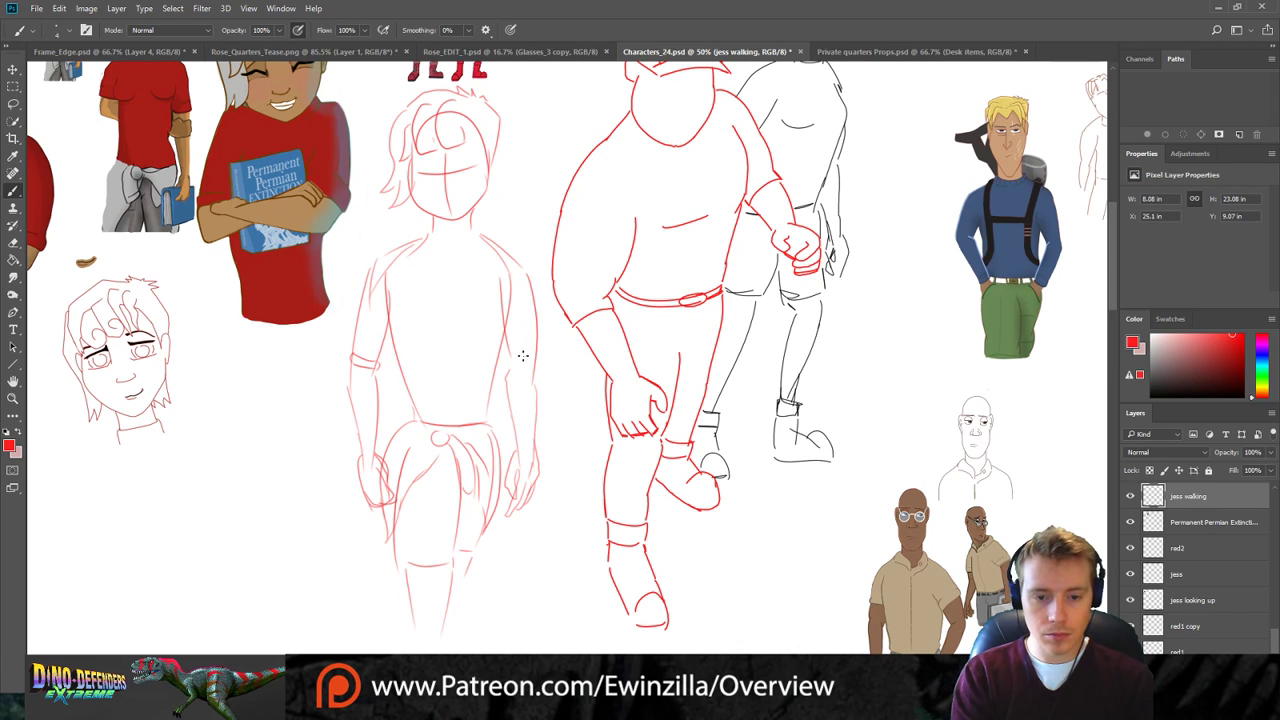
drag(509, 356, 535, 361)
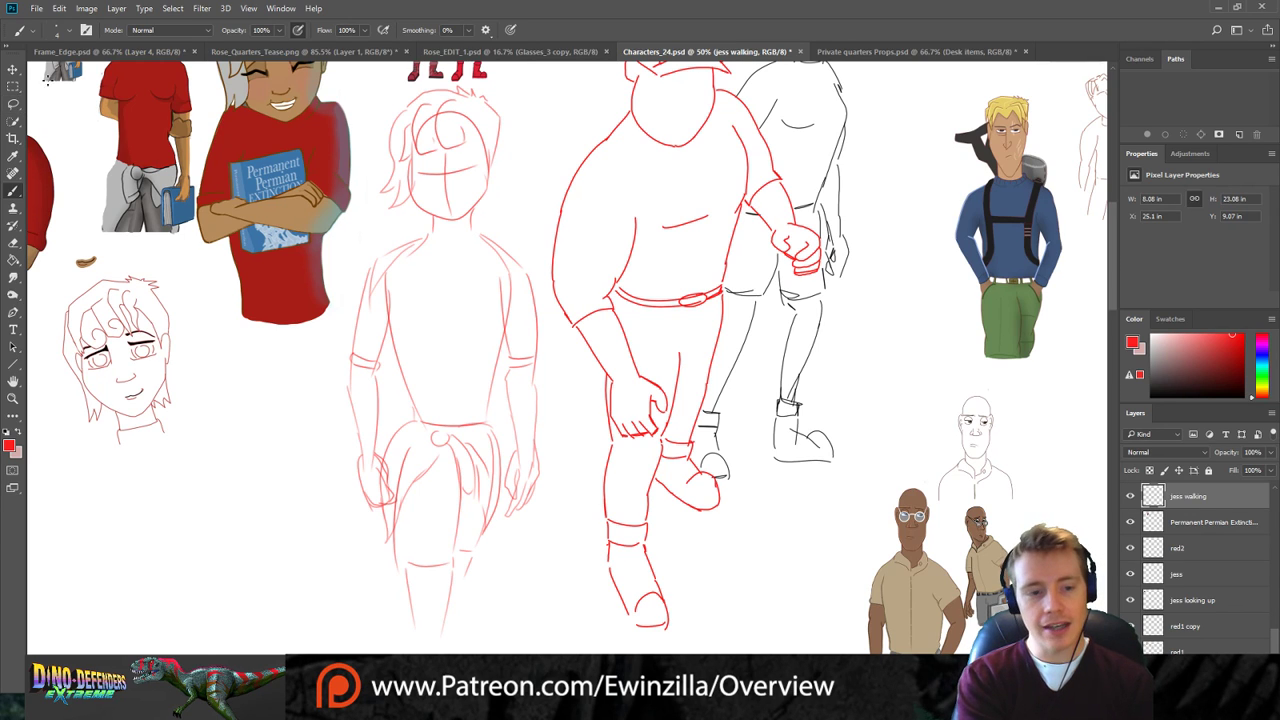
Copy the jess walking layer from Characters_24.psd into Frame_Edge.psd and show the Desk items copy 4 layer.
click(13, 70)
mouse_move(483, 189)
mouse_down()
mouse_move(713, 228)
mouse_move(292, 220)
mouse_move(416, 186)
mouse_move(170, 150)
mouse_move(119, 51)
mouse_move(287, 289)
mouse_move(268, 297)
mouse_move(268, 386)
mouse_move(277, 371)
mouse_up()
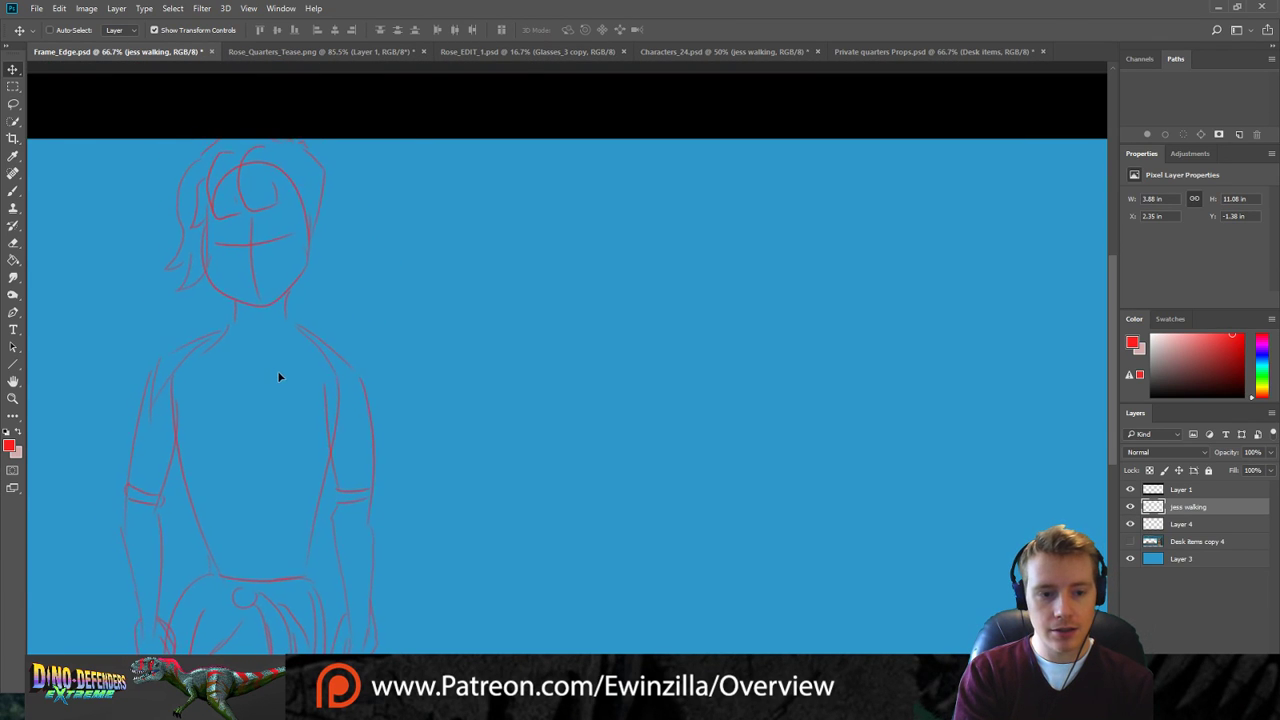
click(1130, 541)
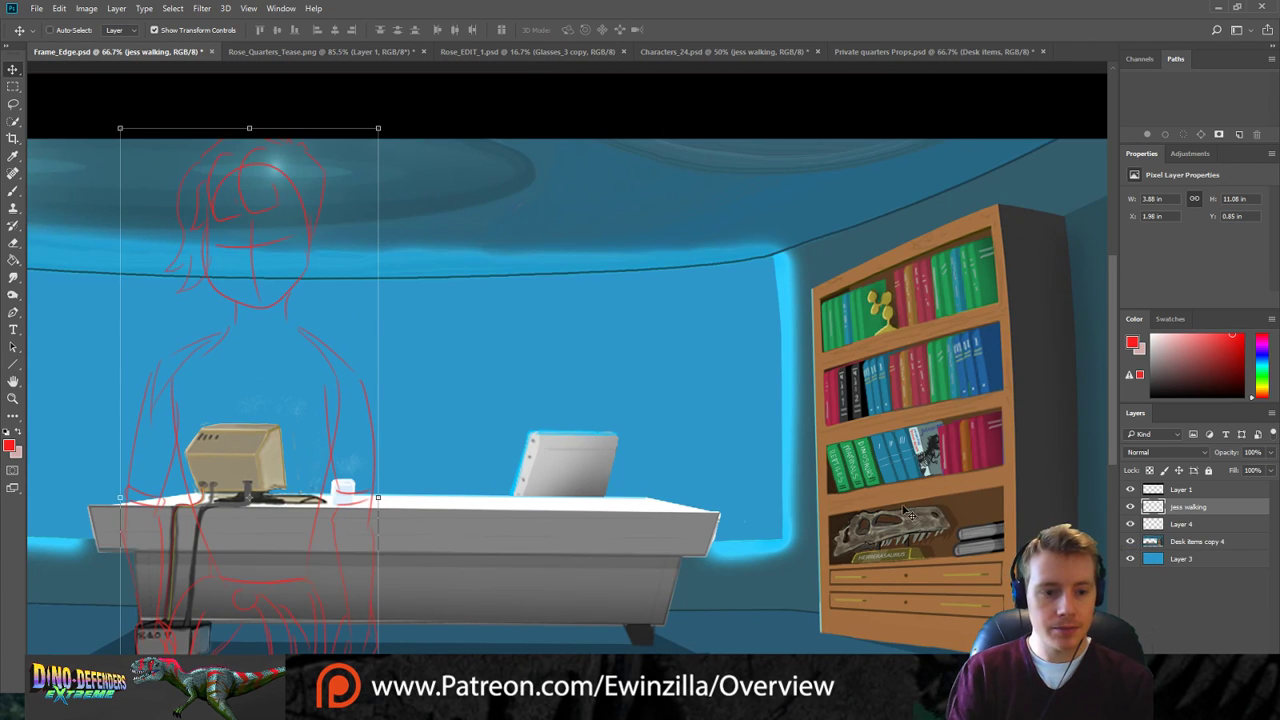
Position the jess walking sketch over the computer end of the desk and scale it down to about 89%.
mouse_move(308, 258)
mouse_down()
mouse_move(303, 164)
mouse_move(278, 256)
mouse_move(257, 251)
mouse_up()
mouse_move(366, 137)
mouse_down()
mouse_move(333, 181)
mouse_move(337, 217)
mouse_up()
mouse_move(292, 290)
mouse_down()
mouse_move(297, 192)
mouse_move(295, 257)
mouse_move(303, 236)
mouse_up()
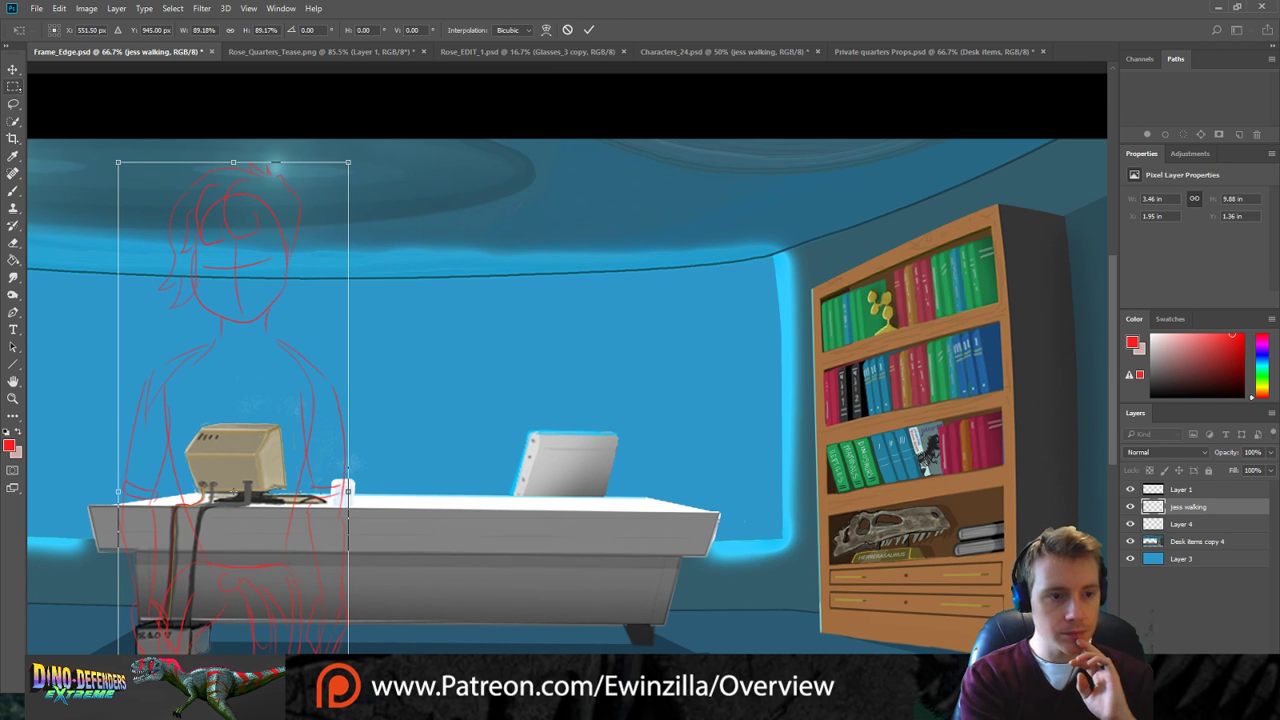
key(Return)
Hide the Desk items copy 4 layer and fill the background on Layer 3 with light grey.
click(1131, 542)
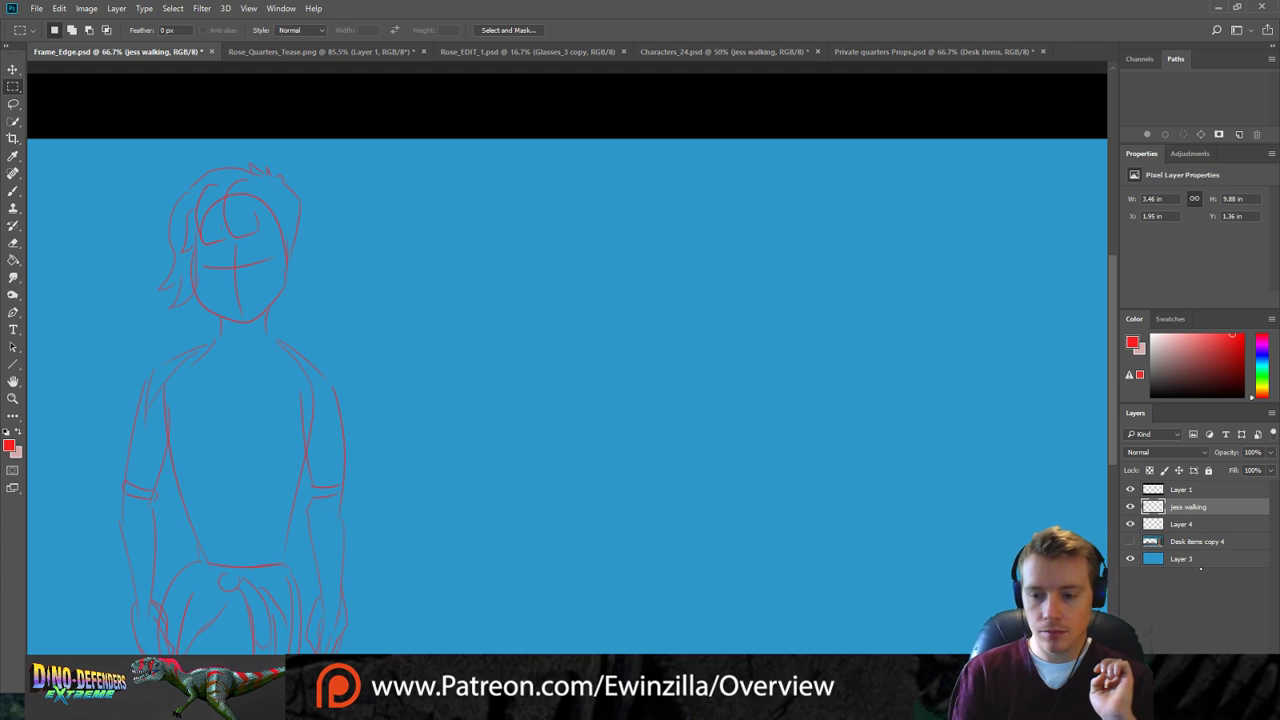
click(1184, 566)
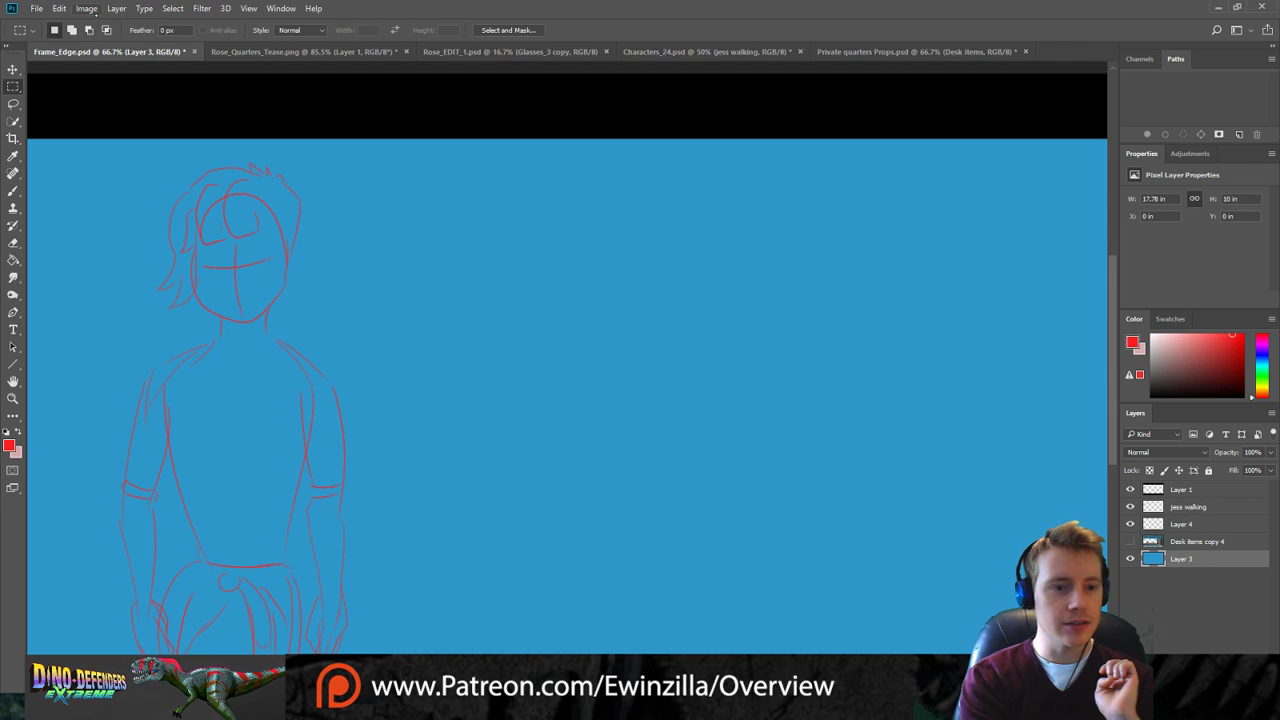
click(13, 156)
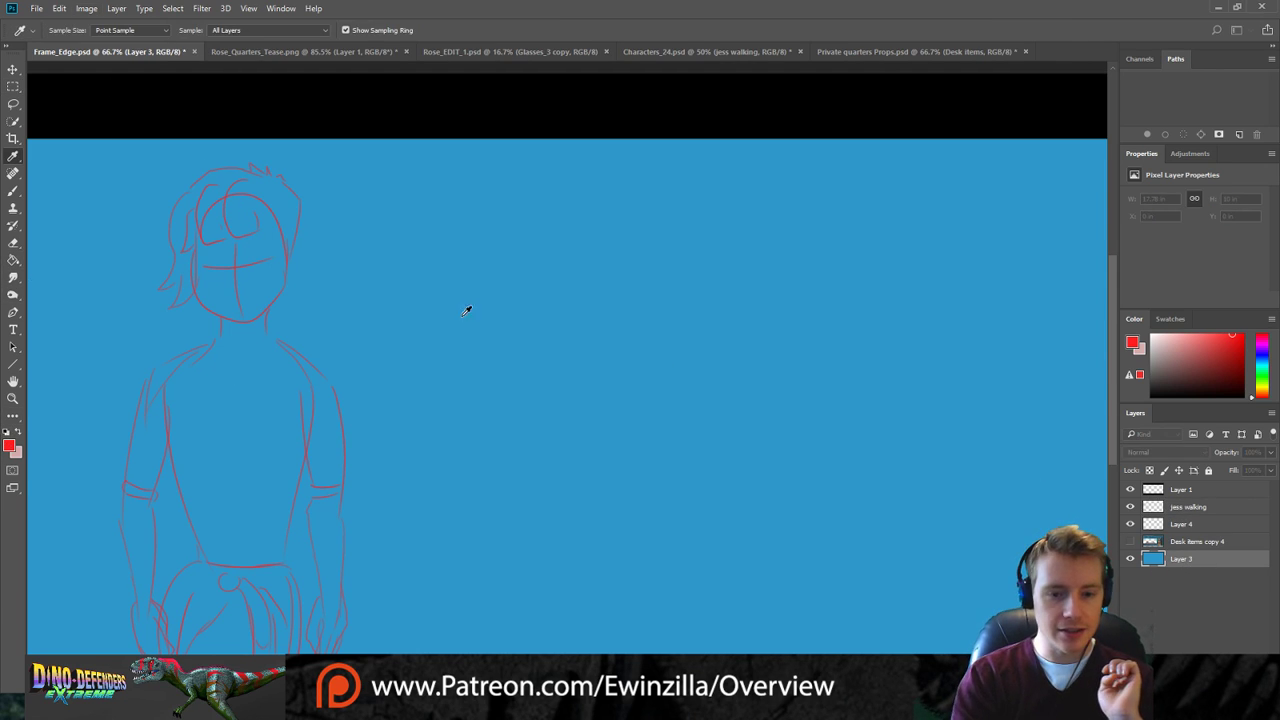
key(g)
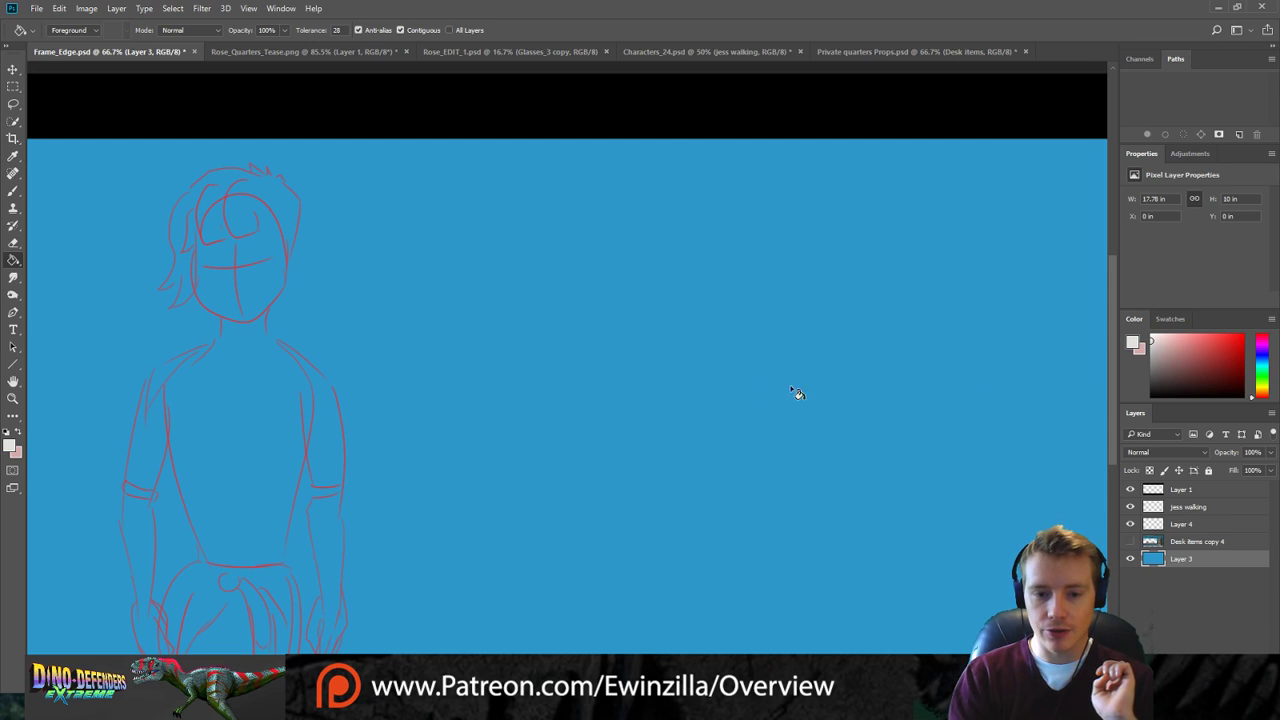
key(x)
click(519, 379)
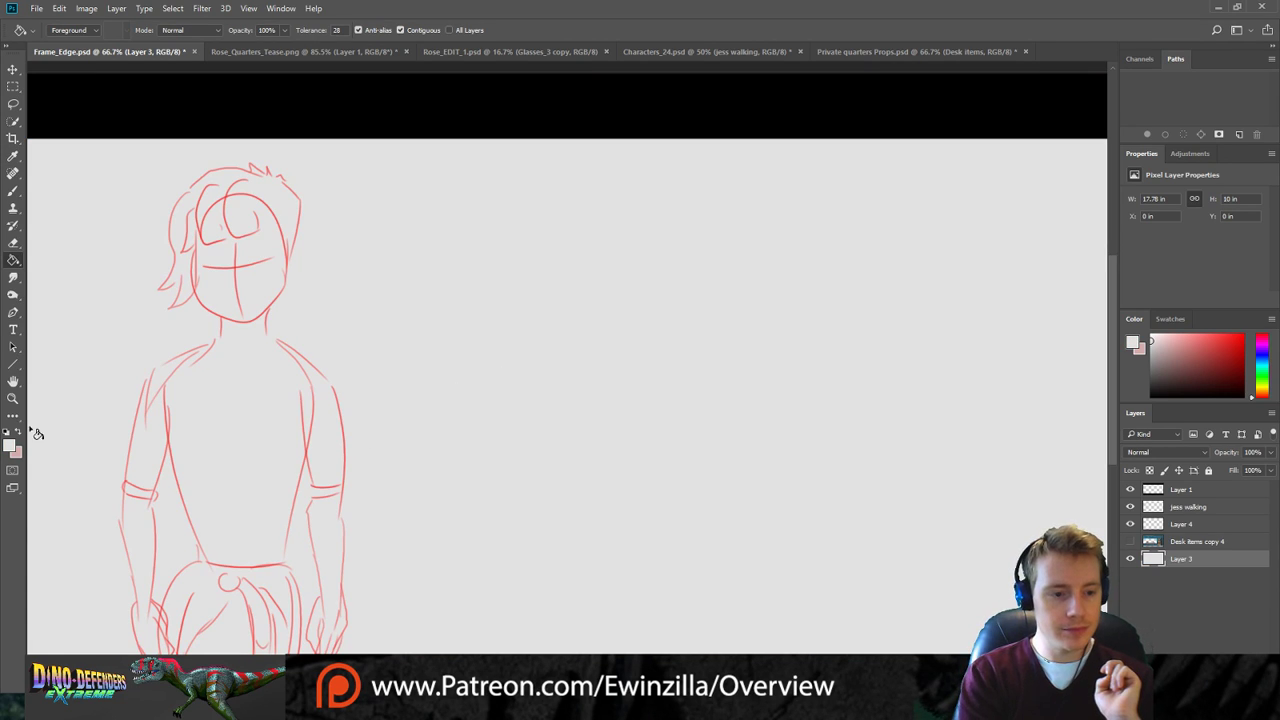
Enlarge the view of the jess walking head in Frame_Edge.psd to 100%, and switch back to Characters_24.psd.
click(13, 398)
click(135, 257)
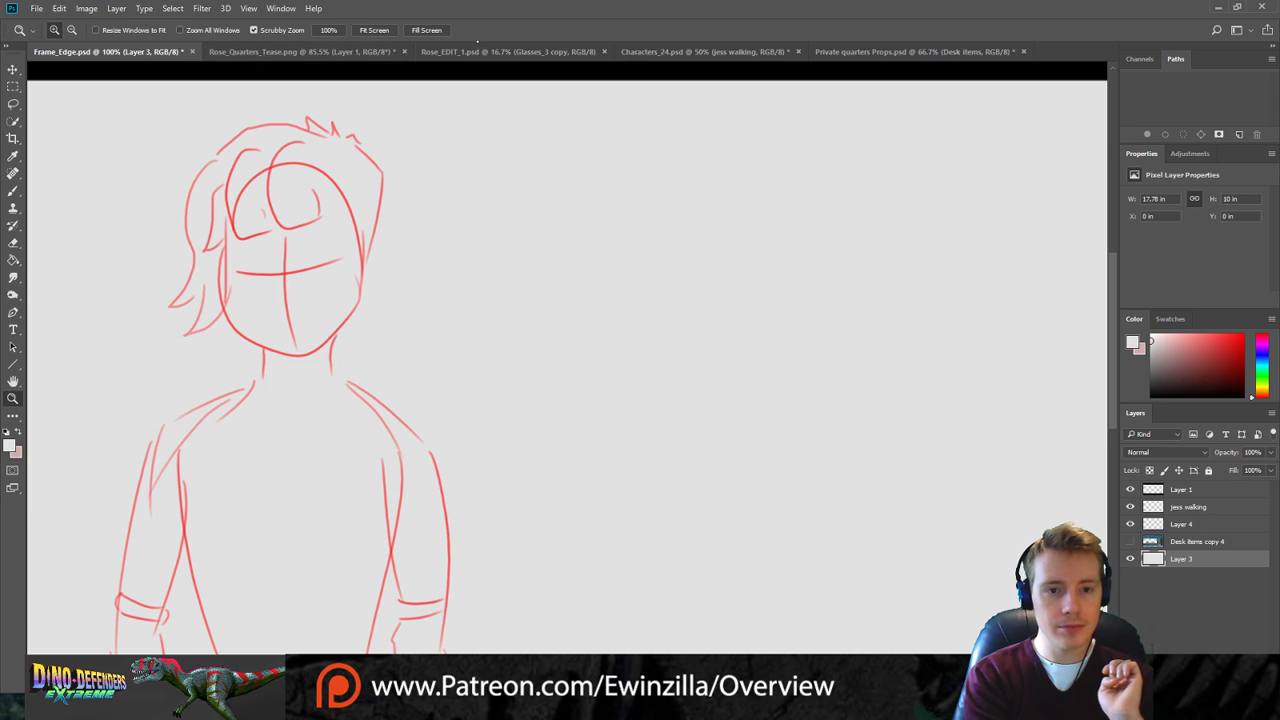
click(478, 51)
click(705, 51)
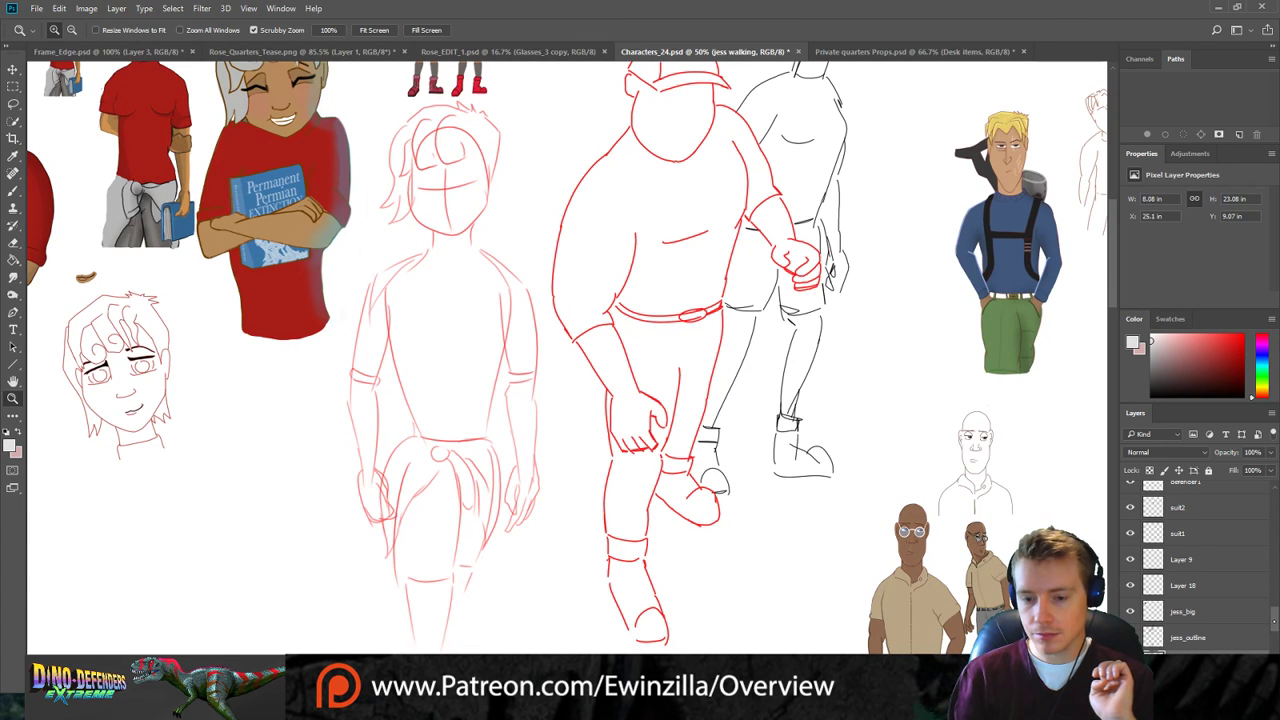
Check which figures the jess looking up, red1 copy, jess walking and jess_outline layers contain by toggling their visibility.
scroll(1200, 600, down, 3)
click(1184, 542)
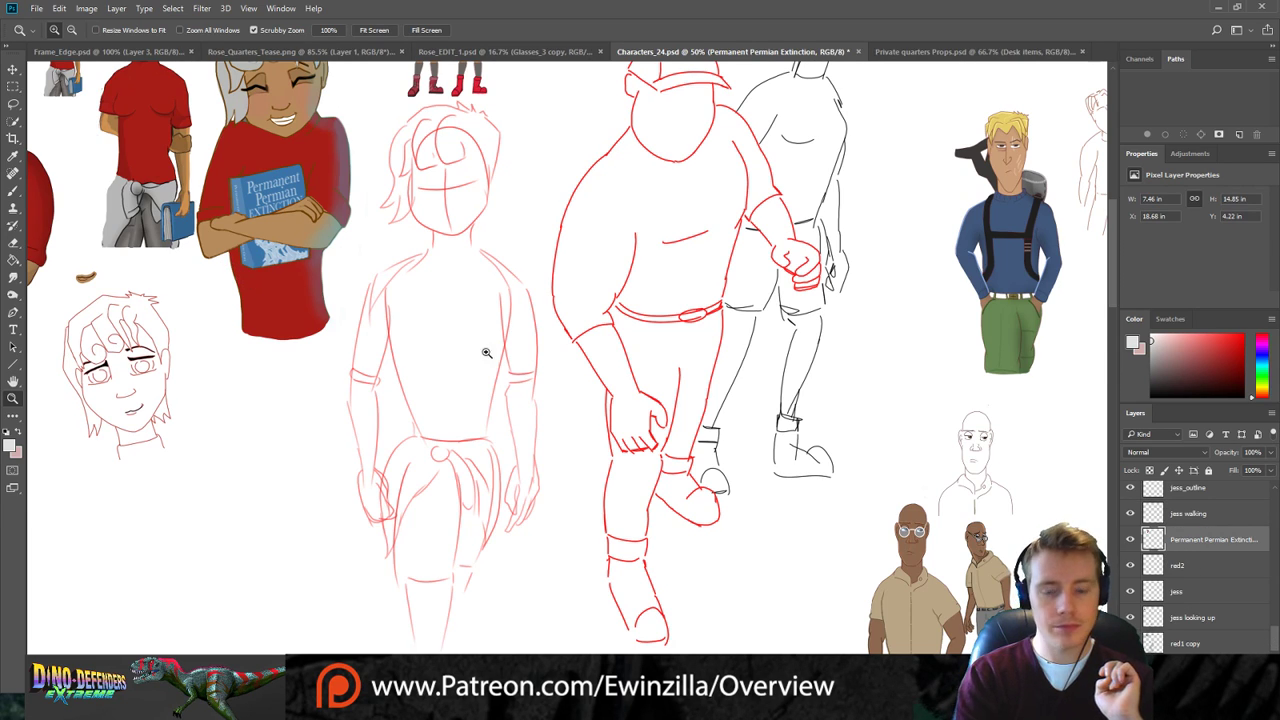
drag(760, 684, 689, 684)
click(1131, 618)
click(1131, 618)
click(1133, 643)
click(1133, 643)
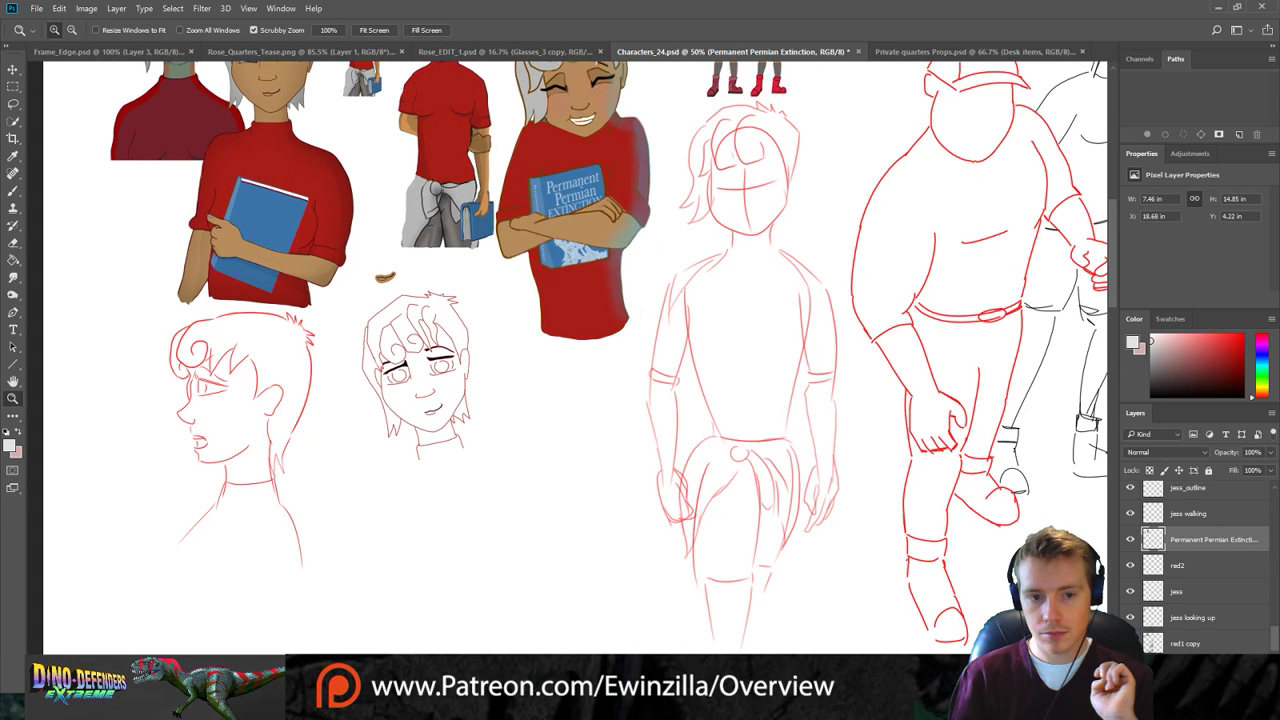
click(1130, 513)
click(1130, 513)
click(1131, 488)
click(1131, 488)
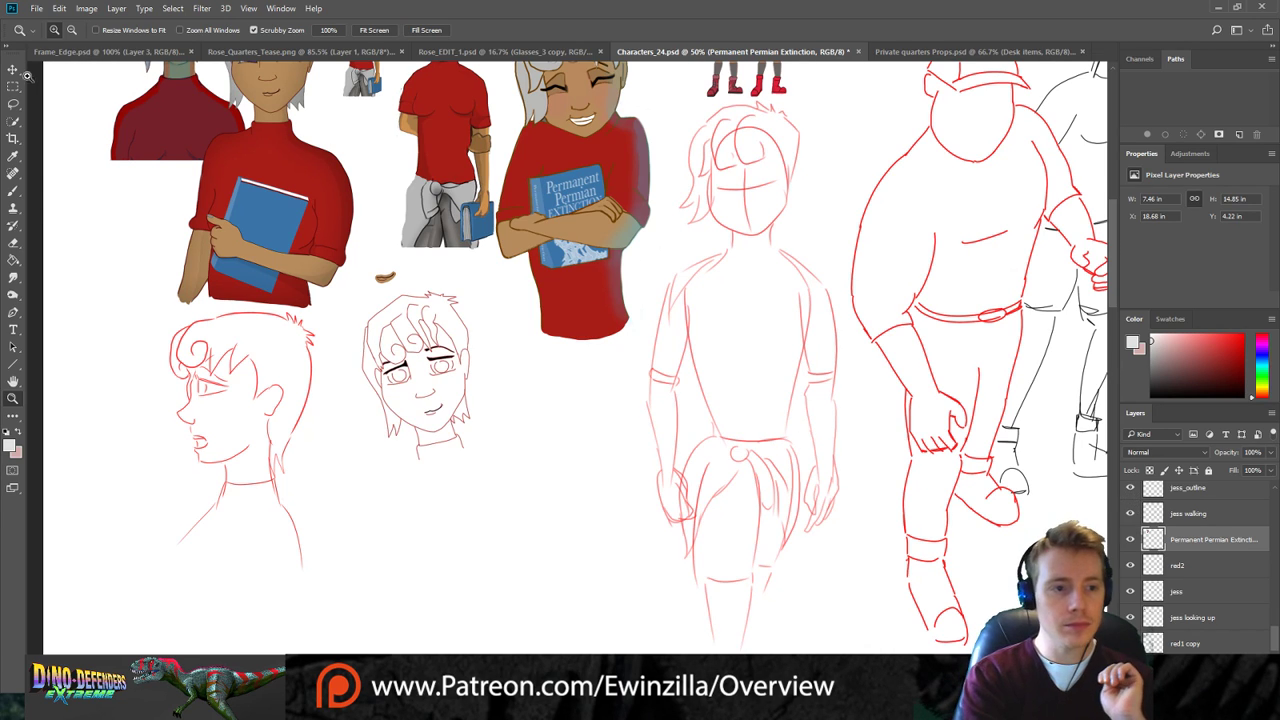
Try to carry the Permanent Permian Extinction figure over from Characters_24.psd into Frame_Edge.psd.
key(v)
drag(596, 120, 200, 135)
key(ctrl+z)
click(145, 52)
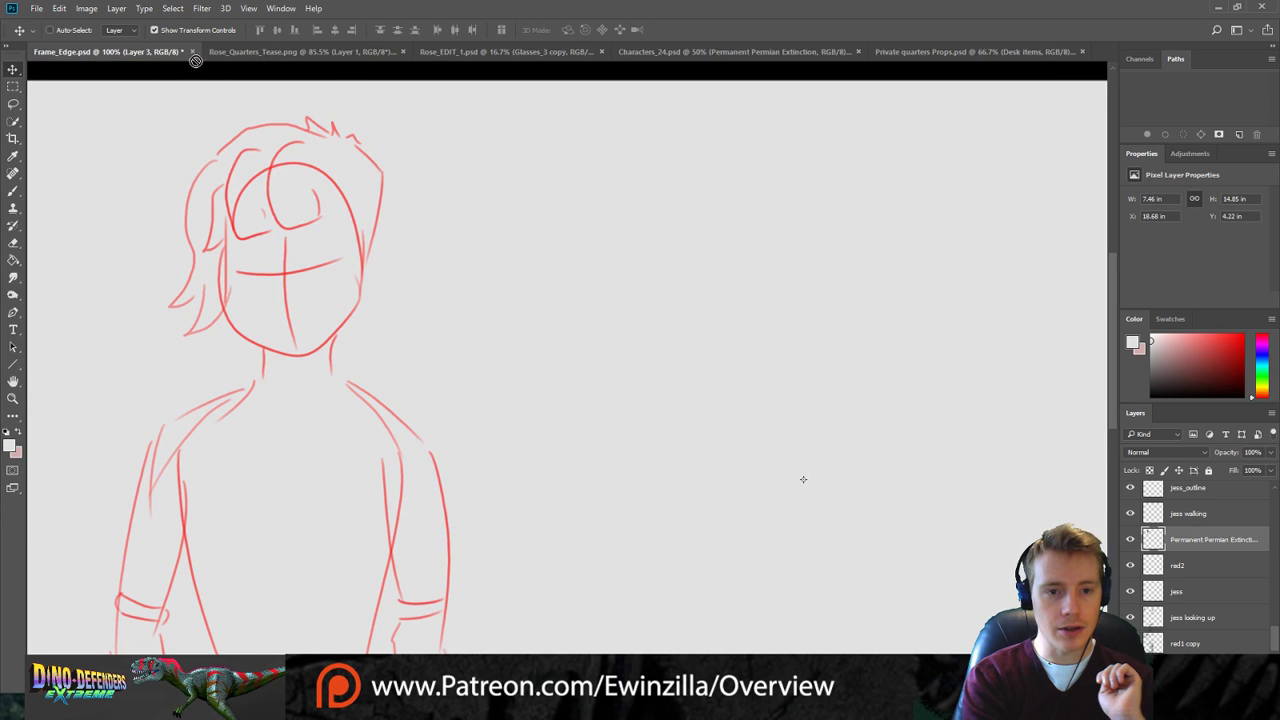
click(690, 50)
drag(598, 143, 598, 123)
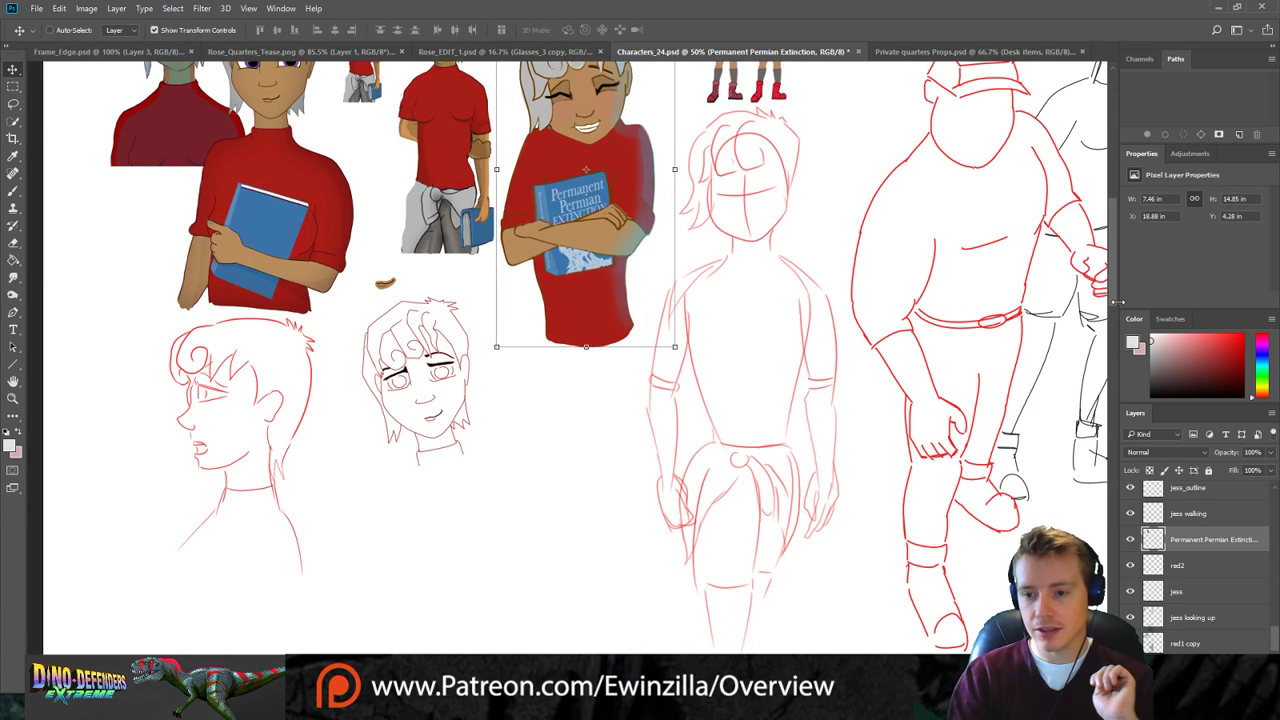
Find the red1 layer in Characters_24.psd and copy it into Frame_Edge.psd beside the jess walking sketch.
scroll(1115, 301, up, 3)
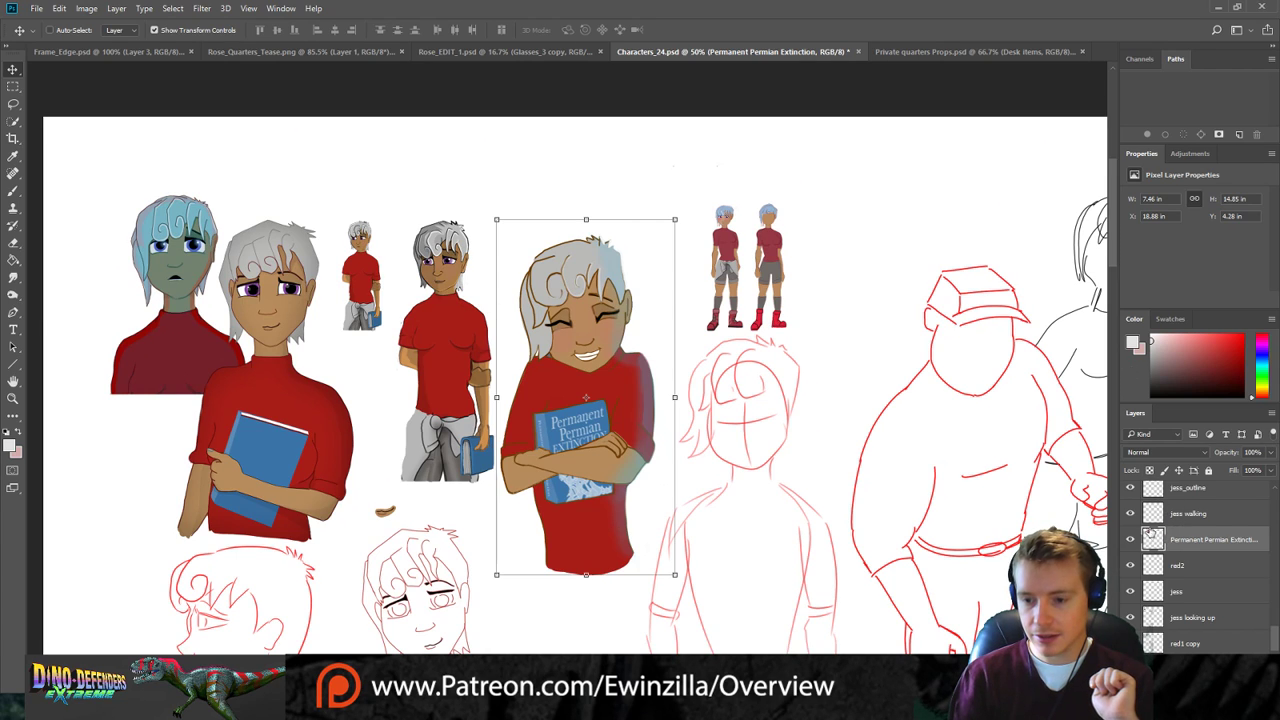
click(1131, 490)
click(1131, 490)
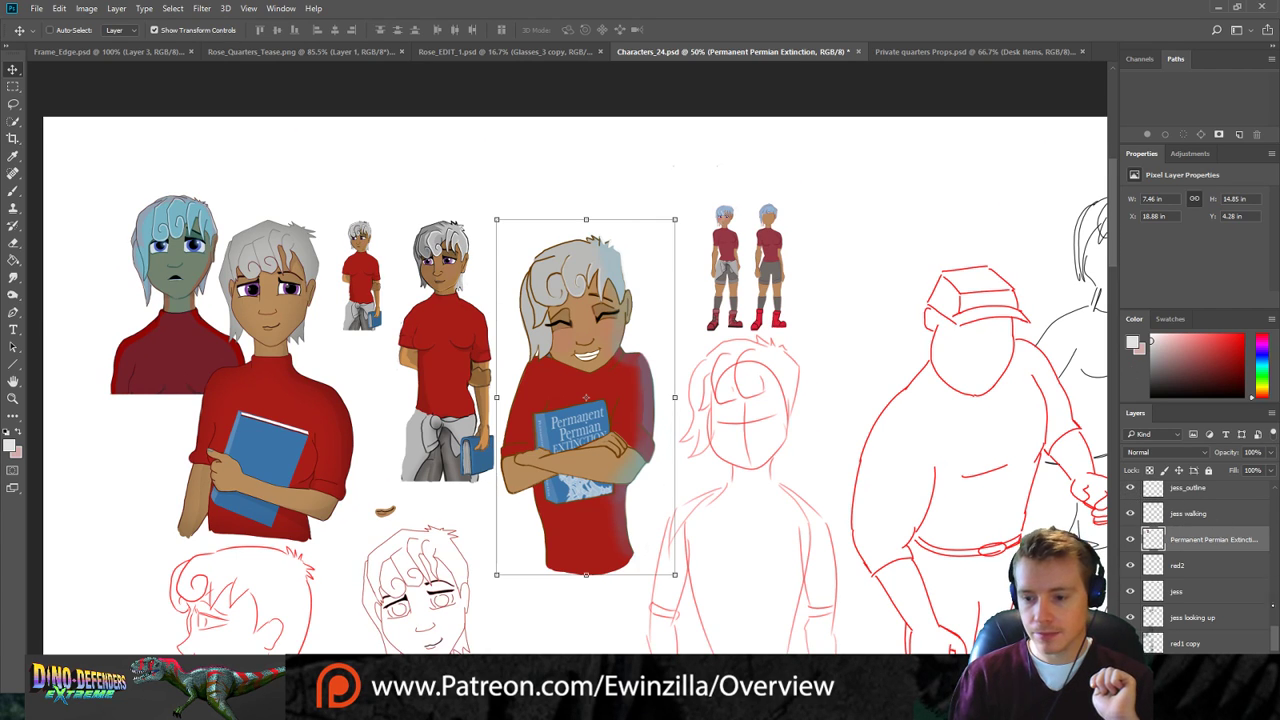
mouse_move(1275, 641)
mouse_down()
mouse_move(1272, 500)
mouse_move(1274, 645)
mouse_up()
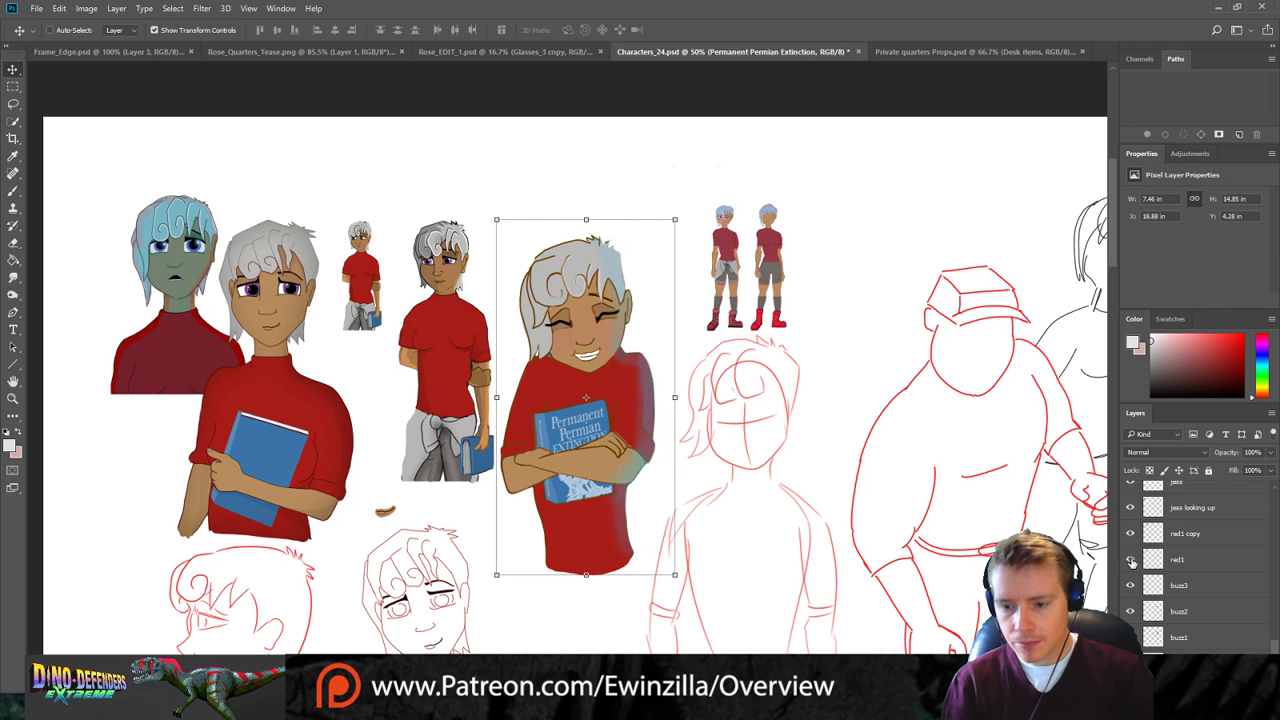
click(1180, 561)
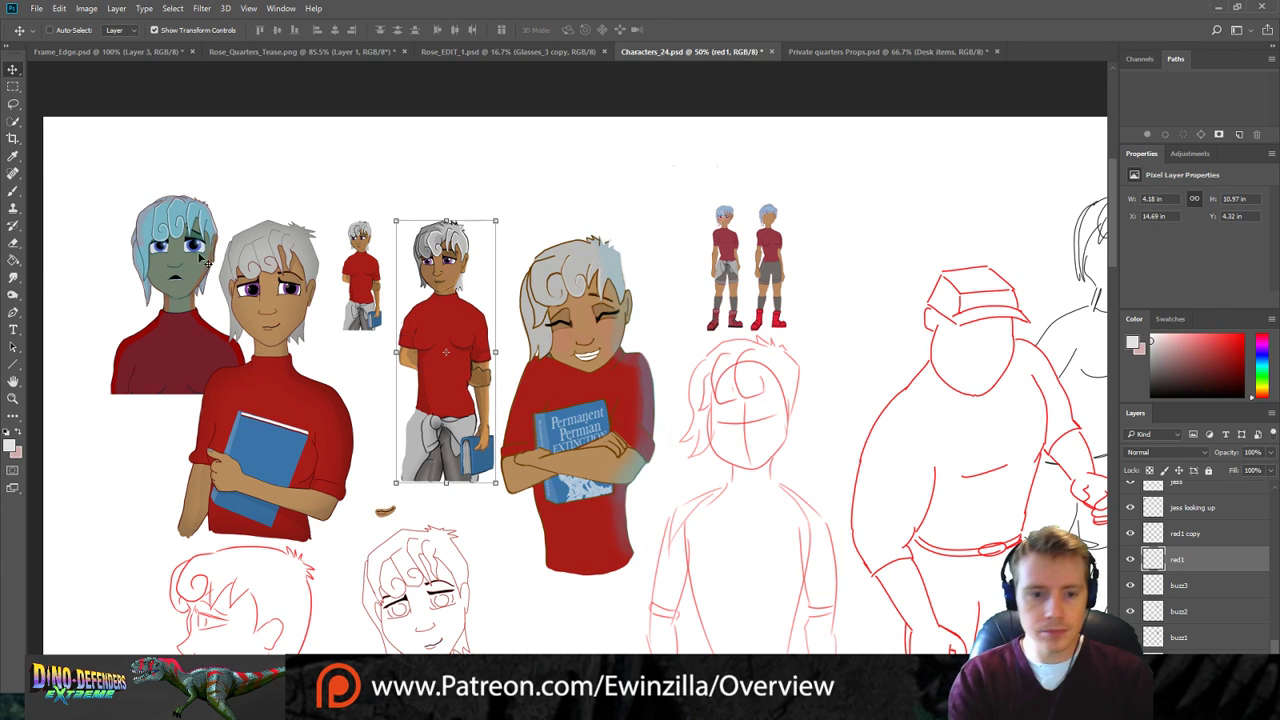
drag(472, 276, 765, 262)
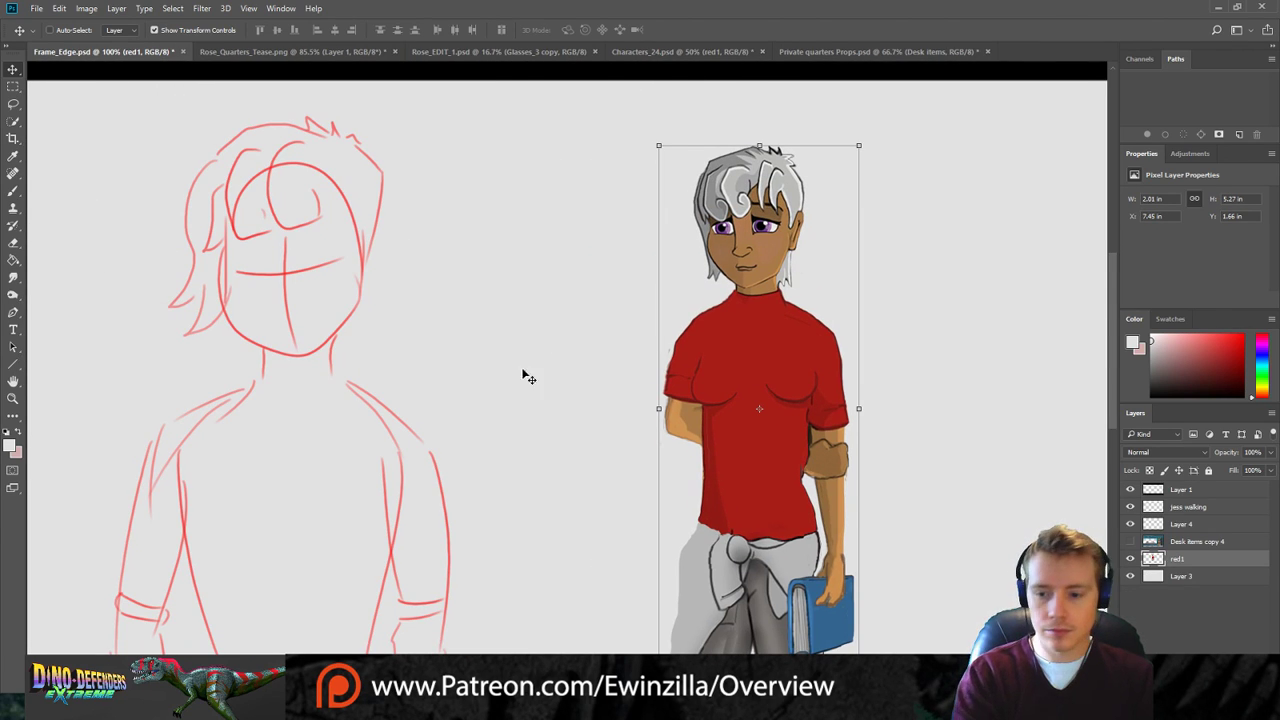
Hide the red1 reference layer and make the jess walking layer active for editing.
click(1168, 526)
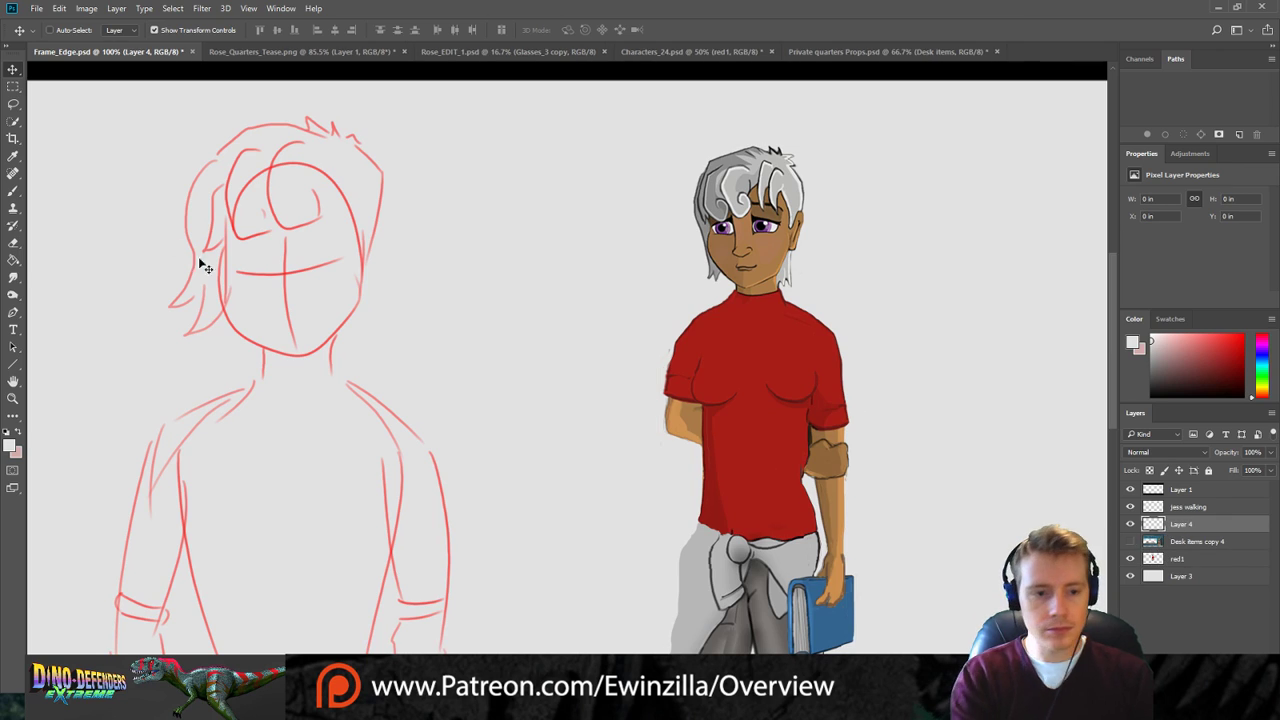
click(13, 156)
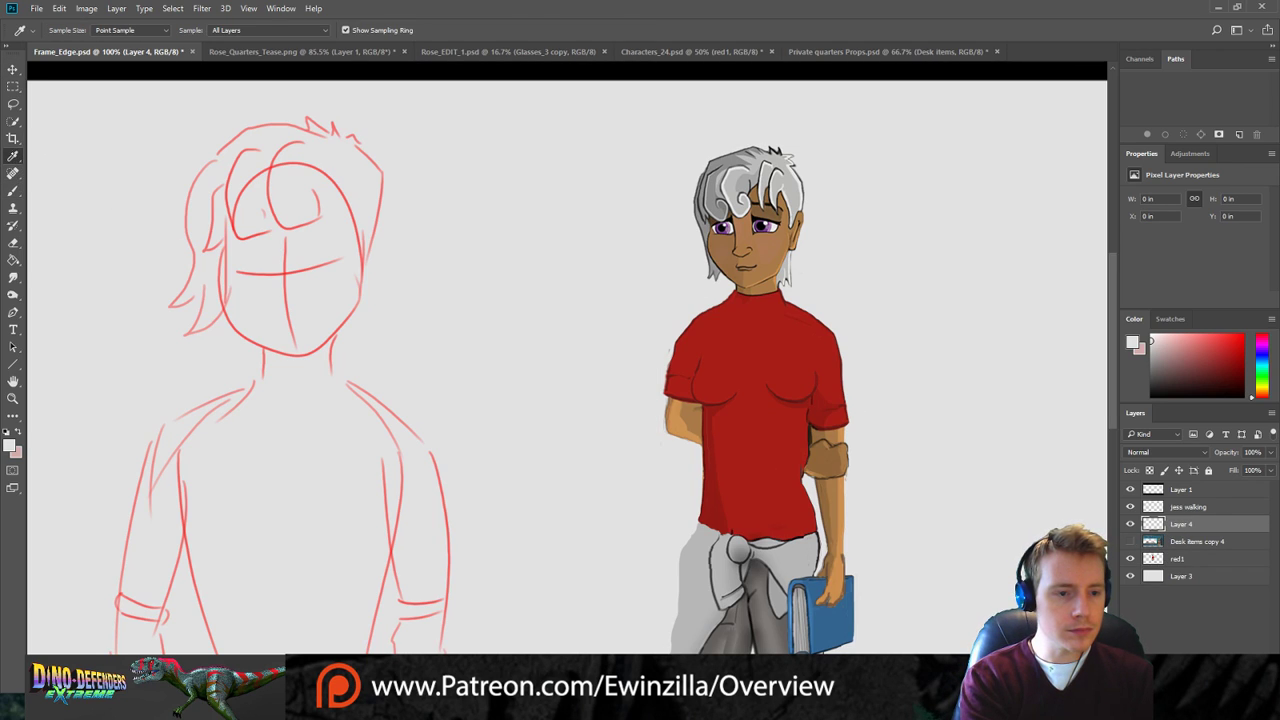
click(13, 190)
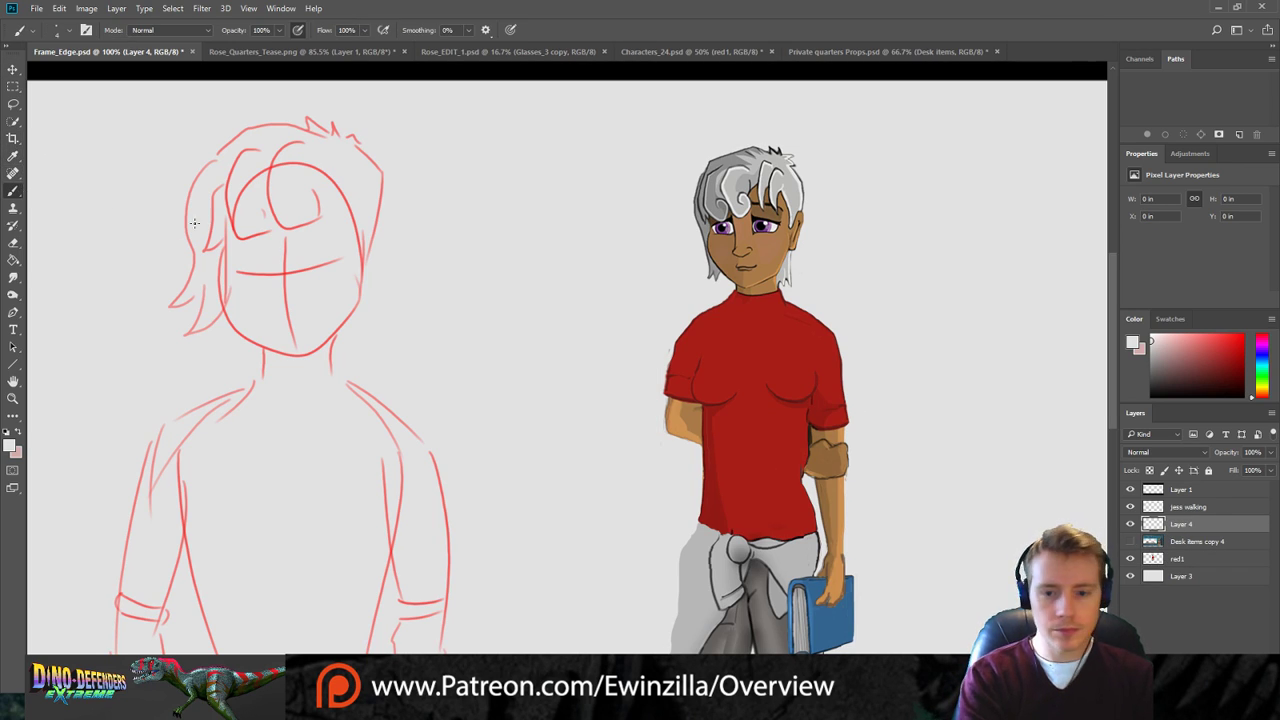
click(1131, 559)
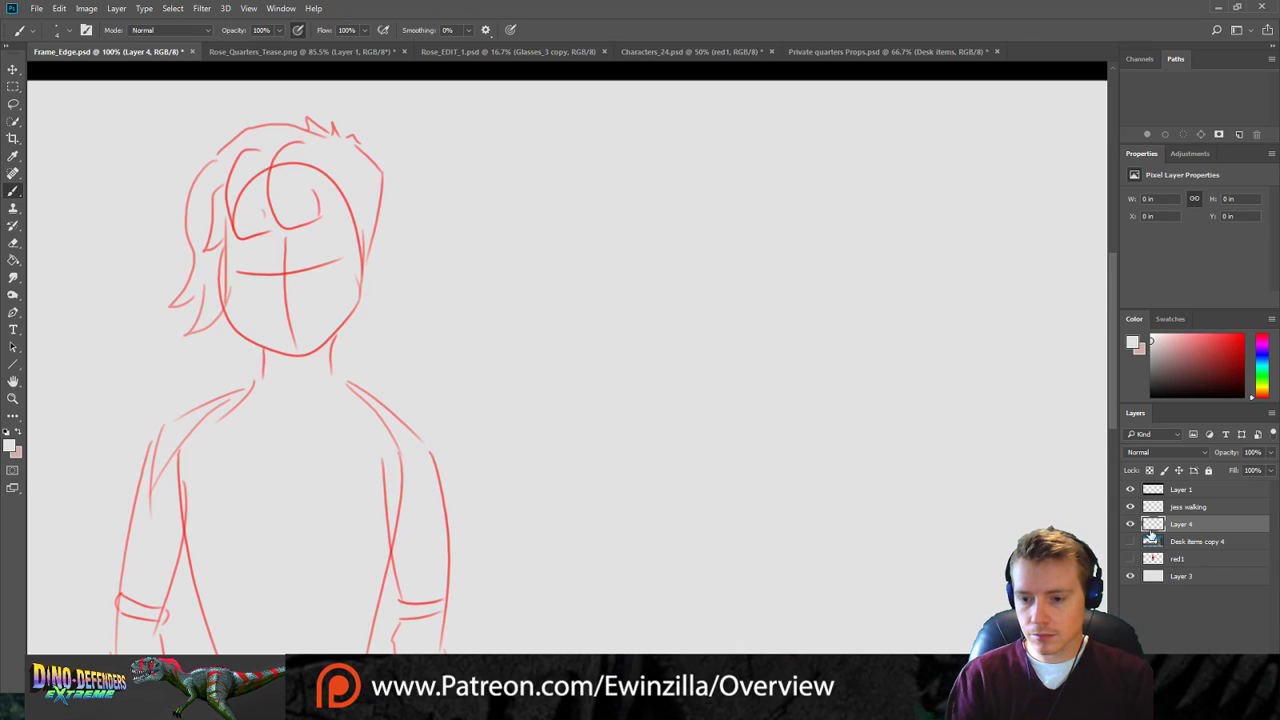
click(1178, 512)
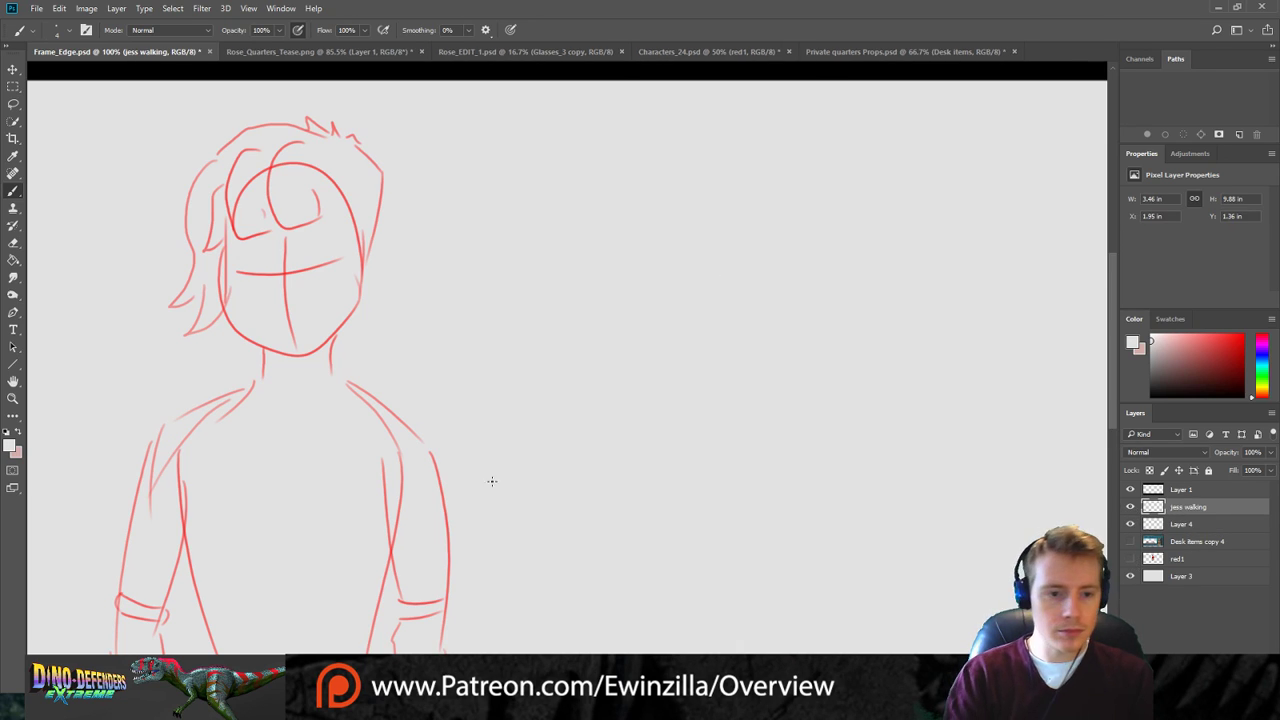
Sample the sketch's red and redraw the face's edge beside the long hair strands with the Brush.
click(13, 277)
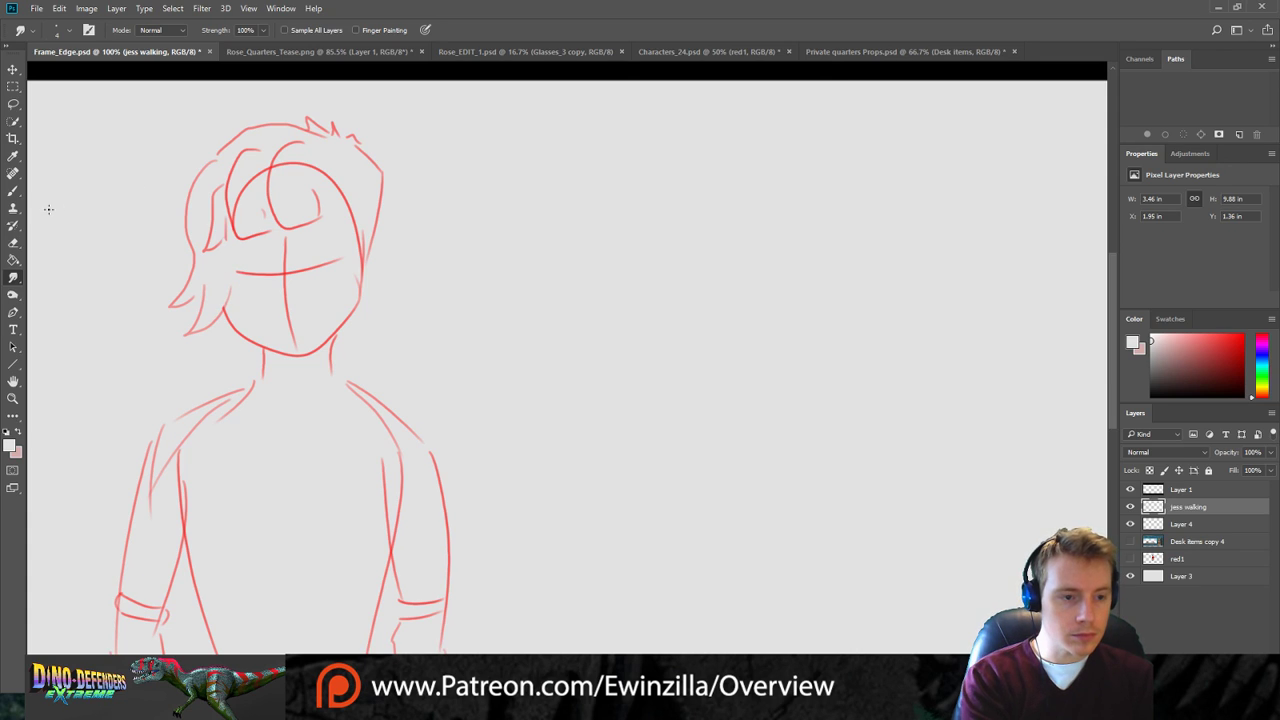
click(13, 191)
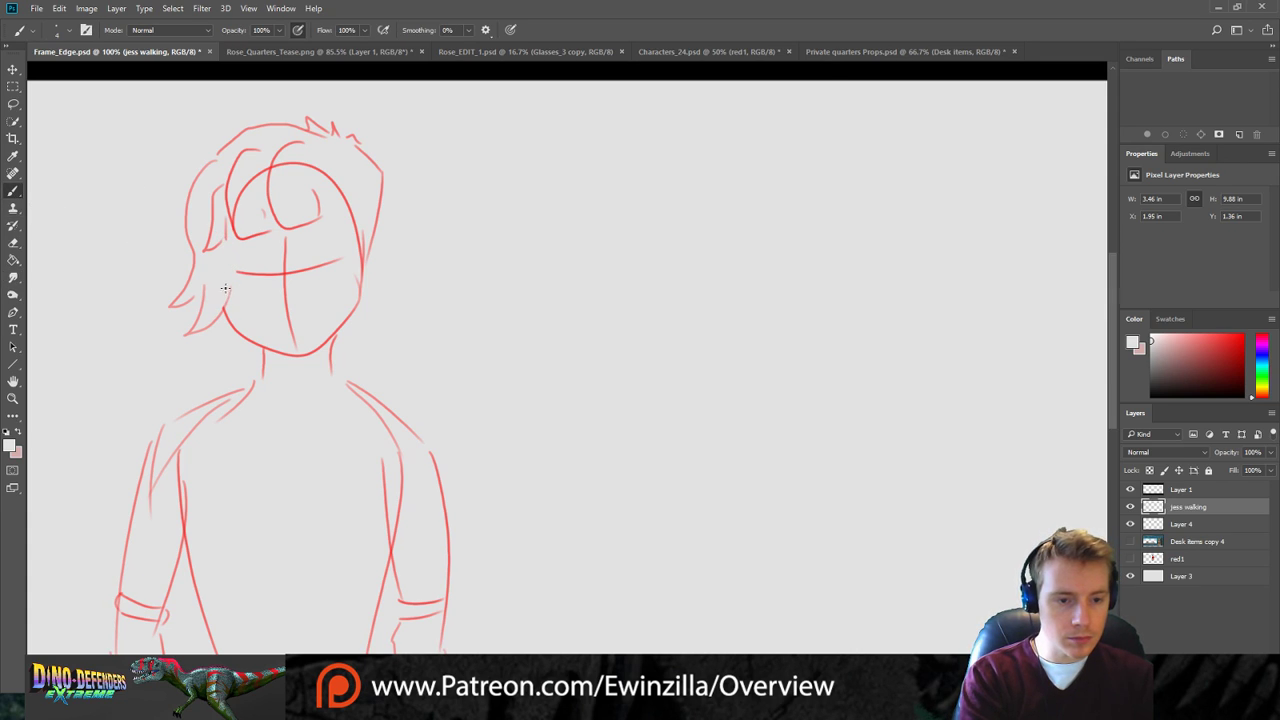
key(i)
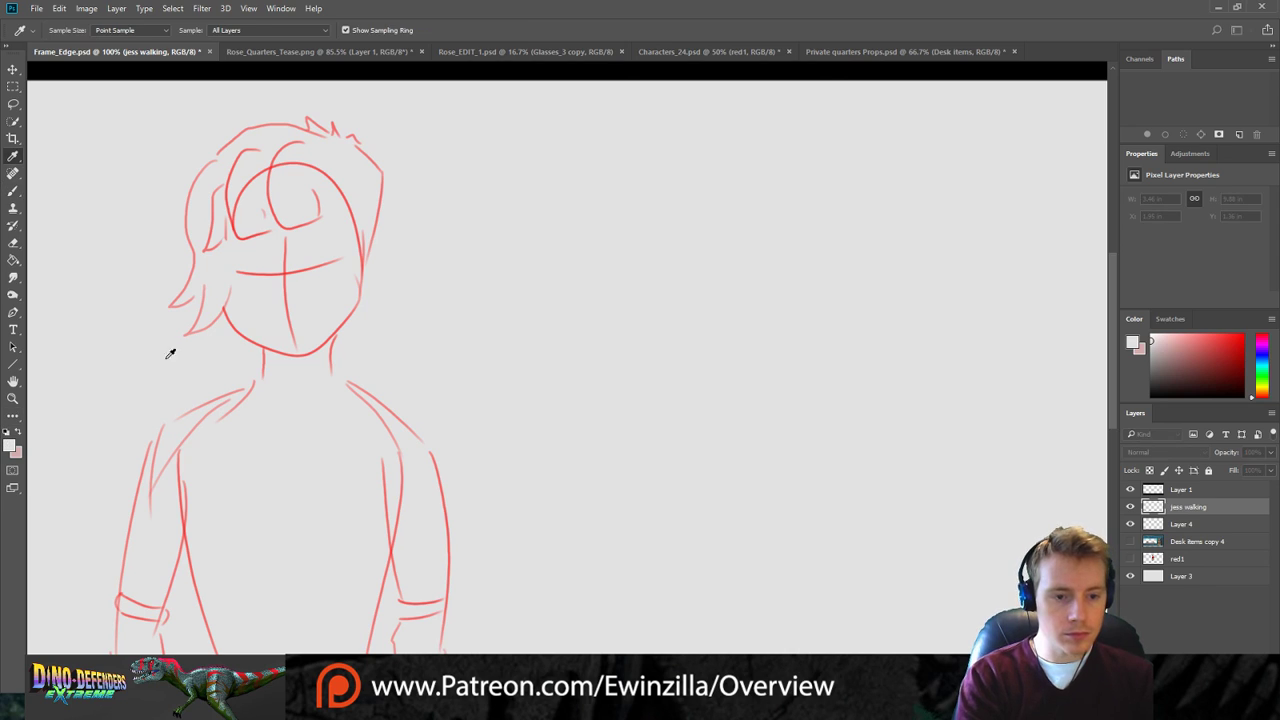
key(b)
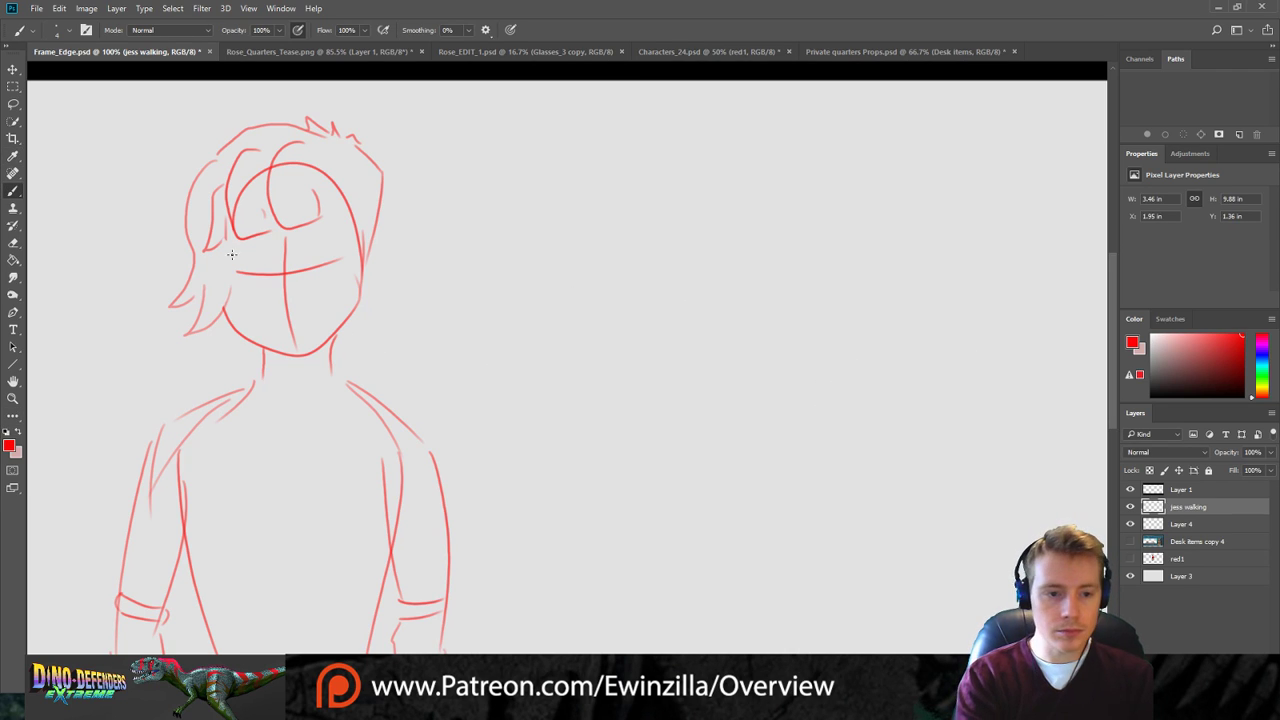
drag(231, 240, 228, 283)
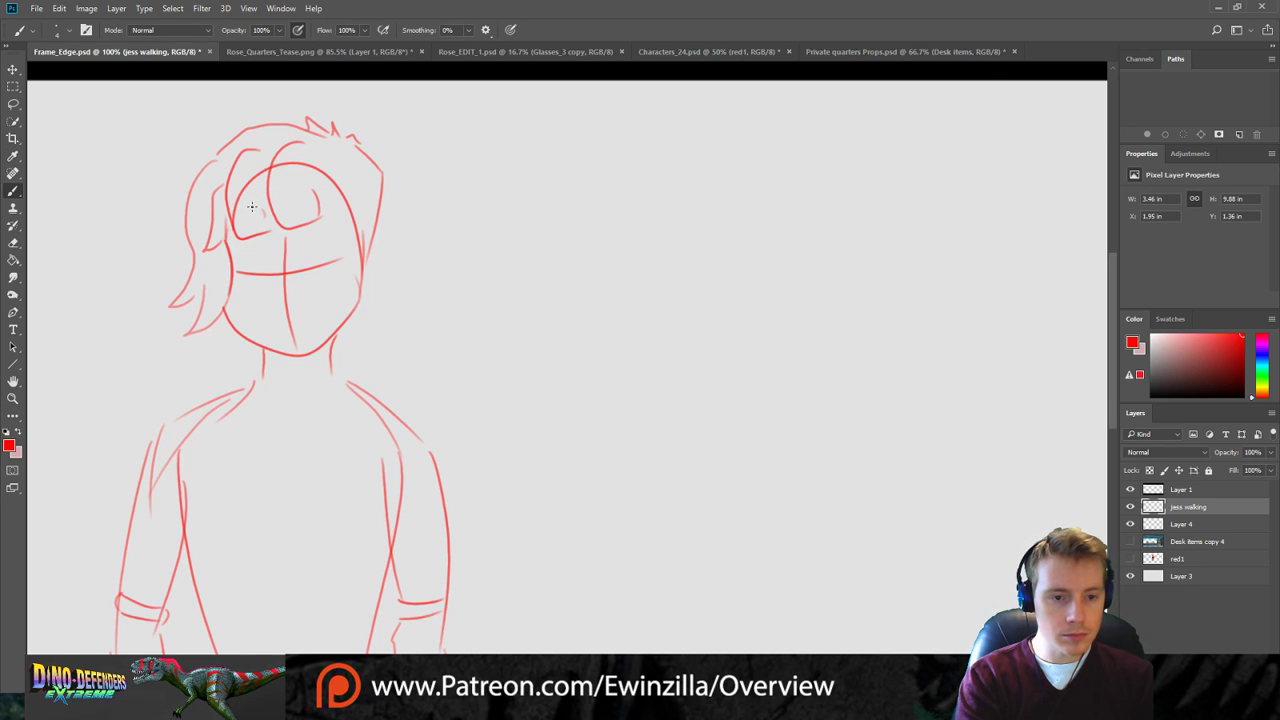
Draw the inner hair curls and jagged strands down to the ear in red, and smudge away the overlapping head outline.
mouse_move(250, 199)
mouse_down()
mouse_move(267, 224)
mouse_move(320, 208)
mouse_move(348, 222)
mouse_move(352, 186)
mouse_move(367, 253)
mouse_up()
key(r)
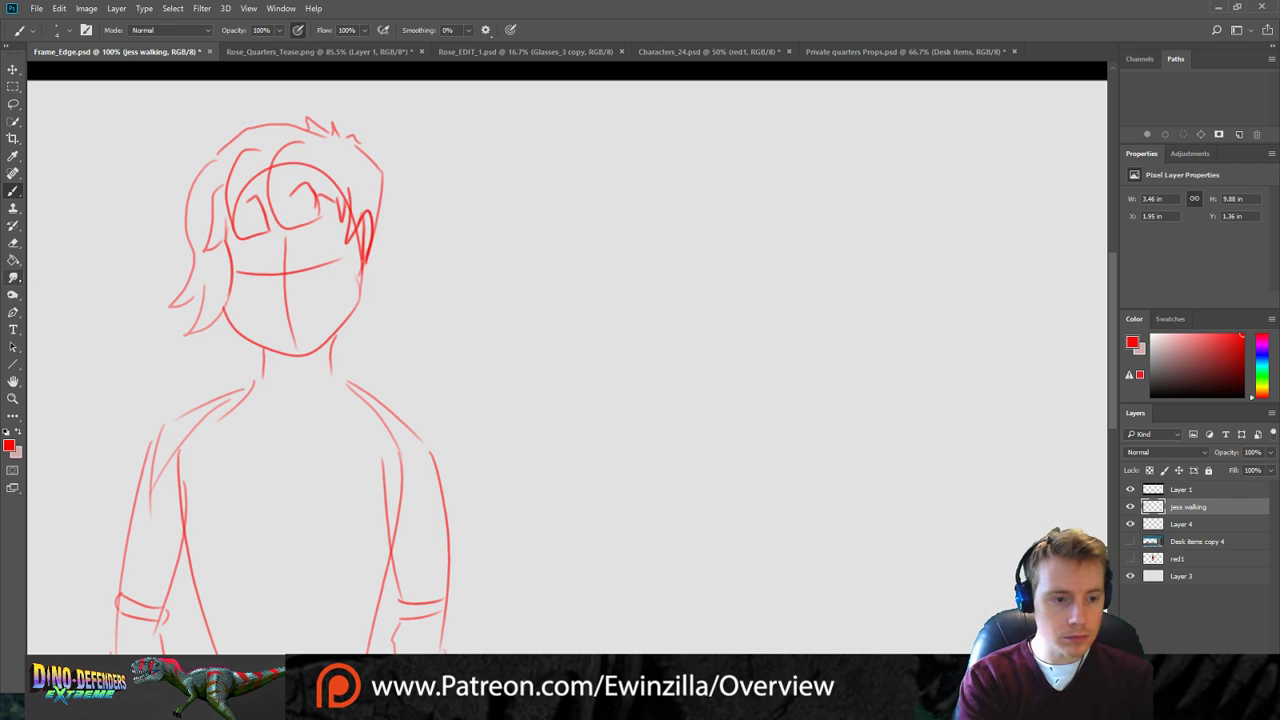
drag(360, 233, 354, 290)
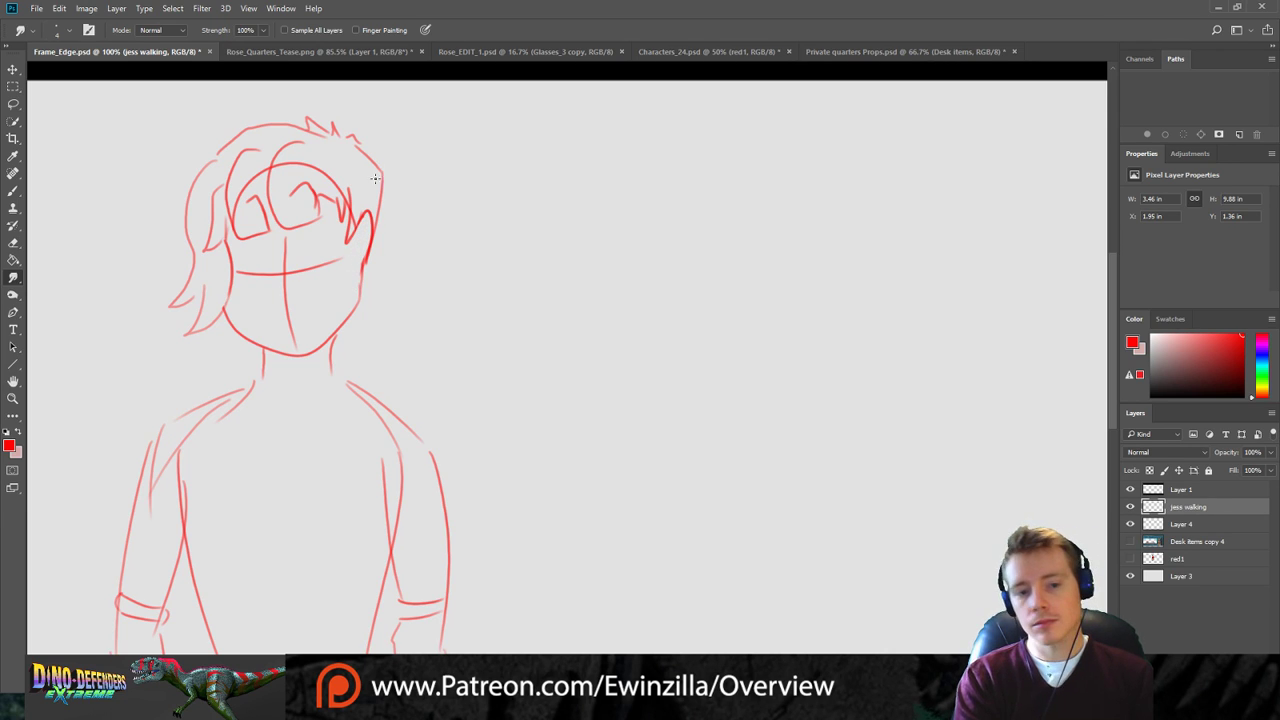
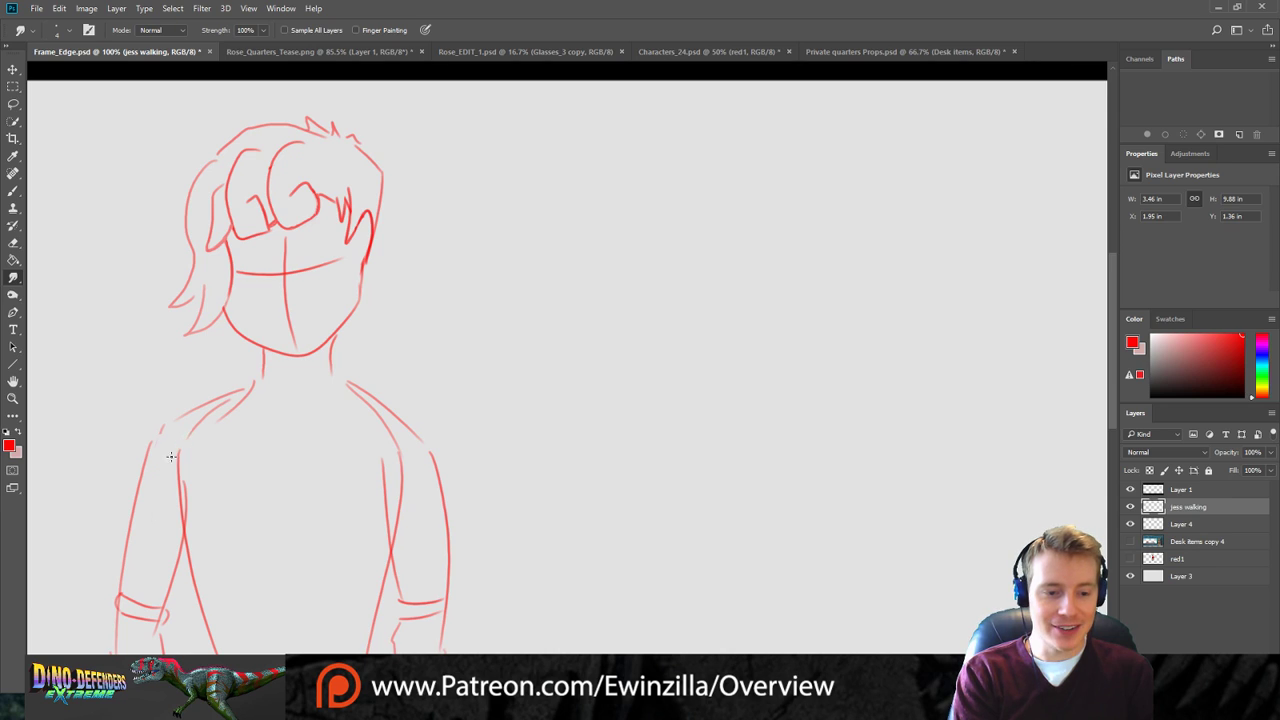
Clear the duplicate shoulder line and the overlapping armpit lines on both arms with the Smudge and Eraser tools.
drag(248, 391, 217, 424)
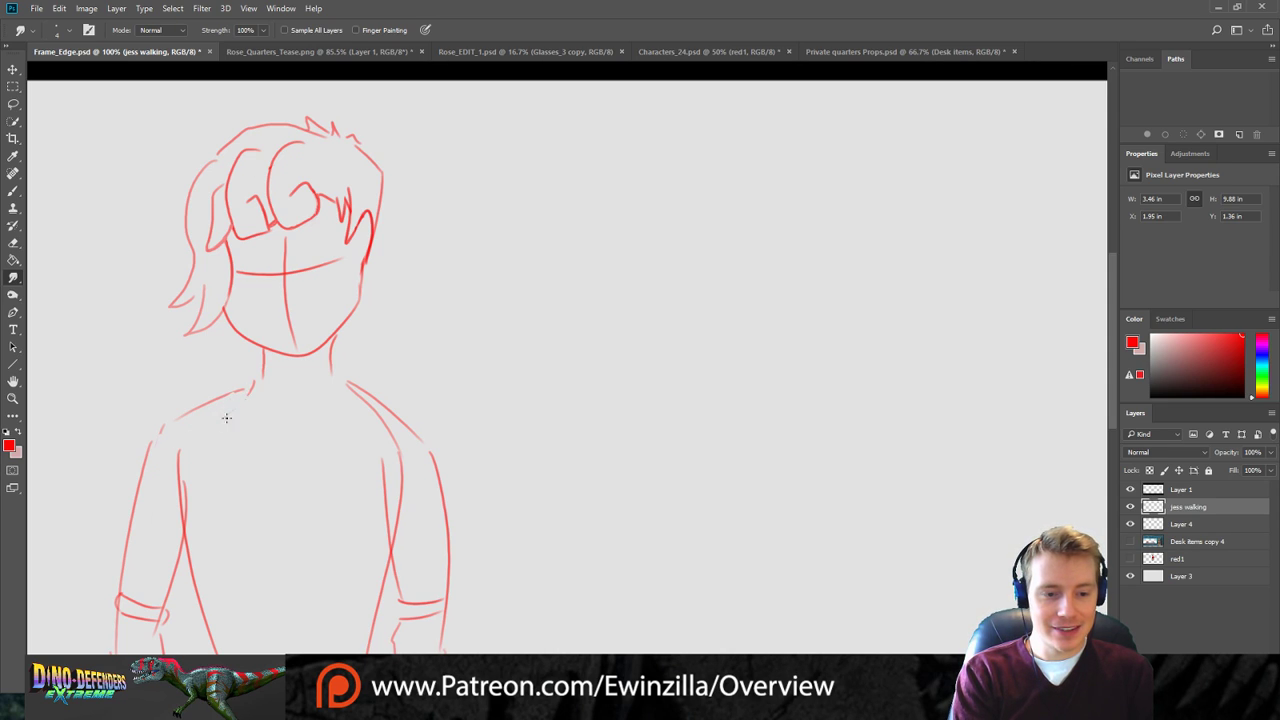
drag(187, 479, 194, 531)
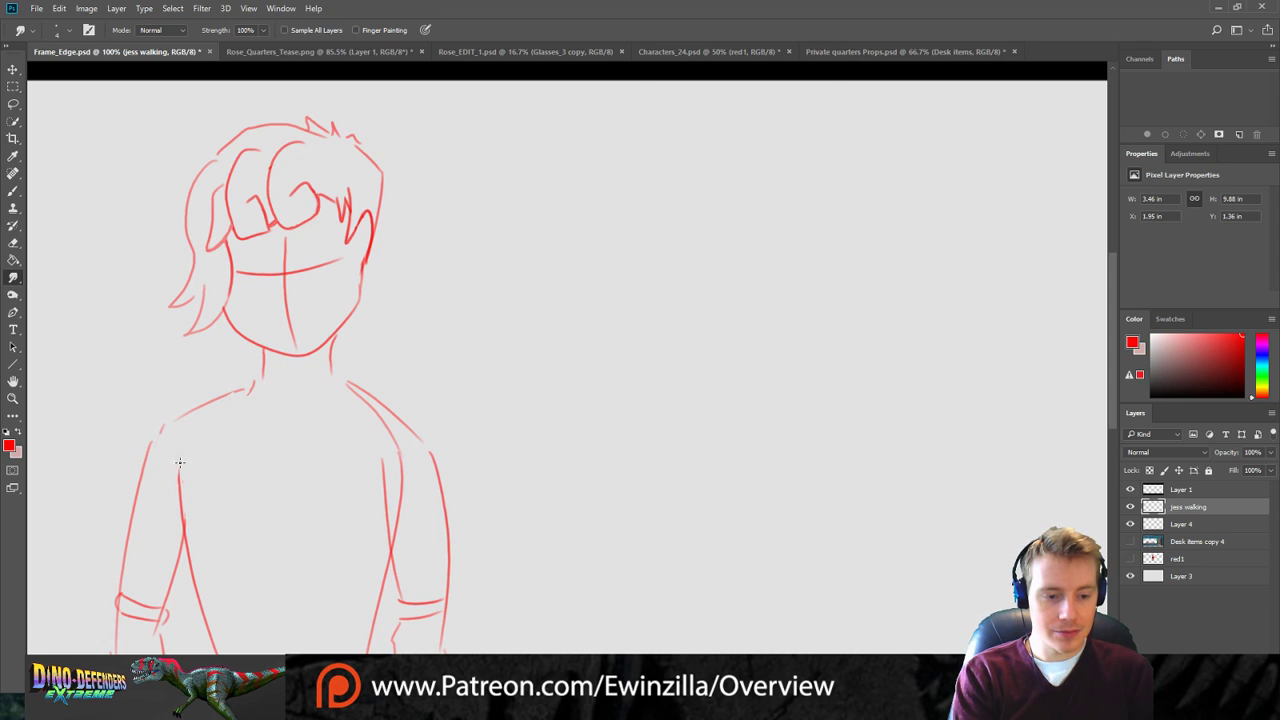
mouse_move(397, 452)
mouse_down()
mouse_move(400, 518)
mouse_move(398, 506)
mouse_up()
click(13, 243)
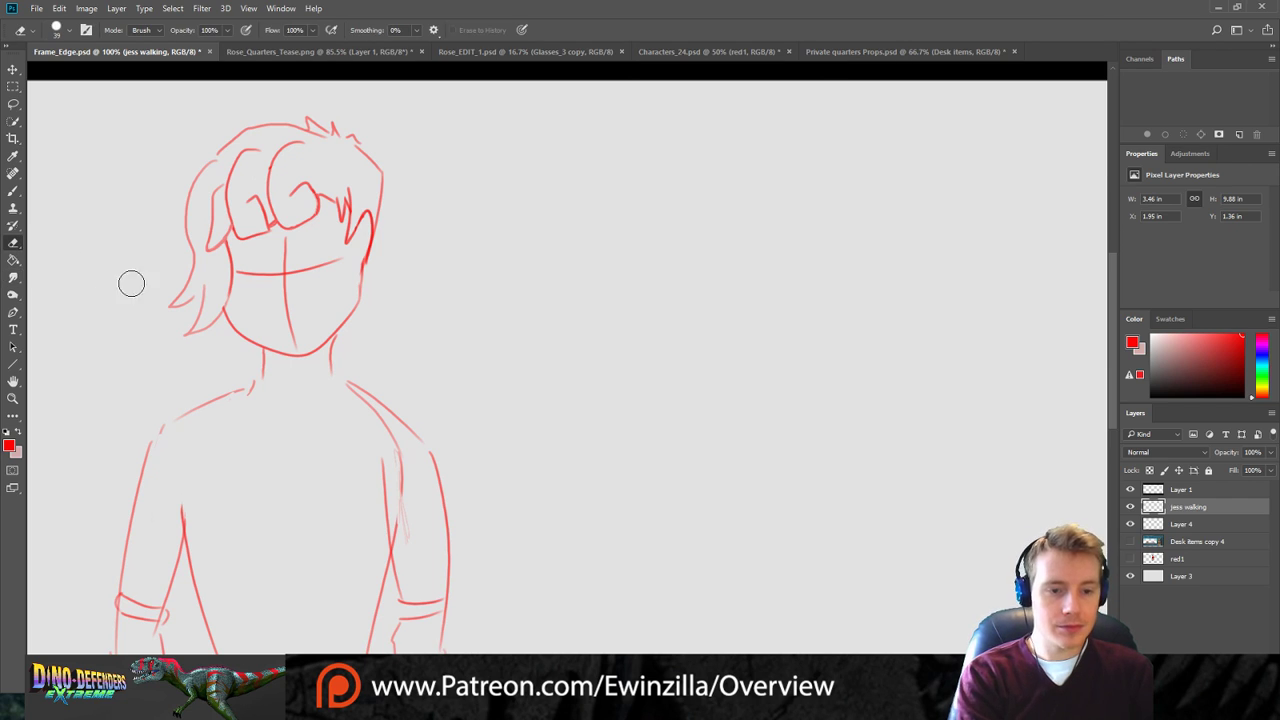
drag(402, 469, 406, 562)
Clean up the outlines of both hands with the Smudge tool and remove the stray trouser line beside the fist.
drag(1110, 340, 1106, 430)
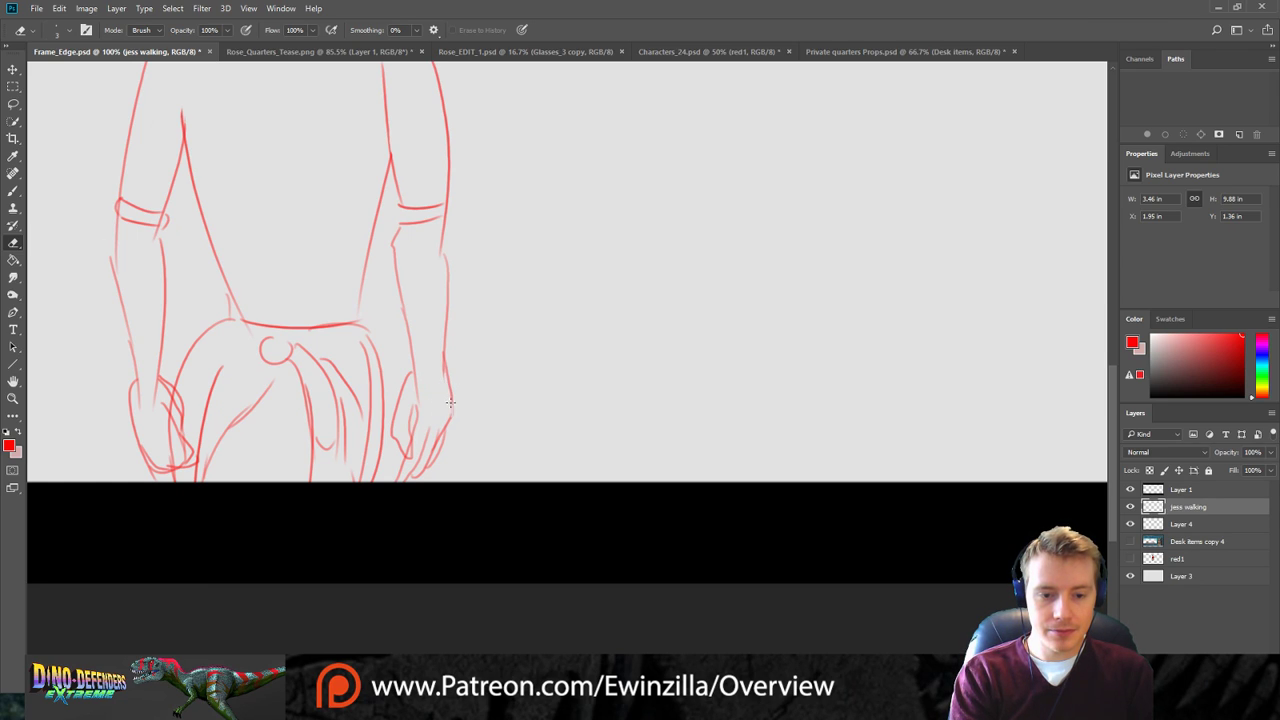
click(13, 278)
drag(446, 423, 441, 345)
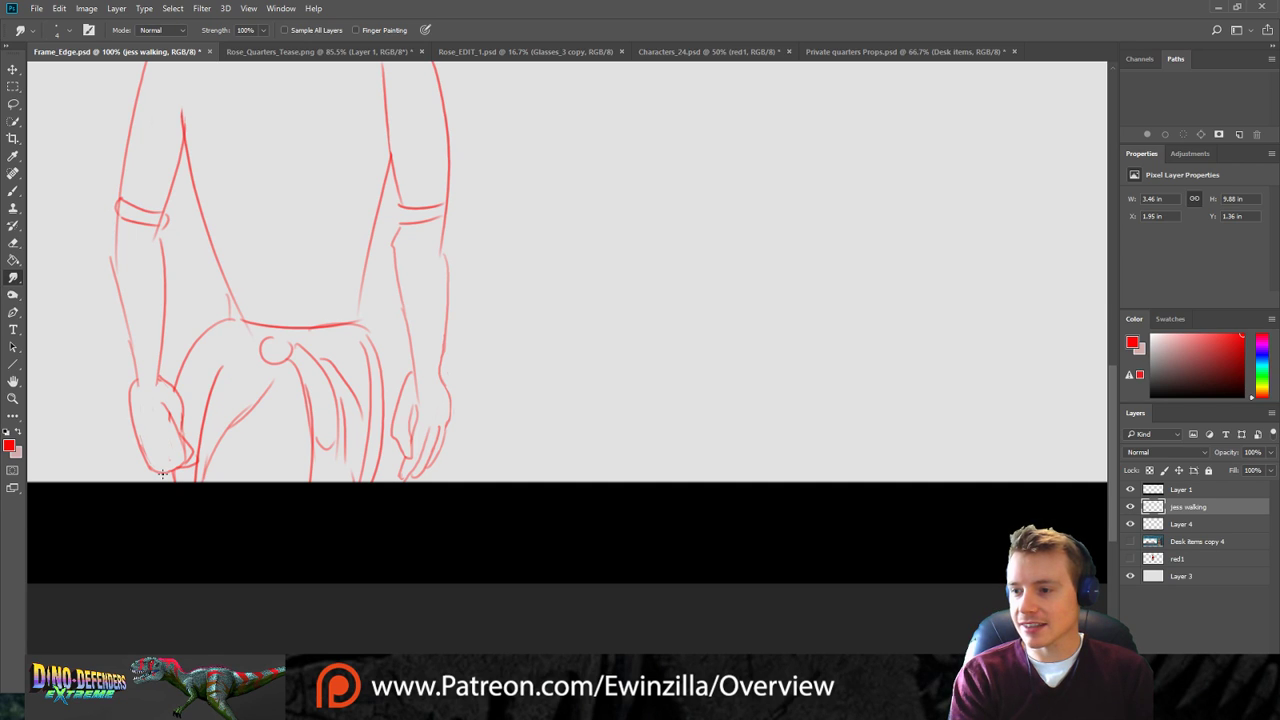
mouse_move(141, 449)
mouse_down()
mouse_move(162, 466)
mouse_move(186, 461)
mouse_up()
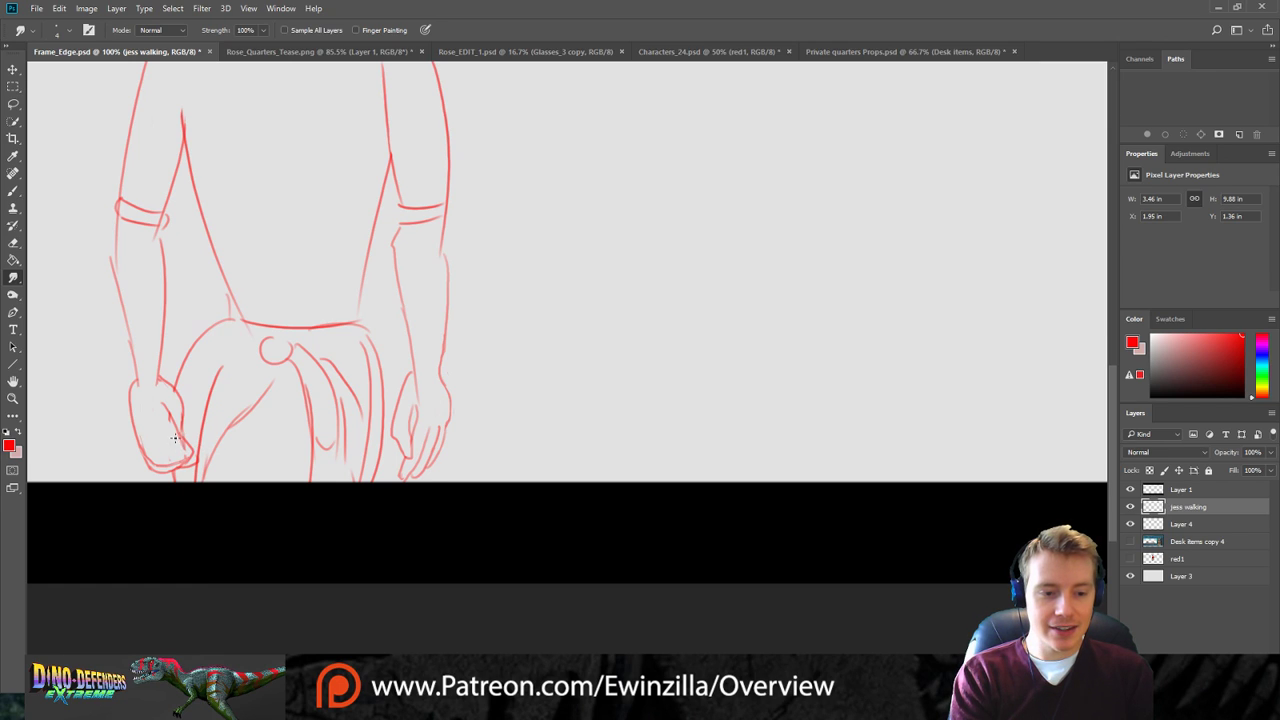
mouse_move(182, 462)
mouse_down()
mouse_move(190, 434)
mouse_move(187, 451)
mouse_up()
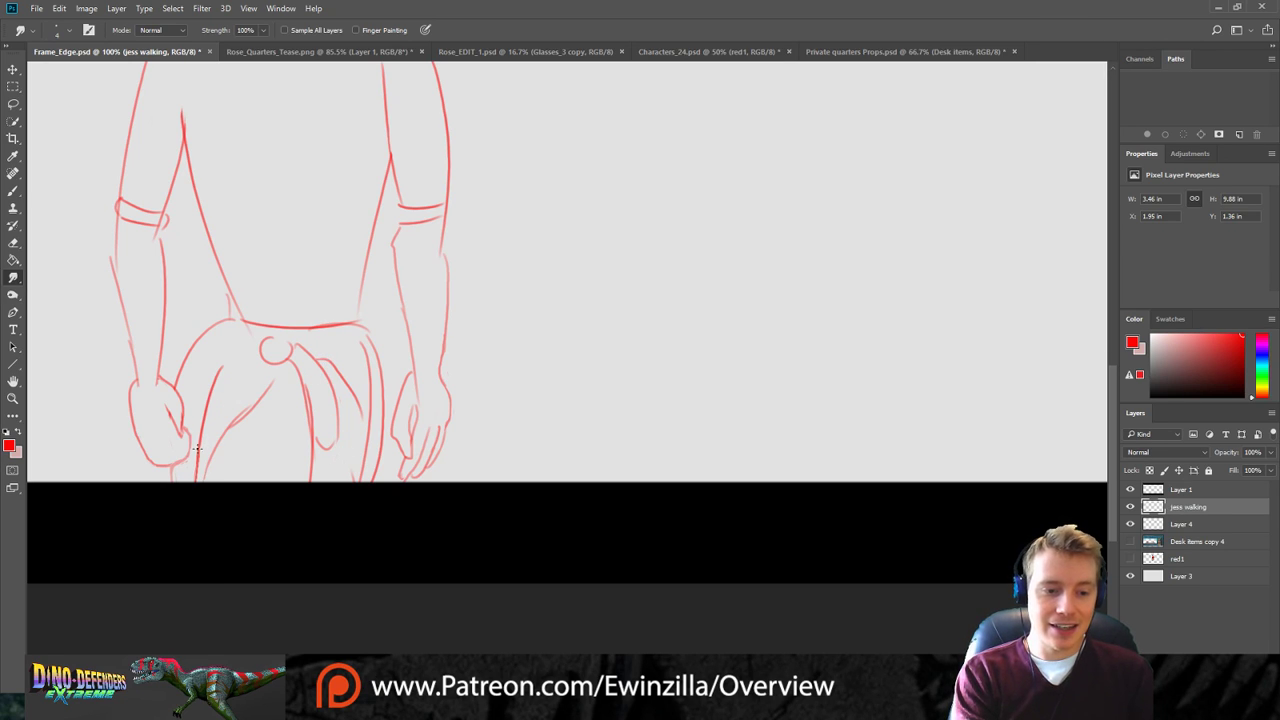
drag(226, 362, 195, 485)
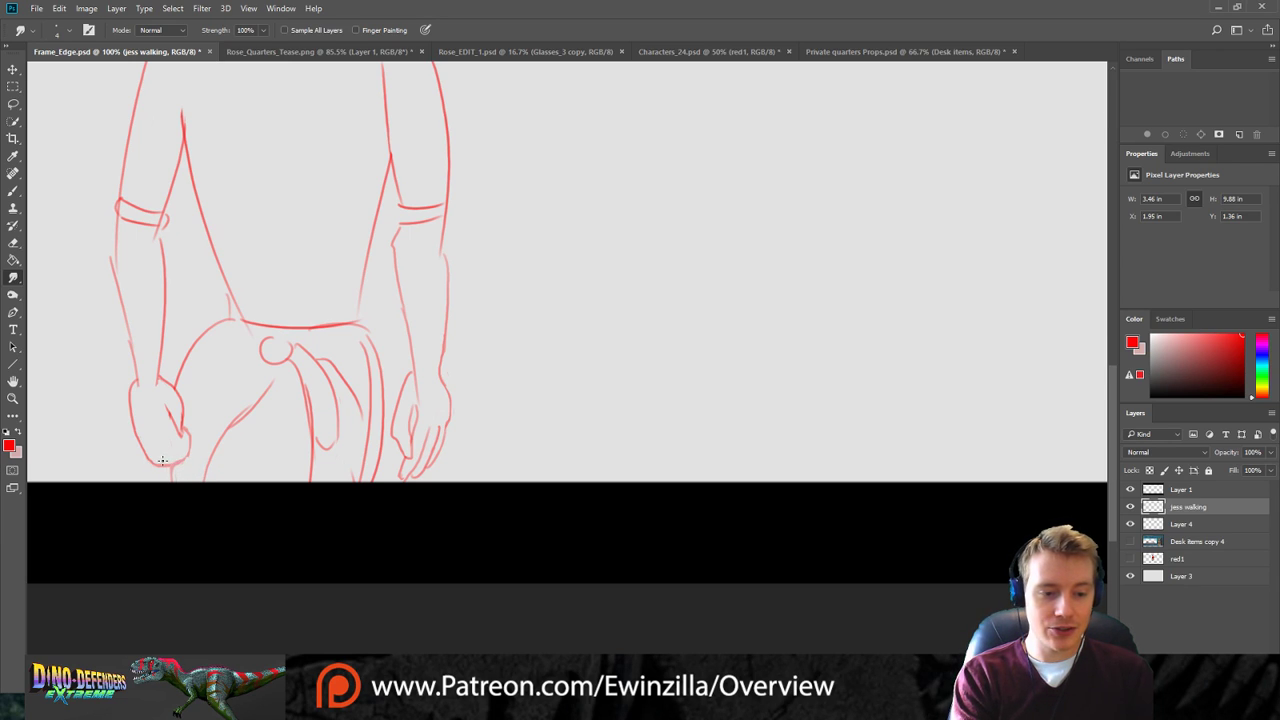
Reshape the torso's sides at the waist with the Smudge tool and join them to the waistline and hip contour.
drag(207, 228, 220, 314)
mouse_move(213, 249)
mouse_down()
mouse_move(218, 321)
mouse_move(216, 234)
mouse_move(226, 297)
mouse_move(212, 236)
mouse_up()
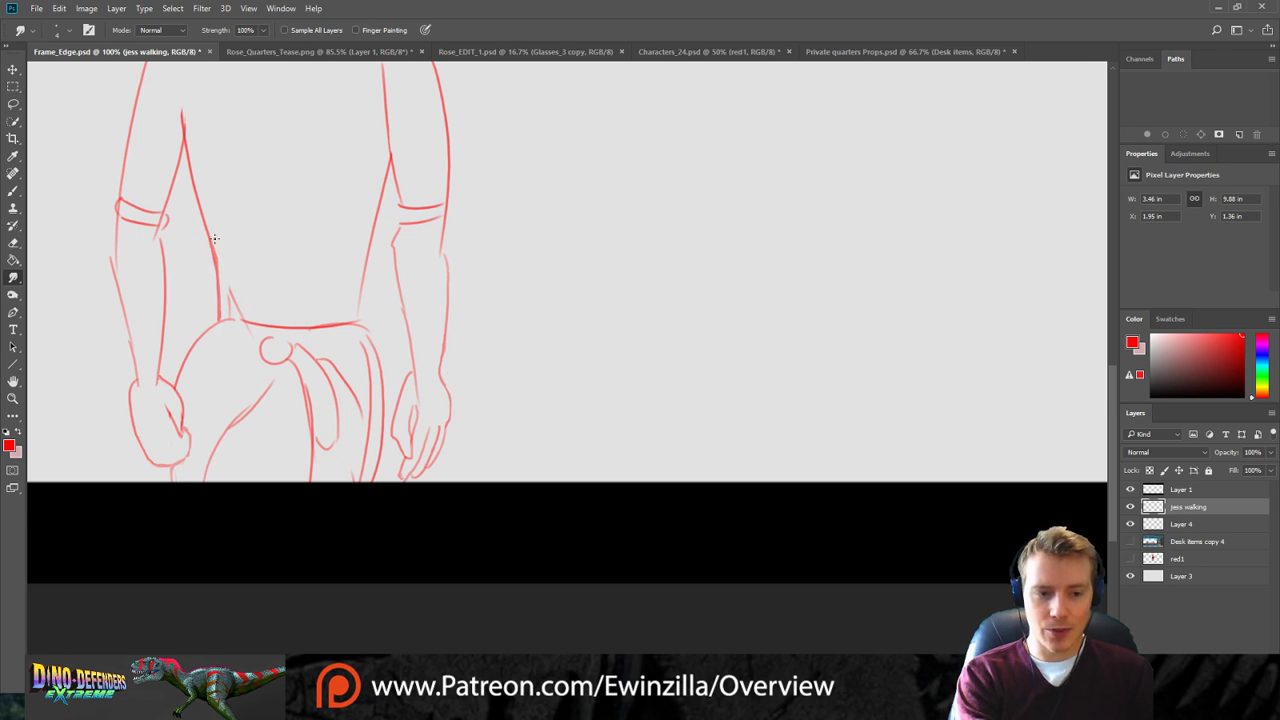
mouse_move(228, 302)
mouse_down()
mouse_move(250, 335)
mouse_move(233, 294)
mouse_move(231, 327)
mouse_move(237, 285)
mouse_move(252, 321)
mouse_move(230, 316)
mouse_move(195, 342)
mouse_move(220, 317)
mouse_move(190, 349)
mouse_move(216, 316)
mouse_move(231, 325)
mouse_move(215, 322)
mouse_move(228, 323)
mouse_move(196, 347)
mouse_move(218, 318)
mouse_up()
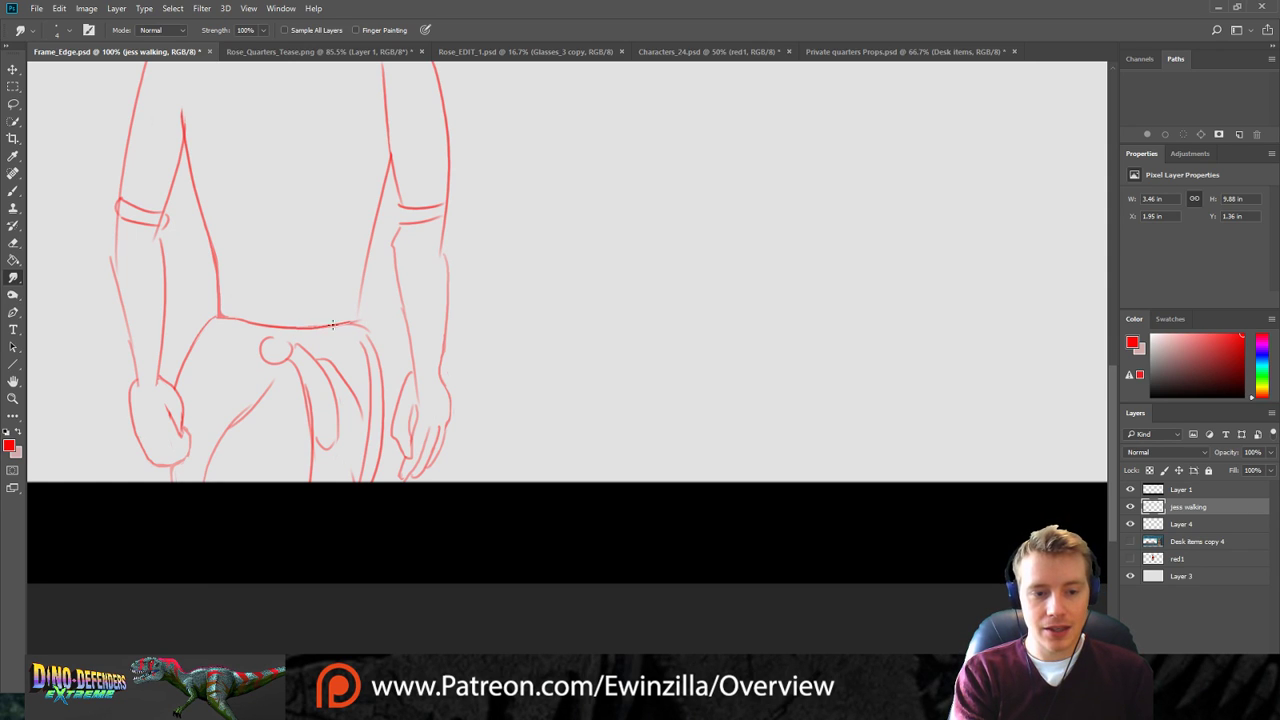
mouse_move(329, 325)
mouse_down()
mouse_move(289, 328)
mouse_move(358, 323)
mouse_up()
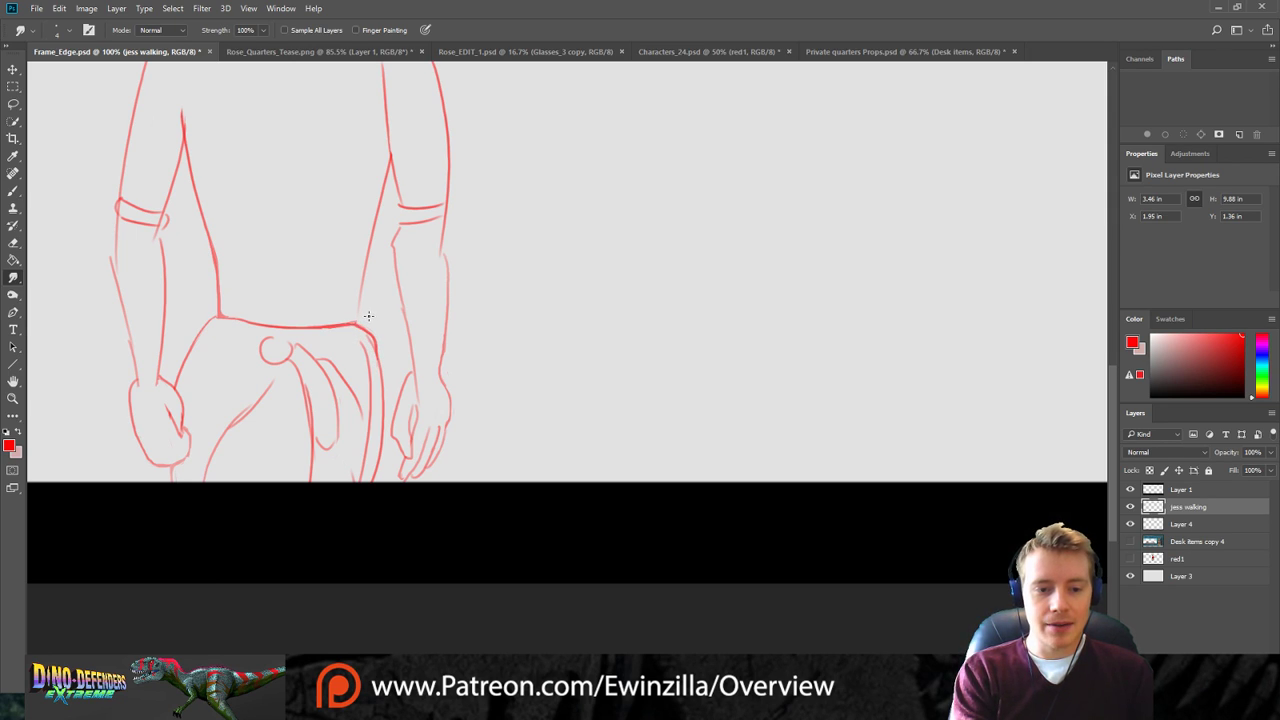
drag(356, 323, 380, 192)
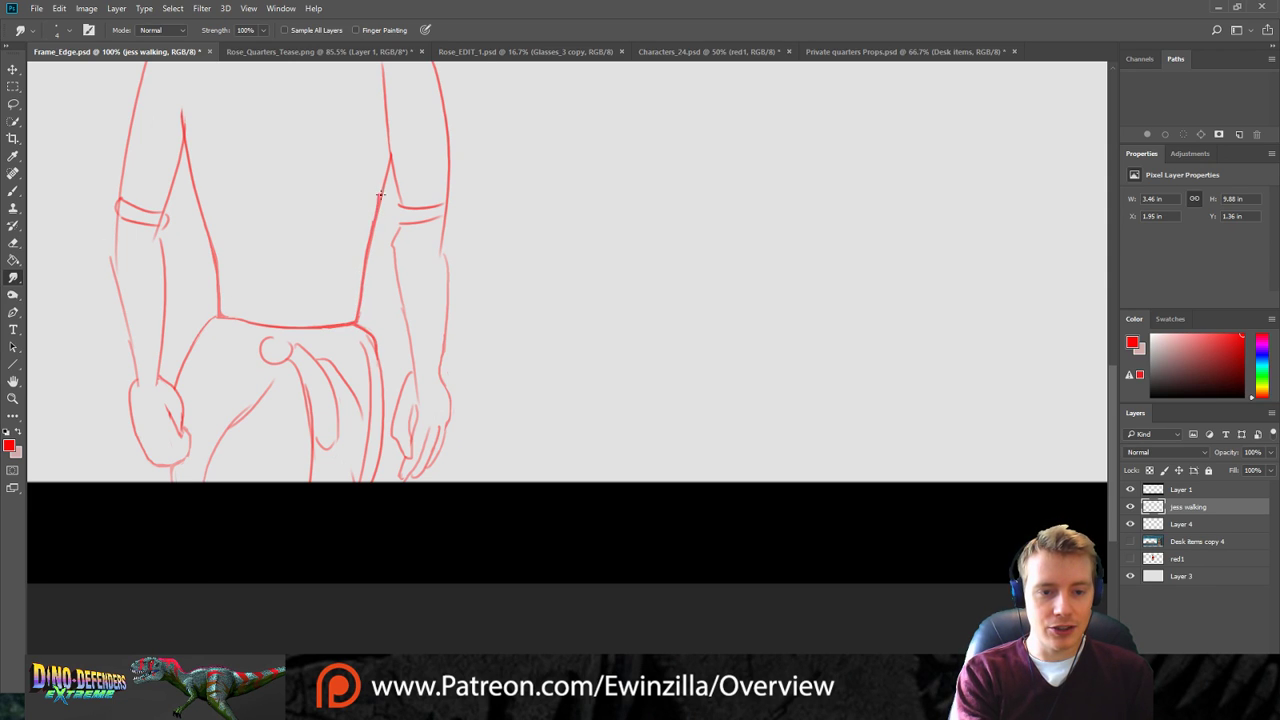
Smooth the torso's side toward the waist beside the open hand with the Smudge tool, and round off the end of the strip hanging from the waist knot.
drag(364, 268, 378, 207)
drag(363, 281, 379, 207)
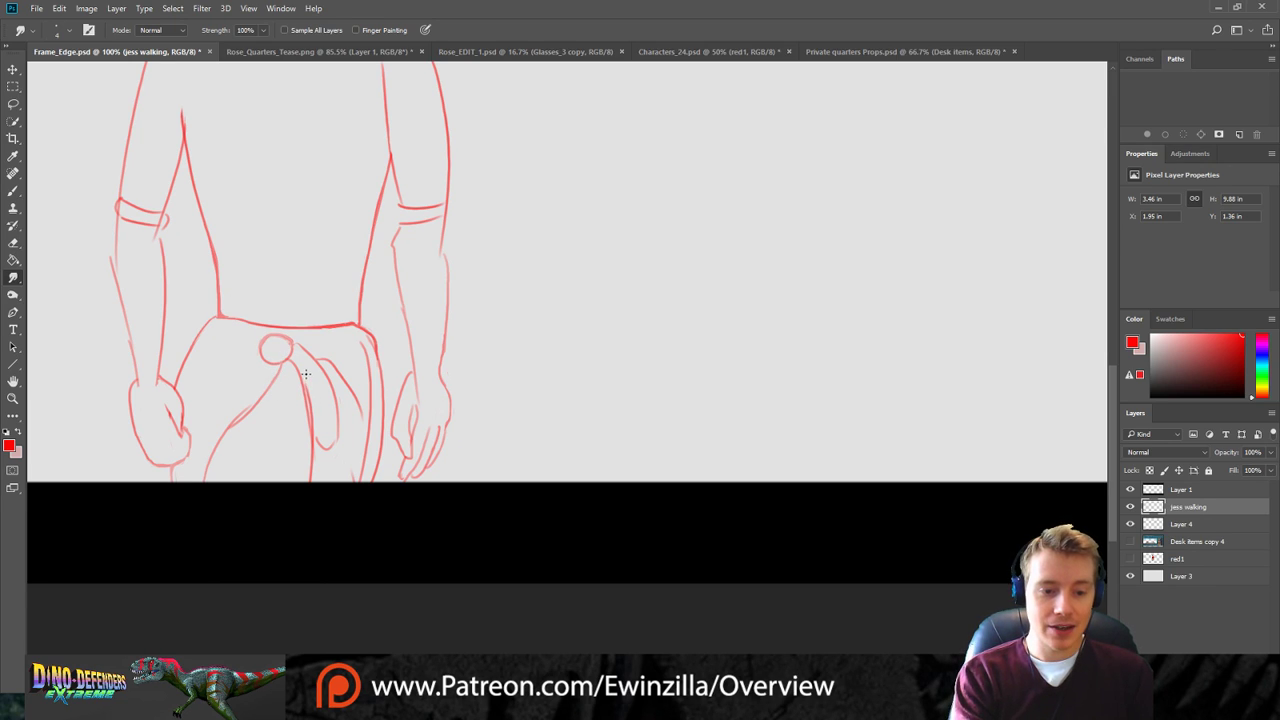
key(ctrl+z)
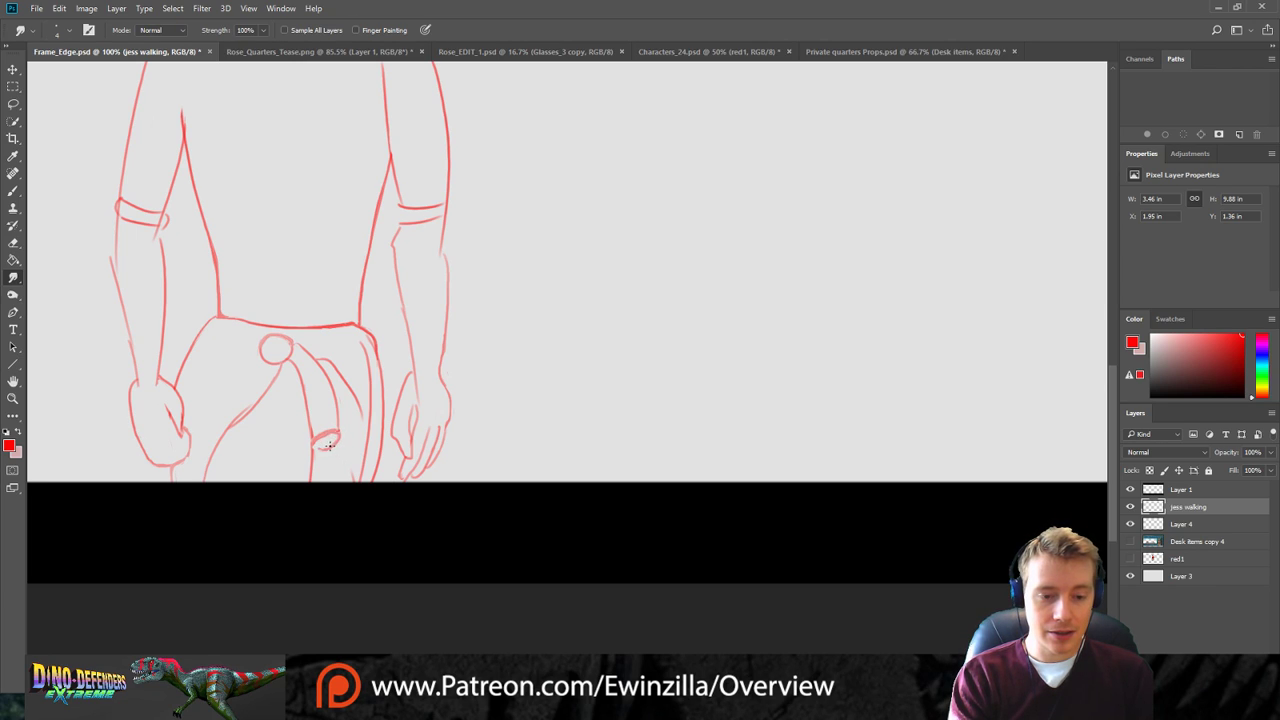
drag(336, 441, 324, 449)
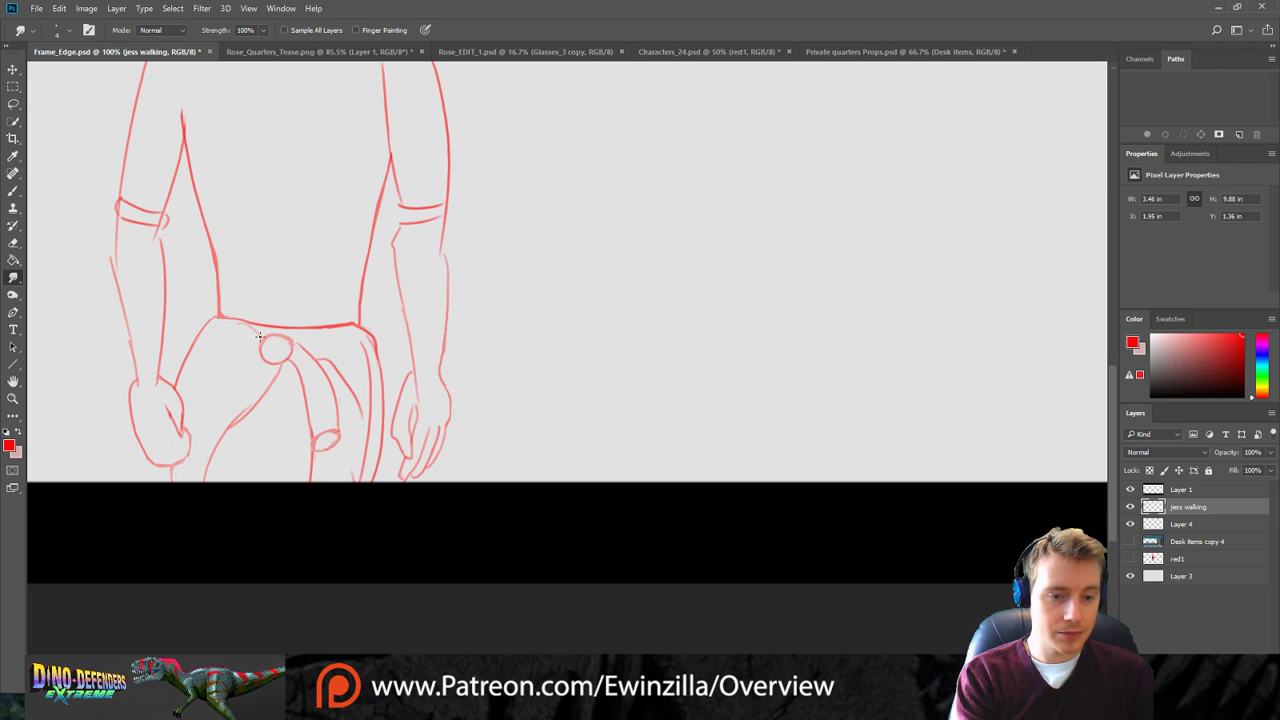
drag(262, 336, 193, 374)
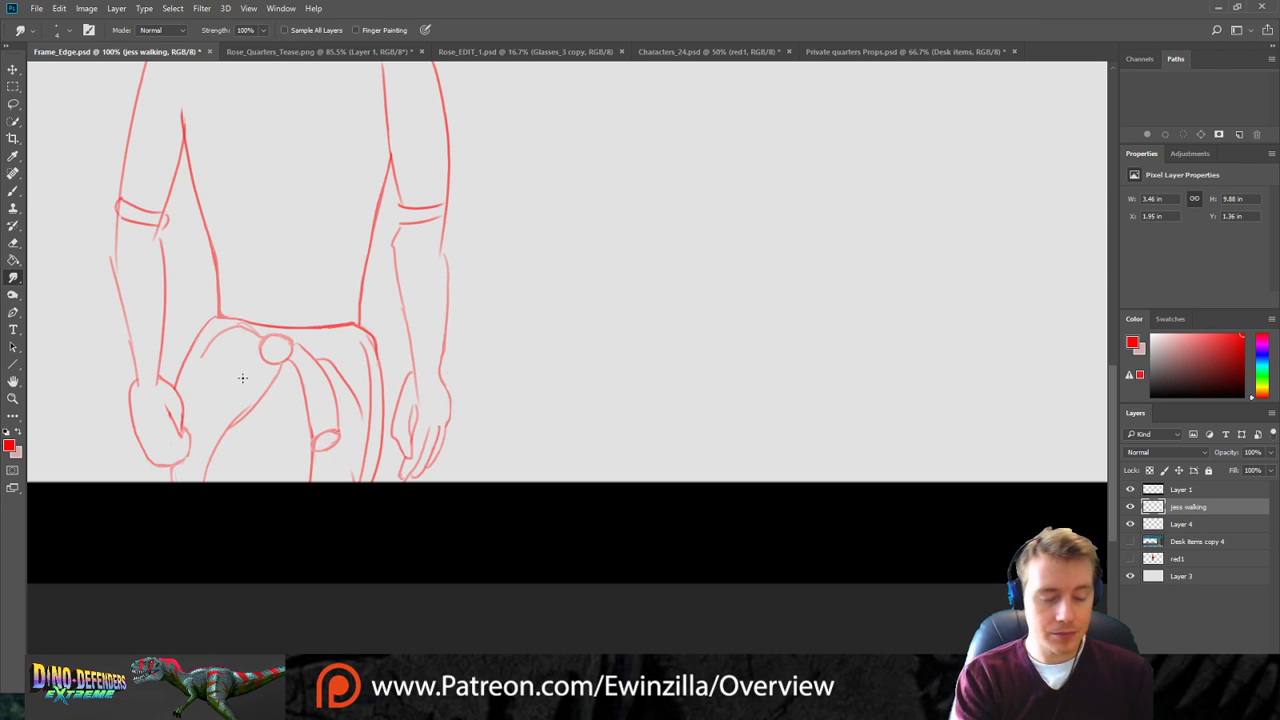
key(ctrl+alt+z)
key(ctrl+alt+z)
Form a second hanging strip with a straight end below the waist knot, and smudge away the trouser line crossing it.
mouse_move(264, 339)
mouse_down()
mouse_move(238, 406)
mouse_move(242, 447)
mouse_up()
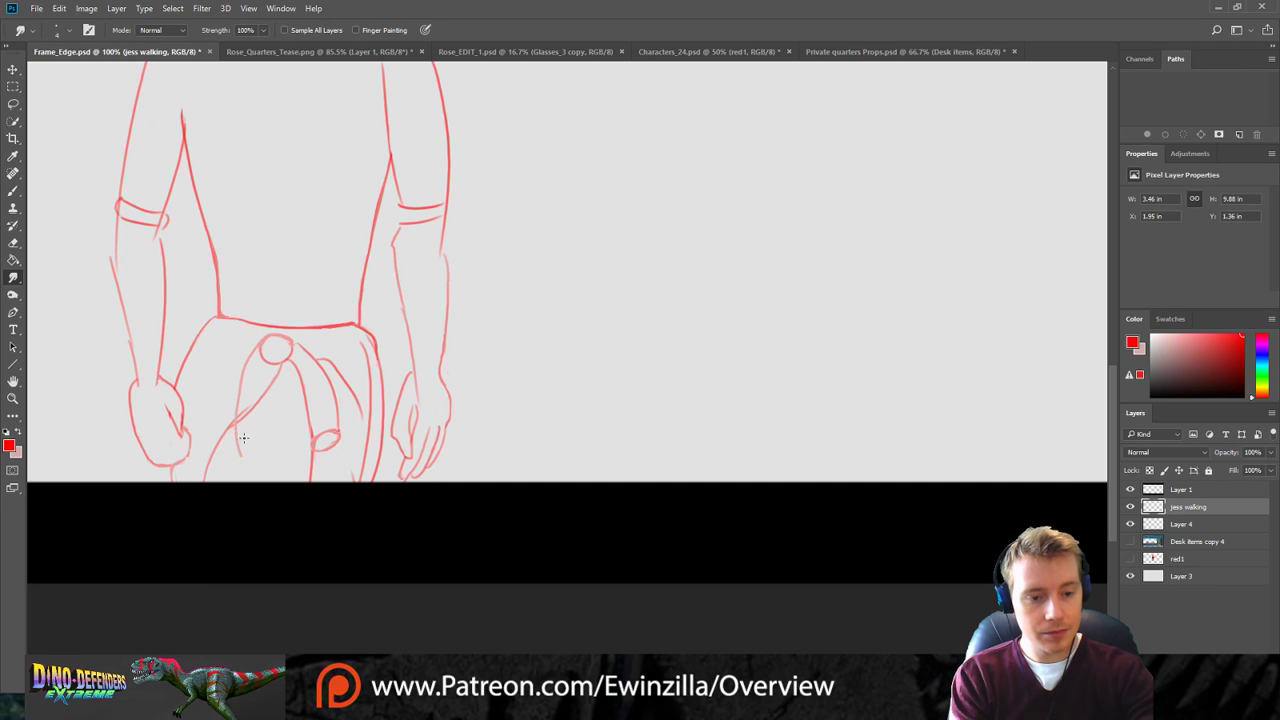
mouse_move(275, 364)
mouse_down()
mouse_move(277, 445)
mouse_move(241, 457)
mouse_up()
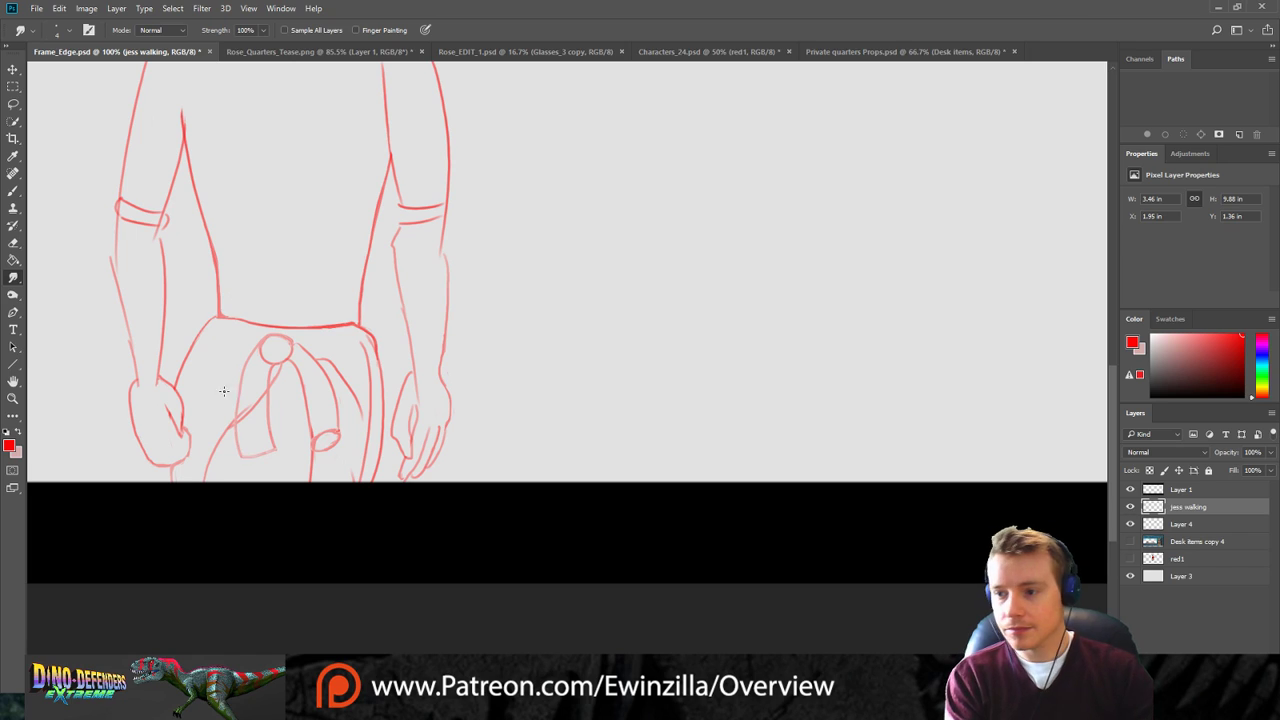
drag(240, 455, 268, 449)
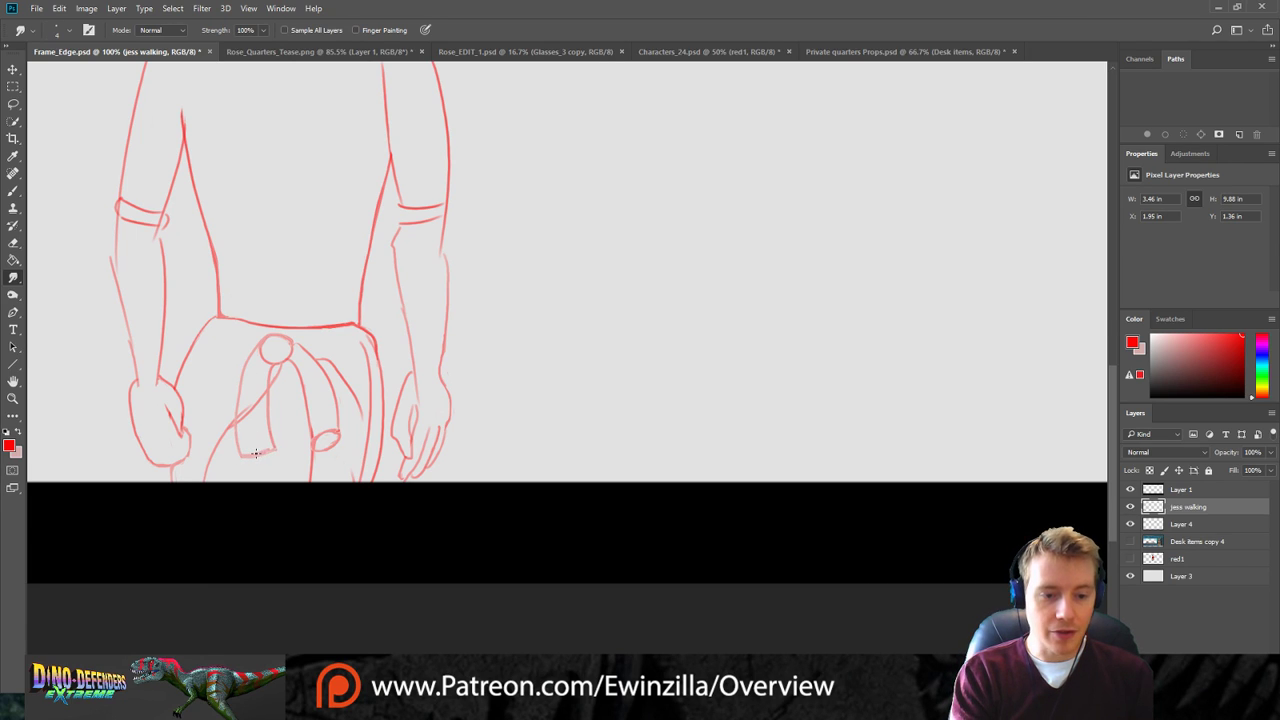
mouse_move(248, 390)
mouse_down()
mouse_move(239, 422)
mouse_move(260, 405)
mouse_up()
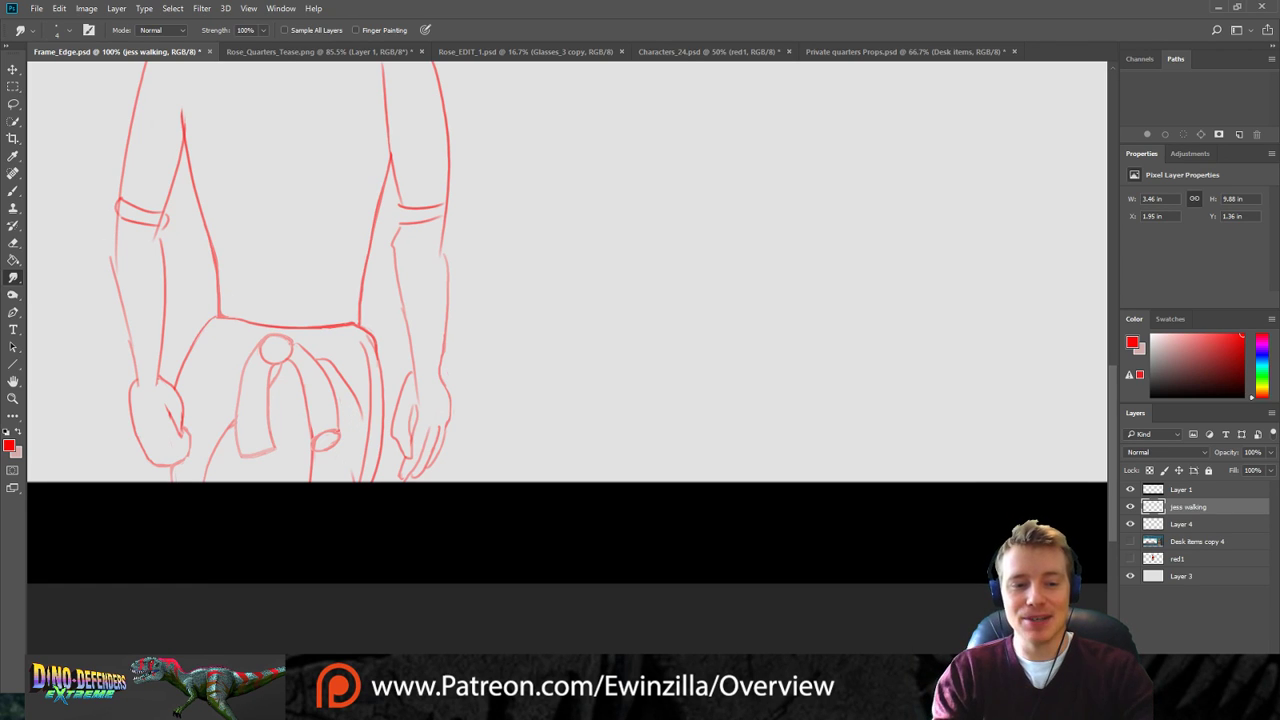
Enlarge the Smudge brush to 20 and blend the shoulder and upper arm above the closed fist into one continuous rounded outline.
drag(1111, 396, 1123, 328)
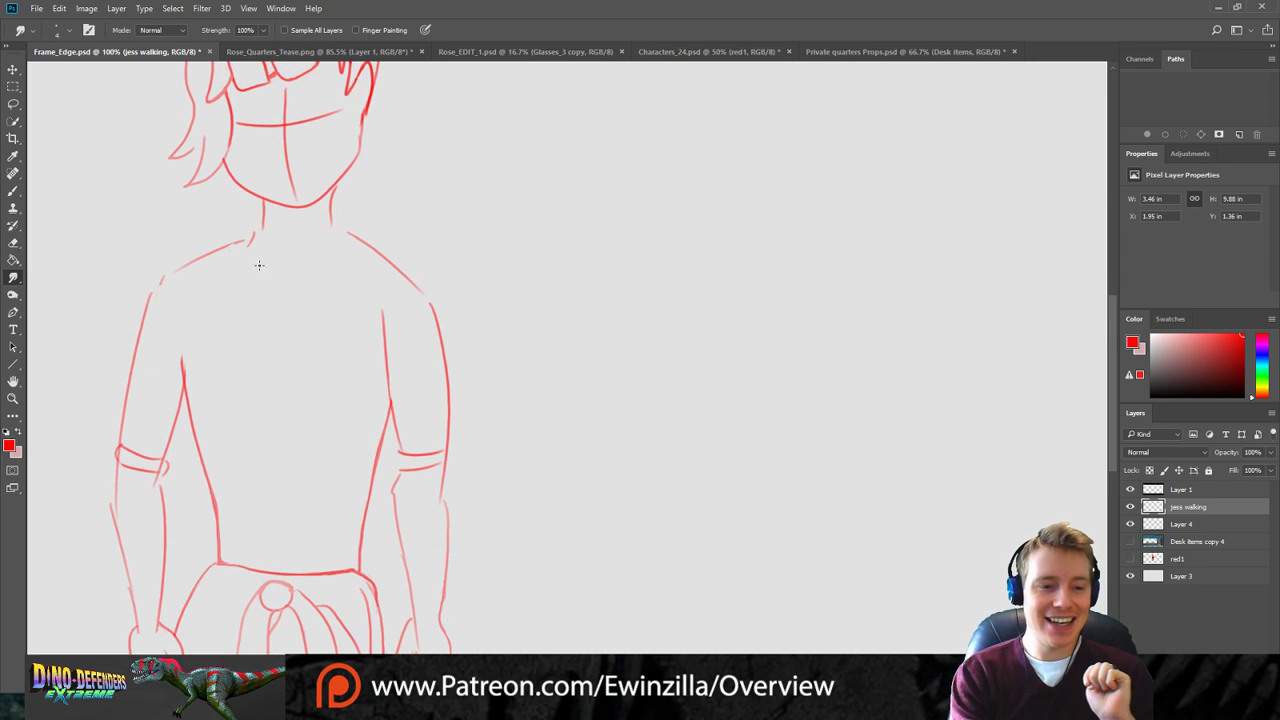
key(bracketright)
key(bracketright)
key(bracketright)
key(bracketright)
key(bracketright)
key(bracketright)
key(bracketright)
key(bracketright)
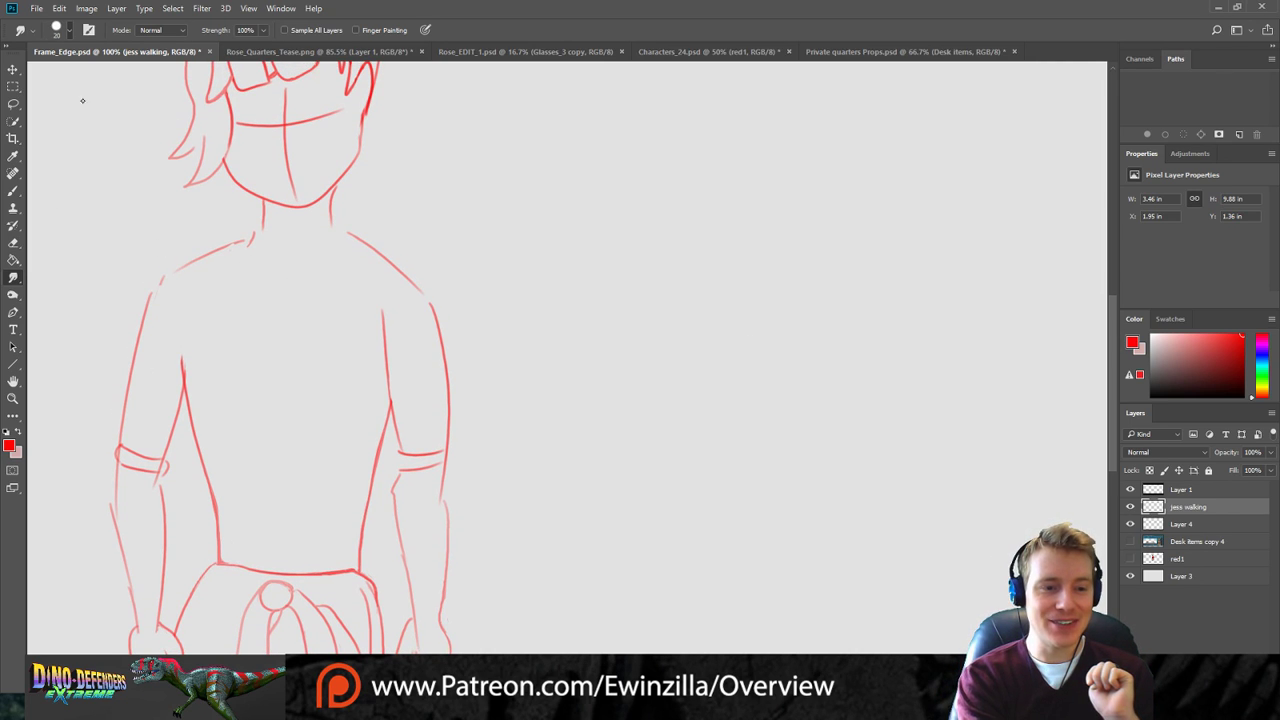
drag(122, 437, 150, 305)
drag(131, 378, 170, 276)
drag(136, 332, 204, 240)
mouse_move(132, 330)
mouse_down()
mouse_move(206, 247)
mouse_move(168, 269)
mouse_move(226, 234)
mouse_up()
mouse_move(140, 333)
mouse_down()
mouse_move(169, 283)
mouse_move(223, 250)
mouse_move(135, 351)
mouse_move(175, 282)
mouse_move(205, 260)
mouse_up()
drag(137, 355, 196, 250)
mouse_move(151, 326)
mouse_down()
mouse_move(216, 262)
mouse_move(156, 286)
mouse_move(256, 236)
mouse_up()
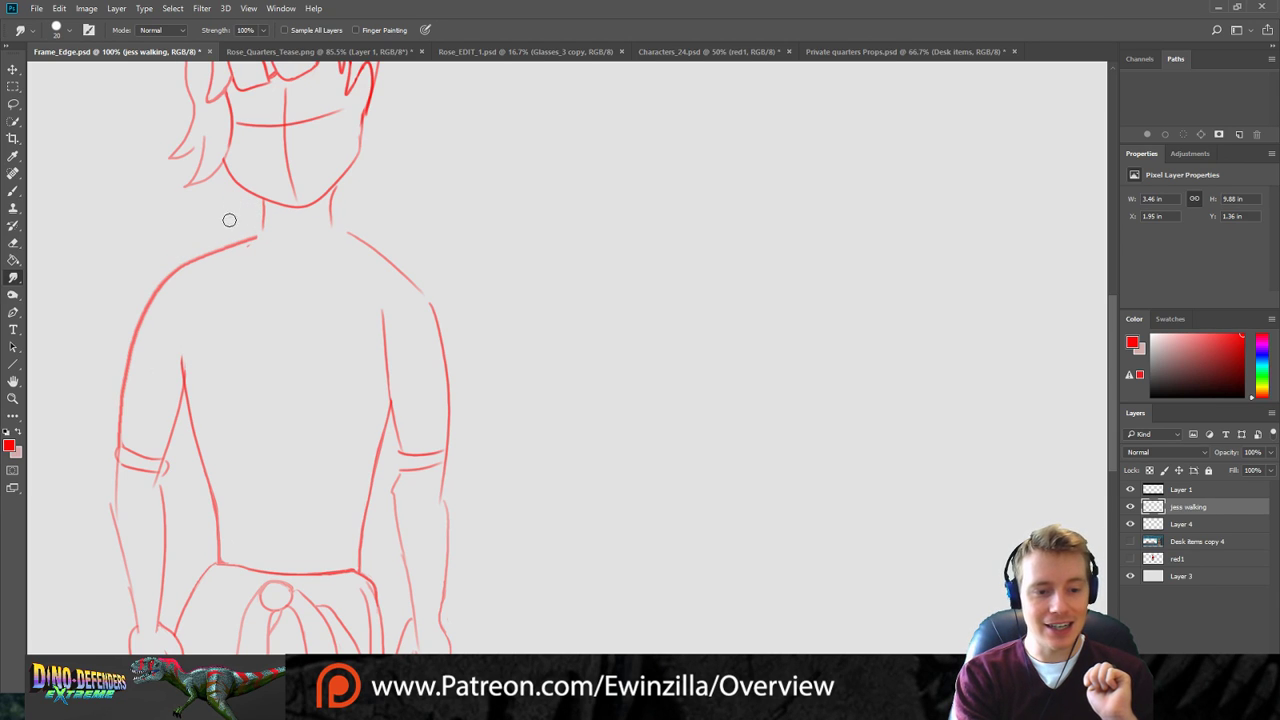
Push both sides of the torso inward between armpits and waist with the Smudge tool, clearing the duplicate line beside the open-handed arm.
mouse_move(215, 496)
mouse_down()
mouse_move(205, 459)
mouse_move(217, 554)
mouse_up()
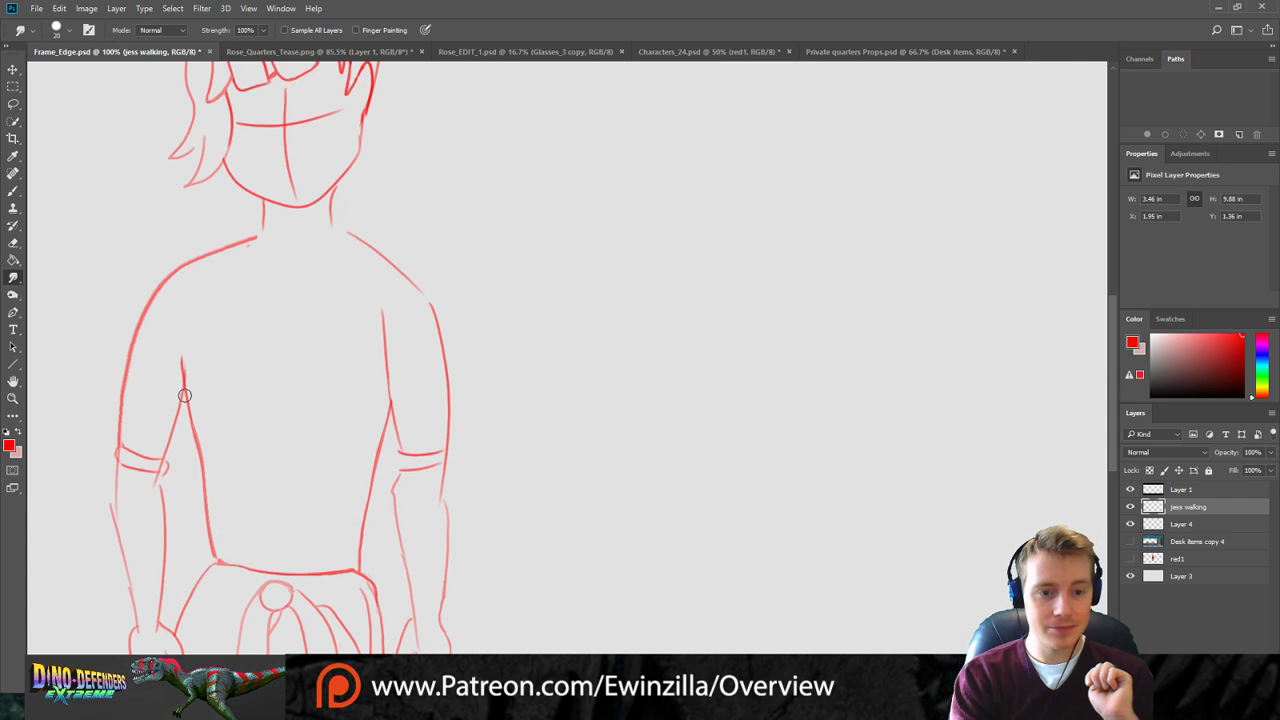
mouse_move(358, 563)
mouse_down()
mouse_move(363, 420)
mouse_move(380, 386)
mouse_move(366, 412)
mouse_up()
drag(355, 464, 360, 427)
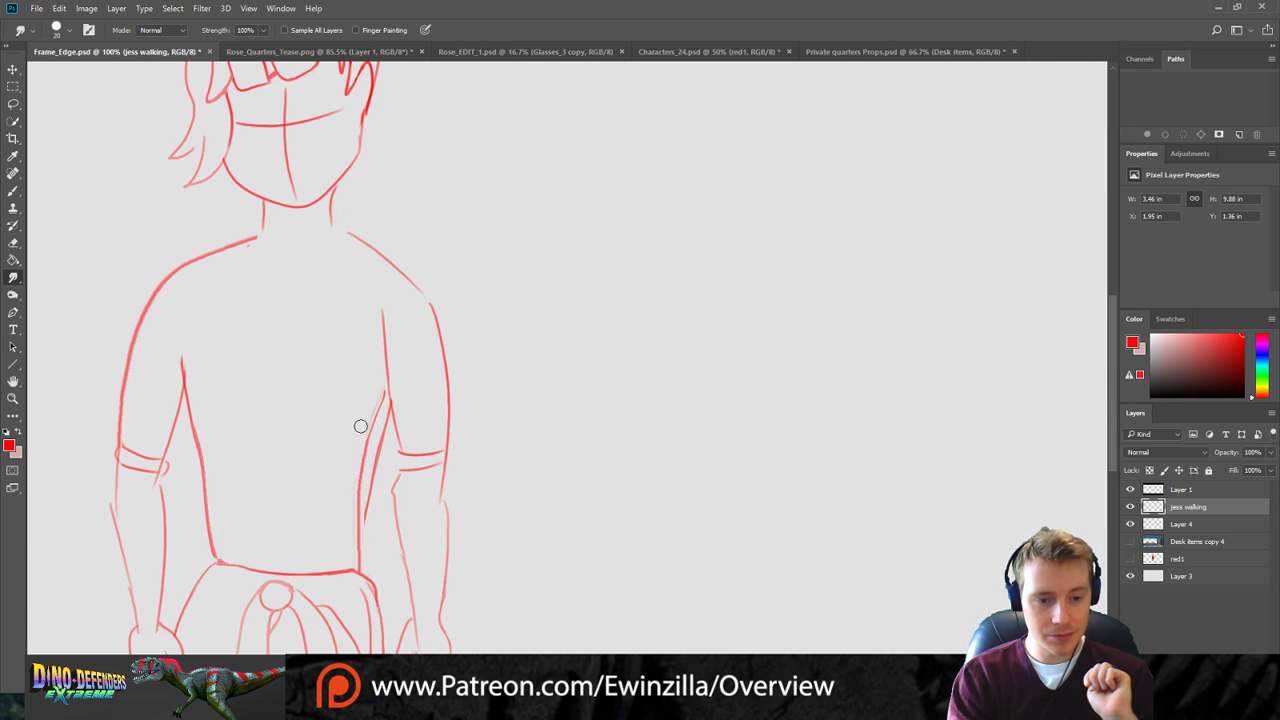
drag(372, 524, 381, 432)
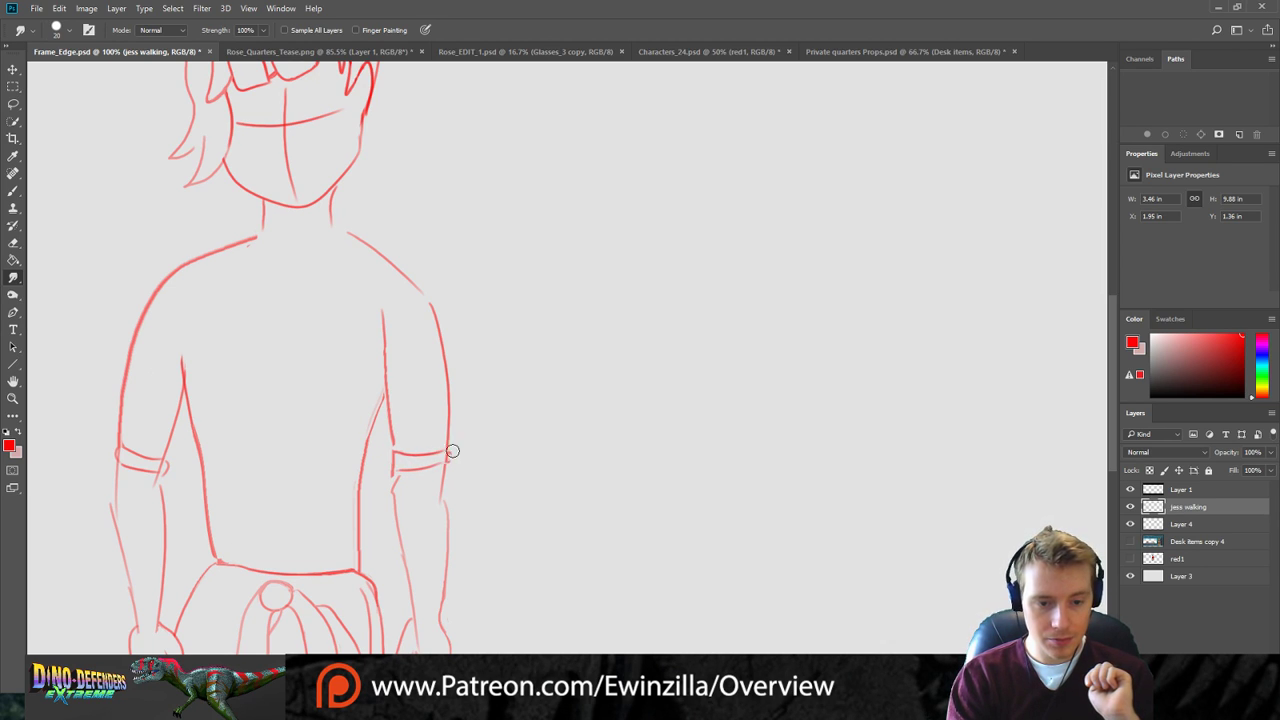
Widen and deepen the rolled cuff on the open-handed arm, reducing the Smudge brush to 15, and shorten the line at that armpit.
drag(443, 458, 459, 455)
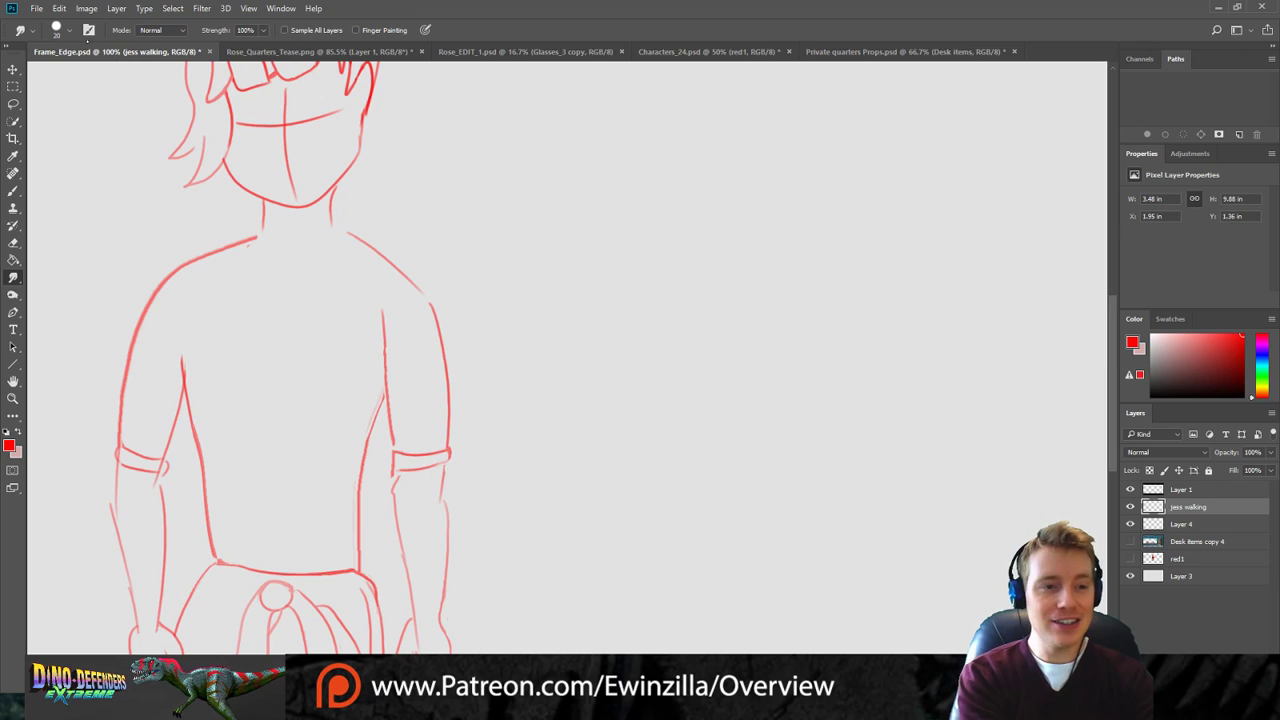
key(bracketleft)
key(bracketleft)
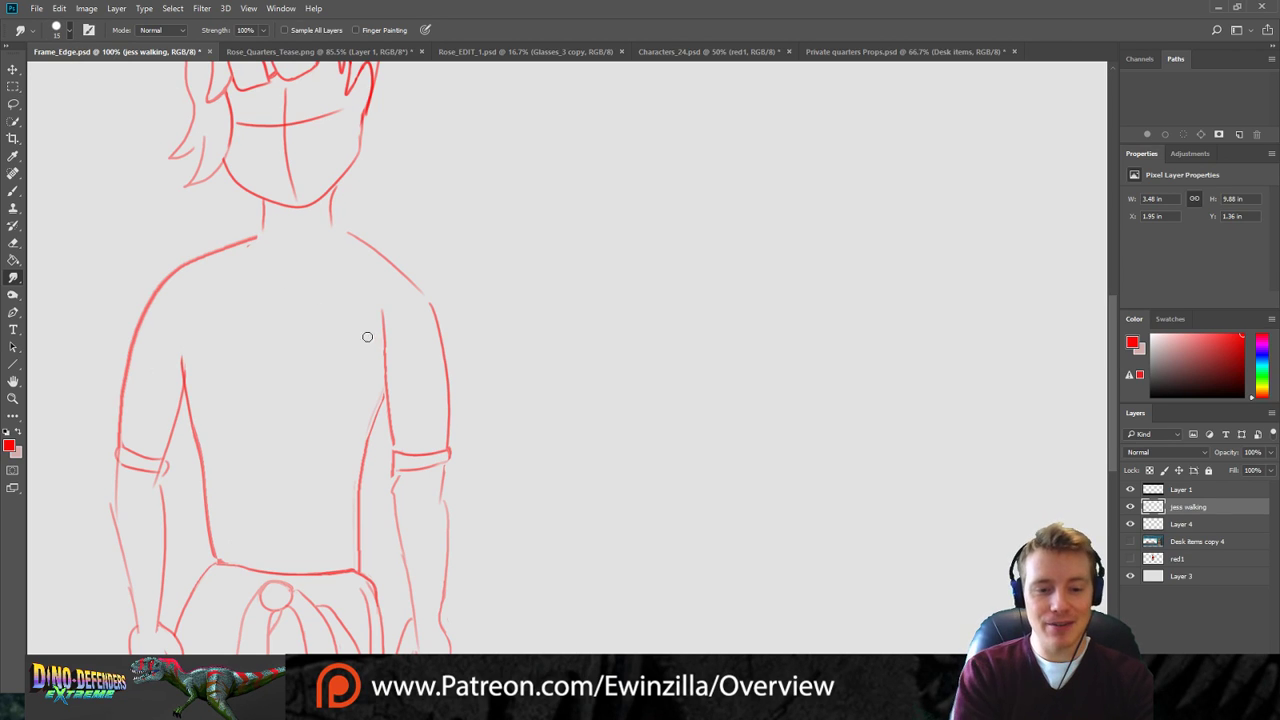
mouse_move(406, 466)
mouse_down()
mouse_move(450, 472)
mouse_move(397, 476)
mouse_move(450, 458)
mouse_move(403, 461)
mouse_move(439, 463)
mouse_up()
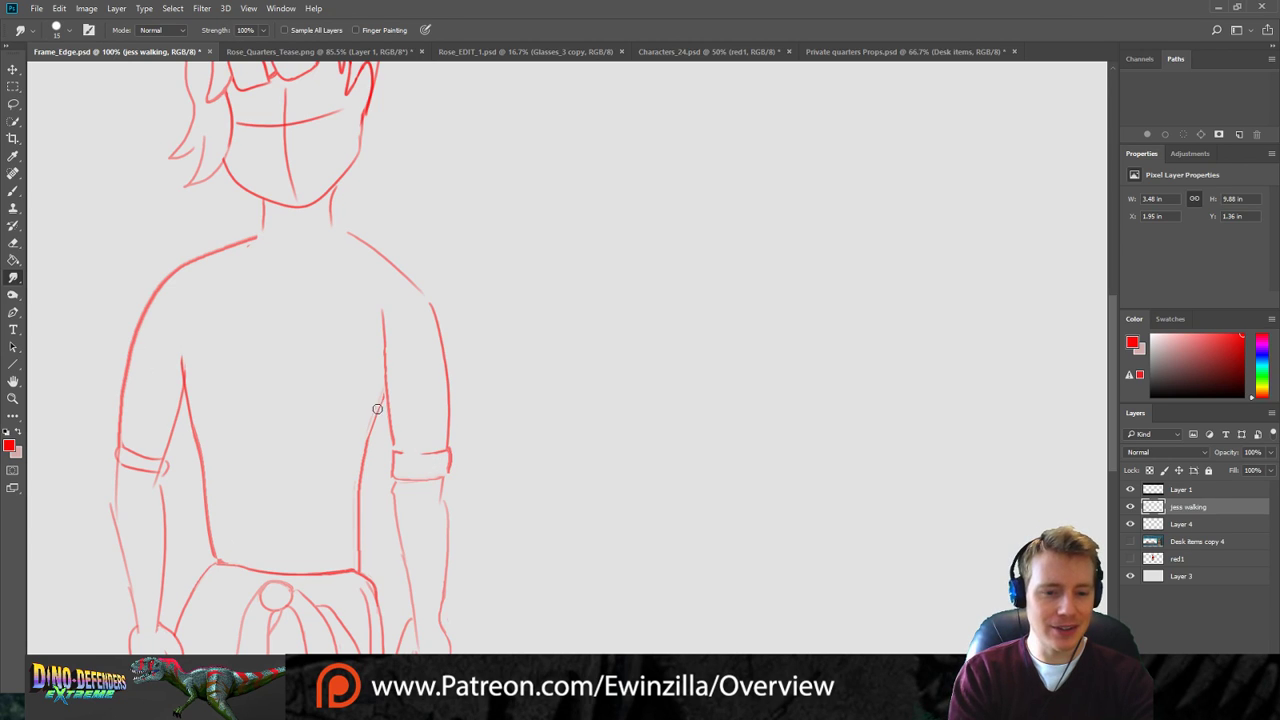
mouse_move(380, 342)
mouse_down()
mouse_move(382, 287)
mouse_move(387, 322)
mouse_up()
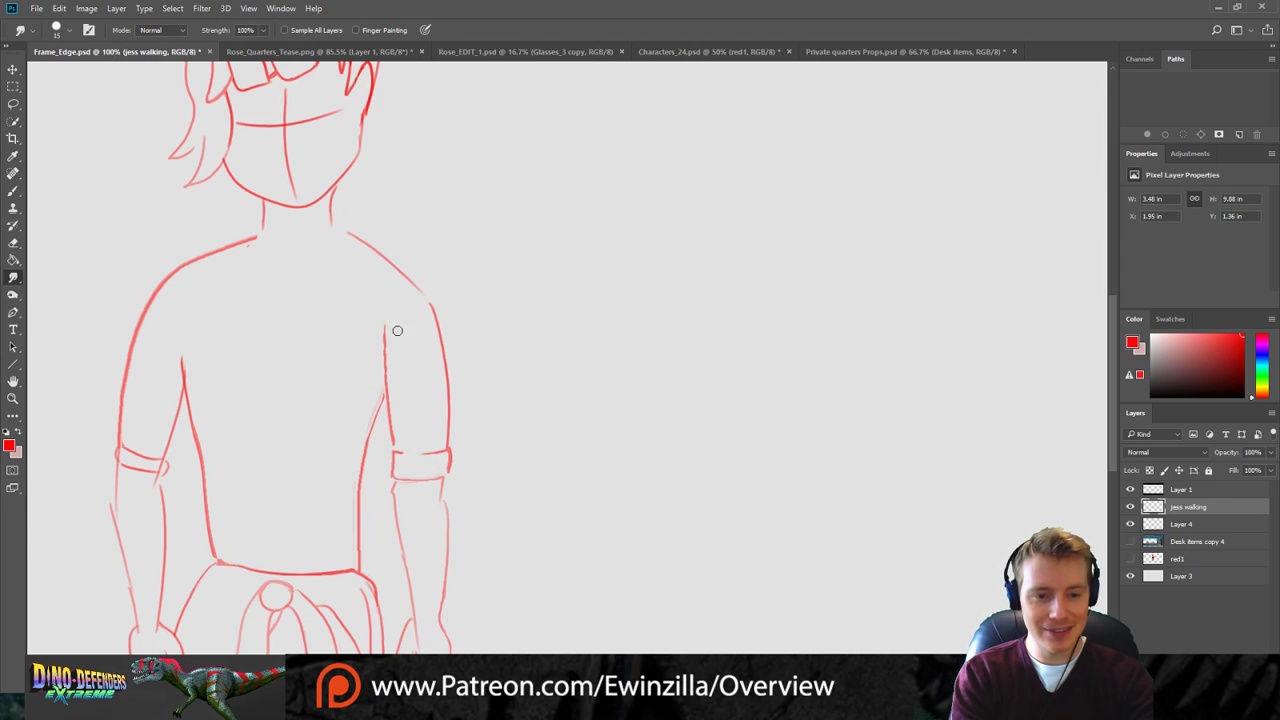
drag(183, 360, 187, 318)
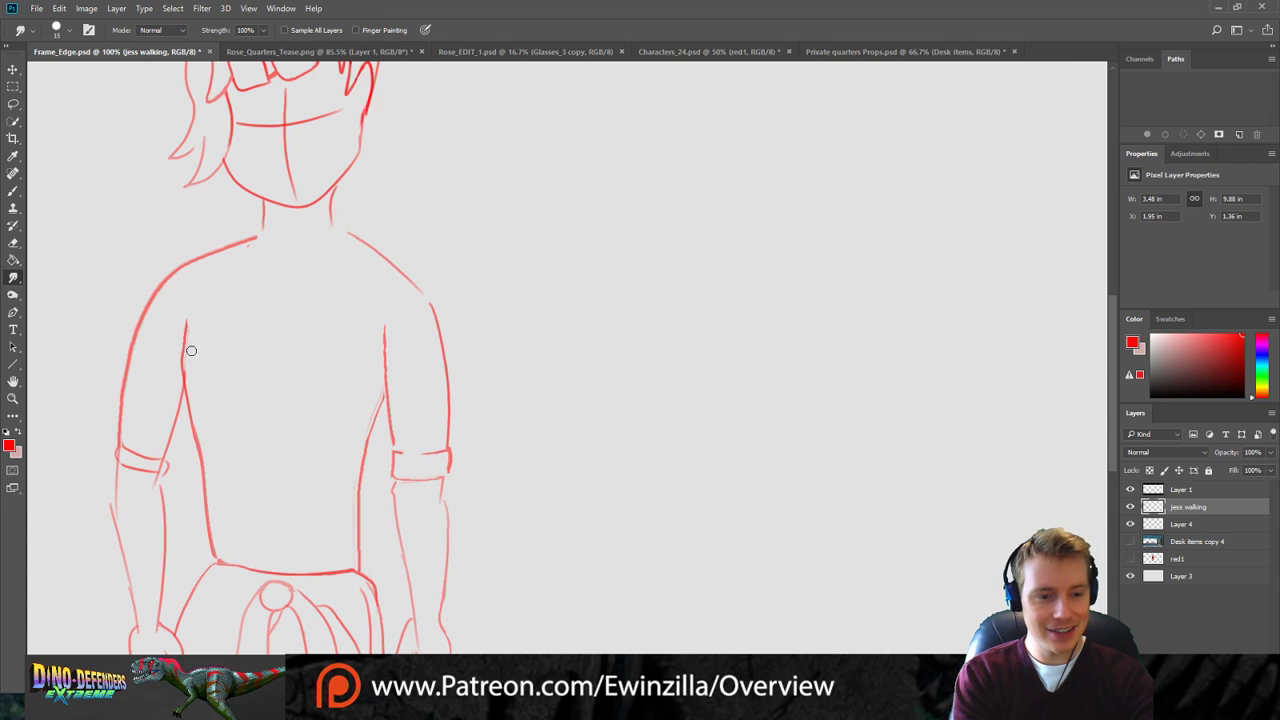
mouse_move(186, 388)
mouse_down()
mouse_move(210, 402)
mouse_move(275, 379)
mouse_up()
key(ctrl+z)
key(ctrl+z)
key(ctrl+z)
key(ctrl+z)
key(ctrl+z)
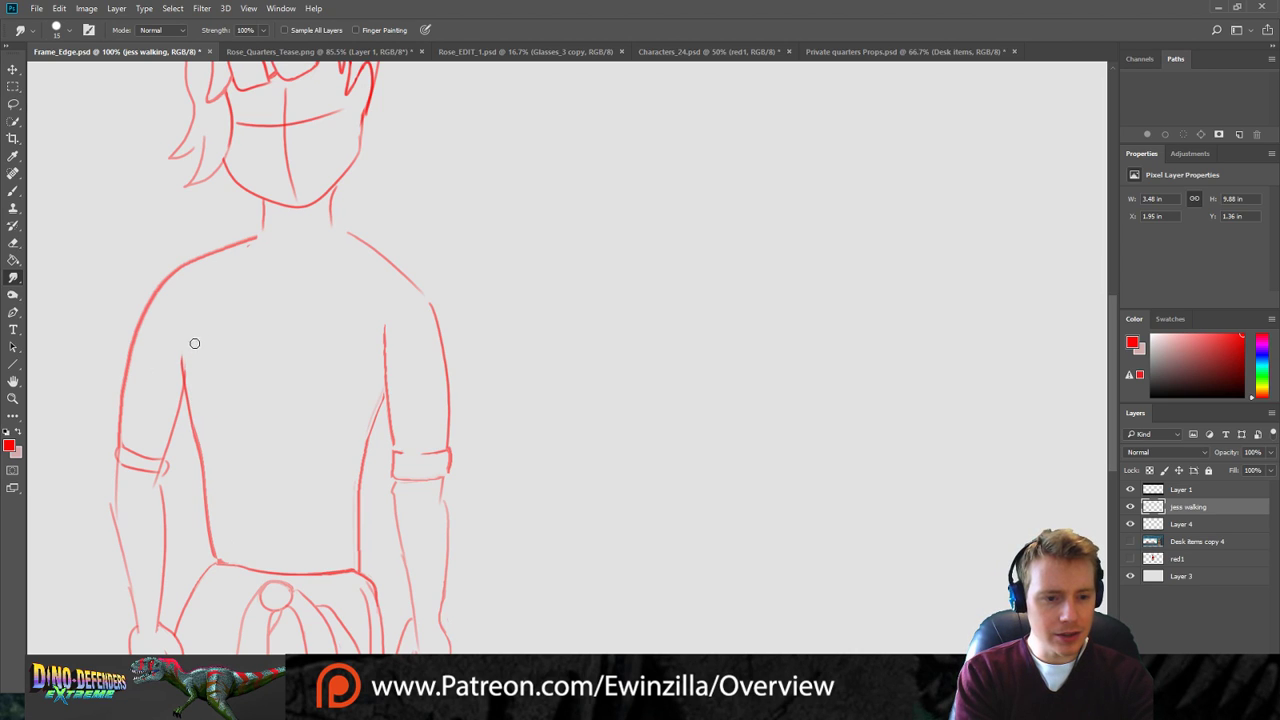
Draw two curved chest lines in red with the Brush tool, one running from each armpit toward the middle, redoing strokes to lower and widen them.
key(b)
mouse_move(191, 308)
mouse_down()
mouse_move(180, 368)
mouse_move(208, 390)
mouse_up()
key(ctrl+z)
drag(205, 313, 260, 392)
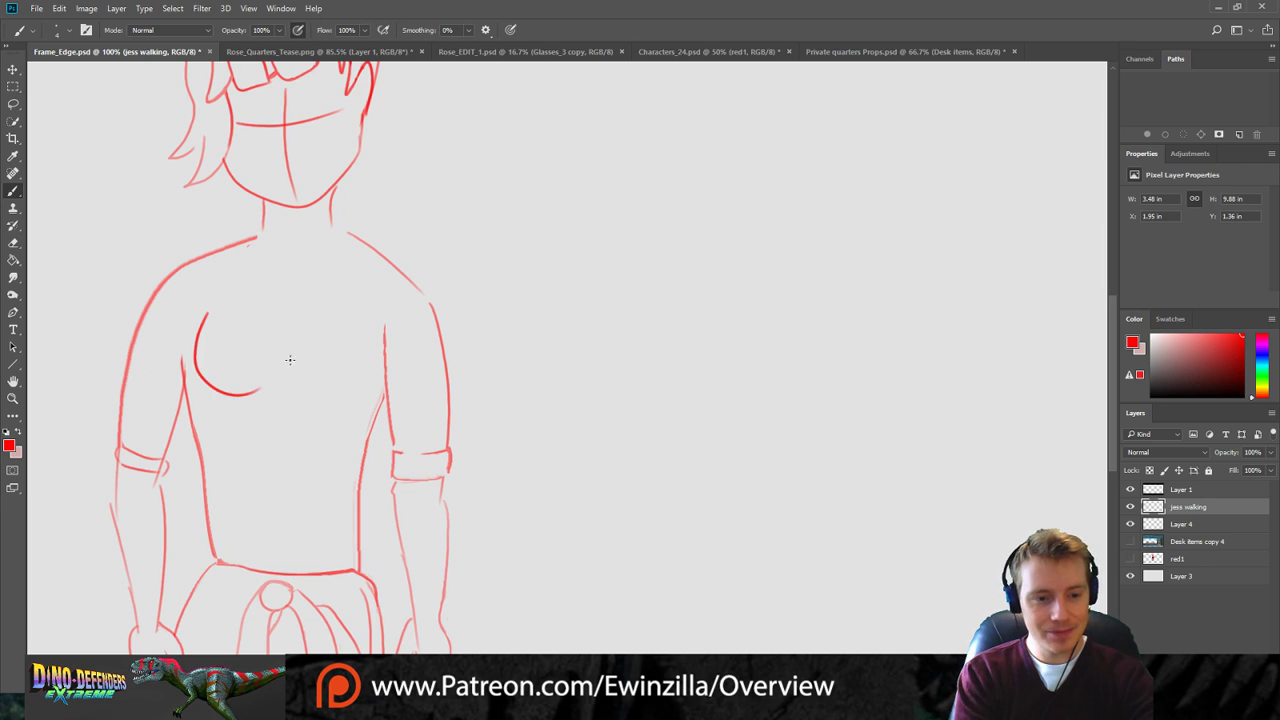
key(ctrl+z)
drag(205, 312, 235, 378)
key(ctrl+z)
mouse_move(205, 314)
mouse_down()
mouse_move(250, 381)
mouse_move(360, 367)
mouse_move(382, 322)
mouse_up()
key(ctrl+z)
drag(300, 370, 382, 334)
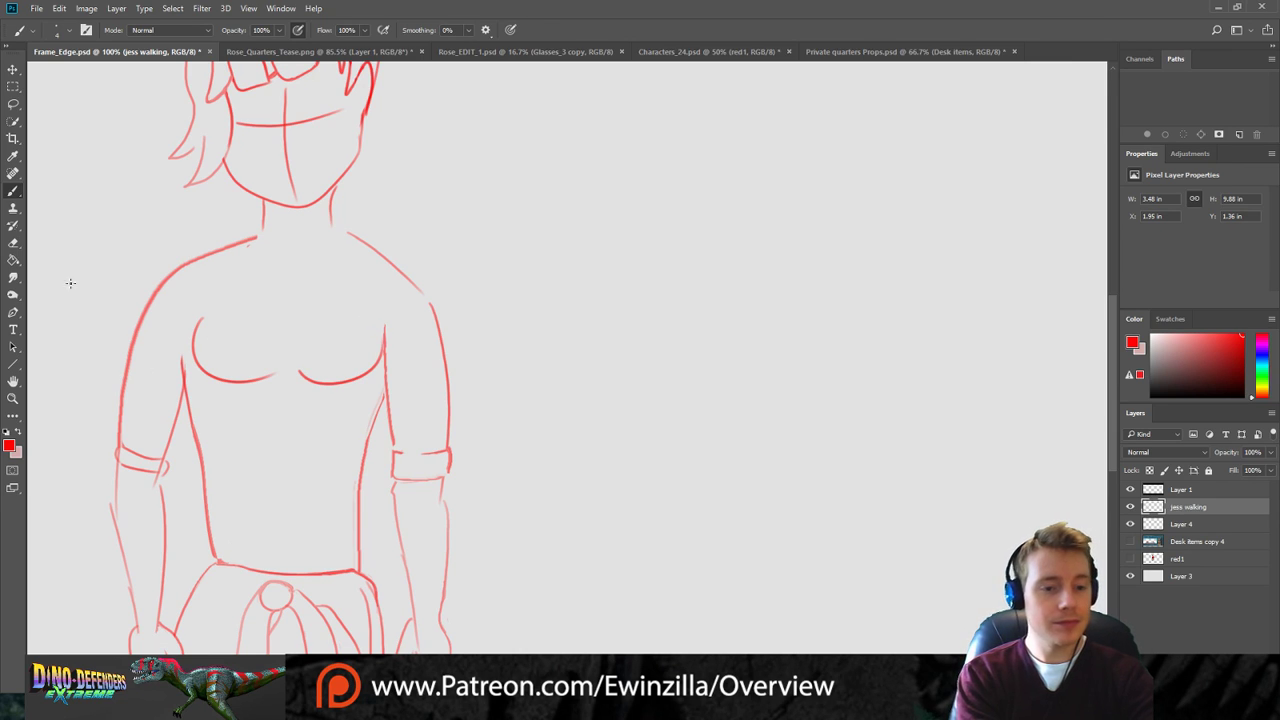
key(ctrl+z)
key(ctrl+z)
drag(186, 338, 256, 393)
key(ctrl+z)
drag(192, 328, 240, 396)
key(ctrl+z)
mouse_move(197, 322)
mouse_down()
mouse_move(185, 366)
mouse_move(364, 380)
mouse_up()
key(ctrl+z)
drag(287, 382, 374, 352)
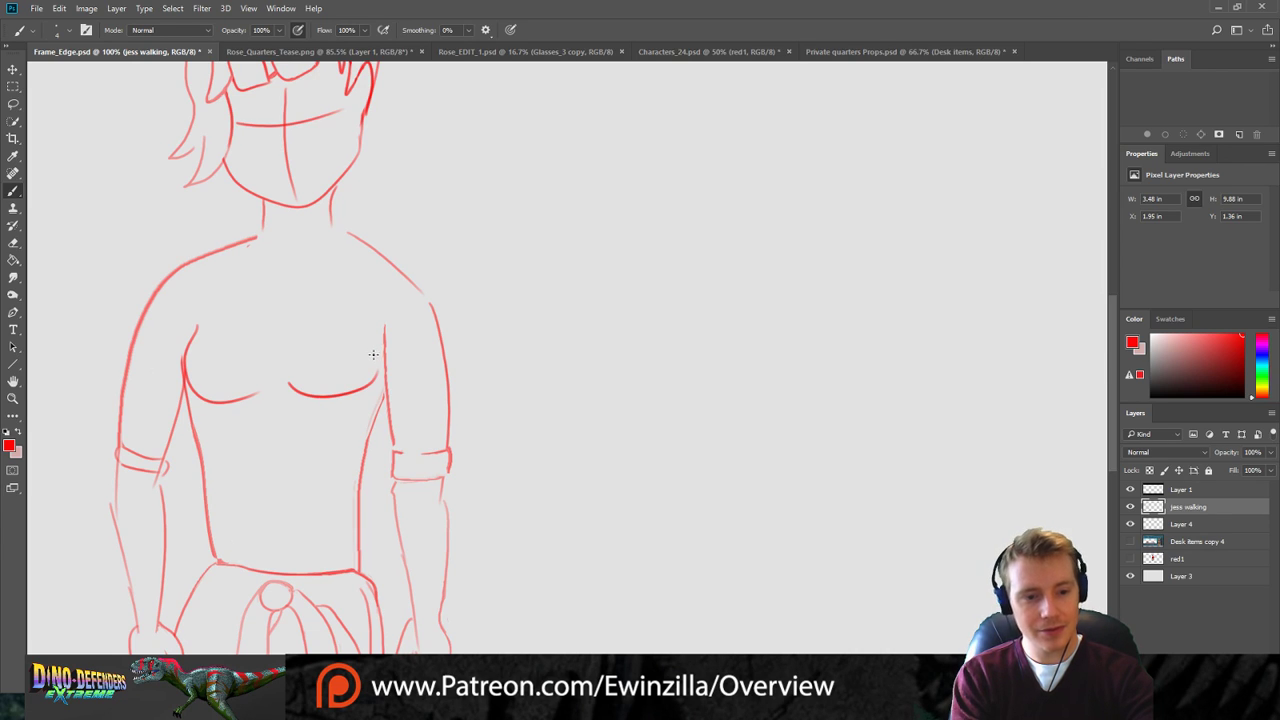
key(ctrl+z)
drag(282, 382, 364, 352)
key(ctrl+z)
mouse_move(288, 384)
mouse_down()
mouse_move(303, 396)
mouse_move(380, 368)
mouse_up()
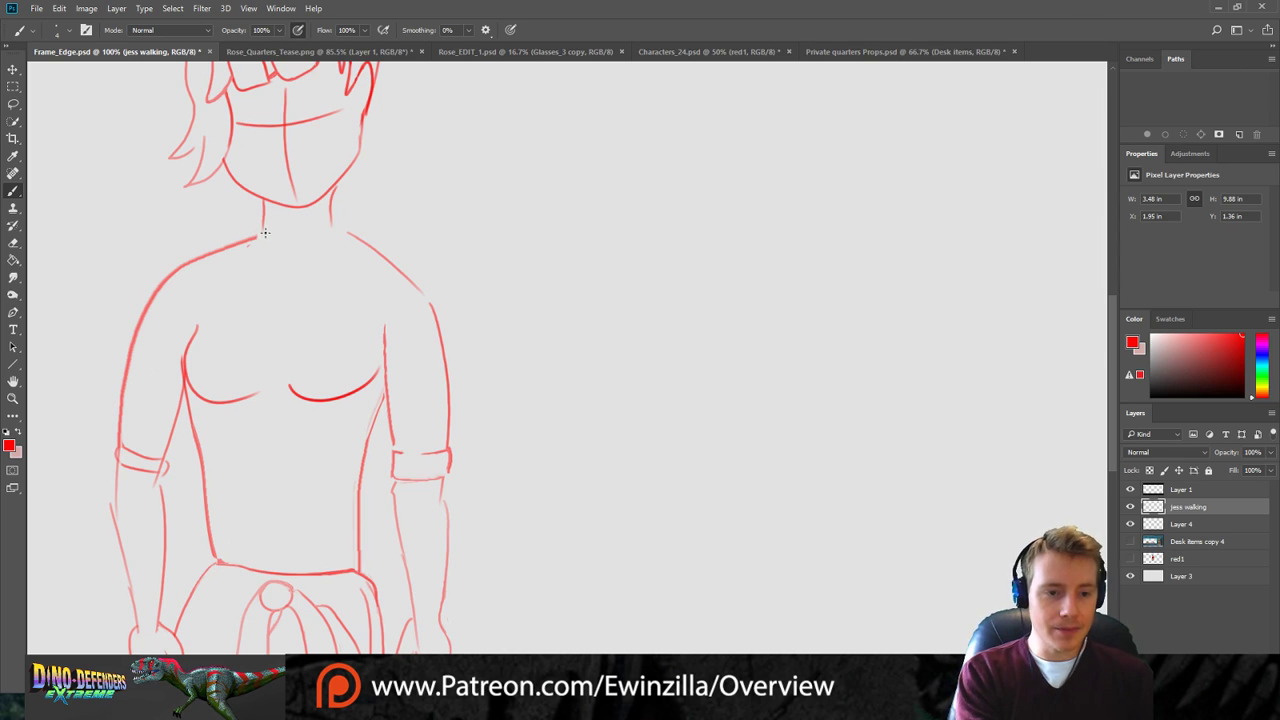
Draw a collar line across the base of the neck and join the neck to the shoulder above the open-handed arm.
drag(262, 222, 322, 219)
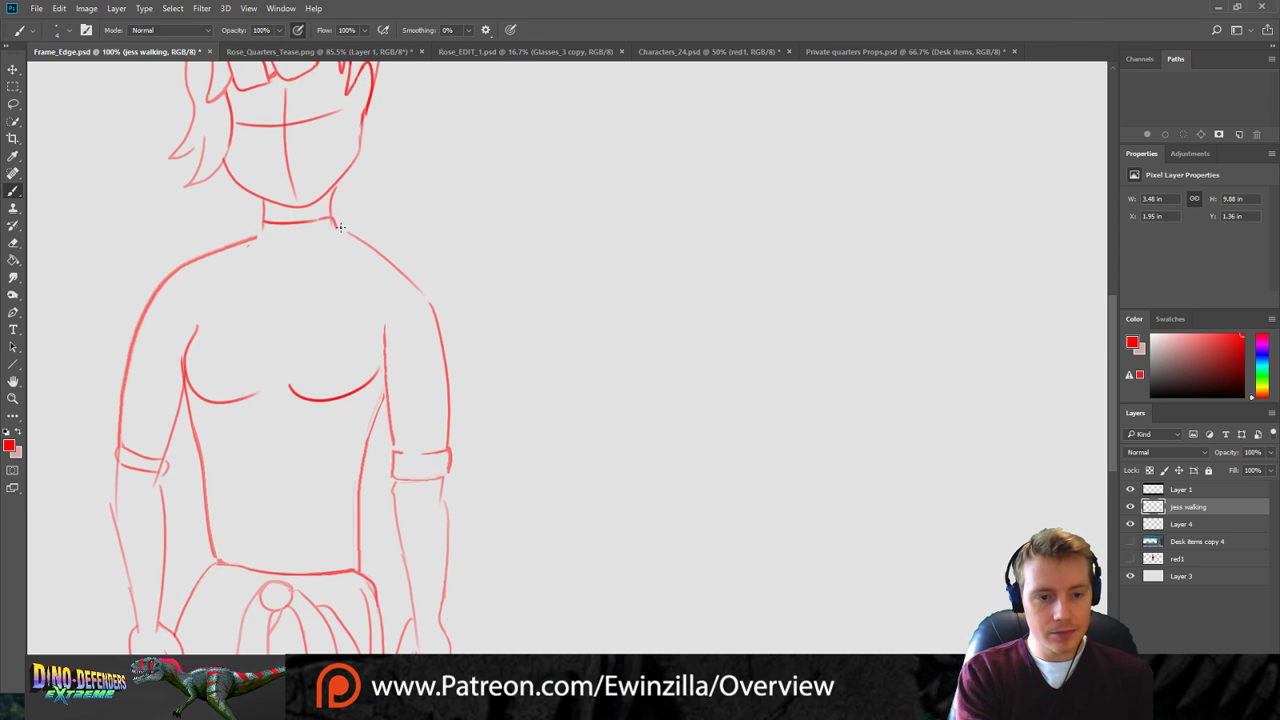
drag(332, 222, 354, 240)
click(13, 399)
drag(287, 100, 238, 88)
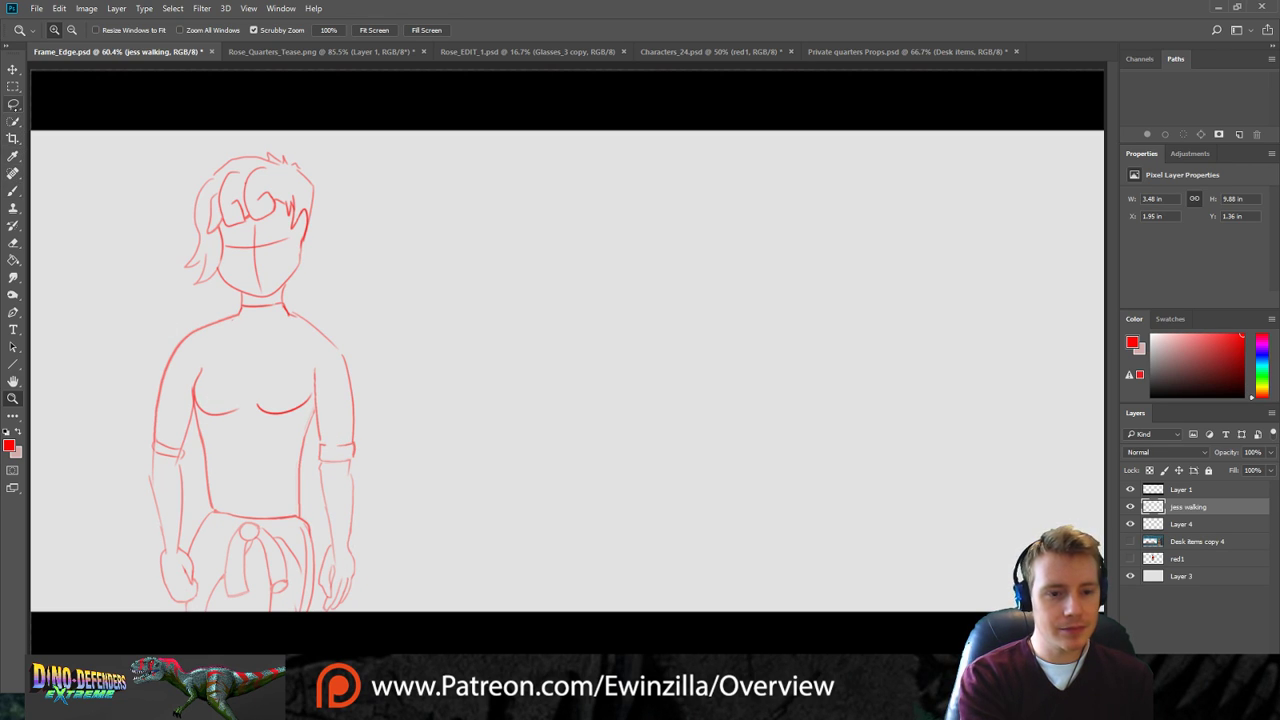
View the character drawings in Rose_EDIT_1.psd and return to Frame_Edge.psd with the Brush tool active.
click(13, 103)
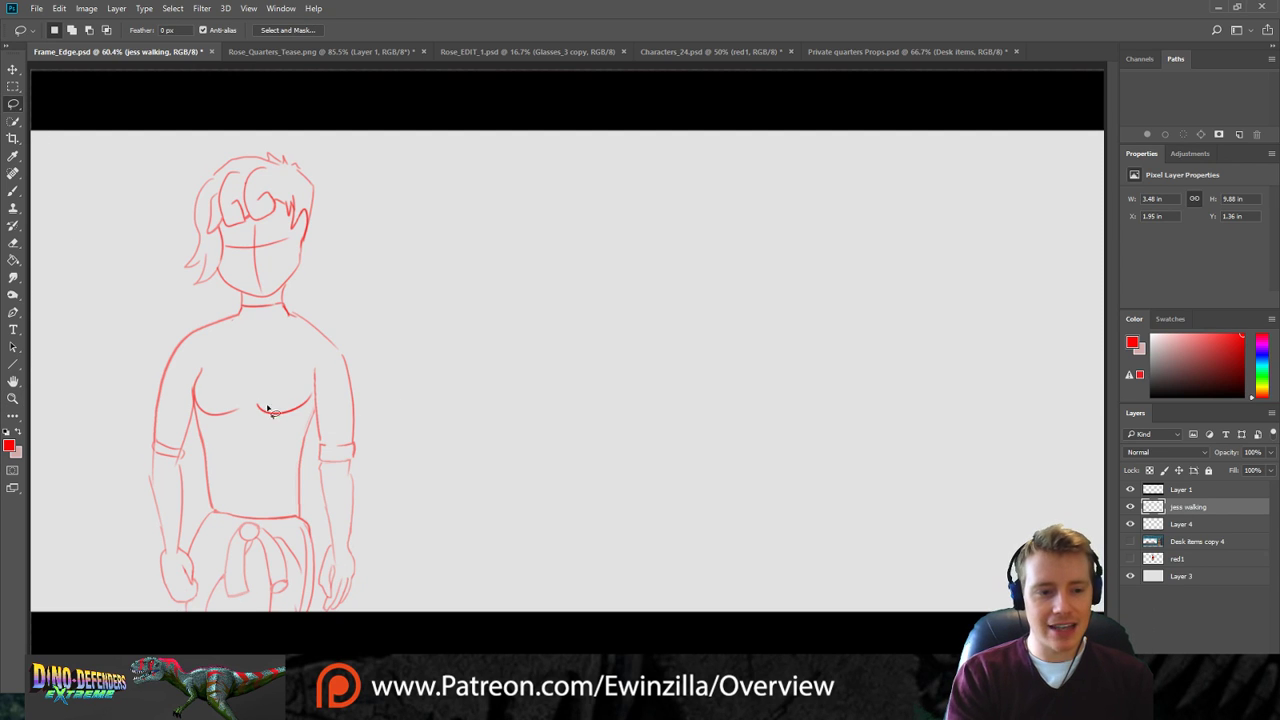
click(13, 277)
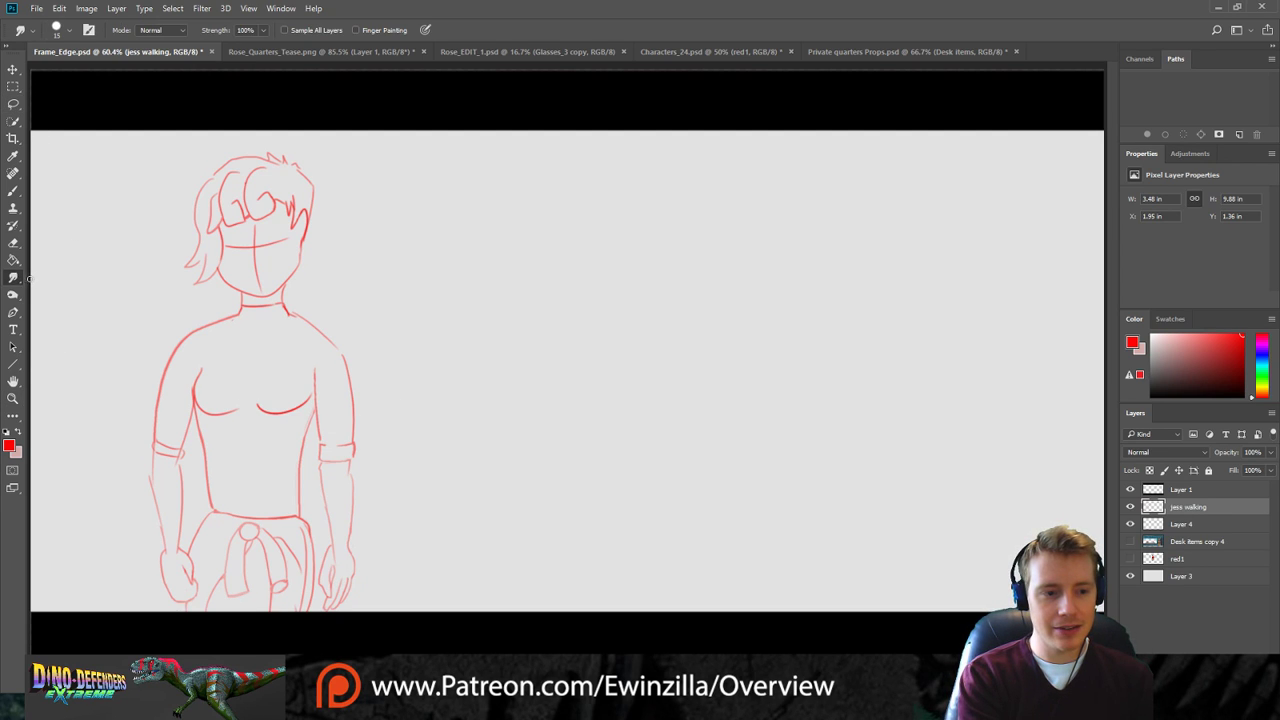
click(13, 191)
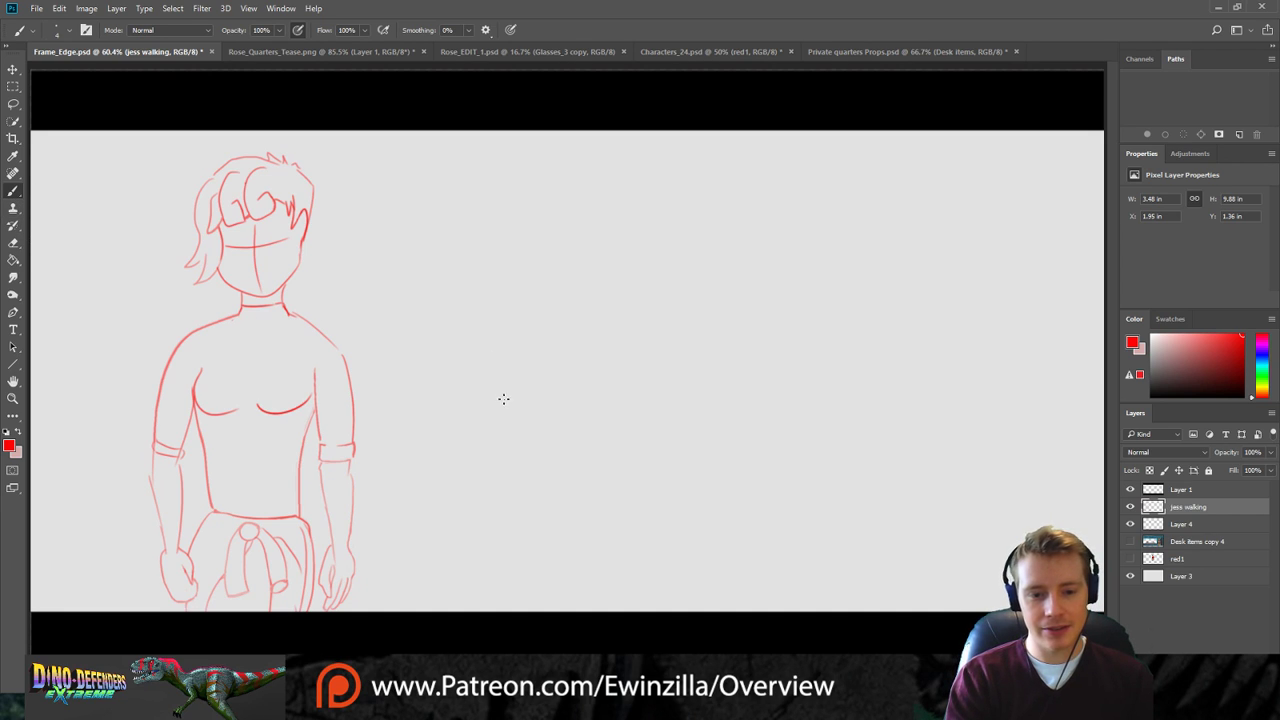
click(464, 54)
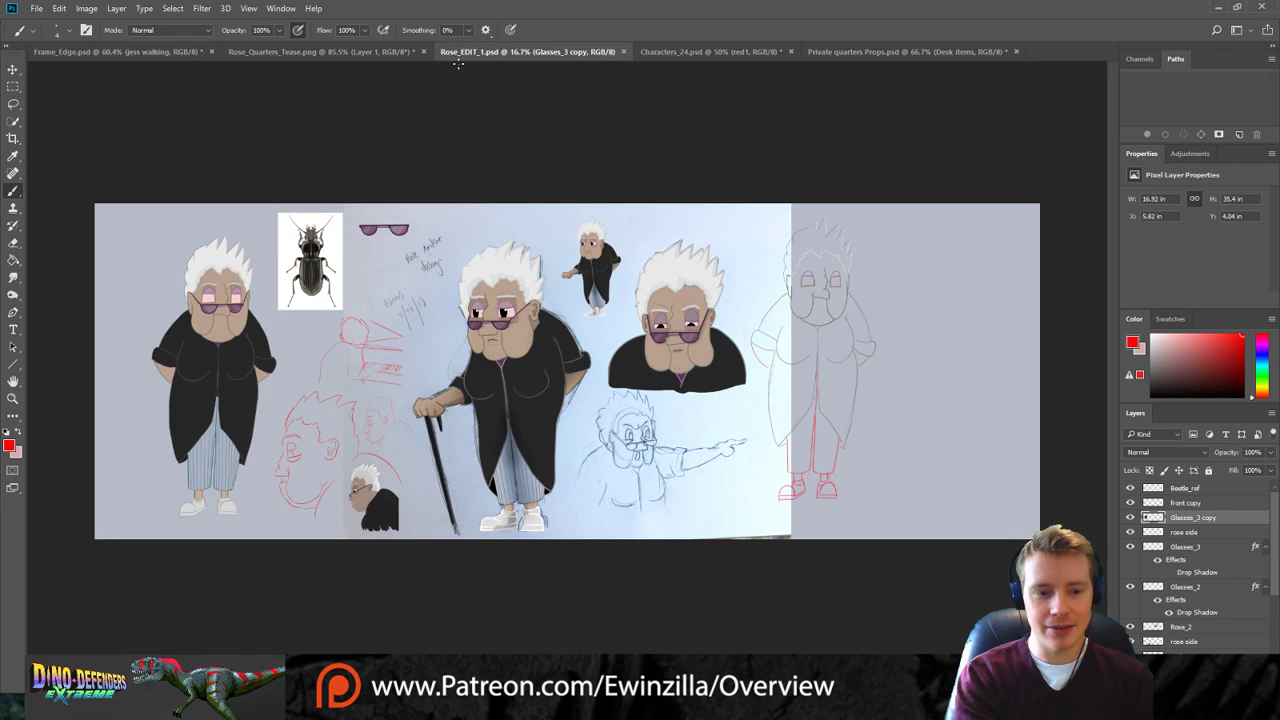
click(150, 52)
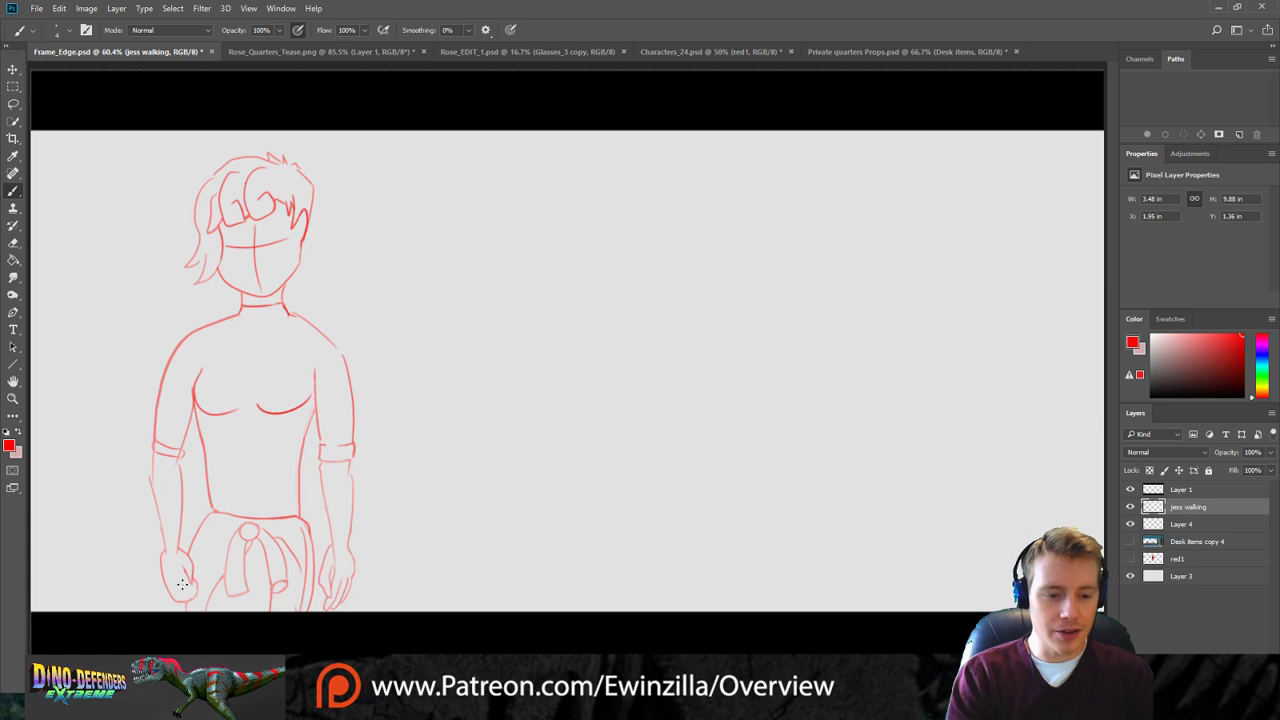
Redraw the lower edge of the closed fist in red, and smudge away its old outline while tidying the trouser line beneath it.
drag(170, 591, 198, 587)
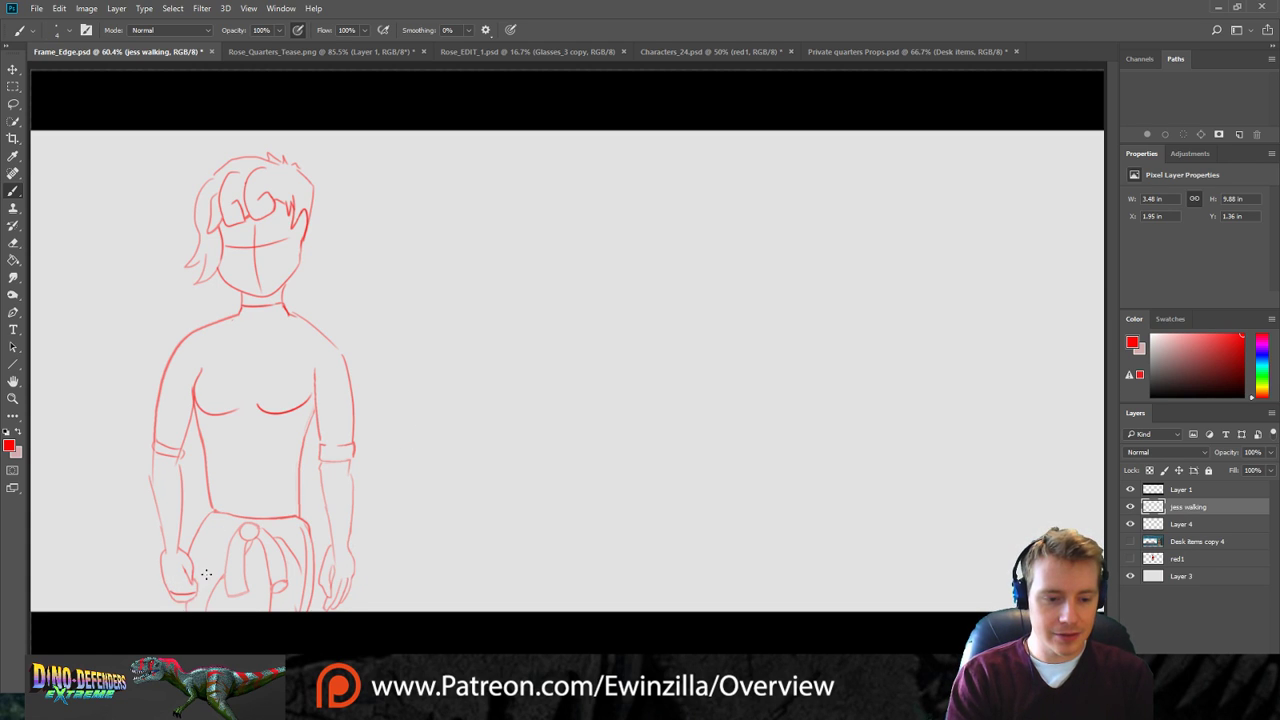
click(13, 277)
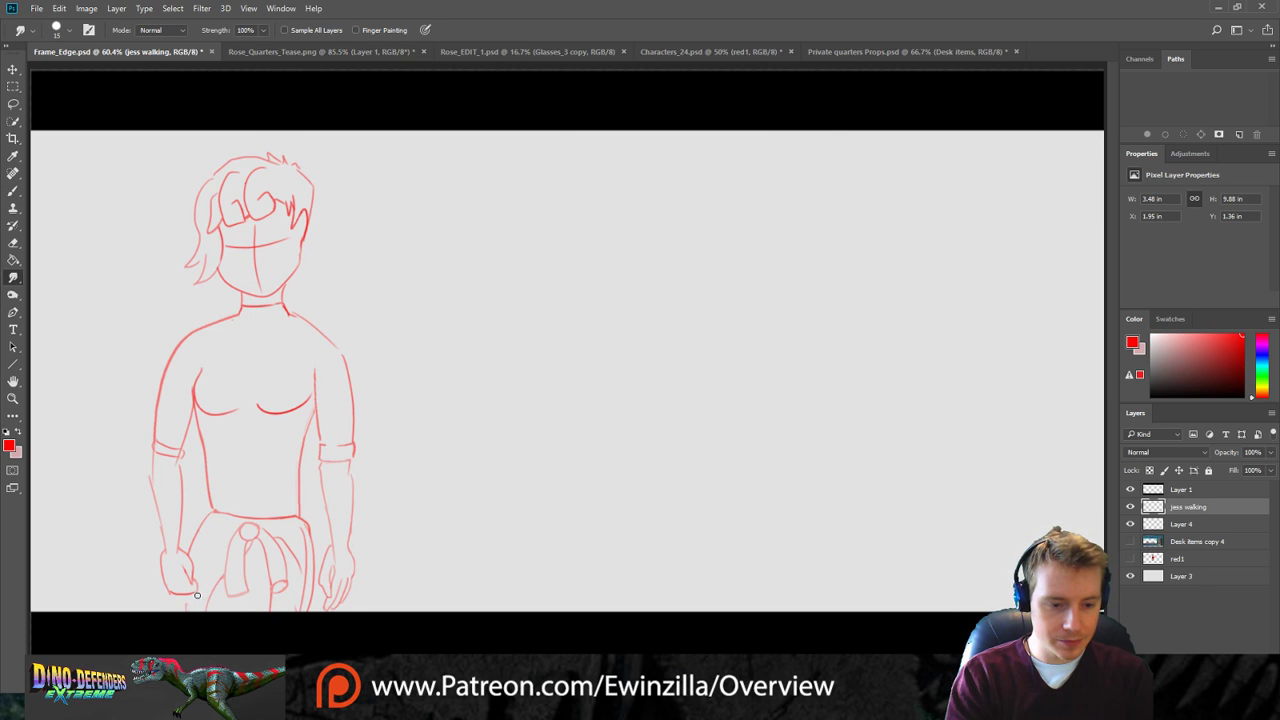
drag(179, 597, 184, 606)
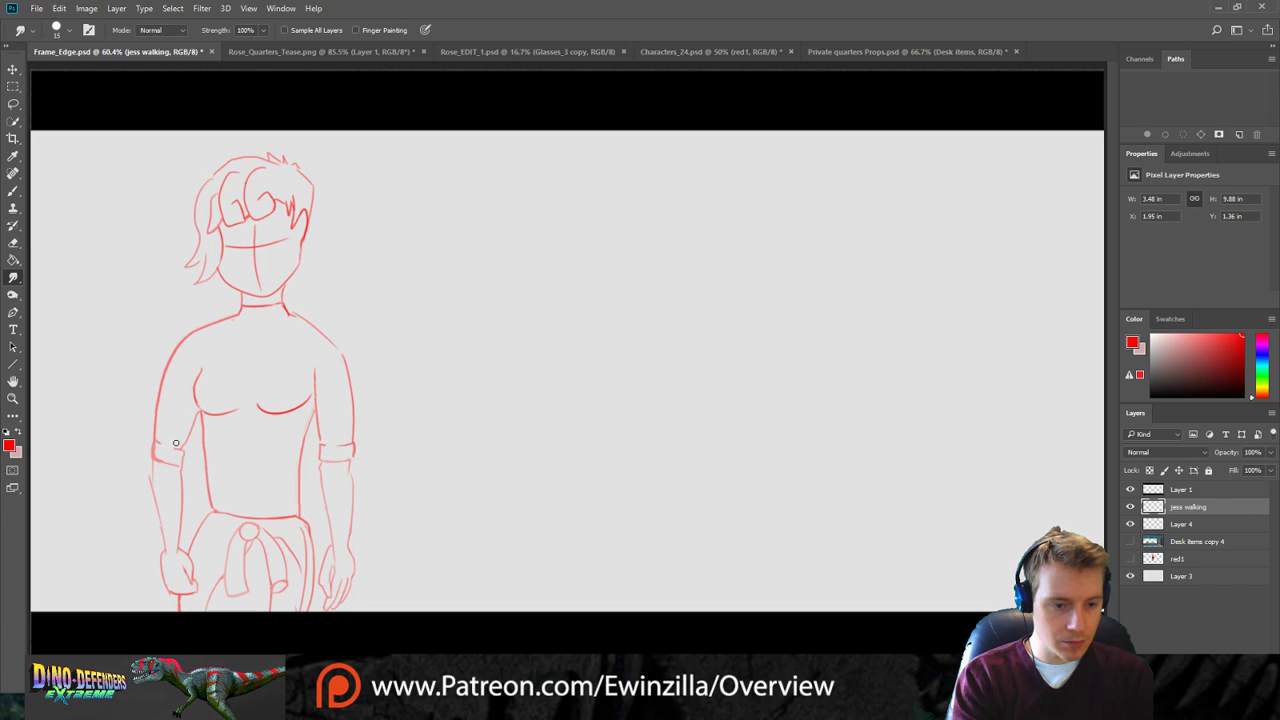
Widen the rolled cuff above the closed fist and slim that upper arm's outline from shoulder to cuff with the Smudge tool.
drag(158, 447, 161, 447)
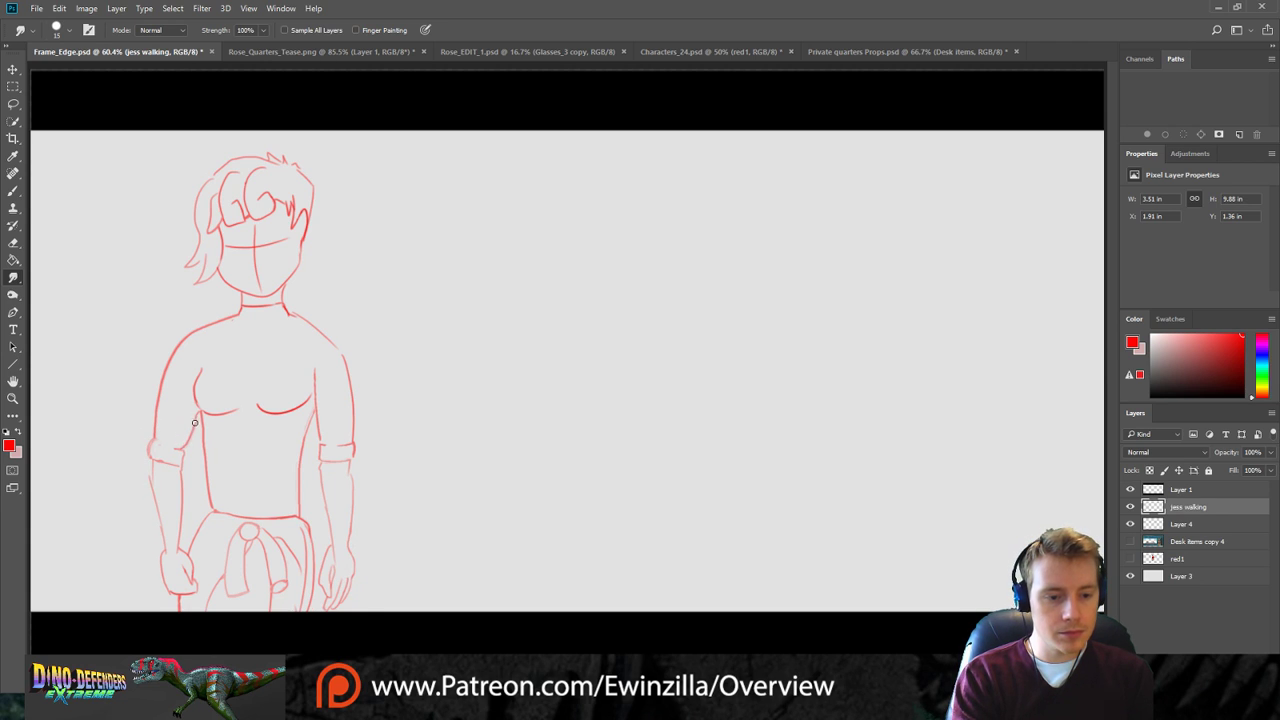
mouse_move(198, 416)
mouse_down()
mouse_move(164, 396)
mouse_move(158, 408)
mouse_move(184, 344)
mouse_up()
drag(156, 418, 198, 326)
mouse_move(154, 424)
mouse_down()
mouse_move(179, 349)
mouse_move(156, 423)
mouse_move(190, 358)
mouse_move(179, 350)
mouse_move(210, 313)
mouse_move(161, 371)
mouse_up()
drag(203, 334, 172, 387)
drag(192, 339, 168, 398)
mouse_move(188, 346)
mouse_down()
mouse_move(160, 418)
mouse_move(183, 374)
mouse_move(165, 443)
mouse_move(197, 330)
mouse_move(185, 327)
mouse_move(158, 437)
mouse_up()
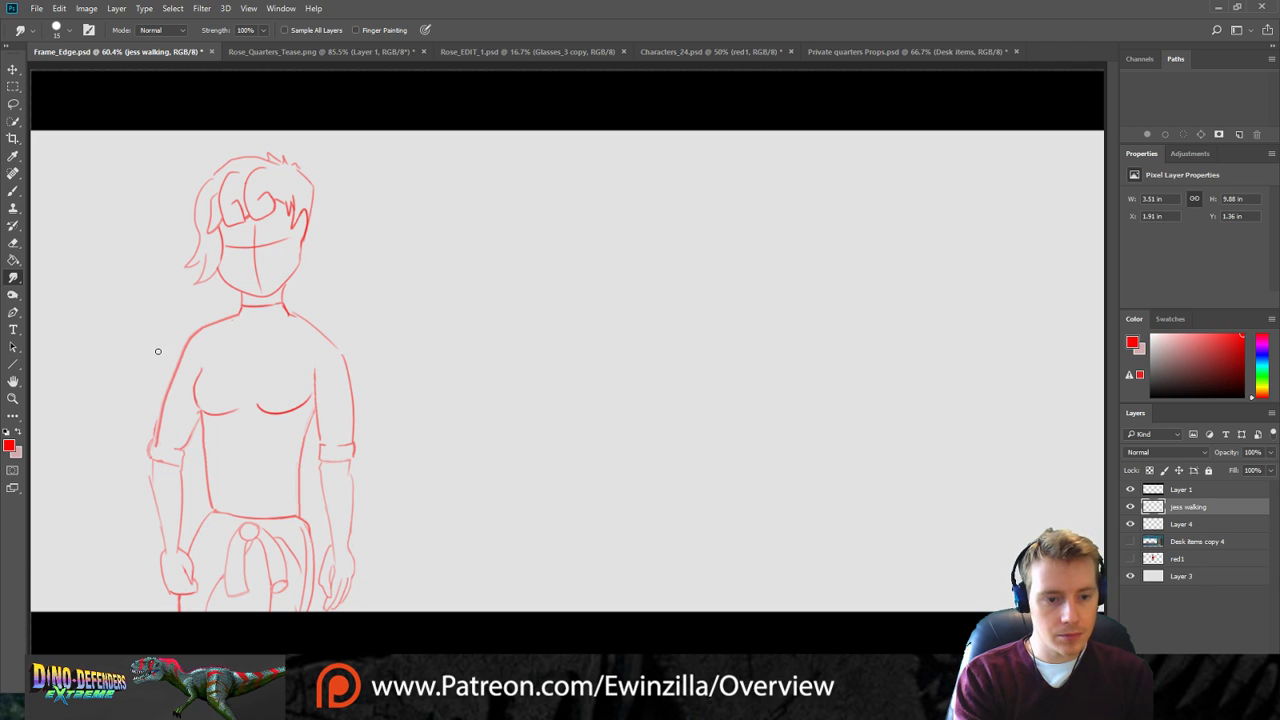
Step back through the recent edits to the image-left arm and rolled sleeve of the standing figure.
key(ctrl+alt+z)
key(ctrl+alt+z)
key(ctrl+alt+z)
key(ctrl+alt+z)
key(ctrl+alt+z)
key(ctrl+alt+z)
key(ctrl+alt+z)
key(ctrl+alt+z)
key(ctrl+alt+z)
key(ctrl+alt+z)
key(ctrl+alt+z)
key(ctrl+alt+z)
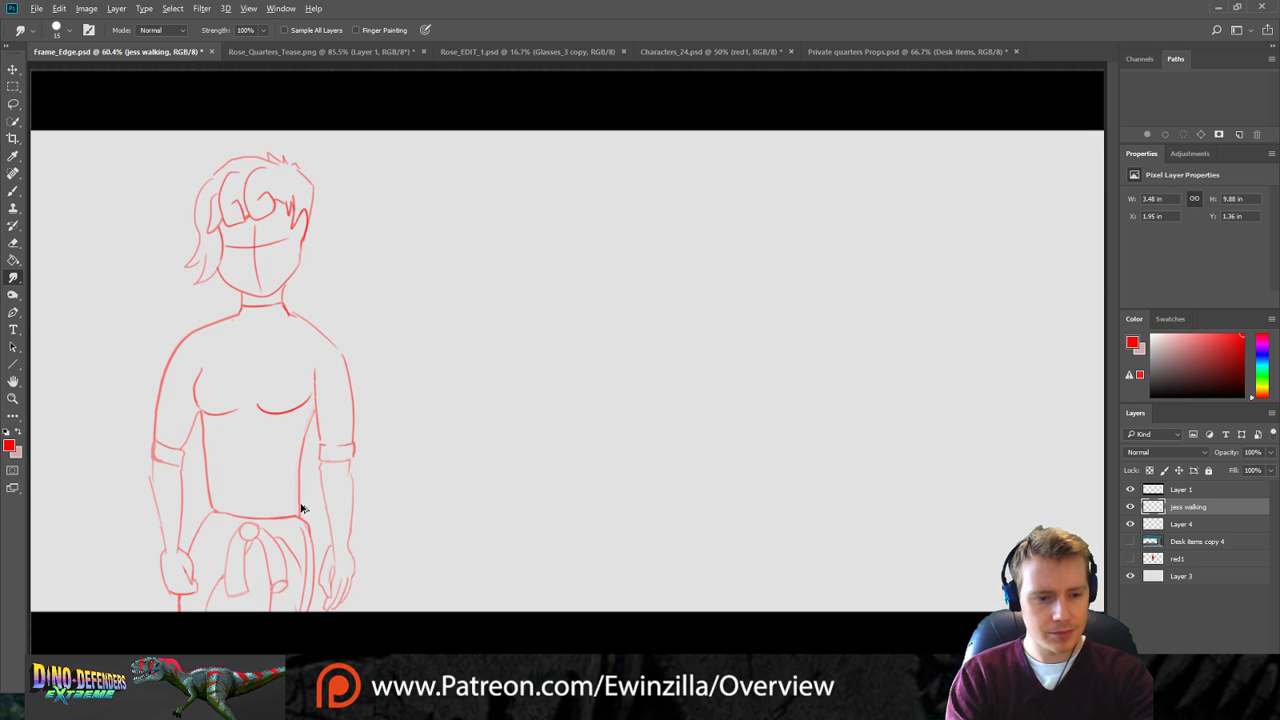
key(ctrl+alt+z)
key(ctrl+alt+z)
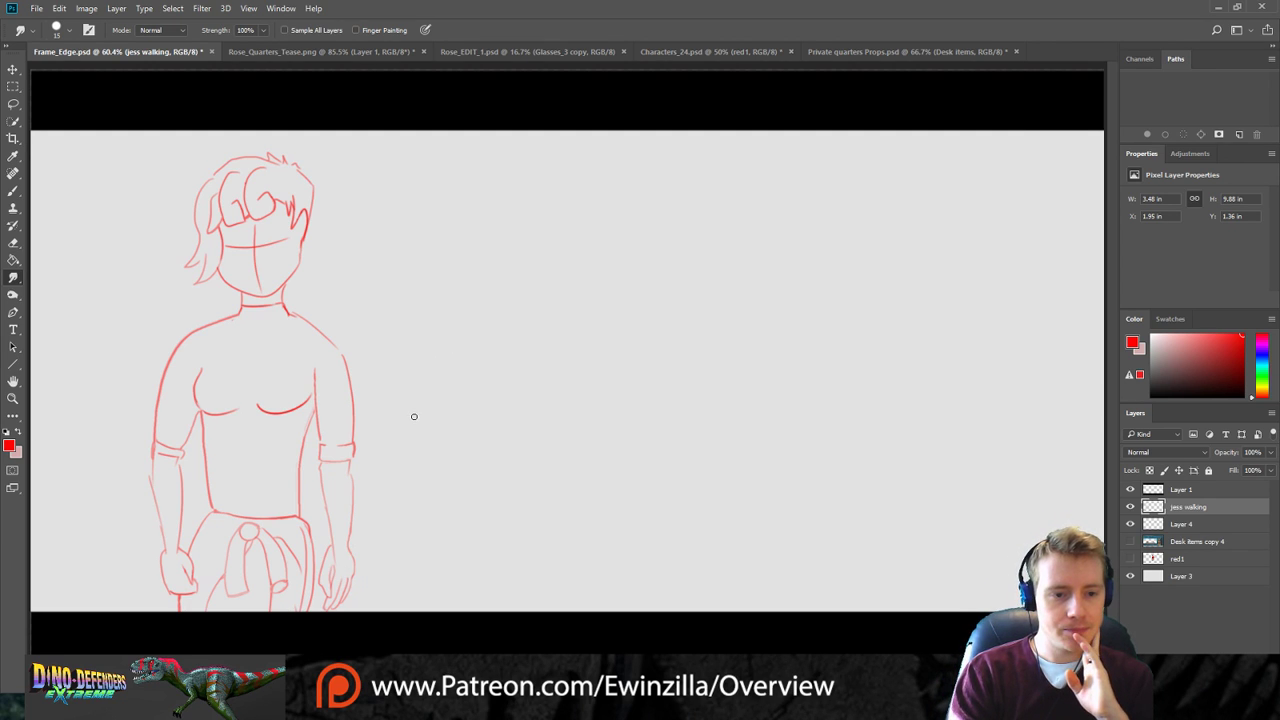
Check the hidden red1 layer, then look through the open artwork and bring up the Characters_24.psd character sheet.
click(1132, 559)
click(1132, 559)
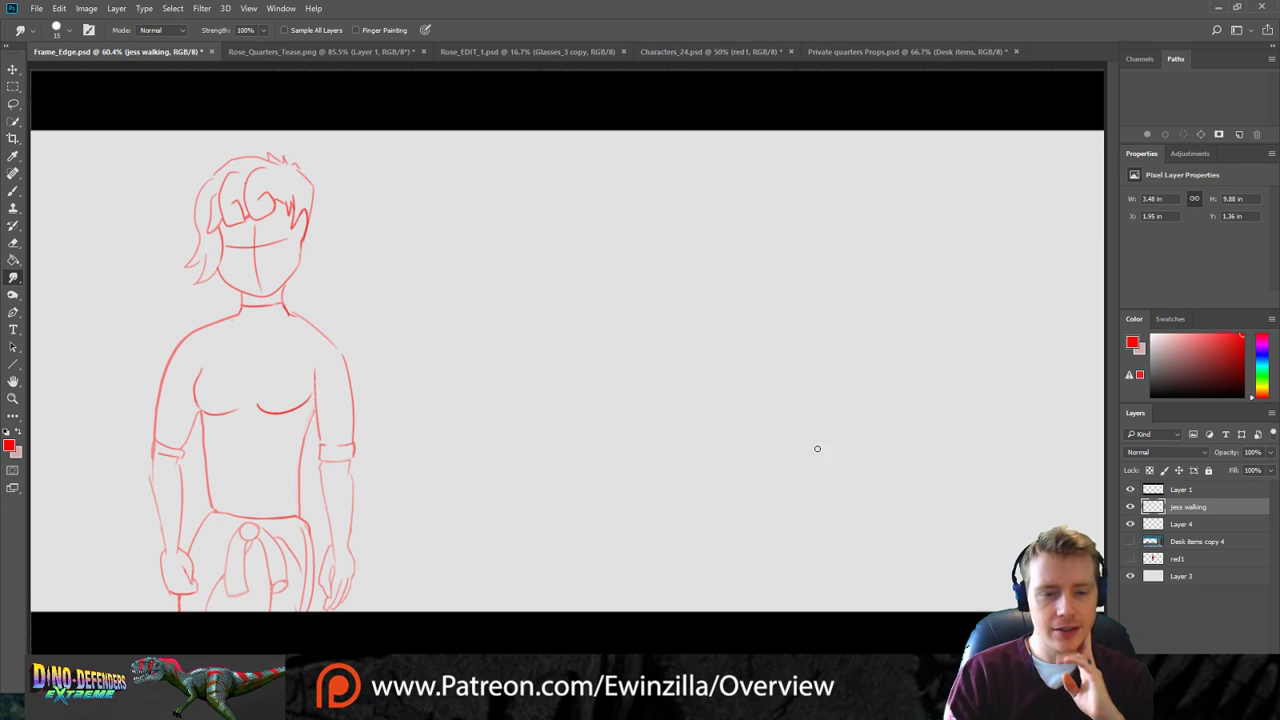
click(370, 51)
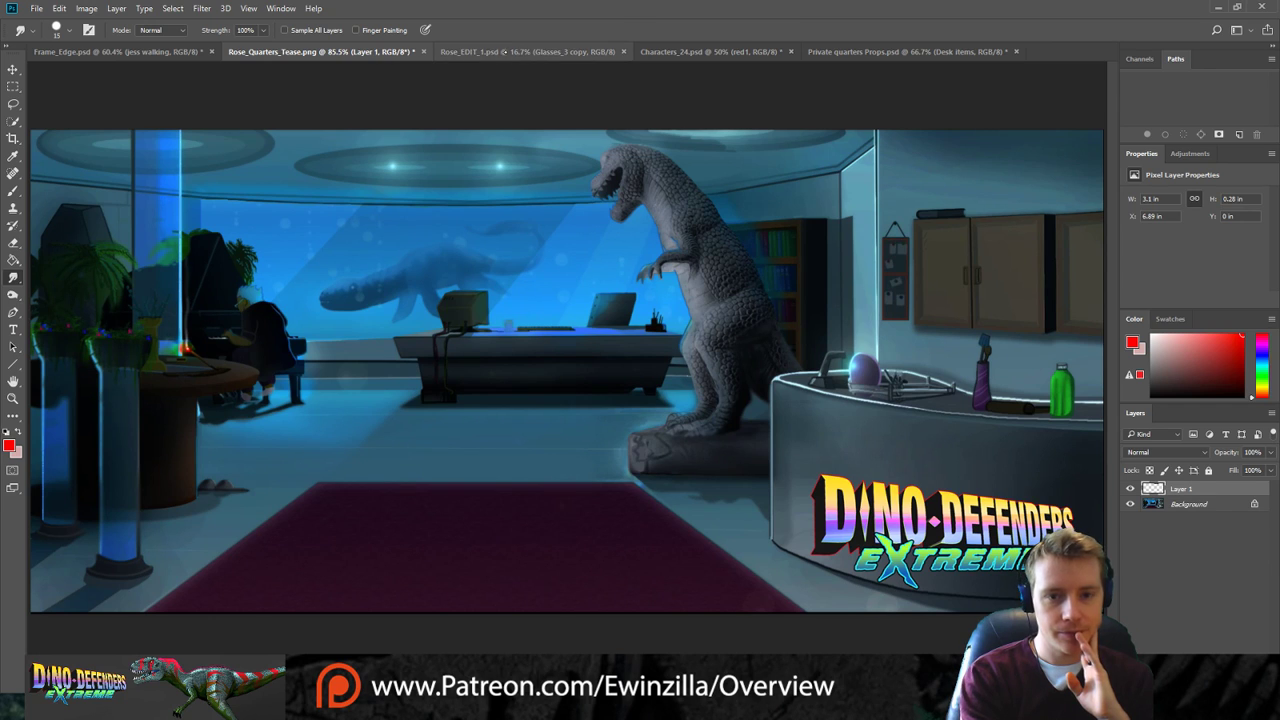
click(690, 51)
scroll(421, 327, down, 4)
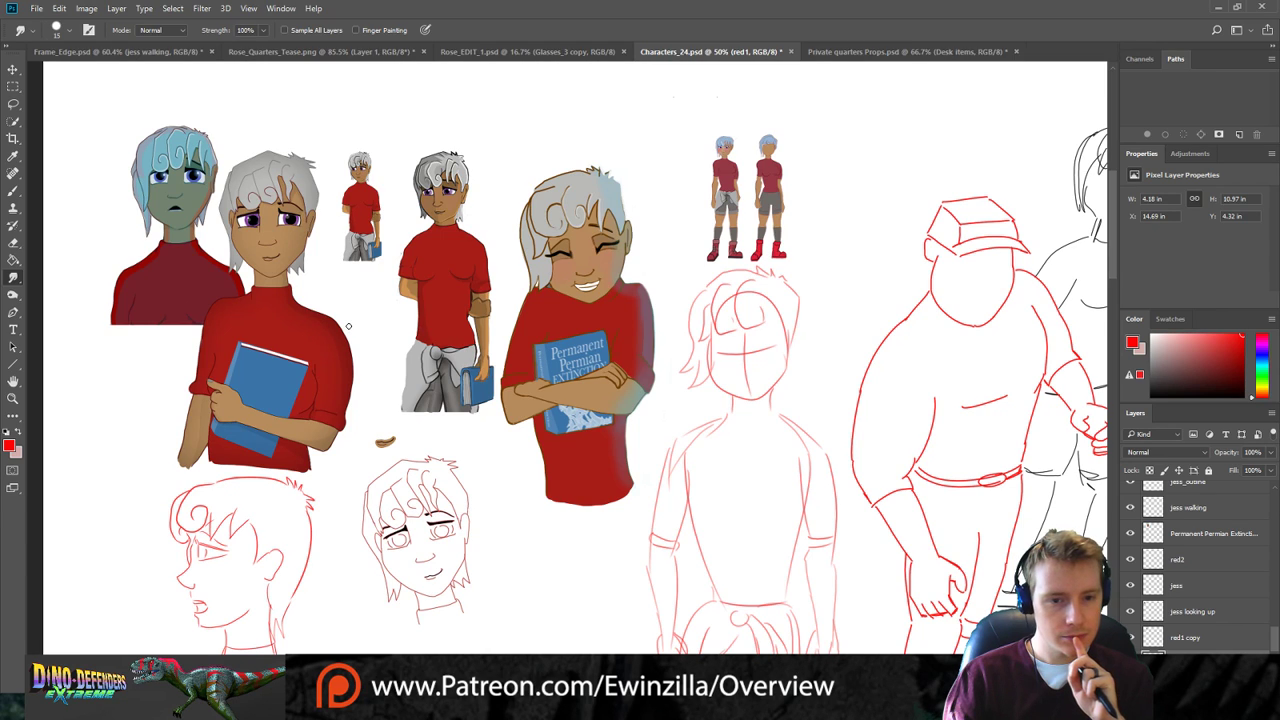
Lasso the smiling face on the Permanent Permian Extinction layer and copy it into Frame_Edge.psd beside the sketched head.
click(13, 104)
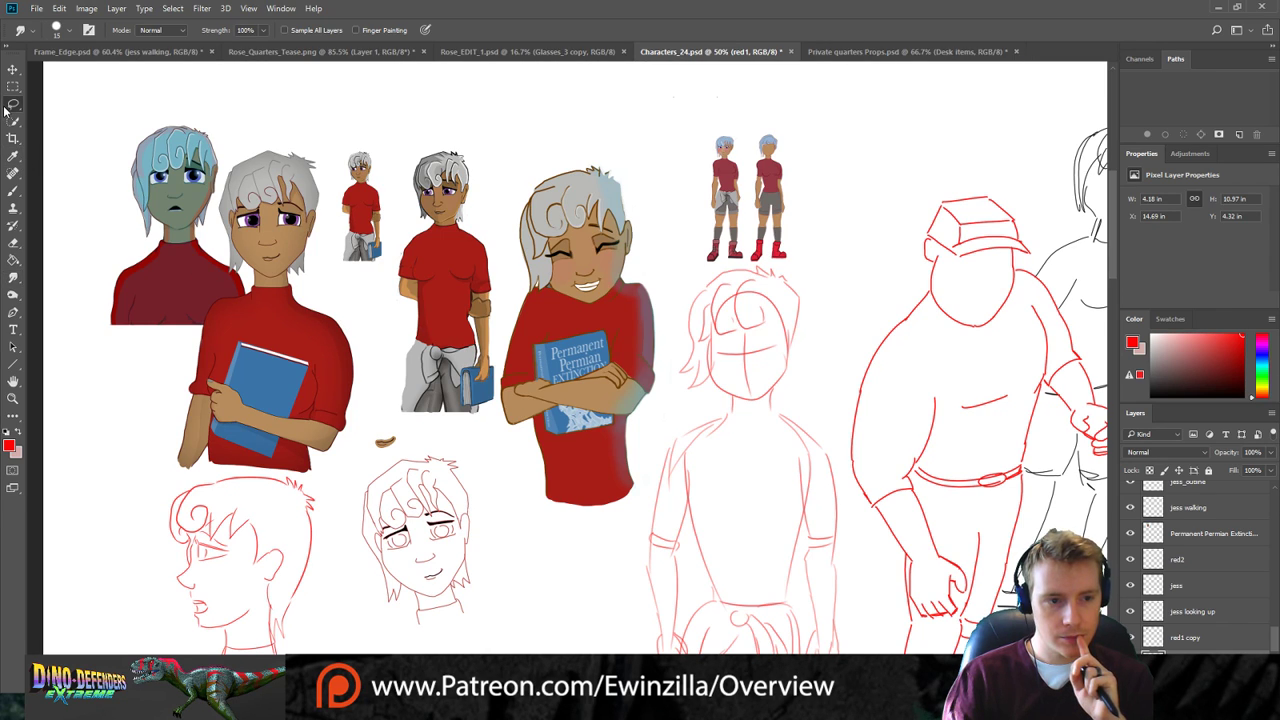
click(1205, 533)
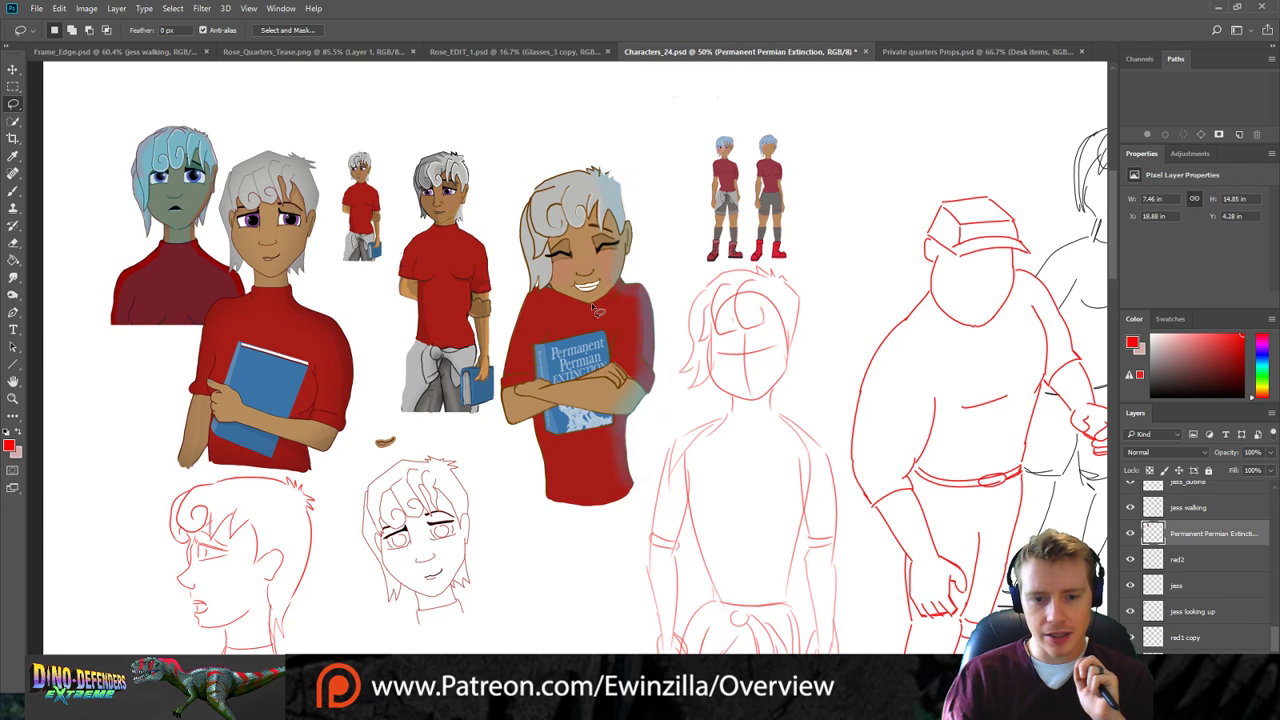
mouse_move(636, 264)
mouse_down()
mouse_move(638, 222)
mouse_move(612, 202)
mouse_move(566, 200)
mouse_move(538, 268)
mouse_move(562, 302)
mouse_move(600, 312)
mouse_up()
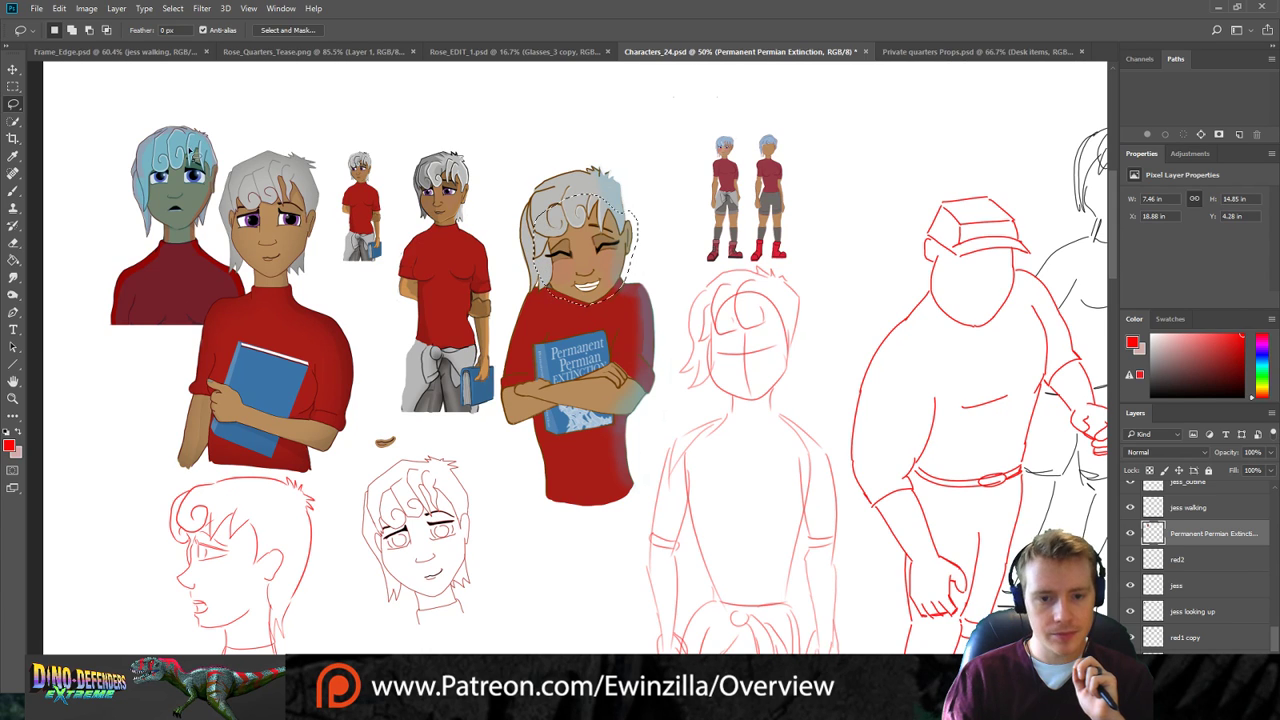
key(v)
drag(619, 243, 455, 218)
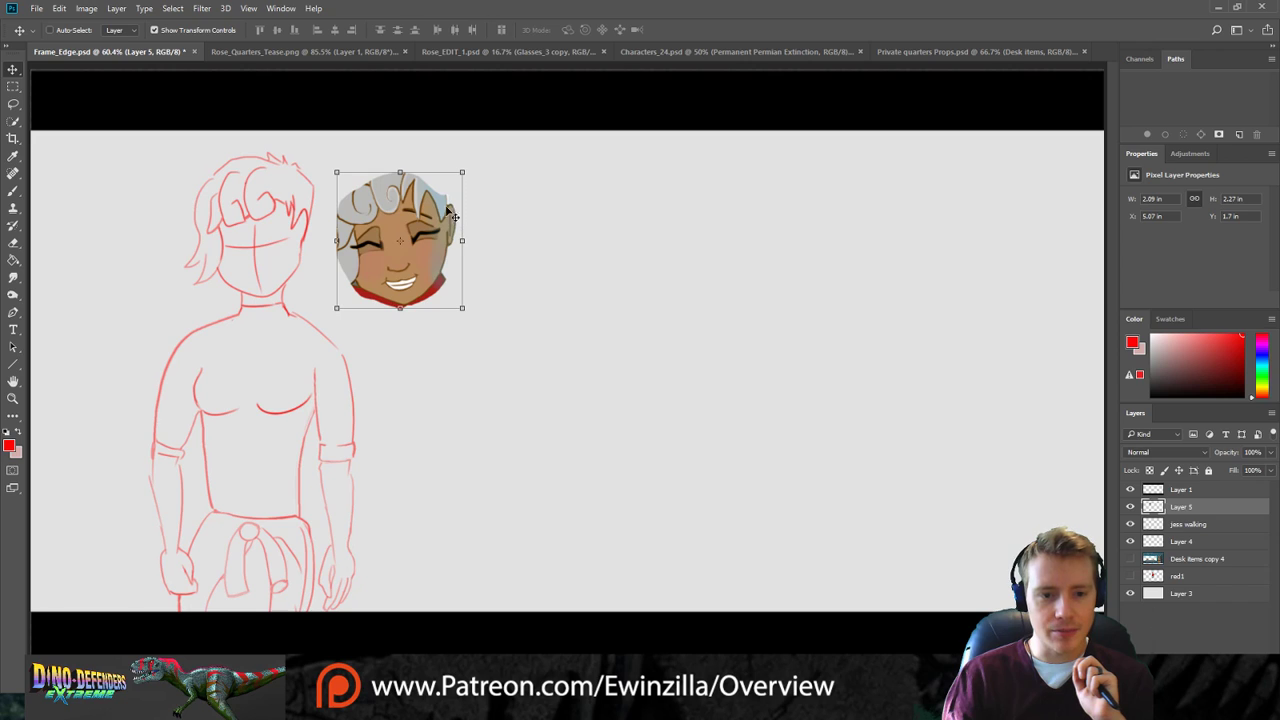
Rotate the copied reference face about 8.29° clockwise and apply the transform.
drag(466, 163, 491, 156)
click(14, 399)
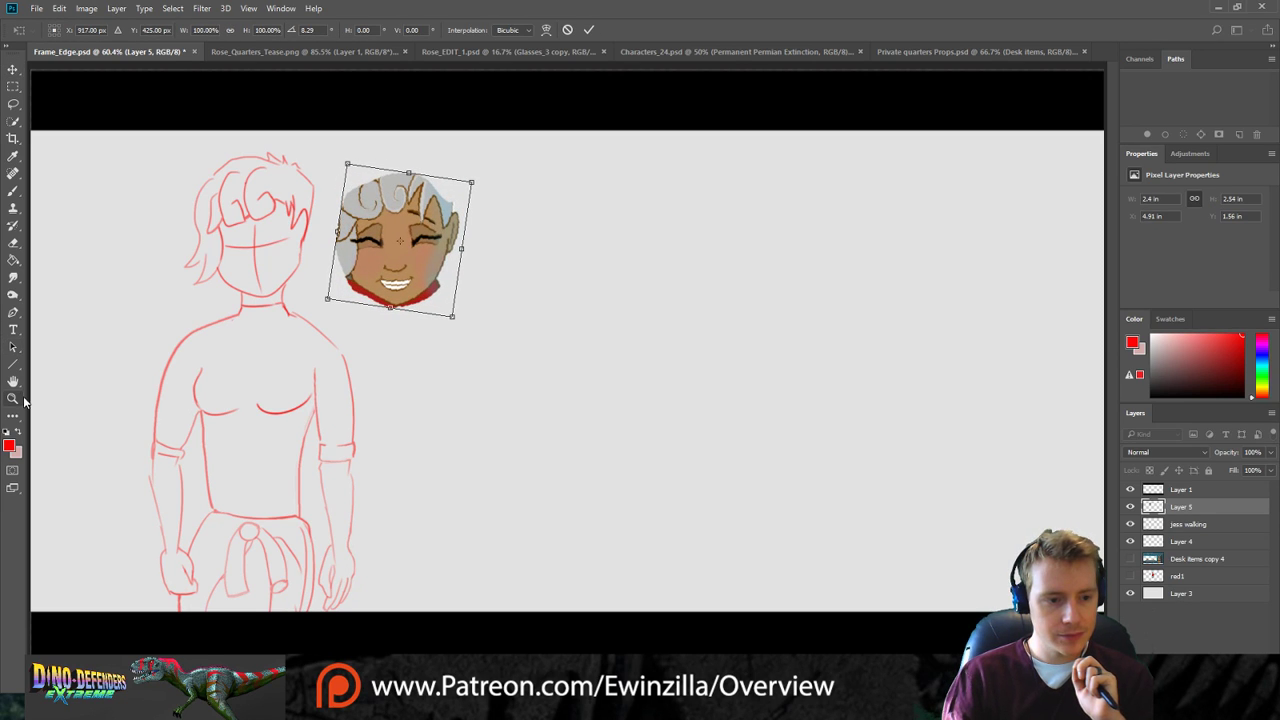
click(596, 268)
Smudge away the crossed construction guidelines inside the sketched face on the jess walking layer.
click(235, 230)
click(235, 230)
click(235, 230)
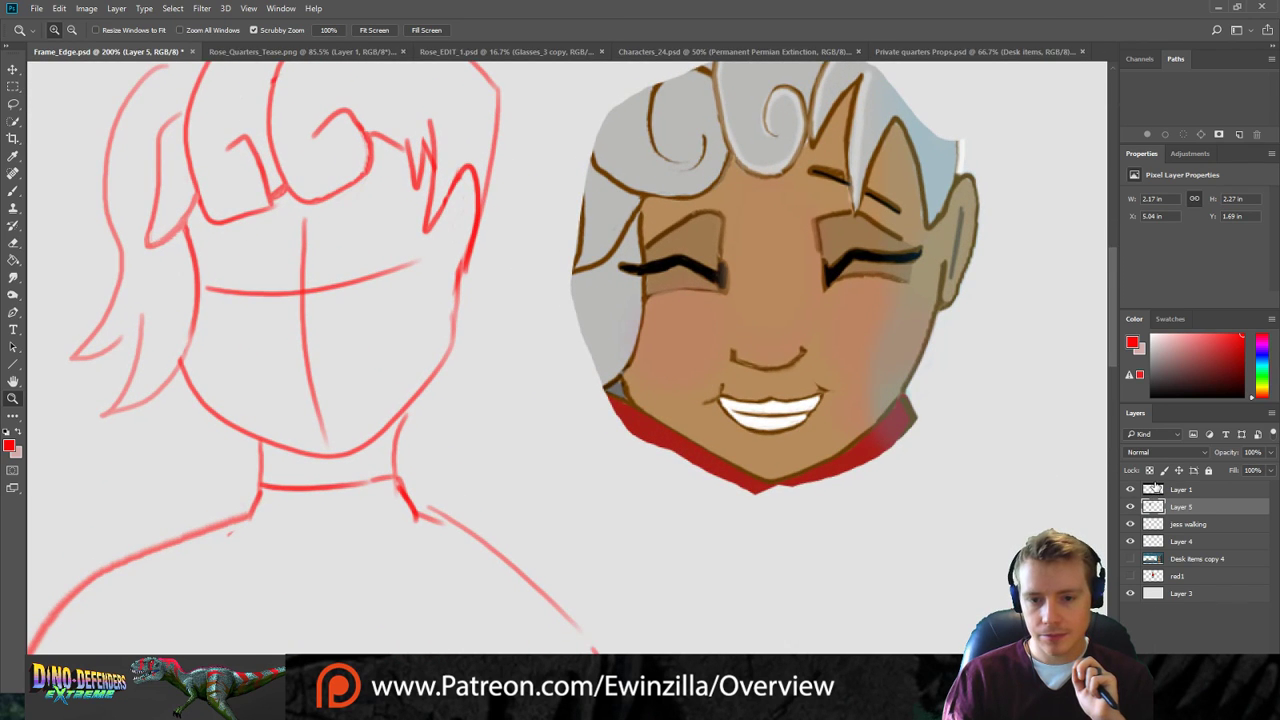
click(1130, 524)
click(1130, 525)
click(1170, 528)
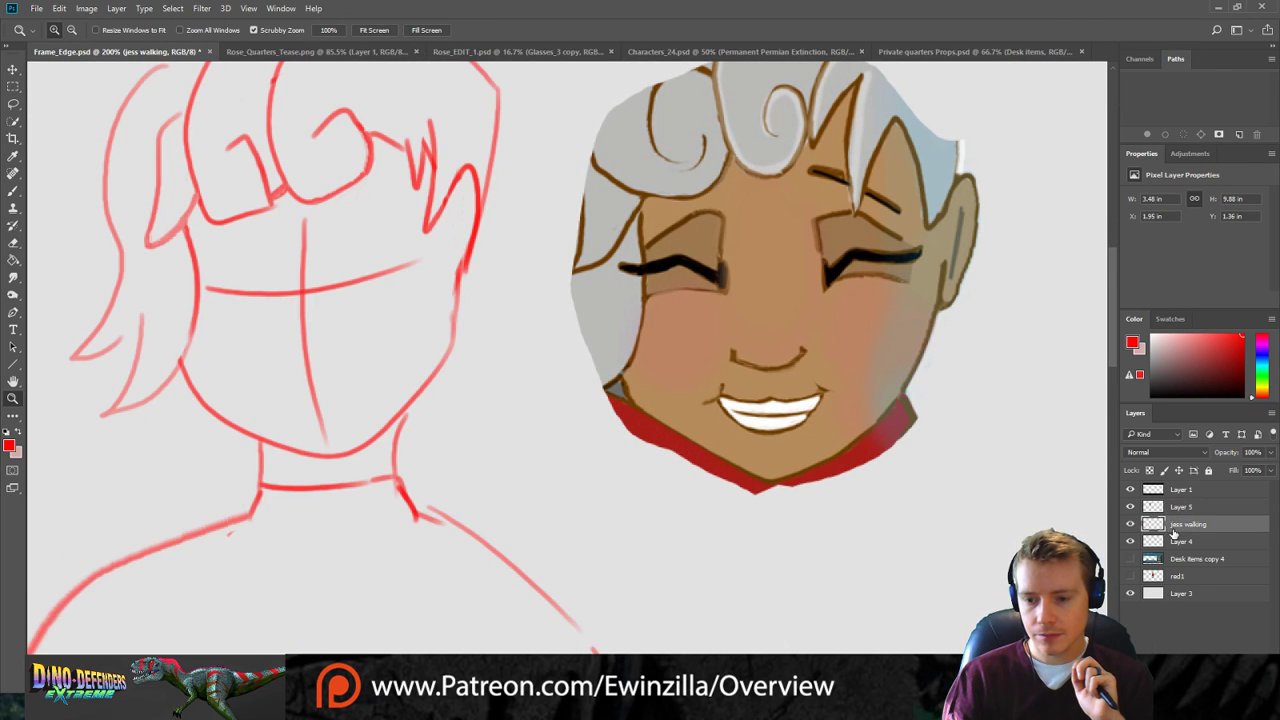
click(13, 277)
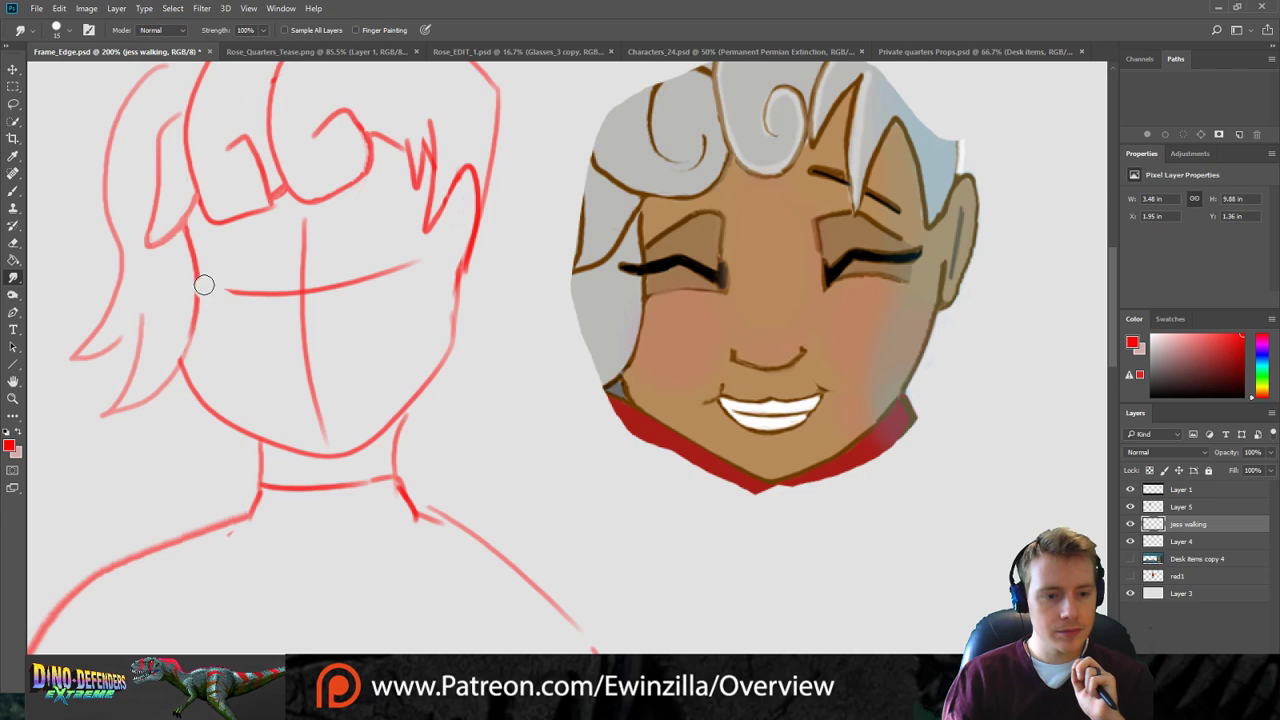
key(ctrl+z)
mouse_move(215, 285)
mouse_down()
mouse_move(301, 300)
mouse_move(285, 295)
mouse_move(313, 247)
mouse_move(310, 223)
mouse_move(305, 283)
mouse_move(400, 265)
mouse_move(350, 287)
mouse_move(279, 360)
mouse_move(297, 408)
mouse_move(311, 356)
mouse_move(328, 433)
mouse_up()
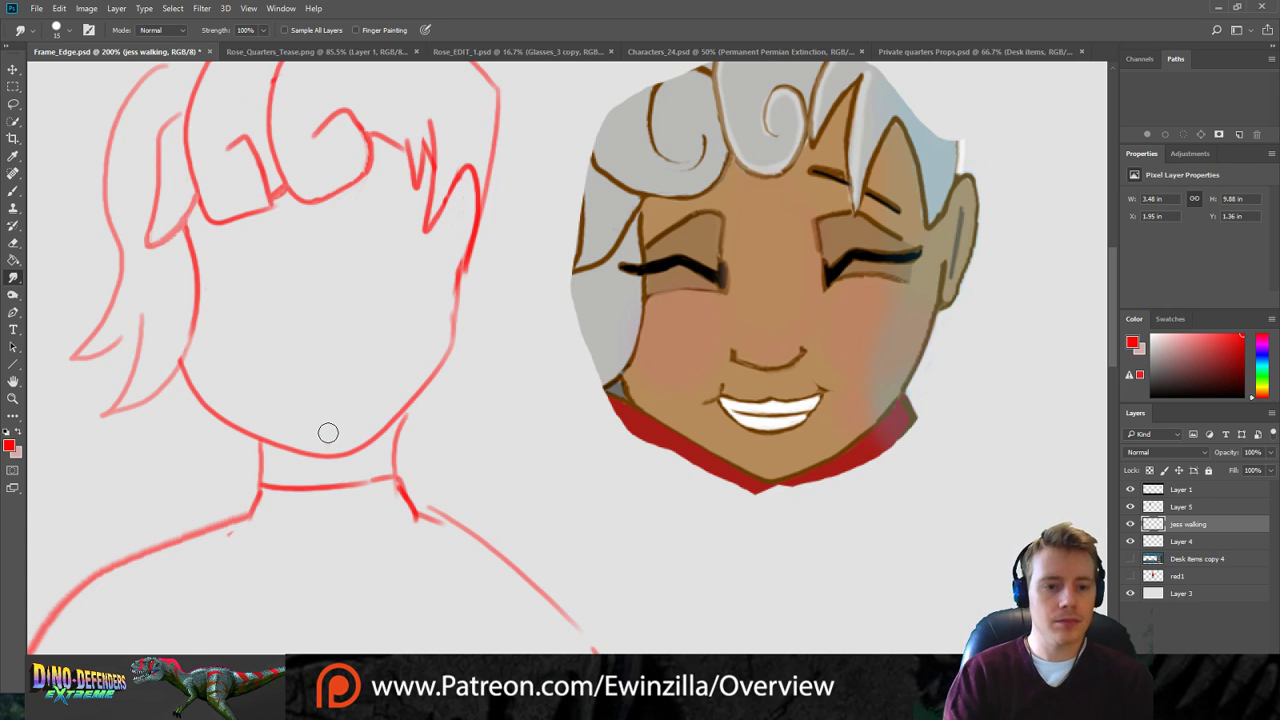
Brush in both eyes in red, with upper lids, crease lines, lower lids and inner edges.
click(13, 191)
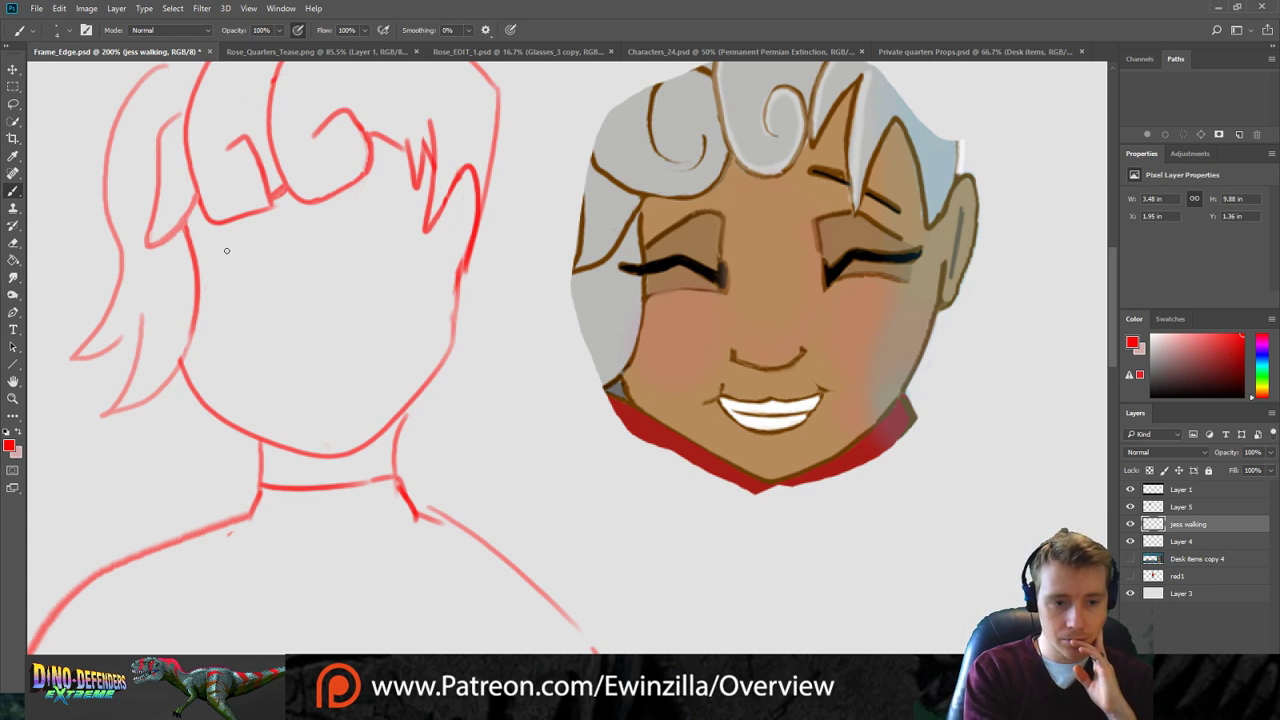
drag(203, 248, 290, 238)
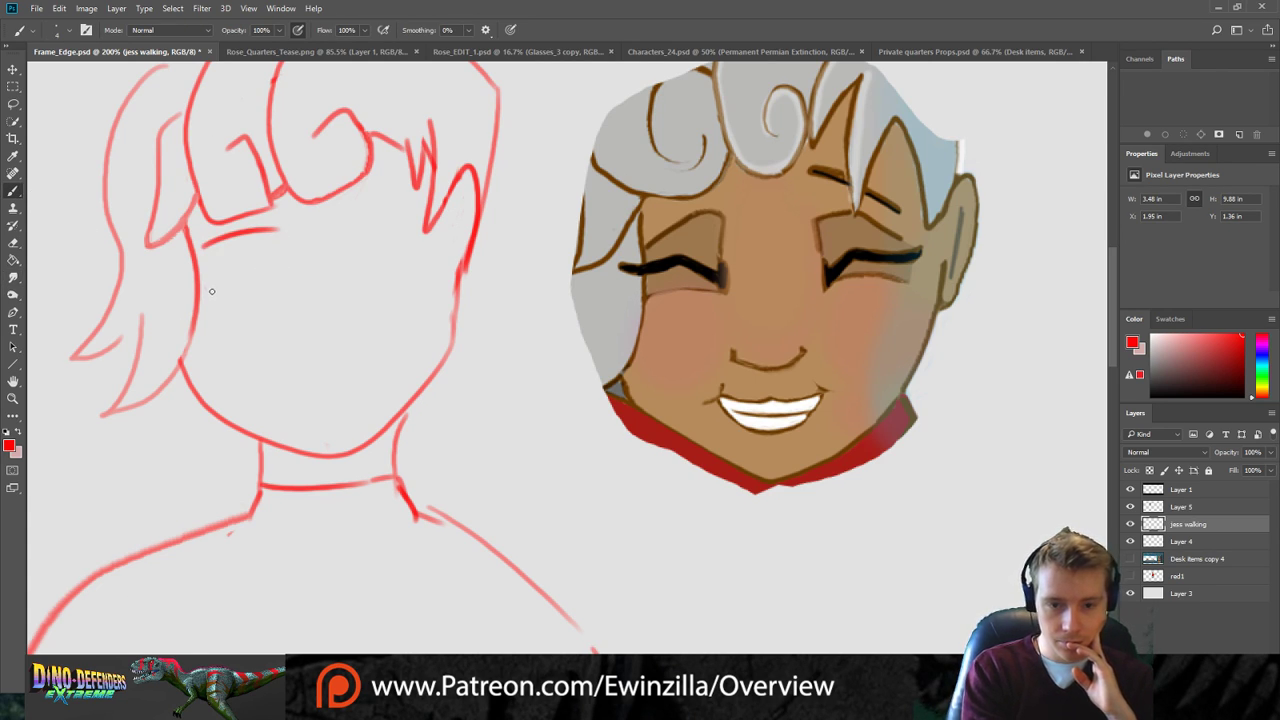
drag(211, 290, 278, 286)
mouse_move(208, 258)
mouse_down()
mouse_move(355, 231)
mouse_move(425, 243)
mouse_up()
drag(348, 236, 410, 244)
drag(342, 283, 416, 277)
drag(349, 236, 358, 286)
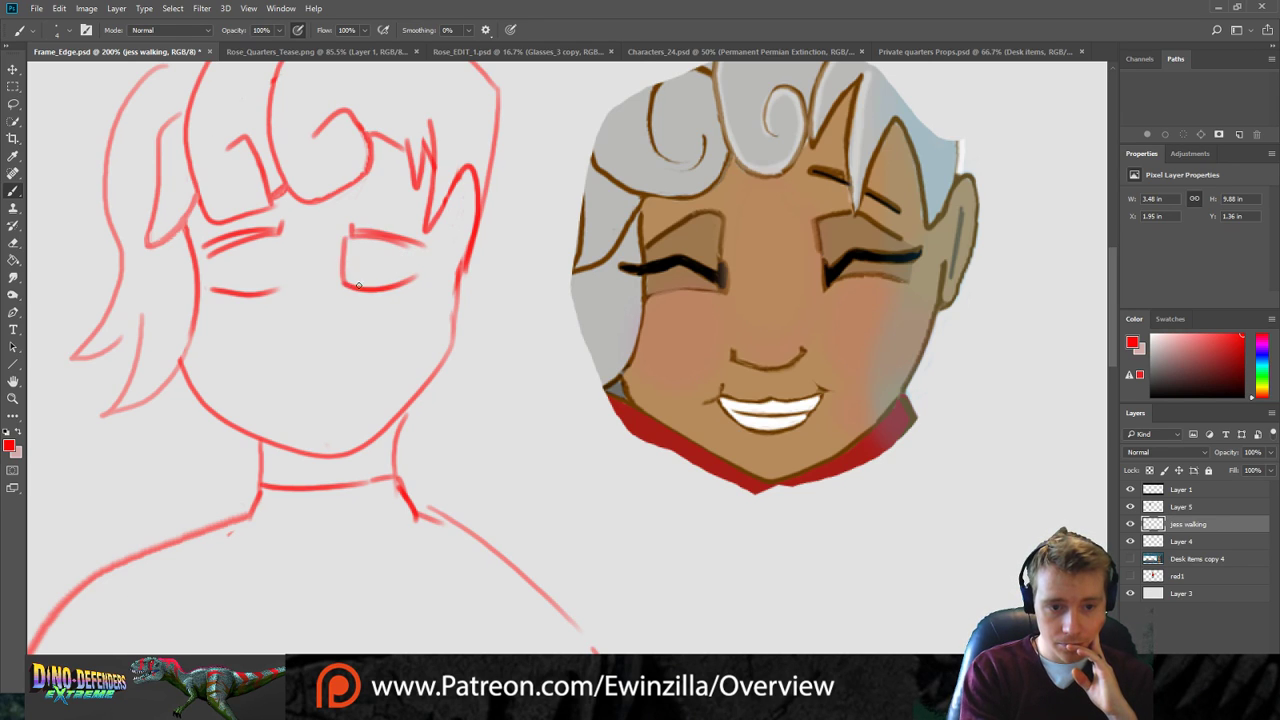
mouse_move(346, 222)
mouse_down()
mouse_move(279, 236)
mouse_move(283, 290)
mouse_up()
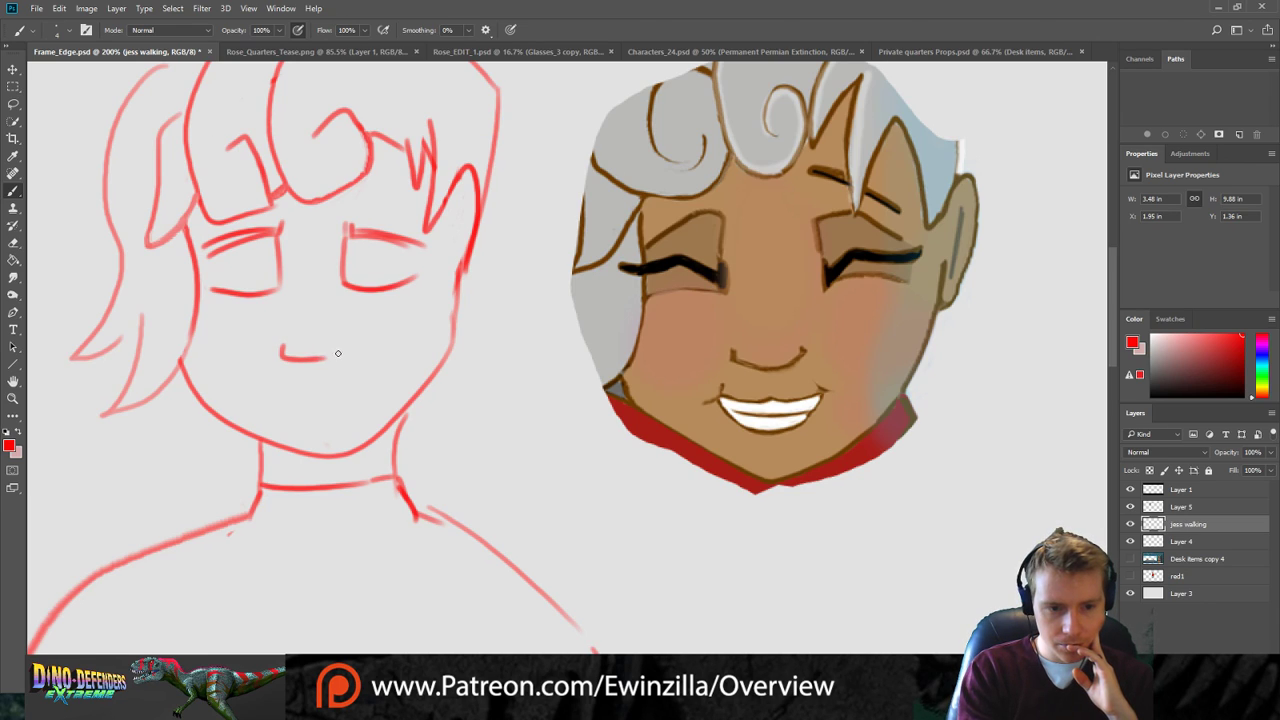
Draw a small nose and a closed mouth under the eyes, redoing the upper lip as a wider curve.
mouse_move(281, 352)
mouse_down()
mouse_move(326, 366)
mouse_move(364, 402)
mouse_up()
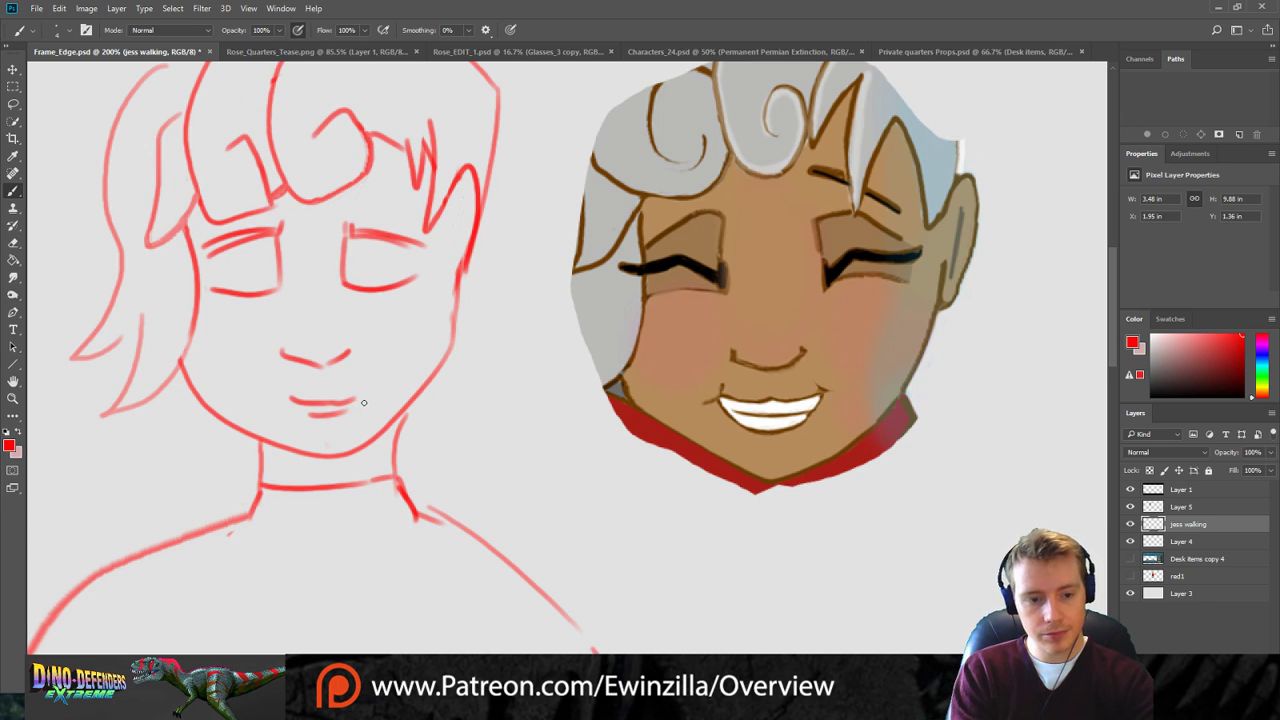
key(ctrl+z)
key(ctrl+z)
drag(276, 395, 350, 404)
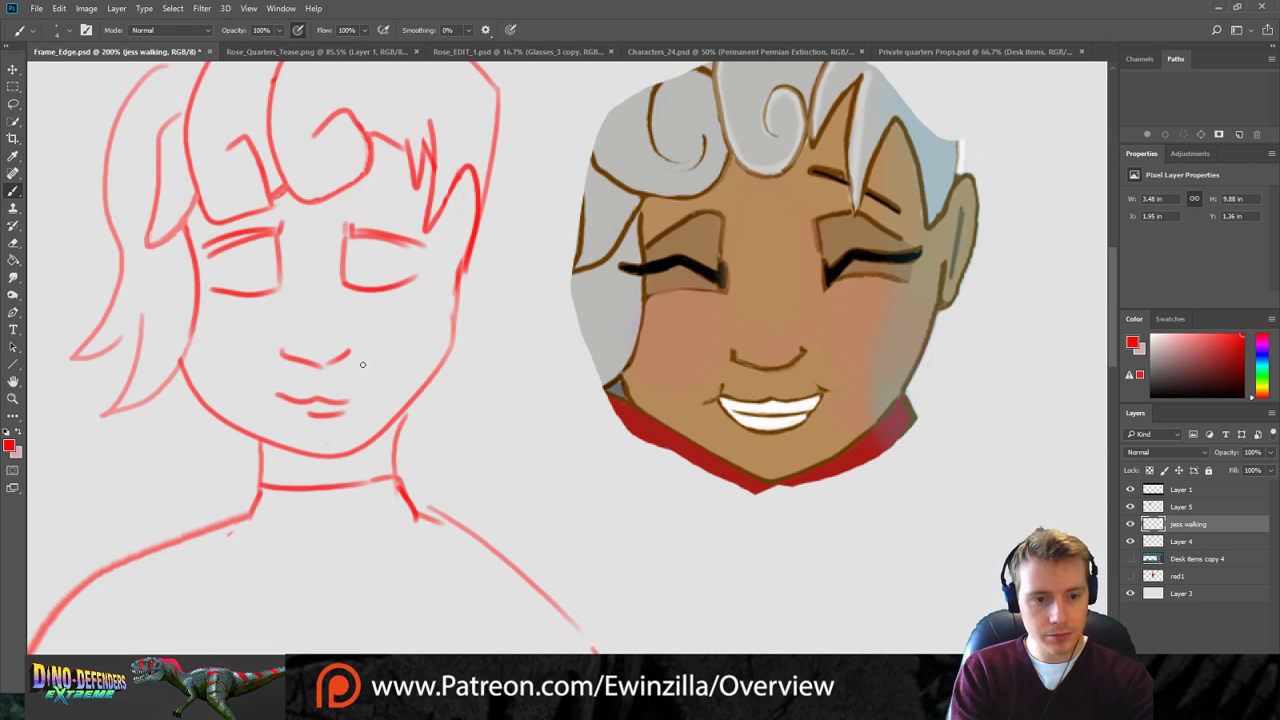
Draw a curved iris against the inner side of the image-left eye, replacing the first trial strokes.
drag(264, 246, 258, 293)
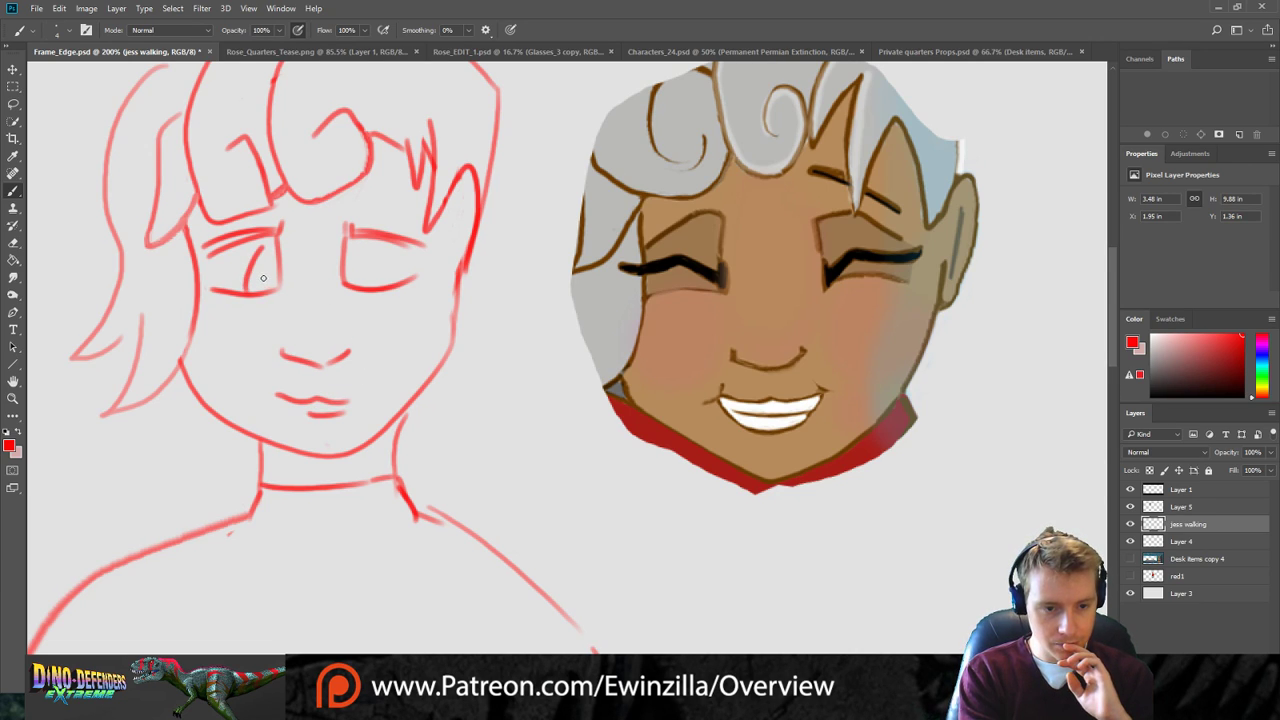
key(ctrl+z)
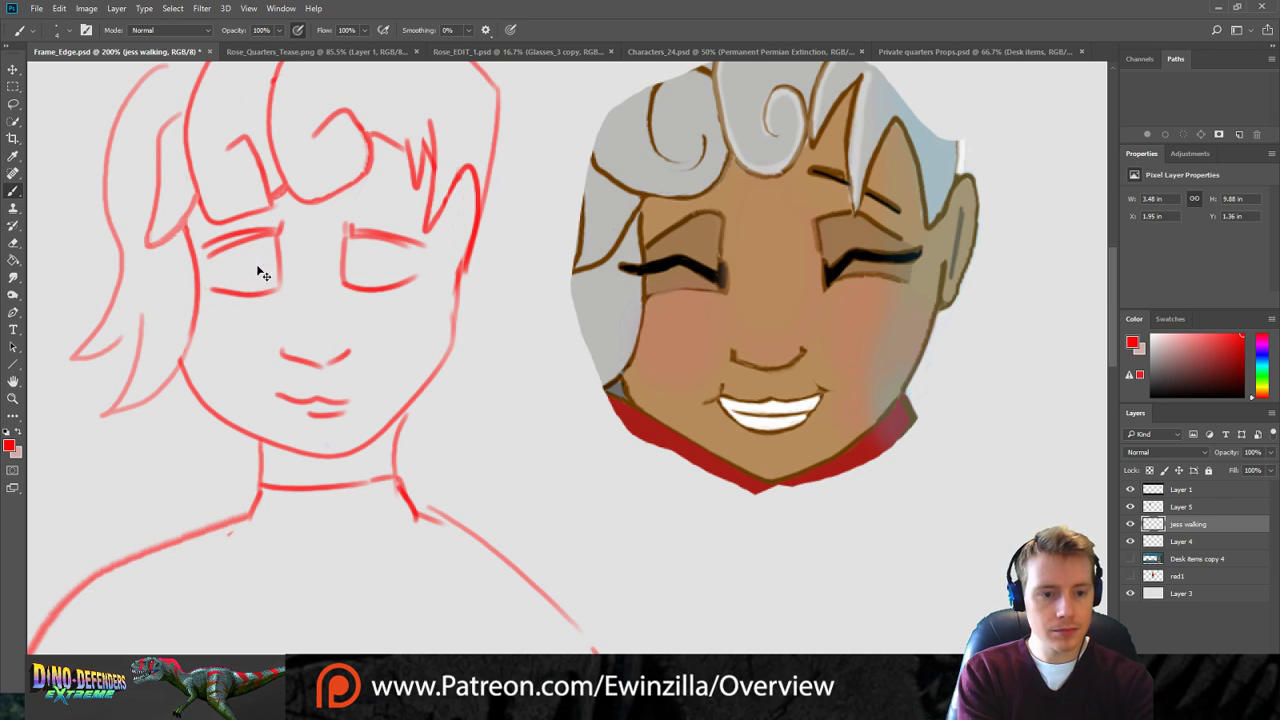
drag(264, 241, 248, 290)
key(ctrl+z)
drag(273, 249, 247, 288)
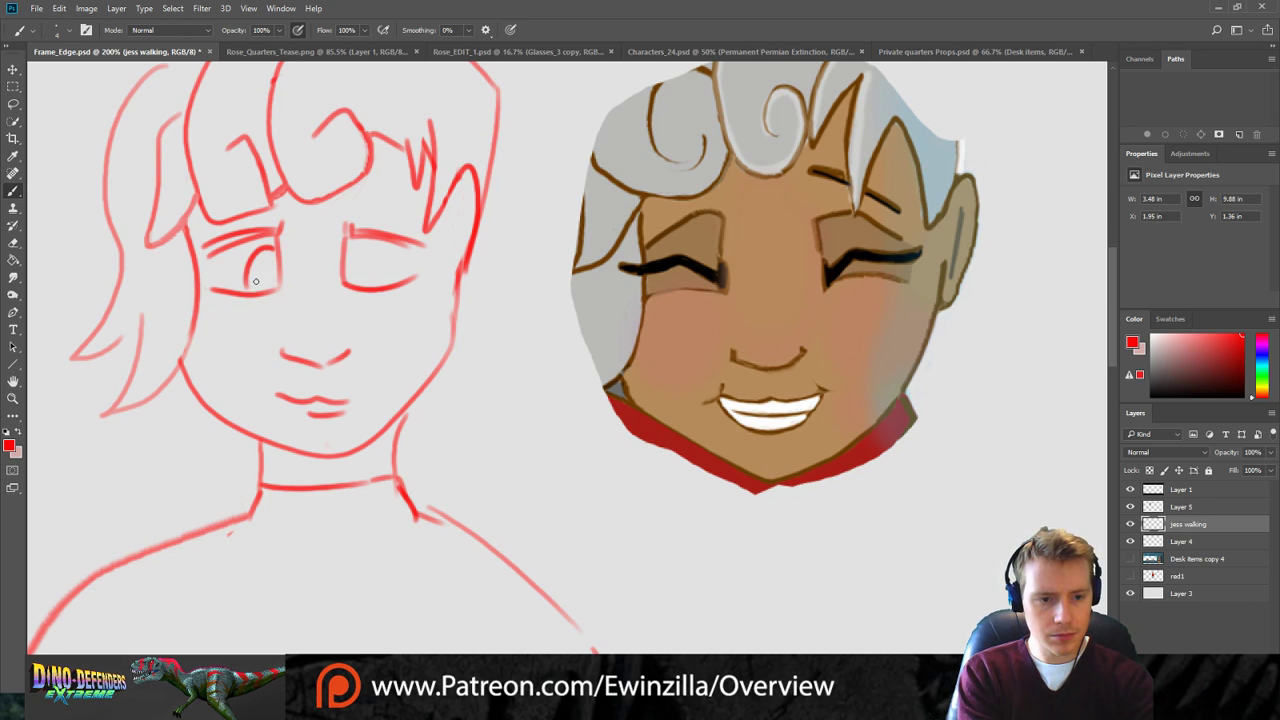
Try several iris strokes in the image-right eye, undoing each attempt.
mouse_move(387, 280)
mouse_down()
mouse_move(411, 268)
mouse_move(380, 284)
mouse_up()
key(ctrl+z)
key(ctrl+z)
key(ctrl+z)
key(ctrl+z)
key(ctrl+z)
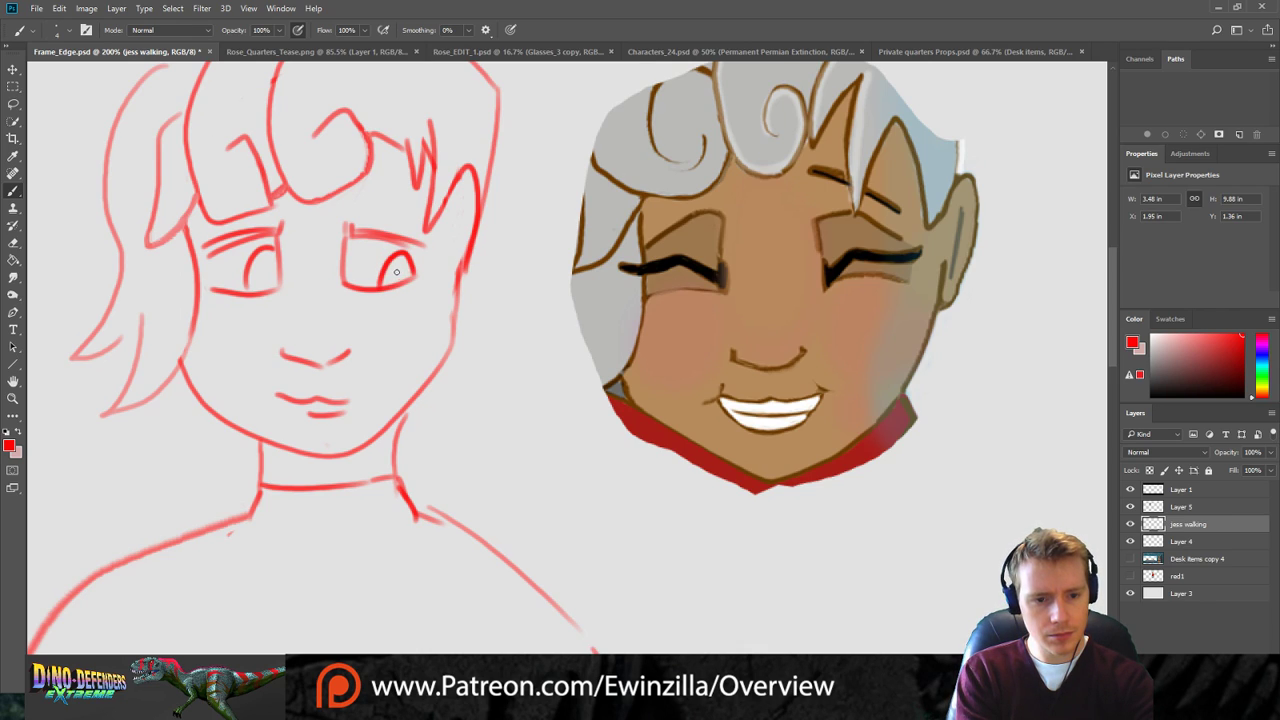
key(ctrl+z)
Thicken the upper lid of the image-right eye, clean up its interior and redraw the iris near the outer corner.
mouse_move(352, 228)
mouse_down()
mouse_move(420, 245)
mouse_move(356, 243)
mouse_move(411, 260)
mouse_up()
click(13, 277)
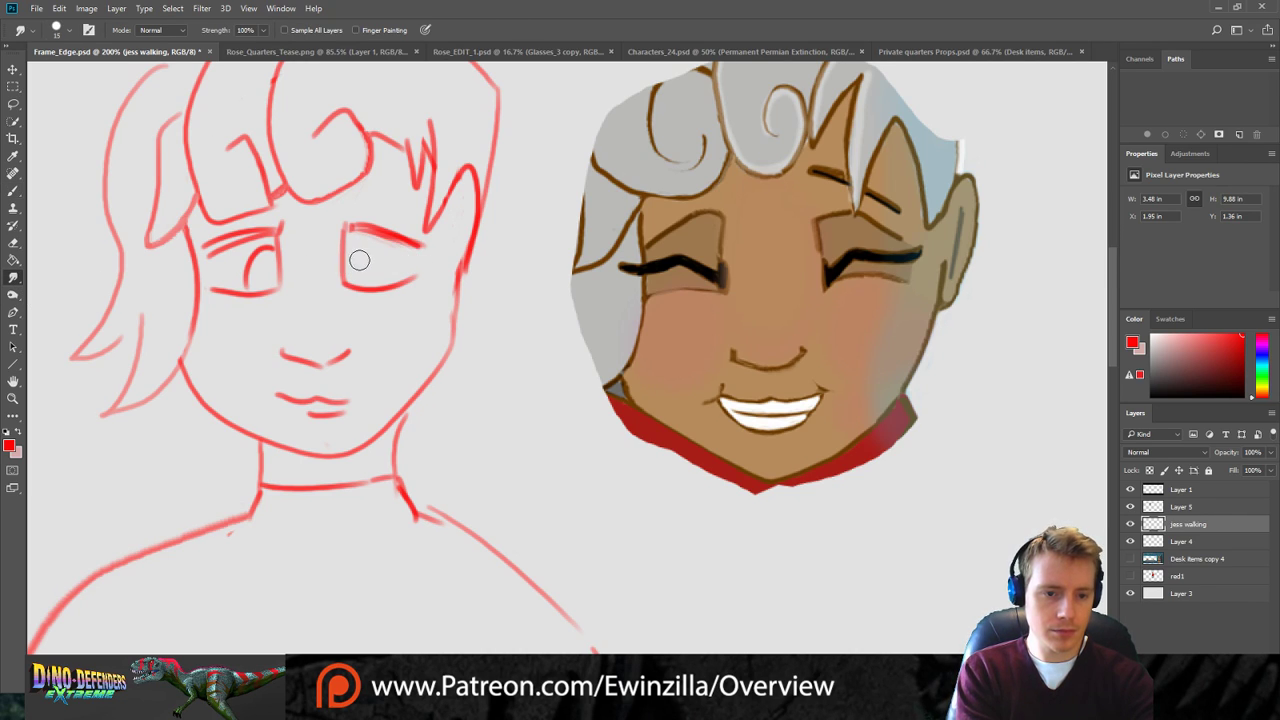
click(13, 191)
mouse_move(414, 270)
mouse_down()
mouse_move(404, 252)
mouse_move(395, 282)
mouse_up()
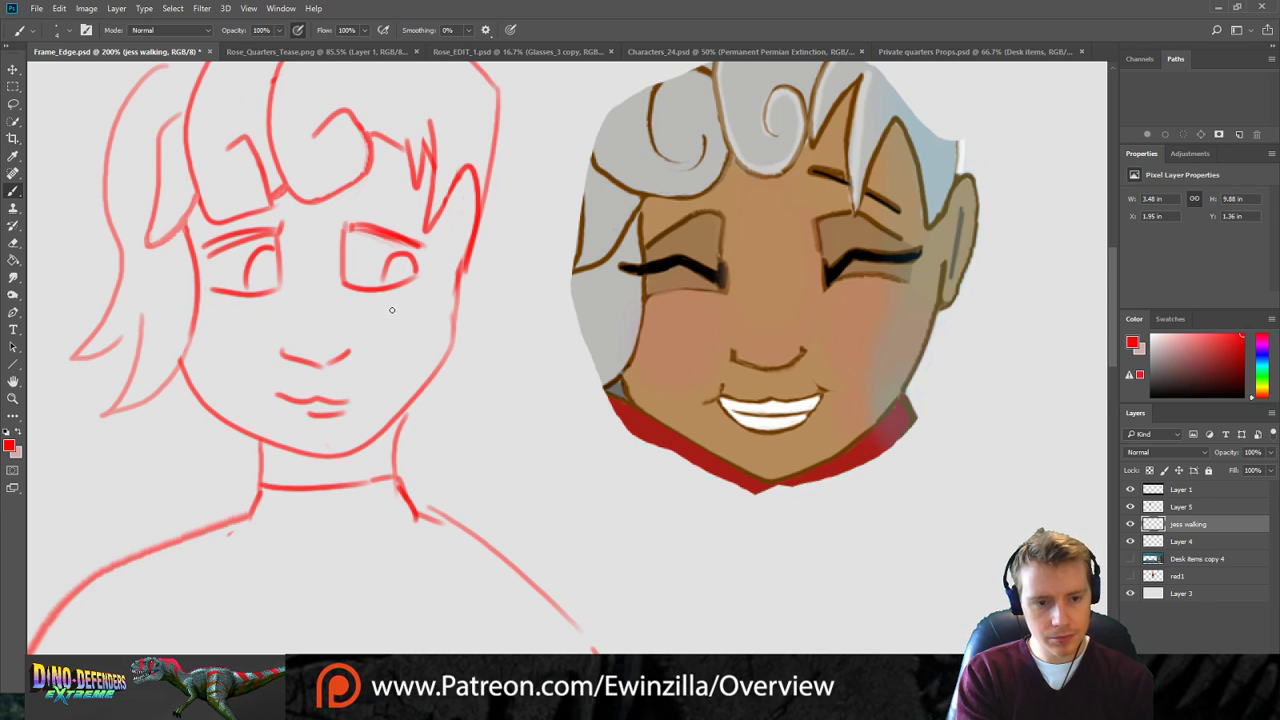
key(ctrl+z)
mouse_move(411, 277)
mouse_down()
mouse_move(388, 266)
mouse_move(383, 288)
mouse_move(396, 254)
mouse_move(384, 285)
mouse_move(411, 256)
mouse_move(417, 271)
mouse_up()
key(ctrl+z)
key(ctrl+z)
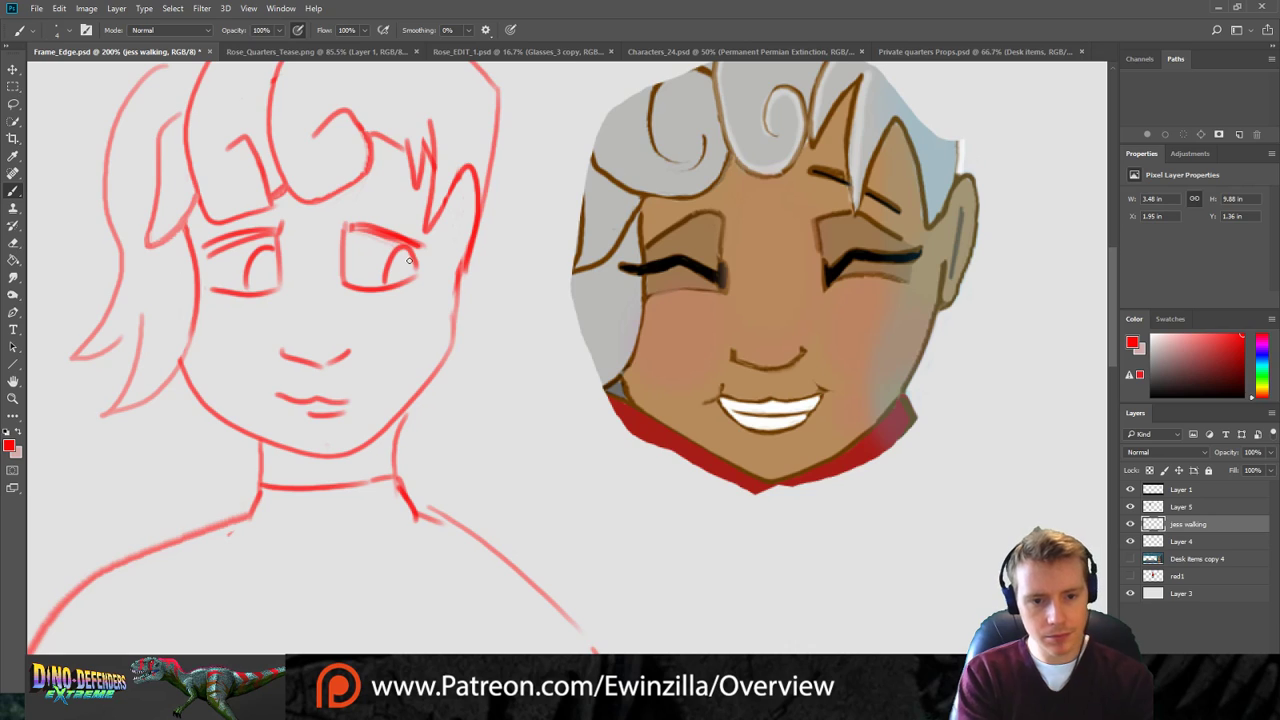
Extend the ear's outline down into a lobe that meets the jawline, replacing the first trial stroke.
drag(455, 257, 460, 280)
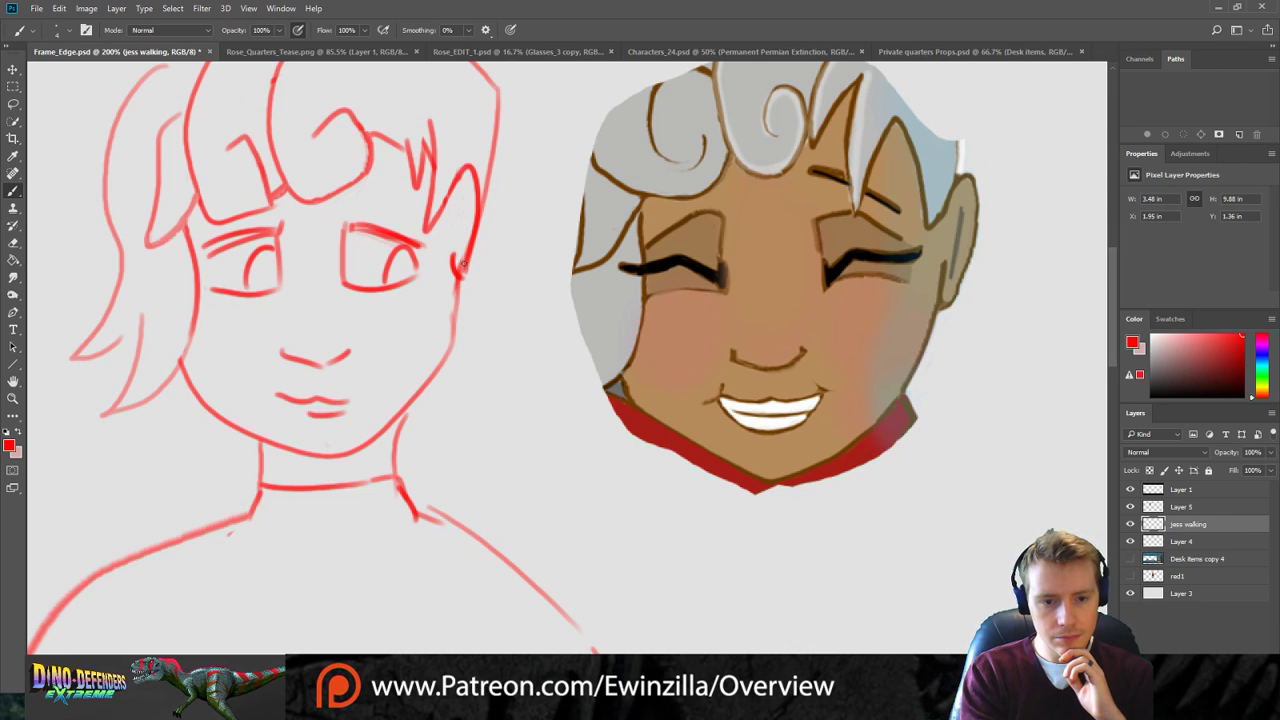
key(ctrl+z)
mouse_move(478, 212)
mouse_down()
mouse_move(462, 278)
mouse_move(471, 250)
mouse_up()
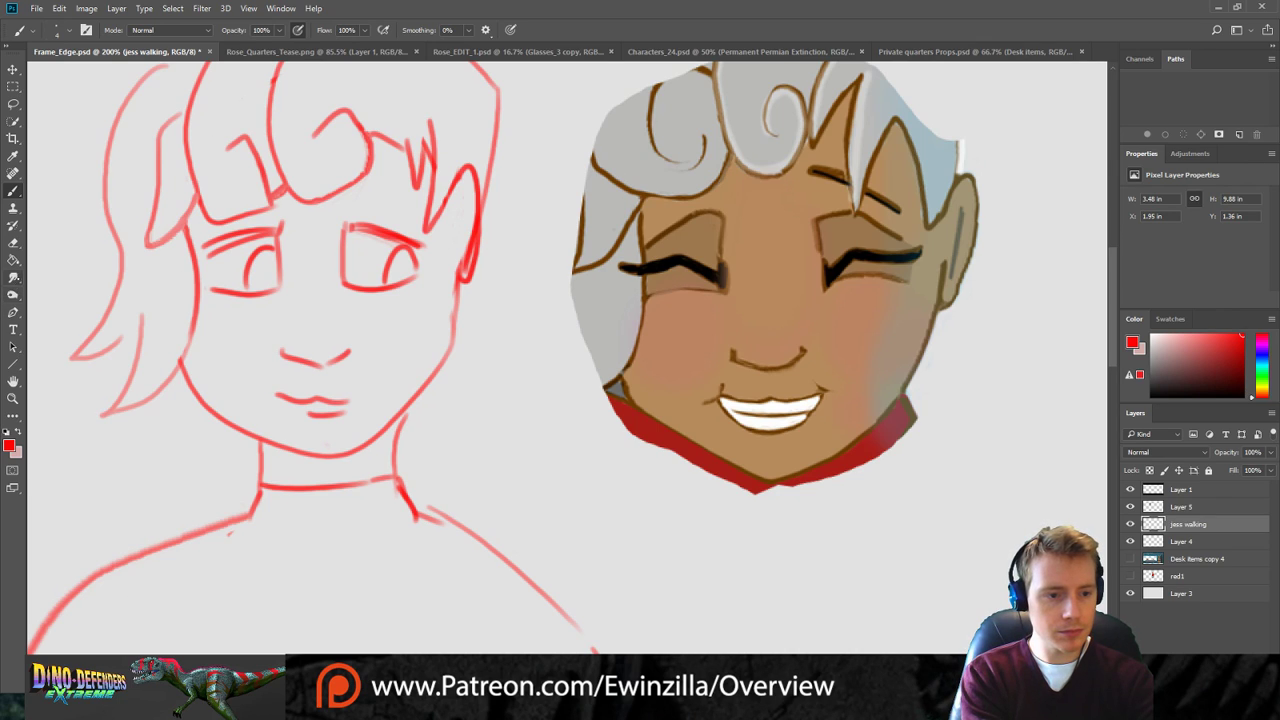
Smudge away the zigzag fringe strands beside the ear, and replace the nose with a rounder, slightly higher one.
click(13, 277)
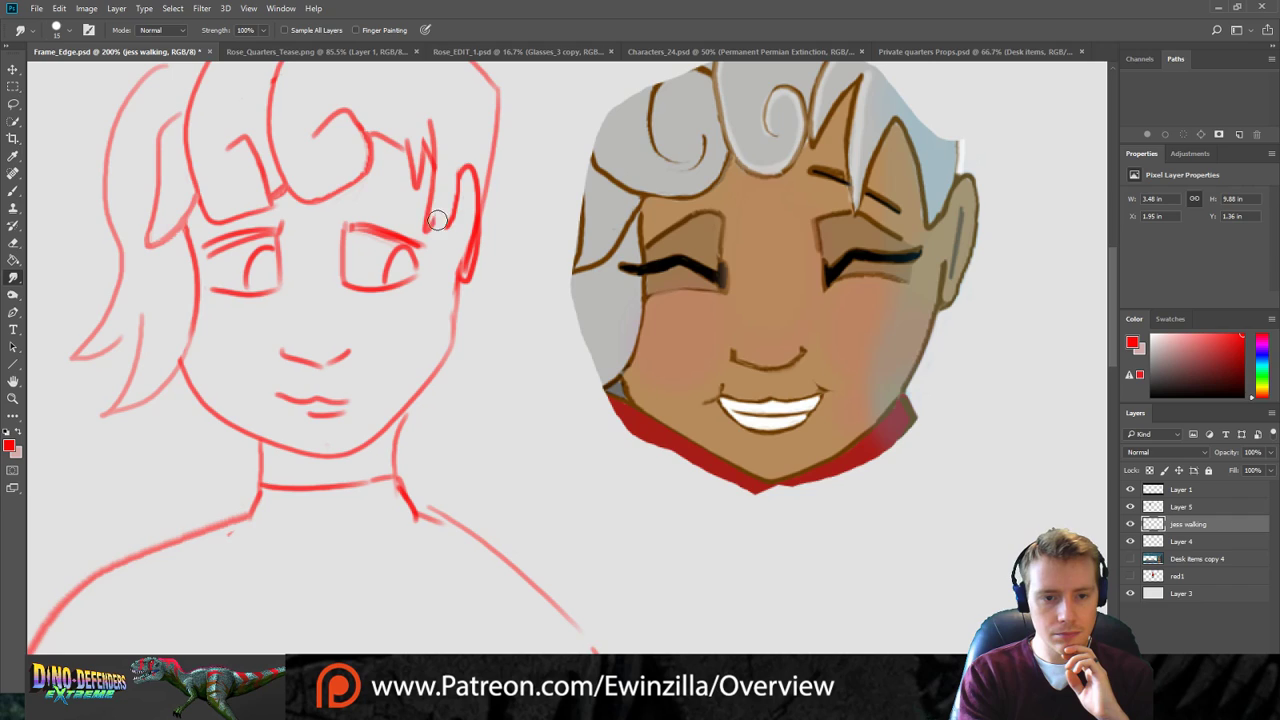
mouse_move(428, 229)
mouse_down()
mouse_move(429, 173)
mouse_move(397, 189)
mouse_move(403, 151)
mouse_move(388, 120)
mouse_move(414, 151)
mouse_up()
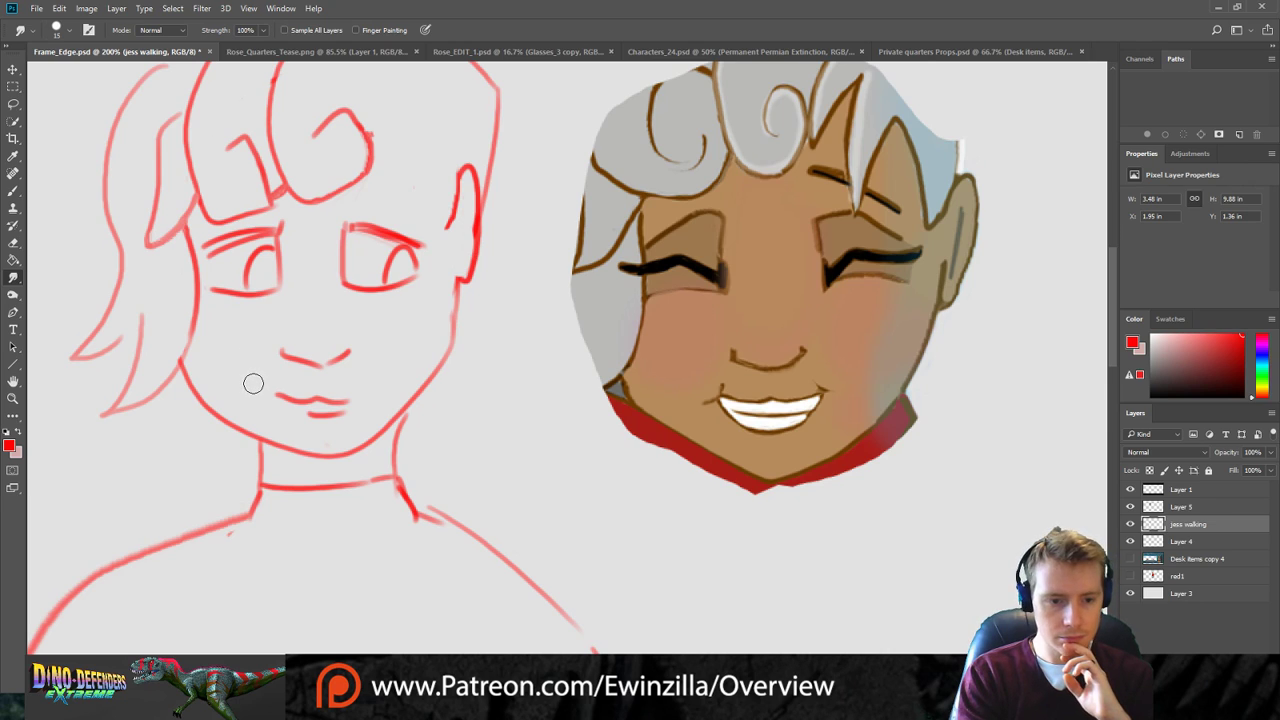
drag(272, 343, 343, 357)
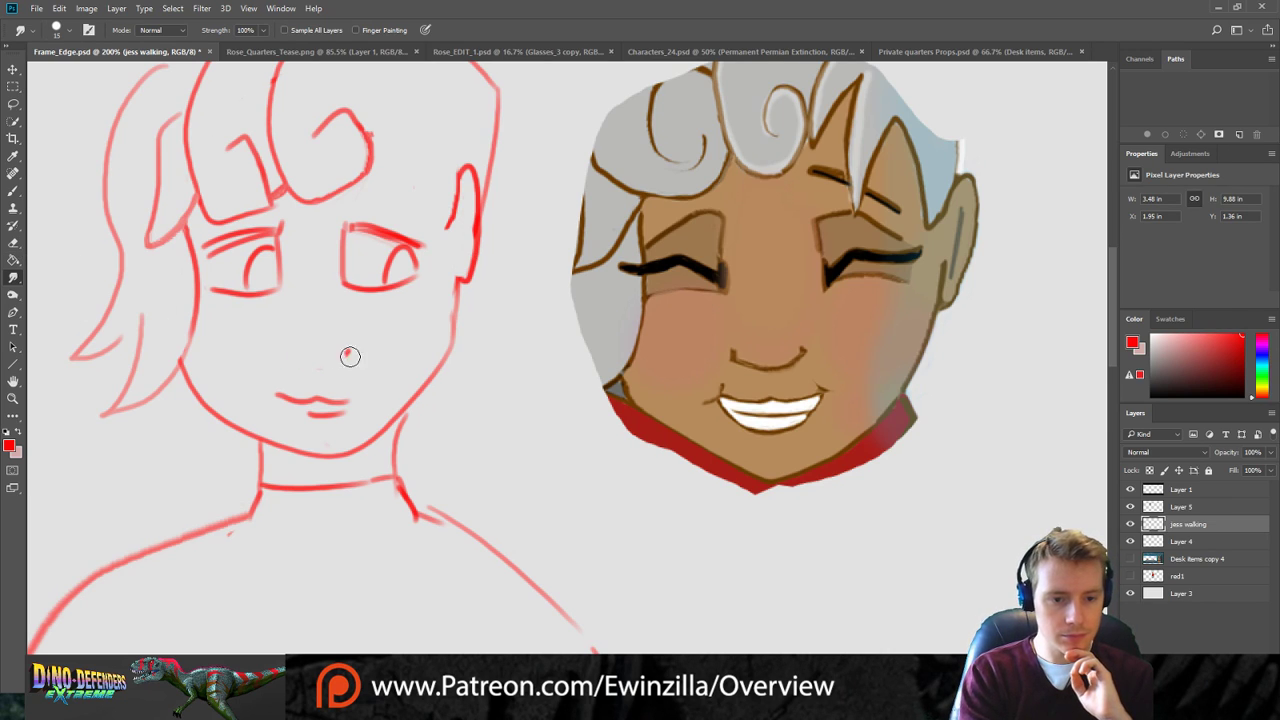
click(14, 190)
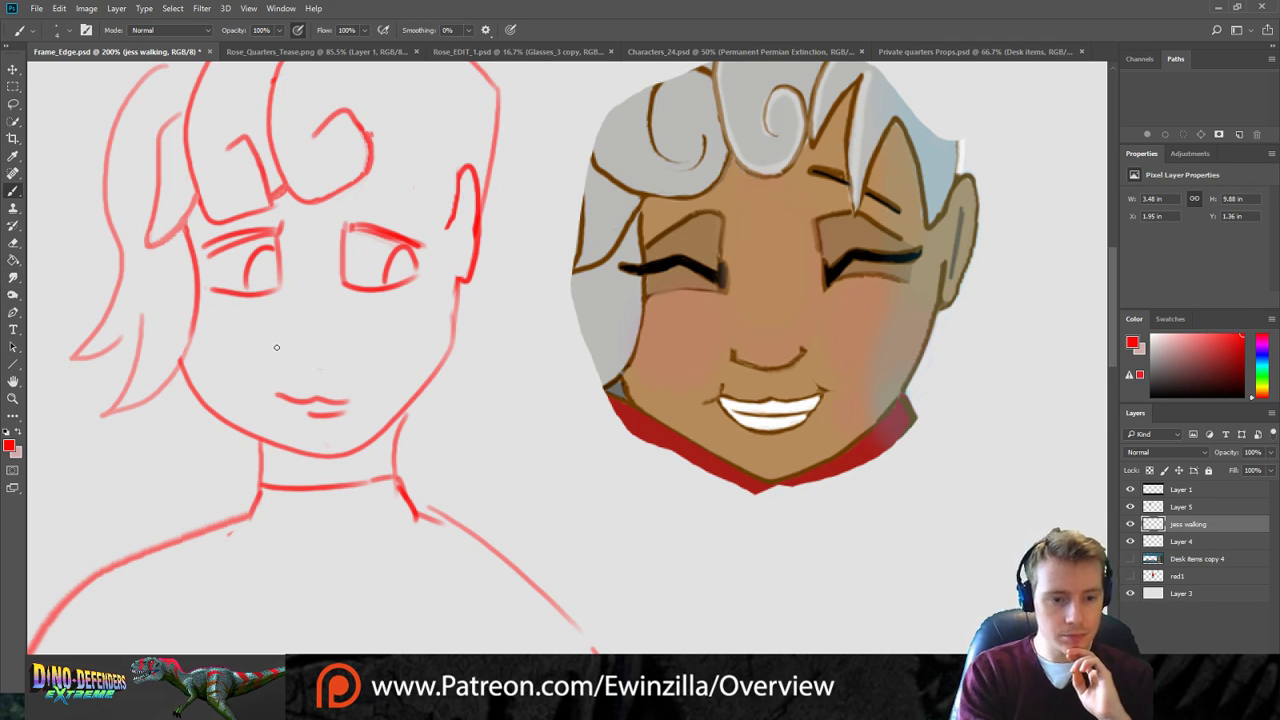
drag(278, 342, 334, 349)
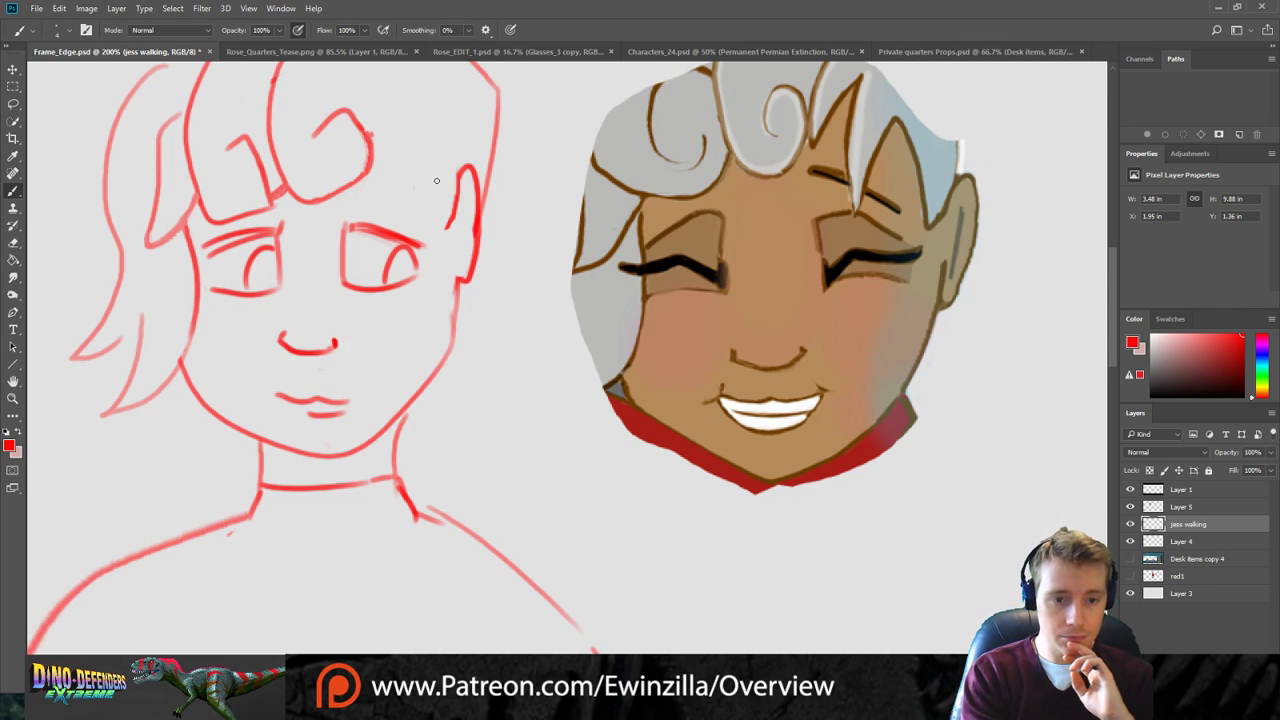
Draw new pointed fringe strands between the forehead curl and the ear, add an inner ear line, and retrace the jaw below.
drag(381, 97, 368, 178)
drag(396, 133, 385, 155)
drag(414, 110, 398, 192)
mouse_move(437, 134)
mouse_down()
mouse_move(407, 177)
mouse_move(463, 258)
mouse_move(423, 387)
mouse_up()
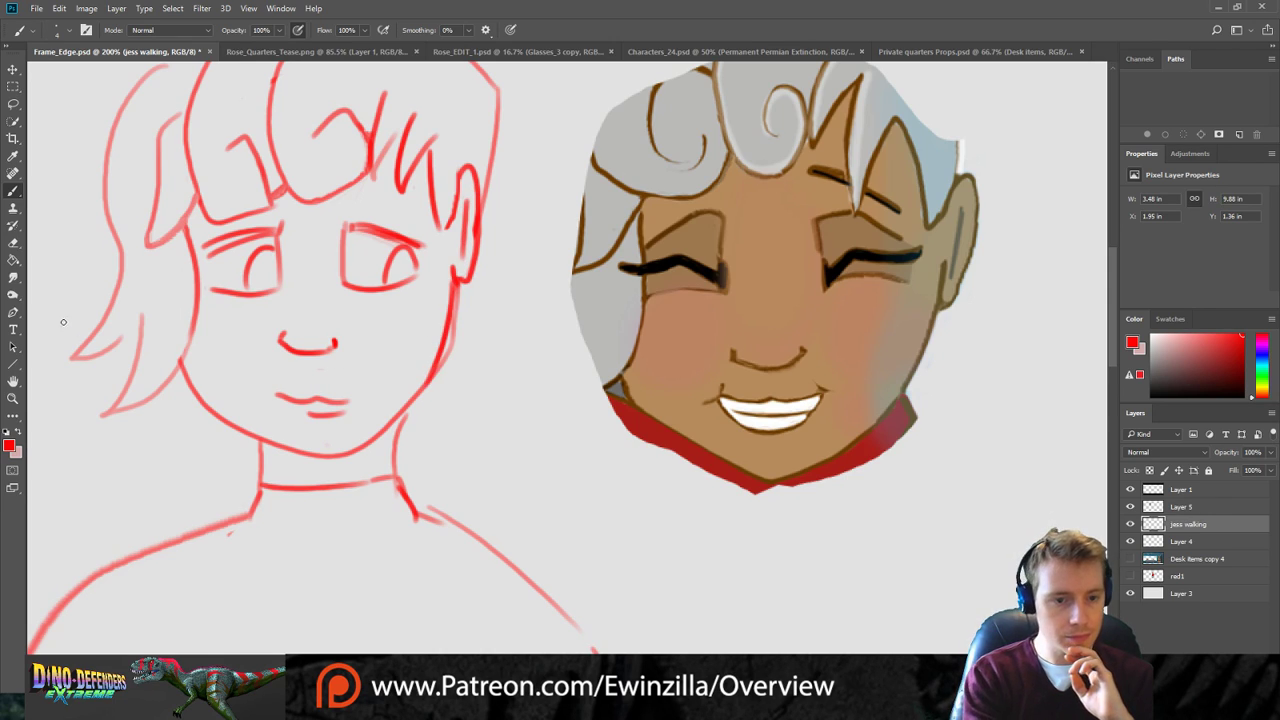
Smudge away the doubled jawline below the ear, then redraw the image-left cheek and jaw contour slightly further in.
click(13, 277)
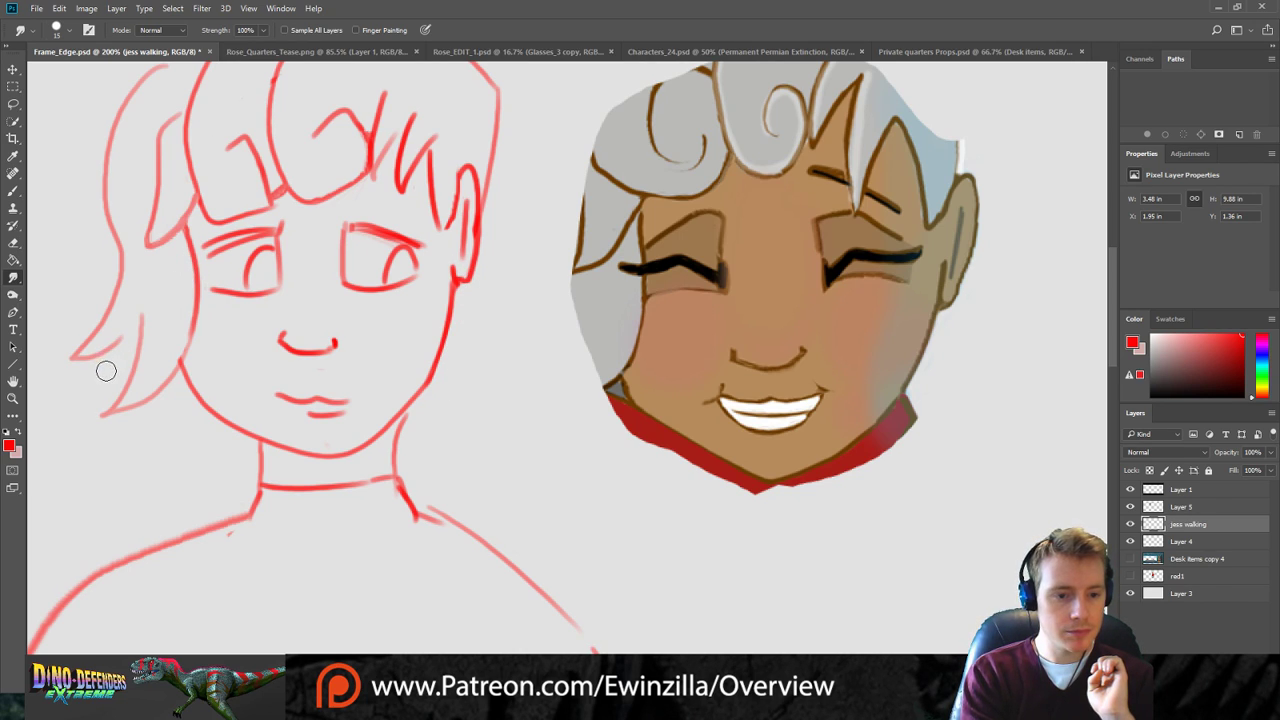
click(13, 191)
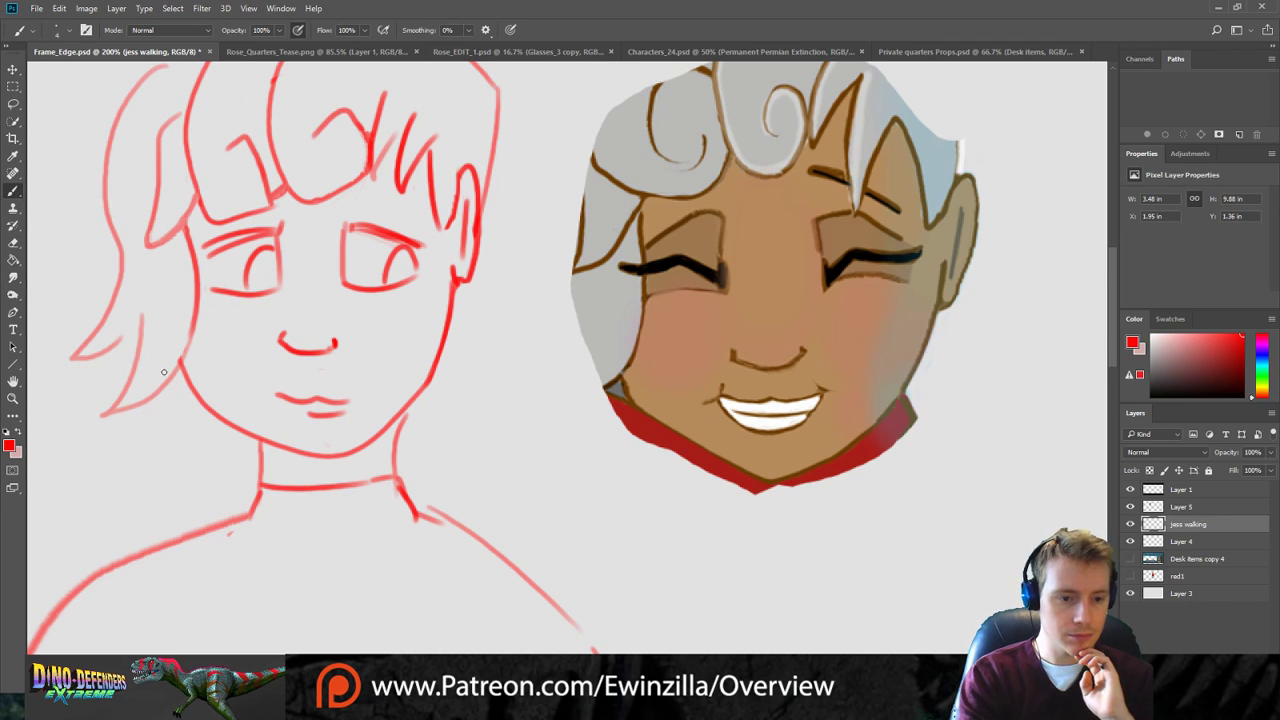
drag(188, 350, 222, 418)
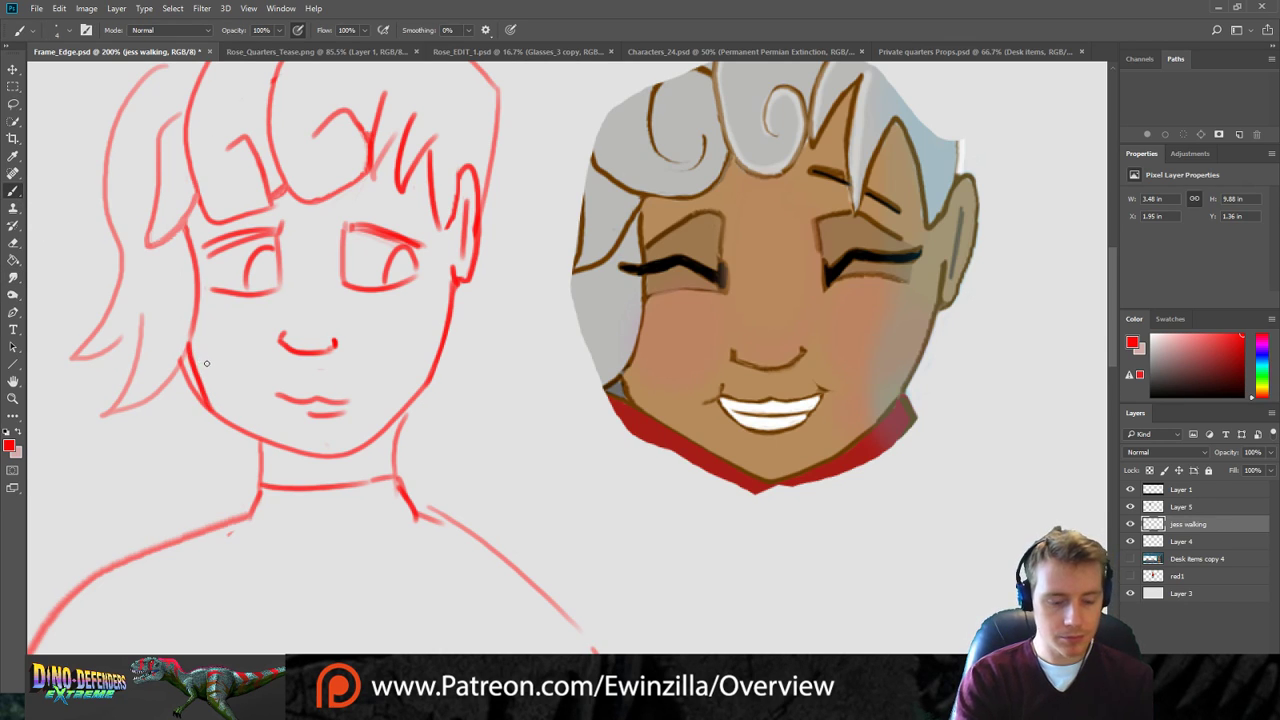
key(ctrl+z)
drag(188, 345, 251, 433)
key(ctrl+z)
drag(188, 343, 250, 440)
key(ctrl+z)
drag(188, 340, 258, 439)
key(r)
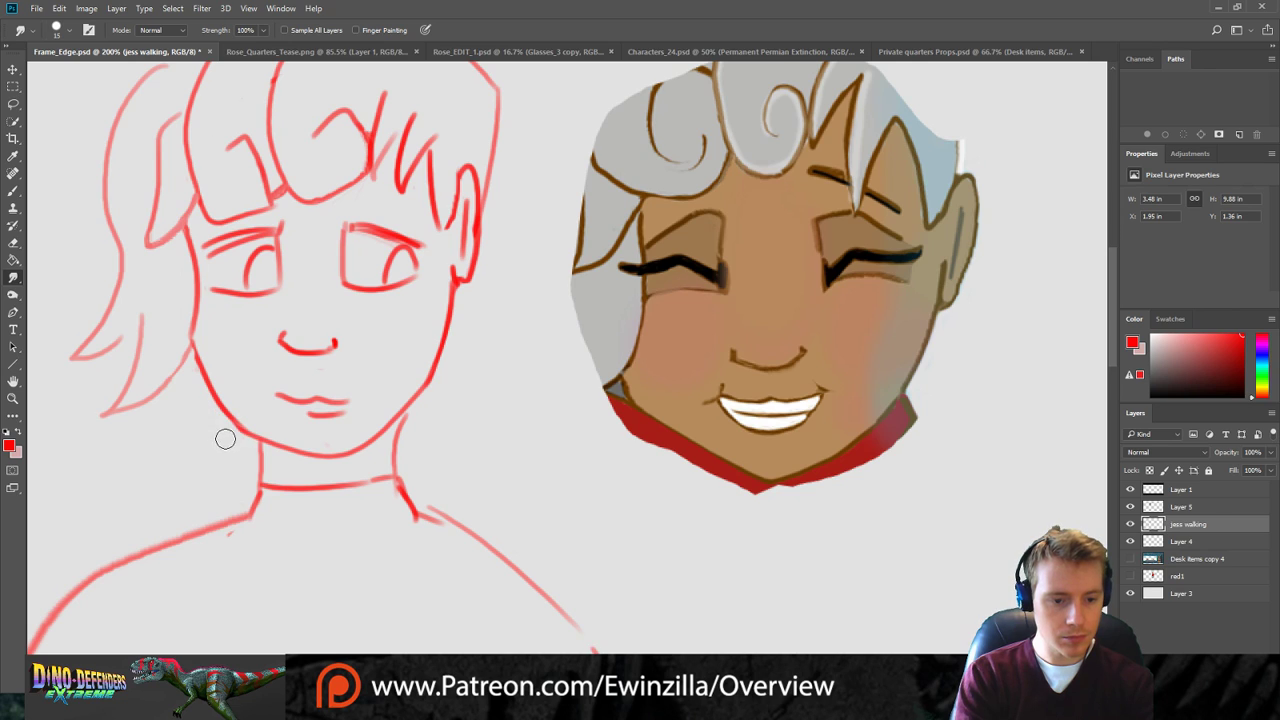
Compare the head's size and tilt with the whole body sketch and the painted reference face.
click(13, 398)
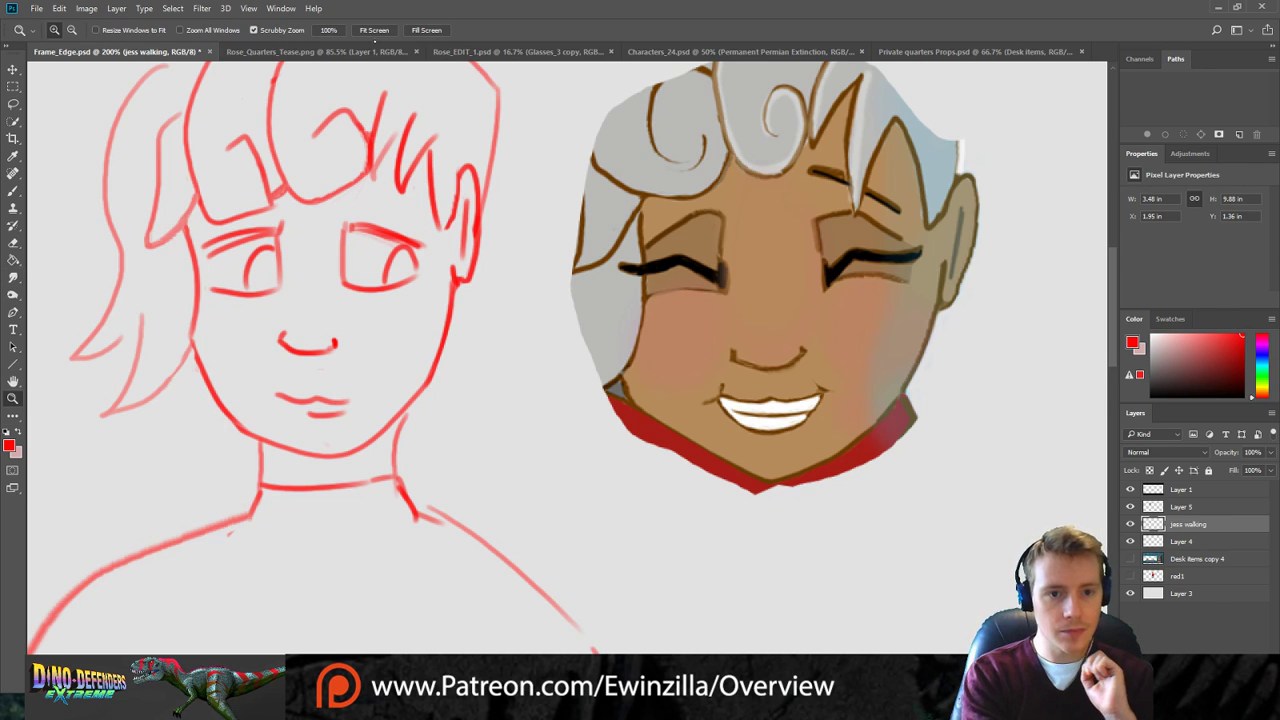
click(374, 30)
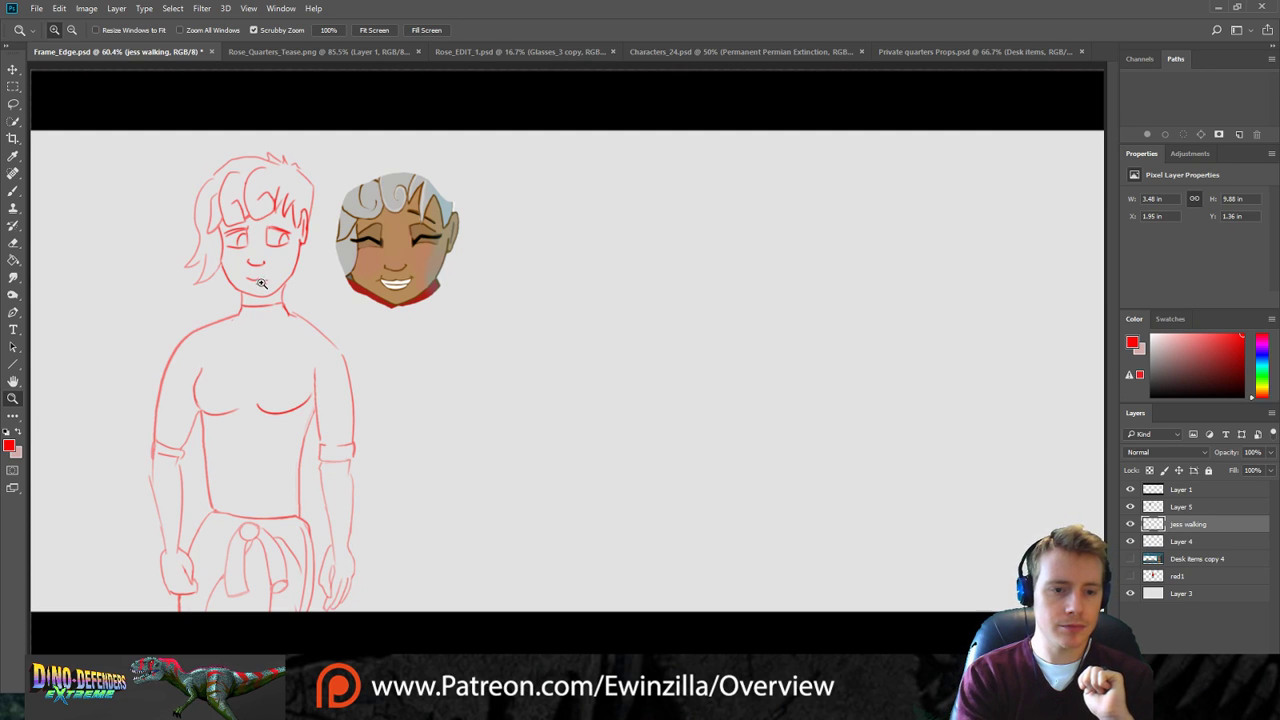
click(245, 240)
click(247, 240)
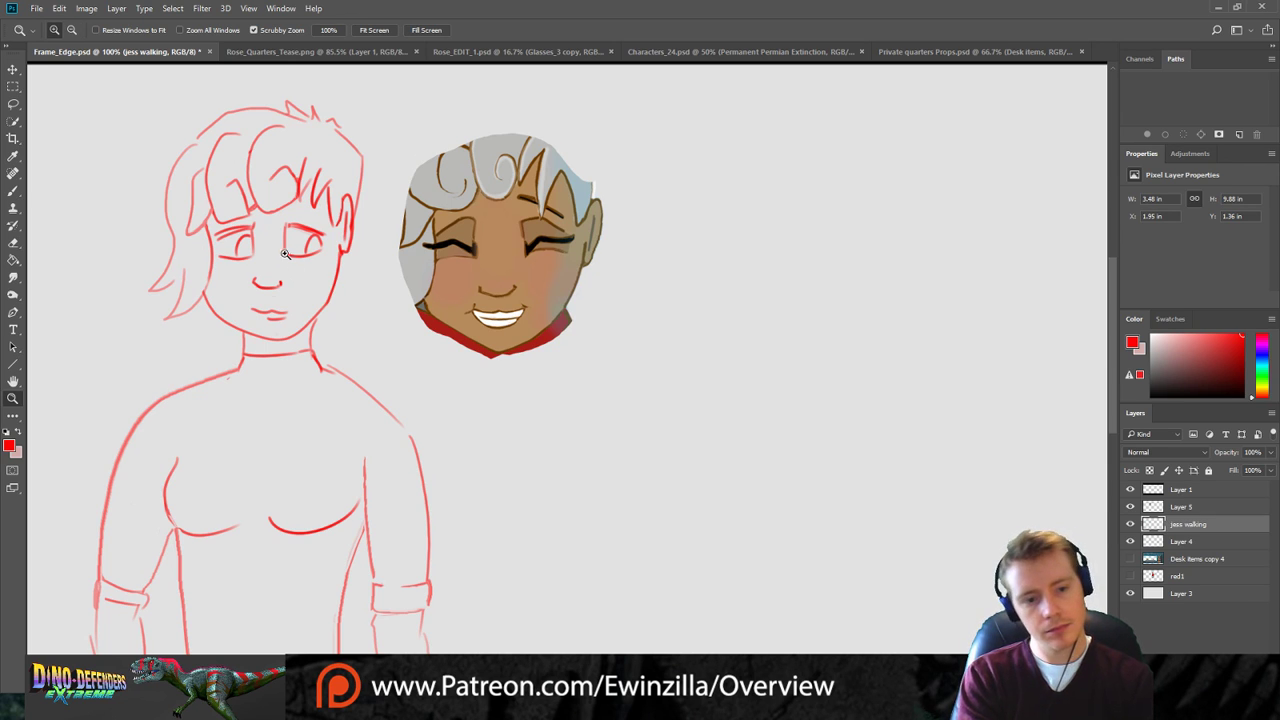
click(245, 252)
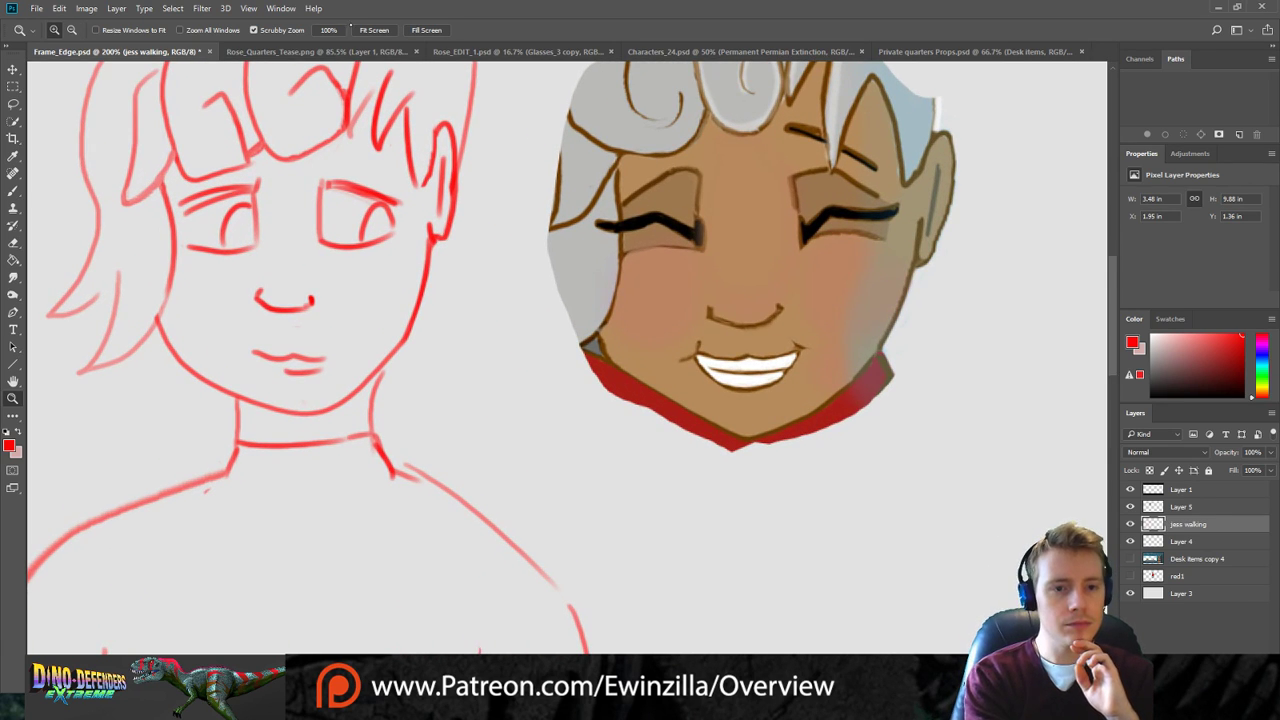
click(374, 30)
click(212, 175)
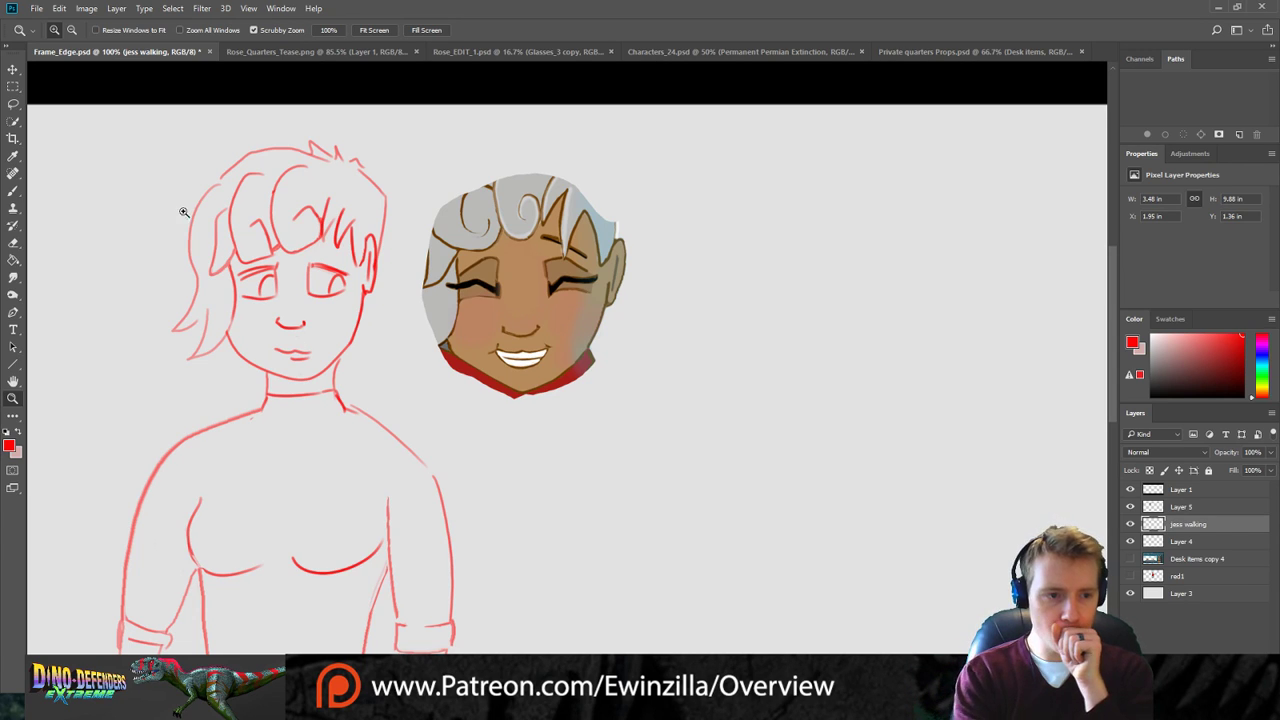
Select the sketched head, enlarge it to about 106.6% by 105.7%, rotate it about 4.7° clockwise and reposition it above the neck.
click(13, 103)
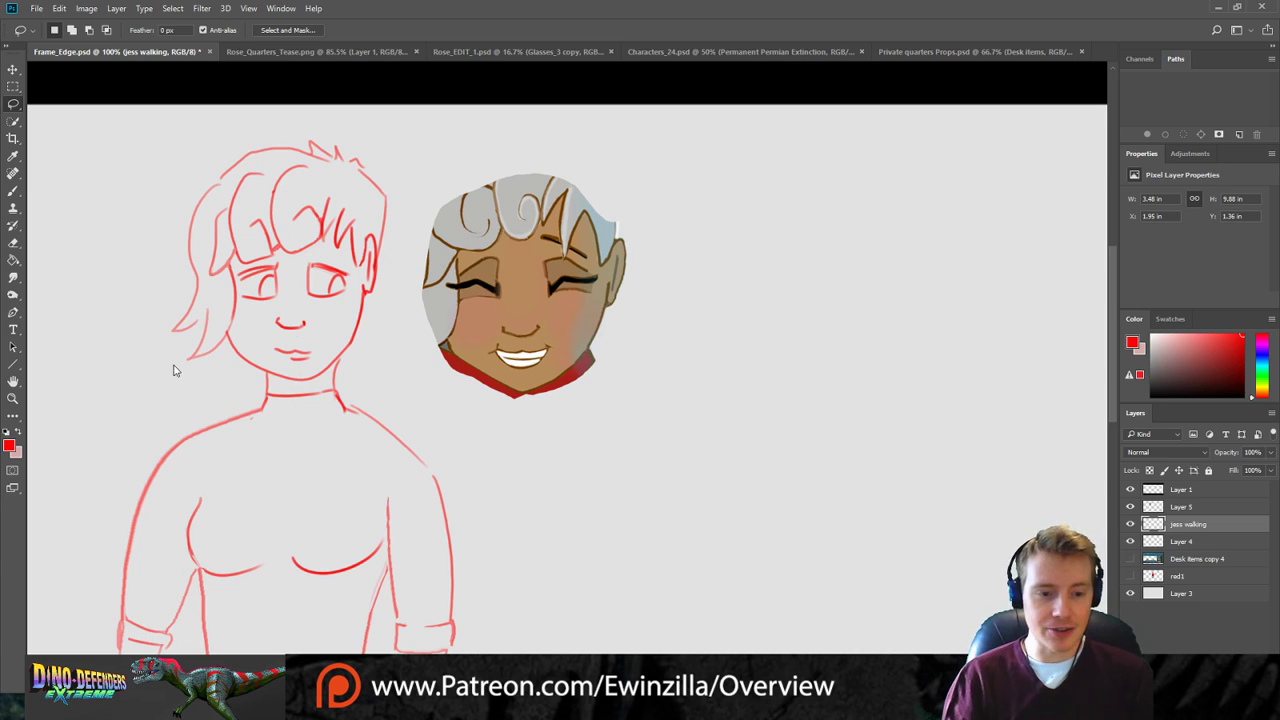
mouse_move(266, 377)
mouse_down()
mouse_move(307, 388)
mouse_move(375, 340)
mouse_move(414, 194)
mouse_move(376, 112)
mouse_move(269, 93)
mouse_move(163, 155)
mouse_move(108, 320)
mouse_move(175, 398)
mouse_move(230, 388)
mouse_up()
key(ctrl+t)
drag(100, 83, 79, 65)
drag(240, 152, 247, 154)
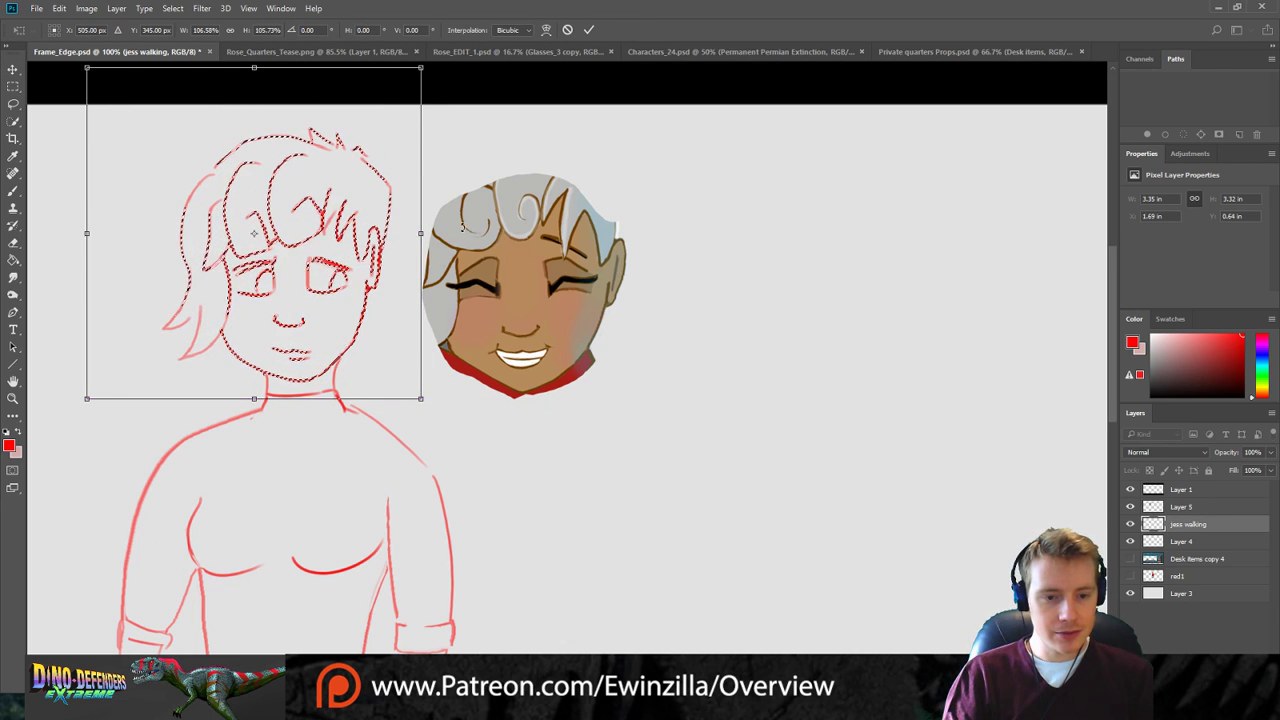
drag(456, 226, 465, 253)
mouse_move(356, 258)
mouse_down()
mouse_move(391, 254)
mouse_move(376, 249)
mouse_up()
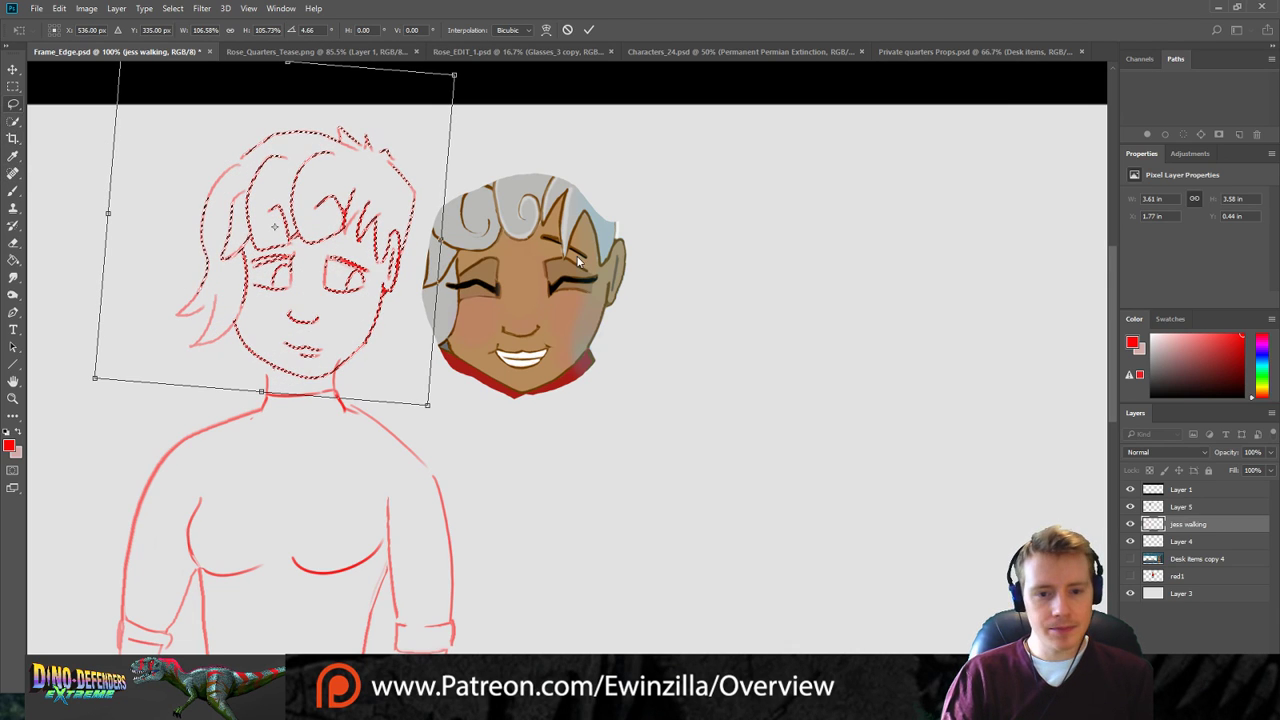
key(Return)
key(ctrl+d)
Redraw the image-left neck line up to the tilted jaw and add short pointed hair strands below the cheek.
click(19, 284)
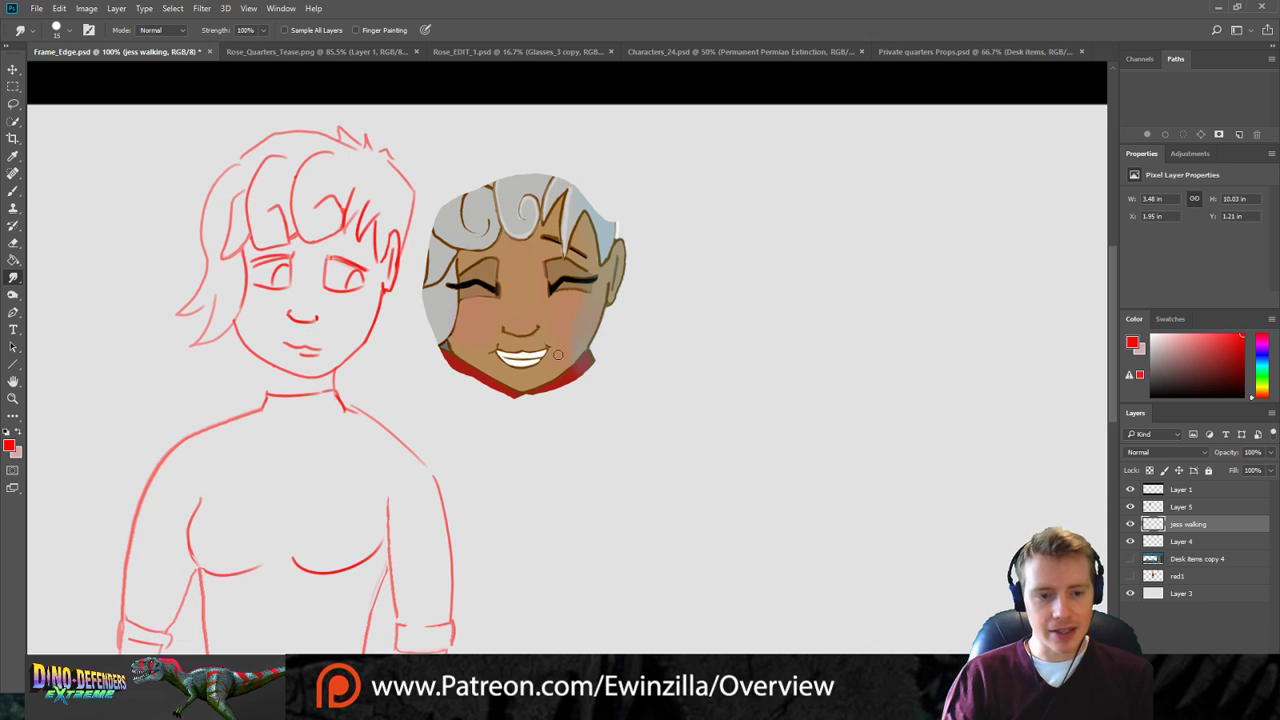
click(13, 190)
drag(267, 368, 276, 395)
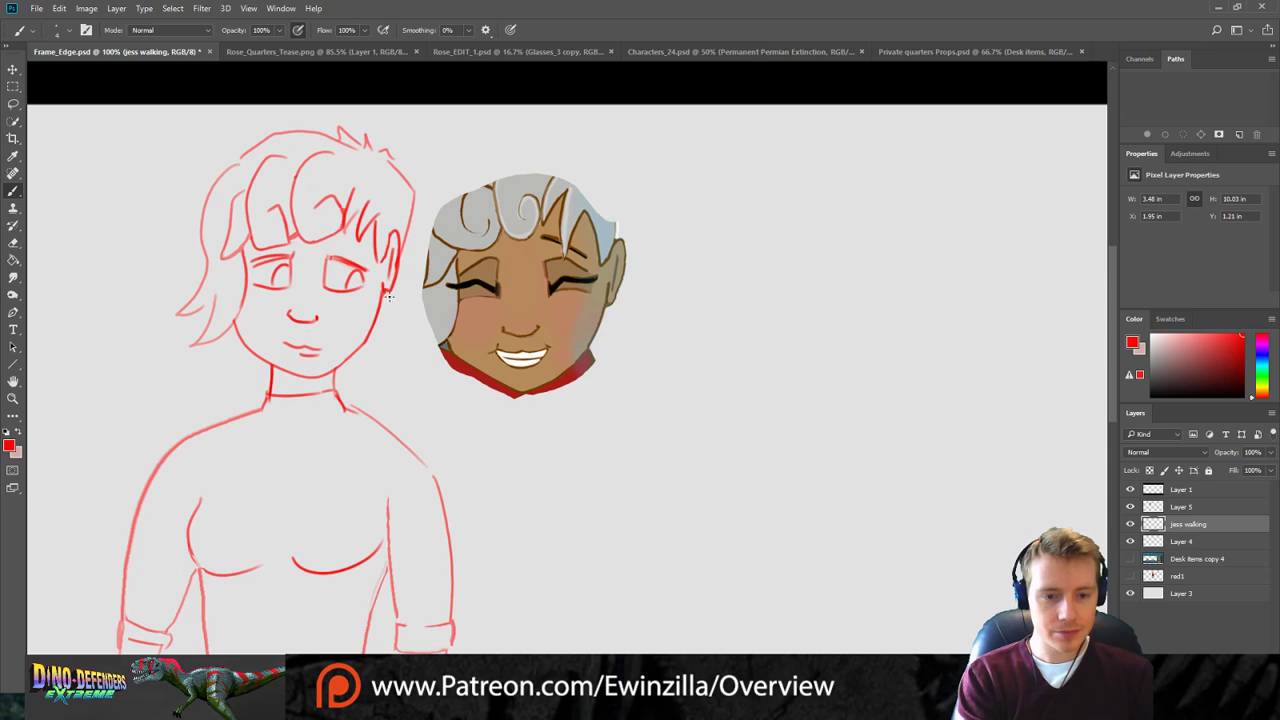
drag(237, 333, 239, 350)
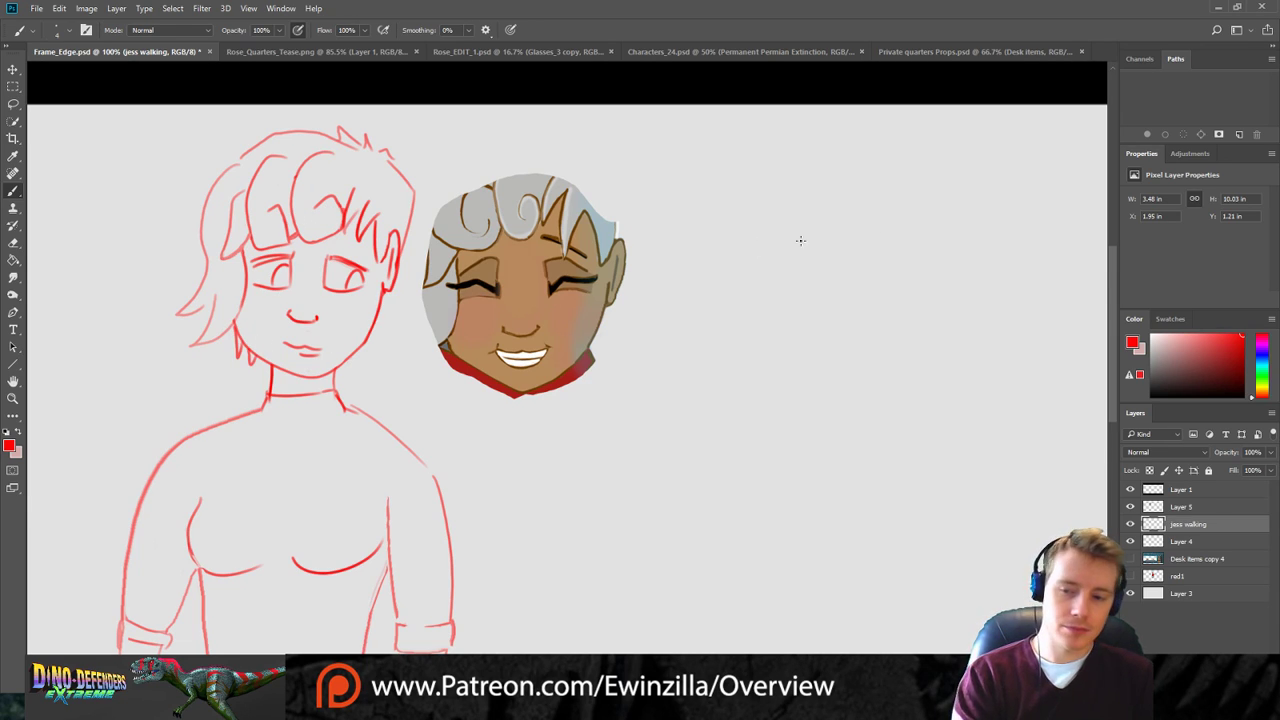
Draw a bold line between the hanging cloth ends below the waist knot and retrace the image-right hip contour.
scroll(1104, 310, down, 8)
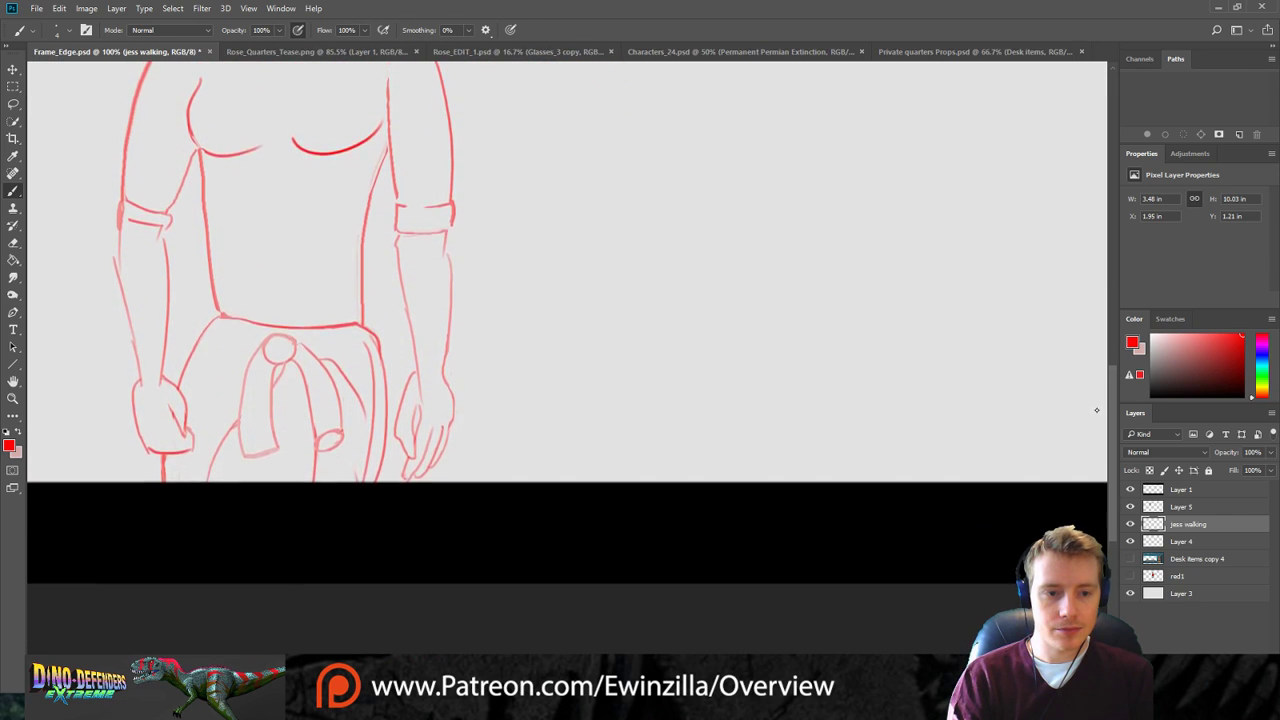
scroll(1096, 343, up, 5)
scroll(1096, 343, down, 3)
scroll(1094, 360, up, 2)
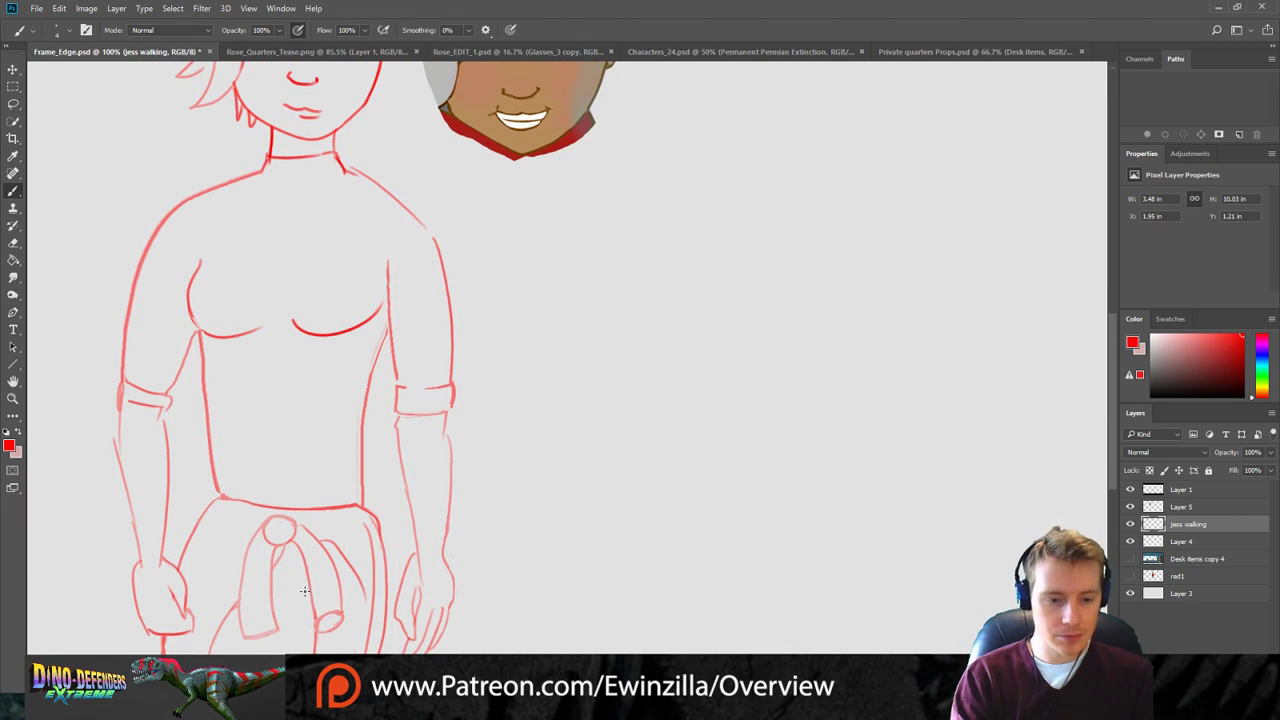
drag(294, 594, 302, 650)
drag(291, 594, 301, 650)
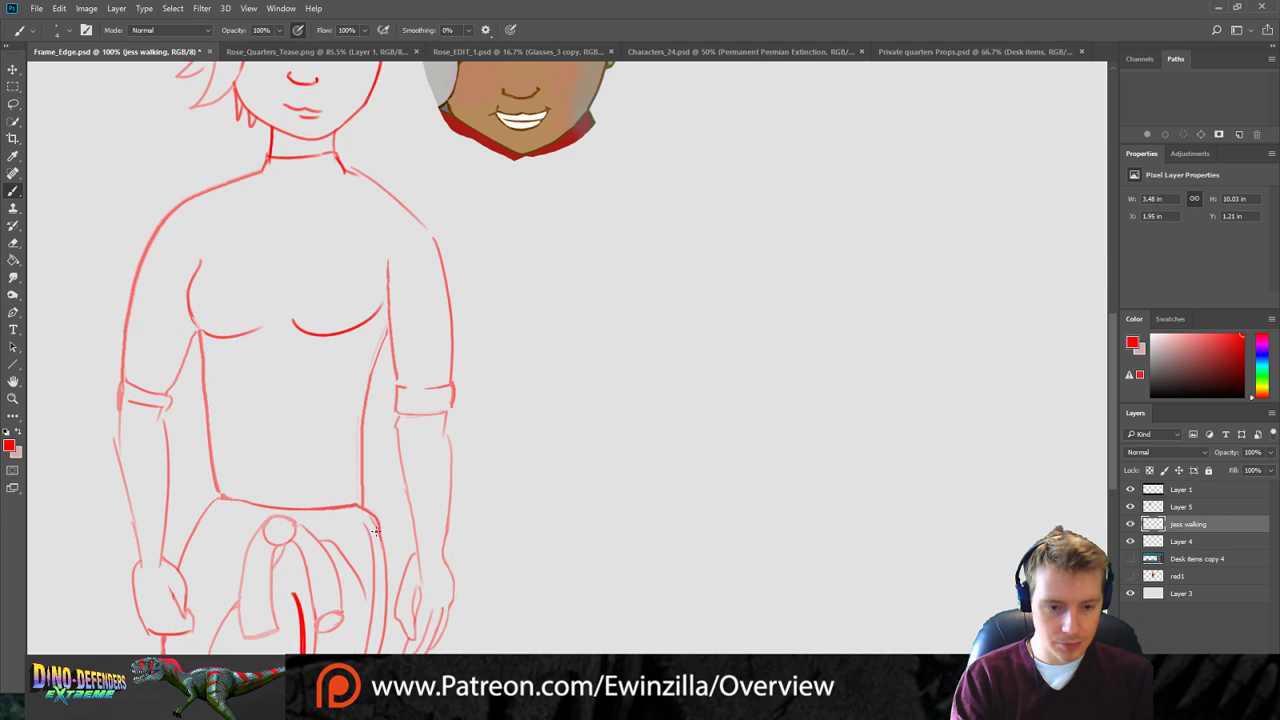
mouse_move(364, 508)
mouse_down()
mouse_move(386, 547)
mouse_move(379, 652)
mouse_up()
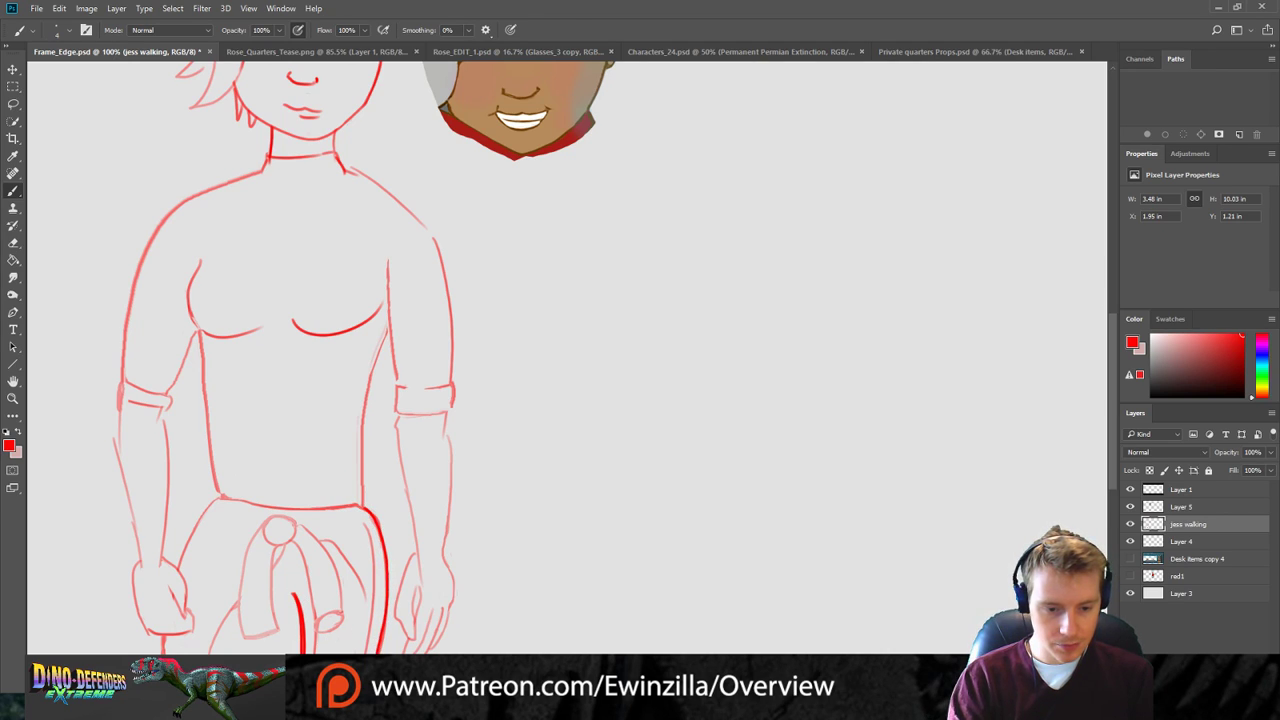
Retrace the image-right hand with bold strokes, defining the thumb, the fingers and the outer edge up to the wrist.
mouse_move(414, 551)
mouse_down()
mouse_move(401, 615)
mouse_move(414, 630)
mouse_move(421, 587)
mouse_up()
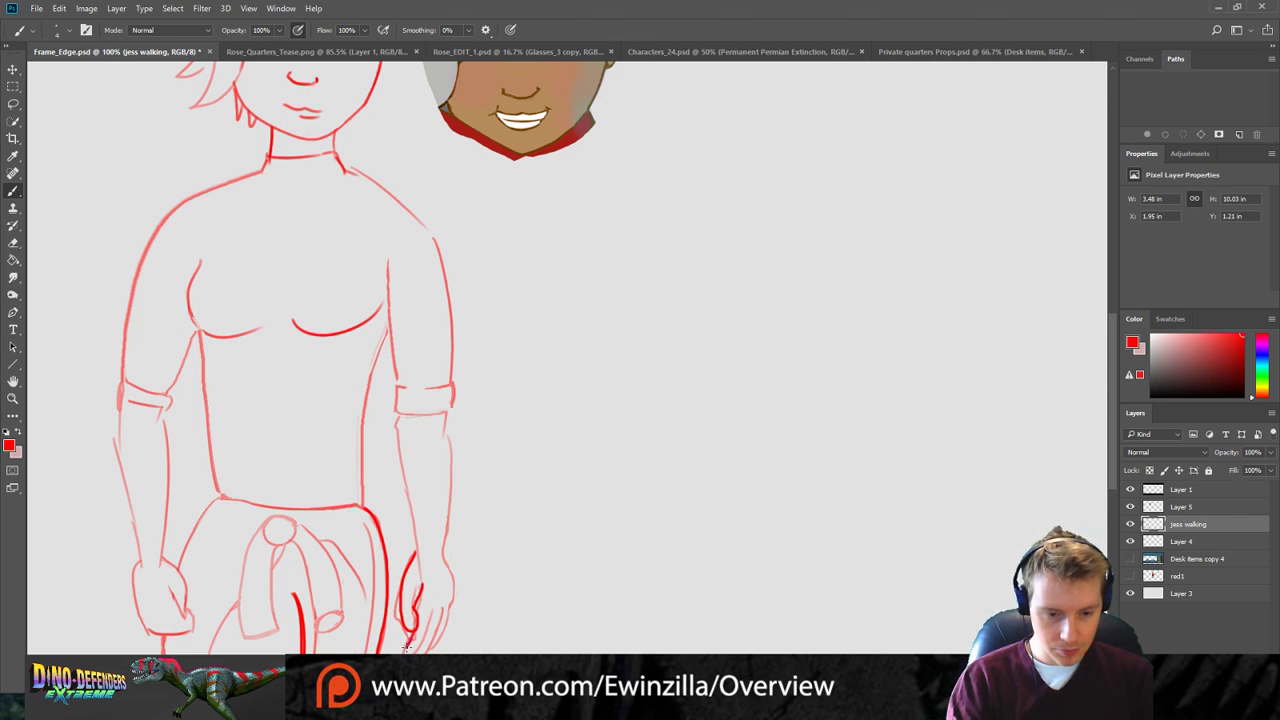
drag(415, 648, 432, 604)
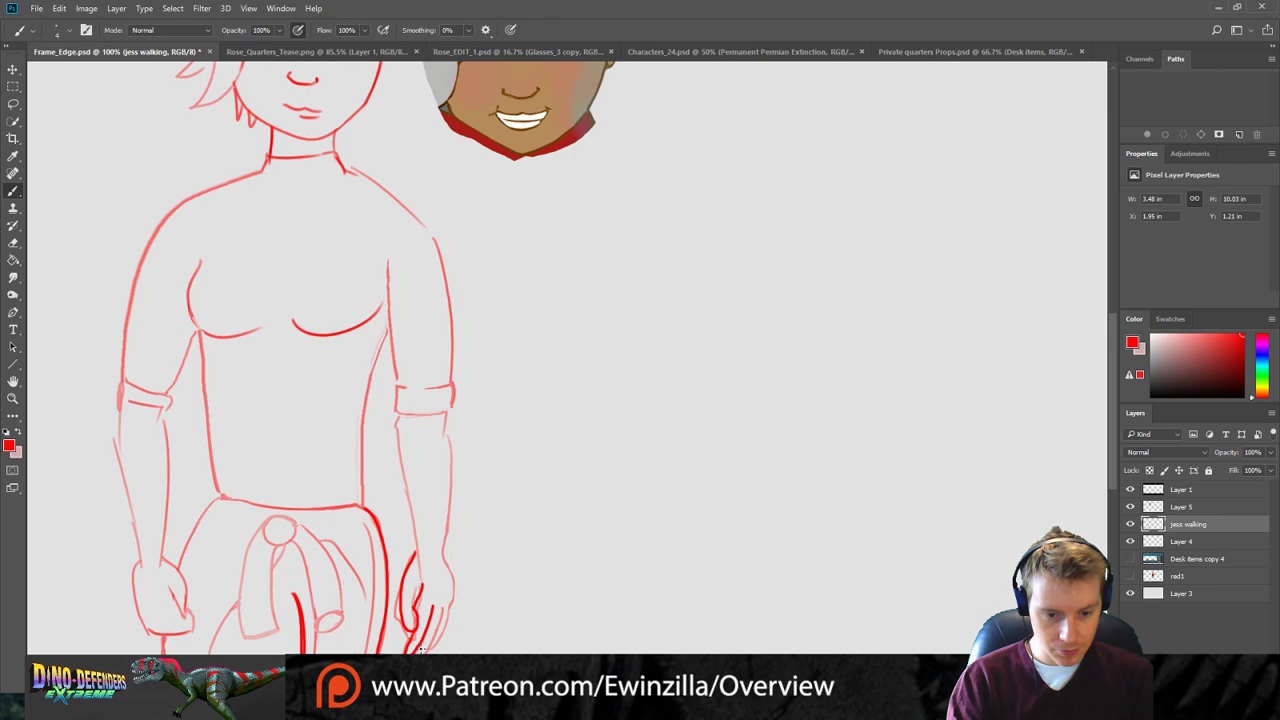
mouse_move(418, 649)
mouse_down()
mouse_move(453, 600)
mouse_move(436, 546)
mouse_up()
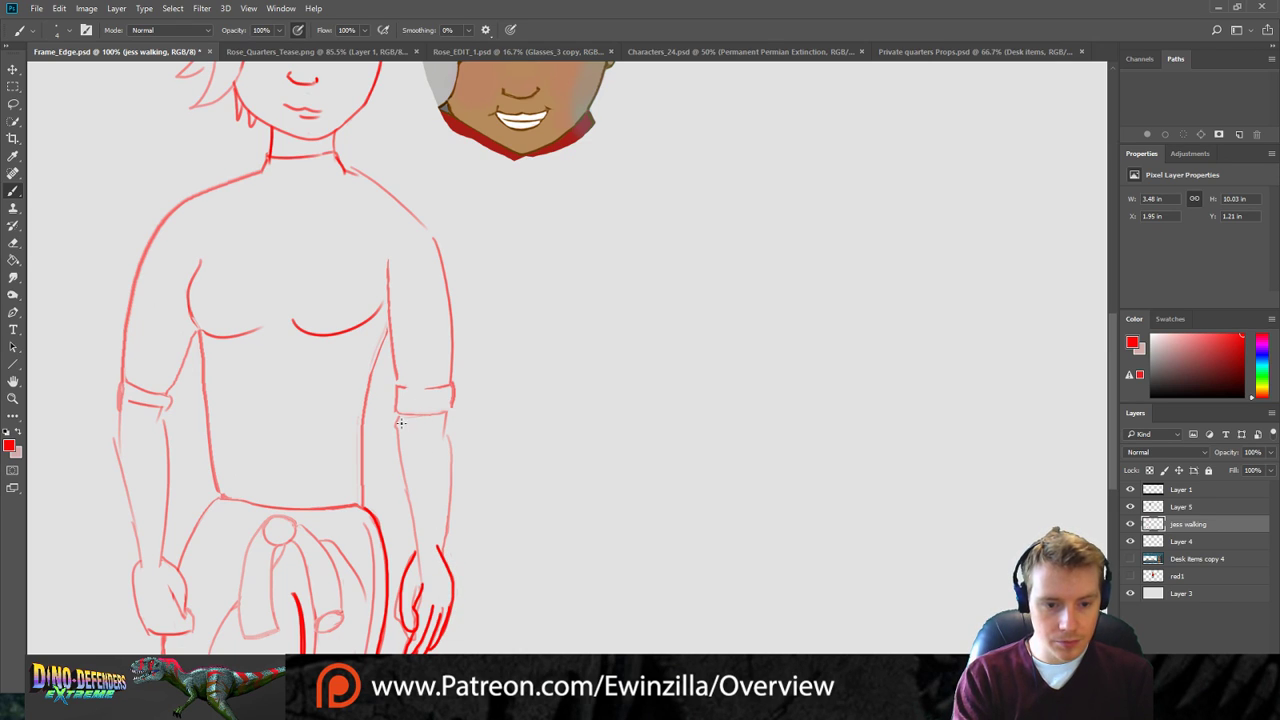
mouse_move(398, 413)
mouse_down()
mouse_move(393, 427)
mouse_move(441, 432)
mouse_move(452, 460)
mouse_move(440, 545)
mouse_up()
mouse_move(397, 440)
mouse_down()
mouse_move(391, 466)
mouse_move(415, 540)
mouse_up()
key(ctrl+z)
drag(395, 427, 415, 544)
key(ctrl+z)
drag(398, 425, 416, 535)
key(ctrl+alt+z)
key(ctrl+alt+z)
drag(444, 433, 440, 544)
key(ctrl+z)
key(ctrl+z)
Redraw both sides of the image-right forearm from below the sleeve cuff to the wrist and smudge away the old inner lines.
drag(445, 429, 440, 544)
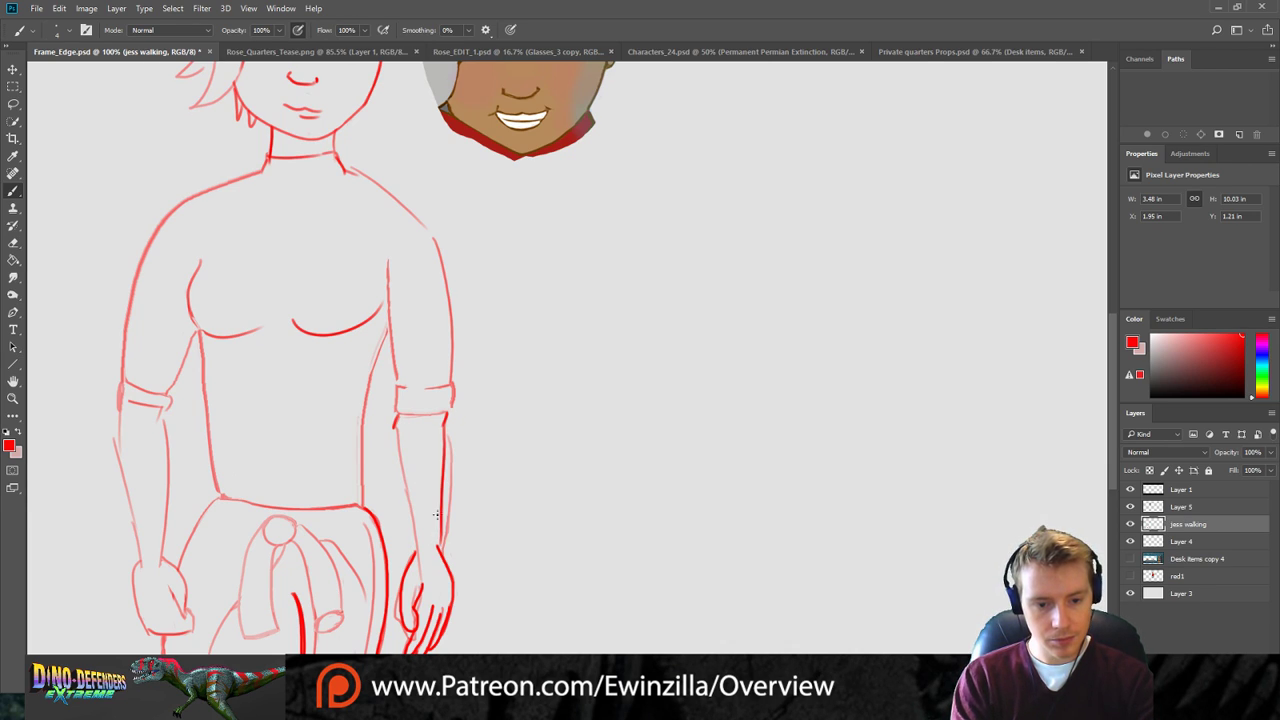
mouse_move(395, 428)
mouse_down()
mouse_move(391, 488)
mouse_move(413, 514)
mouse_up()
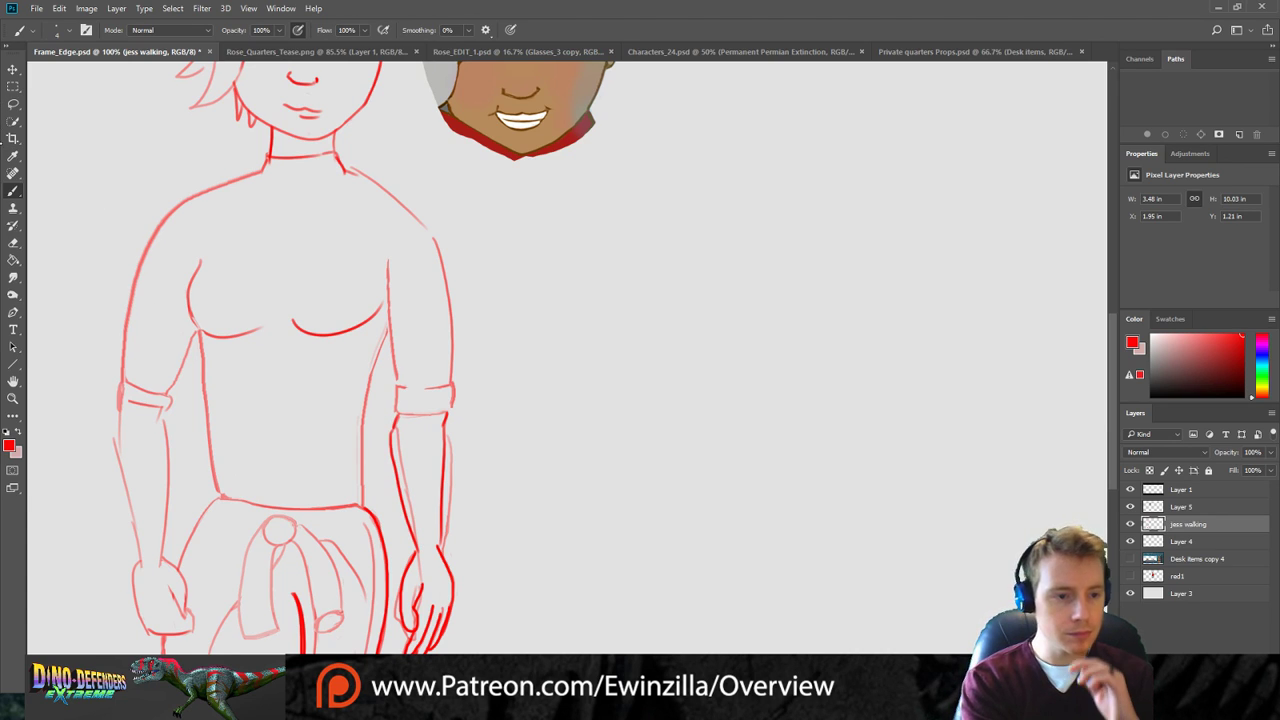
click(13, 277)
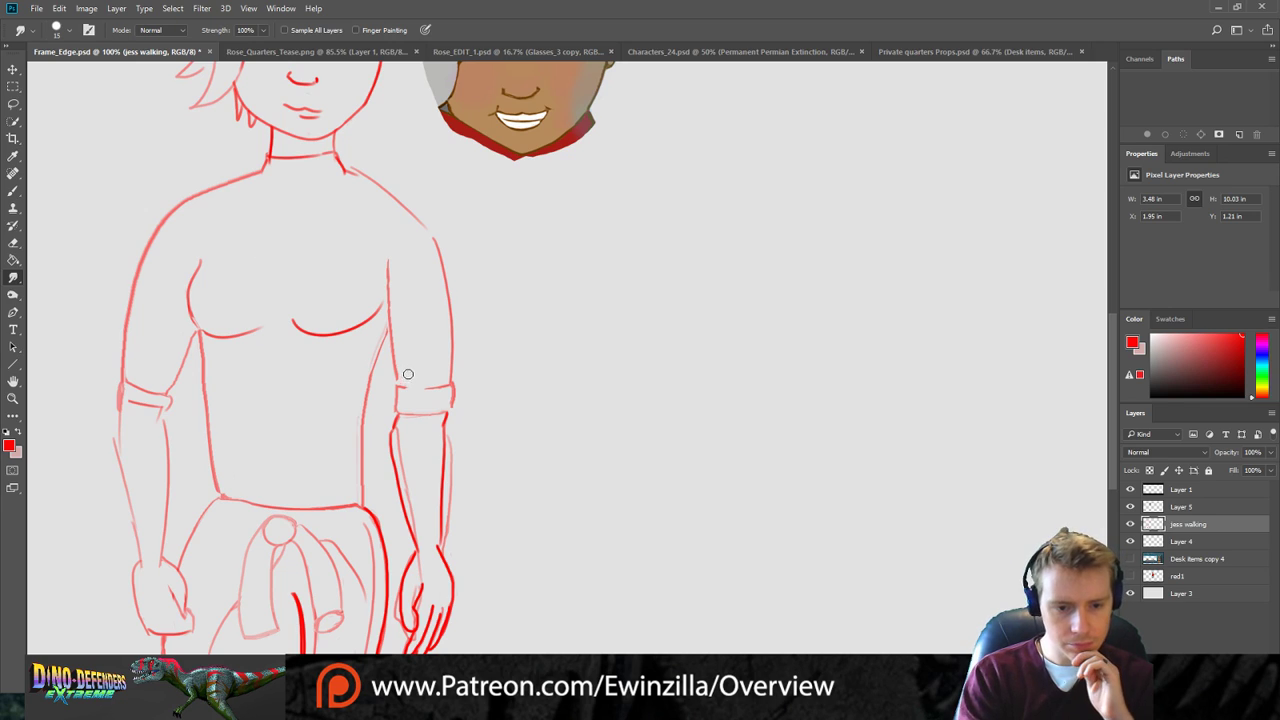
mouse_move(393, 410)
mouse_down()
mouse_move(456, 409)
mouse_move(414, 497)
mouse_up()
drag(408, 446, 426, 539)
drag(411, 477, 426, 546)
drag(403, 434, 422, 577)
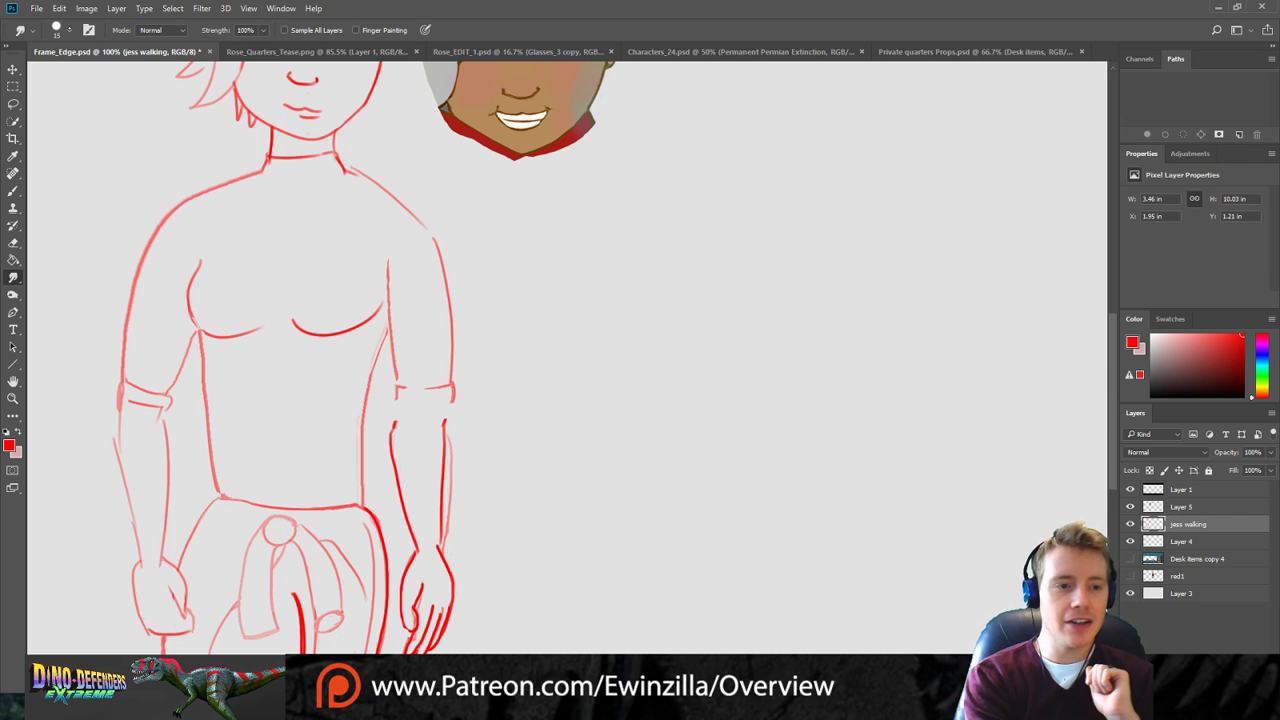
Reduce the Smudge brush size to 7 and clean up the stray lines around the thumb, fingers and outer forearm.
key(bracketleft)
key(bracketleft)
key(bracketleft)
key(bracketleft)
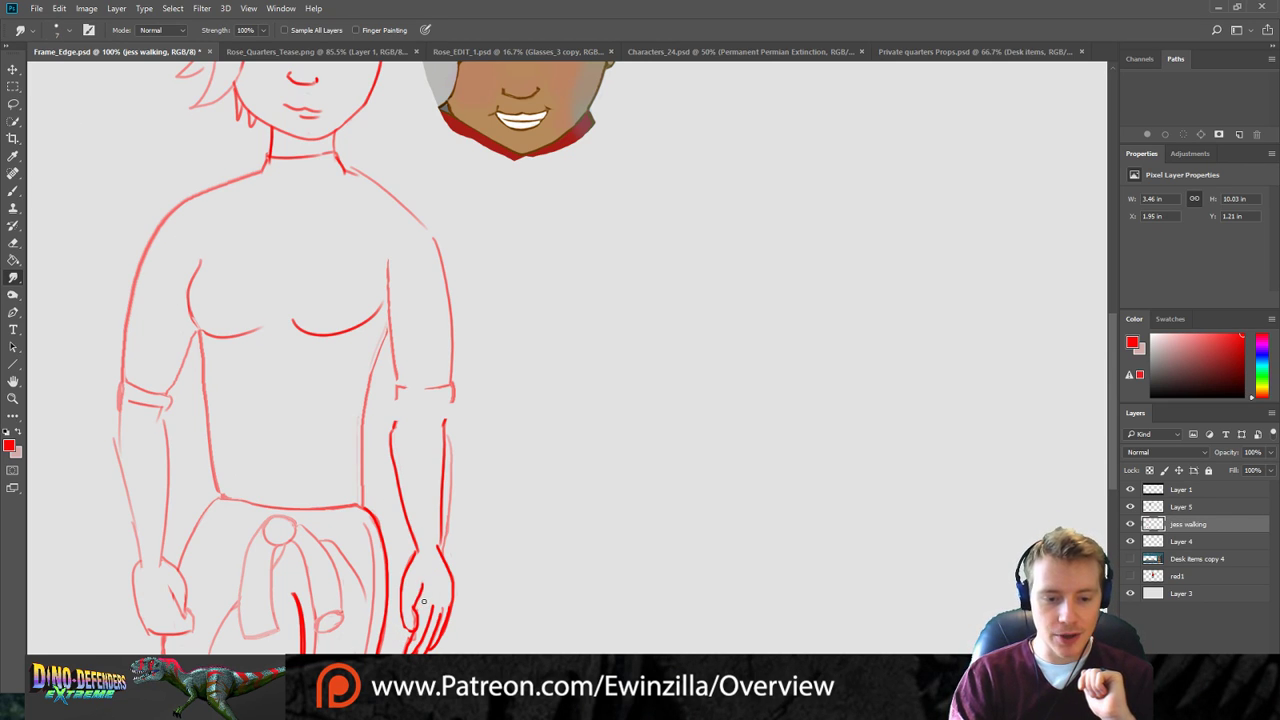
mouse_move(415, 607)
mouse_down()
mouse_move(422, 580)
mouse_move(423, 603)
mouse_up()
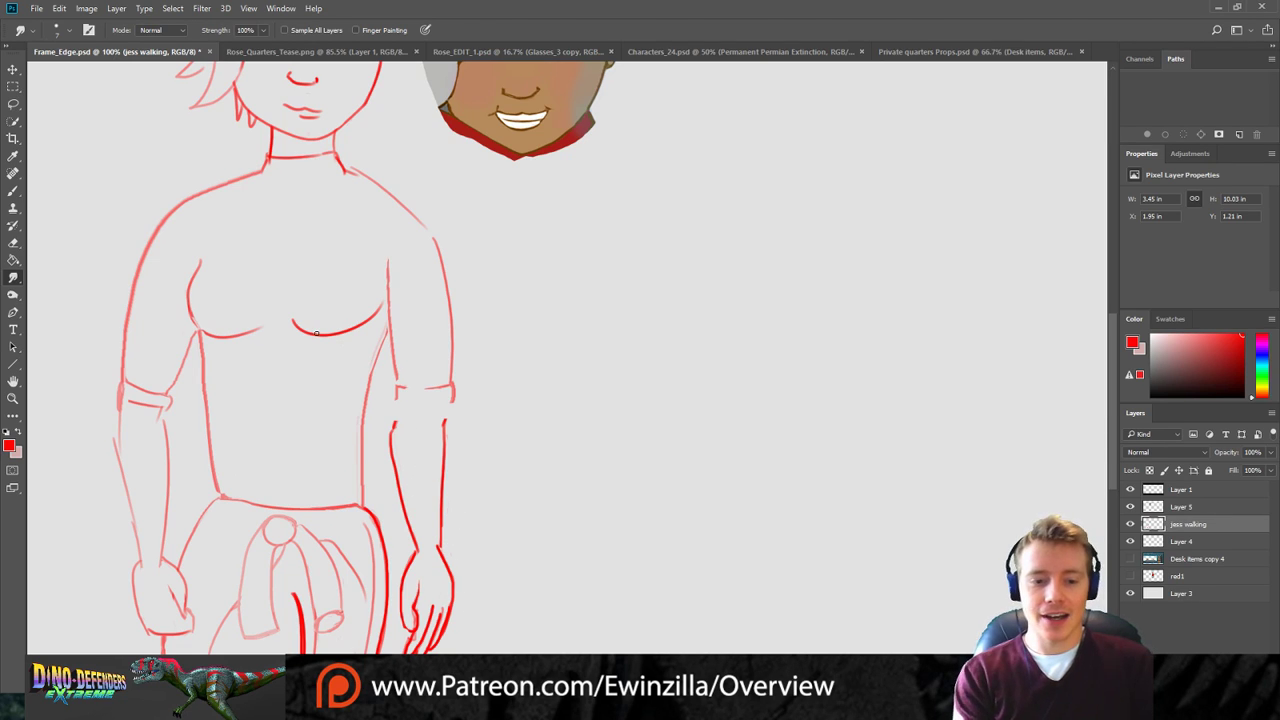
Select the image-right forearm and hand, move them up toward the sleeve cuff and rotate them about 5.9° counter-clockwise.
click(13, 103)
mouse_move(456, 428)
mouse_down()
mouse_move(430, 412)
mouse_move(390, 430)
mouse_move(402, 648)
mouse_move(459, 571)
mouse_up()
key(ctrl+d)
mouse_move(457, 430)
mouse_down()
mouse_move(426, 426)
mouse_move(395, 414)
mouse_move(378, 450)
mouse_move(397, 536)
mouse_move(394, 646)
mouse_move(464, 612)
mouse_move(471, 551)
mouse_move(462, 466)
mouse_move(426, 425)
mouse_up()
click(13, 69)
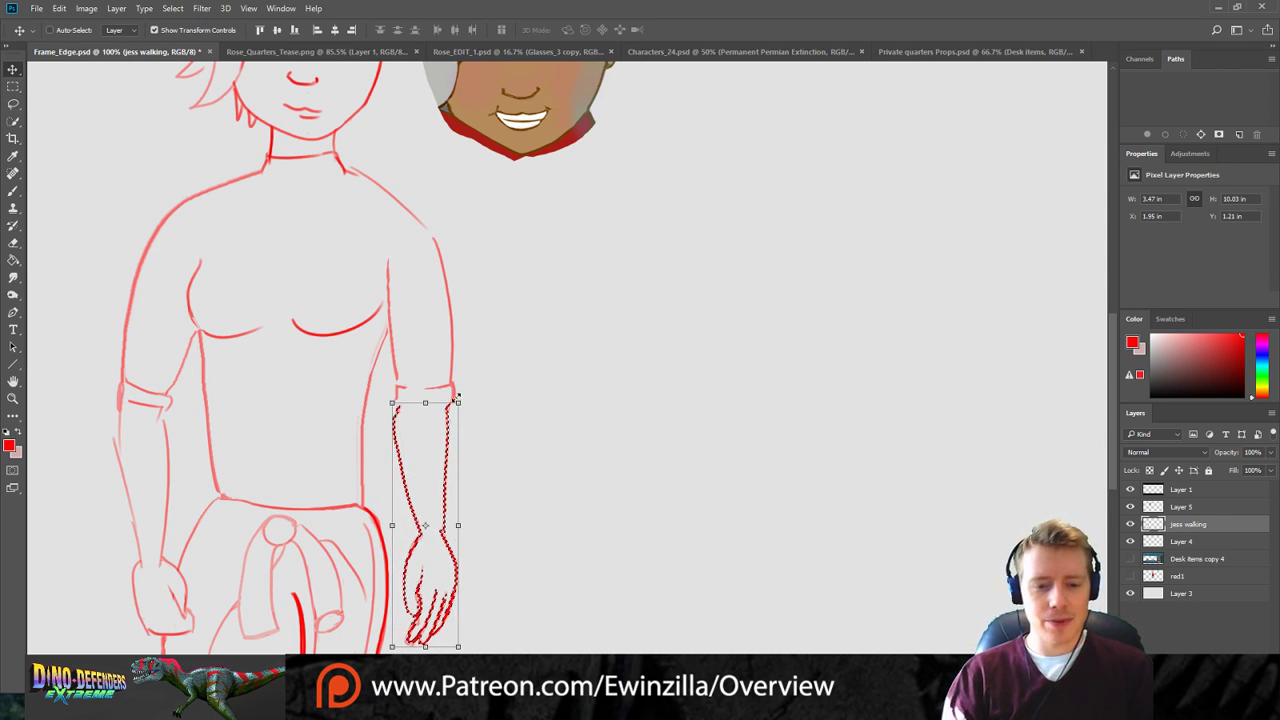
key(Left)
key(Left)
key(Left)
key(Left)
key(Left)
key(Left)
key(Left)
drag(476, 402, 447, 420)
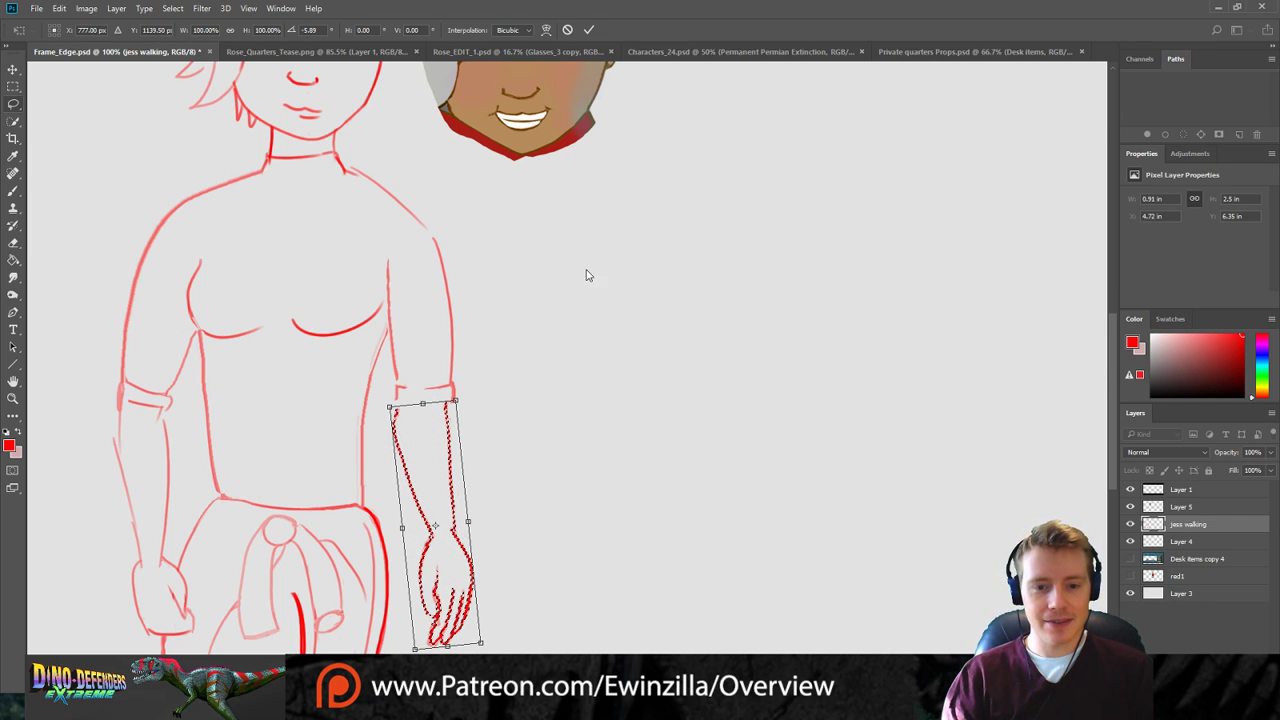
key(Return)
key(ctrl+d)
Select only the image-right hand and rotate it about 3.6° clockwise at the wrist.
mouse_move(455, 533)
mouse_down()
mouse_move(440, 524)
mouse_move(426, 542)
mouse_move(401, 604)
mouse_move(509, 568)
mouse_move(452, 528)
mouse_move(511, 506)
mouse_move(537, 520)
mouse_move(482, 562)
mouse_move(563, 543)
mouse_move(557, 497)
mouse_move(571, 514)
mouse_up()
click(13, 69)
drag(448, 572, 458, 569)
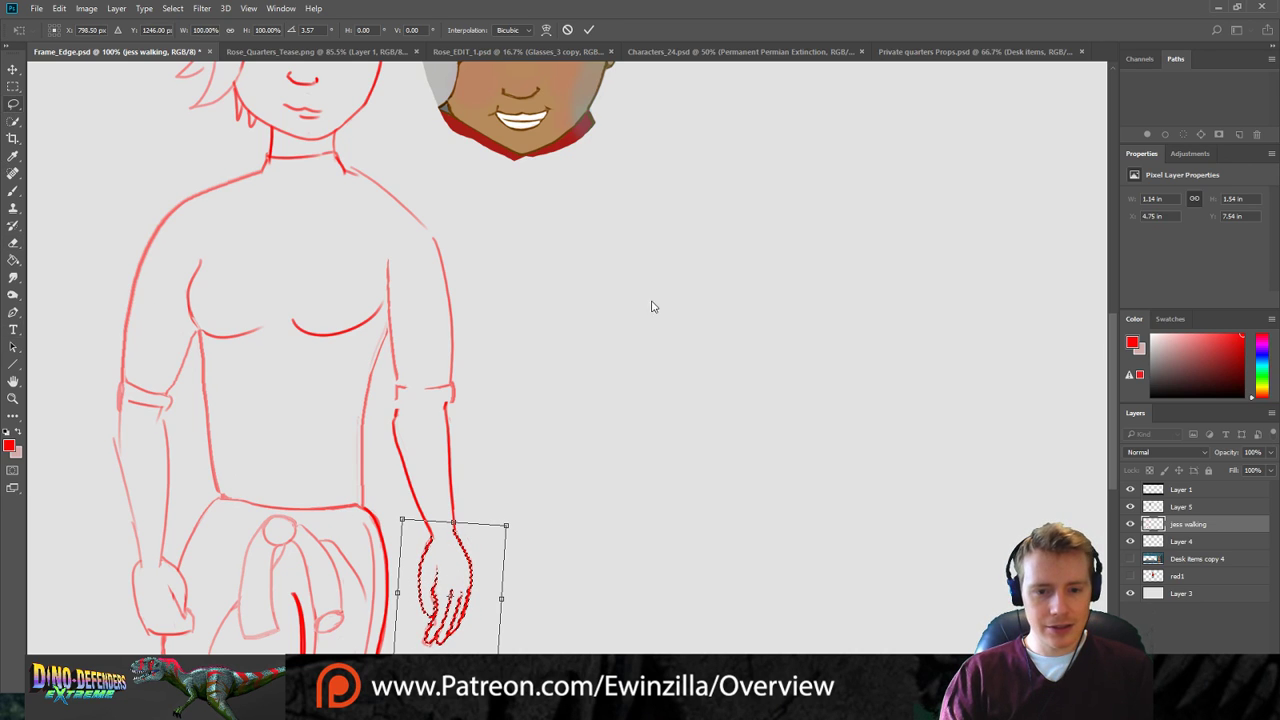
key(Return)
key(ctrl+d)
Smudge away the thumb of the image-right hand and redraw it with the brush.
key(r)
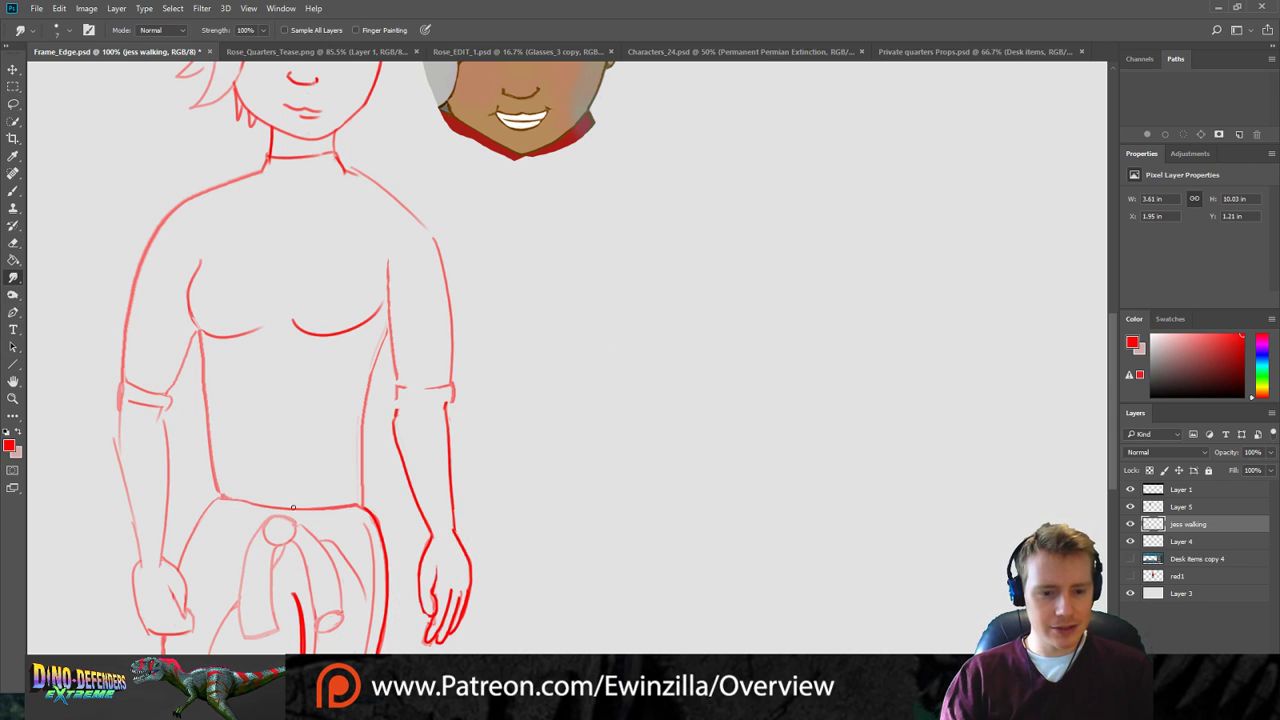
mouse_move(408, 619)
mouse_down()
mouse_move(439, 569)
mouse_move(434, 622)
mouse_up()
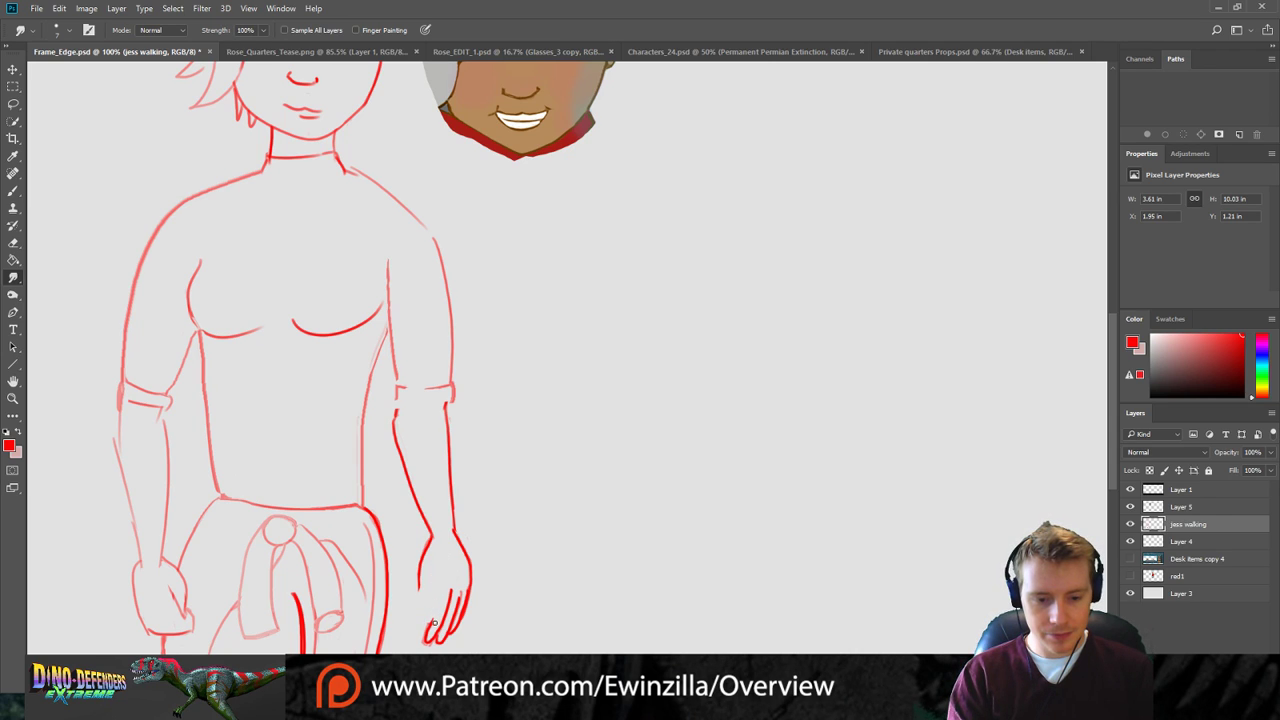
click(13, 191)
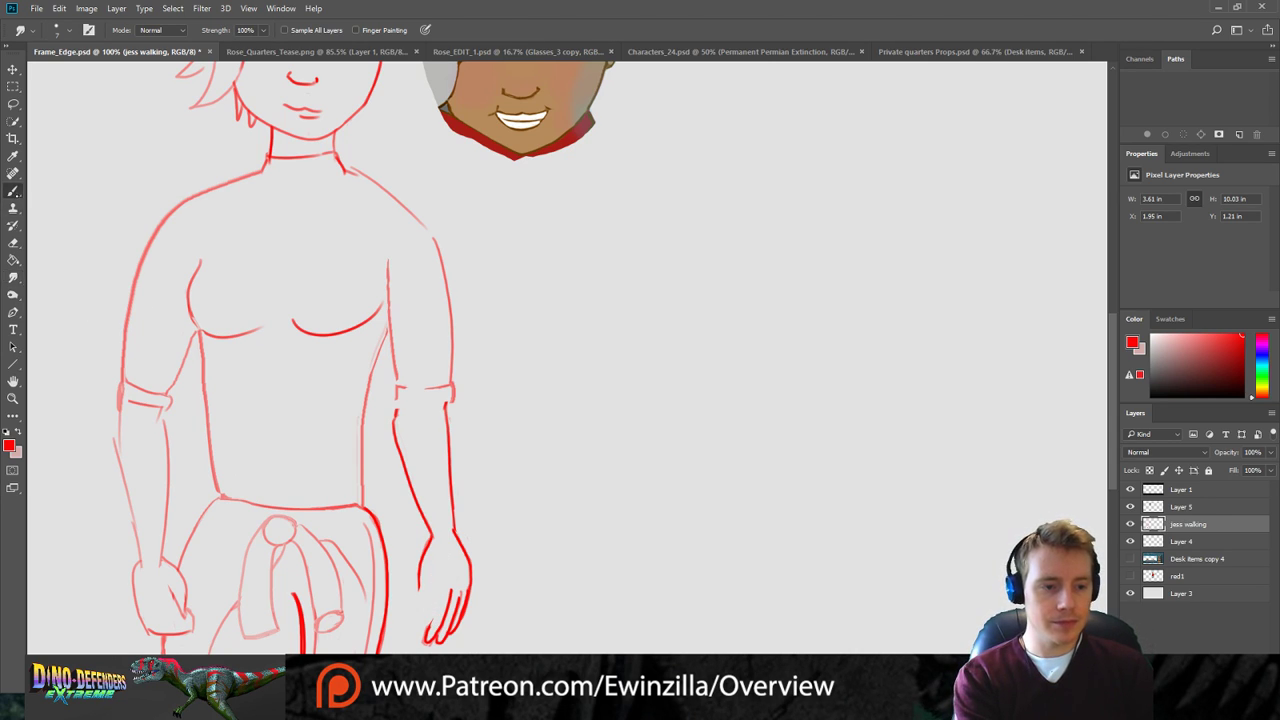
drag(435, 598, 427, 632)
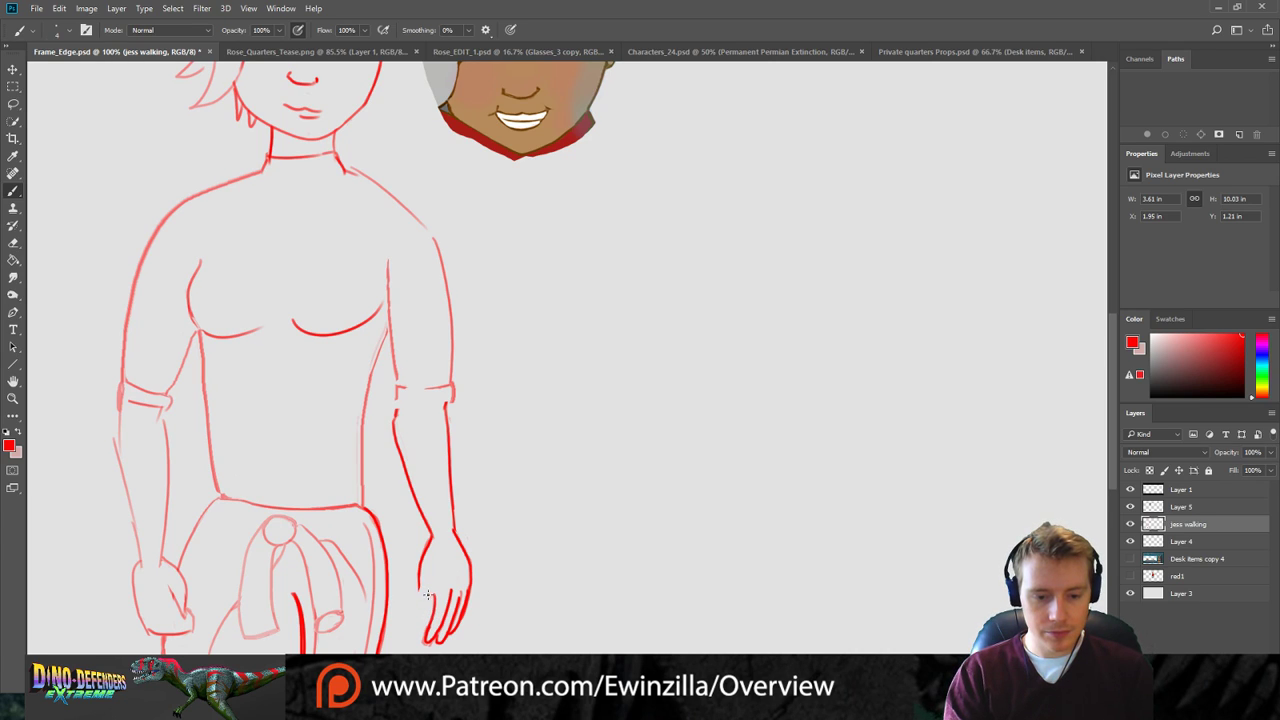
mouse_move(419, 577)
mouse_down()
mouse_move(418, 615)
mouse_move(440, 547)
mouse_move(432, 603)
mouse_up()
key(ctrl+z)
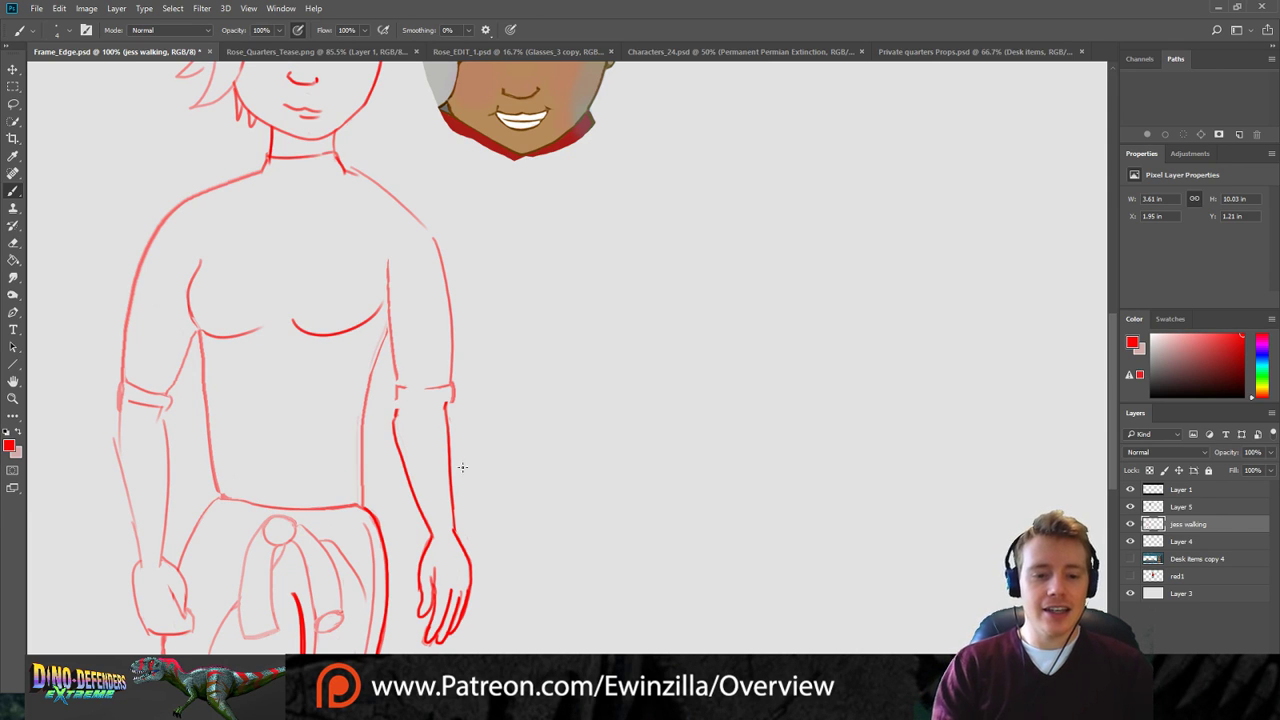
Redraw the inner line of the image-right upper arm from the armpit down to the sleeve cuff.
drag(387, 292, 391, 385)
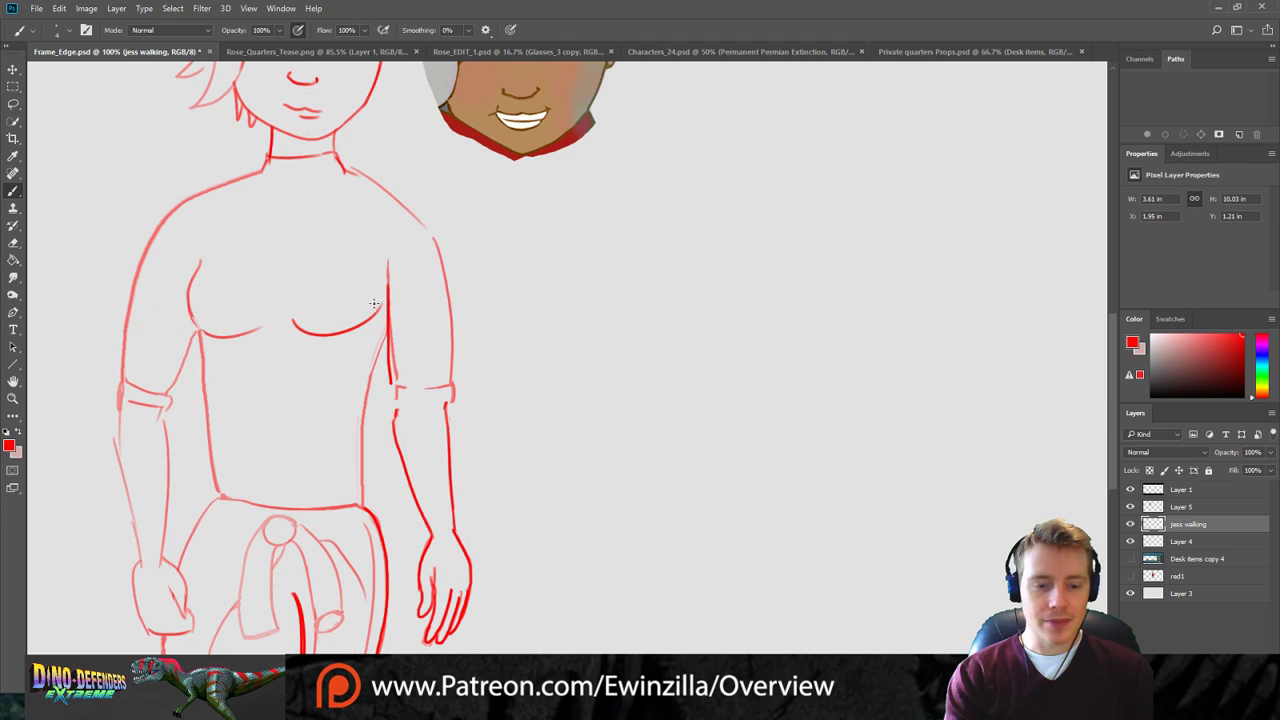
key(ctrl+z)
drag(388, 284, 396, 388)
key(ctrl+z)
drag(388, 278, 396, 378)
key(ctrl+z)
drag(388, 284, 399, 386)
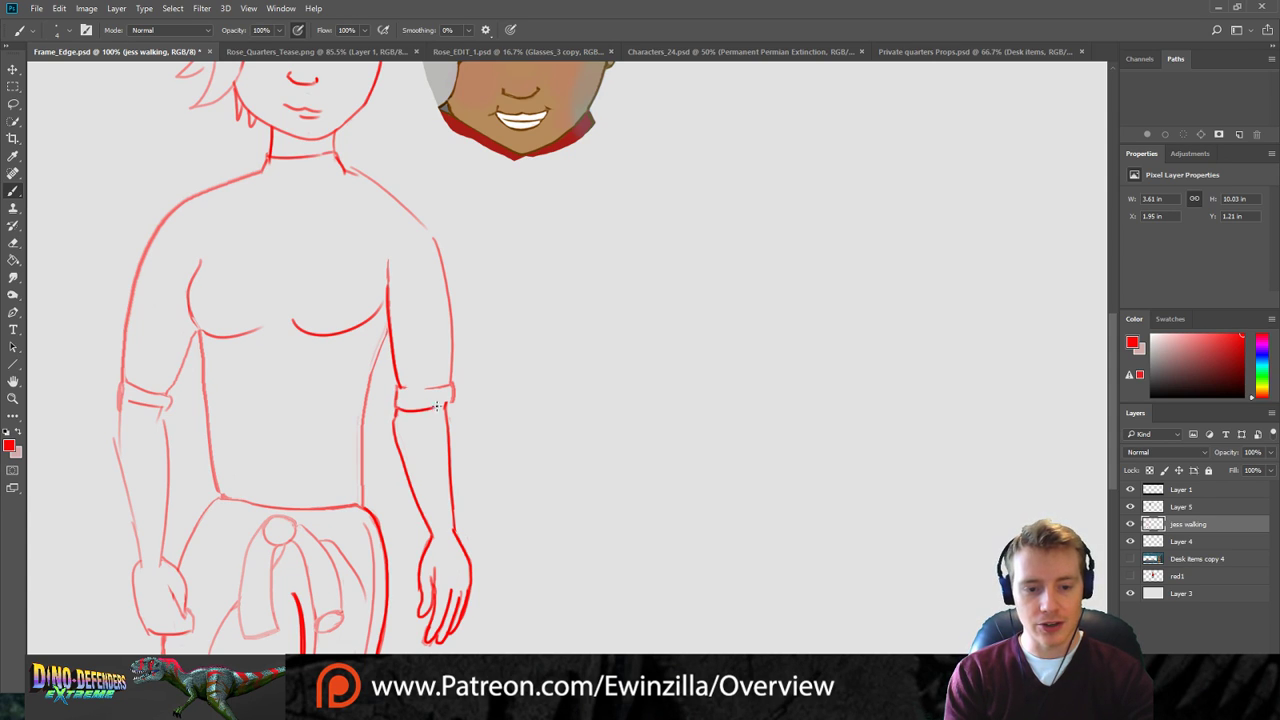
Redraw the lower edge of the image-right sleeve cuff as a slight curve and smudge its inner end clean.
drag(396, 405, 435, 405)
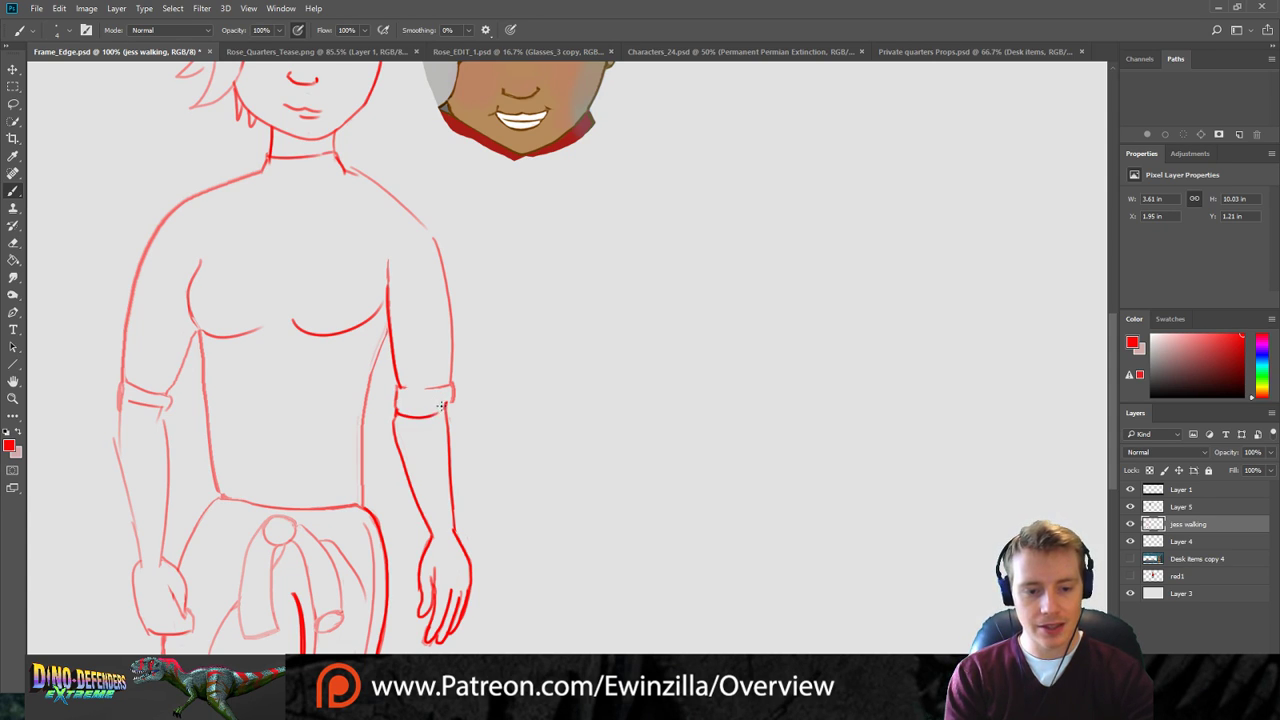
key(ctrl+z)
drag(396, 411, 452, 402)
click(13, 278)
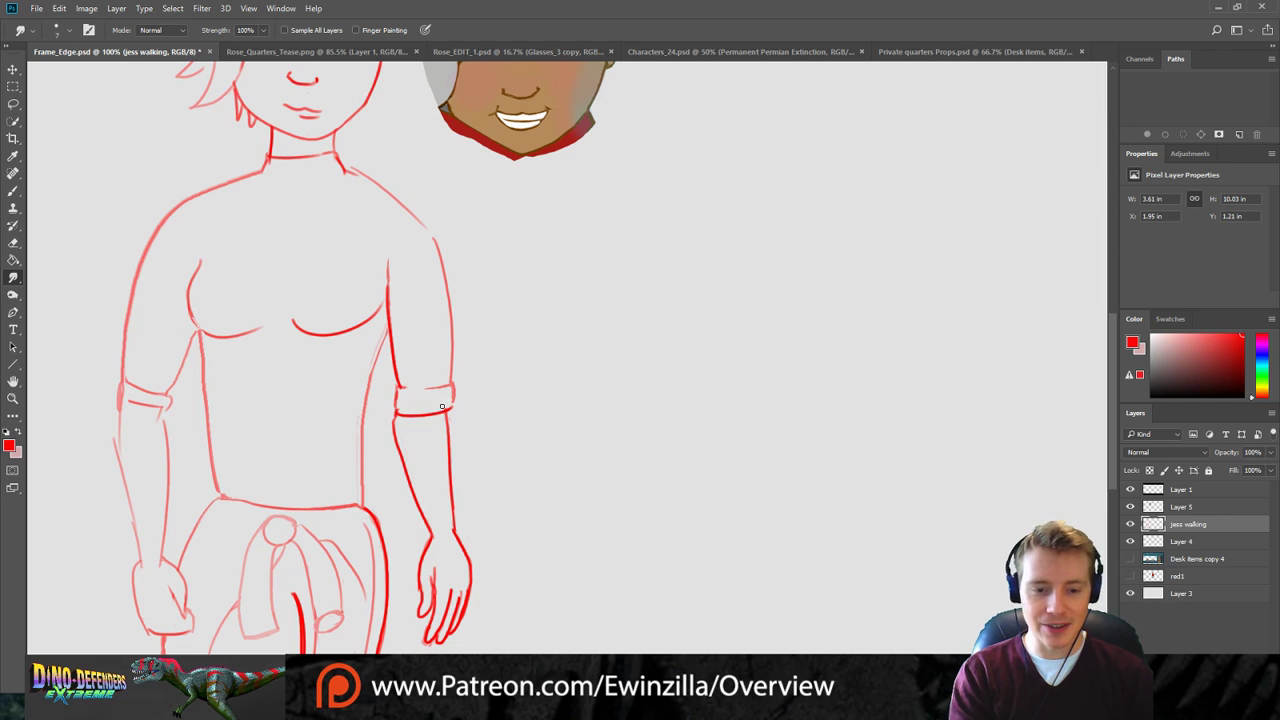
mouse_move(399, 391)
mouse_down()
mouse_move(405, 406)
mouse_move(388, 409)
mouse_move(403, 415)
mouse_up()
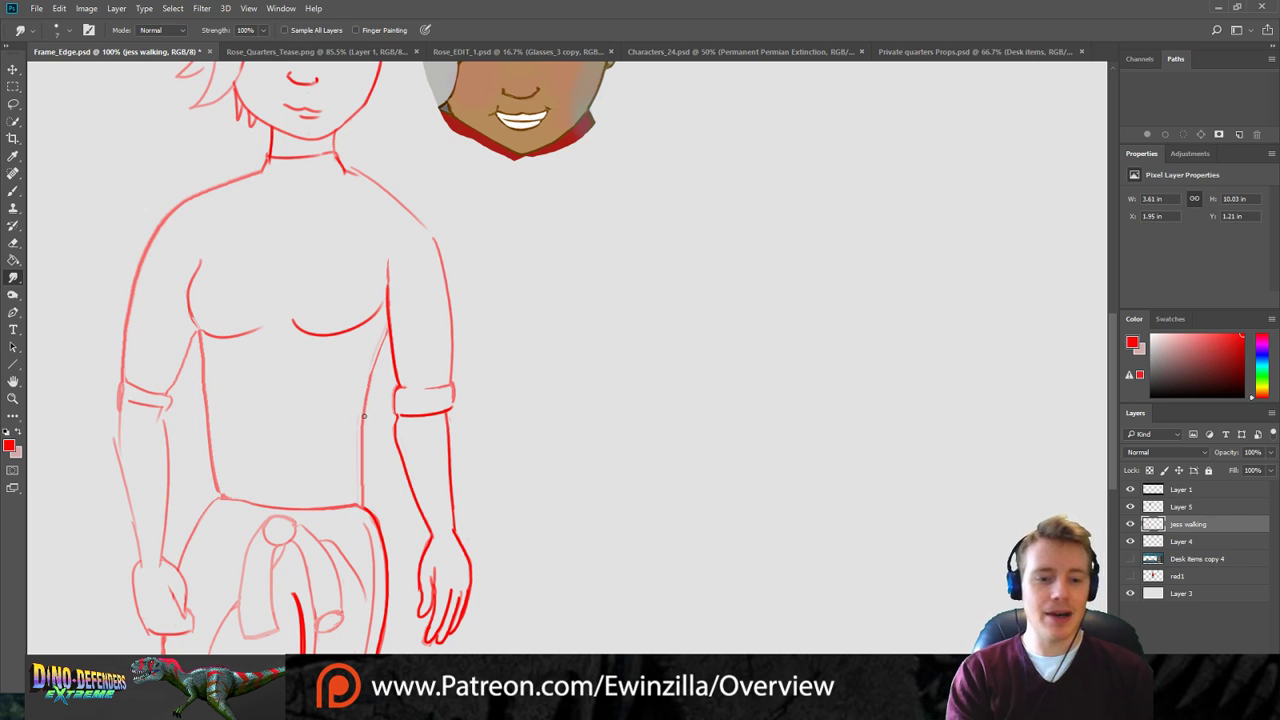
drag(451, 380, 424, 240)
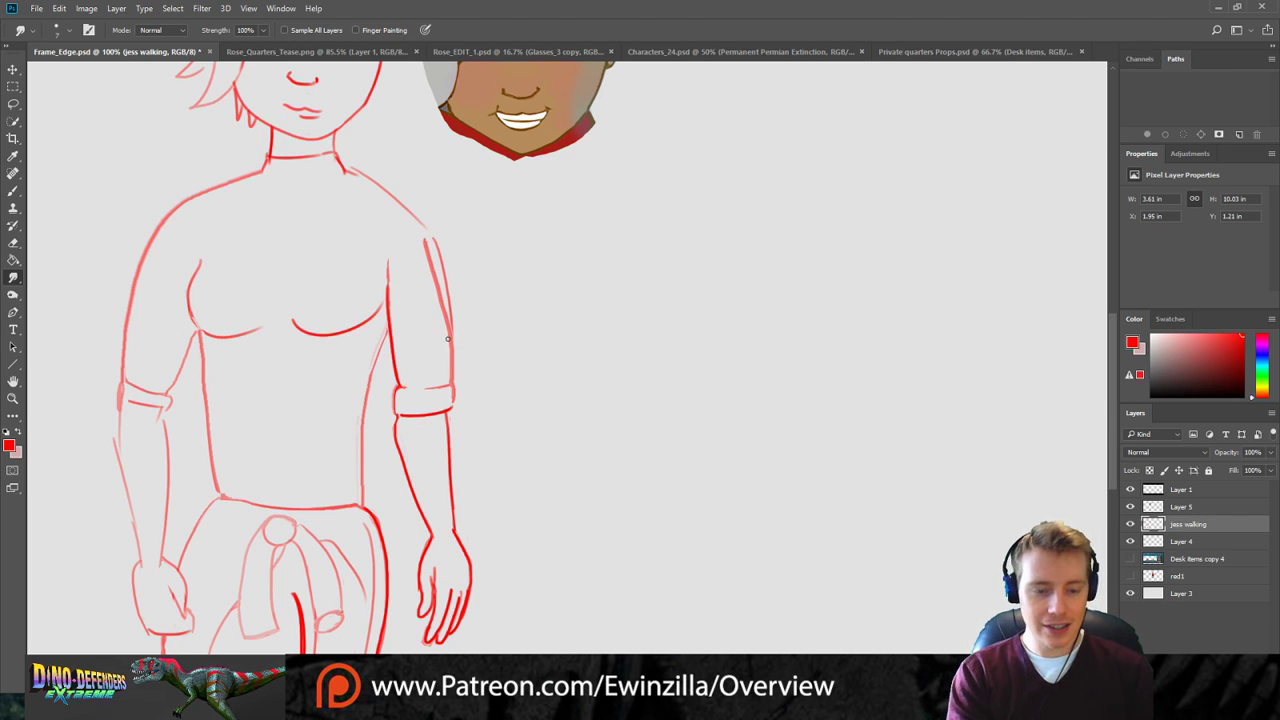
key(ctrl+z)
drag(451, 380, 444, 299)
key(ctrl+z)
mouse_move(449, 383)
mouse_down()
mouse_move(425, 237)
mouse_move(384, 187)
mouse_move(350, 172)
mouse_move(403, 214)
mouse_up()
key(ctrl+z)
key(ctrl+z)
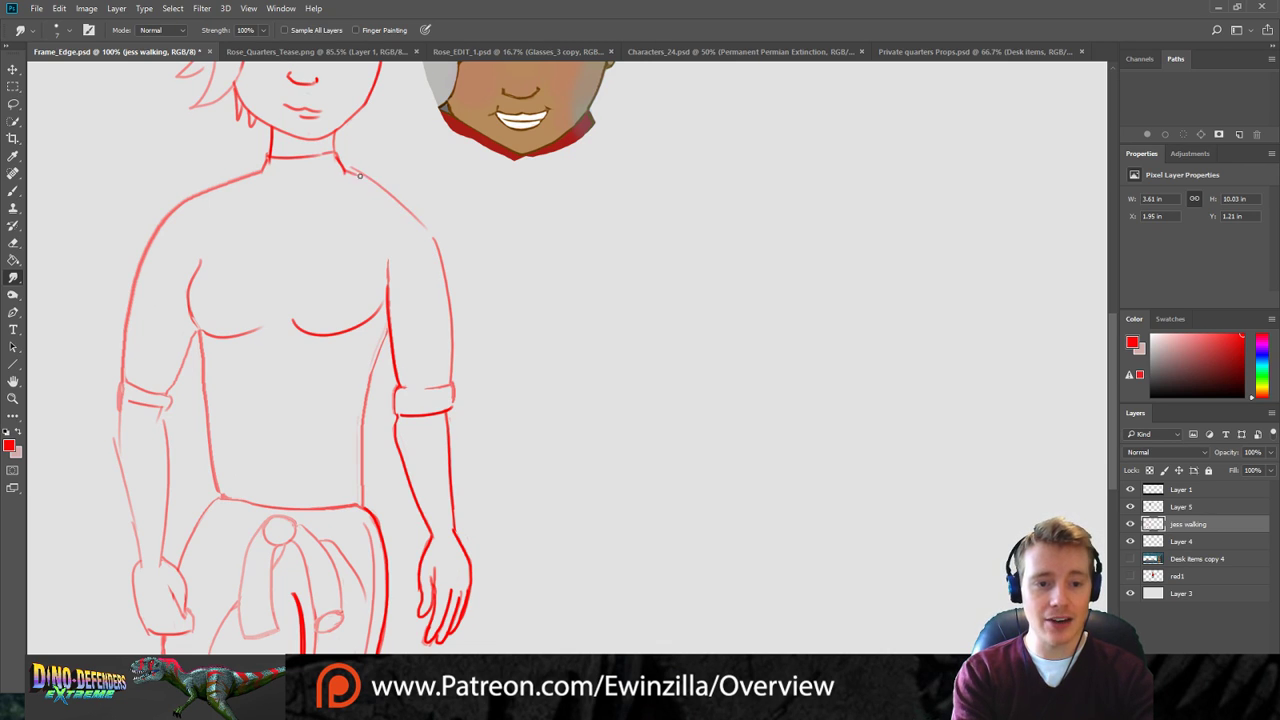
Smudge the image-right shoulder line and outer upper arm into one clean contour from the neck to the sleeve cuff.
mouse_move(346, 172)
mouse_down()
mouse_move(433, 244)
mouse_move(449, 376)
mouse_up()
drag(355, 165, 441, 240)
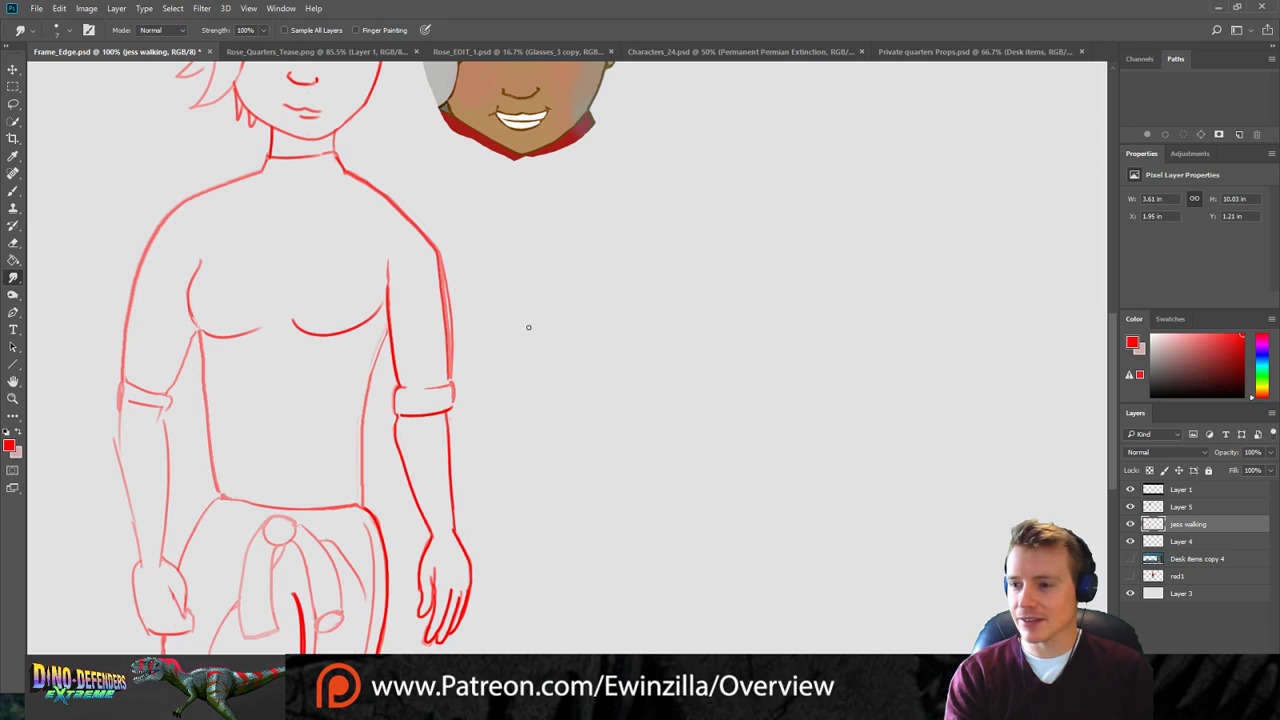
drag(447, 257, 459, 358)
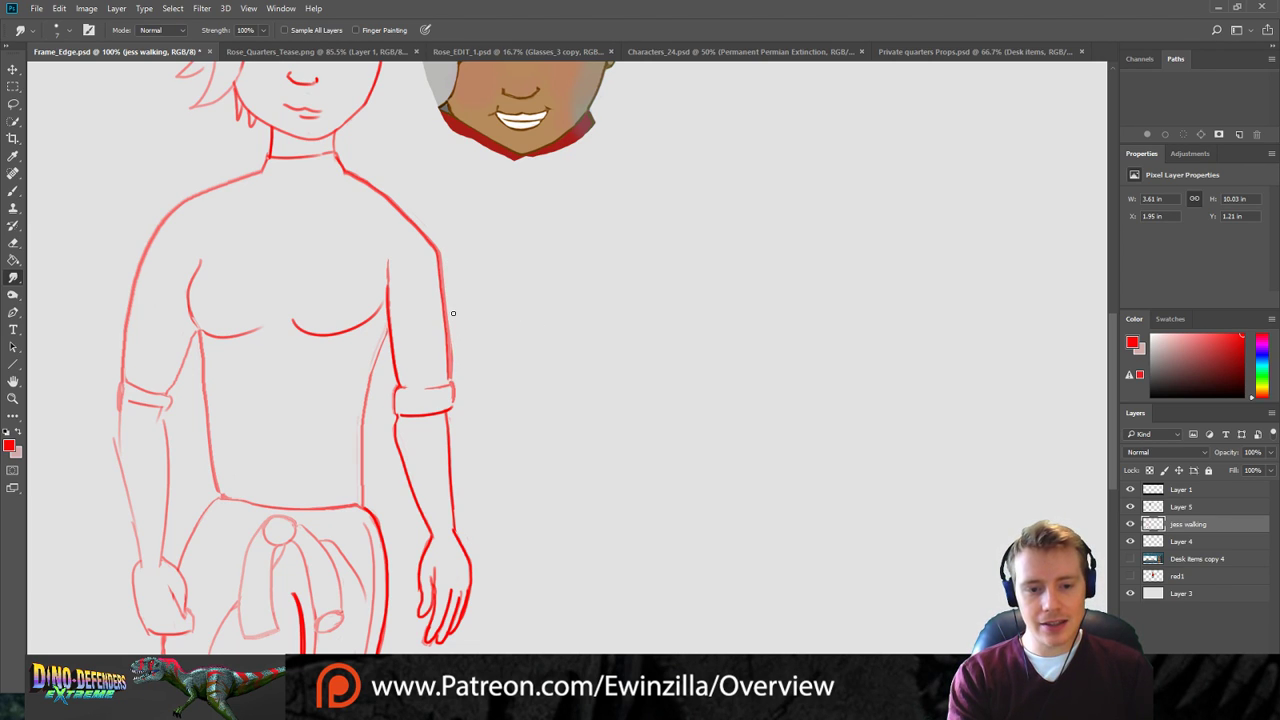
mouse_move(447, 307)
mouse_down()
mouse_move(444, 348)
mouse_move(449, 285)
mouse_move(456, 385)
mouse_up()
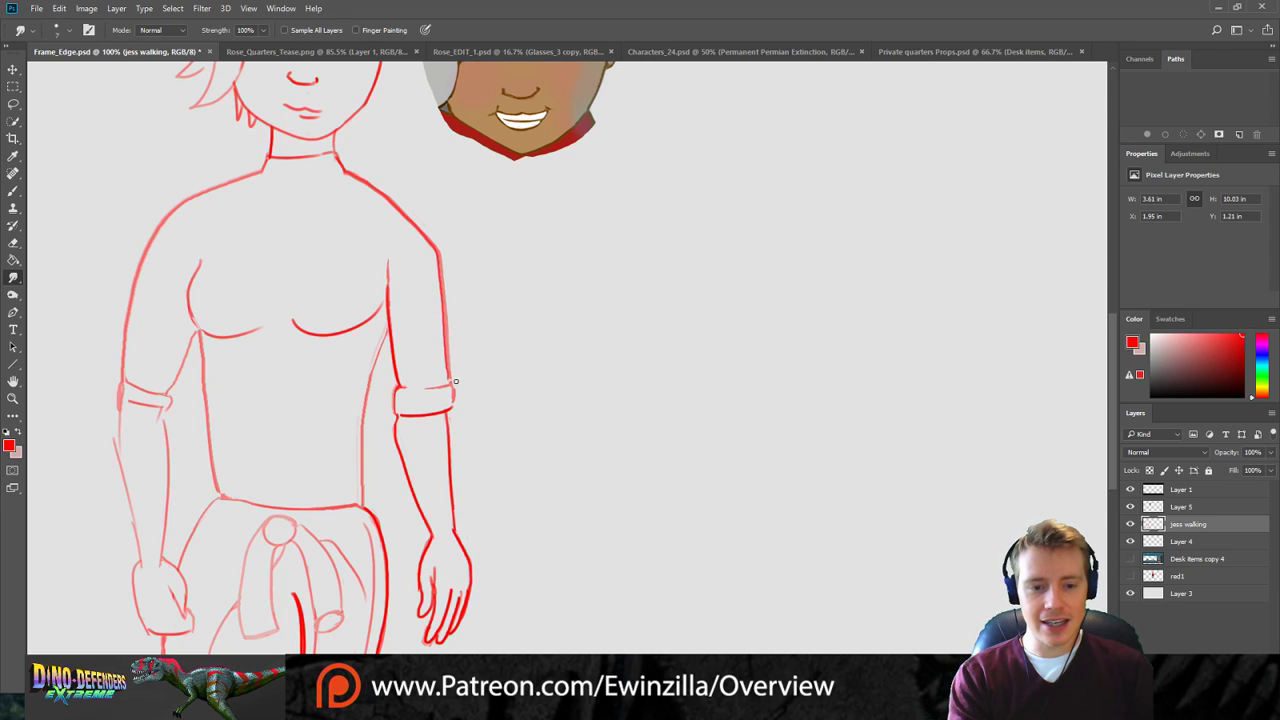
mouse_move(440, 262)
mouse_down()
mouse_move(447, 375)
mouse_move(451, 345)
mouse_move(455, 383)
mouse_up()
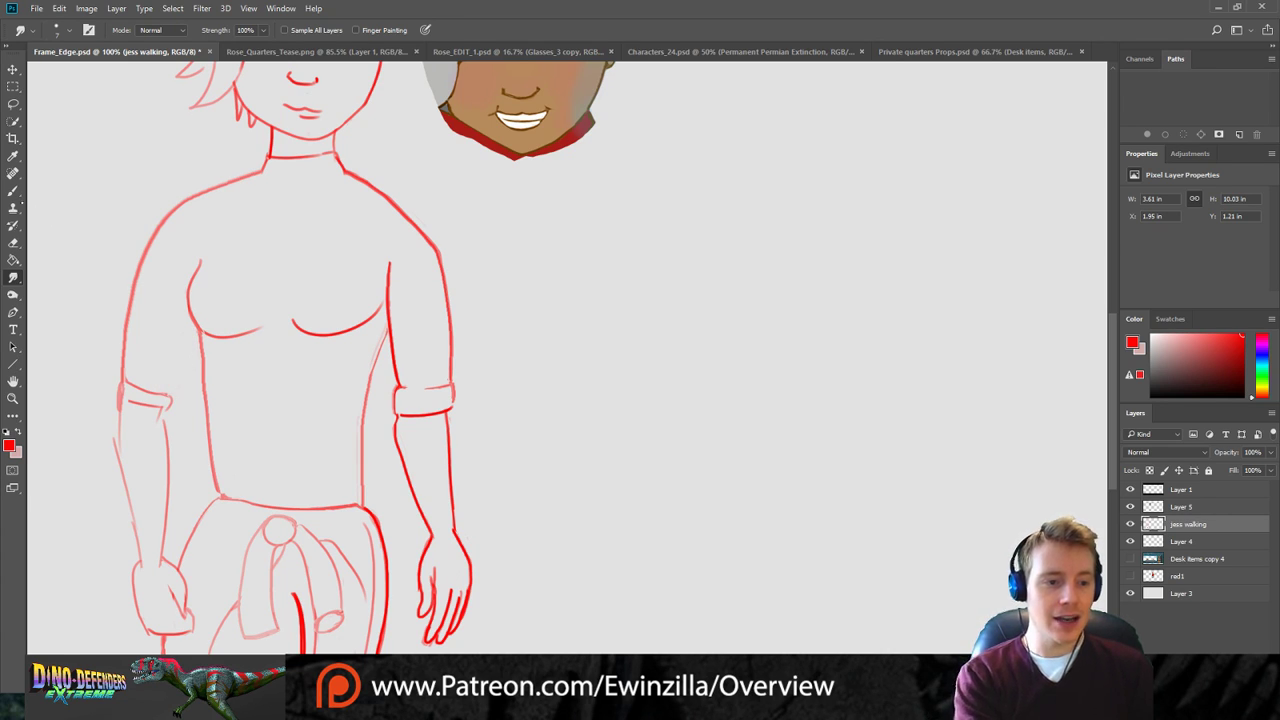
Redraw the inner line of the image-left upper arm from the sleeve cuff up to the armpit.
key(b)
drag(172, 394, 193, 335)
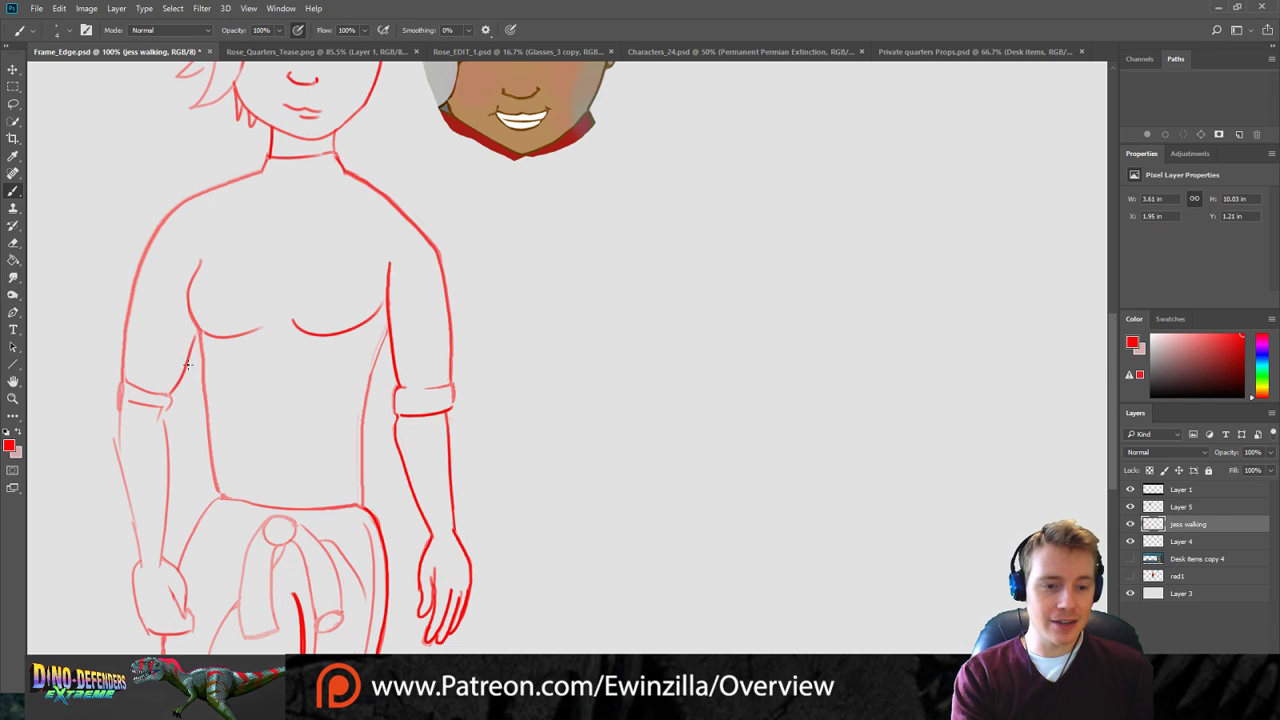
key(ctrl+z)
drag(171, 392, 199, 331)
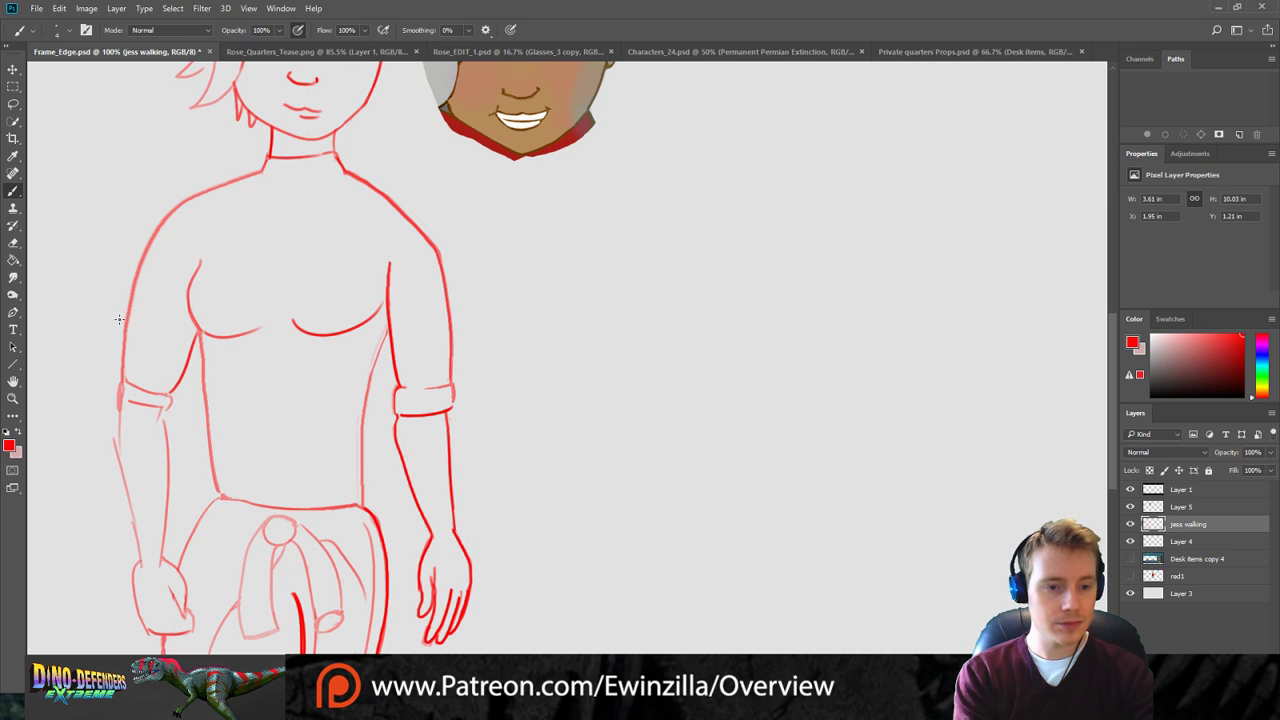
Erase the image-left shoulder and outer upper arm line, and redraw it closer to the body down to the cuff.
key(e)
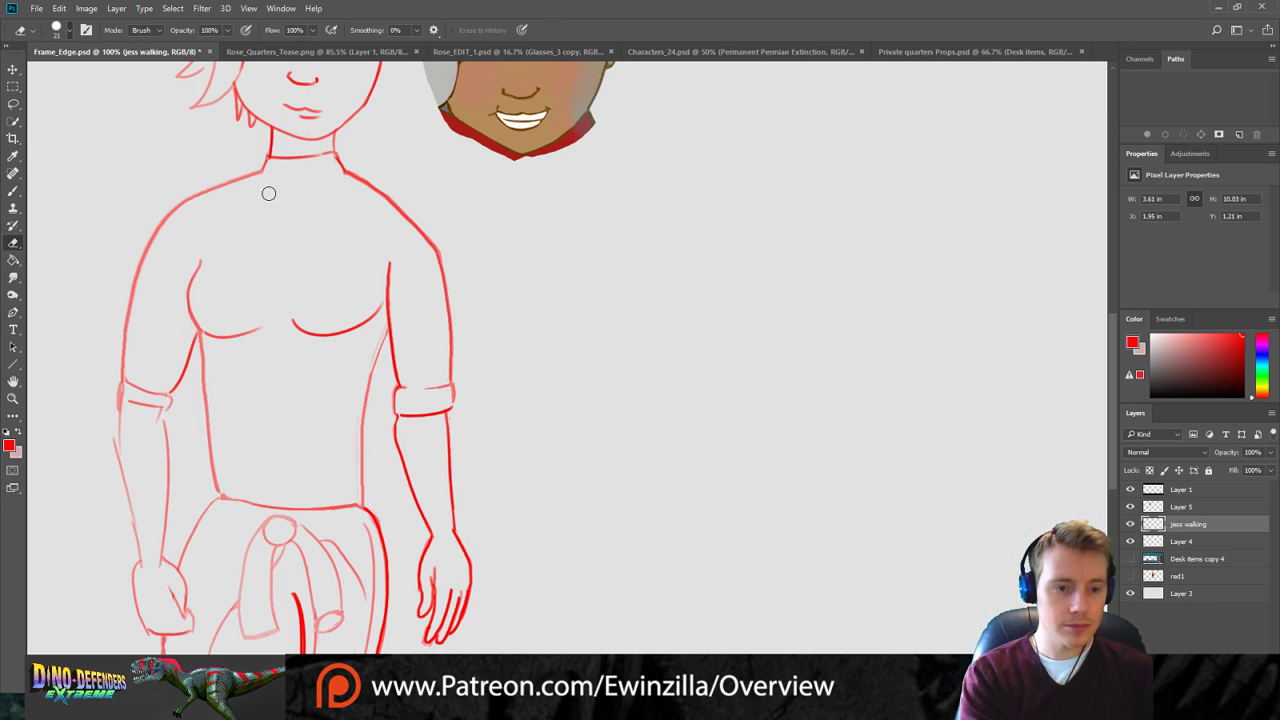
mouse_move(211, 189)
mouse_down()
mouse_move(180, 210)
mouse_move(219, 184)
mouse_move(151, 224)
mouse_move(101, 436)
mouse_up()
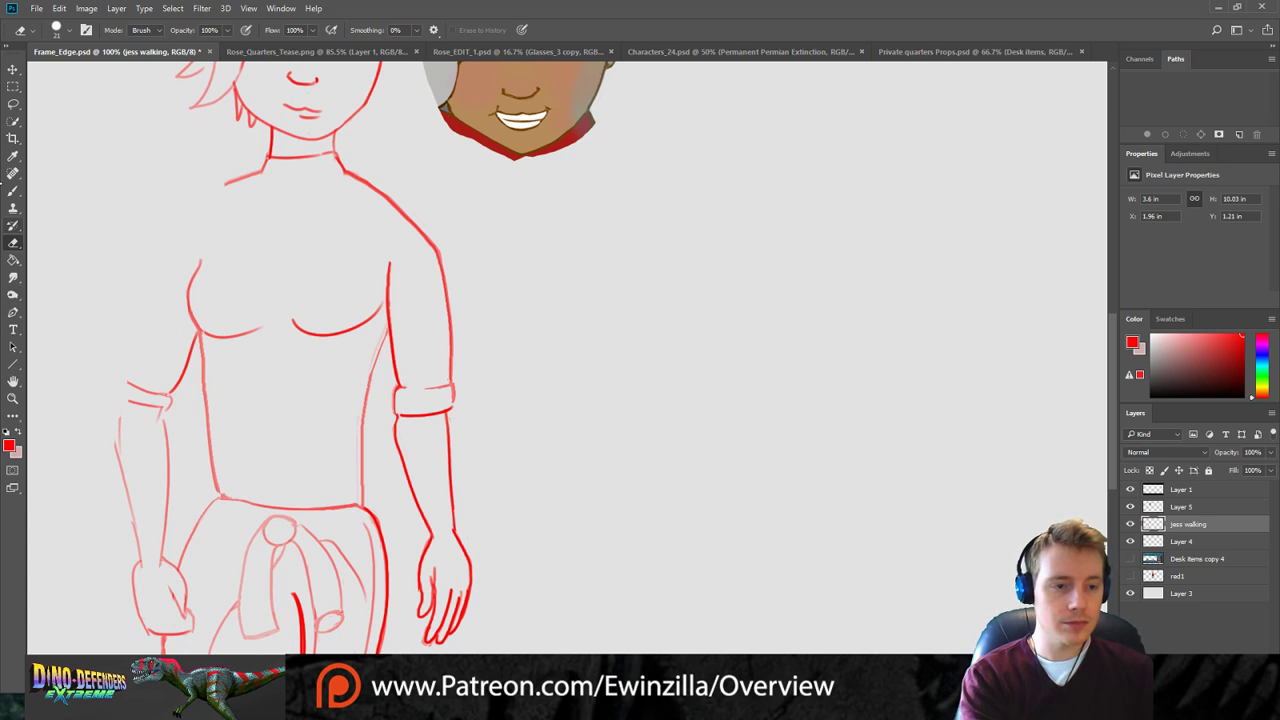
click(13, 190)
mouse_move(232, 178)
mouse_down()
mouse_move(182, 228)
mouse_move(126, 403)
mouse_move(156, 389)
mouse_up()
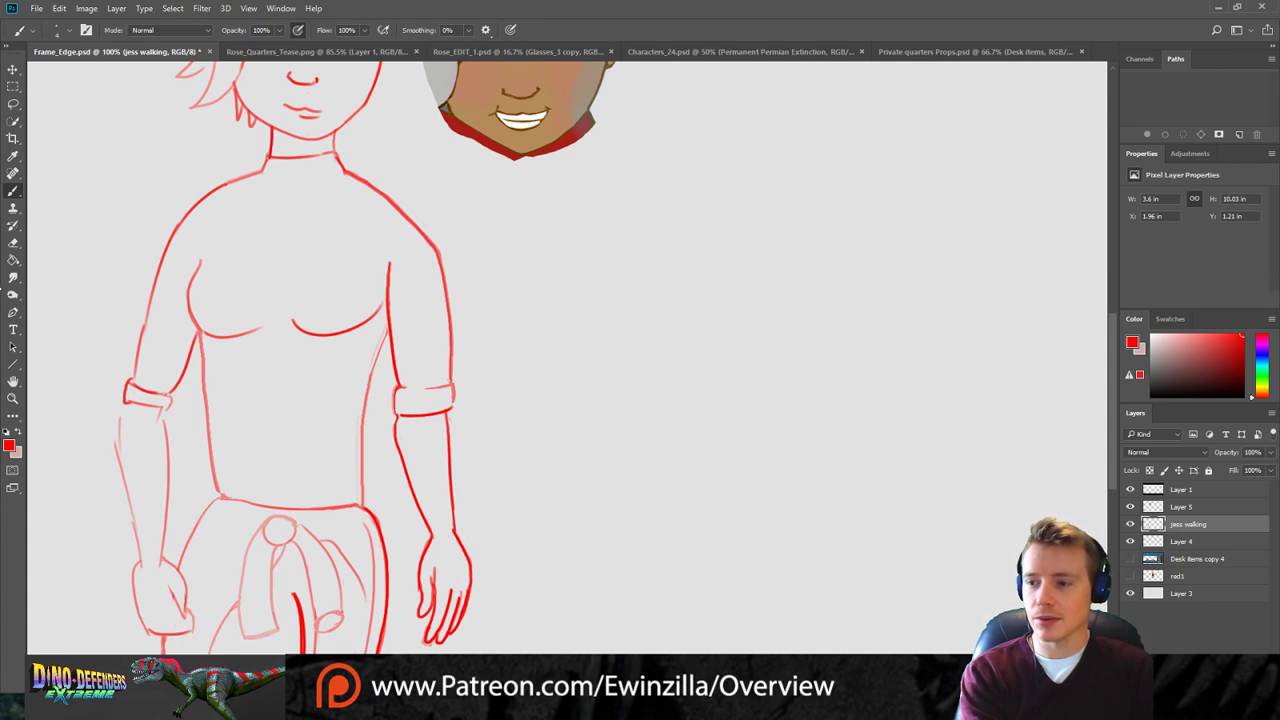
Smudge away the image-left cuff's inner lines and smooth the outer line of the upper arm.
click(13, 277)
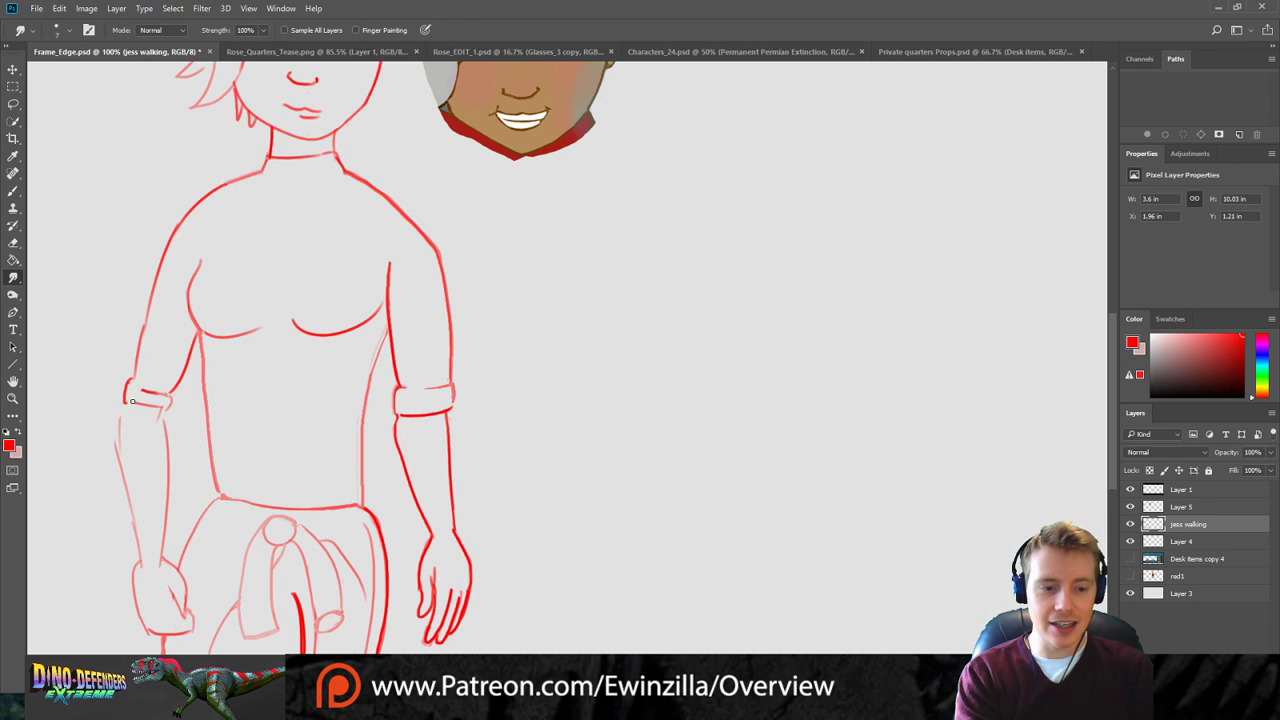
drag(147, 401, 169, 401)
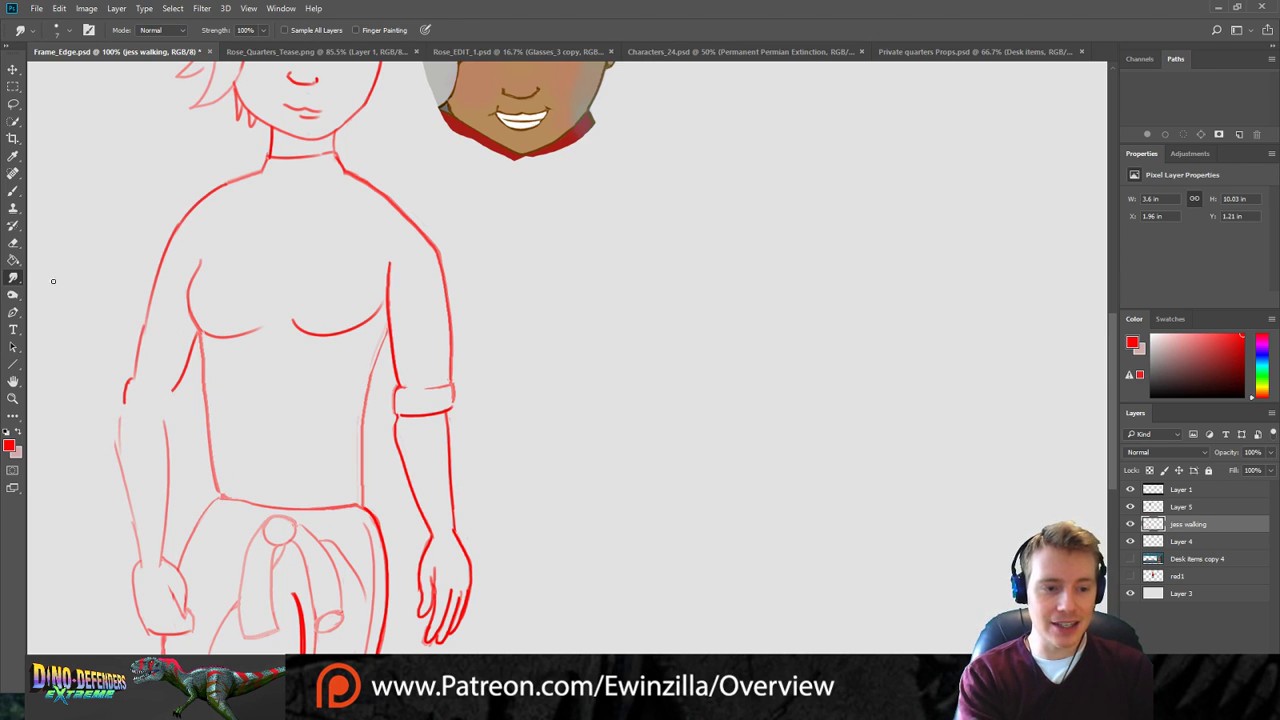
drag(140, 325, 156, 285)
drag(140, 335, 157, 288)
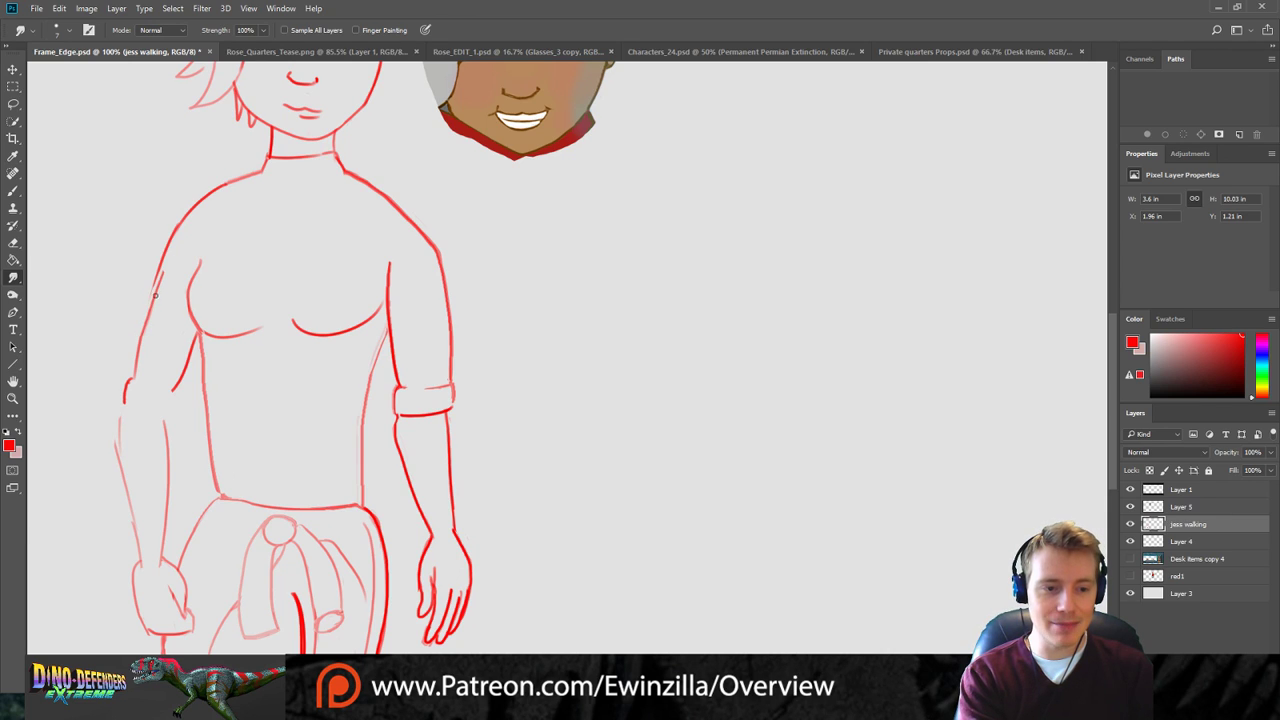
drag(143, 333, 160, 264)
drag(135, 350, 159, 261)
drag(139, 348, 160, 264)
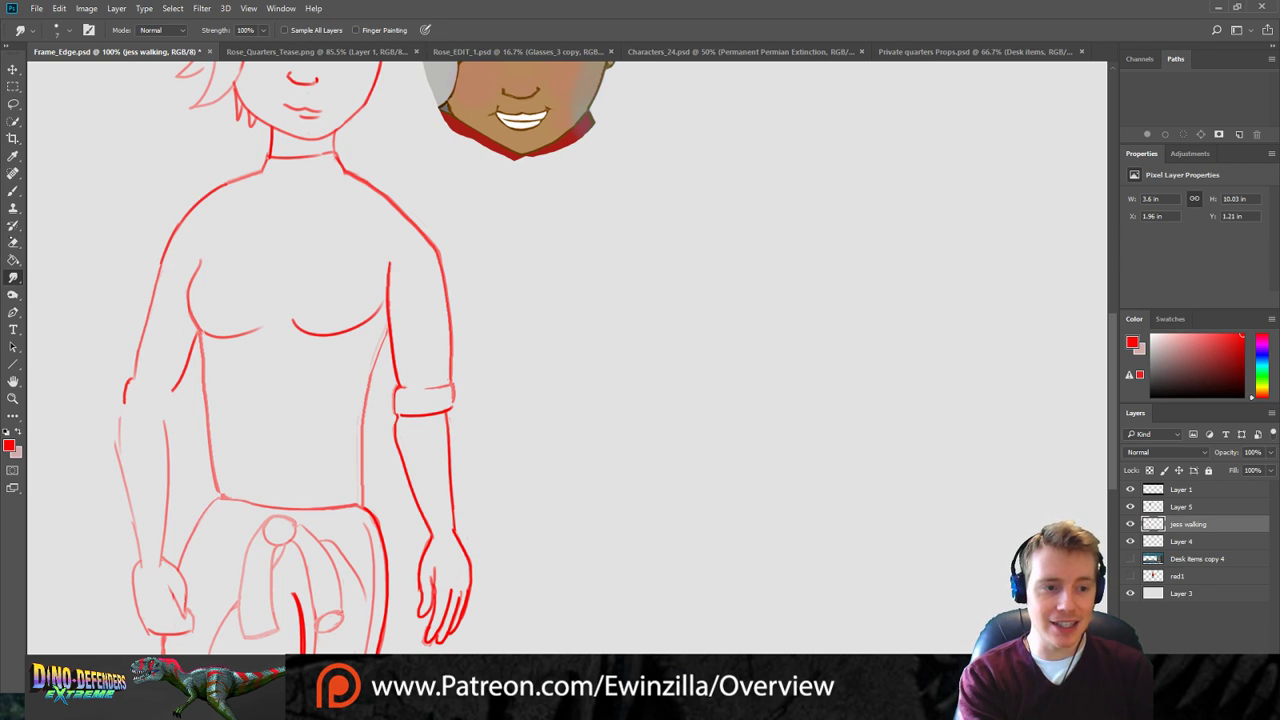
Redraw the upper edge and inner side of the image-left sleeve cuff.
click(13, 190)
mouse_move(127, 379)
mouse_down()
mouse_move(173, 392)
mouse_move(161, 422)
mouse_move(123, 403)
mouse_move(166, 420)
mouse_up()
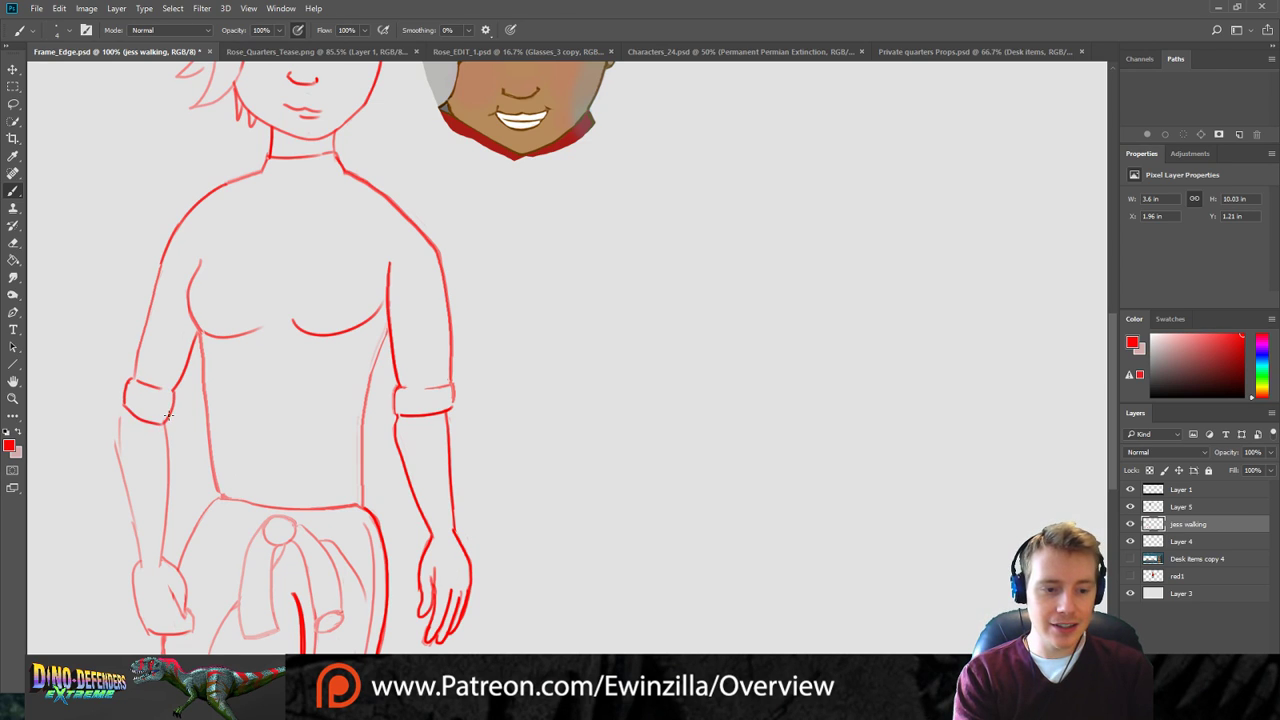
key(ctrl+z)
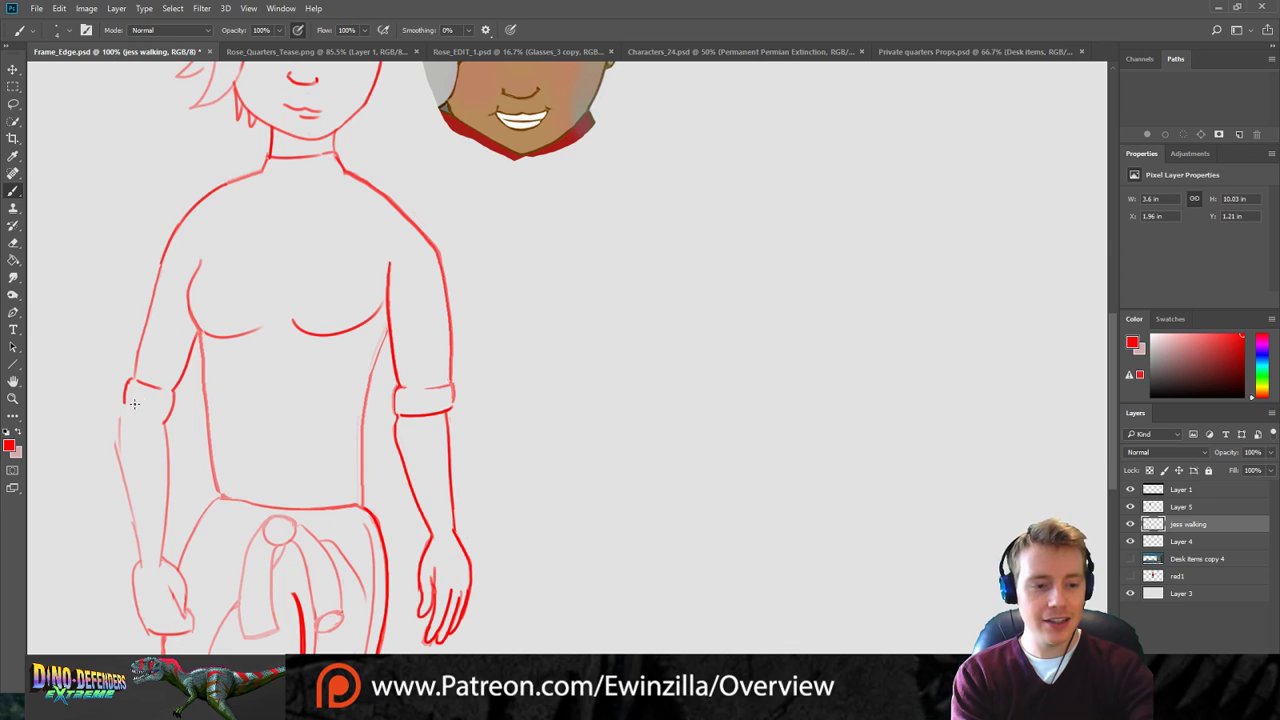
Close the lower edge of the image-left cuff and redraw both sides of the forearm down to the wrist.
mouse_move(125, 405)
mouse_down()
mouse_move(171, 418)
mouse_move(119, 435)
mouse_move(138, 540)
mouse_up()
key(ctrl+z)
drag(128, 492, 142, 558)
drag(170, 422, 166, 555)
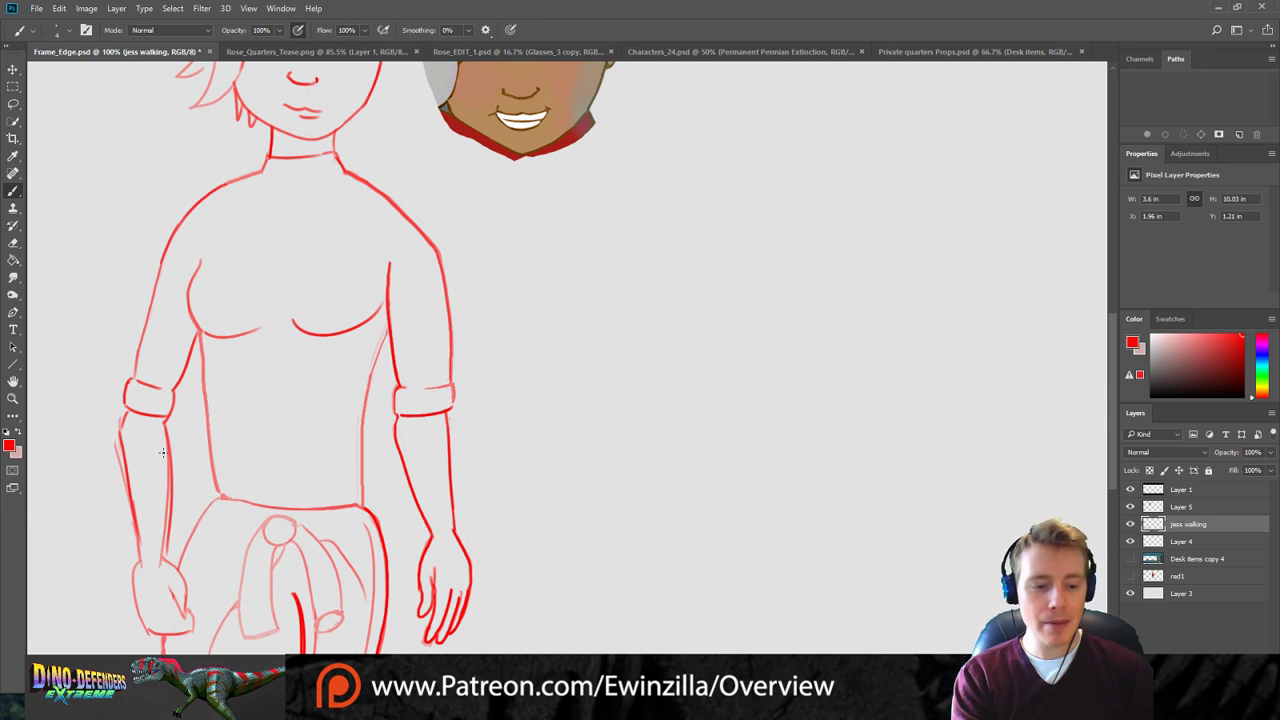
key(ctrl+z)
drag(165, 423, 166, 556)
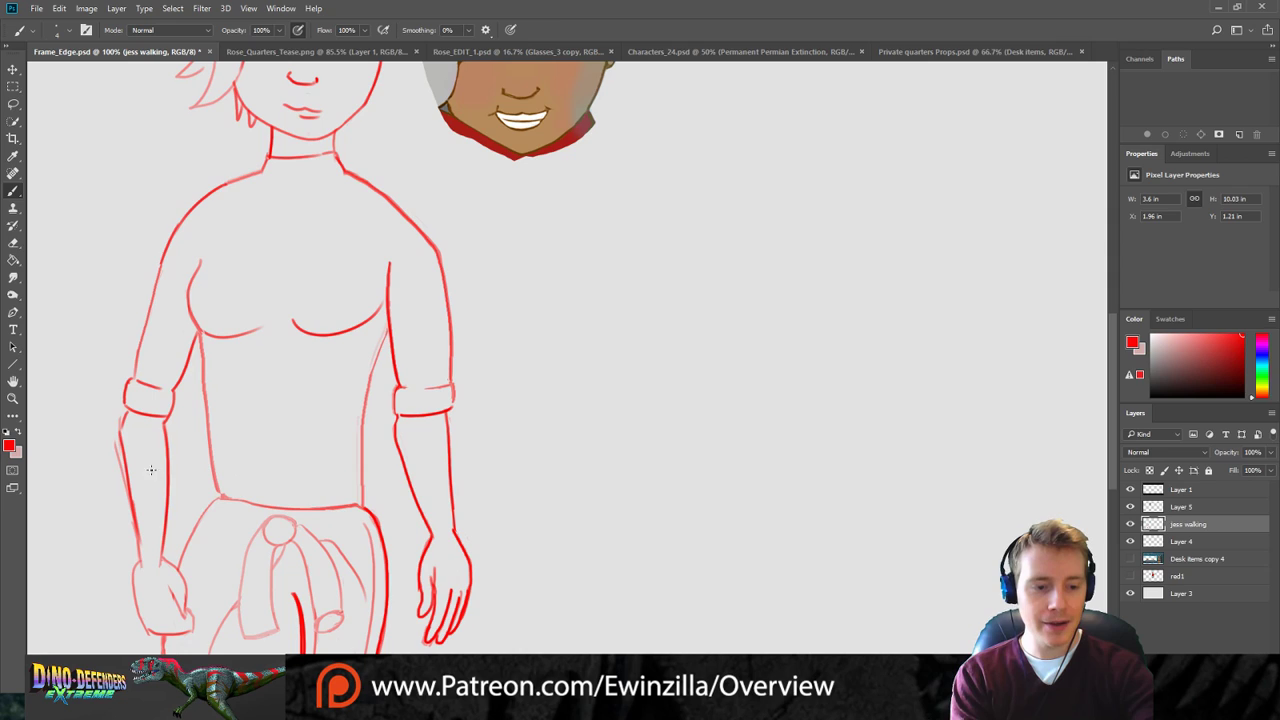
Smudge away the old outer line of the image-left forearm and slim the outer edge of the hand.
key(r)
drag(113, 434, 142, 560)
mouse_move(130, 490)
mouse_down()
mouse_move(141, 600)
mouse_move(165, 632)
mouse_move(185, 634)
mouse_up()
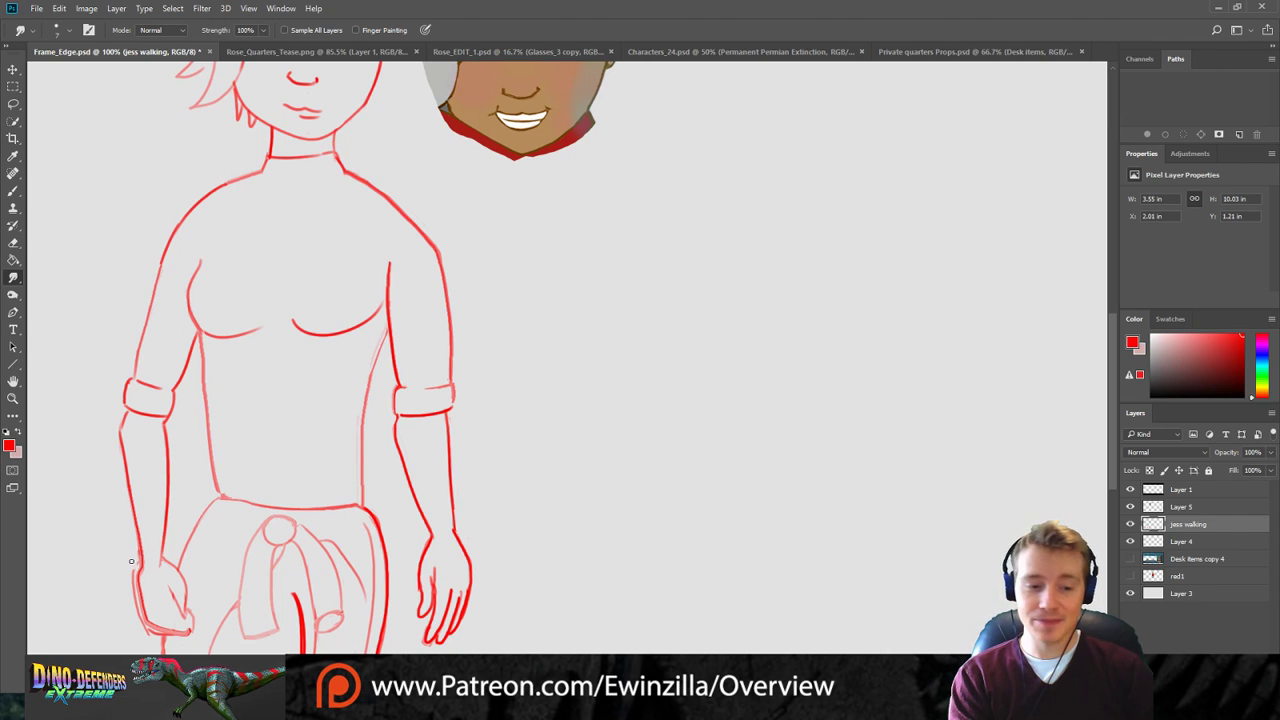
mouse_move(136, 562)
mouse_down()
mouse_move(139, 621)
mouse_move(155, 636)
mouse_up()
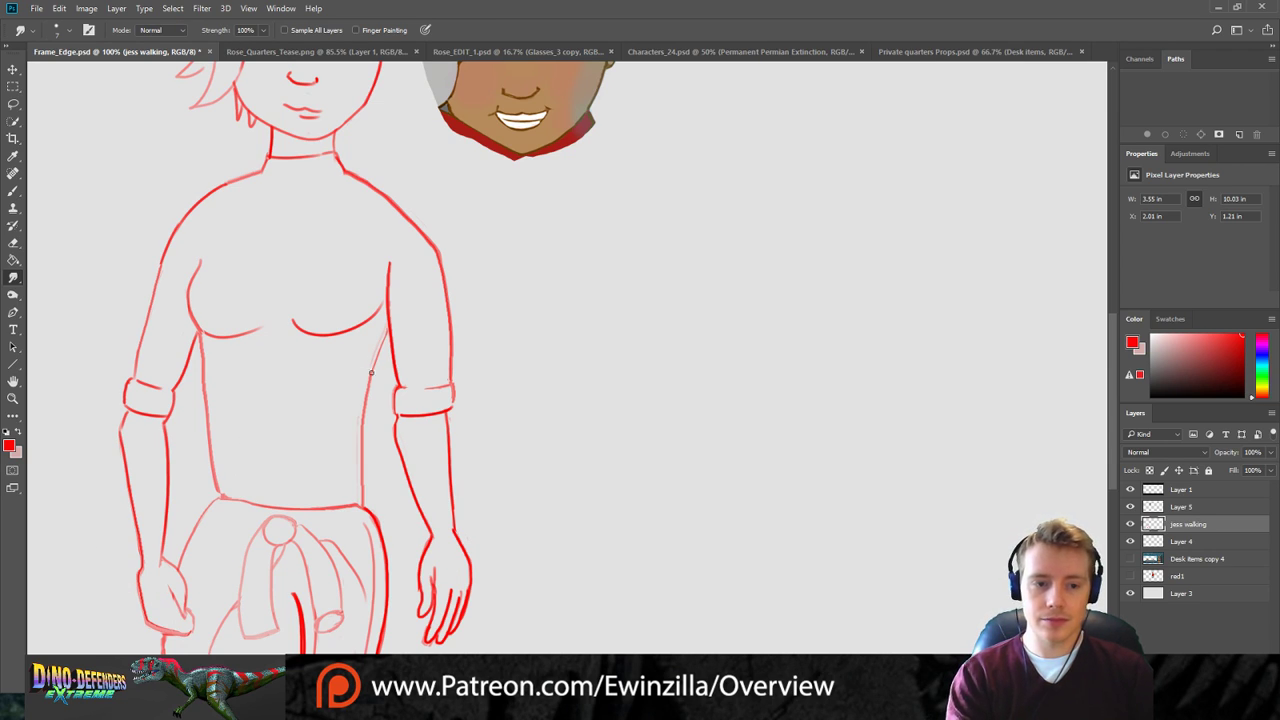
Smudge the image-left shoulder slope and the base of the neck into one smooth line.
mouse_move(185, 215)
mouse_down()
mouse_move(262, 177)
mouse_move(267, 157)
mouse_up()
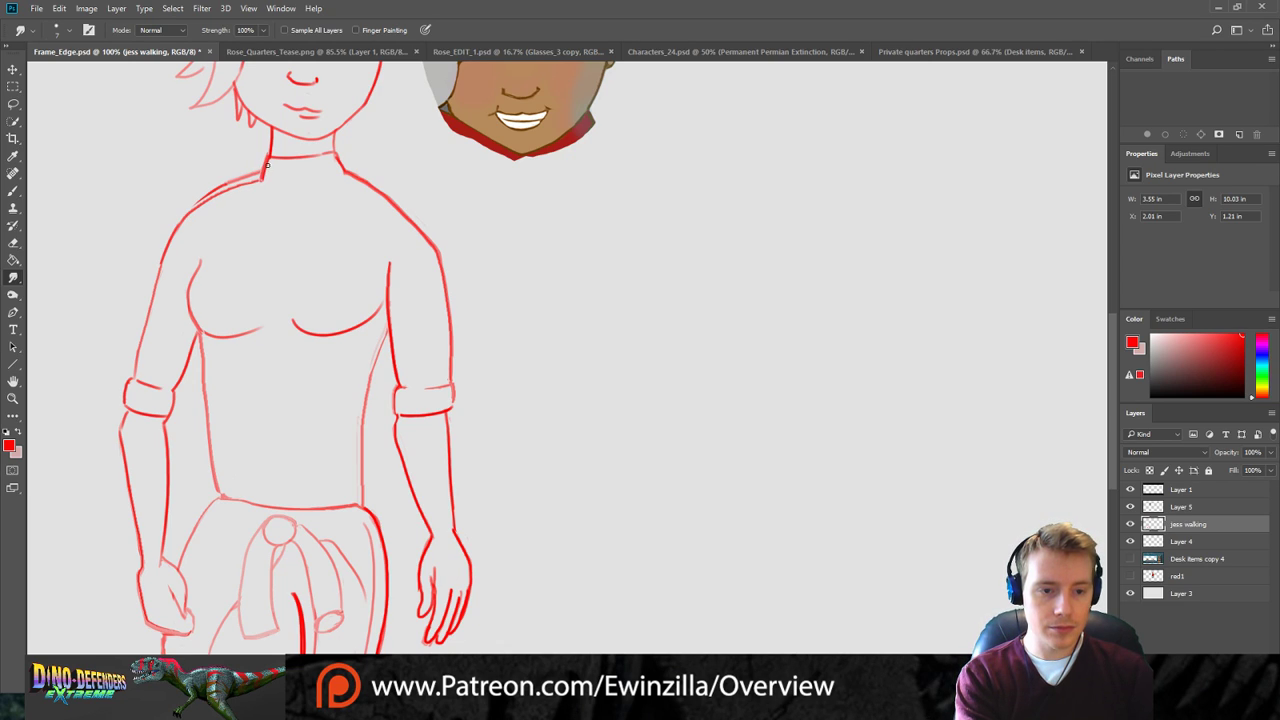
drag(187, 206, 262, 178)
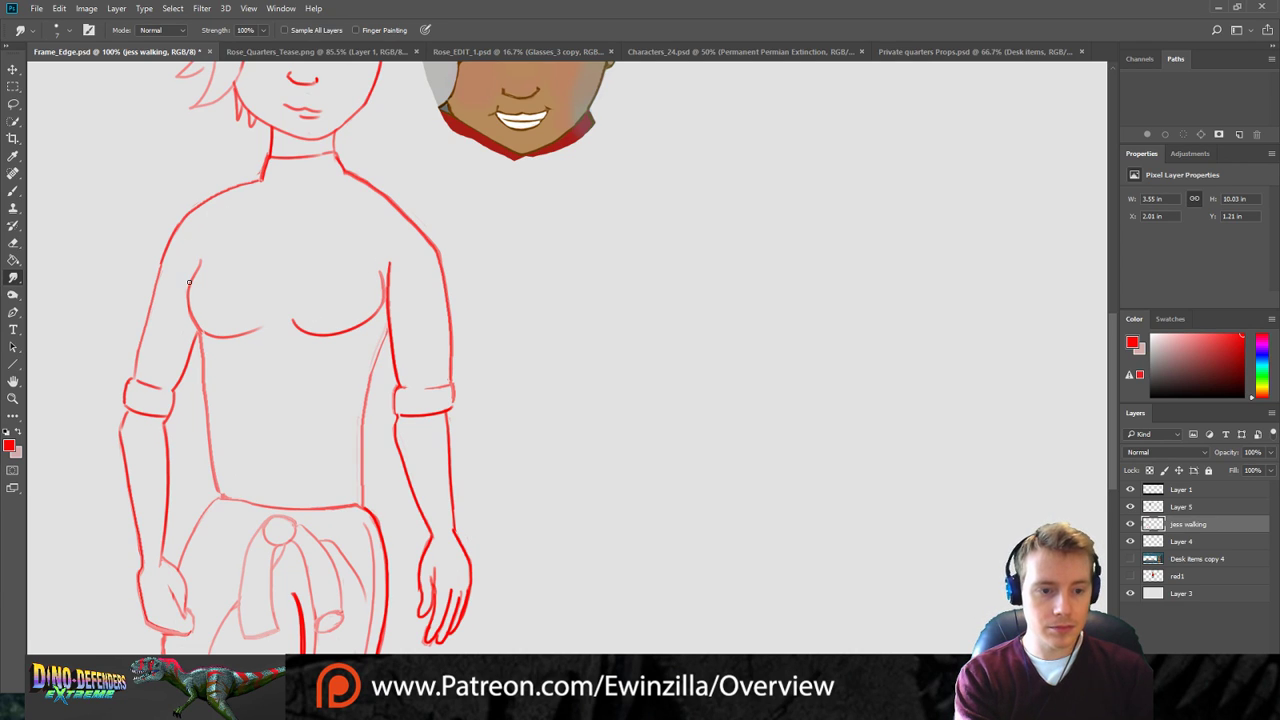
Try smudging the image-left side of the torso inward from chest to waist, and undo those strokes.
drag(201, 335, 219, 494)
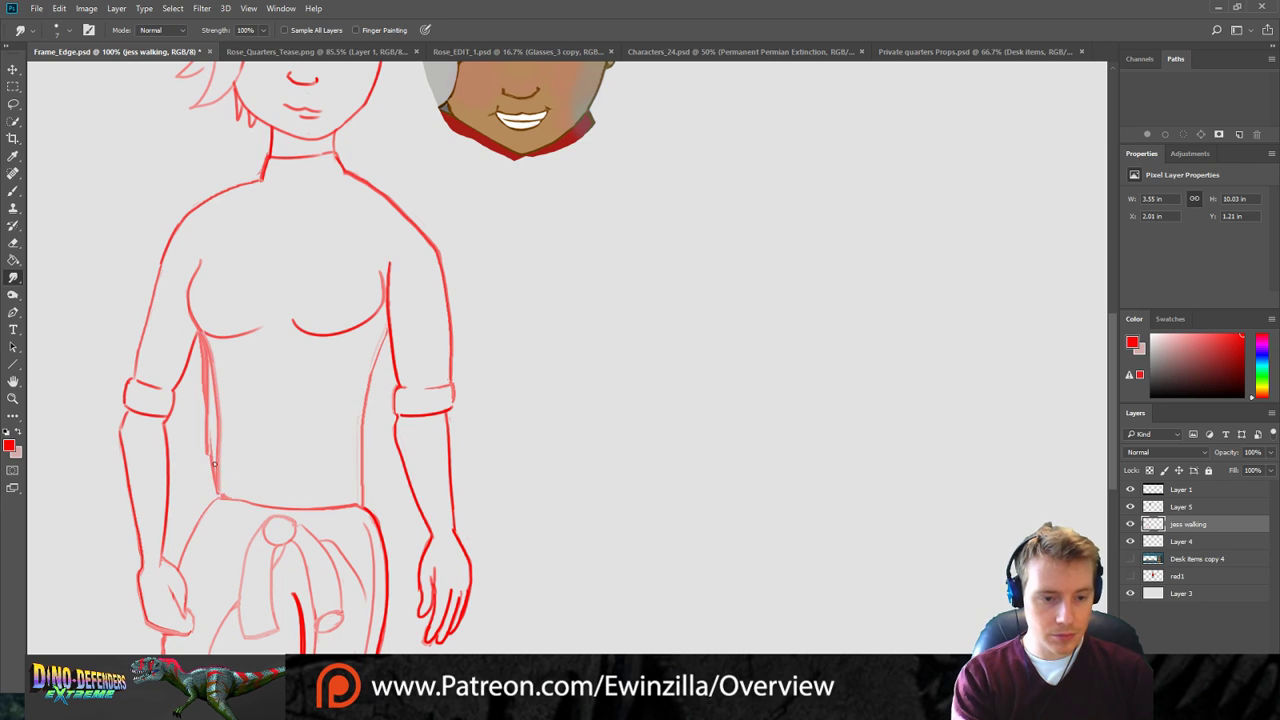
drag(203, 356, 219, 484)
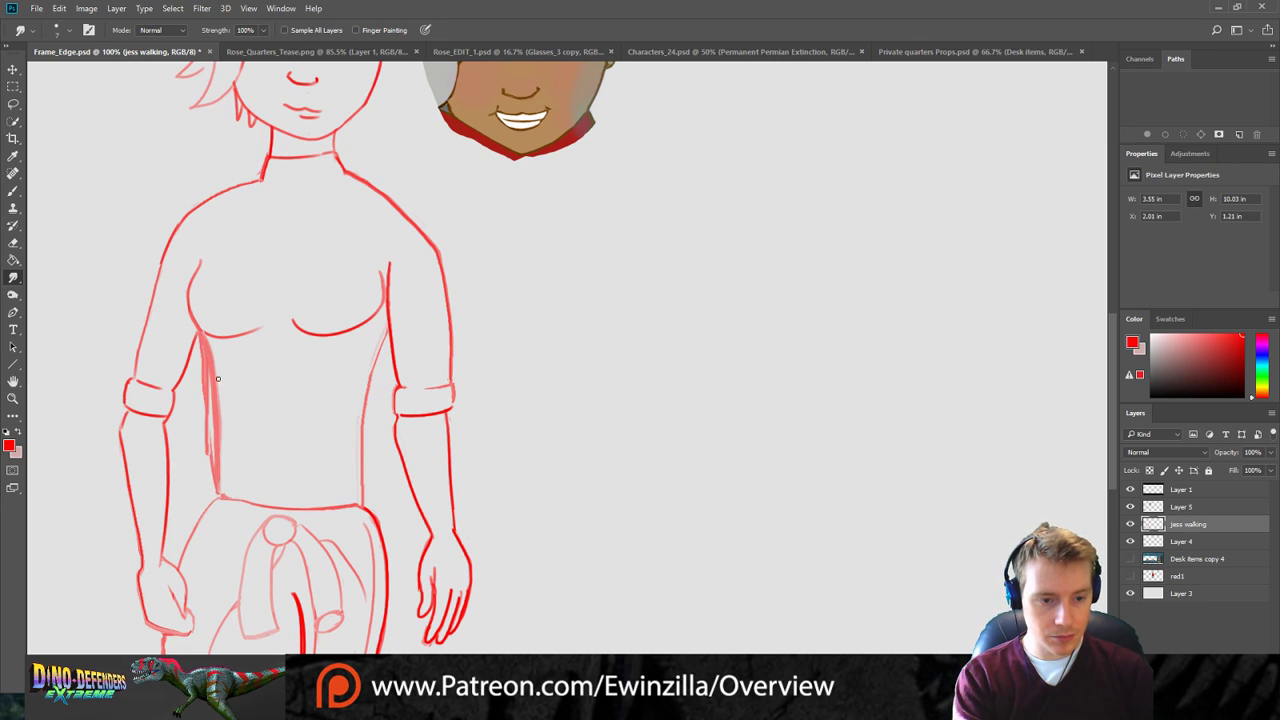
drag(198, 342, 208, 458)
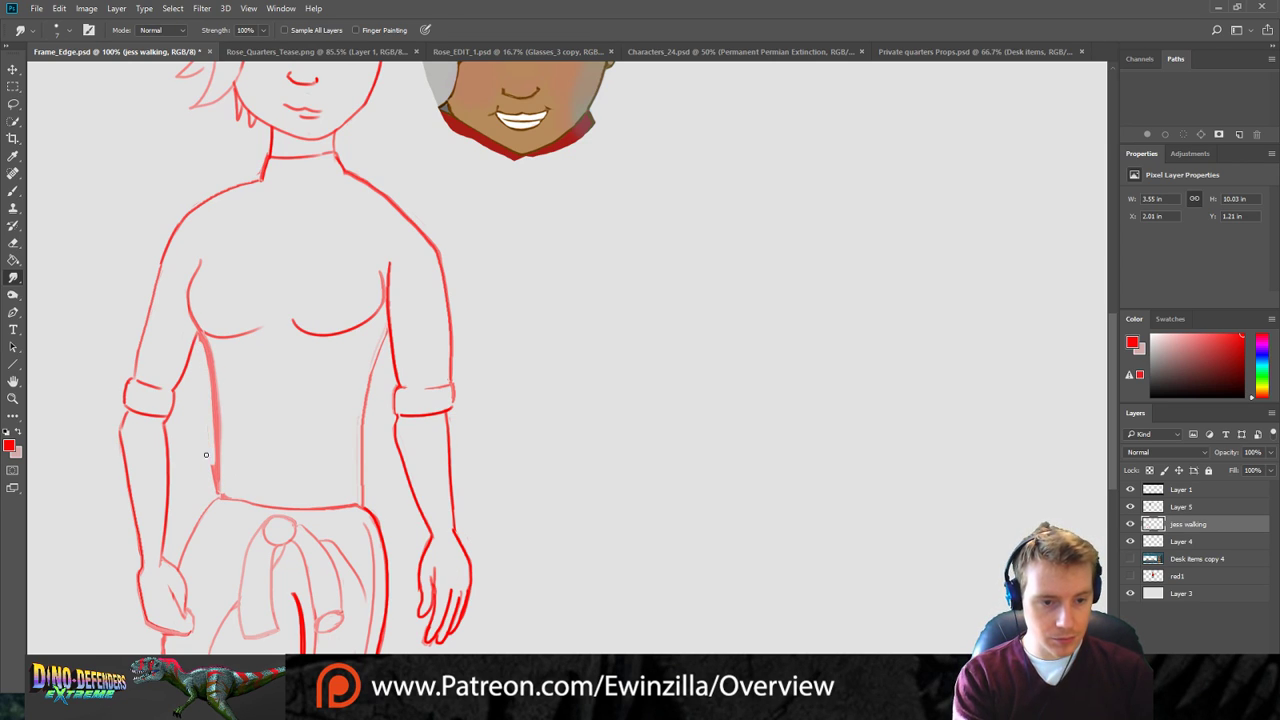
key(ctrl+alt+z)
key(ctrl+alt+z)
key(ctrl+alt+z)
key(ctrl+alt+z)
key(ctrl+alt+z)
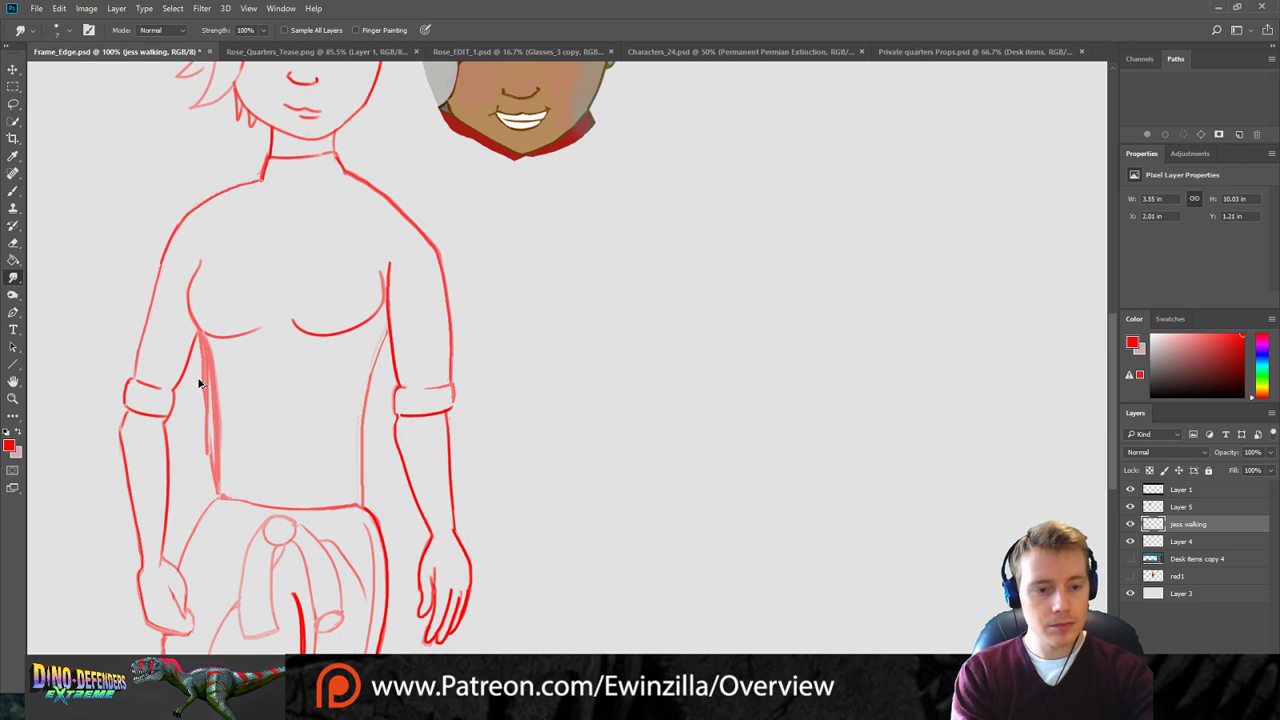
Lasso the head and hair, scale them to about 93%, reposition them over the neck and deselect.
click(13, 398)
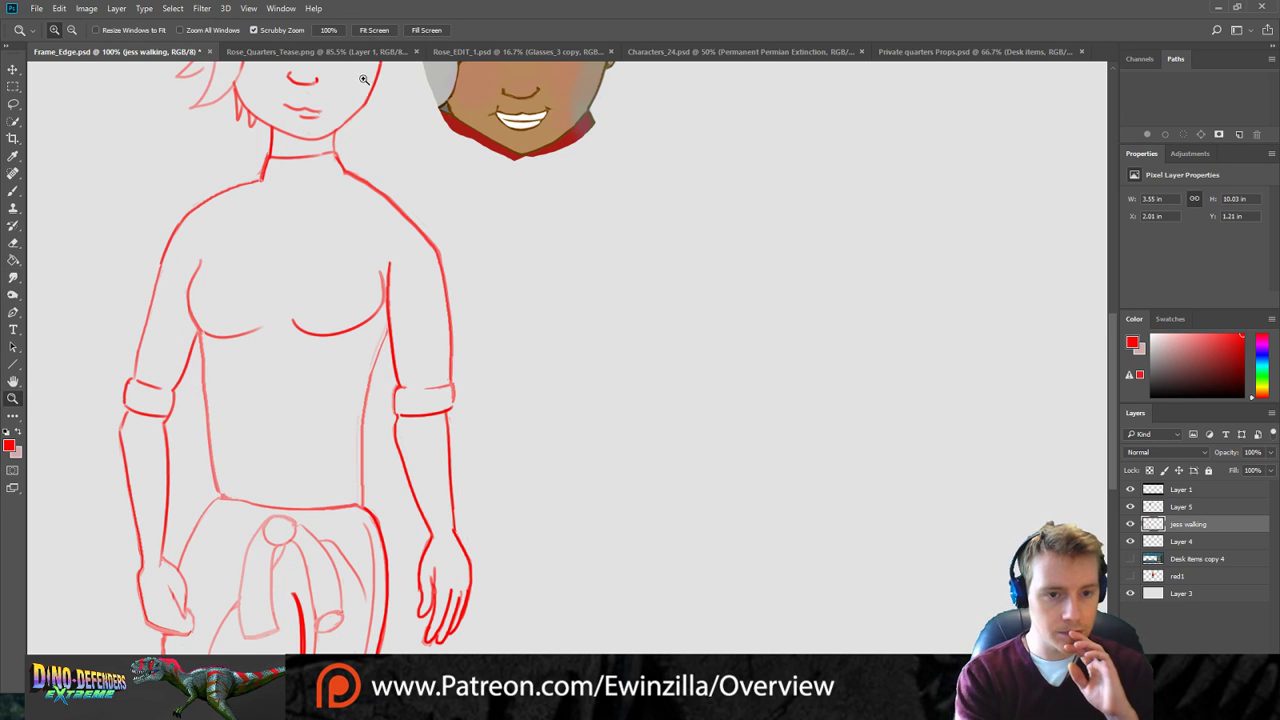
click(374, 30)
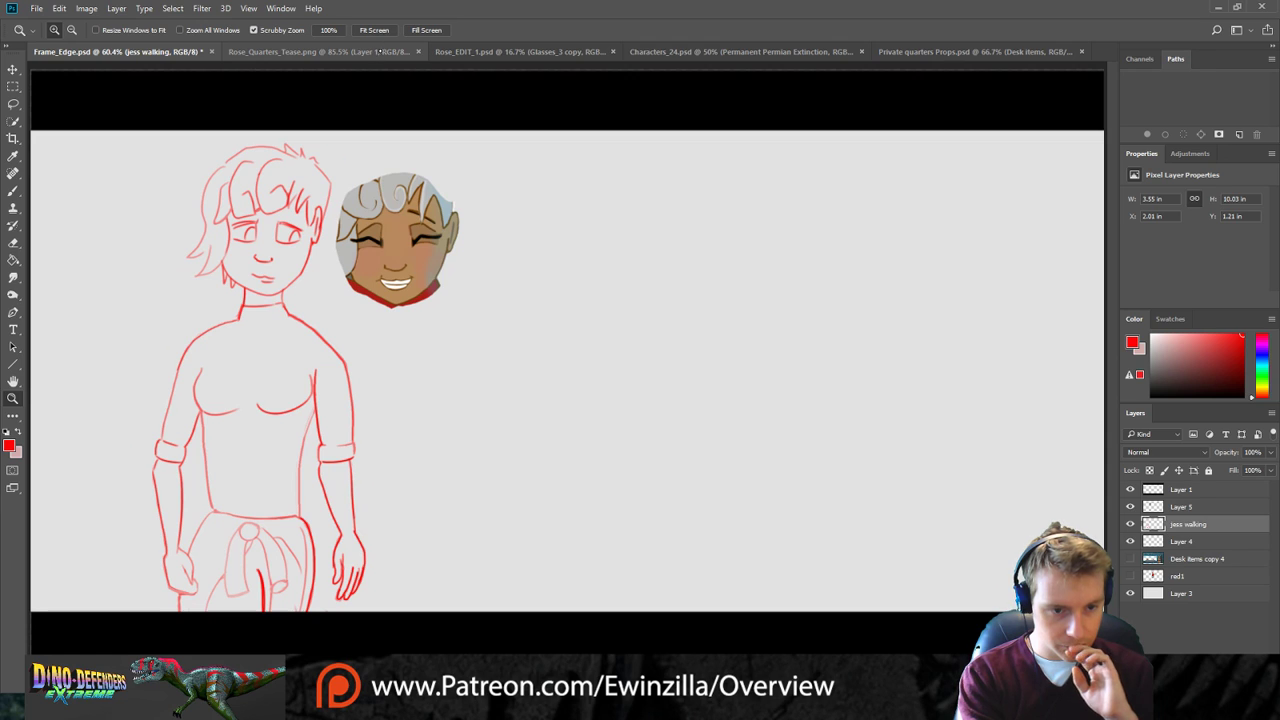
click(13, 104)
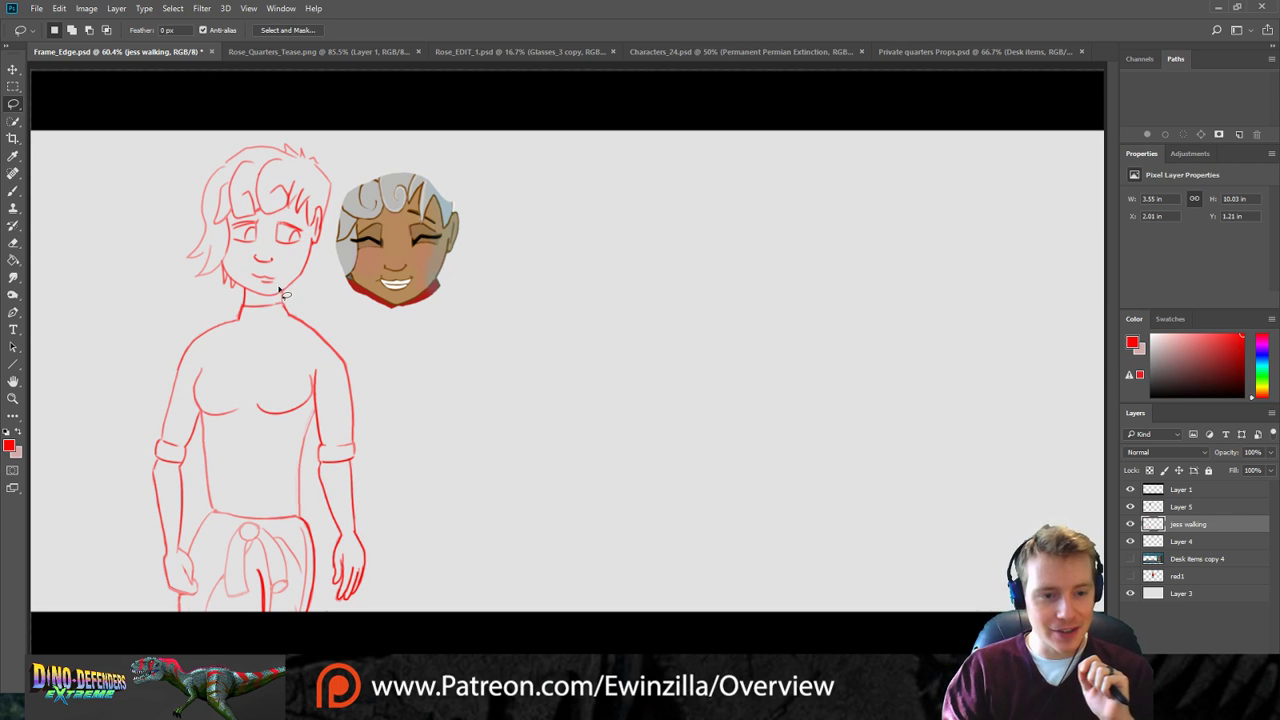
mouse_move(283, 296)
mouse_down()
mouse_move(218, 301)
mouse_move(157, 257)
mouse_move(168, 155)
mouse_move(283, 117)
mouse_move(359, 177)
mouse_move(349, 251)
mouse_move(310, 302)
mouse_up()
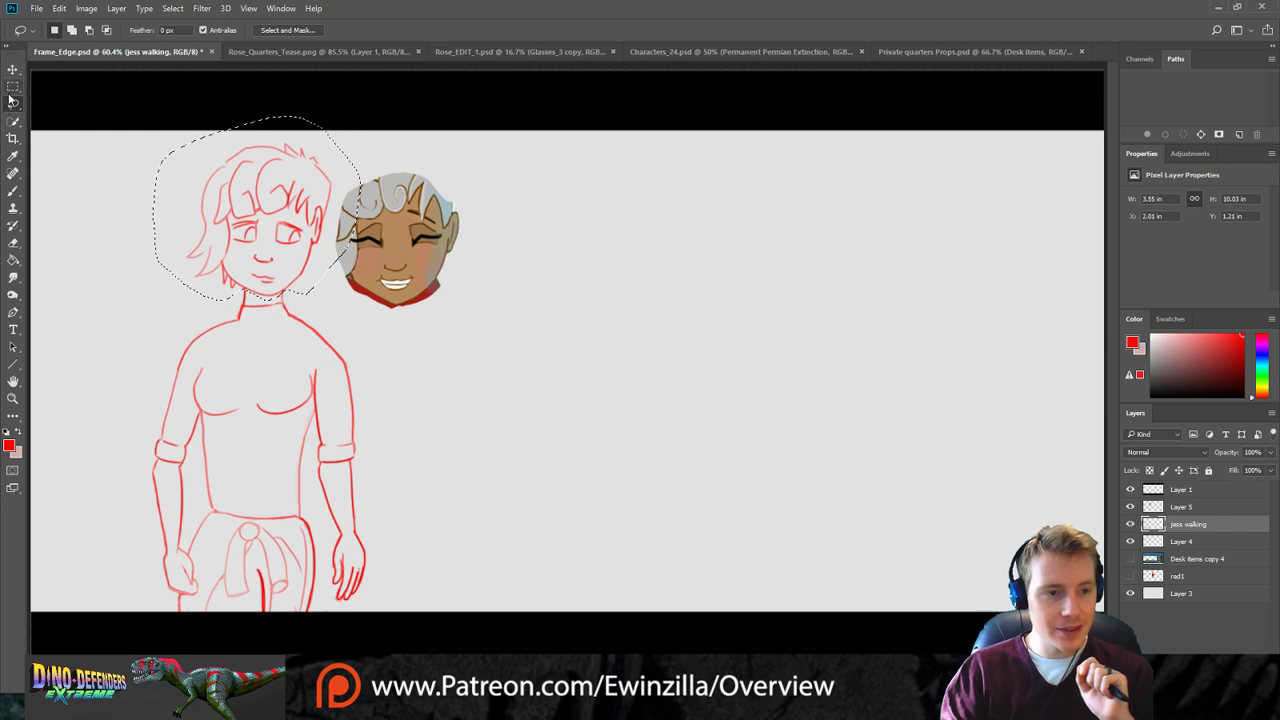
key(v)
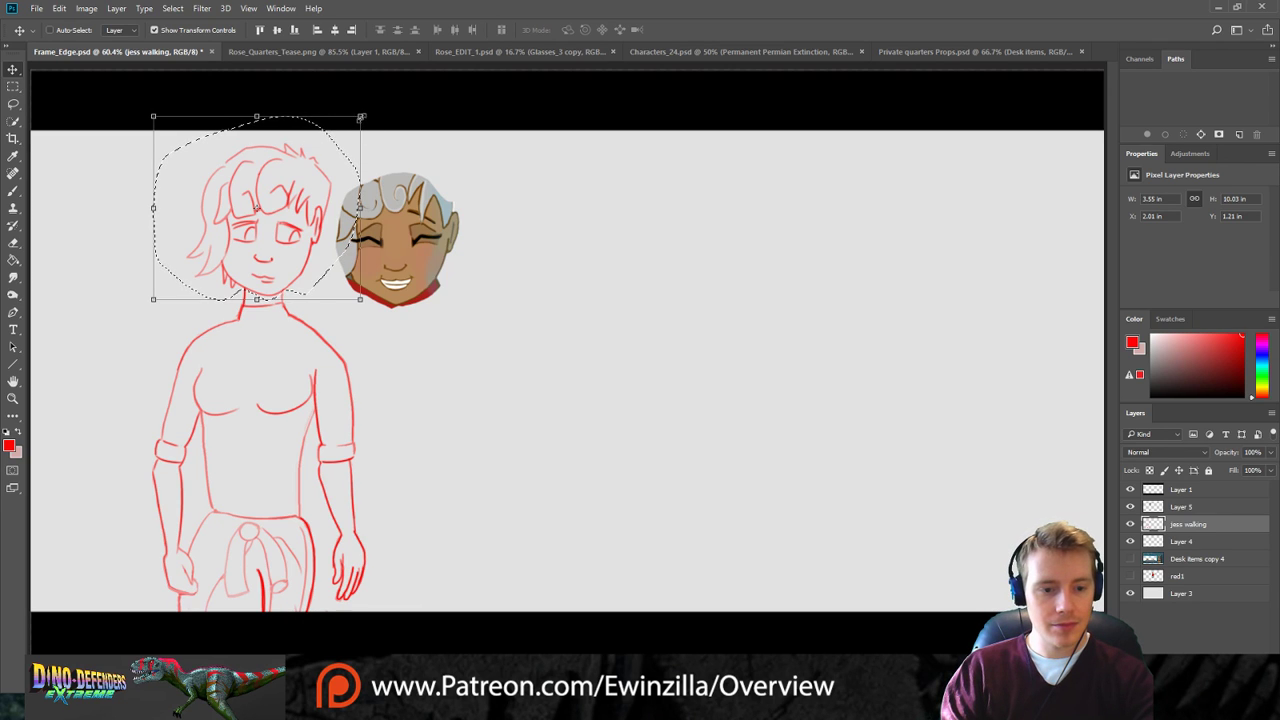
drag(360, 118, 344, 132)
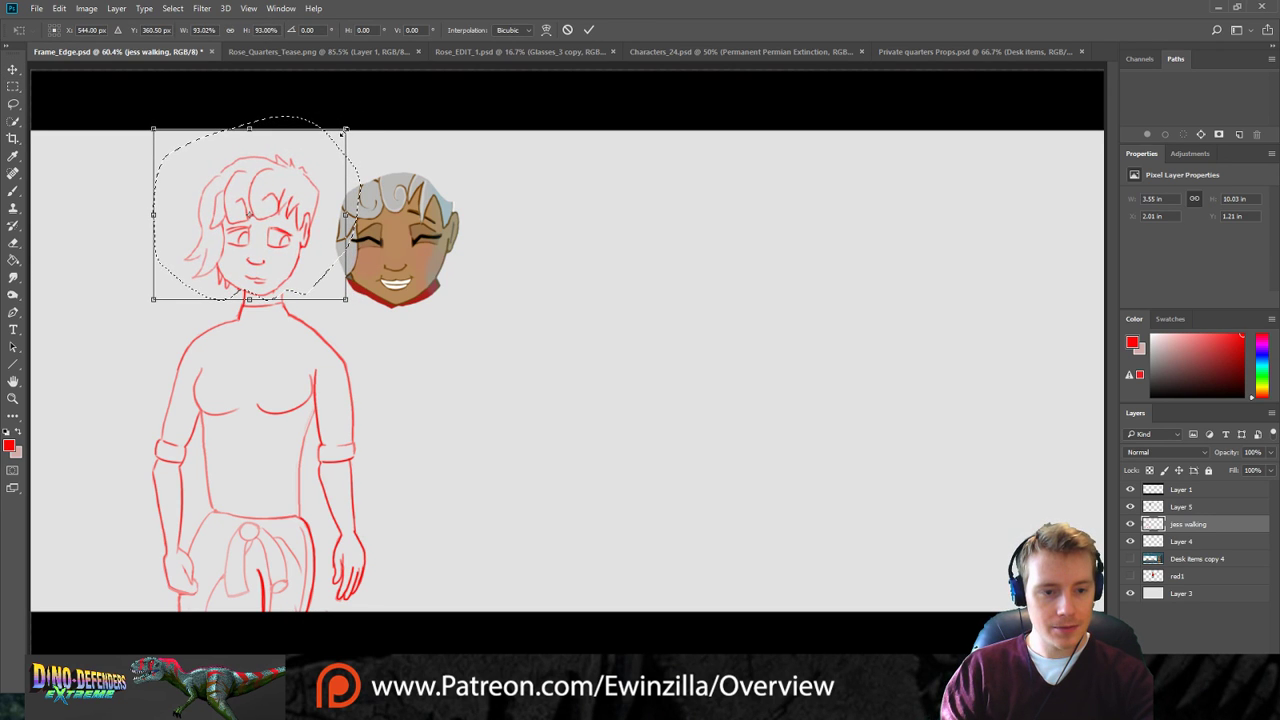
mouse_move(304, 171)
mouse_down()
mouse_move(321, 172)
mouse_move(307, 172)
mouse_up()
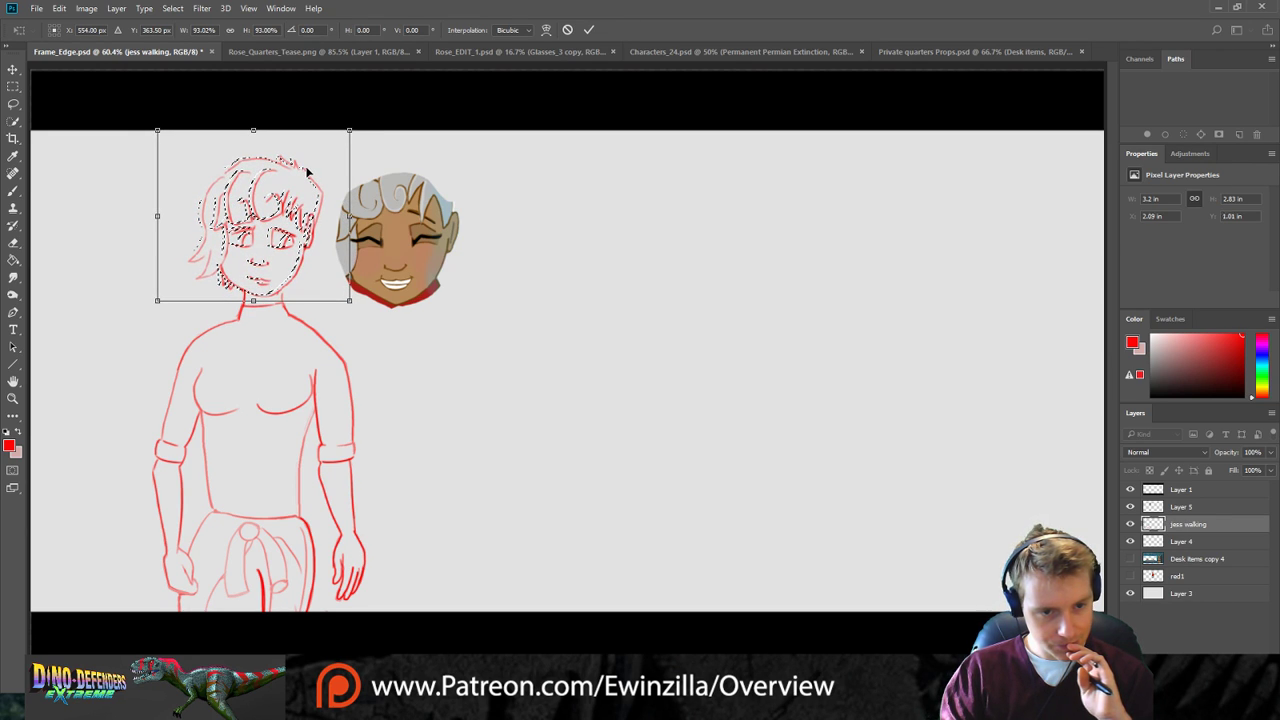
key(Return)
key(ctrl+d)
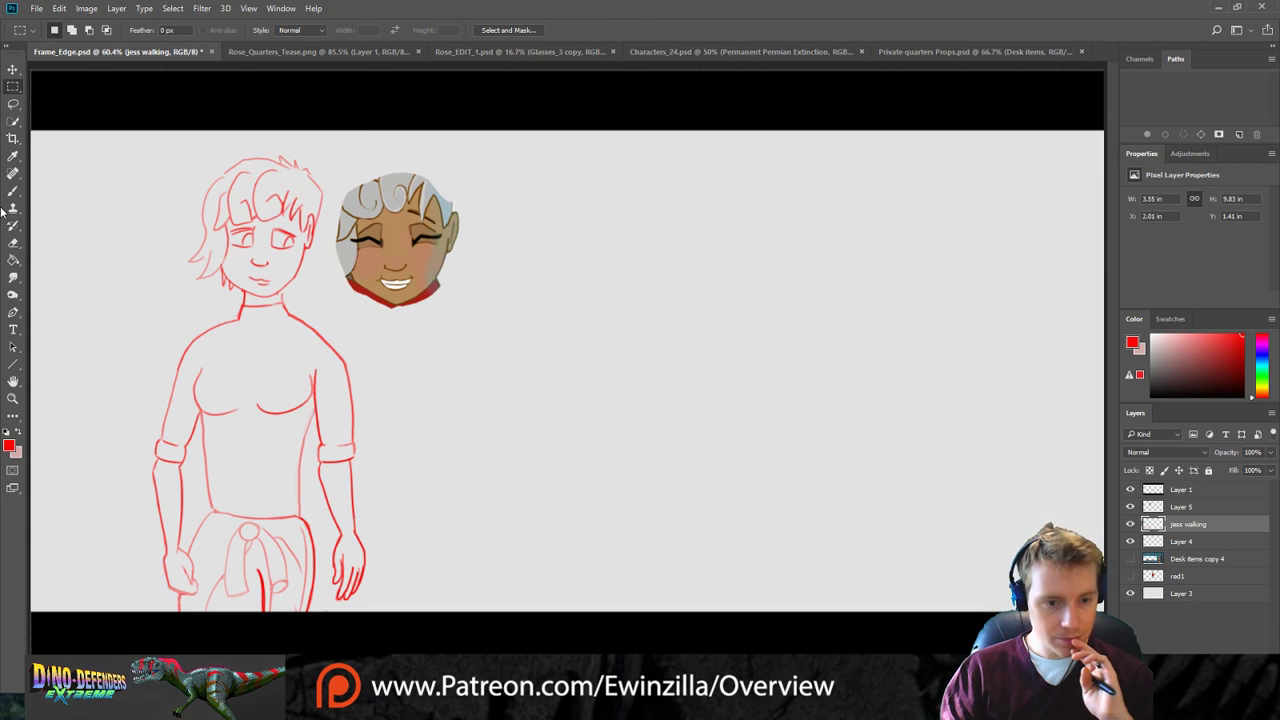
Rotate the whole figure slightly counter-clockwise and move it up to bring the thighs into the frame.
click(13, 69)
drag(374, 143, 366, 131)
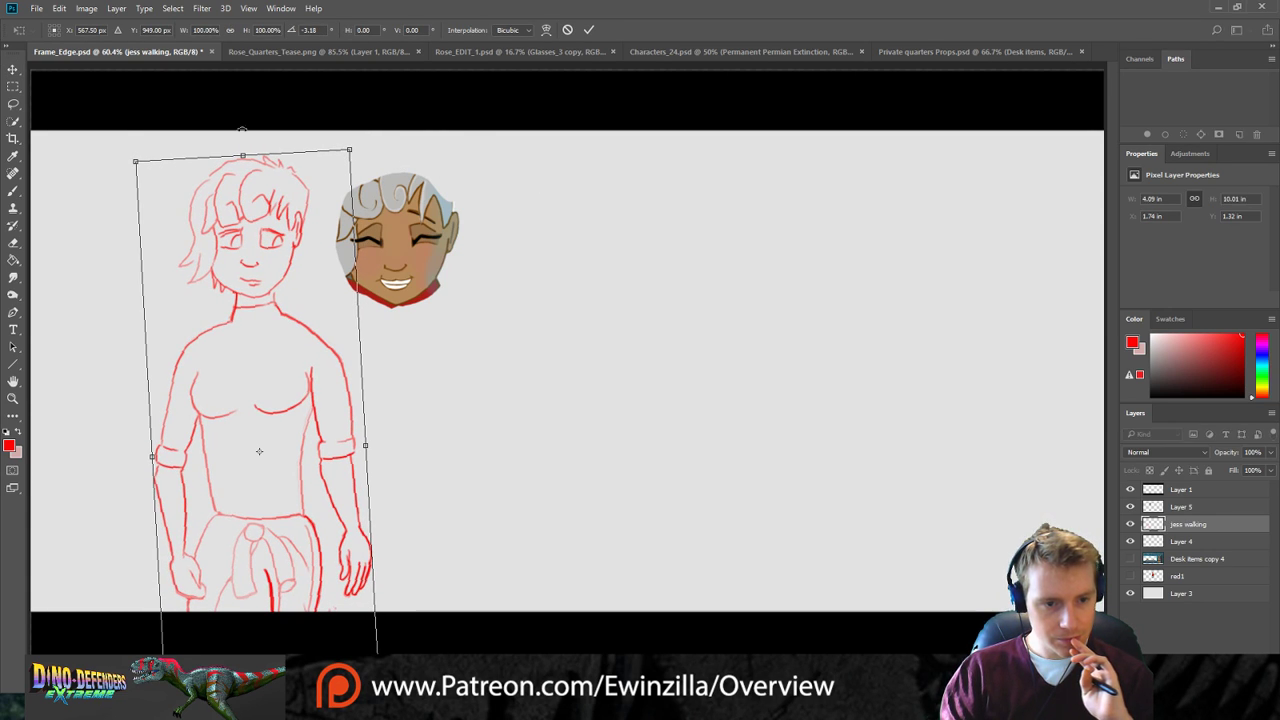
drag(400, 126, 407, 123)
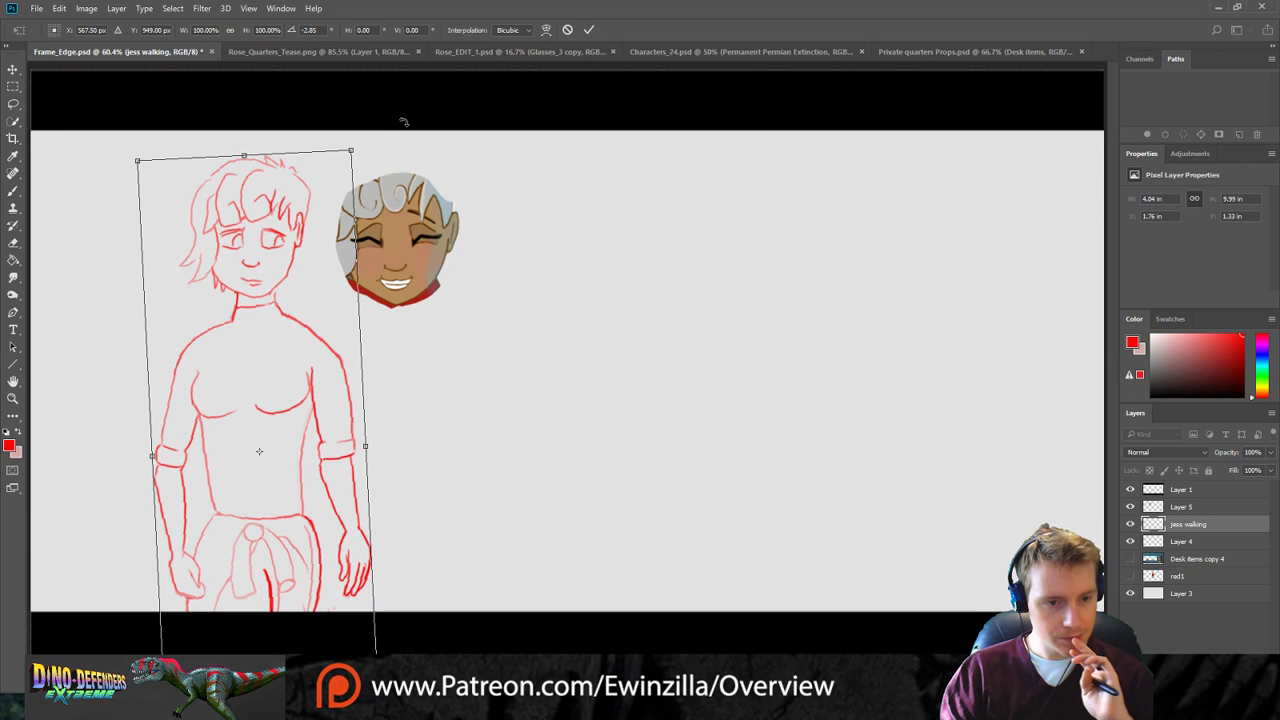
key(Escape)
drag(240, 274, 255, 192)
Redraw the pointed cloth edge below the image-left hand and its inner curve up to the hanging tied sleeve.
key(z)
drag(275, 566, 263, 577)
mouse_move(450, 686)
mouse_down()
mouse_move(408, 686)
mouse_move(419, 686)
mouse_up()
click(13, 189)
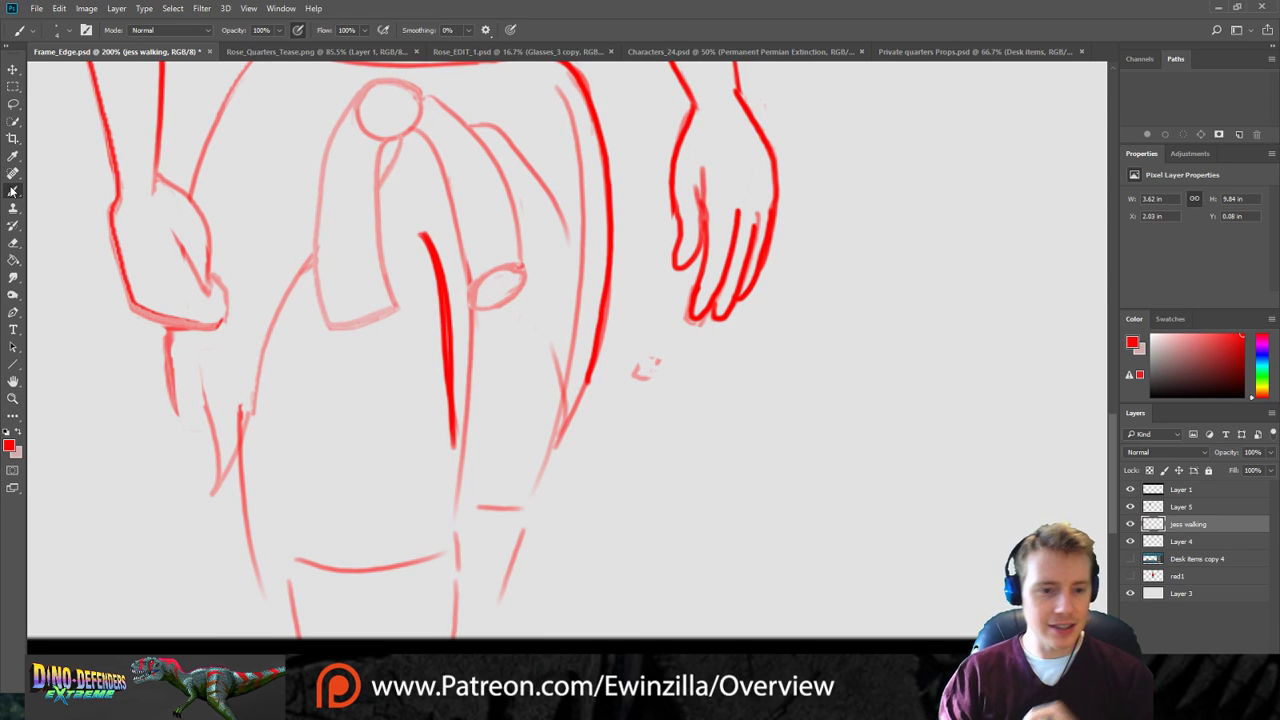
mouse_move(172, 326)
mouse_down()
mouse_move(173, 415)
mouse_move(214, 460)
mouse_up()
mouse_move(200, 388)
mouse_down()
mouse_move(214, 482)
mouse_move(306, 260)
mouse_up()
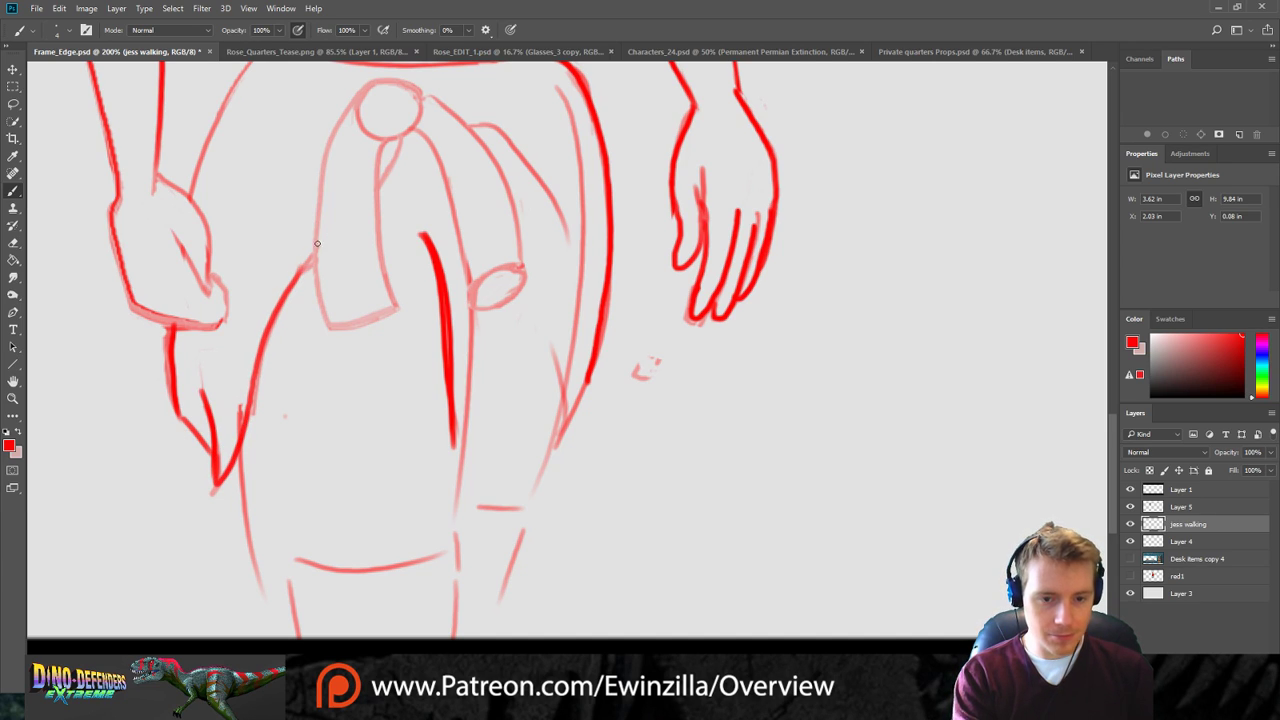
Redraw the image-left leg's inner line and outline the wide band around its lower thigh, closing both sides.
drag(457, 401, 457, 528)
drag(272, 507, 437, 490)
drag(286, 588, 447, 550)
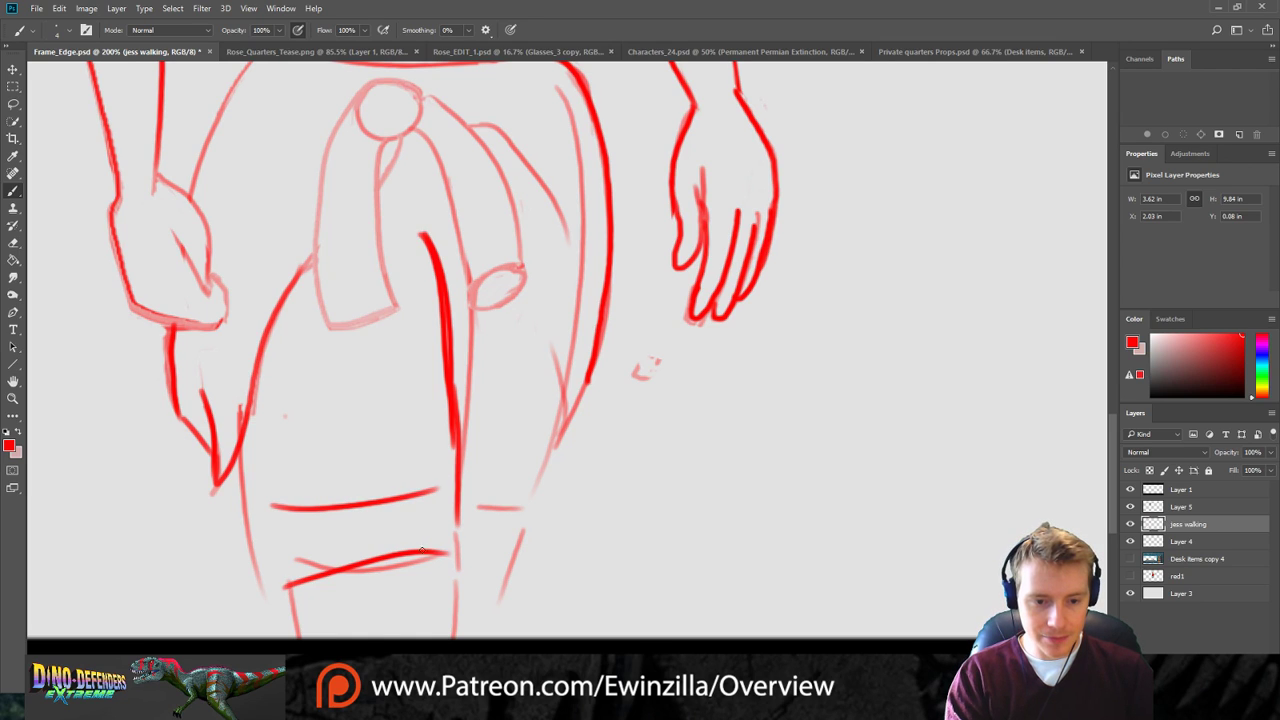
key(ctrl+z)
drag(290, 582, 452, 560)
drag(455, 485, 457, 554)
drag(257, 505, 282, 589)
drag(241, 430, 256, 500)
Outline the narrower band on the image-right leg and redraw that thigh's outer line from the tied sleeve down.
drag(461, 462, 544, 470)
mouse_move(461, 508)
mouse_down()
mouse_move(531, 506)
mouse_move(546, 478)
mouse_up()
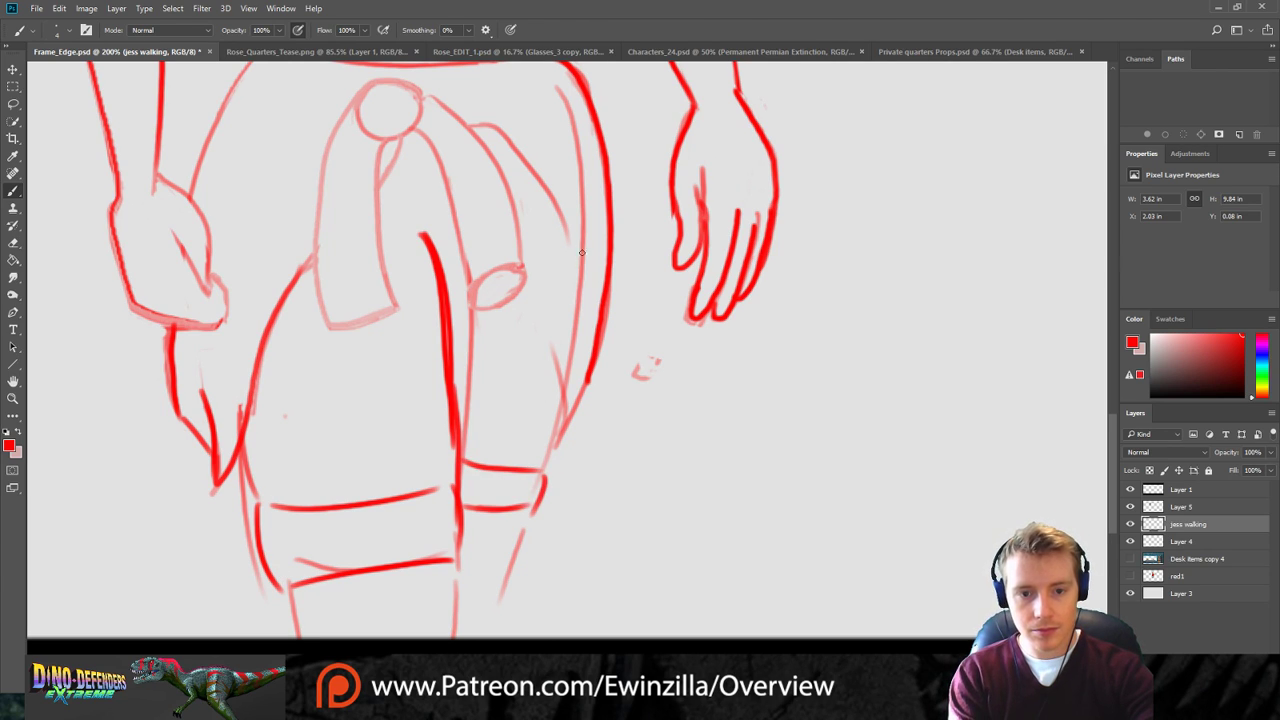
drag(524, 251, 570, 468)
key(ctrl+z)
mouse_move(524, 256)
mouse_down()
mouse_move(552, 332)
mouse_move(565, 445)
mouse_up()
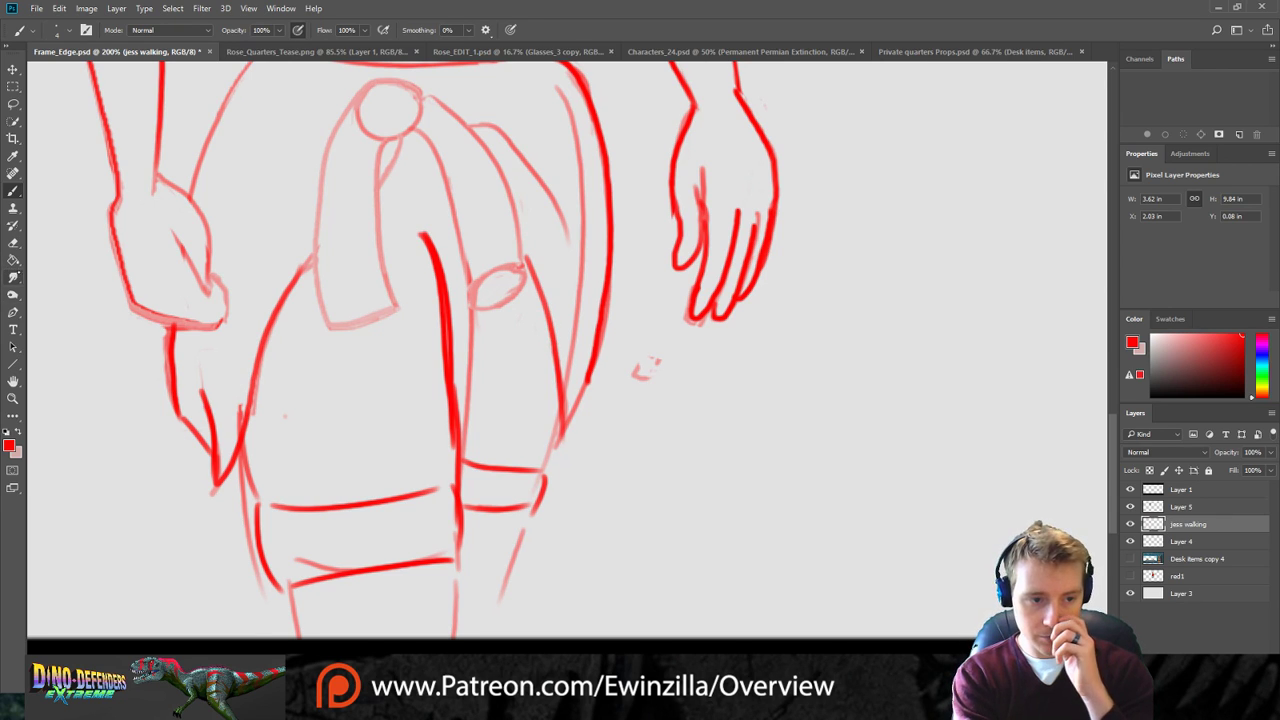
Erase the old lines around the image-left thigh band, the stray marks by the hand and the extra inner lines on the image-right hip.
click(13, 243)
drag(234, 476, 258, 610)
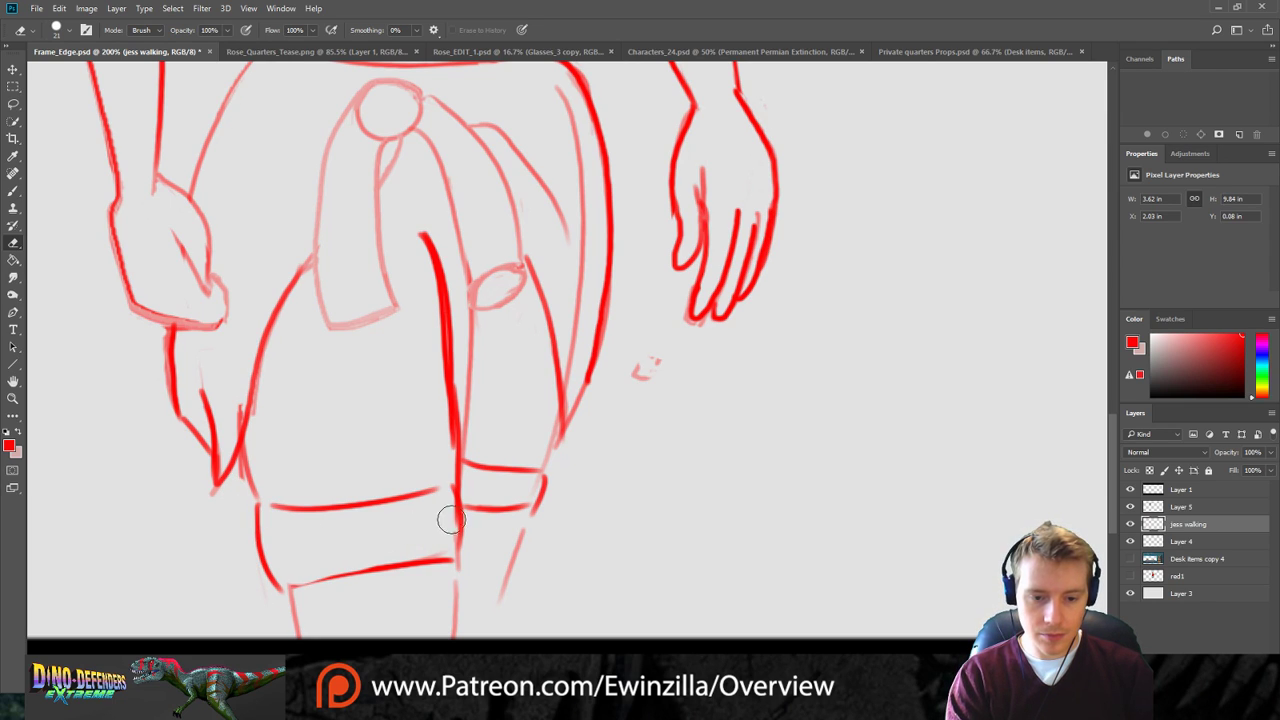
drag(647, 350, 637, 371)
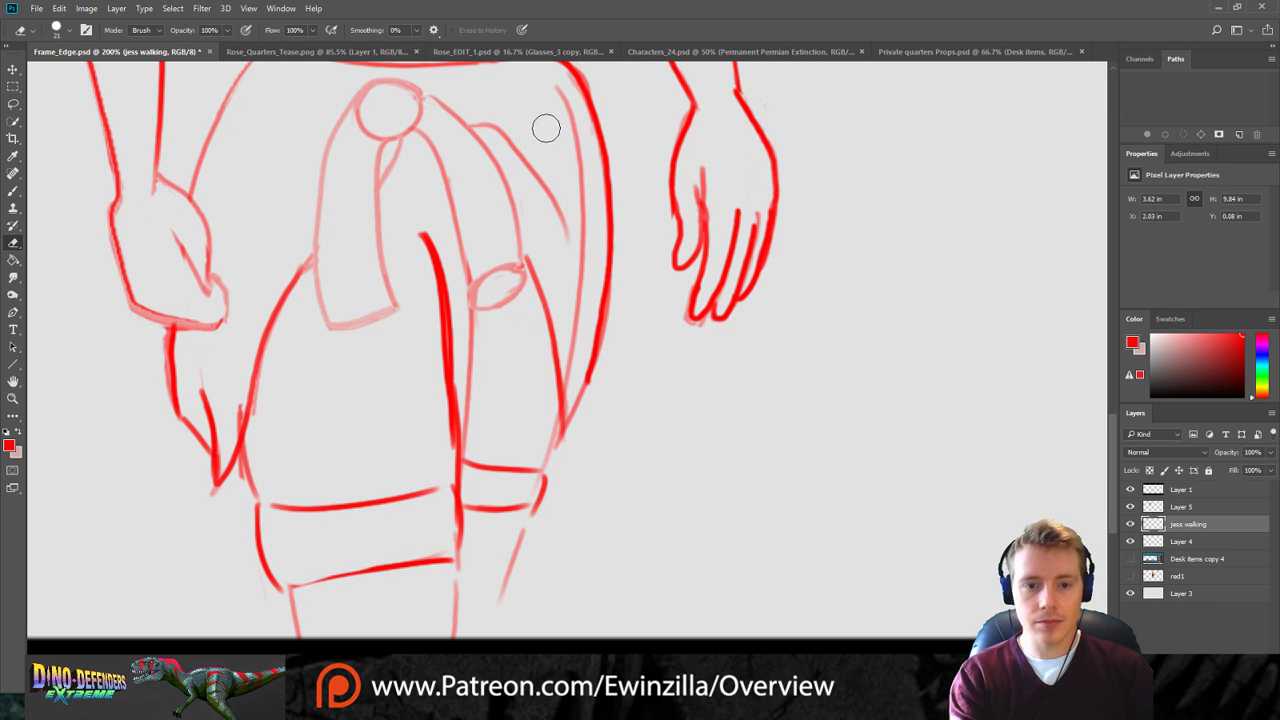
mouse_move(531, 86)
mouse_down()
mouse_move(569, 166)
mouse_move(574, 374)
mouse_up()
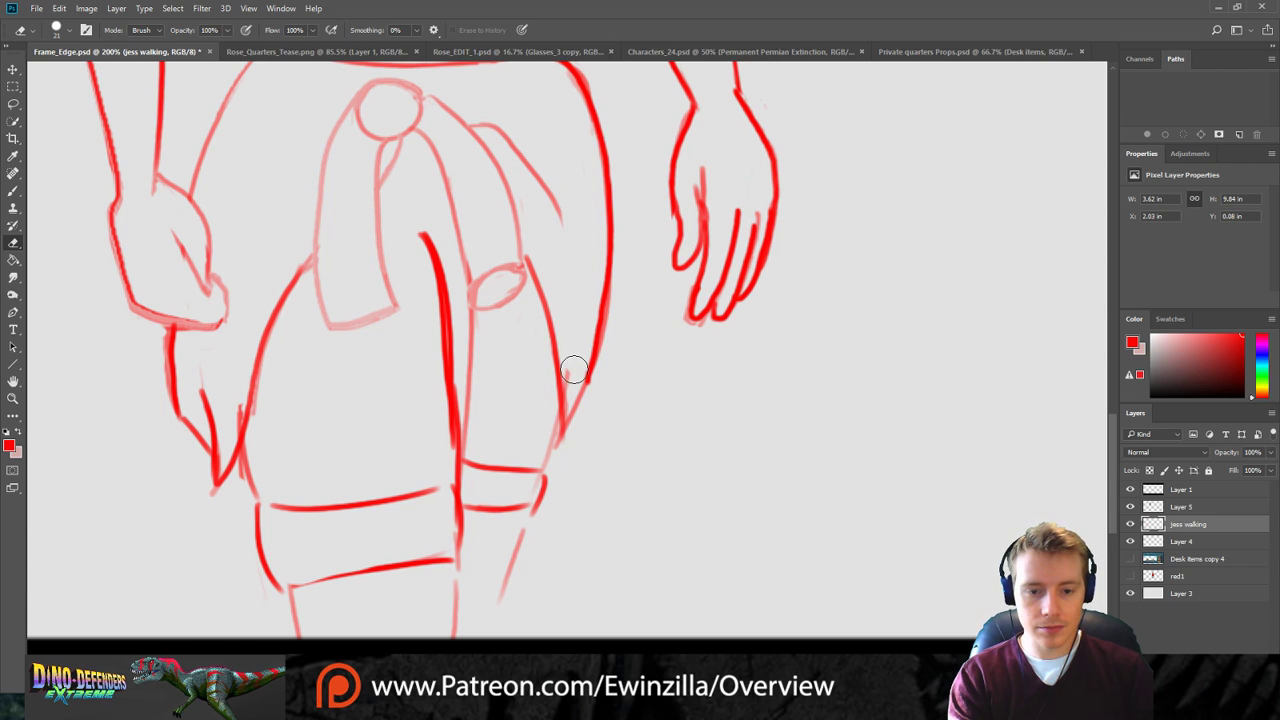
drag(569, 260, 491, 117)
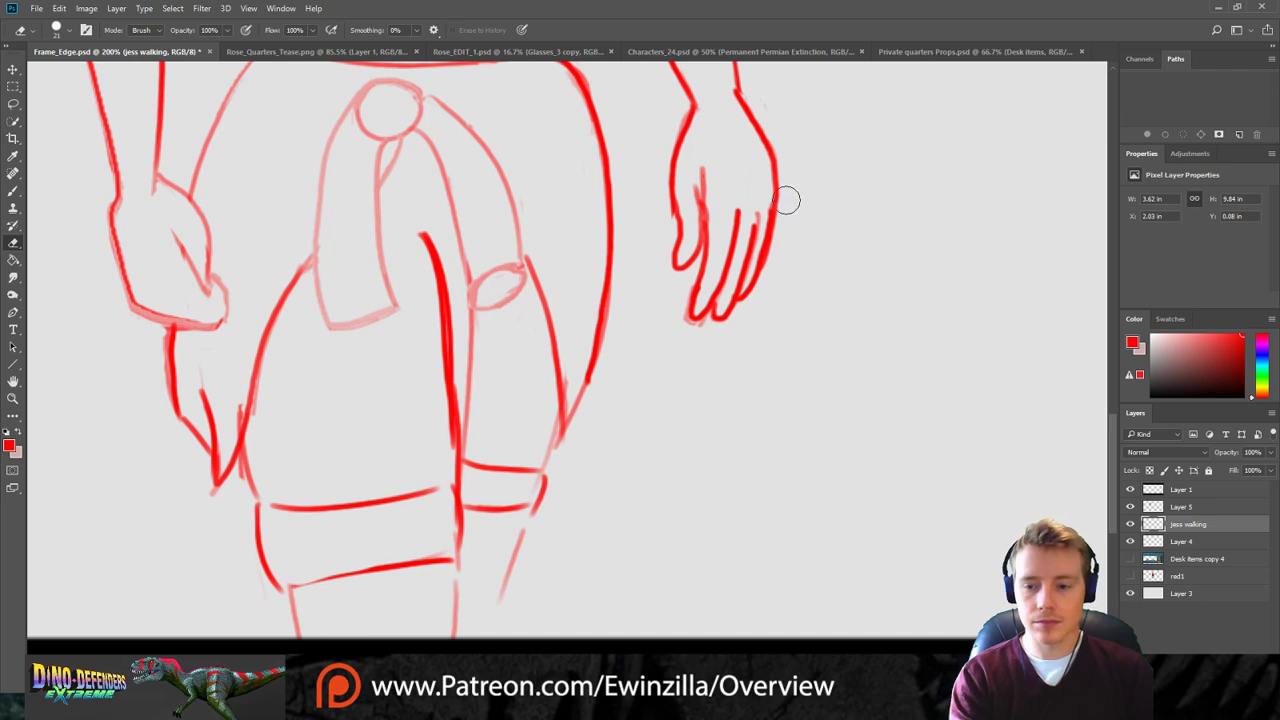
Draw the waist cloth's two edges converging on the knot and strengthen the image-left waist corner.
scroll(1107, 395, up, 3)
scroll(1107, 395, up, 1)
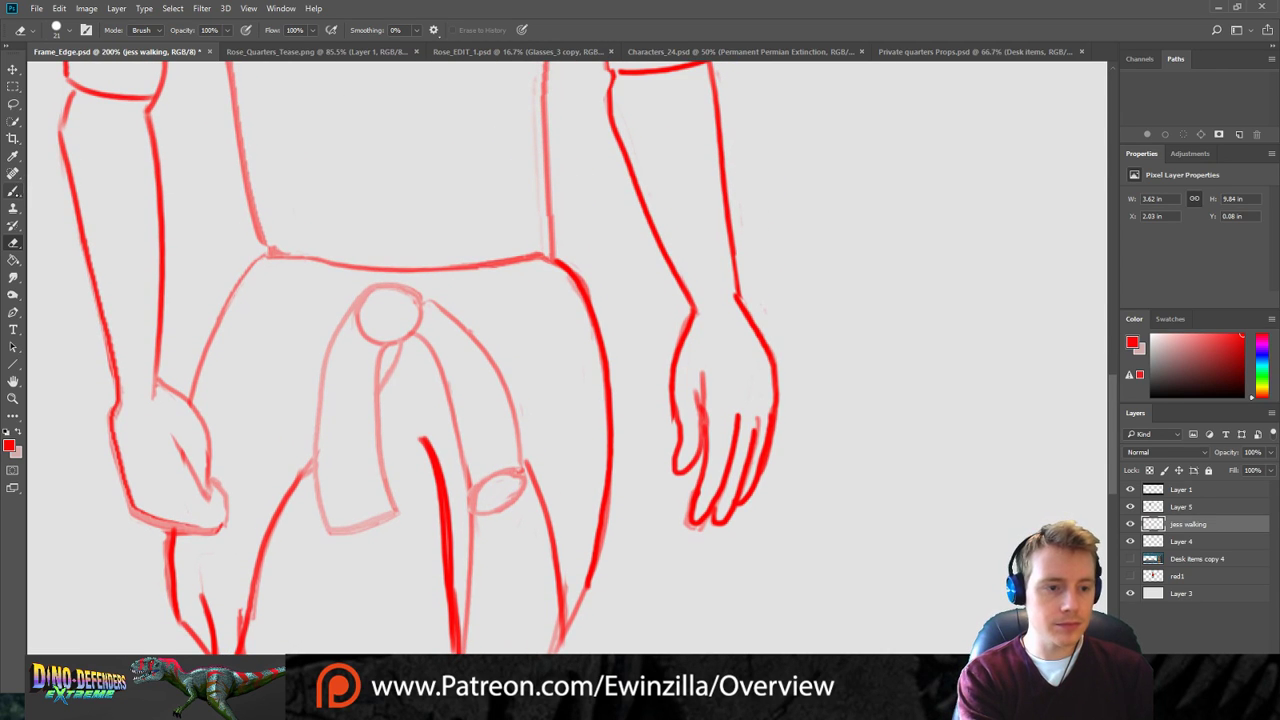
click(13, 190)
mouse_move(254, 271)
mouse_down()
mouse_move(302, 272)
mouse_move(356, 301)
mouse_up()
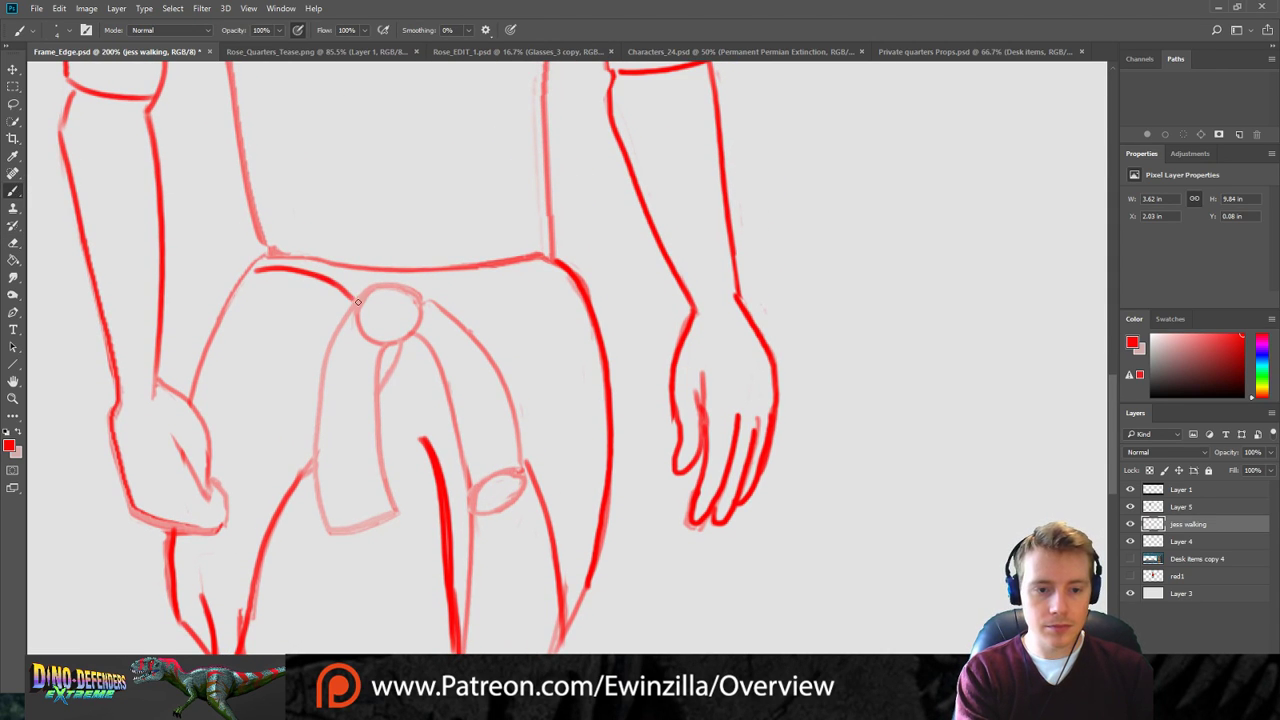
drag(443, 302, 544, 260)
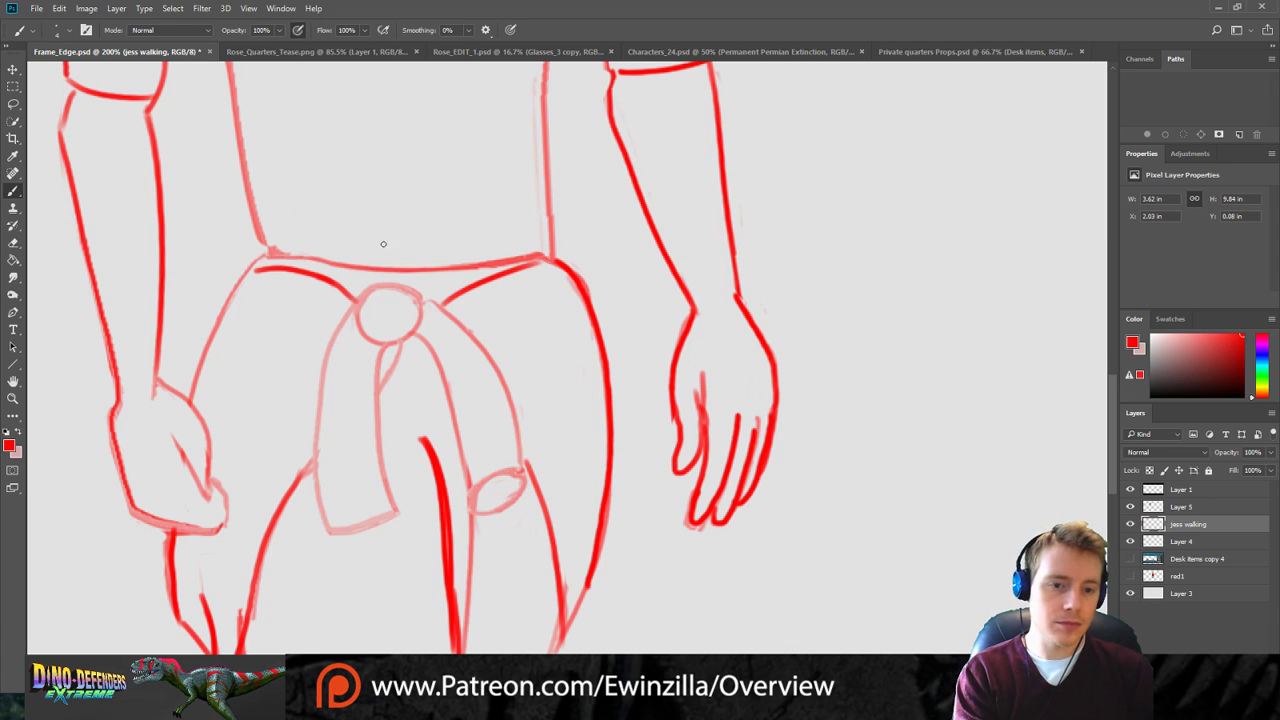
drag(258, 228, 257, 249)
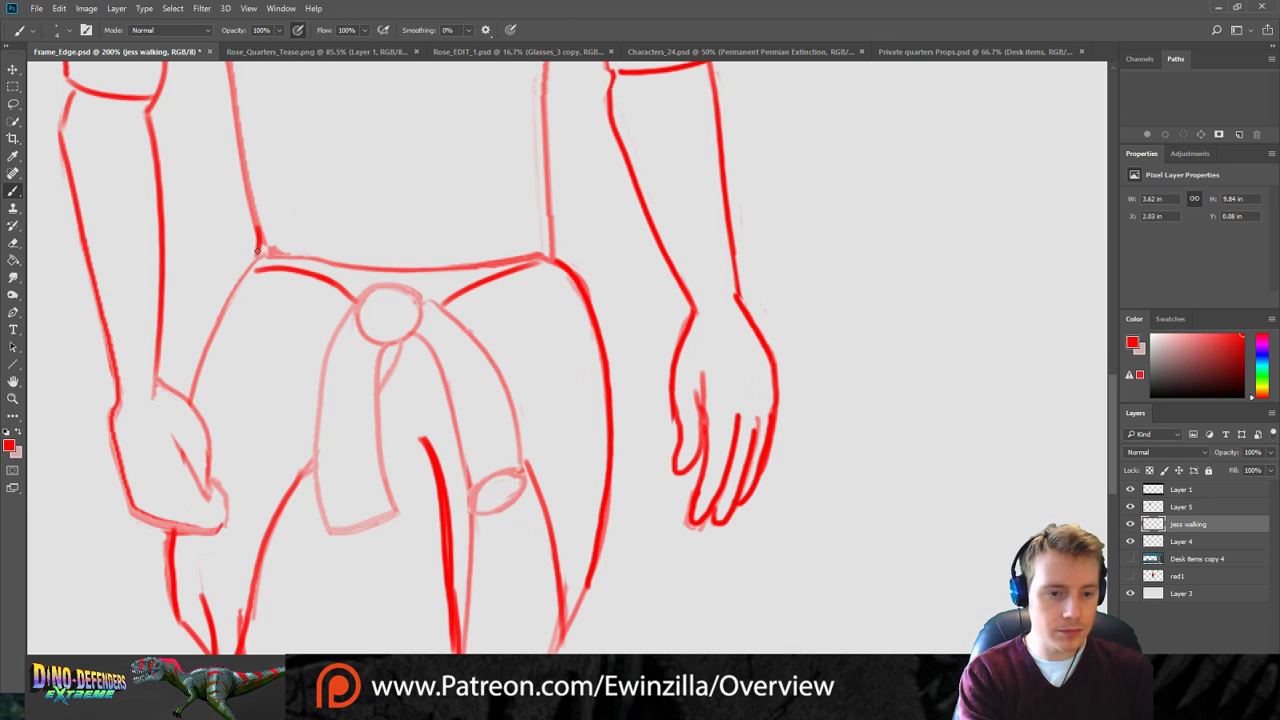
Hide Layer 1 and redraw the leg lines below both thigh bands.
click(13, 399)
click(374, 30)
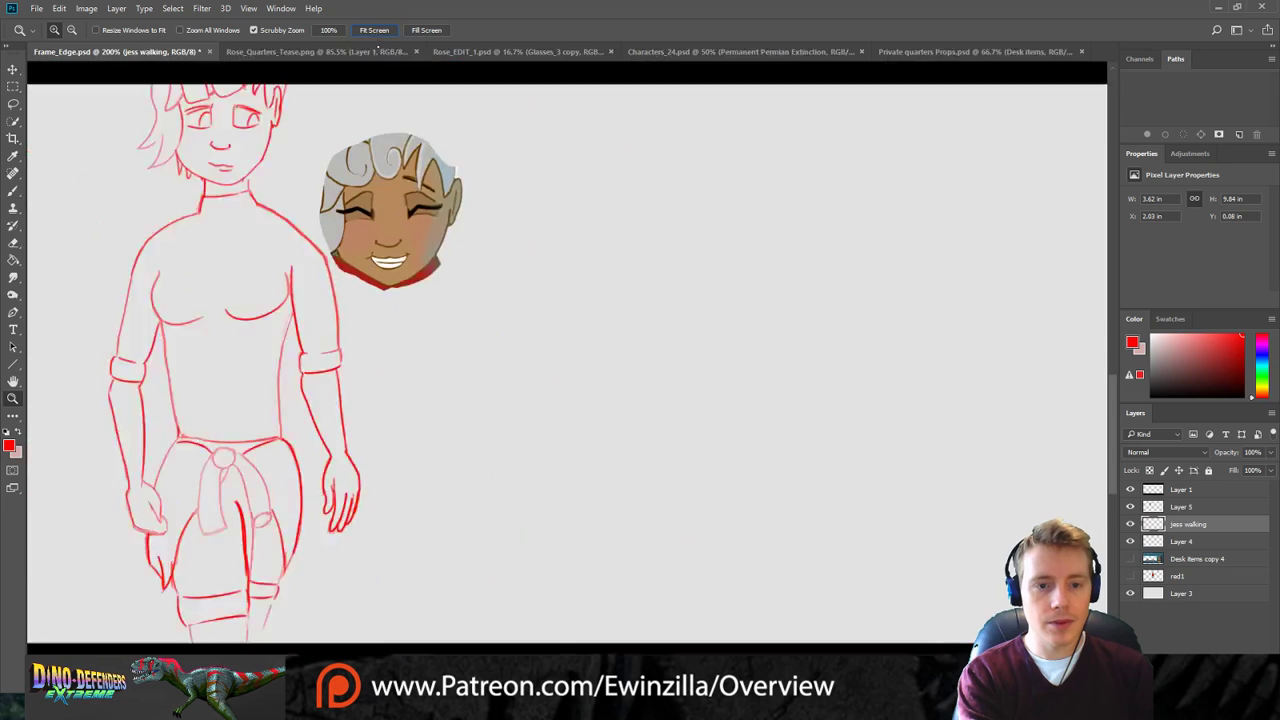
click(1131, 490)
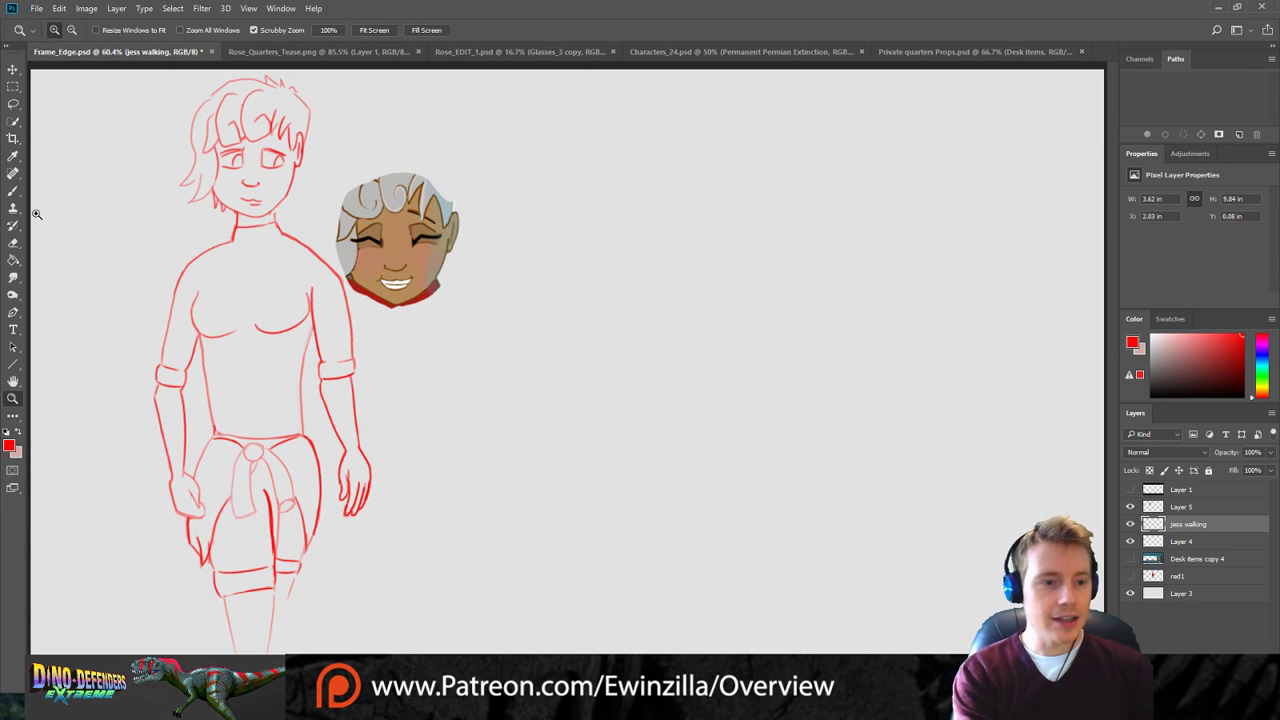
click(13, 191)
drag(224, 602, 240, 638)
drag(296, 570, 280, 626)
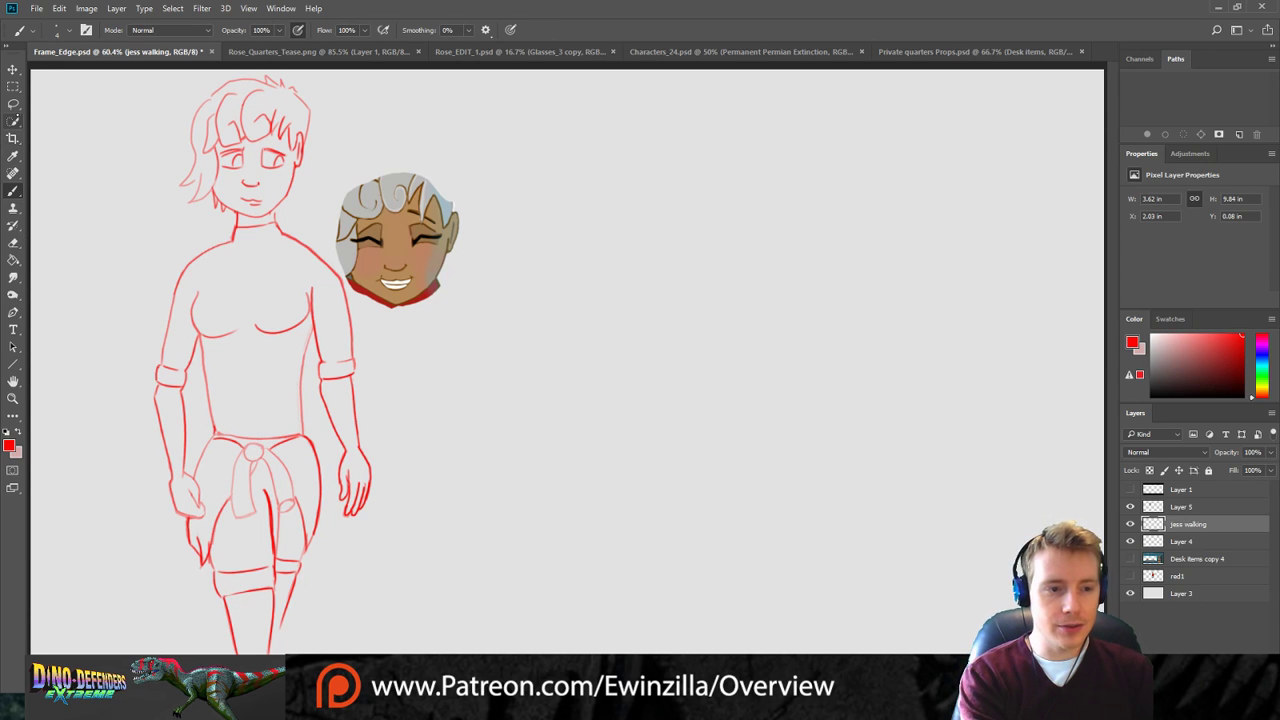
Lasso the upper body with head and arms, lower it slightly onto the hips and deselect.
click(13, 104)
mouse_move(192, 462)
mouse_down()
mouse_move(199, 521)
mouse_move(149, 522)
mouse_move(126, 492)
mouse_move(107, 279)
mouse_move(156, 97)
mouse_move(252, 56)
mouse_move(330, 76)
mouse_move(342, 161)
mouse_move(330, 232)
mouse_move(385, 327)
mouse_move(404, 485)
mouse_move(339, 573)
mouse_move(320, 441)
mouse_move(204, 448)
mouse_up()
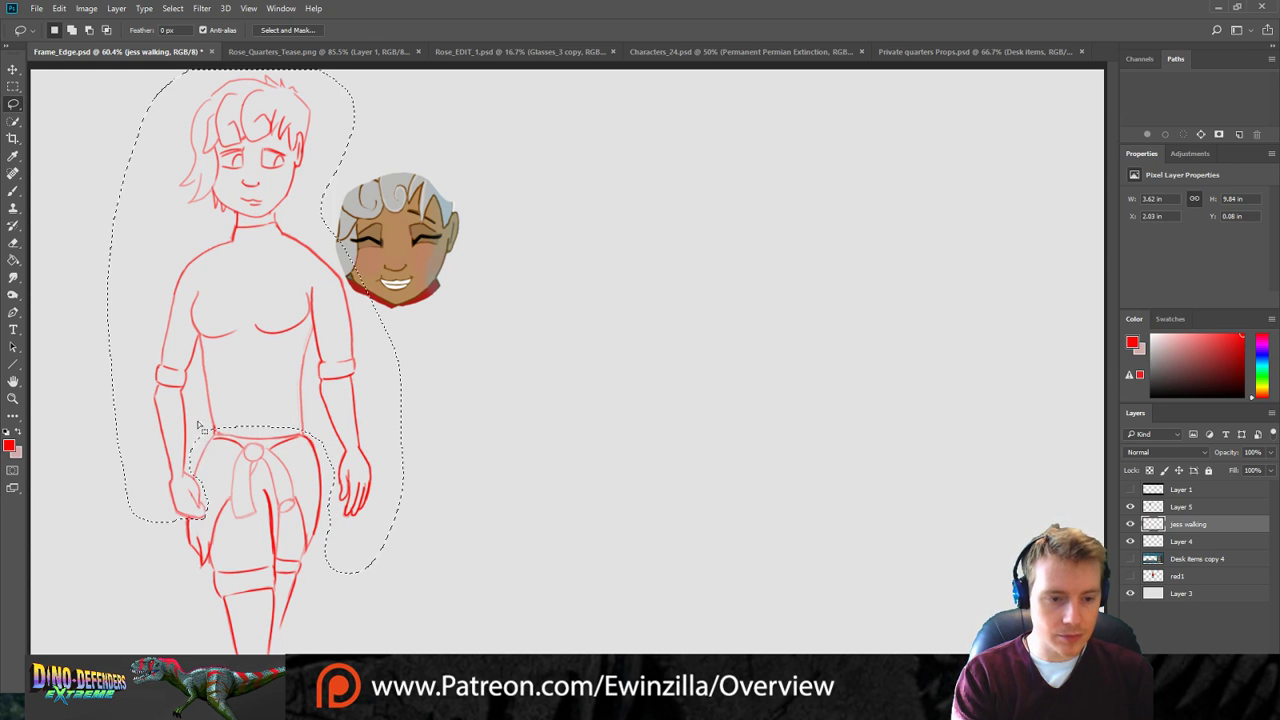
click(13, 69)
drag(252, 220, 257, 240)
key(ctrl+d)
key(m)
click(13, 277)
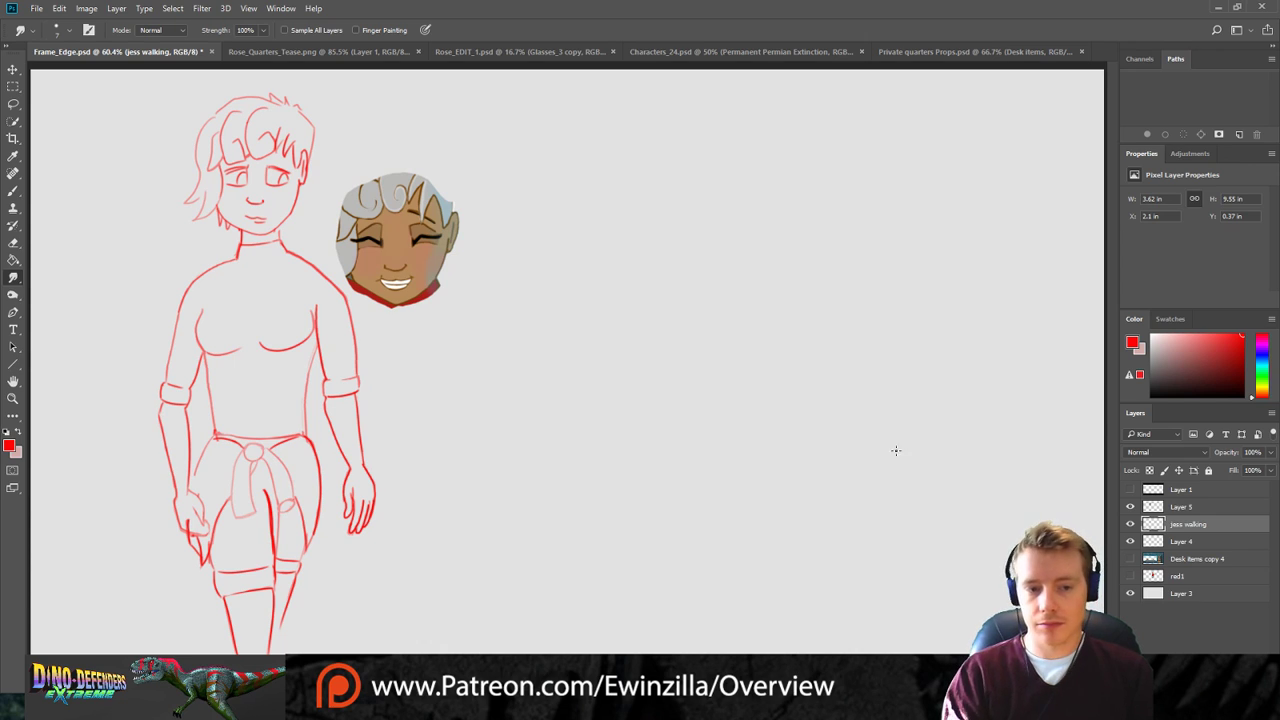
Select Layer 5 and hide the painted reference face.
click(1162, 508)
click(1131, 507)
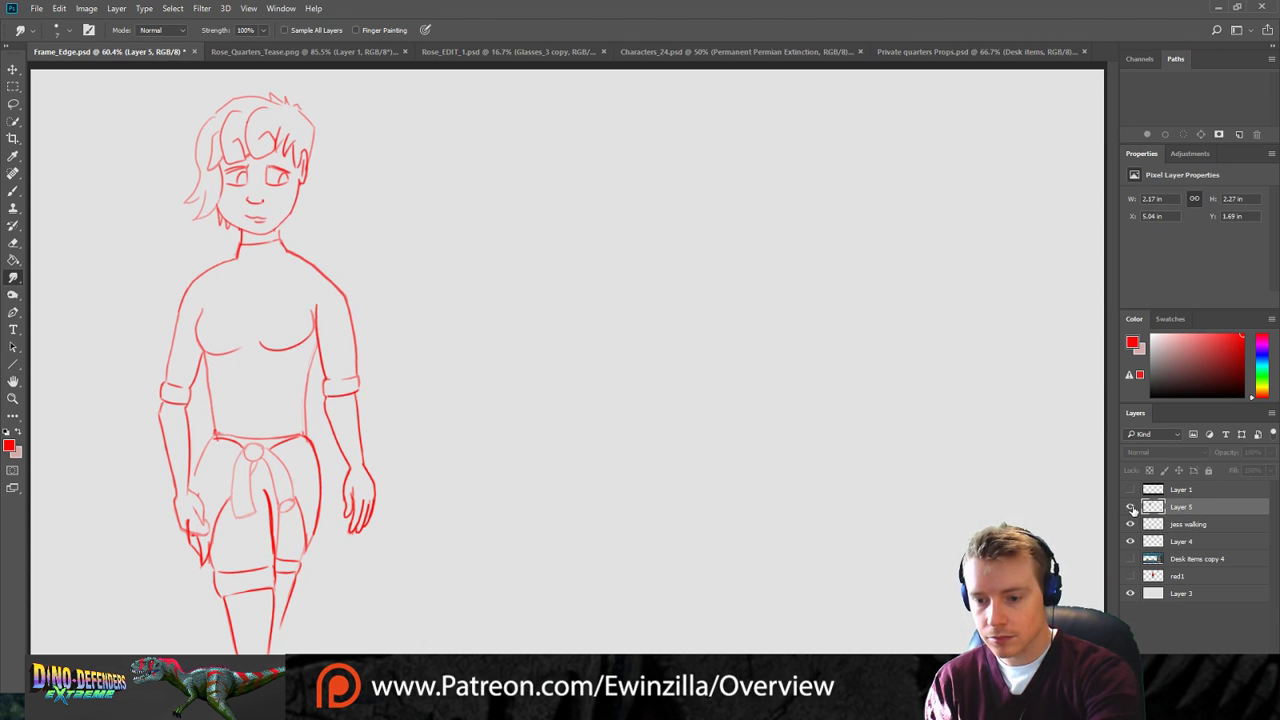
Delete Layer 5, then show and select the red1 reference layer.
key(Delete)
click(1131, 558)
click(1168, 559)
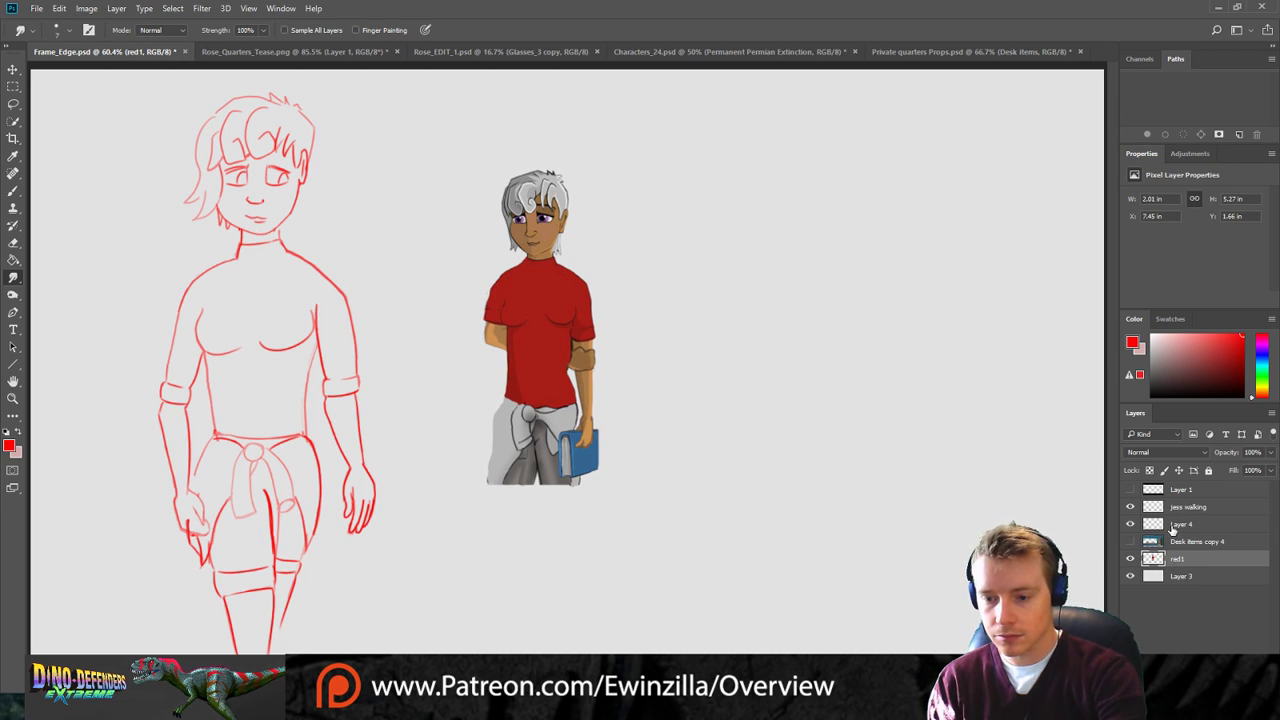
Toggle Layer 4's visibility to check its content and delete the red1 layer.
click(1173, 529)
click(1131, 525)
click(1131, 525)
click(1173, 560)
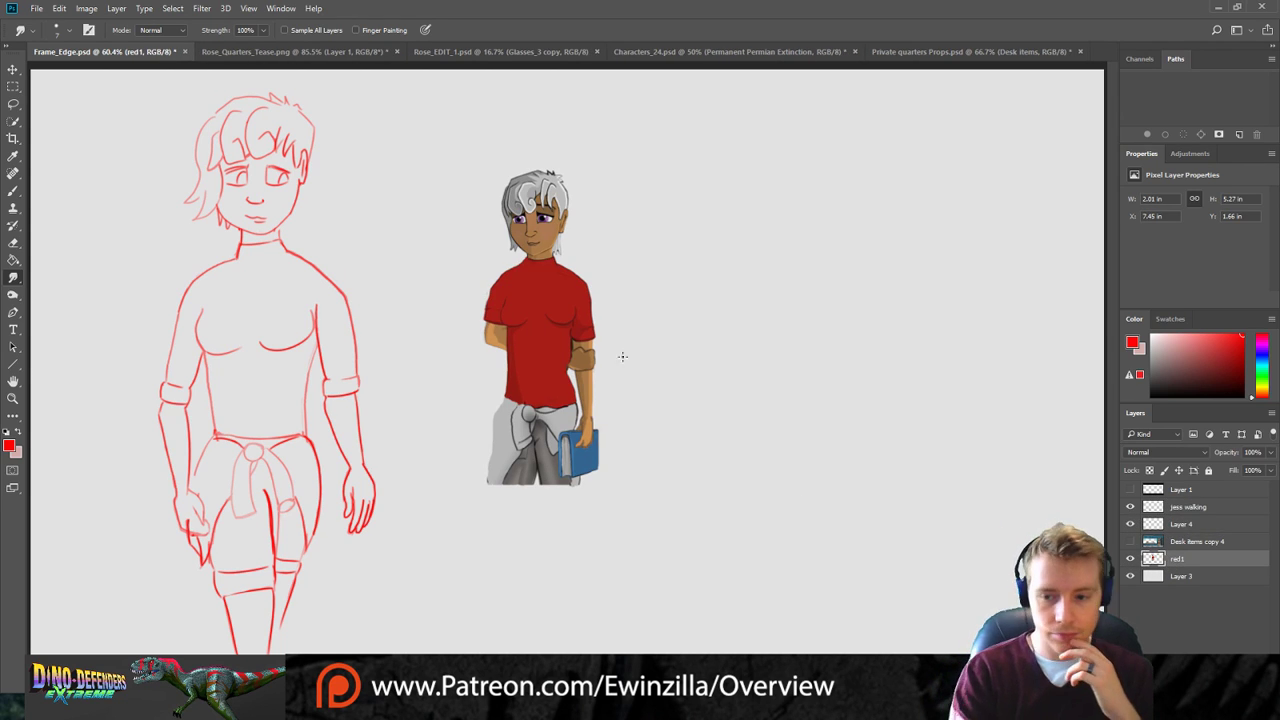
click(1184, 526)
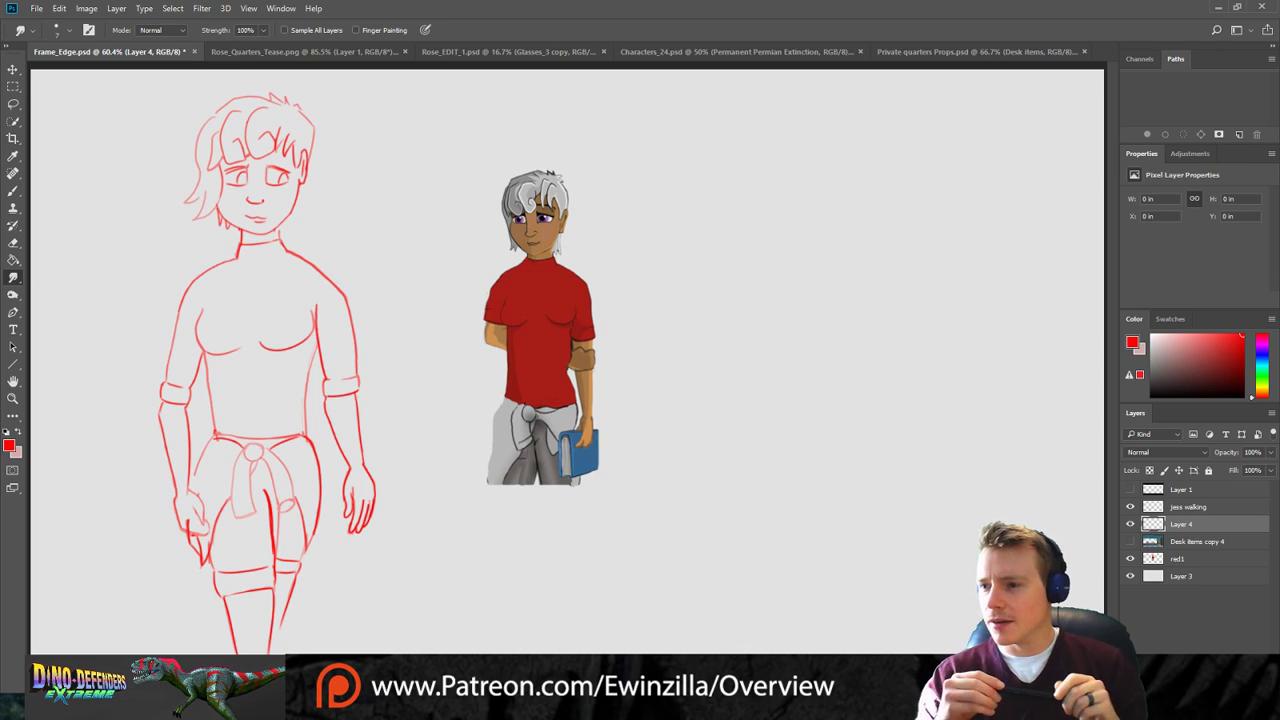
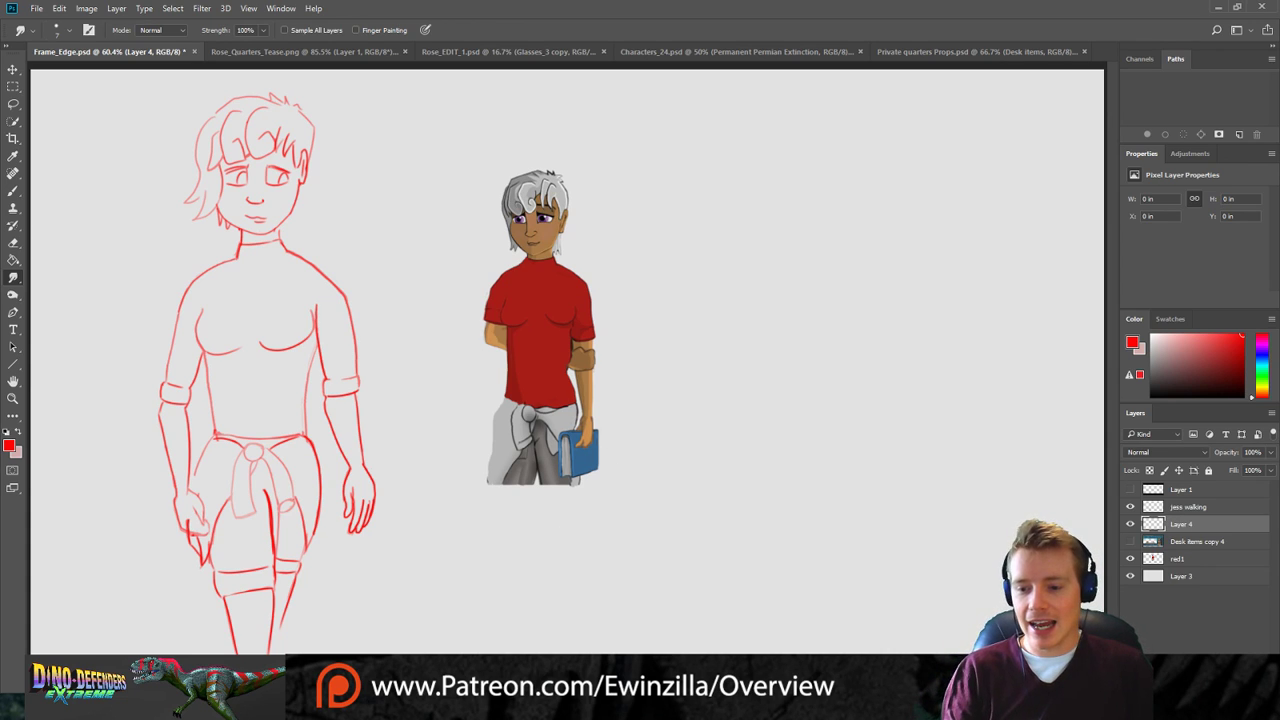
click(1205, 559)
key(Delete)
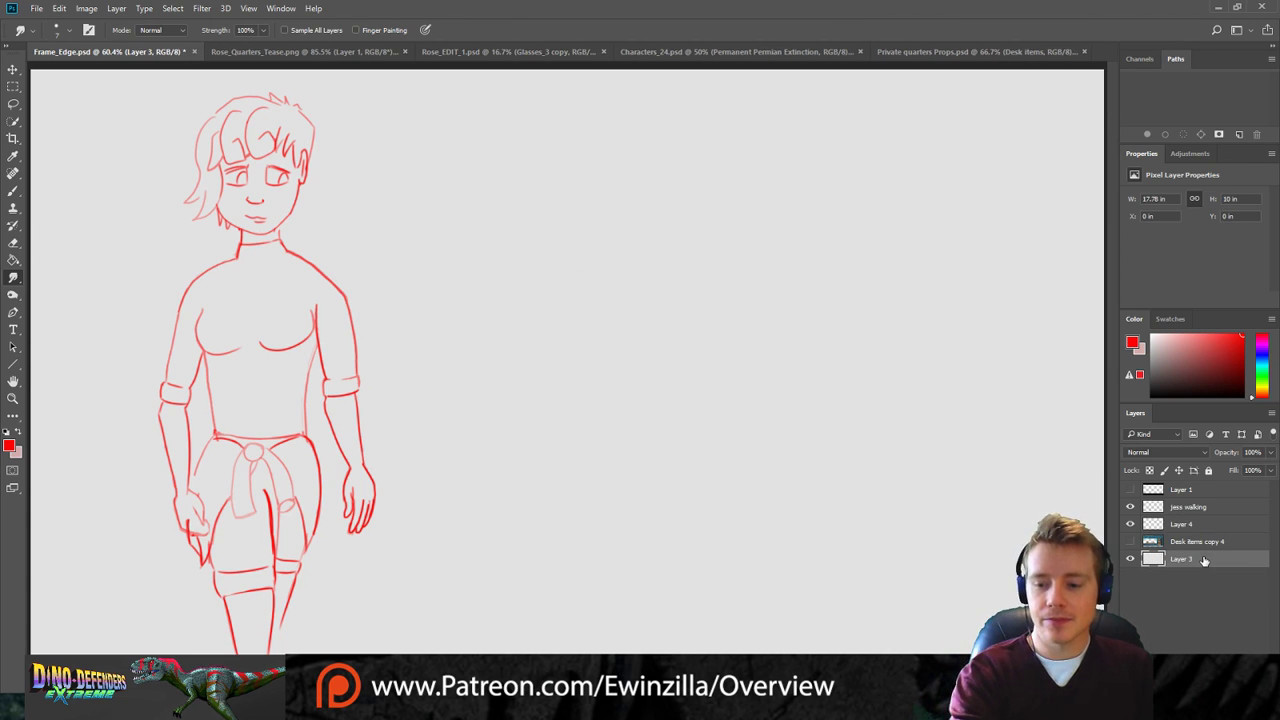
Switch to Characters_24.psd and clear the selection around the smiling character's head.
click(337, 52)
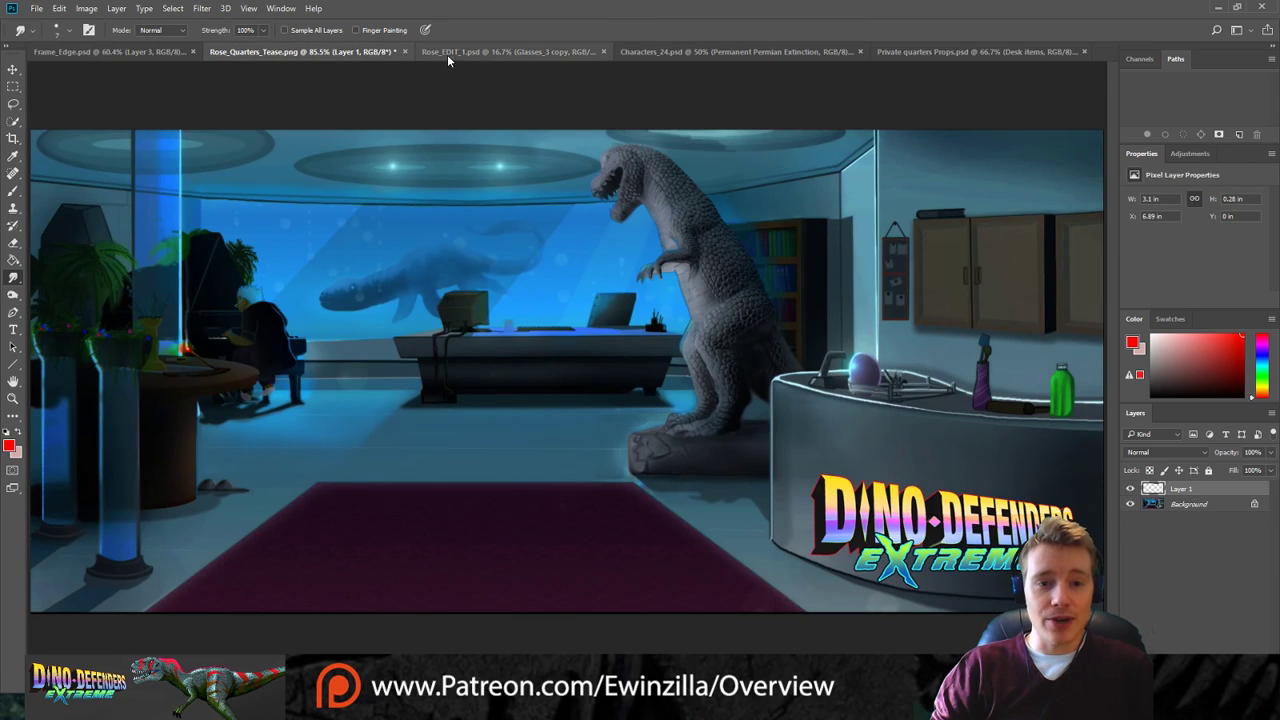
click(492, 53)
click(735, 52)
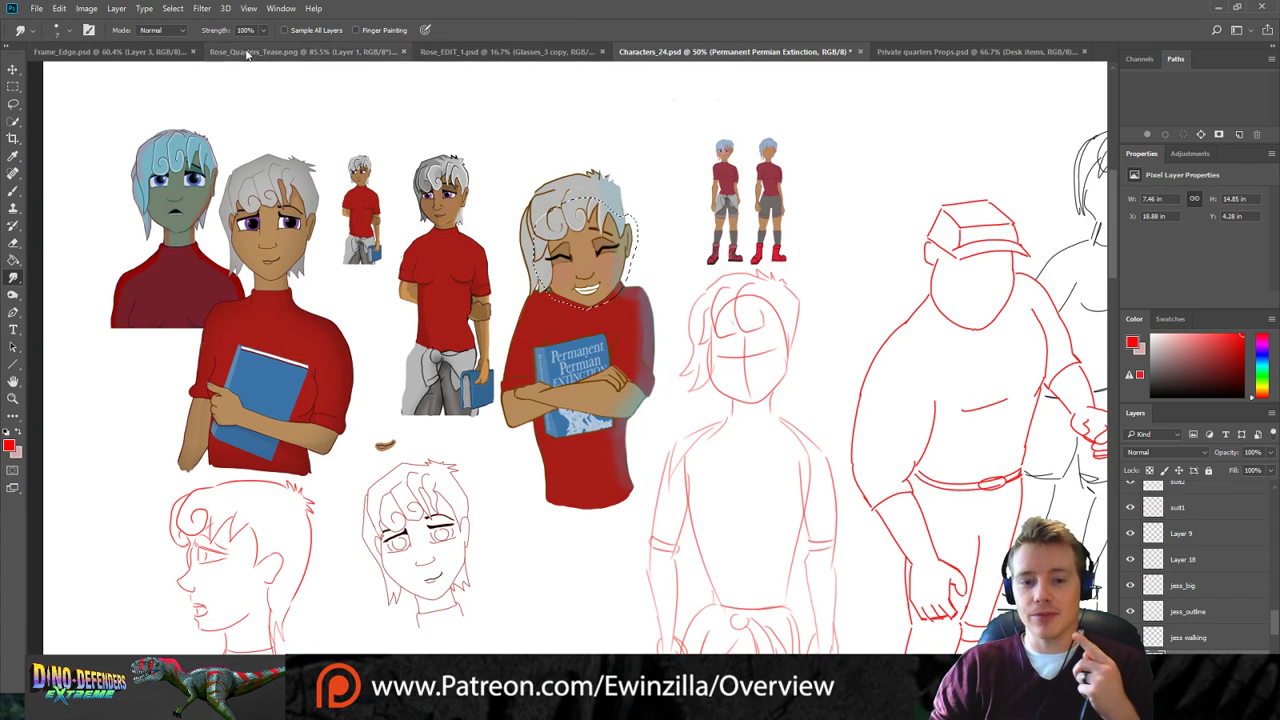
click(12, 87)
click(478, 171)
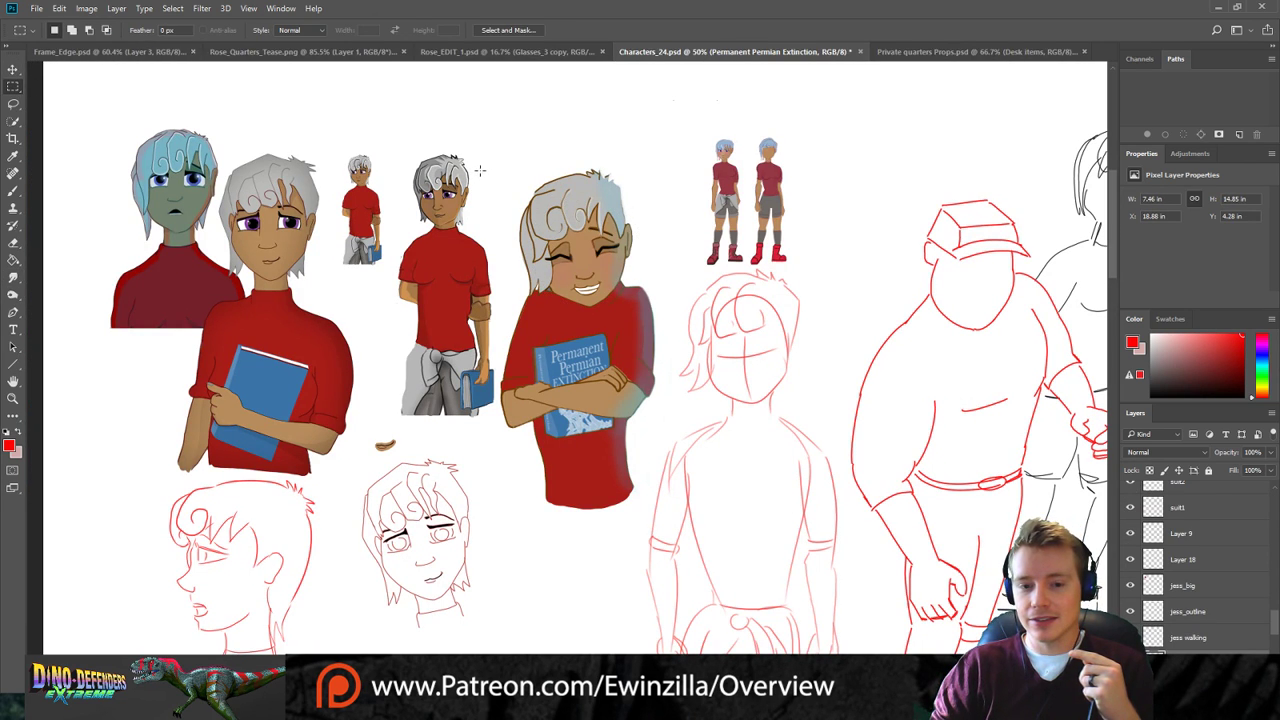
Copy the Permanent Permian Extinction character layer into Frame_Edge.psd and place it beside the red sketch.
click(1130, 663)
click(1130, 663)
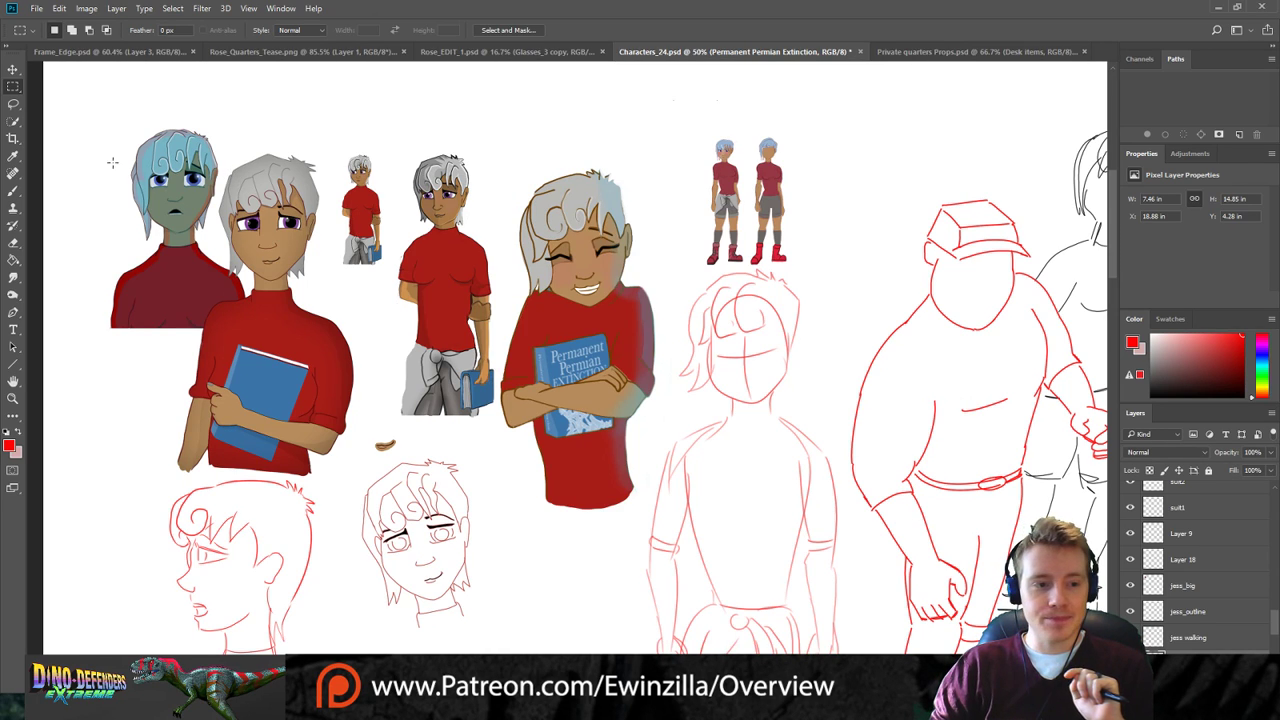
click(13, 68)
drag(604, 244, 535, 232)
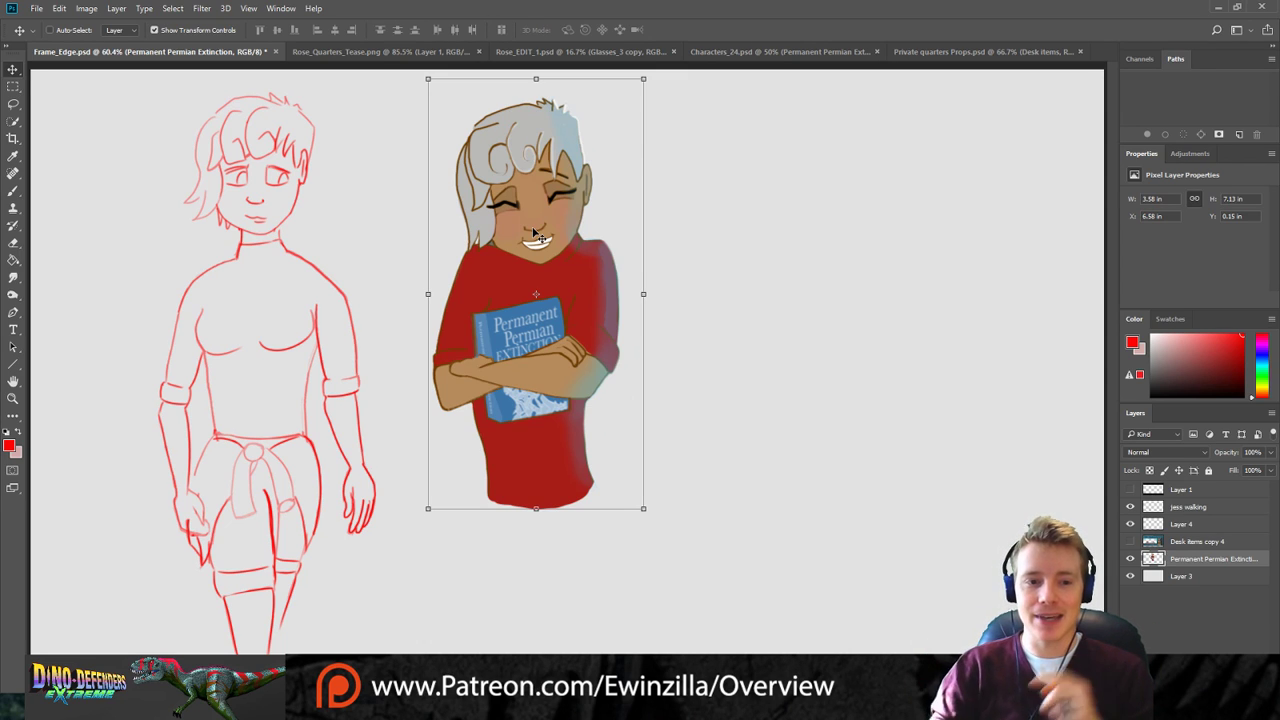
Sample the reference shirt's dark red and, on Layer 4, paint the image-left sleeve cuff and the sleeve's inner edge.
click(13, 156)
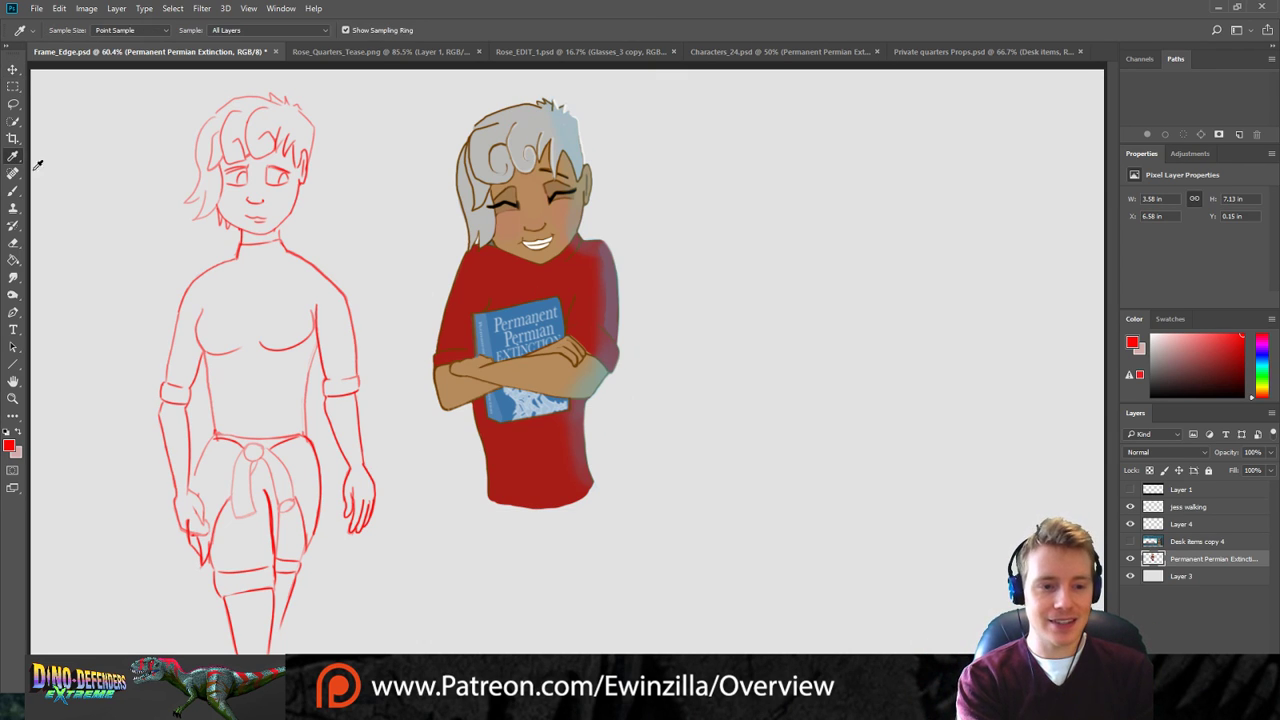
click(542, 284)
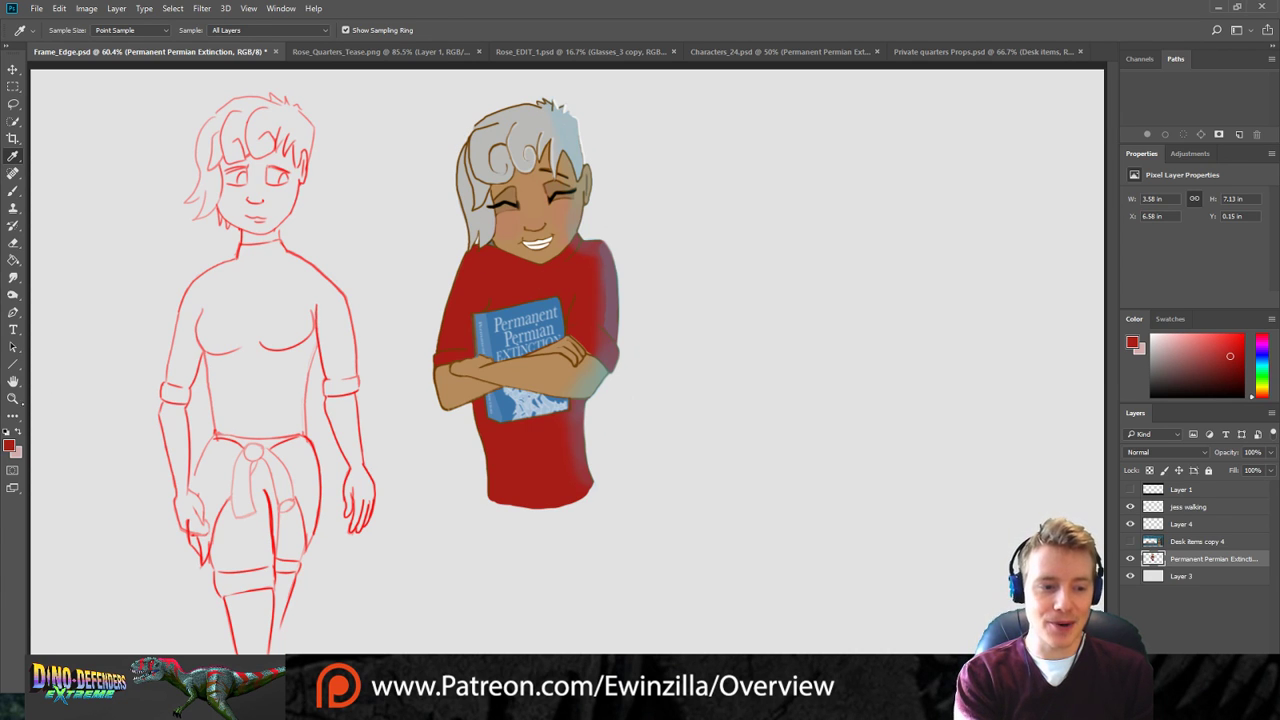
click(13, 399)
click(177, 404)
click(254, 366)
click(185, 402)
click(185, 402)
key(b)
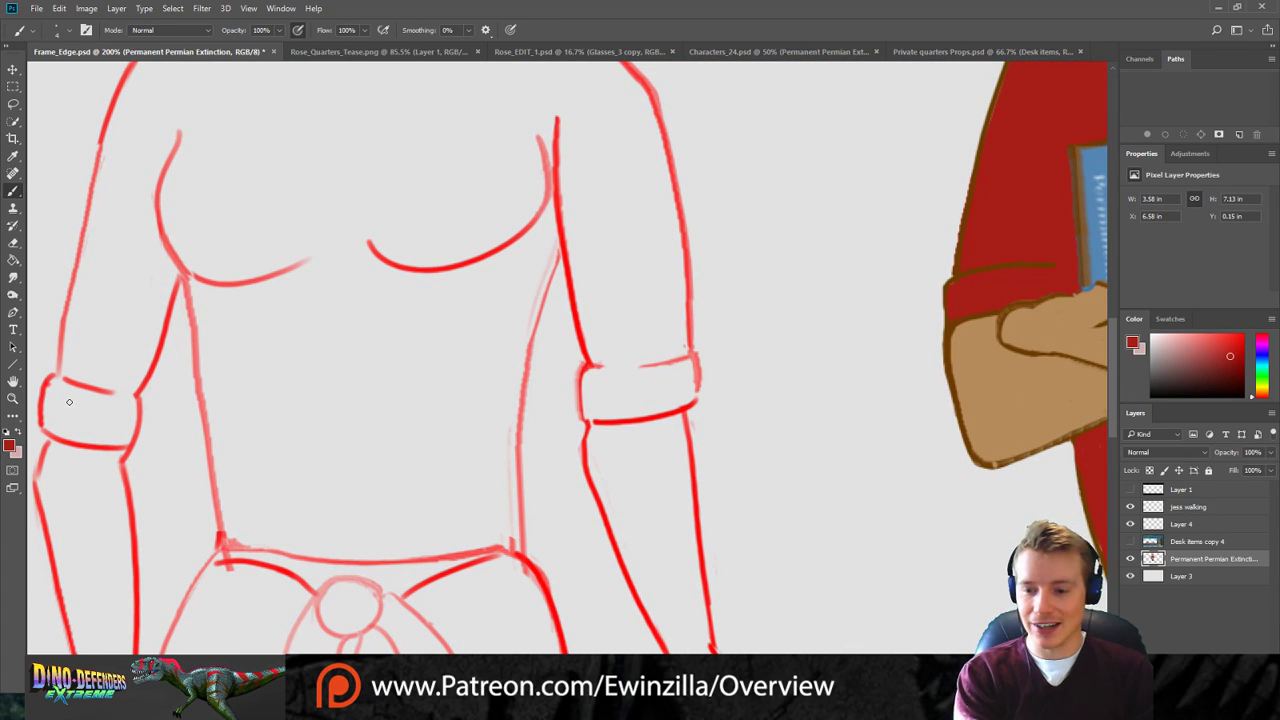
click(1180, 524)
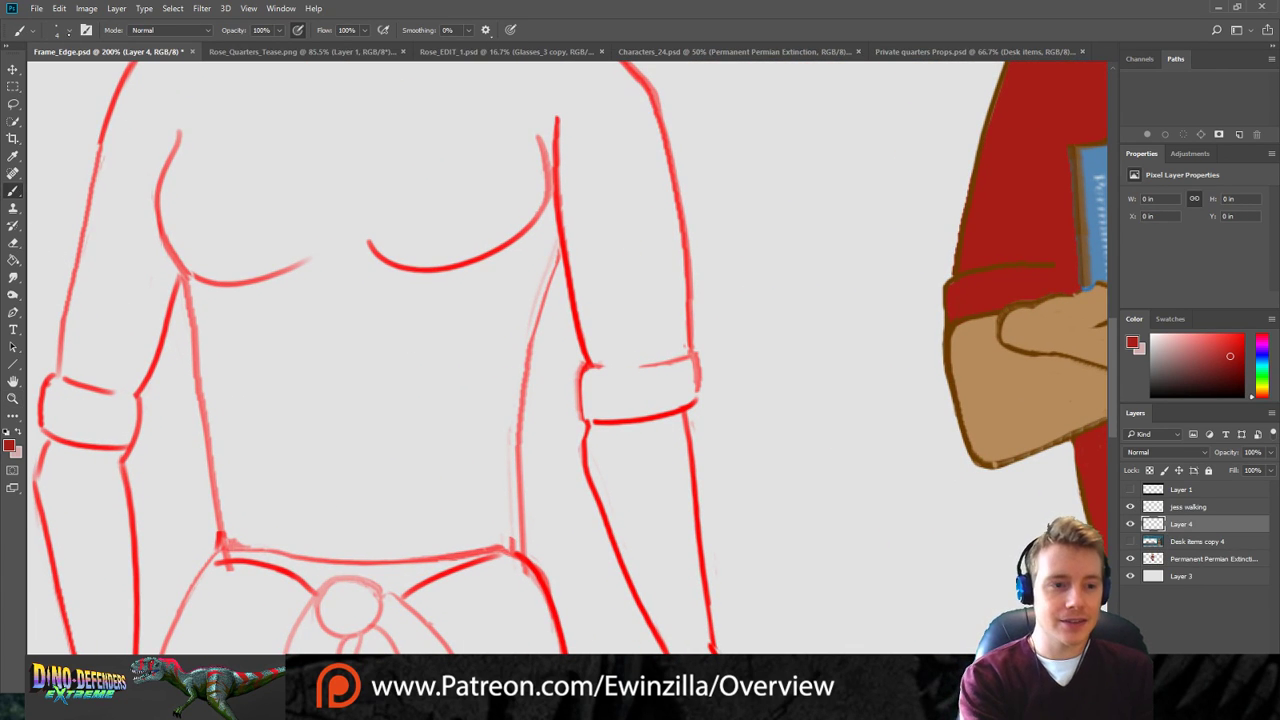
mouse_move(70, 388)
mouse_down()
mouse_move(52, 424)
mouse_move(92, 432)
mouse_move(53, 418)
mouse_move(67, 376)
mouse_move(87, 423)
mouse_move(112, 391)
mouse_move(122, 409)
mouse_move(128, 396)
mouse_move(127, 430)
mouse_move(83, 433)
mouse_move(122, 439)
mouse_move(110, 433)
mouse_move(124, 354)
mouse_move(134, 344)
mouse_move(126, 377)
mouse_move(145, 357)
mouse_move(135, 379)
mouse_move(179, 261)
mouse_up()
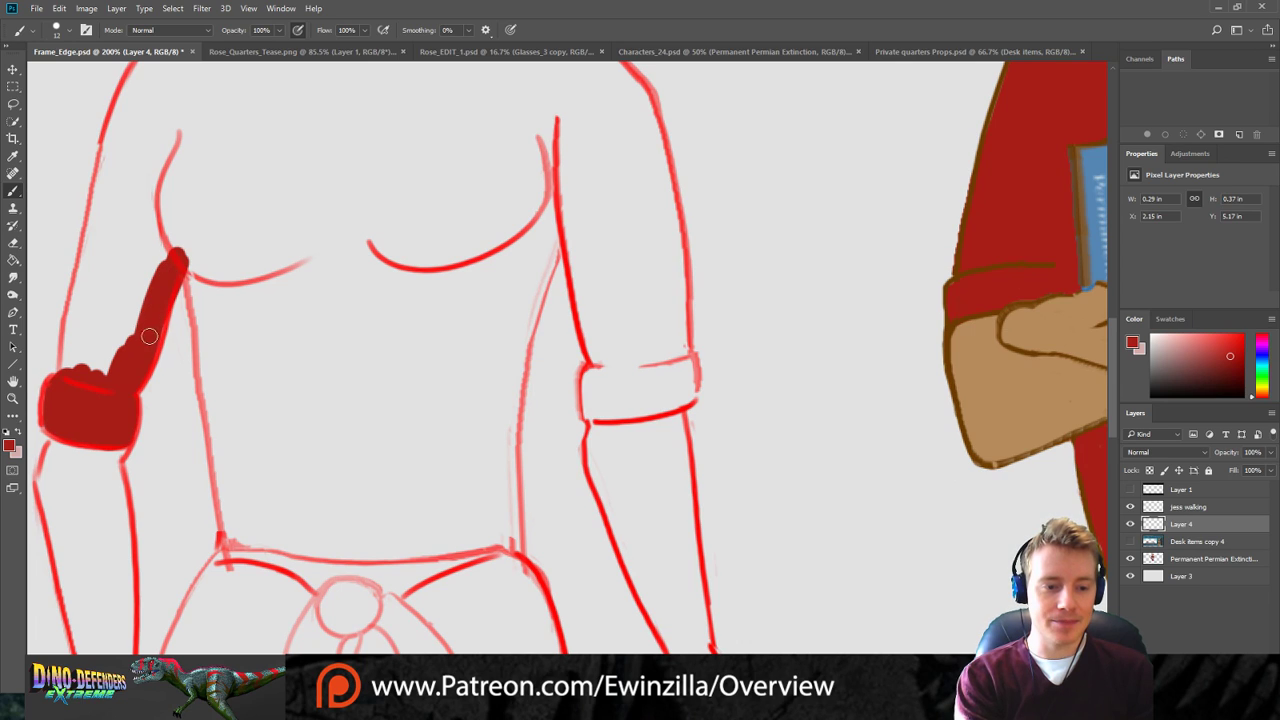
Fill the rest of the lower image-left sleeve with dark red up to the chest line.
click(13, 278)
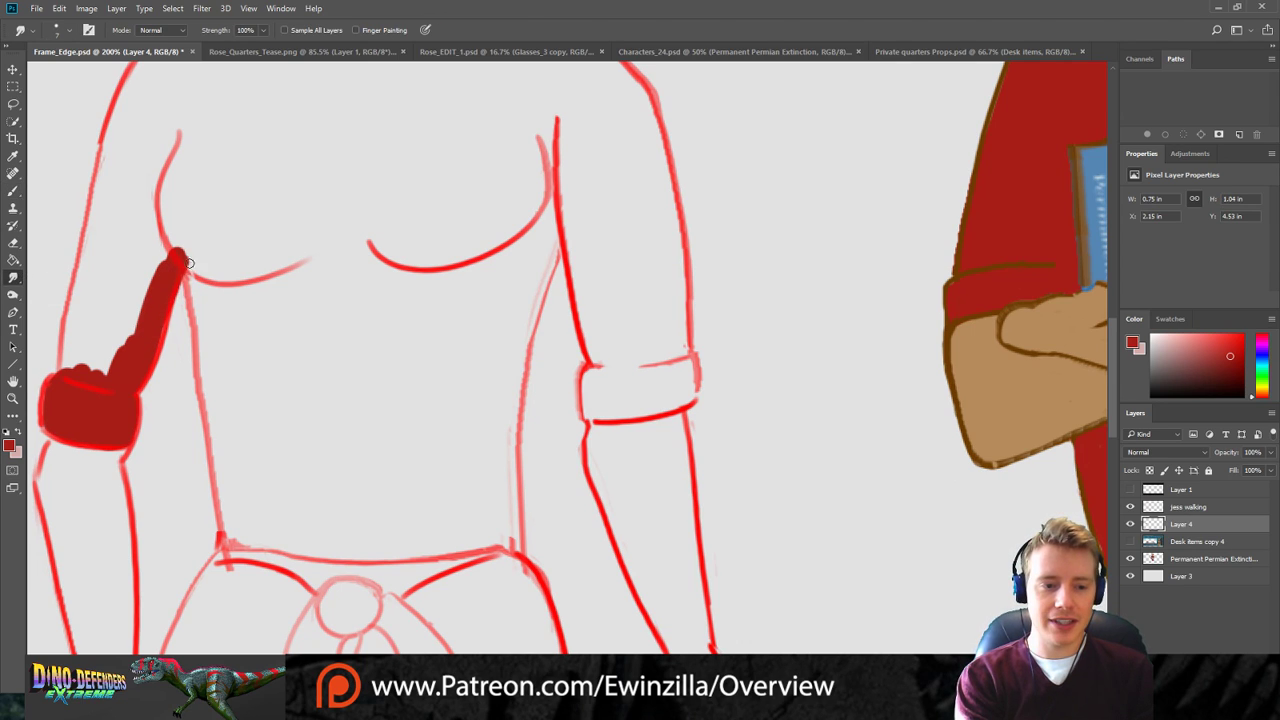
click(13, 191)
mouse_move(110, 368)
mouse_down()
mouse_move(146, 271)
mouse_move(117, 292)
mouse_move(77, 383)
mouse_move(80, 323)
mouse_move(67, 359)
mouse_move(90, 257)
mouse_move(127, 217)
mouse_move(153, 287)
mouse_move(206, 238)
mouse_up()
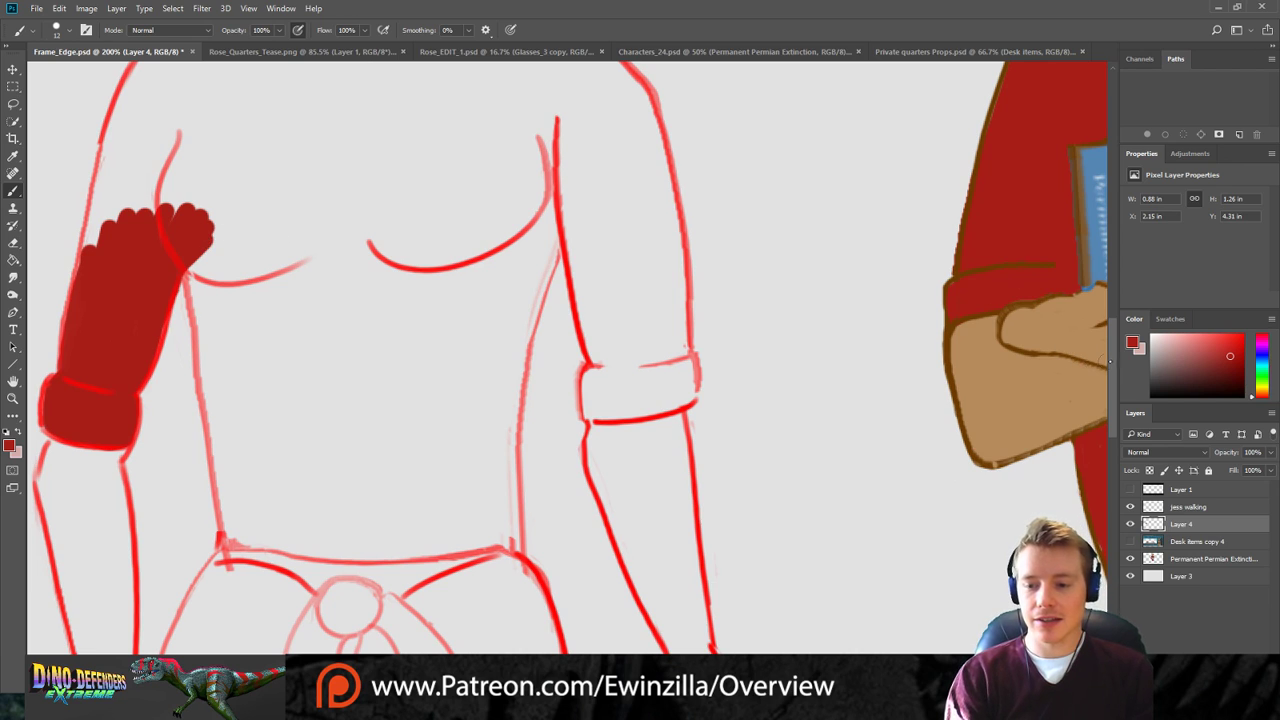
Paint the image-left upper sleeve, shoulder and collar edge dark red and smudge the shoulder edge to the outline.
scroll(1074, 349, up, 5)
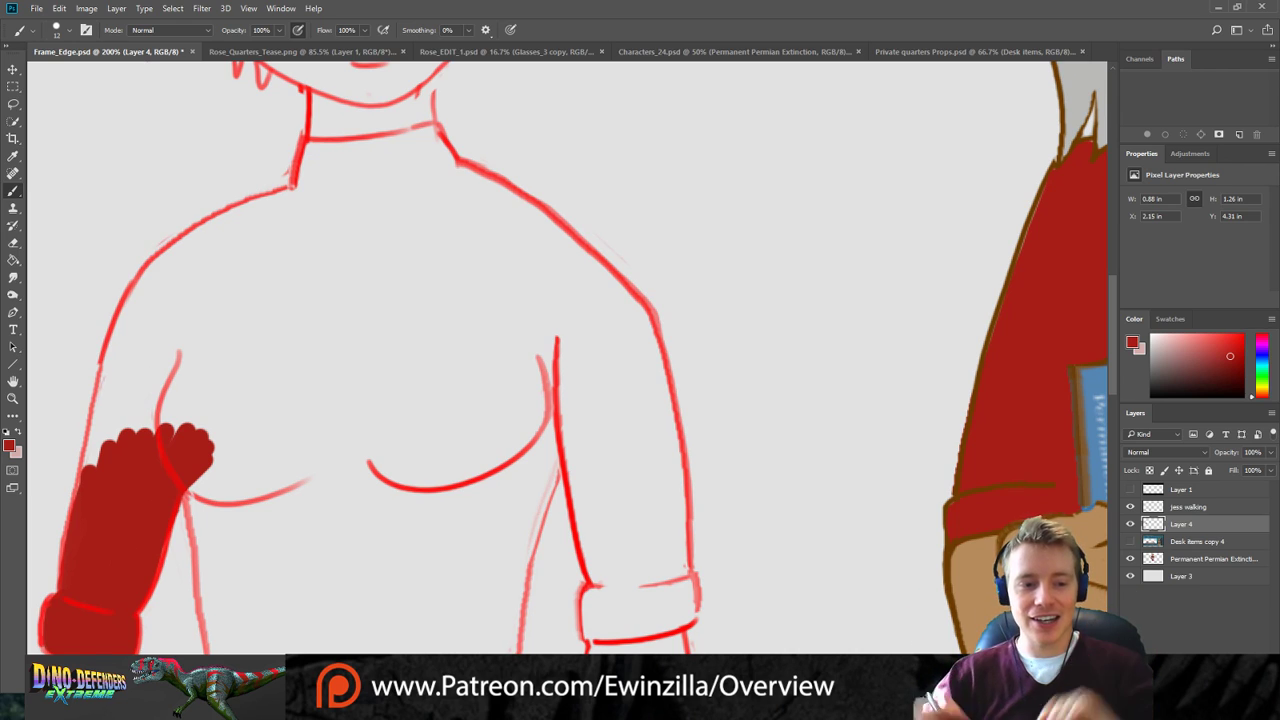
mouse_move(244, 445)
mouse_down()
mouse_move(192, 366)
mouse_move(218, 312)
mouse_move(176, 325)
mouse_move(143, 356)
mouse_move(91, 463)
mouse_move(103, 404)
mouse_move(79, 517)
mouse_move(124, 356)
mouse_move(110, 368)
mouse_move(112, 354)
mouse_move(165, 263)
mouse_move(156, 268)
mouse_move(125, 320)
mouse_move(177, 247)
mouse_move(300, 184)
mouse_move(310, 149)
mouse_move(433, 131)
mouse_move(312, 161)
mouse_move(305, 187)
mouse_move(177, 284)
mouse_move(264, 223)
mouse_move(246, 258)
mouse_up()
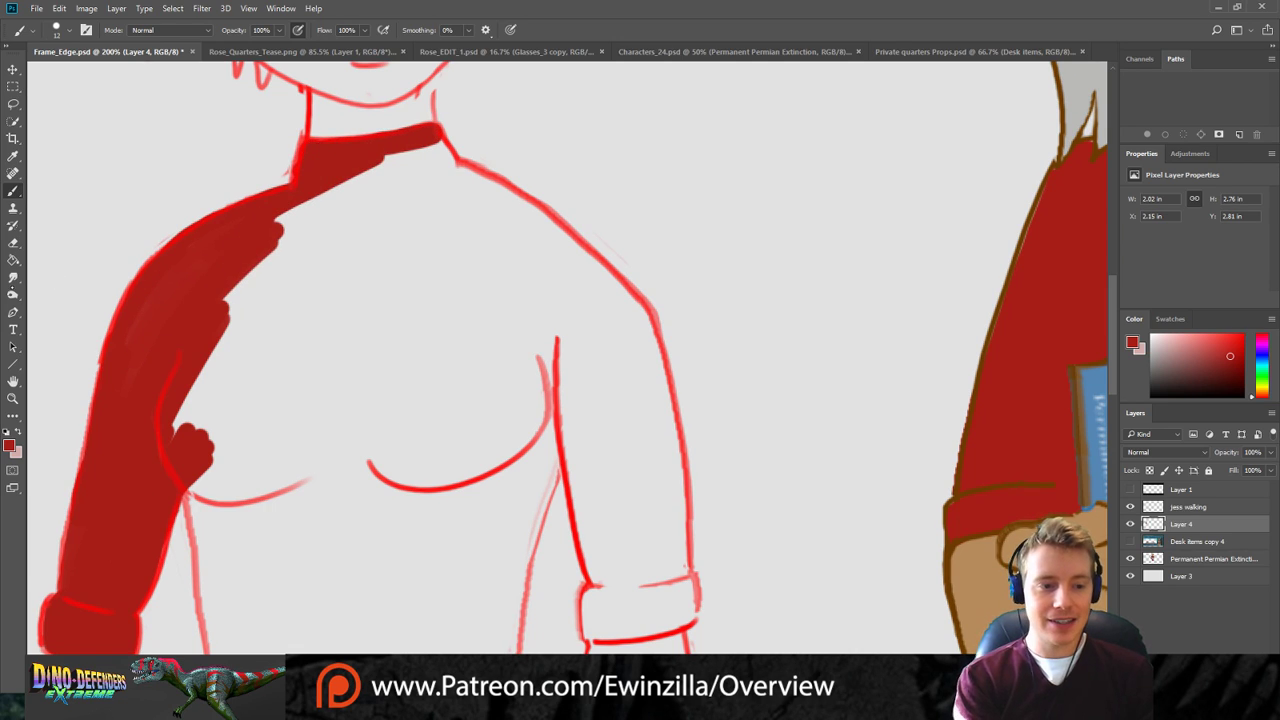
click(13, 277)
drag(242, 190, 279, 184)
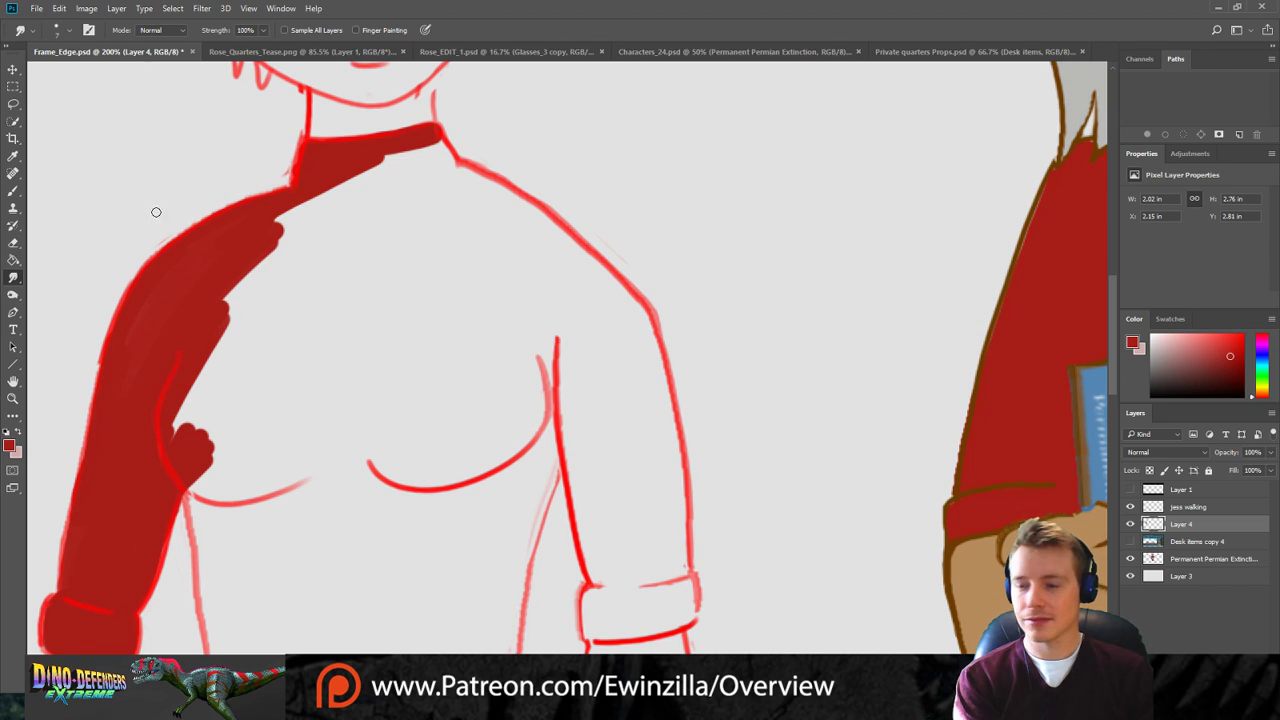
Paint the collar, upper chest and image-right shoulder dark red and smudge the colour out to the shoulder line.
click(13, 190)
mouse_move(432, 138)
mouse_down()
mouse_move(449, 172)
mouse_move(419, 141)
mouse_move(405, 193)
mouse_move(381, 208)
mouse_move(387, 160)
mouse_move(330, 201)
mouse_move(334, 184)
mouse_move(350, 177)
mouse_move(354, 215)
mouse_move(334, 248)
mouse_move(419, 228)
mouse_move(472, 177)
mouse_up()
mouse_move(431, 138)
mouse_down()
mouse_move(558, 225)
mouse_move(648, 329)
mouse_move(462, 178)
mouse_move(545, 232)
mouse_move(639, 323)
mouse_move(581, 265)
mouse_move(630, 300)
mouse_up()
mouse_move(566, 250)
mouse_down()
mouse_move(477, 245)
mouse_move(578, 263)
mouse_move(568, 289)
mouse_move(648, 338)
mouse_up()
click(13, 278)
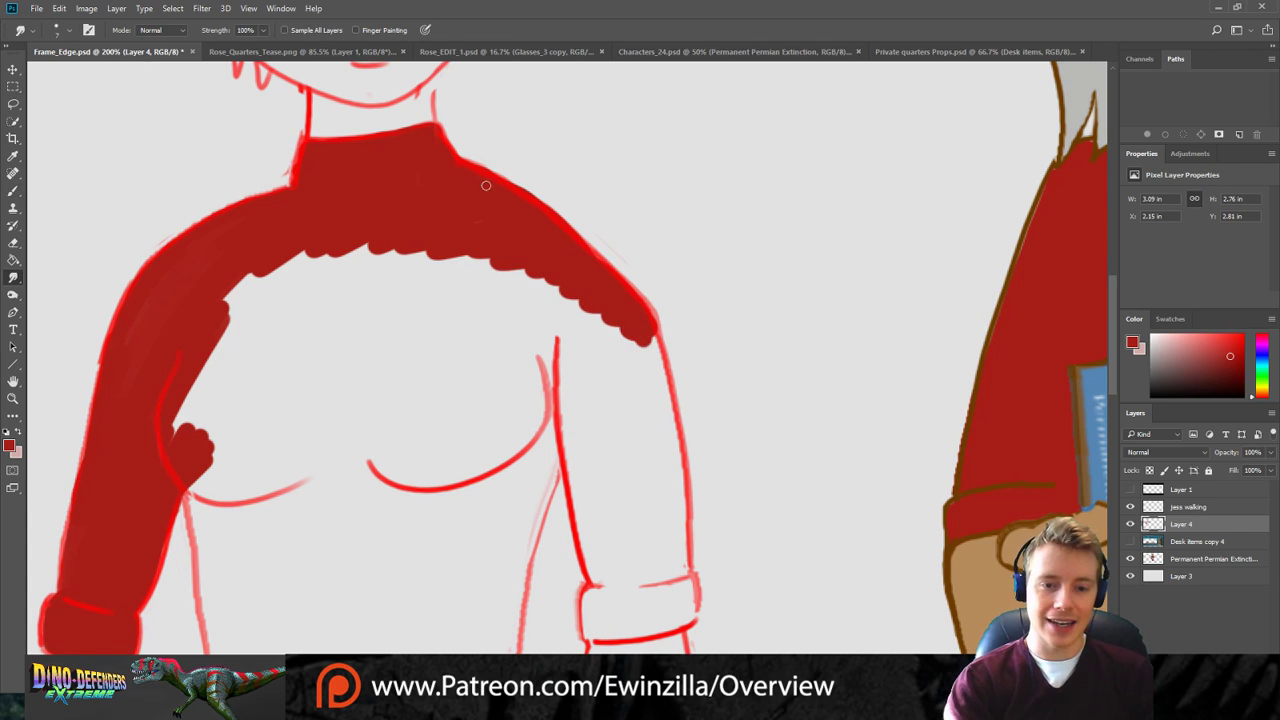
mouse_move(465, 158)
mouse_down()
mouse_move(582, 223)
mouse_move(522, 184)
mouse_move(590, 244)
mouse_up()
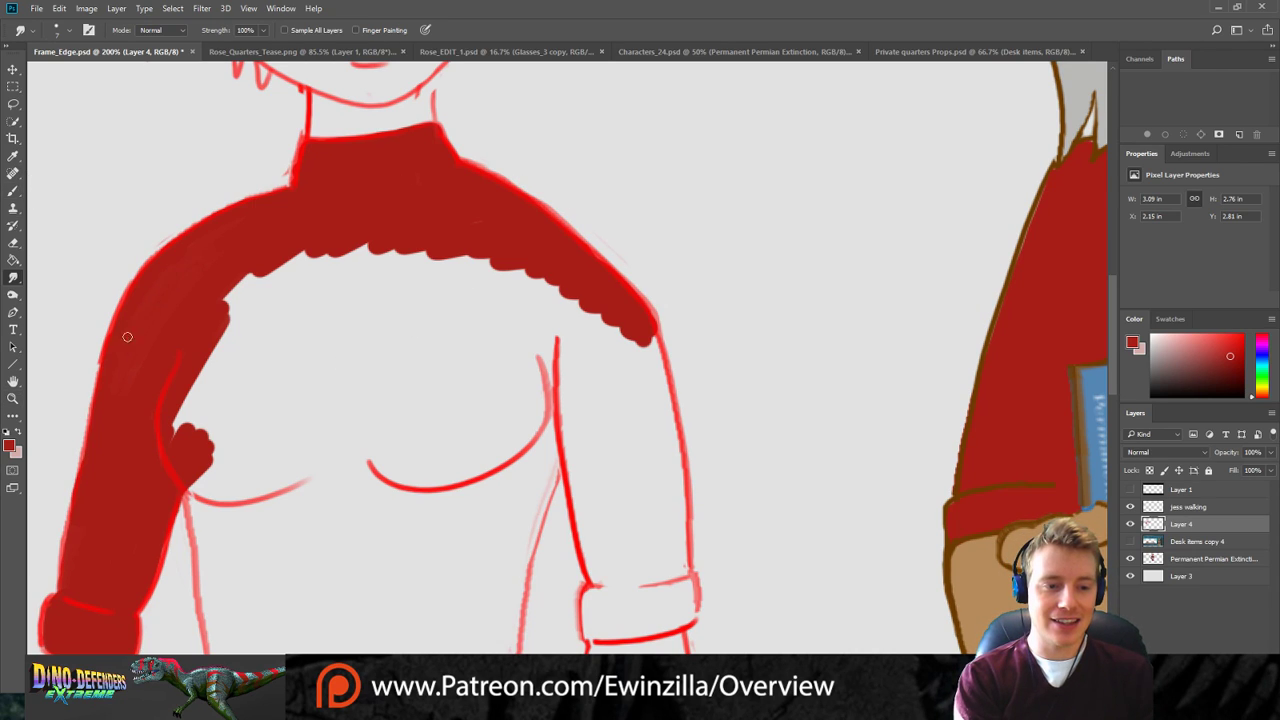
Fill the image-left side of the chest with dark red.
key(b)
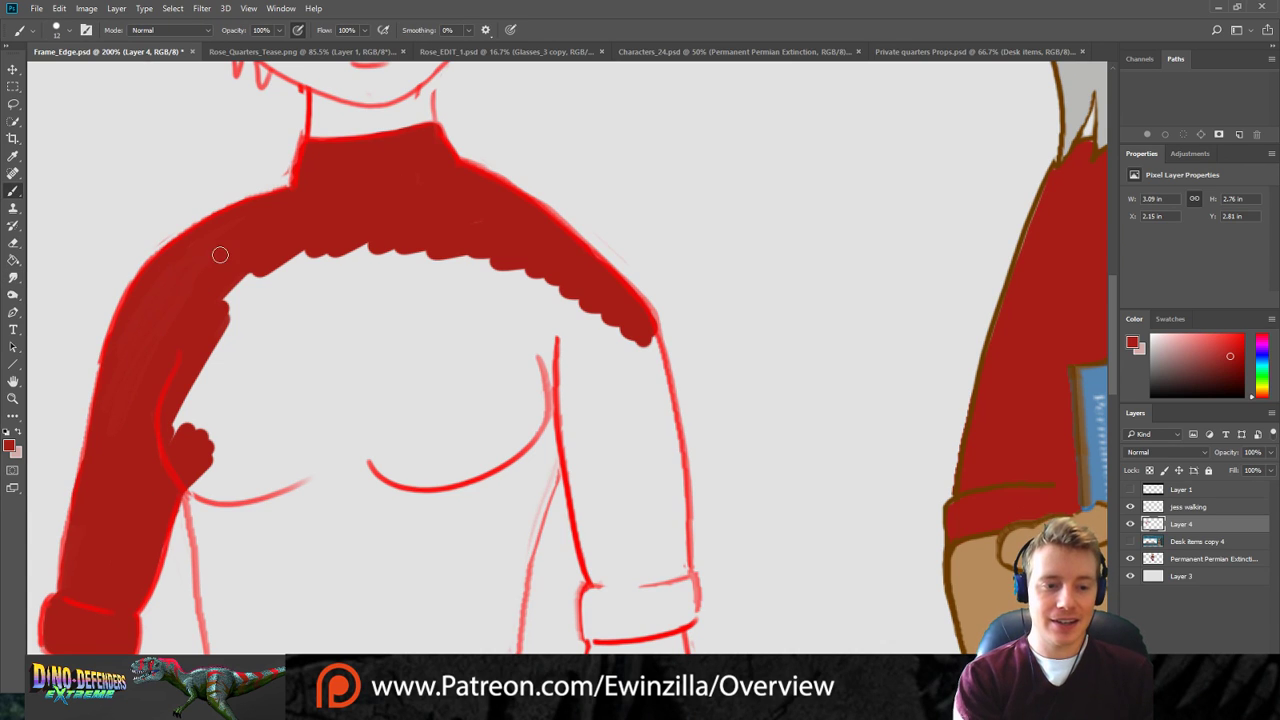
mouse_move(168, 288)
mouse_down()
mouse_move(221, 320)
mouse_move(185, 427)
mouse_move(199, 392)
mouse_move(188, 421)
mouse_move(207, 466)
mouse_move(284, 258)
mouse_move(249, 267)
mouse_move(210, 381)
mouse_up()
mouse_move(230, 319)
mouse_down()
mouse_move(345, 258)
mouse_move(262, 346)
mouse_move(384, 238)
mouse_move(240, 395)
mouse_move(410, 250)
mouse_move(300, 330)
mouse_move(416, 252)
mouse_move(234, 386)
mouse_move(216, 463)
mouse_move(222, 396)
mouse_up()
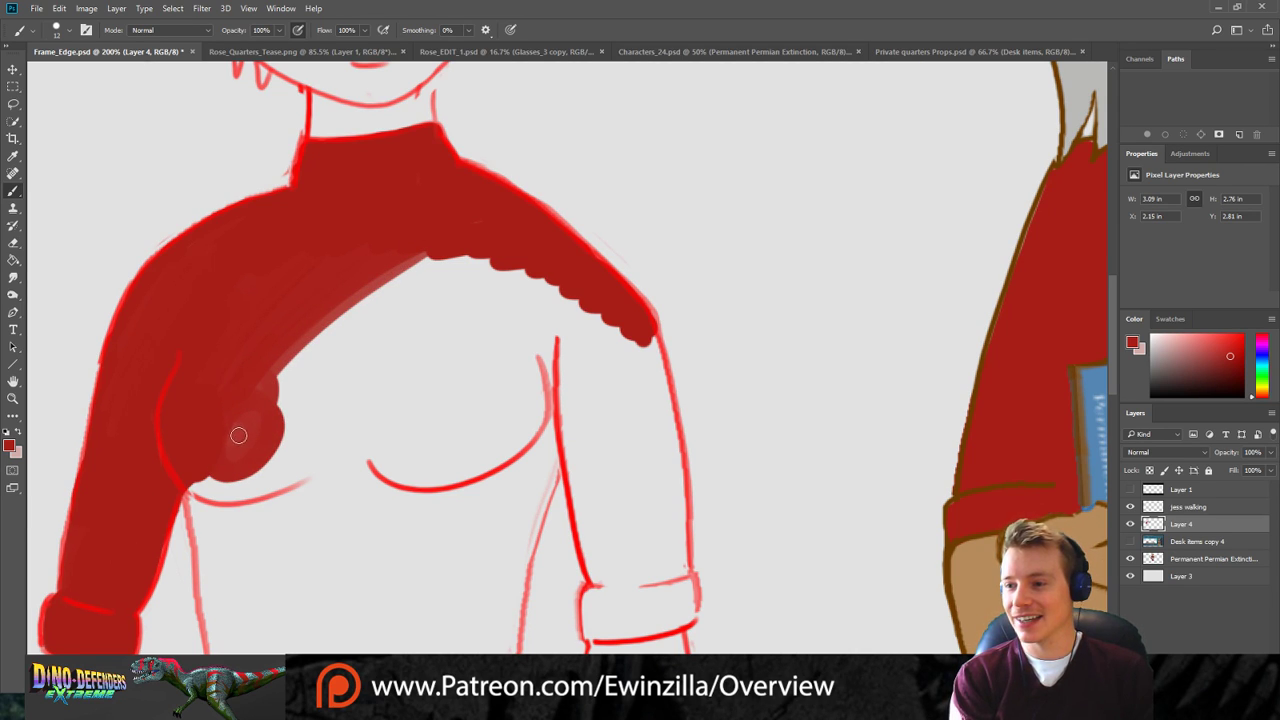
Paint the image-right sleeve cuff dark red and smudge its outer edge.
scroll(606, 471, down, 3)
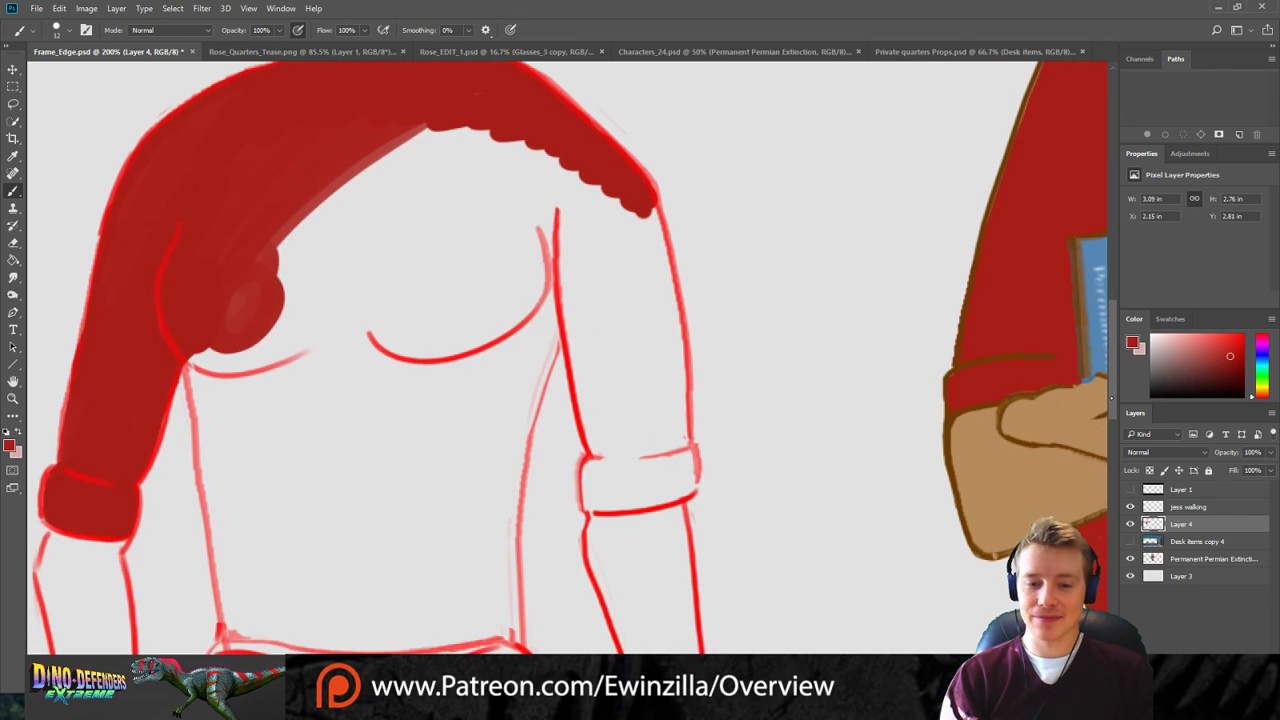
mouse_move(600, 463)
mouse_down()
mouse_move(592, 497)
mouse_move(622, 500)
mouse_move(598, 501)
mouse_move(684, 486)
mouse_move(689, 450)
mouse_move(686, 467)
mouse_move(638, 496)
mouse_move(616, 493)
mouse_move(664, 450)
mouse_move(636, 468)
mouse_up()
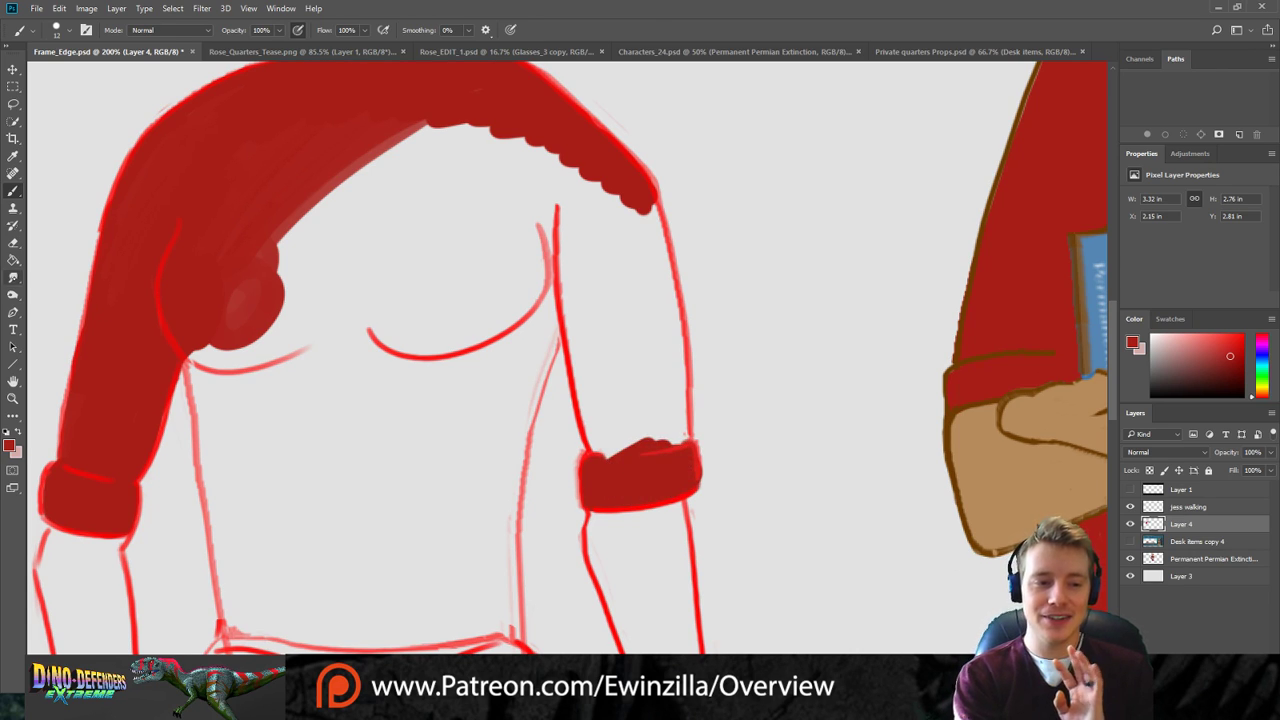
click(13, 277)
mouse_move(697, 440)
mouse_down()
mouse_move(699, 502)
mouse_move(706, 469)
mouse_up()
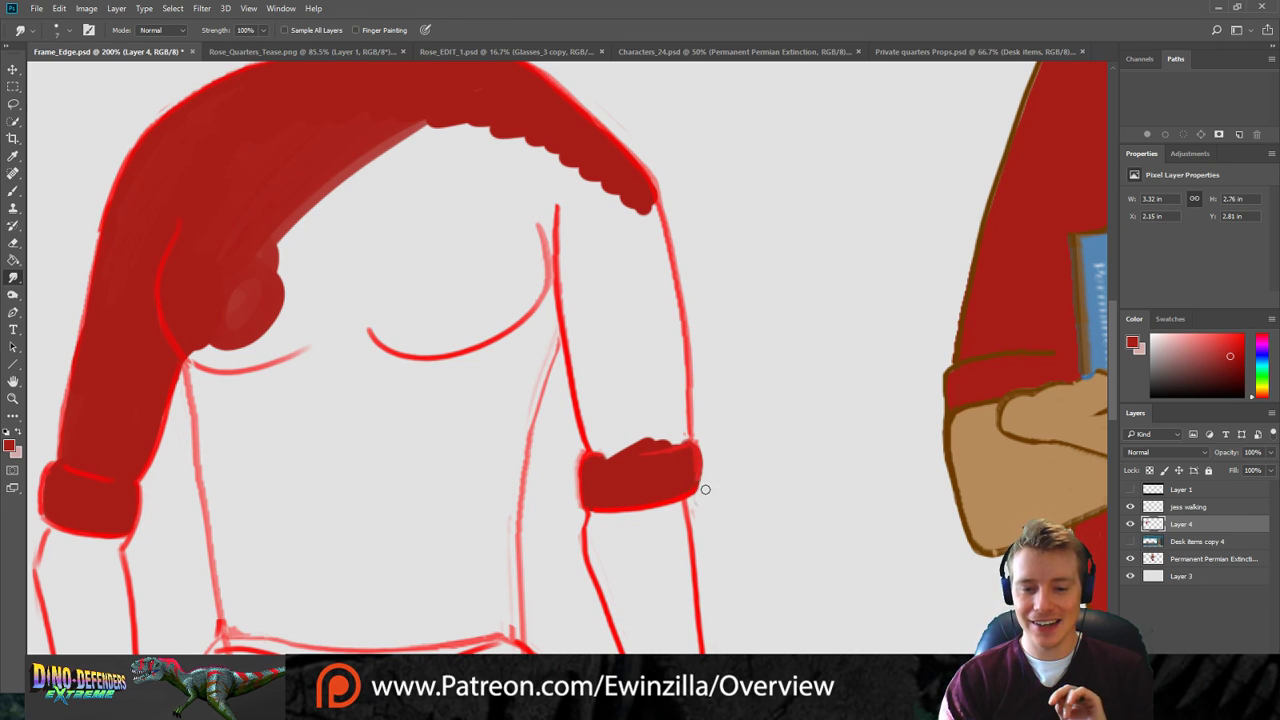
Fill the image-right sleeve with dark red from the shoulder to the cuff.
key(b)
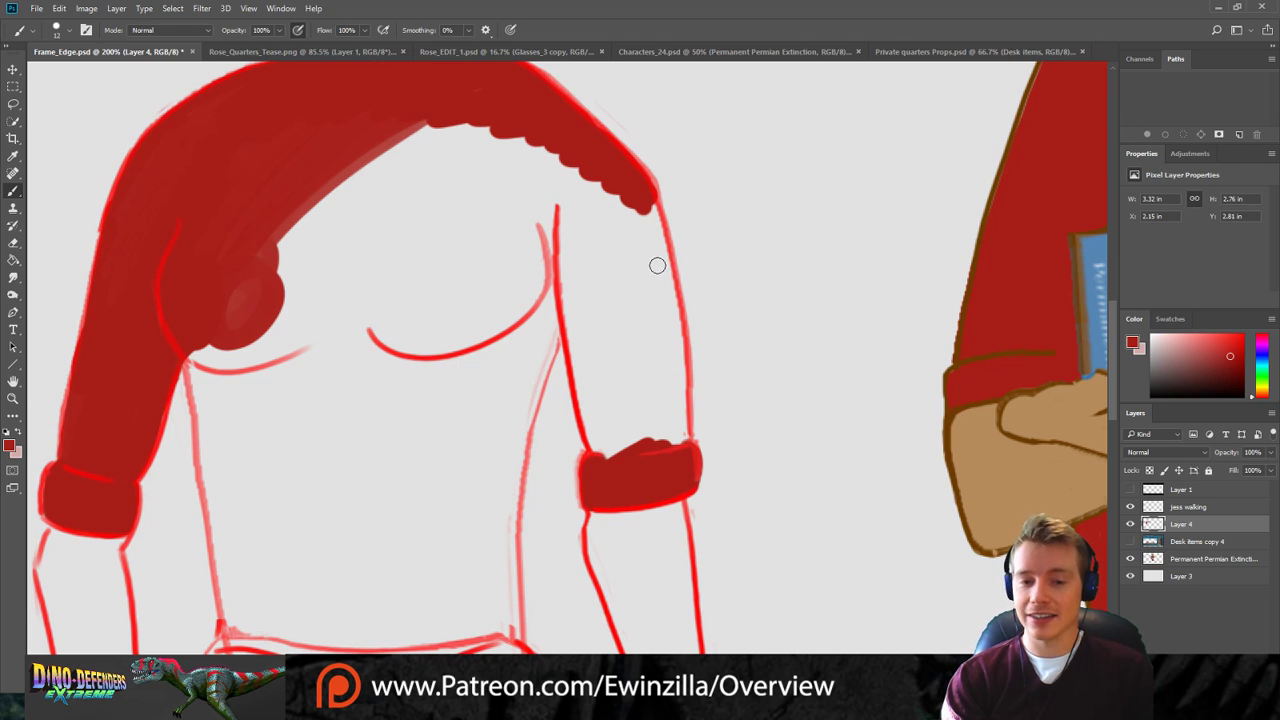
mouse_move(645, 206)
mouse_down()
mouse_move(684, 444)
mouse_move(672, 360)
mouse_move(652, 420)
mouse_move(642, 380)
mouse_move(624, 438)
mouse_move(614, 413)
mouse_up()
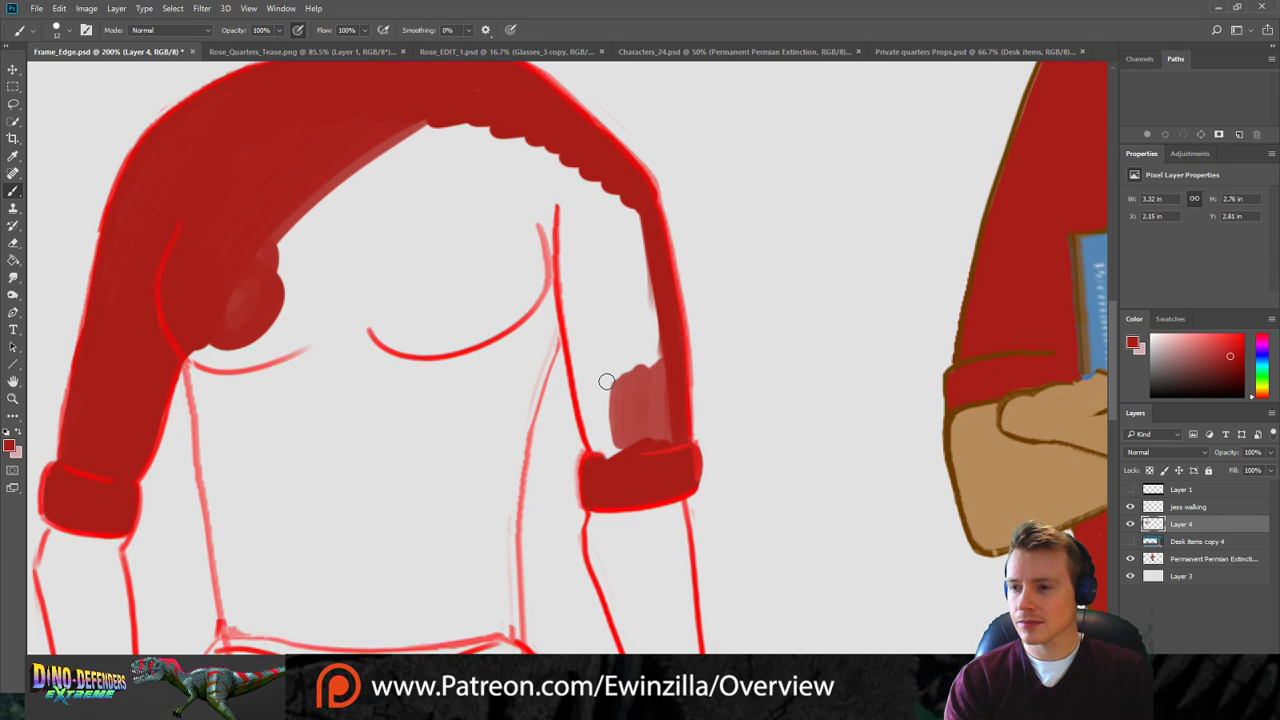
mouse_move(606, 394)
mouse_down()
mouse_move(614, 371)
mouse_move(608, 457)
mouse_move(591, 363)
mouse_move(590, 430)
mouse_move(566, 297)
mouse_move(594, 363)
mouse_move(619, 343)
mouse_move(669, 443)
mouse_move(645, 285)
mouse_move(622, 240)
mouse_move(608, 339)
mouse_up()
Paint dark red along the torso's sides and waistline and fill the remaining chest area.
mouse_move(630, 216)
mouse_down()
mouse_move(591, 315)
mouse_move(620, 302)
mouse_move(652, 316)
mouse_move(614, 194)
mouse_move(537, 270)
mouse_move(529, 252)
mouse_move(538, 219)
mouse_move(541, 300)
mouse_move(534, 262)
mouse_move(507, 398)
mouse_move(512, 411)
mouse_move(547, 345)
mouse_move(513, 481)
mouse_move(513, 632)
mouse_move(229, 623)
mouse_move(185, 348)
mouse_move(229, 616)
mouse_up()
mouse_move(209, 456)
mouse_down()
mouse_move(186, 364)
mouse_move(216, 418)
mouse_move(225, 351)
mouse_move(270, 267)
mouse_move(292, 253)
mouse_move(237, 349)
mouse_move(252, 357)
mouse_move(323, 301)
mouse_move(309, 333)
mouse_move(327, 346)
mouse_move(397, 310)
mouse_move(412, 350)
mouse_move(533, 301)
mouse_move(518, 347)
mouse_move(475, 401)
mouse_move(468, 355)
mouse_move(559, 213)
mouse_move(566, 166)
mouse_move(321, 319)
mouse_move(373, 259)
mouse_move(554, 142)
mouse_move(401, 203)
mouse_move(283, 321)
mouse_move(357, 203)
mouse_move(449, 141)
mouse_move(400, 127)
mouse_up()
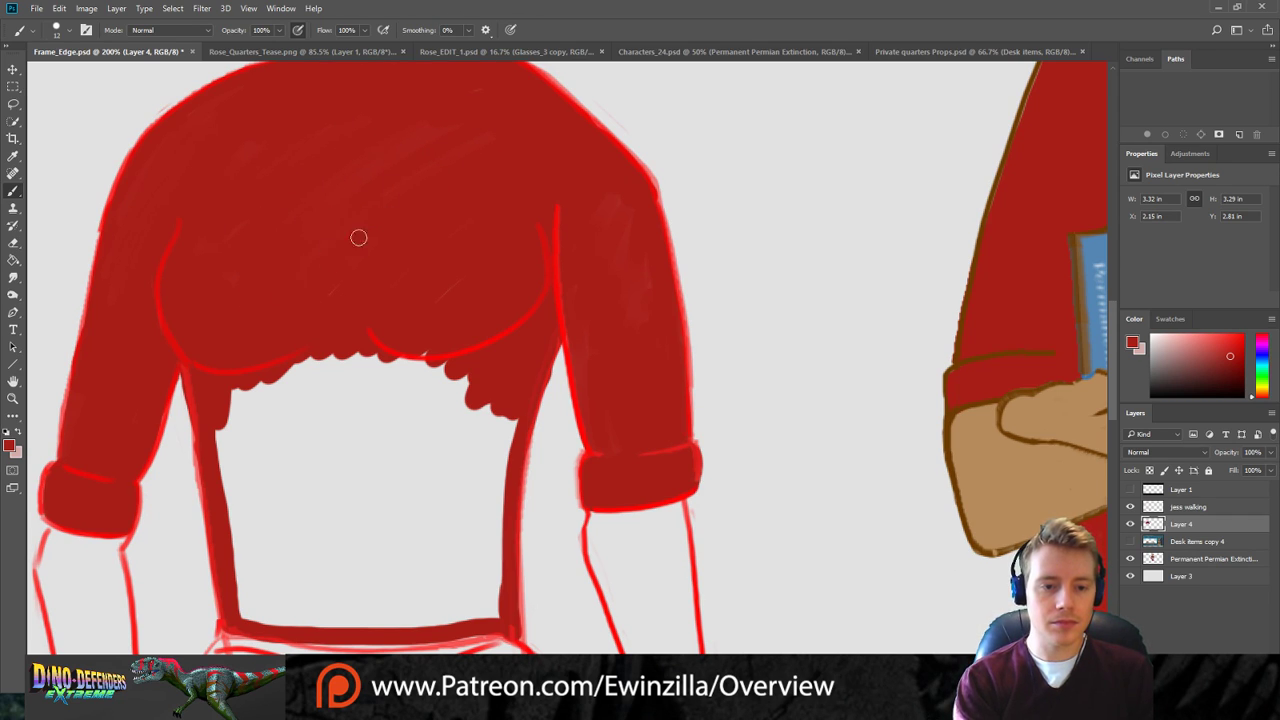
drag(384, 360, 408, 364)
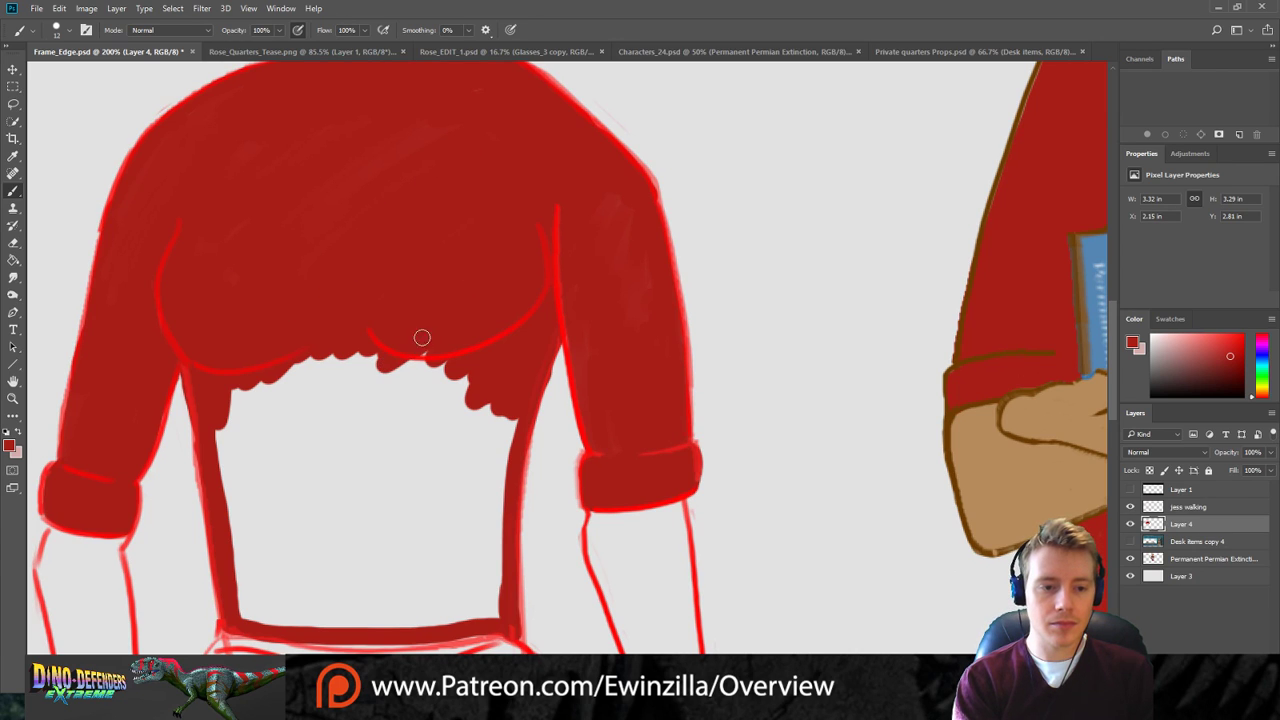
Fill the remaining midriff of the shirt with dark red from the waistline up to the chest.
scroll(943, 417, down, 3)
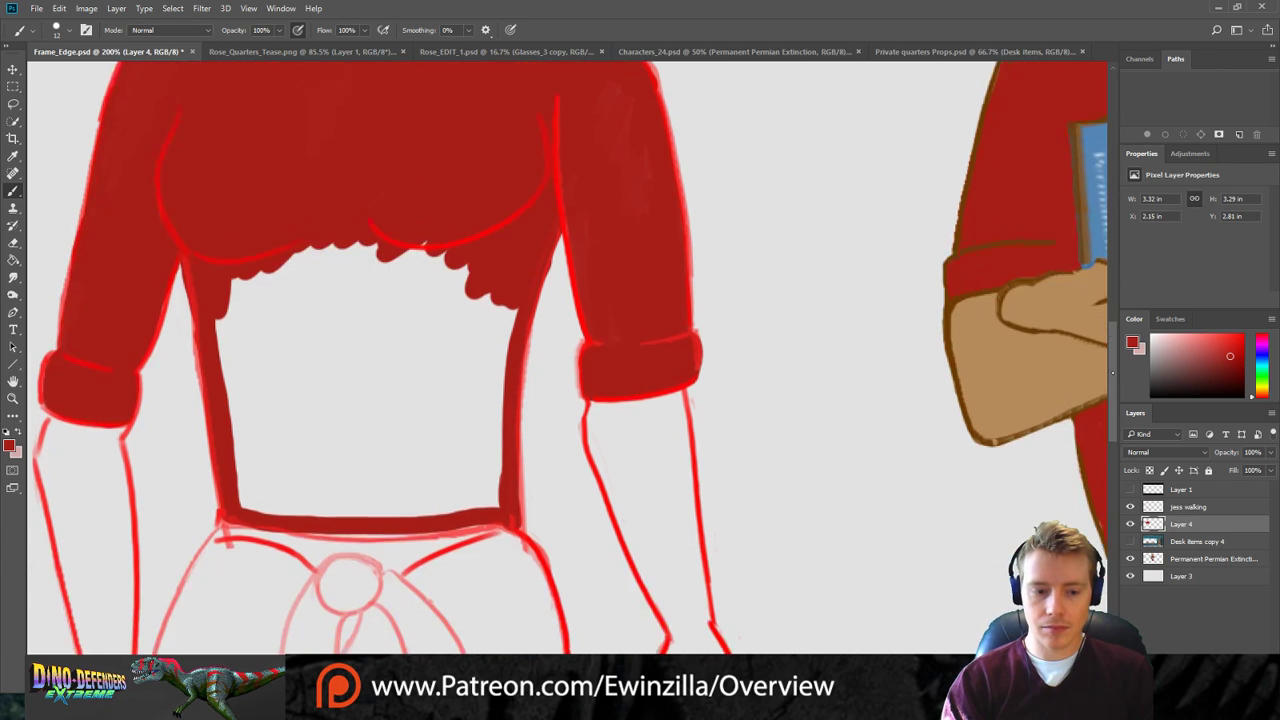
mouse_move(239, 464)
mouse_down()
mouse_move(306, 484)
mouse_move(400, 483)
mouse_move(388, 488)
mouse_move(334, 483)
mouse_move(496, 470)
mouse_move(498, 452)
mouse_move(348, 478)
mouse_up()
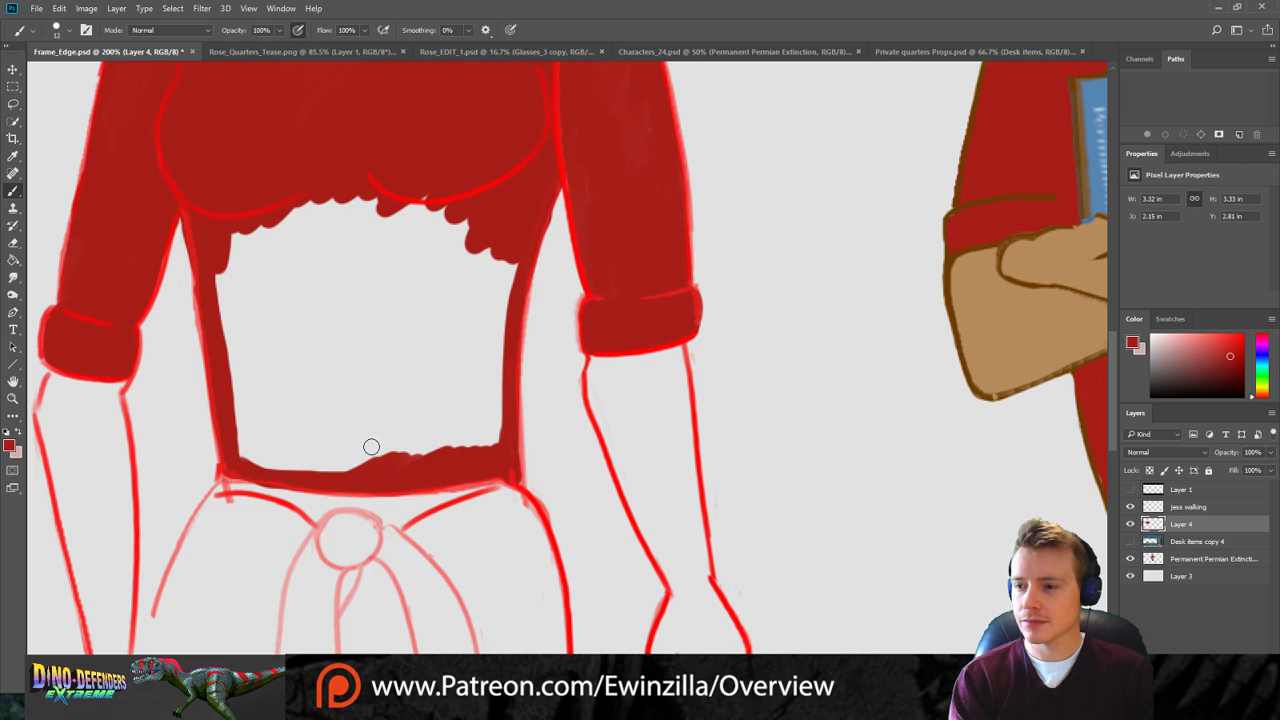
mouse_move(236, 427)
mouse_down()
mouse_move(251, 453)
mouse_move(235, 434)
mouse_move(281, 461)
mouse_move(276, 414)
mouse_move(296, 438)
mouse_move(294, 468)
mouse_move(320, 407)
mouse_move(326, 450)
mouse_move(344, 465)
mouse_move(336, 410)
mouse_move(399, 456)
mouse_move(389, 403)
mouse_move(451, 450)
mouse_move(462, 420)
mouse_up()
mouse_move(481, 368)
mouse_down()
mouse_move(500, 354)
mouse_move(500, 320)
mouse_move(486, 314)
mouse_move(482, 365)
mouse_move(458, 345)
mouse_up()
mouse_move(232, 228)
mouse_down()
mouse_move(211, 270)
mouse_move(259, 233)
mouse_move(237, 233)
mouse_move(240, 410)
mouse_move(220, 274)
mouse_move(302, 190)
mouse_move(252, 338)
mouse_move(251, 384)
mouse_move(249, 315)
mouse_move(339, 191)
mouse_move(275, 316)
mouse_move(335, 194)
mouse_move(312, 227)
mouse_move(333, 237)
mouse_move(260, 286)
mouse_up()
mouse_move(314, 249)
mouse_down()
mouse_move(378, 177)
mouse_move(297, 401)
mouse_move(330, 314)
mouse_move(399, 227)
mouse_move(470, 189)
mouse_move(479, 202)
mouse_move(460, 248)
mouse_move(486, 238)
mouse_move(501, 277)
mouse_move(465, 329)
mouse_move(467, 229)
mouse_move(288, 258)
mouse_move(300, 234)
mouse_move(261, 410)
mouse_move(322, 306)
mouse_move(401, 234)
mouse_move(481, 200)
mouse_move(462, 242)
mouse_move(472, 264)
mouse_move(450, 283)
mouse_move(457, 315)
mouse_move(480, 291)
mouse_move(488, 302)
mouse_move(503, 265)
mouse_move(474, 263)
mouse_move(296, 403)
mouse_move(392, 277)
mouse_move(449, 261)
mouse_up()
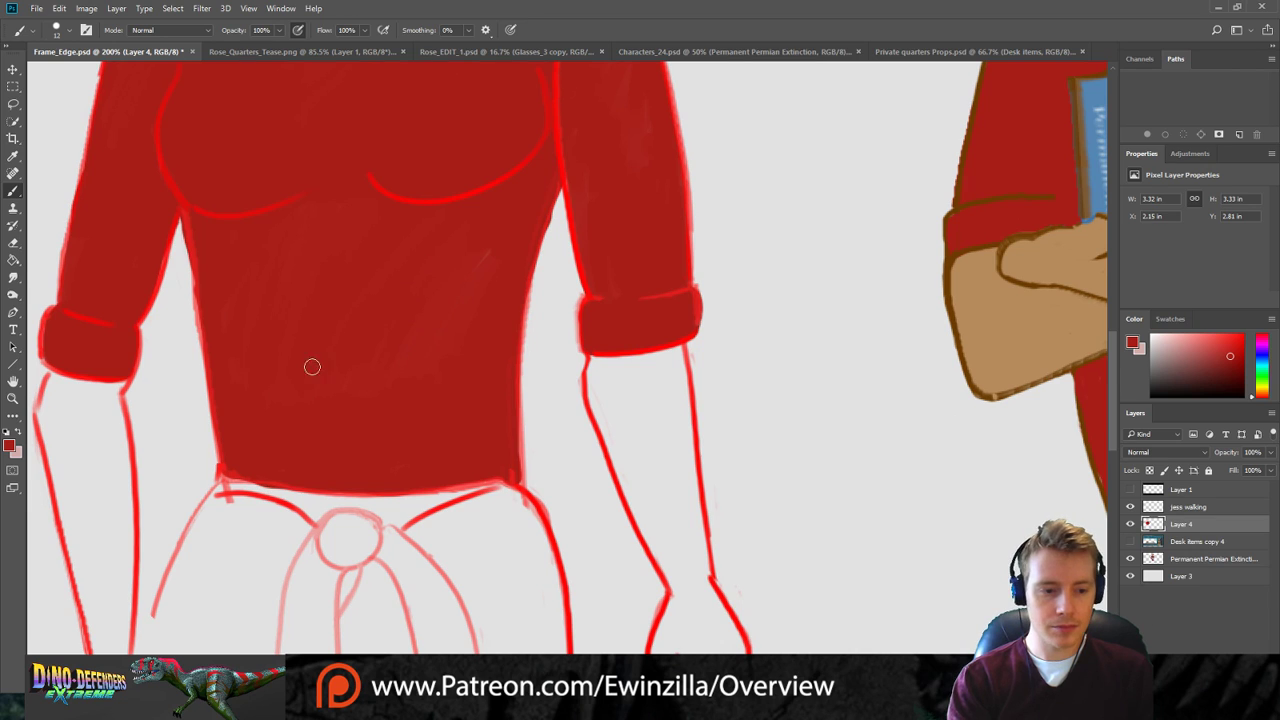
scroll(251, 319, up, 10)
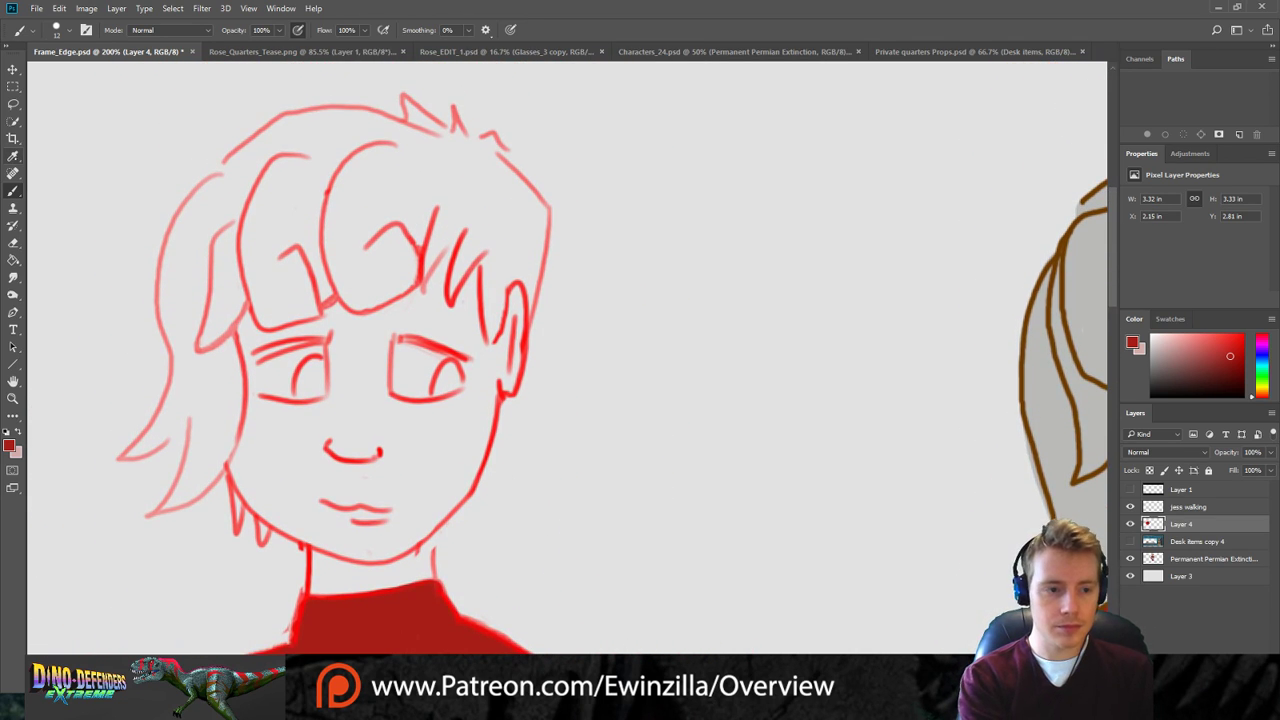
Sample the reference hair's grey and paint it into the long hair strands beside the image-left cheek.
key(i)
click(1077, 289)
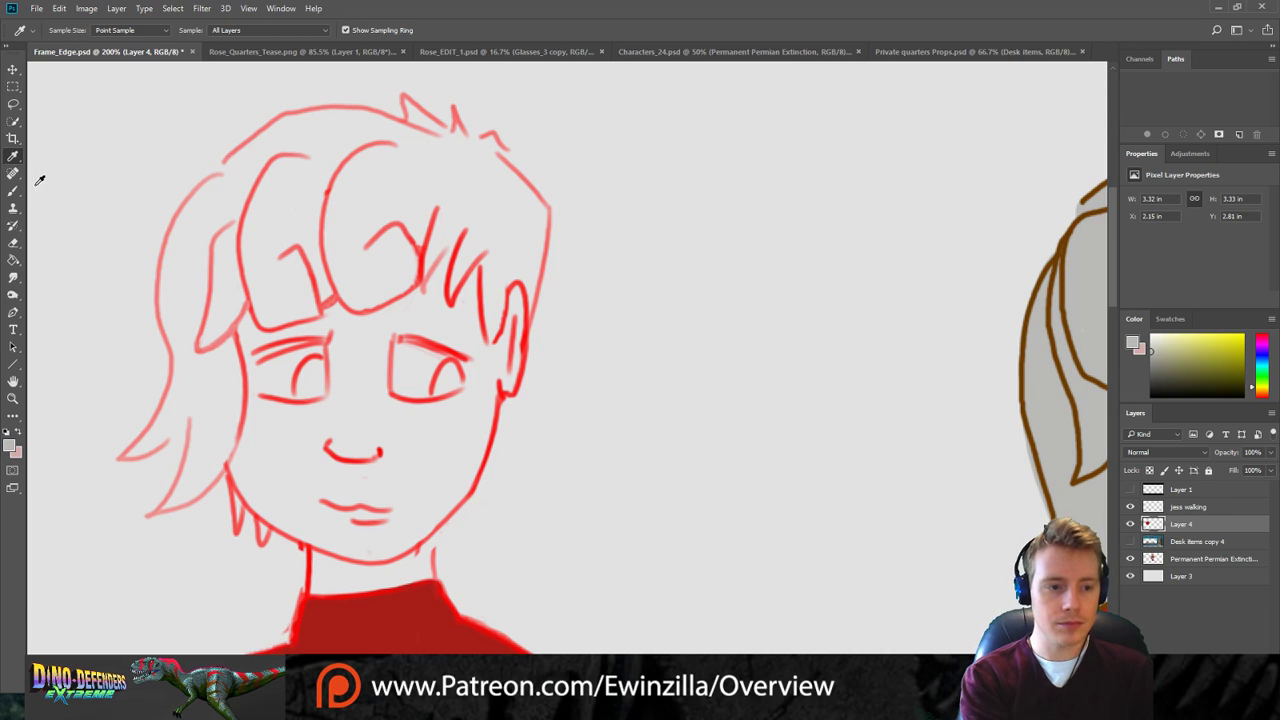
key(b)
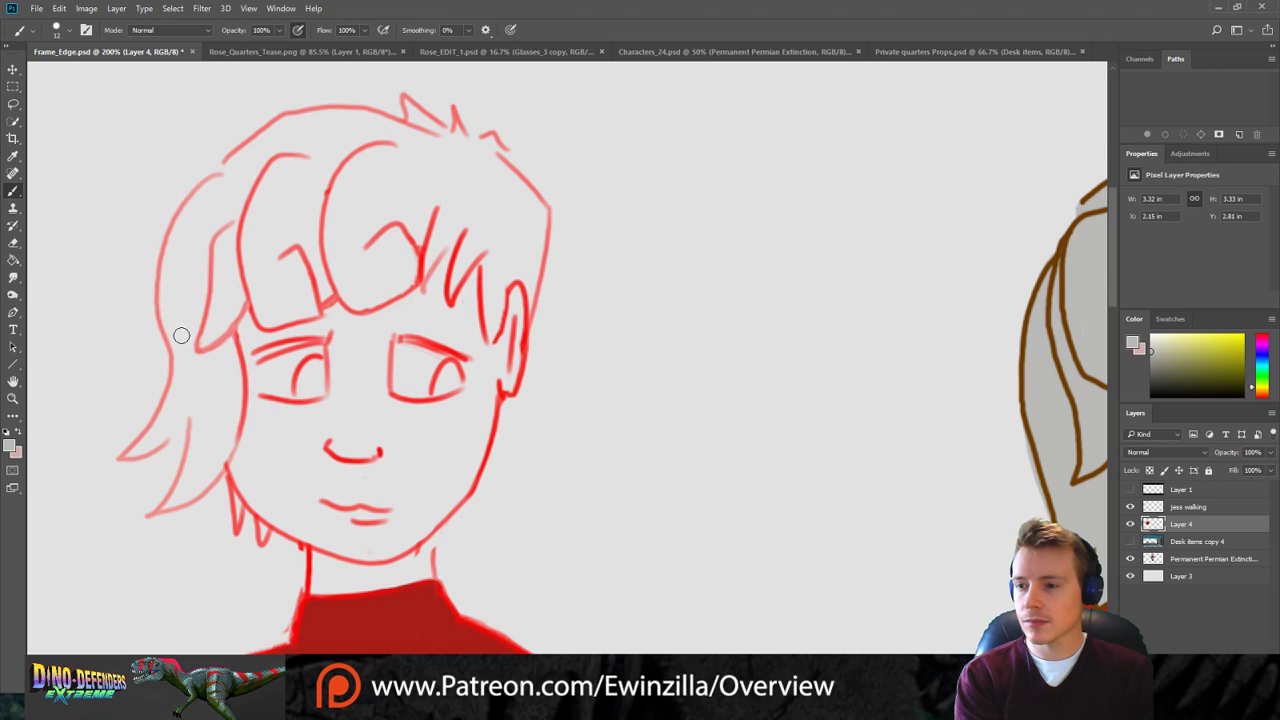
mouse_move(130, 454)
mouse_down()
mouse_move(177, 416)
mouse_move(136, 449)
mouse_move(188, 370)
mouse_move(169, 429)
mouse_move(203, 387)
mouse_move(163, 428)
mouse_move(208, 376)
mouse_move(185, 444)
mouse_up()
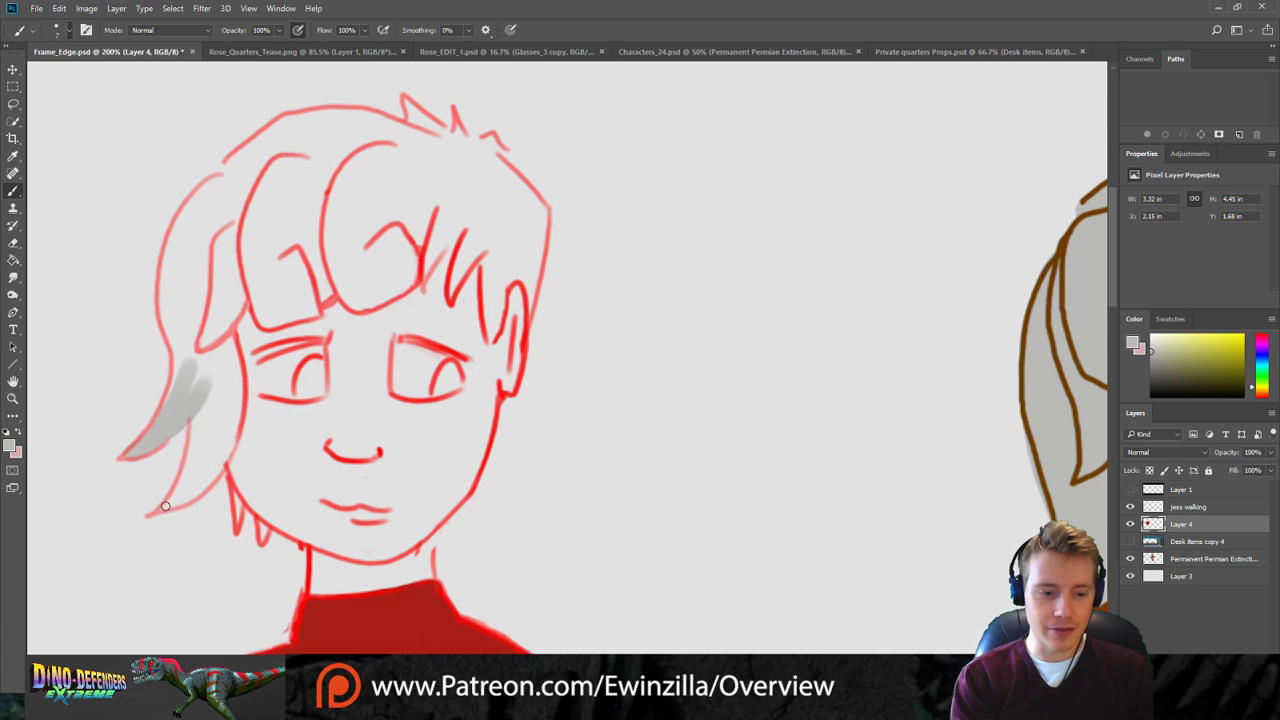
drag(163, 508, 210, 467)
mouse_move(163, 508)
mouse_down()
mouse_move(213, 472)
mouse_move(181, 498)
mouse_move(193, 461)
mouse_move(206, 478)
mouse_move(226, 453)
mouse_move(185, 490)
mouse_move(213, 362)
mouse_move(200, 321)
mouse_move(214, 386)
mouse_move(218, 352)
mouse_move(221, 408)
mouse_up()
drag(231, 361, 230, 441)
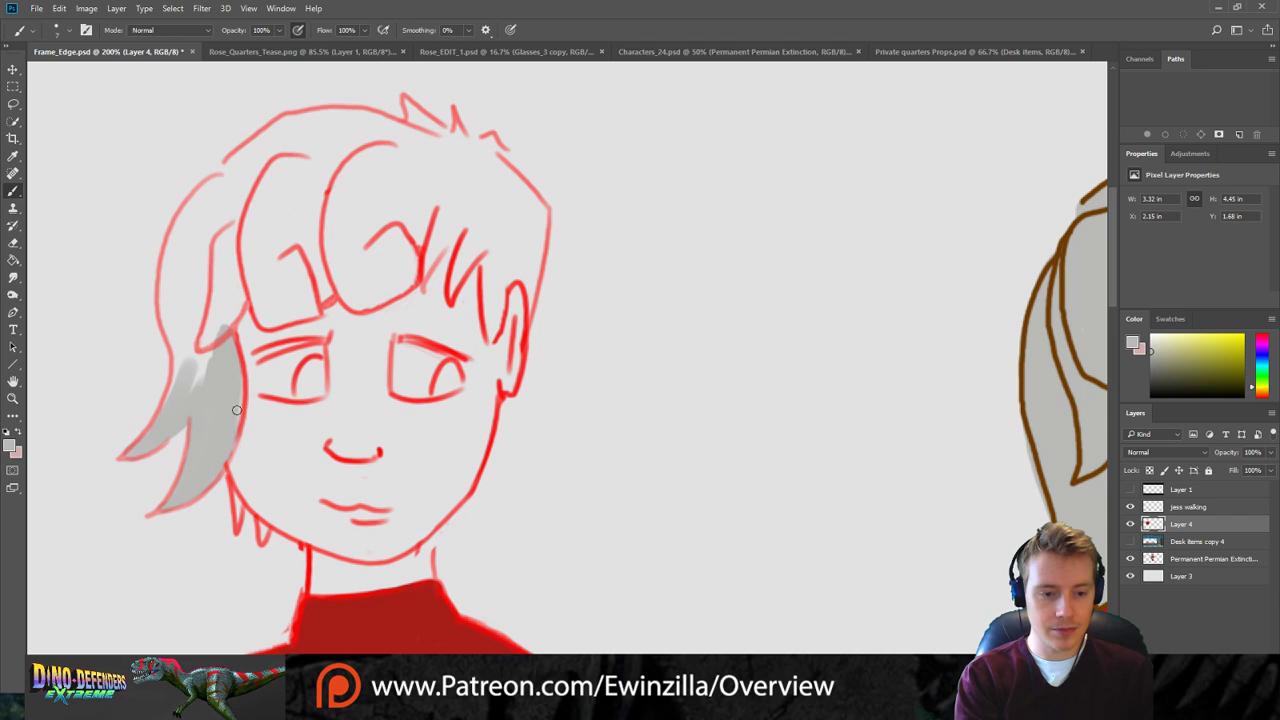
mouse_move(215, 352)
mouse_down()
mouse_move(199, 295)
mouse_move(167, 415)
mouse_move(184, 347)
mouse_move(197, 377)
mouse_up()
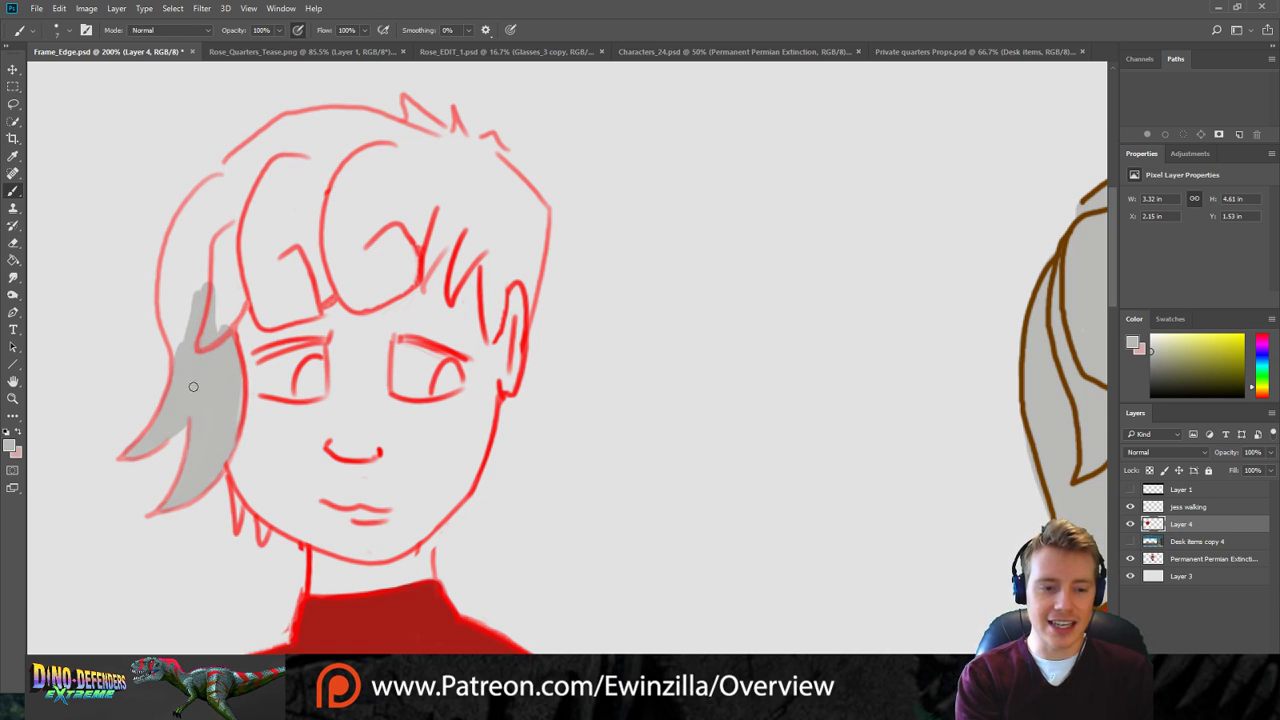
Fill the rest of the hair with grey, from the image-left side over the fringe and crown to the ear.
mouse_move(200, 290)
mouse_down()
mouse_move(212, 323)
mouse_move(232, 228)
mouse_move(220, 325)
mouse_move(242, 301)
mouse_move(232, 314)
mouse_move(252, 255)
mouse_move(241, 237)
mouse_move(211, 248)
mouse_move(177, 297)
mouse_move(181, 359)
mouse_move(162, 281)
mouse_move(165, 292)
mouse_move(179, 236)
mouse_move(208, 214)
mouse_move(197, 262)
mouse_move(173, 281)
mouse_move(167, 270)
mouse_move(199, 192)
mouse_move(181, 223)
mouse_move(223, 174)
mouse_move(193, 216)
mouse_move(320, 154)
mouse_move(248, 255)
mouse_move(240, 235)
mouse_move(265, 197)
mouse_move(367, 192)
mouse_move(258, 282)
mouse_move(331, 245)
mouse_move(281, 295)
mouse_move(346, 282)
mouse_move(274, 321)
mouse_move(256, 281)
mouse_move(264, 321)
mouse_move(290, 307)
mouse_move(272, 275)
mouse_move(273, 305)
mouse_up()
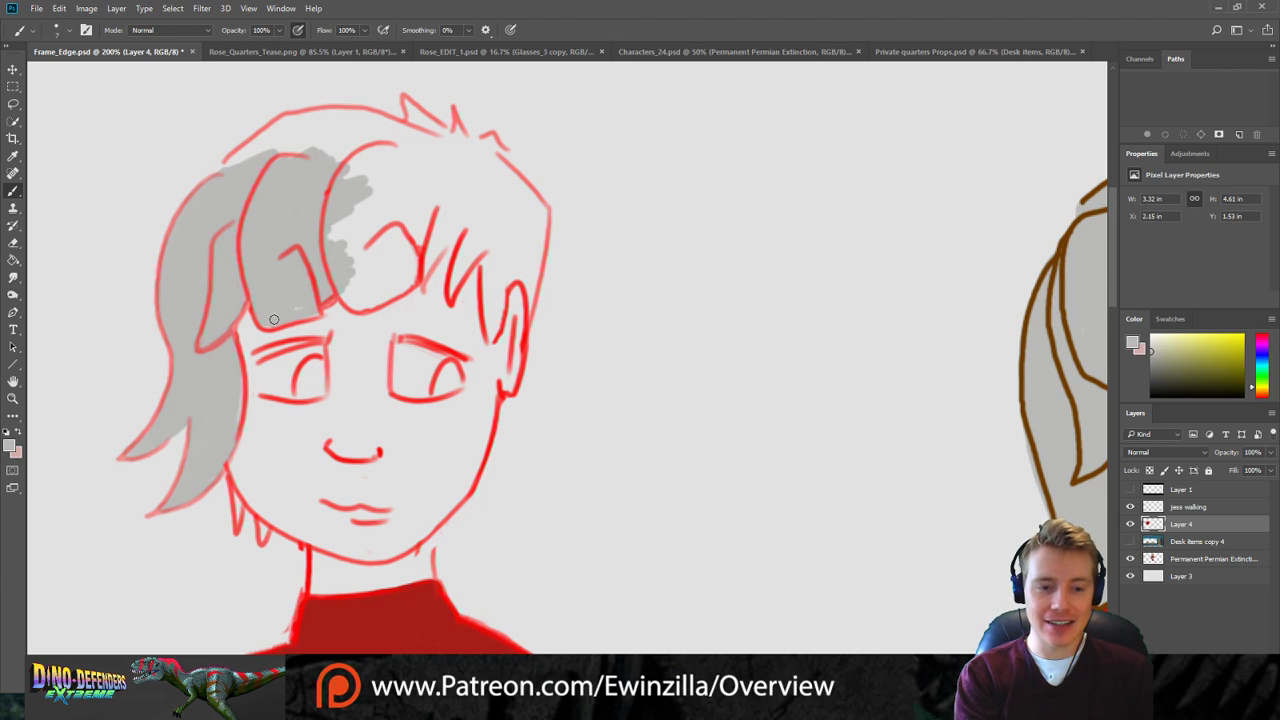
mouse_move(307, 304)
mouse_down()
mouse_move(341, 286)
mouse_move(367, 300)
mouse_move(353, 305)
mouse_move(380, 299)
mouse_move(354, 300)
mouse_move(423, 246)
mouse_move(351, 260)
mouse_move(392, 211)
mouse_move(339, 214)
mouse_move(317, 188)
mouse_move(366, 143)
mouse_move(354, 132)
mouse_move(251, 160)
mouse_move(213, 190)
mouse_move(245, 152)
mouse_up()
mouse_move(300, 118)
mouse_down()
mouse_move(369, 118)
mouse_move(290, 126)
mouse_move(361, 114)
mouse_move(435, 136)
mouse_move(409, 102)
mouse_move(446, 141)
mouse_move(408, 101)
mouse_move(415, 125)
mouse_move(417, 111)
mouse_move(461, 146)
mouse_move(442, 133)
mouse_move(490, 141)
mouse_move(487, 164)
mouse_move(465, 151)
mouse_move(465, 173)
mouse_move(495, 161)
mouse_move(542, 231)
mouse_up()
mouse_move(530, 310)
mouse_down()
mouse_move(534, 250)
mouse_move(496, 296)
mouse_move(490, 334)
mouse_up()
mouse_move(502, 276)
mouse_down()
mouse_move(487, 245)
mouse_move(484, 264)
mouse_move(503, 269)
mouse_move(533, 215)
mouse_move(499, 219)
mouse_move(488, 255)
mouse_move(509, 226)
mouse_move(452, 293)
mouse_move(463, 261)
mouse_move(466, 277)
mouse_move(458, 257)
mouse_move(487, 225)
mouse_move(469, 261)
mouse_move(456, 252)
mouse_move(469, 217)
mouse_move(431, 257)
mouse_move(442, 228)
mouse_move(462, 224)
mouse_move(413, 243)
mouse_move(435, 203)
mouse_move(408, 182)
mouse_up()
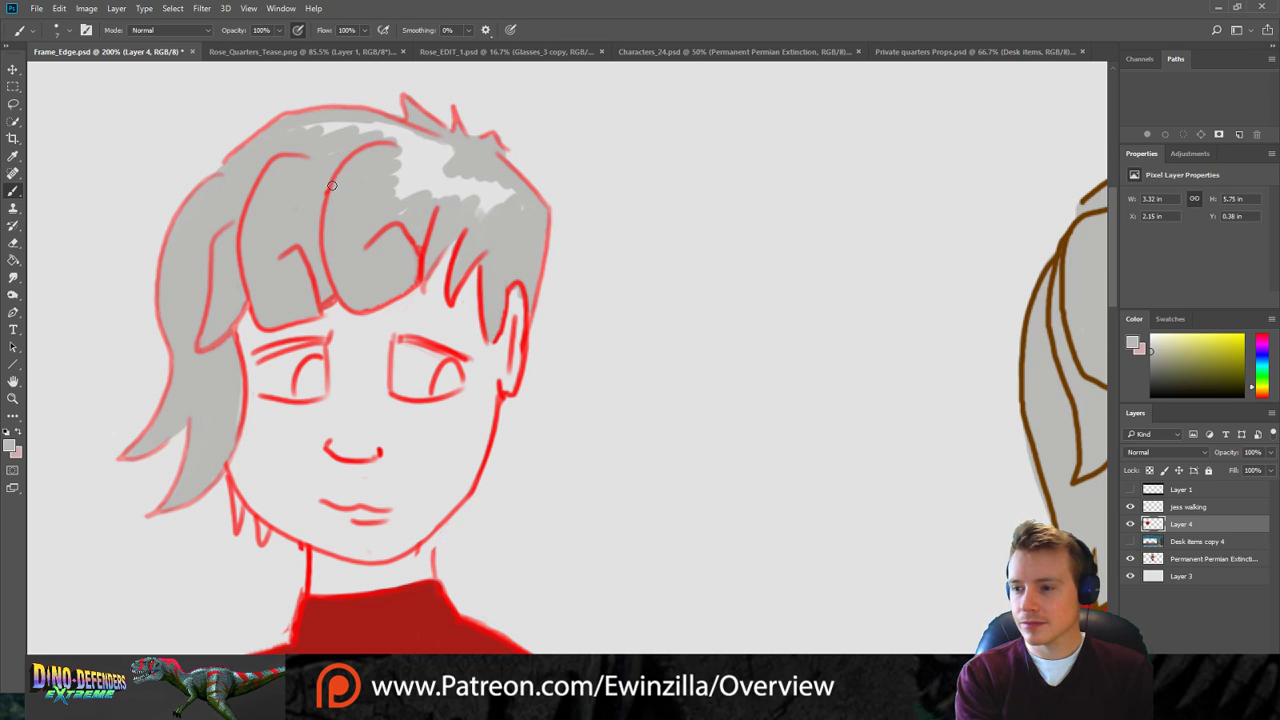
mouse_move(311, 148)
mouse_down()
mouse_move(284, 120)
mouse_move(361, 122)
mouse_move(309, 134)
mouse_move(388, 127)
mouse_move(343, 139)
mouse_move(349, 154)
mouse_move(456, 140)
mouse_move(387, 179)
mouse_move(454, 192)
mouse_up()
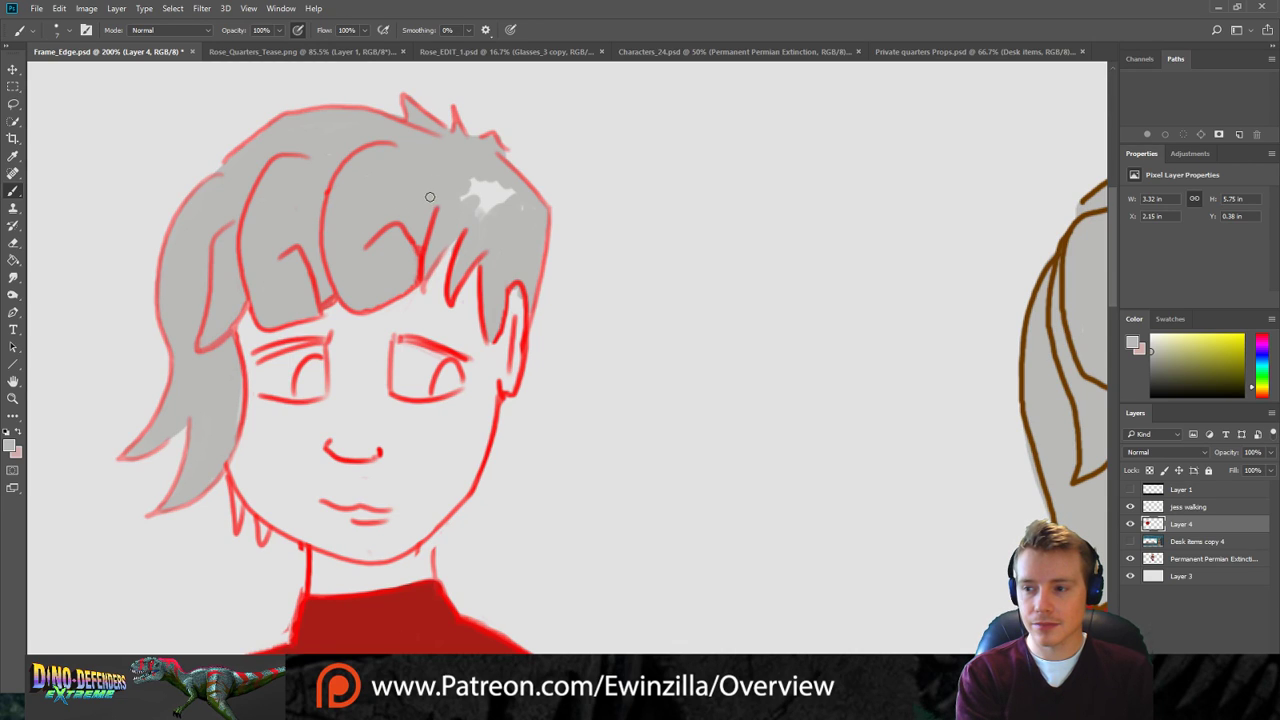
mouse_move(466, 175)
mouse_down()
mouse_move(508, 194)
mouse_move(482, 190)
mouse_up()
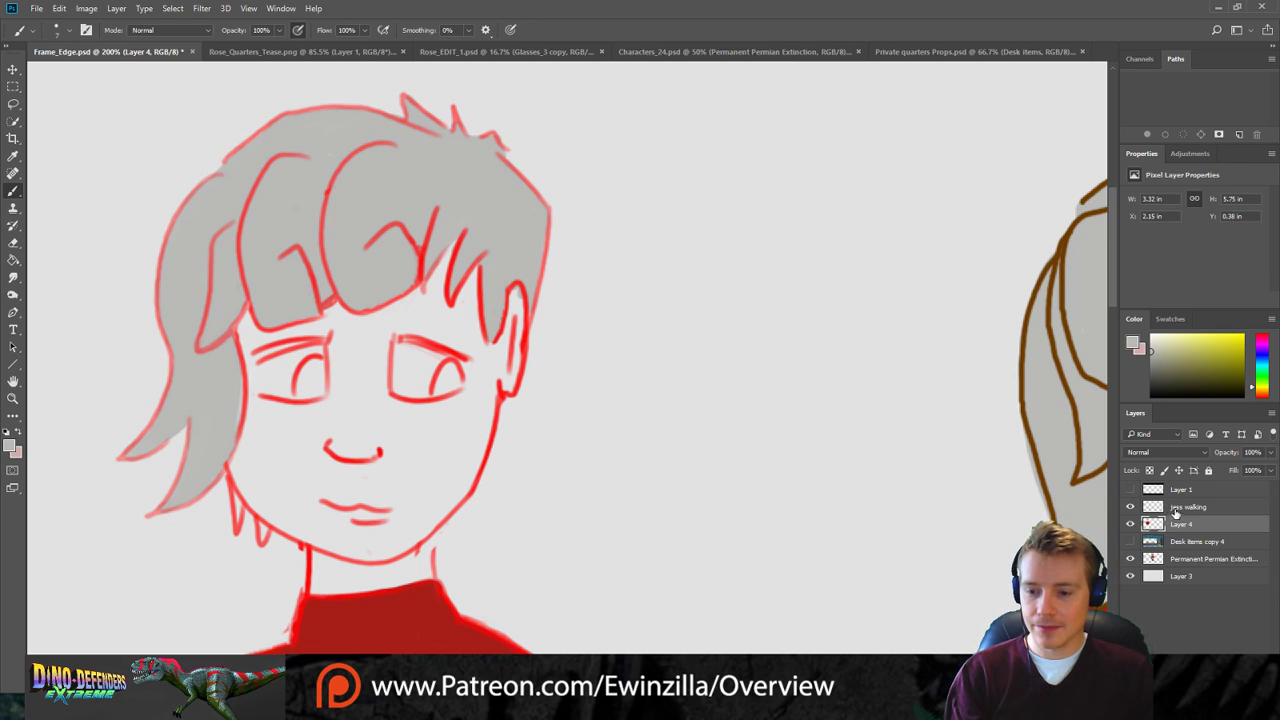
Sample the skin tone from the reference's face and paint the ear and the forehead directly below the fringe.
drag(500, 687, 577, 687)
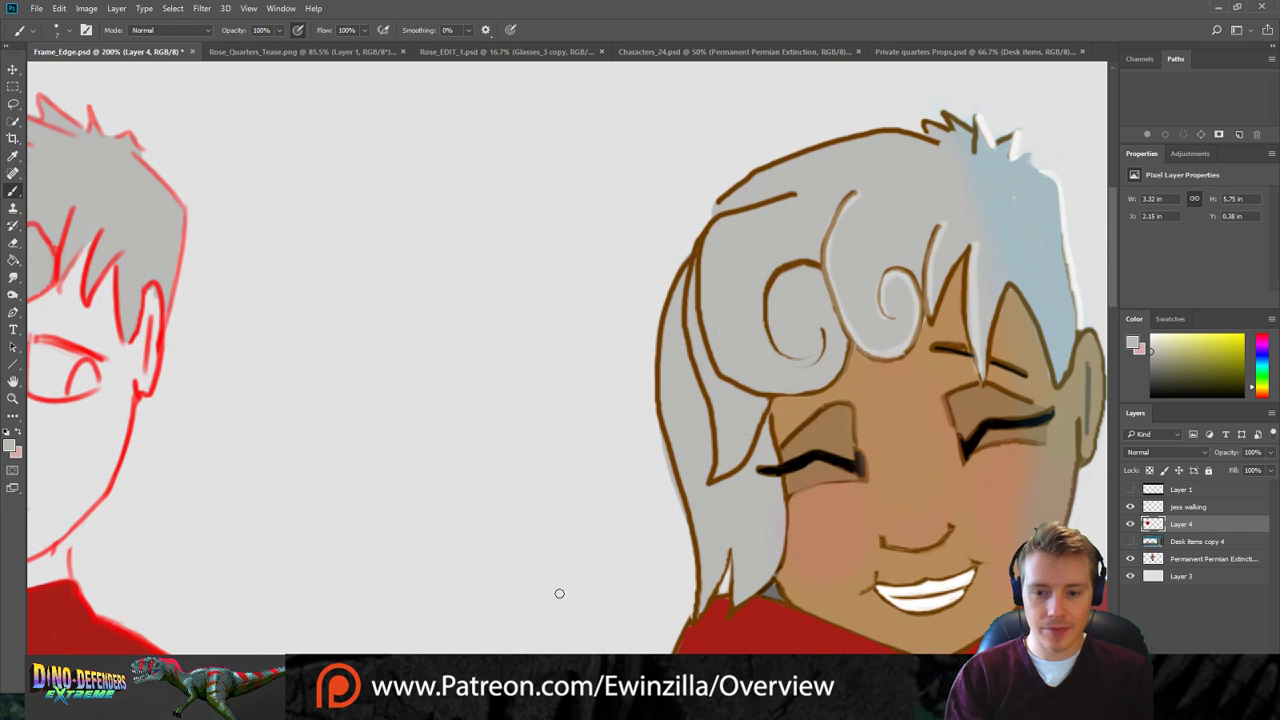
key(i)
click(910, 482)
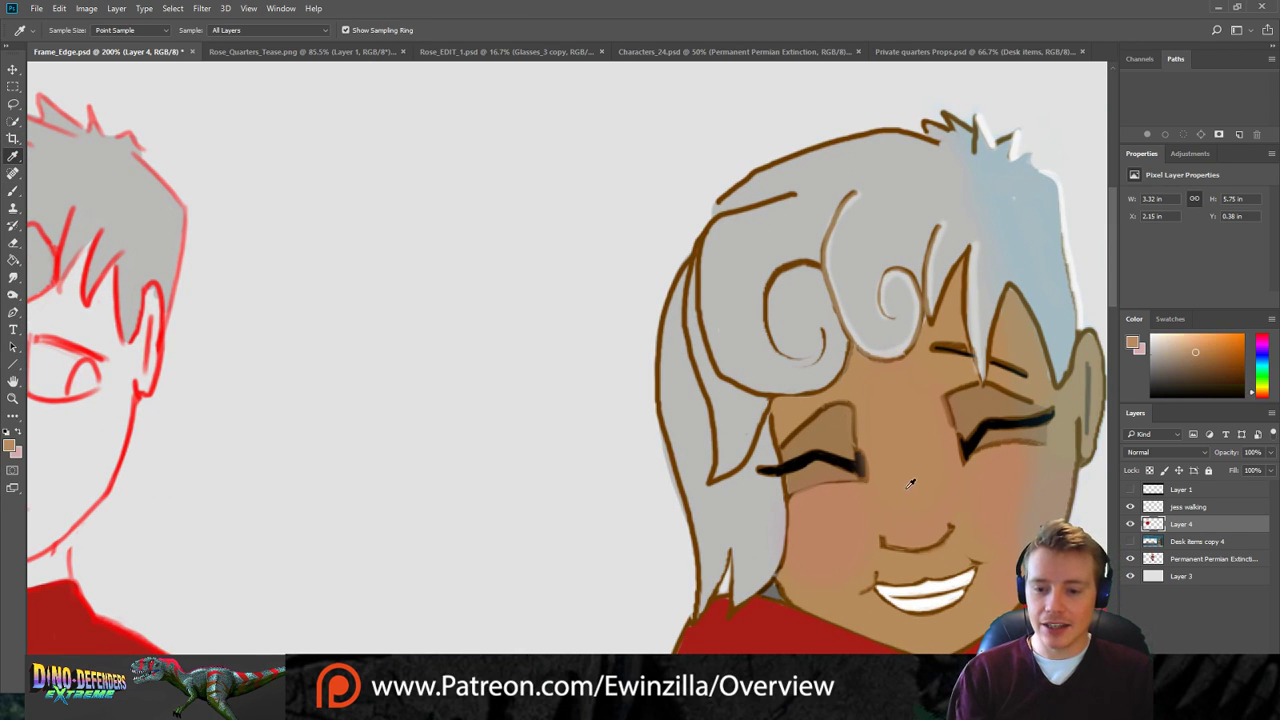
drag(577, 687, 486, 687)
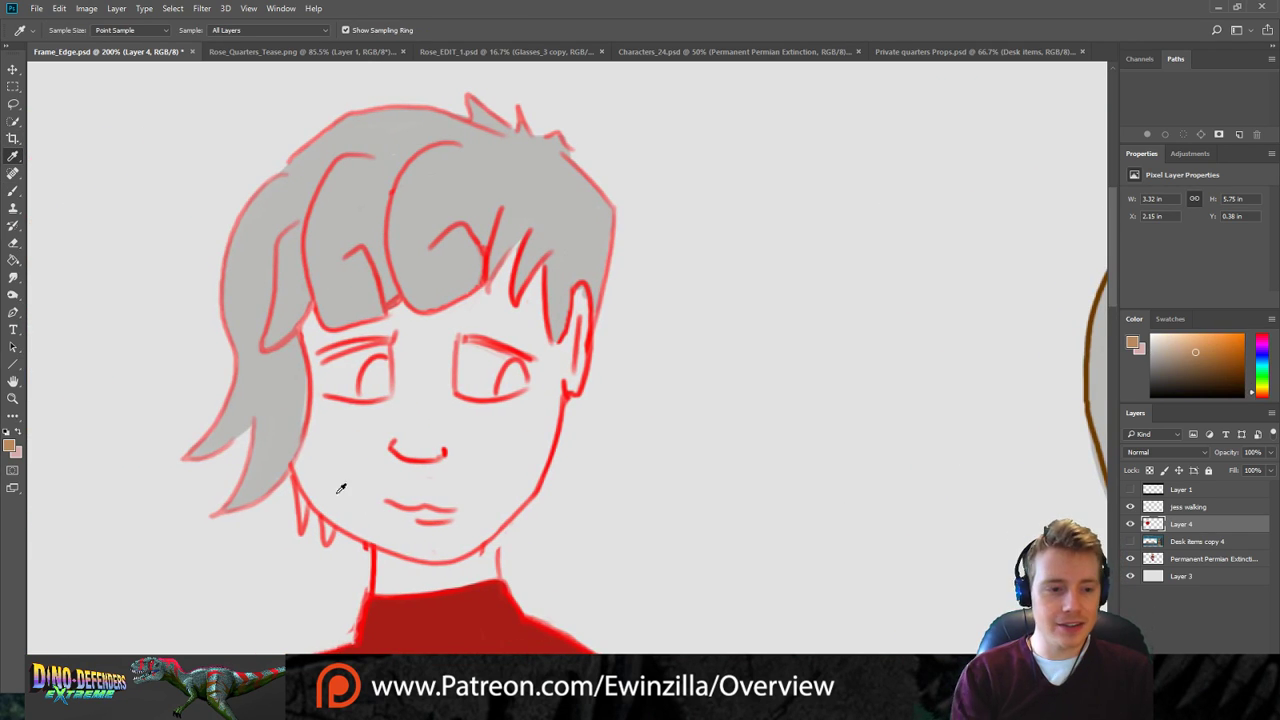
key(b)
mouse_move(580, 298)
mouse_down()
mouse_move(572, 389)
mouse_move(562, 347)
mouse_up()
mouse_move(528, 293)
mouse_down()
mouse_move(526, 329)
mouse_move(538, 287)
mouse_move(547, 360)
mouse_move(535, 311)
mouse_move(558, 348)
mouse_move(518, 312)
mouse_up()
mouse_move(498, 270)
mouse_down()
mouse_move(519, 248)
mouse_move(496, 310)
mouse_move(506, 286)
mouse_move(483, 301)
mouse_move(511, 266)
mouse_up()
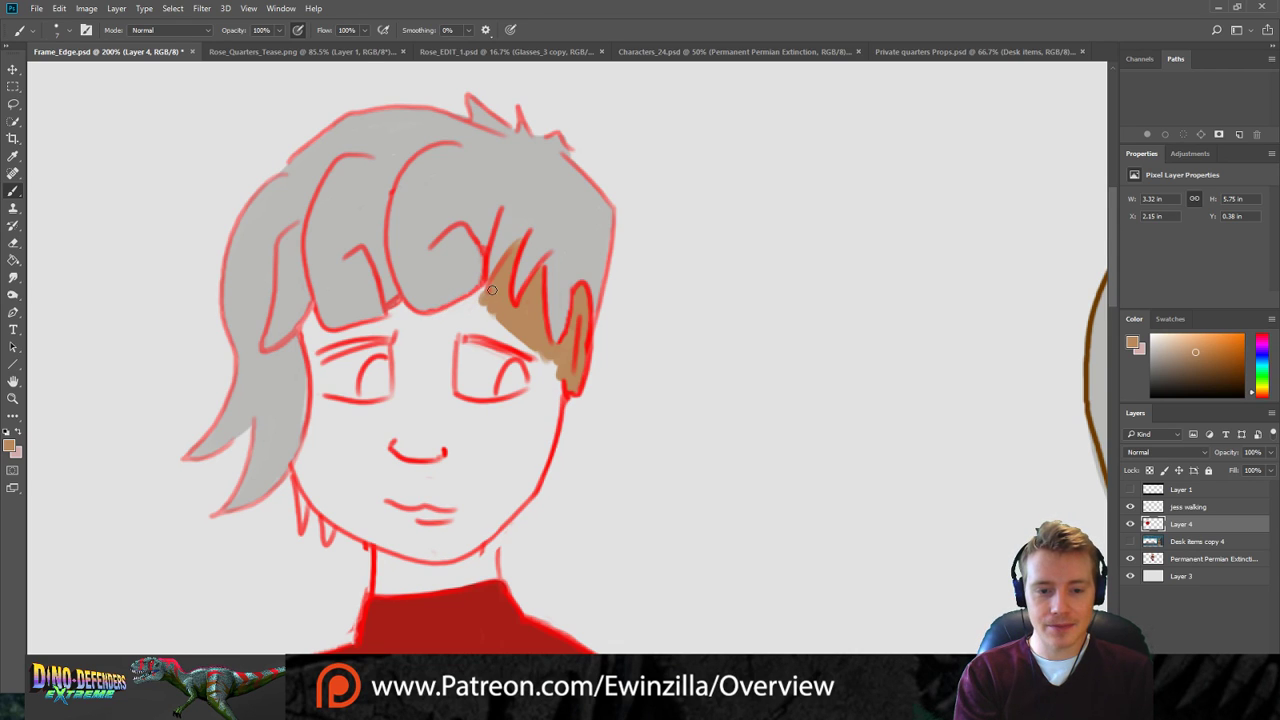
mouse_move(492, 290)
mouse_down()
mouse_move(424, 322)
mouse_move(392, 313)
mouse_move(398, 304)
mouse_move(392, 322)
mouse_move(314, 350)
mouse_move(392, 323)
mouse_up()
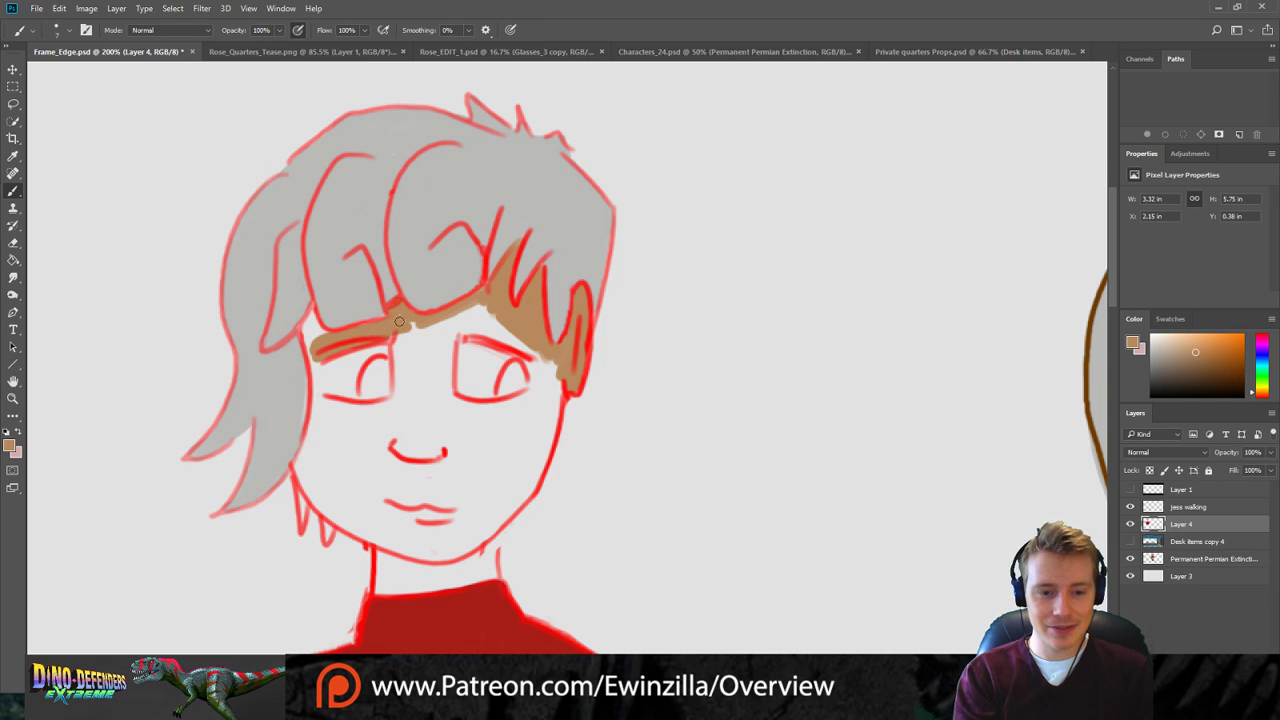
Paint the skin tone around both eyes, along the cheeks and jaw, and over the neck.
mouse_move(312, 311)
mouse_down()
mouse_move(321, 422)
mouse_move(338, 395)
mouse_move(322, 399)
mouse_move(395, 401)
mouse_move(396, 334)
mouse_move(399, 374)
mouse_move(392, 406)
mouse_move(324, 402)
mouse_move(317, 435)
mouse_move(352, 413)
mouse_move(354, 434)
mouse_move(400, 425)
mouse_up()
mouse_move(449, 322)
mouse_down()
mouse_move(450, 395)
mouse_move(449, 339)
mouse_move(510, 345)
mouse_move(465, 320)
mouse_move(478, 318)
mouse_up()
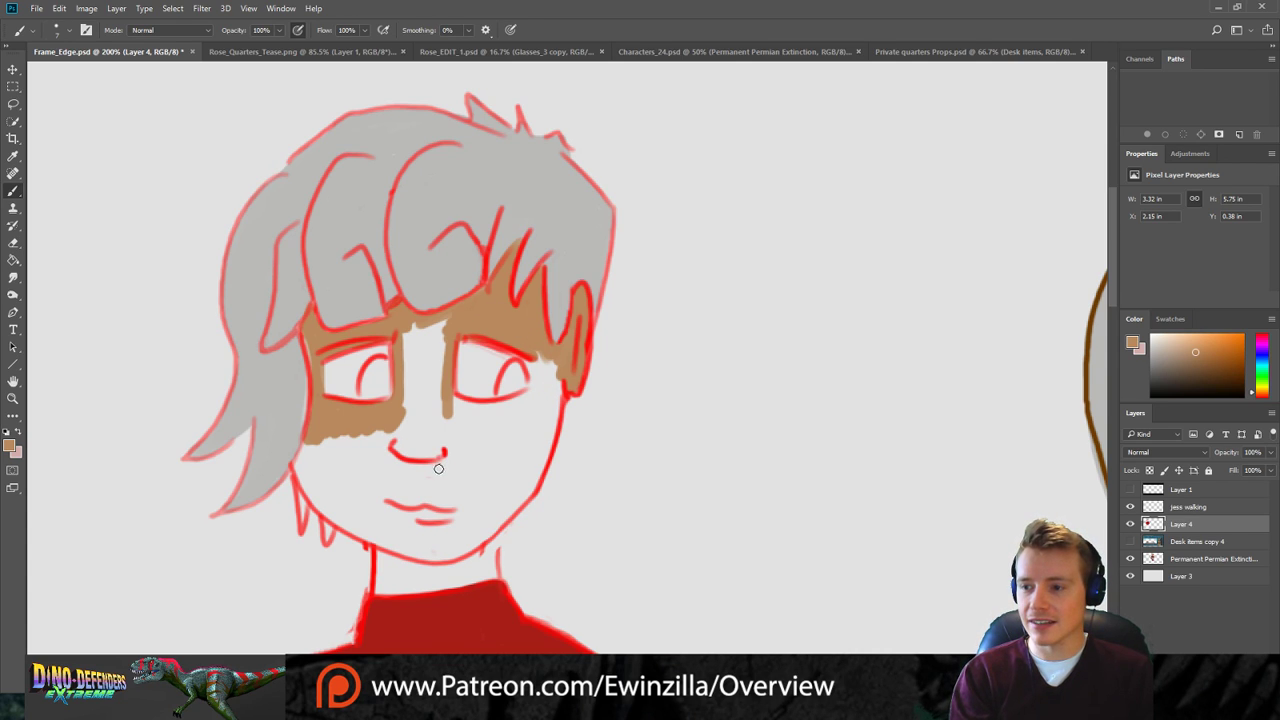
drag(456, 404, 496, 401)
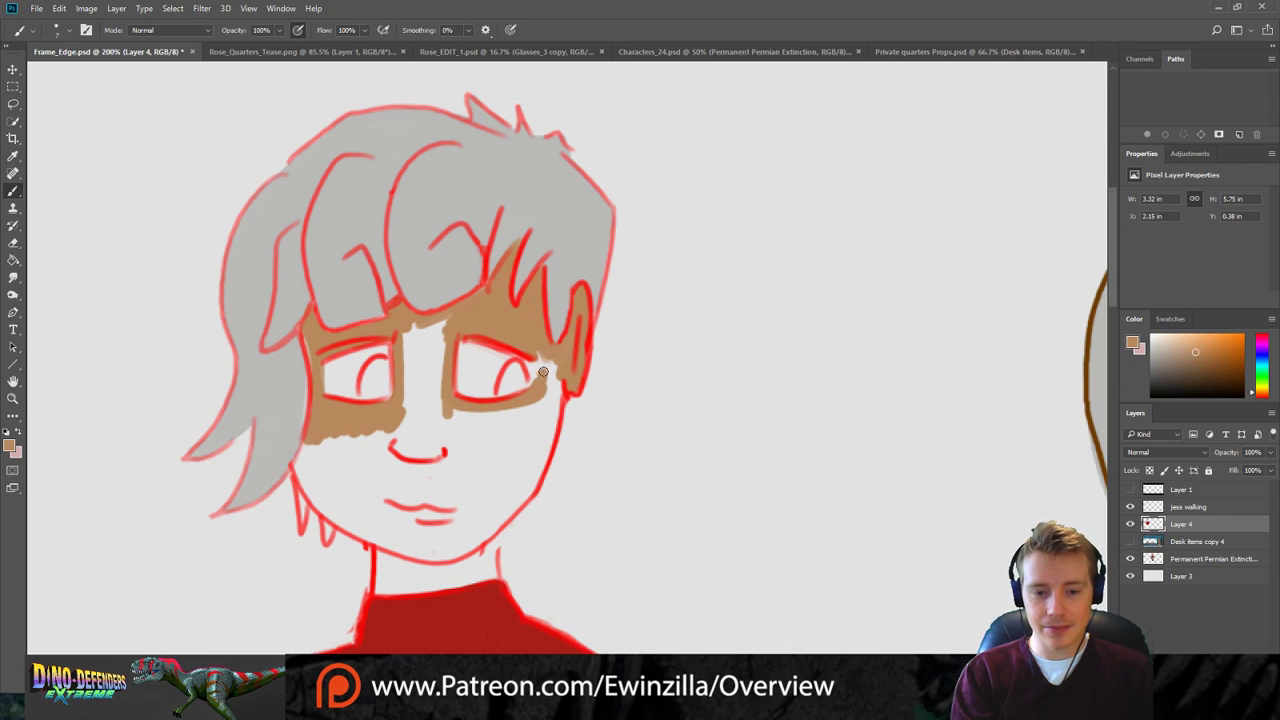
mouse_move(539, 342)
mouse_down()
mouse_move(545, 440)
mouse_move(499, 438)
mouse_up()
mouse_move(498, 421)
mouse_down()
mouse_move(448, 413)
mouse_move(535, 407)
mouse_move(501, 441)
mouse_move(506, 455)
mouse_move(545, 429)
mouse_move(523, 420)
mouse_move(535, 441)
mouse_move(507, 485)
mouse_move(552, 418)
mouse_move(527, 493)
mouse_move(510, 508)
mouse_move(509, 491)
mouse_move(474, 536)
mouse_move(493, 518)
mouse_move(479, 545)
mouse_move(486, 557)
mouse_move(494, 528)
mouse_move(493, 574)
mouse_move(378, 589)
mouse_move(383, 547)
mouse_move(394, 581)
mouse_move(425, 561)
mouse_move(434, 583)
mouse_move(474, 576)
mouse_move(477, 550)
mouse_move(439, 568)
mouse_move(458, 517)
mouse_move(396, 558)
mouse_move(299, 466)
mouse_move(349, 518)
mouse_move(328, 512)
mouse_move(308, 491)
mouse_move(350, 524)
mouse_move(308, 462)
mouse_move(392, 521)
mouse_up()
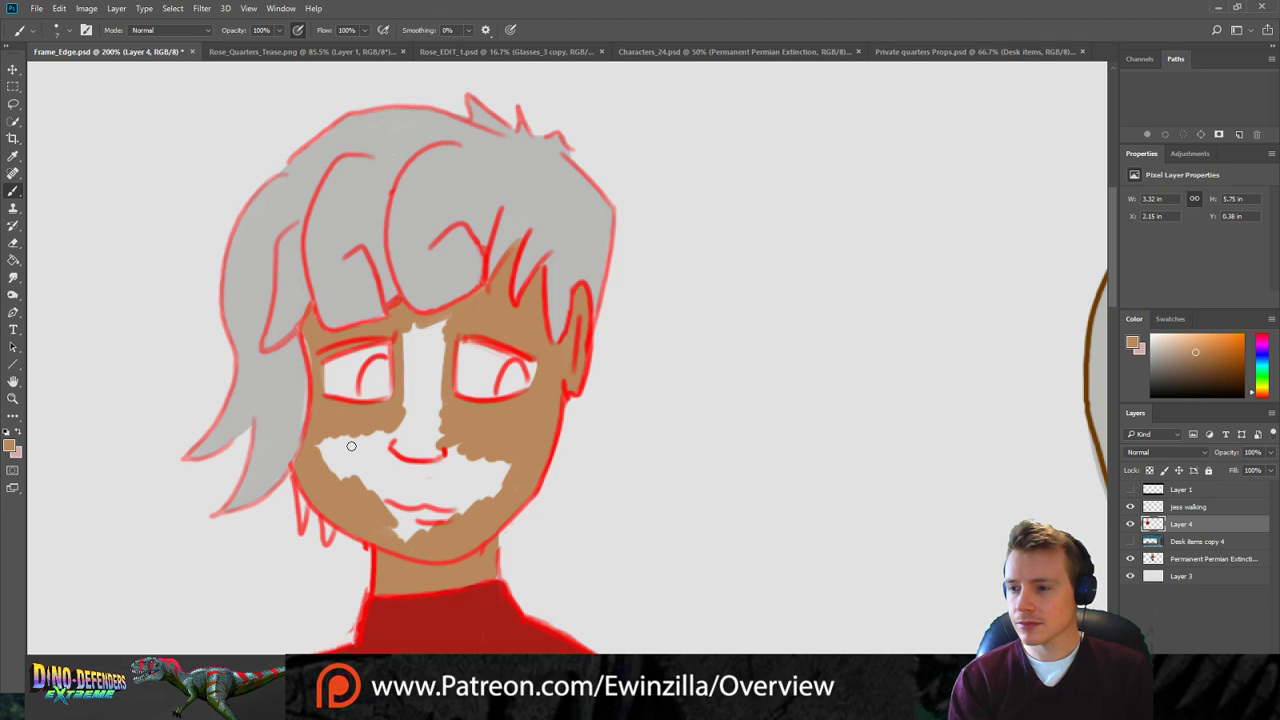
Fill the remaining skin areas across the cheek, mouth, chin and nose bridge with the skin tone.
mouse_move(328, 447)
mouse_down()
mouse_move(322, 436)
mouse_move(338, 448)
mouse_move(360, 438)
mouse_move(346, 453)
mouse_move(376, 429)
mouse_up()
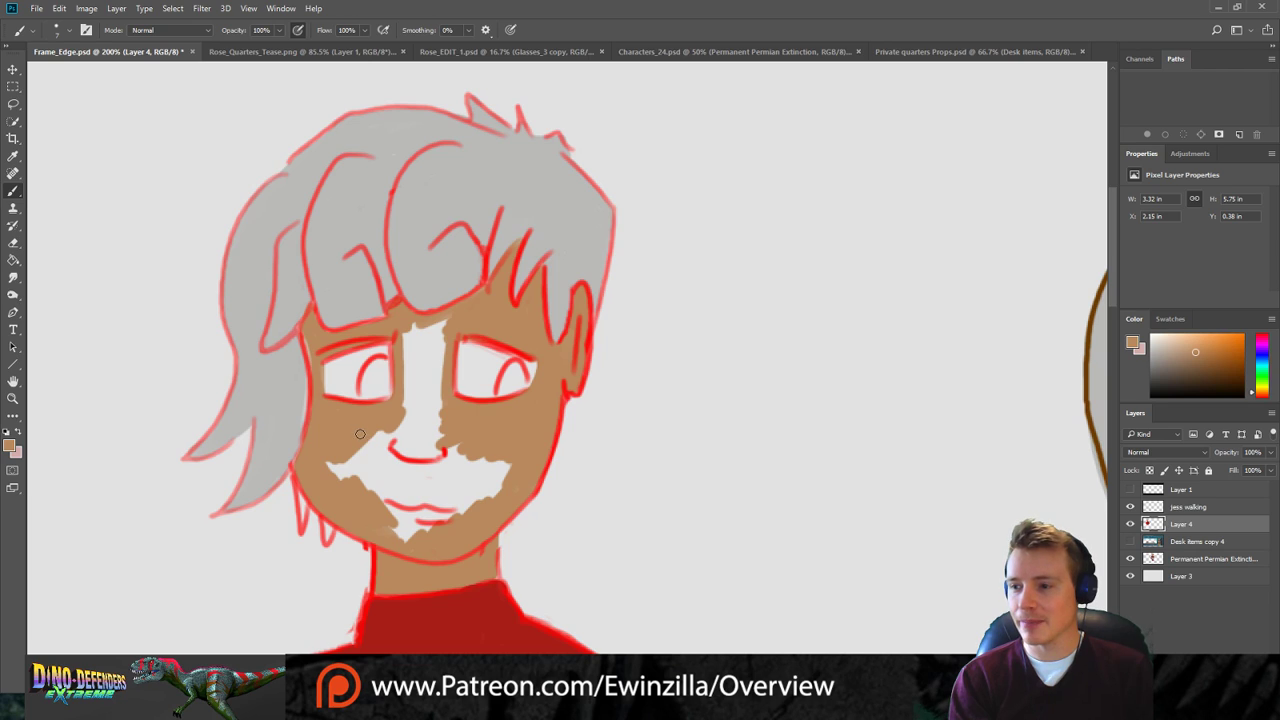
drag(321, 461, 398, 430)
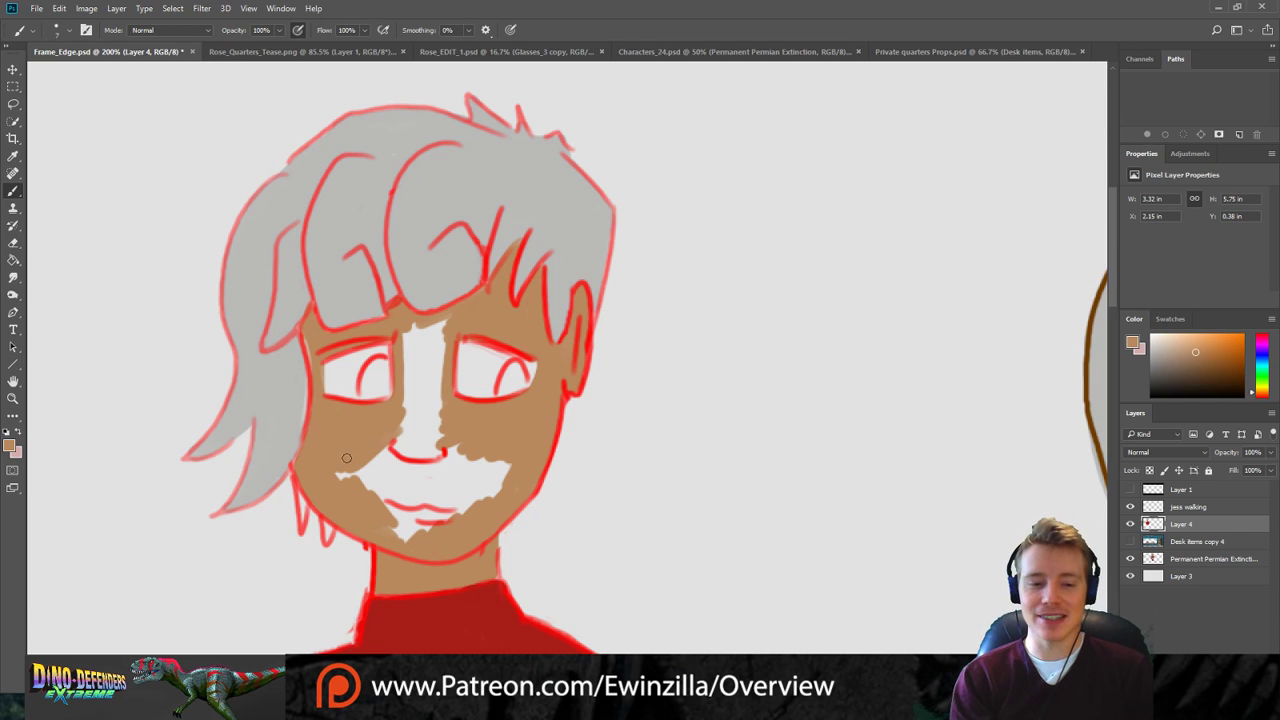
mouse_move(341, 472)
mouse_down()
mouse_move(394, 425)
mouse_move(363, 474)
mouse_move(437, 429)
mouse_move(366, 502)
mouse_move(463, 437)
mouse_move(402, 513)
mouse_move(476, 463)
mouse_up()
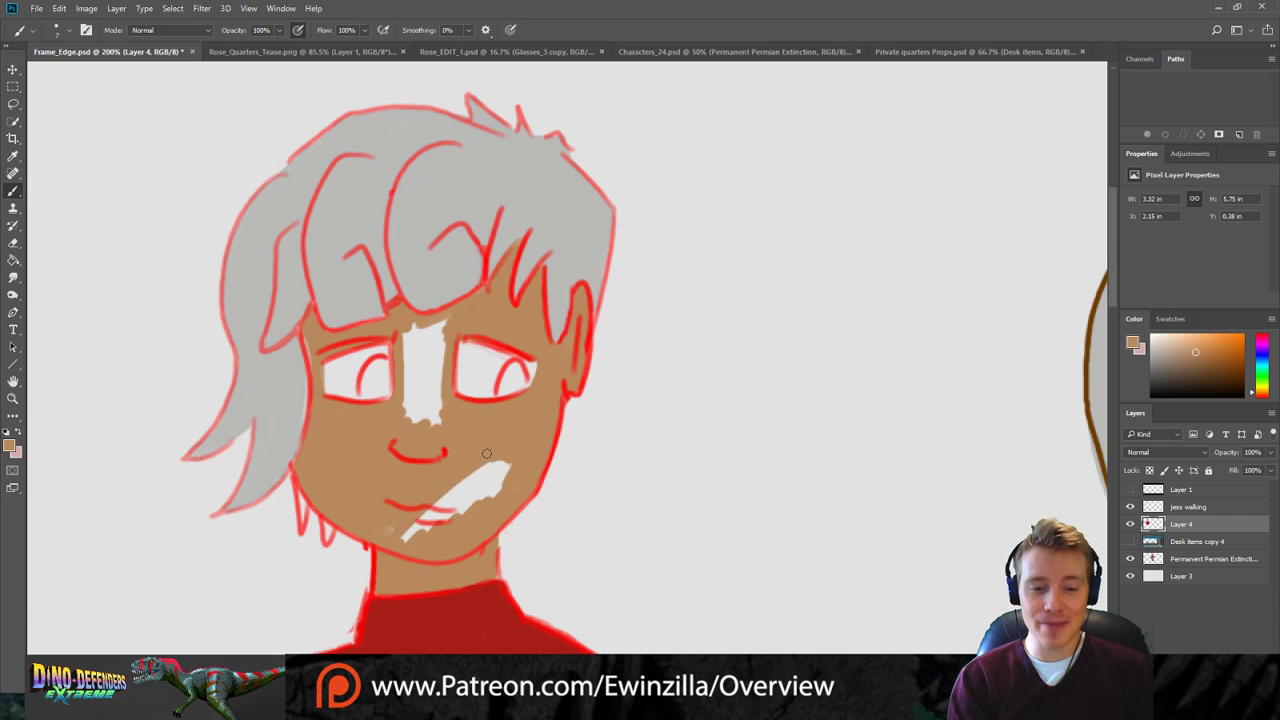
mouse_move(368, 530)
mouse_down()
mouse_move(479, 462)
mouse_move(445, 486)
mouse_move(415, 539)
mouse_move(519, 455)
mouse_move(483, 513)
mouse_up()
mouse_move(440, 373)
mouse_down()
mouse_move(450, 335)
mouse_move(446, 400)
mouse_move(429, 429)
mouse_move(420, 332)
mouse_move(406, 424)
mouse_move(414, 336)
mouse_move(407, 368)
mouse_up()
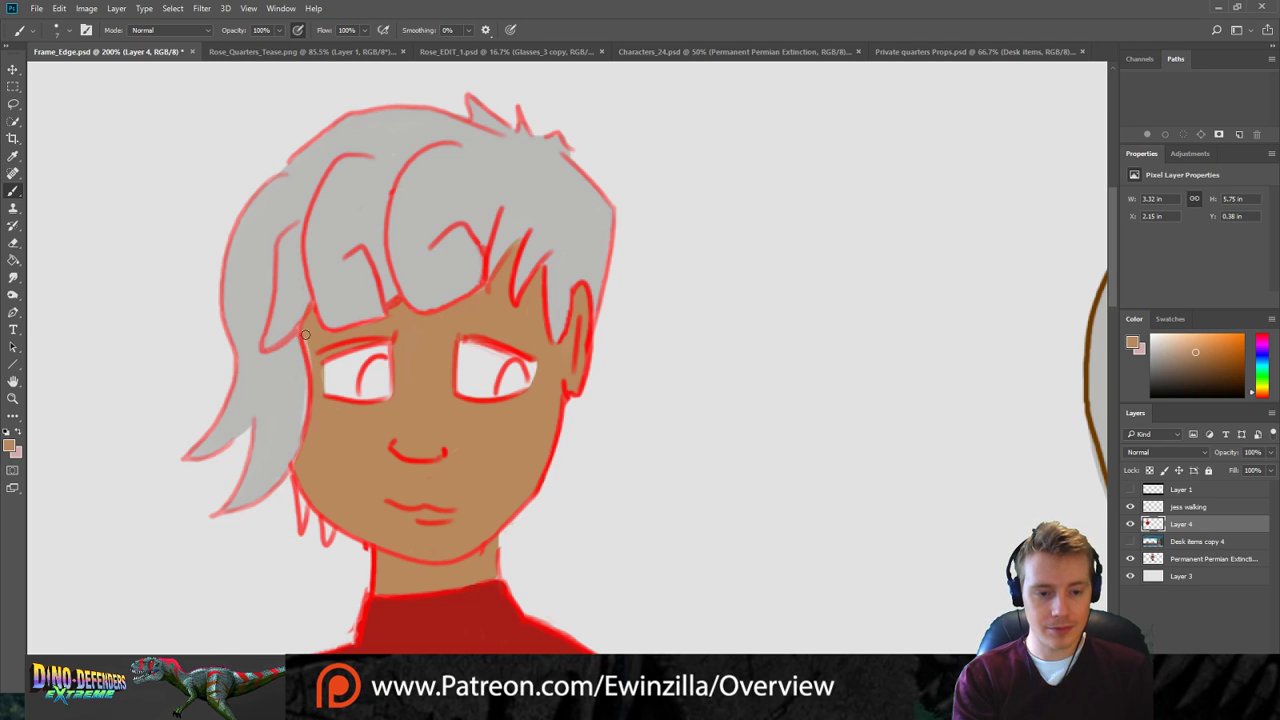
Smudge the sketch line along the image-left edge of the face on the jess walking layer.
click(1186, 507)
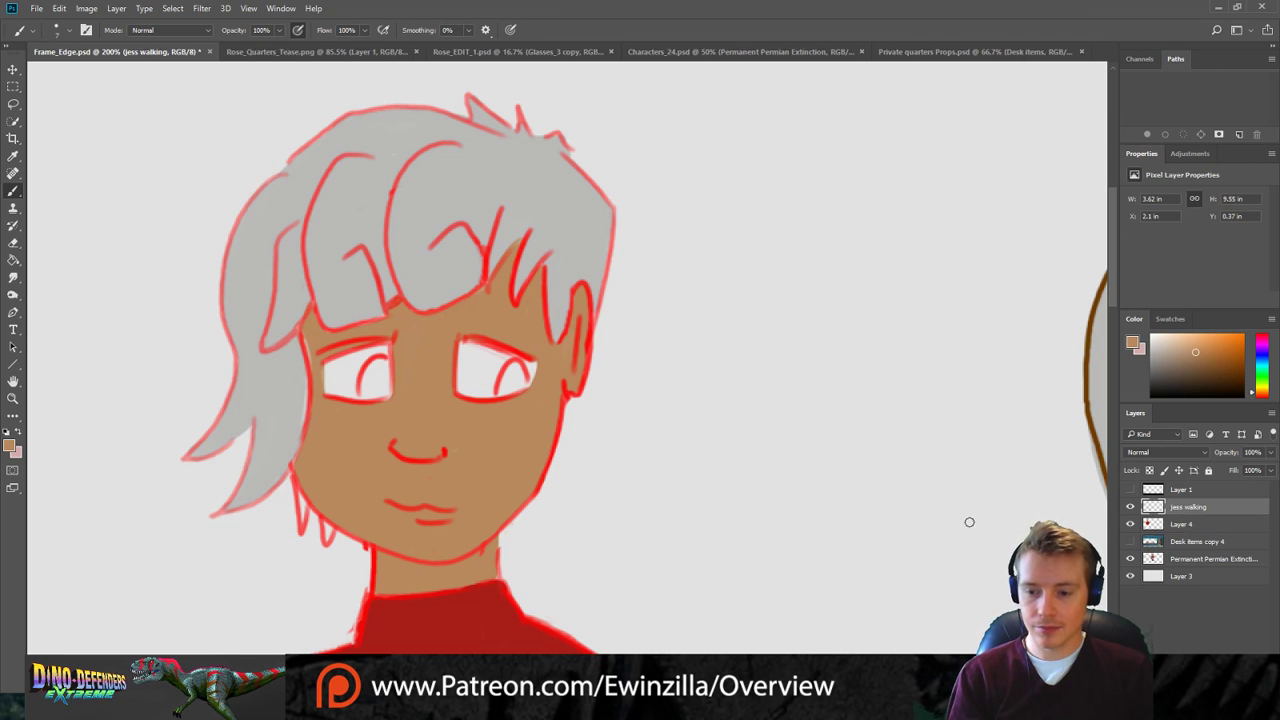
click(13, 279)
drag(299, 370, 315, 385)
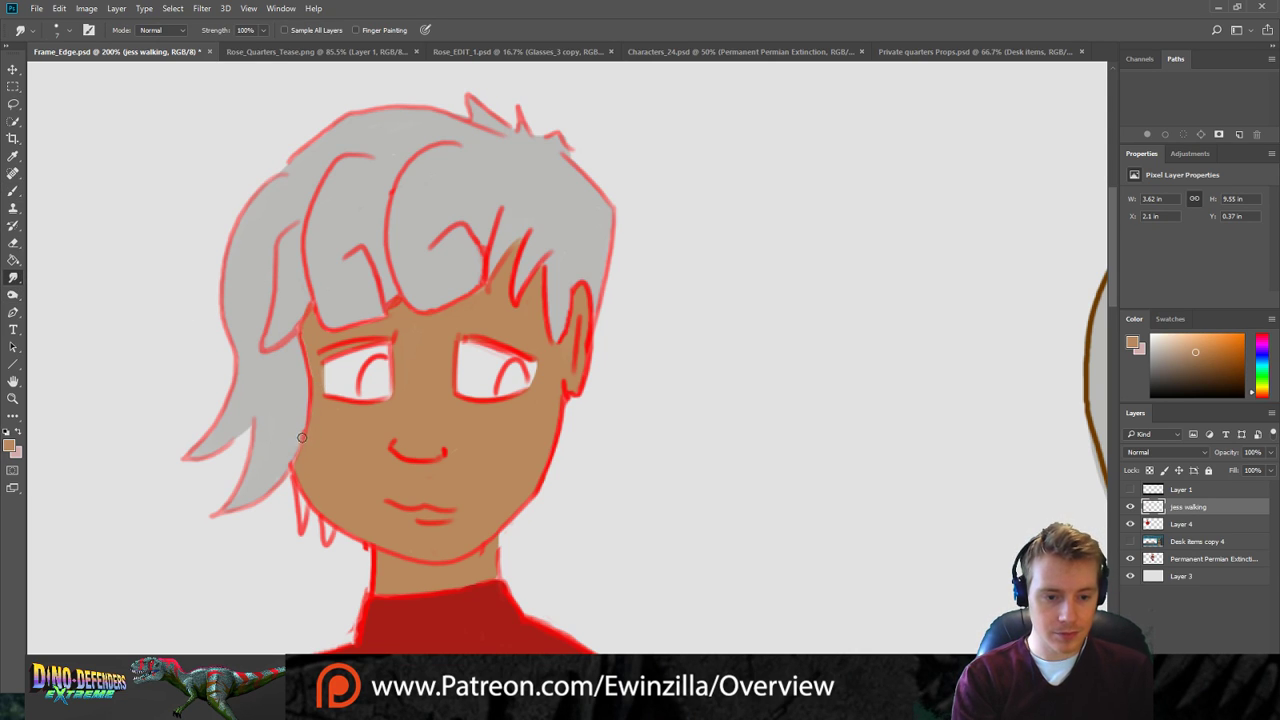
drag(293, 462, 301, 335)
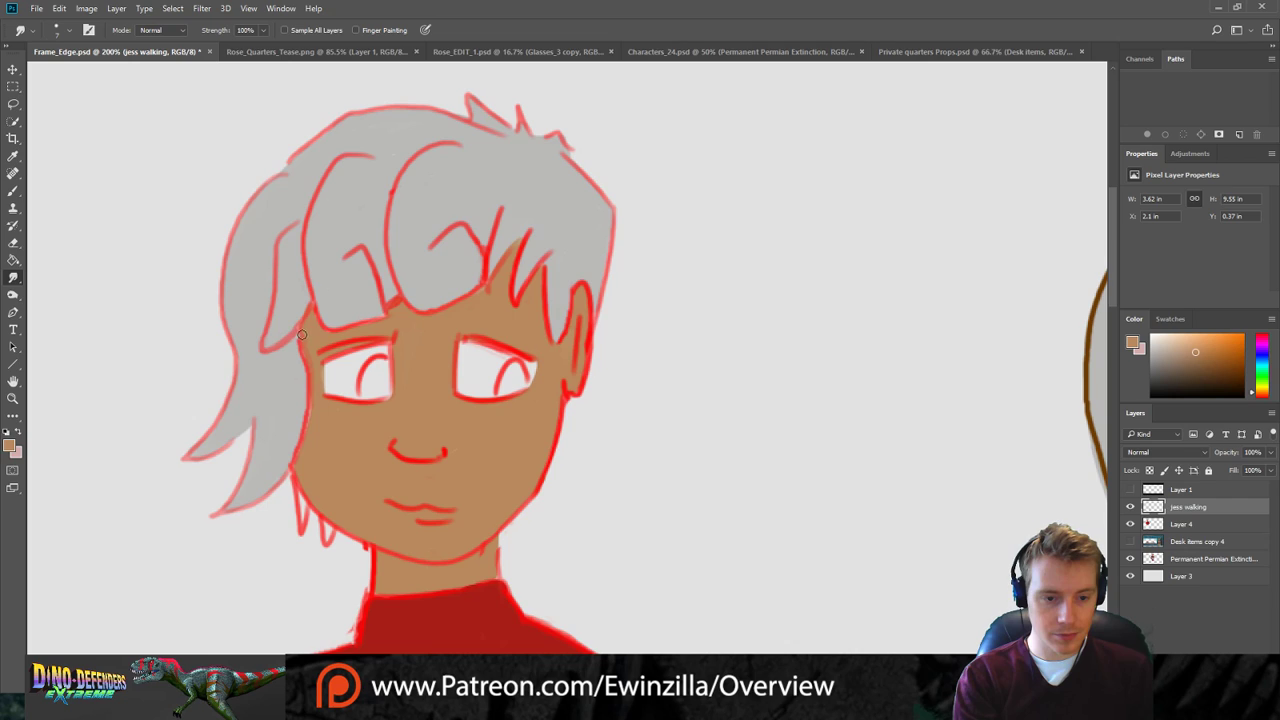
mouse_move(310, 433)
mouse_down()
mouse_move(312, 402)
mouse_move(303, 442)
mouse_move(310, 365)
mouse_up()
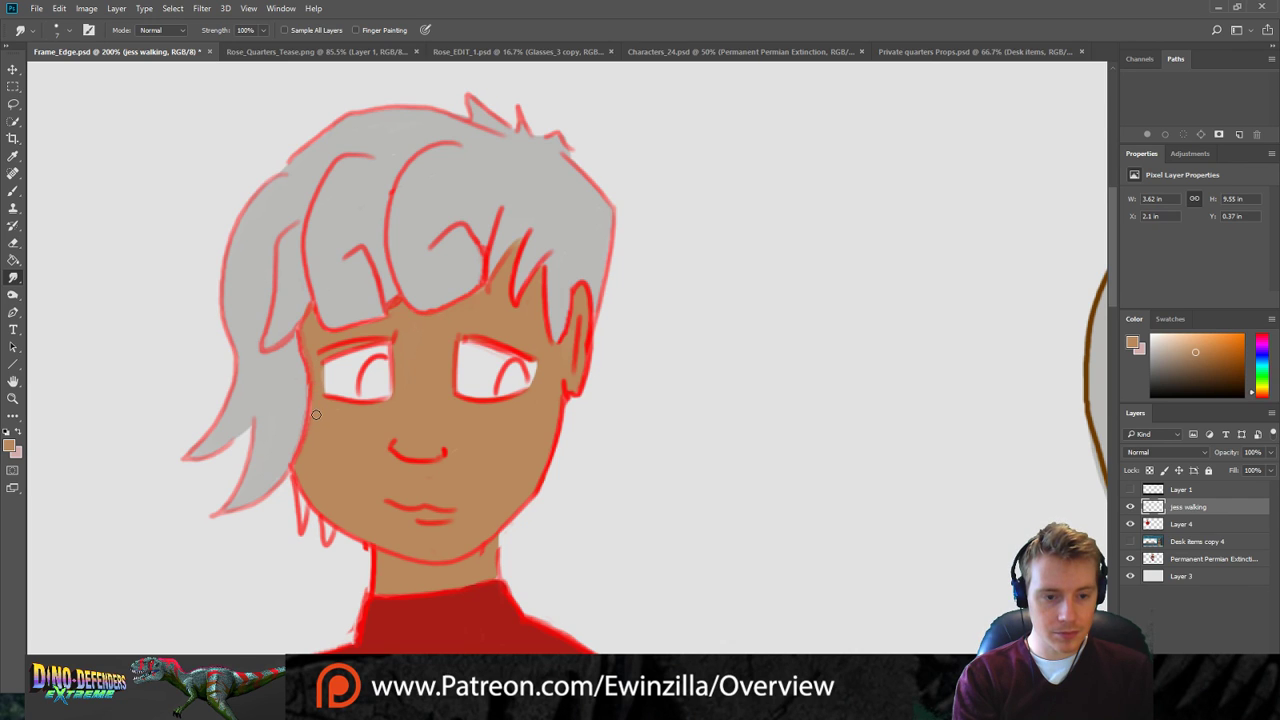
Copy the jess walking sketch layer into Characters_24.psd and place it over the existing walking sketch.
click(13, 398)
click(374, 30)
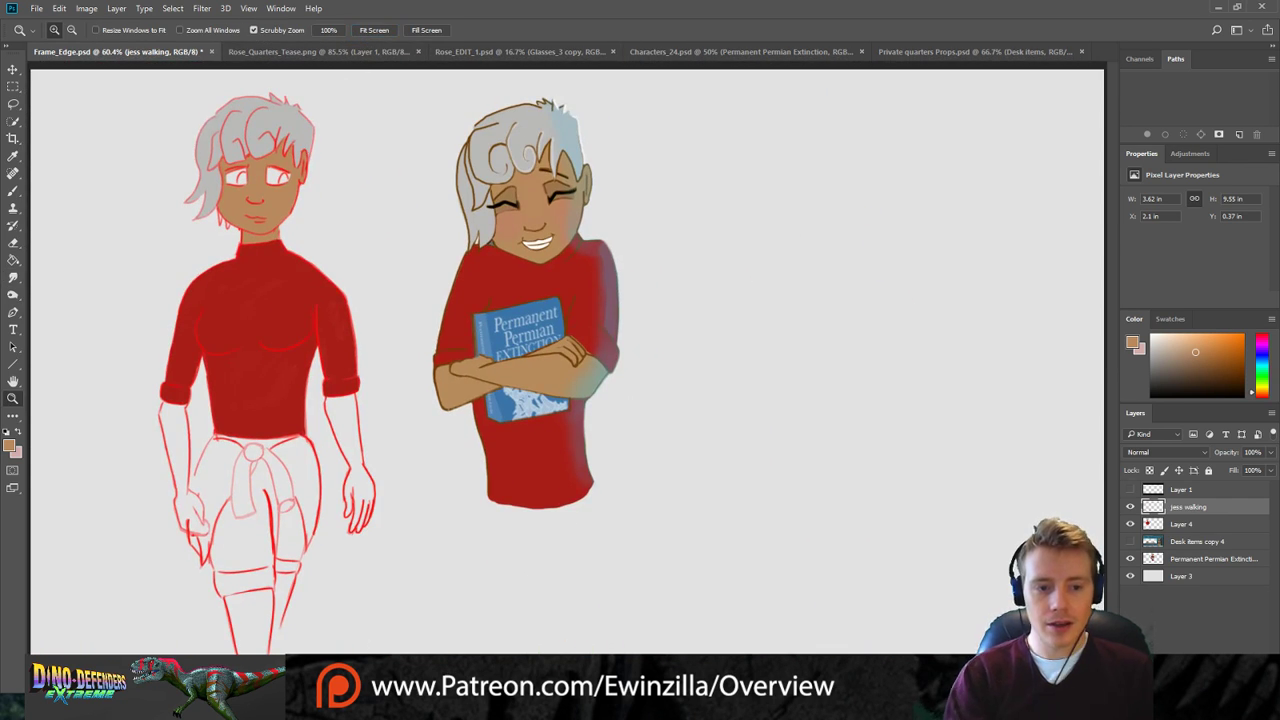
click(13, 68)
mouse_move(363, 180)
mouse_down()
mouse_move(507, 100)
mouse_move(713, 54)
mouse_move(736, 388)
mouse_up()
drag(765, 294, 781, 415)
scroll(782, 402, down, 1)
drag(775, 332, 775, 382)
scroll(777, 376, down, 1)
scroll(1236, 620, down, 2)
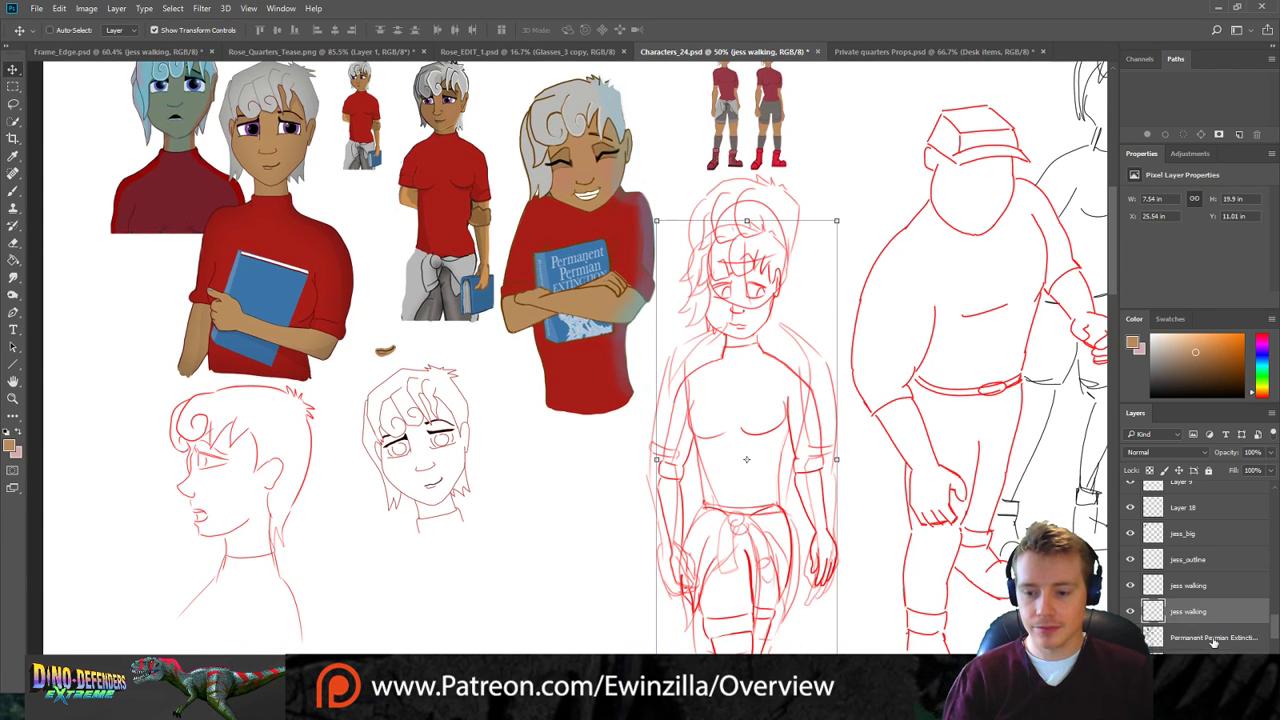
Rename the copied layer "jess walking 2" and move its sketch into the empty space below the book-holding Jess.
double_click(1200, 610)
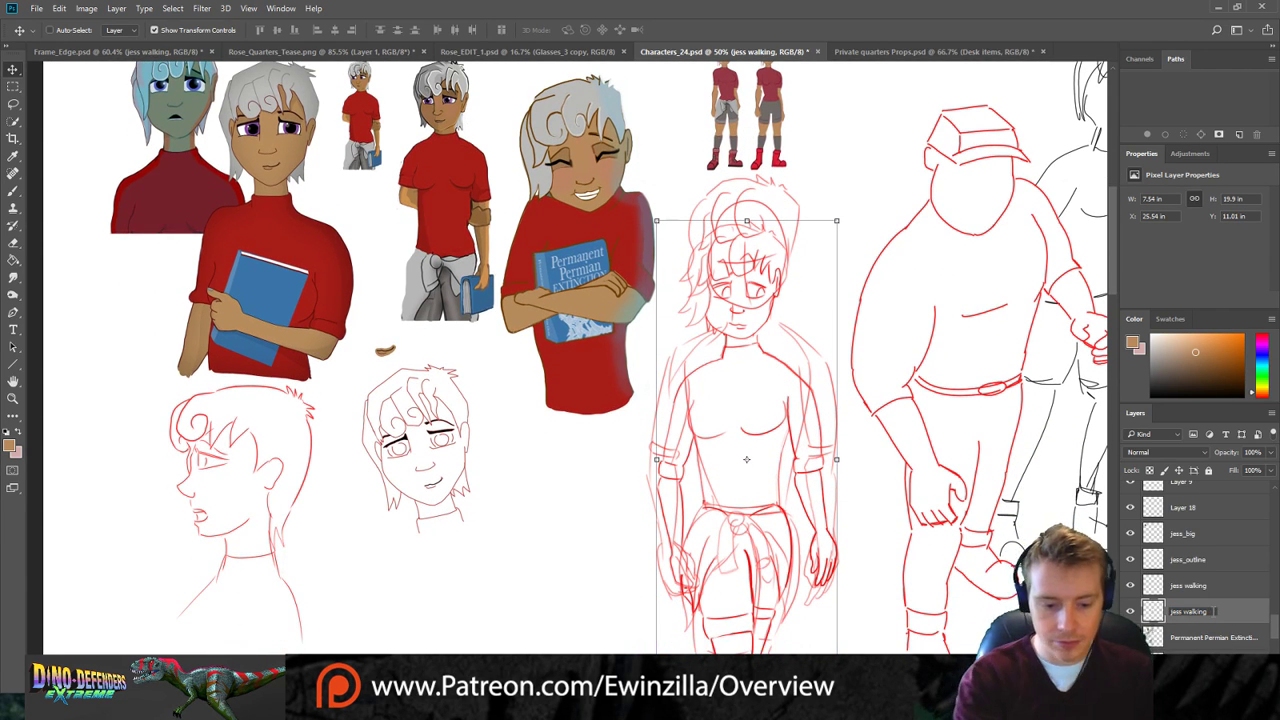
text(2)
key(Return)
mouse_move(764, 282)
mouse_down()
mouse_move(630, 398)
mouse_move(458, 390)
mouse_move(148, 292)
mouse_move(286, 340)
mouse_move(430, 345)
mouse_move(558, 402)
mouse_up()
scroll(298, 340, down, 1)
scroll(298, 340, down, 2)
click(13, 398)
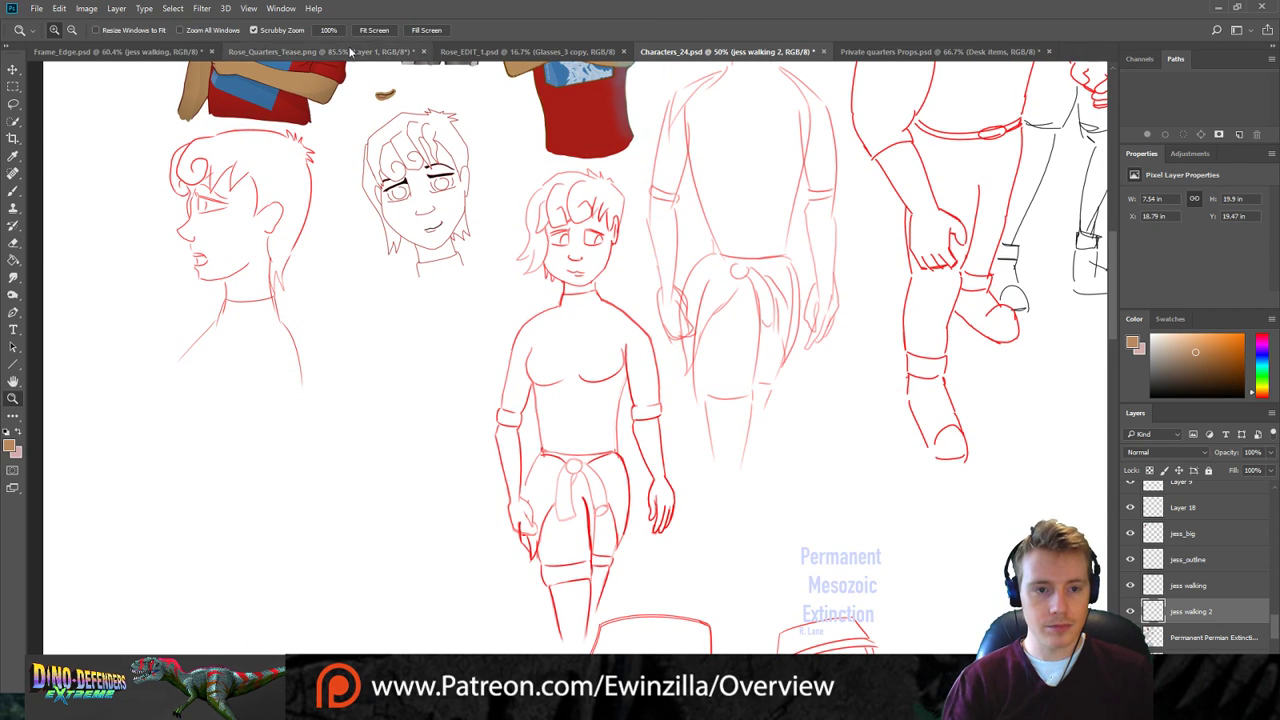
click(368, 30)
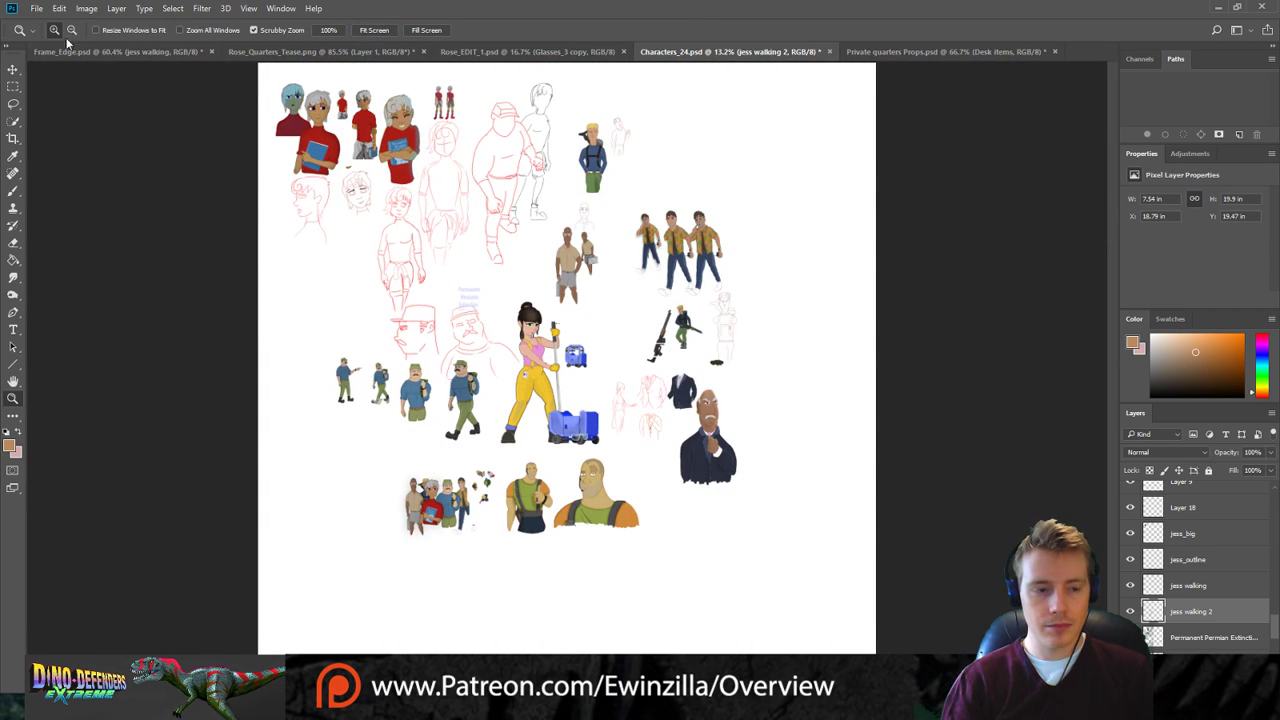
Return to Frame_Edge.psd and sample the skin tone from the book-holding Jess's forearm for brush painting.
click(78, 51)
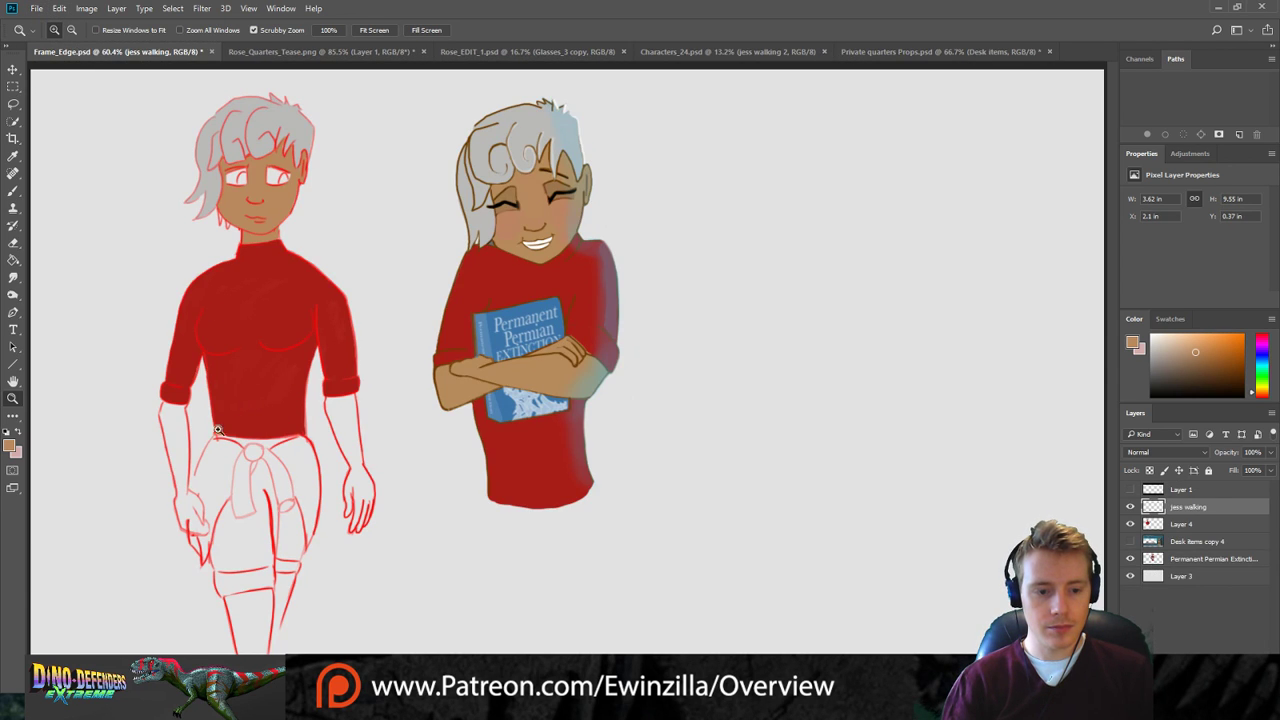
drag(207, 444, 212, 422)
scroll(212, 422, down, 2)
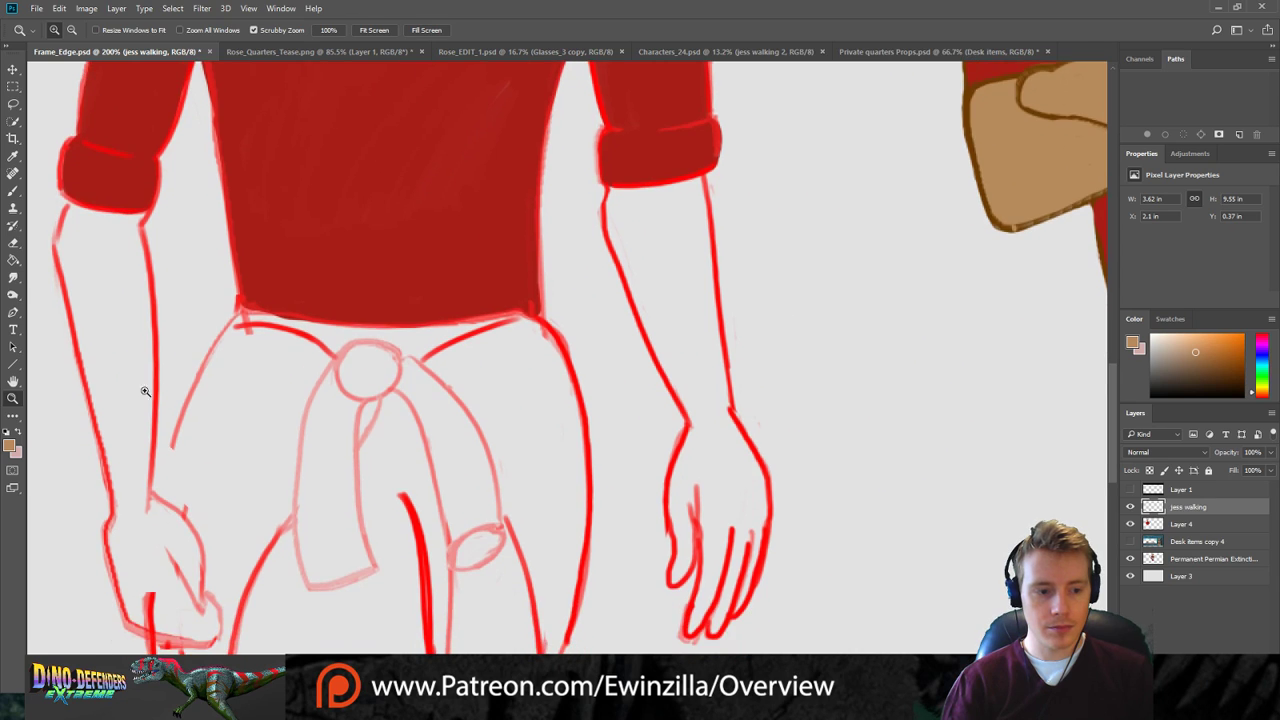
click(13, 156)
click(987, 169)
click(1024, 156)
click(13, 190)
Paint the forearm and hand on the image-left side of walking Jess with the skin tone on Layer 4.
scroll(257, 226, down, 2)
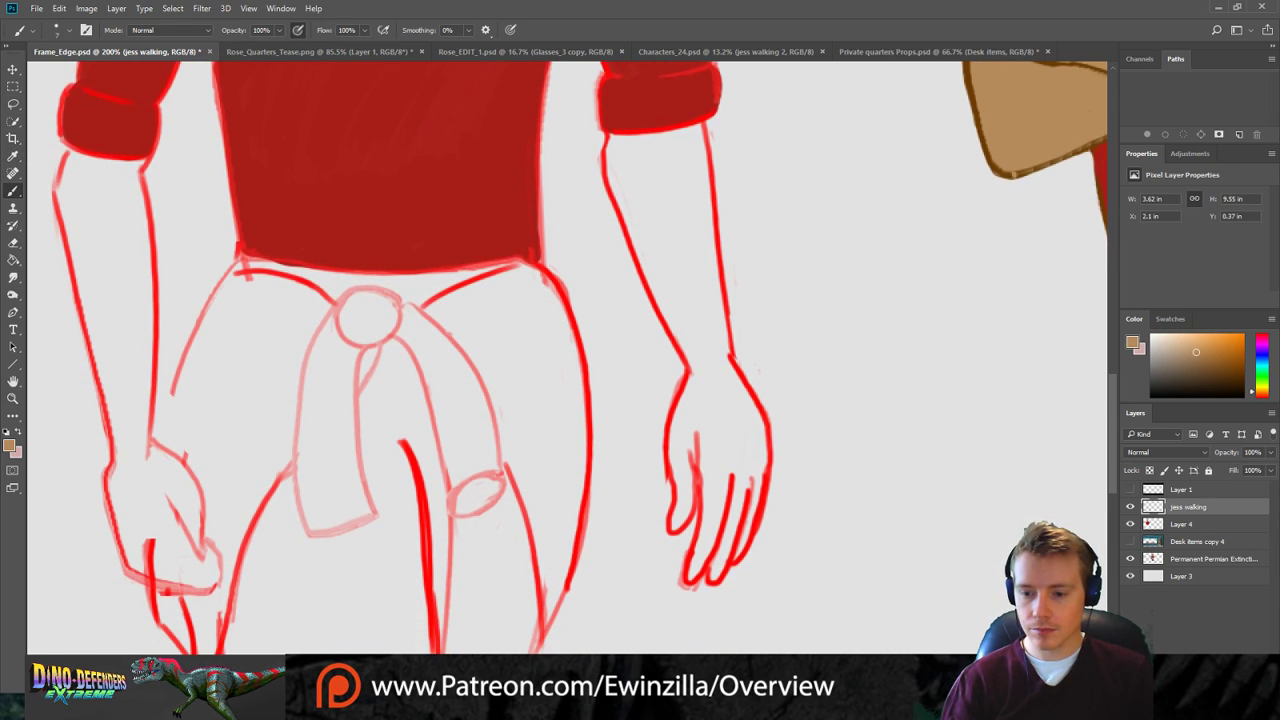
click(1168, 527)
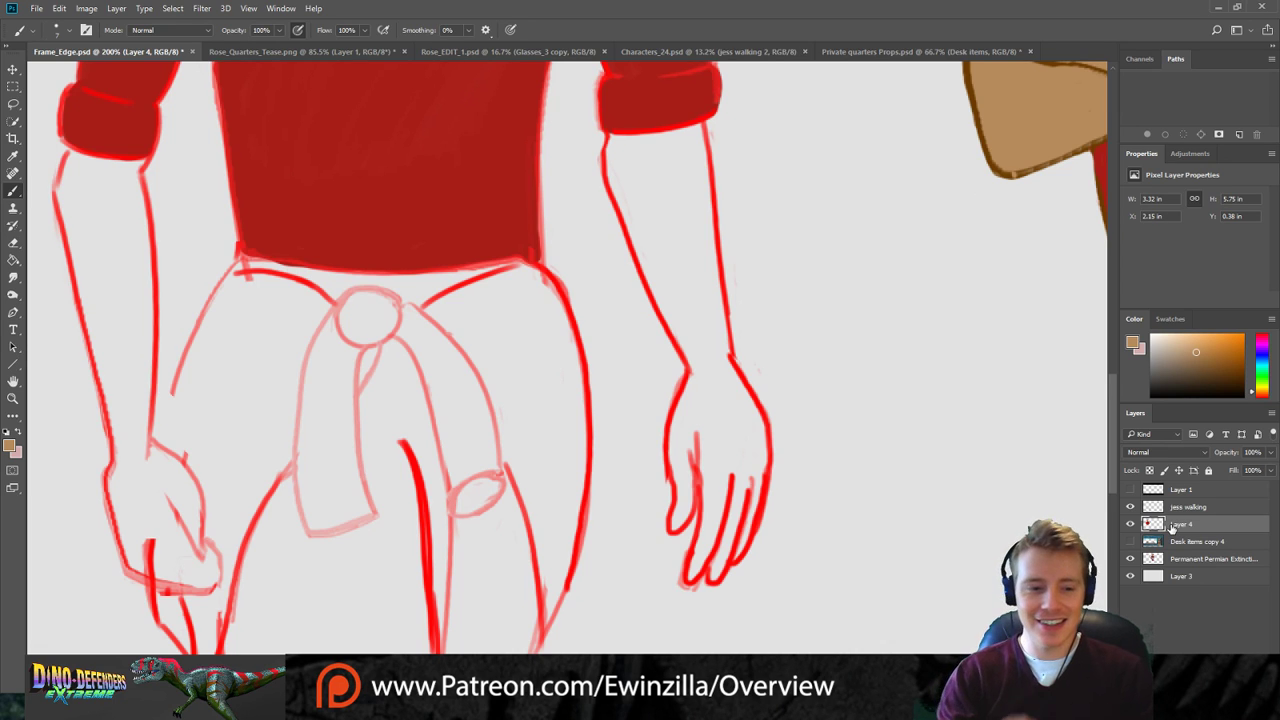
drag(70, 157, 69, 178)
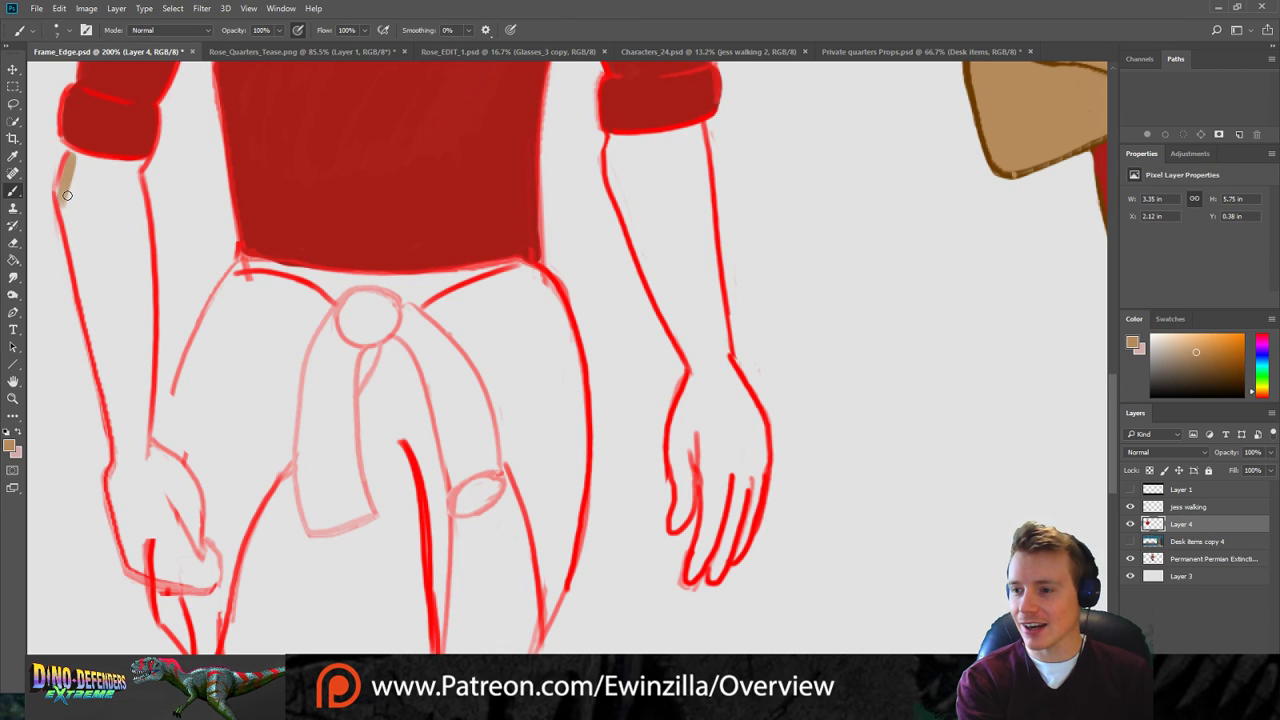
mouse_move(64, 204)
mouse_down()
mouse_move(62, 186)
mouse_move(102, 314)
mouse_move(89, 243)
mouse_move(102, 350)
mouse_move(78, 267)
mouse_move(114, 385)
mouse_move(120, 268)
mouse_move(130, 375)
mouse_move(132, 277)
mouse_move(145, 345)
mouse_move(150, 285)
mouse_move(148, 314)
mouse_up()
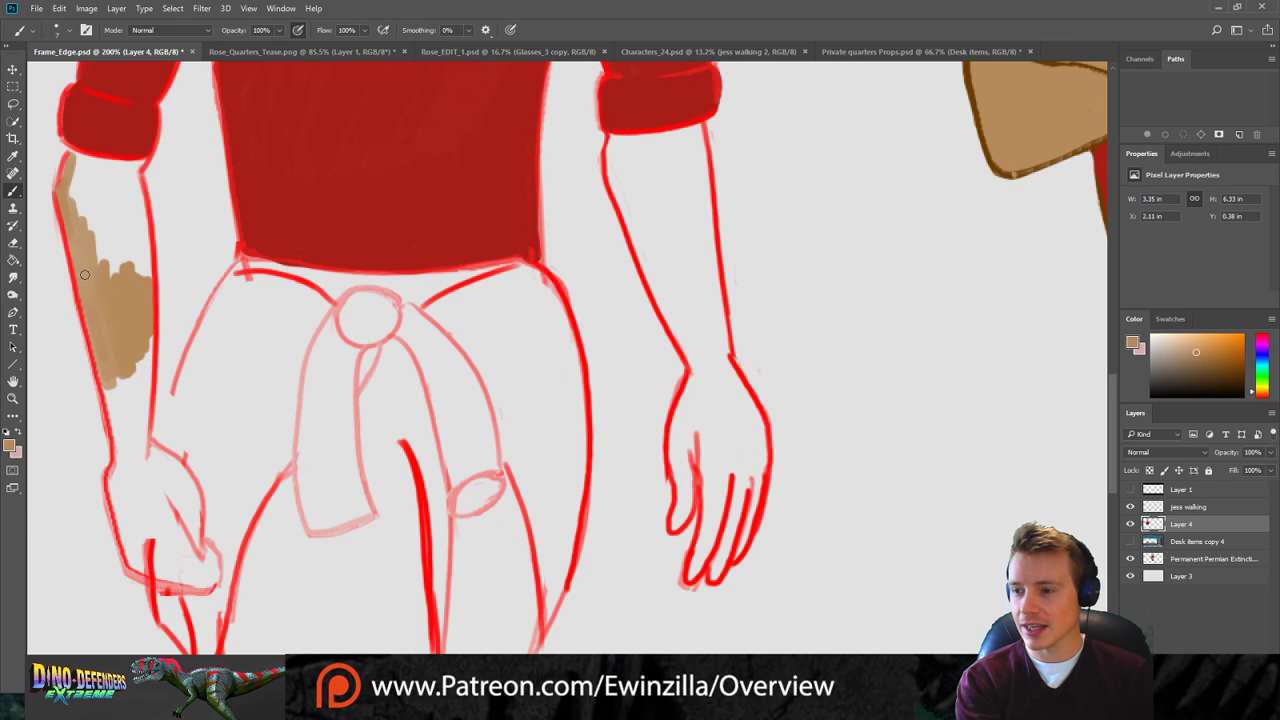
mouse_move(85, 298)
mouse_down()
mouse_move(123, 381)
mouse_move(87, 263)
mouse_move(94, 308)
mouse_move(93, 202)
mouse_move(135, 288)
mouse_move(138, 229)
mouse_move(147, 282)
mouse_move(141, 162)
mouse_move(129, 177)
mouse_move(140, 169)
mouse_move(140, 192)
mouse_move(129, 175)
mouse_move(101, 223)
mouse_move(130, 200)
mouse_move(100, 216)
mouse_move(113, 171)
mouse_move(90, 211)
mouse_move(73, 158)
mouse_move(138, 162)
mouse_move(85, 171)
mouse_up()
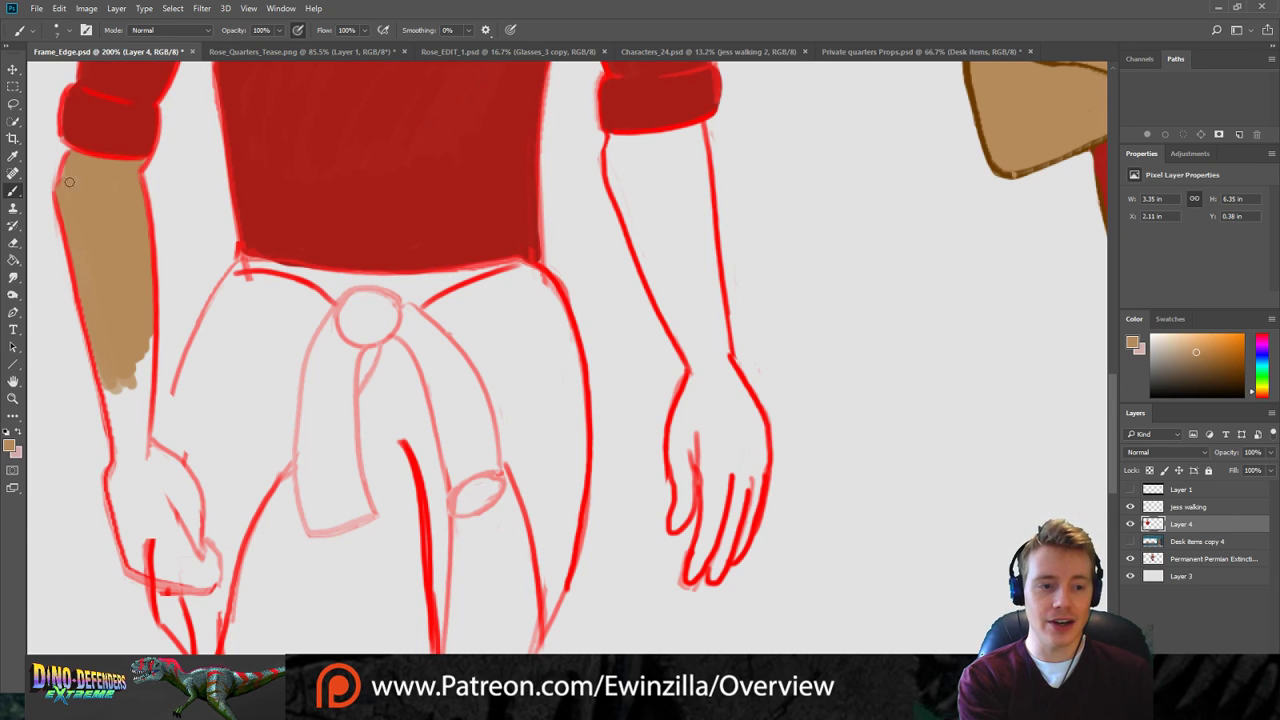
mouse_move(126, 330)
mouse_down()
mouse_move(138, 438)
mouse_move(148, 400)
mouse_move(148, 340)
mouse_move(145, 450)
mouse_move(116, 430)
mouse_move(111, 390)
mouse_move(126, 466)
mouse_move(116, 428)
mouse_up()
mouse_move(103, 368)
mouse_down()
mouse_move(139, 572)
mouse_move(161, 581)
mouse_move(129, 530)
mouse_move(169, 576)
mouse_move(162, 565)
mouse_move(197, 580)
mouse_move(186, 554)
mouse_move(208, 576)
mouse_move(204, 545)
mouse_move(209, 584)
mouse_move(137, 567)
mouse_move(161, 578)
mouse_move(128, 450)
mouse_move(138, 531)
mouse_move(162, 532)
mouse_move(150, 474)
mouse_move(190, 558)
mouse_move(198, 510)
mouse_move(184, 475)
mouse_move(143, 445)
mouse_move(174, 458)
mouse_move(190, 505)
mouse_move(124, 428)
mouse_up()
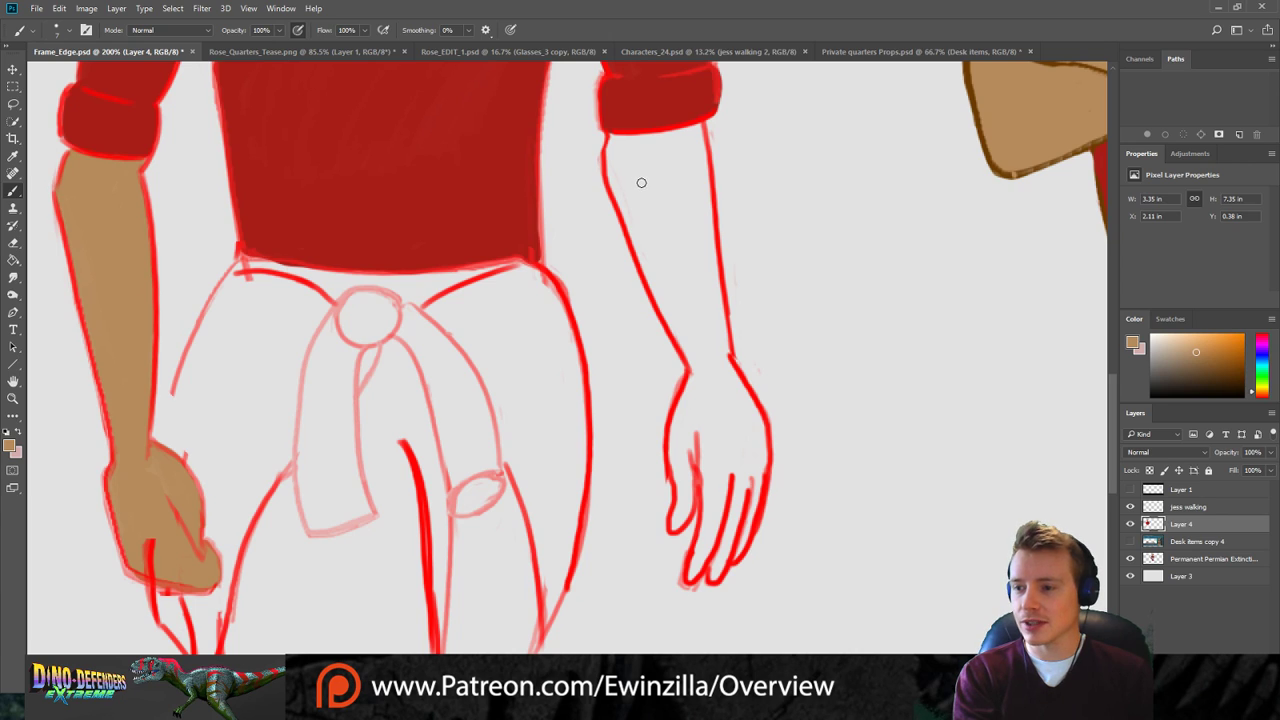
Paint the forearm, hand and fingers on the image-right side with the same skin tone.
mouse_move(614, 140)
mouse_down()
mouse_move(705, 137)
mouse_move(712, 110)
mouse_move(663, 143)
mouse_move(677, 143)
mouse_move(684, 198)
mouse_up()
mouse_move(698, 155)
mouse_down()
mouse_move(725, 370)
mouse_move(720, 355)
mouse_move(763, 451)
mouse_move(737, 553)
mouse_move(714, 572)
mouse_move(731, 486)
mouse_move(692, 577)
mouse_move(711, 525)
mouse_move(712, 540)
mouse_move(702, 555)
mouse_move(712, 450)
mouse_move(693, 437)
mouse_move(684, 482)
mouse_move(680, 461)
mouse_move(677, 524)
mouse_move(690, 470)
mouse_move(730, 420)
mouse_move(745, 459)
mouse_up()
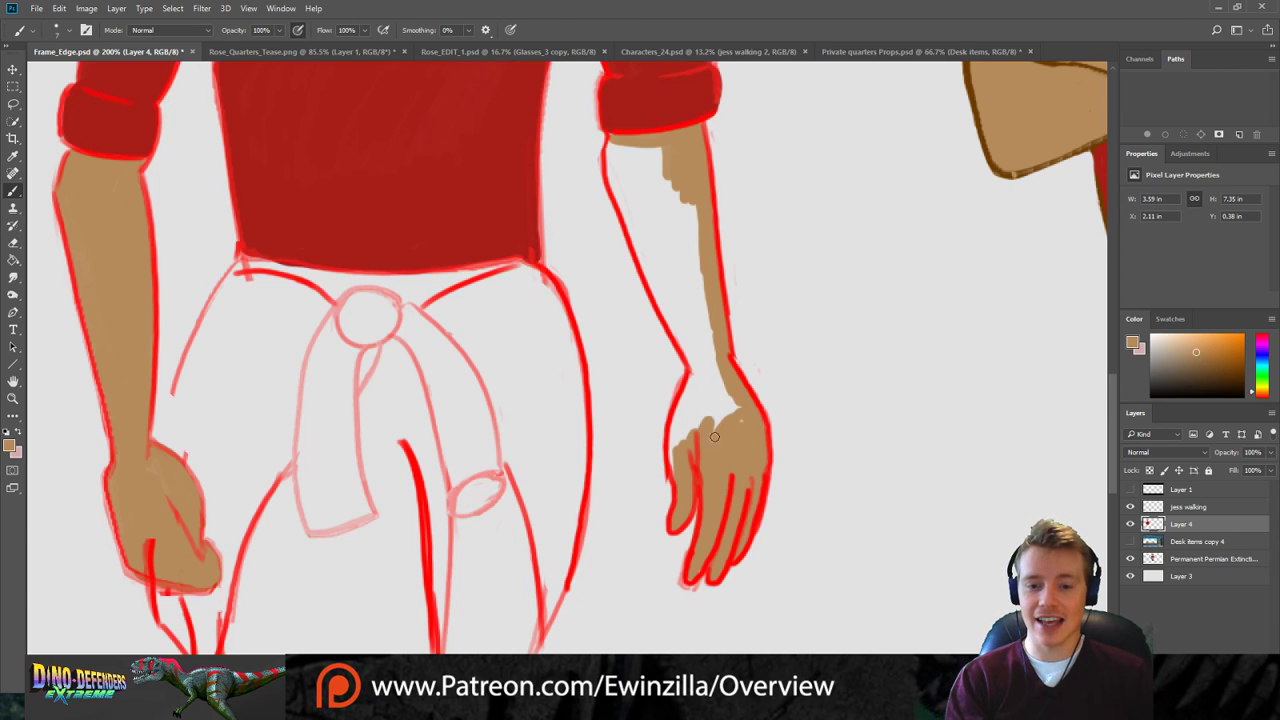
mouse_move(713, 437)
mouse_down()
mouse_move(726, 407)
mouse_move(688, 432)
mouse_move(672, 465)
mouse_move(705, 365)
mouse_move(718, 391)
mouse_move(702, 345)
mouse_up()
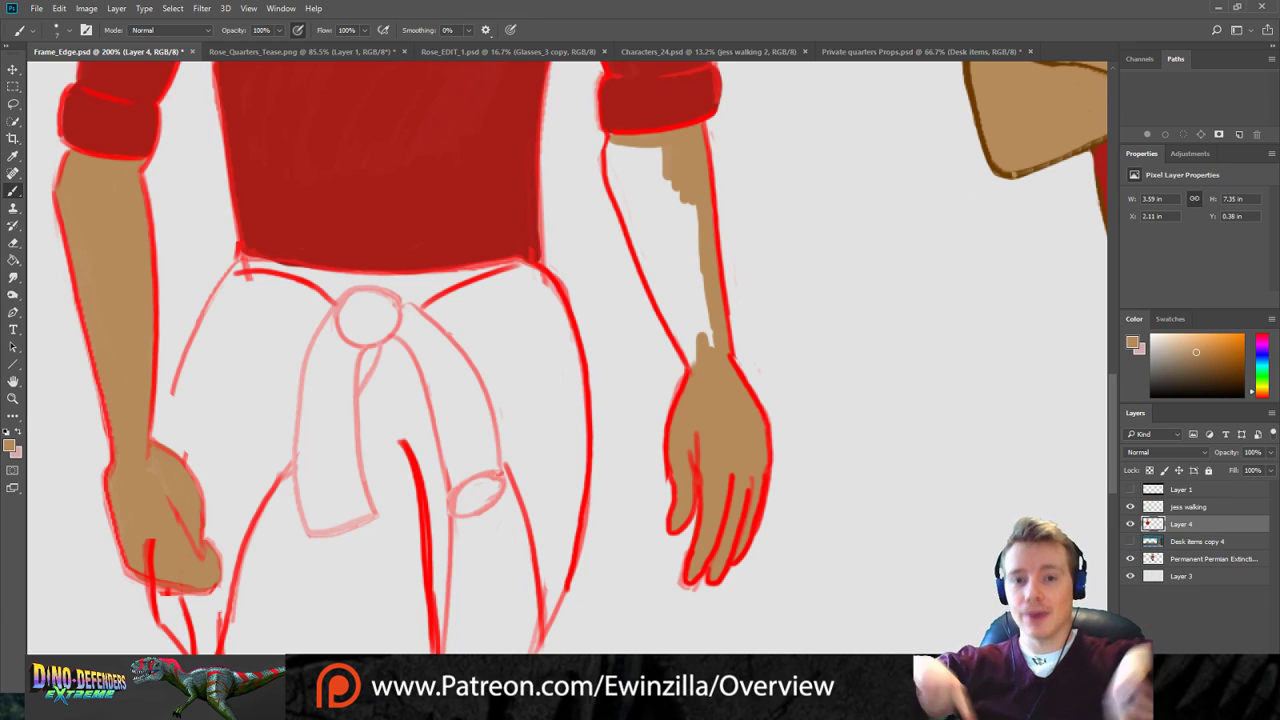
mouse_move(698, 352)
mouse_down()
mouse_move(692, 322)
mouse_move(709, 373)
mouse_move(697, 217)
mouse_move(682, 198)
mouse_move(666, 253)
mouse_move(698, 360)
mouse_move(638, 234)
mouse_move(666, 186)
mouse_move(680, 208)
mouse_move(681, 261)
mouse_move(665, 259)
mouse_move(638, 169)
mouse_up()
drag(664, 214, 670, 165)
mouse_move(658, 220)
mouse_down()
mouse_move(642, 152)
mouse_move(638, 230)
mouse_move(654, 286)
mouse_move(616, 159)
mouse_move(630, 208)
mouse_move(614, 200)
mouse_move(610, 162)
mouse_move(611, 181)
mouse_move(629, 146)
mouse_up()
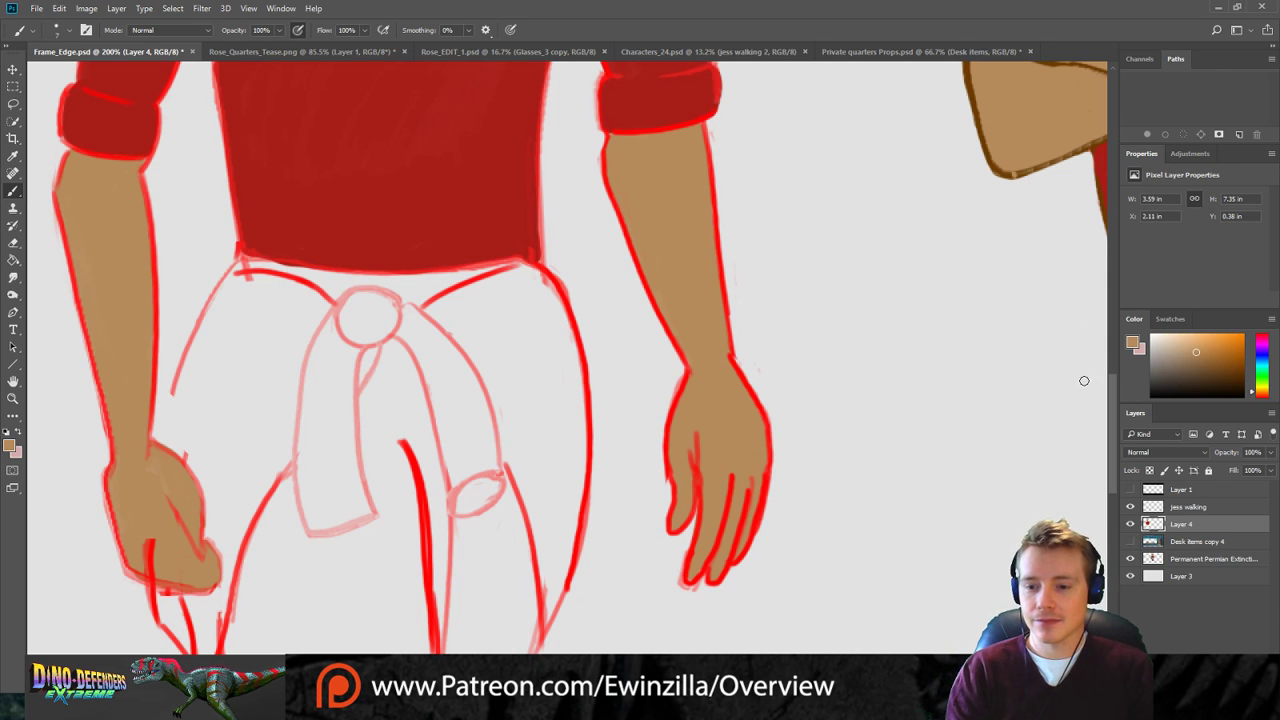
Paint the image-right leg below the shorts cuff and the upper edge of the front leg with the skin tone.
scroll(758, 441, down, 10)
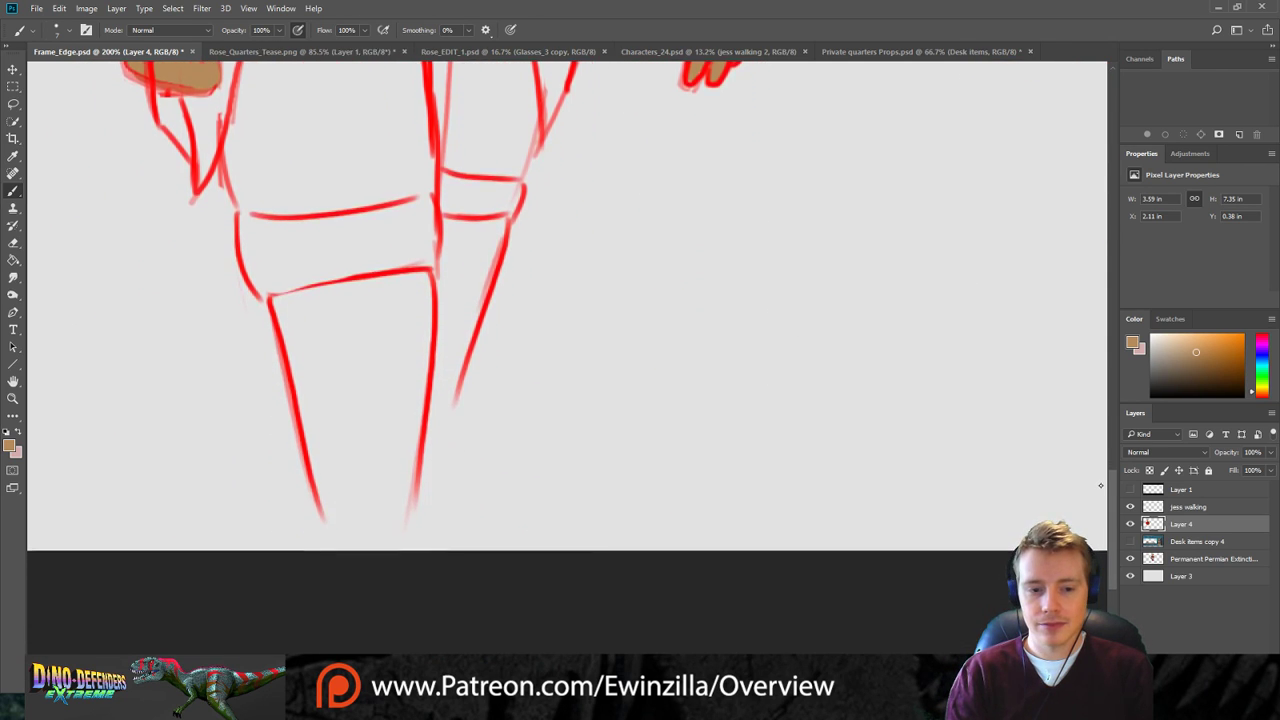
mouse_move(272, 355)
mouse_down()
mouse_move(336, 347)
mouse_move(286, 361)
mouse_move(290, 375)
mouse_move(357, 339)
mouse_move(308, 353)
mouse_move(432, 331)
mouse_up()
mouse_move(448, 275)
mouse_down()
mouse_move(440, 352)
mouse_move(451, 279)
mouse_move(503, 276)
mouse_move(470, 305)
mouse_move(460, 283)
mouse_move(449, 305)
mouse_move(489, 287)
mouse_move(433, 390)
mouse_move(490, 321)
mouse_move(438, 482)
mouse_move(441, 428)
mouse_up()
drag(465, 355, 442, 448)
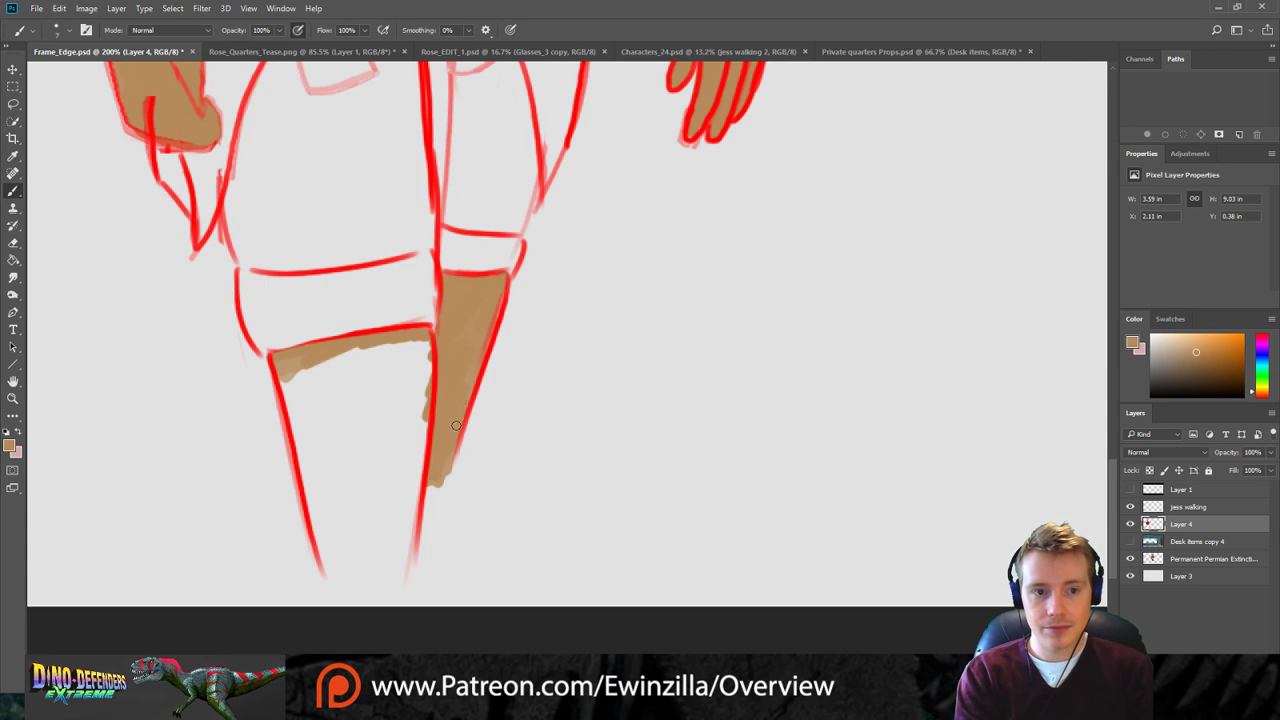
drag(467, 313, 442, 352)
drag(498, 296, 491, 321)
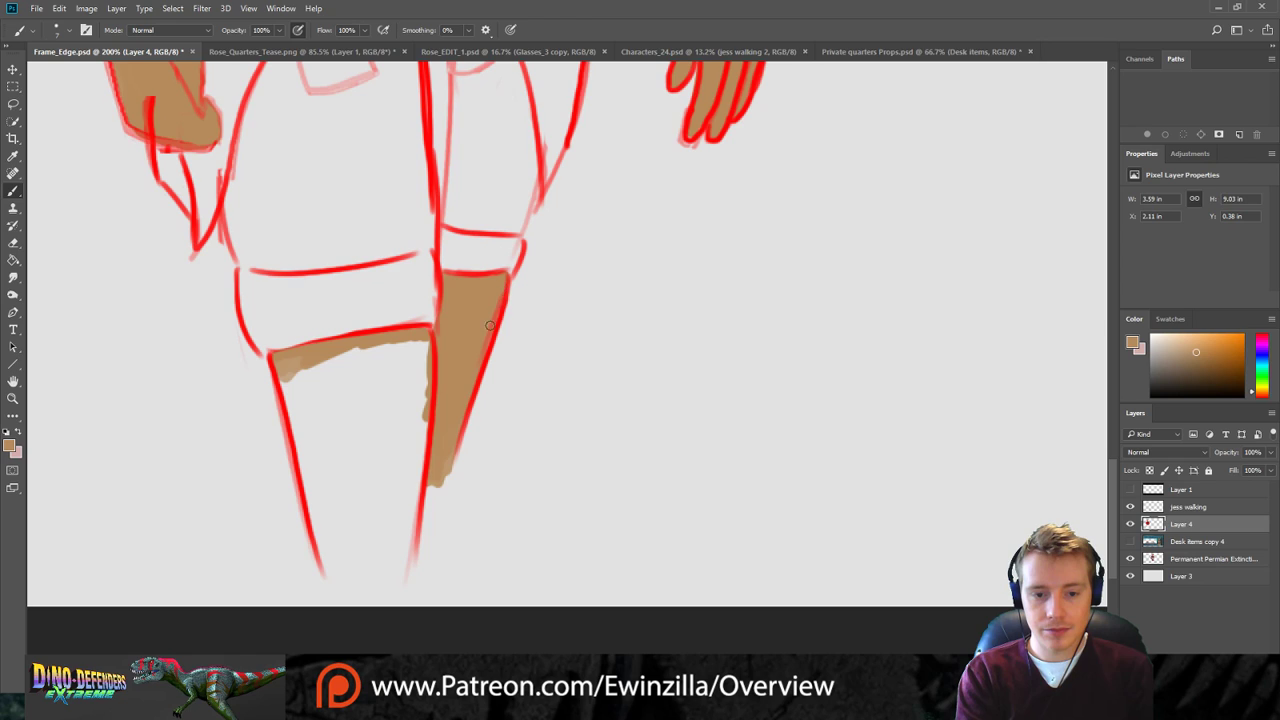
Fill the rest of the image-left front leg below the cuff with the skin tone.
mouse_move(323, 374)
mouse_down()
mouse_move(289, 377)
mouse_move(279, 363)
mouse_move(331, 583)
mouse_move(324, 517)
mouse_move(341, 564)
mouse_move(364, 556)
mouse_move(375, 579)
mouse_move(386, 534)
mouse_move(395, 579)
mouse_move(425, 409)
mouse_move(405, 563)
mouse_move(411, 537)
mouse_move(397, 553)
mouse_move(392, 536)
mouse_move(401, 438)
mouse_move(385, 547)
mouse_move(363, 435)
mouse_move(345, 451)
mouse_move(337, 524)
mouse_move(326, 504)
mouse_move(352, 423)
mouse_move(371, 493)
mouse_move(427, 347)
mouse_up()
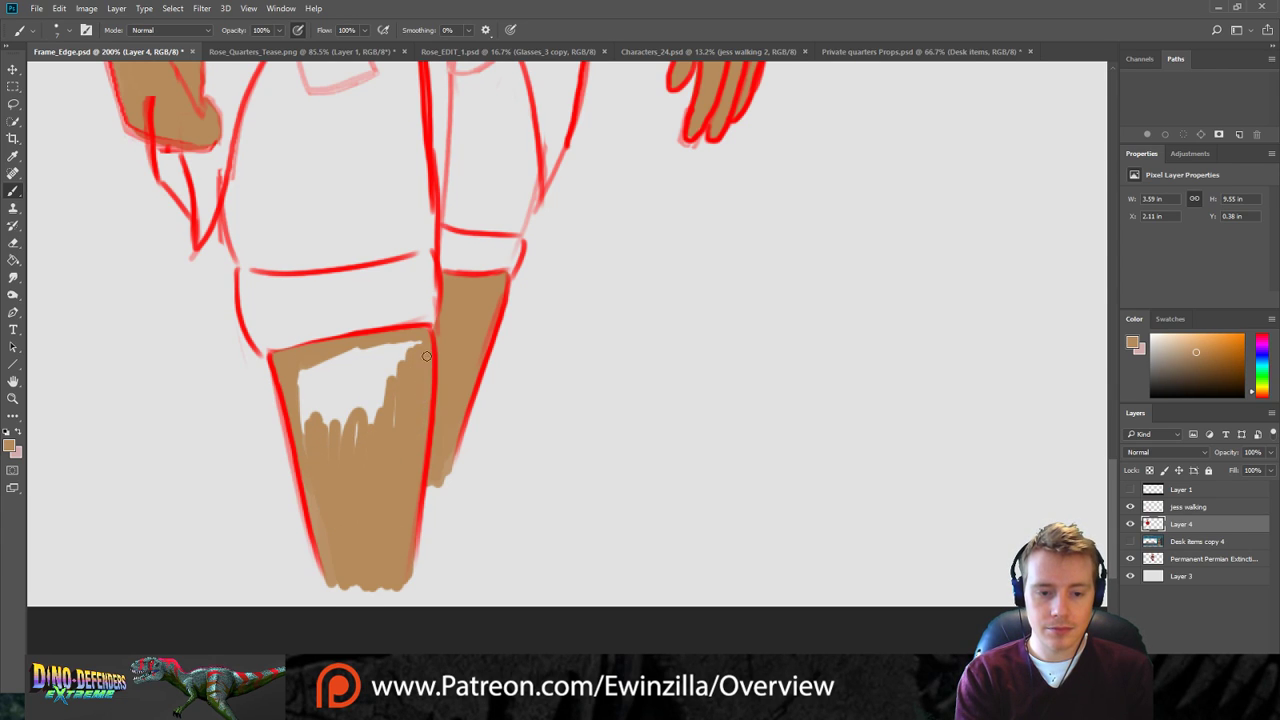
mouse_move(397, 431)
mouse_down()
mouse_move(404, 354)
mouse_move(323, 410)
mouse_move(331, 371)
mouse_move(304, 382)
mouse_move(298, 398)
mouse_up()
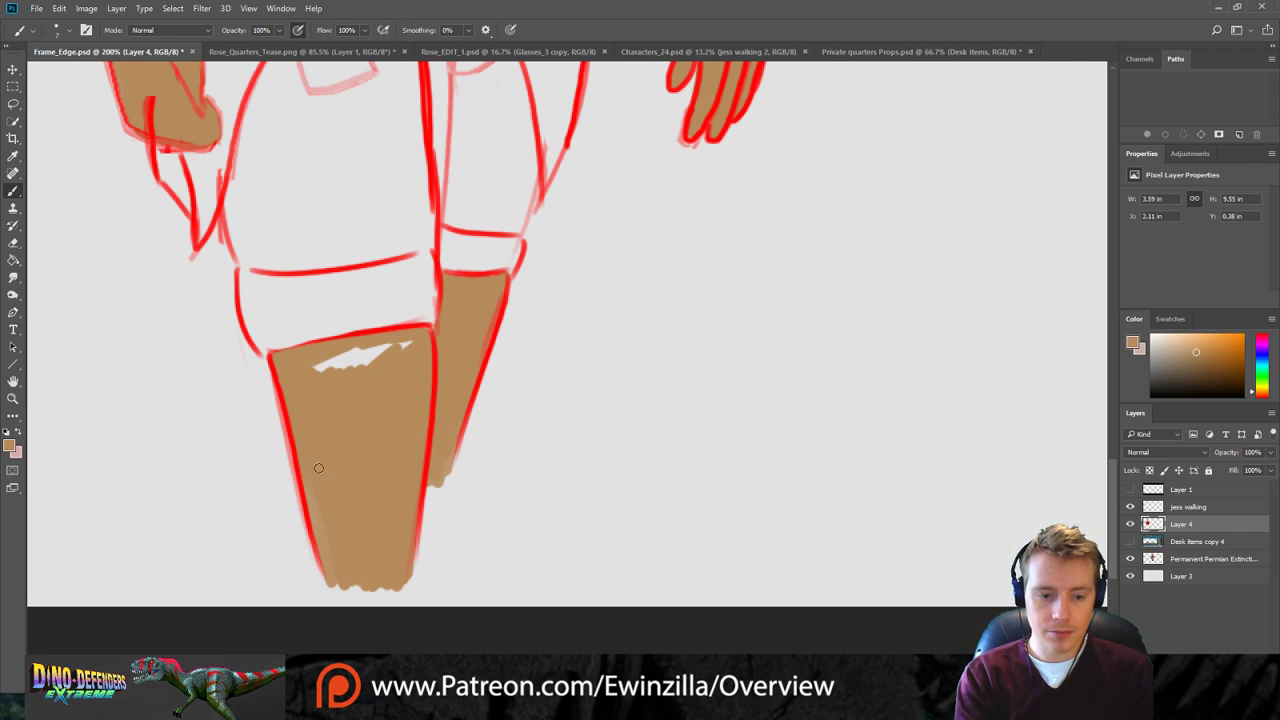
drag(316, 508, 330, 576)
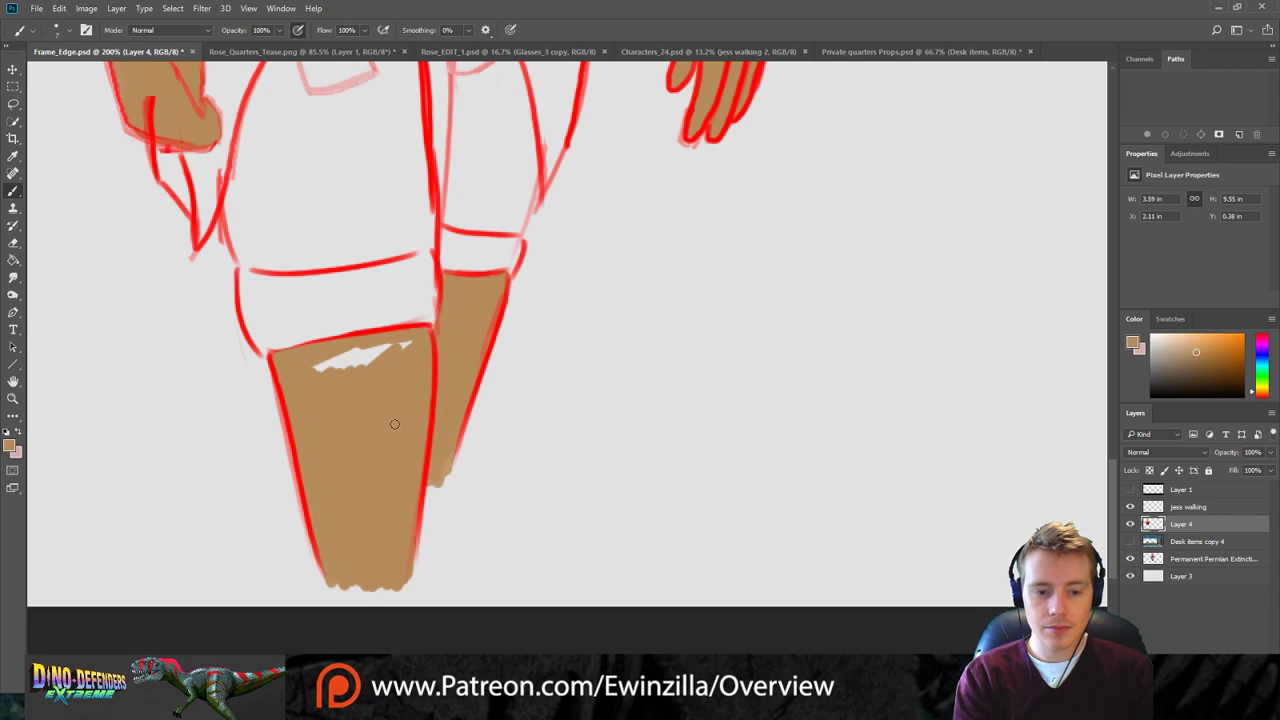
drag(366, 362, 373, 344)
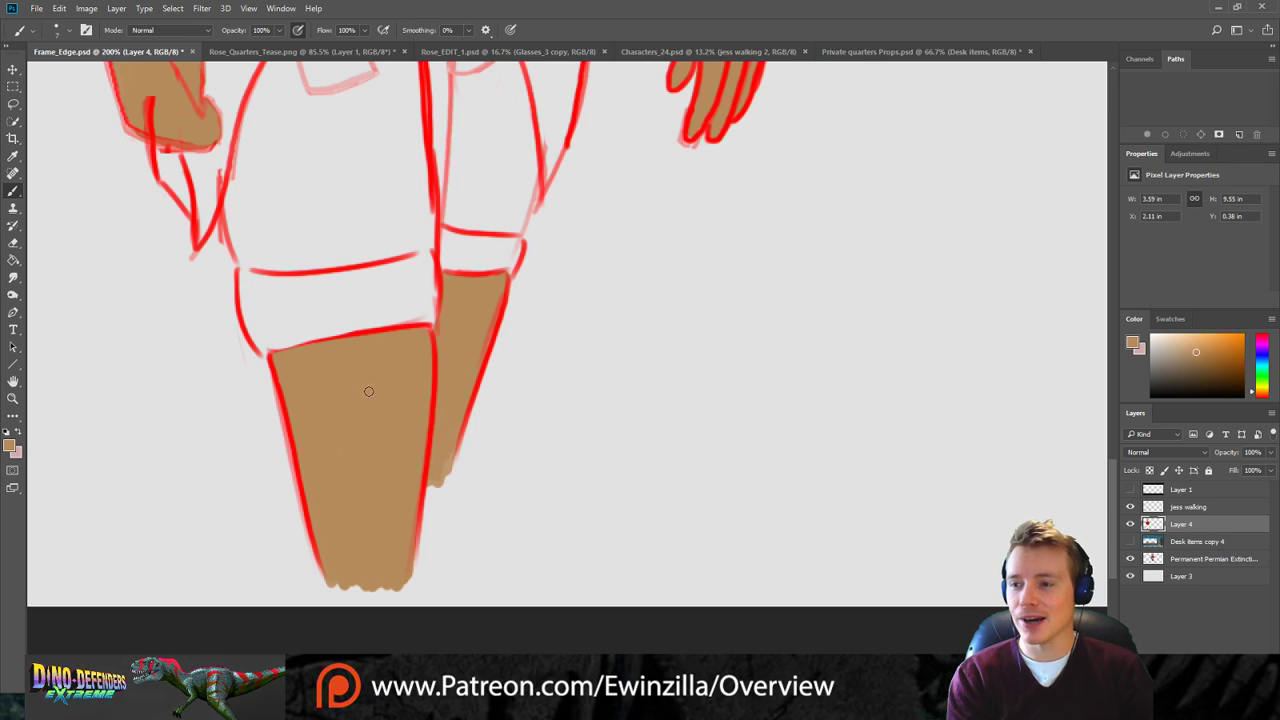
Delete the Permanent Permian Extinction reference layer and make Layer 4 active again.
click(13, 398)
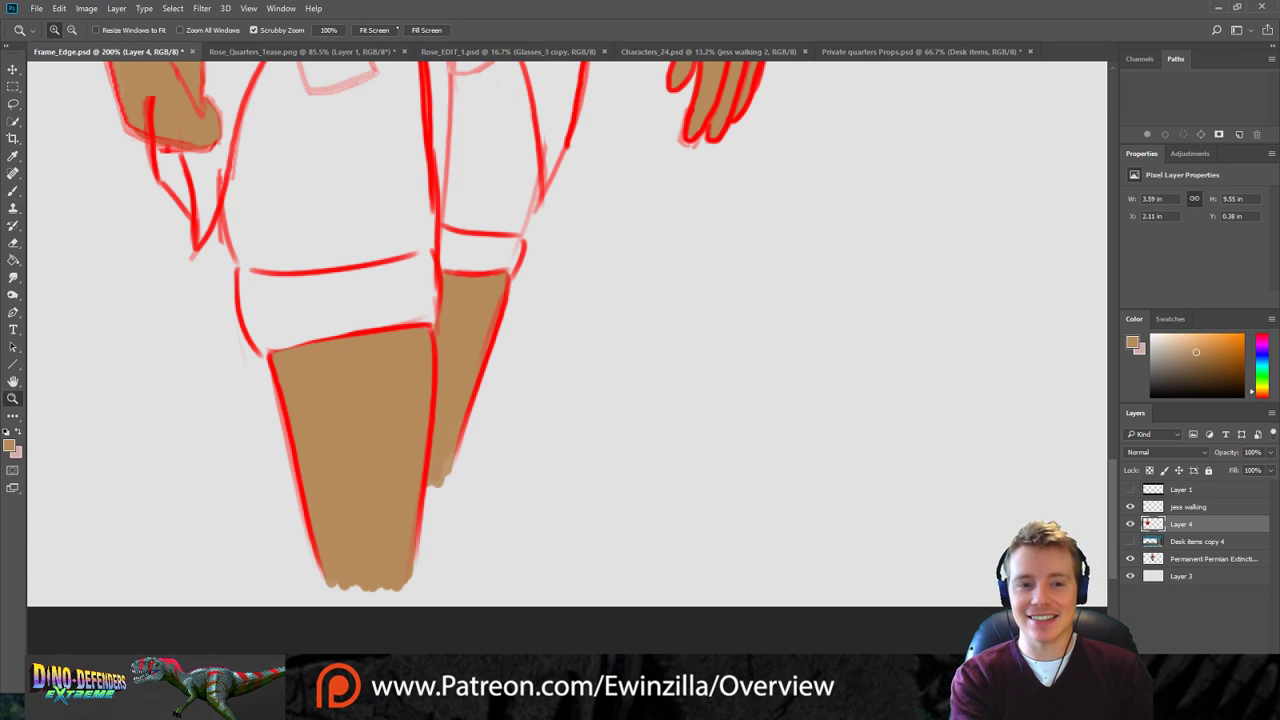
click(374, 30)
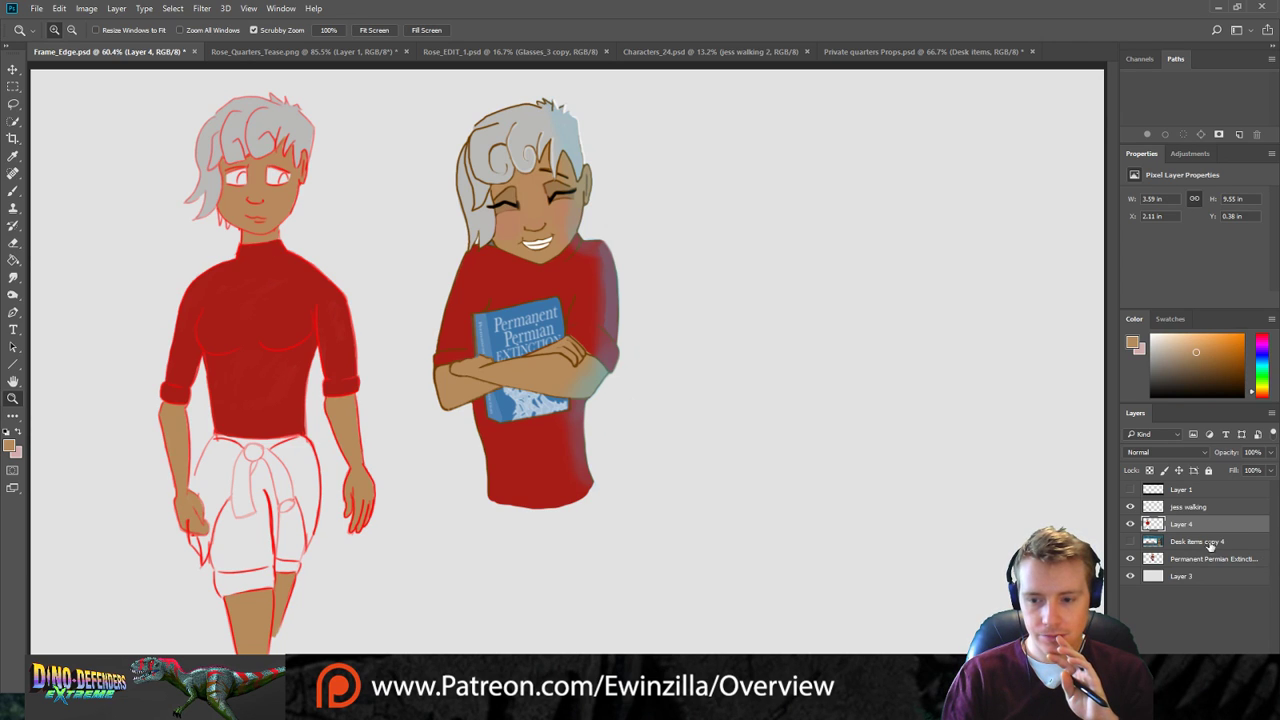
click(1184, 560)
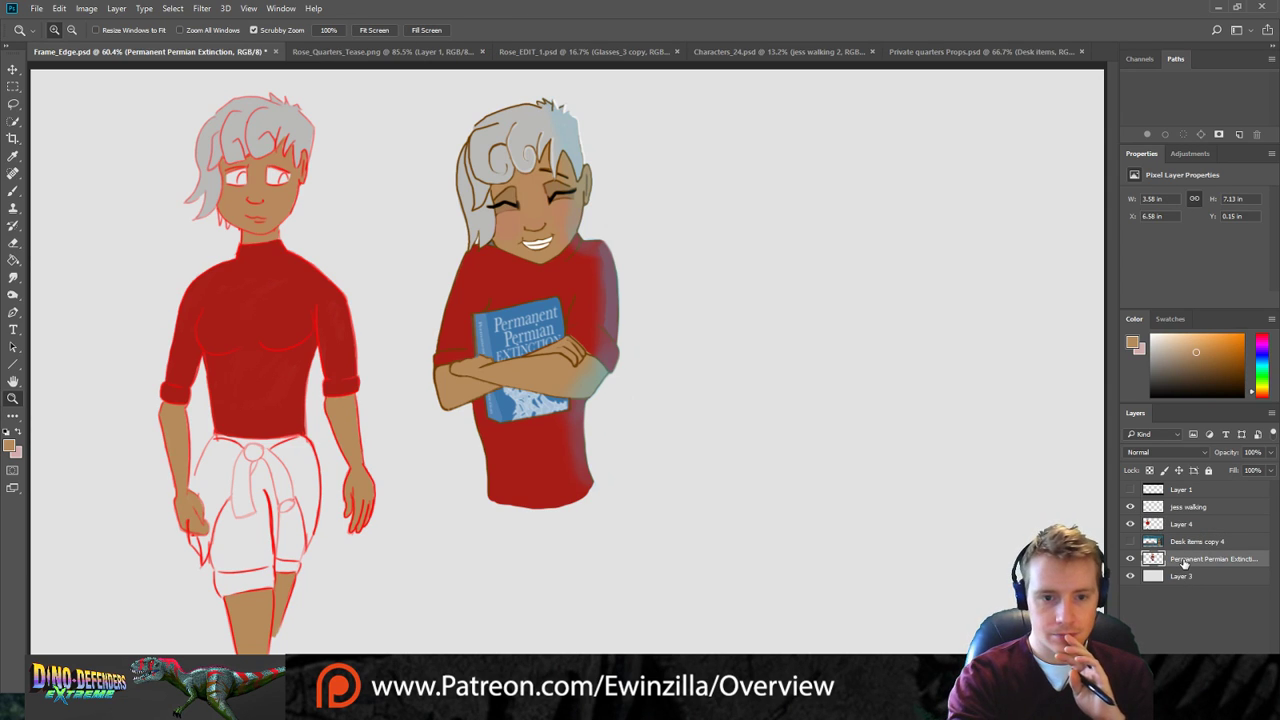
key(Delete)
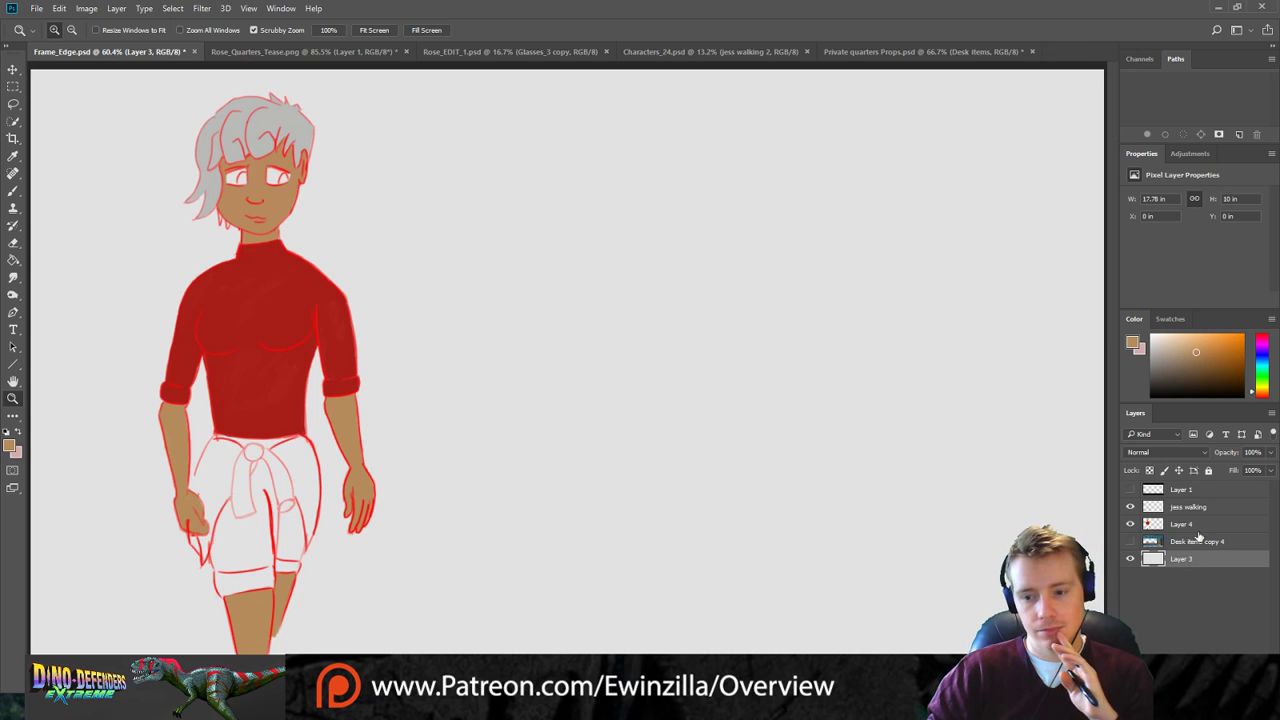
click(1164, 526)
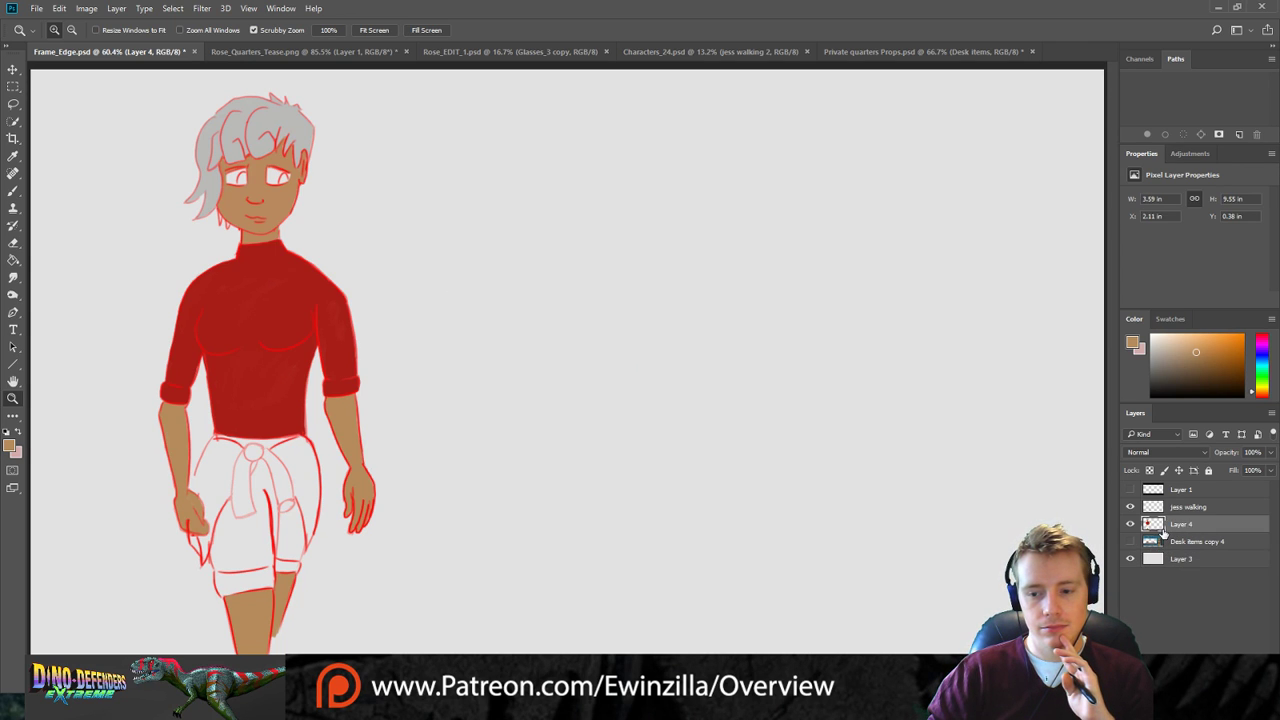
In Characters_24.psd, sample the light grey of the cloth tied around Jess's waist and the darker grey of the garment below it.
click(688, 52)
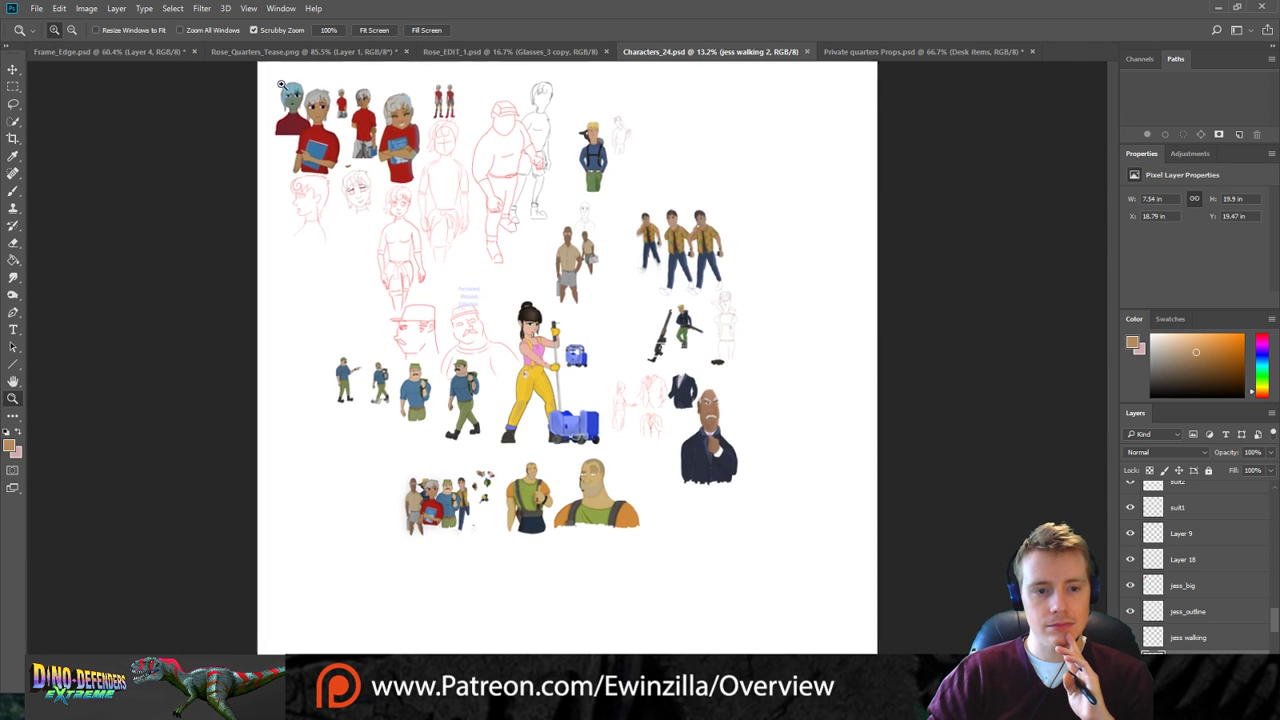
click(281, 86)
click(281, 86)
click(281, 86)
click(502, 203)
key(i)
click(508, 260)
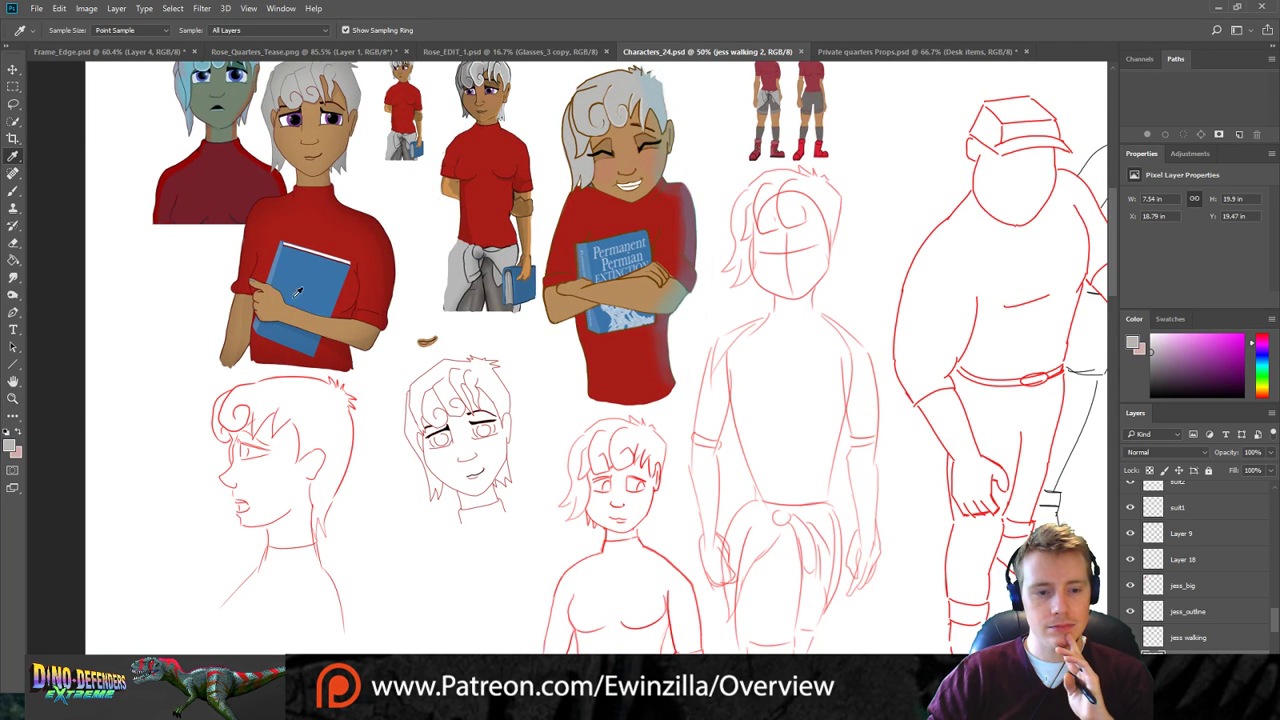
click(18, 432)
click(510, 295)
Back in Frame_Edge.psd, paint dark grey on Layer 4 along the outline of the waist cloth's hanging end.
click(100, 51)
click(13, 401)
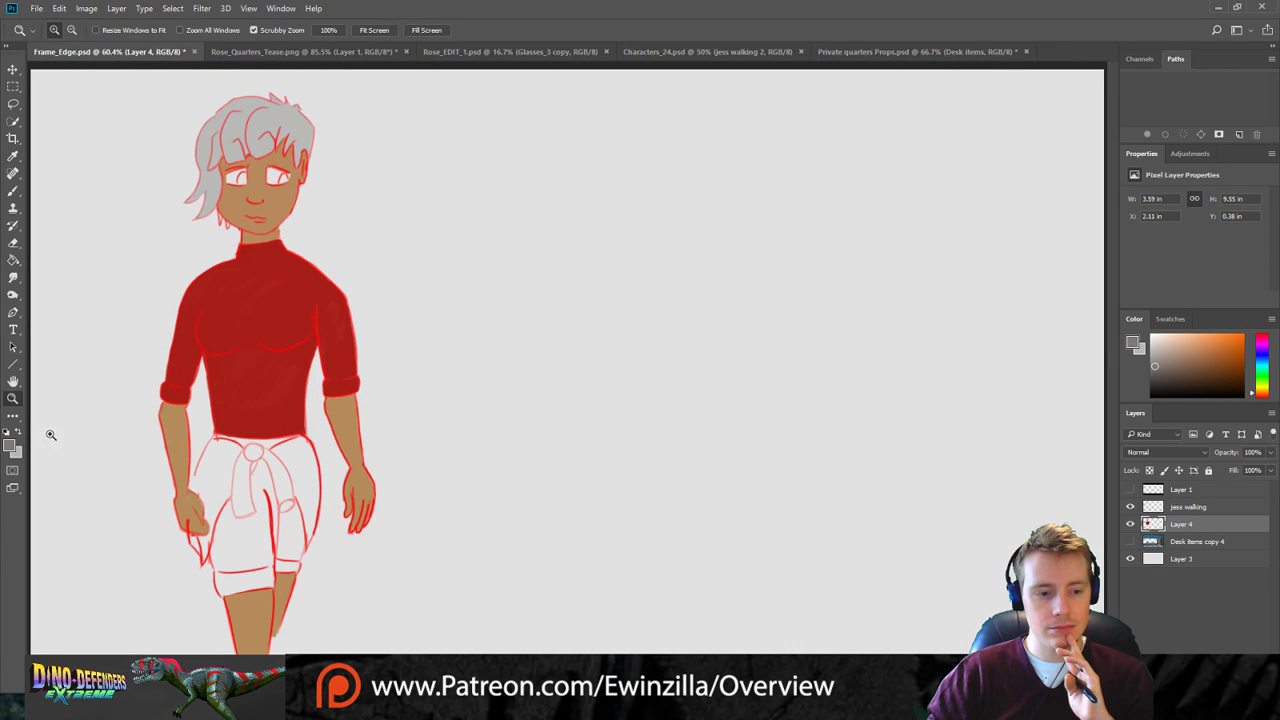
click(224, 570)
click(224, 570)
click(226, 569)
scroll(250, 553, down, 2)
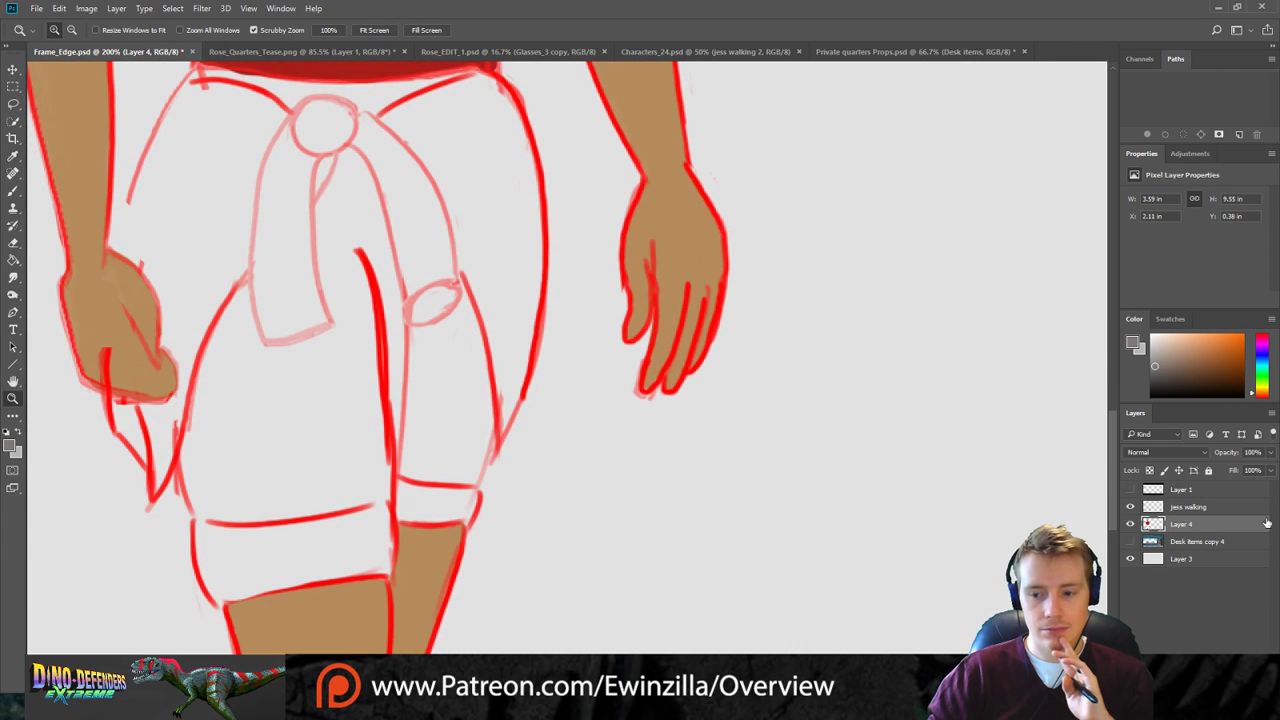
click(19, 196)
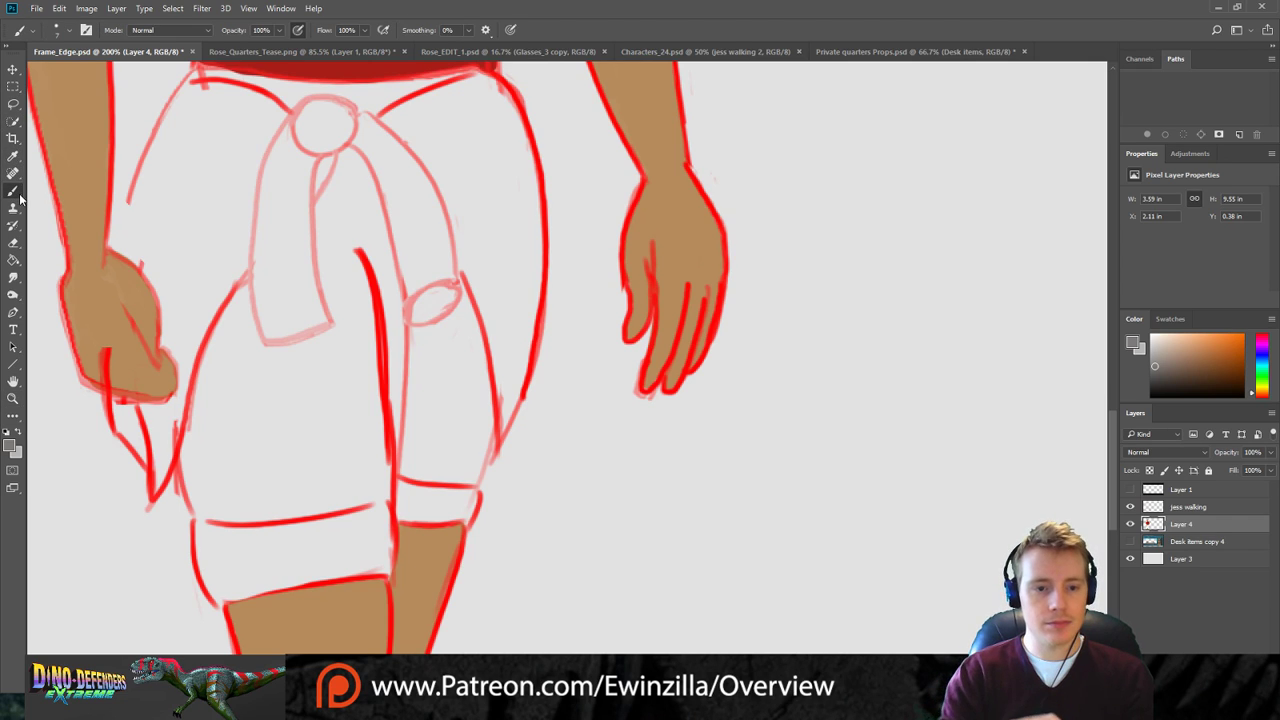
mouse_move(344, 159)
mouse_down()
mouse_move(319, 228)
mouse_move(336, 326)
mouse_move(265, 355)
mouse_move(294, 347)
mouse_move(258, 352)
mouse_move(246, 278)
mouse_move(258, 346)
mouse_move(251, 316)
mouse_up()
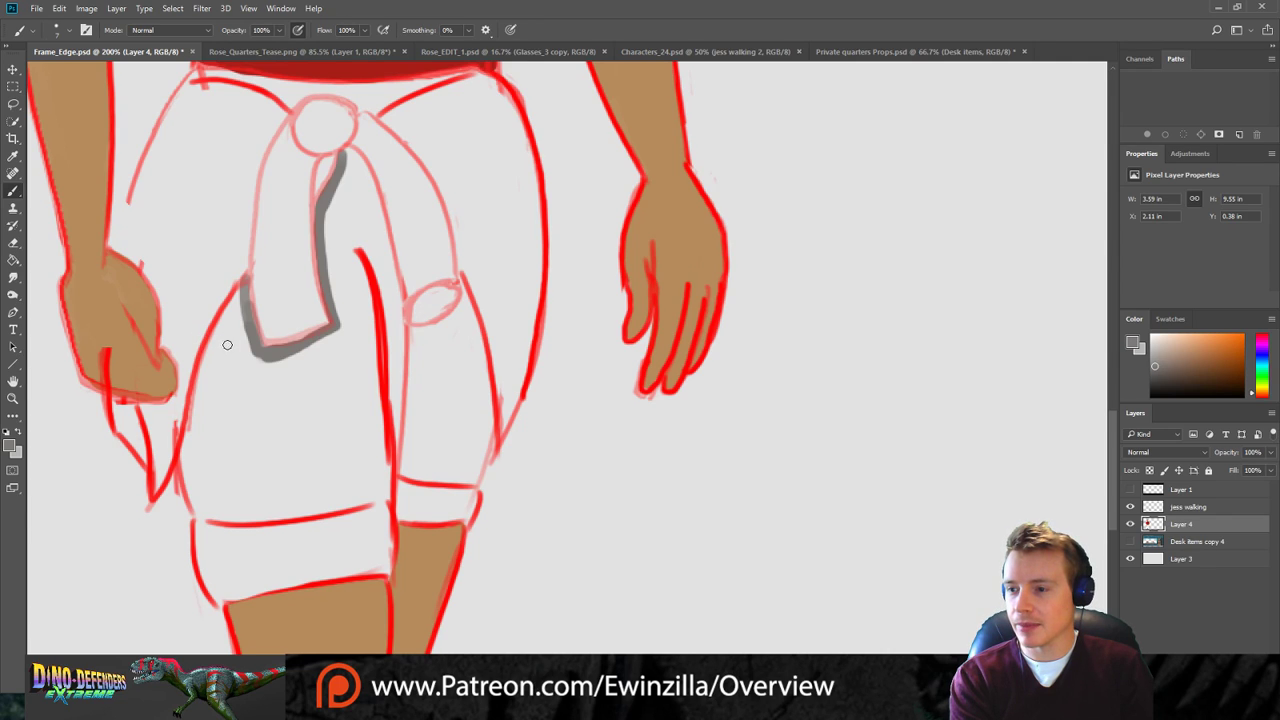
drag(248, 290, 261, 348)
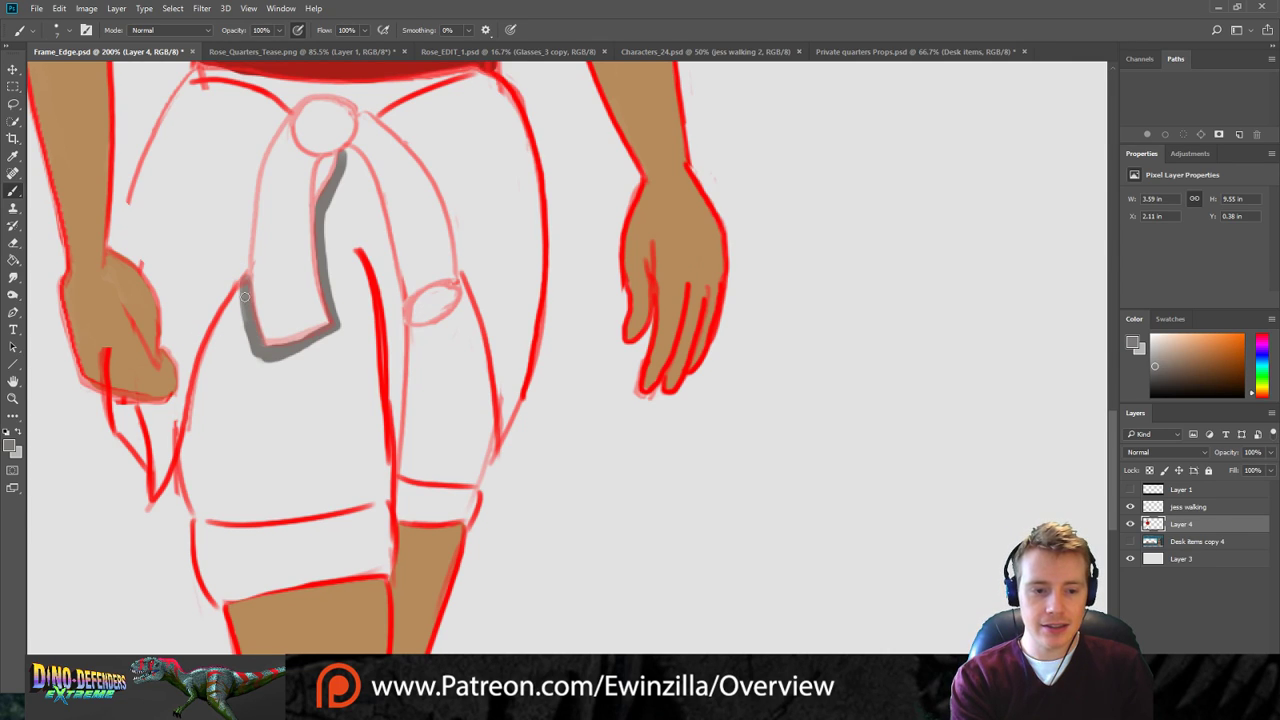
Paint the image-left edge of the shorts in dark grey, from the hanging cloth down to the cuff.
drag(244, 288, 205, 386)
drag(234, 312, 190, 452)
drag(214, 340, 190, 450)
mouse_move(205, 390)
mouse_down()
mouse_move(185, 441)
mouse_move(200, 512)
mouse_up()
drag(190, 462, 210, 524)
drag(188, 440, 204, 500)
mouse_move(192, 414)
mouse_down()
mouse_move(202, 580)
mouse_move(215, 601)
mouse_move(198, 545)
mouse_move(209, 568)
mouse_move(215, 556)
mouse_up()
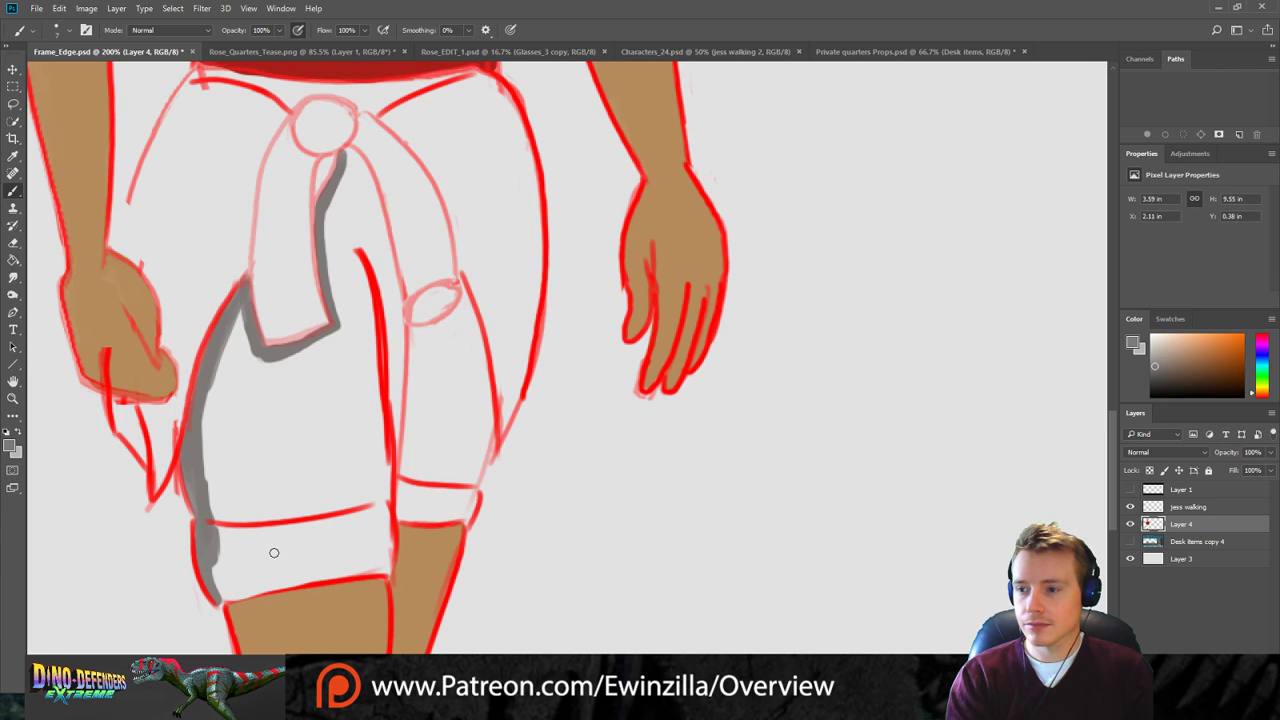
Fill both shorts cuffs with dark grey, redoing the stray stroke on the image-right cuff.
mouse_move(219, 597)
mouse_down()
mouse_move(388, 567)
mouse_move(378, 506)
mouse_move(379, 564)
mouse_move(218, 587)
mouse_move(230, 554)
mouse_move(209, 534)
mouse_move(230, 527)
mouse_move(217, 574)
mouse_move(310, 521)
mouse_move(273, 567)
mouse_move(382, 509)
mouse_move(346, 555)
mouse_move(376, 549)
mouse_up()
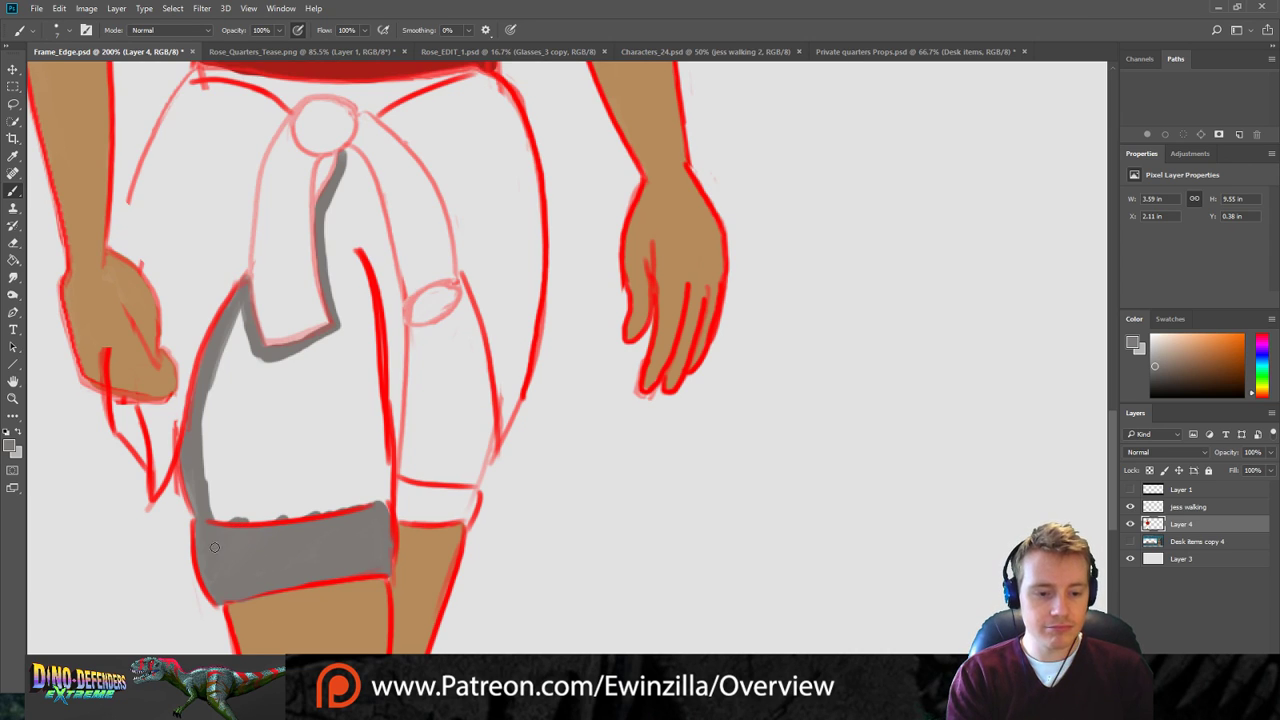
mouse_move(397, 484)
mouse_down()
mouse_move(397, 508)
mouse_move(458, 512)
mouse_move(406, 520)
mouse_up()
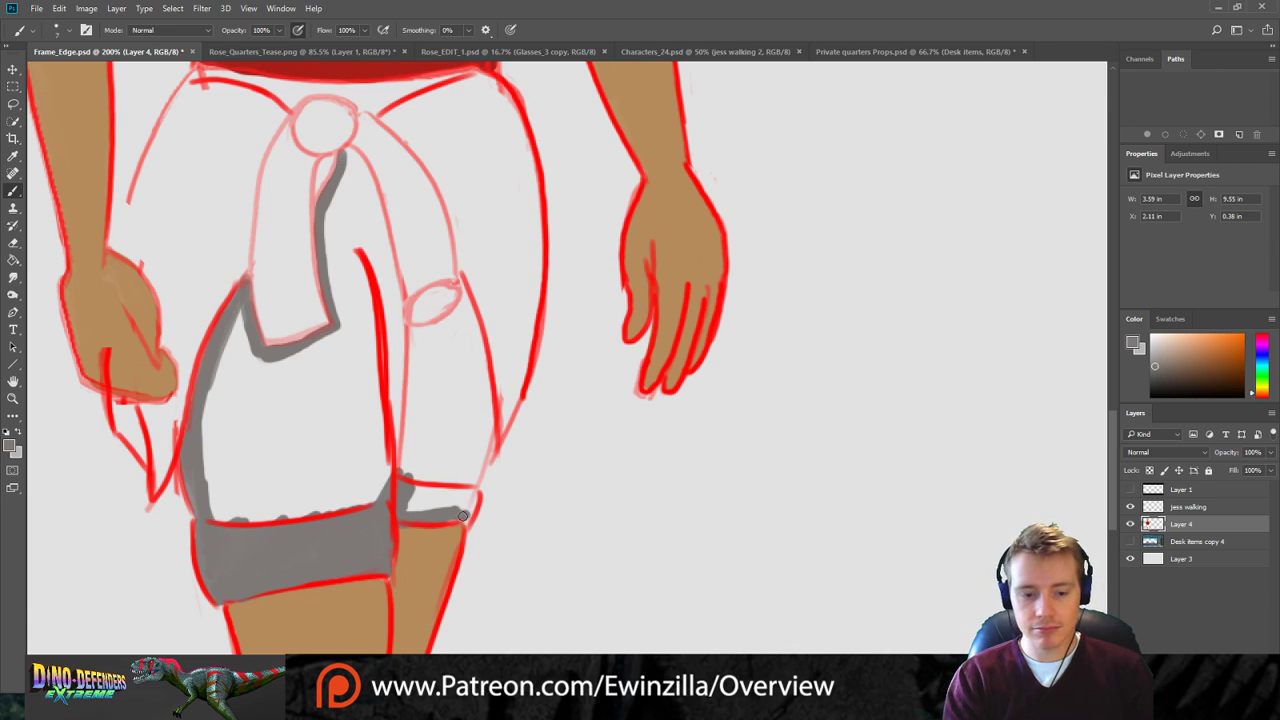
key(ctrl+z)
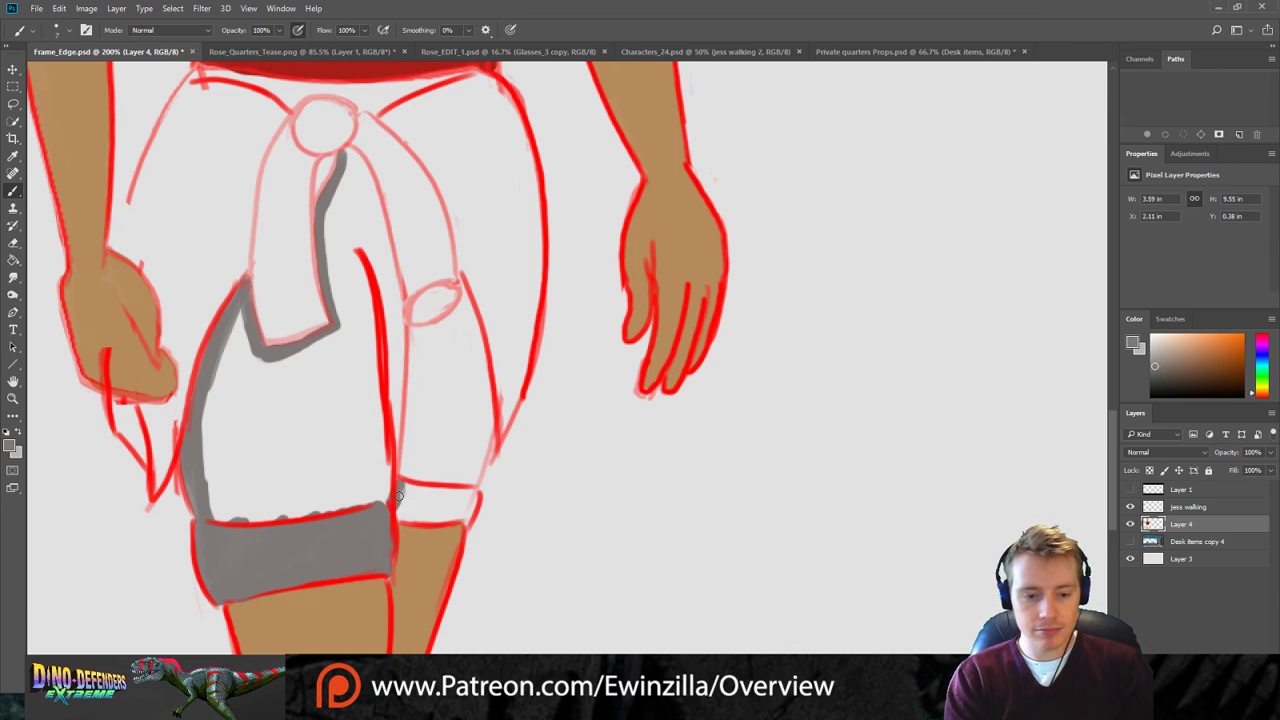
mouse_move(396, 510)
mouse_down()
mouse_move(468, 521)
mouse_move(462, 489)
mouse_move(419, 511)
mouse_move(404, 490)
mouse_move(443, 485)
mouse_move(400, 506)
mouse_up()
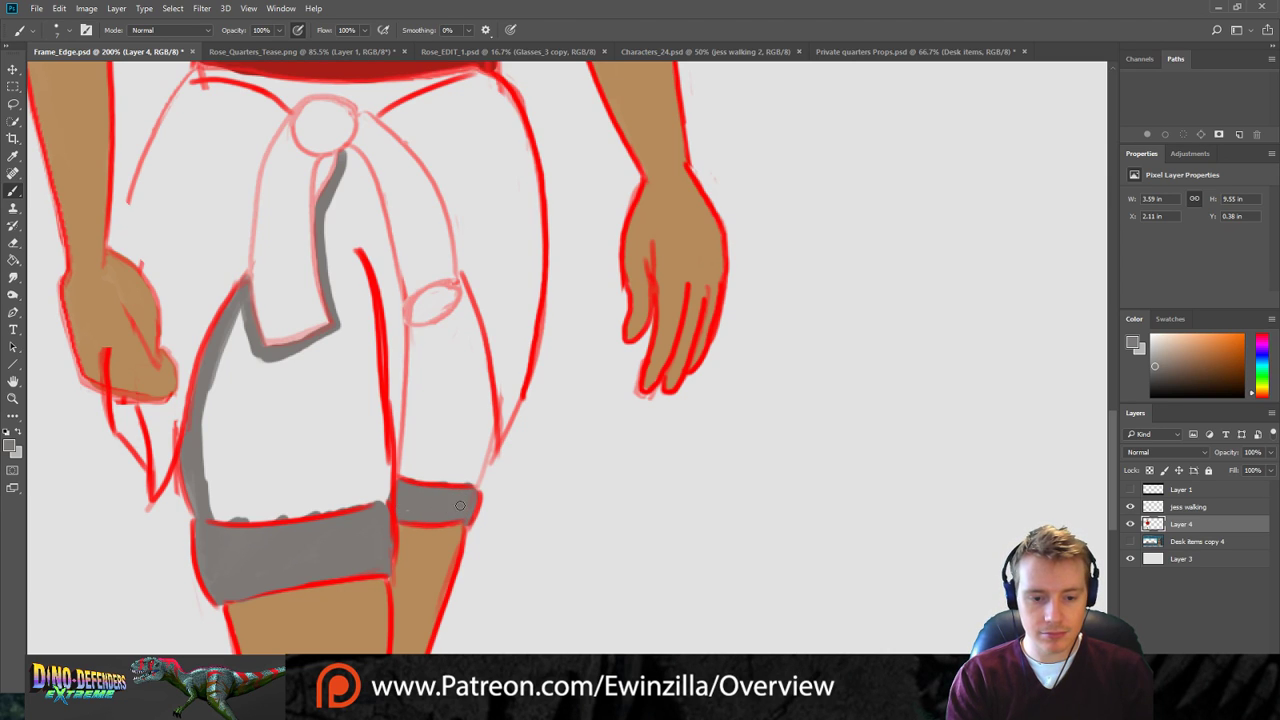
Paint the shorts dark grey between the waist cloth's two hanging ends, down along the inner leg line.
drag(411, 329, 393, 467)
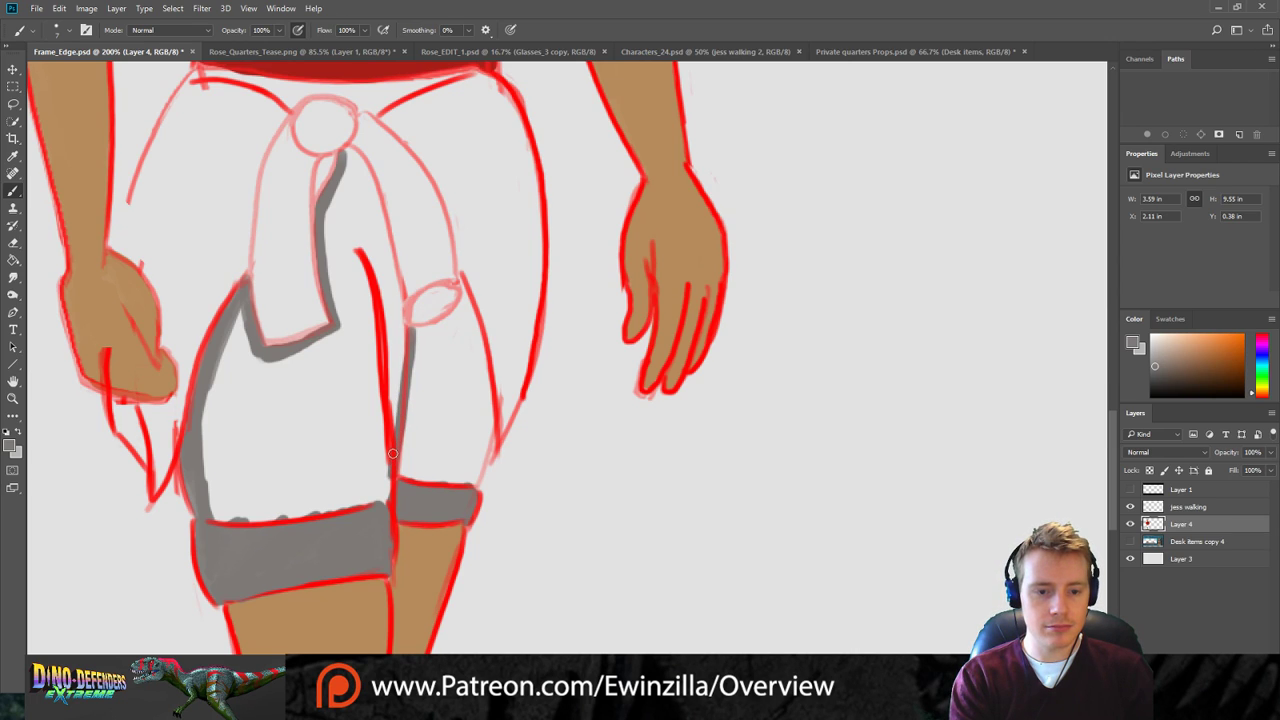
mouse_move(345, 155)
mouse_down()
mouse_move(388, 250)
mouse_move(396, 332)
mouse_up()
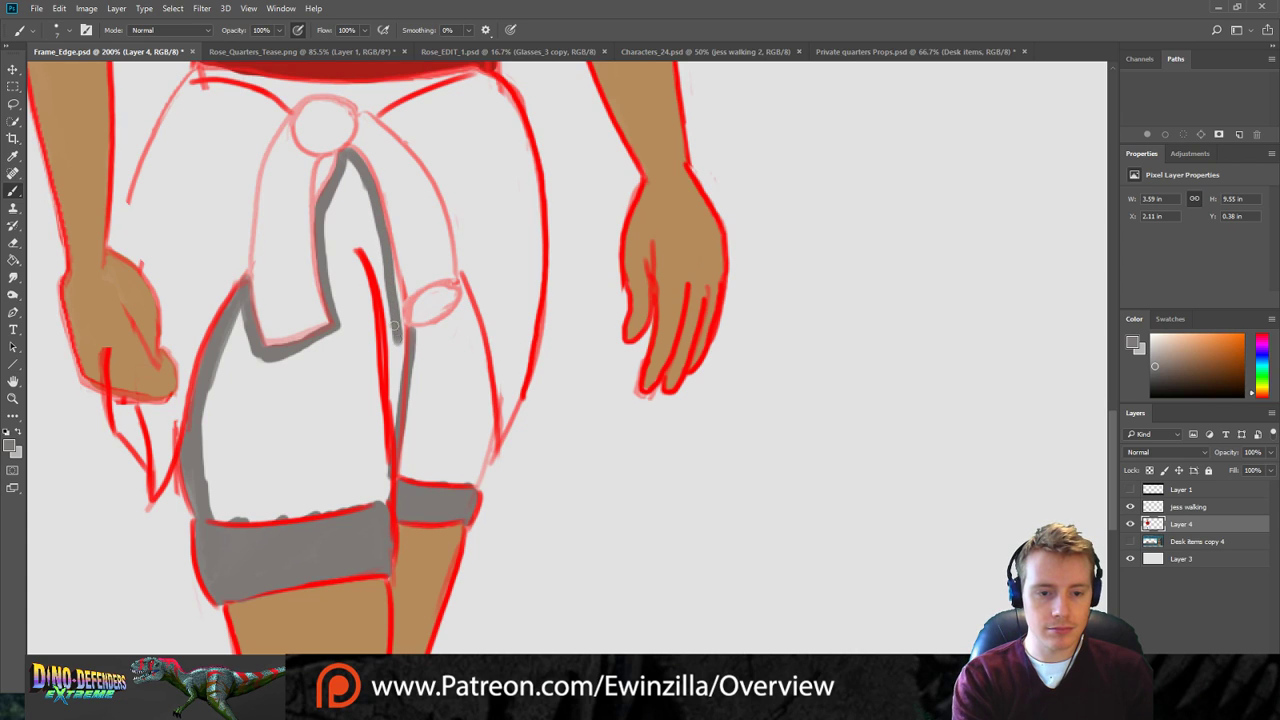
mouse_move(391, 270)
mouse_down()
mouse_move(406, 339)
mouse_move(388, 389)
mouse_move(393, 428)
mouse_move(386, 276)
mouse_move(346, 170)
mouse_move(326, 263)
mouse_move(355, 206)
mouse_move(350, 327)
mouse_move(373, 281)
mouse_move(370, 400)
mouse_up()
mouse_move(331, 296)
mouse_down()
mouse_move(360, 369)
mouse_move(385, 301)
mouse_move(398, 384)
mouse_move(401, 350)
mouse_move(381, 287)
mouse_up()
drag(325, 221, 354, 188)
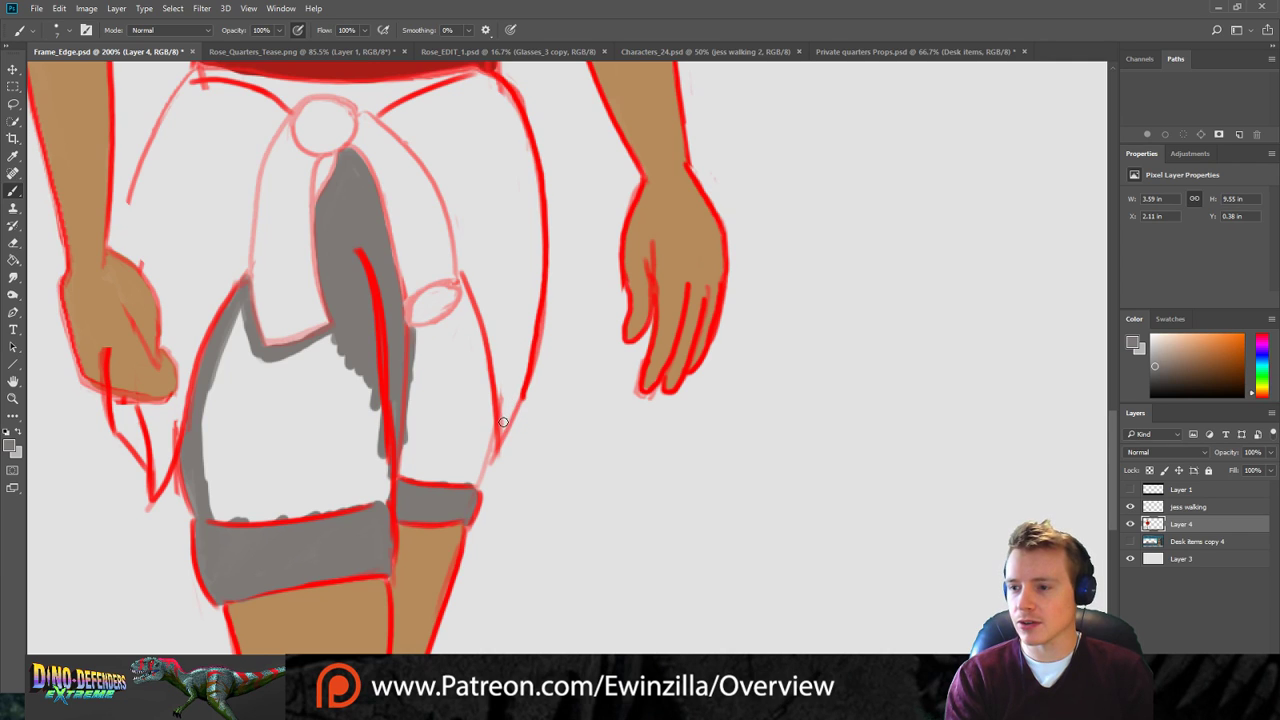
Fill the remaining areas of both shorts legs above the cuffs with dark grey, starting with the image-right leg.
mouse_move(407, 329)
mouse_down()
mouse_move(443, 321)
mouse_move(424, 328)
mouse_move(461, 307)
mouse_move(463, 286)
mouse_move(482, 441)
mouse_move(489, 424)
mouse_move(472, 480)
mouse_move(489, 430)
mouse_move(465, 473)
mouse_move(463, 442)
mouse_move(447, 478)
mouse_up()
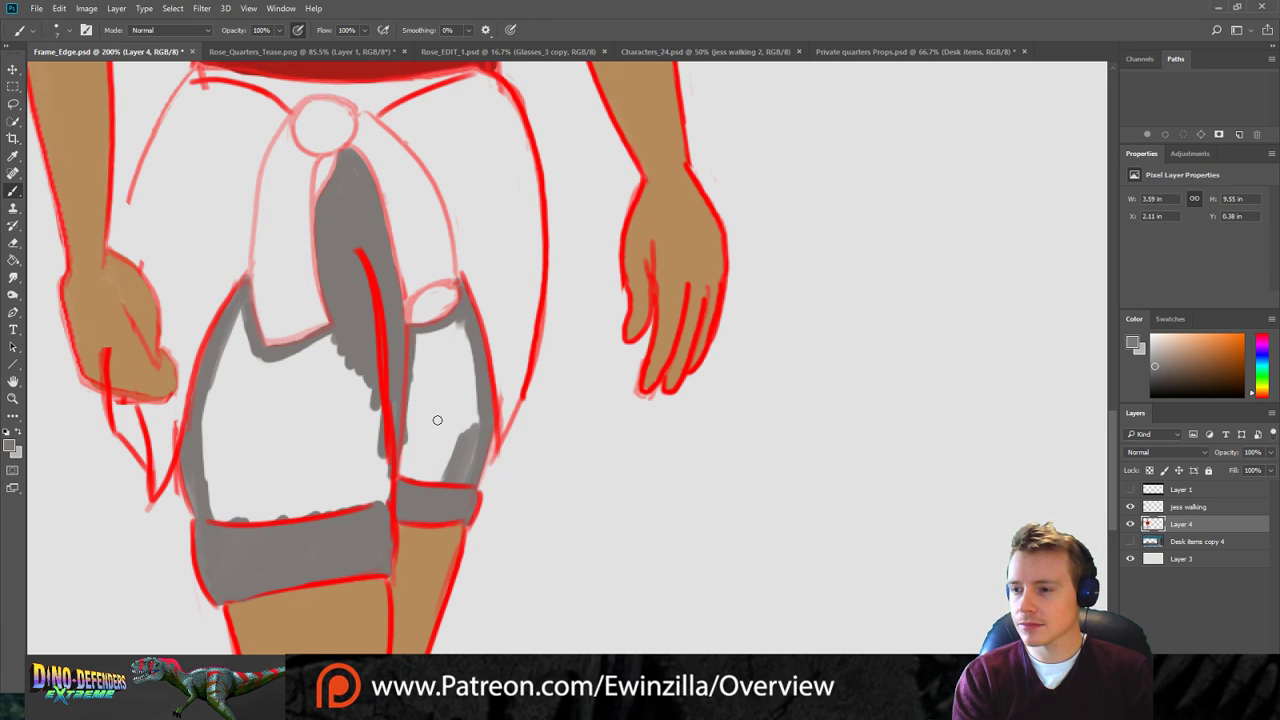
mouse_move(438, 453)
mouse_down()
mouse_move(466, 485)
mouse_move(482, 411)
mouse_move(440, 490)
mouse_move(442, 435)
mouse_move(405, 482)
mouse_move(406, 430)
mouse_move(403, 478)
mouse_move(423, 465)
mouse_move(440, 413)
mouse_move(420, 440)
mouse_up()
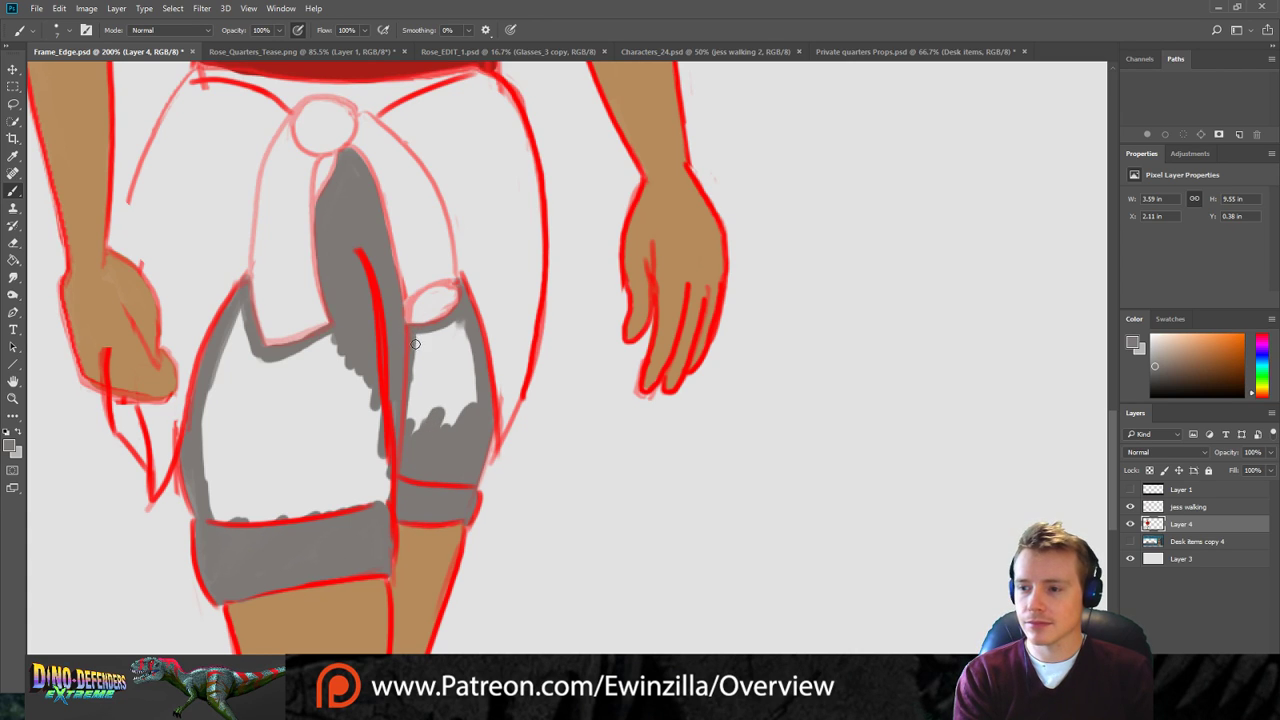
mouse_move(405, 342)
mouse_down()
mouse_move(441, 327)
mouse_move(408, 361)
mouse_move(414, 337)
mouse_move(444, 327)
mouse_move(425, 362)
mouse_up()
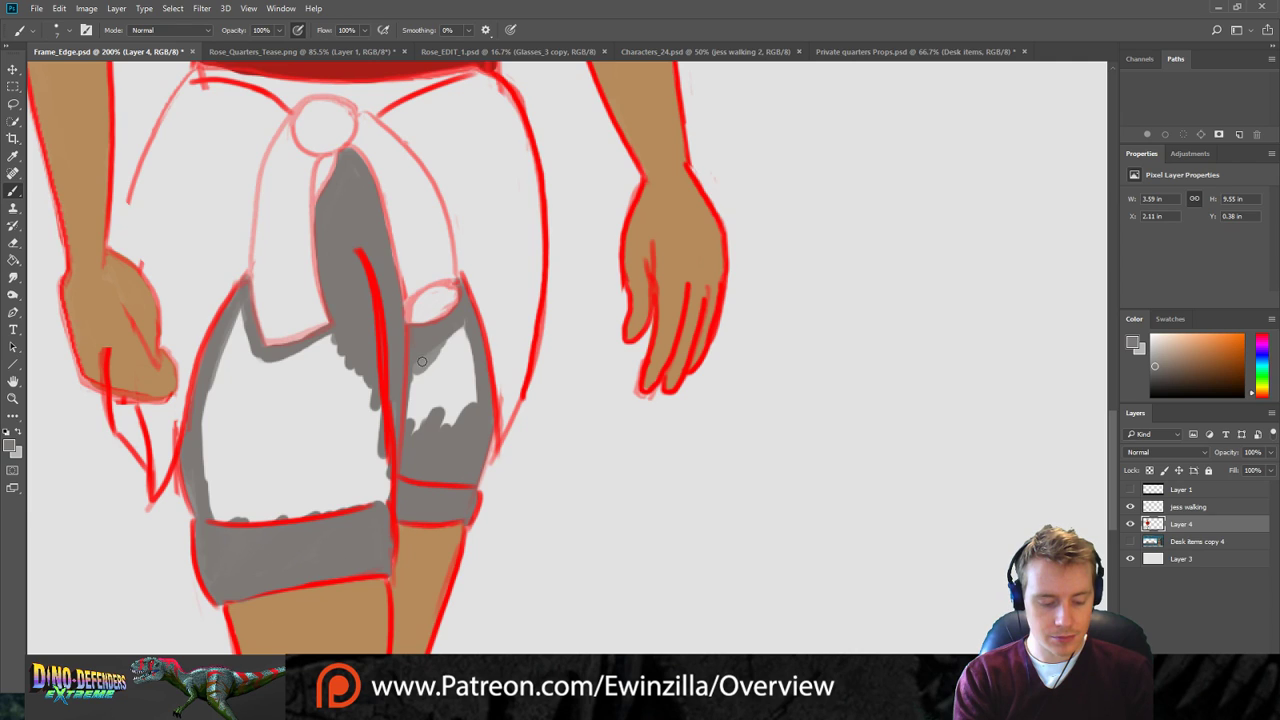
mouse_move(422, 350)
mouse_down()
mouse_move(408, 421)
mouse_move(466, 334)
mouse_move(445, 438)
mouse_move(464, 423)
mouse_move(475, 378)
mouse_move(476, 414)
mouse_up()
mouse_move(388, 498)
mouse_down()
mouse_move(409, 454)
mouse_move(305, 539)
mouse_move(375, 405)
mouse_move(390, 403)
mouse_move(381, 429)
mouse_move(300, 486)
mouse_move(285, 542)
mouse_move(269, 539)
mouse_move(318, 398)
mouse_move(352, 367)
mouse_move(301, 394)
mouse_move(339, 341)
mouse_move(290, 359)
mouse_move(313, 390)
mouse_move(277, 514)
mouse_move(291, 372)
mouse_move(242, 533)
mouse_move(238, 473)
mouse_move(261, 420)
mouse_up()
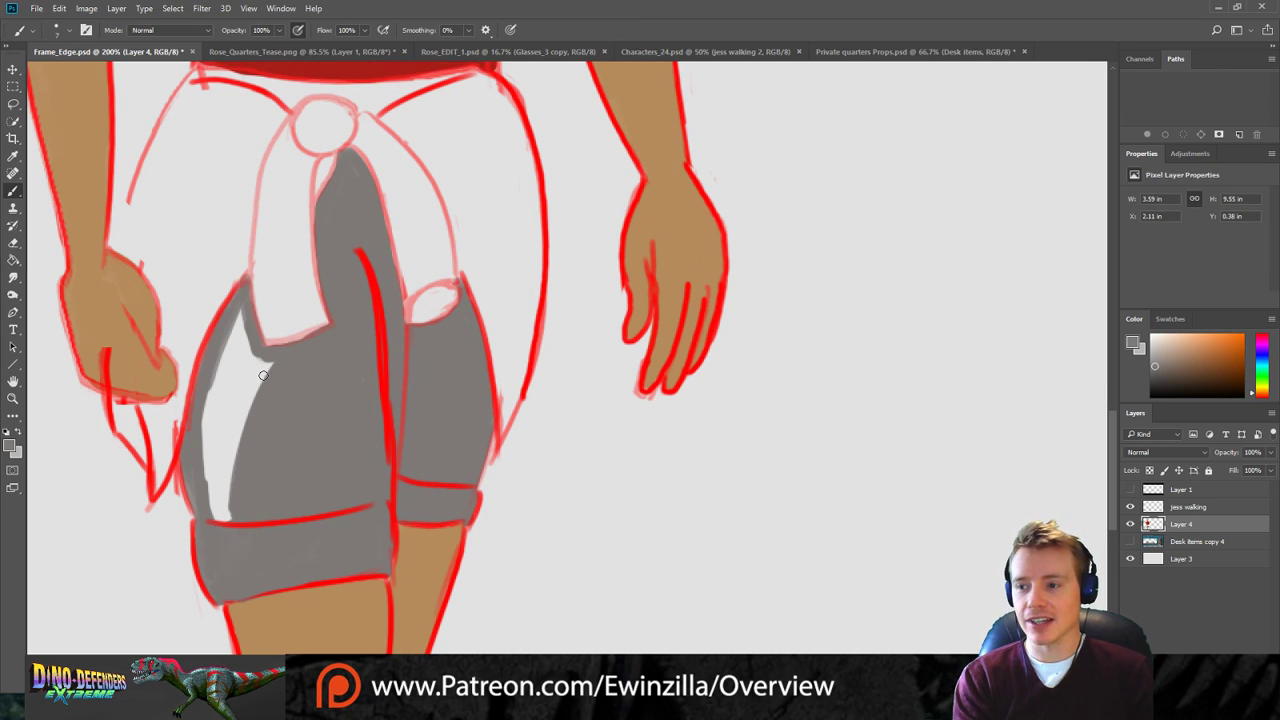
mouse_move(224, 330)
mouse_down()
mouse_move(250, 362)
mouse_move(267, 360)
mouse_move(224, 515)
mouse_move(236, 362)
mouse_move(219, 505)
mouse_move(222, 360)
mouse_move(217, 458)
mouse_up()
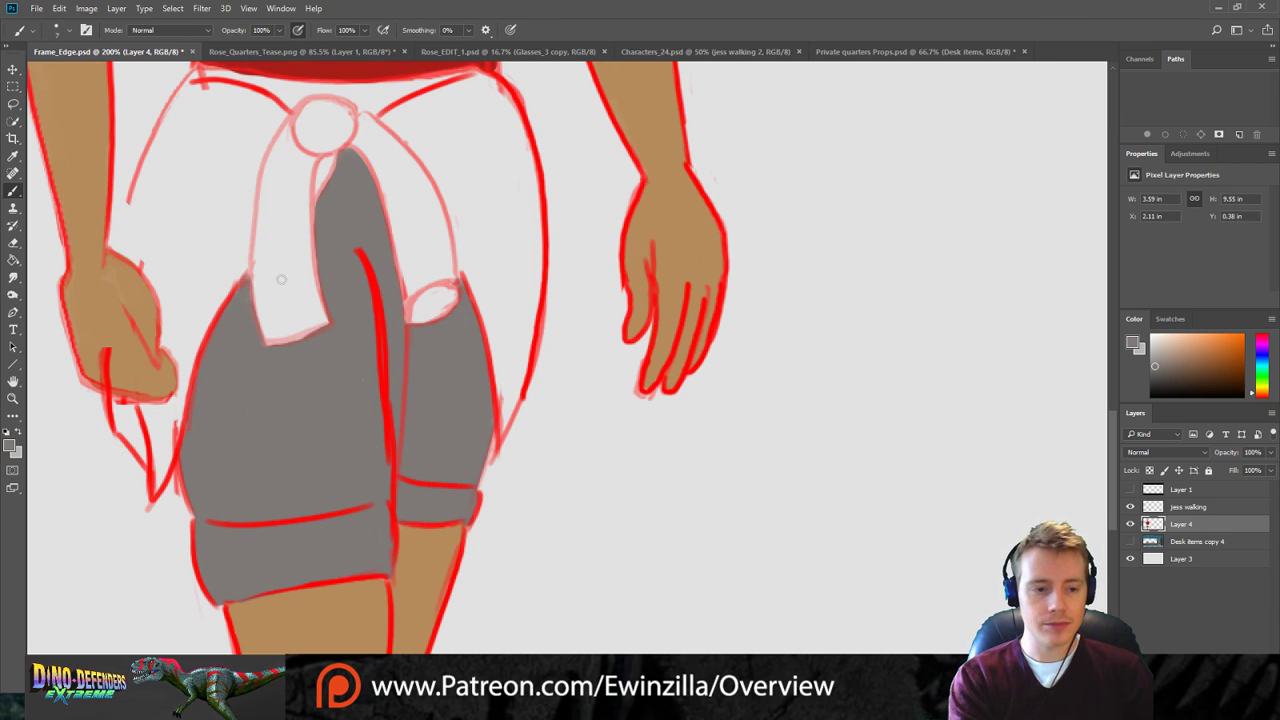
Switch to the light grey and paint the waist cloth around the image-left hand, including the pointed corner below it.
key(z)
click(391, 28)
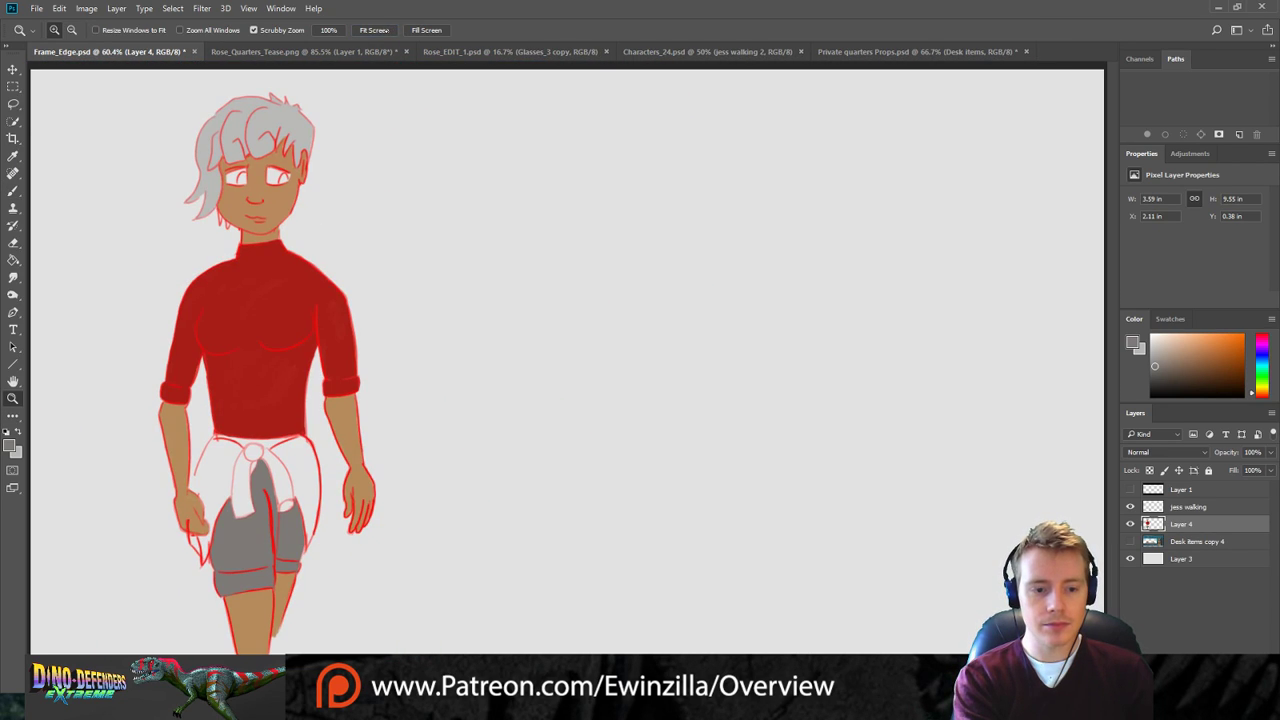
drag(211, 471, 216, 474)
scroll(985, 455, down, 5)
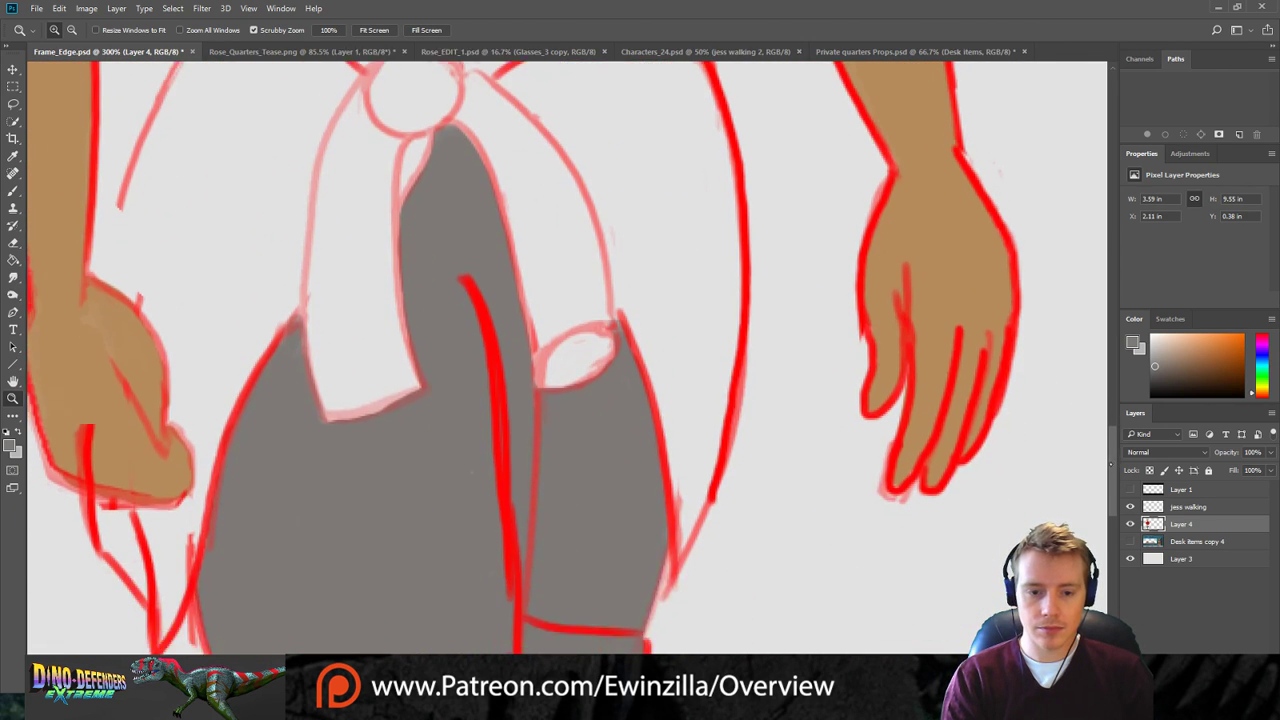
scroll(985, 455, up, 2)
key(x)
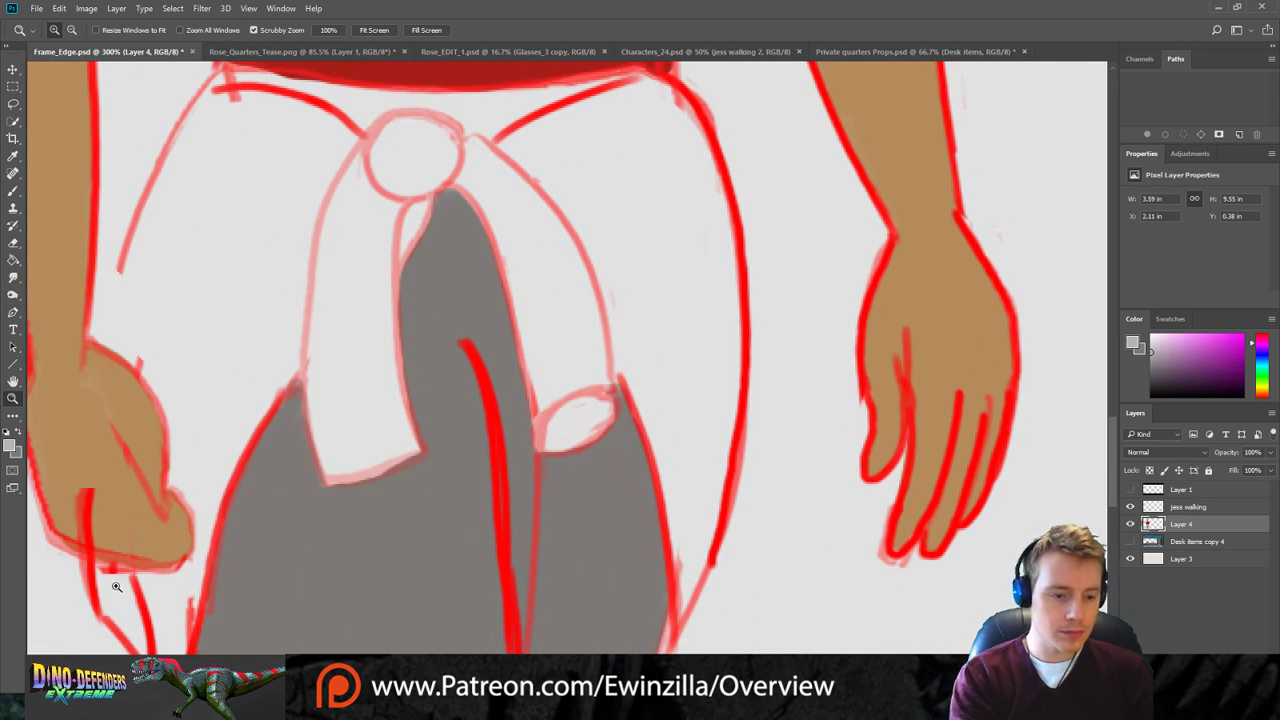
key(b)
mouse_move(103, 572)
mouse_down()
mouse_move(142, 650)
mouse_move(111, 573)
mouse_move(183, 576)
mouse_move(200, 528)
mouse_move(175, 483)
mouse_move(156, 385)
mouse_move(101, 340)
mouse_move(124, 268)
mouse_move(114, 329)
mouse_move(131, 345)
mouse_move(103, 331)
mouse_move(130, 340)
mouse_move(163, 389)
mouse_move(202, 506)
mouse_move(202, 572)
mouse_up()
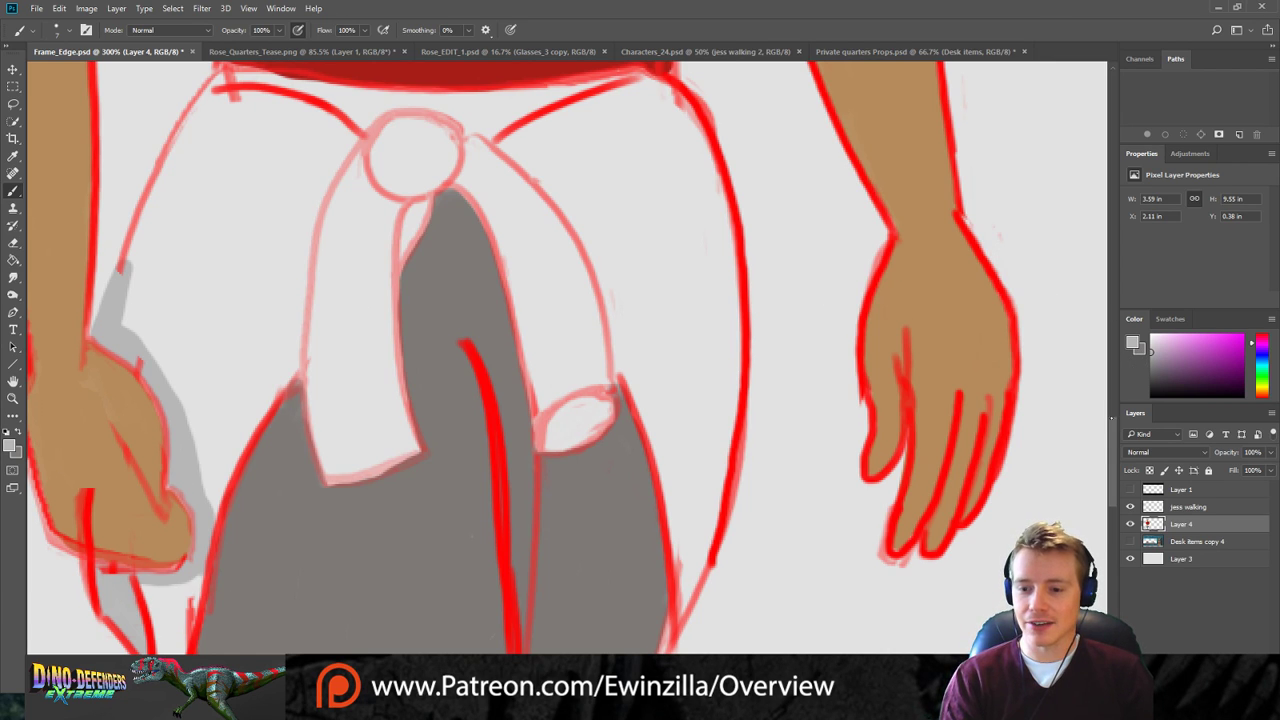
scroll(166, 330, down, 5)
mouse_move(132, 327)
mouse_down()
mouse_move(164, 319)
mouse_move(159, 362)
mouse_move(200, 302)
mouse_move(166, 408)
mouse_up()
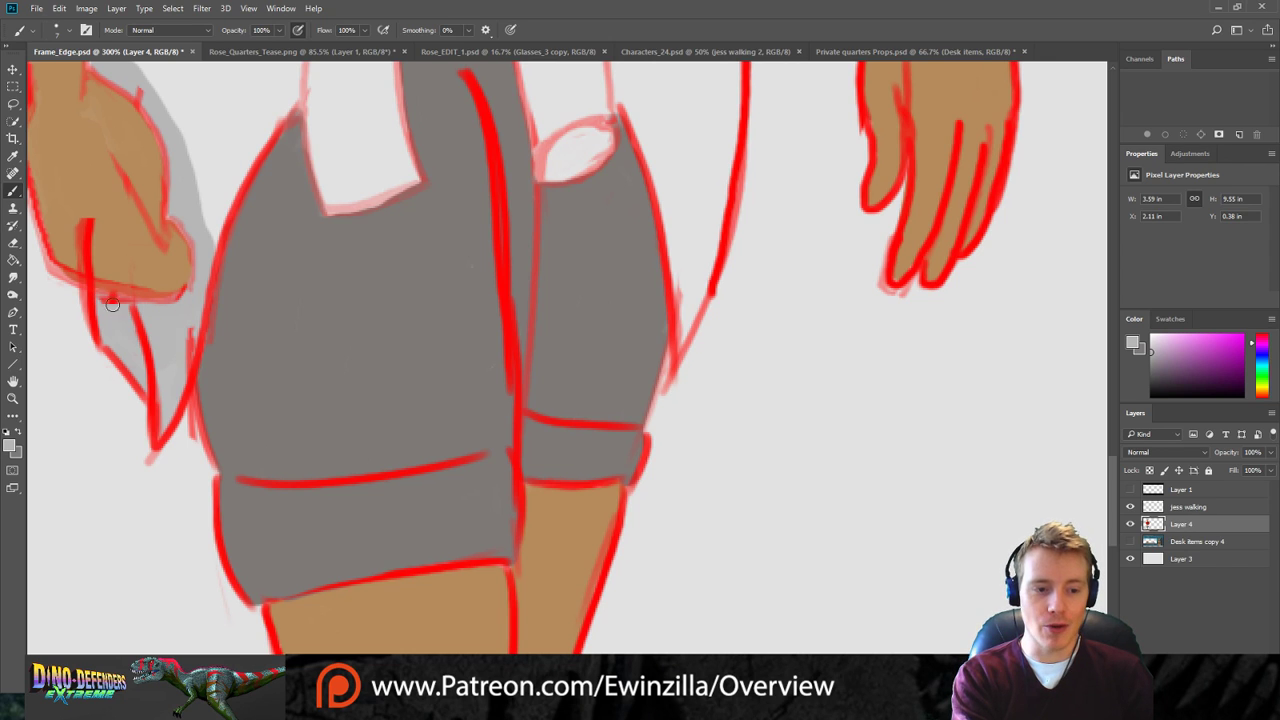
Fill the image-left half of the waist cloth, its waistband and the knot with light grey, undoing the last stray stroke.
scroll(844, 452, up, 5)
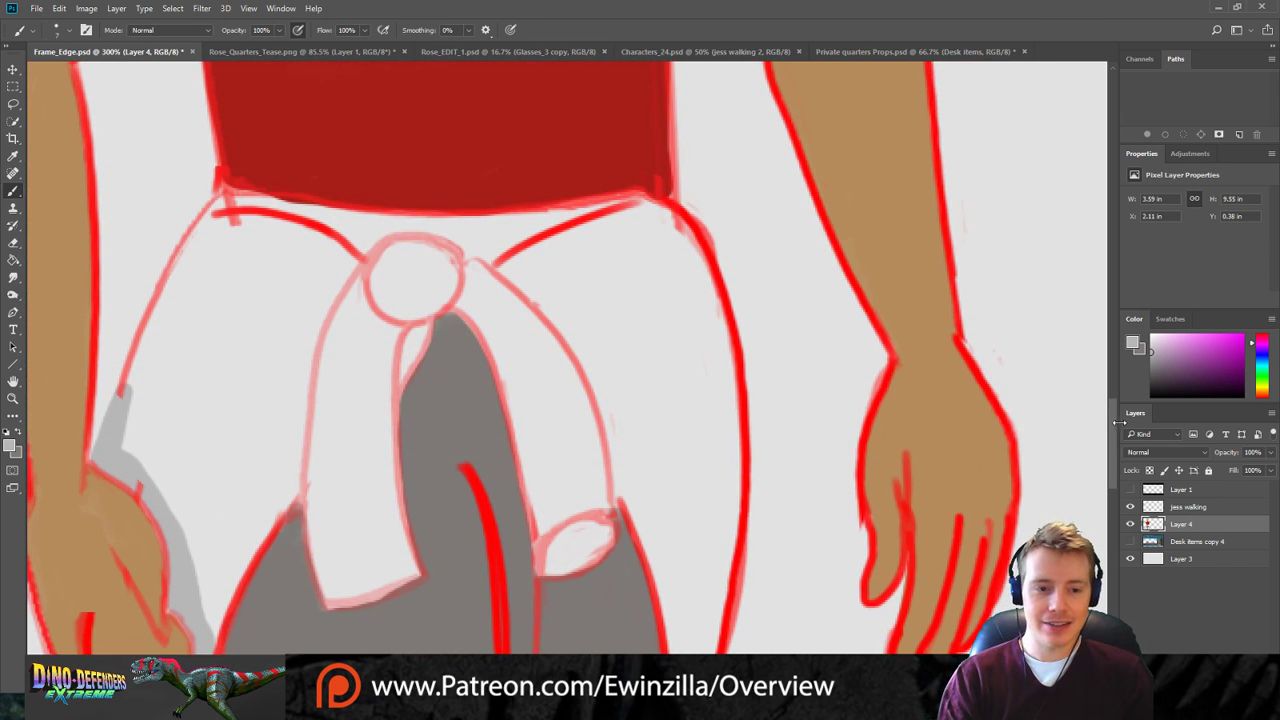
mouse_move(142, 385)
mouse_down()
mouse_move(226, 204)
mouse_move(165, 290)
mouse_move(232, 199)
mouse_move(327, 214)
mouse_move(236, 195)
mouse_move(495, 222)
mouse_move(636, 199)
mouse_move(471, 238)
mouse_move(536, 231)
mouse_move(542, 245)
mouse_move(483, 258)
mouse_move(398, 314)
mouse_move(437, 301)
mouse_move(439, 270)
mouse_move(412, 257)
mouse_move(376, 284)
mouse_move(401, 291)
mouse_move(443, 269)
mouse_move(447, 226)
mouse_move(410, 240)
mouse_move(376, 317)
mouse_move(391, 342)
mouse_move(421, 300)
mouse_move(391, 382)
mouse_move(416, 341)
mouse_move(382, 392)
mouse_move(419, 307)
mouse_move(428, 315)
mouse_move(405, 349)
mouse_move(387, 346)
mouse_move(341, 388)
mouse_move(320, 379)
mouse_move(368, 286)
mouse_move(320, 303)
mouse_move(395, 236)
mouse_move(320, 241)
mouse_move(323, 220)
mouse_move(203, 238)
mouse_move(293, 219)
mouse_move(342, 254)
mouse_move(255, 364)
mouse_move(284, 353)
mouse_move(305, 301)
mouse_move(337, 277)
mouse_move(267, 391)
mouse_up()
mouse_move(212, 635)
mouse_down()
mouse_move(292, 488)
mouse_move(206, 641)
mouse_move(316, 471)
mouse_move(247, 541)
mouse_move(206, 611)
mouse_move(270, 470)
mouse_move(187, 535)
mouse_move(200, 466)
mouse_move(150, 497)
mouse_move(150, 449)
mouse_move(149, 482)
mouse_up()
mouse_move(157, 323)
mouse_down()
mouse_move(125, 428)
mouse_move(160, 357)
mouse_move(221, 290)
mouse_up()
mouse_move(191, 369)
mouse_down()
mouse_move(185, 430)
mouse_move(309, 345)
mouse_move(328, 348)
mouse_move(250, 495)
mouse_move(253, 372)
mouse_up()
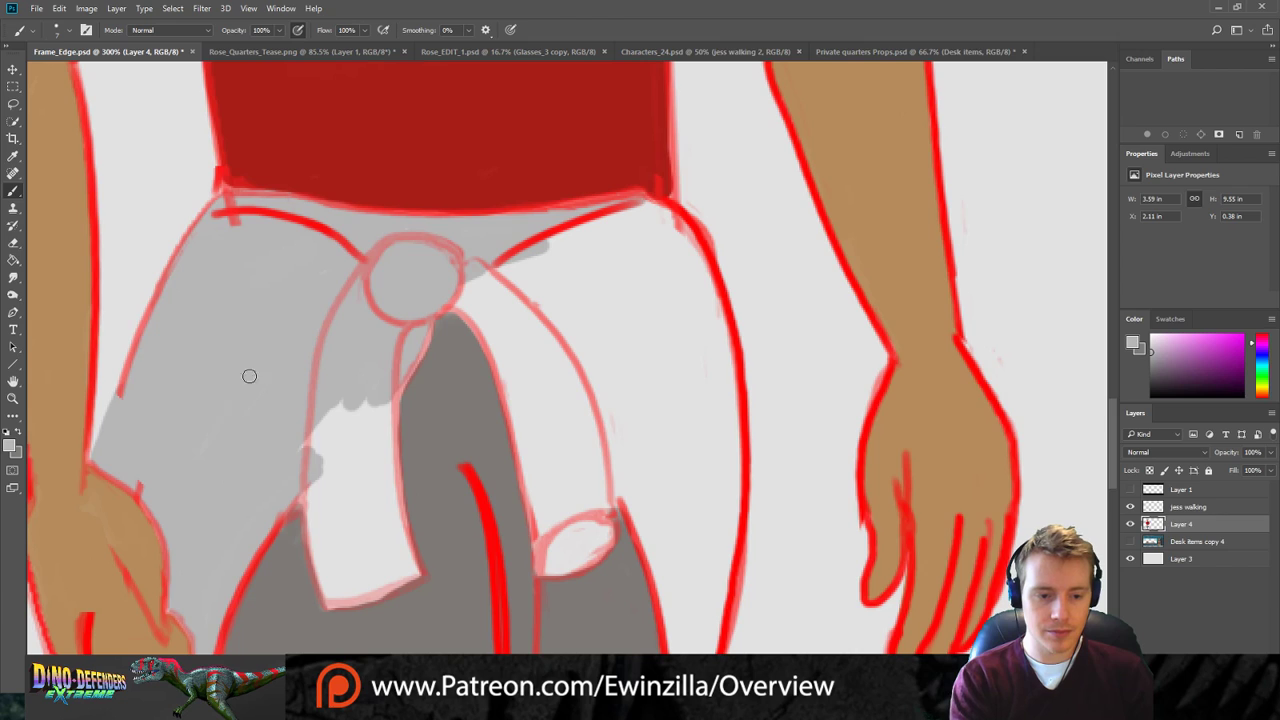
mouse_move(266, 466)
mouse_down()
mouse_move(343, 402)
mouse_move(357, 404)
mouse_move(339, 462)
mouse_move(367, 448)
mouse_move(386, 399)
mouse_move(424, 563)
mouse_move(385, 382)
mouse_move(389, 499)
mouse_move(412, 571)
mouse_move(333, 599)
mouse_move(400, 576)
mouse_move(334, 595)
mouse_move(312, 458)
mouse_move(321, 569)
mouse_move(320, 485)
mouse_move(353, 583)
mouse_move(367, 535)
mouse_move(376, 568)
mouse_move(397, 557)
mouse_move(372, 407)
mouse_move(382, 388)
mouse_move(404, 531)
mouse_move(382, 392)
mouse_move(383, 474)
mouse_move(392, 389)
mouse_move(395, 522)
mouse_move(380, 460)
mouse_move(357, 462)
mouse_move(349, 443)
mouse_move(344, 379)
mouse_move(344, 455)
mouse_move(320, 414)
mouse_move(275, 474)
mouse_move(242, 484)
mouse_move(303, 371)
mouse_move(291, 355)
mouse_move(274, 378)
mouse_move(247, 348)
mouse_move(337, 271)
mouse_move(229, 409)
mouse_move(246, 331)
mouse_move(222, 339)
mouse_move(184, 288)
mouse_up()
key(ctrl+z)
Fill the cloth's hanging ends and its image-right side with light grey, covering the remaining gaps.
mouse_move(449, 300)
mouse_down()
mouse_move(486, 316)
mouse_move(451, 304)
mouse_move(518, 425)
mouse_move(486, 341)
mouse_move(547, 527)
mouse_move(526, 445)
mouse_move(545, 557)
mouse_move(560, 518)
mouse_move(554, 568)
mouse_move(591, 524)
mouse_move(571, 560)
mouse_move(592, 547)
mouse_move(603, 480)
mouse_move(606, 517)
mouse_move(575, 558)
mouse_move(616, 481)
mouse_move(548, 513)
mouse_move(595, 449)
mouse_move(579, 438)
mouse_move(533, 471)
mouse_move(579, 383)
mouse_move(528, 417)
mouse_move(554, 357)
mouse_move(559, 386)
mouse_move(529, 407)
mouse_move(546, 338)
mouse_move(506, 366)
mouse_move(538, 332)
mouse_move(502, 343)
mouse_move(519, 310)
mouse_move(502, 296)
mouse_move(475, 303)
mouse_move(511, 259)
mouse_move(481, 289)
mouse_move(565, 236)
mouse_move(656, 210)
mouse_move(695, 261)
mouse_move(496, 294)
mouse_move(649, 244)
mouse_move(663, 253)
mouse_move(544, 266)
mouse_move(515, 303)
mouse_move(600, 278)
mouse_move(659, 236)
mouse_move(565, 343)
mouse_up()
mouse_move(652, 263)
mouse_down()
mouse_move(582, 391)
mouse_move(613, 309)
mouse_move(664, 275)
mouse_move(559, 348)
mouse_move(602, 257)
mouse_move(576, 244)
mouse_move(508, 269)
mouse_move(549, 327)
mouse_move(601, 365)
mouse_move(628, 339)
mouse_move(597, 460)
mouse_move(625, 448)
mouse_move(614, 506)
mouse_move(661, 551)
mouse_move(684, 622)
mouse_move(704, 556)
mouse_move(720, 616)
mouse_up()
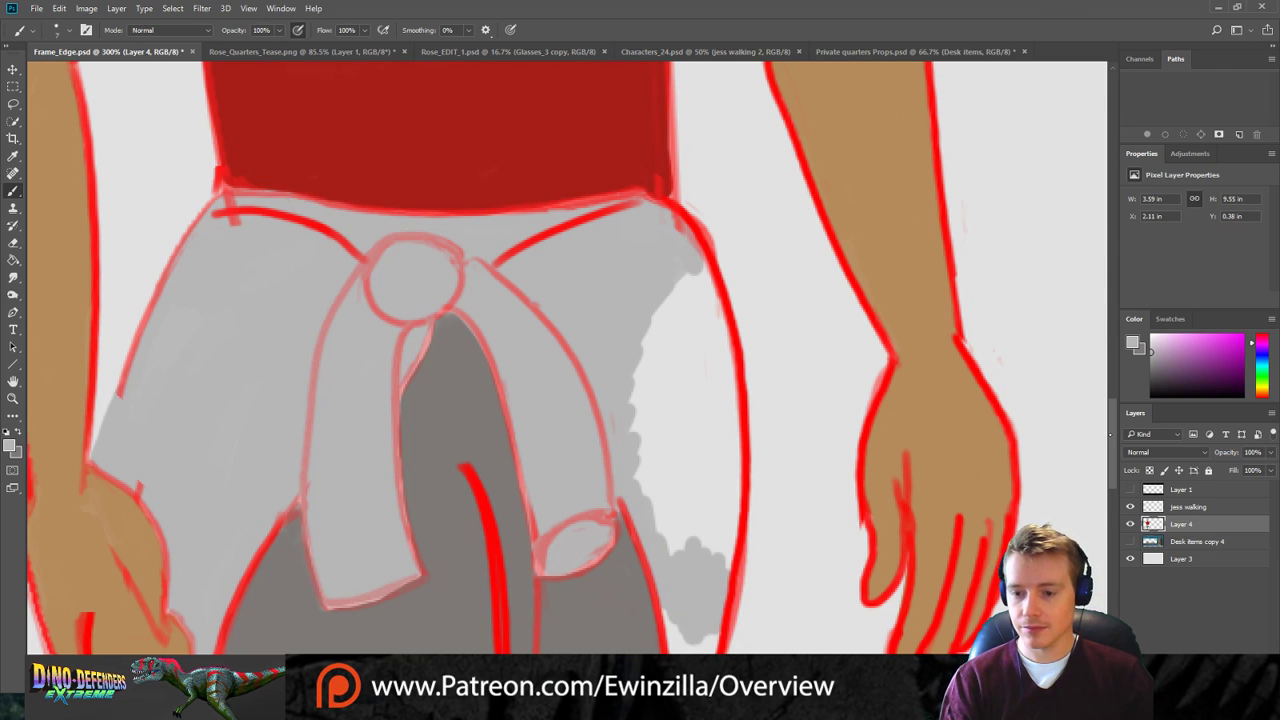
scroll(827, 396, down, 3)
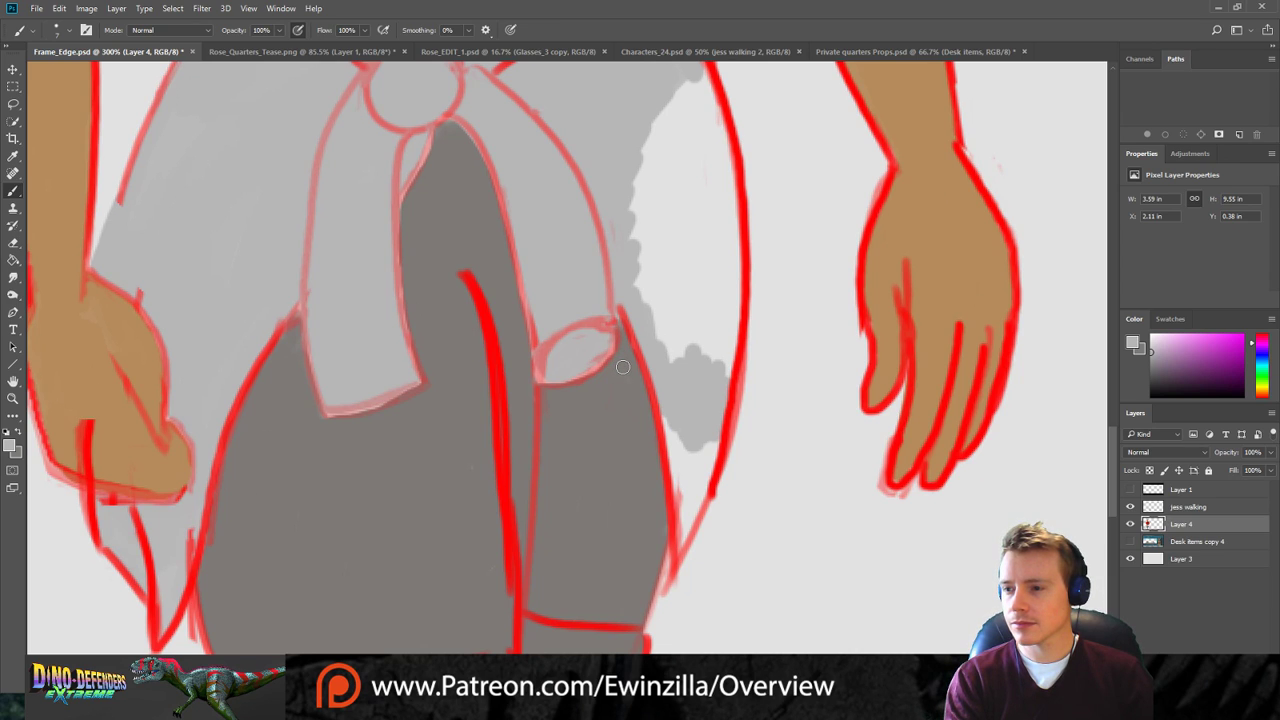
mouse_move(672, 414)
mouse_down()
mouse_move(685, 495)
mouse_move(696, 423)
mouse_move(710, 463)
mouse_move(682, 542)
mouse_move(711, 402)
mouse_move(718, 422)
mouse_move(737, 273)
mouse_move(727, 156)
mouse_move(695, 68)
mouse_move(634, 169)
mouse_move(628, 211)
mouse_move(646, 226)
mouse_move(686, 171)
mouse_move(665, 213)
mouse_move(658, 335)
mouse_move(683, 323)
mouse_move(692, 359)
mouse_move(722, 300)
mouse_move(707, 119)
mouse_move(722, 268)
mouse_move(704, 319)
mouse_move(708, 295)
mouse_move(657, 267)
mouse_up()
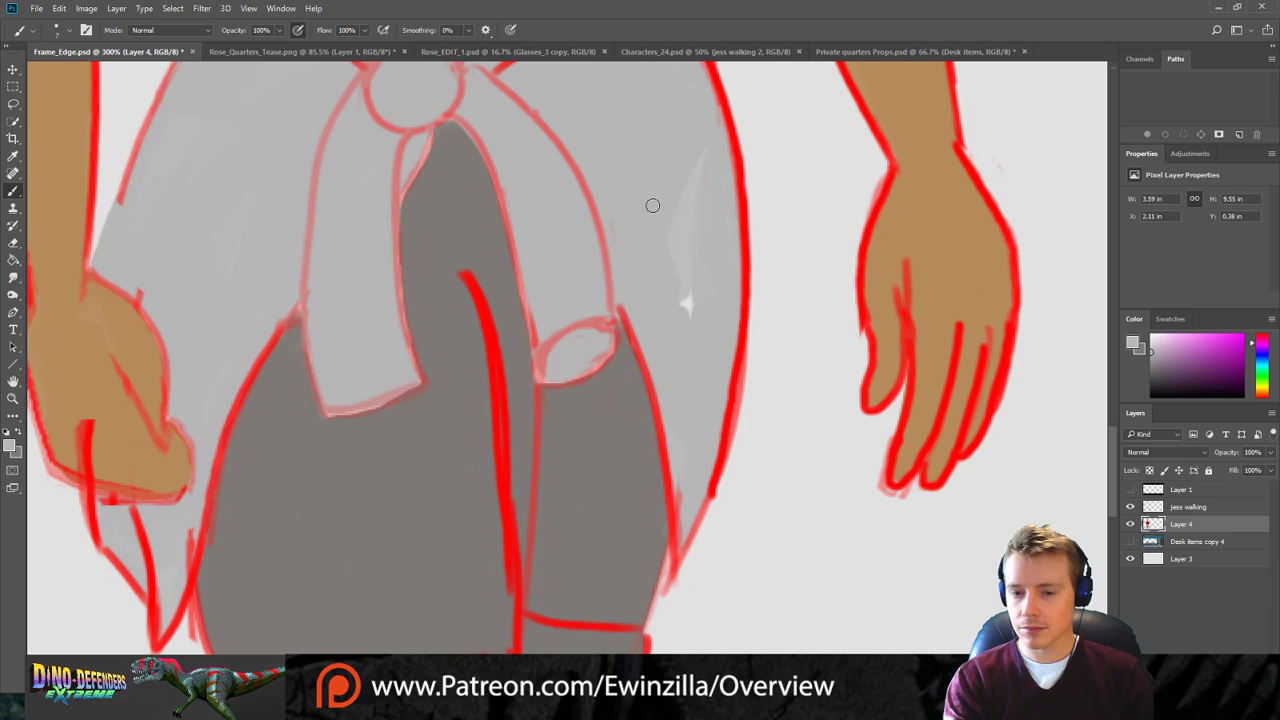
drag(677, 274, 700, 309)
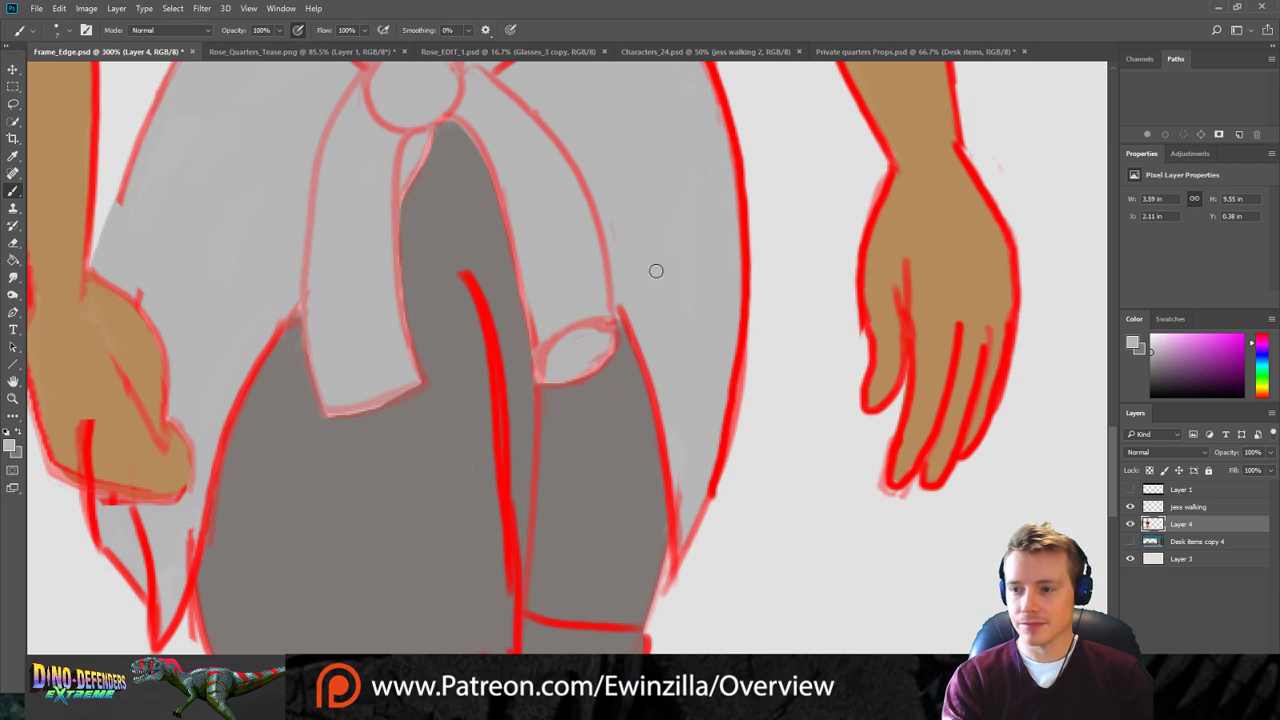
Set white as the paint colour and fill the whites of both of Jess's eyes.
click(13, 398)
click(374, 30)
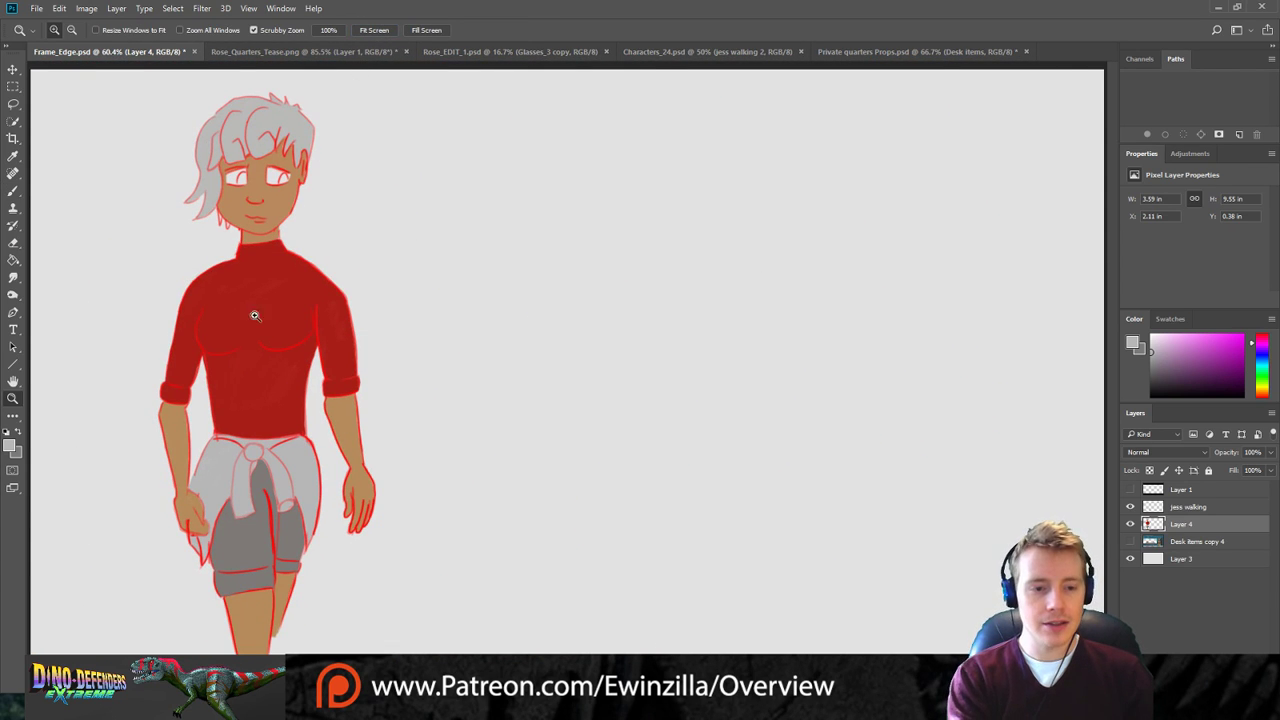
drag(242, 165, 242, 165)
key(i)
click(13, 191)
key(alt)
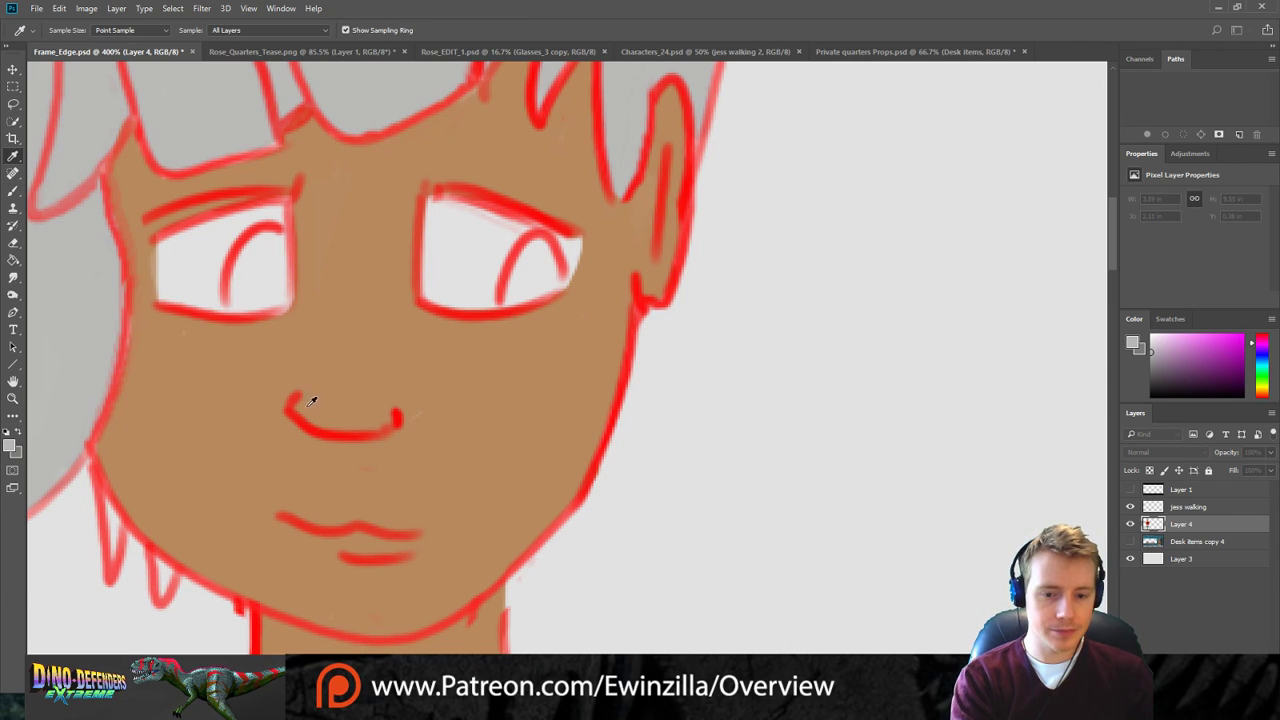
click(440, 212)
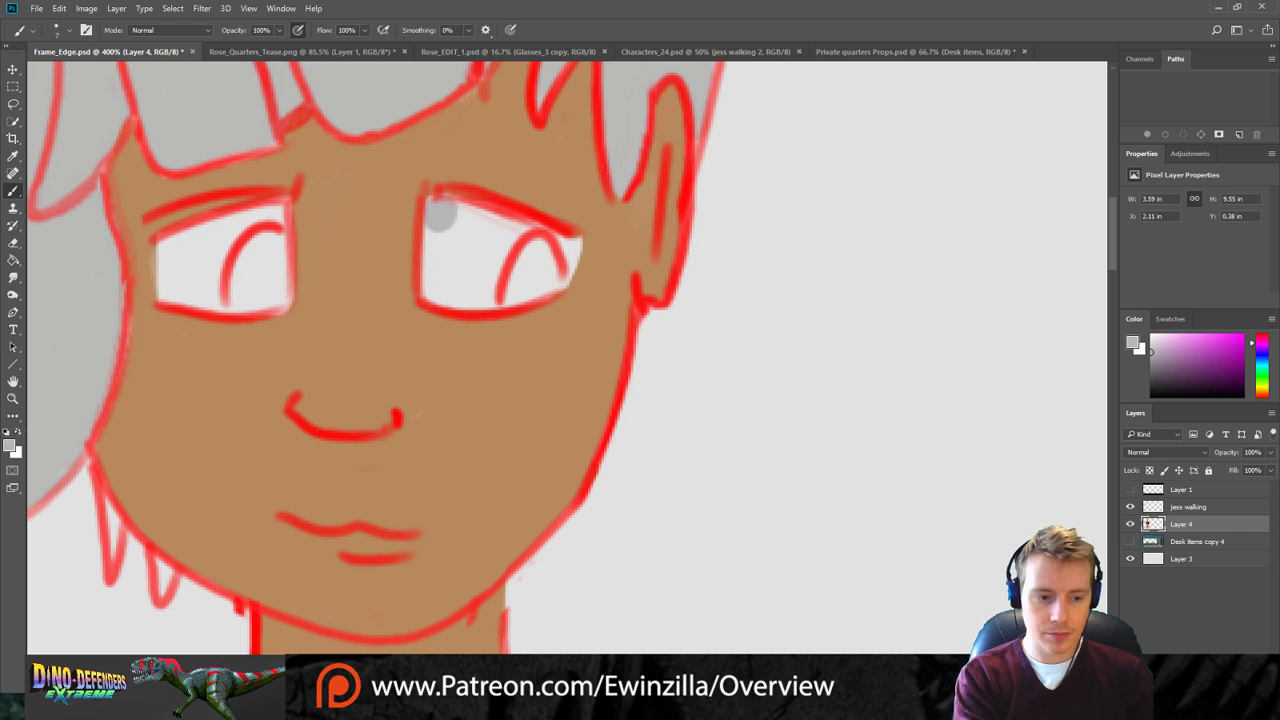
key(x)
mouse_move(430, 224)
mouse_down()
mouse_move(432, 291)
mouse_move(468, 303)
mouse_move(548, 283)
mouse_move(567, 242)
mouse_move(456, 207)
mouse_move(445, 238)
mouse_move(484, 220)
mouse_move(448, 283)
mouse_move(506, 262)
mouse_move(499, 296)
mouse_up()
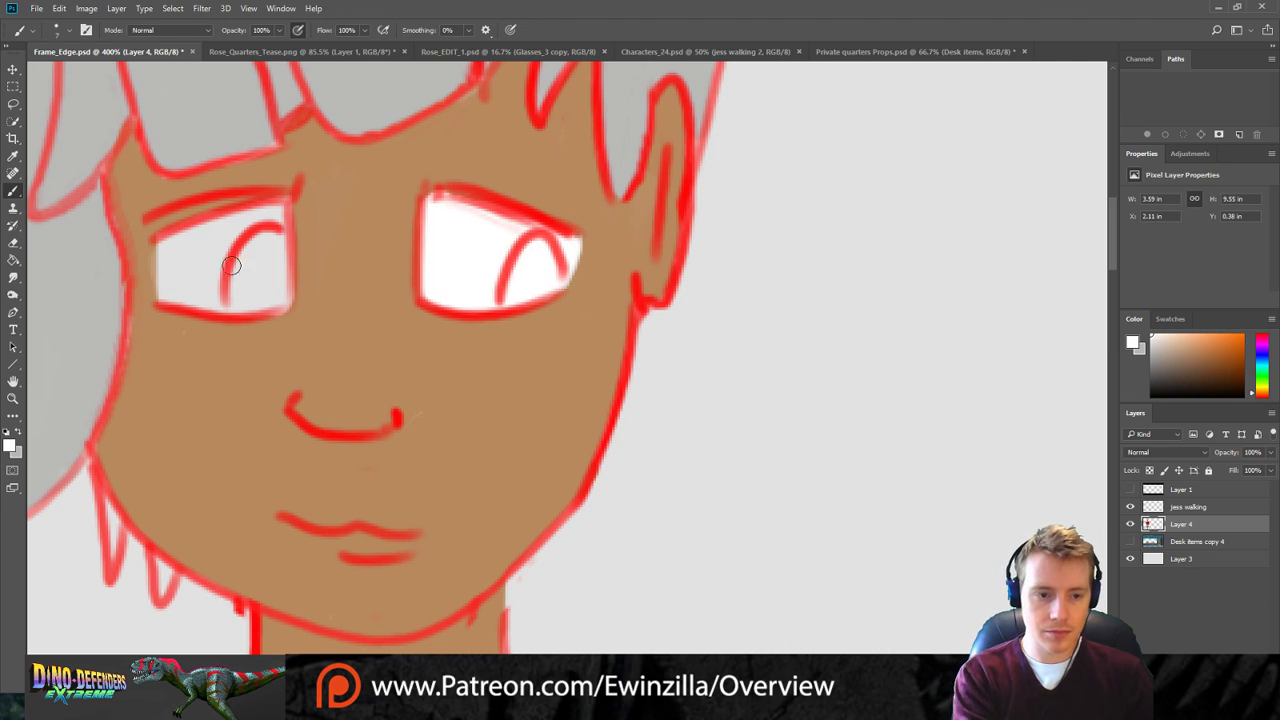
mouse_move(163, 246)
mouse_down()
mouse_move(269, 209)
mouse_move(275, 300)
mouse_move(242, 307)
mouse_move(277, 287)
mouse_move(236, 305)
mouse_move(173, 295)
mouse_move(166, 252)
mouse_move(213, 245)
mouse_move(192, 292)
mouse_move(257, 300)
mouse_up()
Recolour the bright red sketch lines on the jess walking layer to a darker crimson, and save the document.
click(13, 398)
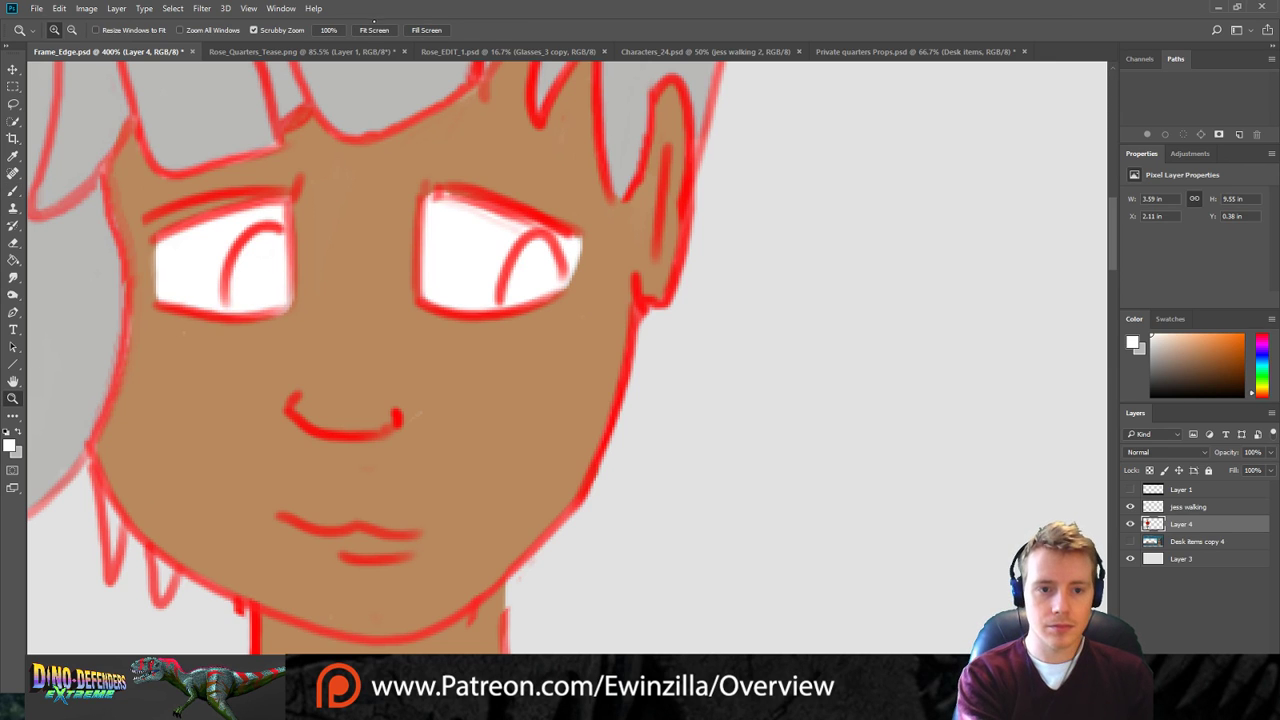
click(374, 28)
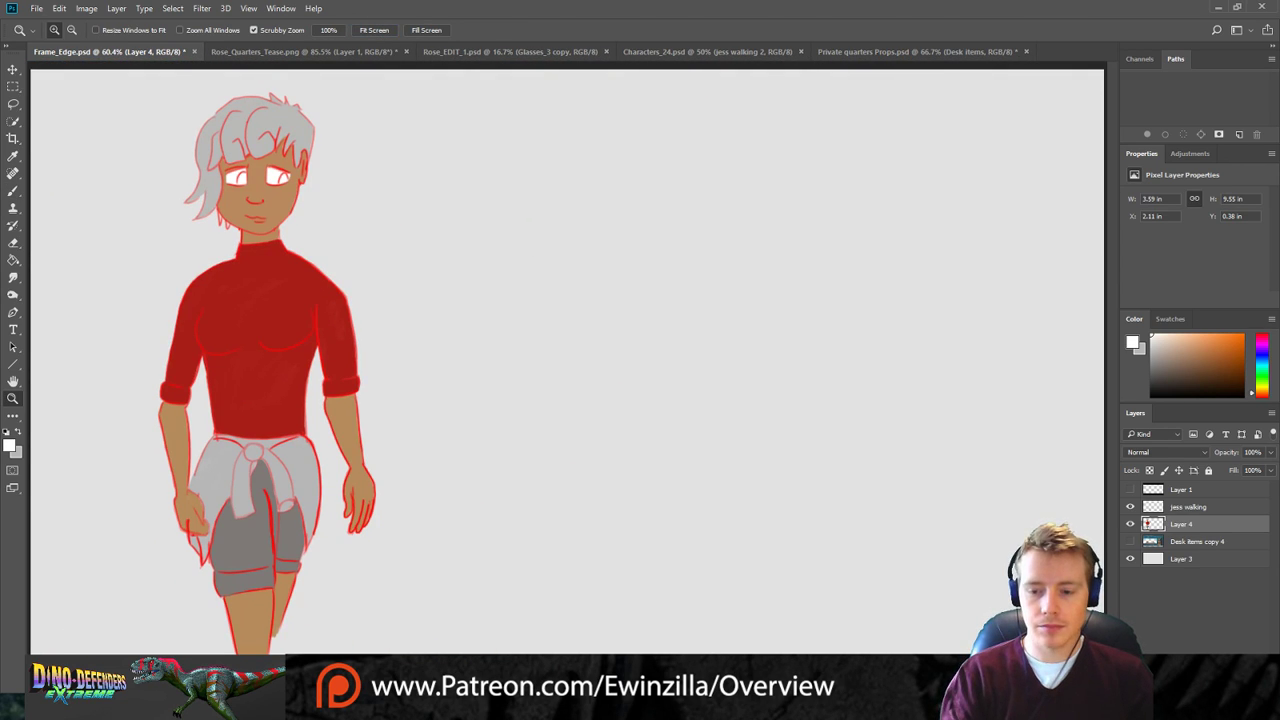
click(1186, 508)
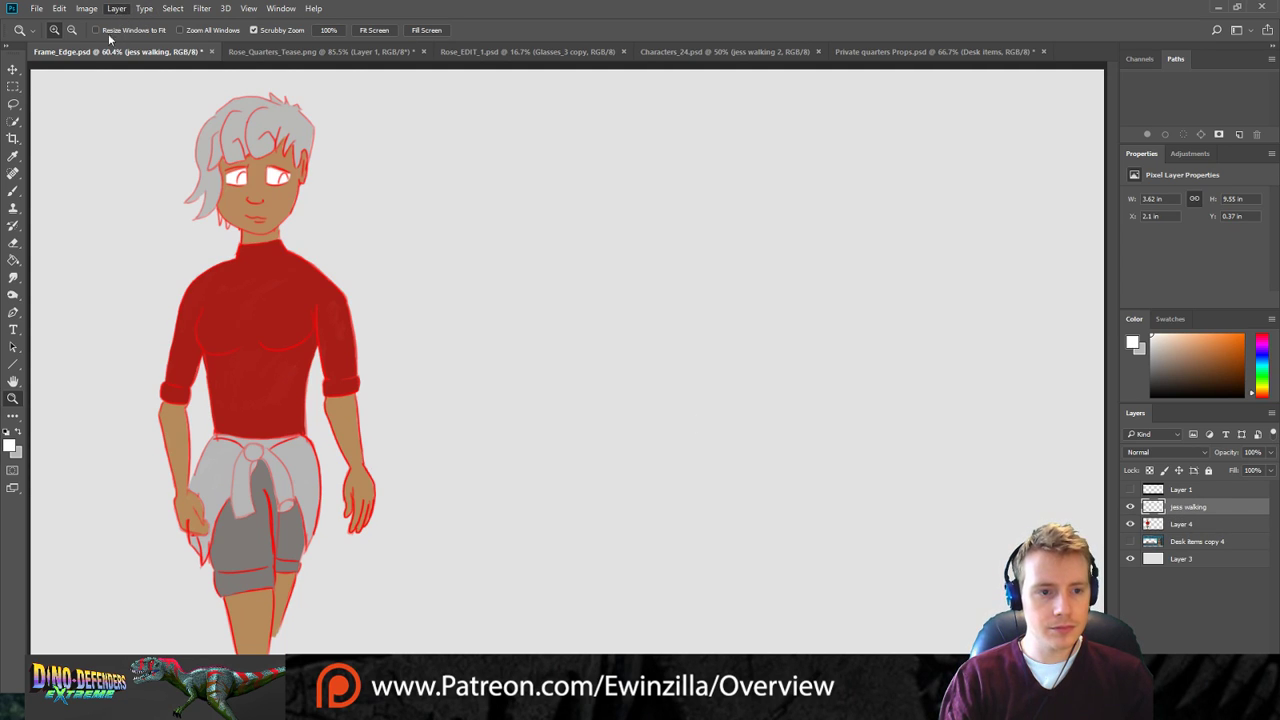
key(i)
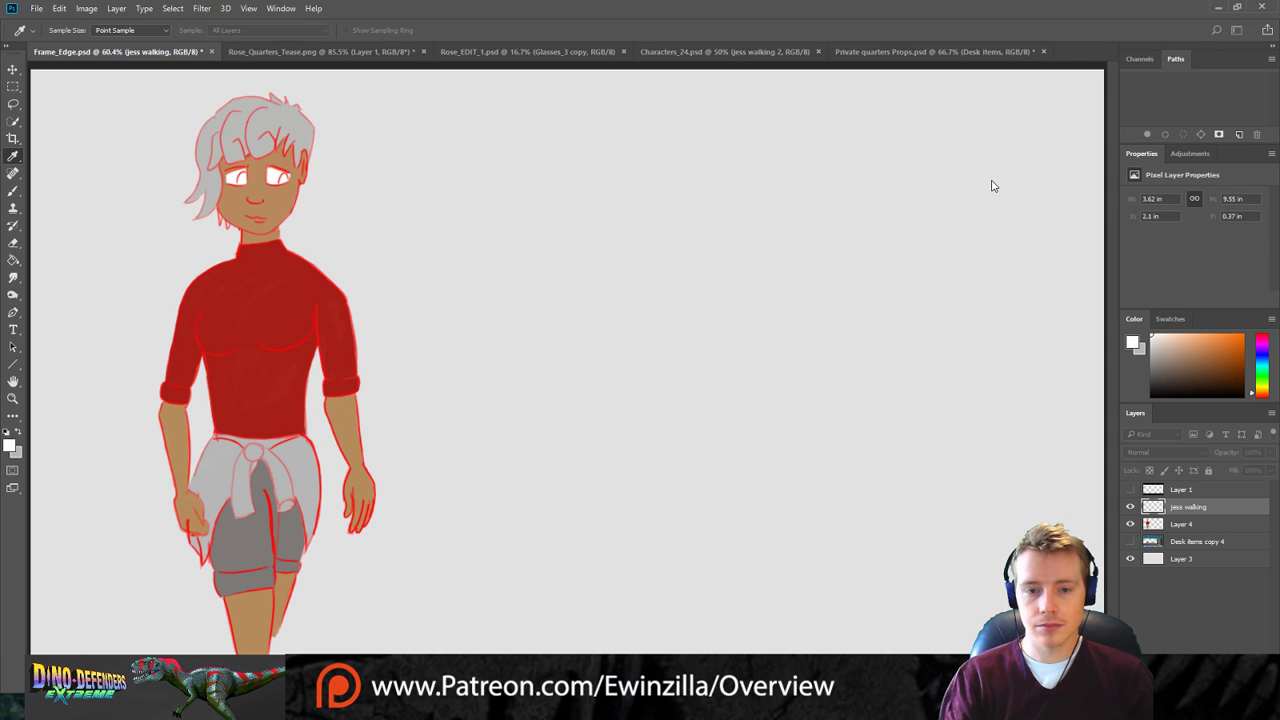
drag(992, 219, 958, 221)
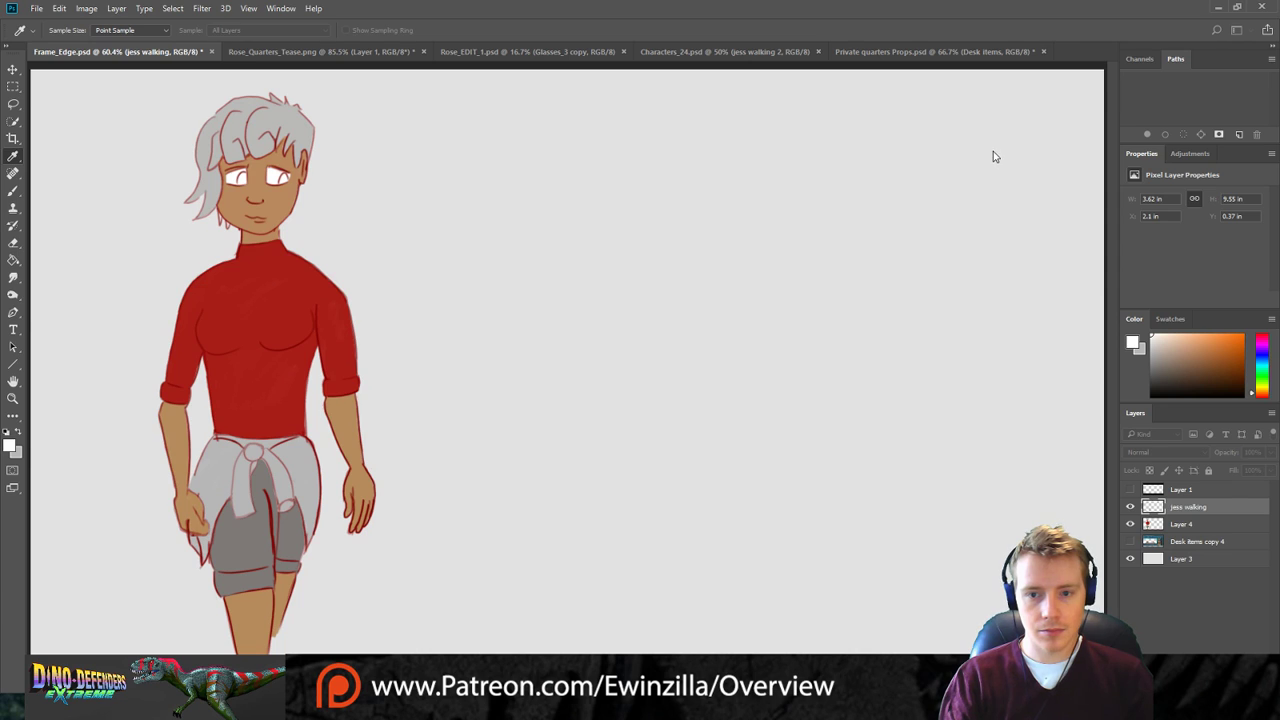
drag(1002, 157, 979, 158)
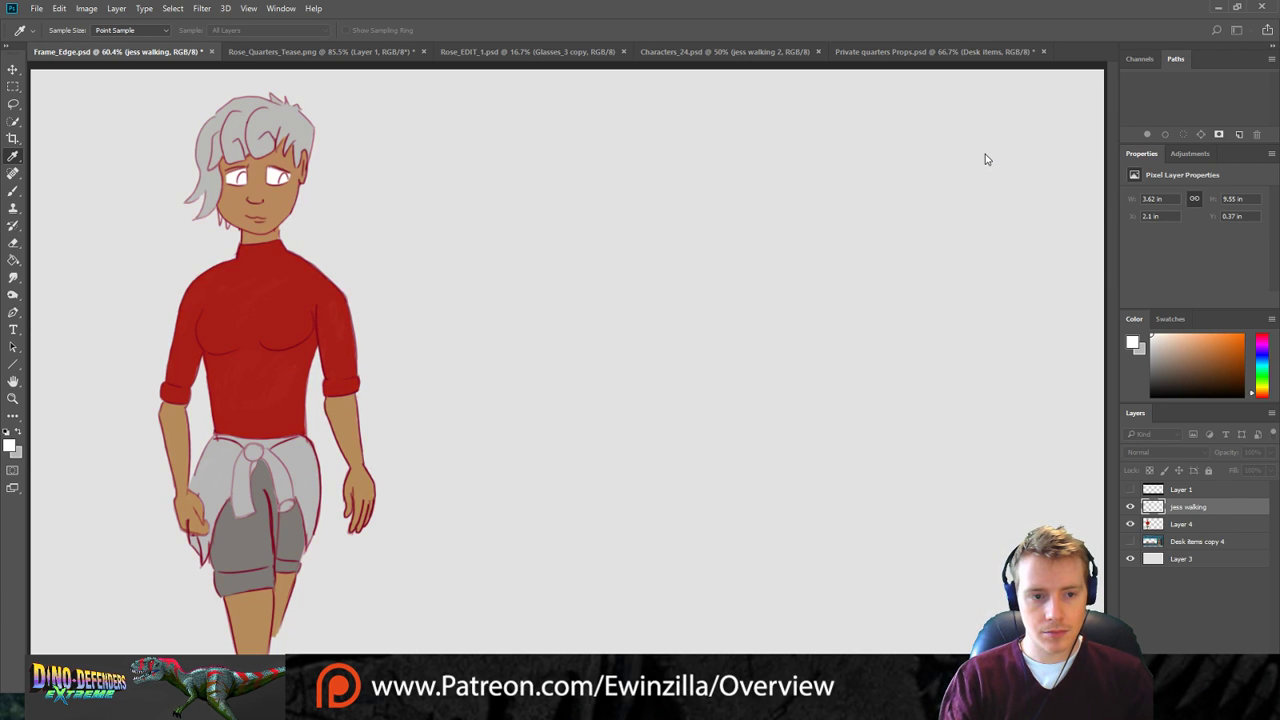
click(1138, 97)
key(ctrl+s)
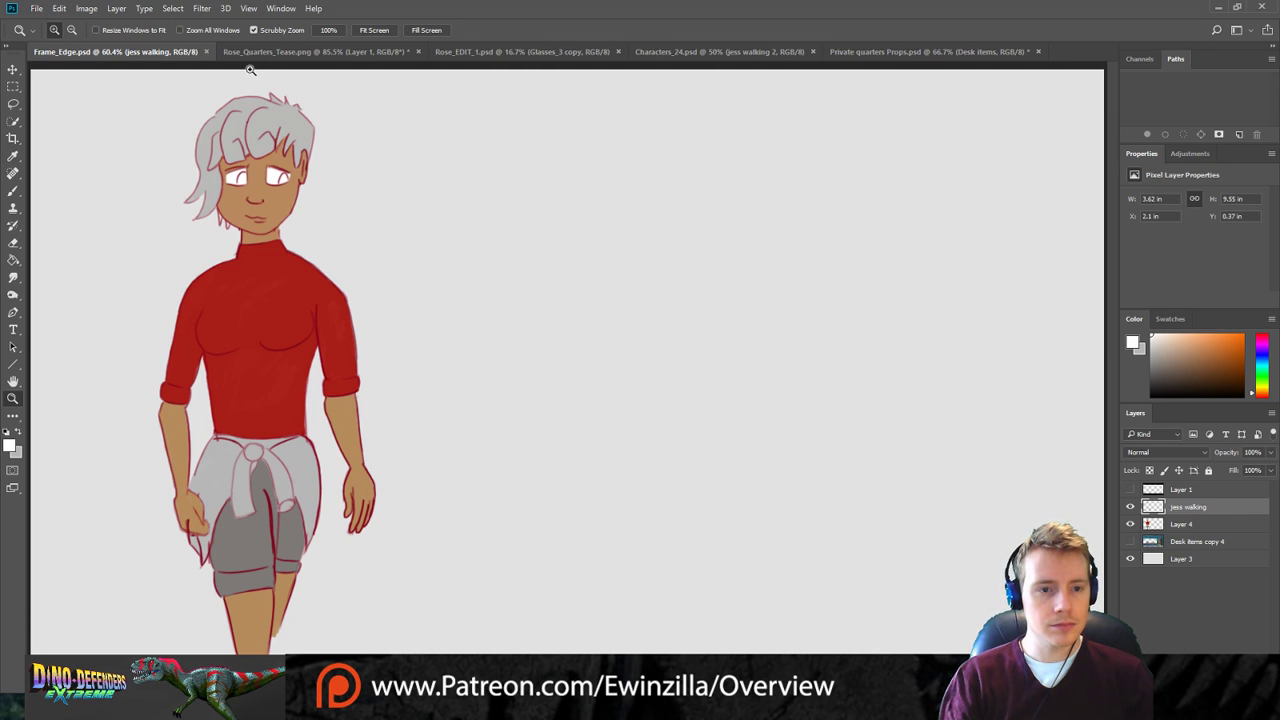
Merge the jess walking line layer with the Layer 4 colour layer into one layer.
click(192, 90)
click(188, 118)
click(187, 119)
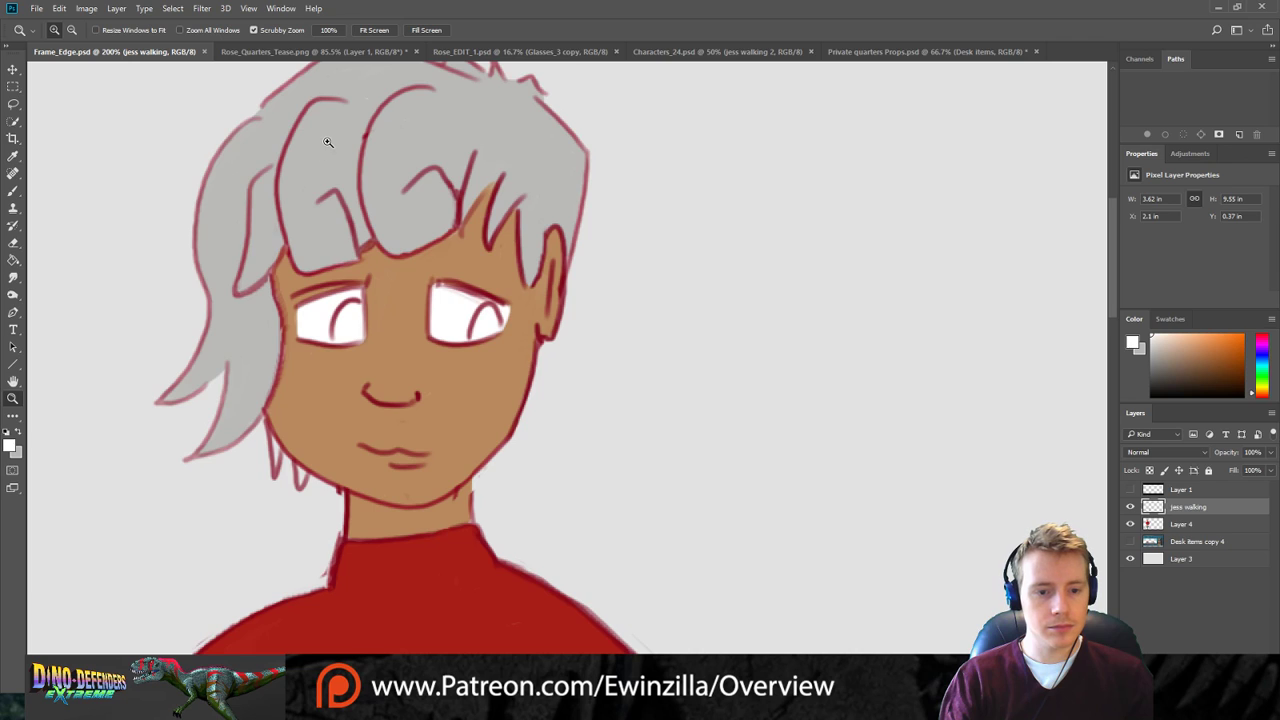
click(410, 238)
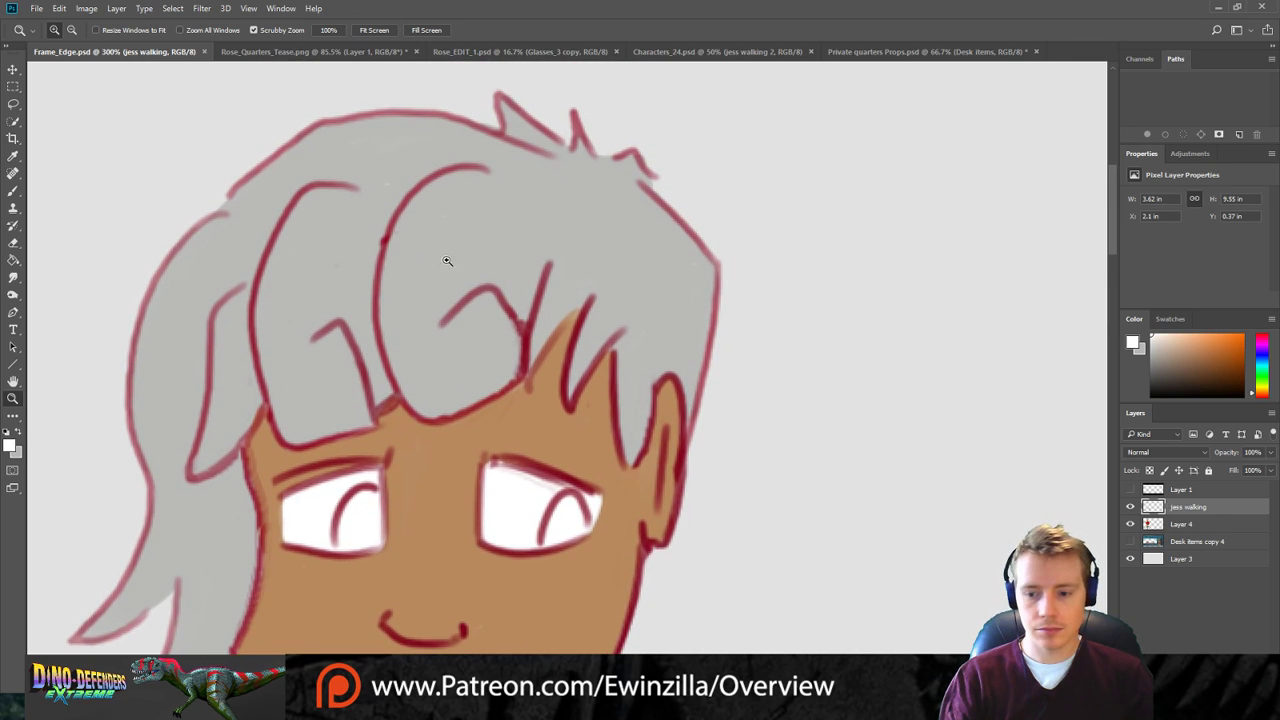
shift+click(1188, 525)
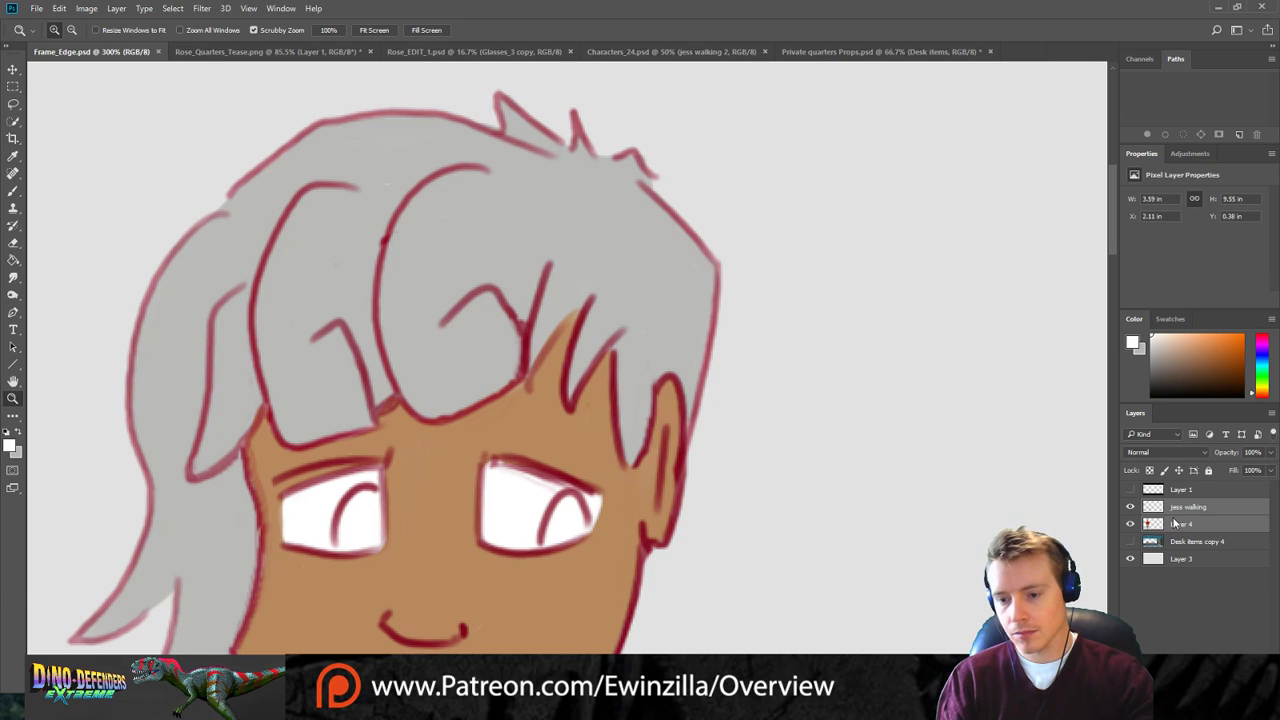
key(ctrl+e)
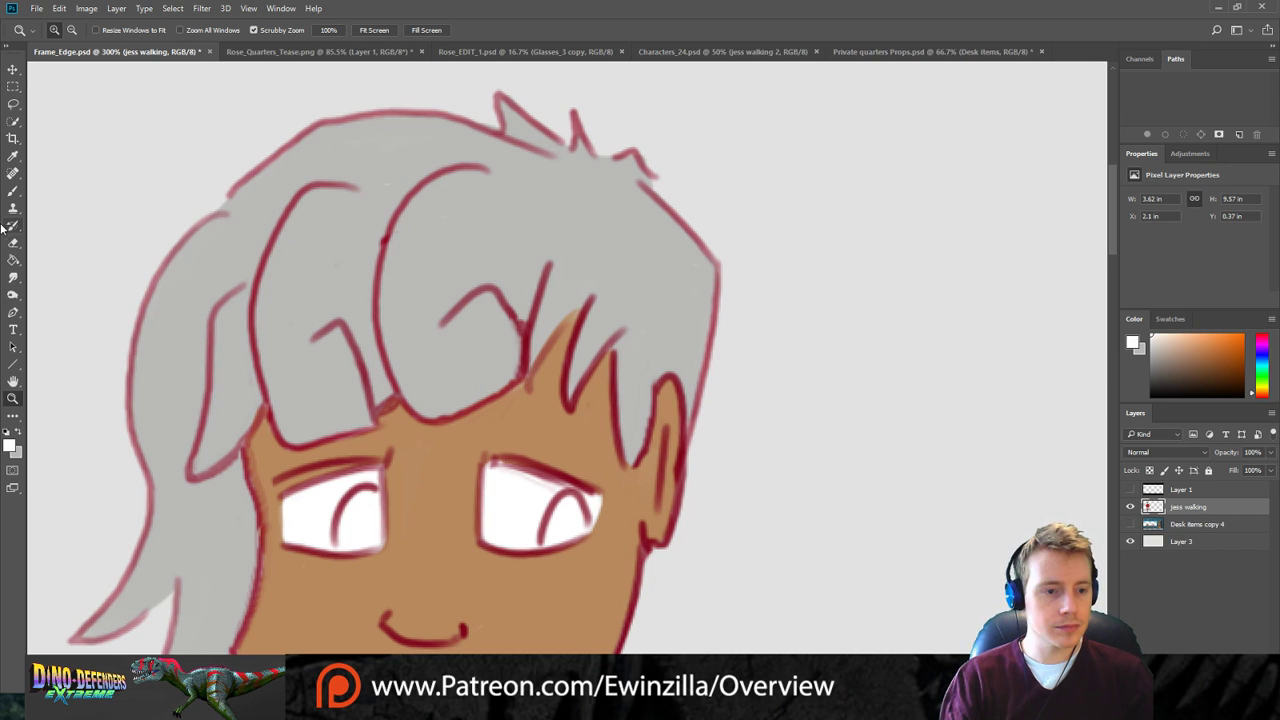
Pick a medium grey and paint over the crimson lines of the swept side lock and the fringe lock beside it.
click(12, 190)
key(i)
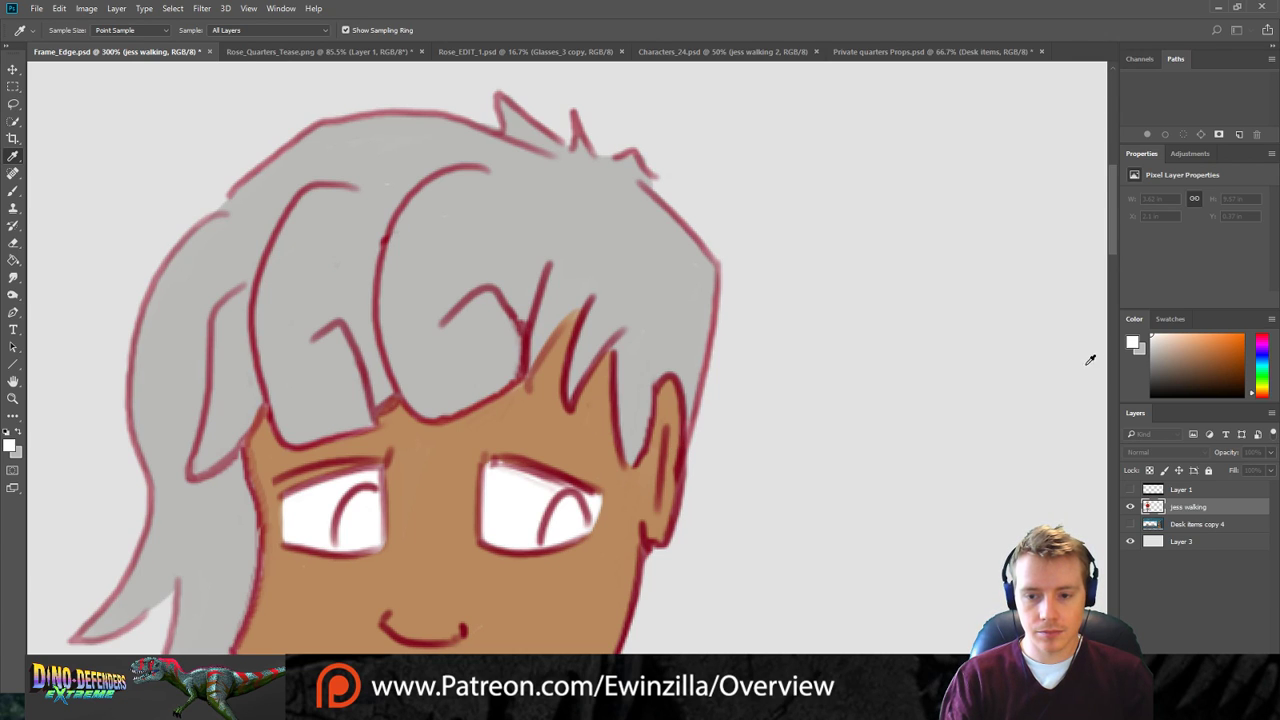
click(1020, 367)
key(b)
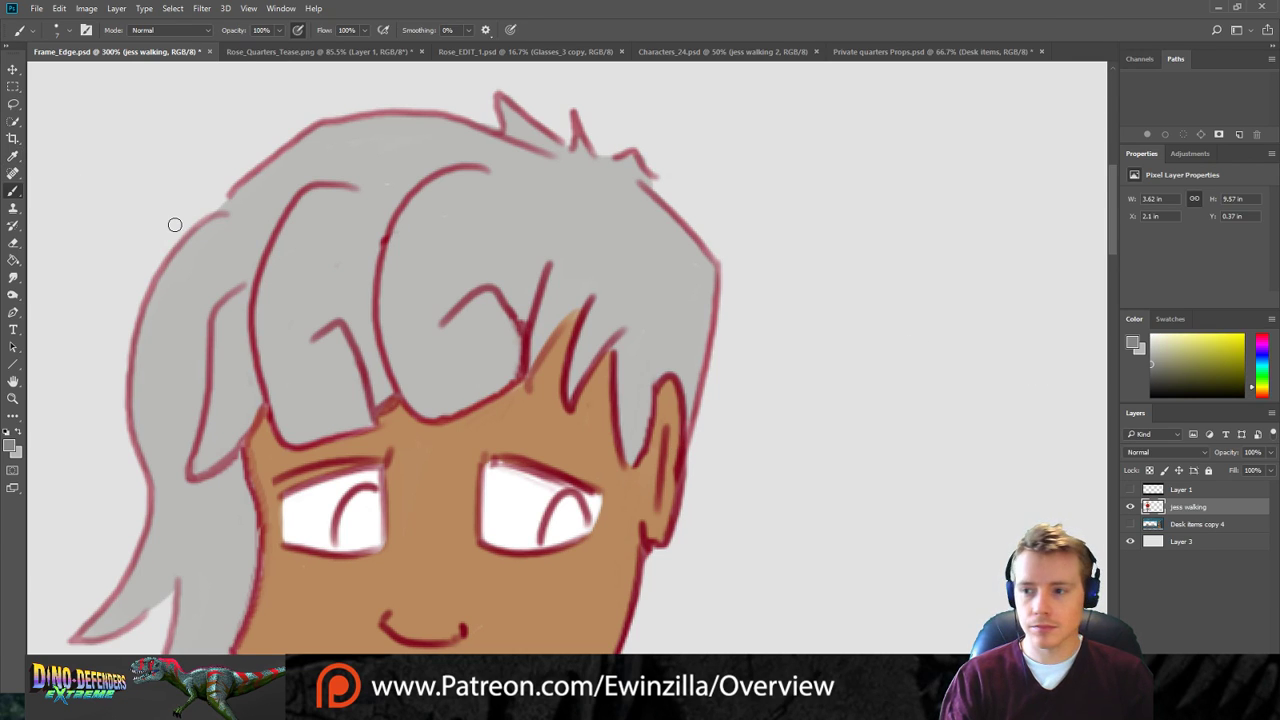
scroll(174, 224, down, 2)
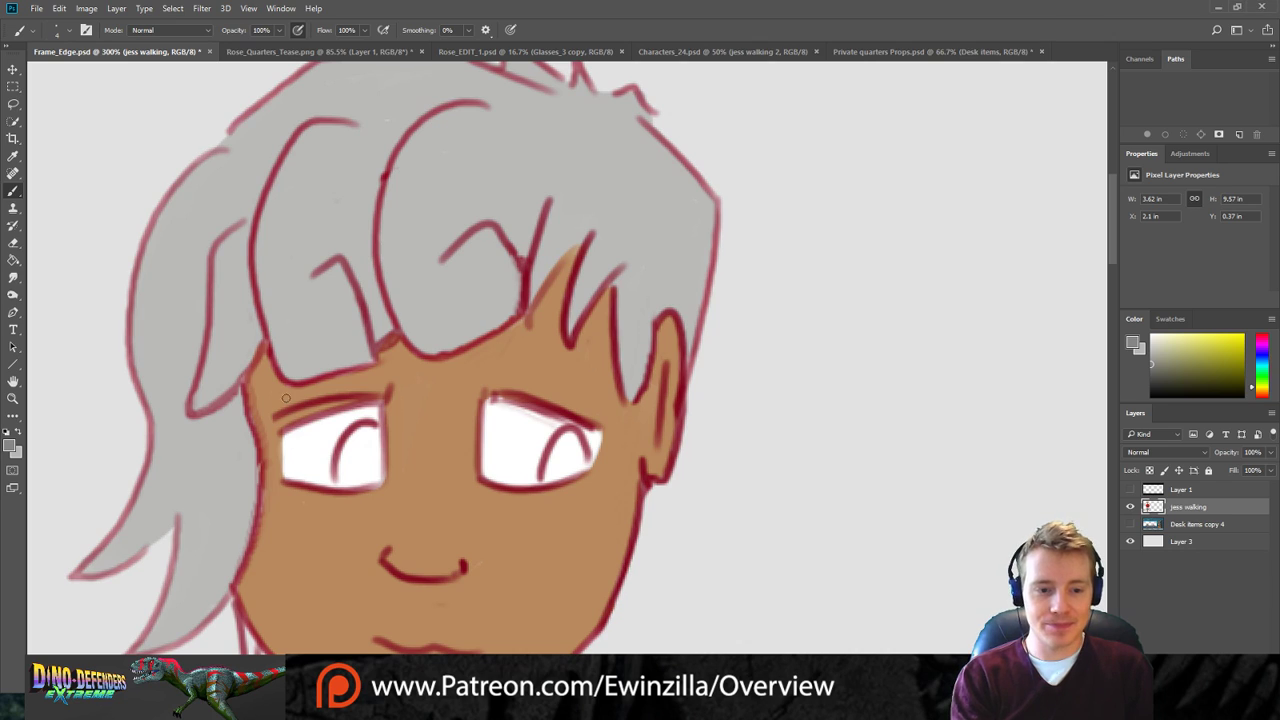
mouse_move(242, 221)
mouse_down()
mouse_move(212, 253)
mouse_move(192, 405)
mouse_up()
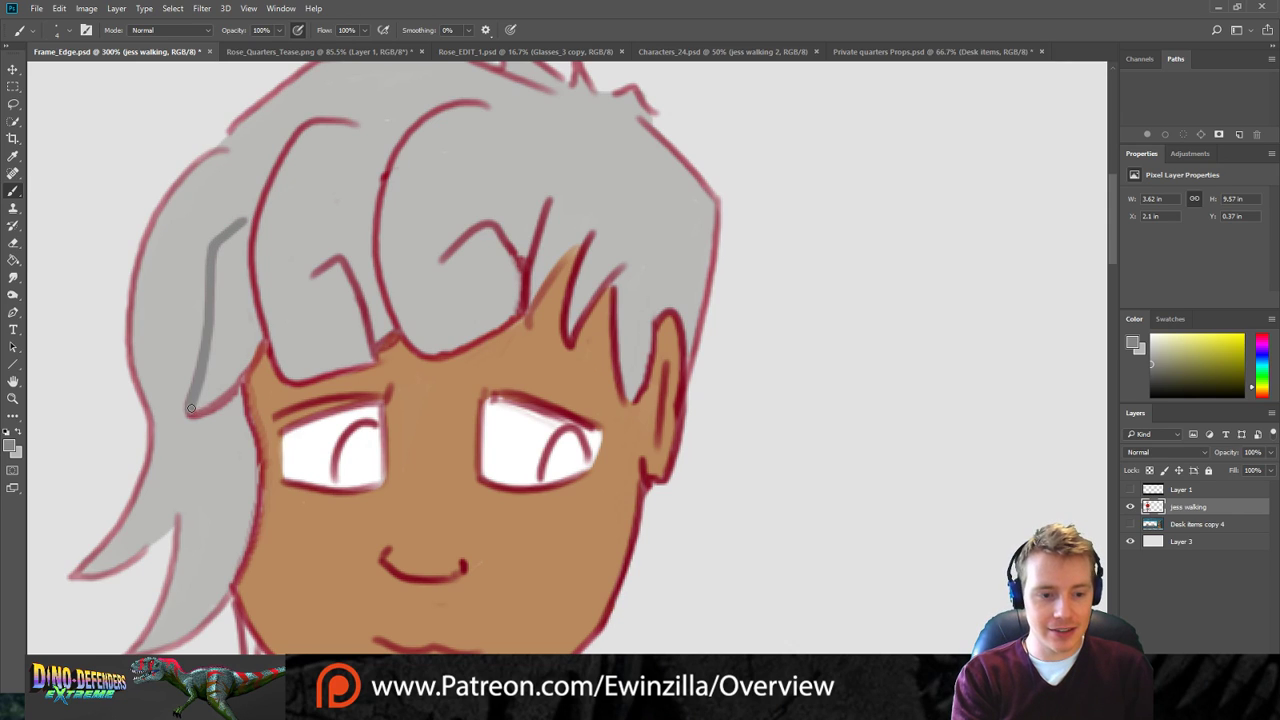
mouse_move(190, 406)
mouse_down()
mouse_move(255, 363)
mouse_move(192, 413)
mouse_up()
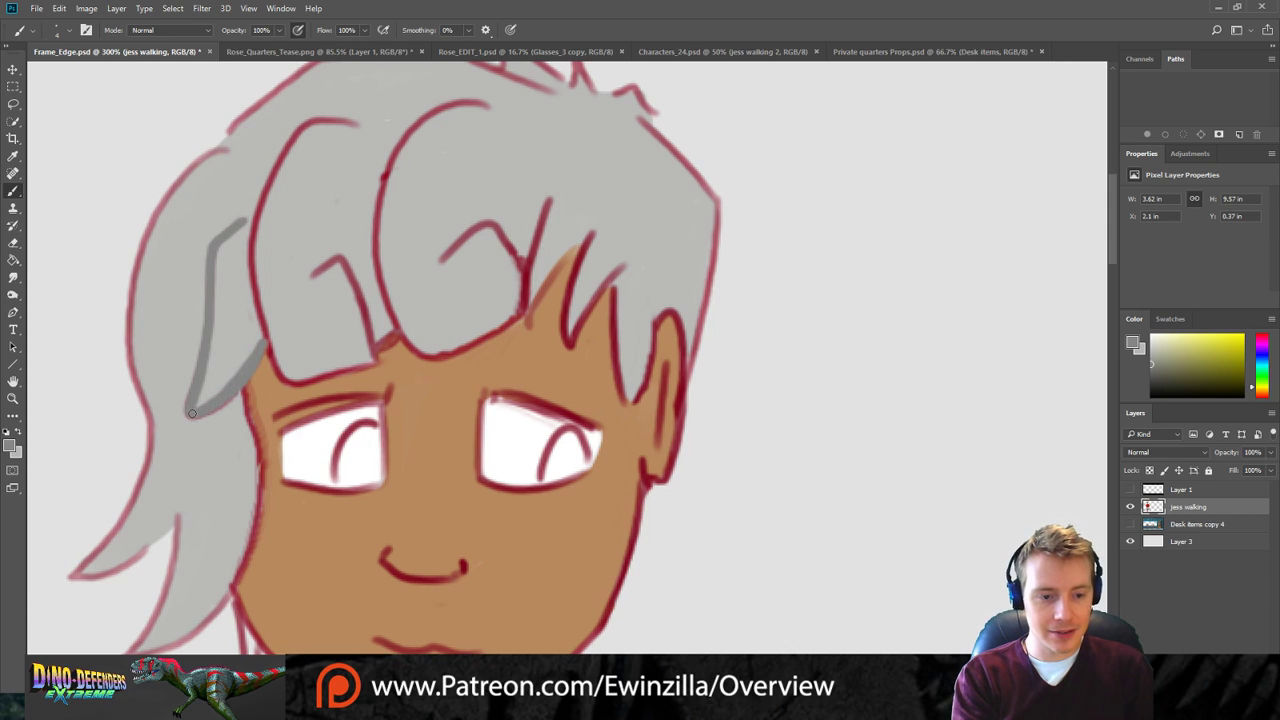
mouse_move(264, 325)
mouse_down()
mouse_move(272, 362)
mouse_move(300, 382)
mouse_move(352, 366)
mouse_move(372, 343)
mouse_move(358, 290)
mouse_move(340, 262)
mouse_move(311, 273)
mouse_up()
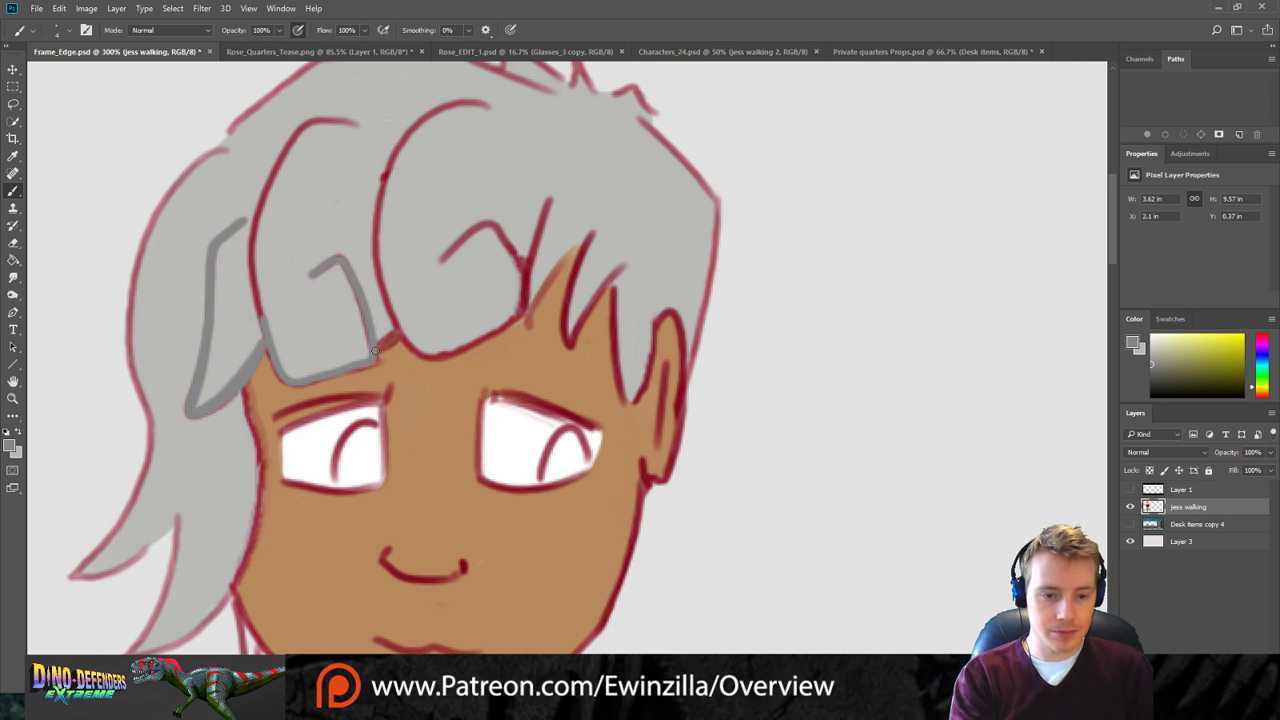
mouse_move(376, 362)
mouse_down()
mouse_move(311, 384)
mouse_move(266, 341)
mouse_move(251, 280)
mouse_move(278, 158)
mouse_move(312, 122)
mouse_move(356, 122)
mouse_move(254, 214)
mouse_move(261, 314)
mouse_up()
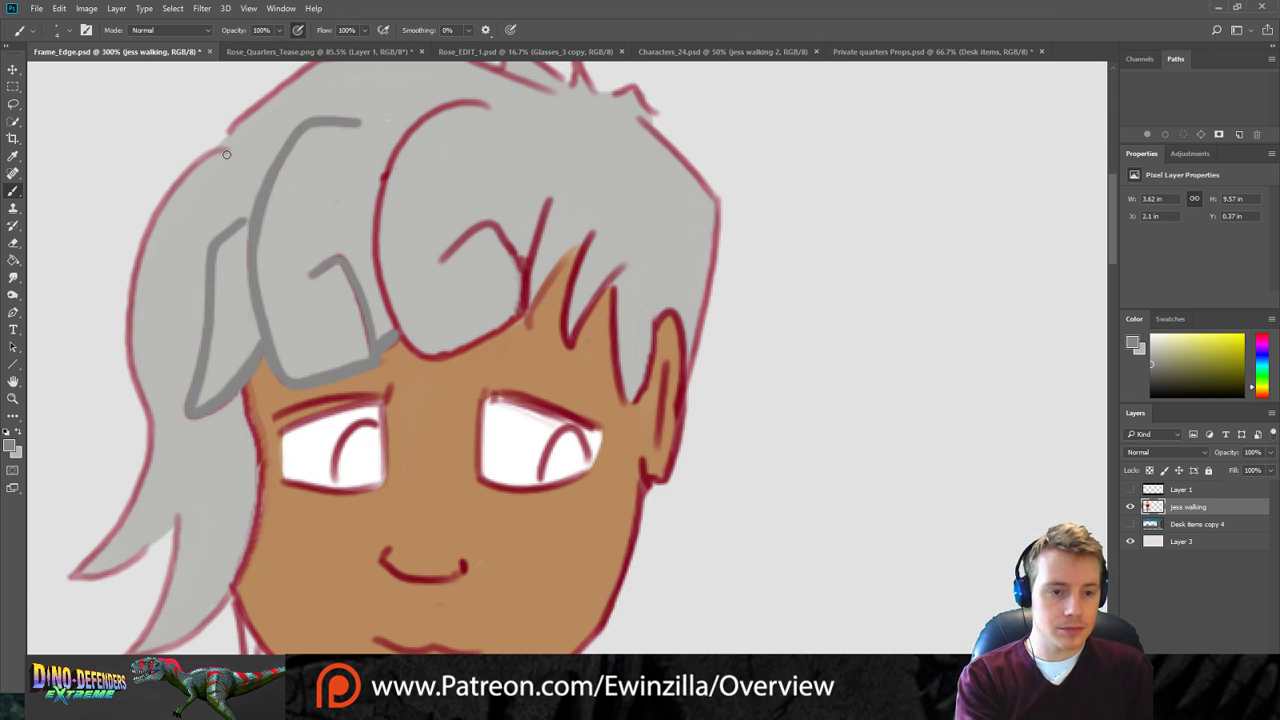
Repaint the outer outline of the long hanging hair in grey, down around its pointed tips and along the face edge.
mouse_move(226, 149)
mouse_down()
mouse_move(165, 209)
mouse_move(126, 318)
mouse_move(123, 364)
mouse_up()
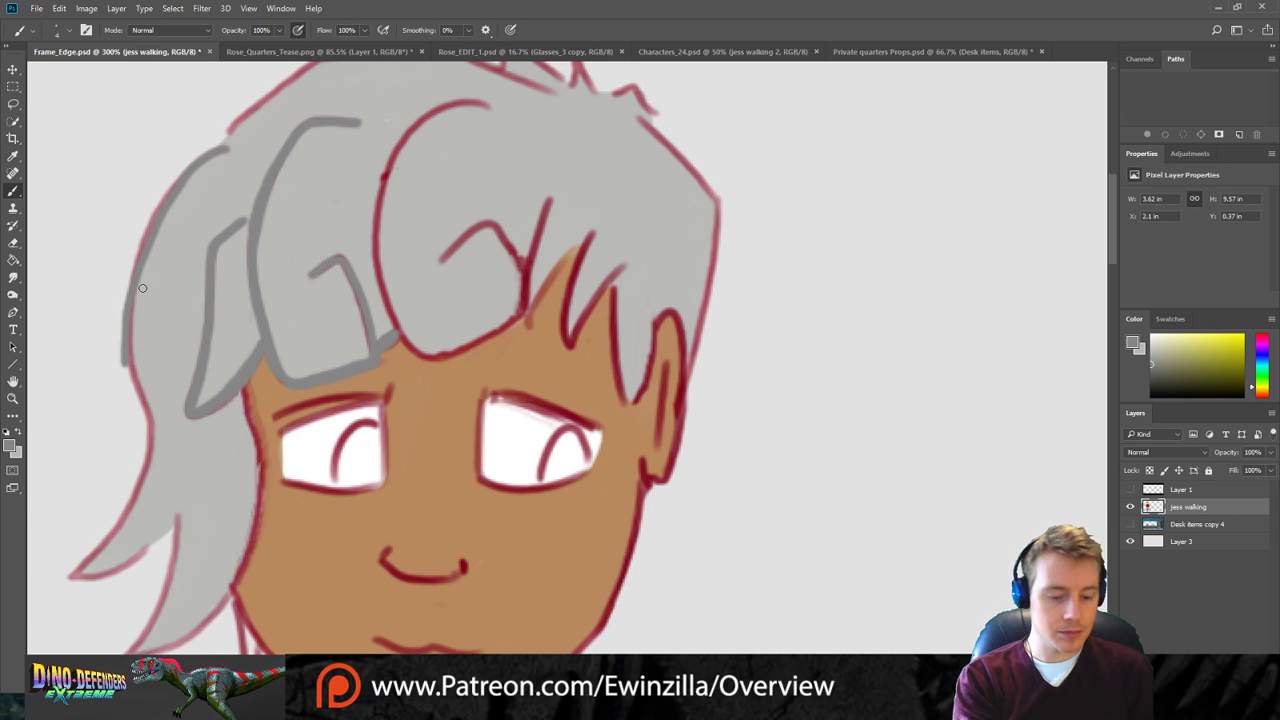
key(ctrl+z)
mouse_move(197, 160)
mouse_down()
mouse_move(149, 231)
mouse_move(129, 310)
mouse_move(147, 461)
mouse_move(74, 575)
mouse_move(134, 565)
mouse_move(173, 518)
mouse_move(169, 578)
mouse_move(138, 637)
mouse_move(218, 605)
mouse_move(238, 573)
mouse_move(259, 472)
mouse_move(245, 381)
mouse_up()
Trace the large rounded fringe lock over the forehead in grey, including its inner curl line.
mouse_move(485, 105)
mouse_down()
mouse_move(457, 103)
mouse_move(401, 139)
mouse_move(382, 176)
mouse_up()
key(ctrl+z)
mouse_move(485, 105)
mouse_down()
mouse_move(421, 114)
mouse_move(394, 146)
mouse_move(374, 272)
mouse_up()
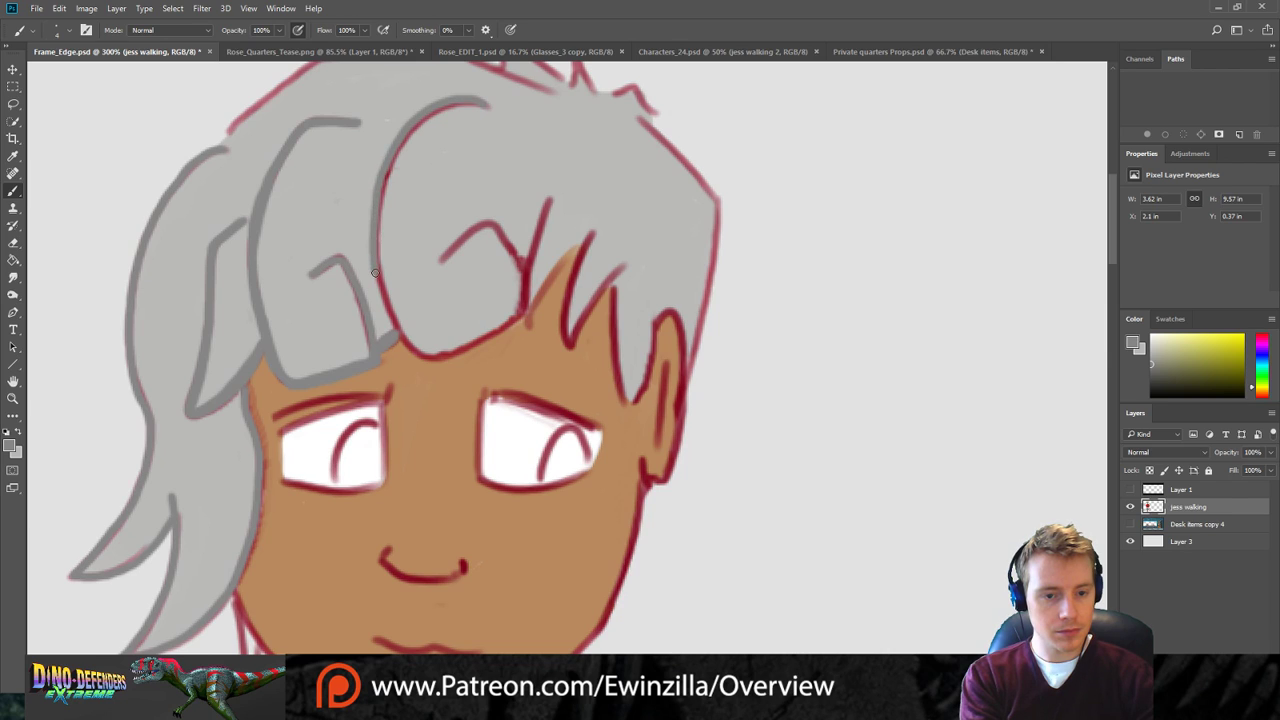
key(ctrl+z)
mouse_move(486, 107)
mouse_down()
mouse_move(427, 118)
mouse_move(393, 161)
mouse_move(374, 238)
mouse_move(401, 341)
mouse_up()
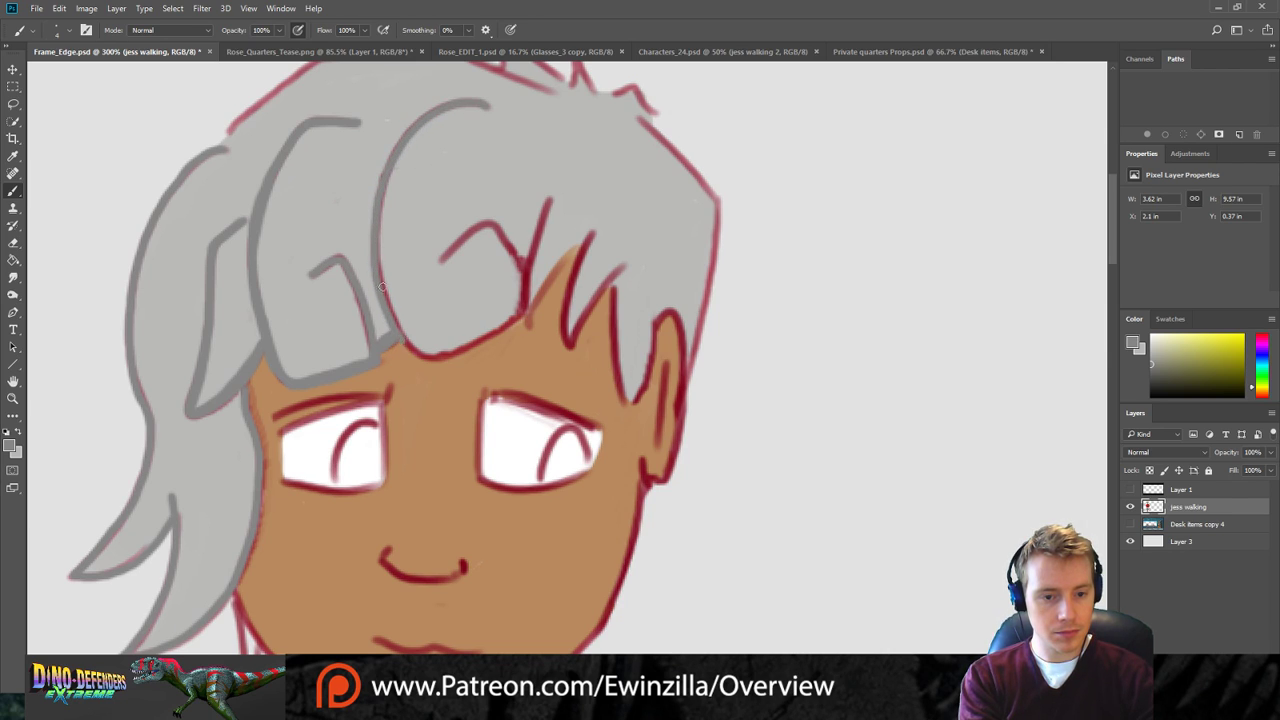
mouse_move(381, 280)
mouse_down()
mouse_move(409, 342)
mouse_move(442, 339)
mouse_move(400, 337)
mouse_move(446, 355)
mouse_move(507, 322)
mouse_move(524, 296)
mouse_move(493, 231)
mouse_move(442, 256)
mouse_move(492, 225)
mouse_move(521, 268)
mouse_up()
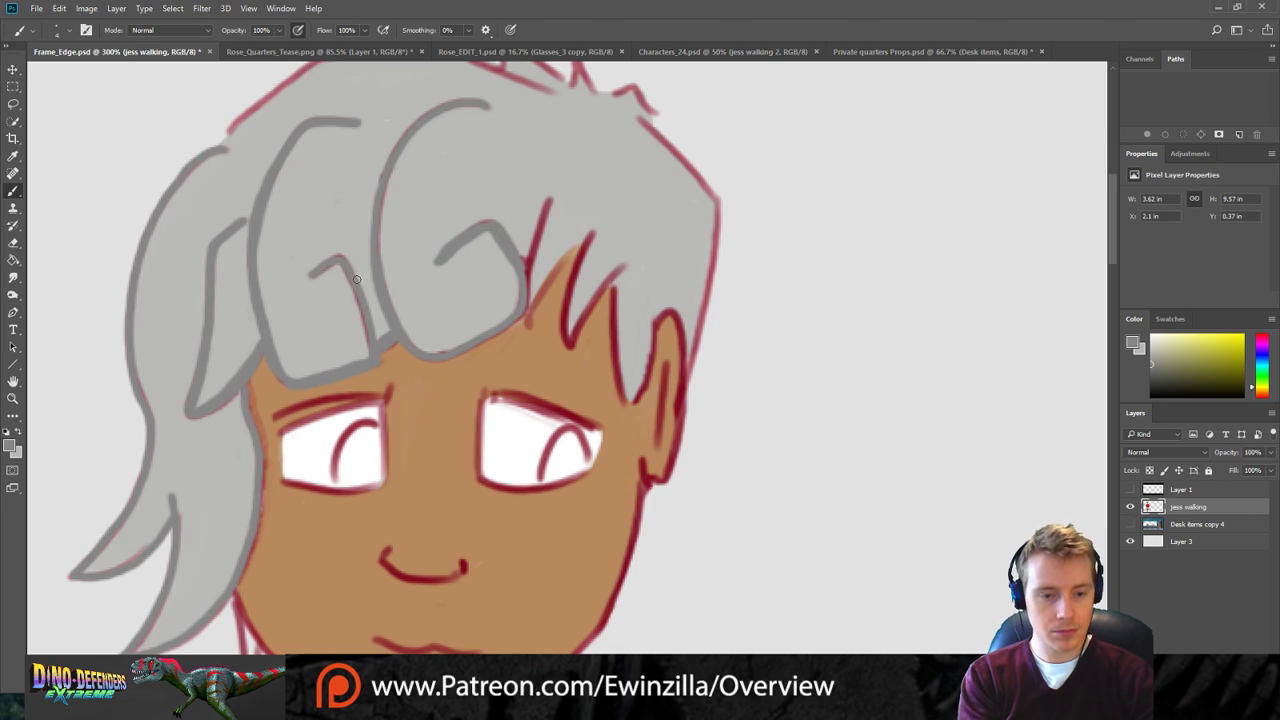
Smudge the grey curl lines inside the two fringe locks so that their ends taper to points.
click(13, 277)
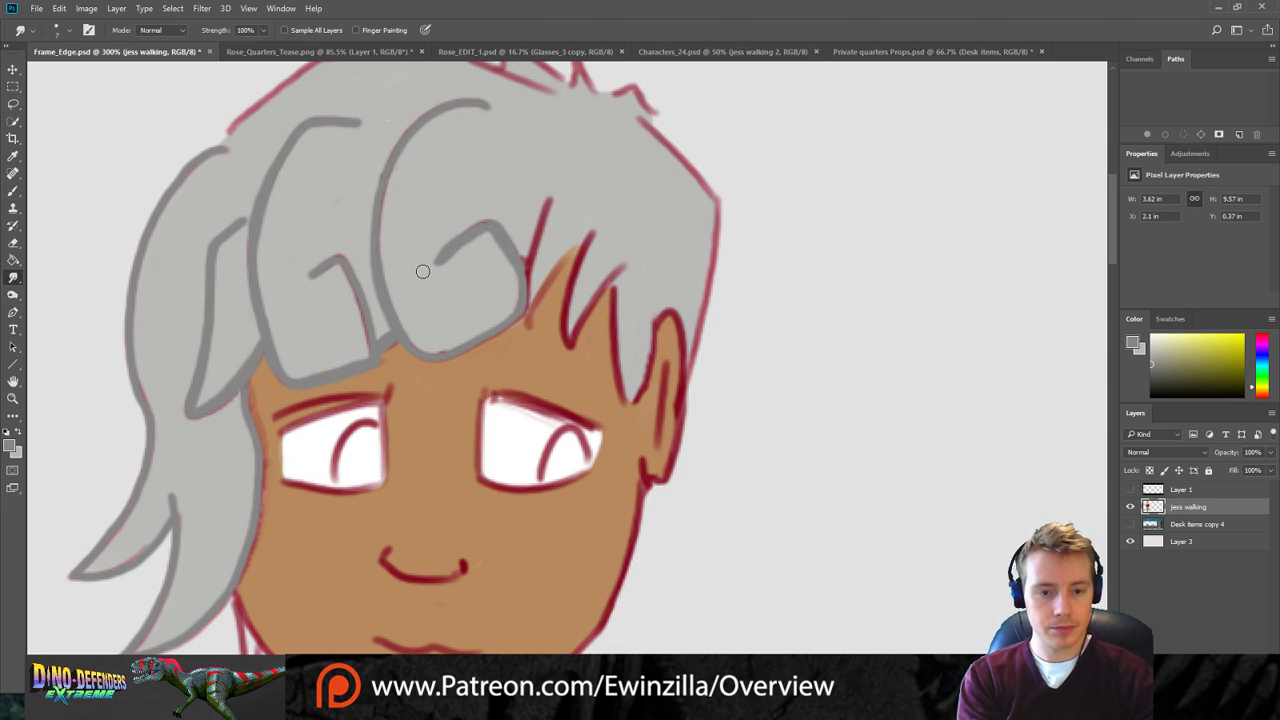
mouse_move(448, 250)
mouse_down()
mouse_move(536, 187)
mouse_move(447, 252)
mouse_move(502, 211)
mouse_up()
key(ctrl+z)
drag(428, 267, 505, 200)
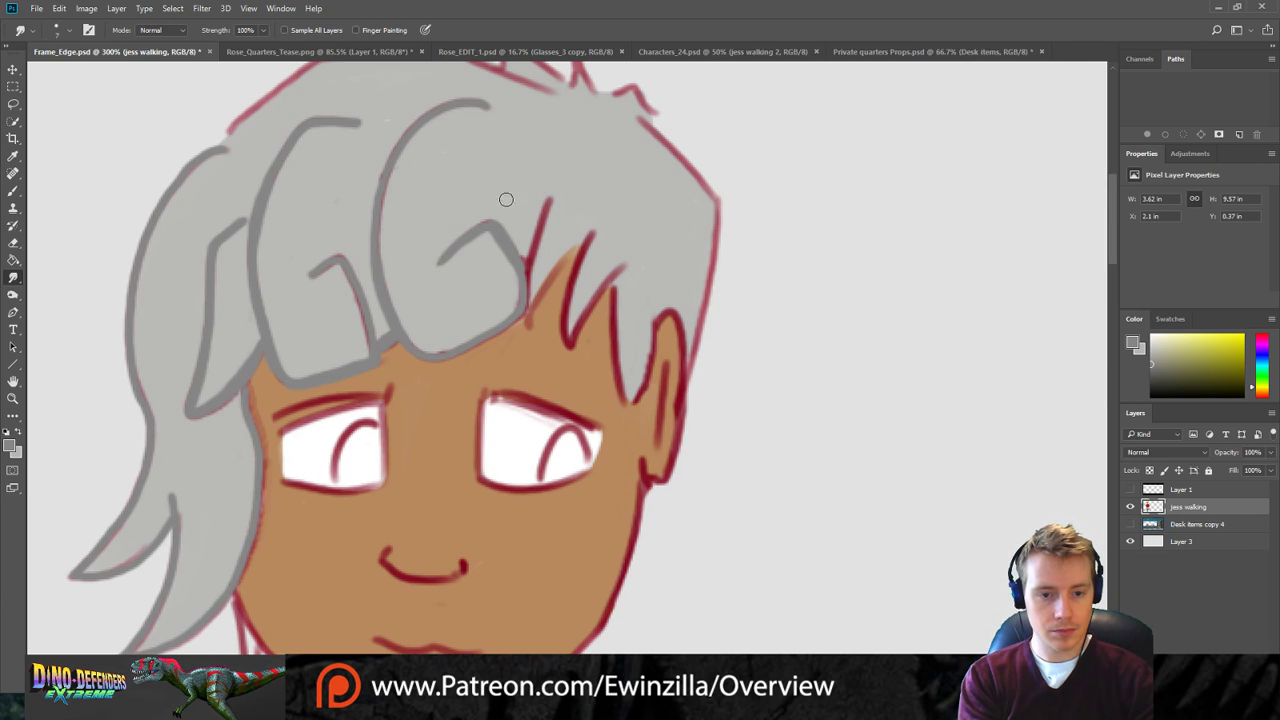
mouse_move(419, 275)
mouse_down()
mouse_move(475, 219)
mouse_move(531, 194)
mouse_up()
key(ctrl+z)
drag(429, 265, 515, 203)
drag(292, 286, 345, 239)
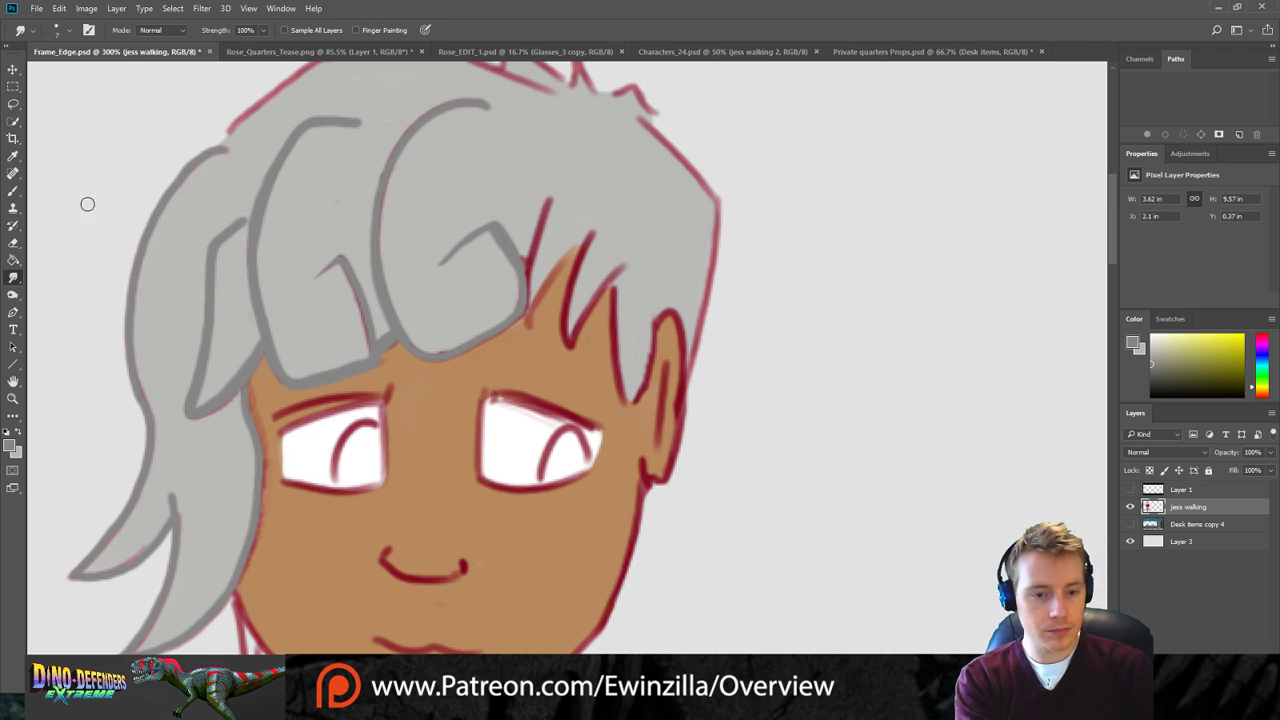
Brush grey over the pointed fringe strands, the hair's outer edge above the ear, and the small spot below the ear.
click(13, 190)
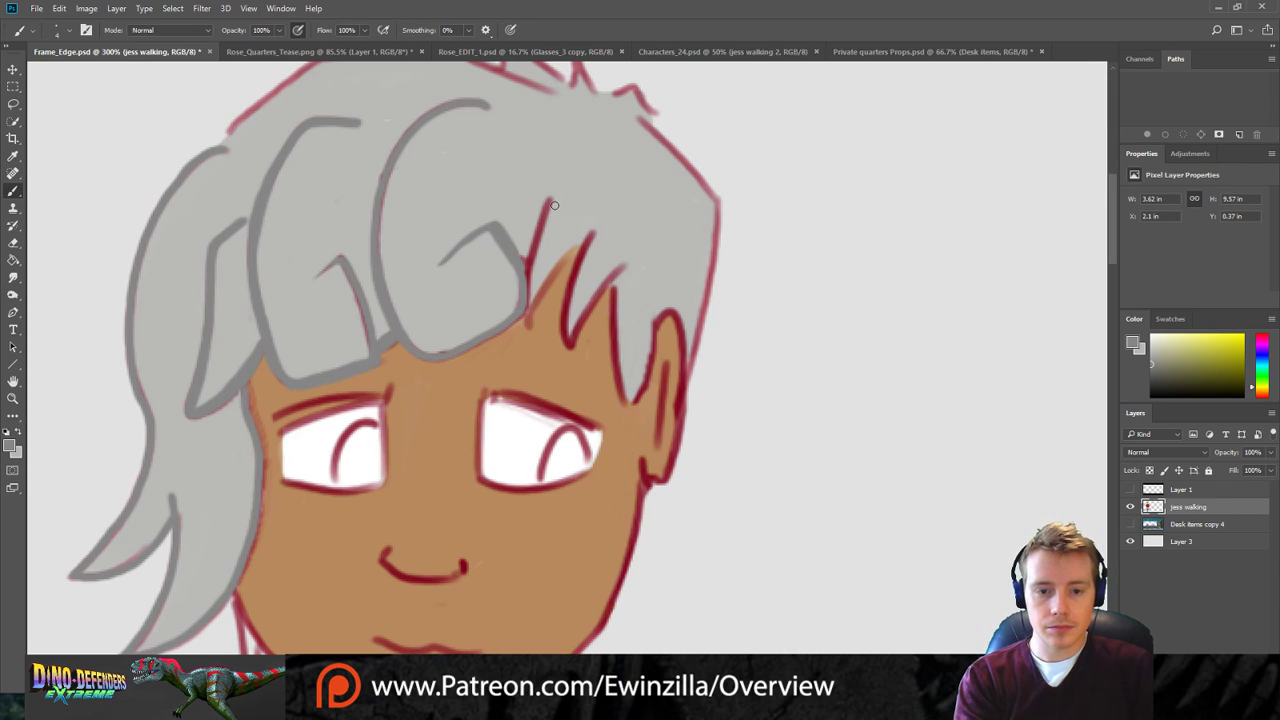
drag(549, 201, 529, 319)
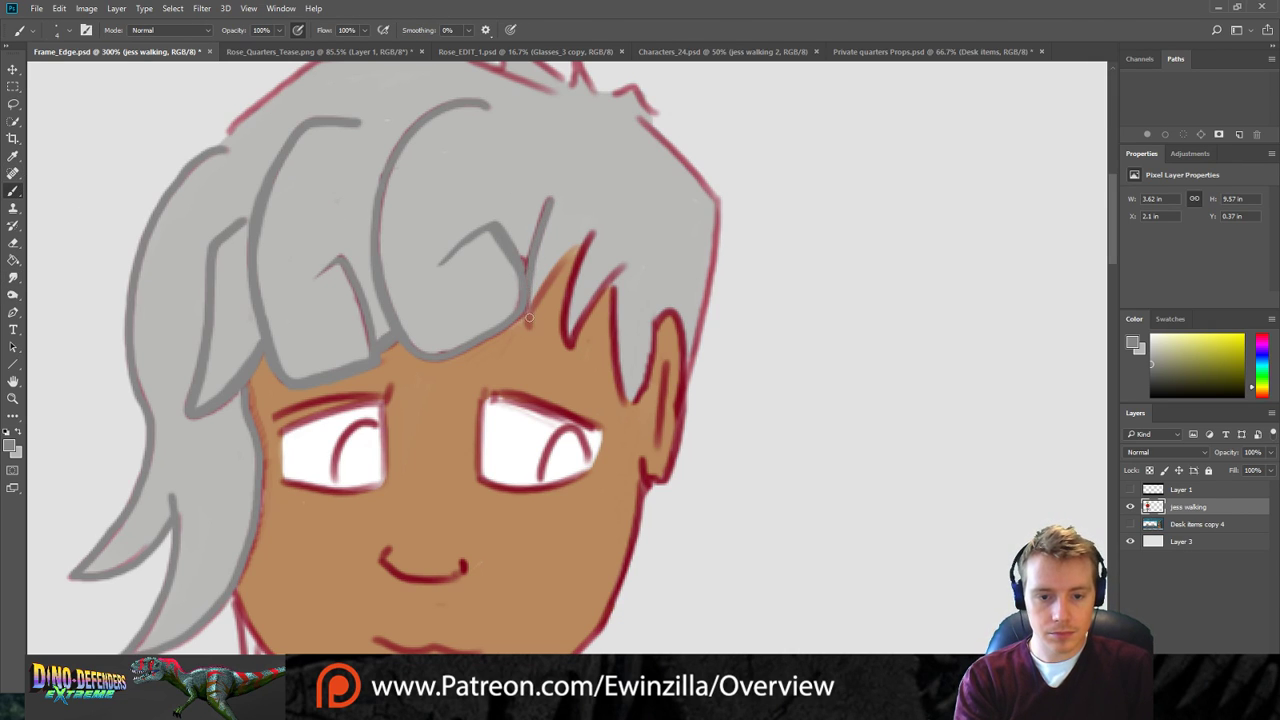
drag(579, 248, 530, 326)
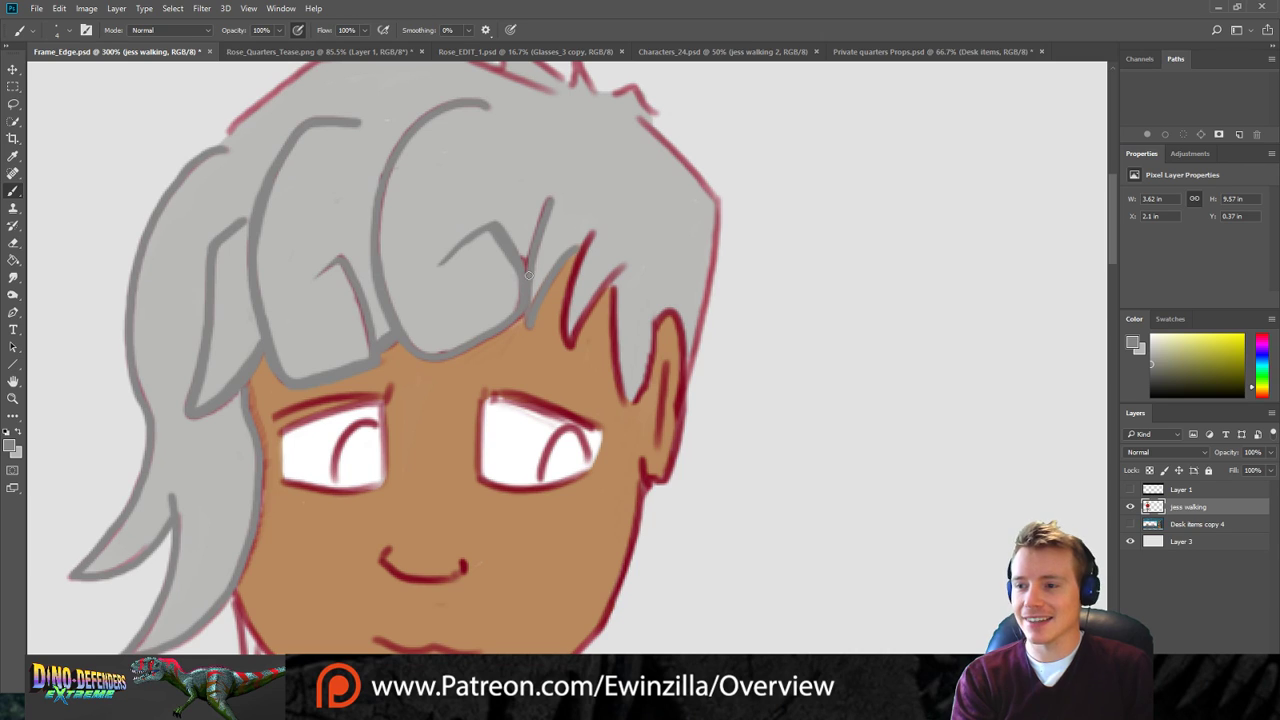
drag(596, 227, 561, 334)
key(ctrl+z)
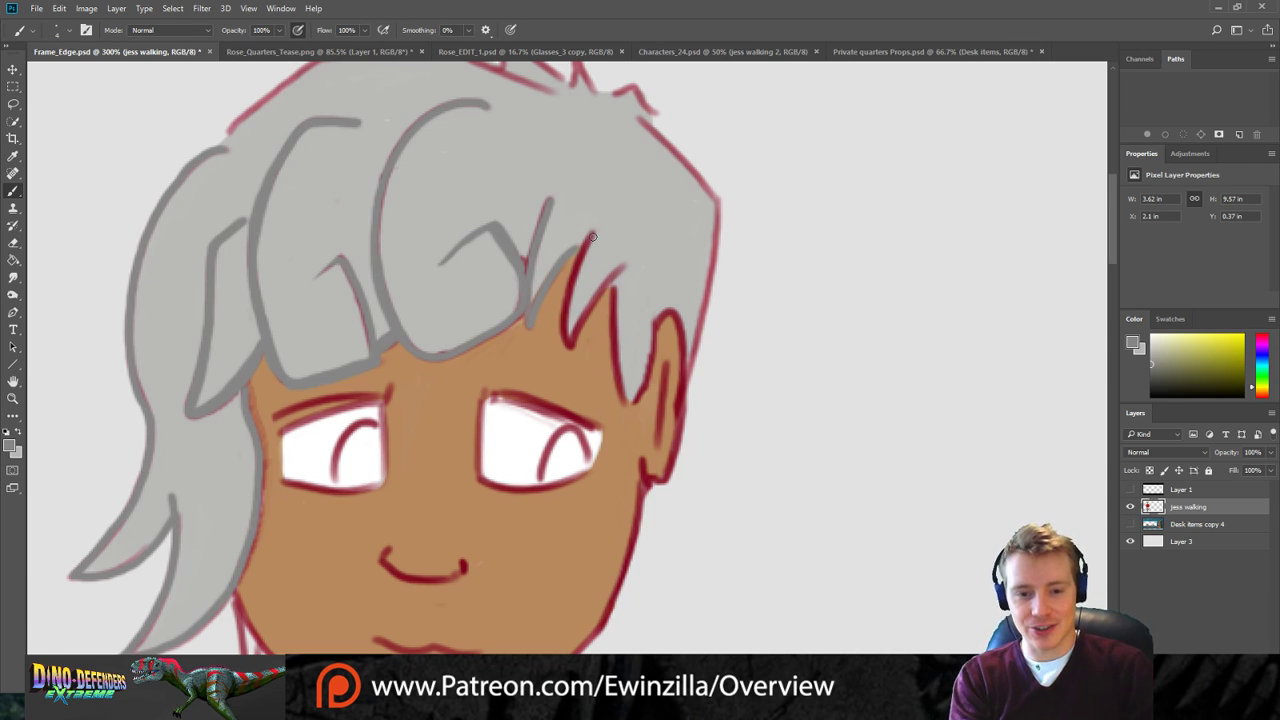
mouse_move(594, 230)
mouse_down()
mouse_move(568, 347)
mouse_move(628, 261)
mouse_move(572, 346)
mouse_up()
mouse_move(607, 290)
mouse_down()
mouse_move(627, 404)
mouse_move(654, 328)
mouse_move(634, 402)
mouse_up()
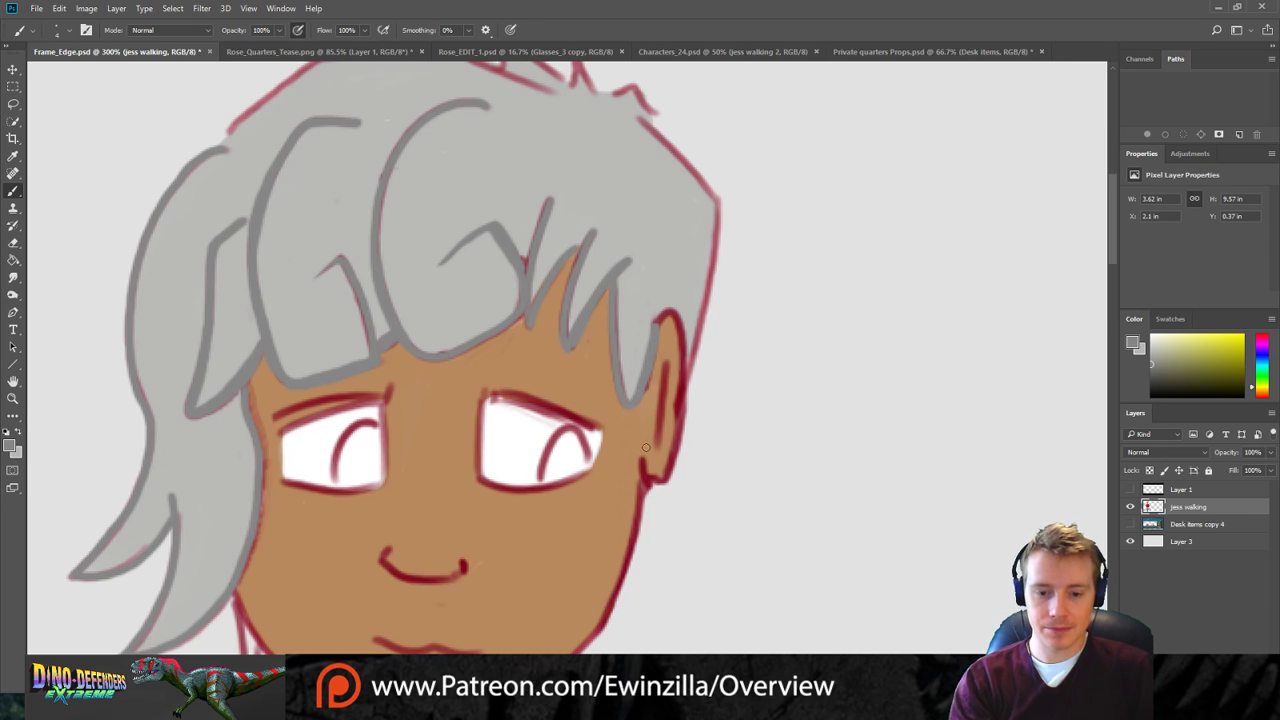
mouse_move(687, 375)
mouse_down()
mouse_move(718, 205)
mouse_move(641, 122)
mouse_up()
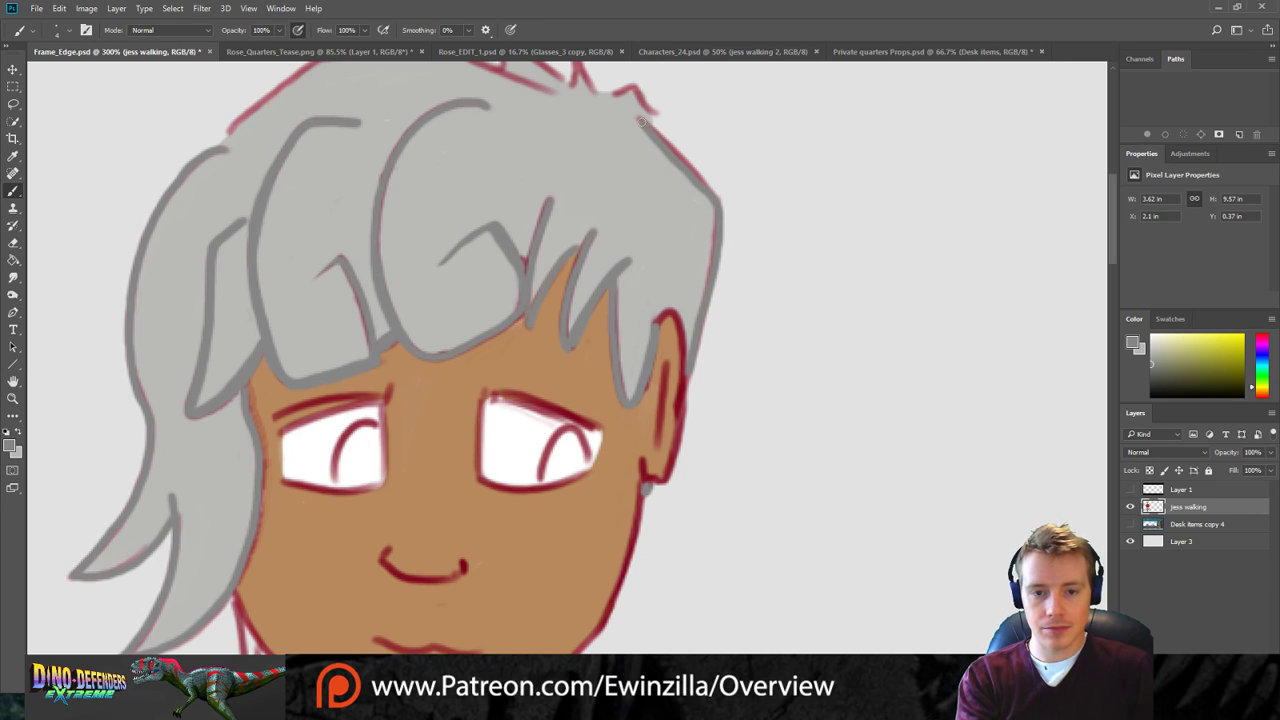
click(13, 279)
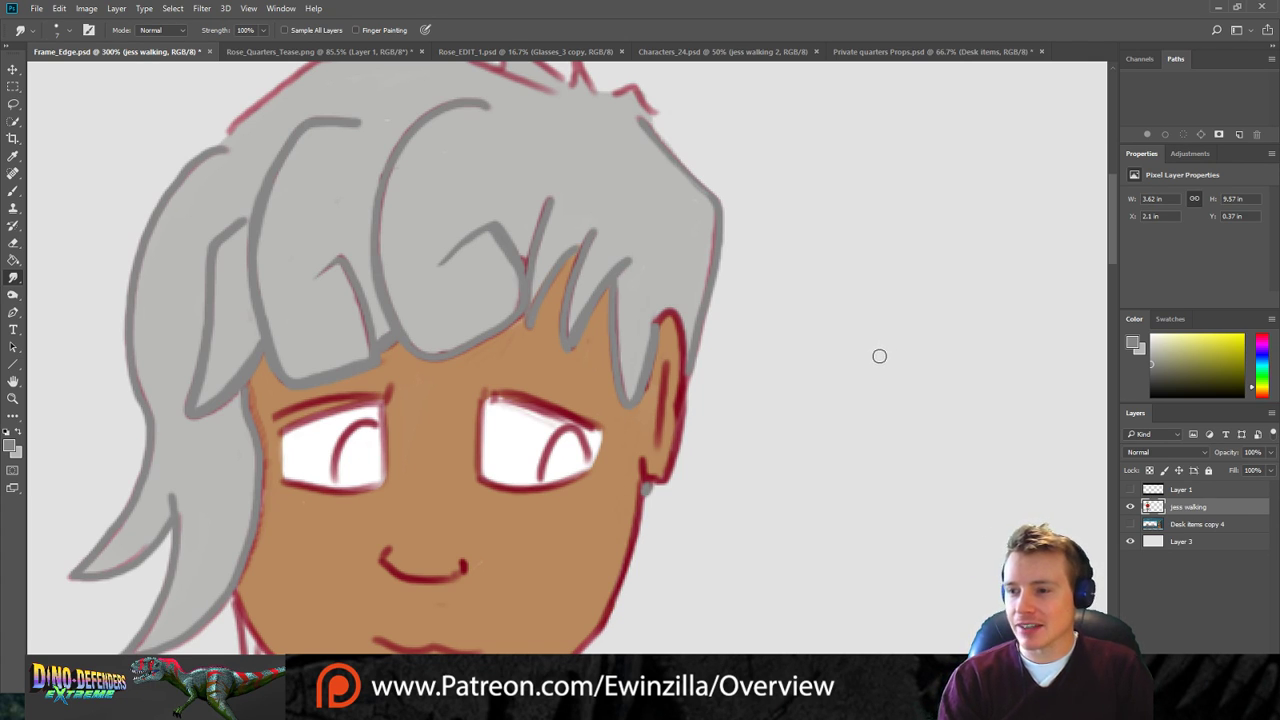
Repaint the spiky tufts and the crown outline at the top of the hair in grey.
scroll(1054, 366, up, 3)
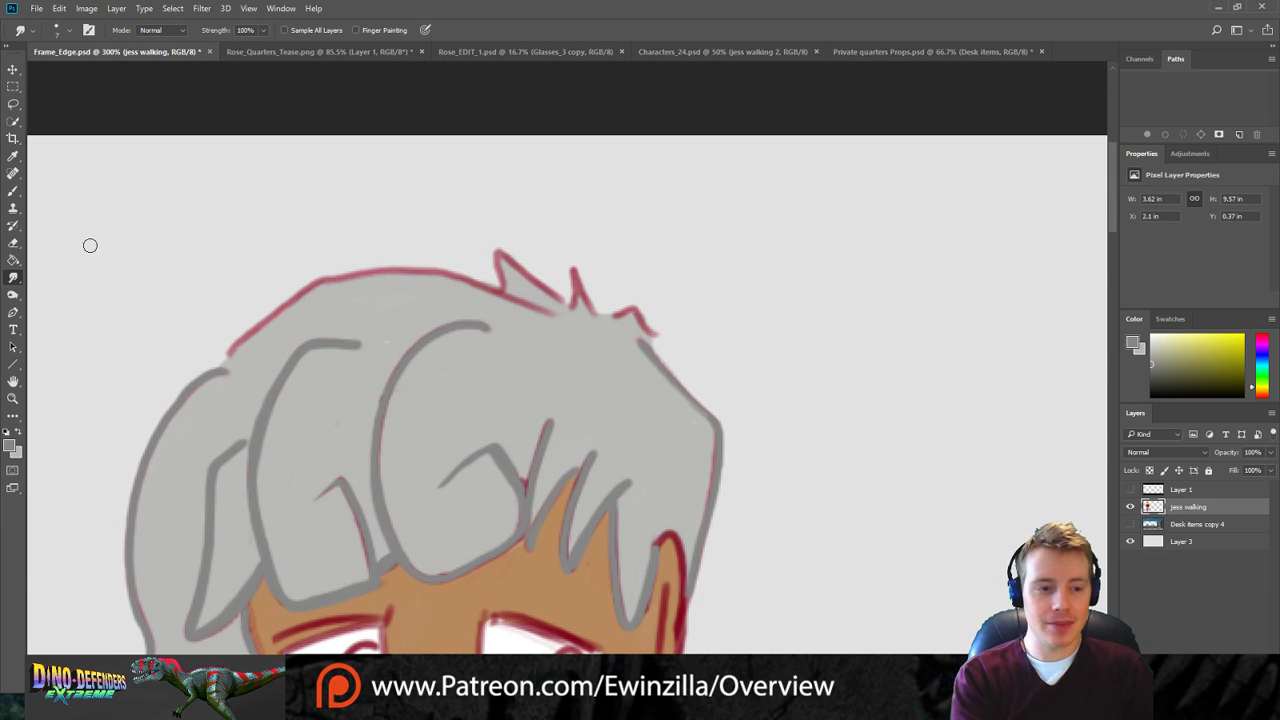
click(13, 191)
mouse_move(601, 315)
mouse_down()
mouse_move(634, 309)
mouse_move(658, 331)
mouse_up()
mouse_move(573, 273)
mouse_down()
mouse_move(590, 308)
mouse_move(575, 299)
mouse_up()
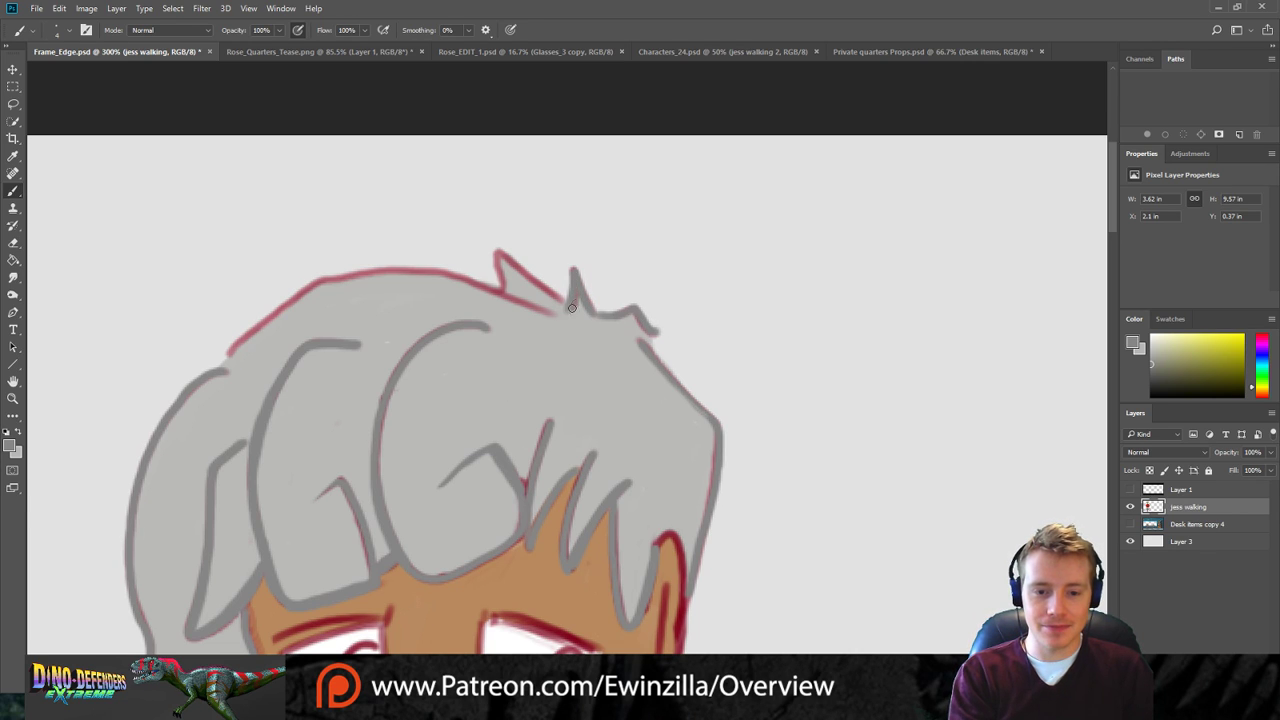
drag(499, 253, 575, 301)
drag(504, 258, 560, 296)
drag(497, 253, 501, 288)
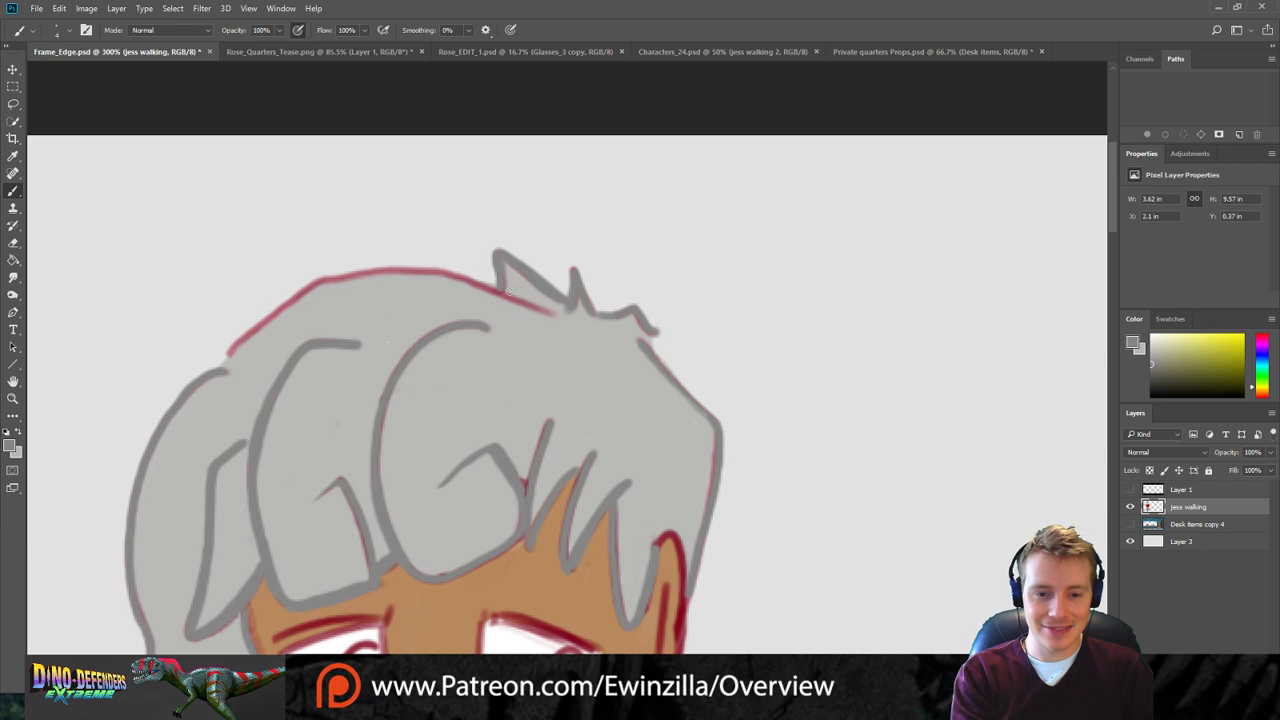
mouse_move(219, 371)
mouse_down()
mouse_move(301, 292)
mouse_move(366, 270)
mouse_move(435, 274)
mouse_move(568, 316)
mouse_up()
Try to blend the crown outline's leftover crimson edge with Smudge strokes.
click(13, 277)
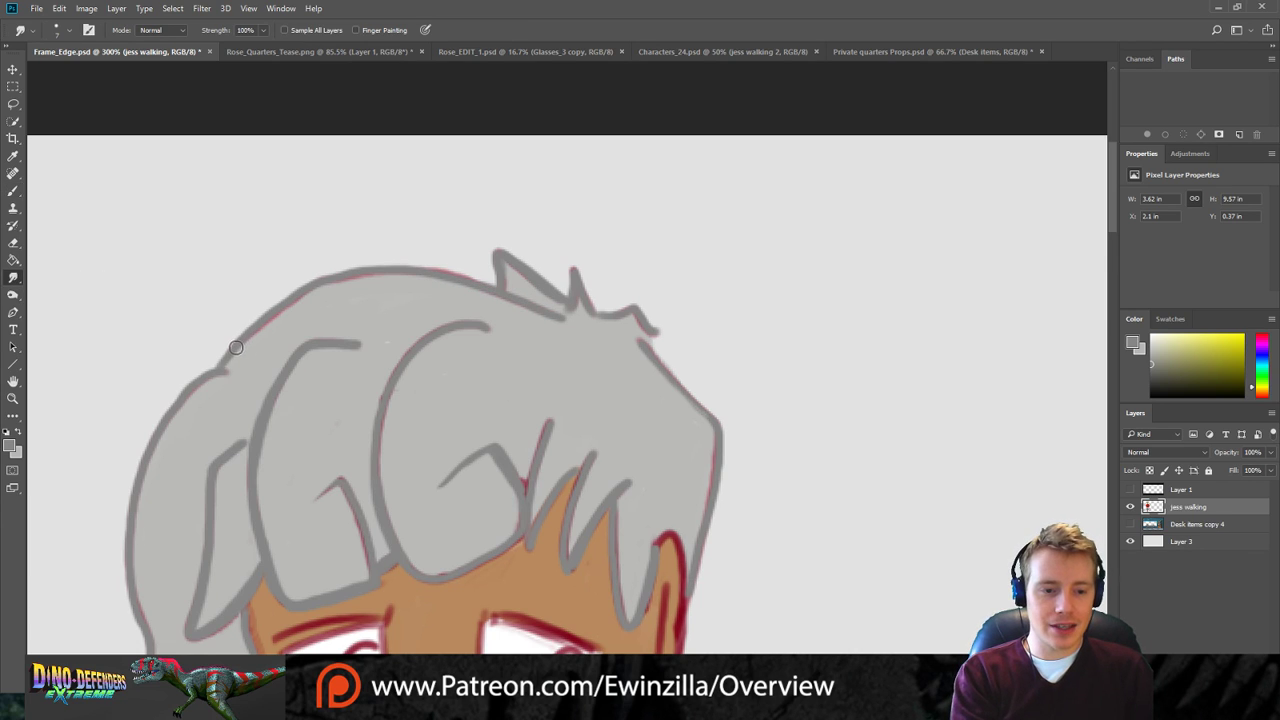
mouse_move(229, 359)
mouse_down()
mouse_move(298, 296)
mouse_move(352, 275)
mouse_up()
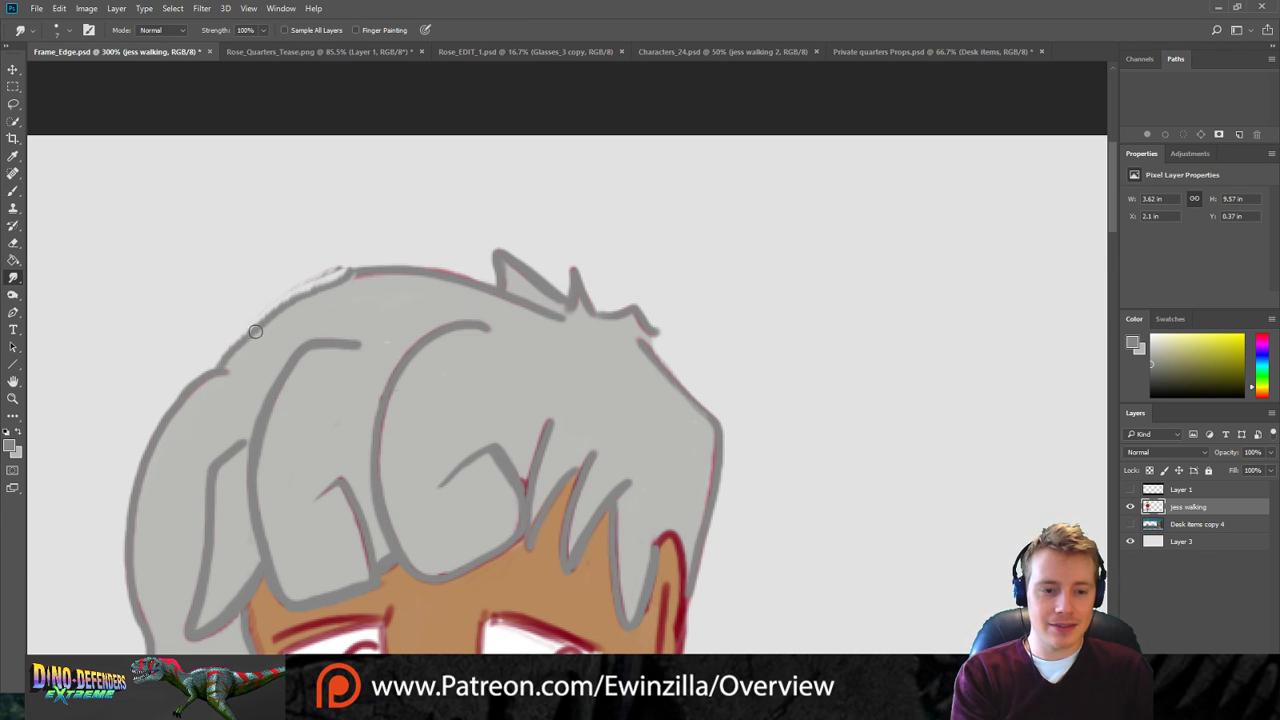
drag(233, 350, 360, 274)
mouse_move(275, 310)
mouse_down()
mouse_move(369, 271)
mouse_move(303, 281)
mouse_move(424, 257)
mouse_up()
mouse_move(320, 279)
mouse_down()
mouse_move(422, 267)
mouse_move(360, 261)
mouse_move(453, 261)
mouse_up()
drag(349, 275, 482, 283)
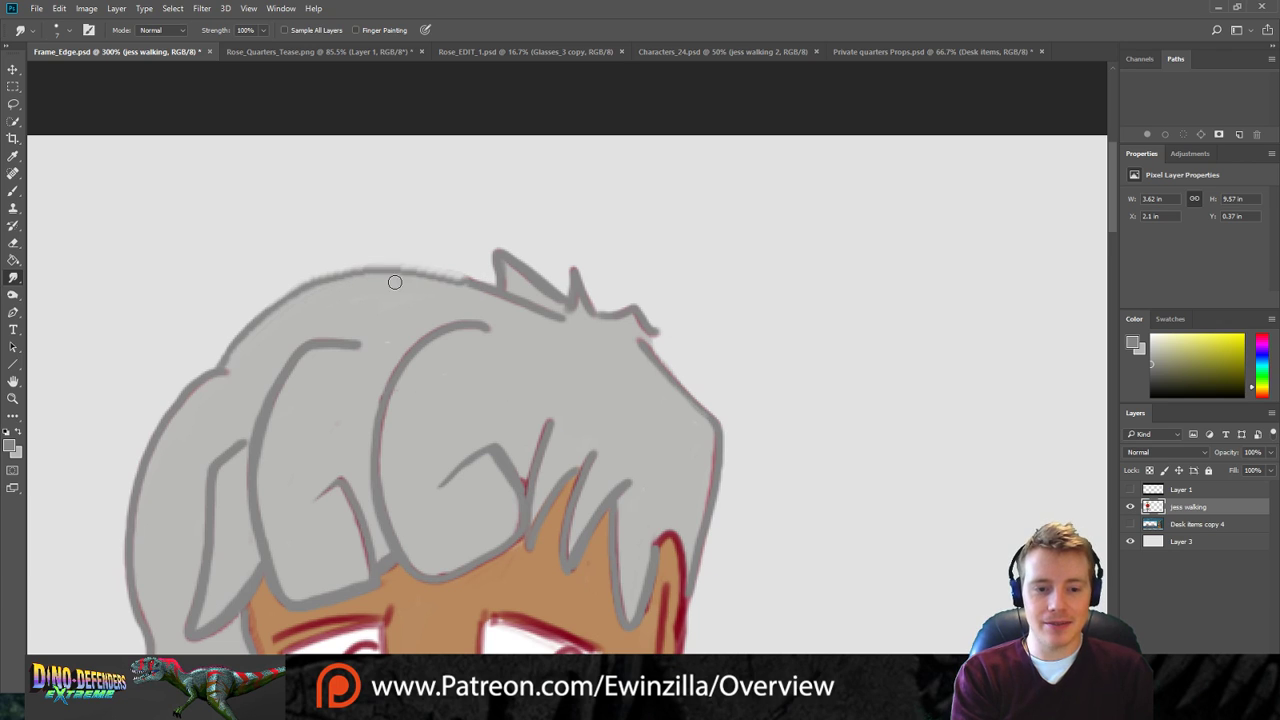
Undo the Smudge strokes made along the crown outline.
key(ctrl+z)
key(ctrl+alt+z)
key(ctrl+alt+z)
key(ctrl+alt+z)
key(ctrl+alt+z)
key(ctrl+alt+z)
key(ctrl+alt+z)
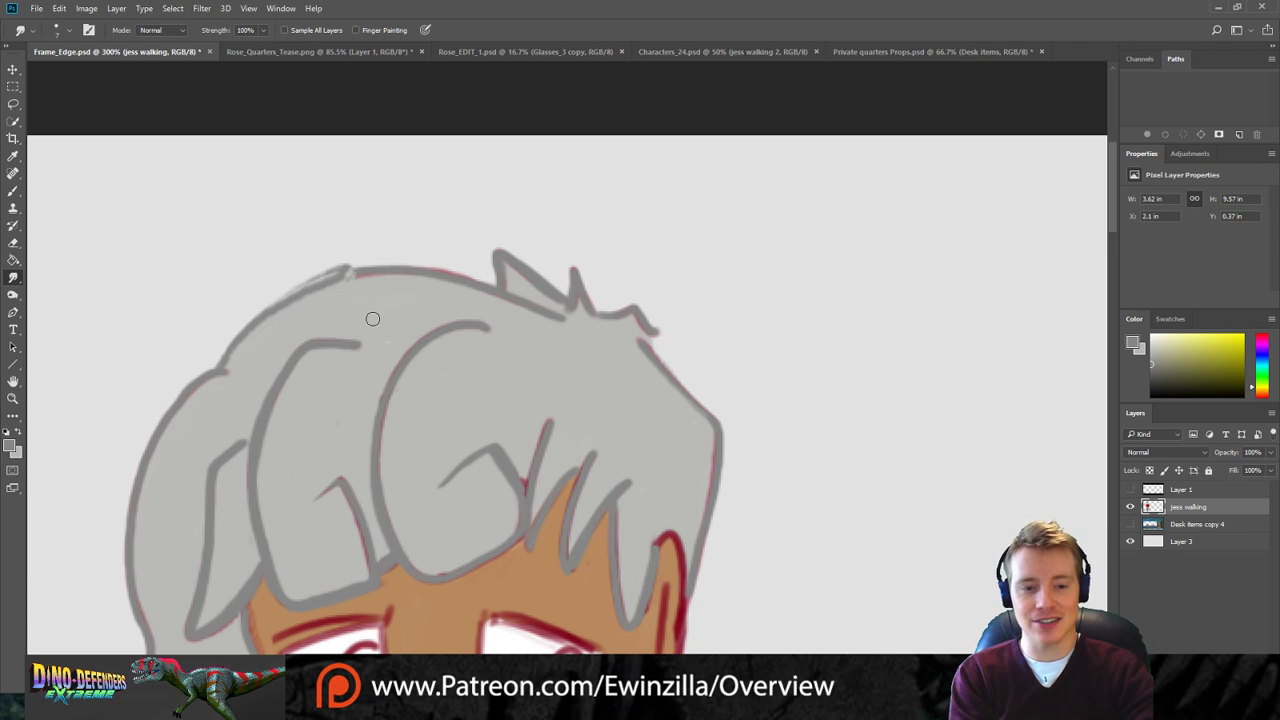
key(ctrl+alt+z)
key(ctrl+alt+z)
key(ctrl+alt+z)
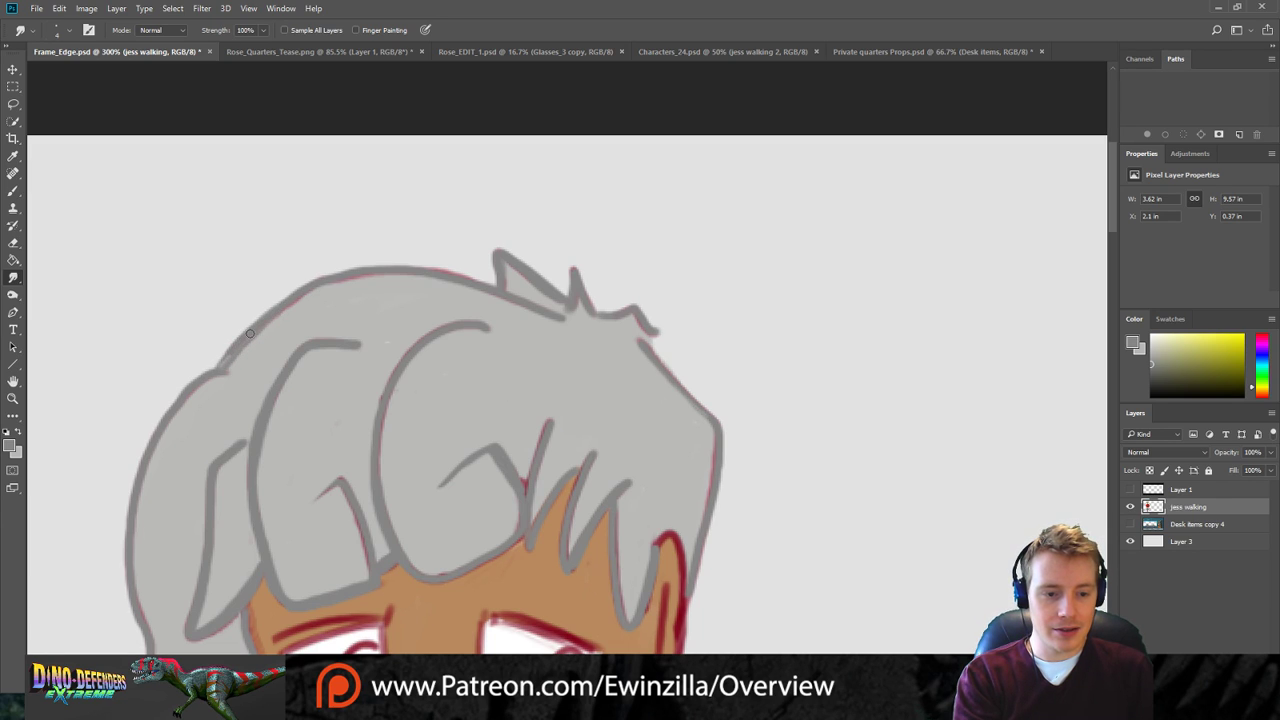
Smudge along both sides of the crown outline with a smaller brush to smooth it and hide the leftover crimson.
mouse_move(284, 310)
mouse_down()
mouse_move(326, 282)
mouse_move(390, 267)
mouse_up()
mouse_move(272, 314)
mouse_down()
mouse_move(366, 259)
mouse_move(276, 310)
mouse_move(333, 276)
mouse_move(402, 263)
mouse_move(365, 266)
mouse_move(422, 267)
mouse_move(345, 260)
mouse_move(445, 262)
mouse_up()
mouse_move(354, 269)
mouse_down()
mouse_move(469, 276)
mouse_move(421, 258)
mouse_move(483, 274)
mouse_move(414, 269)
mouse_move(523, 298)
mouse_move(532, 320)
mouse_move(519, 291)
mouse_move(578, 312)
mouse_move(520, 291)
mouse_move(570, 318)
mouse_up()
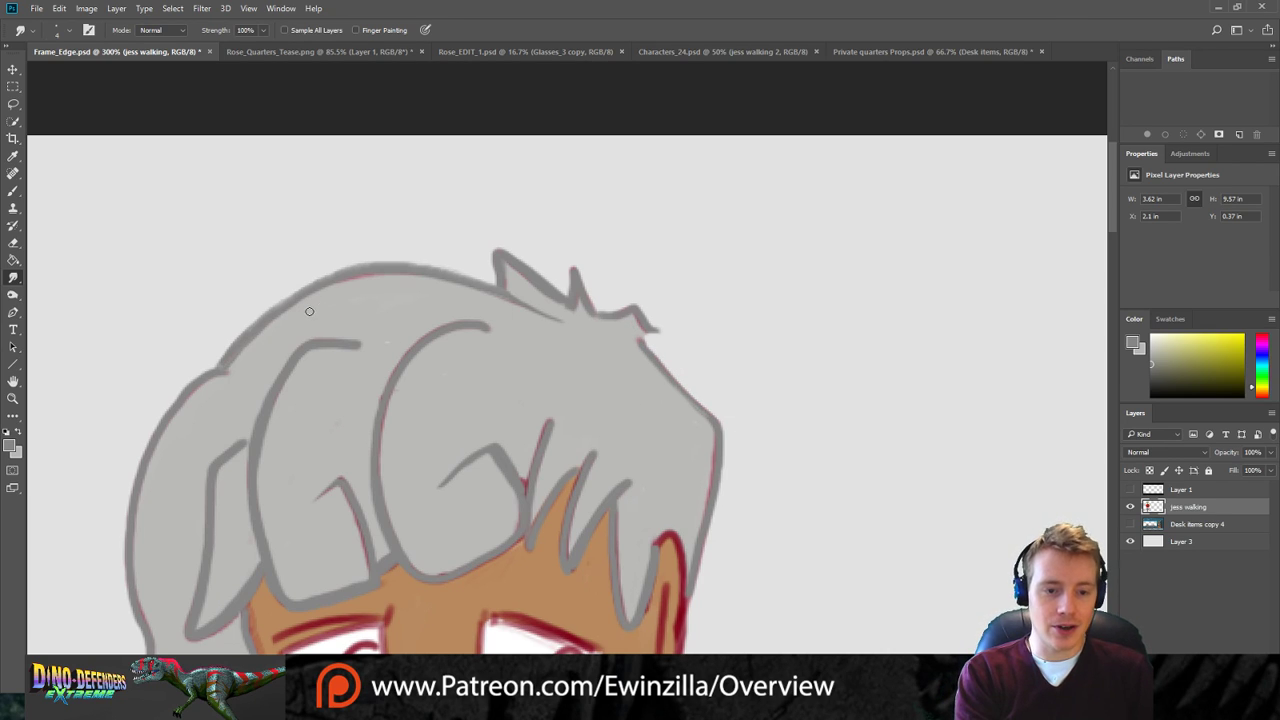
mouse_move(400, 280)
mouse_down()
mouse_move(345, 284)
mouse_move(293, 318)
mouse_up()
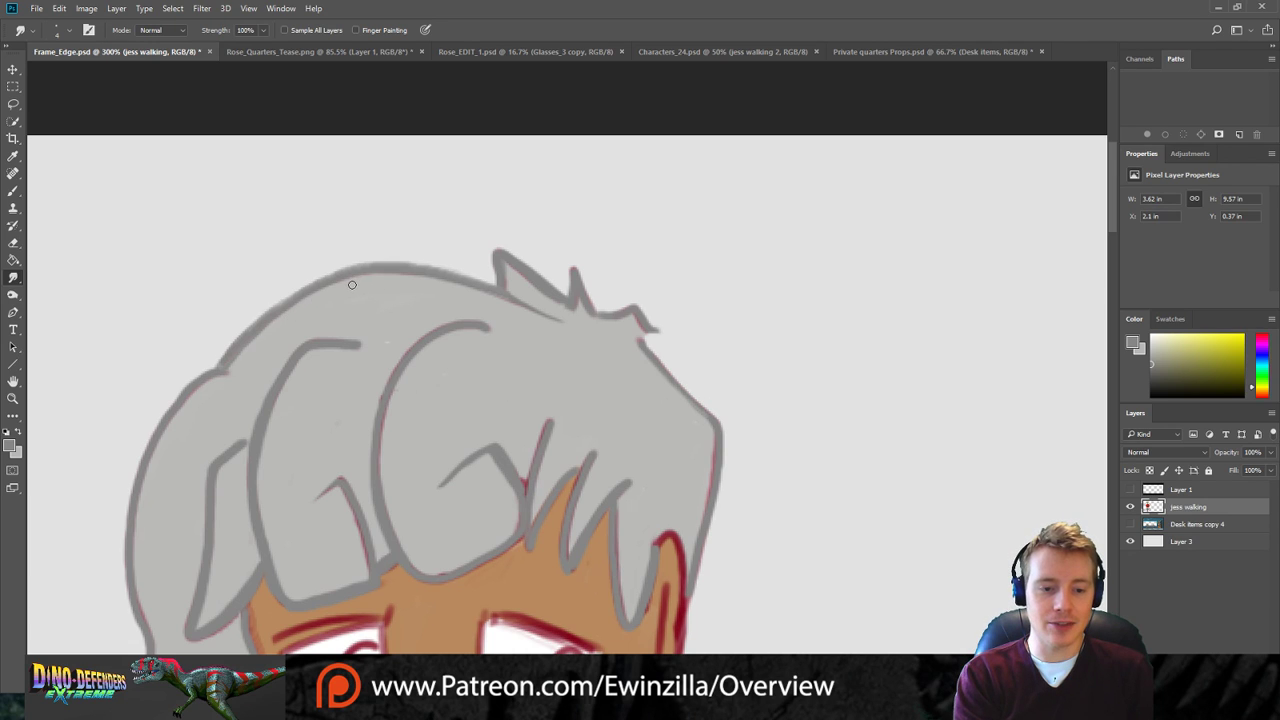
Sample the brown skin tone as the paint colour, with the face in close view.
key(z)
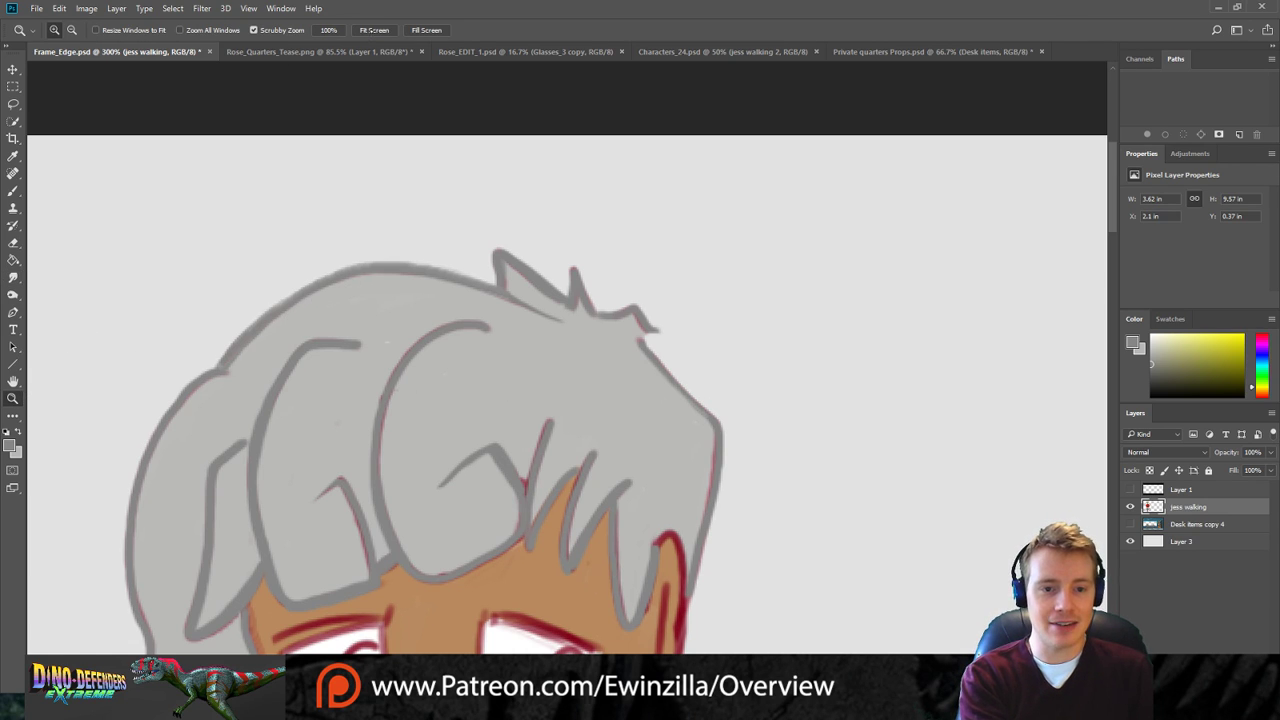
key(ctrl+0)
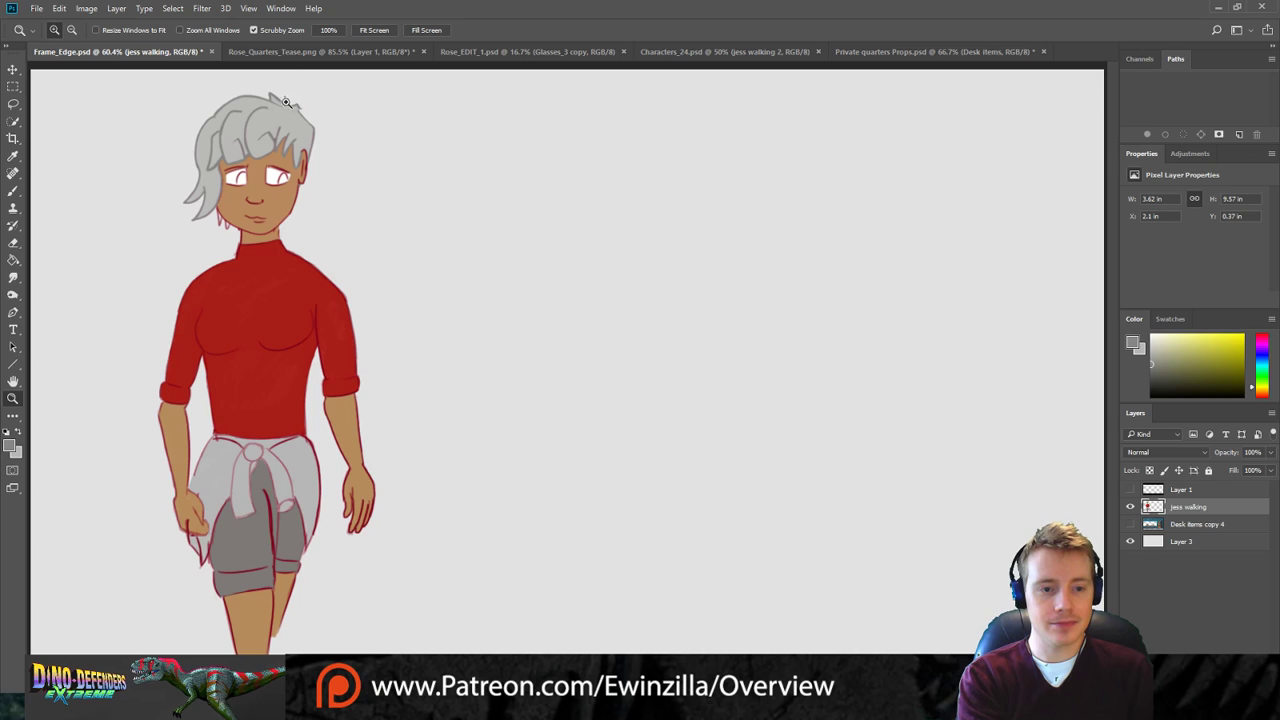
click(224, 170)
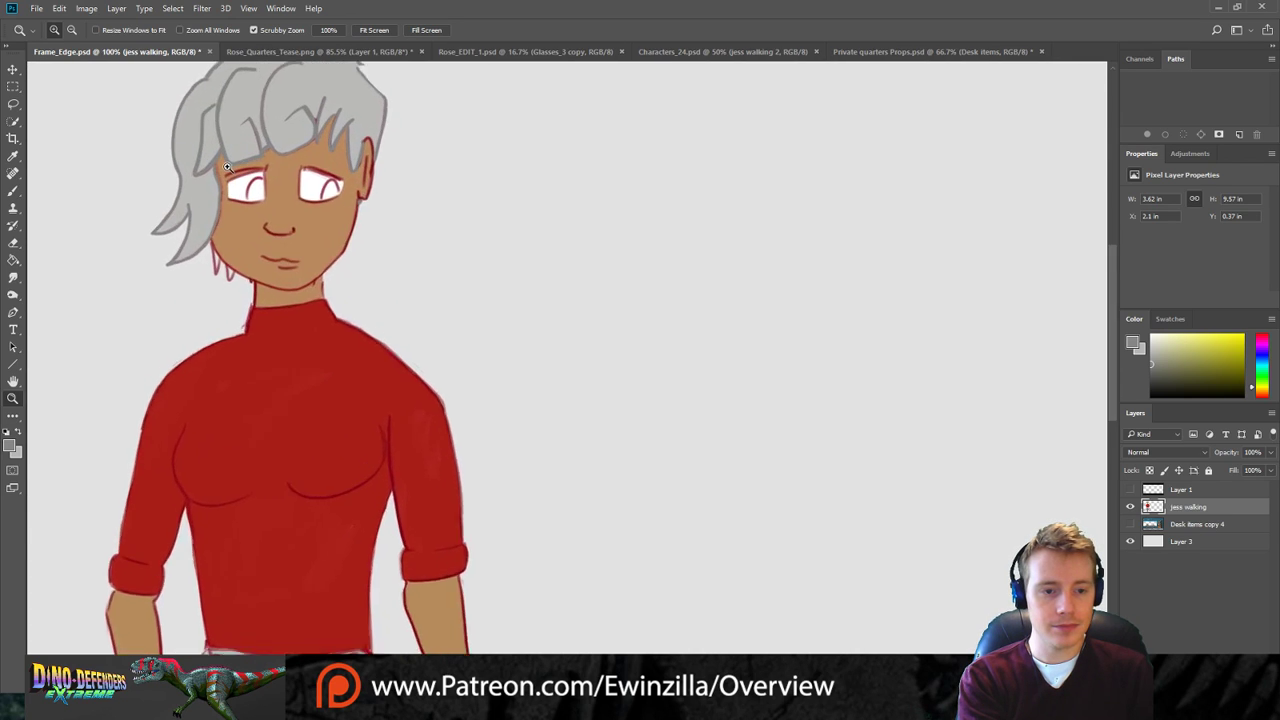
click(226, 167)
key(i)
click(140, 395)
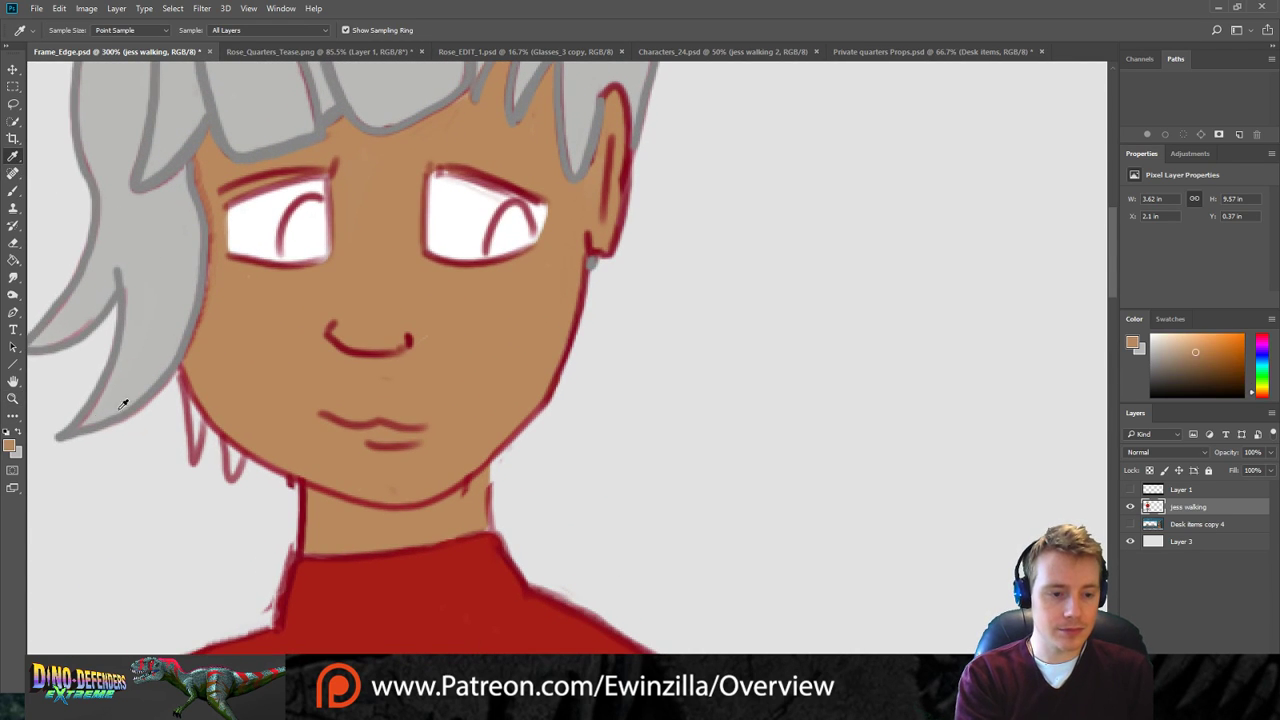
Repaint the nose line with the Brush in a darker brown than the skin, and thin and smooth it with Smudge strokes.
click(12, 447)
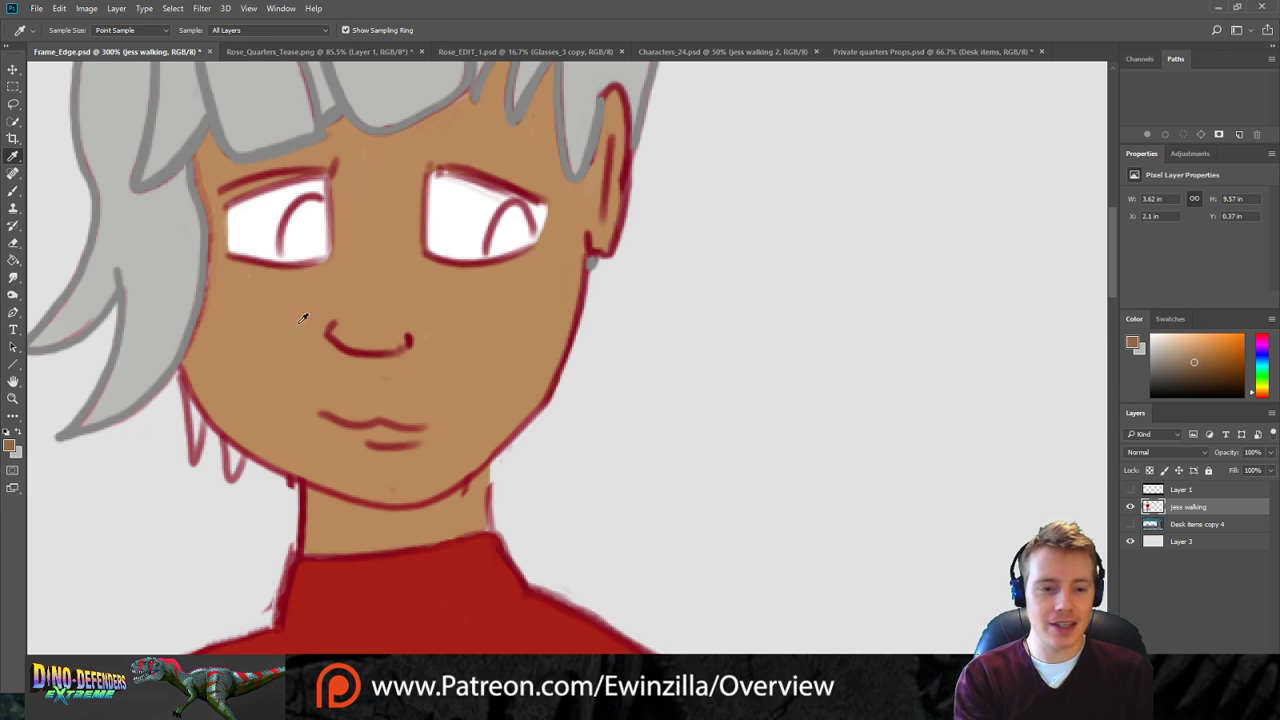
click(13, 190)
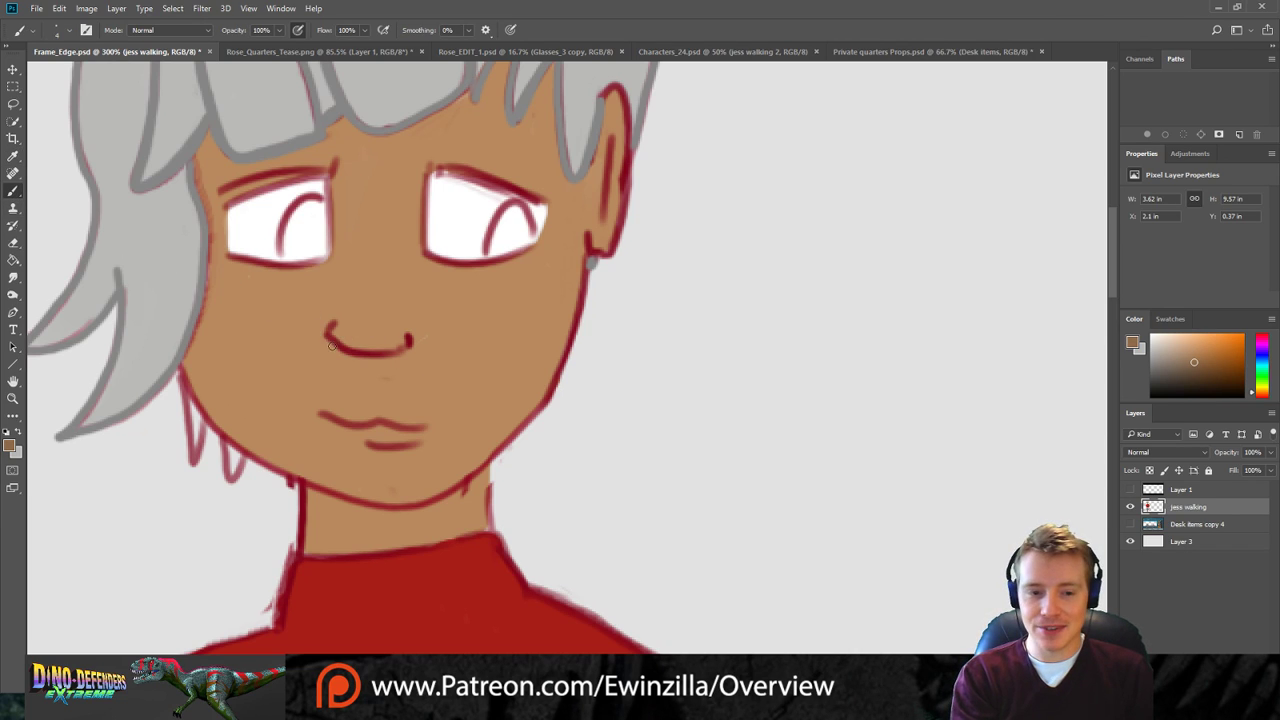
mouse_move(327, 330)
mouse_down()
mouse_move(385, 352)
mouse_move(406, 330)
mouse_up()
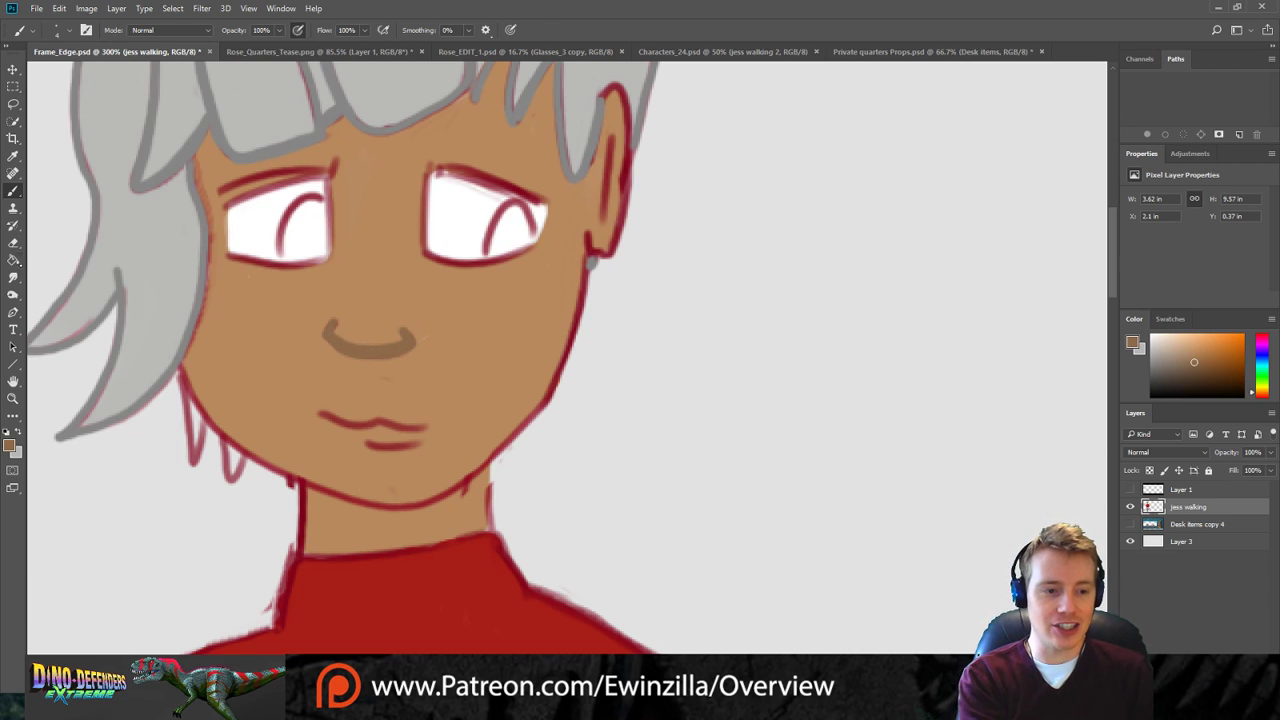
key(r)
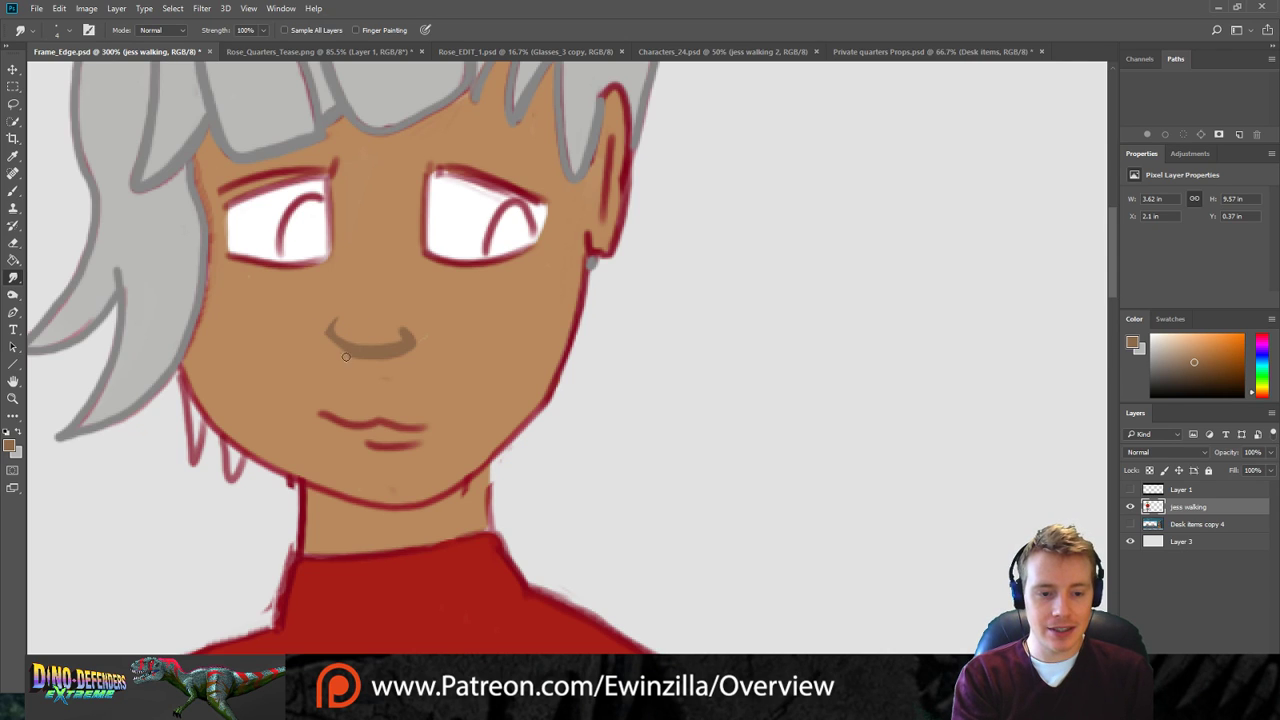
drag(331, 352, 427, 350)
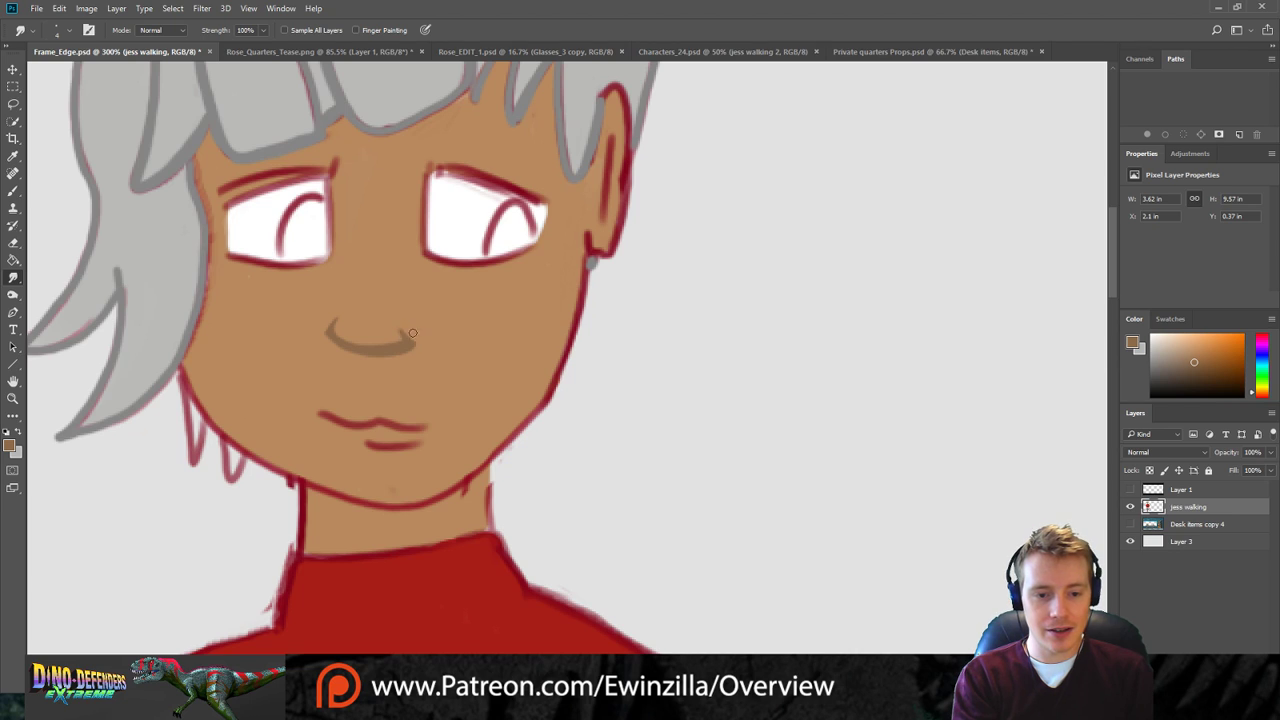
drag(329, 353, 421, 343)
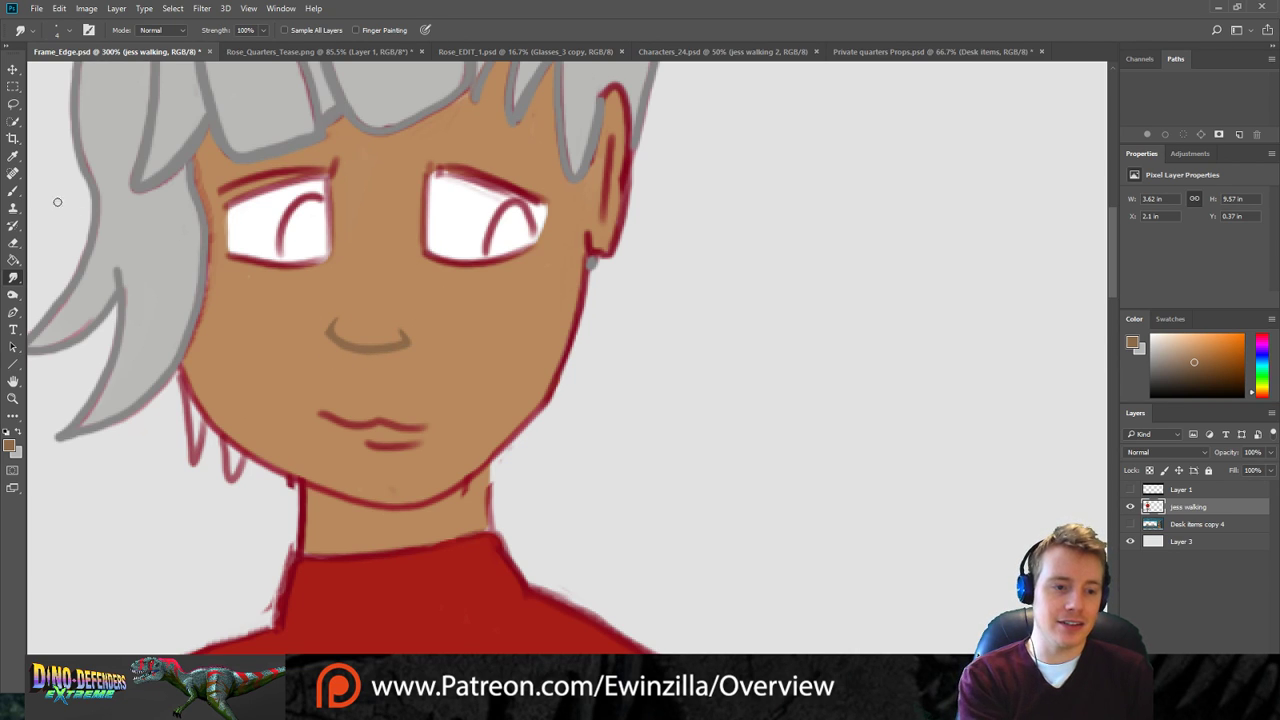
Repaint the mouth and lower lip lines in the same dark brown, and thin and taper them with Smudge strokes.
click(13, 191)
mouse_move(322, 413)
mouse_down()
mouse_move(432, 422)
mouse_move(397, 445)
mouse_move(438, 438)
mouse_up()
click(13, 280)
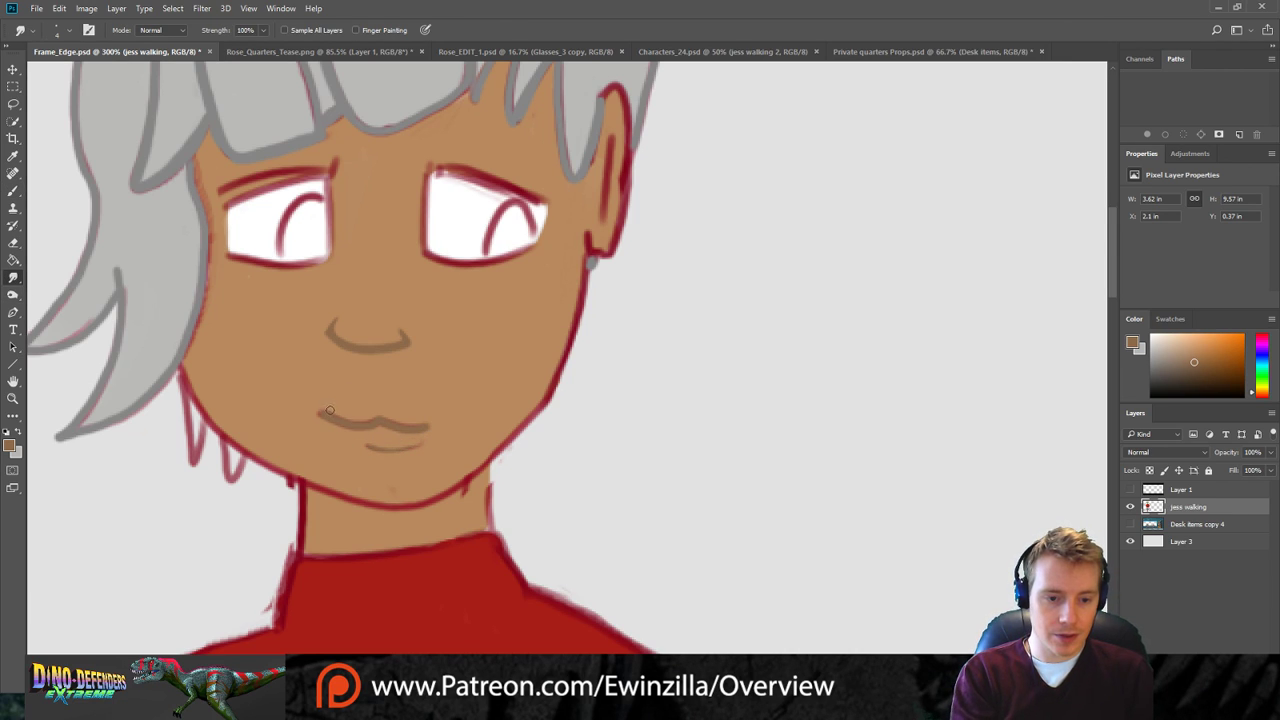
drag(312, 407, 430, 425)
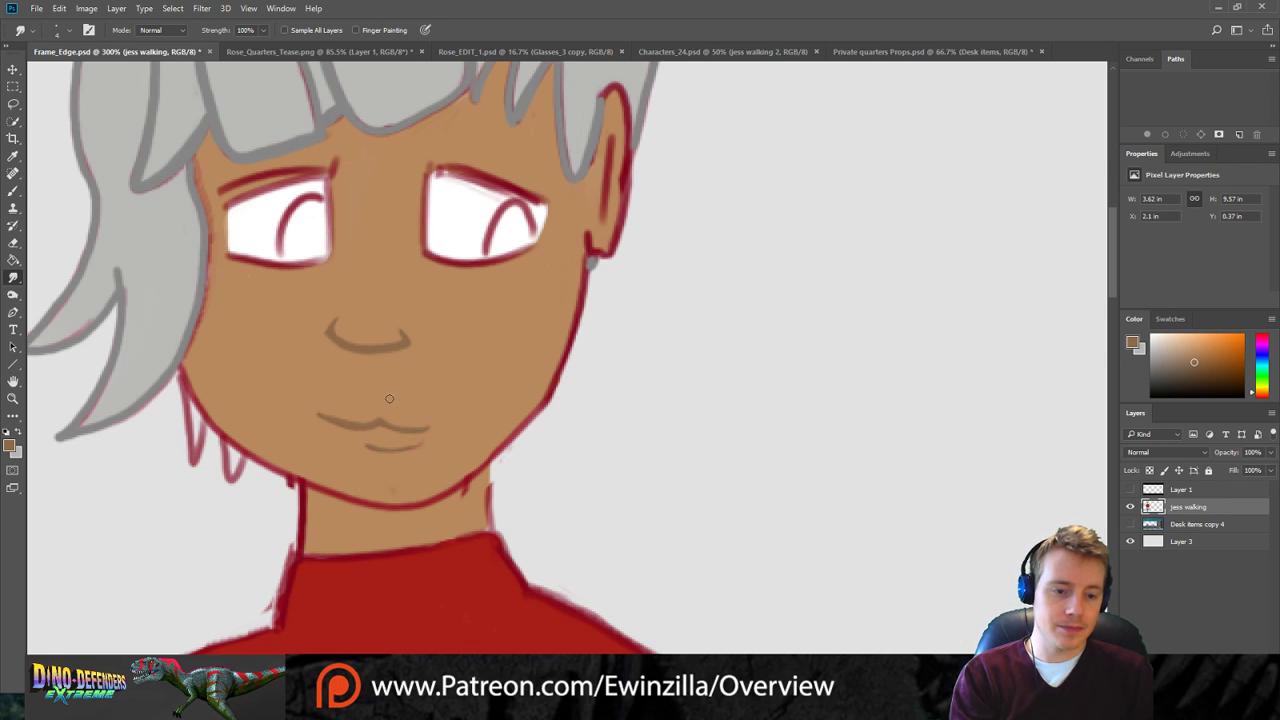
mouse_move(346, 424)
mouse_down()
mouse_move(316, 396)
mouse_move(335, 430)
mouse_up()
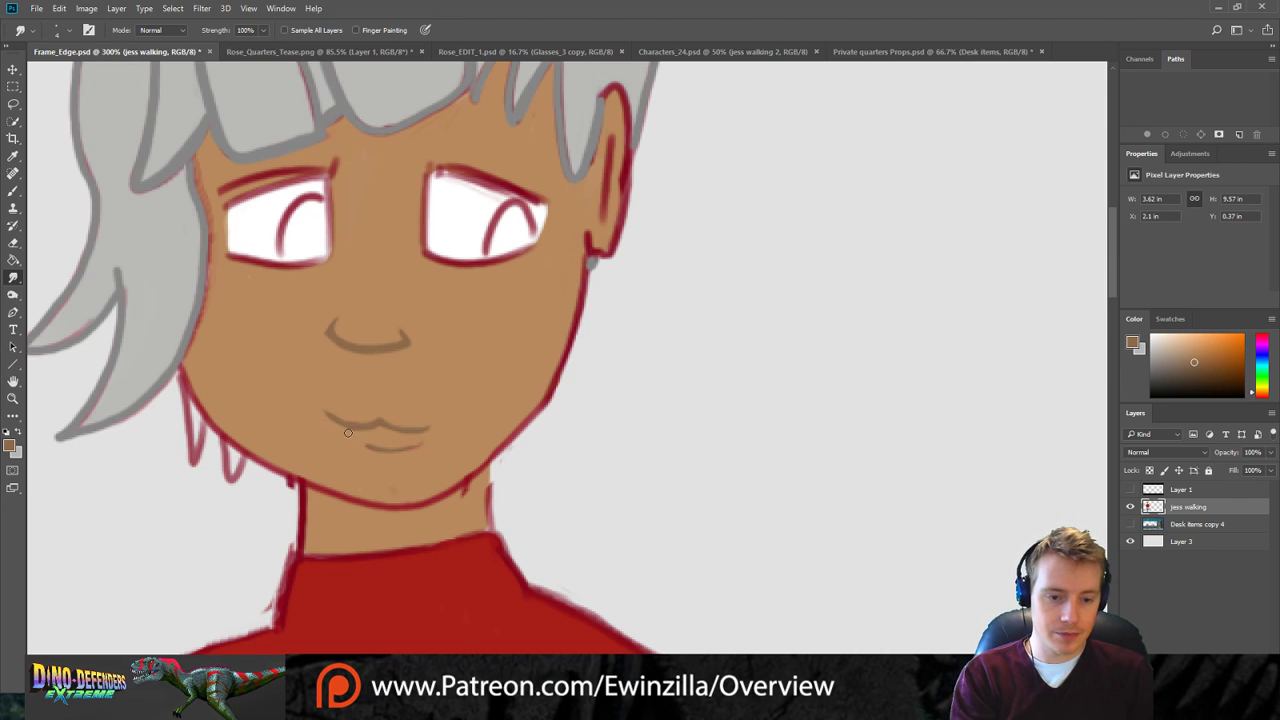
mouse_move(356, 426)
mouse_down()
mouse_move(321, 401)
mouse_move(340, 427)
mouse_move(324, 434)
mouse_up()
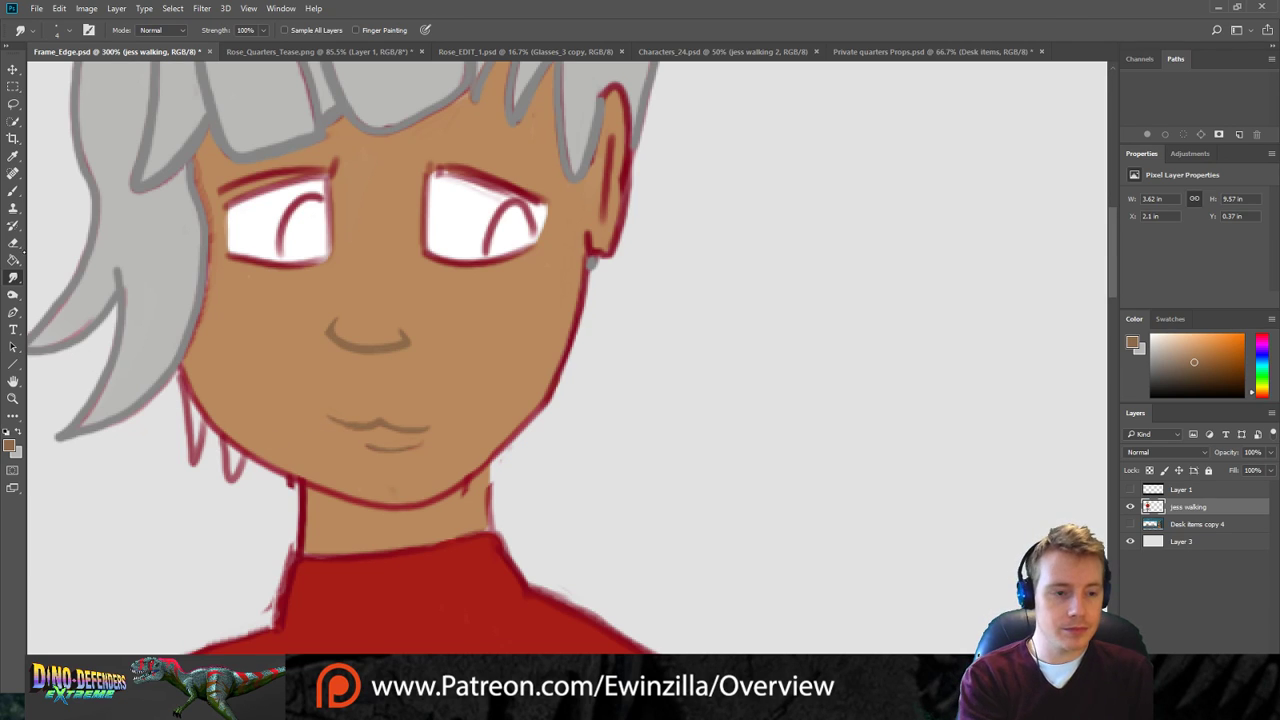
Paint dark brown lines along the upper lid of the eye beside the long hair lock and the lower lids of both eyes.
click(13, 190)
drag(226, 207, 330, 176)
drag(231, 257, 321, 257)
mouse_move(426, 256)
mouse_down()
mouse_move(470, 262)
mouse_move(536, 240)
mouse_up()
mouse_move(428, 258)
mouse_down()
mouse_move(501, 261)
mouse_move(530, 246)
mouse_up()
Repaint the ear's outline and inner fold in dark brown, and smudge away the leftover crimson around the earlobe.
drag(610, 137, 598, 224)
key(ctrl+z)
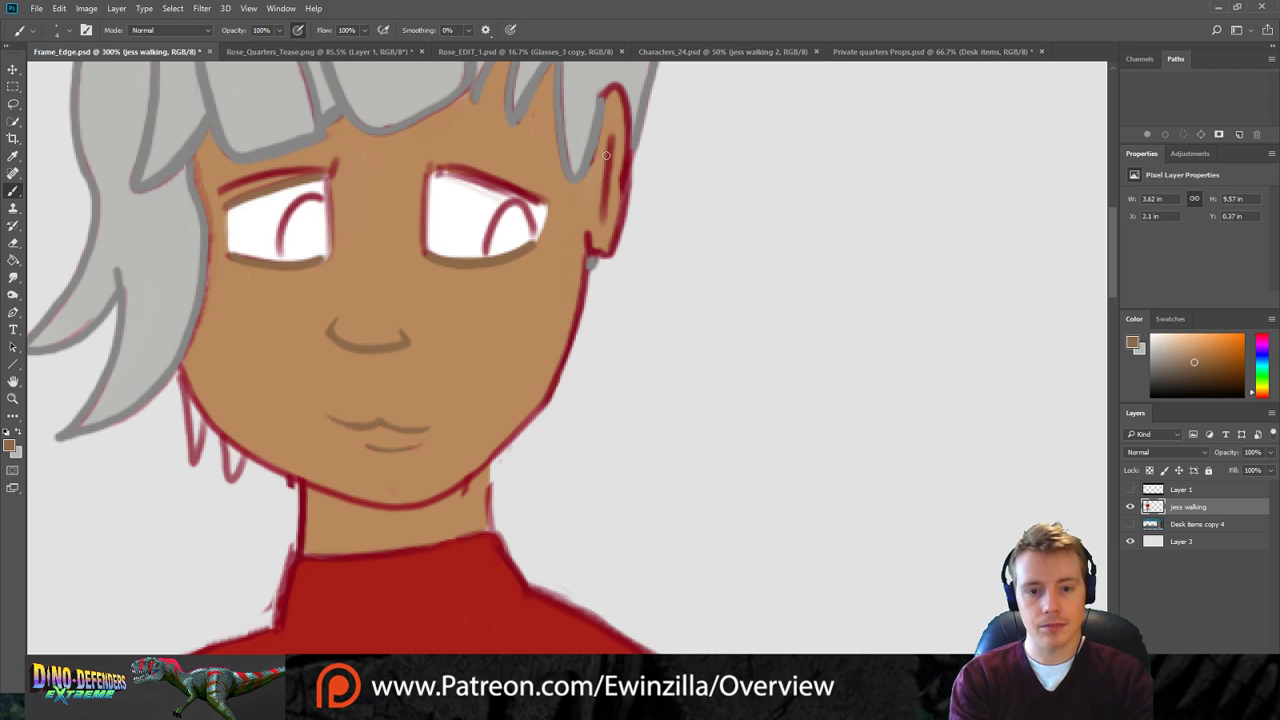
drag(612, 140, 606, 219)
key(ctrl+z)
mouse_move(613, 140)
mouse_down()
mouse_move(585, 264)
mouse_move(586, 222)
mouse_move(586, 249)
mouse_move(605, 258)
mouse_move(589, 226)
mouse_move(594, 255)
mouse_move(612, 248)
mouse_move(586, 230)
mouse_move(593, 253)
mouse_move(606, 251)
mouse_move(627, 197)
mouse_move(617, 89)
mouse_move(594, 144)
mouse_move(613, 98)
mouse_move(610, 234)
mouse_up()
key(ctrl+z)
key(ctrl+z)
click(13, 277)
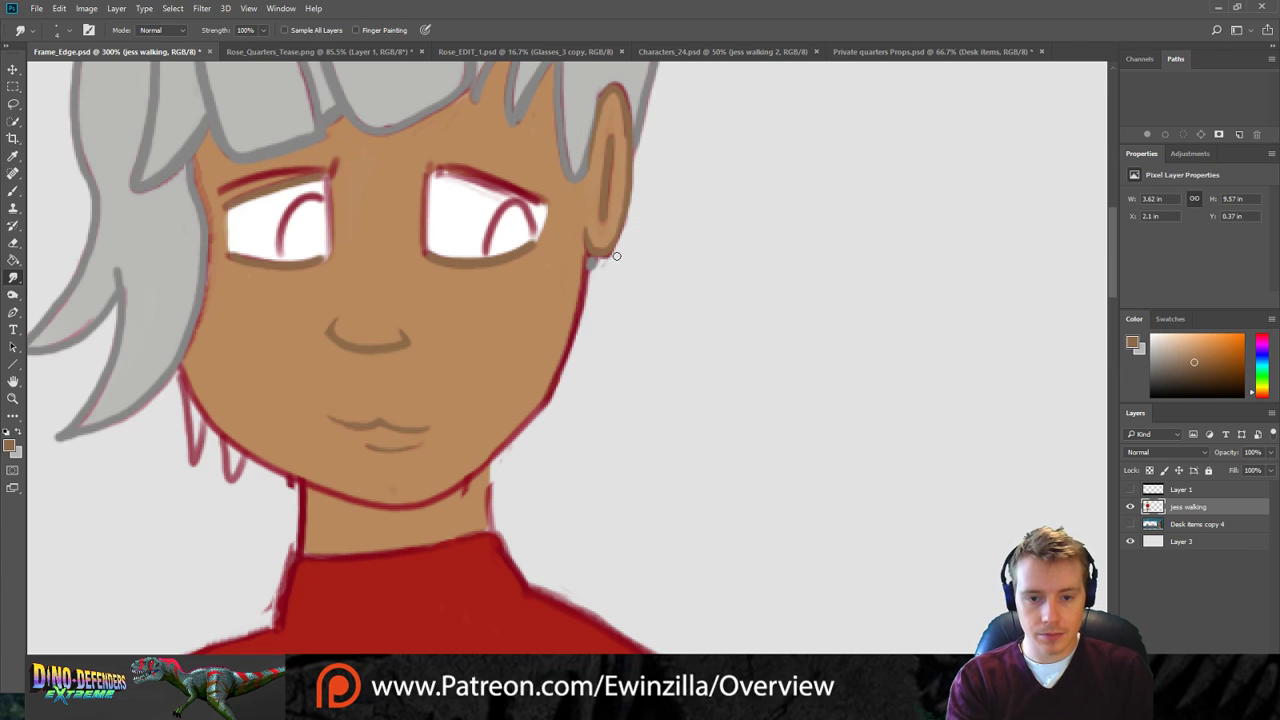
drag(588, 257, 584, 286)
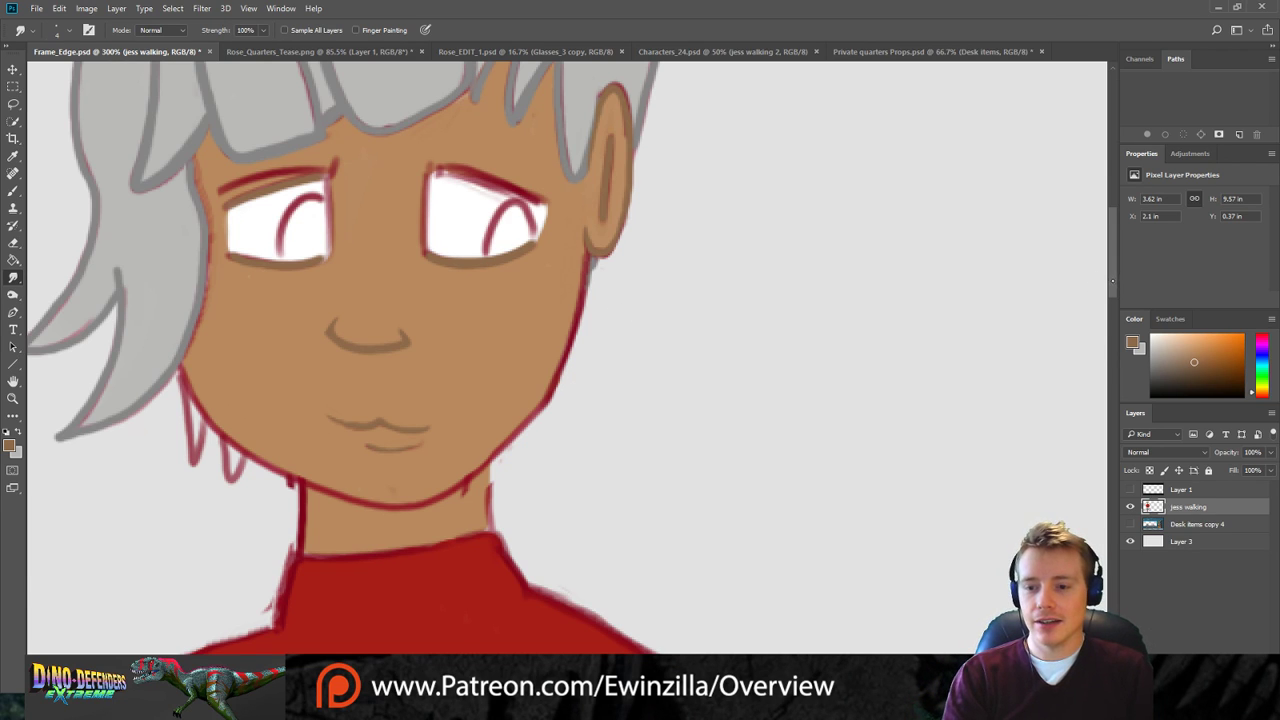
Smudge the grey hair outlines along the fringe, the lock in front of the ear and the back edge to hide leftover crimson.
scroll(1112, 280, up, 4)
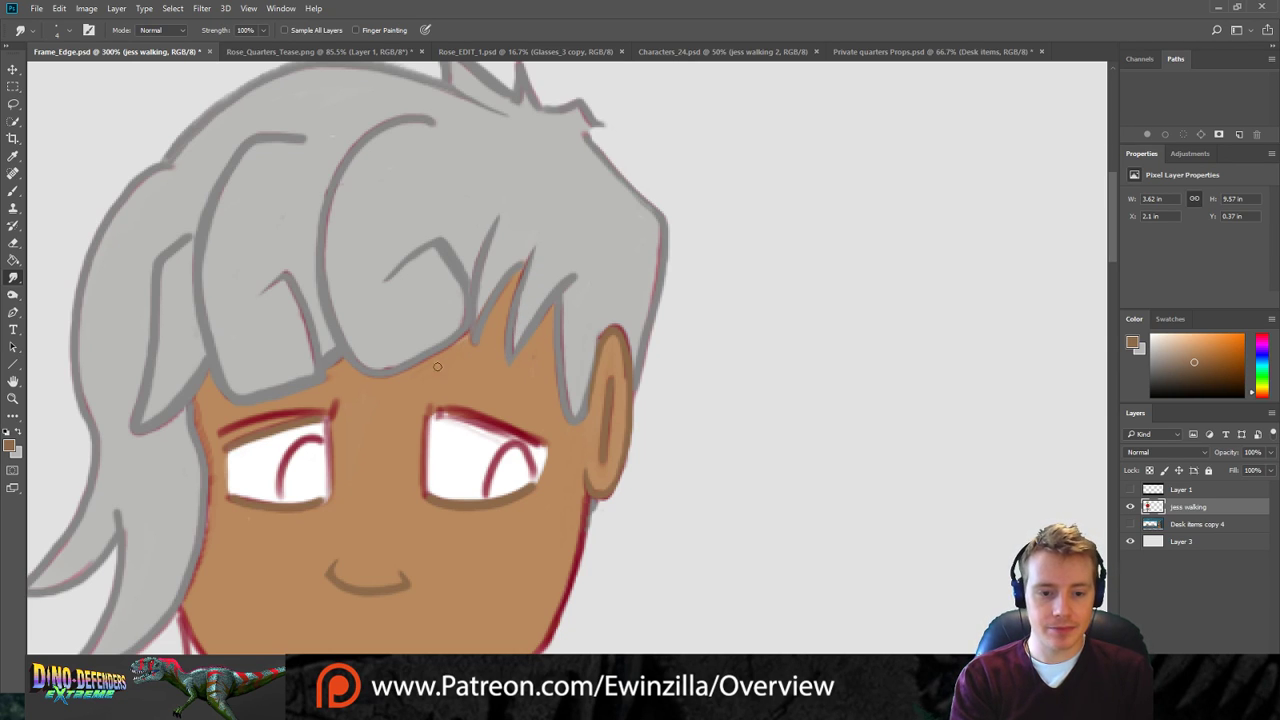
mouse_move(354, 356)
mouse_down()
mouse_move(418, 354)
mouse_move(359, 367)
mouse_move(396, 367)
mouse_move(461, 333)
mouse_up()
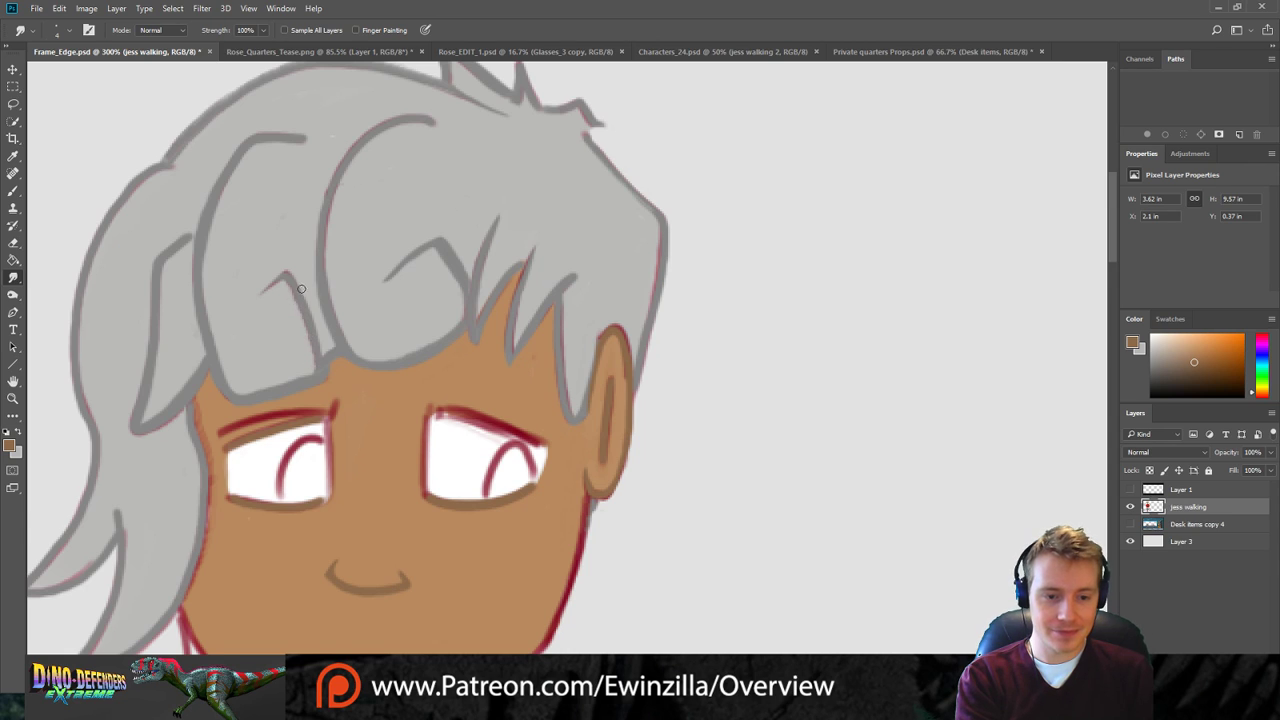
drag(559, 302, 568, 382)
drag(563, 303, 573, 401)
drag(561, 333, 572, 405)
drag(562, 297, 574, 411)
drag(549, 318, 565, 409)
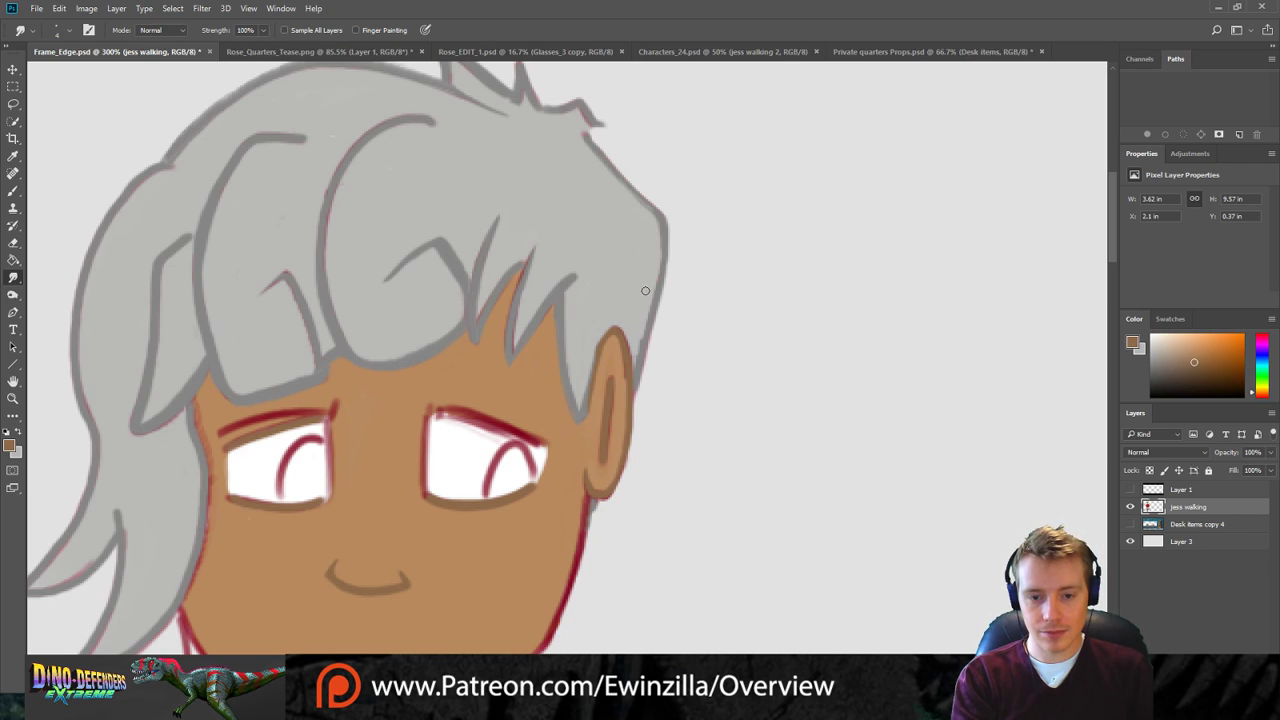
drag(653, 304, 634, 367)
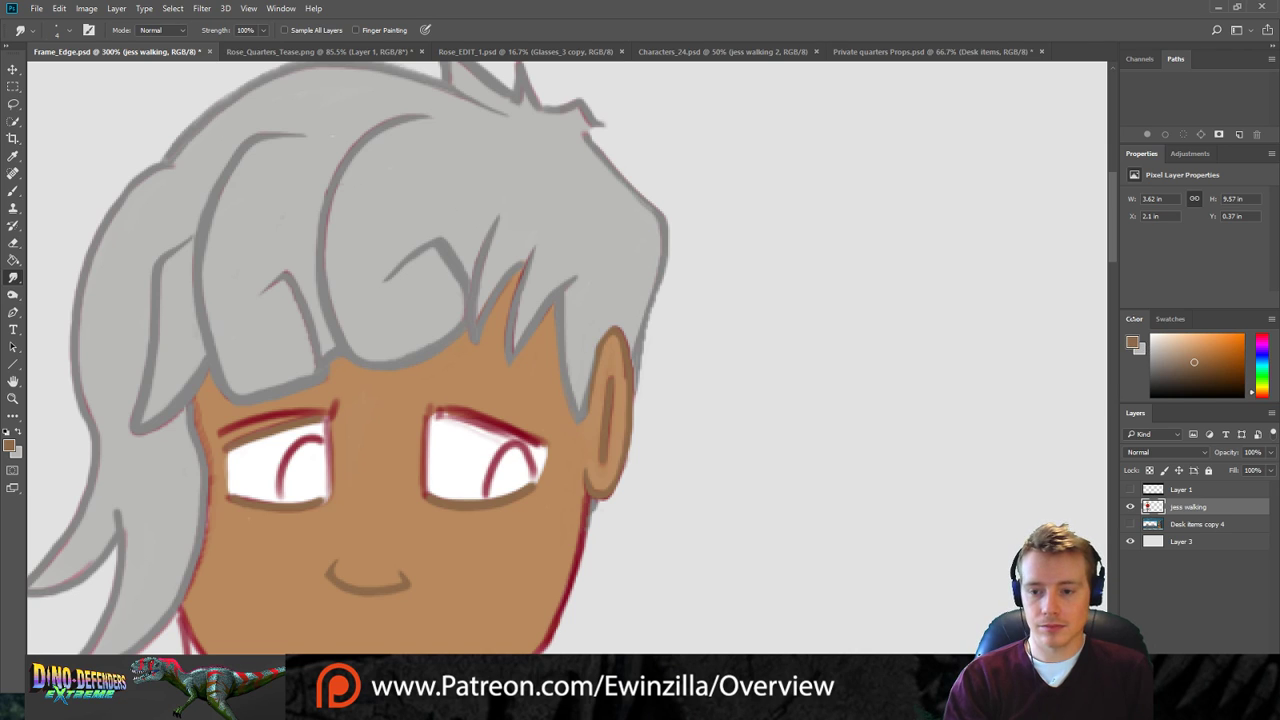
Sample the dark grey of the hair outline and repaint the small hair strands below the jaw with it.
scroll(360, 360, down, 5)
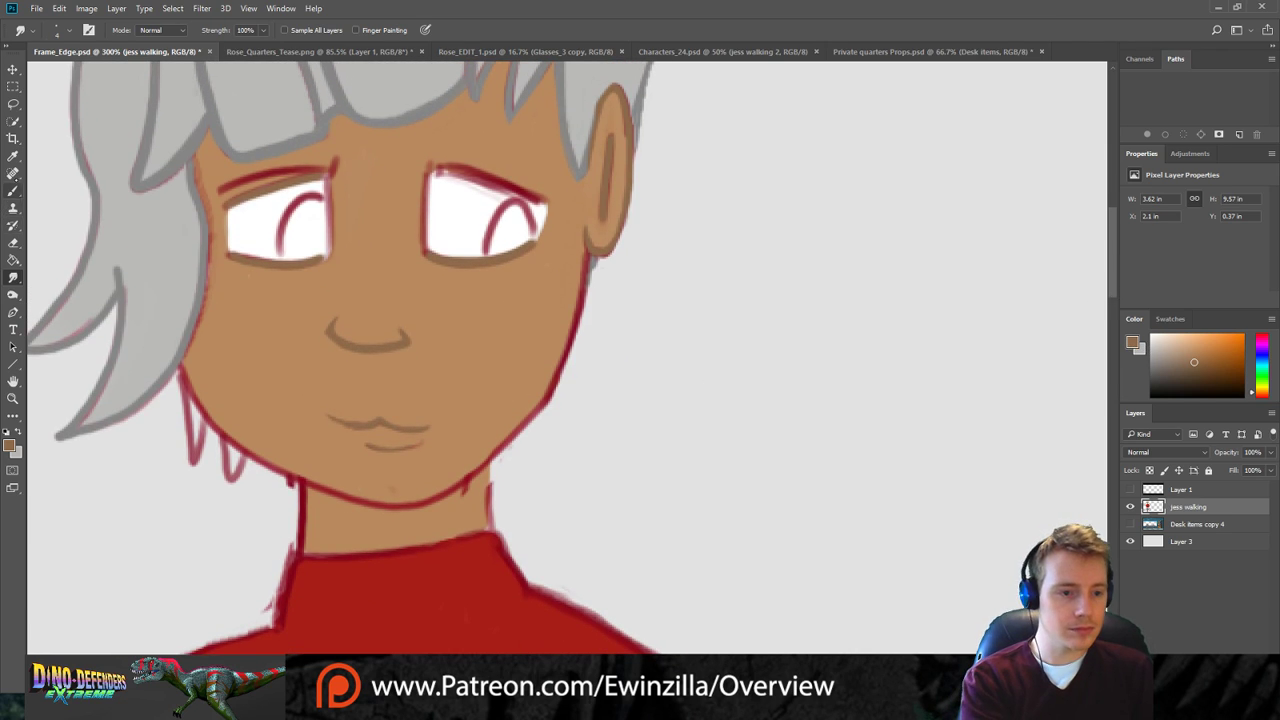
key(i)
click(63, 194)
key(b)
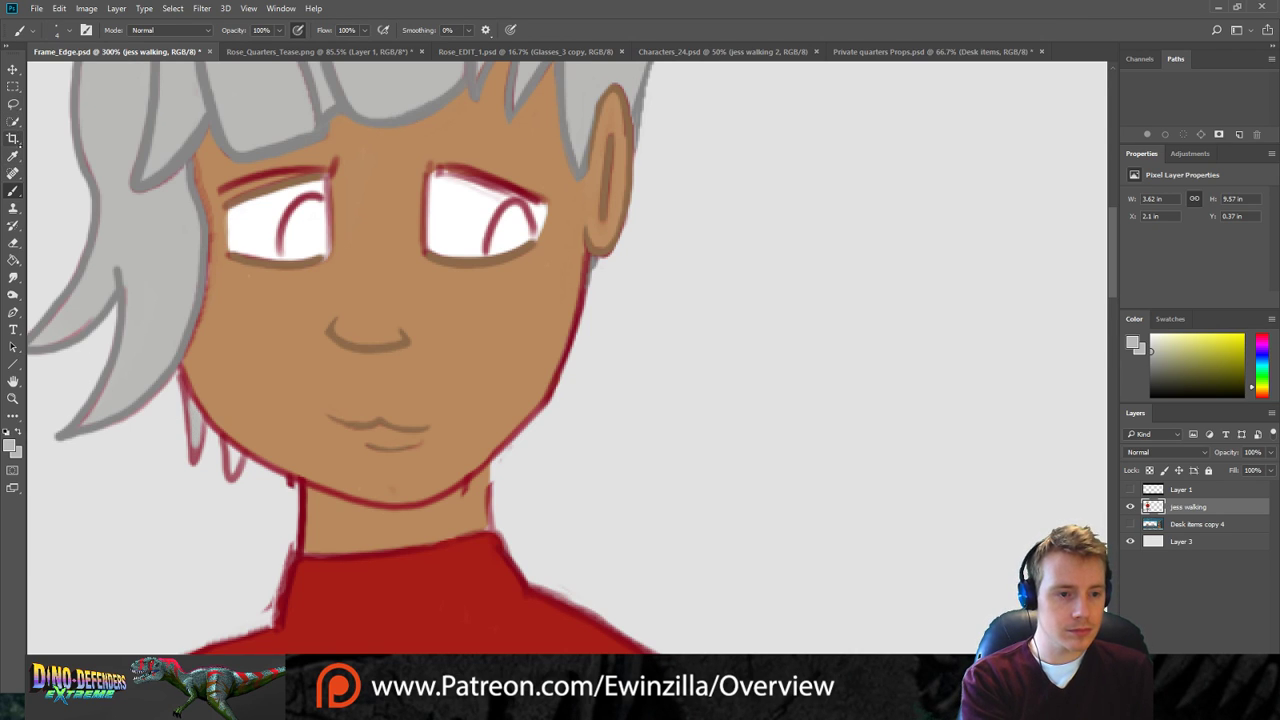
click(13, 156)
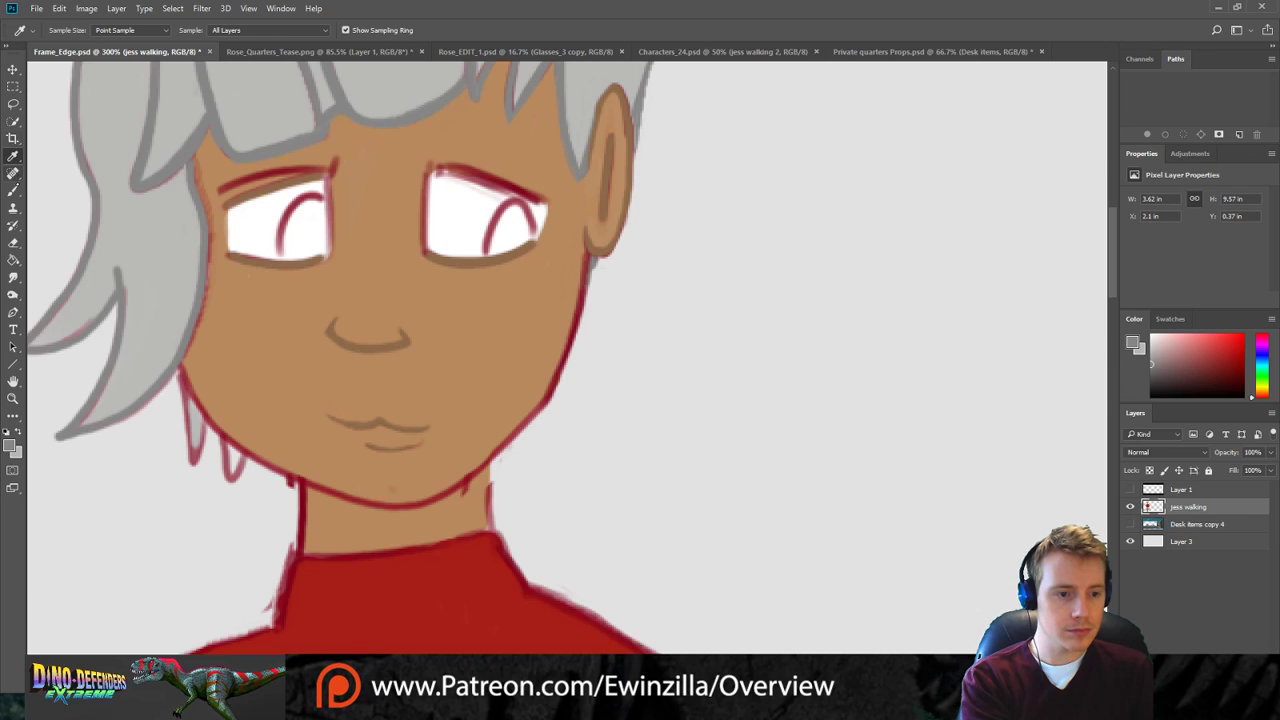
click(13, 190)
mouse_move(179, 376)
mouse_down()
mouse_move(192, 462)
mouse_move(205, 424)
mouse_move(230, 475)
mouse_move(231, 453)
mouse_move(233, 476)
mouse_move(241, 459)
mouse_move(233, 482)
mouse_move(224, 444)
mouse_move(231, 481)
mouse_up()
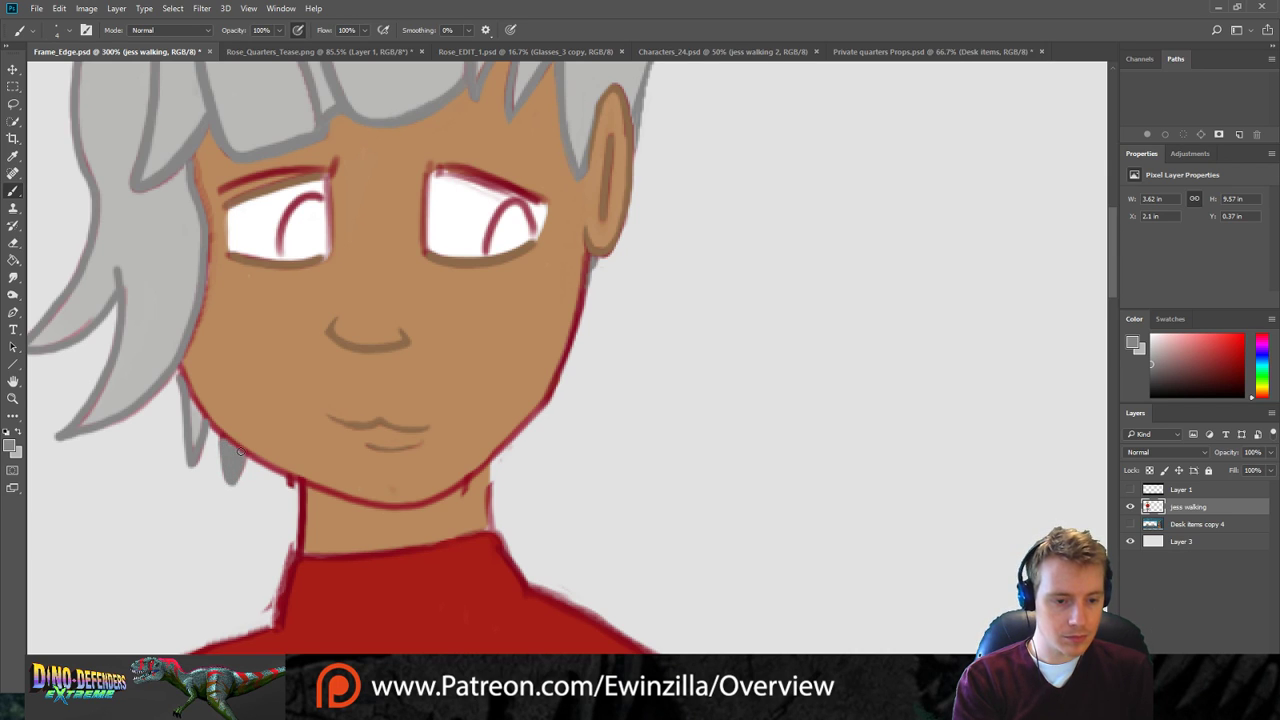
Sample the dark brown line colour and repaint the jaw outline and both sides of the neck with it.
click(13, 156)
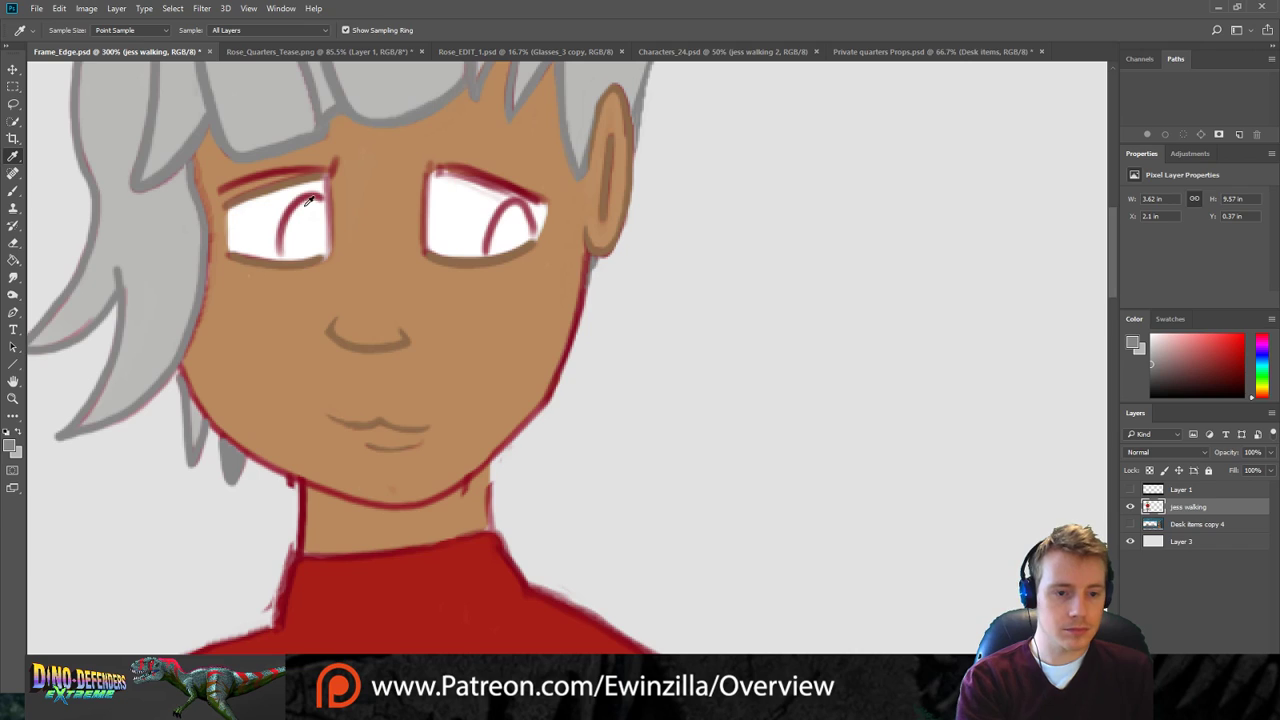
click(272, 255)
click(13, 190)
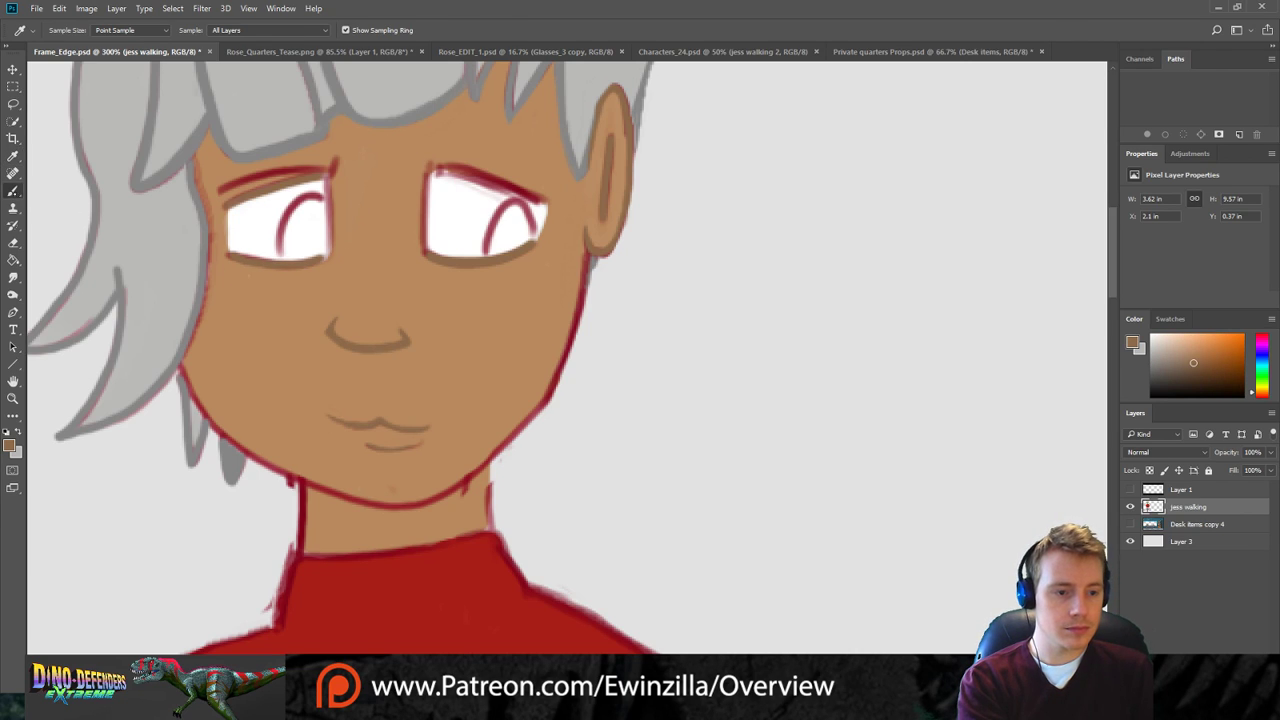
mouse_move(180, 364)
mouse_down()
mouse_move(250, 454)
mouse_move(366, 503)
mouse_move(423, 505)
mouse_move(405, 508)
mouse_move(464, 480)
mouse_move(547, 398)
mouse_move(602, 241)
mouse_move(588, 269)
mouse_move(589, 245)
mouse_move(569, 354)
mouse_up()
drag(587, 251, 566, 348)
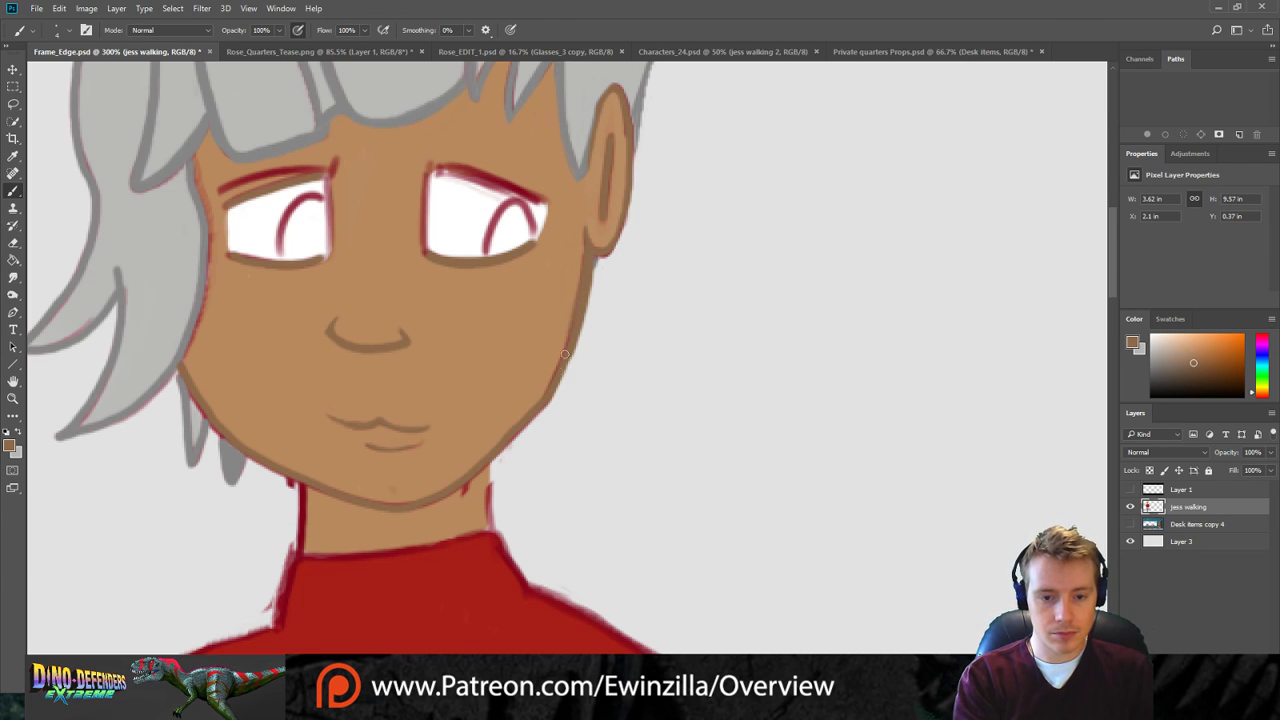
mouse_move(490, 460)
mouse_down()
mouse_move(492, 527)
mouse_move(489, 494)
mouse_up()
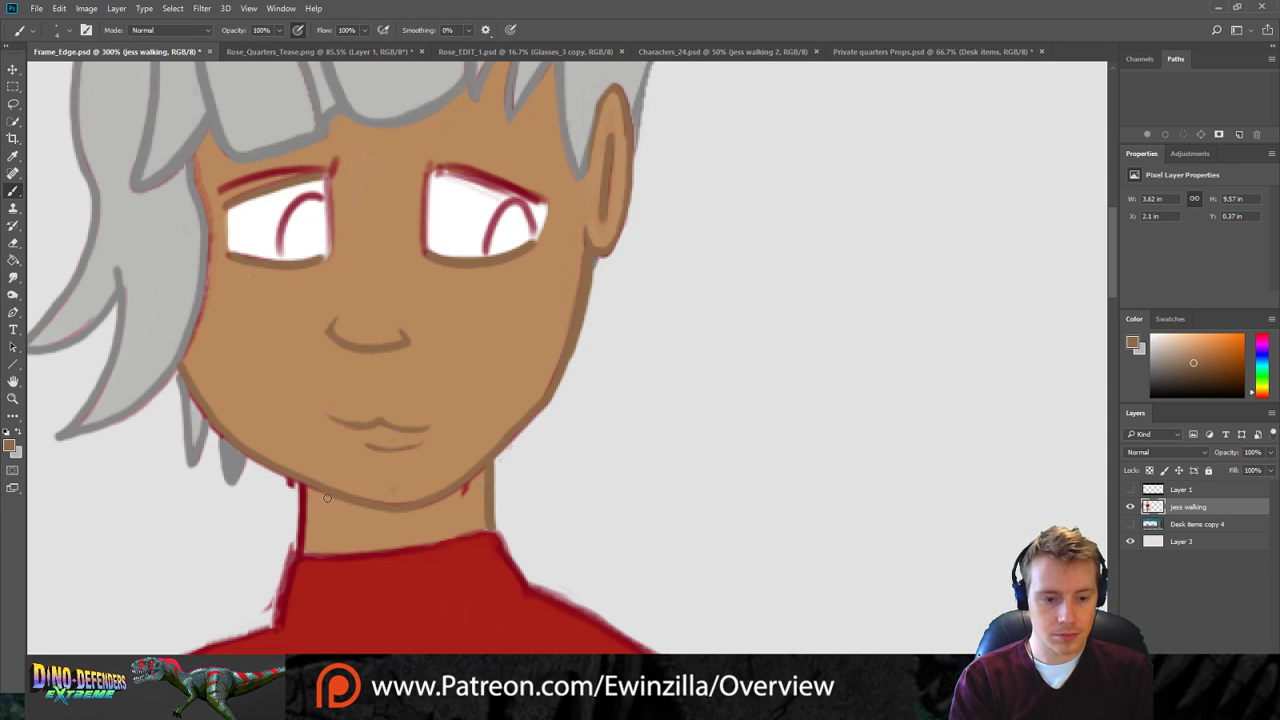
drag(302, 480, 302, 552)
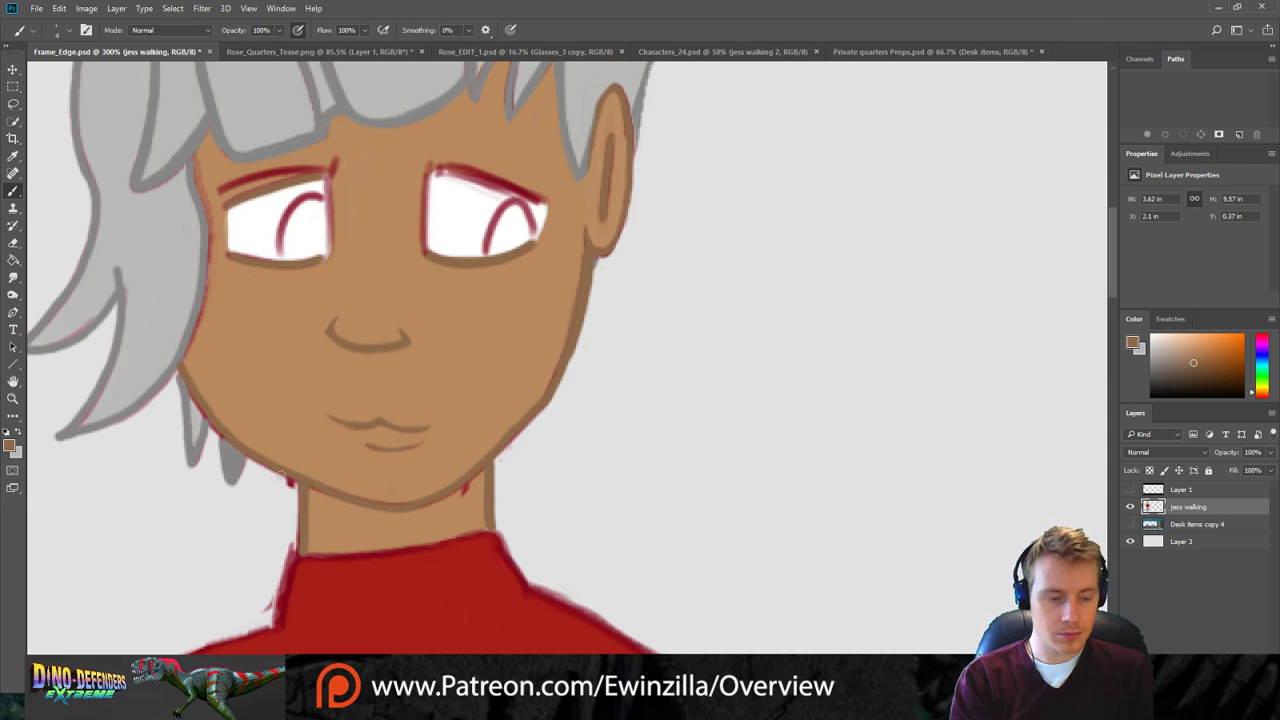
Smudge away the leftover crimson along the jaw and under the chin, and taper the small hair strand to a point.
click(13, 279)
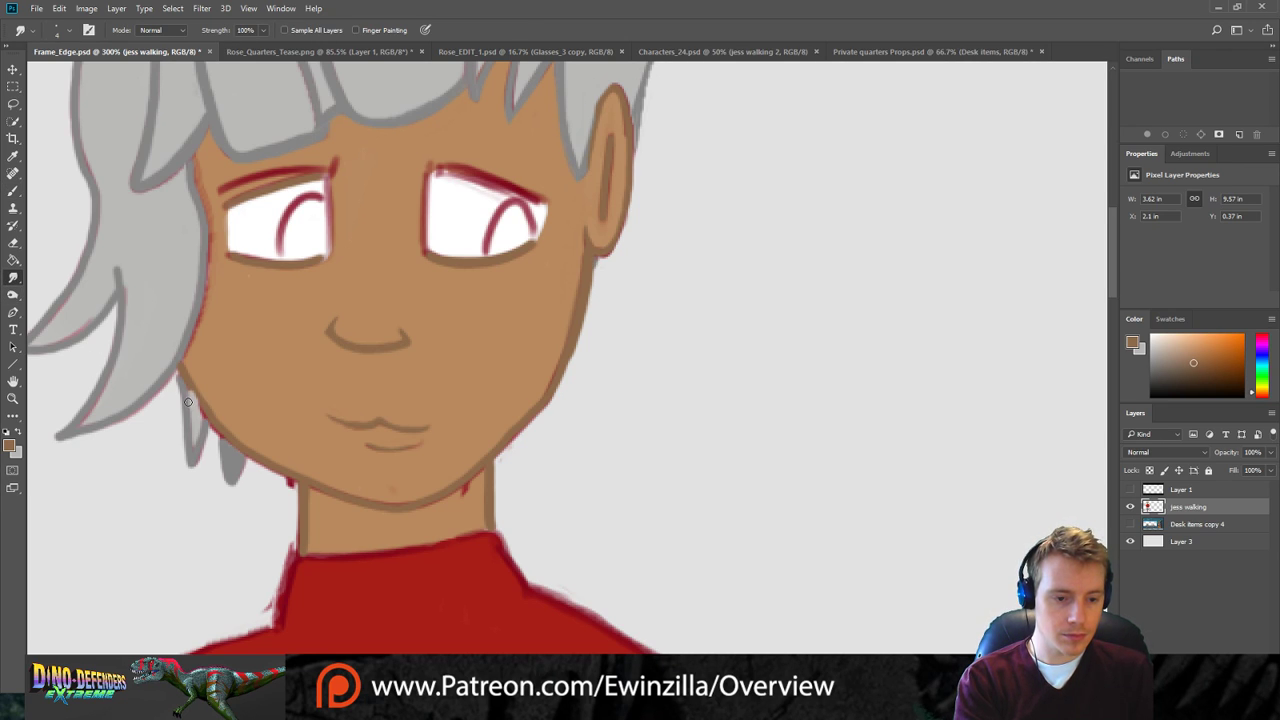
mouse_move(197, 414)
mouse_down()
mouse_move(229, 438)
mouse_move(226, 494)
mouse_move(246, 466)
mouse_move(294, 487)
mouse_up()
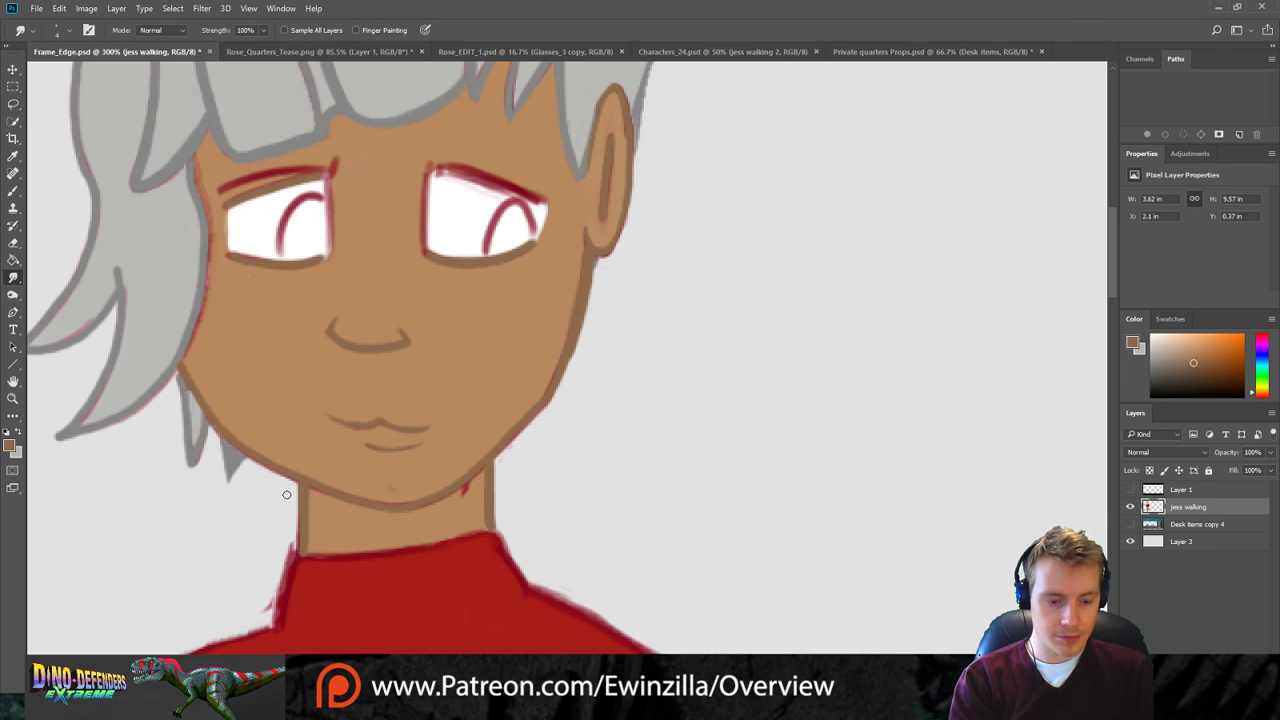
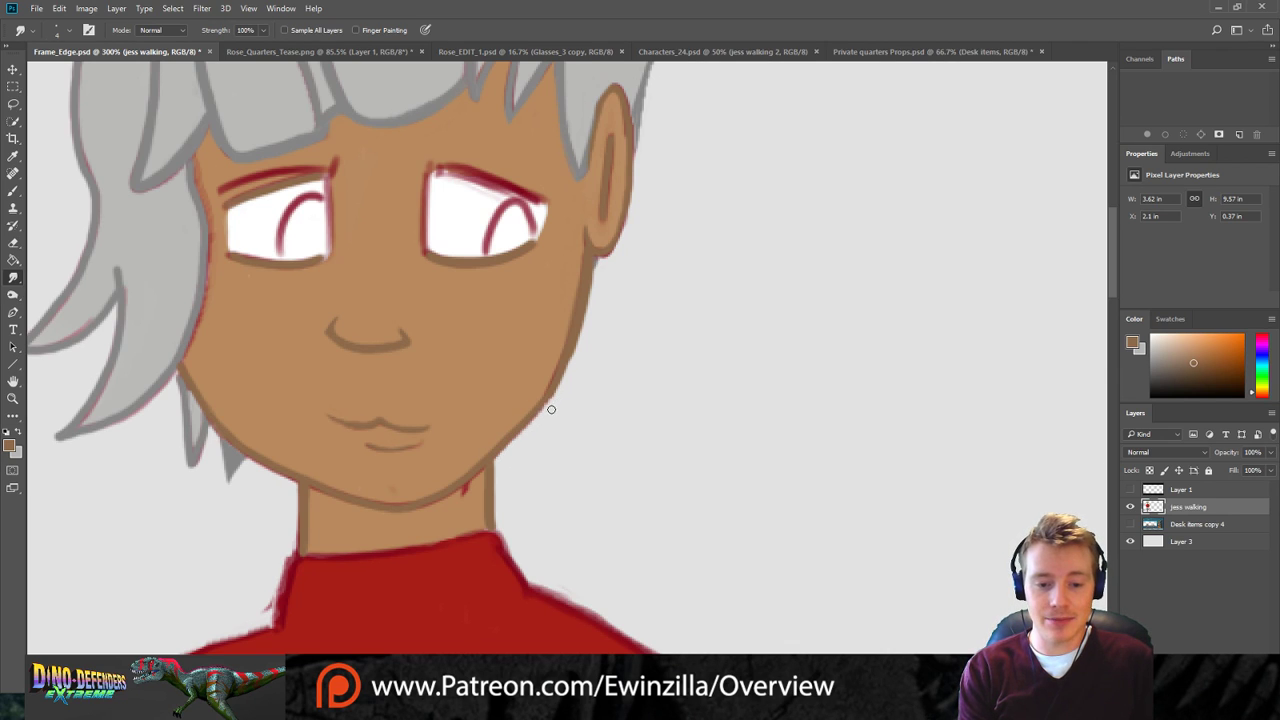
mouse_move(459, 504)
mouse_down()
mouse_move(468, 487)
mouse_move(459, 495)
mouse_up()
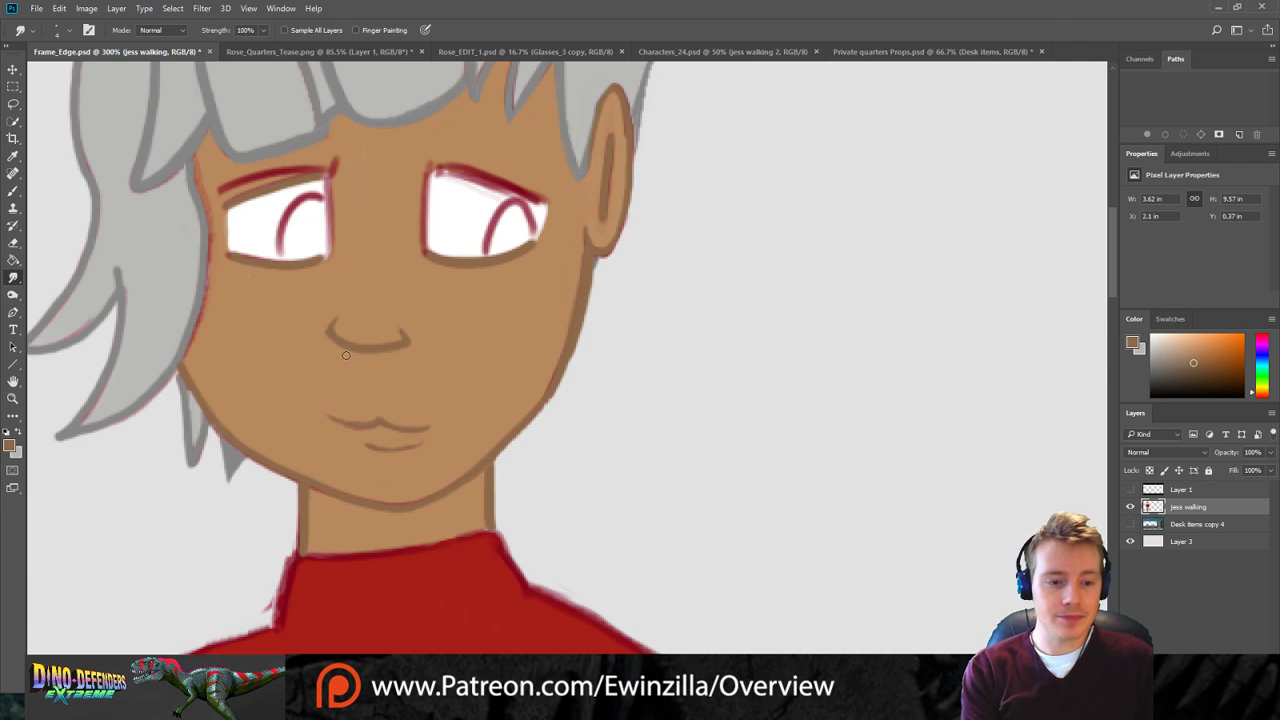
Smudge the skin and hair colours over the crimson edge where the long hair lock meets the face.
drag(208, 151, 210, 205)
drag(200, 160, 213, 293)
drag(212, 237, 199, 333)
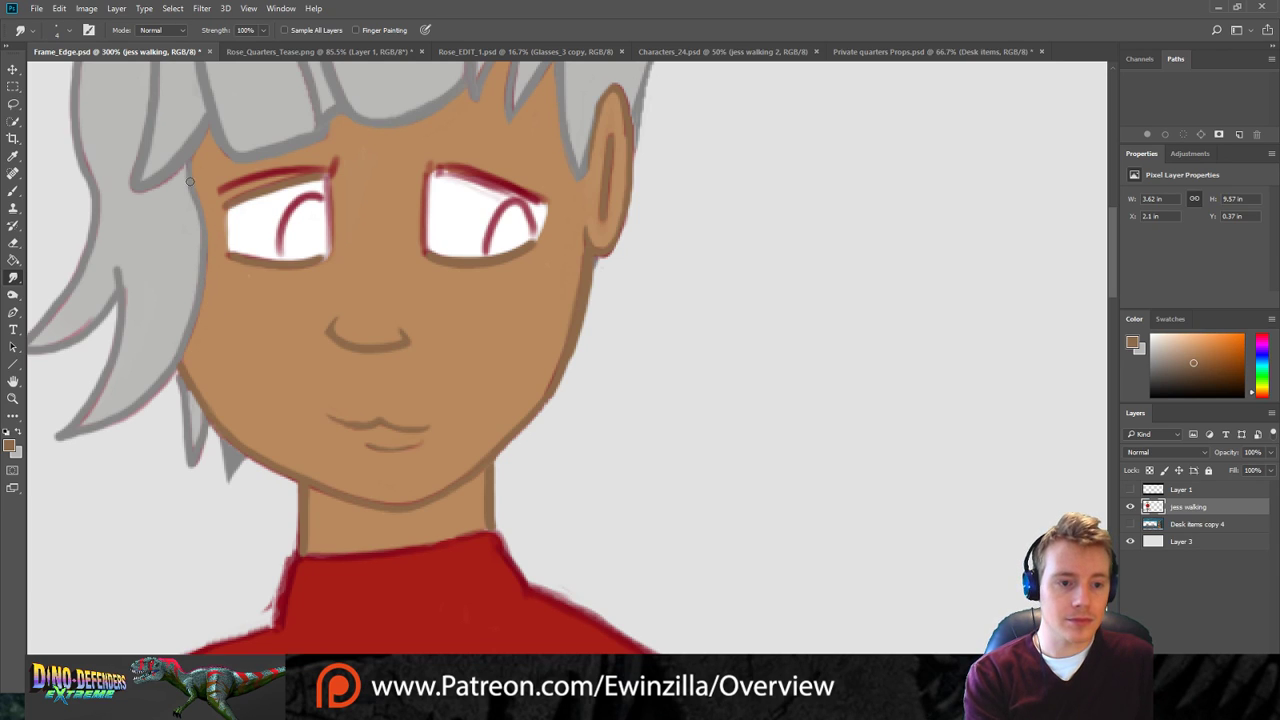
mouse_move(131, 190)
mouse_down()
mouse_move(180, 175)
mouse_move(160, 186)
mouse_move(149, 173)
mouse_up()
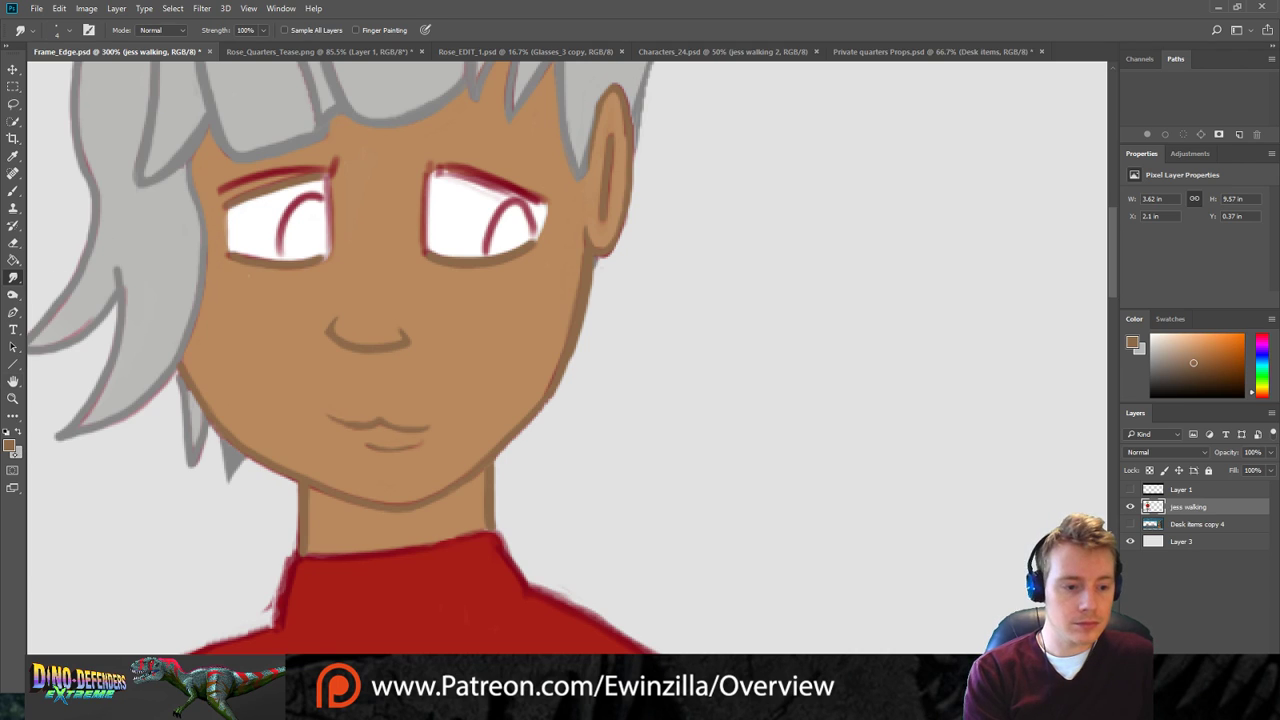
Switch the brush colour to black and paint thick upper eyelid lines over the crimson sketch above both eyes.
key(i)
key(r)
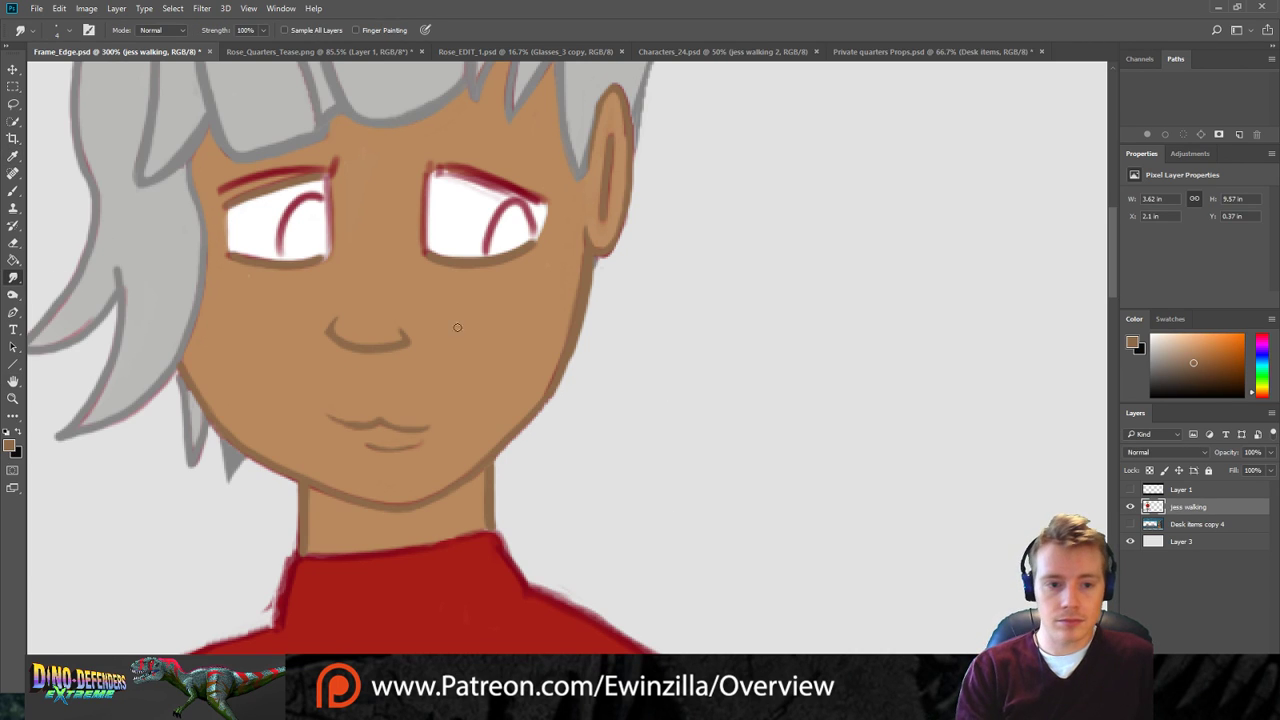
click(13, 190)
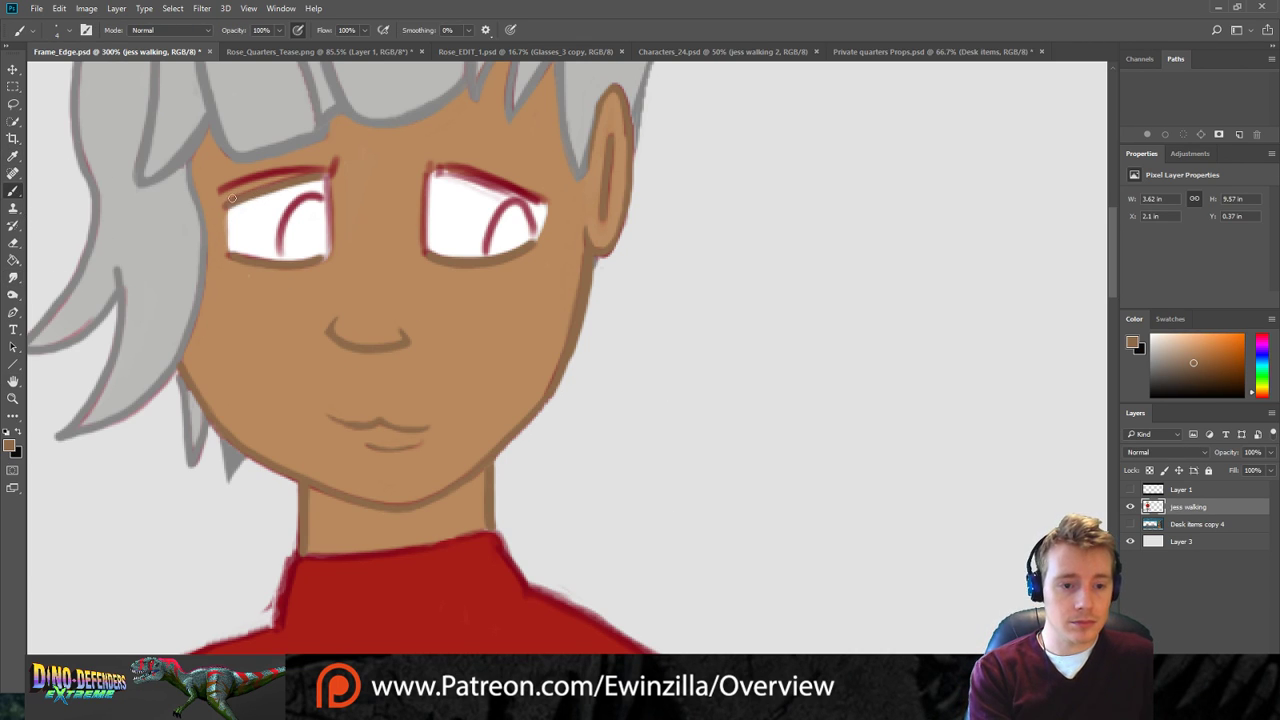
drag(223, 198, 330, 172)
key(x)
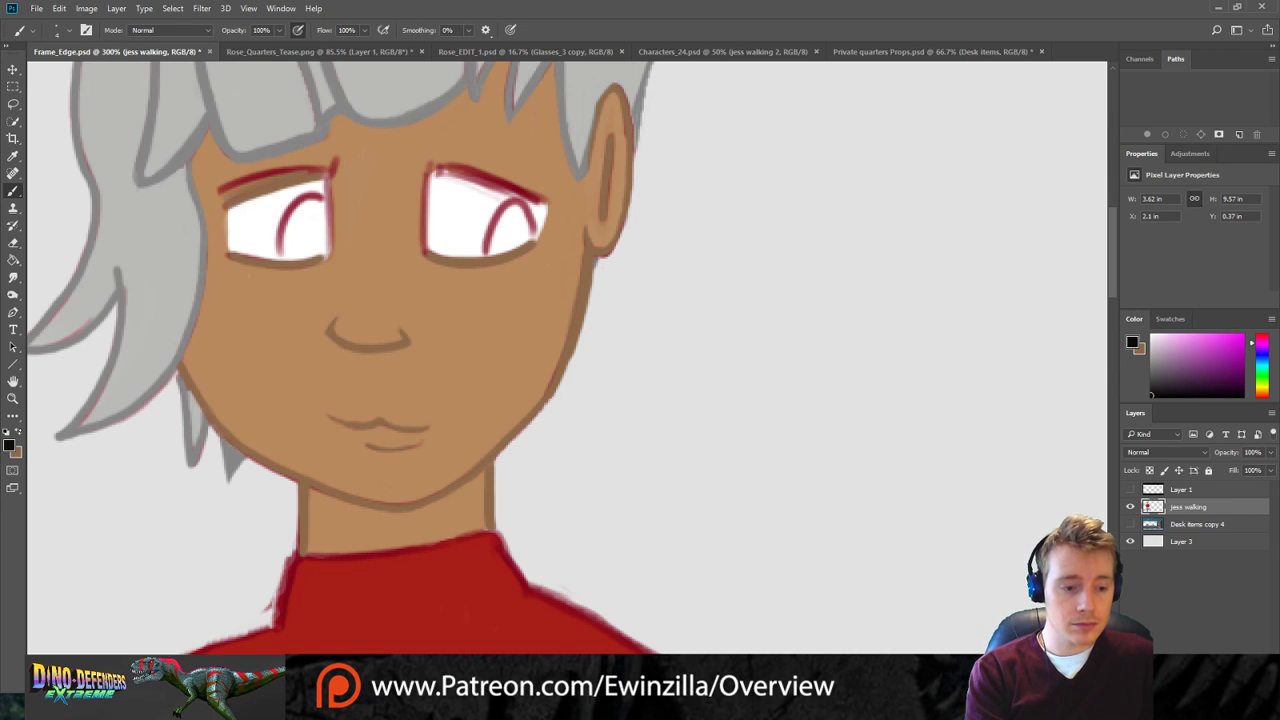
mouse_move(224, 196)
mouse_down()
mouse_move(330, 163)
mouse_move(226, 204)
mouse_up()
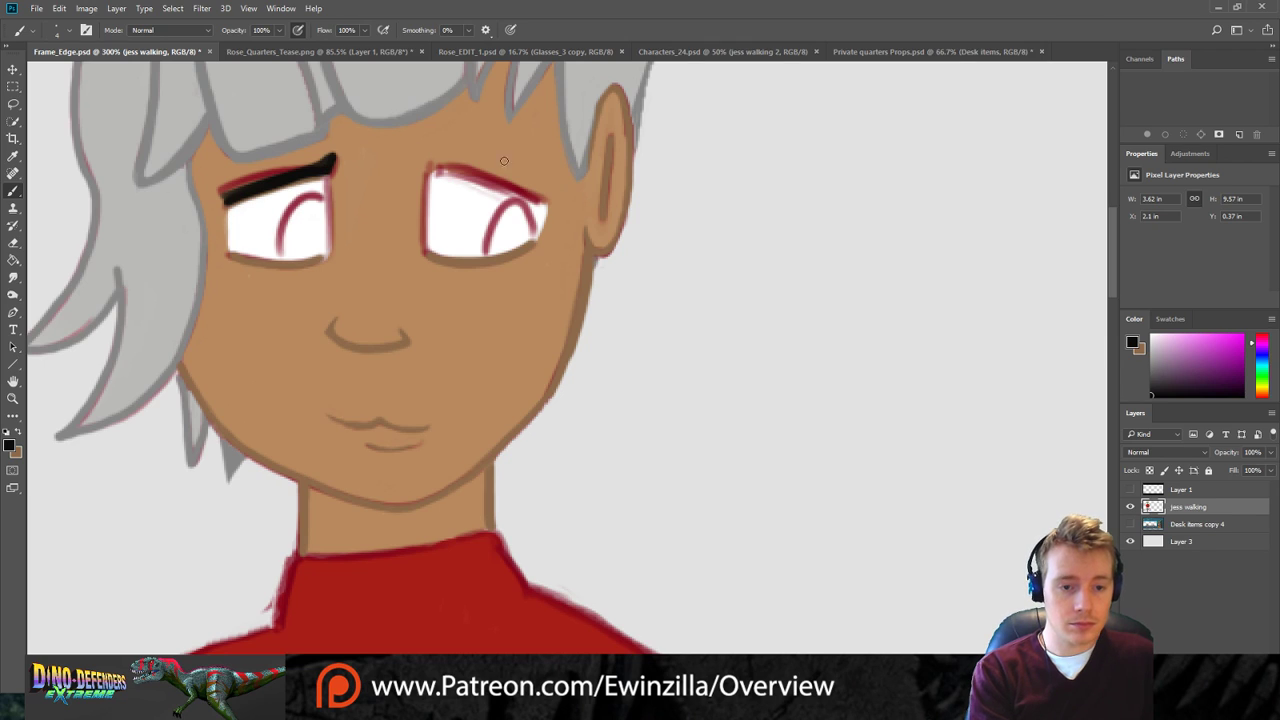
drag(428, 163, 550, 204)
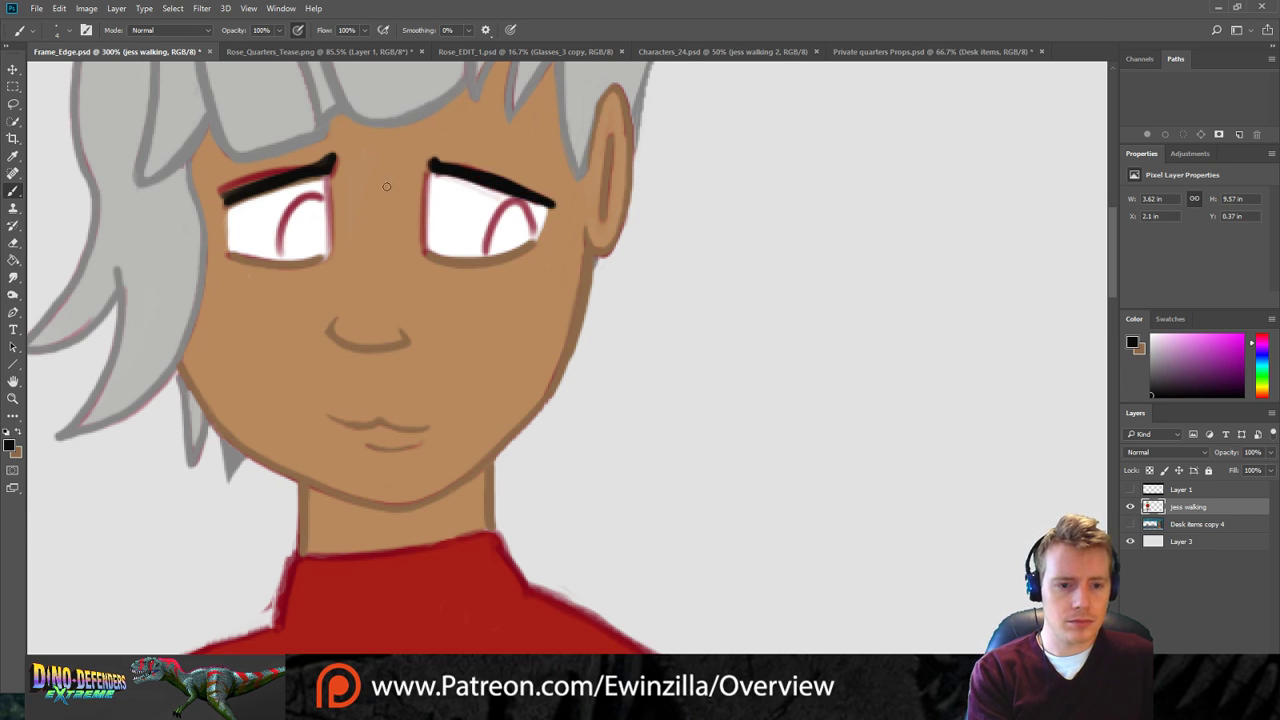
Smudge away the crimson along both black eyelid lines and sharpen their inner ends into points.
click(13, 277)
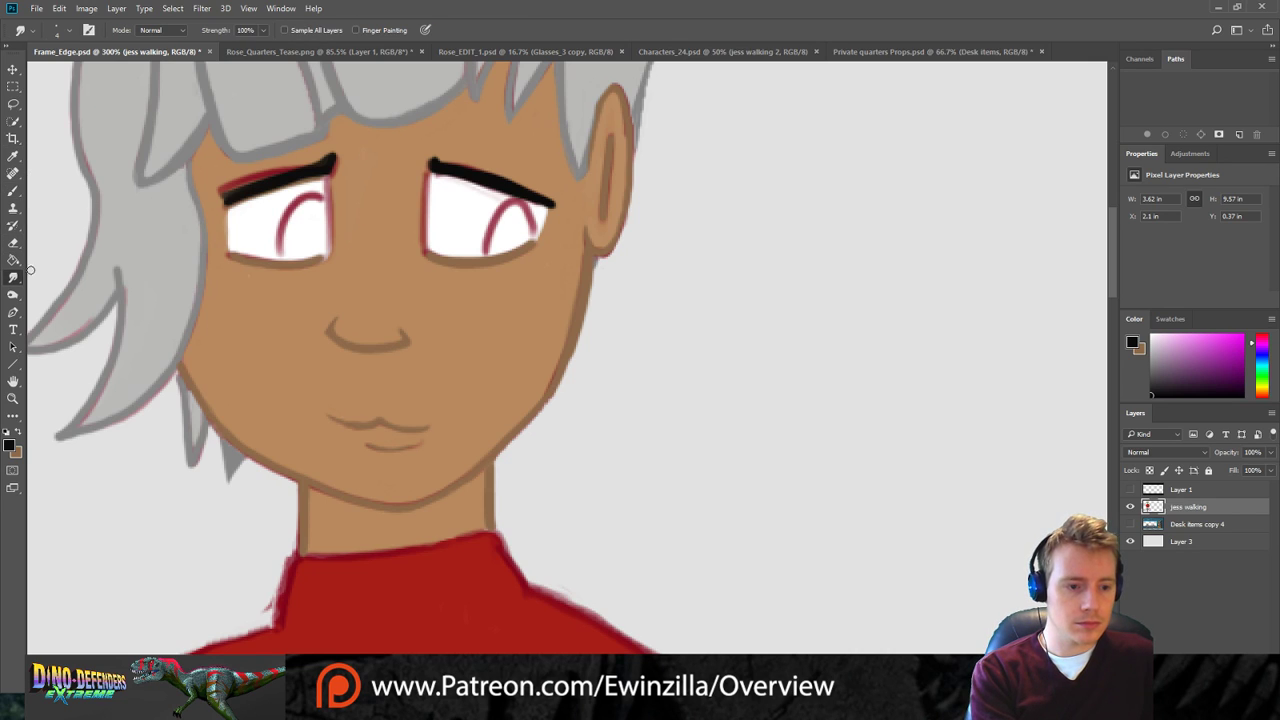
mouse_move(208, 193)
mouse_down()
mouse_move(294, 165)
mouse_move(243, 186)
mouse_move(287, 165)
mouse_up()
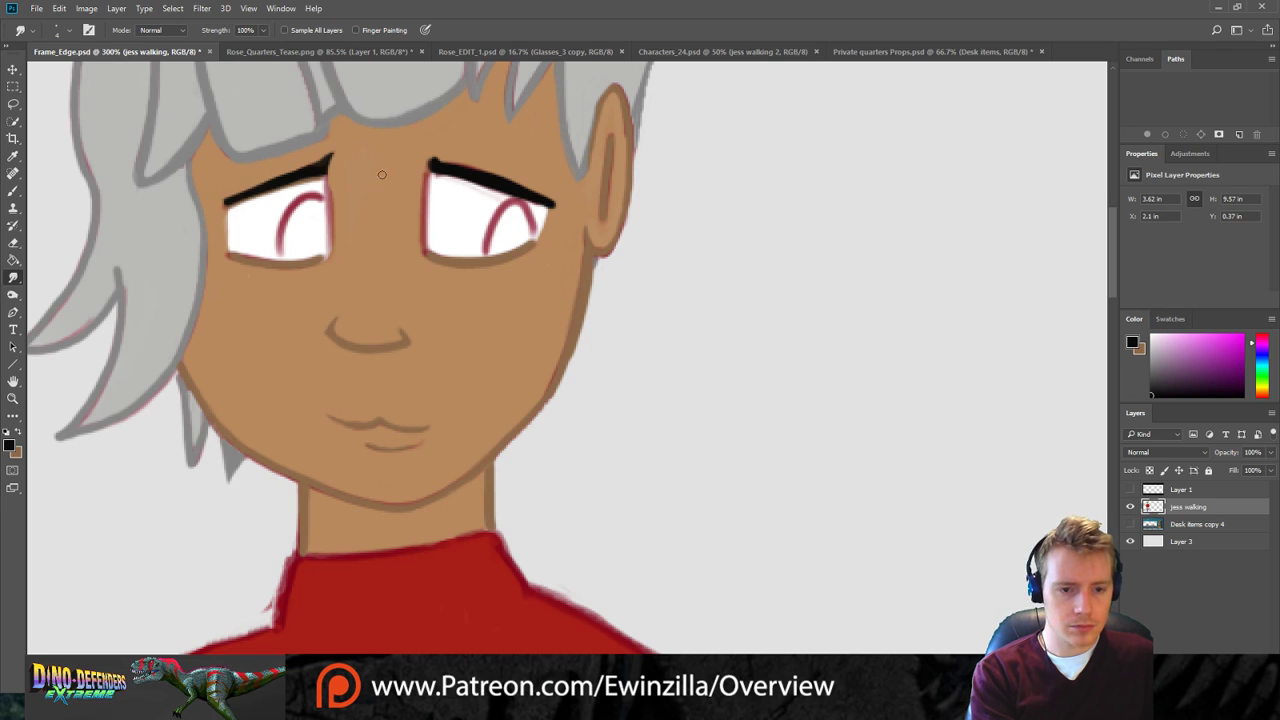
mouse_move(454, 167)
mouse_down()
mouse_move(429, 176)
mouse_move(430, 155)
mouse_move(430, 175)
mouse_move(441, 160)
mouse_move(571, 202)
mouse_up()
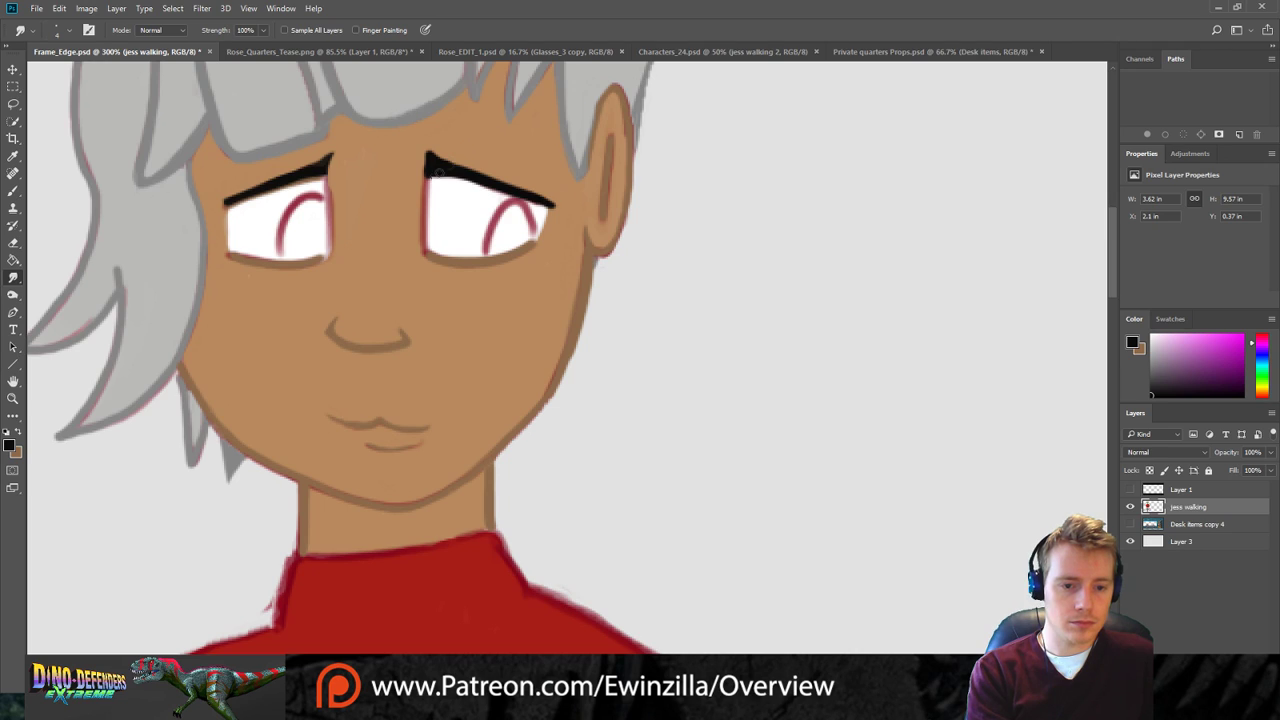
Smudge the white of both eyes outward to widen the outer corner of one and the lower edge of the other.
mouse_move(237, 205)
mouse_down()
mouse_move(220, 207)
mouse_move(229, 226)
mouse_move(239, 217)
mouse_up()
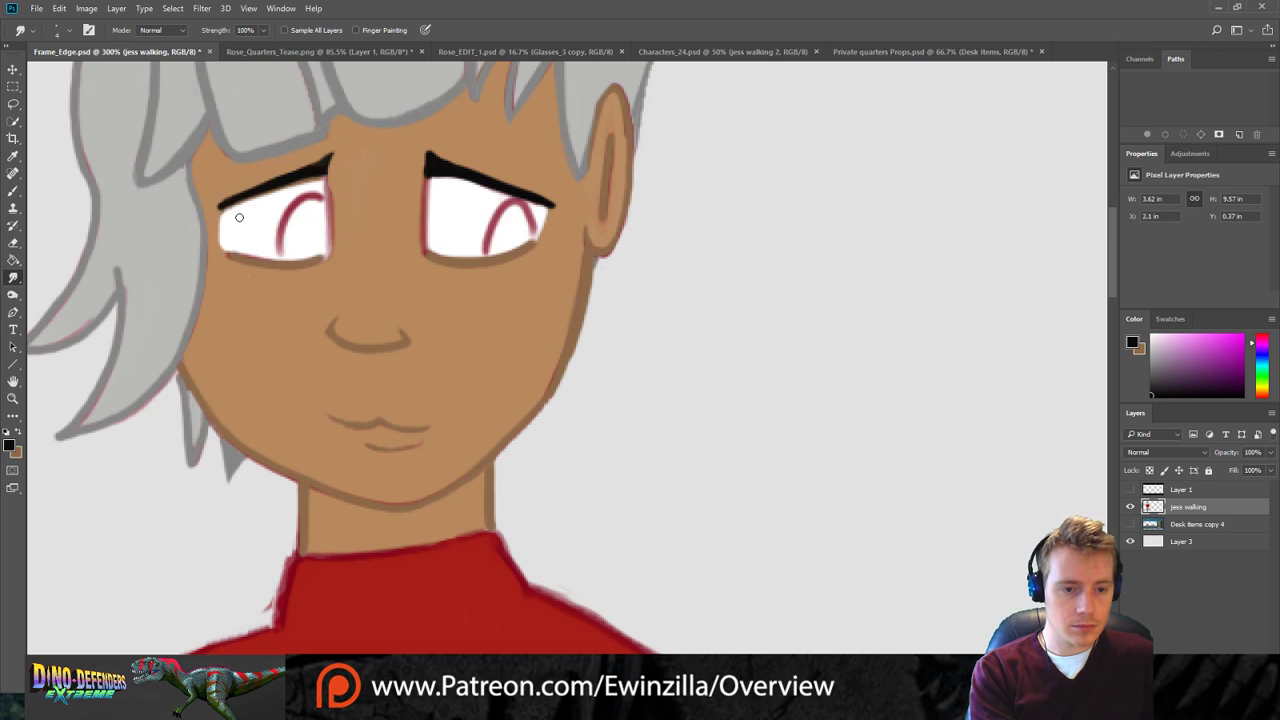
drag(504, 246, 531, 237)
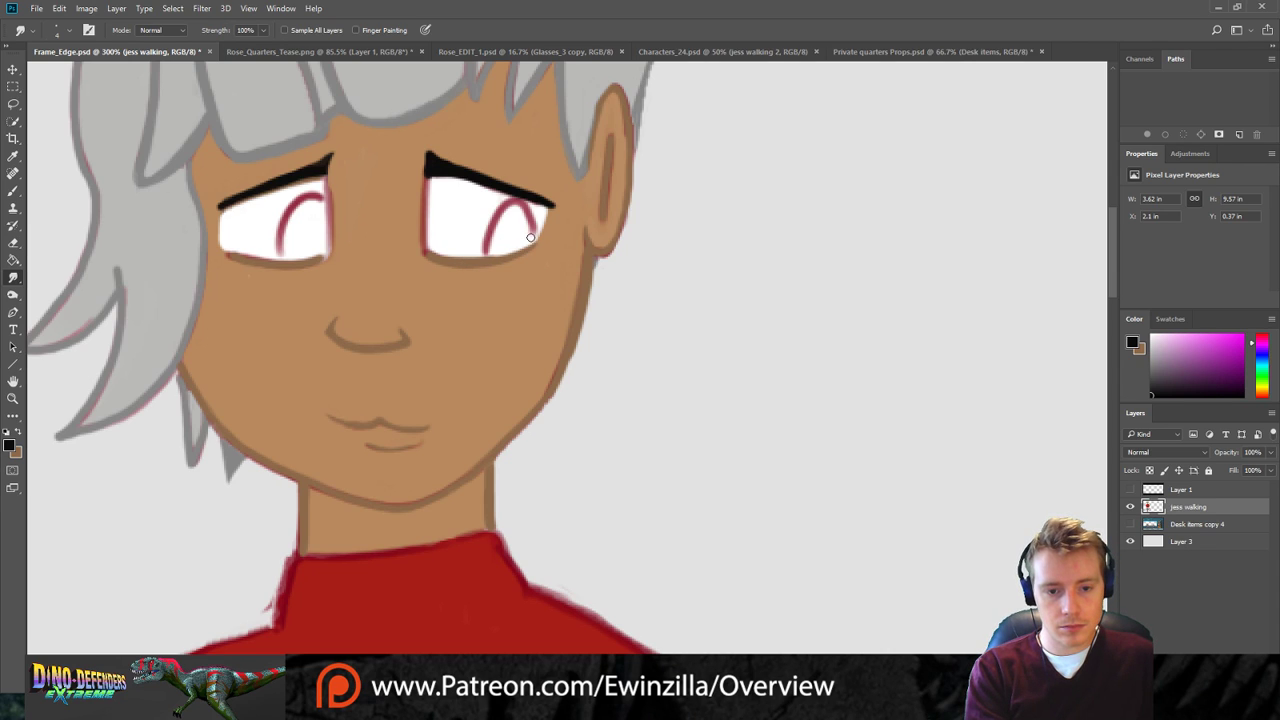
drag(445, 248, 514, 245)
mouse_move(440, 257)
mouse_down()
mouse_move(530, 253)
mouse_move(490, 259)
mouse_move(542, 239)
mouse_move(506, 253)
mouse_move(541, 241)
mouse_move(511, 264)
mouse_move(547, 234)
mouse_up()
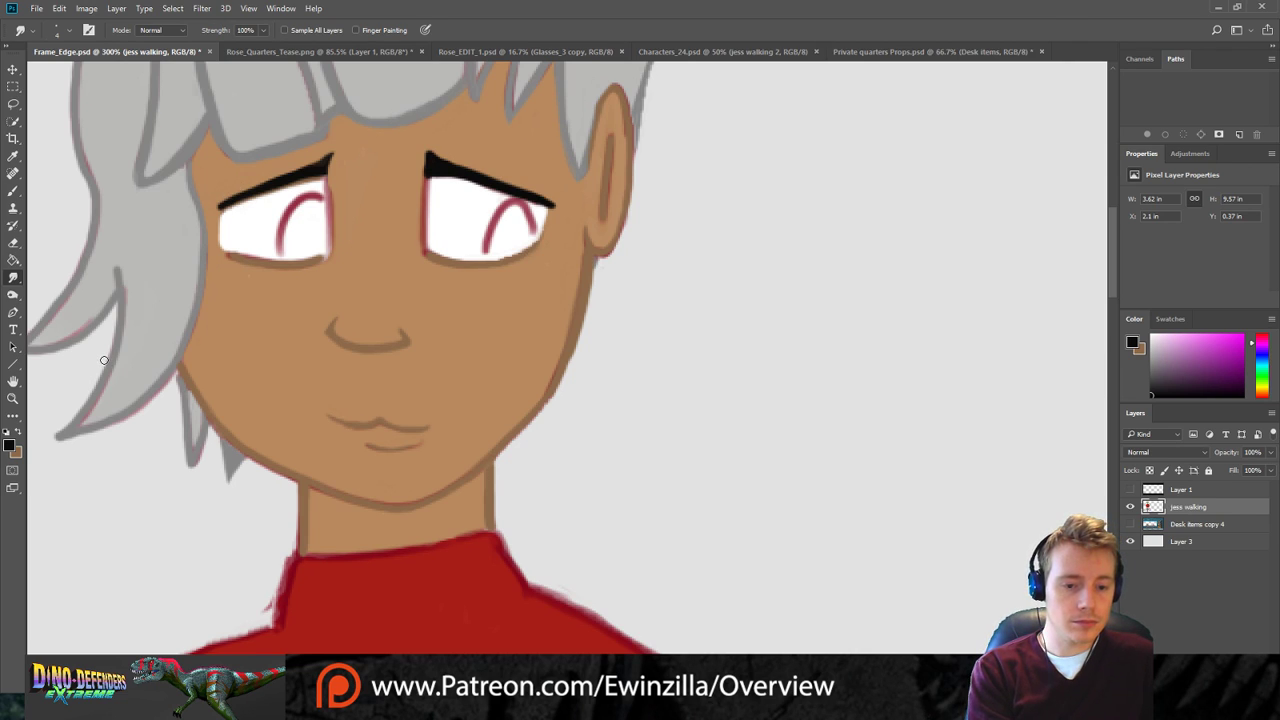
Smudge both side edges of the red turtleneck collar to clean up the stray outline at 200% zoom.
key(z)
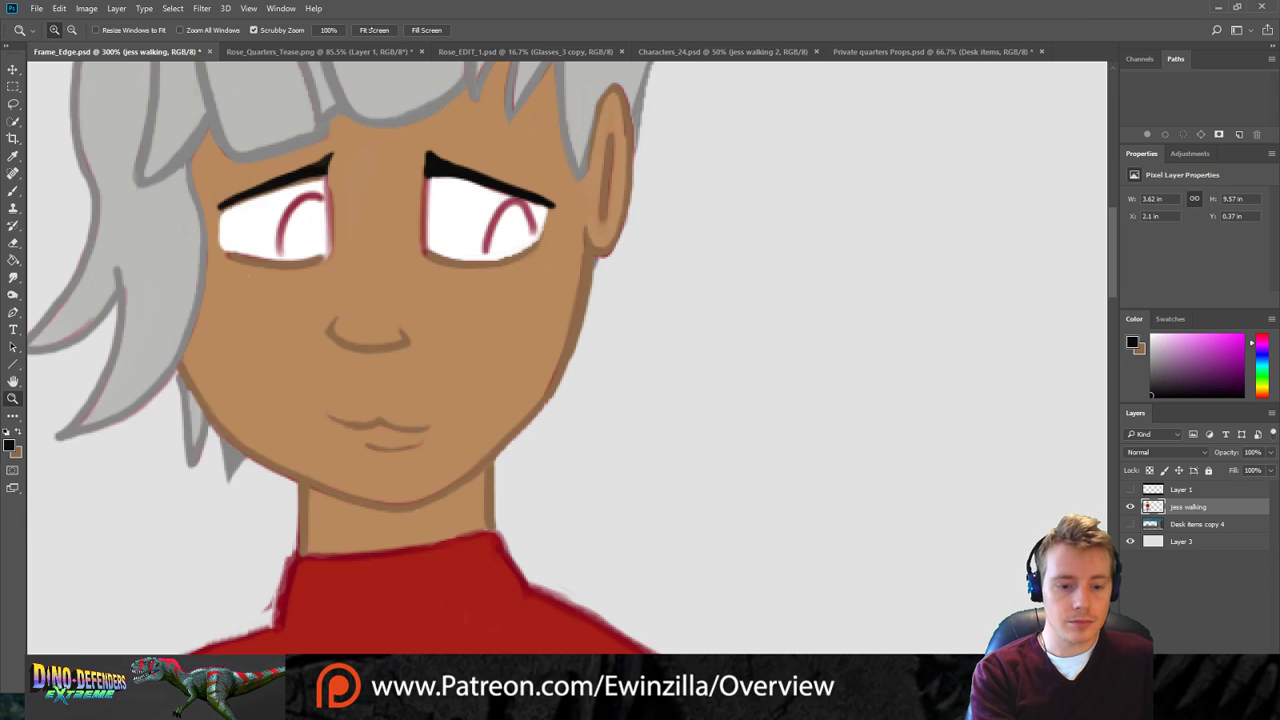
drag(235, 165, 168, 165)
drag(202, 255, 209, 286)
click(13, 190)
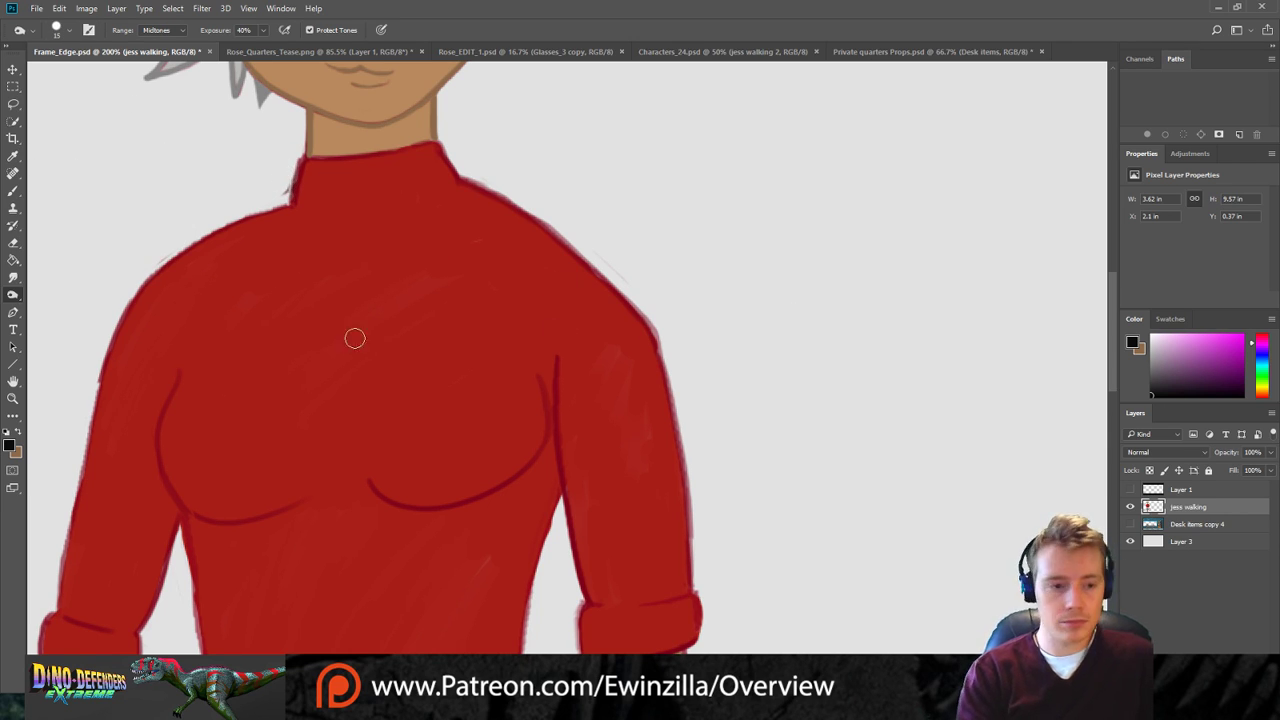
click(13, 277)
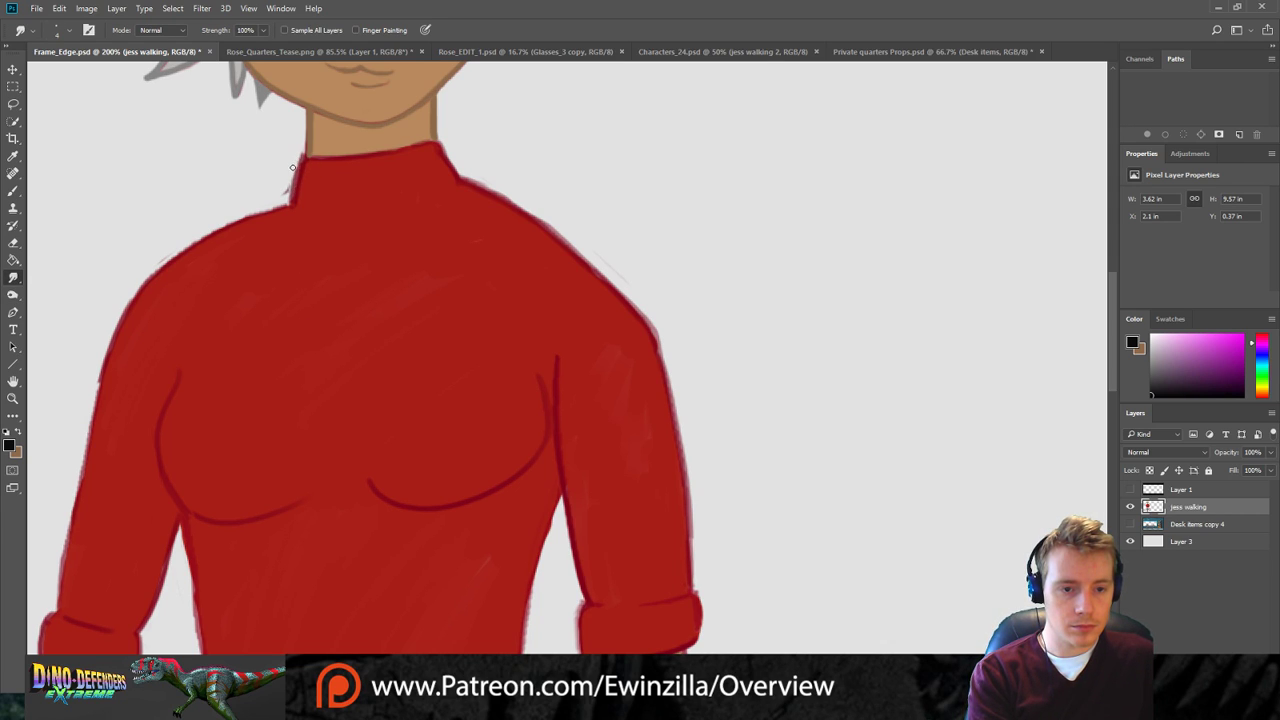
drag(292, 172, 289, 214)
drag(304, 171, 295, 214)
drag(310, 170, 300, 209)
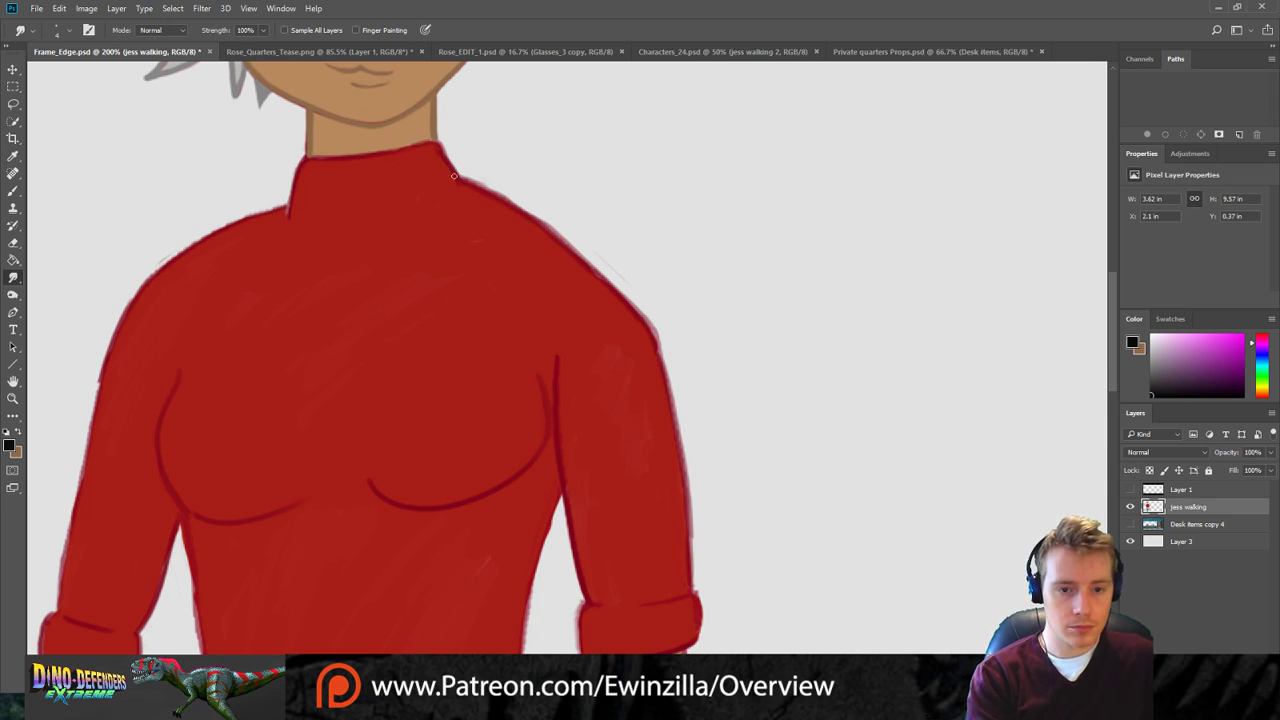
drag(440, 150, 455, 187)
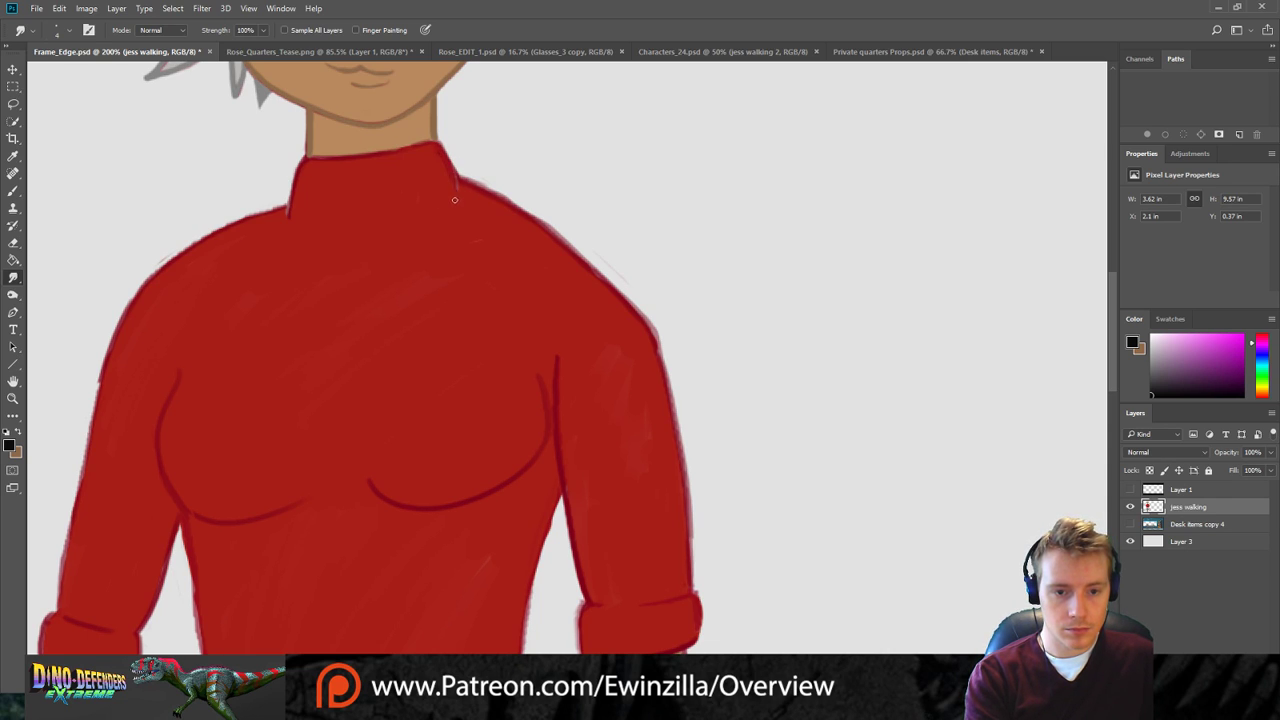
Smudge the sweater's right shoulder outline from the collar down to the upper arm into one smooth curve.
drag(470, 178, 562, 224)
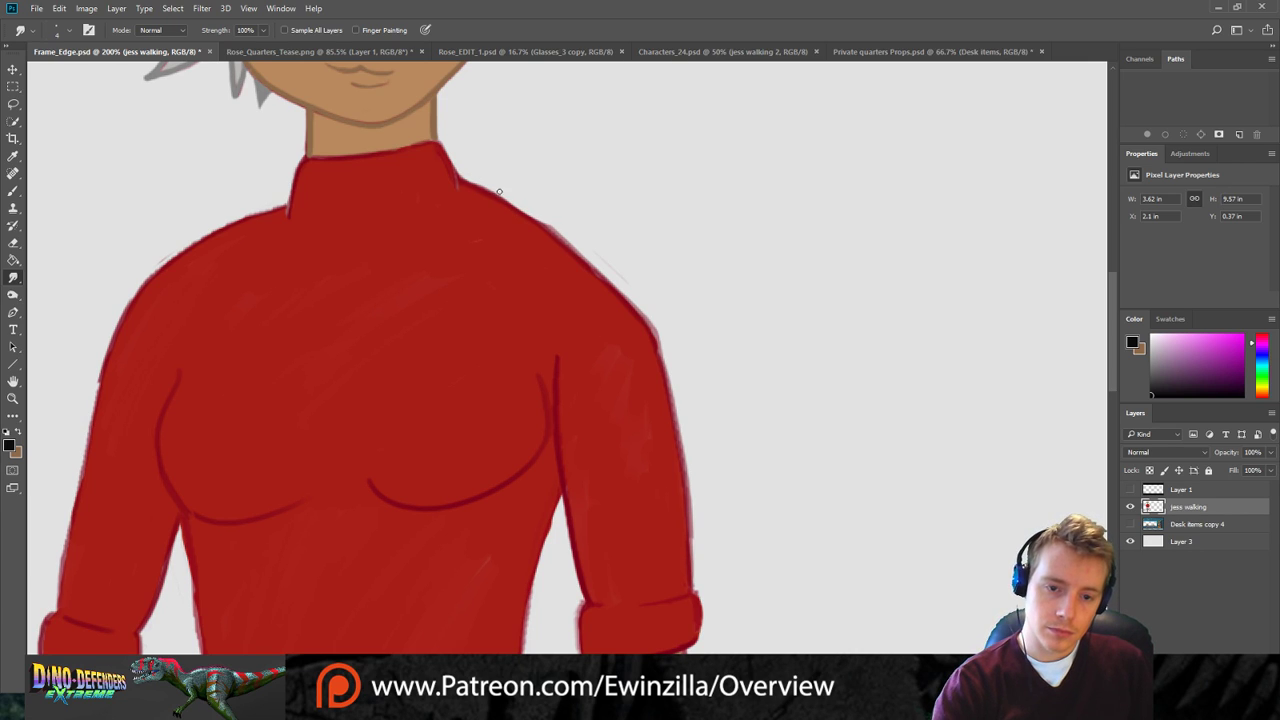
drag(582, 239, 519, 203)
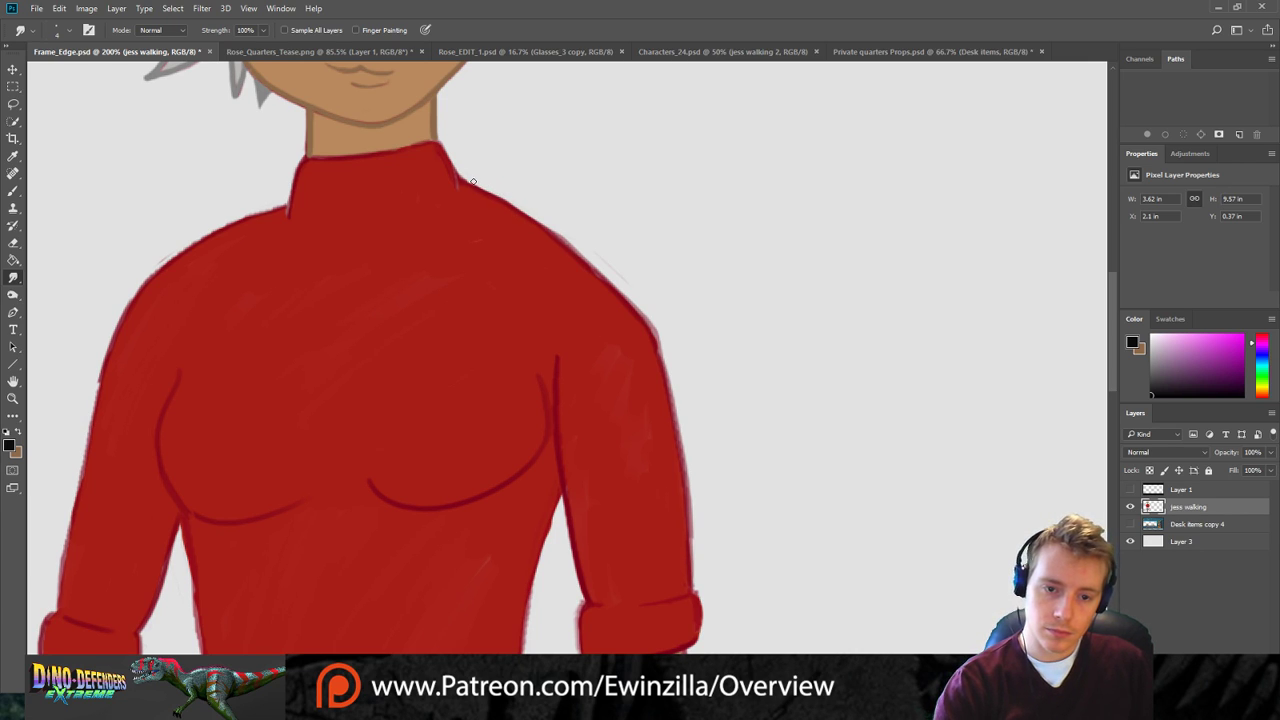
mouse_move(563, 233)
mouse_down()
mouse_move(616, 275)
mouse_move(492, 192)
mouse_move(499, 177)
mouse_move(522, 209)
mouse_move(479, 190)
mouse_move(599, 270)
mouse_move(651, 331)
mouse_up()
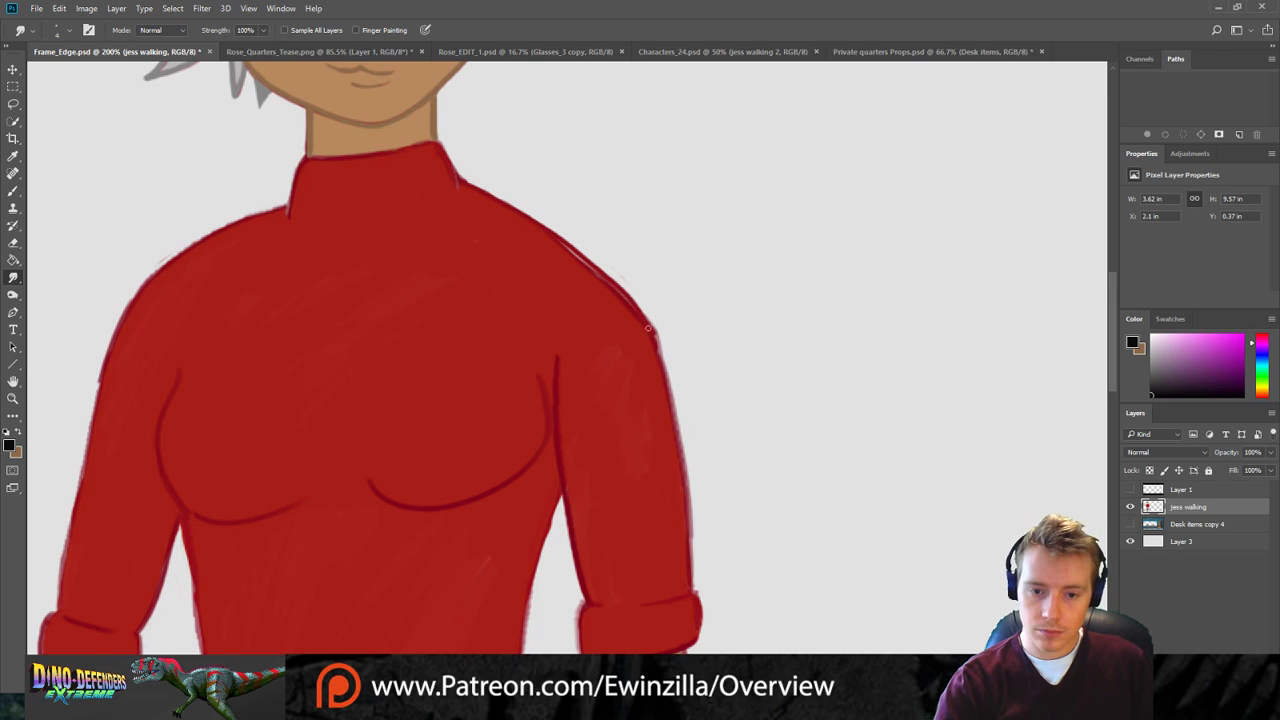
drag(610, 257, 651, 313)
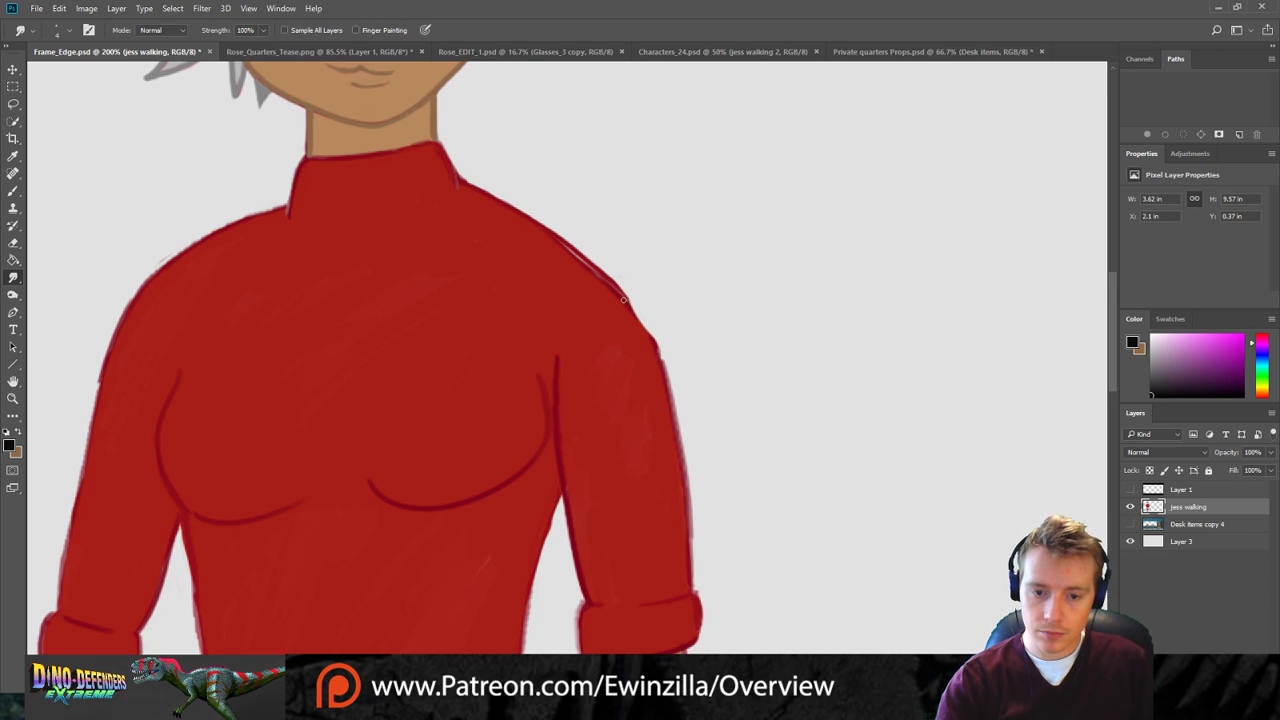
mouse_move(611, 286)
mouse_down()
mouse_move(664, 365)
mouse_move(650, 319)
mouse_move(661, 358)
mouse_up()
drag(532, 228, 628, 315)
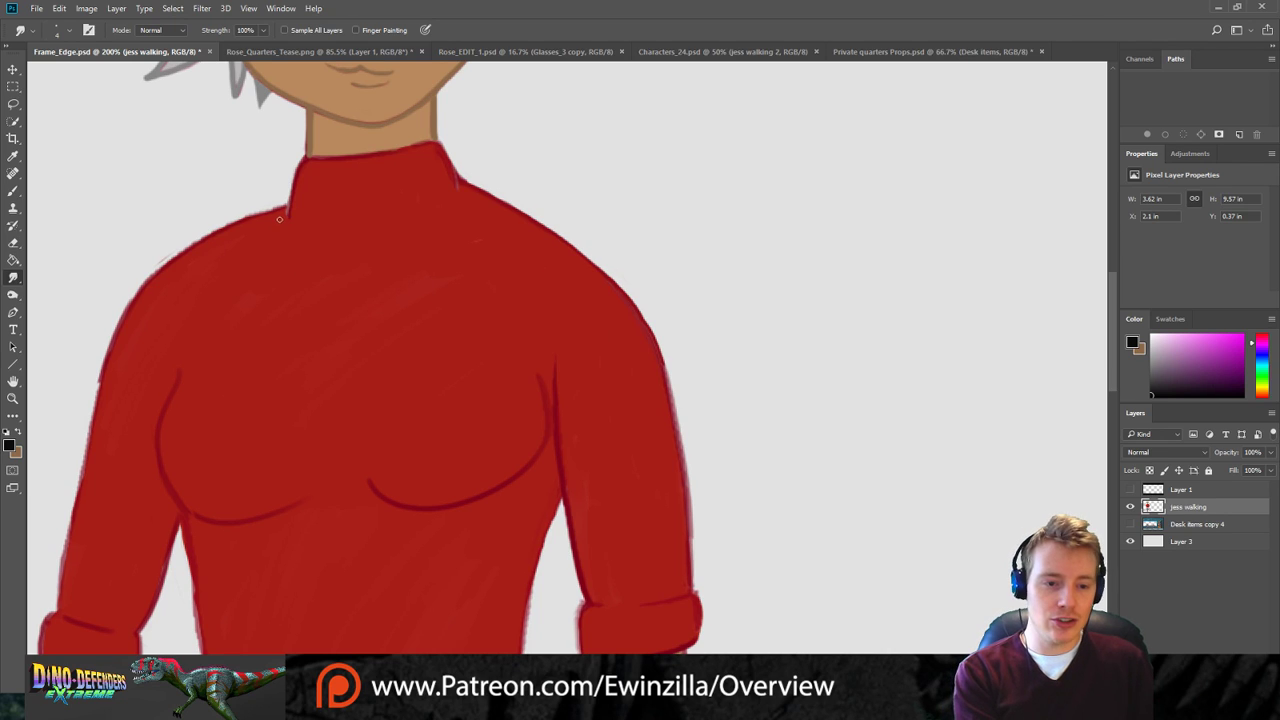
Smudge the sweater's left shoulder outline from the upper arm up to the collar to remove stray marks.
drag(149, 268, 170, 255)
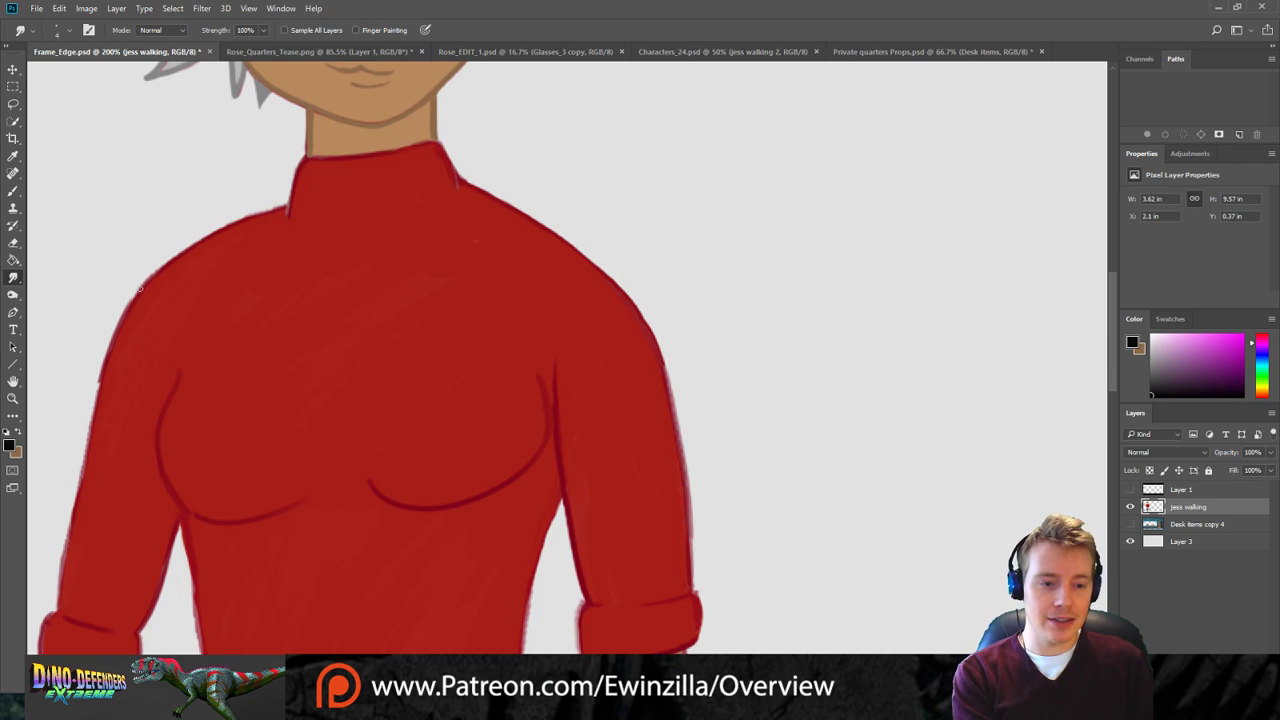
mouse_move(132, 301)
mouse_down()
mouse_move(200, 243)
mouse_move(263, 212)
mouse_up()
drag(138, 292, 227, 229)
mouse_move(118, 324)
mouse_down()
mouse_move(161, 269)
mouse_move(259, 211)
mouse_up()
drag(191, 243, 284, 205)
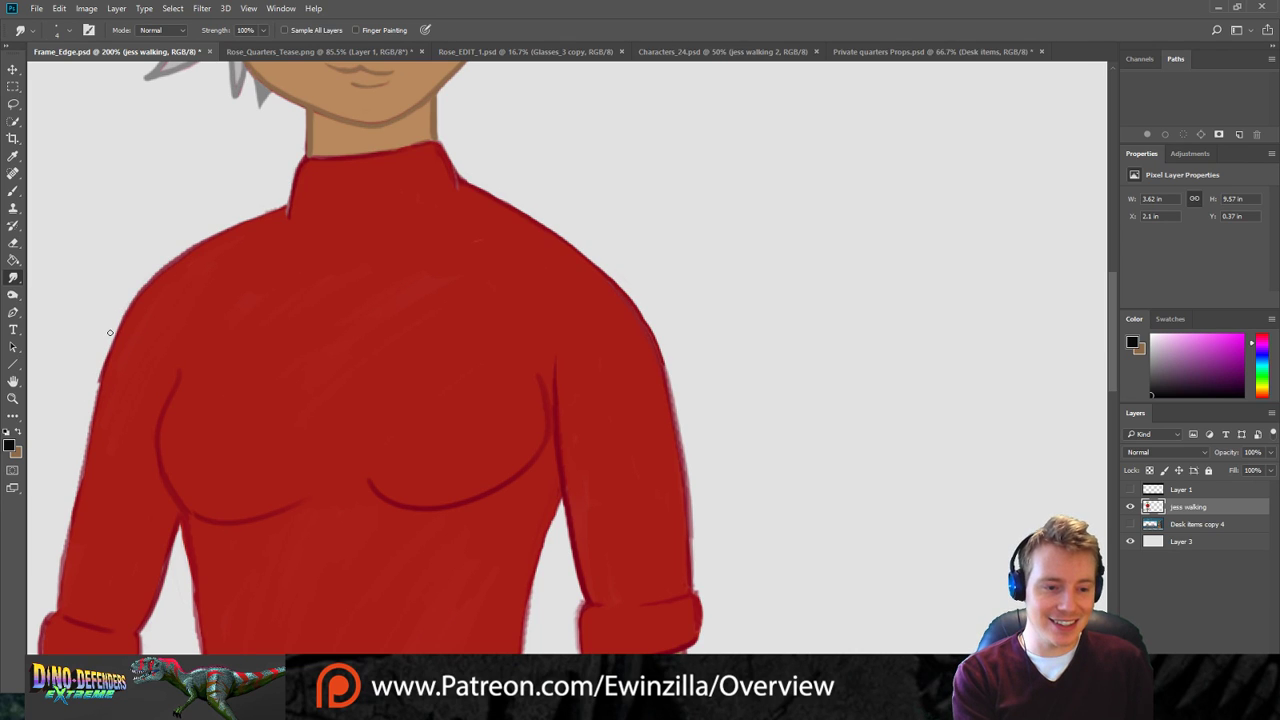
Smudge the left sleeve's outer edge down to the cuff and blend the cuff's upper line.
drag(103, 359, 59, 588)
drag(79, 508, 61, 582)
drag(71, 523, 58, 588)
mouse_move(66, 527)
mouse_down()
mouse_move(57, 584)
mouse_move(64, 523)
mouse_move(59, 601)
mouse_up()
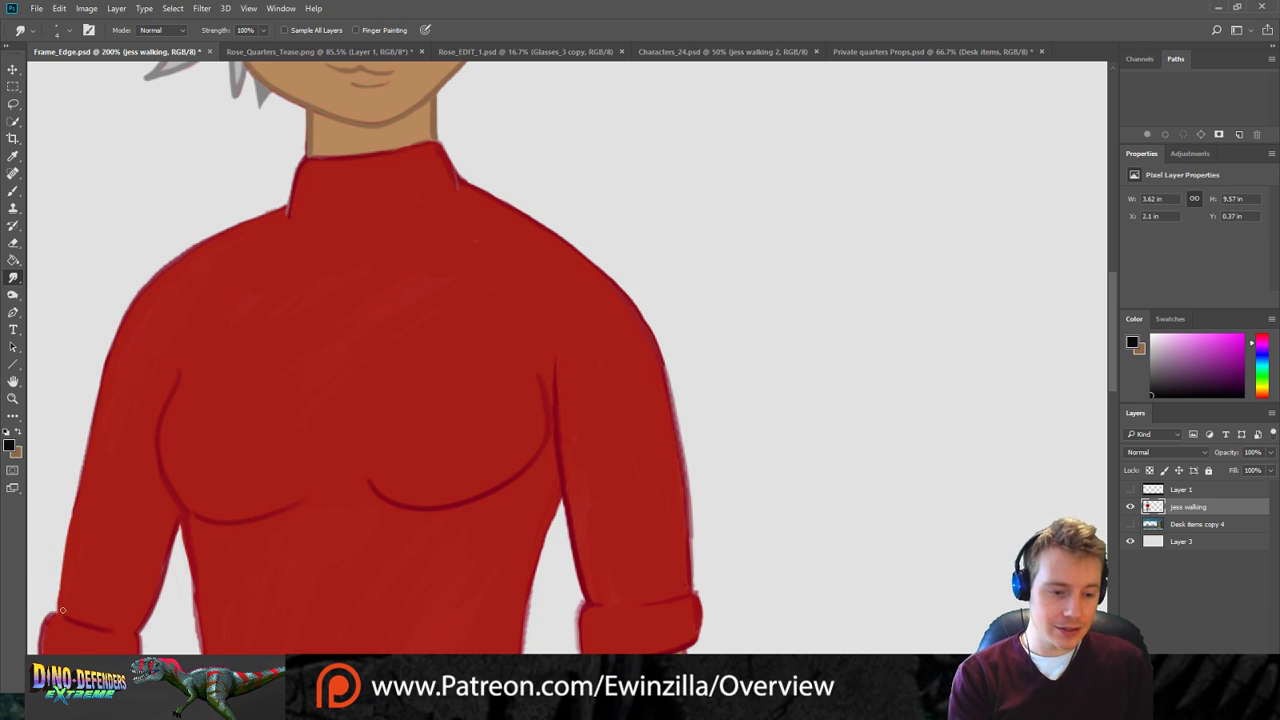
drag(79, 627, 137, 633)
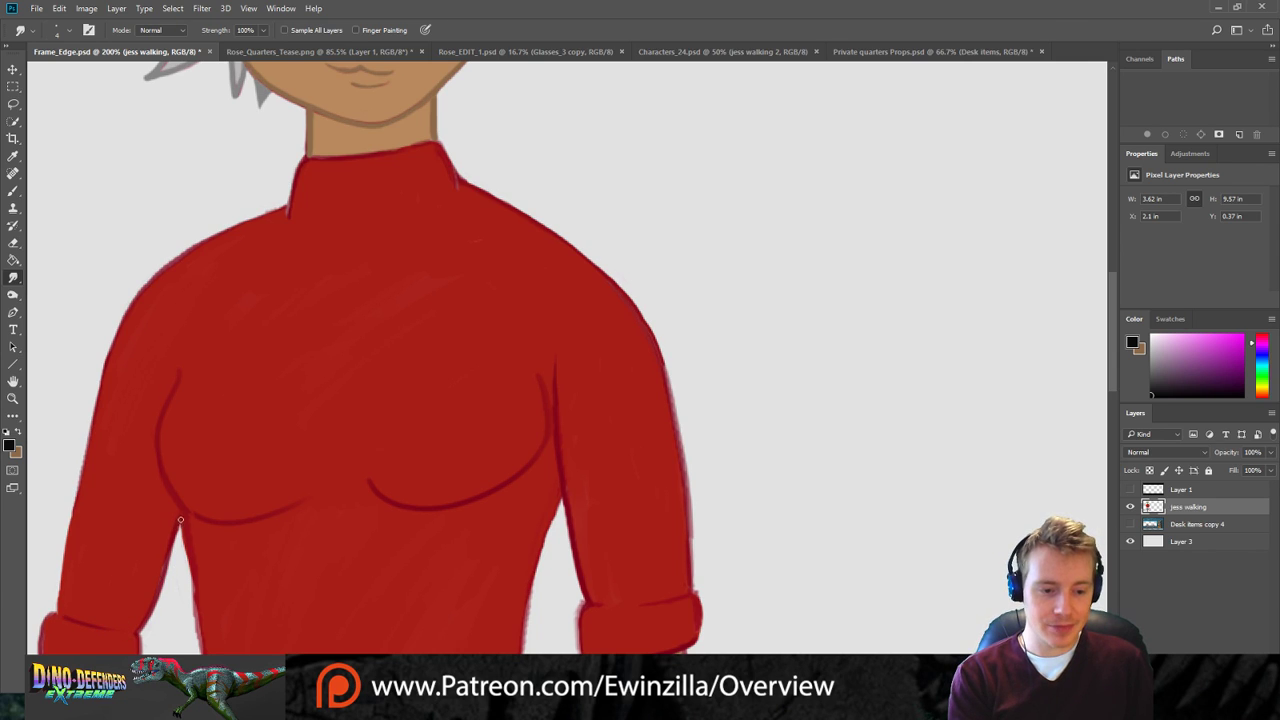
Smudge the left and right side edges of the sweater's torso down toward the waist.
drag(190, 577, 204, 653)
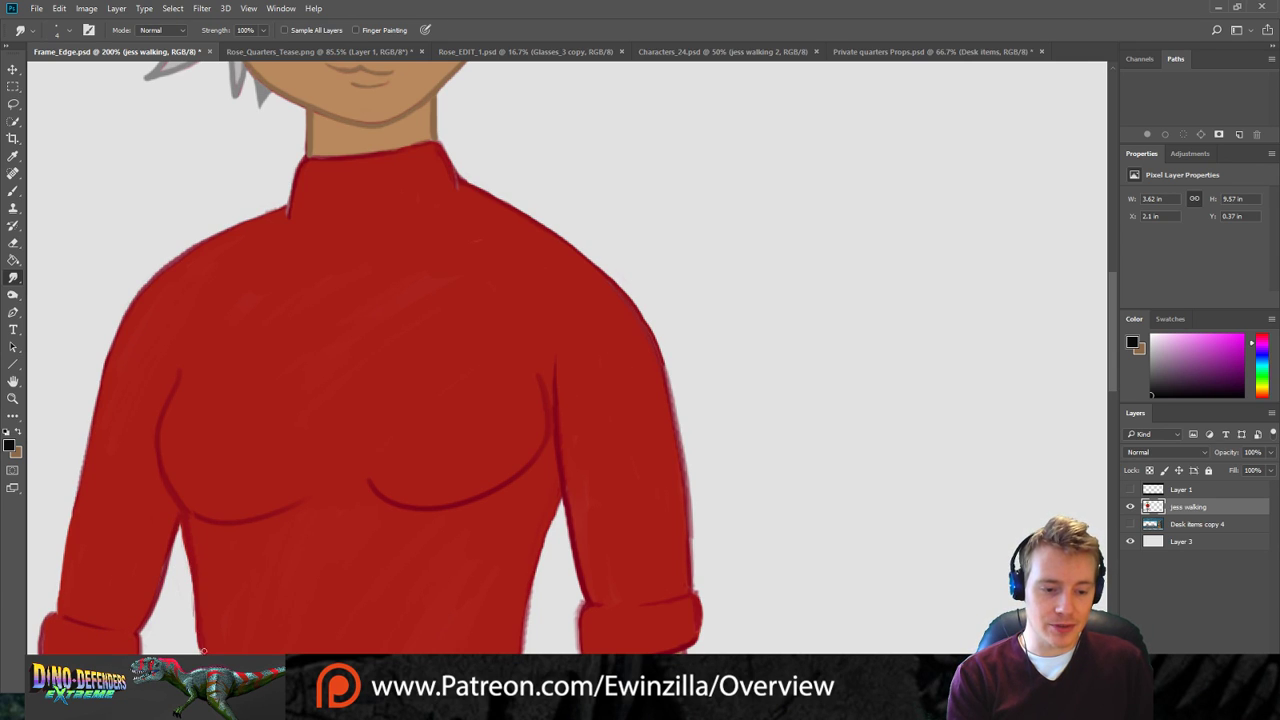
drag(190, 585, 202, 650)
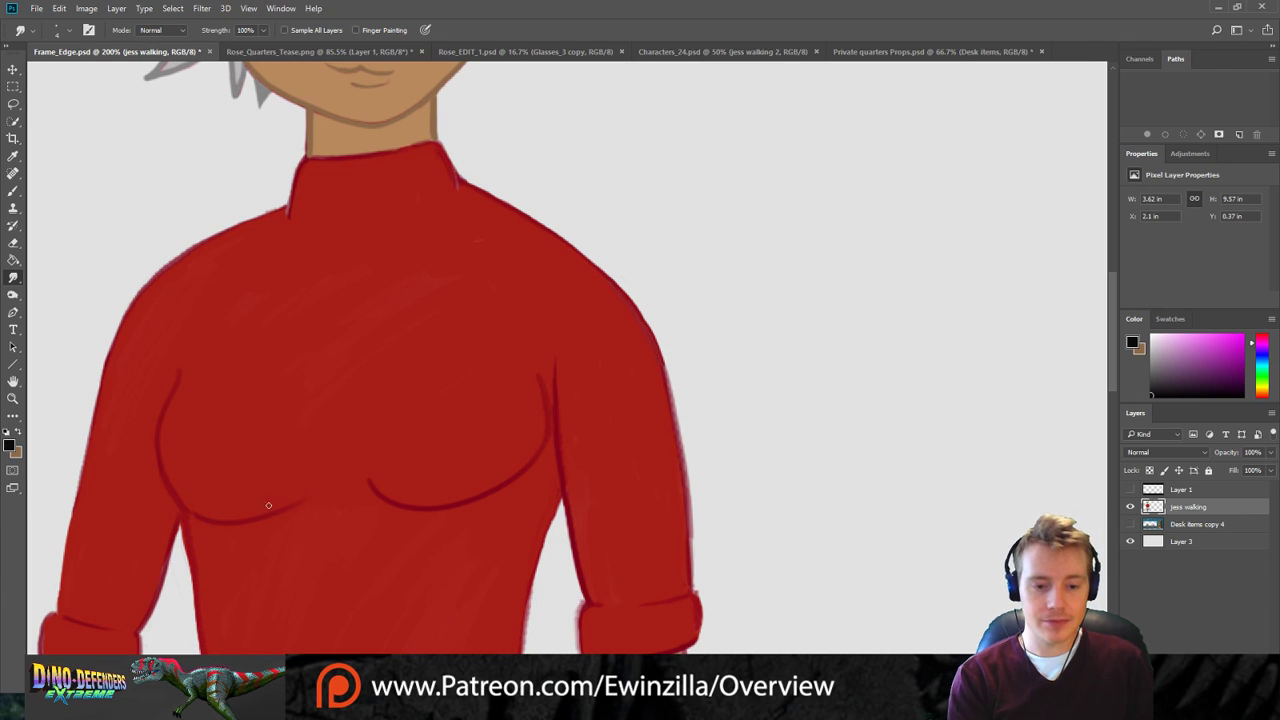
drag(1101, 344, 1106, 407)
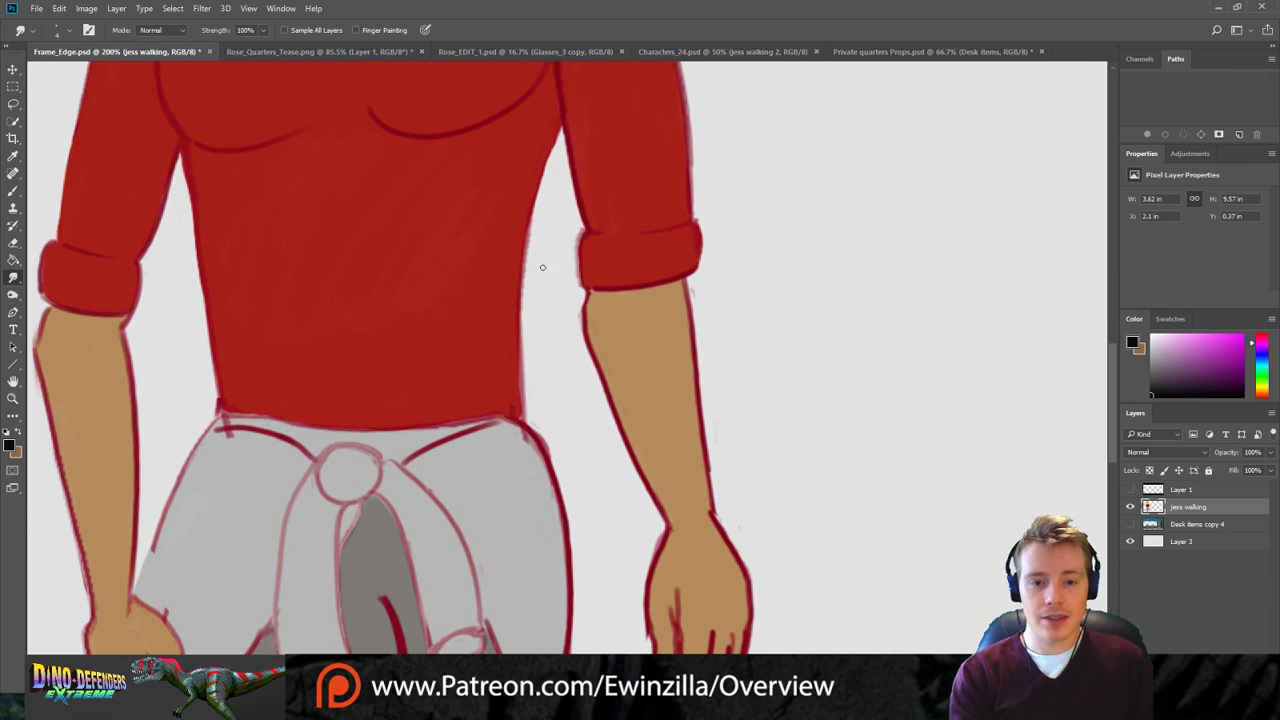
drag(530, 252, 521, 320)
drag(531, 230, 523, 357)
drag(531, 204, 518, 390)
drag(520, 268, 517, 387)
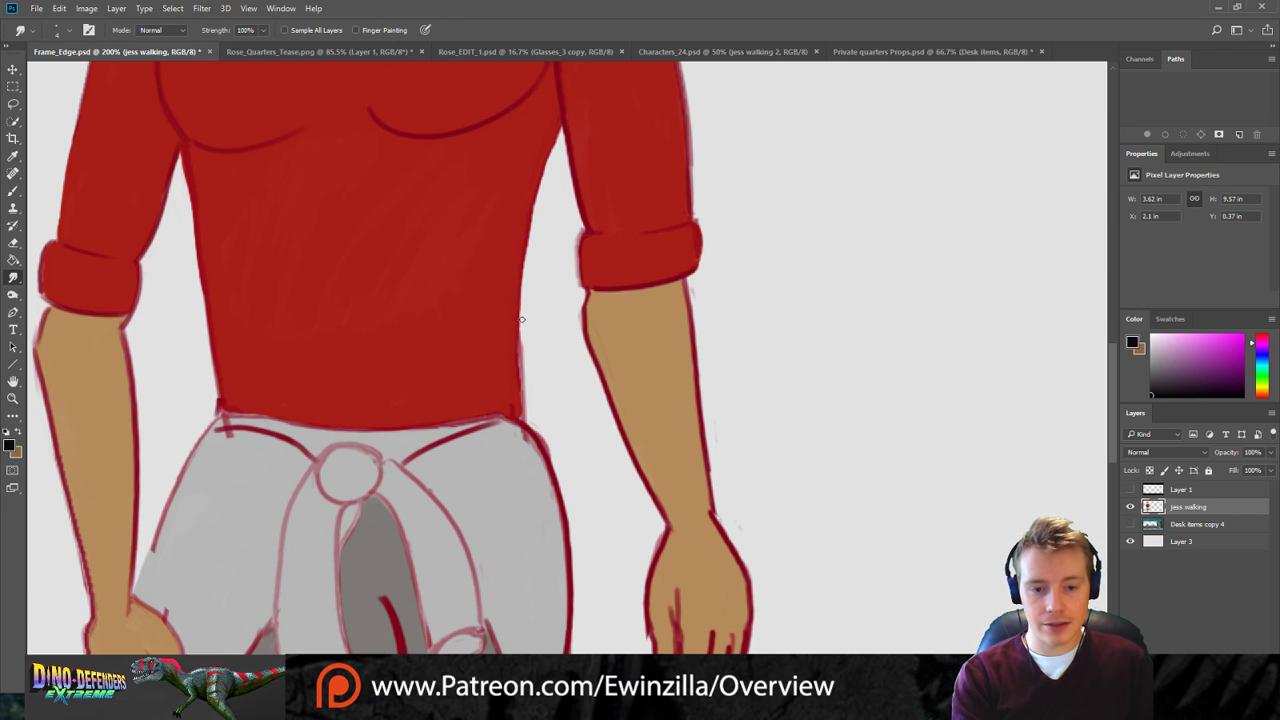
Smudge the sweater's right edge into the hem and extend the tied garment's waist fold toward the knot.
drag(523, 336, 525, 428)
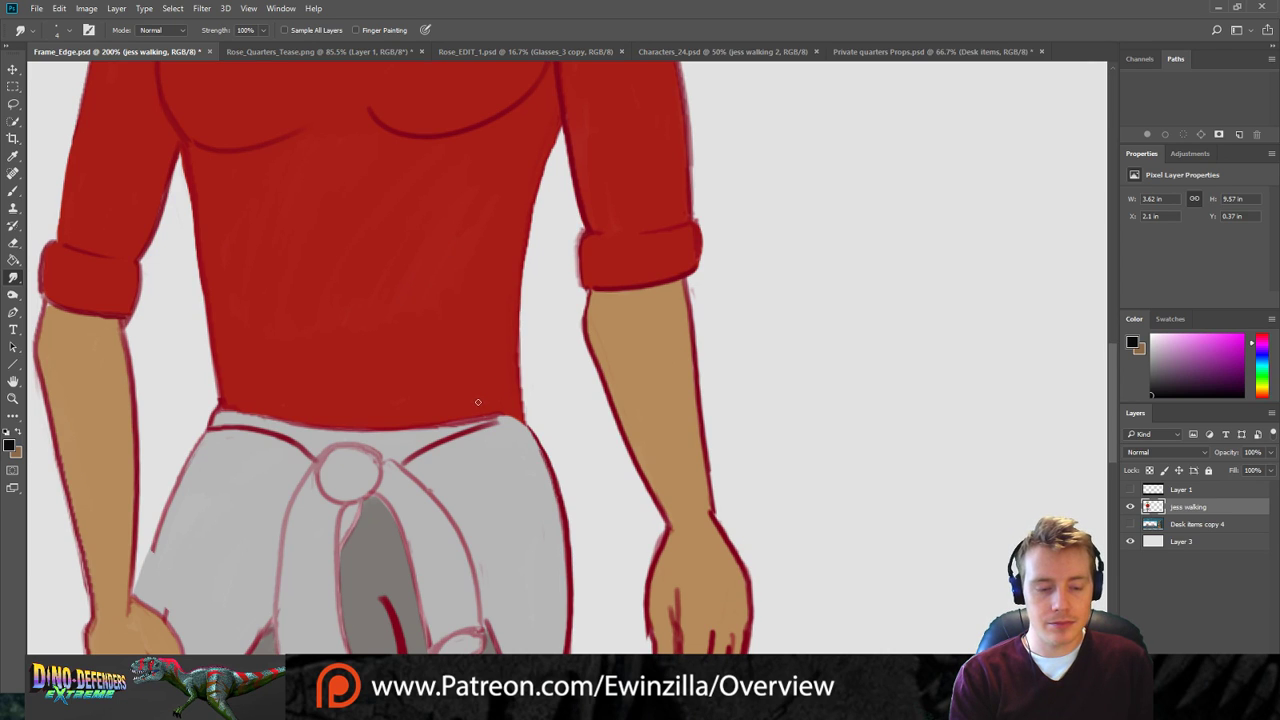
mouse_move(286, 437)
mouse_down()
mouse_move(349, 432)
mouse_move(288, 452)
mouse_move(284, 440)
mouse_move(349, 434)
mouse_move(290, 435)
mouse_move(351, 430)
mouse_up()
mouse_move(276, 444)
mouse_down()
mouse_move(321, 442)
mouse_move(320, 458)
mouse_move(302, 442)
mouse_up()
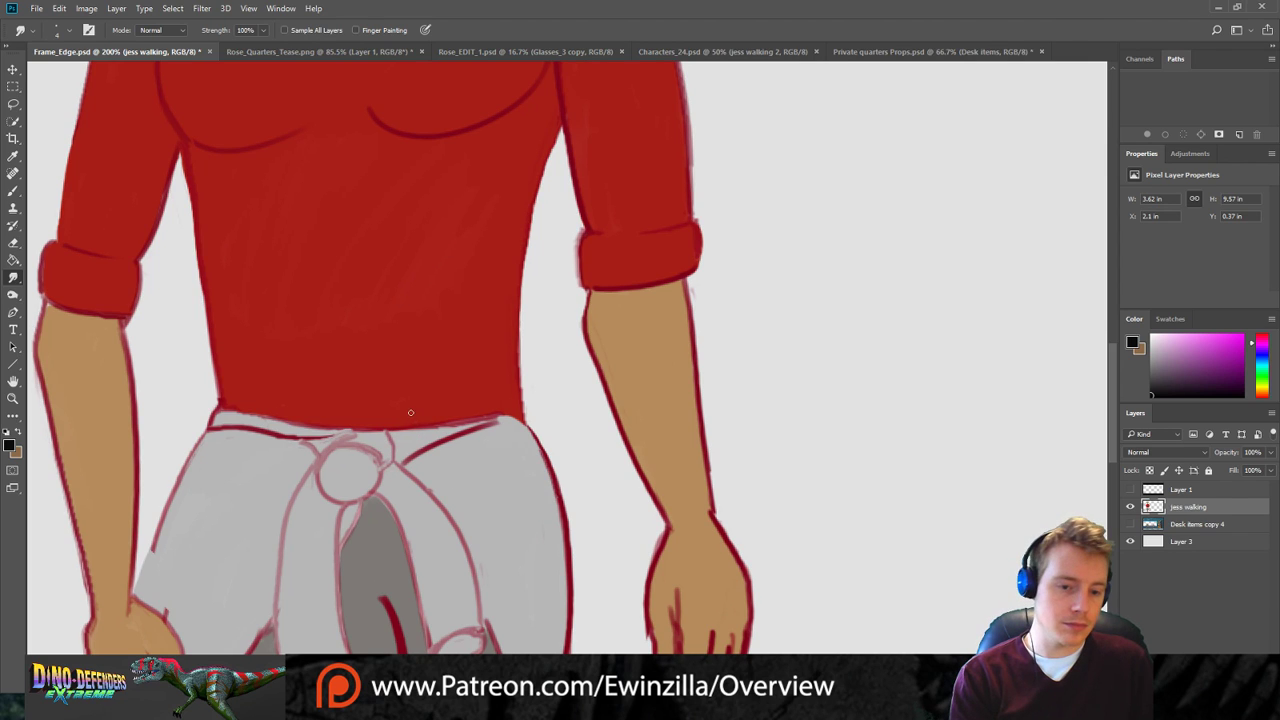
Sample dark red from the sweater's shoulder outline and brush it along the collar's left edge.
scroll(1055, 362, down, 5)
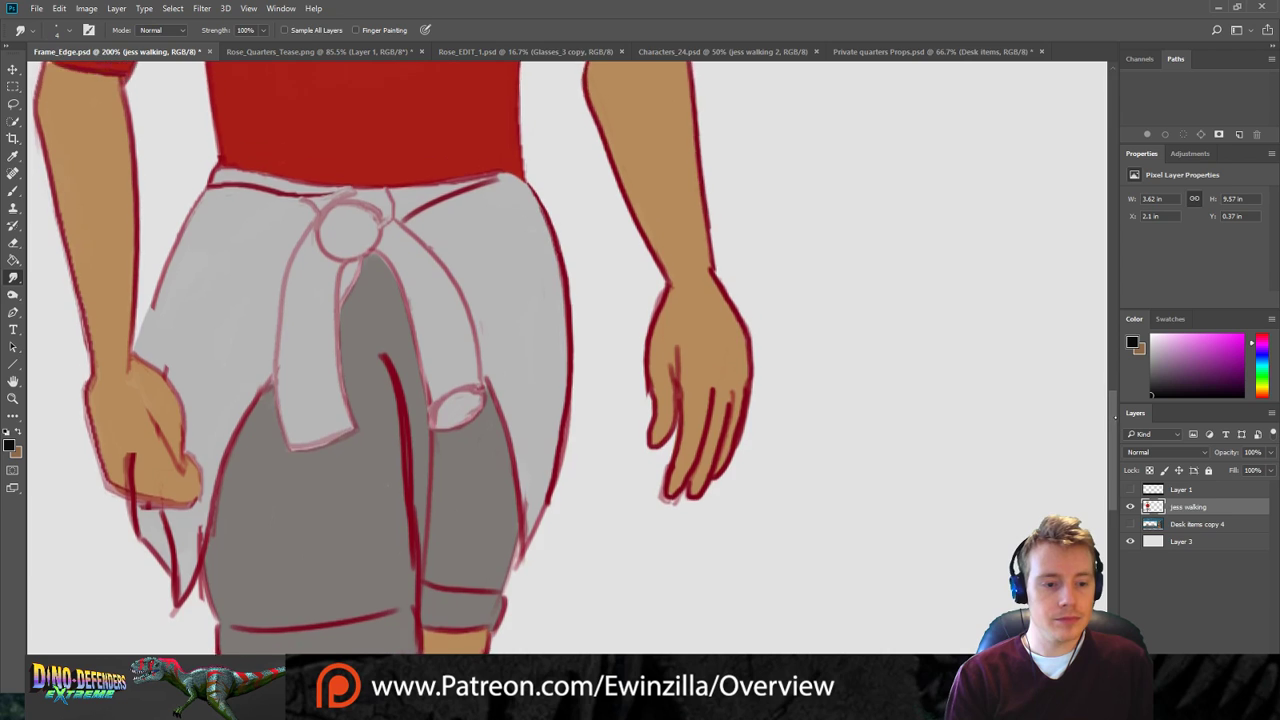
scroll(1055, 362, up, 10)
scroll(1134, 285, down, 2)
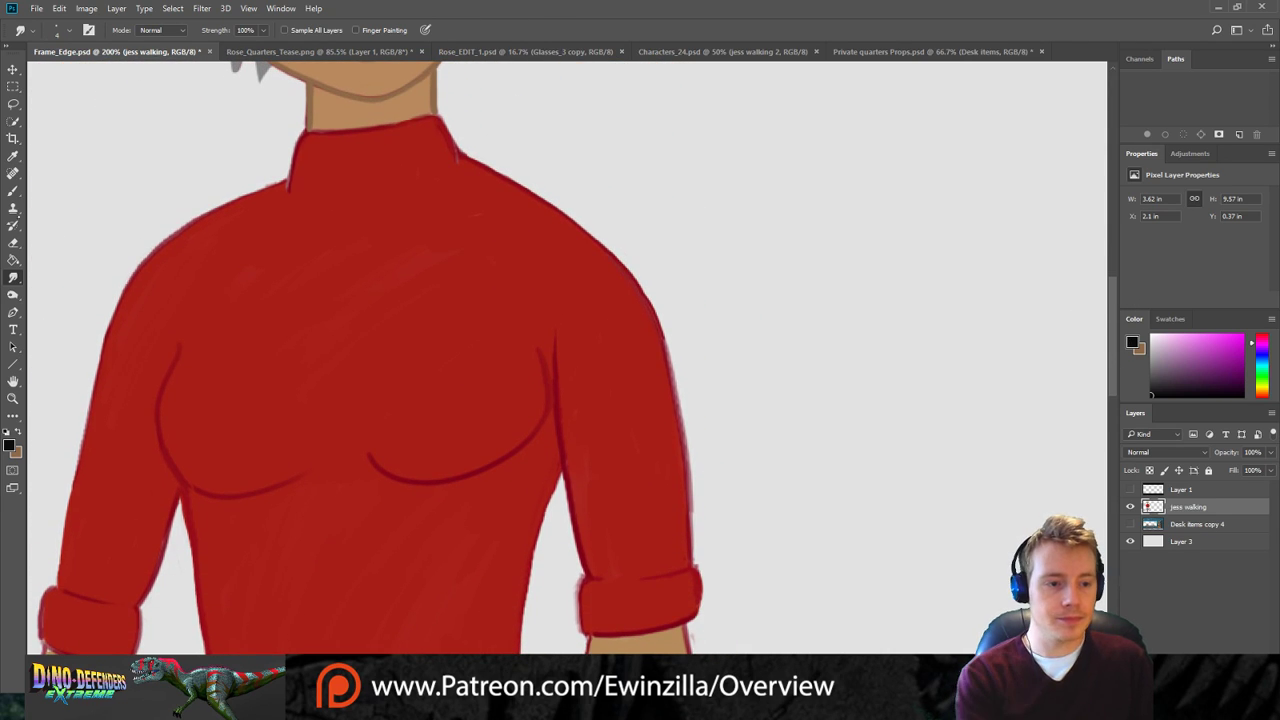
click(13, 155)
click(165, 270)
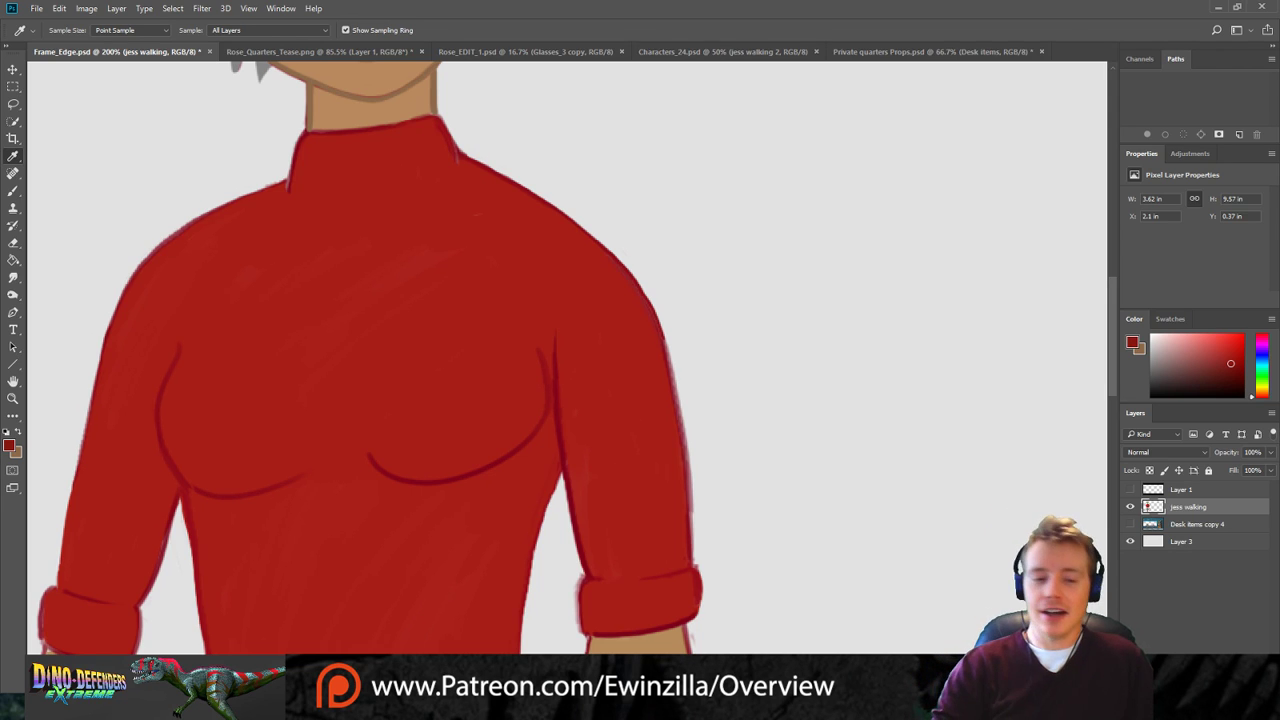
click(13, 190)
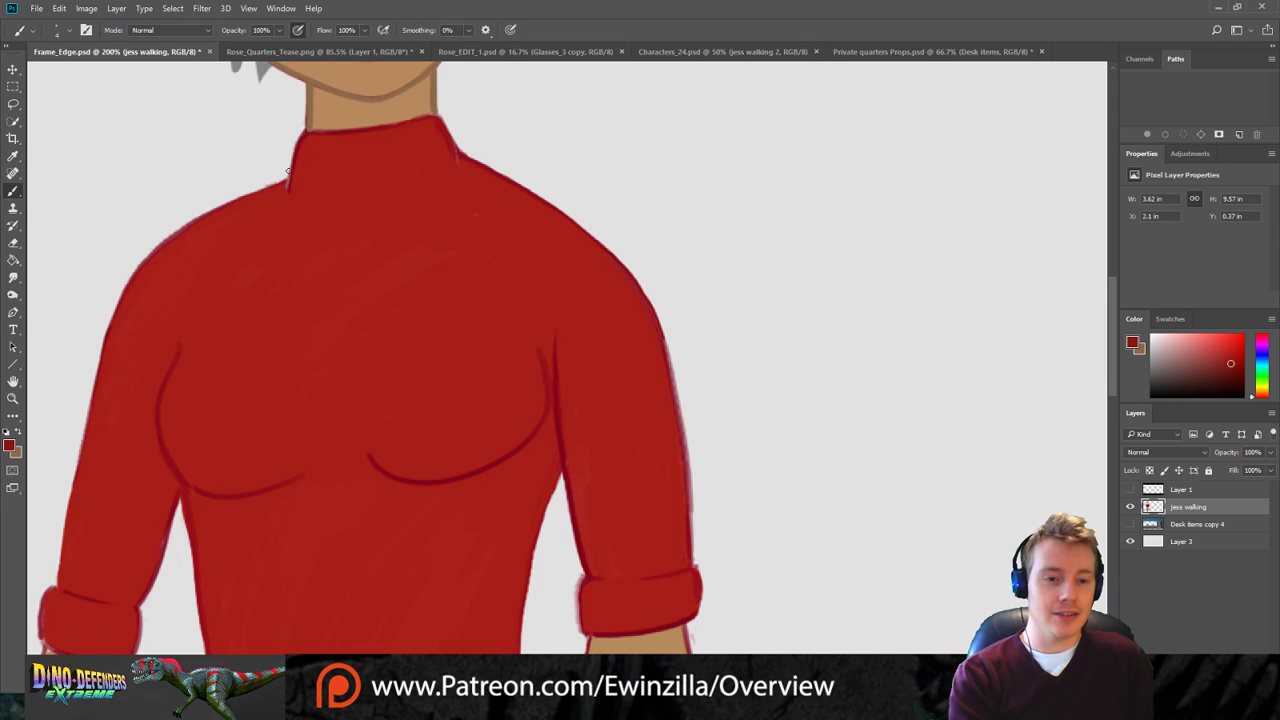
drag(308, 133, 292, 192)
drag(299, 147, 290, 193)
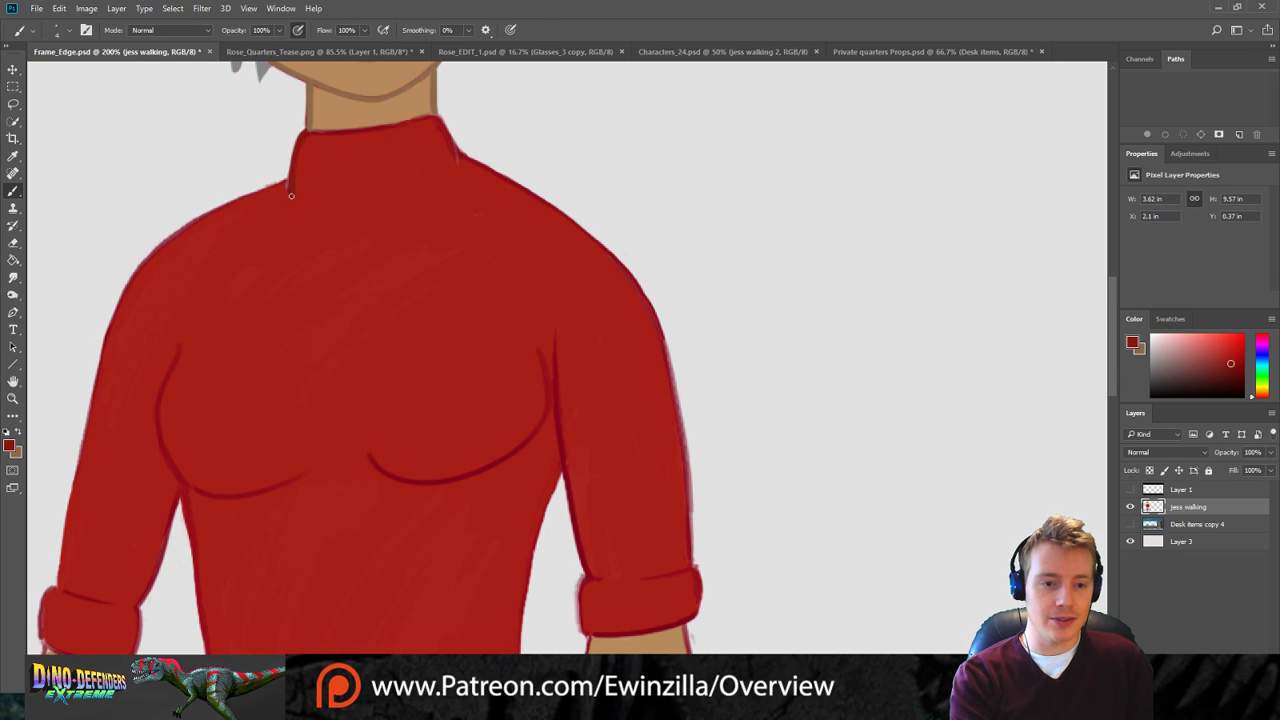
drag(300, 134, 290, 189)
Brush the collar's top and right edges in dark red, redoing the first top stroke, and smudge the left edge's lower end.
drag(306, 131, 415, 111)
key(ctrl+z)
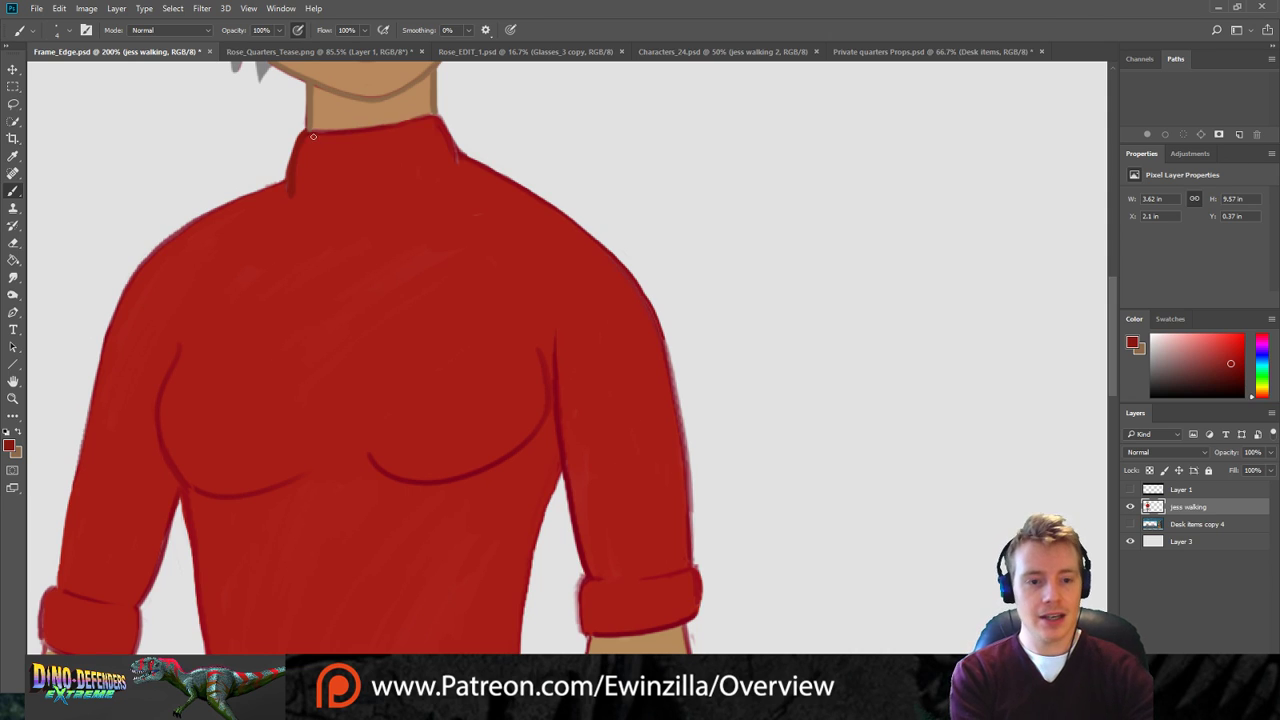
drag(306, 131, 421, 120)
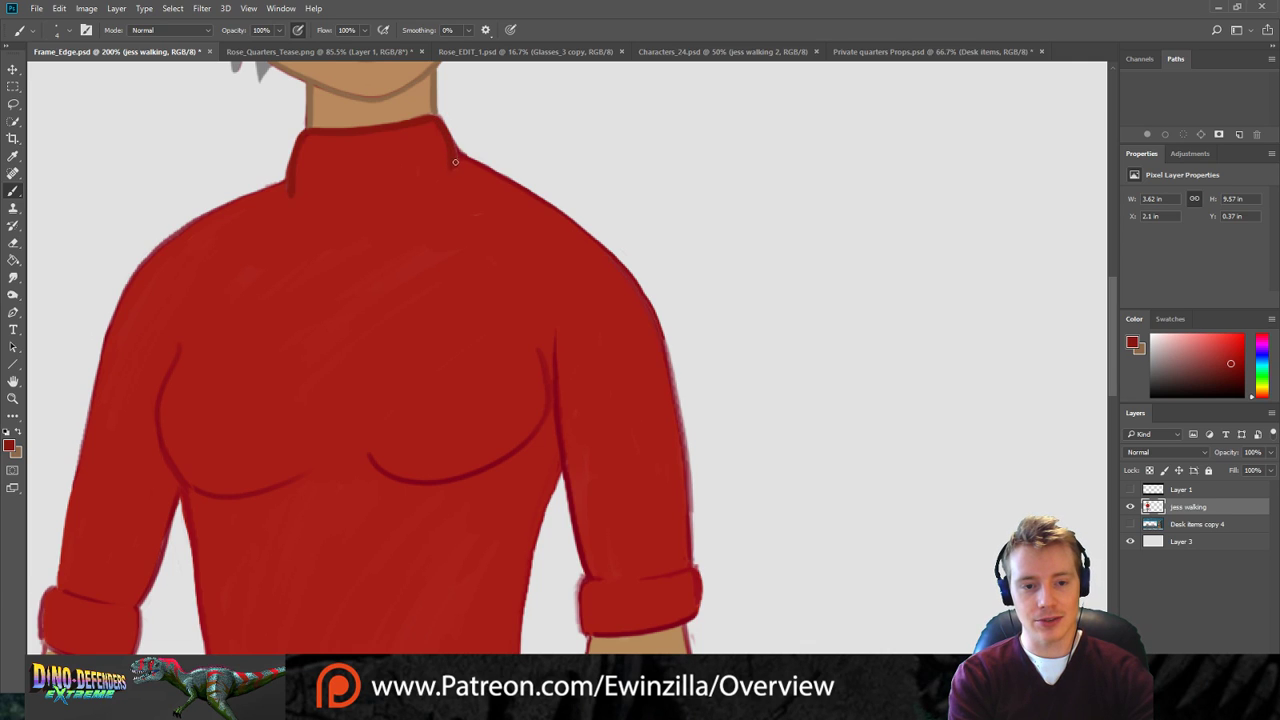
drag(433, 119, 456, 165)
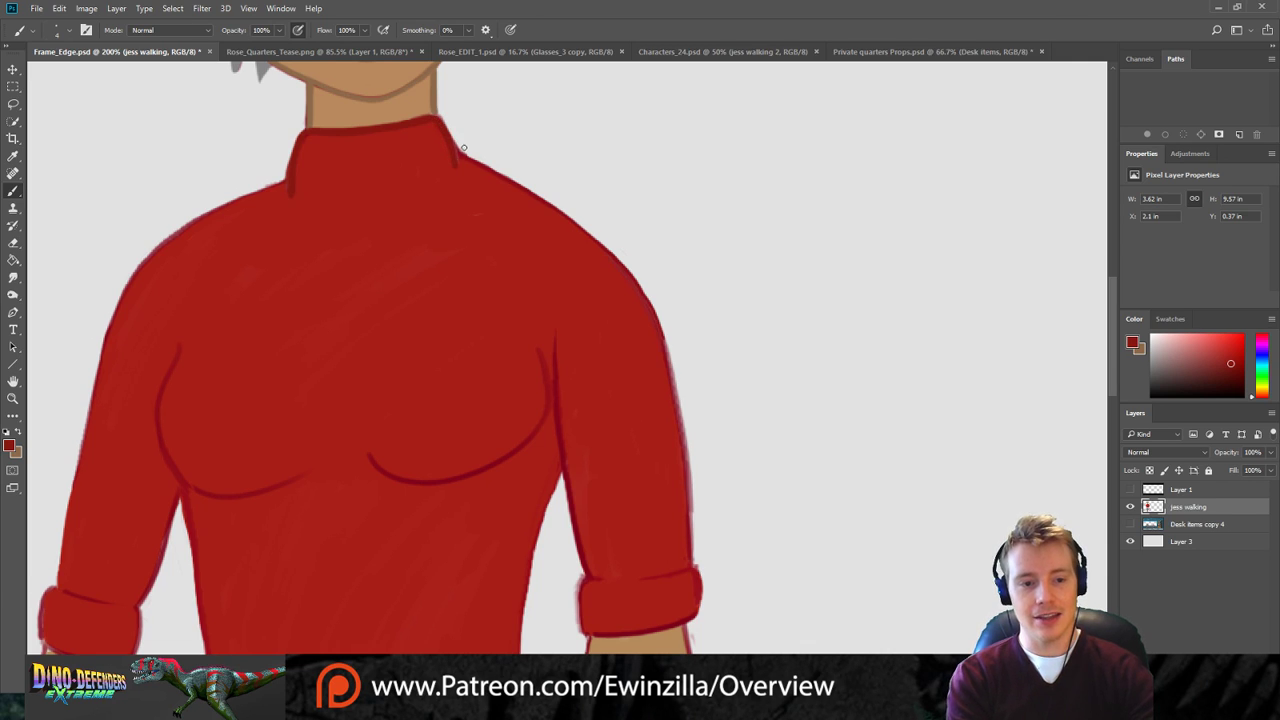
click(13, 277)
drag(307, 154, 292, 205)
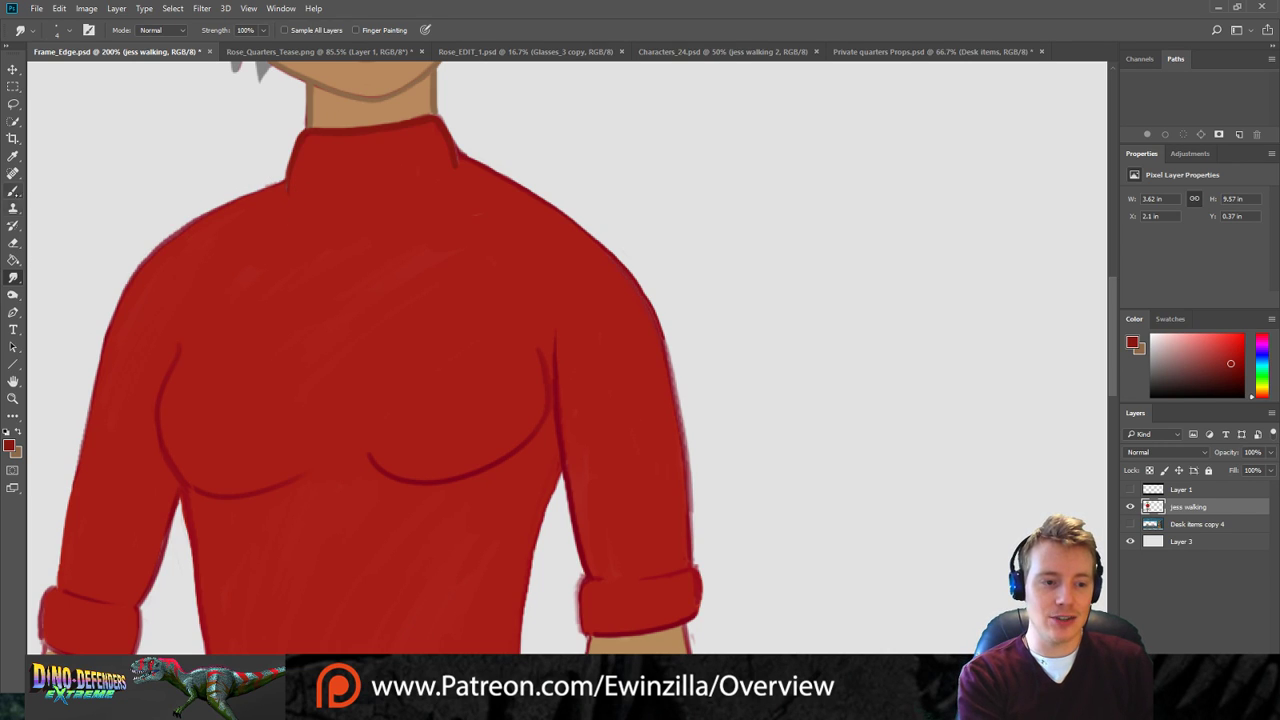
Brush a dark red outline along the left sleeve and shoulder up to the collar, and smudge the shoulder gap closed.
key(b)
mouse_move(58, 586)
mouse_down()
mouse_move(107, 330)
mouse_move(133, 270)
mouse_move(191, 215)
mouse_move(289, 176)
mouse_up()
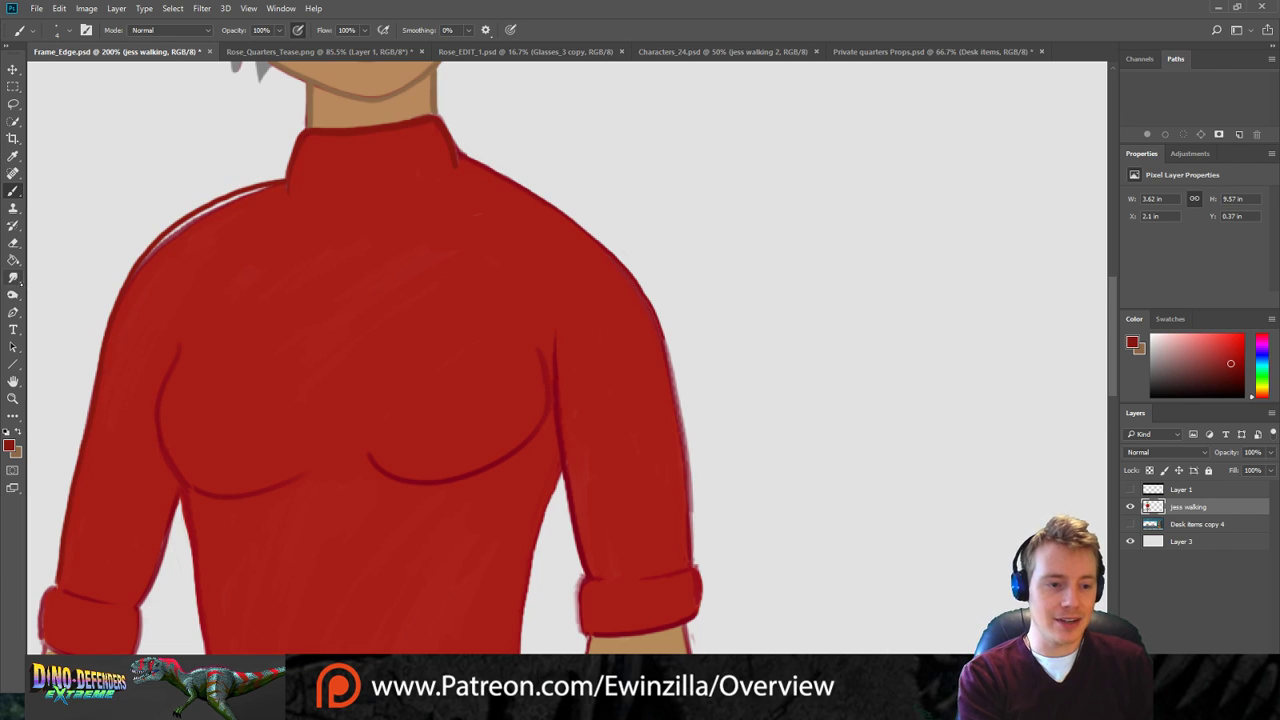
click(20, 281)
mouse_move(143, 264)
mouse_down()
mouse_move(194, 220)
mouse_move(138, 280)
mouse_move(212, 211)
mouse_move(260, 190)
mouse_move(189, 227)
mouse_move(266, 189)
mouse_up()
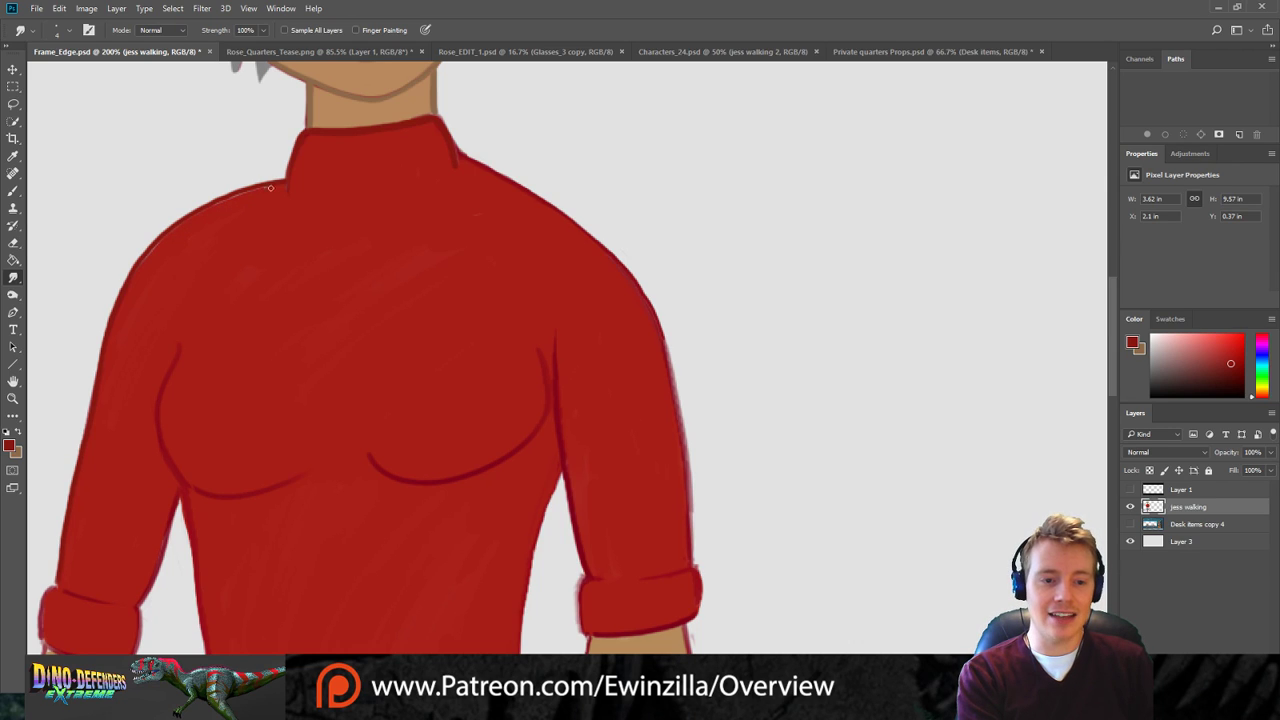
drag(140, 258, 279, 183)
drag(206, 198, 288, 176)
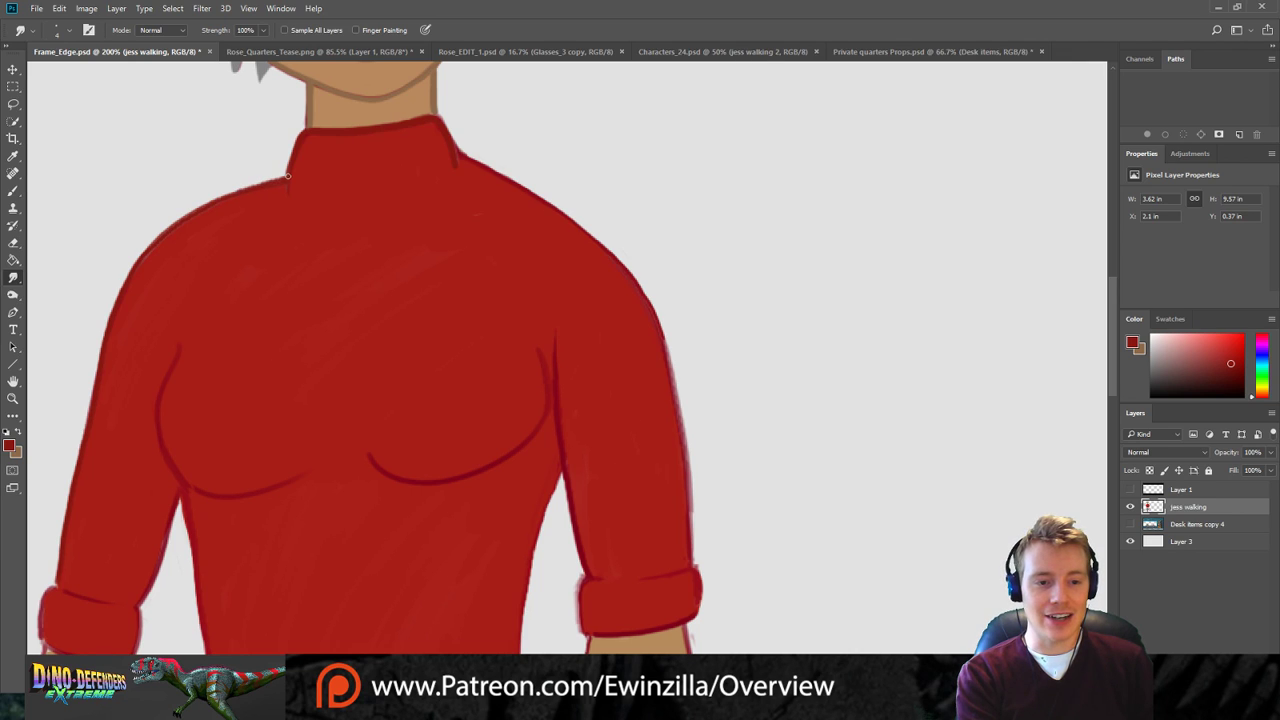
drag(214, 203, 284, 180)
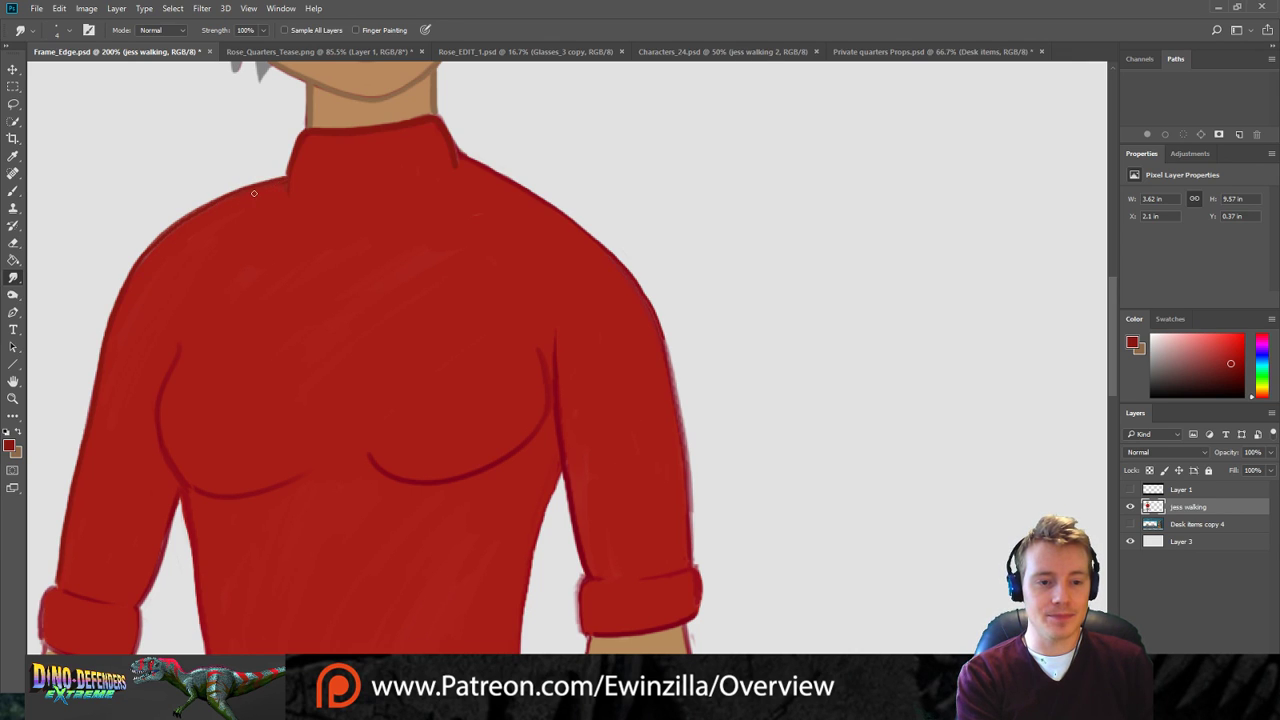
Smudge away the dark line end where the collar's left edge meets the shoulder, and switch back to the Brush tool.
drag(290, 174, 283, 193)
key(ctrl+alt+z)
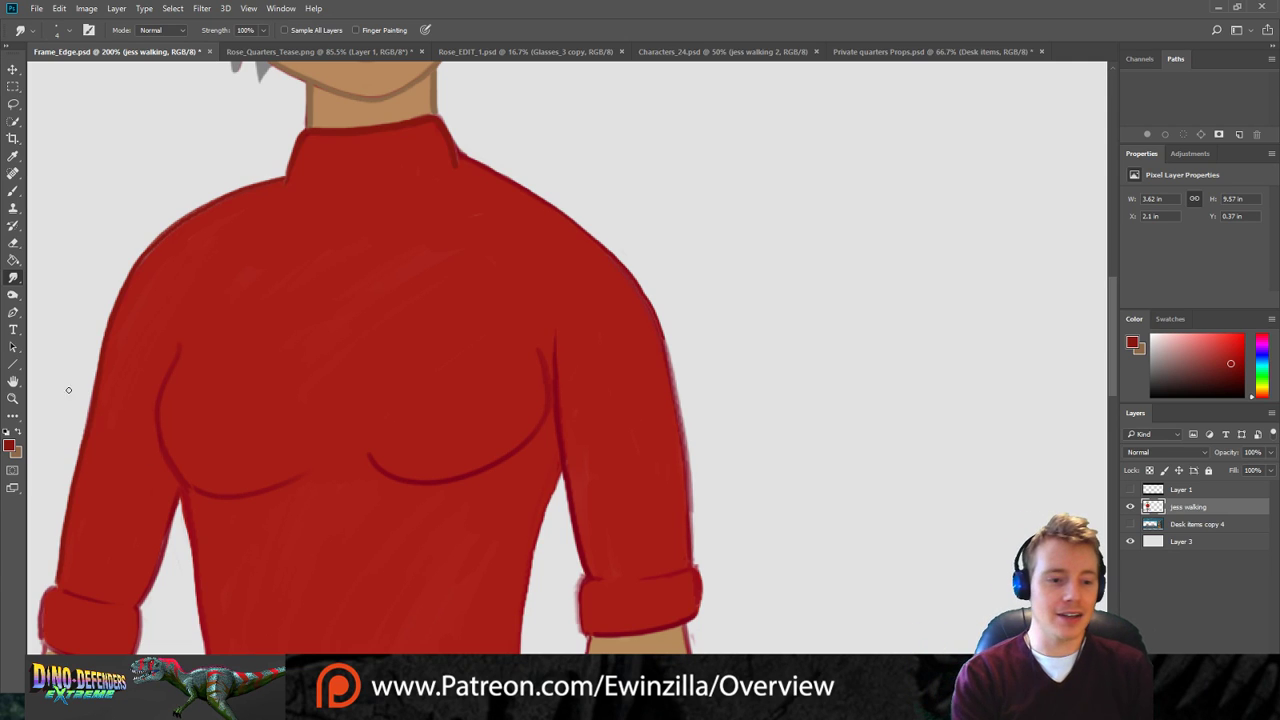
key(b)
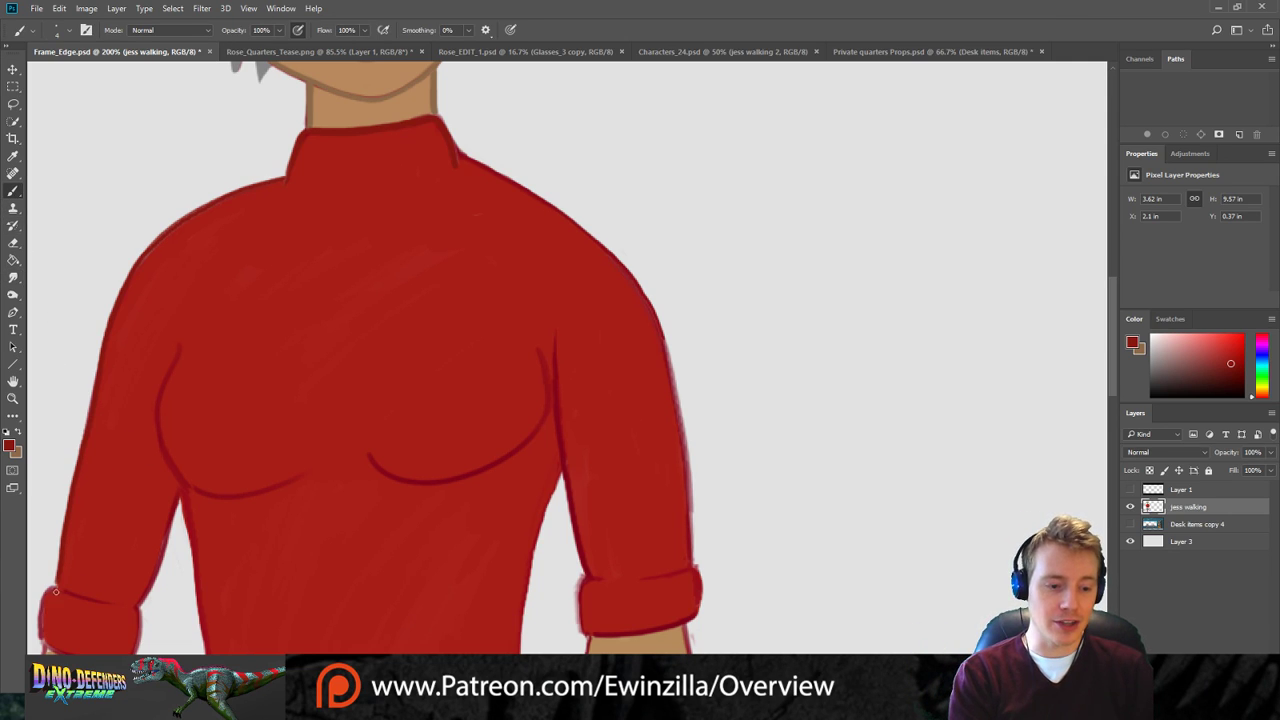
Undo the last stroke and repaint the outer edge of the left rolled cuff in dark red.
key(ctrl+z)
drag(55, 586, 49, 648)
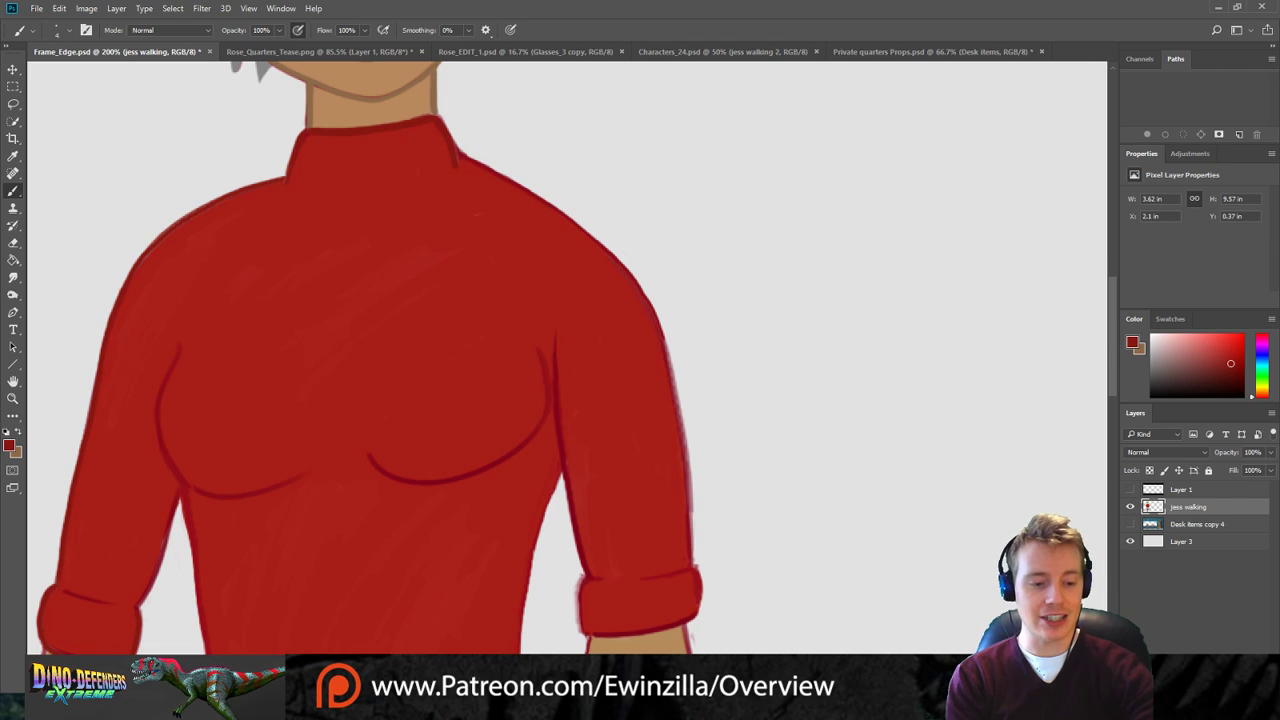
click(13, 277)
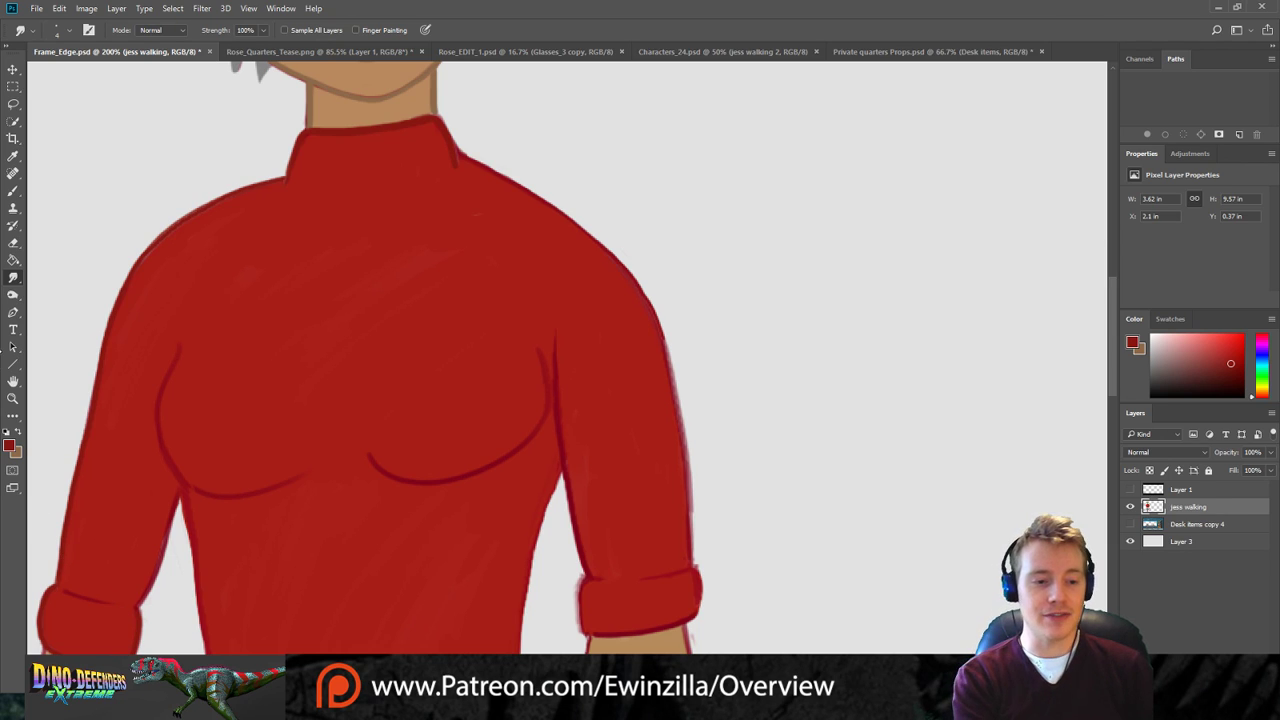
key(b)
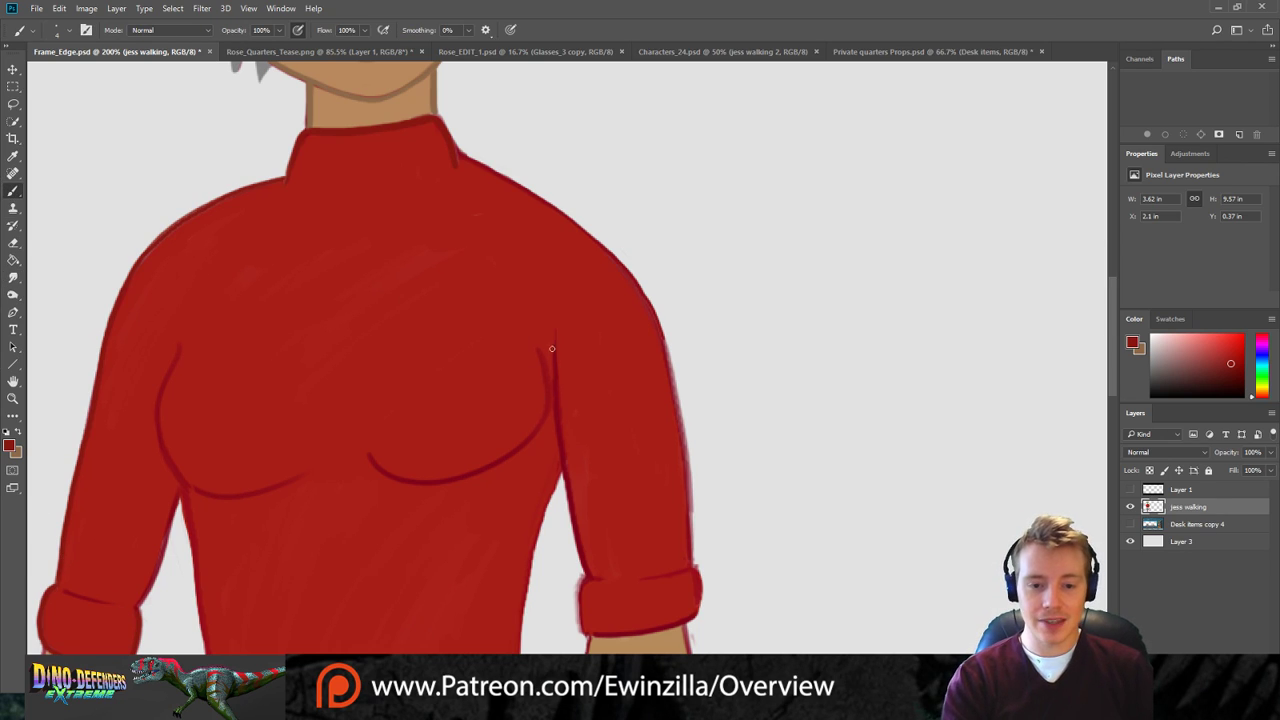
Brush the right sleeve's inner edge in dark red from the armpit down to the cuff.
drag(553, 354, 559, 479)
drag(555, 350, 586, 637)
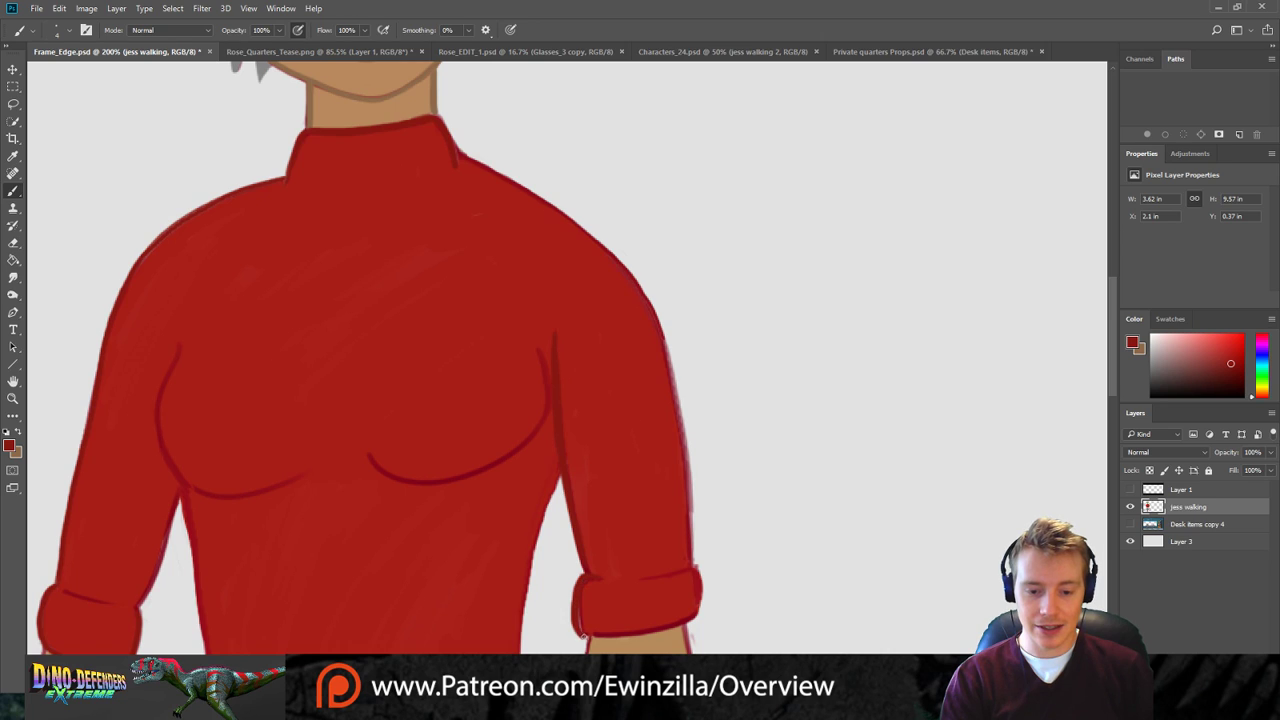
key(ctrl+alt+z)
key(ctrl+alt+z)
key(ctrl+shift+z)
key(ctrl+shift+z)
Brush the right cuff's inner and outer side edges in dark red, redoing the inner stroke until it fits.
drag(597, 579, 583, 636)
key(ctrl+z)
mouse_move(597, 577)
mouse_down()
mouse_move(591, 627)
mouse_move(584, 605)
mouse_move(606, 635)
mouse_up()
key(ctrl+z)
drag(589, 579, 591, 632)
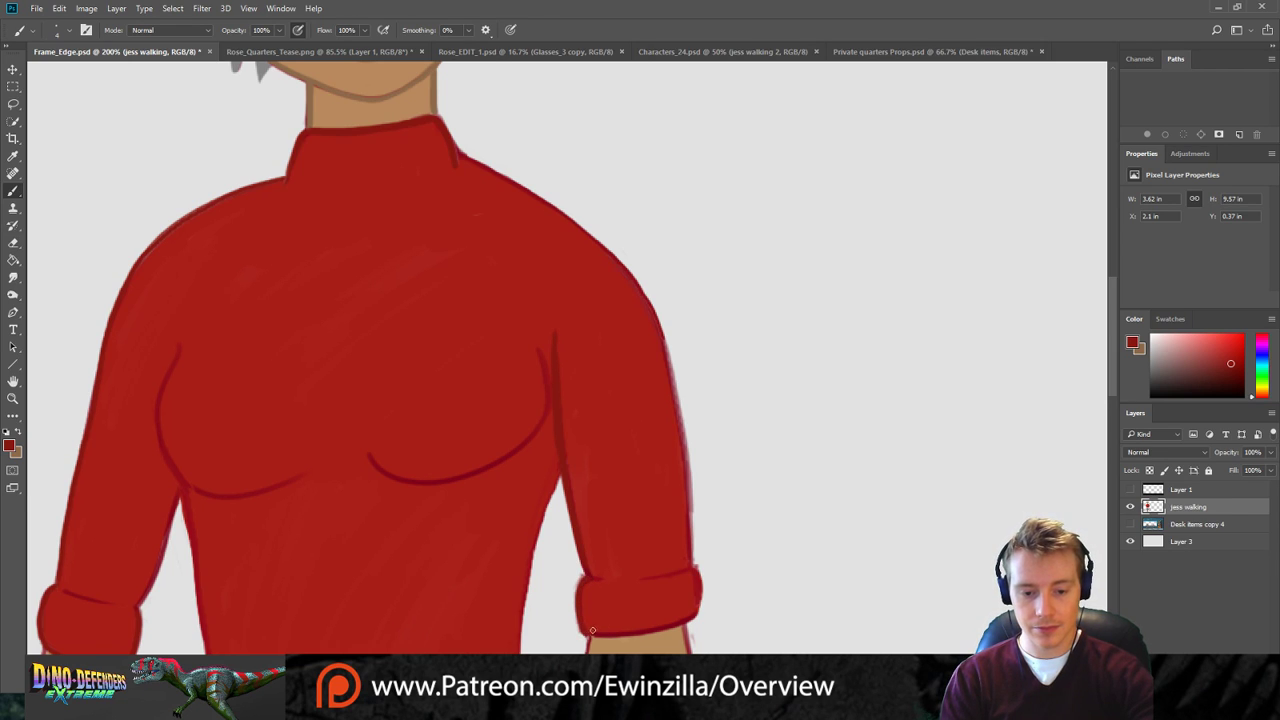
drag(696, 569, 692, 618)
Brush the sweater's right side seam in dark red from the armpit down the torso, redoing the stroke twice.
drag(562, 469, 521, 652)
key(ctrl+z)
mouse_move(562, 473)
mouse_down()
mouse_move(533, 538)
mouse_move(517, 648)
mouse_up()
key(ctrl+z)
drag(562, 474, 524, 645)
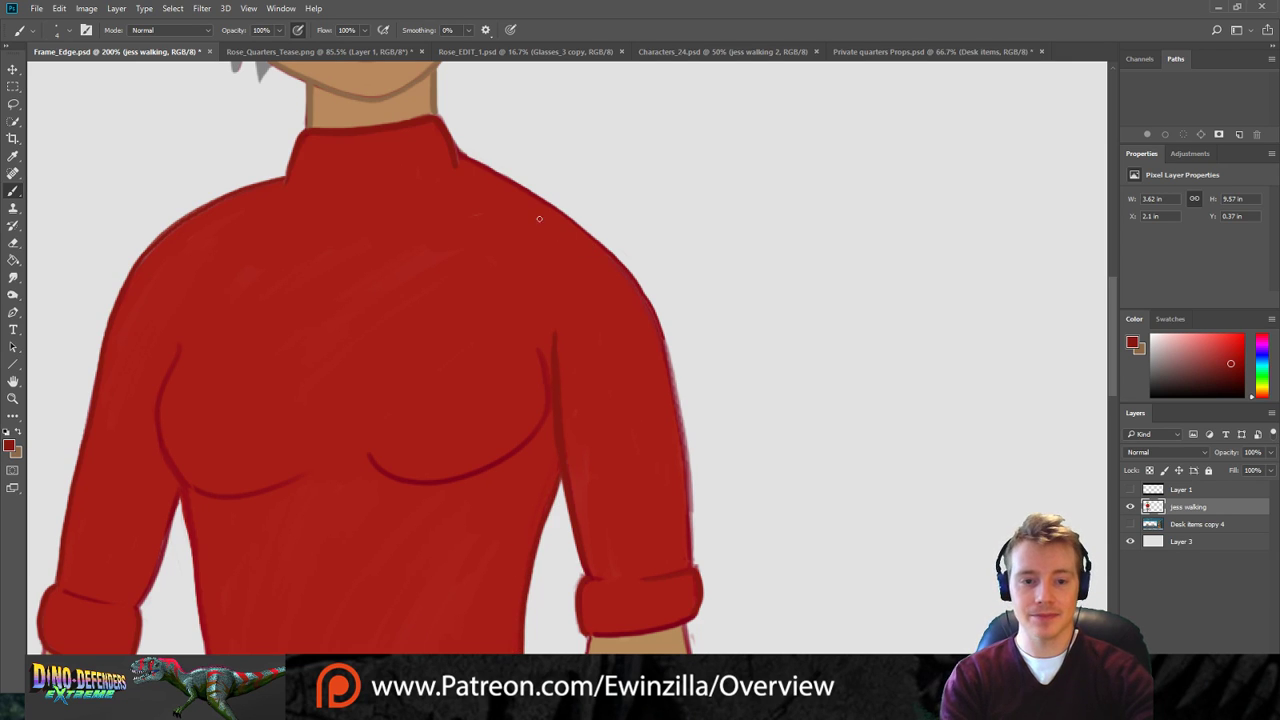
Brush the right shoulder and outer sleeve outline in dark red from collar to cuff, redoing its start, and smudge the shoulder edge smooth.
drag(461, 156, 525, 195)
key(ctrl+z)
drag(459, 152, 527, 197)
key(ctrl+z)
drag(460, 152, 526, 190)
key(ctrl+z)
mouse_move(458, 152)
mouse_down()
mouse_move(564, 217)
mouse_move(647, 306)
mouse_move(682, 429)
mouse_move(697, 565)
mouse_up()
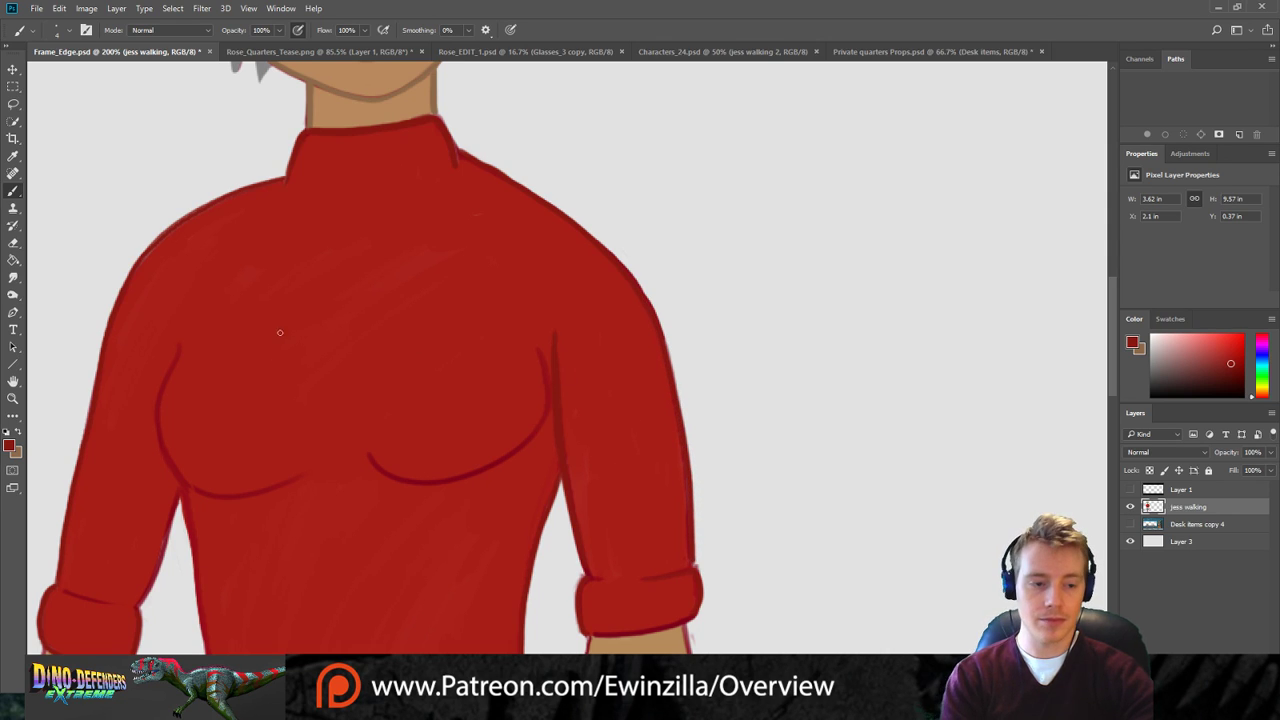
click(22, 279)
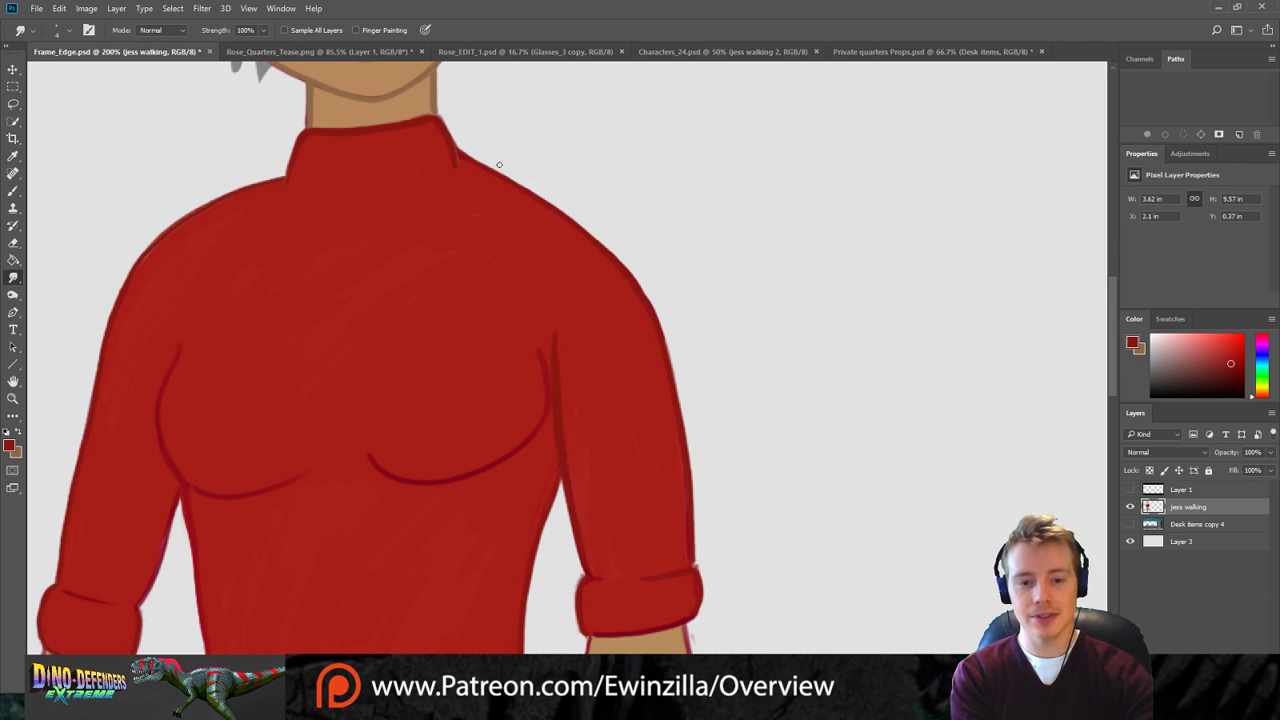
Brush the right cuff's lines and the lower right edge of the sweater down to the waist in dark red.
scroll(1019, 391, down, 5)
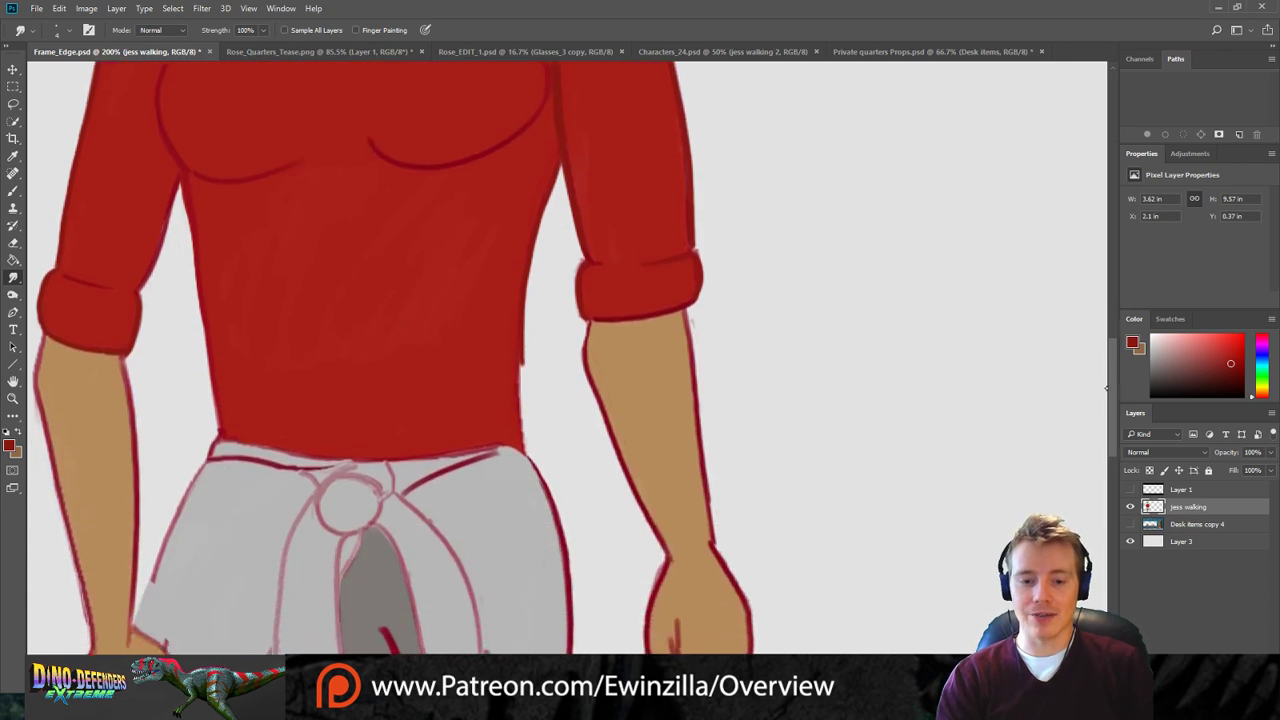
key(b)
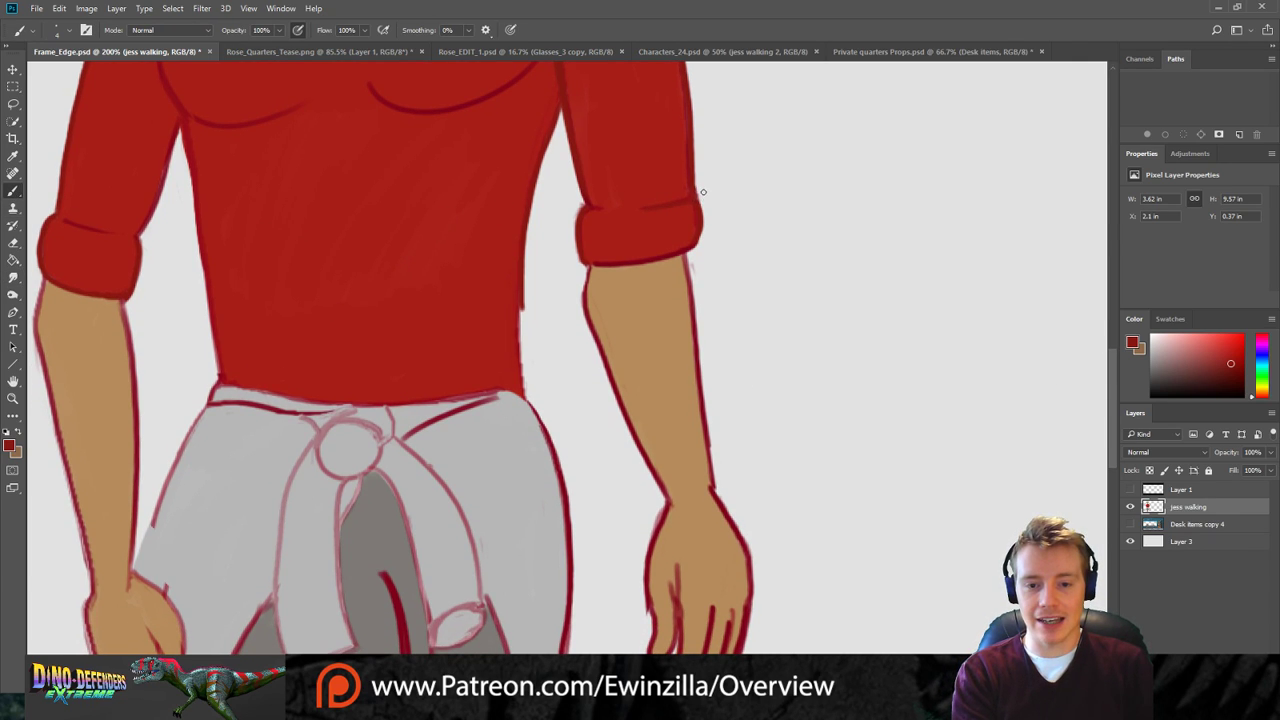
mouse_move(586, 263)
mouse_down()
mouse_move(650, 262)
mouse_move(699, 235)
mouse_up()
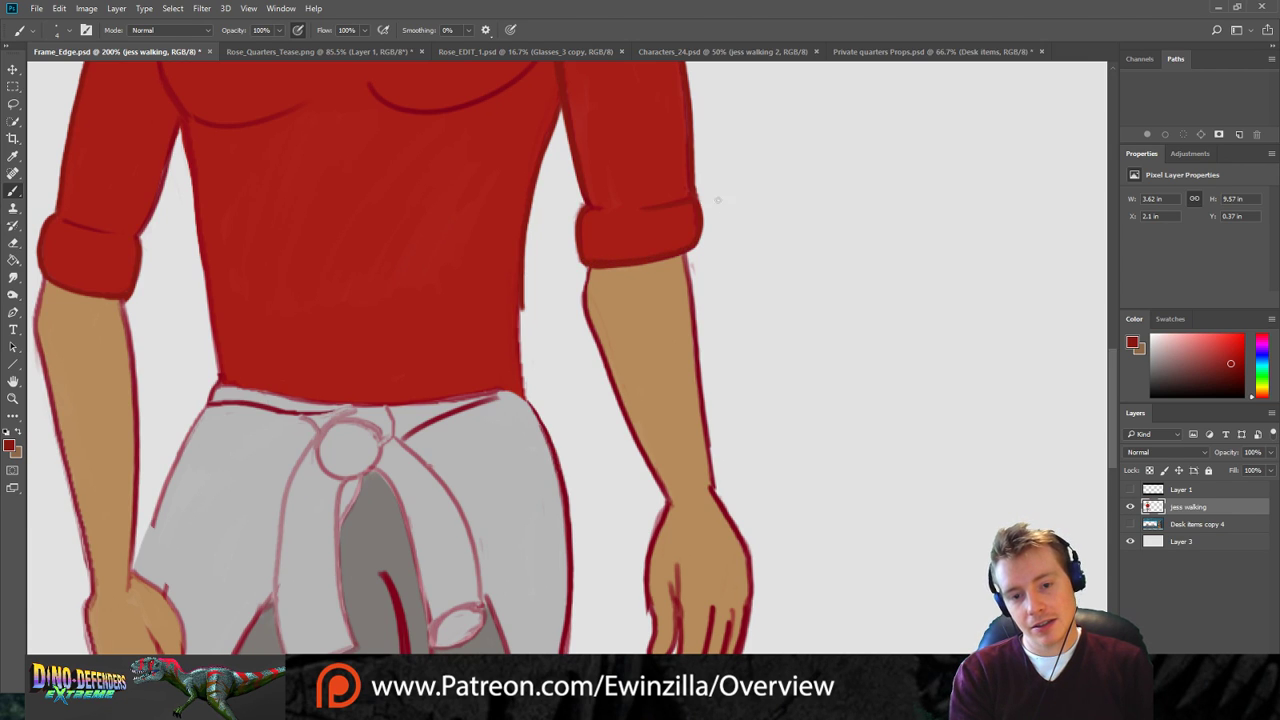
drag(522, 306, 523, 393)
drag(520, 347, 524, 398)
drag(522, 314, 525, 401)
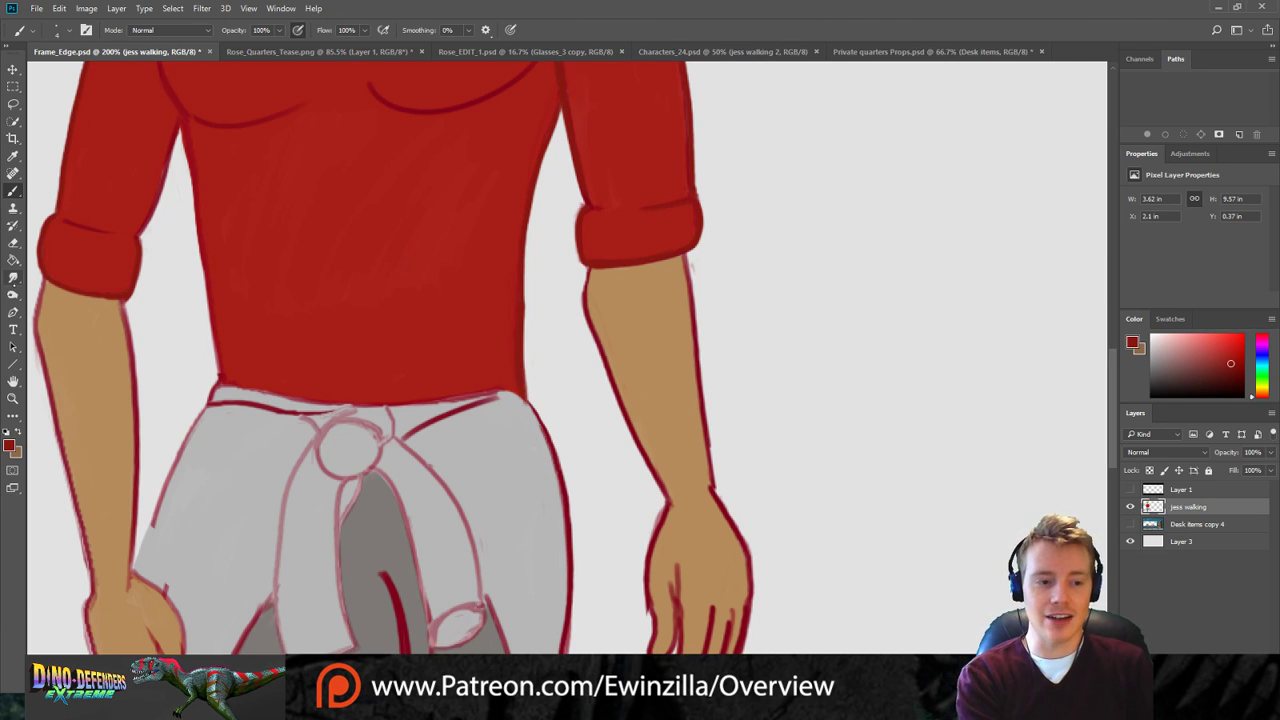
Smudge the sweater's lower right edge into a smooth line down to the waist.
click(13, 277)
drag(524, 290, 527, 373)
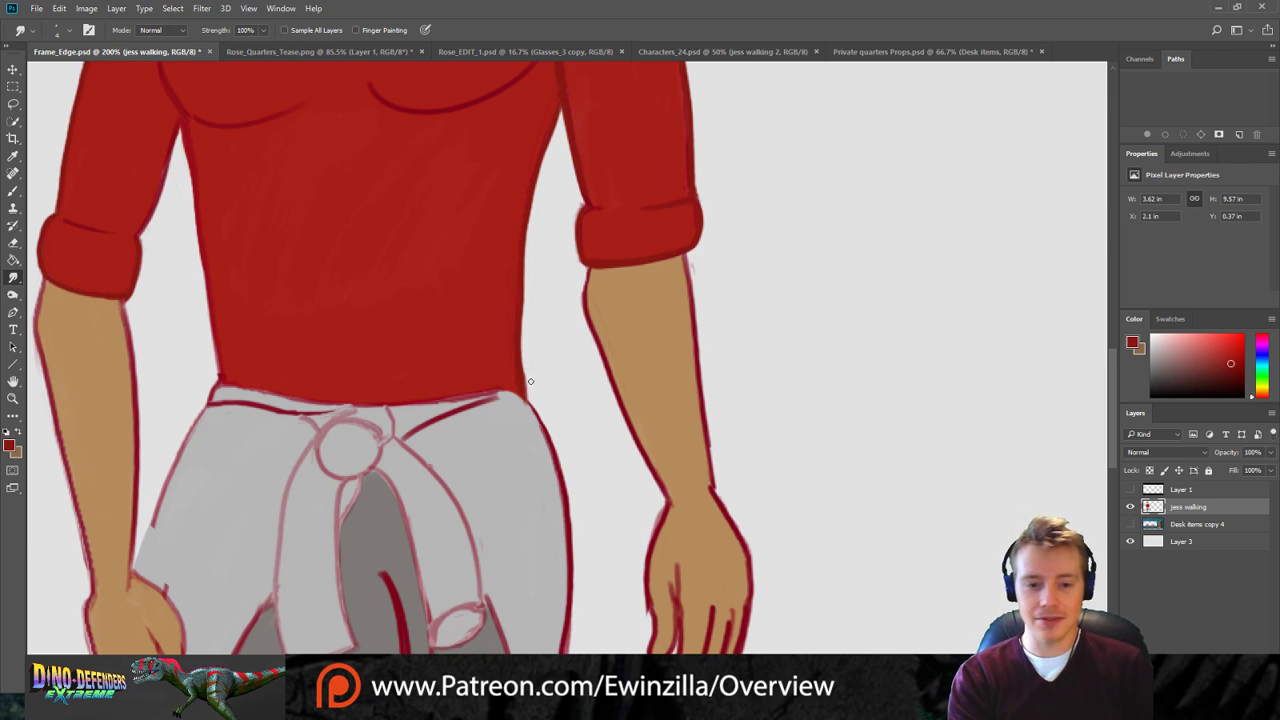
drag(525, 288, 527, 400)
drag(526, 354, 532, 402)
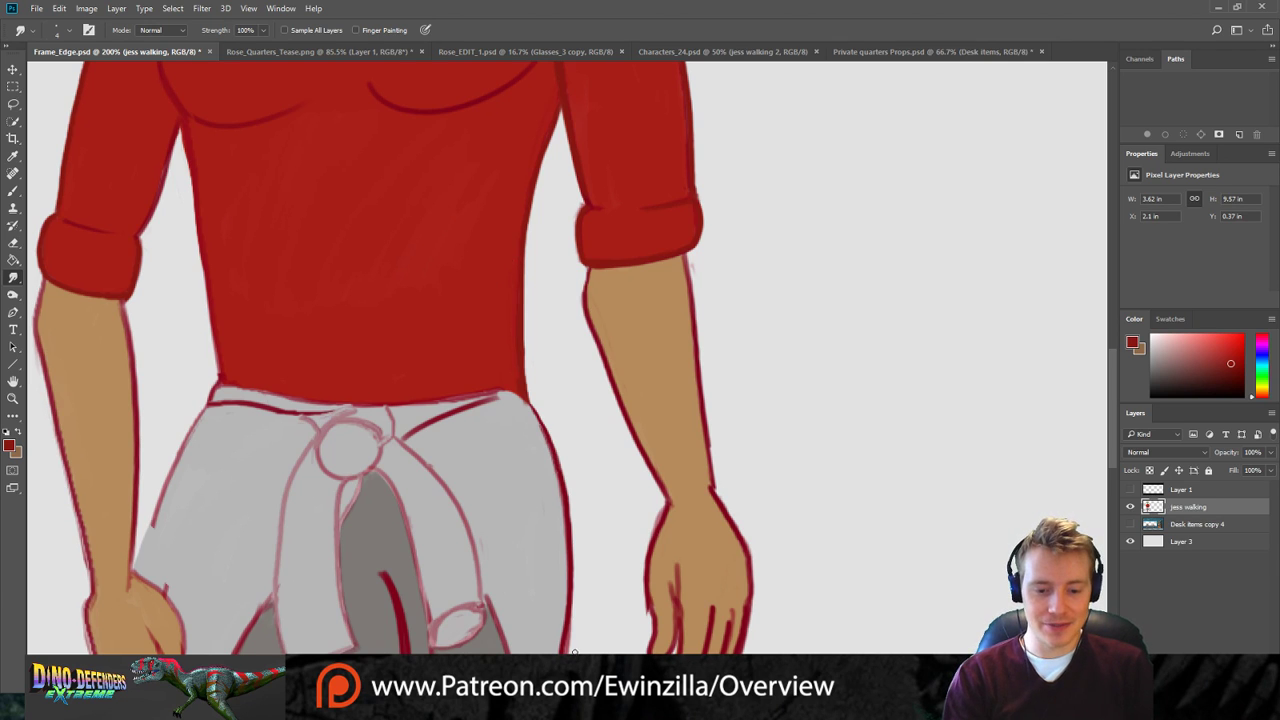
Sample the brown of the face outline and brush it along the left forearm's outer edge from cuff to wrist.
scroll(249, 228, up, 10)
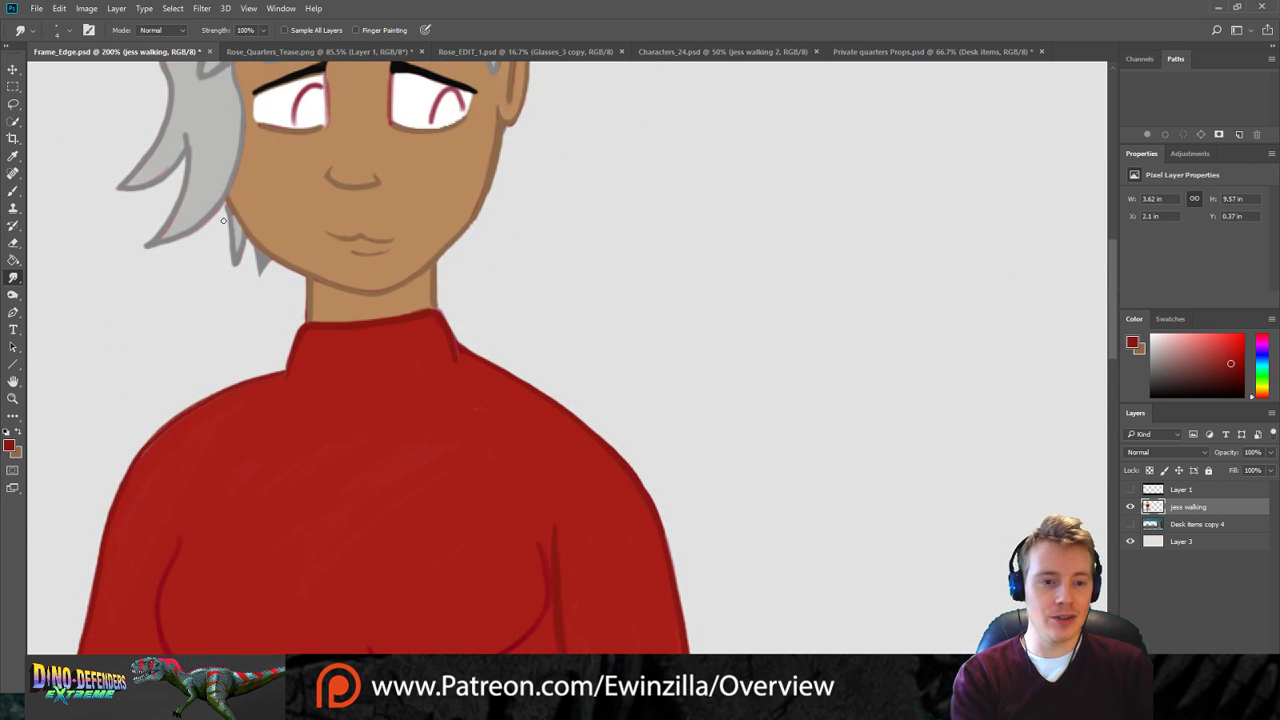
click(13, 155)
click(505, 135)
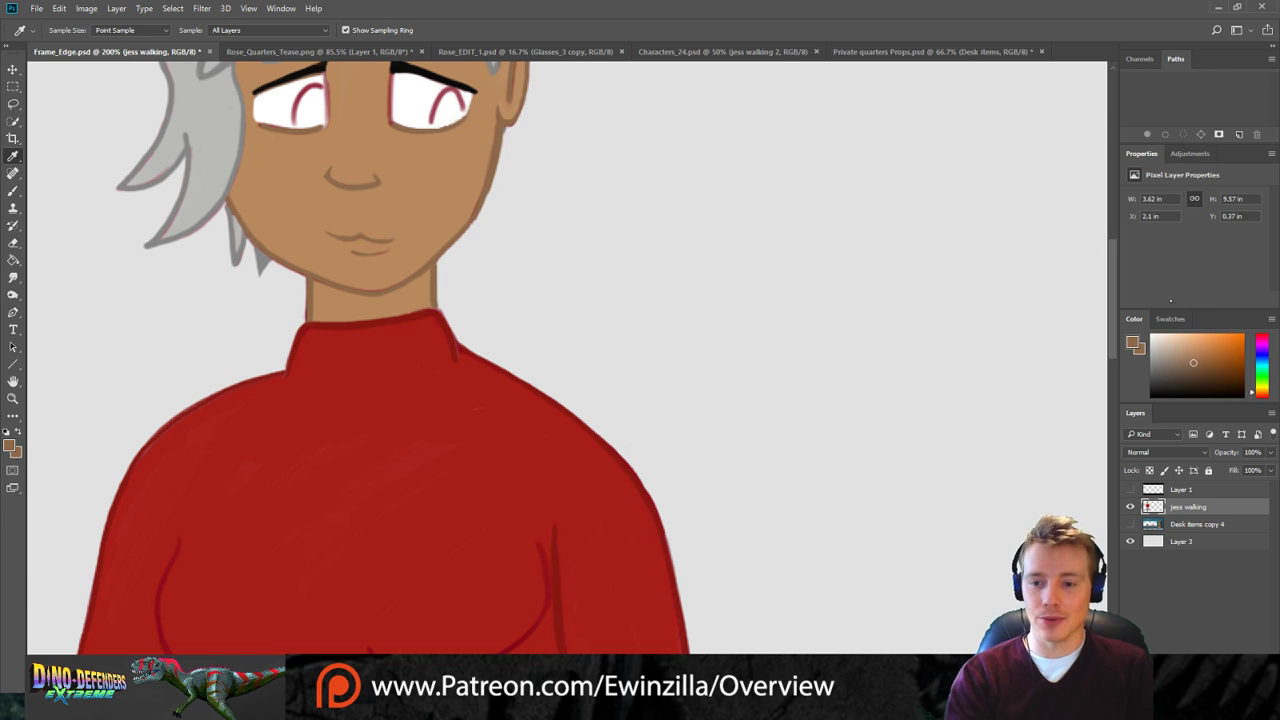
scroll(1120, 325, down, 10)
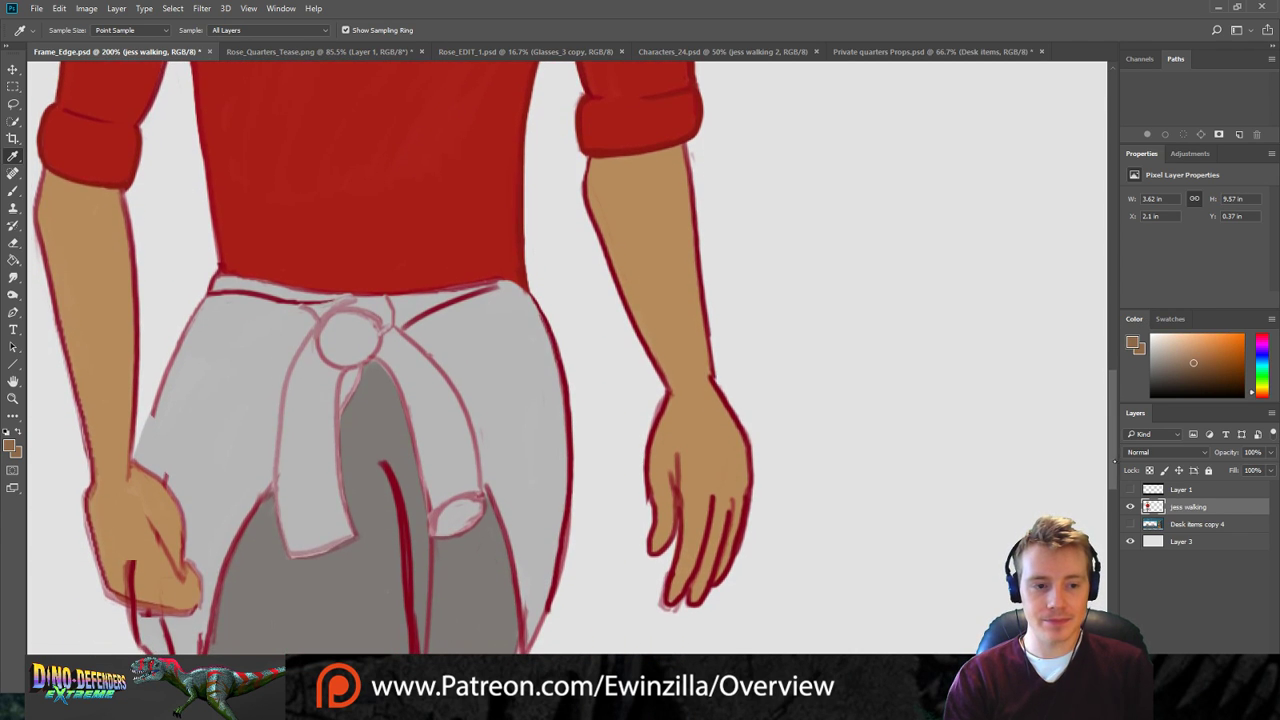
scroll(154, 337, left, 5)
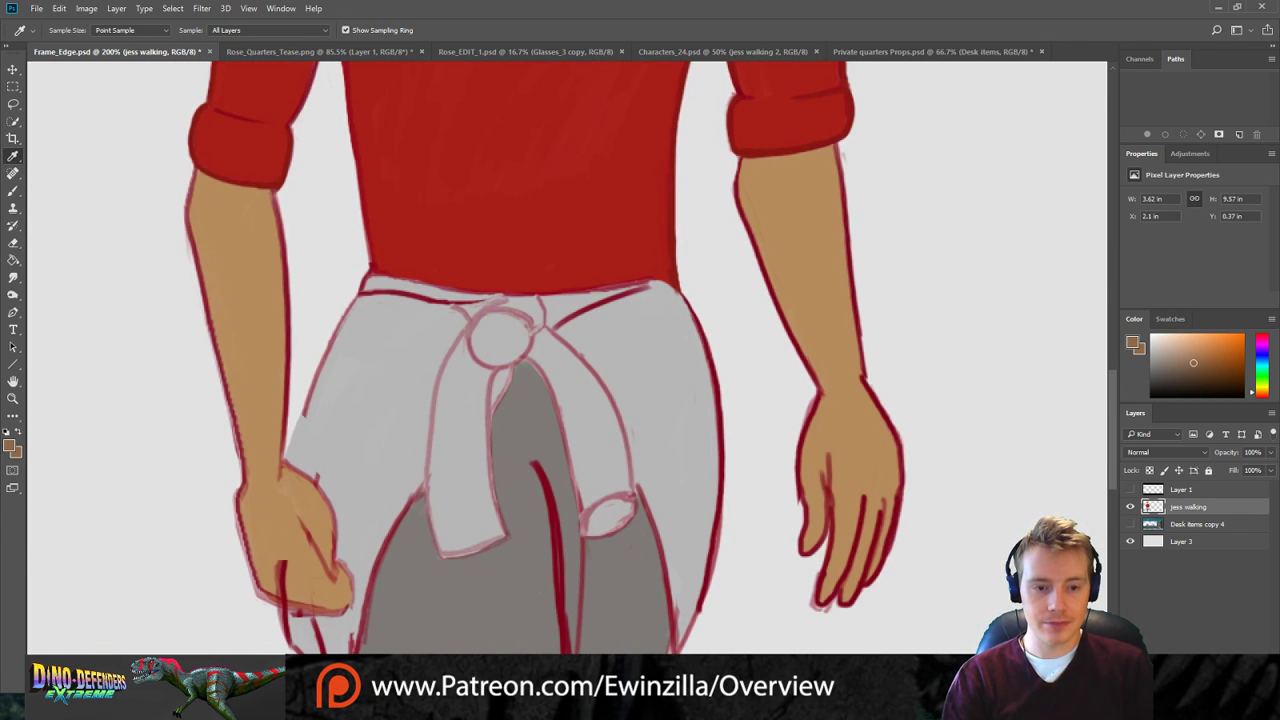
key(b)
mouse_move(195, 172)
mouse_down()
mouse_move(189, 234)
mouse_move(249, 474)
mouse_up()
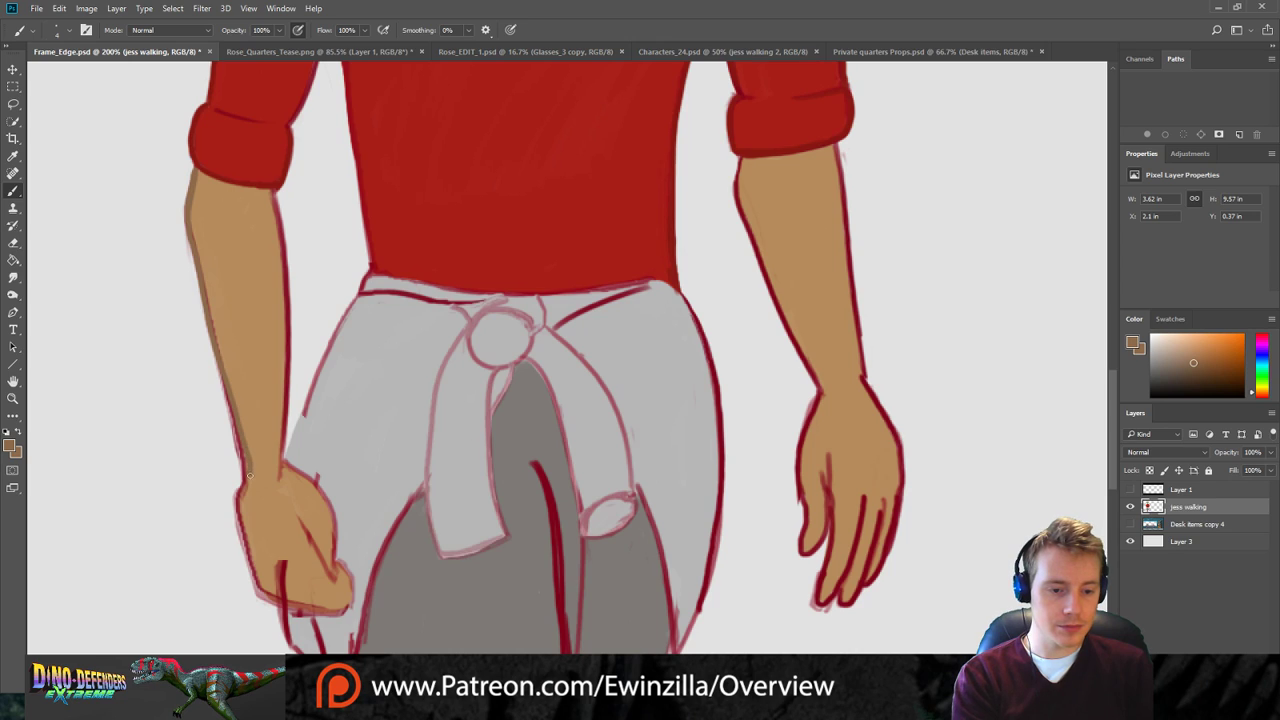
mouse_move(237, 426)
mouse_down()
mouse_move(248, 468)
mouse_move(228, 390)
mouse_move(245, 476)
mouse_up()
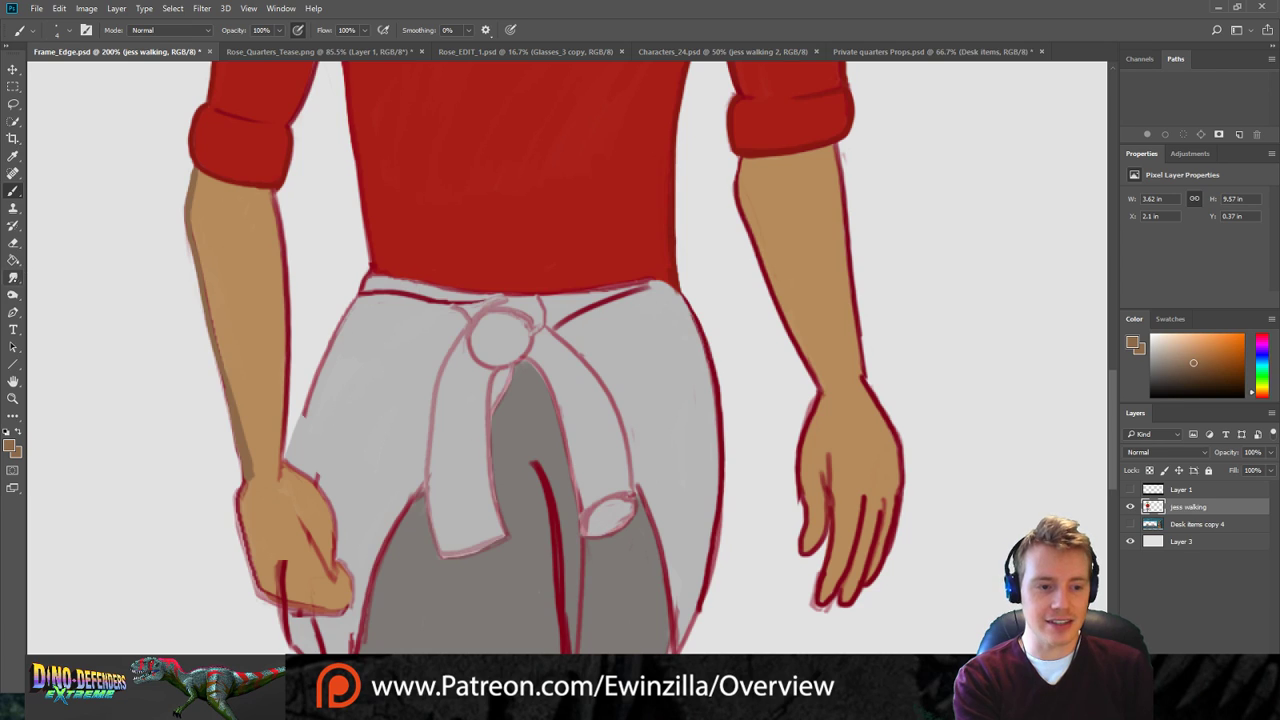
Smudge the left forearm's outer edge to blend away the leftover red and smooth the line into the wrist.
click(13, 277)
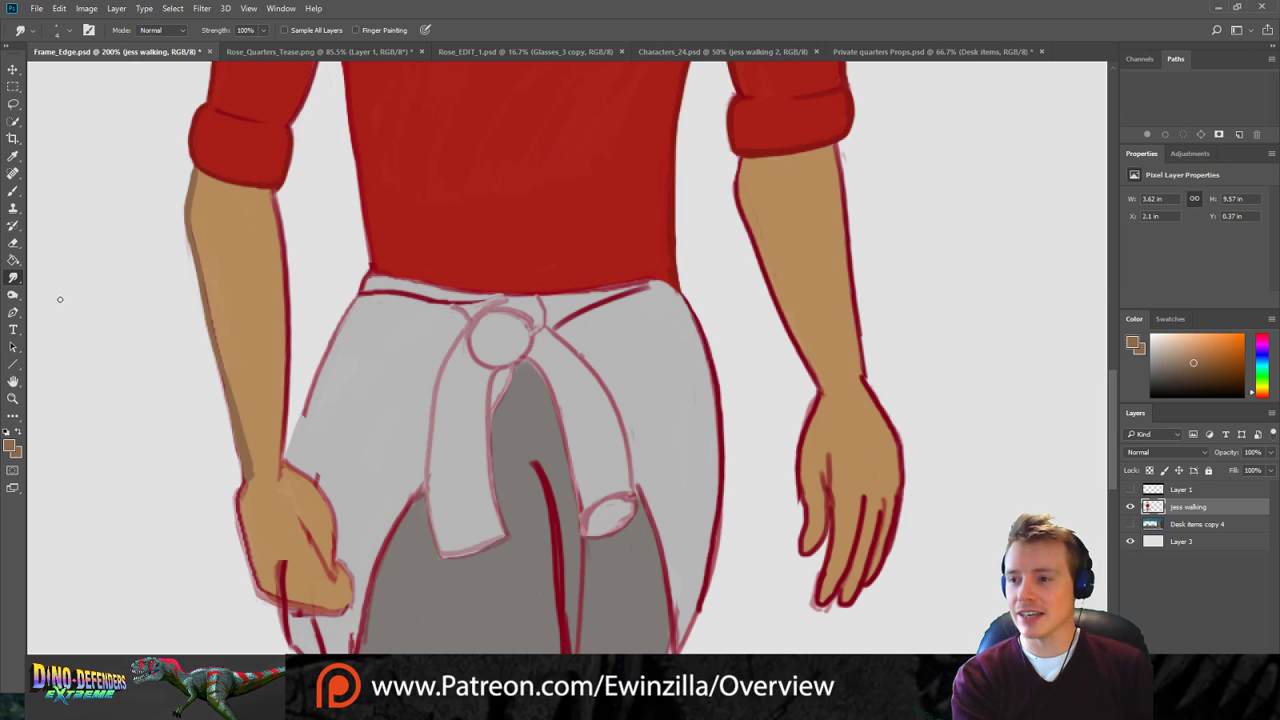
drag(203, 303, 224, 372)
drag(211, 326, 243, 471)
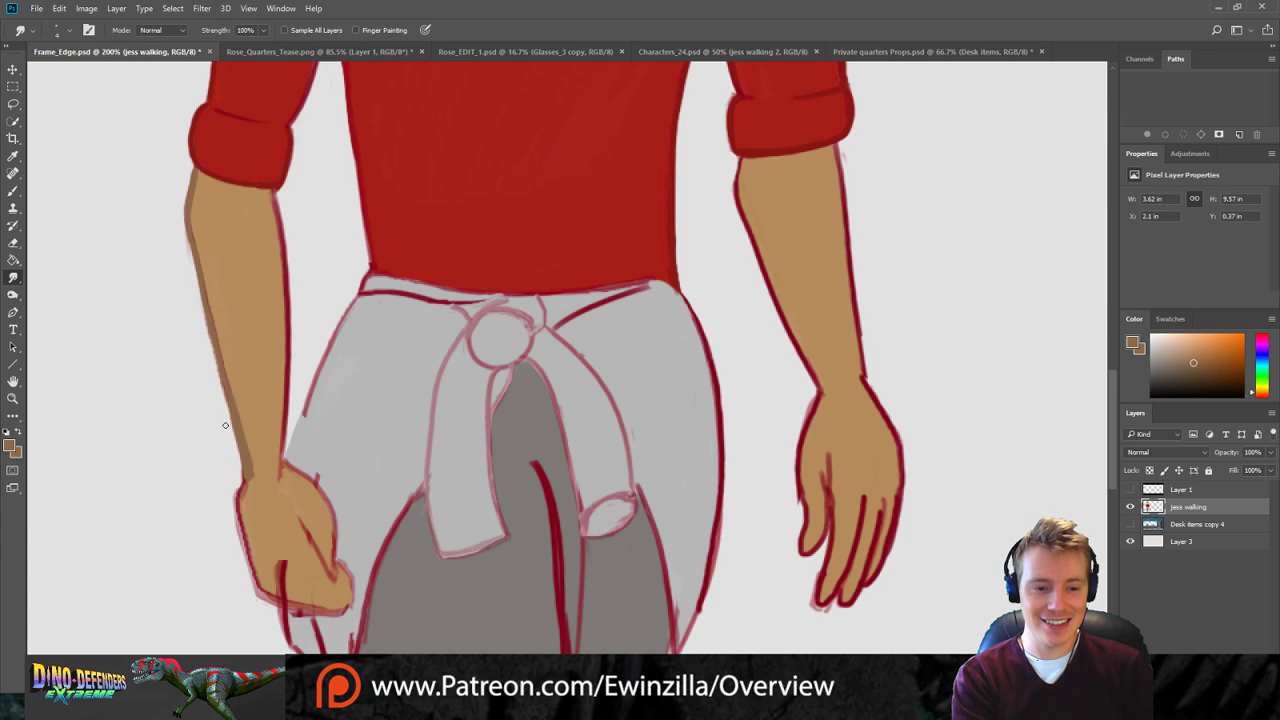
mouse_move(241, 407)
mouse_down()
mouse_move(253, 471)
mouse_move(243, 432)
mouse_up()
drag(224, 360, 245, 468)
drag(221, 370, 249, 480)
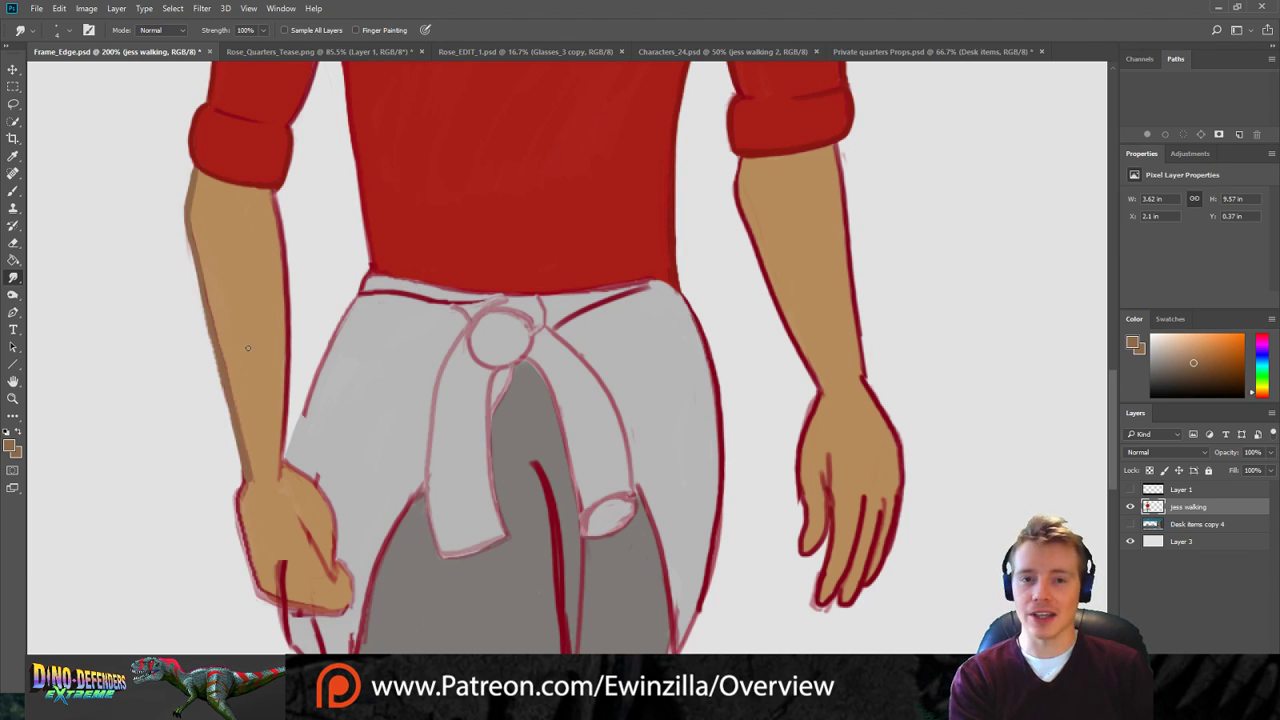
drag(249, 479, 233, 506)
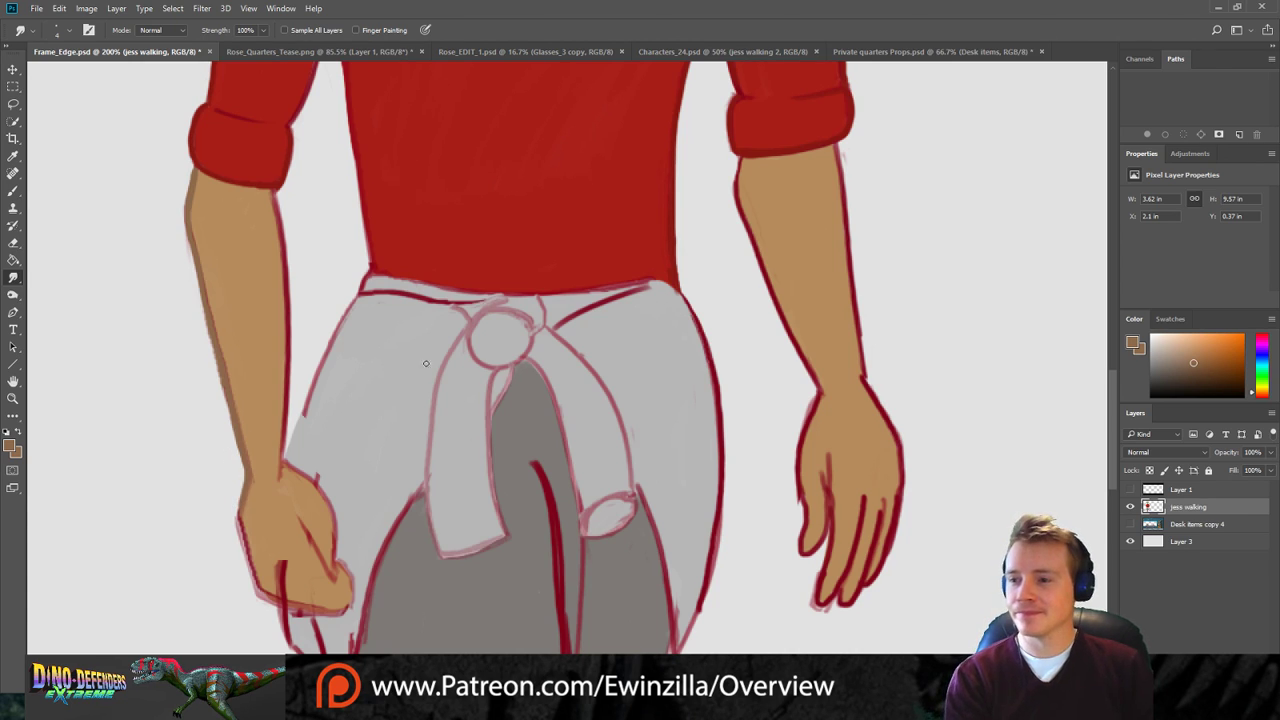
Smudge the thumb crease on the left hand thinner and extend the waist garment's left edge line down to the wrist.
scroll(560, 360, down, 3)
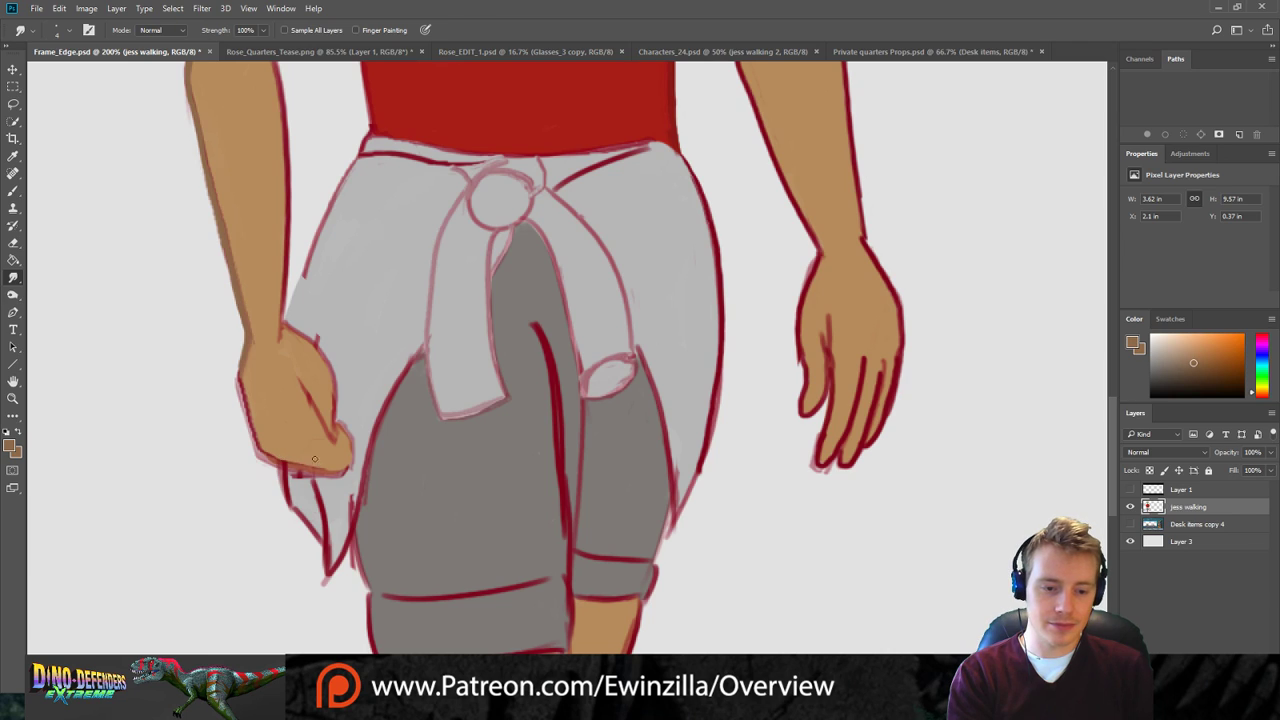
drag(310, 394, 335, 436)
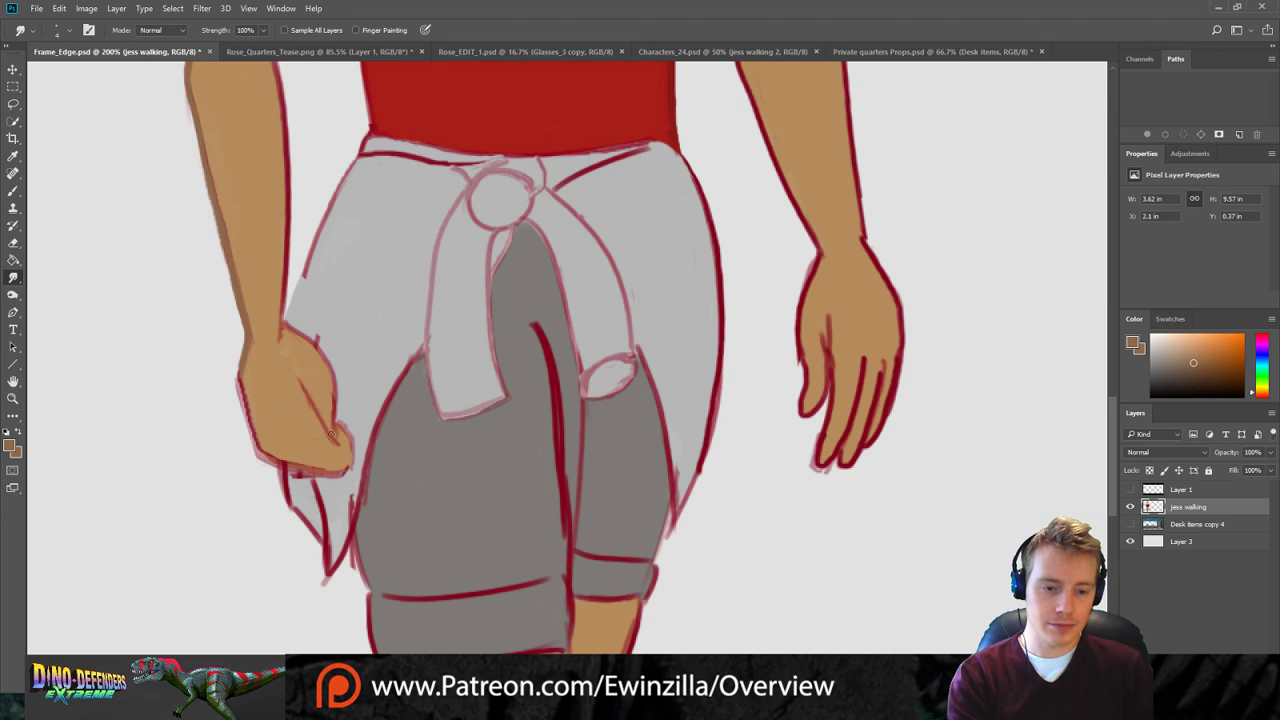
drag(305, 389, 327, 429)
drag(302, 385, 332, 428)
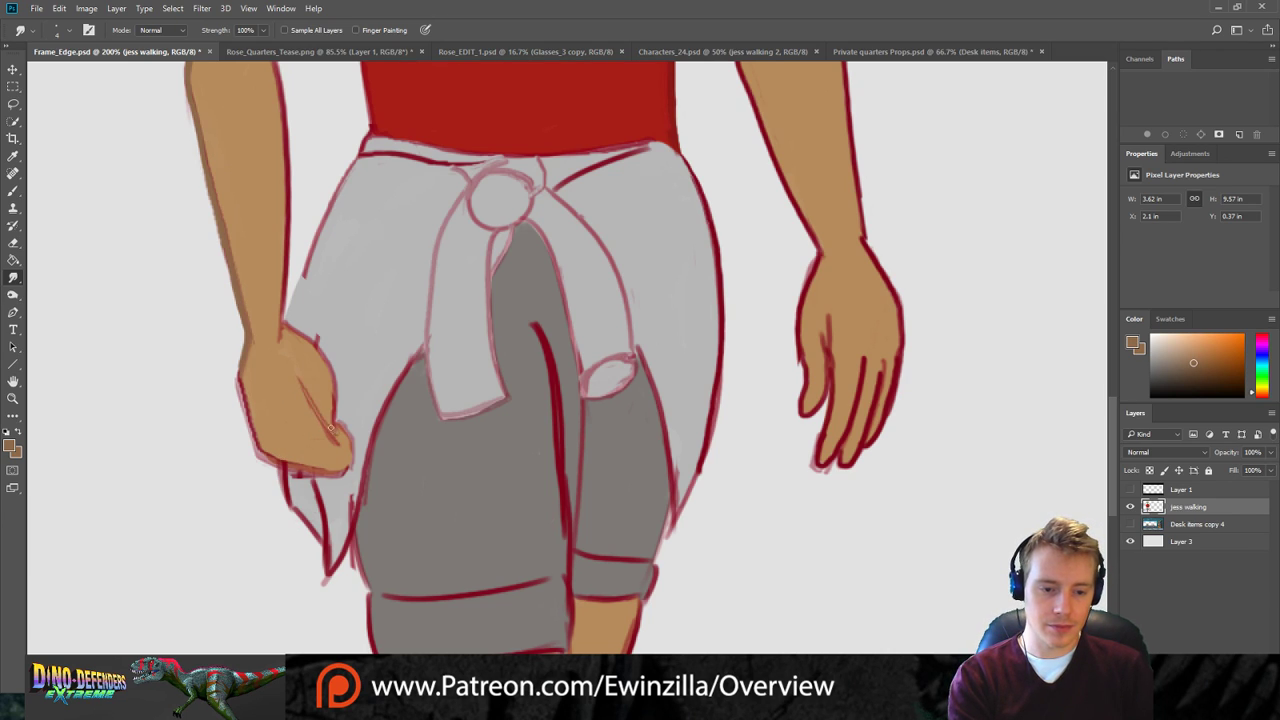
drag(302, 387, 335, 442)
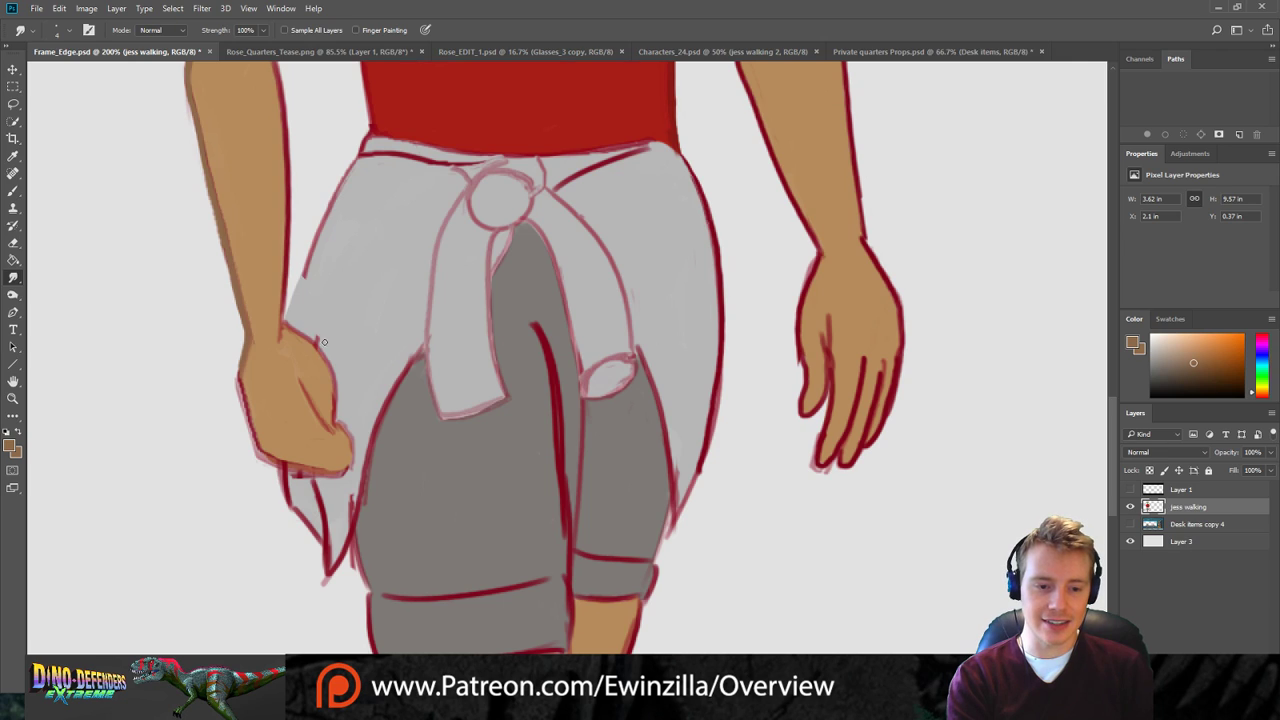
drag(305, 275, 290, 324)
mouse_move(303, 281)
mouse_down()
mouse_move(288, 324)
mouse_move(300, 297)
mouse_move(290, 269)
mouse_move(278, 272)
mouse_move(285, 355)
mouse_up()
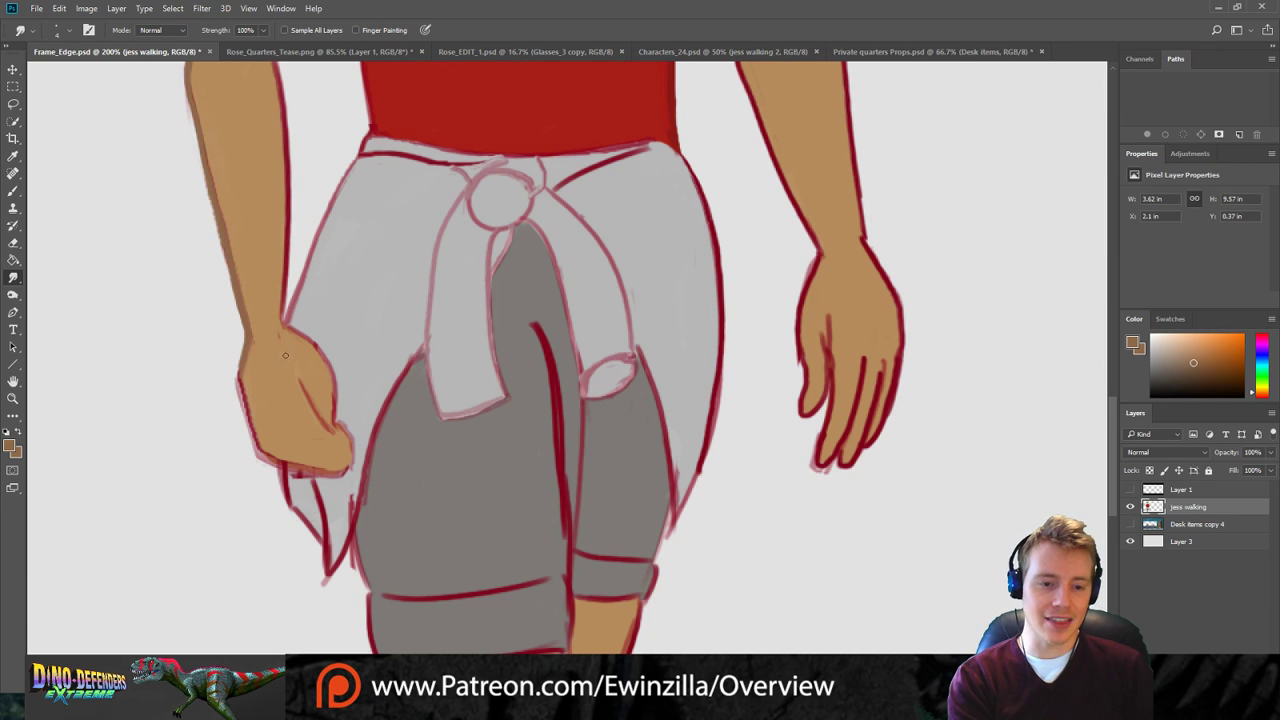
Smudge away the red outline under the left hand and around the thumb, plus the stray line at the garment's lower tip.
drag(282, 463, 346, 469)
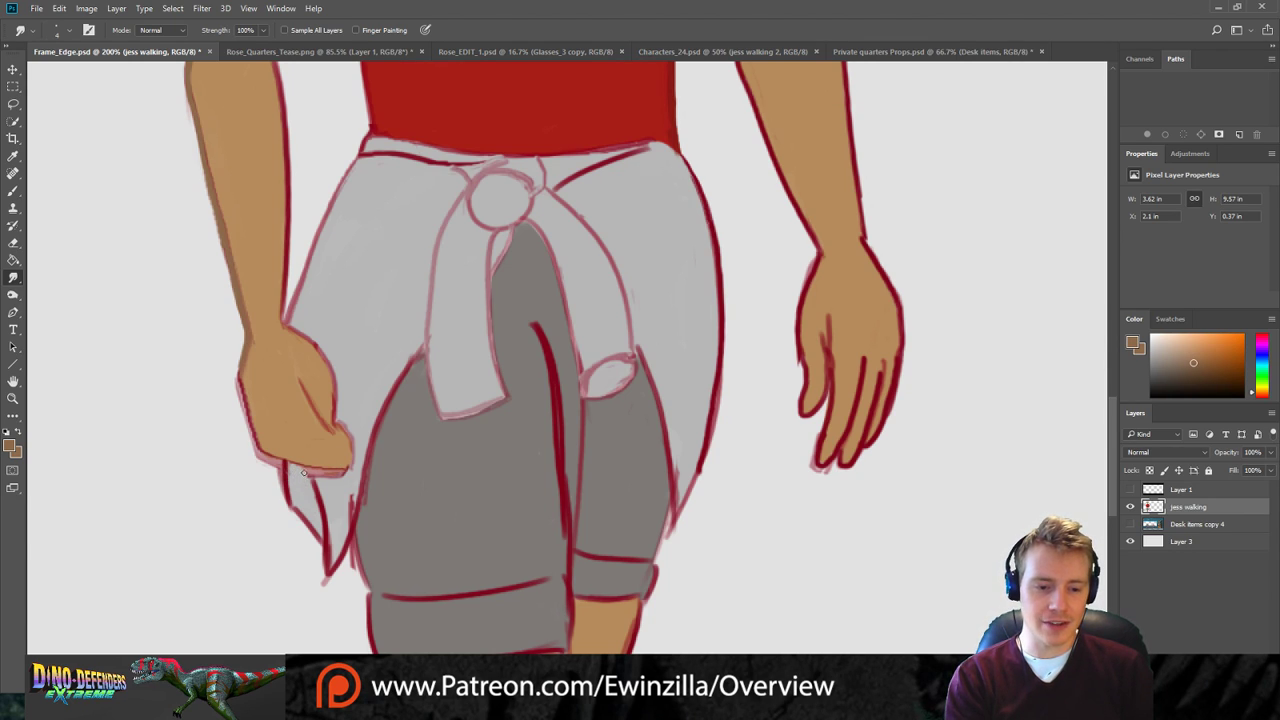
drag(314, 476, 350, 474)
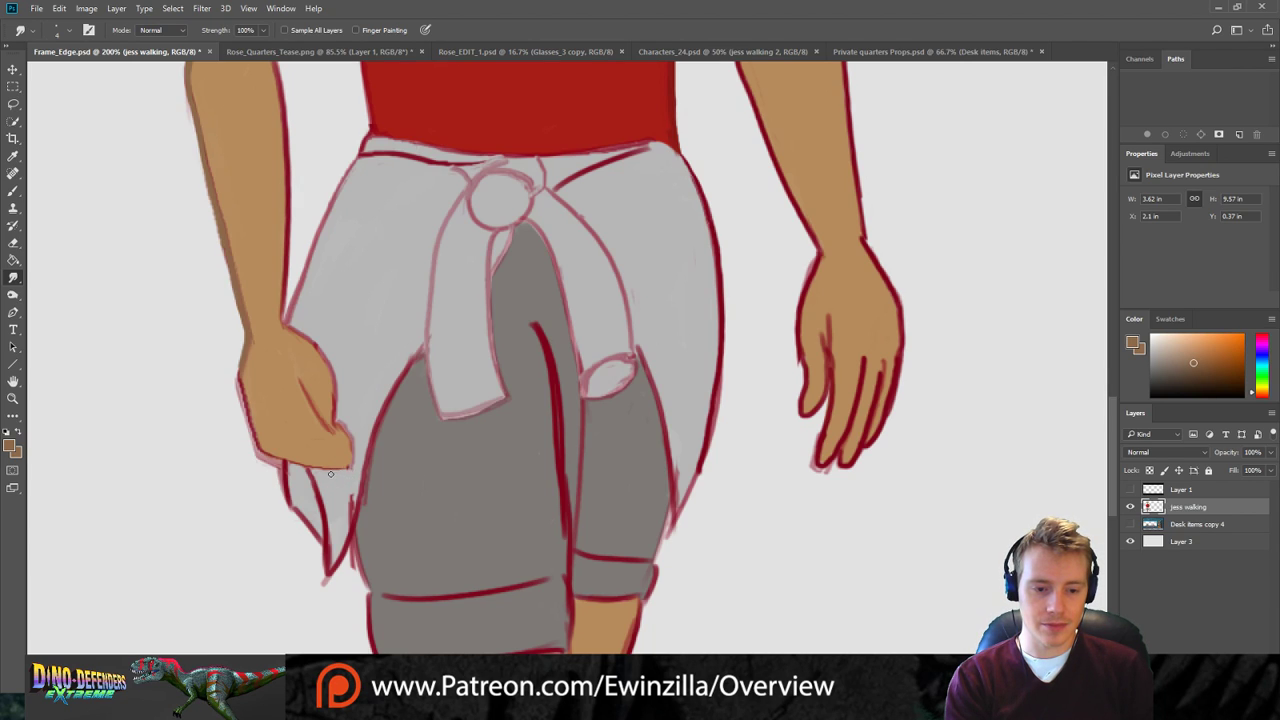
mouse_move(334, 420)
mouse_down()
mouse_move(352, 472)
mouse_move(355, 444)
mouse_move(347, 474)
mouse_up()
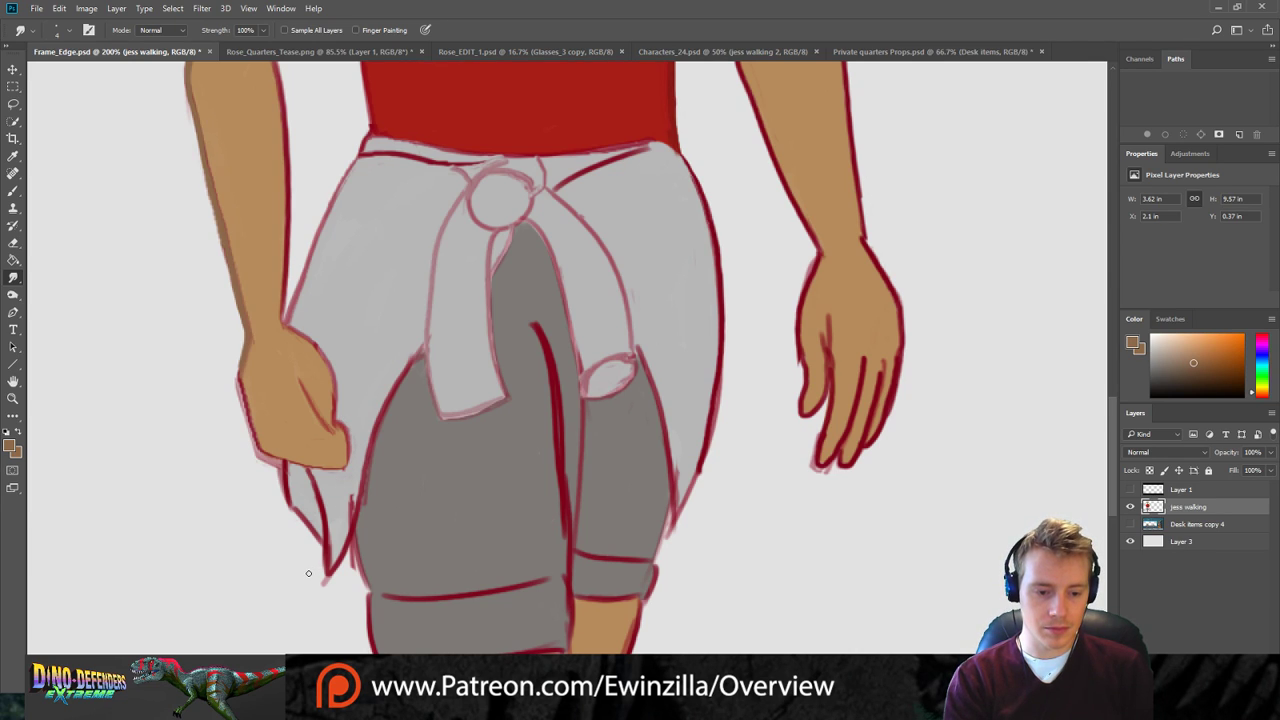
mouse_move(349, 573)
mouse_down()
mouse_move(351, 548)
mouse_move(354, 568)
mouse_up()
Brush the left forearm's inner edge in the sampled brown from the cuff down to the wrist.
click(13, 190)
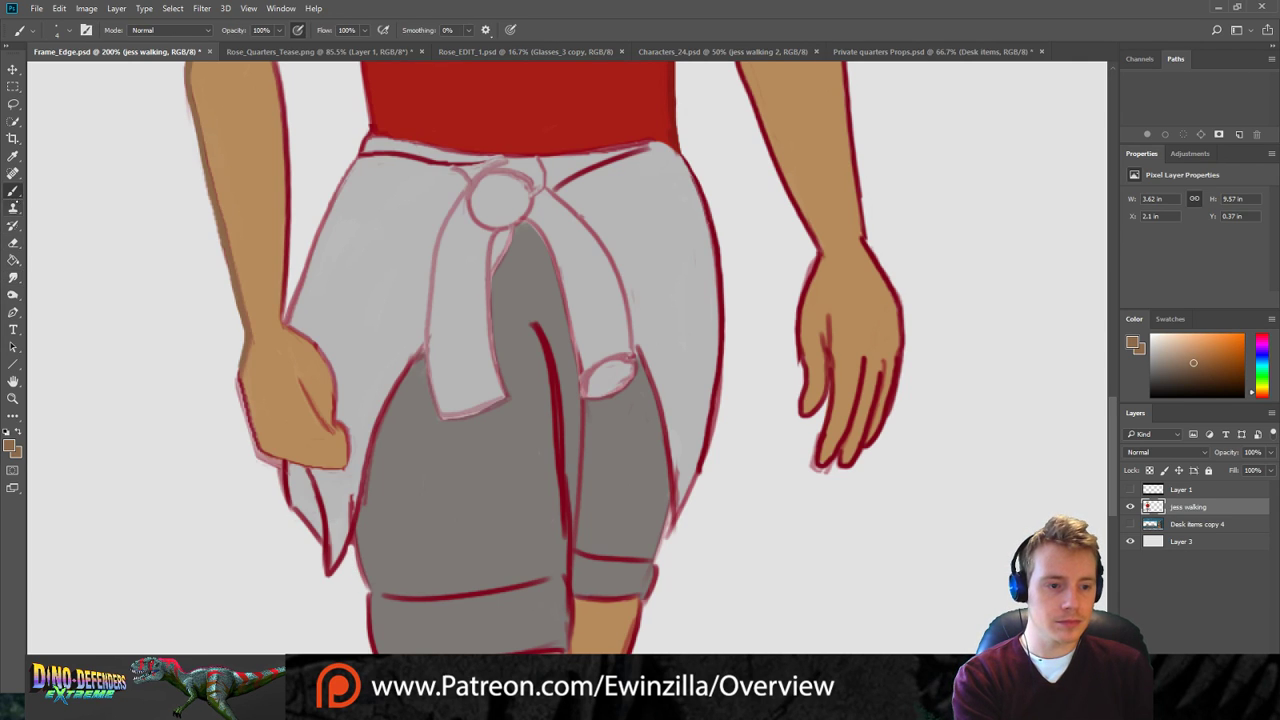
drag(1109, 411, 1105, 396)
mouse_move(272, 154)
mouse_down()
mouse_move(293, 263)
mouse_move(286, 424)
mouse_up()
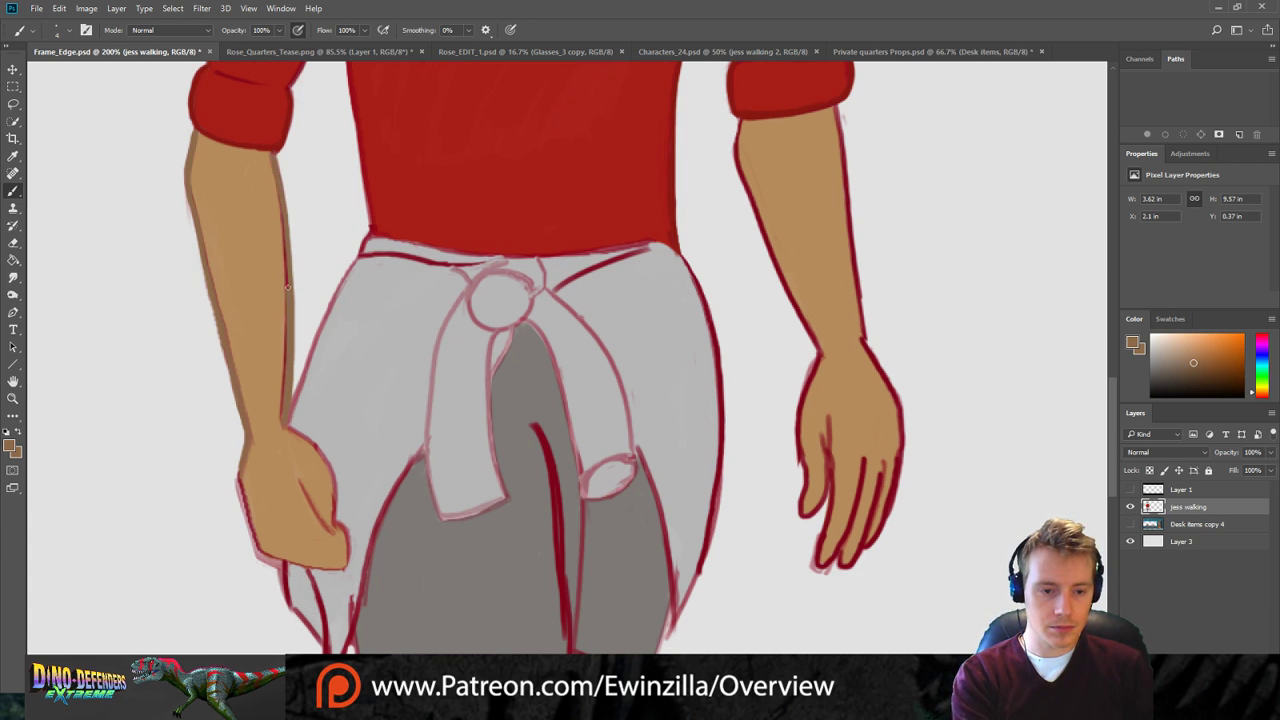
drag(284, 235, 284, 419)
mouse_move(281, 340)
mouse_down()
mouse_move(283, 305)
mouse_move(285, 362)
mouse_up()
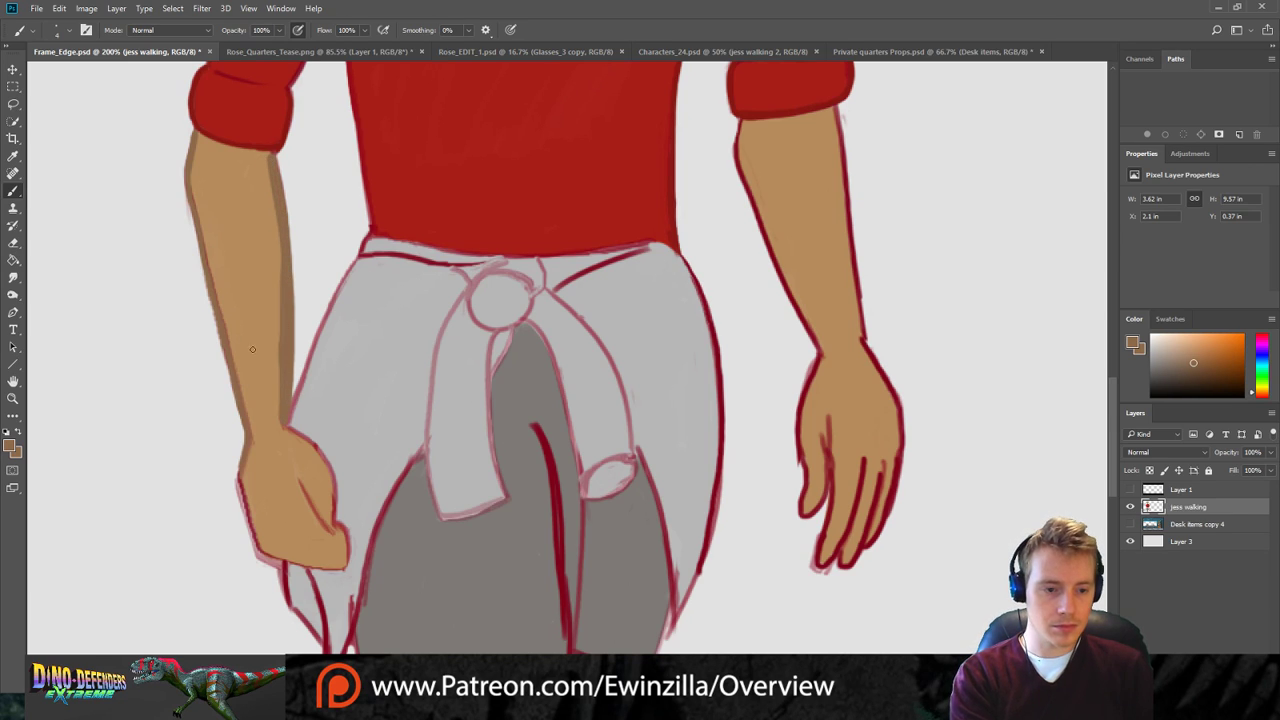
Smudge the left forearm's inner edge into a thinner, smoother brown line from the cuff down to the wrist.
click(13, 278)
mouse_move(272, 162)
mouse_down()
mouse_move(277, 201)
mouse_move(285, 300)
mouse_up()
mouse_move(262, 158)
mouse_down()
mouse_move(284, 290)
mouse_move(284, 420)
mouse_up()
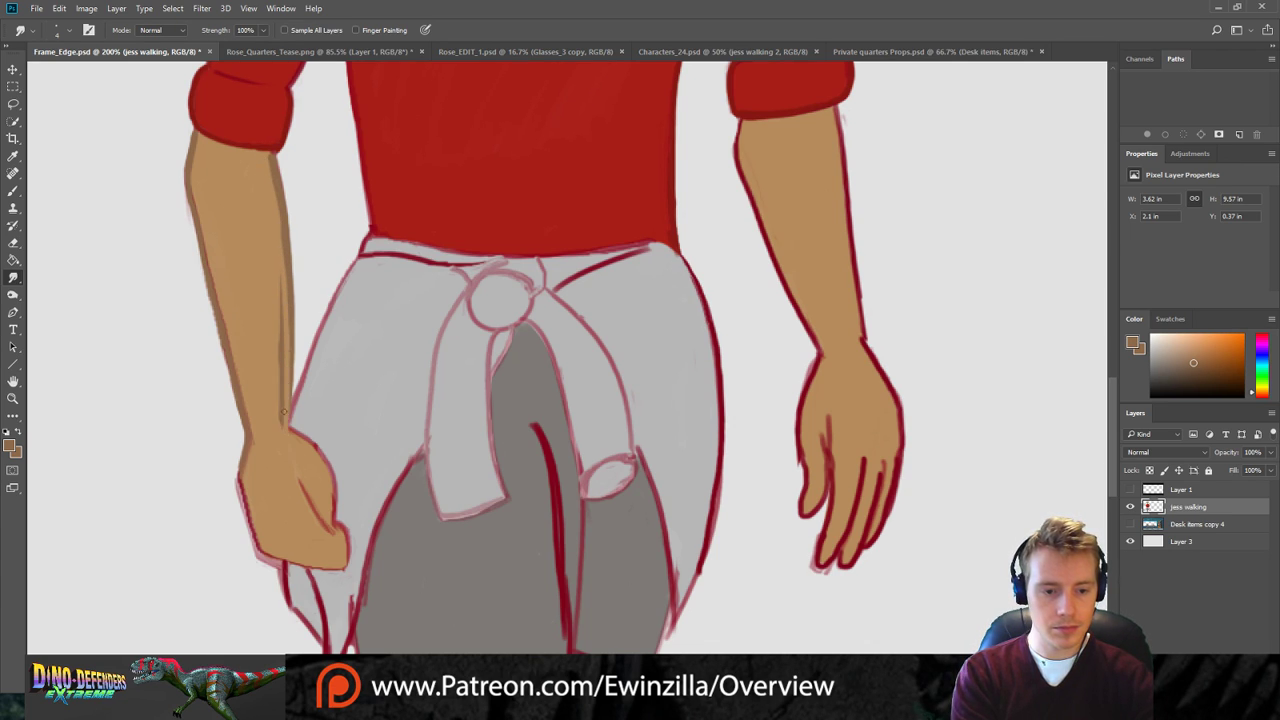
mouse_move(272, 259)
mouse_down()
mouse_move(283, 424)
mouse_move(281, 412)
mouse_up()
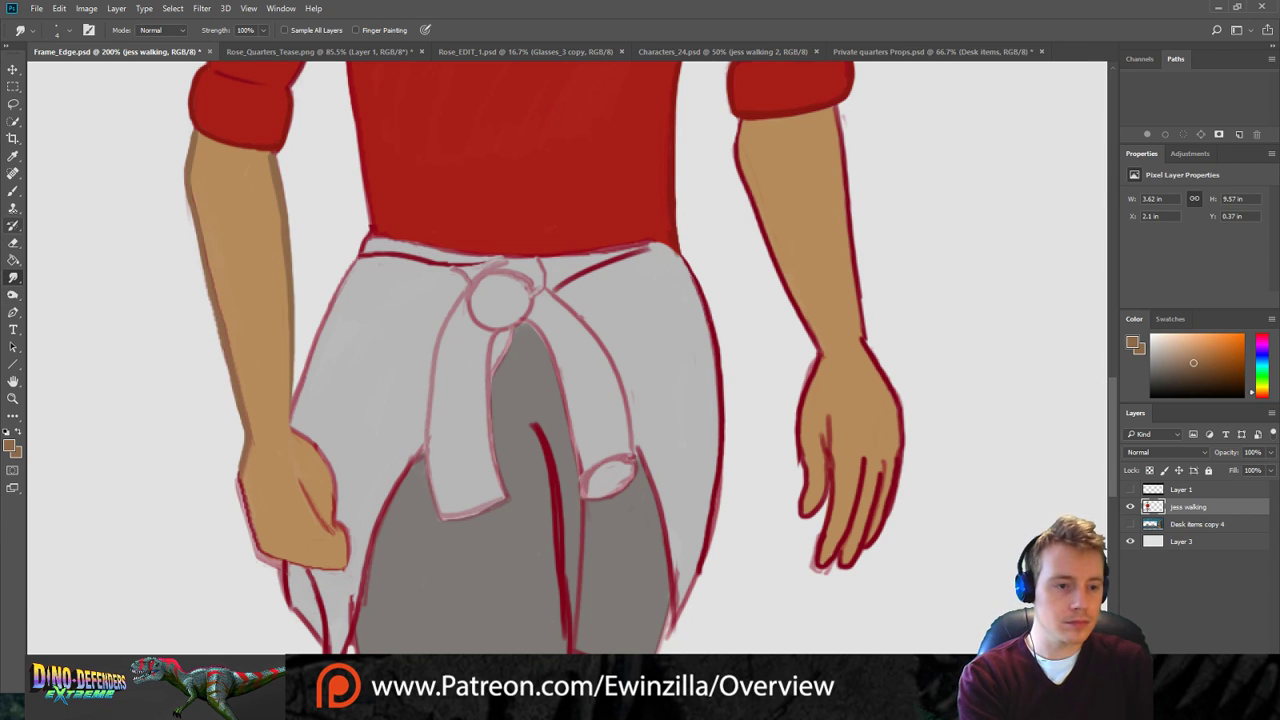
Brush the left hand's outline and thumb crease in the same brown, covering the red lines.
click(13, 190)
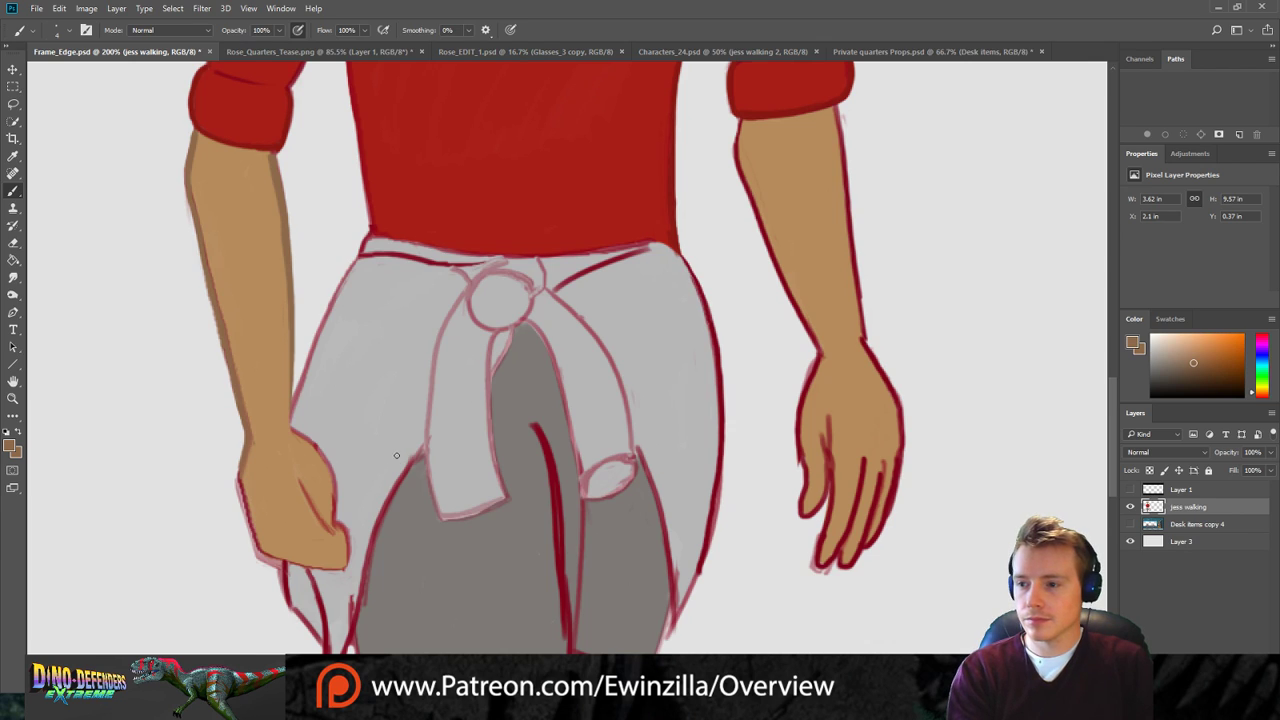
mouse_move(286, 427)
mouse_down()
mouse_move(323, 448)
mouse_move(333, 517)
mouse_up()
key(ctrl+z)
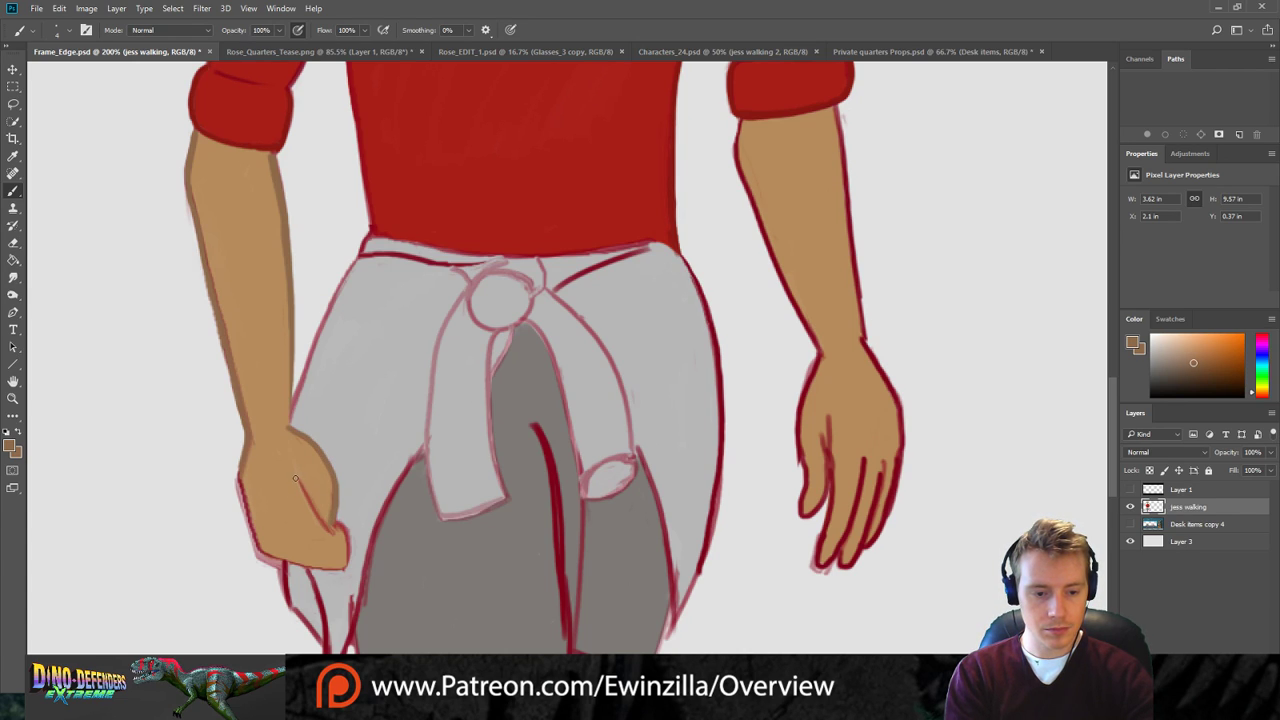
mouse_move(306, 486)
mouse_down()
mouse_move(348, 540)
mouse_move(348, 565)
mouse_move(312, 568)
mouse_move(258, 541)
mouse_move(240, 484)
mouse_move(243, 429)
mouse_up()
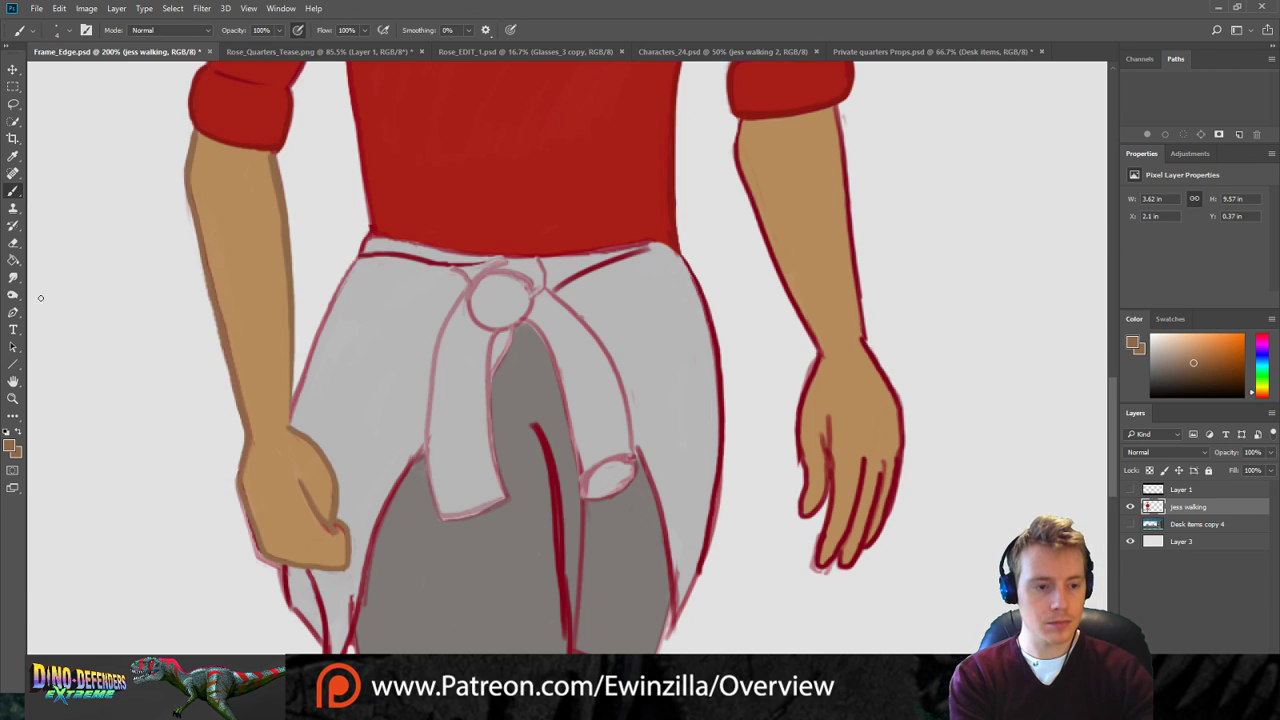
Smudge away the leftover red along the left hand's outer edge down to the knuckles.
click(13, 277)
drag(236, 494, 265, 576)
mouse_move(246, 517)
mouse_down()
mouse_move(264, 566)
mouse_move(278, 567)
mouse_move(289, 622)
mouse_up()
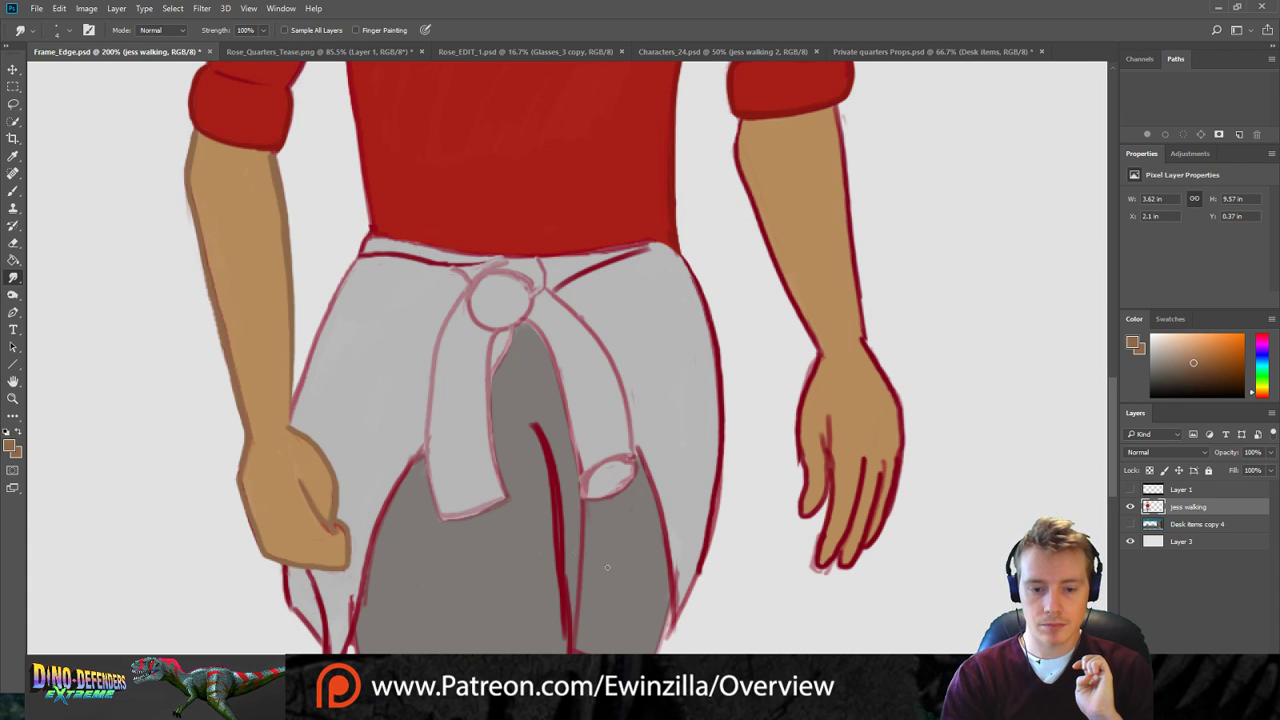
Brush brown over the right hand's thumb, finger and outer edge lines, undoing and redrawing the unsatisfactory thumb-side strokes.
scroll(567, 357, right, 3)
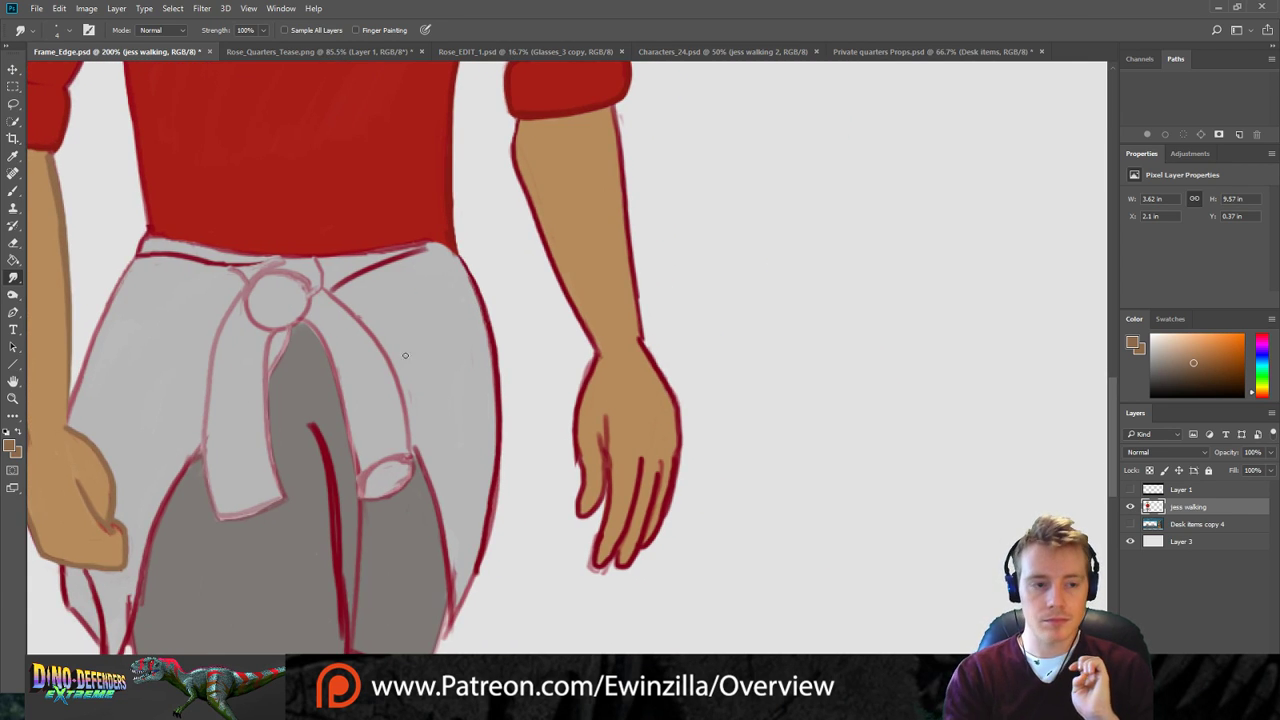
click(13, 190)
mouse_move(600, 352)
mouse_down()
mouse_move(580, 404)
mouse_move(588, 512)
mouse_move(609, 465)
mouse_move(604, 440)
mouse_move(603, 478)
mouse_up()
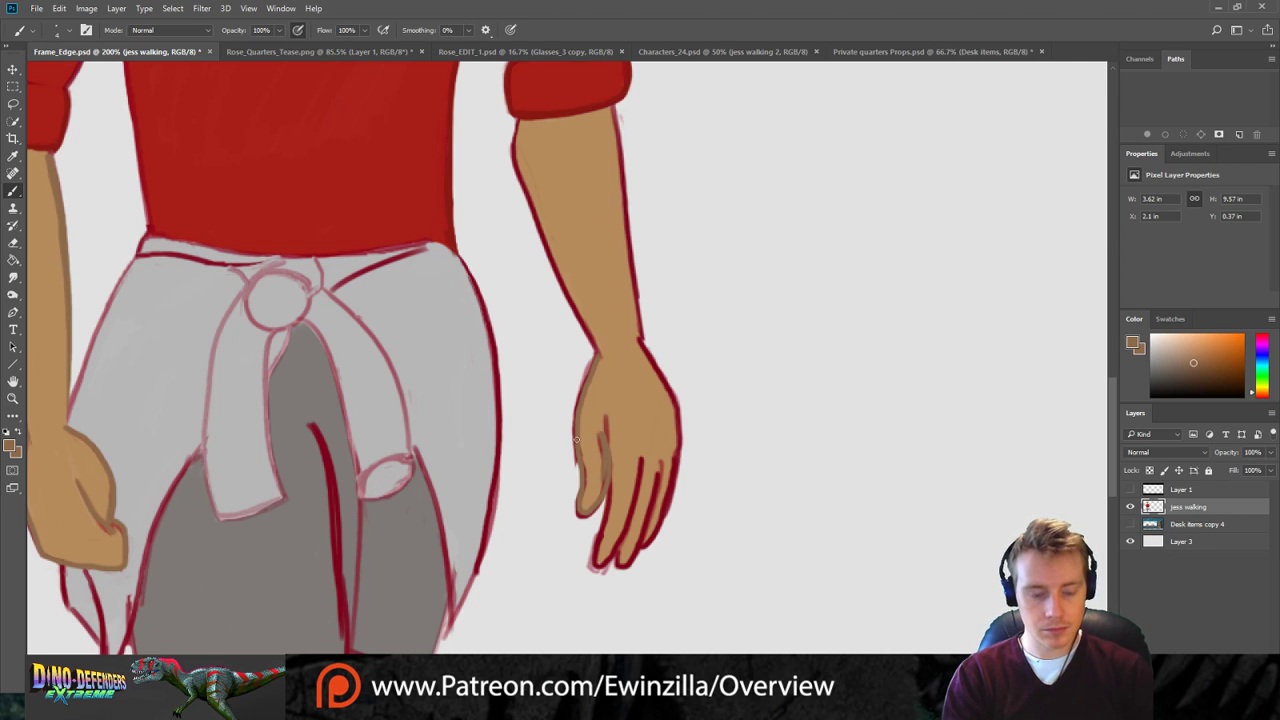
key(ctrl+z)
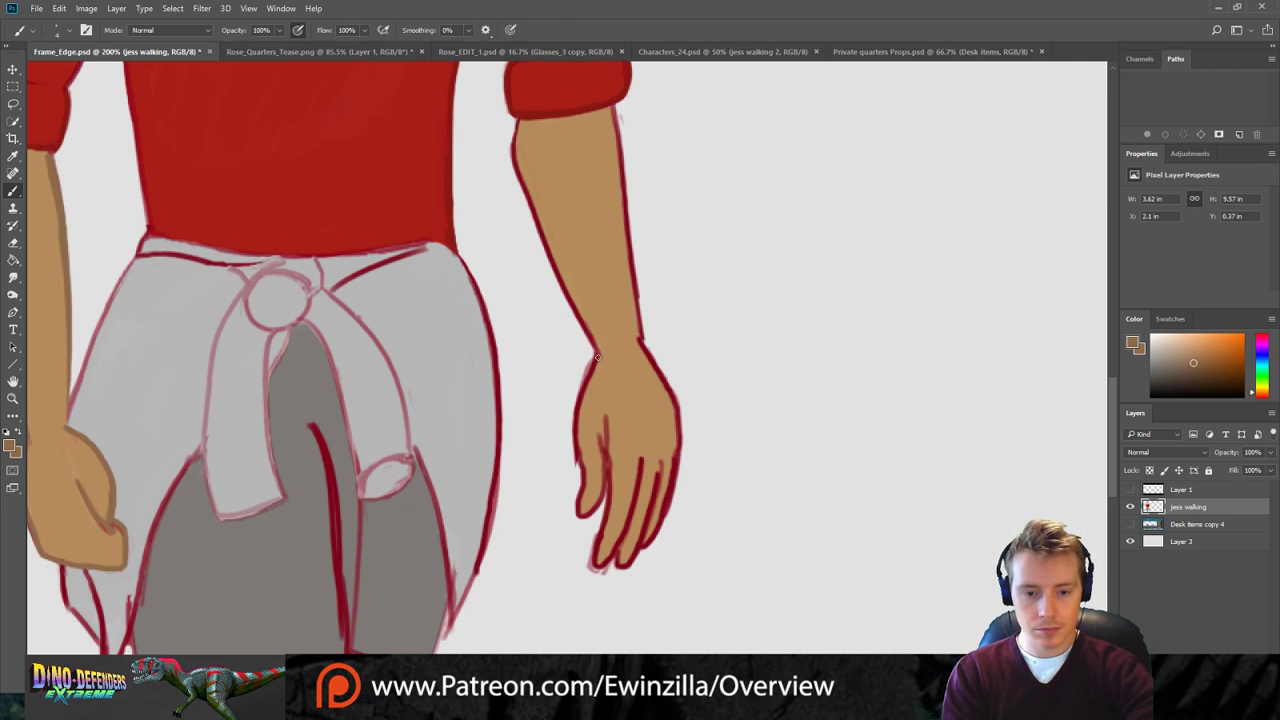
drag(597, 356, 575, 417)
key(ctrl+z)
mouse_move(597, 358)
mouse_down()
mouse_move(575, 416)
mouse_move(584, 489)
mouse_up()
key(ctrl+z)
mouse_move(596, 358)
mouse_down()
mouse_move(577, 433)
mouse_move(586, 515)
mouse_move(604, 494)
mouse_move(599, 438)
mouse_move(614, 413)
mouse_move(599, 565)
mouse_move(623, 542)
mouse_move(641, 459)
mouse_move(598, 566)
mouse_up()
drag(628, 521, 637, 459)
mouse_move(621, 559)
mouse_down()
mouse_move(636, 554)
mouse_move(659, 476)
mouse_move(634, 556)
mouse_move(665, 510)
mouse_move(676, 464)
mouse_move(657, 540)
mouse_up()
mouse_move(675, 463)
mouse_down()
mouse_move(676, 404)
mouse_move(638, 338)
mouse_move(679, 452)
mouse_up()
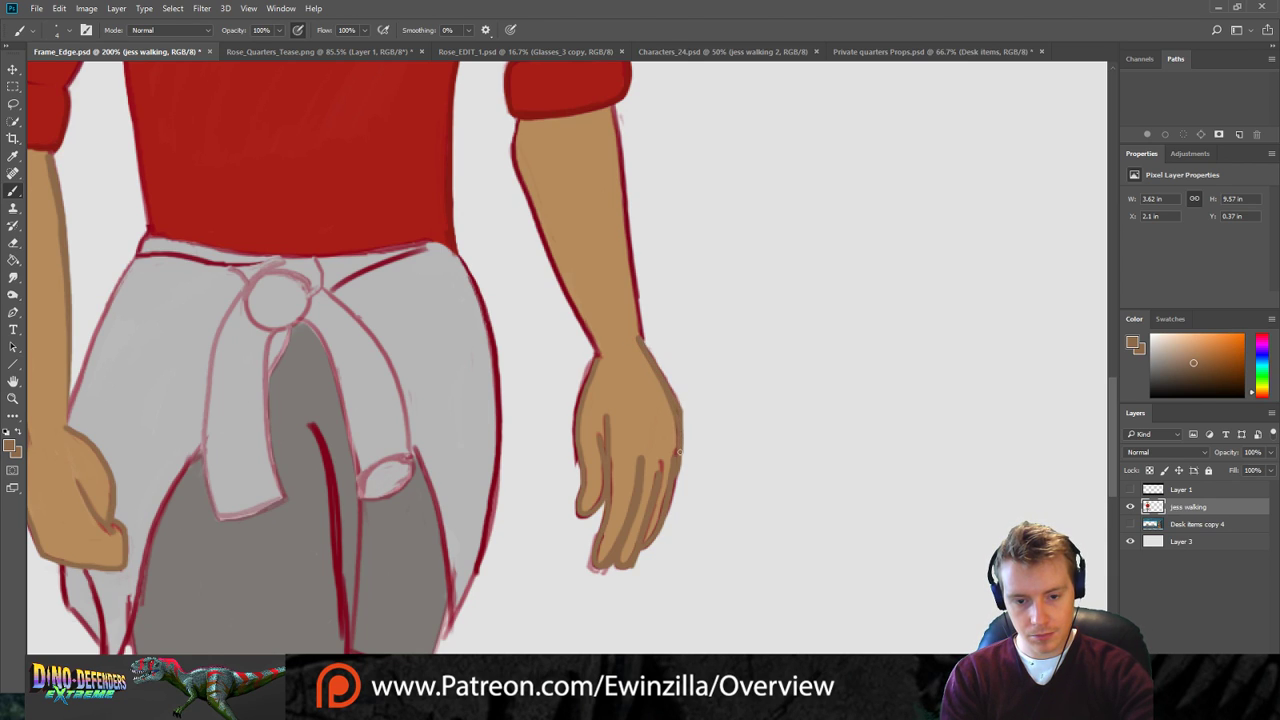
Brush both edges of the right forearm in brown from the rolled cuff down to the wrist.
mouse_move(518, 122)
mouse_down()
mouse_move(522, 188)
mouse_move(594, 356)
mouse_move(585, 324)
mouse_up()
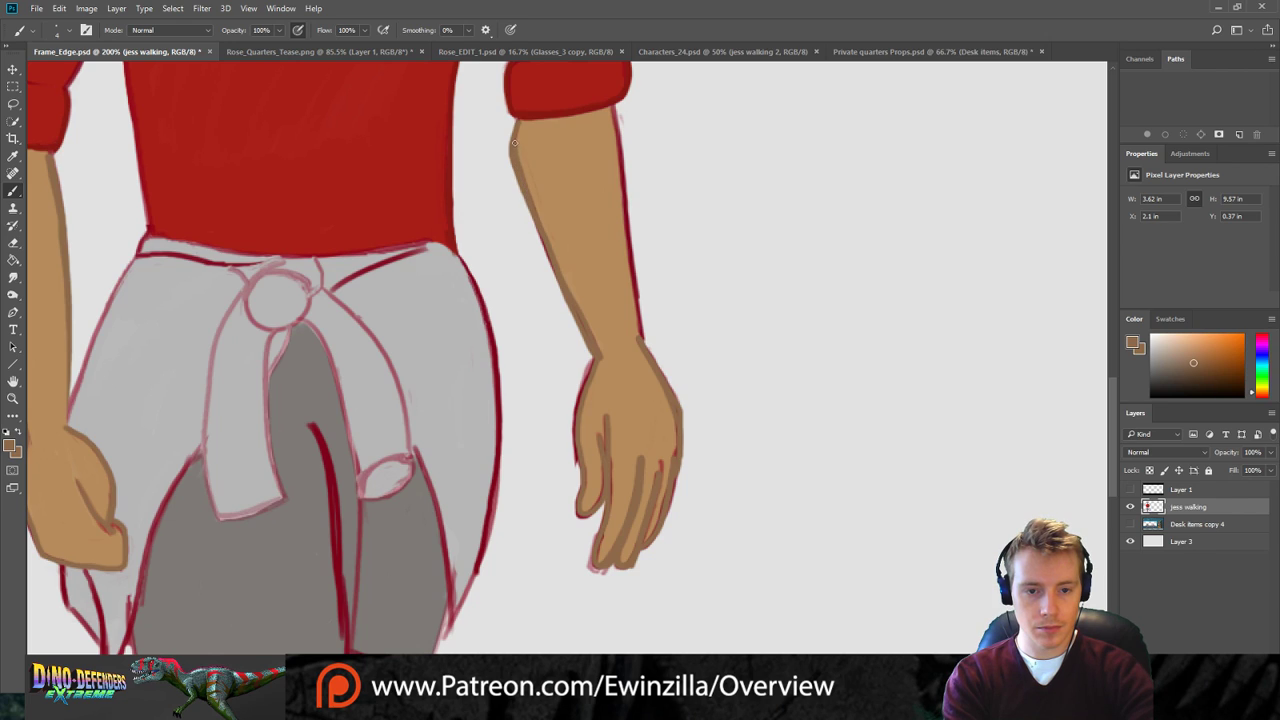
drag(612, 106, 637, 313)
drag(640, 334, 612, 117)
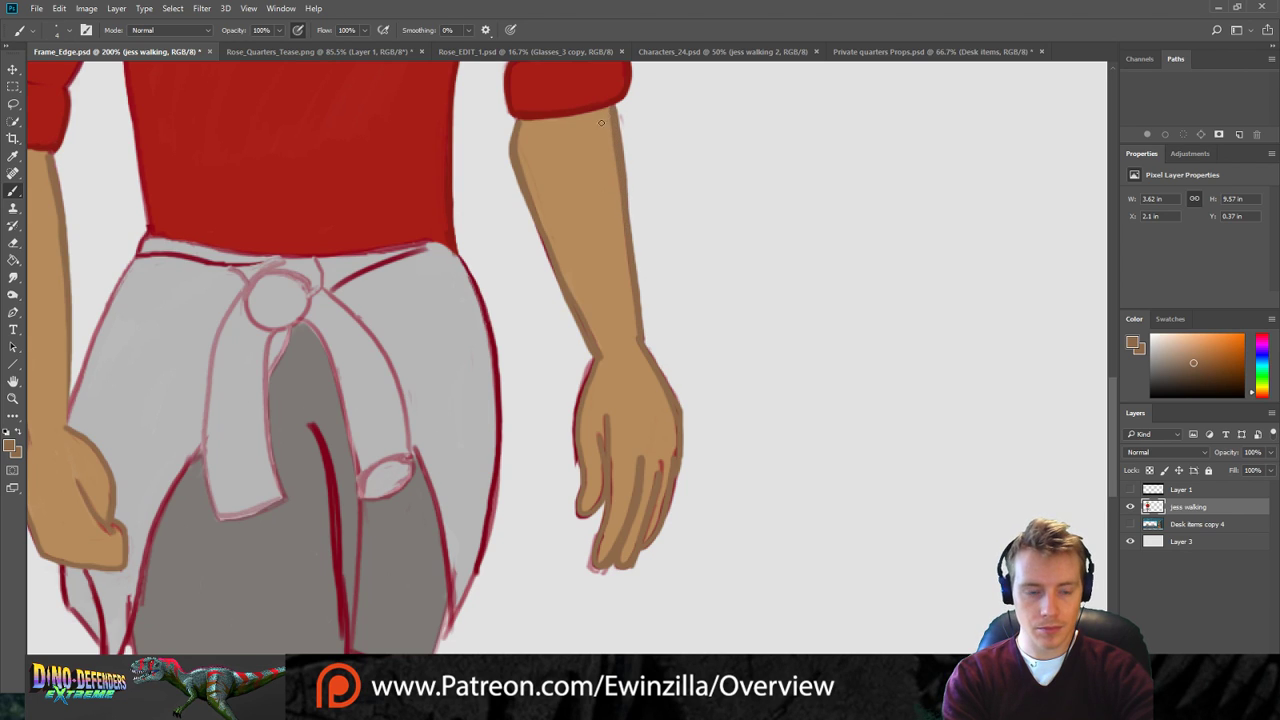
Smudge the right forearm's inner edge into a thinner, smoother line down to the wrist.
key(r)
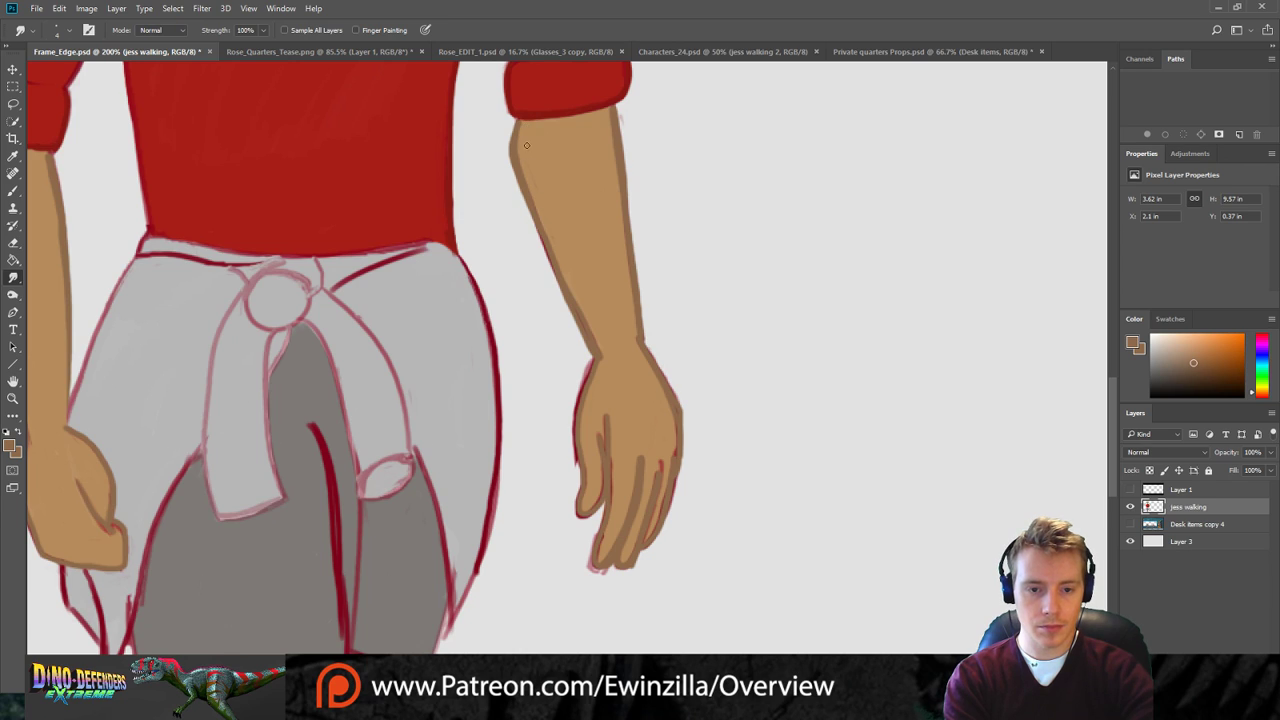
mouse_move(537, 212)
mouse_down()
mouse_move(552, 284)
mouse_move(529, 223)
mouse_move(550, 268)
mouse_move(530, 206)
mouse_move(568, 310)
mouse_up()
mouse_move(525, 210)
mouse_down()
mouse_move(586, 344)
mouse_move(576, 404)
mouse_up()
Smudge the right hand's thumb, finger lines, fingertips and outer edge to blend away the leftover red.
mouse_move(589, 361)
mouse_down()
mouse_move(574, 466)
mouse_move(568, 435)
mouse_move(610, 503)
mouse_up()
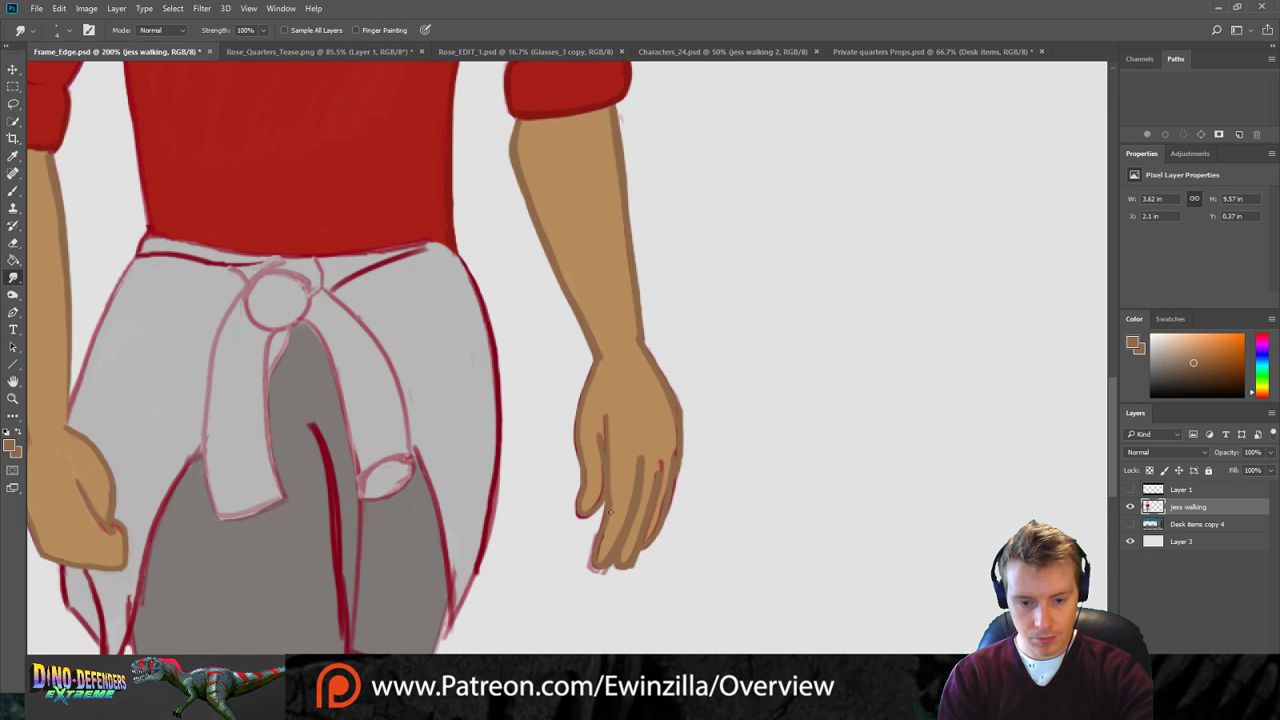
mouse_move(606, 537)
mouse_down()
mouse_move(592, 548)
mouse_move(583, 516)
mouse_move(601, 511)
mouse_move(591, 515)
mouse_move(600, 465)
mouse_move(583, 513)
mouse_move(580, 489)
mouse_up()
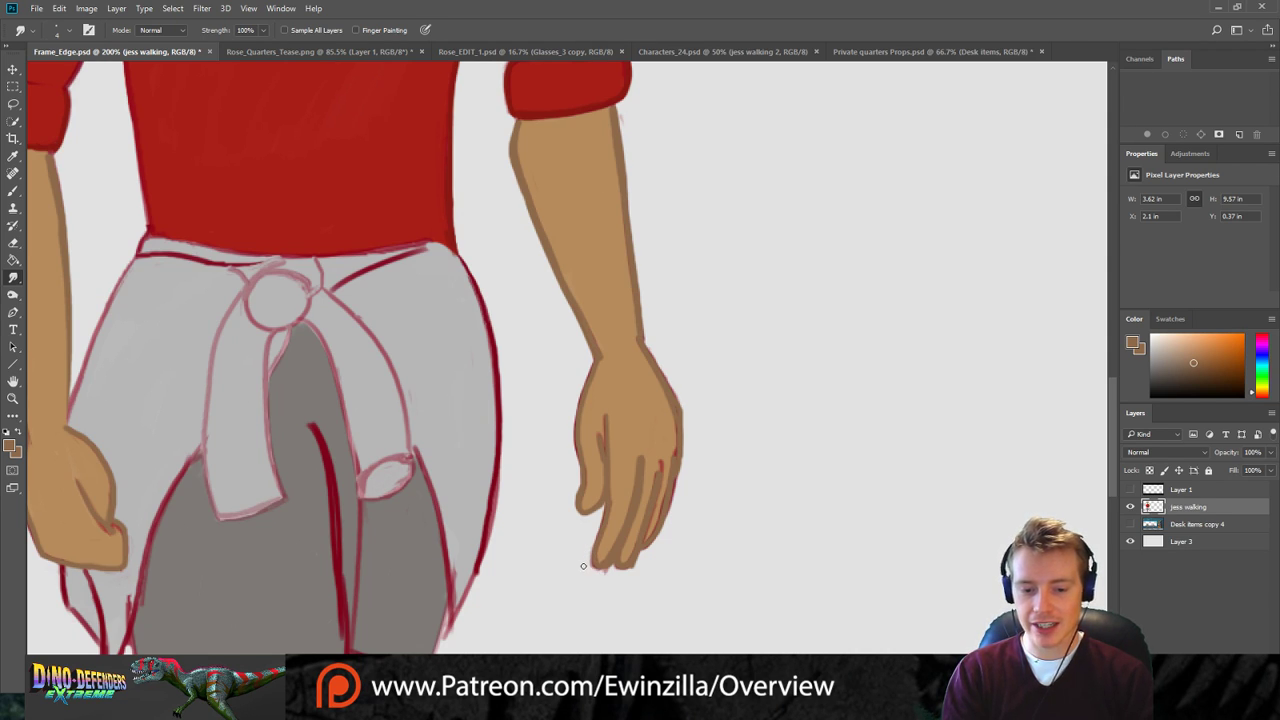
drag(598, 573, 609, 573)
drag(661, 456, 659, 498)
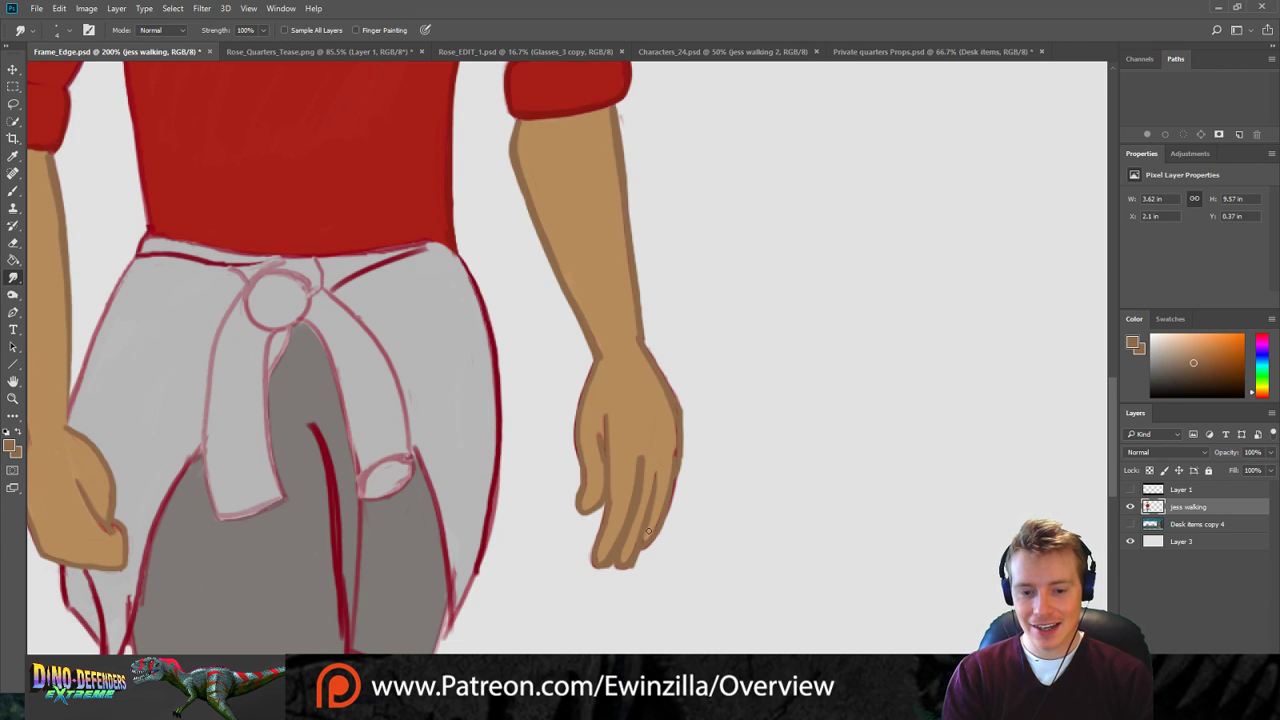
drag(645, 459, 634, 520)
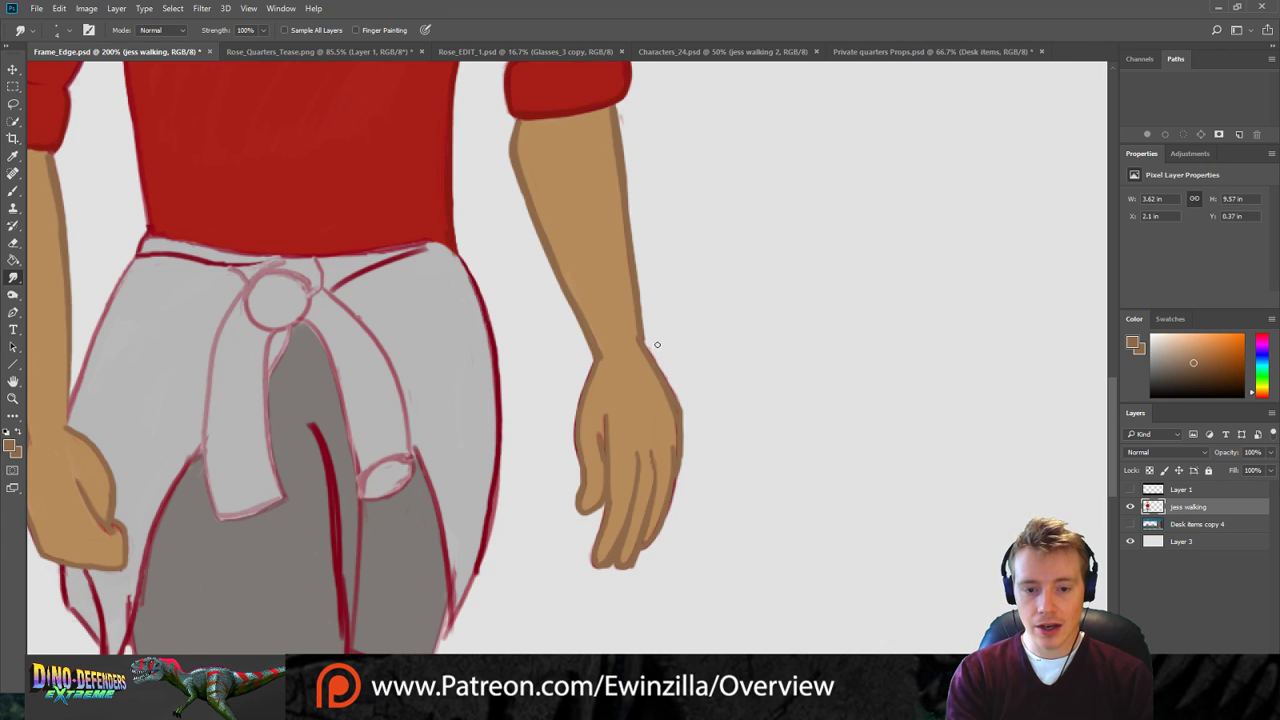
drag(653, 338, 685, 438)
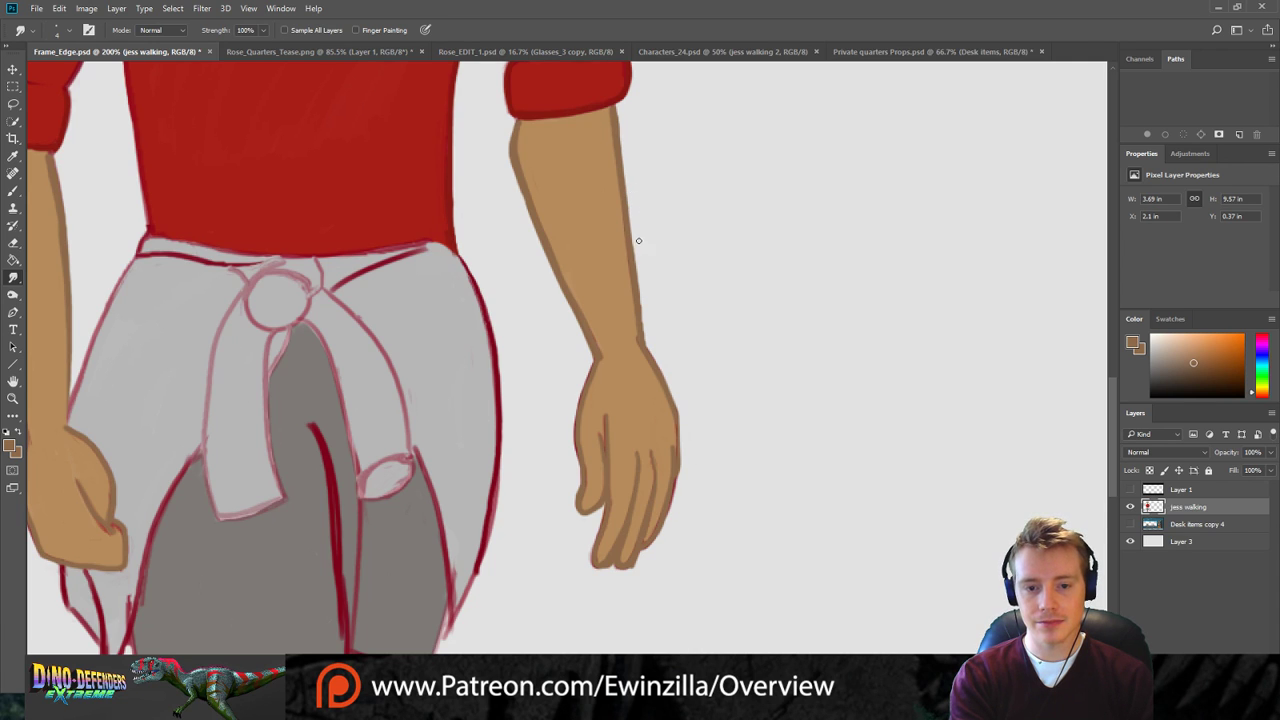
Brush both edges of the front lower leg in brown from the shorts' cuff down to its ragged end.
drag(1112, 408, 1103, 449)
drag(1112, 497, 1107, 524)
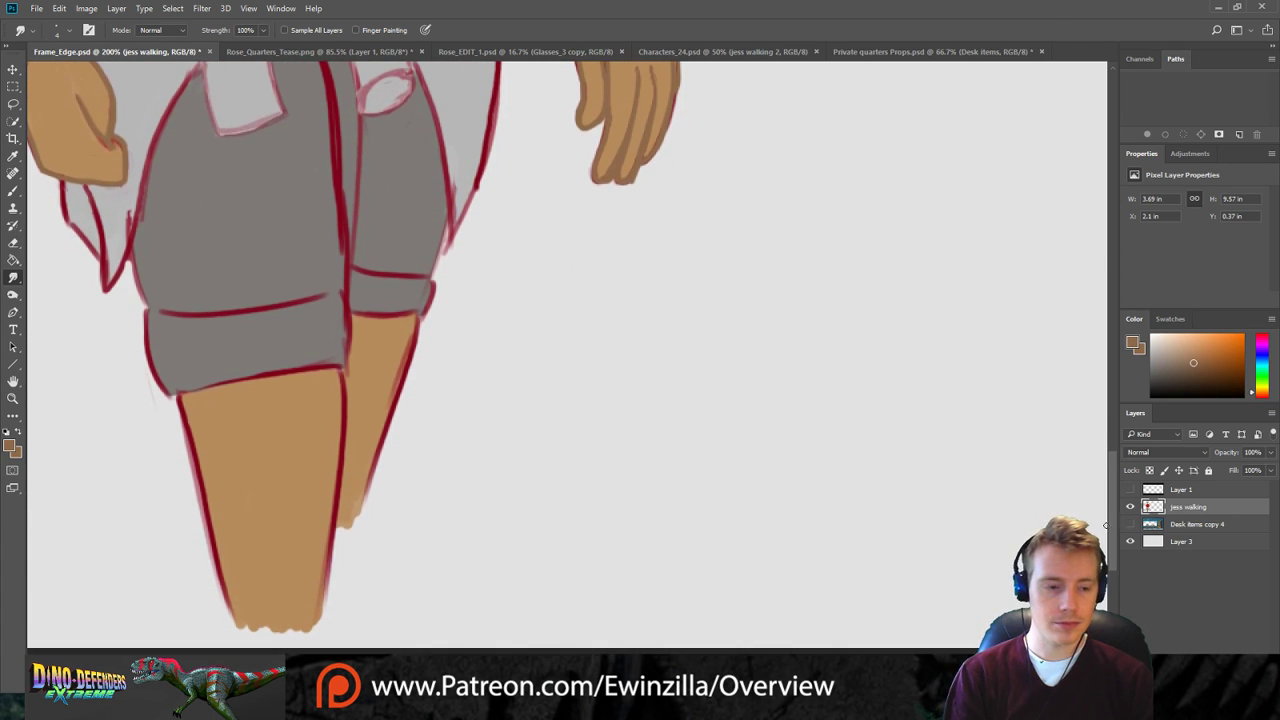
key(b)
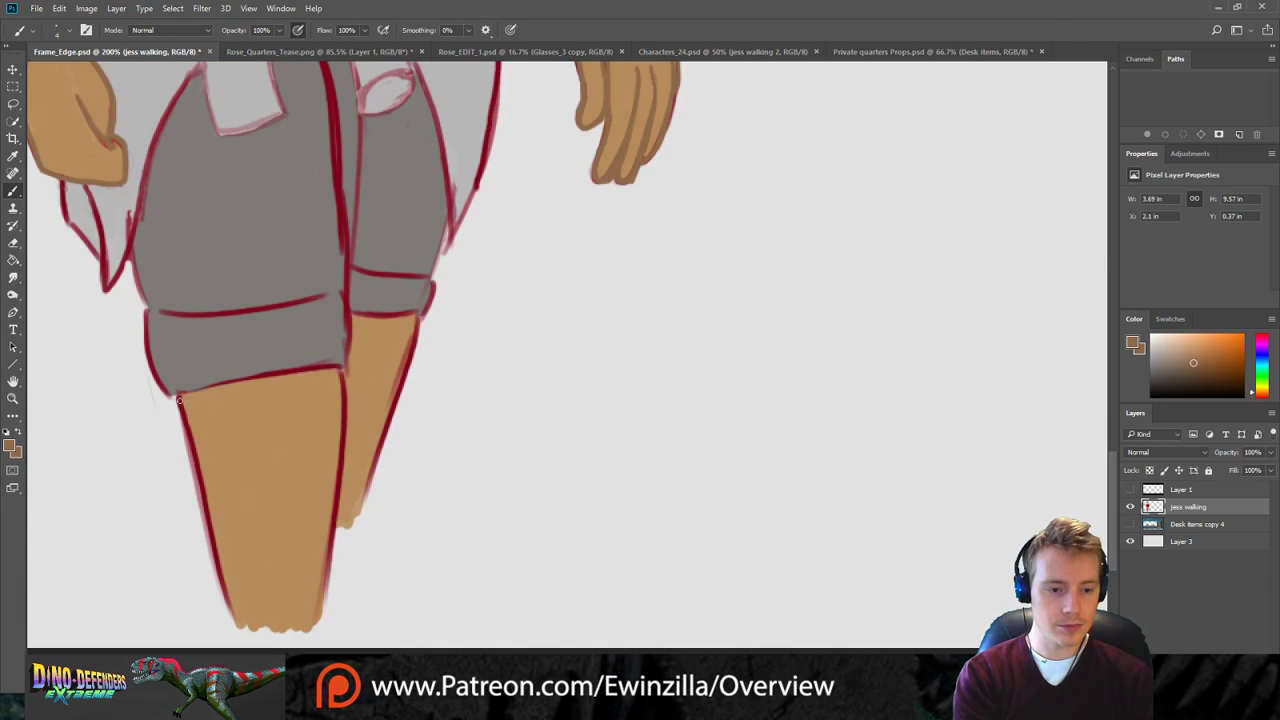
mouse_move(197, 463)
mouse_down()
mouse_move(235, 621)
mouse_move(184, 397)
mouse_move(236, 621)
mouse_up()
mouse_move(329, 384)
mouse_down()
mouse_move(344, 378)
mouse_move(324, 587)
mouse_move(342, 382)
mouse_move(347, 422)
mouse_move(328, 596)
mouse_move(342, 452)
mouse_move(333, 556)
mouse_up()
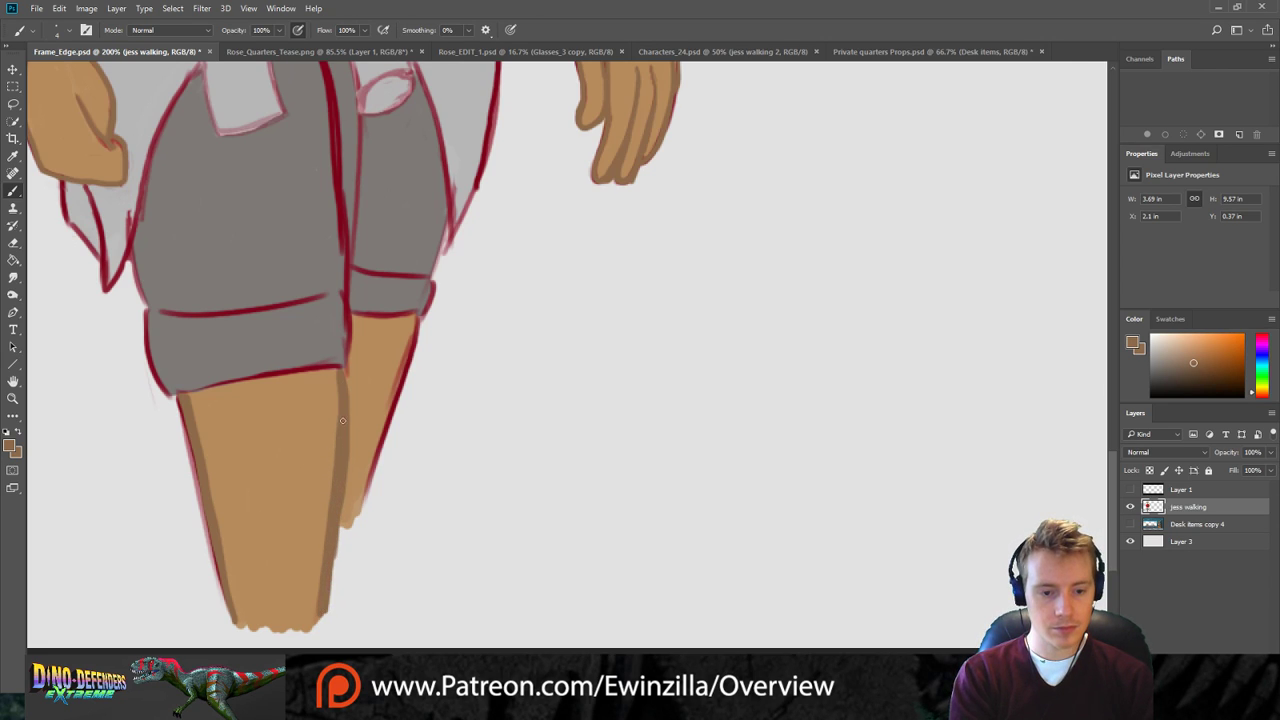
Smudge the front leg's inner edge line thinner and pull the rear leg's skin colour further down beside it.
click(13, 277)
drag(350, 399, 335, 533)
mouse_move(346, 461)
mouse_down()
mouse_move(332, 592)
mouse_move(340, 508)
mouse_move(331, 553)
mouse_move(334, 517)
mouse_move(341, 590)
mouse_move(362, 486)
mouse_move(345, 538)
mouse_move(351, 512)
mouse_move(332, 491)
mouse_move(352, 524)
mouse_move(356, 498)
mouse_move(352, 535)
mouse_move(350, 500)
mouse_up()
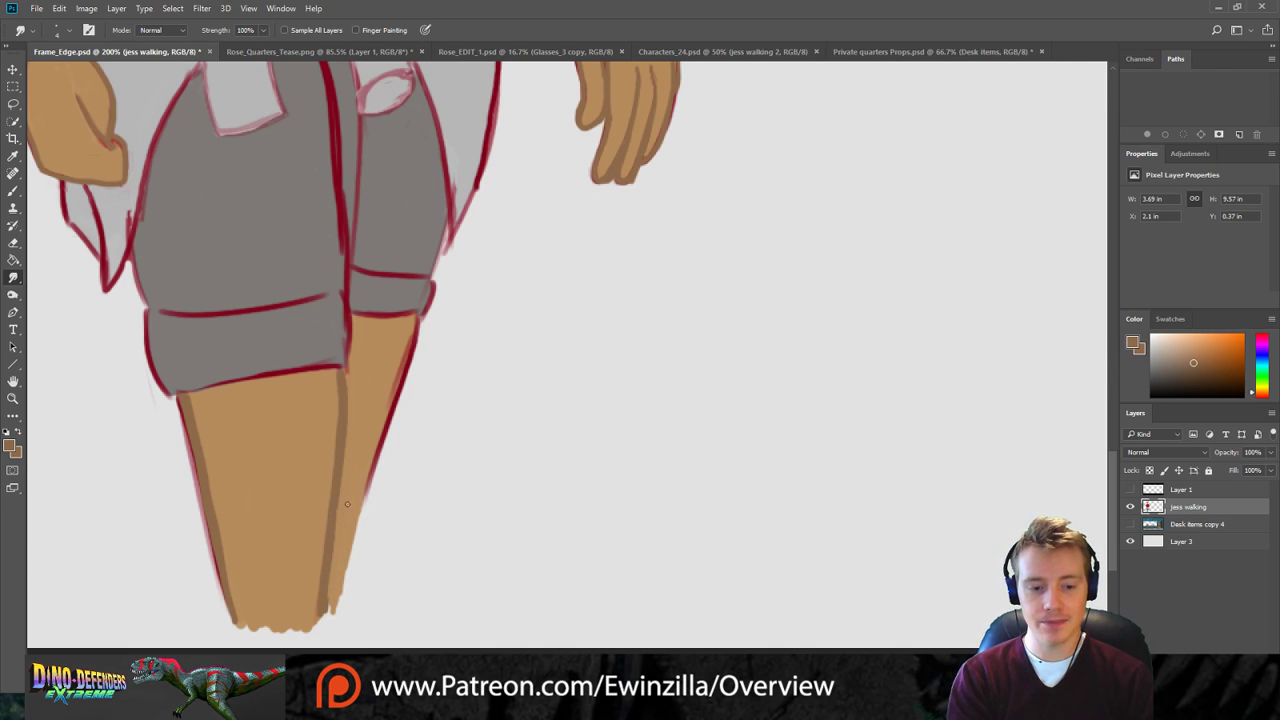
drag(334, 384, 337, 428)
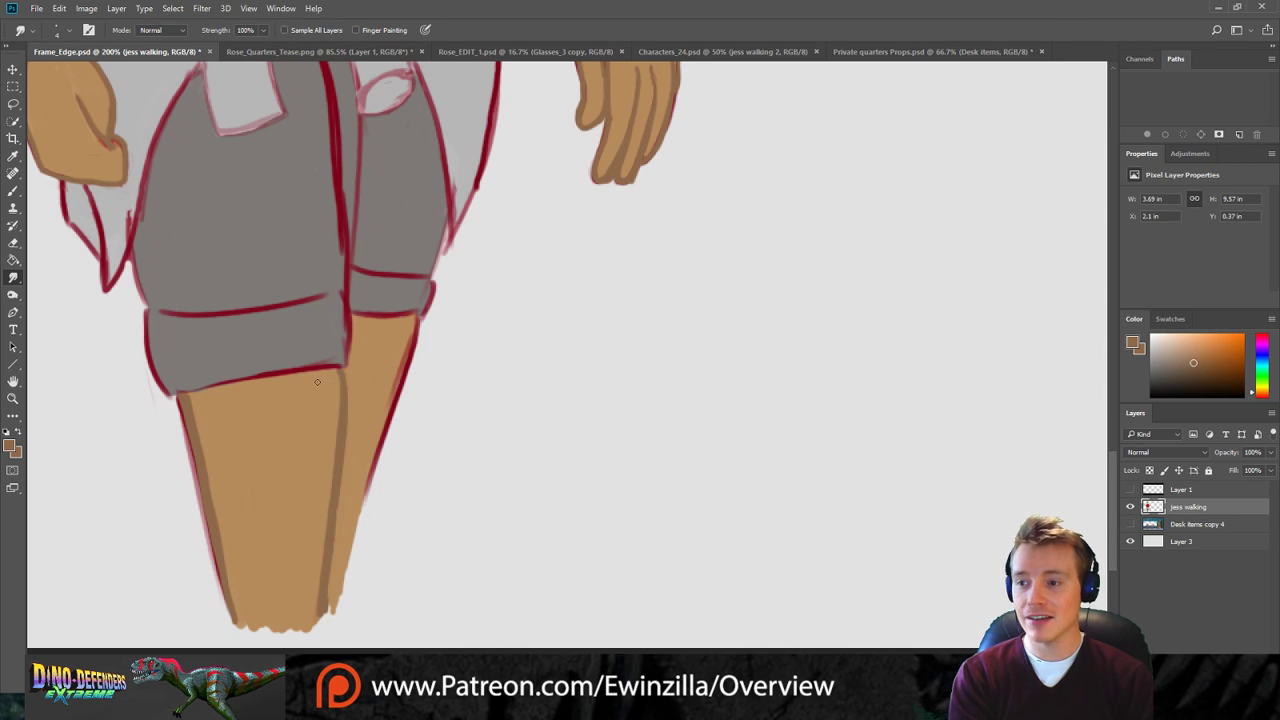
Brush the rear leg's outer edge in brown from the shorts' cuff down to the lower end.
click(13, 191)
drag(416, 318, 337, 600)
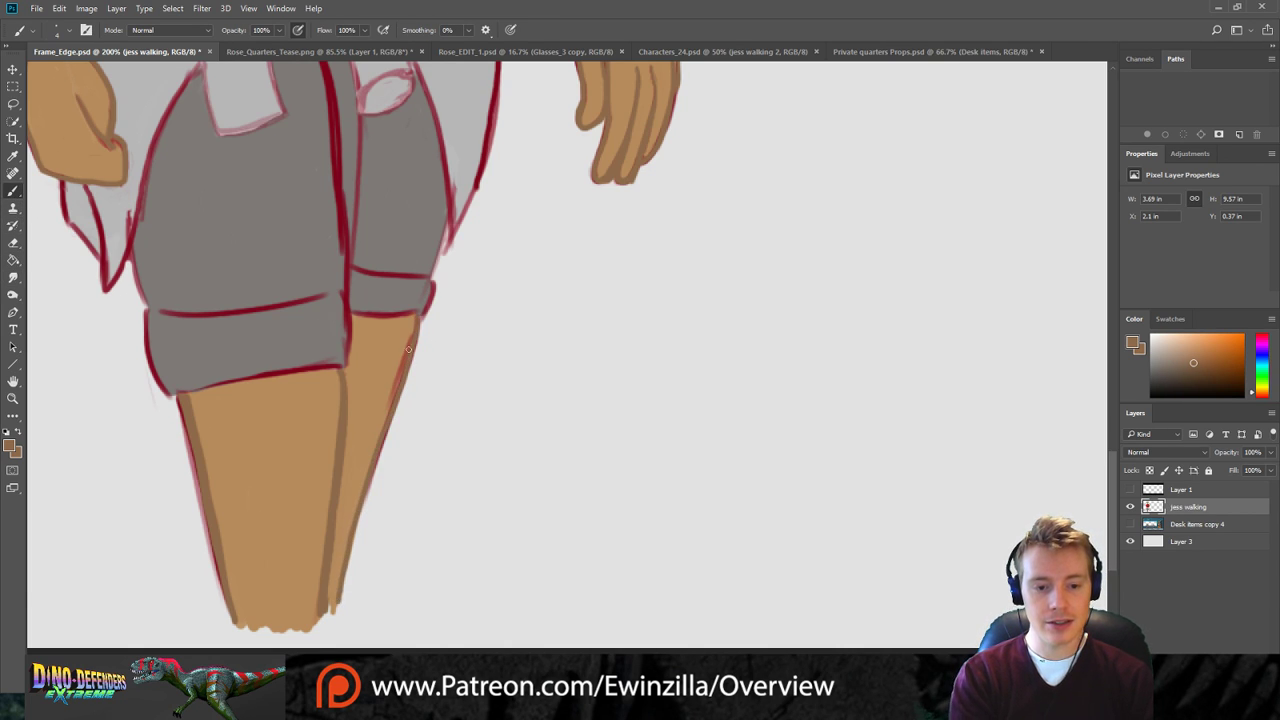
drag(418, 317, 390, 440)
drag(414, 342, 351, 560)
drag(404, 392, 389, 432)
drag(389, 434, 345, 592)
drag(362, 520, 343, 600)
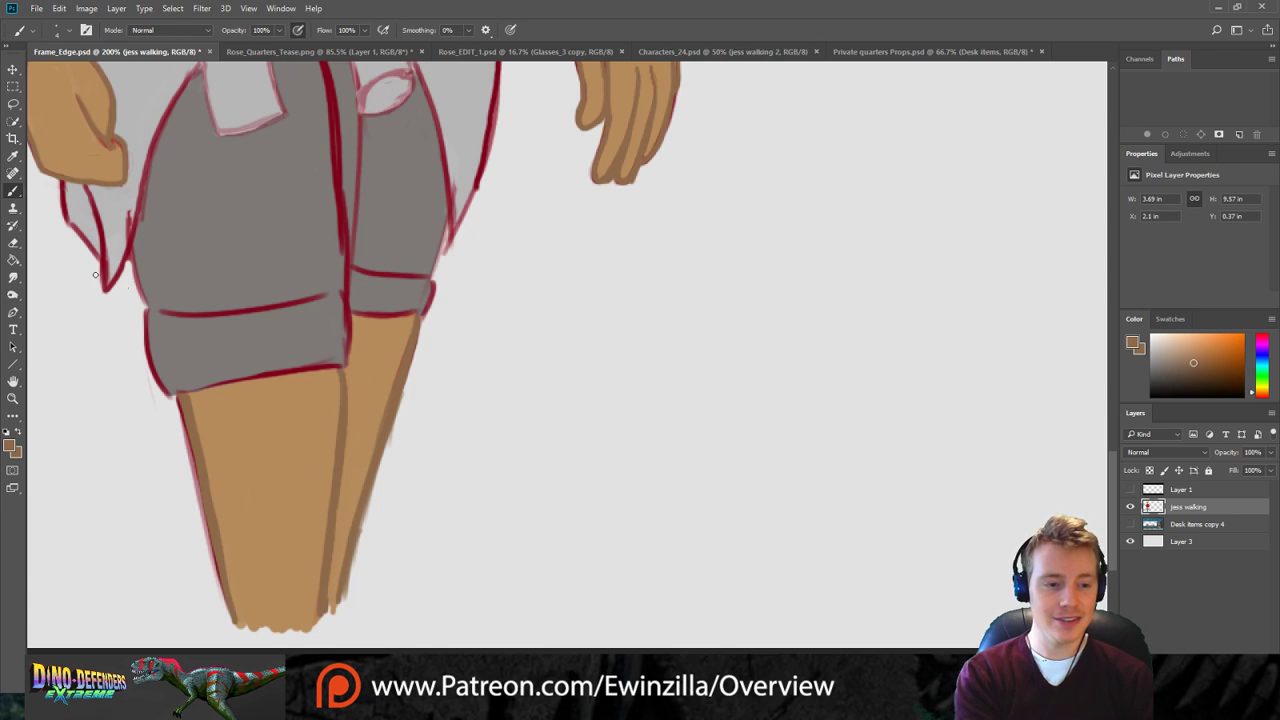
Smudge the rear leg's outer edge into a thin, smooth brown line along its full length.
key(r)
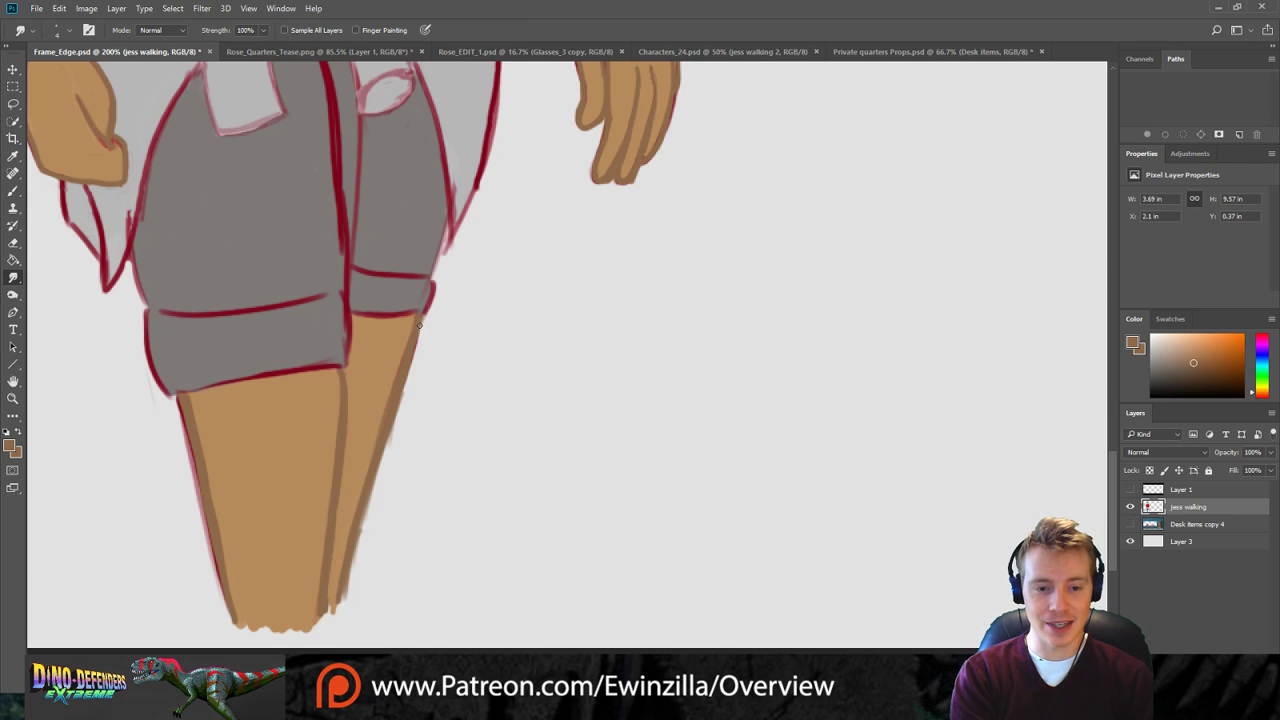
drag(421, 332, 396, 406)
drag(416, 338, 387, 442)
drag(401, 393, 366, 512)
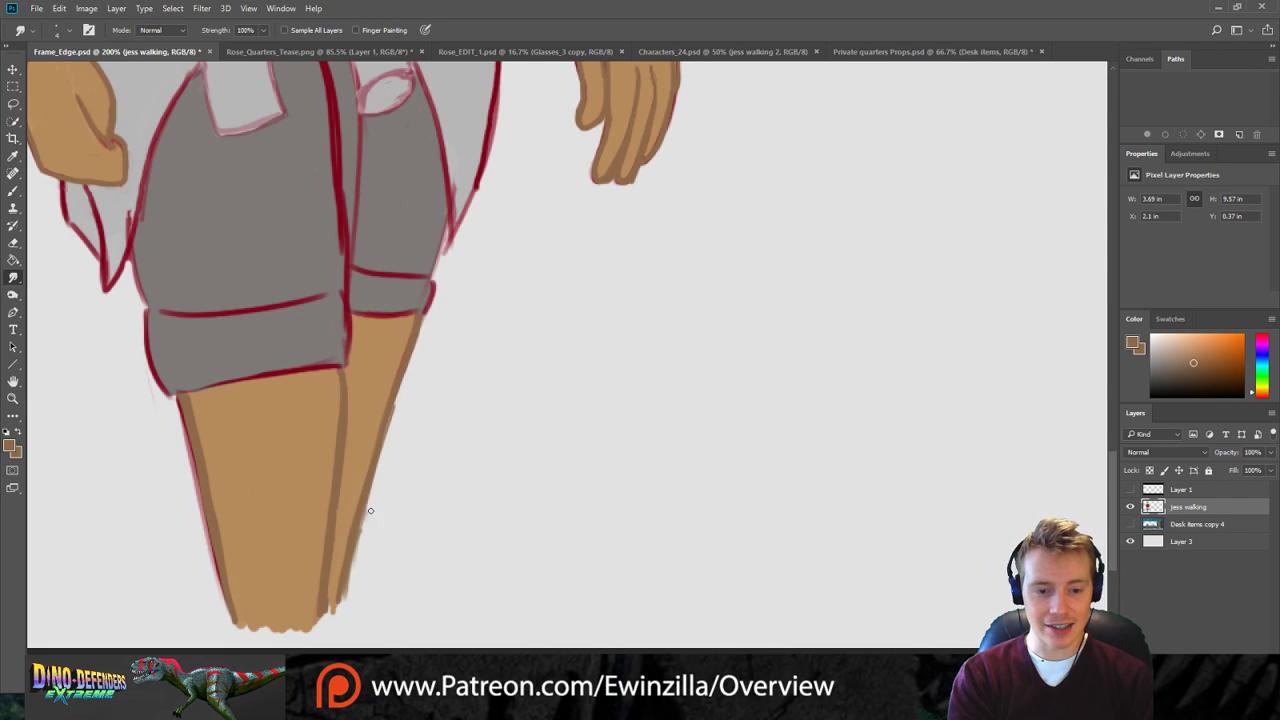
drag(393, 410, 366, 530)
drag(404, 384, 378, 520)
drag(404, 384, 351, 588)
drag(380, 473, 359, 555)
mouse_move(374, 470)
mouse_down()
mouse_move(362, 524)
mouse_move(375, 463)
mouse_move(342, 584)
mouse_up()
drag(350, 532, 338, 603)
drag(356, 522, 338, 610)
drag(356, 521, 341, 600)
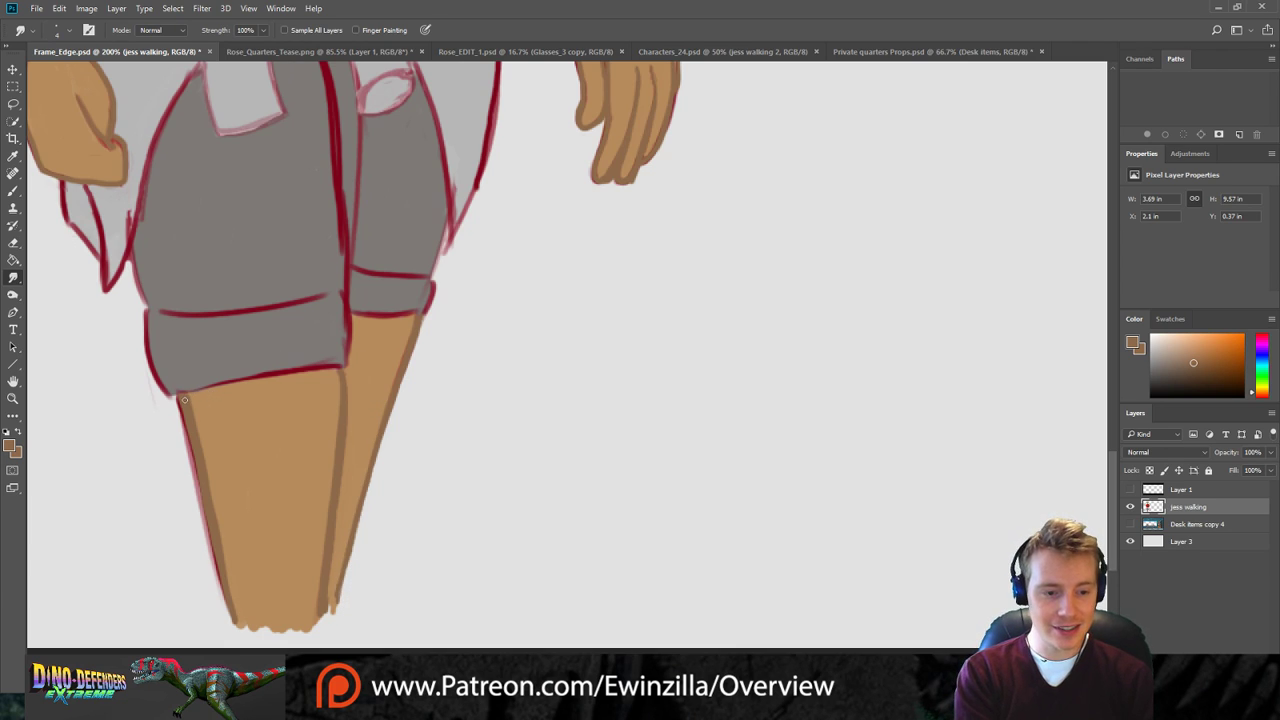
Smudge away the leftover red along the front leg's outer edge from the cuff to the lower end.
mouse_move(180, 398)
mouse_down()
mouse_move(183, 434)
mouse_move(178, 396)
mouse_move(204, 556)
mouse_up()
mouse_move(190, 434)
mouse_down()
mouse_move(212, 568)
mouse_move(208, 536)
mouse_up()
drag(192, 478, 222, 600)
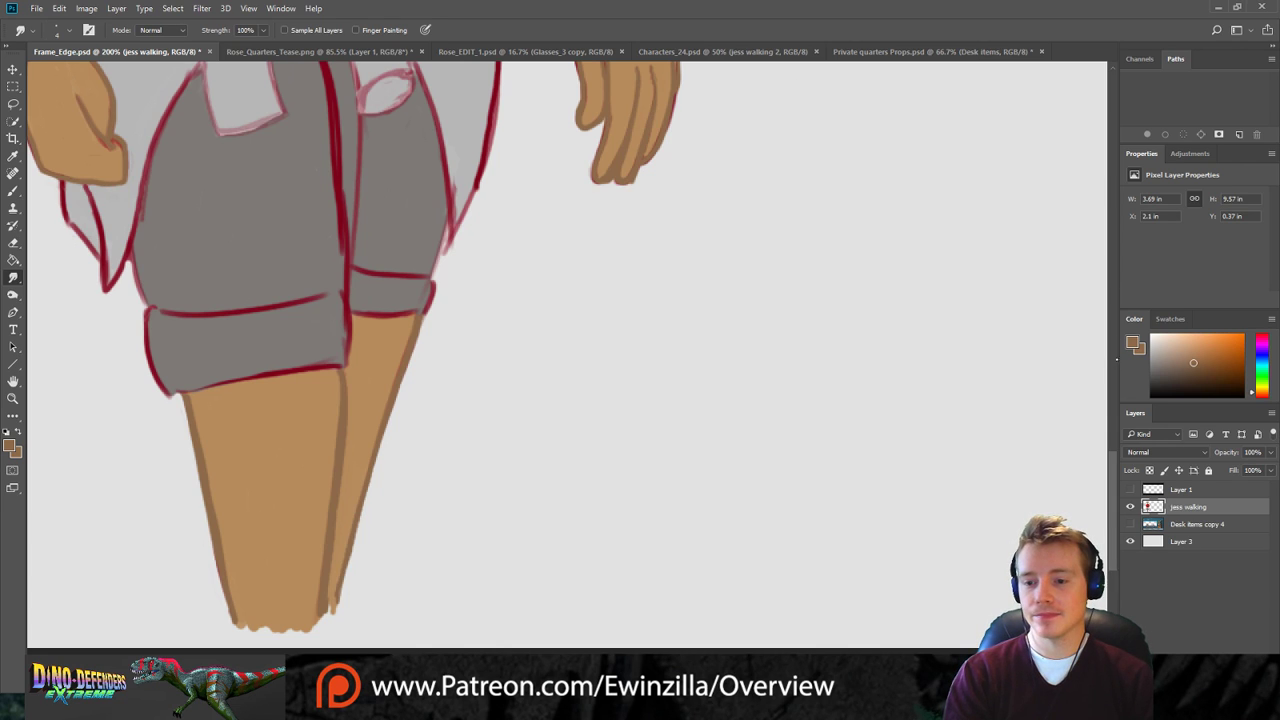
Smudge the outer side and lower edge lines of the rear leg's shorts cuff clean.
drag(1115, 478, 1115, 432)
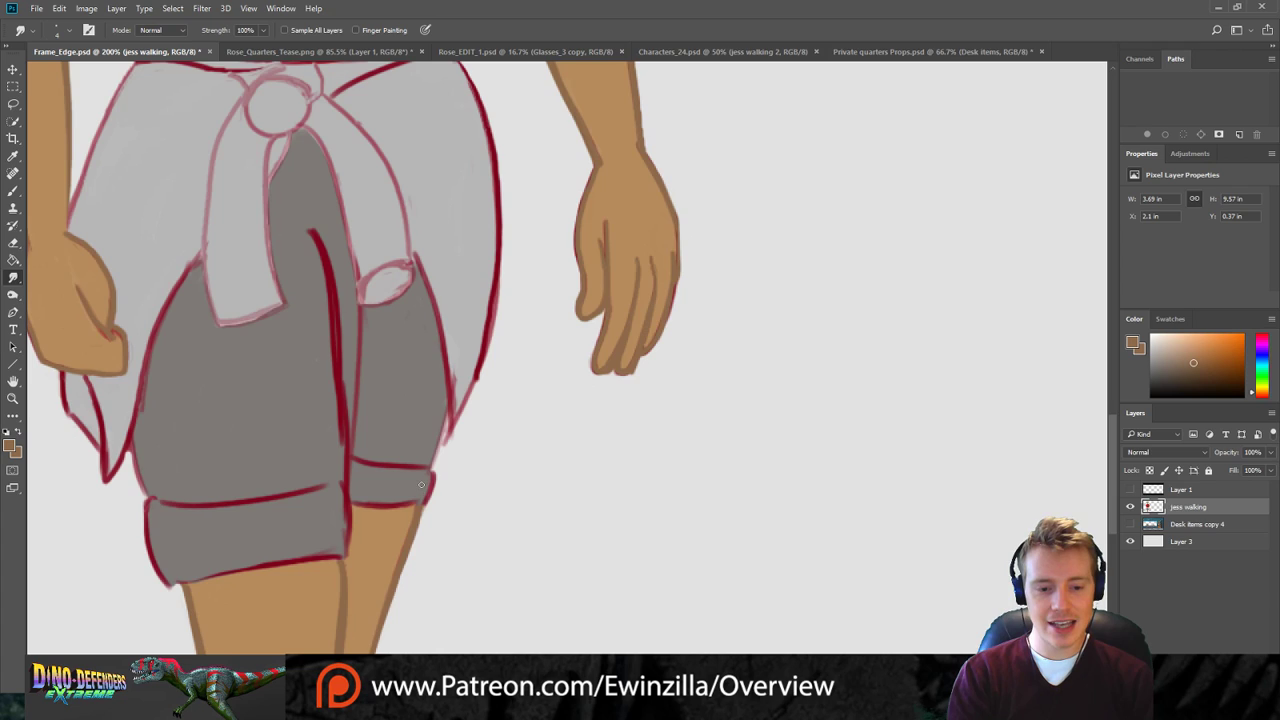
drag(448, 418, 432, 473)
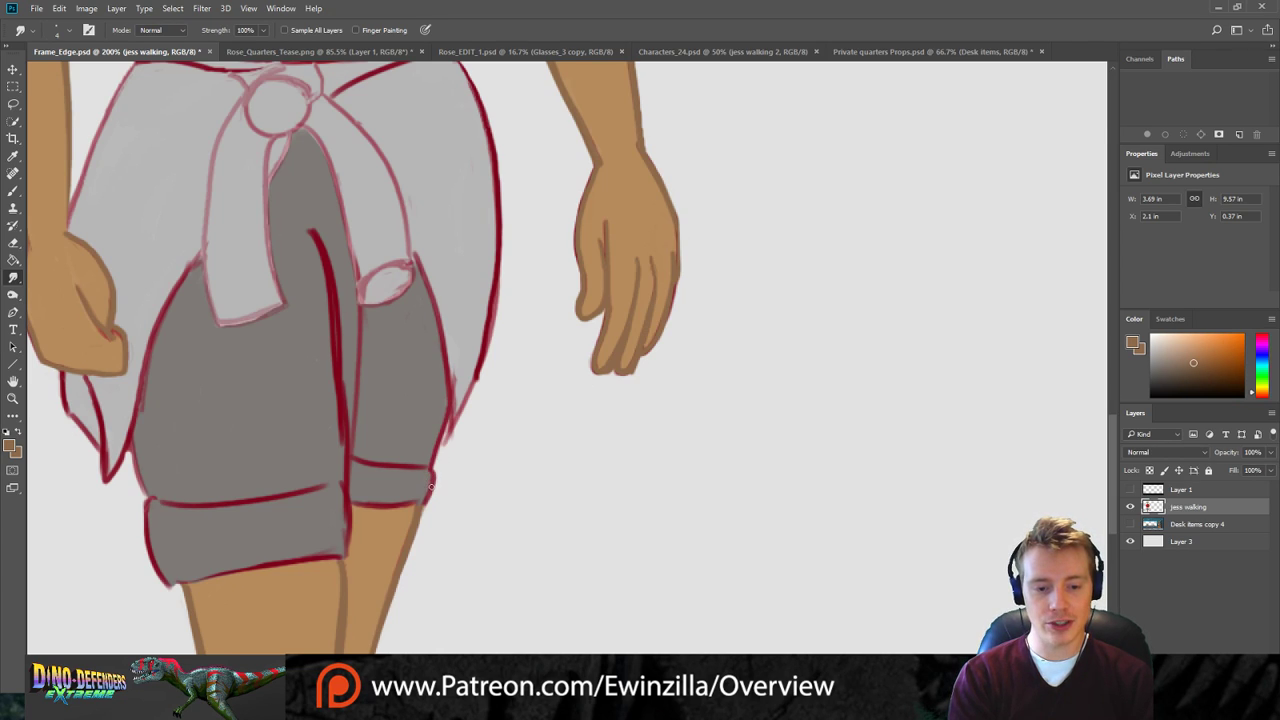
mouse_move(373, 506)
mouse_down()
mouse_move(352, 503)
mouse_move(407, 507)
mouse_move(428, 500)
mouse_move(420, 491)
mouse_up()
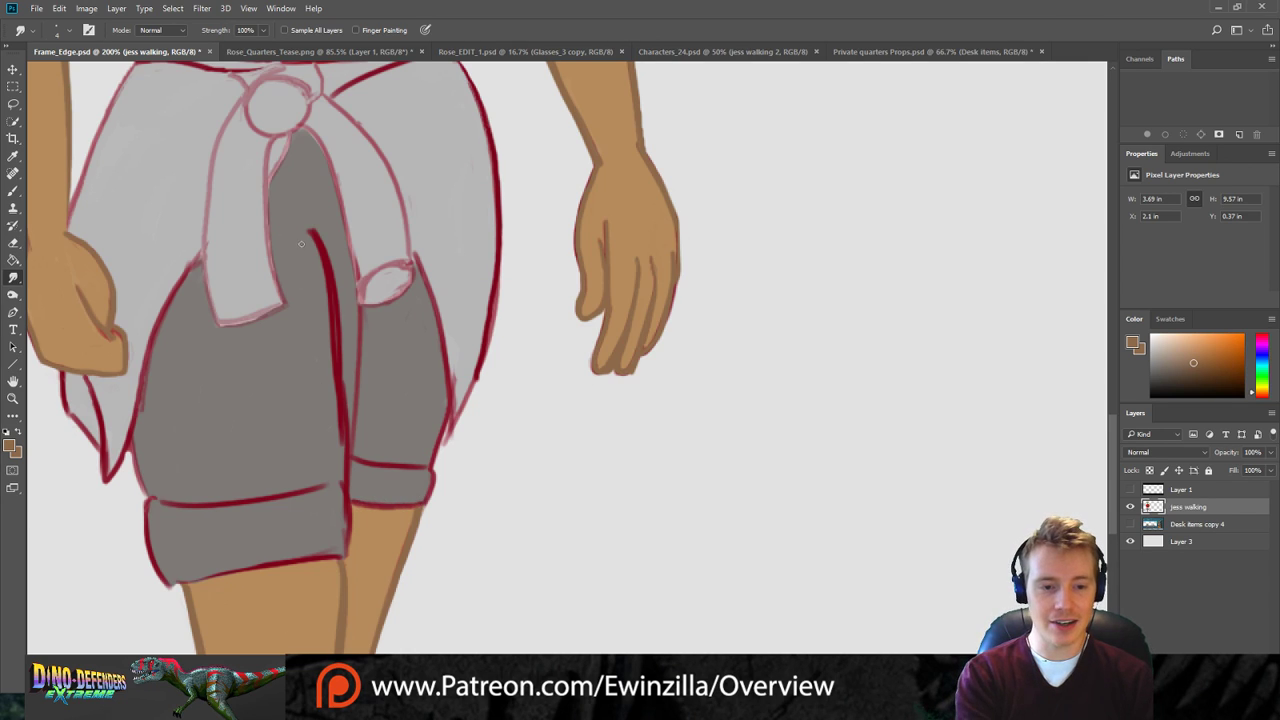
Smudge the thick red inner-leg line on the shorts into a thin, tapered line running down to the front cuff.
mouse_move(311, 239)
mouse_down()
mouse_move(326, 314)
mouse_move(301, 218)
mouse_move(334, 384)
mouse_up()
mouse_move(328, 316)
mouse_down()
mouse_move(335, 392)
mouse_move(332, 313)
mouse_move(340, 462)
mouse_up()
drag(336, 406, 340, 498)
drag(336, 396, 334, 351)
drag(332, 285, 342, 449)
drag(330, 330, 339, 440)
drag(324, 298, 335, 360)
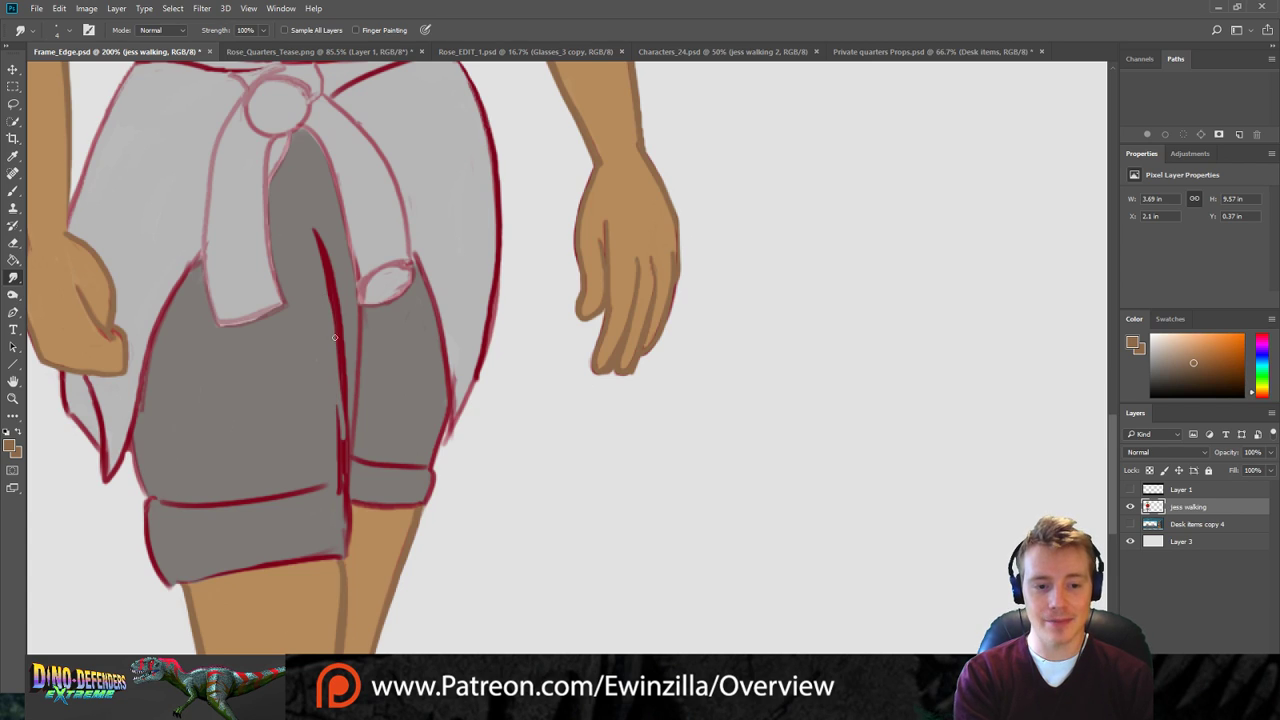
drag(316, 256, 329, 314)
drag(335, 408, 341, 502)
drag(341, 446, 343, 492)
drag(346, 428, 345, 540)
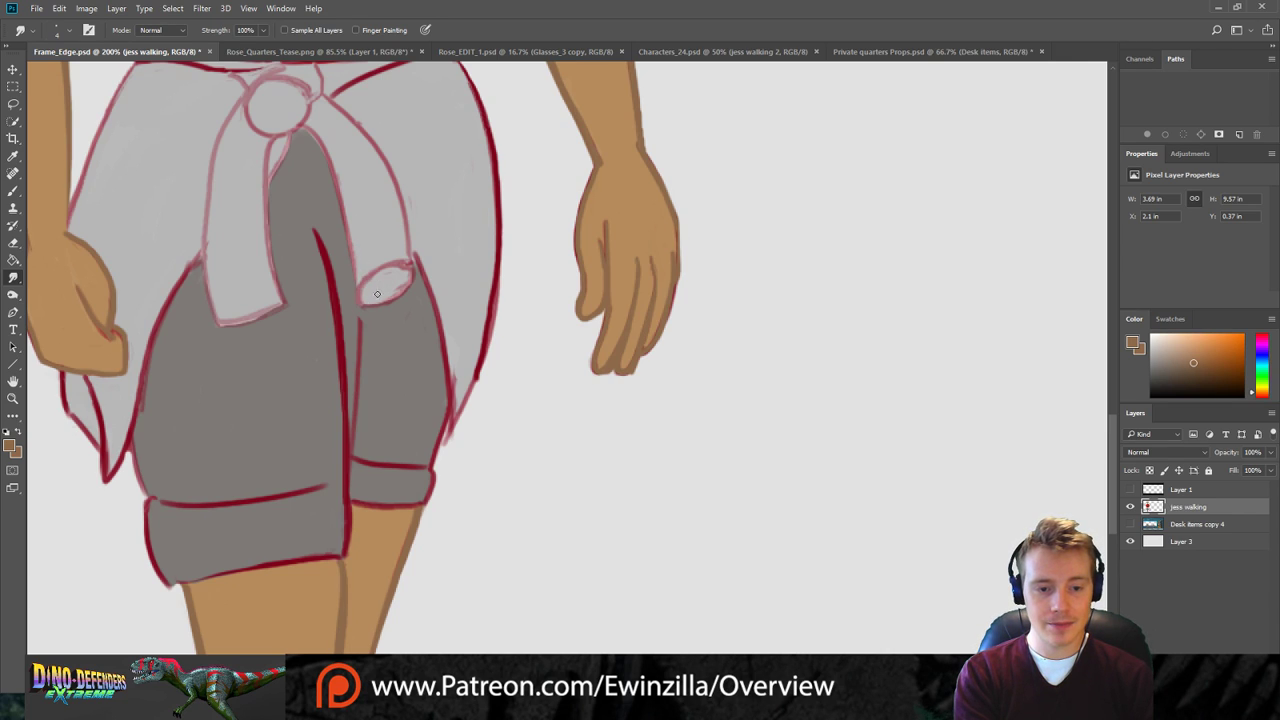
Smudge the loose sleeve's oval end, the waist garment's lower outer edge and the short line beside the shorts' inner-leg line clean.
mouse_move(379, 301)
mouse_down()
mouse_move(402, 278)
mouse_move(382, 296)
mouse_move(394, 292)
mouse_move(386, 280)
mouse_up()
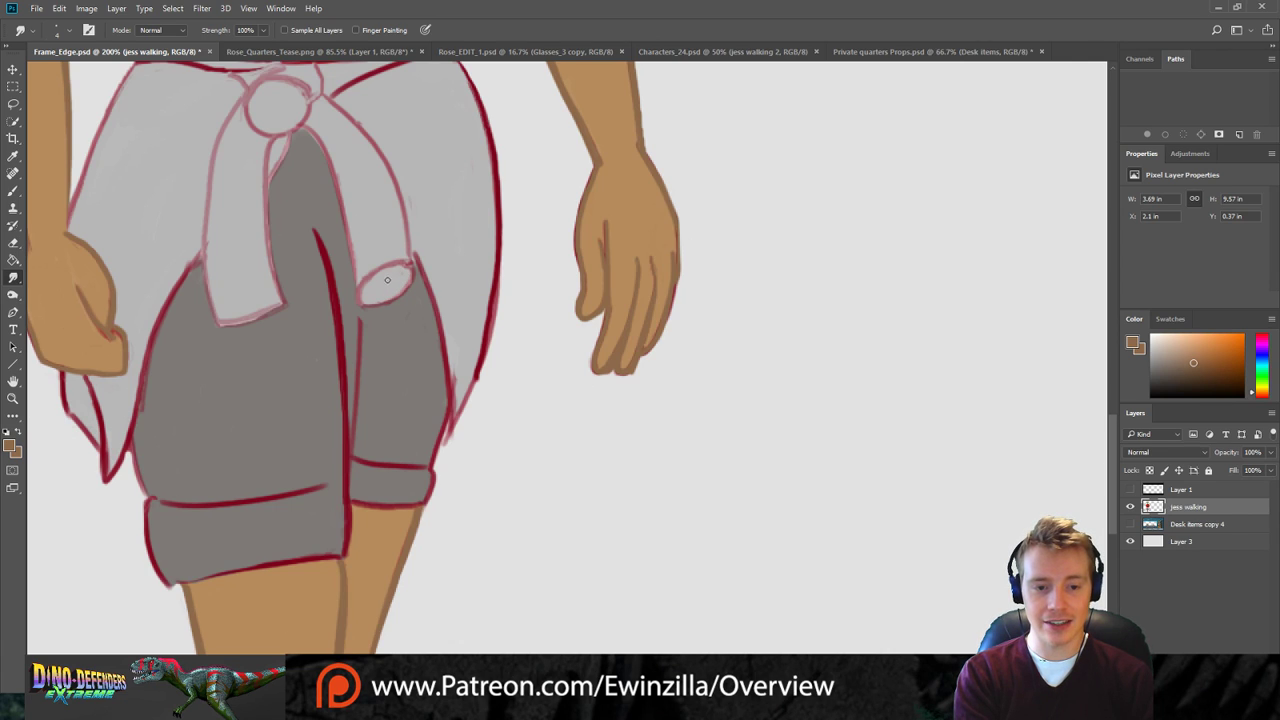
mouse_move(456, 373)
mouse_down()
mouse_move(445, 435)
mouse_move(450, 388)
mouse_move(445, 433)
mouse_move(454, 386)
mouse_move(457, 403)
mouse_move(479, 361)
mouse_move(452, 414)
mouse_move(491, 365)
mouse_move(435, 454)
mouse_up()
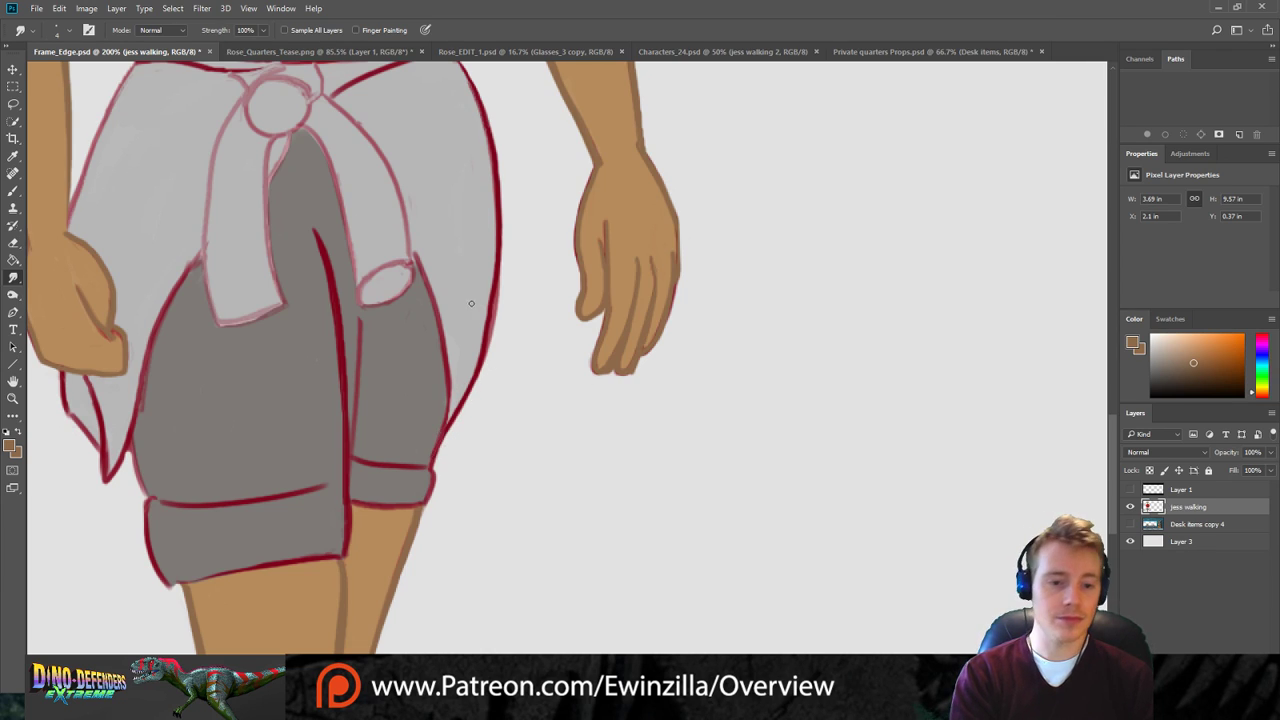
drag(366, 340, 353, 448)
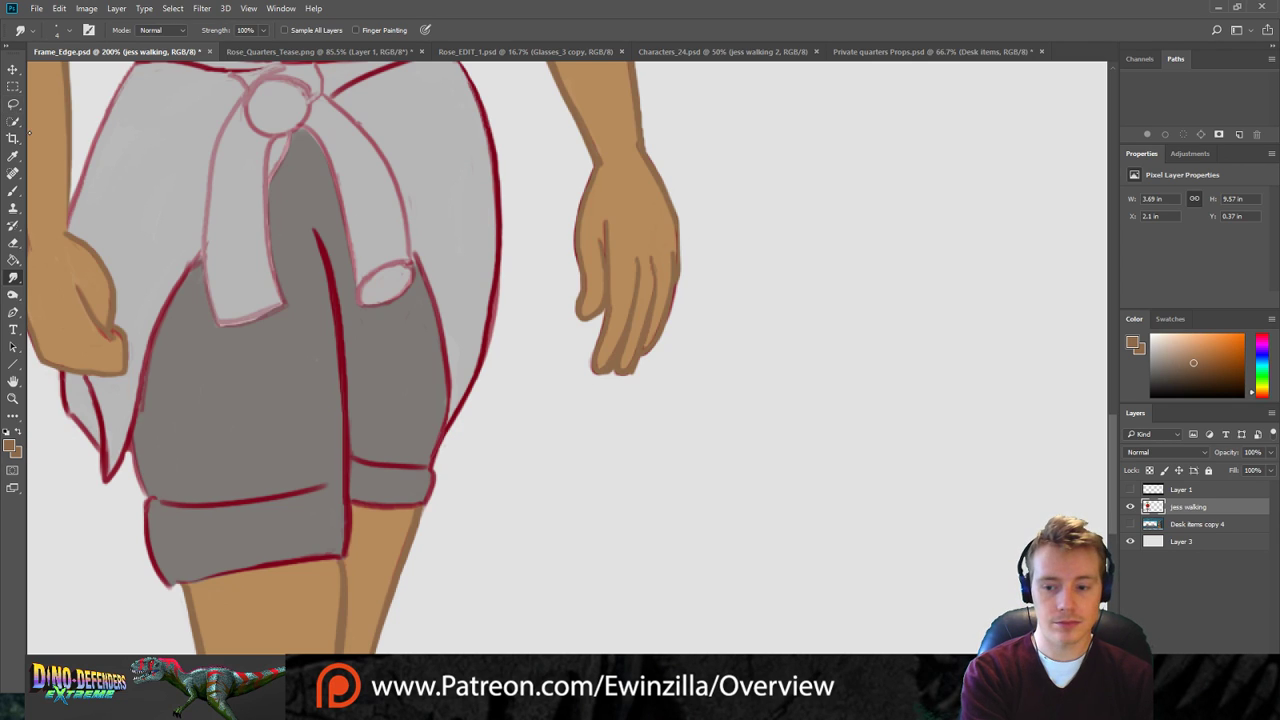
Paint over the red outer edge of the front leg's shorts just above the cuff with the waist garment's light grey.
scroll(567, 358, left, 3)
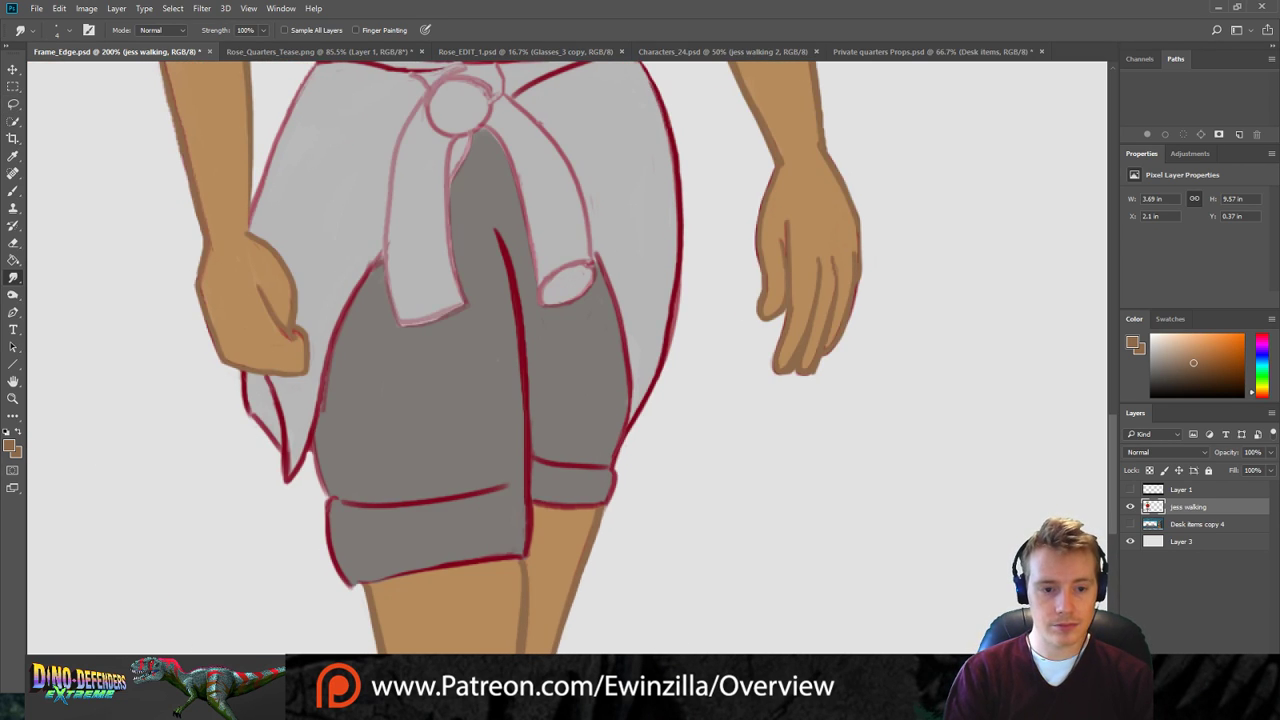
click(13, 191)
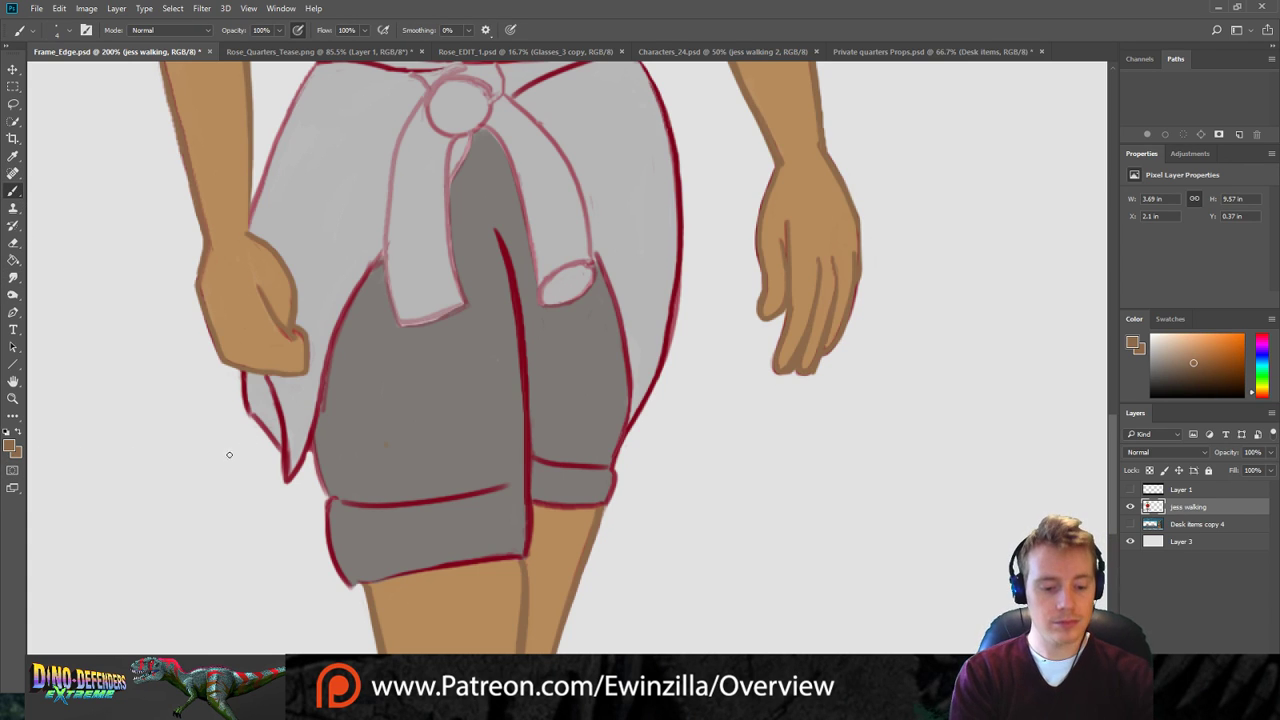
click(13, 156)
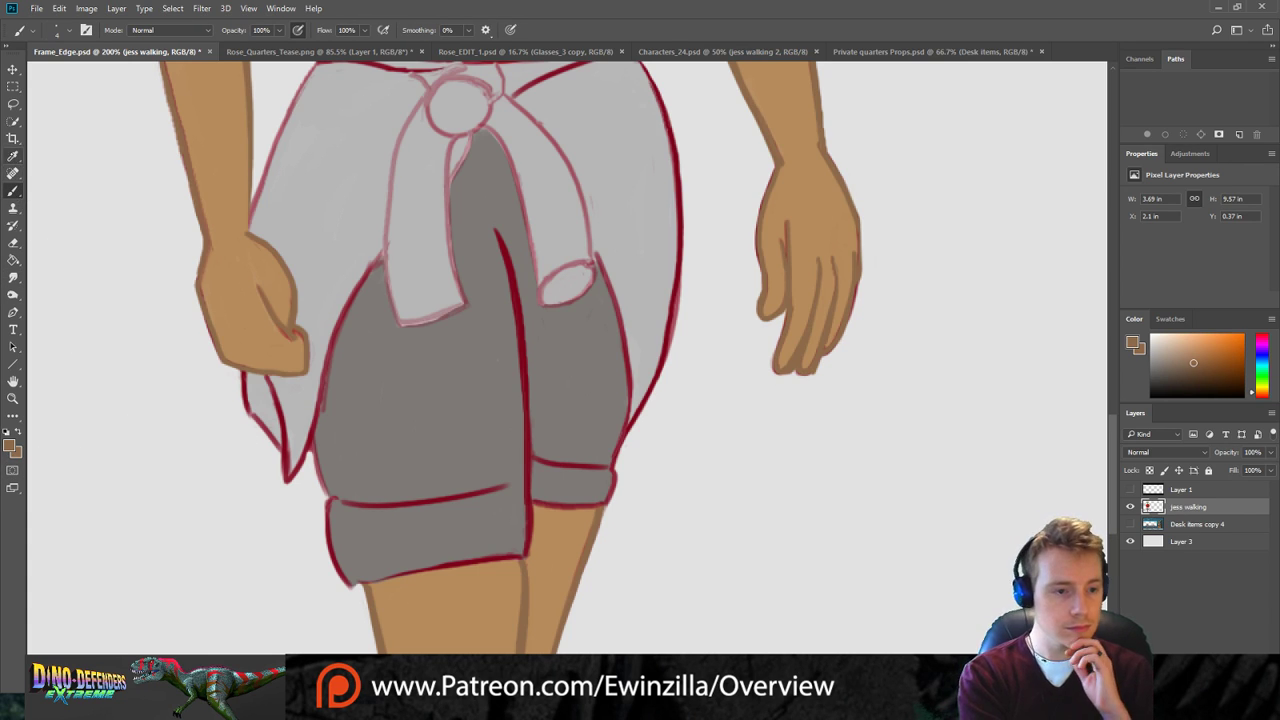
click(342, 232)
key(b)
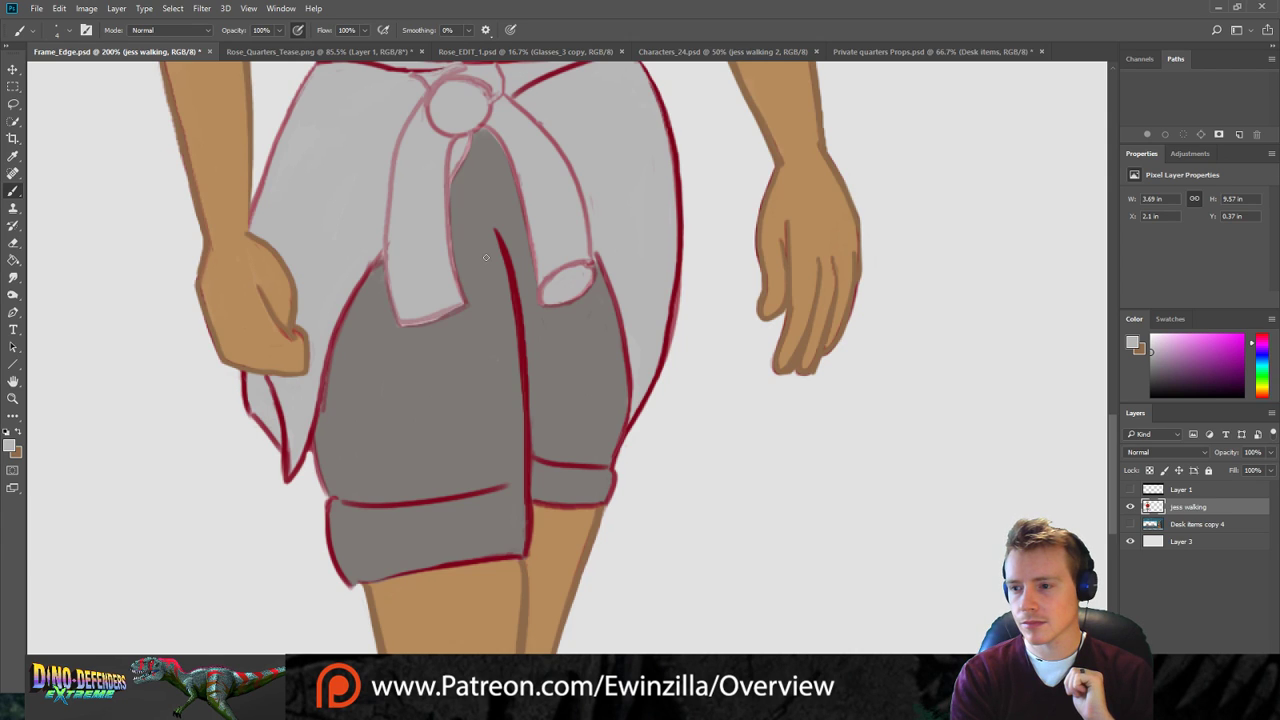
mouse_move(315, 436)
mouse_down()
mouse_move(326, 493)
mouse_move(313, 438)
mouse_up()
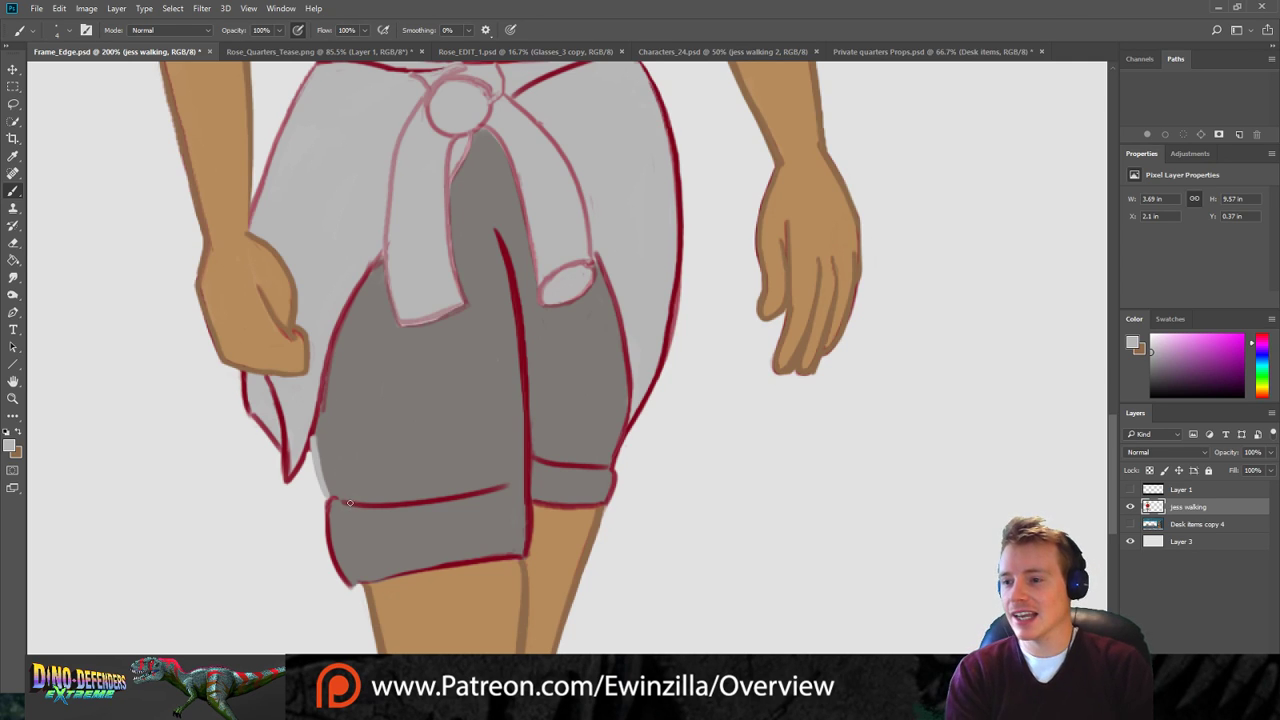
Repaint the outer side edge of the front leg's cuff in light grey, from the fold down to the lower corner.
drag(331, 497, 356, 580)
key(ctrl+z)
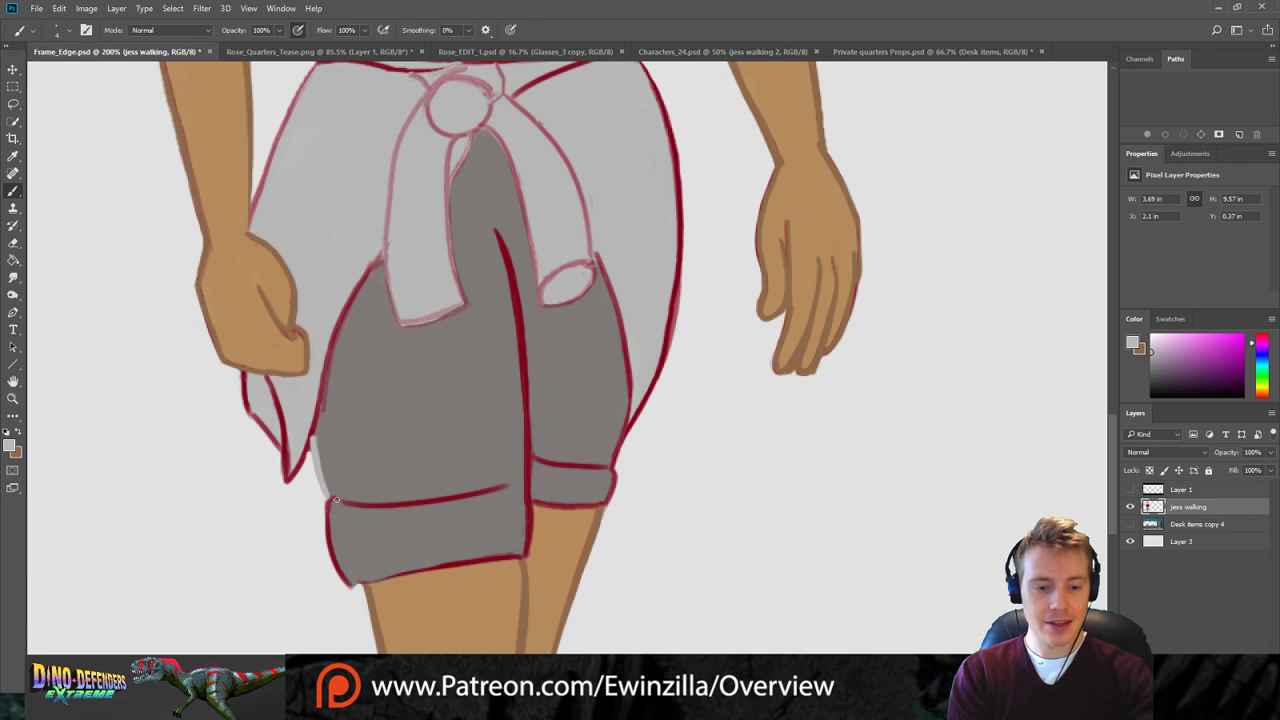
mouse_move(332, 498)
mouse_down()
mouse_move(334, 555)
mouse_move(354, 583)
mouse_up()
key(ctrl+z)
drag(334, 498, 351, 585)
key(ctrl+z)
mouse_move(333, 498)
mouse_down()
mouse_move(328, 535)
mouse_move(352, 586)
mouse_up()
key(ctrl+z)
mouse_move(332, 497)
mouse_down()
mouse_move(328, 539)
mouse_move(350, 585)
mouse_up()
mouse_move(333, 498)
mouse_down()
mouse_move(332, 541)
mouse_move(351, 585)
mouse_up()
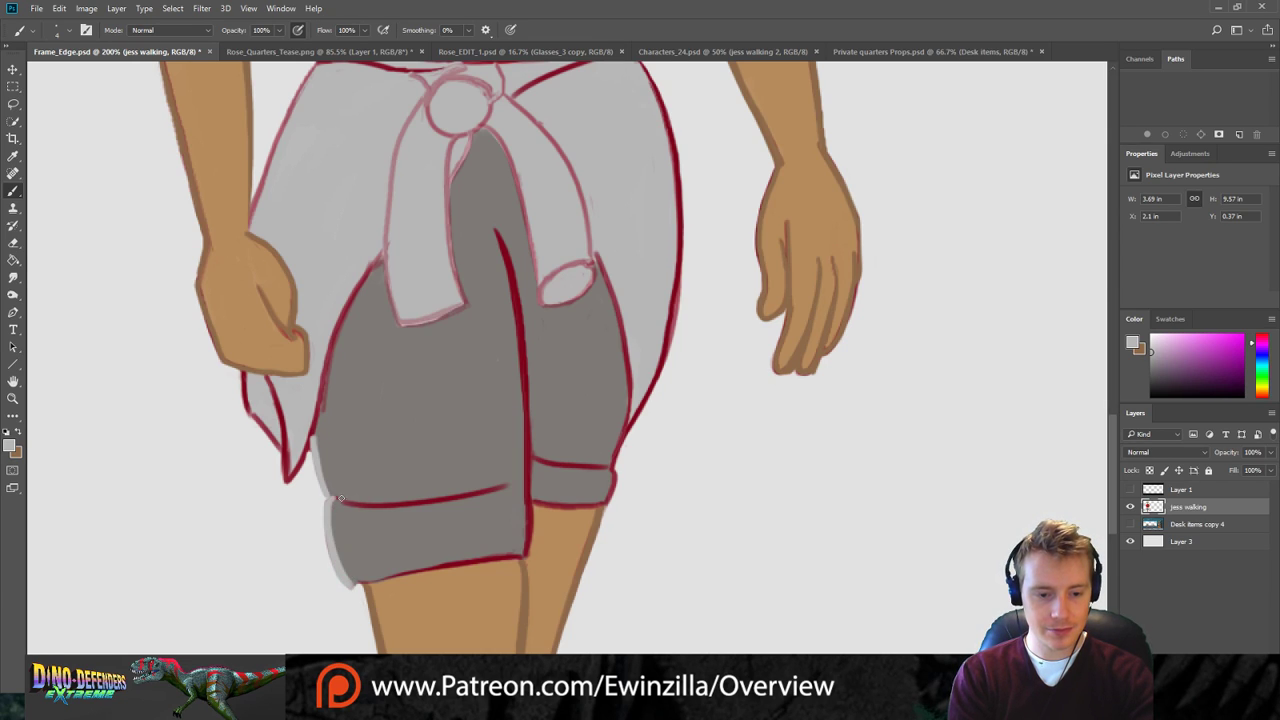
drag(341, 499, 496, 490)
key(ctrl+z)
drag(340, 503, 496, 491)
key(ctrl+z)
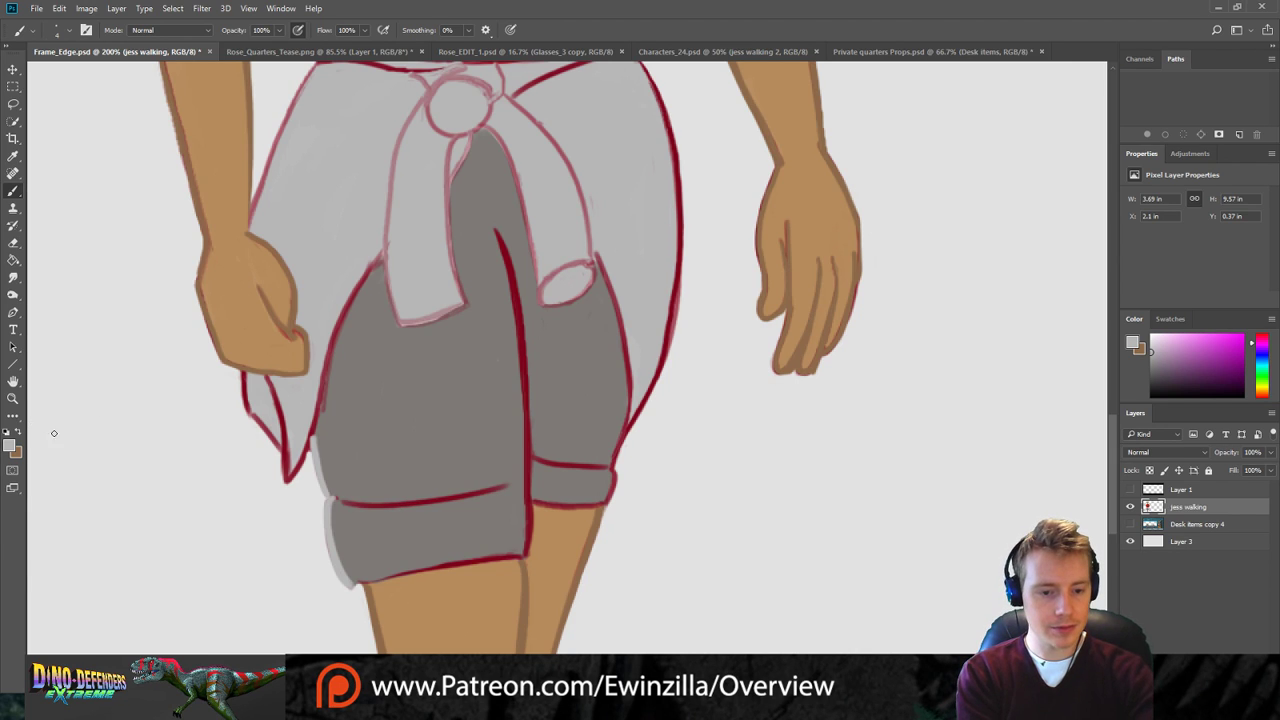
Repaint the outer edge of the rear leg's lower shorts and cuff in light grey.
drag(620, 436, 610, 495)
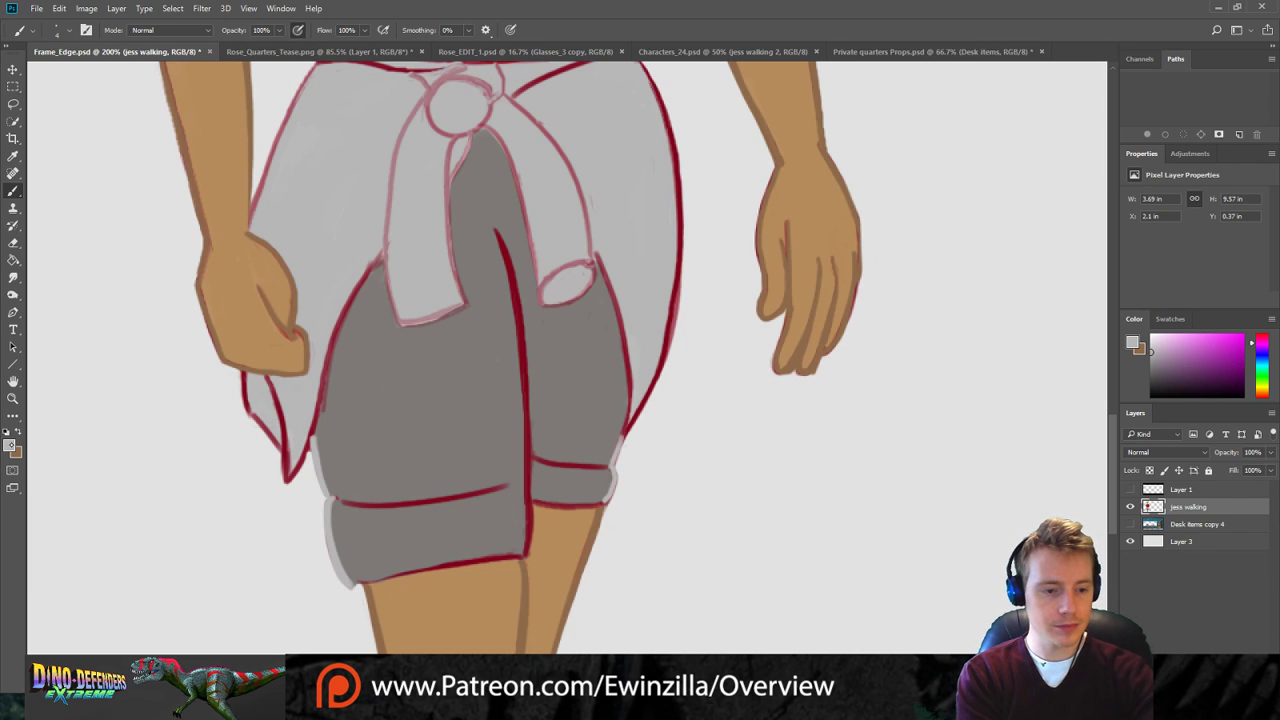
Switch to a dark grey and repaint the shorts' inner-leg line from its upper tip down to the front cuff's lower corner.
key(i)
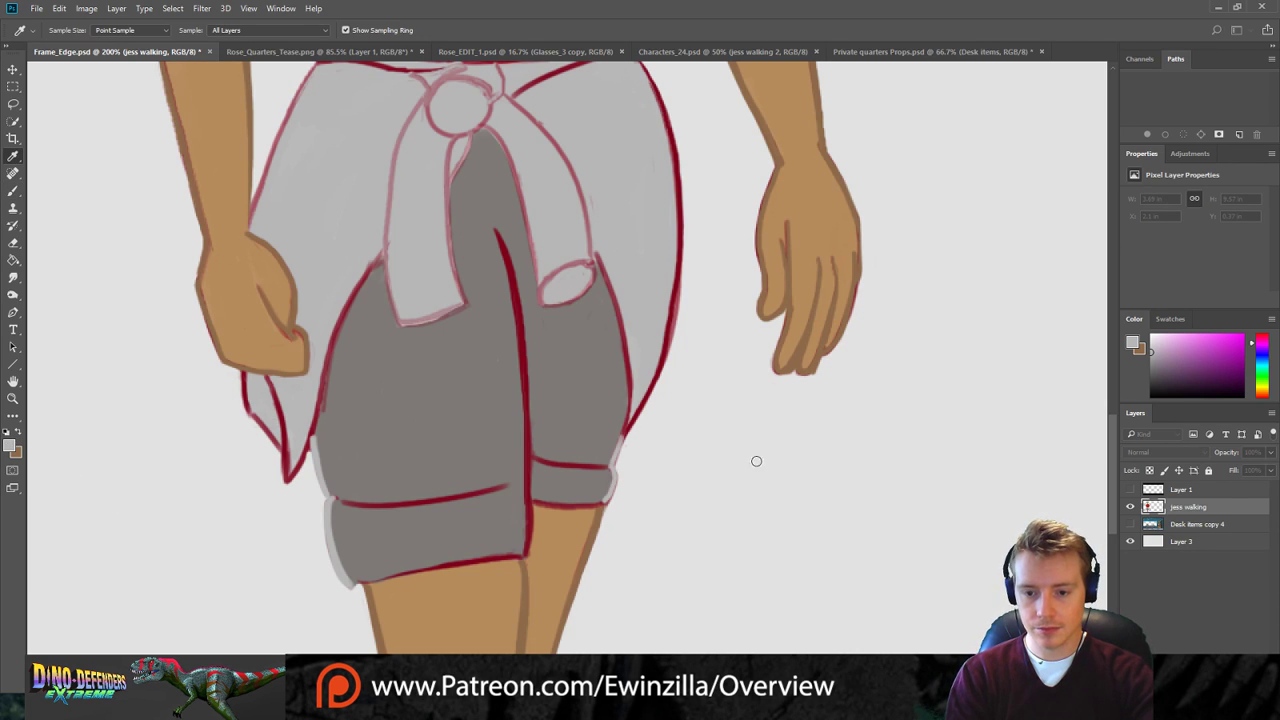
click(592, 315)
key(b)
mouse_move(496, 231)
mouse_down()
mouse_move(532, 367)
mouse_move(534, 419)
mouse_up()
key(ctrl+z)
mouse_move(495, 233)
mouse_down()
mouse_move(514, 314)
mouse_move(517, 490)
mouse_up()
key(ctrl+z)
drag(495, 232, 532, 479)
drag(499, 233, 530, 430)
key(ctrl+z)
drag(502, 237, 527, 478)
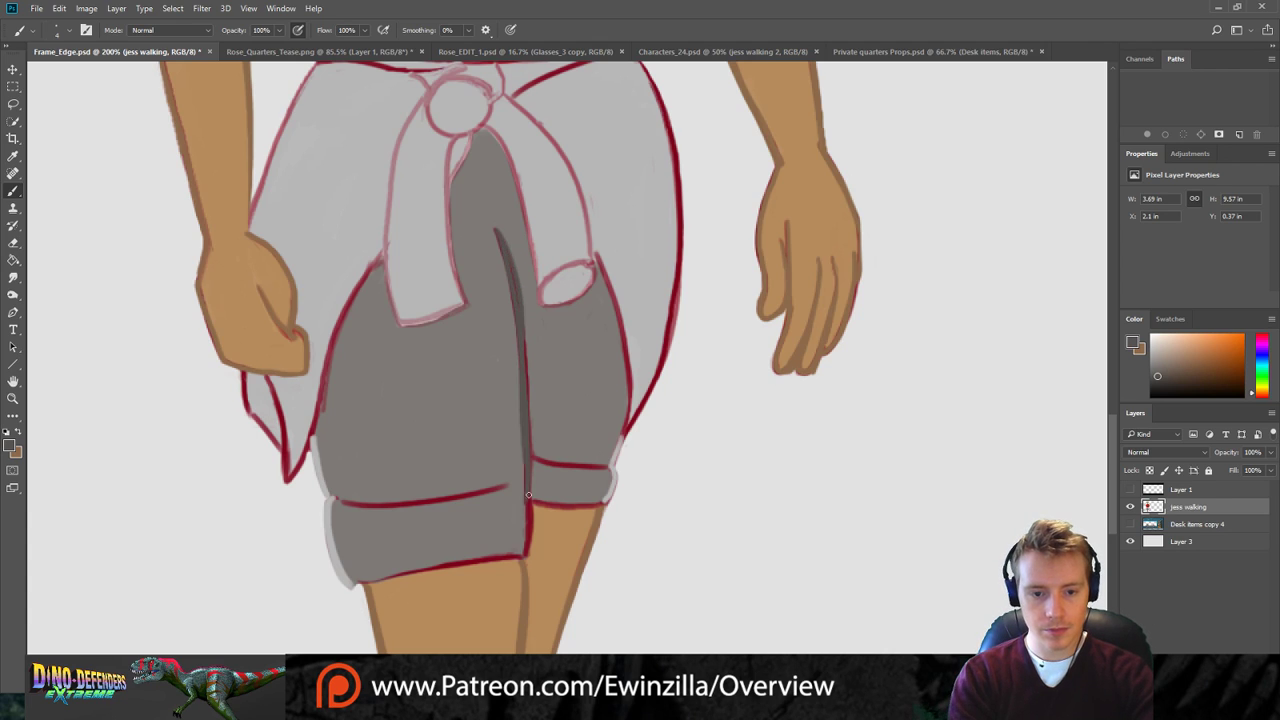
key(ctrl+z)
drag(498, 231, 525, 434)
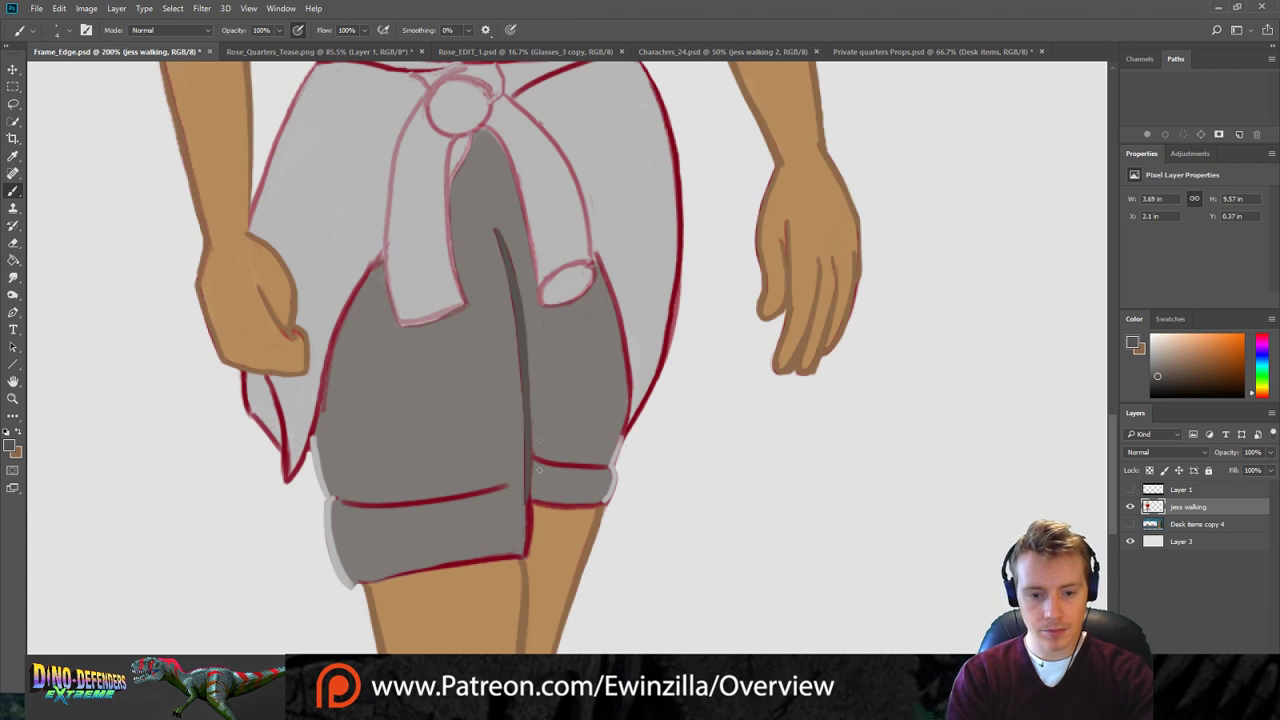
drag(527, 496, 527, 548)
drag(529, 503, 527, 555)
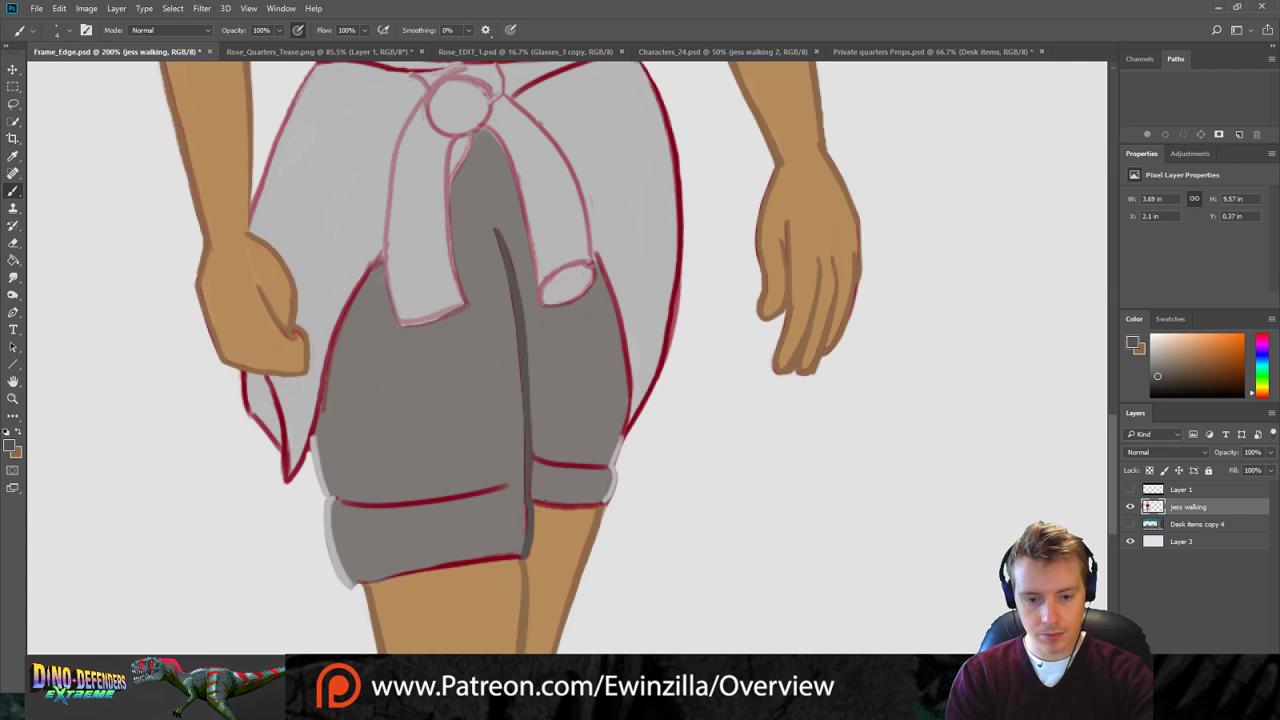
Repaint the lower edge and fold line of the rear leg's cuff in dark grey.
mouse_move(536, 501)
mouse_down()
mouse_move(599, 503)
mouse_move(555, 503)
mouse_up()
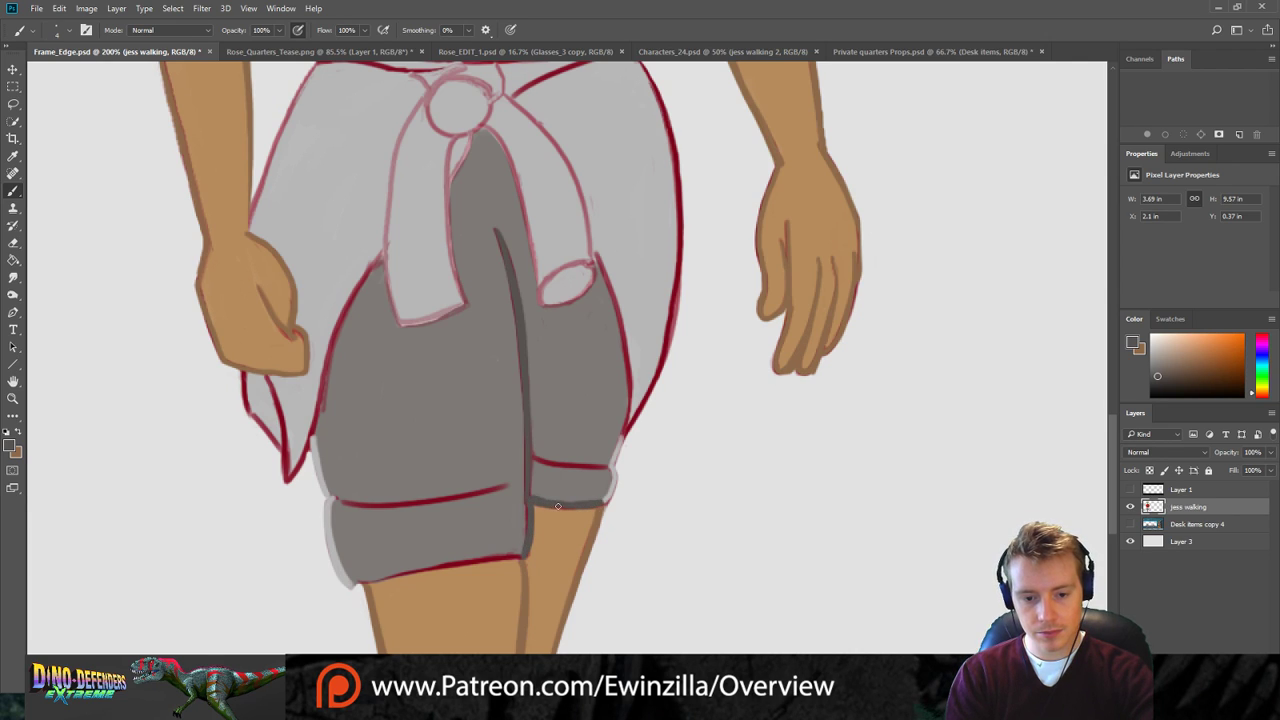
mouse_move(534, 458)
mouse_down()
mouse_move(608, 470)
mouse_move(527, 458)
mouse_move(615, 461)
mouse_move(614, 427)
mouse_move(606, 498)
mouse_up()
key(ctrl+z)
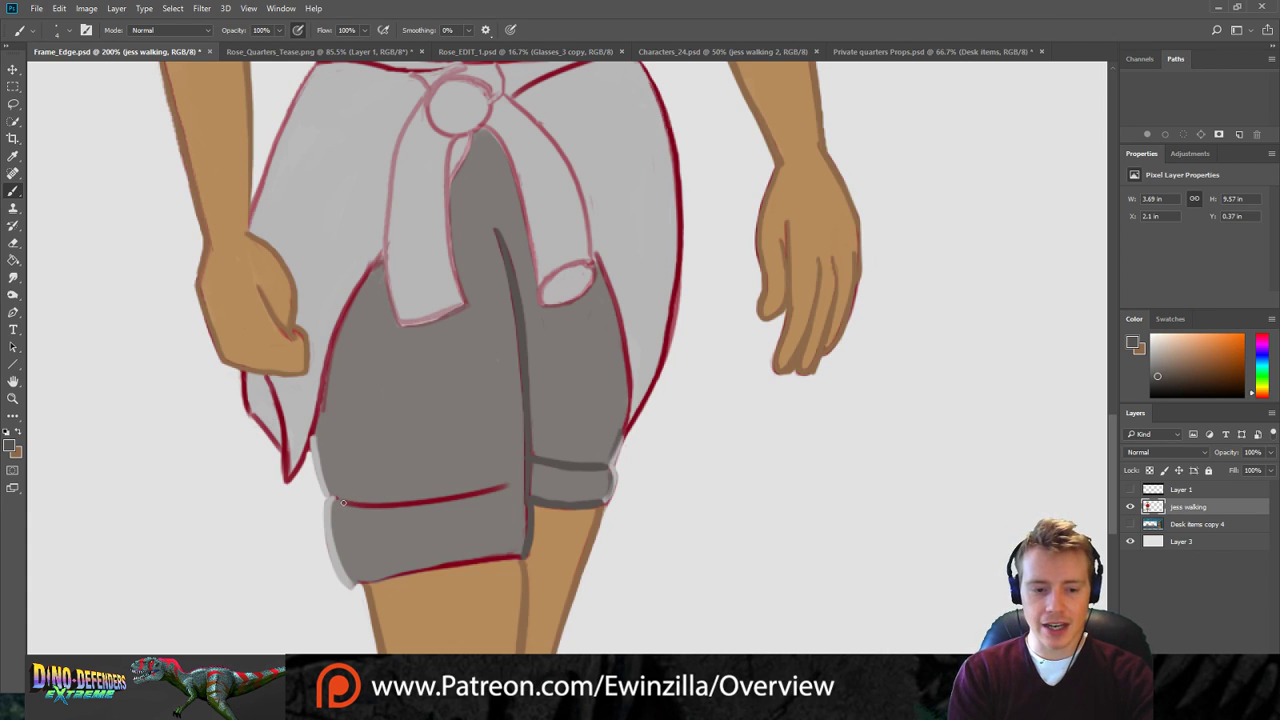
Repaint the front cuff's fold line in dark grey and smudge away its leftover red into a thin, tapered line.
drag(345, 502, 464, 494)
key(ctrl+z)
drag(344, 502, 498, 483)
key(ctrl+z)
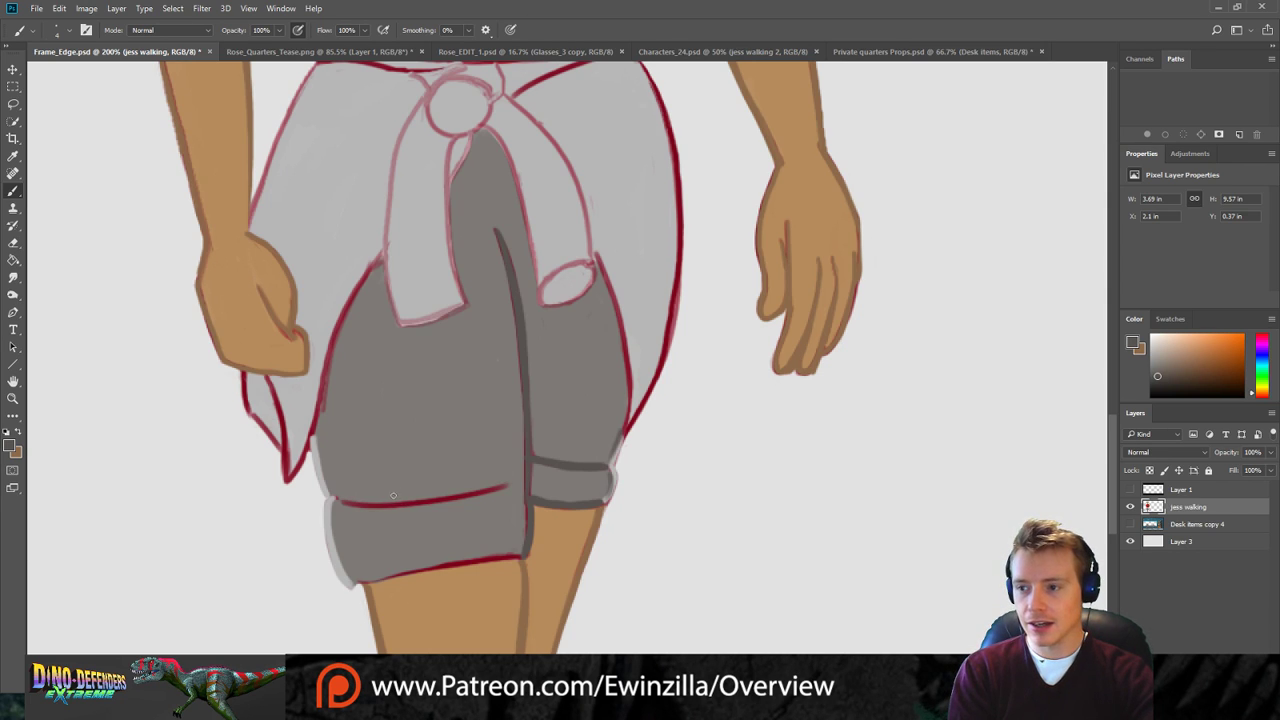
drag(342, 502, 482, 491)
key(ctrl+z)
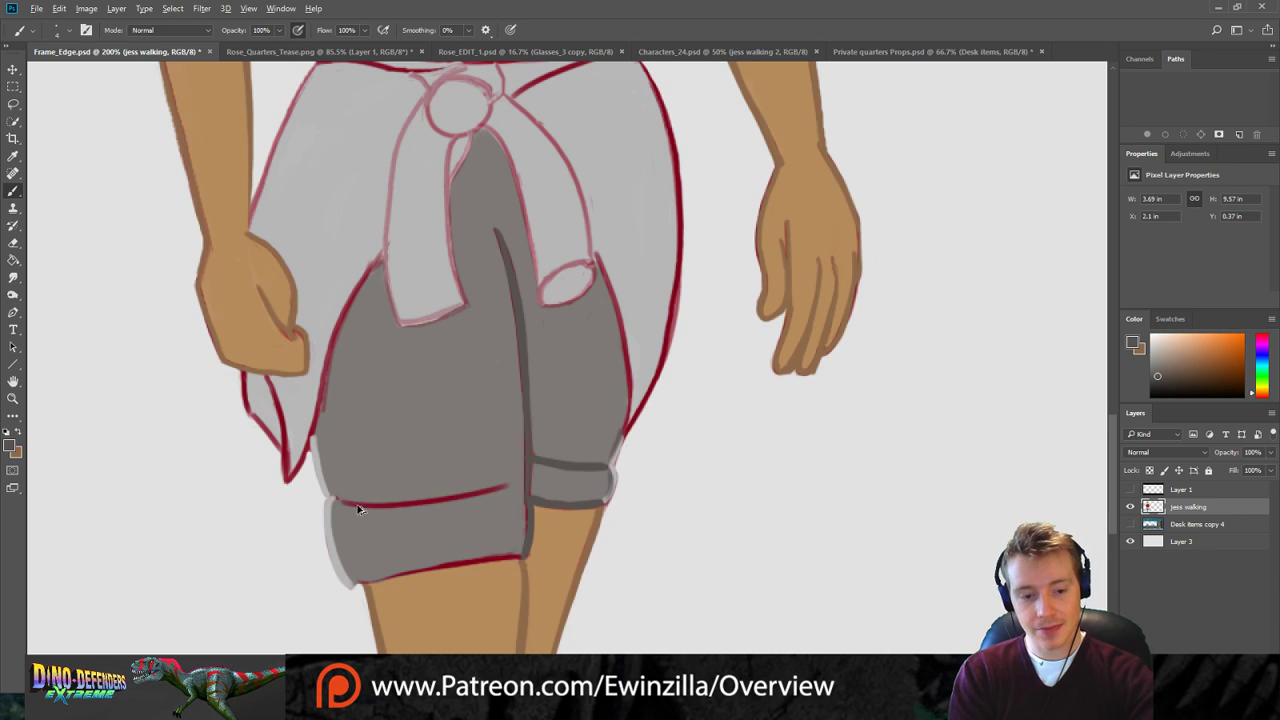
drag(344, 502, 490, 488)
key(ctrl+z)
drag(346, 503, 491, 491)
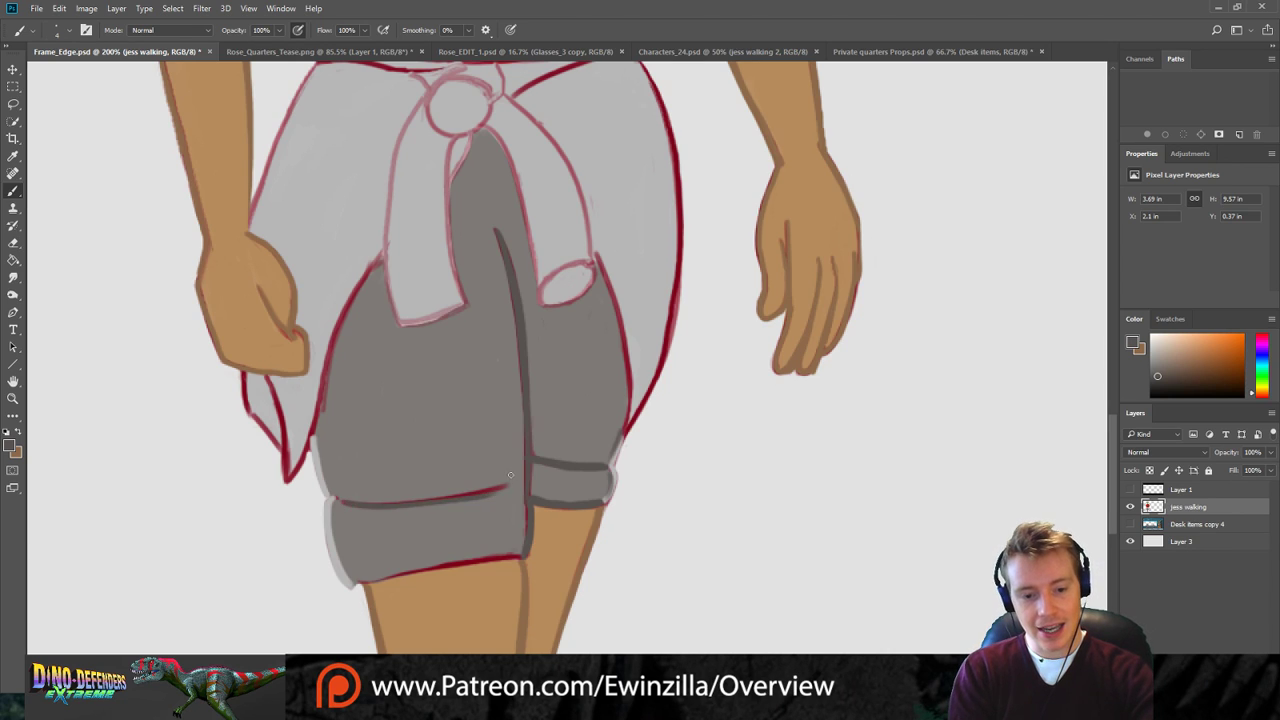
key(ctrl+z)
drag(344, 502, 490, 489)
key(ctrl+z)
drag(344, 502, 507, 479)
key(ctrl+z)
drag(344, 502, 496, 489)
key(ctrl+z)
drag(344, 505, 510, 480)
click(13, 277)
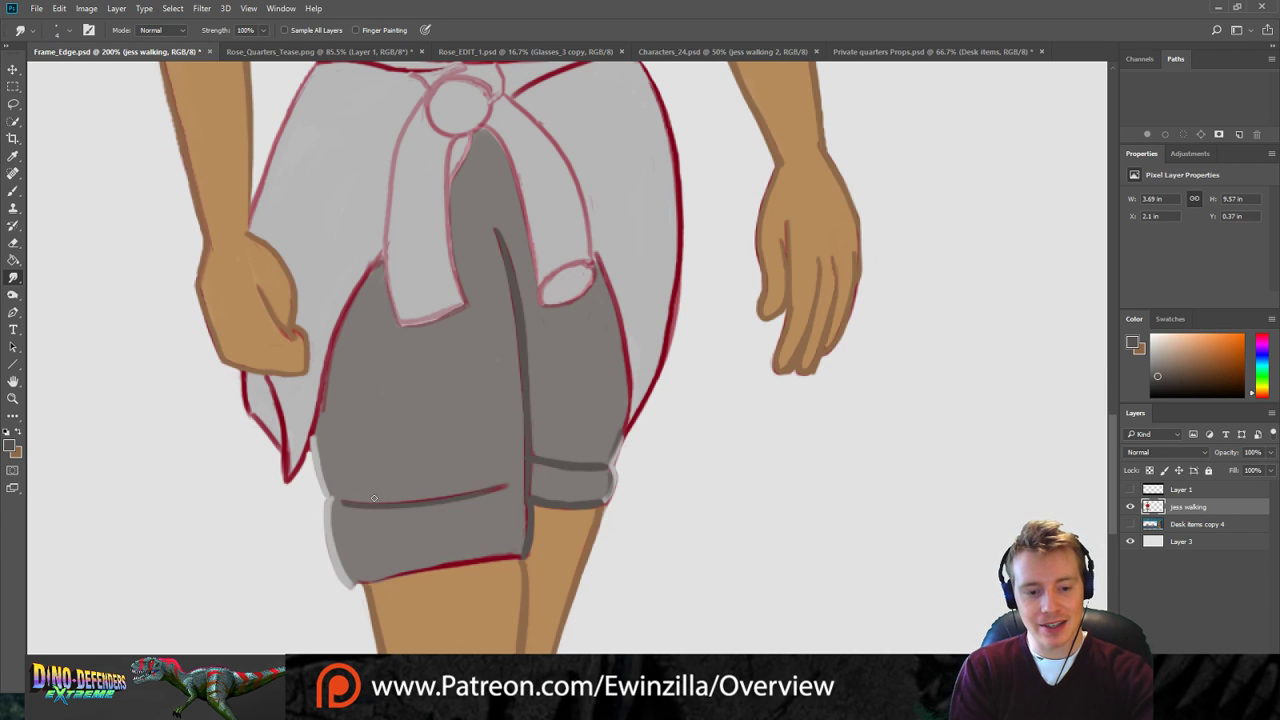
drag(381, 500, 500, 490)
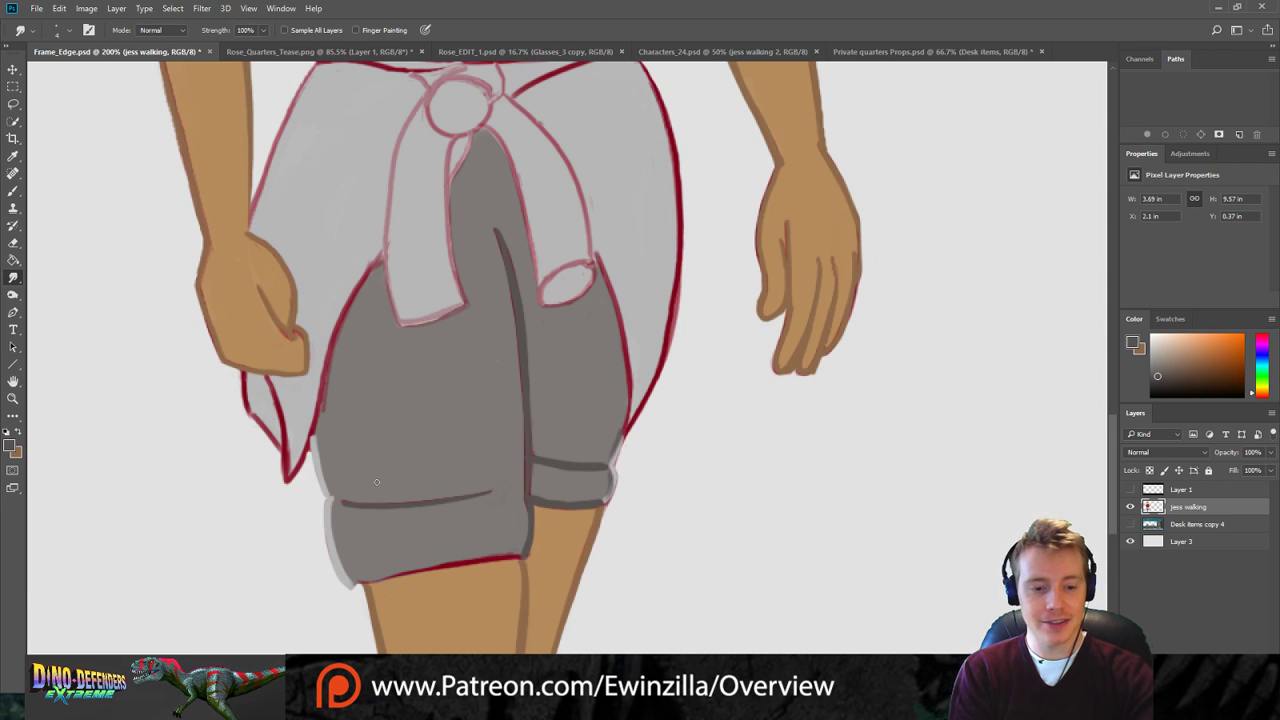
Repaint the lower edge of the front leg's cuff in dark grey from corner to corner.
key(b)
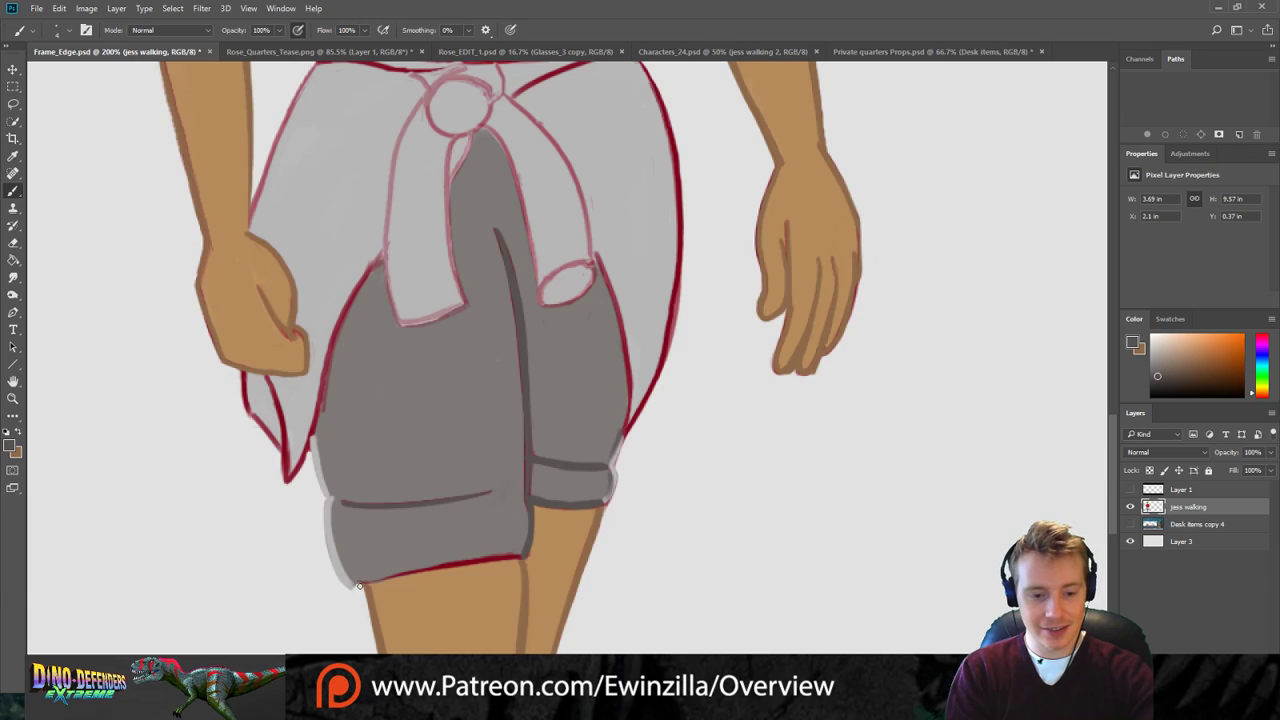
drag(354, 585, 512, 557)
key(ctrl+z)
drag(354, 585, 511, 558)
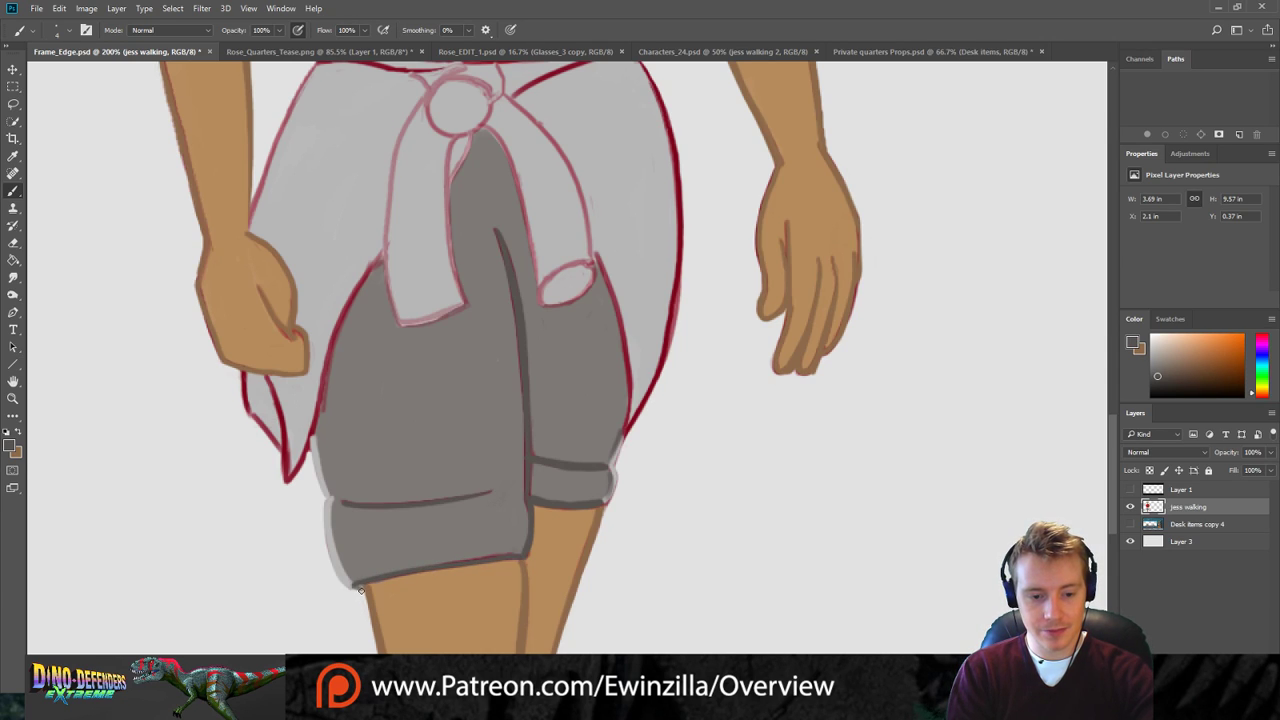
drag(354, 585, 518, 556)
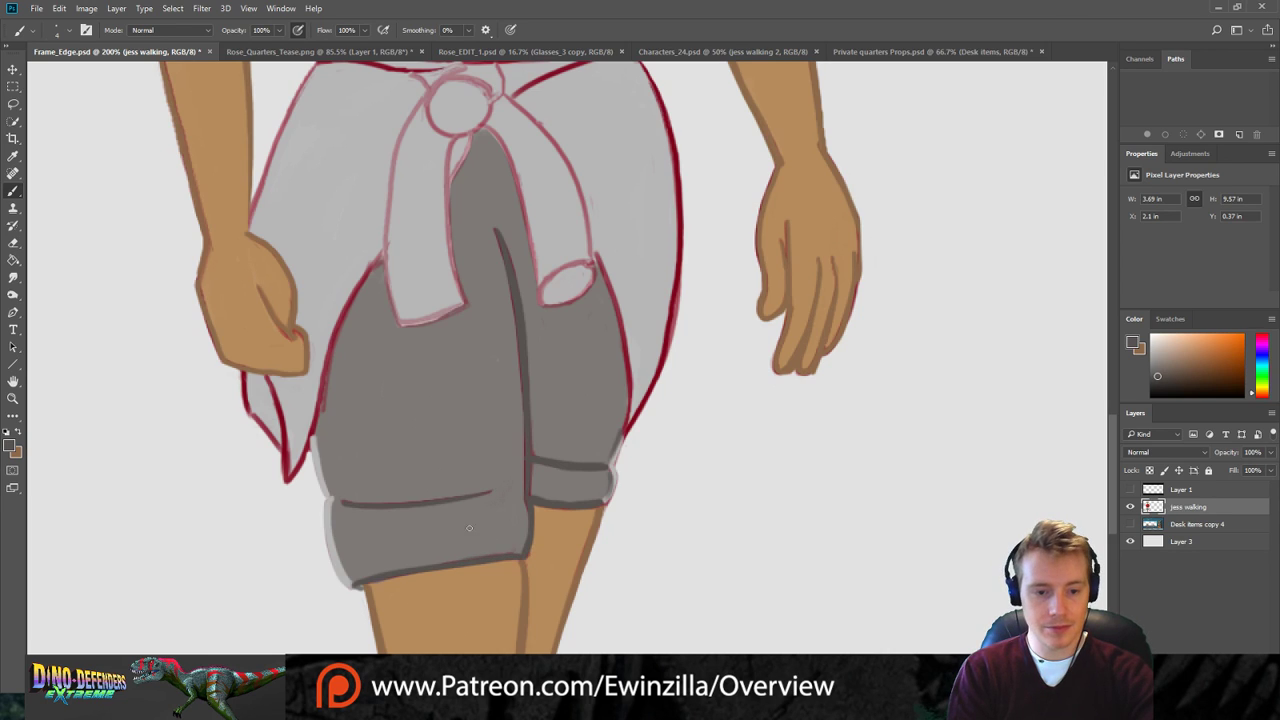
Paint dark grey along the lower outer edges of both shorts legs and add two short creases atop the inner-leg line.
drag(315, 430, 354, 578)
drag(616, 430, 611, 456)
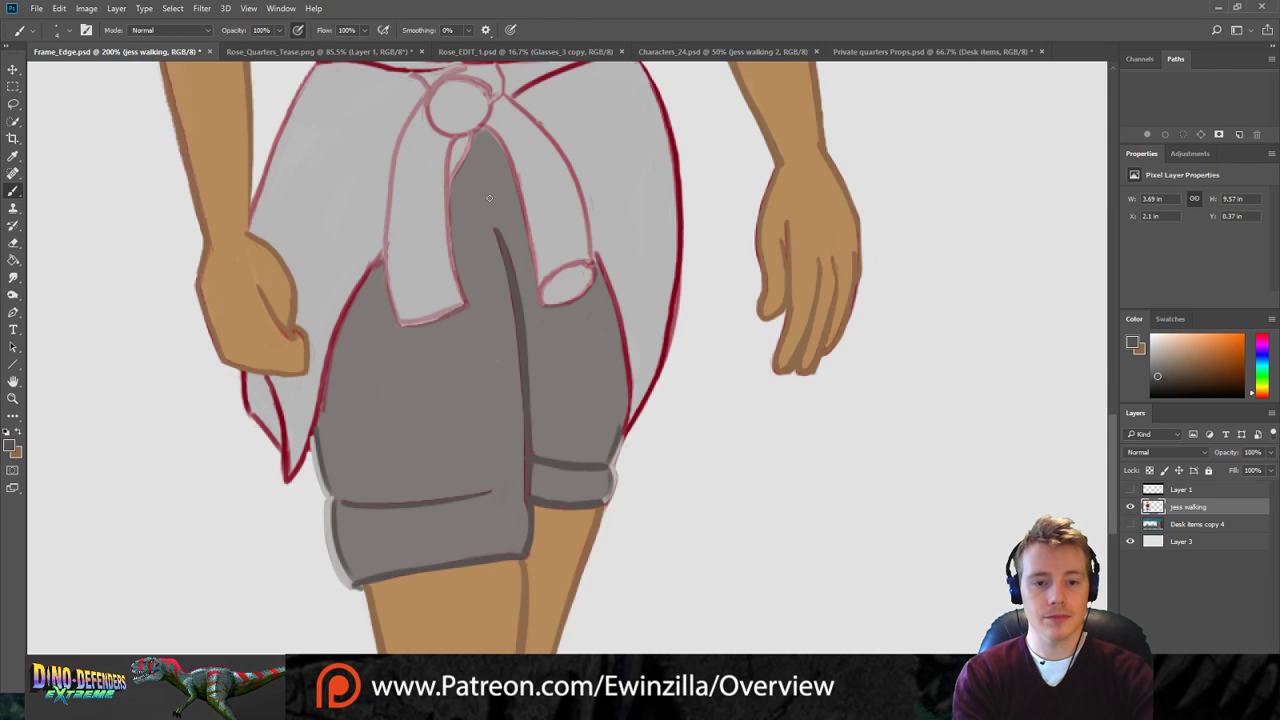
mouse_move(497, 227)
mouse_down()
mouse_move(507, 208)
mouse_move(463, 216)
mouse_up()
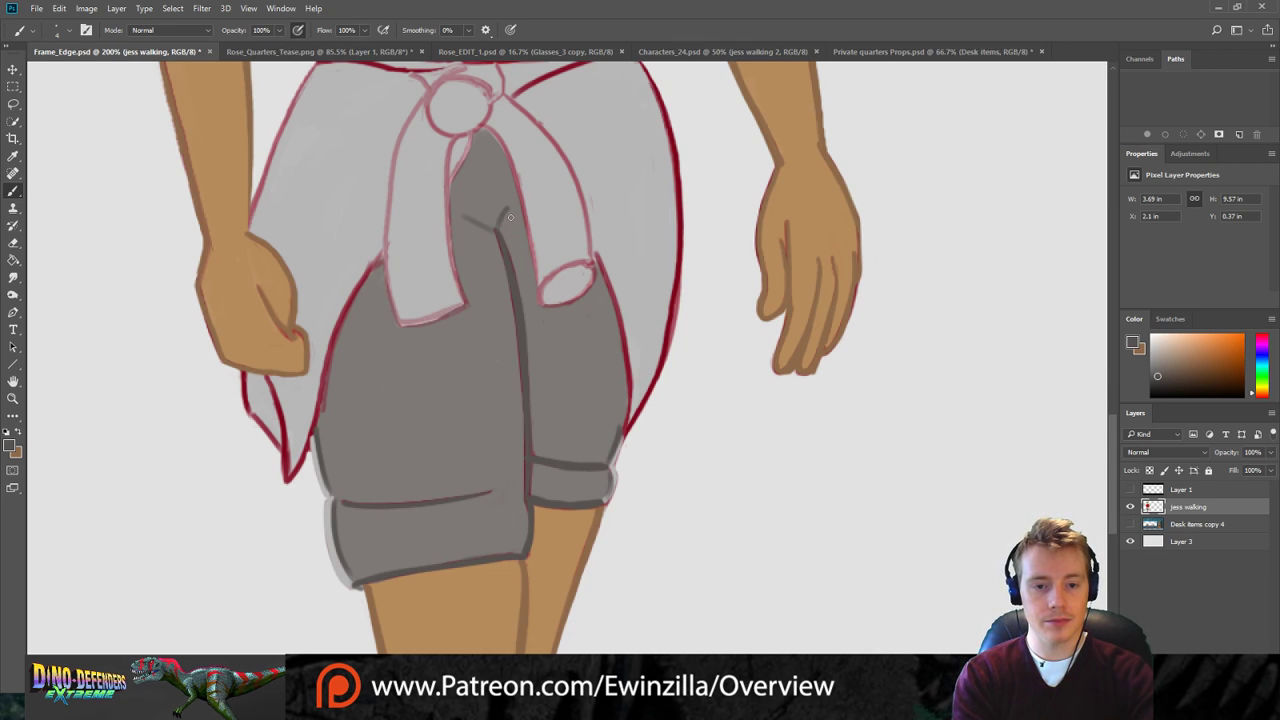
Switch to a medium grey and repaint the waist garment's outer edge on the front leg's side, starting at the shirt corner.
mouse_move(1114, 472)
mouse_down()
mouse_move(1113, 427)
mouse_move(1110, 448)
mouse_up()
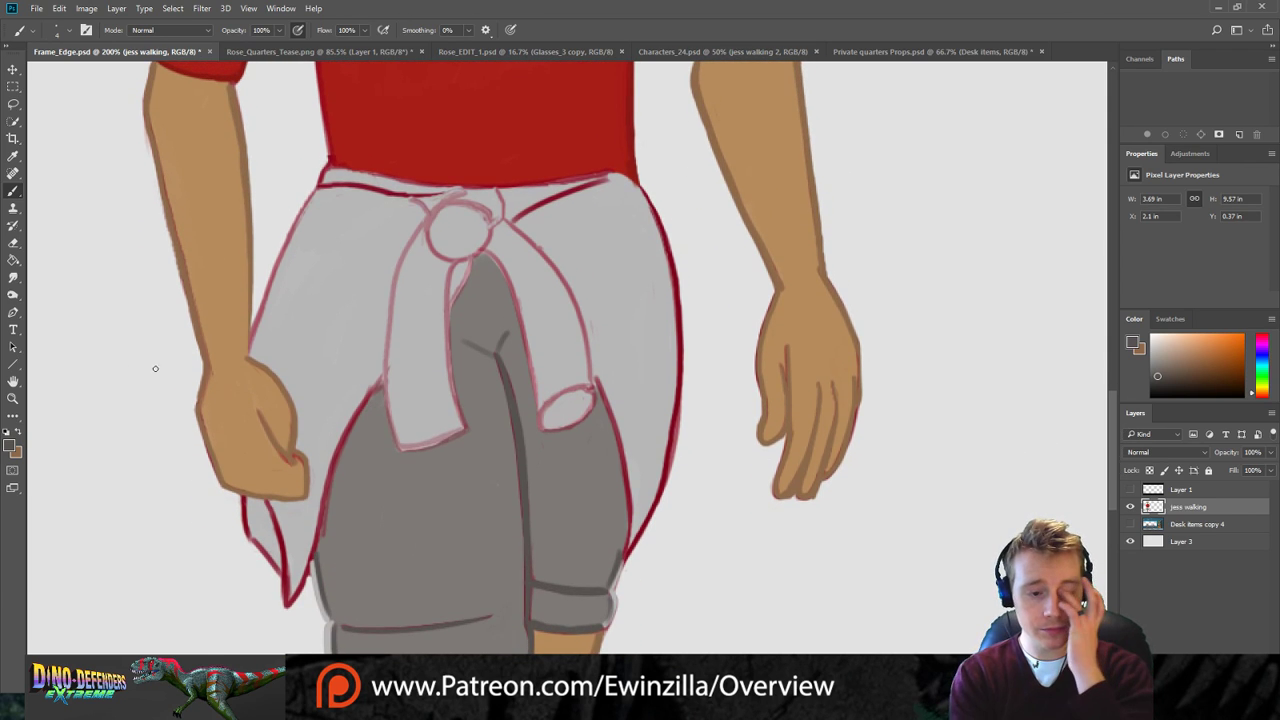
key(i)
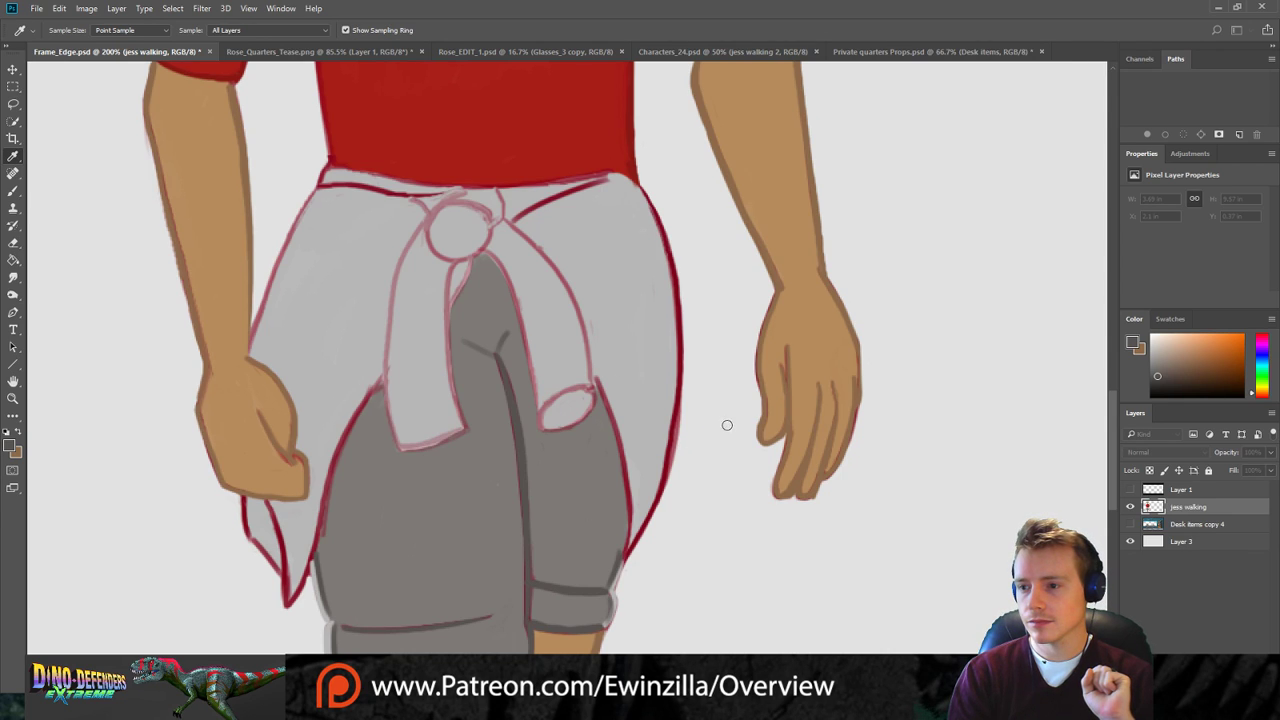
click(1006, 367)
key(b)
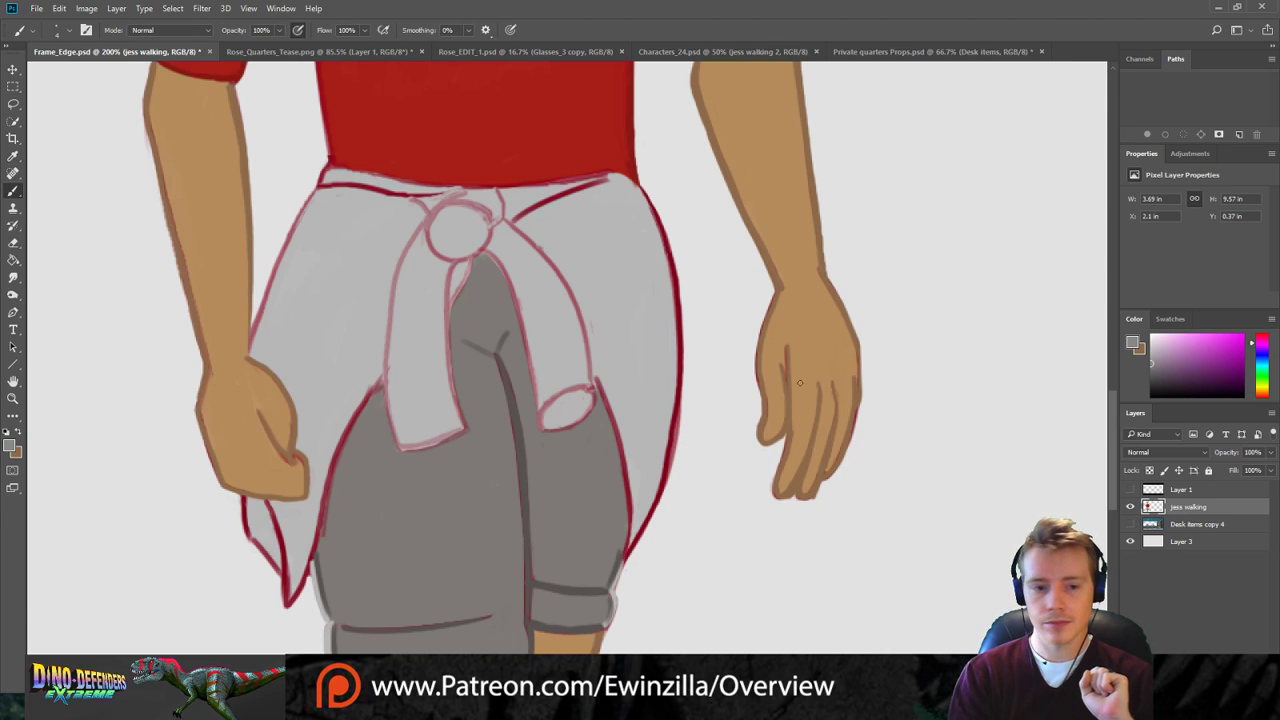
mouse_move(333, 165)
mouse_down()
mouse_move(322, 189)
mouse_move(329, 172)
mouse_up()
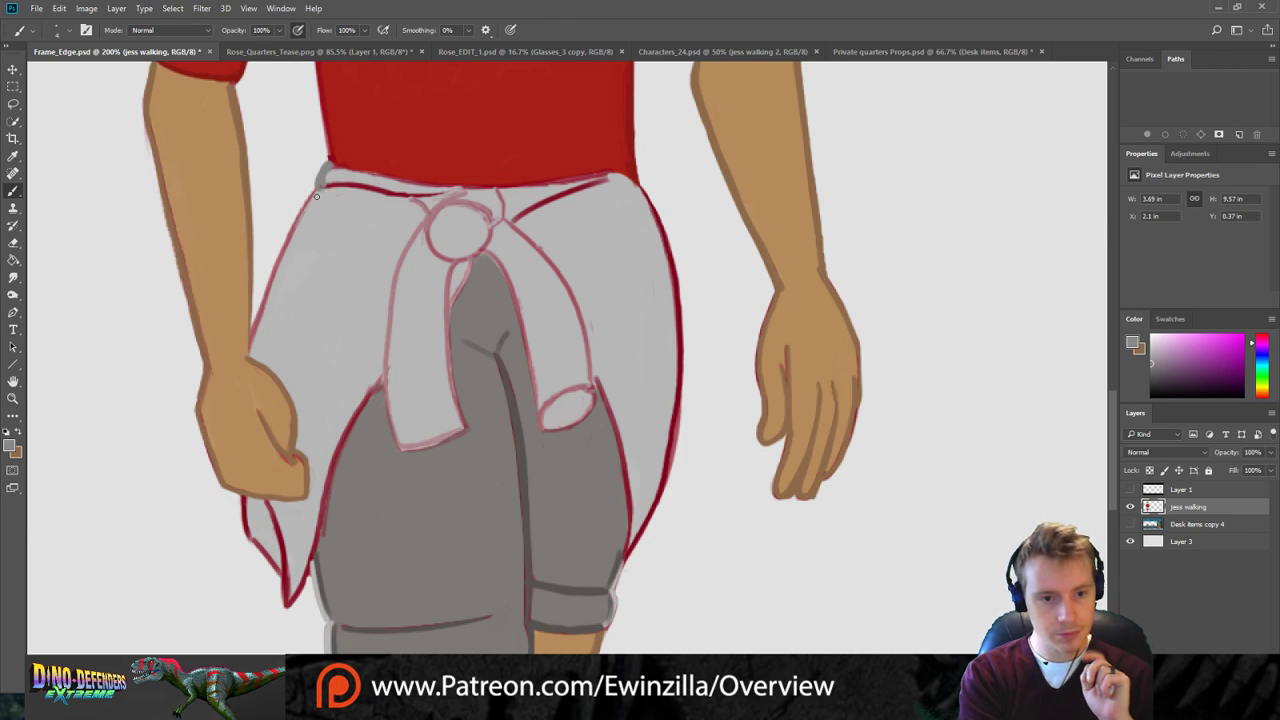
mouse_move(322, 183)
mouse_down()
mouse_move(266, 282)
mouse_move(250, 344)
mouse_move(275, 269)
mouse_up()
Repaint the waistband lines, the round knot and the folds around it in medium grey.
mouse_move(298, 214)
mouse_down()
mouse_move(318, 186)
mouse_move(446, 191)
mouse_move(330, 183)
mouse_move(329, 168)
mouse_move(452, 190)
mouse_move(345, 171)
mouse_move(446, 203)
mouse_move(424, 215)
mouse_move(470, 262)
mouse_move(494, 220)
mouse_move(435, 242)
mouse_move(488, 237)
mouse_move(446, 208)
mouse_move(444, 261)
mouse_up()
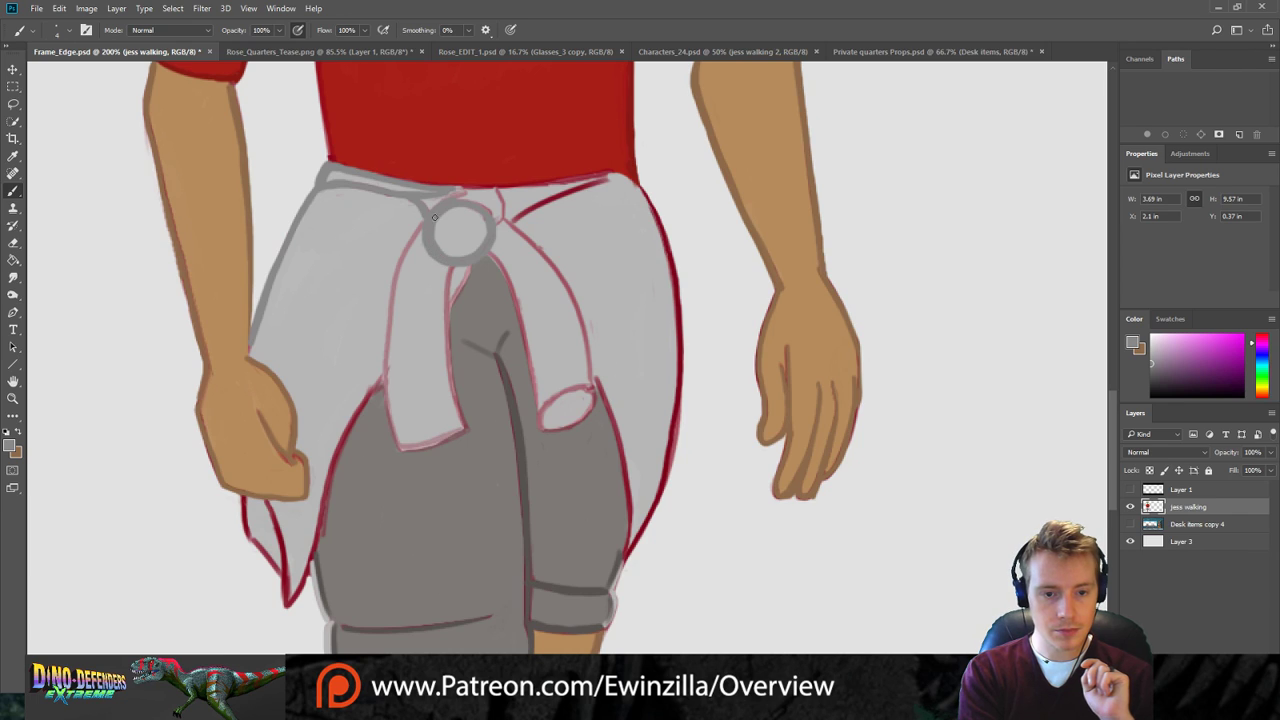
mouse_move(462, 191)
mouse_down()
mouse_move(480, 190)
mouse_move(502, 216)
mouse_move(598, 181)
mouse_move(513, 224)
mouse_move(600, 176)
mouse_move(513, 183)
mouse_up()
drag(469, 263, 446, 326)
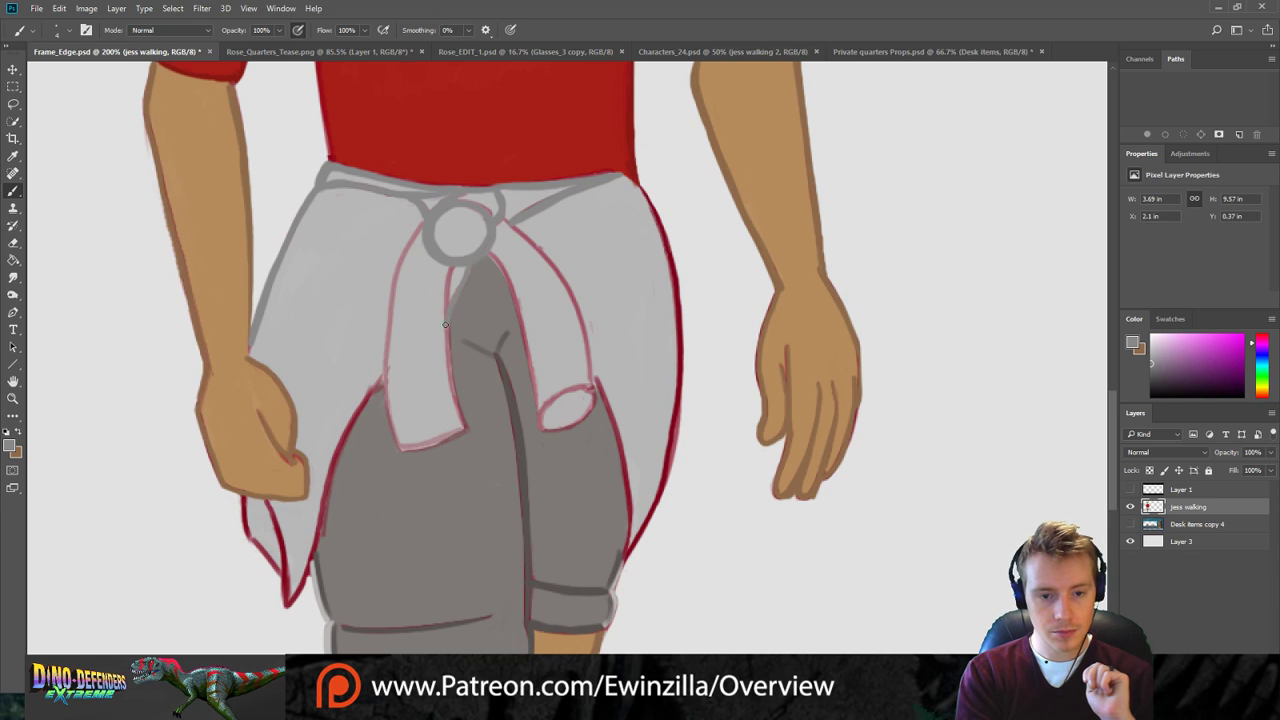
drag(510, 217, 568, 187)
Repaint the waist garment's pointed lower corner beneath the fist and its inner edge over the front thigh in medium grey.
mouse_move(243, 497)
mouse_down()
mouse_move(249, 535)
mouse_move(243, 499)
mouse_move(279, 573)
mouse_move(267, 502)
mouse_move(288, 601)
mouse_move(282, 553)
mouse_up()
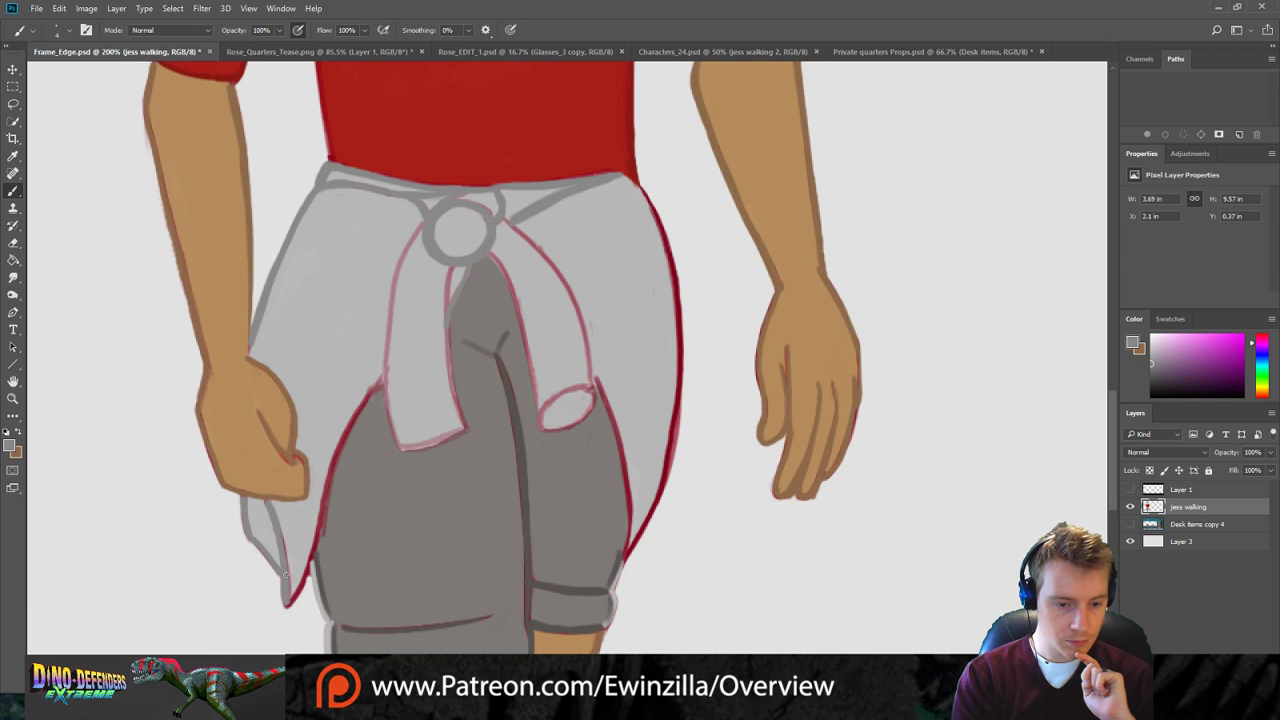
mouse_move(286, 594)
mouse_down()
mouse_move(346, 433)
mouse_move(385, 377)
mouse_move(354, 412)
mouse_move(323, 494)
mouse_up()
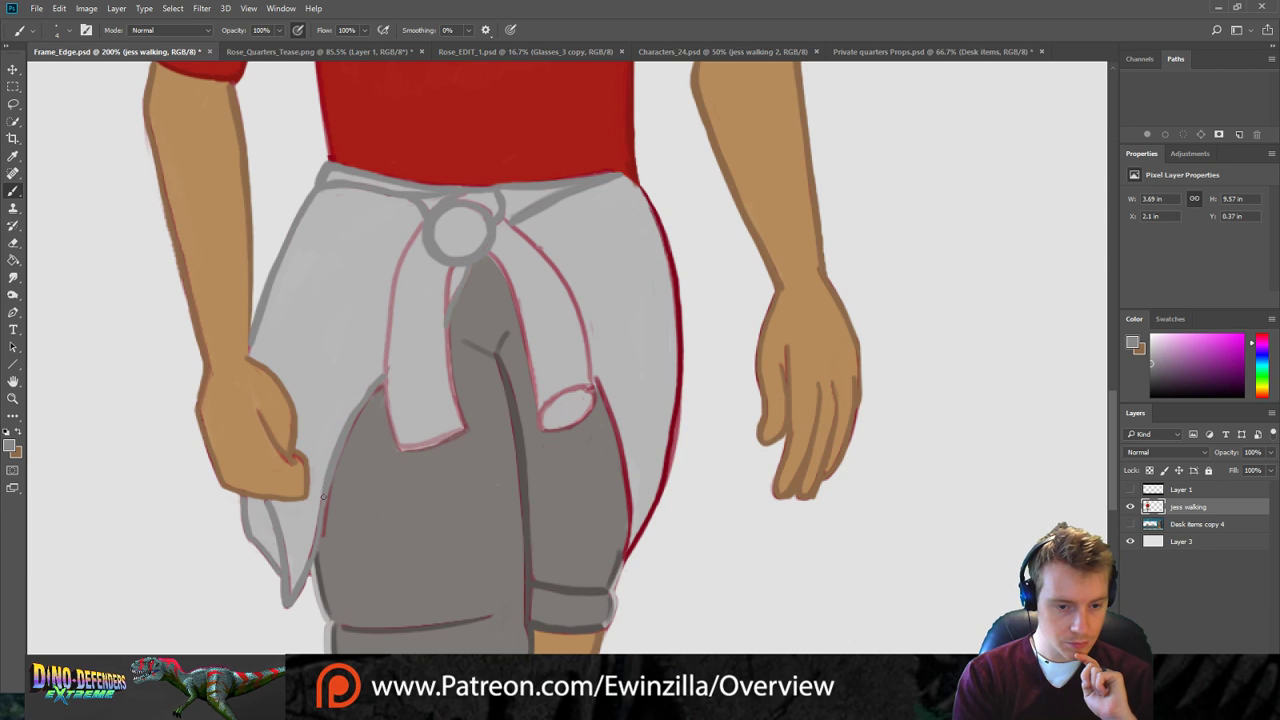
mouse_move(301, 580)
mouse_down()
mouse_move(341, 445)
mouse_move(386, 380)
mouse_move(342, 447)
mouse_move(378, 383)
mouse_move(364, 396)
mouse_move(329, 481)
mouse_up()
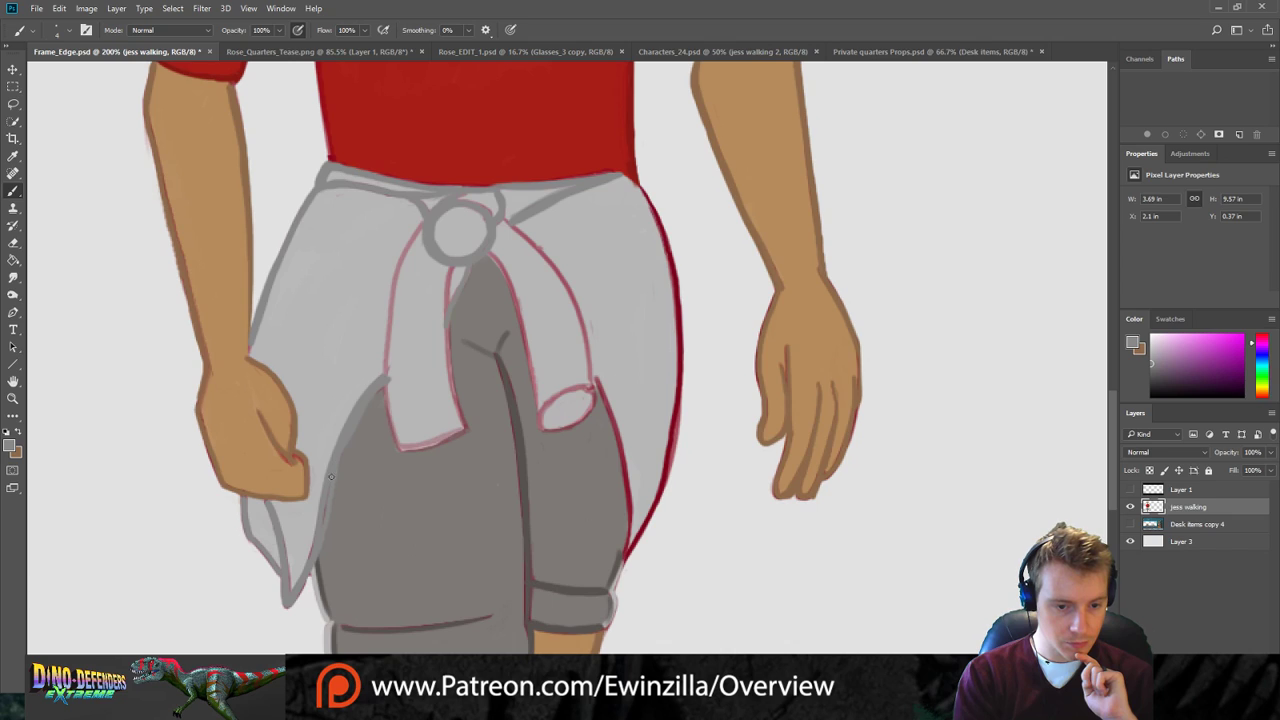
drag(318, 524, 309, 561)
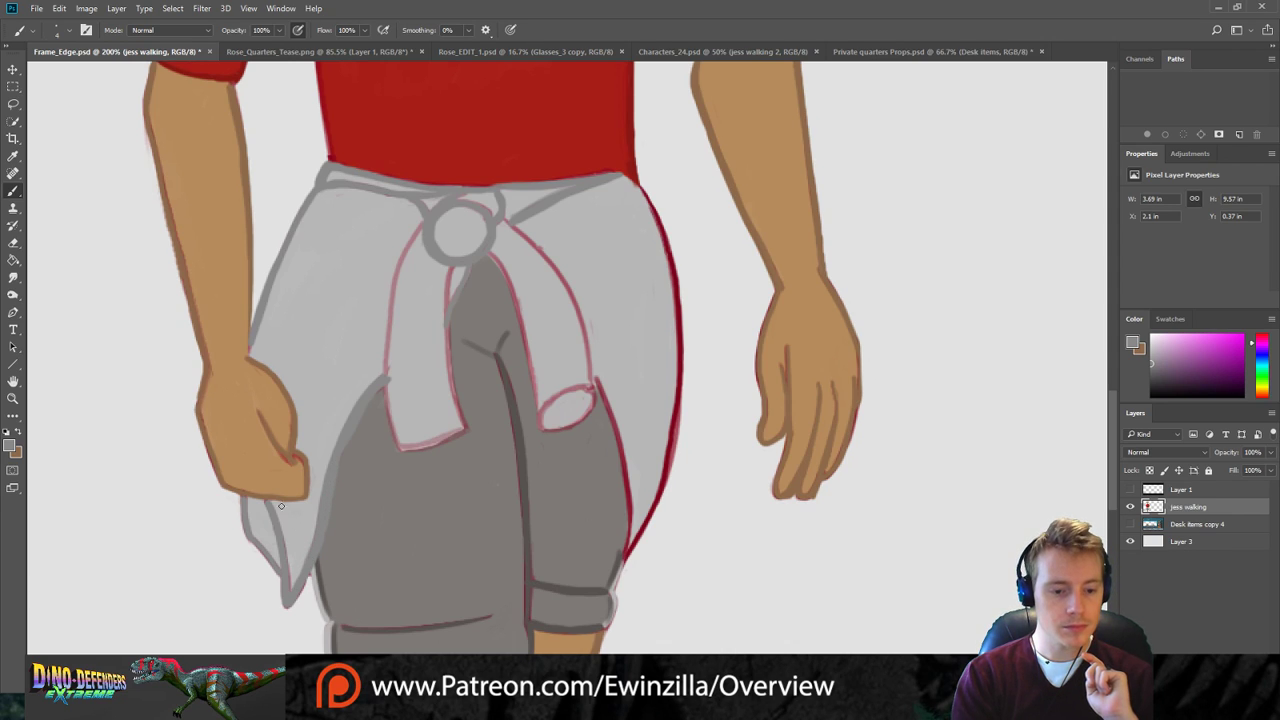
Rework the outline of the straight hanging sleeve over the front leg from red to medium grey, from knot to cuff.
click(13, 277)
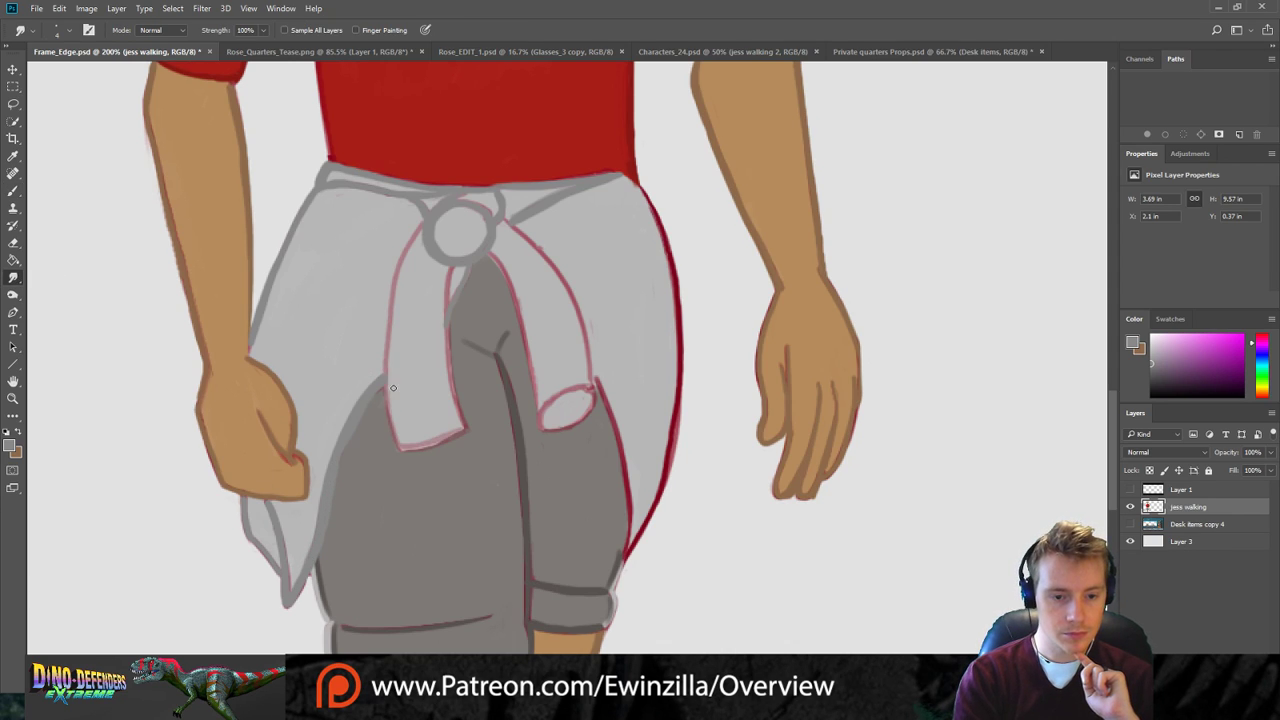
drag(386, 378, 397, 447)
mouse_move(386, 404)
mouse_down()
mouse_move(400, 446)
mouse_move(460, 431)
mouse_up()
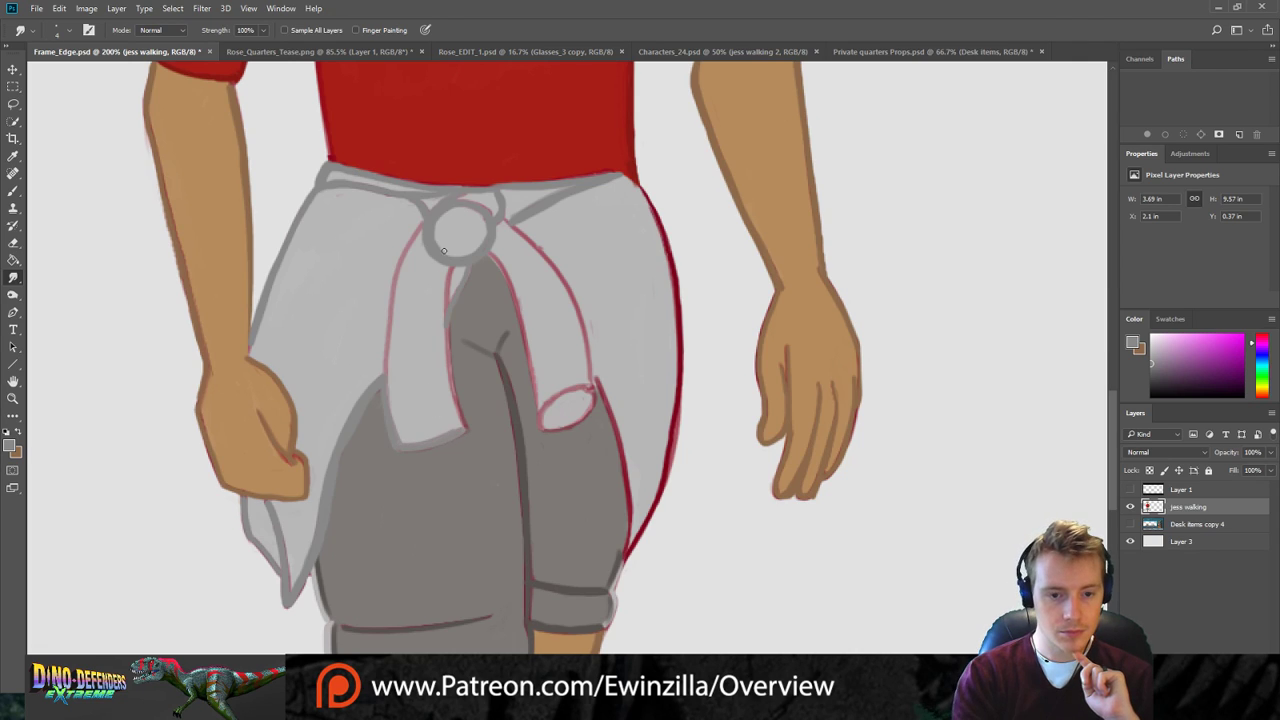
mouse_move(453, 262)
mouse_down()
mouse_move(449, 351)
mouse_move(465, 431)
mouse_move(448, 314)
mouse_up()
mouse_move(426, 222)
mouse_down()
mouse_move(392, 305)
mouse_move(384, 392)
mouse_move(403, 268)
mouse_move(424, 226)
mouse_move(383, 370)
mouse_up()
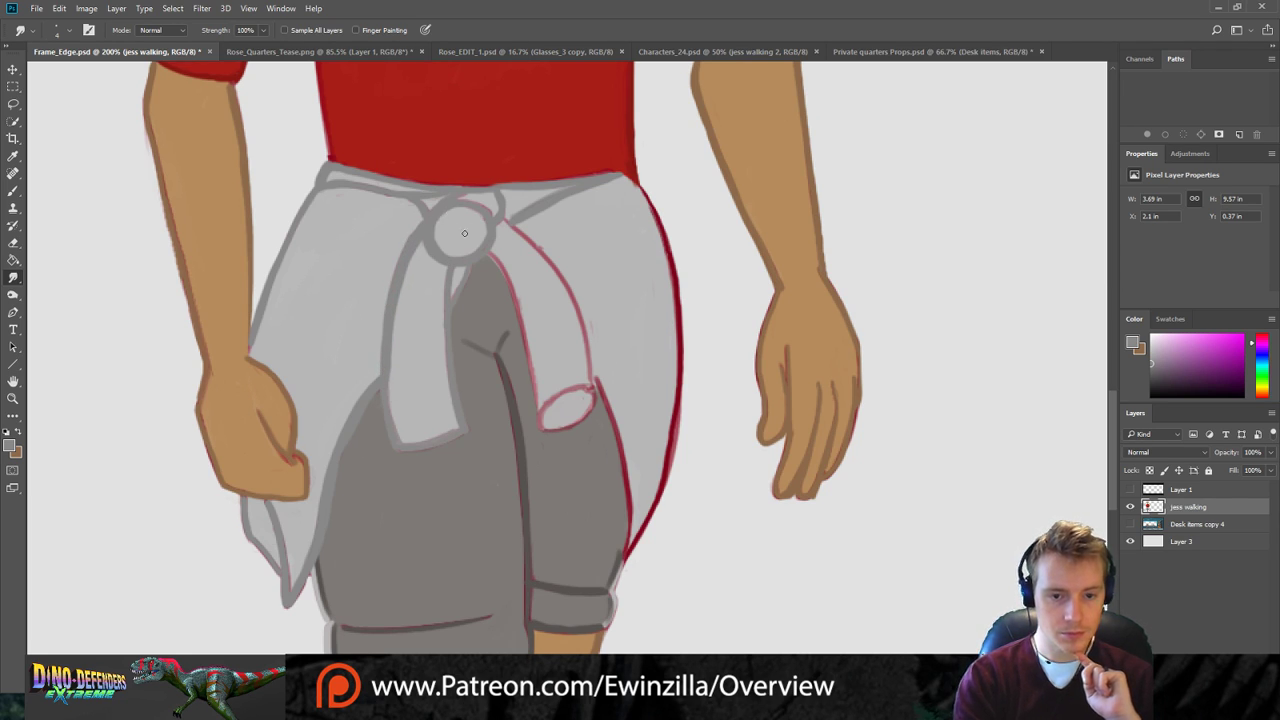
Rework both long edges and the oval cuff of the curved hanging sleeve from red to medium grey.
mouse_move(490, 254)
mouse_down()
mouse_move(538, 408)
mouse_move(515, 304)
mouse_move(488, 256)
mouse_move(527, 355)
mouse_up()
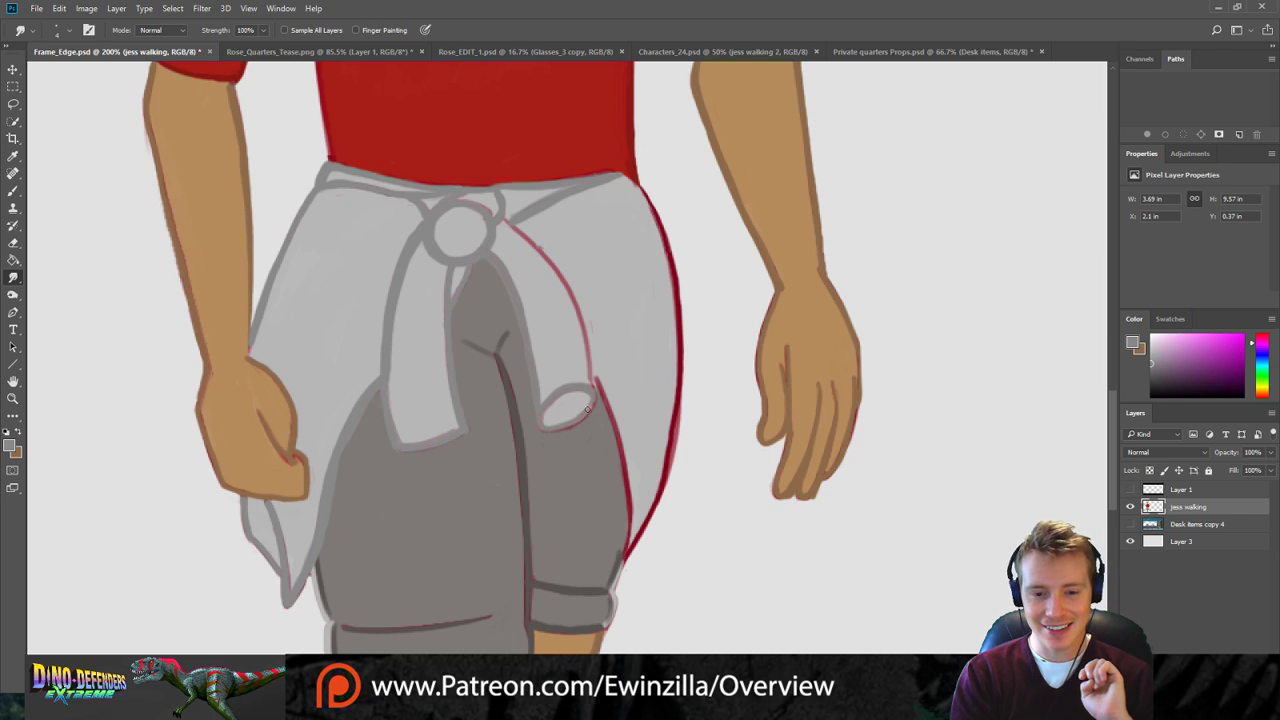
drag(545, 432, 597, 396)
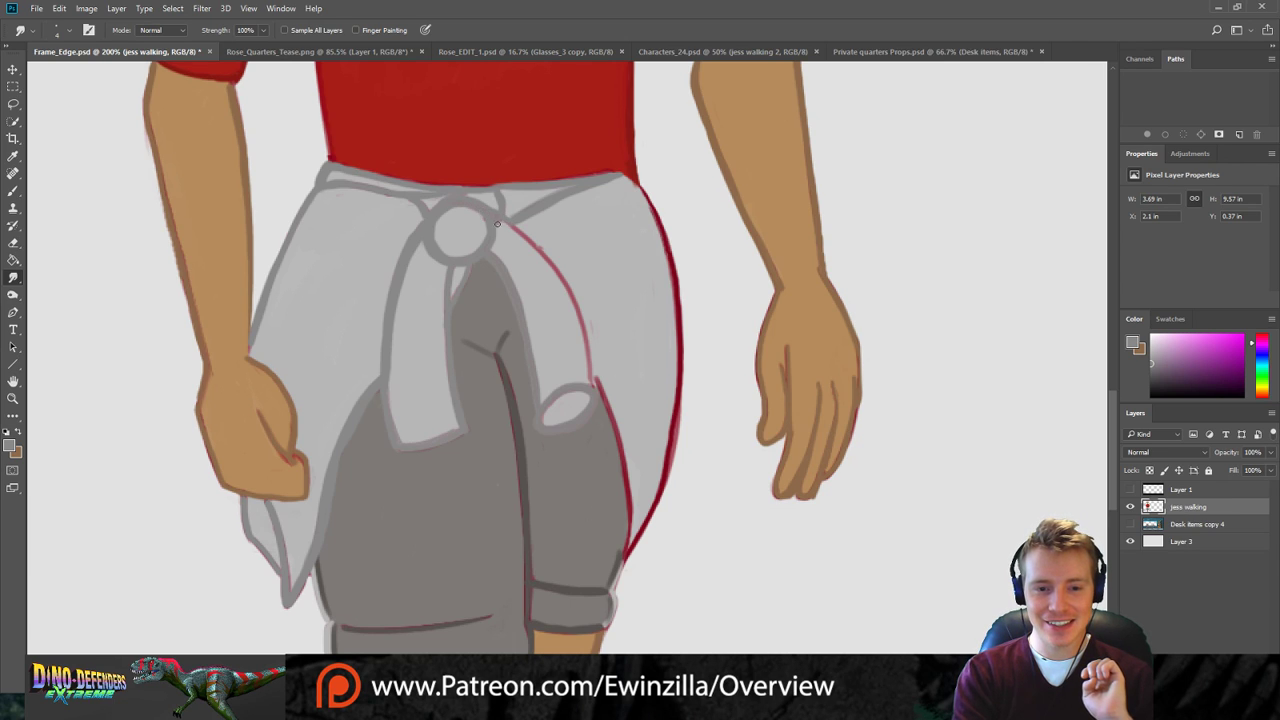
mouse_move(502, 216)
mouse_down()
mouse_move(539, 252)
mouse_move(513, 222)
mouse_move(556, 272)
mouse_move(597, 395)
mouse_up()
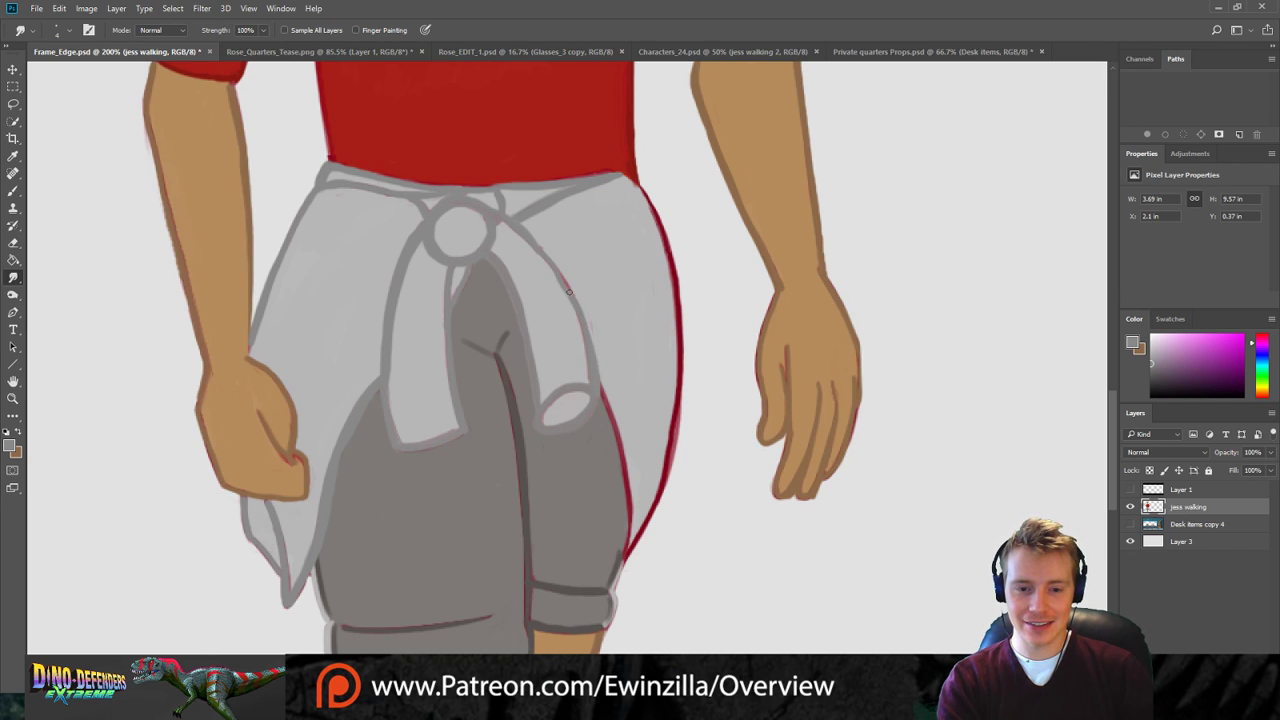
mouse_move(530, 240)
mouse_down()
mouse_move(587, 341)
mouse_move(552, 261)
mouse_move(589, 351)
mouse_up()
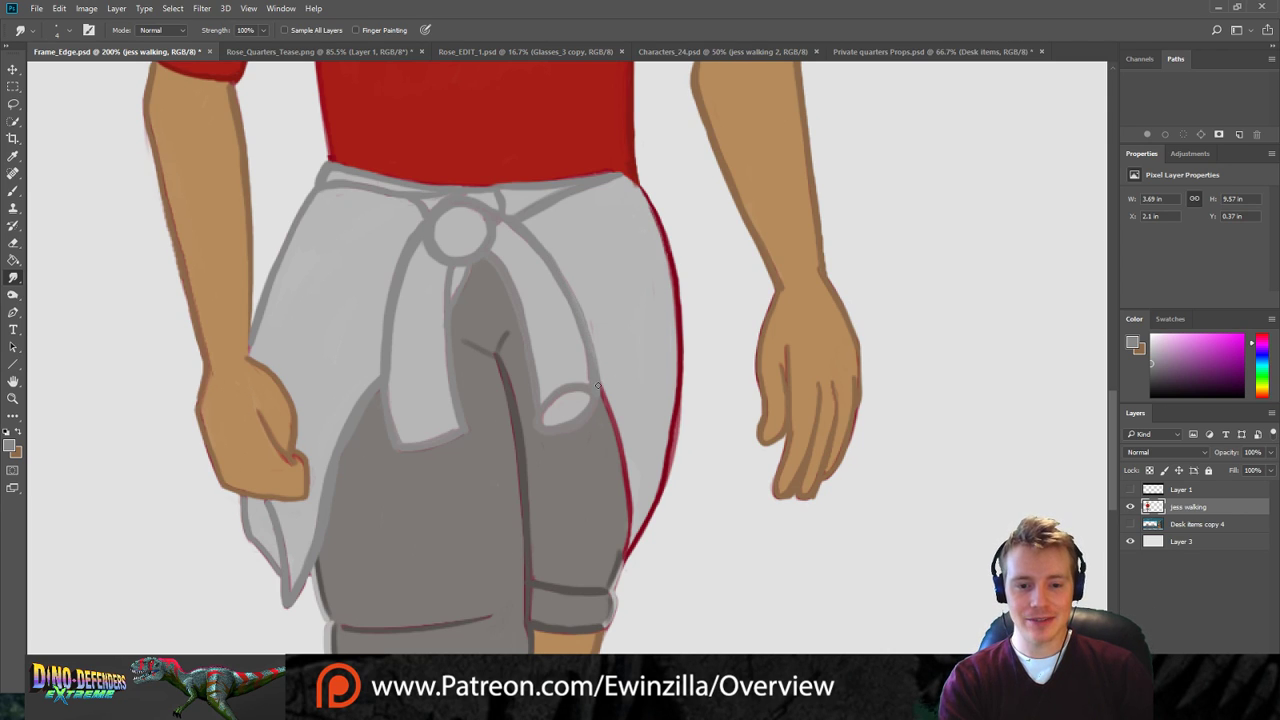
drag(583, 354, 590, 388)
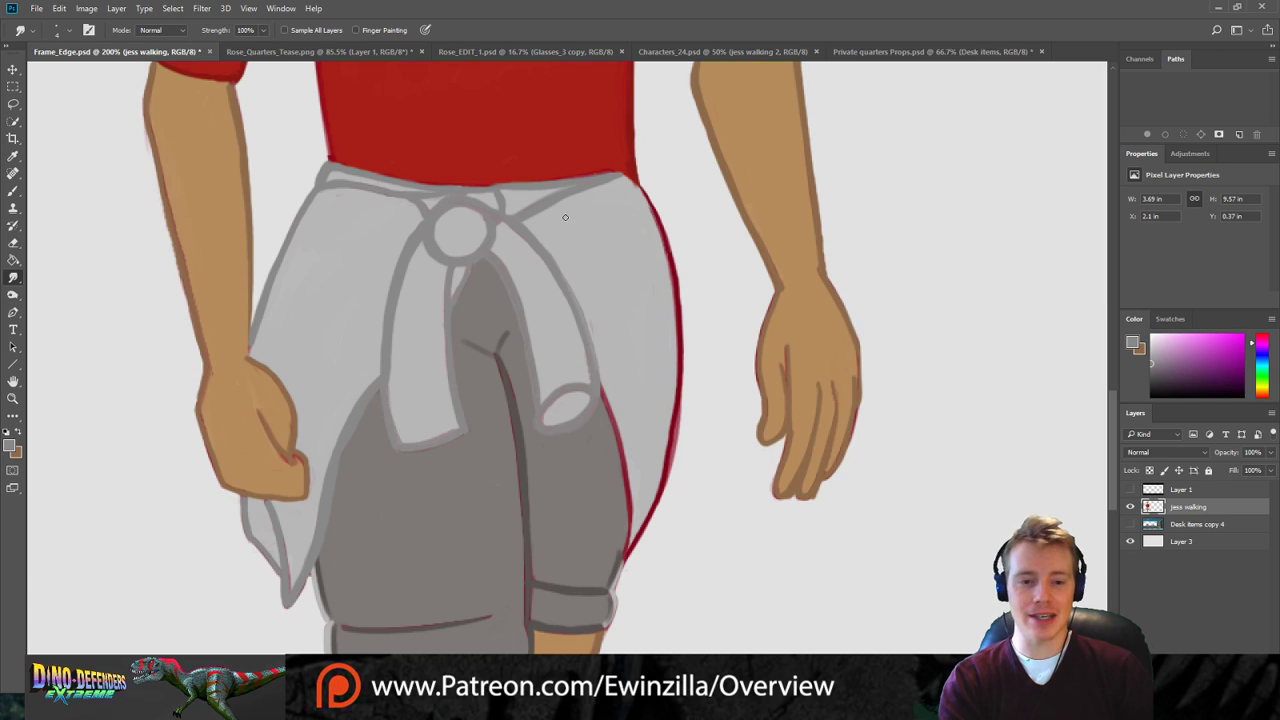
Brush medium grey over the waist garment's outer edge on the rear leg's side, from the shirt corner to the lower tip.
key(b)
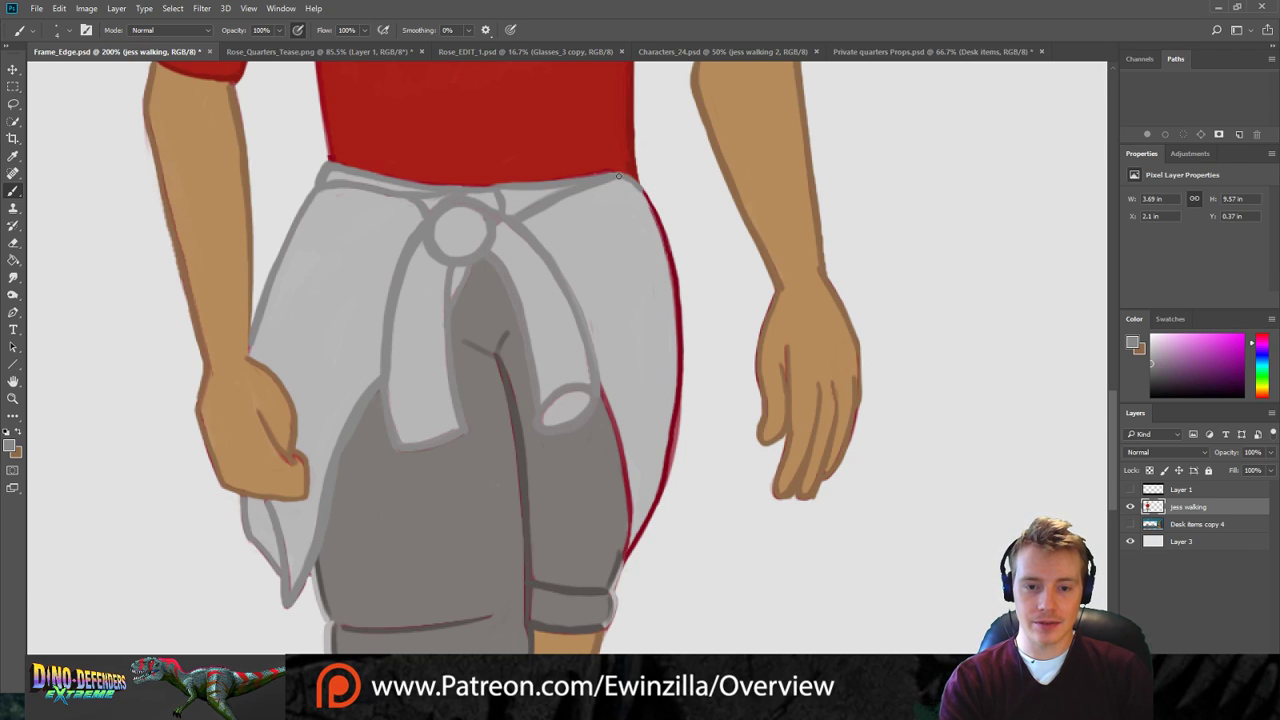
mouse_move(640, 190)
mouse_down()
mouse_move(665, 255)
mouse_move(670, 332)
mouse_up()
mouse_move(654, 210)
mouse_down()
mouse_move(681, 336)
mouse_move(670, 260)
mouse_move(675, 398)
mouse_up()
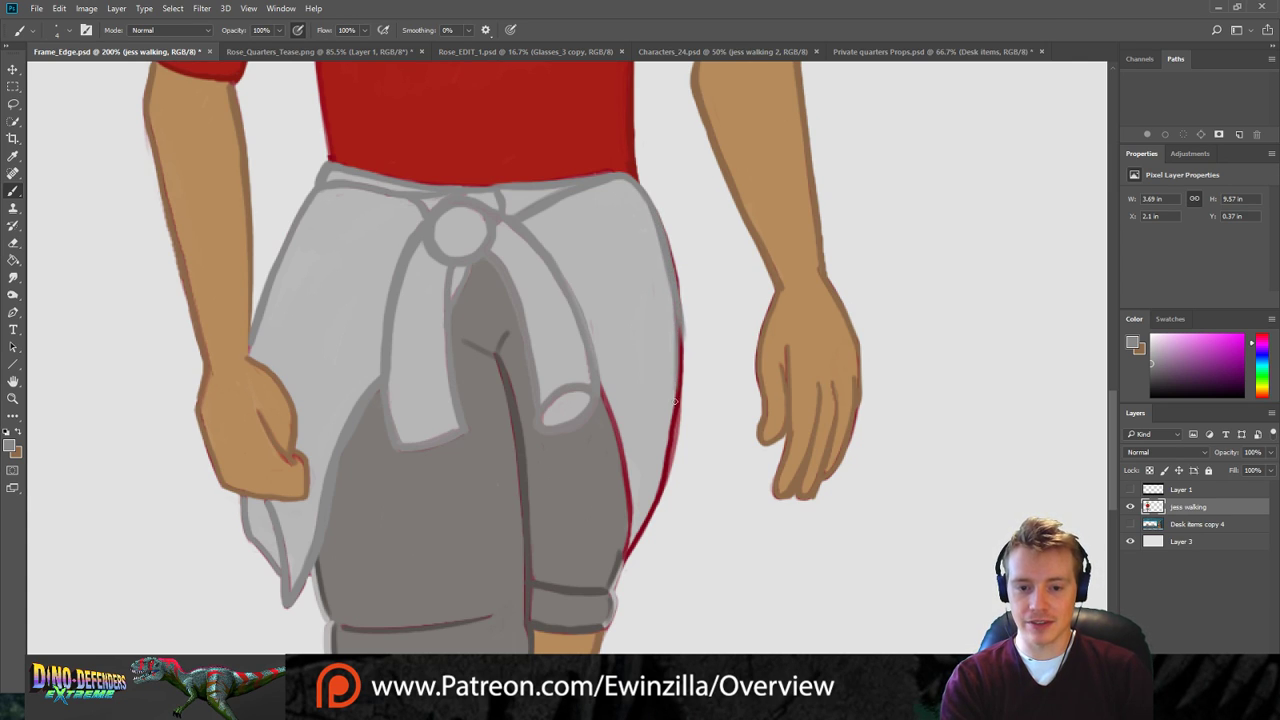
drag(676, 326, 670, 474)
drag(668, 424, 638, 540)
drag(668, 478, 624, 556)
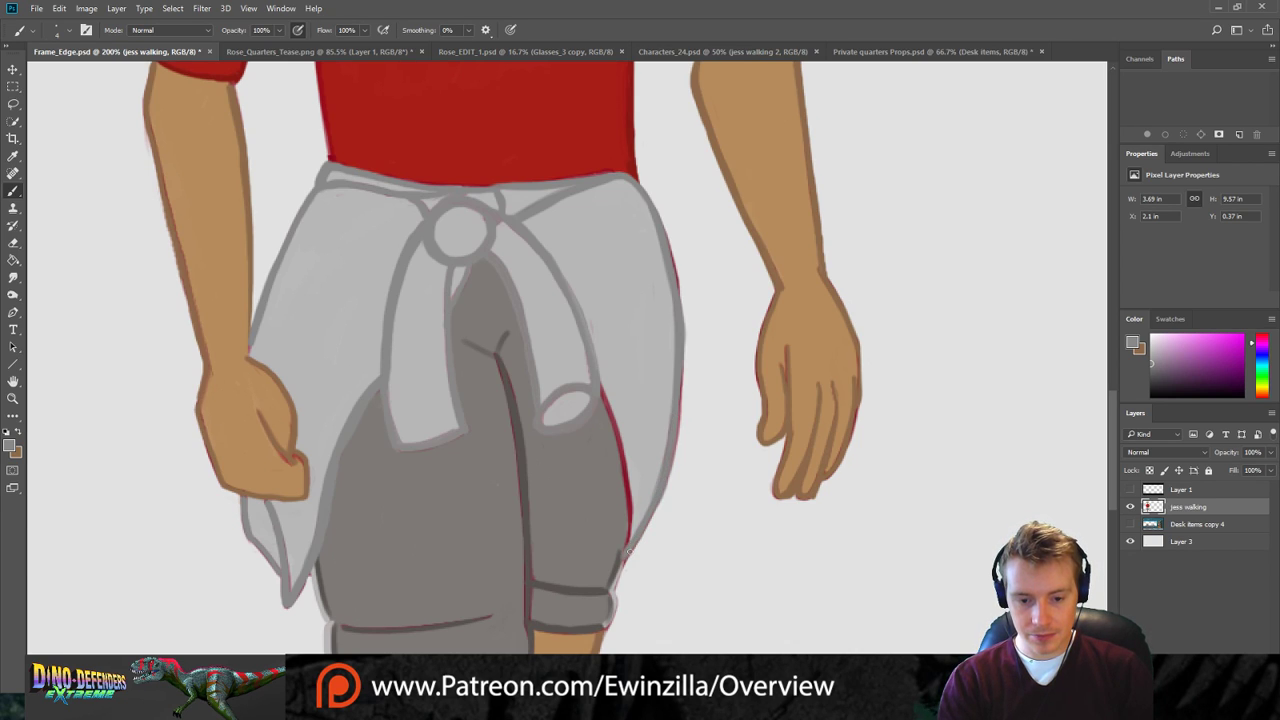
Paint the garment's inner edge over the rear leg in medium grey and smudge away the red fringe on its outer edge.
mouse_move(598, 380)
mouse_down()
mouse_move(625, 476)
mouse_move(619, 558)
mouse_up()
drag(597, 390, 628, 547)
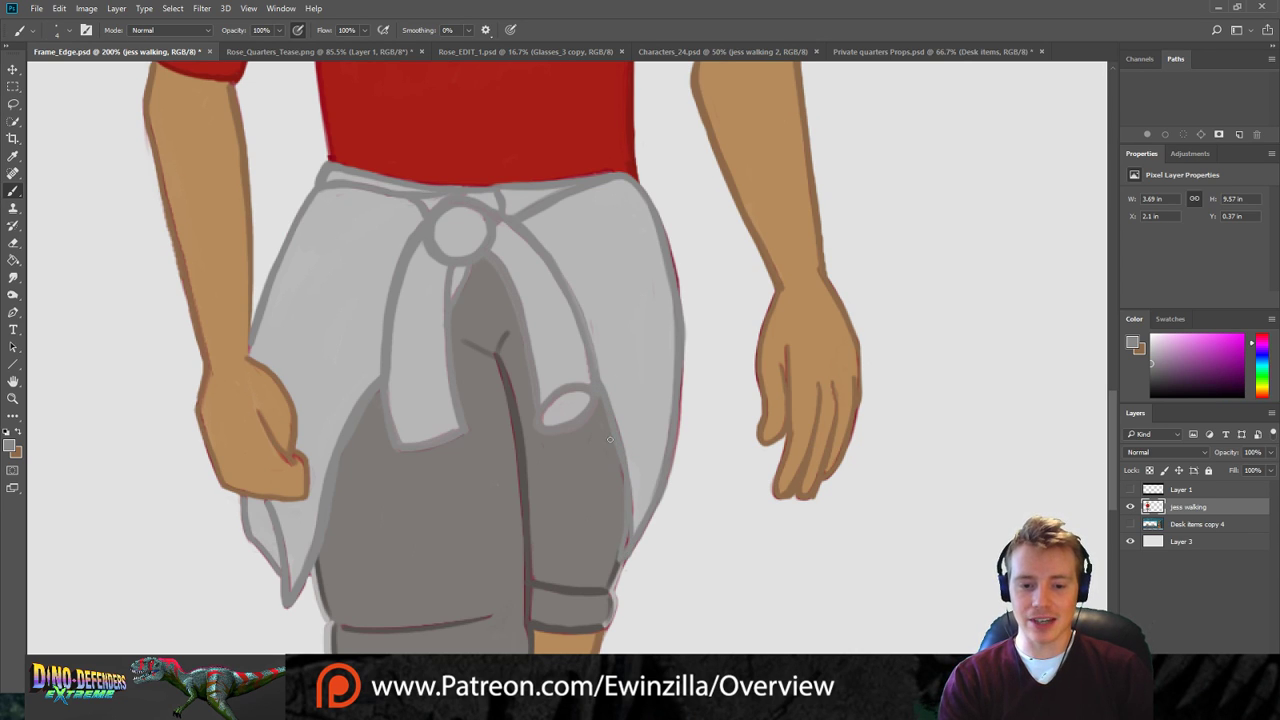
drag(619, 453, 628, 548)
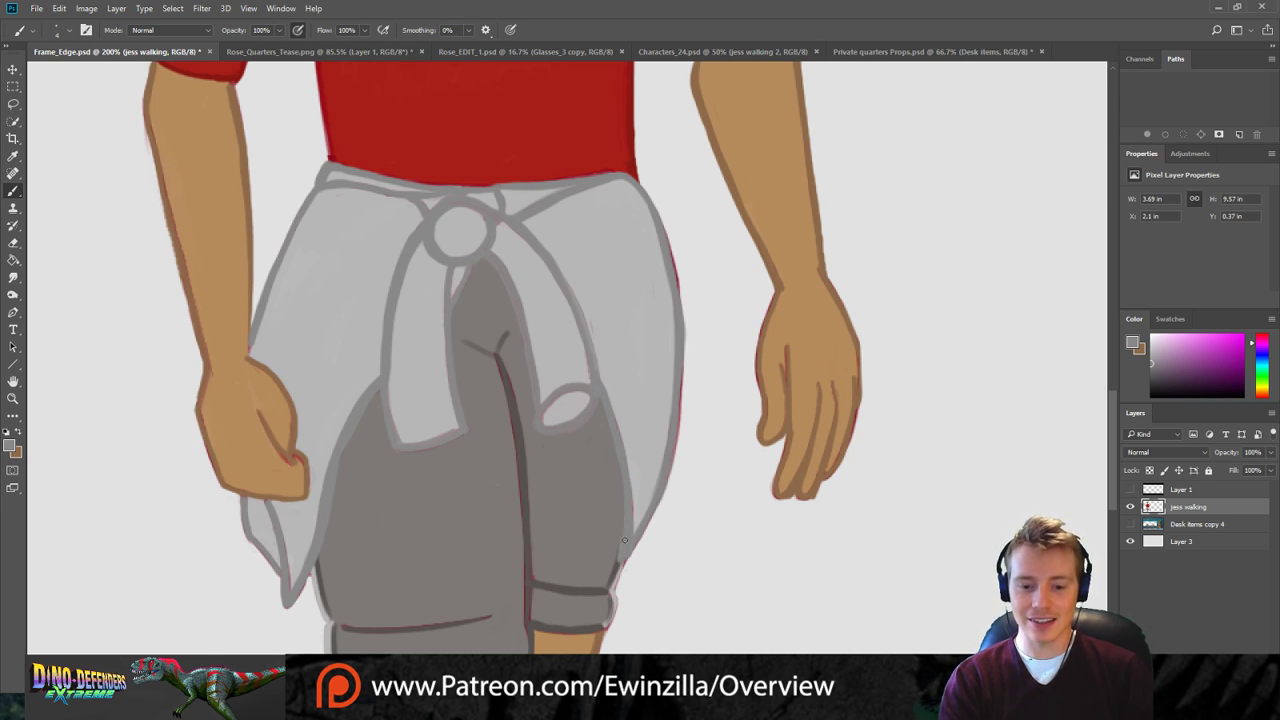
drag(605, 393, 624, 508)
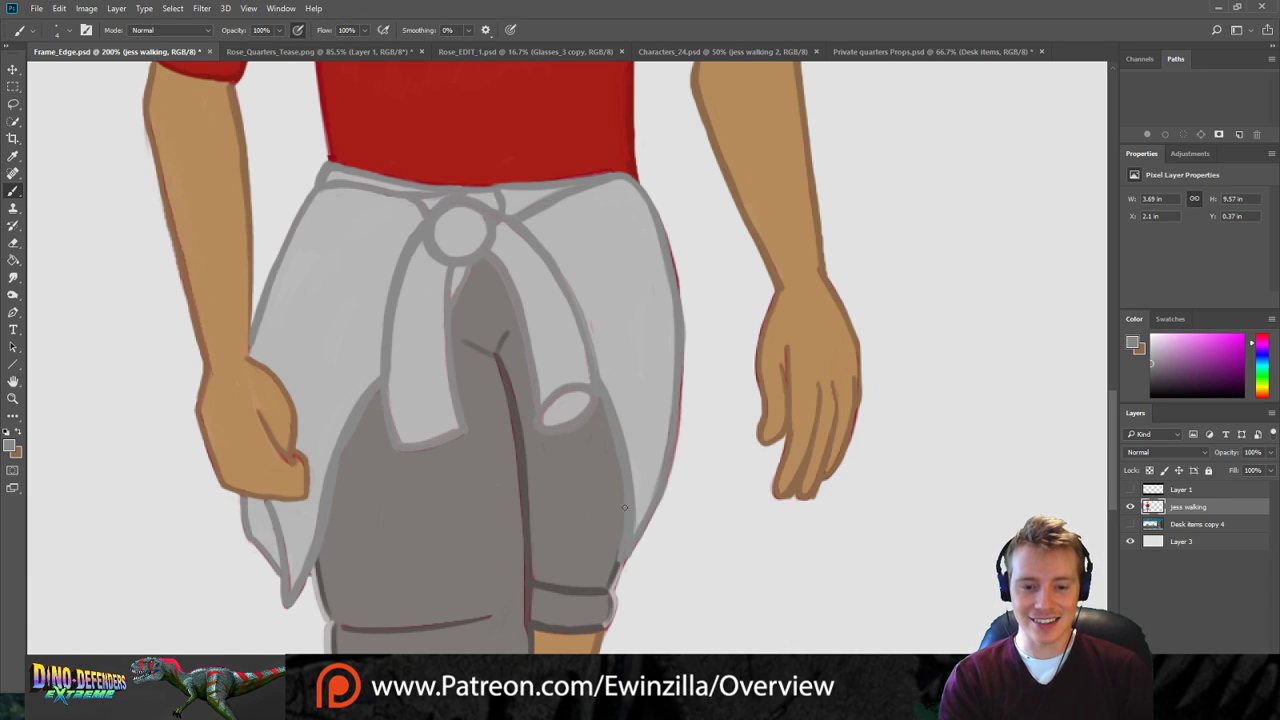
click(13, 277)
mouse_move(659, 209)
mouse_down()
mouse_move(678, 300)
mouse_move(681, 448)
mouse_move(660, 552)
mouse_up()
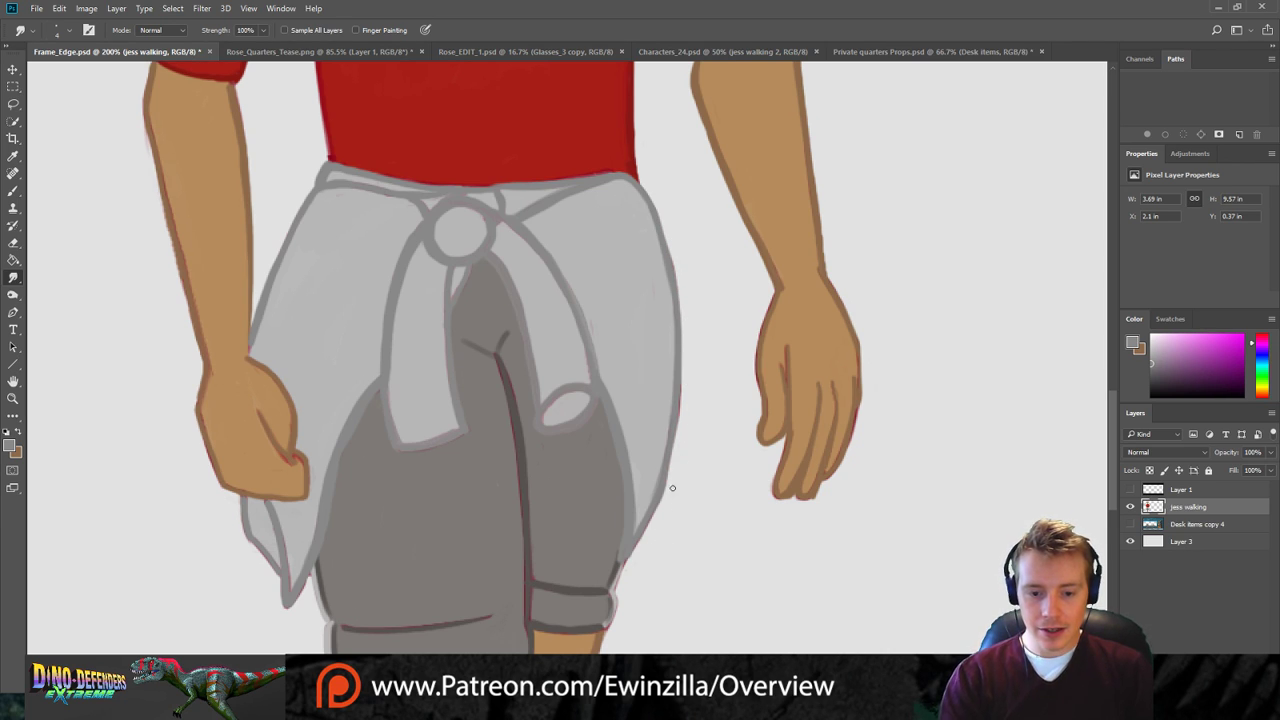
Sample the purple iris colour from the finished character in Characters_24.psd and return to Frame_Edge.psd.
drag(1113, 400, 1088, 260)
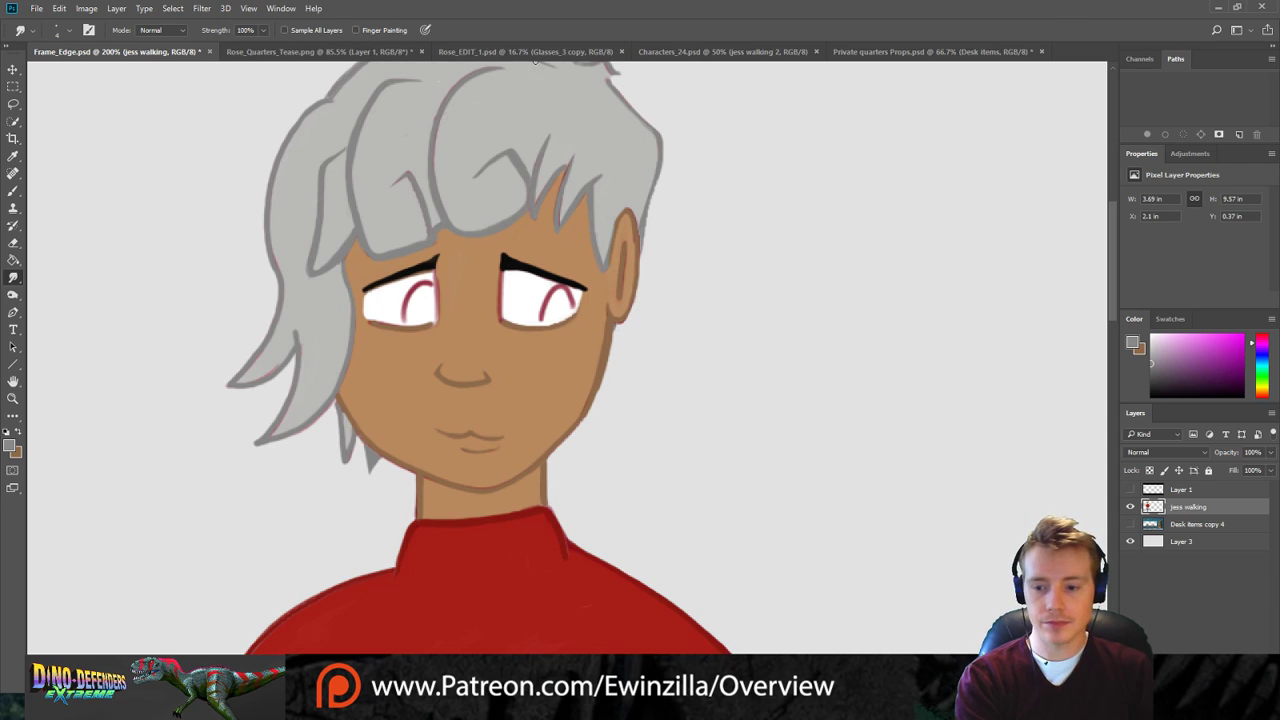
click(541, 50)
click(672, 52)
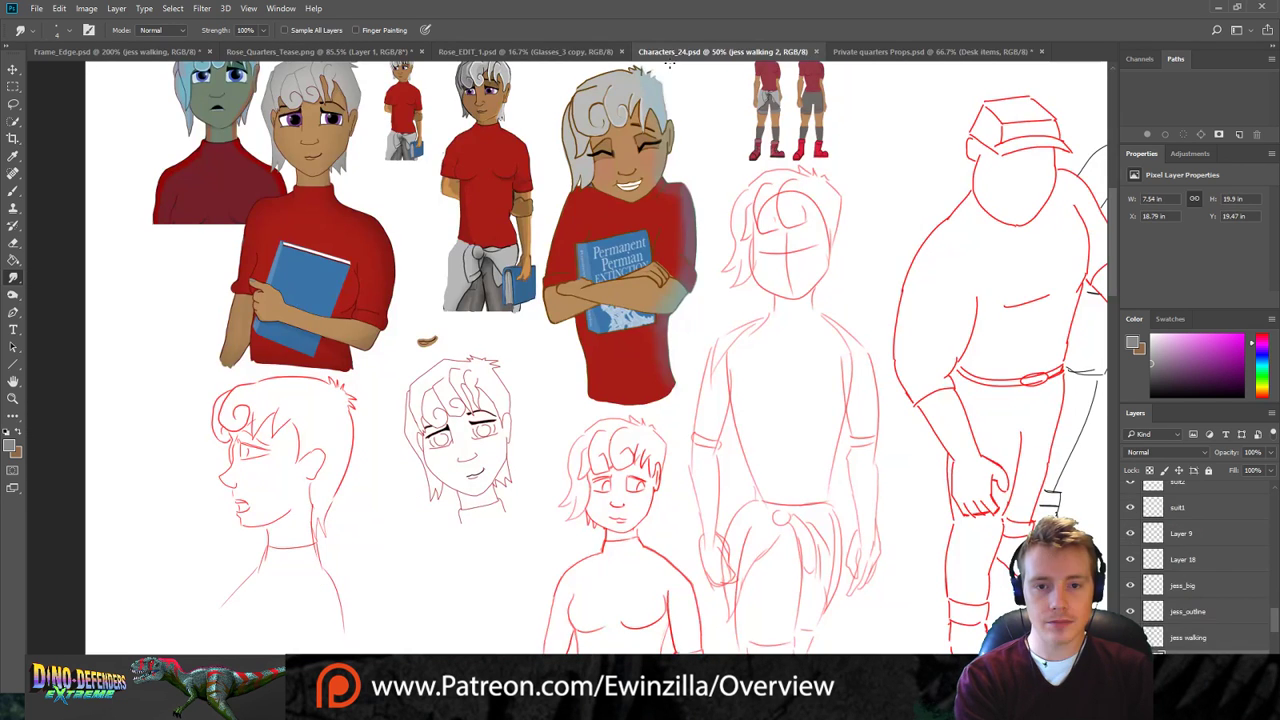
click(13, 157)
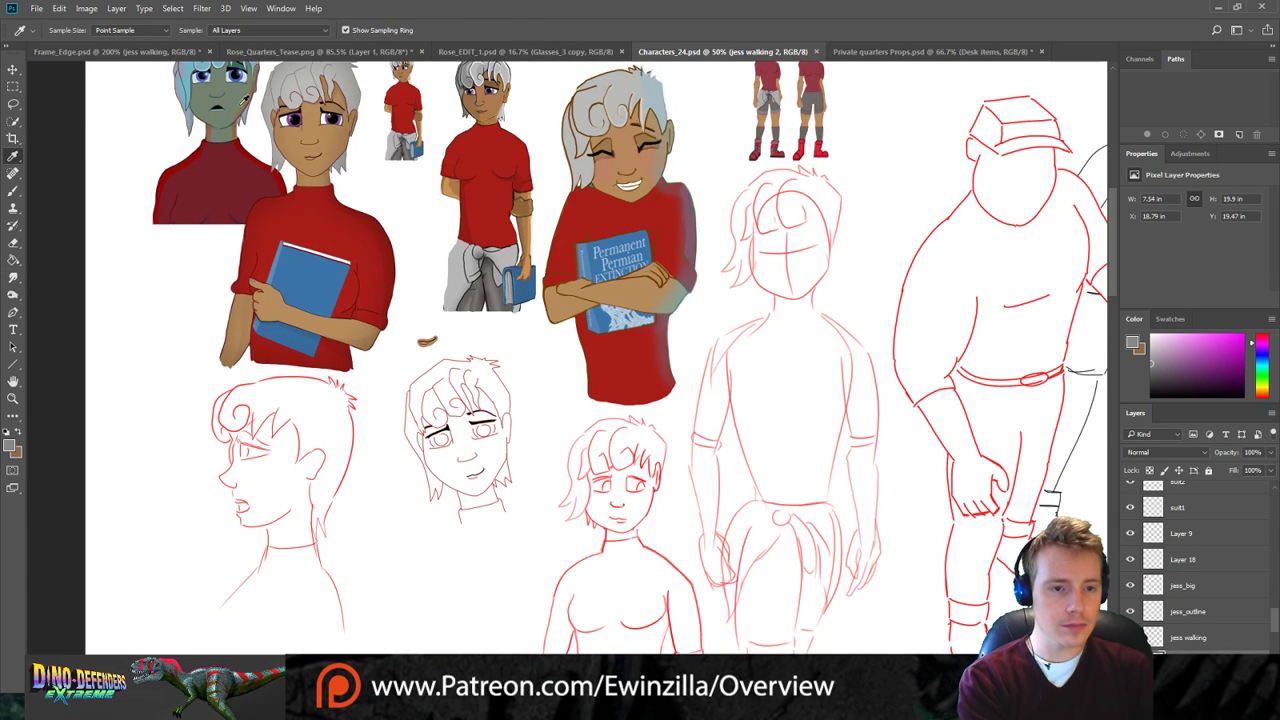
click(300, 114)
click(300, 113)
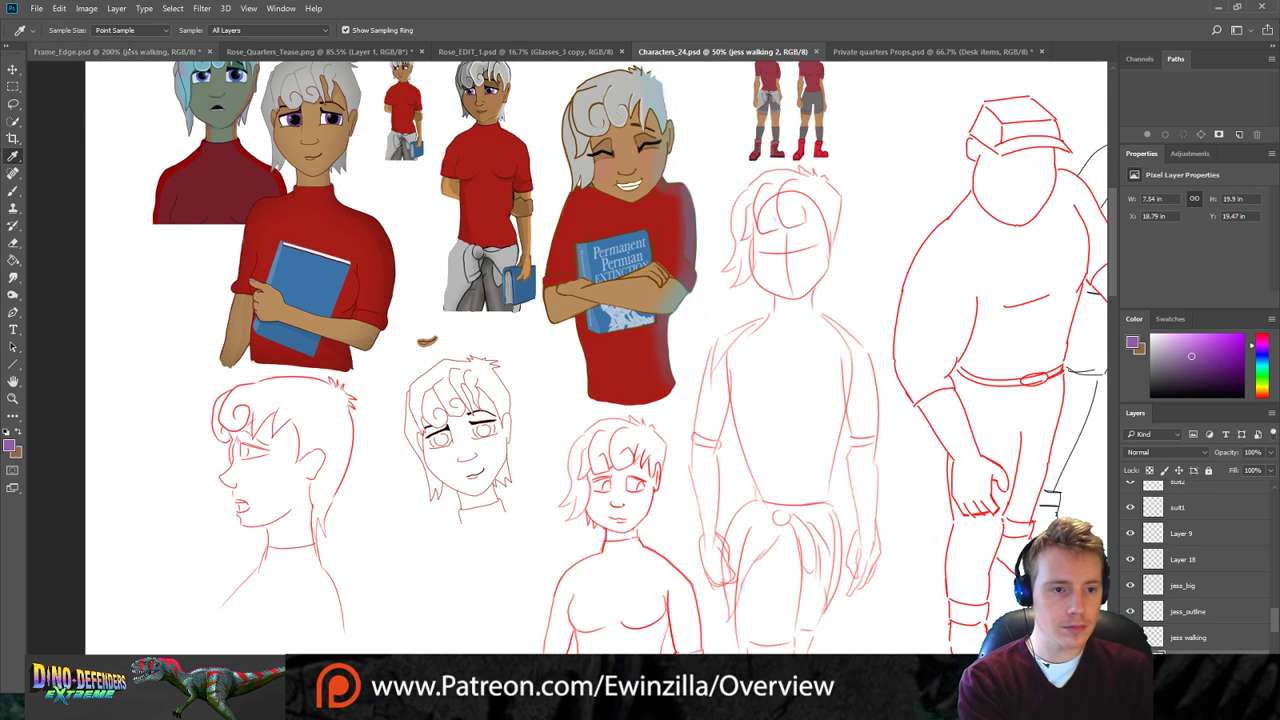
click(110, 51)
Smudge out the red iris sketches and the red inner borders of both eyes, leaving the whites clean.
click(13, 398)
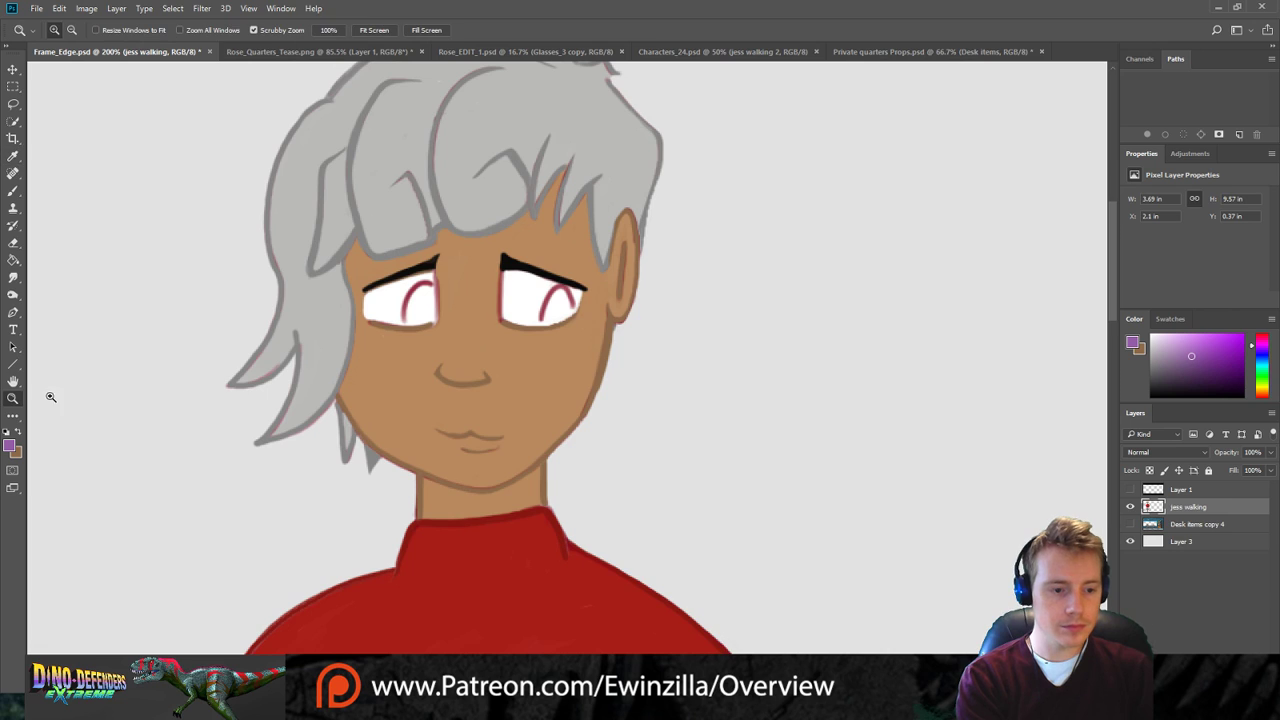
click(530, 286)
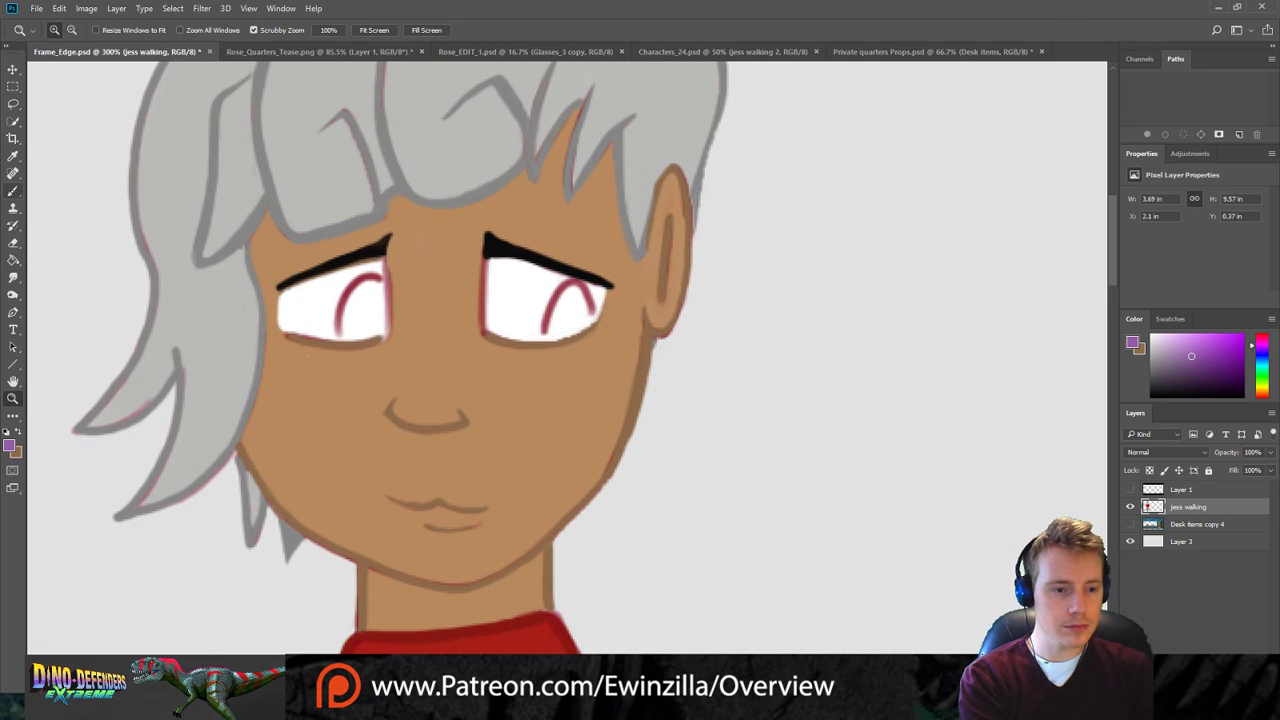
click(13, 243)
click(13, 277)
mouse_move(325, 293)
mouse_down()
mouse_move(382, 266)
mouse_move(384, 330)
mouse_up()
mouse_move(391, 261)
mouse_down()
mouse_move(390, 329)
mouse_move(350, 300)
mouse_move(337, 332)
mouse_move(290, 323)
mouse_move(363, 332)
mouse_move(295, 329)
mouse_move(325, 339)
mouse_move(376, 333)
mouse_up()
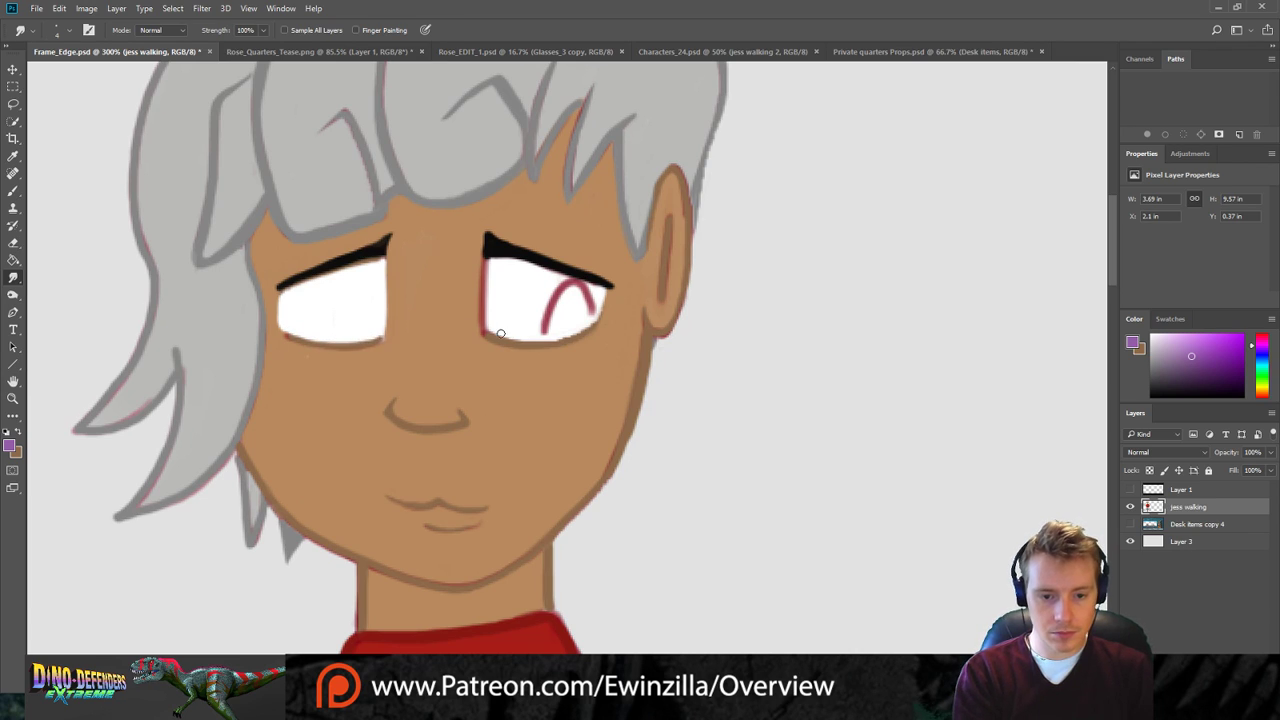
mouse_move(507, 341)
mouse_down()
mouse_move(483, 322)
mouse_move(486, 262)
mouse_move(499, 273)
mouse_move(489, 319)
mouse_move(490, 268)
mouse_move(490, 327)
mouse_move(505, 305)
mouse_move(546, 339)
mouse_move(513, 333)
mouse_move(563, 336)
mouse_move(594, 305)
mouse_move(563, 283)
mouse_move(593, 290)
mouse_move(545, 297)
mouse_move(578, 300)
mouse_move(546, 330)
mouse_move(569, 305)
mouse_up()
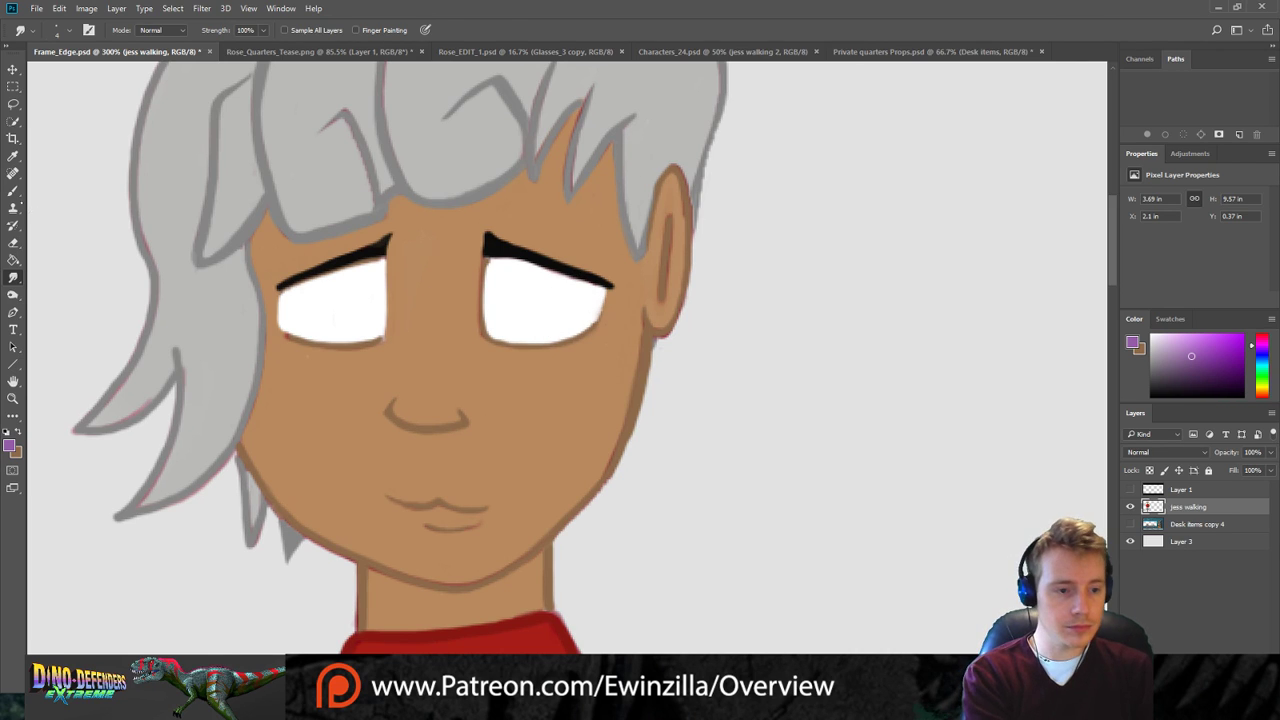
Brush a curved purple iris outline into each eye, undoing unsatisfactory strokes.
key(b)
drag(337, 337, 374, 304)
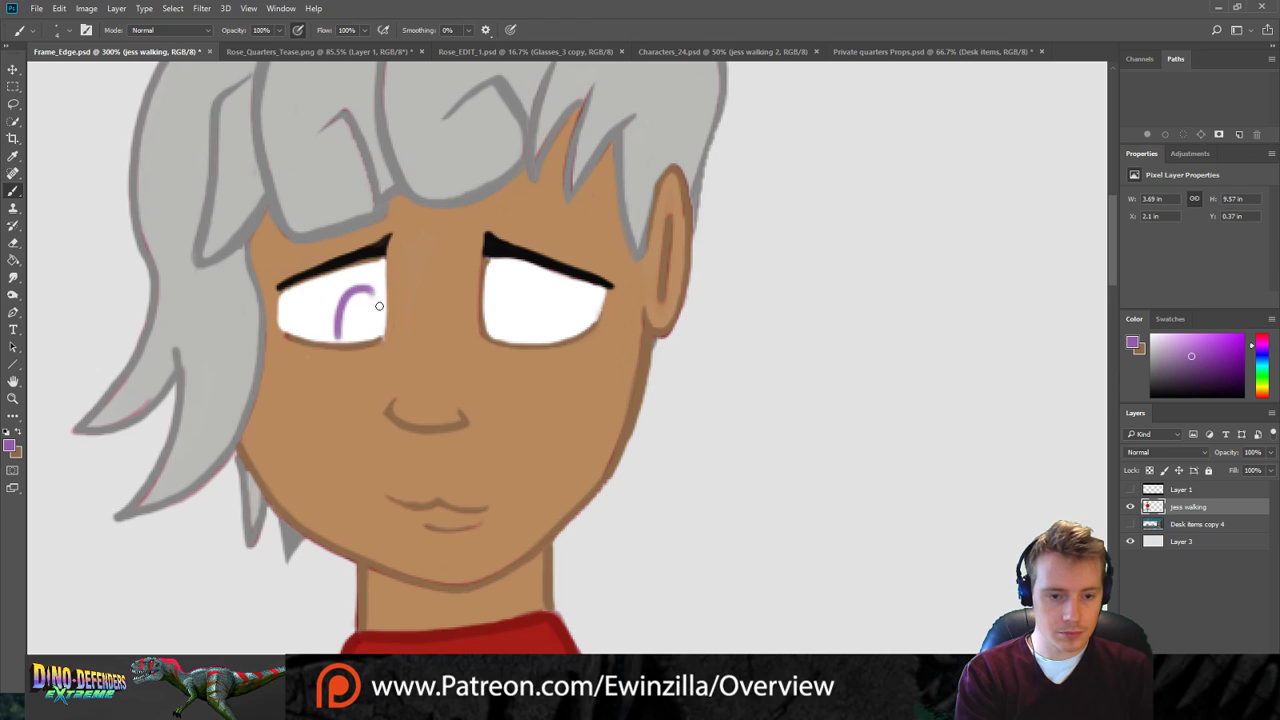
mouse_move(558, 336)
mouse_down()
mouse_move(588, 294)
mouse_move(592, 312)
mouse_up()
key(ctrl+z)
key(ctrl+z)
key(ctrl+z)
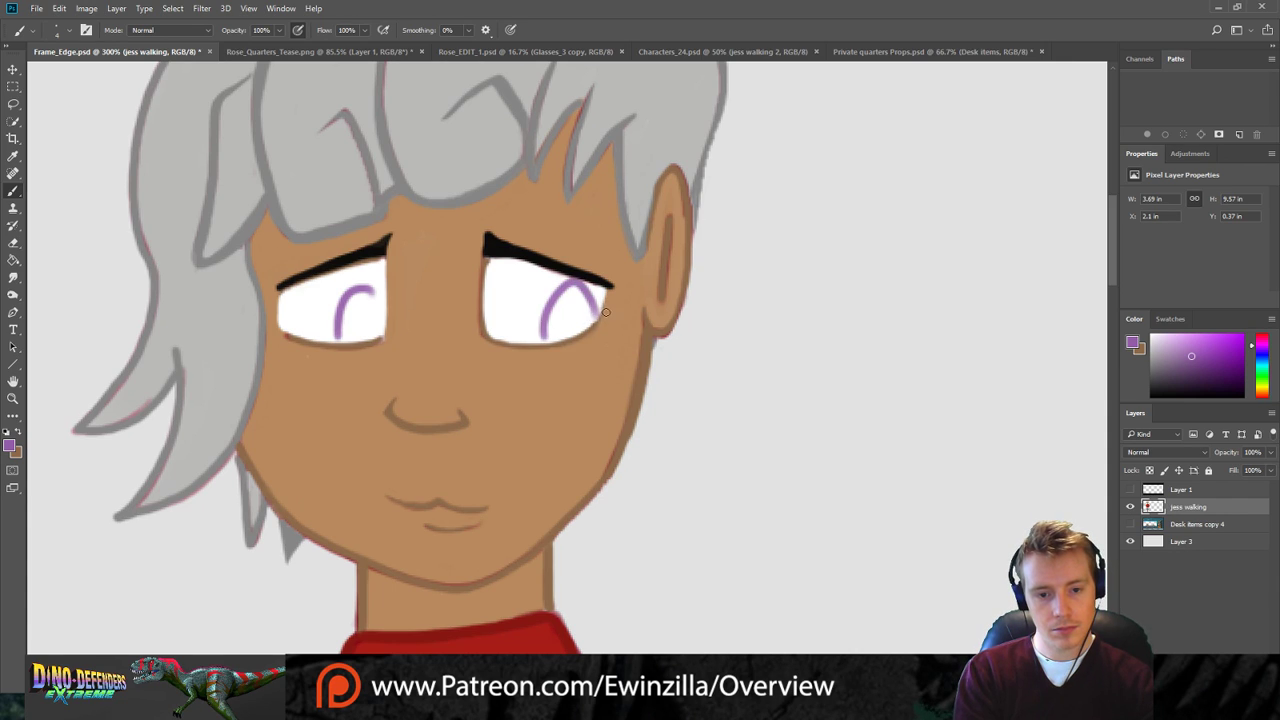
Fill both irises with solid purple down to the lower eyelids.
mouse_move(335, 340)
mouse_down()
mouse_move(381, 296)
mouse_move(382, 334)
mouse_move(383, 302)
mouse_move(374, 340)
mouse_move(342, 338)
mouse_move(350, 314)
mouse_move(370, 310)
mouse_move(368, 328)
mouse_up()
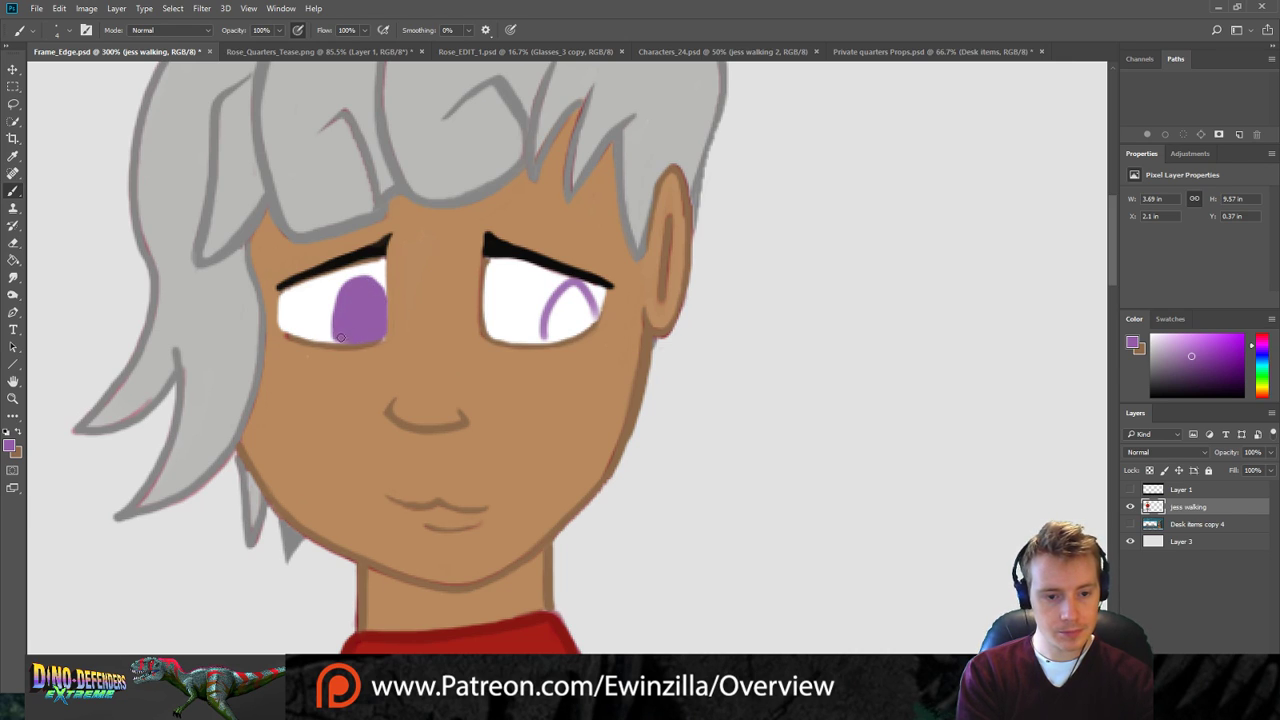
mouse_move(572, 287)
mouse_down()
mouse_move(545, 332)
mouse_move(563, 322)
mouse_move(546, 338)
mouse_move(591, 319)
mouse_move(578, 290)
mouse_move(592, 319)
mouse_move(587, 290)
mouse_move(568, 287)
mouse_move(550, 334)
mouse_move(571, 286)
mouse_move(550, 328)
mouse_move(553, 345)
mouse_up()
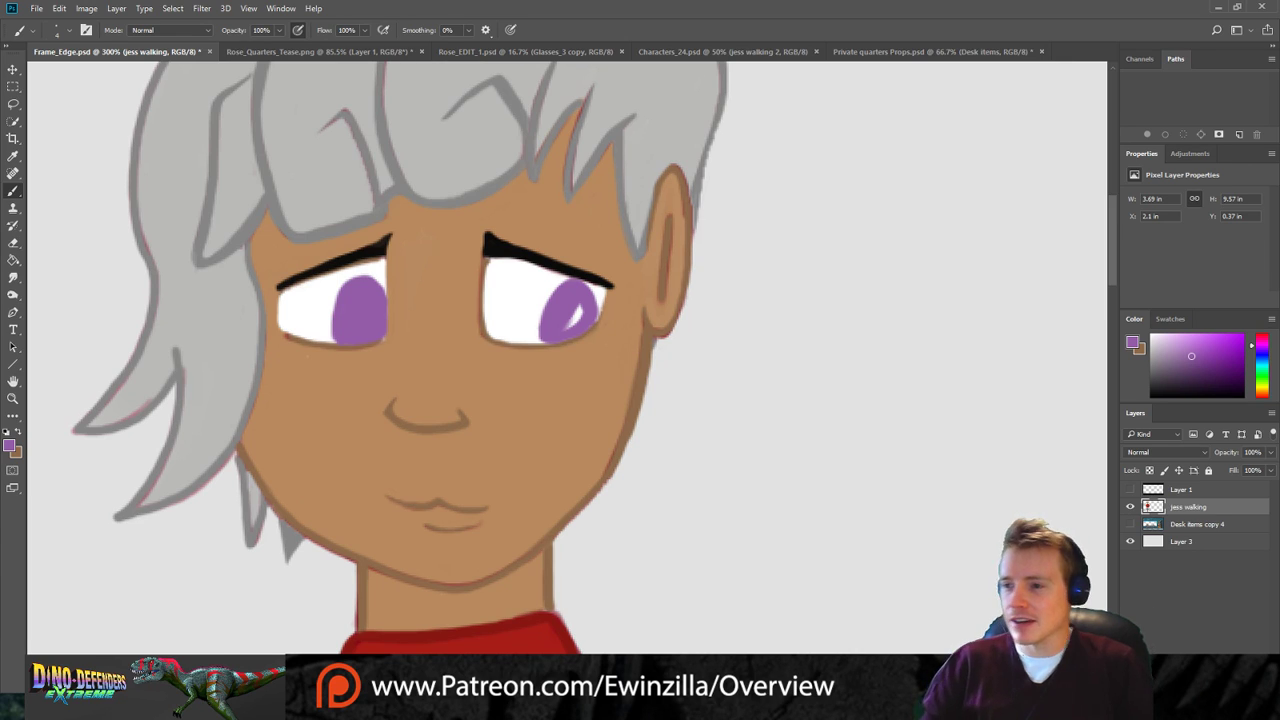
drag(569, 307, 555, 338)
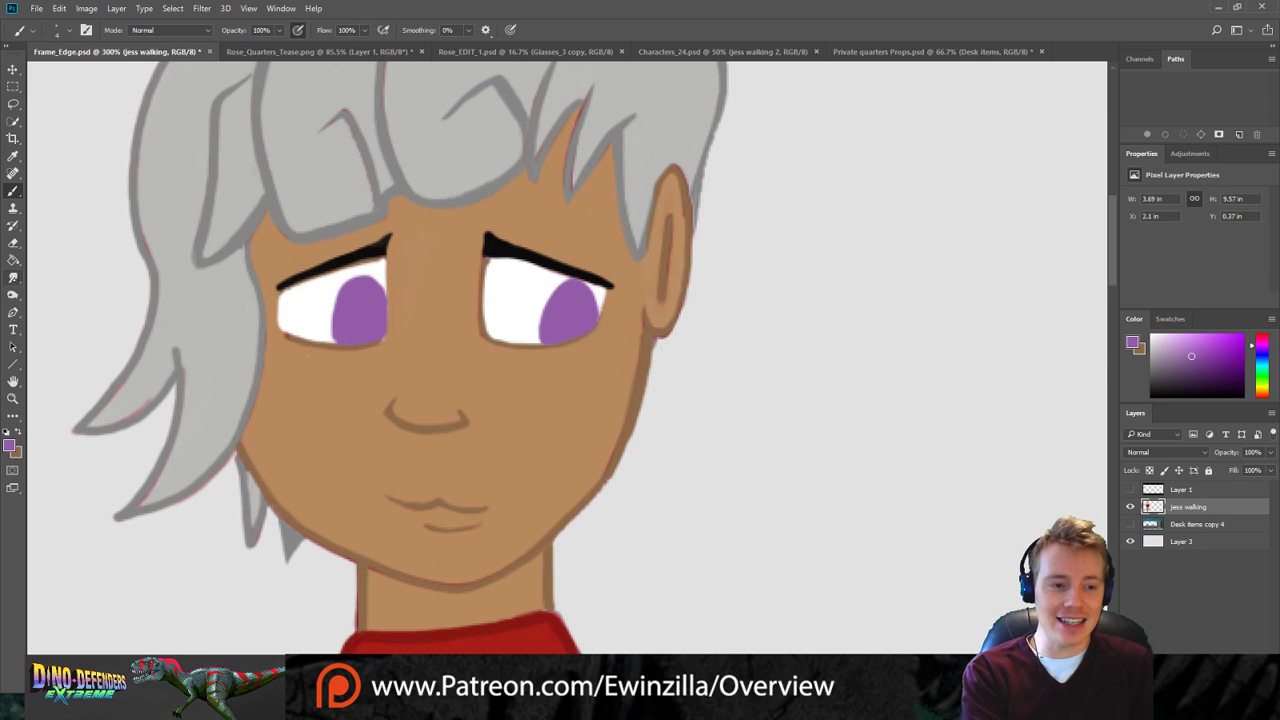
Smudge the ends of the black lines above both eyes into cleaner shapes.
click(13, 277)
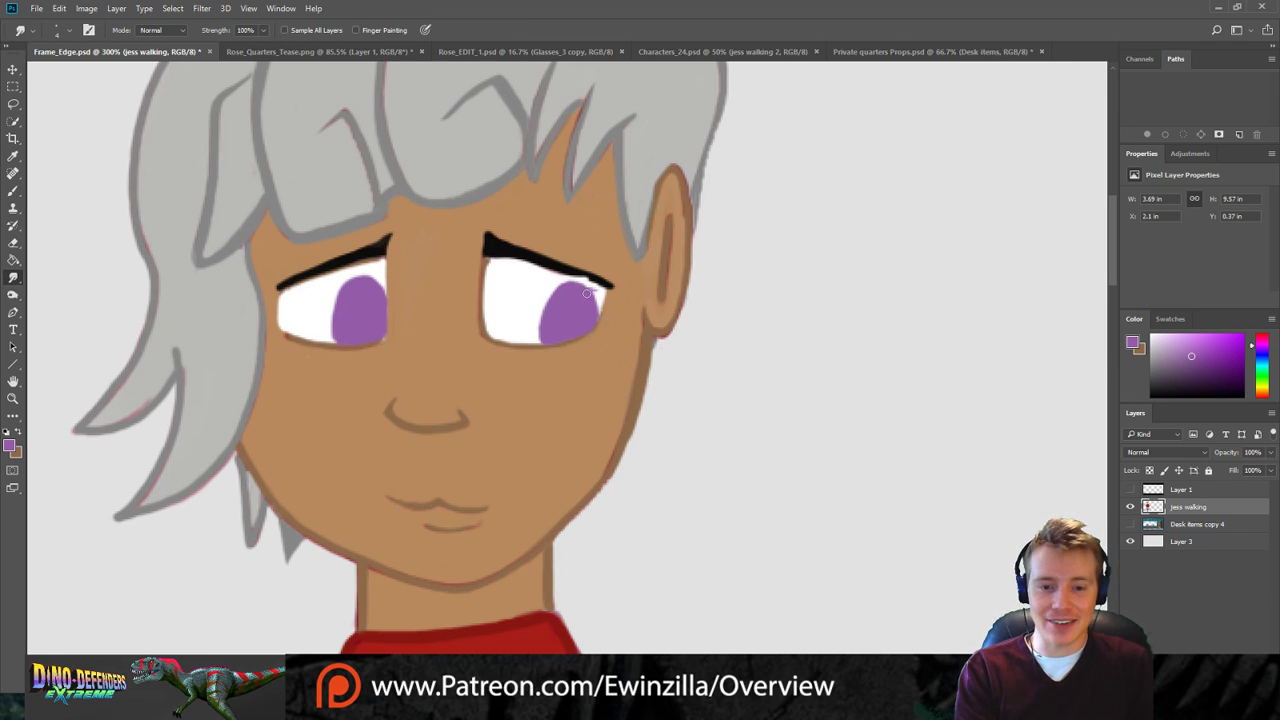
drag(563, 270, 606, 290)
drag(597, 271, 626, 283)
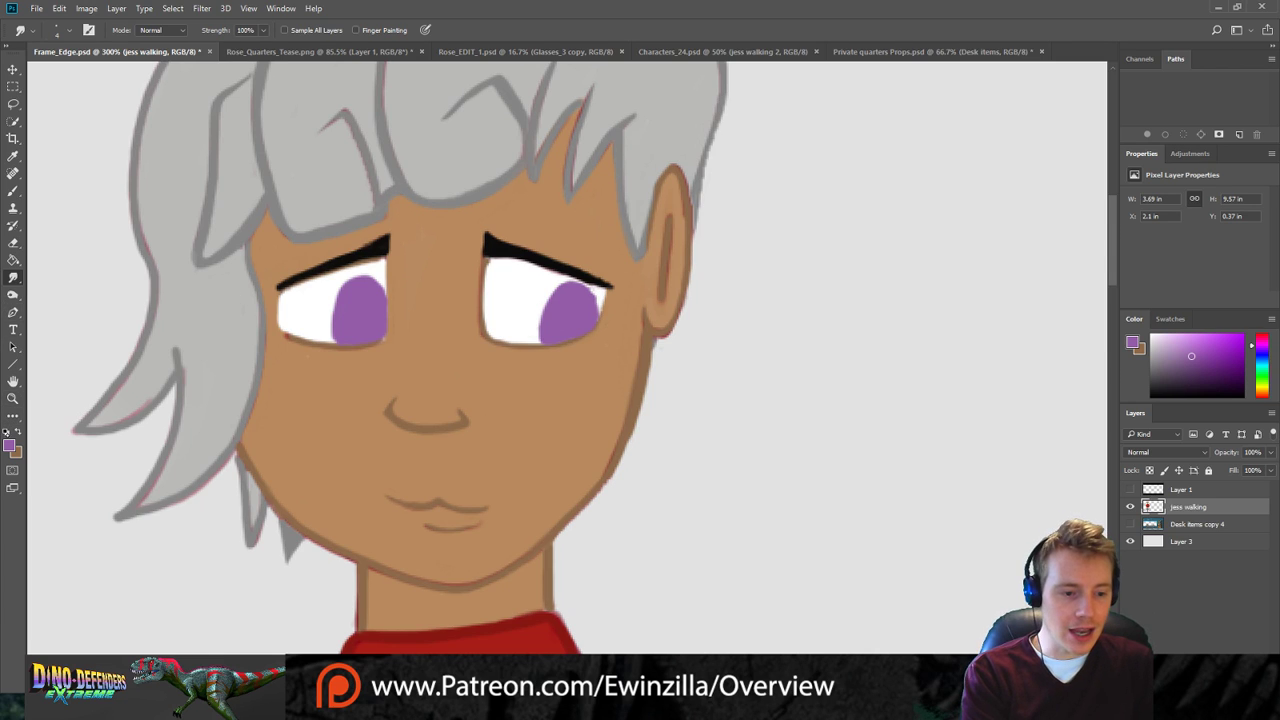
key(i)
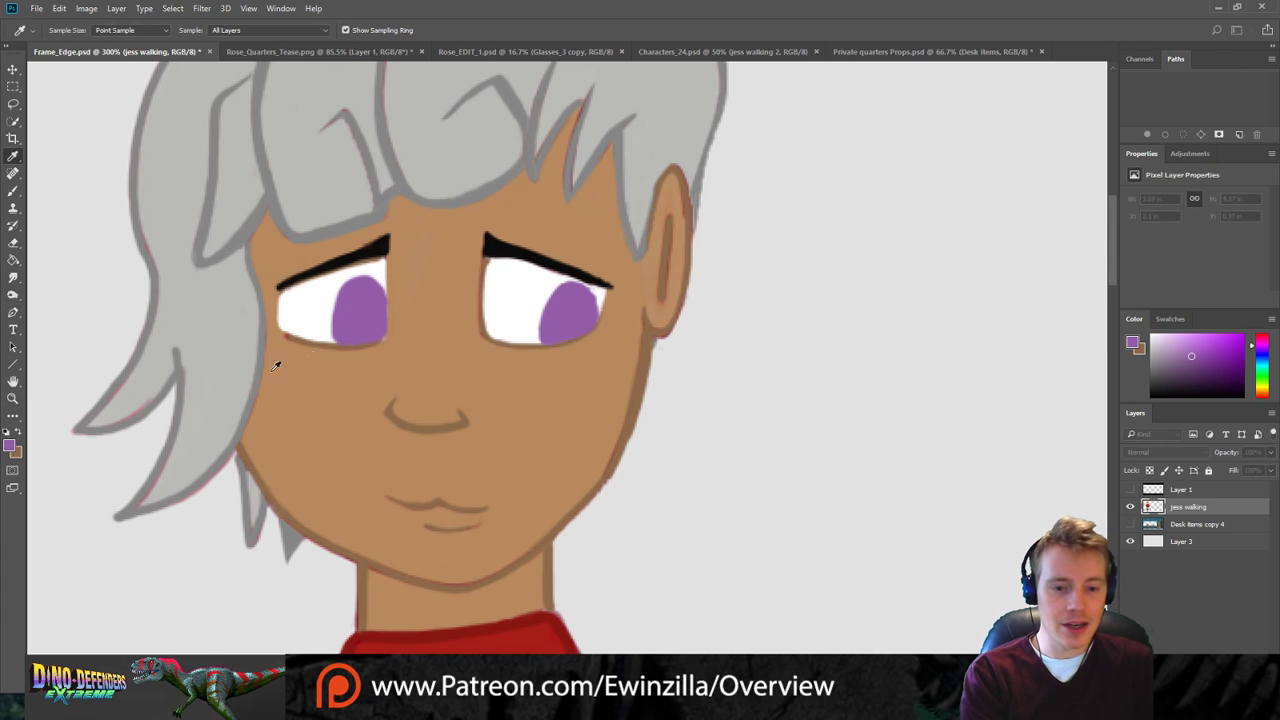
Paint a solid black pupil inside each purple iris and smudge the lower edge of the left iris.
key(r)
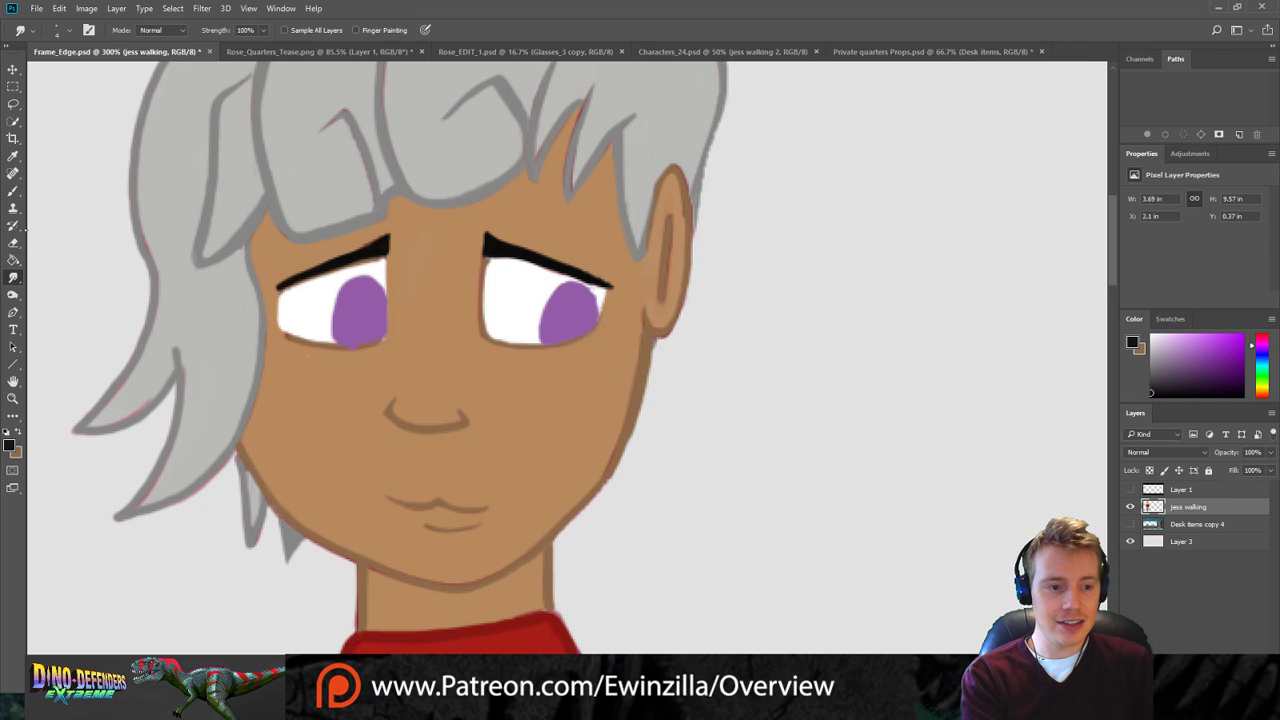
key(b)
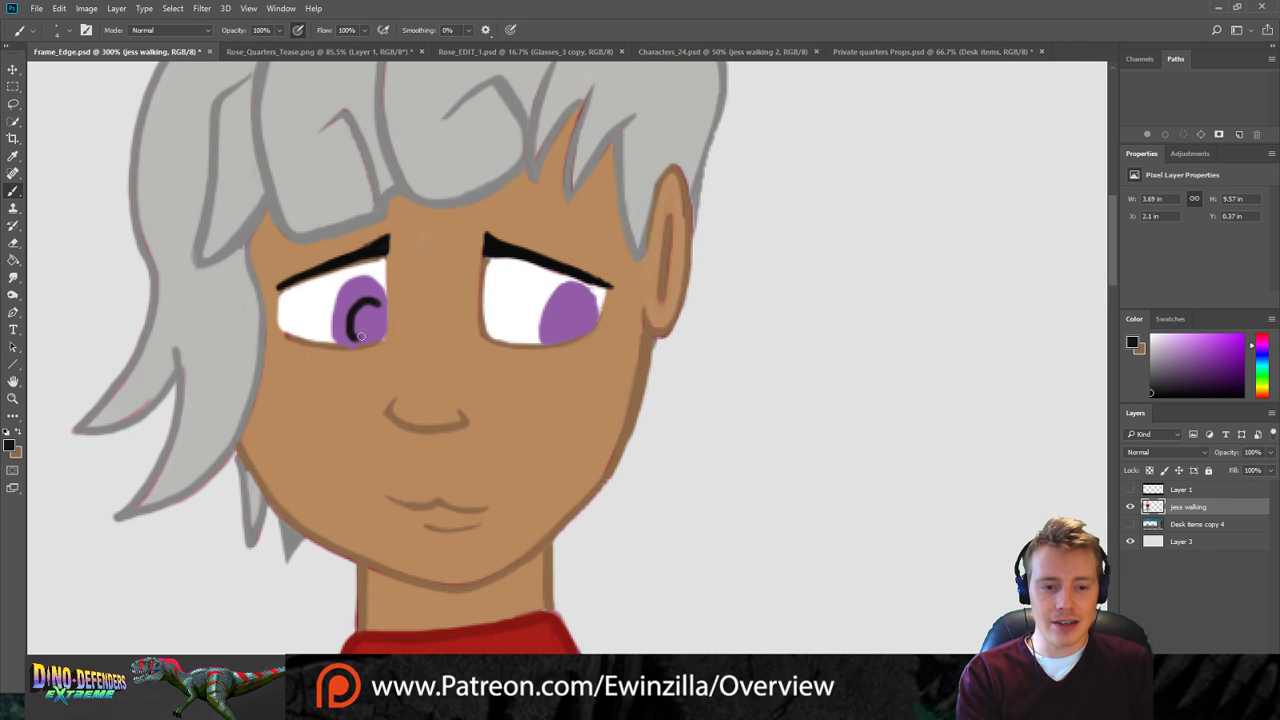
mouse_move(379, 306)
mouse_down()
mouse_move(378, 325)
mouse_move(370, 298)
mouse_move(348, 320)
mouse_move(350, 338)
mouse_move(371, 339)
mouse_move(381, 314)
mouse_move(366, 338)
mouse_up()
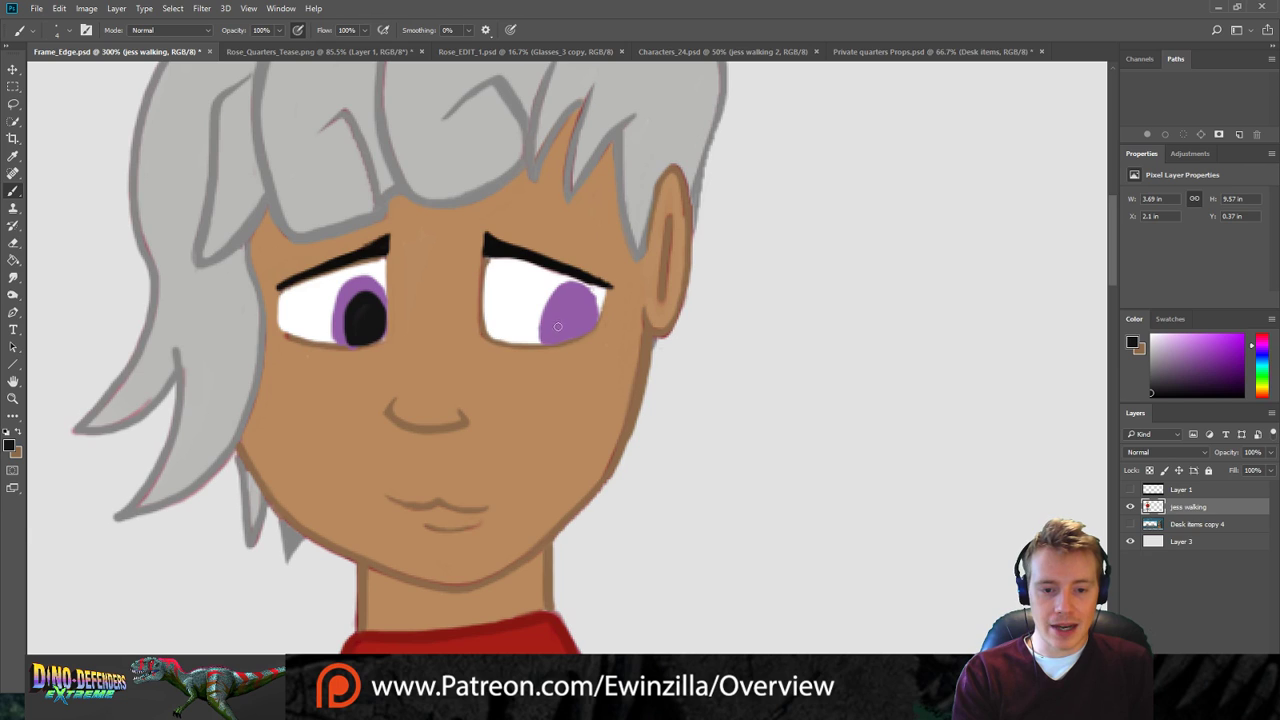
mouse_move(556, 339)
mouse_down()
mouse_move(589, 309)
mouse_move(550, 336)
mouse_move(573, 295)
mouse_move(592, 320)
mouse_move(572, 302)
mouse_move(566, 334)
mouse_move(585, 320)
mouse_move(562, 338)
mouse_move(582, 329)
mouse_move(563, 314)
mouse_move(570, 303)
mouse_move(567, 323)
mouse_up()
key(ctrl+z)
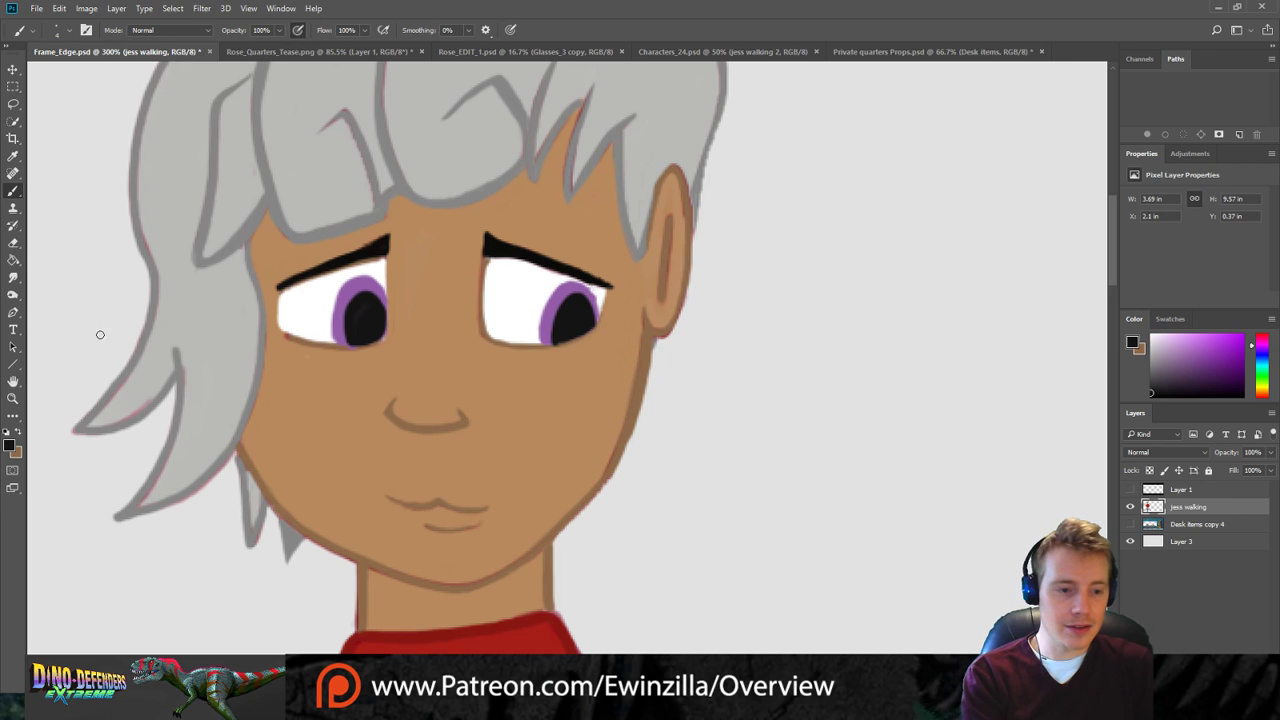
click(13, 277)
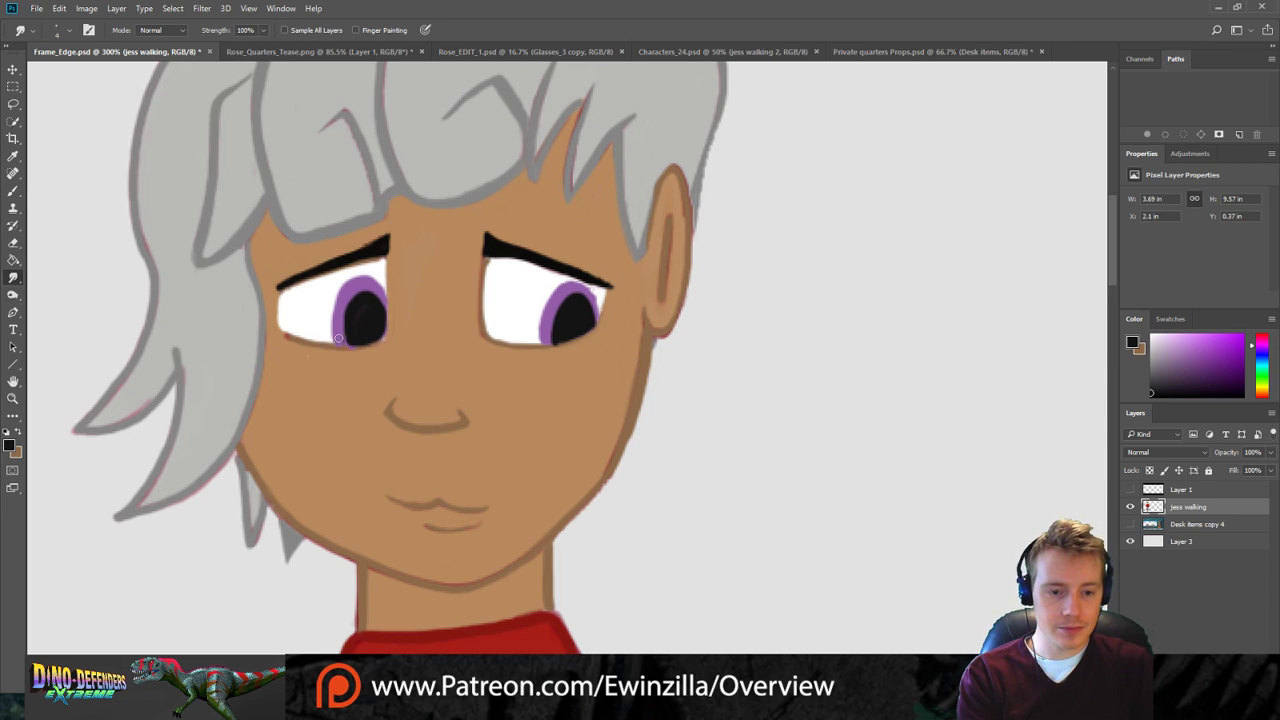
mouse_move(335, 349)
mouse_down()
mouse_move(358, 328)
mouse_move(337, 350)
mouse_up()
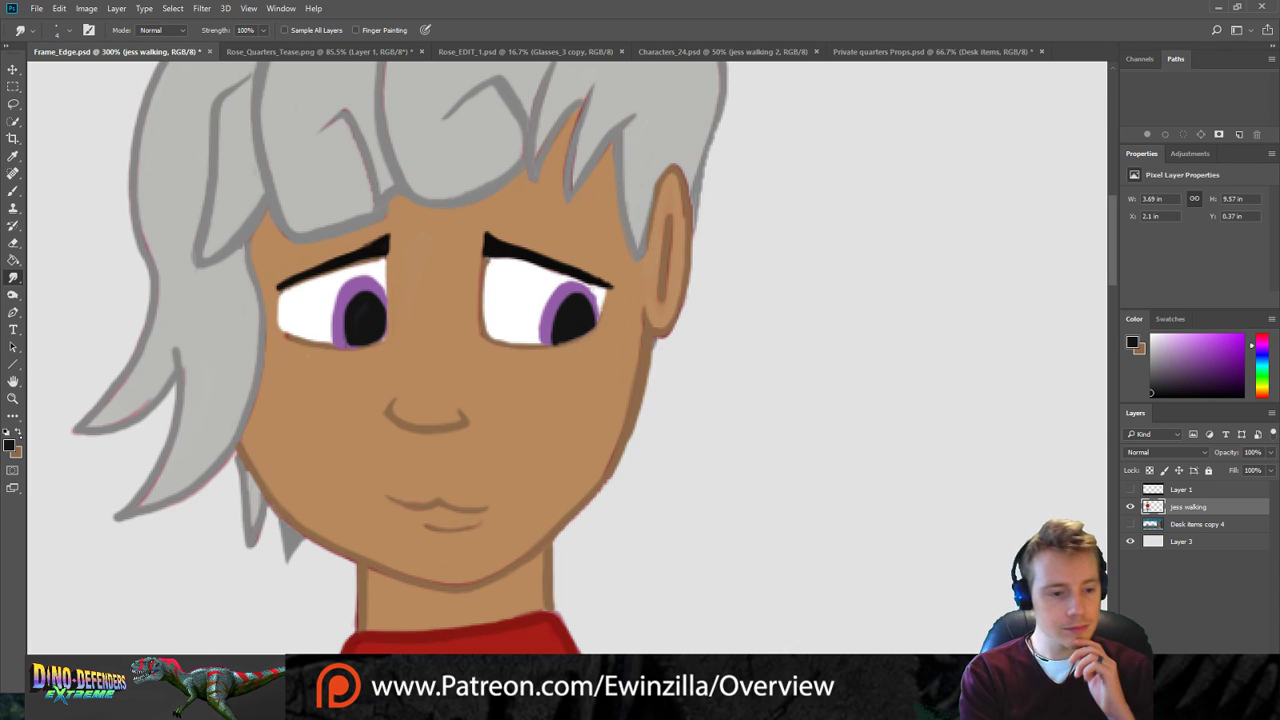
Dab a small round white highlight on the upper left edge of each pupil.
key(i)
click(674, 372)
click(966, 368)
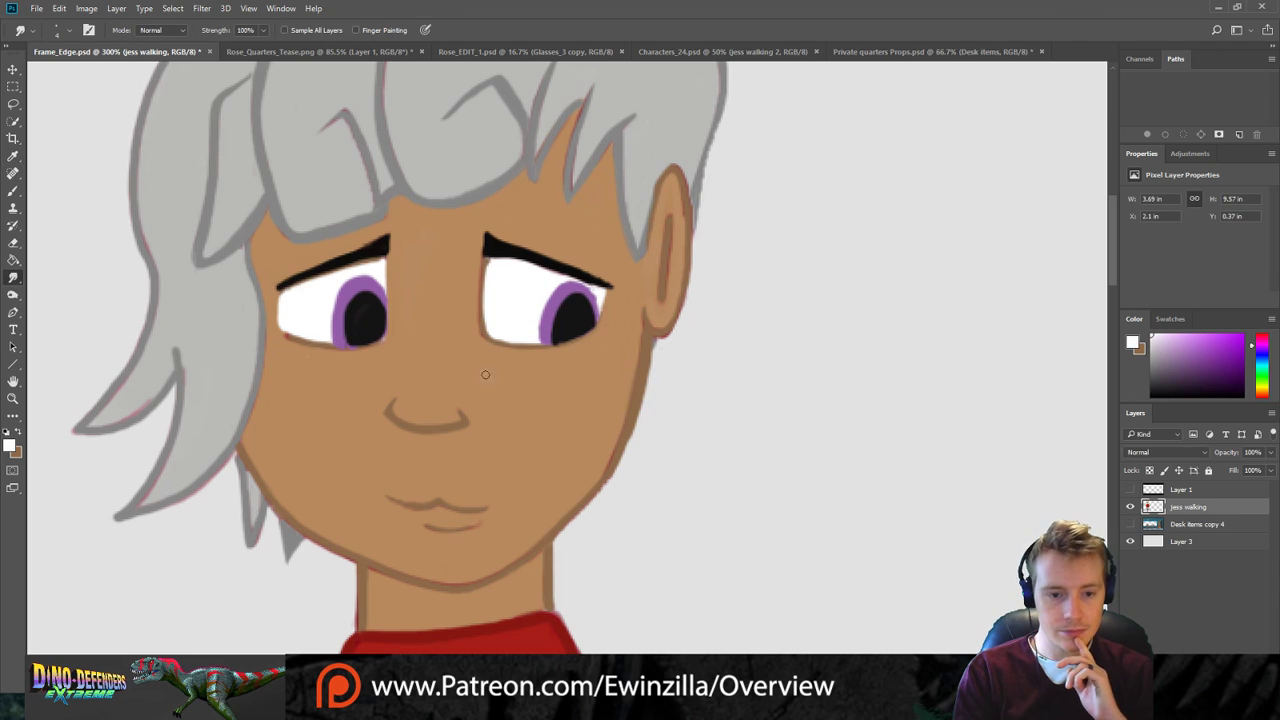
click(13, 191)
click(345, 301)
click(558, 304)
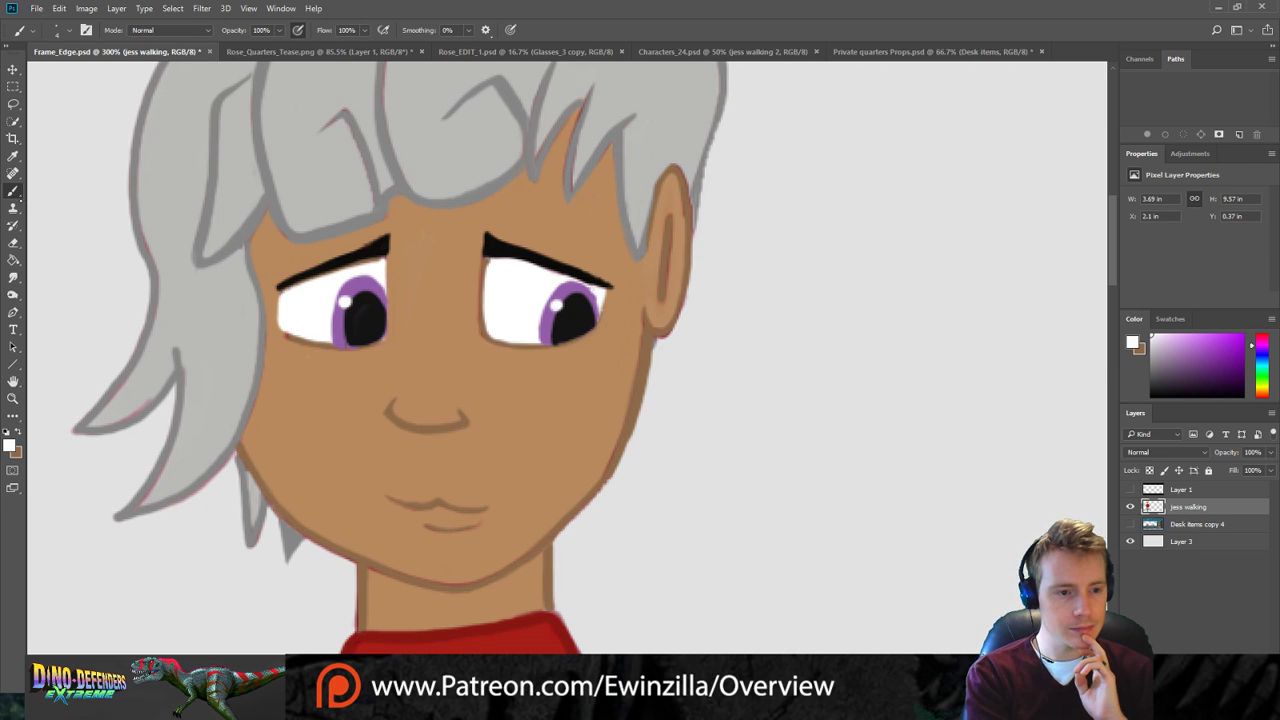
Sample the near-black brow colour from the coloured character in Characters_24.psd and return to Frame_Edge.psd.
click(525, 51)
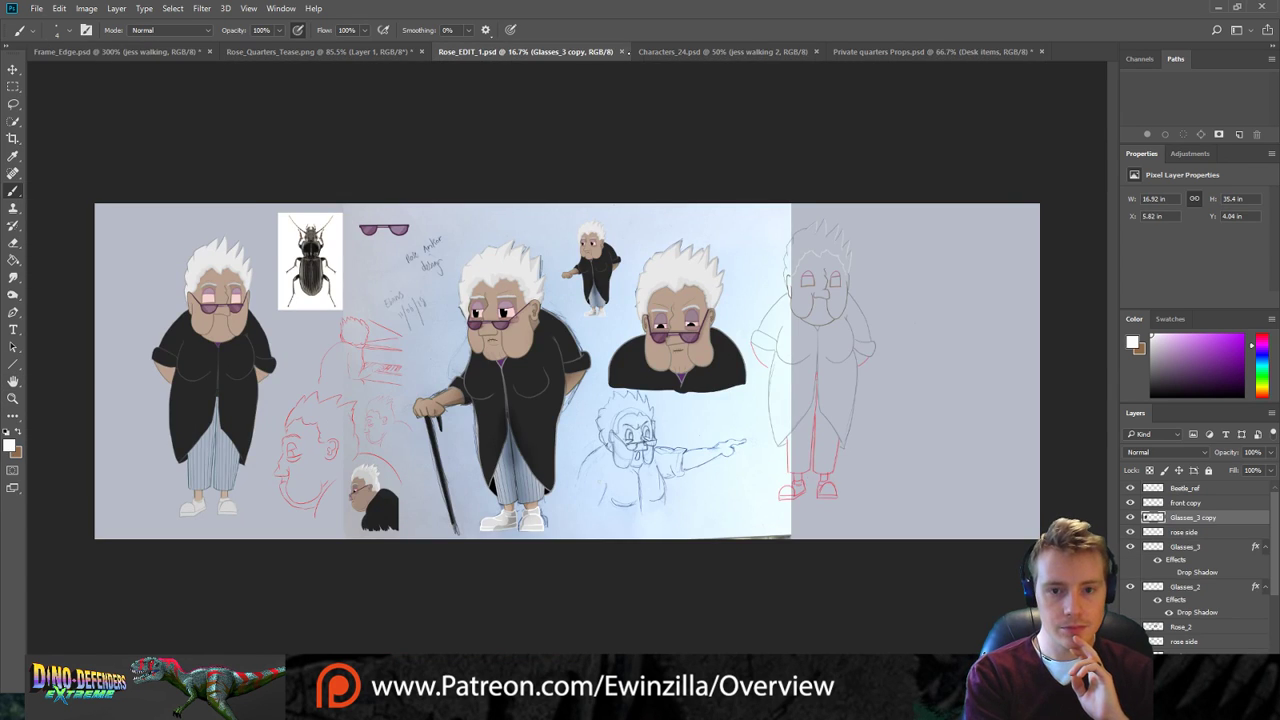
click(676, 51)
click(13, 155)
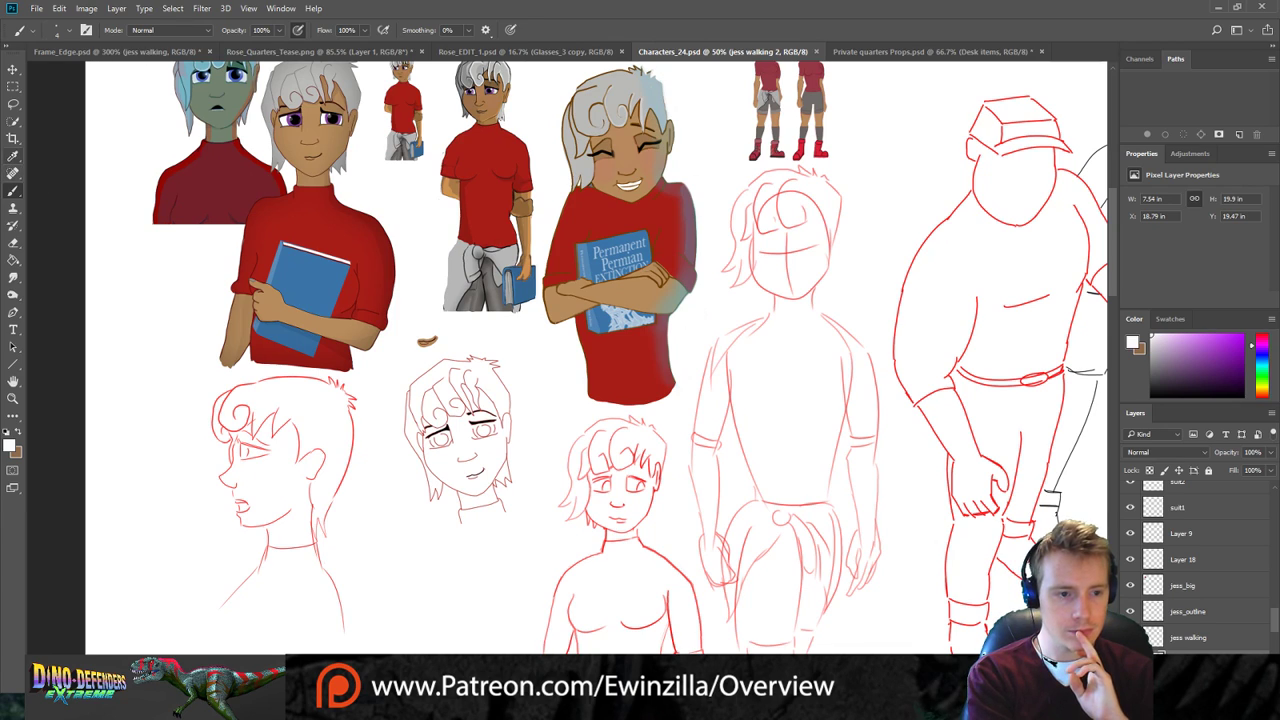
click(639, 124)
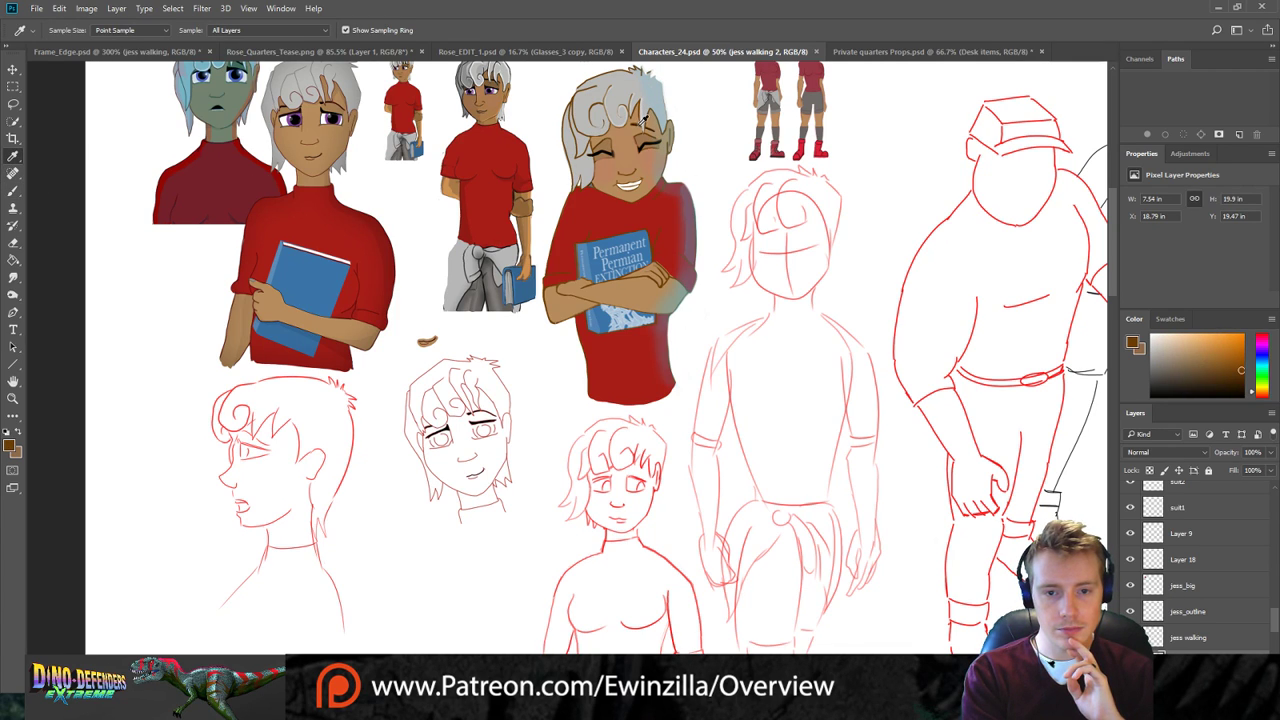
click(645, 118)
click(640, 118)
click(638, 120)
click(640, 122)
click(642, 117)
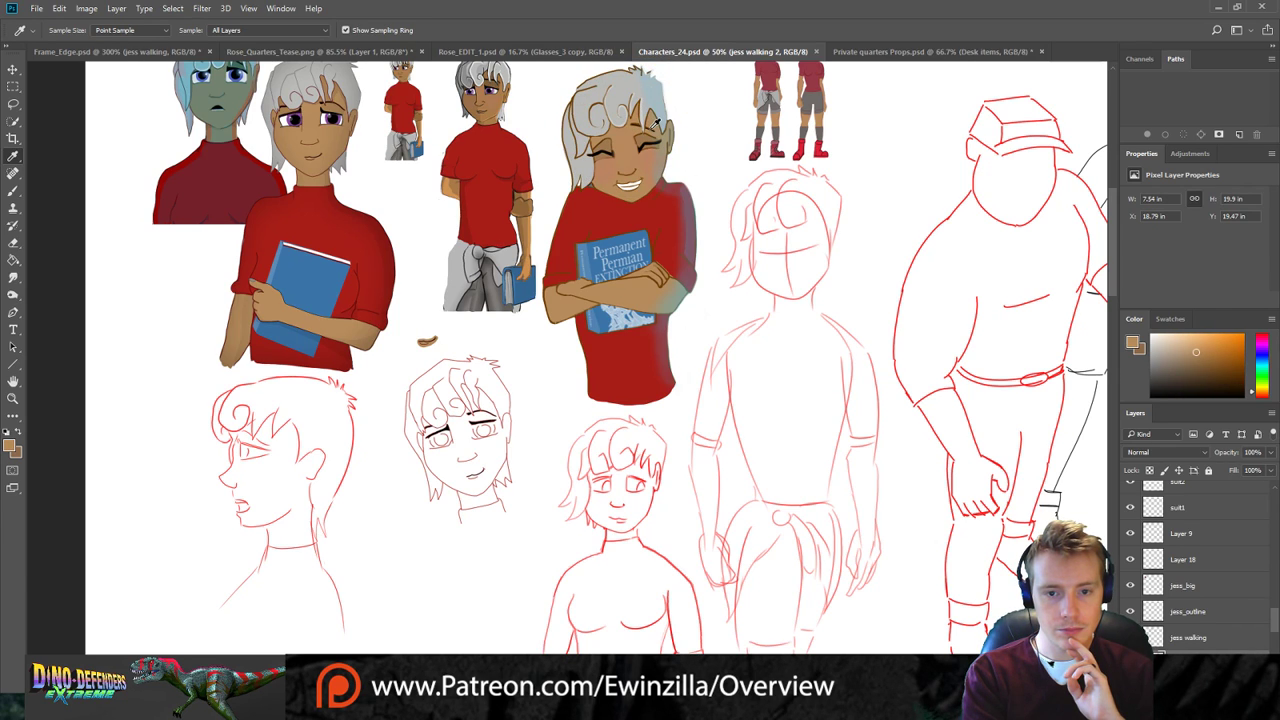
click(650, 126)
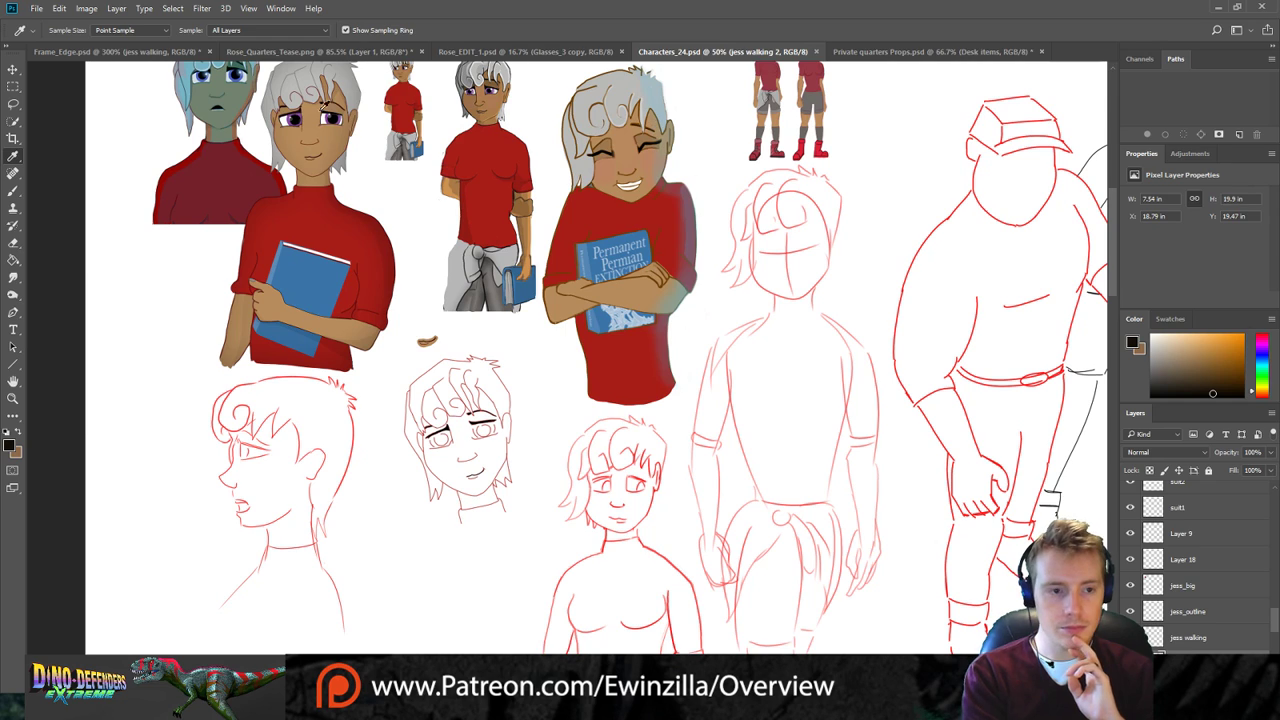
click(122, 51)
click(13, 398)
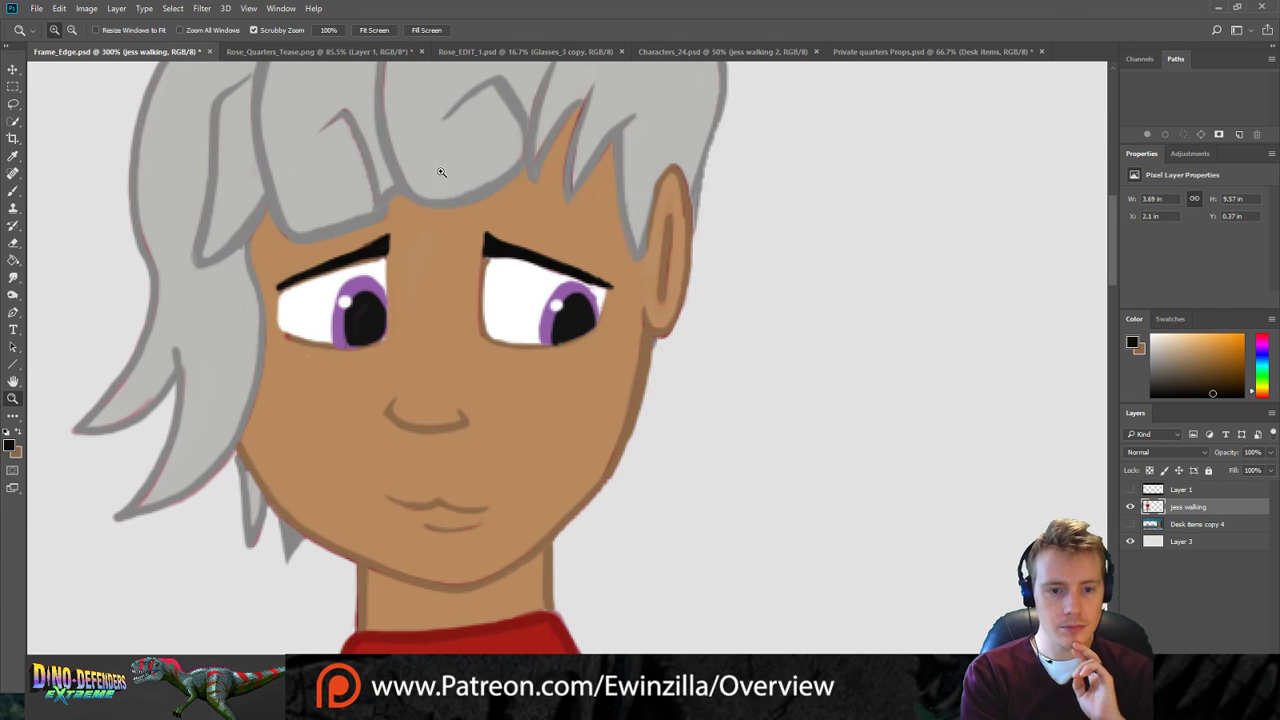
Brush a thin, slanted black brow line above the left eye with a size 2 brush, undoing unsatisfactory strokes.
click(13, 190)
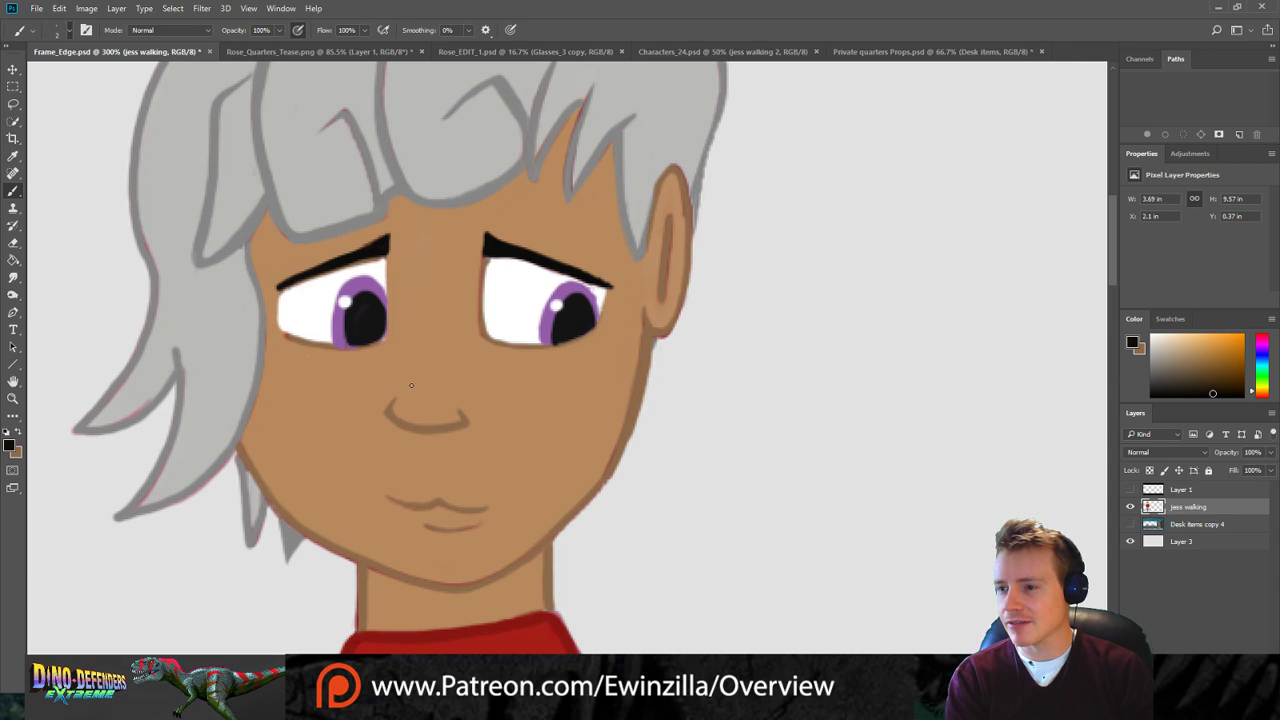
drag(503, 190, 561, 206)
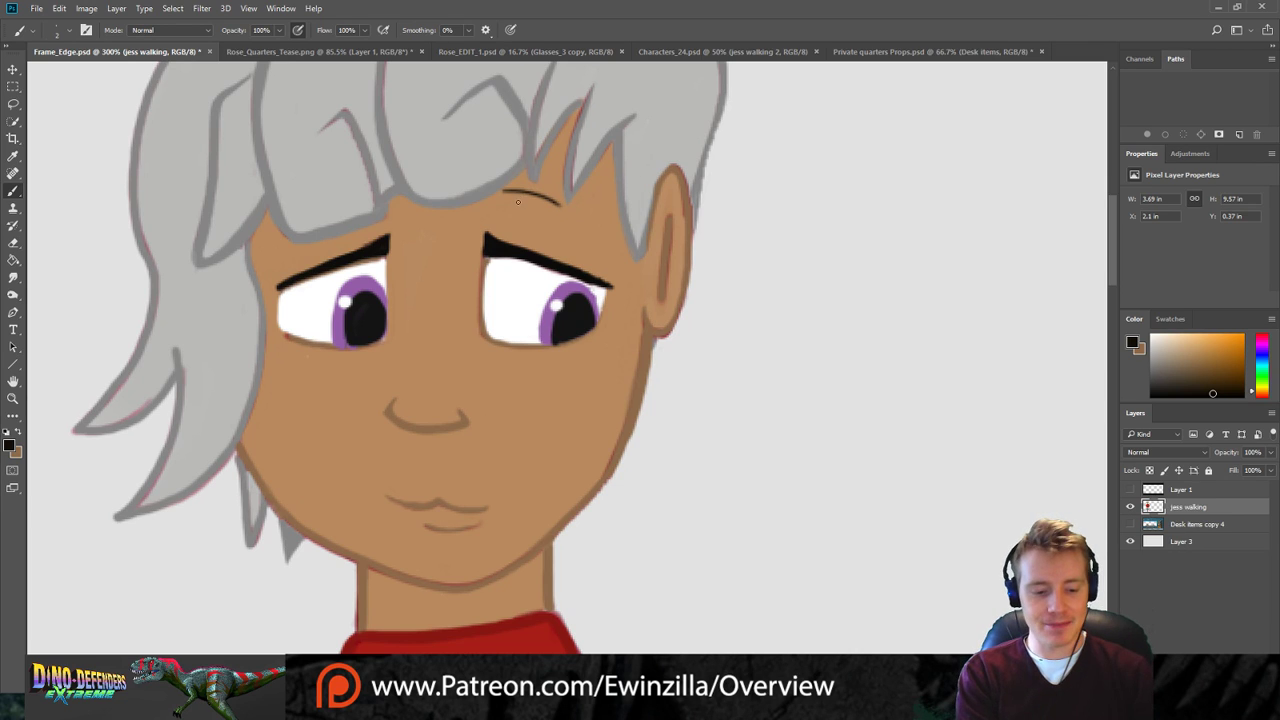
key(ctrl+z)
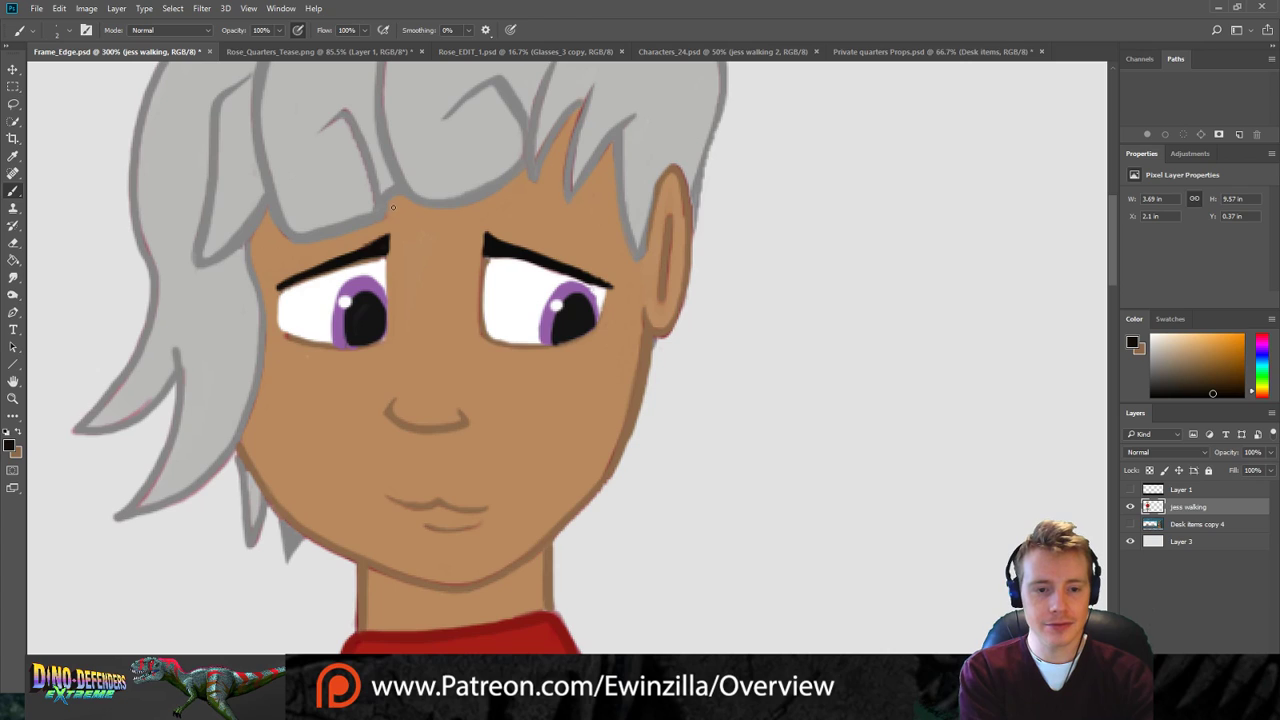
drag(389, 205, 397, 207)
mouse_move(283, 239)
mouse_down()
mouse_move(268, 257)
mouse_move(392, 236)
mouse_up()
key(ctrl+z)
key(ctrl+z)
key(ctrl+z)
drag(270, 258, 390, 230)
drag(267, 263, 401, 231)
key(ctrl+z)
drag(265, 263, 398, 226)
drag(472, 240, 612, 214)
key(ctrl+z)
drag(489, 216, 626, 258)
key(ctrl+z)
drag(486, 218, 622, 242)
key(ctrl+z)
mouse_move(488, 230)
mouse_down()
mouse_move(584, 230)
mouse_move(604, 253)
mouse_up()
key(ctrl+z)
mouse_move(474, 222)
mouse_down()
mouse_move(577, 223)
mouse_move(618, 262)
mouse_up()
key(ctrl+z)
drag(486, 230, 618, 258)
key(ctrl+z)
mouse_move(473, 223)
mouse_down()
mouse_move(527, 216)
mouse_move(619, 264)
mouse_up()
key(ctrl+z)
Brush a slanted black brow line above the right eye, thicken it, and reinforce the inner end of the left one.
drag(492, 211, 590, 242)
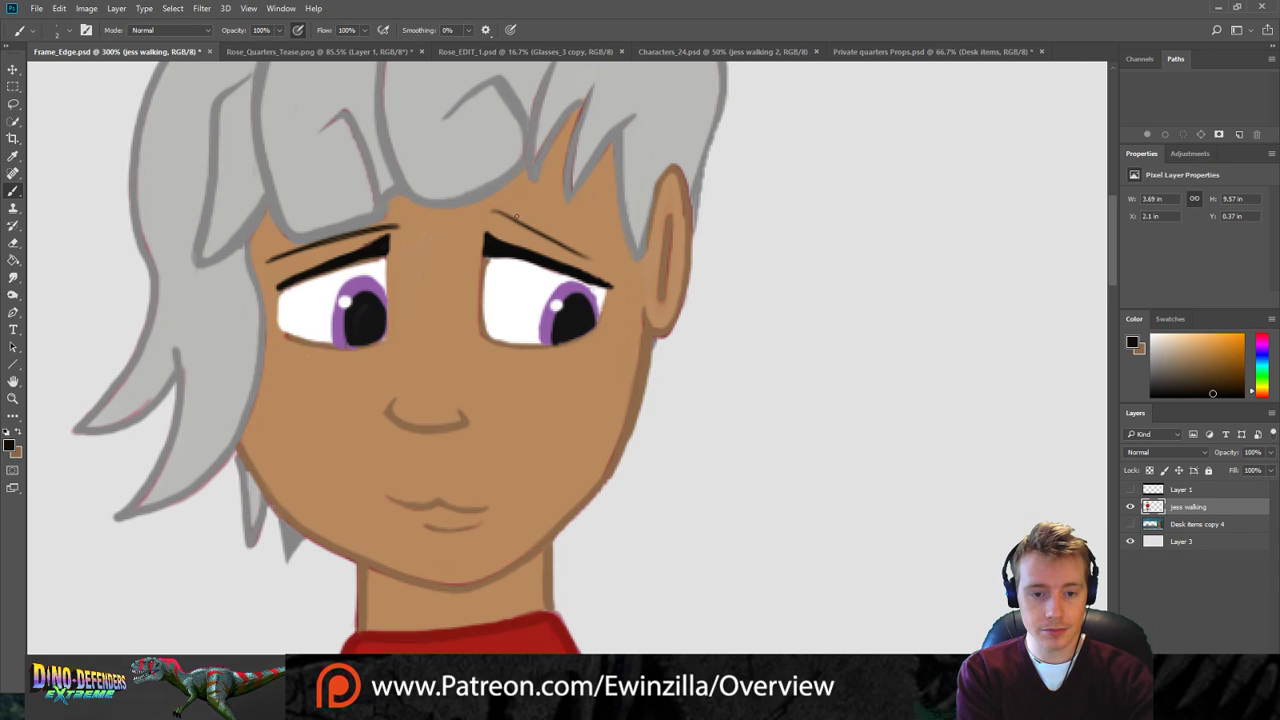
drag(489, 212, 598, 260)
key(ctrl+z)
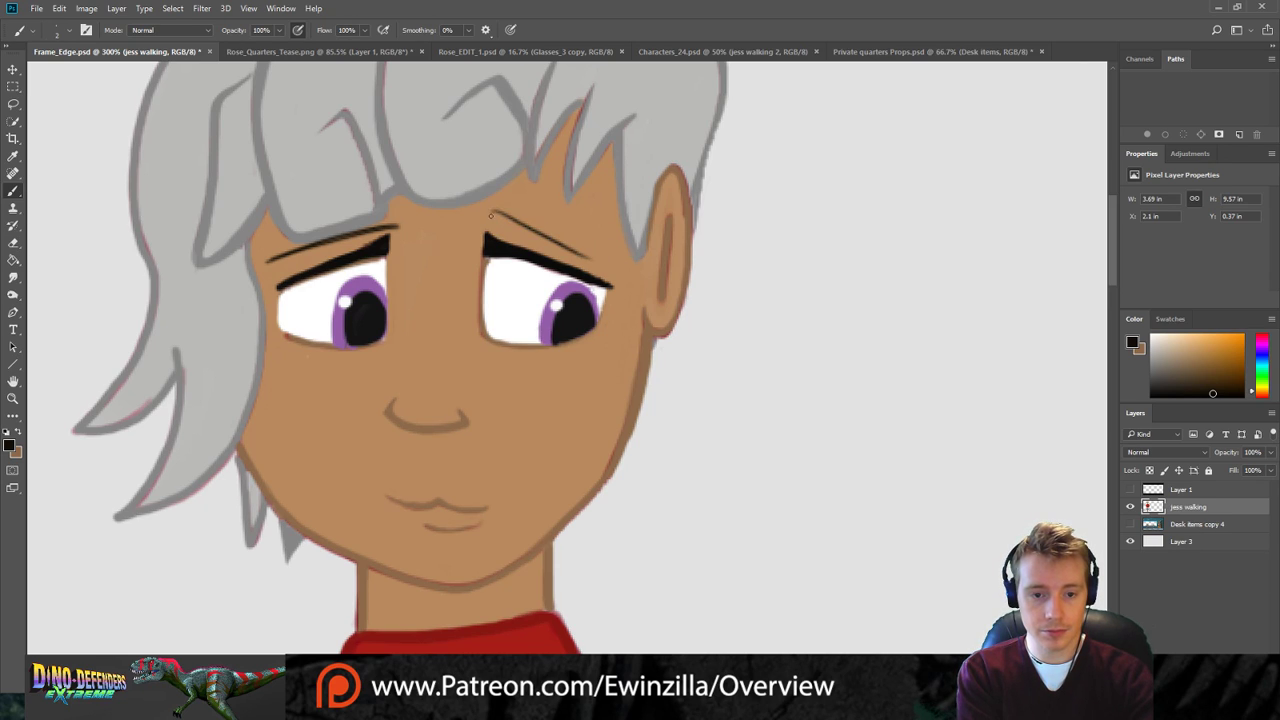
drag(484, 212, 600, 259)
key(ctrl+z)
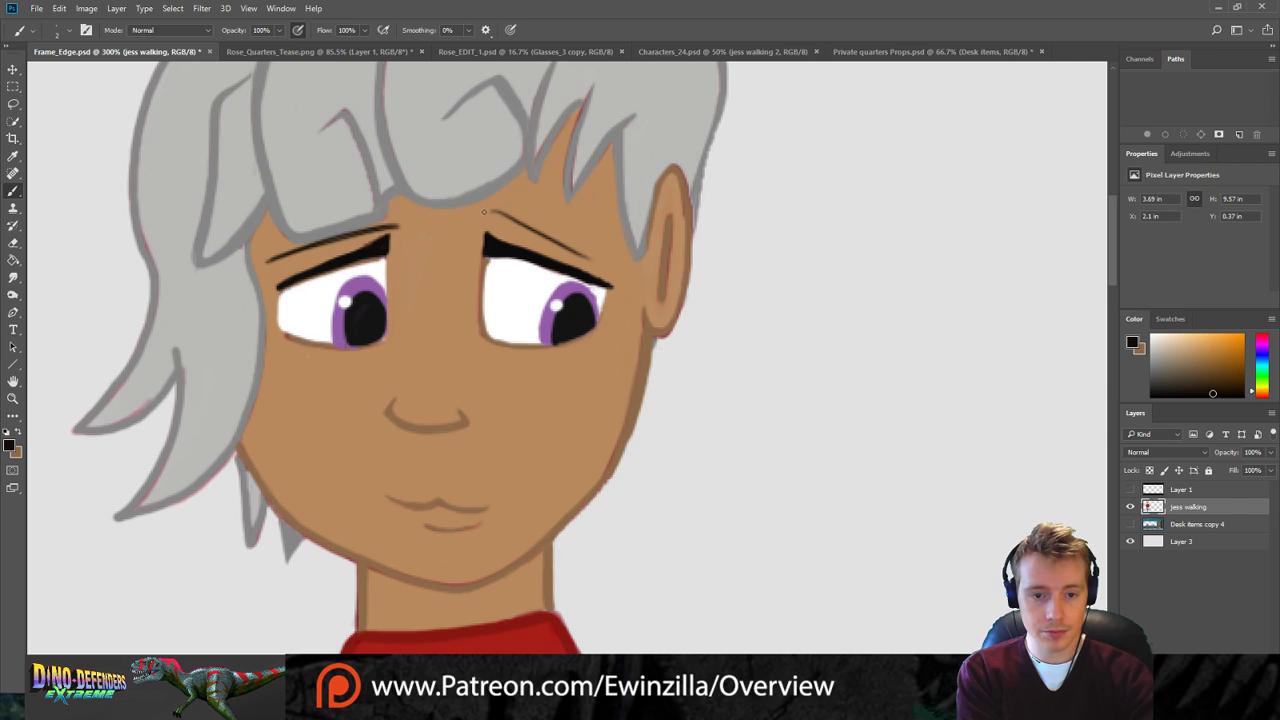
drag(488, 211, 583, 253)
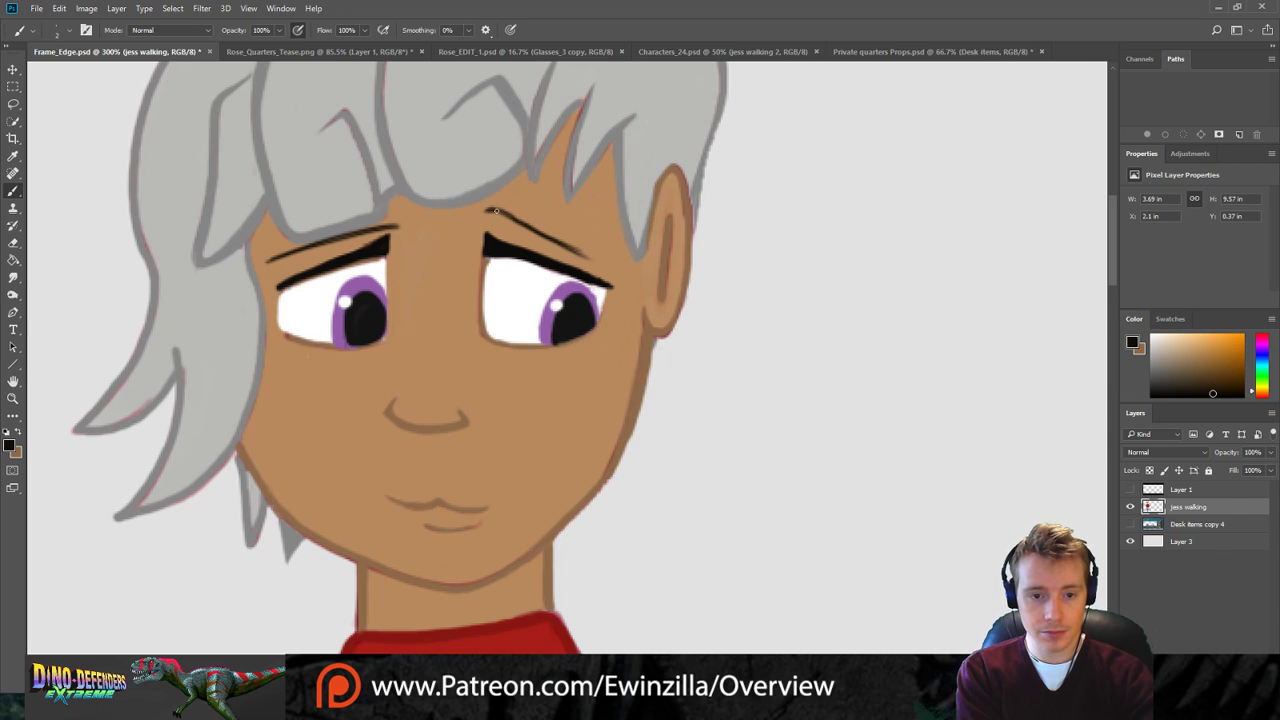
drag(488, 210, 606, 263)
drag(497, 212, 596, 256)
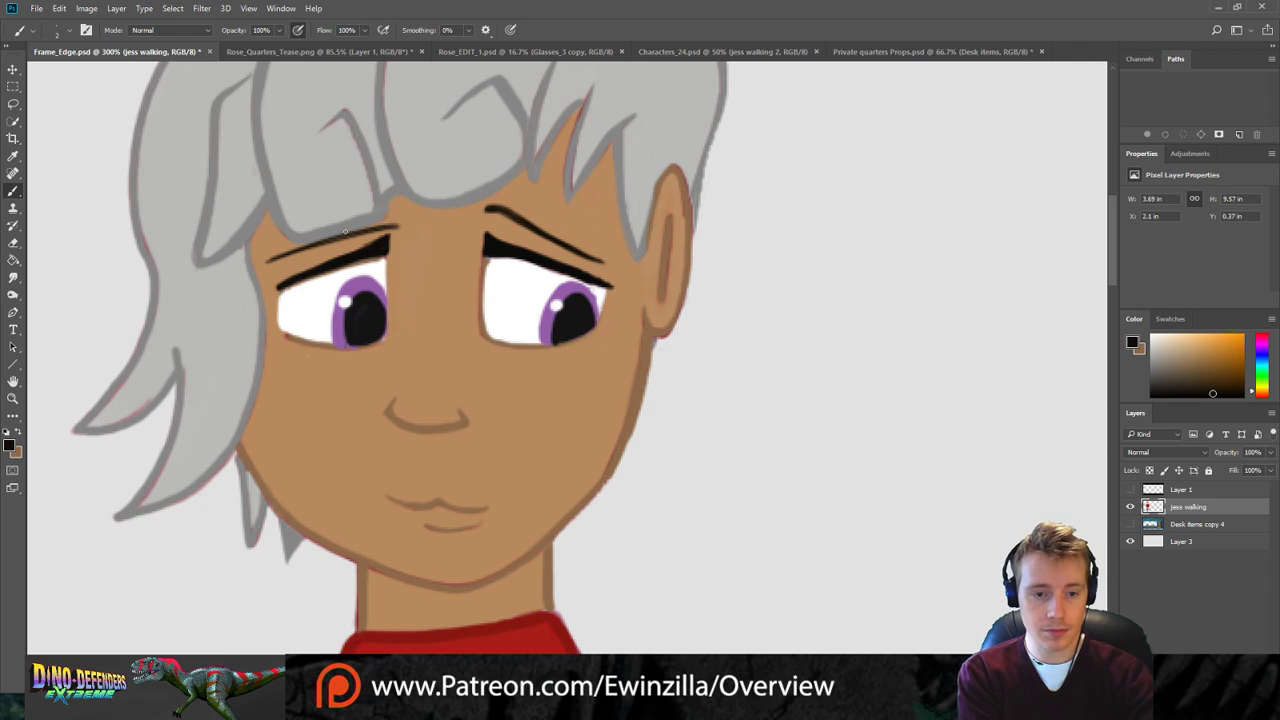
drag(393, 226, 376, 228)
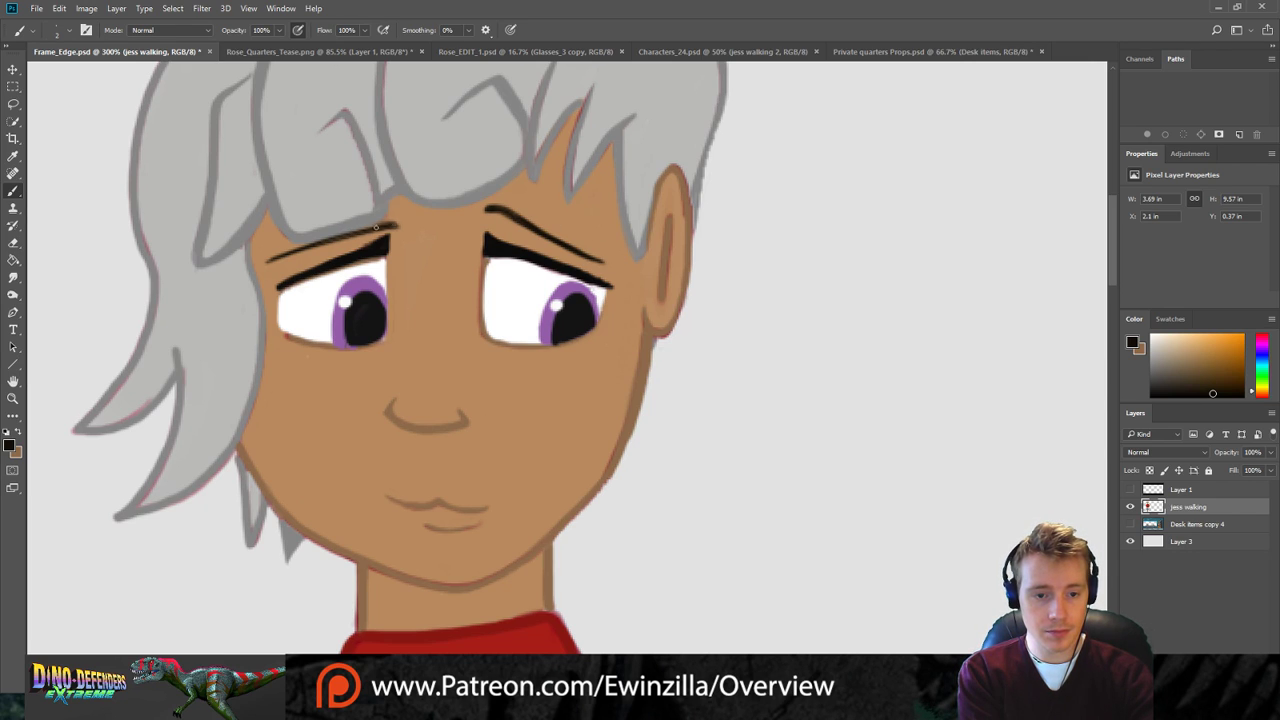
Select the skin between the left brow line and upper lash line with the Polygonal Lasso, darken it, and deselect.
key(l)
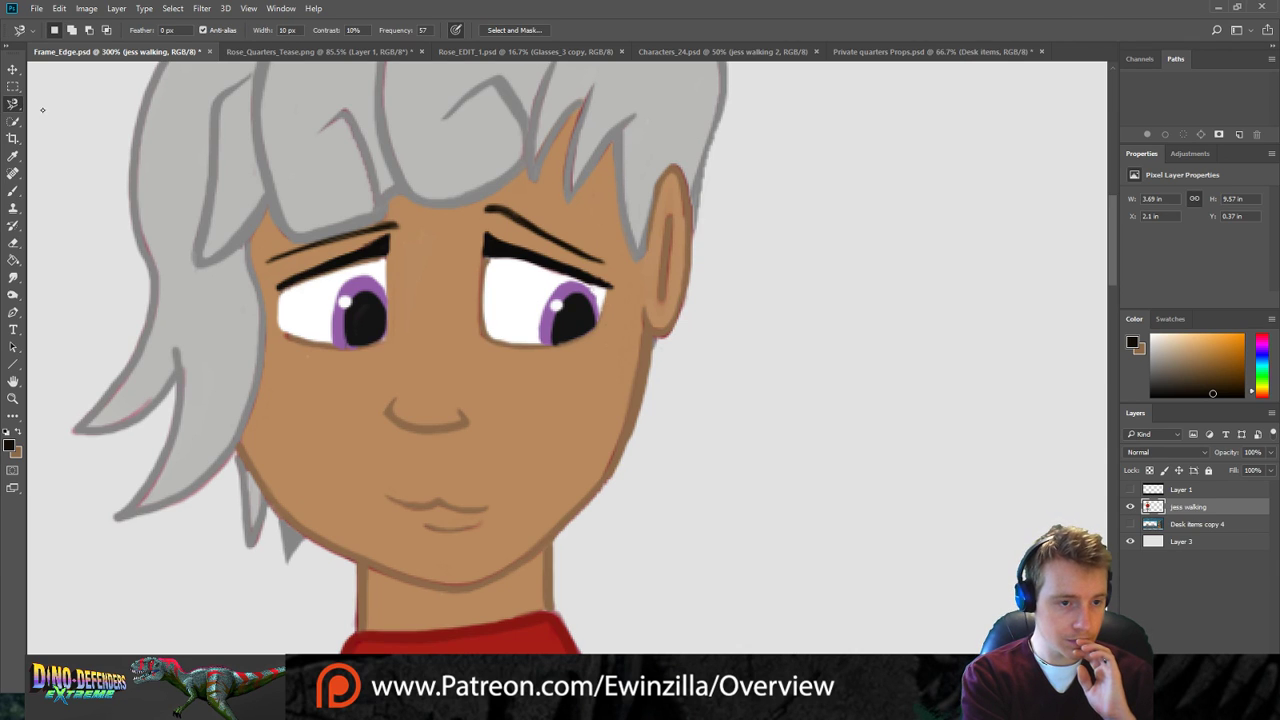
click(46, 113)
click(268, 262)
click(278, 289)
click(389, 258)
click(396, 225)
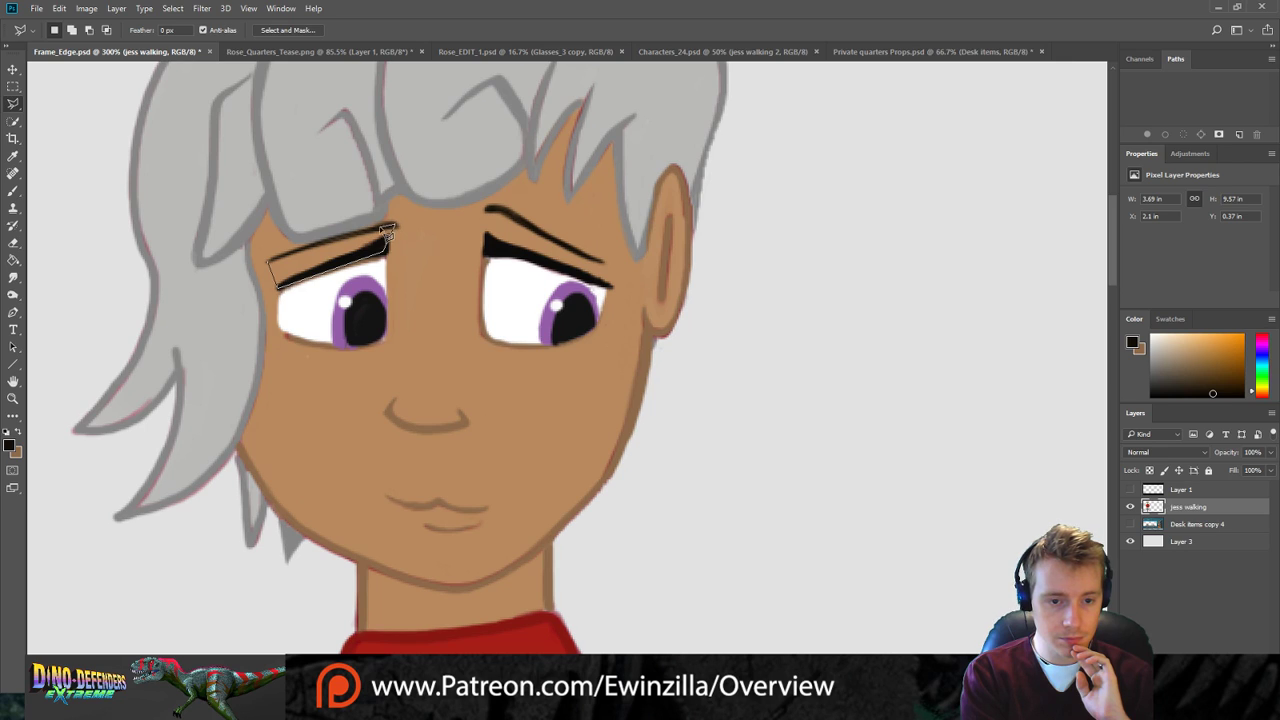
click(269, 262)
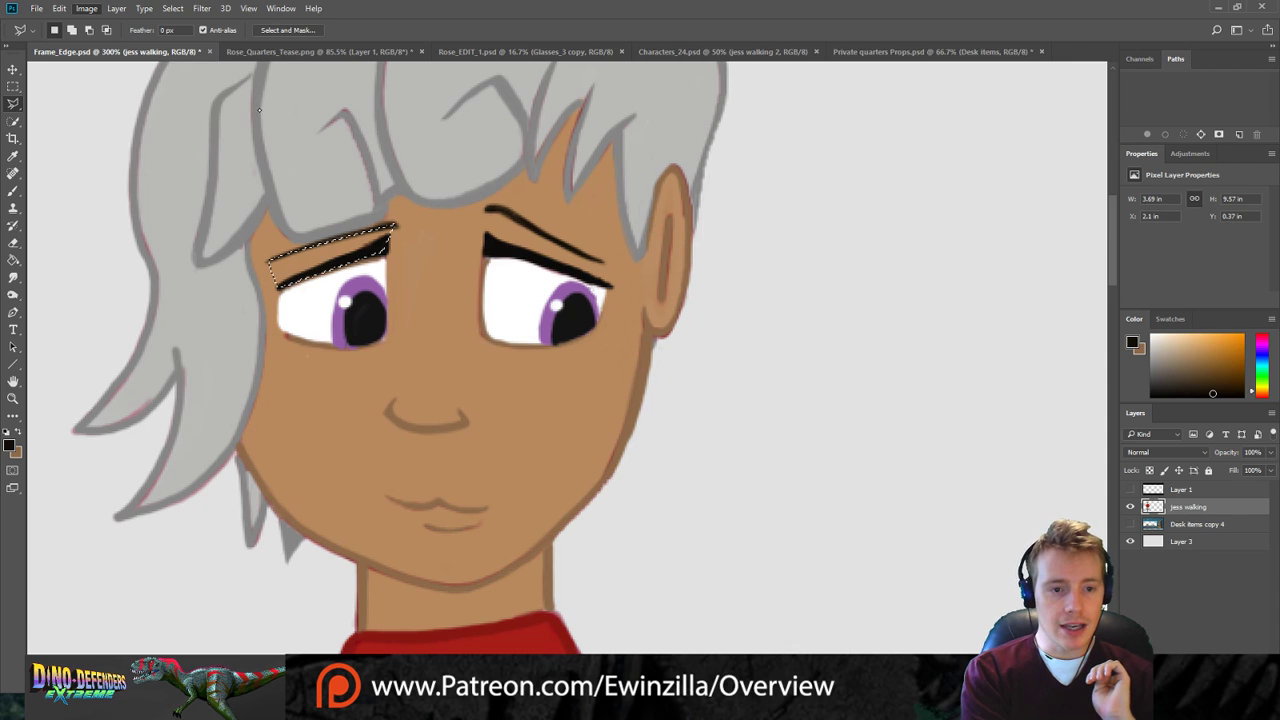
key(i)
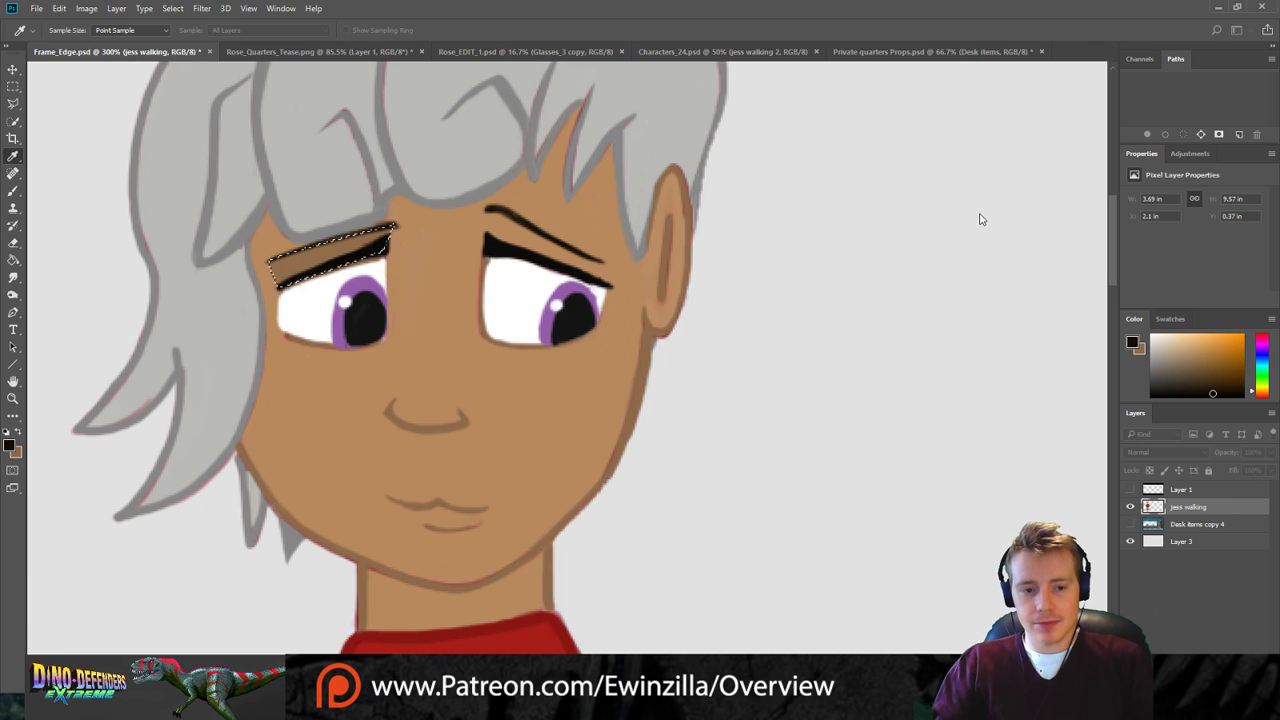
key(m)
key(ctrl+d)
key(l)
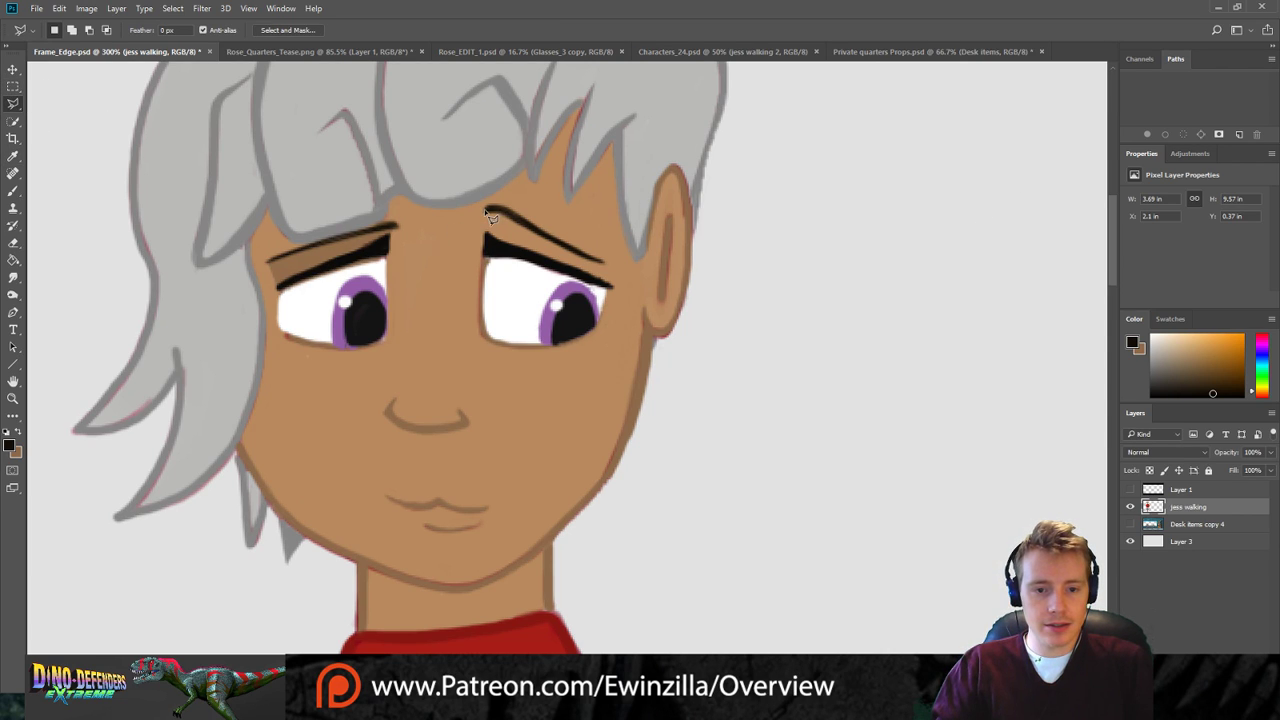
Lasso the skin between the right brow line and upper lash line, darken it to match the left, and deselect.
click(487, 211)
click(487, 249)
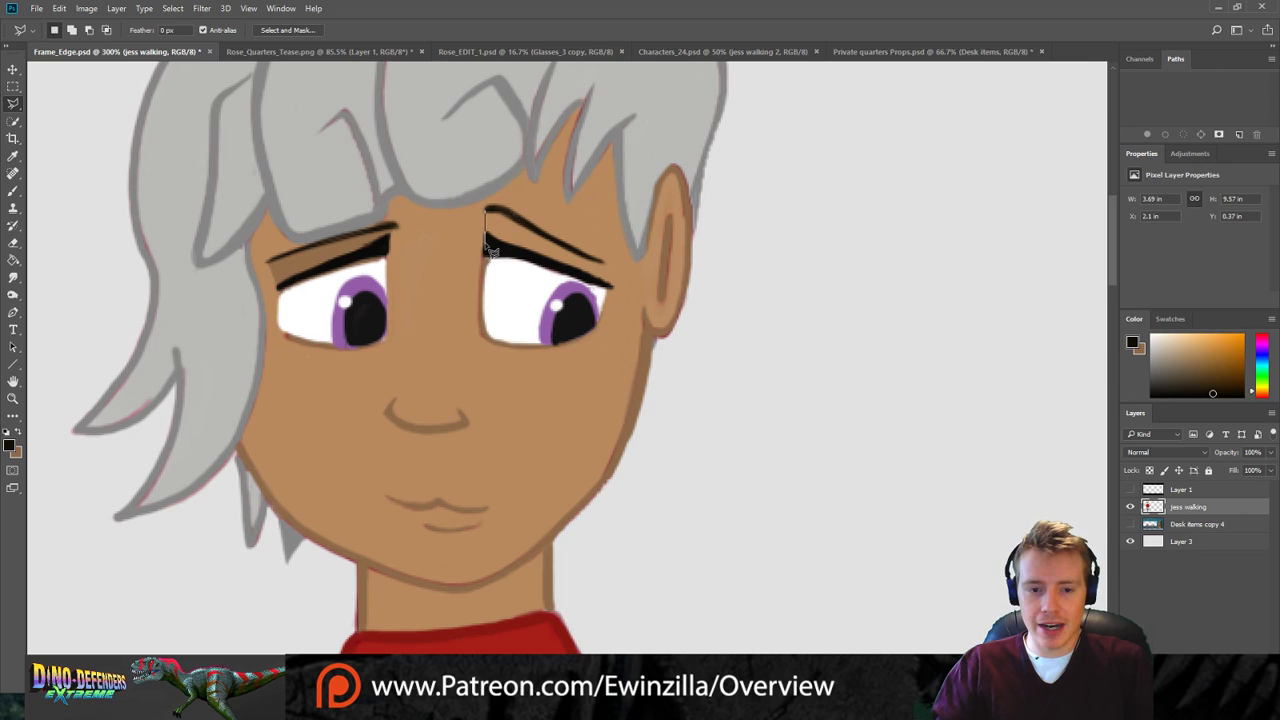
click(611, 287)
click(603, 262)
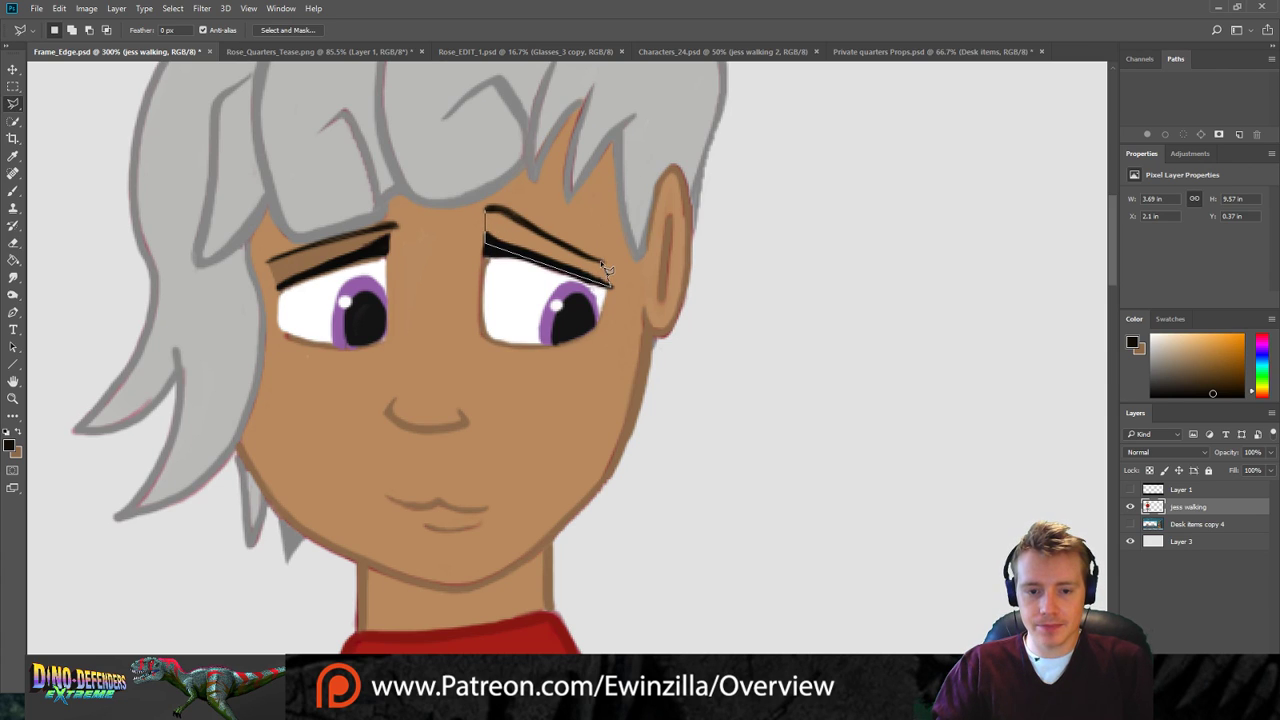
click(490, 214)
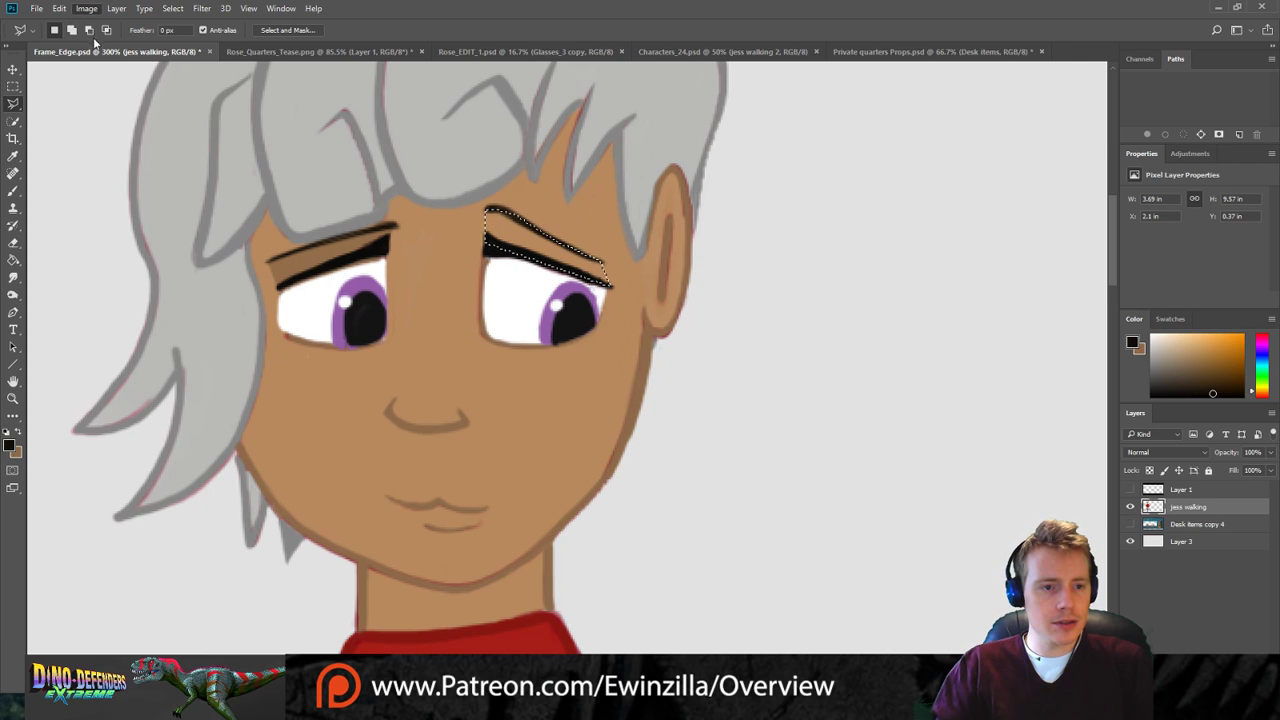
key(i)
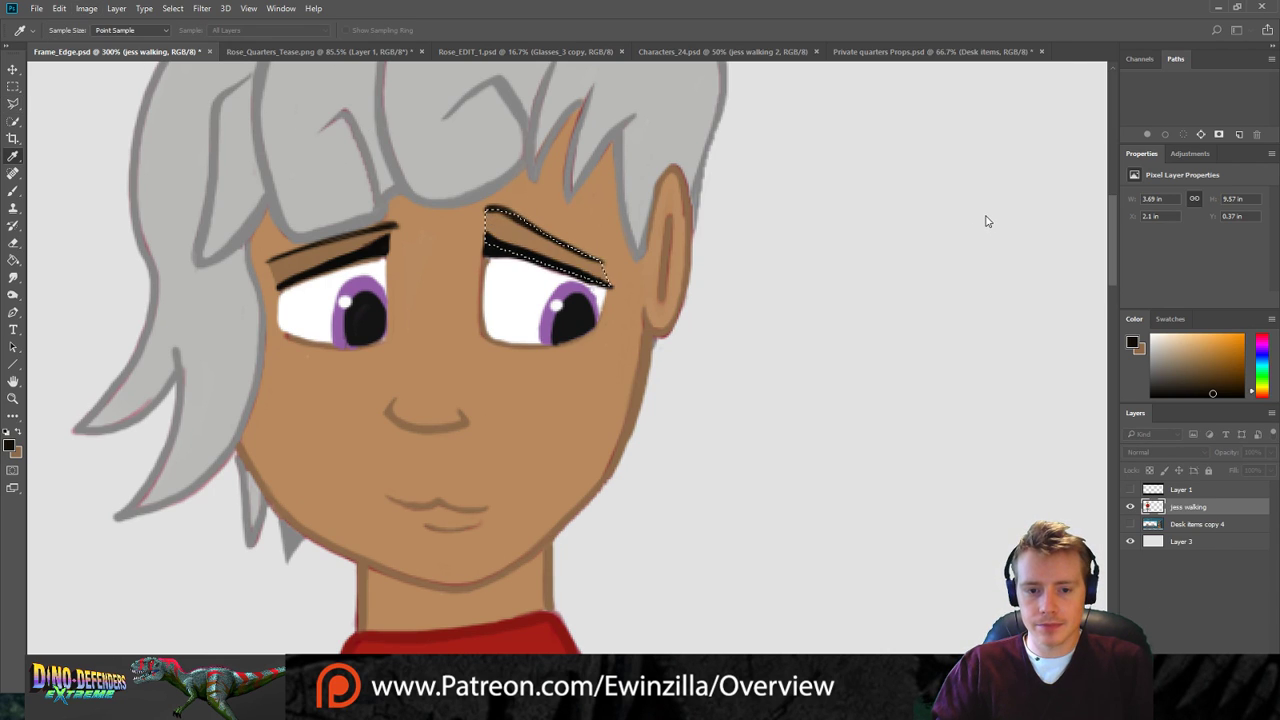
key(l)
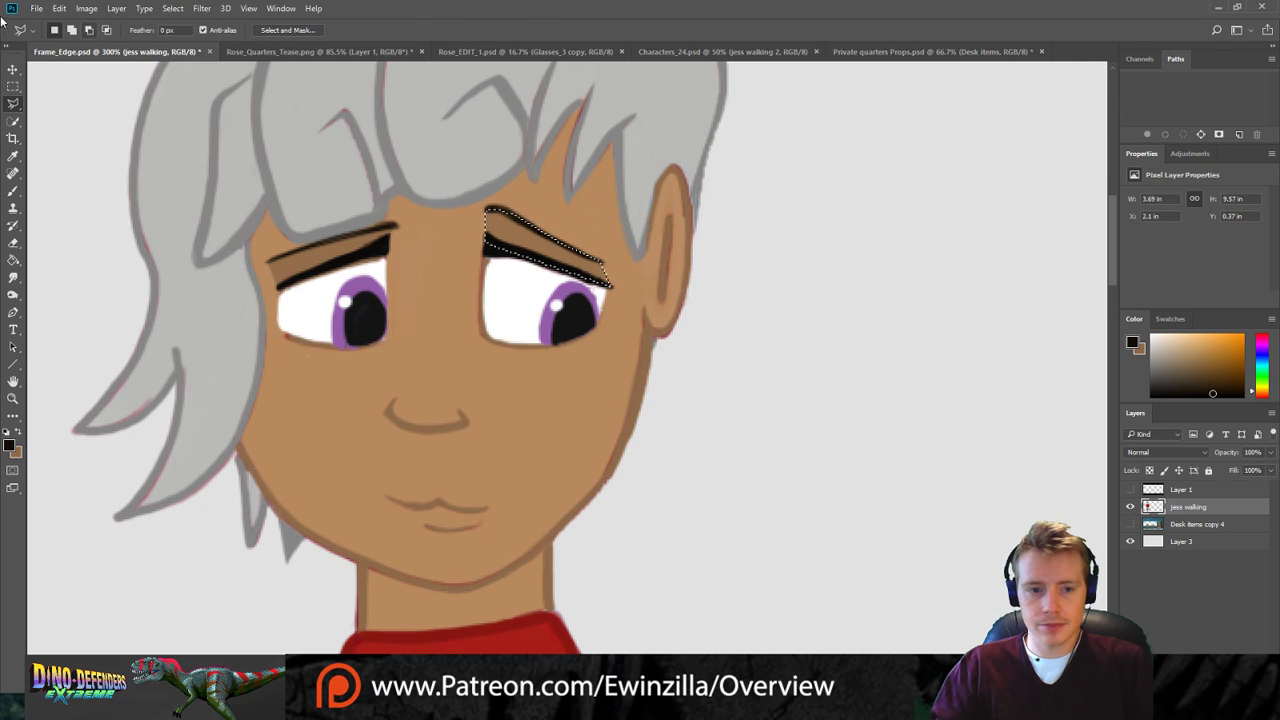
click(13, 398)
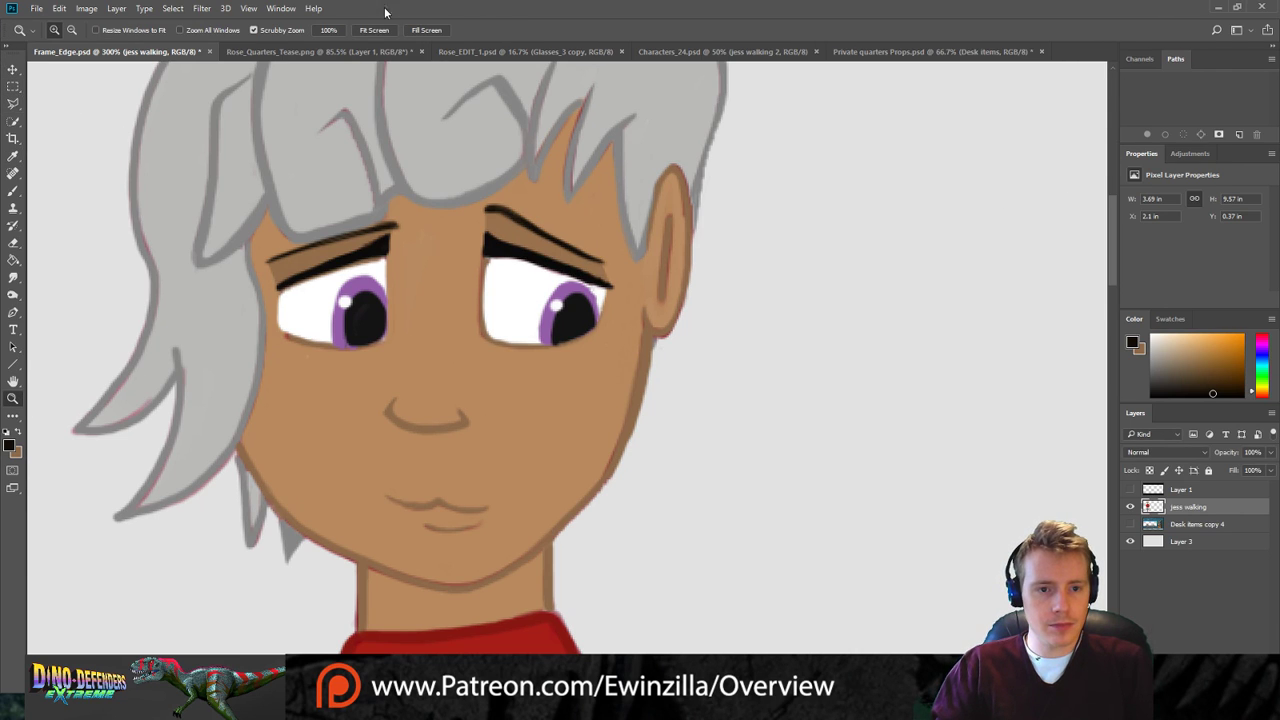
click(374, 30)
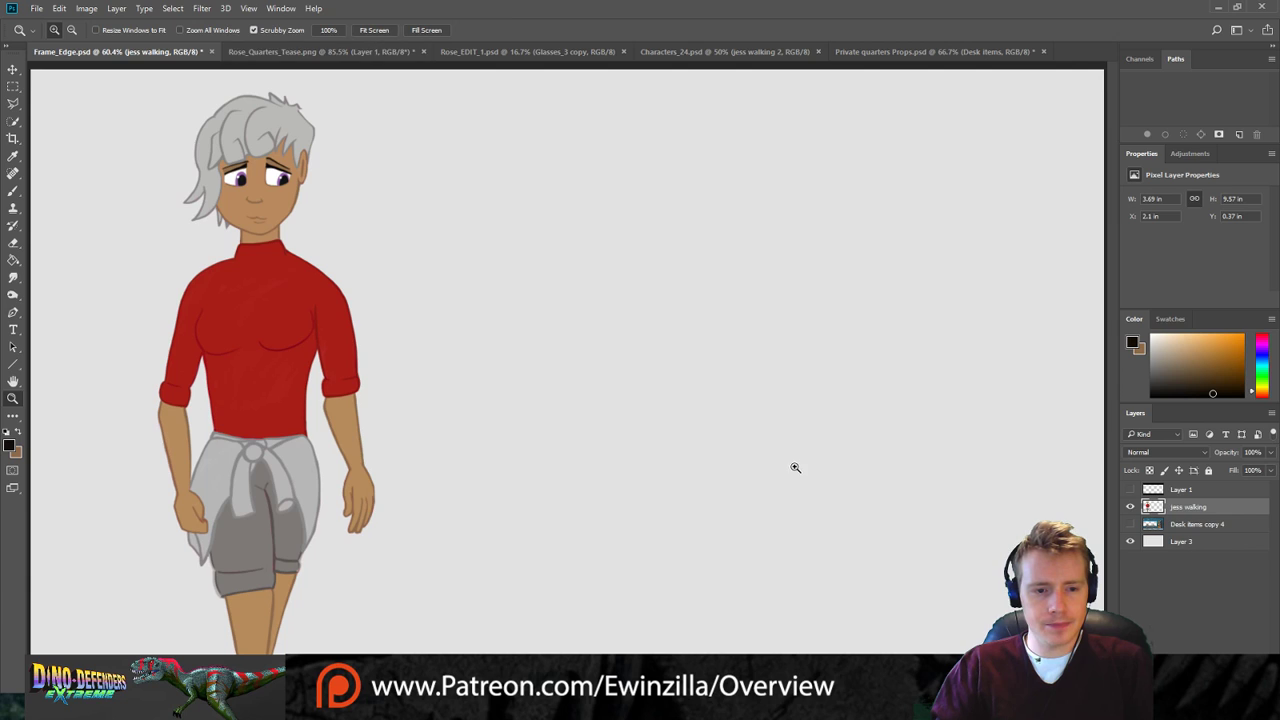
Show the "Desk items copy 4" and "Layer 1" layers, and move the "jess walking" character lower and slightly right within the framed scene.
click(1131, 524)
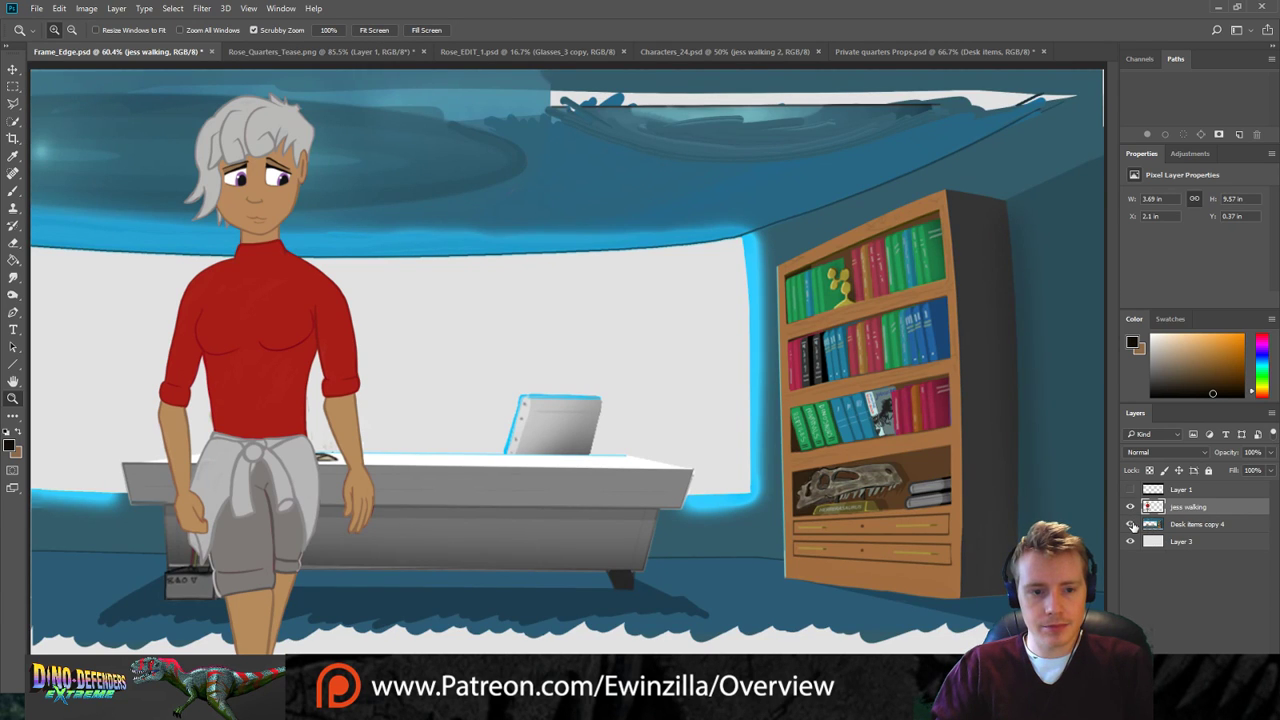
click(1130, 489)
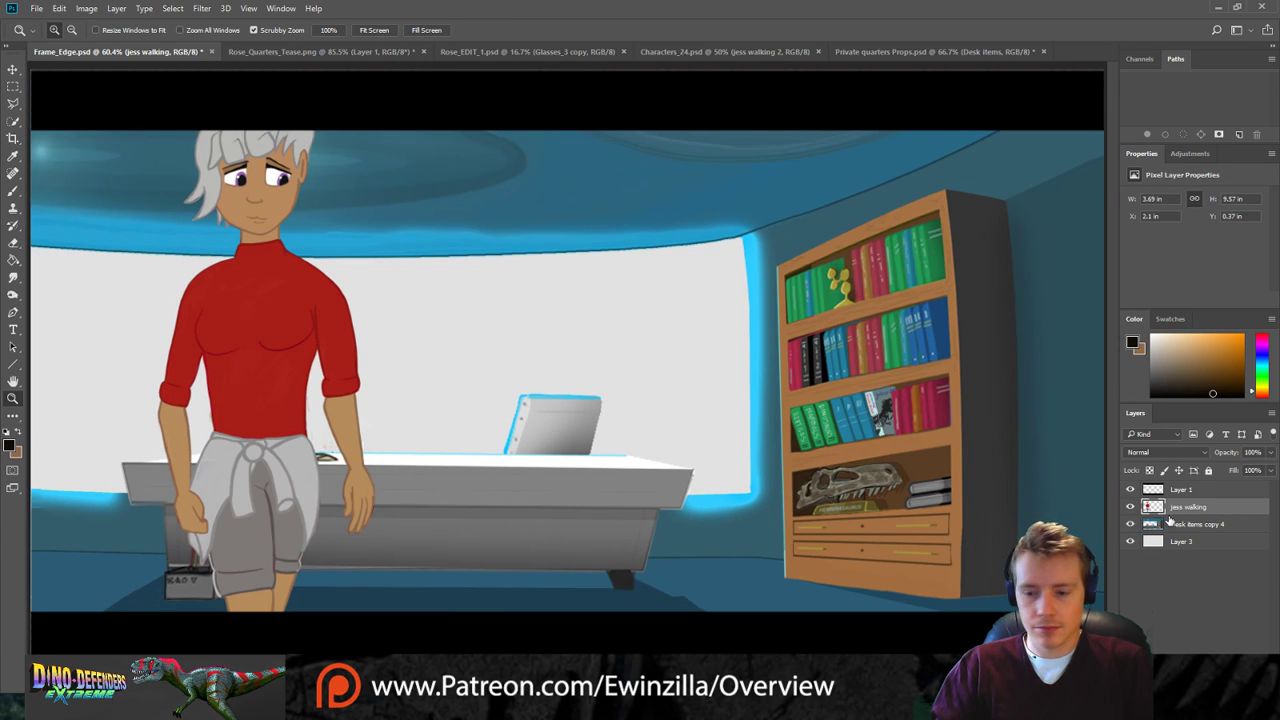
click(12, 66)
drag(313, 199, 321, 253)
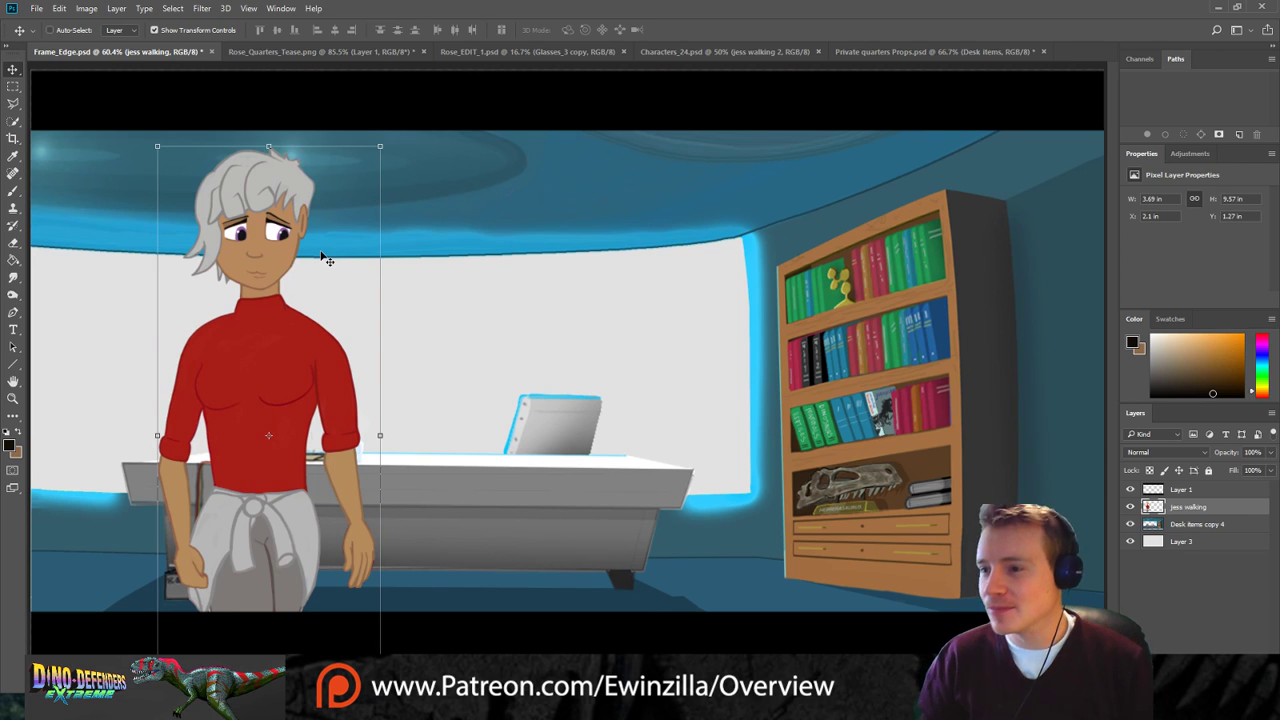
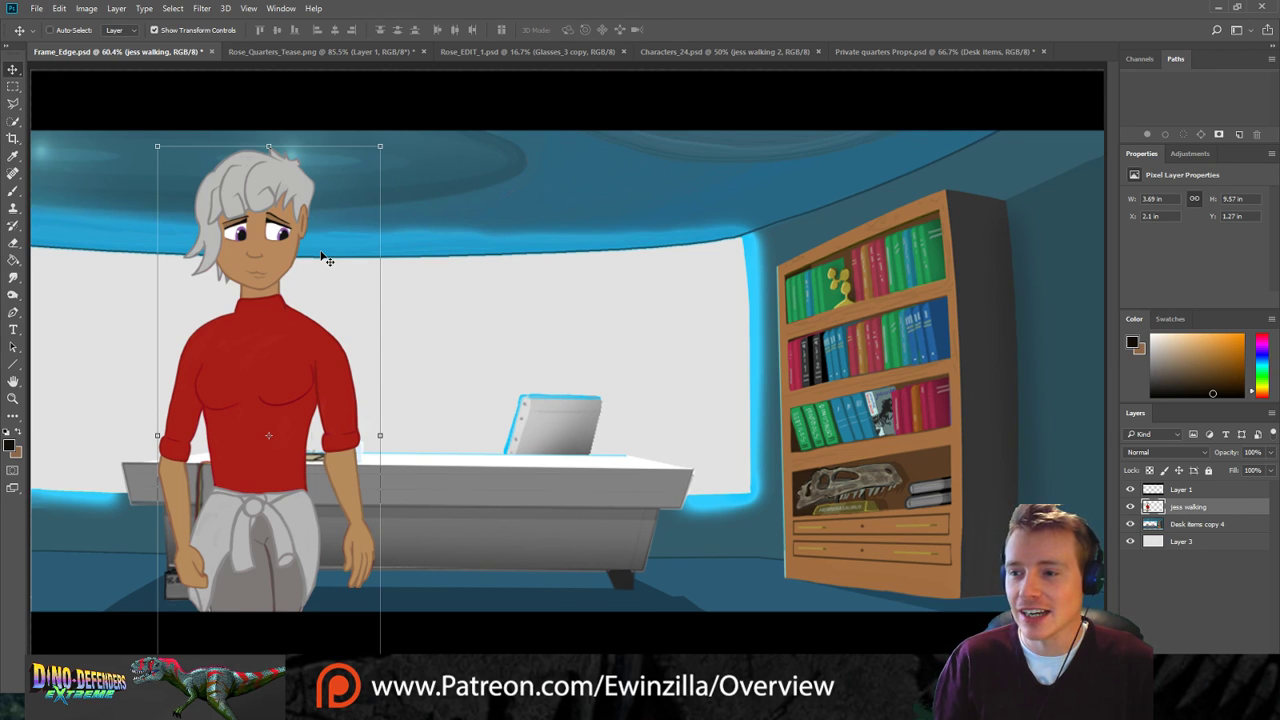
key(space)
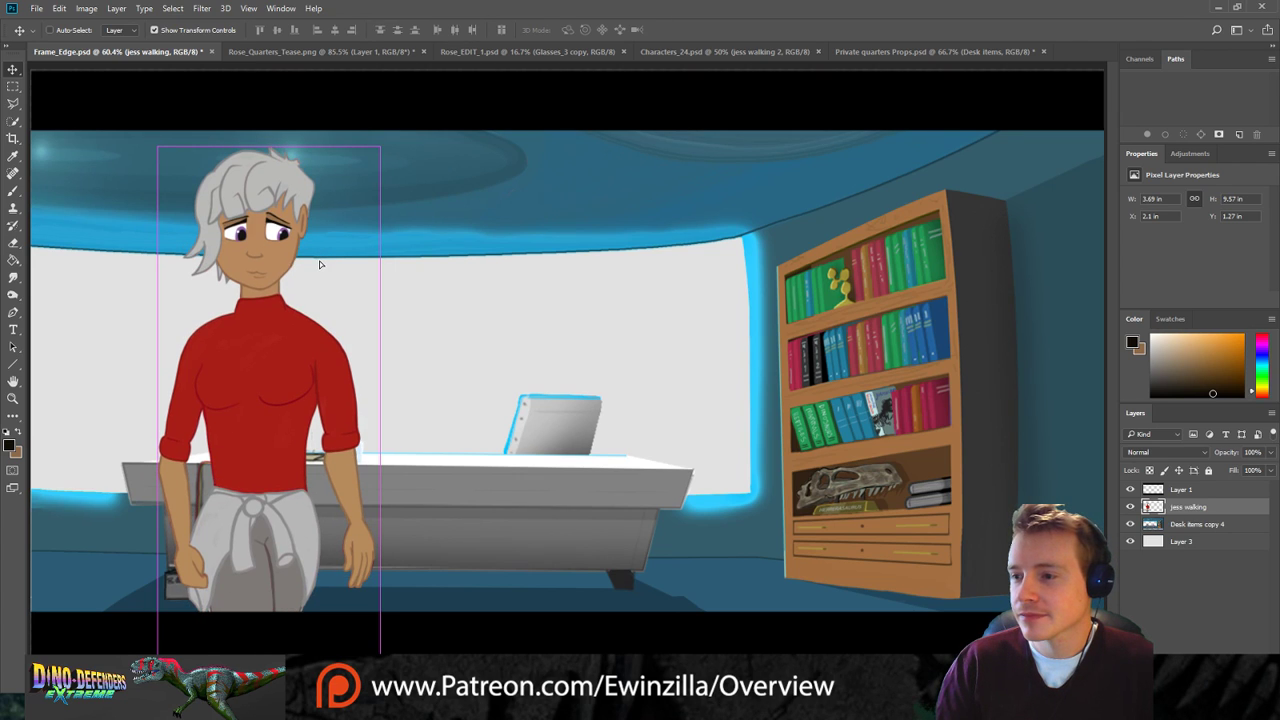
key(space)
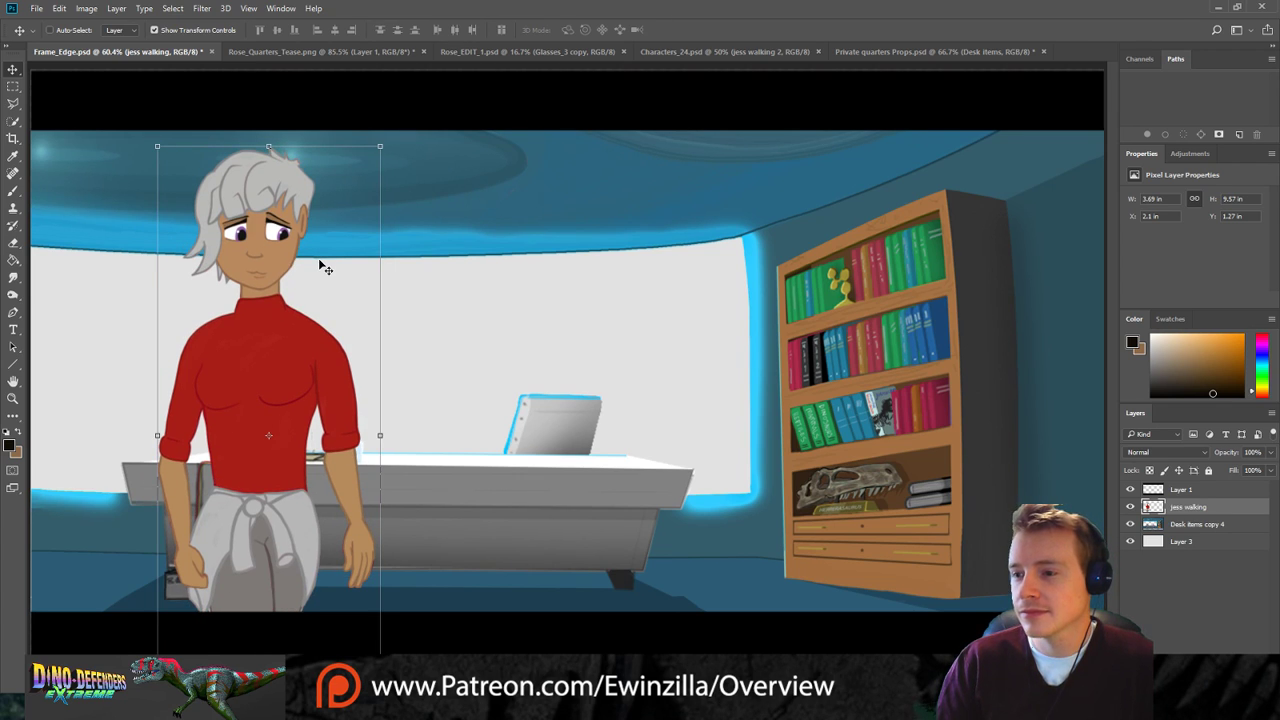
key(space)
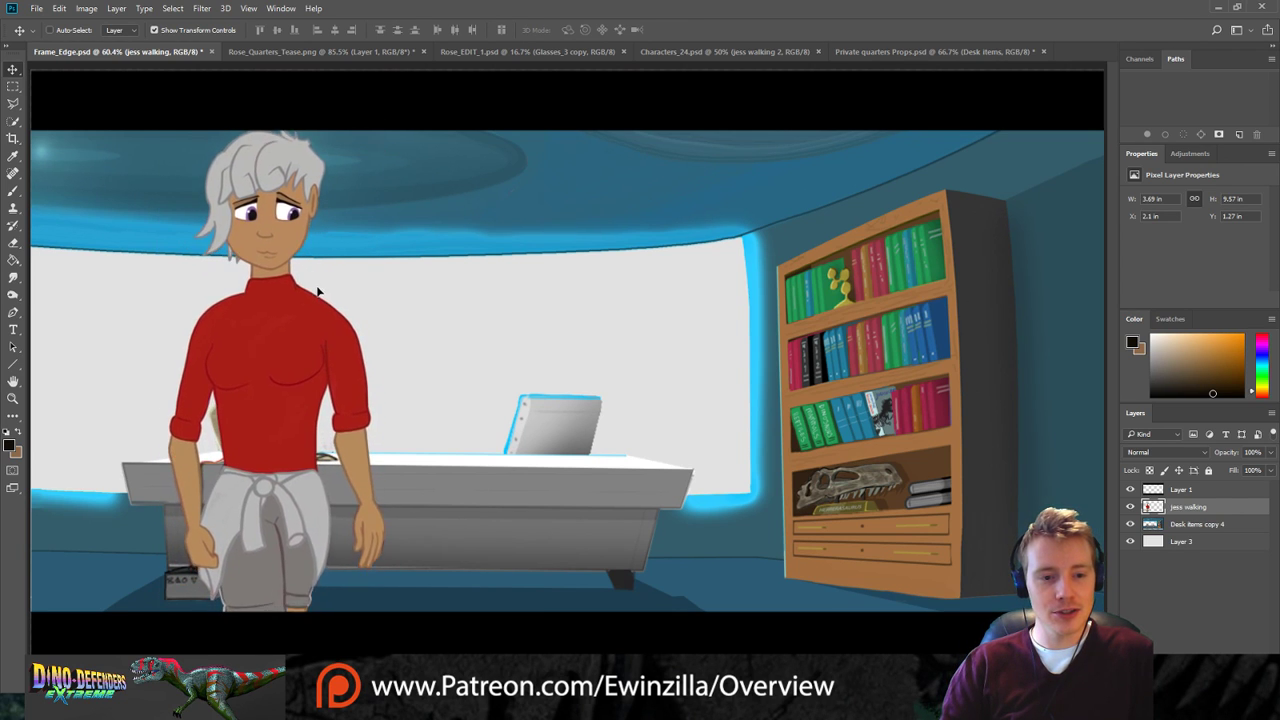
key(space)
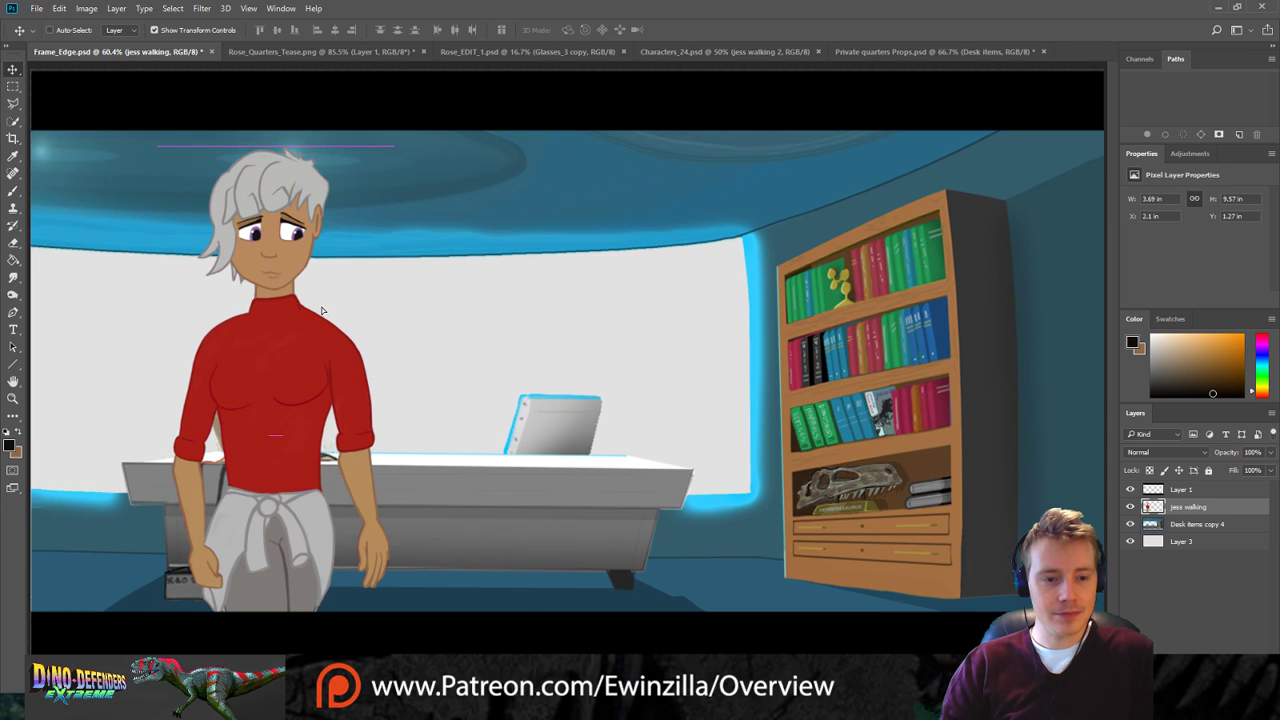
Examine the earlier full-body character designs in Characters_24.psd for reference, and return to Frame_Edge.psd.
click(13, 398)
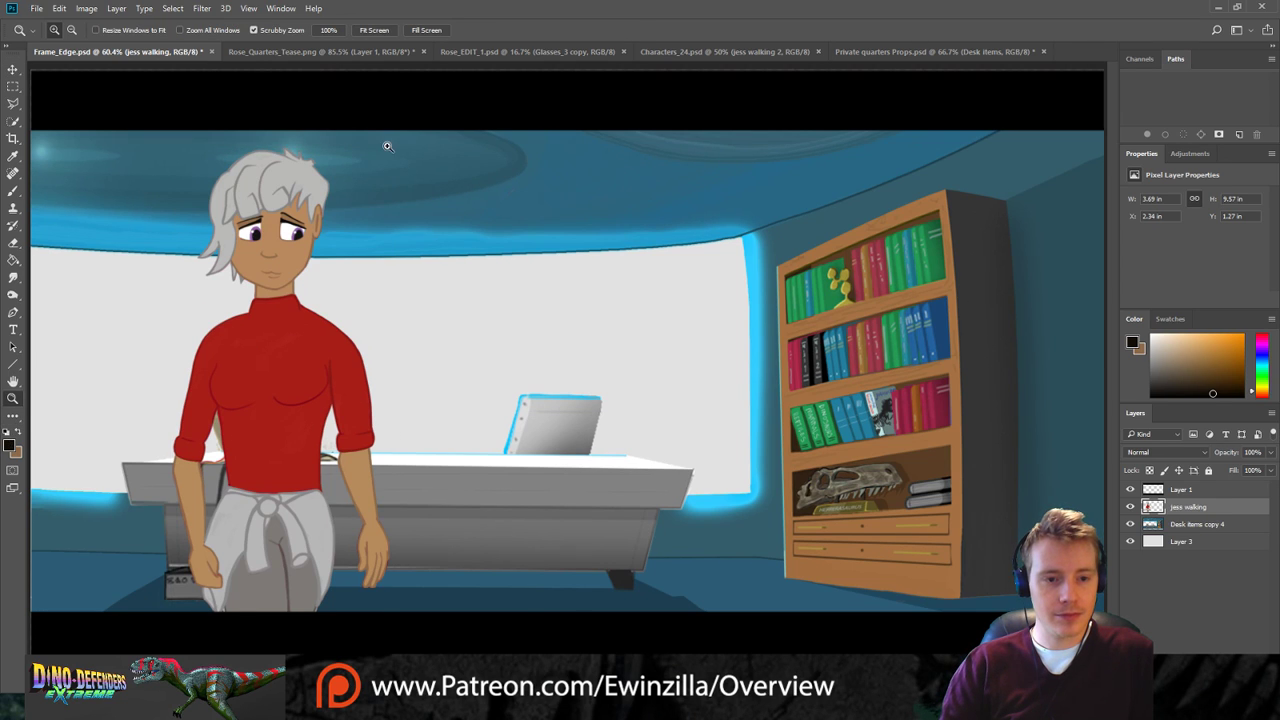
click(503, 50)
click(665, 50)
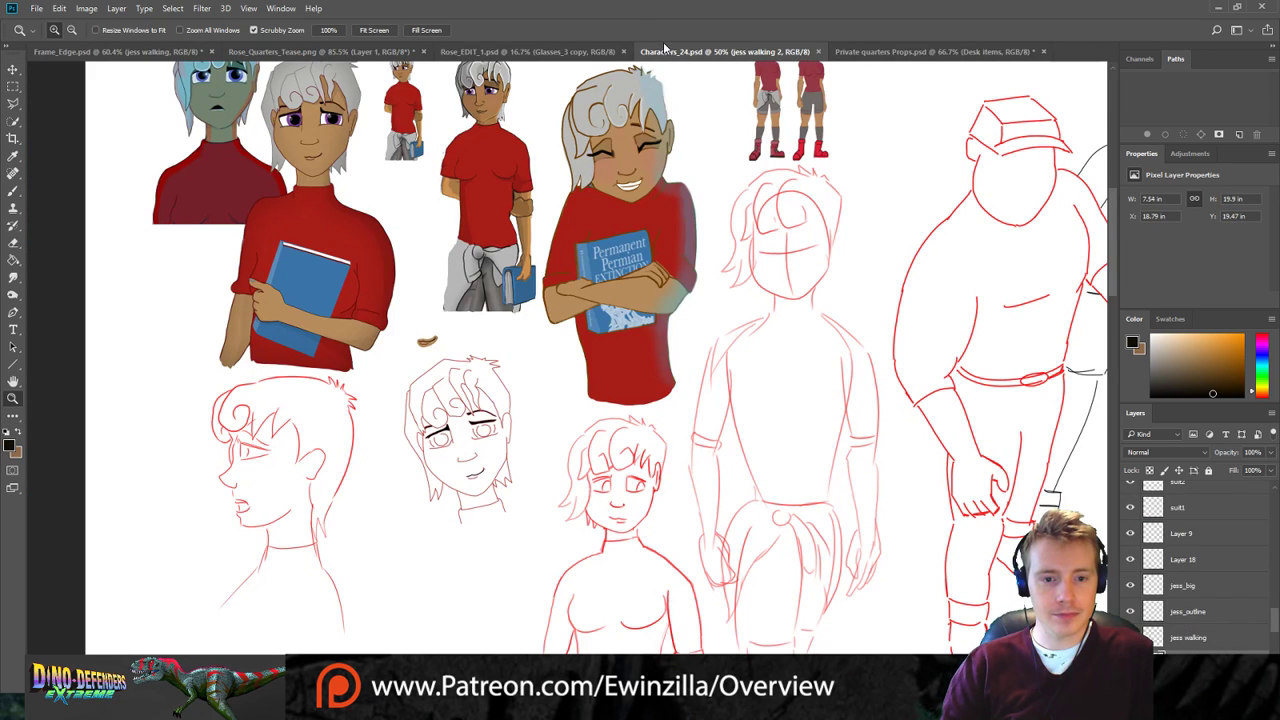
scroll(822, 88, up, 1)
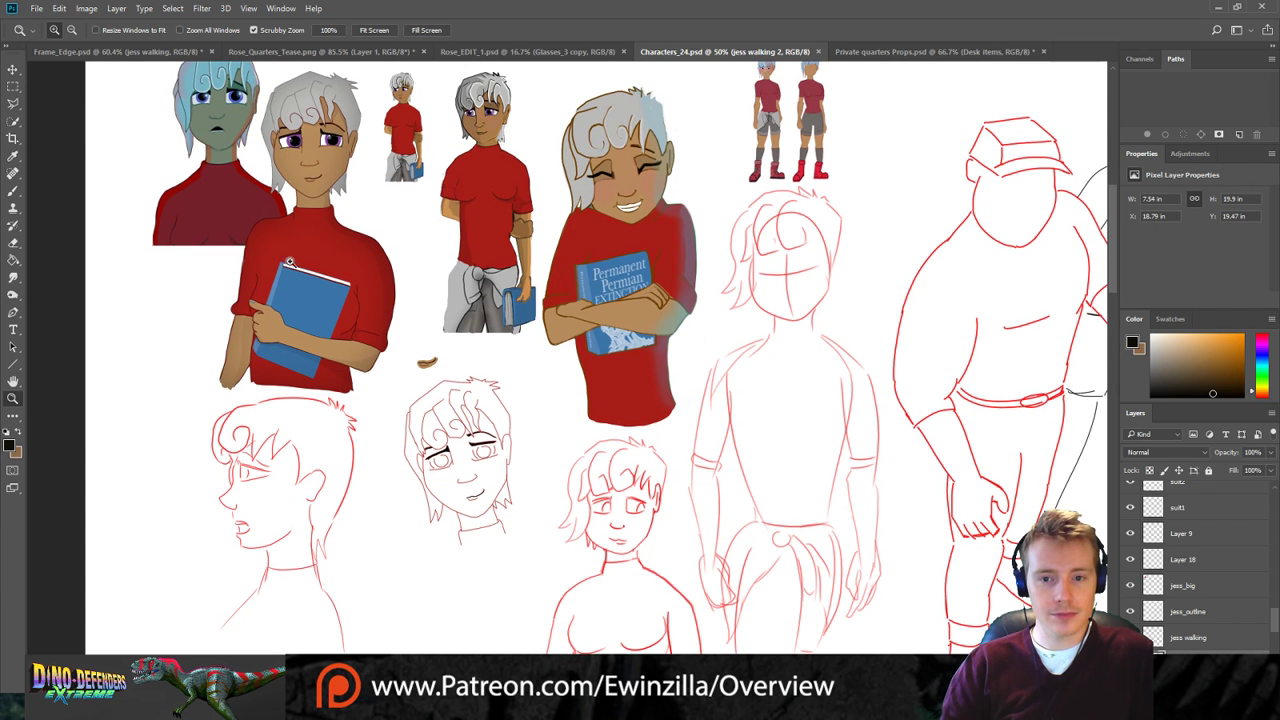
click(824, 89)
click(824, 89)
click(824, 89)
scroll(860, 256, up, 4)
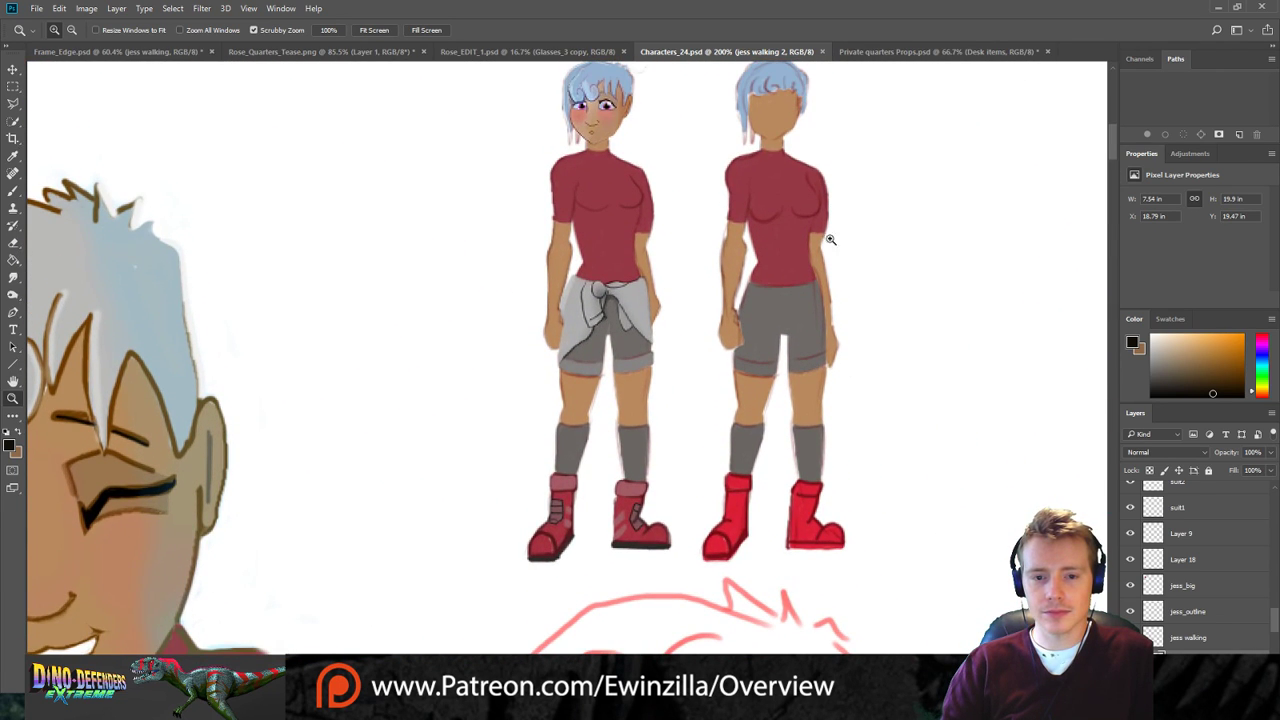
click(374, 30)
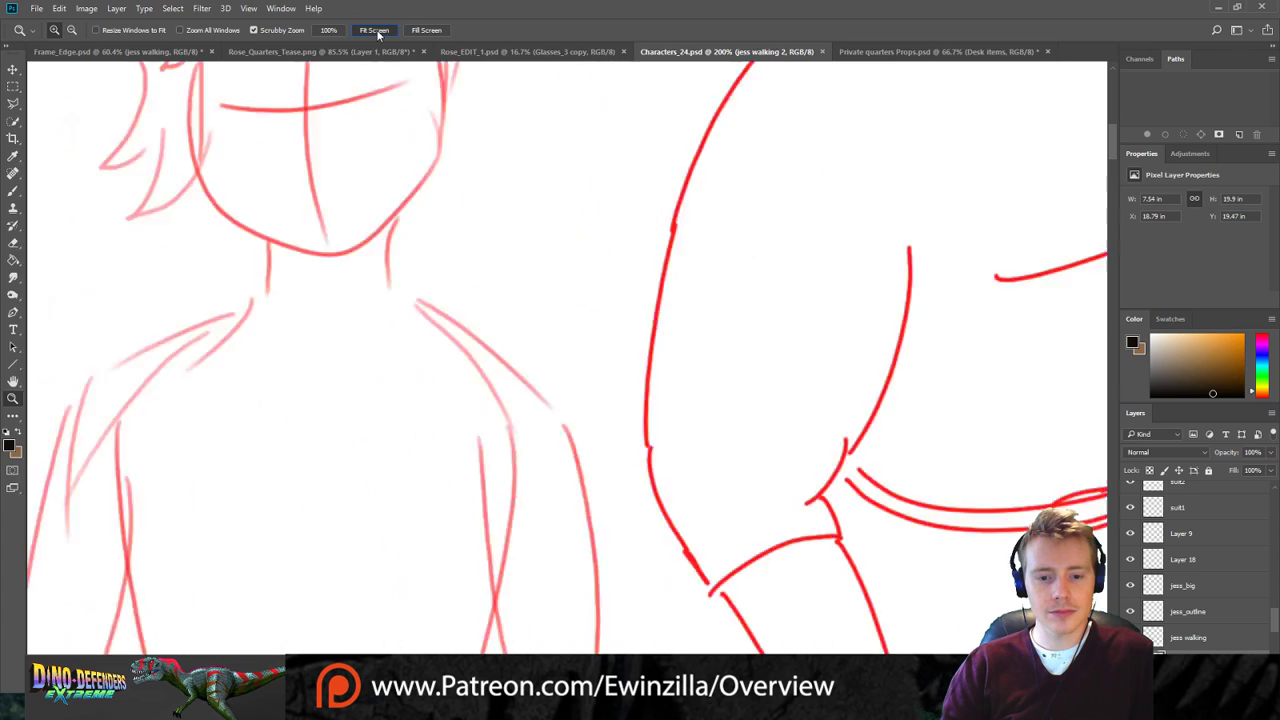
click(122, 51)
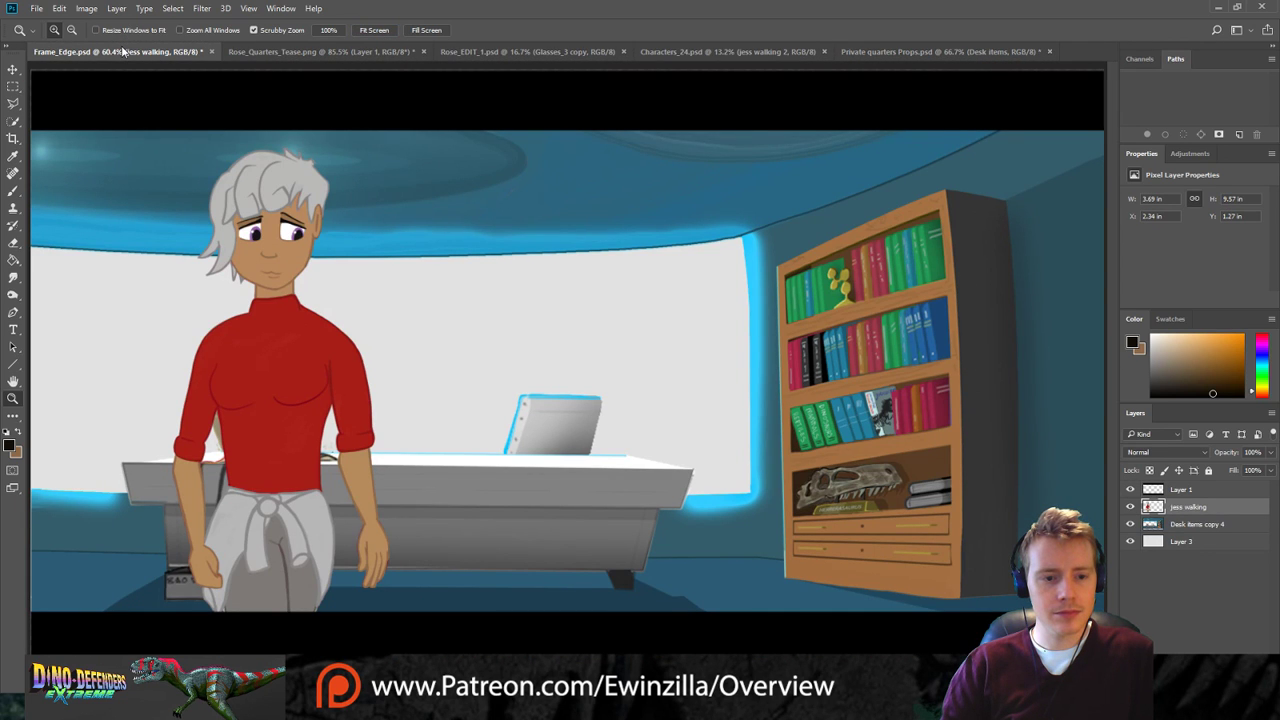
Smudge the lower edge of the left eye upward into a flatter, cleaner lower lid with the Smudge tool.
click(259, 207)
click(259, 207)
click(259, 207)
click(259, 207)
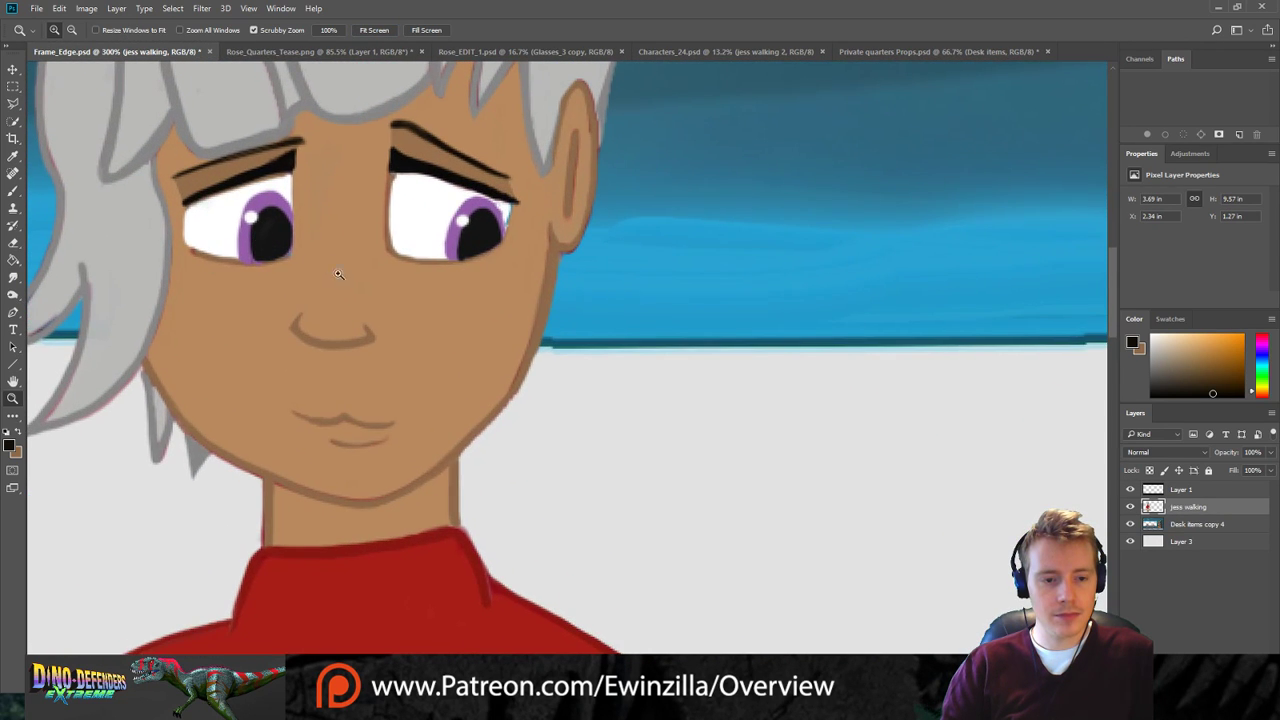
click(13, 277)
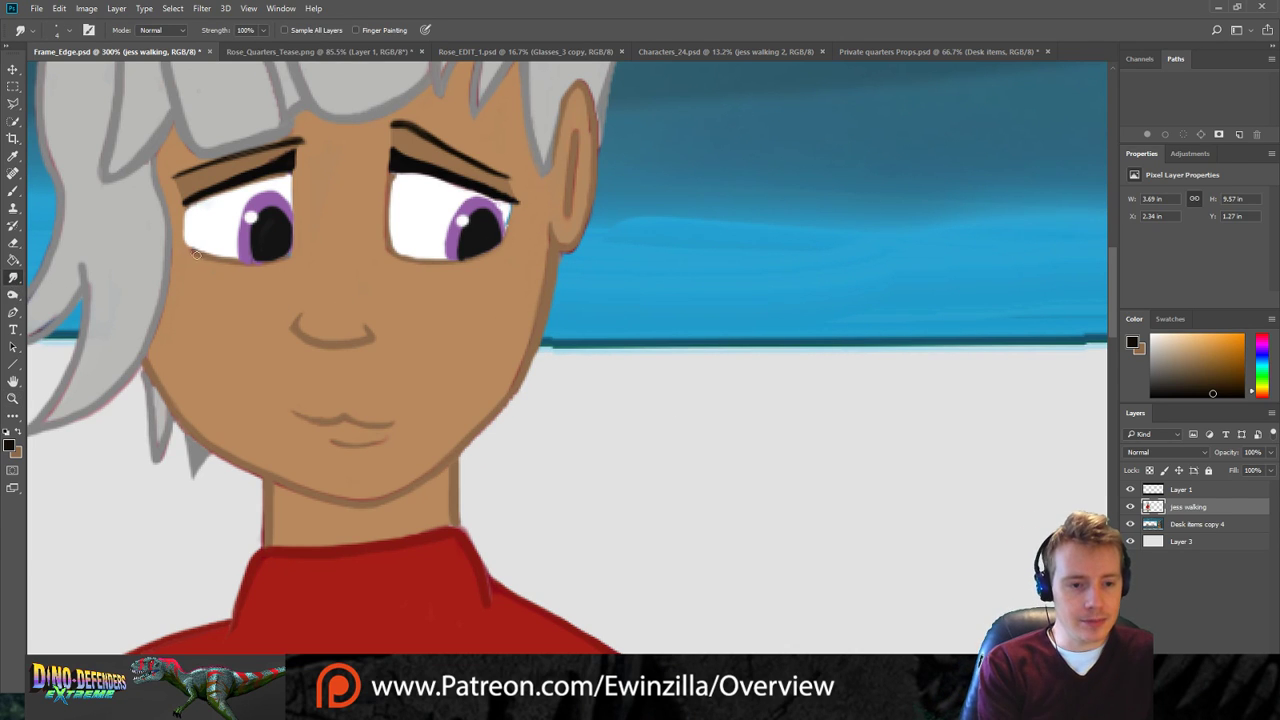
drag(190, 252, 305, 254)
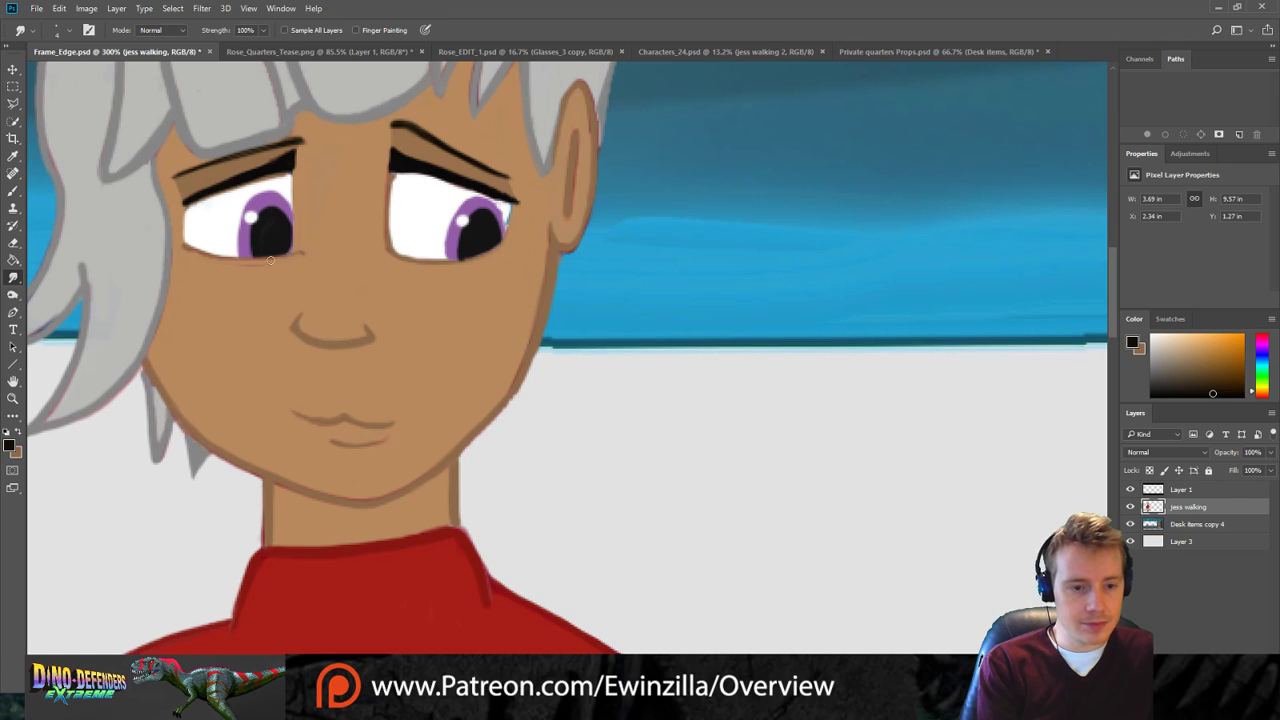
drag(187, 249, 292, 245)
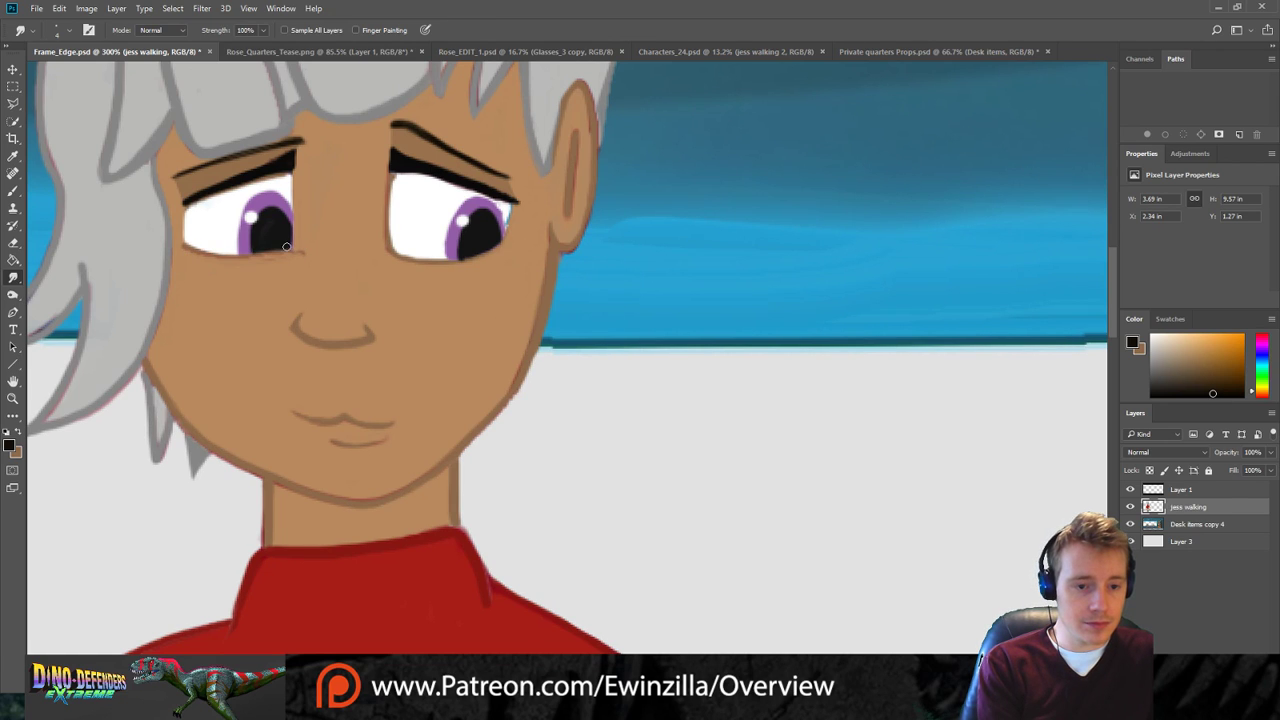
drag(200, 253, 290, 253)
mouse_move(213, 257)
mouse_down()
mouse_move(299, 249)
mouse_move(244, 249)
mouse_move(286, 245)
mouse_move(252, 243)
mouse_move(284, 251)
mouse_up()
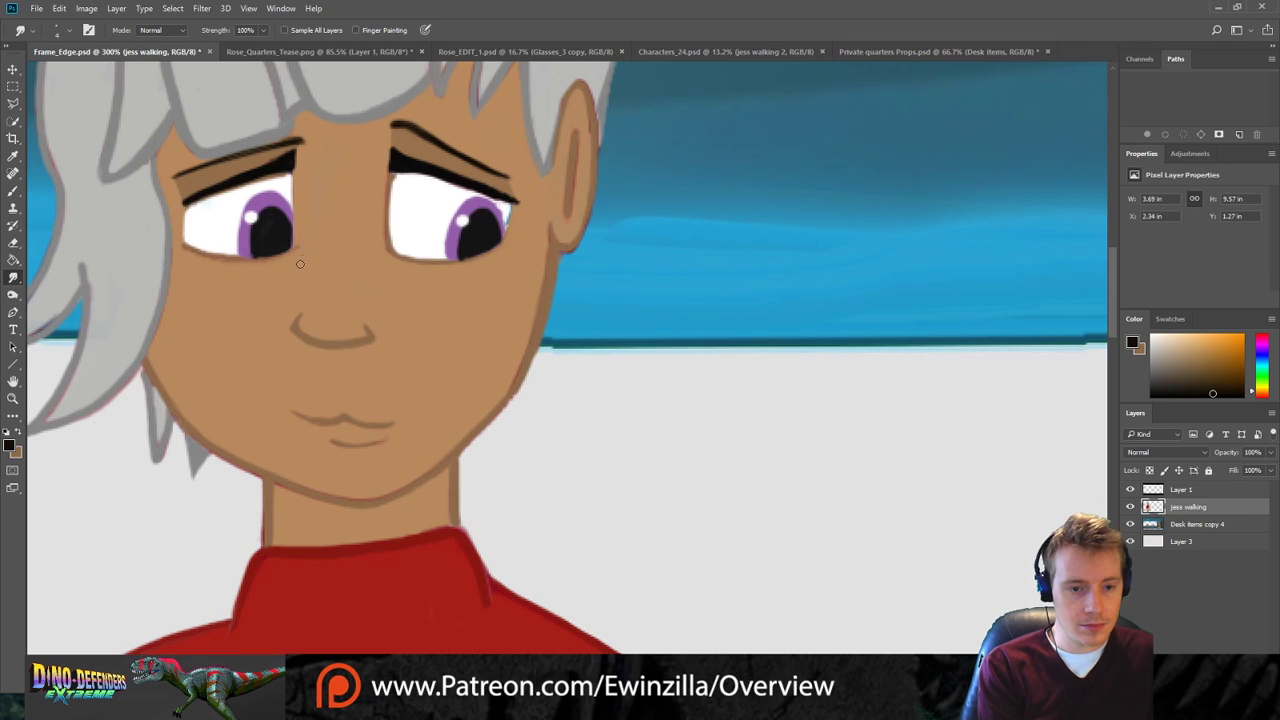
Smudge the lower edge of the right eye to flatten its lid like the left one.
mouse_move(389, 253)
mouse_down()
mouse_move(441, 262)
mouse_move(510, 254)
mouse_up()
drag(390, 250, 497, 251)
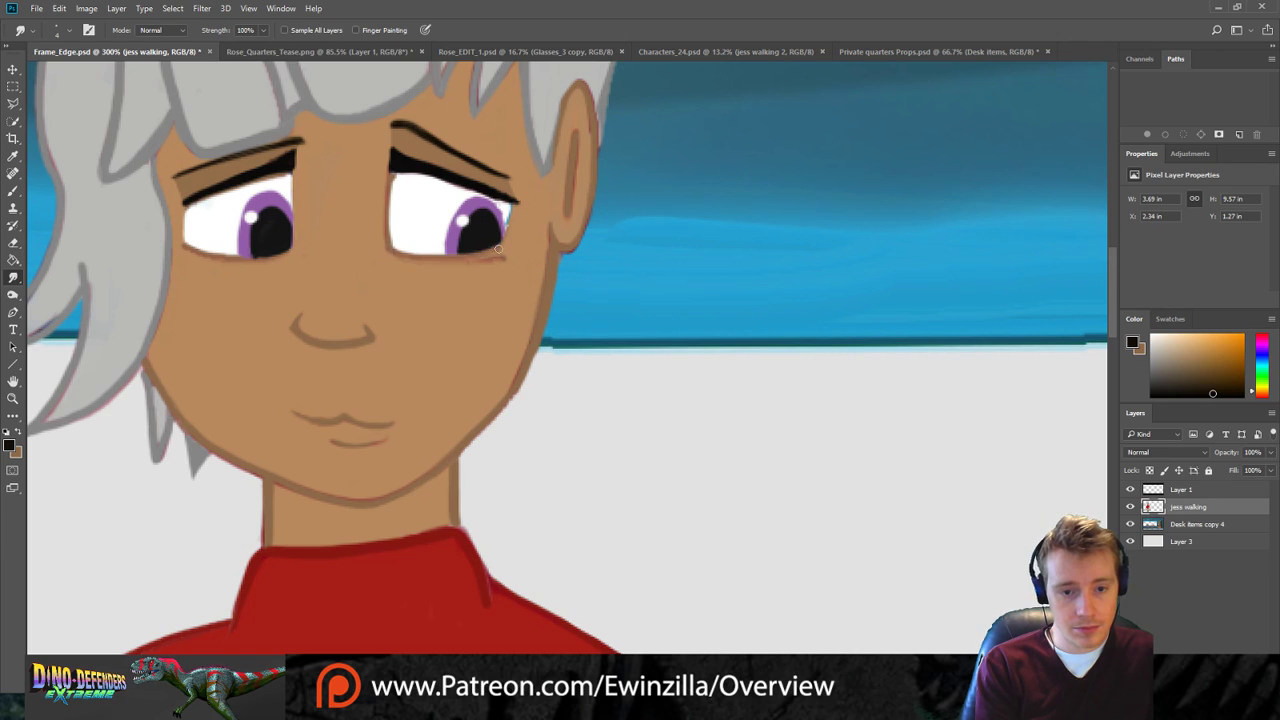
mouse_move(409, 262)
mouse_down()
mouse_move(516, 257)
mouse_move(442, 263)
mouse_up()
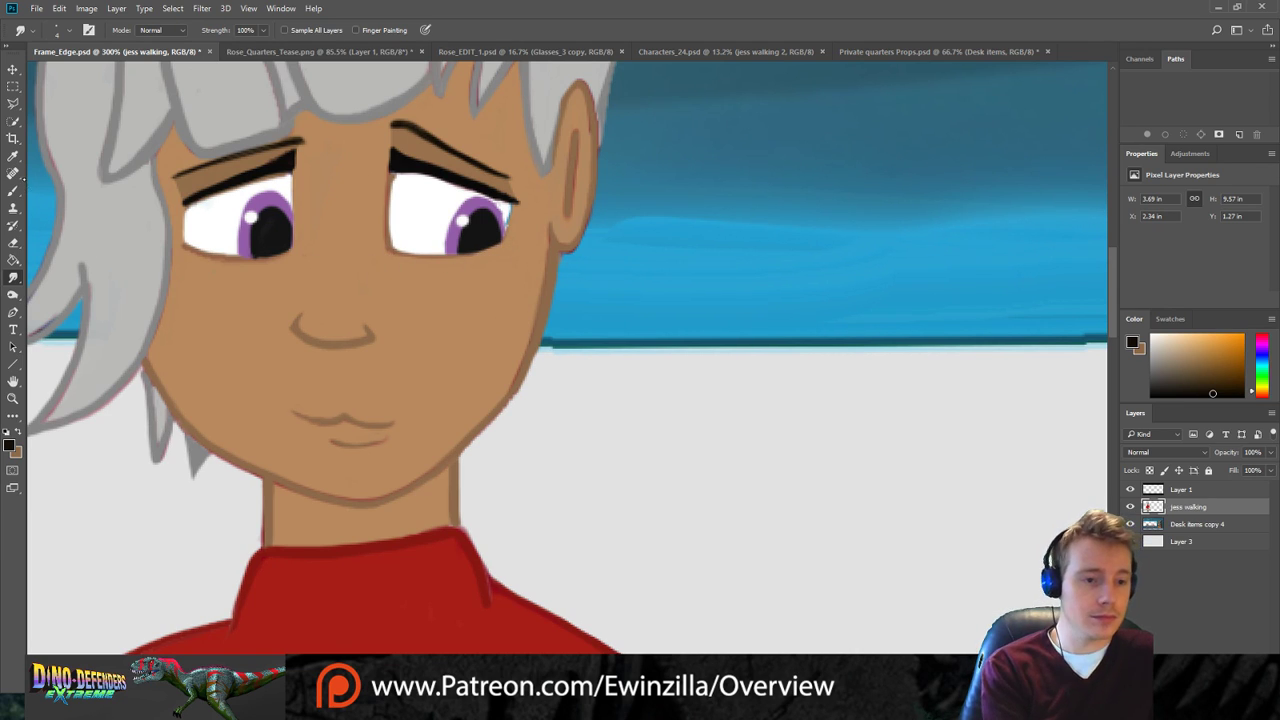
Sample a brown from the face and brush thin lower lid lines with a size 2 brush, undoing an unsatisfactory stroke.
click(13, 156)
click(206, 169)
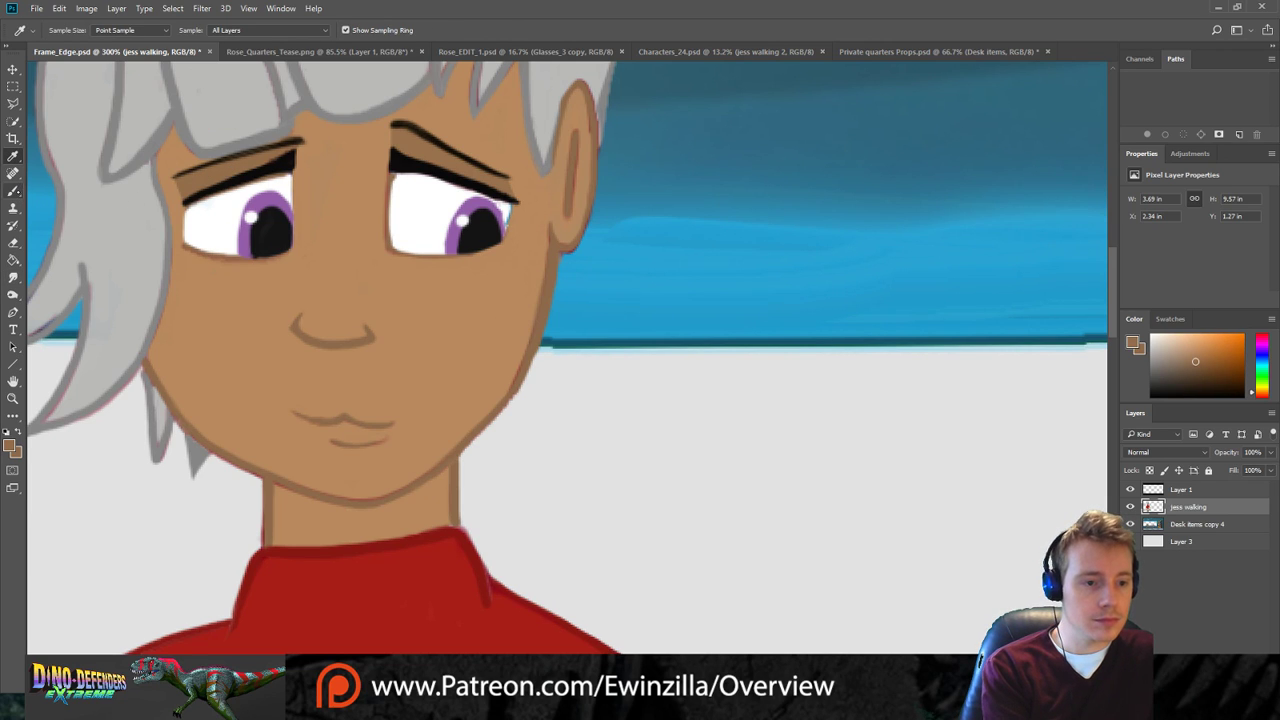
key(b)
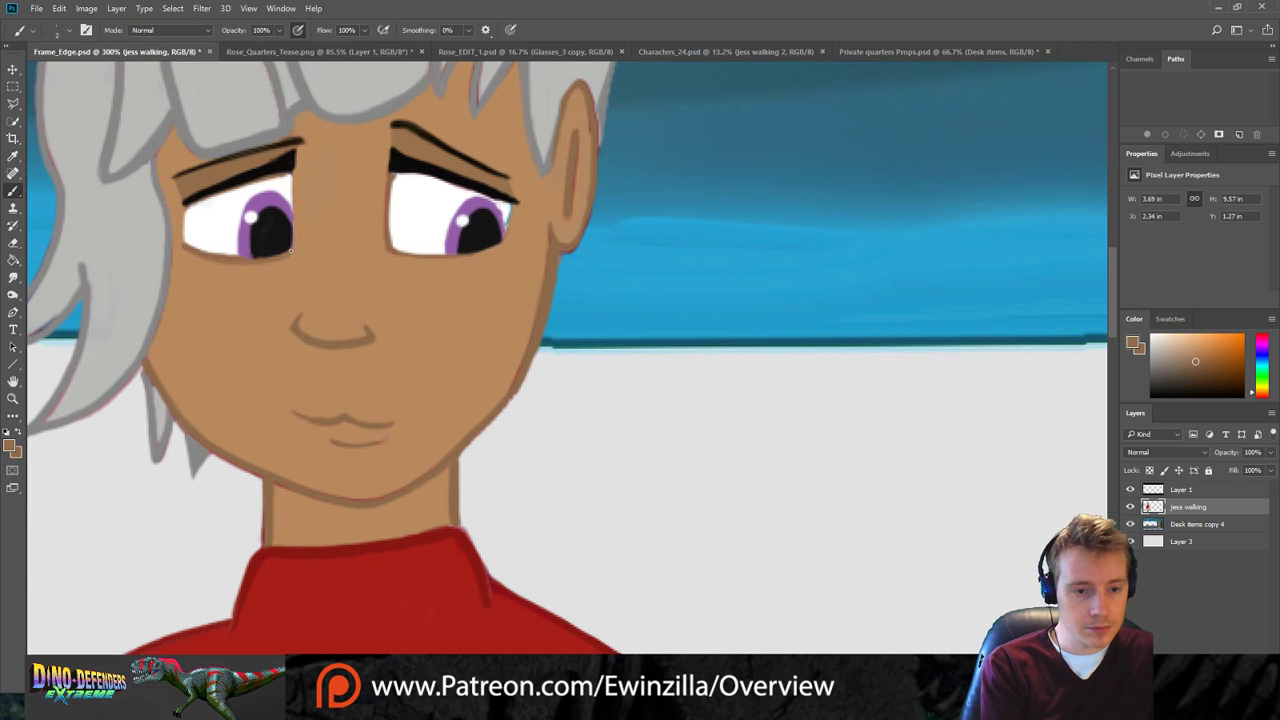
drag(228, 257, 280, 252)
key(ctrl+alt+z)
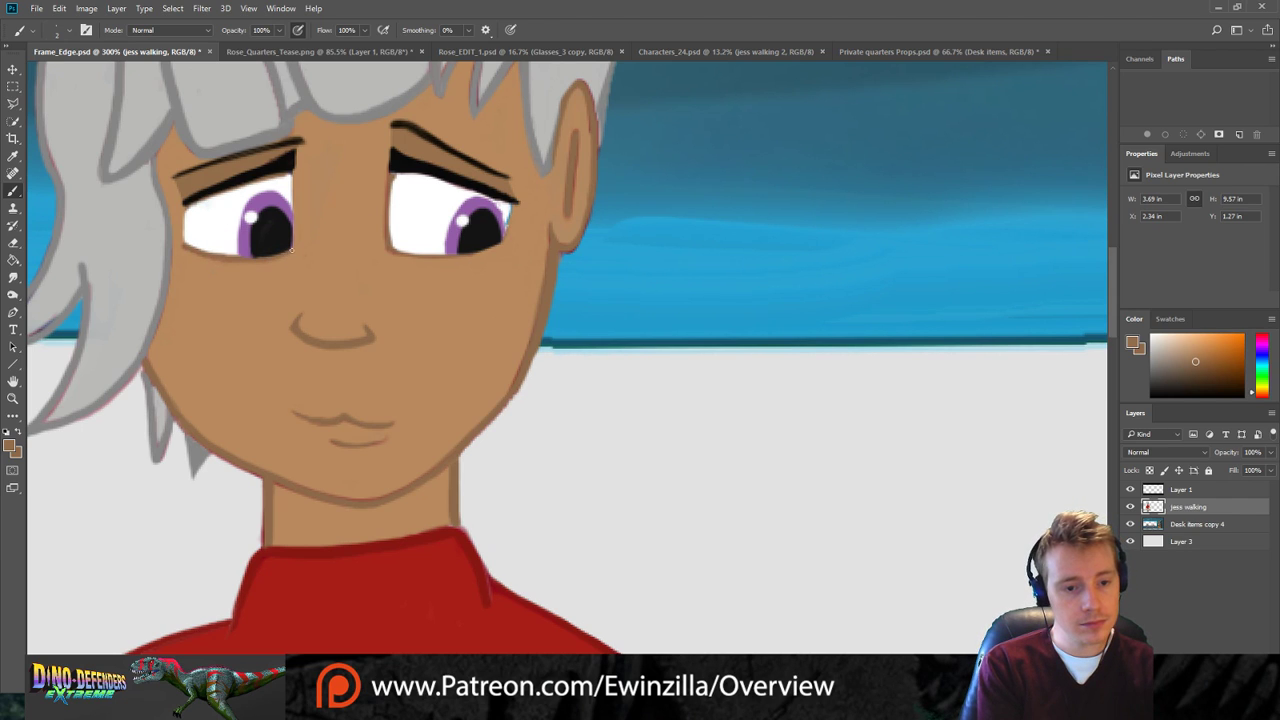
drag(424, 256, 500, 240)
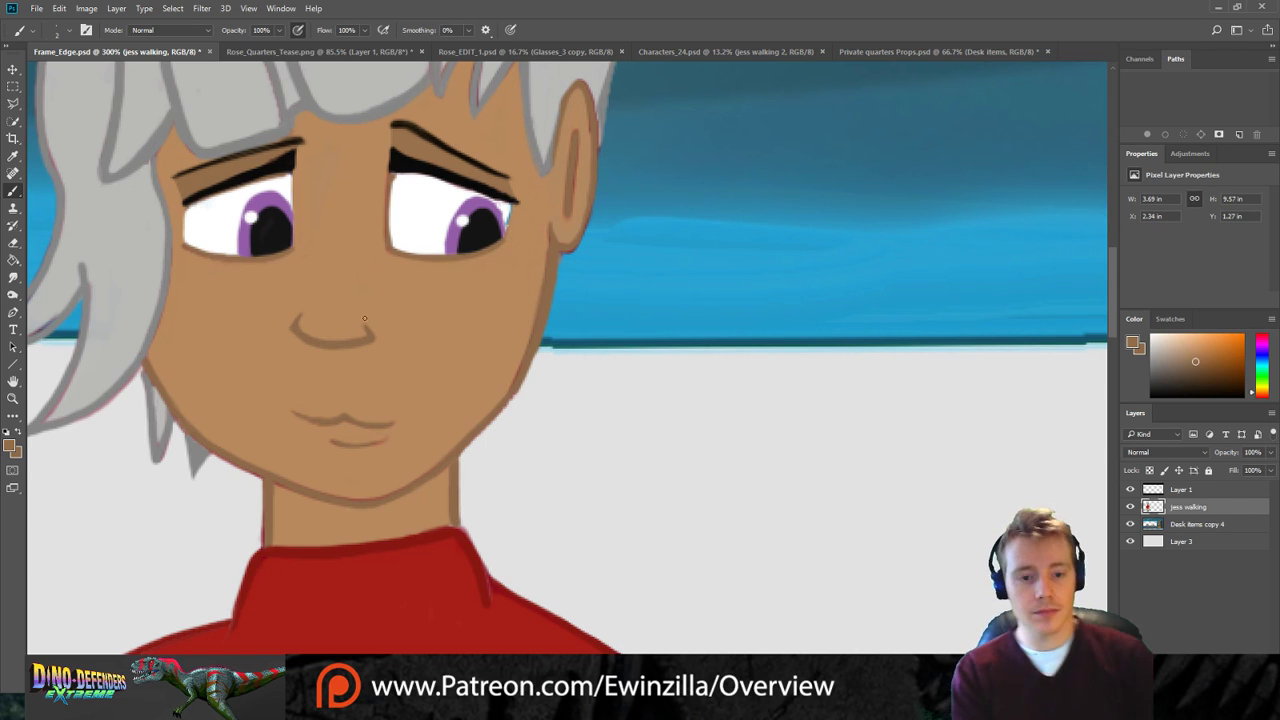
Smudge the outline from below the right ear down the cheek and jaw to smooth its edge.
click(13, 277)
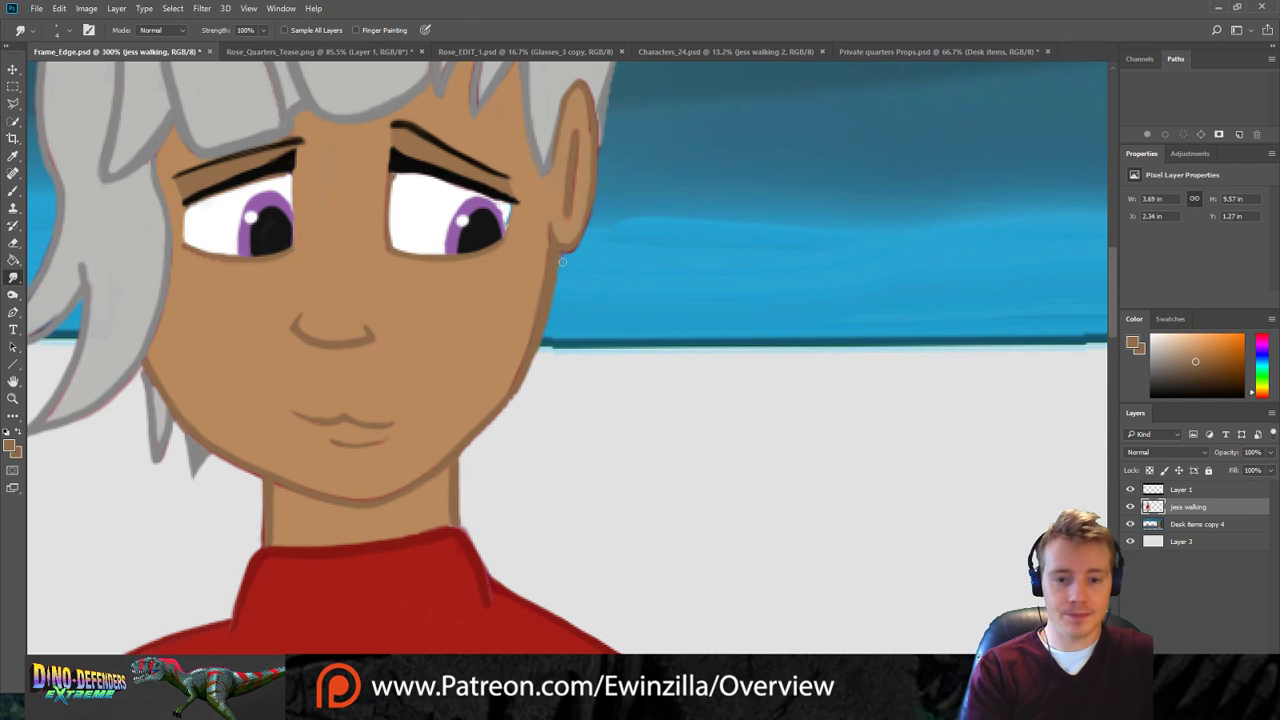
drag(568, 262, 543, 351)
drag(552, 302, 518, 401)
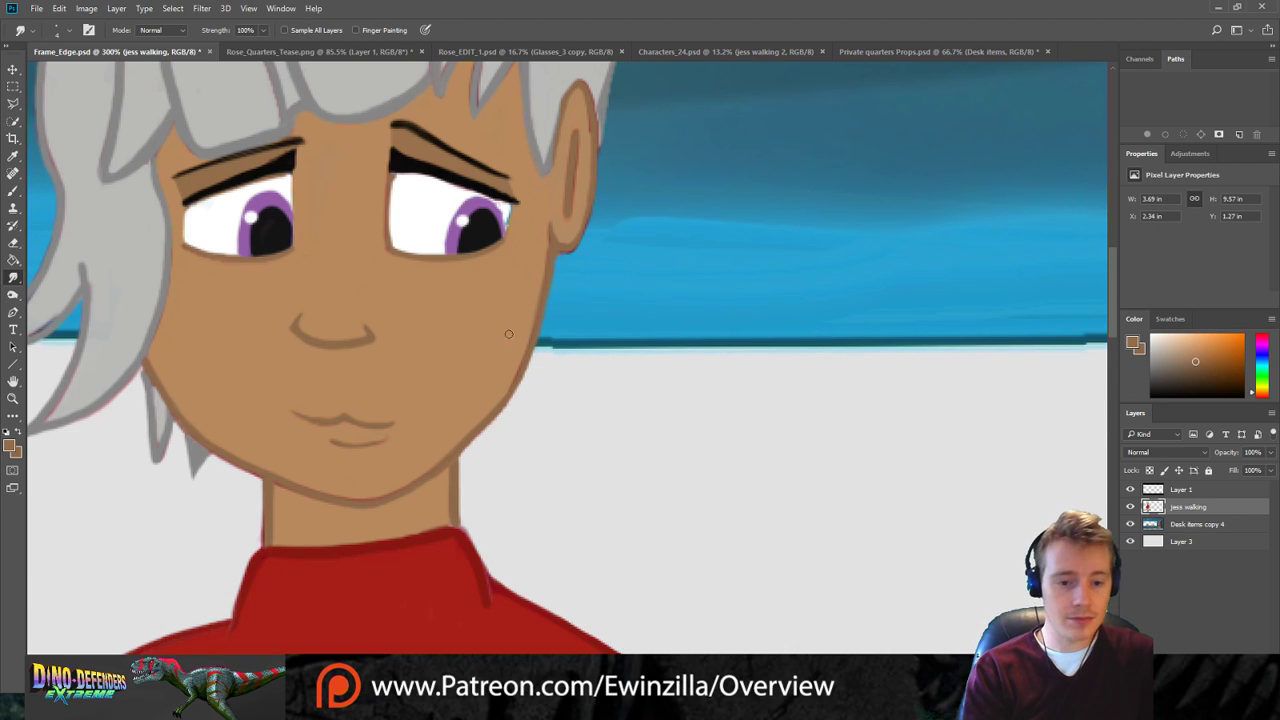
Lasso the character's interior just inside the outline, darken it to leave a lighter rim along the edges, and deselect.
key(z)
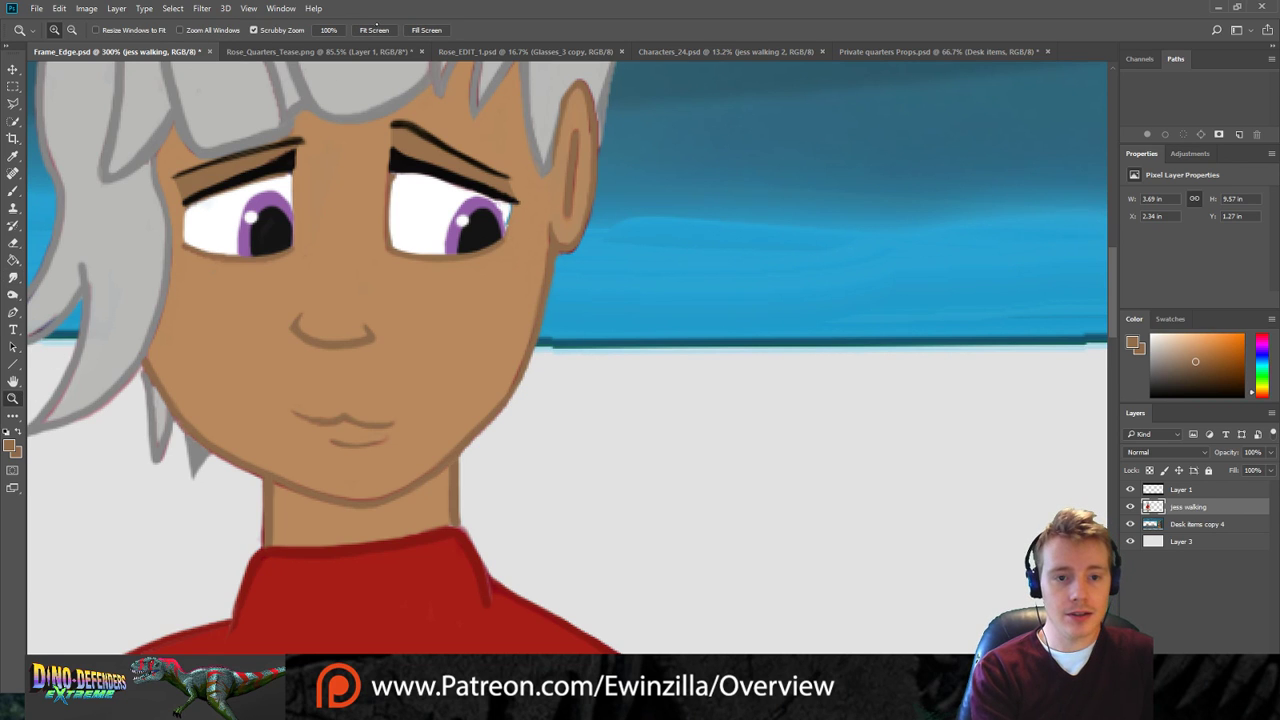
click(374, 30)
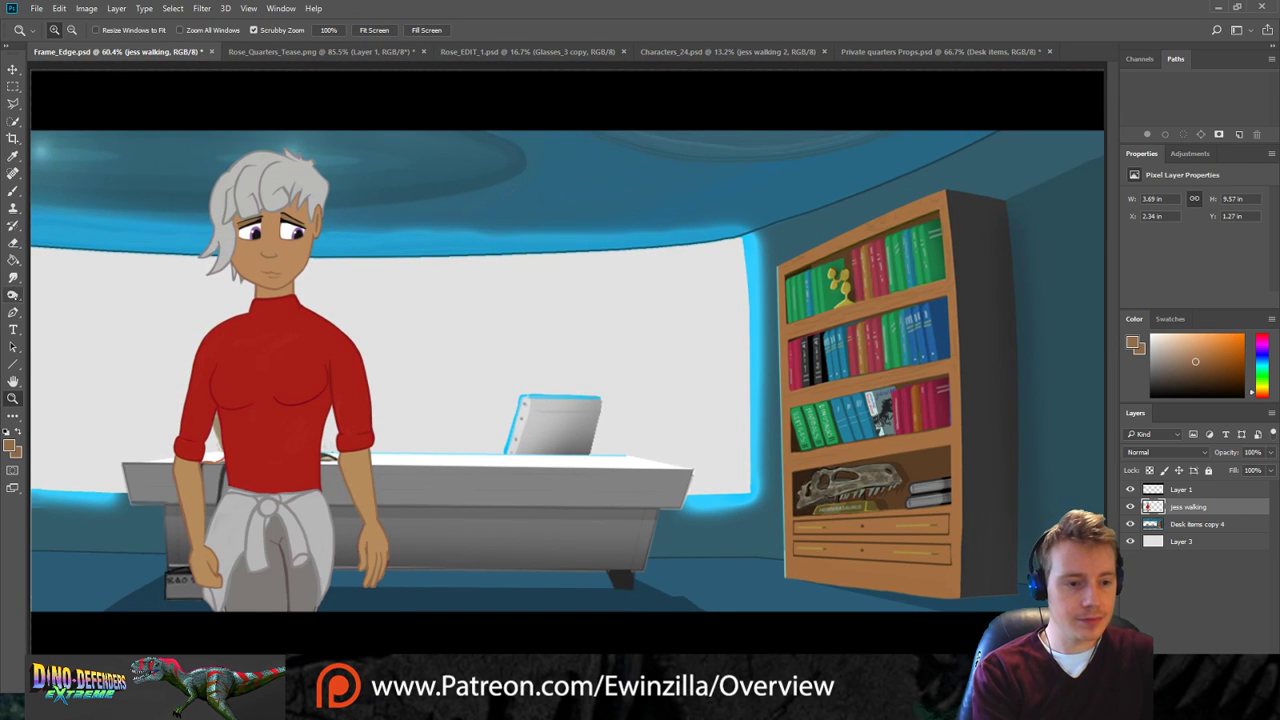
click(13, 103)
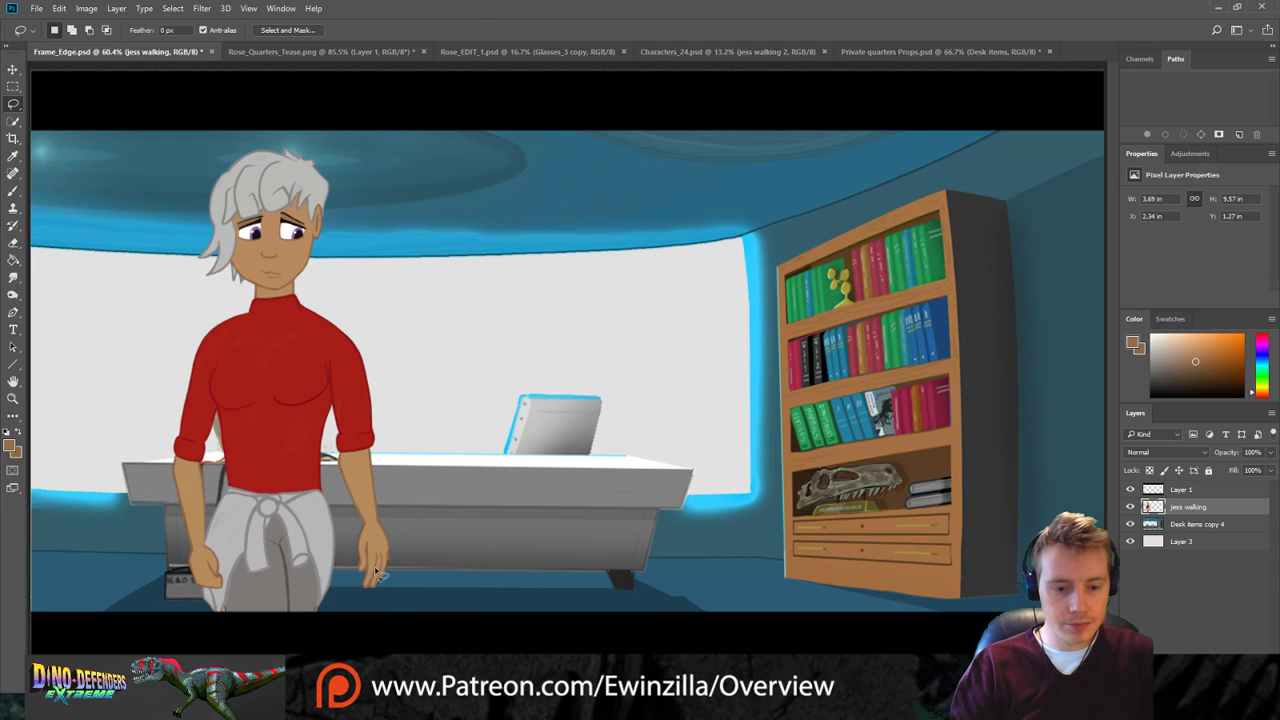
mouse_move(384, 570)
mouse_down()
mouse_move(365, 483)
mouse_move(366, 388)
mouse_move(338, 340)
mouse_move(288, 301)
mouse_move(323, 193)
mouse_move(297, 158)
mouse_move(256, 158)
mouse_move(216, 204)
mouse_move(228, 268)
mouse_move(230, 256)
mouse_move(258, 285)
mouse_move(262, 315)
mouse_move(207, 355)
mouse_move(181, 440)
mouse_move(195, 566)
mouse_move(229, 628)
mouse_up()
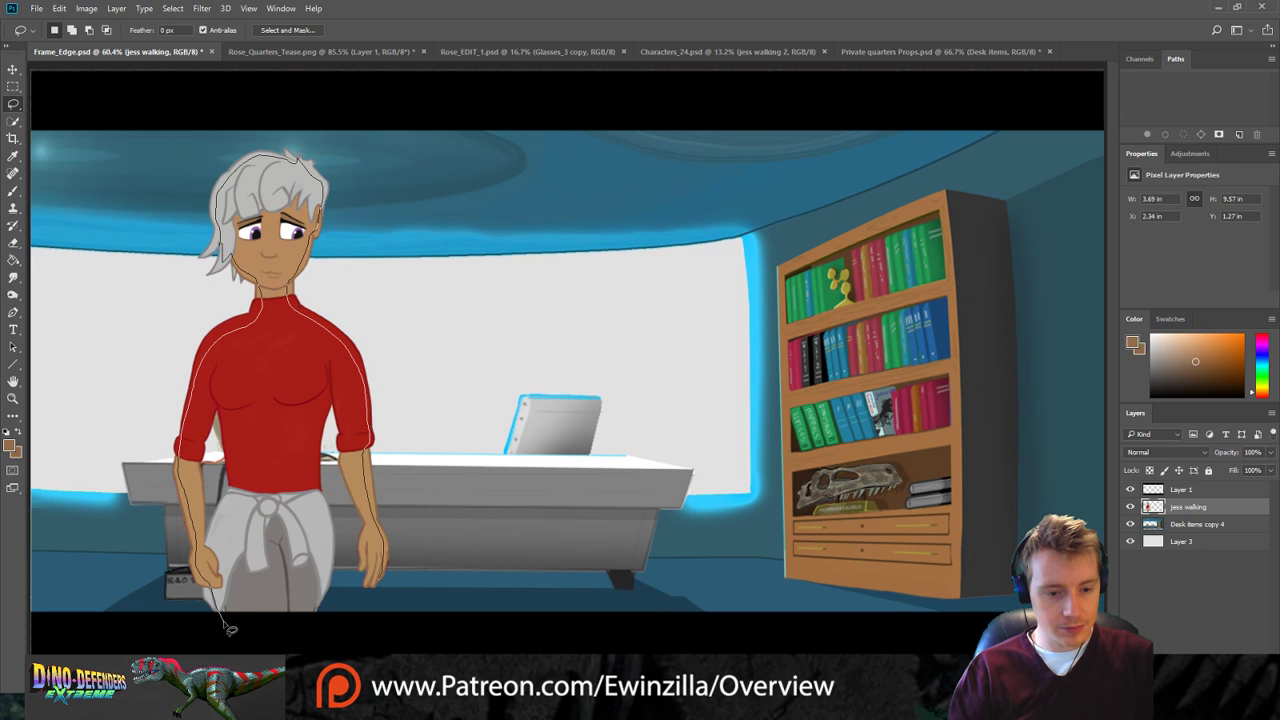
drag(229, 628, 230, 627)
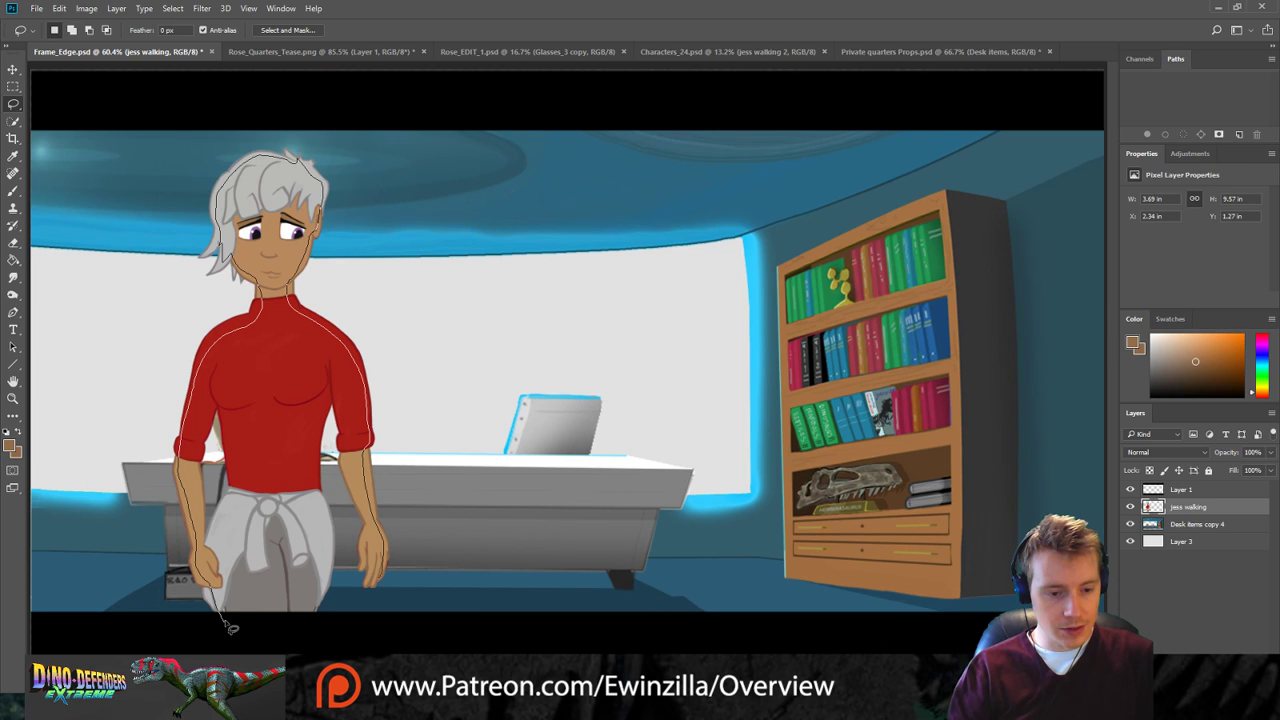
mouse_move(230, 627)
mouse_down()
mouse_move(314, 632)
mouse_move(385, 584)
mouse_up()
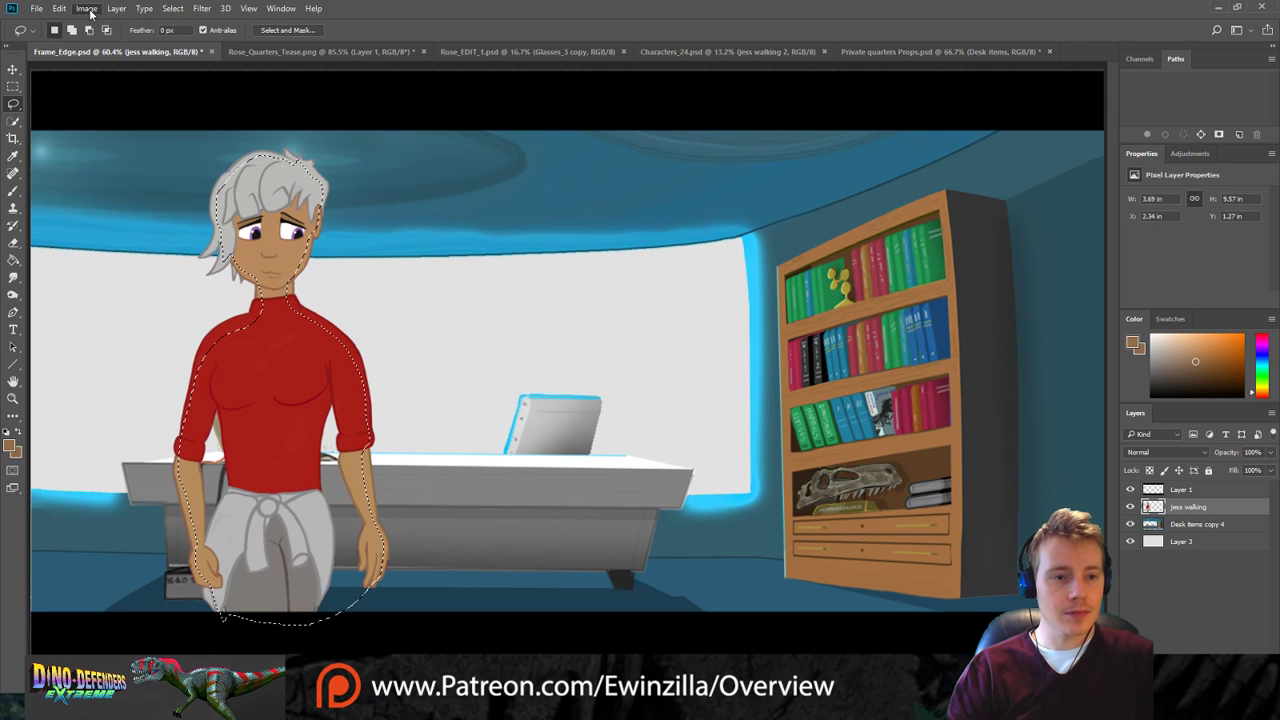
key(i)
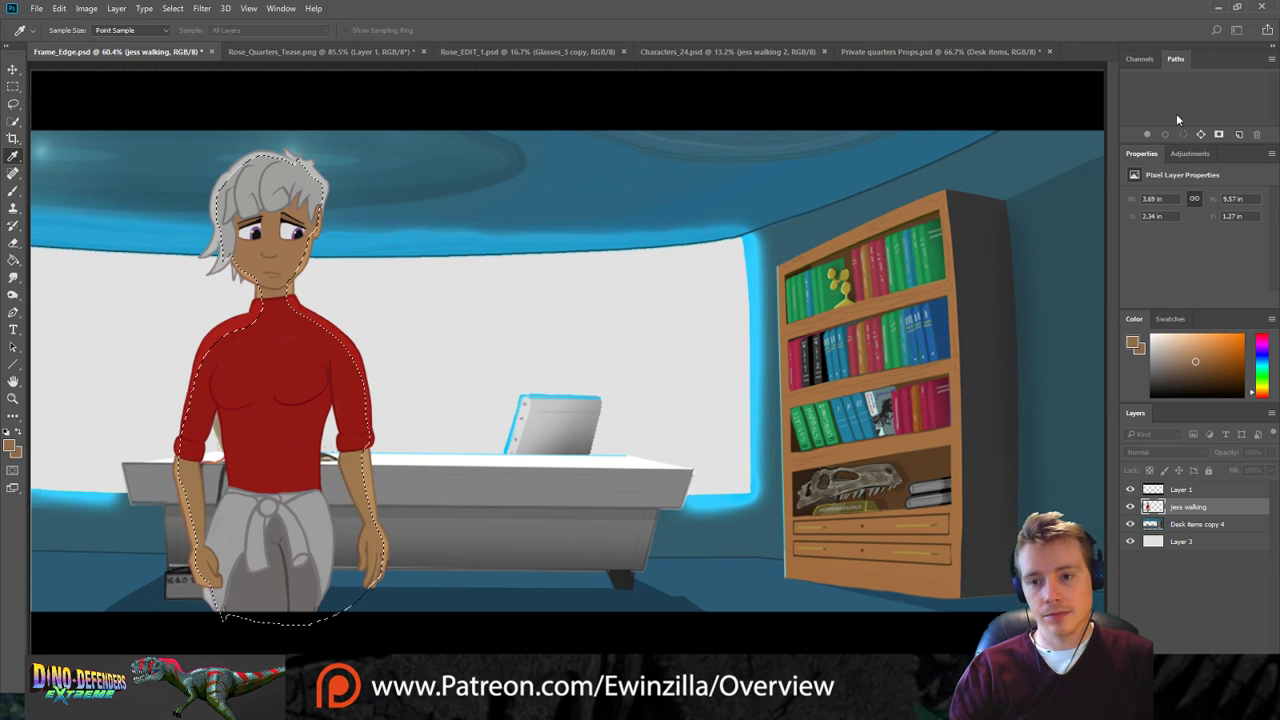
key(l)
key(m)
key(ctrl+d)
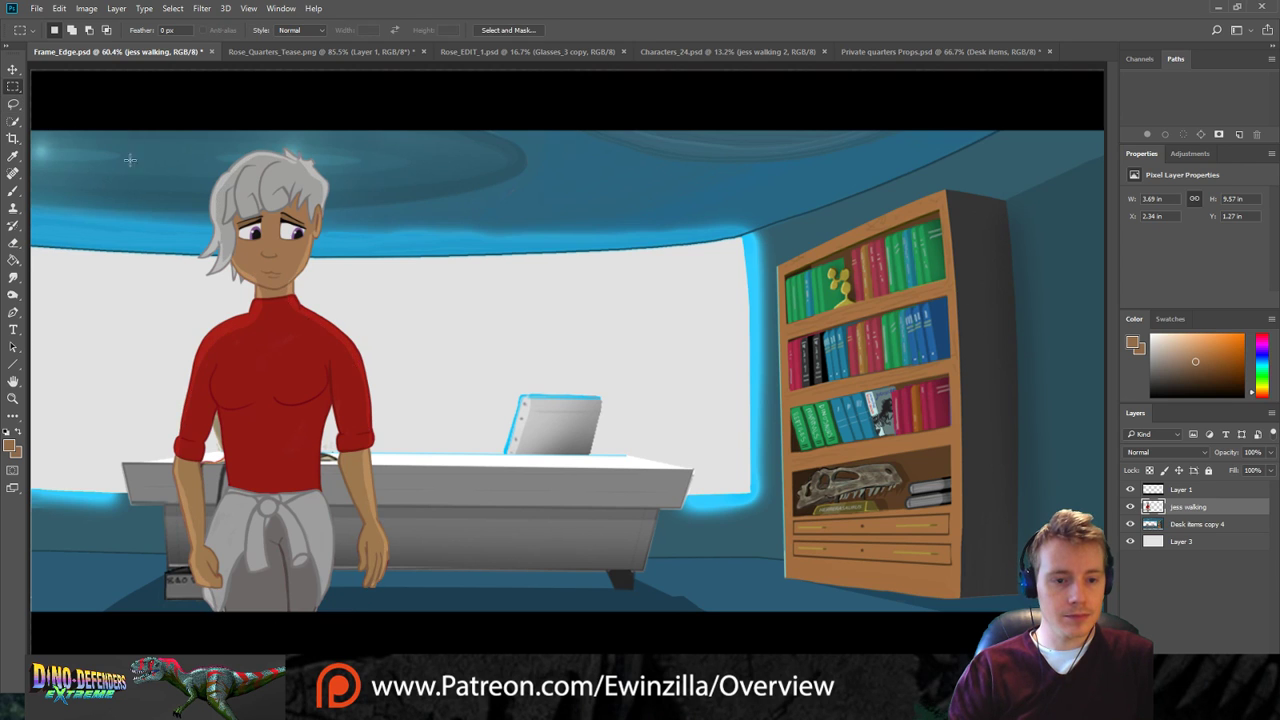
click(13, 398)
drag(126, 366, 171, 452)
scroll(171, 452, down, 3)
click(13, 295)
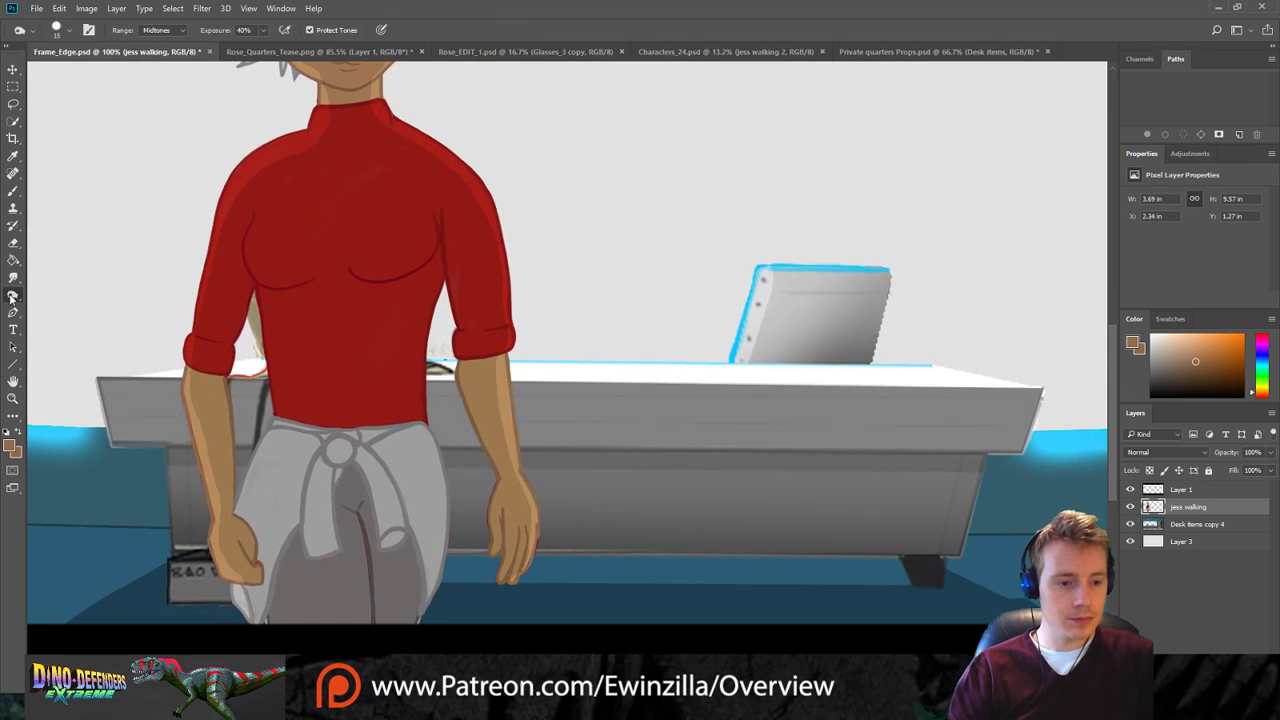
Brush pure white over the grey of the left eye with a size 2 brush, keeping a faint shadow at its outer edge.
click(13, 398)
scroll(200, 288, up, 5)
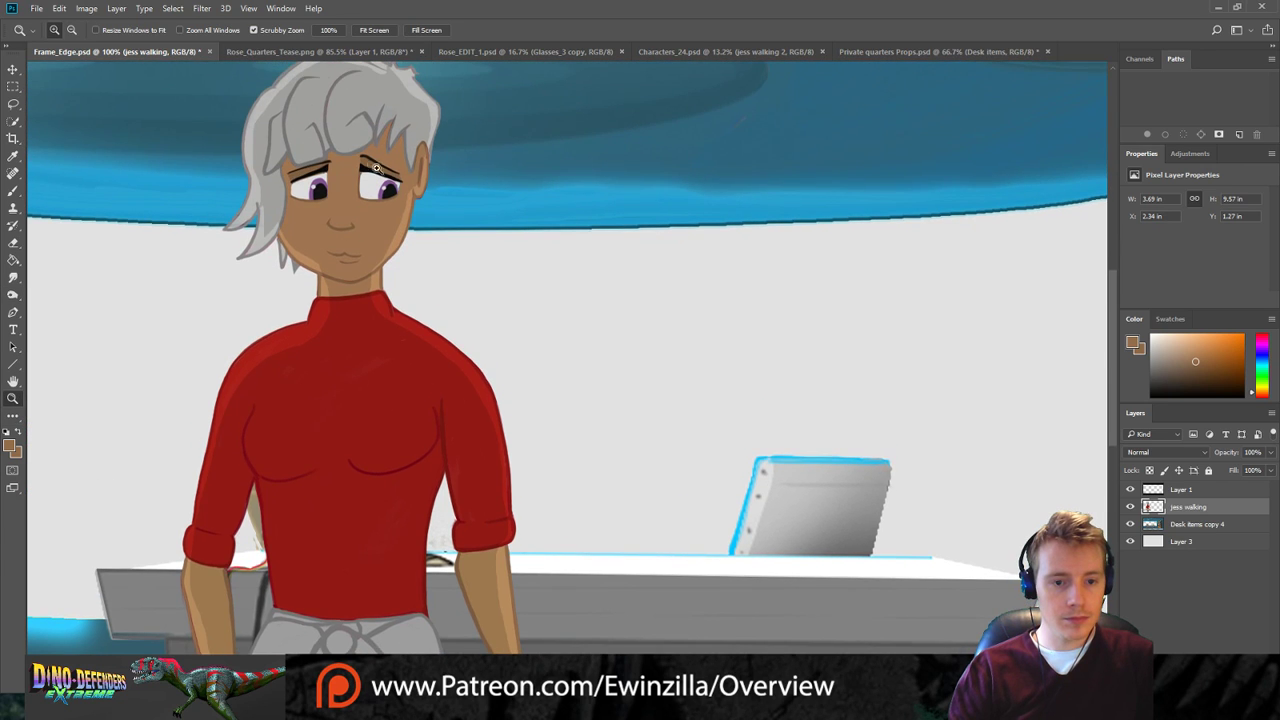
click(334, 147)
click(13, 191)
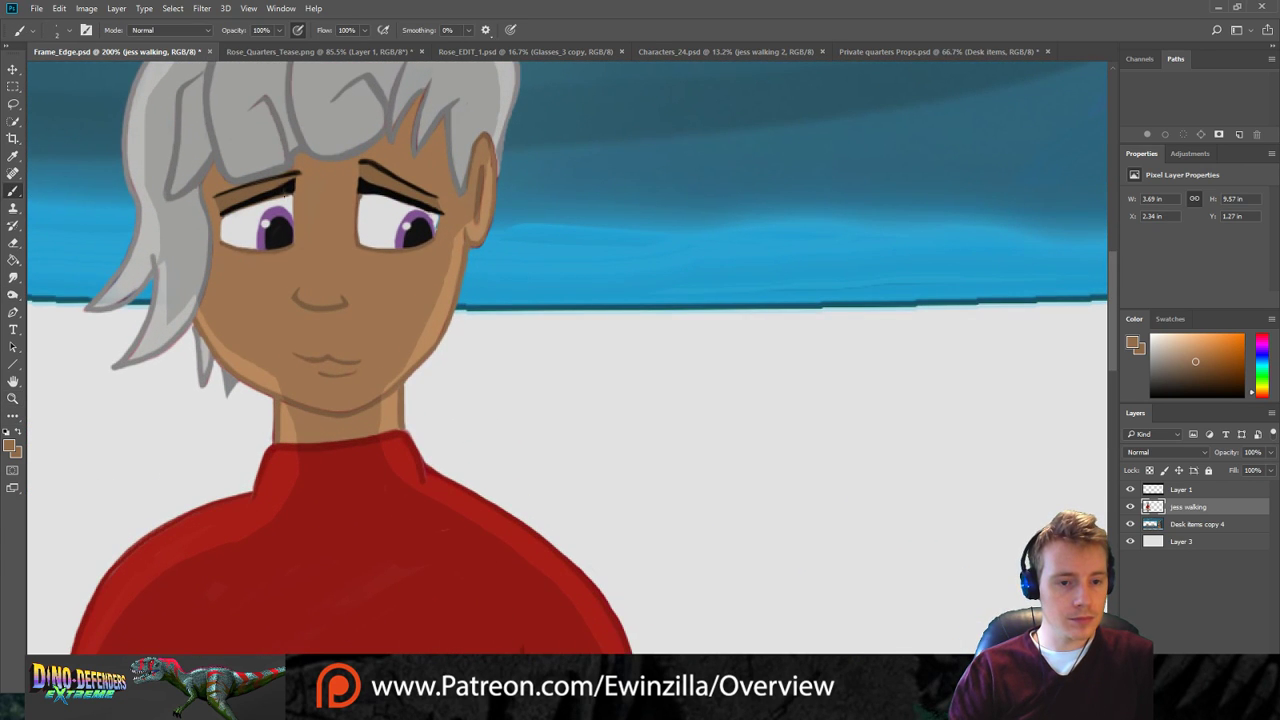
click(13, 398)
click(281, 158)
click(13, 191)
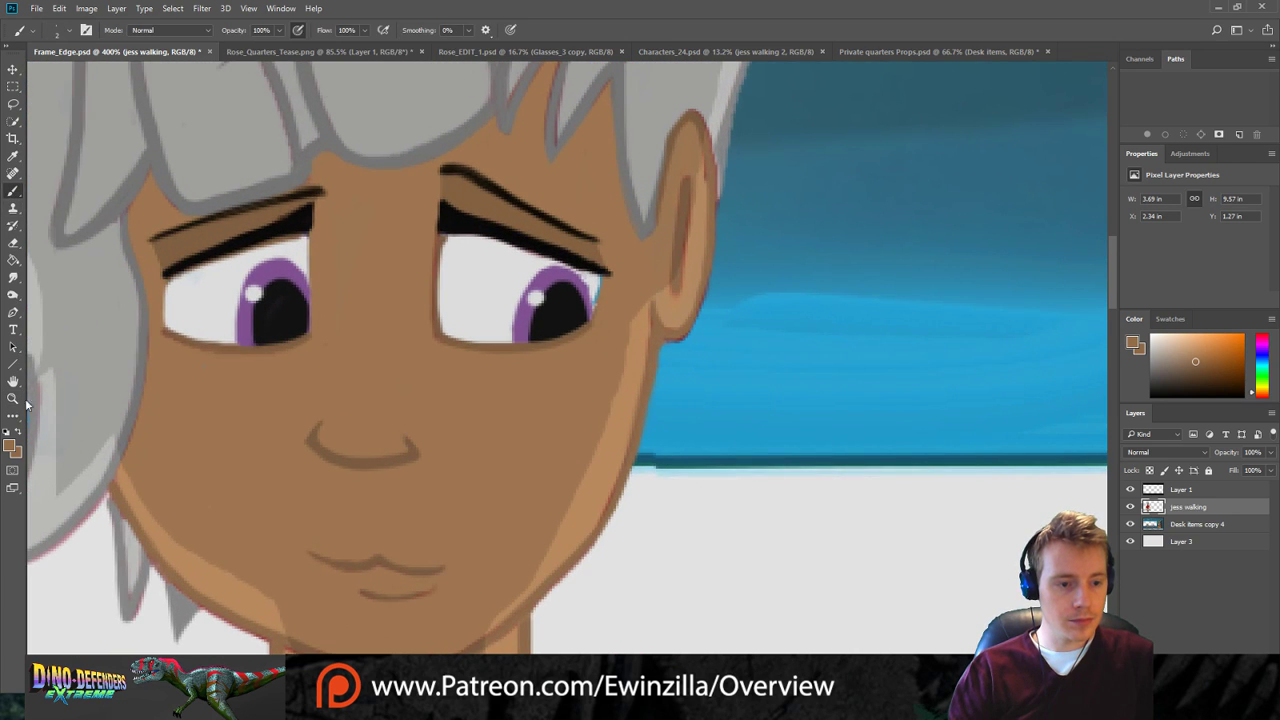
click(991, 387)
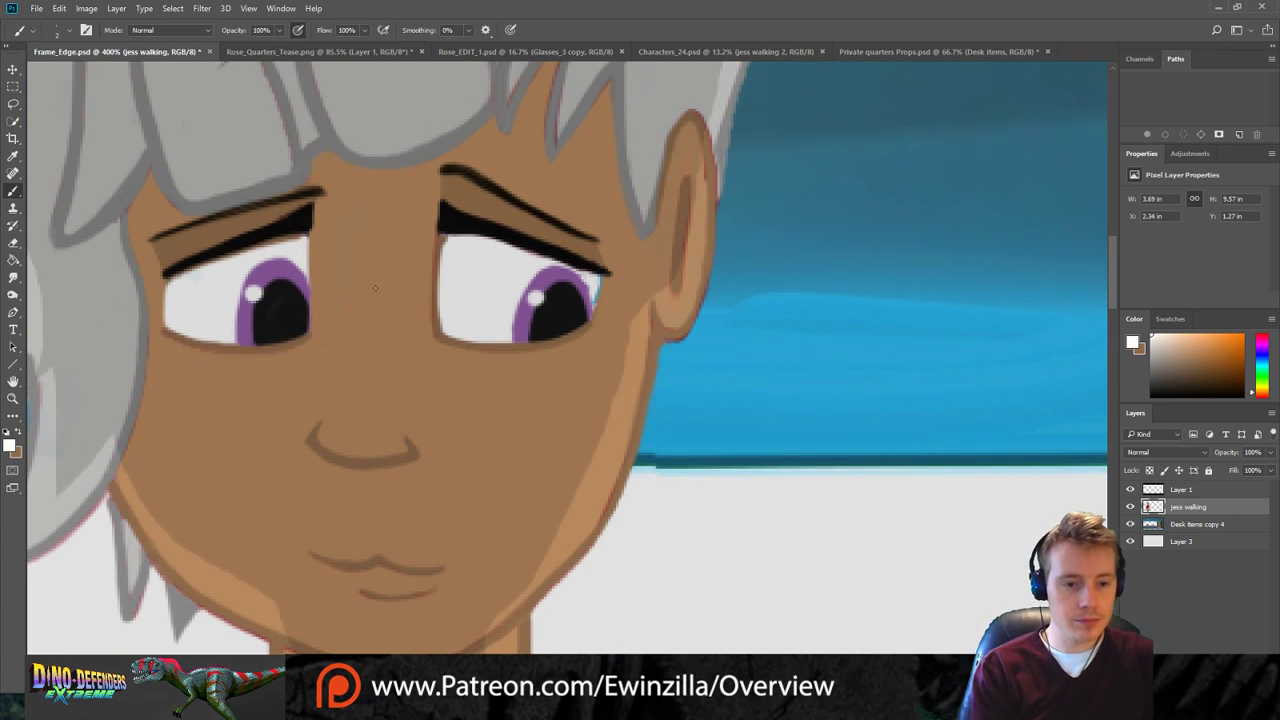
mouse_move(203, 284)
mouse_down()
mouse_move(196, 276)
mouse_move(296, 239)
mouse_up()
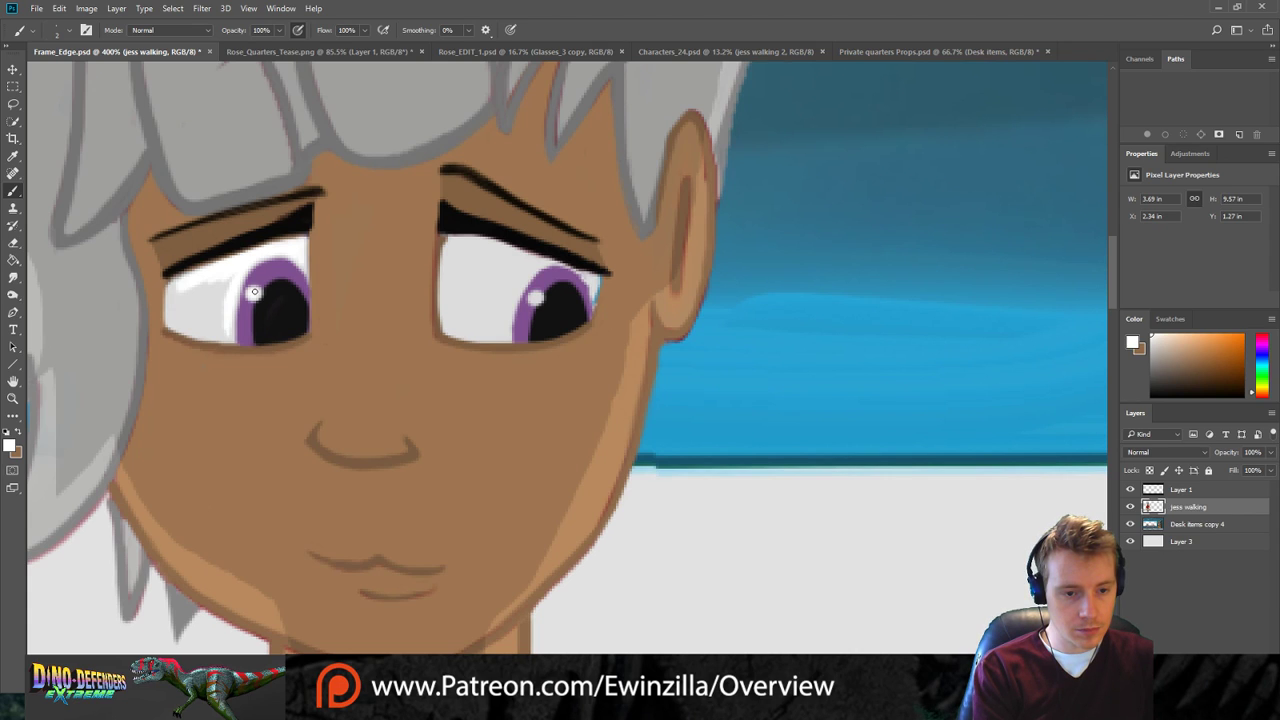
mouse_move(179, 284)
mouse_down()
mouse_move(203, 336)
mouse_move(180, 290)
mouse_move(189, 320)
mouse_move(181, 288)
mouse_move(226, 296)
mouse_up()
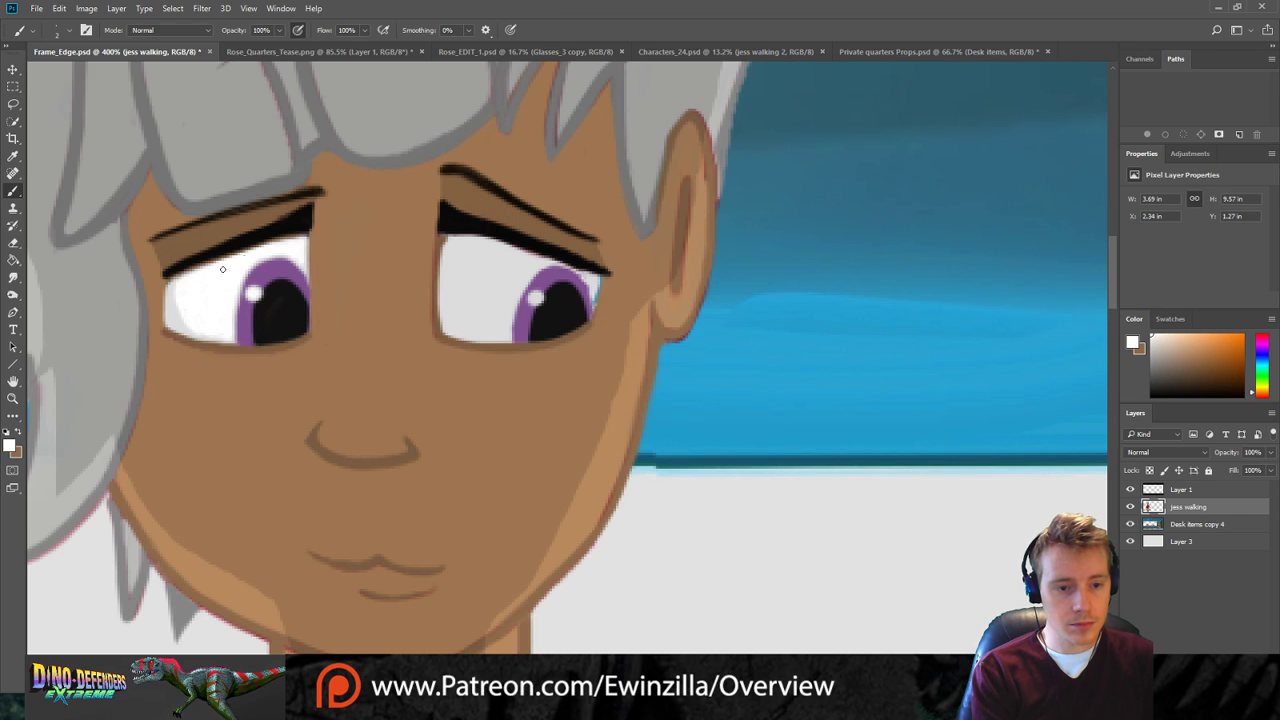
drag(221, 266, 303, 236)
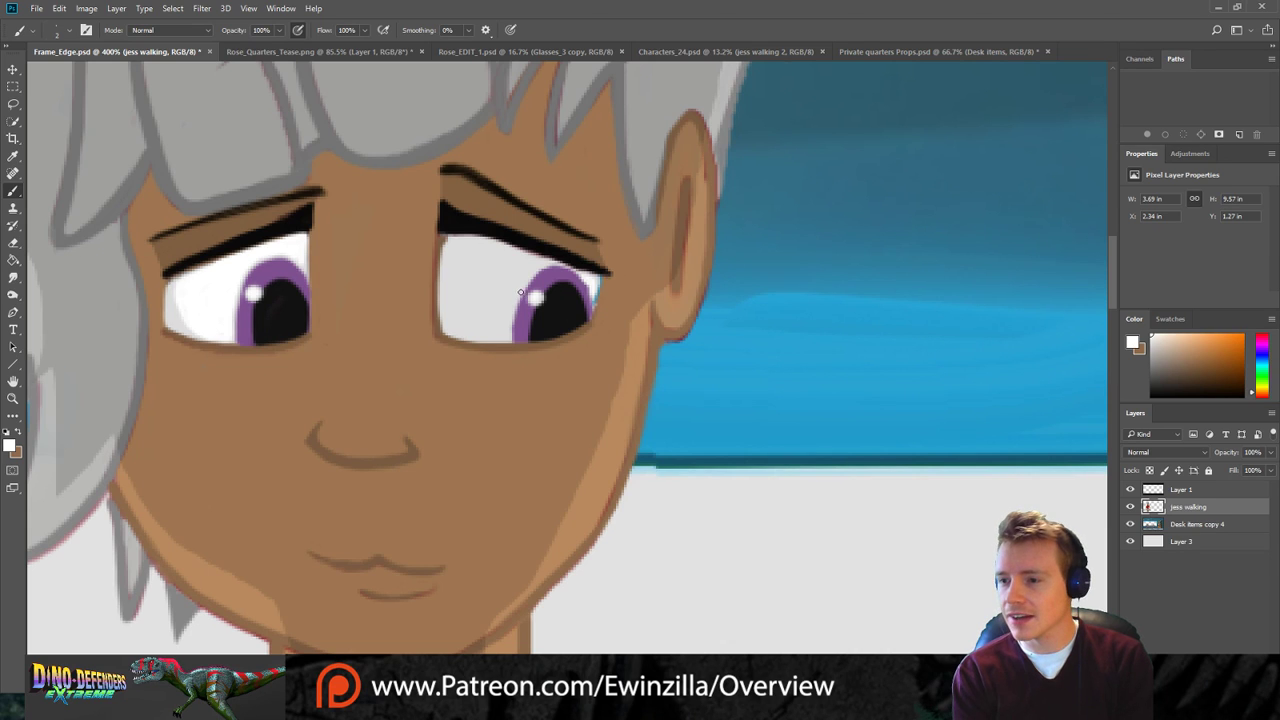
Brush white over the grey of the right eye, leaving a faint shadow along its lower inner edge.
drag(451, 244, 508, 325)
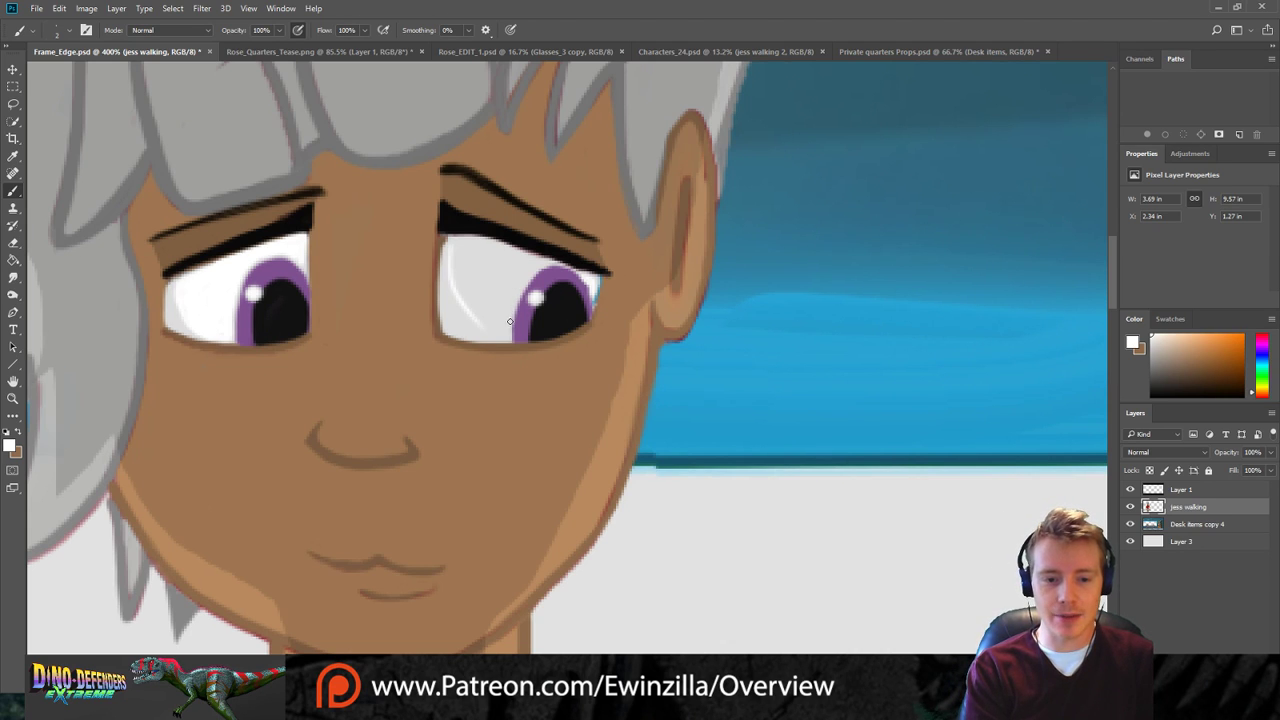
drag(455, 257, 493, 323)
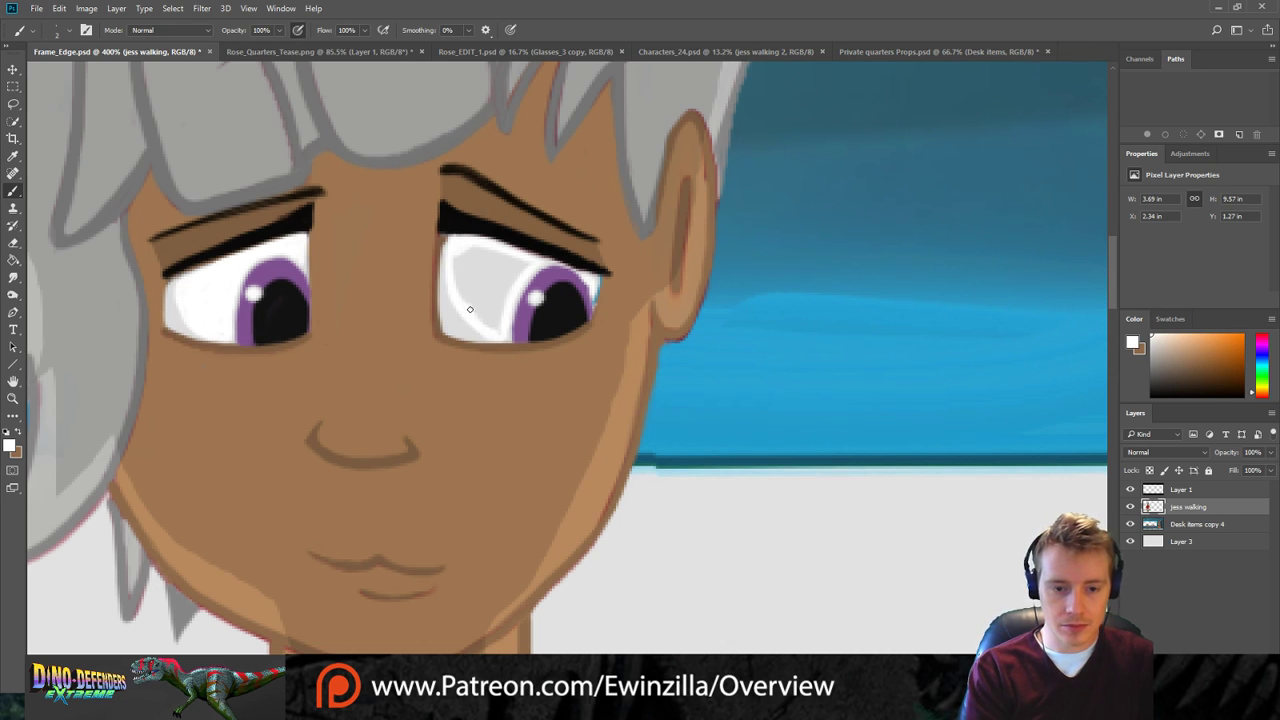
mouse_move(475, 303)
mouse_down()
mouse_move(498, 331)
mouse_move(499, 310)
mouse_move(486, 323)
mouse_move(525, 265)
mouse_move(472, 308)
mouse_move(501, 270)
mouse_move(461, 303)
mouse_move(472, 273)
mouse_move(456, 276)
mouse_move(463, 257)
mouse_move(450, 258)
mouse_move(515, 253)
mouse_move(492, 279)
mouse_up()
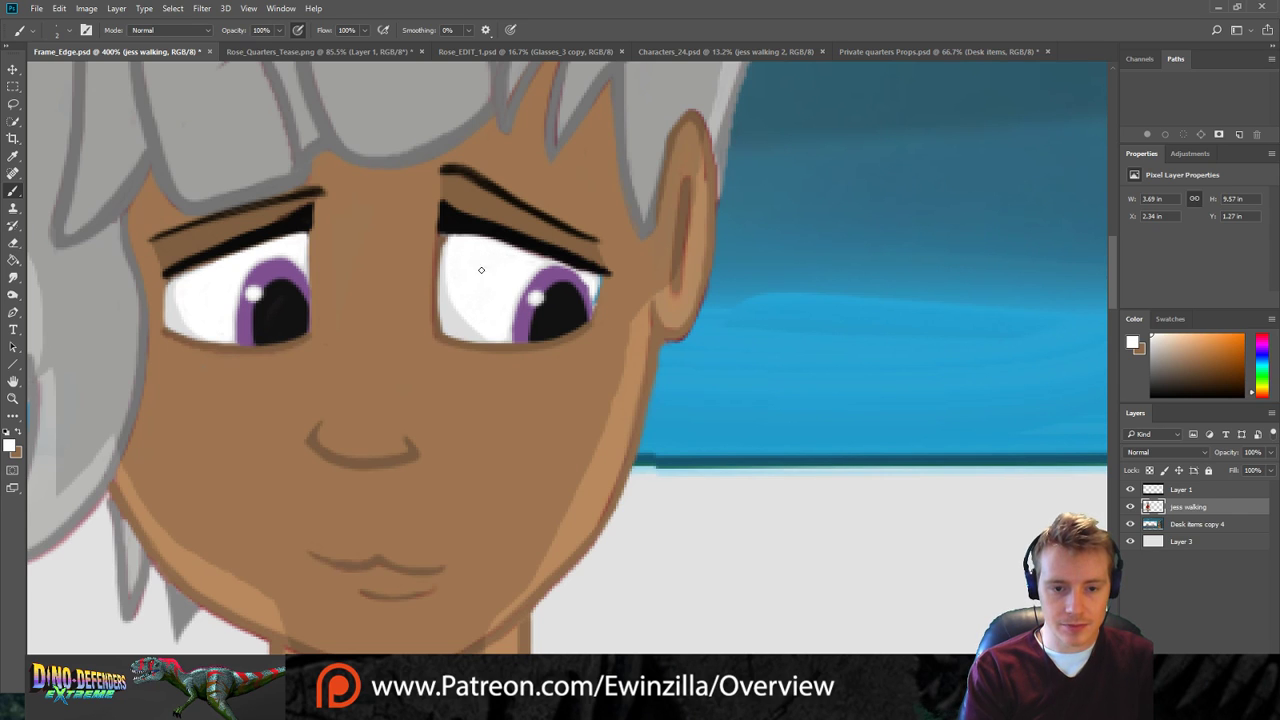
key(z)
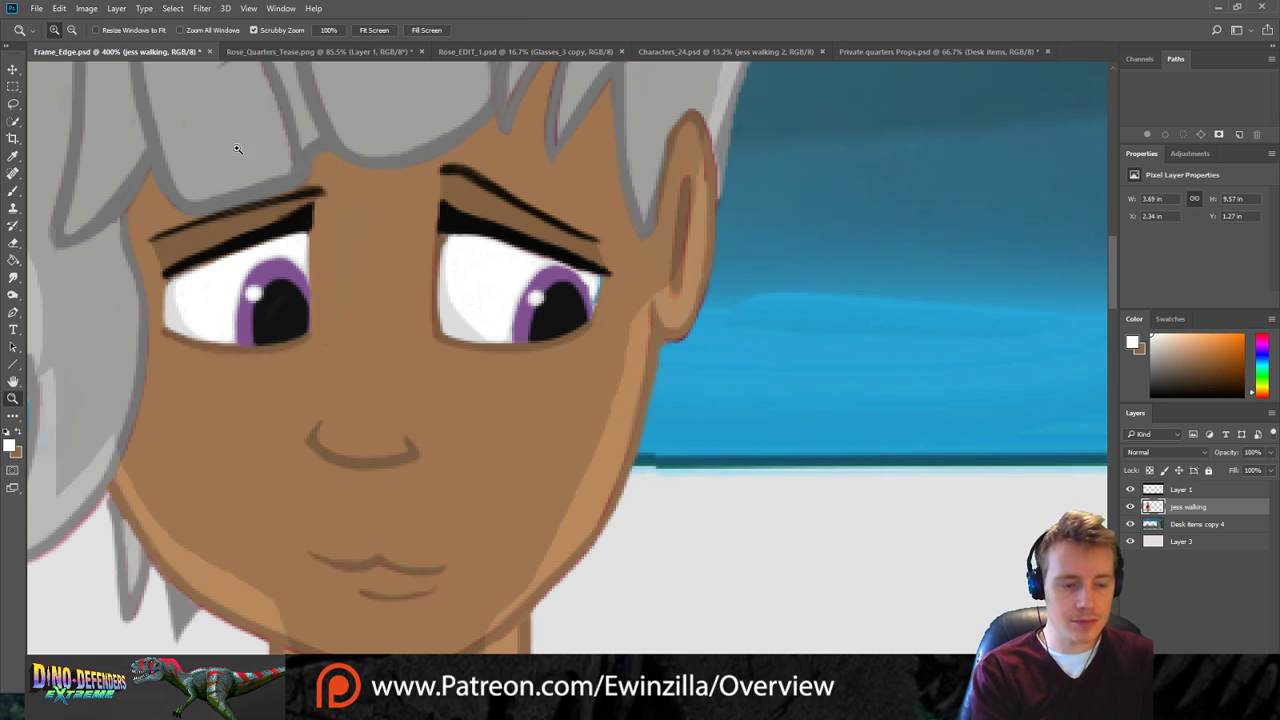
key(ctrl+0)
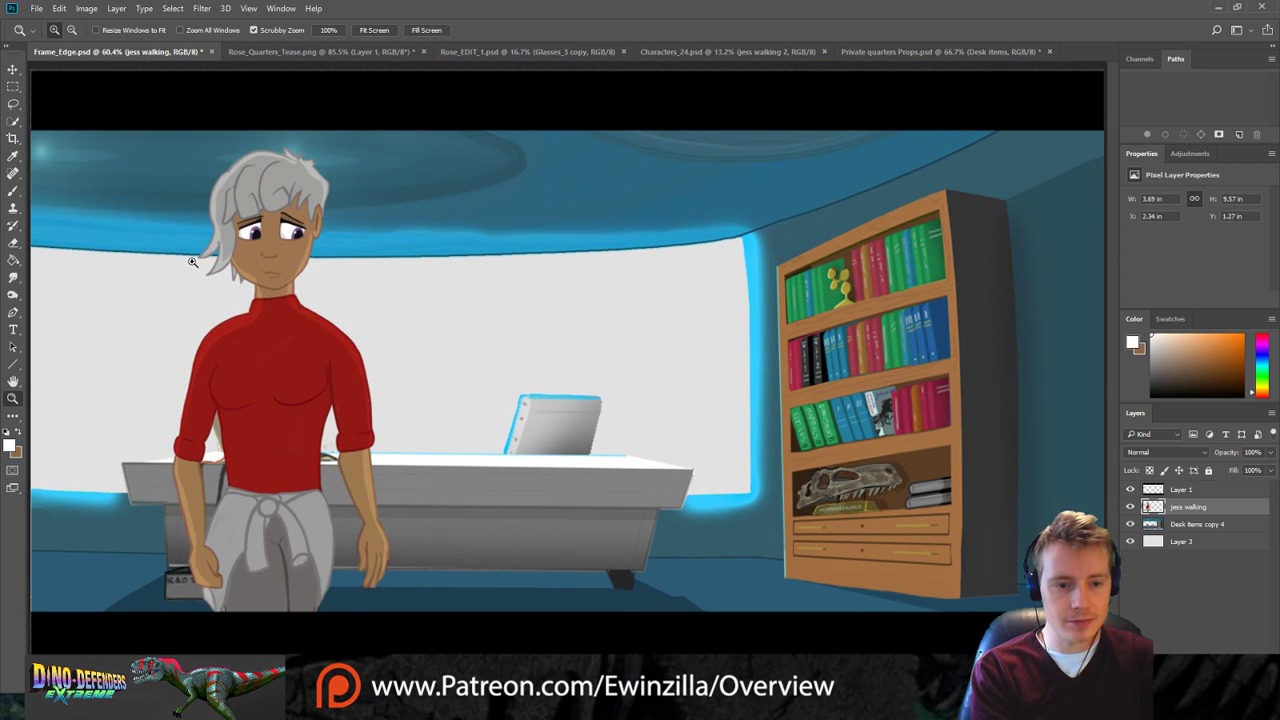
Smudge the right eye's outer corner to cover the blue gap, and widen the purple iris along its inner edge.
click(252, 226)
click(252, 226)
click(252, 226)
click(252, 226)
click(252, 226)
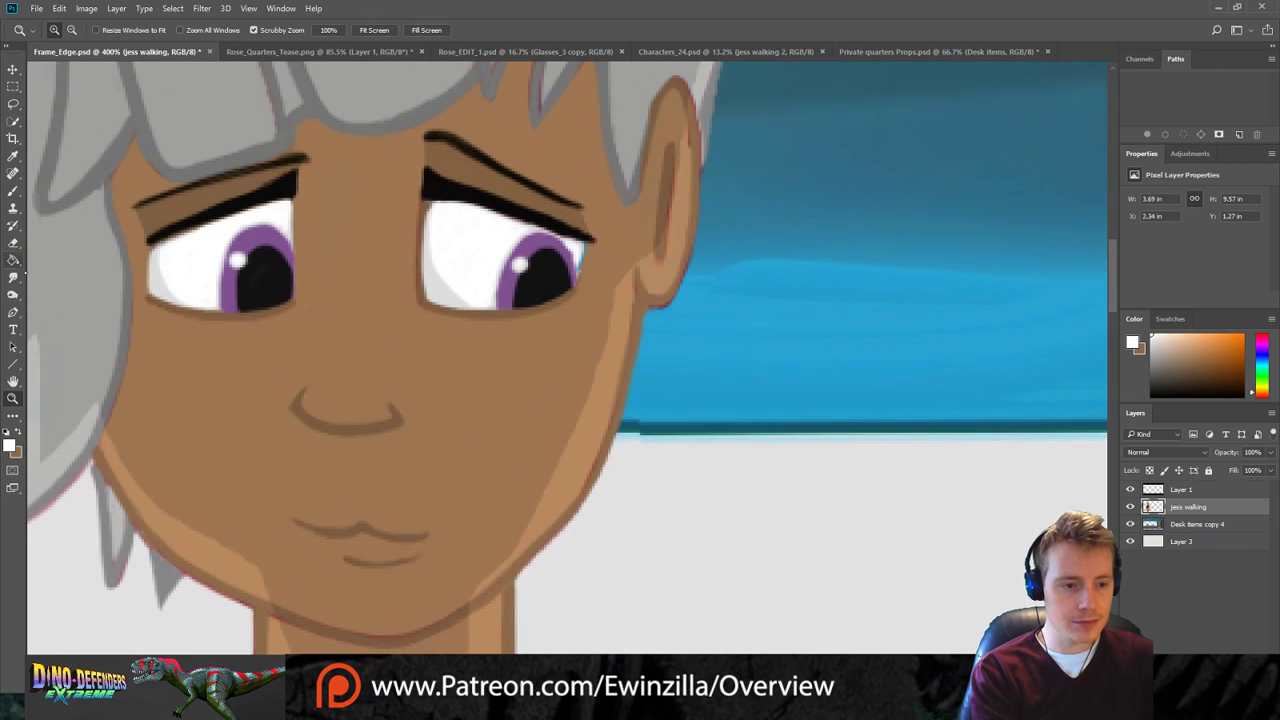
click(13, 277)
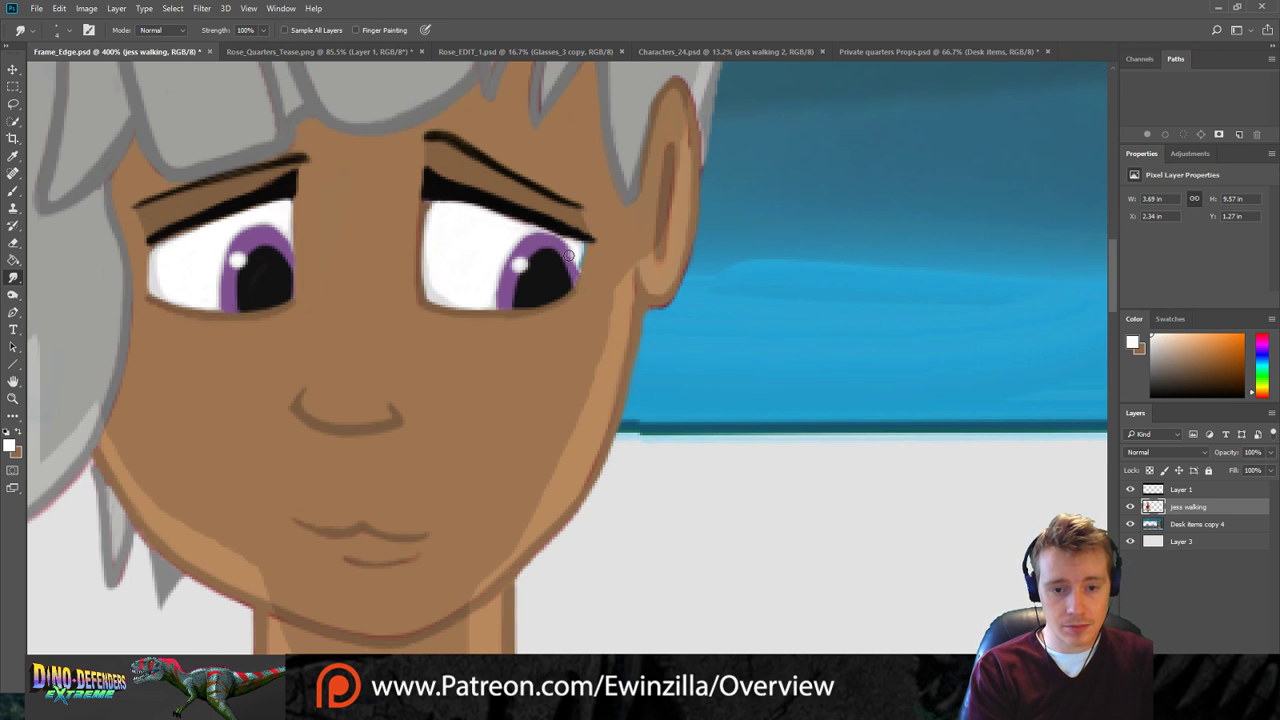
mouse_move(585, 252)
mouse_down()
mouse_move(609, 244)
mouse_move(593, 228)
mouse_move(499, 274)
mouse_move(542, 242)
mouse_move(513, 262)
mouse_move(525, 240)
mouse_move(493, 296)
mouse_up()
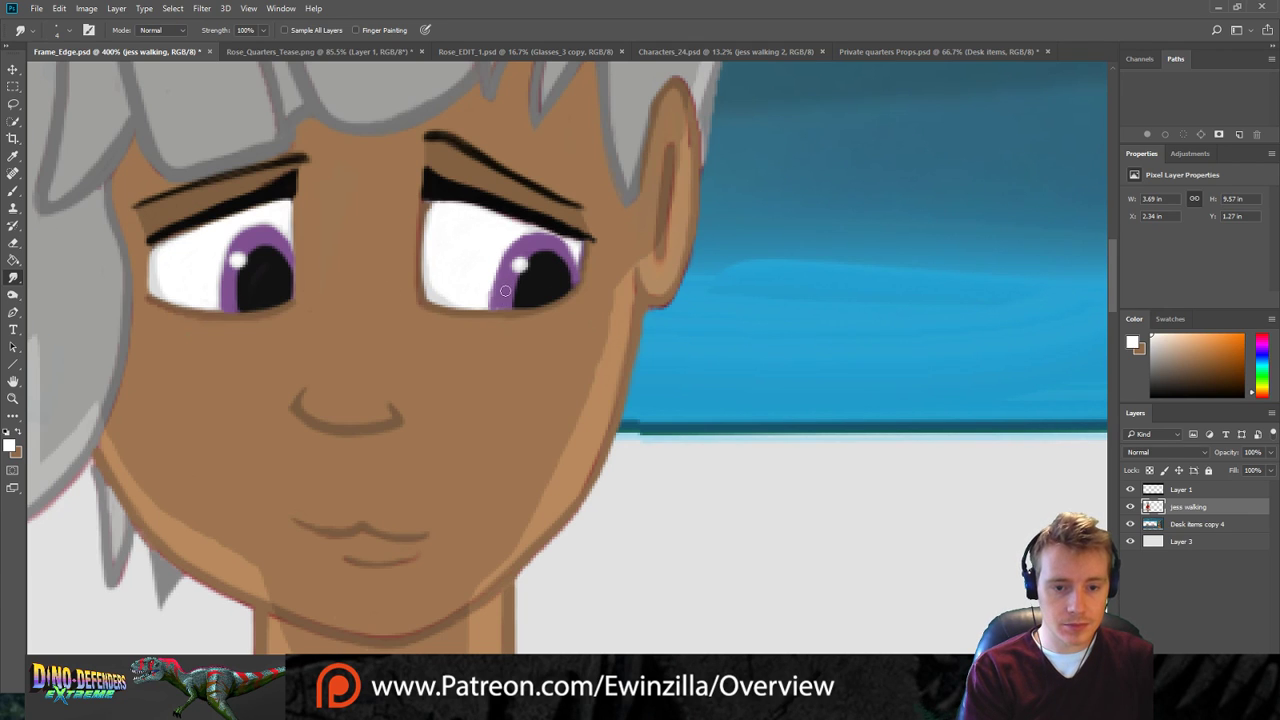
key(z)
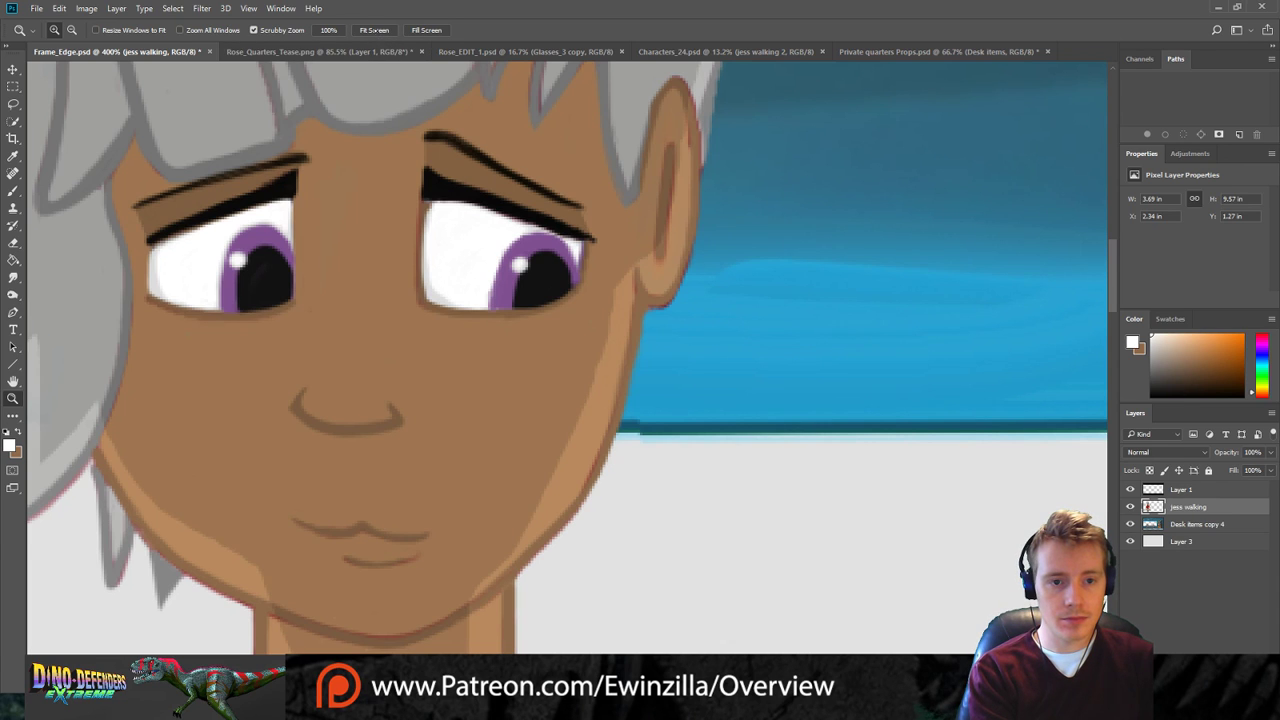
click(374, 30)
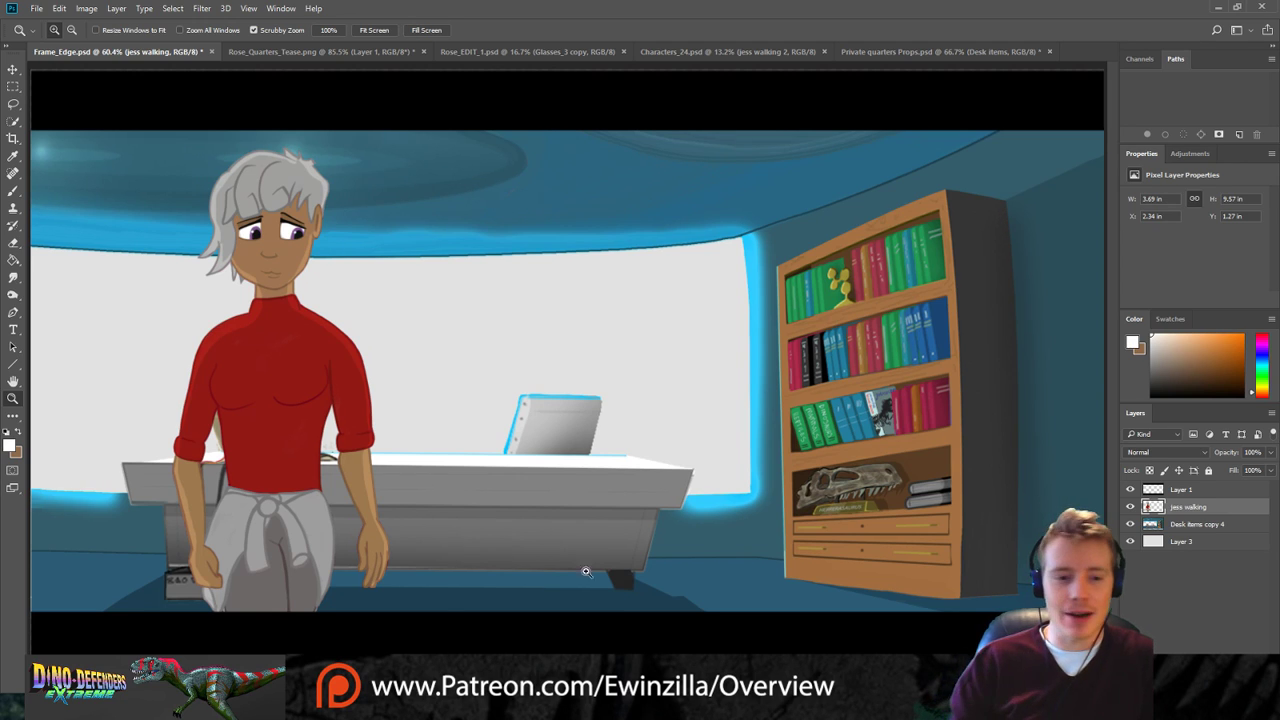
Dodge the inner edge of the left sleeve and forearm, using the Highlights range at 100% exposure and a size 34 brush.
drag(215, 535, 215, 535)
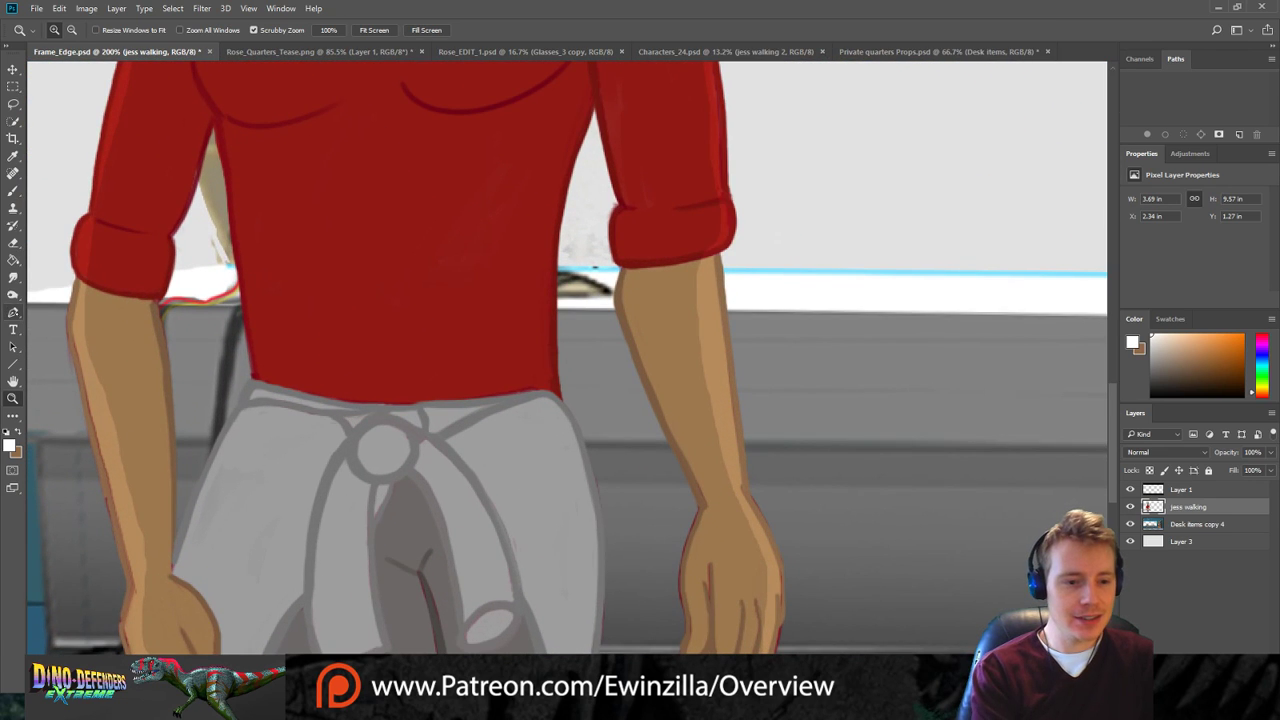
click(13, 295)
click(45, 297)
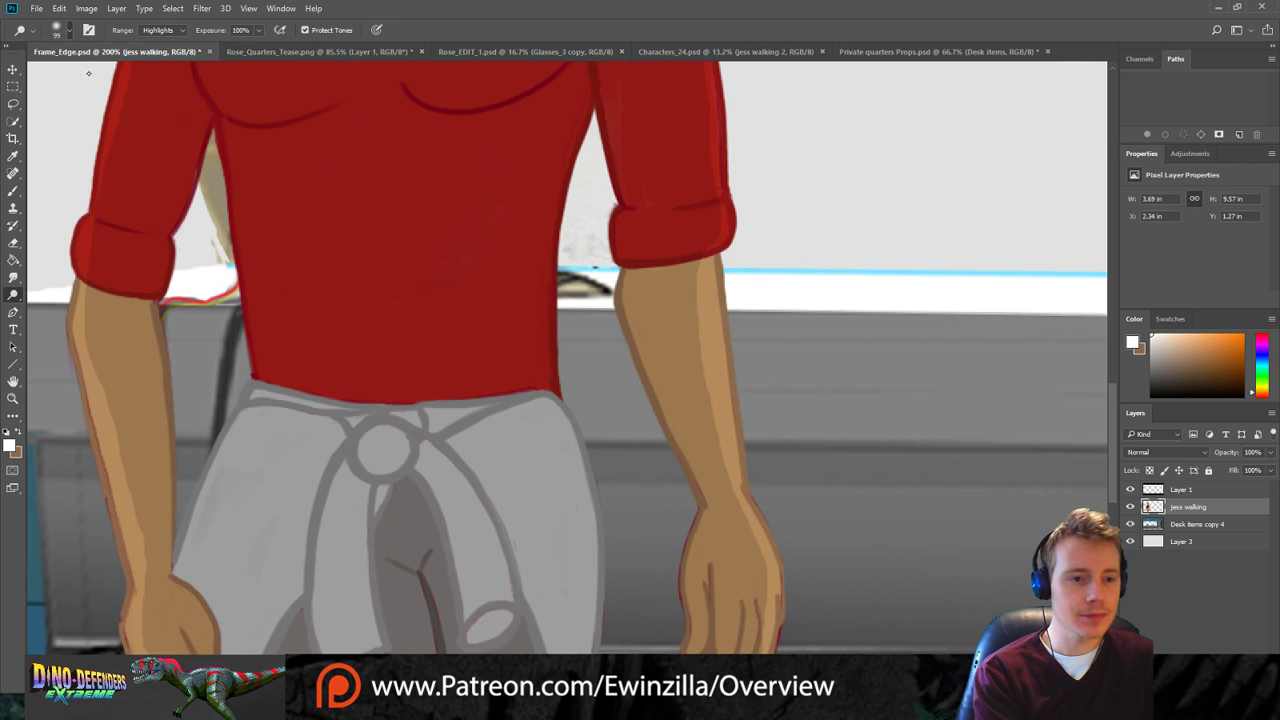
drag(203, 131, 175, 254)
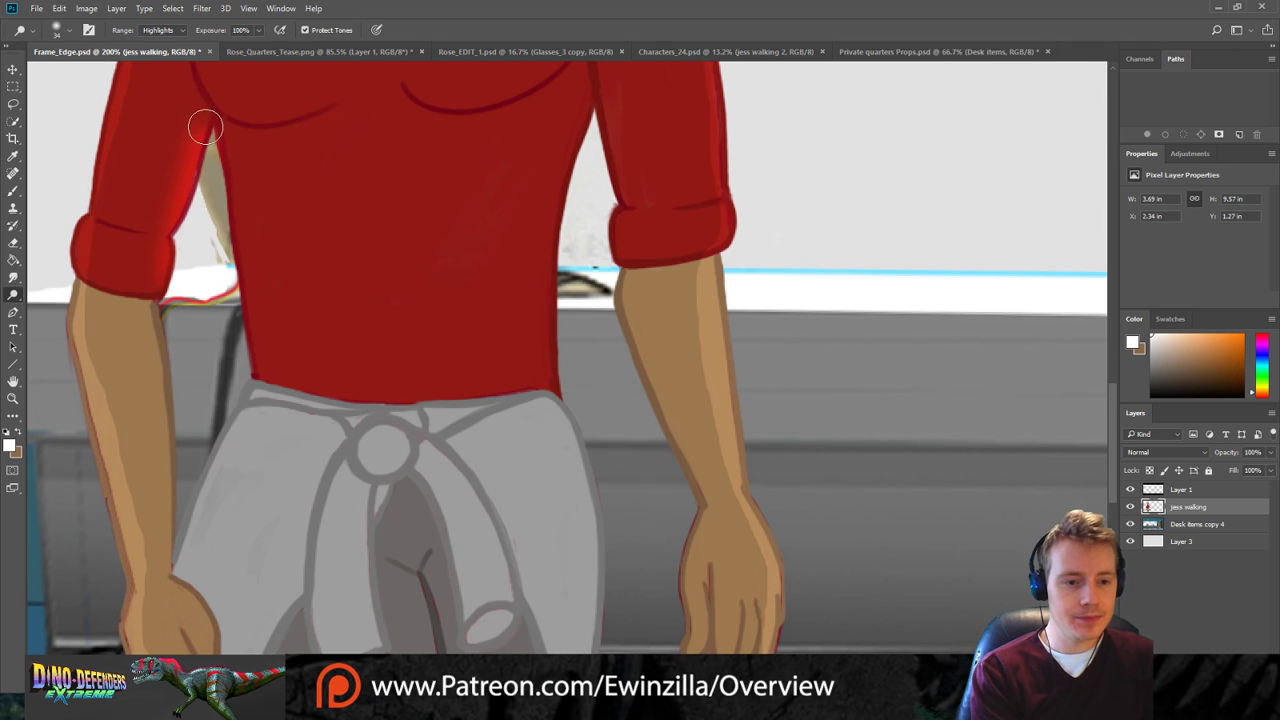
drag(163, 303, 178, 582)
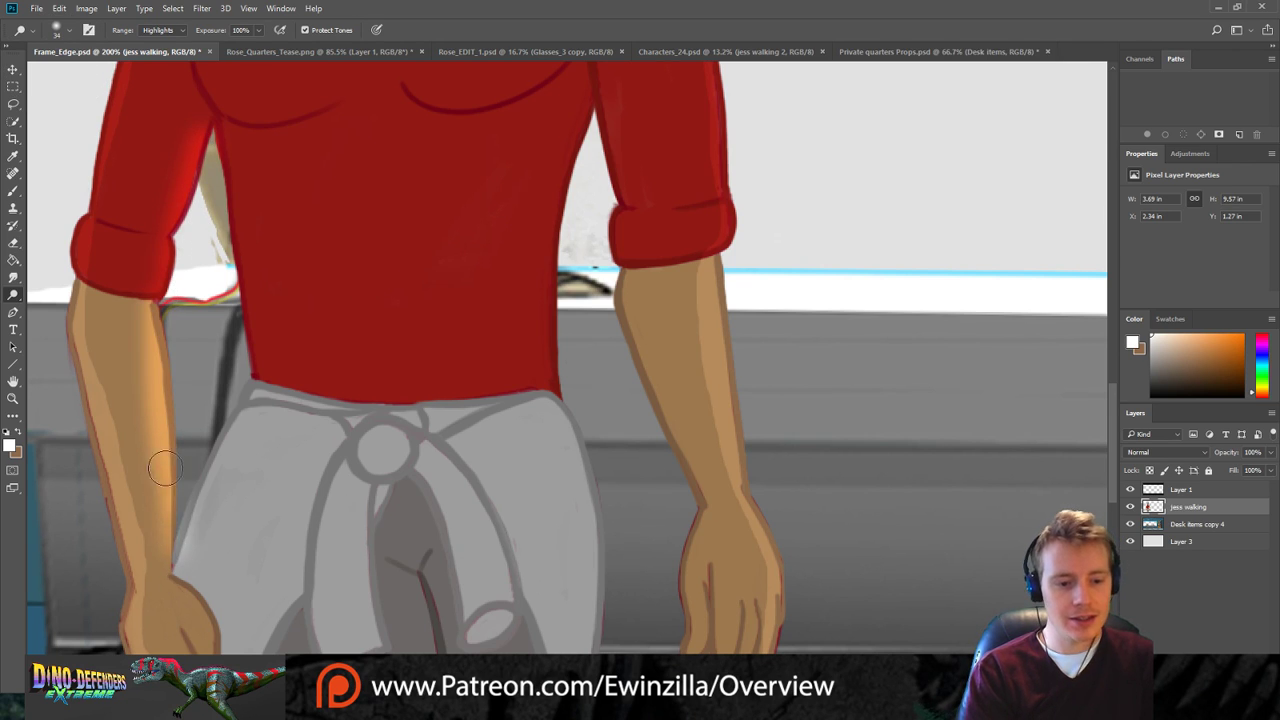
Dodge the inner edge of the right arm and the right side of the sweater's torso, redoing the torso stroke.
mouse_move(606, 108)
mouse_down()
mouse_move(609, 300)
mouse_move(622, 319)
mouse_move(616, 285)
mouse_move(697, 560)
mouse_up()
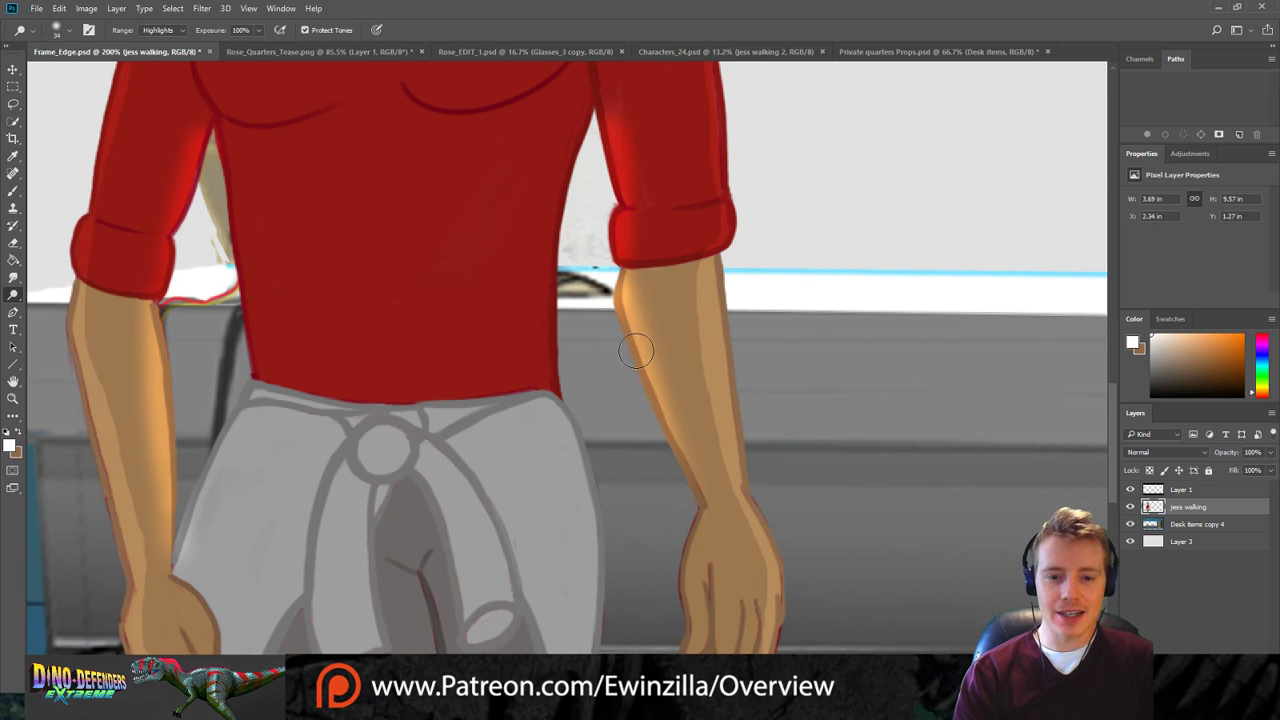
mouse_move(590, 120)
mouse_down()
mouse_move(577, 148)
mouse_move(566, 378)
mouse_up()
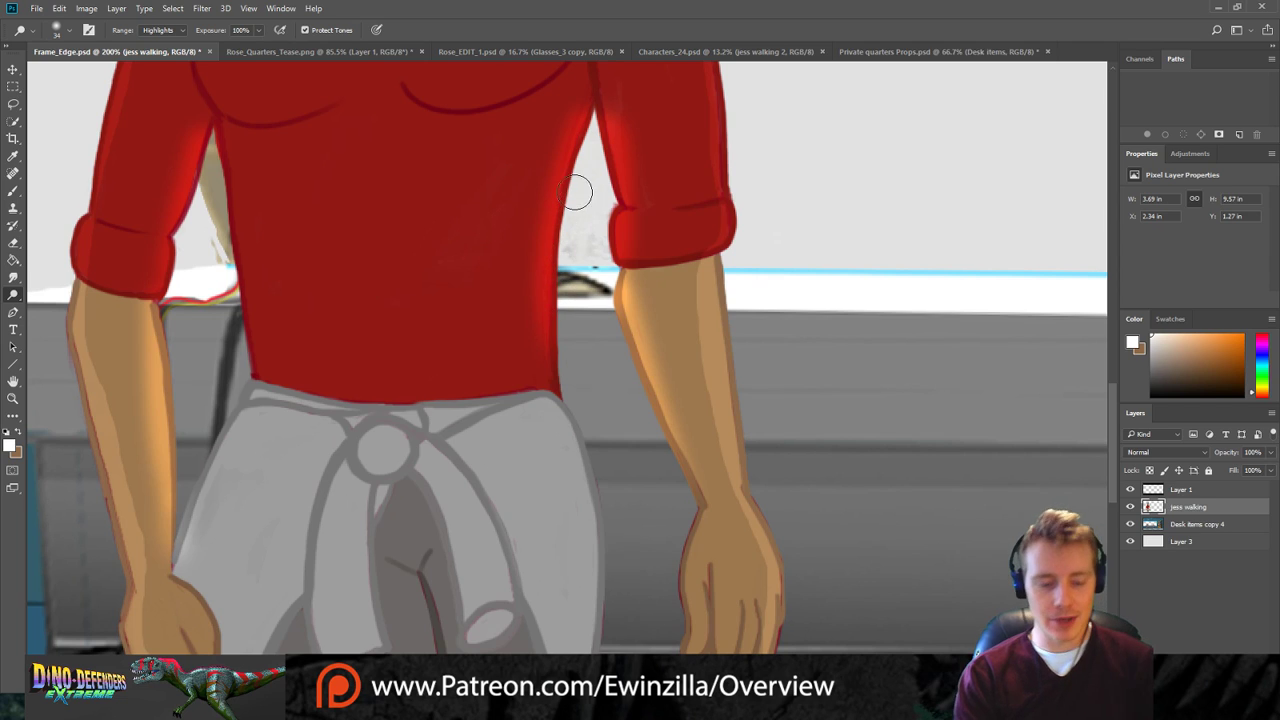
key(ctrl+z)
drag(586, 114, 563, 429)
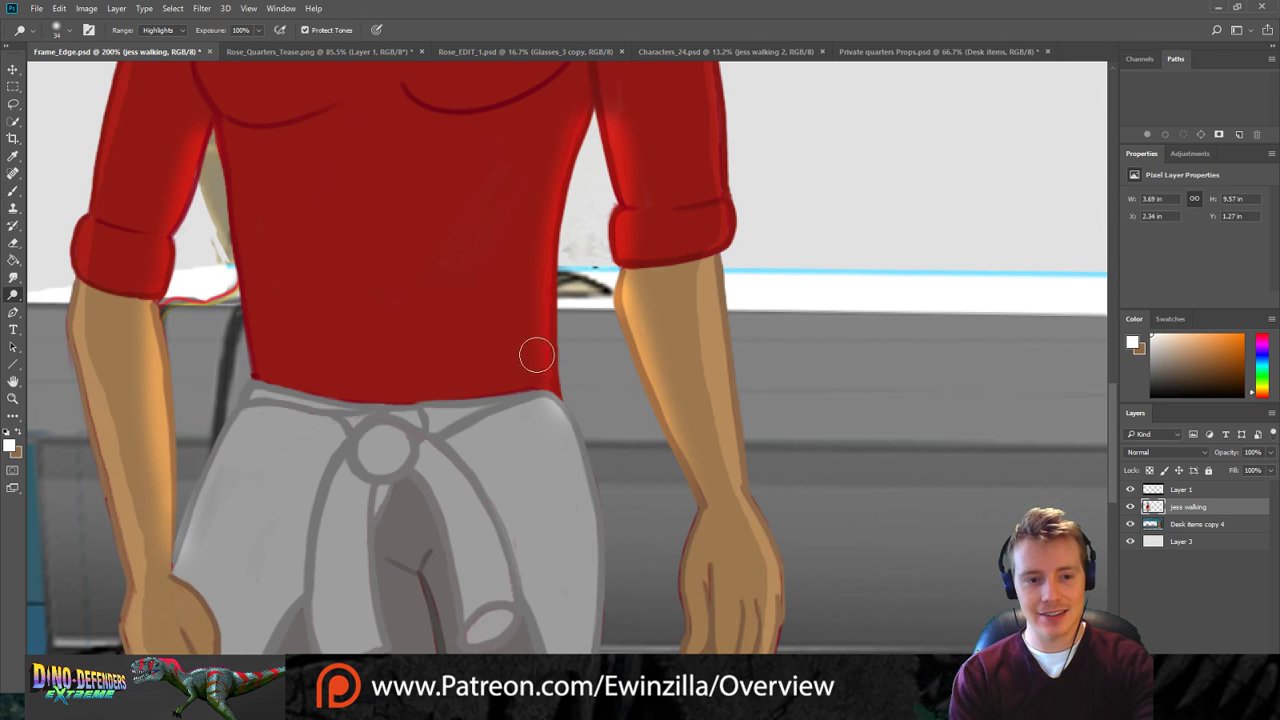
Dodge the left side of the sweater's torso and both outer hip edges of the grey garment, redoing unsatisfactory strokes.
mouse_move(208, 140)
mouse_down()
mouse_move(257, 324)
mouse_move(250, 392)
mouse_up()
key(ctrl+z)
mouse_move(214, 145)
mouse_down()
mouse_move(247, 356)
mouse_move(188, 547)
mouse_up()
key(ctrl+z)
drag(244, 394, 188, 547)
drag(575, 400, 592, 635)
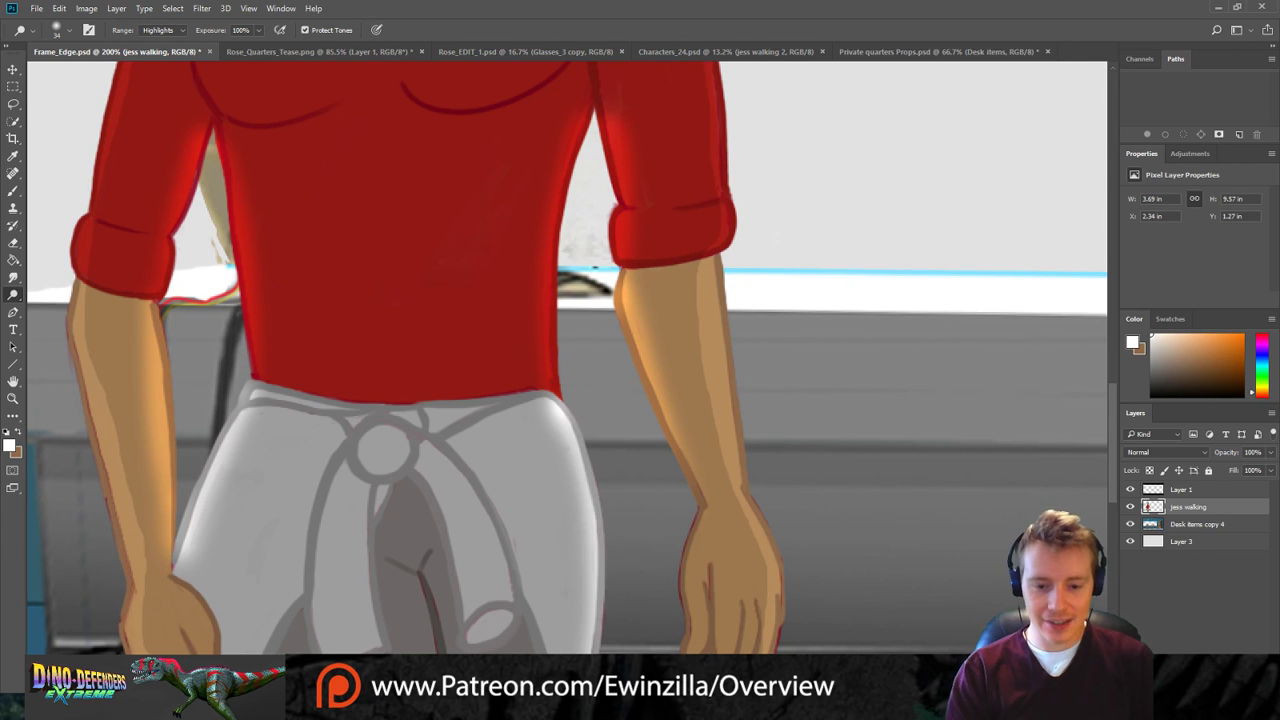
Dodge the edges of the right hand and outer forearm, and the outer edge of the right shoulder and sleeve.
drag(690, 534, 686, 654)
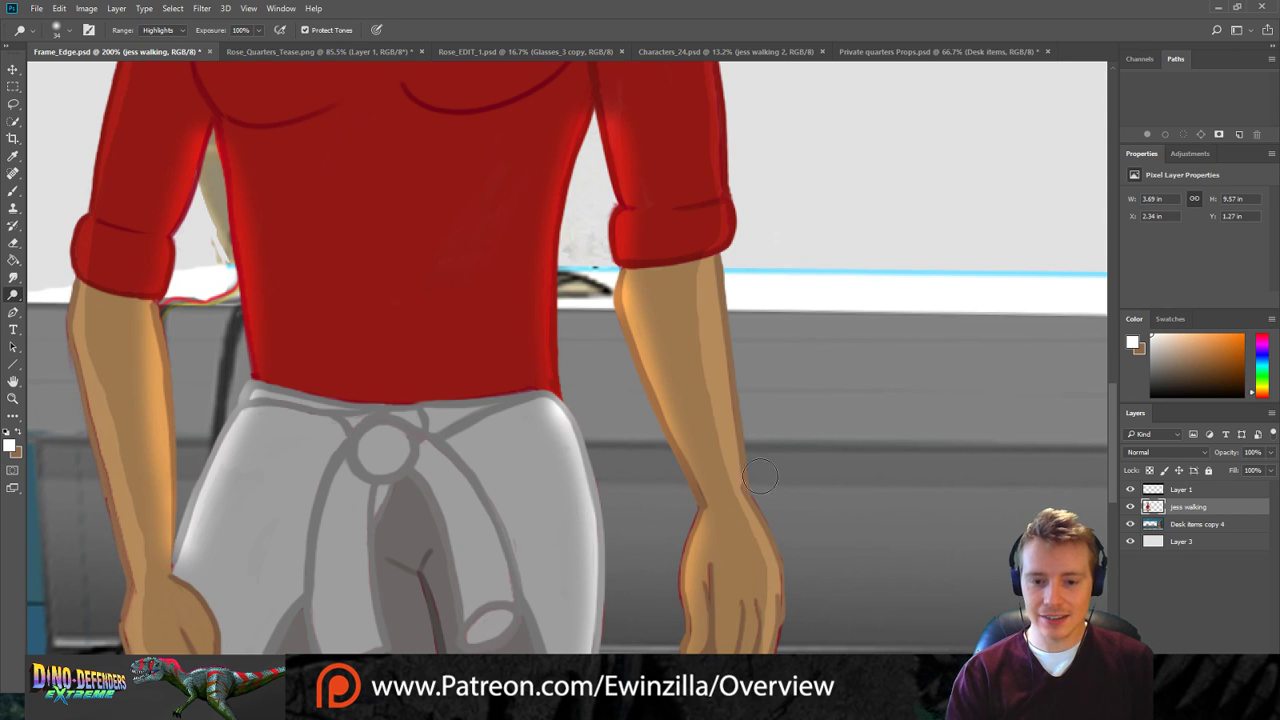
drag(724, 262, 742, 530)
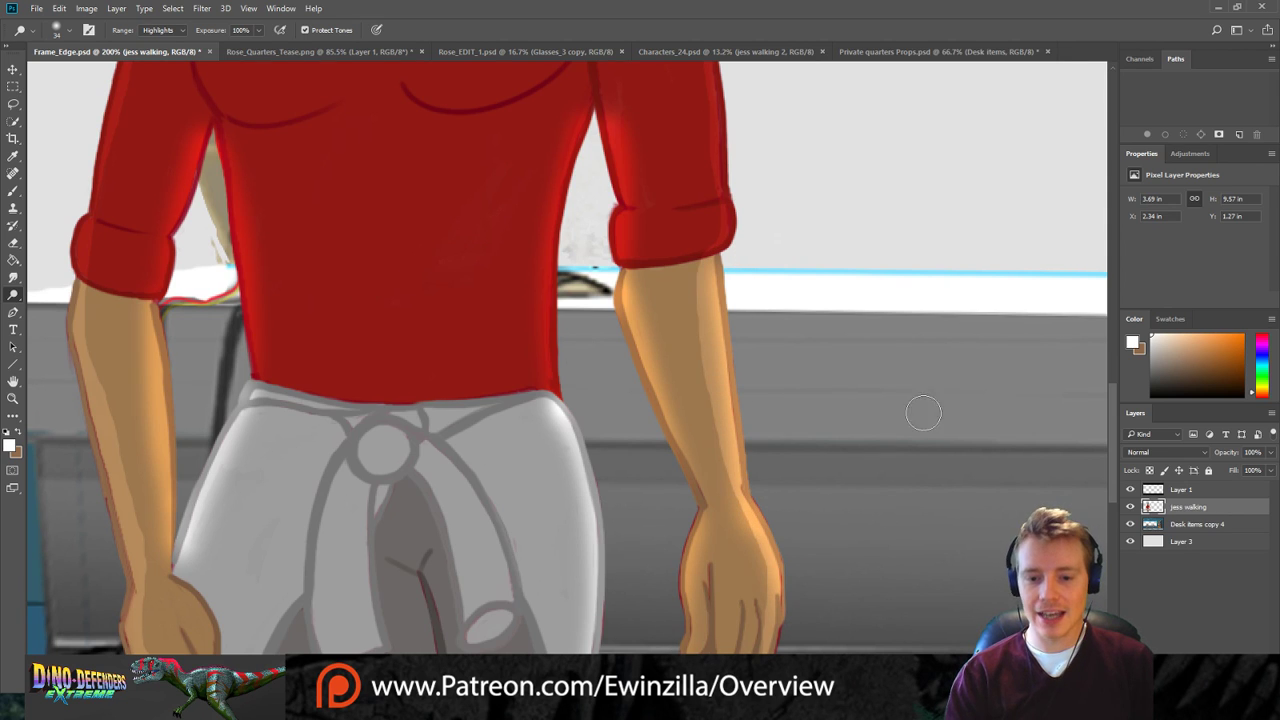
scroll(742, 520, up, 10)
mouse_move(471, 214)
mouse_down()
mouse_move(658, 340)
mouse_move(704, 442)
mouse_move(724, 575)
mouse_up()
scroll(845, 420, down, 5)
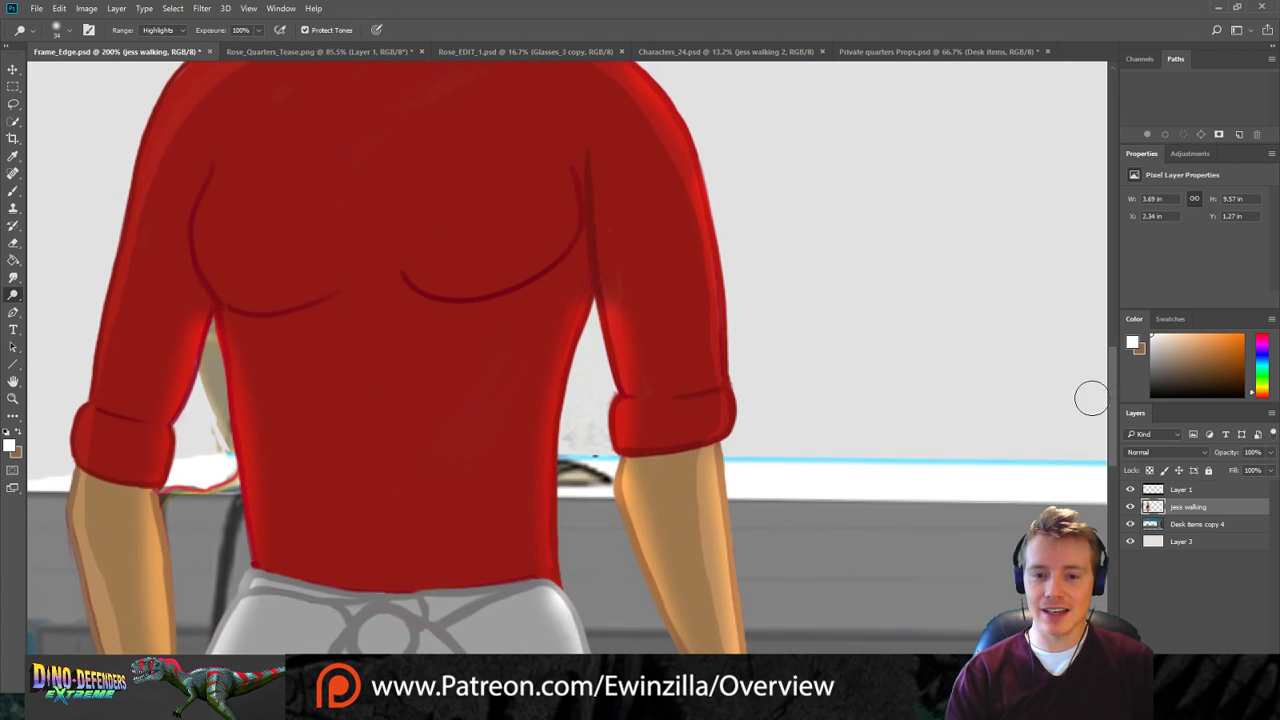
drag(712, 192, 724, 428)
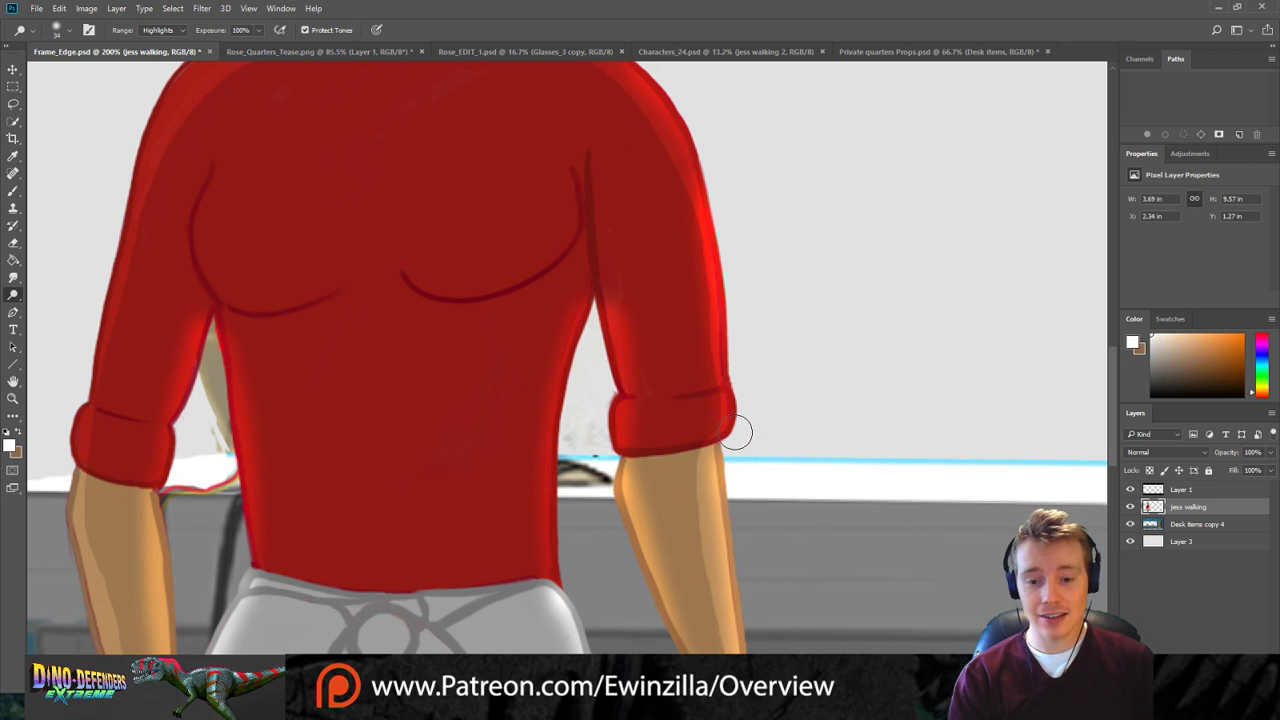
Dodge the left outer edge of the hair from the crown down to the pointed tips, redoing an unsatisfactory stroke.
drag(1113, 377, 1113, 275)
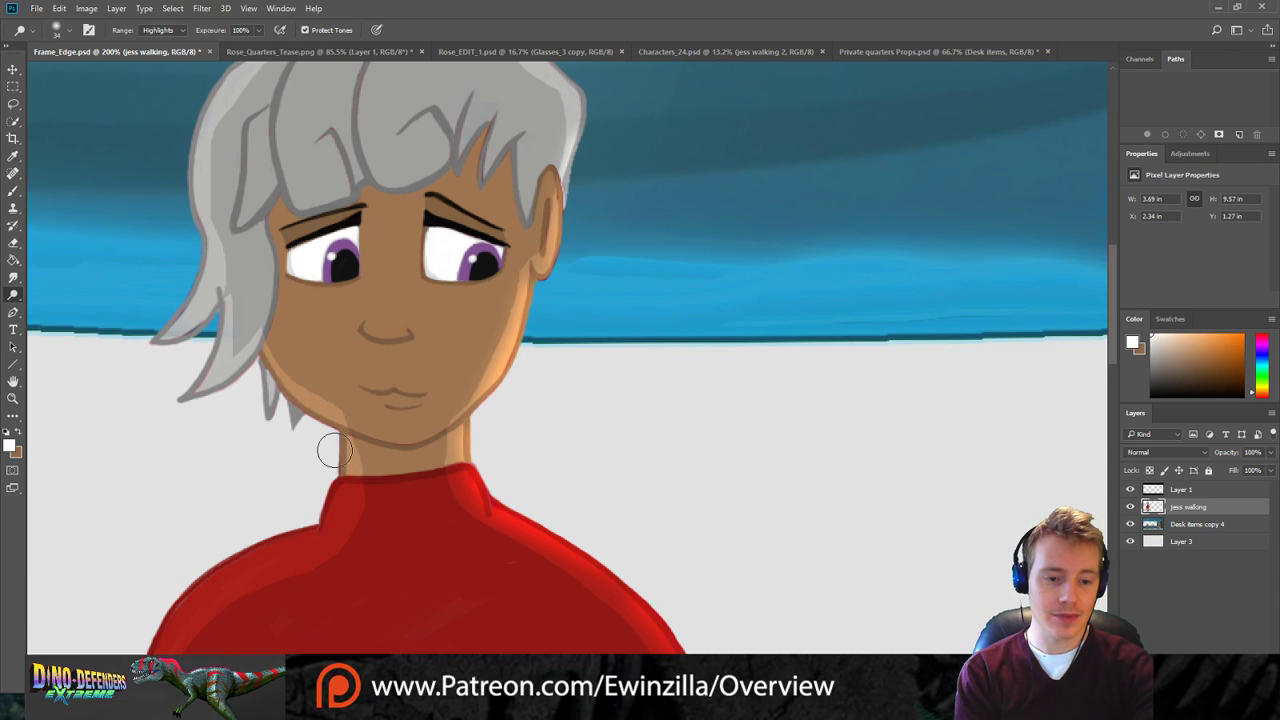
drag(203, 257, 149, 372)
key(ctrl+z)
drag(220, 311, 170, 415)
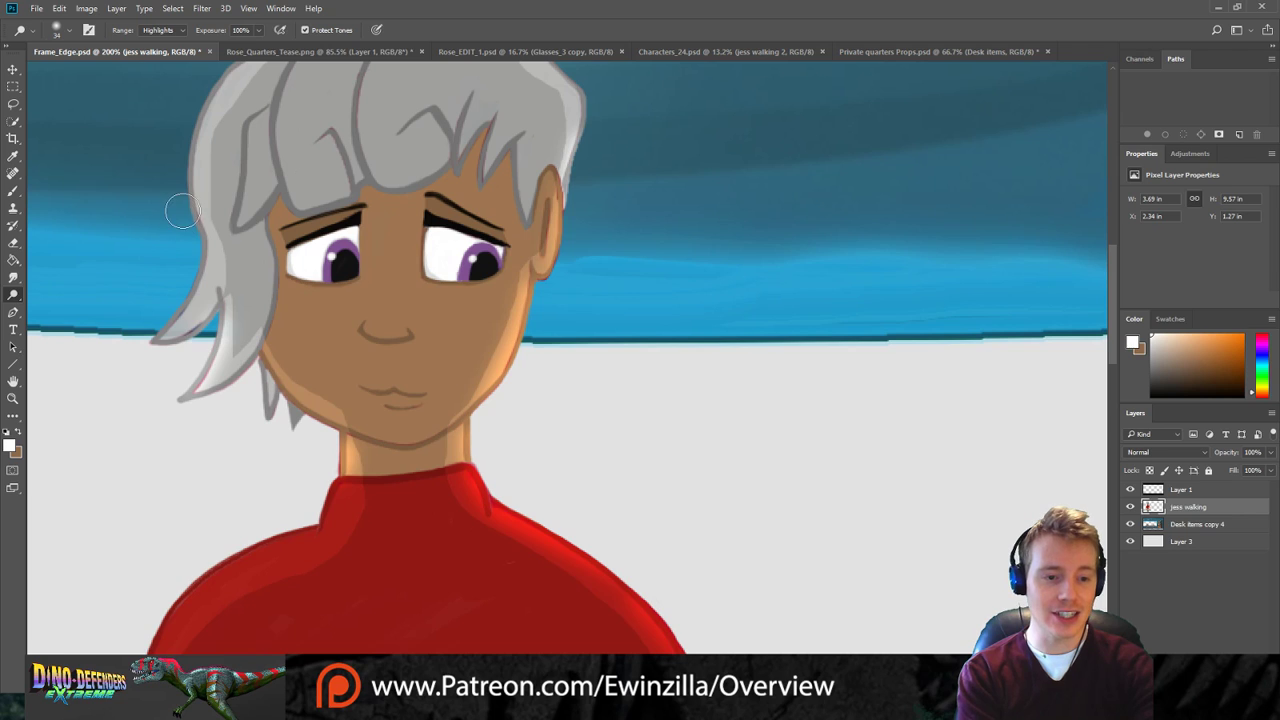
drag(177, 206, 155, 340)
scroll(900, 345, up, 5)
mouse_move(335, 194)
mouse_down()
mouse_move(250, 261)
mouse_move(196, 385)
mouse_move(199, 420)
mouse_up()
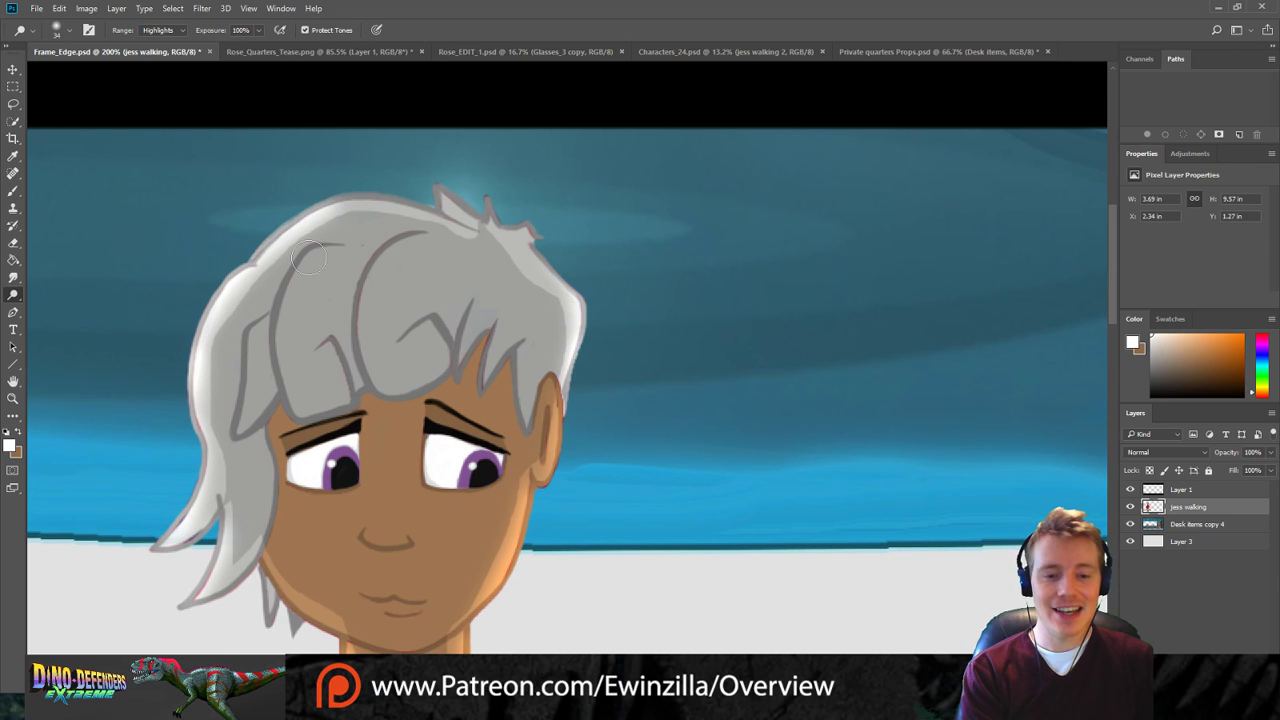
Dodge the outer edge of the left shoulder and sleeve from the collar down to the cuff.
mouse_move(1112, 295)
mouse_down()
mouse_move(1108, 440)
mouse_move(1106, 380)
mouse_up()
mouse_move(333, 256)
mouse_down()
mouse_move(325, 295)
mouse_move(273, 315)
mouse_move(301, 291)
mouse_move(222, 328)
mouse_move(111, 509)
mouse_move(144, 446)
mouse_up()
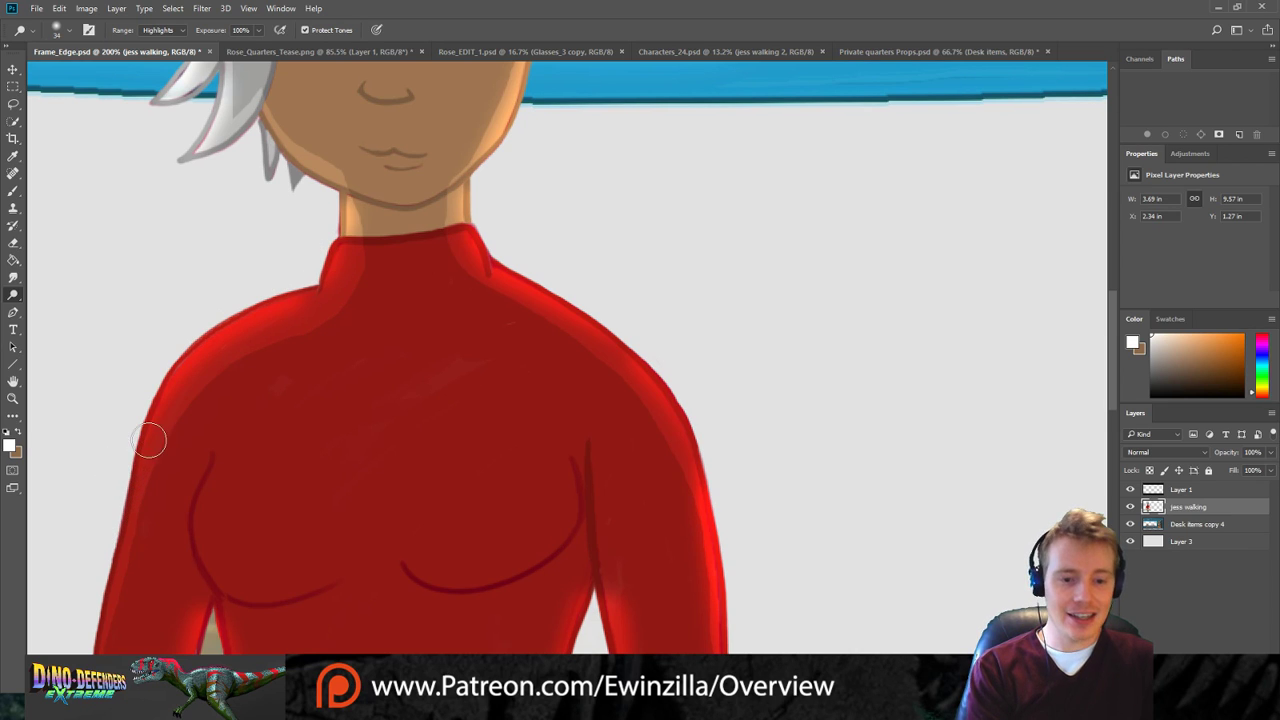
drag(1108, 314, 1108, 380)
mouse_move(139, 235)
mouse_down()
mouse_move(115, 268)
mouse_move(57, 492)
mouse_up()
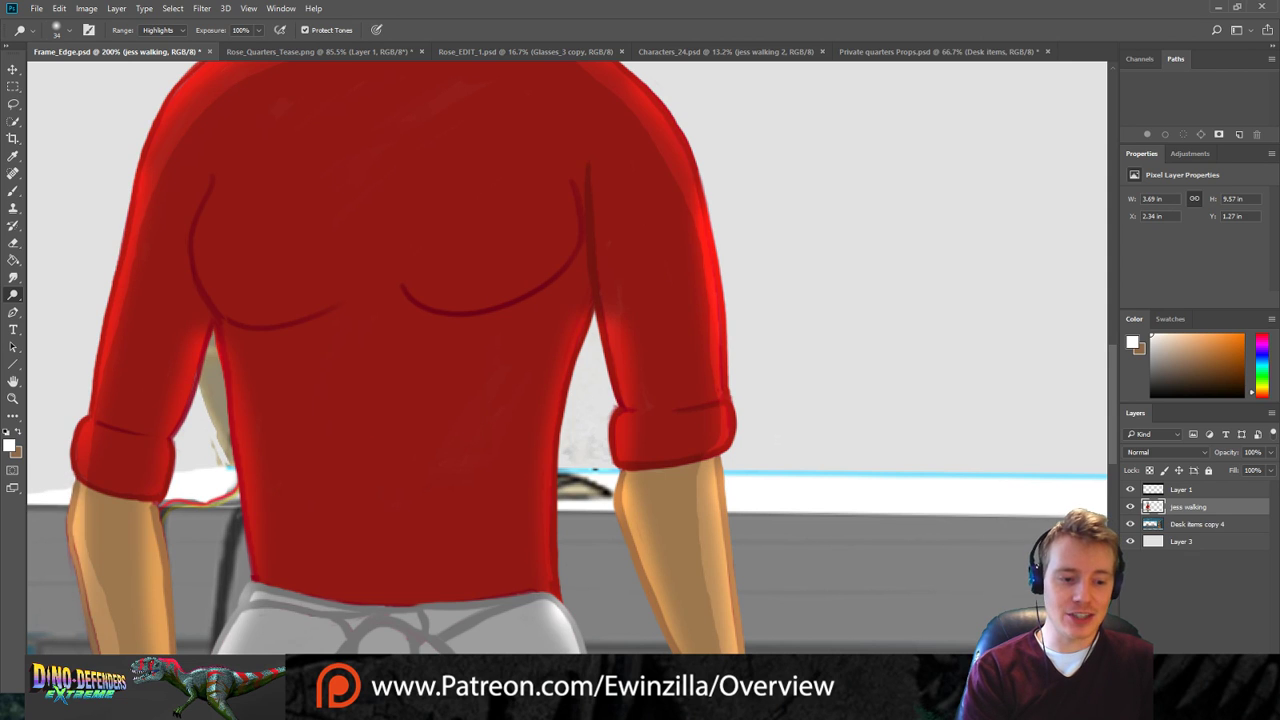
Dodge the outer edge of the left forearm and the lower right edge of the grey garment and trouser leg.
drag(1111, 394, 1110, 455)
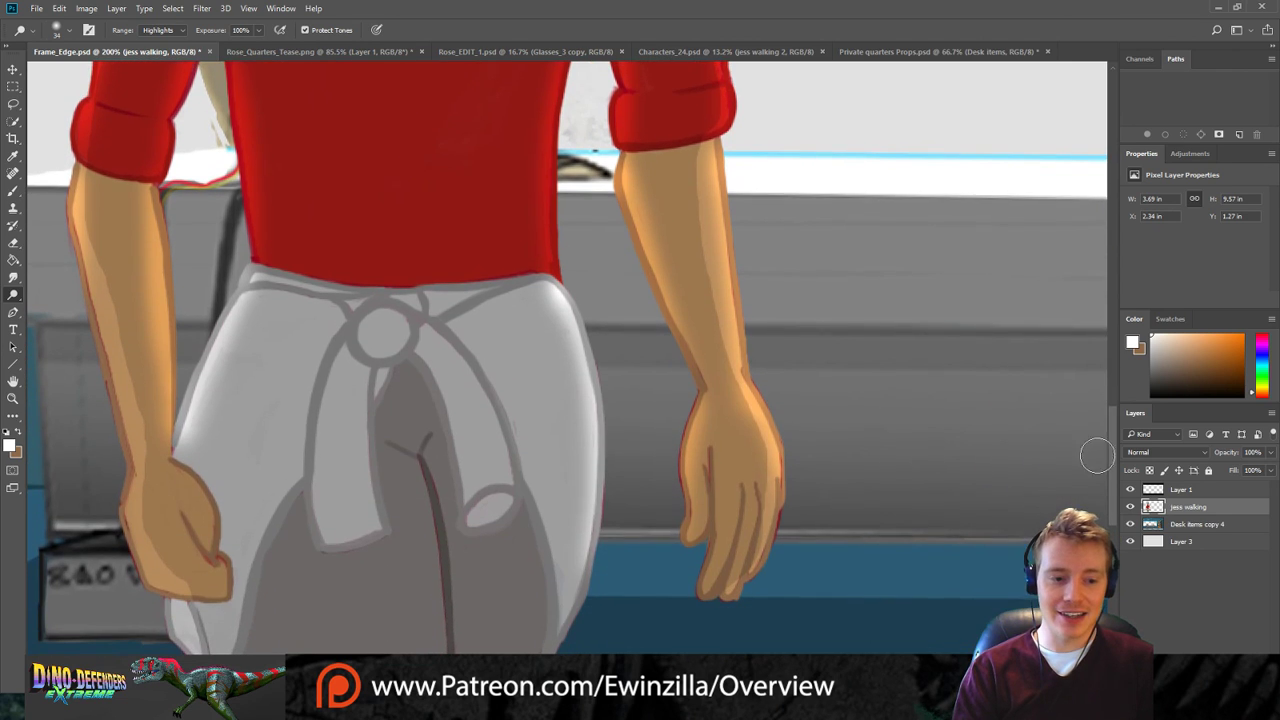
drag(74, 262, 132, 495)
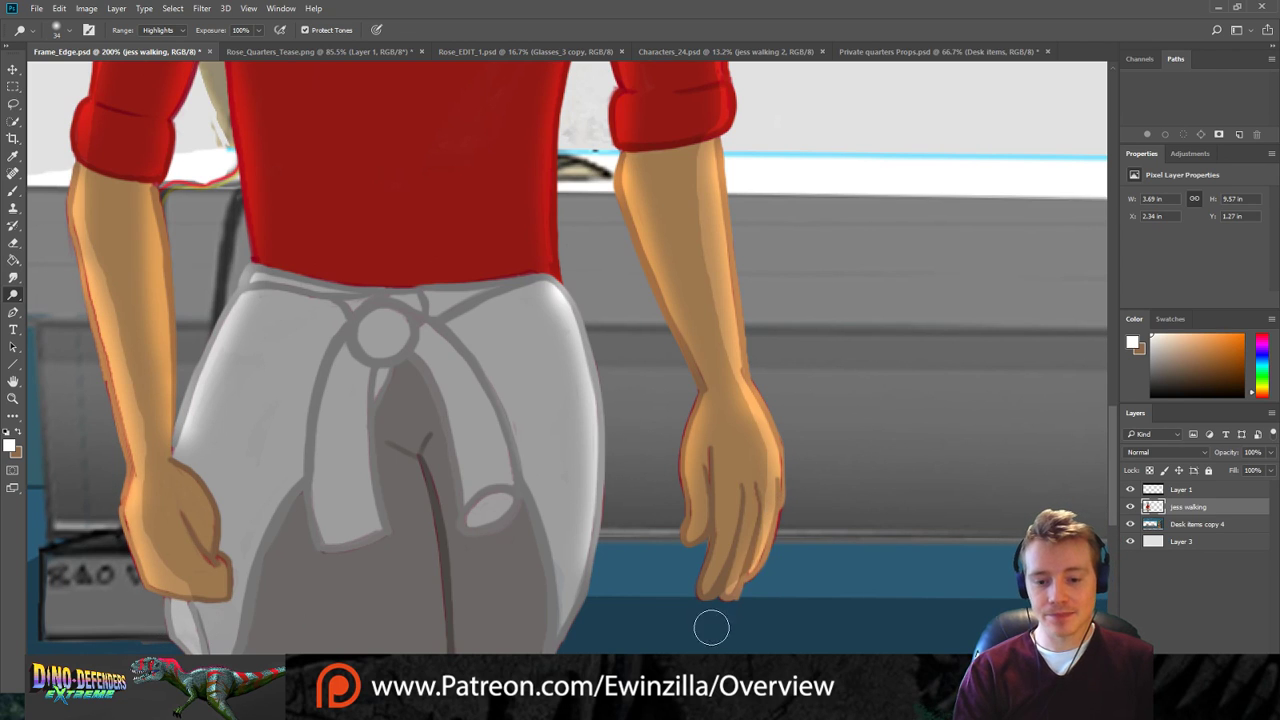
scroll(577, 554, down, 4)
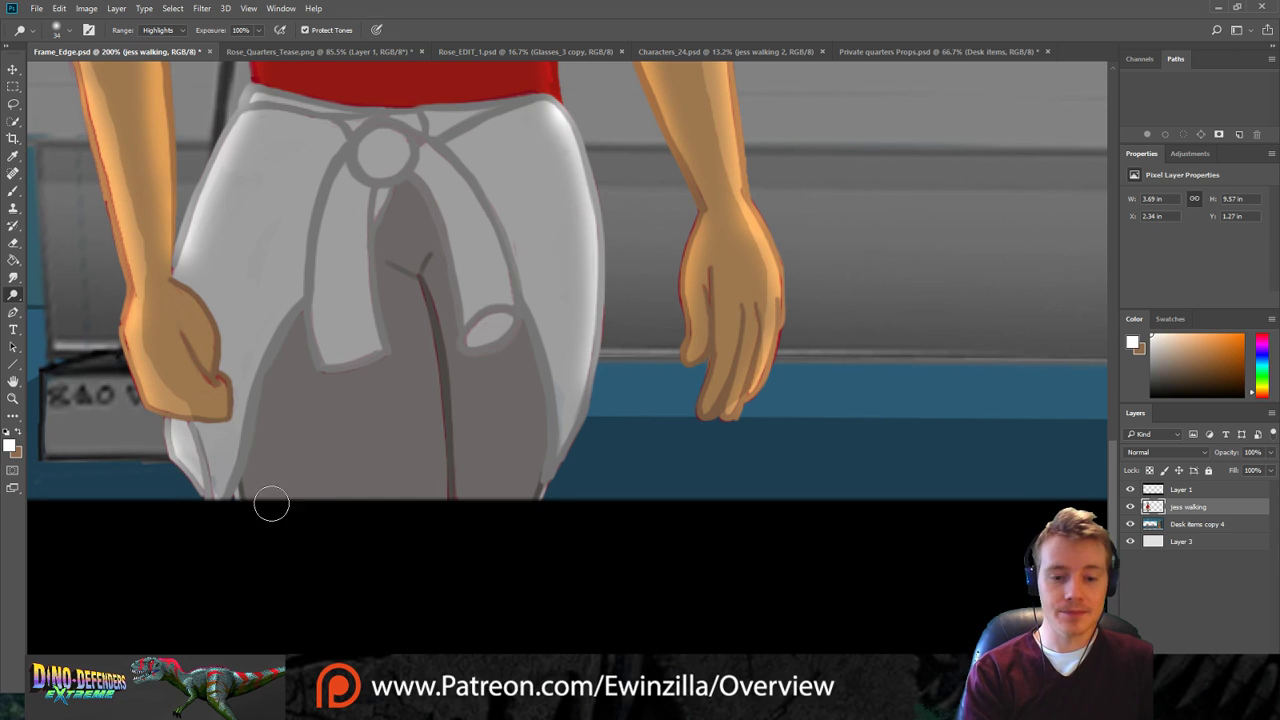
drag(609, 298, 558, 497)
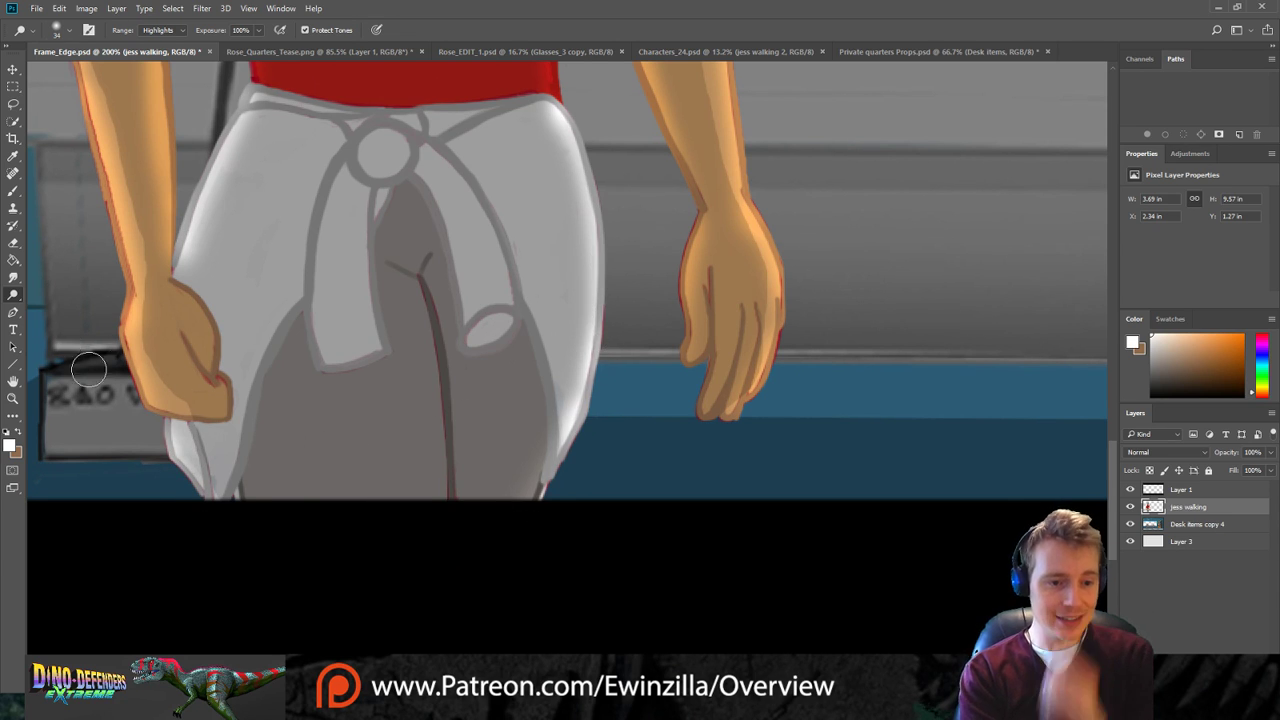
Smudge the outline of the left hand clean around the wrist, thumb, knuckles and fingertips.
key(r)
drag(134, 283, 133, 318)
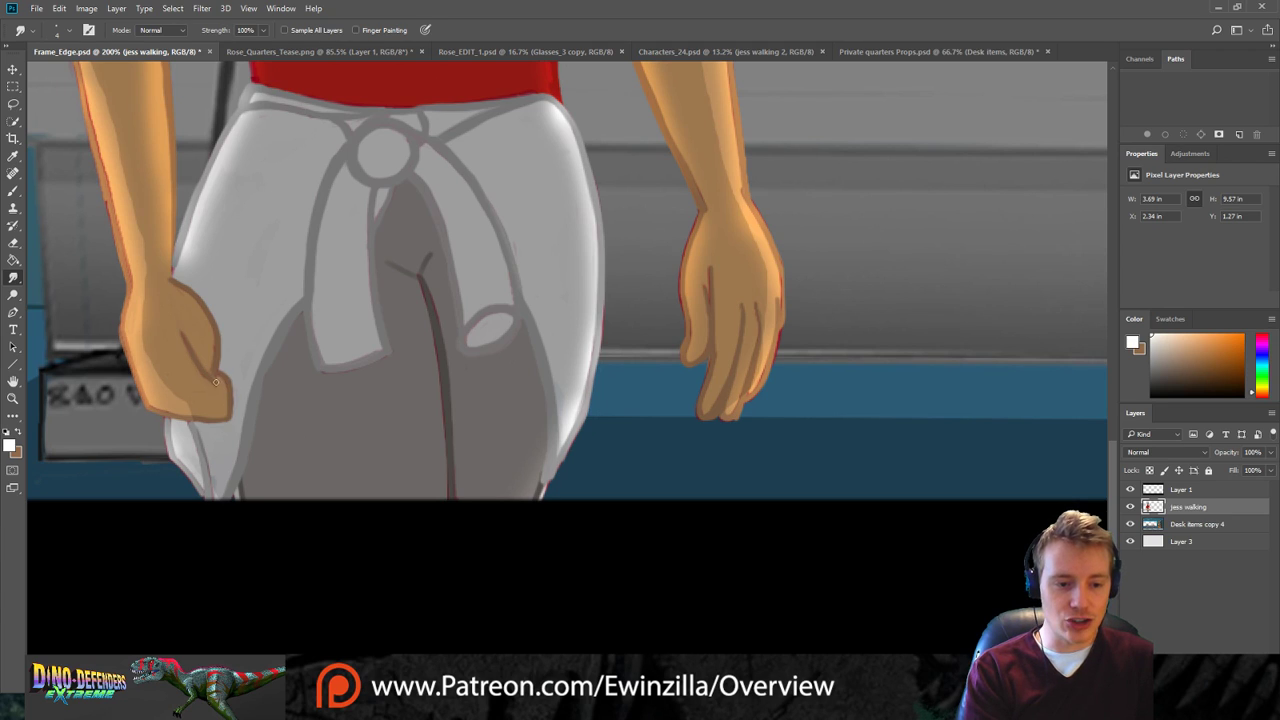
drag(214, 374, 235, 405)
drag(155, 408, 203, 416)
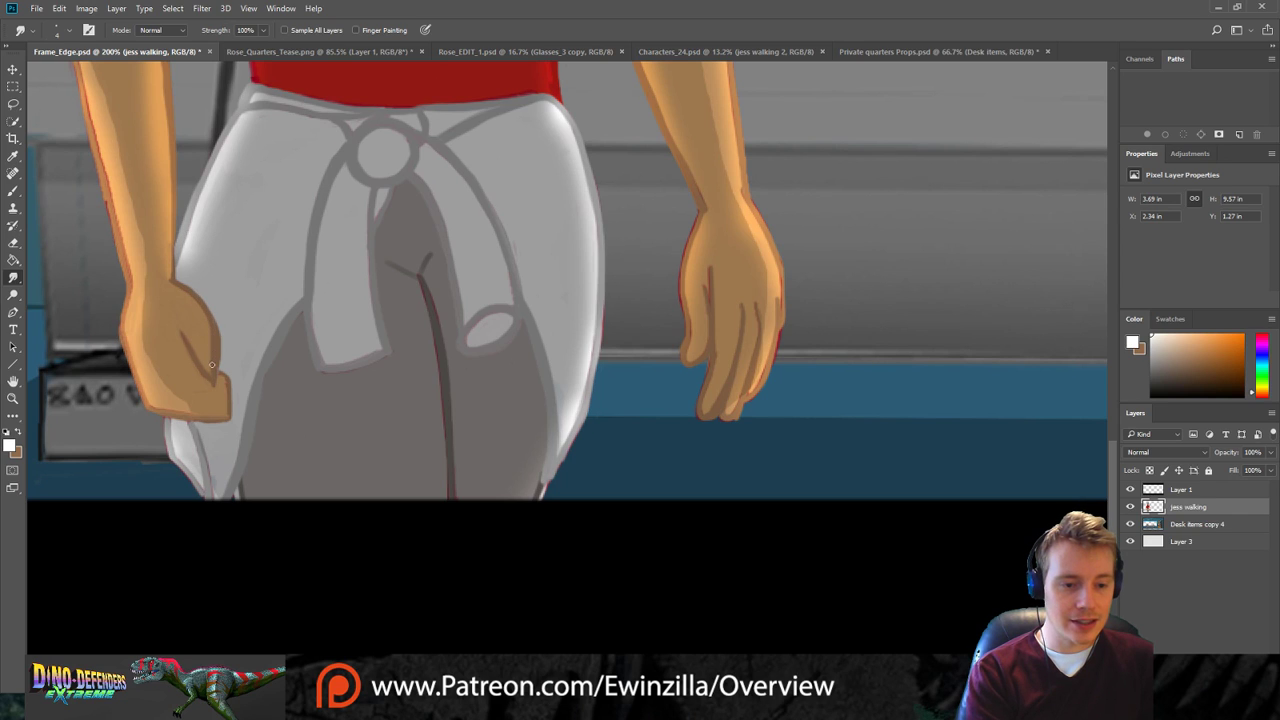
drag(215, 312, 220, 362)
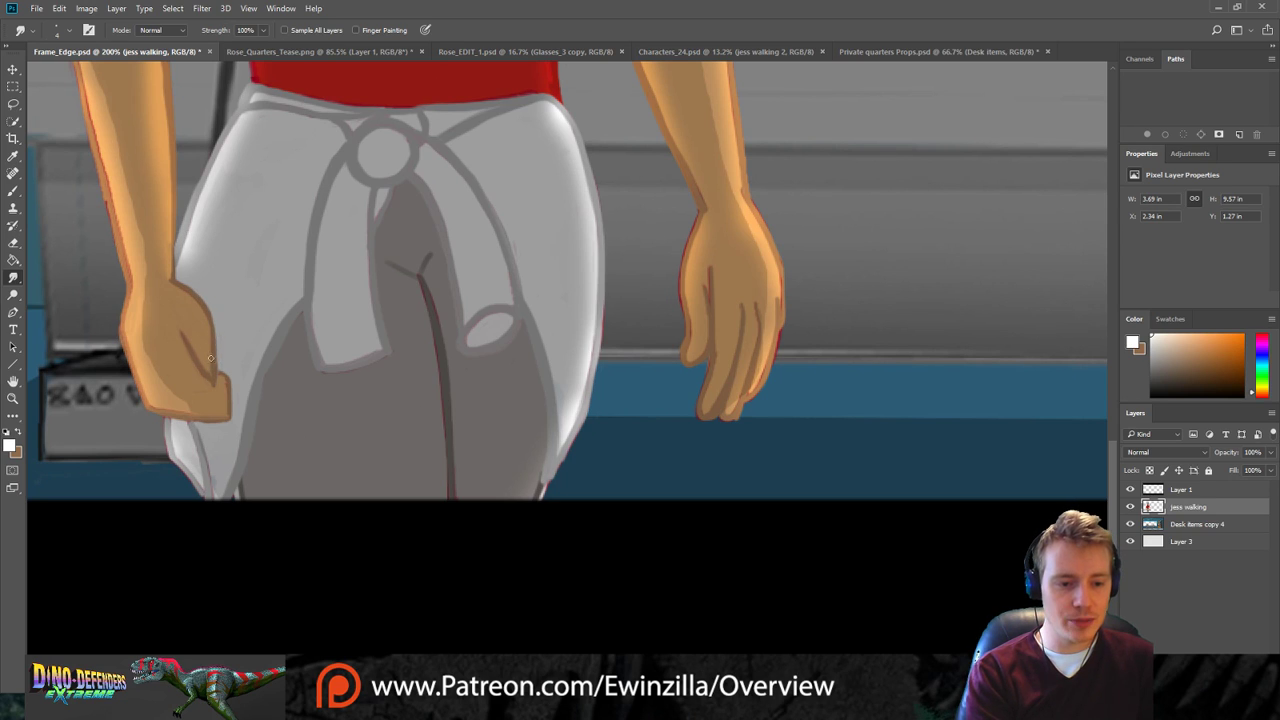
Smudge the outer outline of the left forearm smooth down to the wrist and hand.
drag(121, 215, 133, 256)
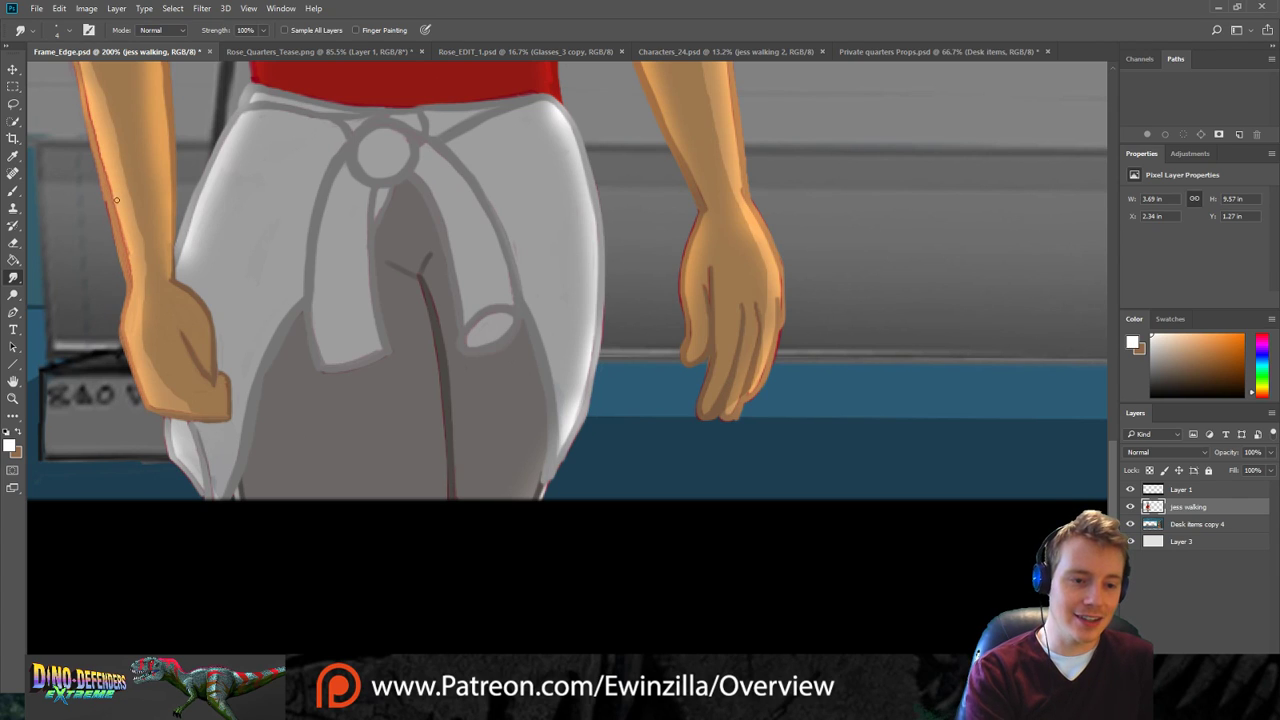
drag(107, 175, 116, 207)
drag(100, 163, 132, 287)
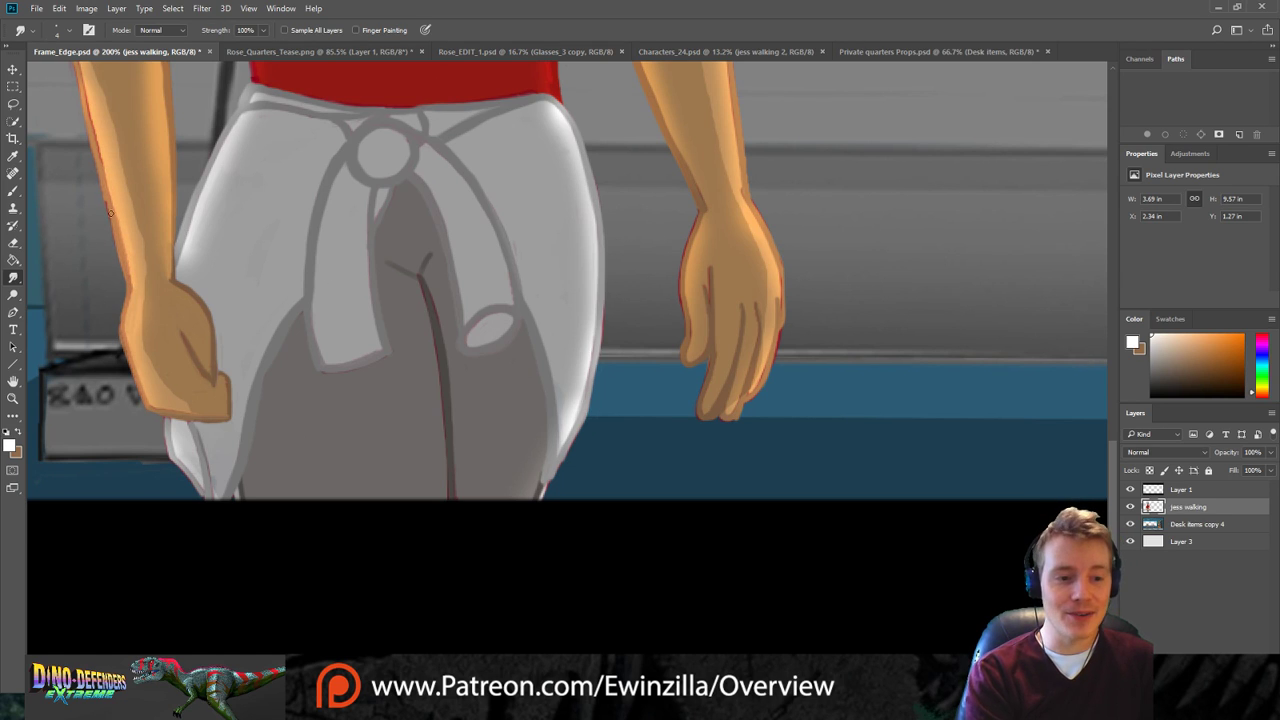
drag(113, 226, 127, 362)
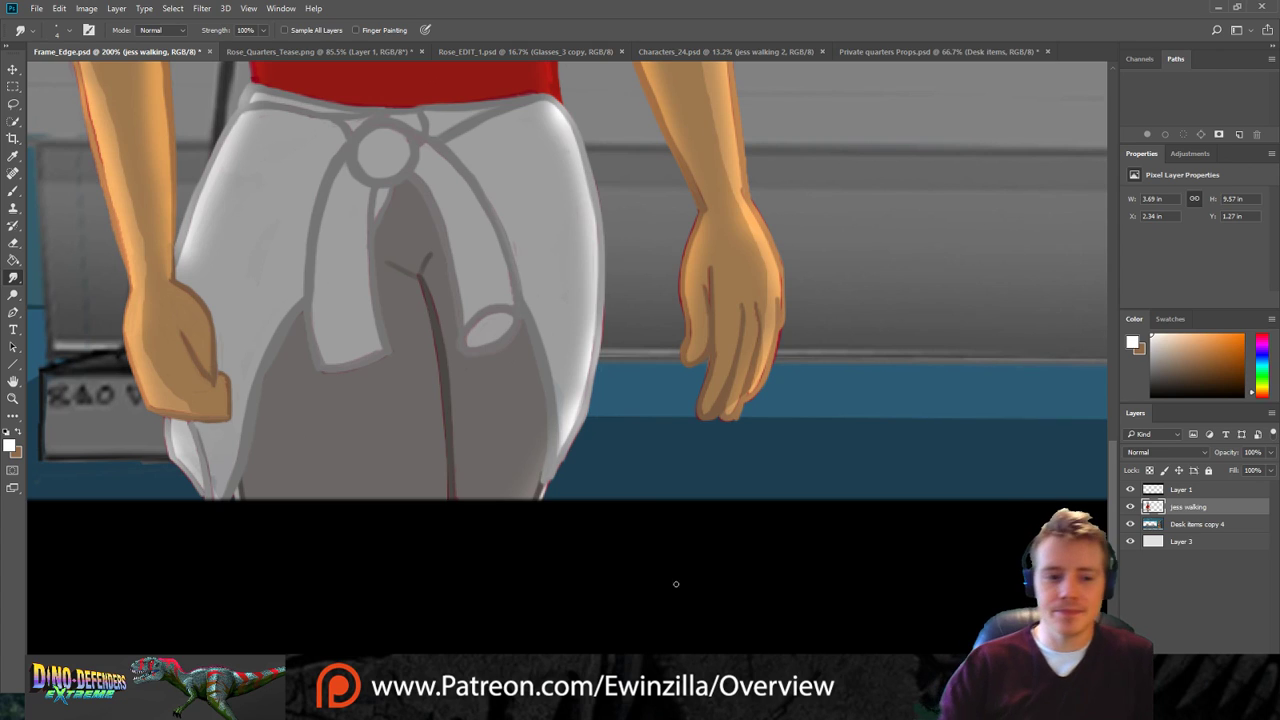
Smudge away the red fringe along both sides of the right hand and the right hip edge of the grey garment.
drag(785, 331, 771, 377)
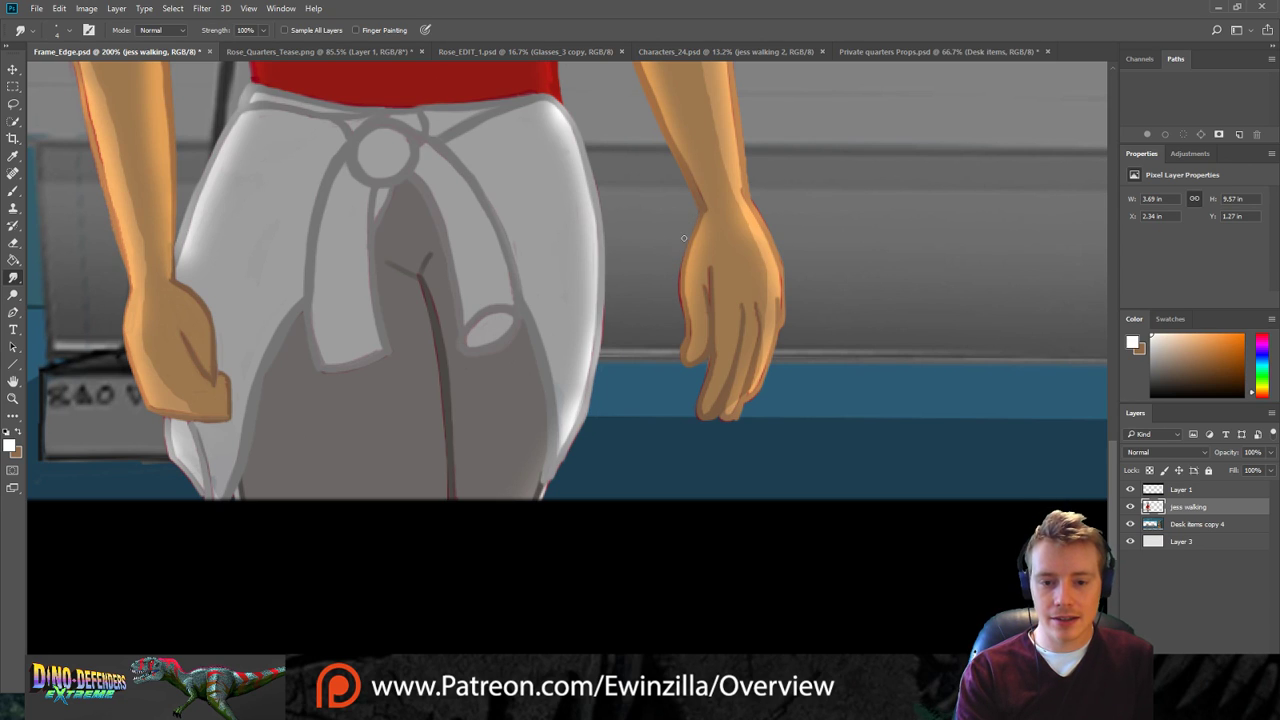
mouse_move(681, 262)
mouse_down()
mouse_move(682, 323)
mouse_move(672, 288)
mouse_move(683, 335)
mouse_move(676, 292)
mouse_move(689, 352)
mouse_up()
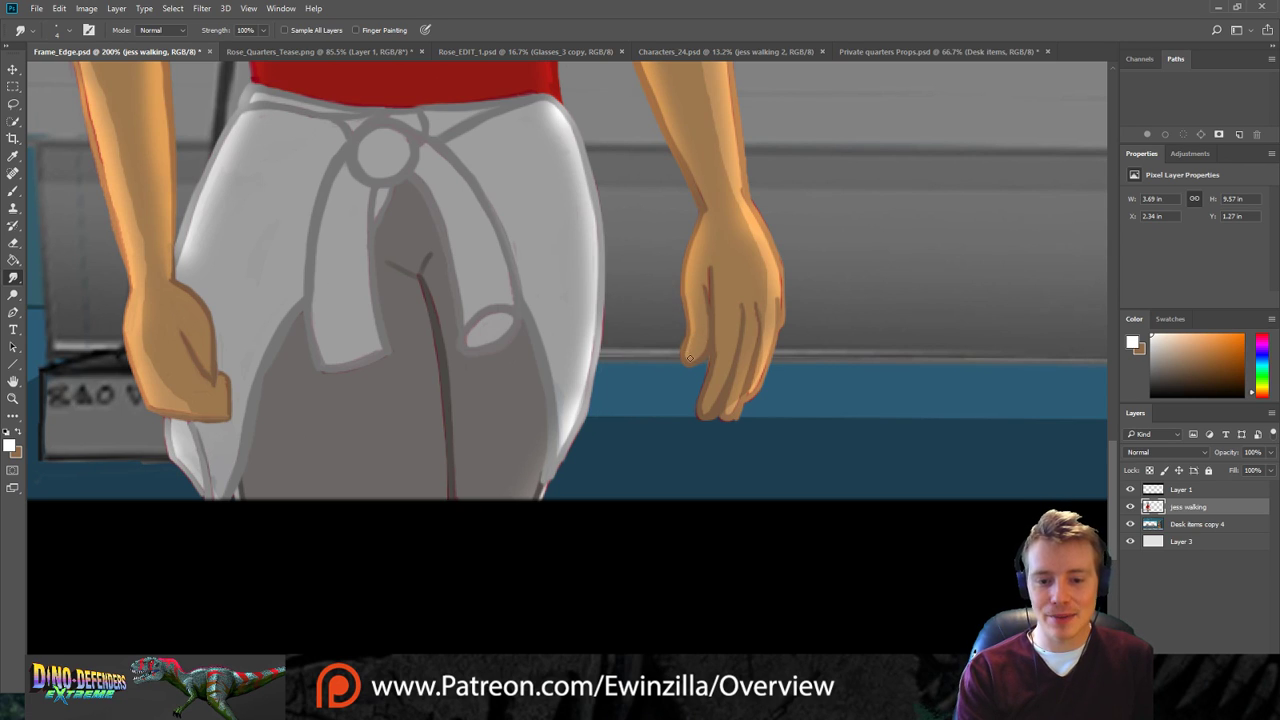
drag(606, 312, 593, 408)
drag(603, 300, 587, 422)
drag(599, 358, 583, 424)
mouse_move(604, 325)
mouse_down()
mouse_move(574, 437)
mouse_move(591, 383)
mouse_move(580, 438)
mouse_move(602, 390)
mouse_move(538, 511)
mouse_up()
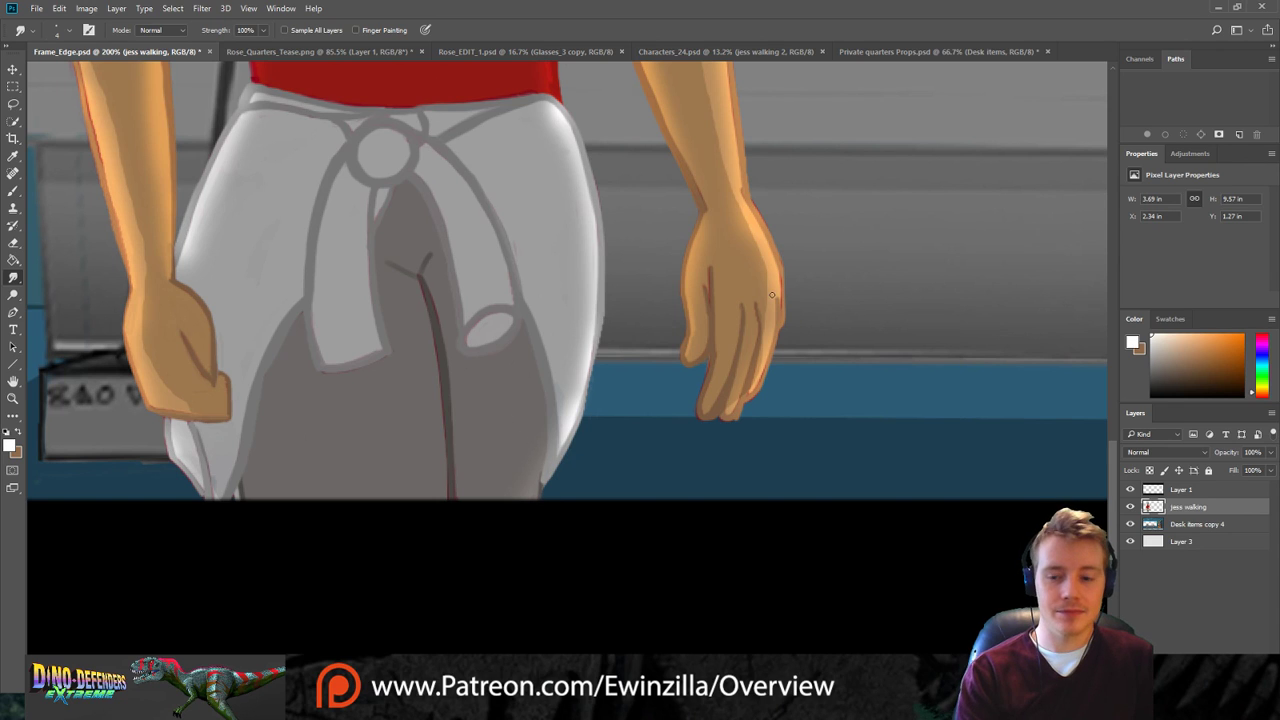
Smooth the bump in the outline at the outer knuckle of the right hand with short smudge strokes.
scroll(984, 443, up, 3)
mouse_move(778, 403)
mouse_down()
mouse_move(779, 439)
mouse_move(775, 427)
mouse_up()
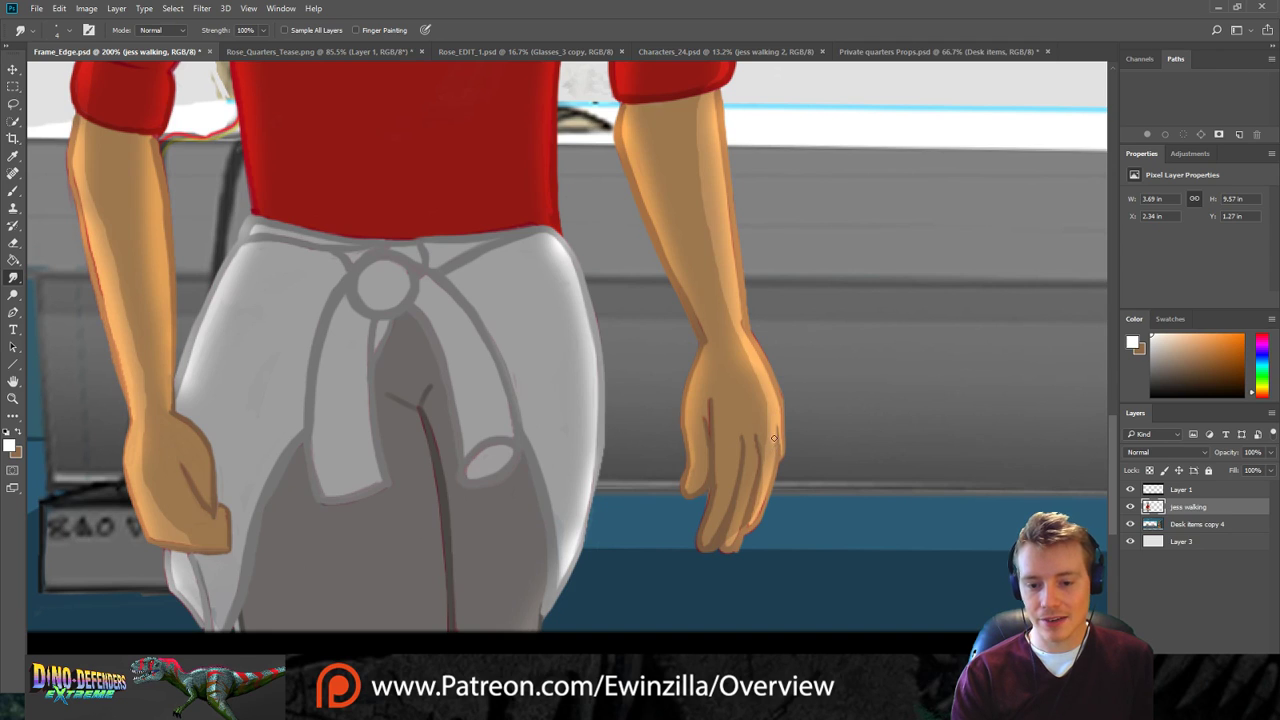
drag(775, 449, 779, 431)
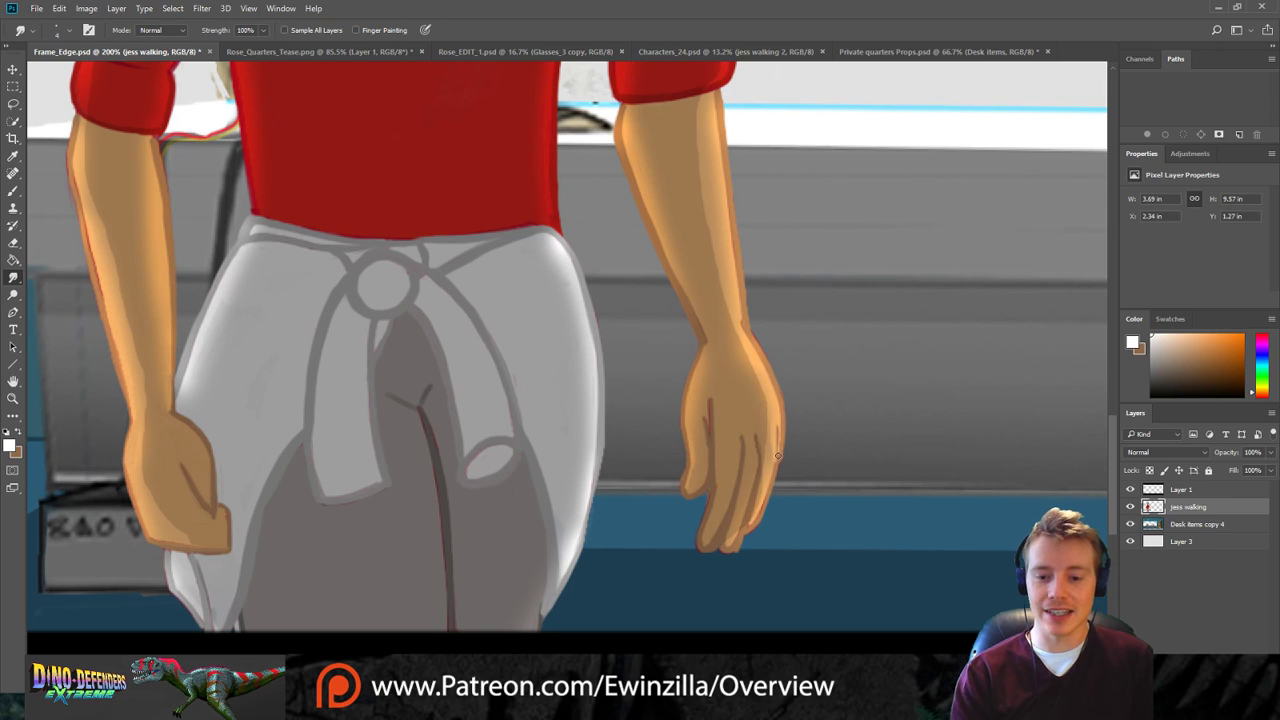
drag(776, 464, 779, 439)
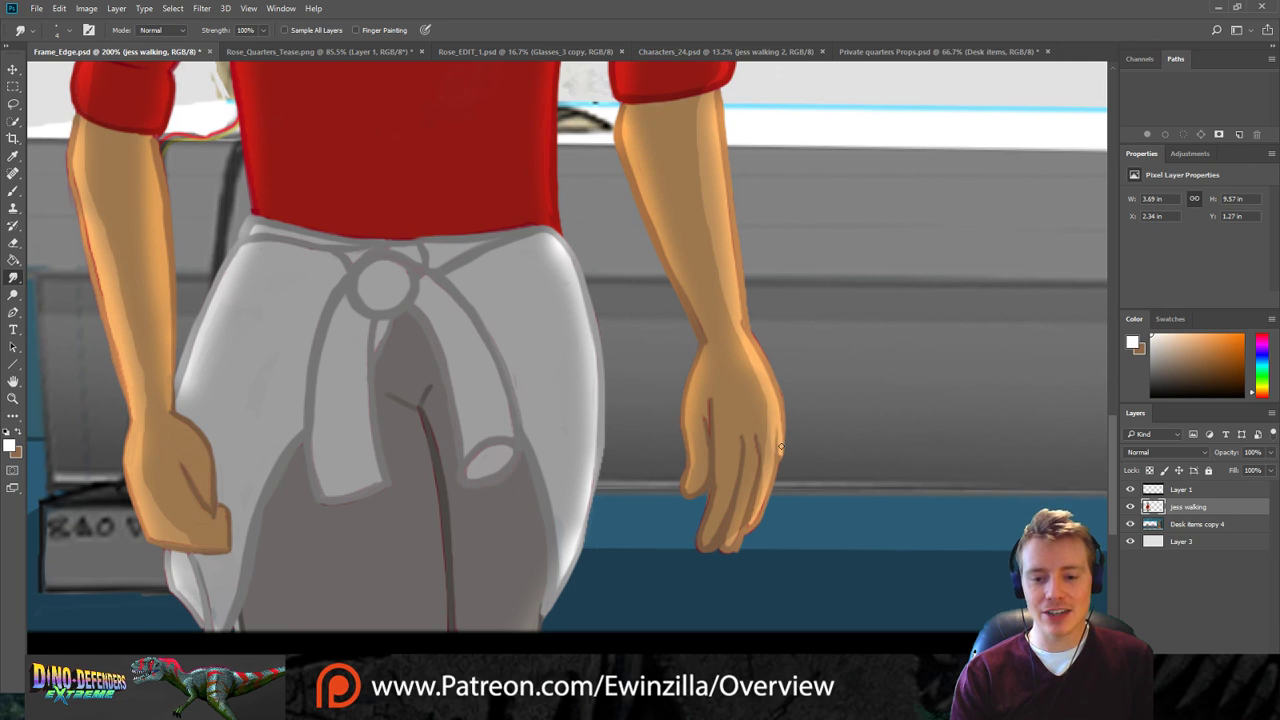
drag(780, 467, 784, 438)
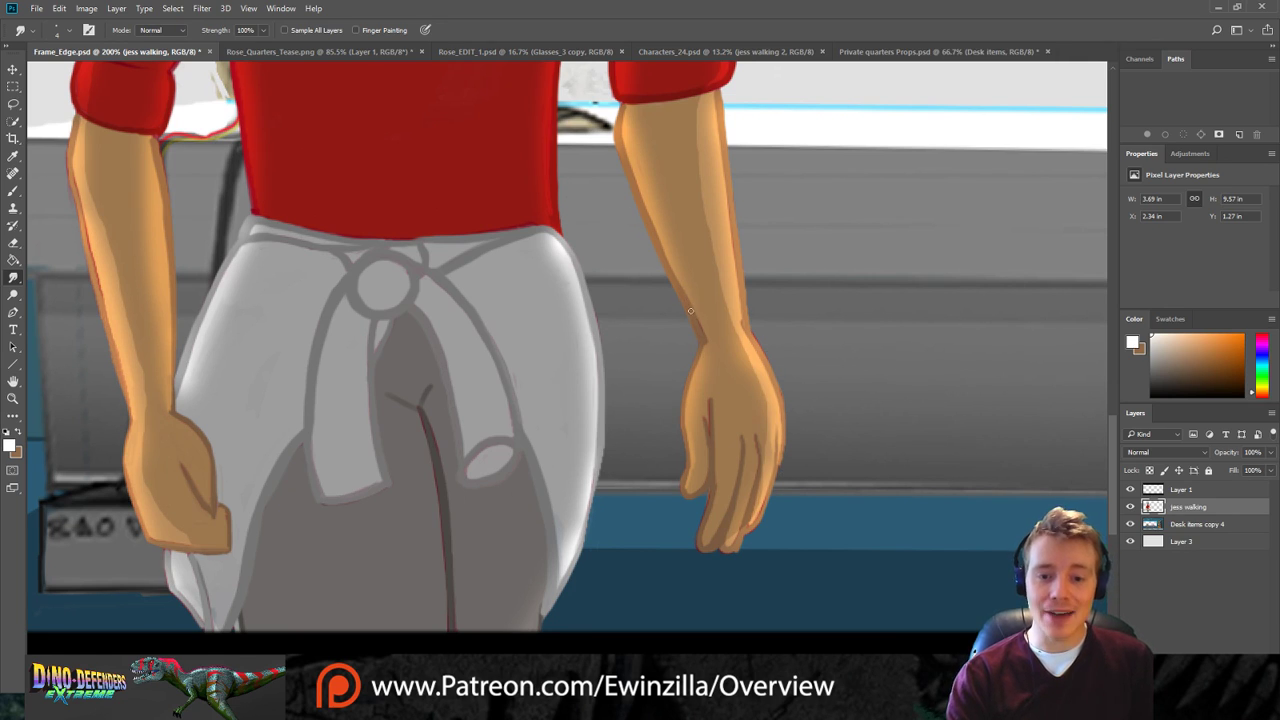
Smudge the inner outline of the right forearm into a clean line from below the elbow to the wrist.
drag(682, 283, 705, 344)
mouse_move(680, 290)
mouse_down()
mouse_move(698, 338)
mouse_move(656, 252)
mouse_move(697, 343)
mouse_up()
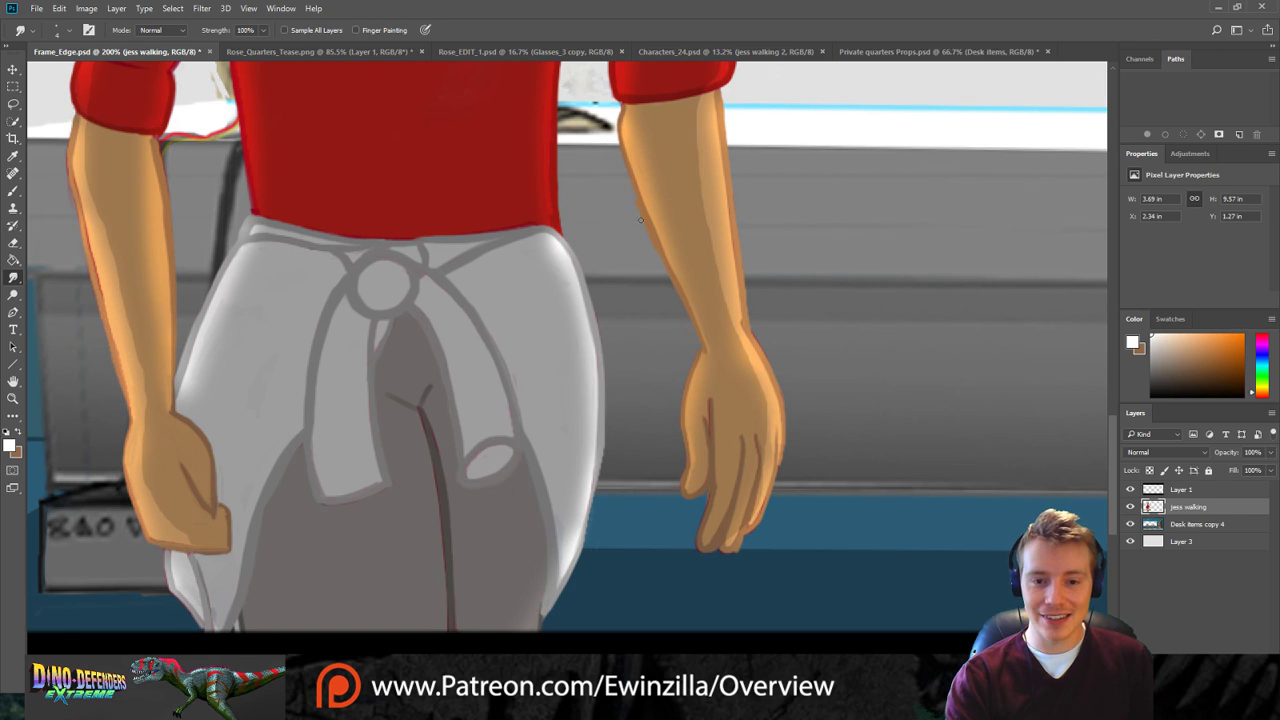
drag(641, 215, 674, 283)
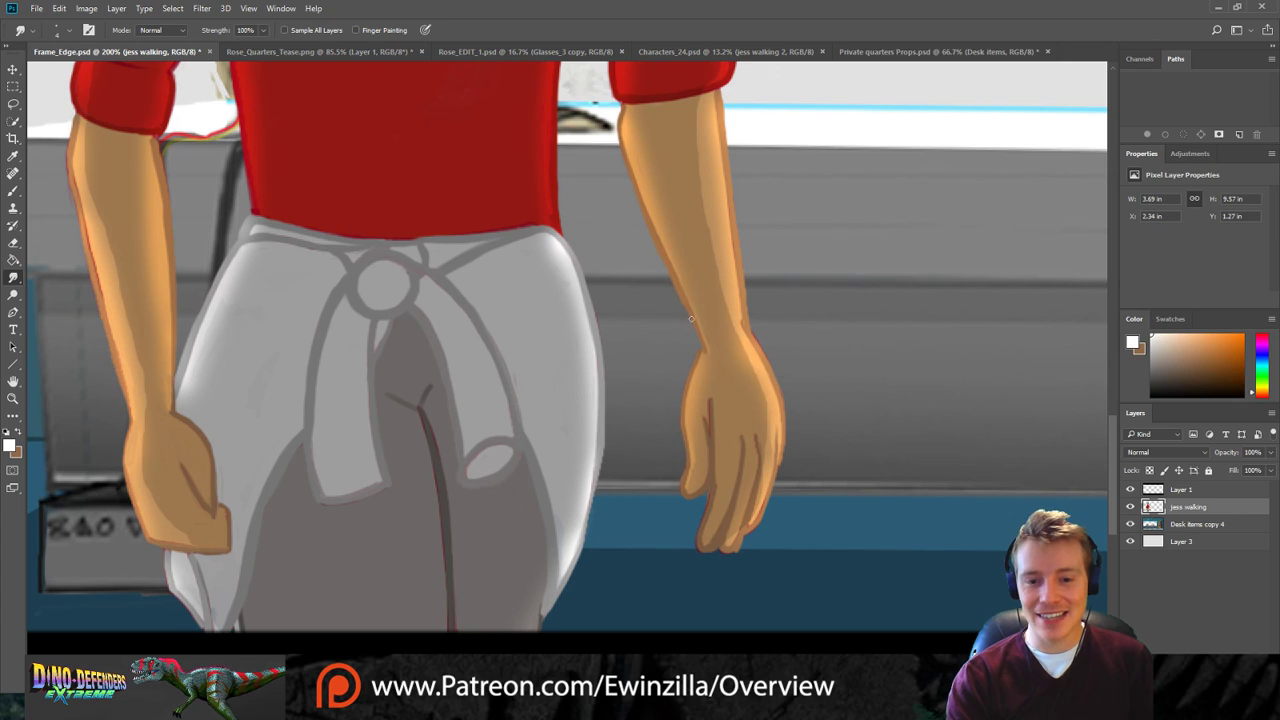
mouse_move(680, 301)
mouse_down()
mouse_move(686, 317)
mouse_move(672, 281)
mouse_up()
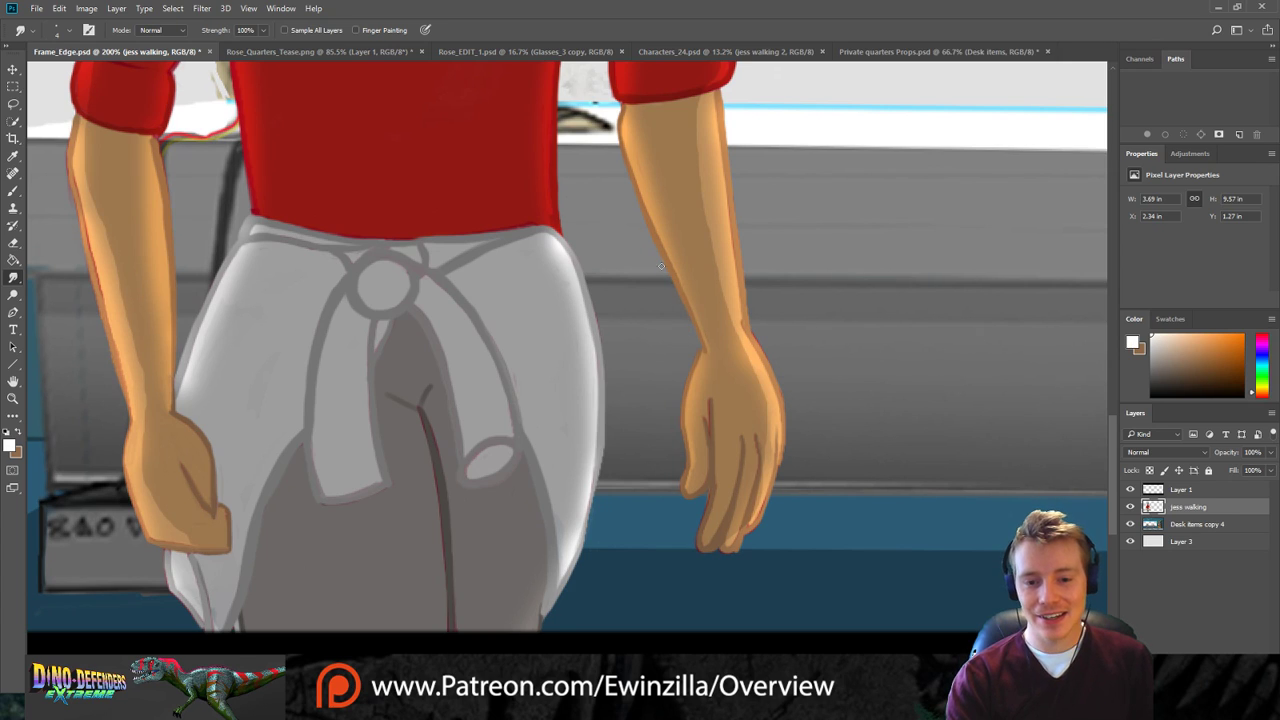
Smudge the outer outline of the back of the right hand from the wrist to the knuckles.
drag(751, 328, 787, 400)
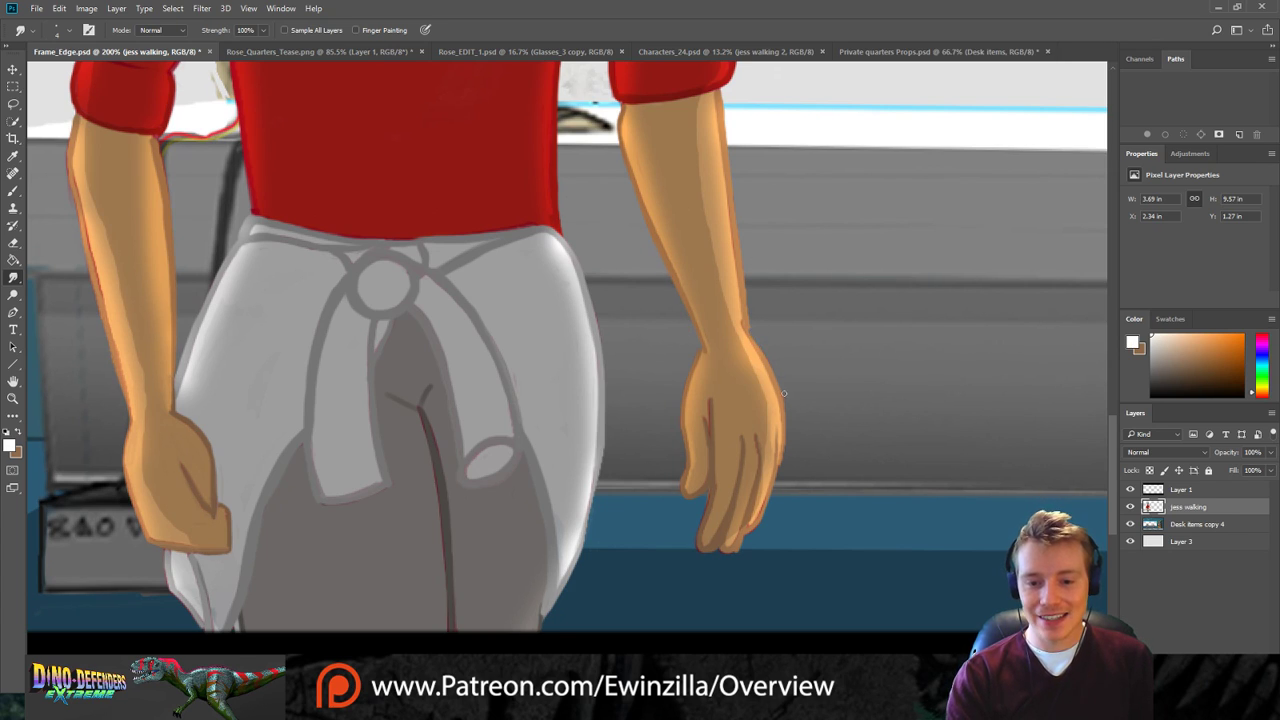
drag(764, 343, 785, 440)
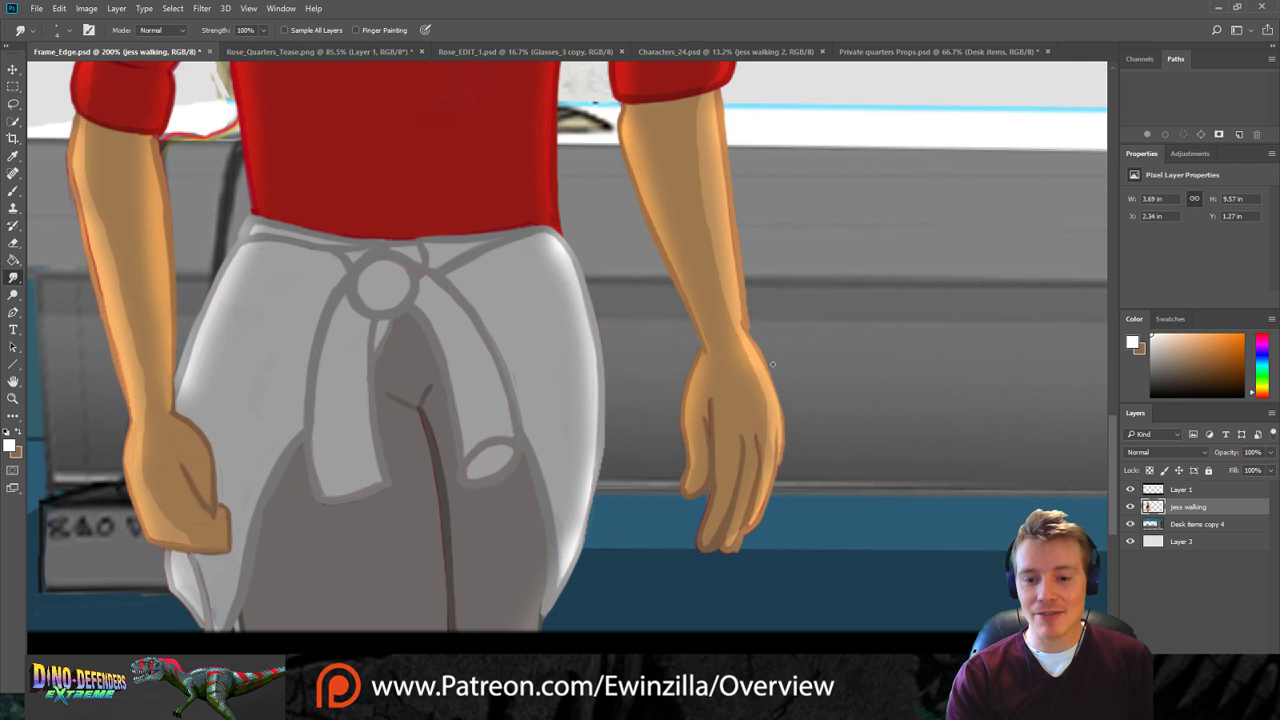
drag(757, 350, 785, 437)
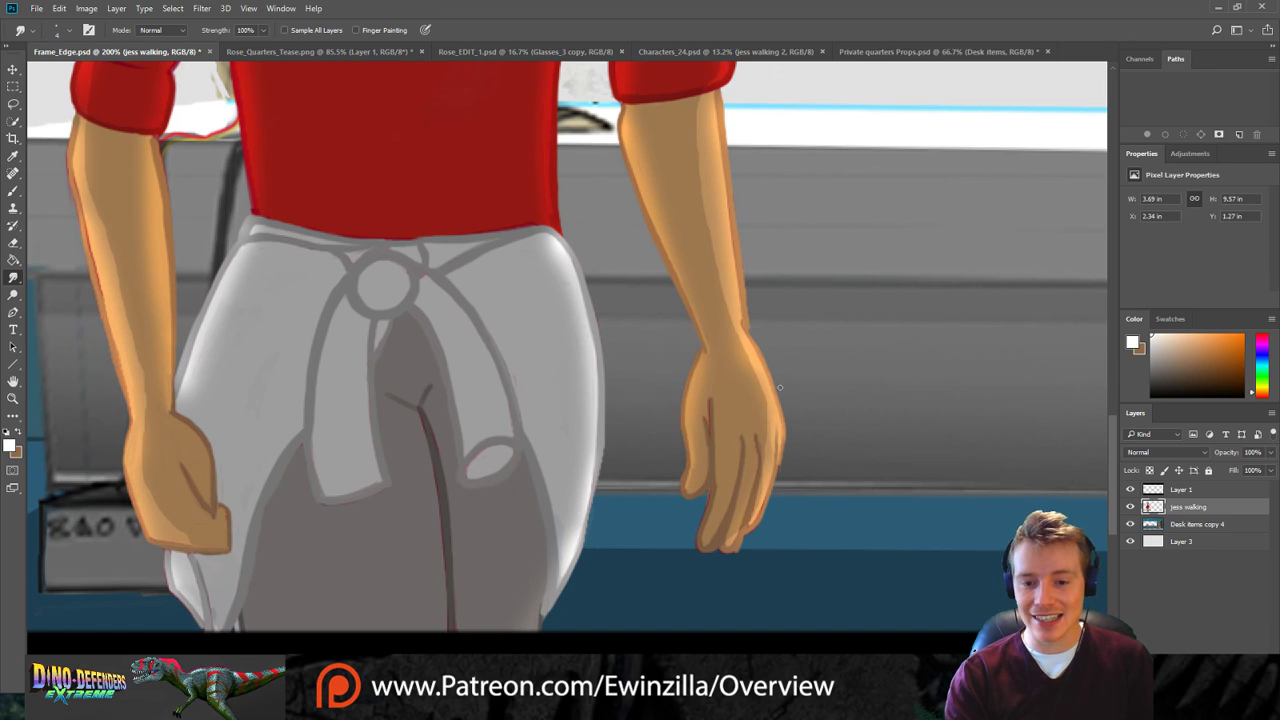
Smudge the outer outline of the right forearm smooth and slim between the sleeve cuff and the wrist.
drag(751, 328, 742, 274)
drag(745, 322, 739, 239)
drag(748, 330, 740, 233)
drag(750, 330, 741, 236)
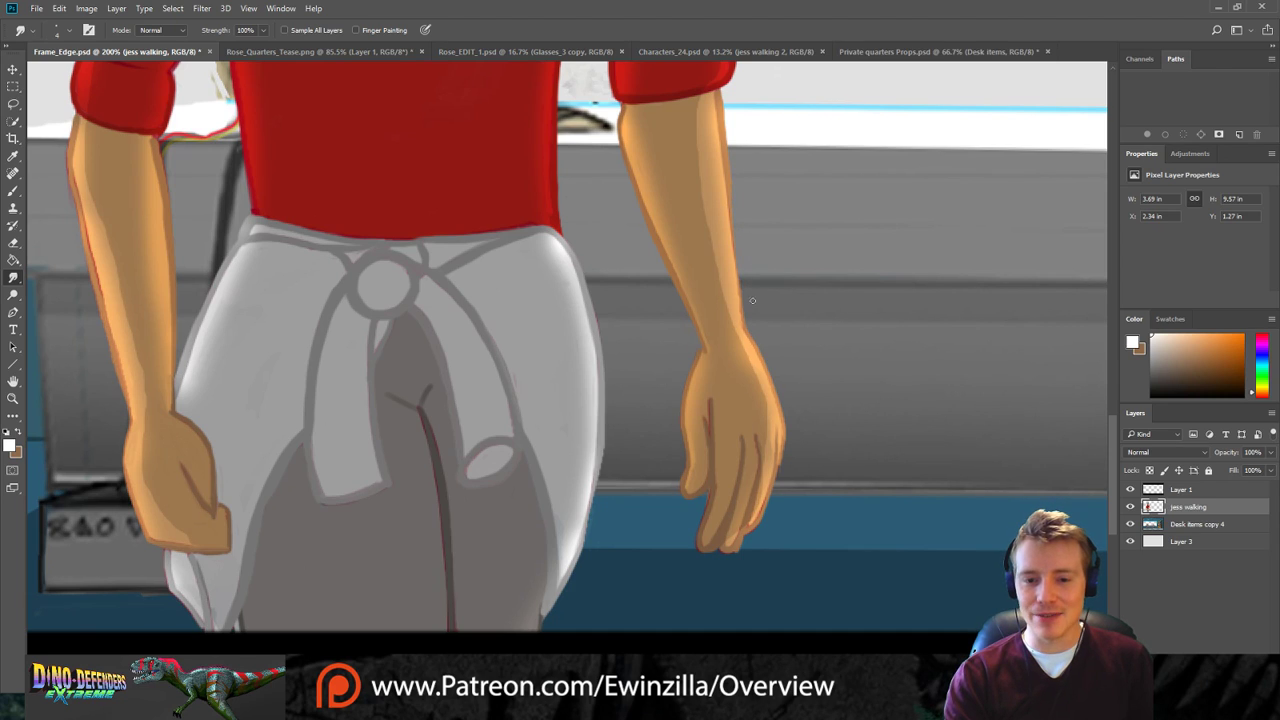
drag(726, 96, 737, 228)
drag(723, 99, 729, 197)
drag(724, 153, 741, 331)
drag(733, 255, 744, 322)
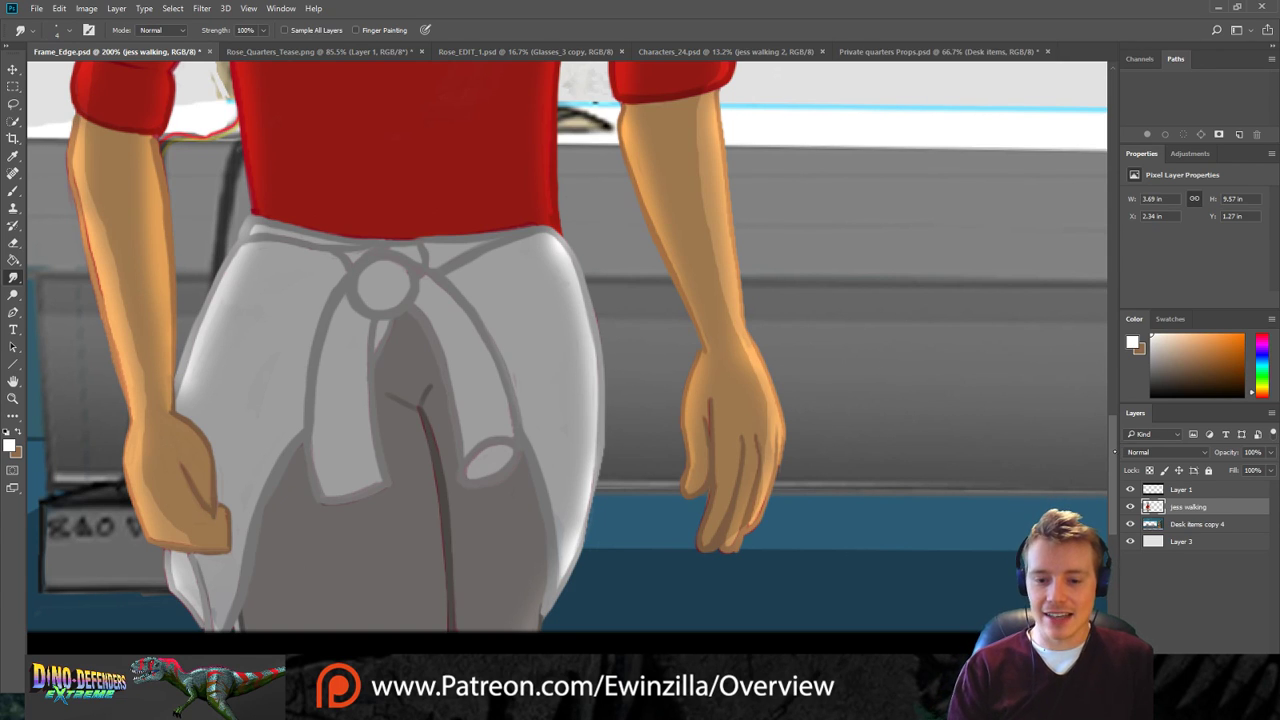
Fit the whole scene in view and shift the "jess walking" layer's colours towards a cool blue-violet tint.
scroll(1114, 451, up, 2)
drag(1112, 497, 1074, 354)
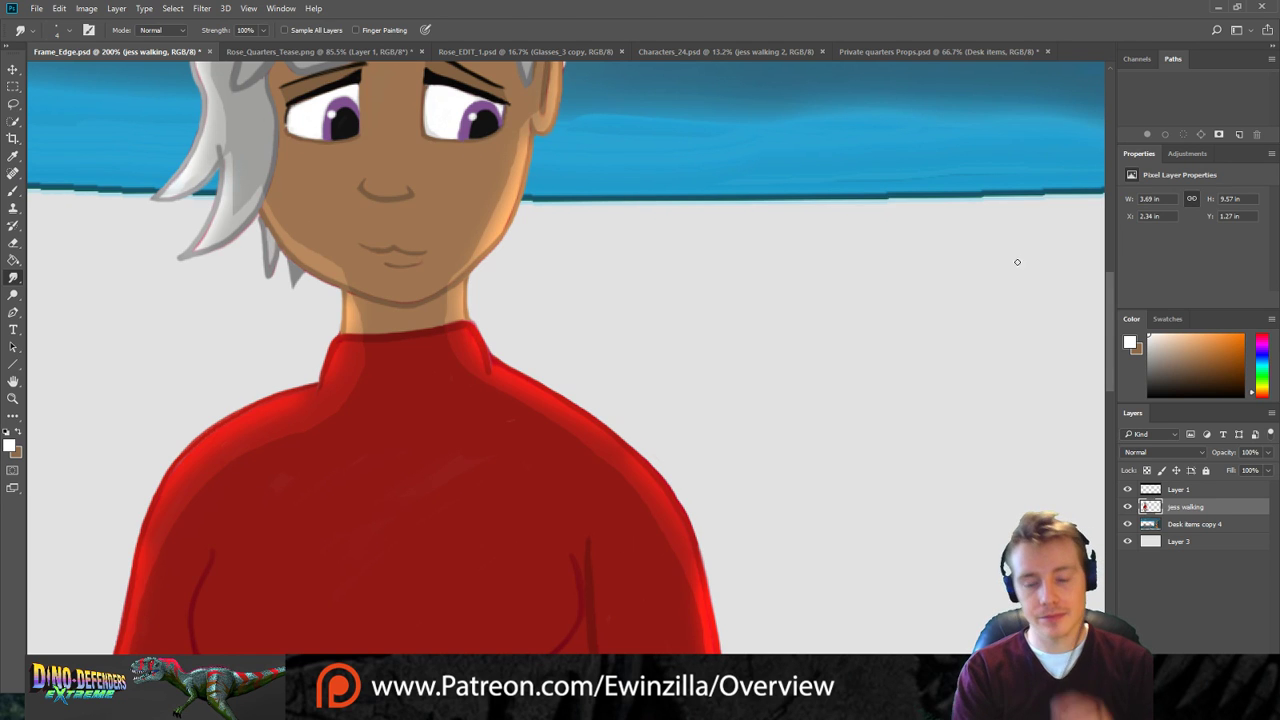
drag(1114, 362, 1114, 322)
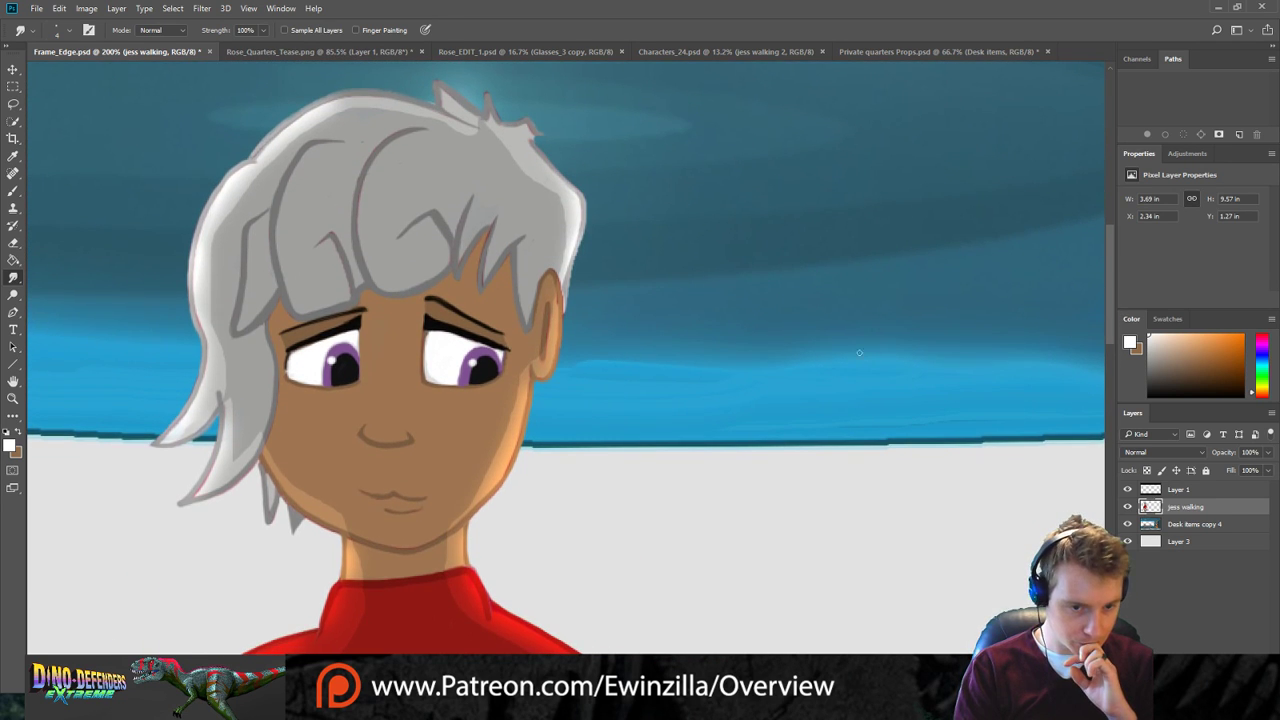
click(13, 398)
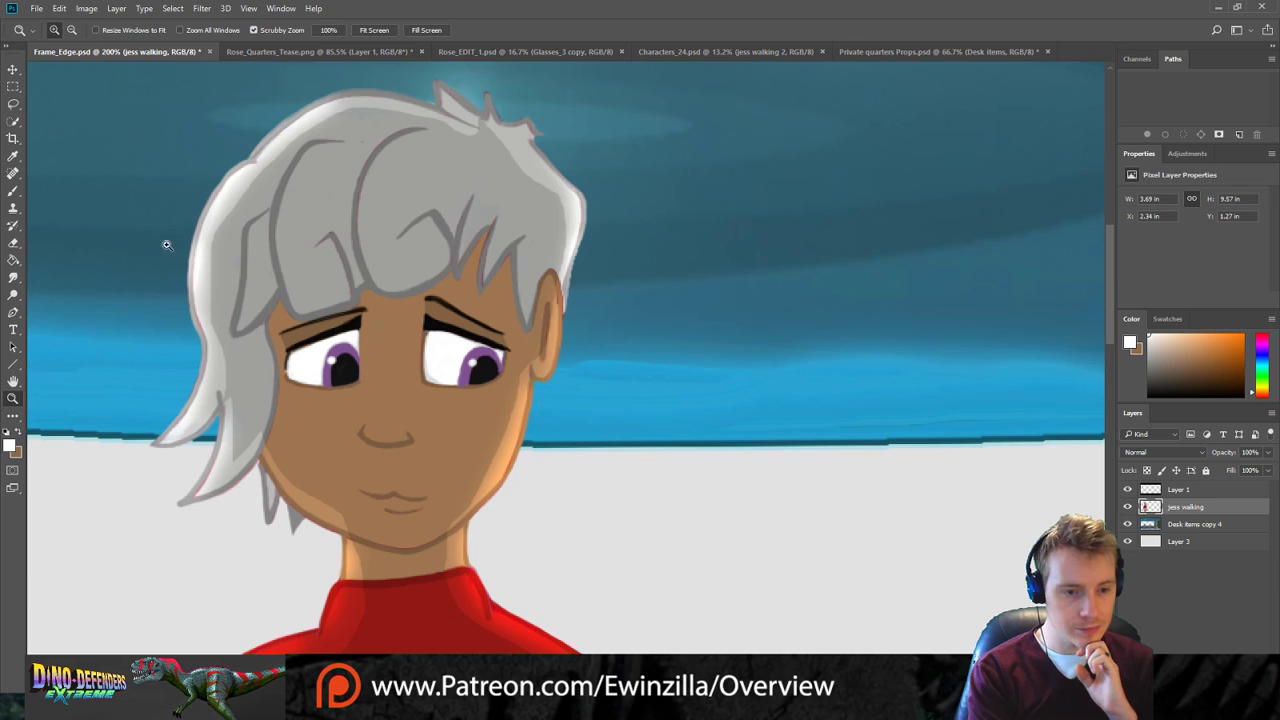
key(ctrl+0)
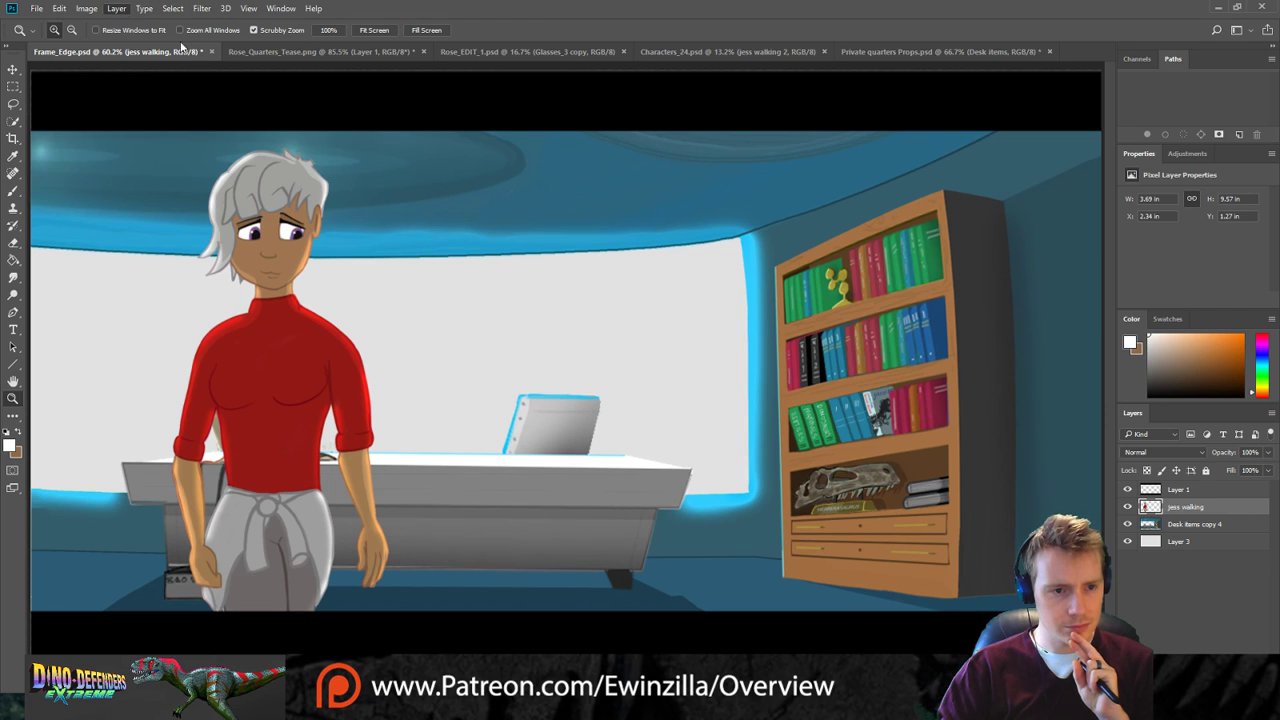
key(i)
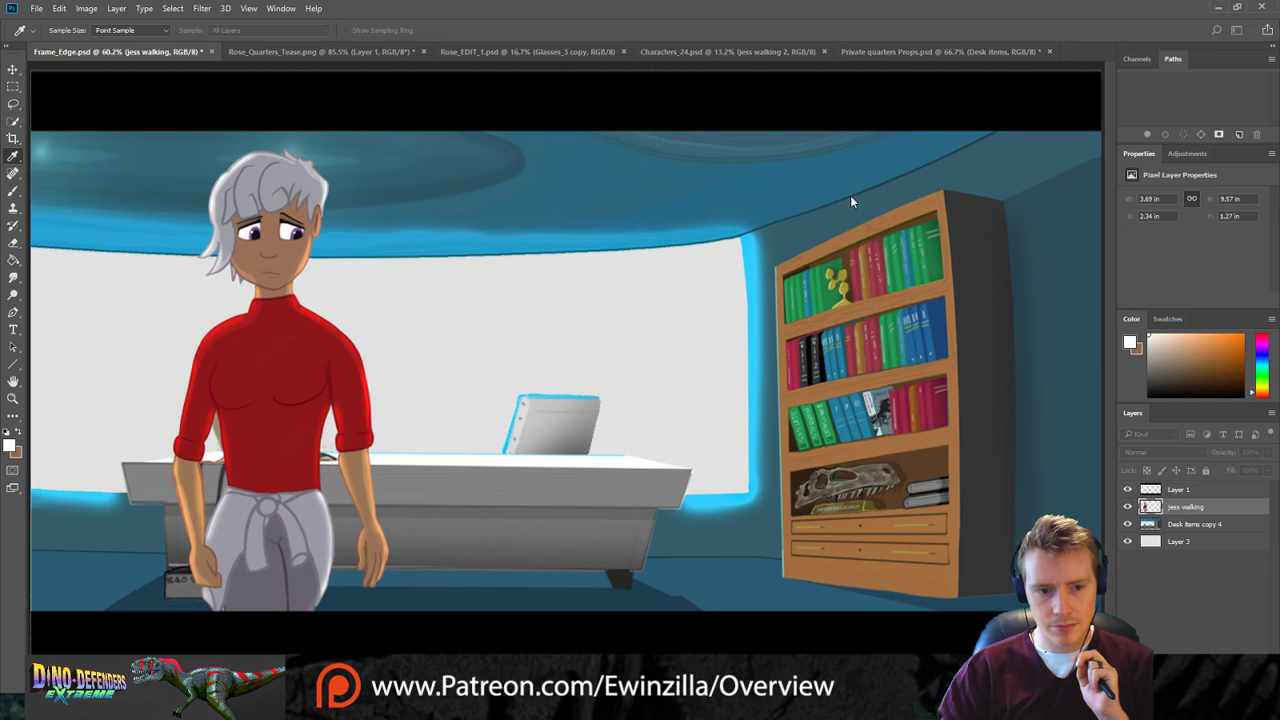
key(z)
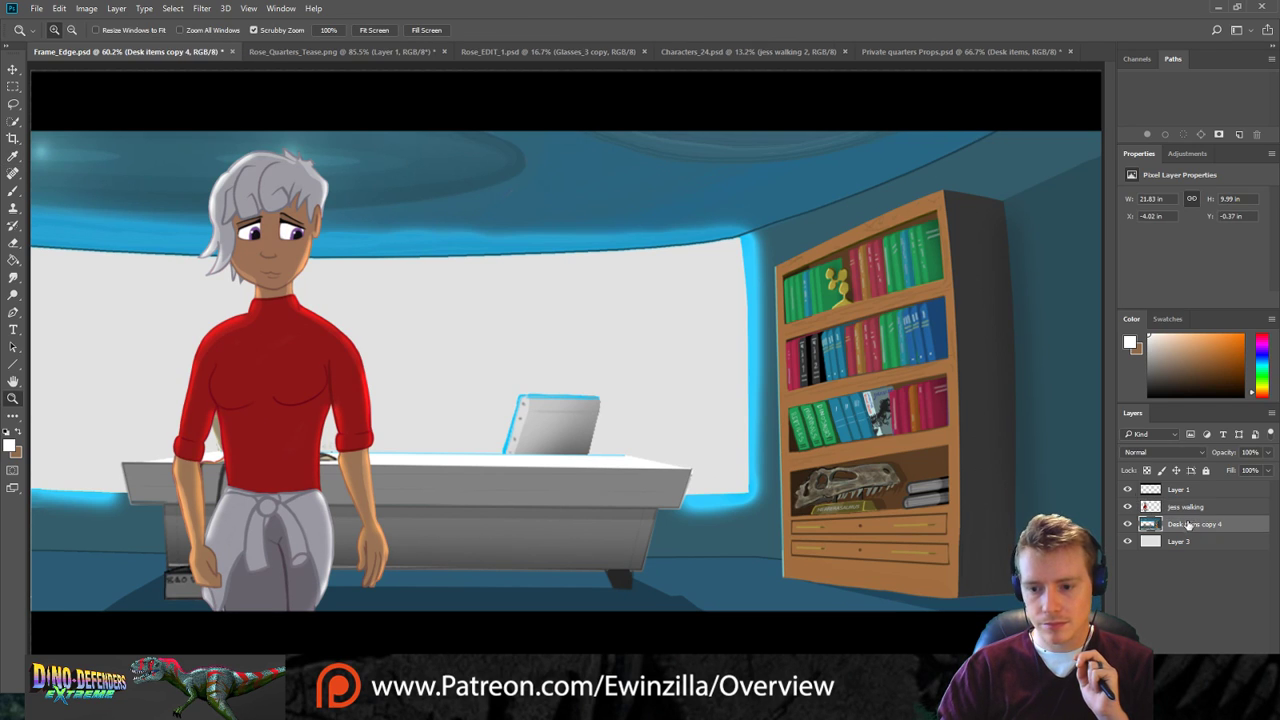
Darken the "Desk items copy 4" background layer with an image colour adjustment.
click(1193, 524)
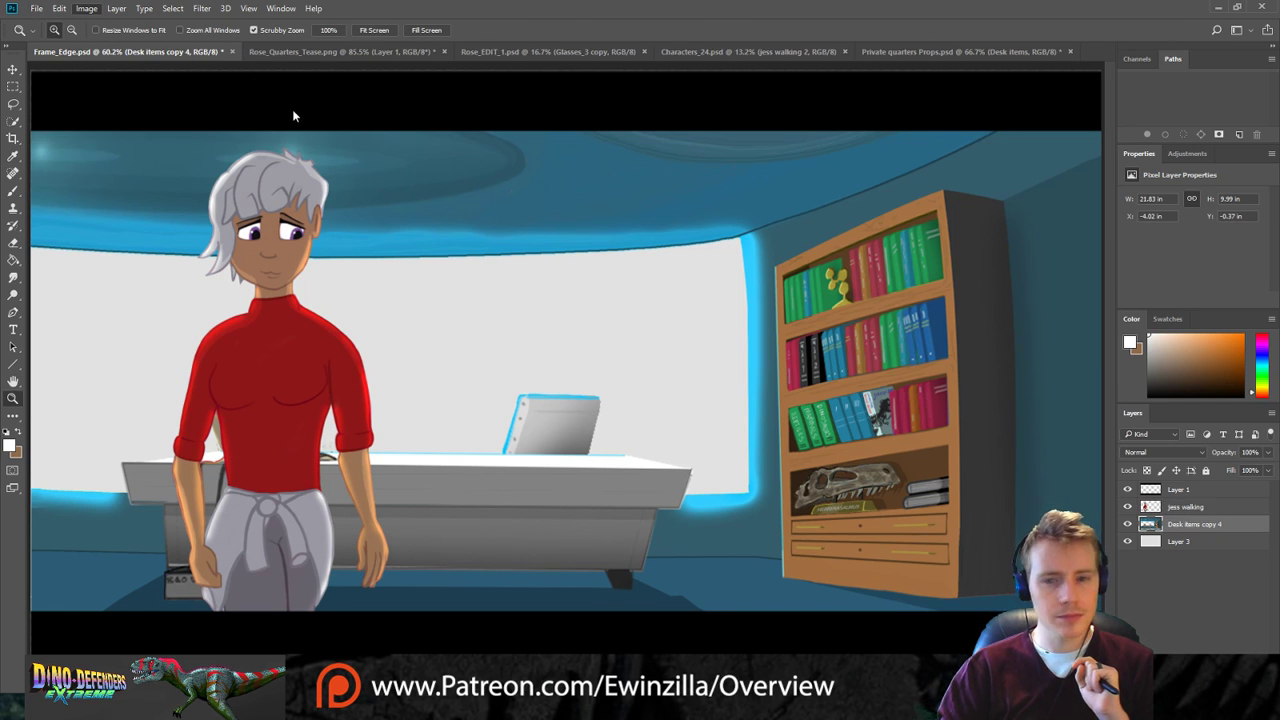
key(i)
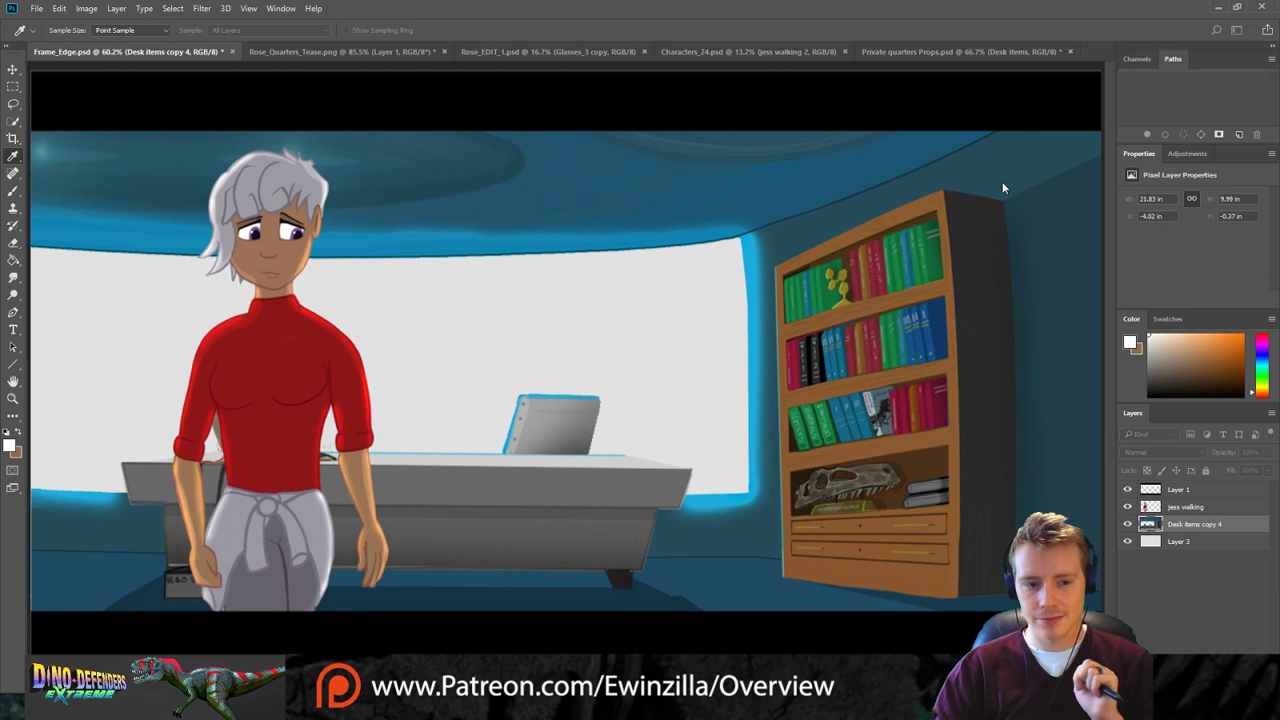
key(z)
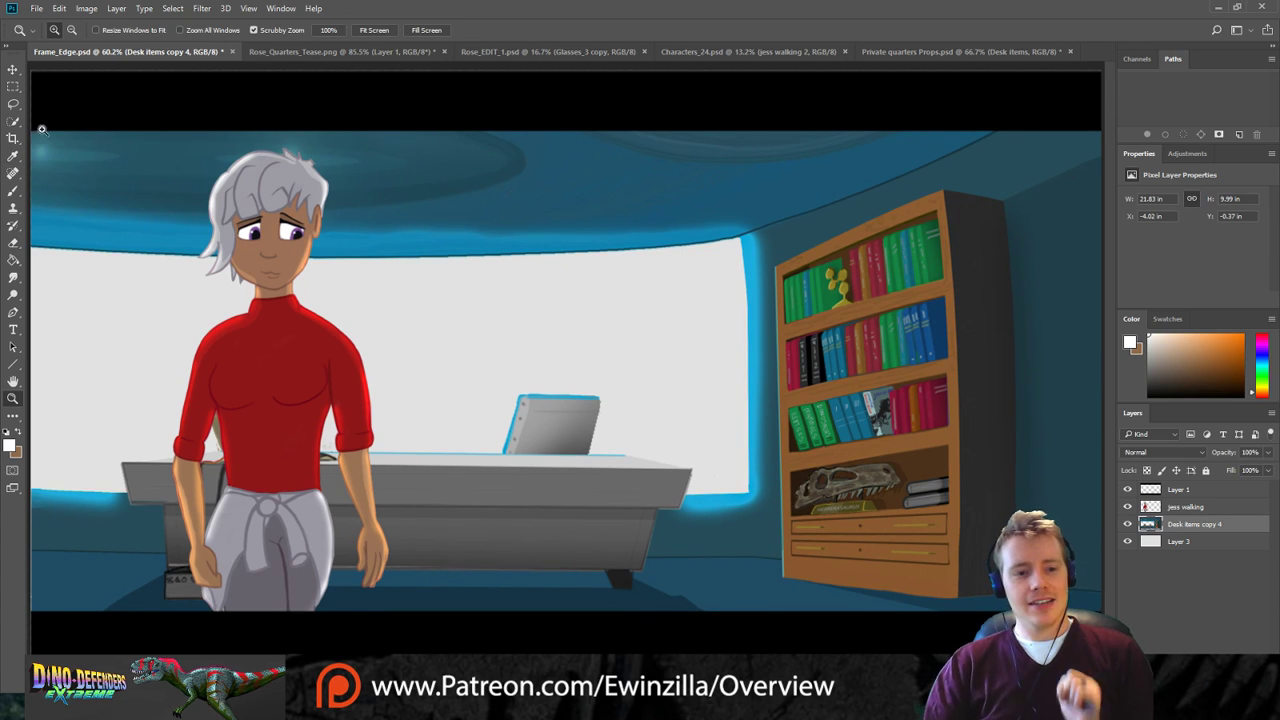
click(13, 69)
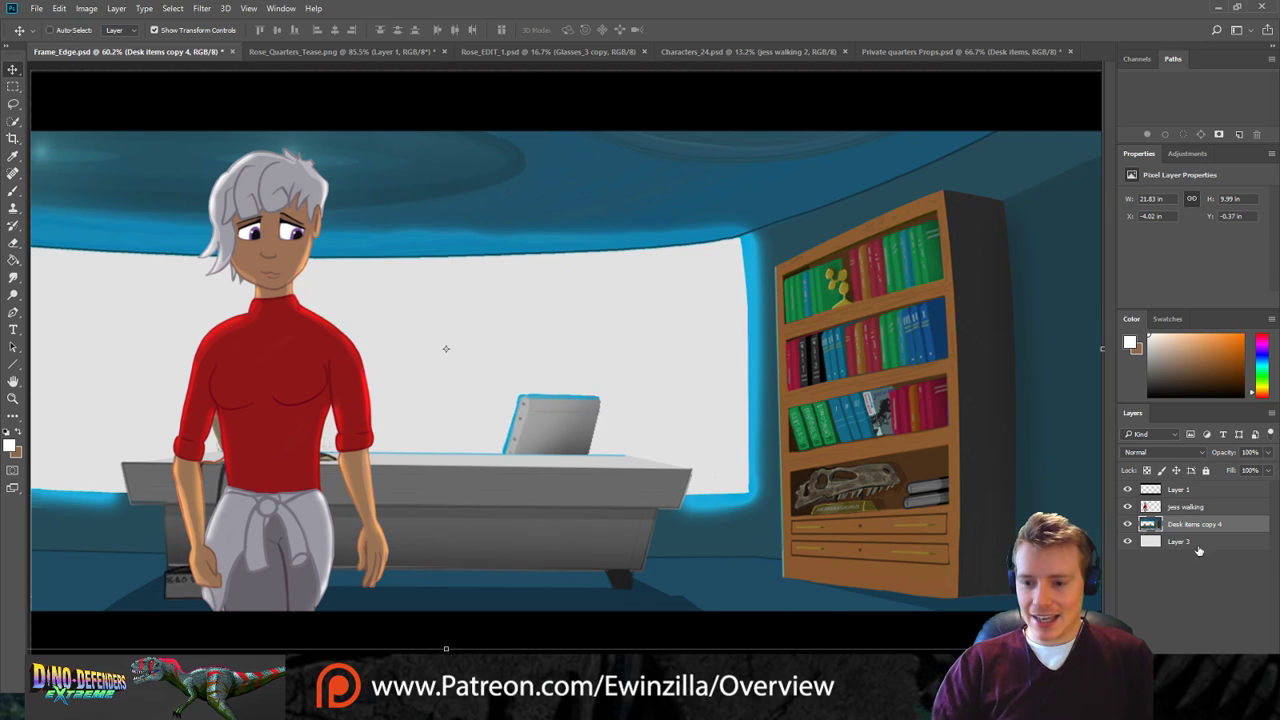
Move the "jess walking" character away from the desk to stand in front of the bookcase.
click(1186, 507)
drag(243, 236, 787, 257)
Erase the stray marks beside the computer monitor and trim the edges around the glass on the "Desk items copy 4" layer.
click(1190, 524)
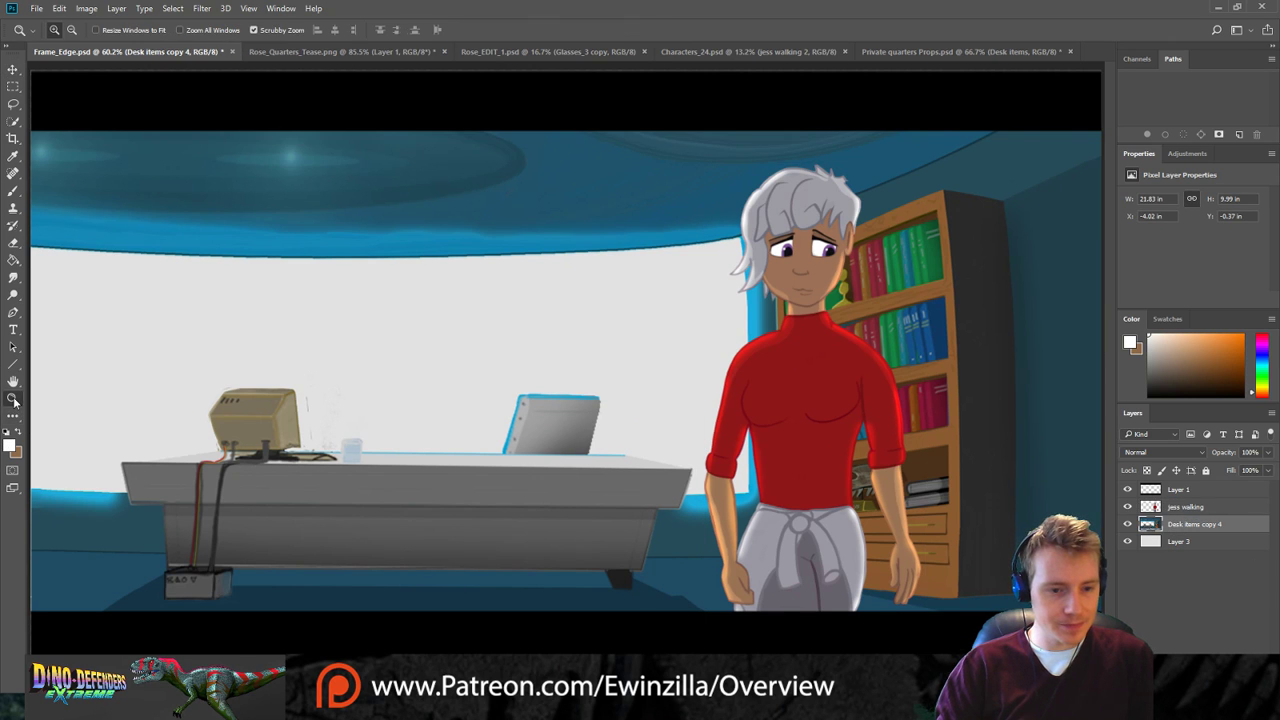
click(13, 399)
click(275, 450)
click(275, 452)
click(340, 446)
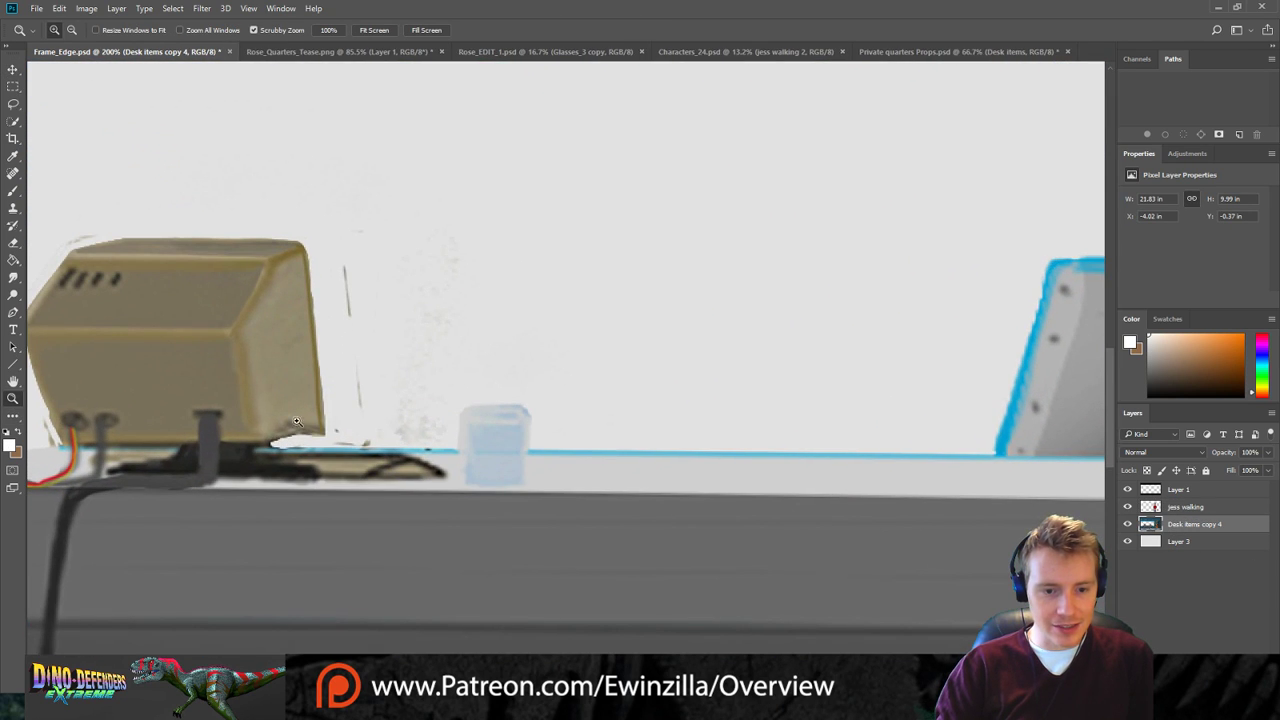
click(13, 243)
drag(323, 231, 363, 303)
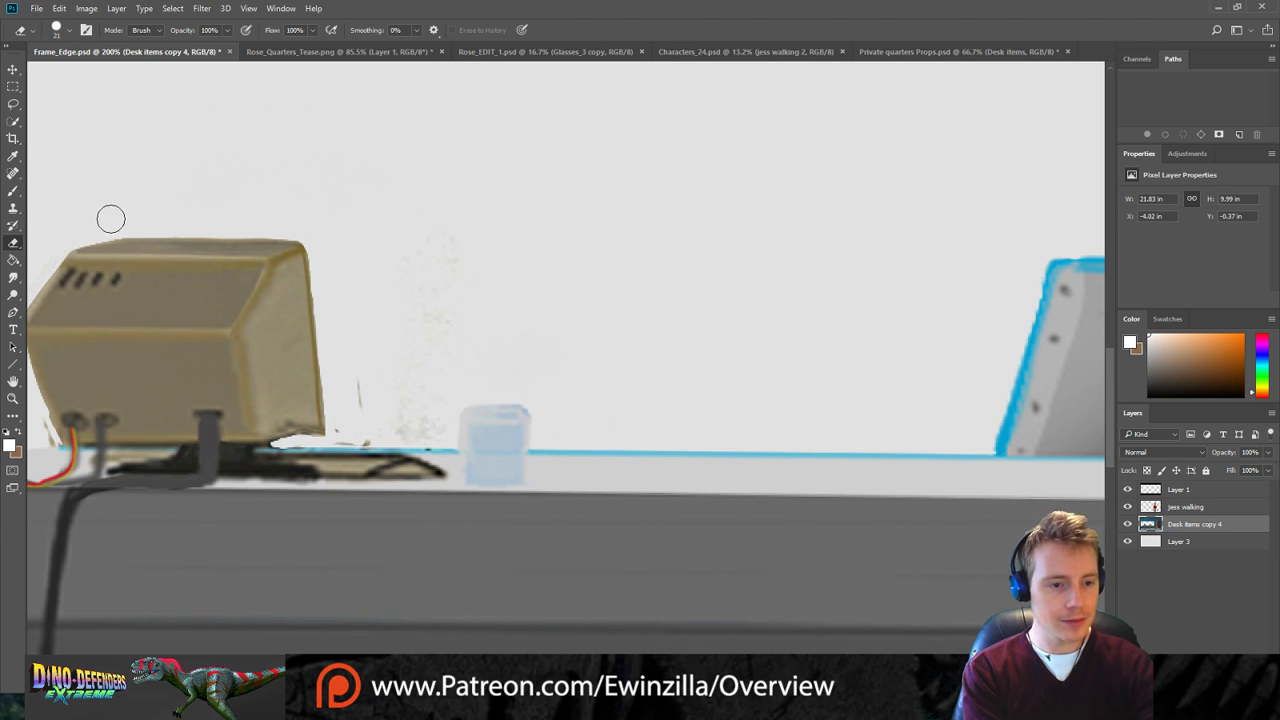
mouse_move(476, 206)
mouse_down()
mouse_move(410, 318)
mouse_move(416, 348)
mouse_move(445, 352)
mouse_move(429, 436)
mouse_up()
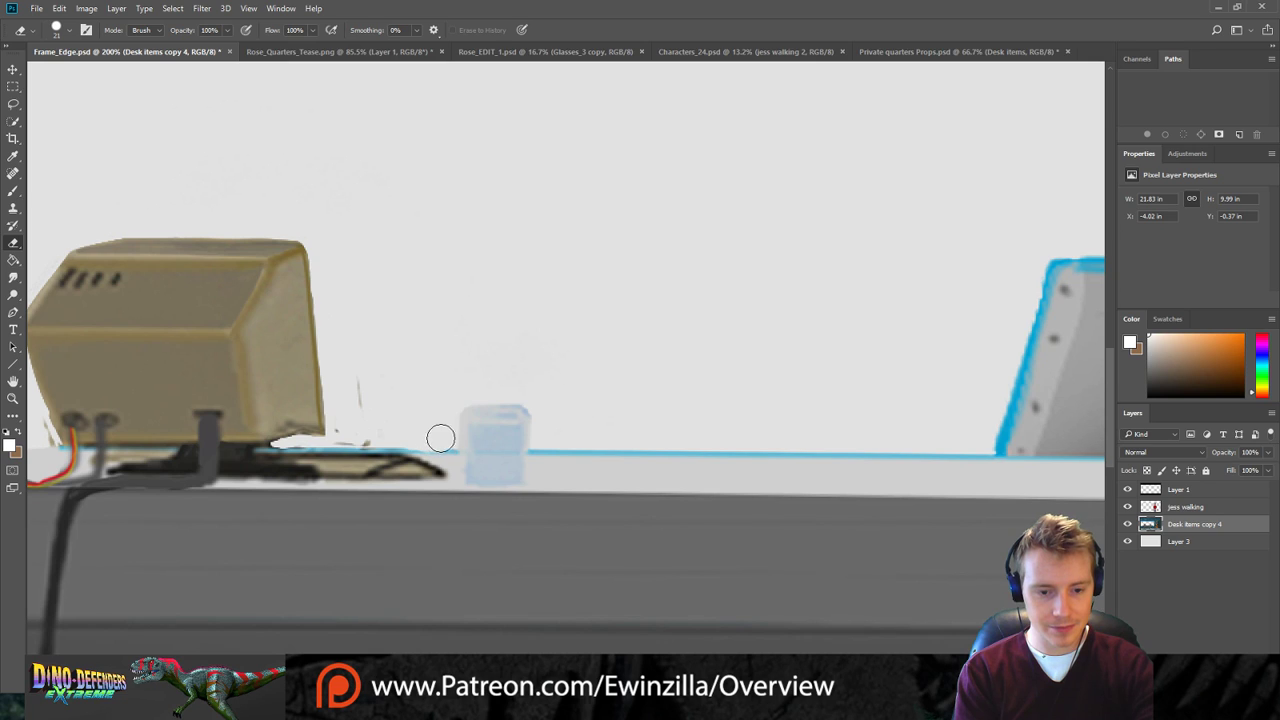
mouse_move(388, 431)
mouse_down()
mouse_move(345, 430)
mouse_move(364, 398)
mouse_move(360, 430)
mouse_up()
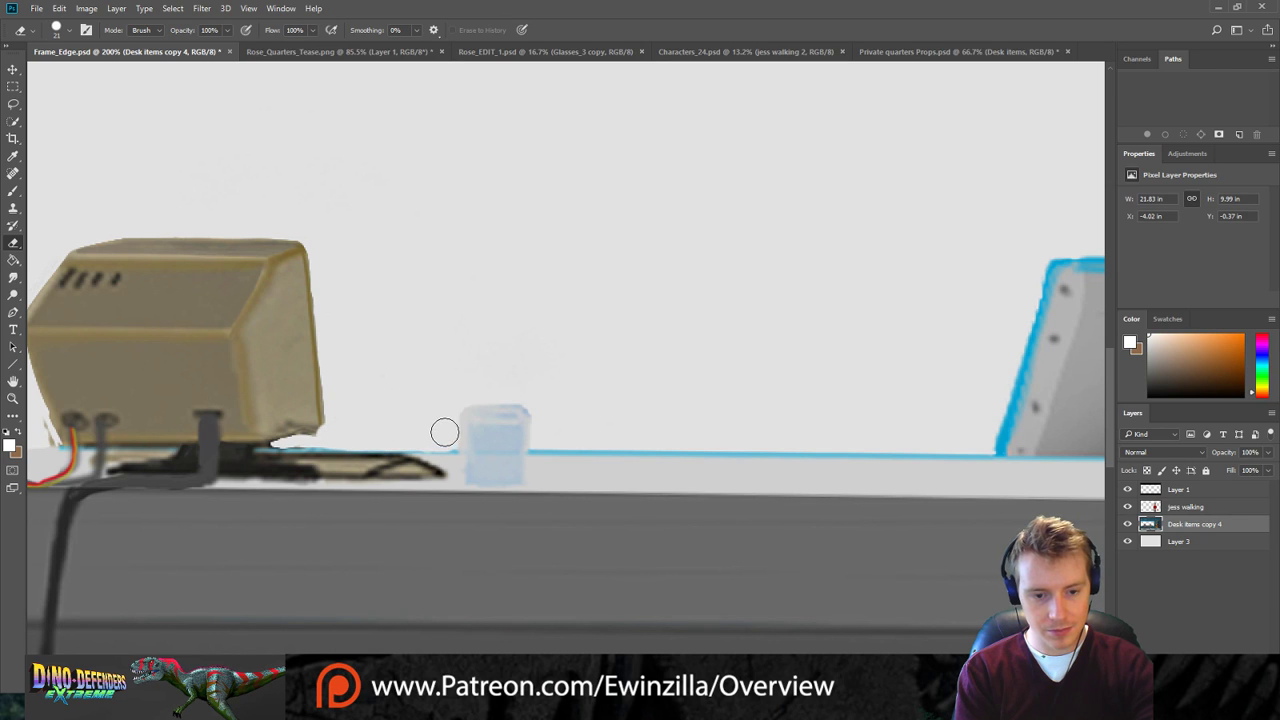
drag(79, 74, 78, 75)
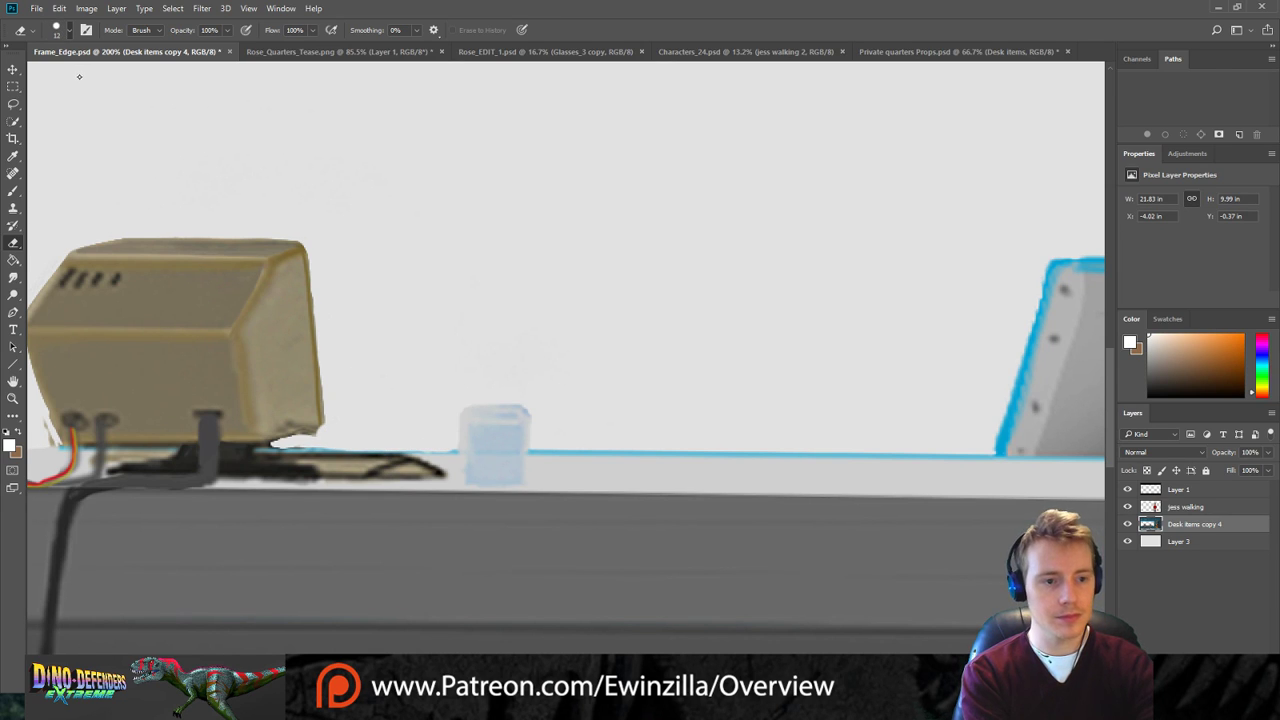
click(442, 443)
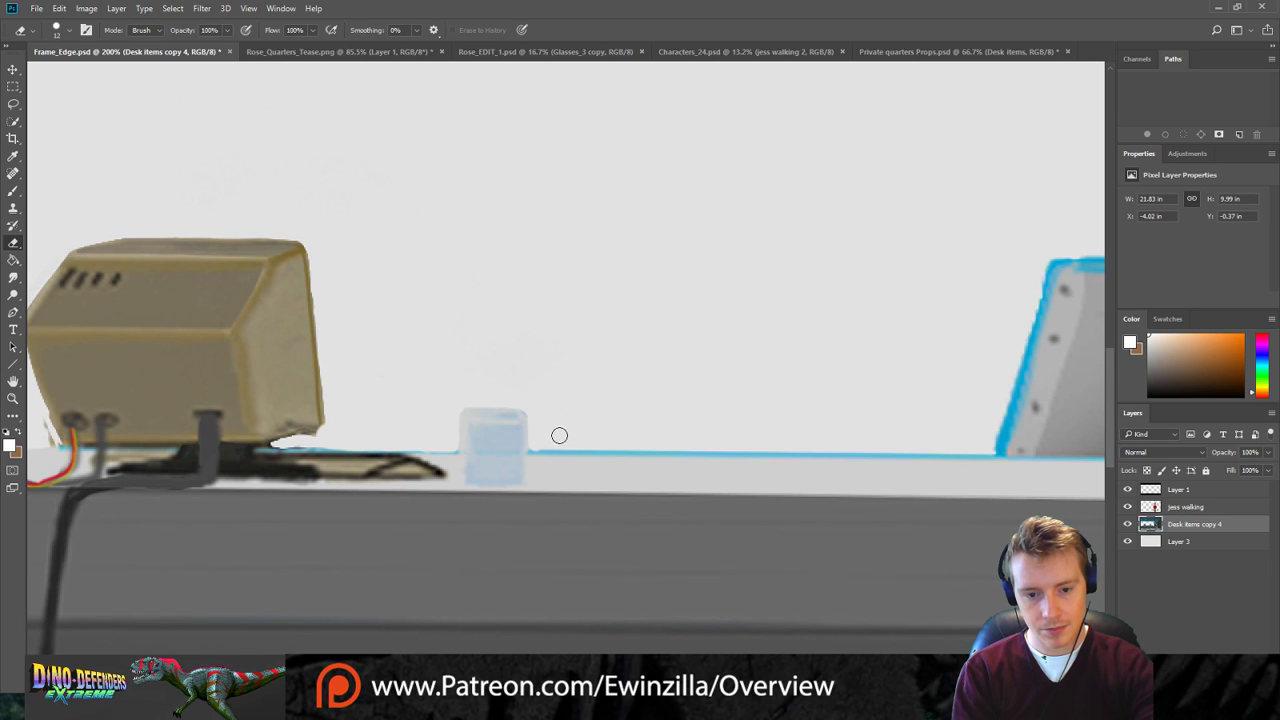
Smudge the blue highlight smooth along the left side and top edge of the grey chair behind the desk.
click(13, 277)
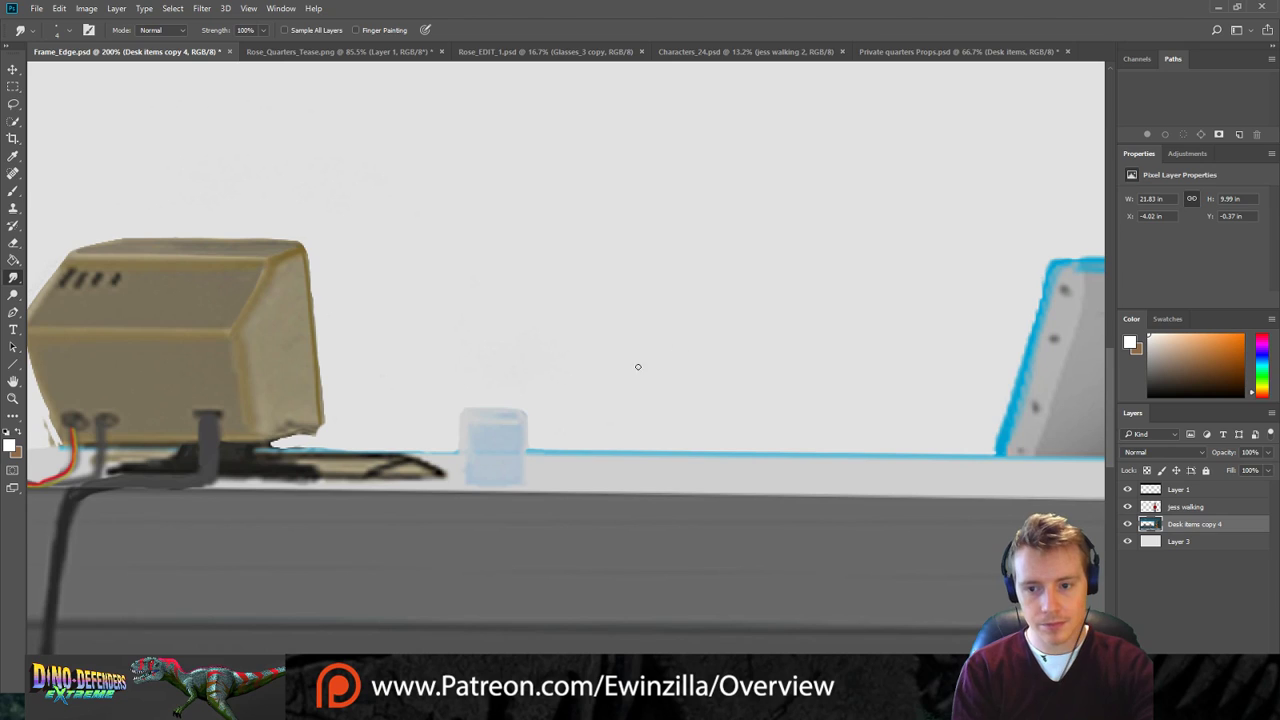
mouse_move(1045, 260)
mouse_down()
mouse_move(1054, 270)
mouse_move(1021, 364)
mouse_up()
drag(1047, 282, 1041, 303)
drag(1022, 351, 989, 453)
mouse_move(1045, 286)
mouse_down()
mouse_move(1060, 252)
mouse_move(1099, 245)
mouse_up()
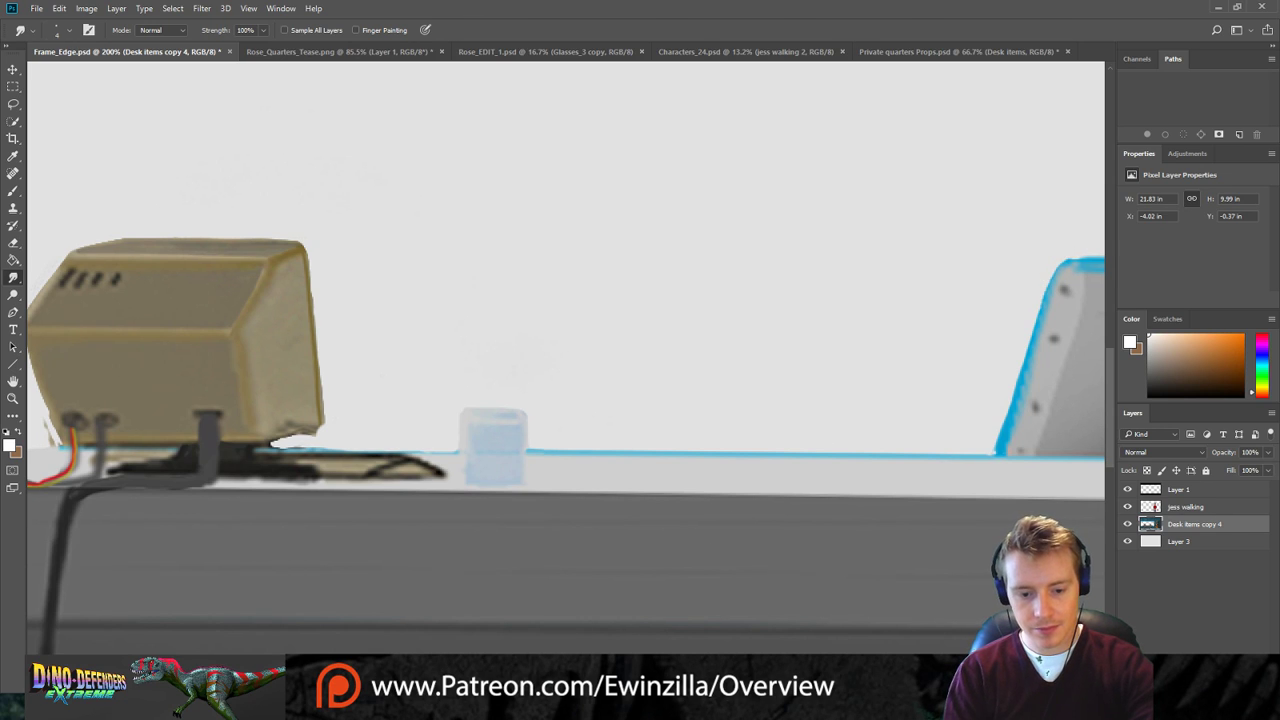
drag(600, 686, 660, 686)
drag(705, 254, 958, 250)
key(ctrl+z)
drag(707, 254, 1010, 257)
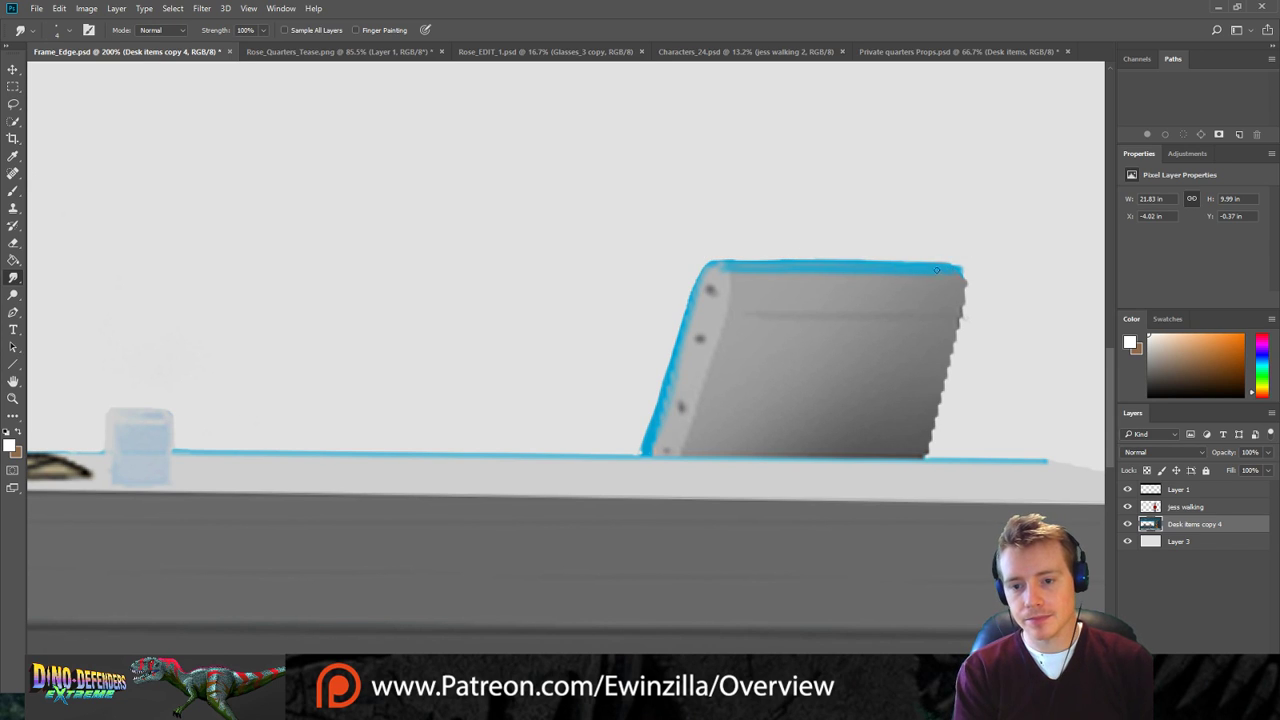
Smudge the jagged right edge of the grey chair smooth from its rounded upper corner to the desk.
drag(953, 262, 964, 318)
mouse_move(963, 271)
mouse_down()
mouse_move(967, 322)
mouse_move(948, 358)
mouse_move(962, 304)
mouse_move(929, 451)
mouse_up()
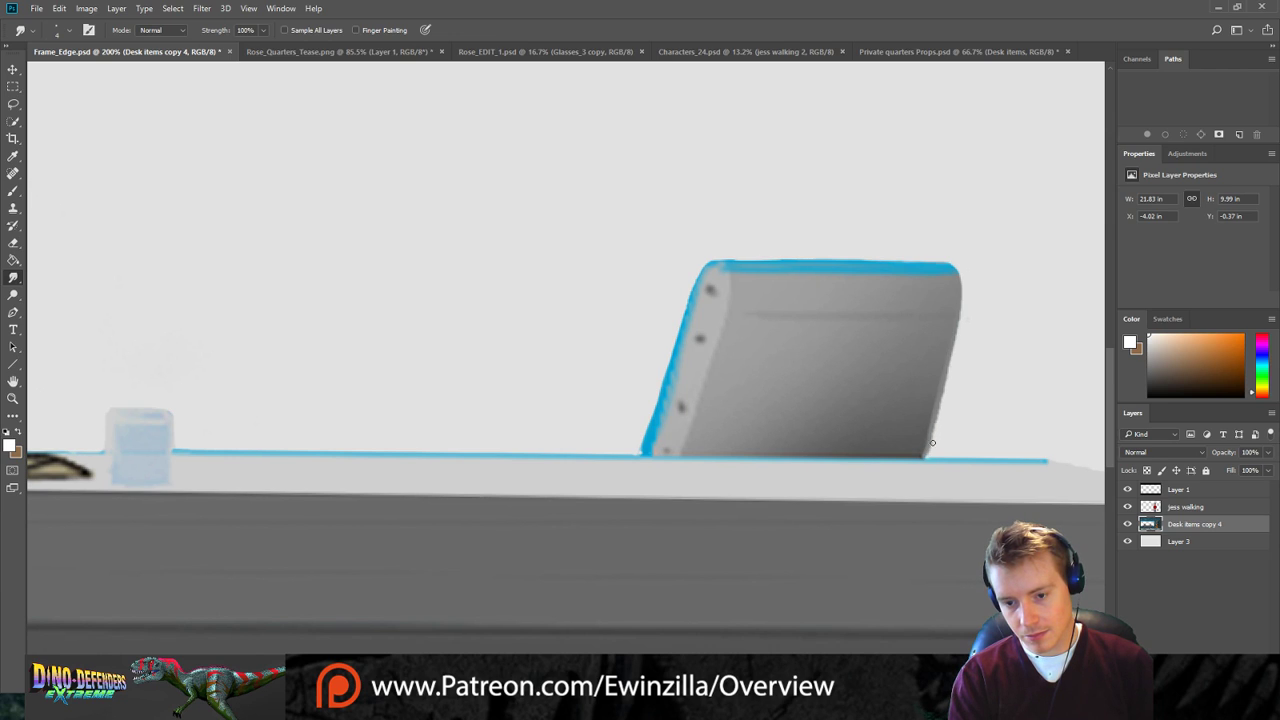
mouse_move(946, 385)
mouse_down()
mouse_move(927, 456)
mouse_move(951, 374)
mouse_move(928, 451)
mouse_up()
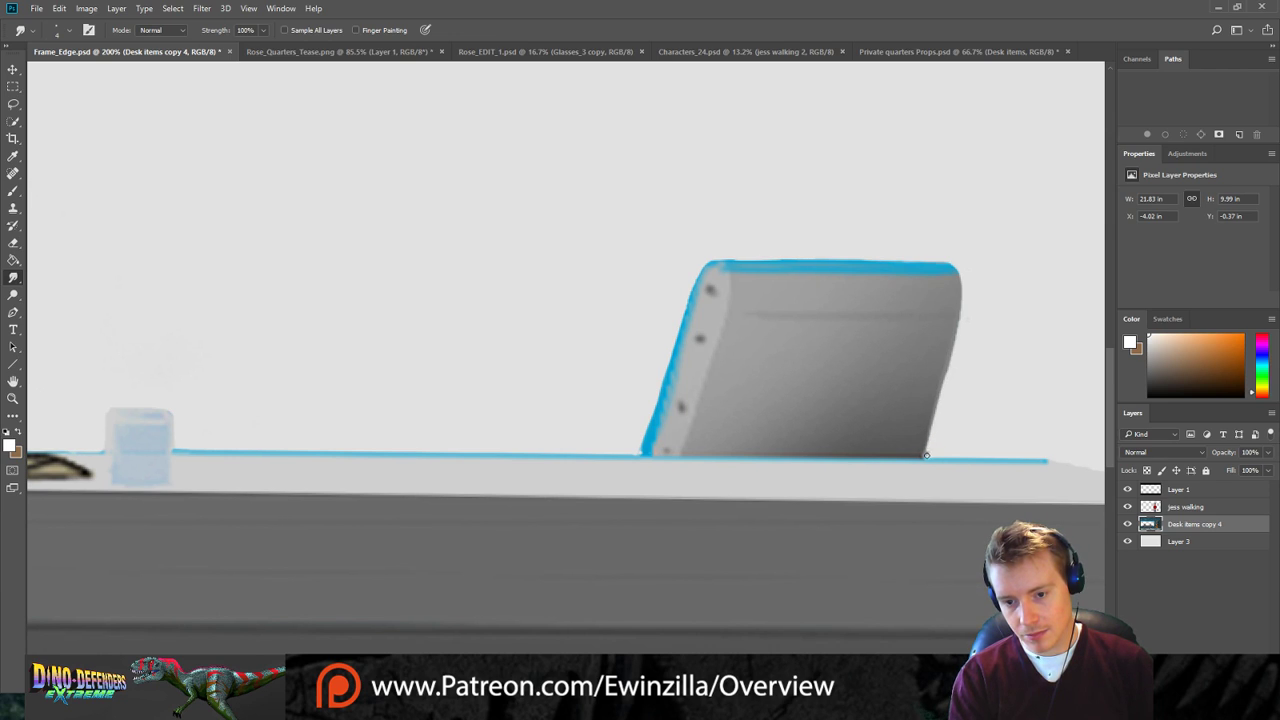
Smudge the blue highlight along the desk's back edge thinner between the chair and the desk's right end.
mouse_move(945, 375)
mouse_down()
mouse_move(922, 455)
mouse_move(935, 401)
mouse_move(926, 456)
mouse_move(983, 457)
mouse_move(927, 459)
mouse_move(1034, 457)
mouse_up()
drag(930, 454, 1033, 456)
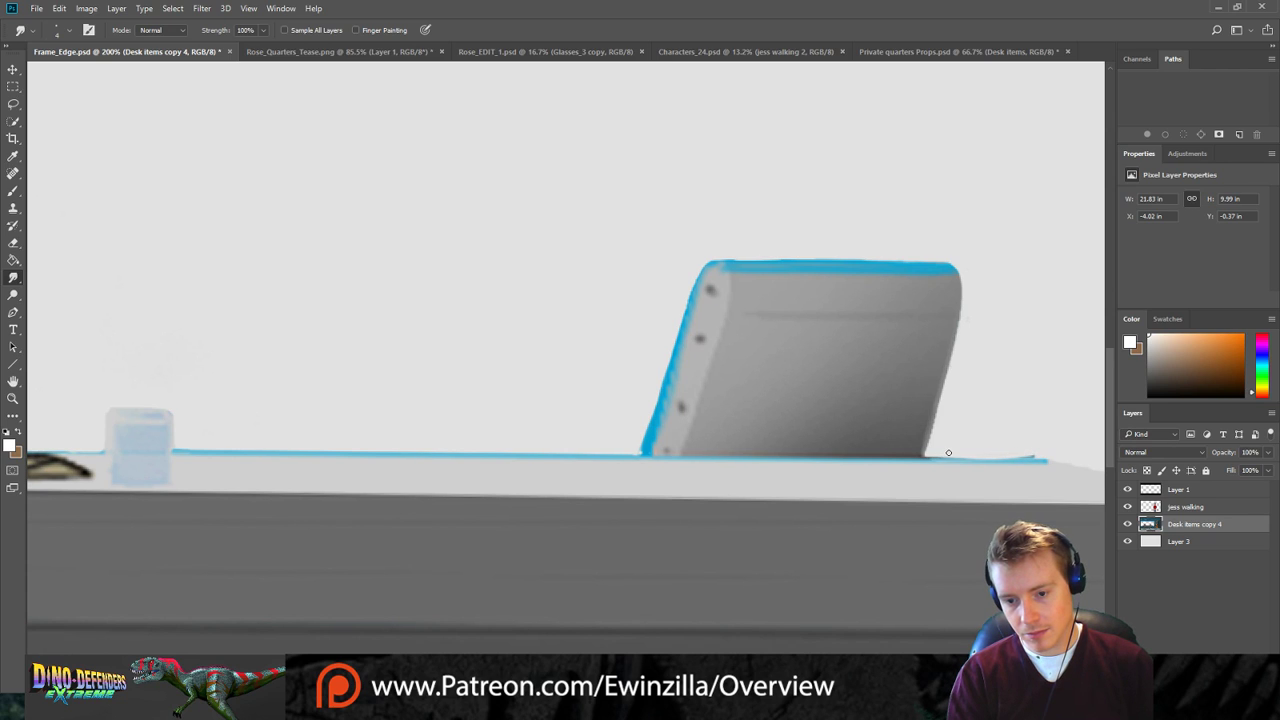
drag(922, 457, 987, 458)
drag(1006, 450, 1037, 453)
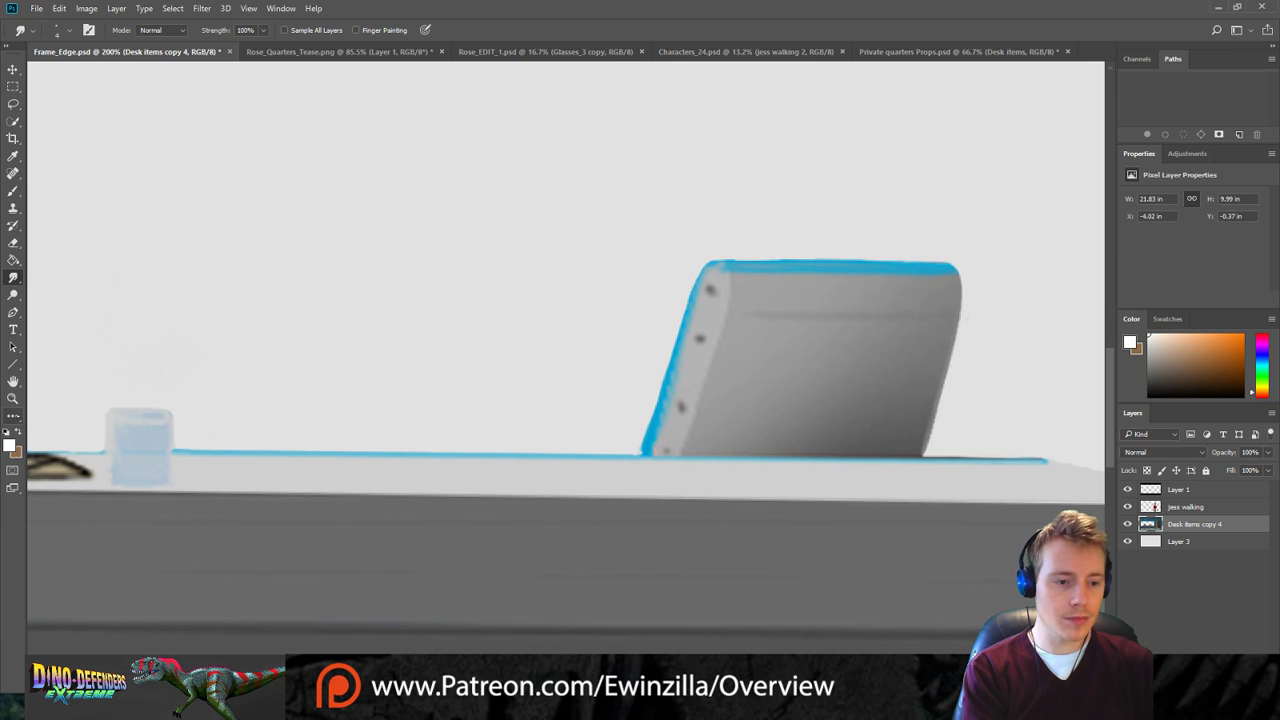
Move the "jess walking" character to the far left of the scene, in front of the desk's left end.
key(z)
key(ctrl+0)
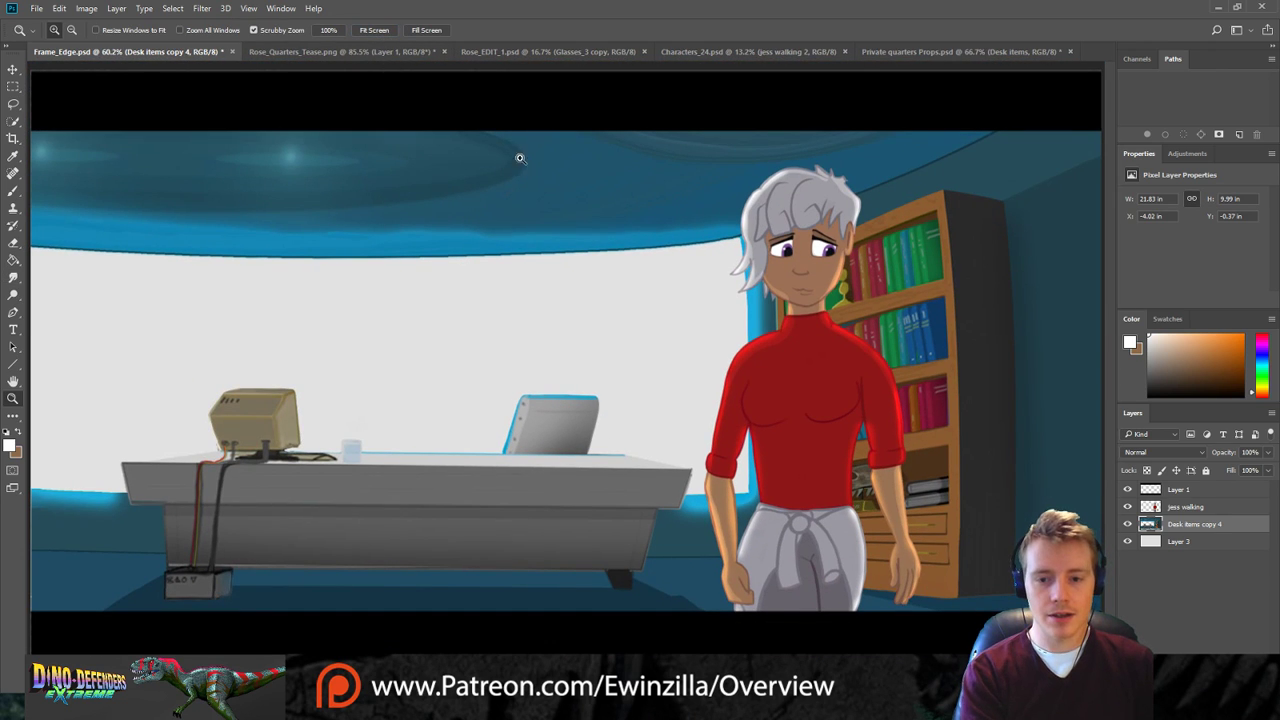
click(1172, 508)
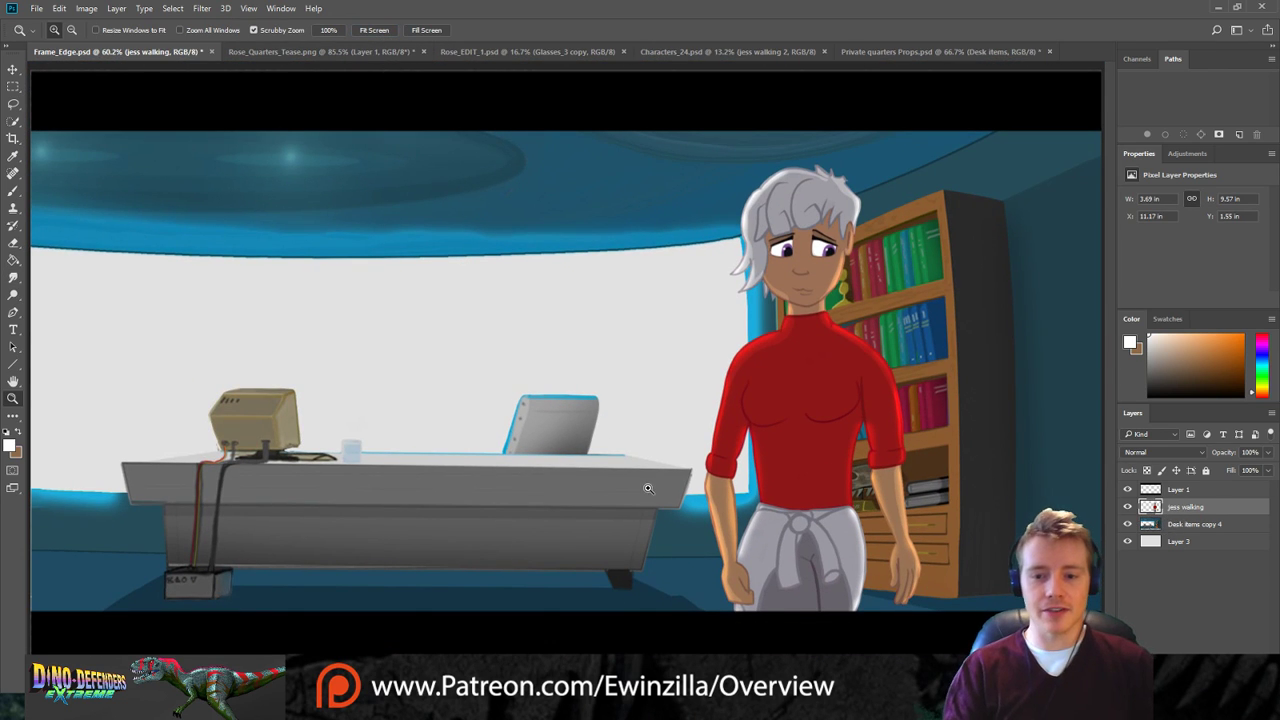
key(v)
drag(829, 316, 213, 293)
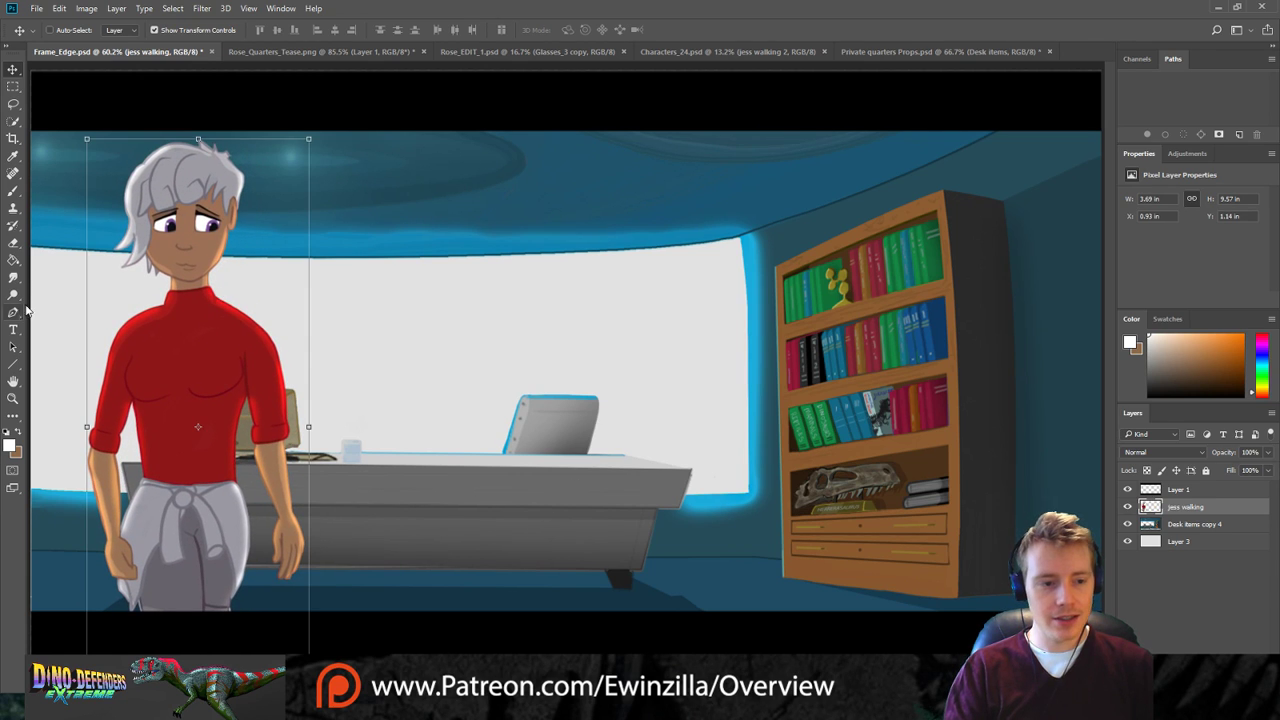
click(13, 190)
key(i)
key(b)
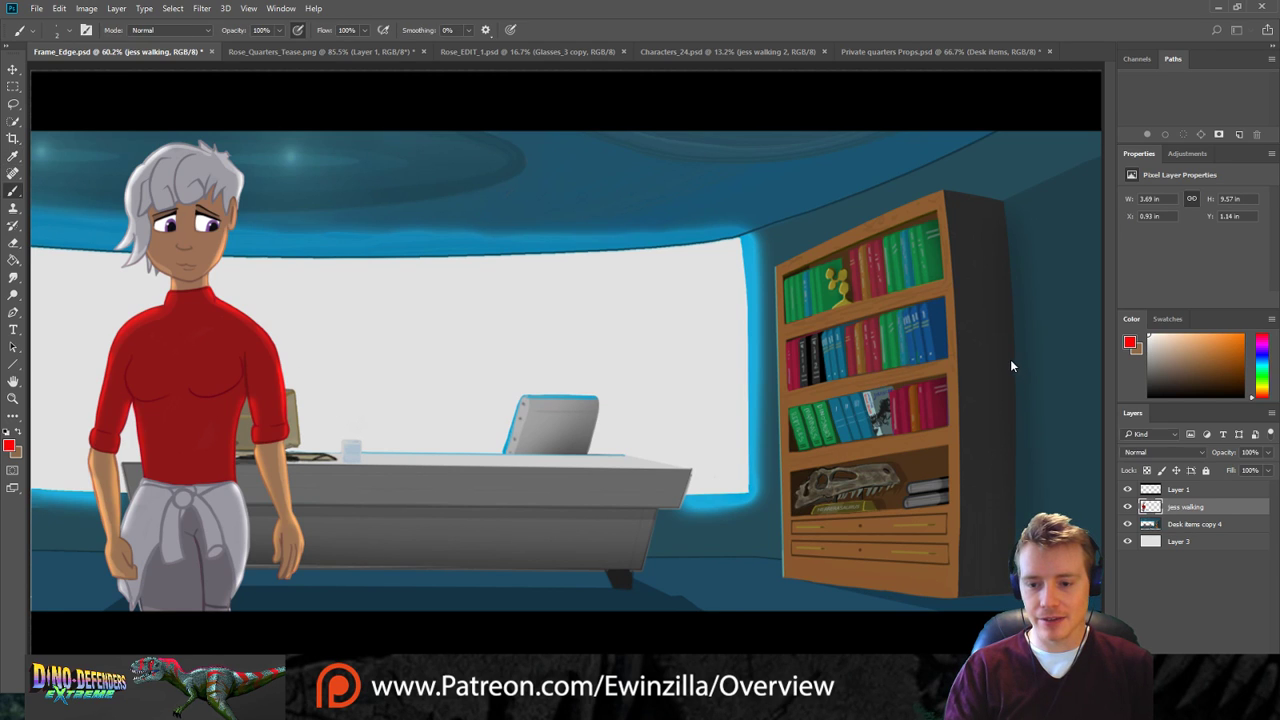
drag(476, 347, 418, 575)
drag(490, 315, 524, 606)
drag(718, 197, 808, 234)
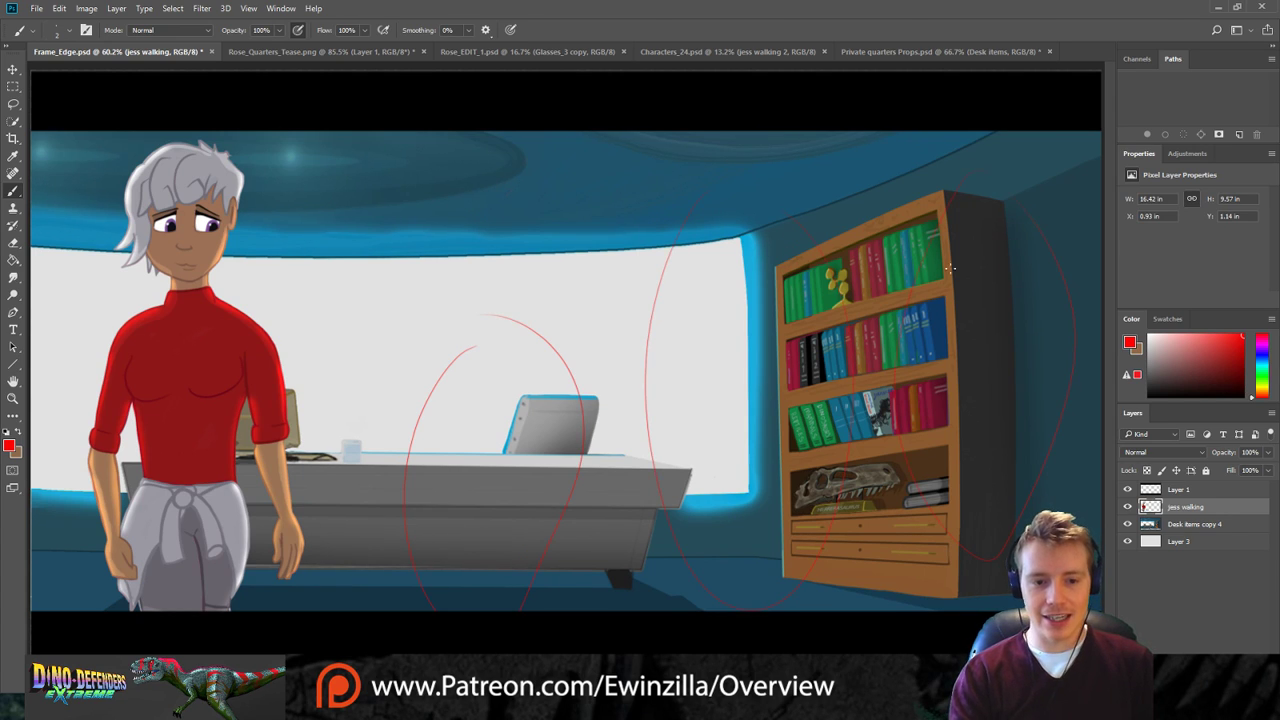
drag(328, 214, 322, 240)
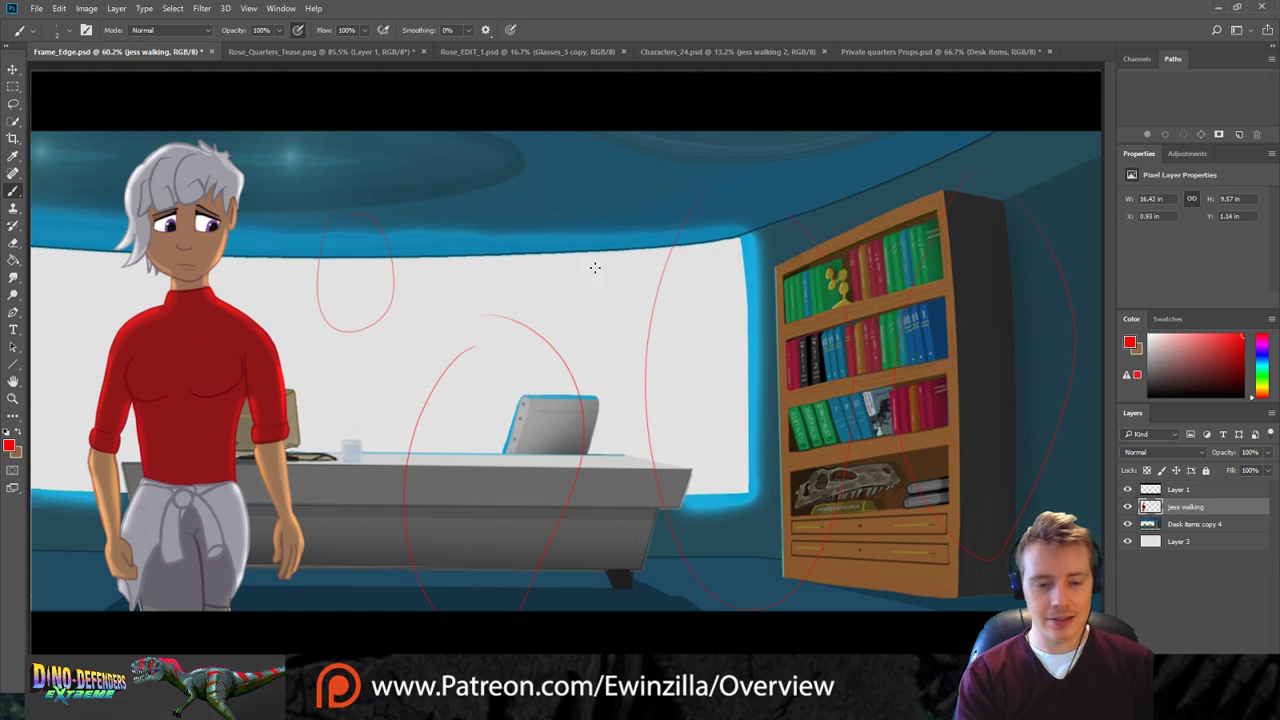
key(ctrl+z)
key(ctrl+z)
key(ctrl+z)
key(ctrl+z)
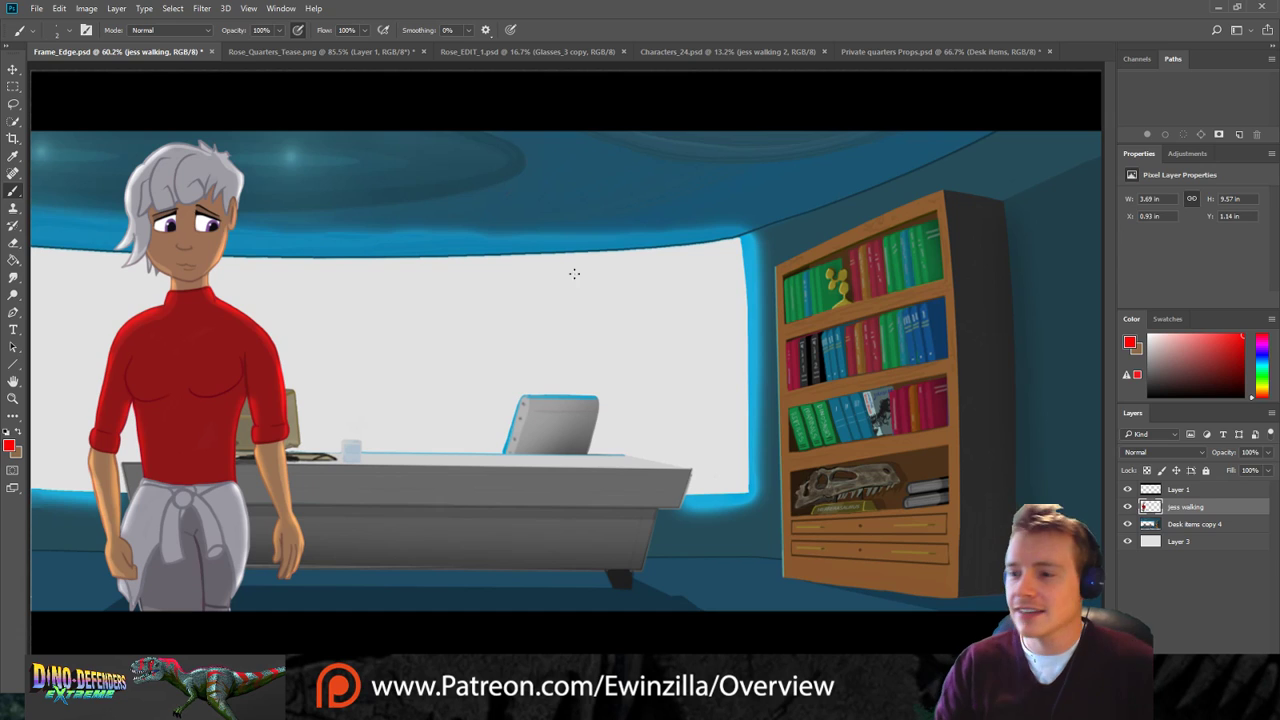
Examine the character designs in Rose_EDIT_1.psd and Characters_24.psd and the props in Private quarters Props.psd, and return to Frame_Edge.psd.
click(492, 55)
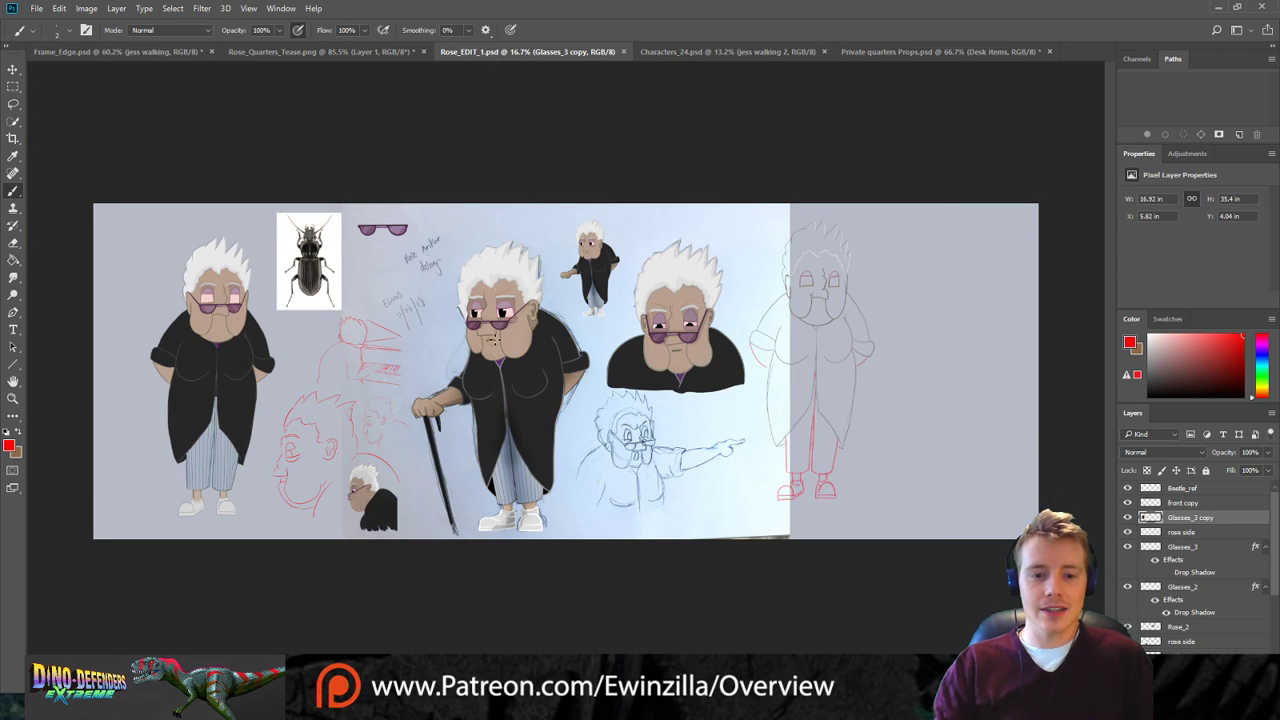
click(688, 50)
click(13, 398)
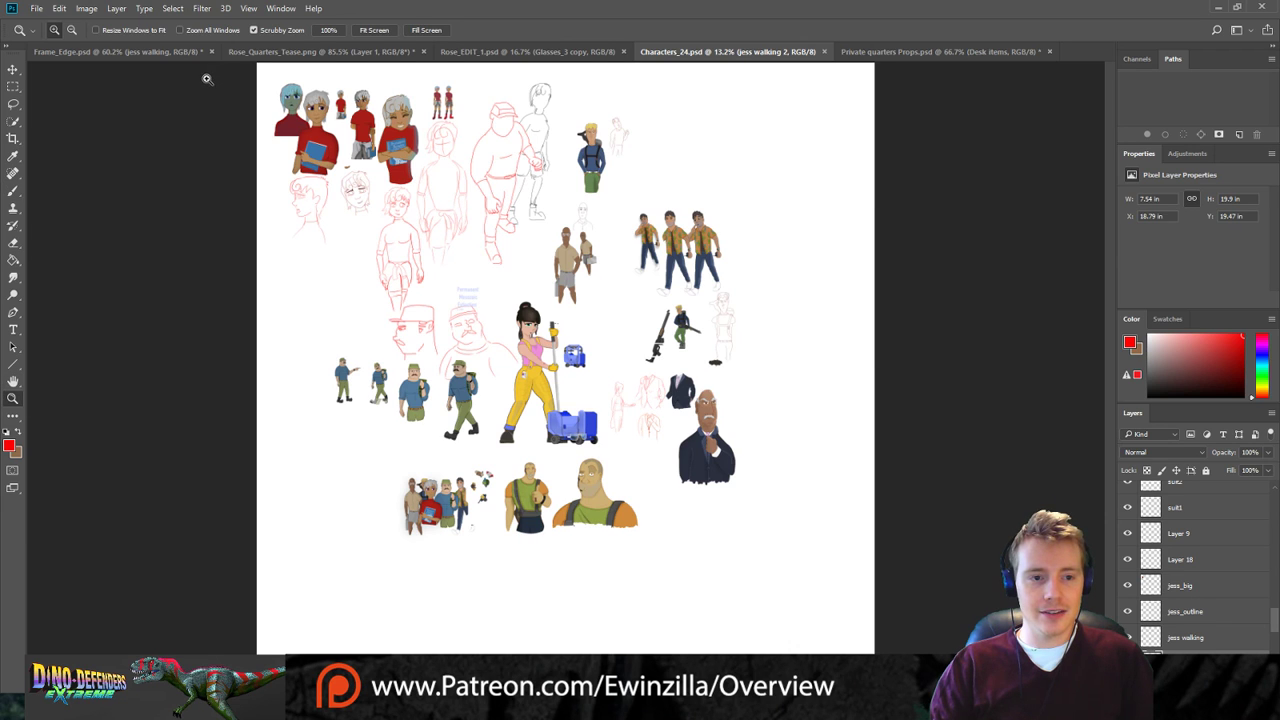
drag(395, 386, 625, 400)
scroll(432, 400, up, 10)
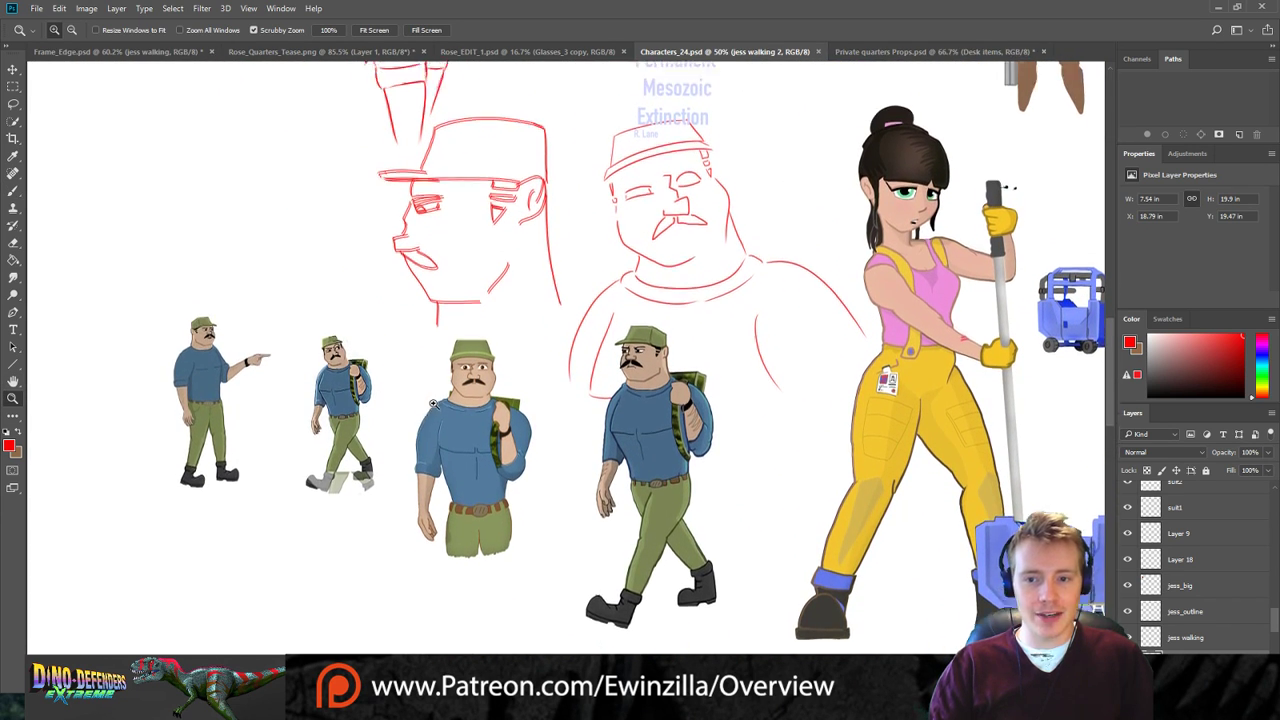
scroll(432, 400, up, 2)
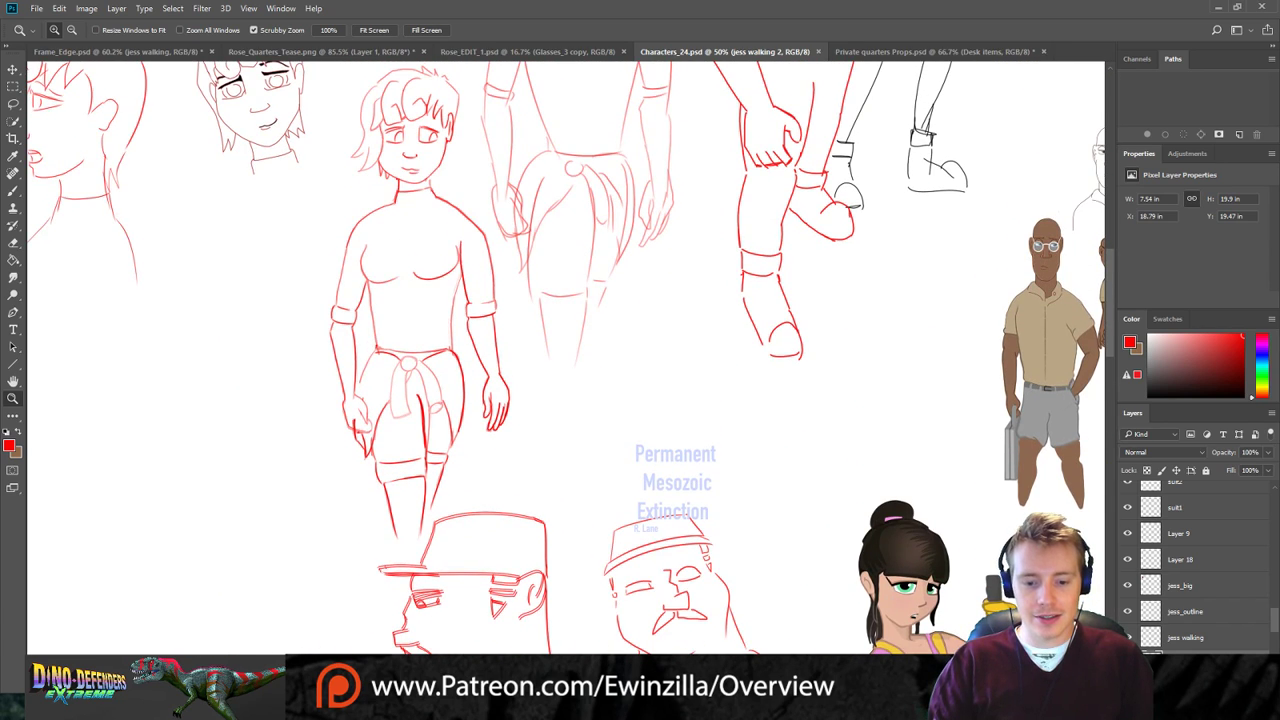
scroll(582, 610, right, 12)
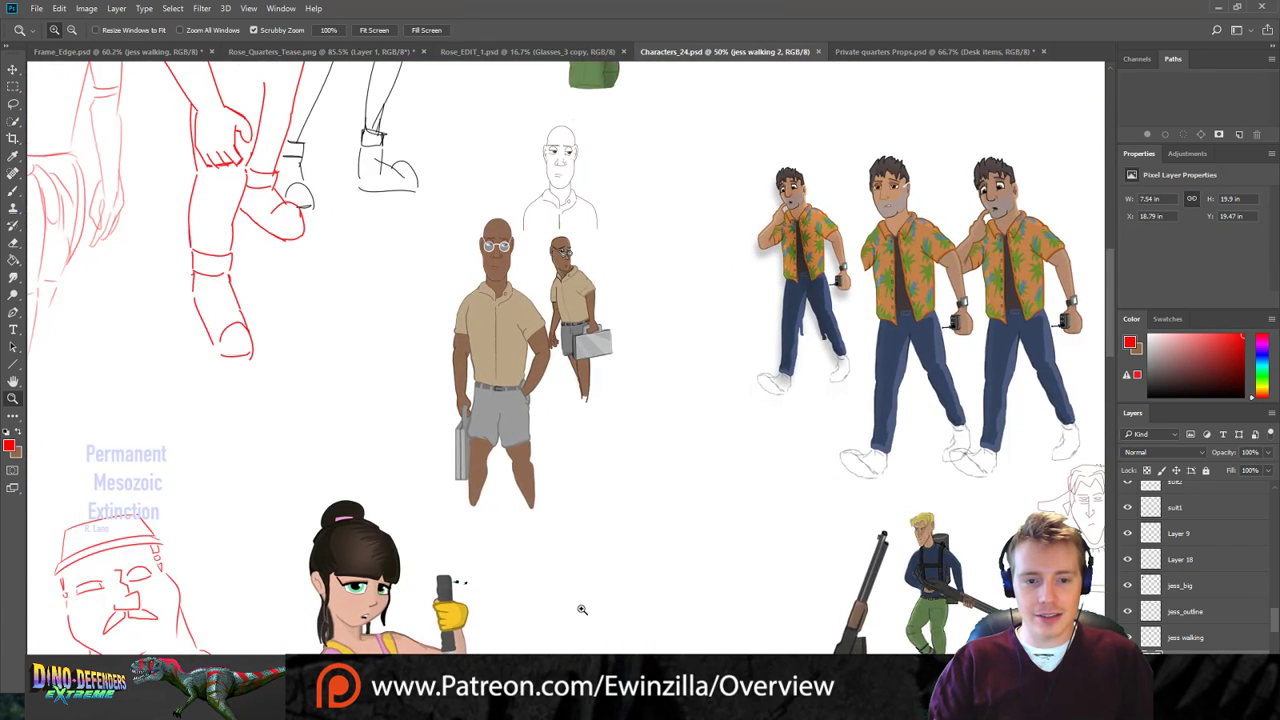
scroll(582, 610, up, 12)
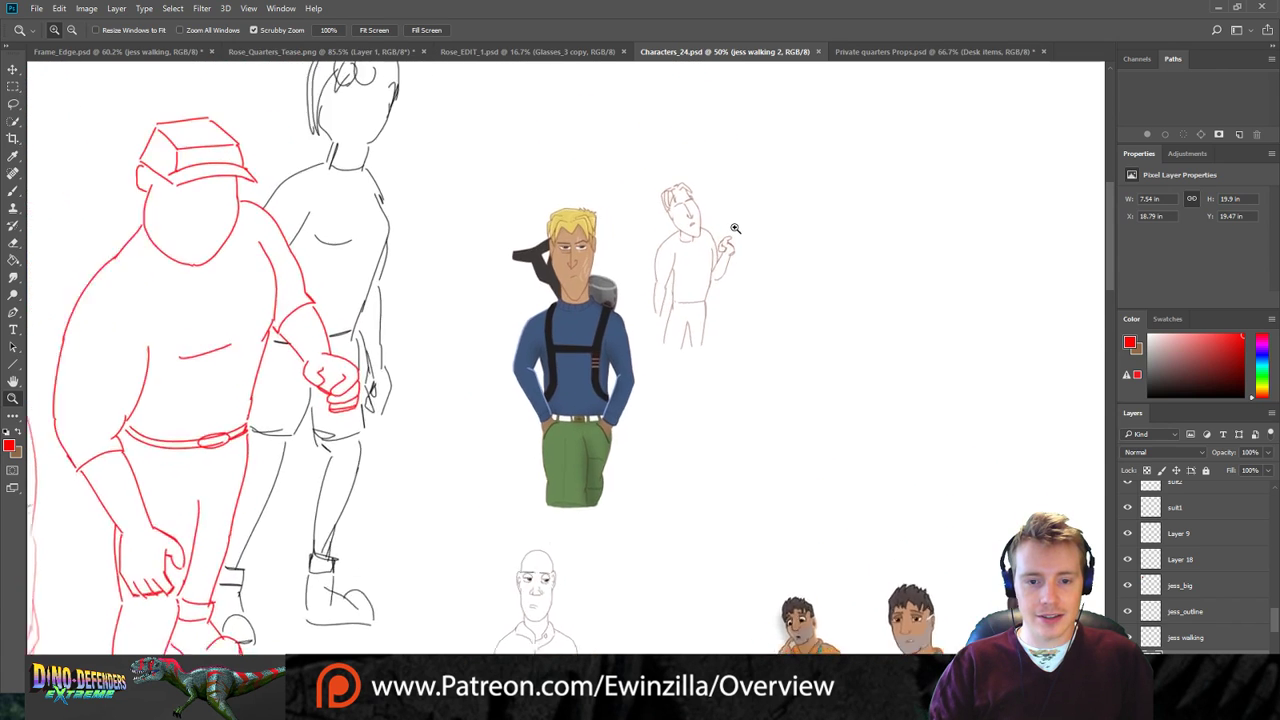
scroll(625, 340, up, 4)
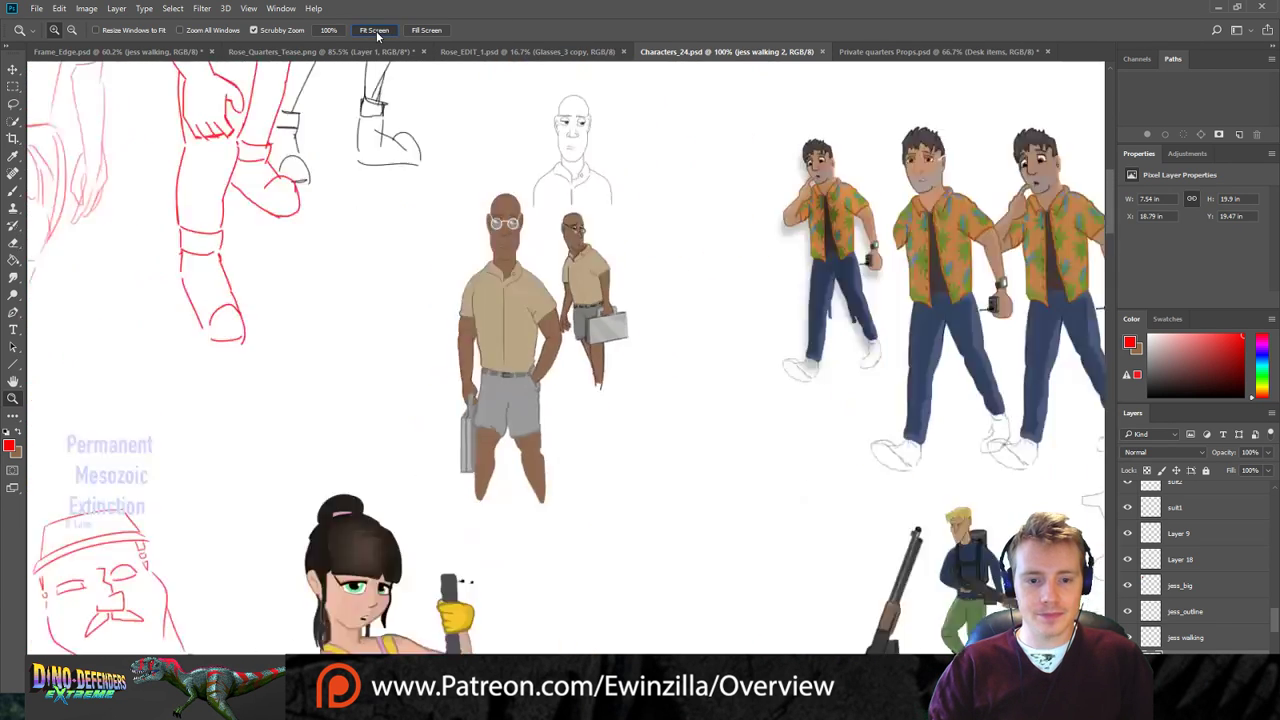
click(376, 32)
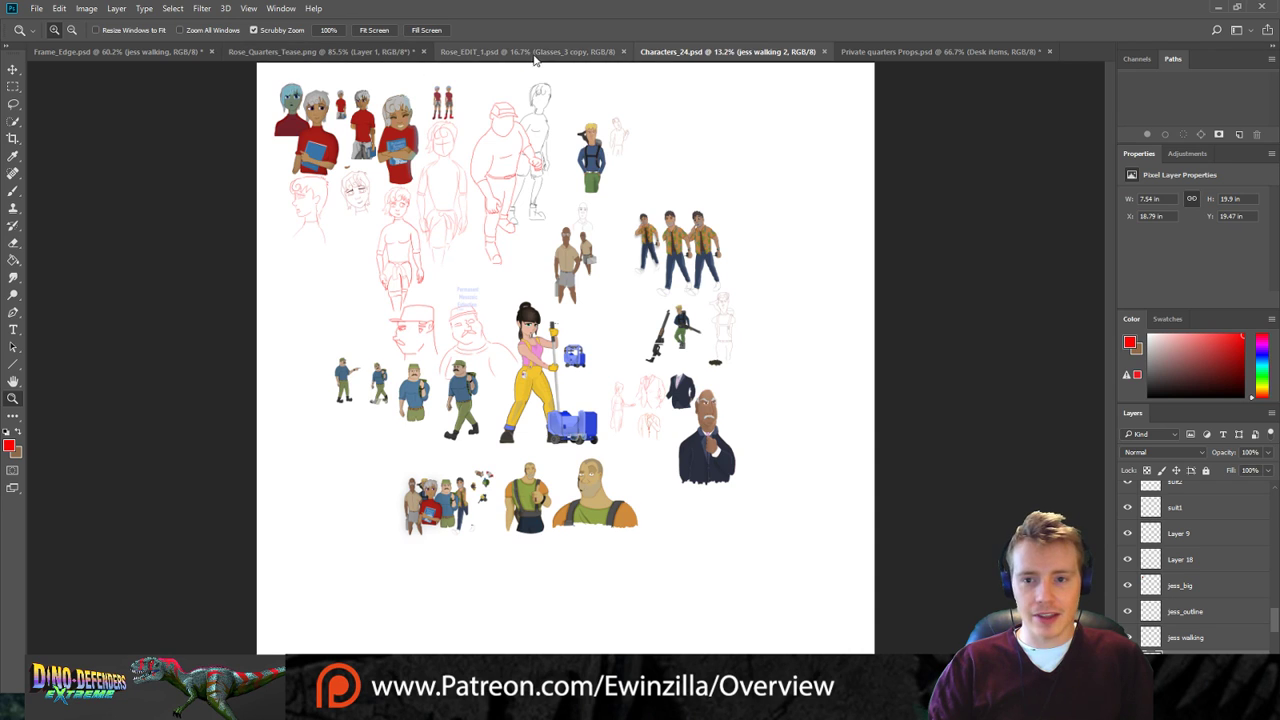
click(888, 51)
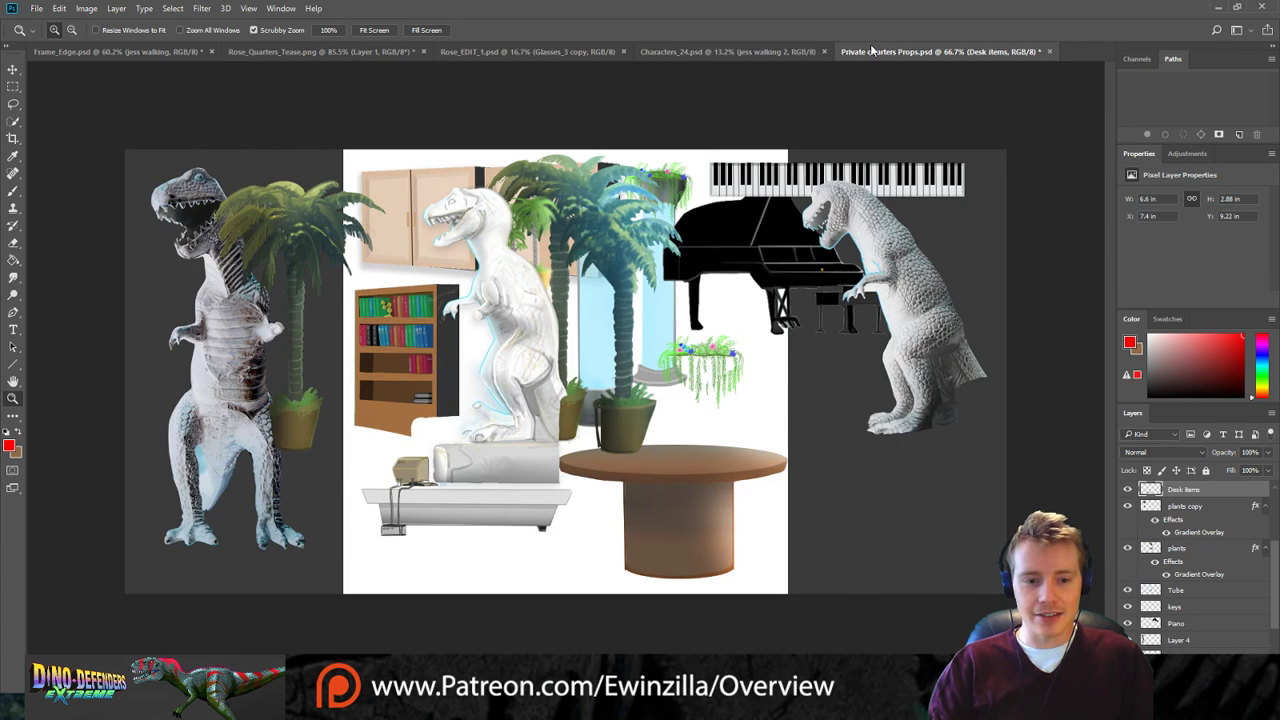
click(143, 52)
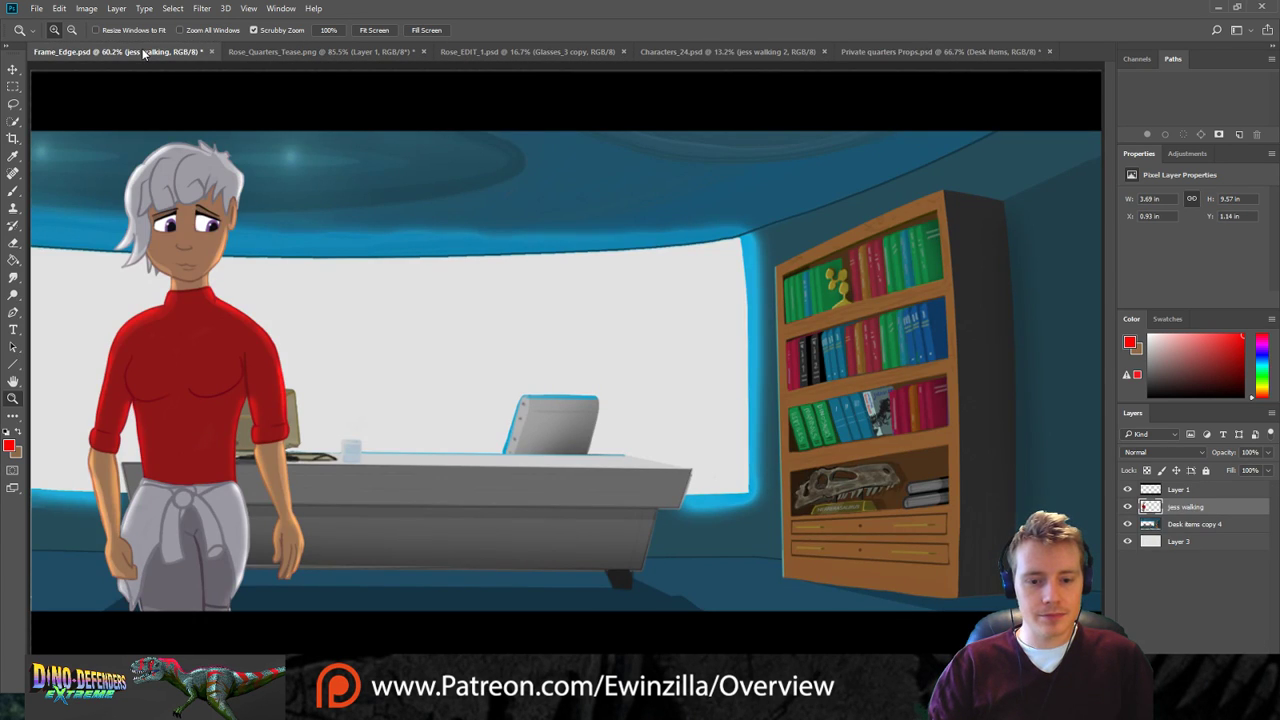